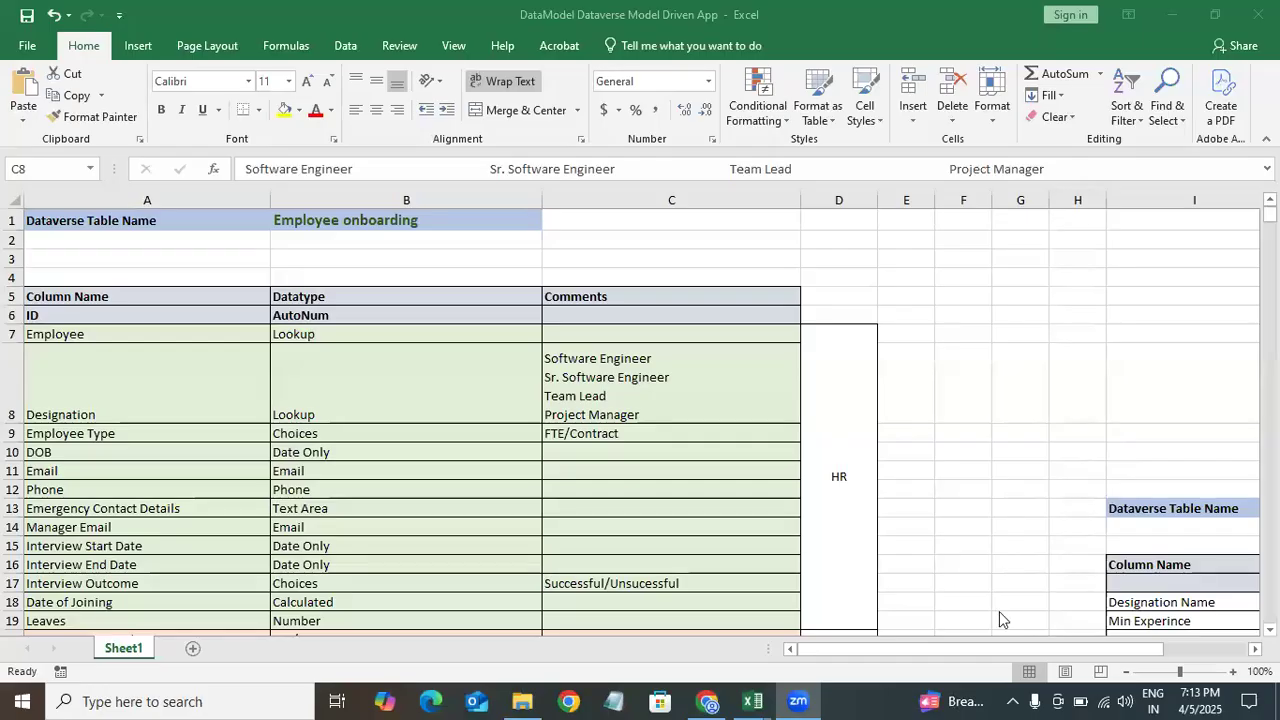
# Step: Review the Employee onboarding column definitions in the data model spreadsheet, then switch to the browser
pyautogui.click(93, 273)
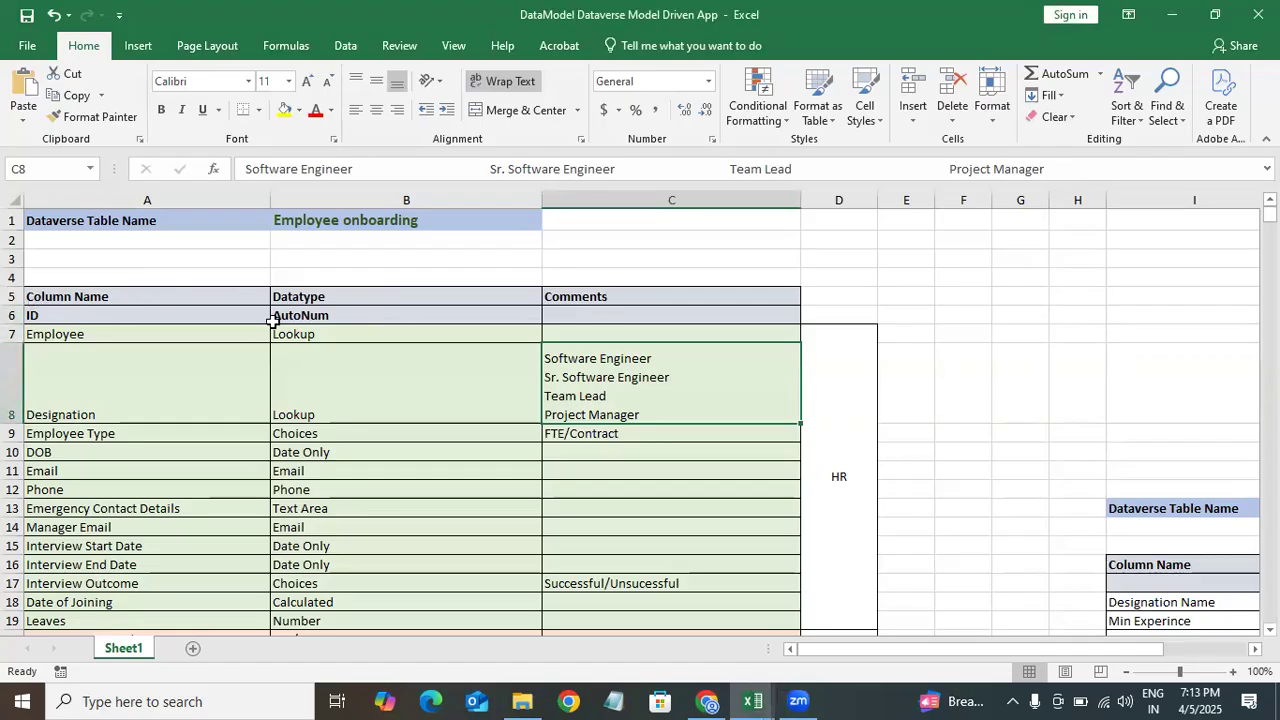
pyautogui.click(375, 440)
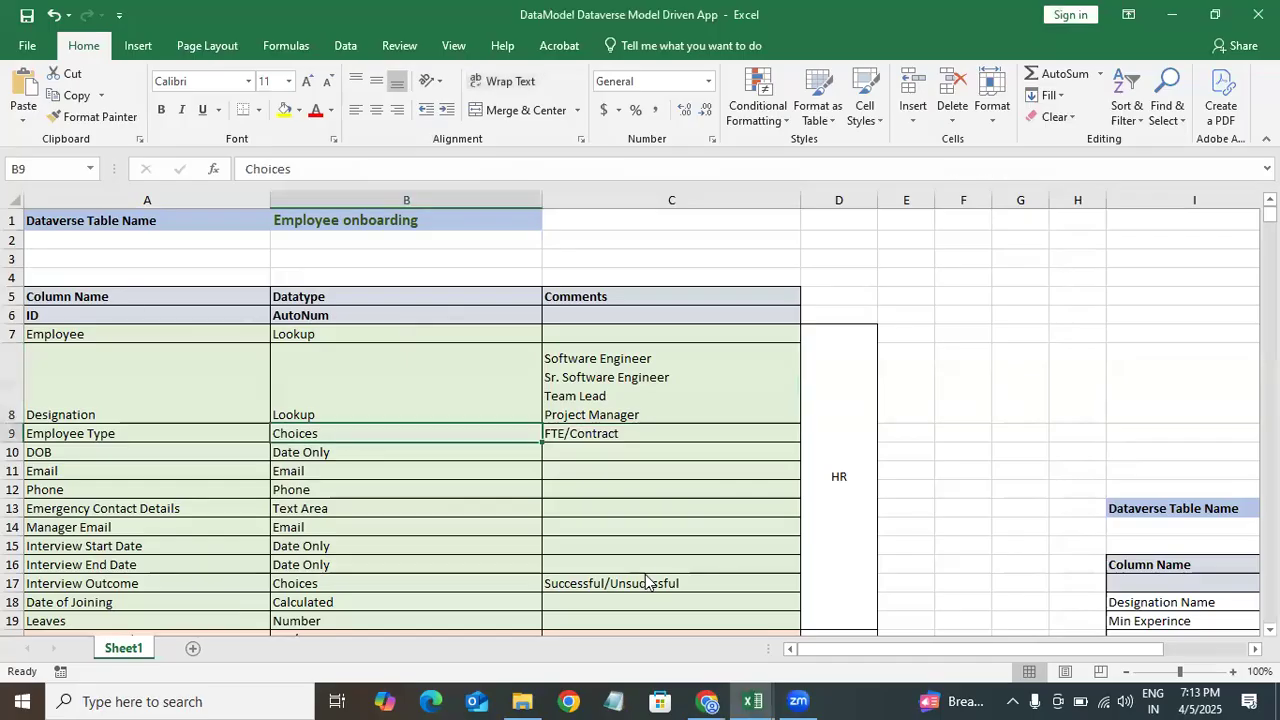
pyautogui.moveTo(706, 701)
pyautogui.click(708, 605)
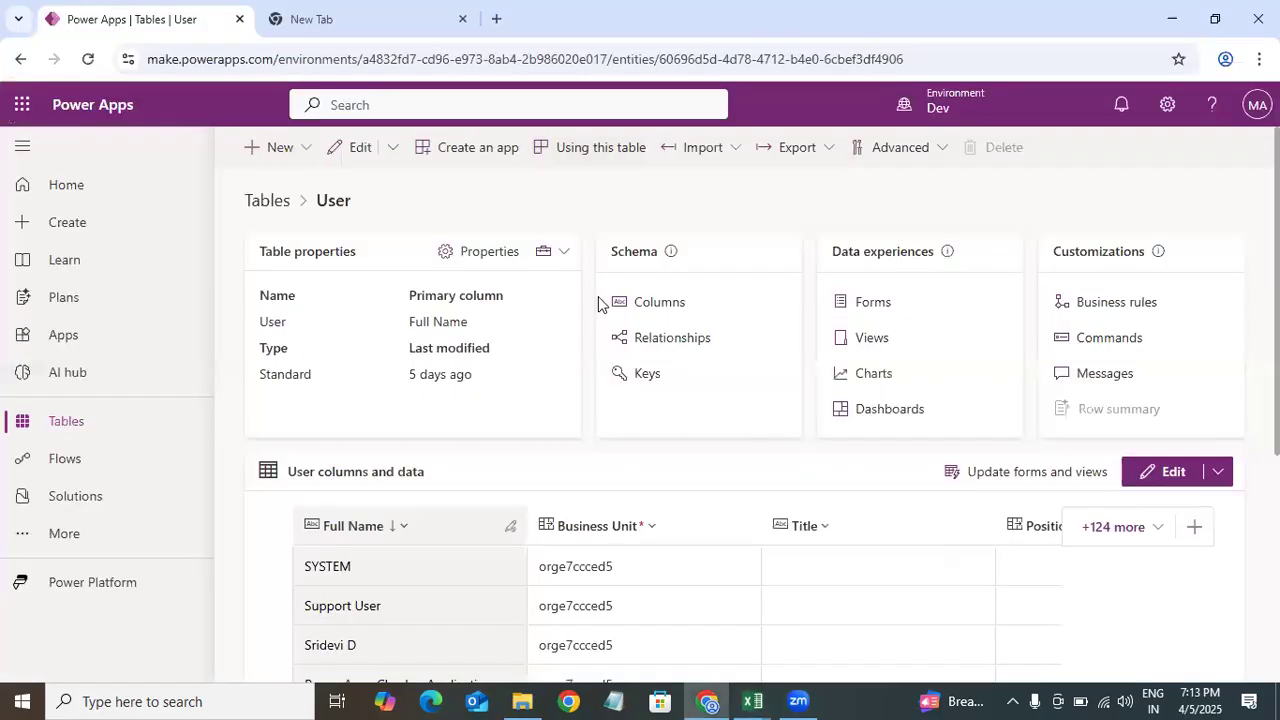
# Step: Open the Tables list and browse the available Dataverse tables
pyautogui.click(88, 433)
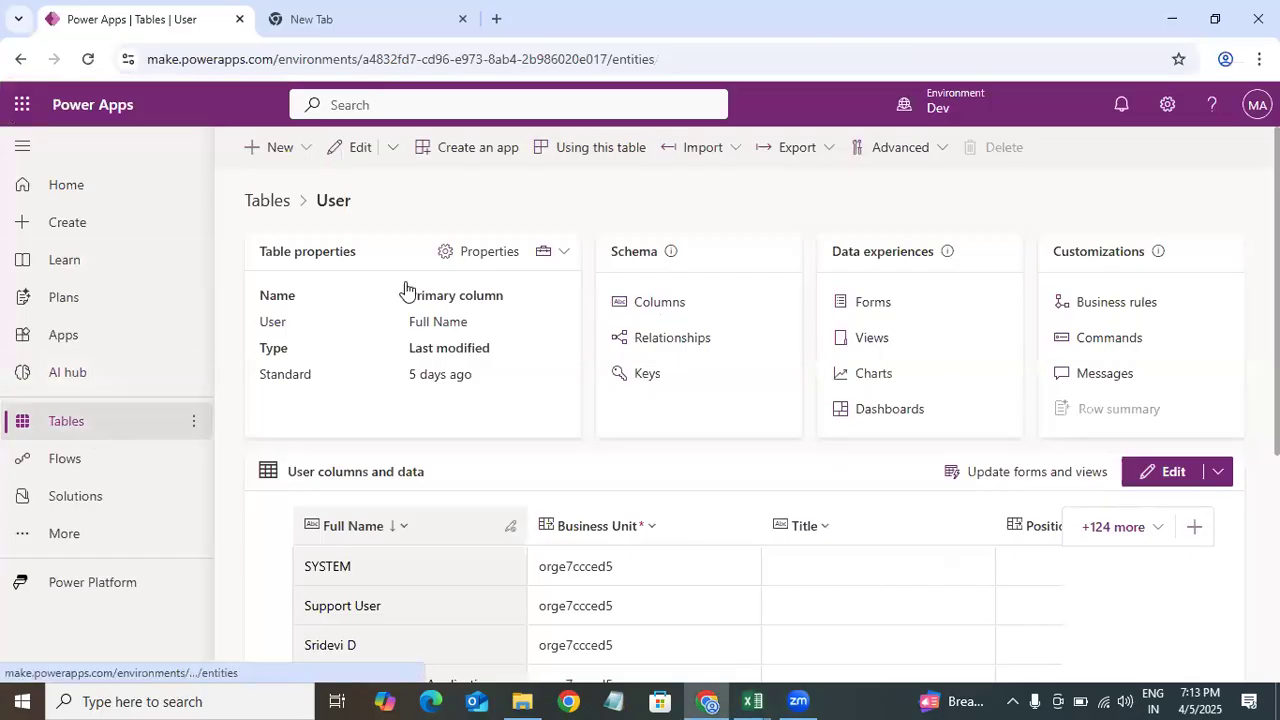
pyautogui.click(100, 434)
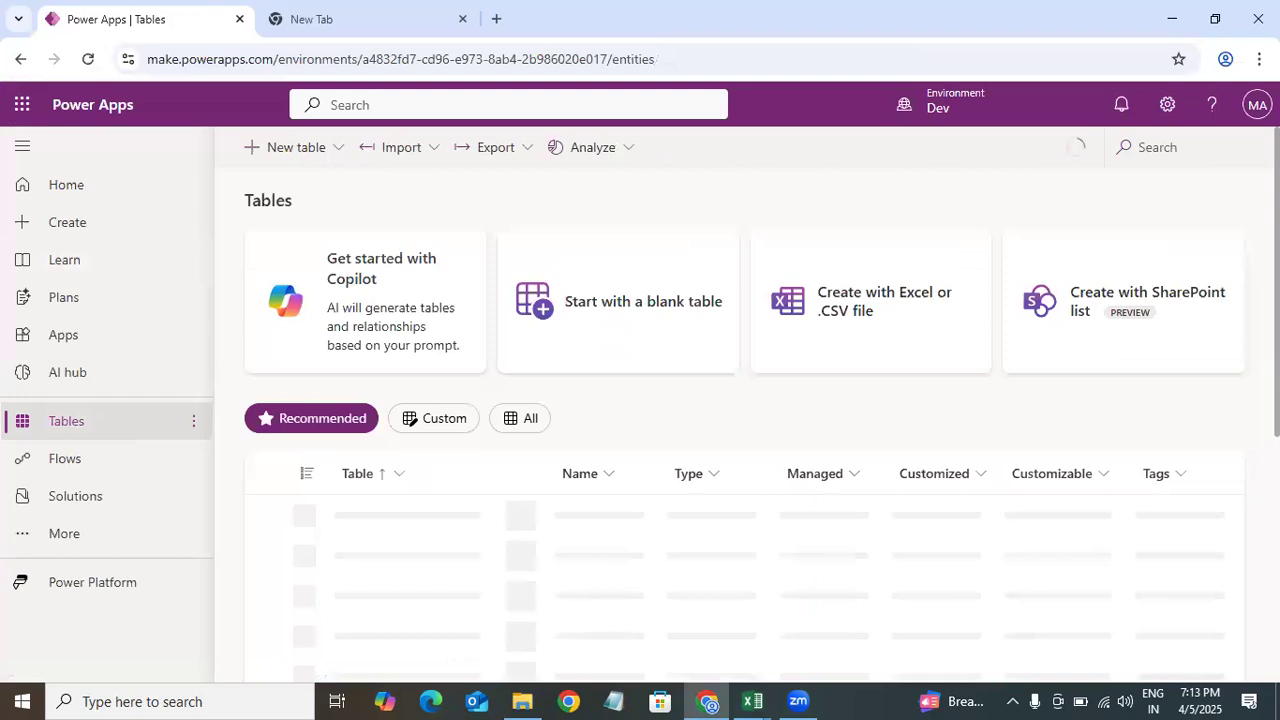
pyautogui.scroll(-2, 744, 425)
pyautogui.scroll(1, 744, 425)
pyautogui.scroll(1, 744, 425)
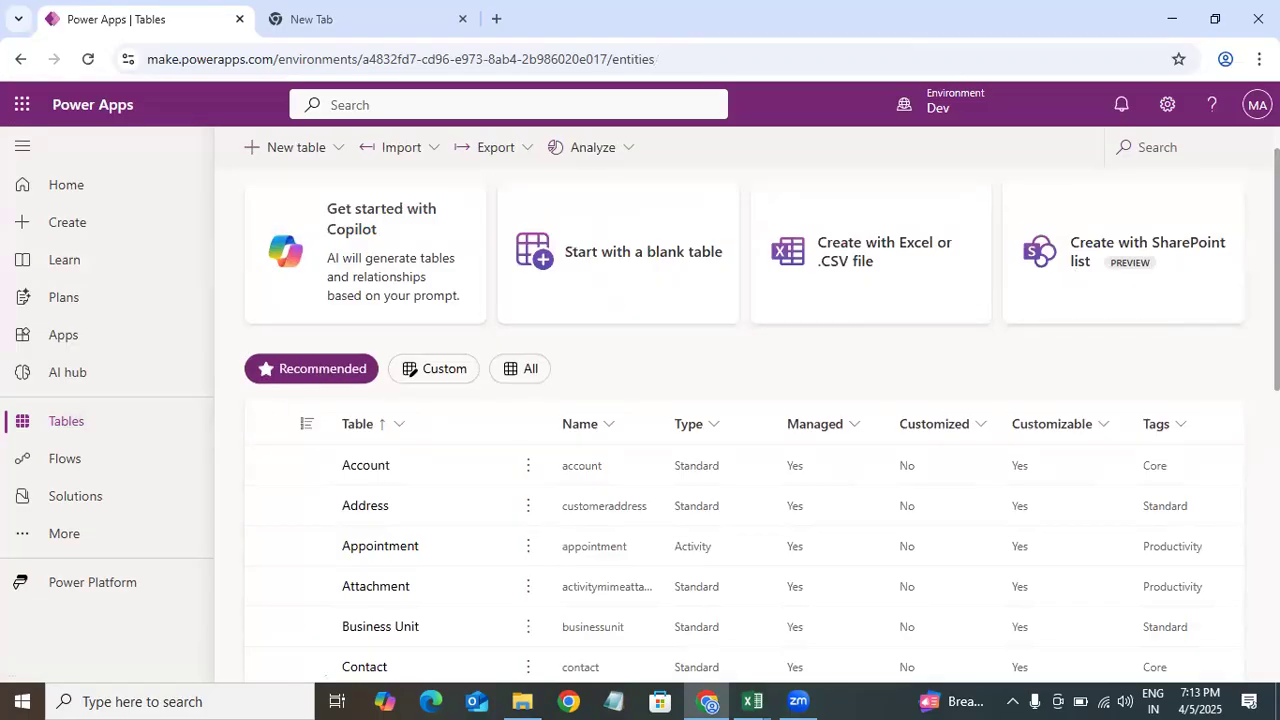
pyautogui.scroll(-4, 744, 425)
pyautogui.scroll(2, 744, 425)
pyautogui.scroll(1, 744, 425)
pyautogui.scroll(-2, 744, 425)
pyautogui.scroll(1, 744, 425)
pyautogui.scroll(-4, 744, 425)
pyautogui.scroll(2, 744, 425)
pyautogui.scroll(2, 744, 425)
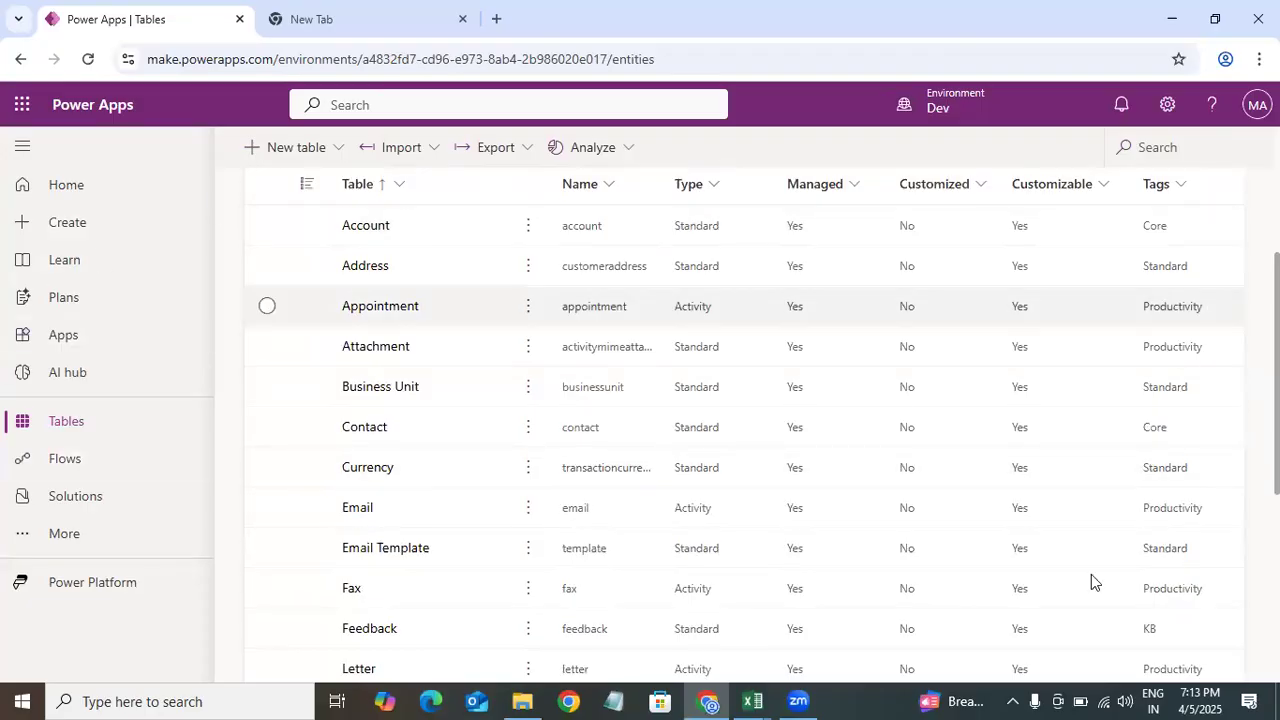
pyautogui.scroll(2, 240, 418)
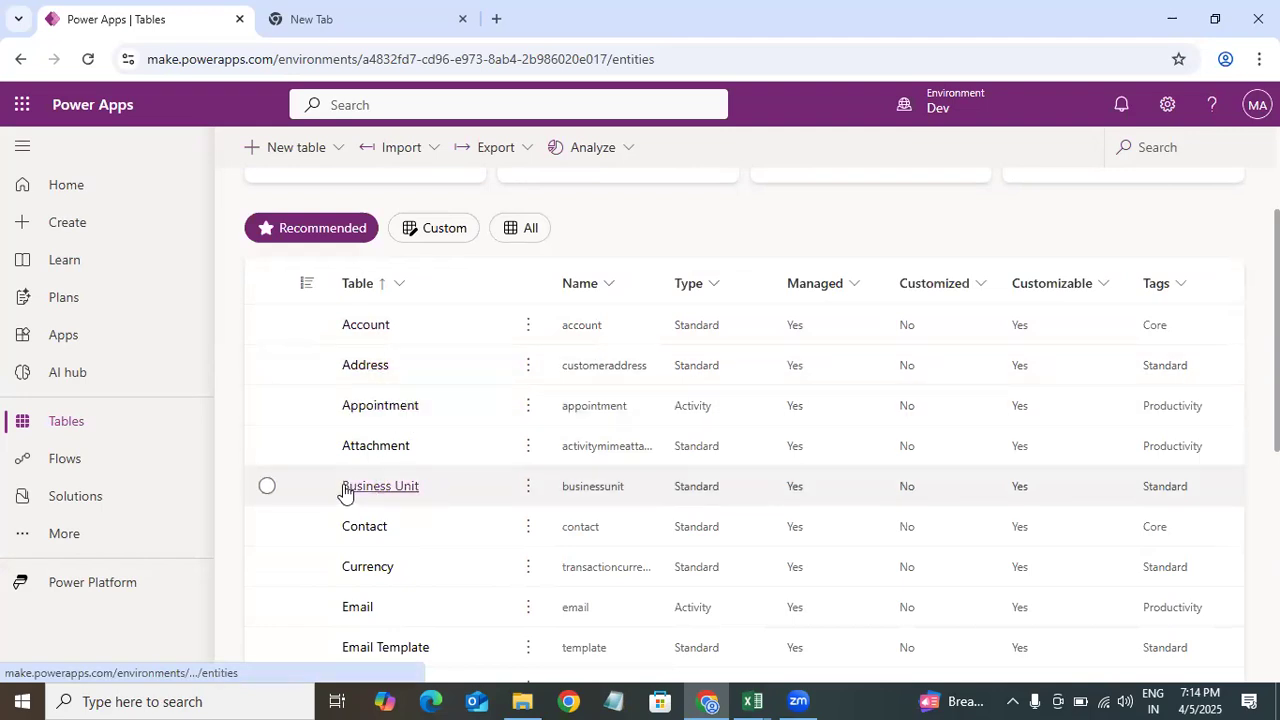
pyautogui.scroll(-1, 879, 386)
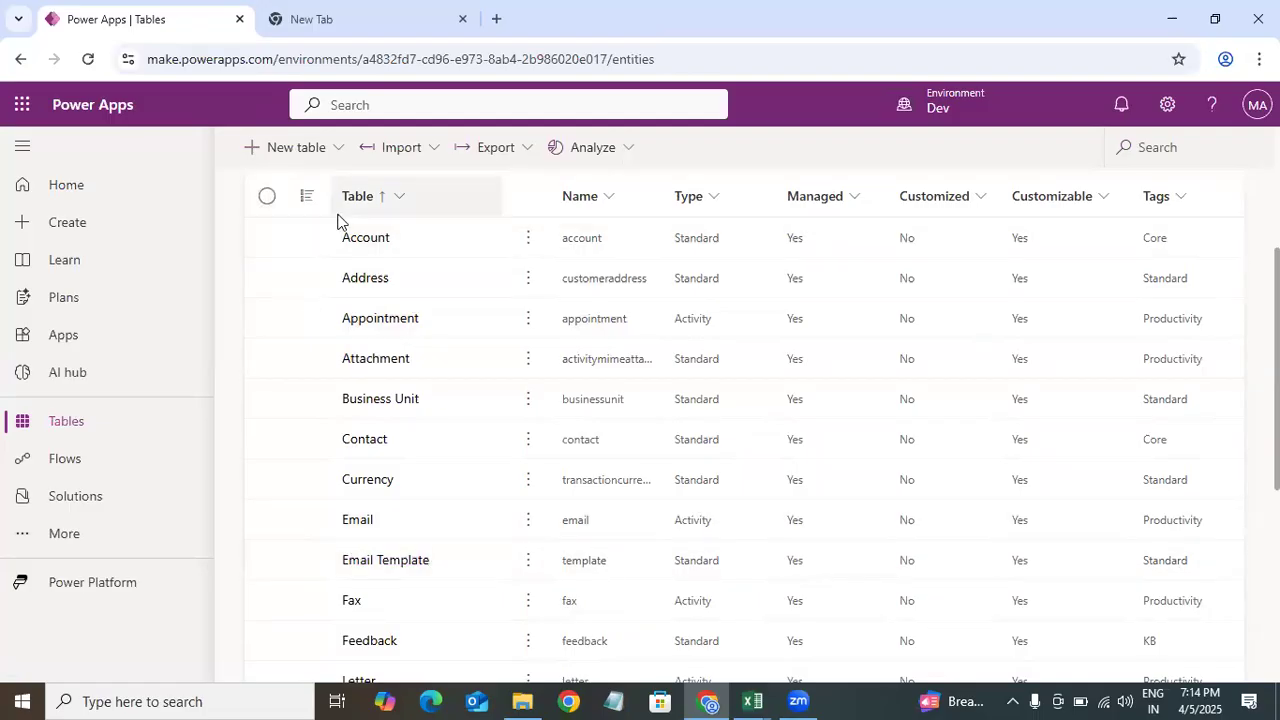
pyautogui.click(1181, 320)
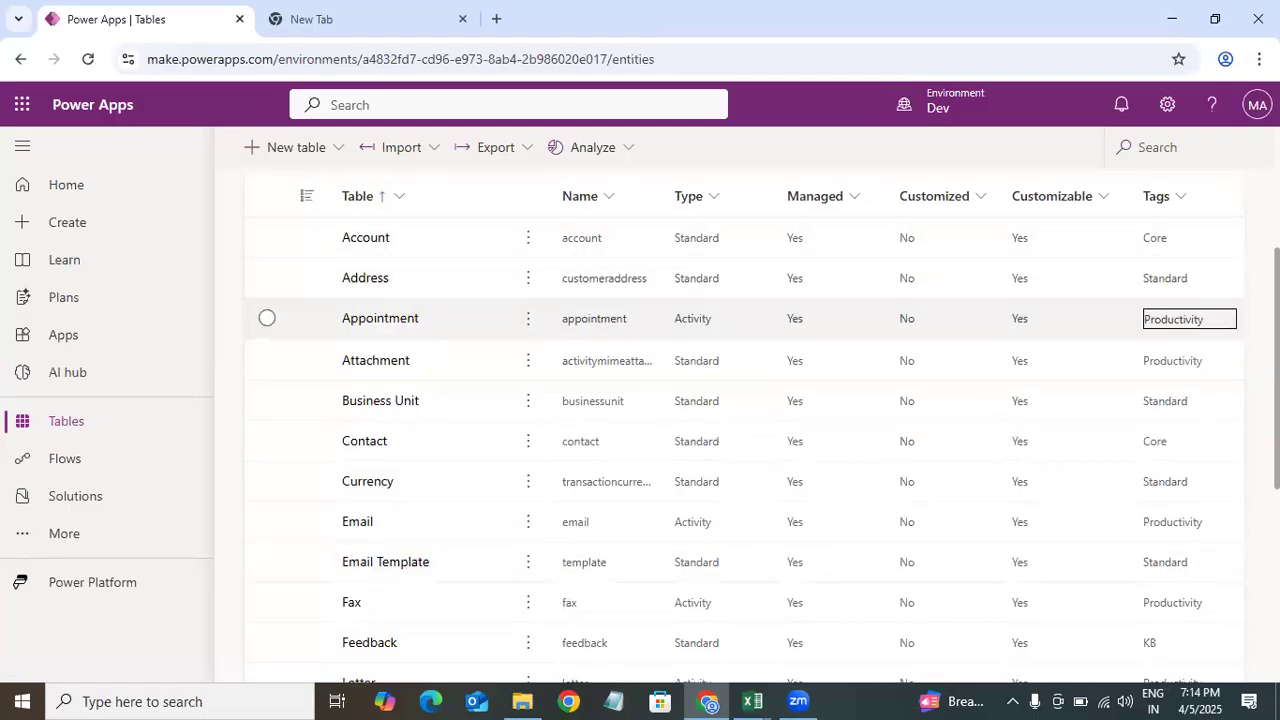
pyautogui.scroll(-1, 744, 430)
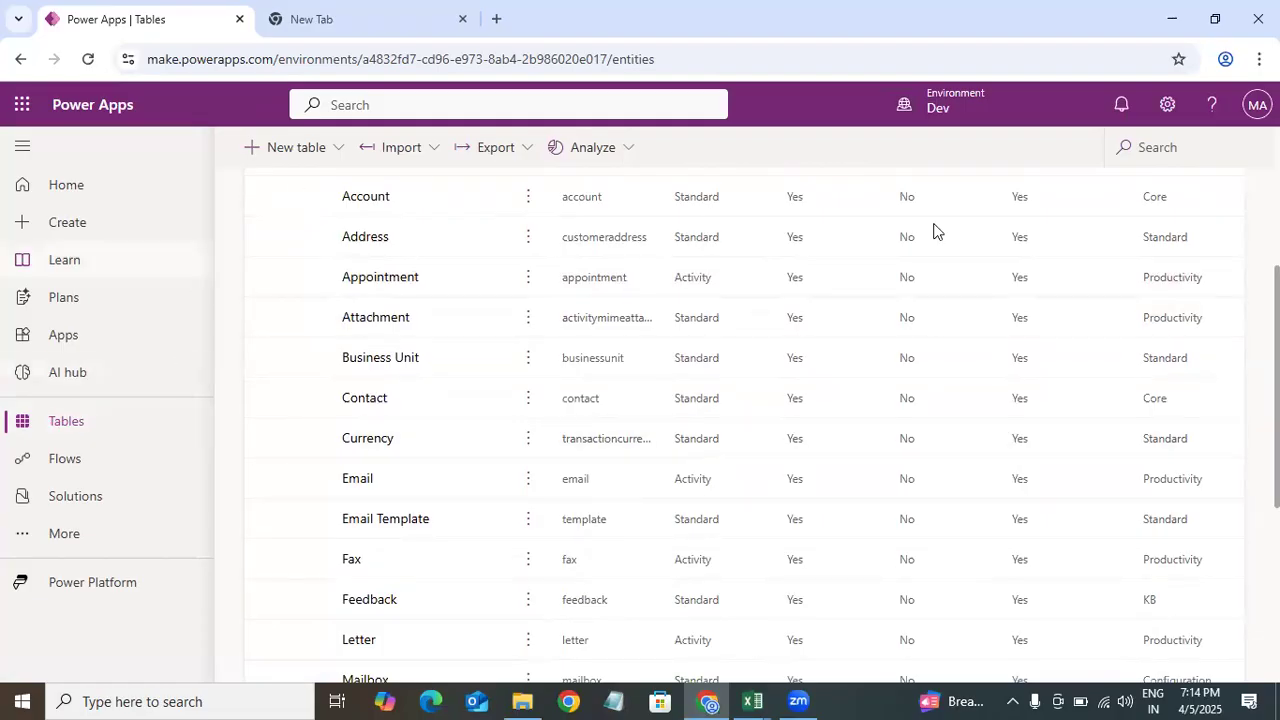
pyautogui.scroll(-4, 744, 430)
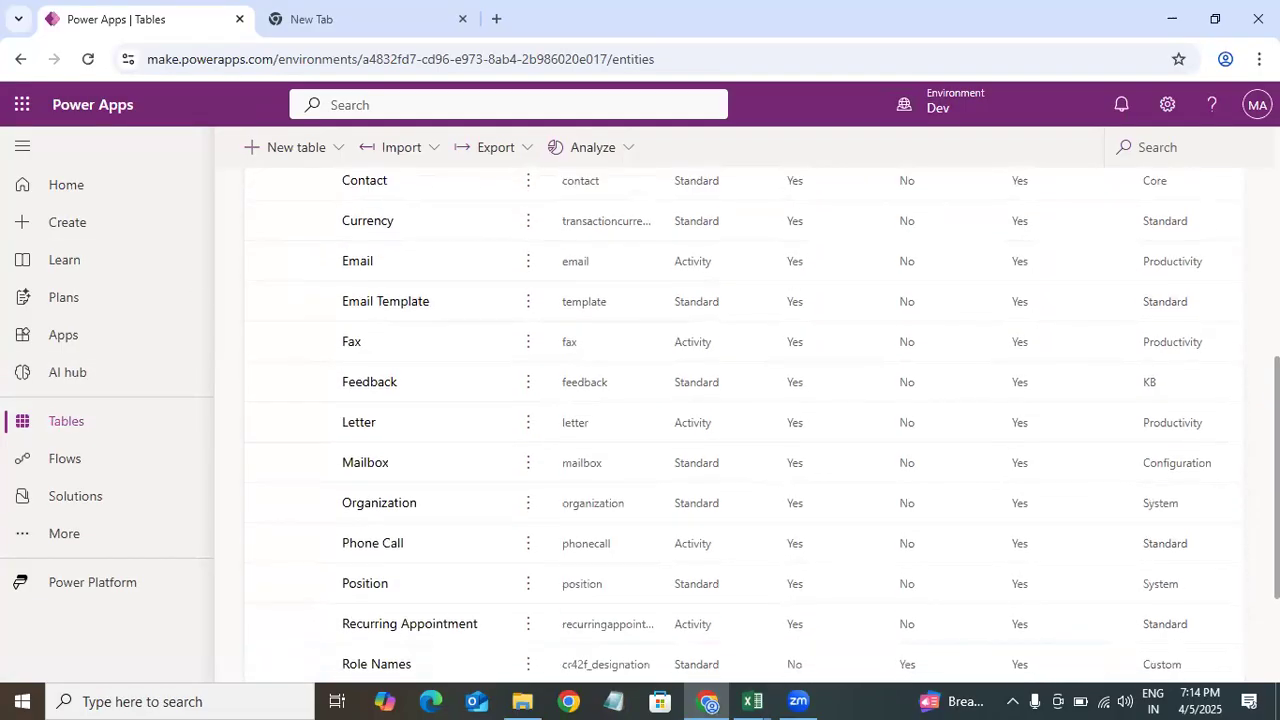
pyautogui.scroll(5, 744, 430)
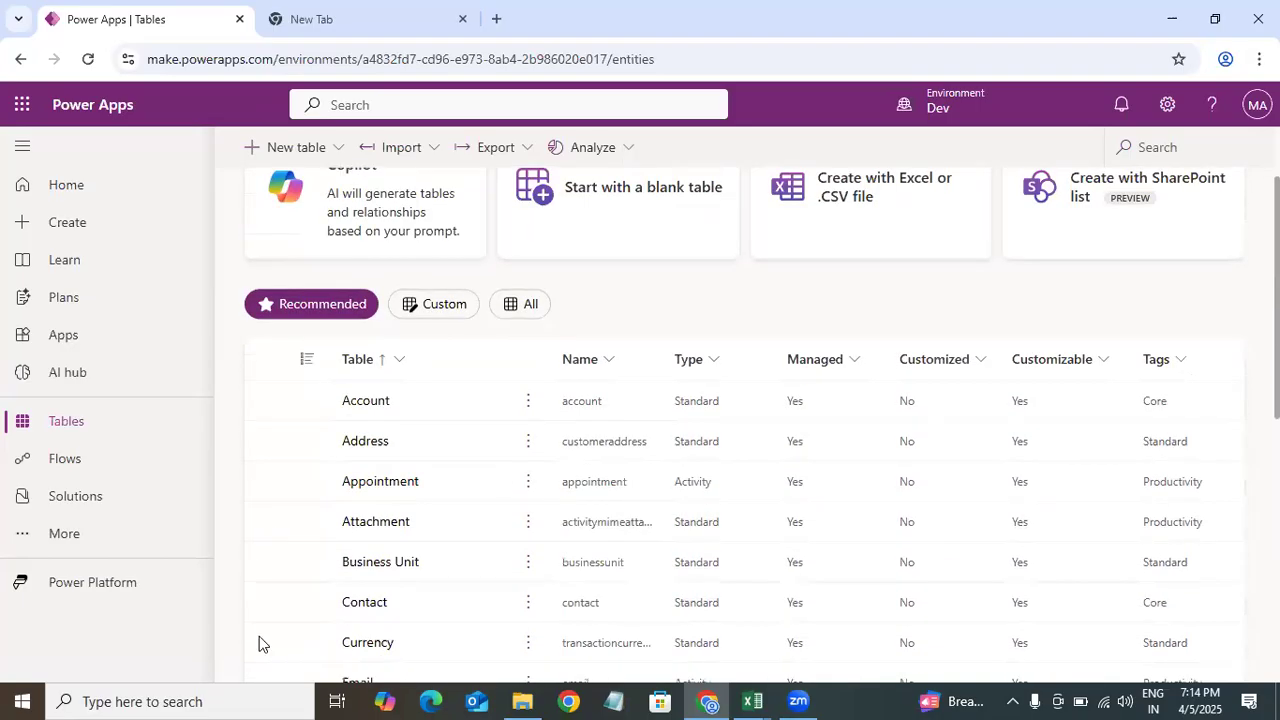
pyautogui.scroll(-1, 258, 570)
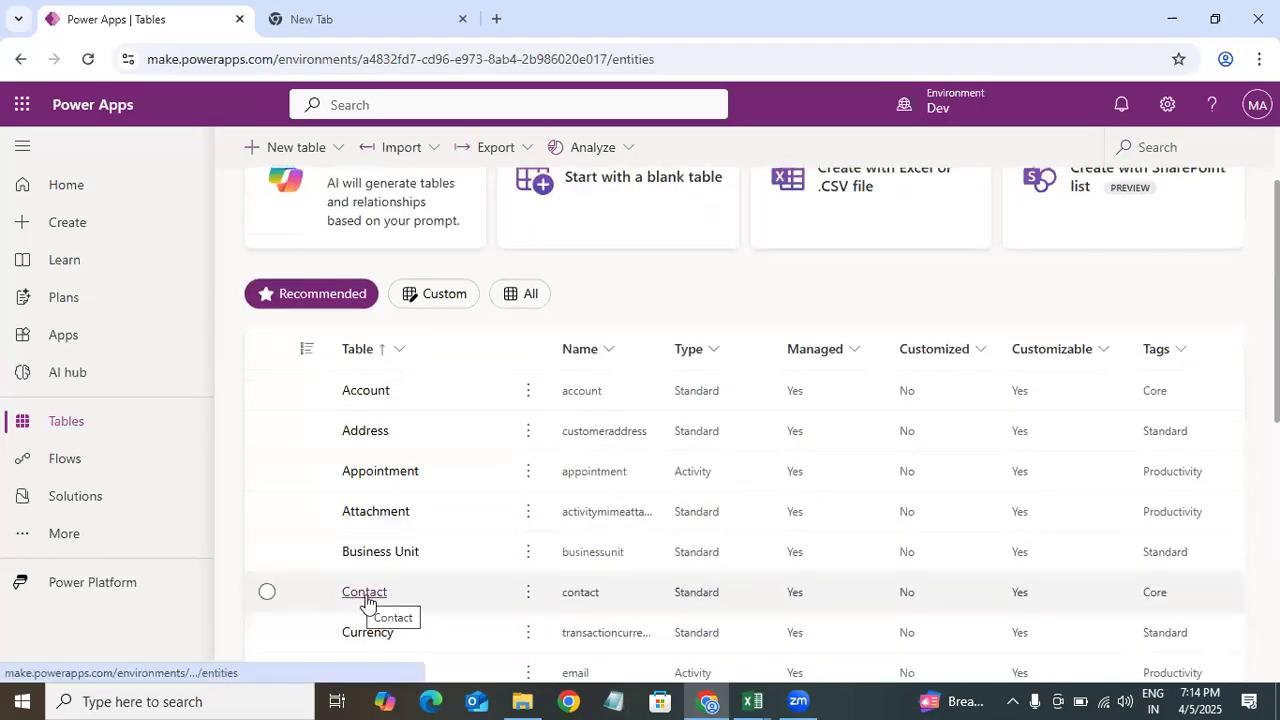
# Step: Open the Contact table and browse its existing columns
pyautogui.click(366, 604)
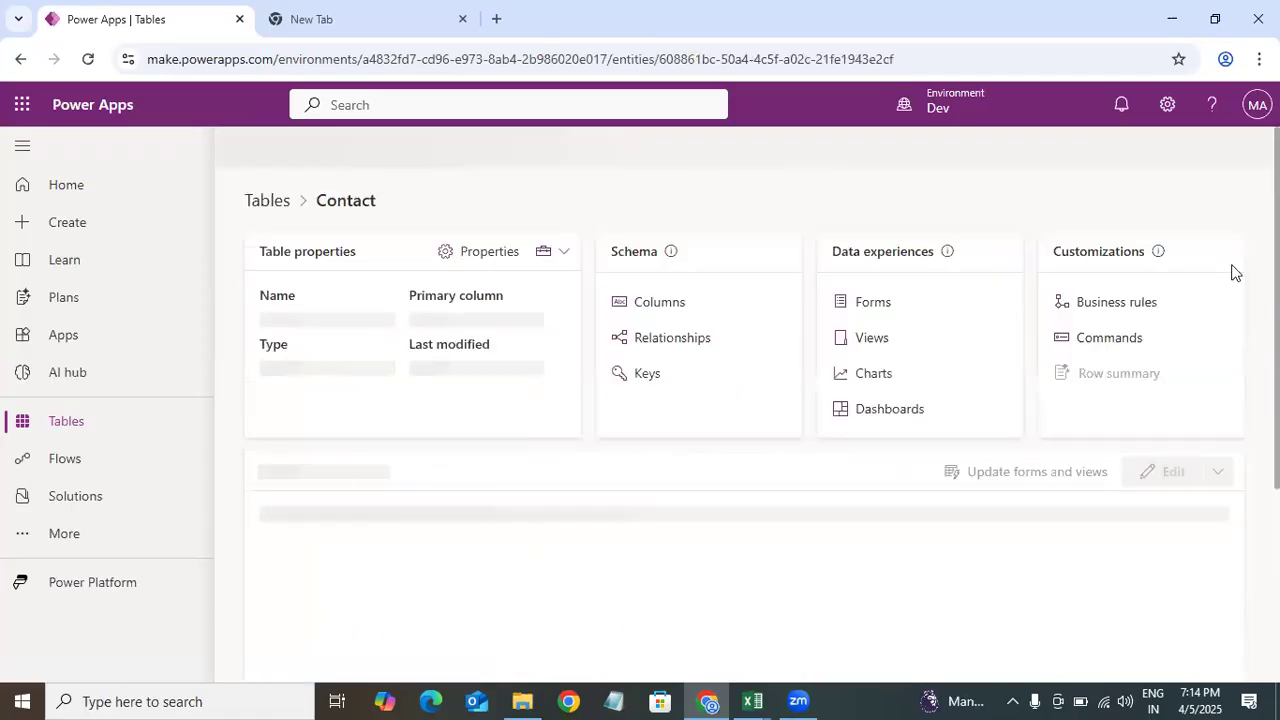
pyautogui.scroll(-2, 744, 424)
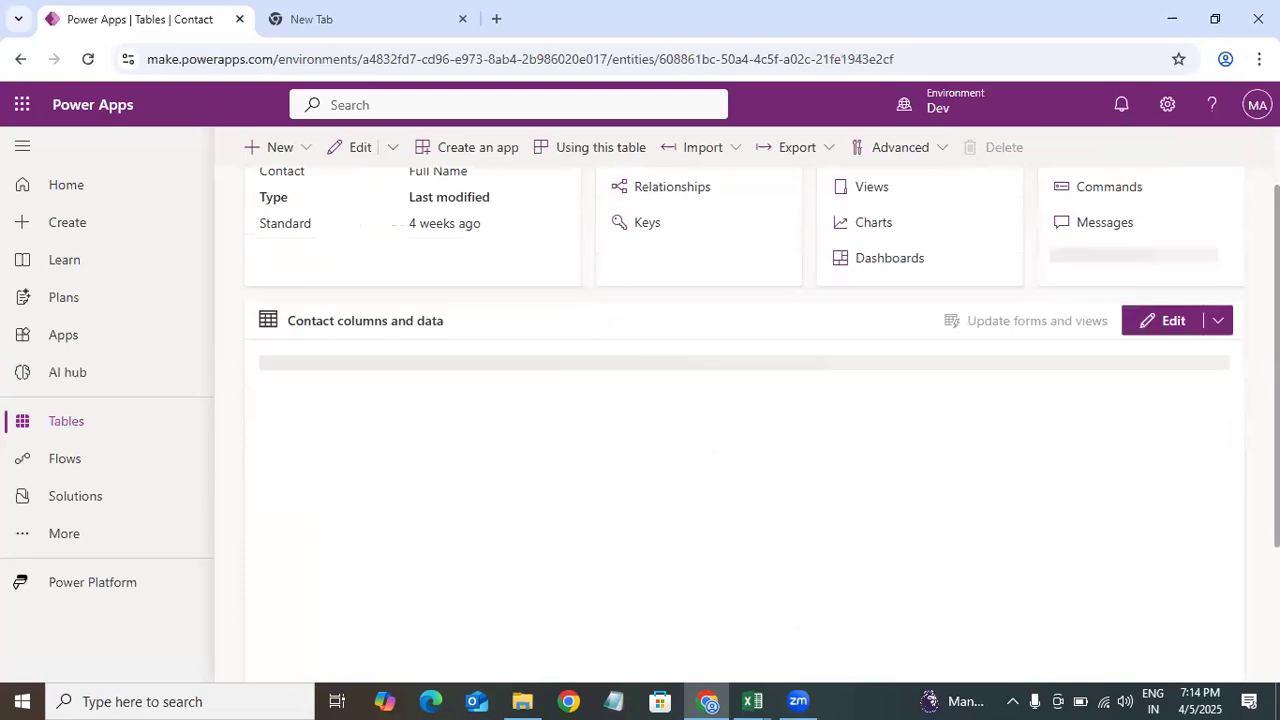
pyautogui.scroll(-1, 330, 495)
pyautogui.scroll(1, 320, 418)
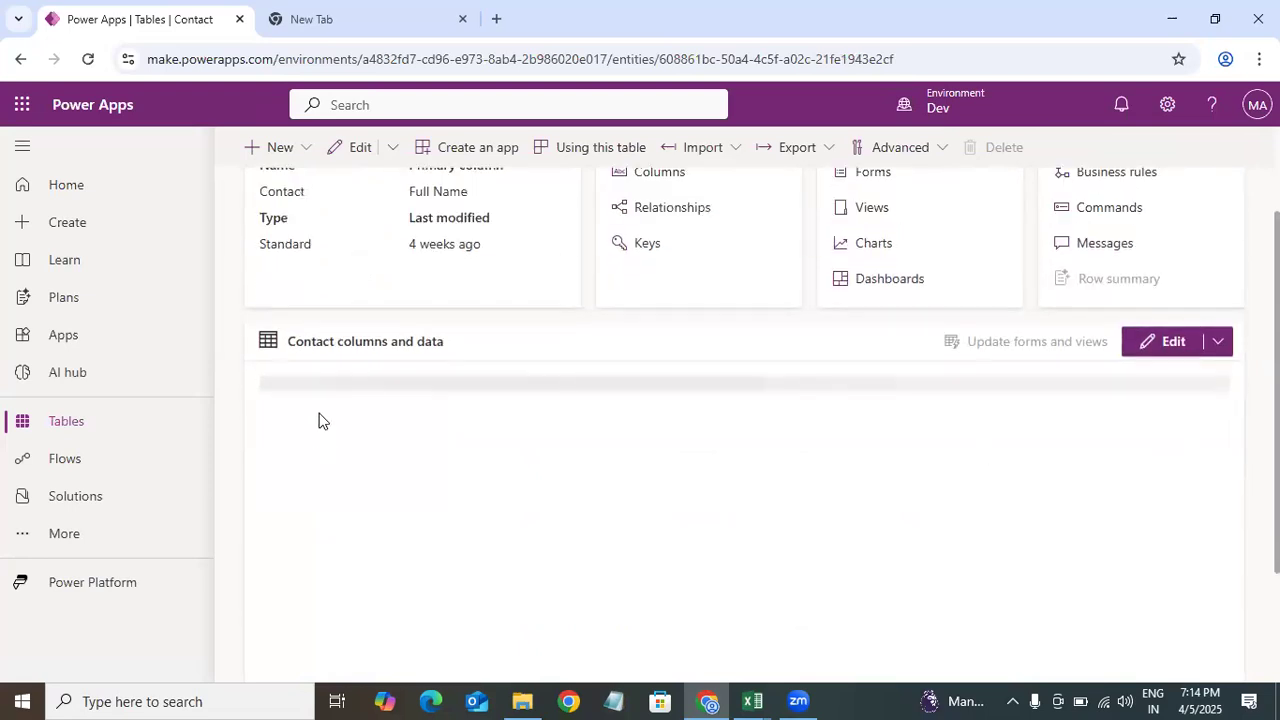
pyautogui.scroll(1, 323, 409)
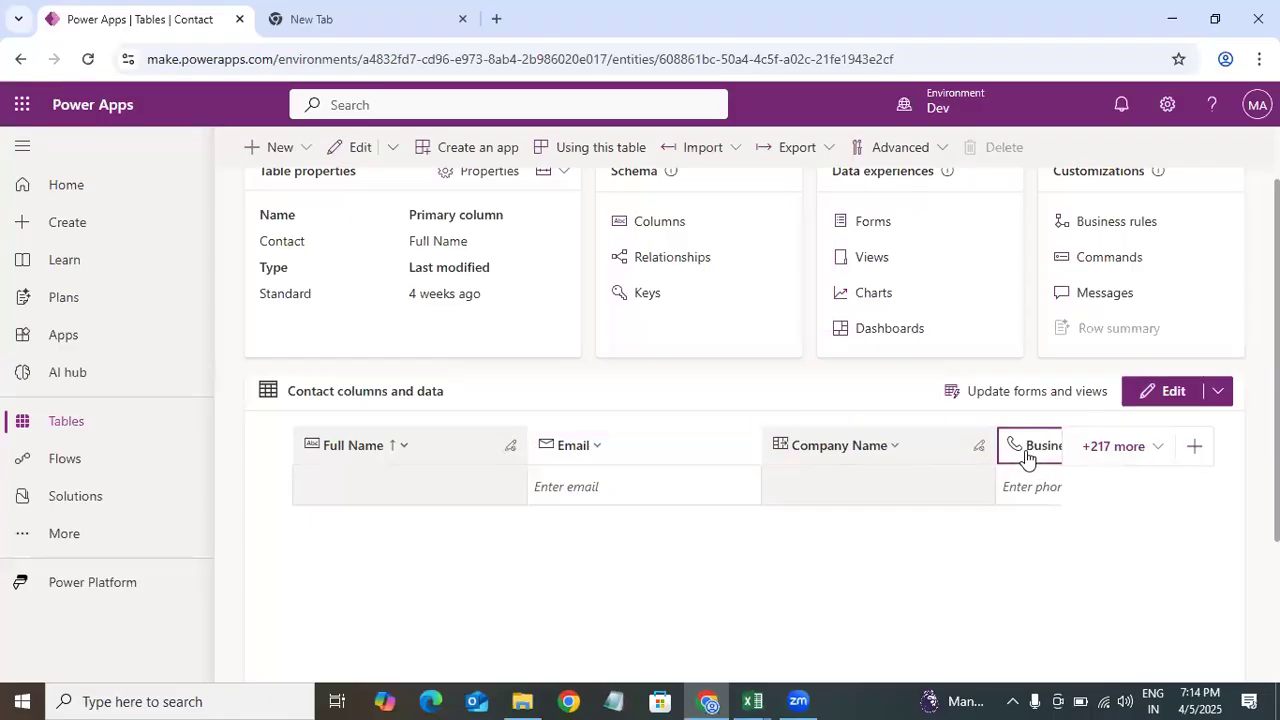
pyautogui.click(1116, 455)
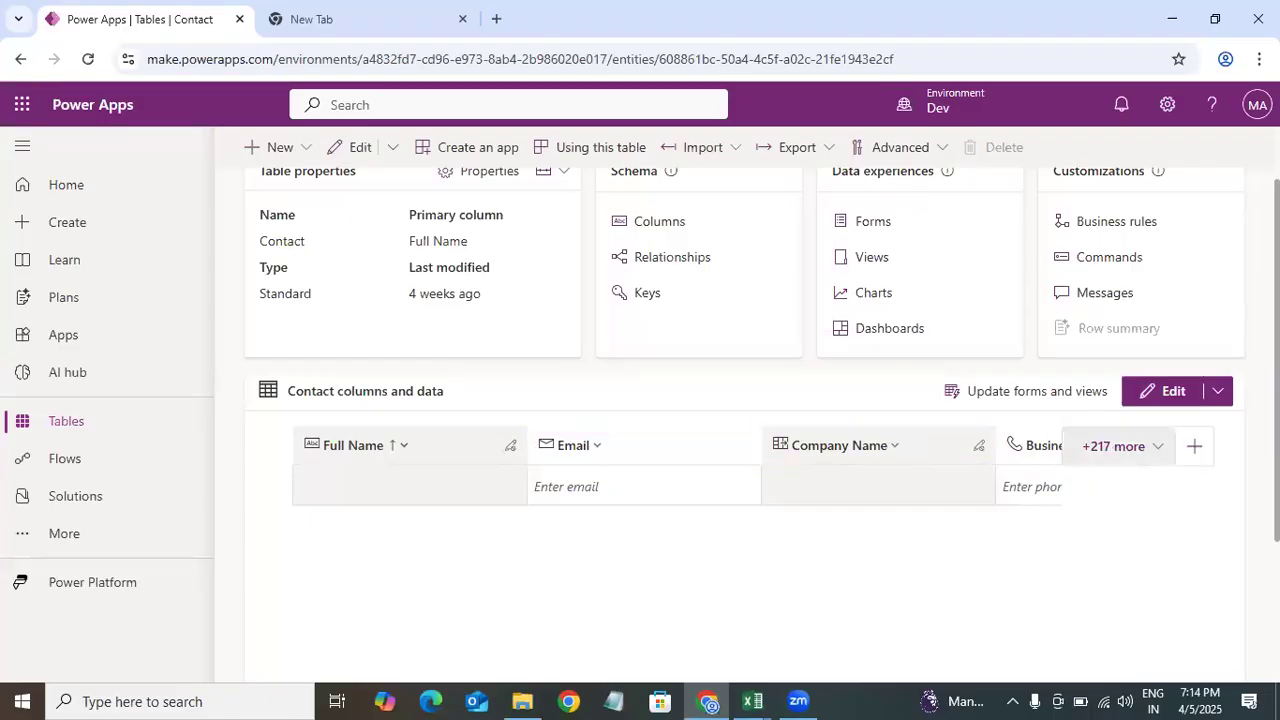
pyautogui.scroll(-2, 744, 425)
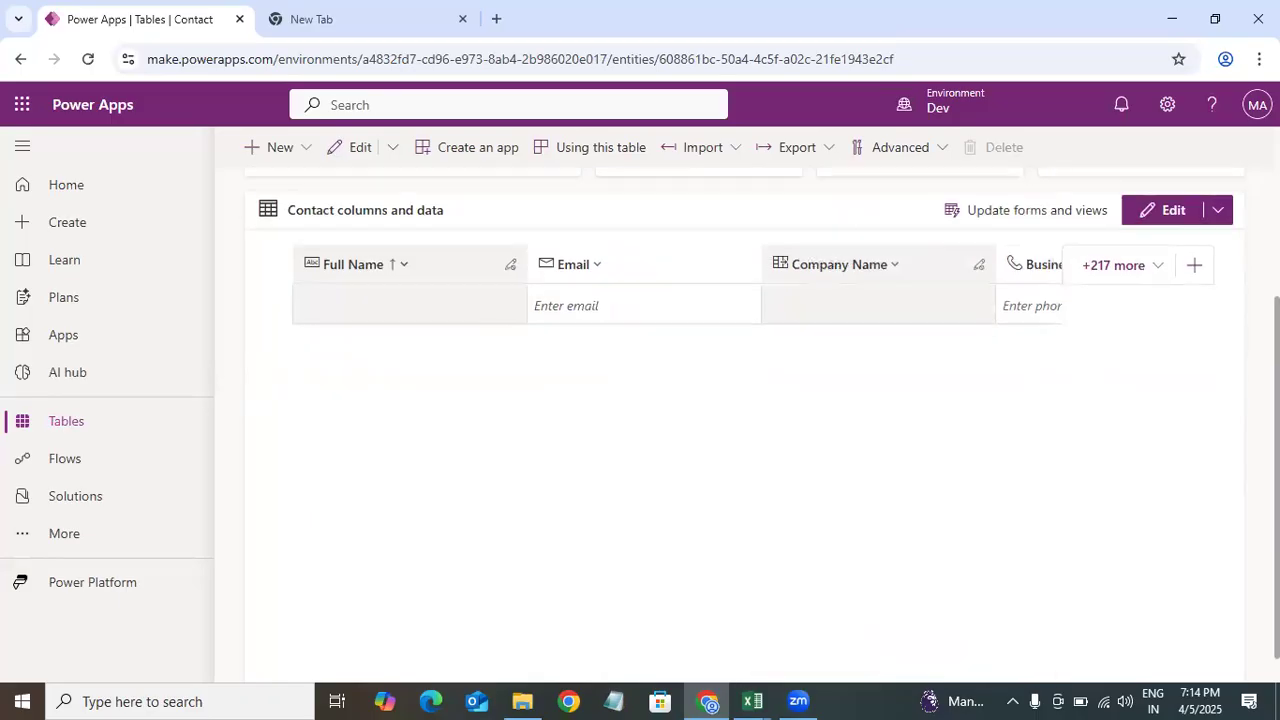
pyautogui.click(1140, 263)
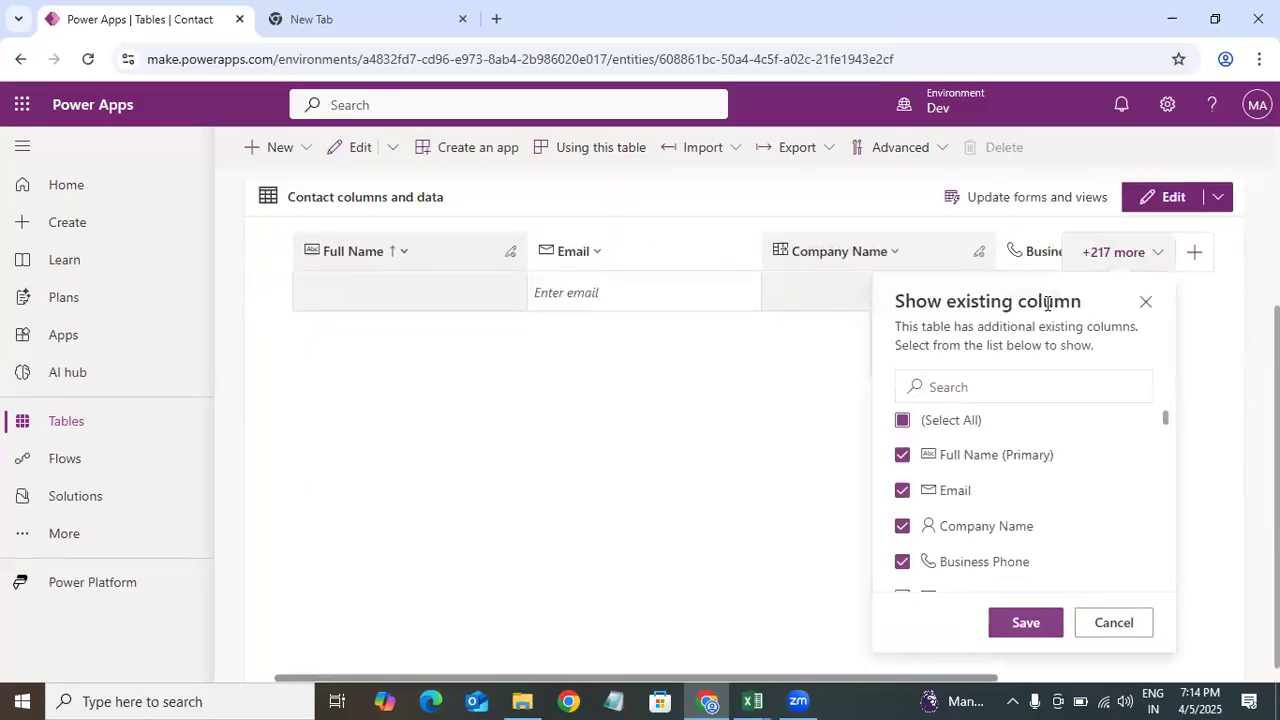
pyautogui.tripleClick(1175, 470)
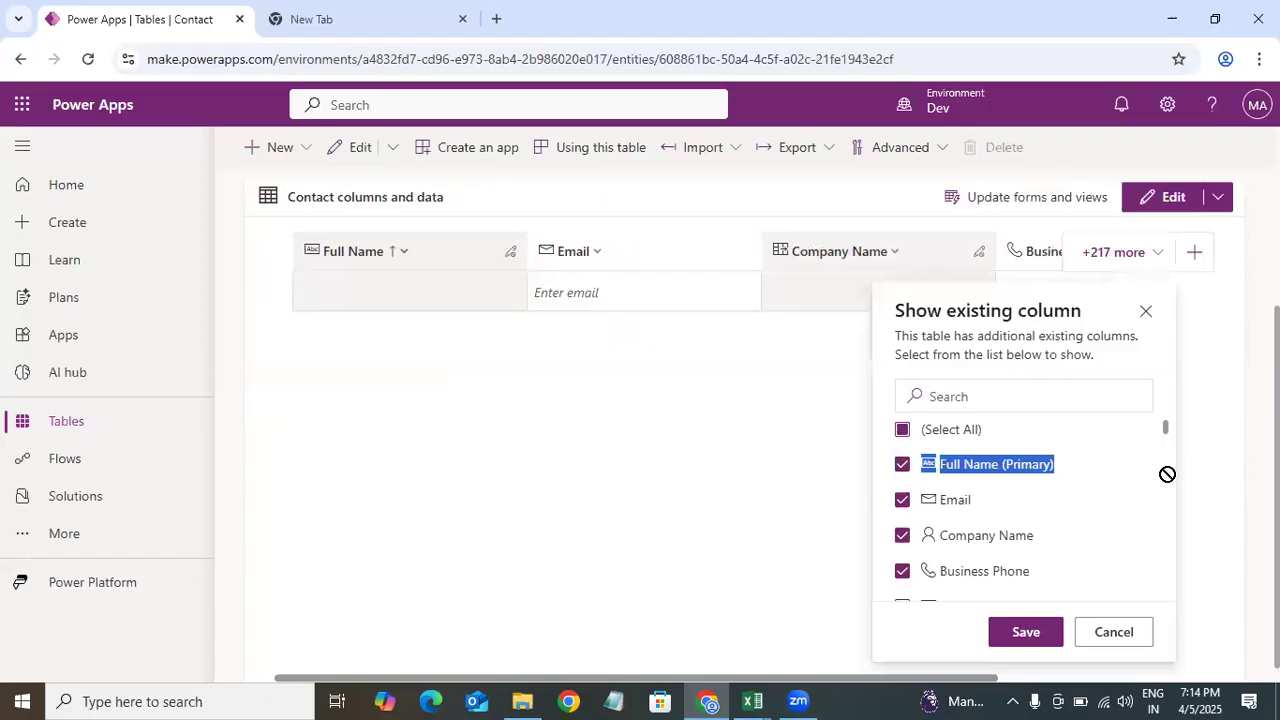
pyautogui.moveTo(1277, 431); pyautogui.dragTo(1277, 251)
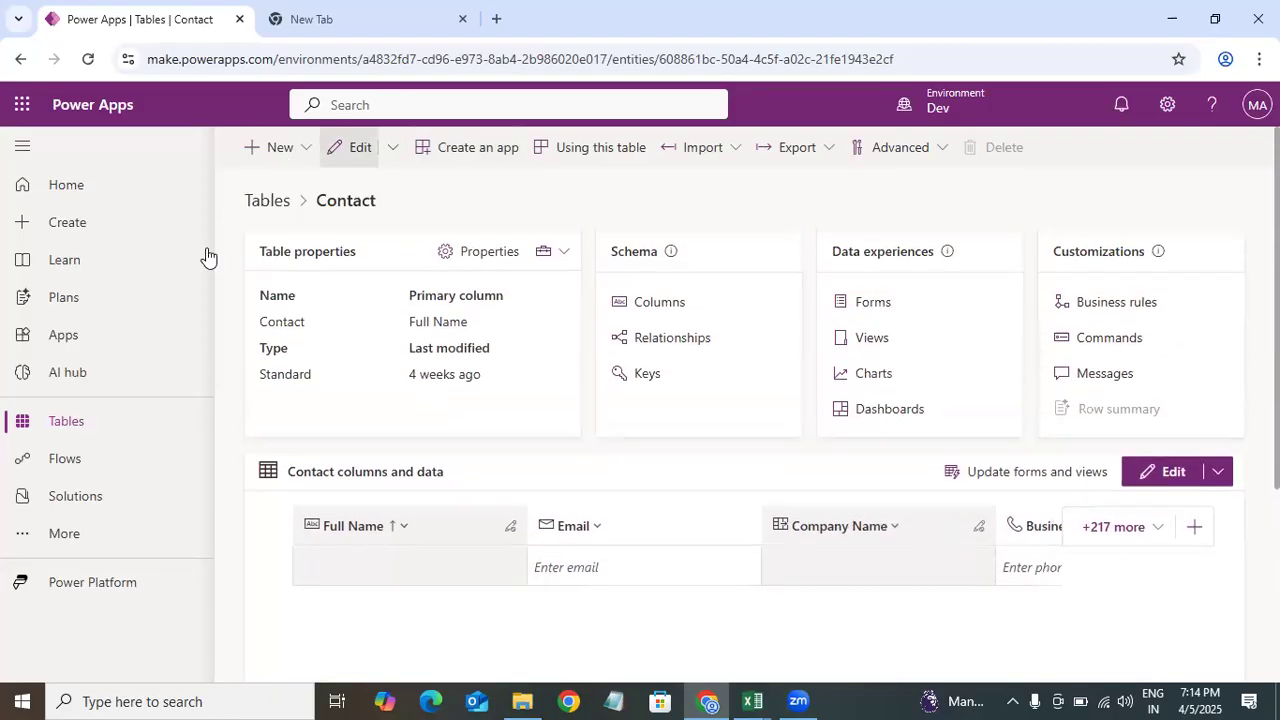
# Step: Return to the Tables list and search the tables for user
pyautogui.click(106, 432)
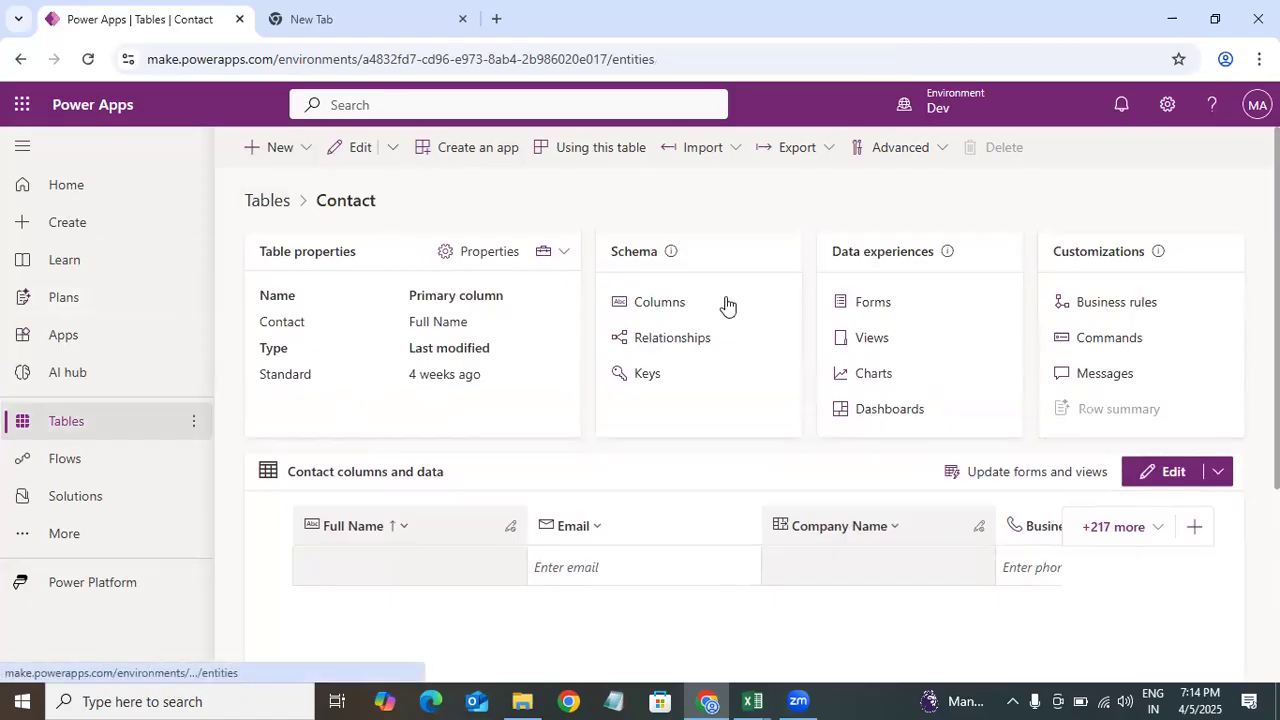
pyautogui.click(1176, 148)
pyautogui.write('user')
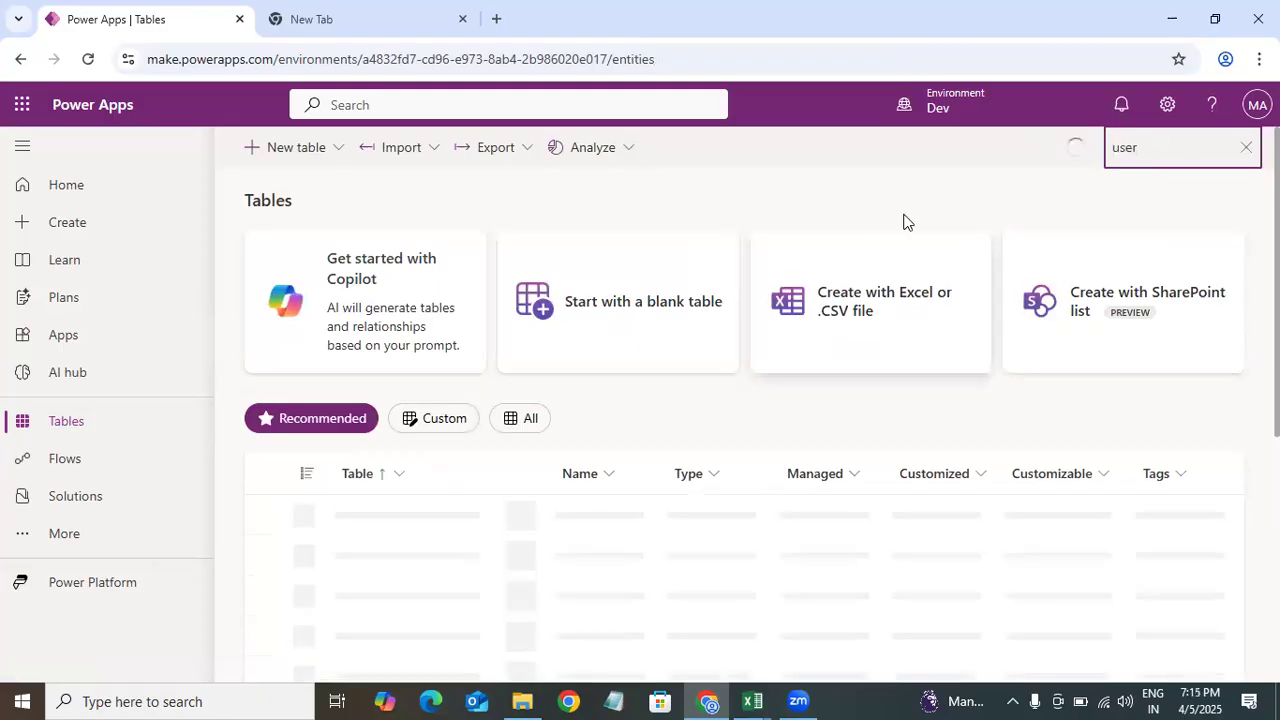
pyautogui.doubleClick(269, 520)
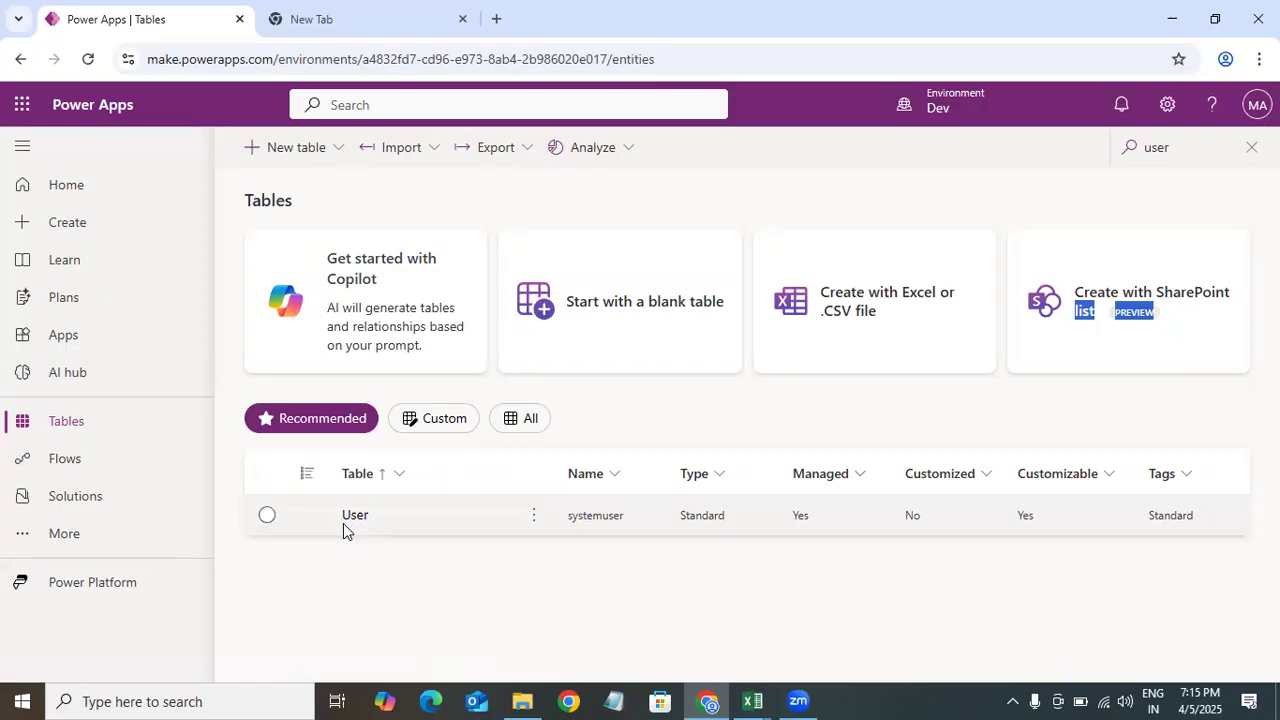
pyautogui.click(658, 391)
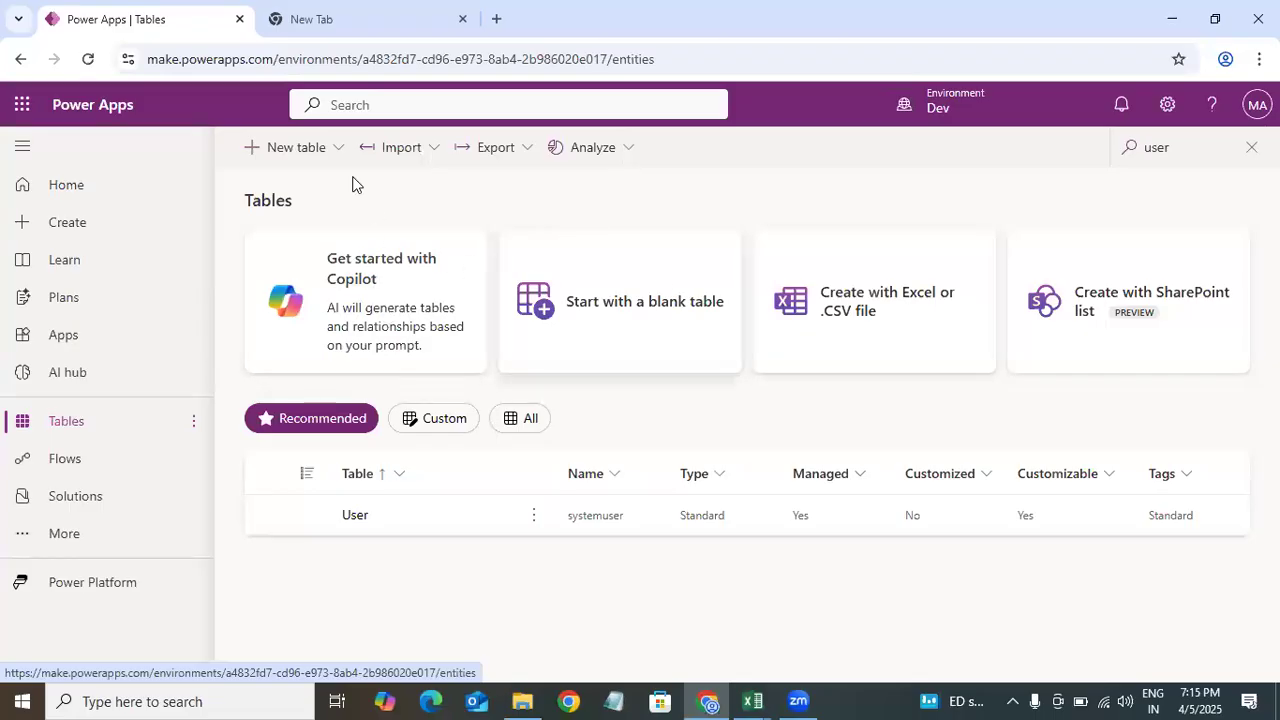
# Step: Create a new blank table
pyautogui.click(632, 338)
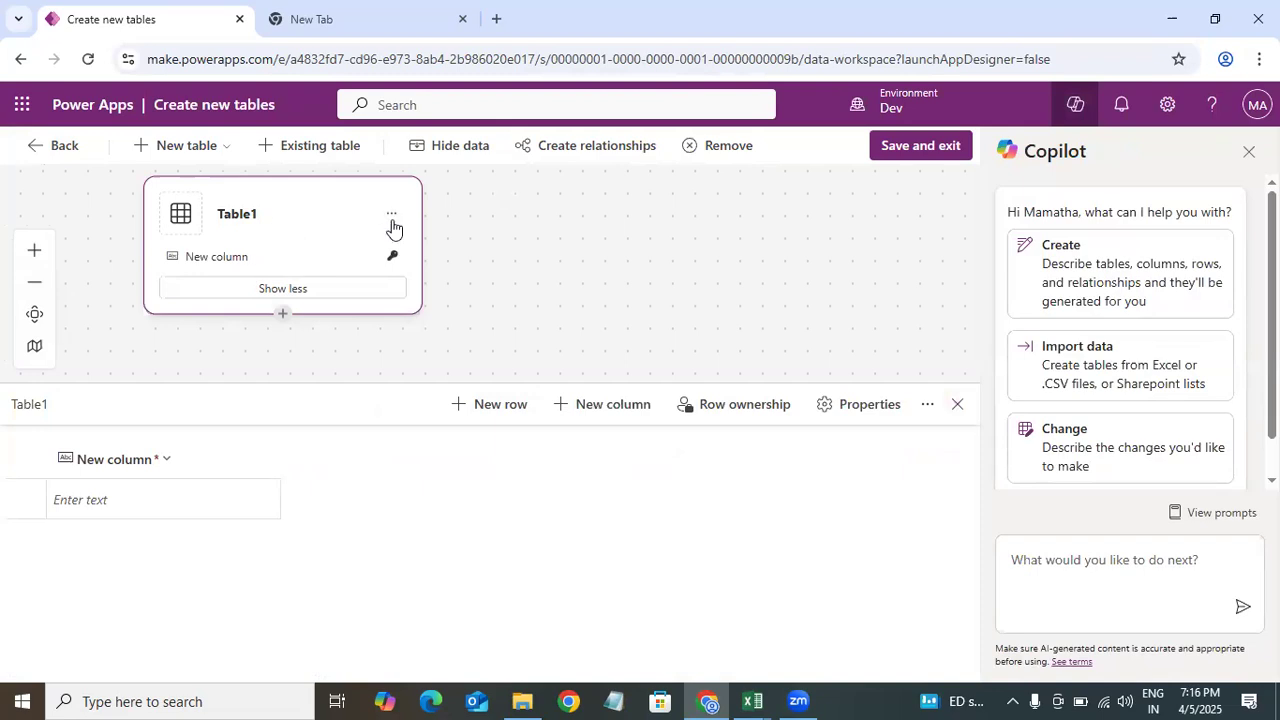
pyautogui.click(403, 213)
pyautogui.click(252, 216)
pyautogui.click(252, 216)
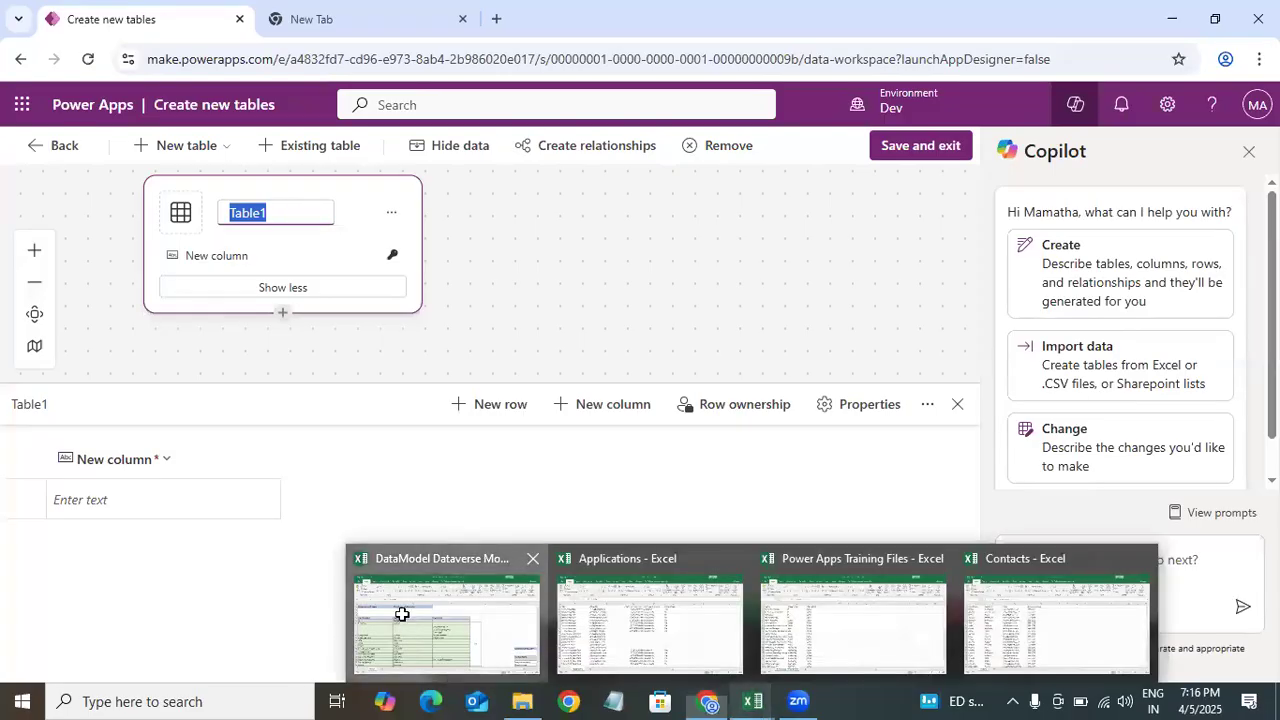
# Step: Check the table name in the data model spreadsheet and return to the table designer
pyautogui.click(401, 613)
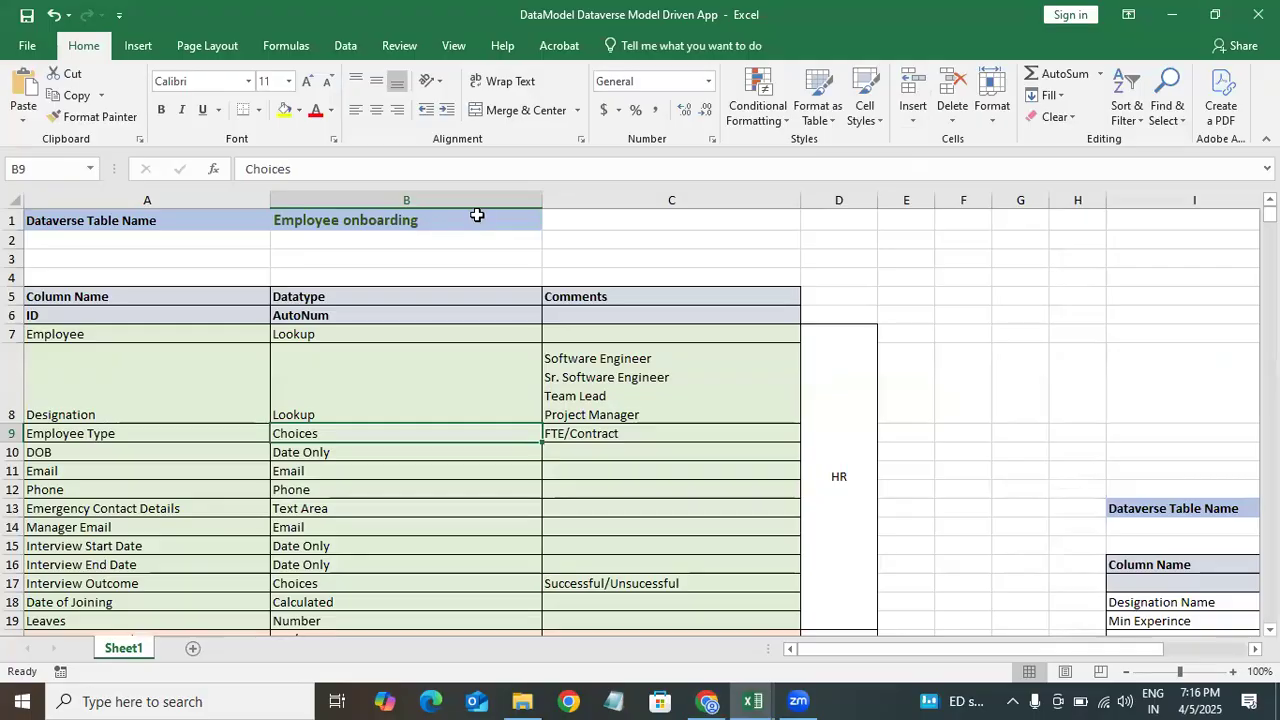
pyautogui.click(432, 222)
pyautogui.doubleClick(297, 226)
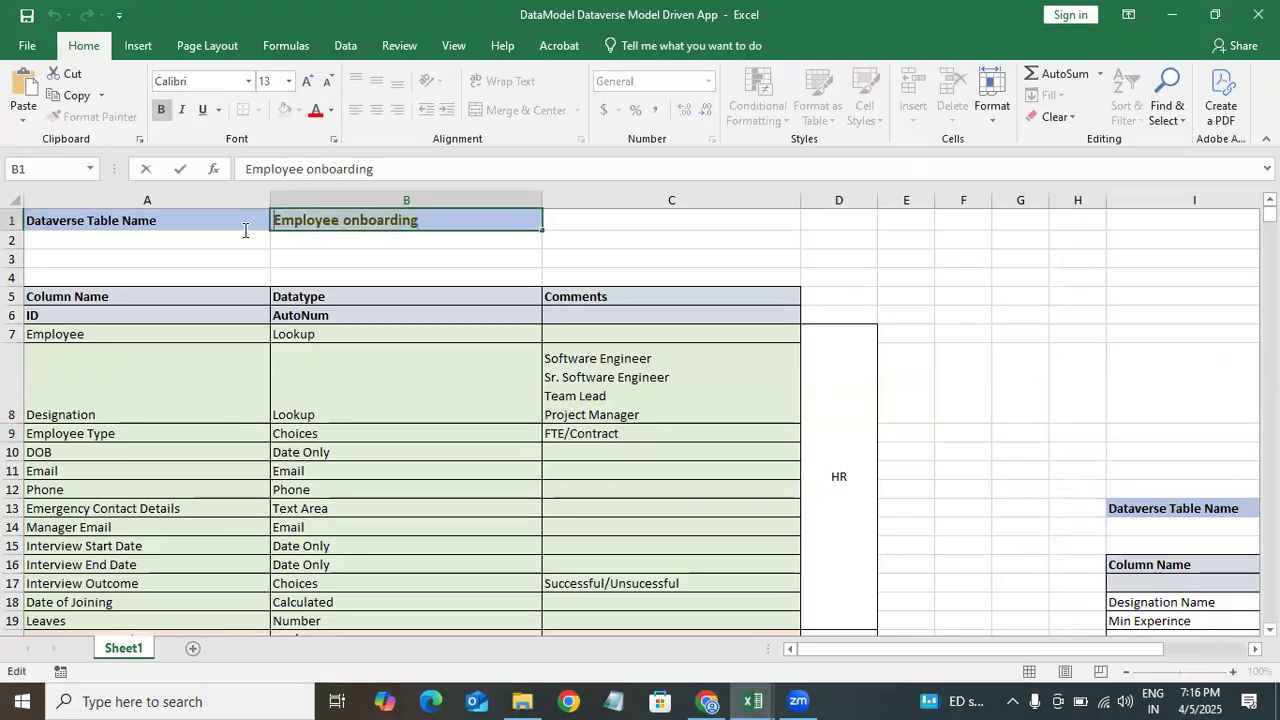
pyautogui.click(1173, 14)
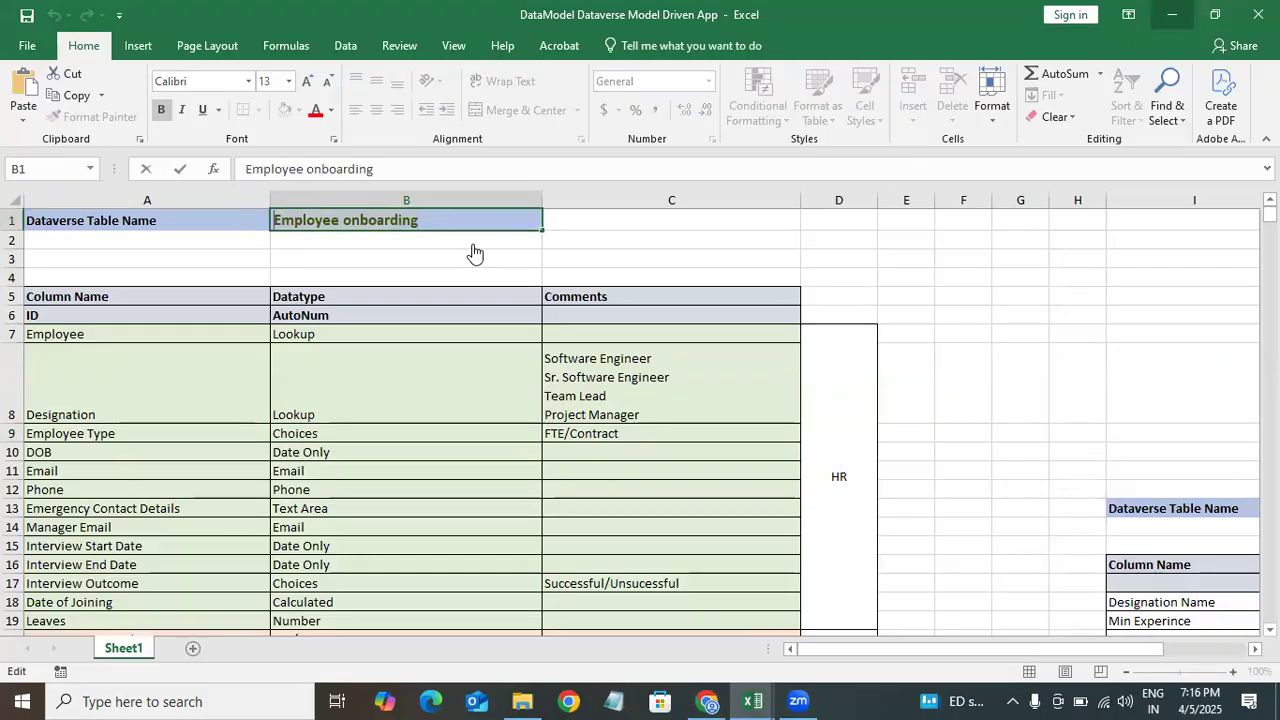
pyautogui.click(315, 222)
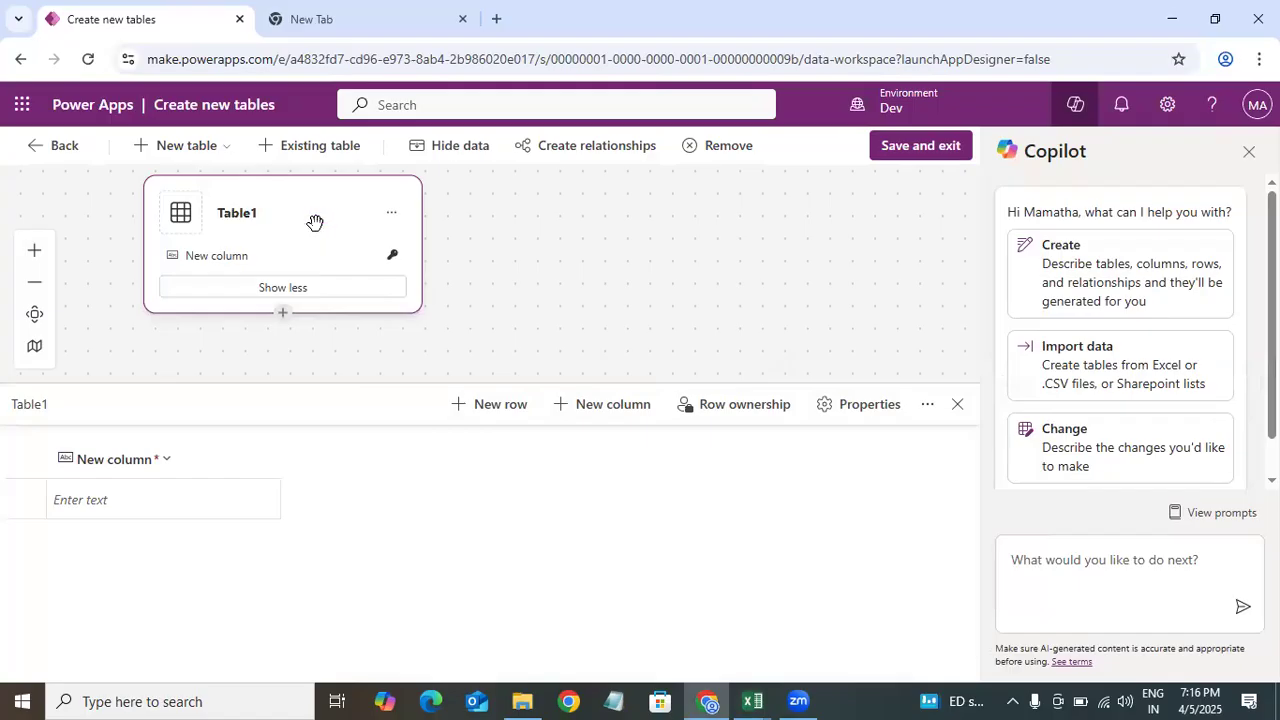
# Step: Rename the new table as Employee onboarding
pyautogui.click(242, 210)
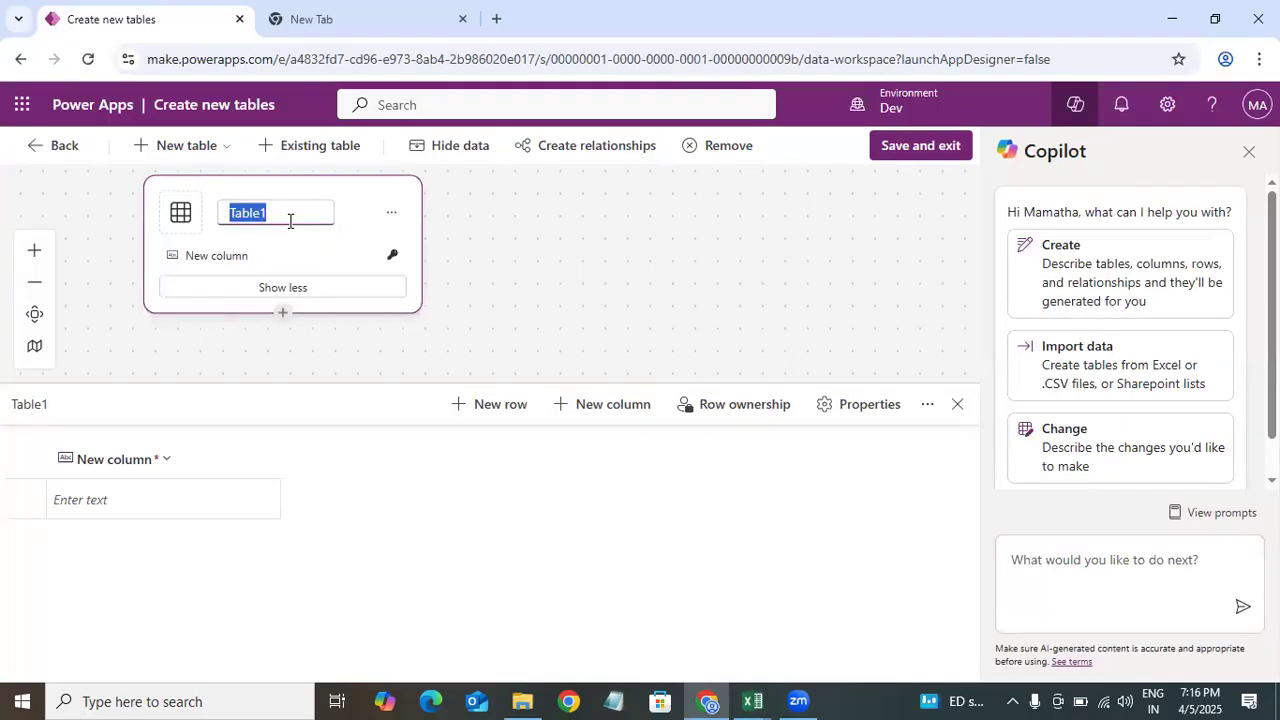
pyautogui.write('Employee onboarding')
pyautogui.press('Return')
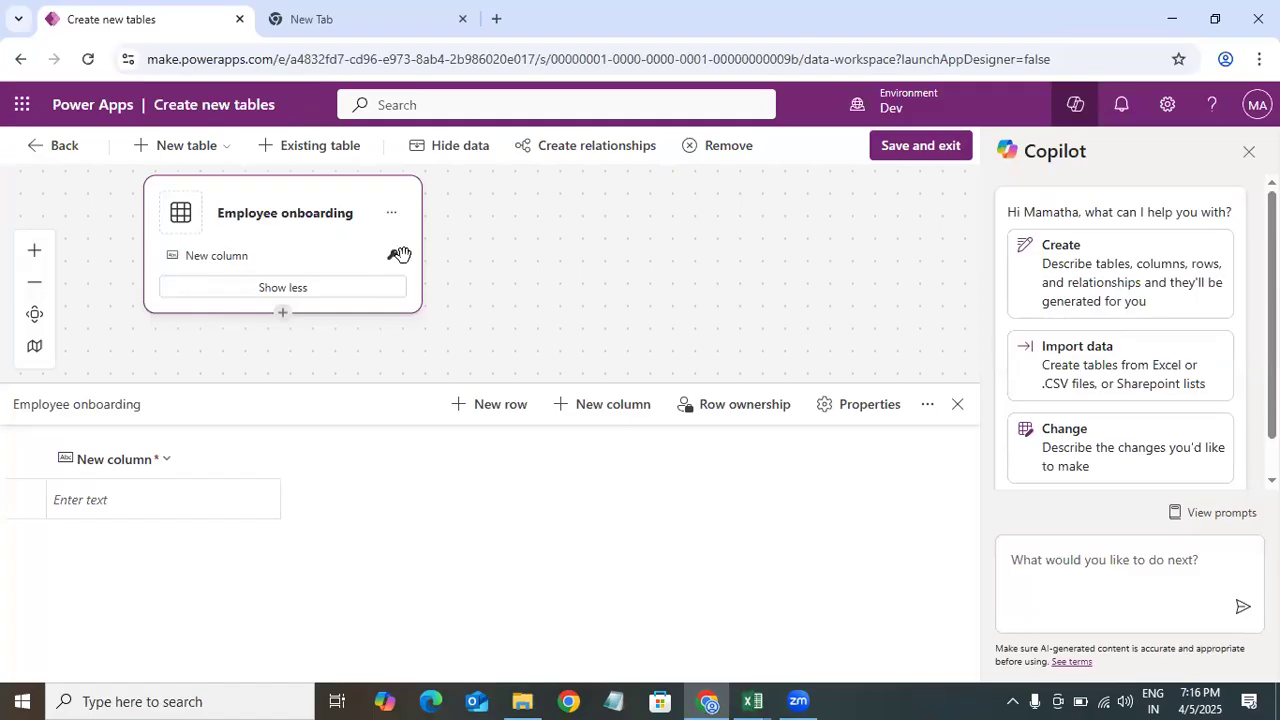
# Step: Open the edit dialog of the table's primary column in the table designer
pyautogui.click(150, 462)
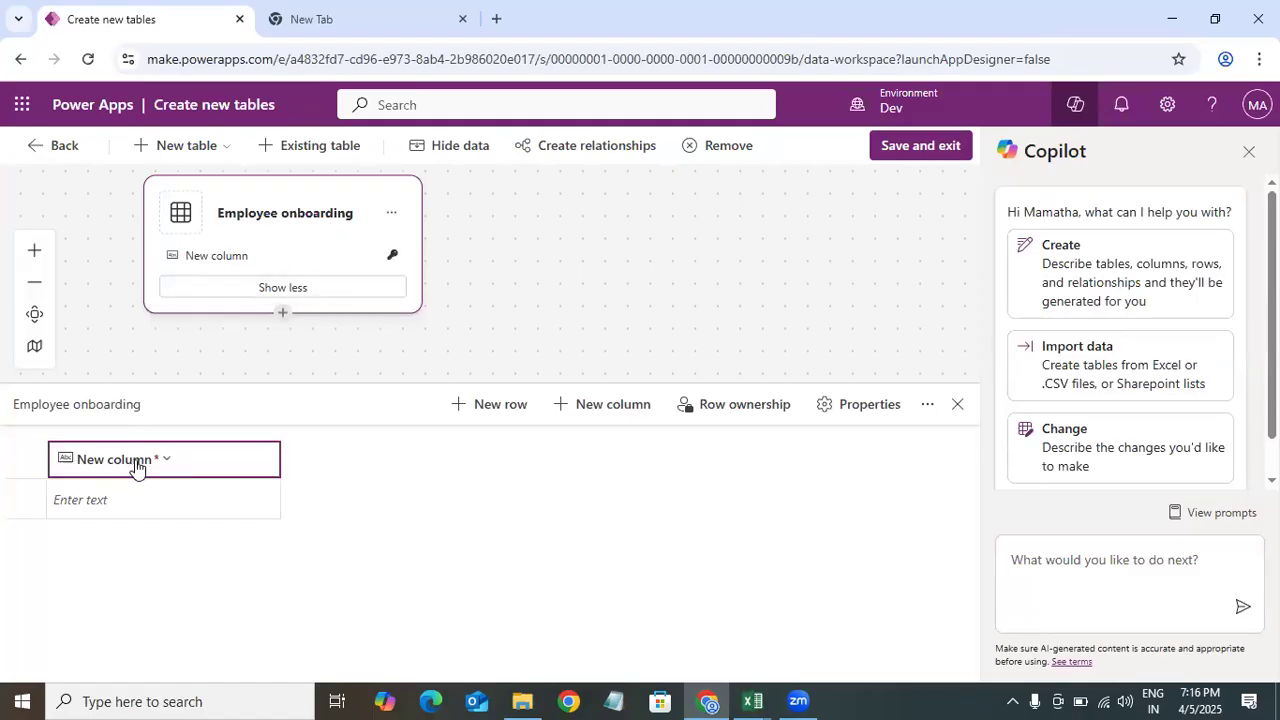
pyautogui.click(156, 464)
pyautogui.click(140, 497)
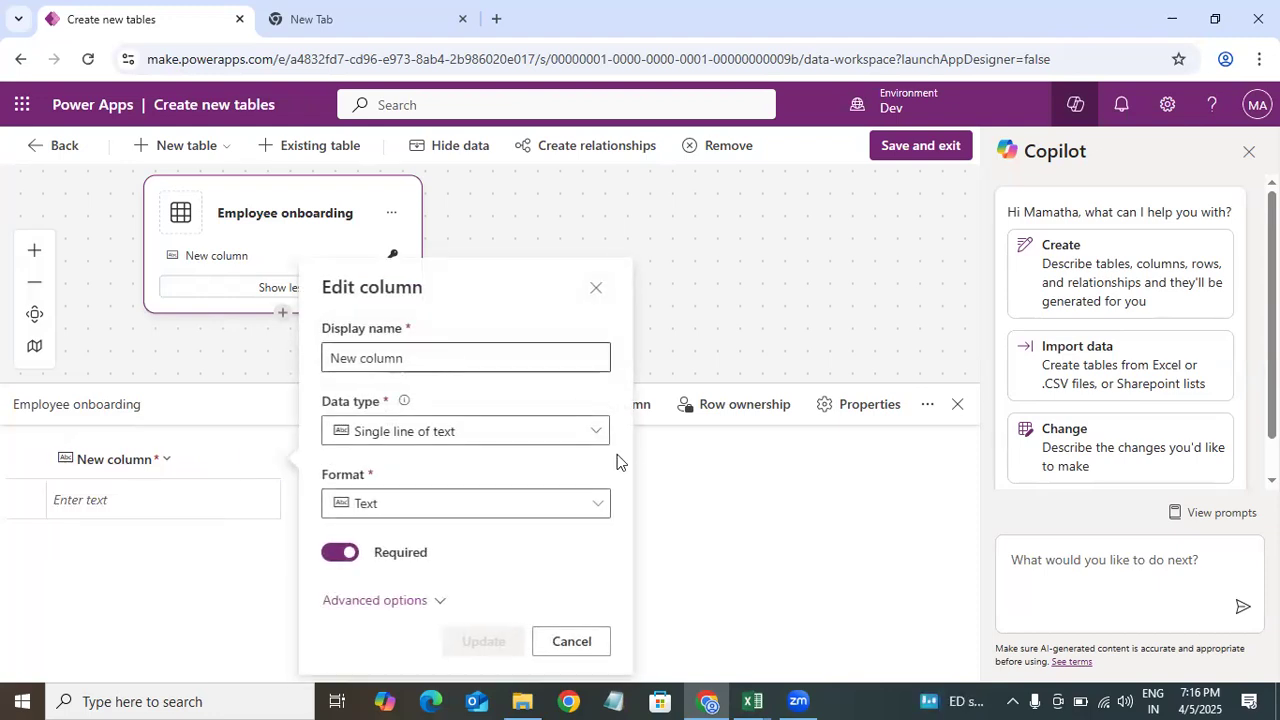
pyautogui.click(473, 431)
pyautogui.click(309, 600)
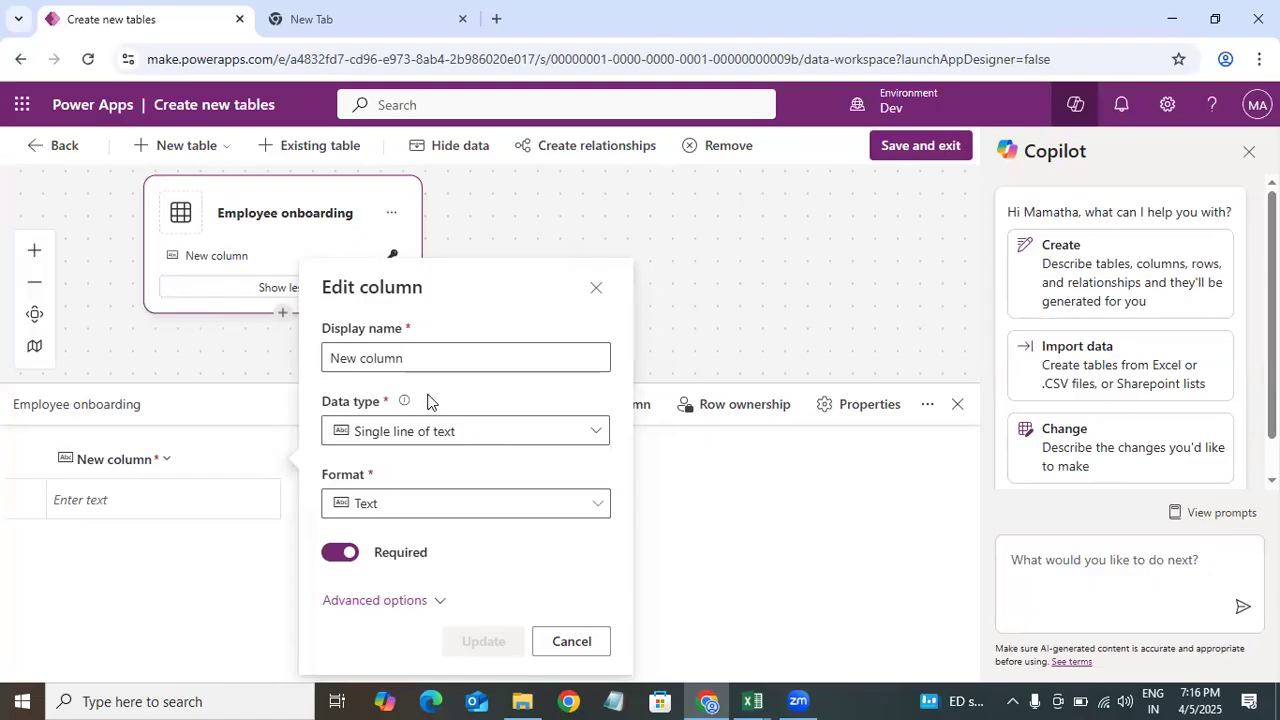
pyautogui.click(420, 358)
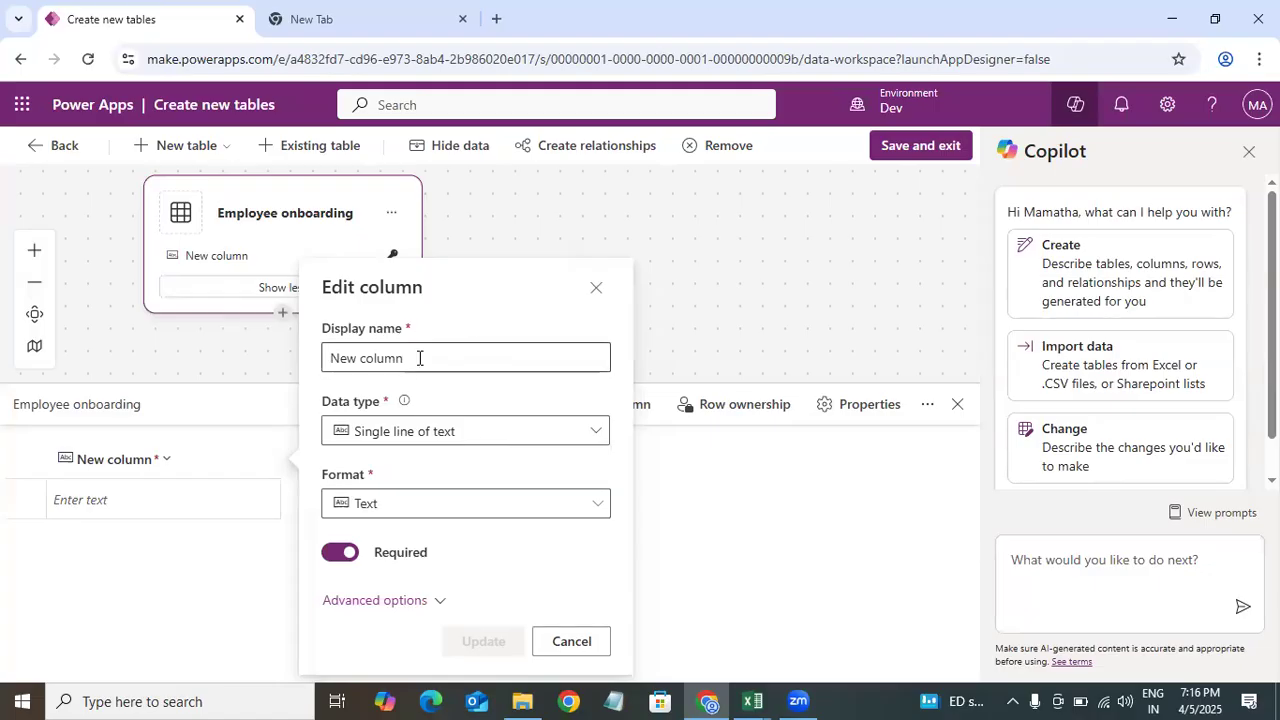
# Step: Check the first column's name and data type in the data model spreadsheet, then return to the browser
pyautogui.click(752, 701)
pyautogui.click(445, 635)
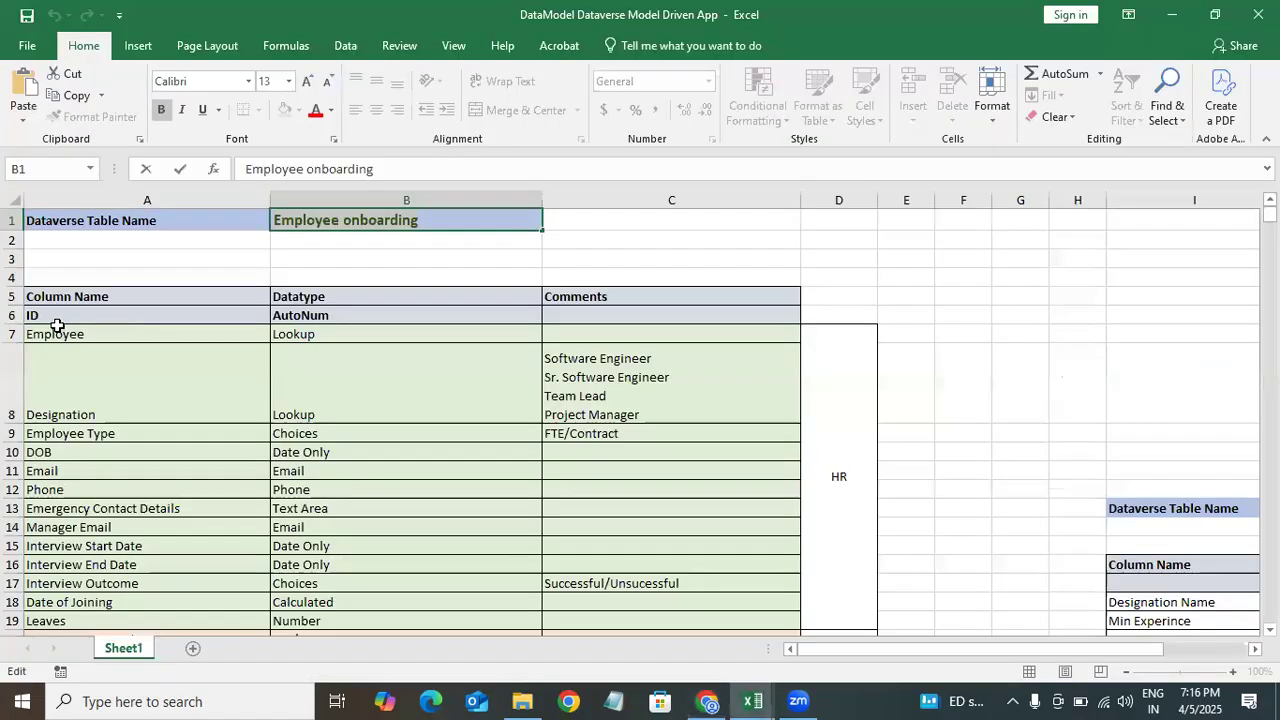
pyautogui.click(84, 315)
pyautogui.click(90, 335)
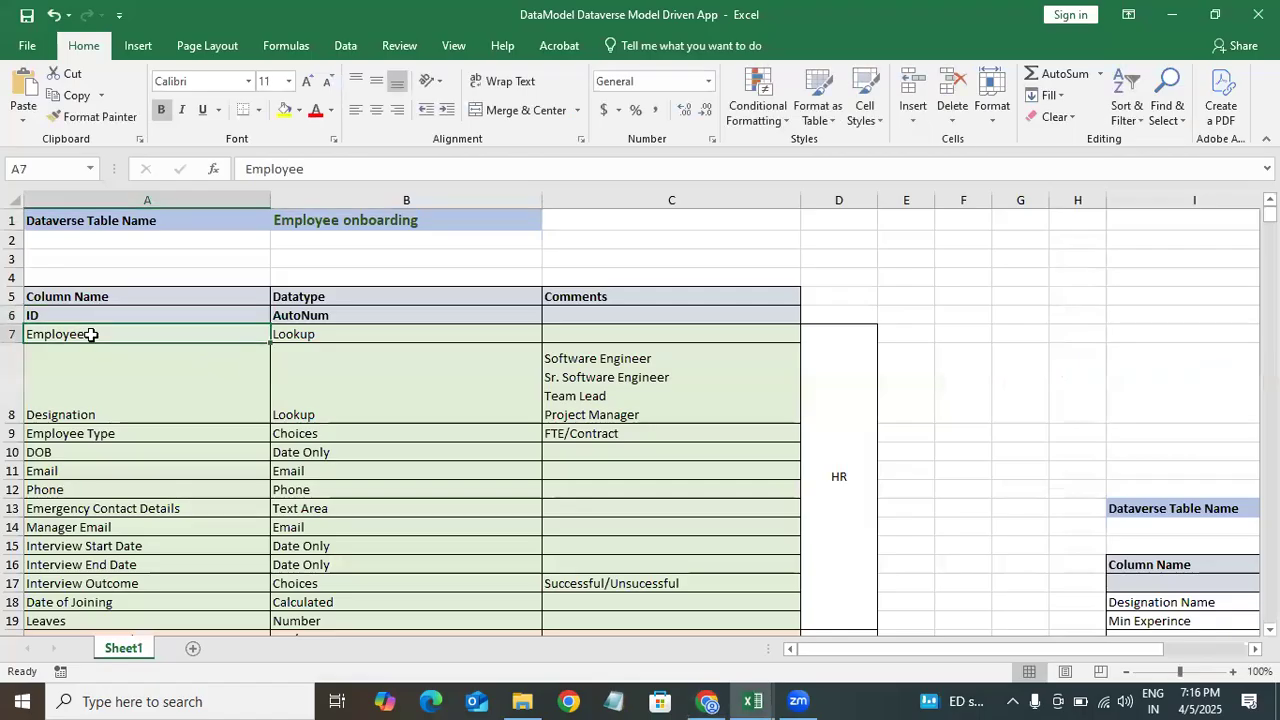
pyautogui.click(320, 336)
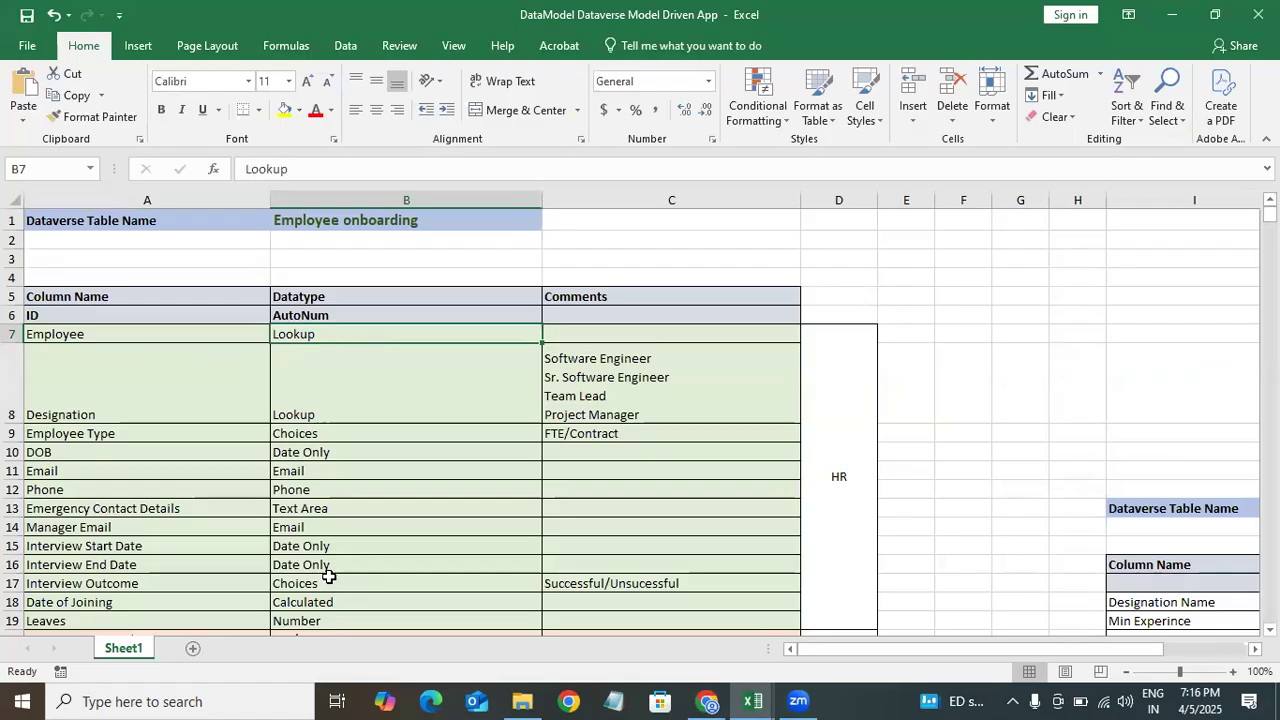
pyautogui.click(330, 318)
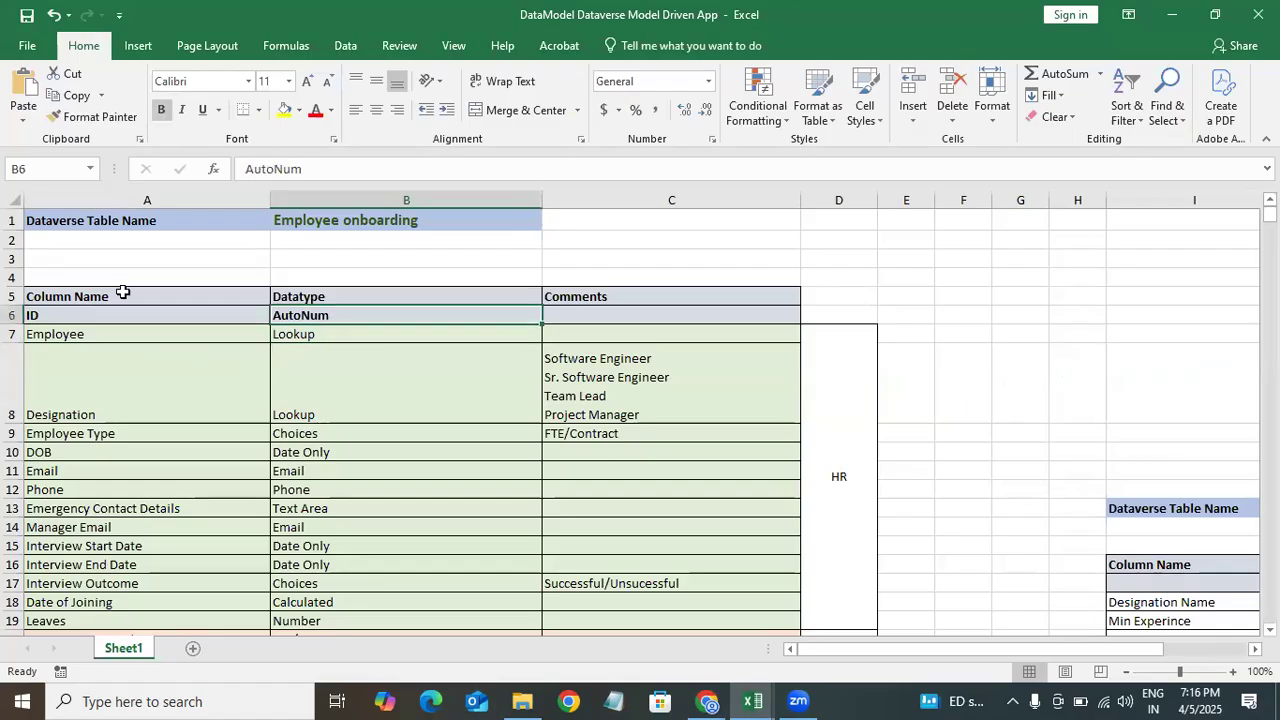
pyautogui.click(77, 316)
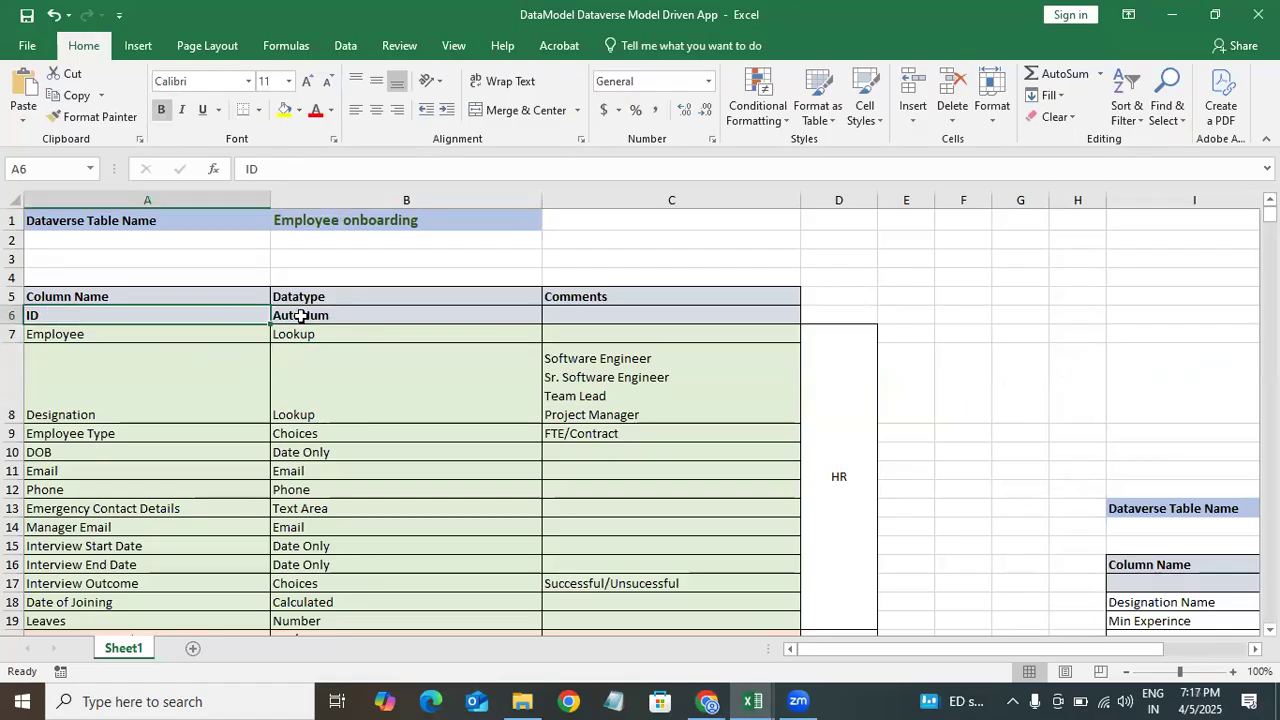
pyautogui.click(1171, 14)
# Step: Rename the primary column as ID, keeping single line of text, and update it
pyautogui.moveTo(412, 358); pyautogui.dragTo(223, 374)
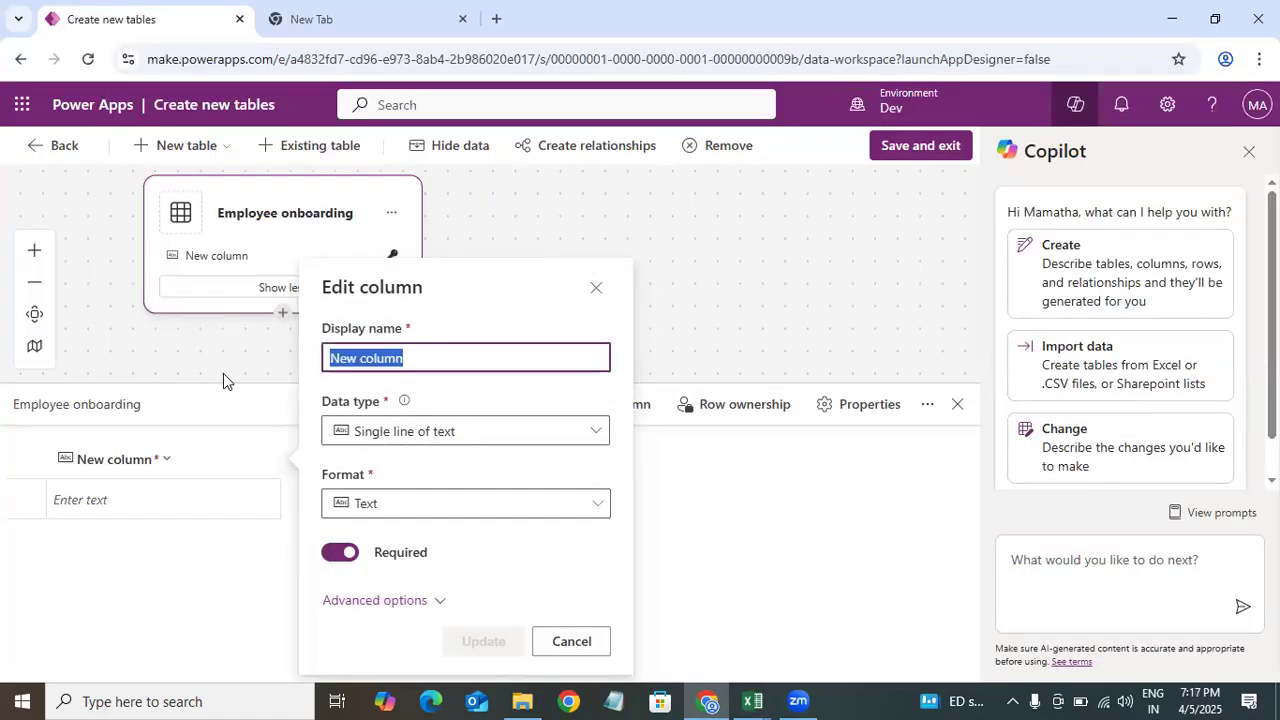
pyautogui.press('BackSpace')
pyautogui.write('ID')
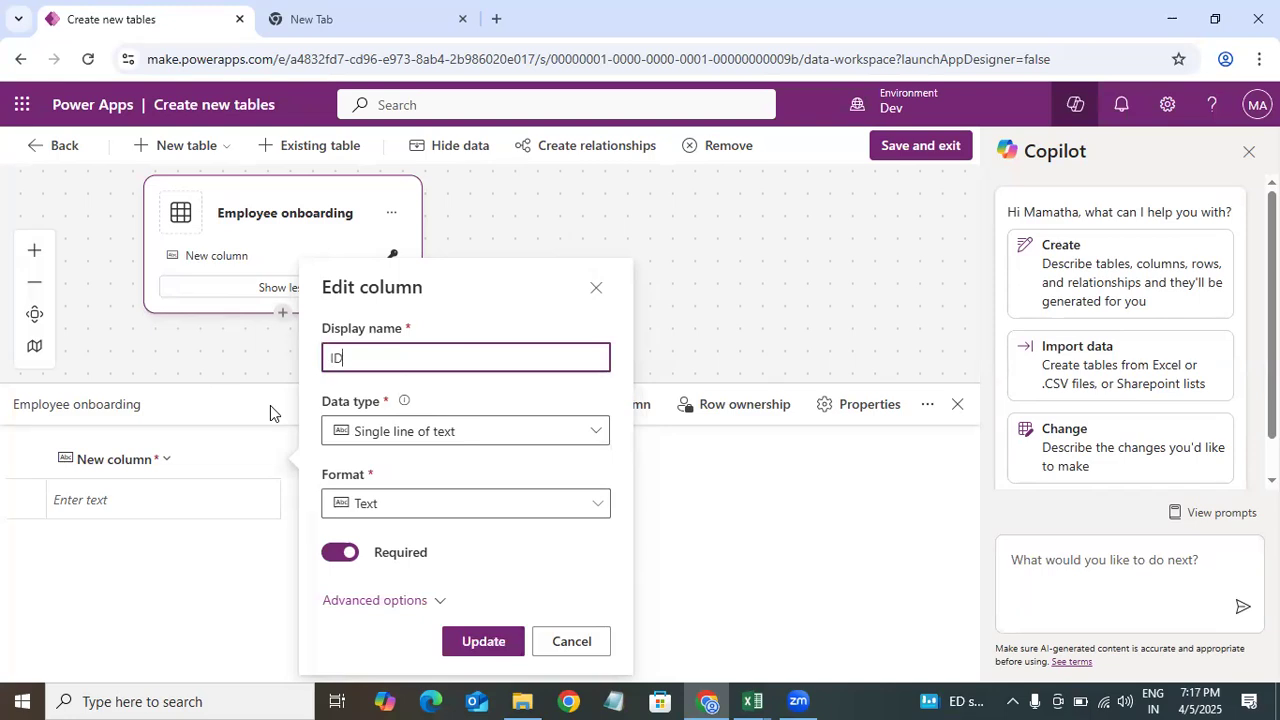
pyautogui.click(480, 430)
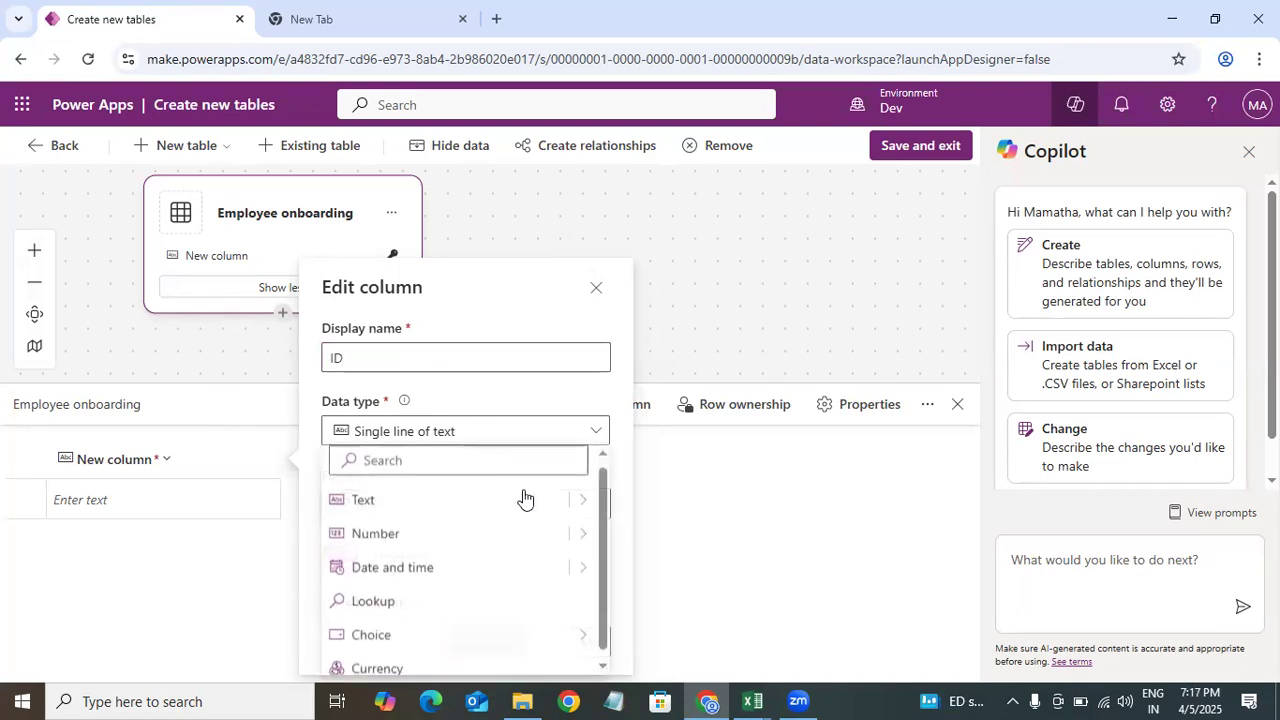
pyautogui.scroll(-1, 605, 518)
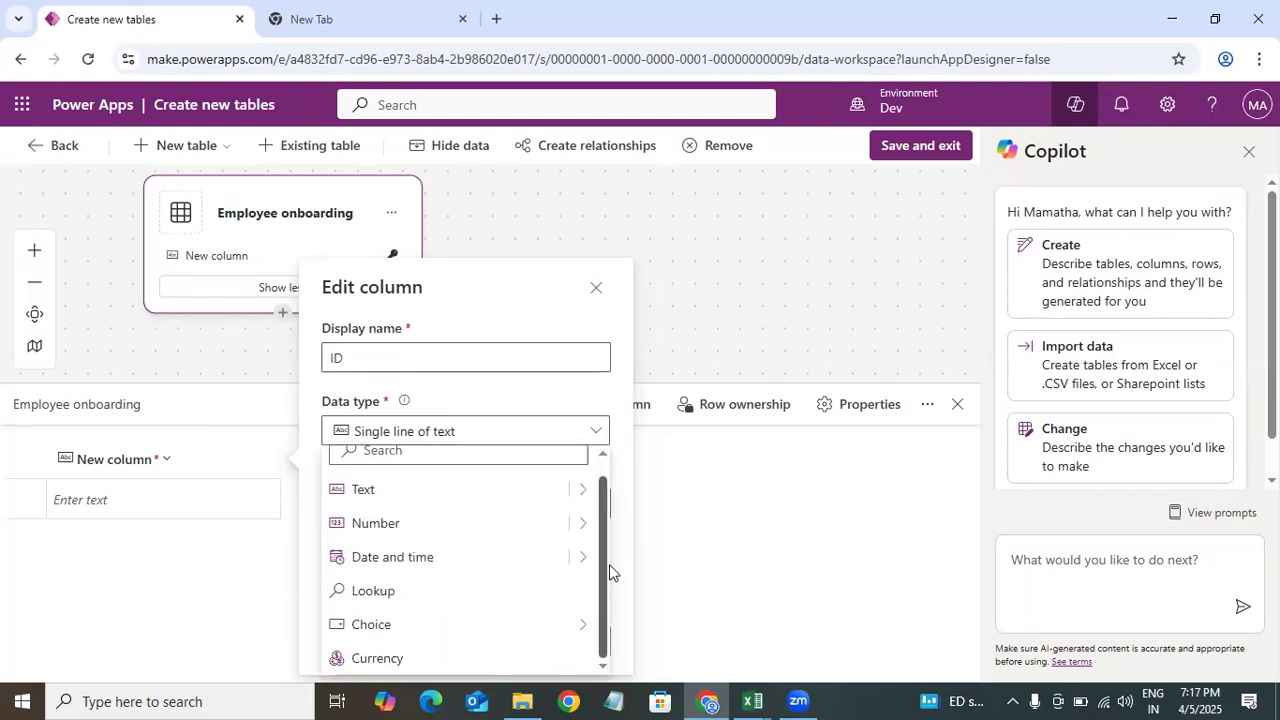
pyautogui.scroll(2, 598, 462)
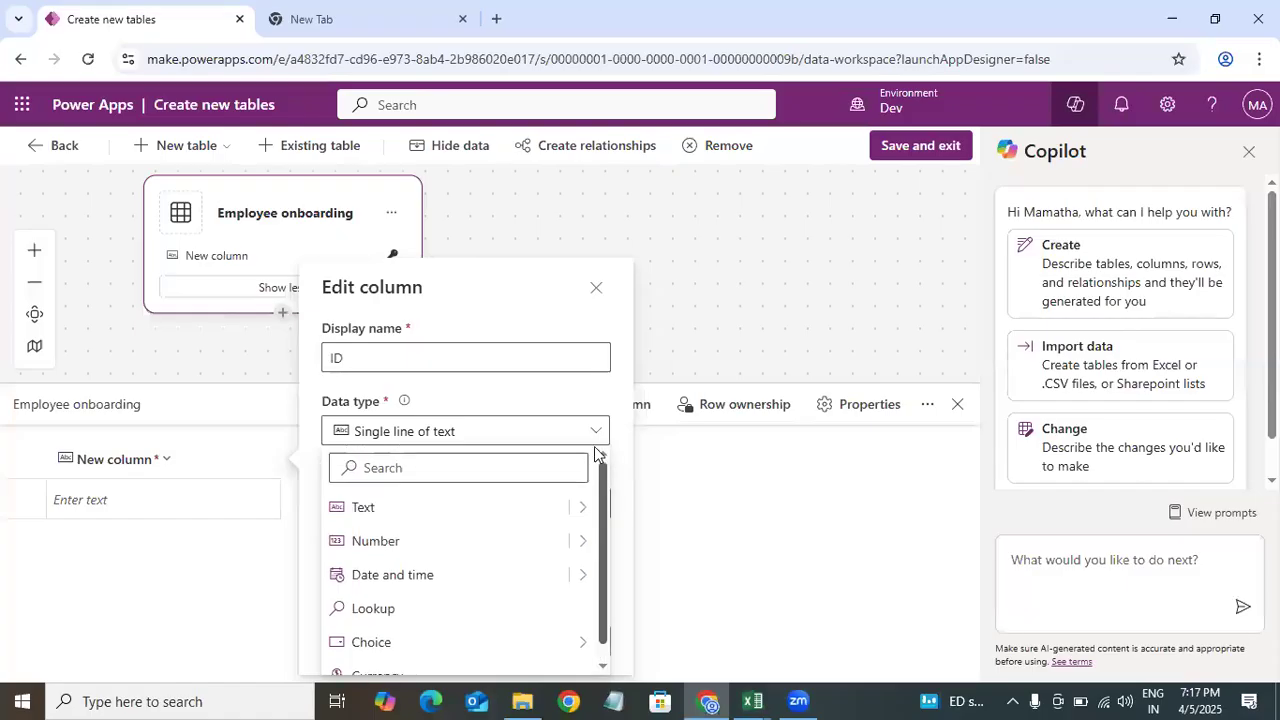
pyautogui.click(540, 393)
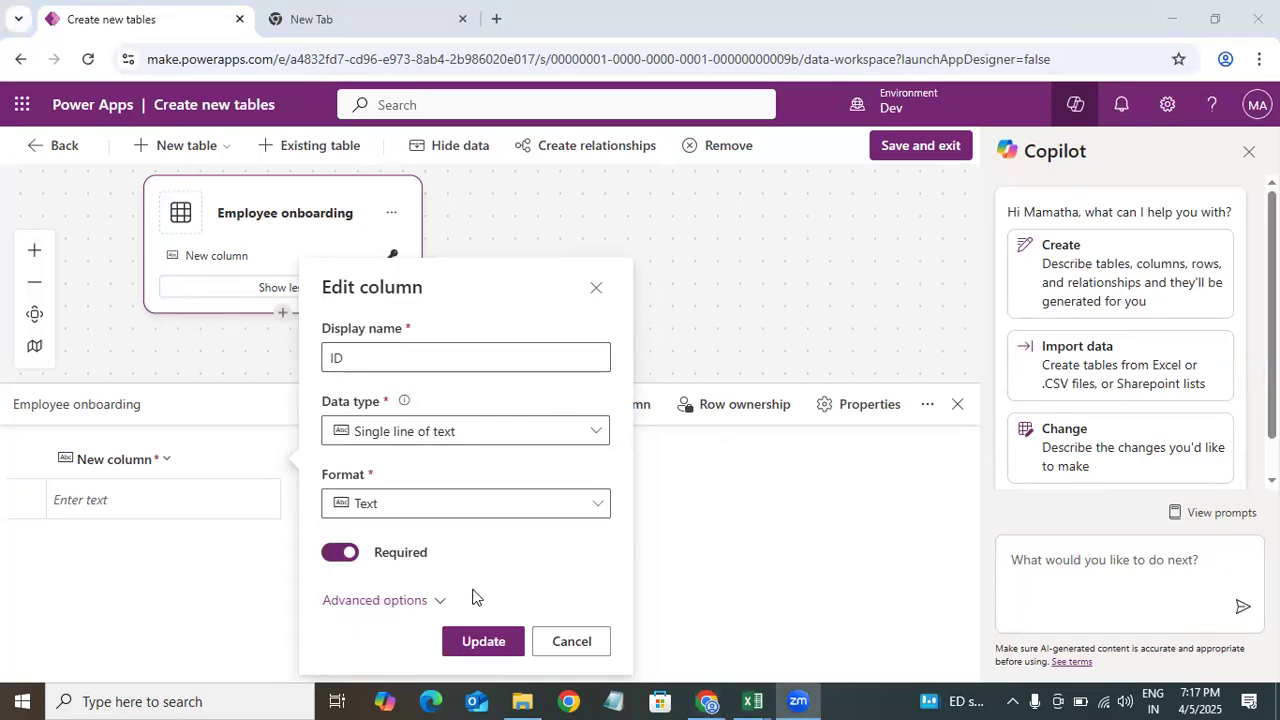
pyautogui.click(484, 643)
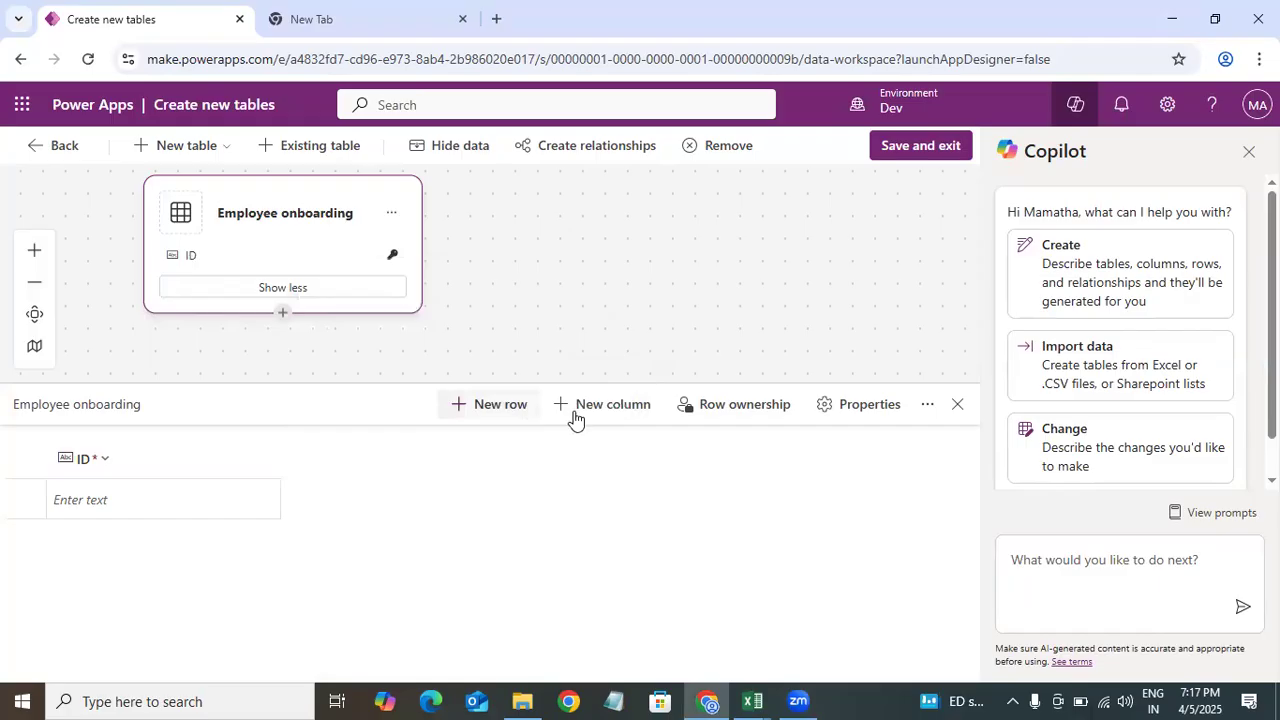
pyautogui.click(608, 412)
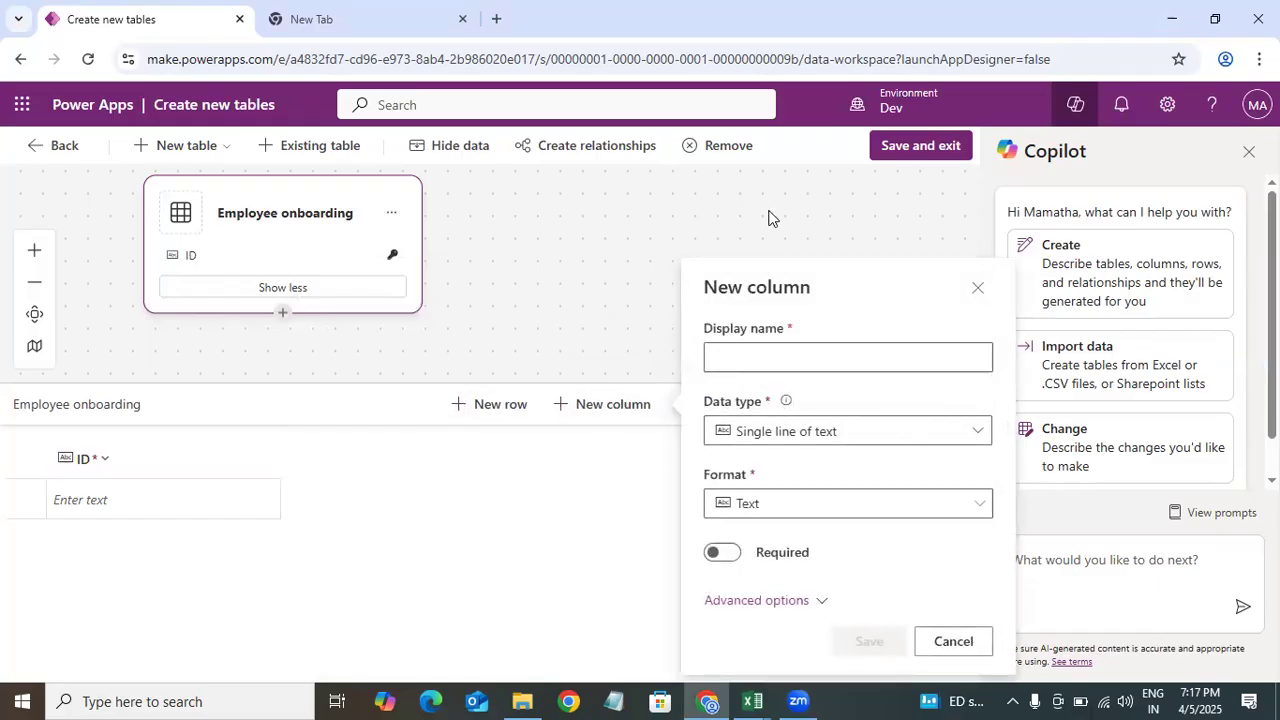
pyautogui.click(758, 700)
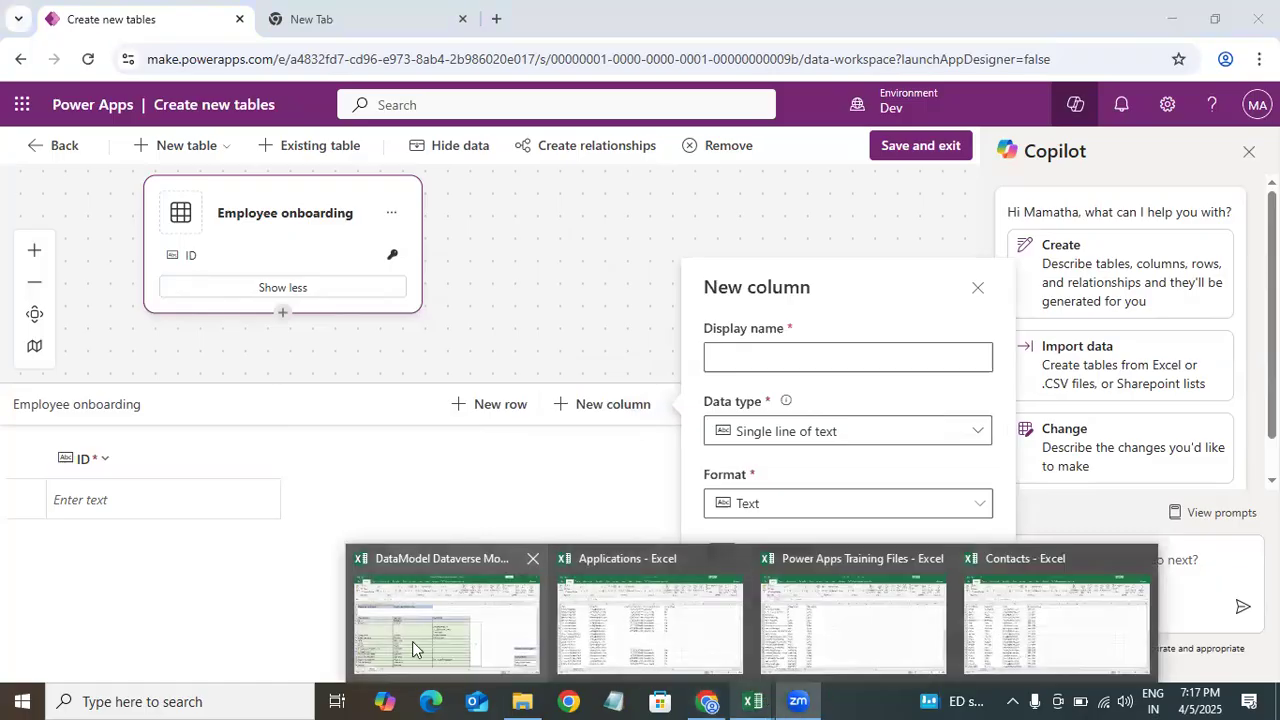
pyautogui.click(412, 641)
pyautogui.click(183, 334)
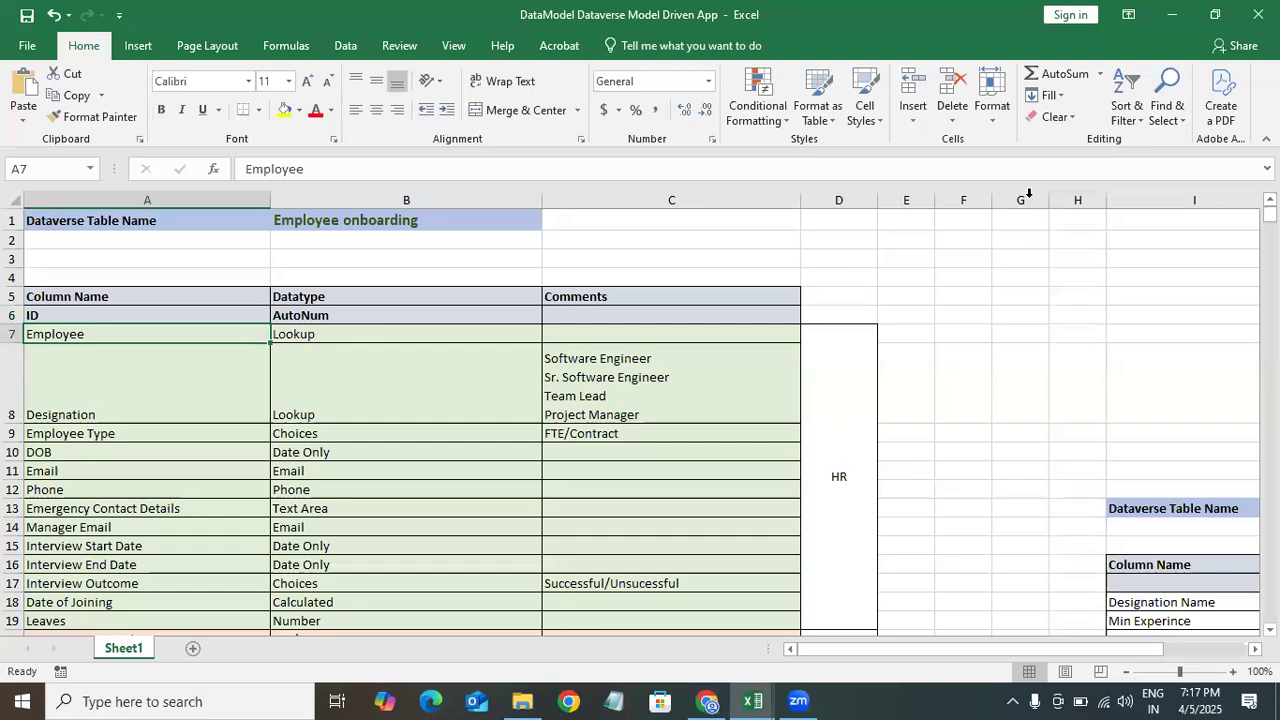
pyautogui.click(1176, 12)
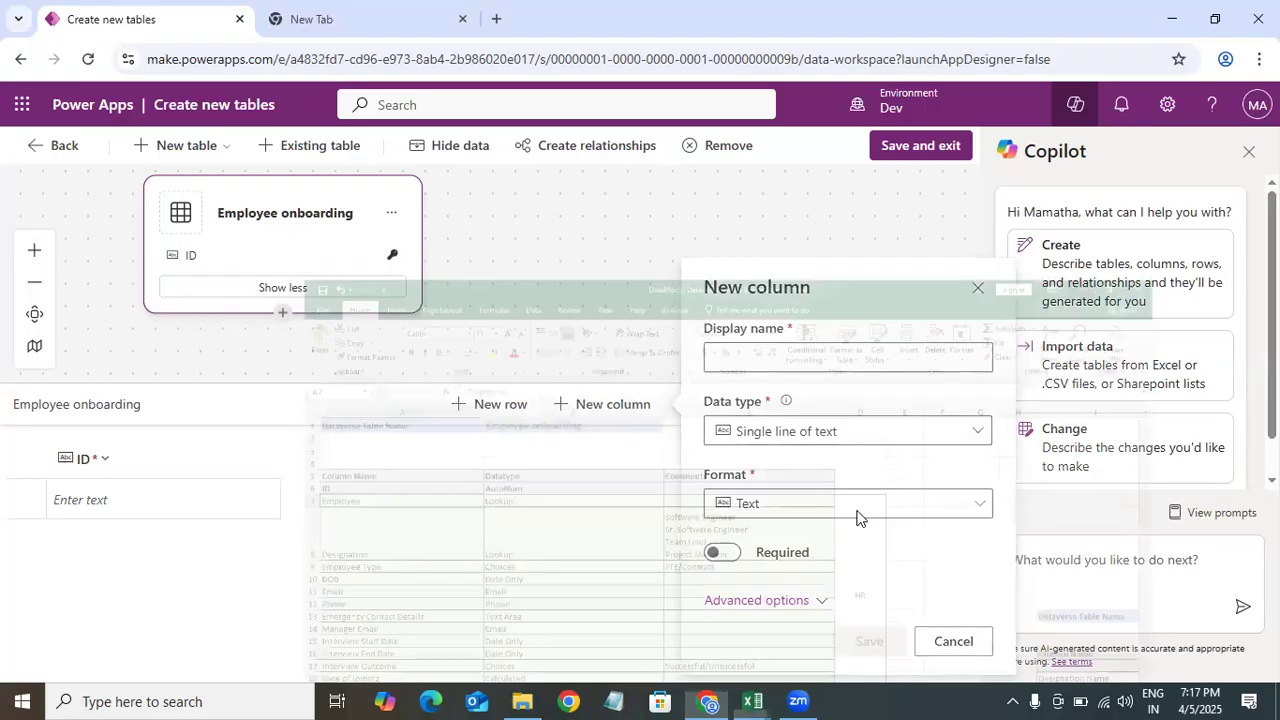
pyautogui.click(748, 357)
pyautogui.click(979, 289)
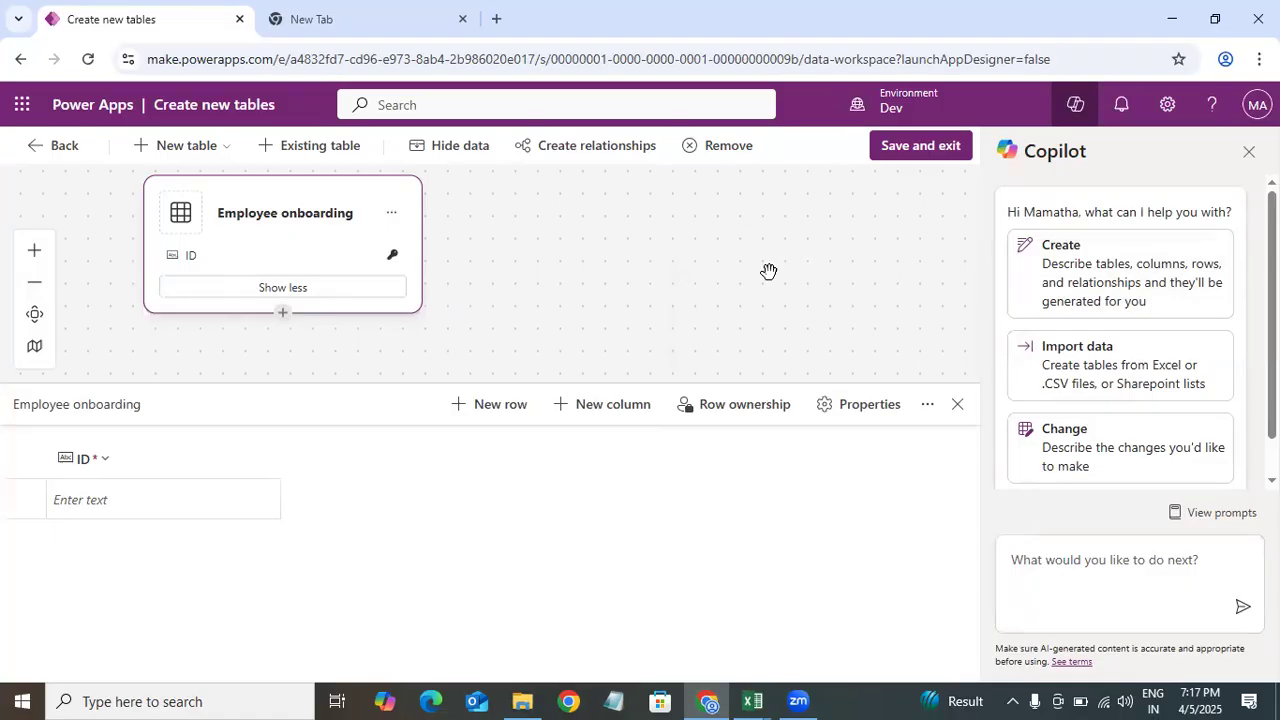
# Step: Save the table and exit the table designer
pyautogui.click(912, 155)
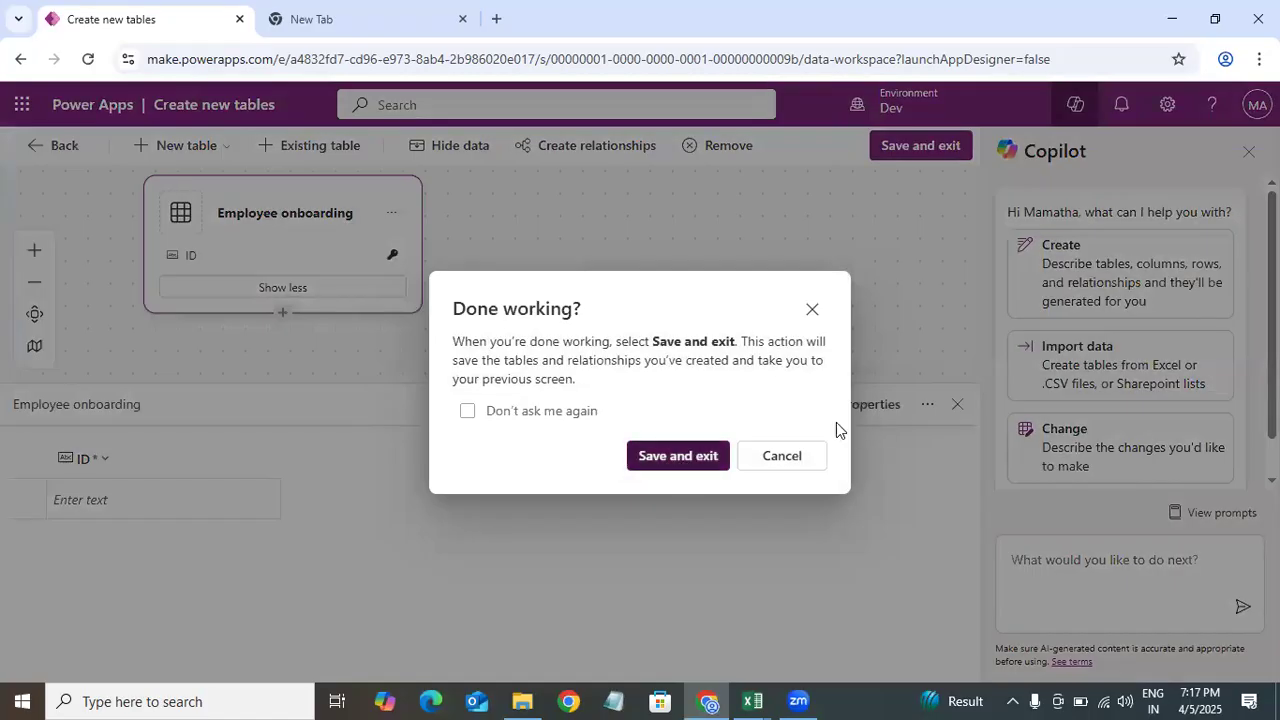
pyautogui.click(718, 455)
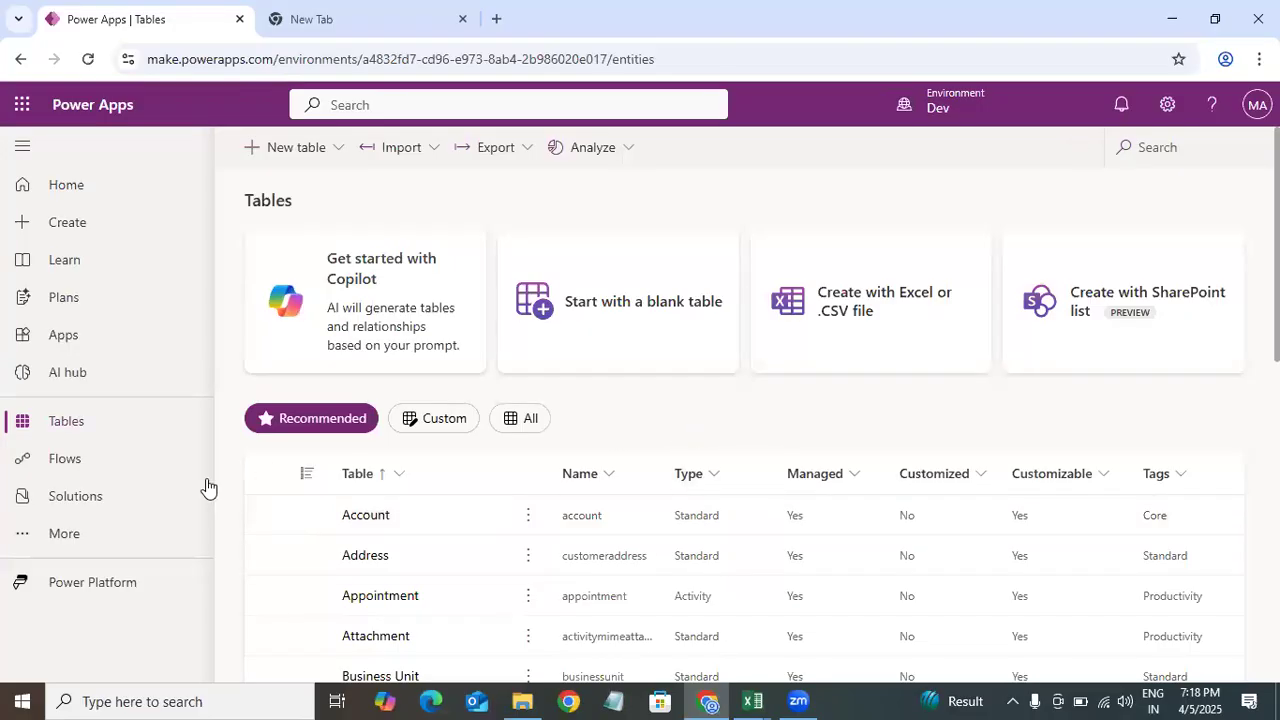
# Step: Show the custom tables, open Employee onboarding and review its name and primary column properties
pyautogui.click(430, 420)
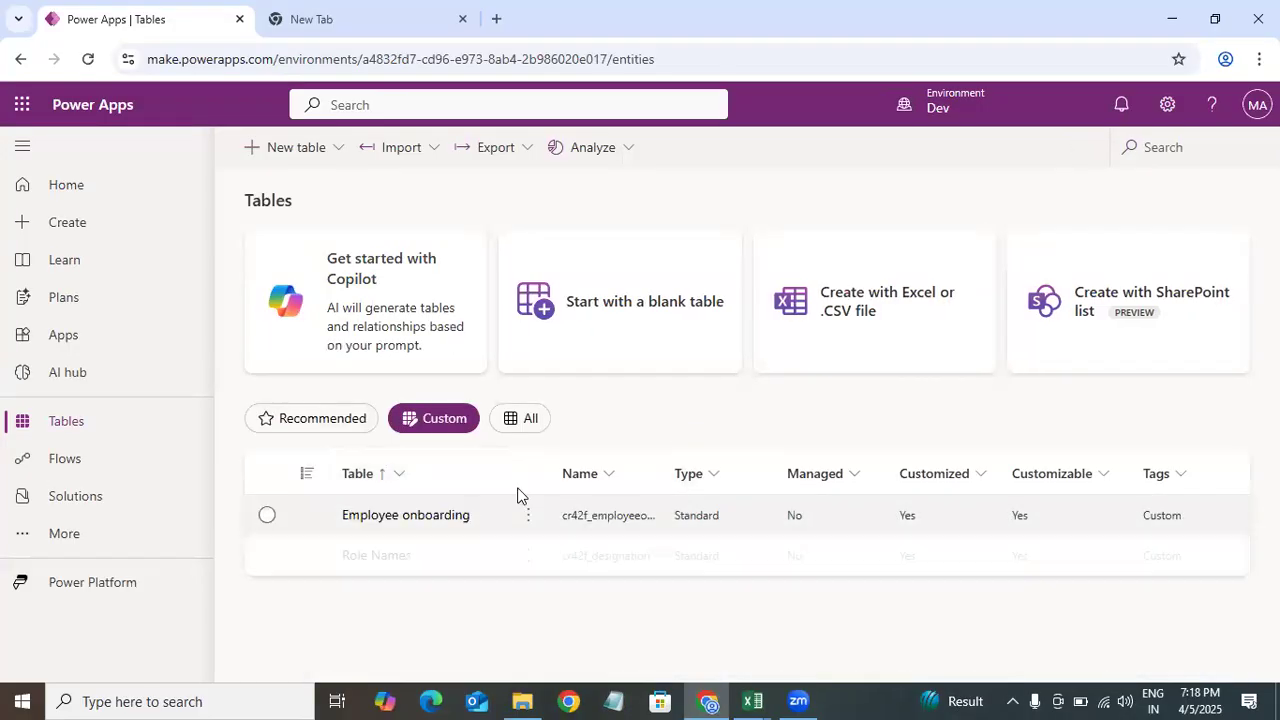
pyautogui.click(418, 523)
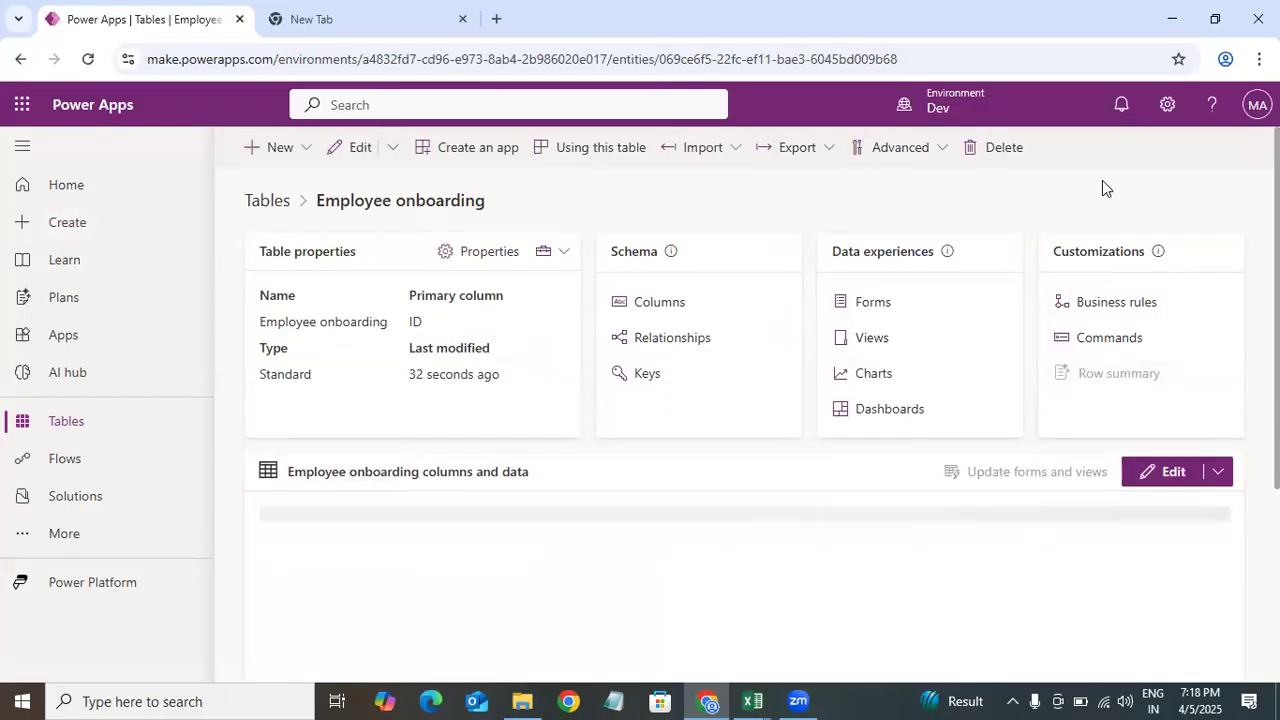
pyautogui.moveTo(259, 299); pyautogui.dragTo(343, 322)
pyautogui.click(277, 317)
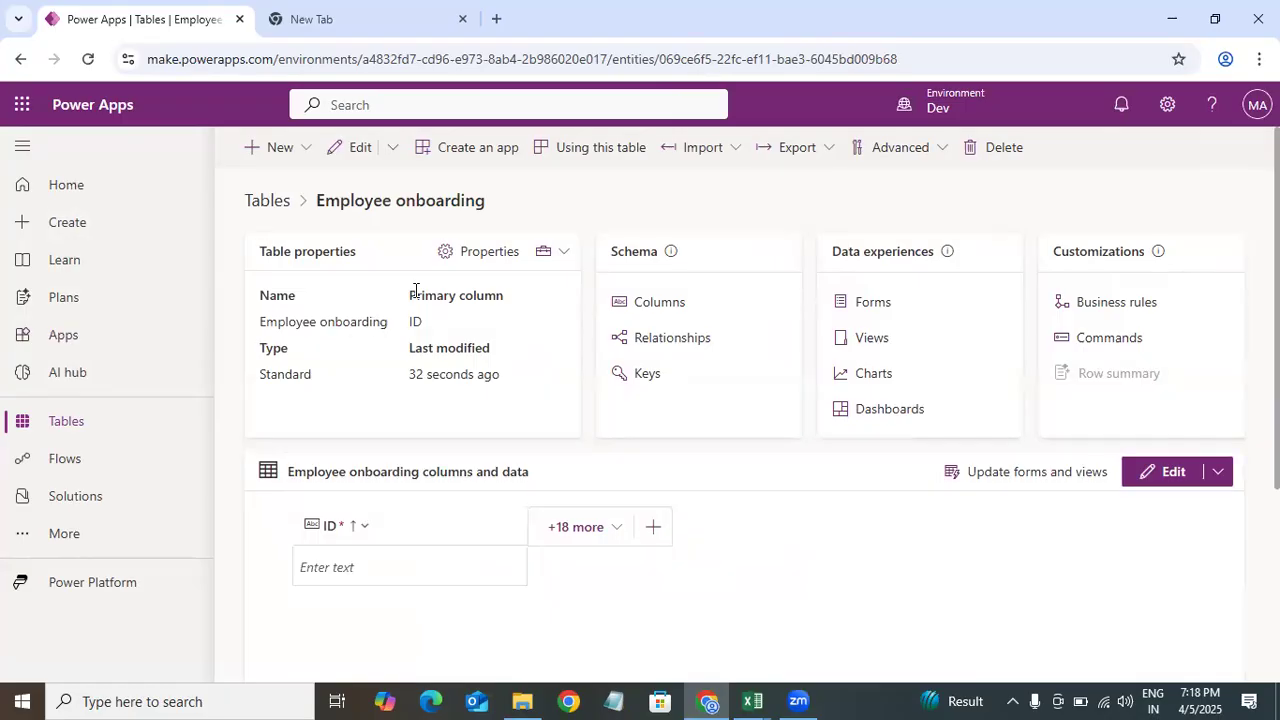
pyautogui.moveTo(405, 300); pyautogui.dragTo(448, 330)
pyautogui.click(443, 325)
pyautogui.moveTo(467, 374); pyautogui.dragTo(511, 382)
pyautogui.click(512, 380)
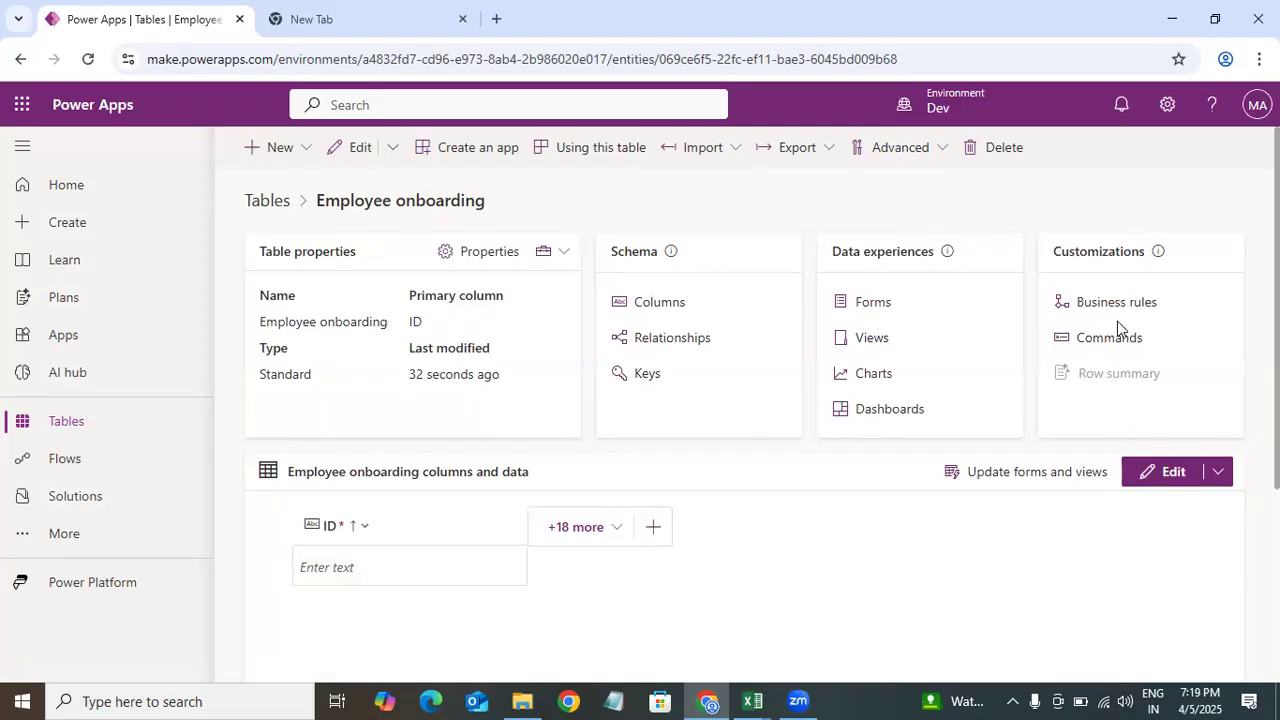
# Step: Open the table's columns and add a new column, pasting the name Employee from the spreadsheet
pyautogui.click(658, 305)
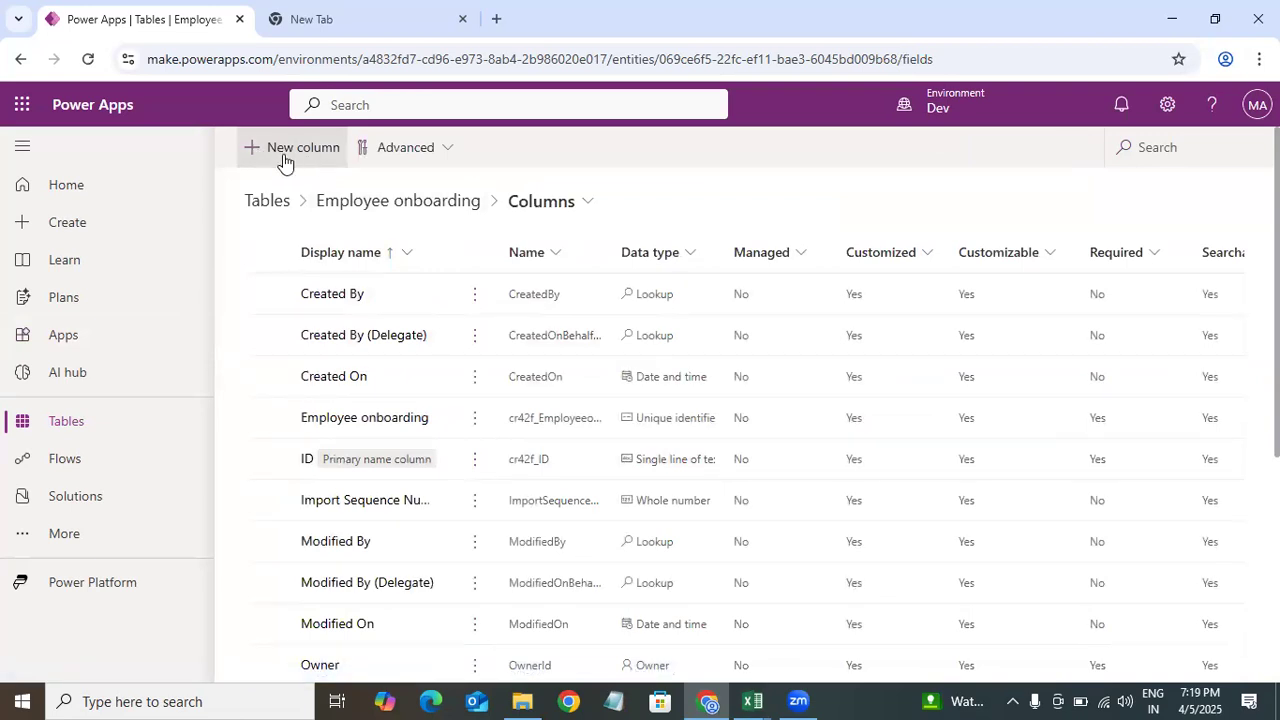
pyautogui.click(285, 160)
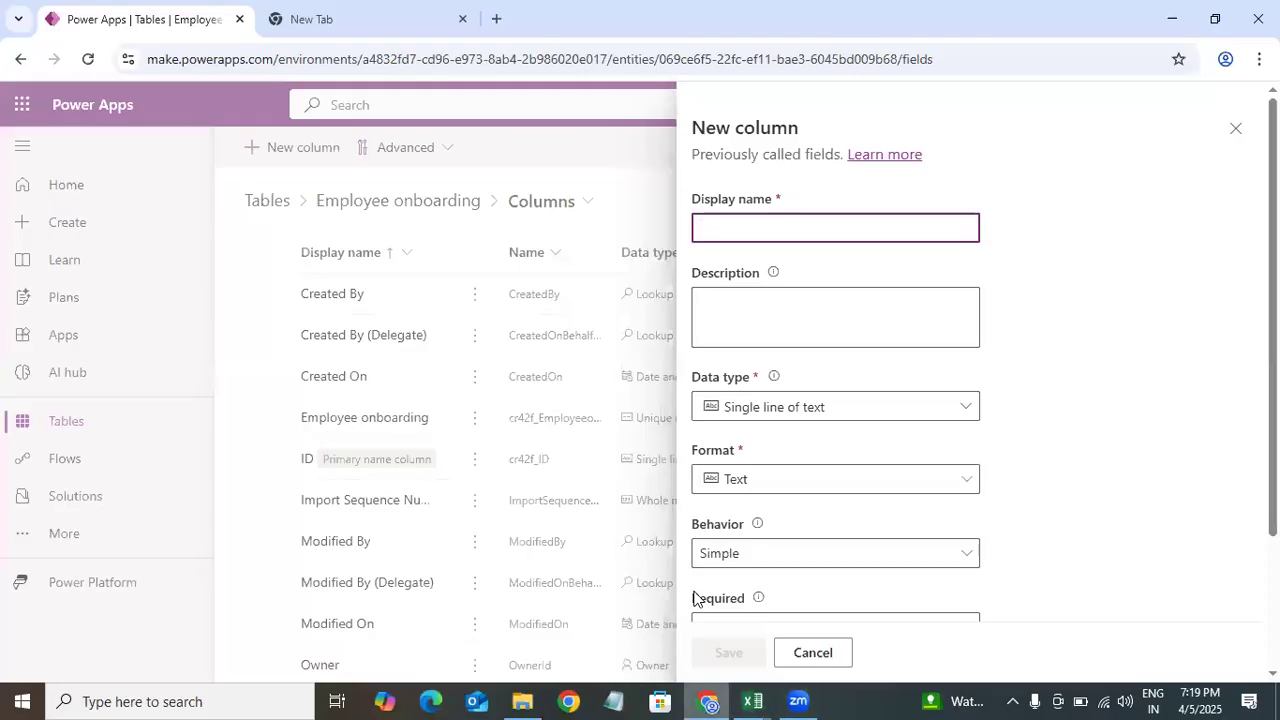
pyautogui.click(753, 701)
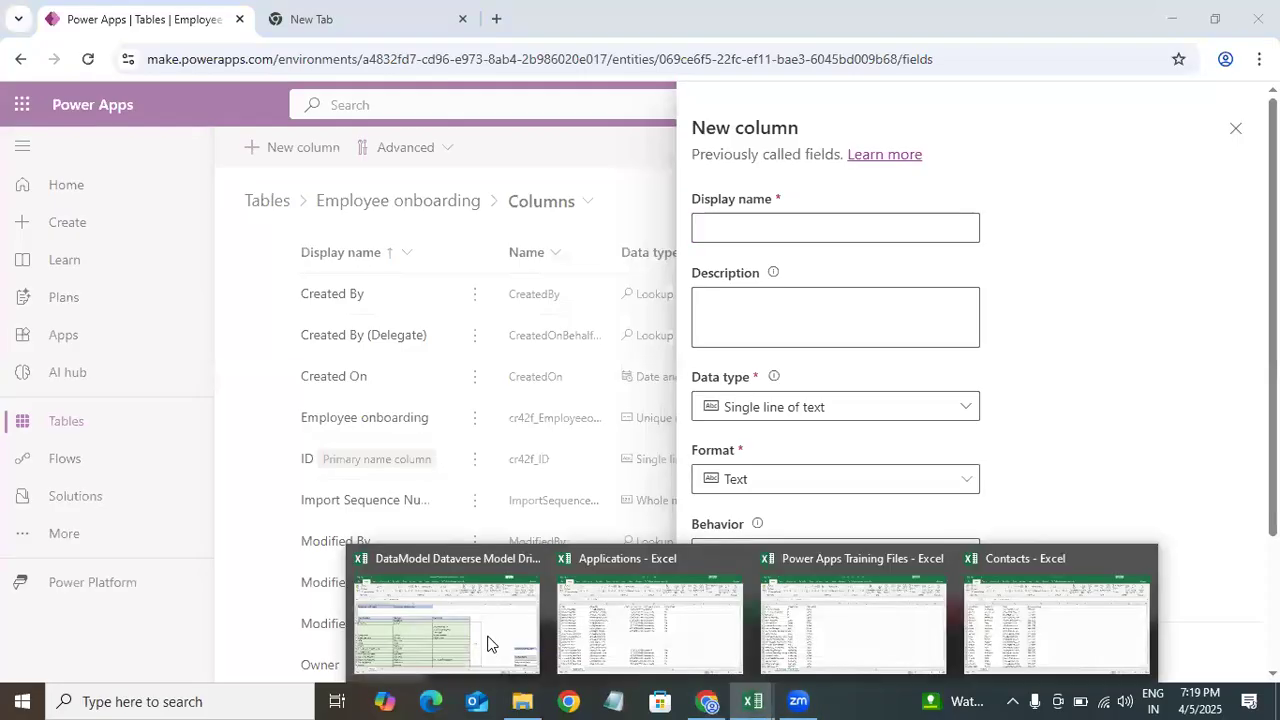
pyautogui.click(459, 622)
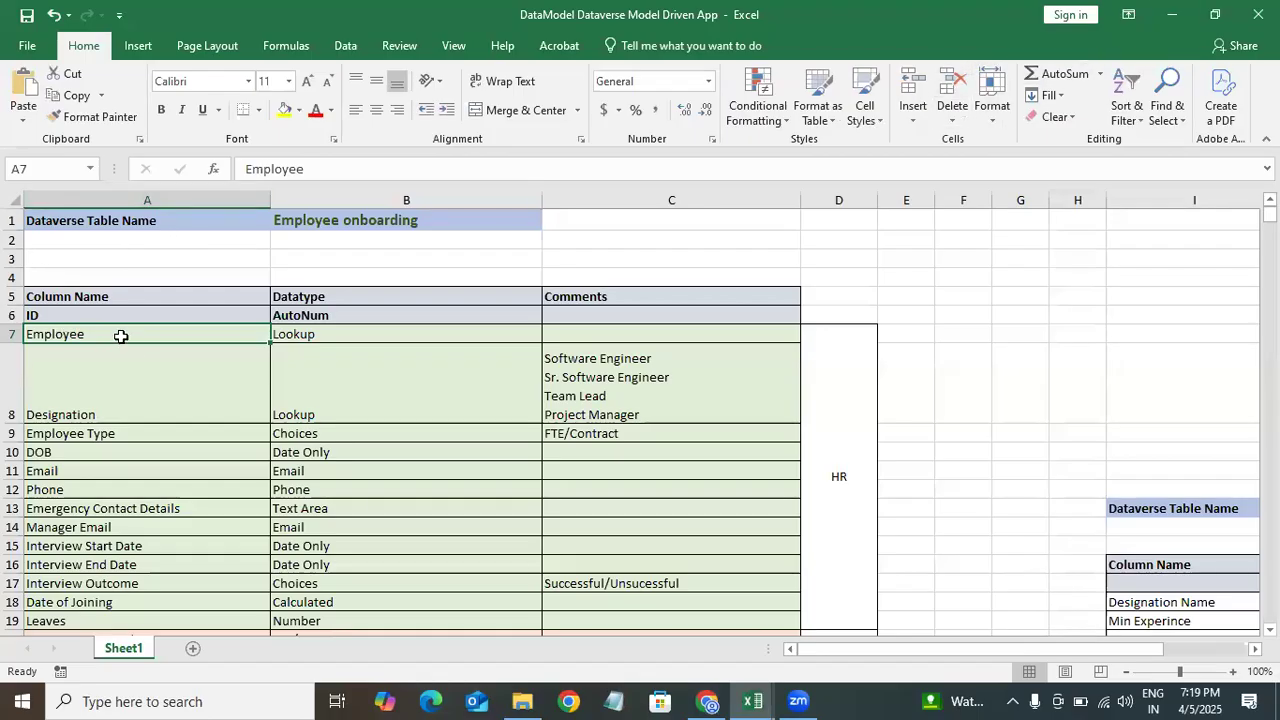
pyautogui.doubleClick(113, 333)
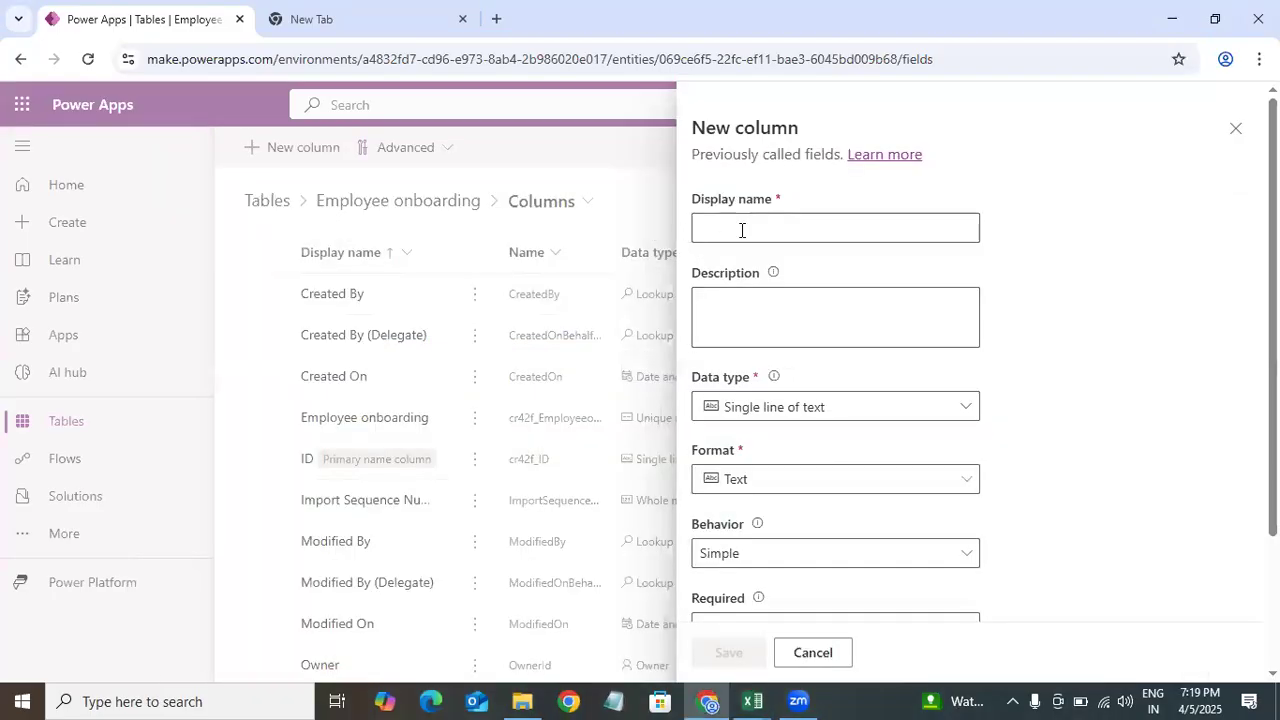
pyautogui.click(740, 229)
pyautogui.write('Employee')
# Step: Set the new Employee column's data type to Lookup
pyautogui.scroll(-1, 752, 350)
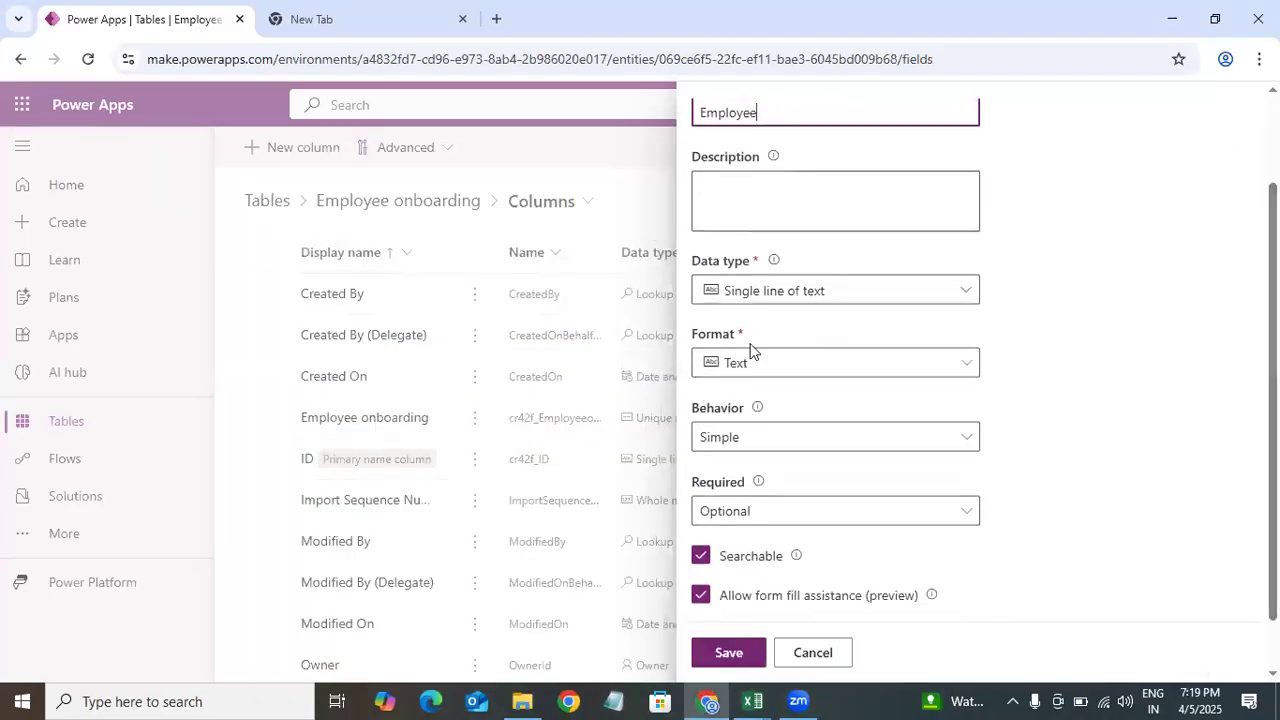
pyautogui.click(760, 292)
pyautogui.moveTo(940, 470)
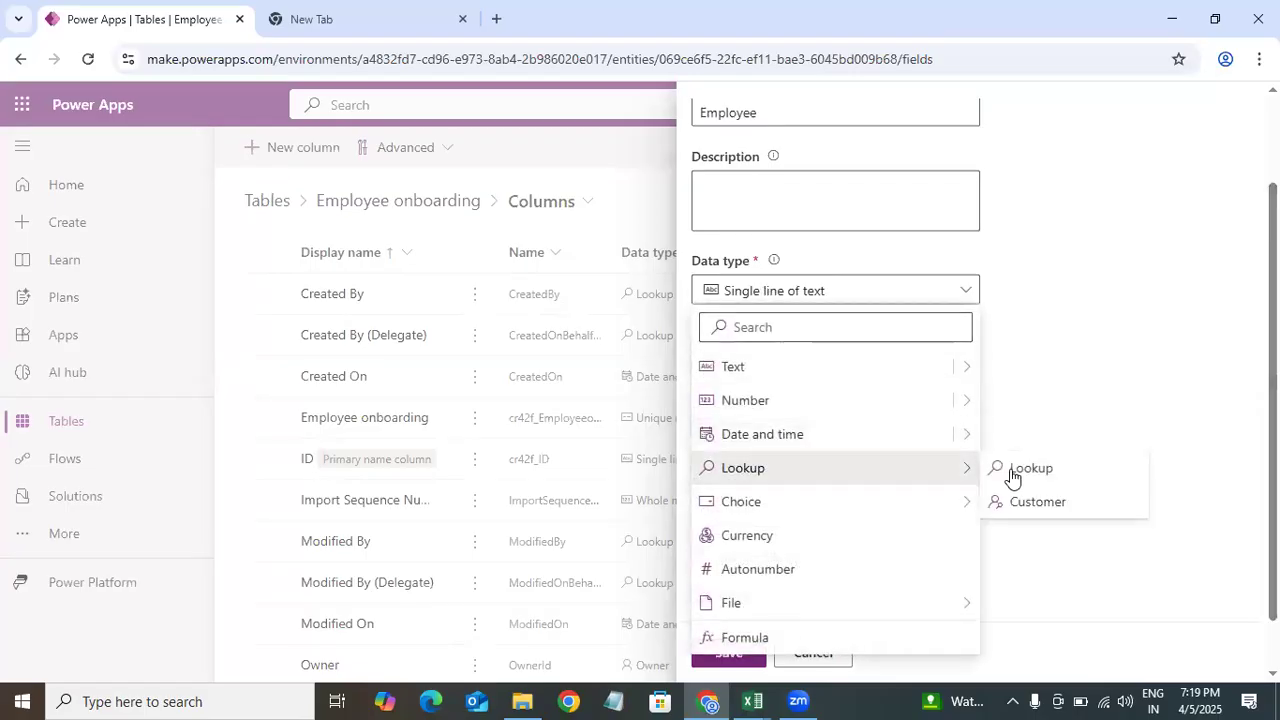
pyautogui.click(1020, 470)
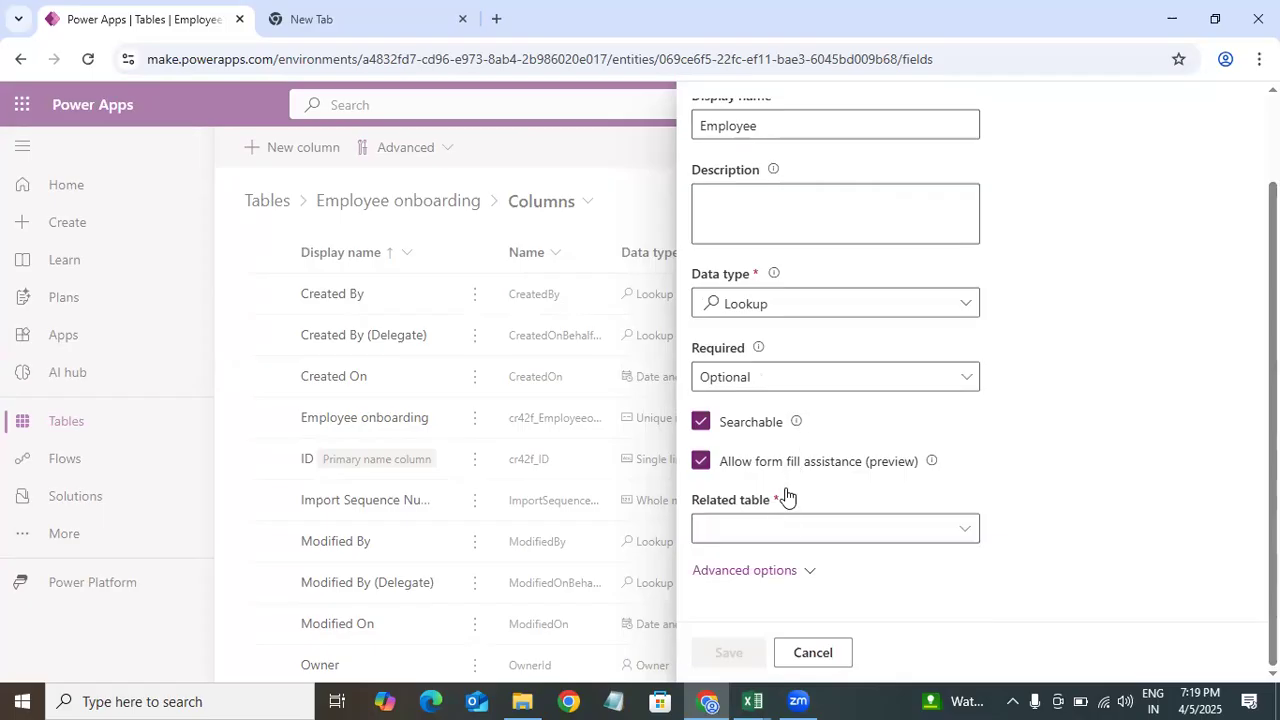
# Step: Set the Employee column's related table to Contact and save the new column
pyautogui.click(735, 531)
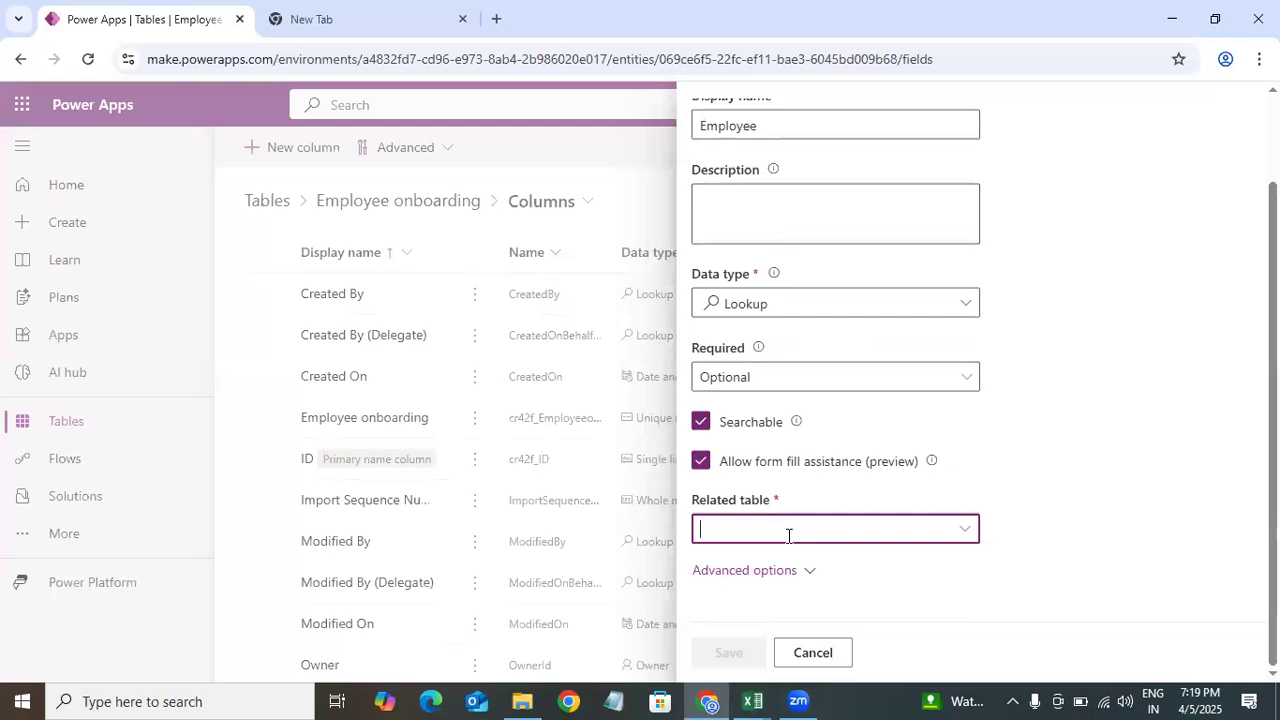
pyautogui.write('cont')
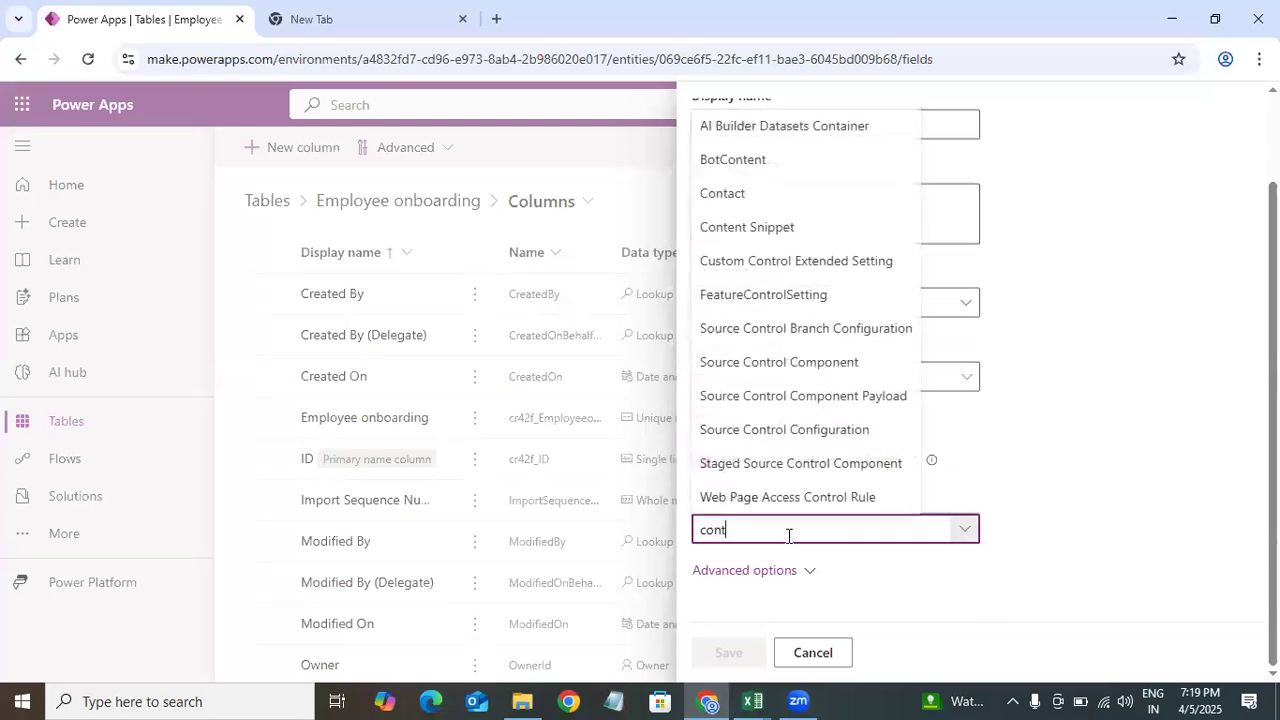
pyautogui.click(746, 198)
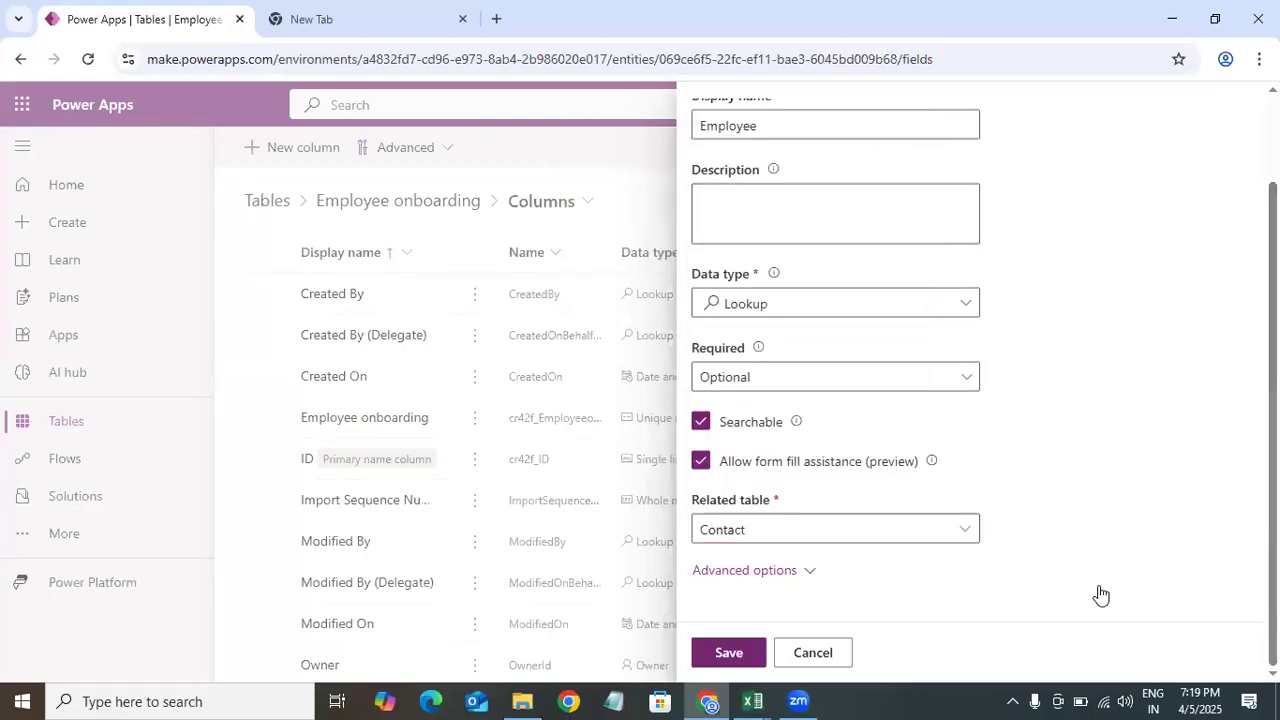
pyautogui.scroll(2, 1100, 596)
pyautogui.scroll(-2, 1234, 114)
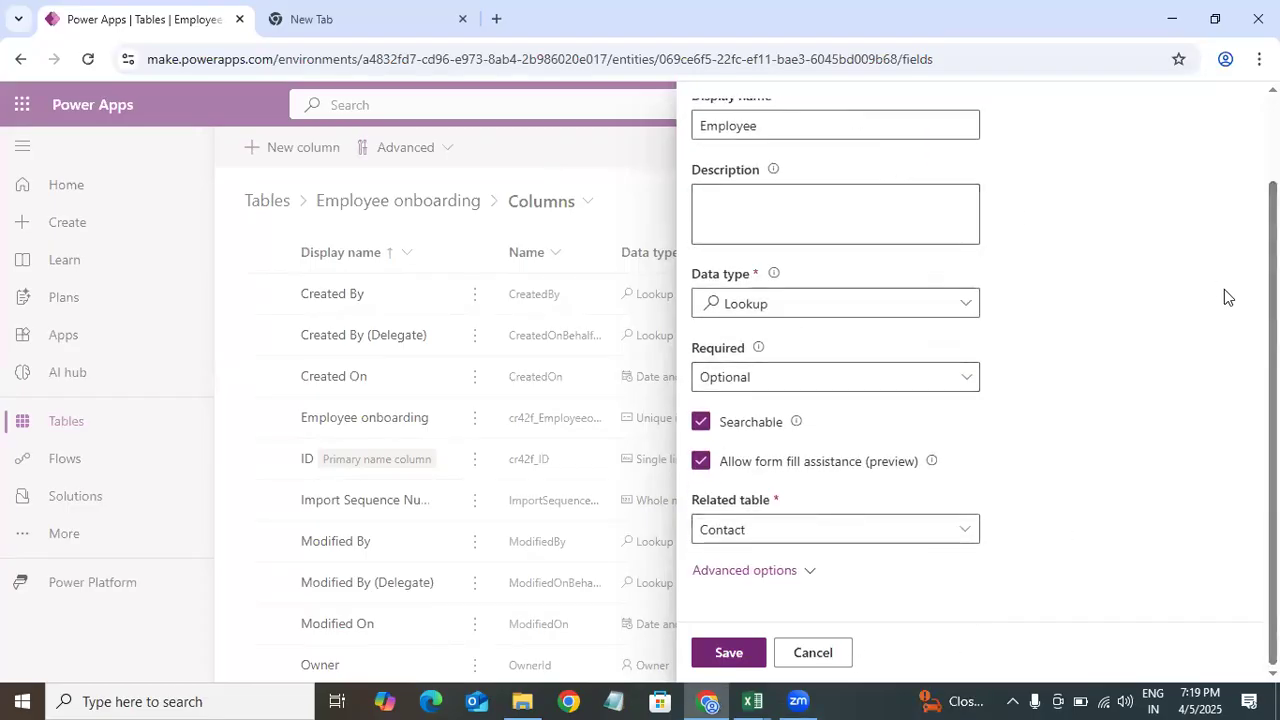
pyautogui.scroll(2, 1220, 286)
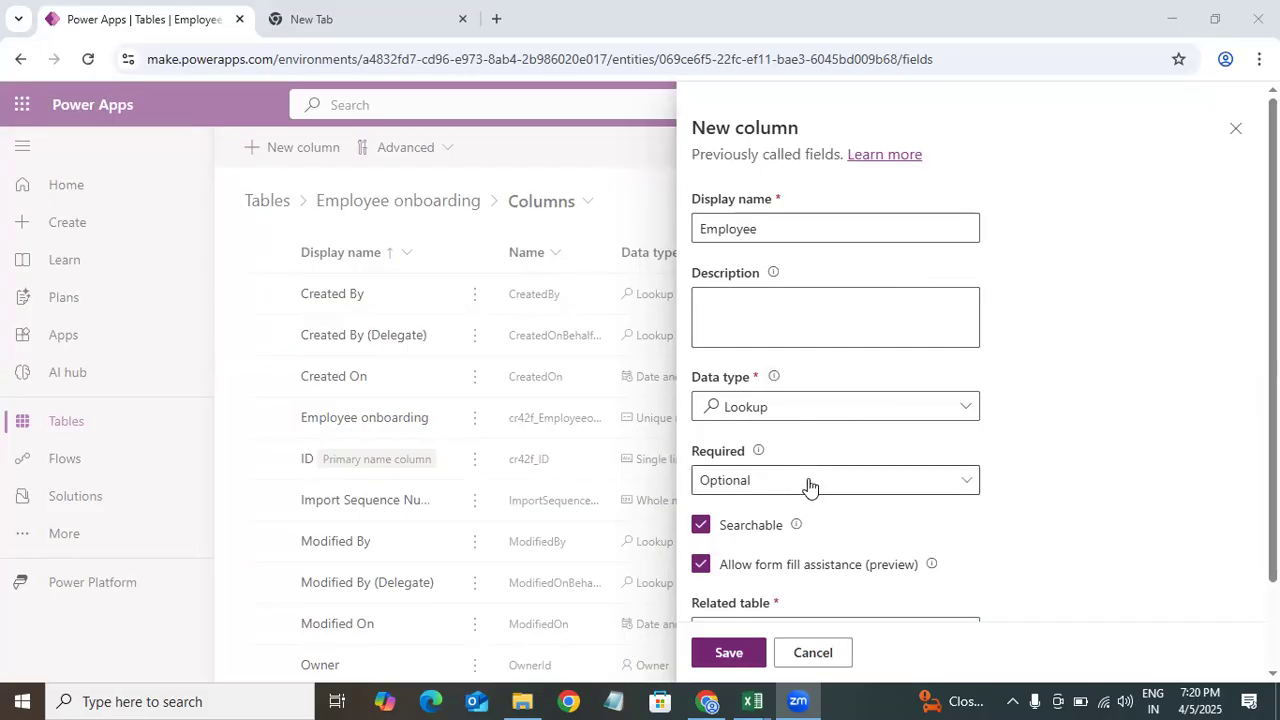
pyautogui.scroll(-2, 984, 538)
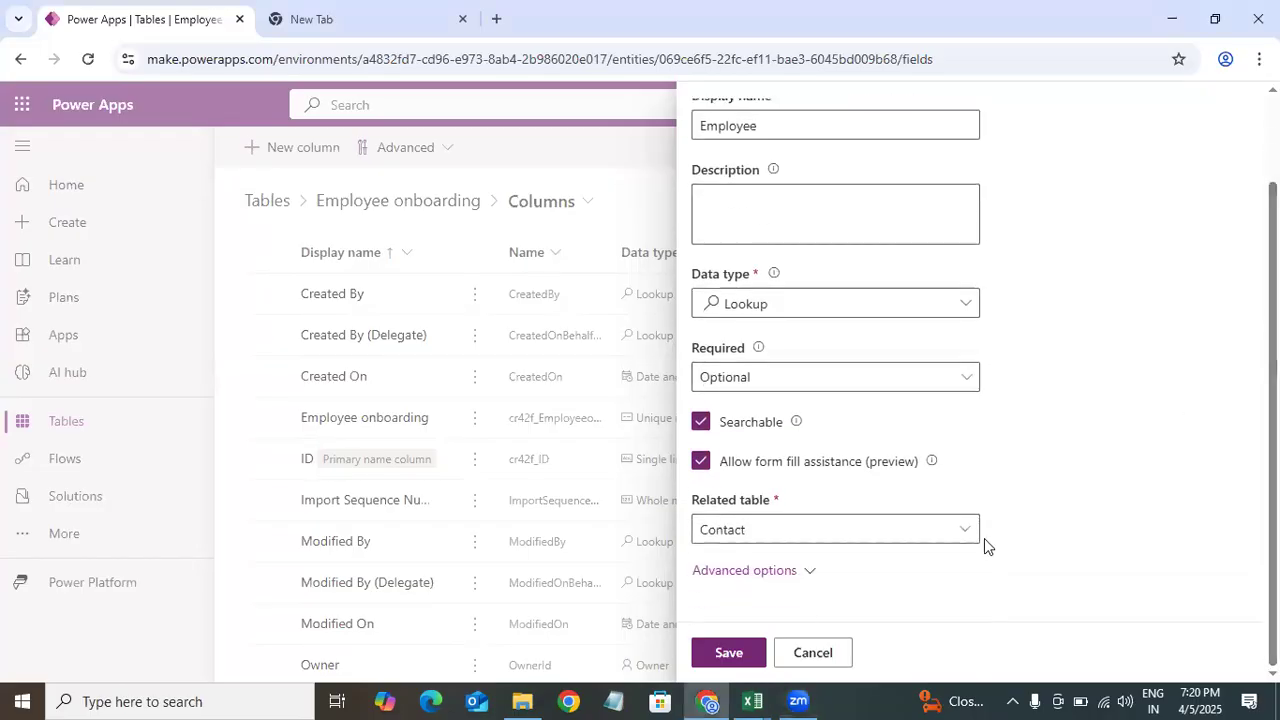
pyautogui.click(740, 653)
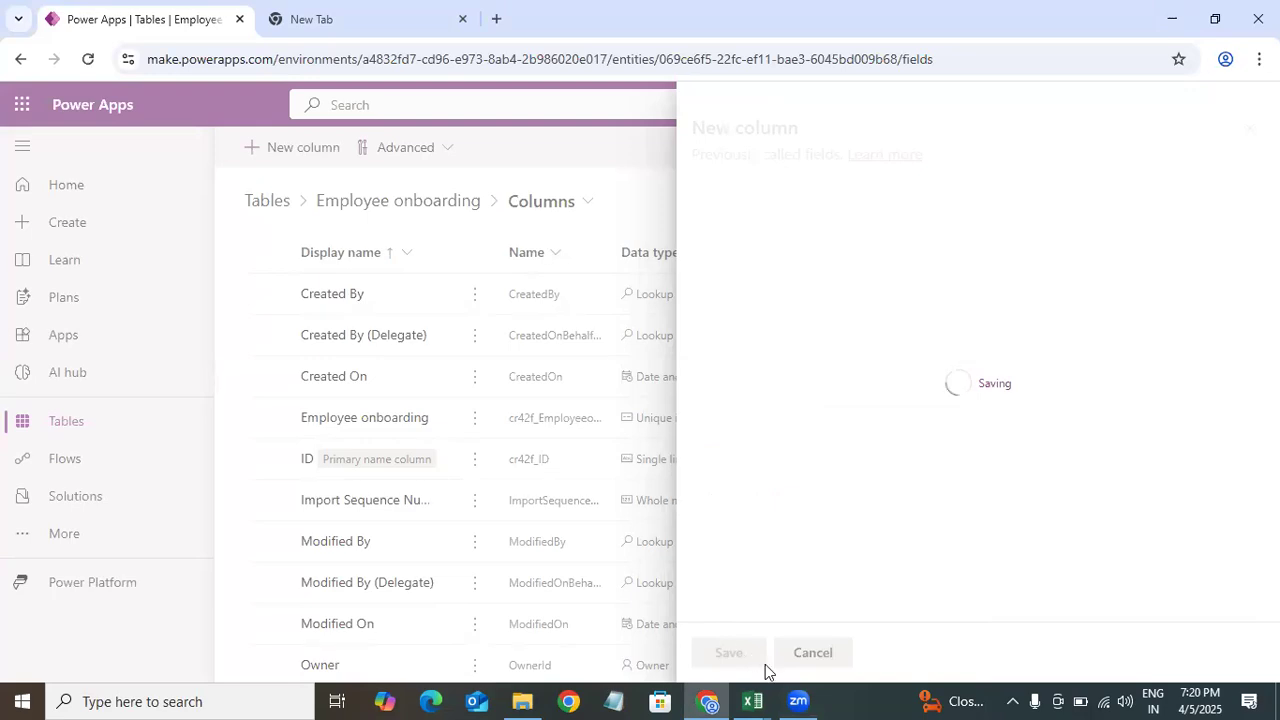
# Step: Copy the Designation column name from the Excel data model
pyautogui.moveTo(745, 698)
pyautogui.click(420, 632)
pyautogui.doubleClick(123, 414)
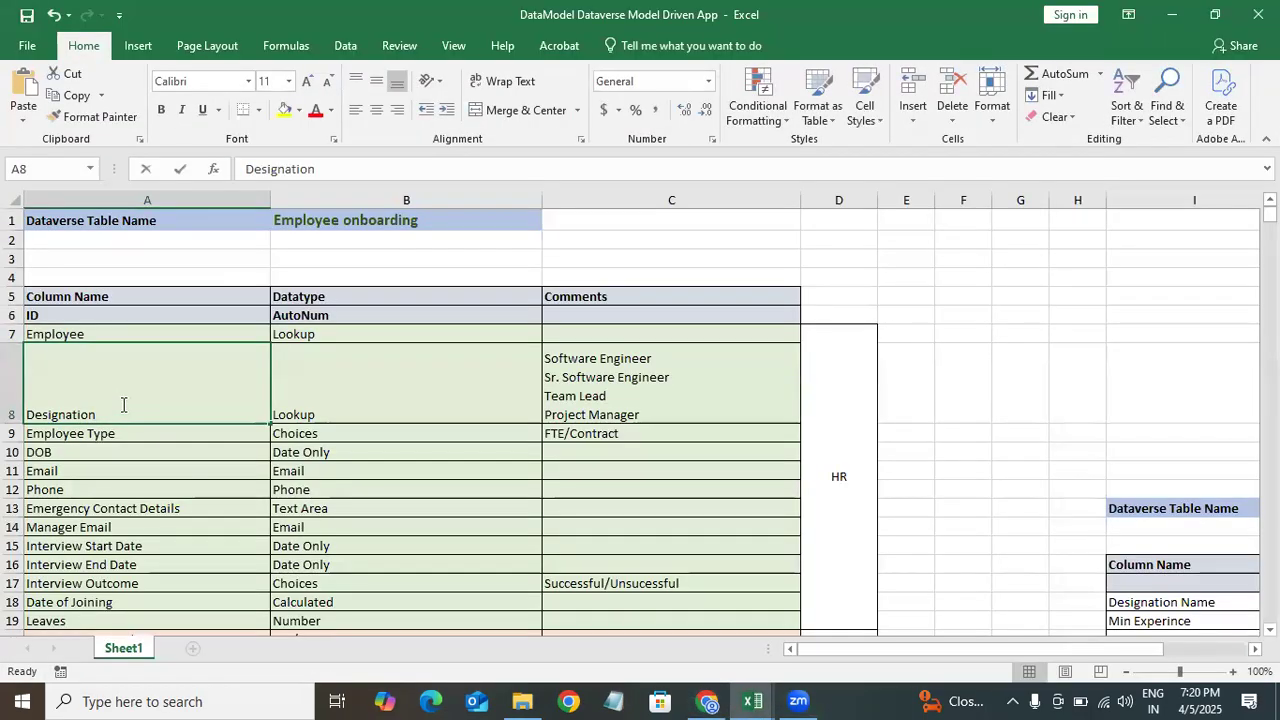
pyautogui.moveTo(123, 409); pyautogui.dragTo(27, 419)
pyautogui.hotkey('ctrl', 'c')
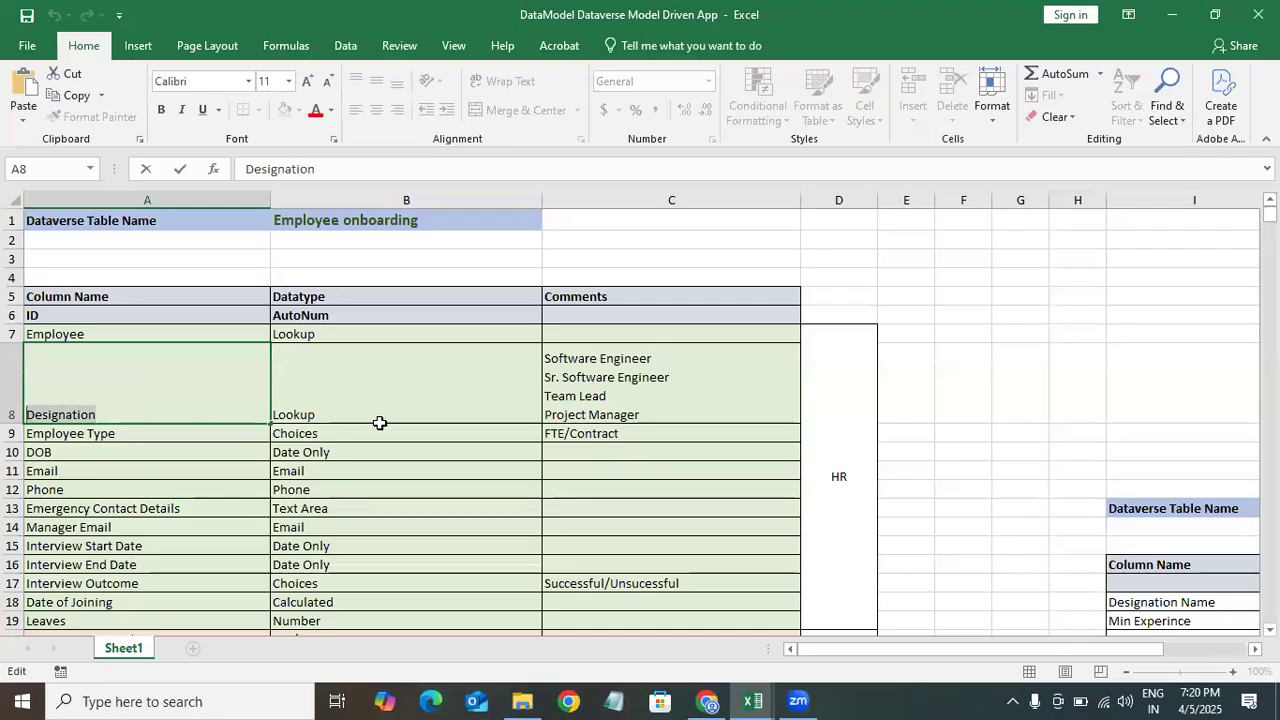
pyautogui.click(1168, 18)
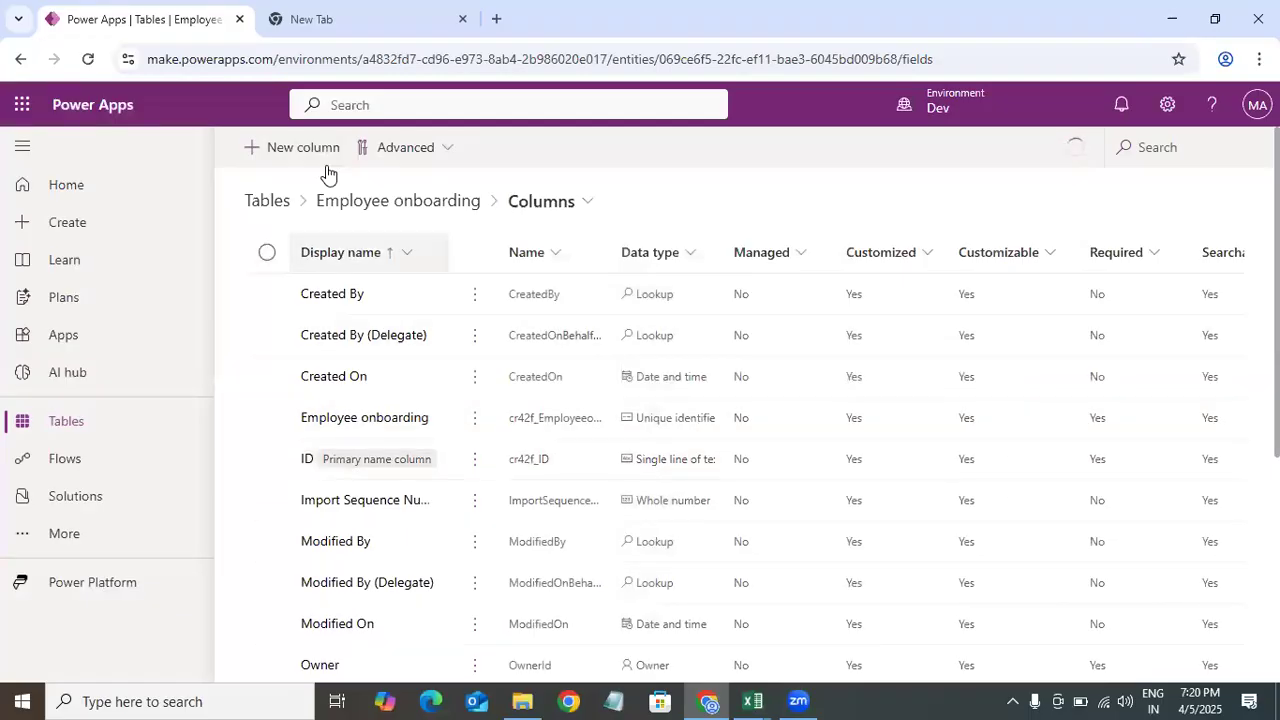
# Step: Add a new column, pasting Designation as its display name and setting its data type to Lookup
pyautogui.click(300, 148)
pyautogui.click(786, 225)
pyautogui.hotkey('ctrl', 'v')
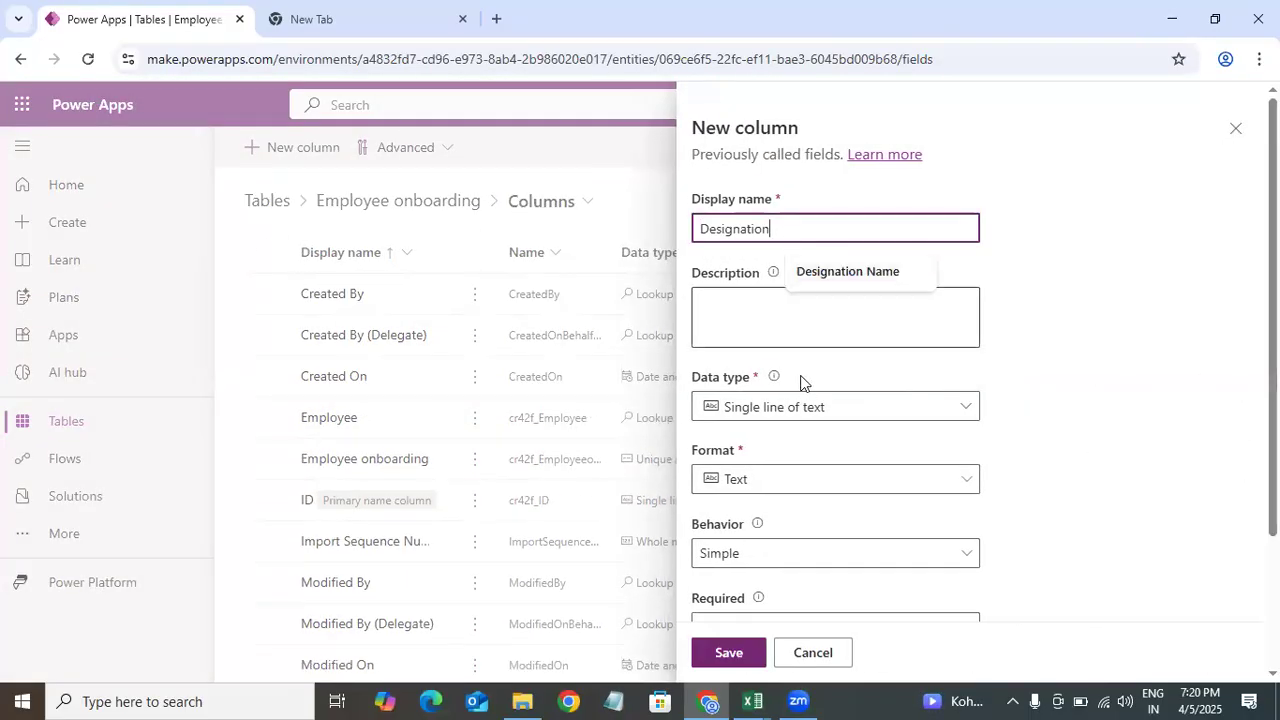
pyautogui.click(794, 407)
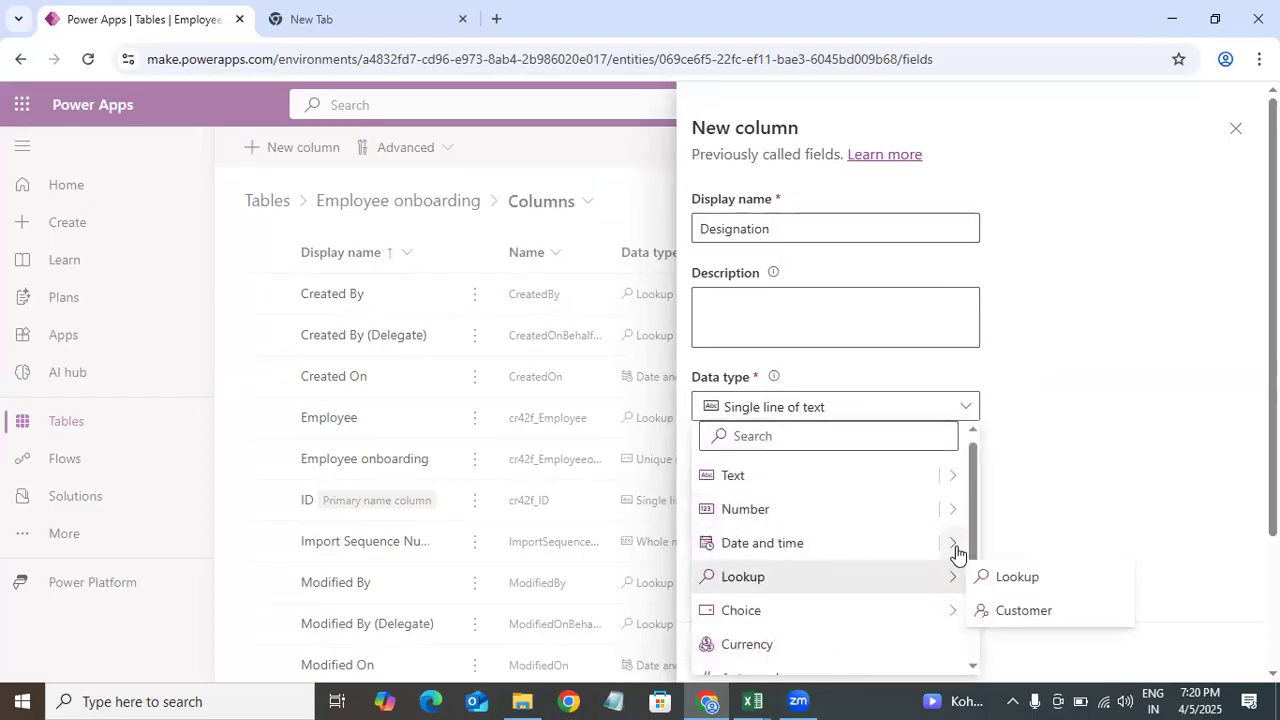
pyautogui.moveTo(946, 580)
pyautogui.click(1016, 578)
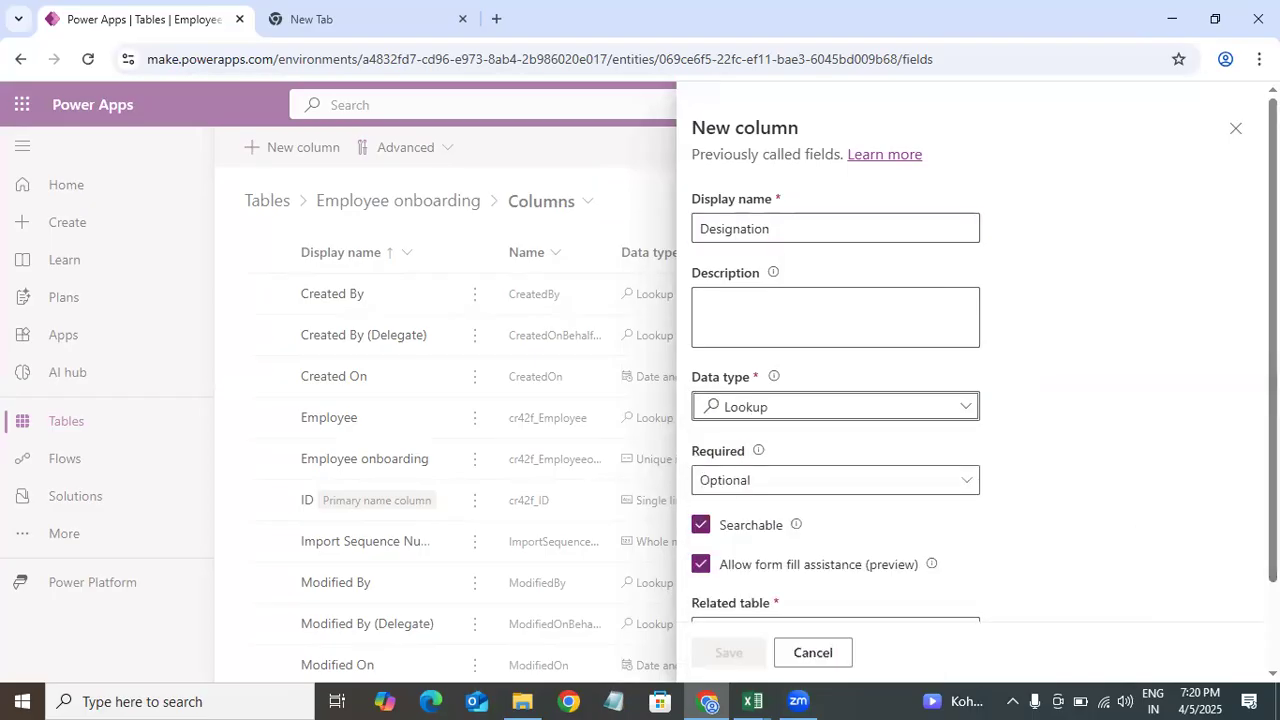
# Step: Set the Designation column's related table to Role Names and save the column
pyautogui.scroll(-1, 792, 480)
pyautogui.click(792, 527)
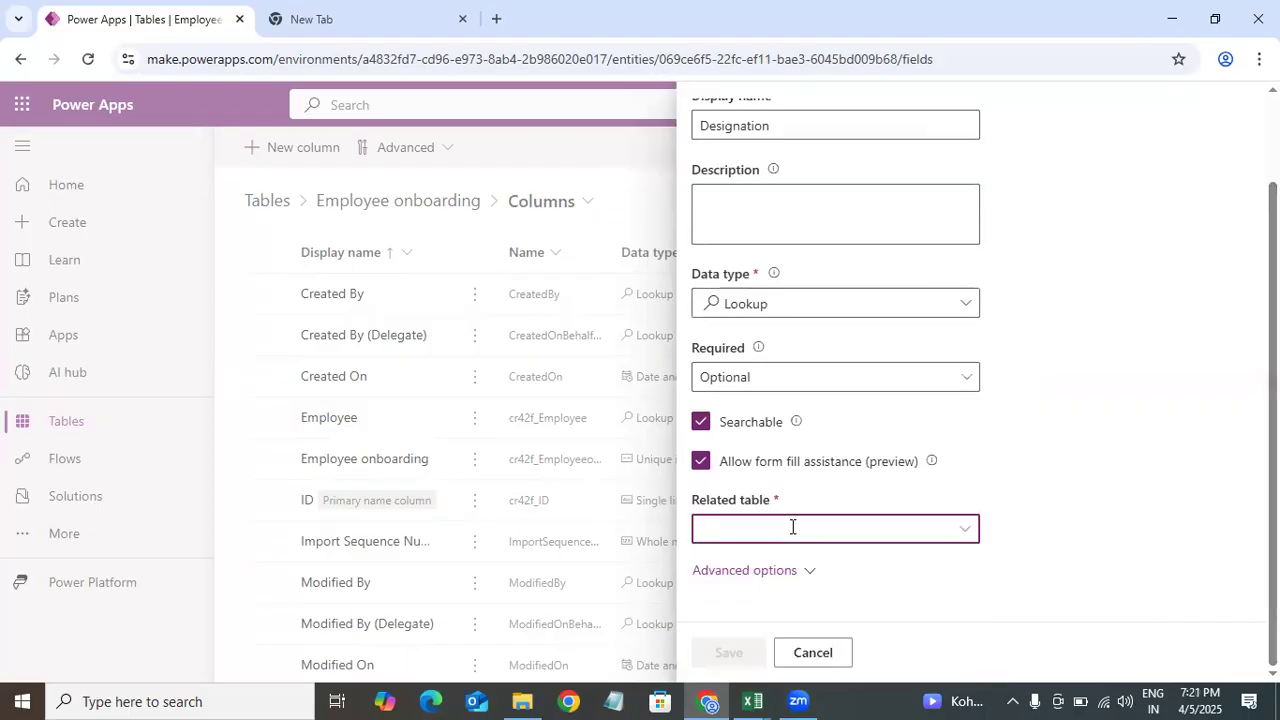
pyautogui.write('rol')
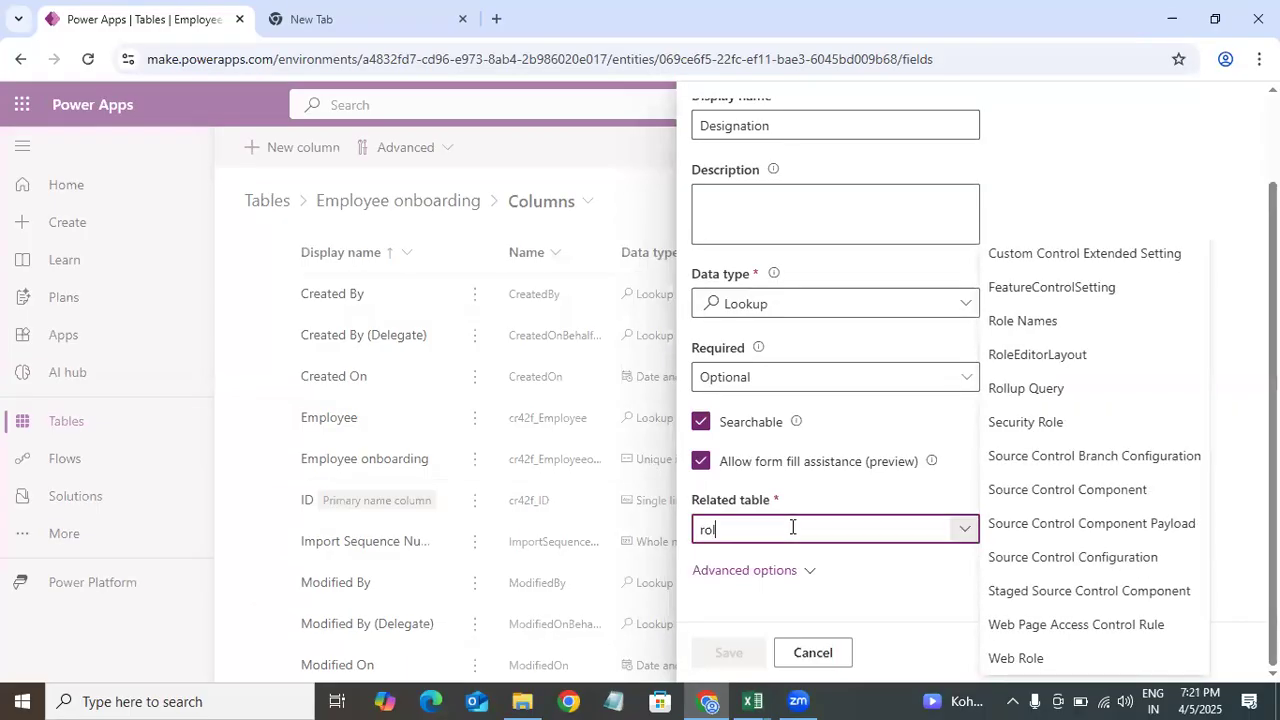
pyautogui.click(1045, 322)
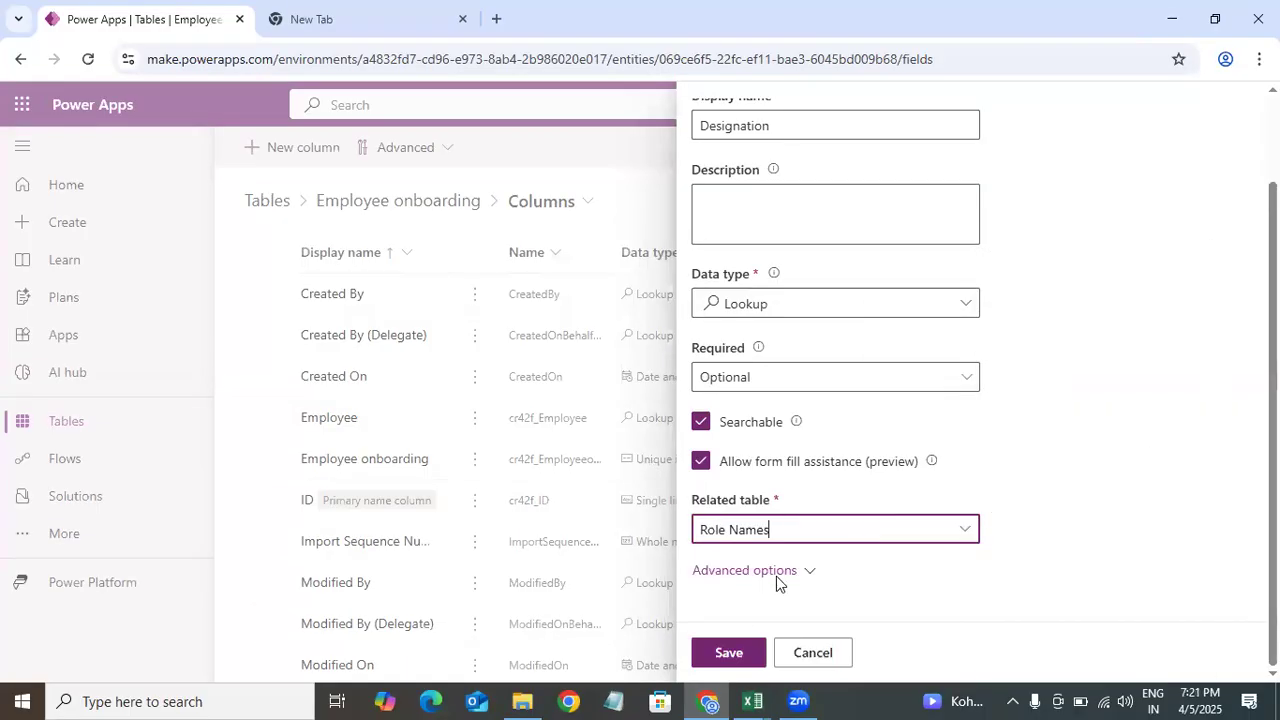
pyautogui.click(740, 655)
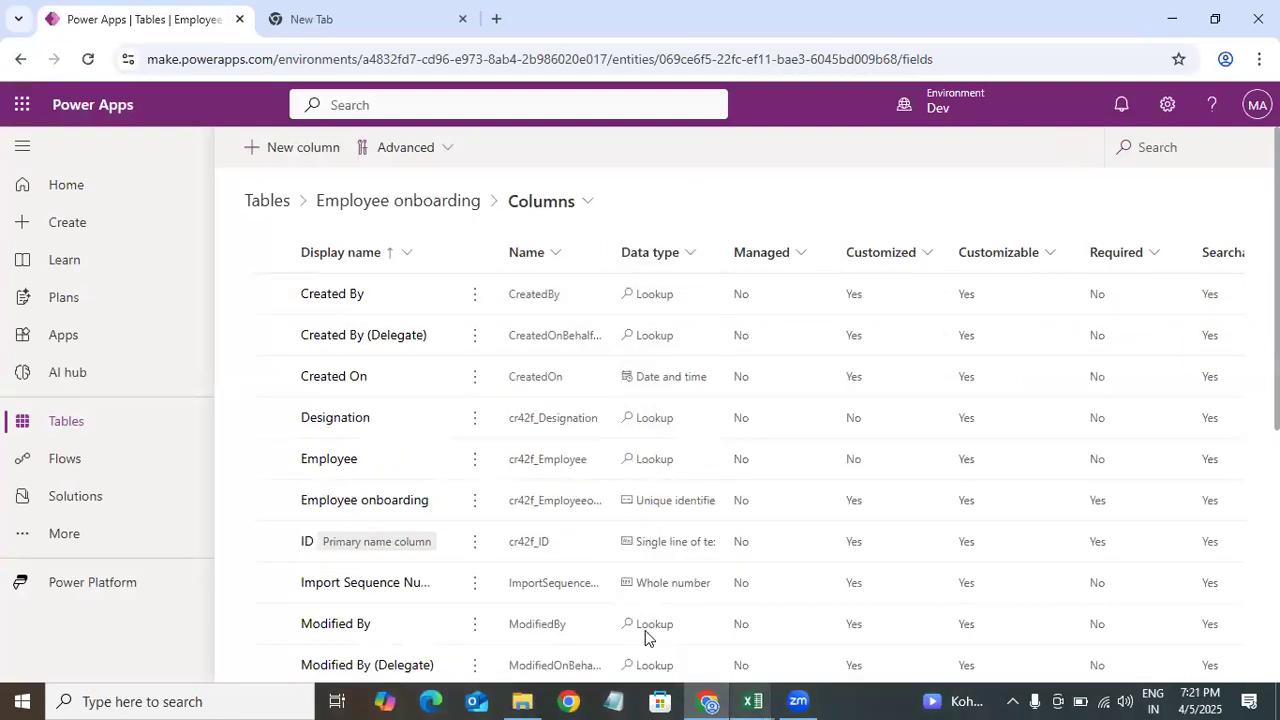
# Step: Copy the Employee Type column name from the spreadsheet
pyautogui.moveTo(752, 700)
pyautogui.click(495, 623)
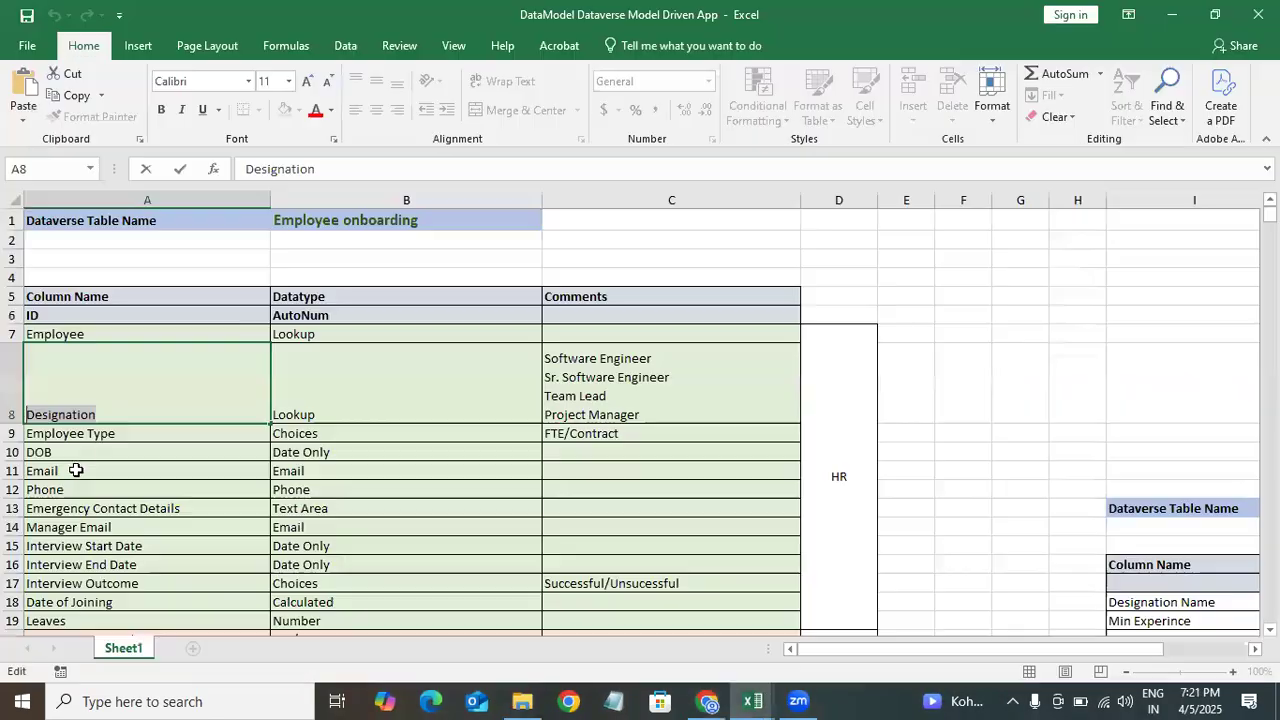
pyautogui.click(132, 437)
pyautogui.doubleClick(132, 437)
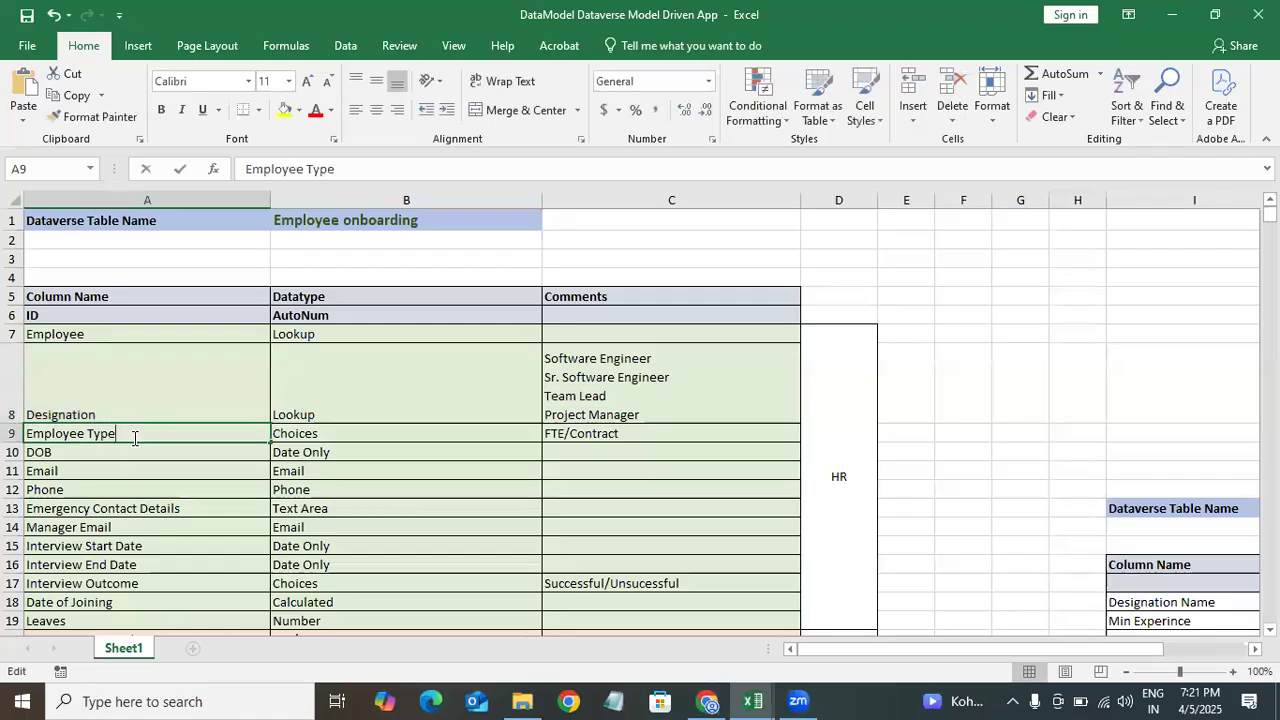
pyautogui.moveTo(133, 437); pyautogui.dragTo(30, 436)
pyautogui.hotkey('ctrl', 'c')
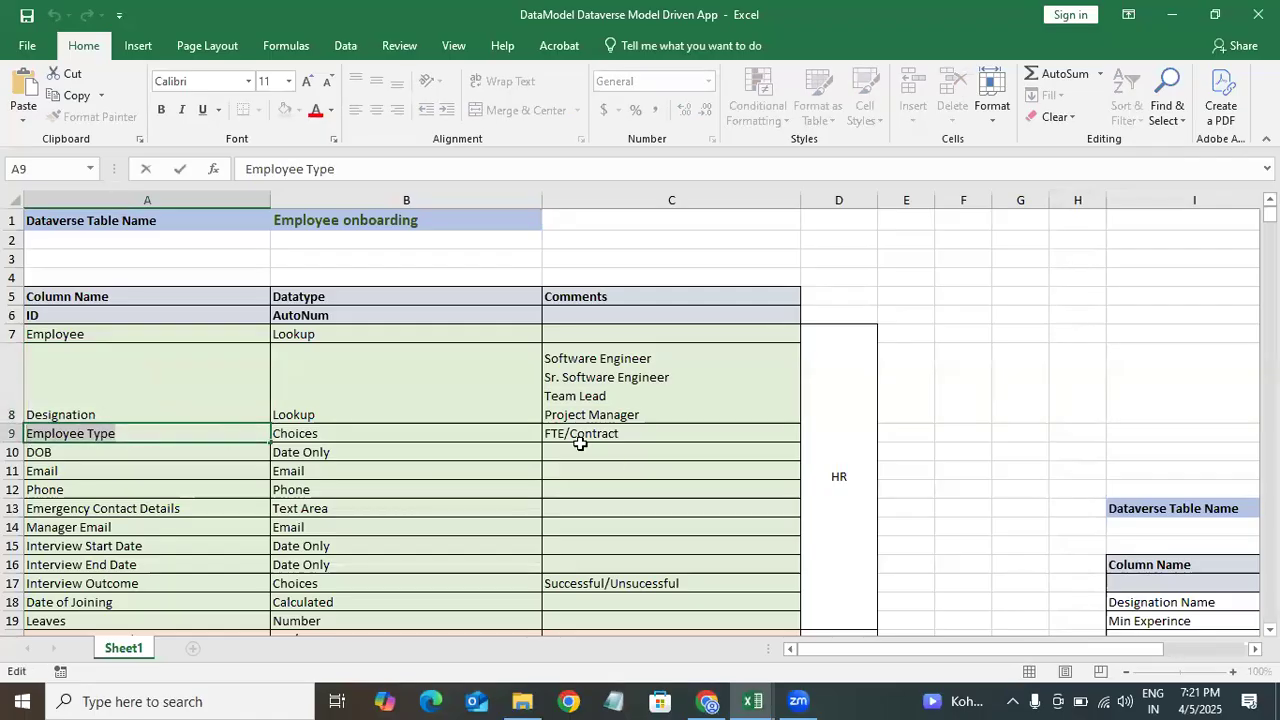
pyautogui.hotkey('alt', 'Tab')
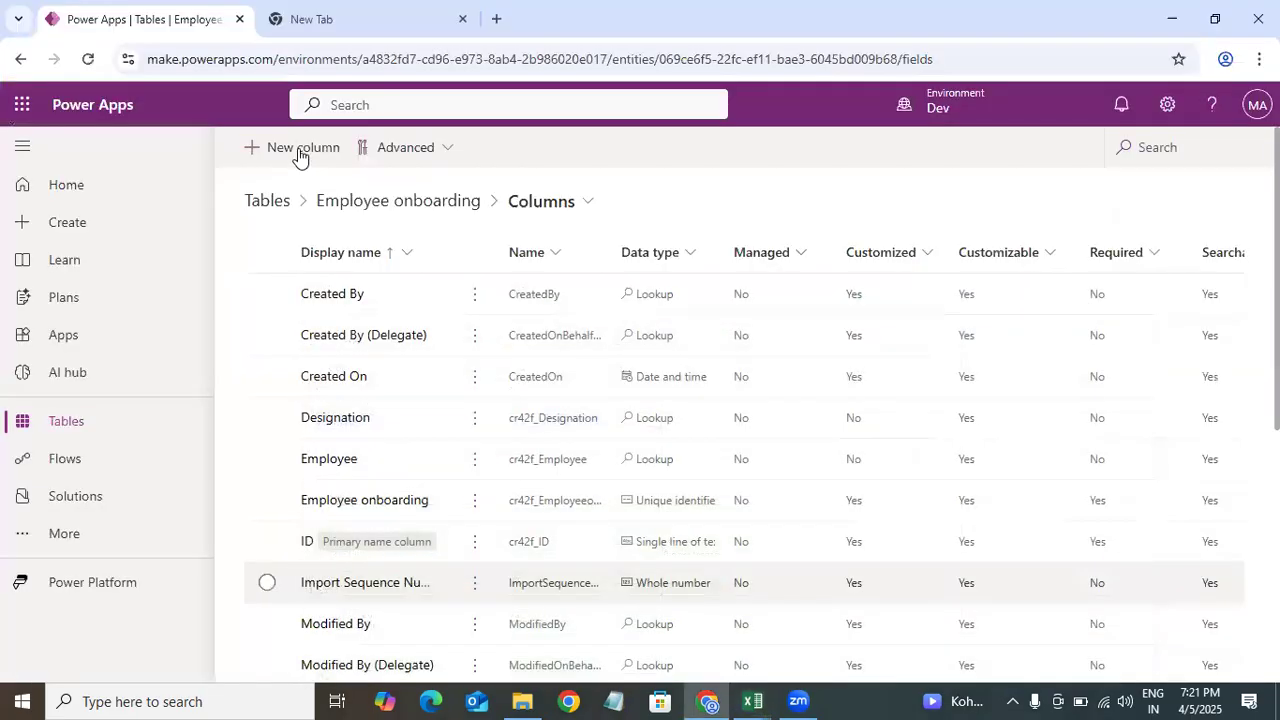
# Step: Add a new column, pasting Employee Type as its display name and setting its data type to Choice
pyautogui.click(292, 150)
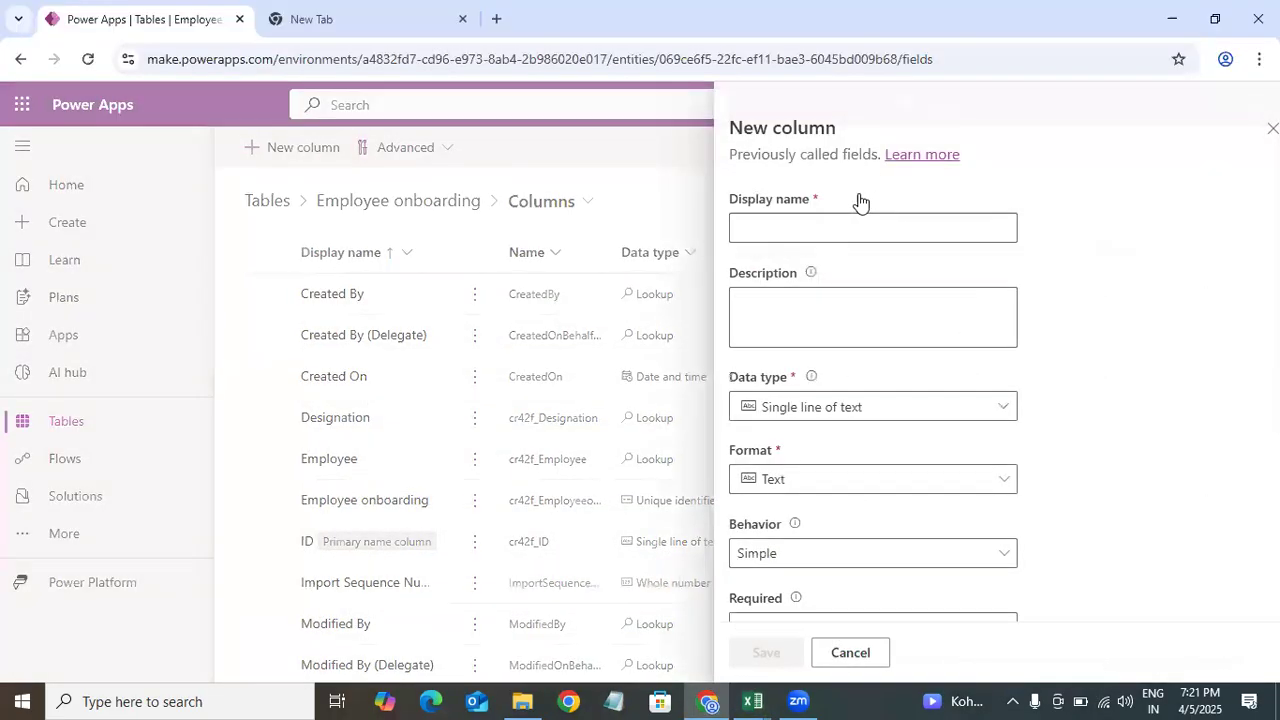
pyautogui.hotkey('ctrl', 'v')
pyautogui.click(812, 412)
pyautogui.moveTo(961, 610)
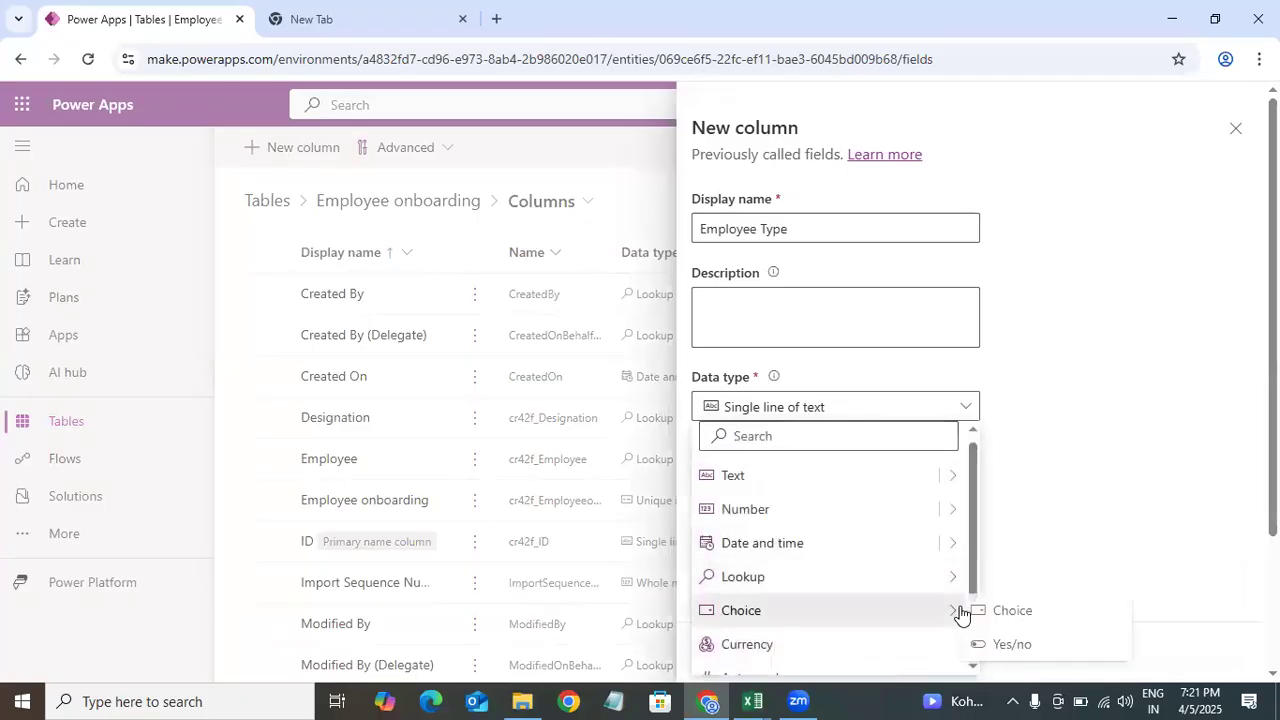
pyautogui.click(1060, 613)
# Step: Start creating a new global choice for the Employee Type column
pyautogui.scroll(-5, 785, 305)
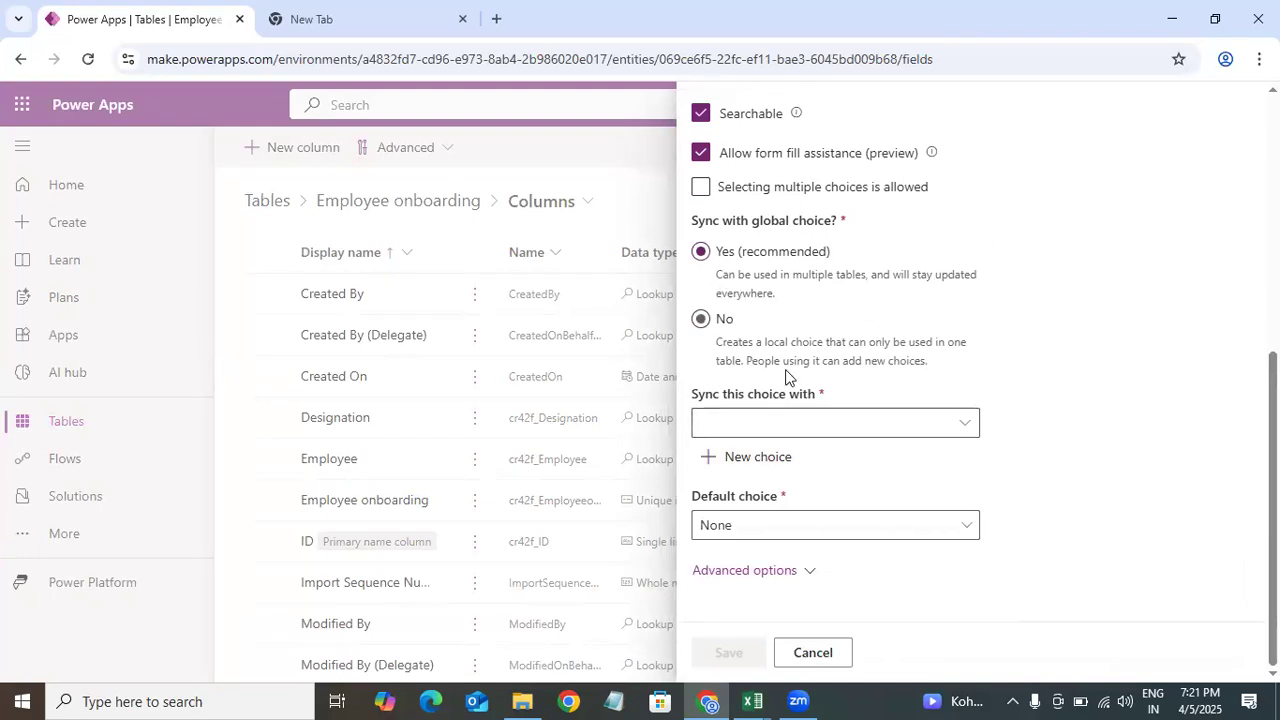
pyautogui.click(755, 472)
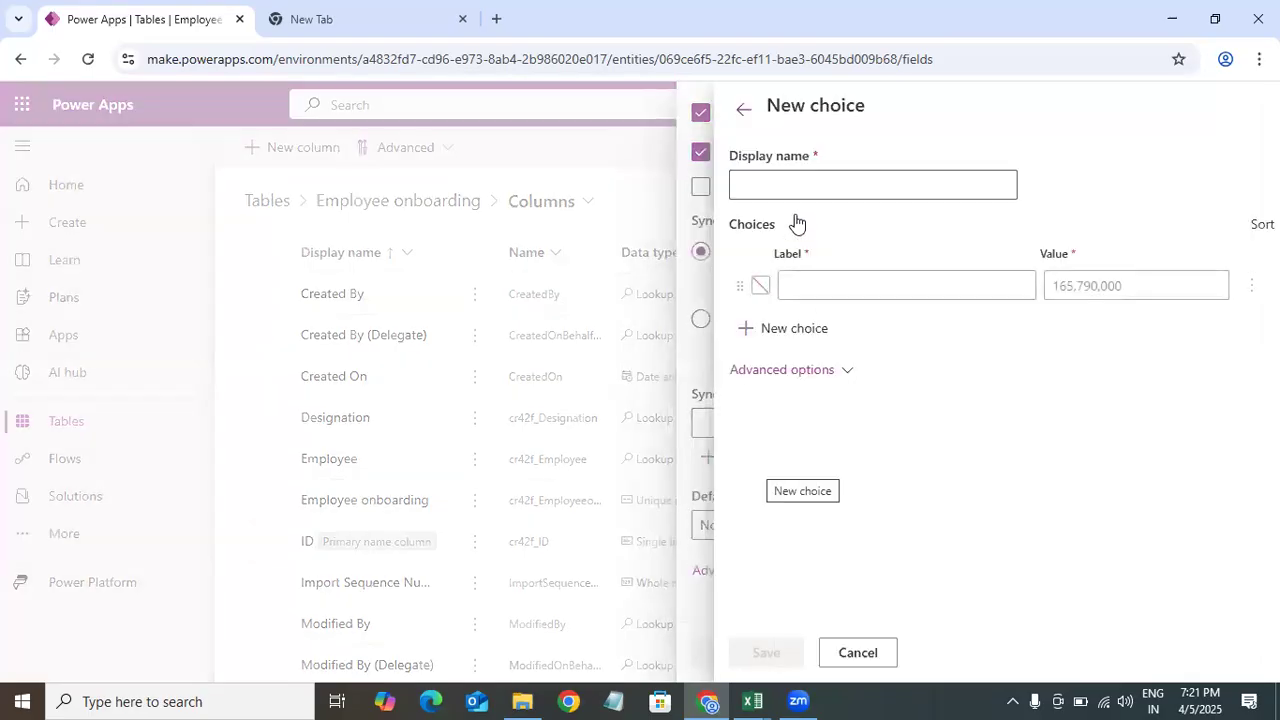
pyautogui.click(786, 183)
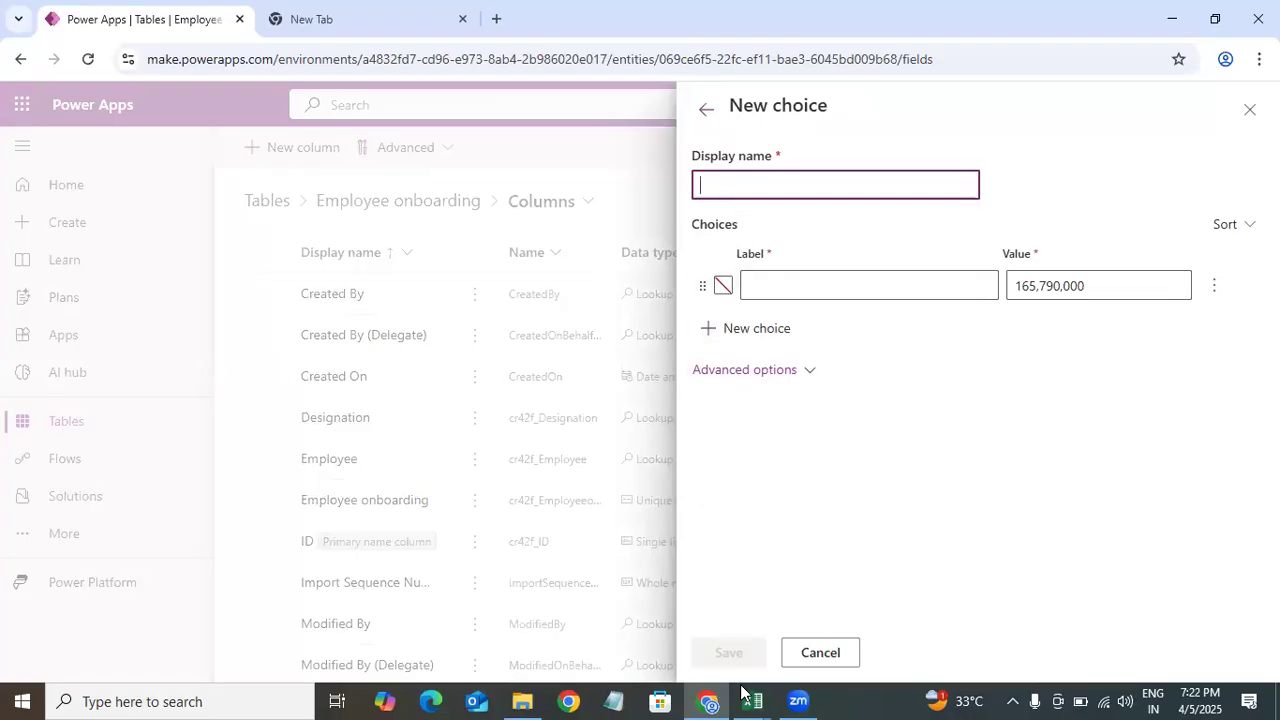
pyautogui.moveTo(752, 700)
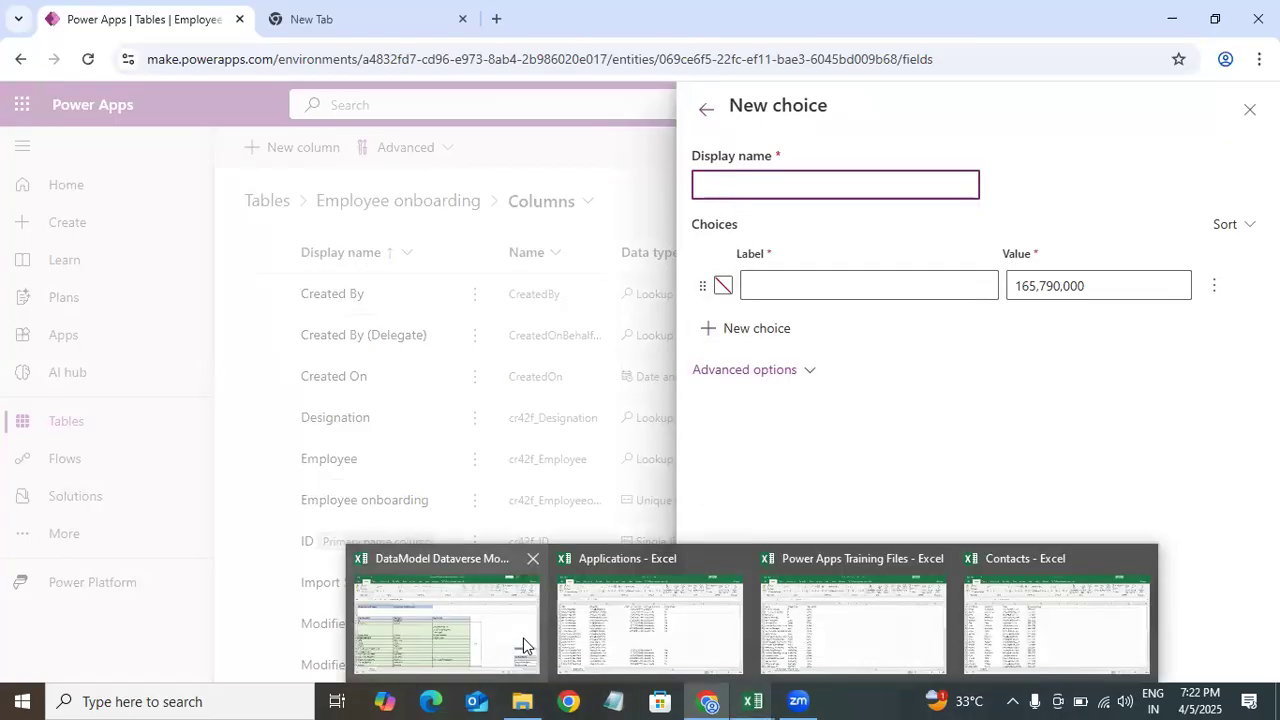
pyautogui.click(447, 615)
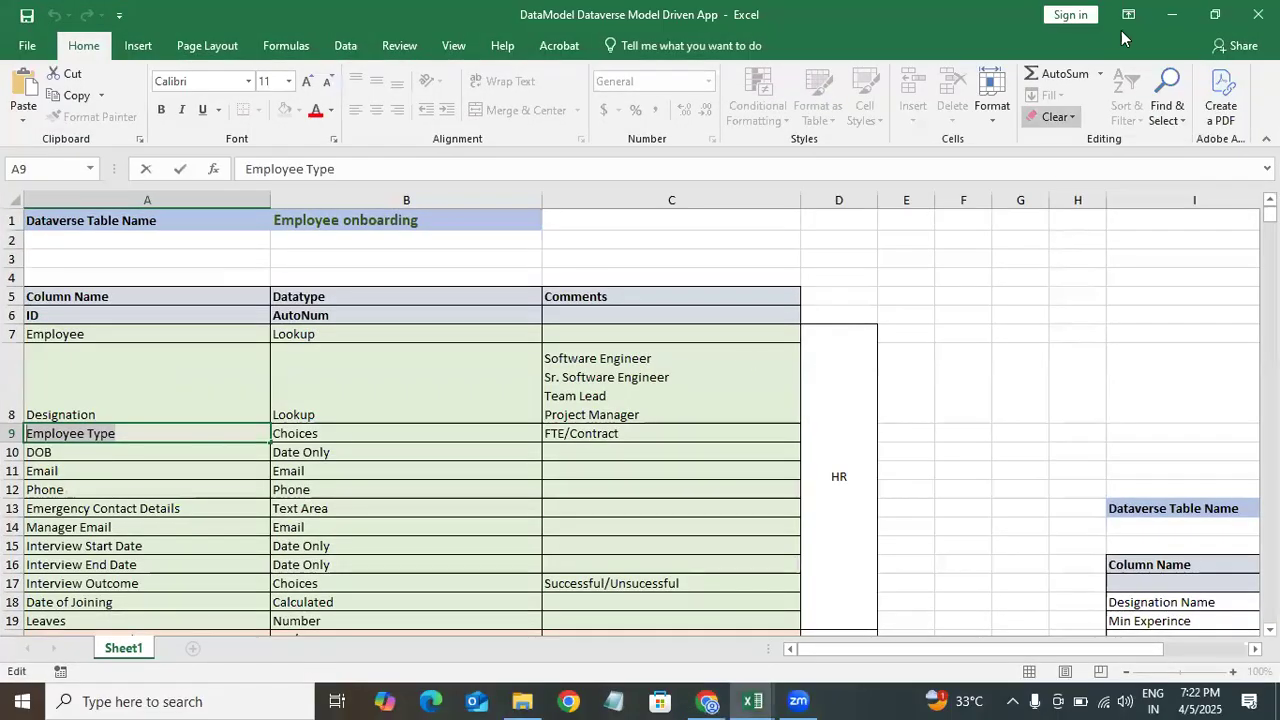
pyautogui.click(1168, 24)
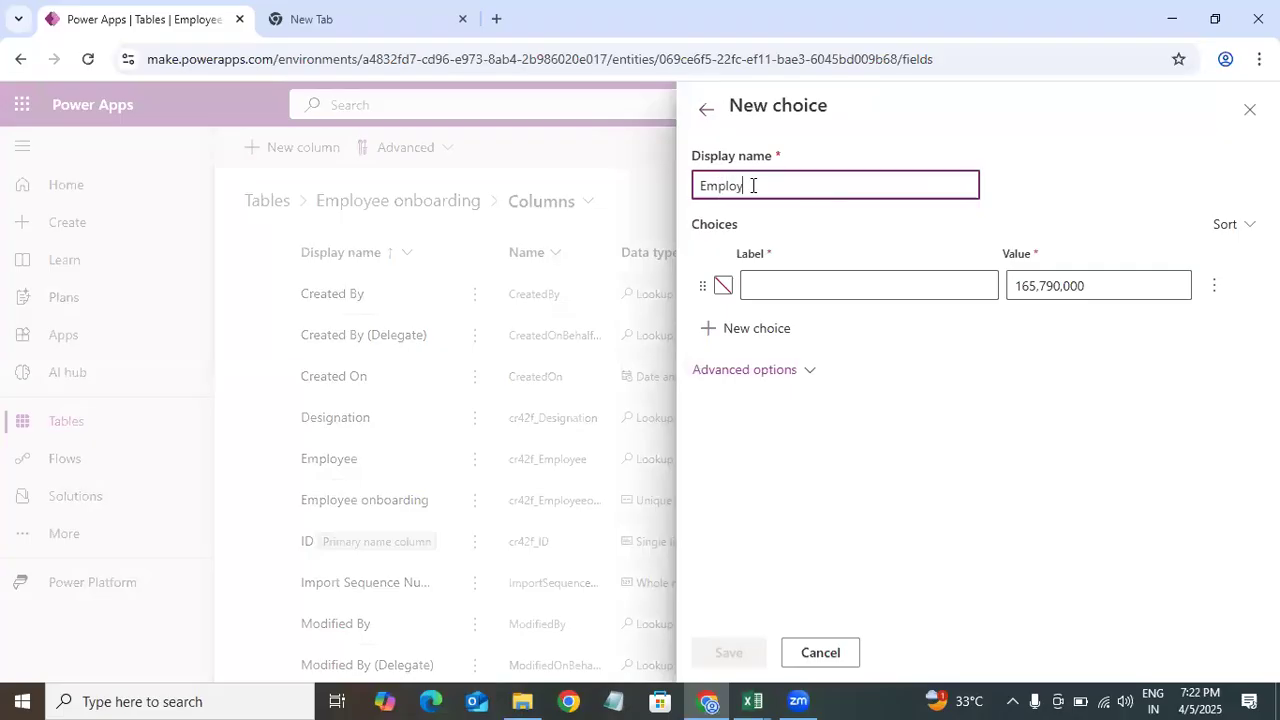
# Step: Name the new choice Employee Type Choices and enter FullTime as its first label
pyautogui.click(753, 186)
pyautogui.write('Employee Type Choices')
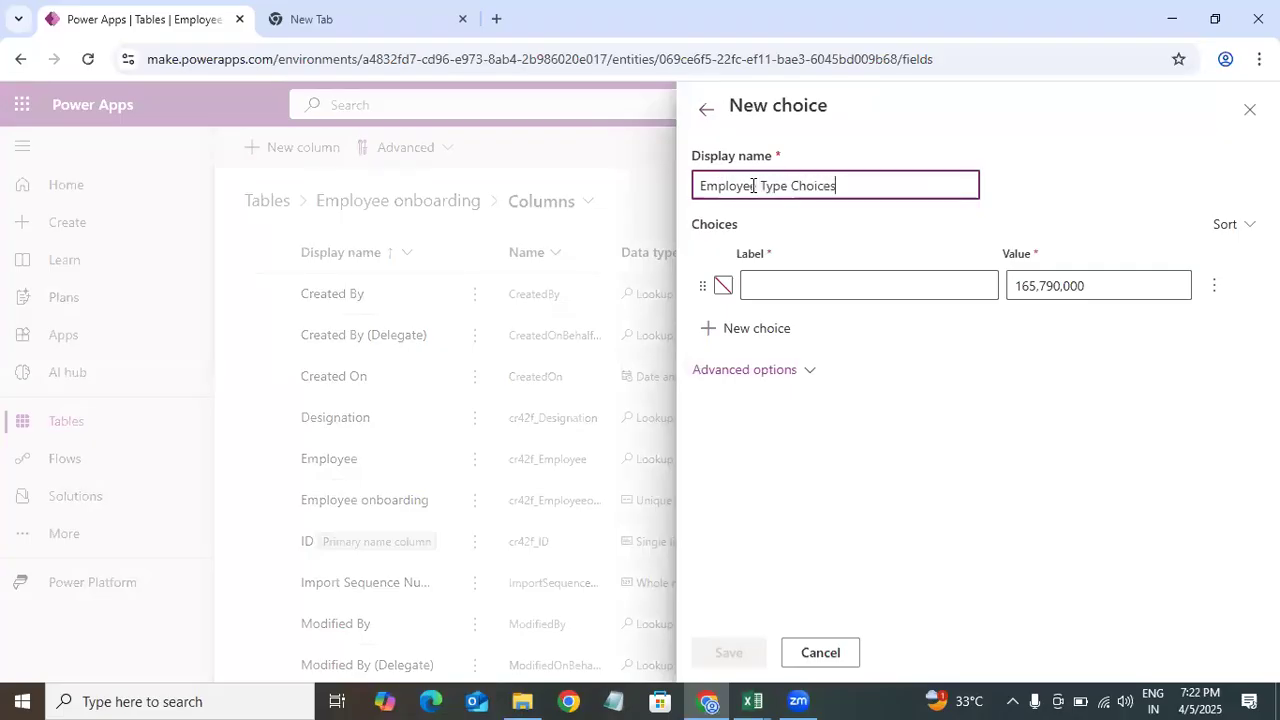
pyautogui.click(801, 288)
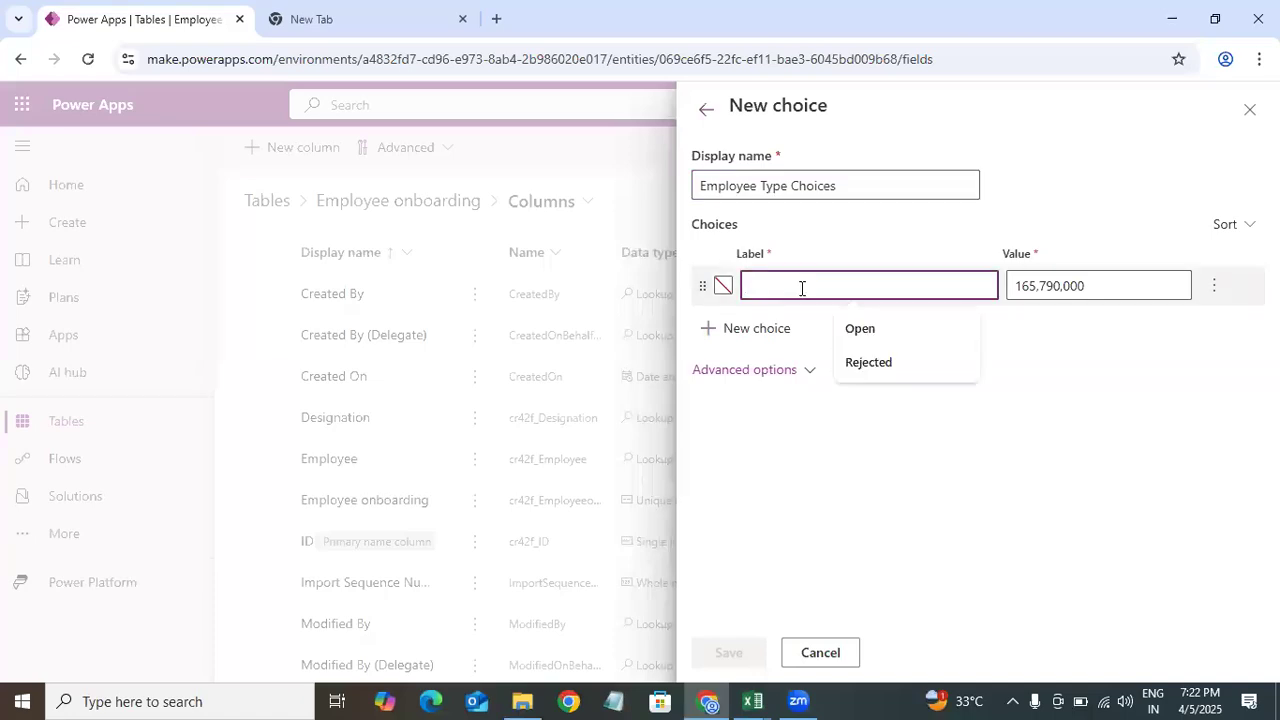
pyautogui.write('FullTime')
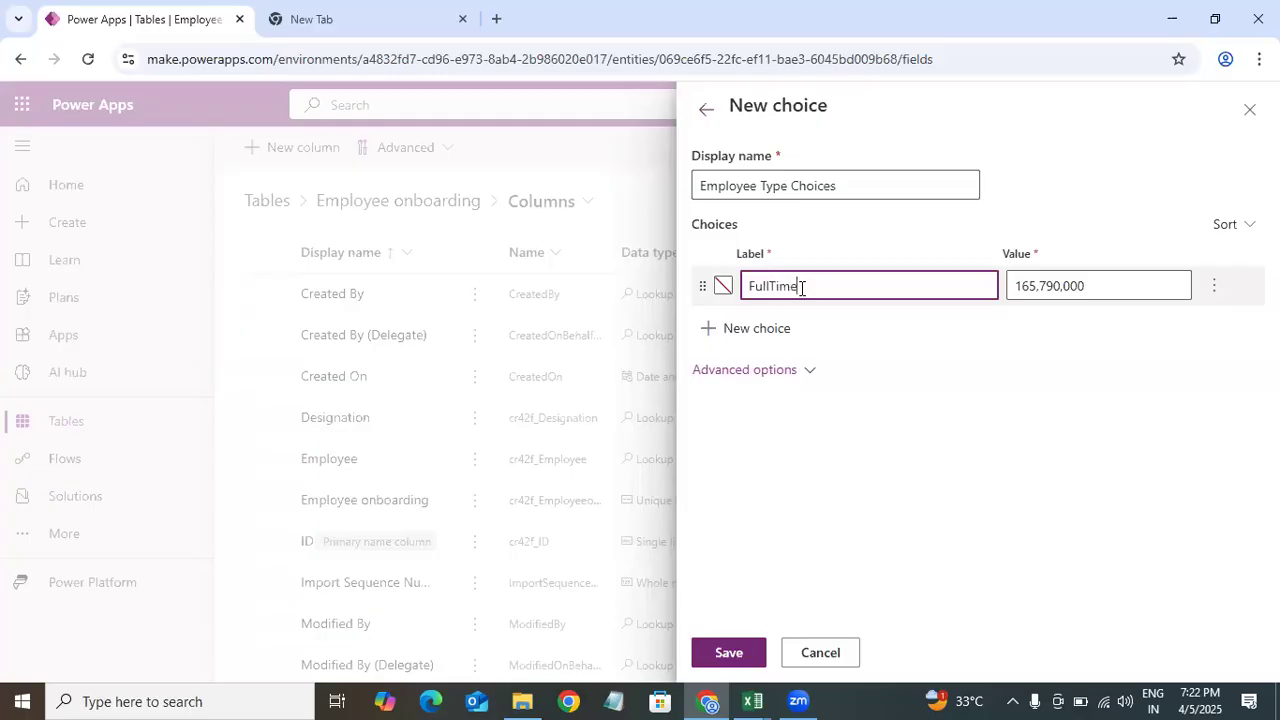
# Step: Add a second choice labelled Contract
pyautogui.click(763, 333)
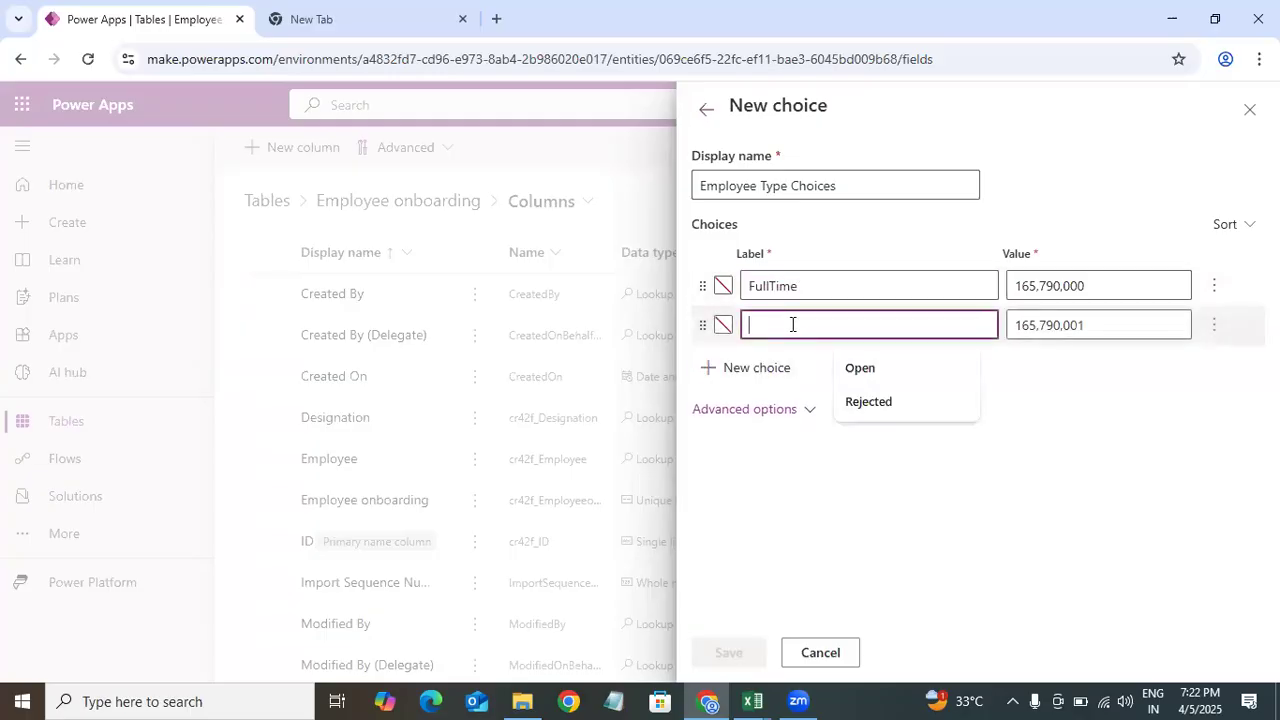
pyautogui.write('Contract')
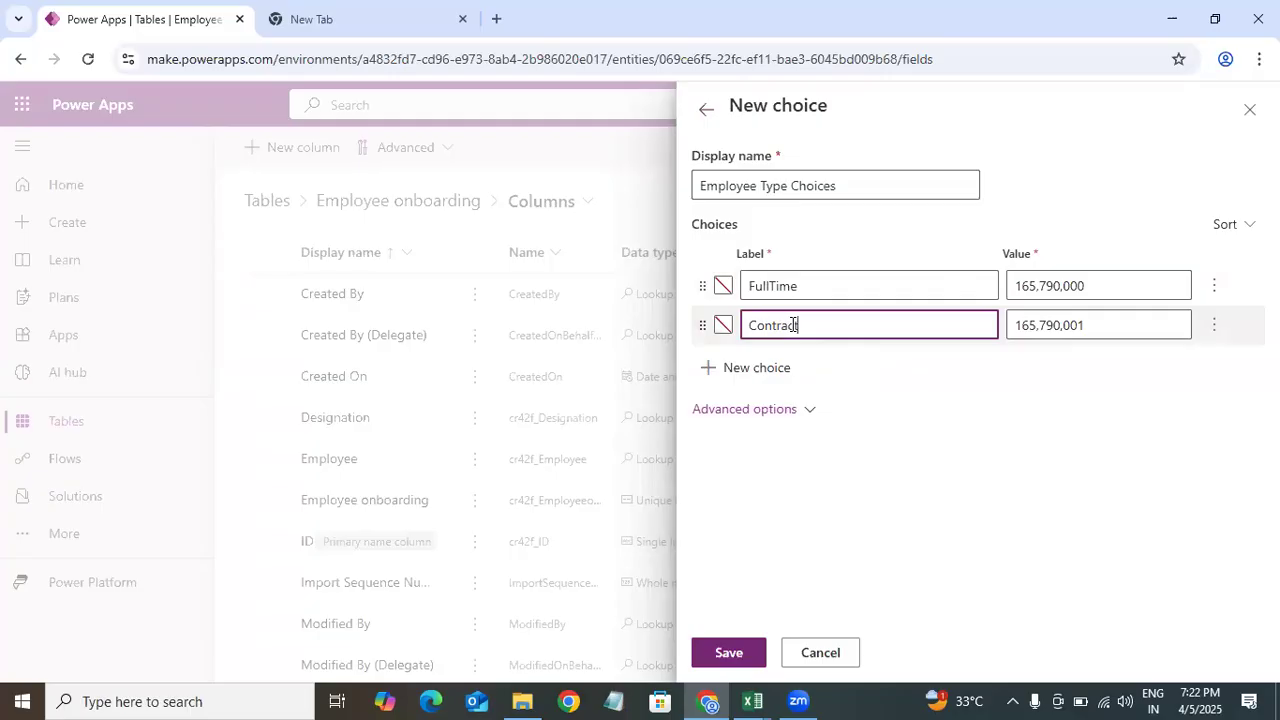
pyautogui.click(912, 419)
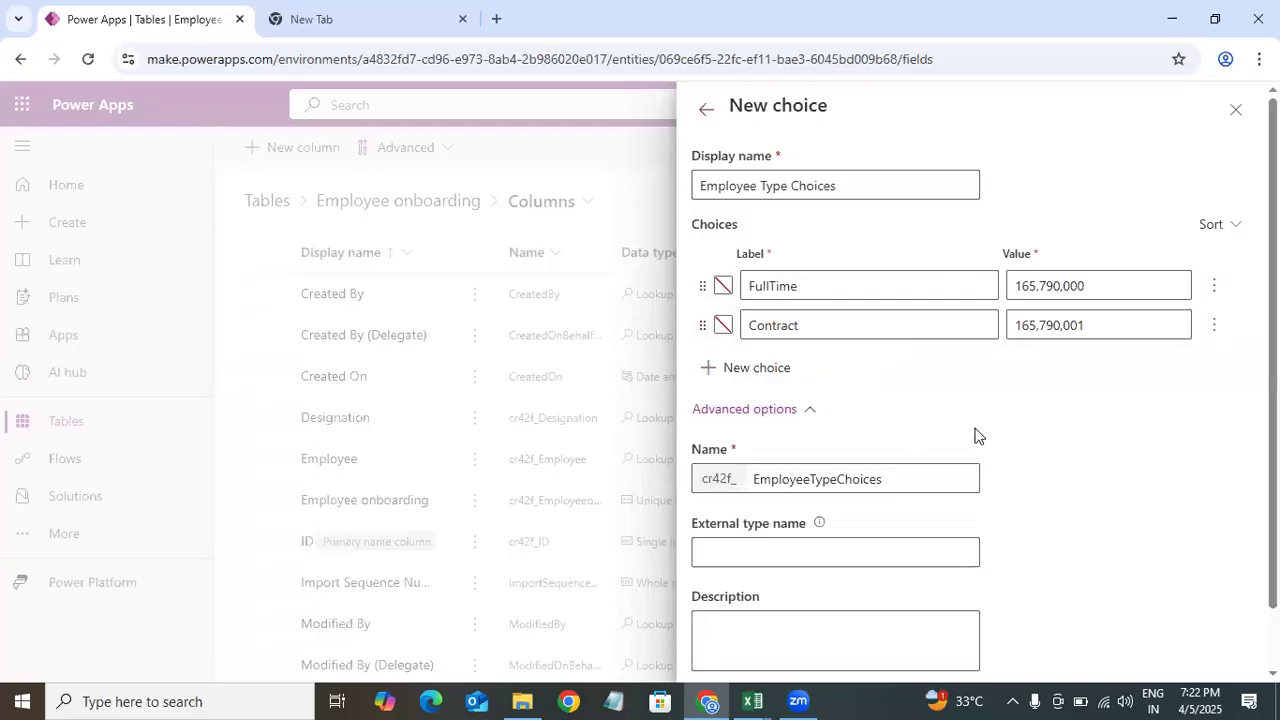
# Step: Save the new Employee Type Choices global choice and select it as the choice the column syncs with
pyautogui.scroll(-2, 912, 419)
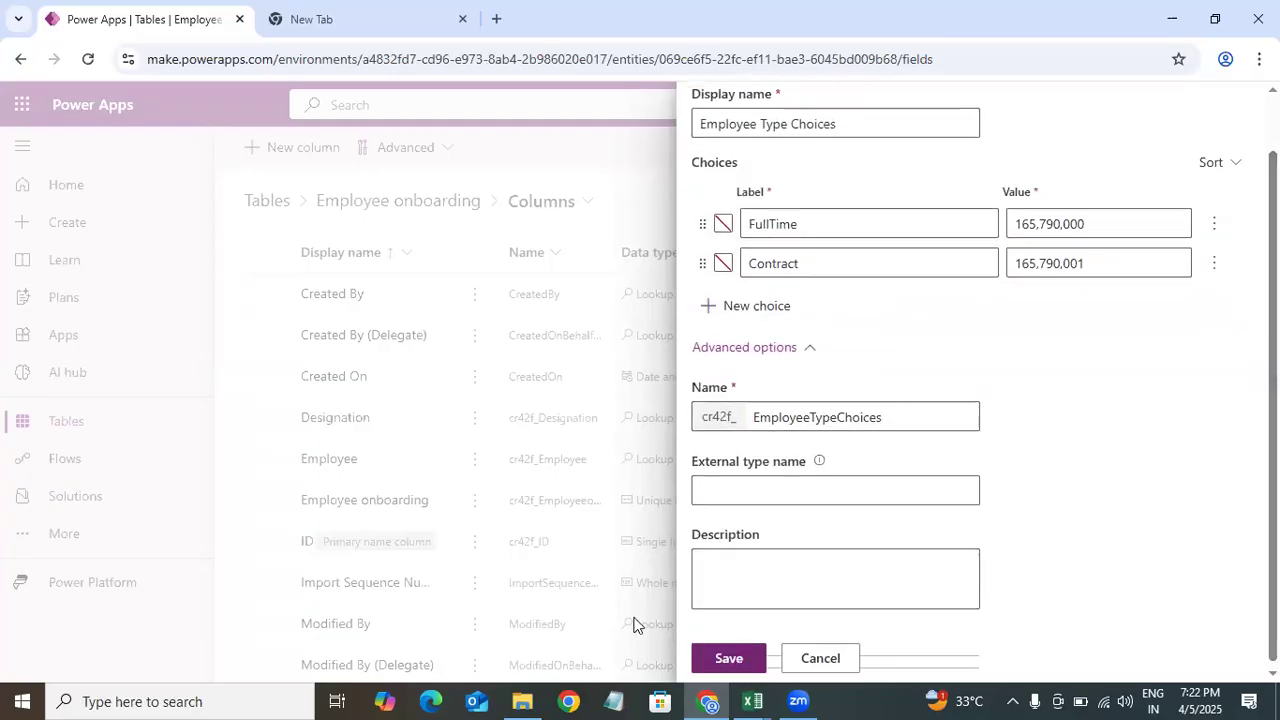
pyautogui.click(728, 657)
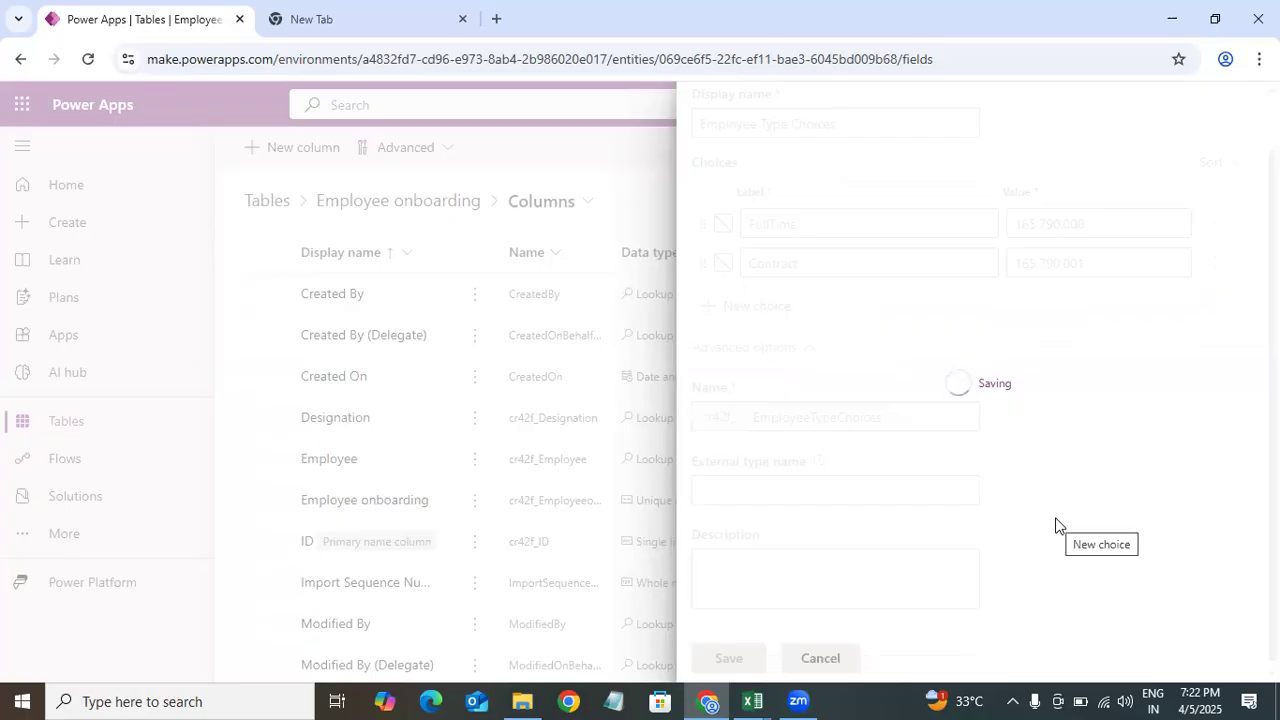
pyautogui.click(809, 410)
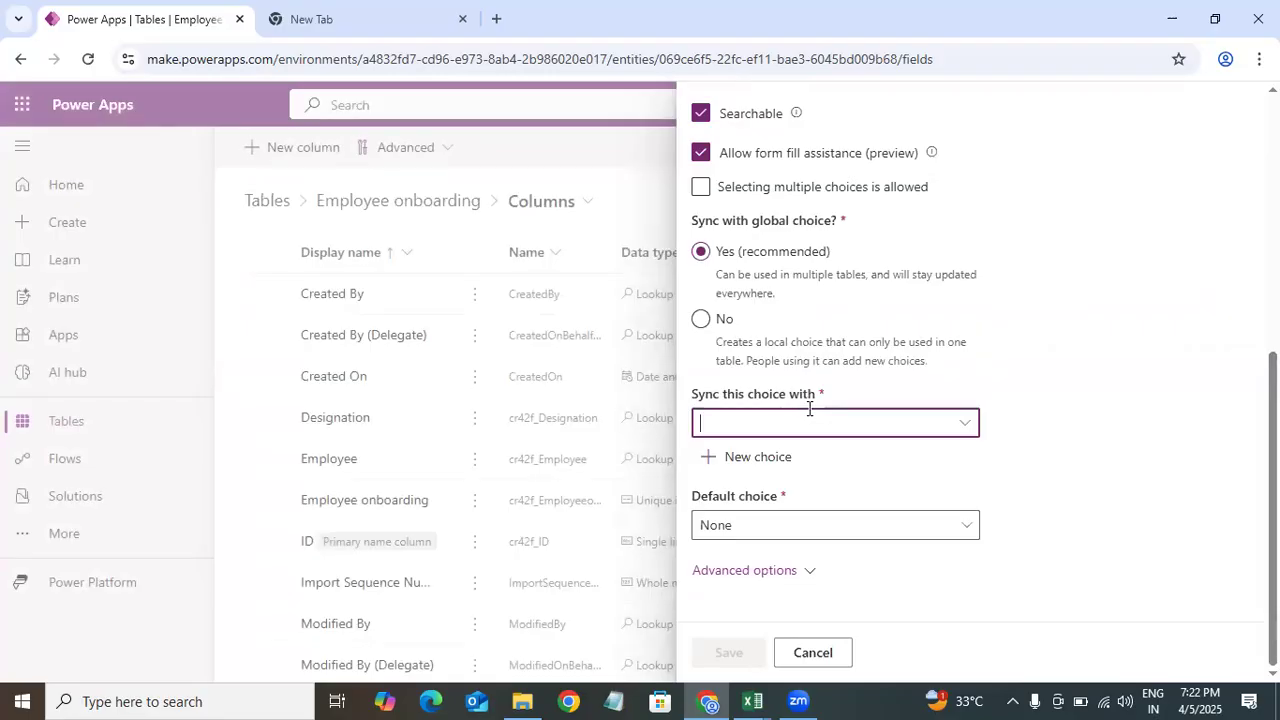
pyautogui.write('rmploy')
pyautogui.click(965, 425)
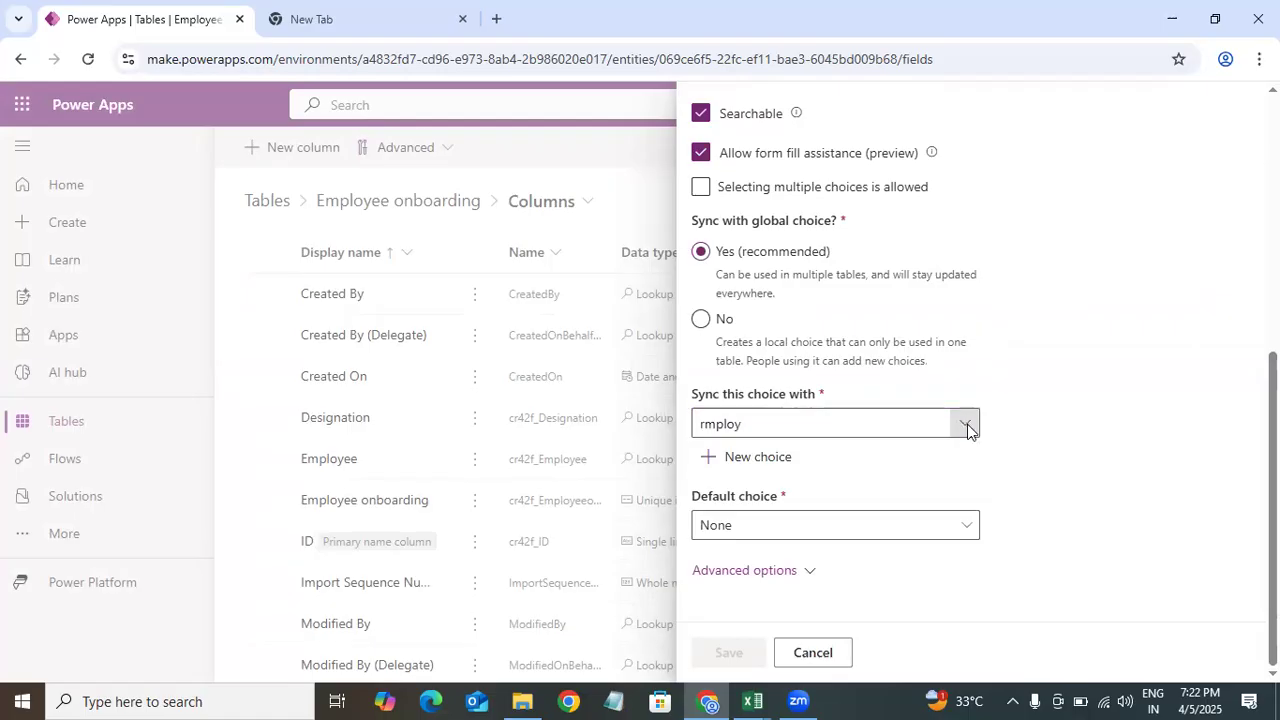
pyautogui.click(762, 423)
pyautogui.hotkey('ctrl', 'a')
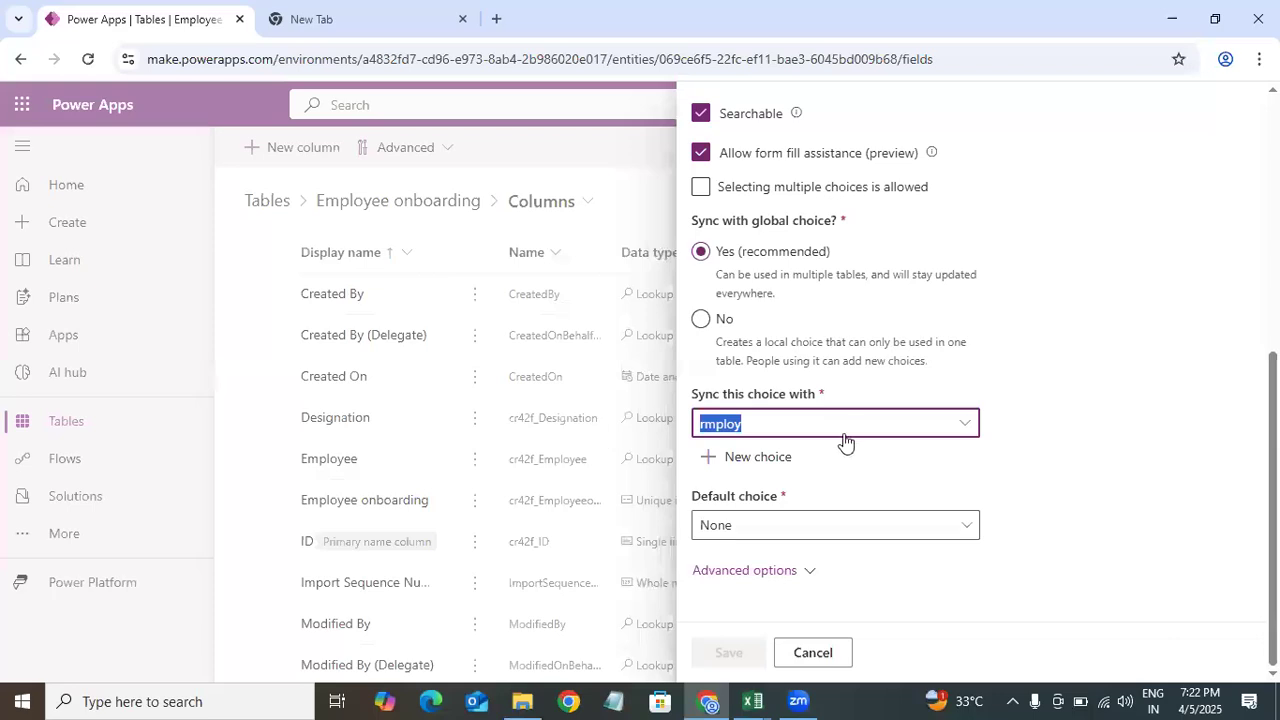
pyautogui.write('e')
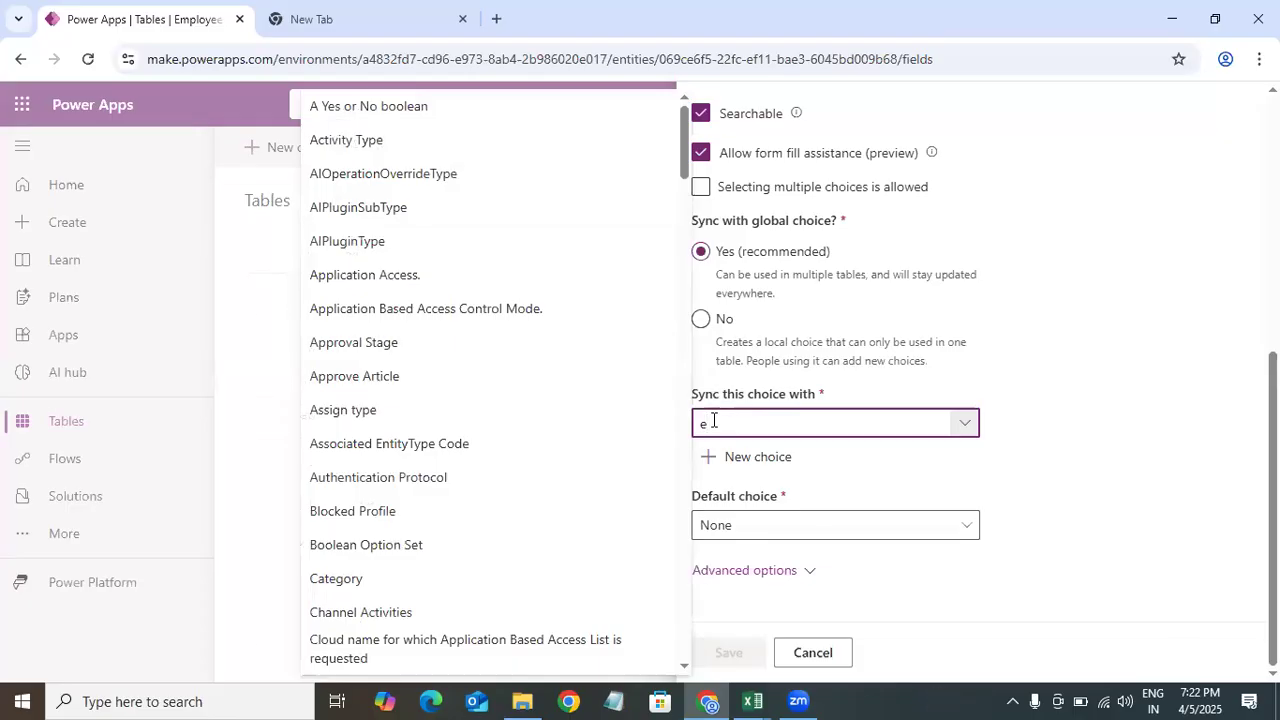
pyautogui.write('mp')
pyautogui.click(616, 455)
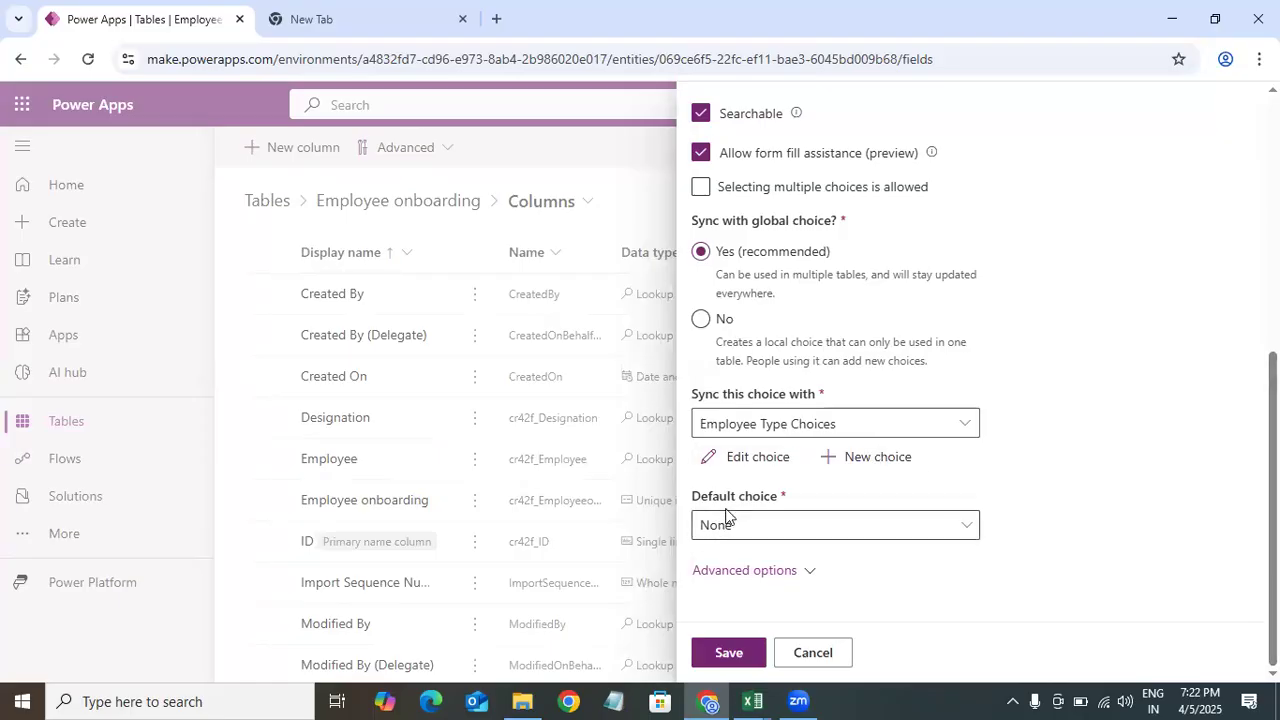
# Step: Keep the default choice as None and save the Employee Type column
pyautogui.click(866, 538)
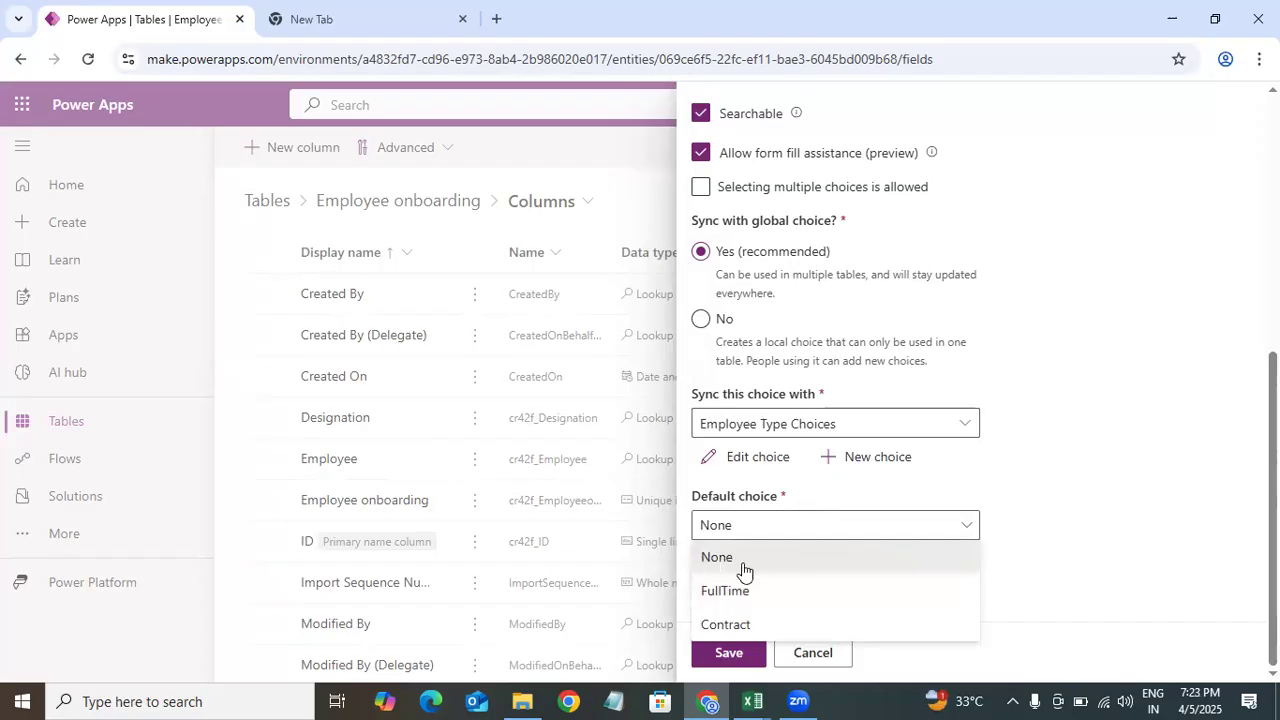
pyautogui.click(714, 527)
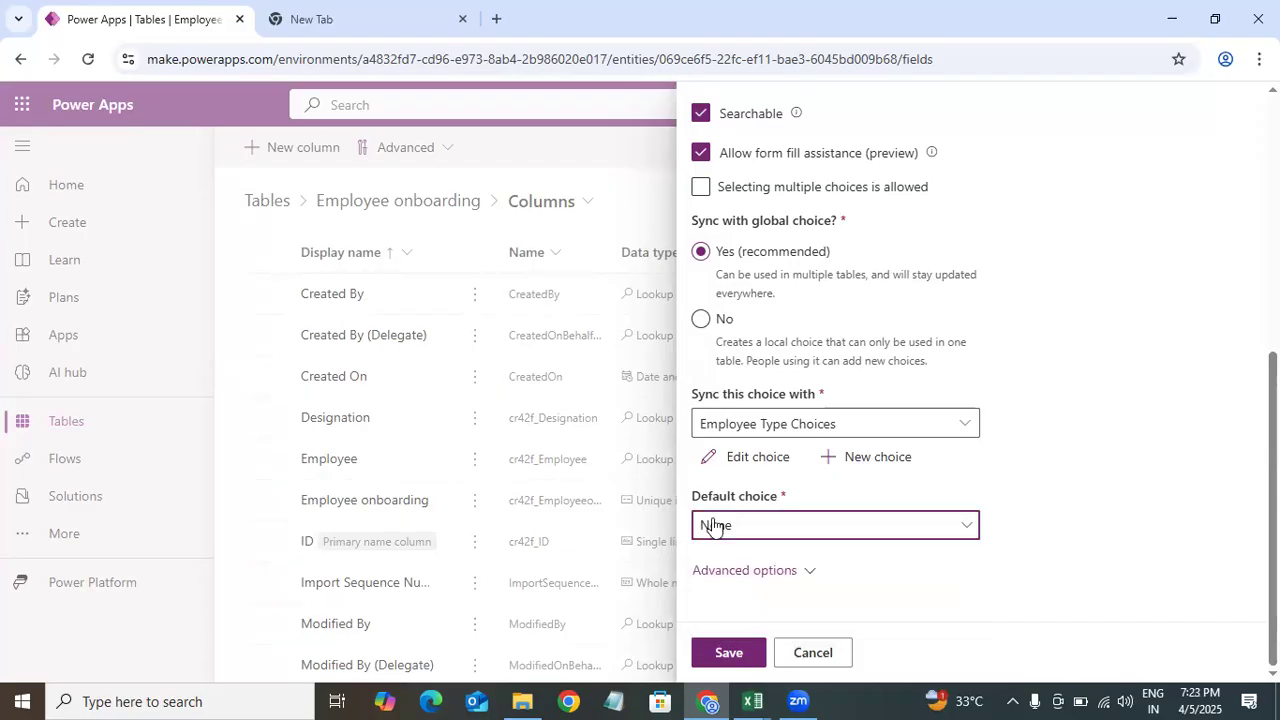
pyautogui.click(729, 653)
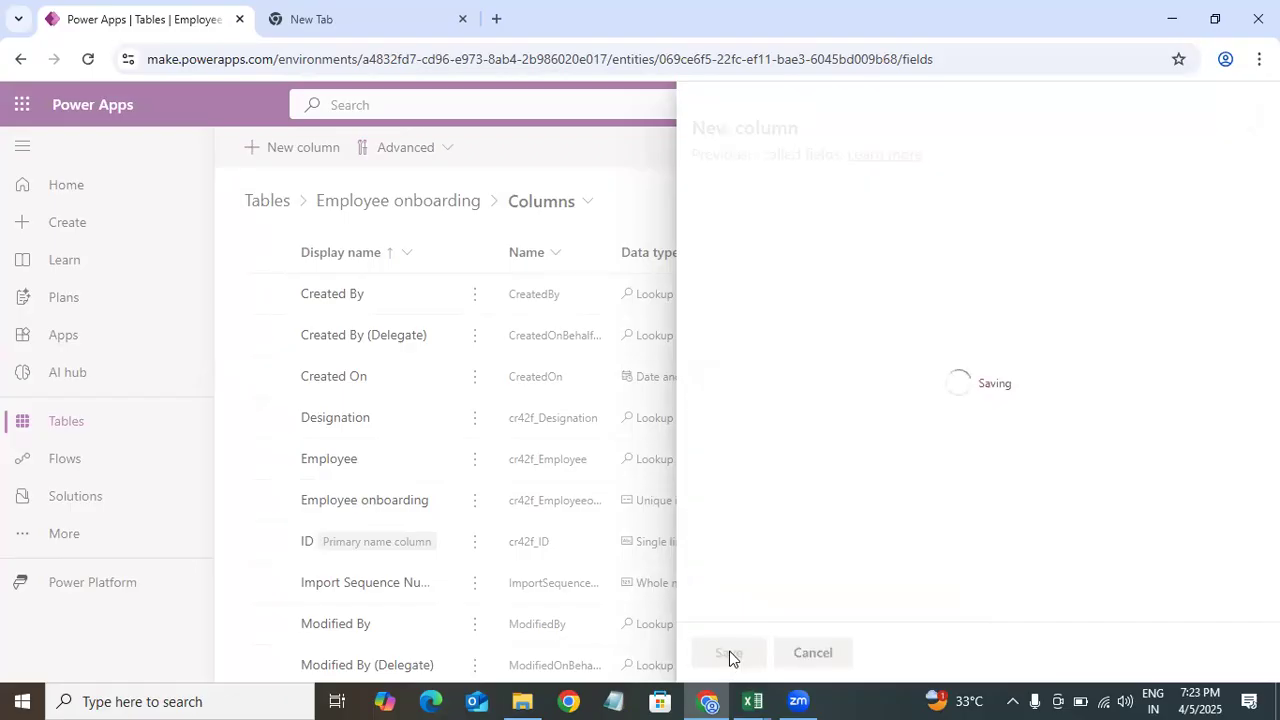
# Step: Check the DOB row in the Excel data model and add a DOB column with Date and time type, Date only format
pyautogui.click(759, 699)
pyautogui.click(508, 645)
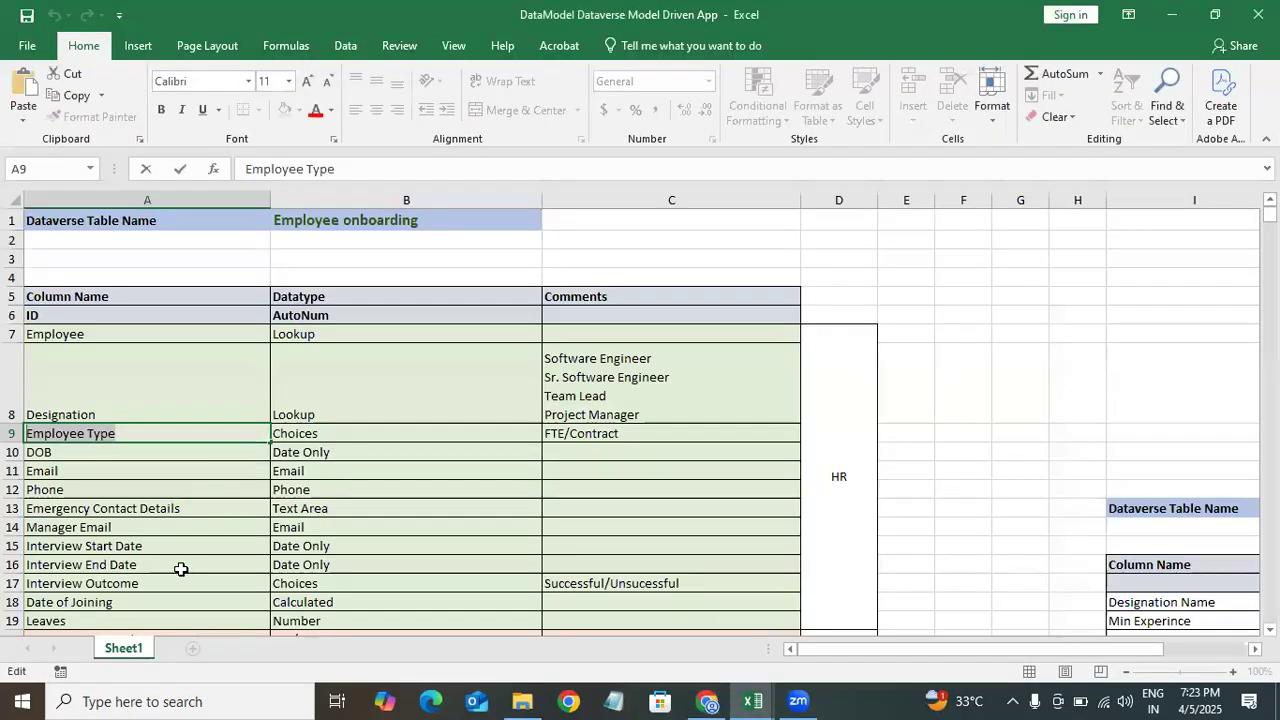
pyautogui.click(96, 452)
pyautogui.moveTo(10, 457); pyautogui.dragTo(7, 459)
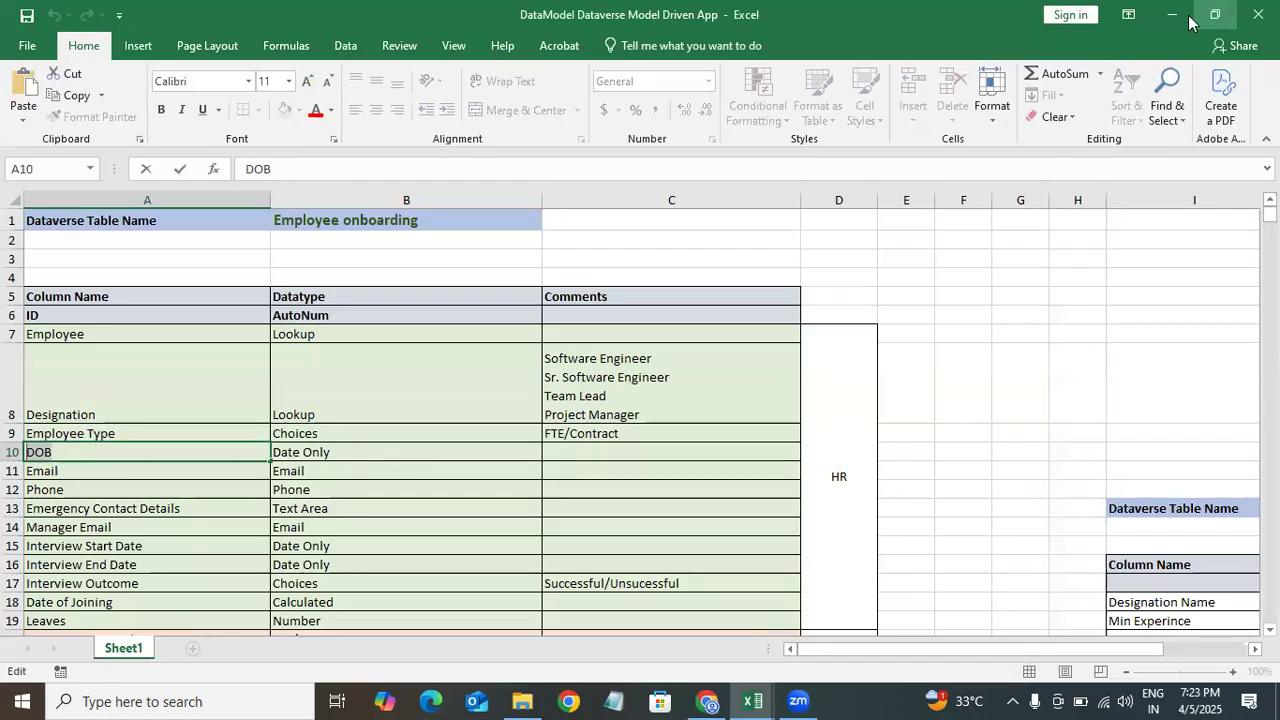
pyautogui.hotkey('alt', 'Tab')
pyautogui.click(334, 153)
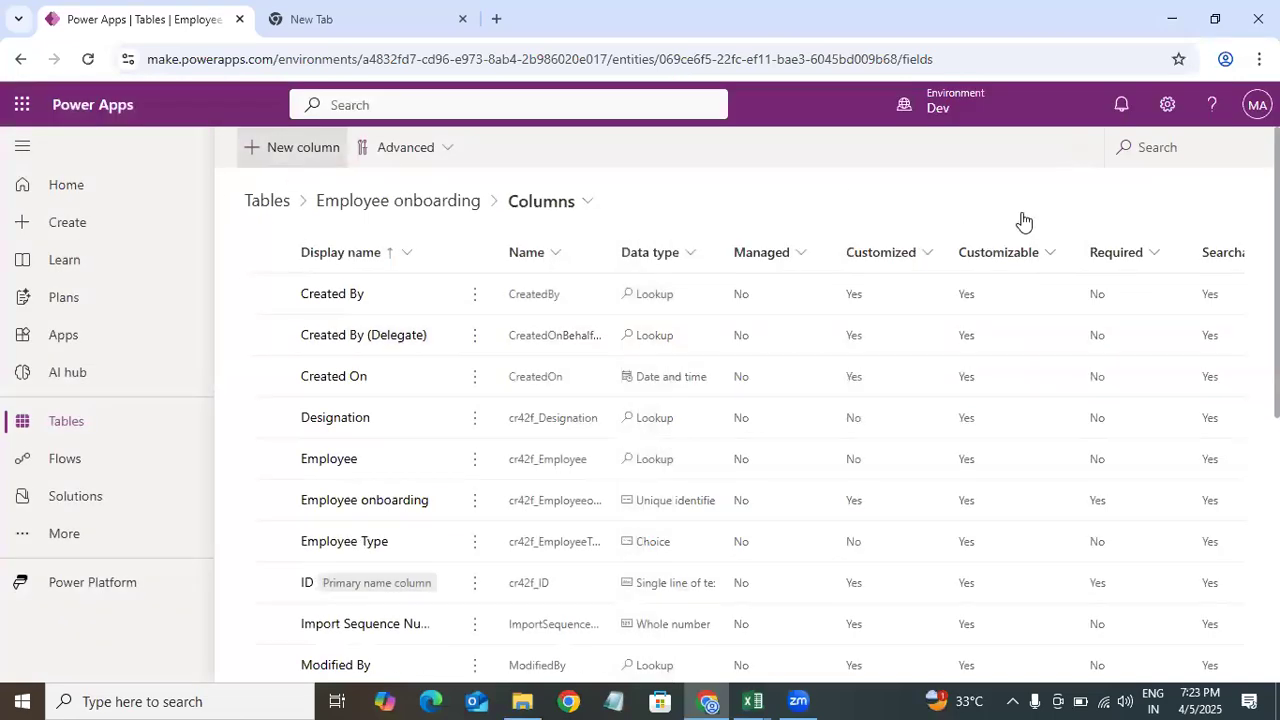
pyautogui.click(796, 229)
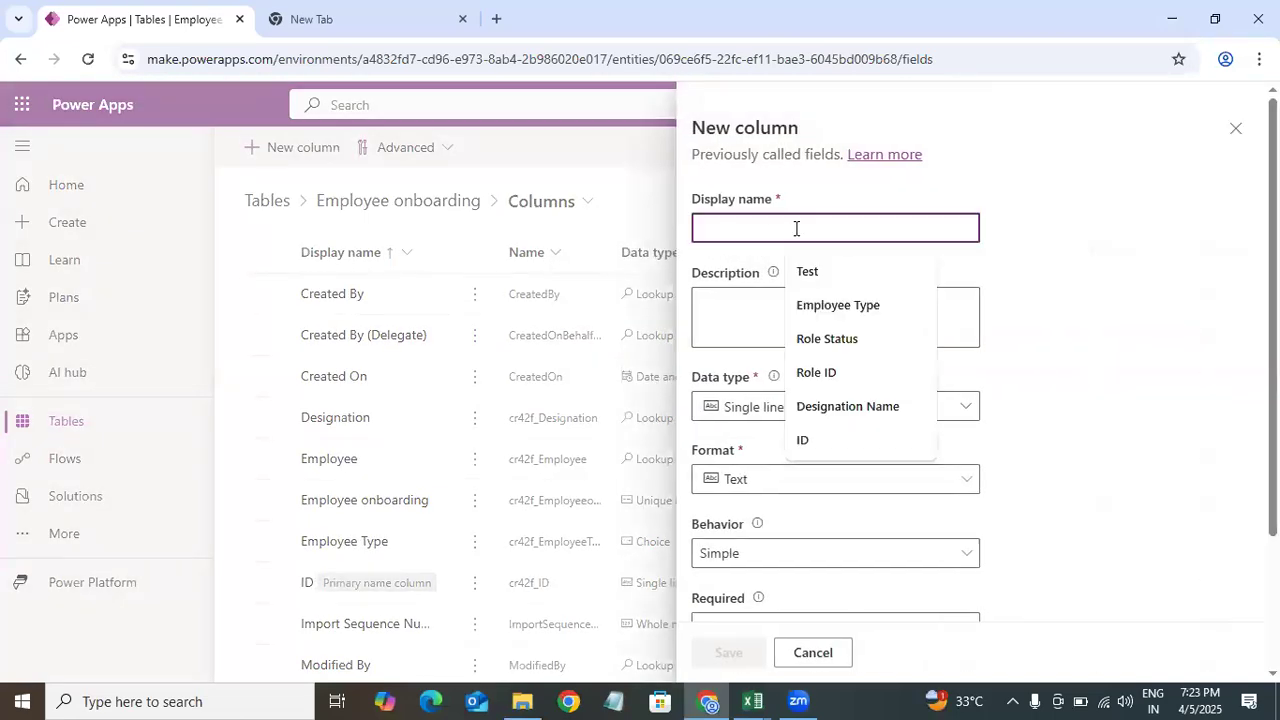
pyautogui.write('DOB')
pyautogui.click(781, 420)
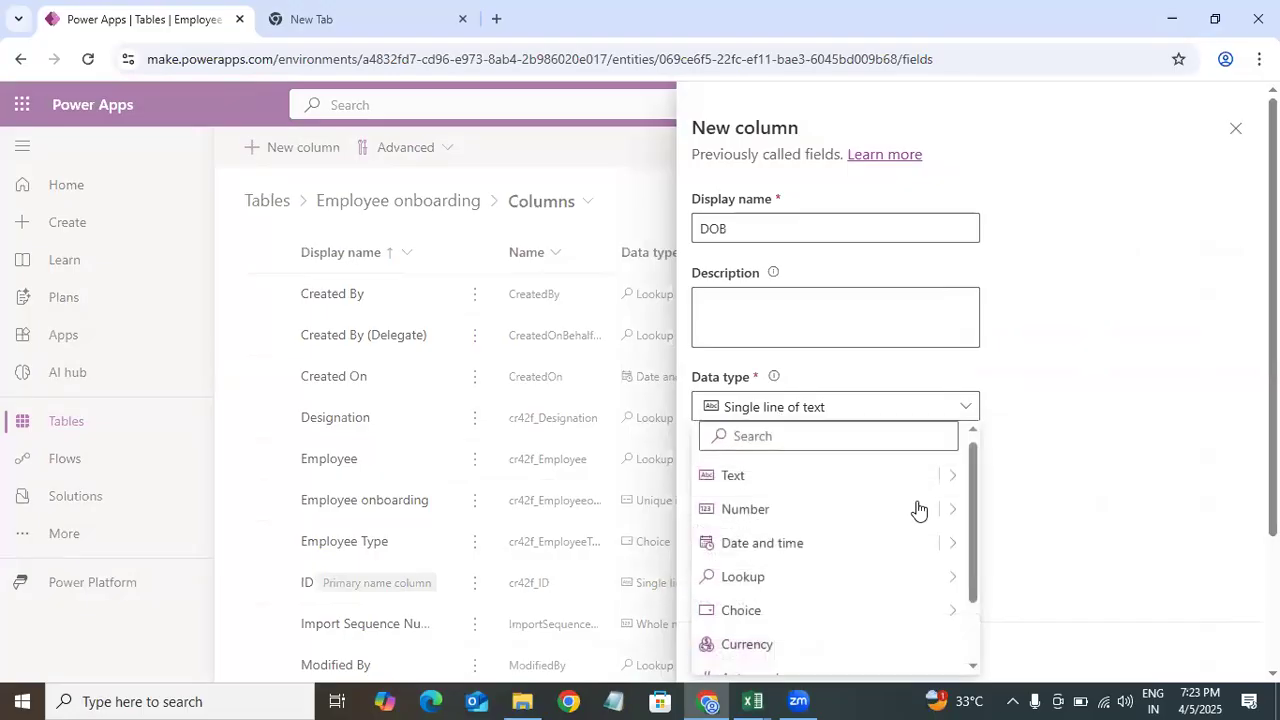
pyautogui.moveTo(955, 555)
pyautogui.click(1045, 582)
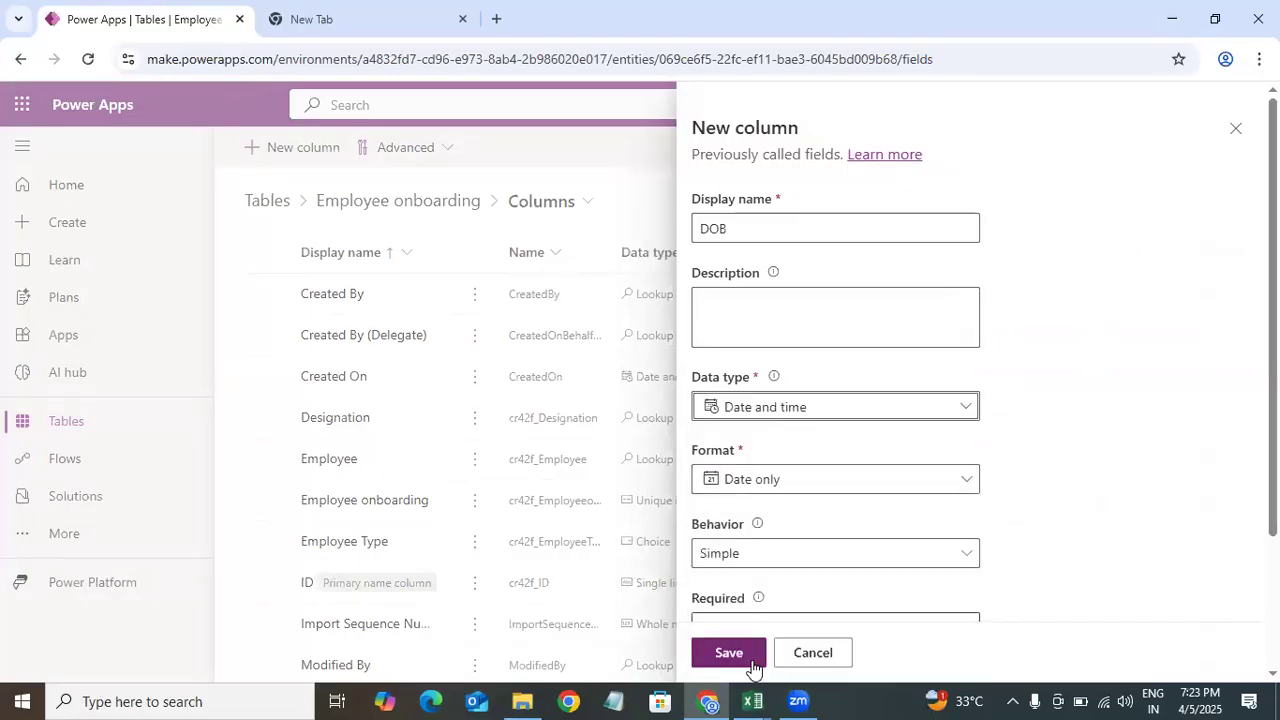
pyautogui.click(729, 653)
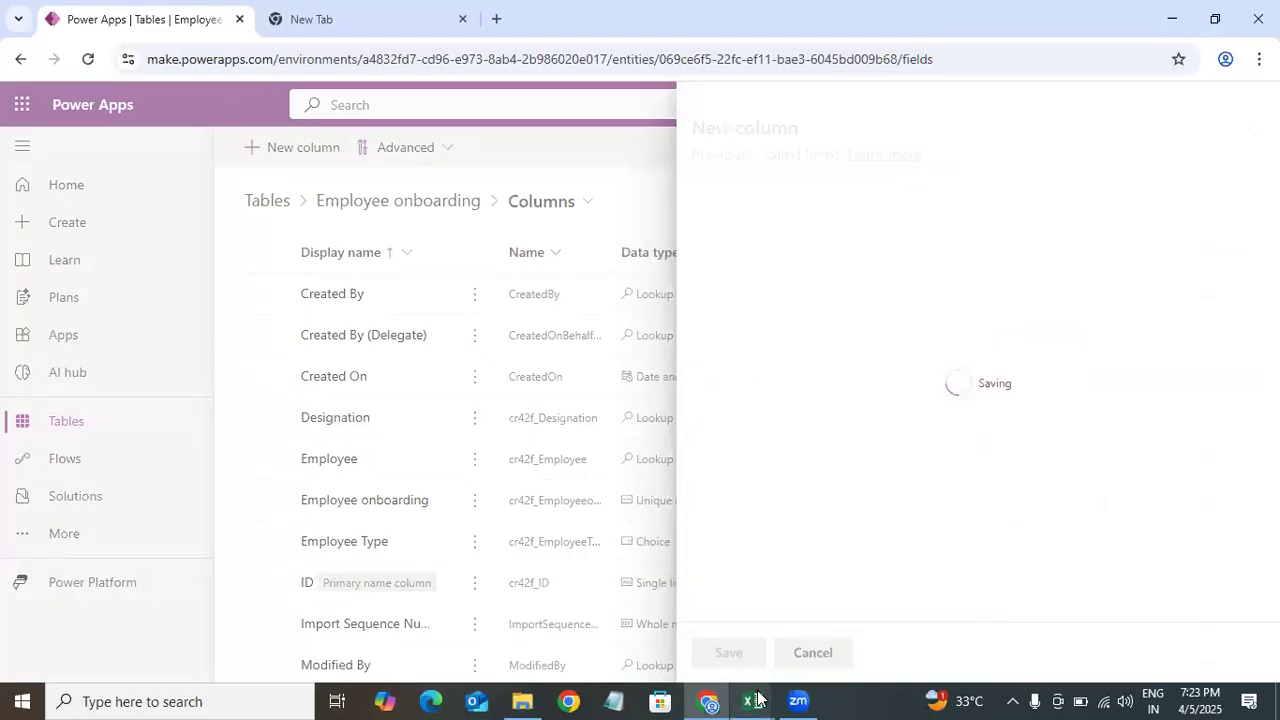
# Step: Check the Email row in the data model and add an Email column with Text type and Email format
pyautogui.moveTo(757, 699)
pyautogui.click(491, 646)
pyautogui.doubleClick(95, 475)
pyautogui.moveTo(88, 472); pyautogui.dragTo(10, 488)
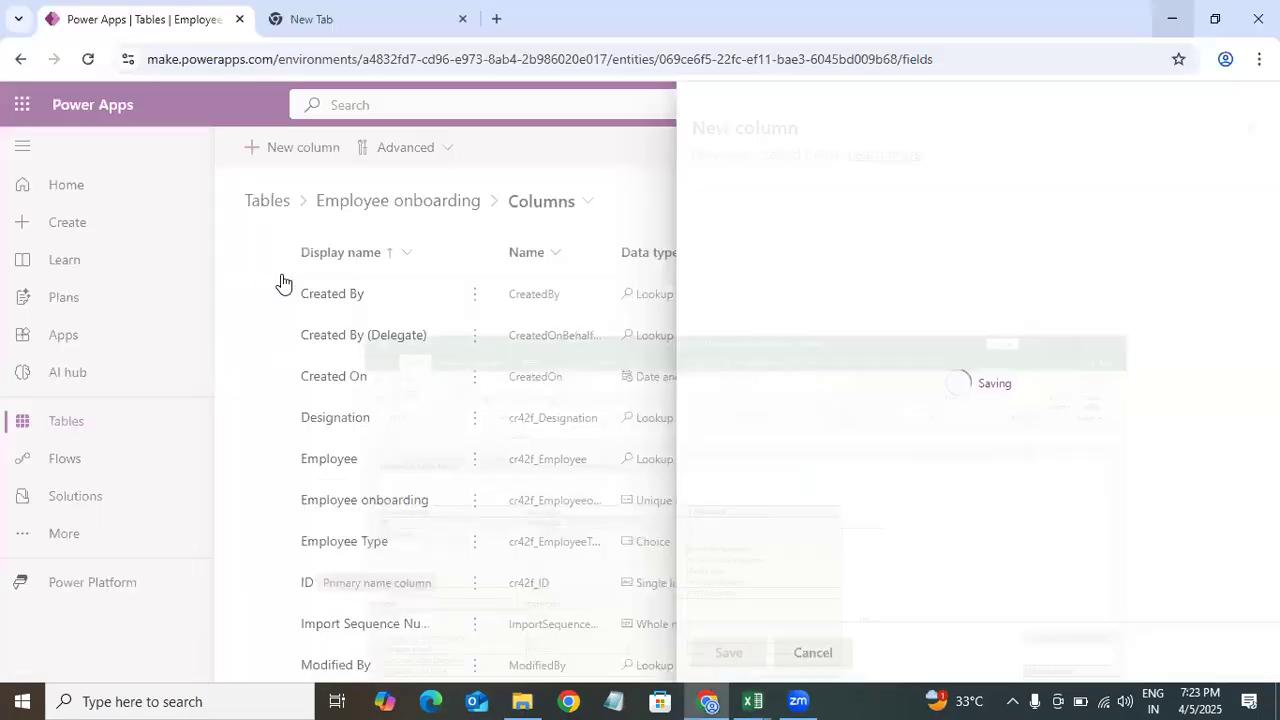
pyautogui.click(1172, 14)
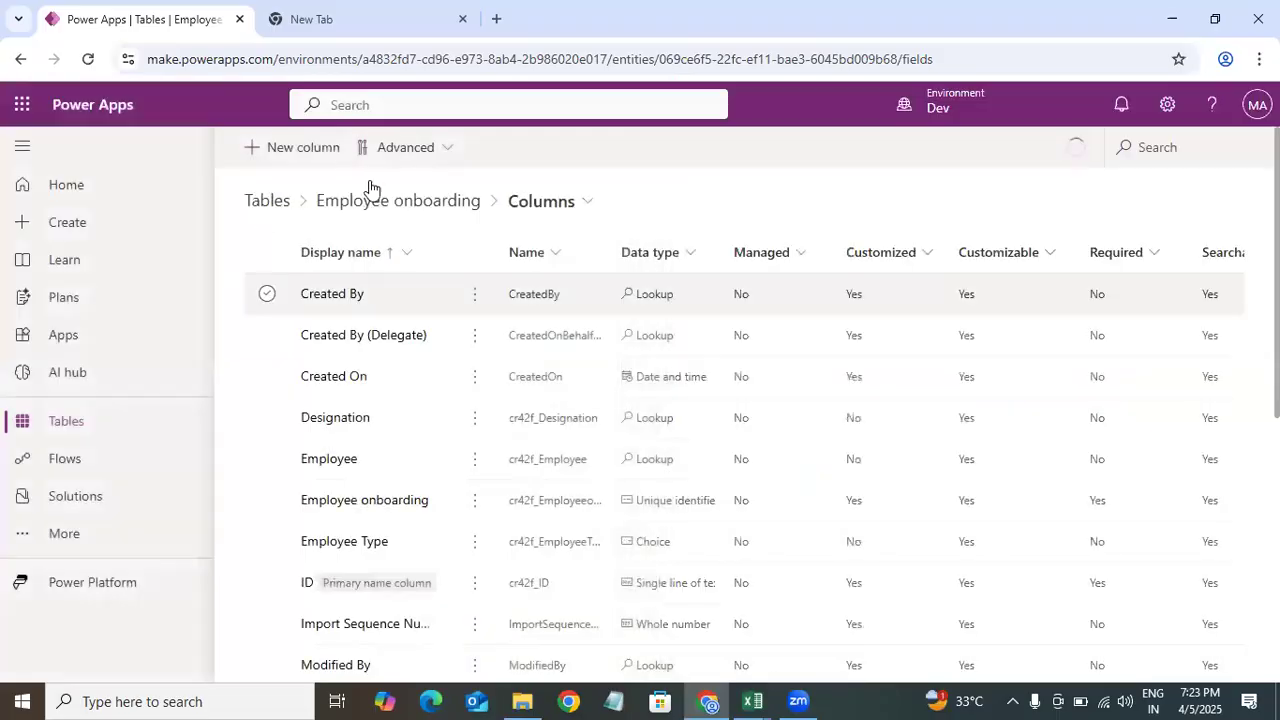
pyautogui.click(323, 150)
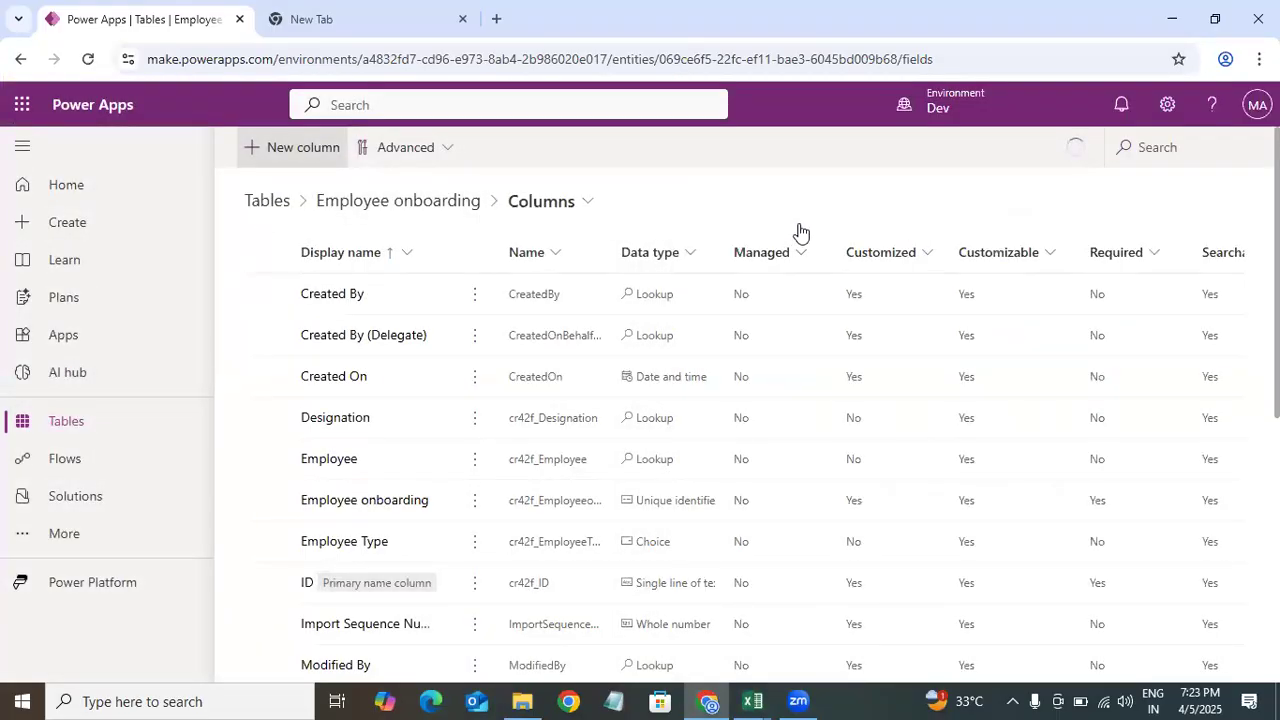
pyautogui.click(747, 220)
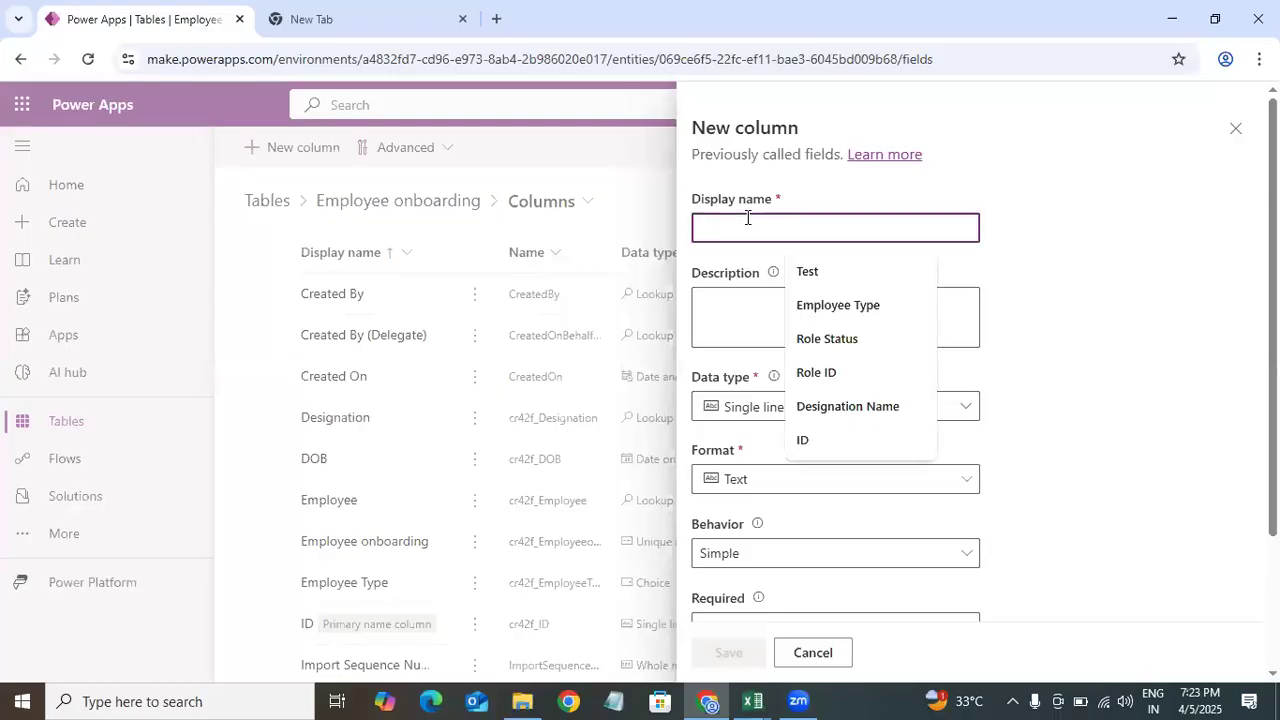
pyautogui.write('Email')
pyautogui.click(814, 412)
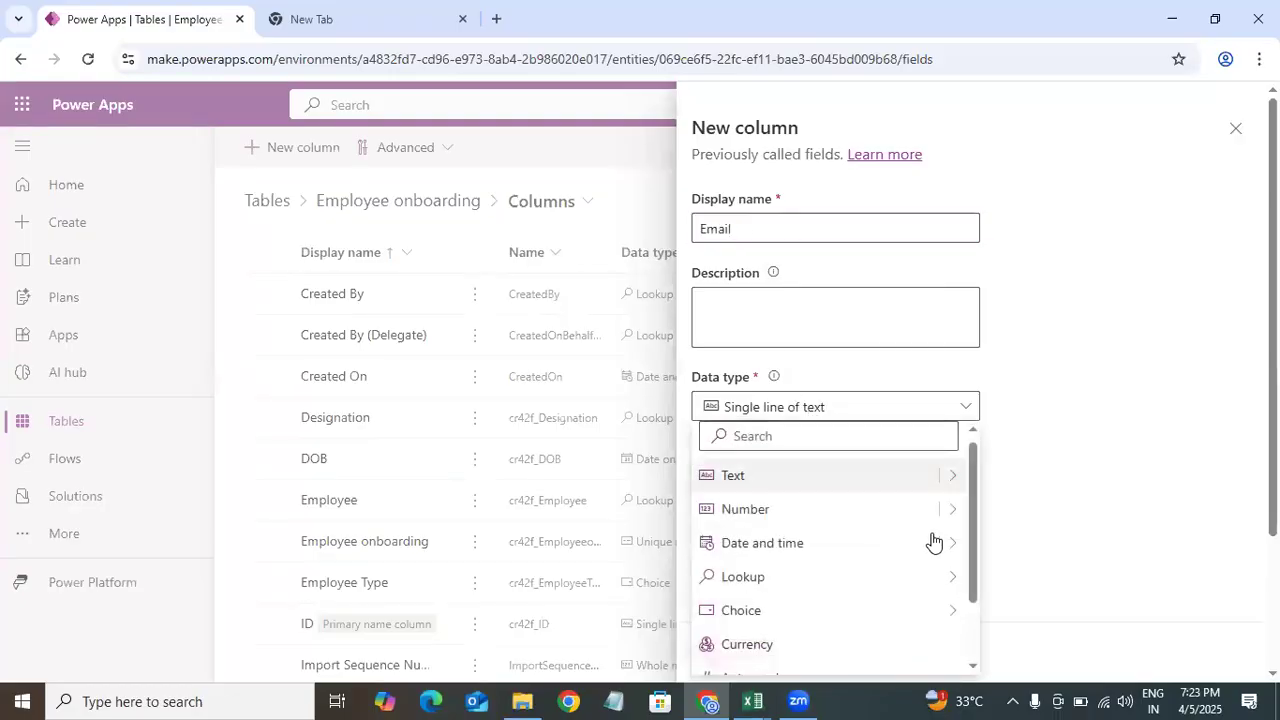
pyautogui.moveTo(950, 476)
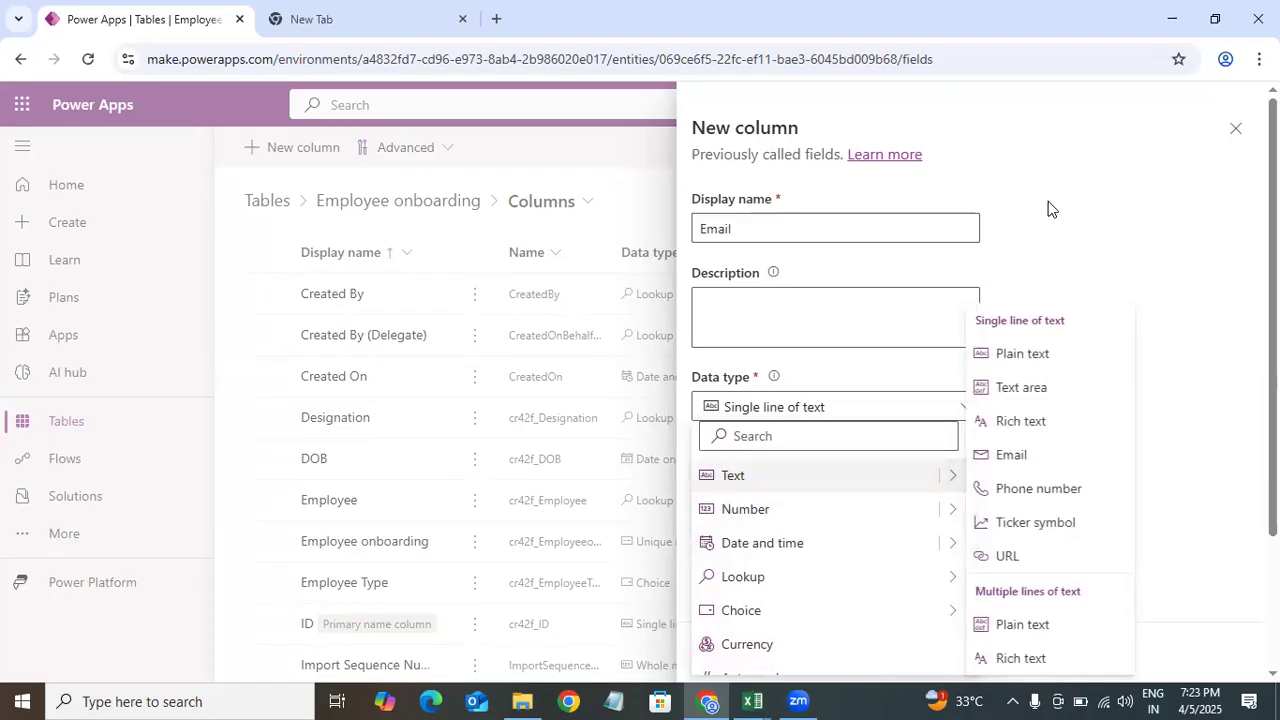
pyautogui.click(1022, 353)
pyautogui.click(889, 480)
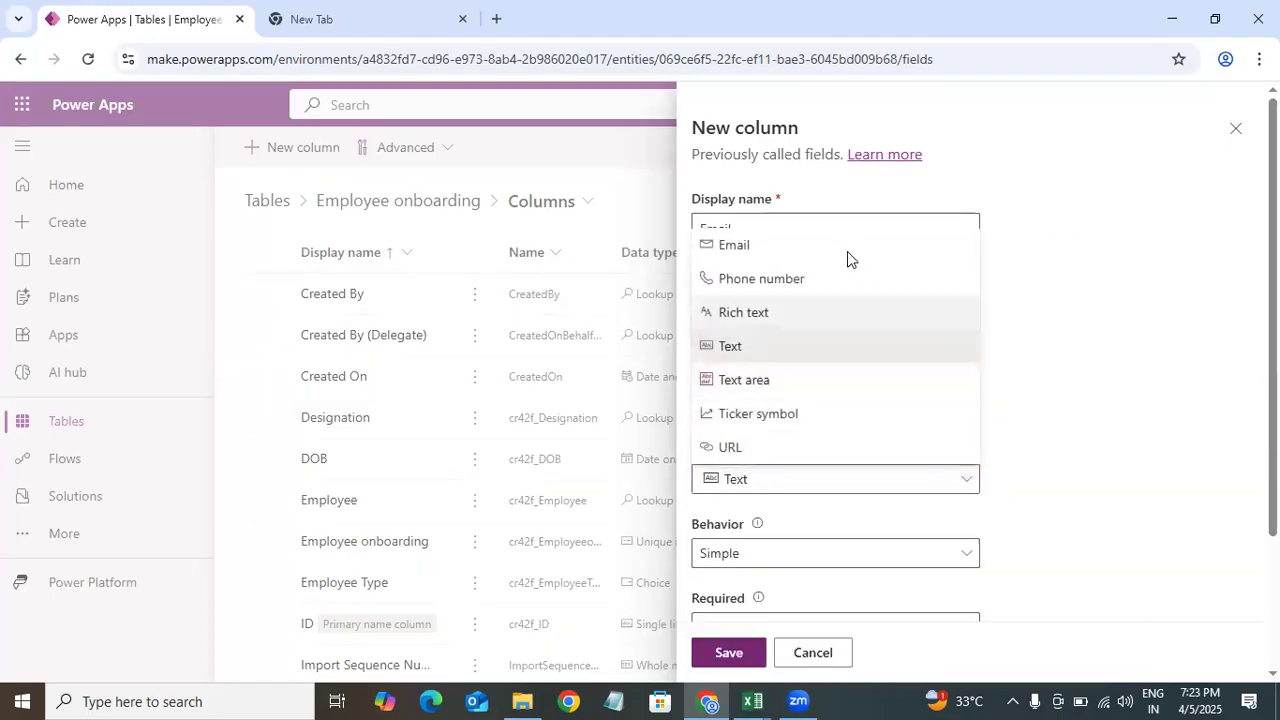
pyautogui.click(739, 250)
pyautogui.scroll(-3, 903, 594)
pyautogui.click(725, 654)
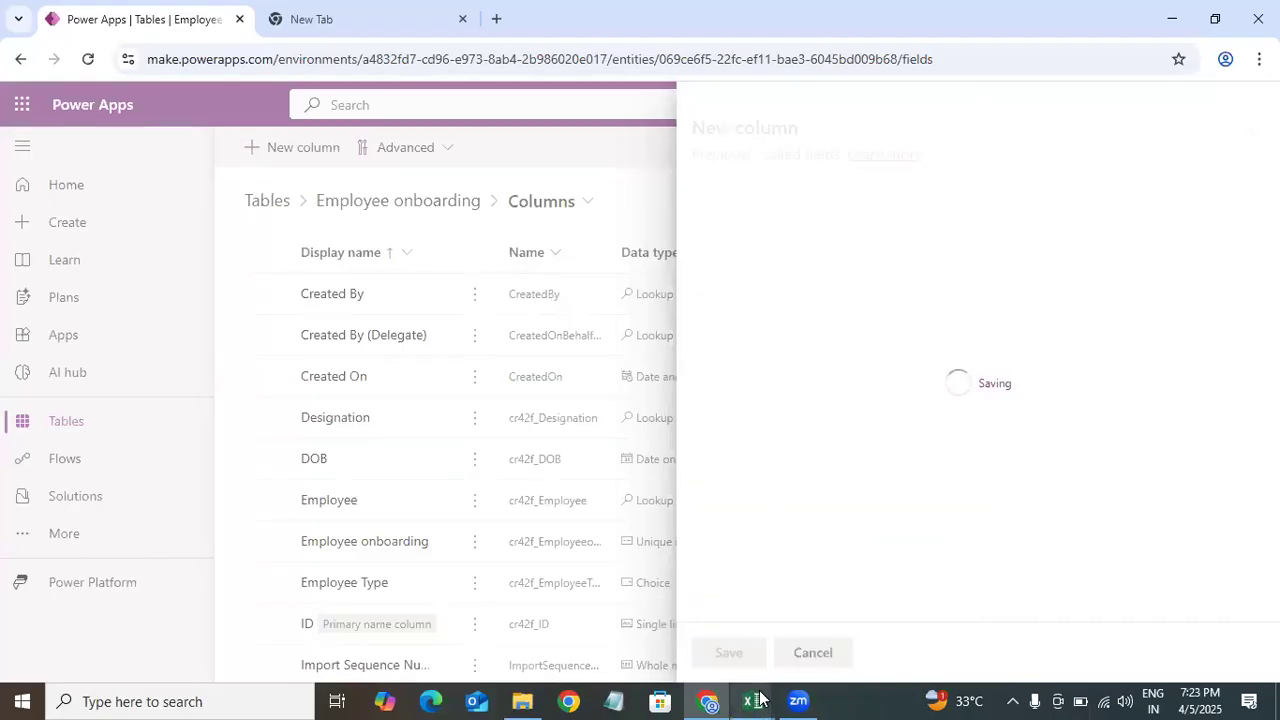
# Step: Check the Phone row in the data model and add a Phone column with Phone number format
pyautogui.moveTo(760, 698)
pyautogui.click(458, 636)
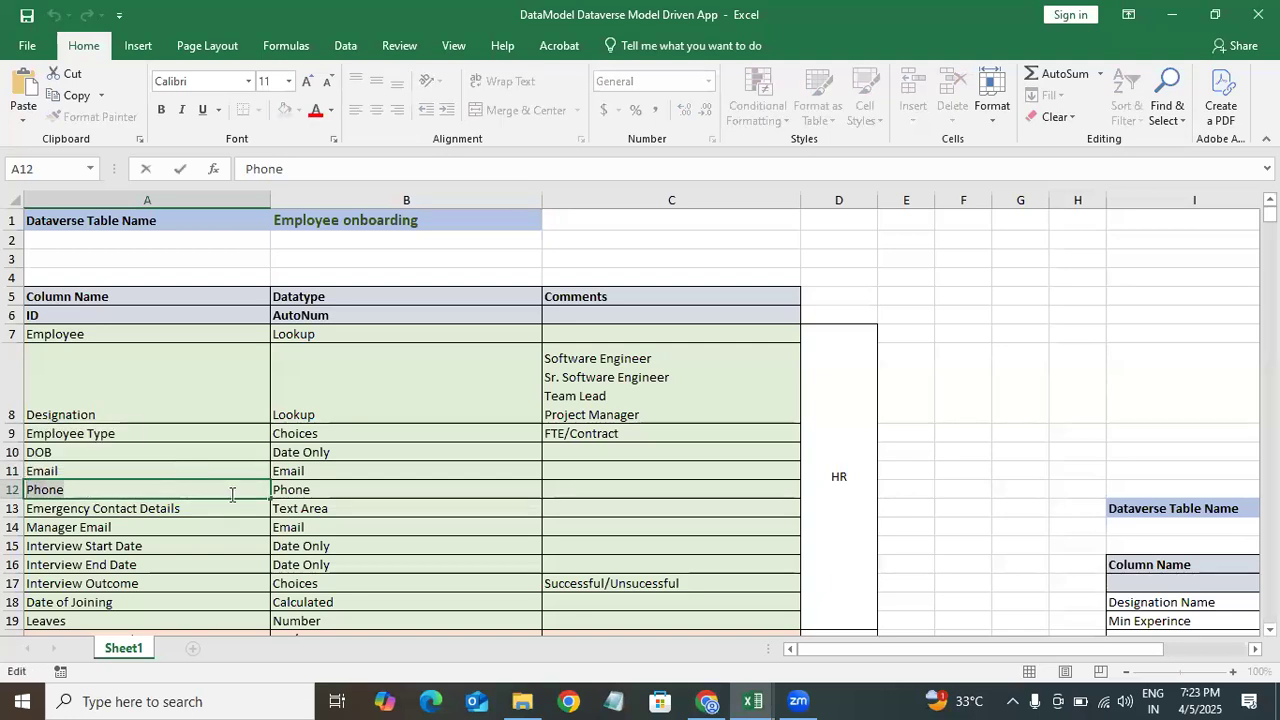
pyautogui.click(1168, 15)
pyautogui.click(300, 147)
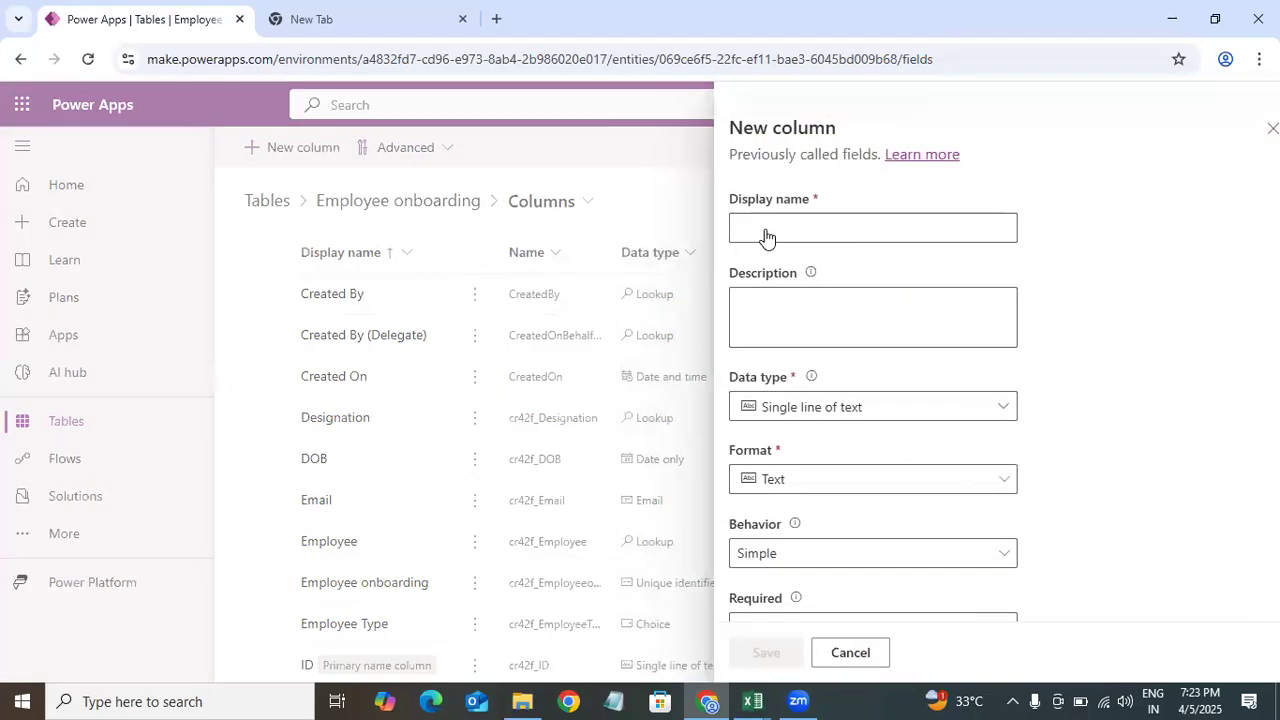
pyautogui.click(780, 224)
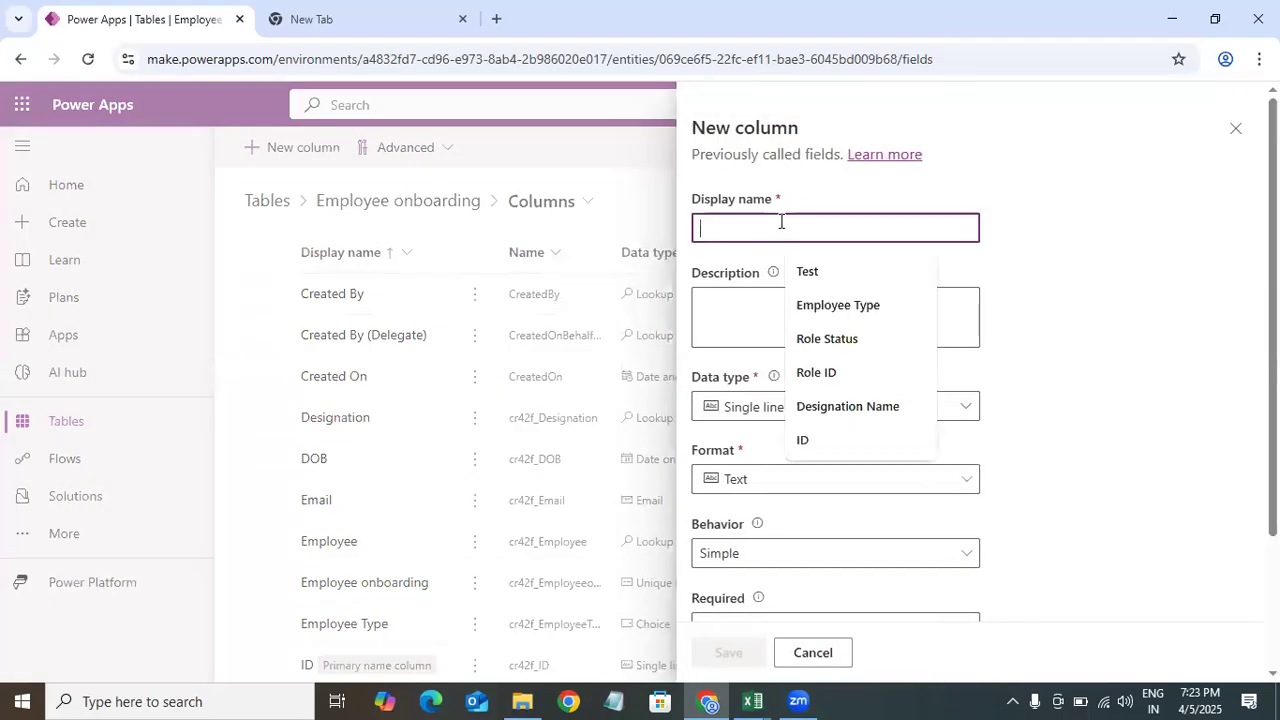
pyautogui.write('Phone')
pyautogui.click(798, 479)
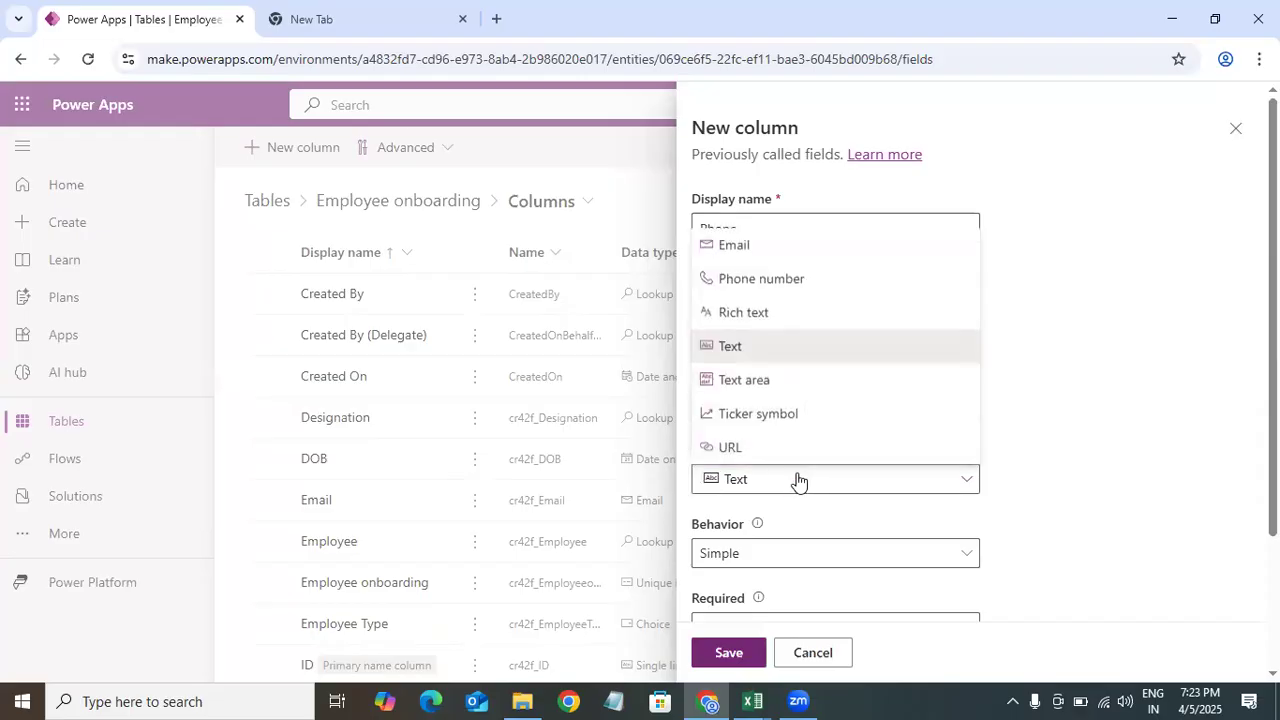
pyautogui.click(799, 280)
pyautogui.click(733, 660)
# Step: Copy the Emergency Contact Details name from the Excel data model and add it as a column with Text area format
pyautogui.click(748, 692)
pyautogui.click(463, 615)
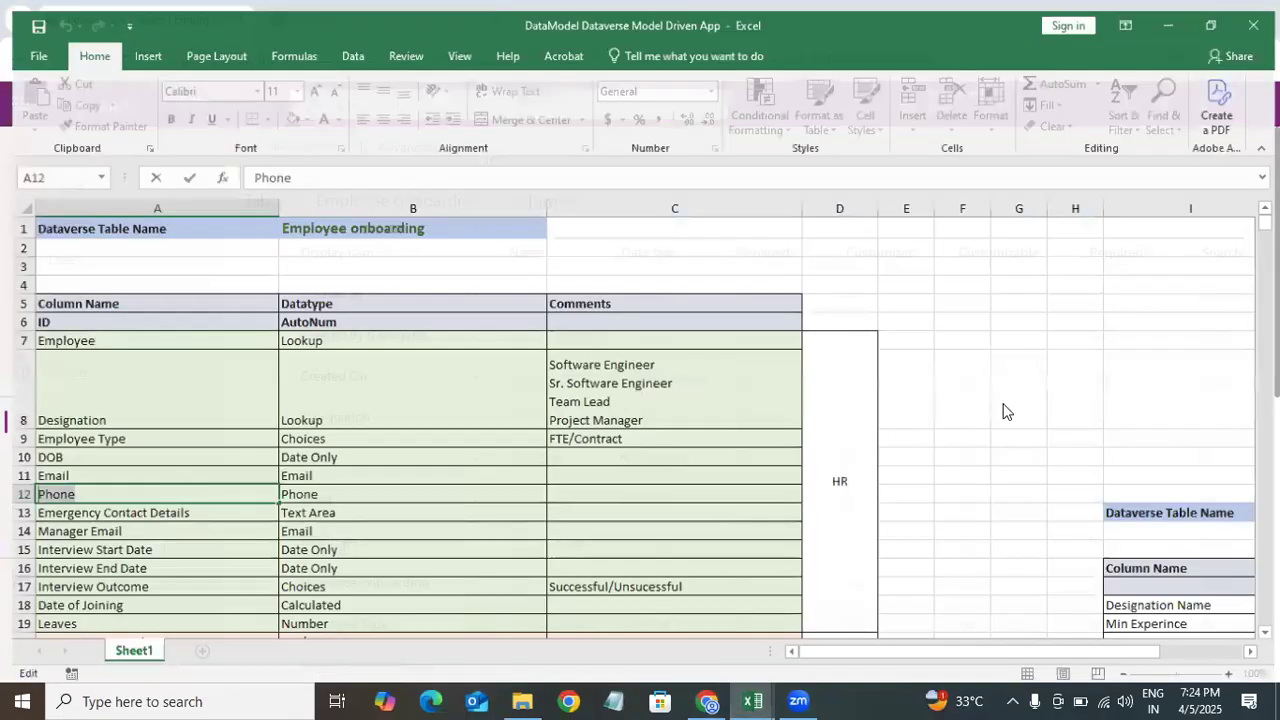
pyautogui.click(180, 508)
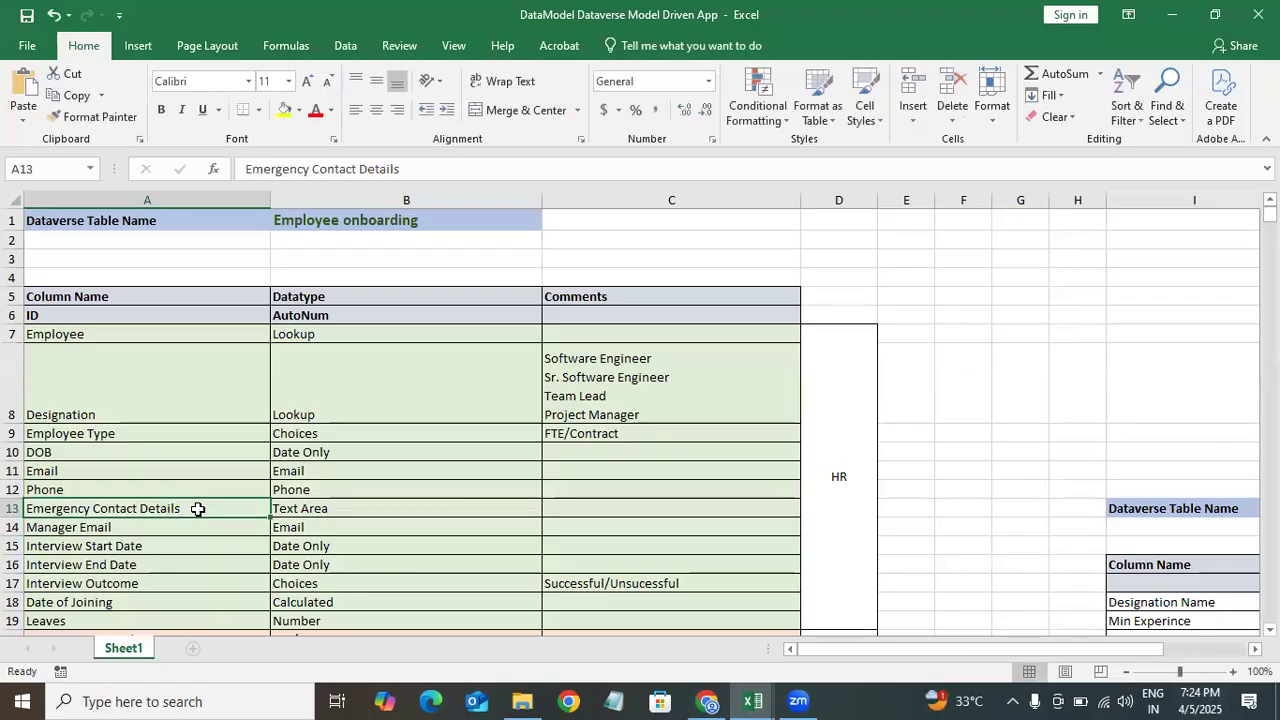
pyautogui.moveTo(197, 508); pyautogui.dragTo(10, 527)
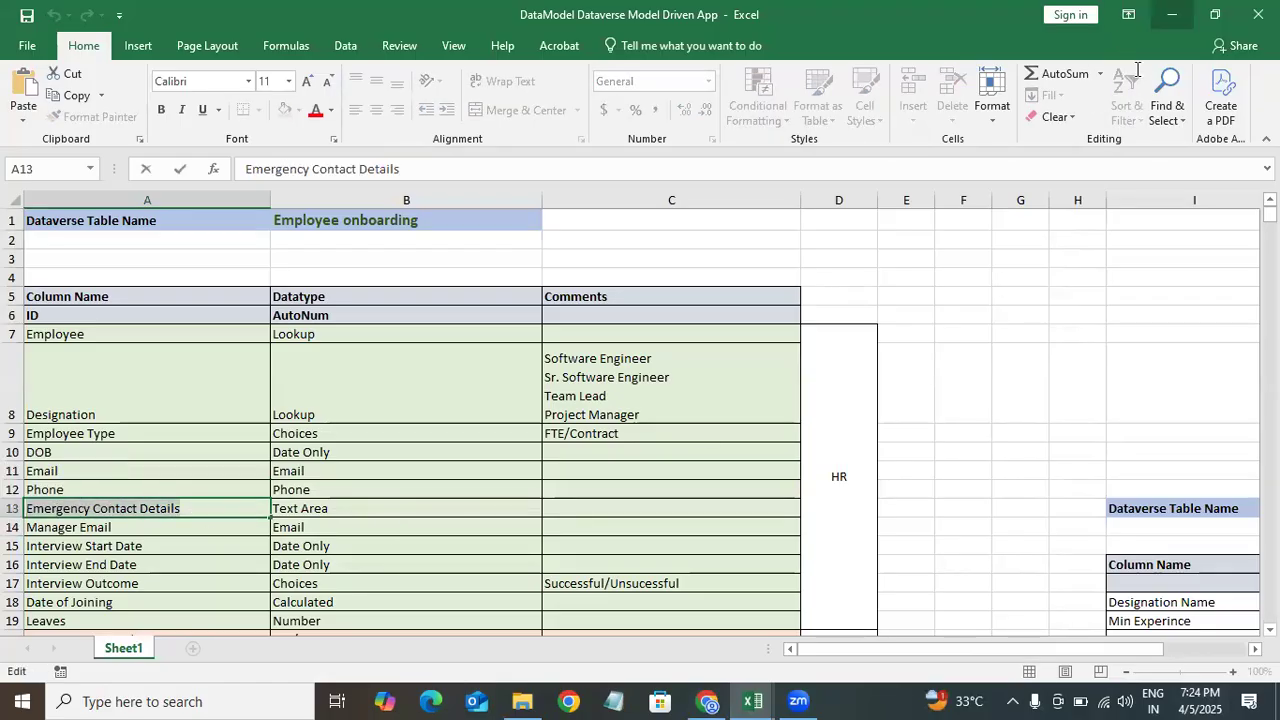
pyautogui.click(1171, 12)
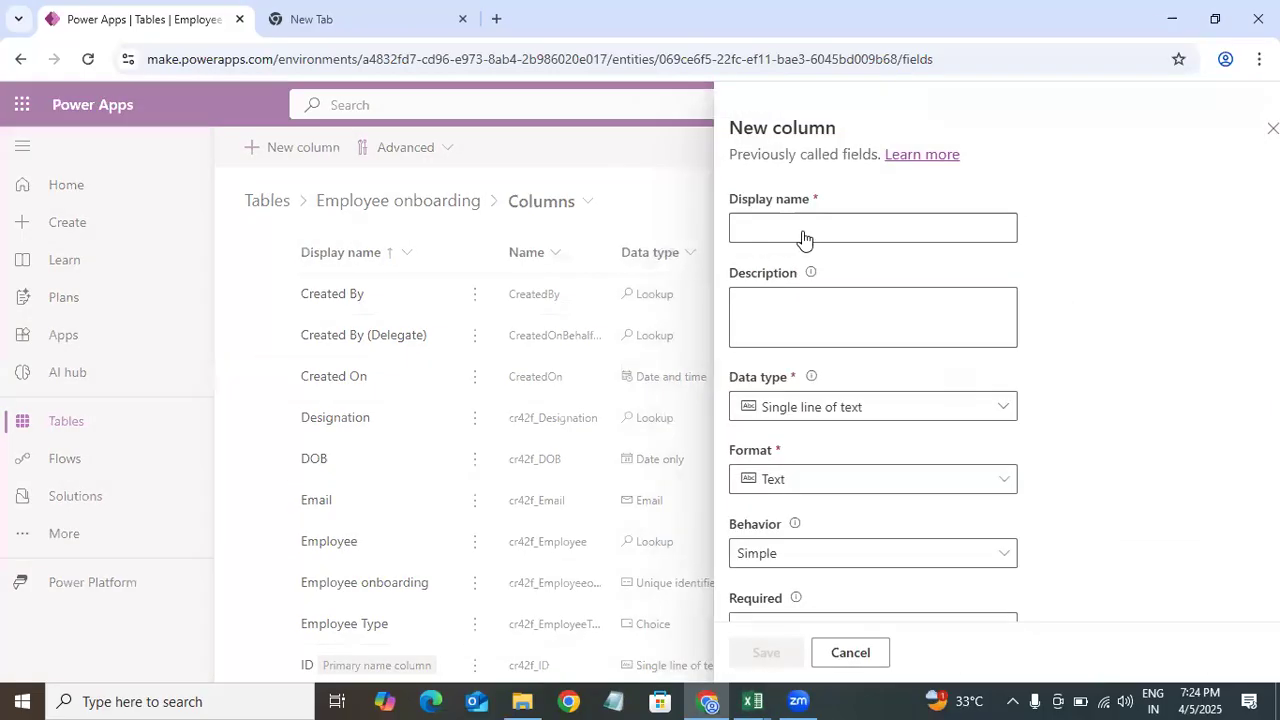
pyautogui.click(802, 230)
pyautogui.write('Emergency Contact Details')
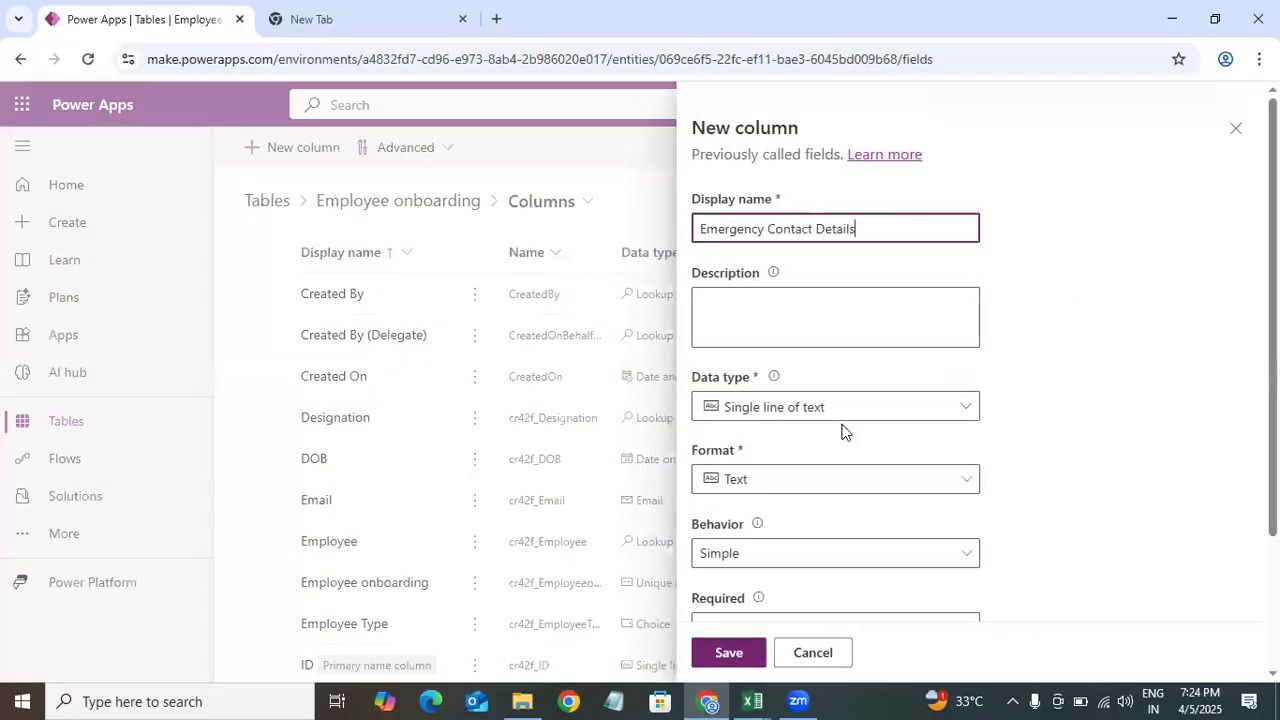
pyautogui.click(840, 416)
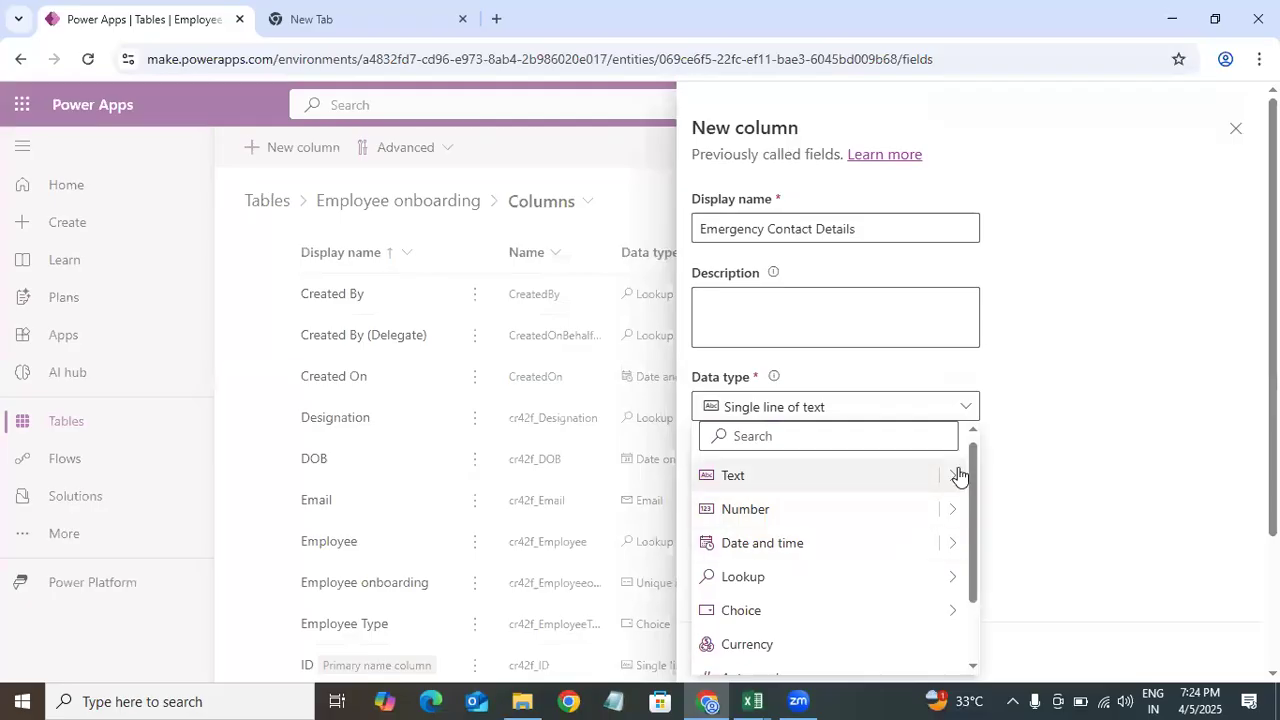
pyautogui.moveTo(959, 477)
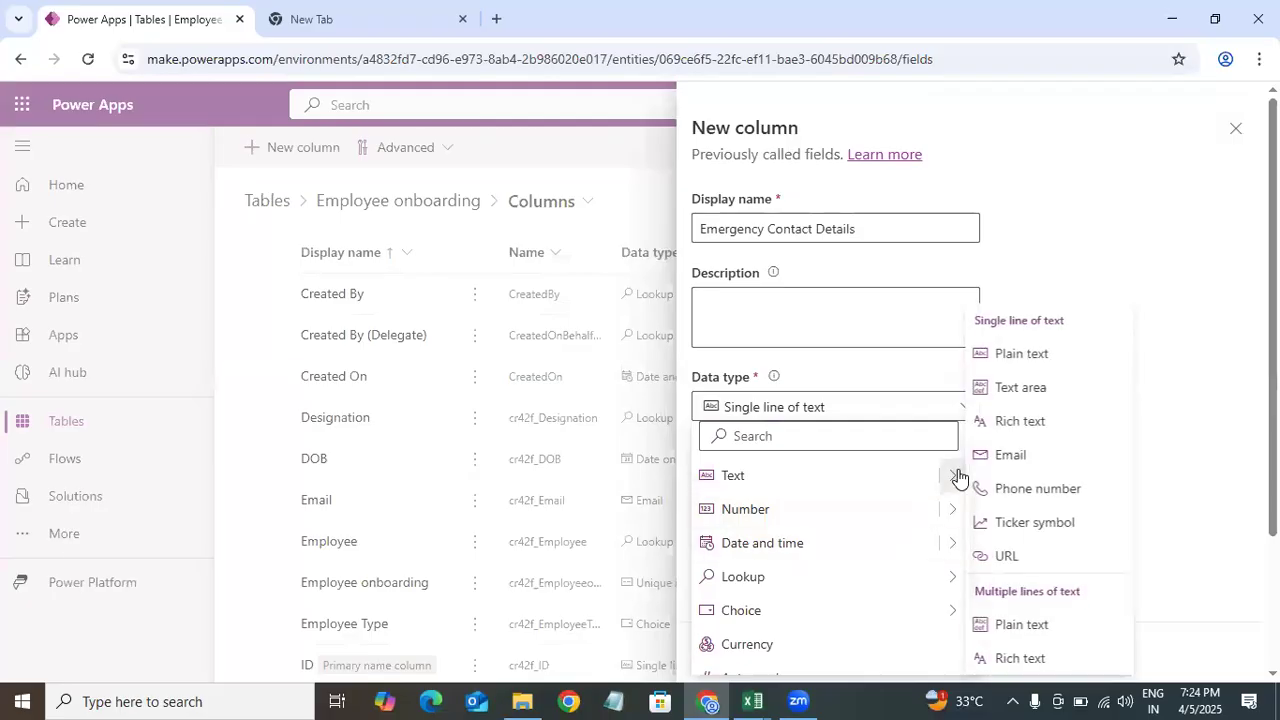
pyautogui.click(1078, 393)
pyautogui.click(731, 652)
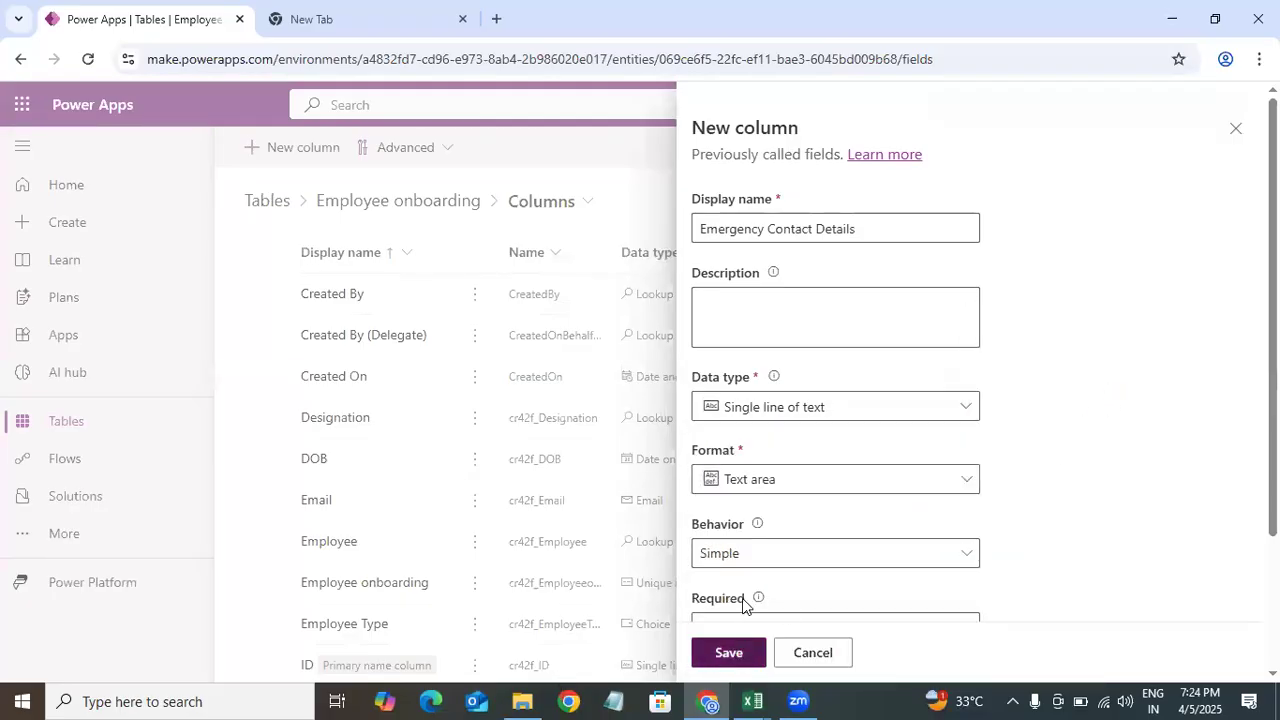
# Step: Check the Manager Email row in the data model and add a Manager Email column with Email format
pyautogui.moveTo(752, 700)
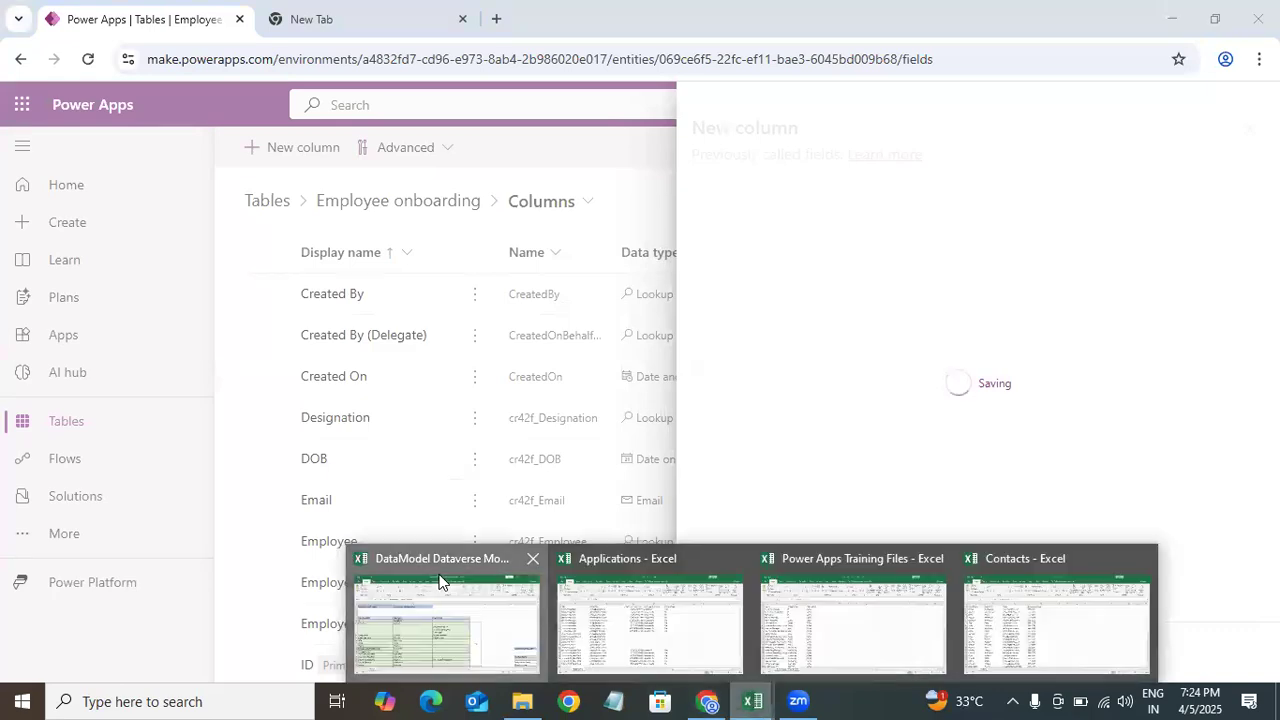
pyautogui.click(440, 580)
pyautogui.click(145, 525)
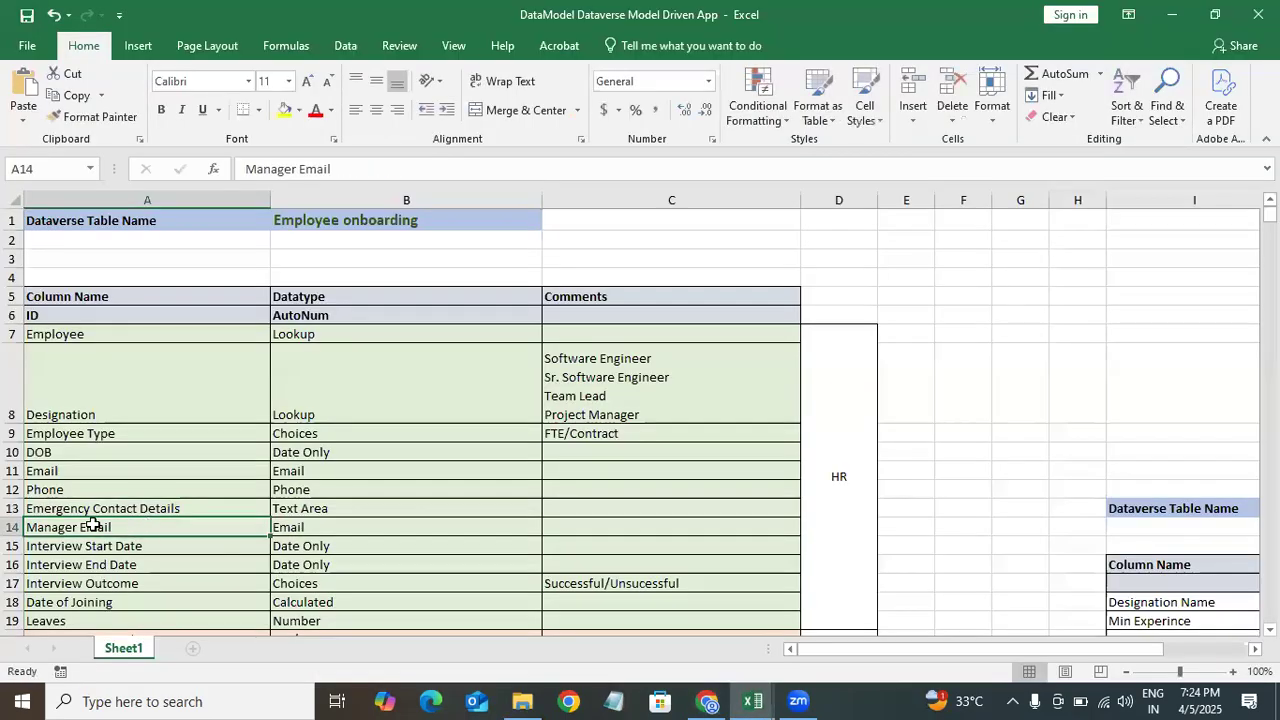
pyautogui.doubleClick(145, 525)
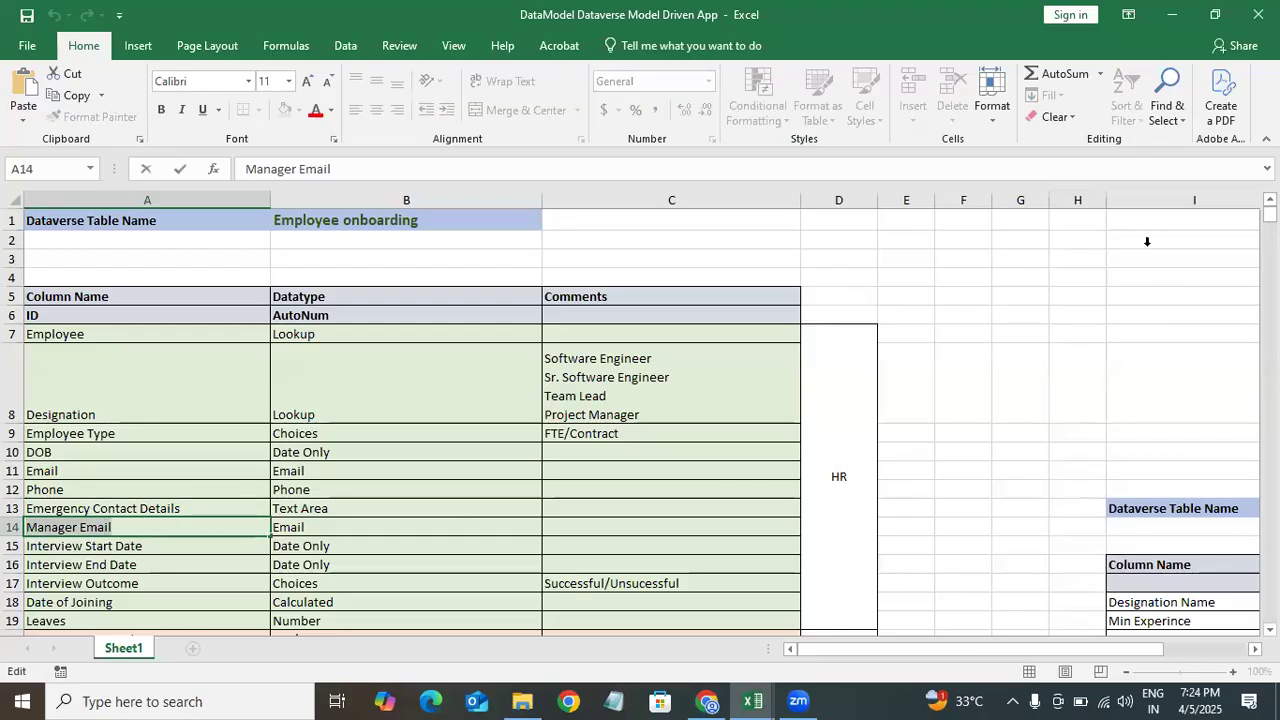
pyautogui.click(1165, 22)
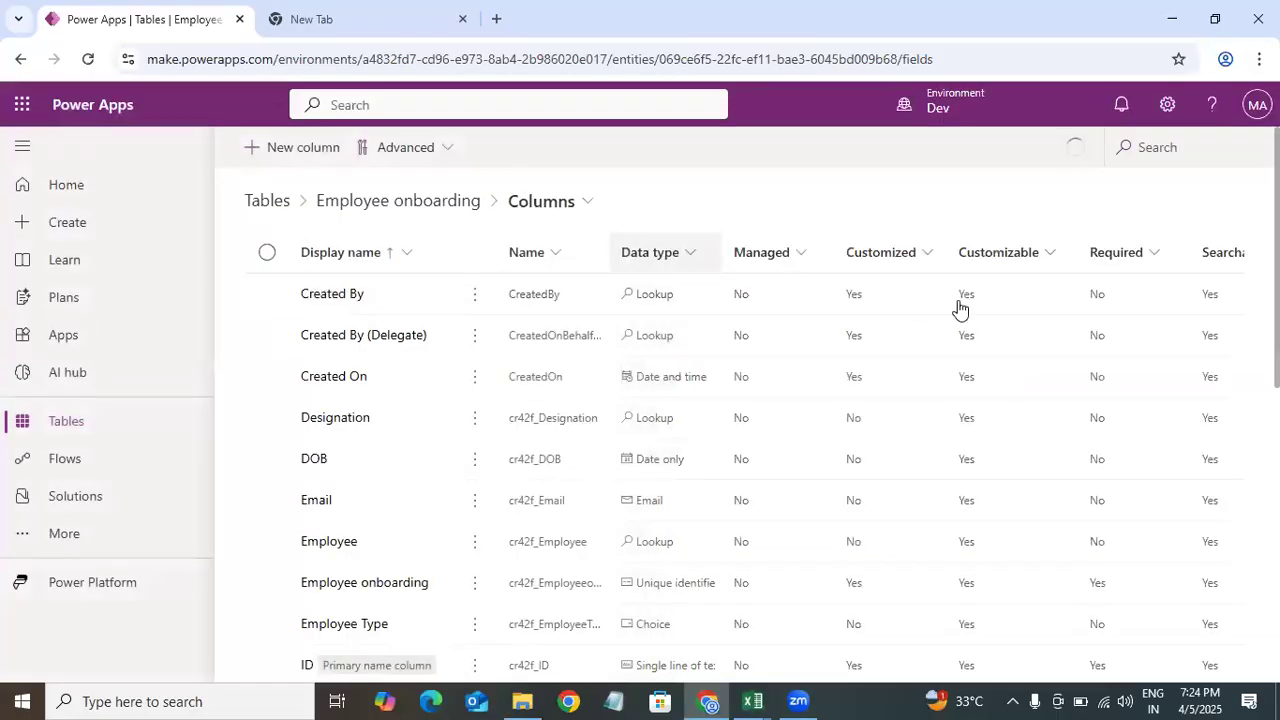
pyautogui.click(783, 223)
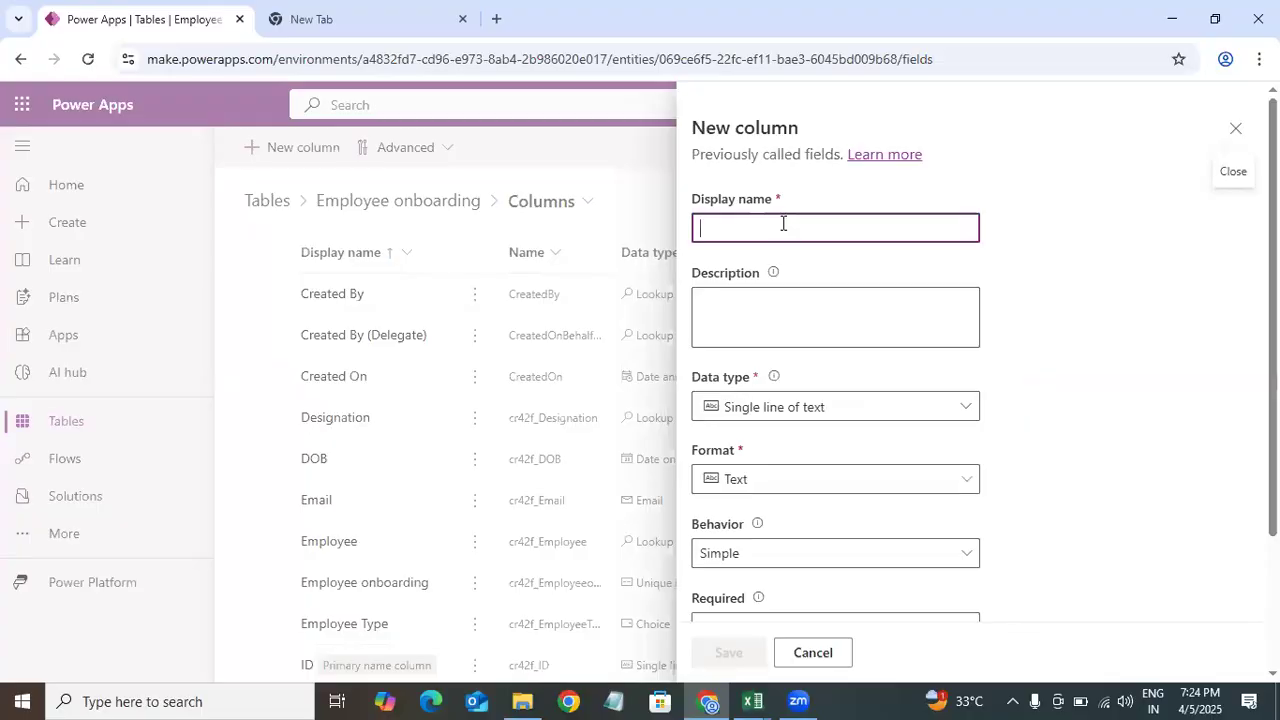
pyautogui.write('Manager Email')
pyautogui.click(785, 417)
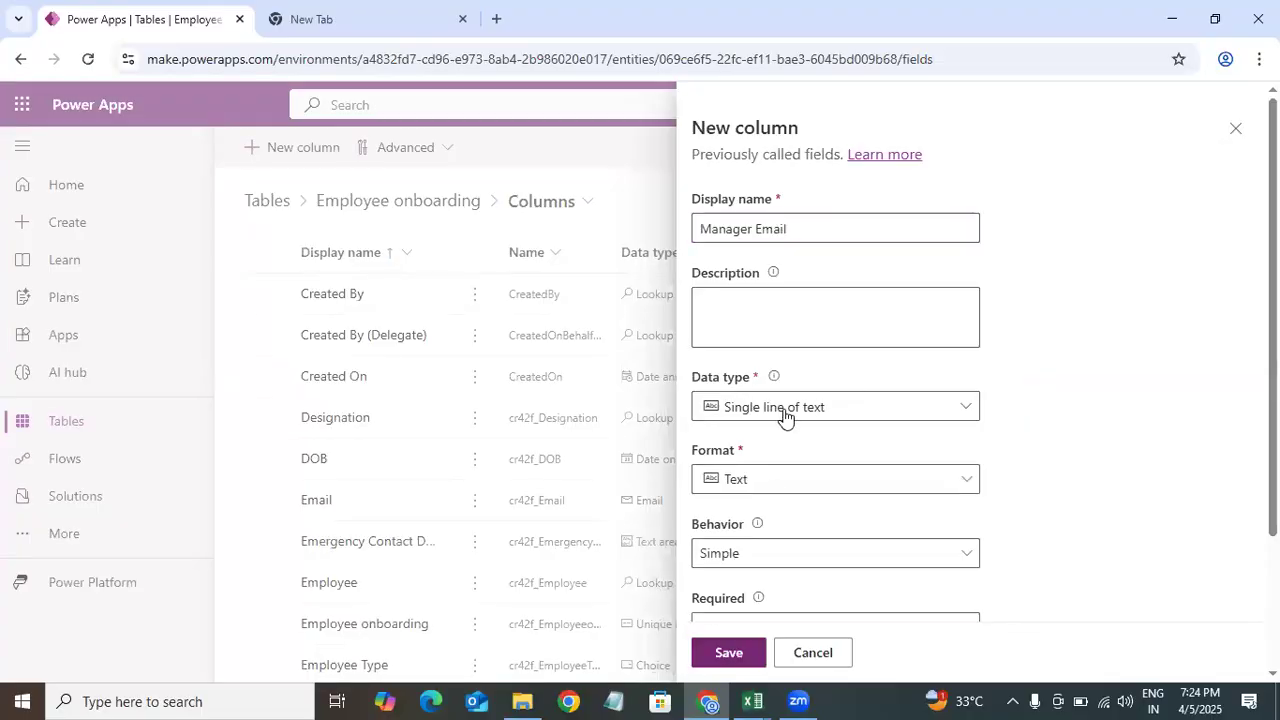
pyautogui.click(989, 419)
pyautogui.click(855, 480)
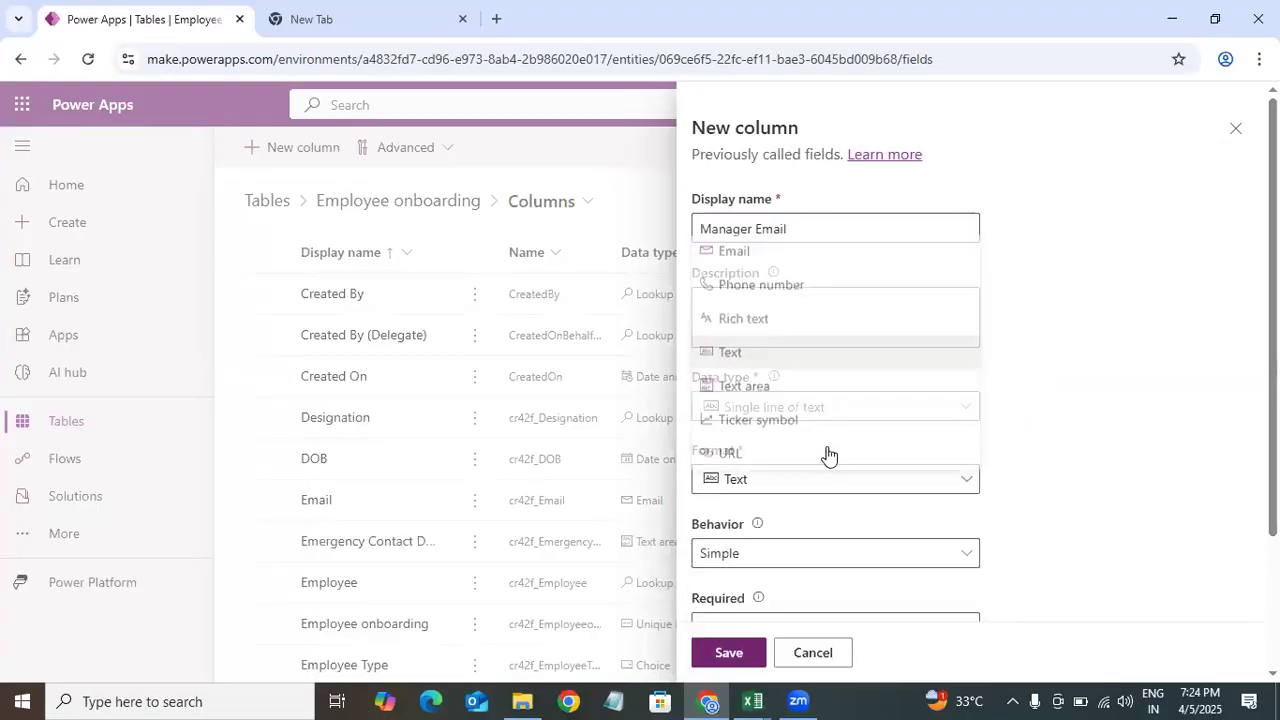
pyautogui.click(751, 251)
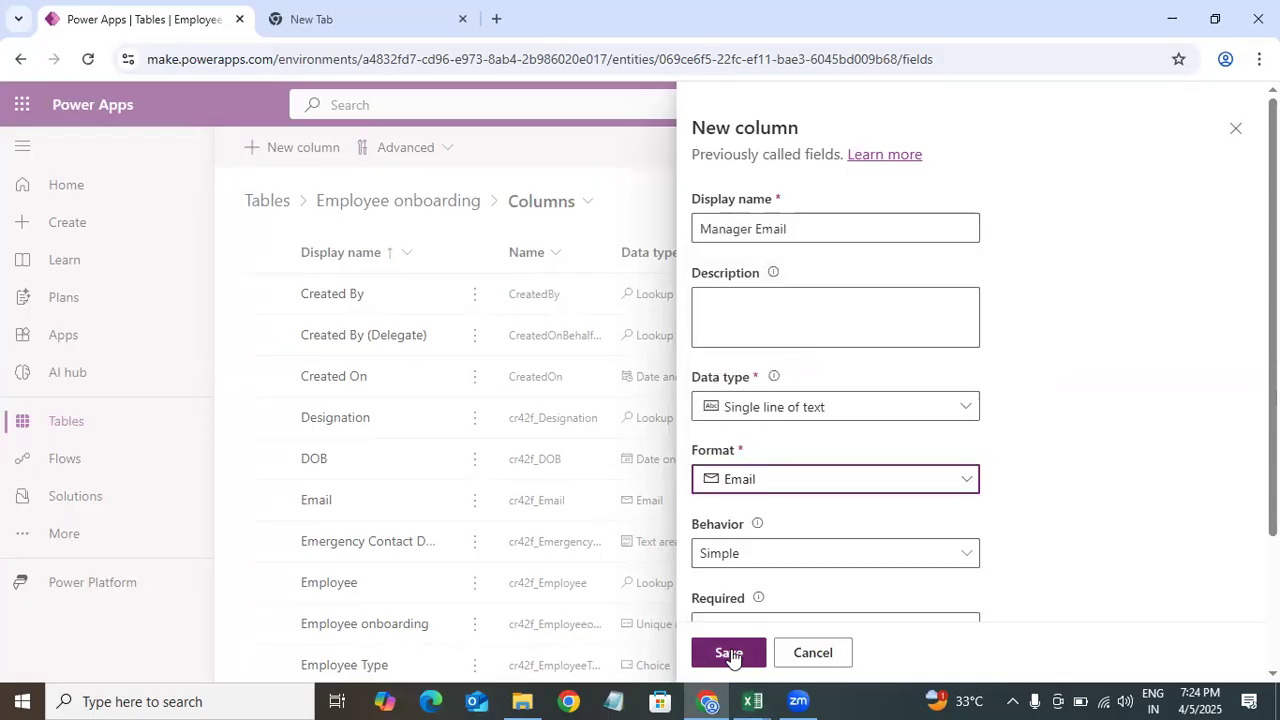
pyautogui.click(729, 652)
# Step: Copy Interview Start Date from the data model and add it as a Date and time column with Date only format
pyautogui.moveTo(752, 701)
pyautogui.click(446, 622)
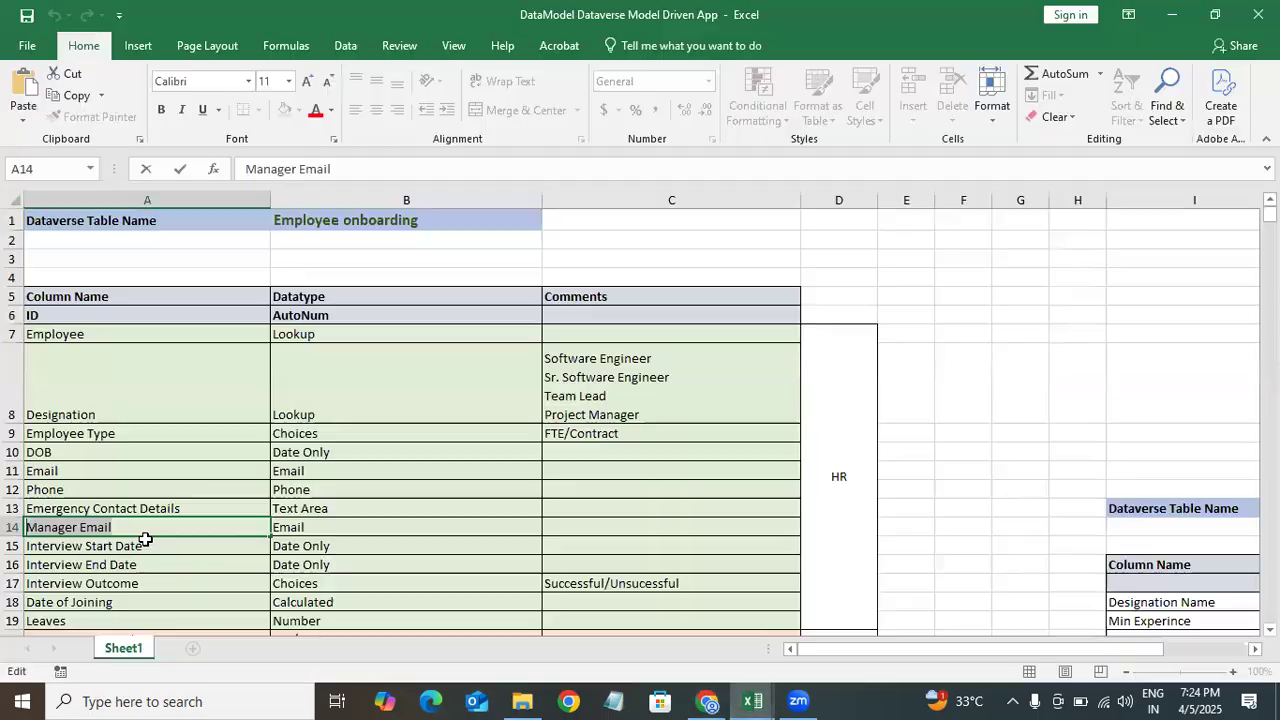
pyautogui.click(163, 546)
pyautogui.doubleClick(170, 546)
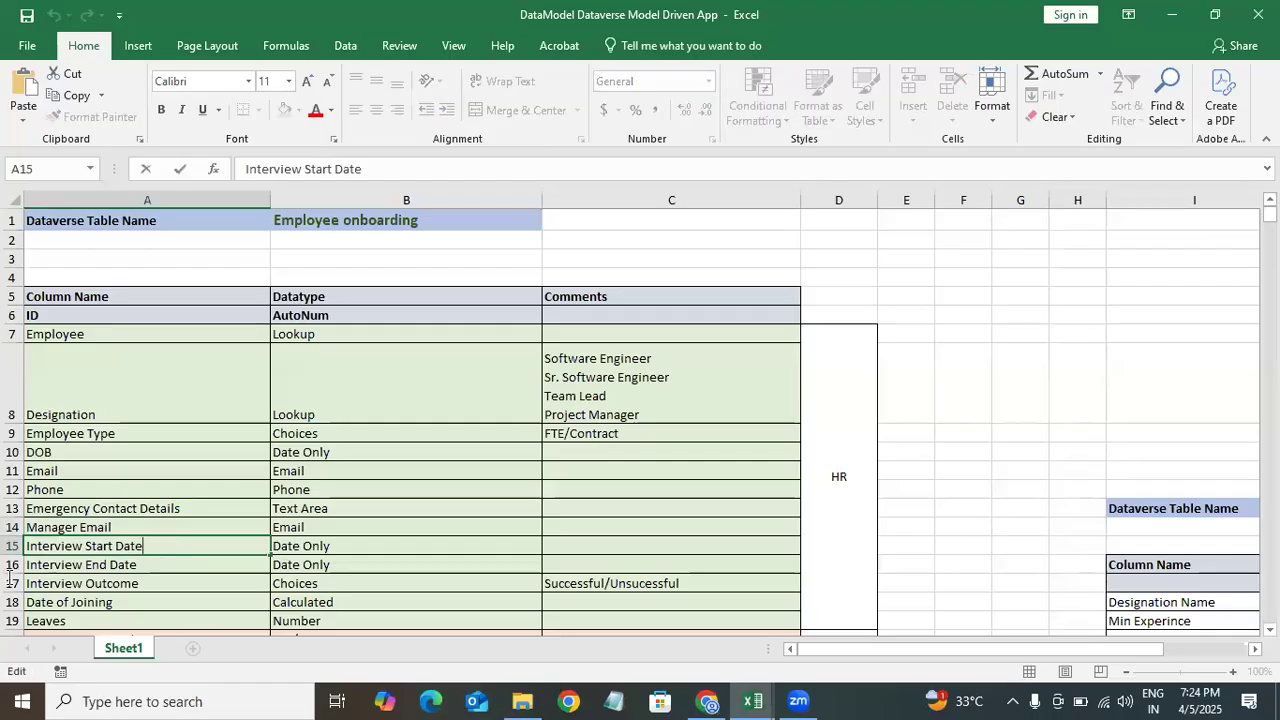
pyautogui.click(1172, 15)
pyautogui.click(296, 160)
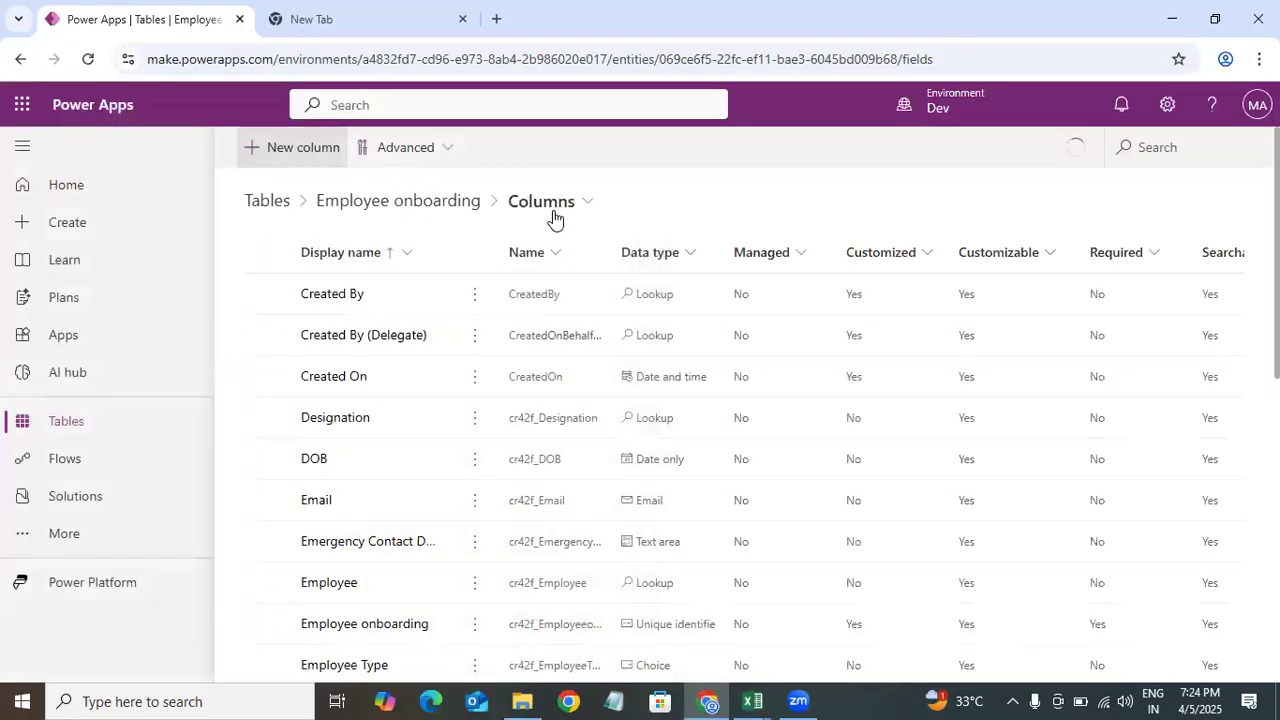
pyautogui.click(781, 228)
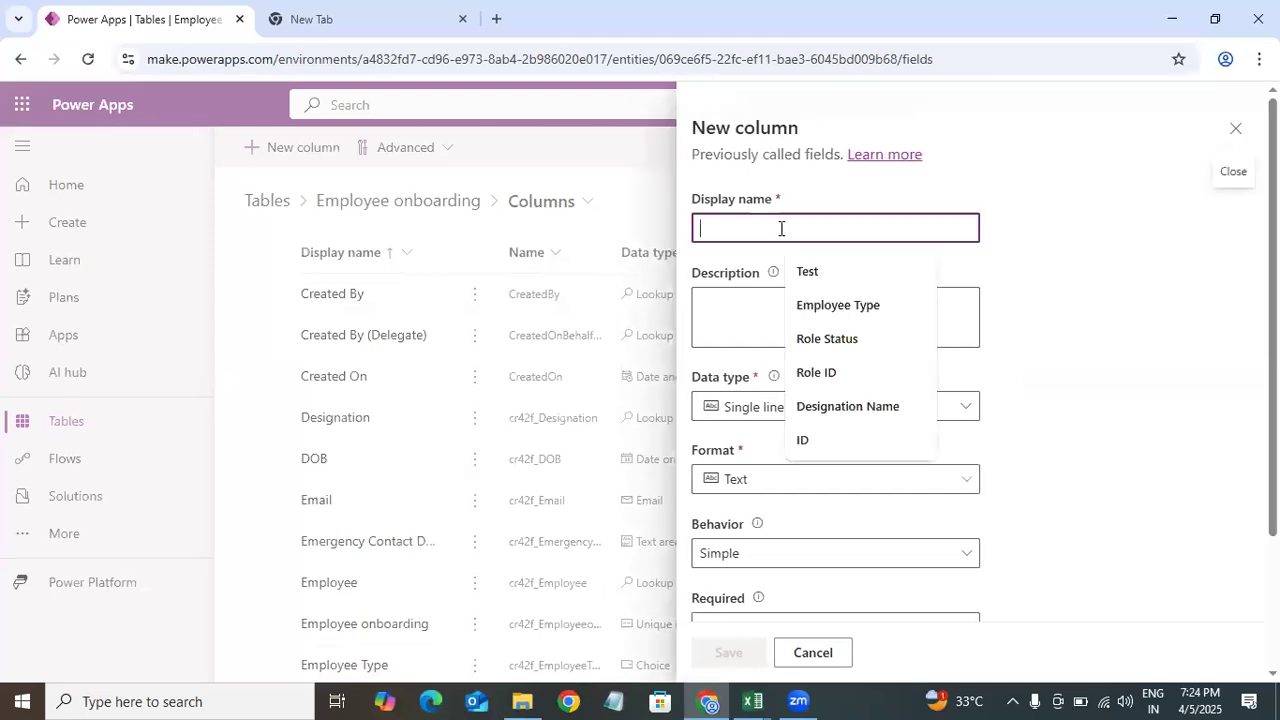
pyautogui.write('Interview Start Date')
pyautogui.click(811, 410)
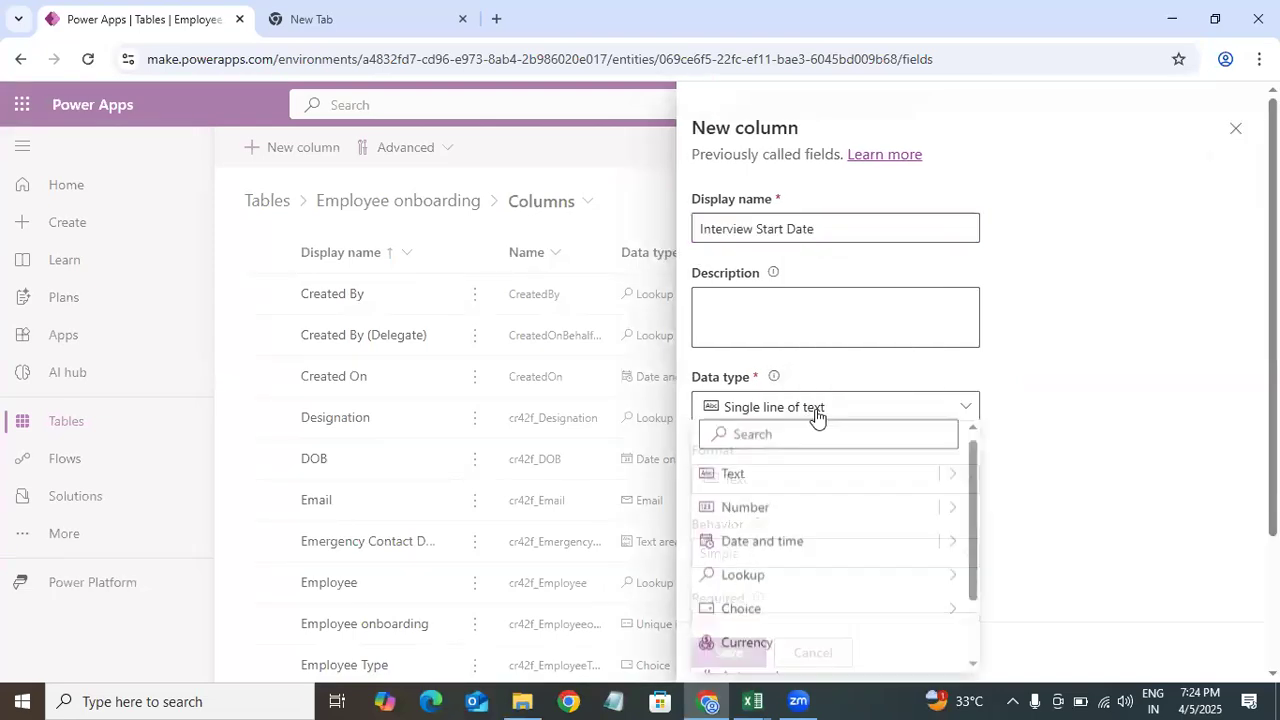
pyautogui.moveTo(954, 555)
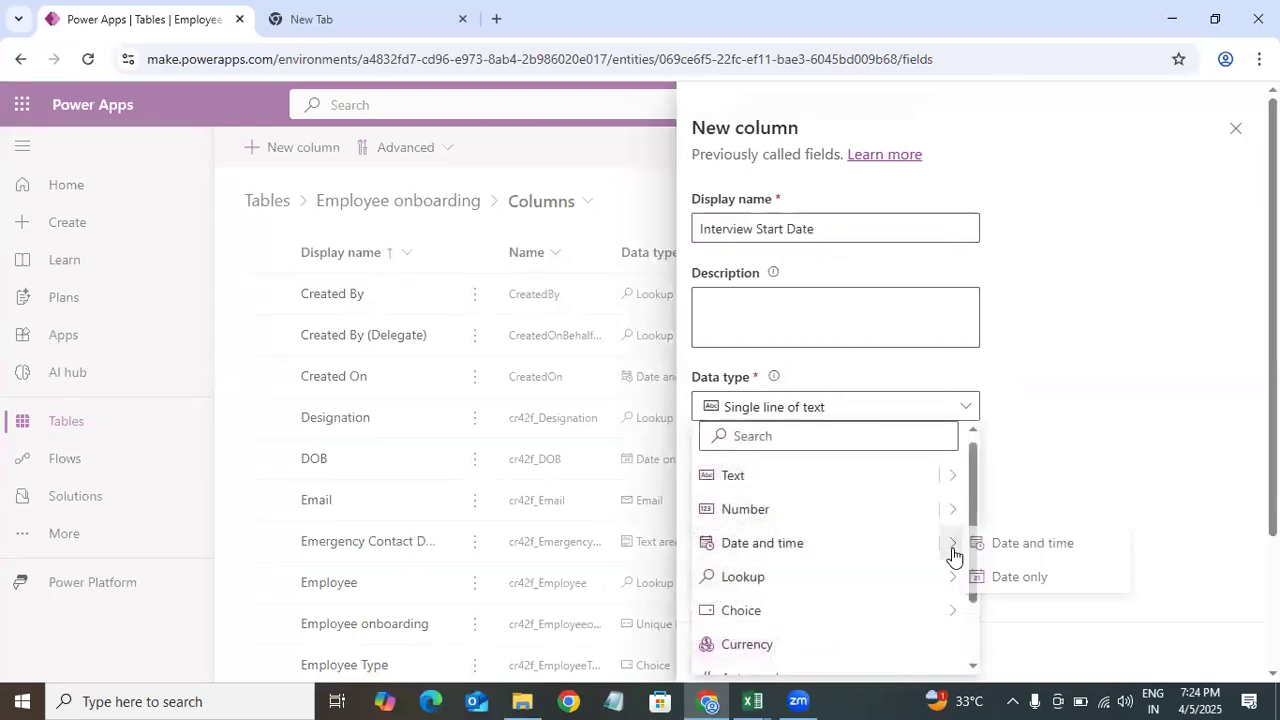
pyautogui.click(1040, 572)
pyautogui.click(755, 664)
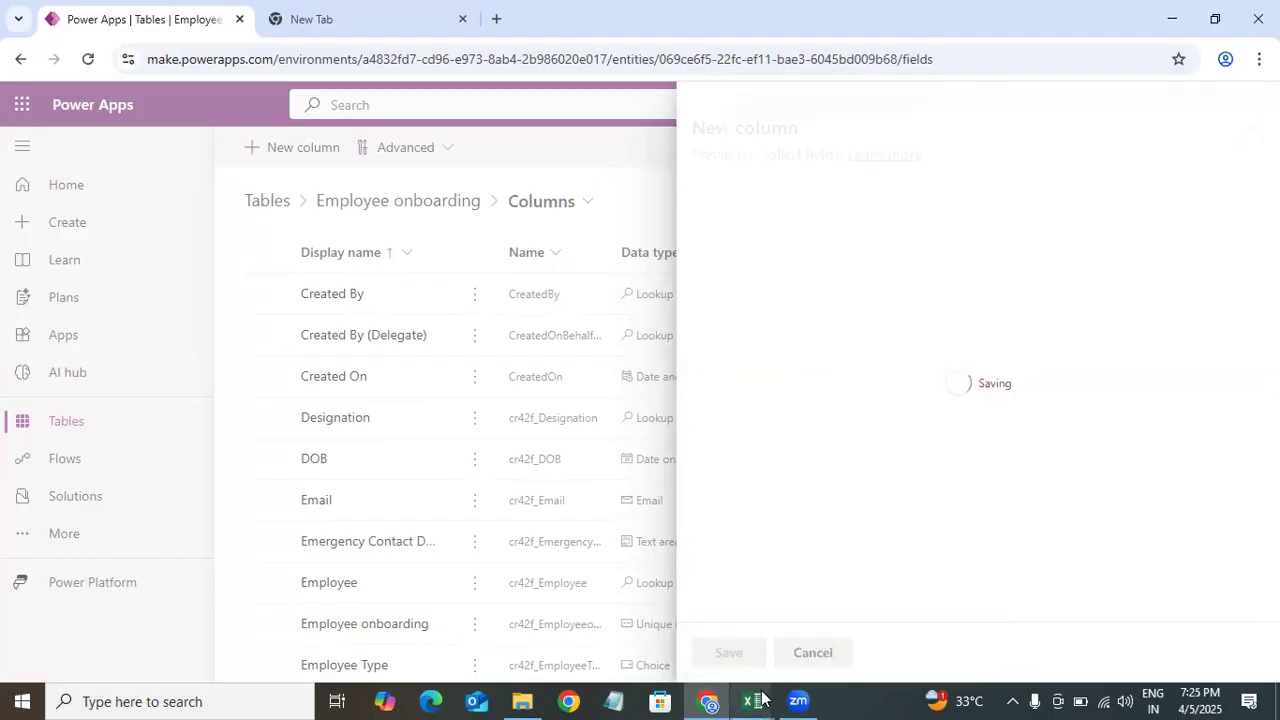
# Step: Check the Interview End Date row and add an Interview End Date column with Date and time type, Date only format
pyautogui.moveTo(757, 699)
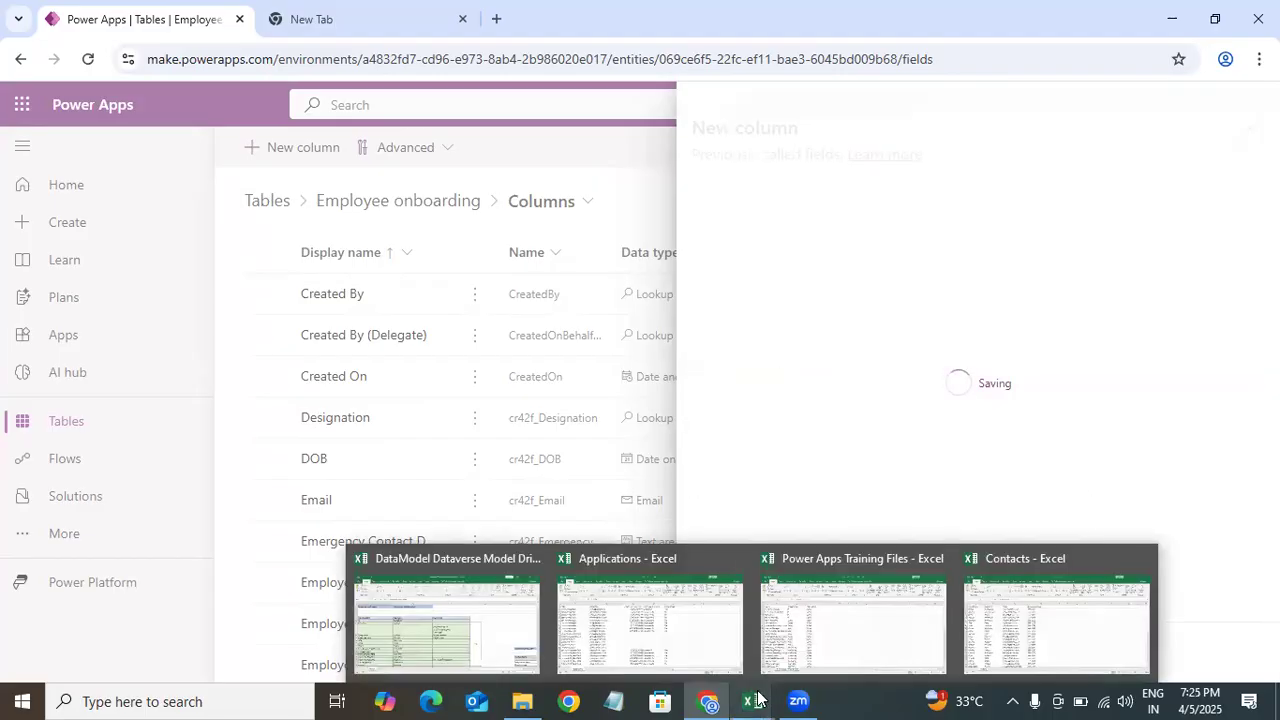
pyautogui.click(463, 627)
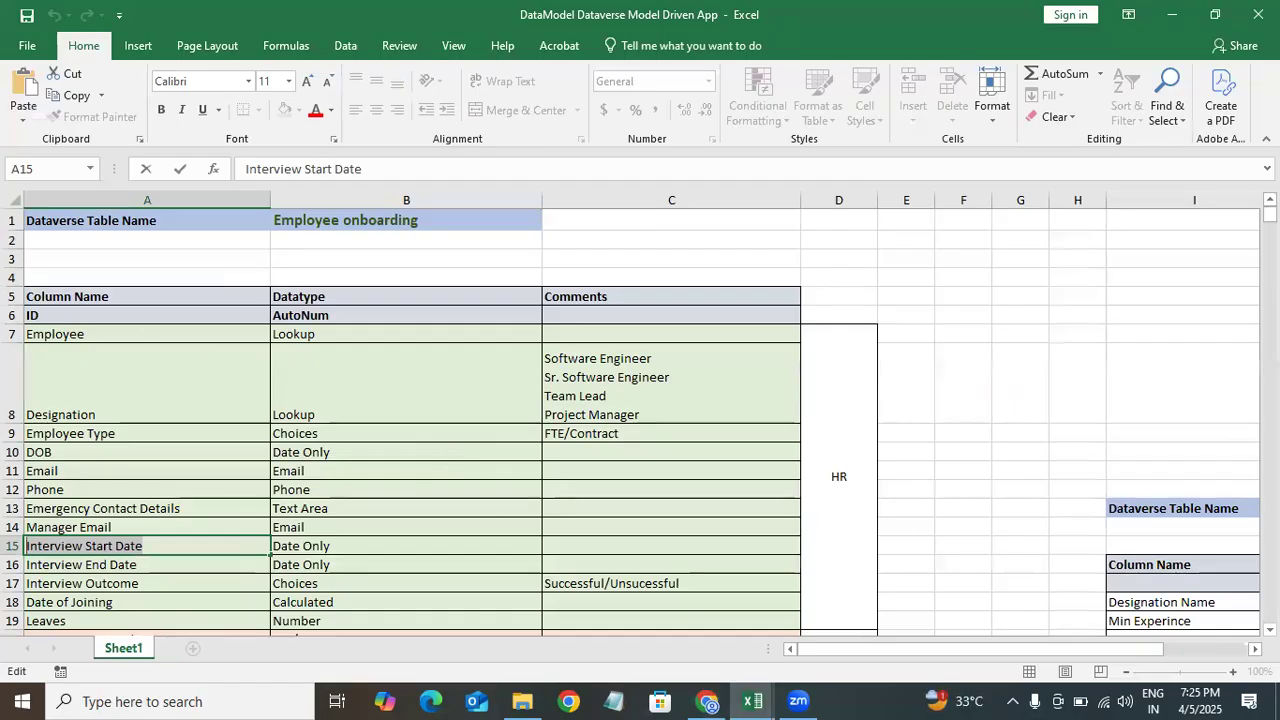
pyautogui.moveTo(1270, 215); pyautogui.dragTo(1270, 213)
pyautogui.doubleClick(147, 567)
pyautogui.moveTo(147, 567); pyautogui.dragTo(9, 581)
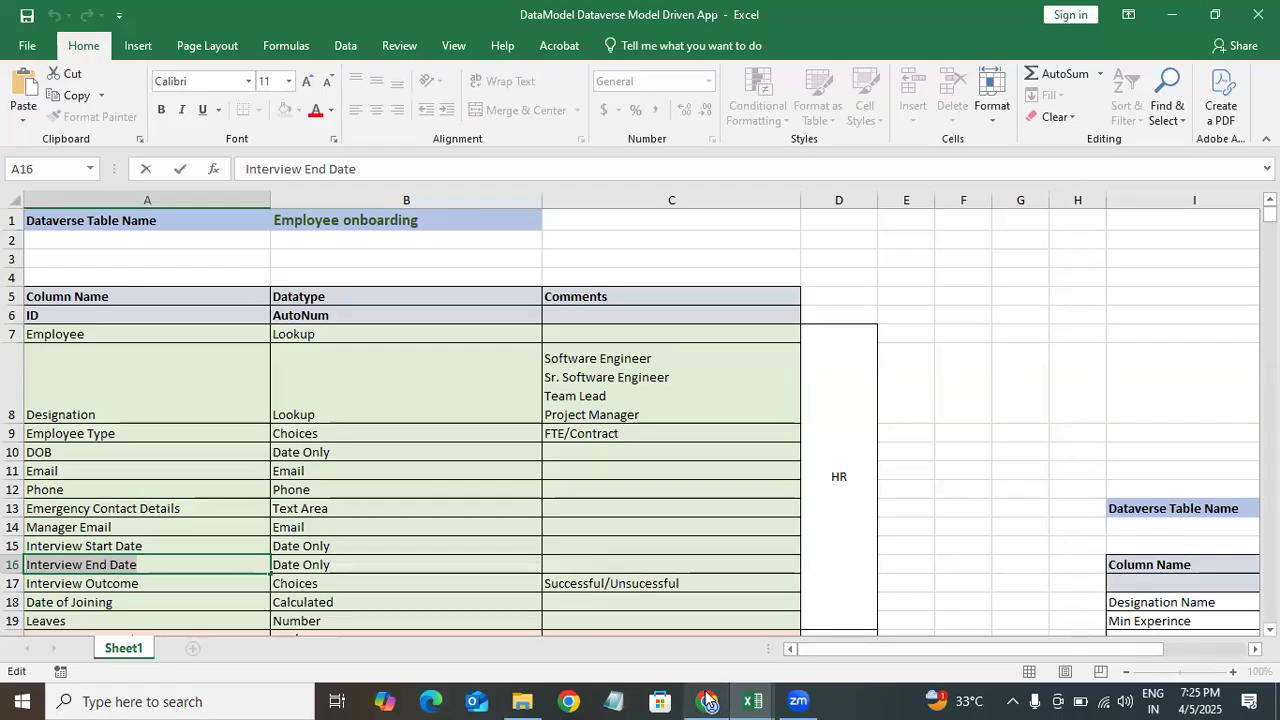
pyautogui.moveTo(708, 700)
pyautogui.click(710, 628)
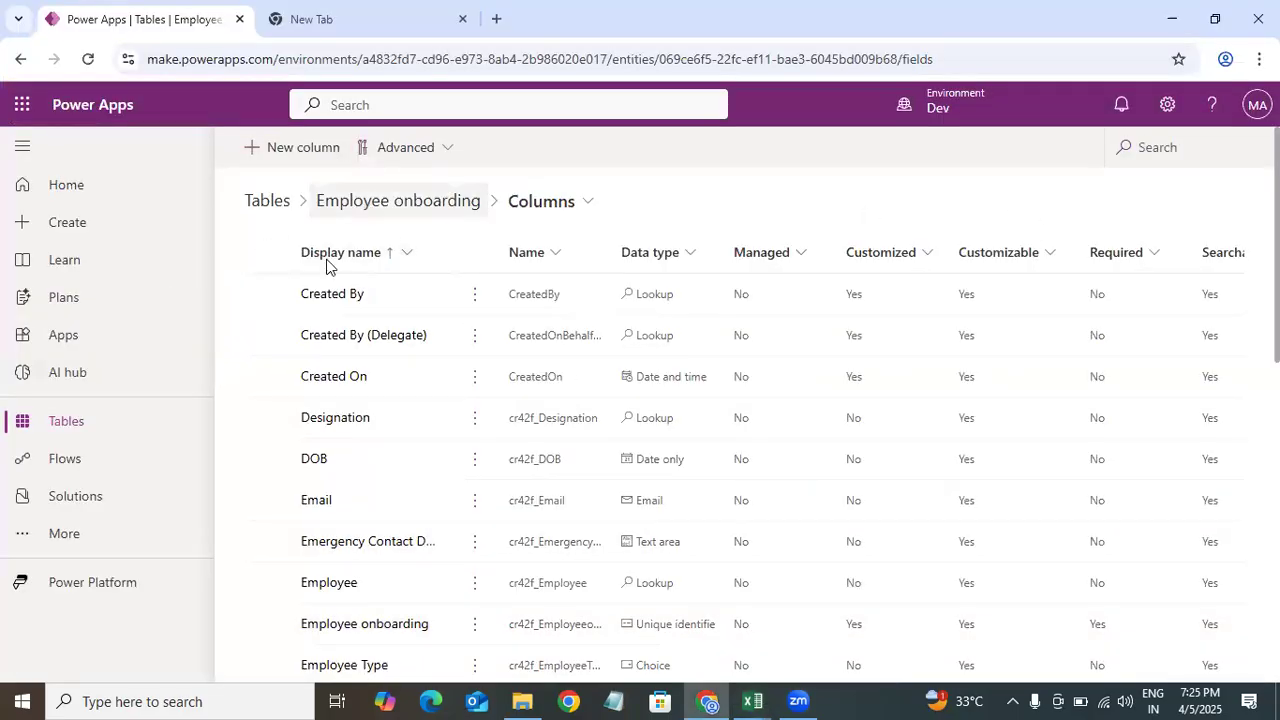
pyautogui.click(325, 148)
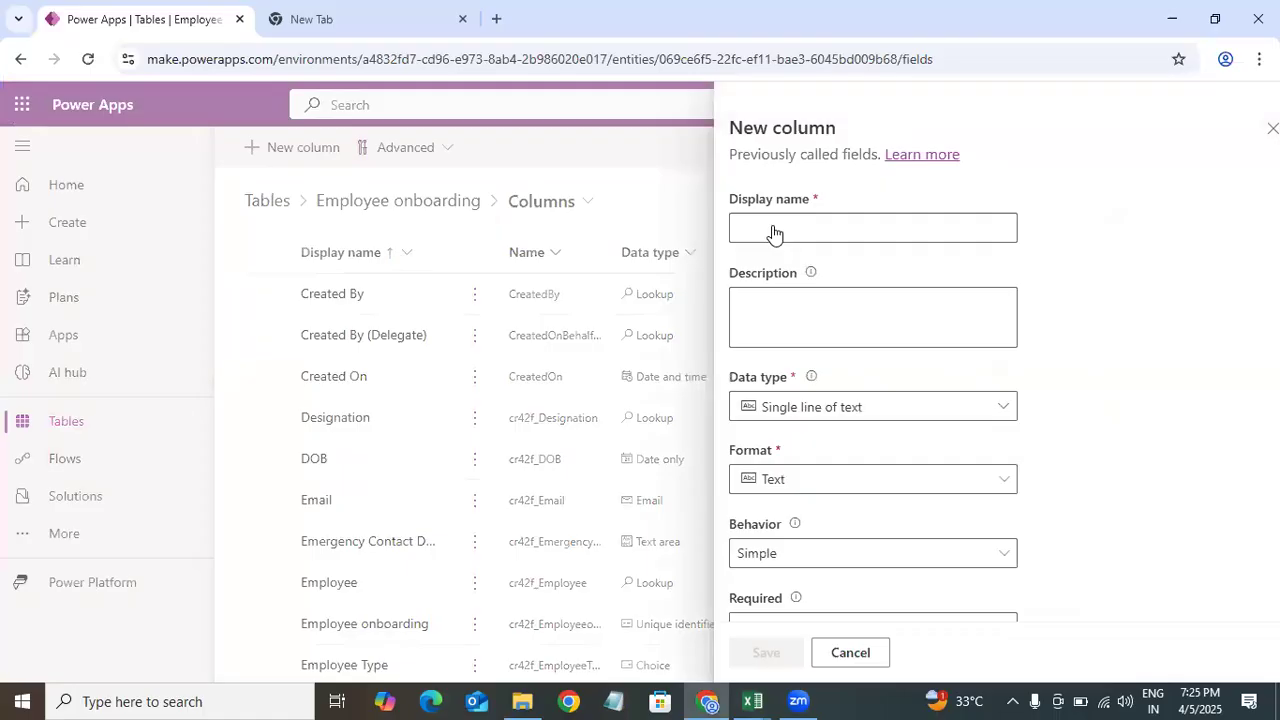
pyautogui.click(775, 228)
pyautogui.write('Interview End Date')
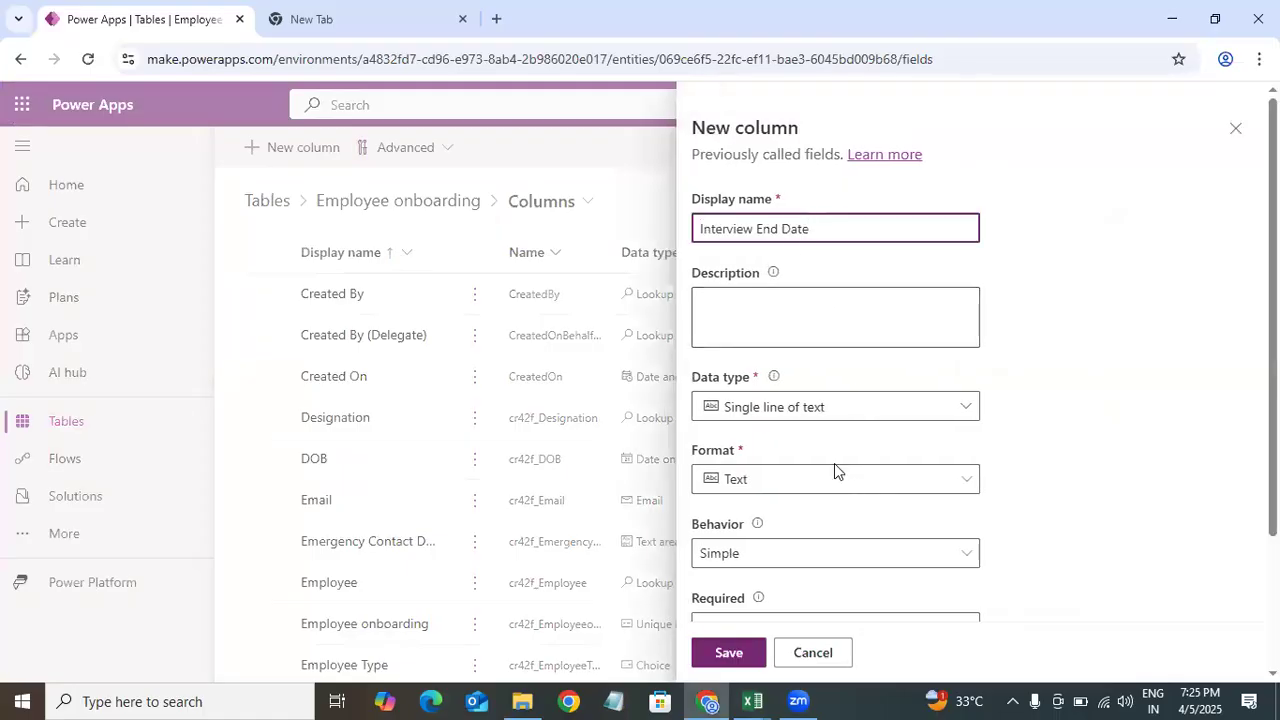
pyautogui.click(827, 408)
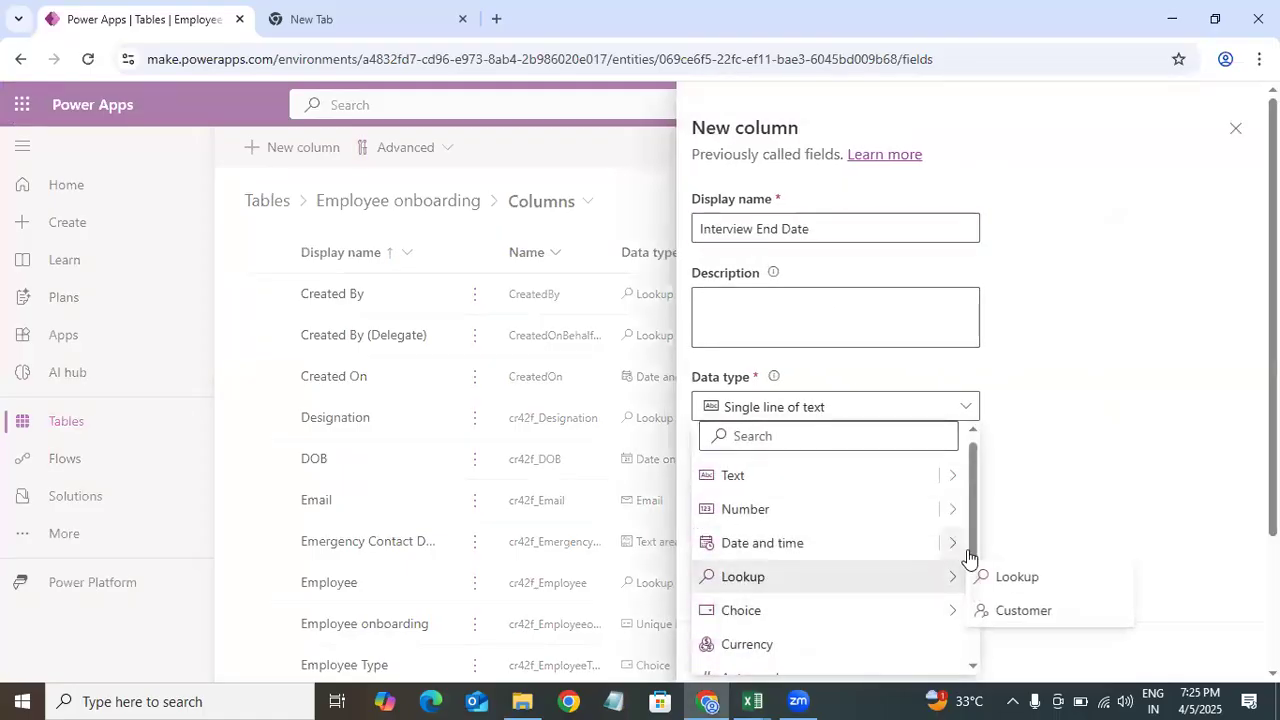
pyautogui.moveTo(950, 543)
pyautogui.click(1006, 578)
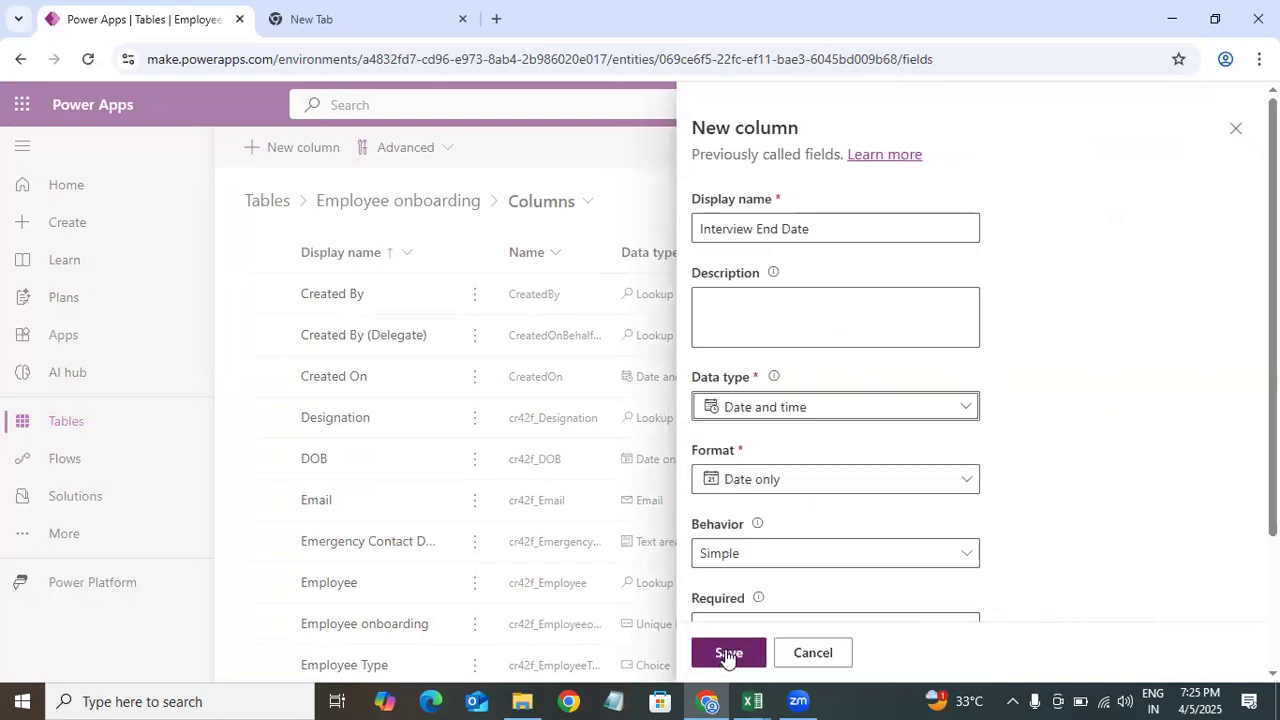
pyautogui.click(728, 653)
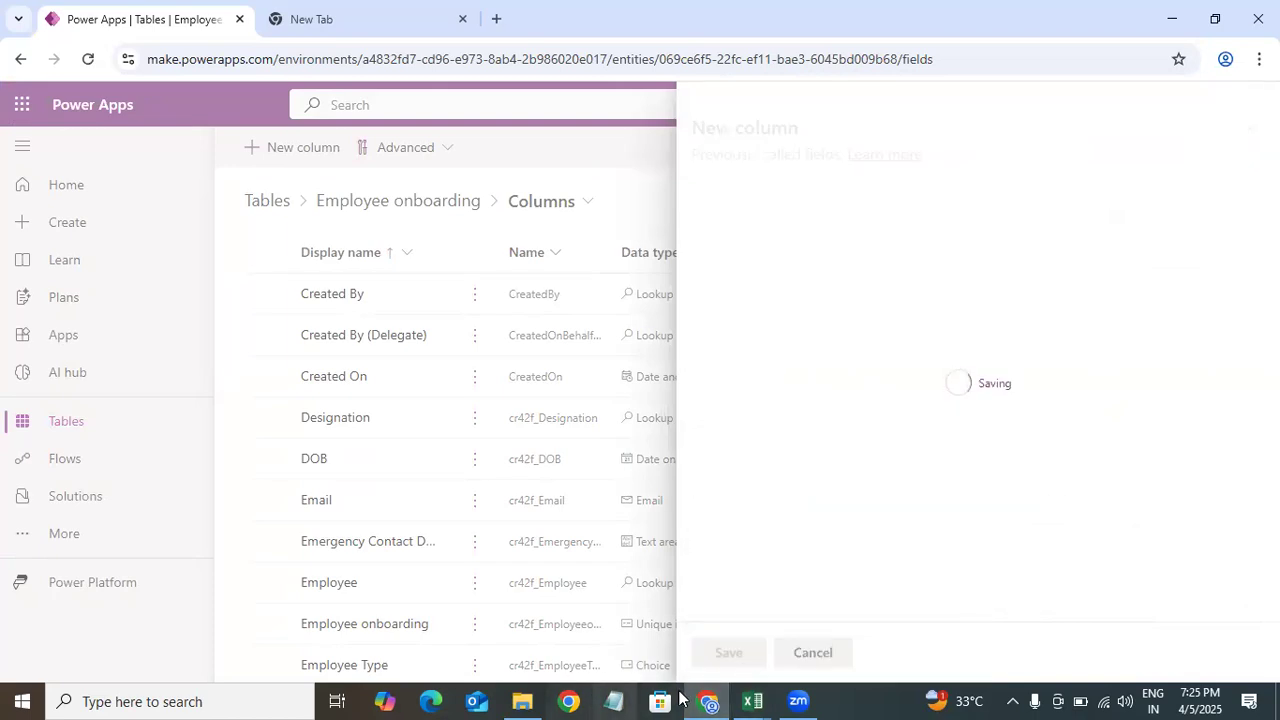
# Step: Copy Interview Outcome from the Excel data model and add it as a new column of Choice type
pyautogui.moveTo(522, 700)
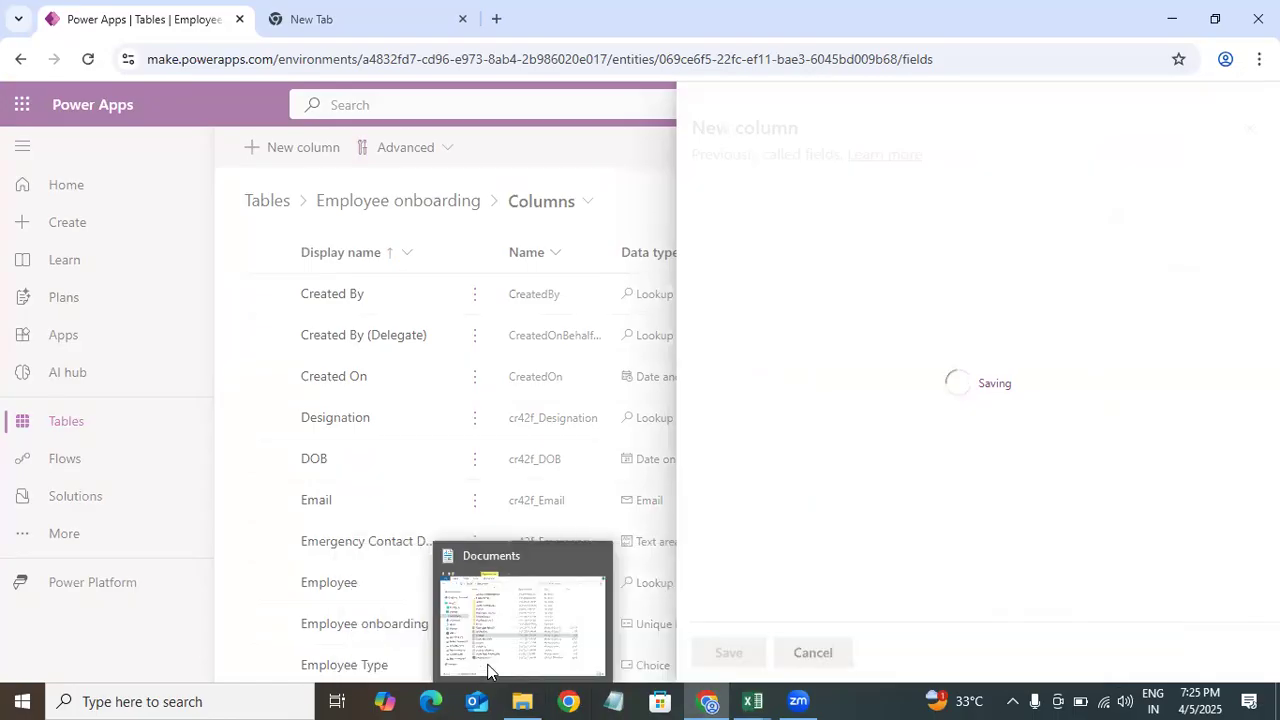
pyautogui.moveTo(752, 700)
pyautogui.click(448, 636)
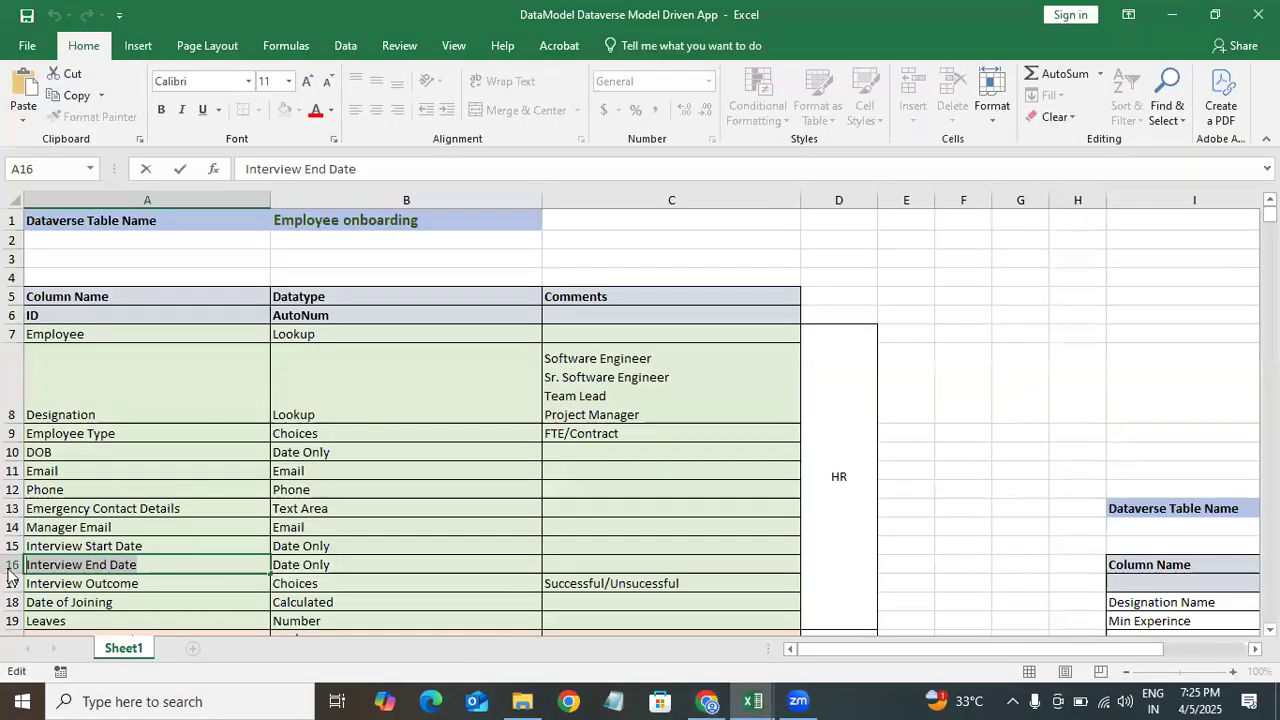
pyautogui.click(157, 585)
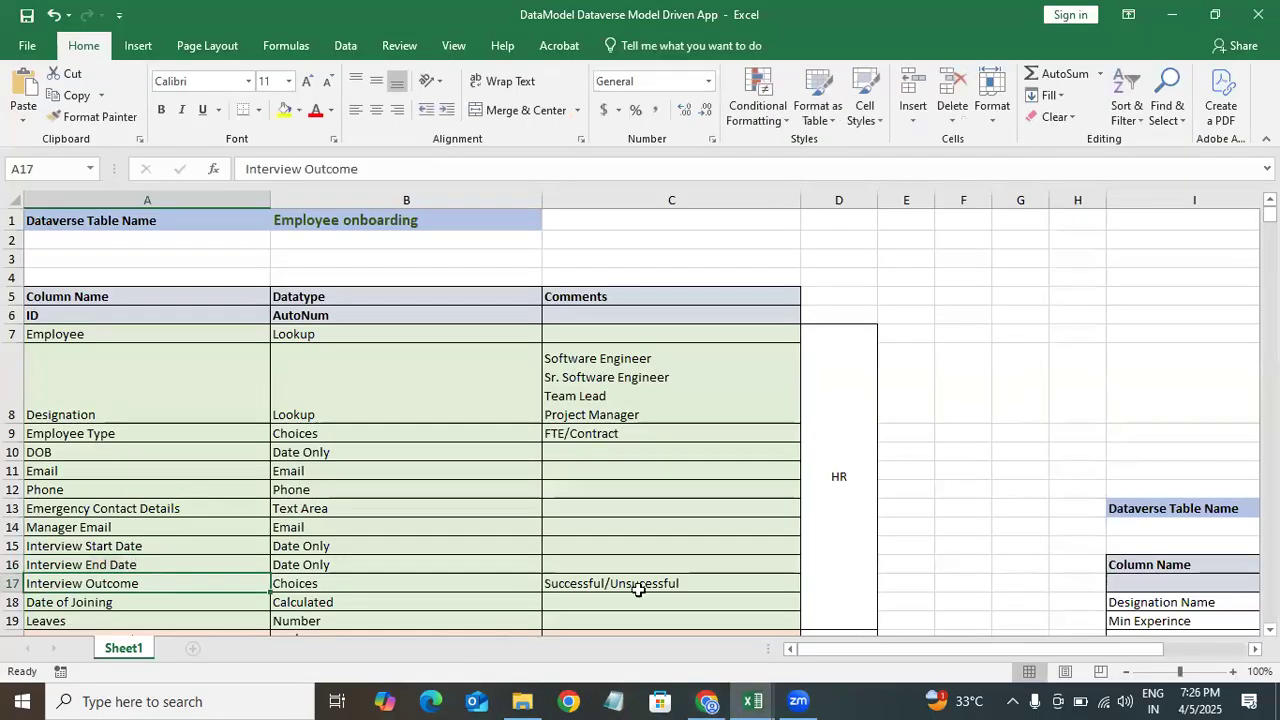
pyautogui.doubleClick(150, 583)
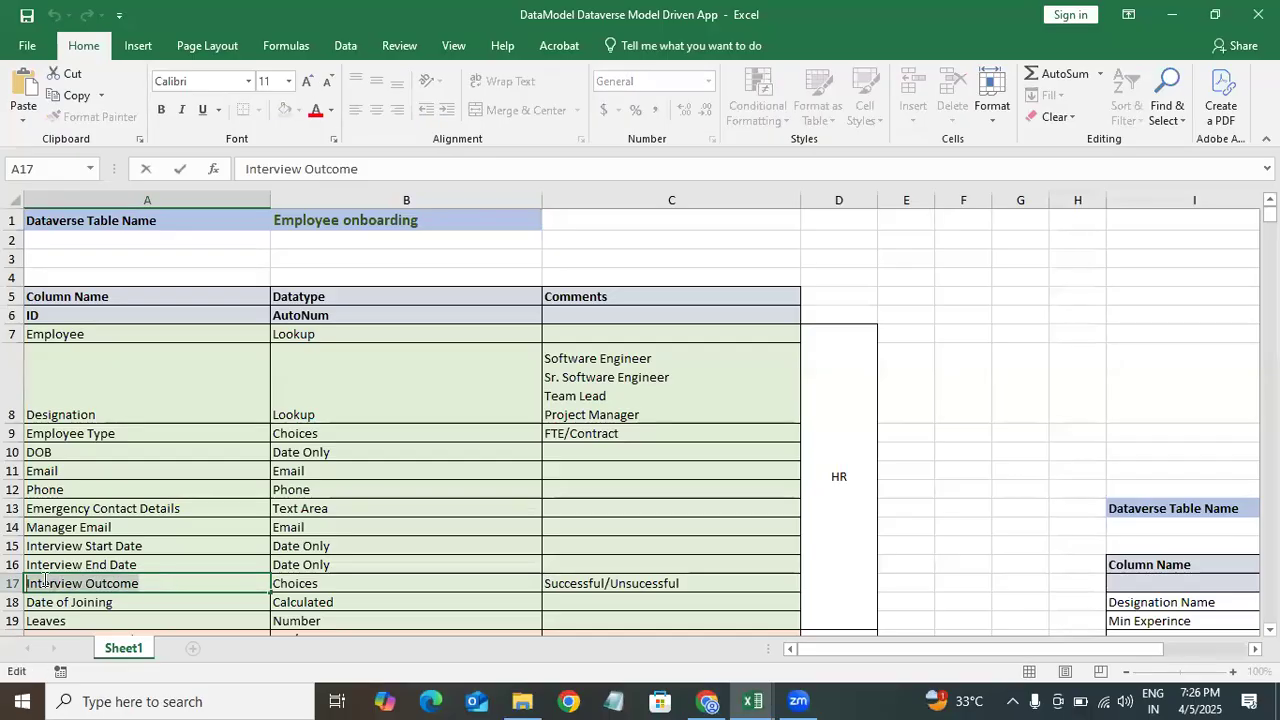
pyautogui.click(707, 701)
pyautogui.click(338, 152)
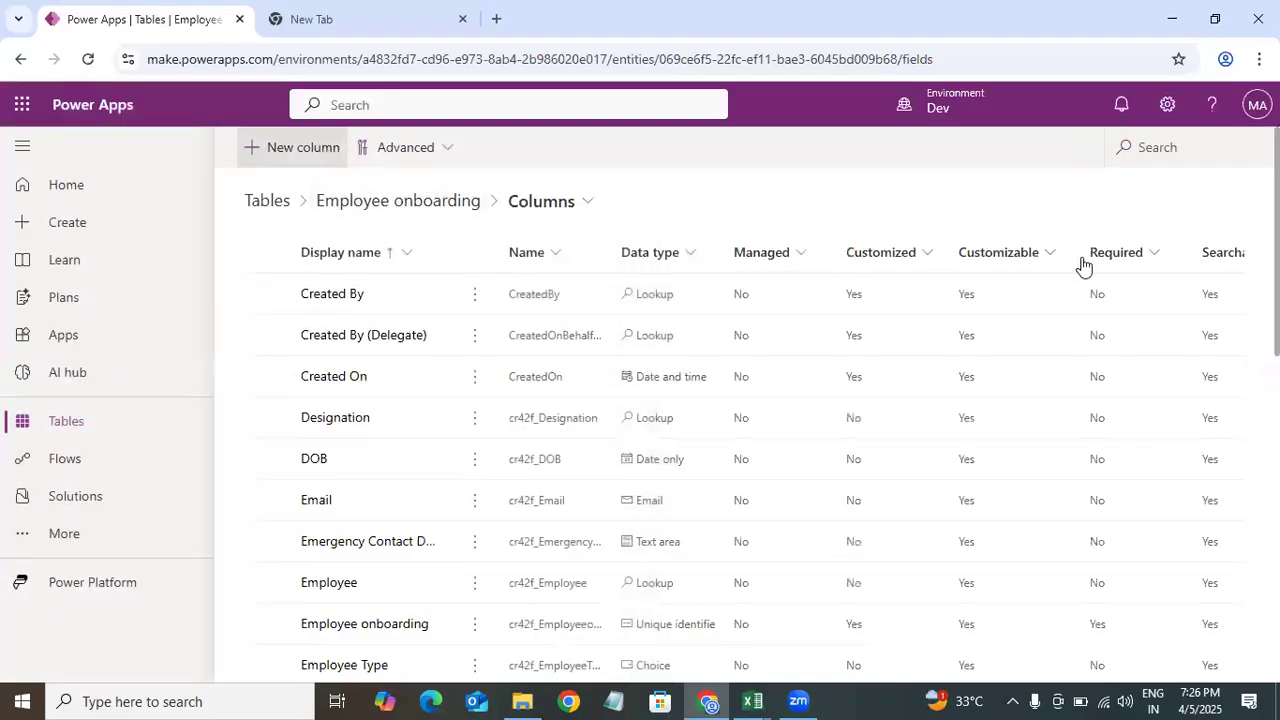
pyautogui.click(795, 230)
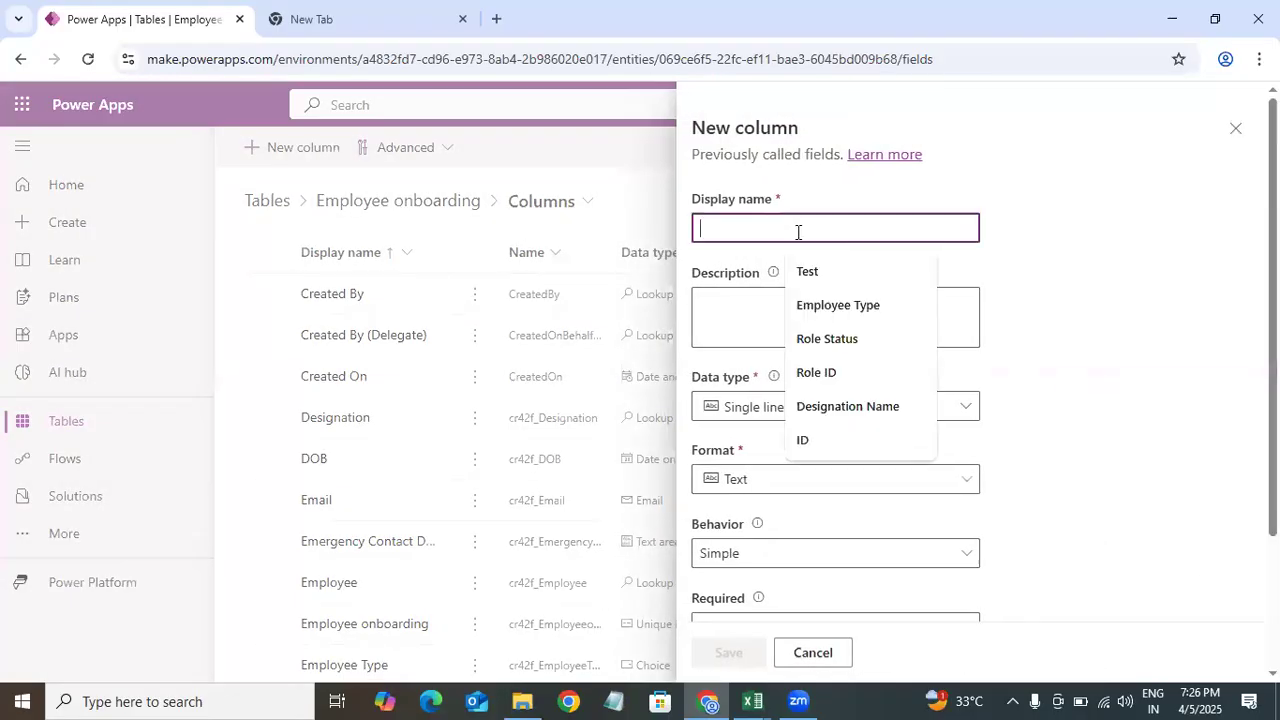
pyautogui.write('Interview Outcome')
pyautogui.click(815, 410)
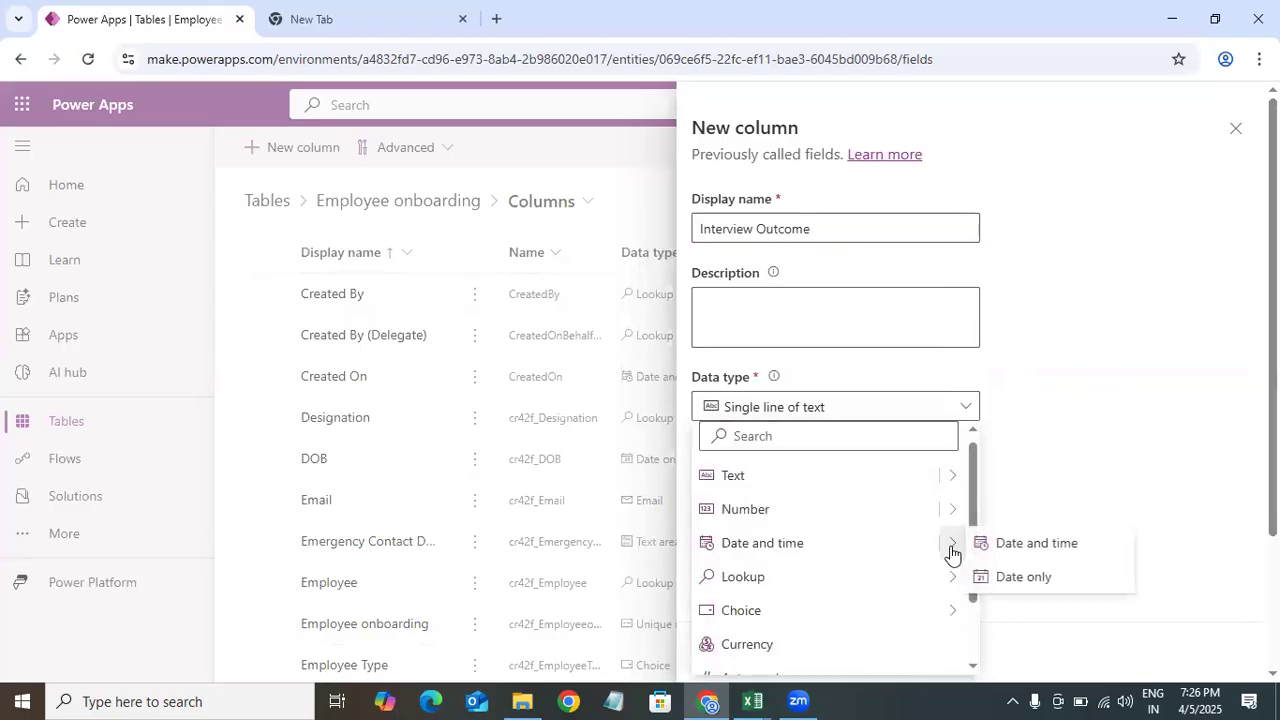
pyautogui.moveTo(958, 617)
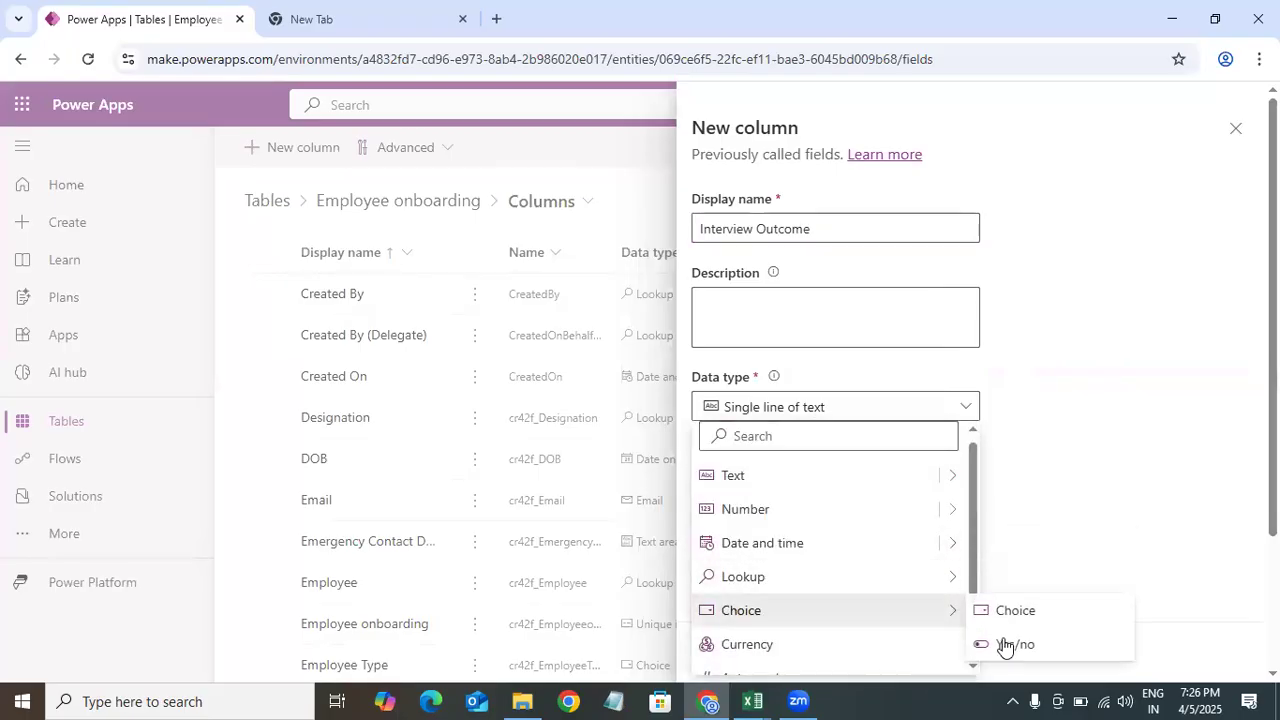
pyautogui.click(1120, 610)
# Step: Make the choice local instead of global and add the choice labels Successful and Unsucessful
pyautogui.scroll(-1, 1120, 610)
pyautogui.scroll(-3, 976, 360)
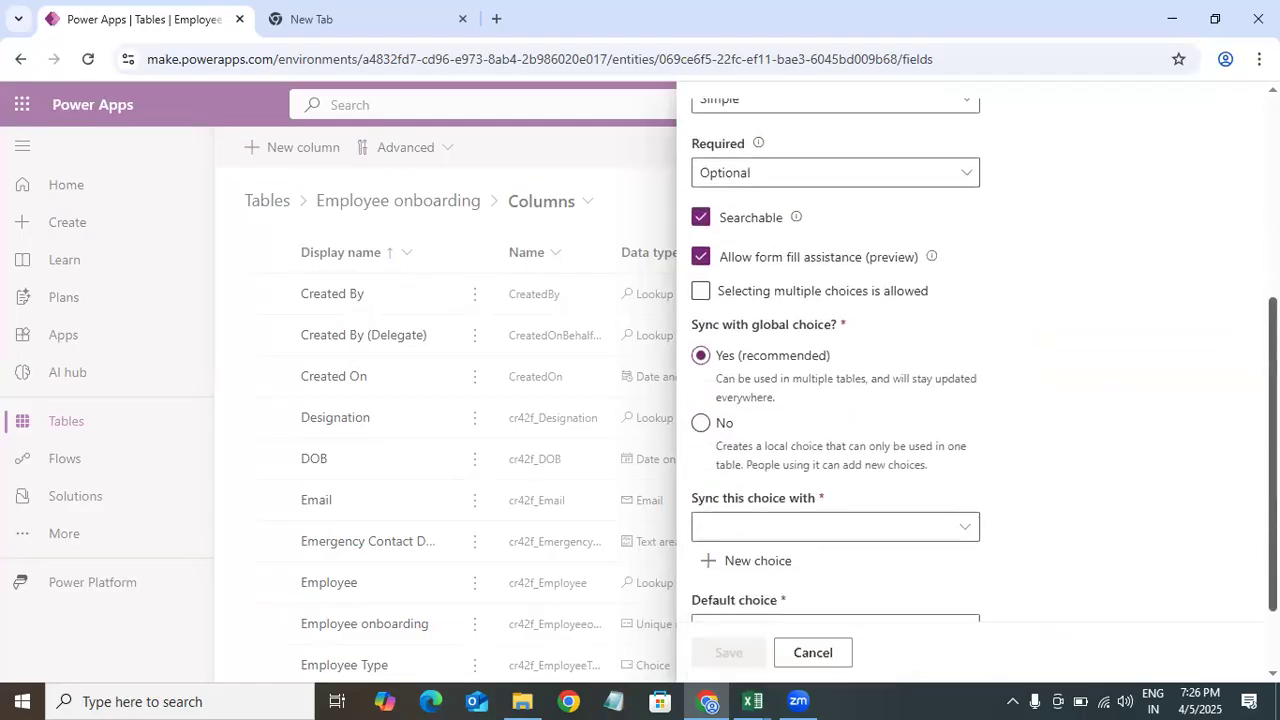
pyautogui.scroll(2, 976, 360)
pyautogui.scroll(-3, 705, 393)
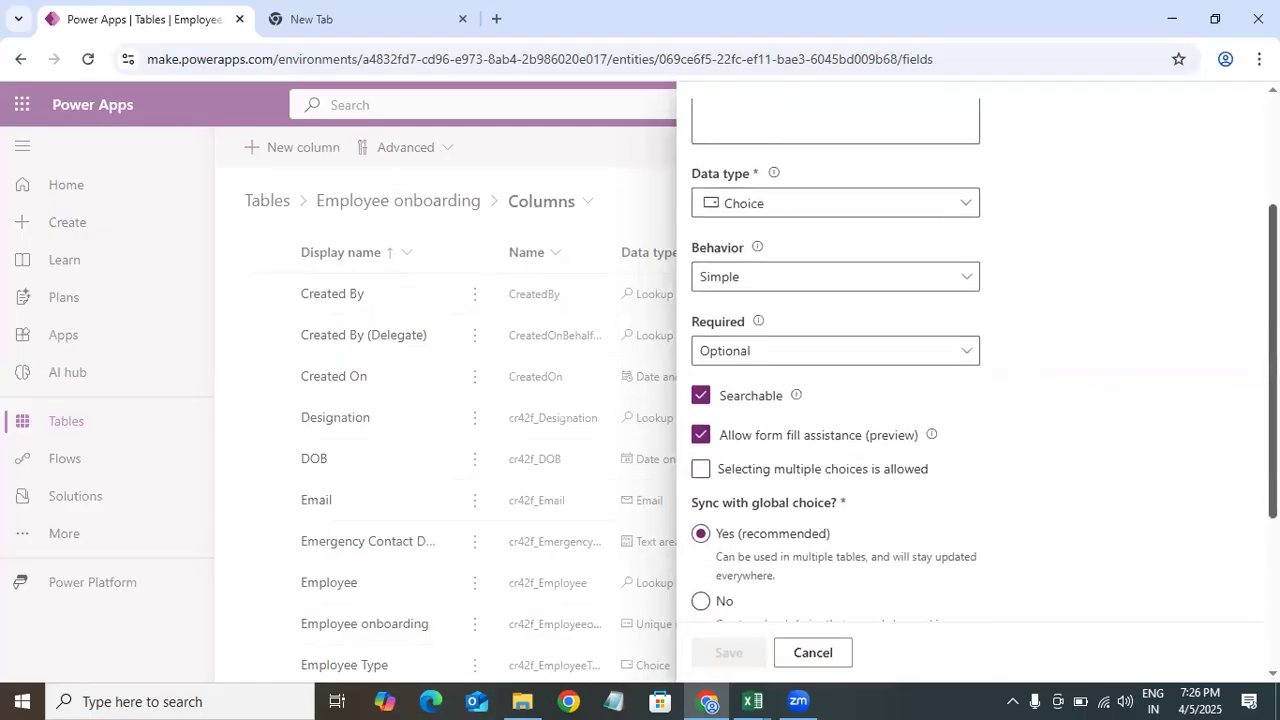
pyautogui.click(720, 393)
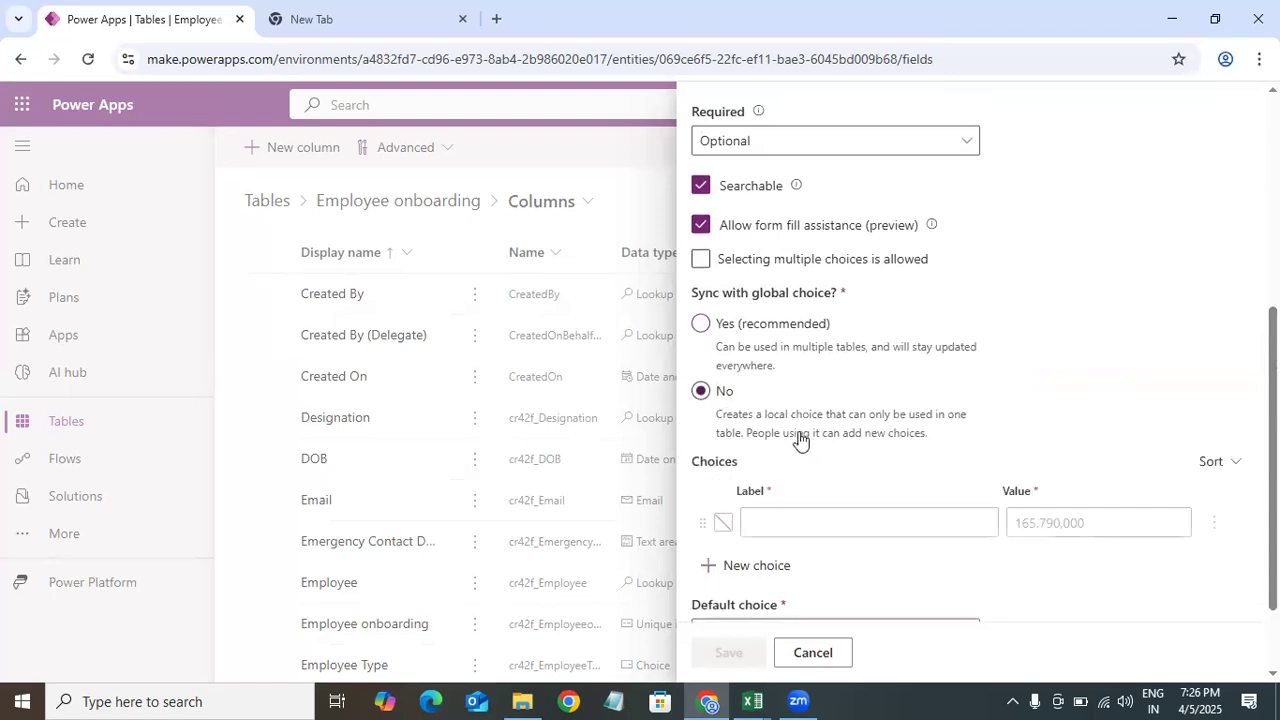
pyautogui.click(775, 523)
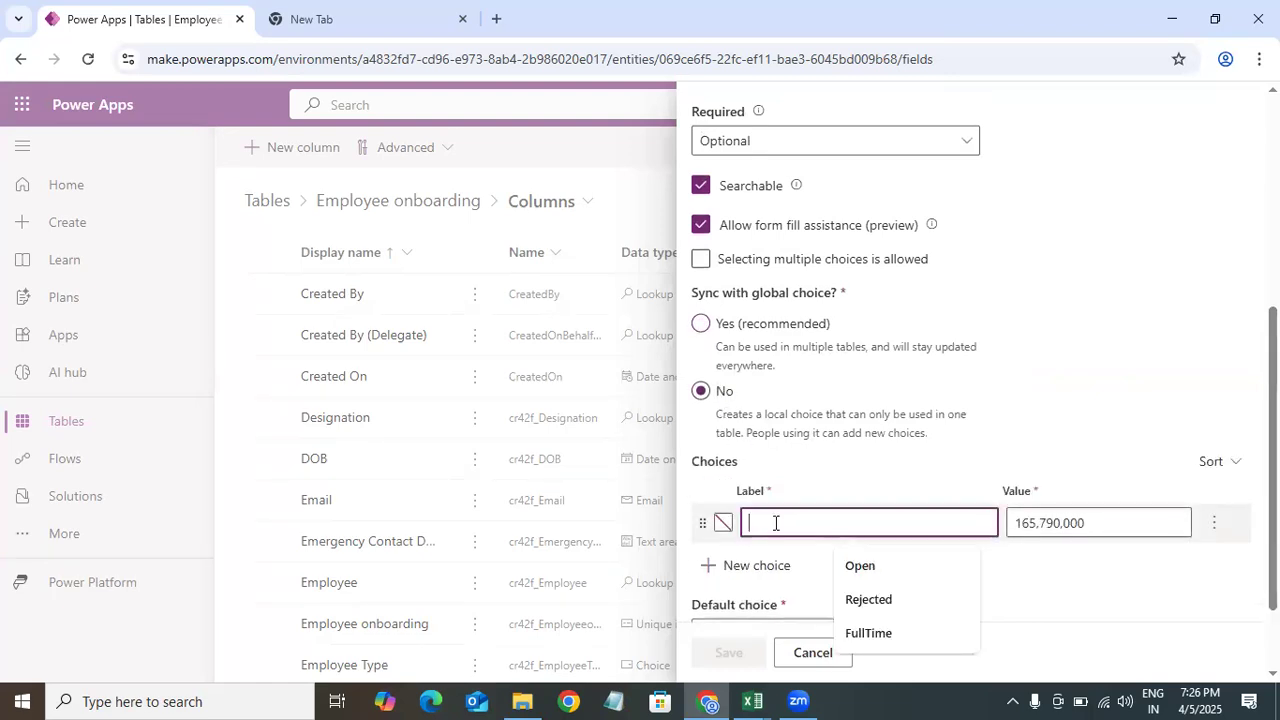
pyautogui.write('Successful')
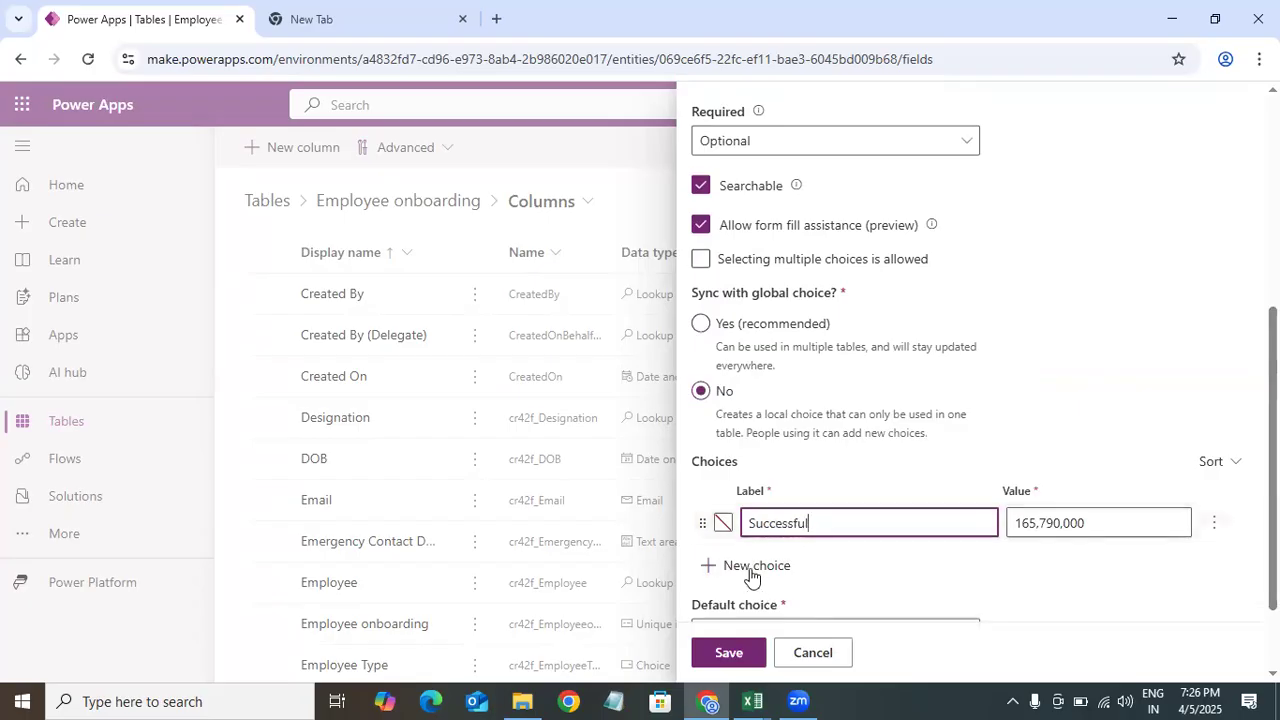
pyautogui.click(751, 568)
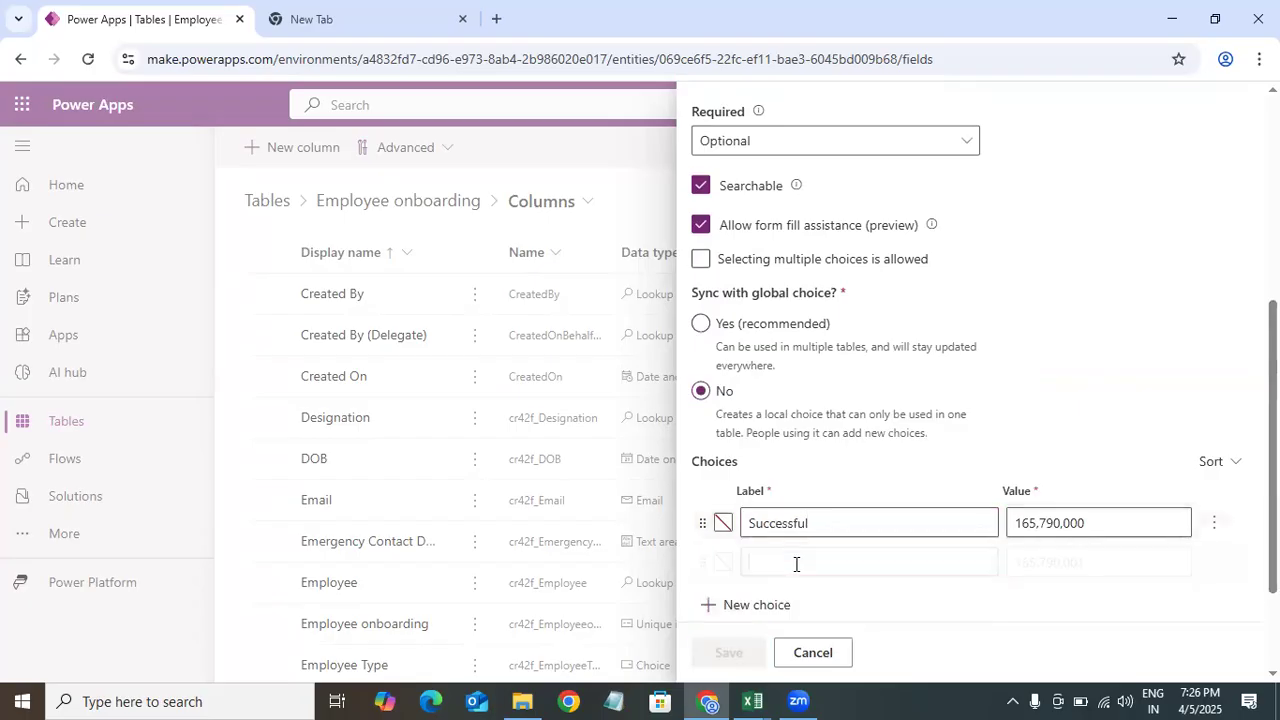
pyautogui.write('Un')
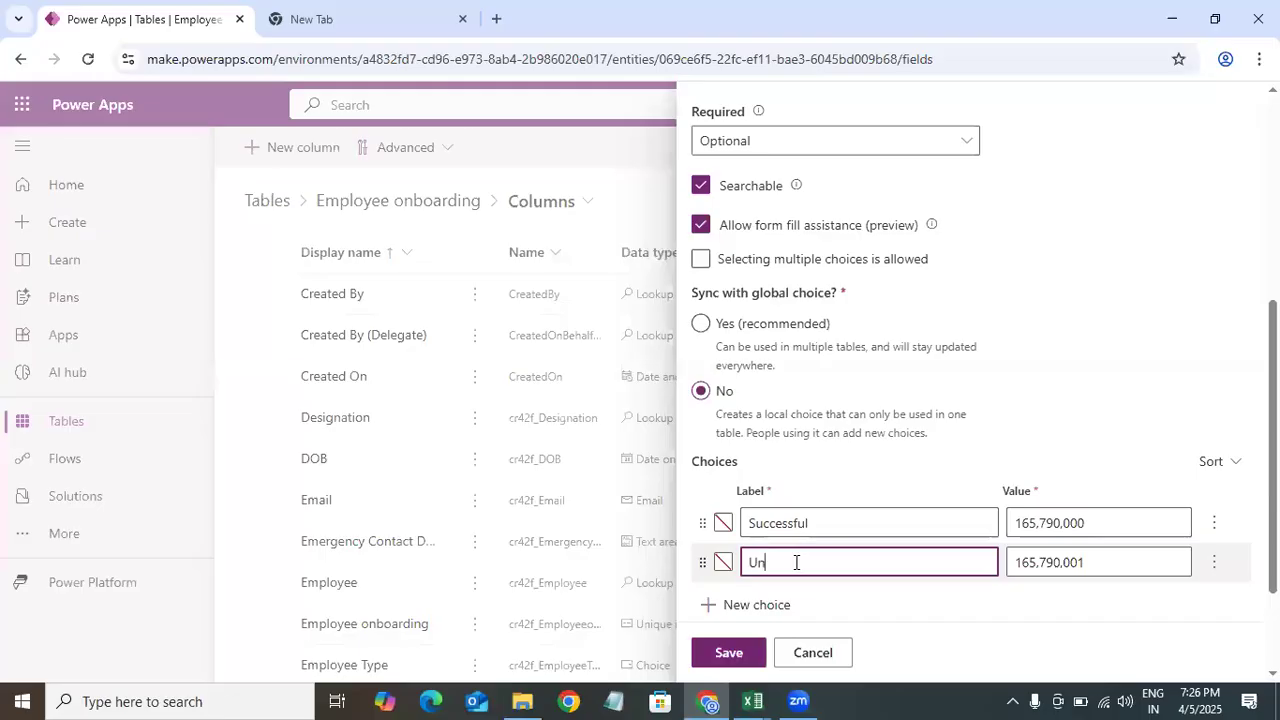
pyautogui.write('sucessful')
pyautogui.click(1089, 428)
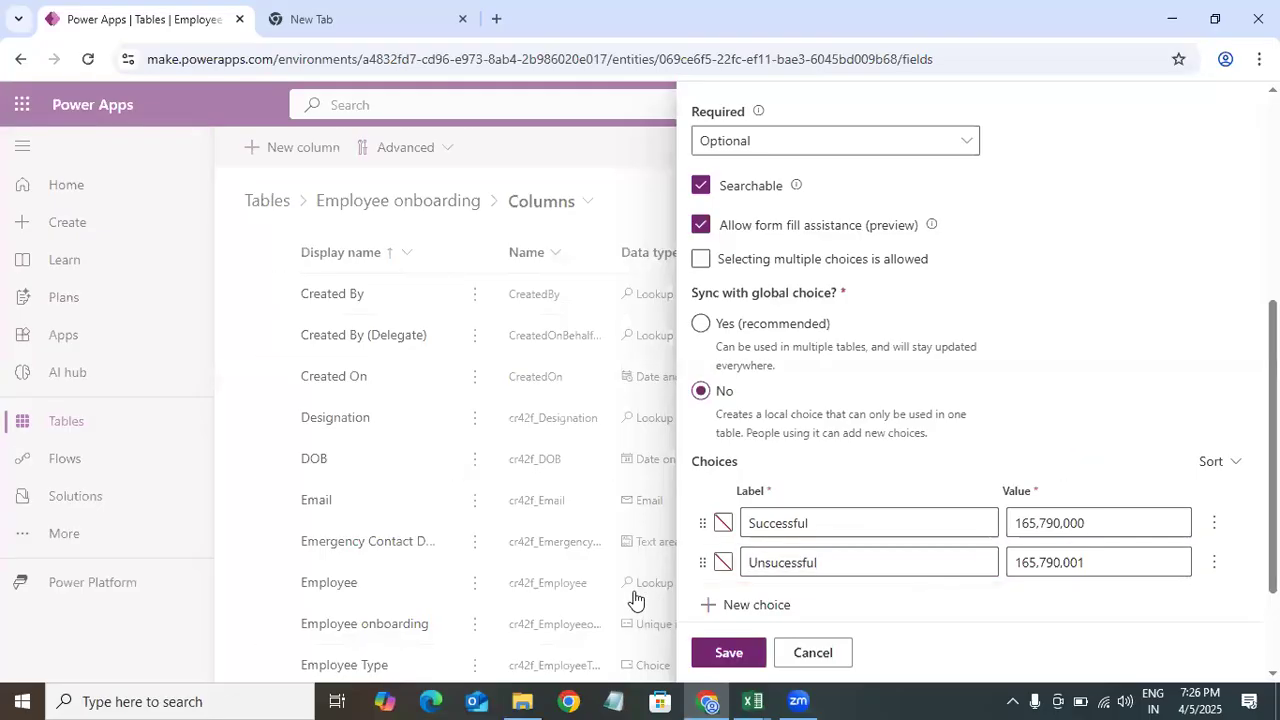
# Step: Give the Successful choice a green colour
pyautogui.click(723, 522)
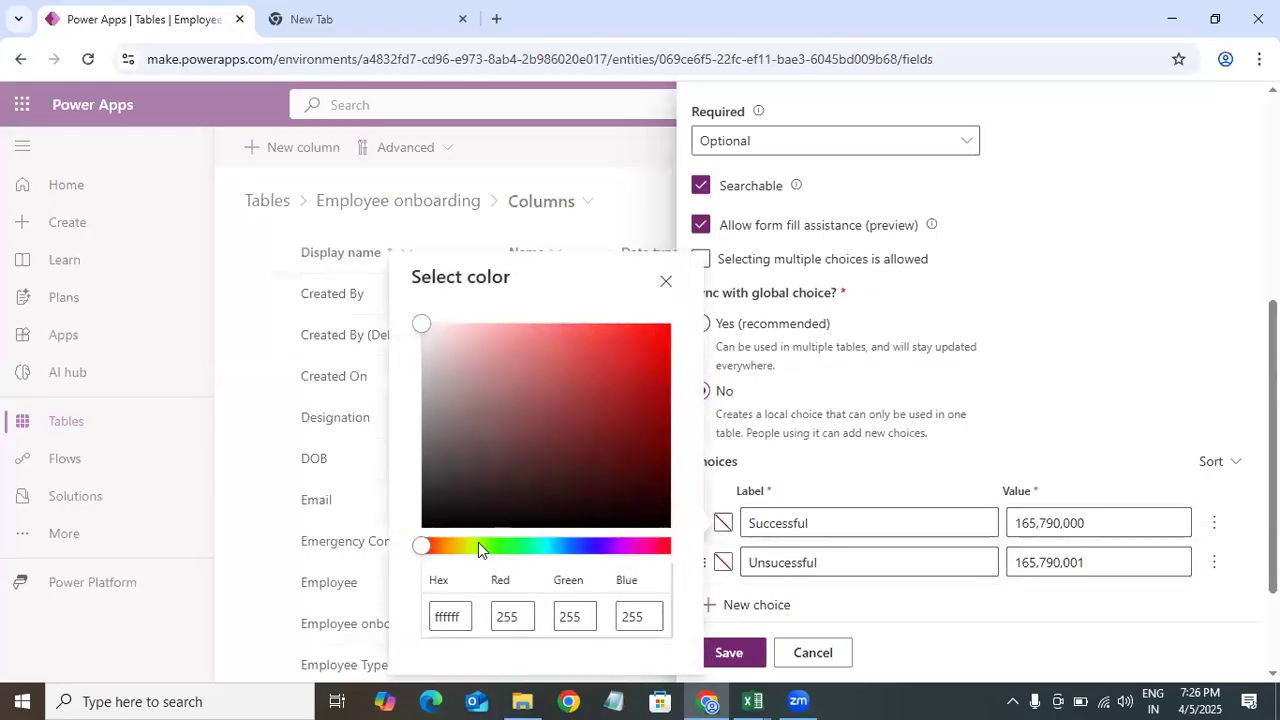
pyautogui.click(478, 545)
pyautogui.click(842, 604)
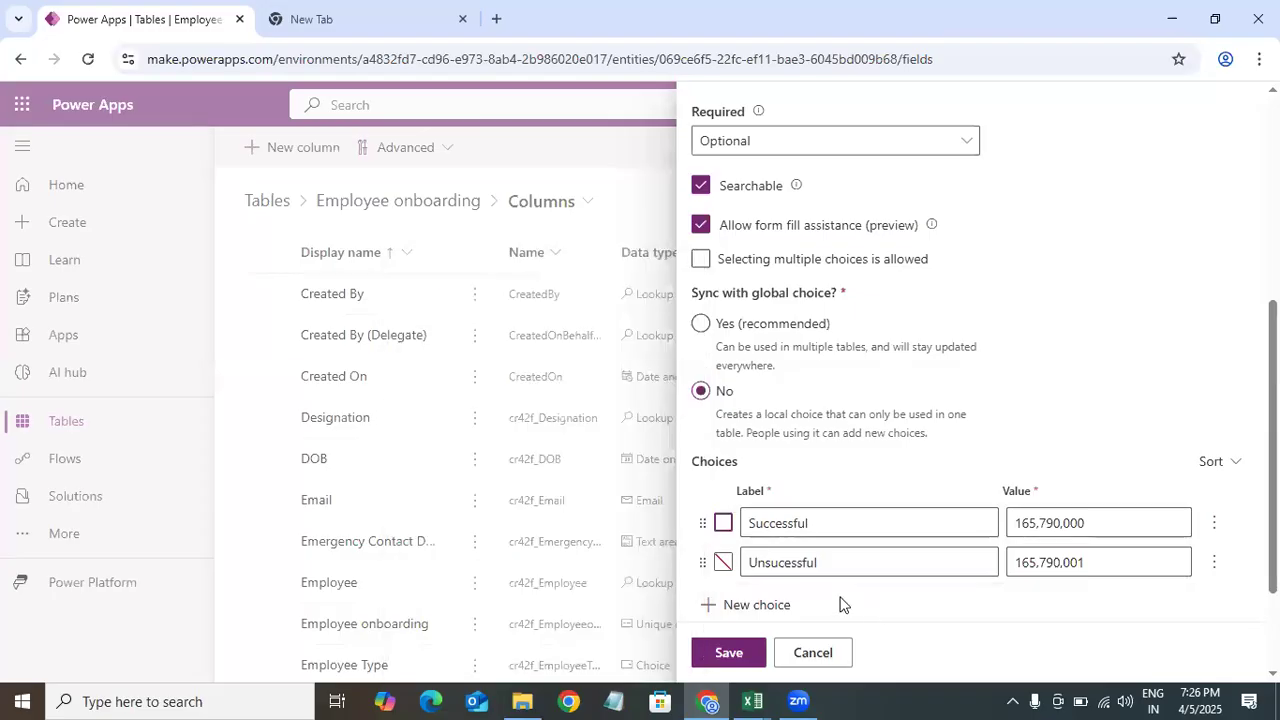
pyautogui.click(724, 524)
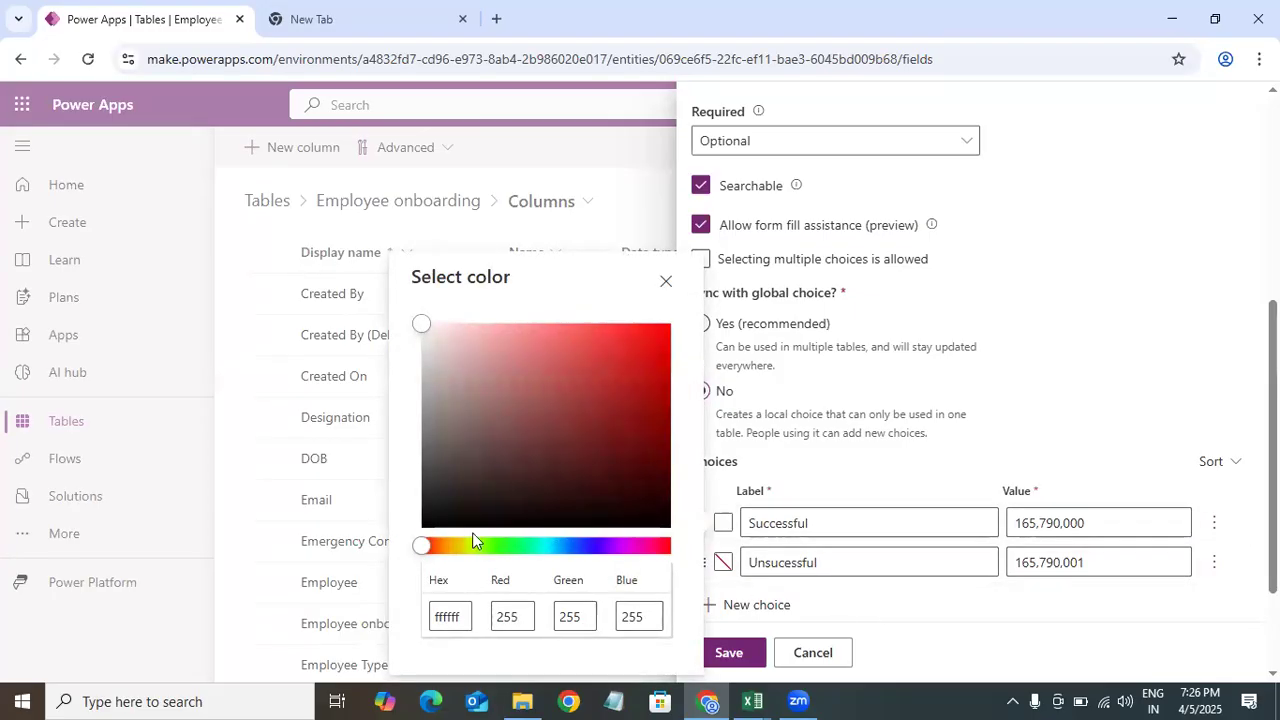
pyautogui.click(500, 545)
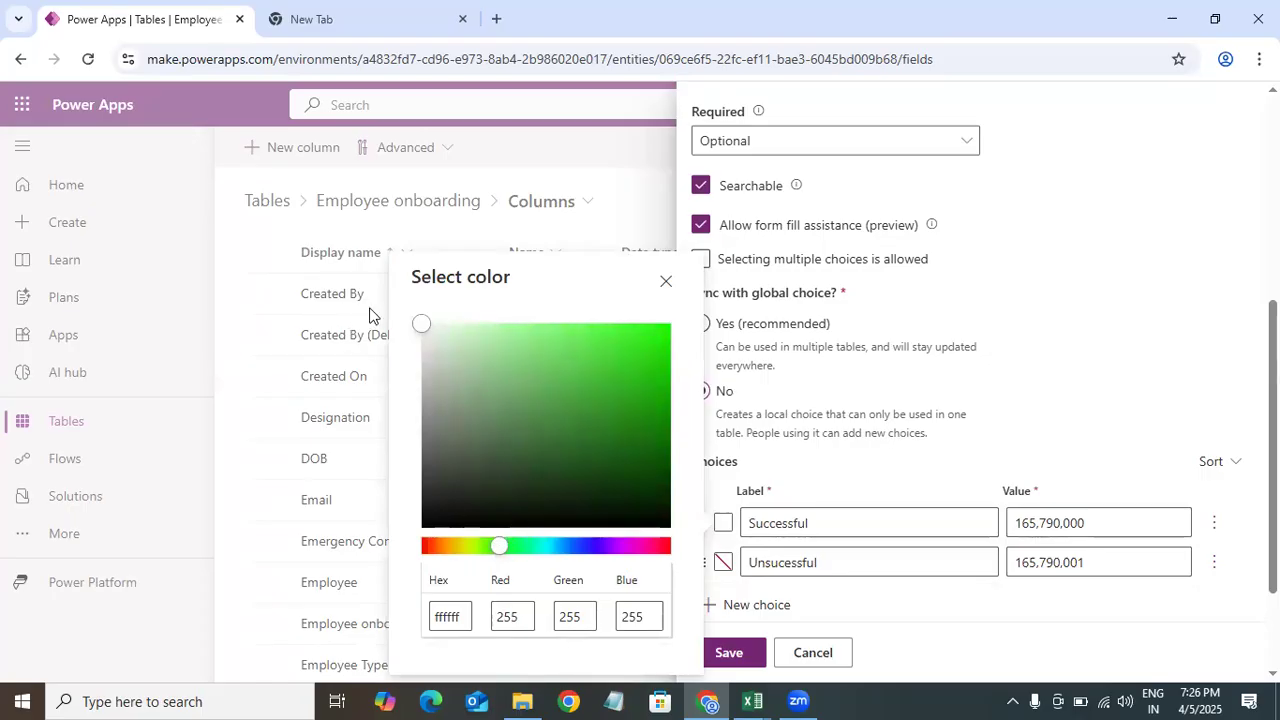
pyautogui.click(655, 347)
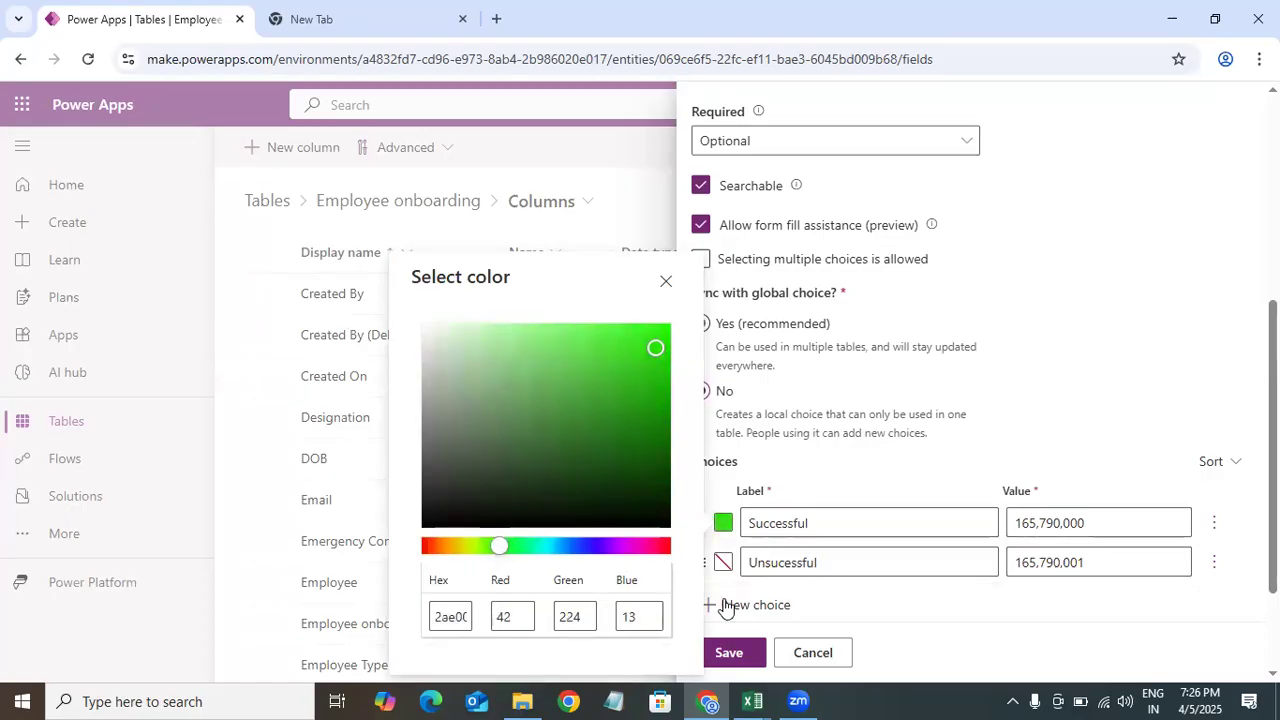
pyautogui.click(726, 607)
pyautogui.click(701, 391)
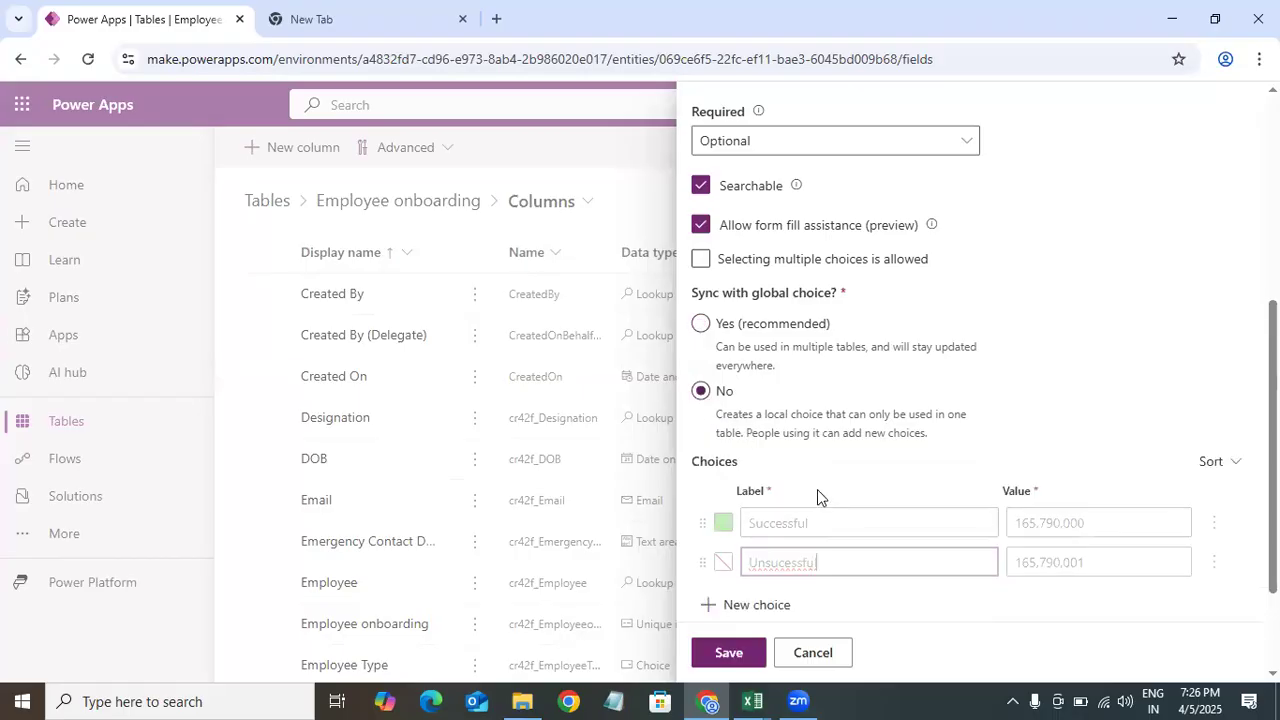
# Step: Correct the second label's spelling to Unsuccessful, colour it red, and save the Interview Outcome column
pyautogui.scroll(-2, 1146, 507)
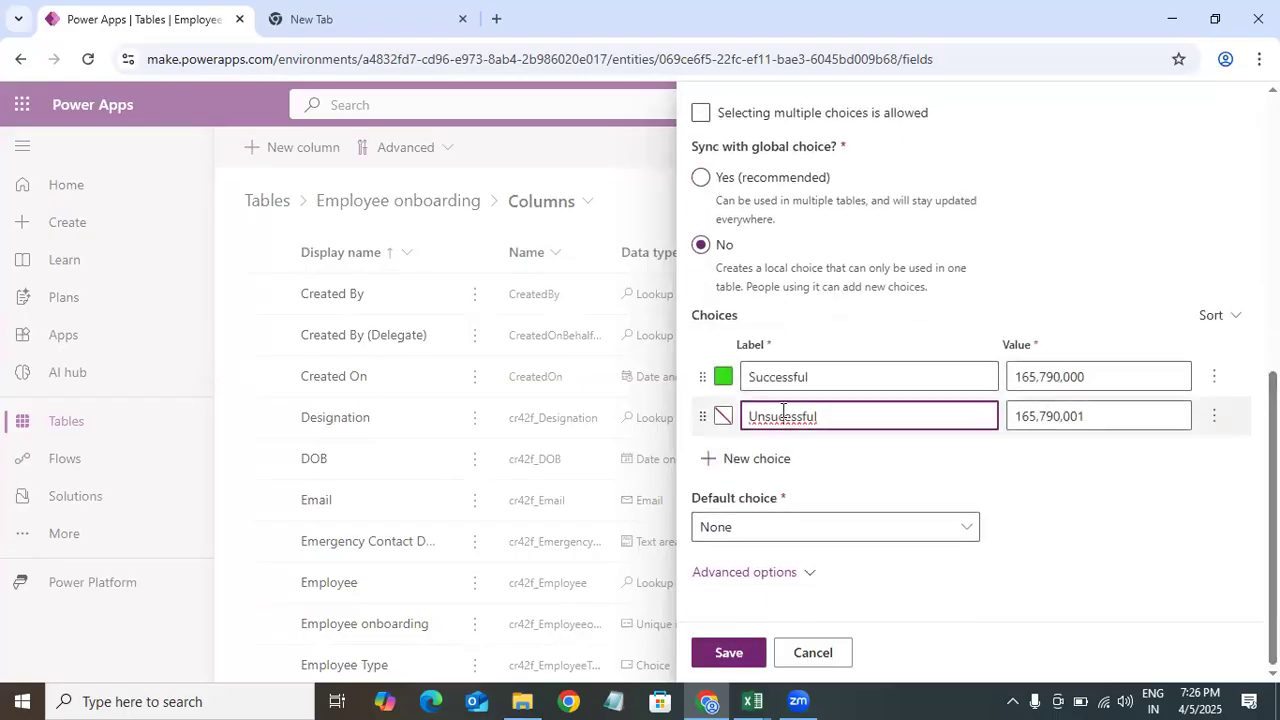
pyautogui.rightClick(783, 417)
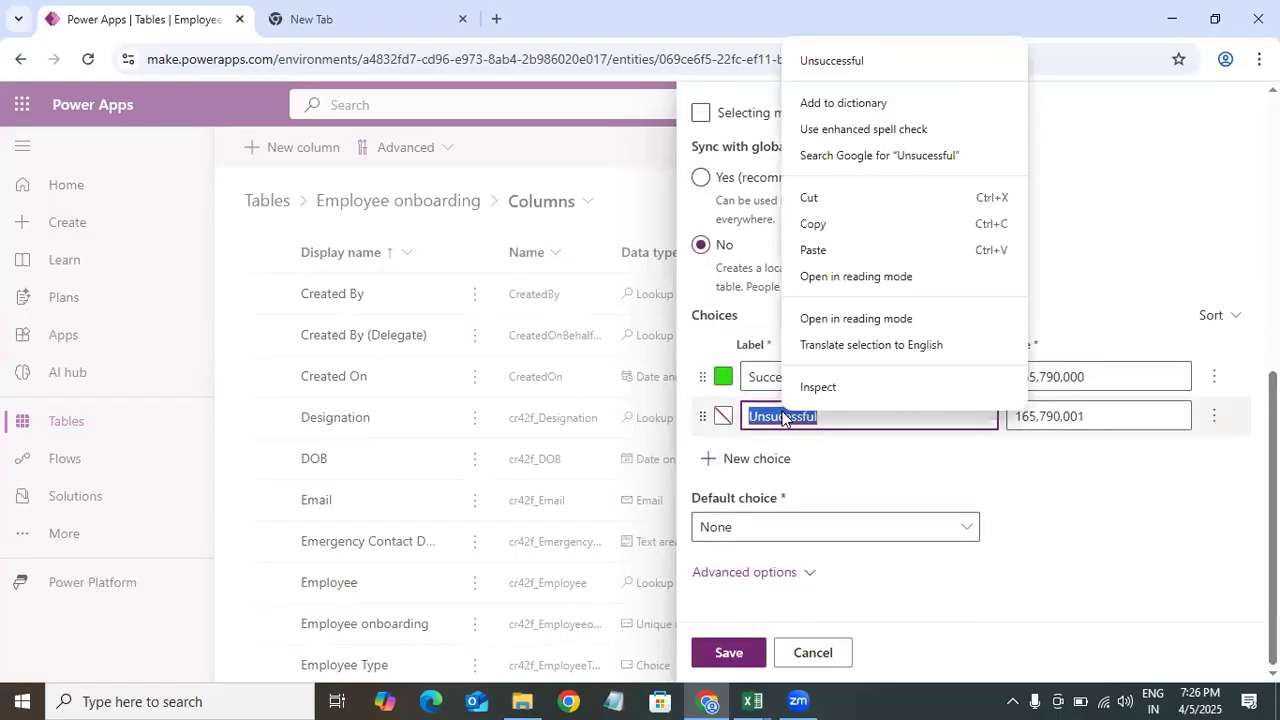
pyautogui.click(831, 61)
pyautogui.click(723, 417)
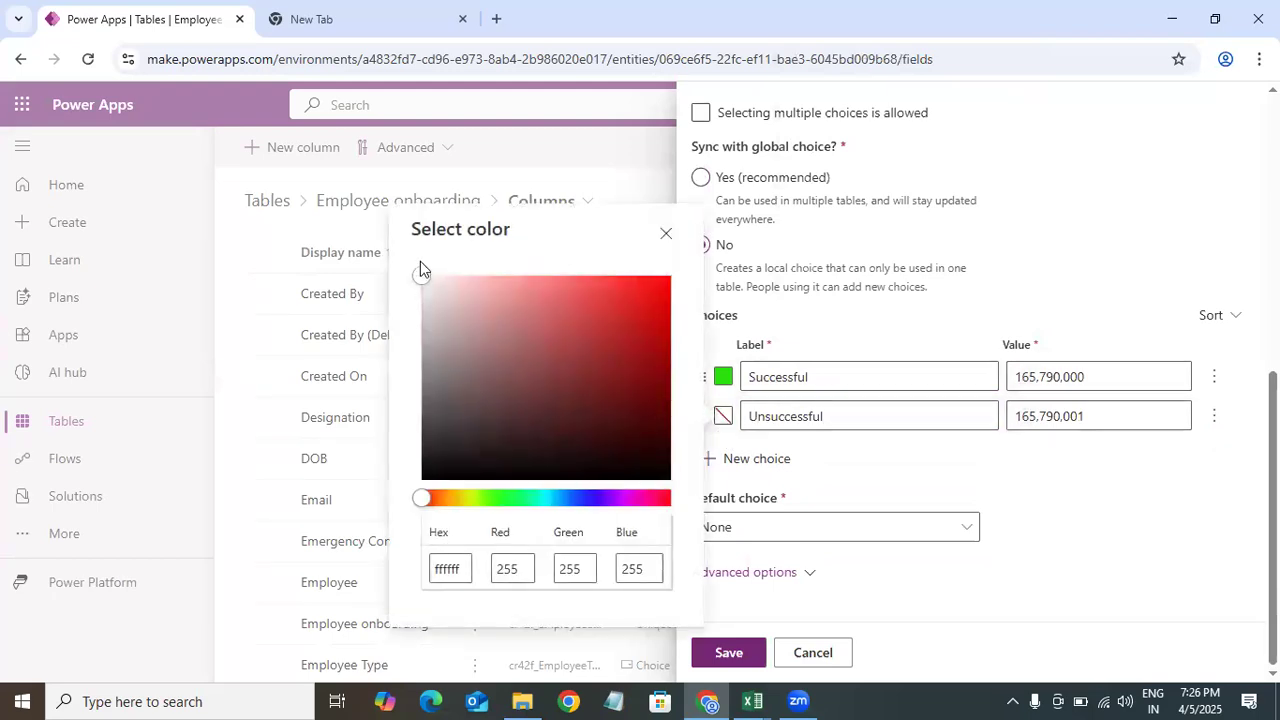
pyautogui.moveTo(423, 278); pyautogui.dragTo(641, 298)
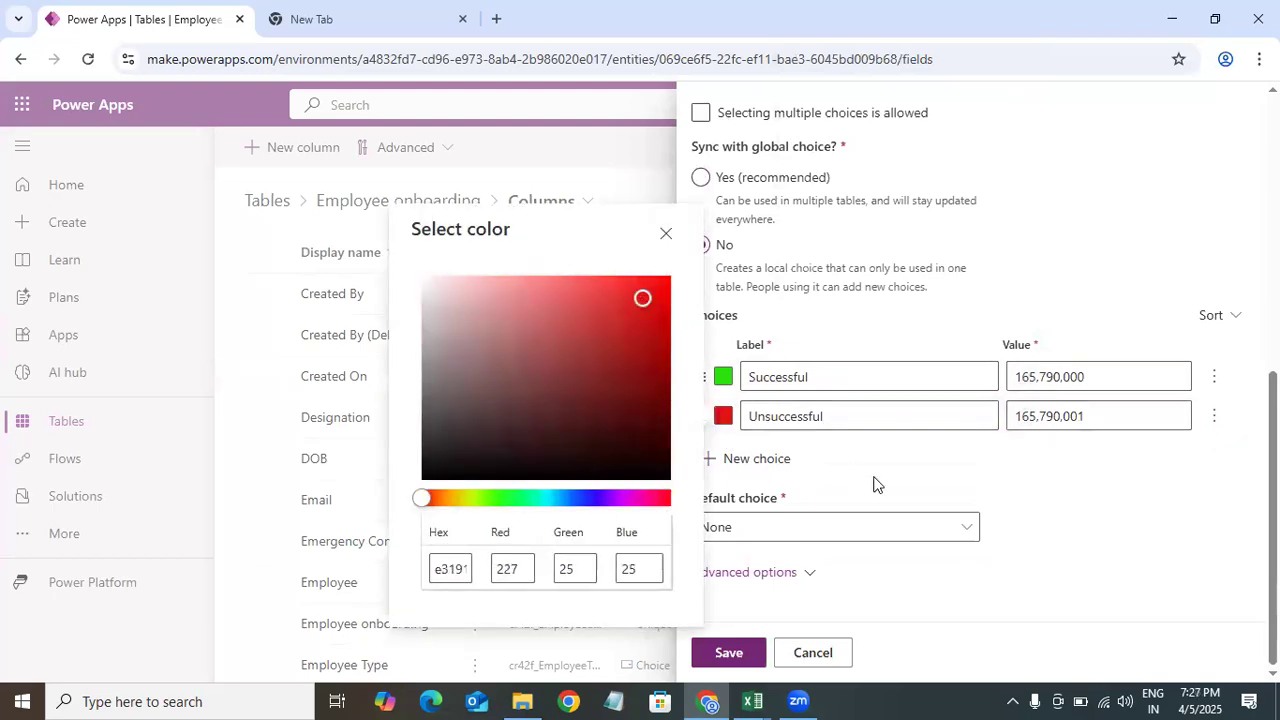
pyautogui.click(1029, 459)
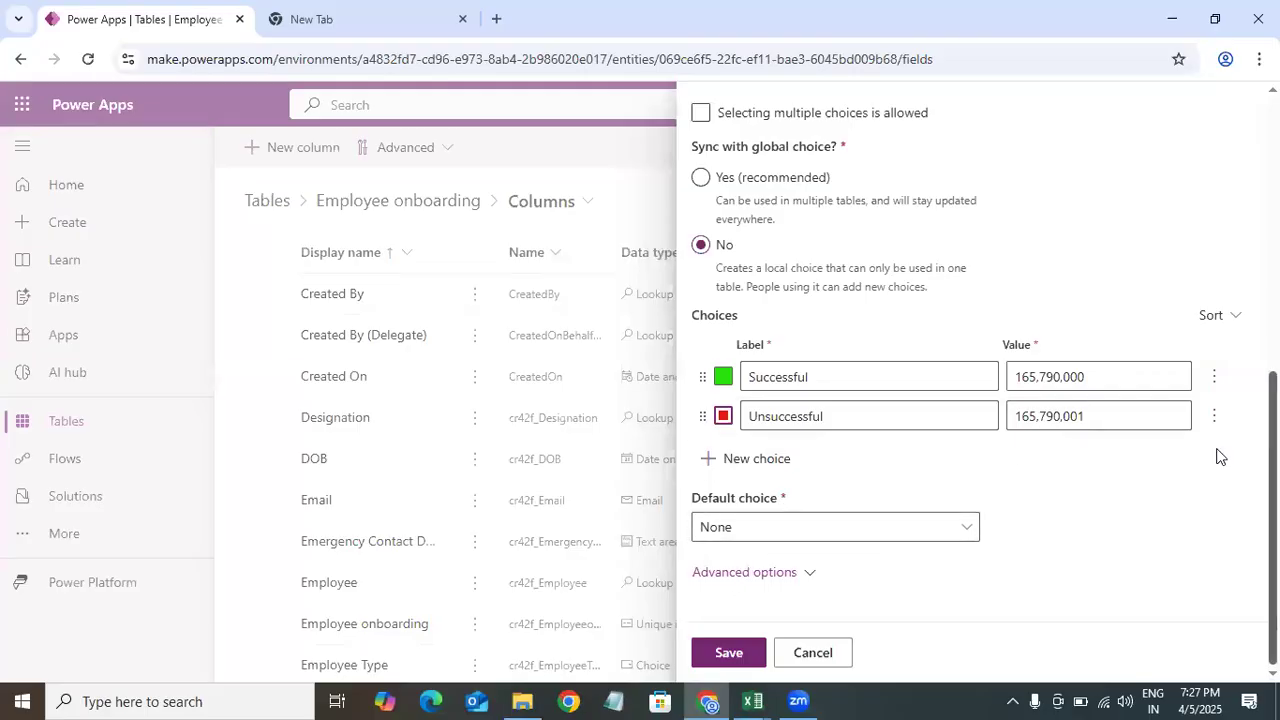
pyautogui.click(729, 652)
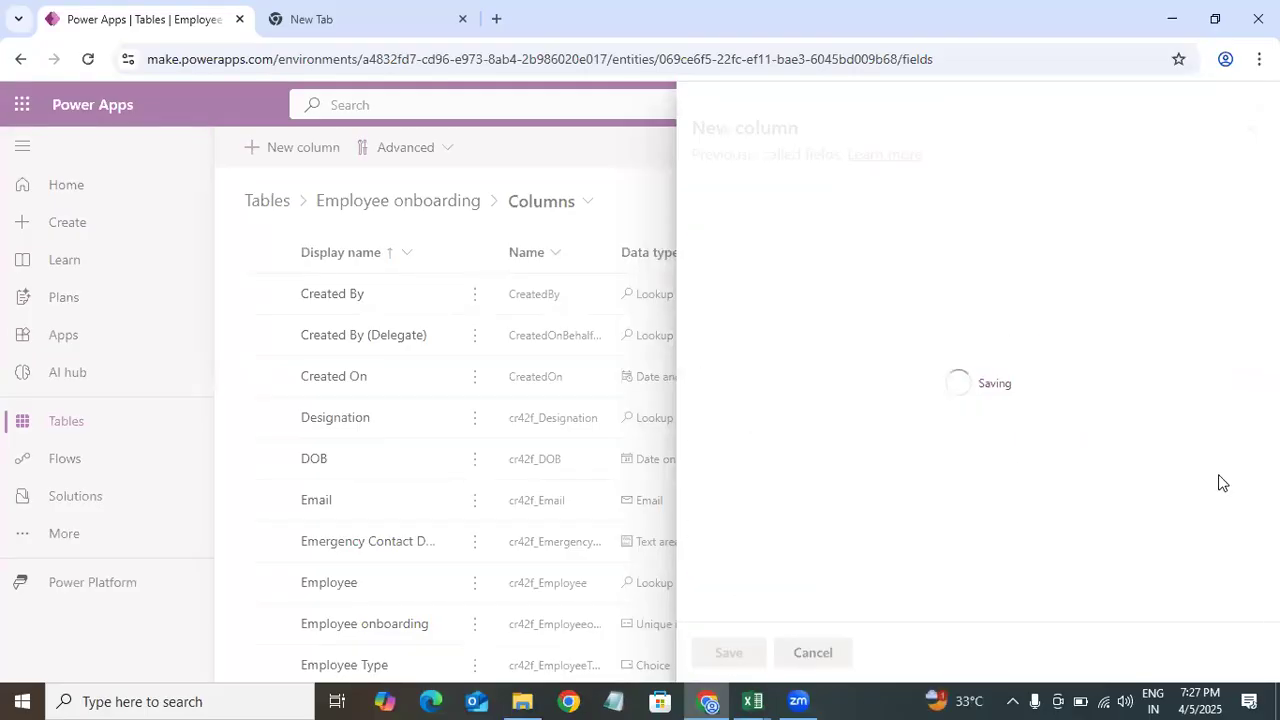
# Step: Copy Date of Joining from the data model and open a new column form in the table
pyautogui.moveTo(752, 700)
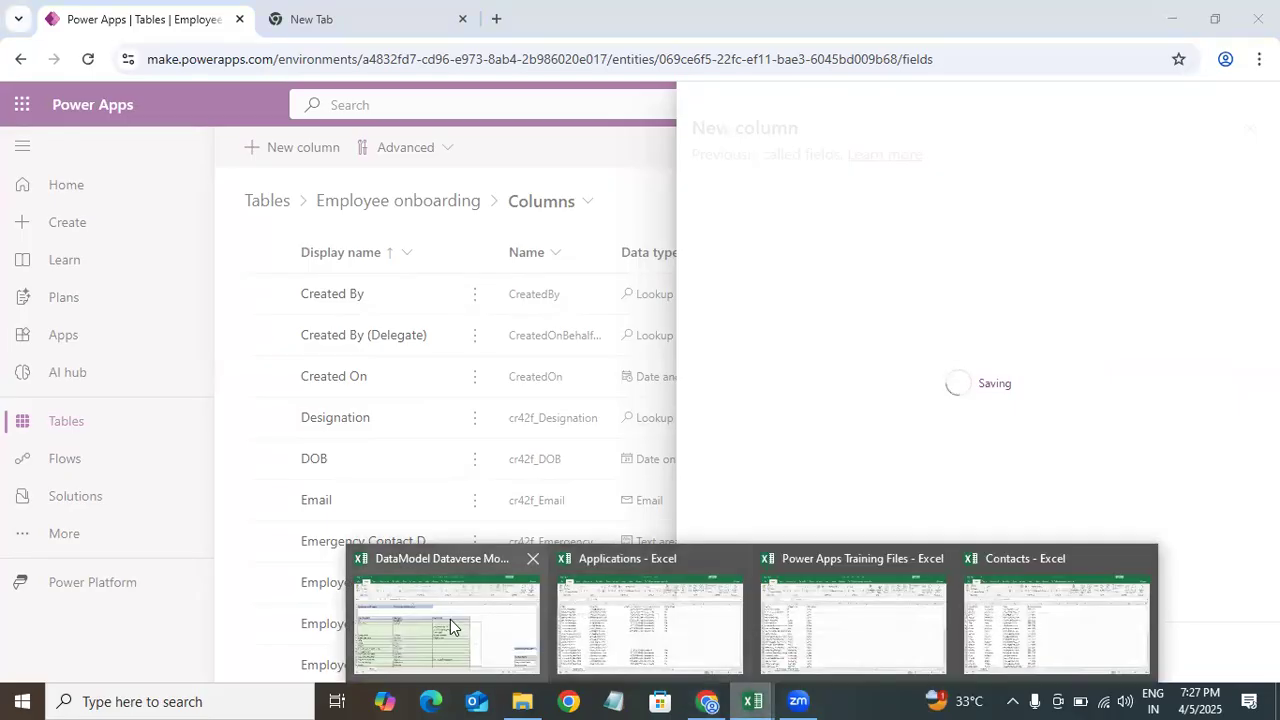
pyautogui.click(450, 619)
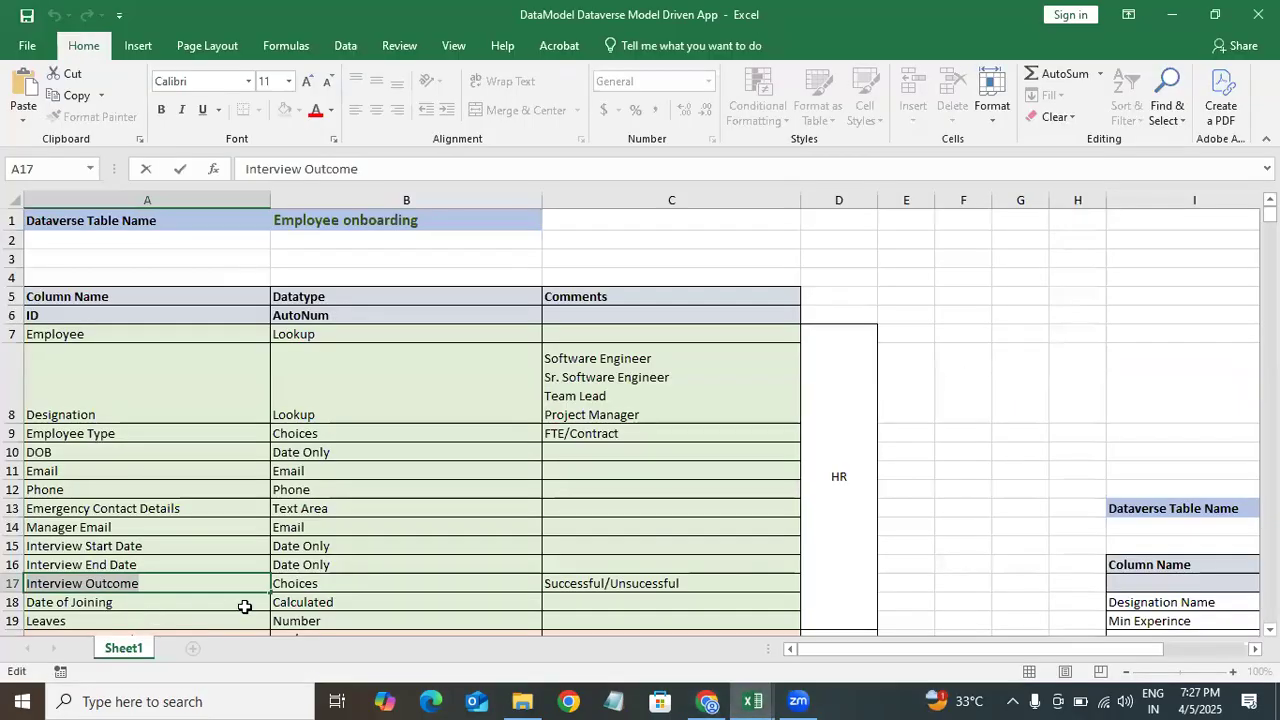
pyautogui.click(140, 601)
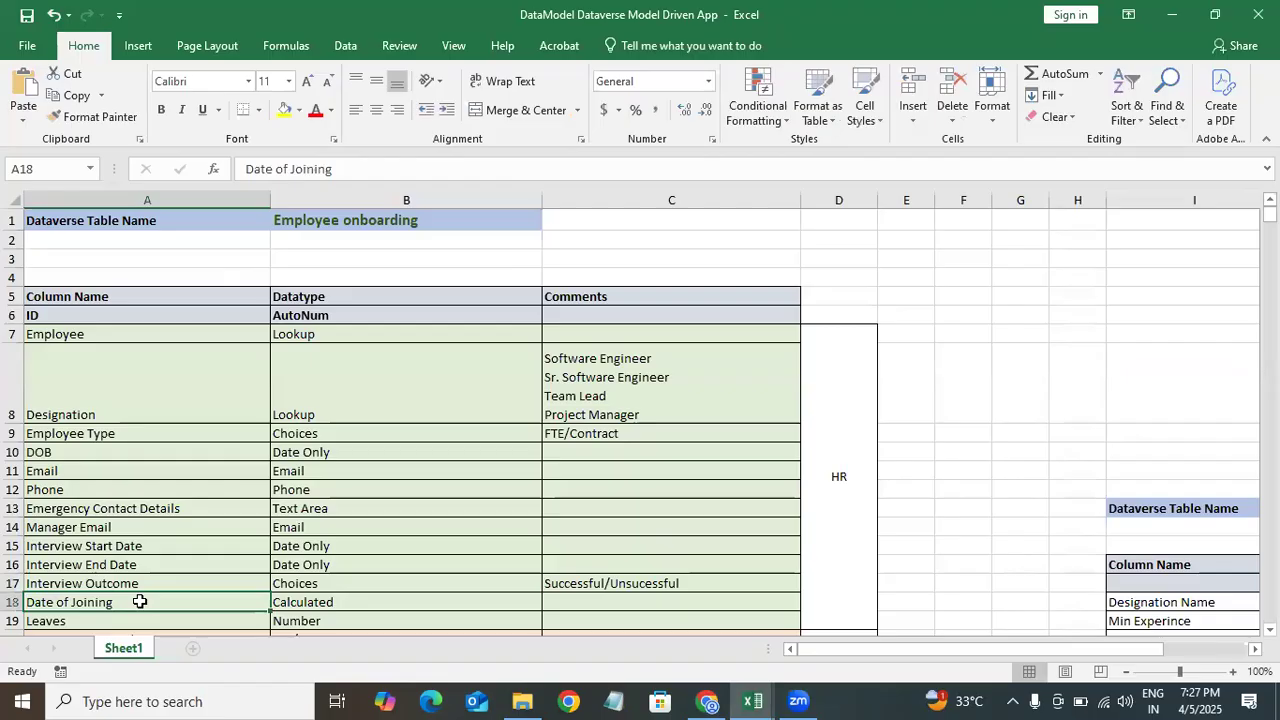
pyautogui.doubleClick(146, 593)
pyautogui.doubleClick(135, 604)
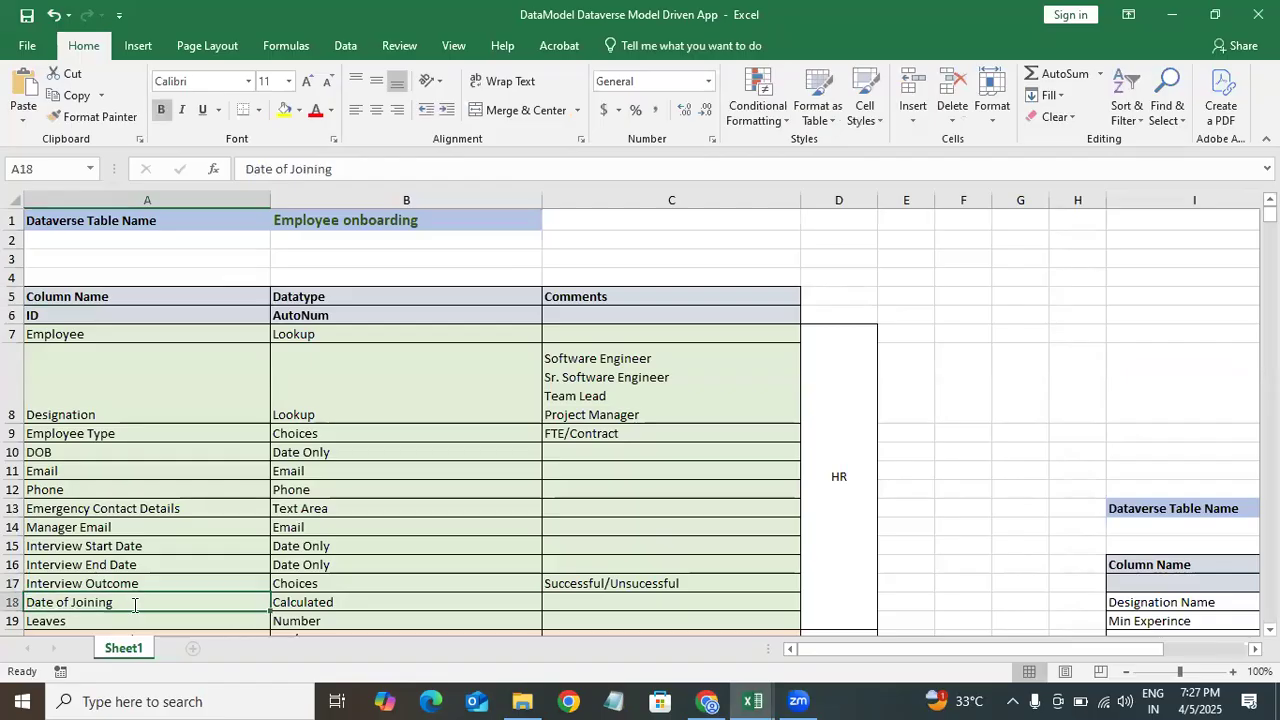
pyautogui.moveTo(113, 604); pyautogui.dragTo(25, 602)
pyautogui.hotkey('ctrl', 'c')
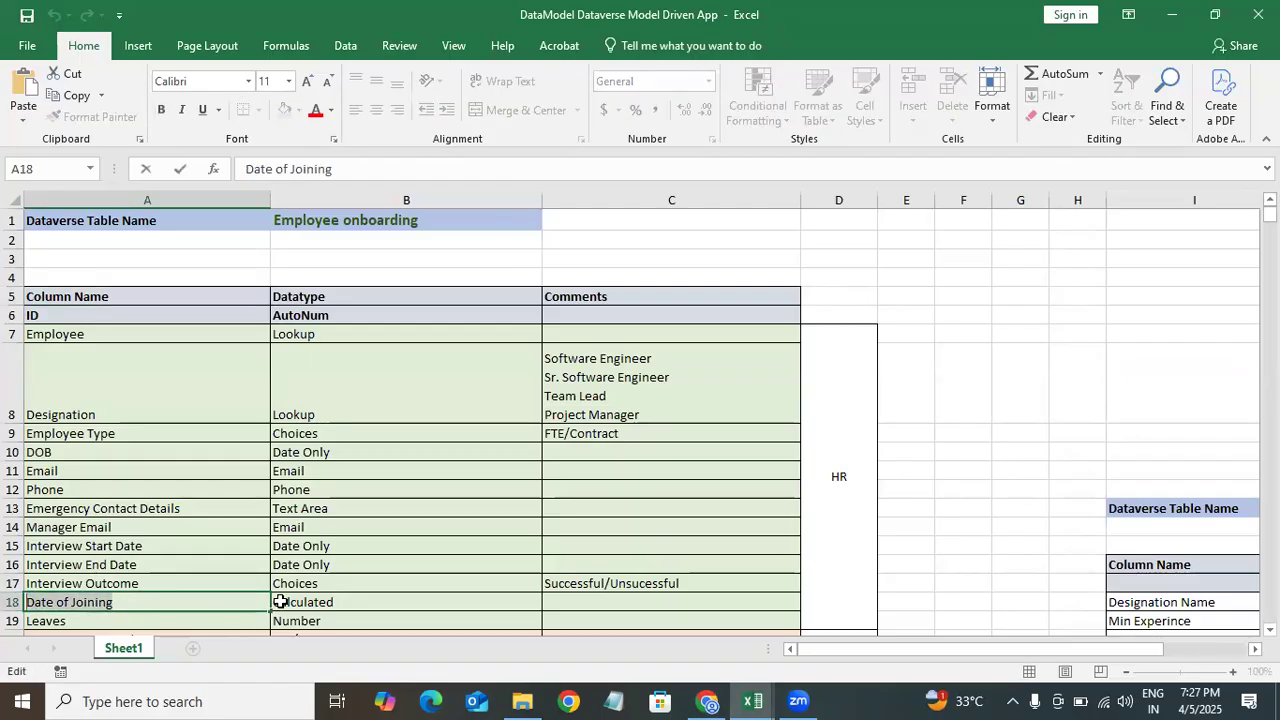
pyautogui.click(1180, 16)
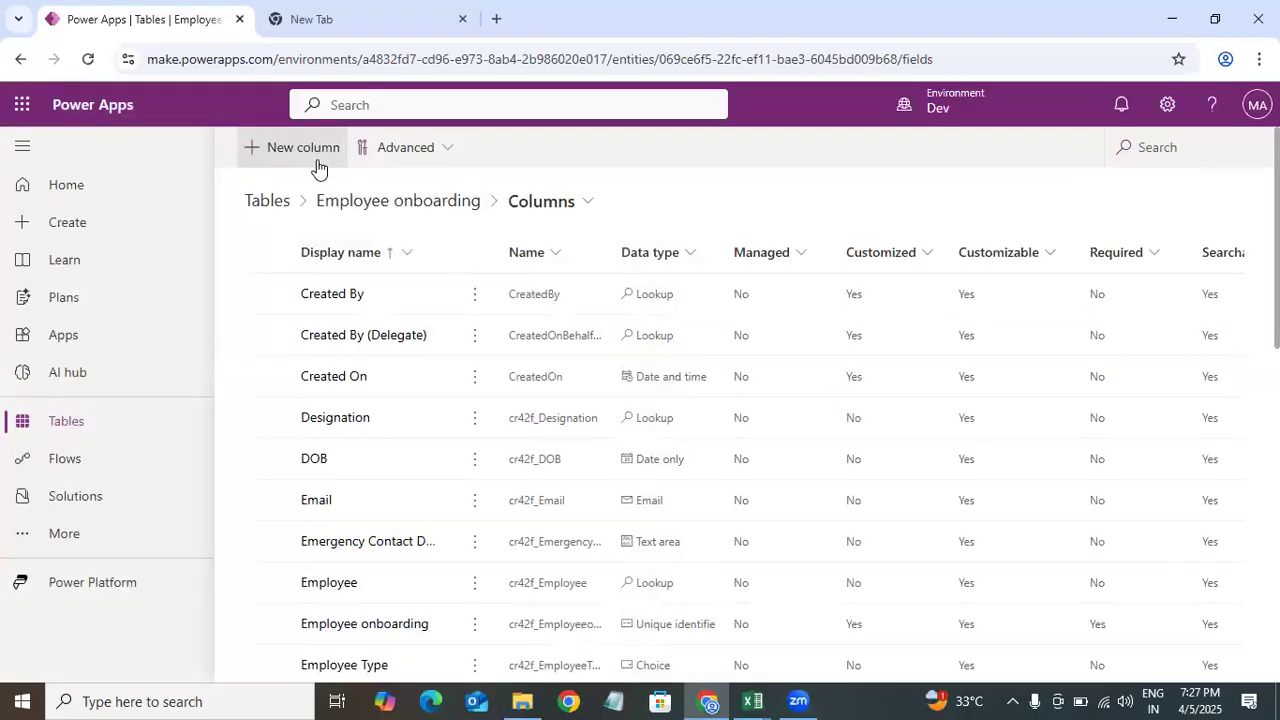
pyautogui.click(303, 148)
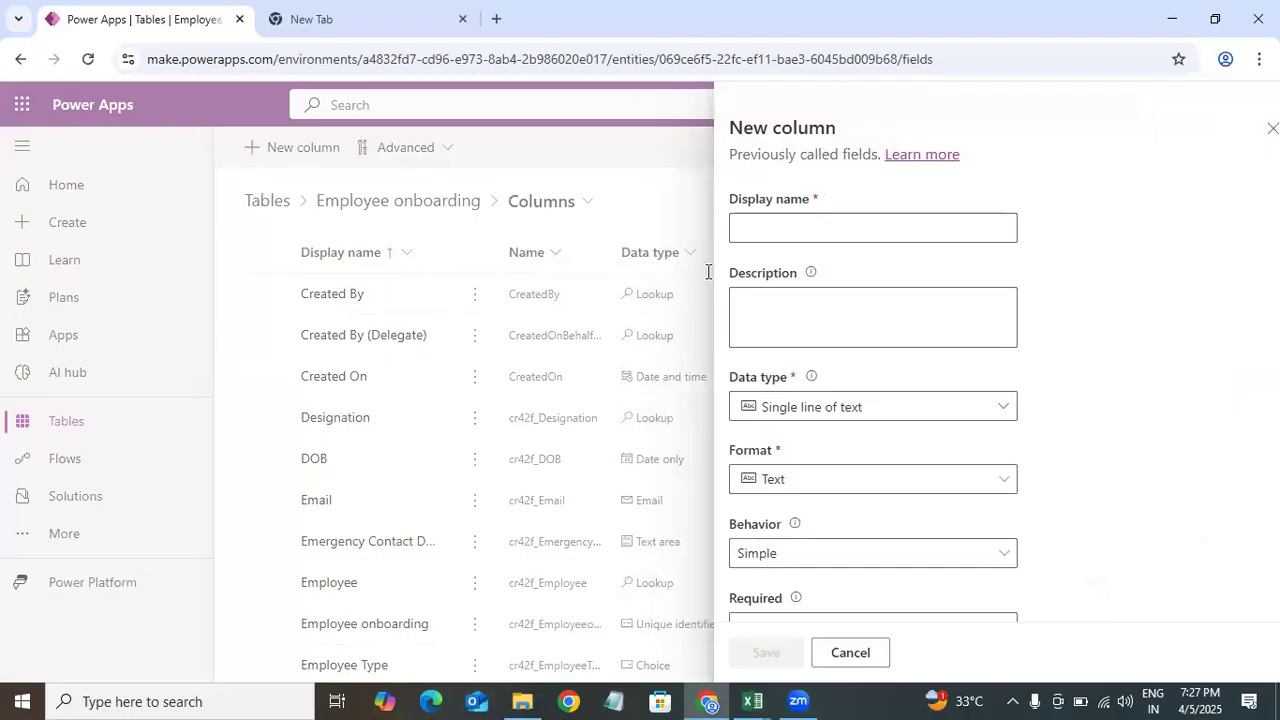
# Step: Paste Date of Joining as the new column's display name
pyautogui.hotkey('ctrl', 'v')
pyautogui.click(827, 405)
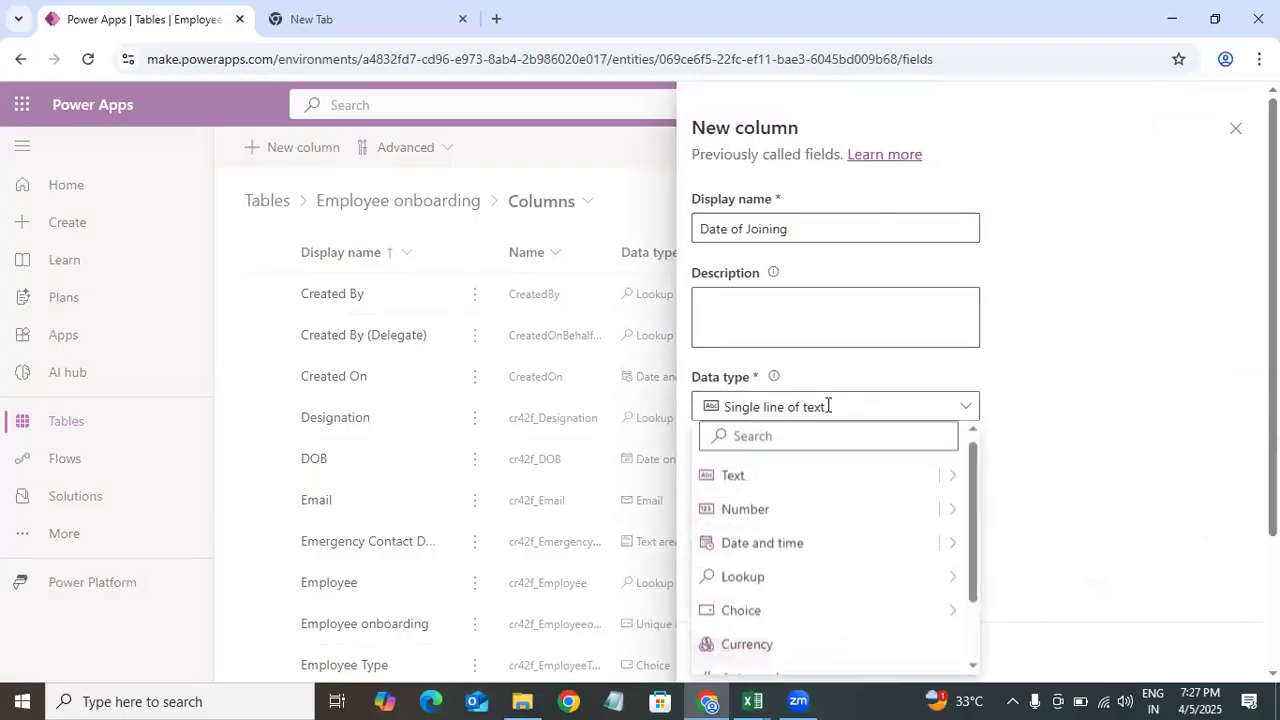
pyautogui.moveTo(946, 560)
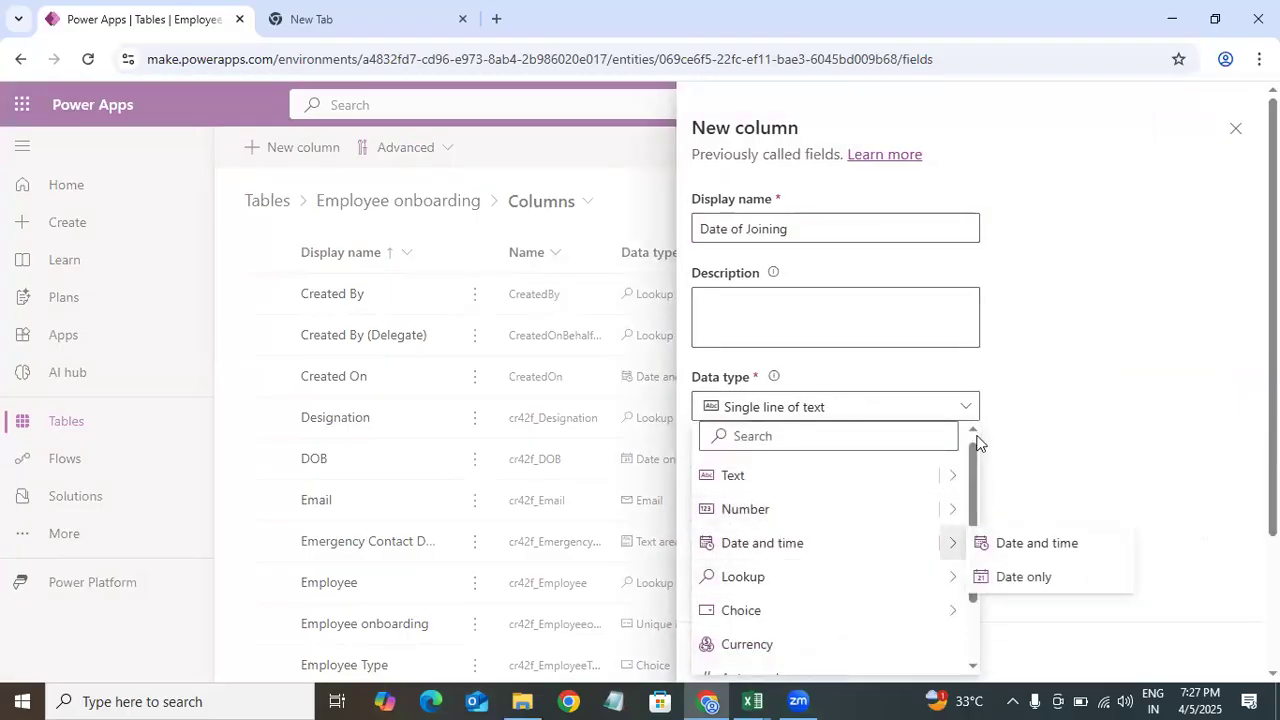
pyautogui.click(771, 435)
pyautogui.write('f')
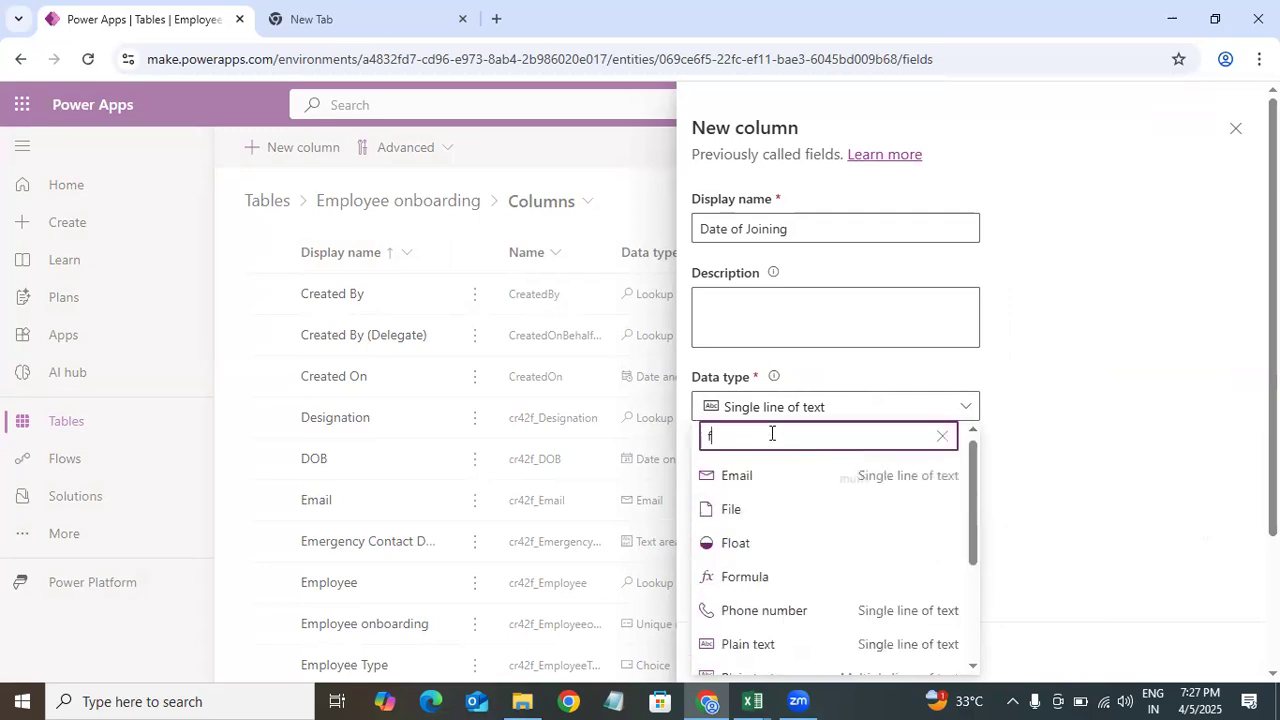
pyautogui.write('o')
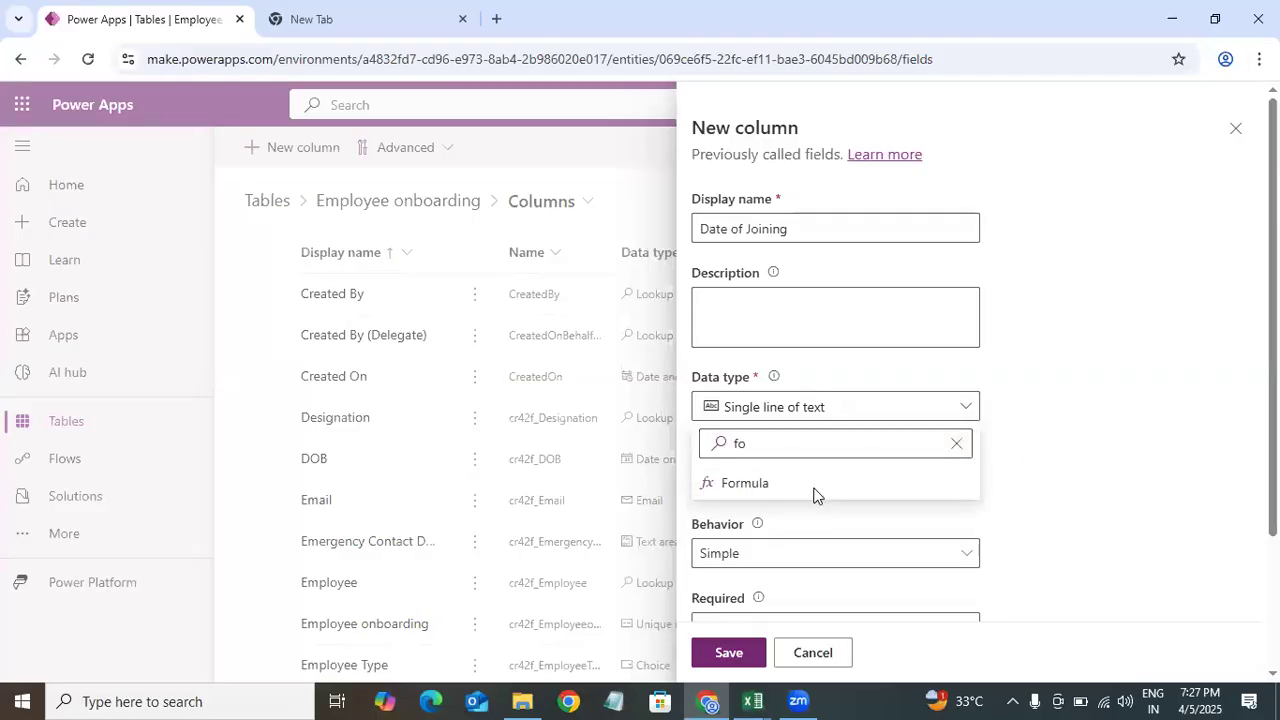
pyautogui.click(955, 418)
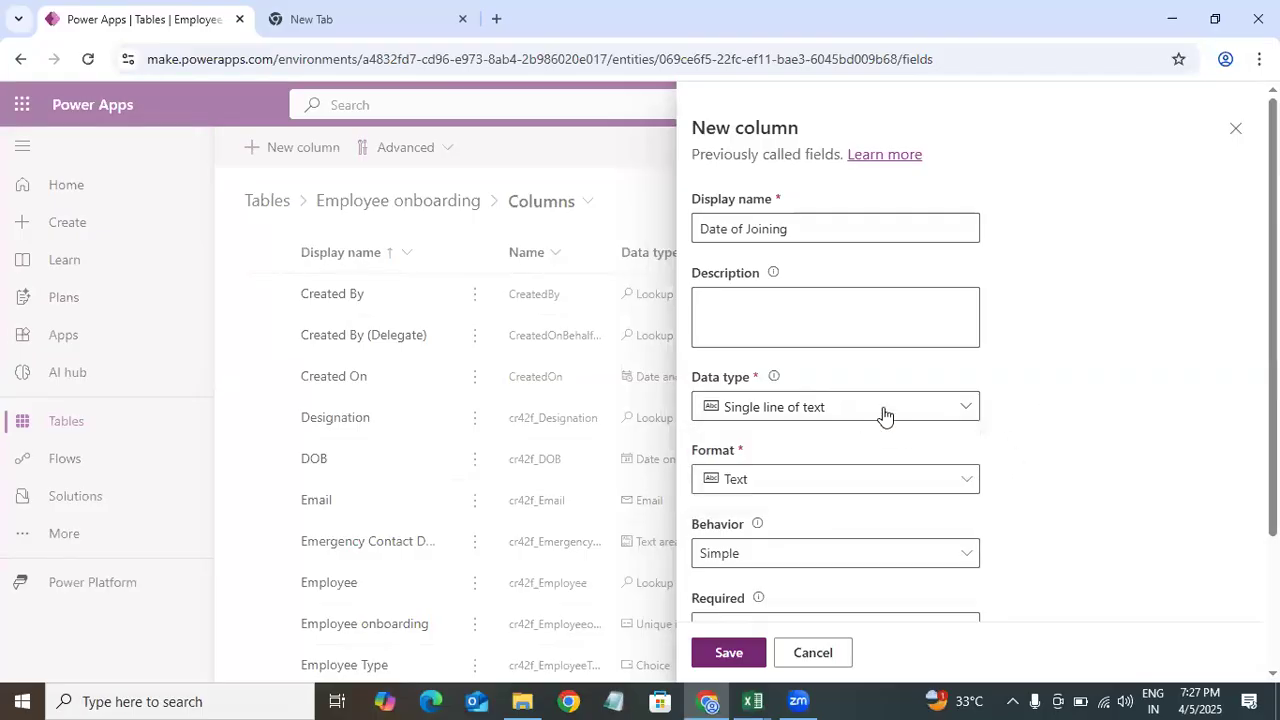
# Step: Set the column's data type to Date only and its behaviour to Calculated
pyautogui.click(884, 415)
pyautogui.moveTo(946, 545)
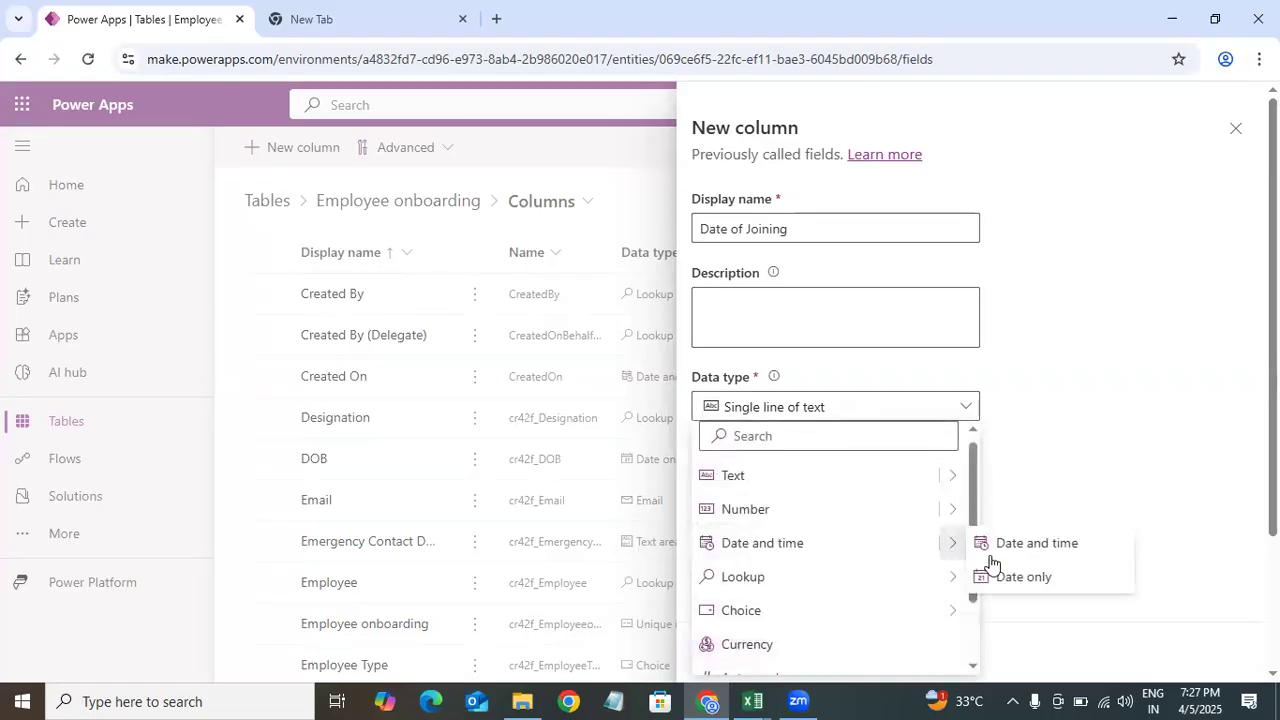
pyautogui.click(1035, 586)
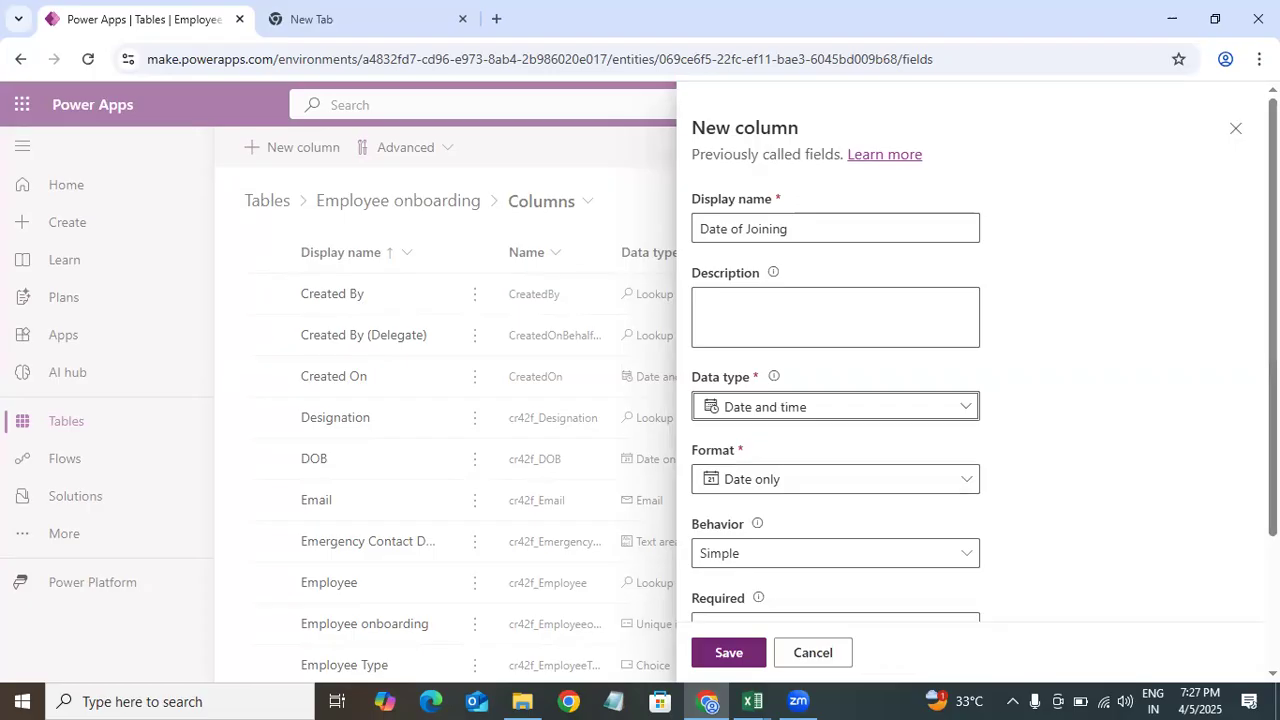
pyautogui.scroll(-2, 835, 400)
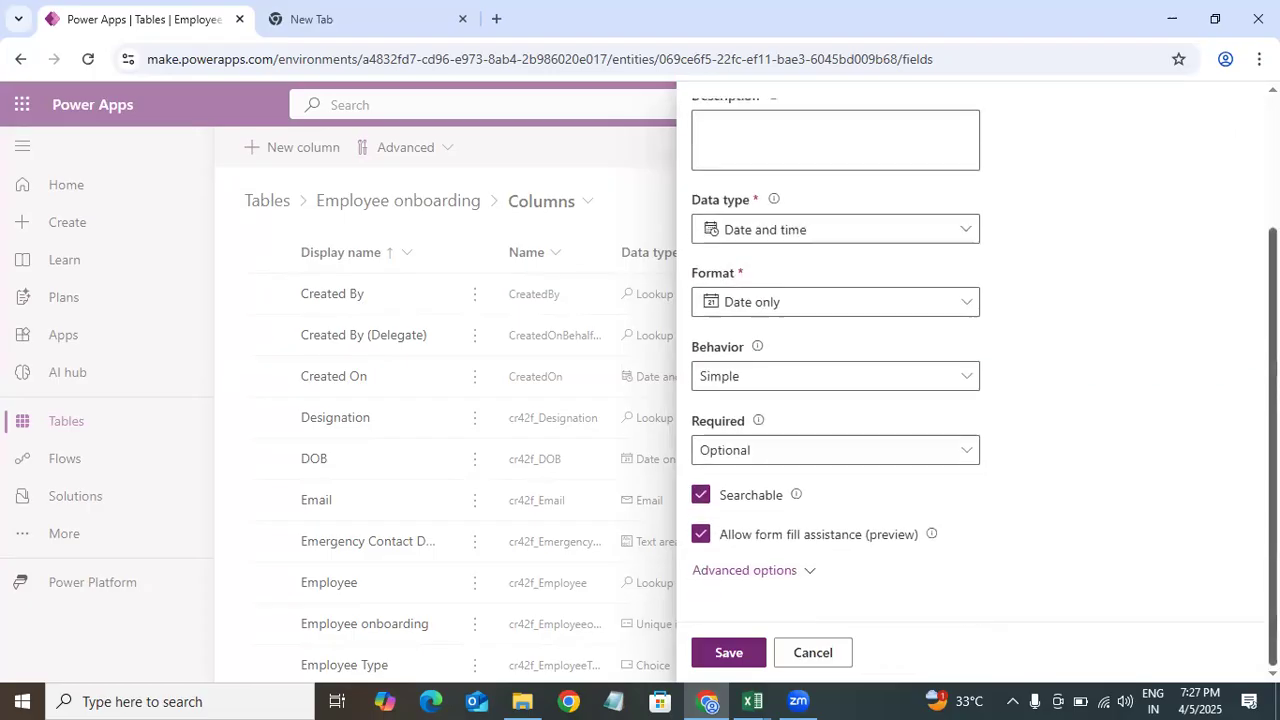
pyautogui.click(752, 386)
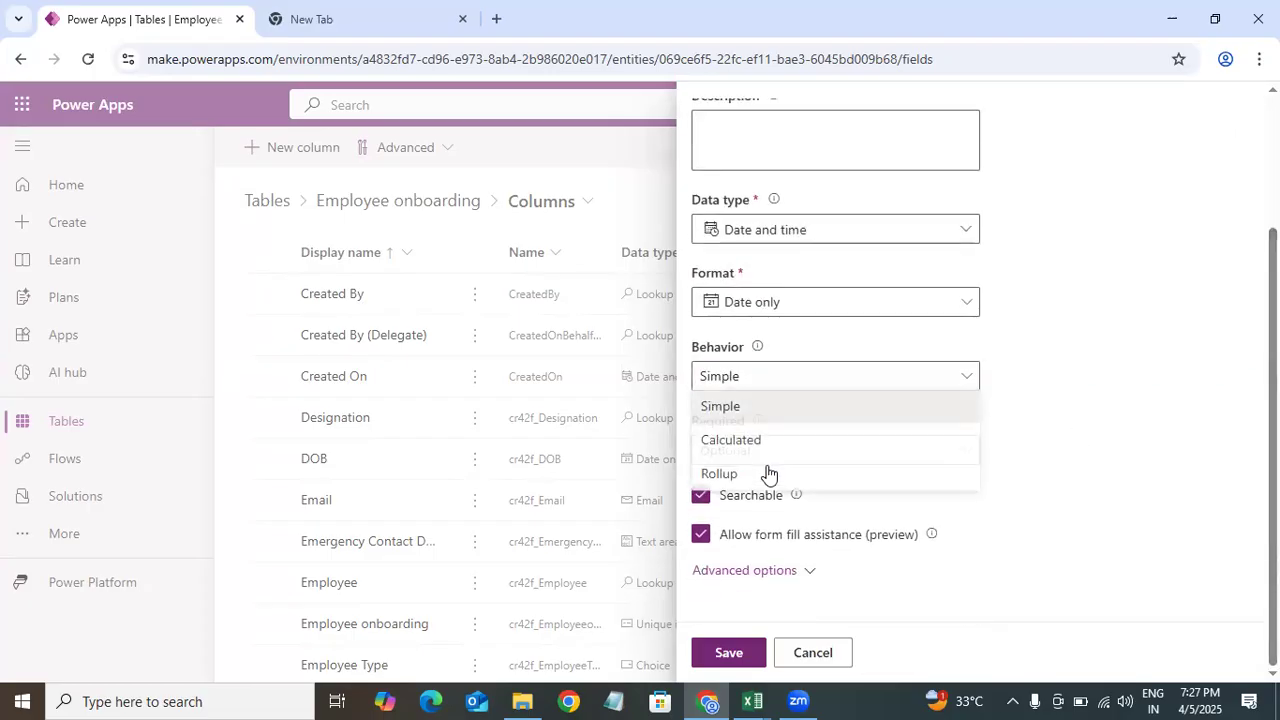
pyautogui.click(716, 448)
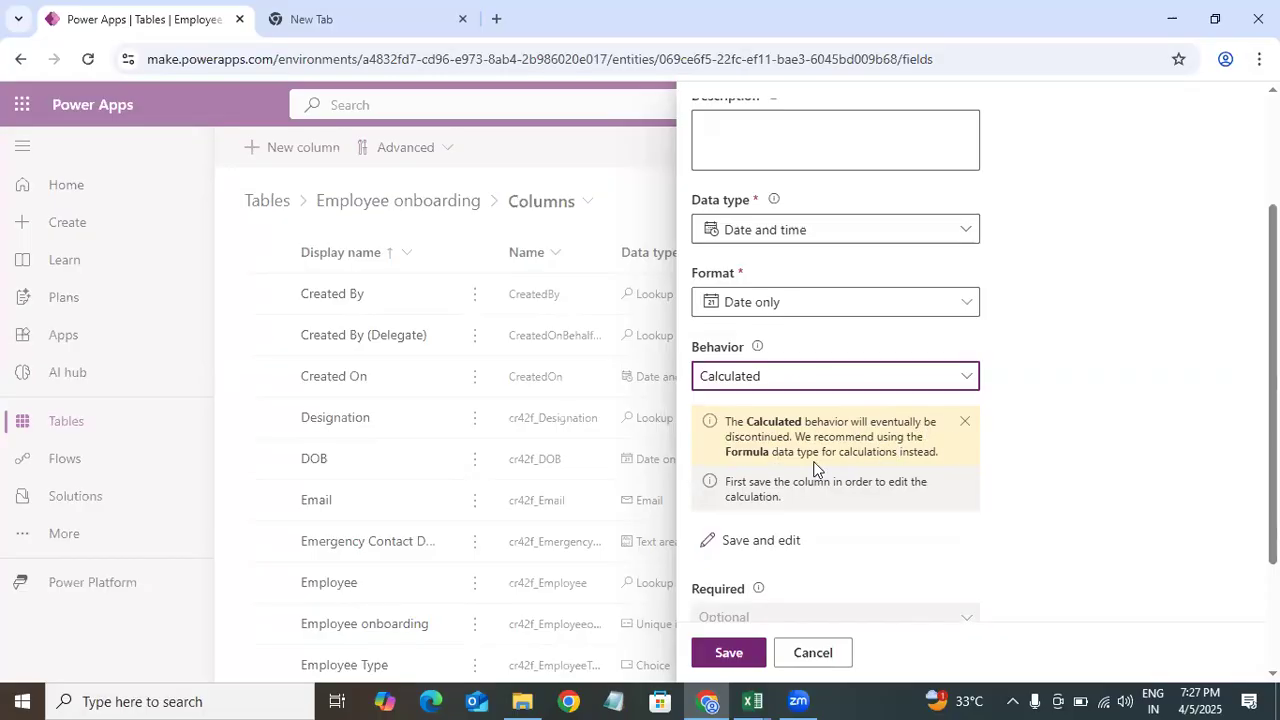
# Step: Change the column's data type to Formula
pyautogui.scroll(-2, 773, 552)
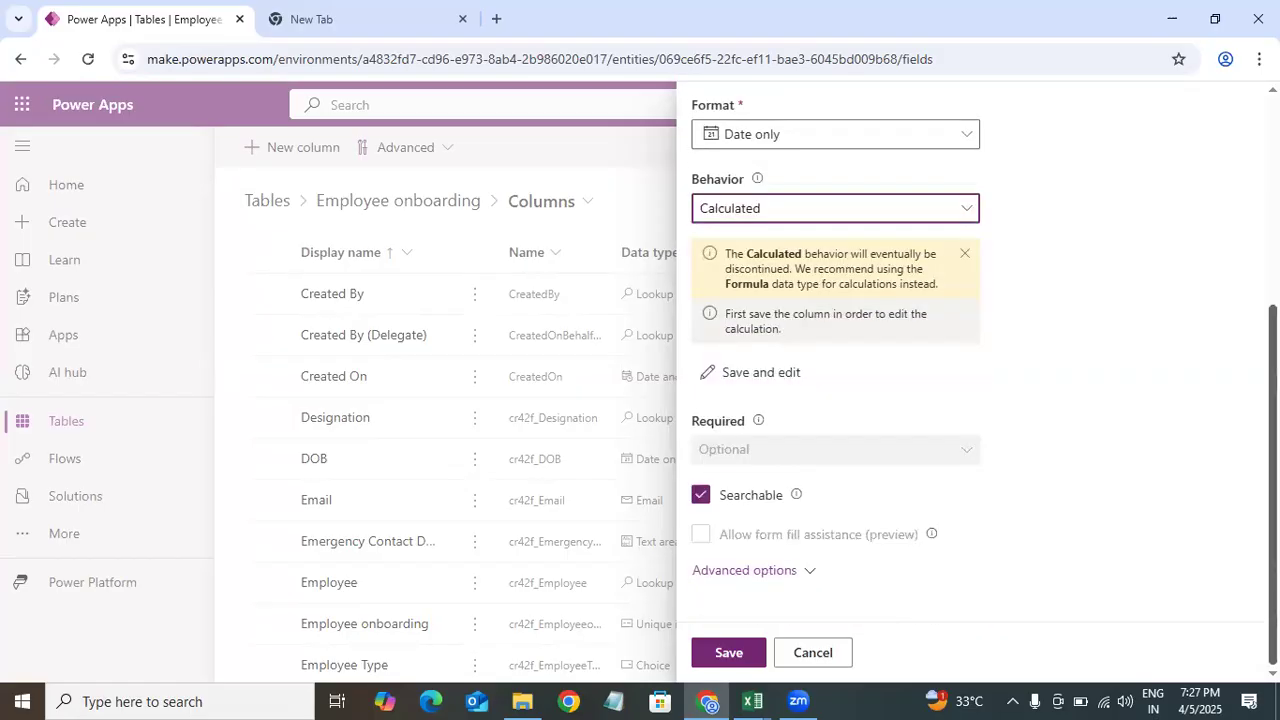
pyautogui.scroll(5, 1186, 300)
pyautogui.click(794, 407)
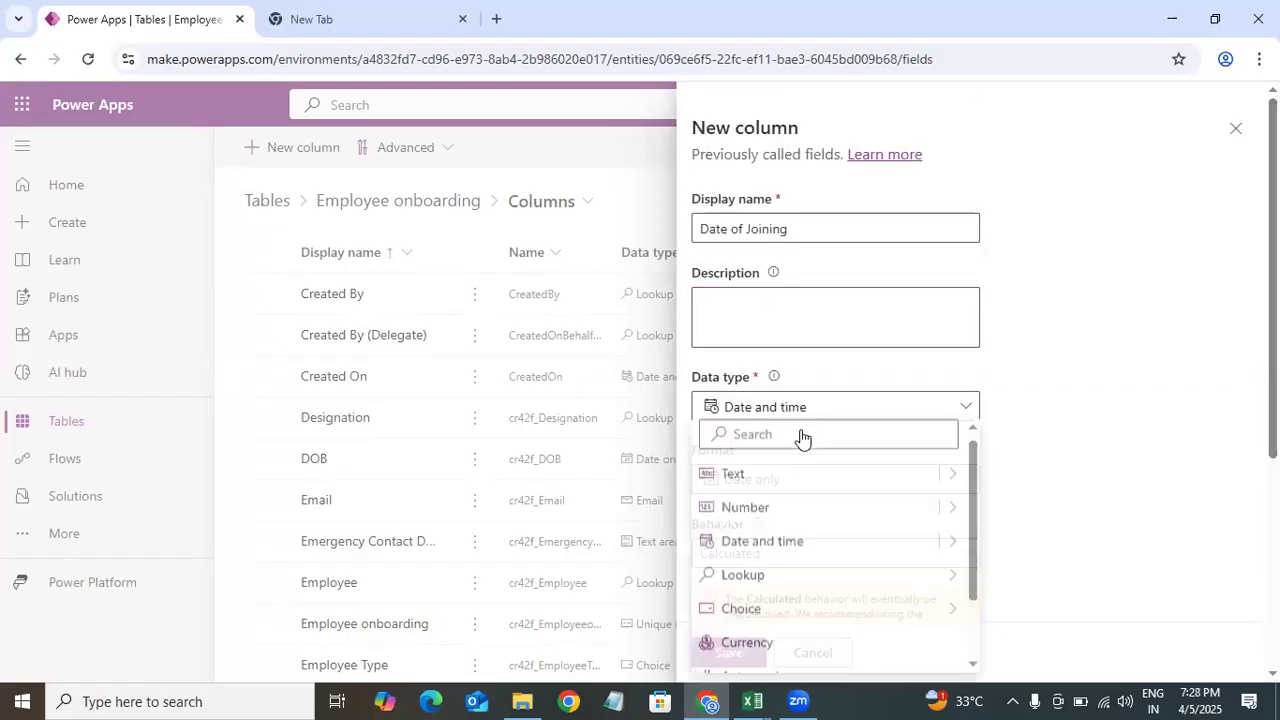
pyautogui.click(771, 437)
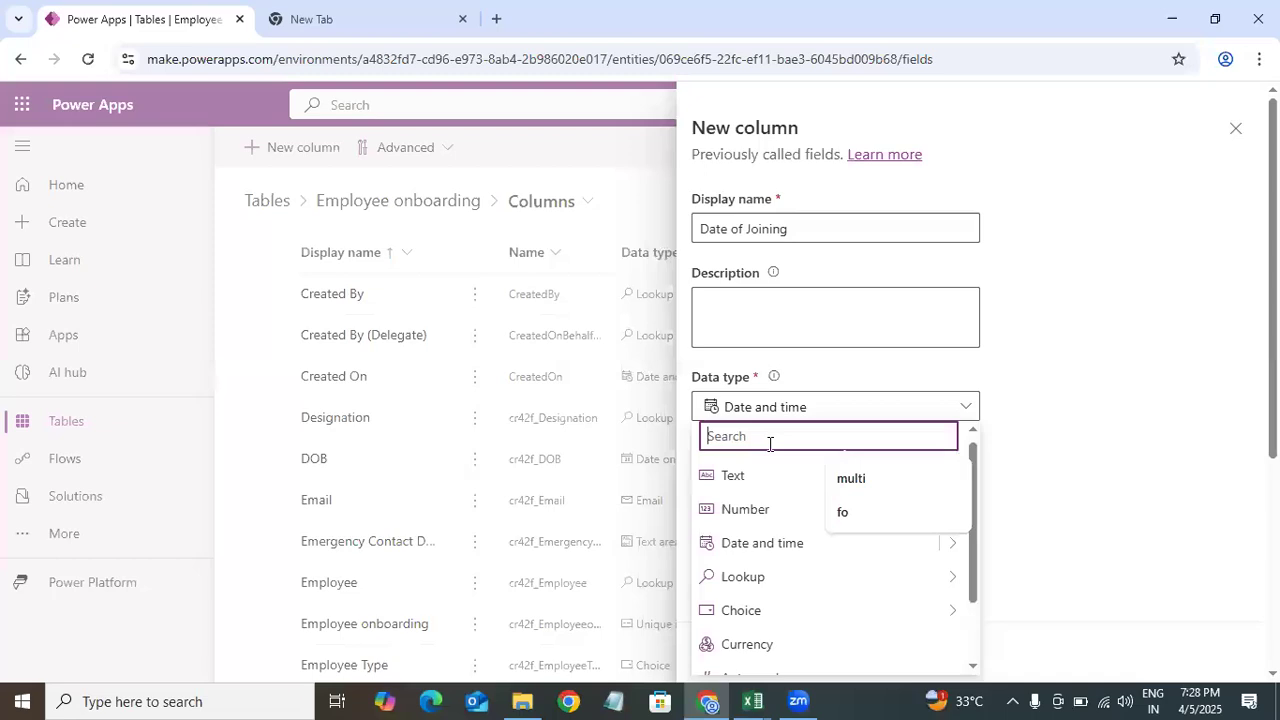
pyautogui.write('form')
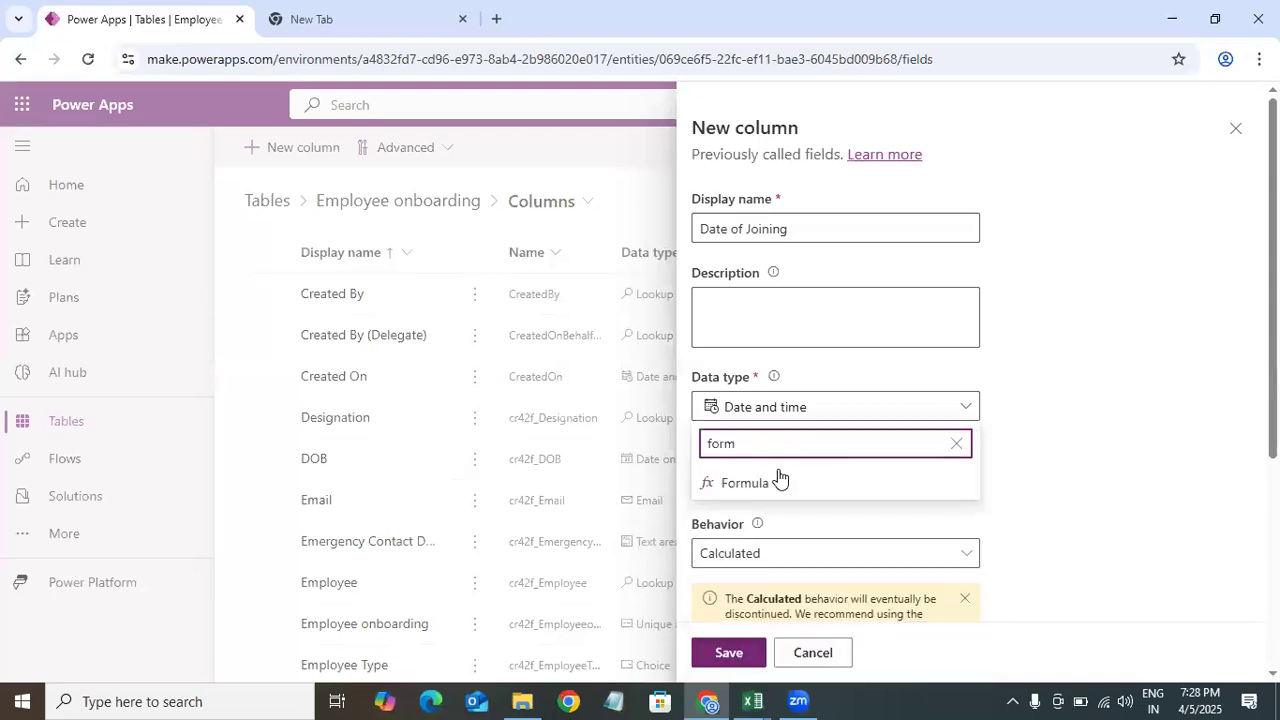
pyautogui.click(783, 481)
# Step: Enter the formula AddDays(60,'Interview End Date') in the Formula box
pyautogui.scroll(-2, 753, 384)
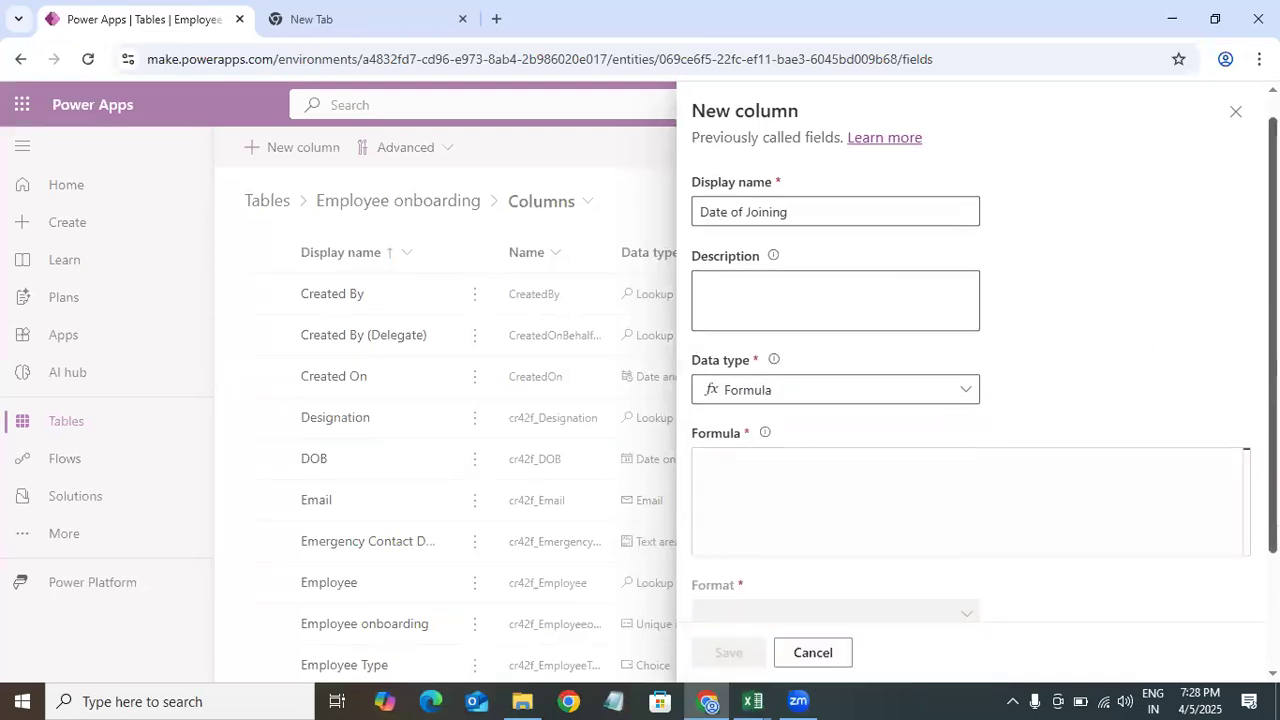
pyautogui.click(756, 390)
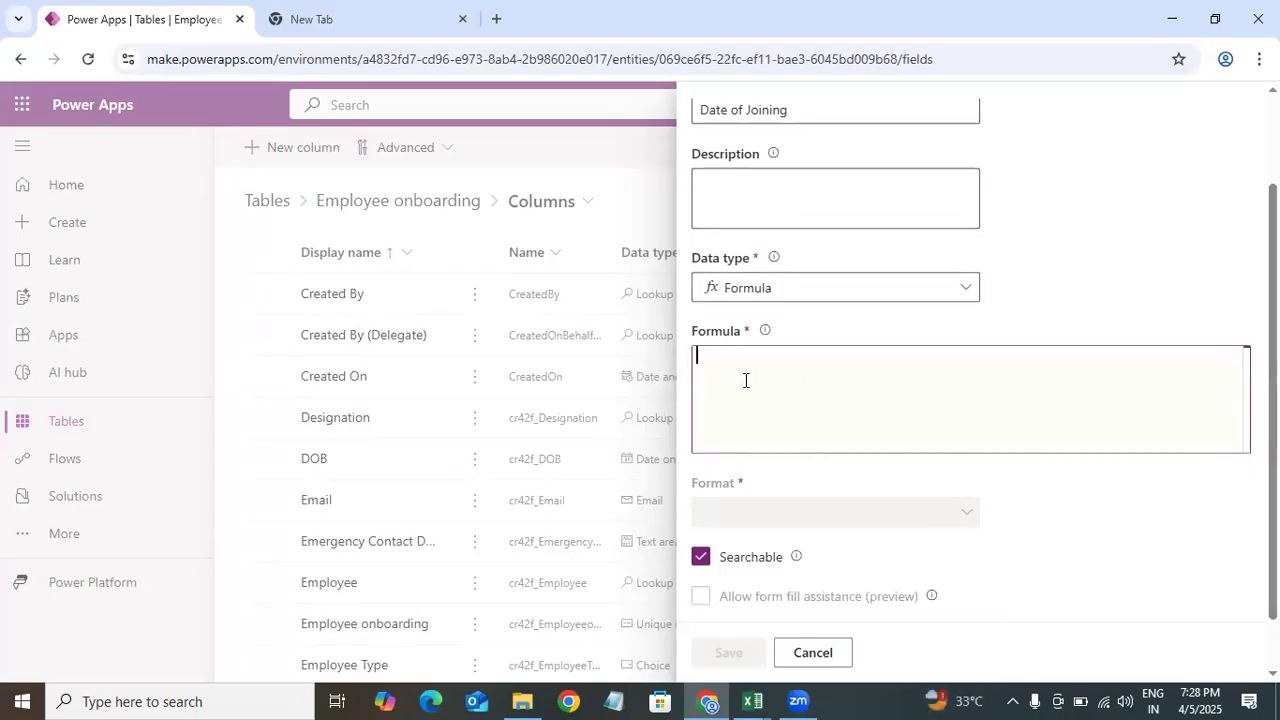
pyautogui.click(745, 380)
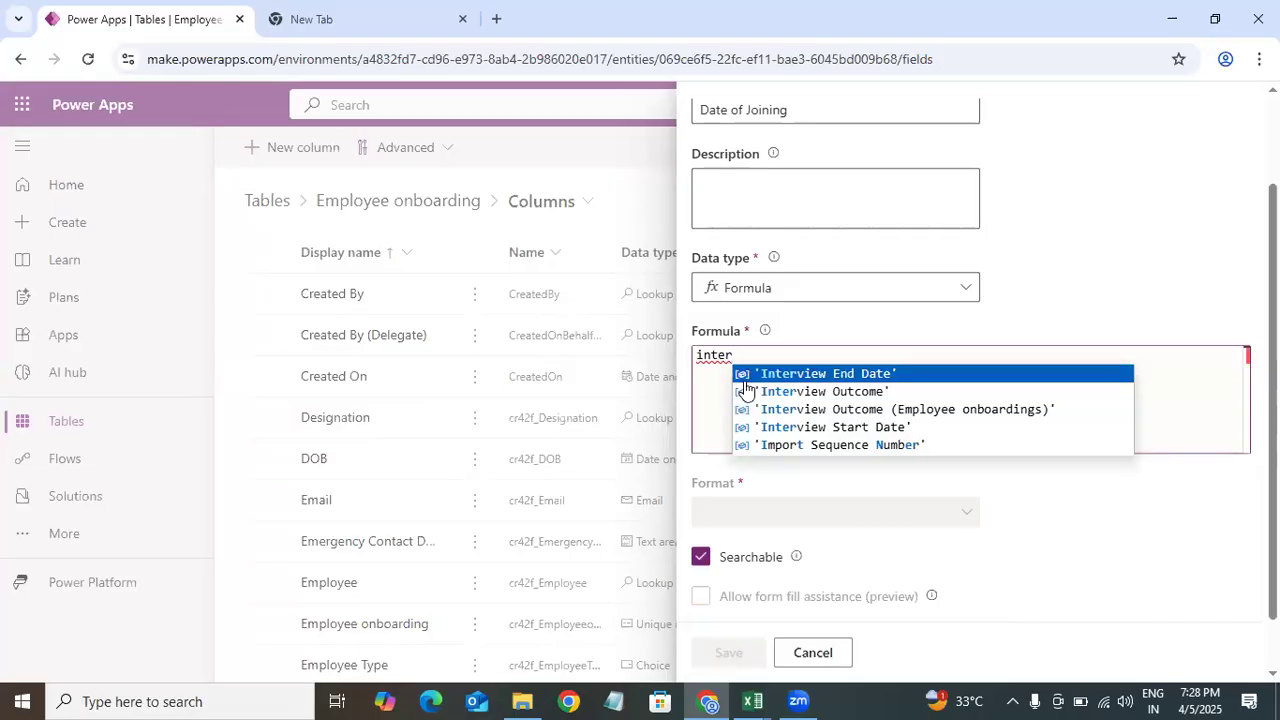
pyautogui.press('BackSpace')
pyautogui.press('BackSpace')
pyautogui.press('BackSpace')
pyautogui.press('BackSpace')
pyautogui.press('BackSpace')
pyautogui.write('Addd')
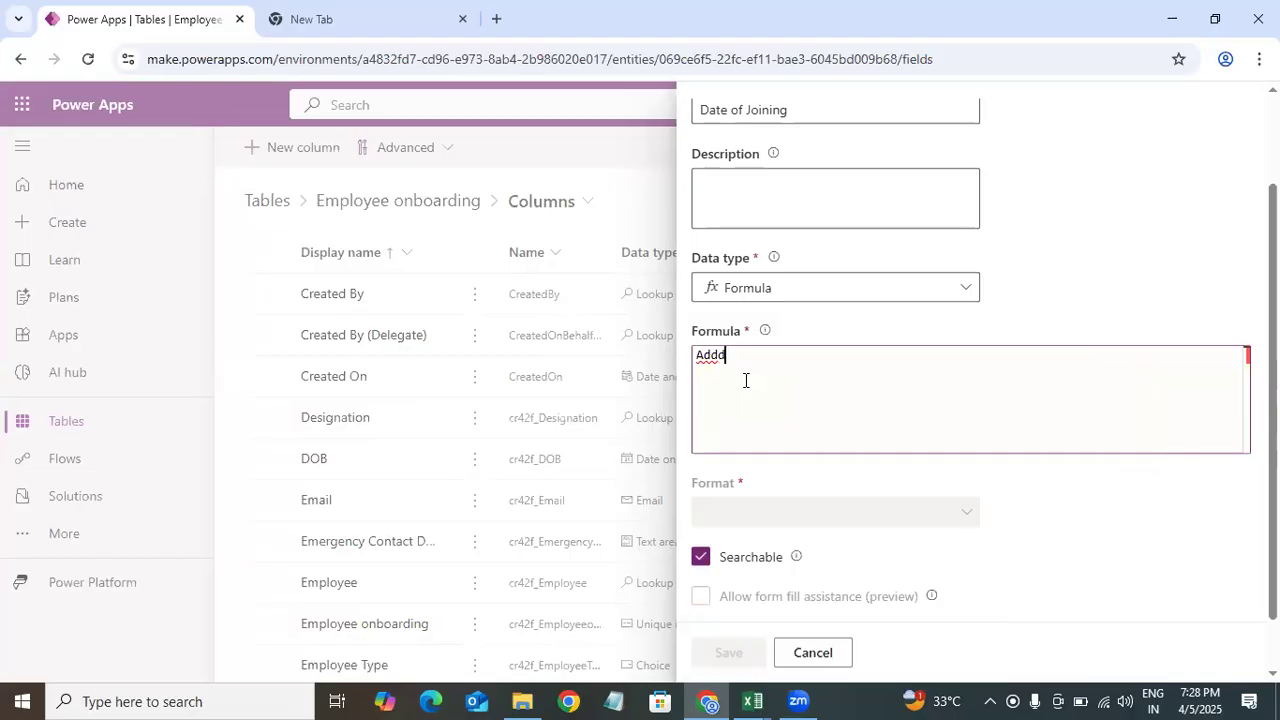
pyautogui.write('ays(')
pyautogui.press('Left')
pyautogui.press('Left')
pyautogui.press('Left')
pyautogui.press('Left')
pyautogui.press('BackSpace')
pyautogui.write('D')
pyautogui.press('Right')
pyautogui.press('Right')
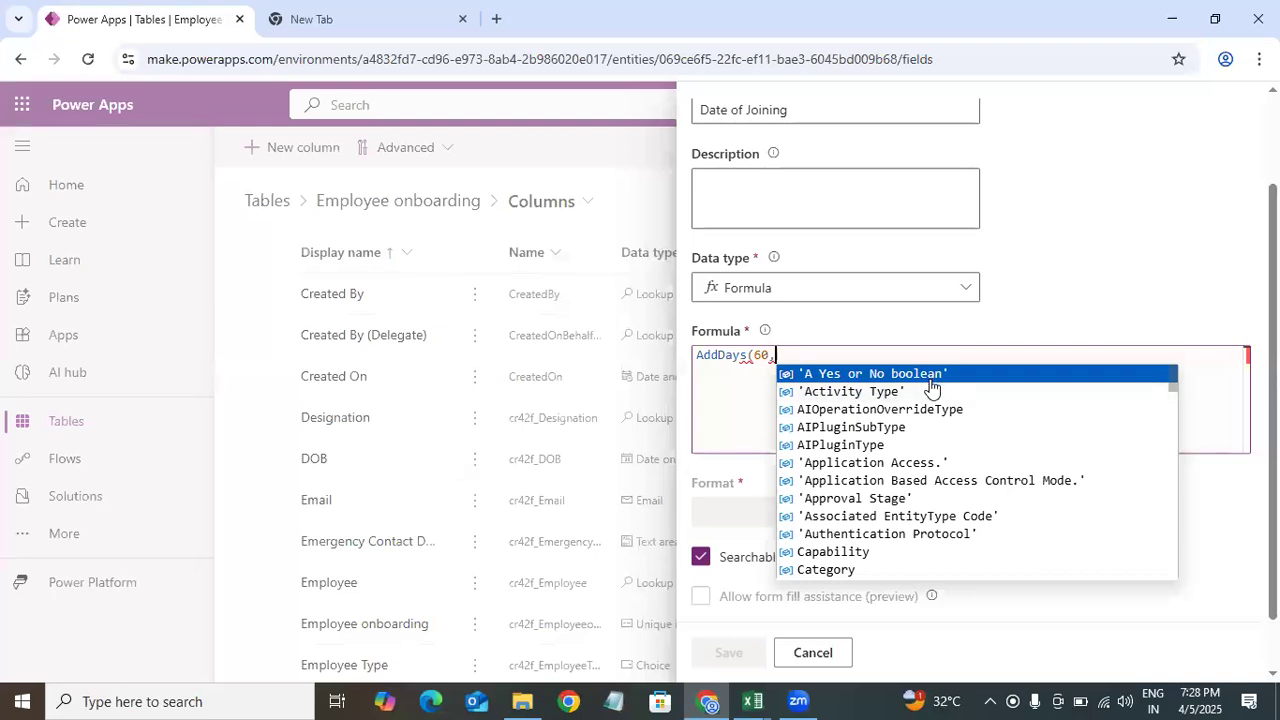
pyautogui.press('Down')
pyautogui.press('Down')
pyautogui.press('Down')
pyautogui.press('Down')
pyautogui.press('Down')
pyautogui.press('Down')
pyautogui.press('Down')
pyautogui.press('Down')
pyautogui.press('Down')
pyautogui.press('Down')
pyautogui.press('Down')
pyautogui.press('Down')
pyautogui.press('Down')
pyautogui.press('Down')
pyautogui.press('Down')
pyautogui.press('Down')
pyautogui.press('Down')
pyautogui.press('Down')
pyautogui.press('Down')
pyautogui.press('Down')
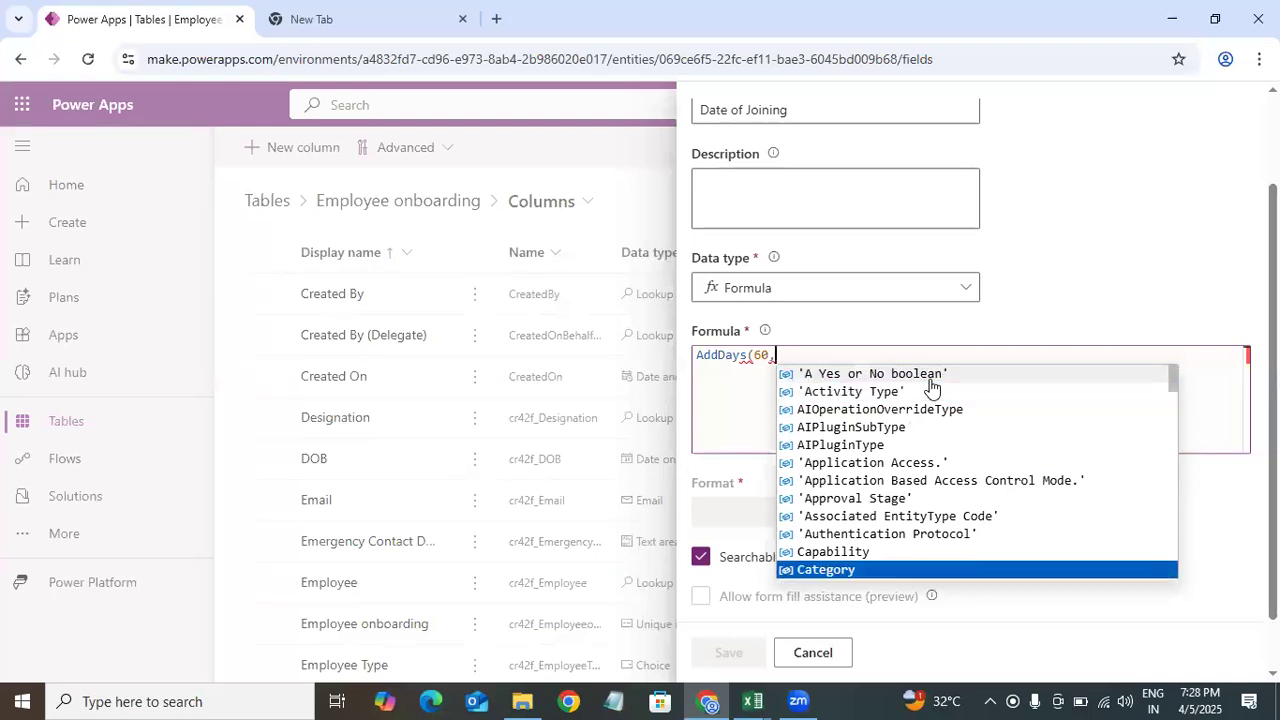
pyautogui.press('Down')
pyautogui.press('Down')
pyautogui.press('Down')
pyautogui.press('Down')
pyautogui.press('Down')
pyautogui.press('Down')
pyautogui.press('Down')
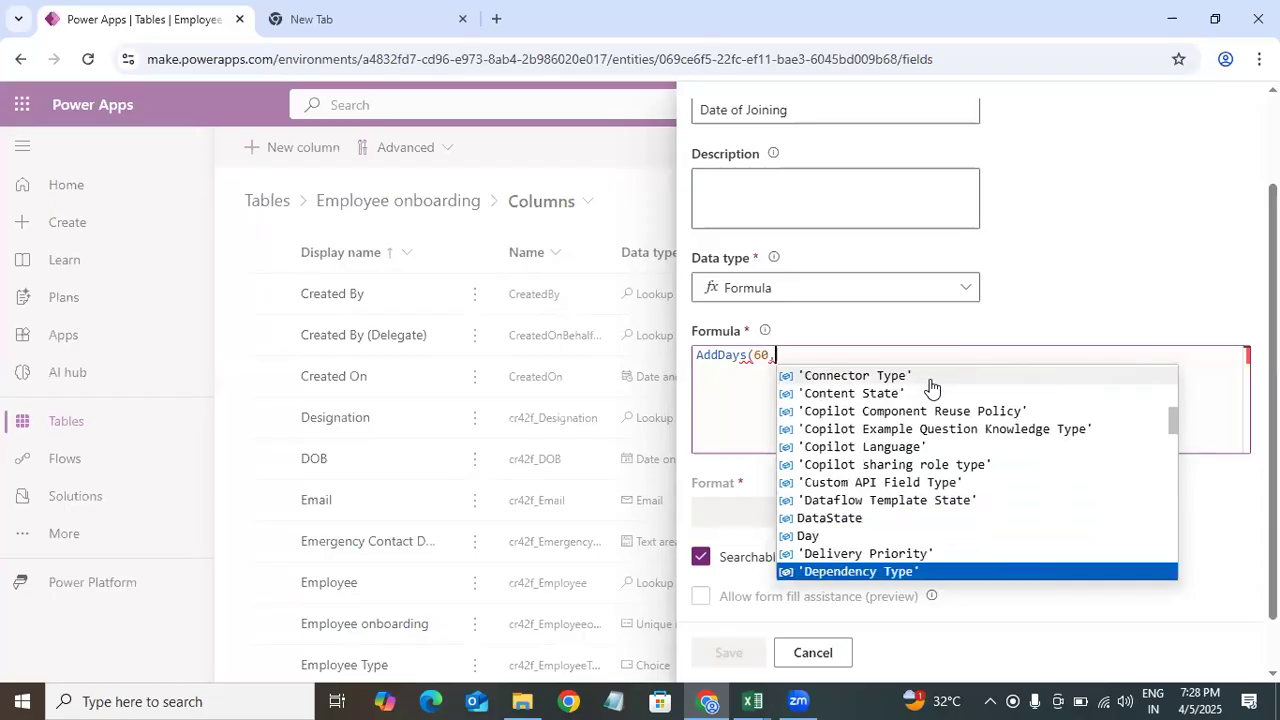
pyautogui.press('Down')
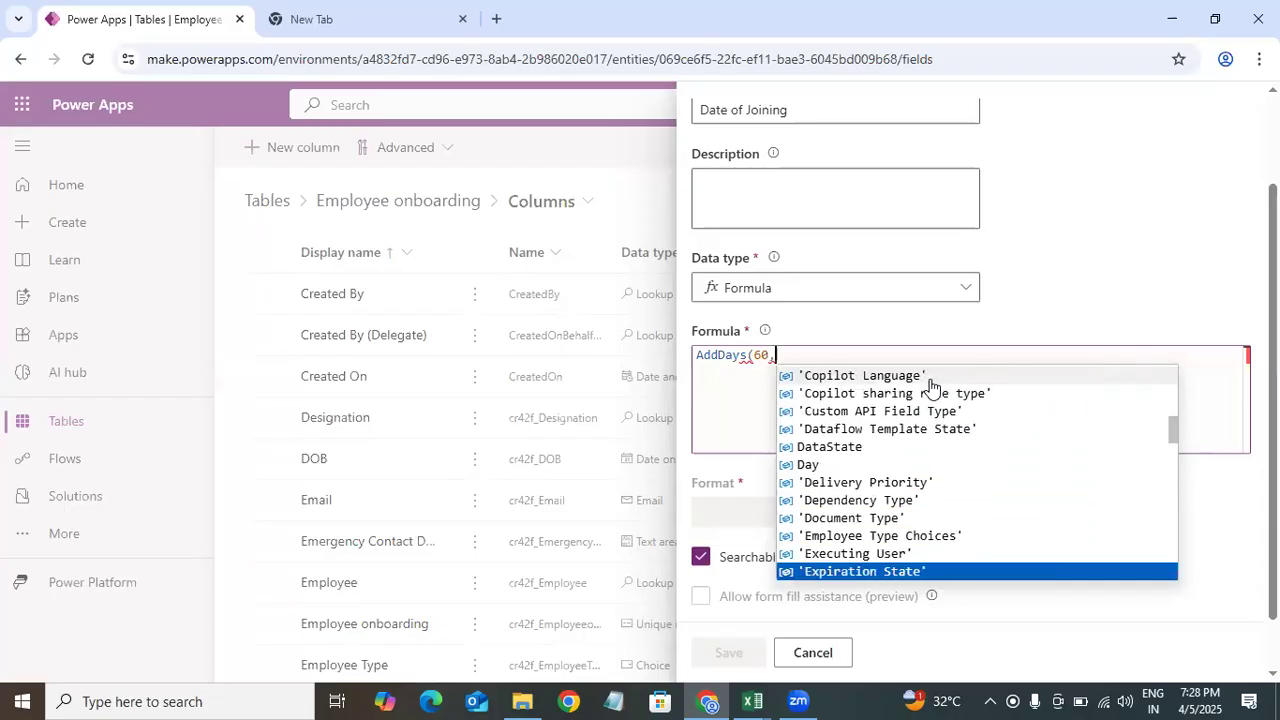
pyautogui.write('ter')
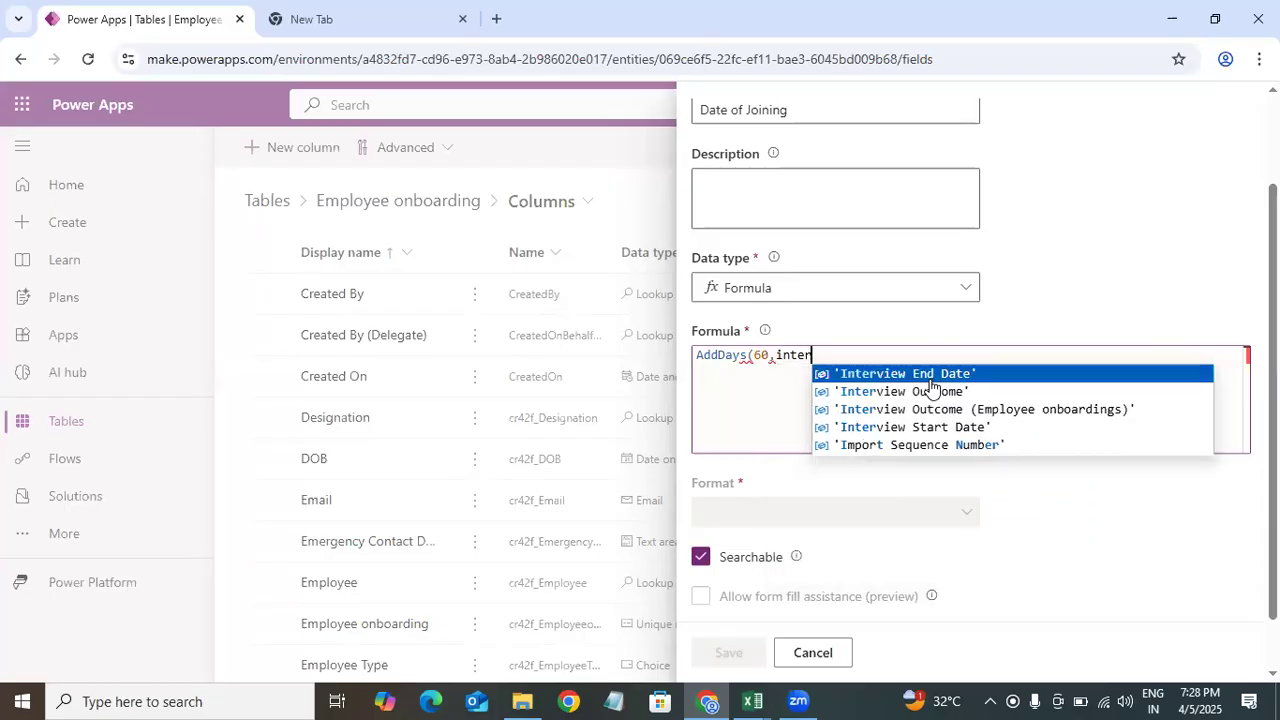
pyautogui.press('Tab')
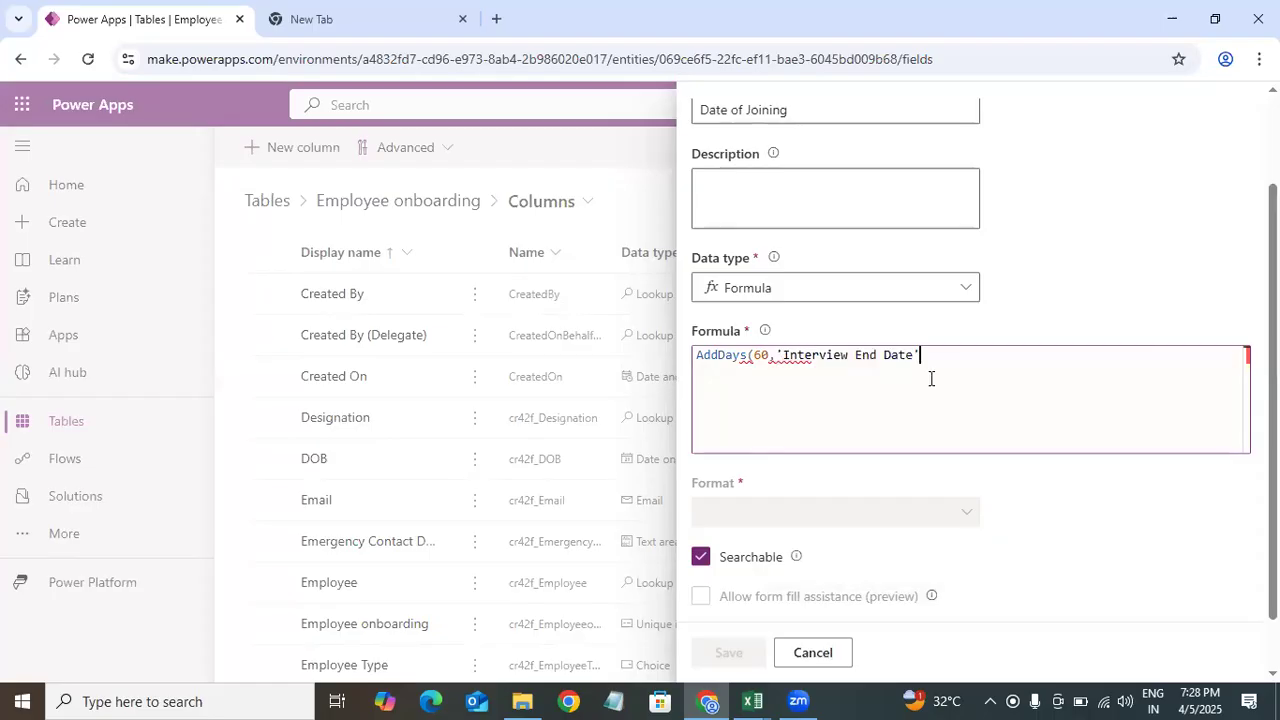
pyautogui.write(')')
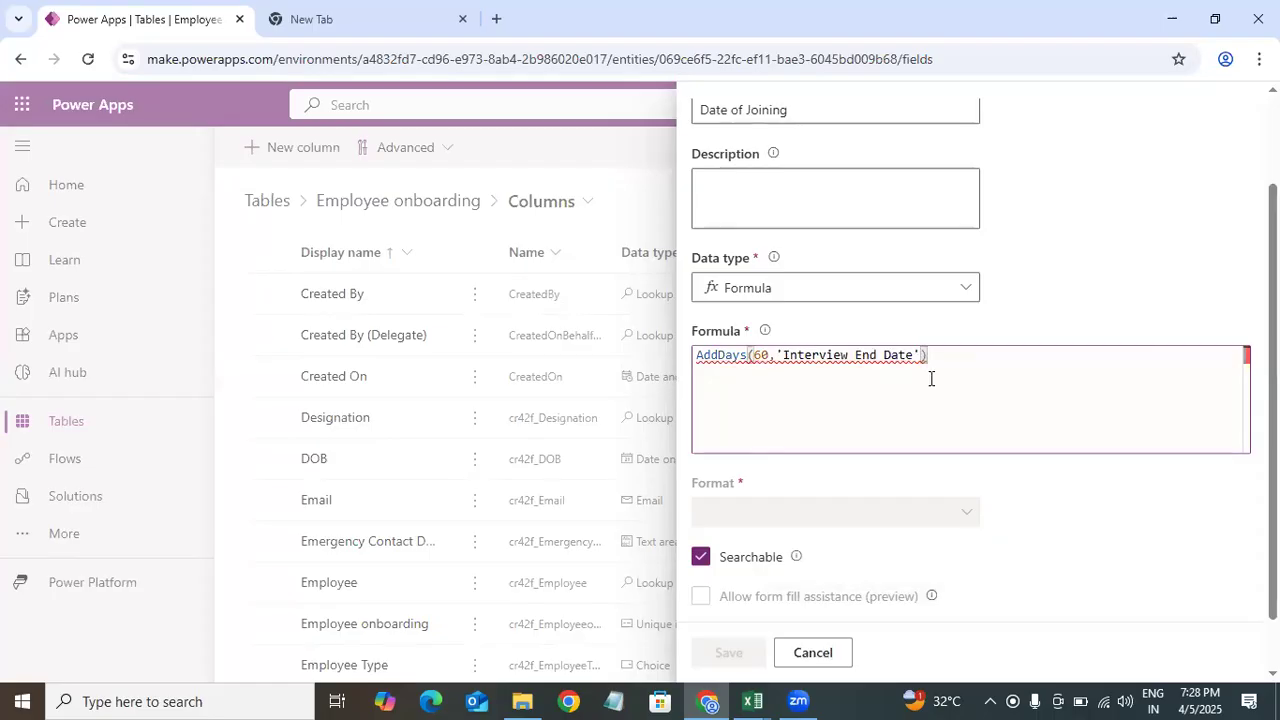
# Step: Replace the AddDays function name with DateAdd
pyautogui.moveTo(744, 355)
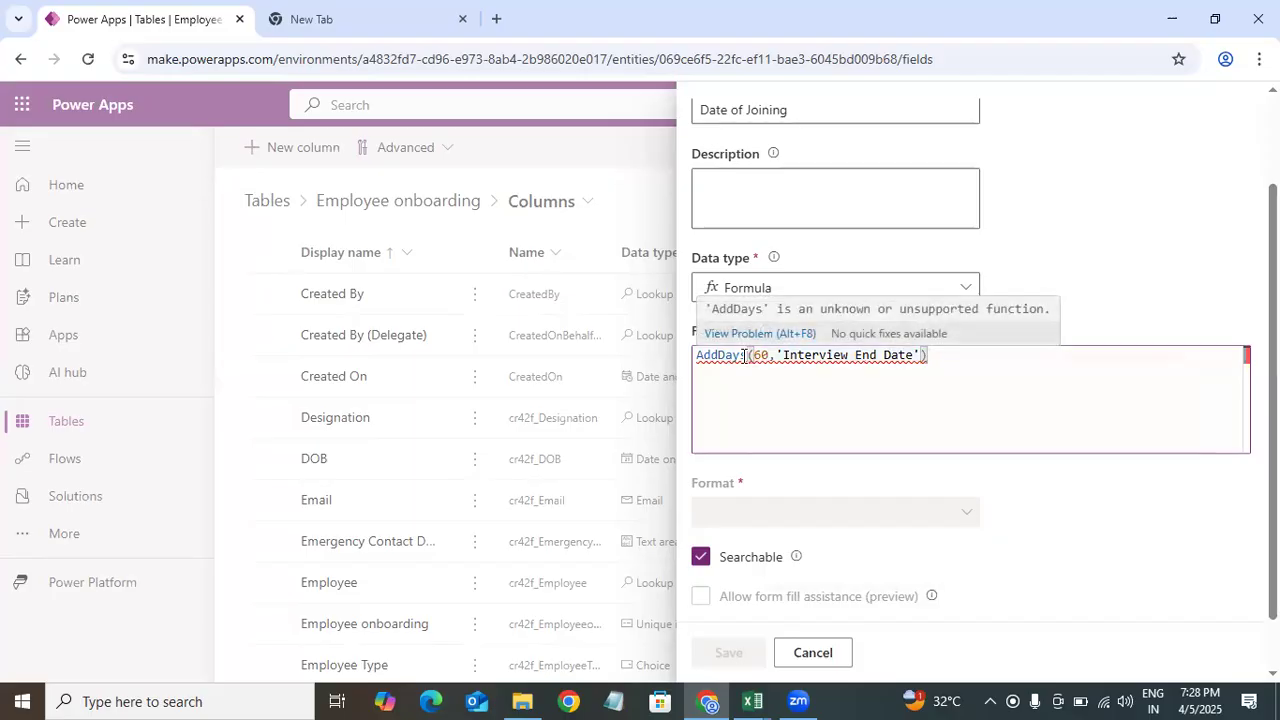
pyautogui.moveTo(674, 358); pyautogui.dragTo(748, 356)
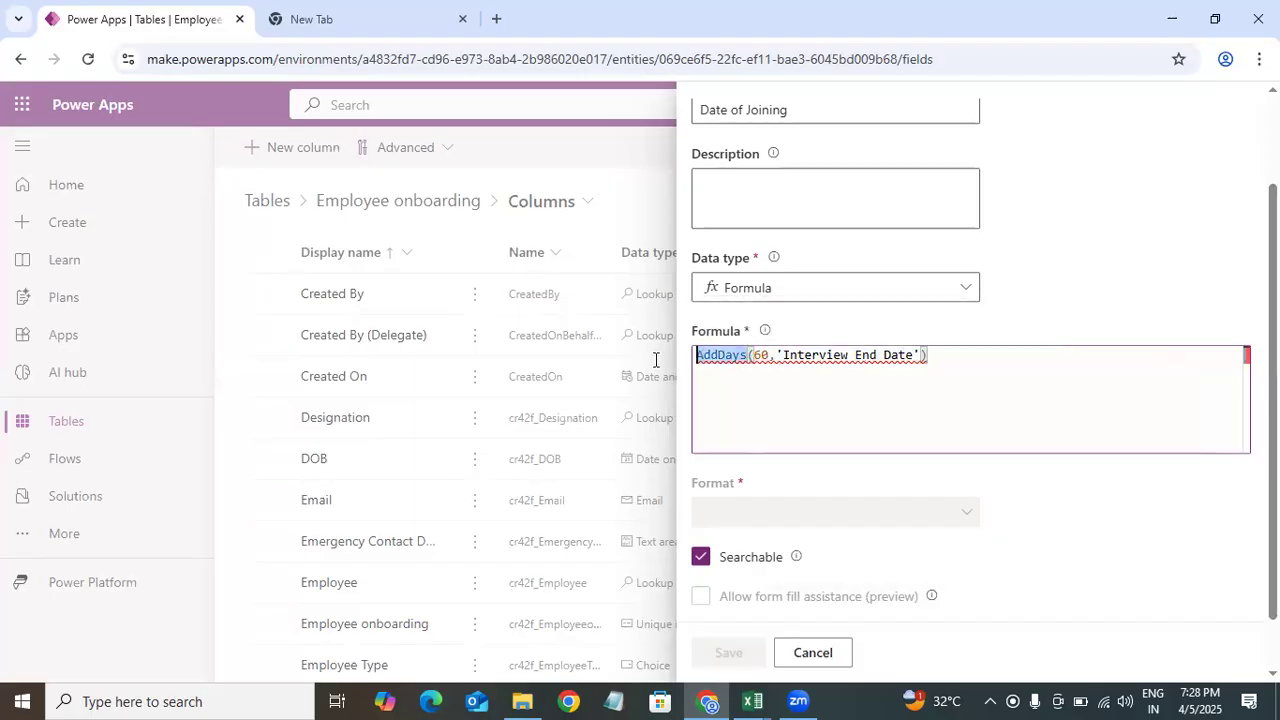
pyautogui.press('BackSpace')
pyautogui.write('add')
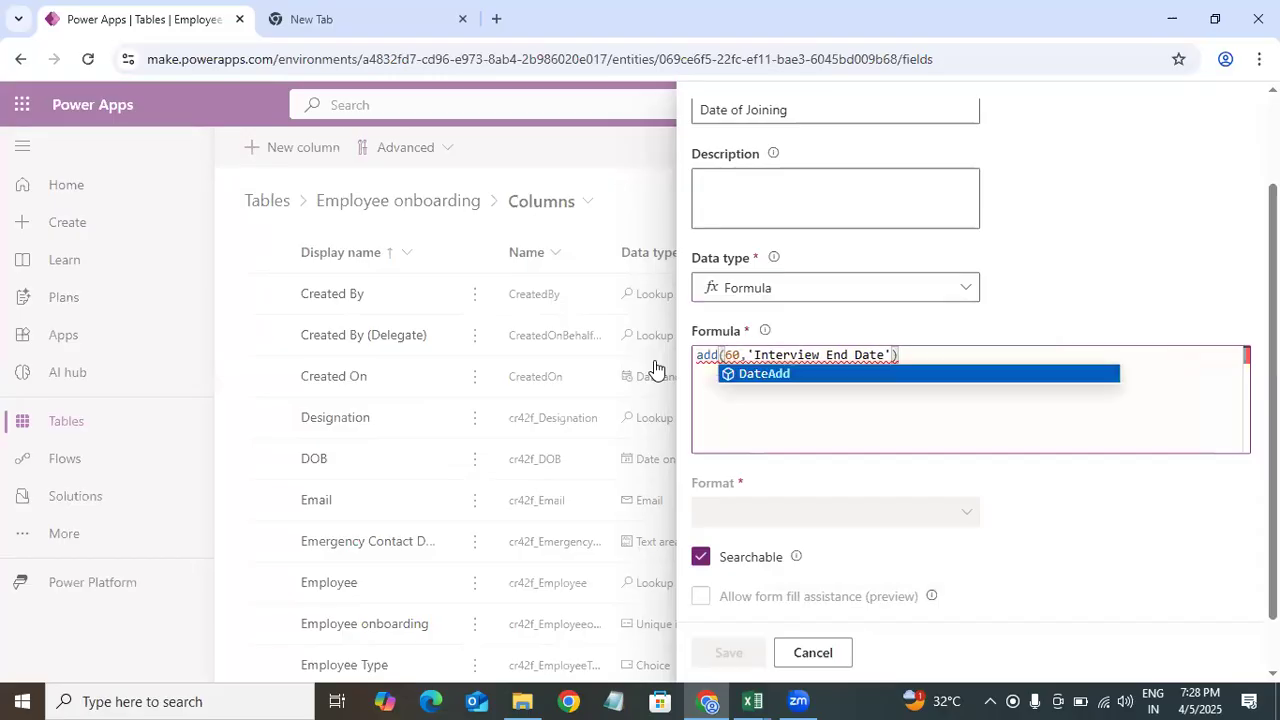
pyautogui.click(760, 374)
# Step: Reorder the arguments to DateAdd('Interview End Date',60, and start adding the unit argument
pyautogui.press('Right')
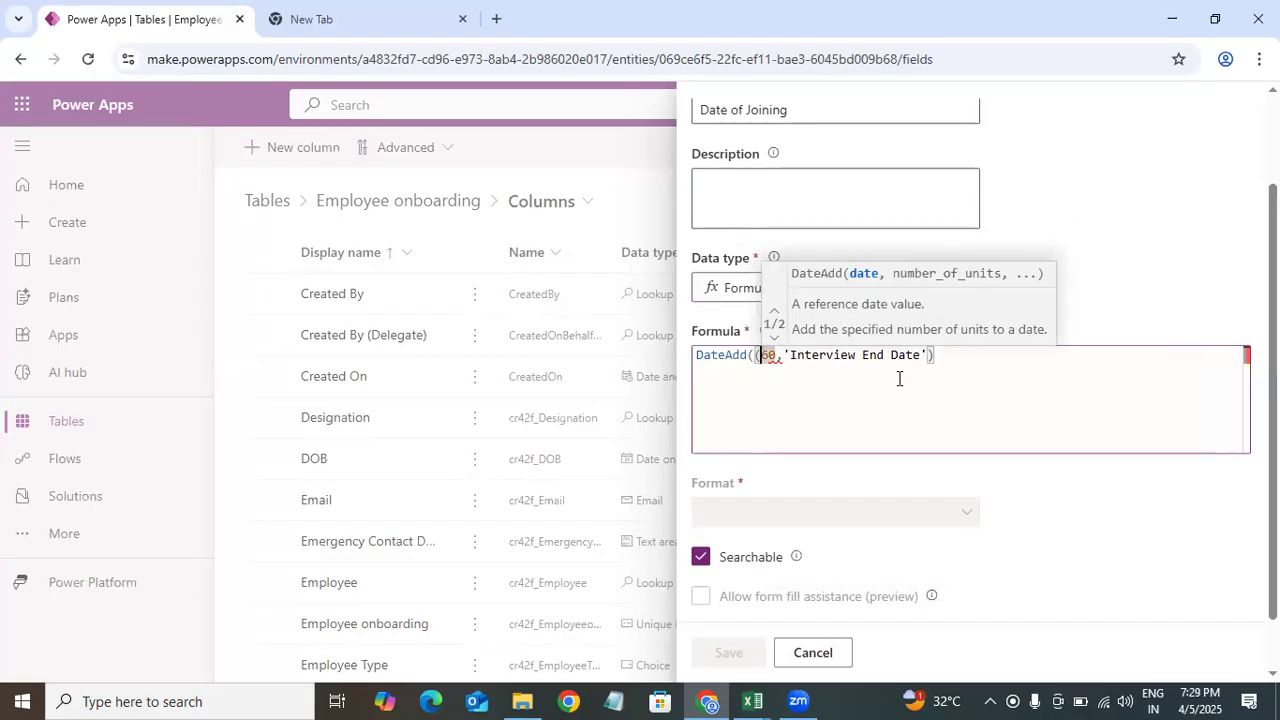
pyautogui.press('BackSpace')
pyautogui.press('Right')
pyautogui.press('Right')
pyautogui.press('Right')
pyautogui.press('BackSpace')
pyautogui.press('BackSpace')
pyautogui.press('BackSpace')
pyautogui.press('Right')
pyautogui.press('Right')
pyautogui.press('Right')
pyautogui.press('Right')
pyautogui.press('Right')
pyautogui.press('Right')
pyautogui.press('Right')
pyautogui.press('Right')
pyautogui.press('Right')
pyautogui.press('Right')
pyautogui.press('Right')
pyautogui.press('Right')
pyautogui.press('Right')
pyautogui.press('Right')
pyautogui.press('Right')
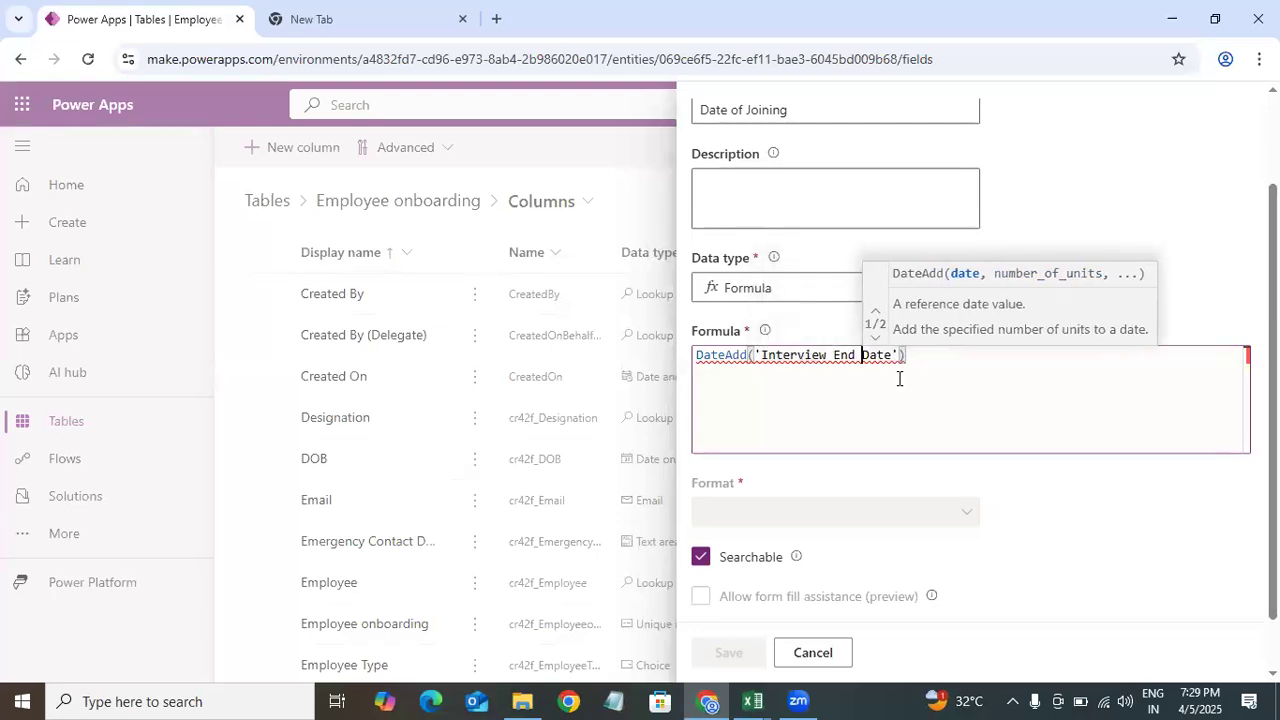
pyautogui.press('Right')
pyautogui.press('Right')
pyautogui.press('Right')
pyautogui.press('Right')
pyautogui.press('Right')
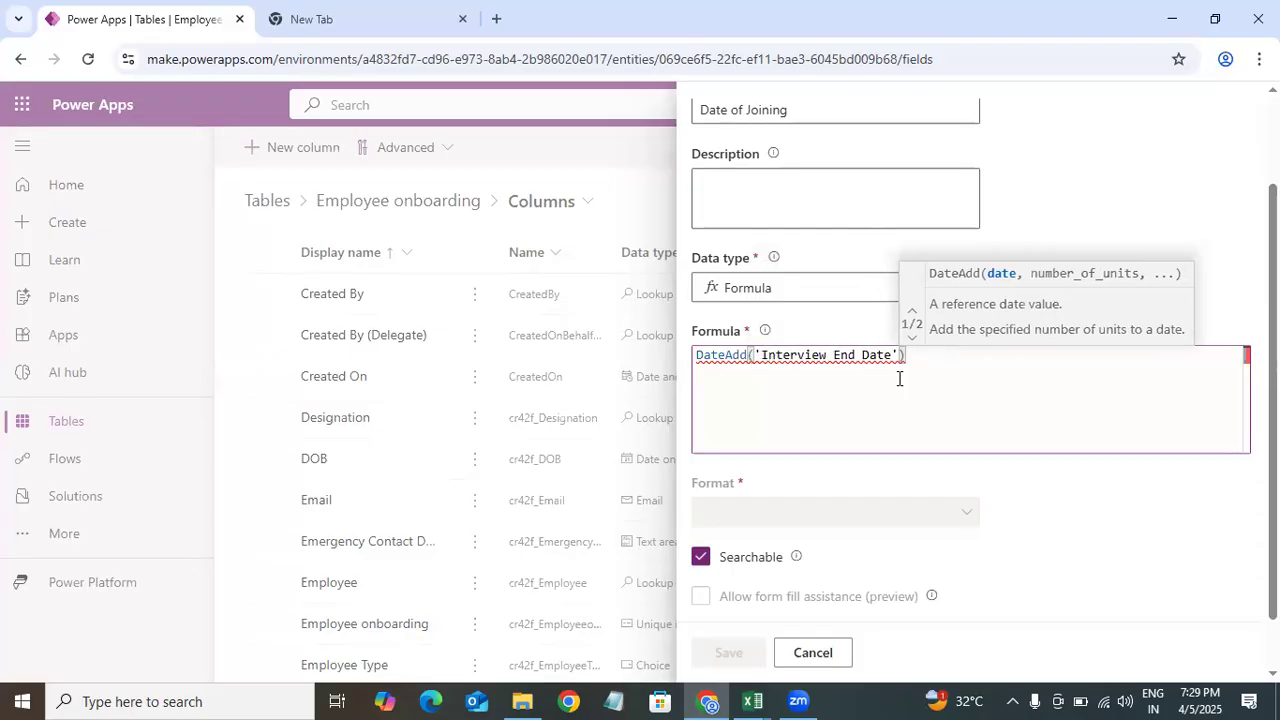
pyautogui.write(',')
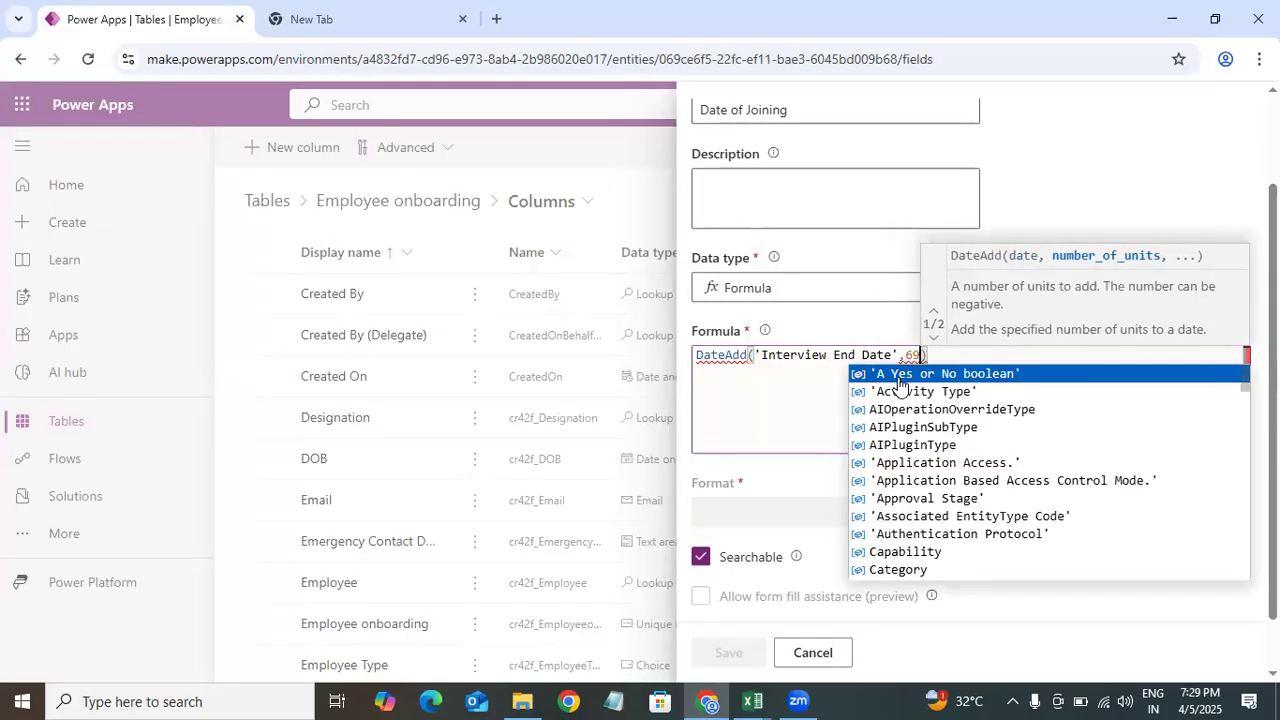
pyautogui.write('6')
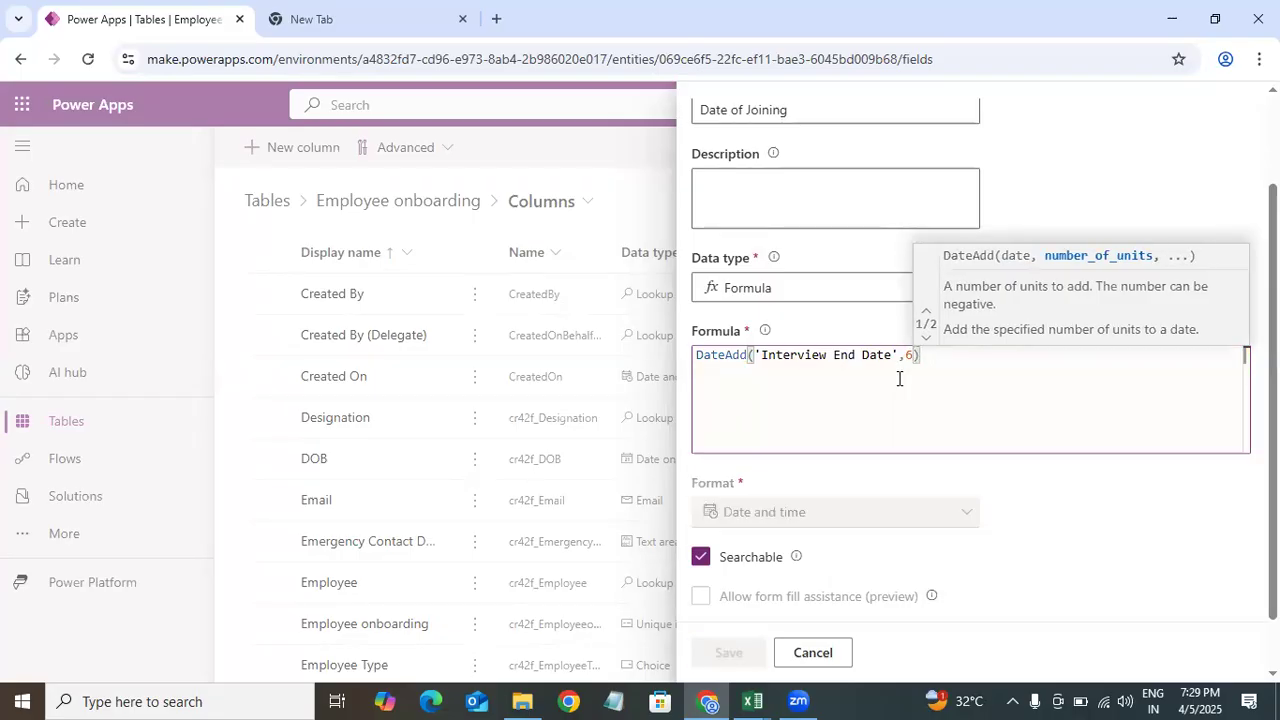
pyautogui.write('0')
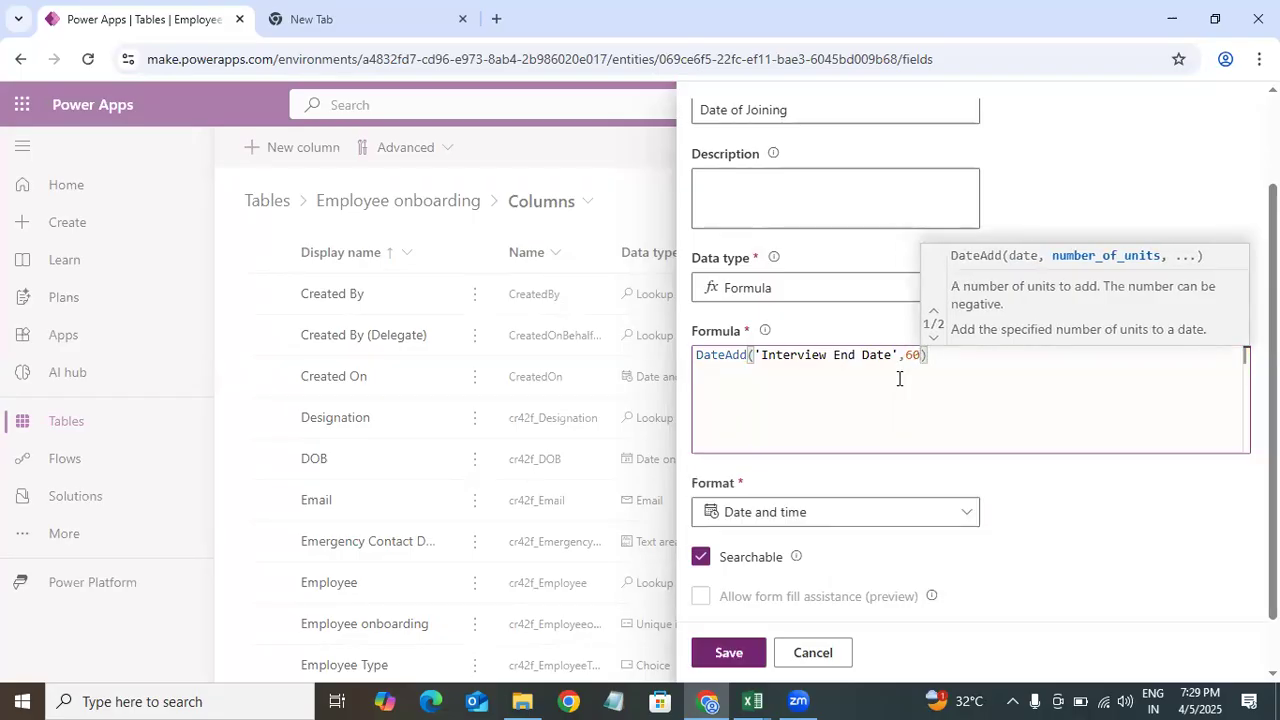
pyautogui.write(',')
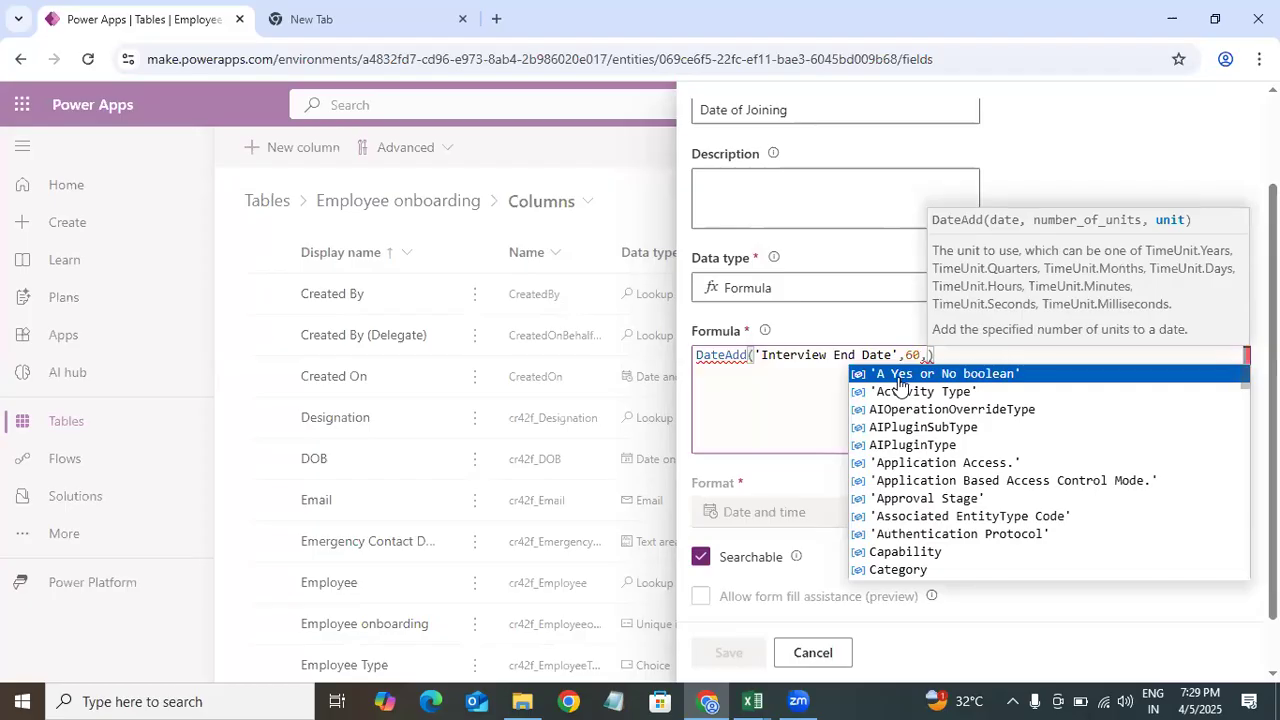
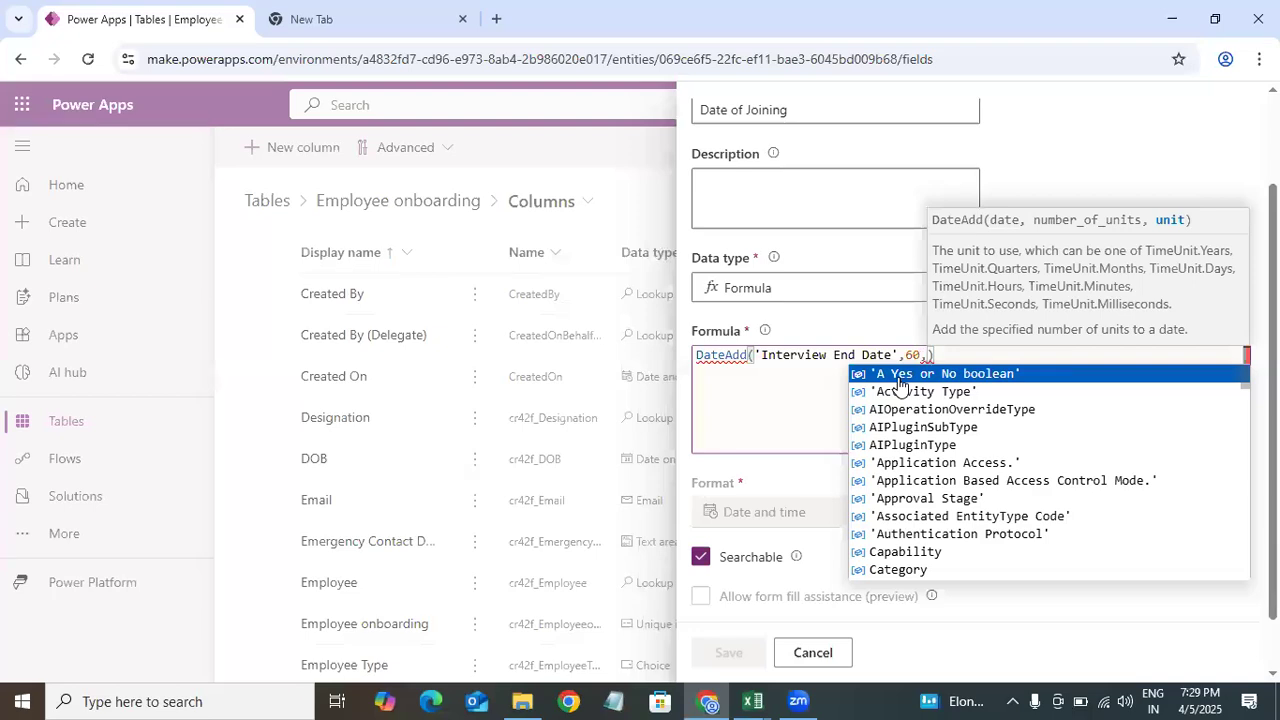
# Step: Complete the DateAdd formula by adding TimeUnit.Days as the unit argument
pyautogui.write('Time')
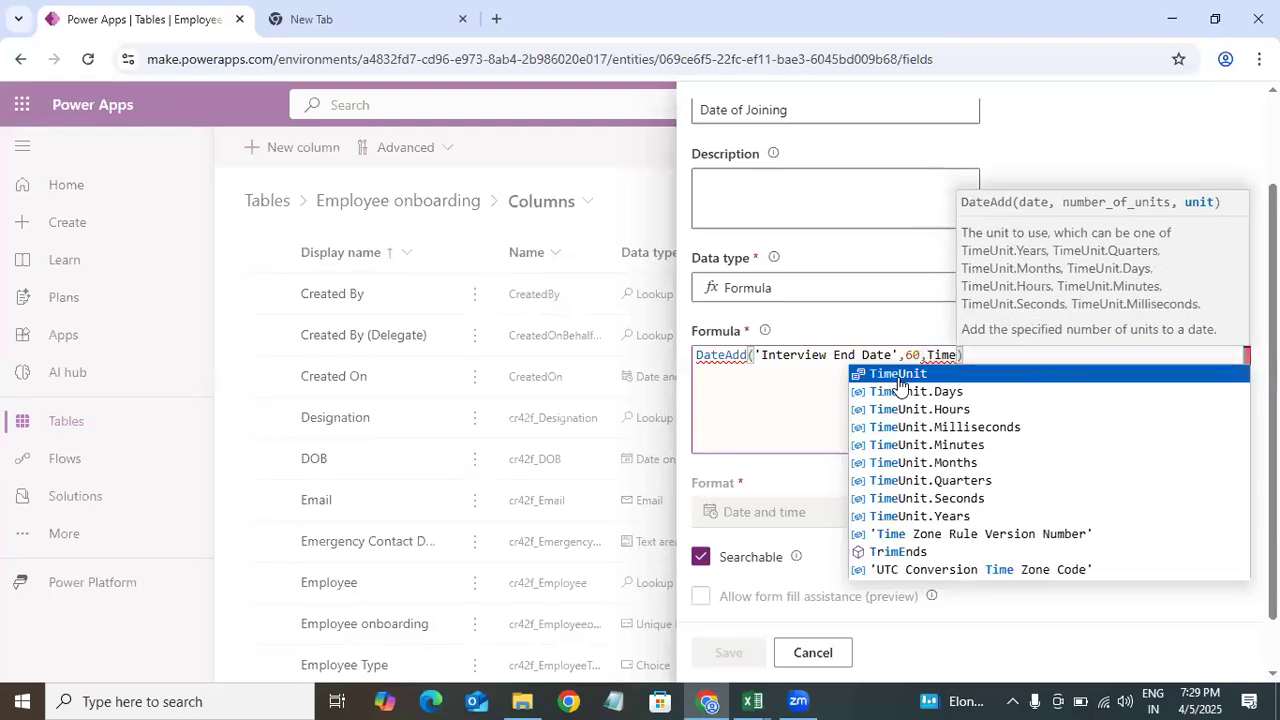
pyautogui.click(900, 391)
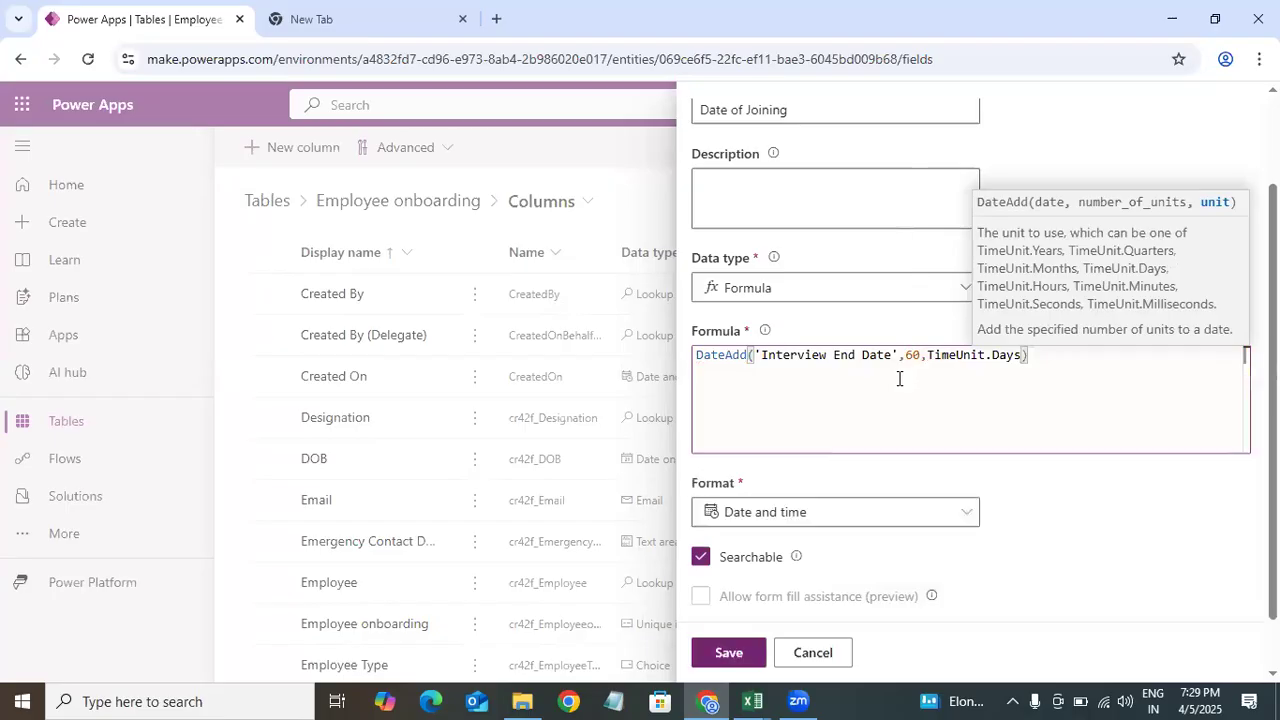
pyautogui.click(1200, 512)
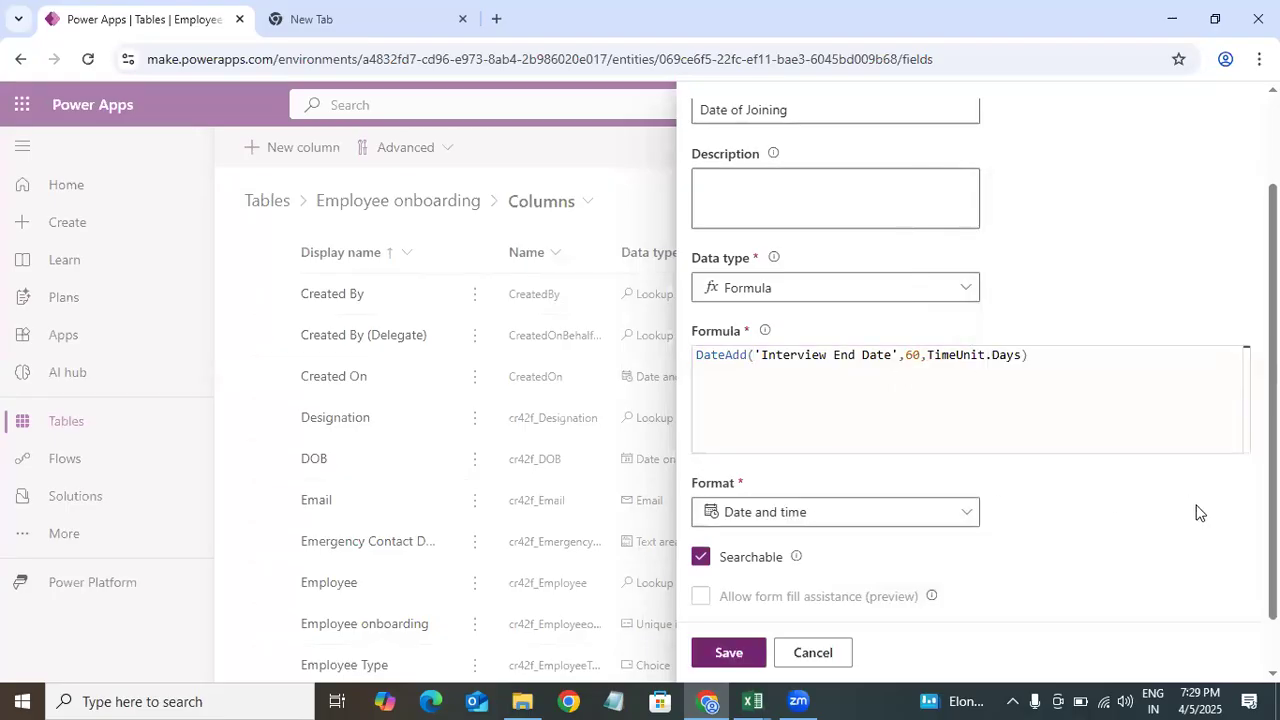
pyautogui.moveTo(1034, 360); pyautogui.dragTo(674, 363)
pyautogui.click(1050, 375)
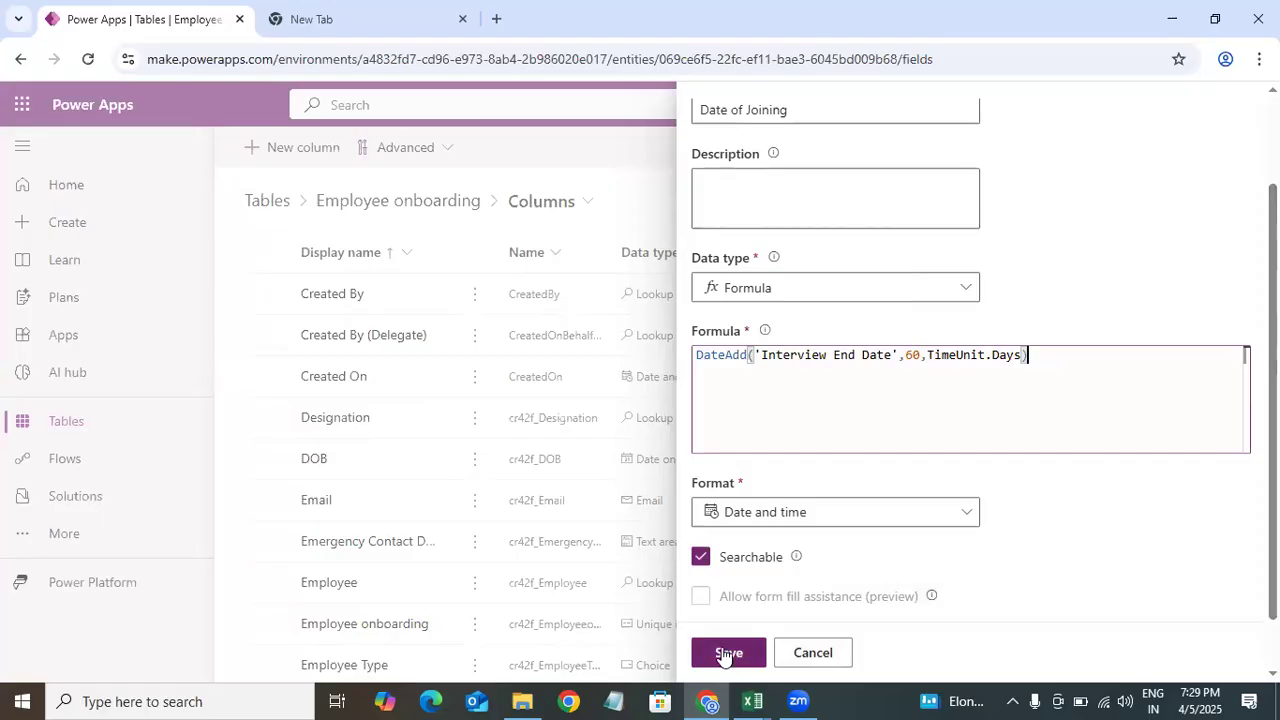
pyautogui.click(1029, 355)
# Step: Set the Date of Joining column's format to Date only and save the column
pyautogui.scroll(-2, 808, 525)
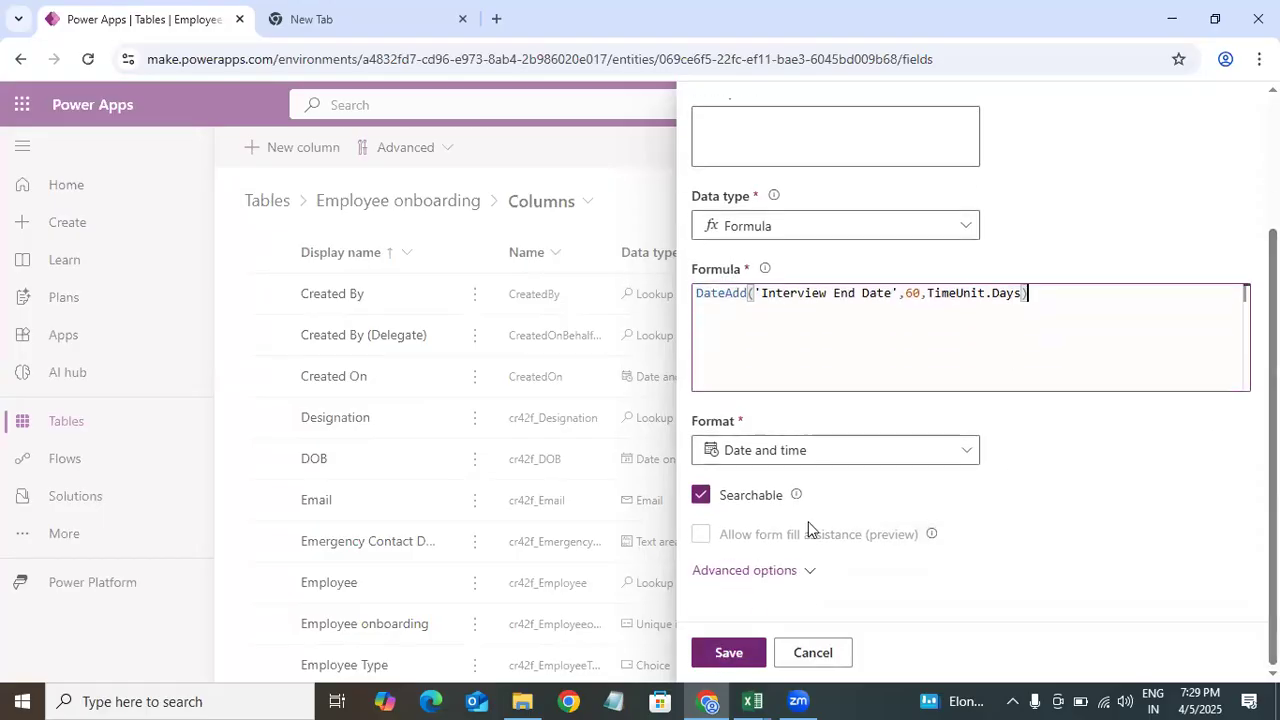
pyautogui.click(831, 459)
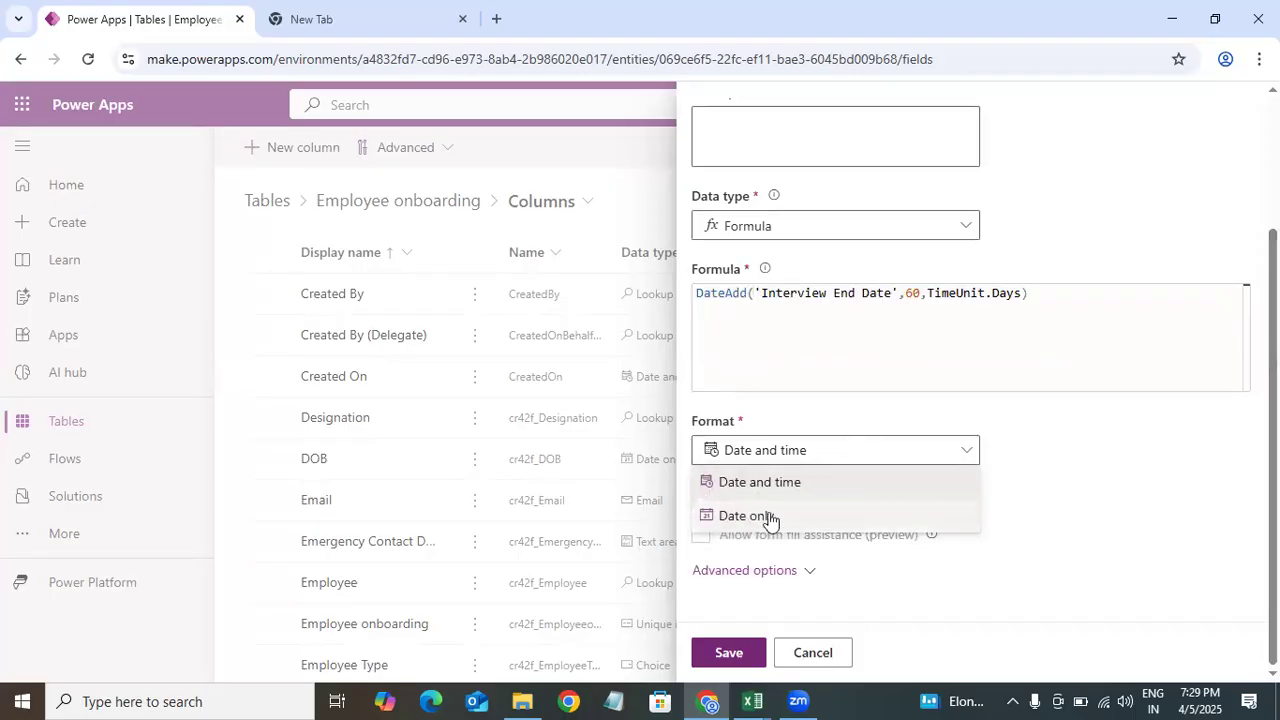
pyautogui.click(965, 513)
pyautogui.moveTo(1274, 450)
pyautogui.mouseDown()
pyautogui.moveTo(1274, 312)
pyautogui.moveTo(1274, 450)
pyautogui.mouseUp()
pyautogui.click(728, 653)
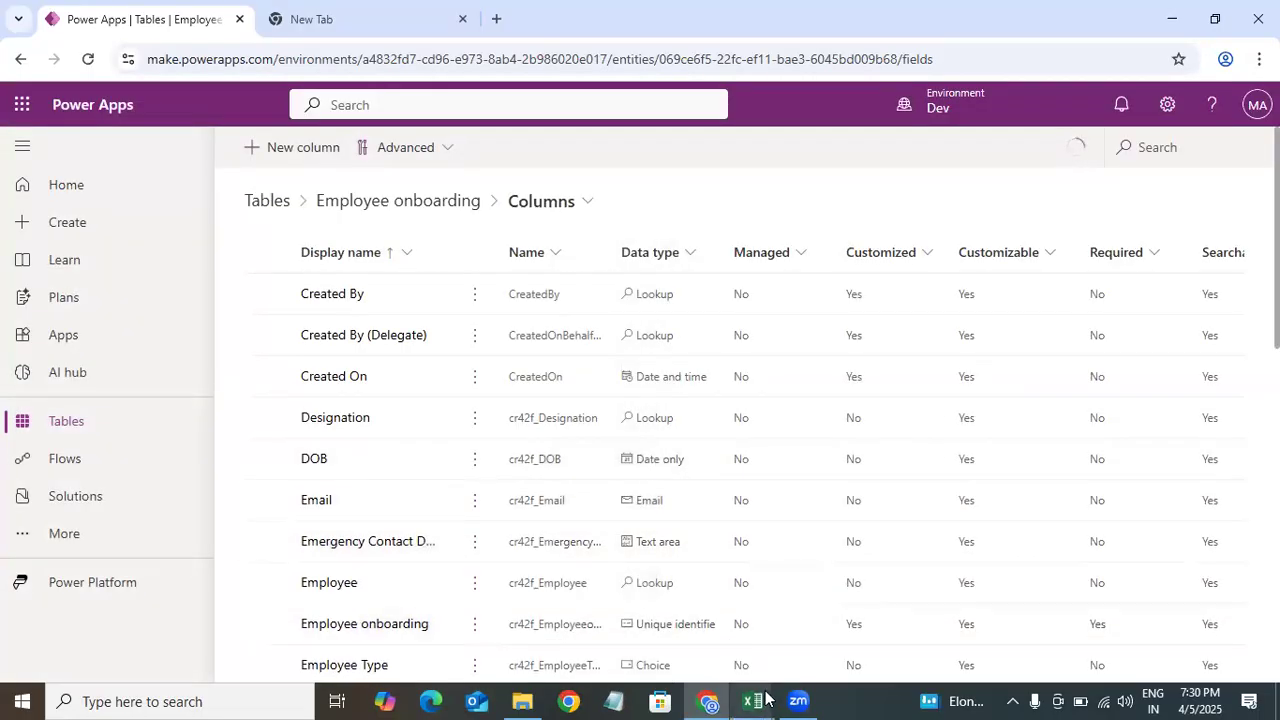
# Step: Switch to Excel, copy the Leaves column name, and paste it as the display name of a new column
pyautogui.moveTo(752, 700)
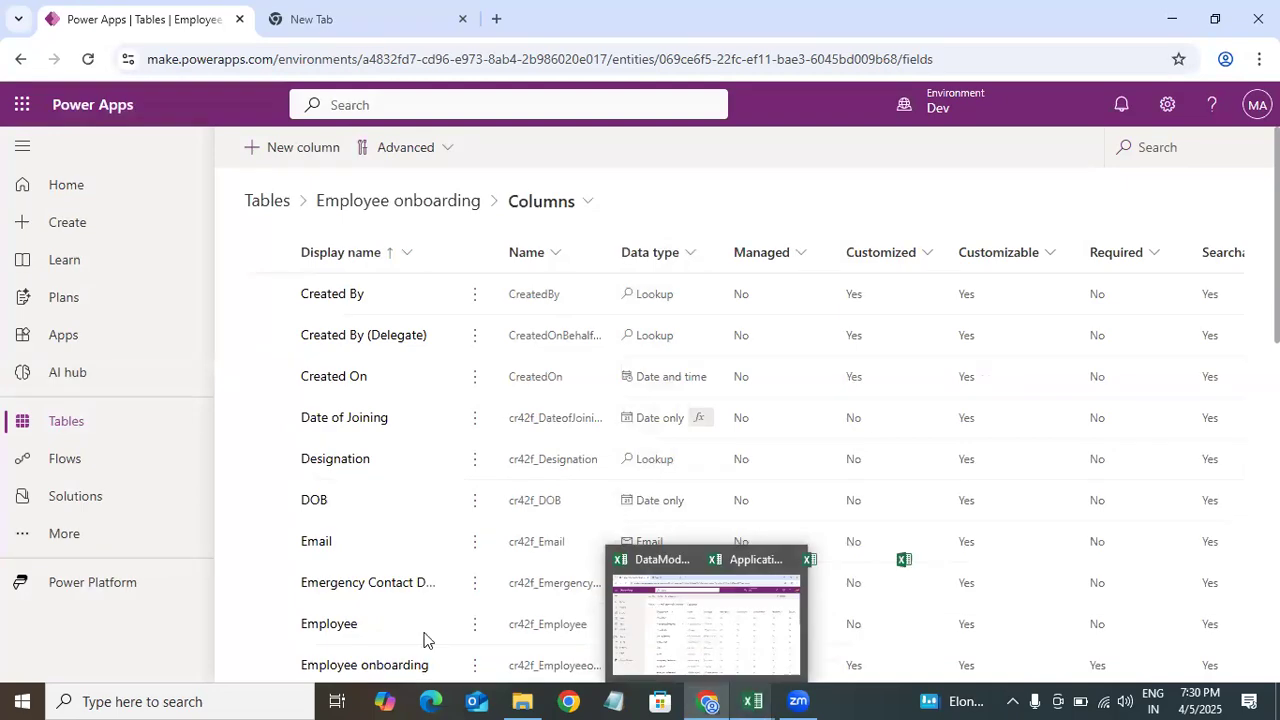
pyautogui.click(427, 640)
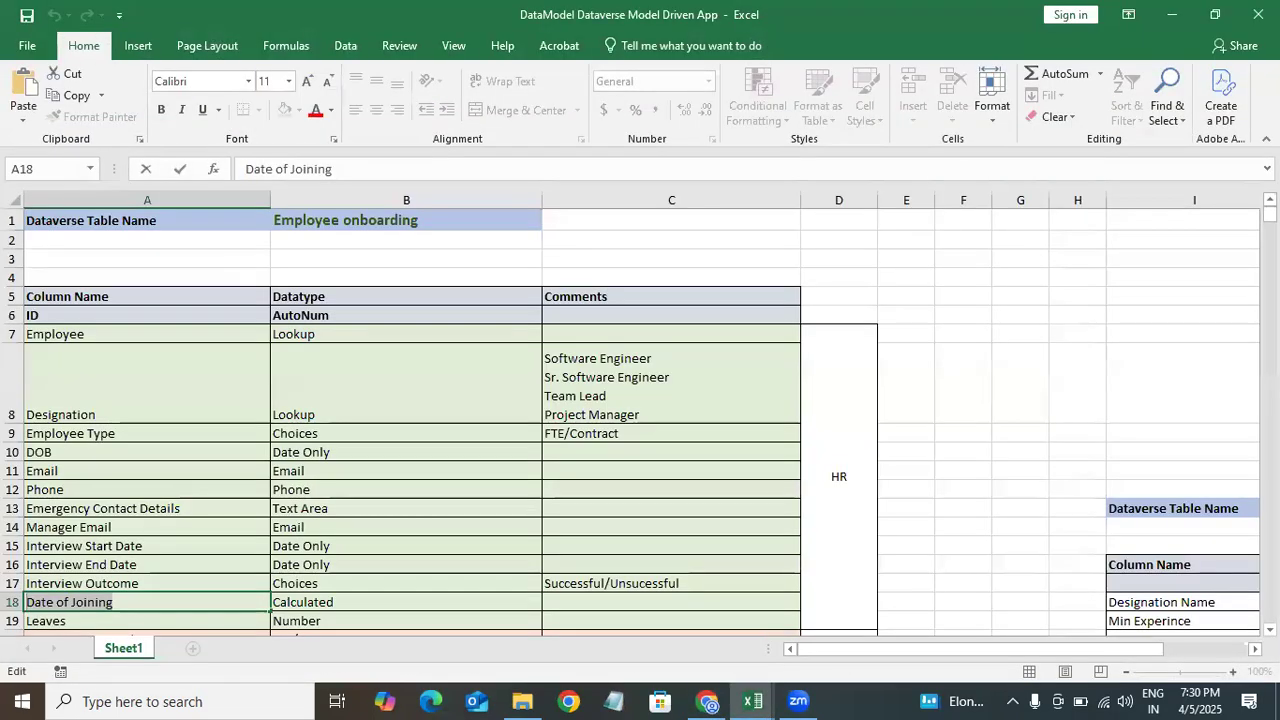
pyautogui.scroll(-5, 640, 420)
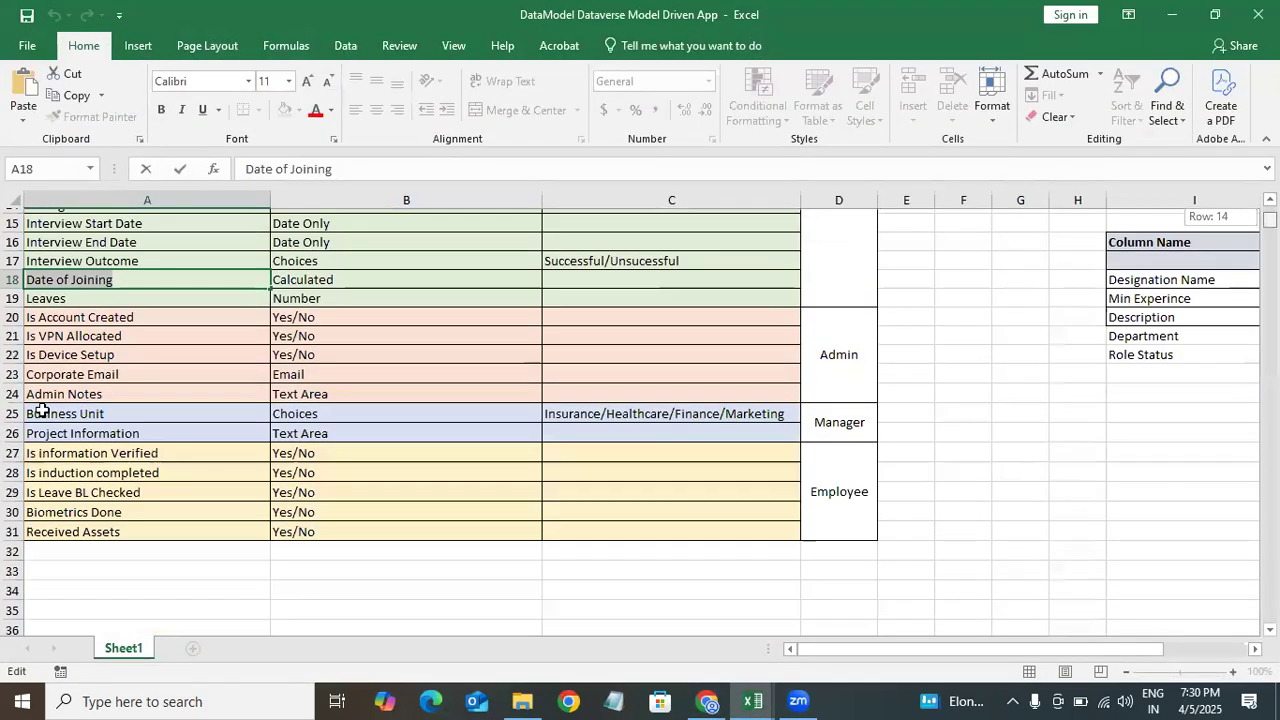
pyautogui.click(87, 295)
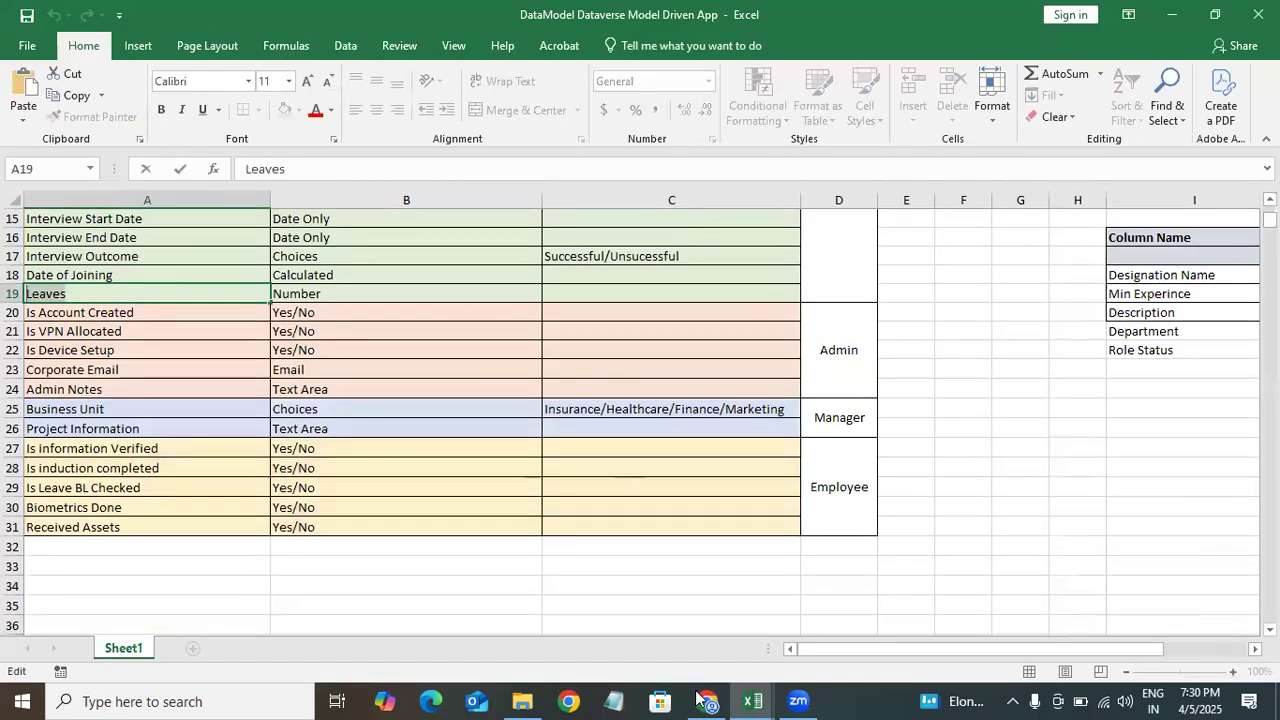
pyautogui.click(250, 172)
pyautogui.hotkey('alt', 'Tab')
pyautogui.click(268, 154)
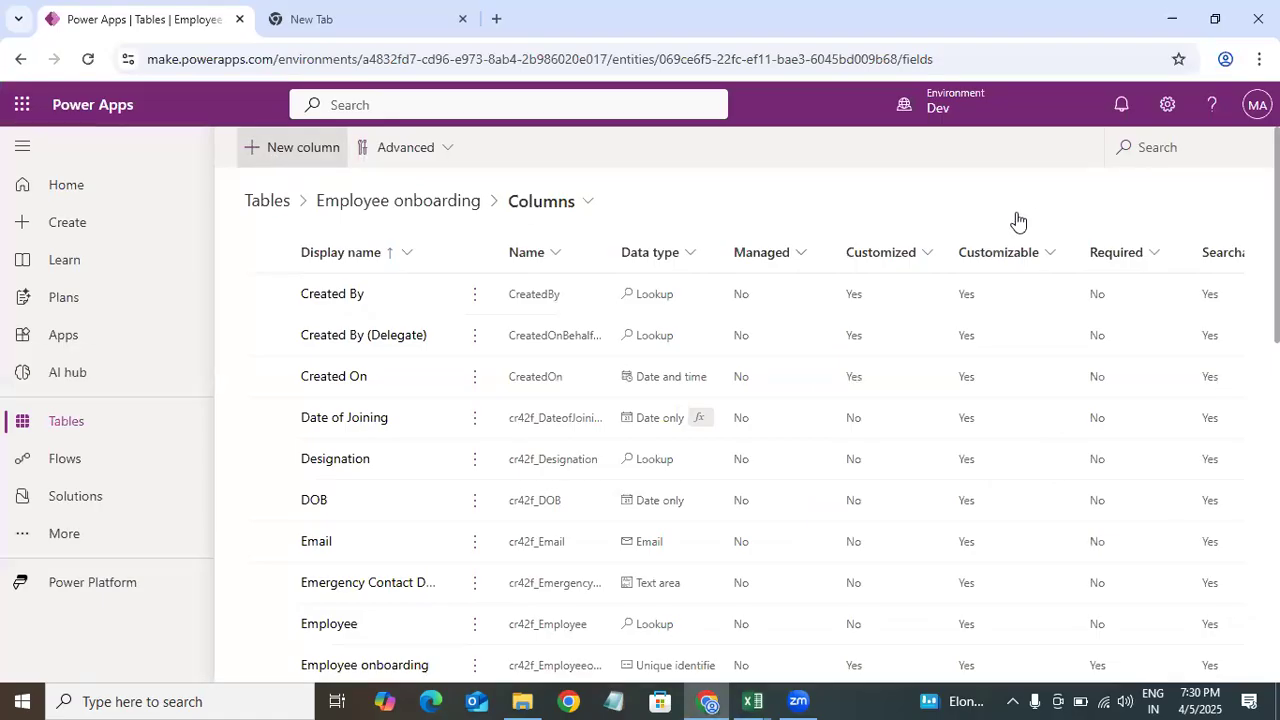
pyautogui.click(759, 224)
pyautogui.write('Leaves')
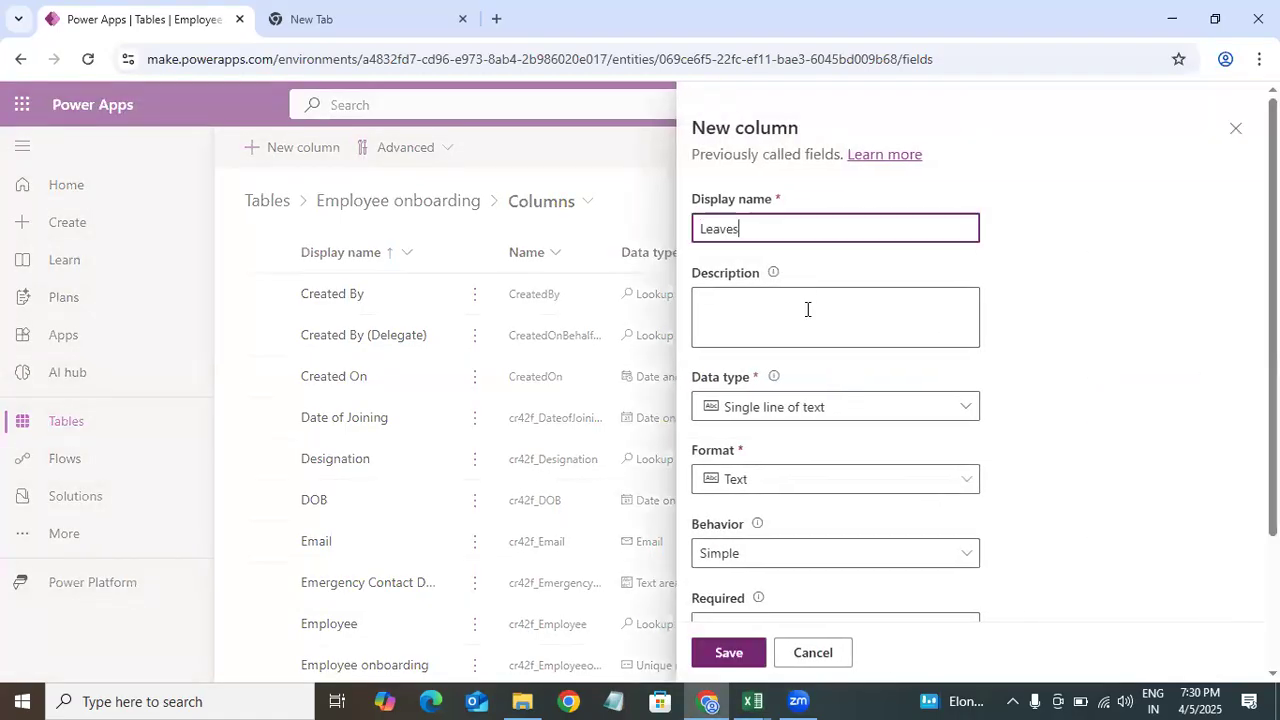
# Step: Set the Leaves column's data type to Whole number and save it
pyautogui.click(792, 420)
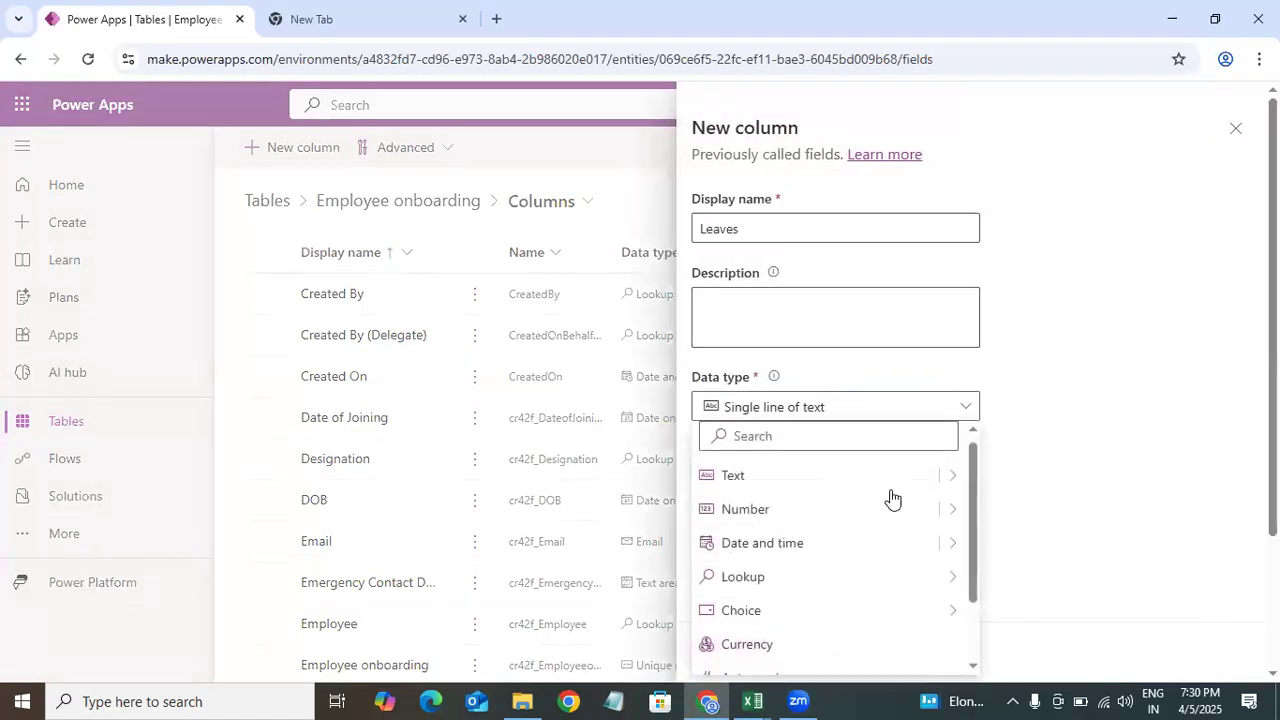
pyautogui.click(951, 510)
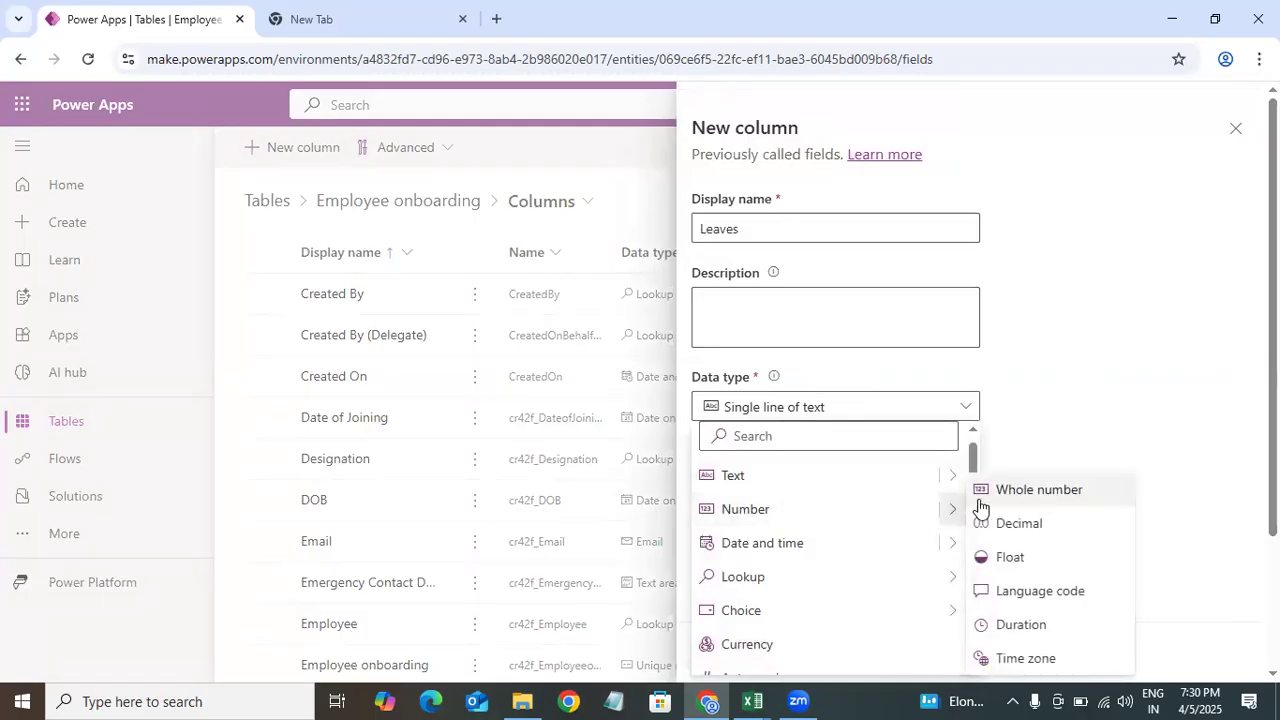
pyautogui.click(1040, 489)
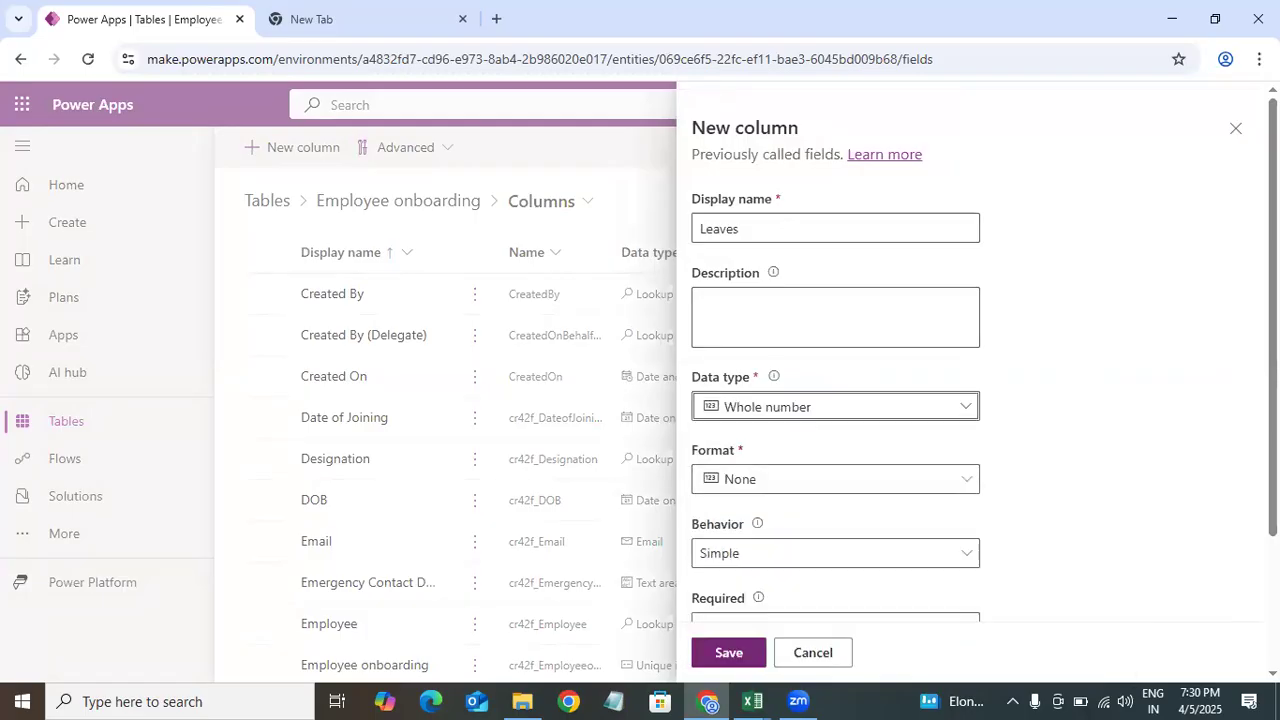
pyautogui.scroll(-2, 744, 555)
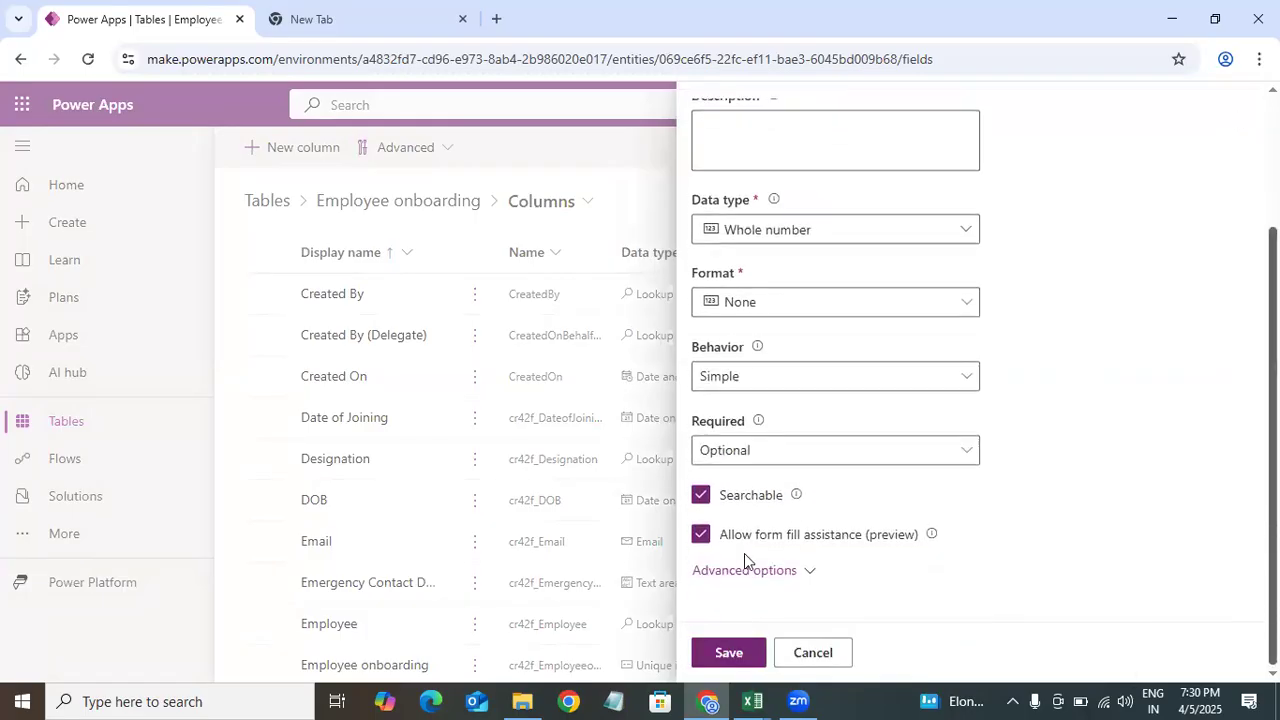
pyautogui.click(729, 652)
# Step: Copy Is Account Created from the Excel data model and paste it as a new column's display name
pyautogui.moveTo(752, 701)
pyautogui.click(447, 614)
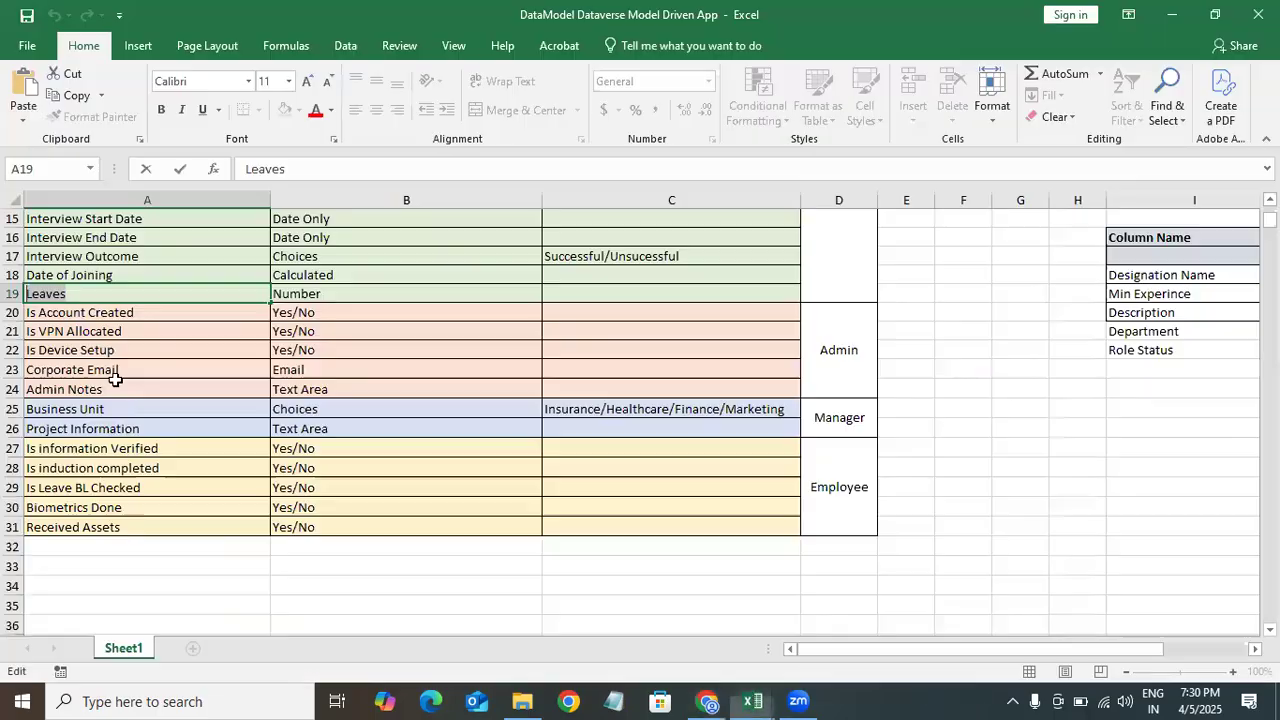
pyautogui.click(151, 312)
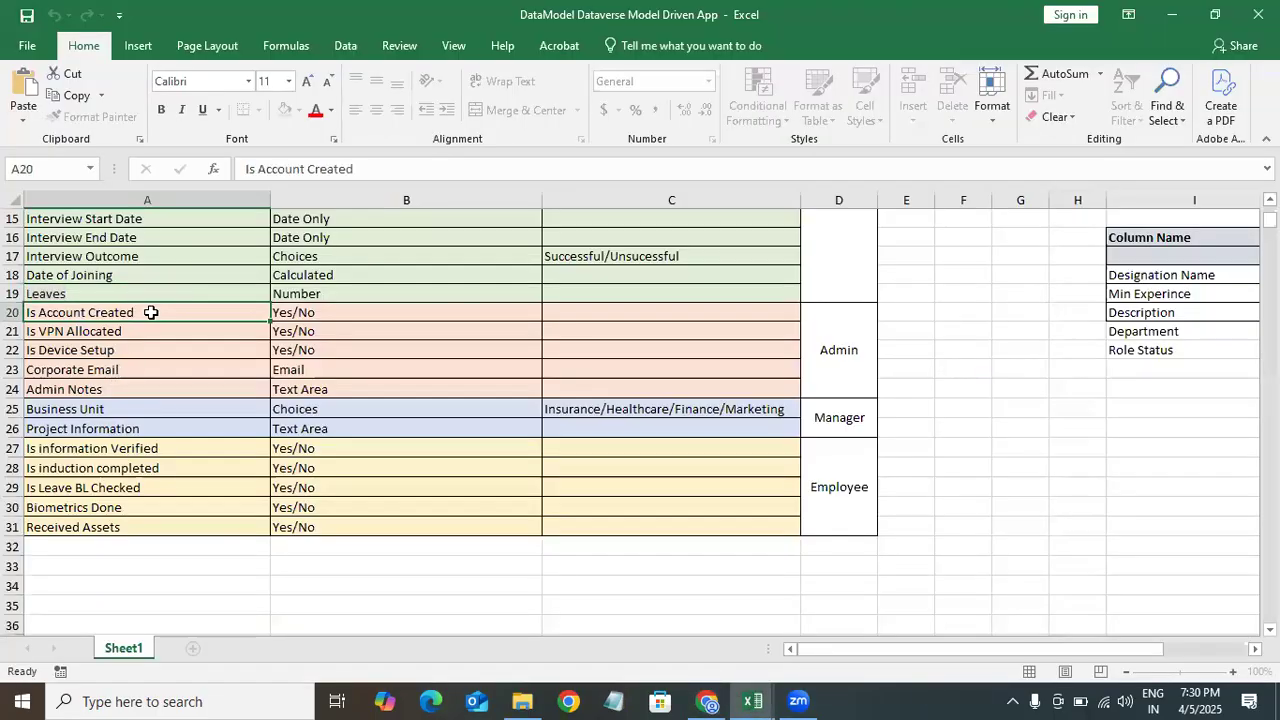
pyautogui.tripleClick(38, 312)
pyautogui.hotkey('ctrl', 'c')
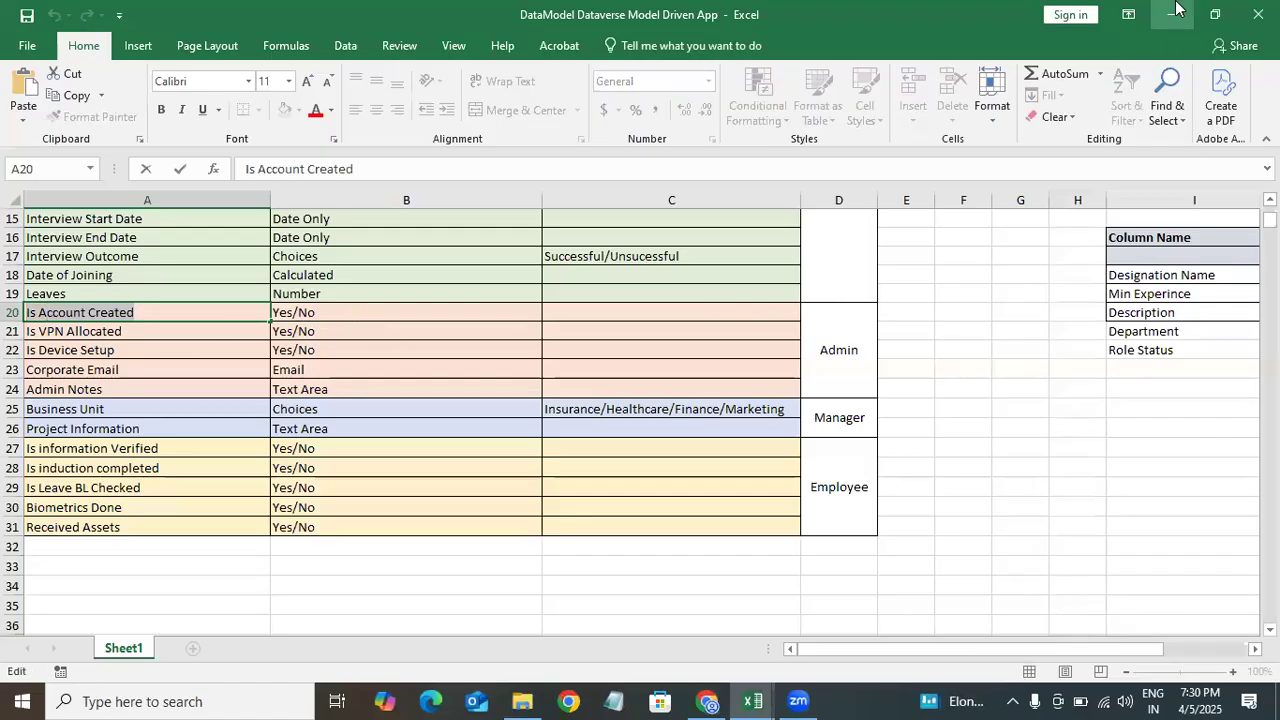
pyautogui.hotkey('alt', 'Tab')
pyautogui.click(305, 160)
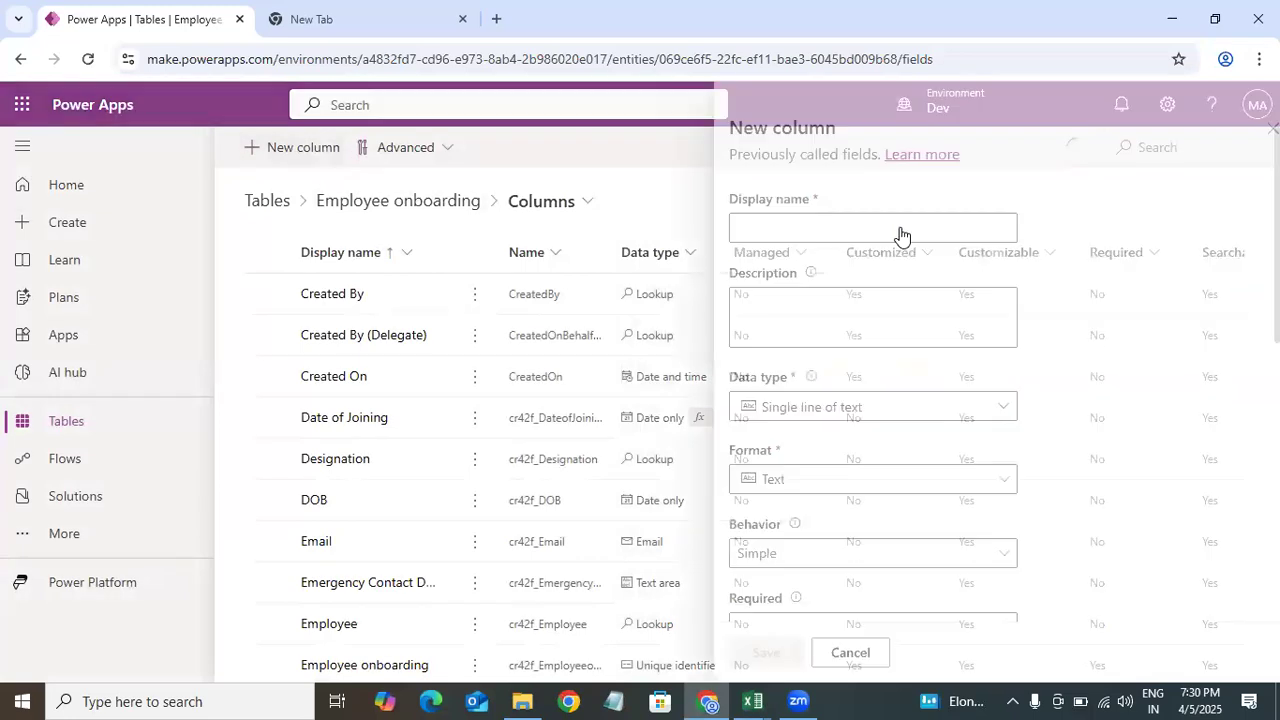
pyautogui.click(755, 222)
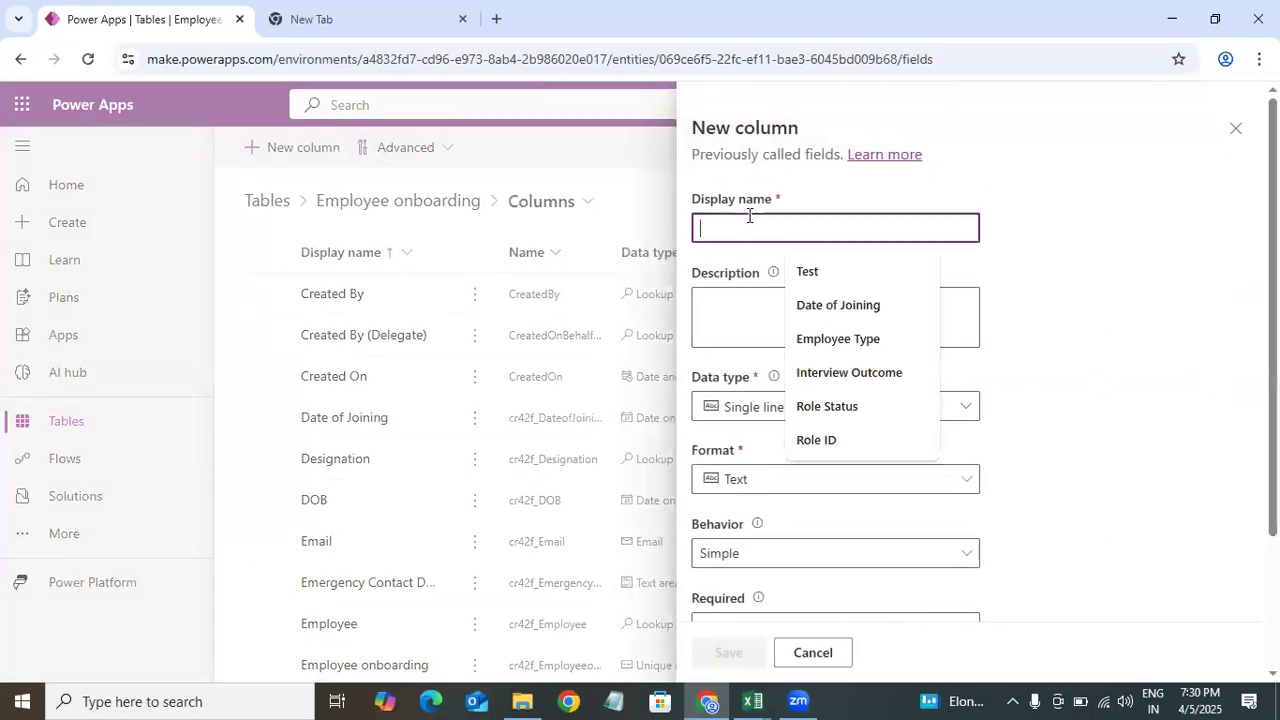
pyautogui.hotkey('ctrl', 'v')
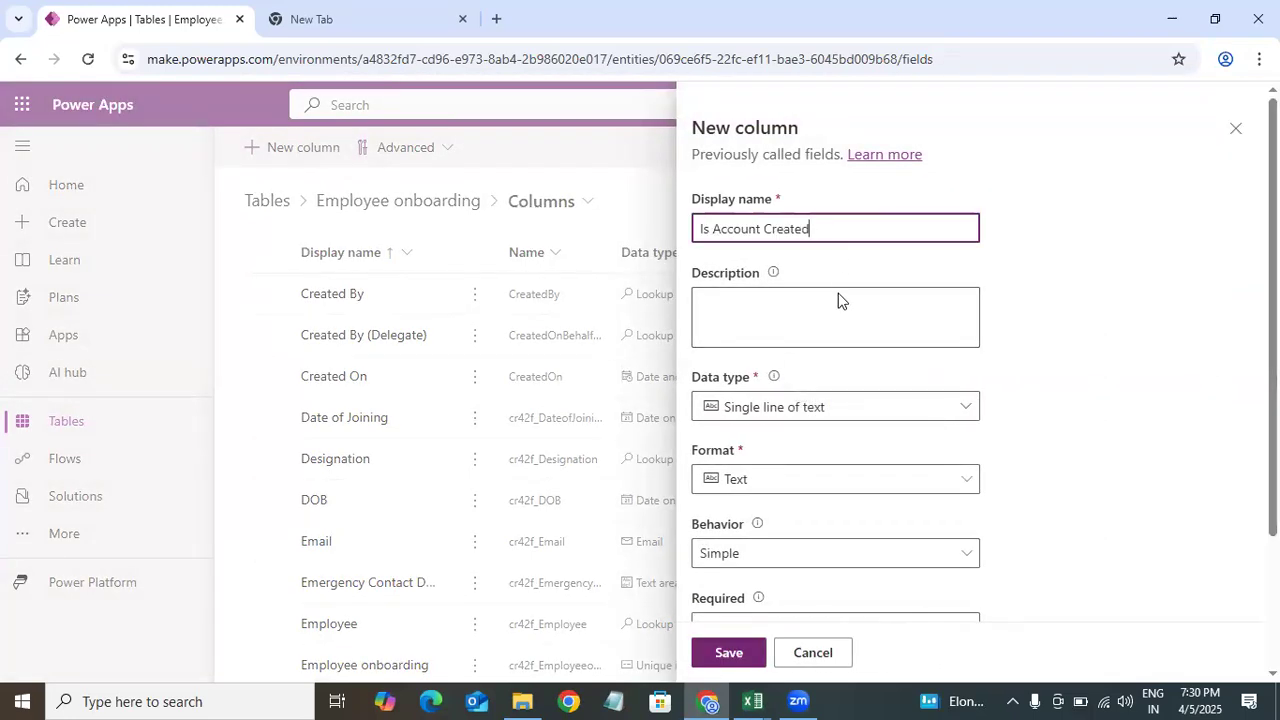
# Step: Set the Is Account Created column's data type to Yes/no
pyautogui.click(838, 407)
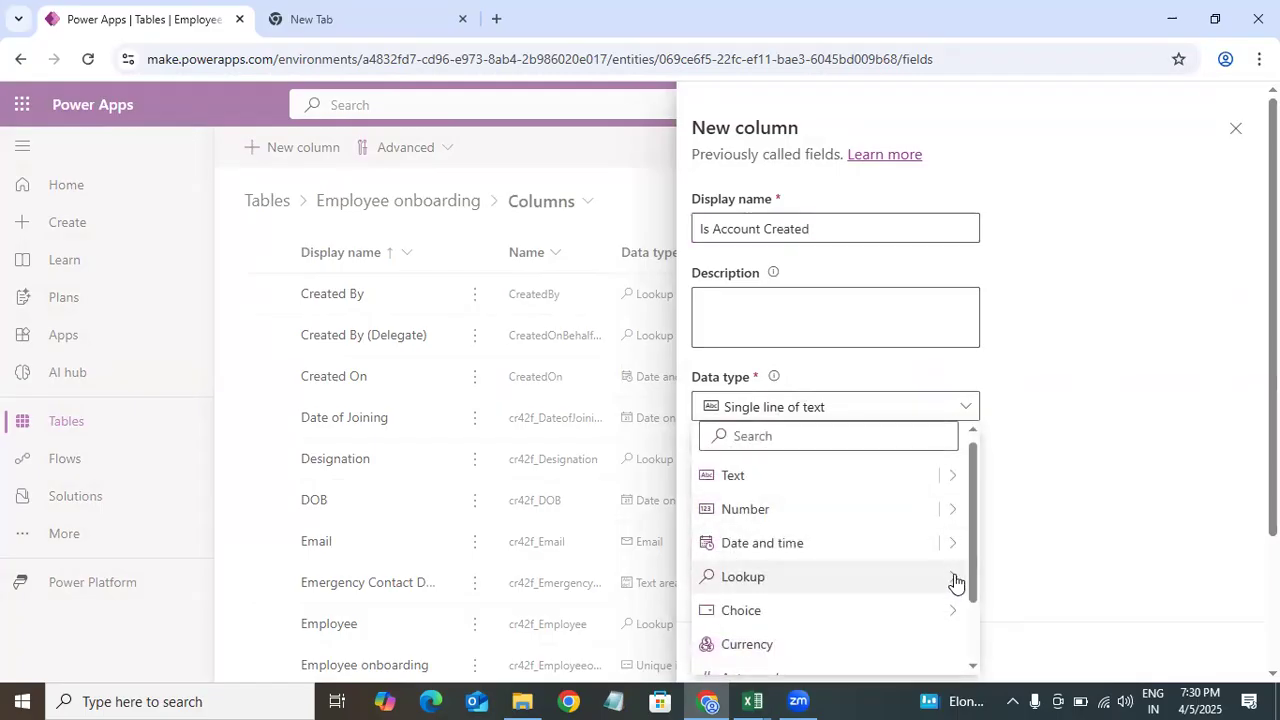
pyautogui.moveTo(955, 622)
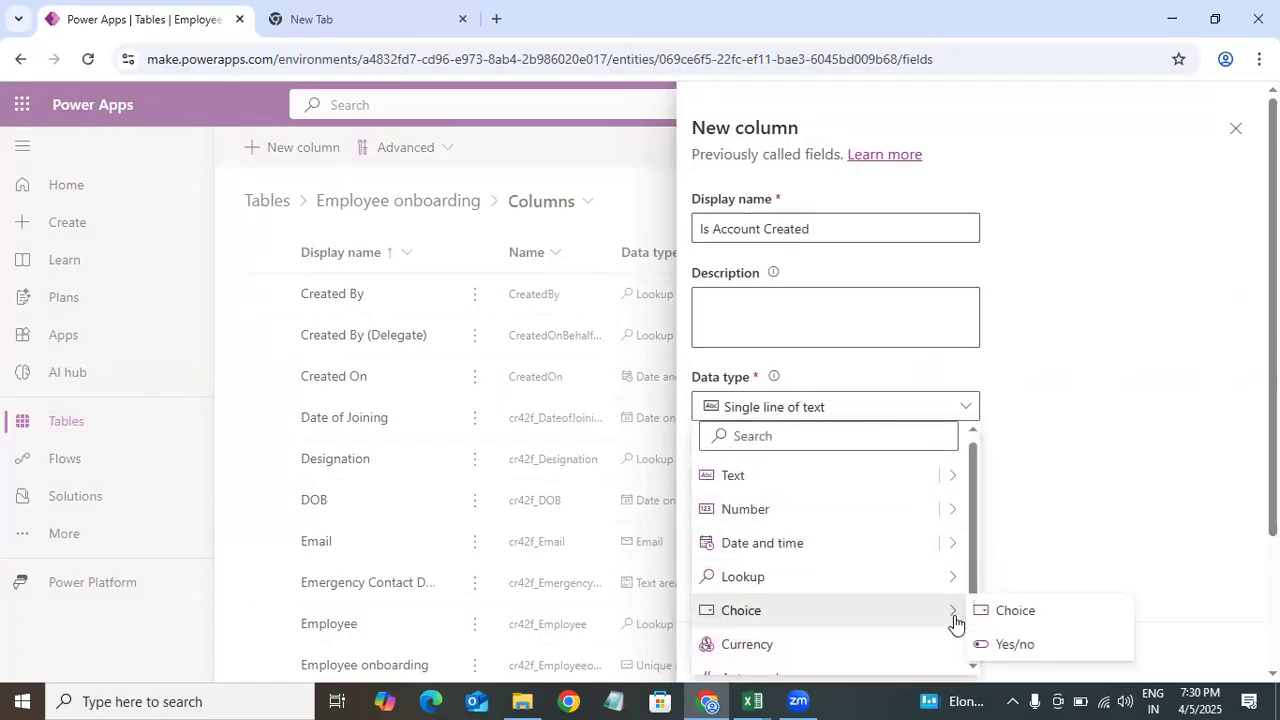
pyautogui.click(1015, 644)
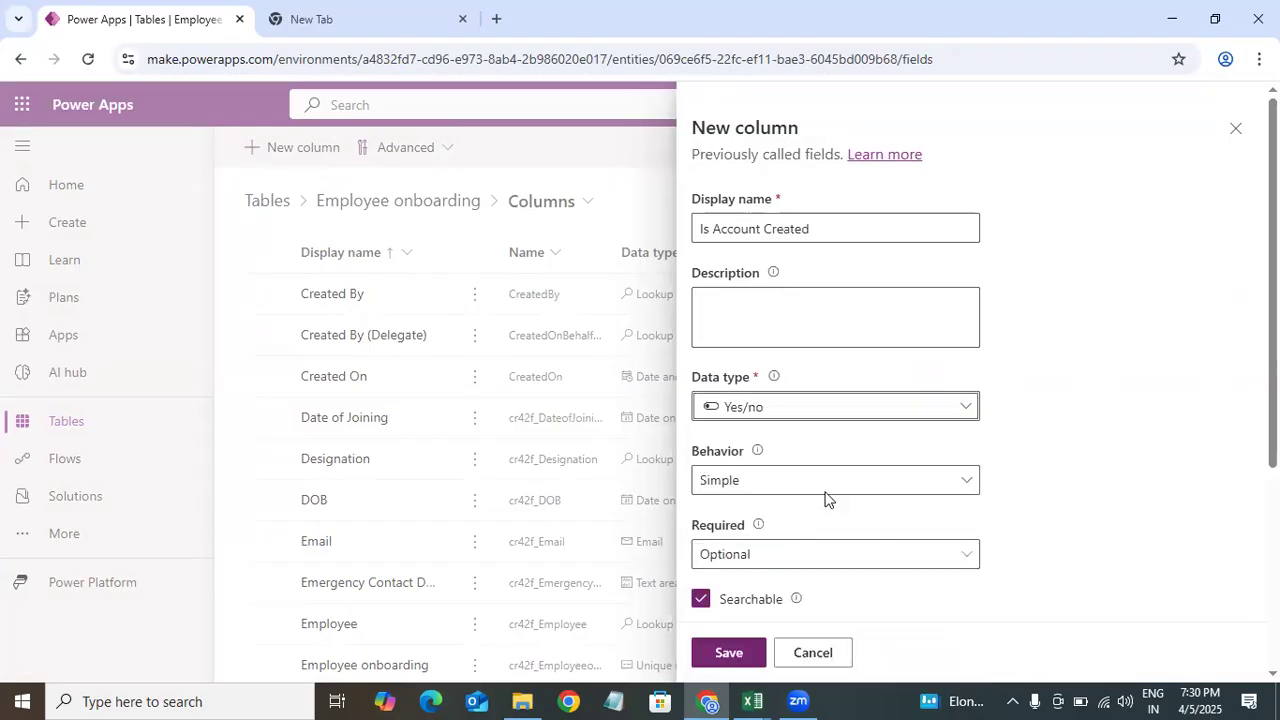
# Step: Choose No as the default choice and save the Is Account Created column
pyautogui.scroll(-3, 826, 500)
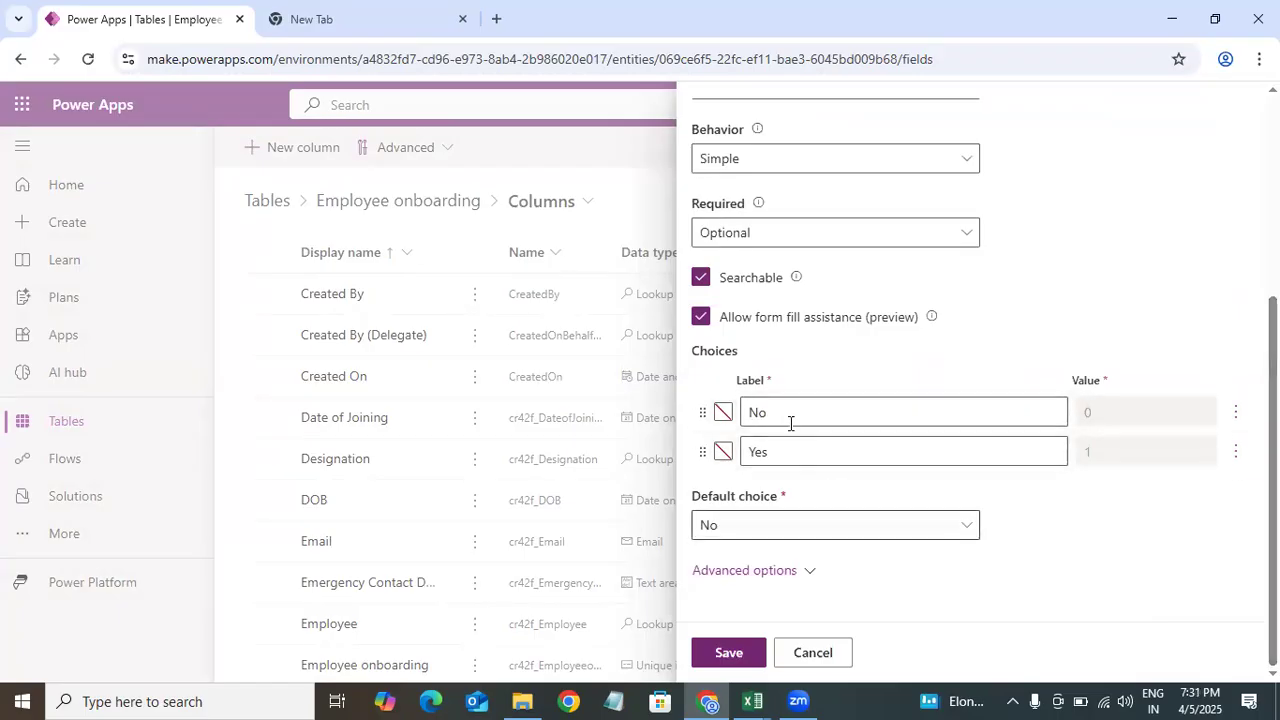
pyautogui.click(848, 523)
pyautogui.click(815, 537)
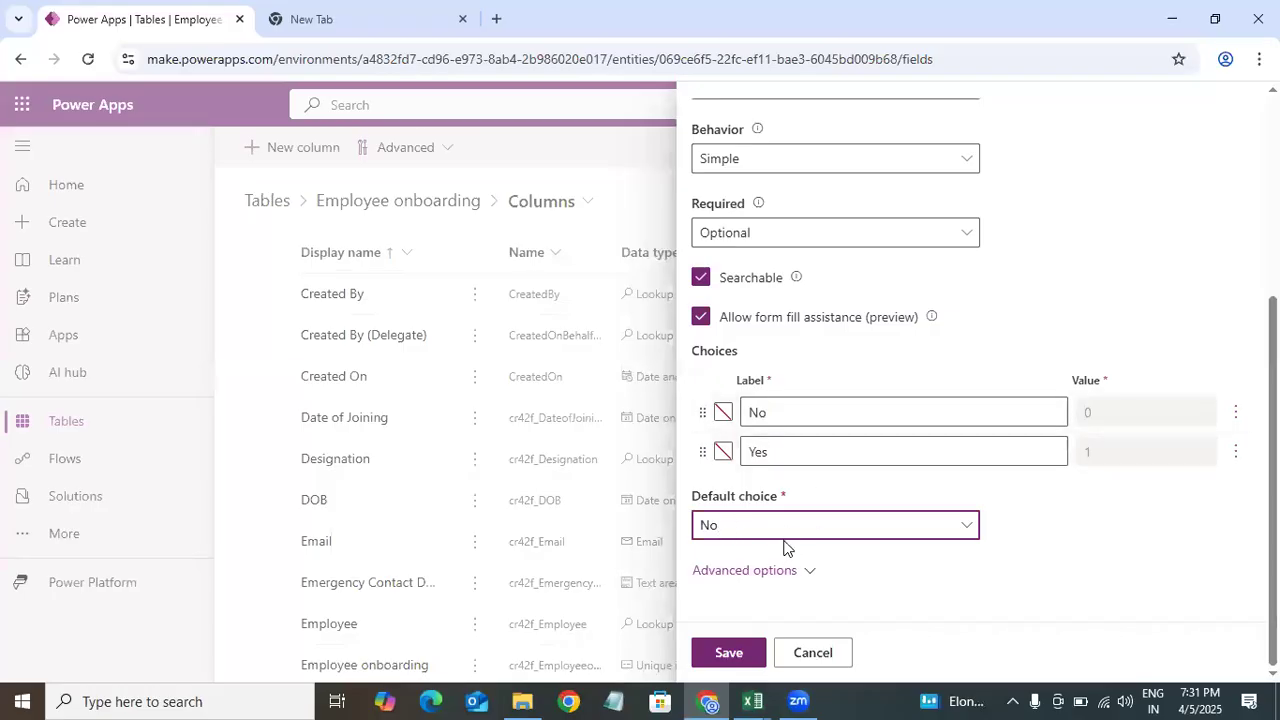
pyautogui.click(795, 535)
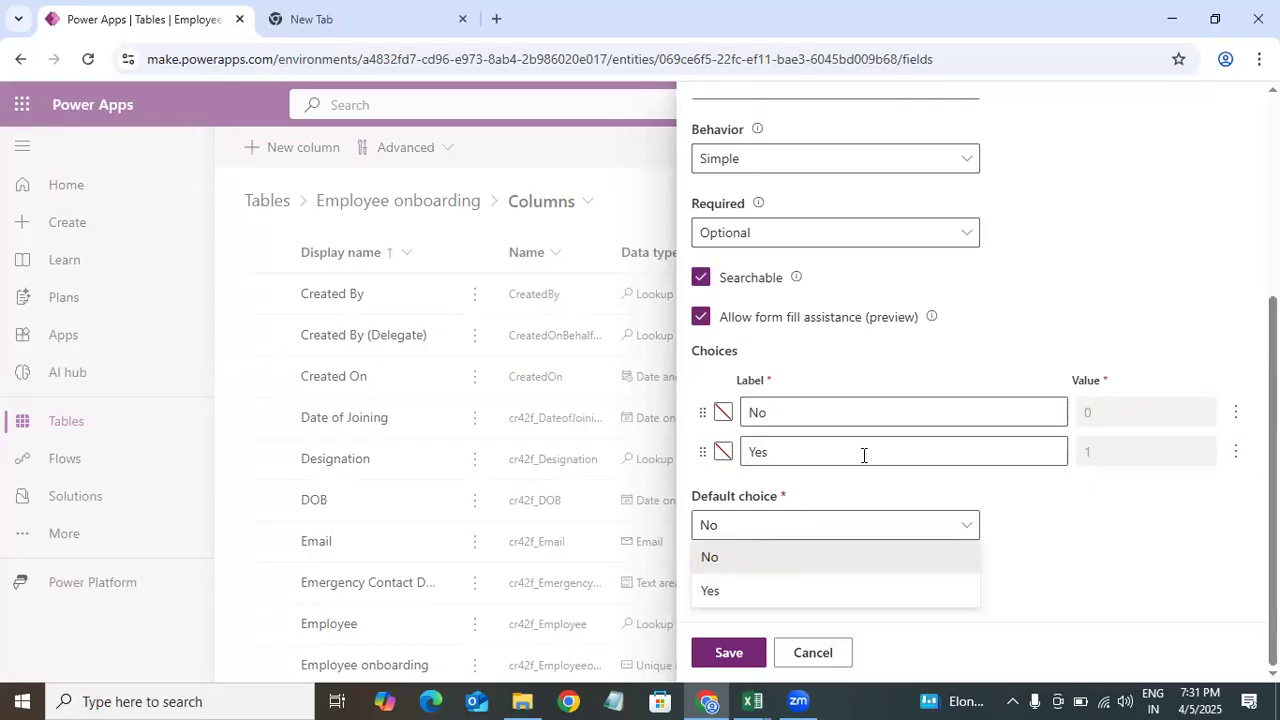
pyautogui.click(736, 557)
pyautogui.click(721, 658)
# Step: Copy Is VPN Allocated from the Excel data model and paste it as the new column's display name
pyautogui.moveTo(752, 700)
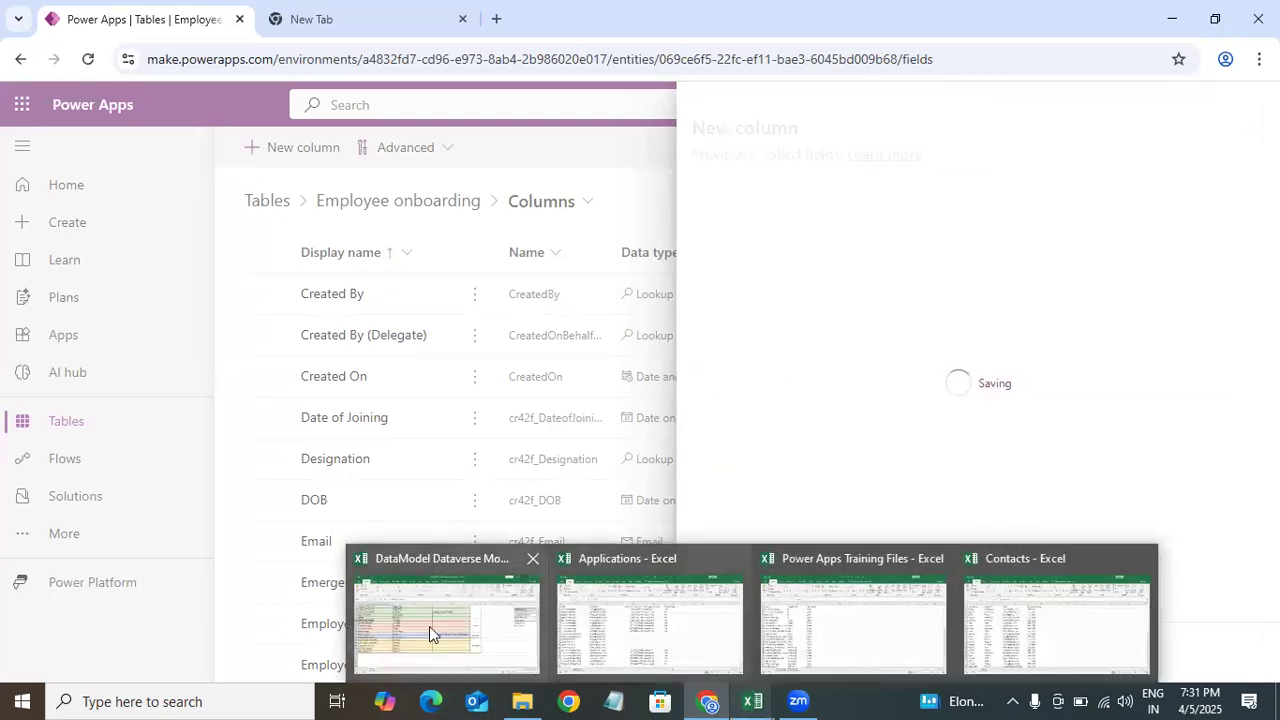
pyautogui.click(431, 626)
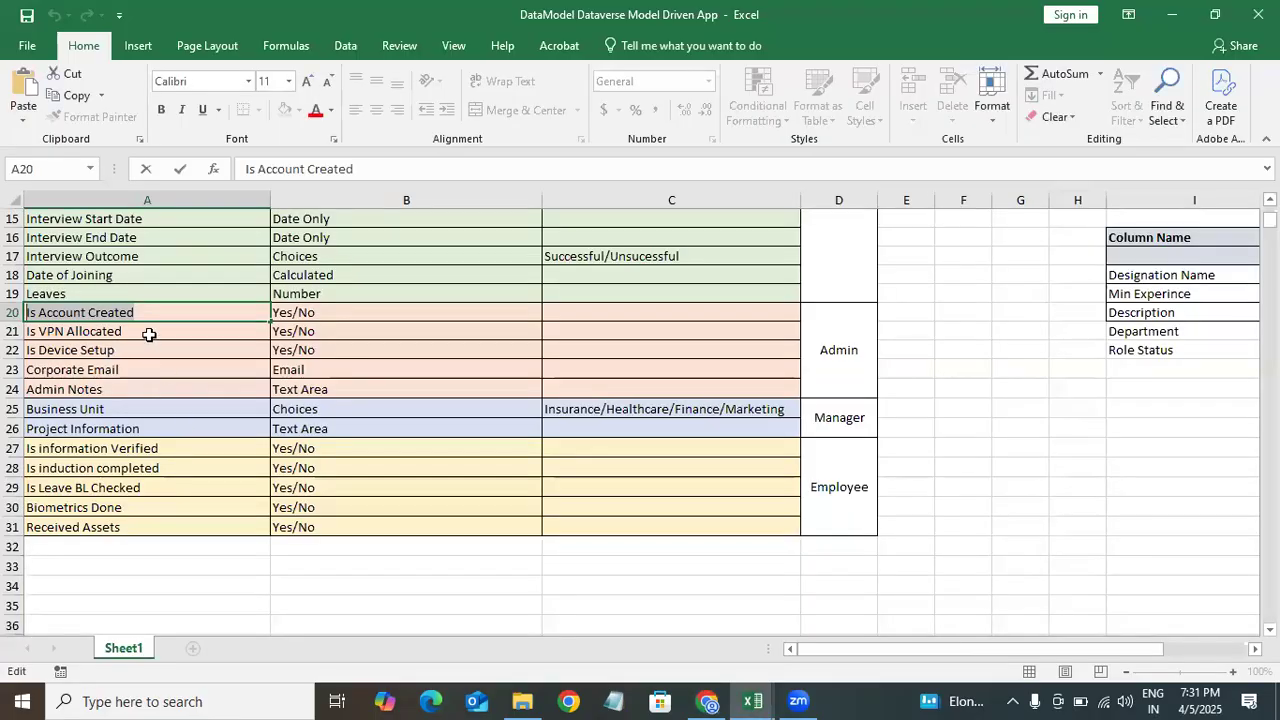
pyautogui.doubleClick(130, 332)
pyautogui.moveTo(126, 332); pyautogui.dragTo(11, 346)
pyautogui.hotkey('ctrl', 'c')
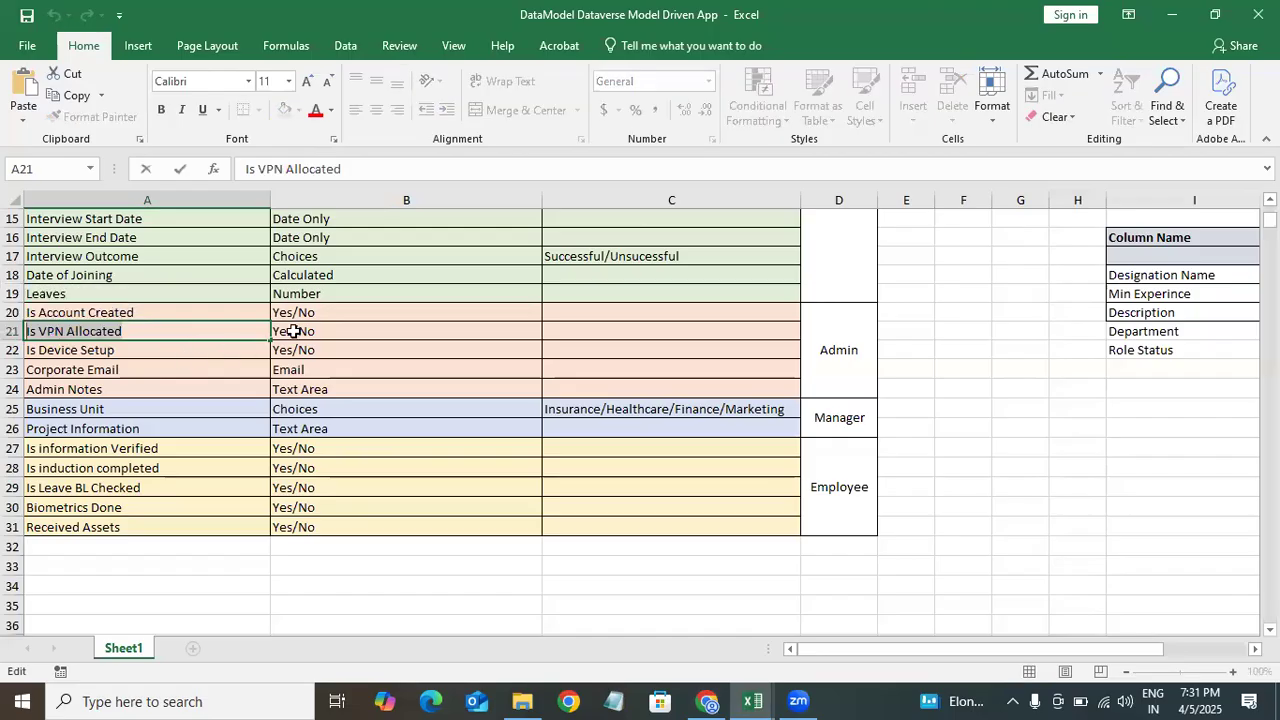
pyautogui.hotkey('alt', 'Tab')
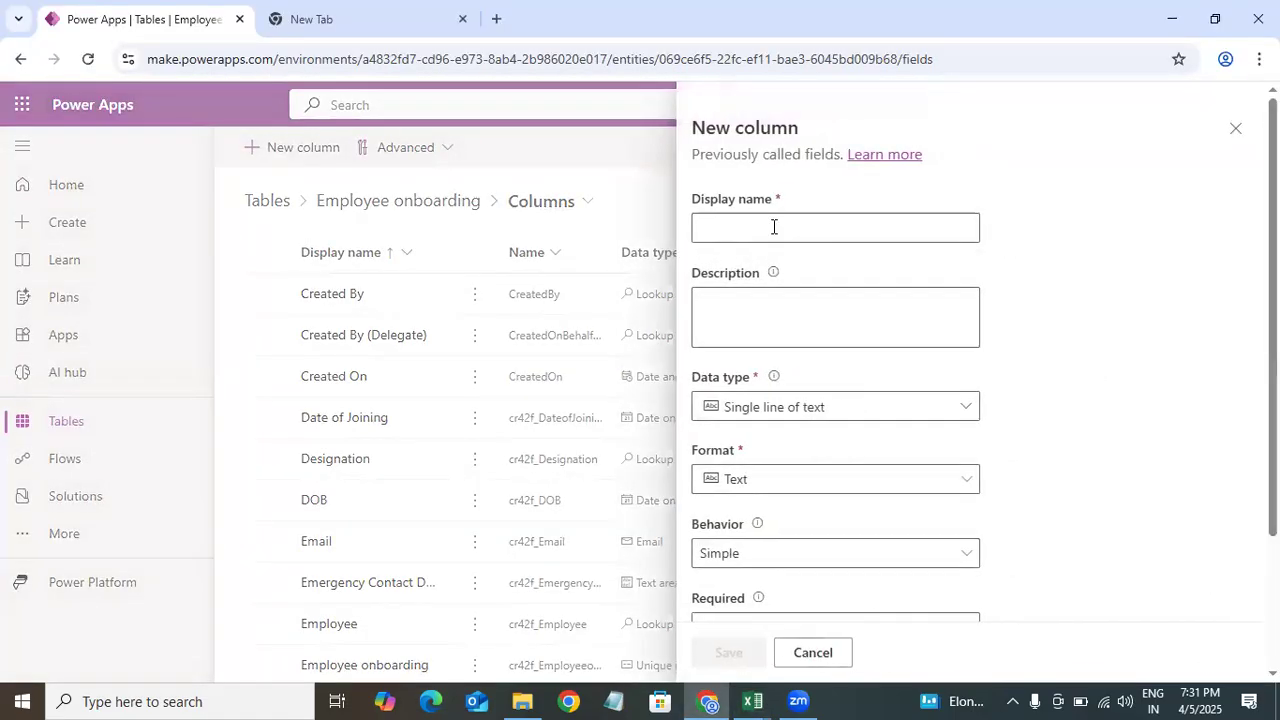
pyautogui.click(773, 227)
pyautogui.hotkey('ctrl', 'v')
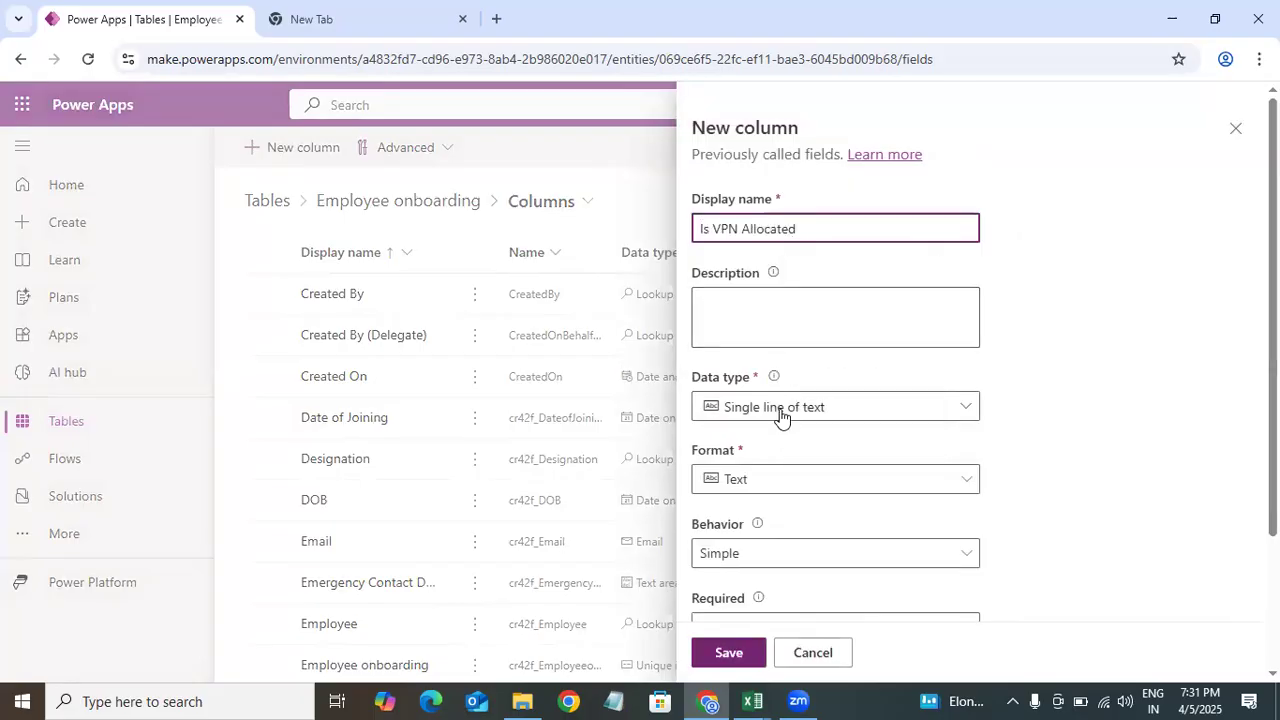
# Step: Set the Is VPN Allocated column's data type to Yes/no and save the column
pyautogui.click(781, 417)
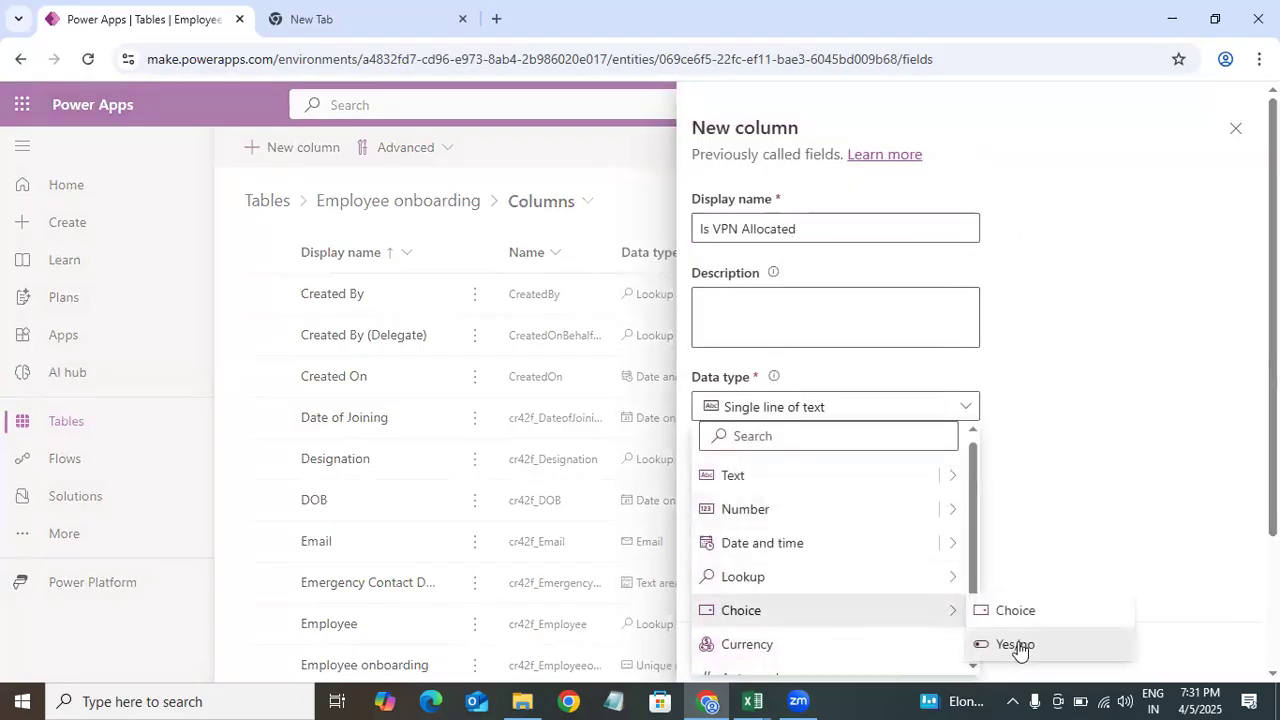
pyautogui.click(1015, 645)
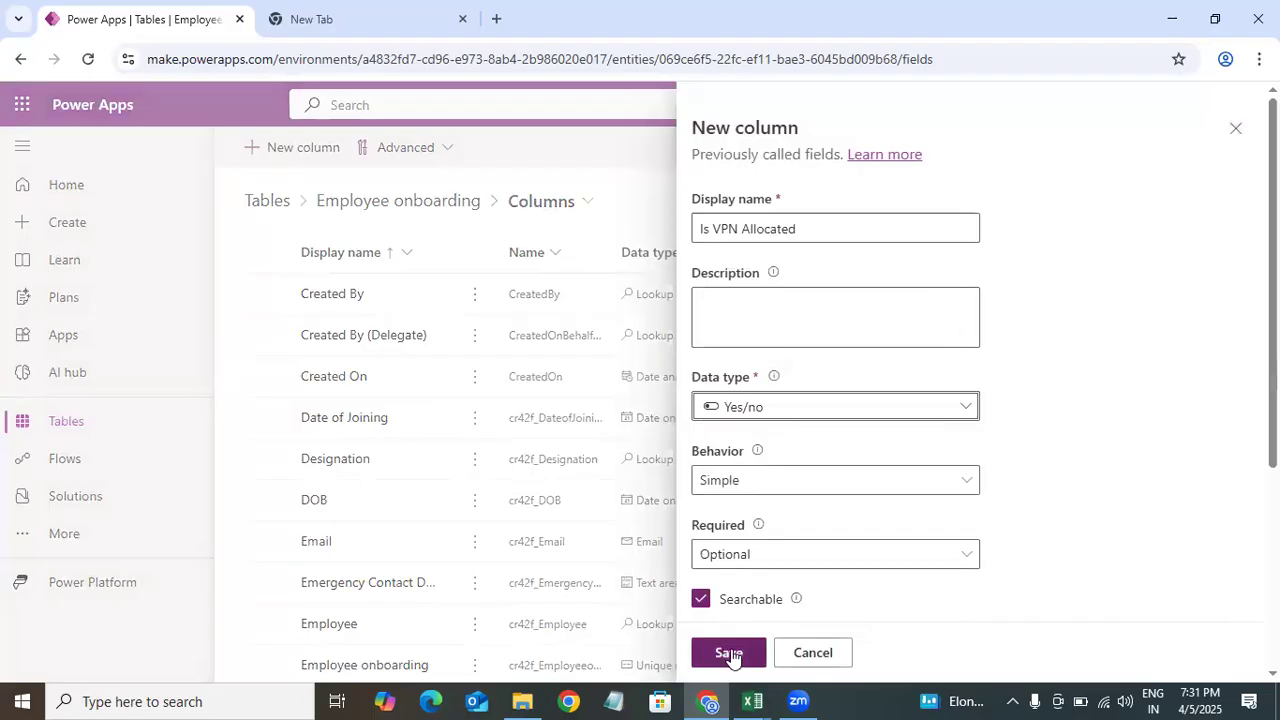
pyautogui.click(729, 653)
# Step: Copy Is Device Setup from the Excel data model and paste it as the new column's display name
pyautogui.click(752, 700)
pyautogui.click(443, 614)
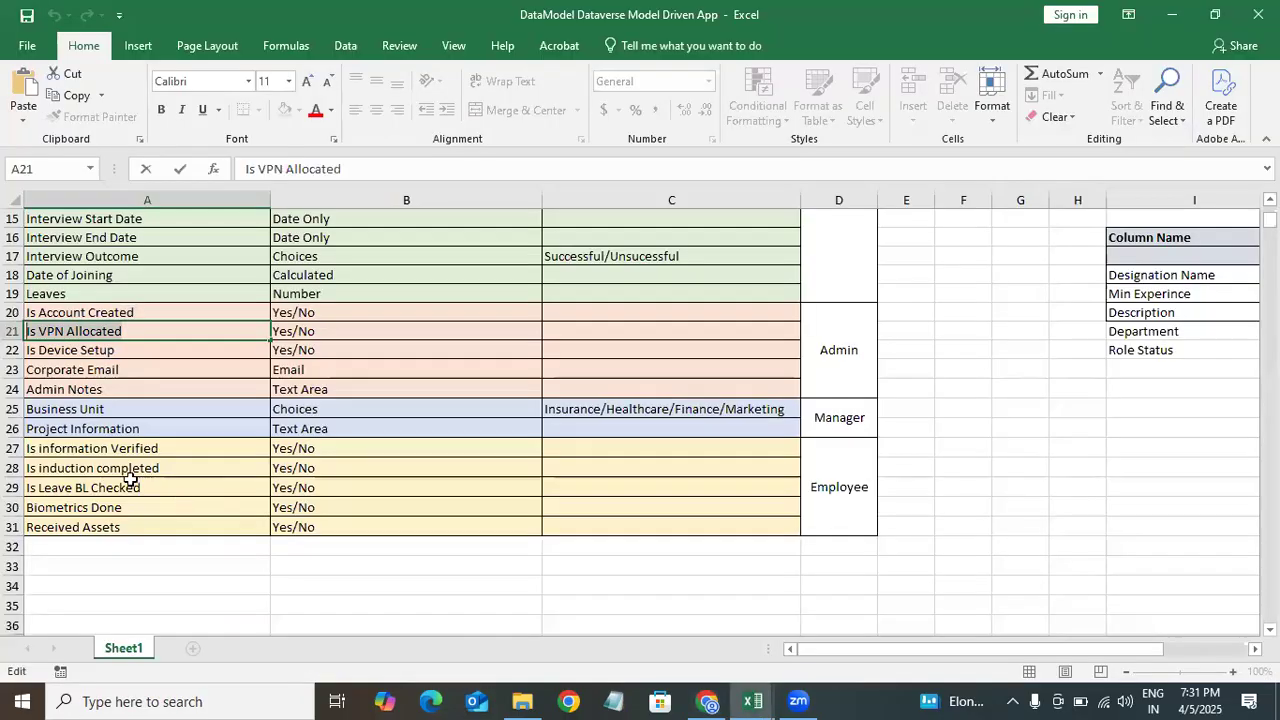
pyautogui.click(136, 352)
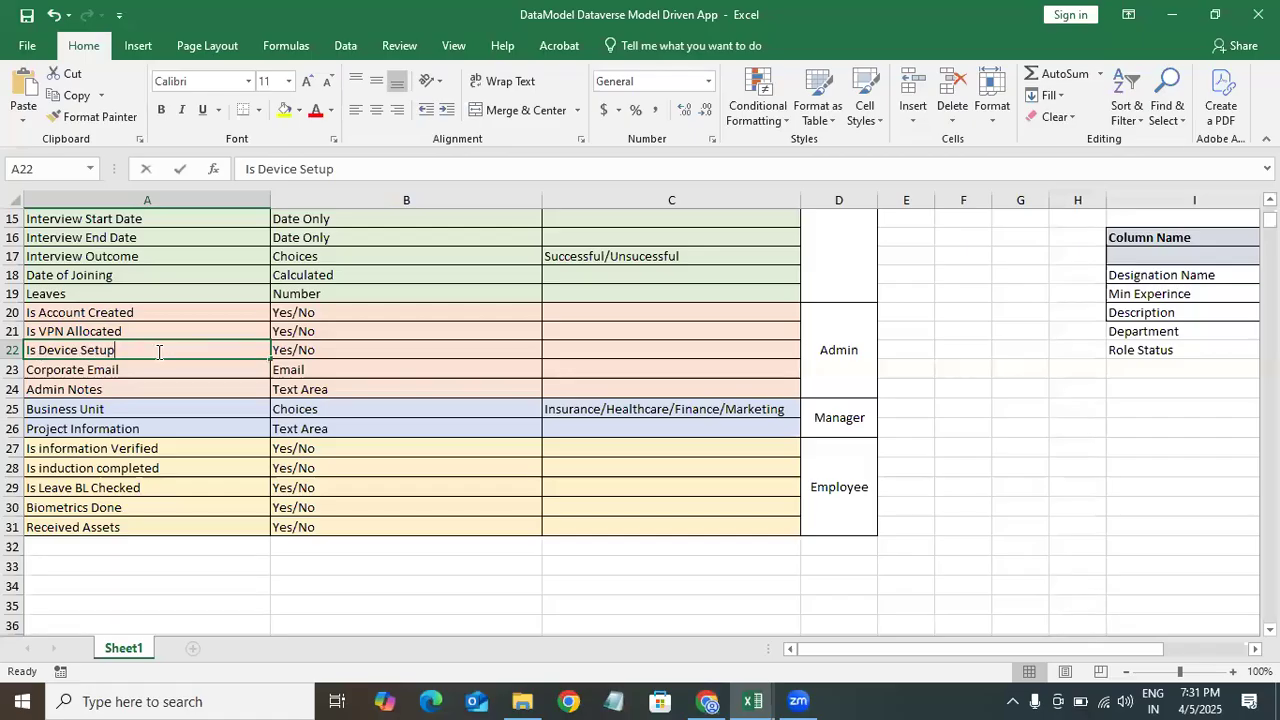
pyautogui.hotkey('ctrl', 'a')
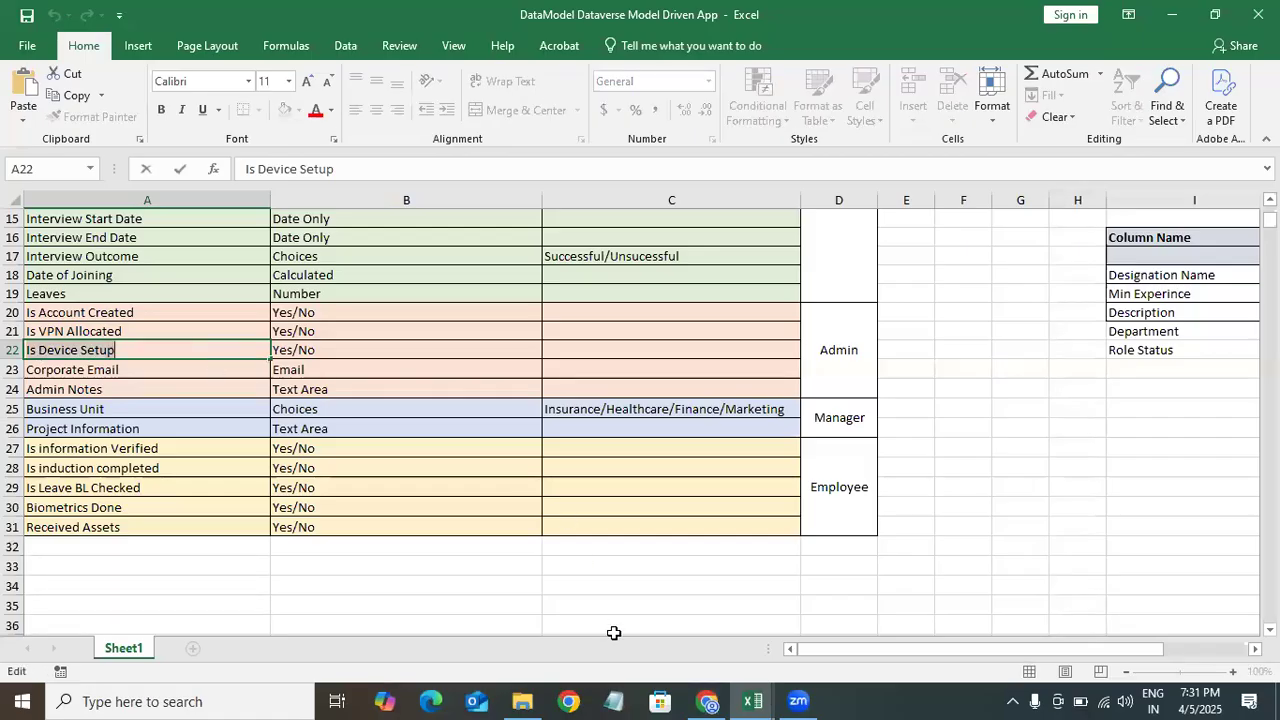
pyautogui.click(707, 700)
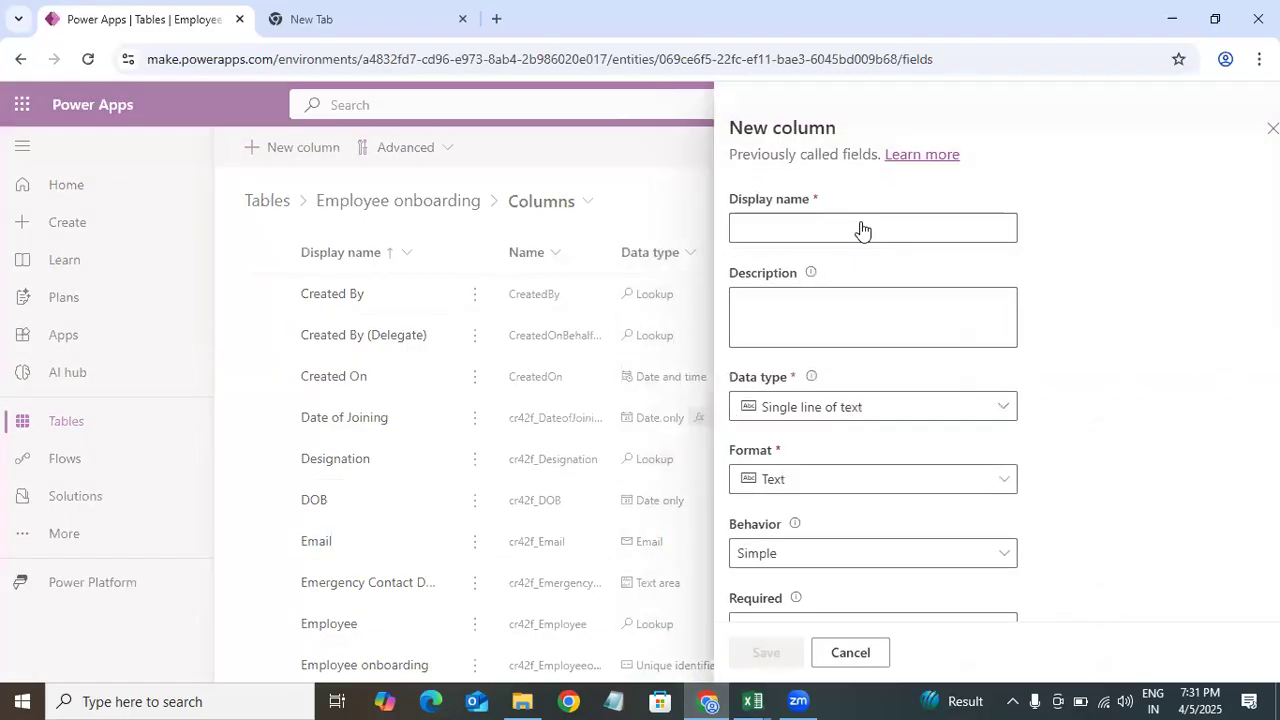
pyautogui.click(786, 227)
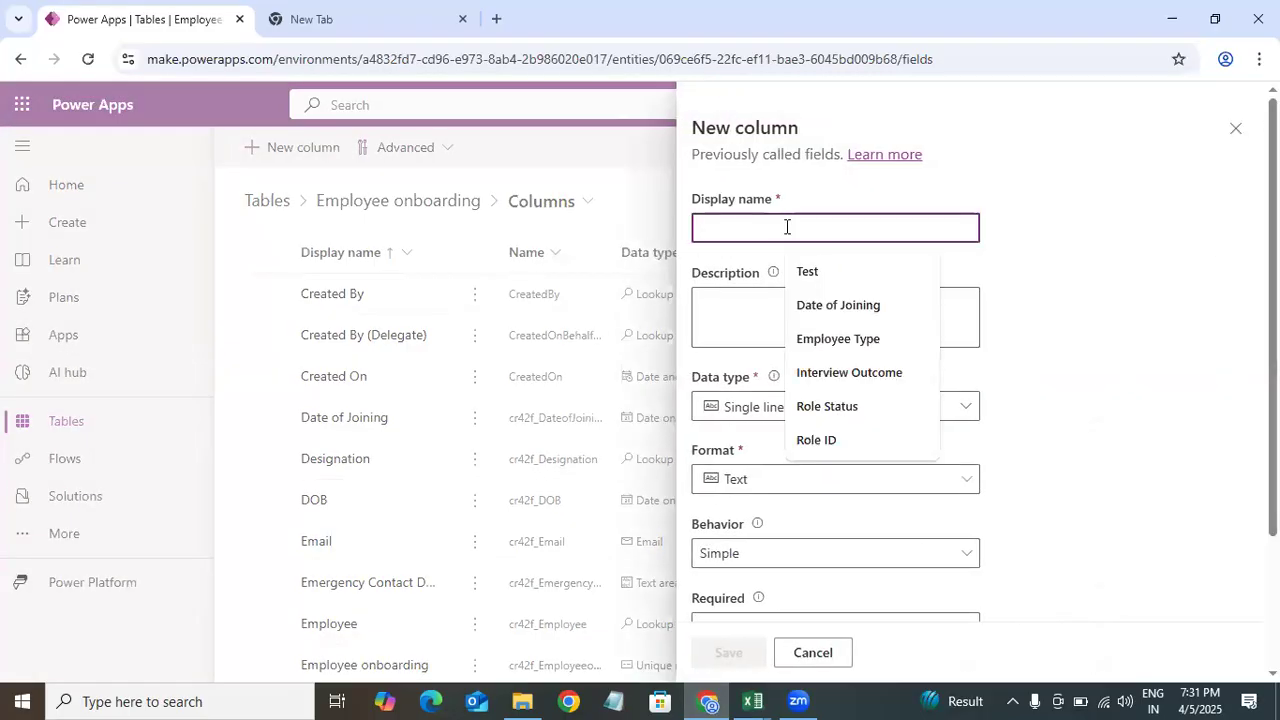
pyautogui.write('Is Device Setup')
# Step: Set the Is Device Setup column's data type to Yes/no and save the column
pyautogui.click(809, 483)
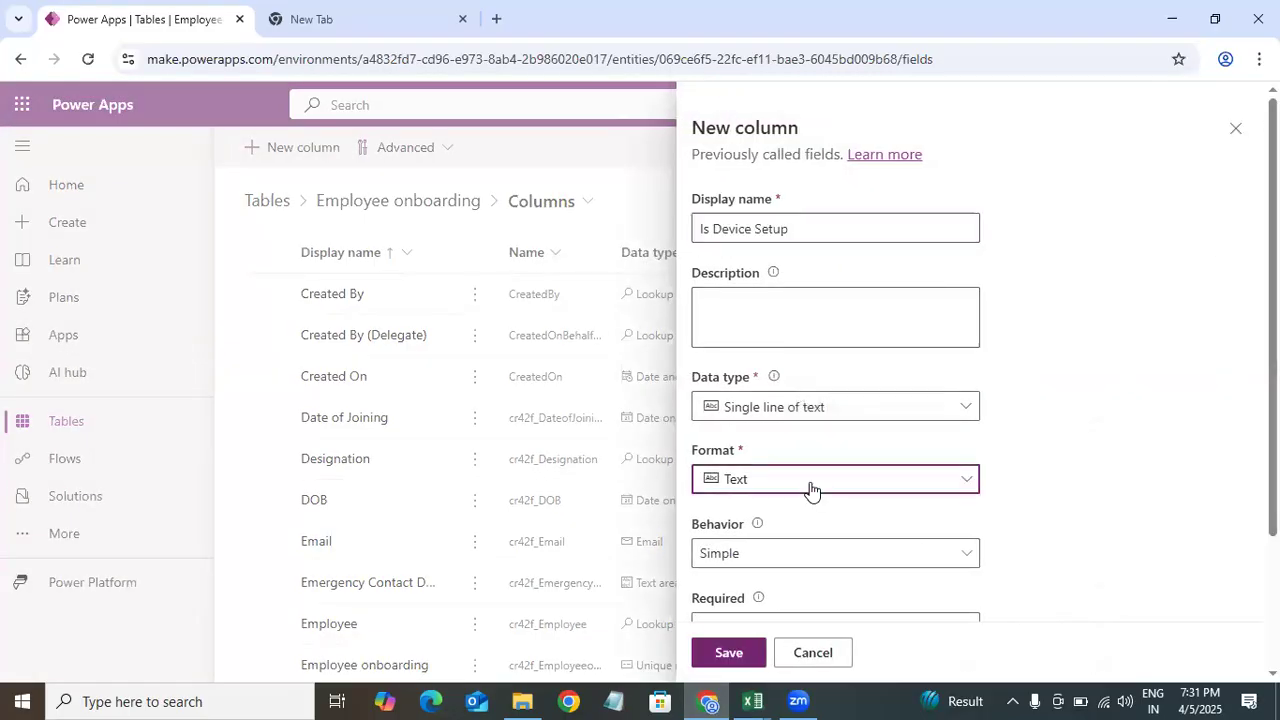
pyautogui.click(1061, 435)
pyautogui.click(886, 410)
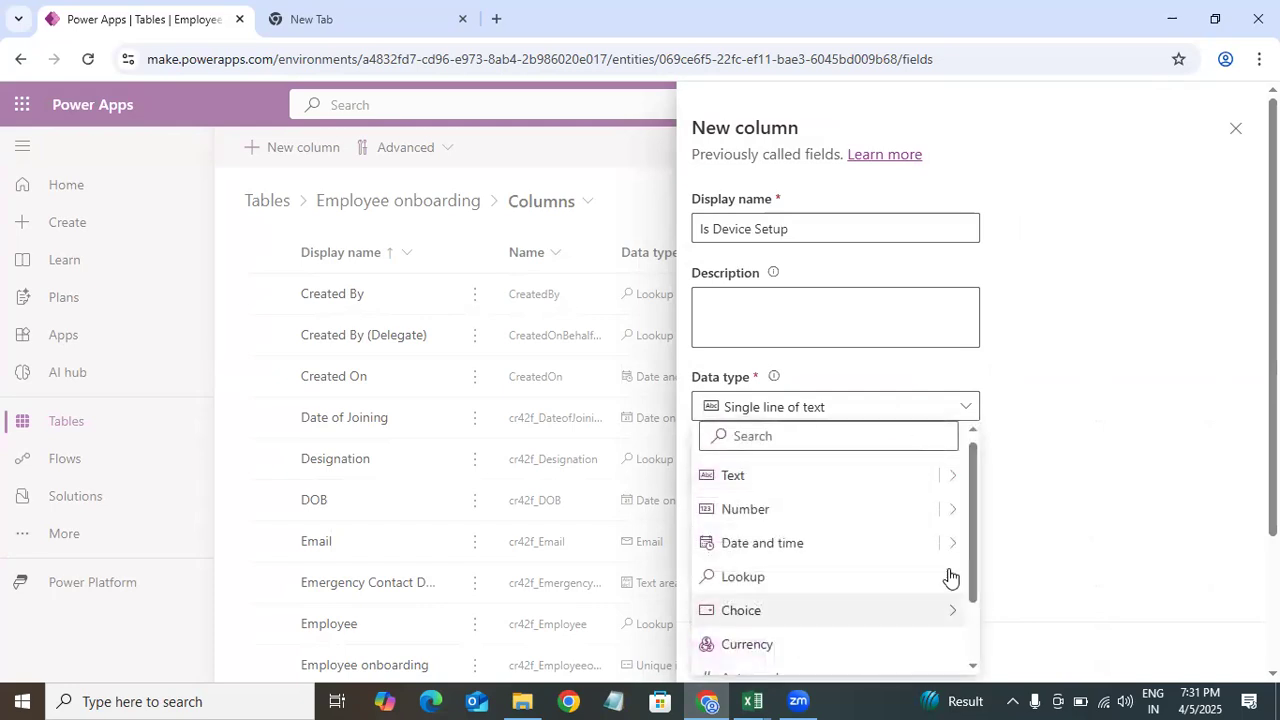
pyautogui.moveTo(958, 610)
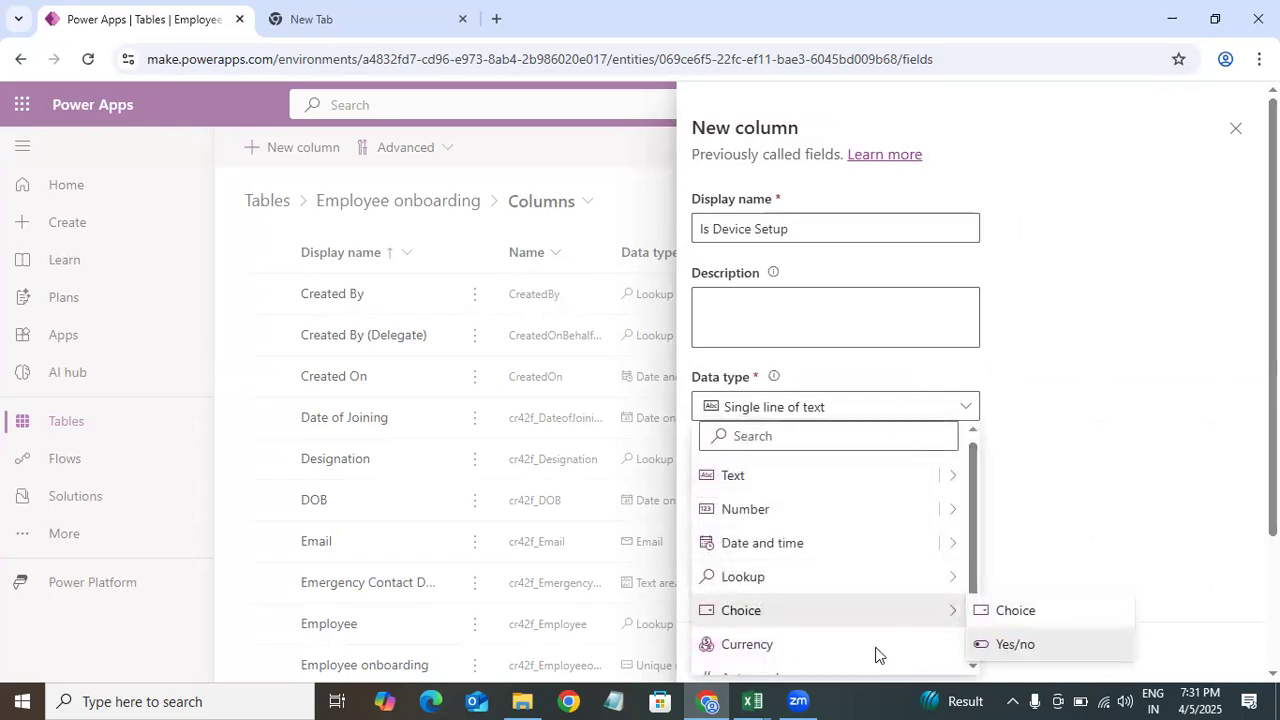
pyautogui.click(1015, 644)
pyautogui.click(729, 652)
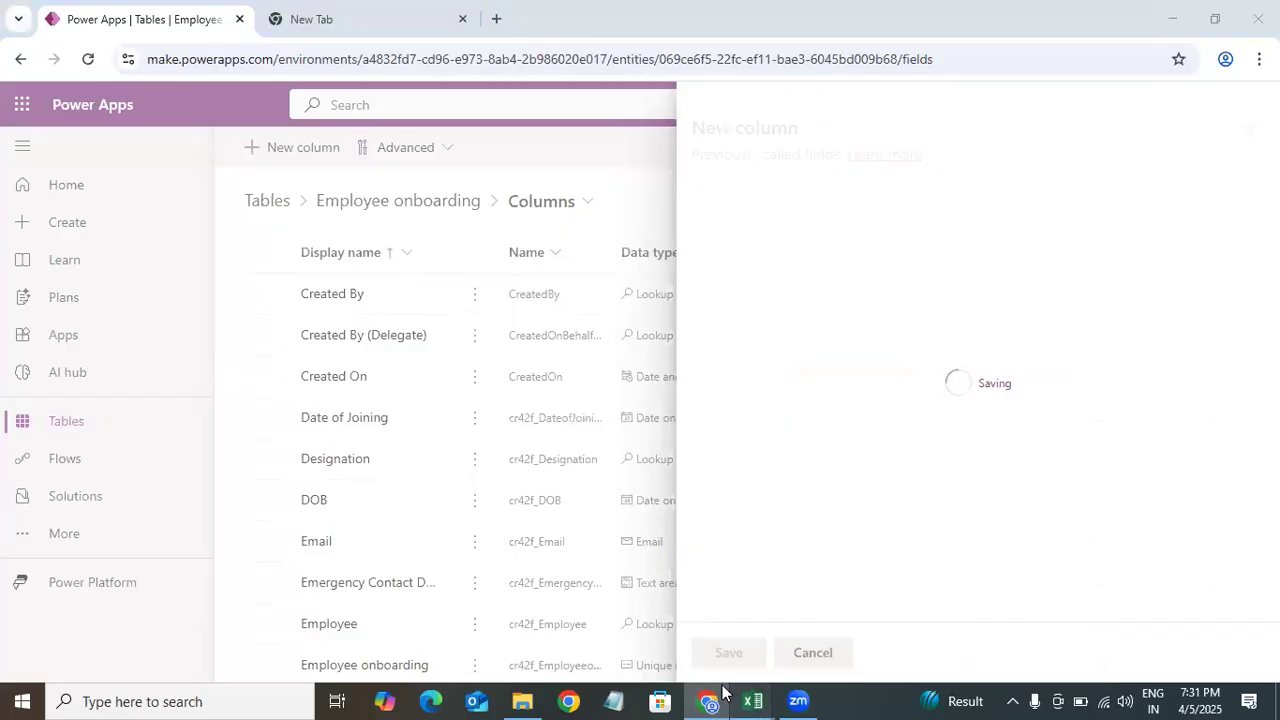
# Step: Copy Corporate Email from the Excel data model and paste it as the new column's display name
pyautogui.moveTo(753, 700)
pyautogui.click(428, 607)
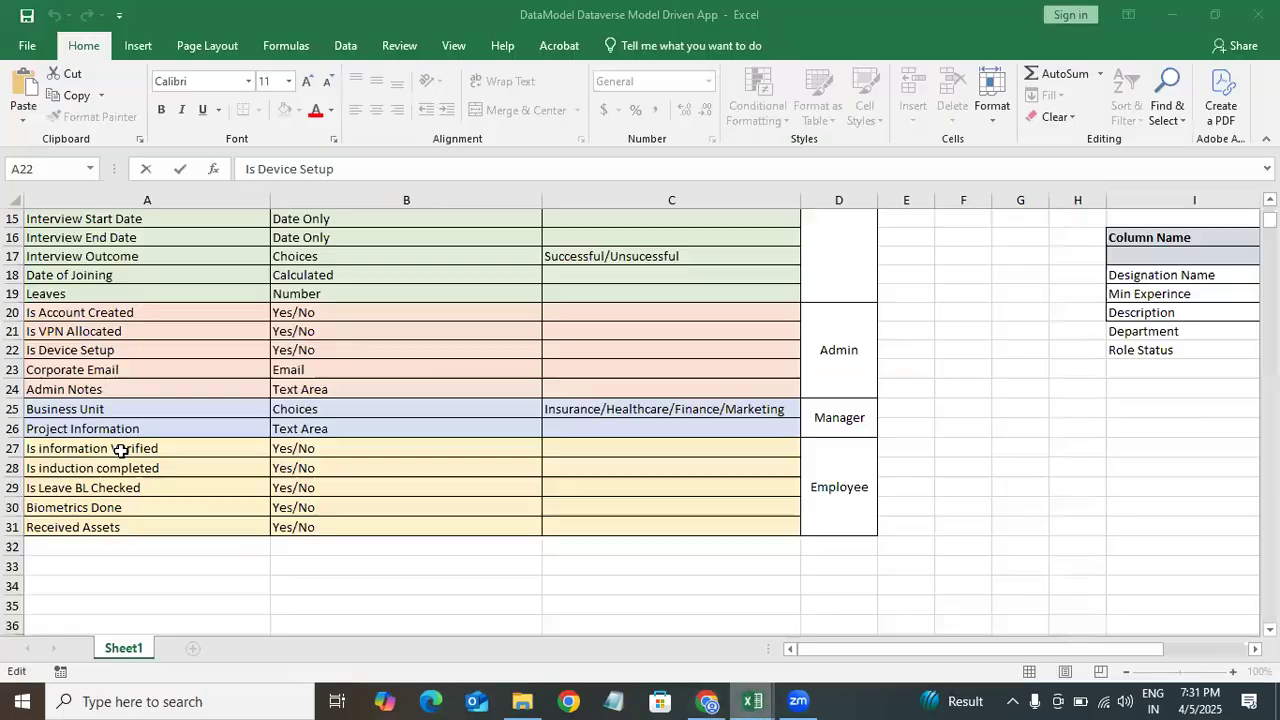
pyautogui.doubleClick(146, 370)
pyautogui.moveTo(146, 370); pyautogui.dragTo(9, 393)
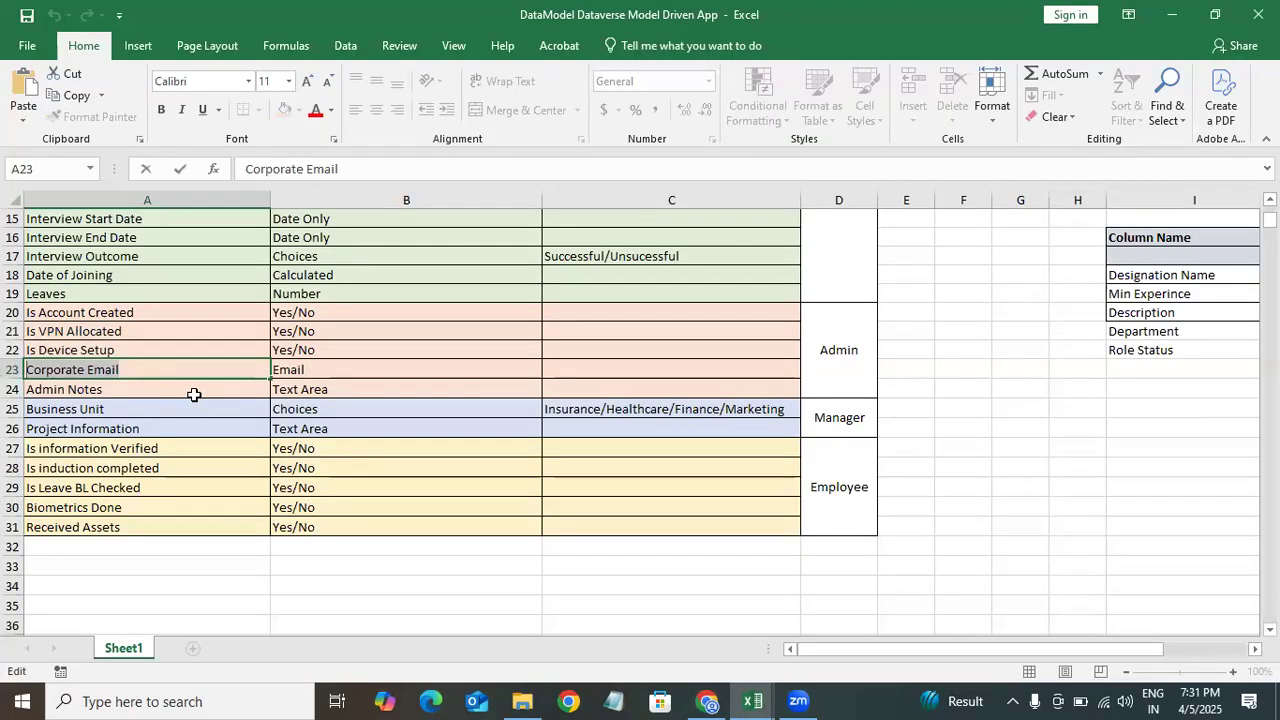
pyautogui.click(707, 700)
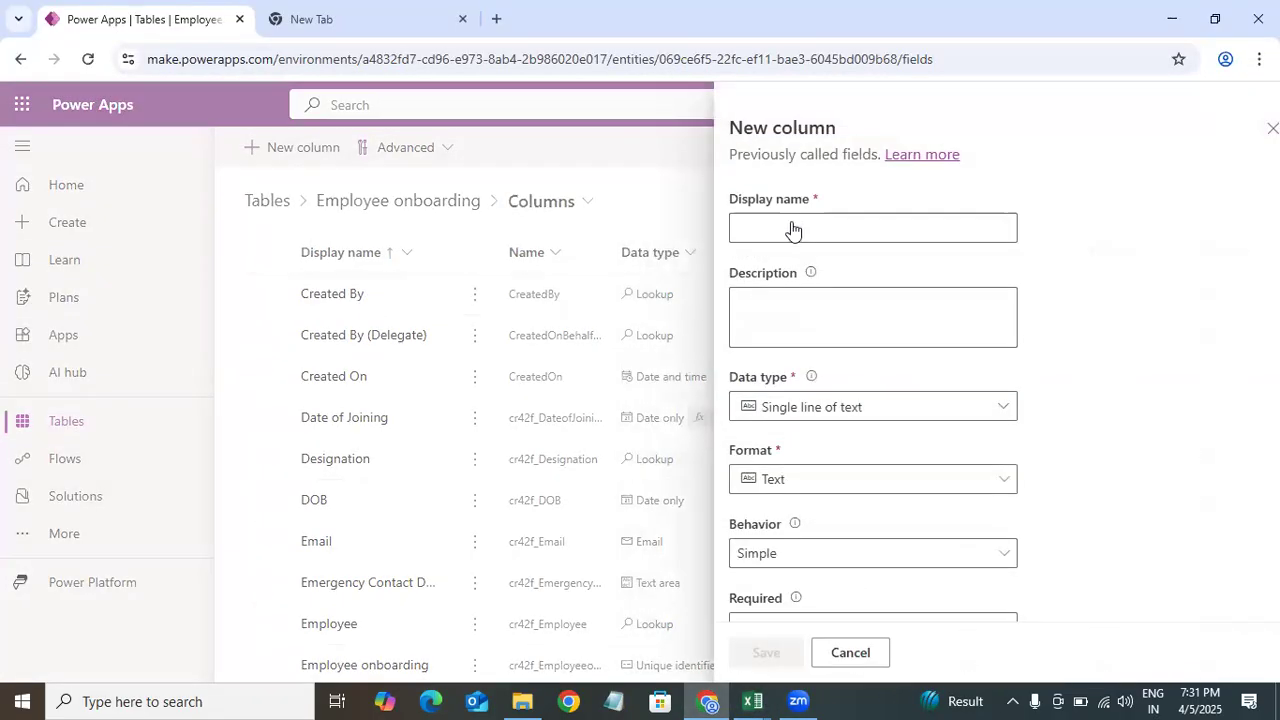
pyautogui.click(769, 226)
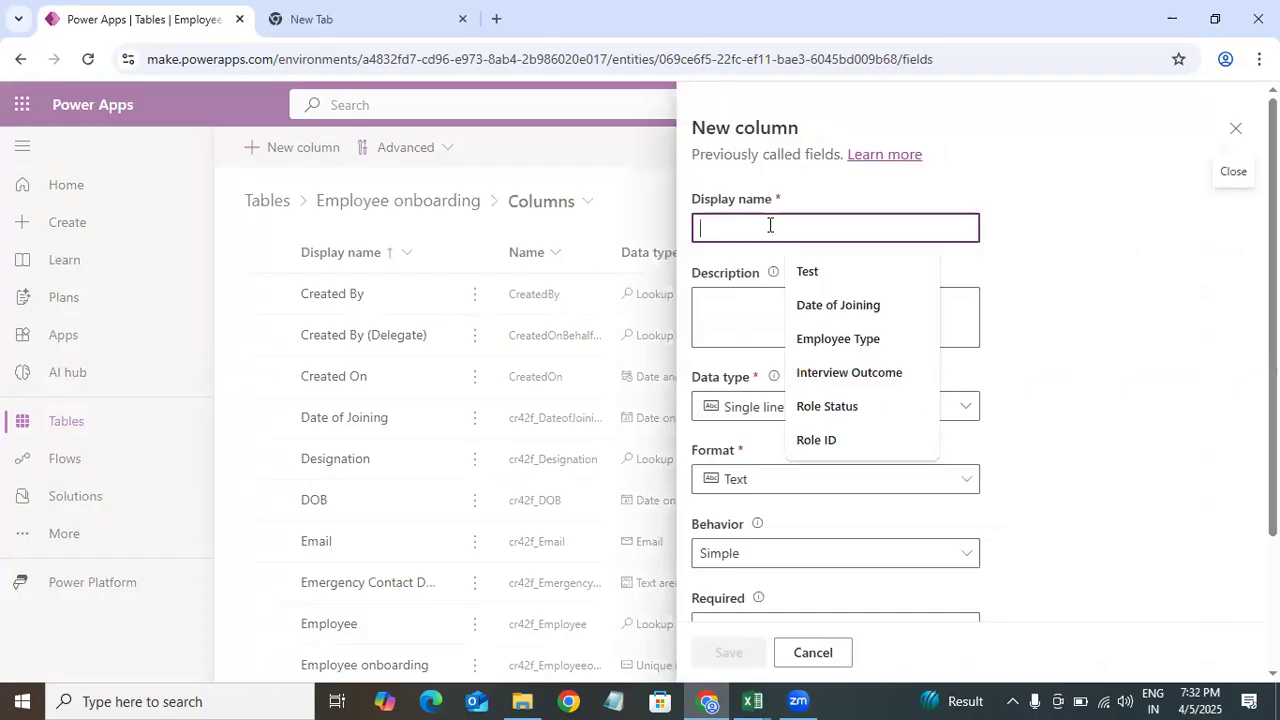
pyautogui.write('Corporate Email')
# Step: Set the Corporate Email column's format to Email and save the column
pyautogui.click(822, 410)
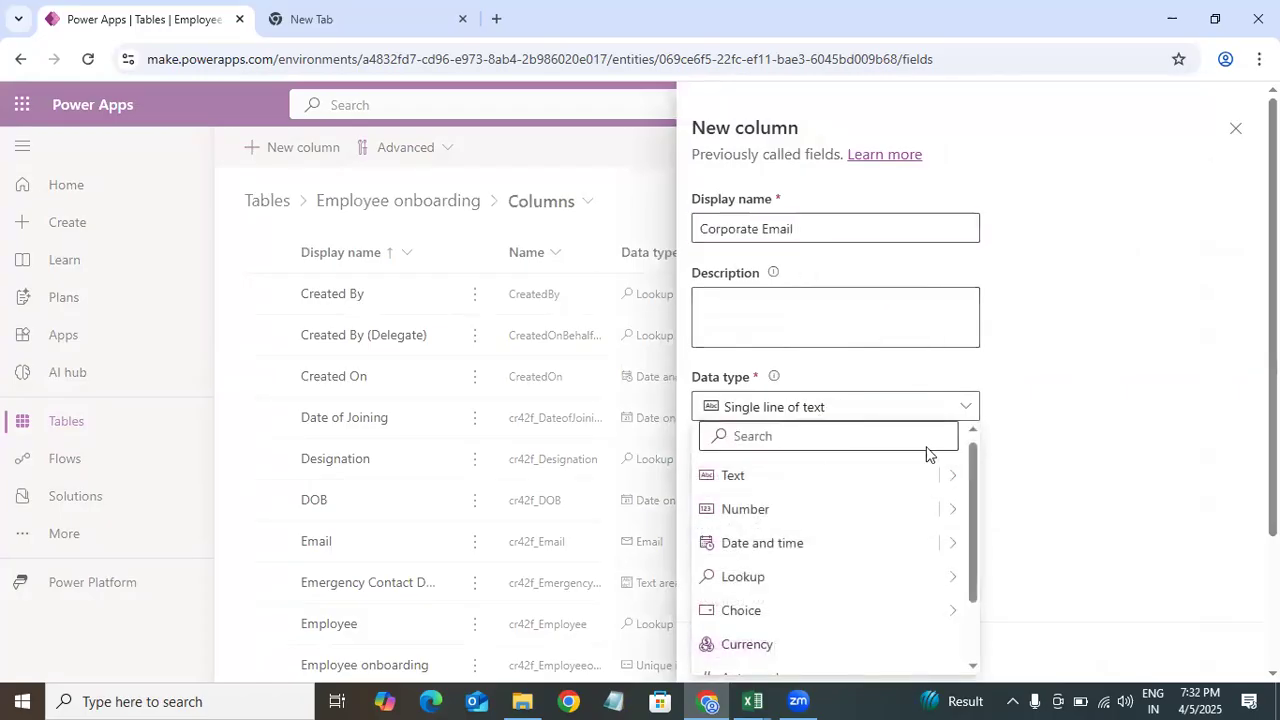
pyautogui.click(994, 451)
pyautogui.click(924, 481)
pyautogui.click(766, 246)
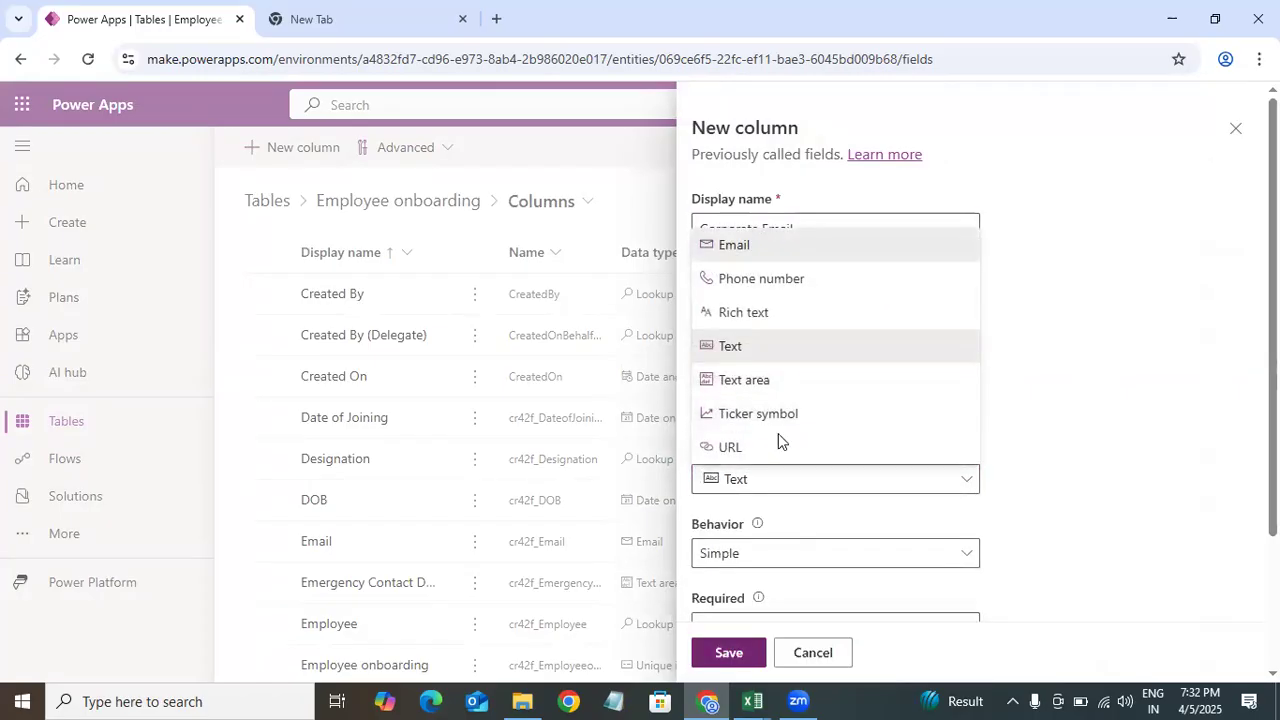
pyautogui.click(729, 652)
# Step: Copy Admin Notes from the Excel data model and paste it as the new column's display name
pyautogui.moveTo(753, 700)
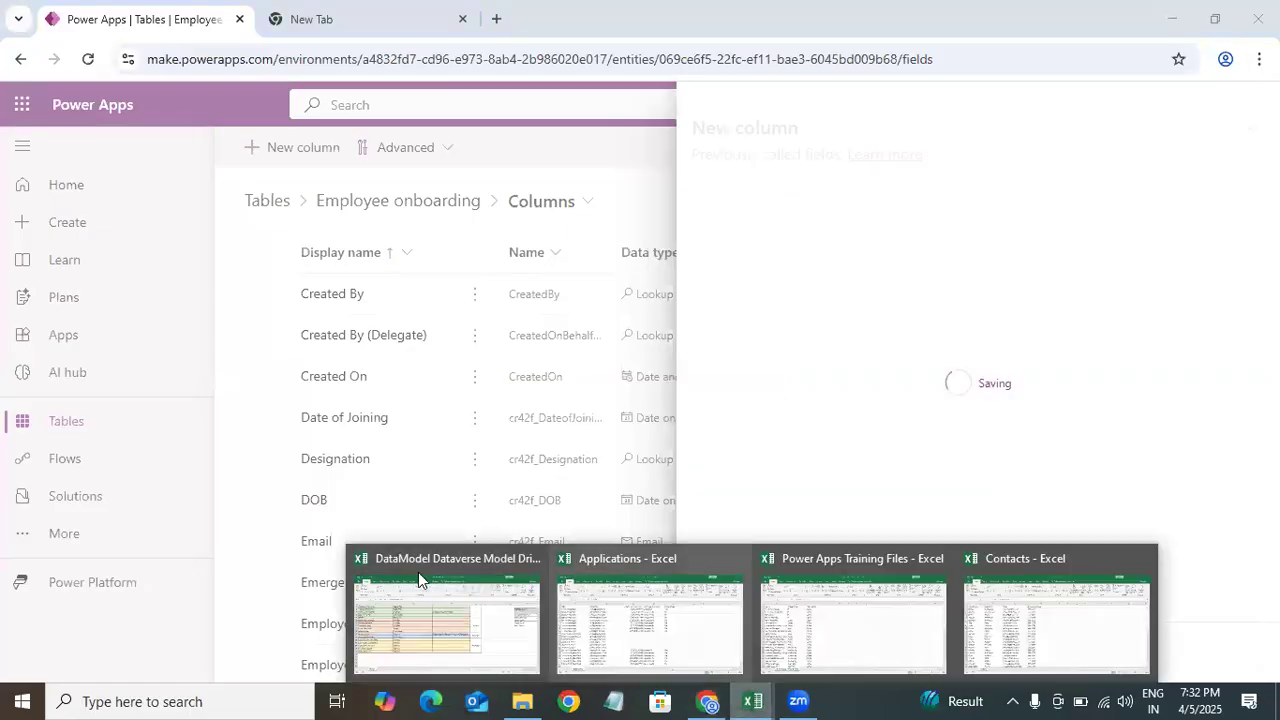
pyautogui.click(440, 612)
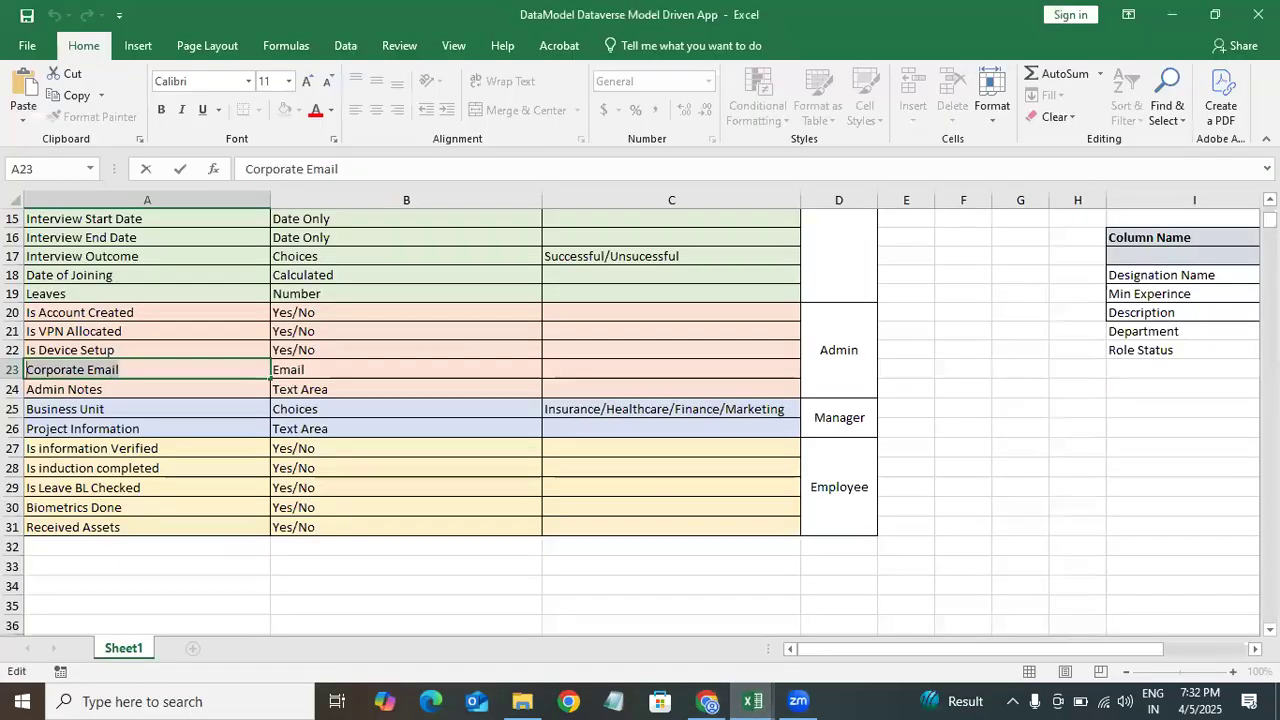
pyautogui.click(125, 391)
pyautogui.hotkey('ctrl', 'Down')
pyautogui.click(127, 390)
pyautogui.doubleClick(127, 390)
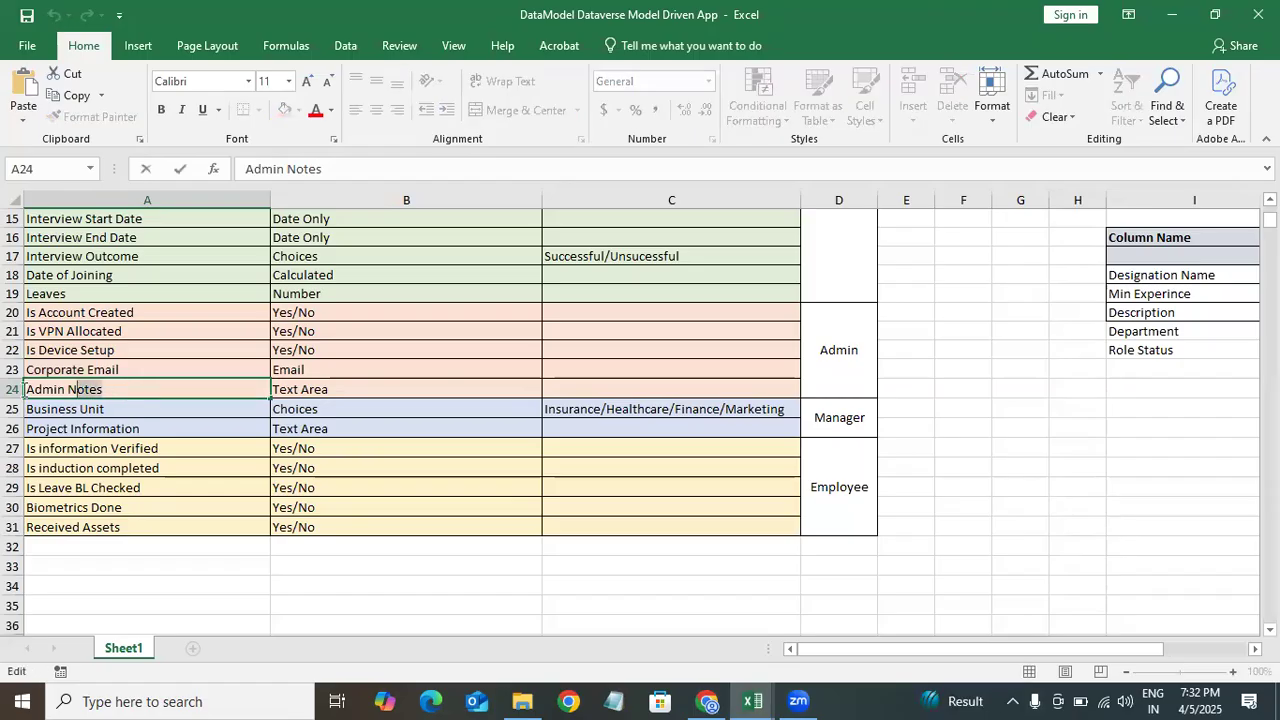
pyautogui.hotkey('shift', 'Home')
pyautogui.hotkey('ctrl', 'c')
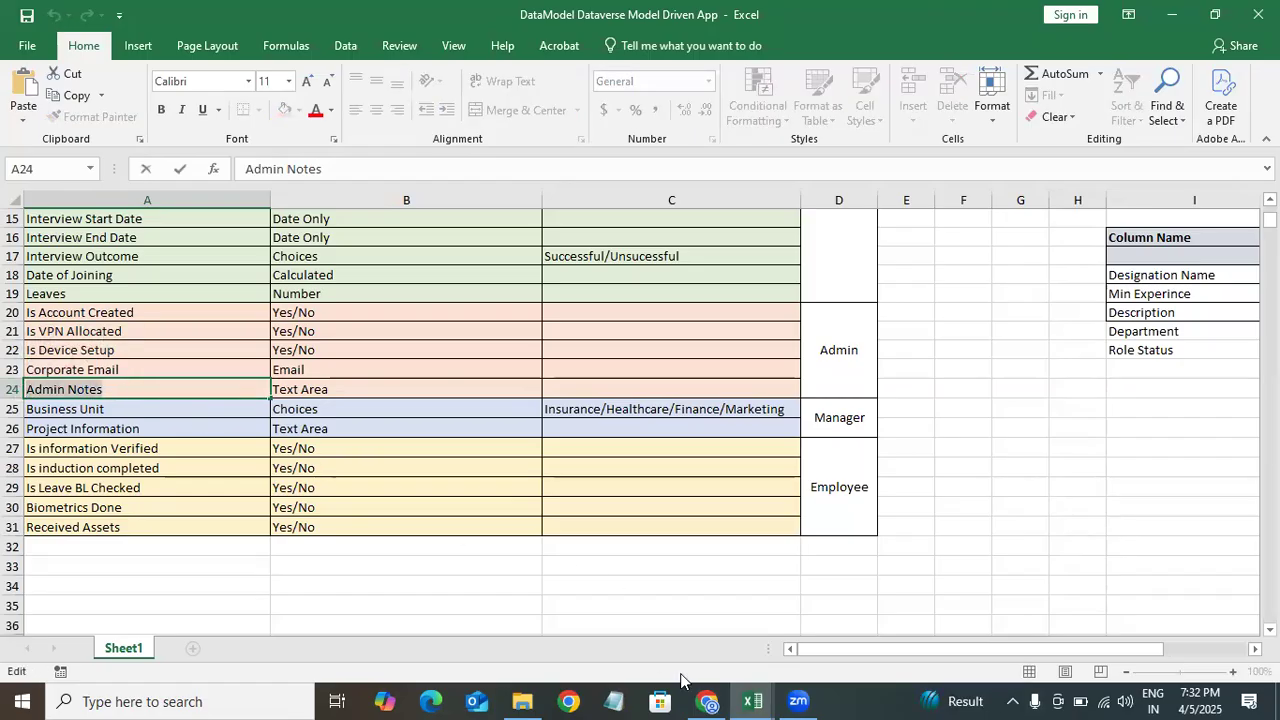
pyautogui.click(707, 700)
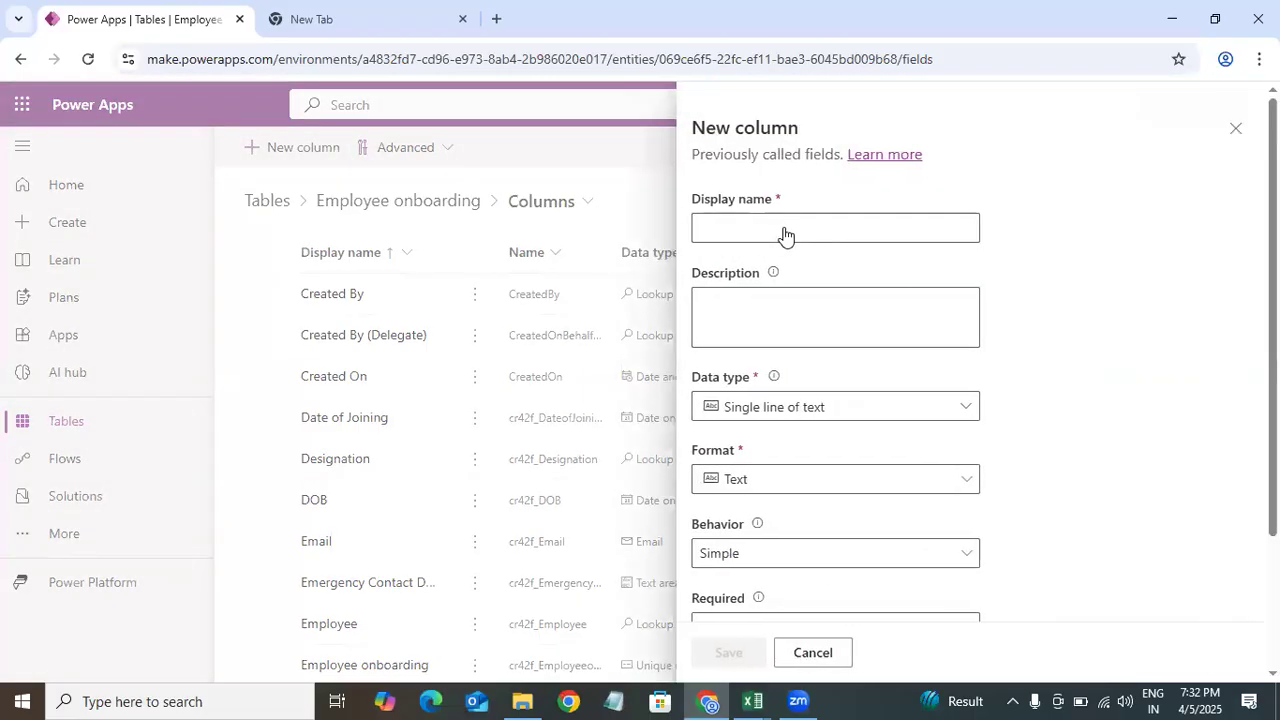
pyautogui.click(733, 223)
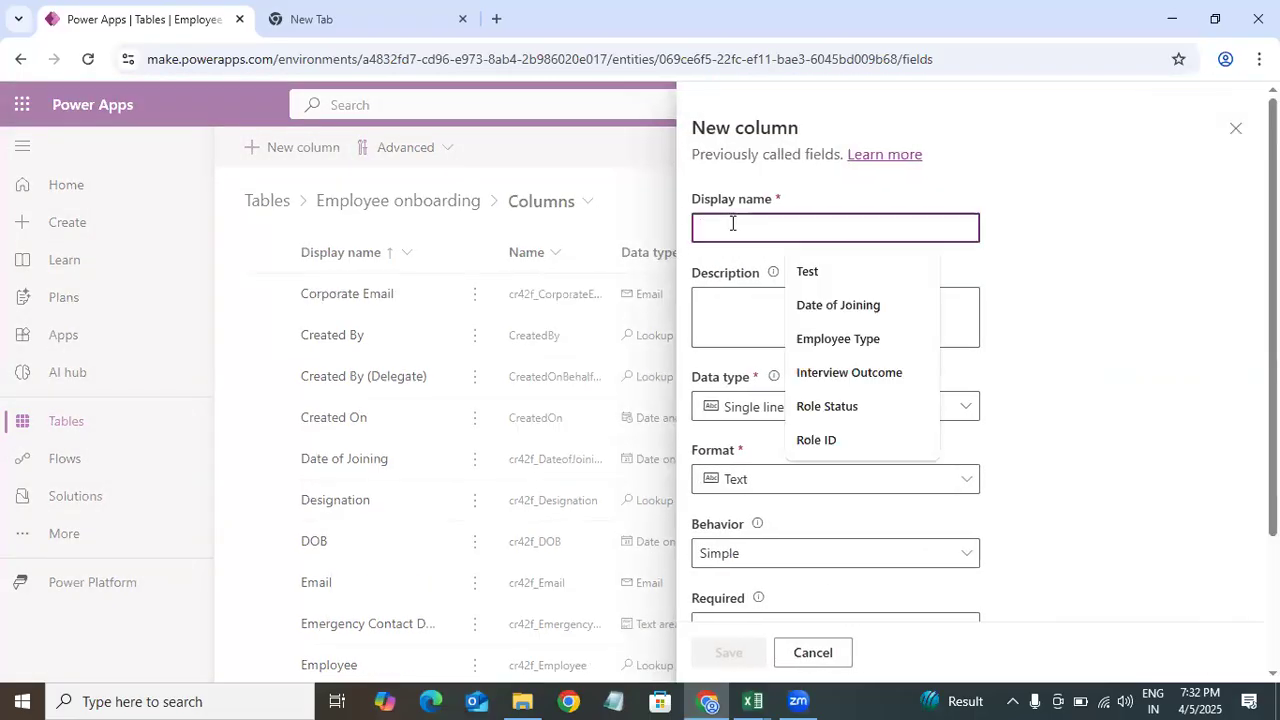
pyautogui.hotkey('ctrl', 'v')
# Step: Search the data types for multiple lines, choose plain text Multiple lines of text, and save the Admin Notes column
pyautogui.click(894, 408)
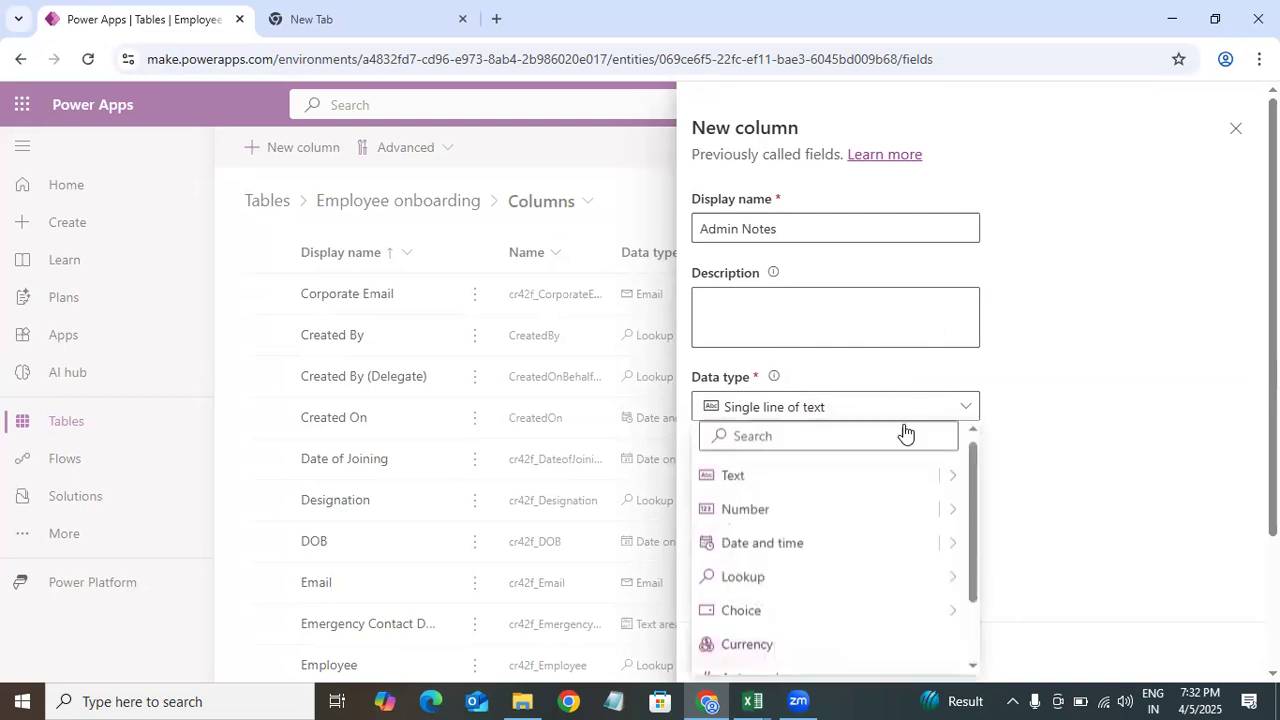
pyautogui.click(771, 437)
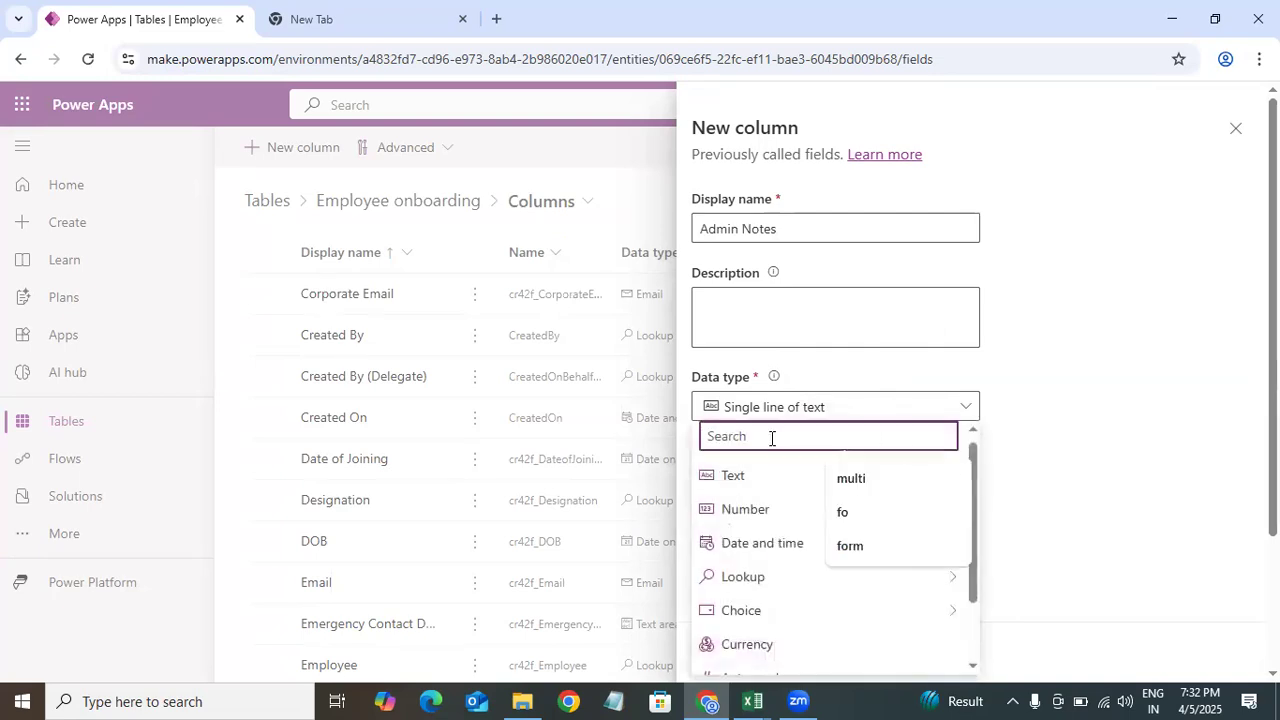
pyautogui.write('mult')
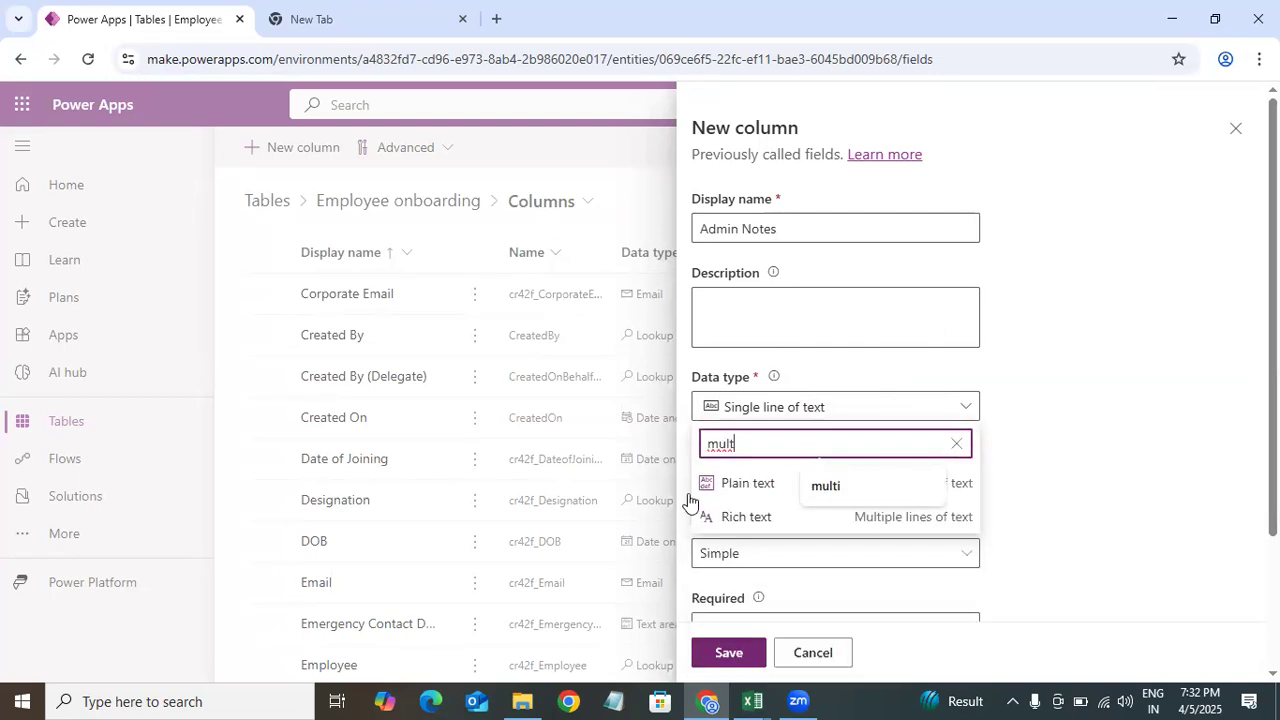
pyautogui.click(851, 484)
pyautogui.click(852, 484)
pyautogui.click(846, 511)
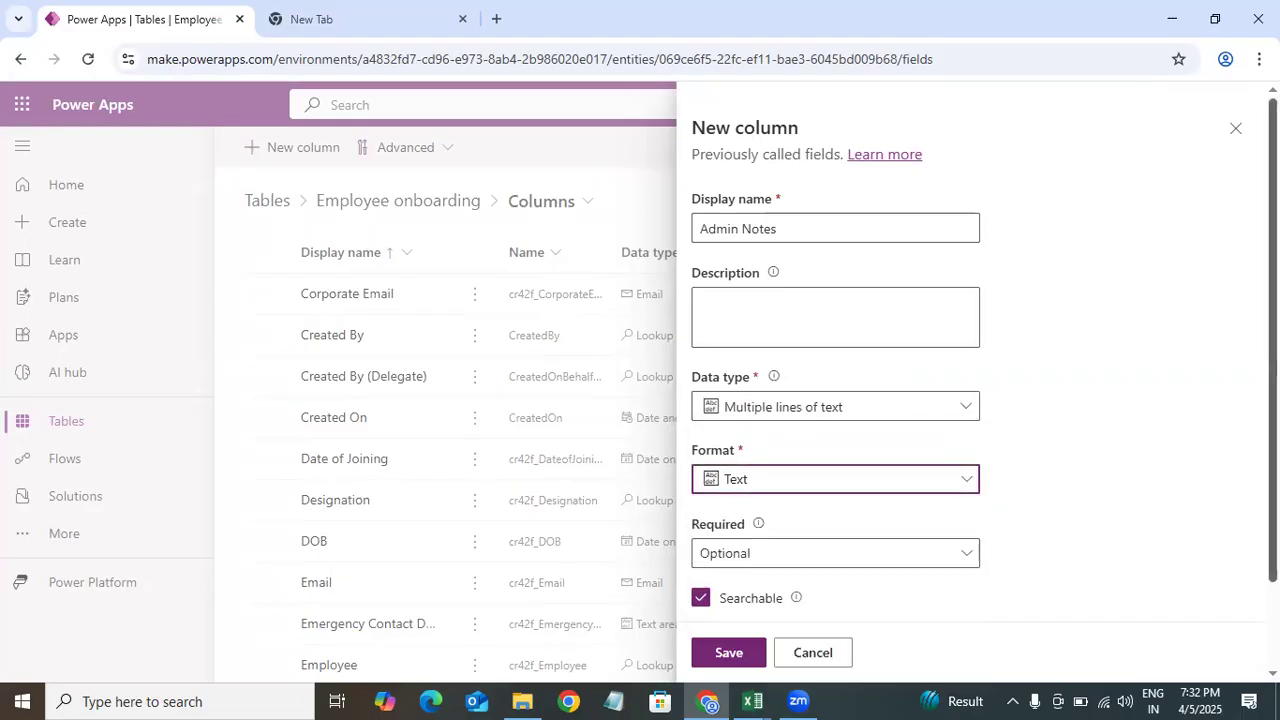
pyautogui.scroll(-3, 846, 520)
pyautogui.click(736, 655)
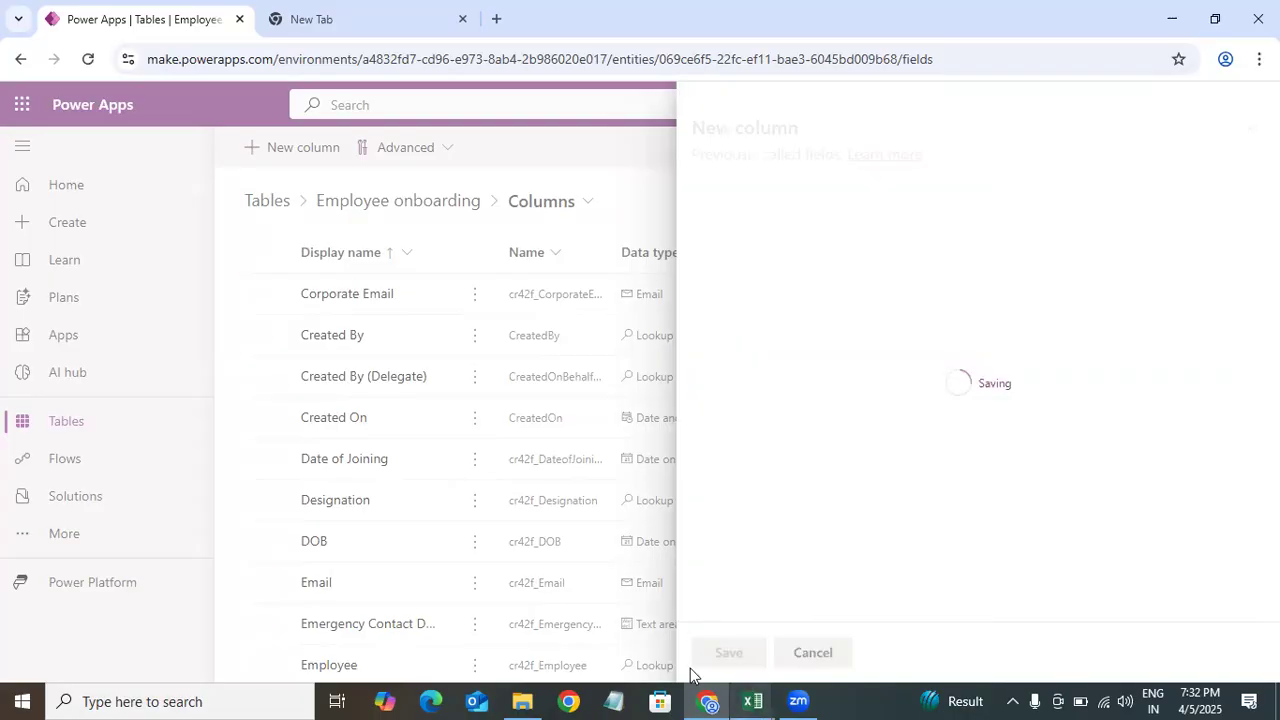
# Step: Copy Business Unit from the Excel data model and paste it as the new column's display name
pyautogui.moveTo(753, 701)
pyautogui.click(489, 611)
pyautogui.click(128, 407)
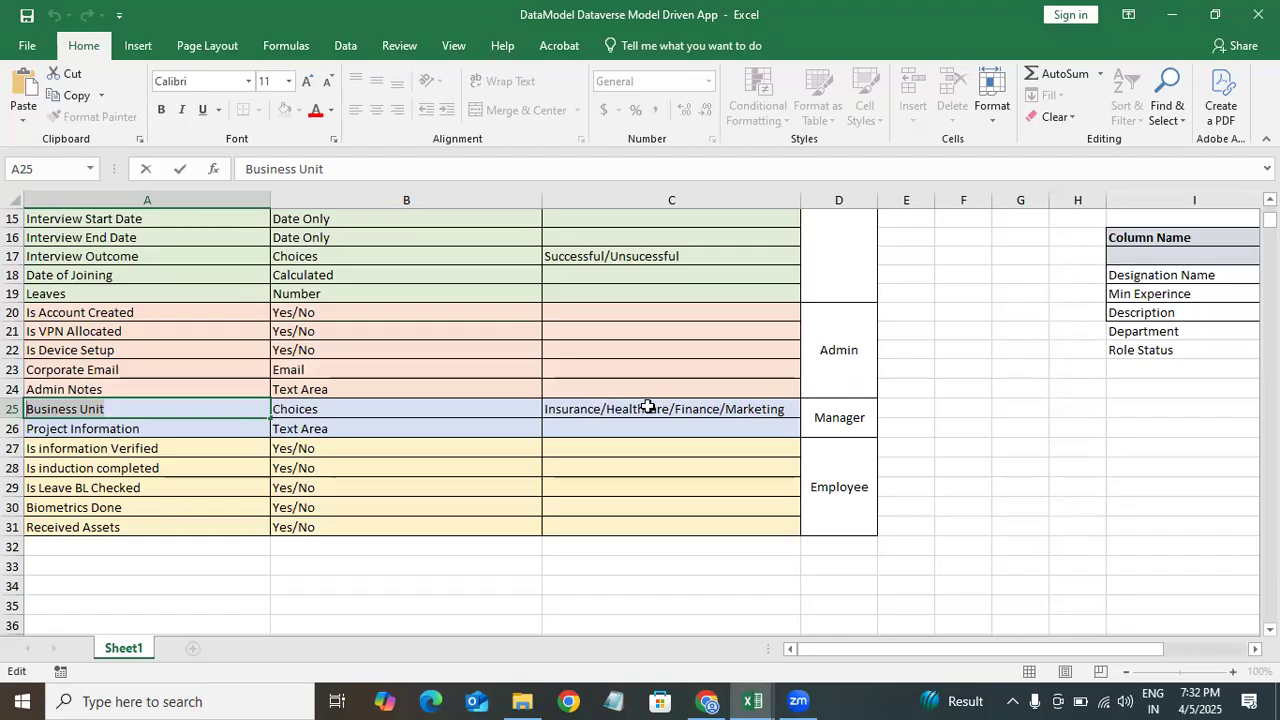
pyautogui.click(707, 701)
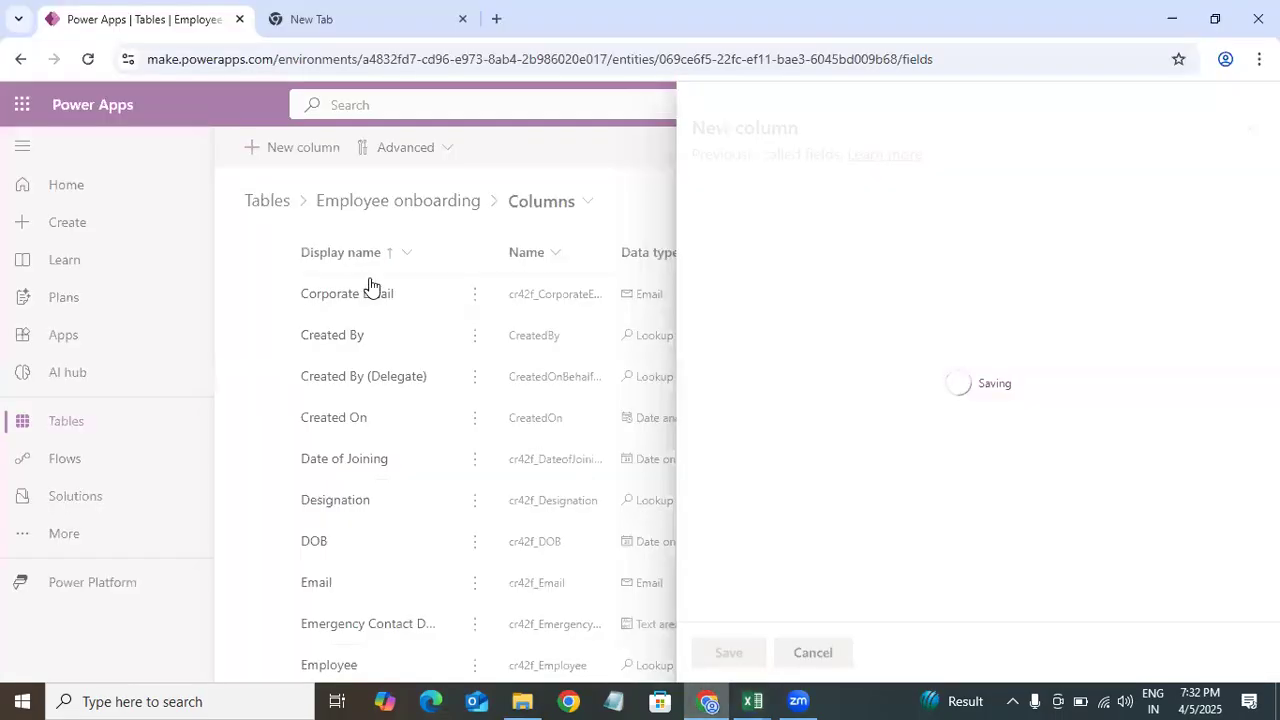
pyautogui.click(798, 227)
pyautogui.write('Business Unit')
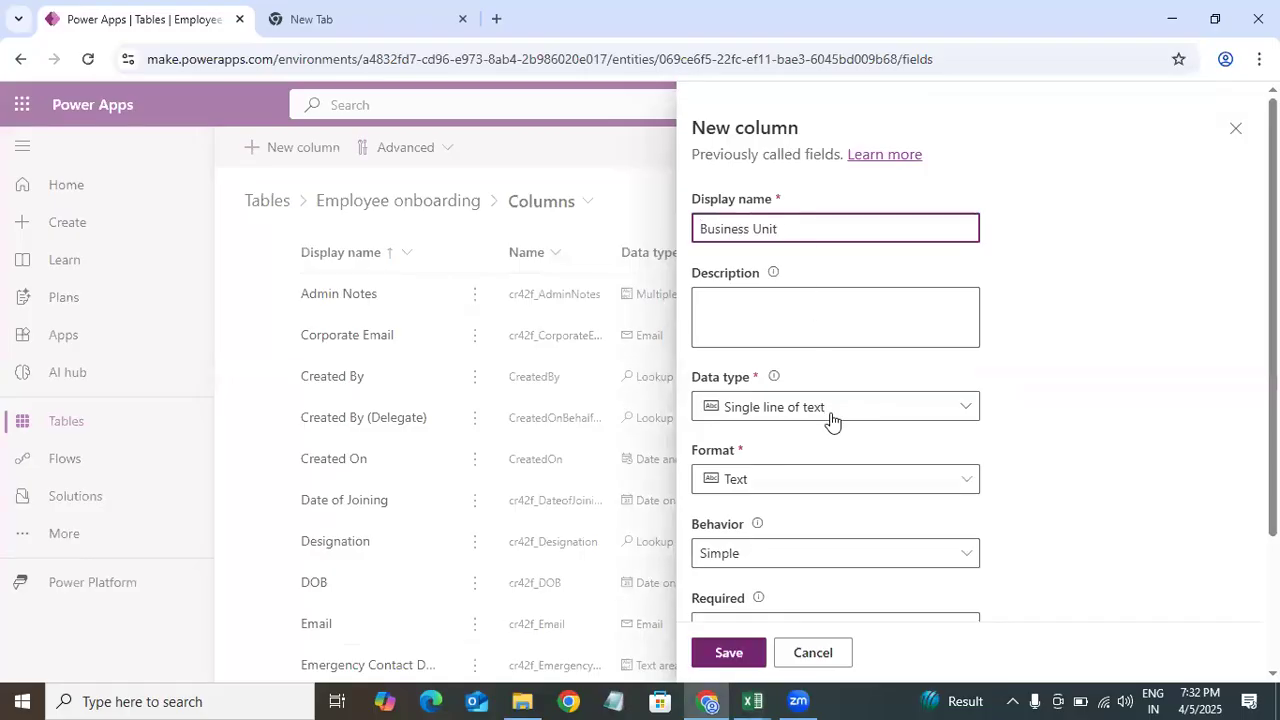
# Step: Set the Business Unit column's data type to Choice
pyautogui.click(831, 407)
pyautogui.moveTo(958, 610)
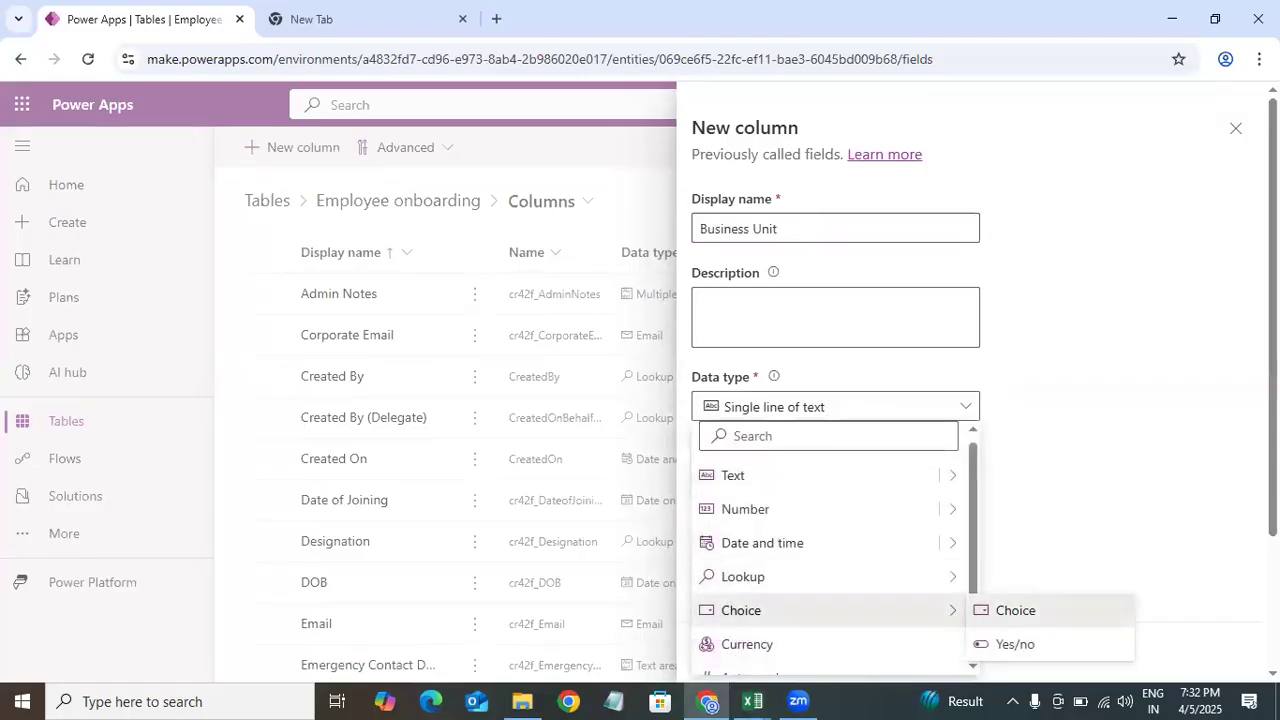
pyautogui.click(1015, 610)
pyautogui.scroll(-5, 835, 400)
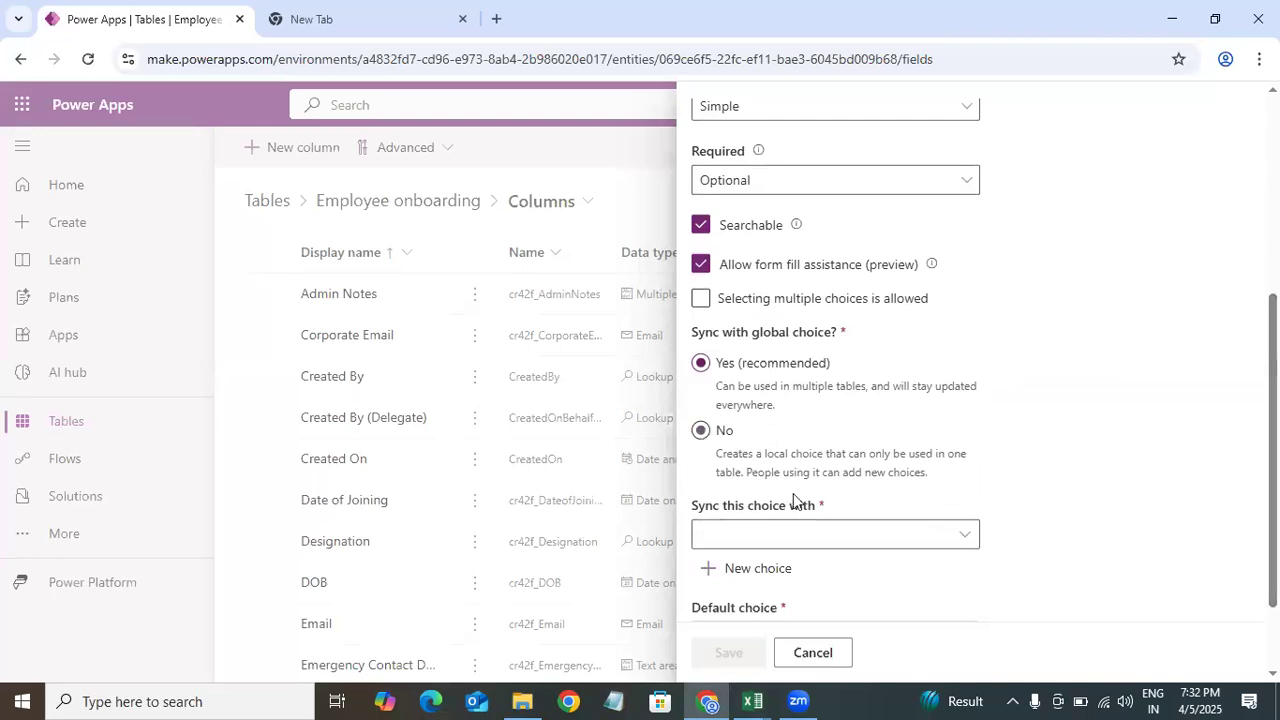
pyautogui.scroll(-2, 1171, 486)
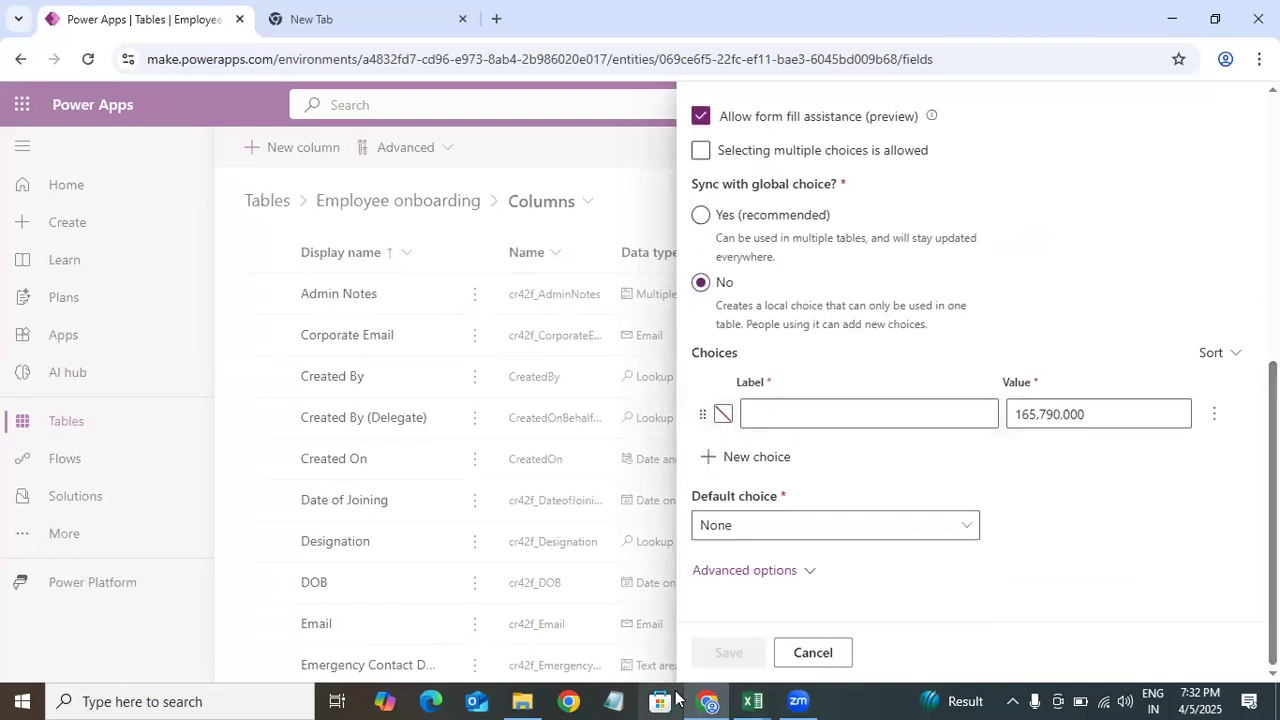
# Step: Copy Insurance from the Excel data model, paste it as the first choice label, and add another choice row
pyautogui.click(508, 623)
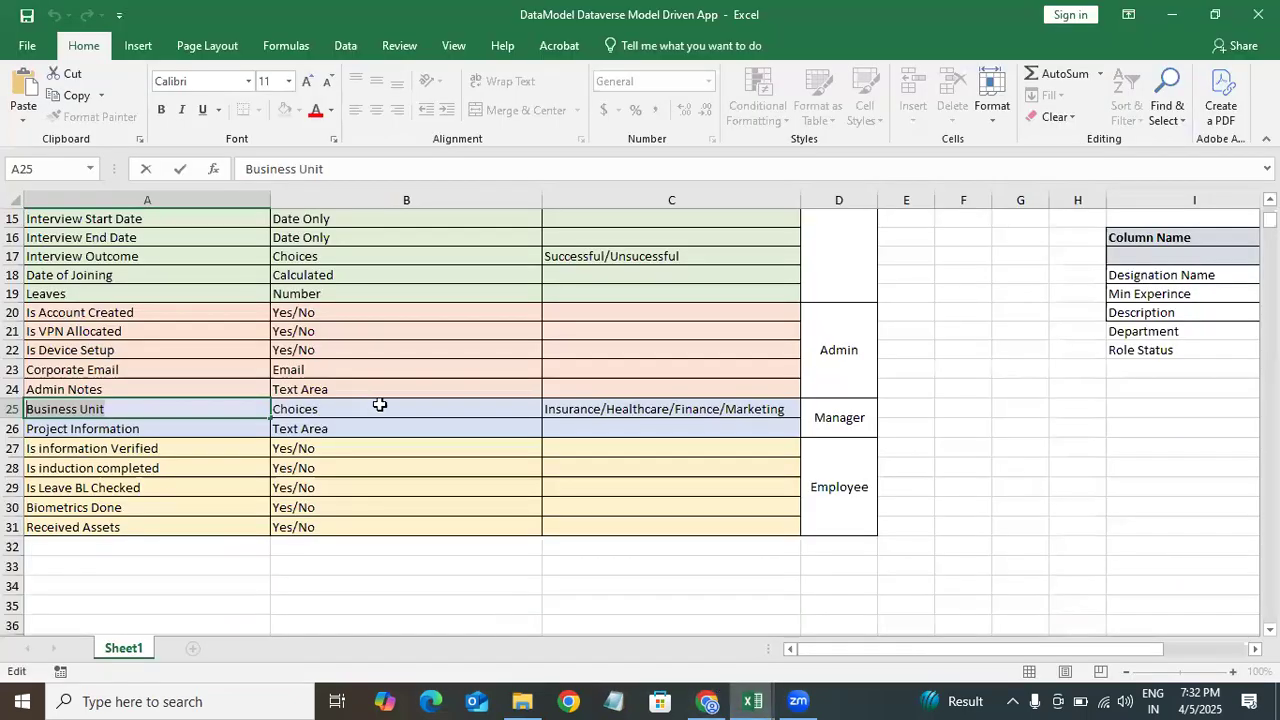
pyautogui.click(580, 411)
pyautogui.doubleClick(581, 408)
pyautogui.moveTo(573, 405); pyautogui.dragTo(524, 402)
pyautogui.hotkey('ctrl', 'c')
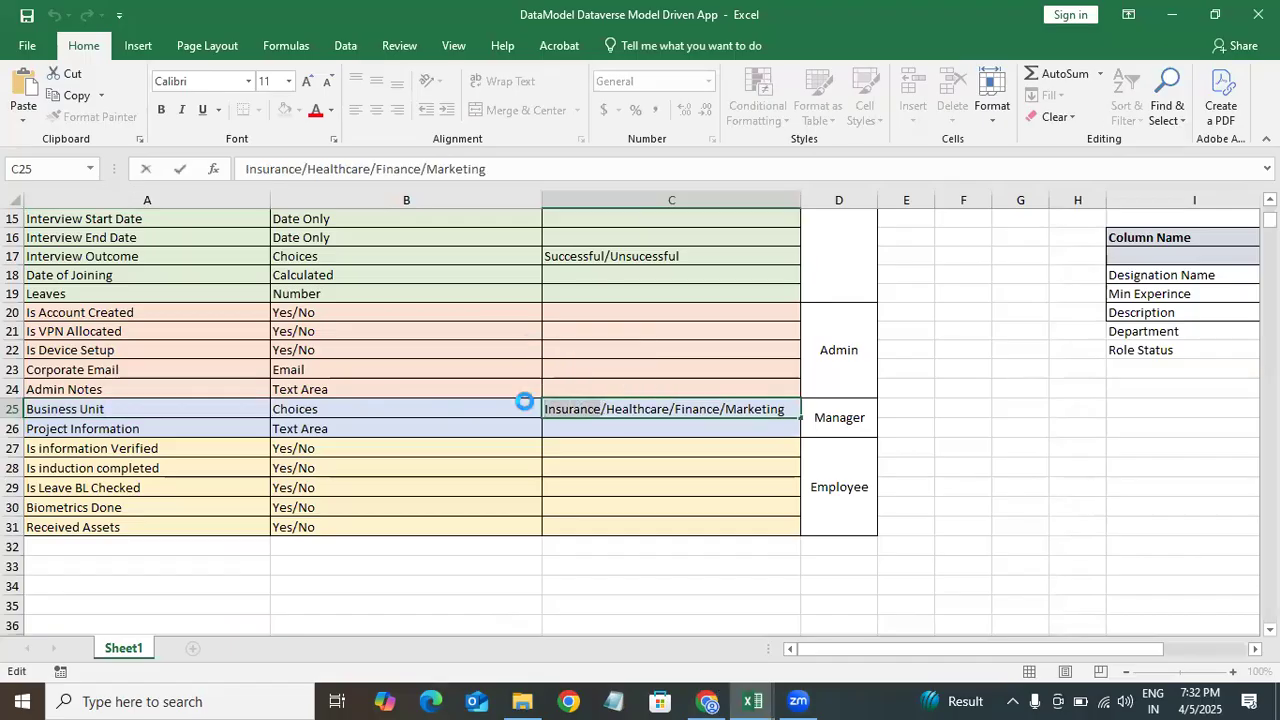
pyautogui.click(712, 692)
pyautogui.scroll(-5, 830, 431)
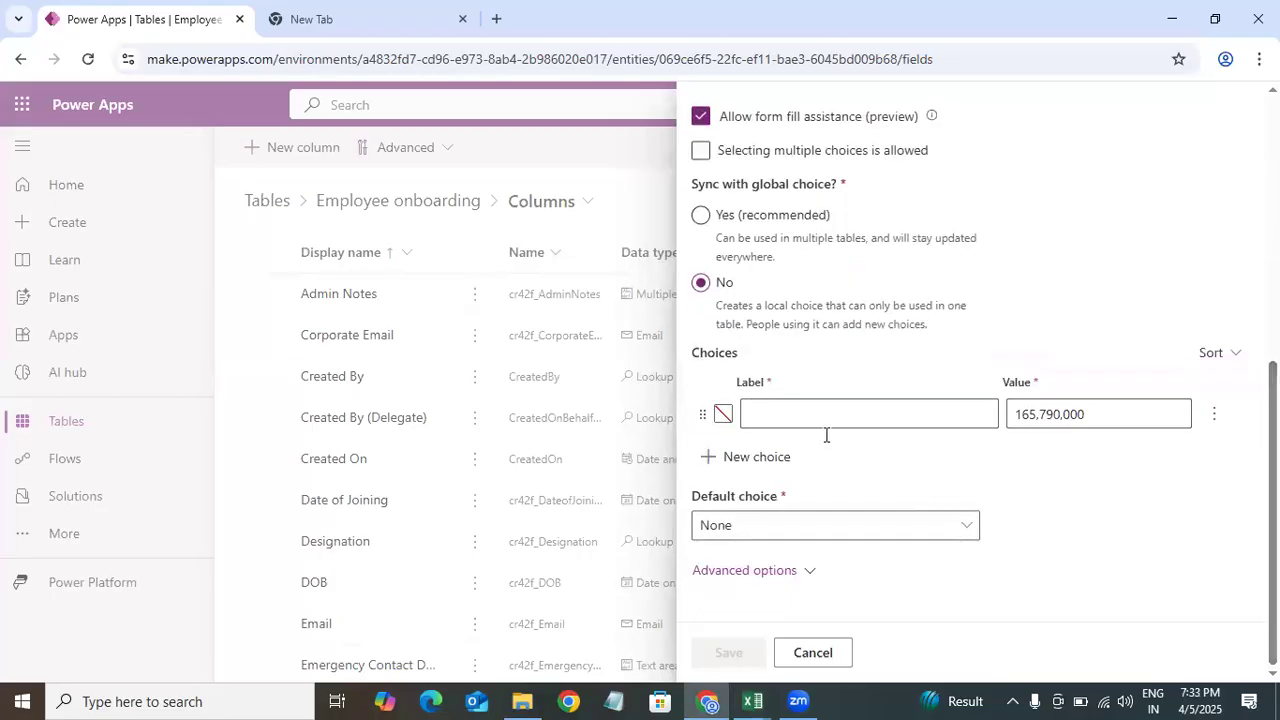
pyautogui.click(800, 413)
pyautogui.hotkey('ctrl', 'v')
pyautogui.click(757, 457)
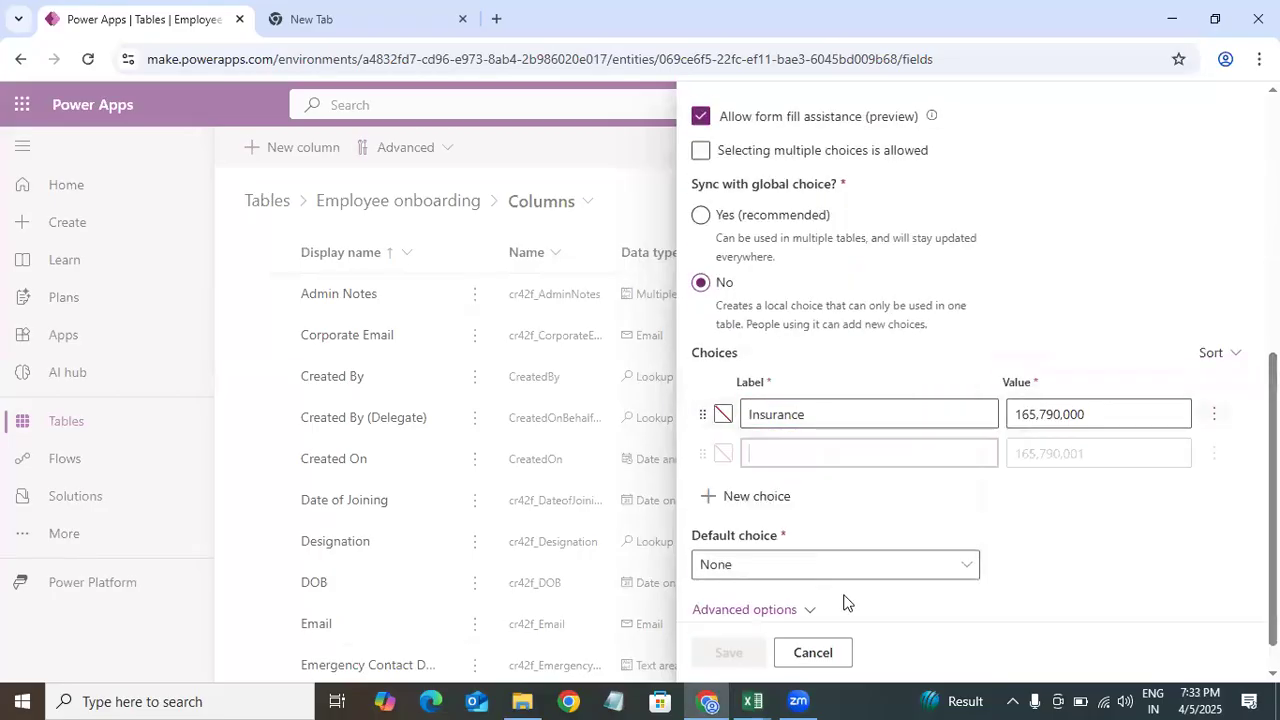
# Step: Enter Healthcare as the second choice label, checking the value list in the Excel data model
pyautogui.moveTo(752, 701)
pyautogui.click(476, 600)
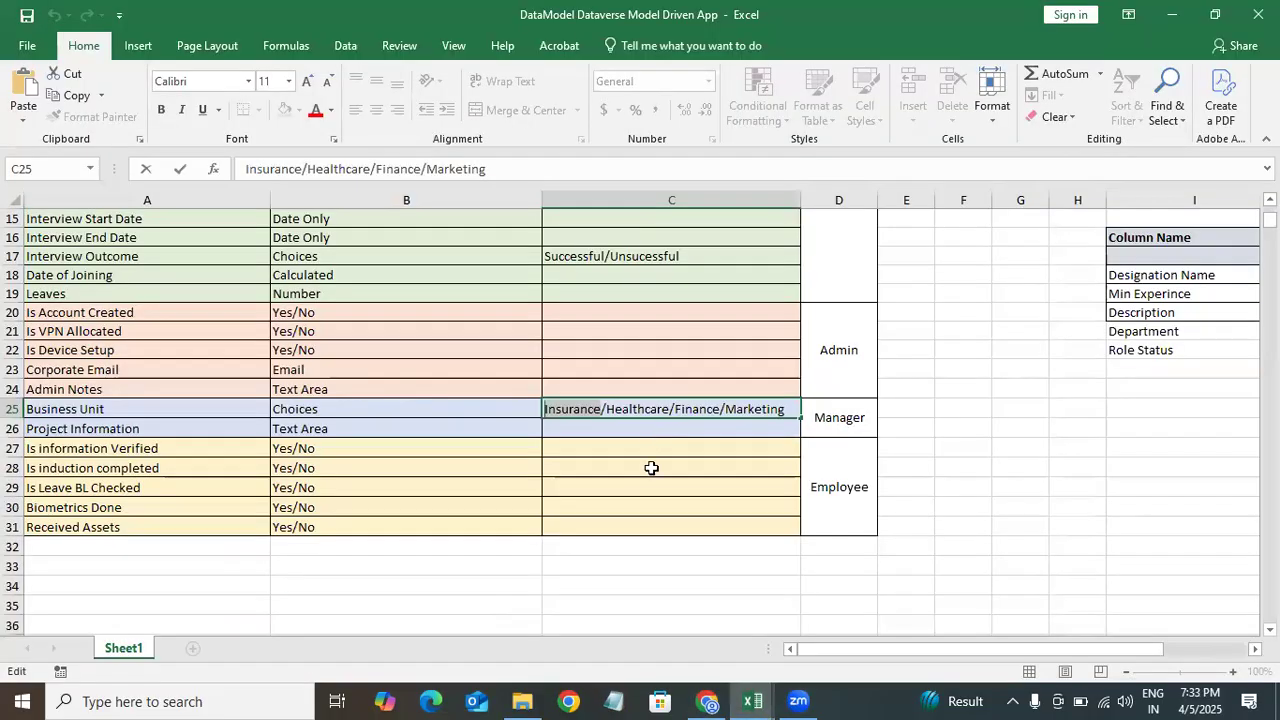
pyautogui.doubleClick(648, 409)
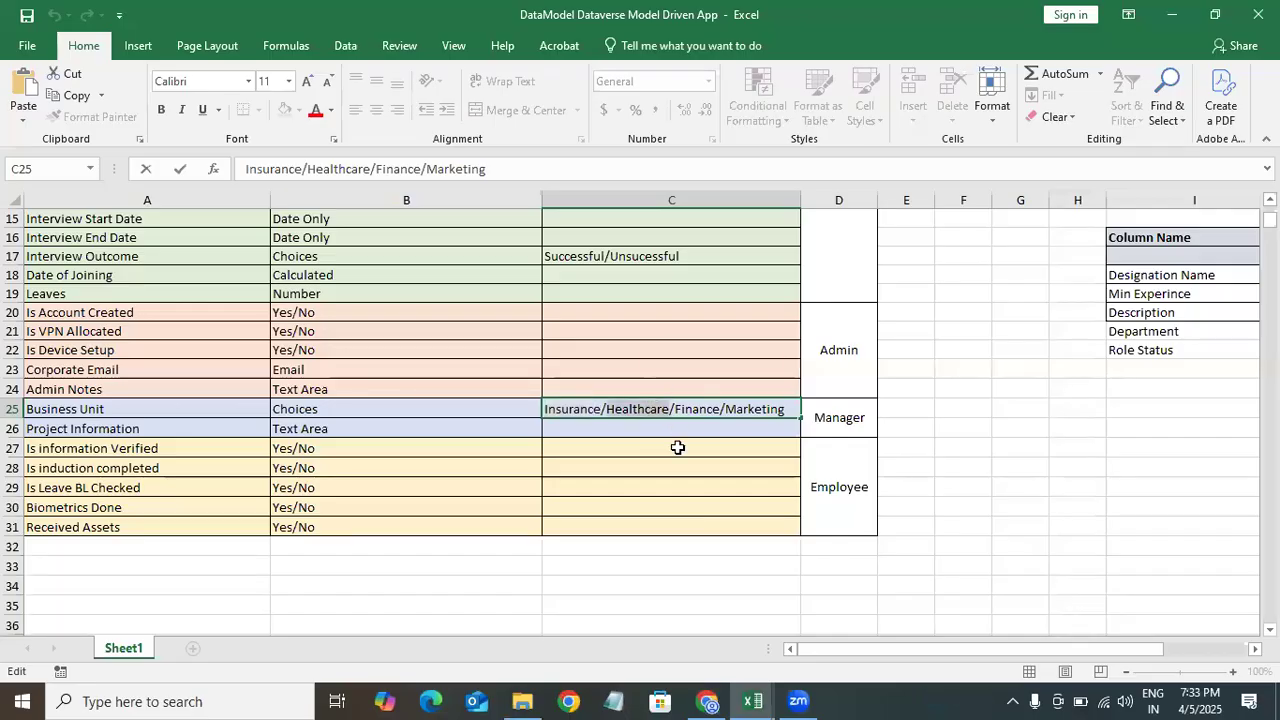
pyautogui.click(708, 701)
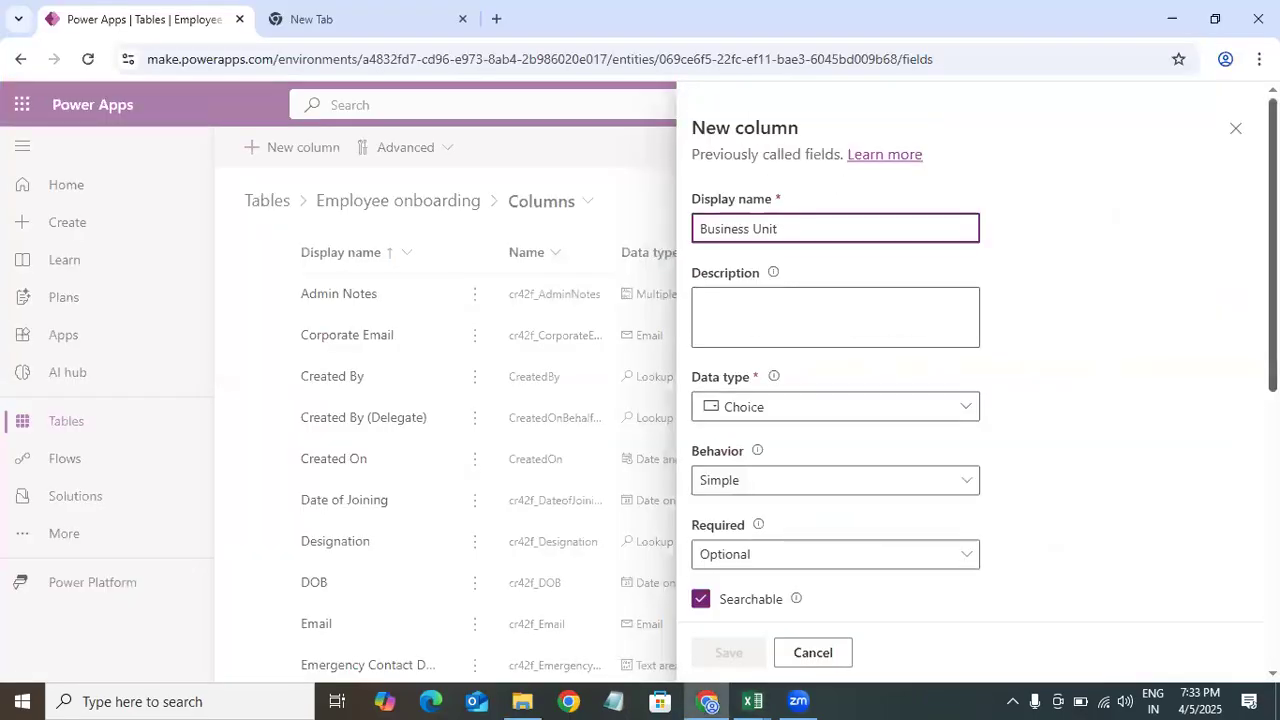
pyautogui.scroll(-10, 880, 500)
pyautogui.click(1077, 380)
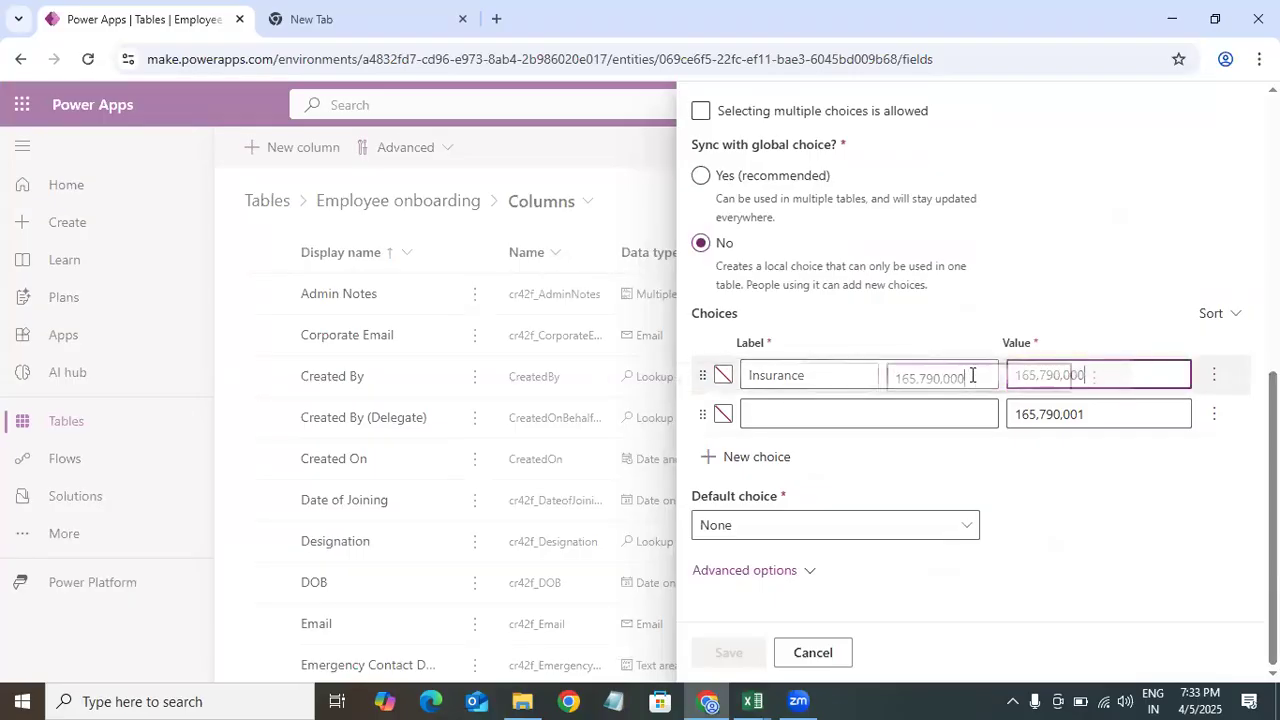
pyautogui.click(798, 414)
pyautogui.write('Healthcare')
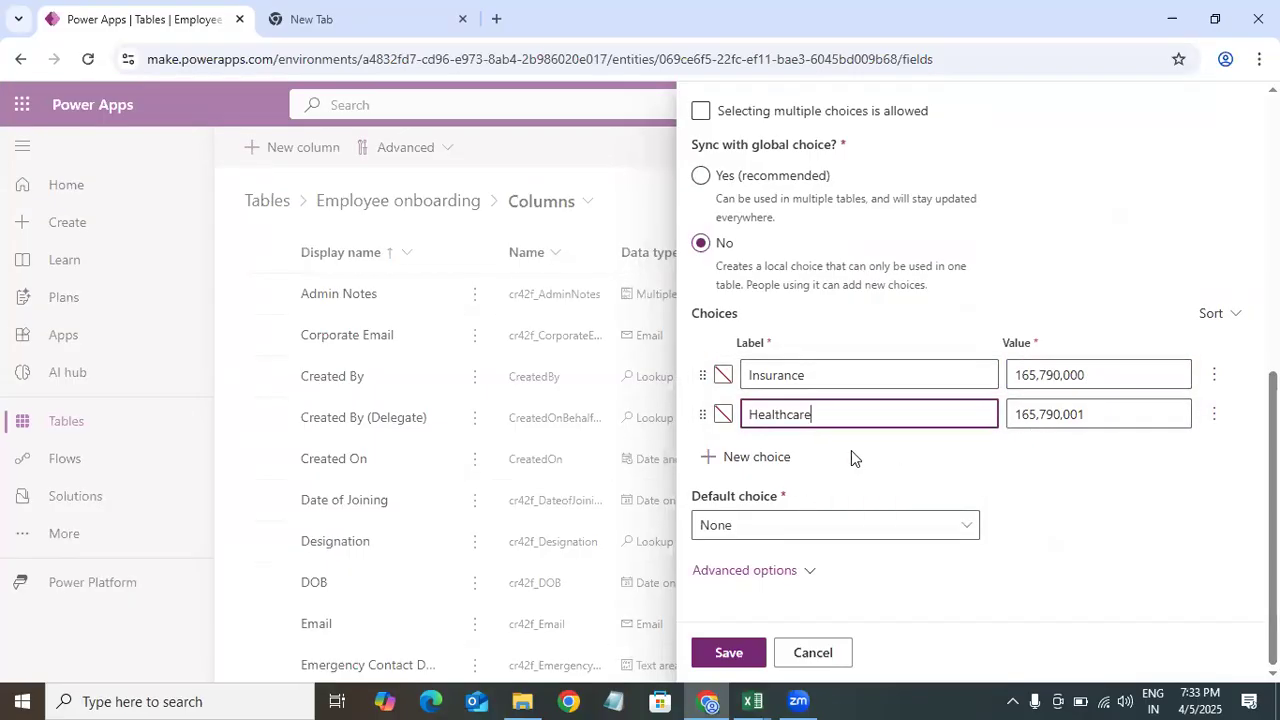
# Step: Copy Finance from the Excel data model and paste it as a third choice label
pyautogui.moveTo(753, 700)
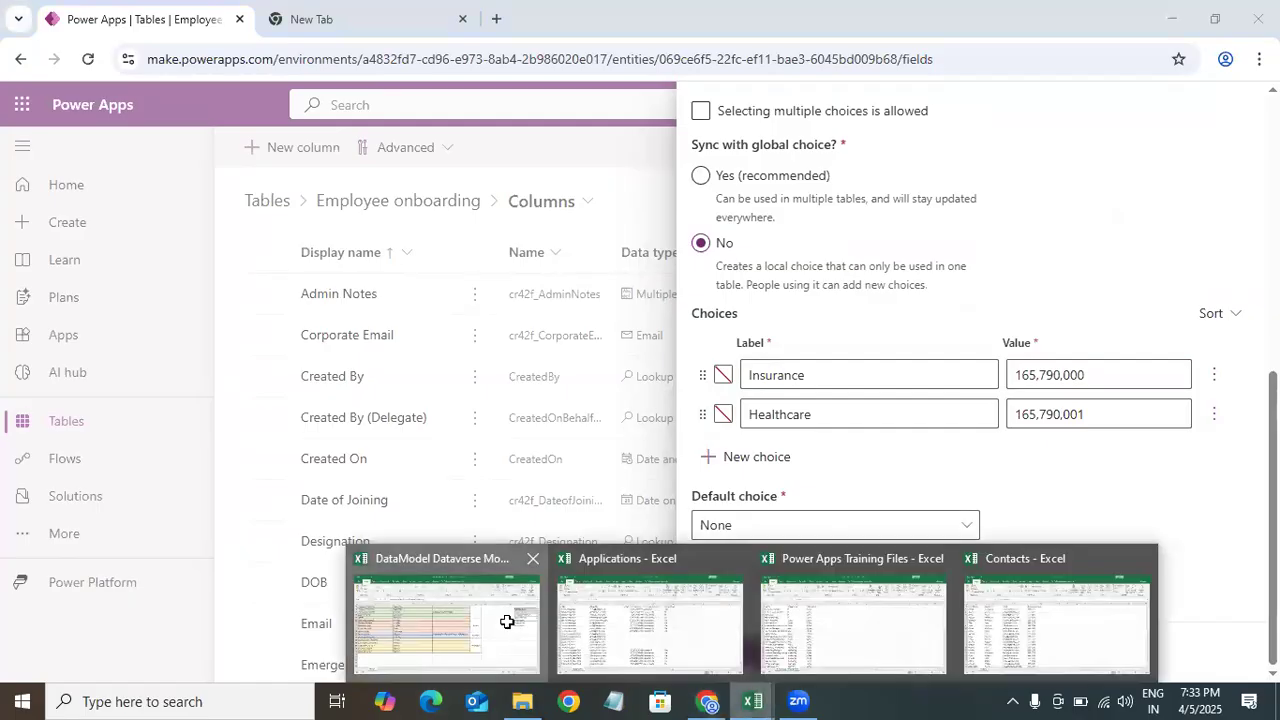
pyautogui.click(506, 628)
pyautogui.doubleClick(691, 409)
pyautogui.doubleClick(699, 406)
pyautogui.hotkey('ctrl', 'c')
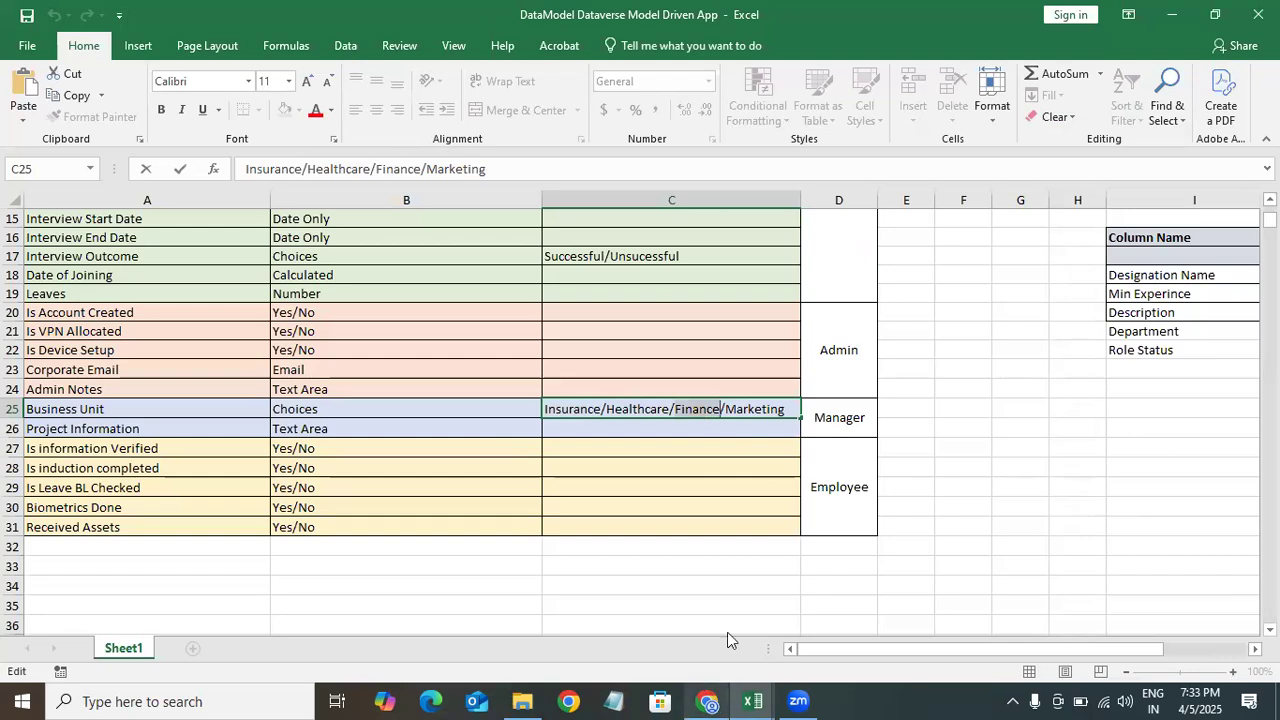
pyautogui.click(707, 700)
pyautogui.scroll(-5, 835, 420)
pyautogui.click(768, 460)
pyautogui.hotkey('ctrl', 'v')
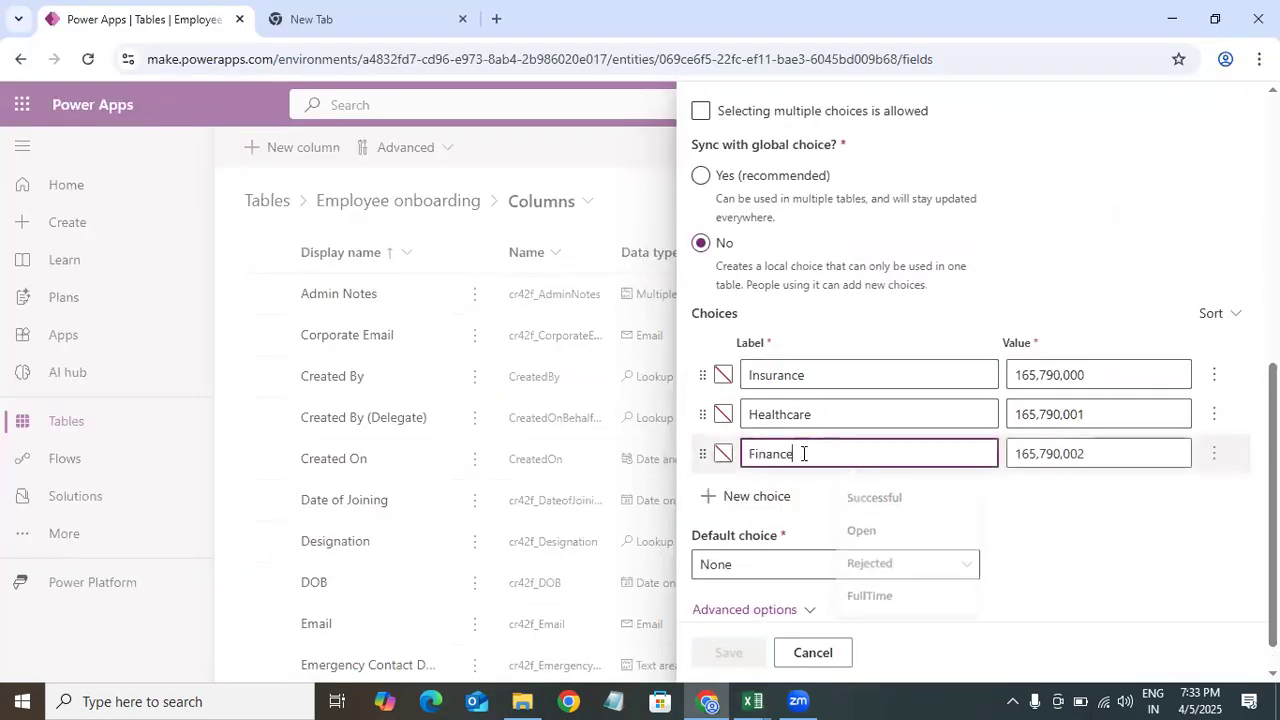
# Step: Add Marketing as the fourth choice and save the Business Unit column
pyautogui.moveTo(752, 700)
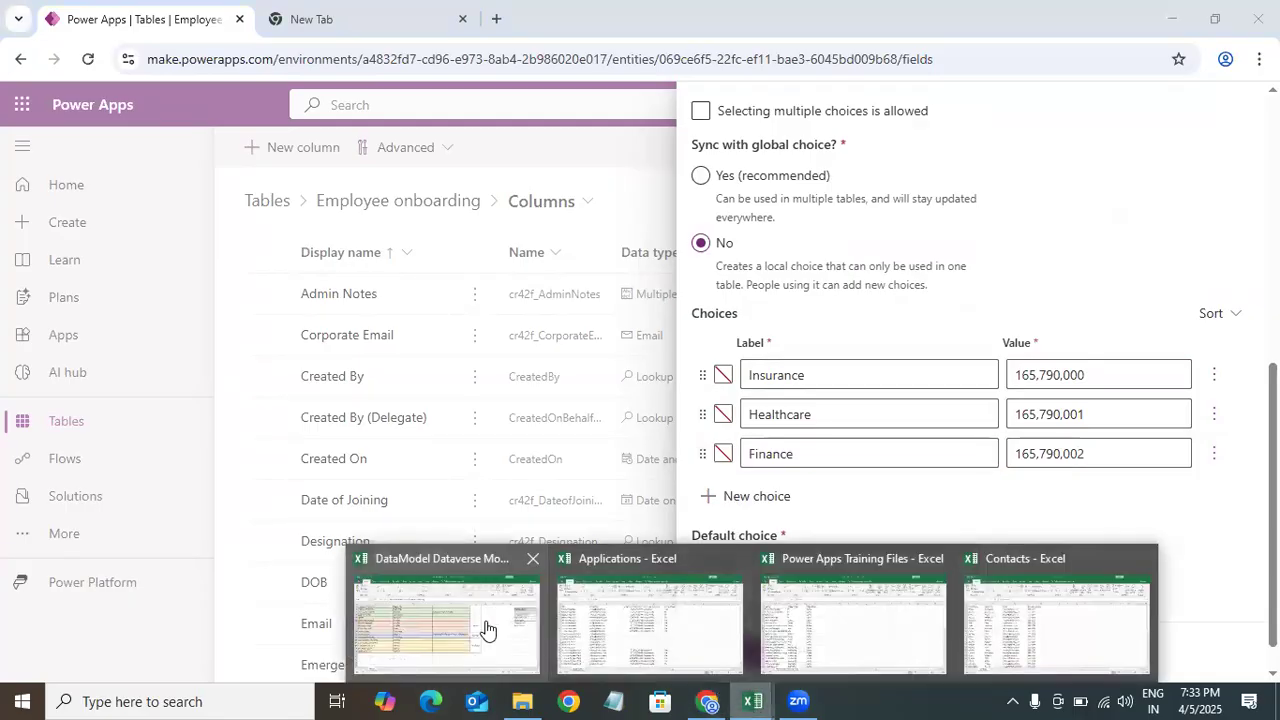
pyautogui.click(486, 622)
pyautogui.doubleClick(757, 409)
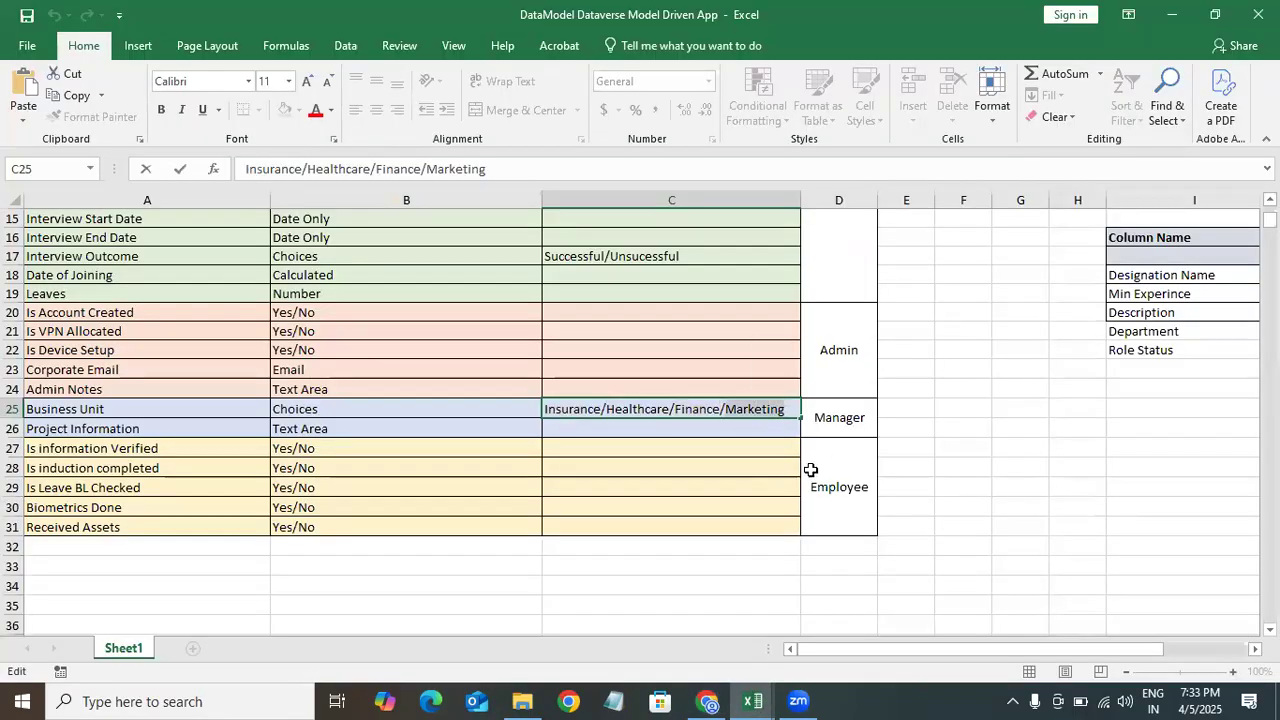
pyautogui.click(707, 701)
pyautogui.moveTo(1273, 262); pyautogui.dragTo(1274, 546)
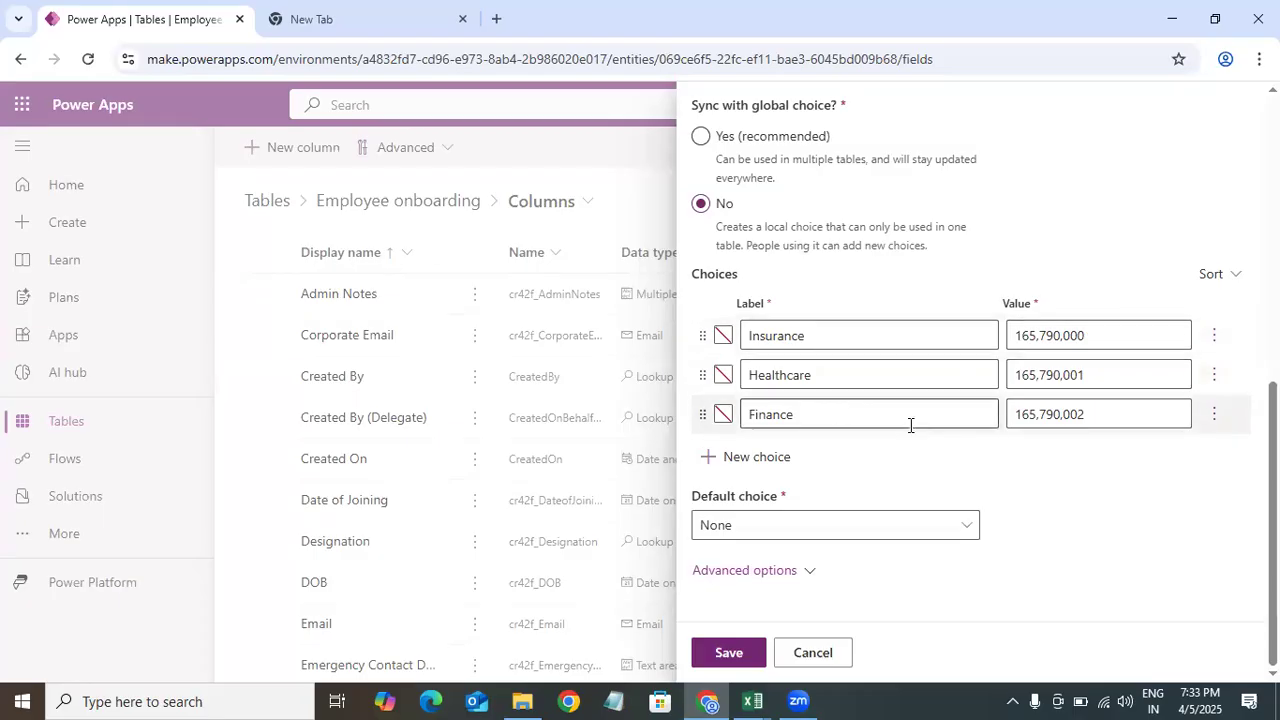
pyautogui.click(779, 458)
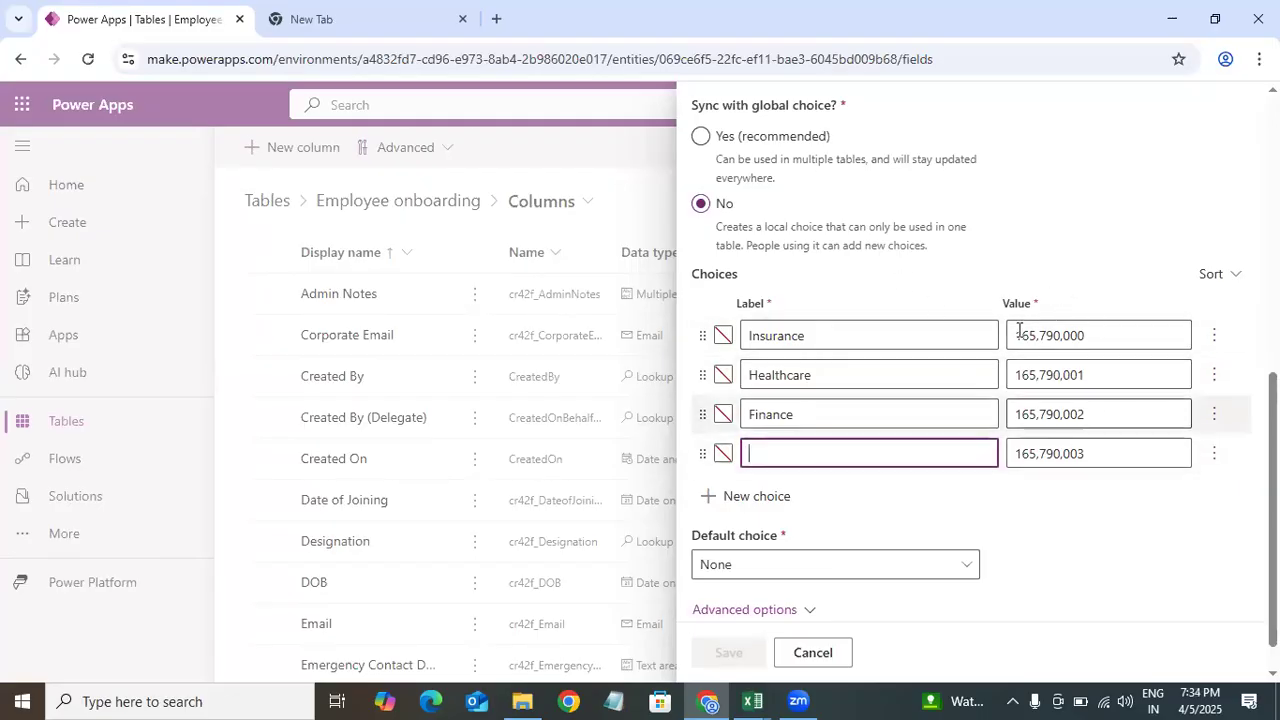
pyautogui.click(784, 459)
pyautogui.write('Marketing')
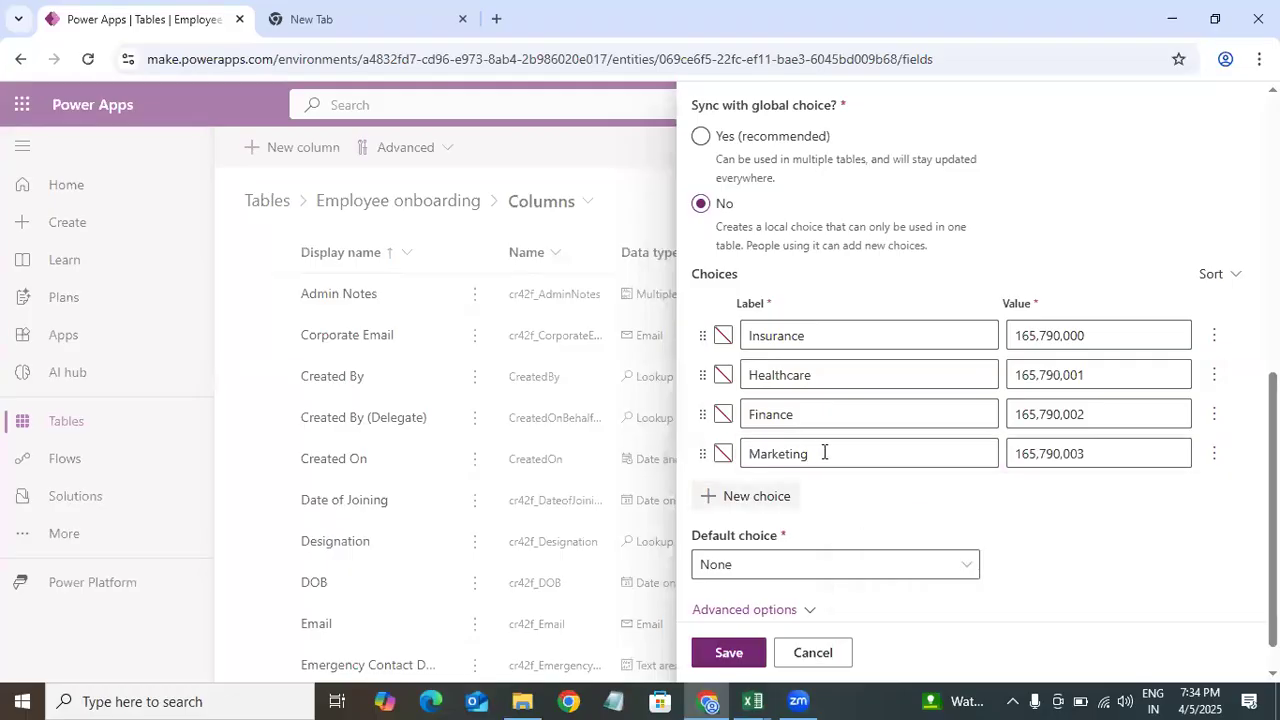
pyautogui.click(729, 653)
# Step: Create a Project Information column with the single line of text data type and save it
pyautogui.moveTo(752, 701)
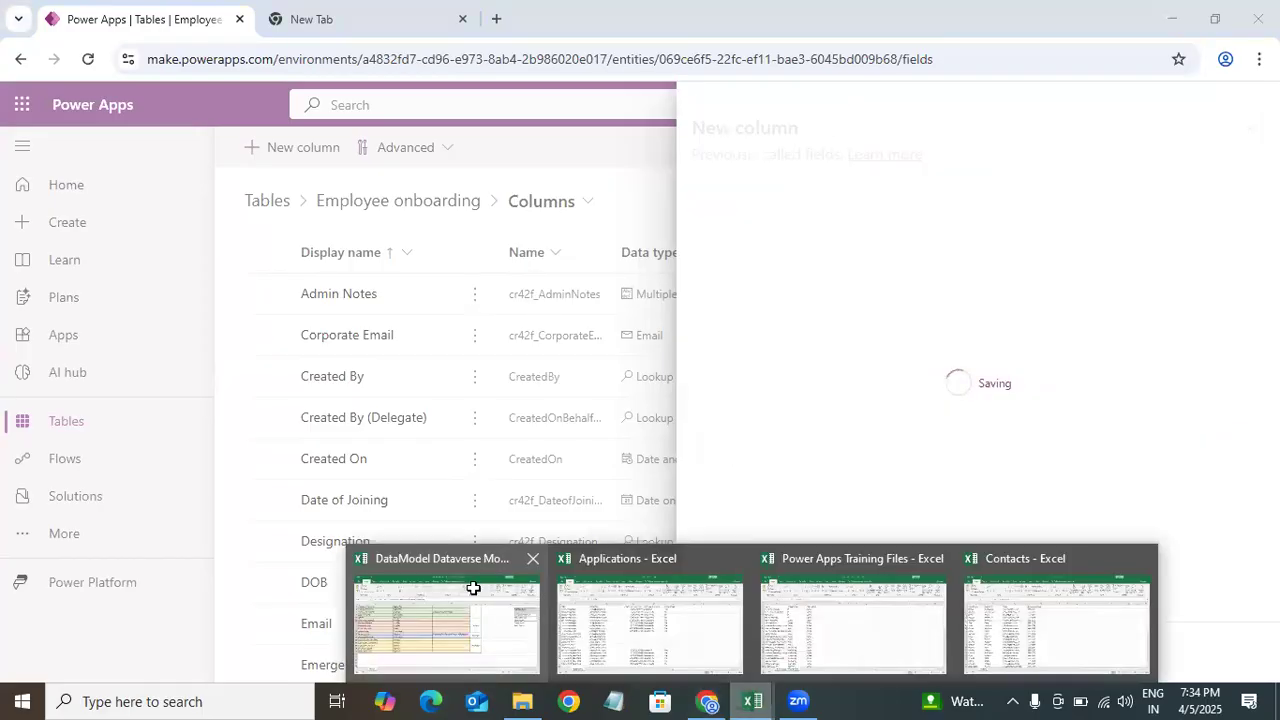
pyautogui.click(473, 588)
pyautogui.doubleClick(104, 430)
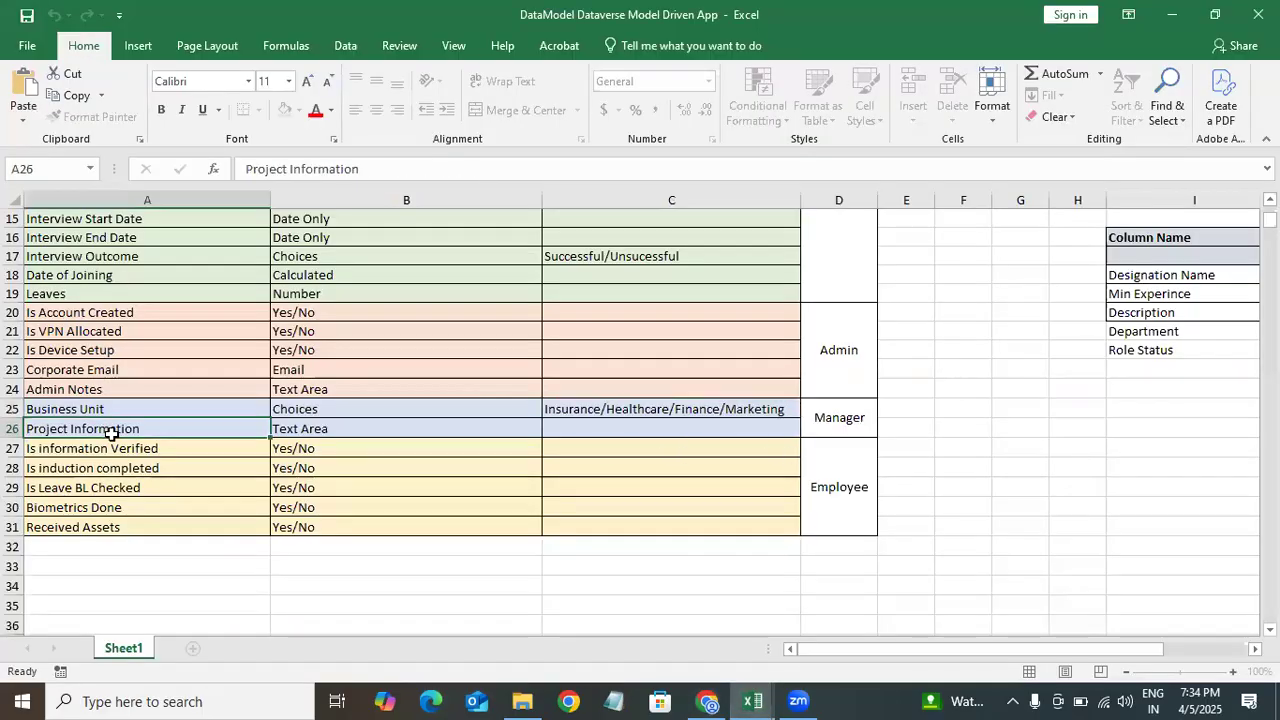
pyautogui.hotkey('ctrl', 'shift', 'Left')
pyautogui.hotkey('ctrl', 'shift', 'Left')
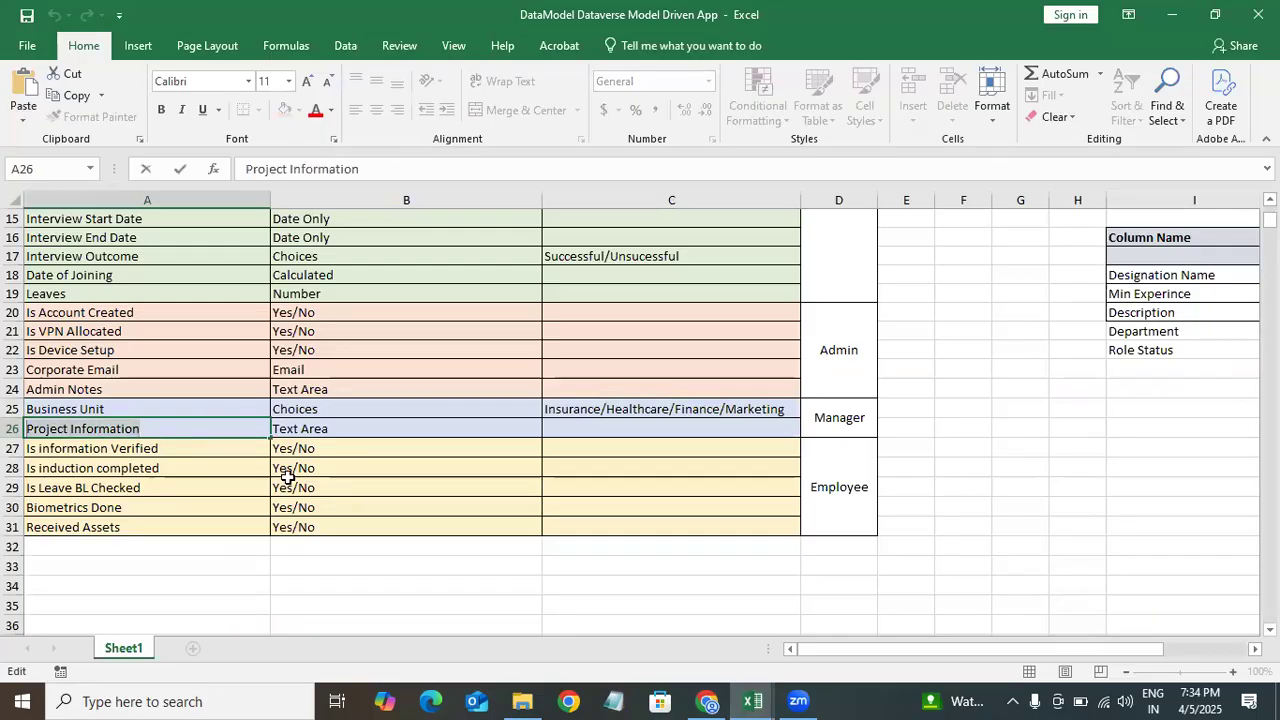
pyautogui.hotkey('alt', 'Tab')
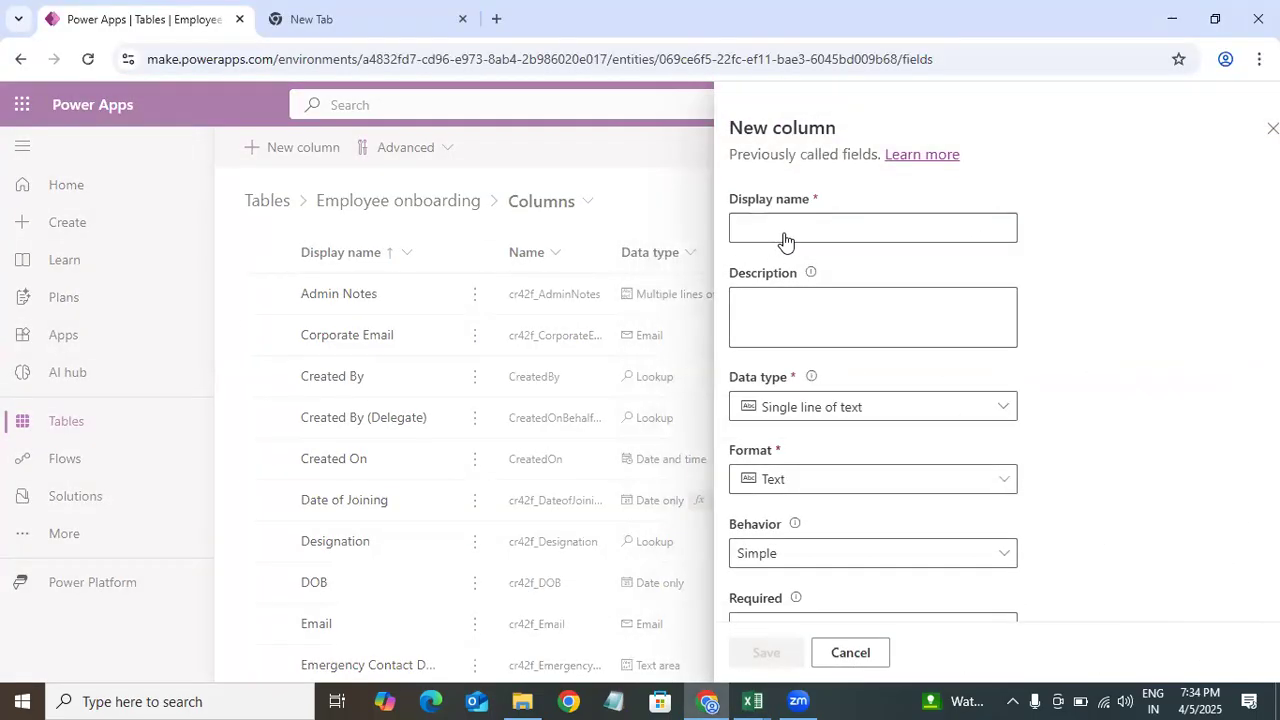
pyautogui.click(779, 224)
pyautogui.write('Project Information')
pyautogui.click(837, 410)
pyautogui.click(1149, 375)
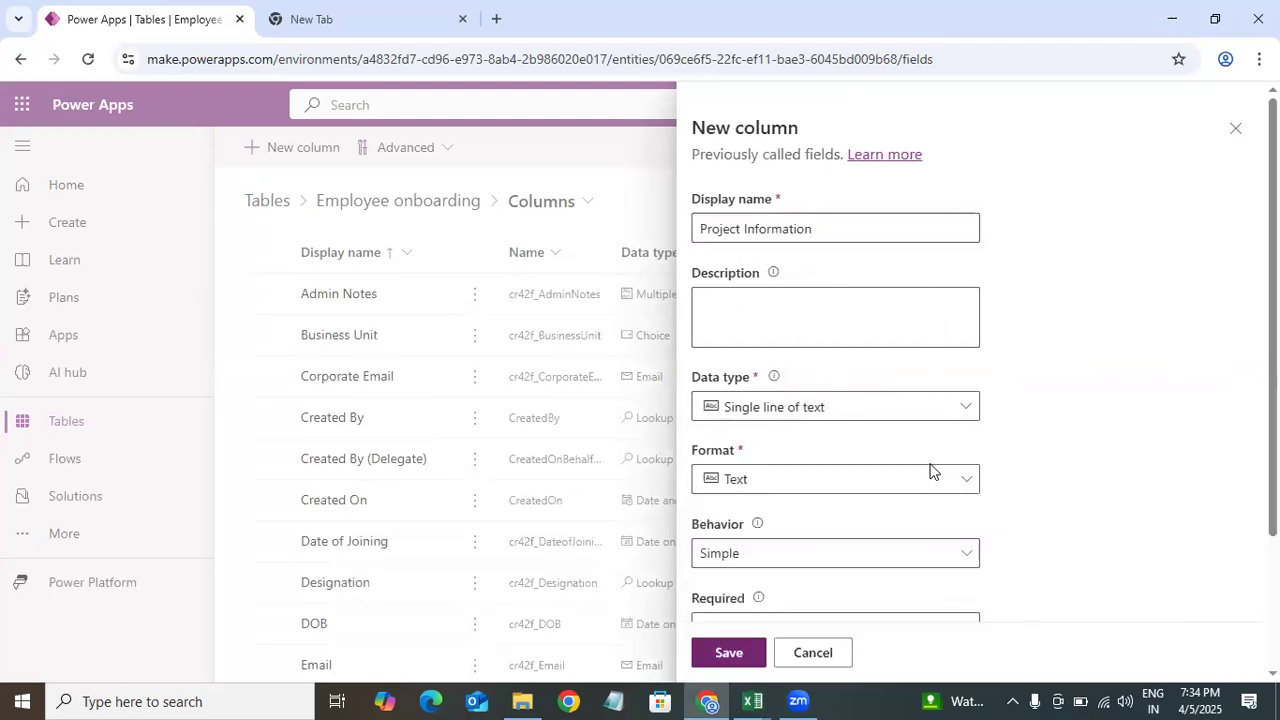
pyautogui.click(808, 481)
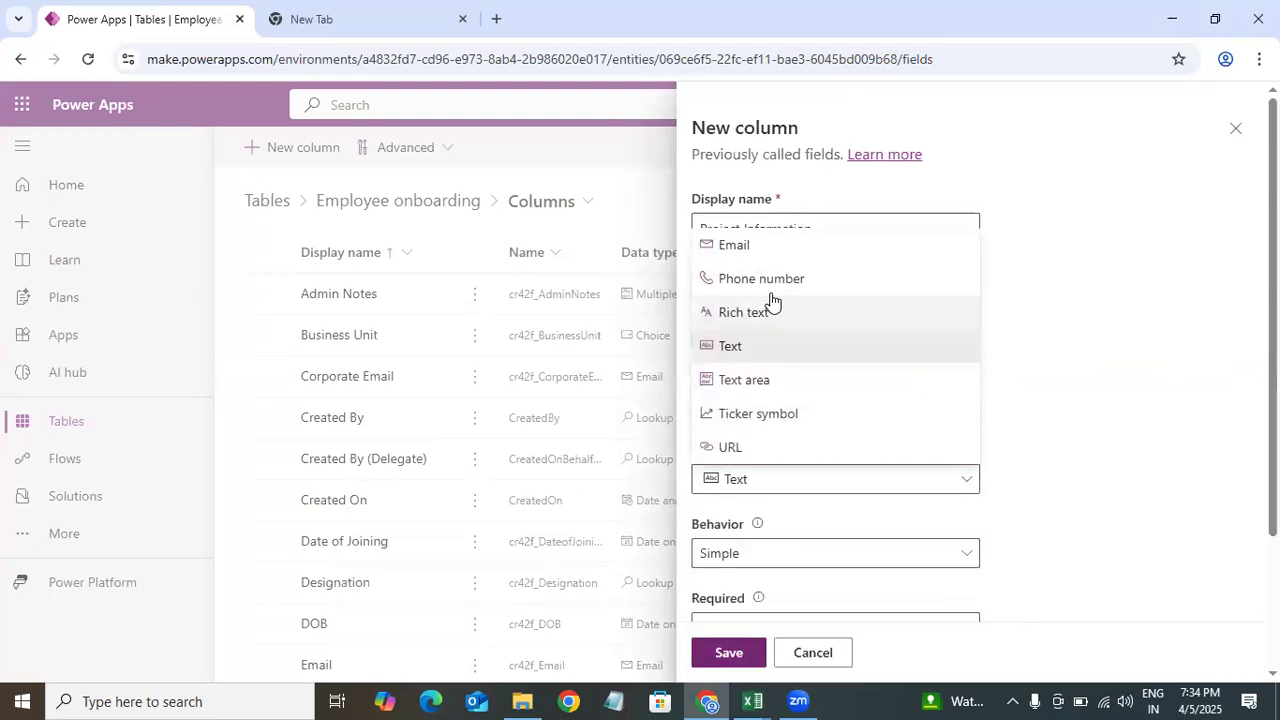
pyautogui.click(740, 652)
# Step: Copy Is information Verified from the Excel data model and paste it as the new column's display name
pyautogui.moveTo(752, 701)
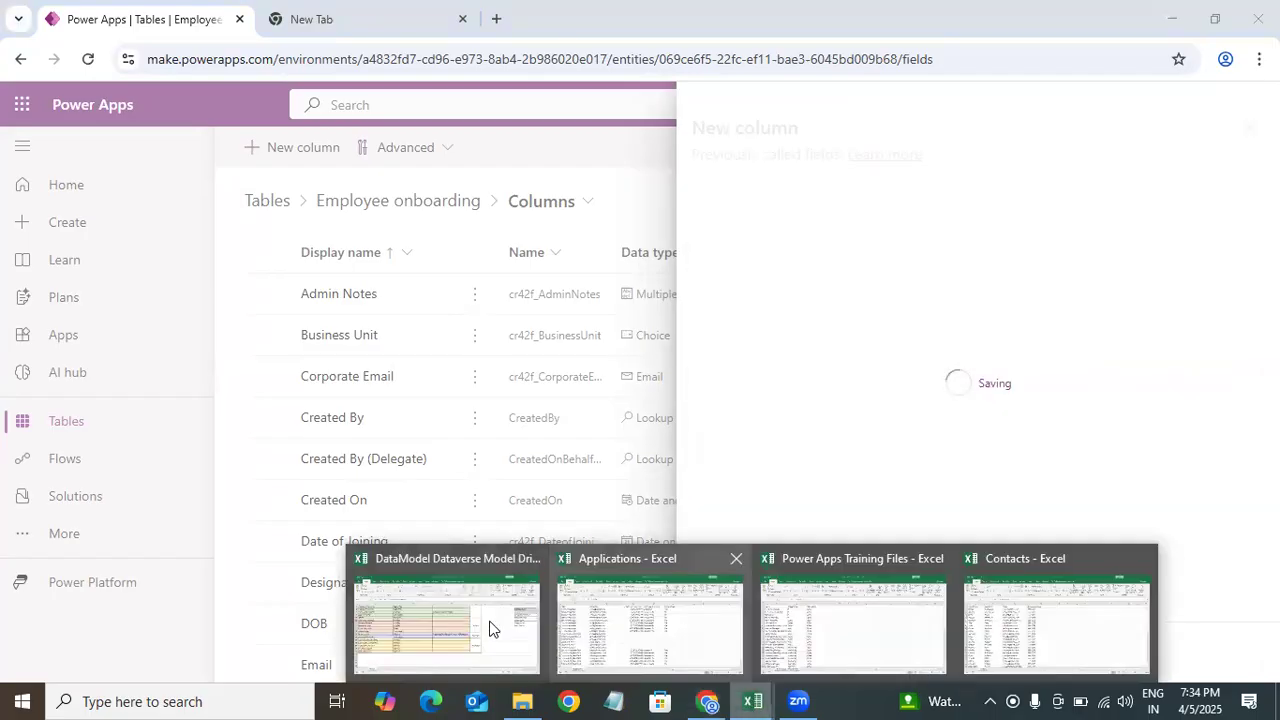
pyautogui.click(491, 626)
pyautogui.click(180, 448)
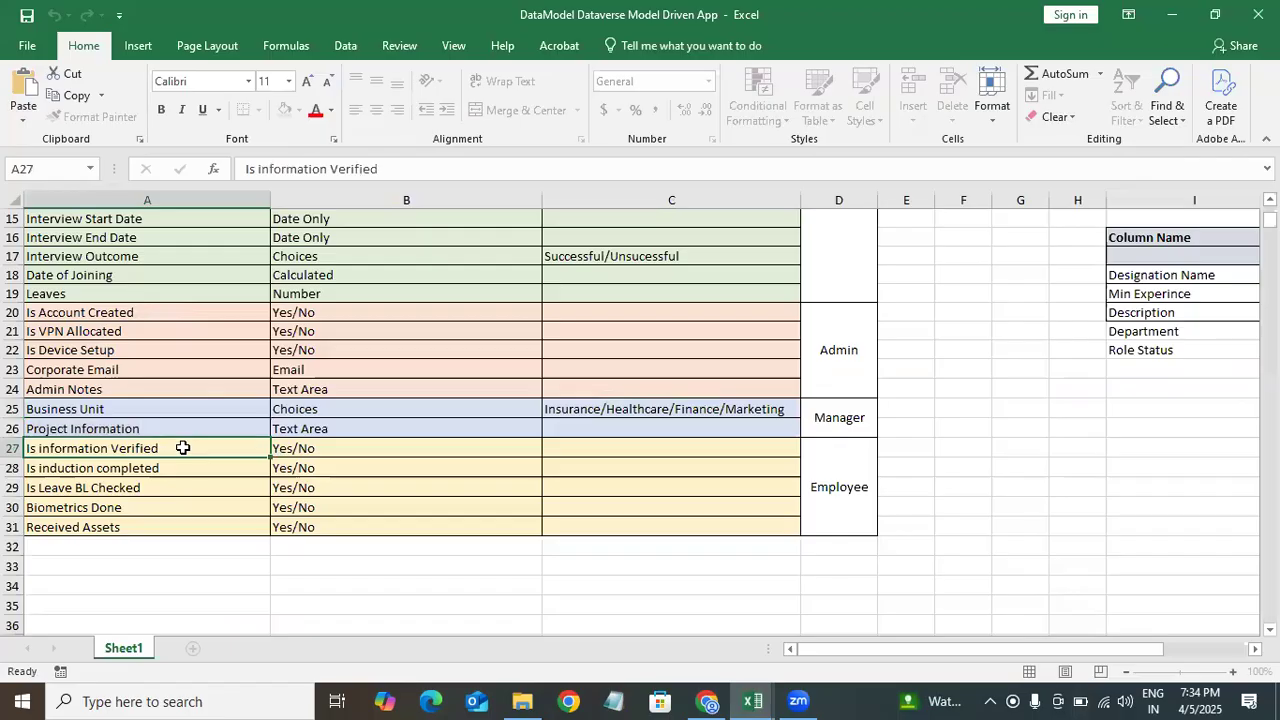
pyautogui.moveTo(180, 448); pyautogui.dragTo(12, 444)
pyautogui.hotkey('ctrl', 'c')
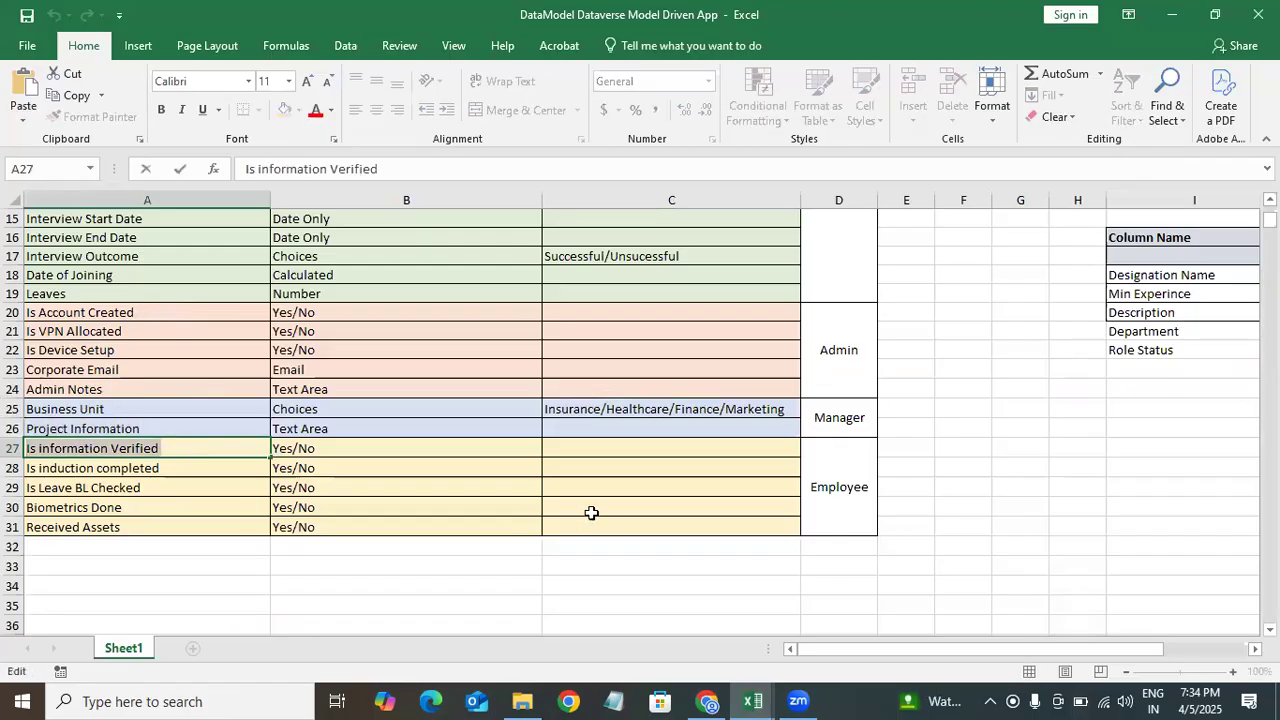
pyautogui.hotkey('alt', 'Tab')
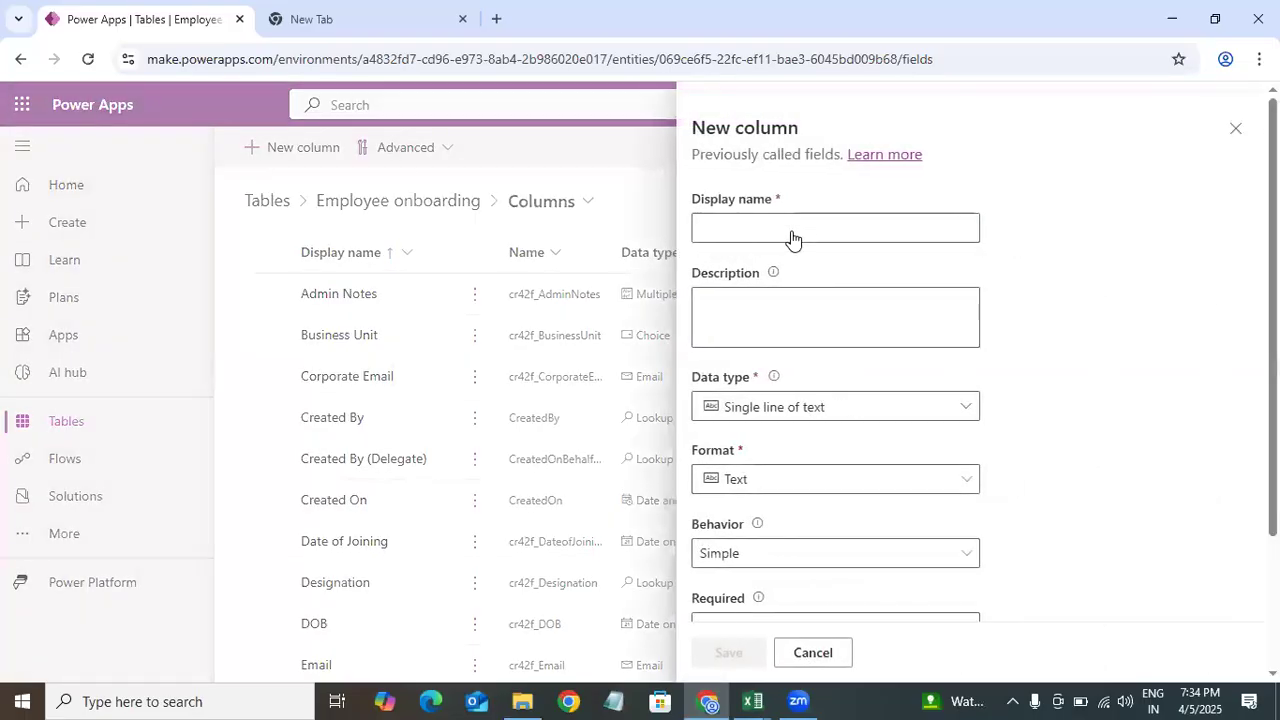
pyautogui.click(776, 226)
pyautogui.hotkey('ctrl', 'v')
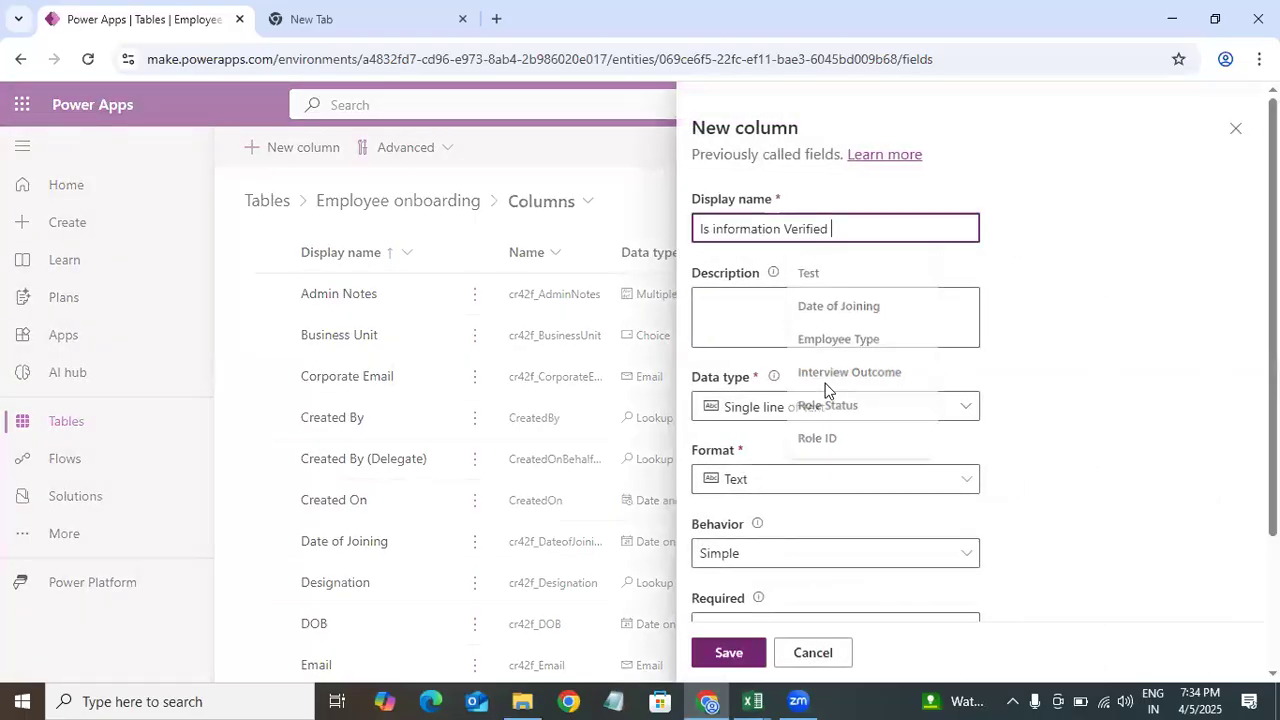
# Step: Set the Is information Verified column's data type to Yes/no and save it
pyautogui.click(856, 424)
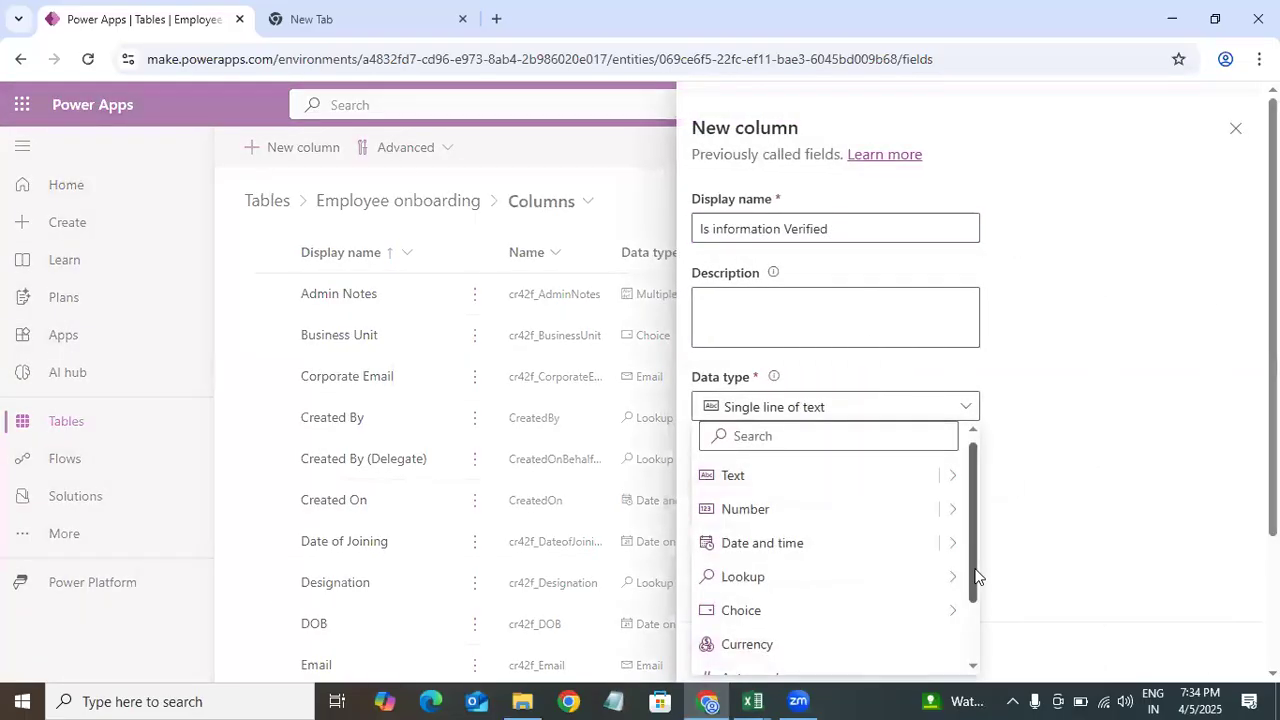
pyautogui.scroll(-2, 906, 300)
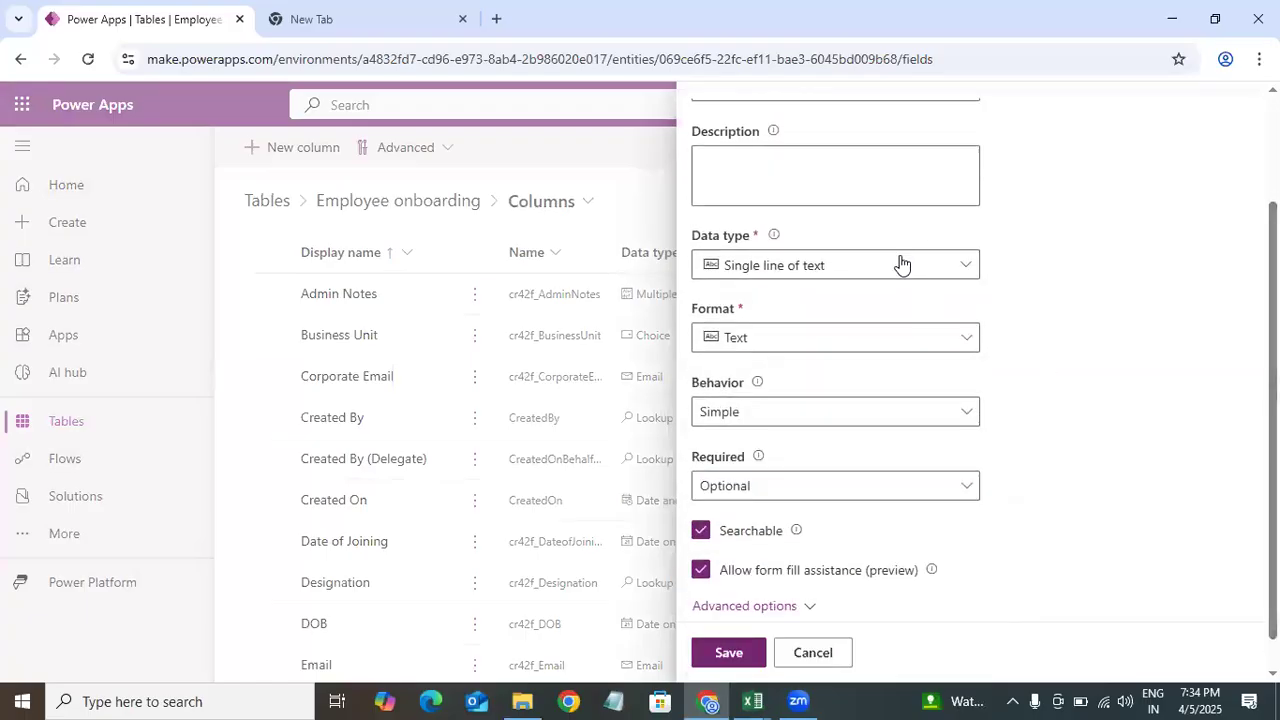
pyautogui.click(900, 264)
pyautogui.moveTo(968, 476)
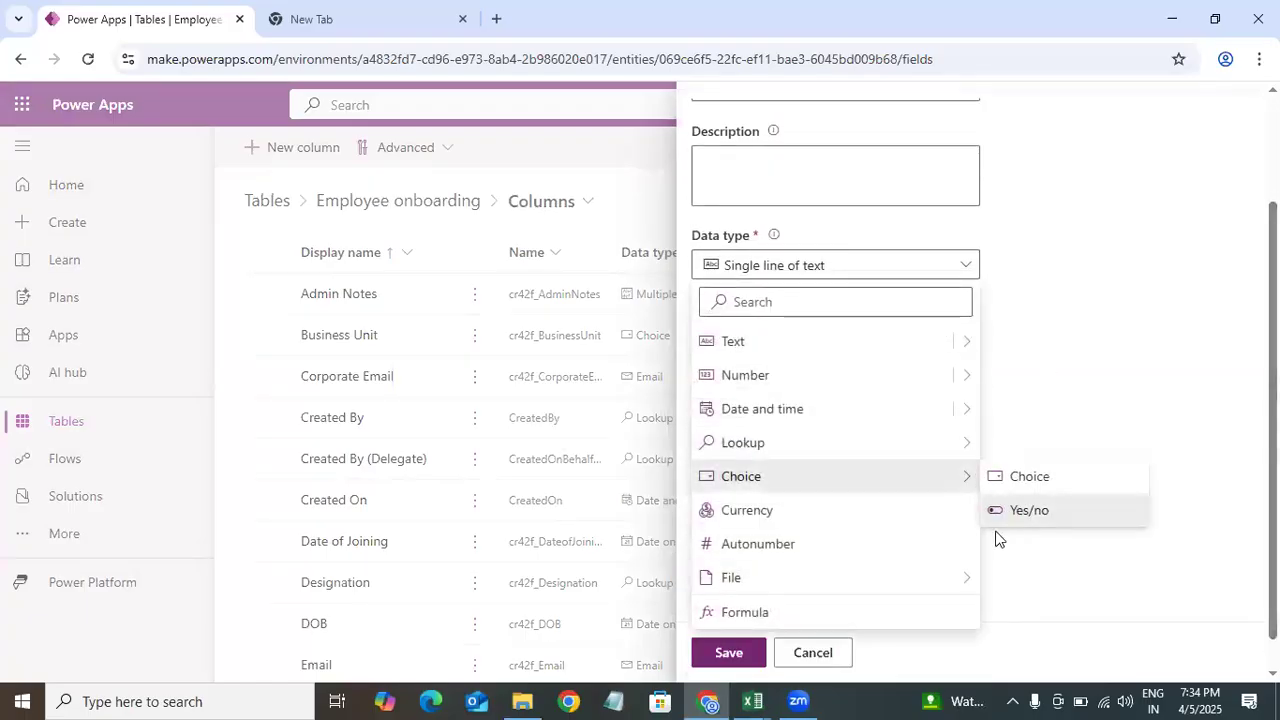
pyautogui.click(1005, 515)
pyautogui.click(735, 652)
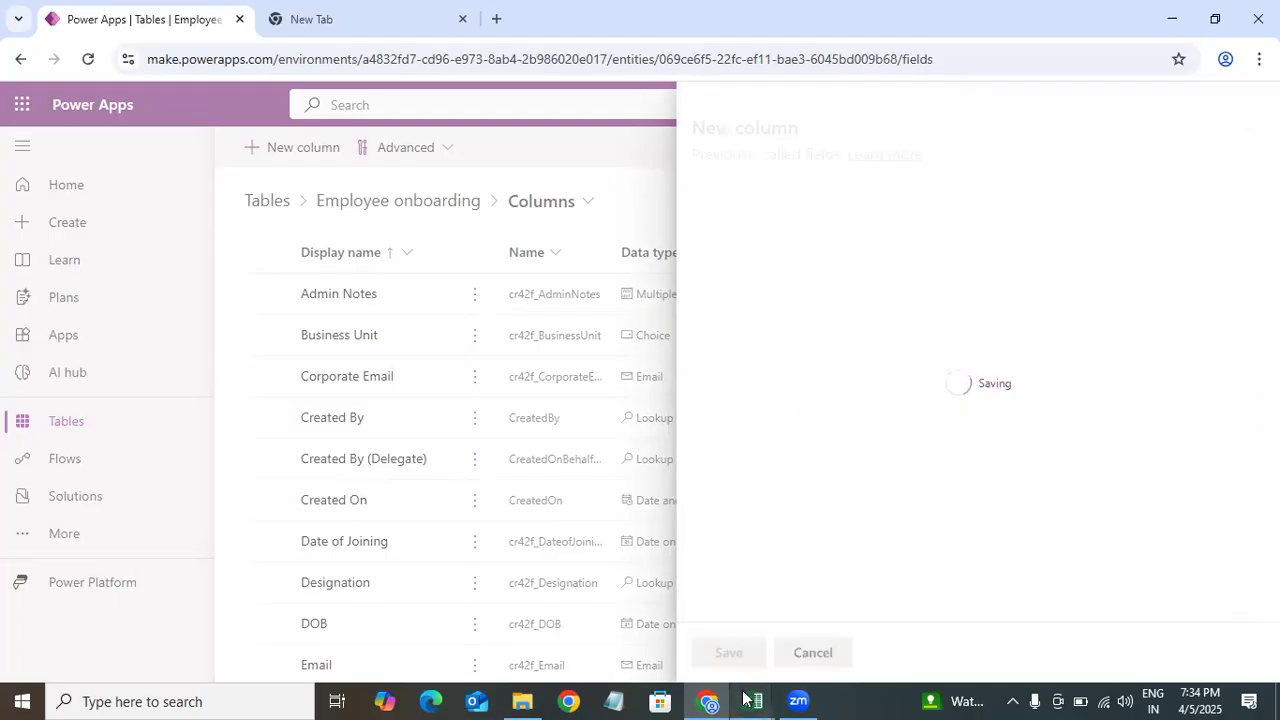
# Step: Copy Is induction completed from the Excel data model and paste it as the new column's display name
pyautogui.moveTo(752, 701)
pyautogui.click(474, 600)
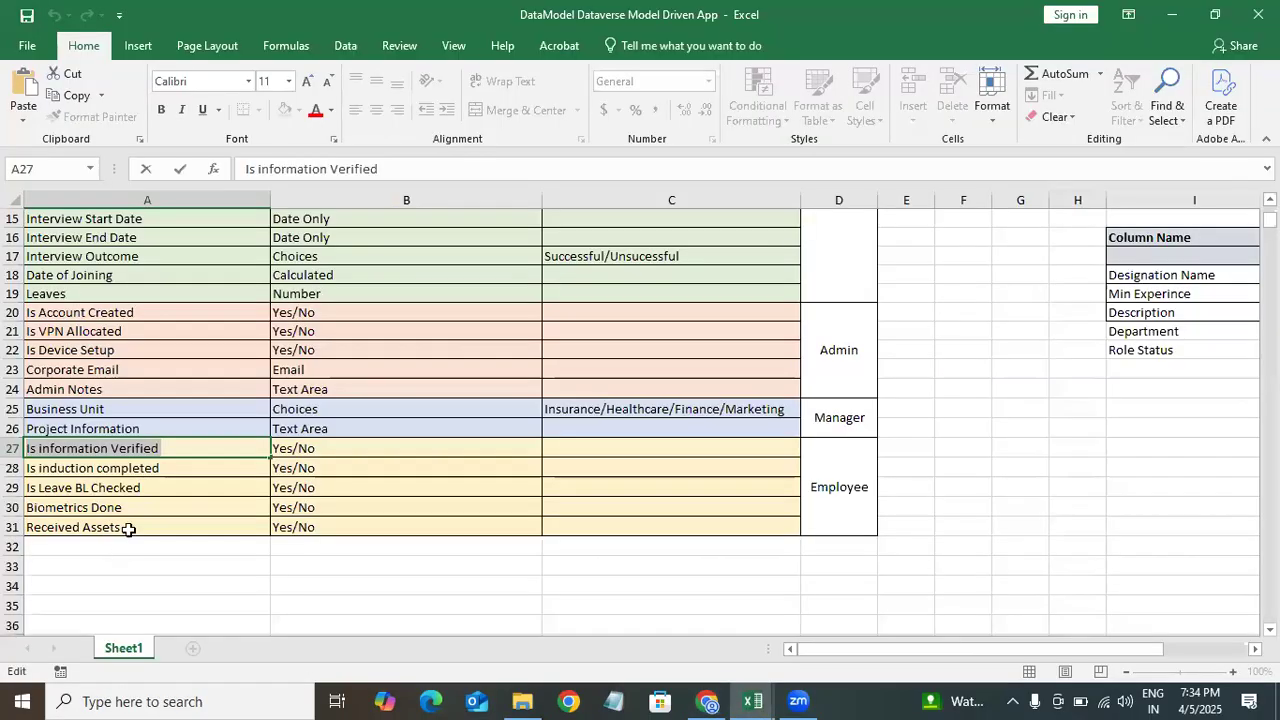
pyautogui.doubleClick(170, 468)
pyautogui.moveTo(161, 468); pyautogui.dragTo(26, 468)
pyautogui.hotkey('ctrl', 'c')
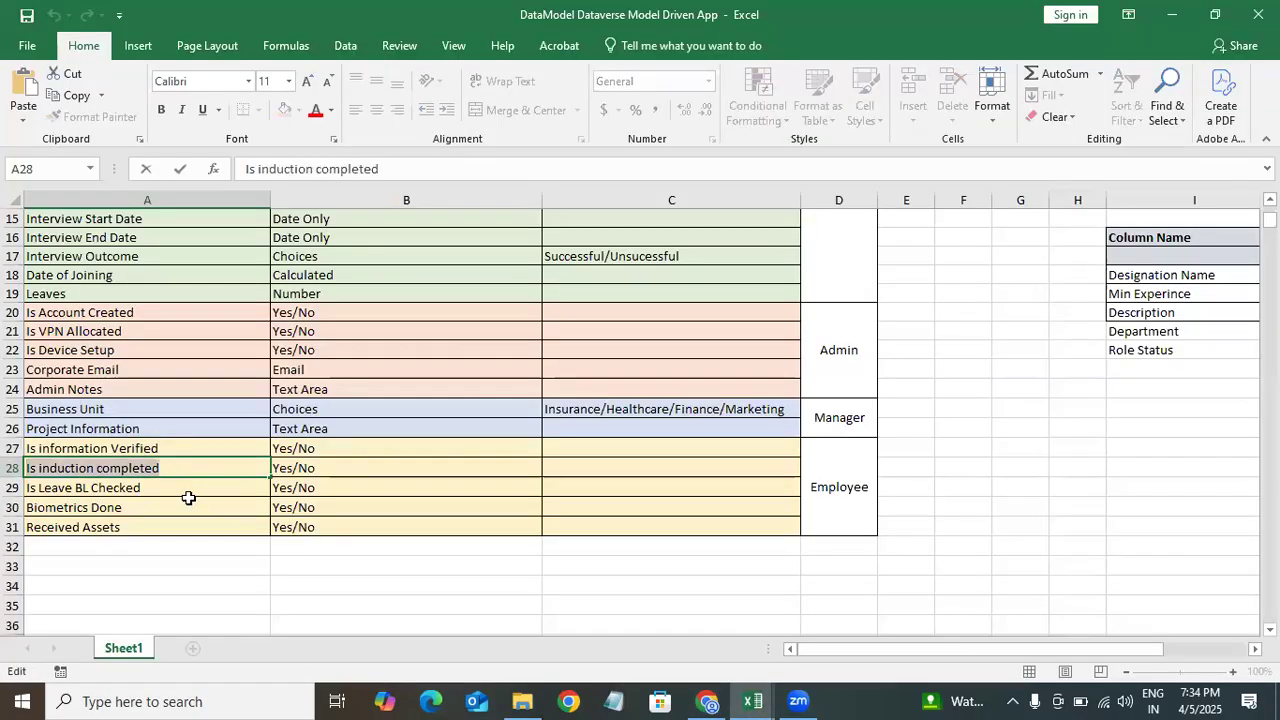
pyautogui.click(688, 694)
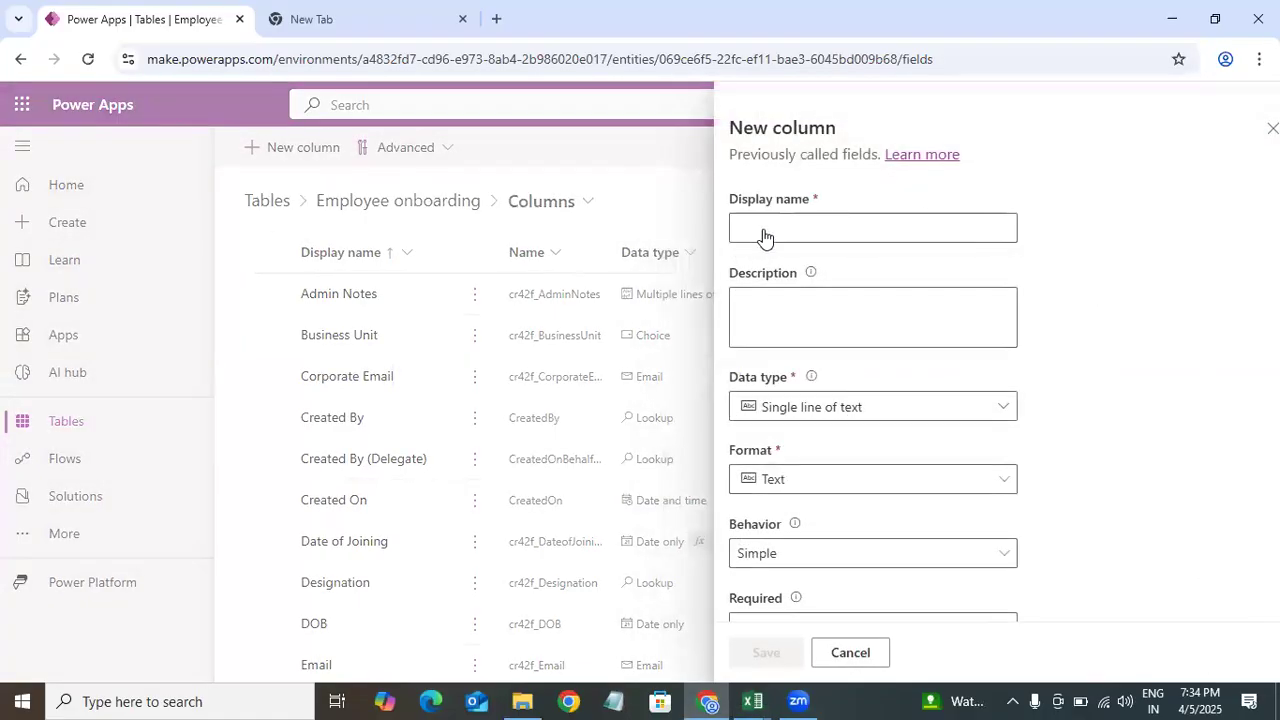
pyautogui.click(738, 226)
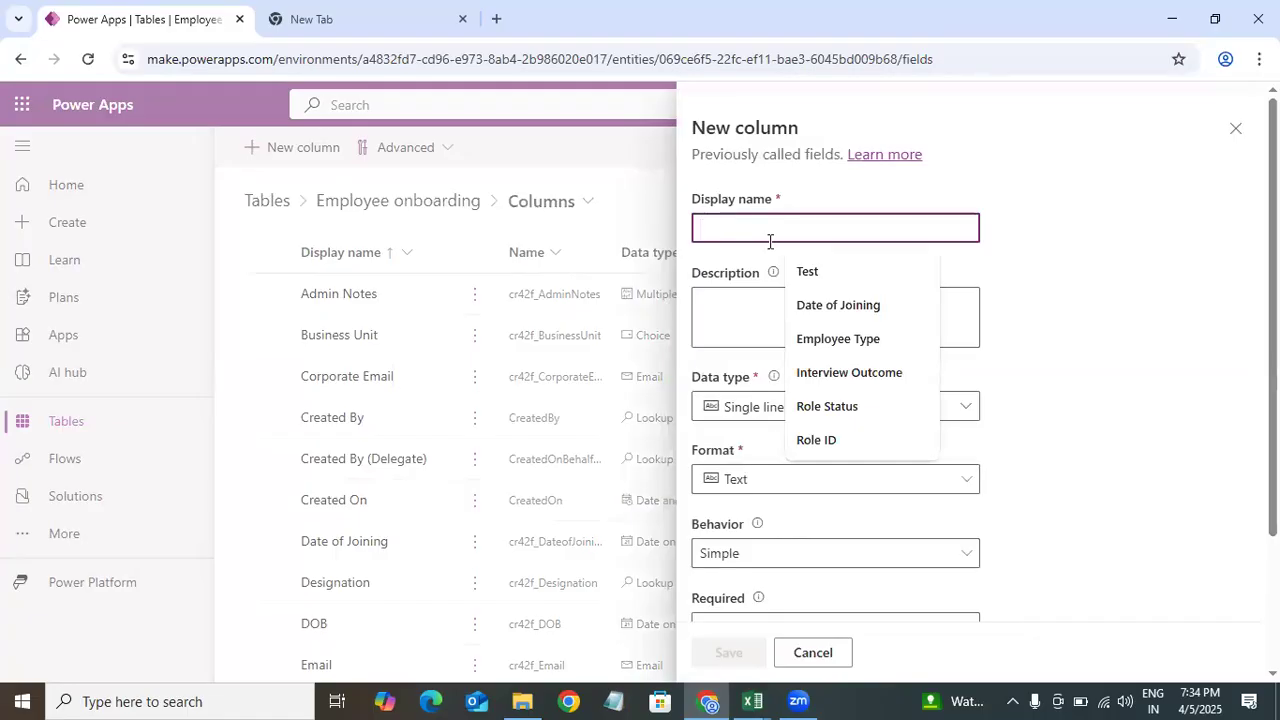
pyautogui.hotkey('ctrl', 'v')
# Step: Set the Is induction completed column's data type to Yes/no and save it
pyautogui.click(854, 407)
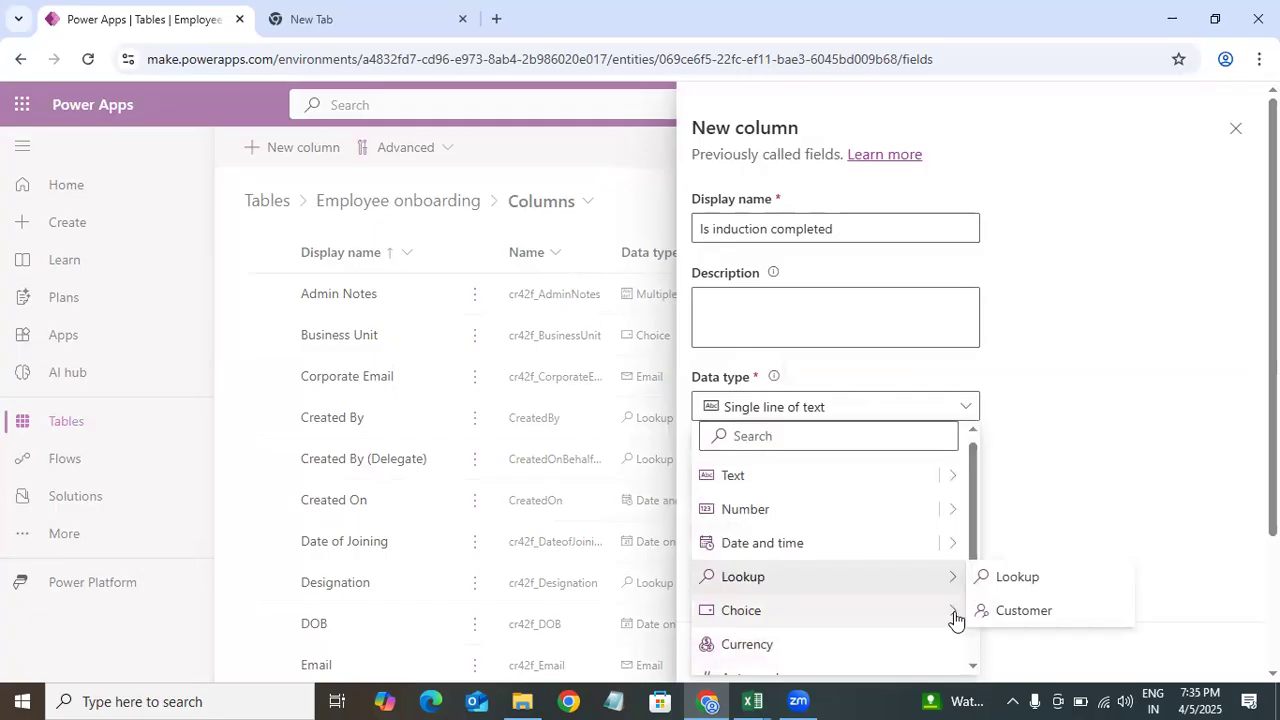
pyautogui.moveTo(958, 610)
pyautogui.click(975, 636)
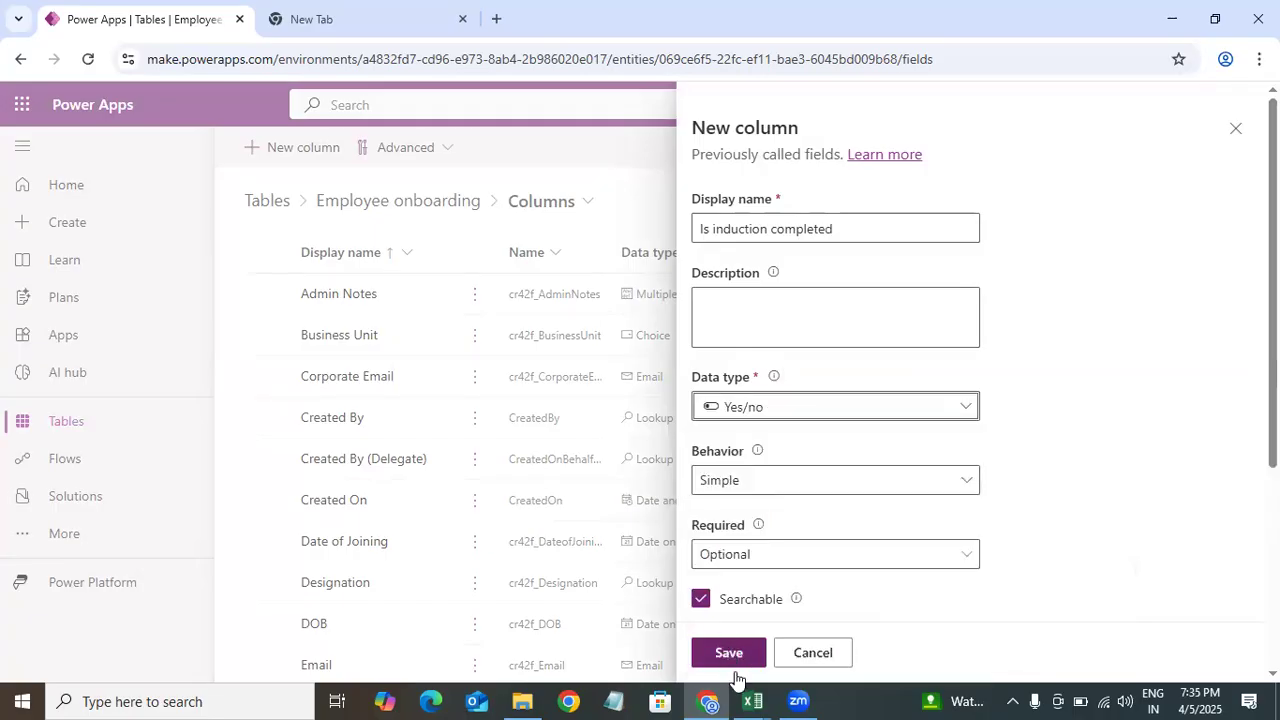
pyautogui.click(733, 664)
# Step: Copy Is Leave BL Checked from the Excel data model and paste it as the new column's display name
pyautogui.moveTo(752, 701)
pyautogui.click(418, 619)
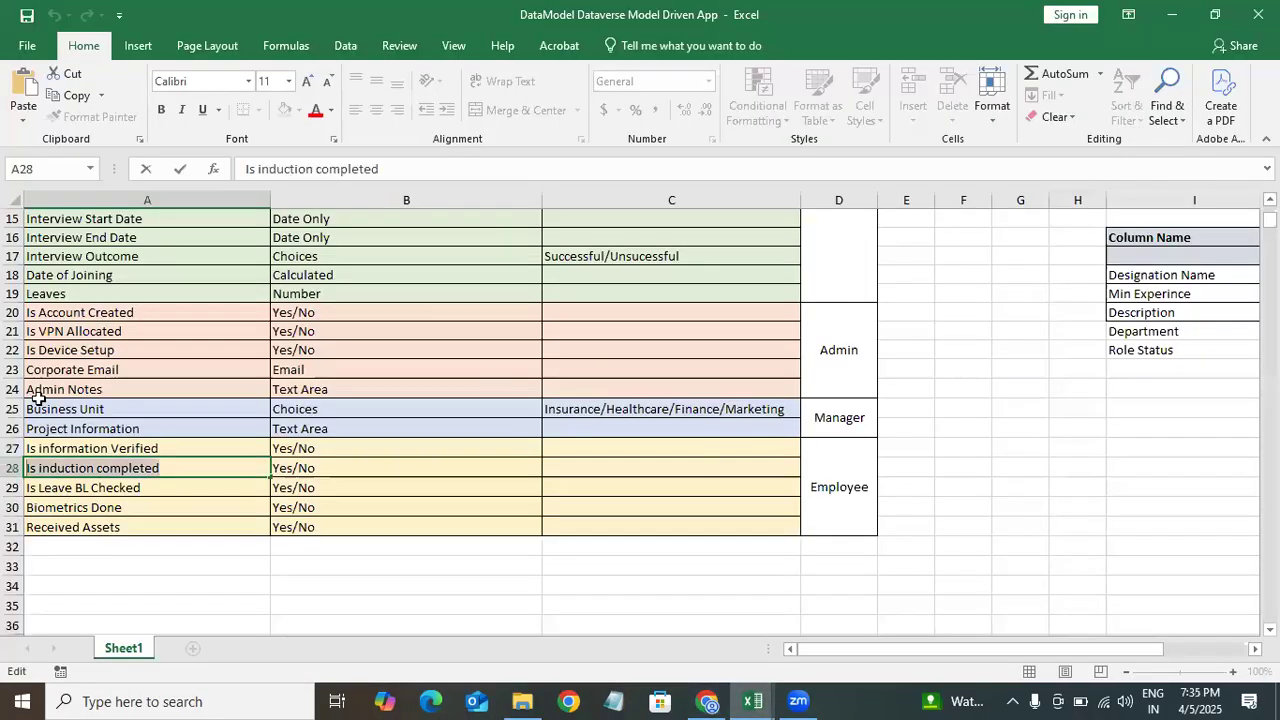
pyautogui.doubleClick(180, 497)
pyautogui.doubleClick(176, 489)
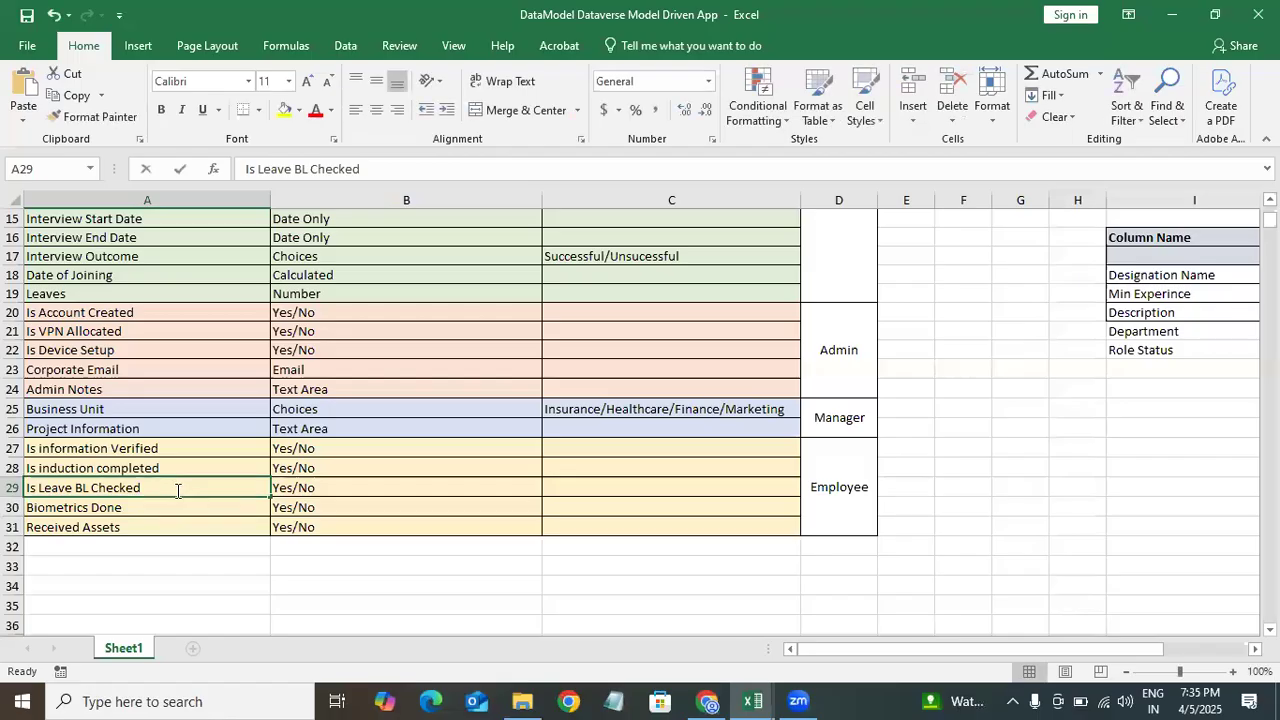
pyautogui.moveTo(35, 489); pyautogui.dragTo(294, 489)
pyautogui.hotkey('ctrl', 'c')
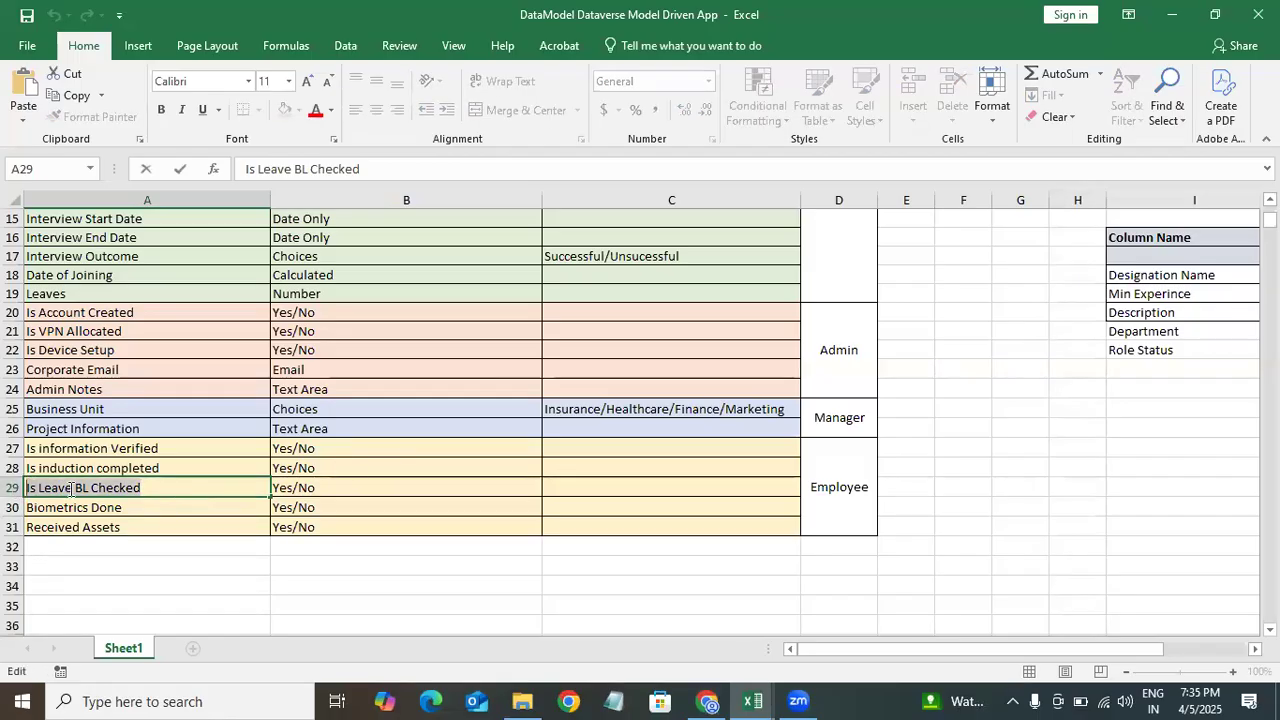
pyautogui.click(707, 701)
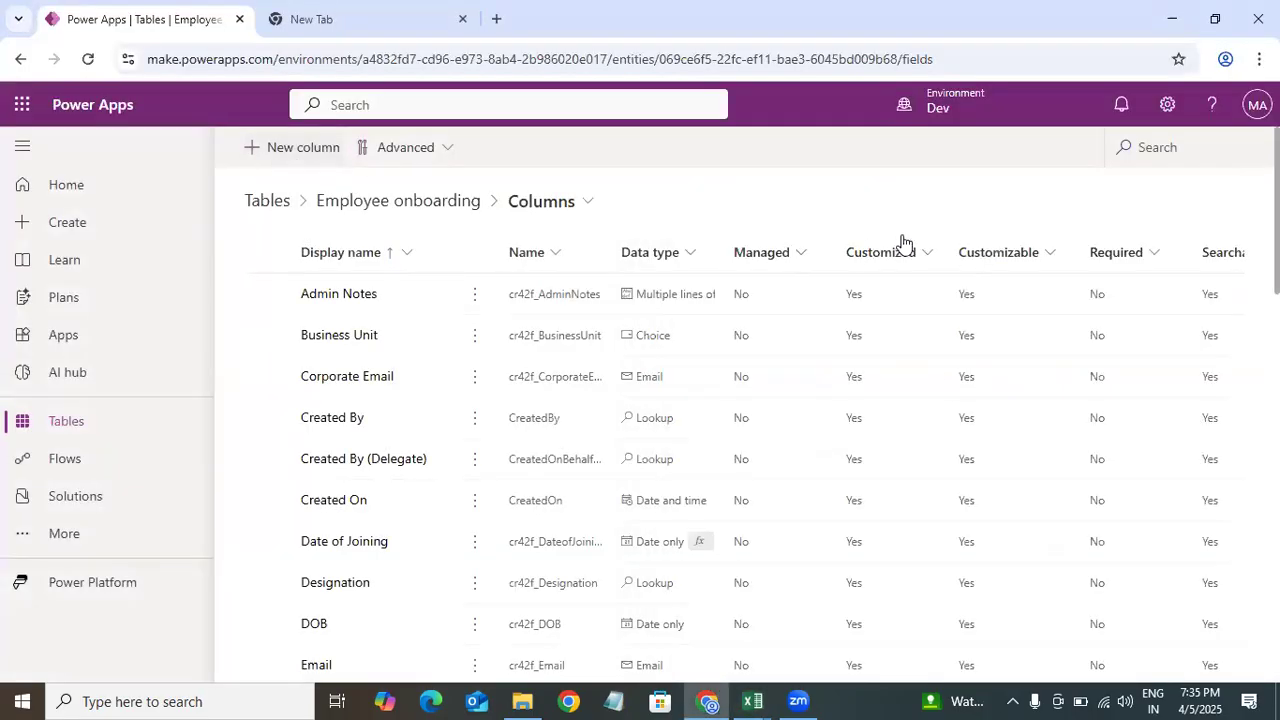
pyautogui.click(804, 224)
pyautogui.hotkey('ctrl', 'v')
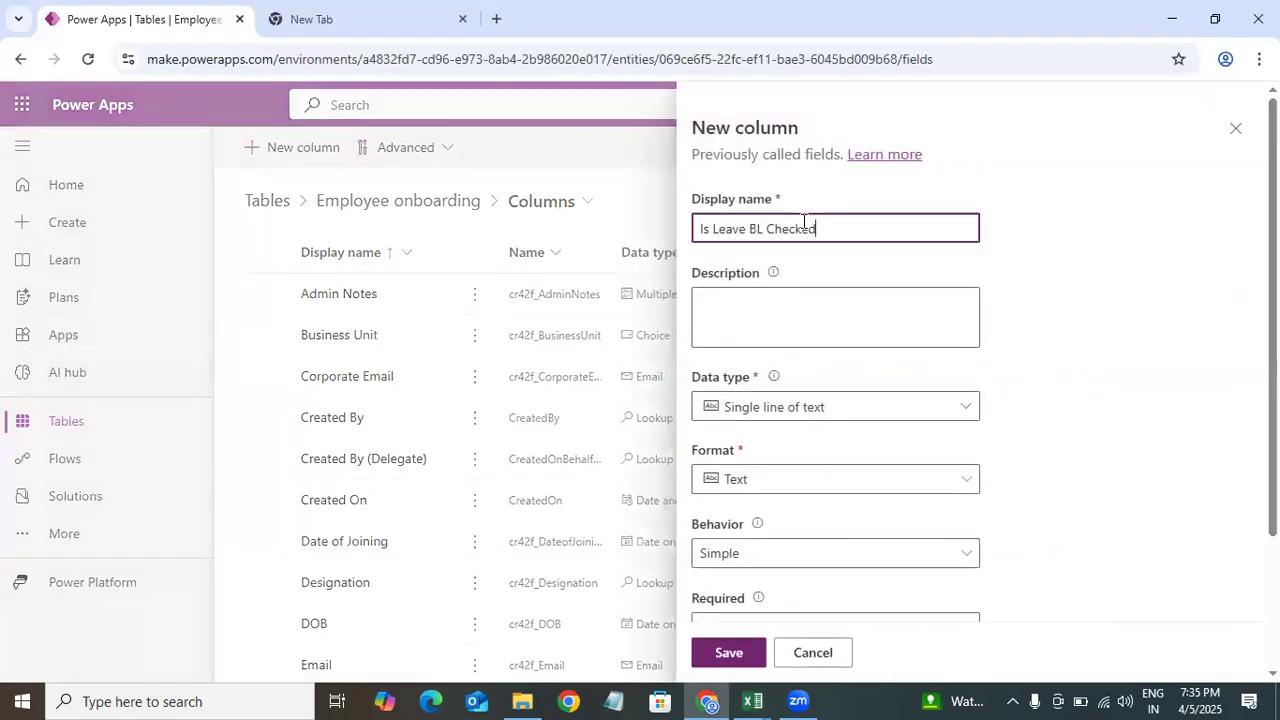
# Step: Set the Is Leave BL Checked column's data type to Yes/no and save it
pyautogui.click(834, 403)
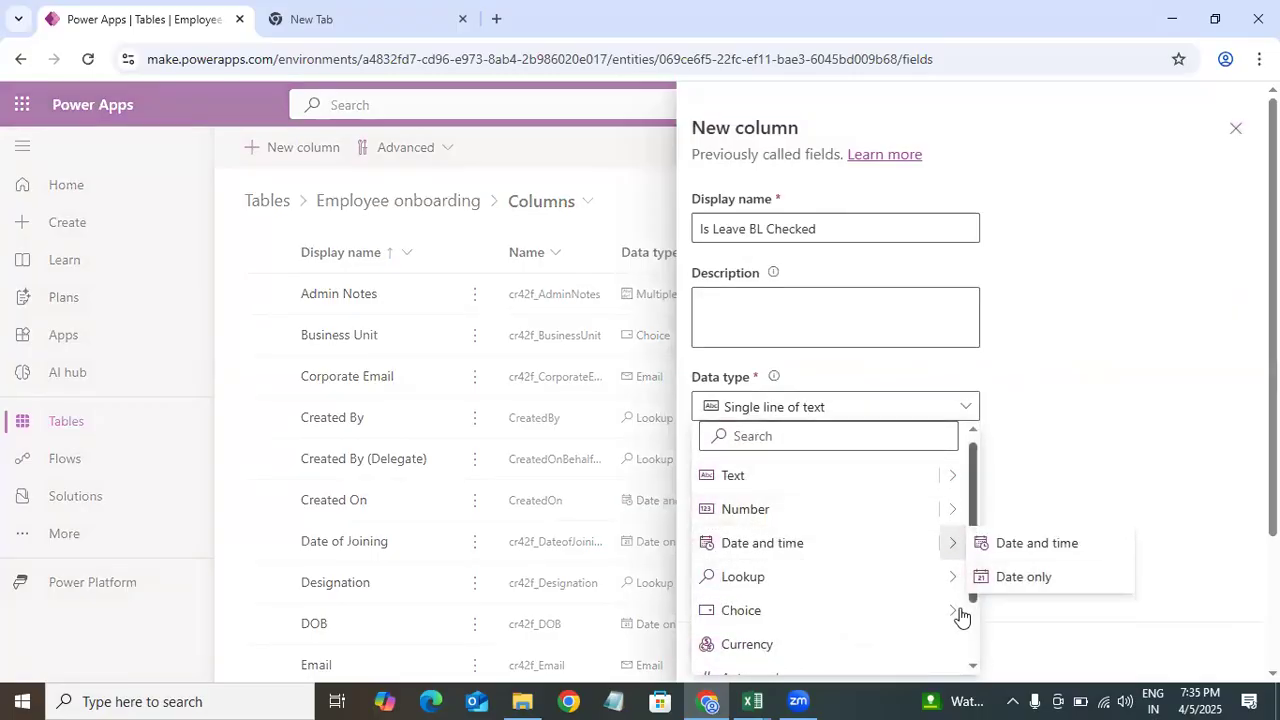
pyautogui.moveTo(960, 612)
pyautogui.click(1010, 643)
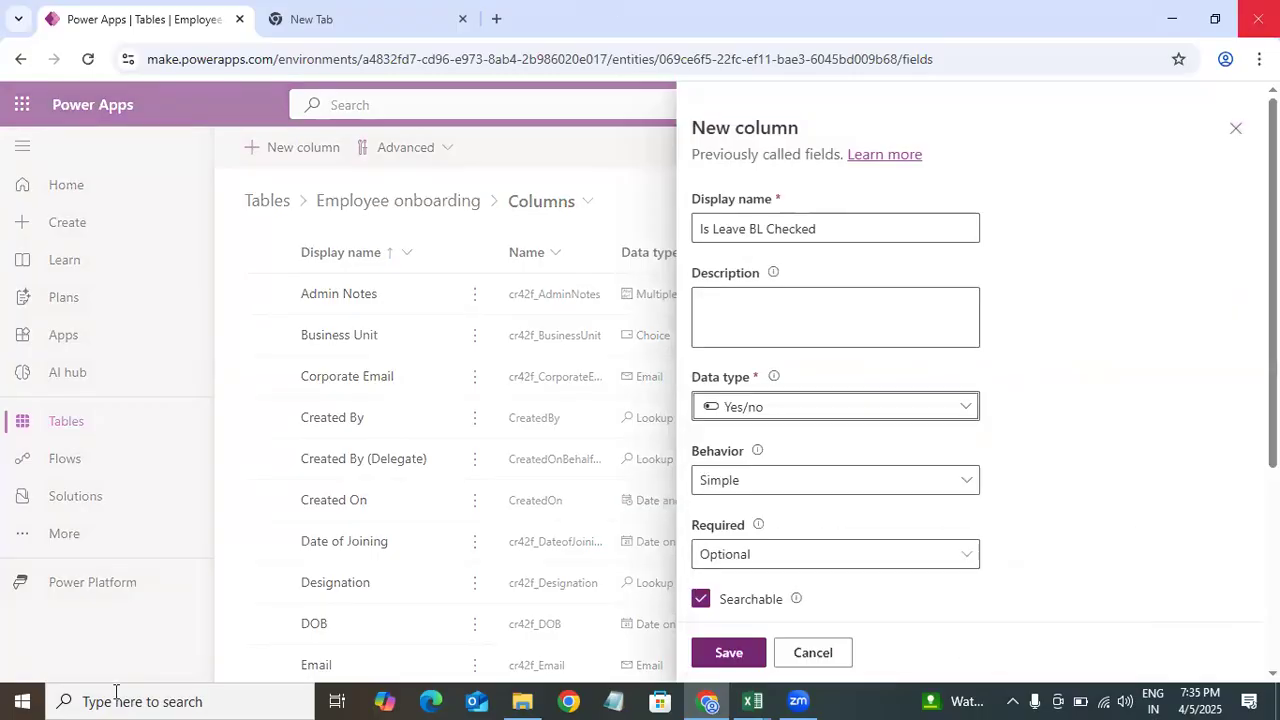
pyautogui.click(729, 652)
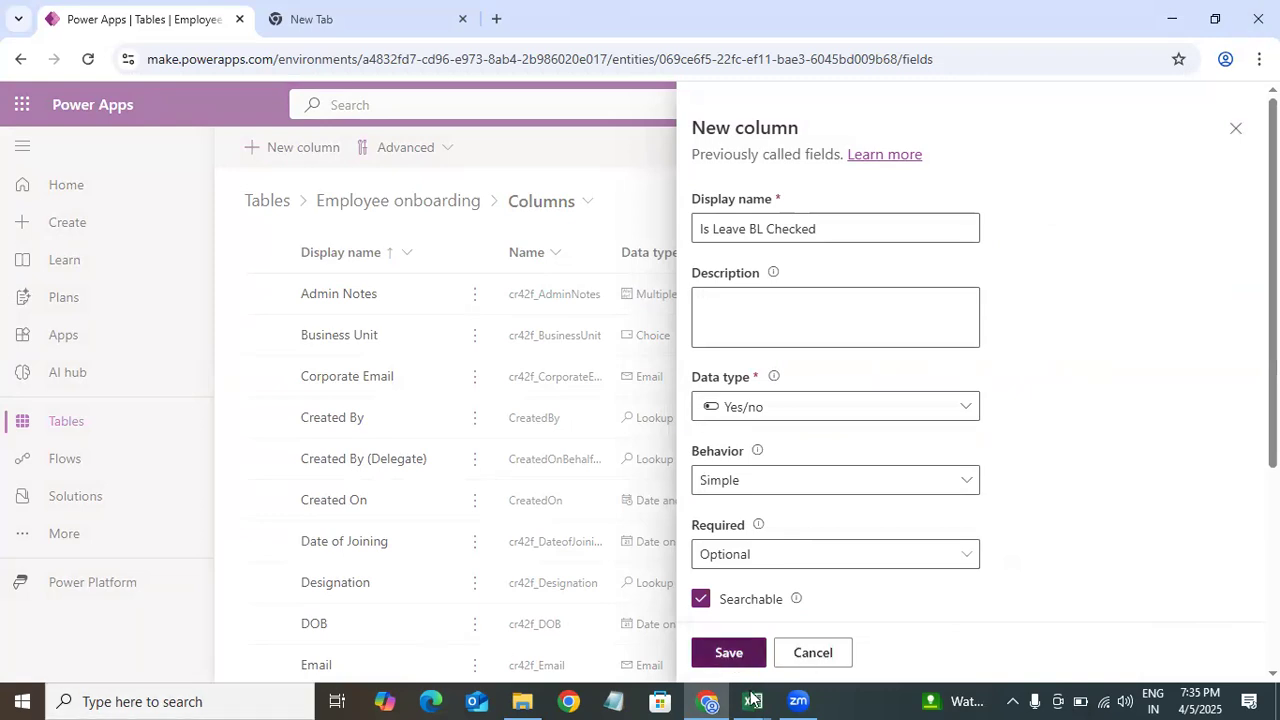
# Step: Copy Biometrics Done from the Excel data model into a new column's display name
pyautogui.moveTo(752, 701)
pyautogui.click(549, 620)
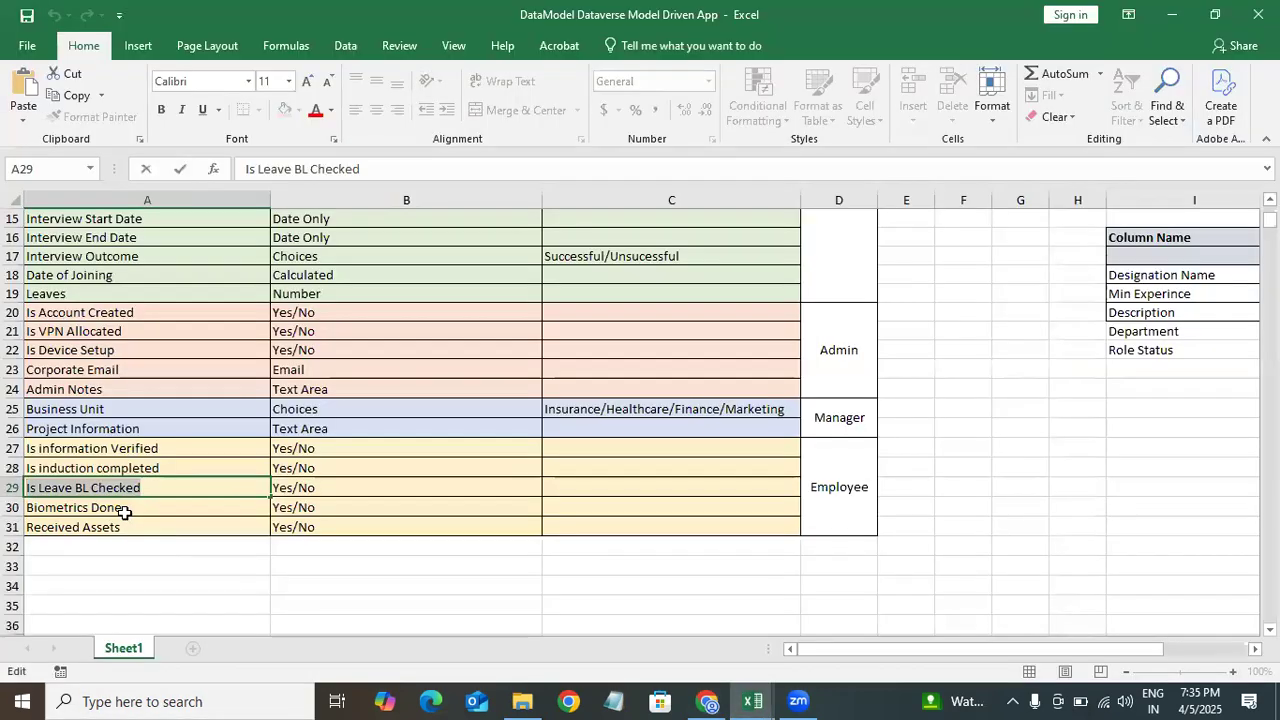
pyautogui.doubleClick(124, 511)
pyautogui.hotkey('shift', 'Home')
pyautogui.hotkey('ctrl', 'c')
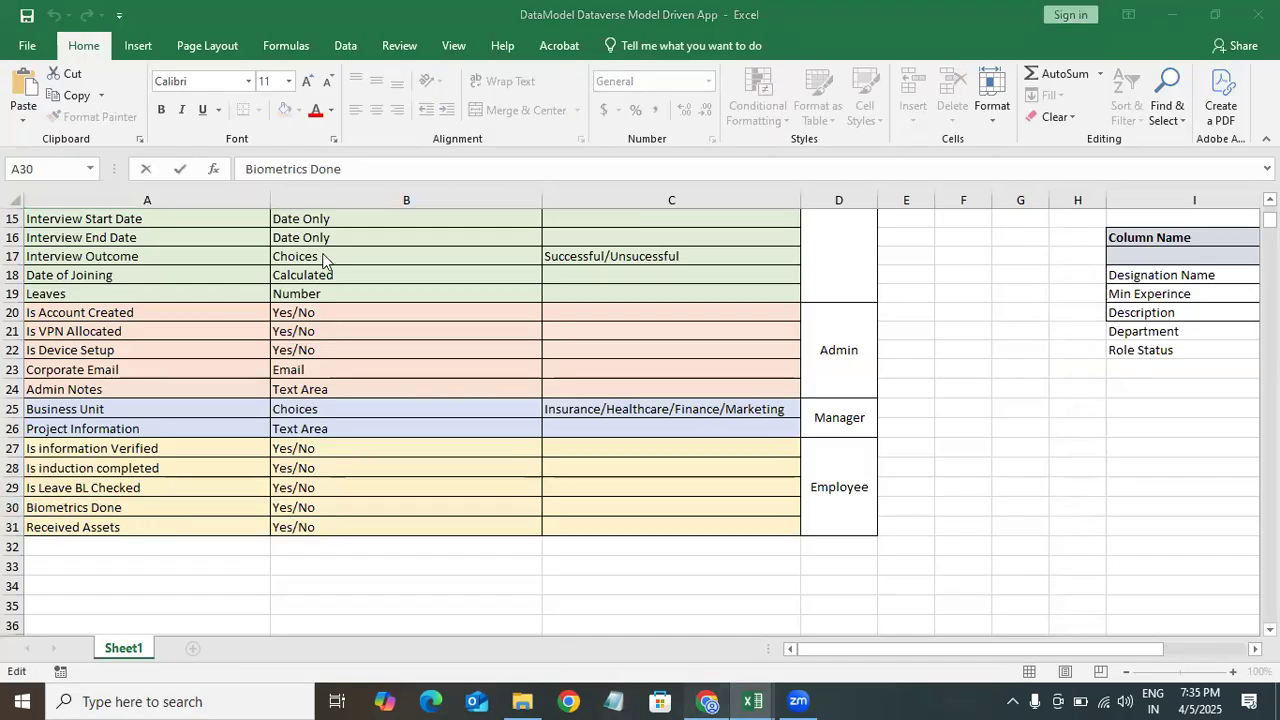
pyautogui.hotkey('alt', 'Tab')
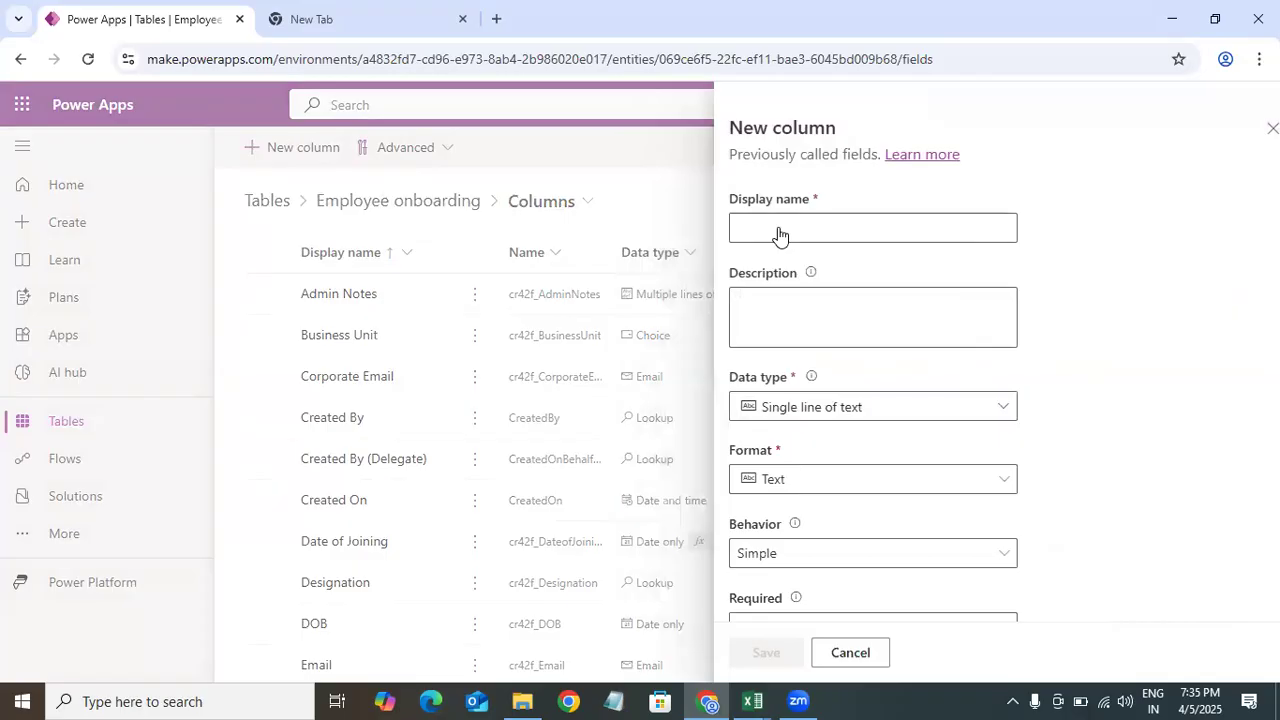
pyautogui.click(297, 149)
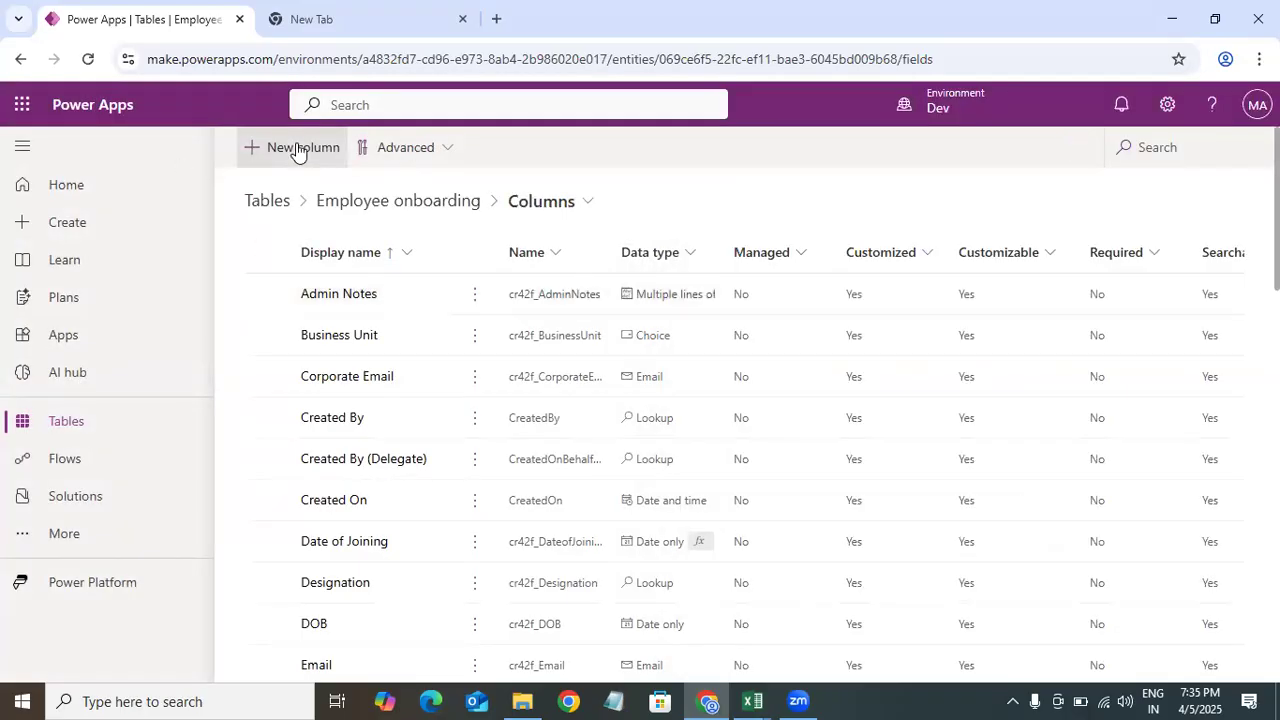
pyautogui.click(758, 222)
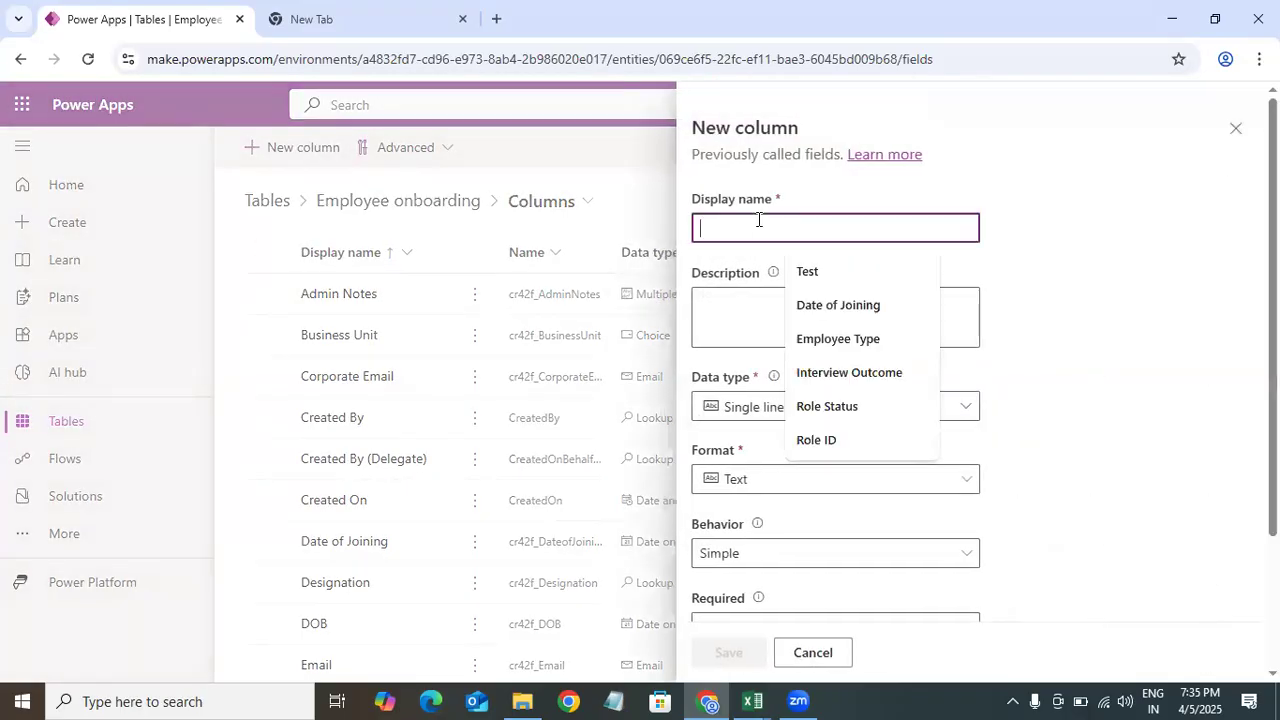
pyautogui.hotkey('ctrl', 'v')
# Step: Set the Biometrics Done column's data type to Yes/no and save it
pyautogui.click(806, 408)
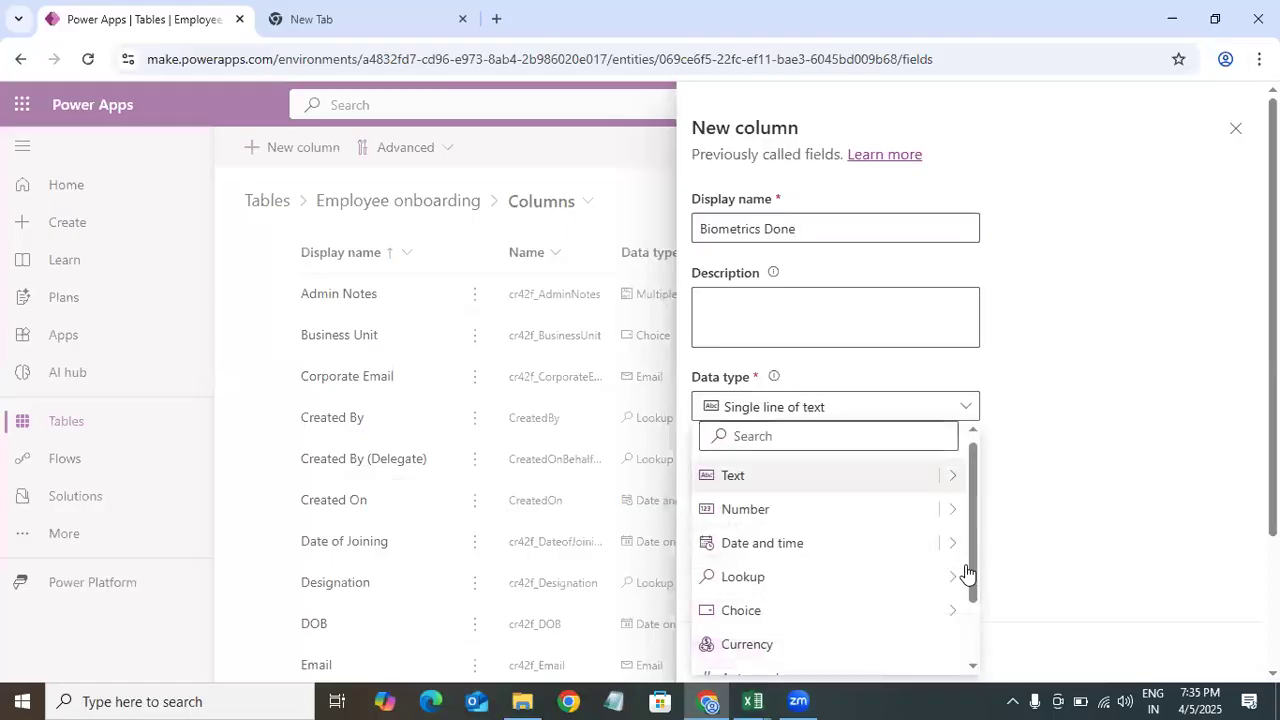
pyautogui.moveTo(965, 625)
pyautogui.click(1008, 645)
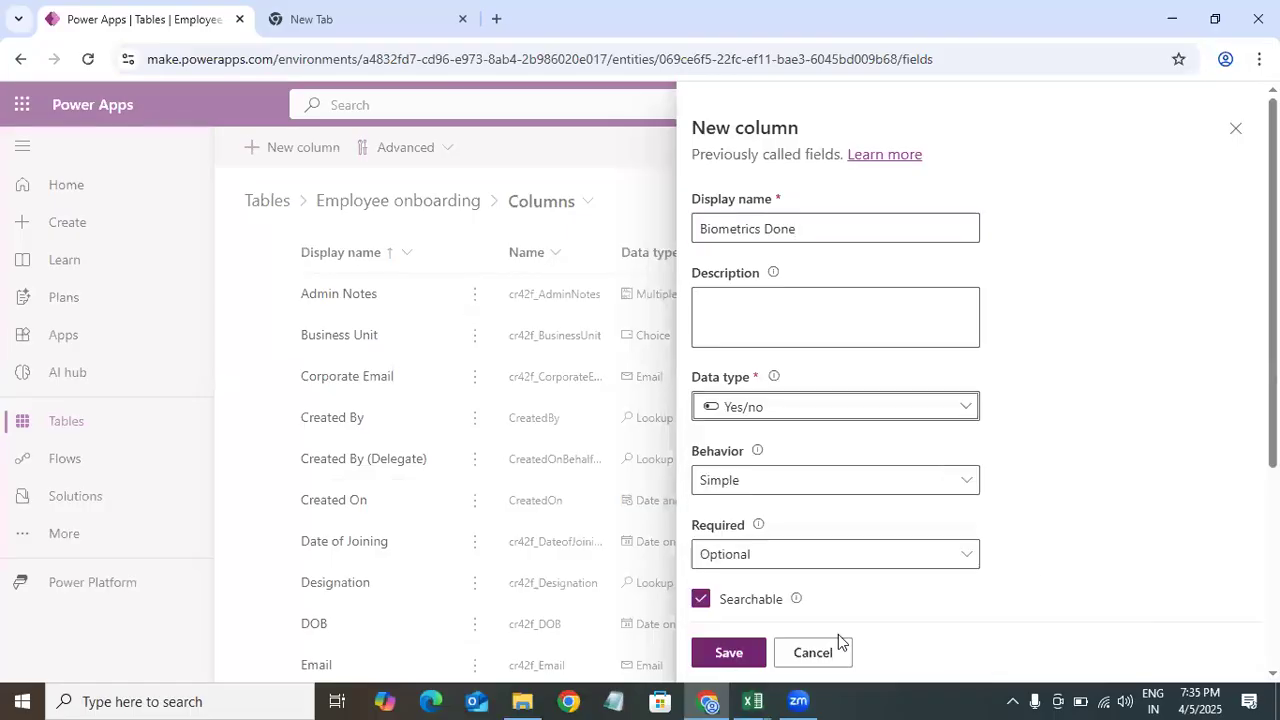
pyautogui.click(728, 653)
# Step: Copy Received Assets from the Excel data model into a new column's display name
pyautogui.moveTo(752, 701)
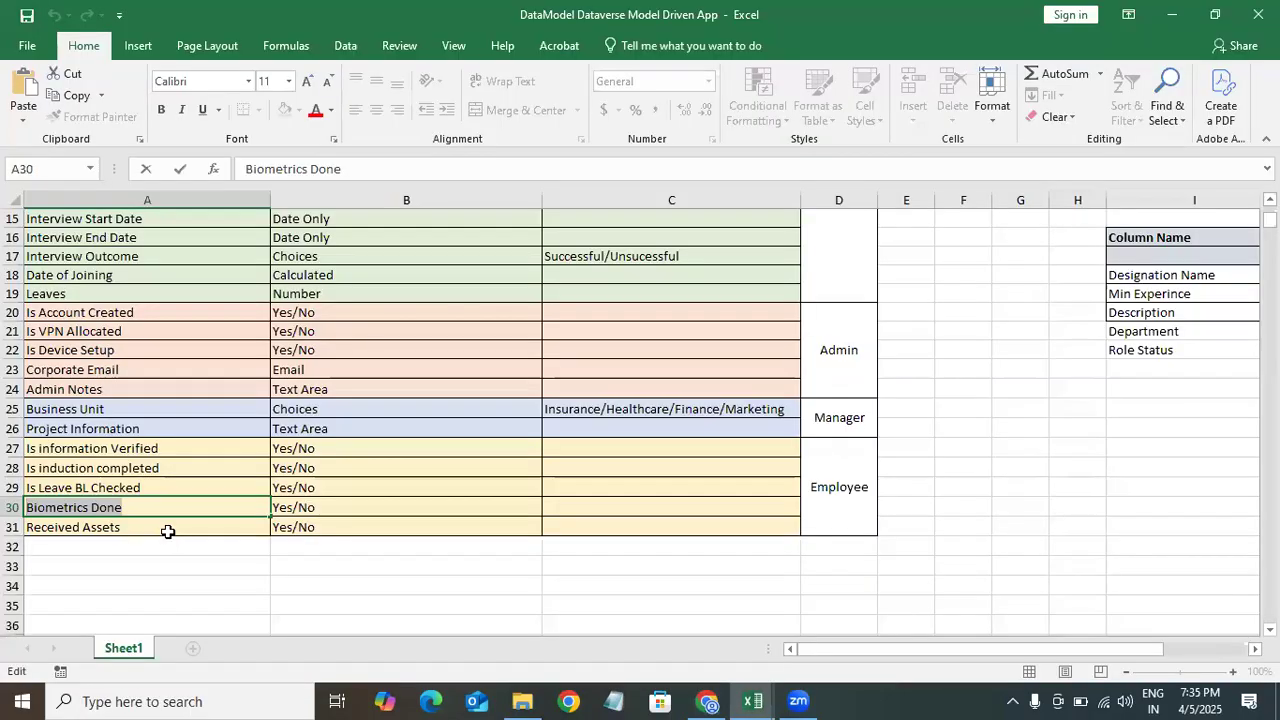
pyautogui.click(167, 530)
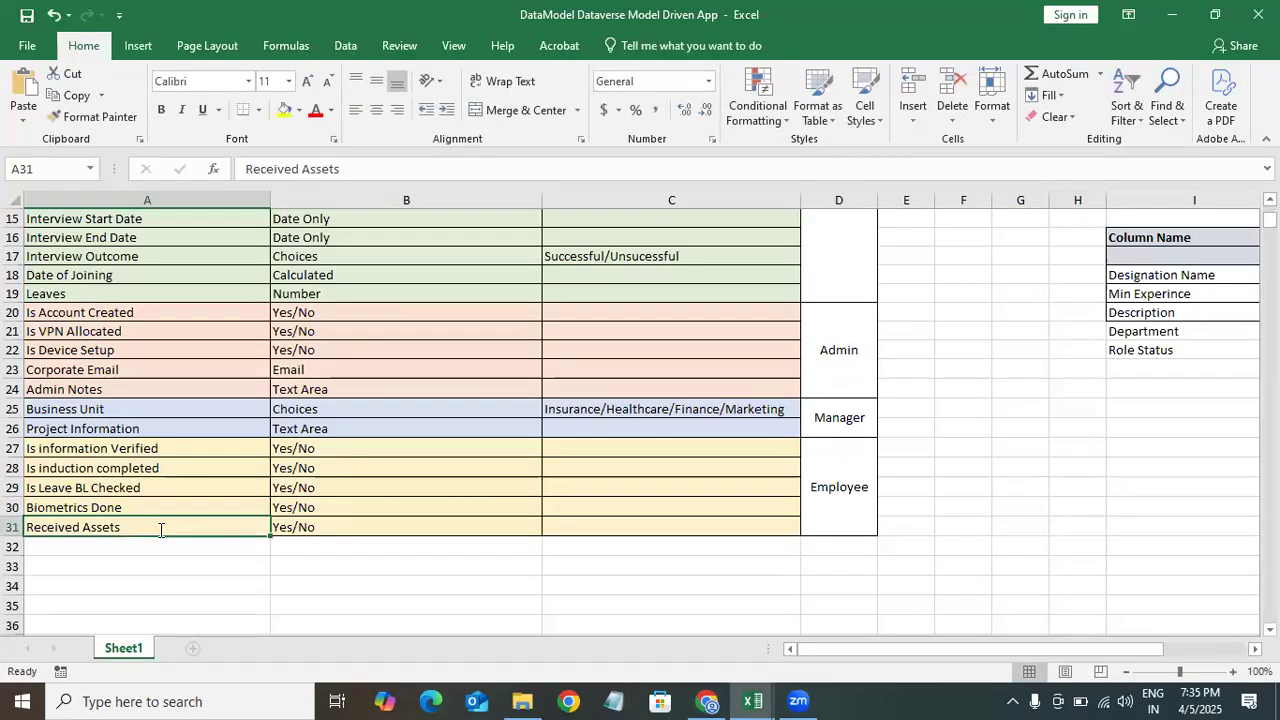
pyautogui.doubleClick(160, 530)
pyautogui.hotkey('shift', 'Home')
pyautogui.hotkey('ctrl', 'c')
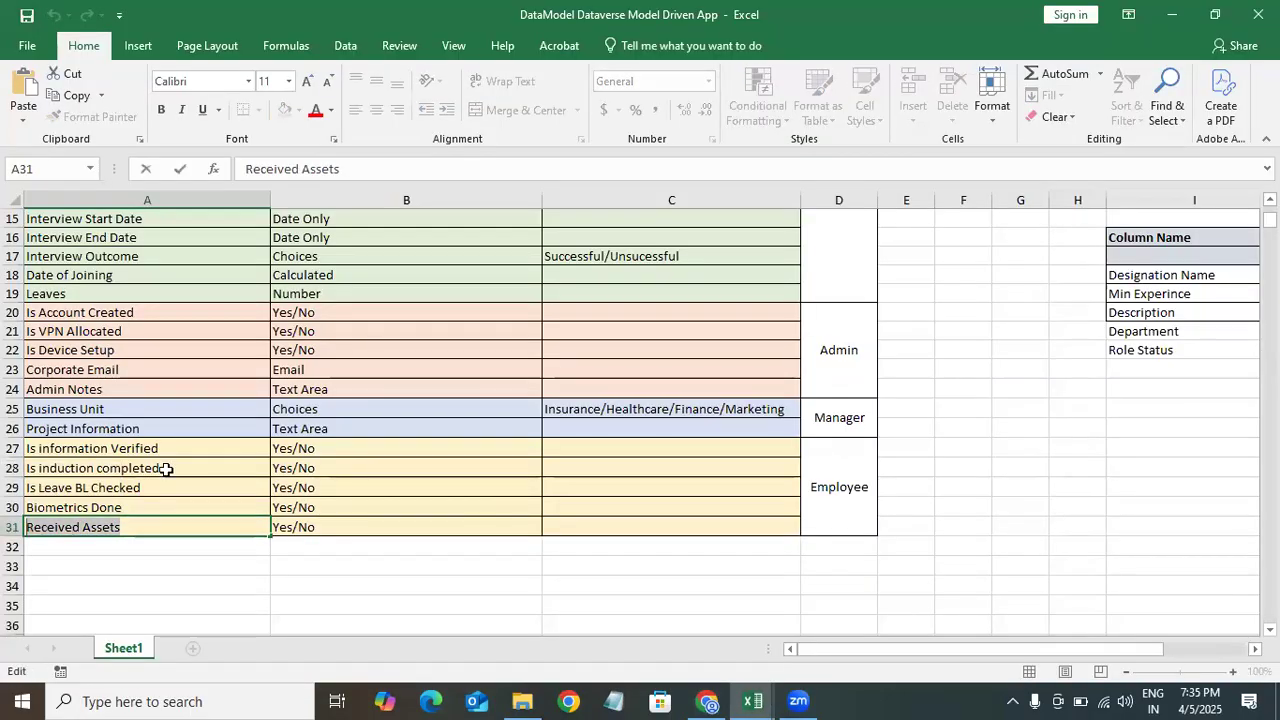
pyautogui.hotkey('alt', 'Tab')
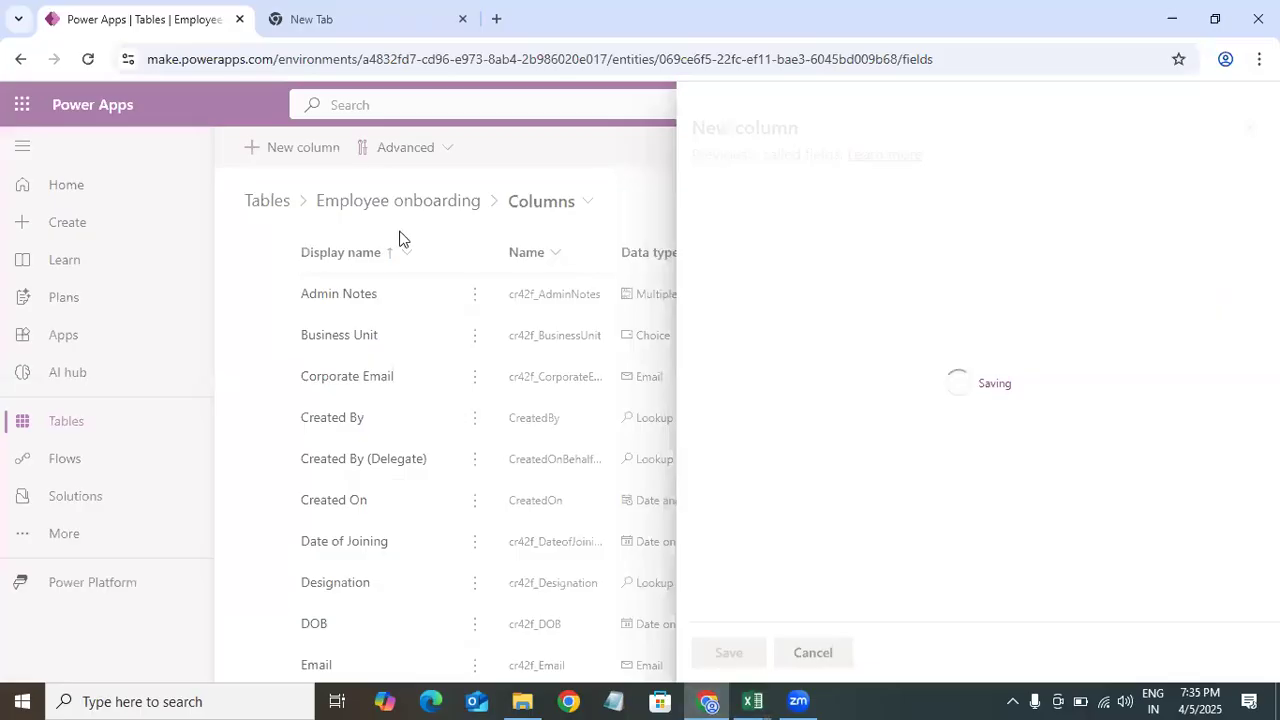
pyautogui.click(304, 158)
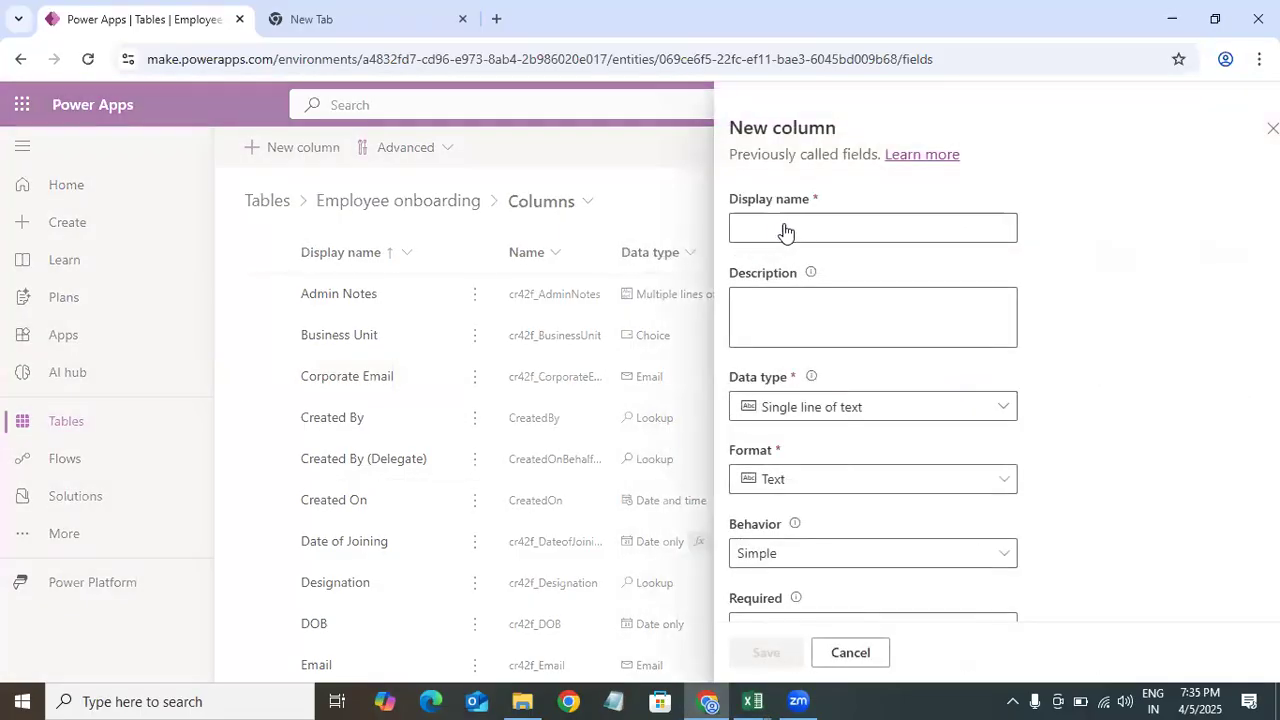
pyautogui.click(314, 148)
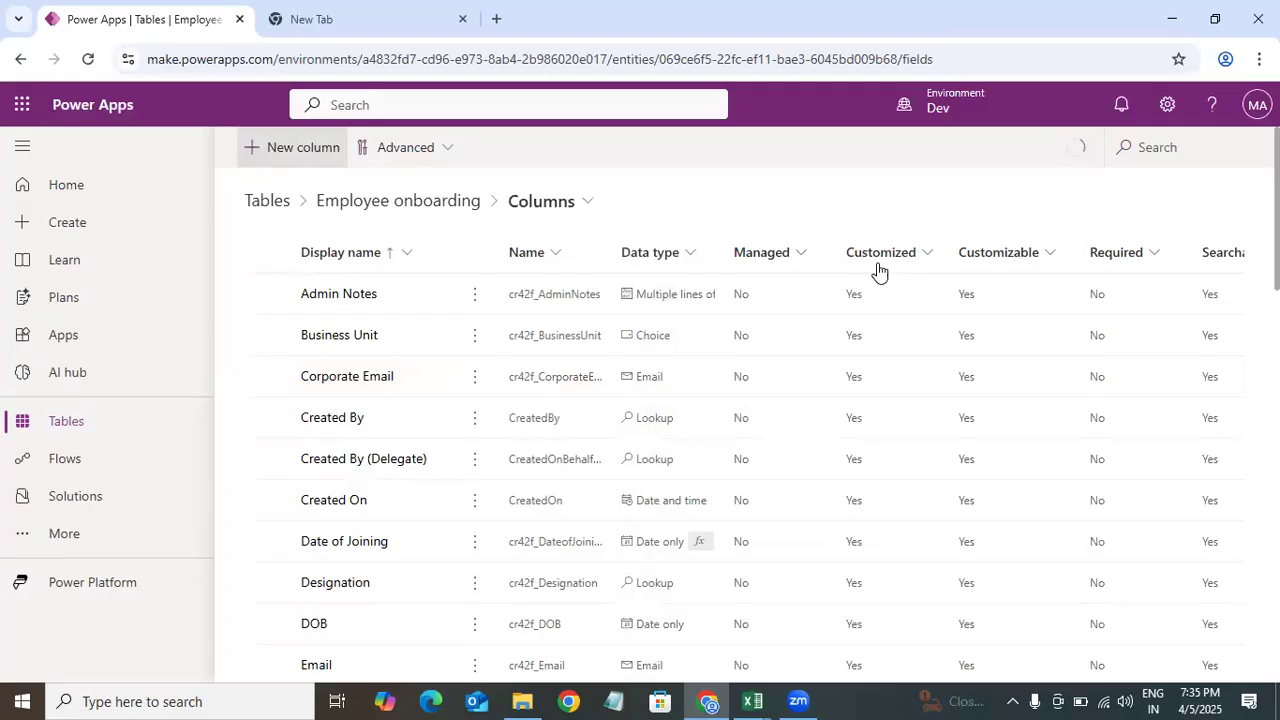
pyautogui.click(762, 230)
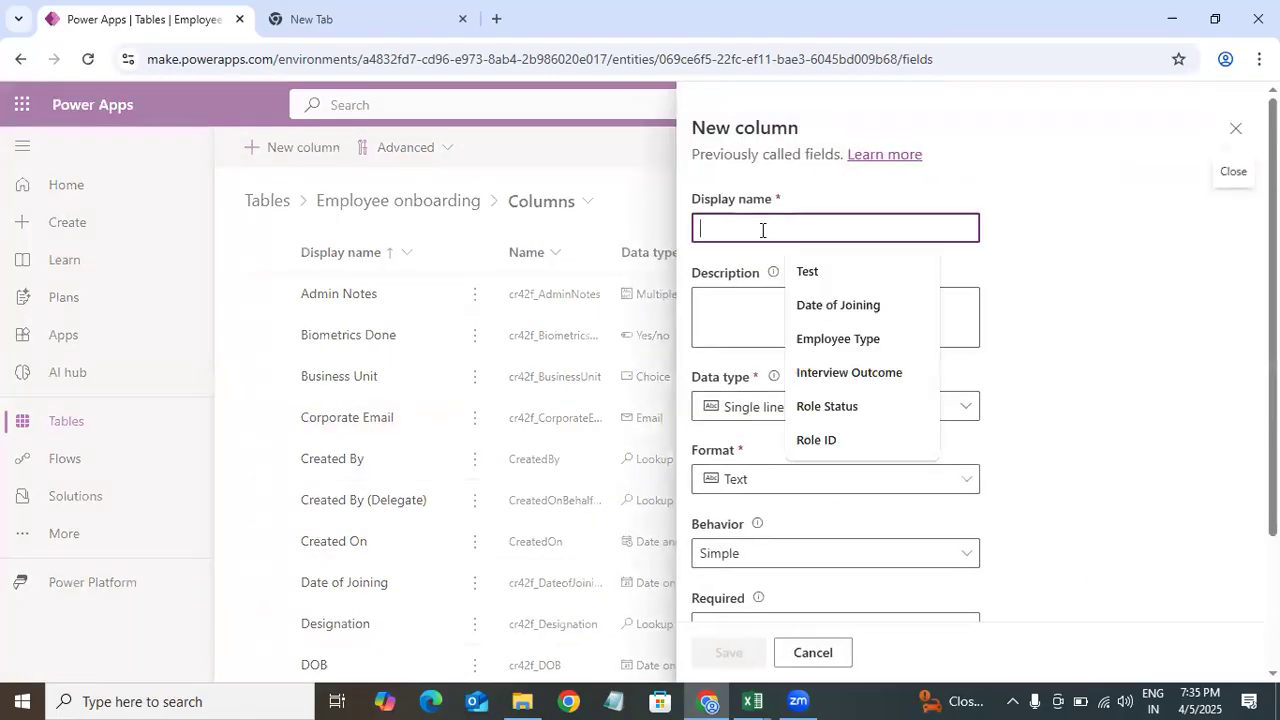
pyautogui.hotkey('ctrl', 'v')
# Step: Set the Received Assets column's data type to Yes/no and save it
pyautogui.click(835, 410)
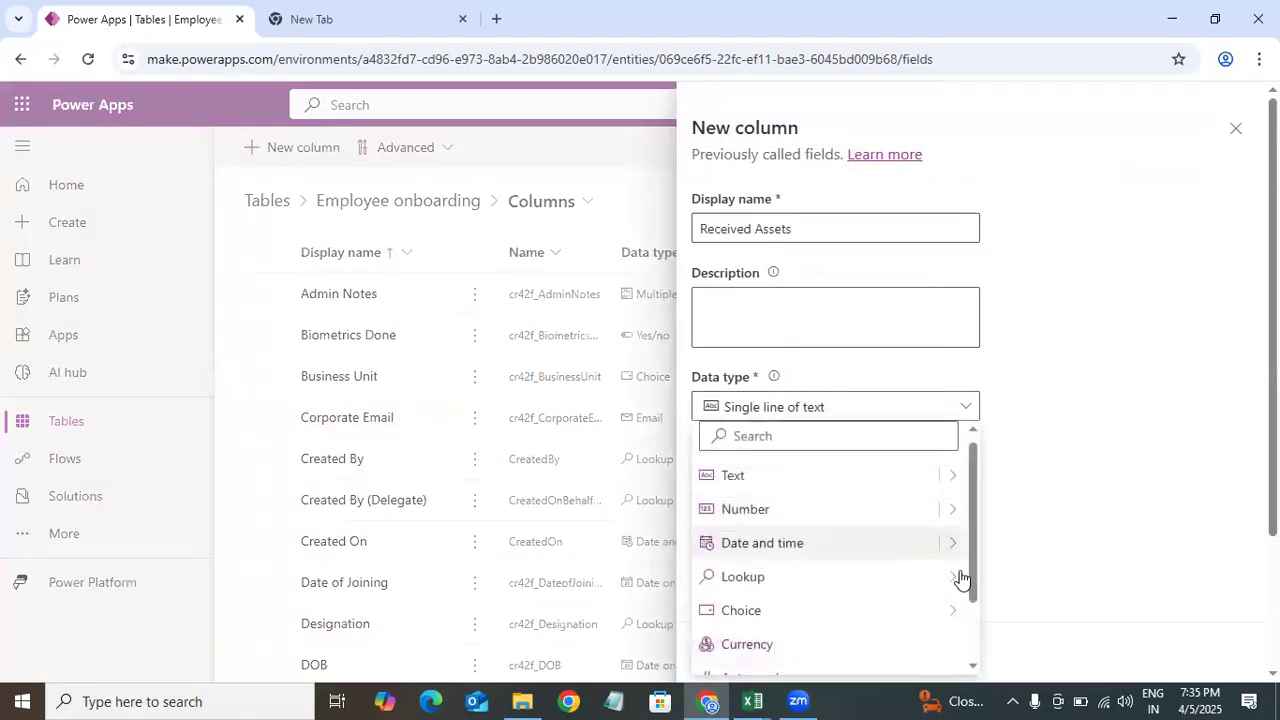
pyautogui.moveTo(960, 578)
pyautogui.moveTo(962, 610)
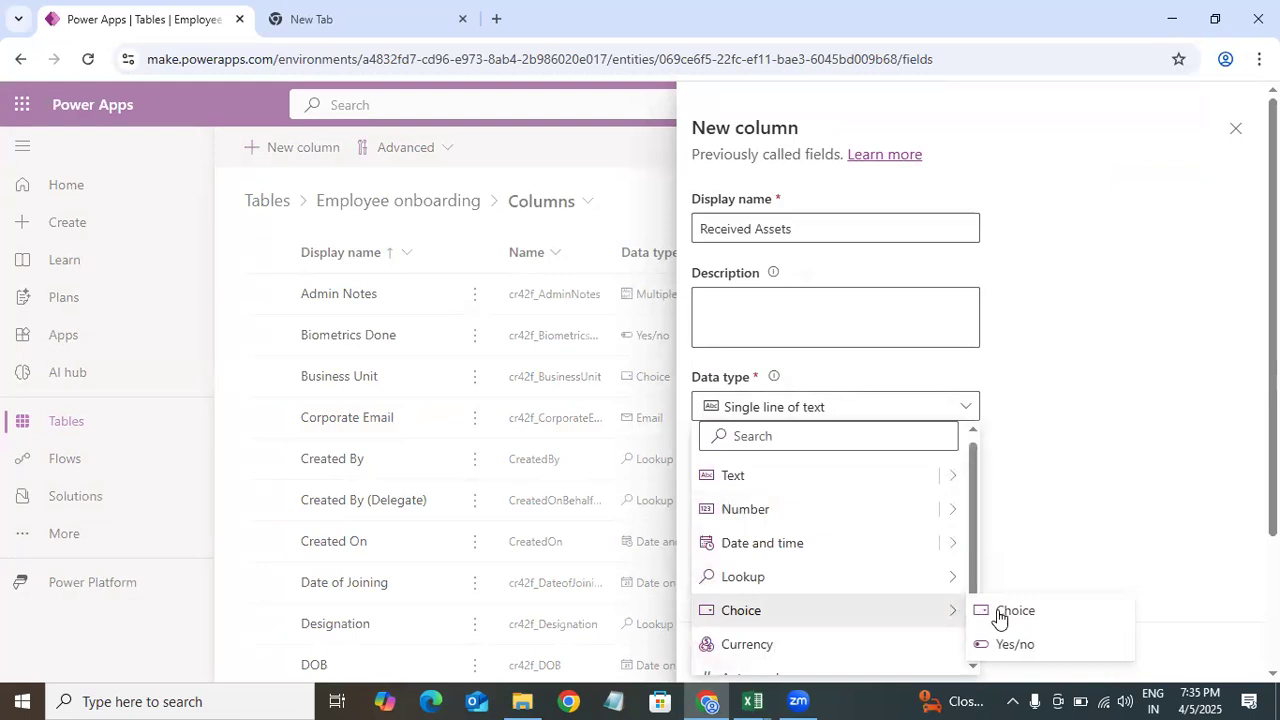
pyautogui.click(1043, 645)
pyautogui.scroll(-3, 832, 617)
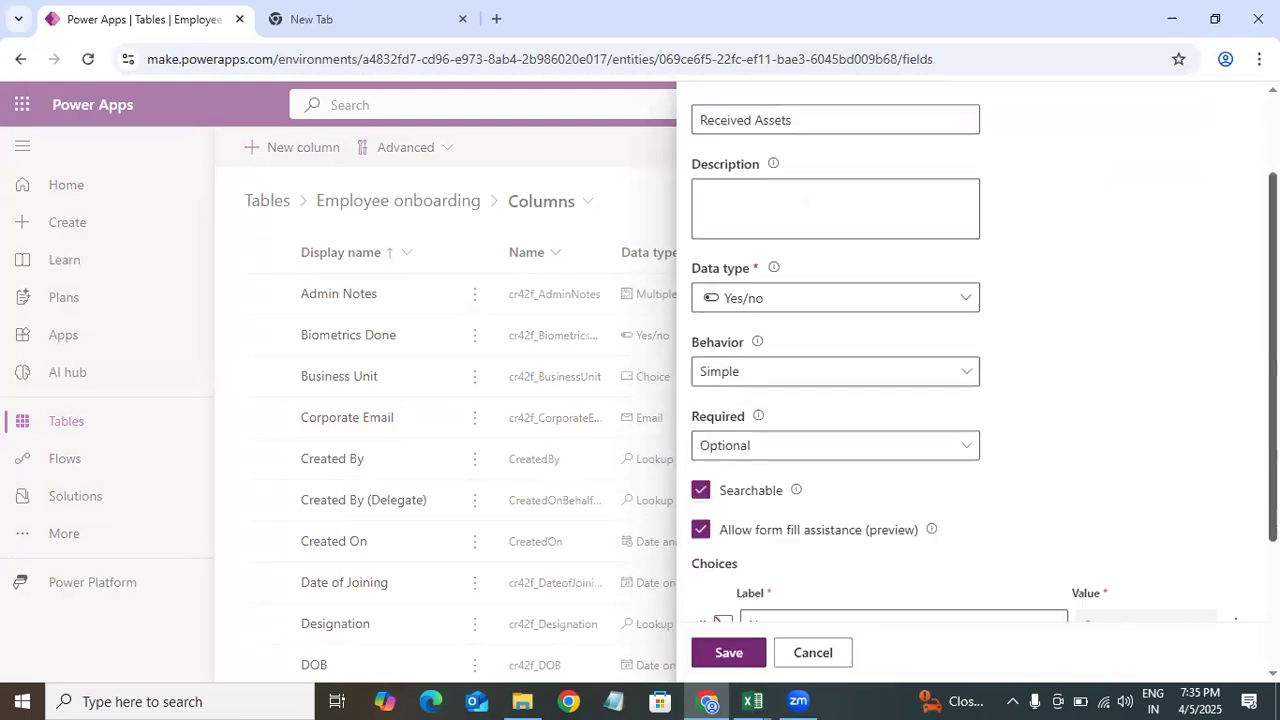
pyautogui.click(729, 652)
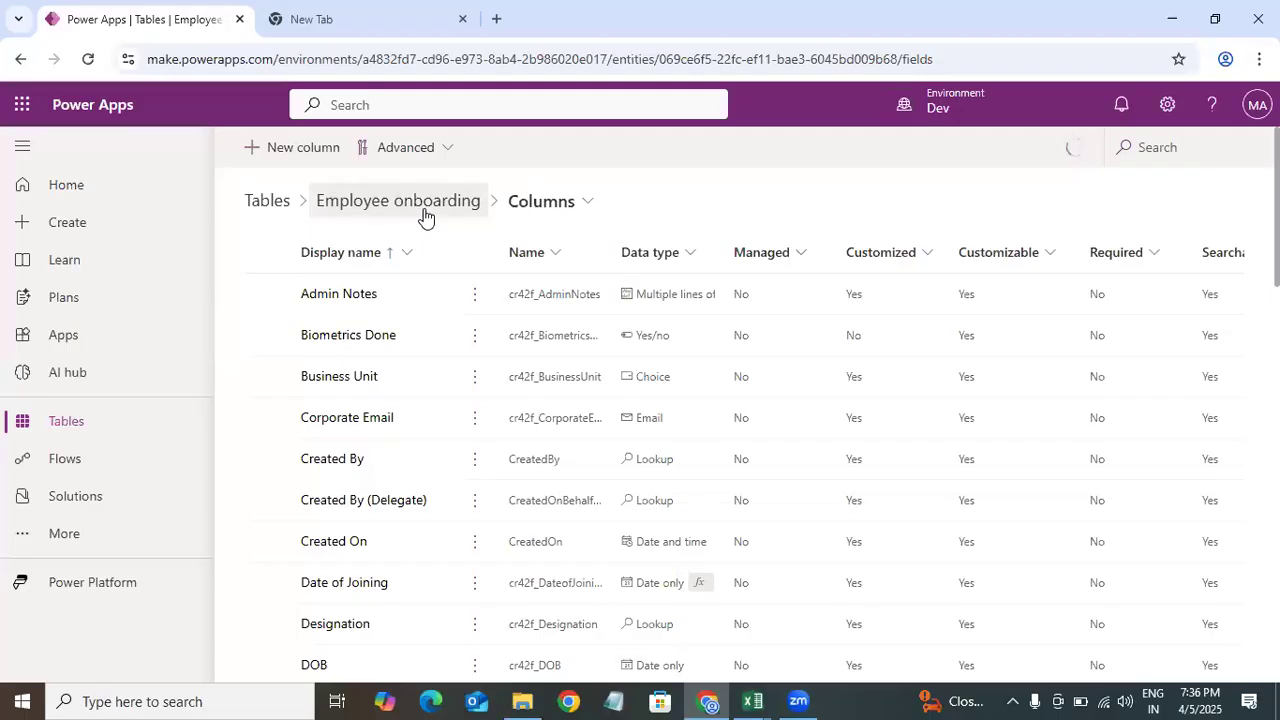
# Step: Open the Employee onboarding table's relationships and scroll through the list
pyautogui.click(474, 236)
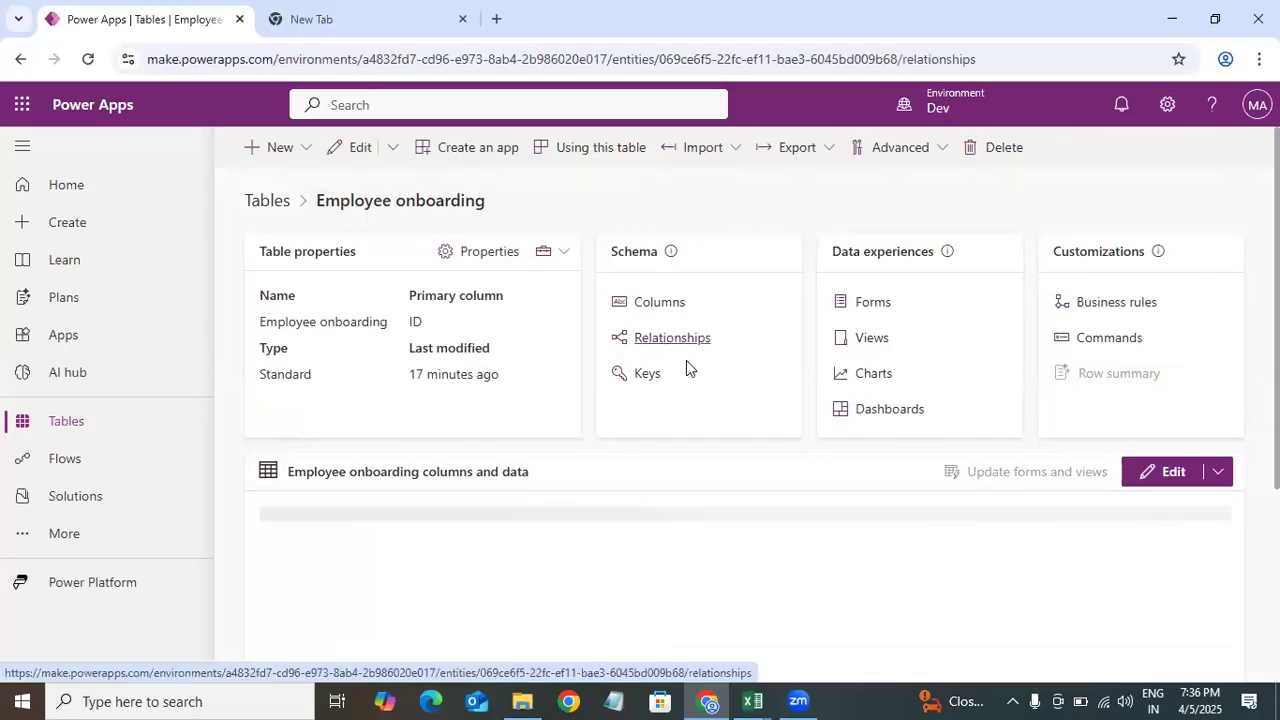
pyautogui.click(672, 338)
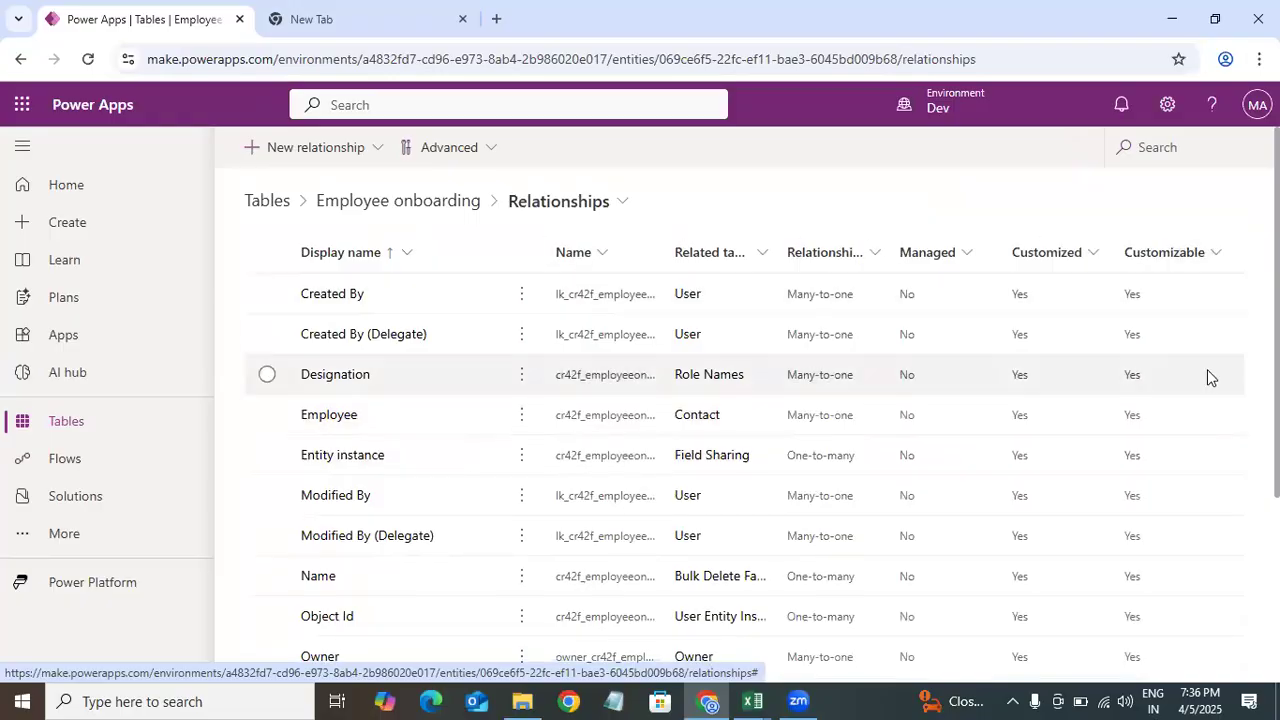
pyautogui.scroll(-3, 744, 423)
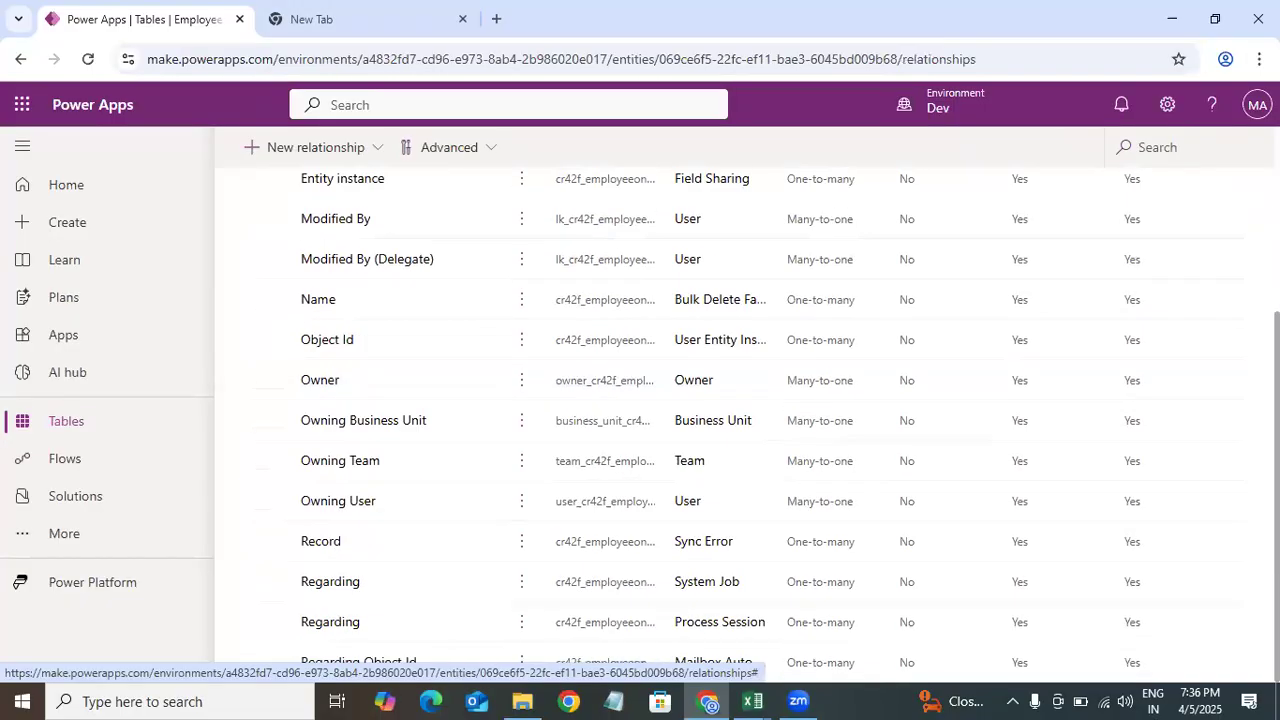
# Step: Examine the Employee onboarding table's relationships and their related tables
pyautogui.scroll(3, 1246, 211)
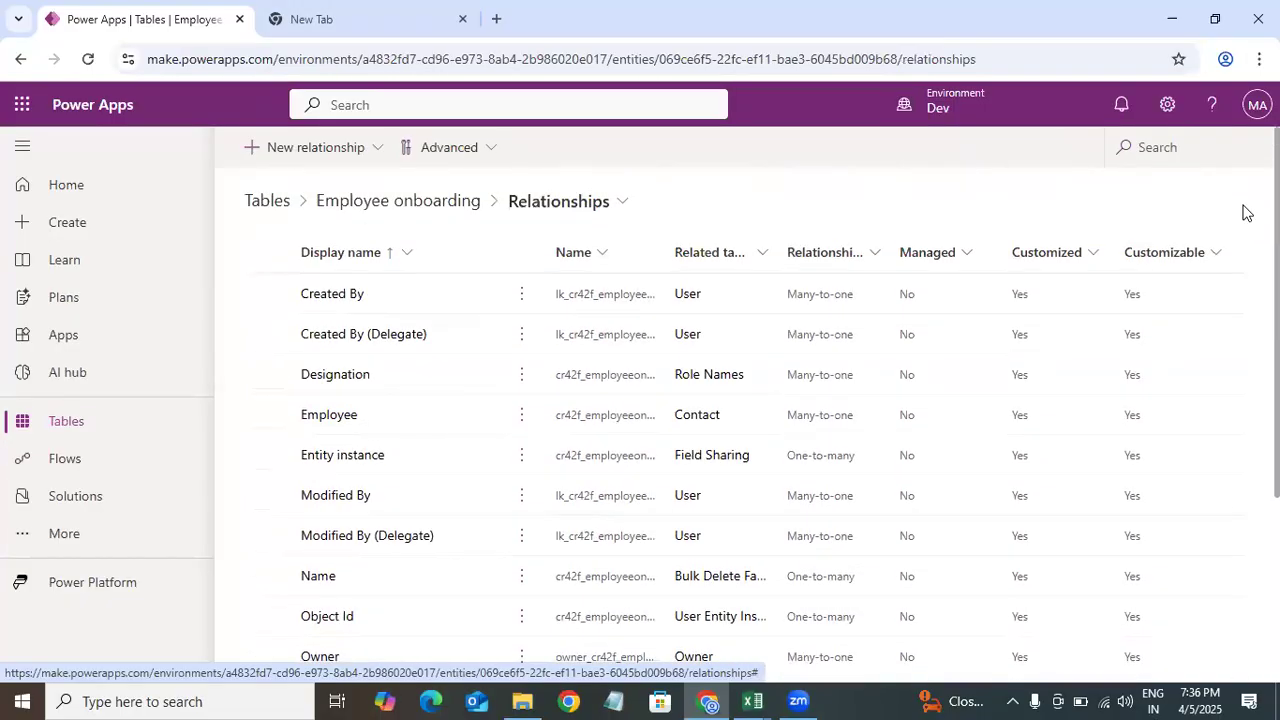
pyautogui.scroll(-3, 1244, 228)
pyautogui.scroll(3, 1244, 228)
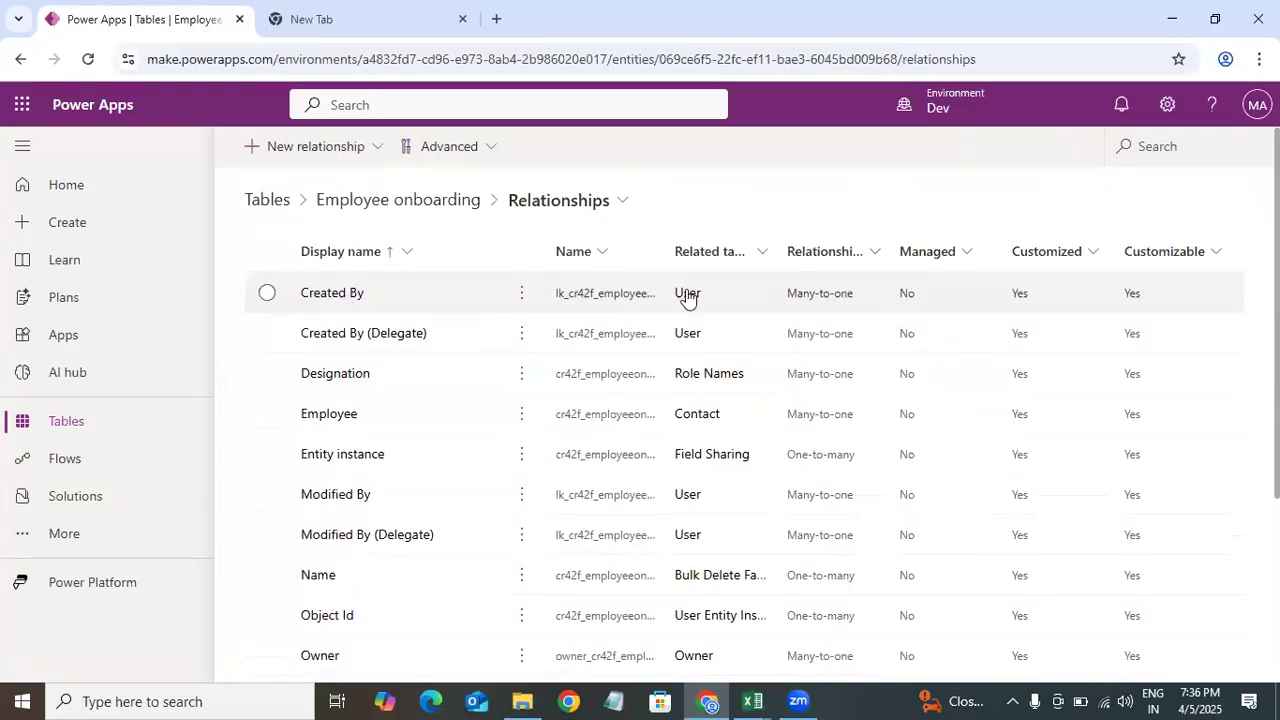
pyautogui.click(797, 293)
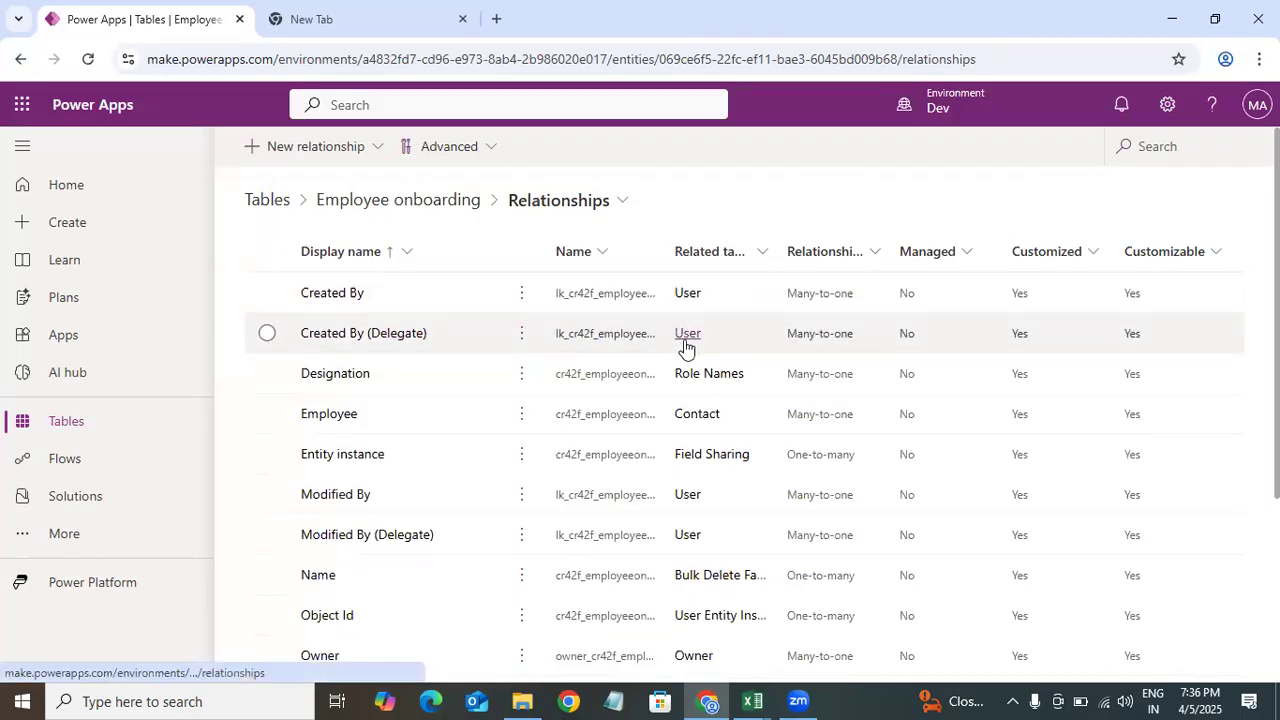
pyautogui.click(832, 339)
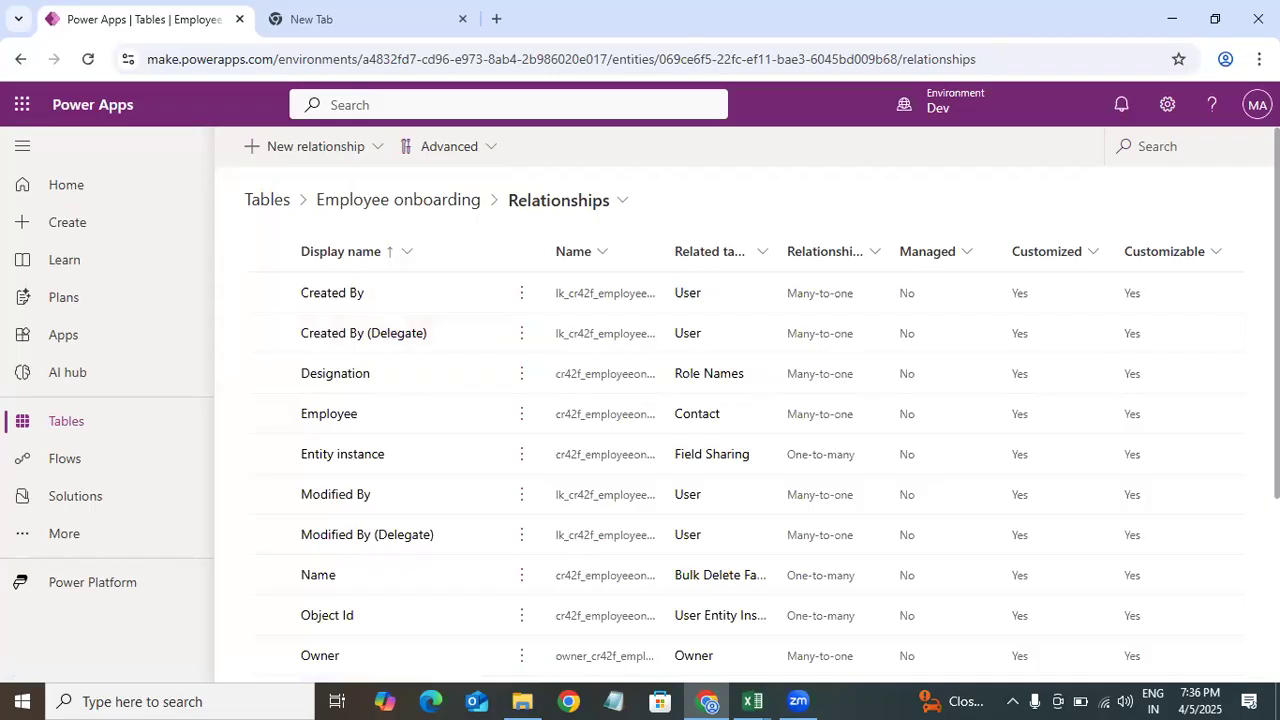
pyautogui.scroll(-1, 623, 294)
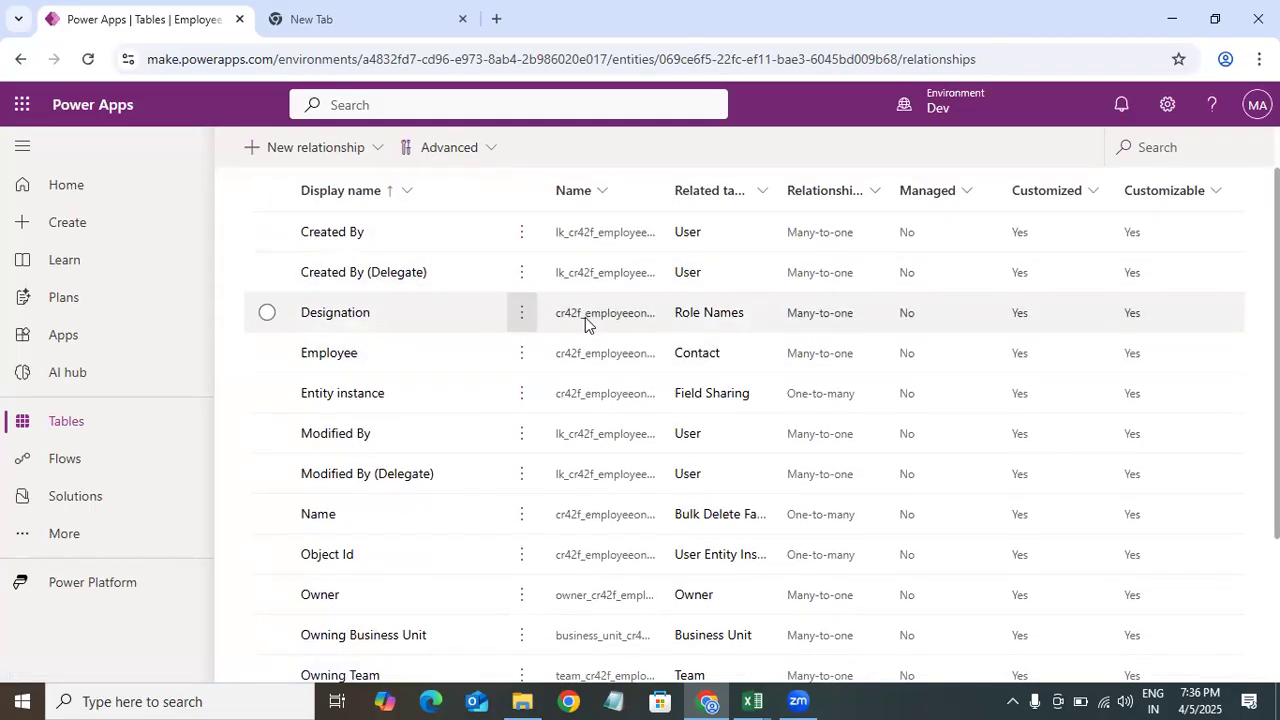
pyautogui.click(810, 318)
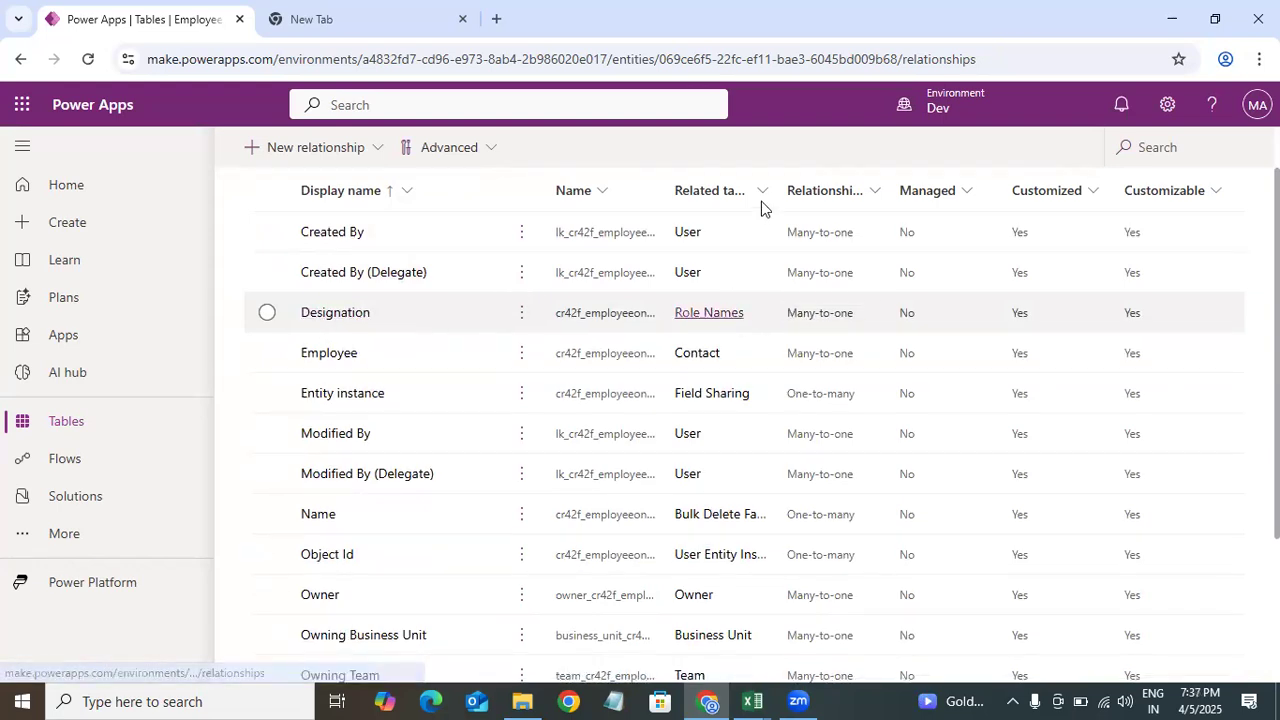
pyautogui.click(862, 318)
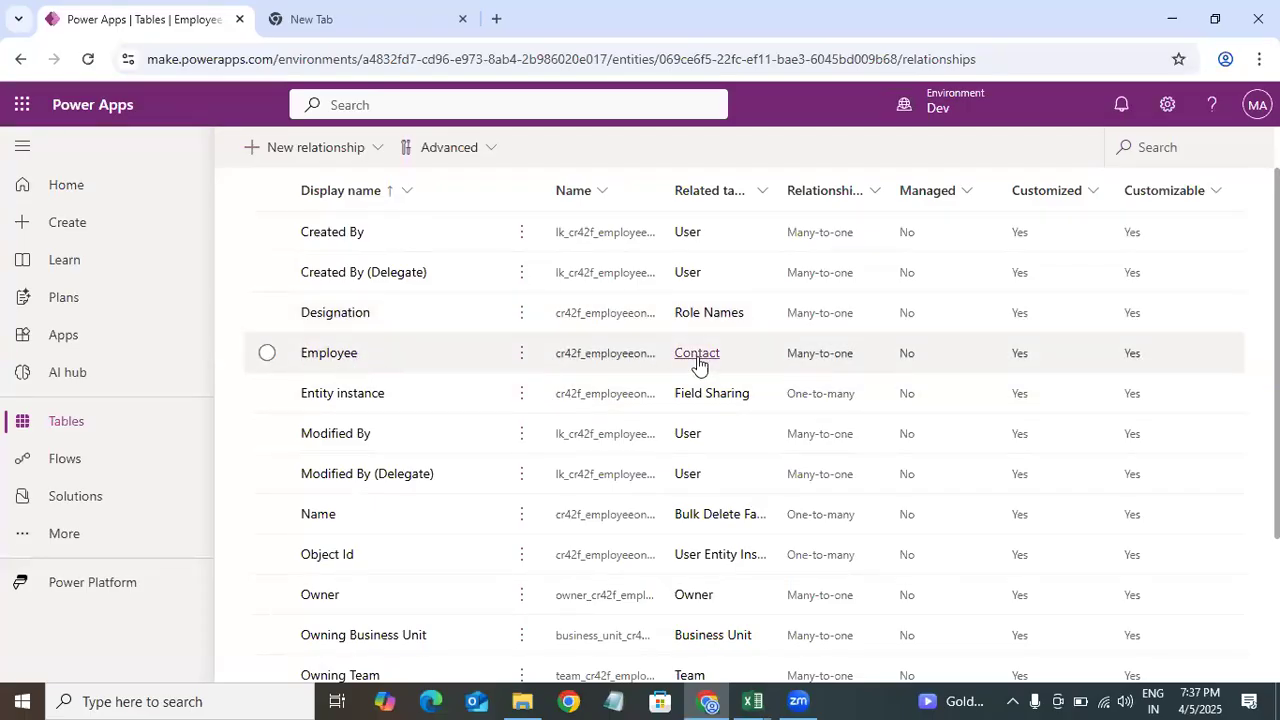
pyautogui.click(790, 358)
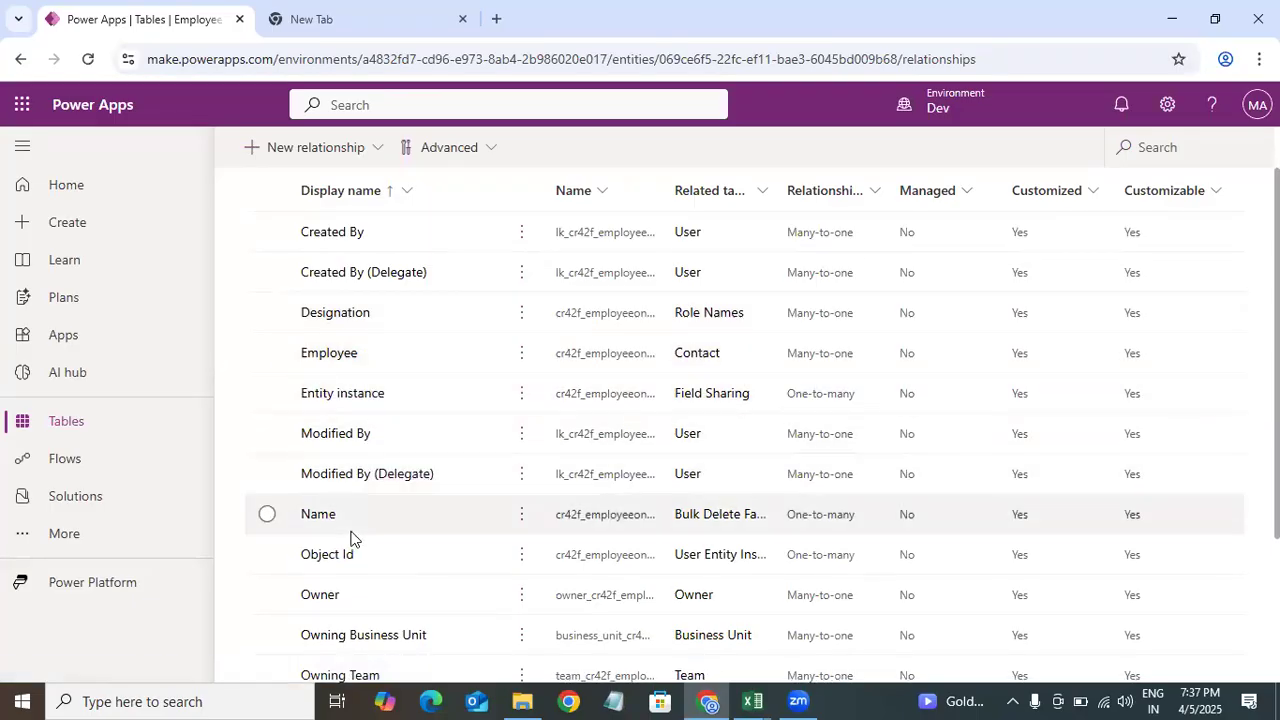
pyautogui.scroll(-2, 1197, 400)
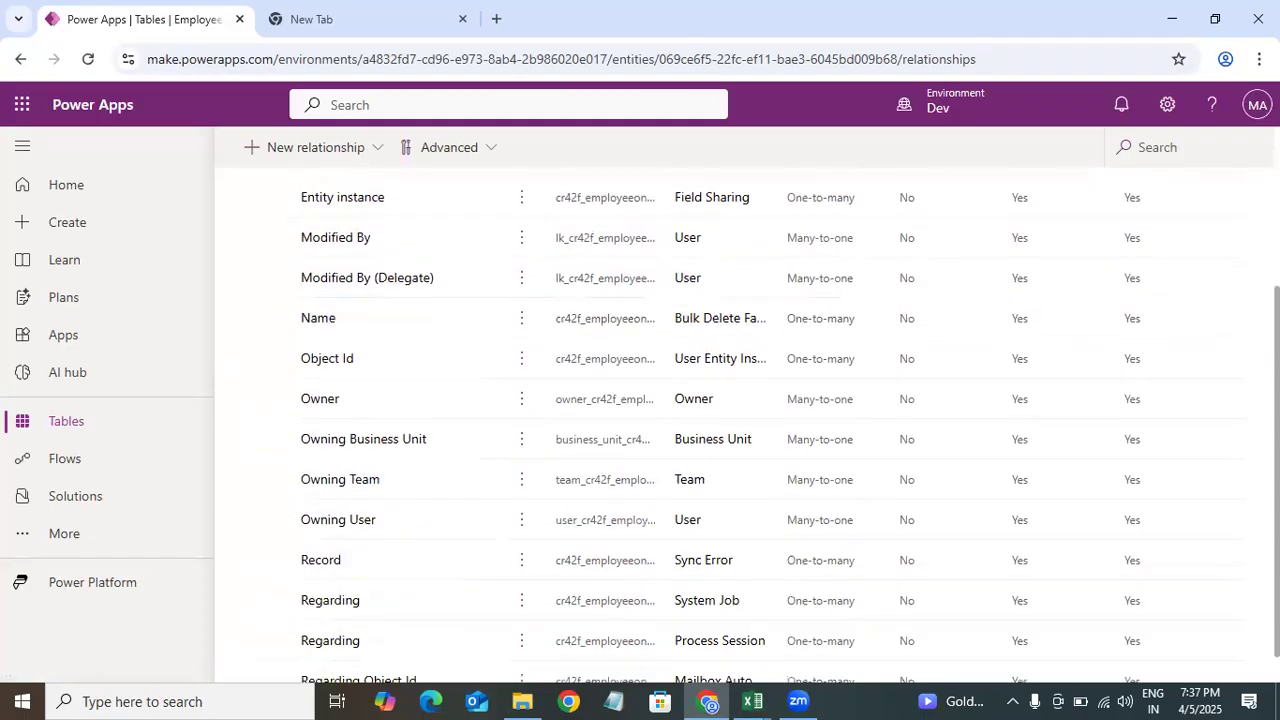
pyautogui.scroll(-1, 747, 427)
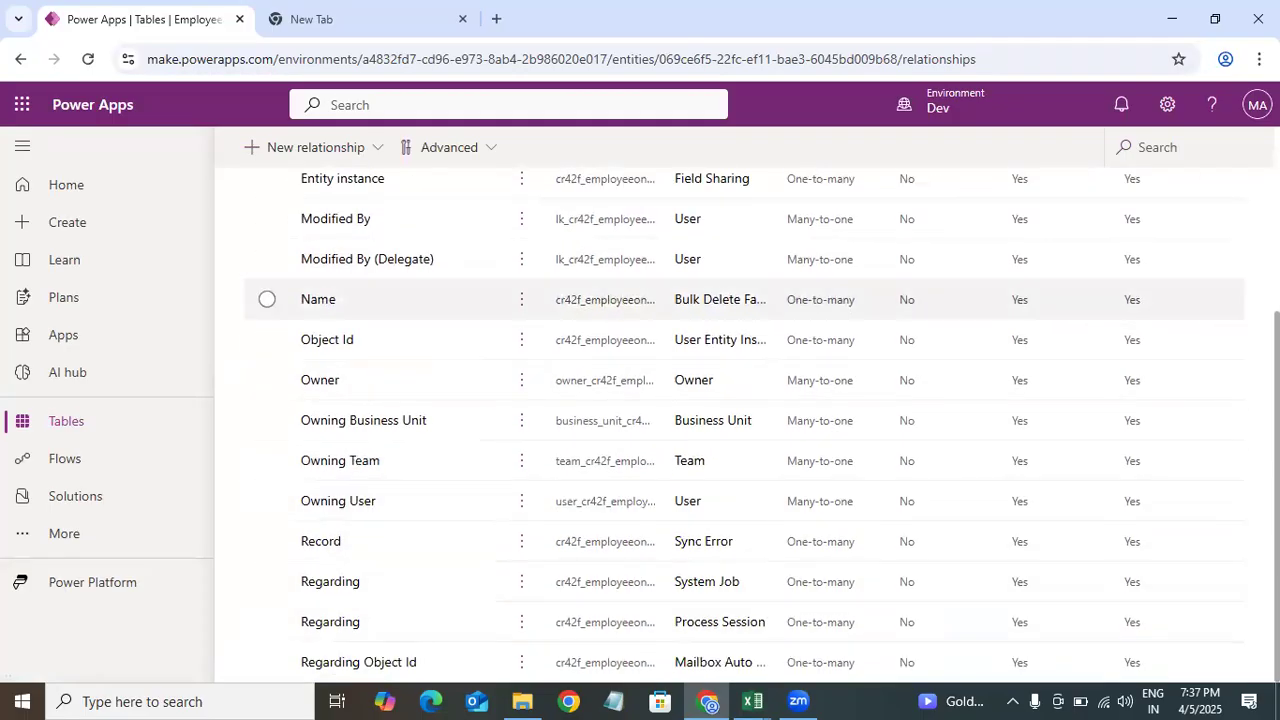
pyautogui.scroll(3, 455, 322)
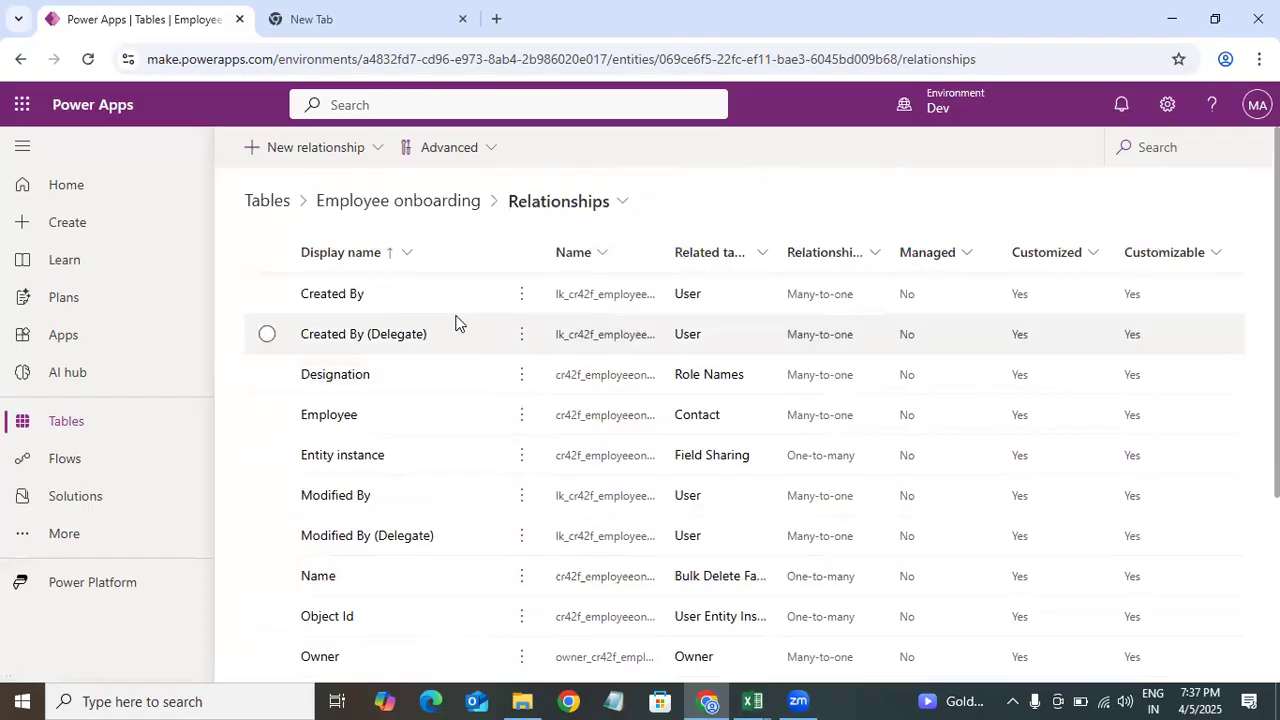
pyautogui.click(349, 153)
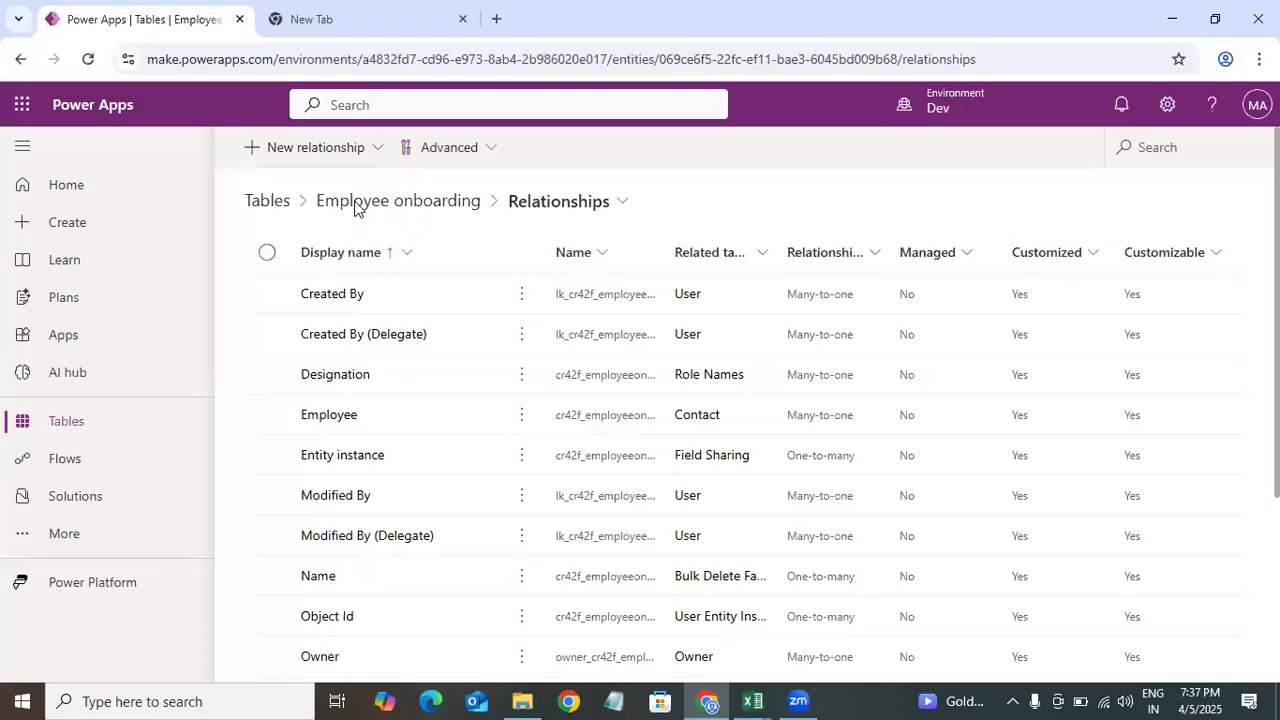
# Step: Search the Employee onboarding table's columns for id and change the ID column's data type to Autonumber
pyautogui.click(434, 204)
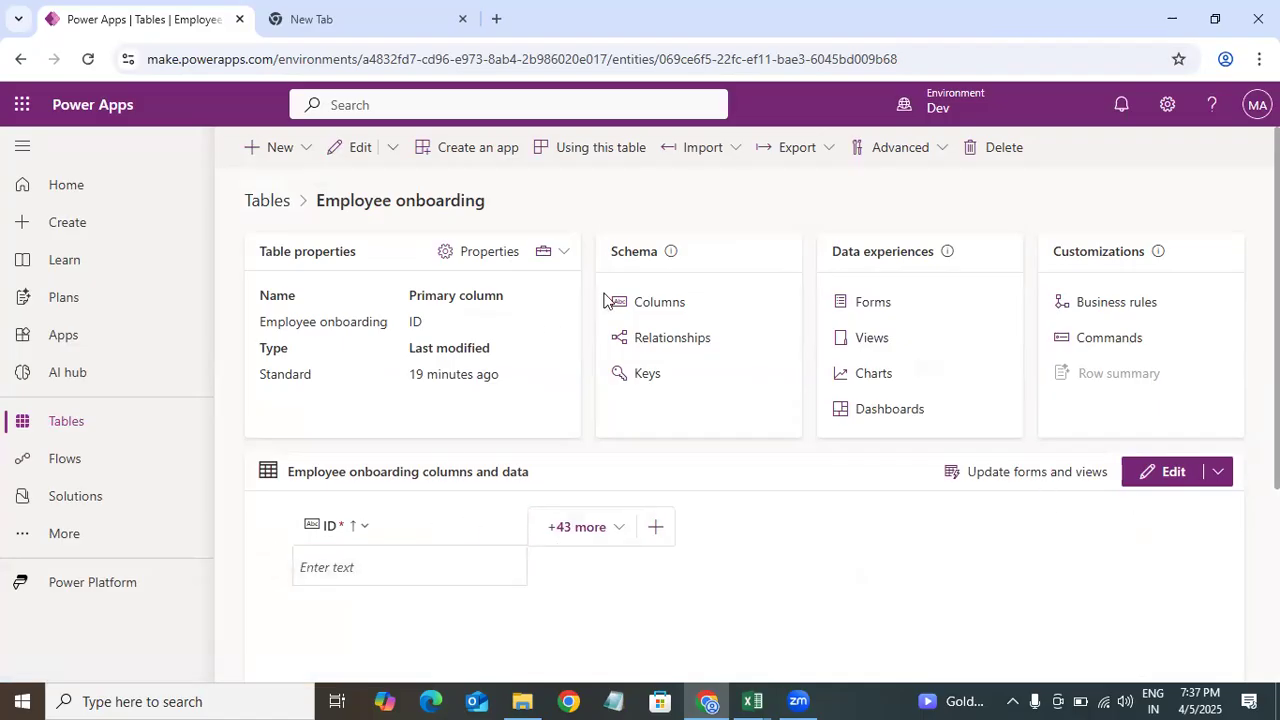
pyautogui.click(672, 304)
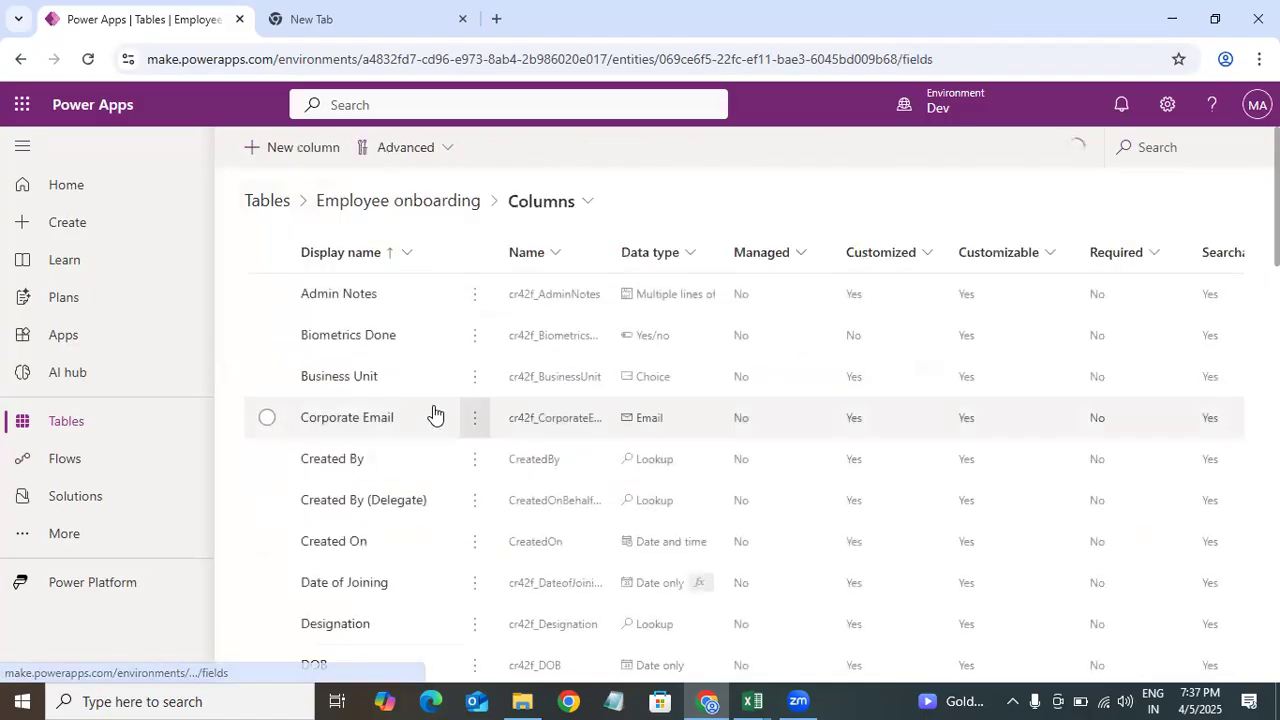
pyautogui.click(1171, 147)
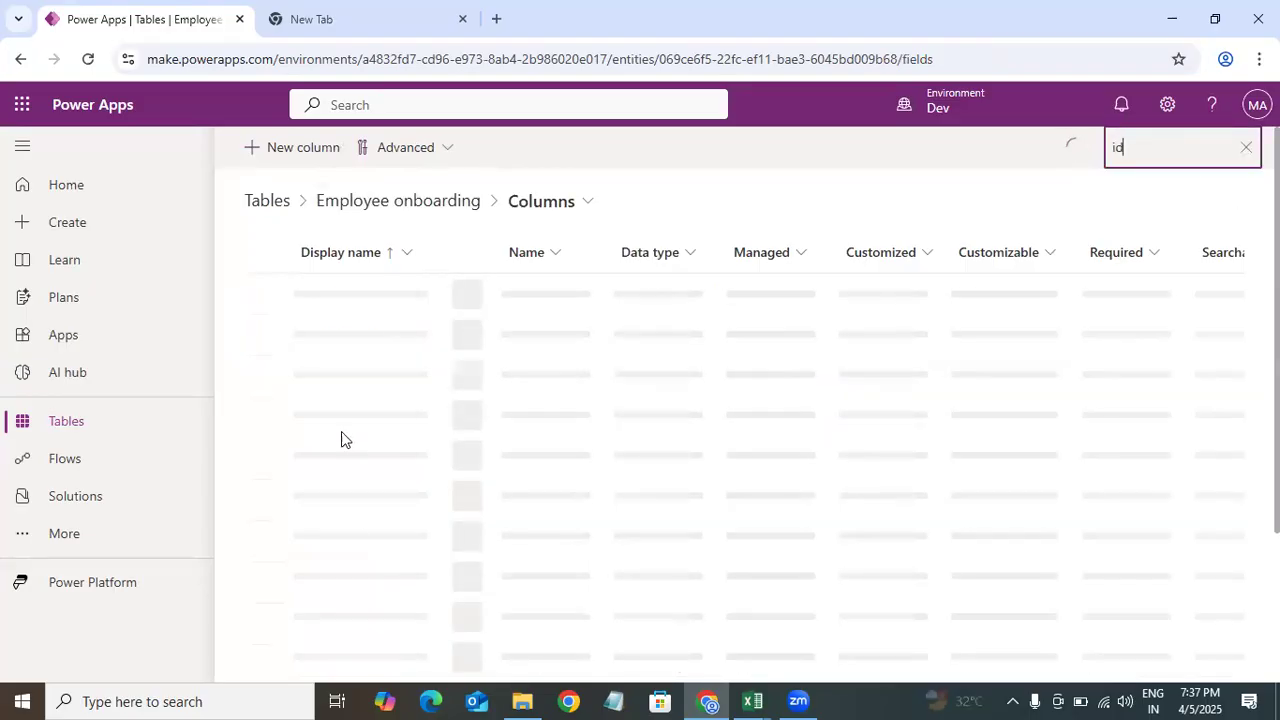
pyautogui.click(308, 337)
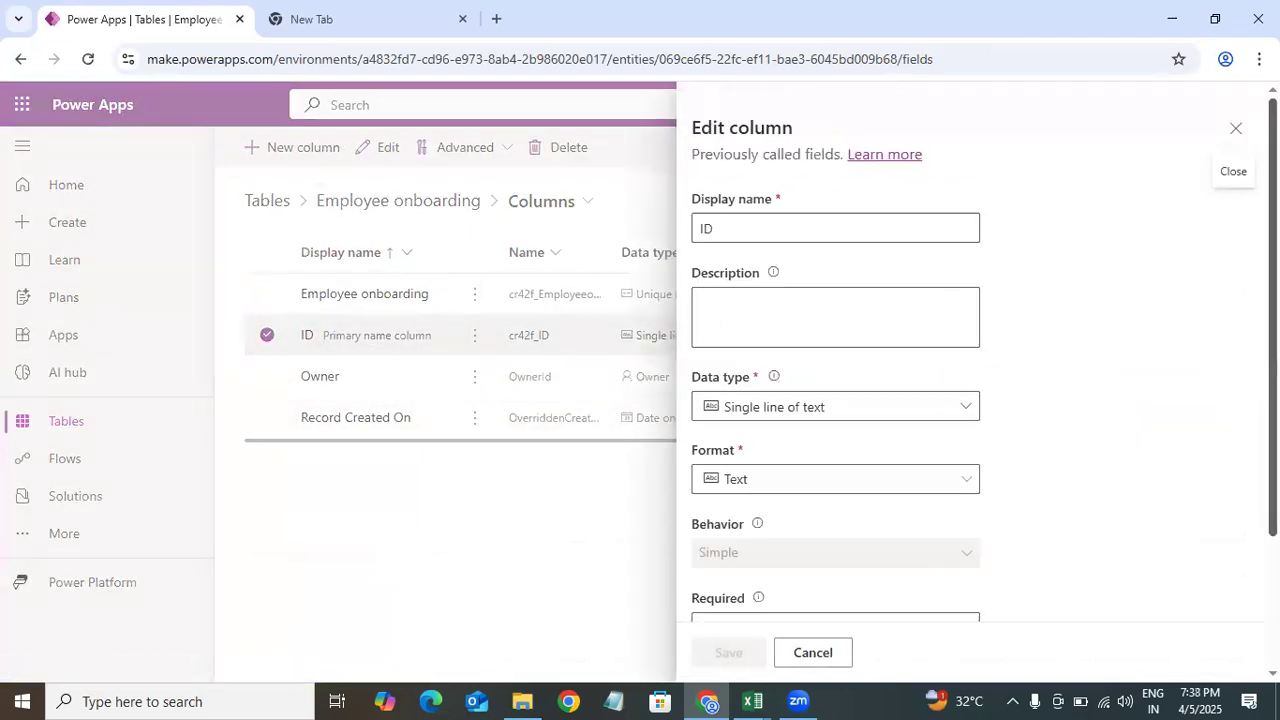
pyautogui.scroll(-2, 686, 280)
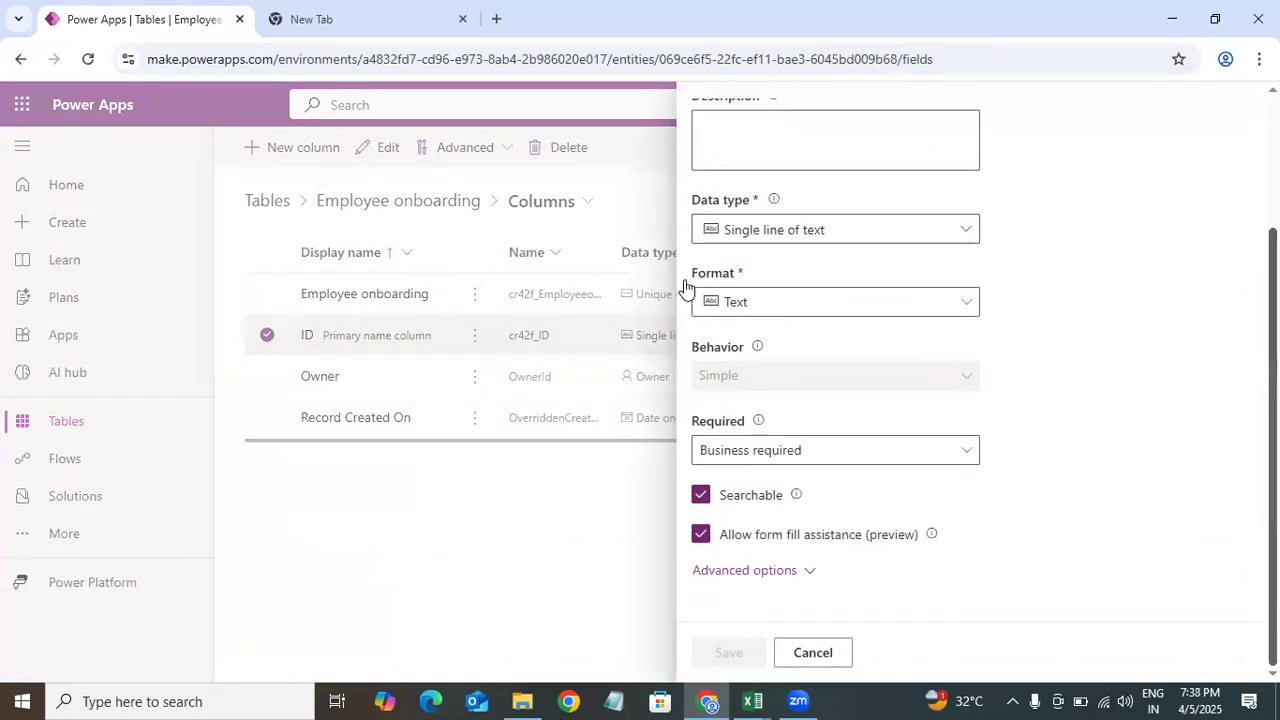
pyautogui.click(810, 232)
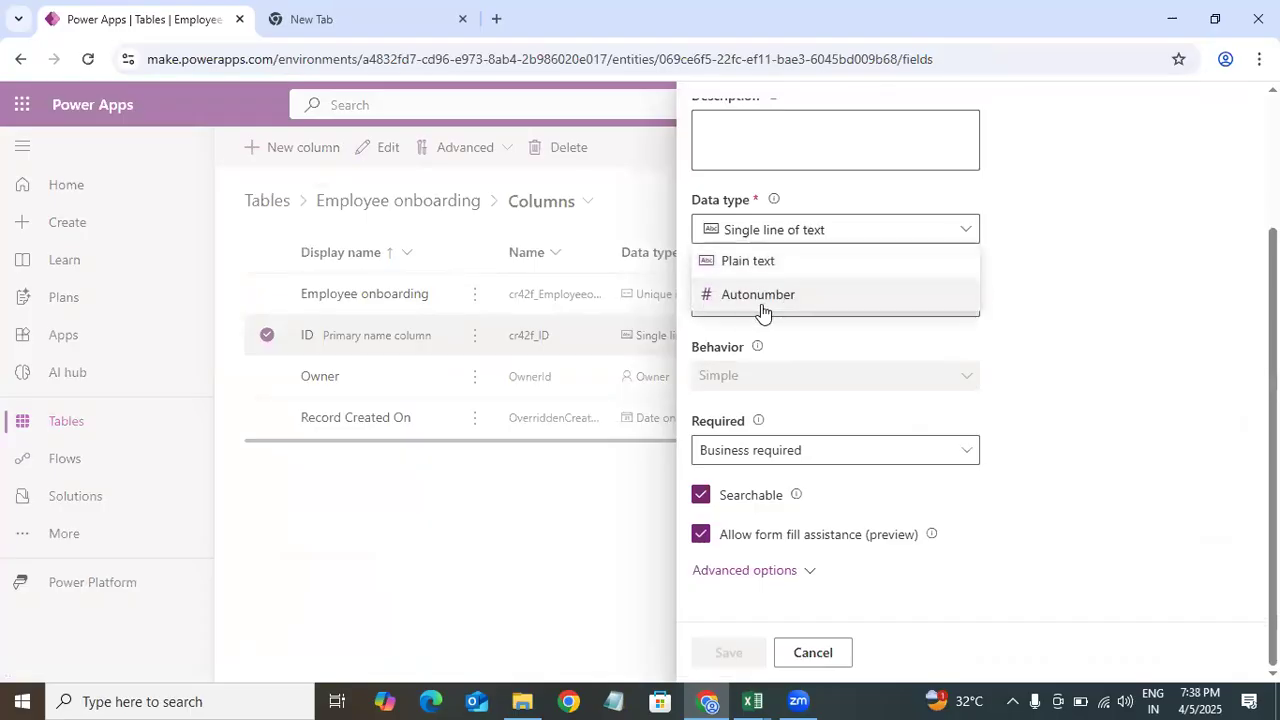
pyautogui.click(760, 296)
# Step: Set the ID column's Required option to Optional
pyautogui.scroll(-3, 980, 174)
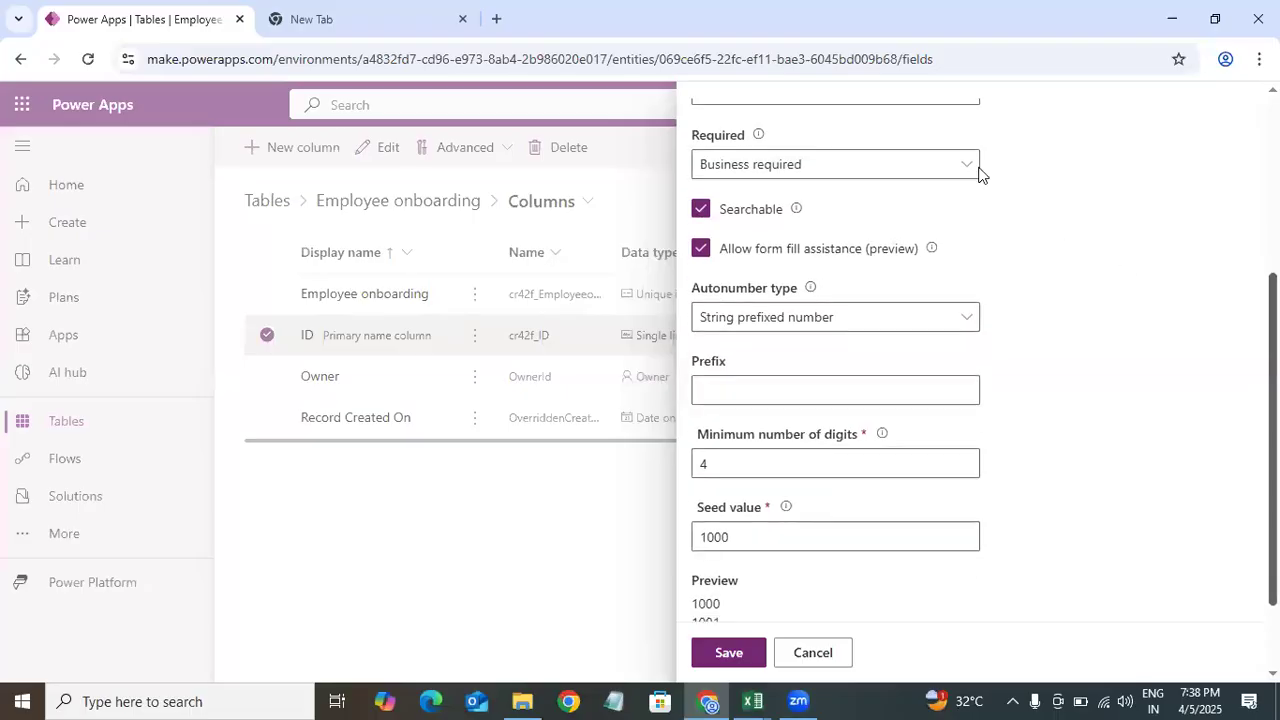
pyautogui.click(805, 170)
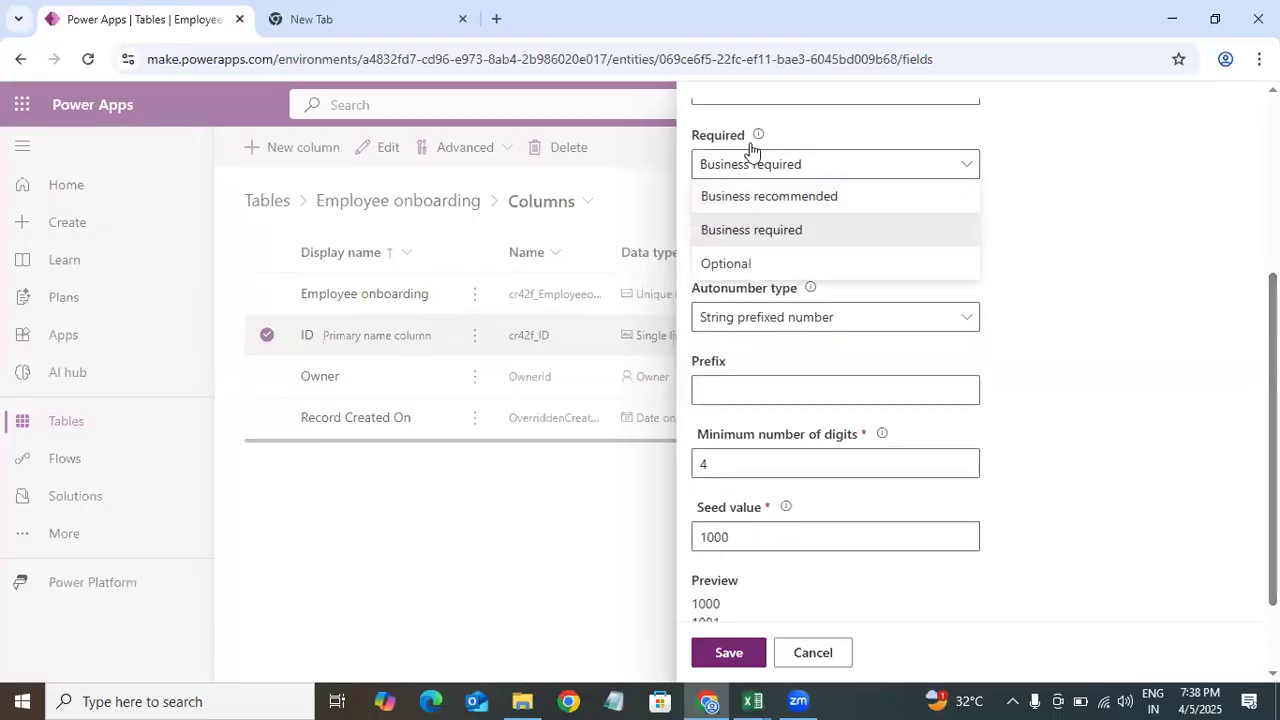
pyautogui.click(748, 265)
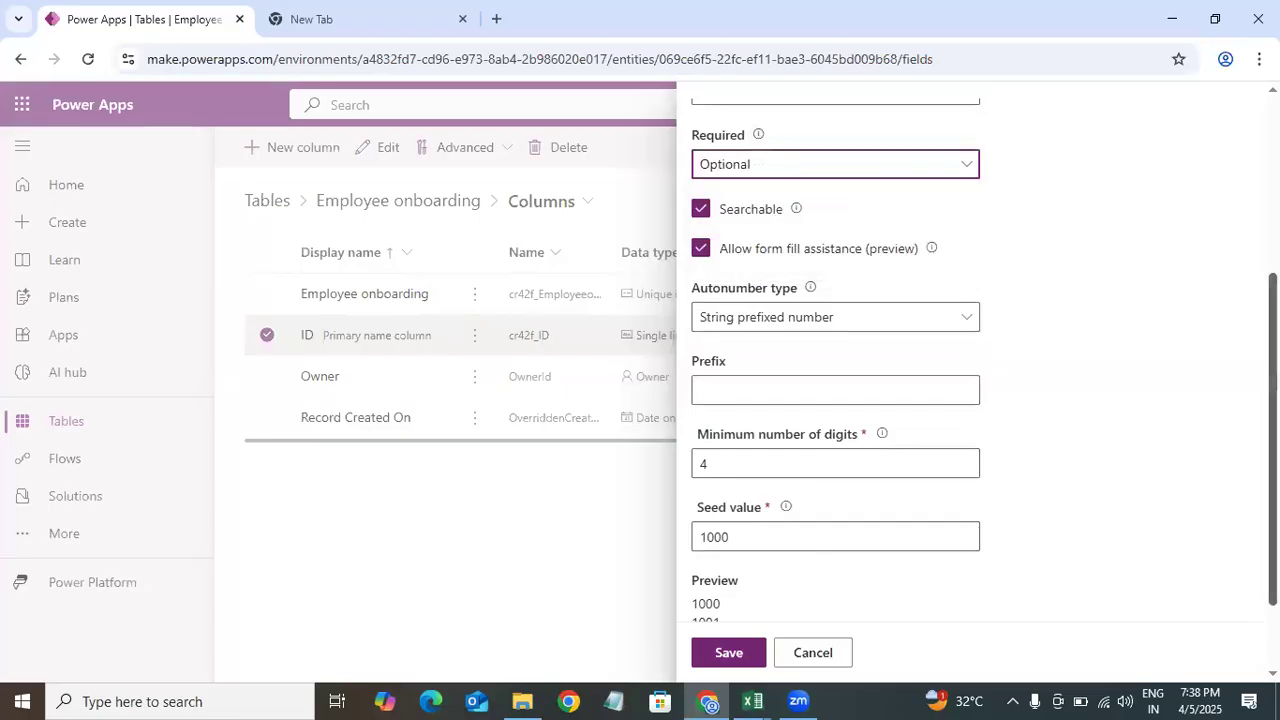
pyautogui.scroll(1, 857, 213)
pyautogui.scroll(-3, 879, 236)
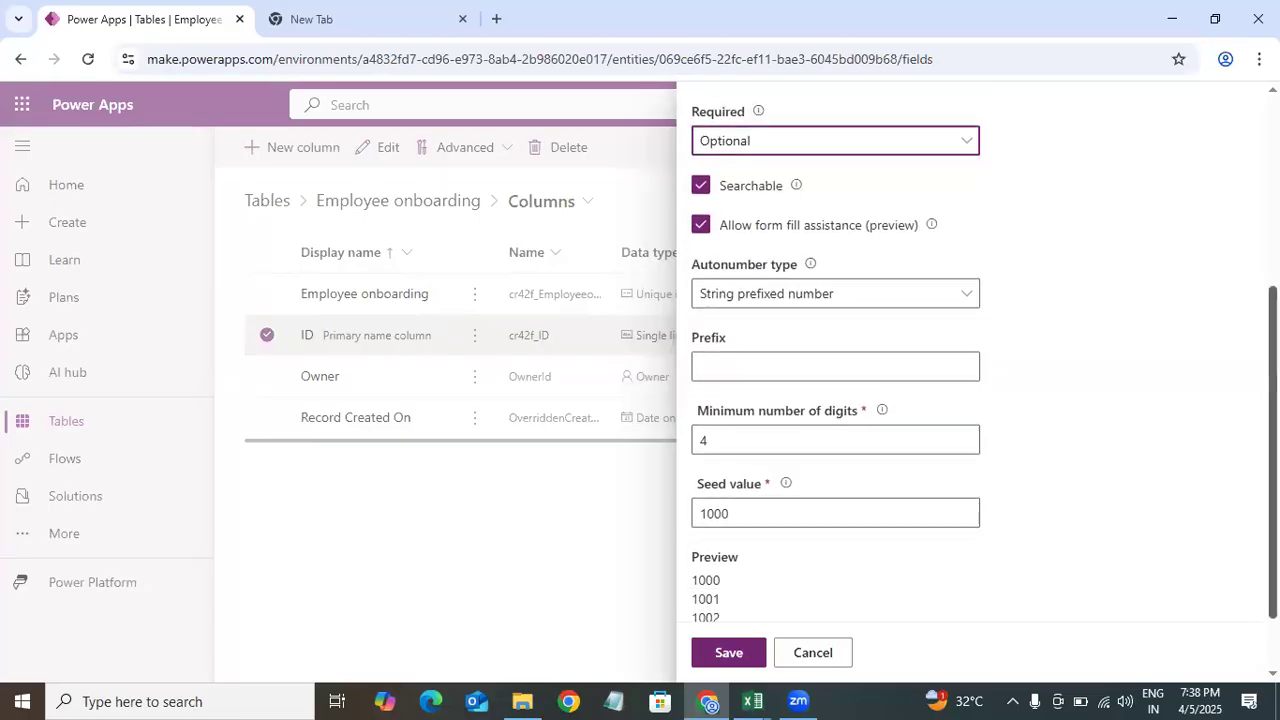
pyautogui.click(857, 215)
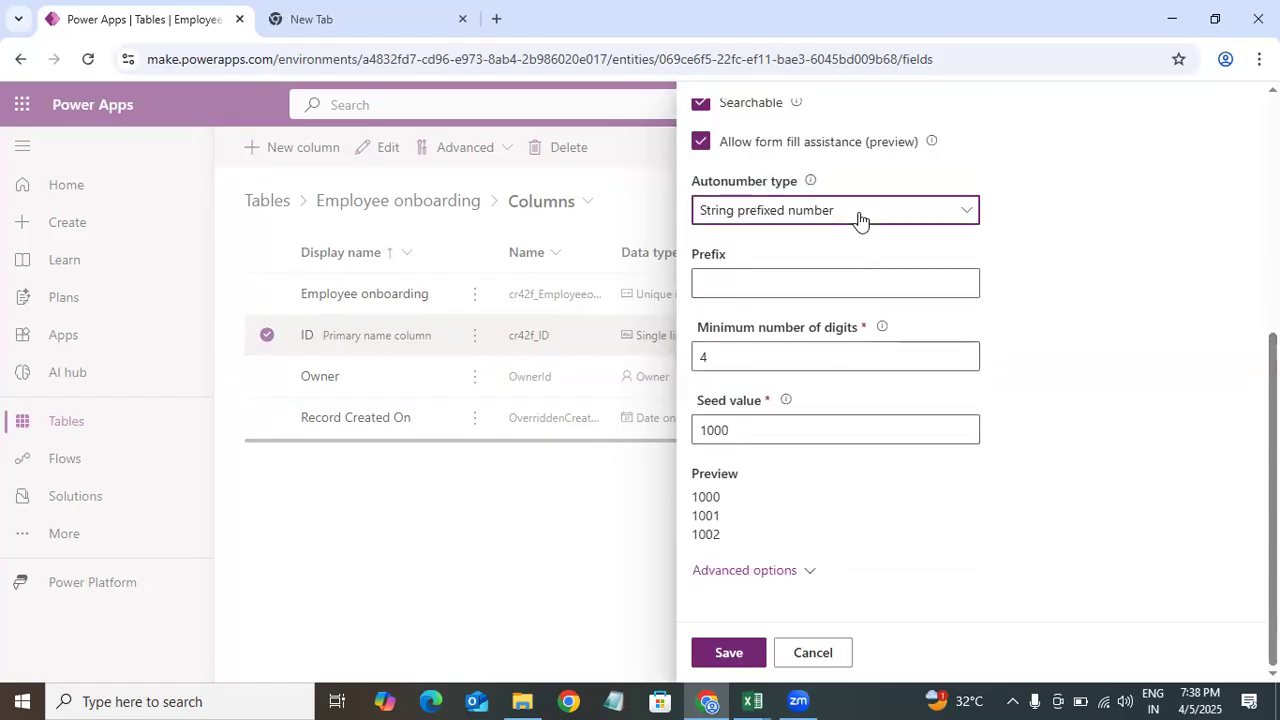
pyautogui.click(977, 217)
pyautogui.scroll(3, 728, 188)
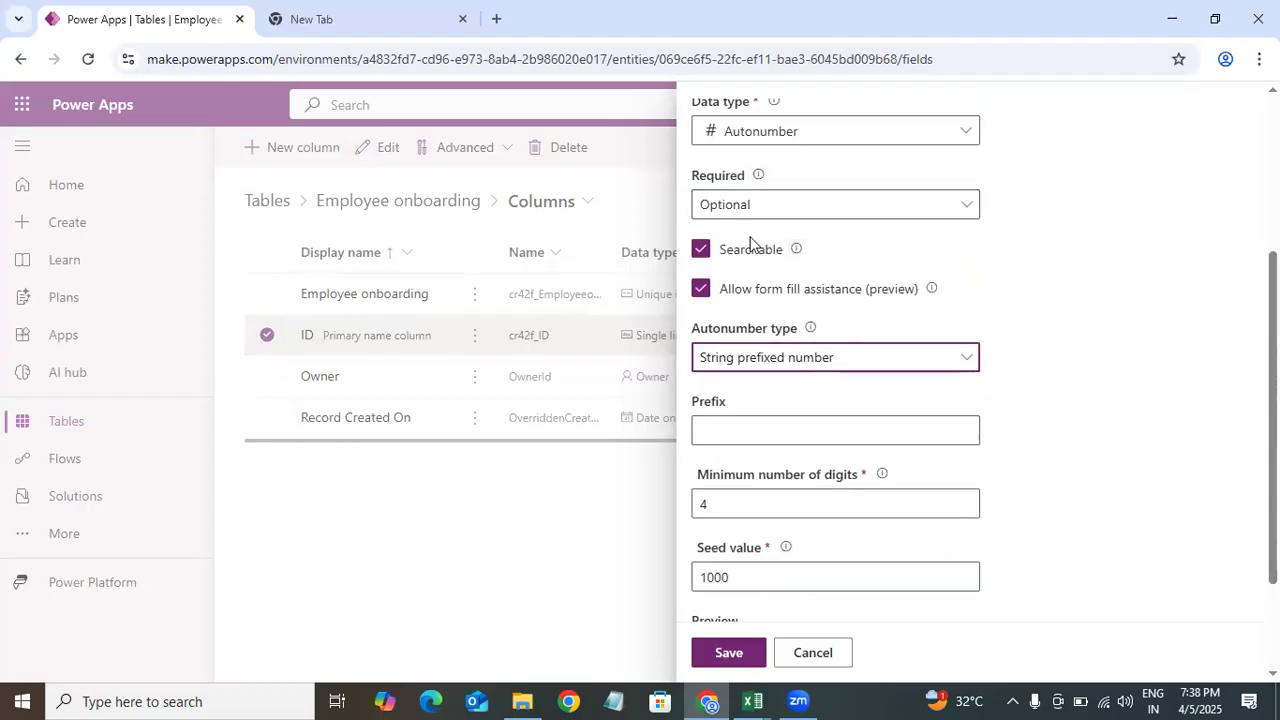
pyautogui.click(808, 210)
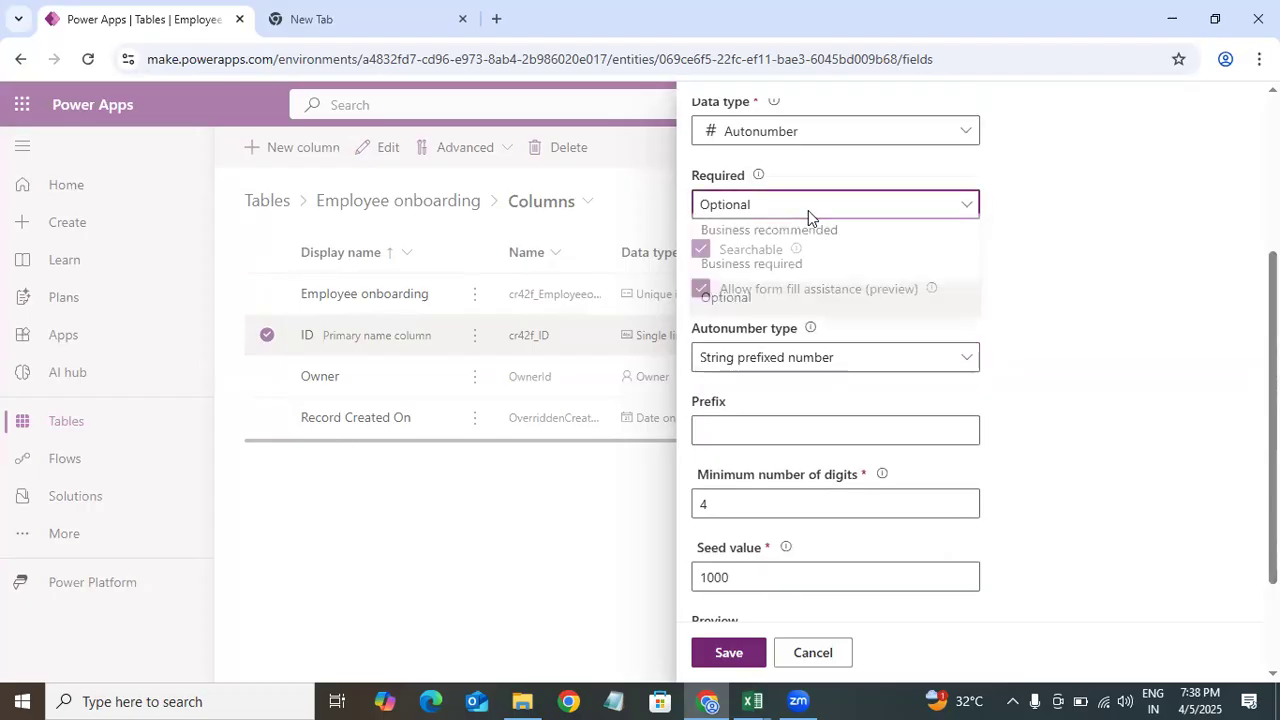
pyautogui.click(1015, 210)
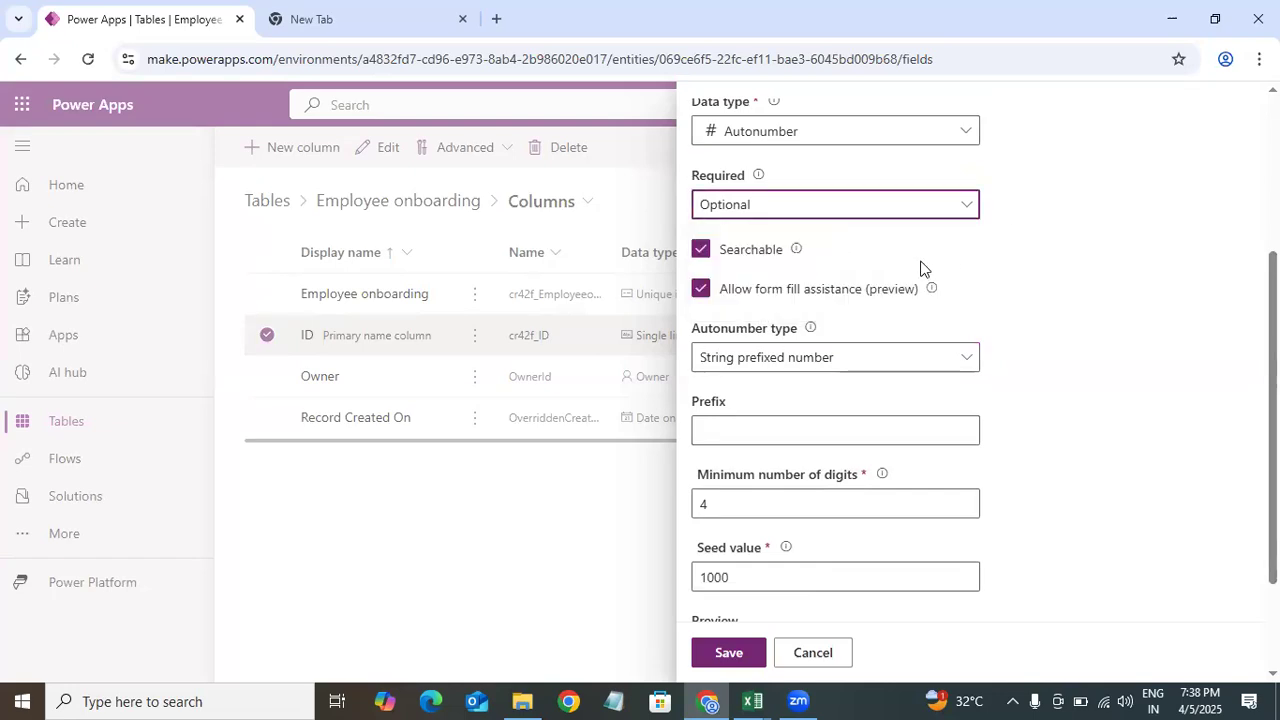
# Step: Set the autonumber prefix to EM and the seed value to 0001, then save the ID column
pyautogui.scroll(-2, 823, 526)
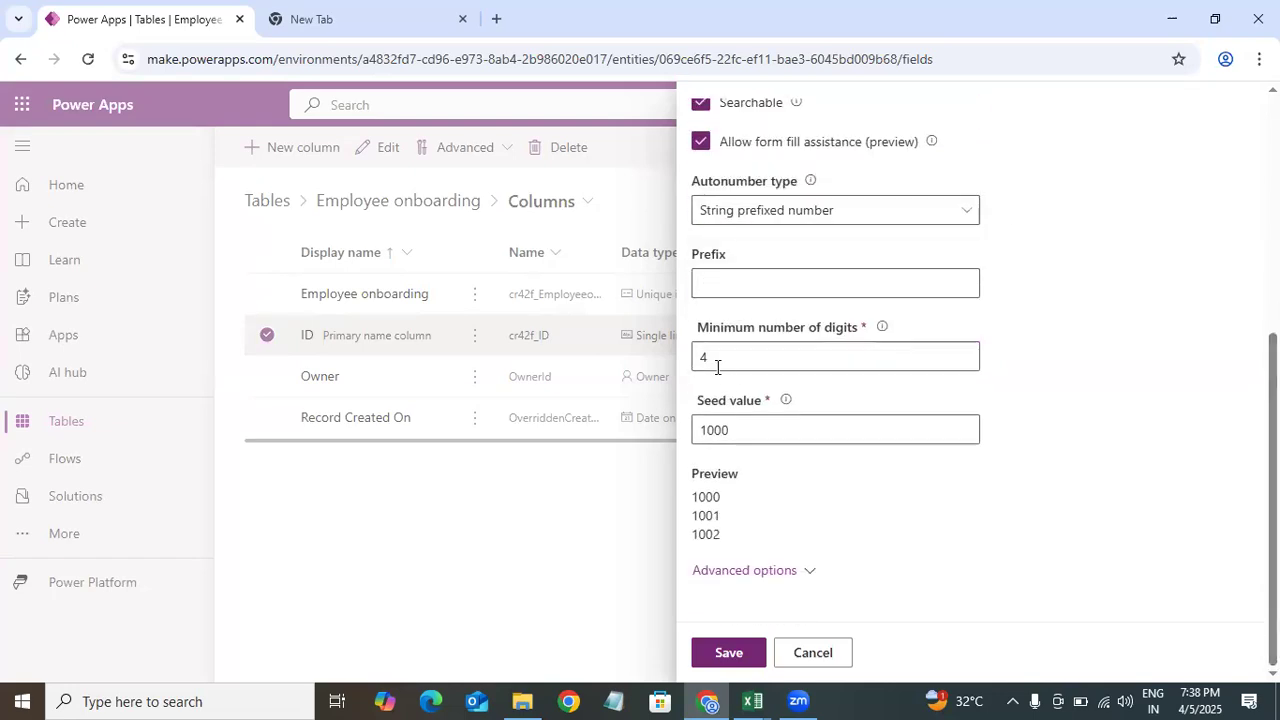
pyautogui.click(720, 283)
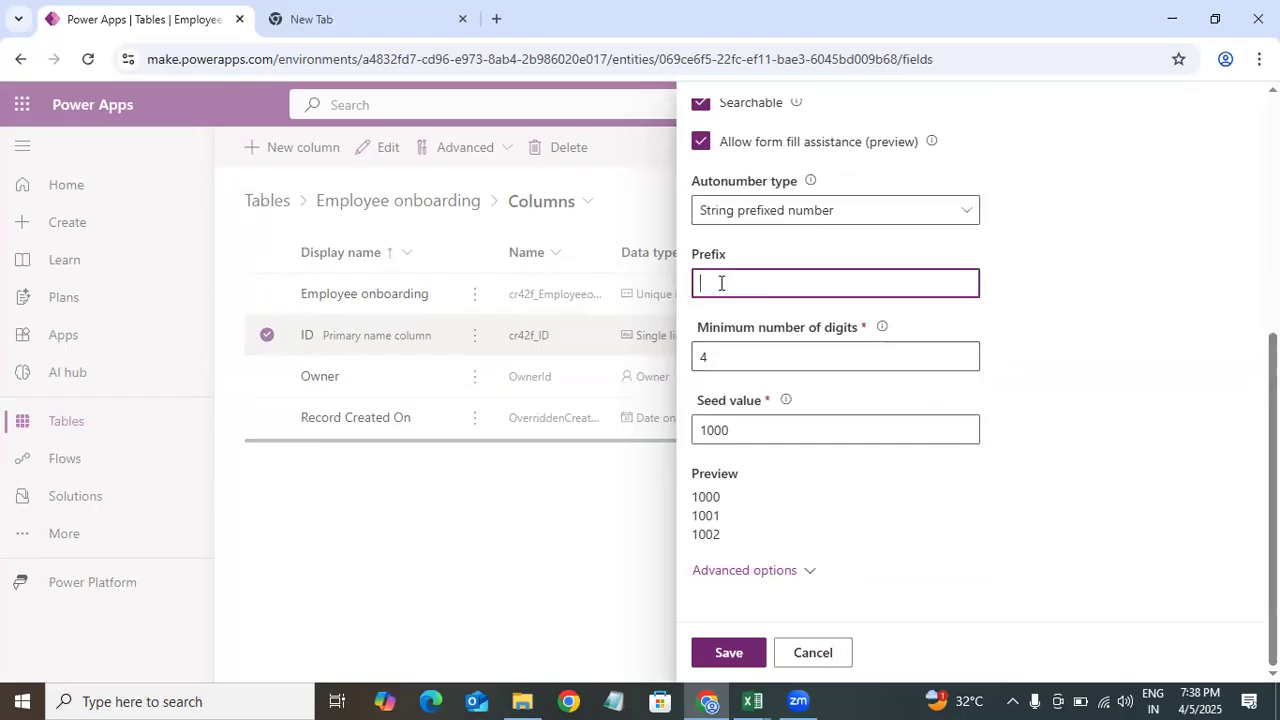
pyautogui.write('EM')
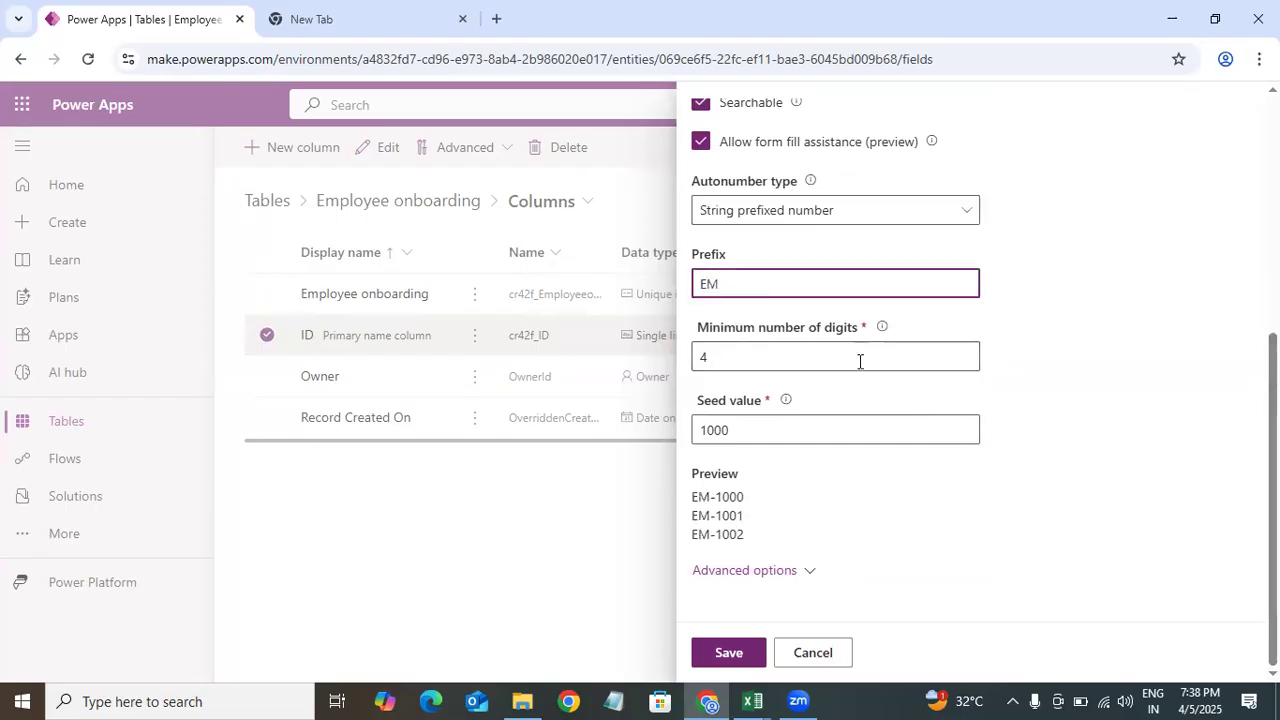
pyautogui.click(890, 504)
pyautogui.click(703, 430)
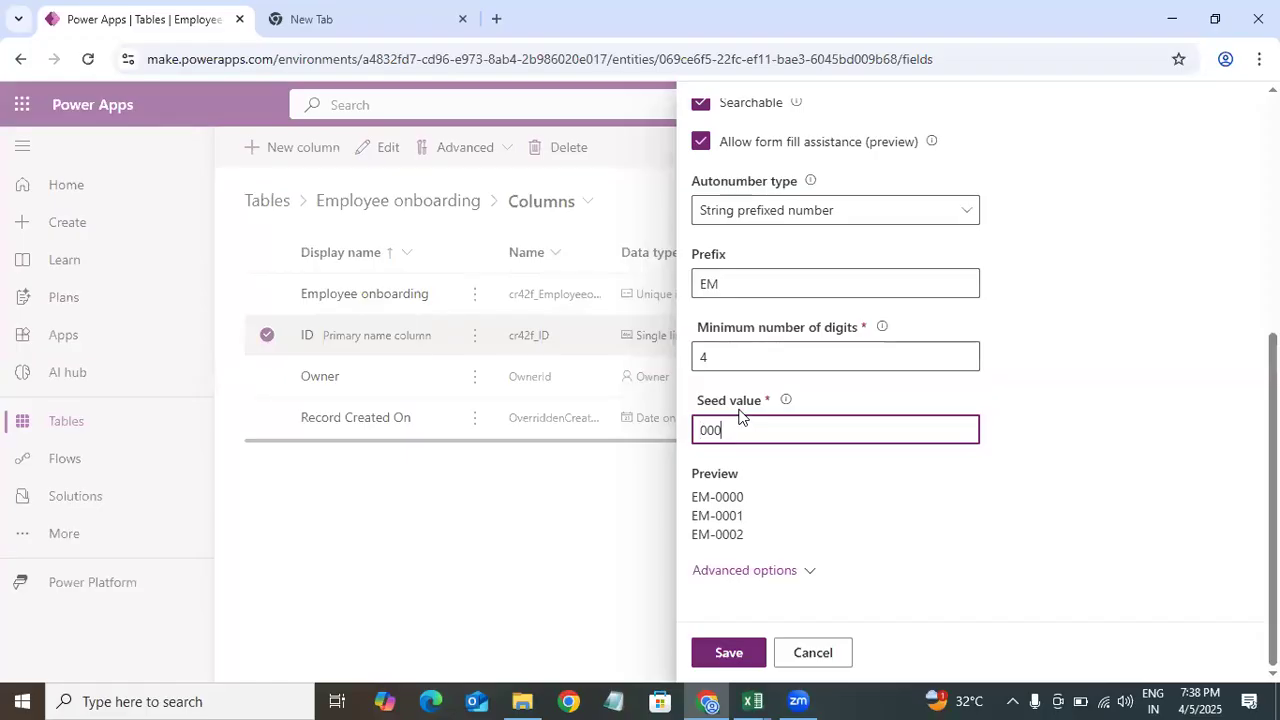
pyautogui.click(975, 516)
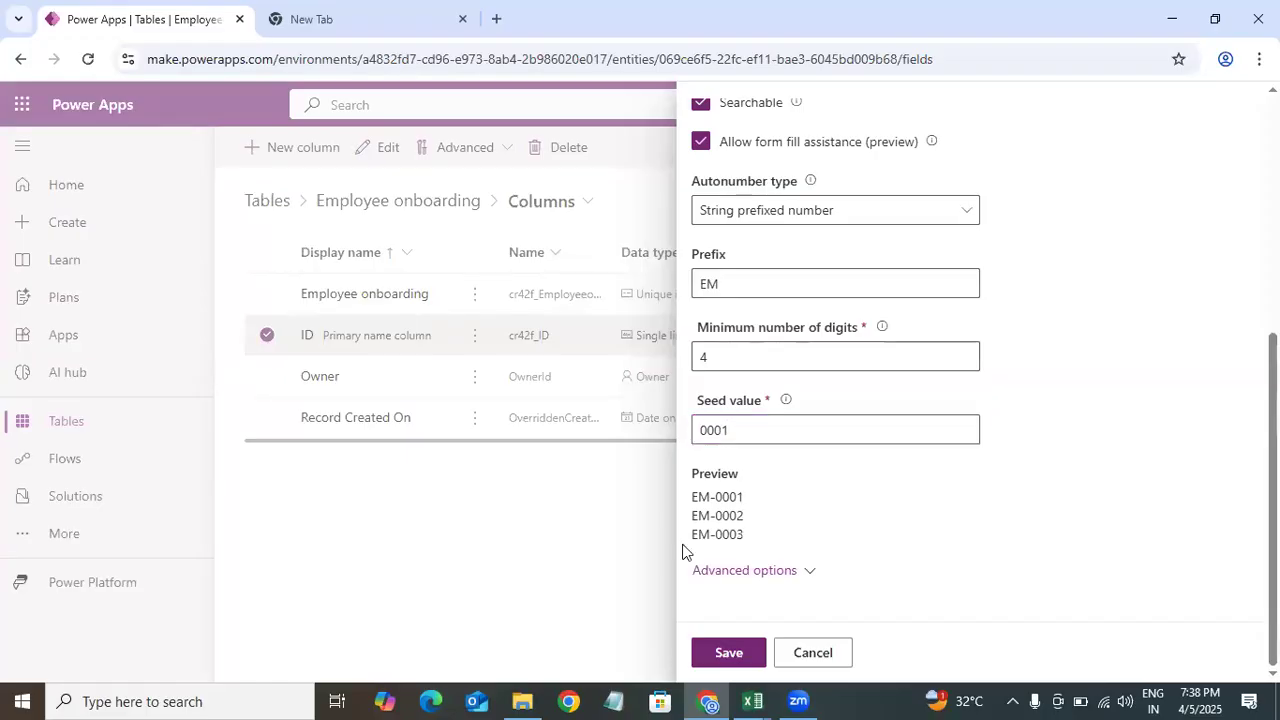
pyautogui.click(729, 653)
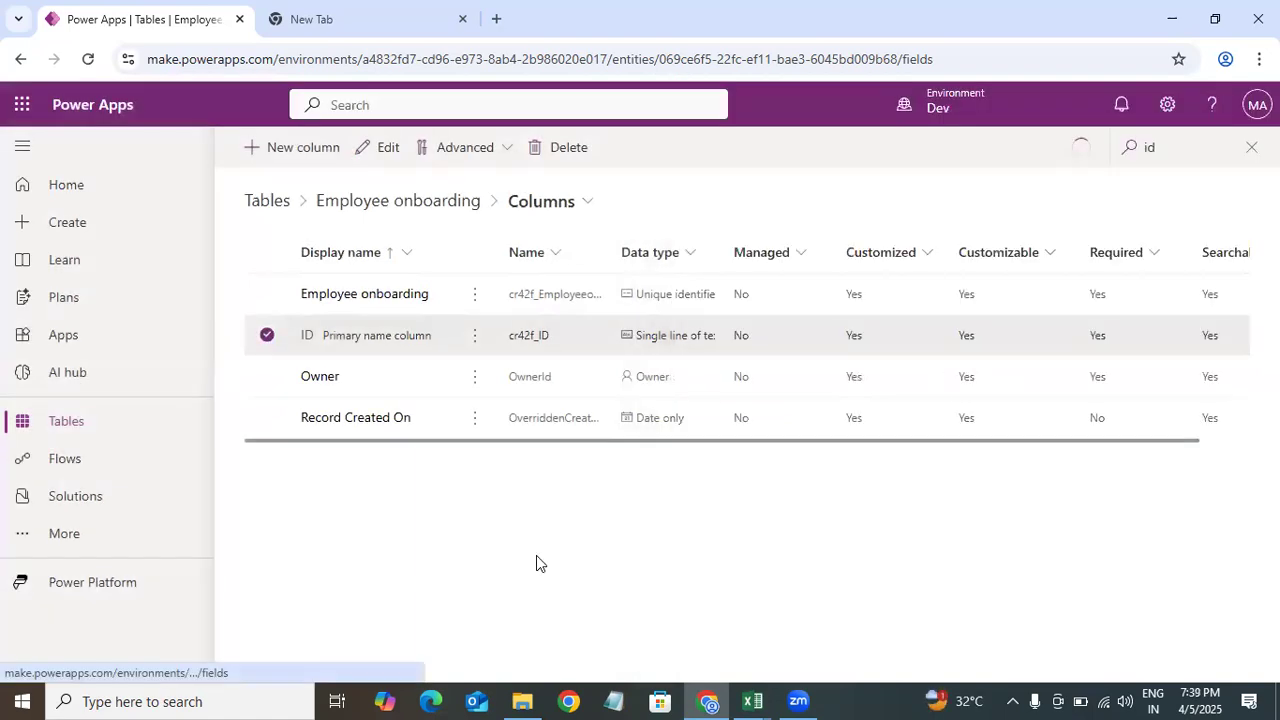
# Step: Return to the Employee onboarding table overview
pyautogui.click(267, 337)
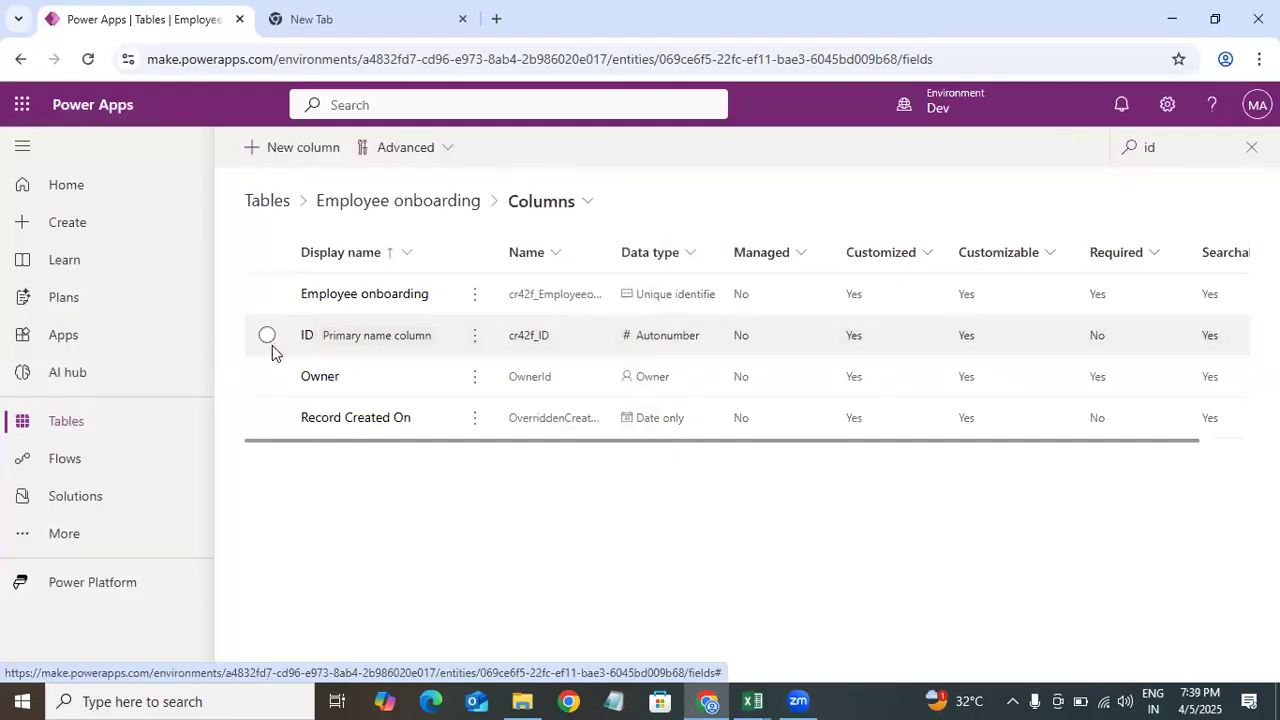
pyautogui.click(450, 208)
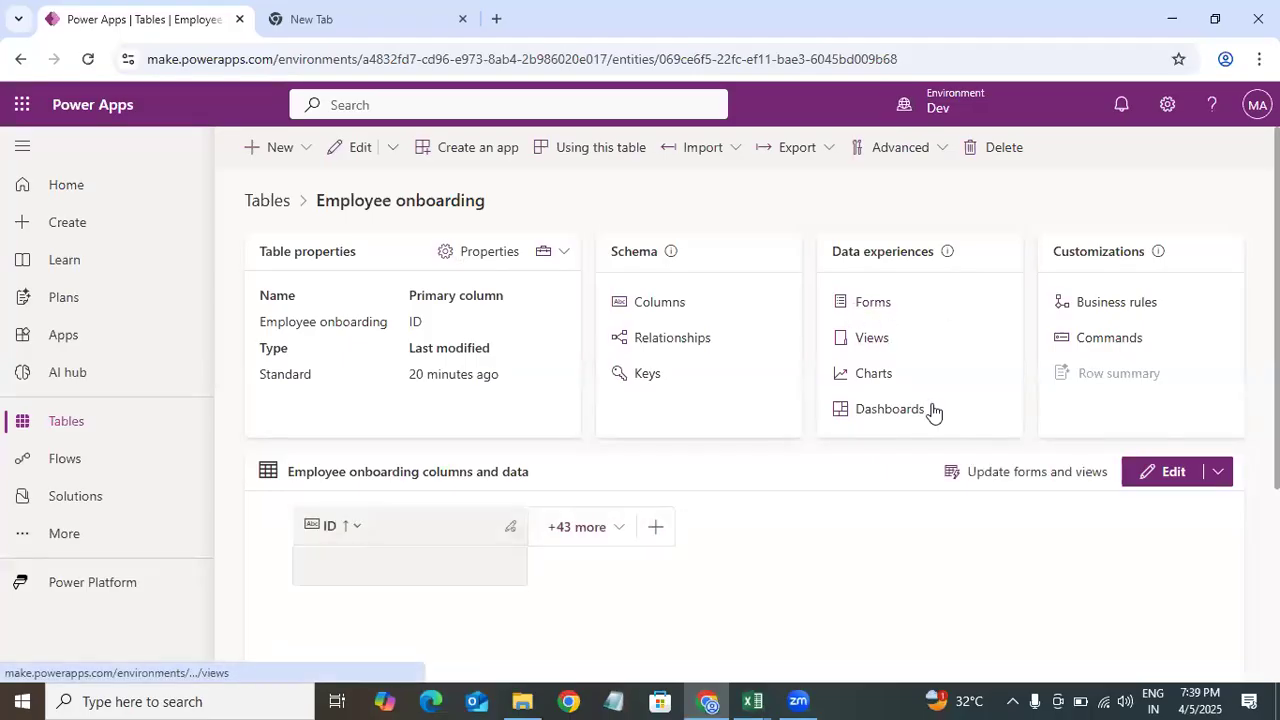
pyautogui.scroll(-1, 1188, 423)
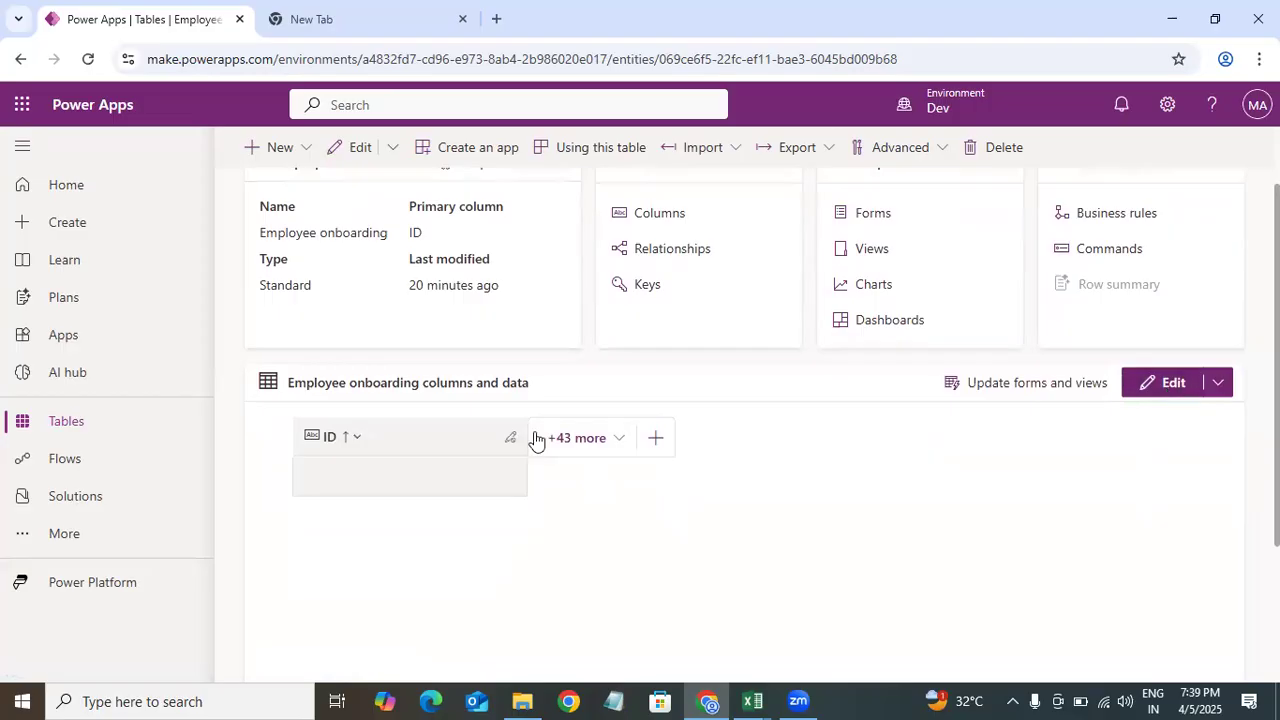
# Step: Start a new Employee onboarding row using the form from the table's data editor
pyautogui.click(1159, 390)
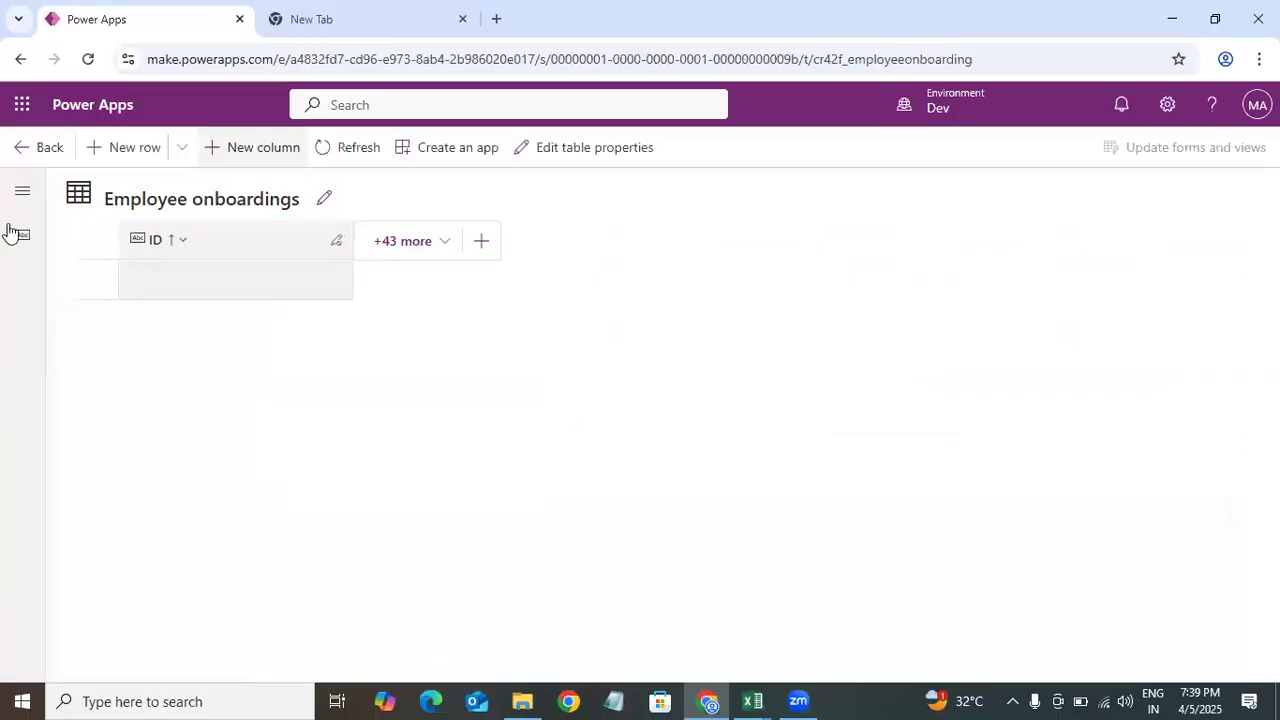
pyautogui.click(182, 150)
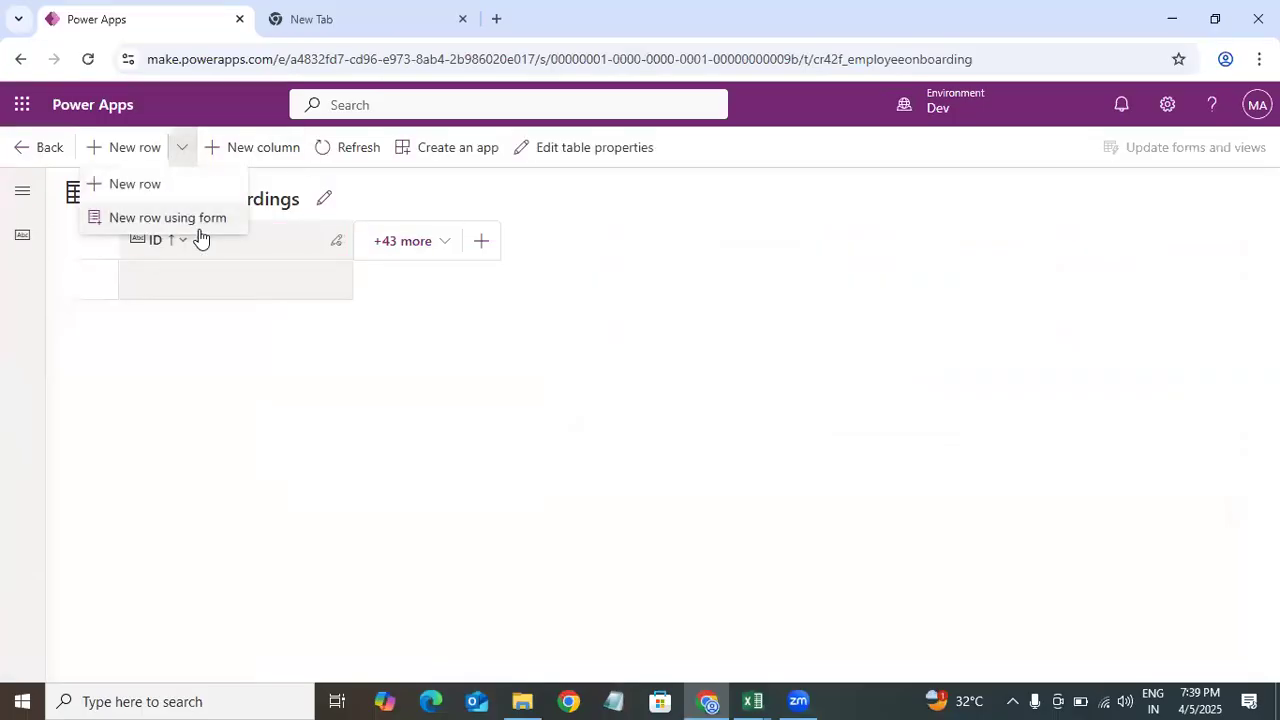
pyautogui.click(169, 221)
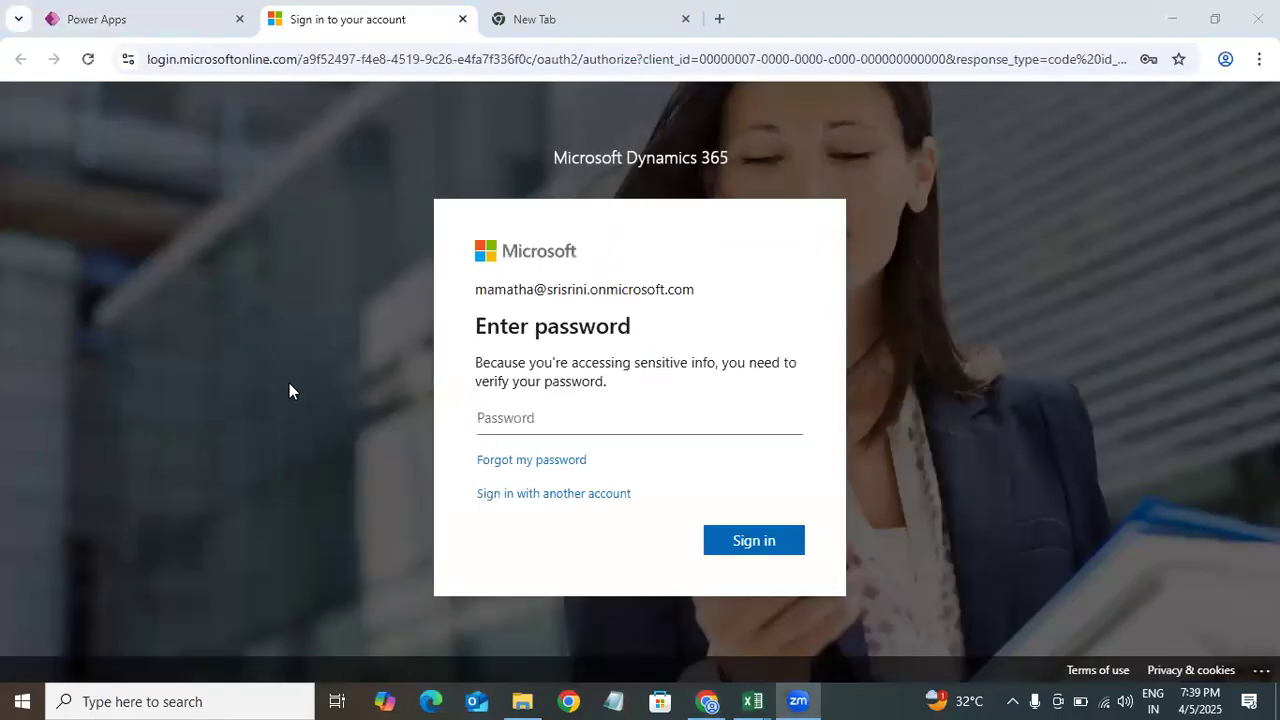
# Step: Enter the account password to verify the sign-in and decline saving the password in the browser
pyautogui.click(533, 425)
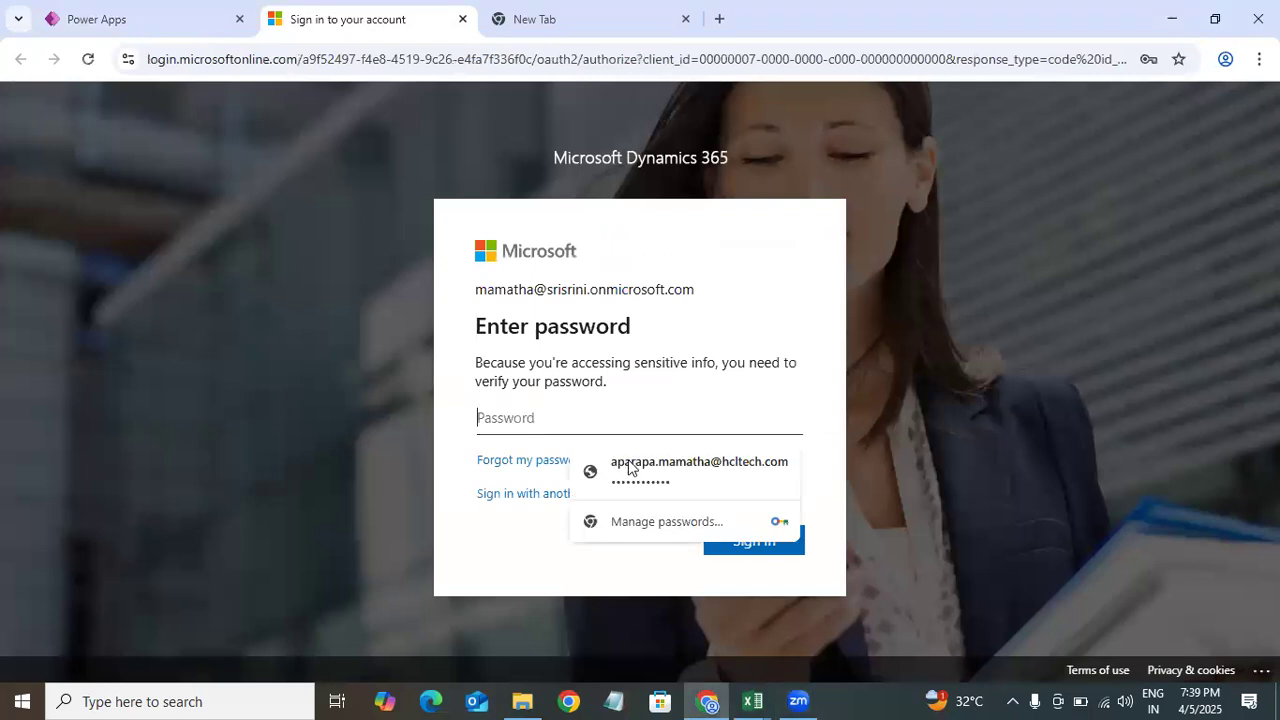
pyautogui.click(631, 470)
pyautogui.moveTo(590, 418); pyautogui.dragTo(352, 435)
pyautogui.press('BackSpace')
pyautogui.click(259, 422)
pyautogui.click(90, 60)
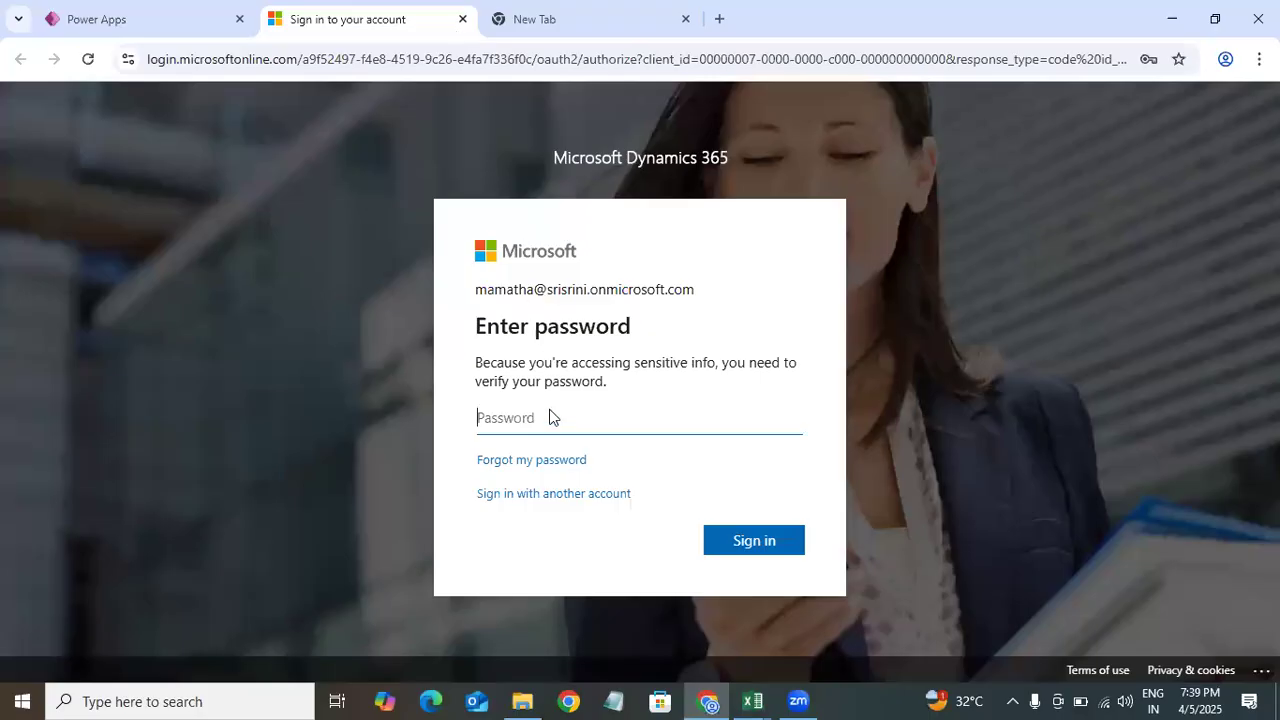
pyautogui.click(549, 417)
pyautogui.write('••')
pyautogui.press('Return')
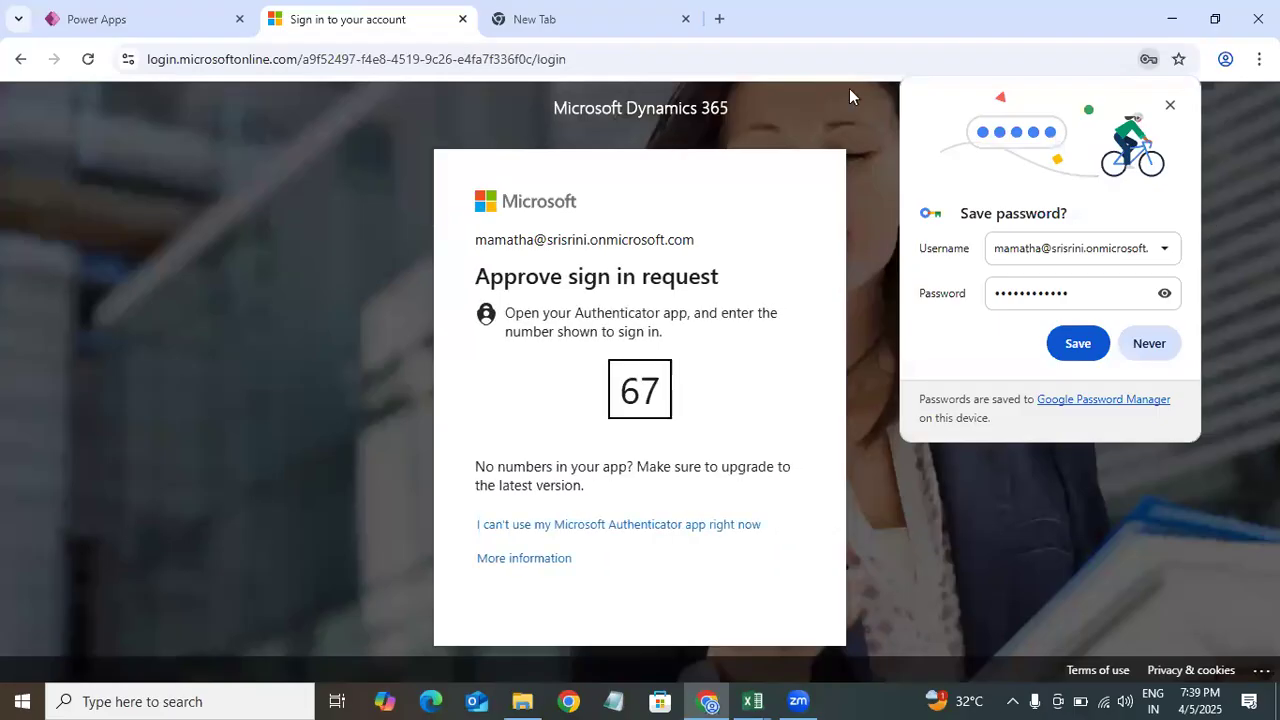
pyautogui.click(1149, 343)
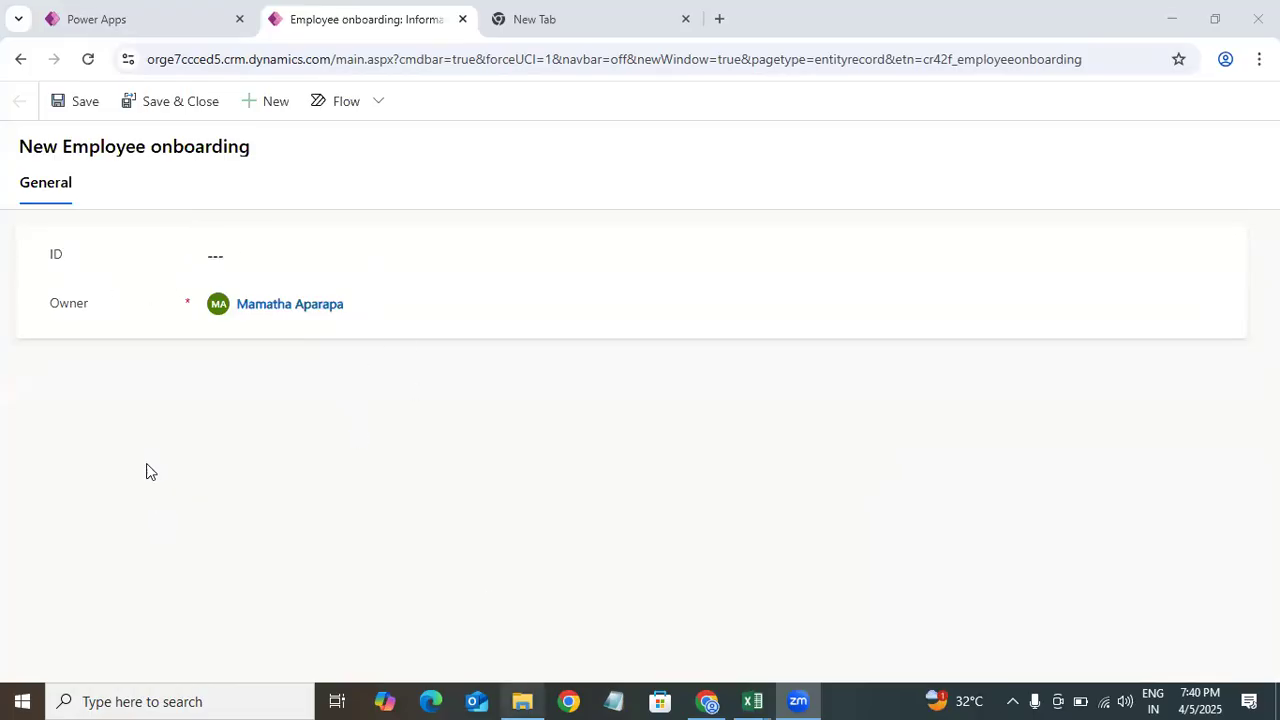
# Step: Return to the Power Apps tab and go back to the Employee onboarding table overview
pyautogui.click(146, 12)
pyautogui.click(767, 430)
pyautogui.click(42, 148)
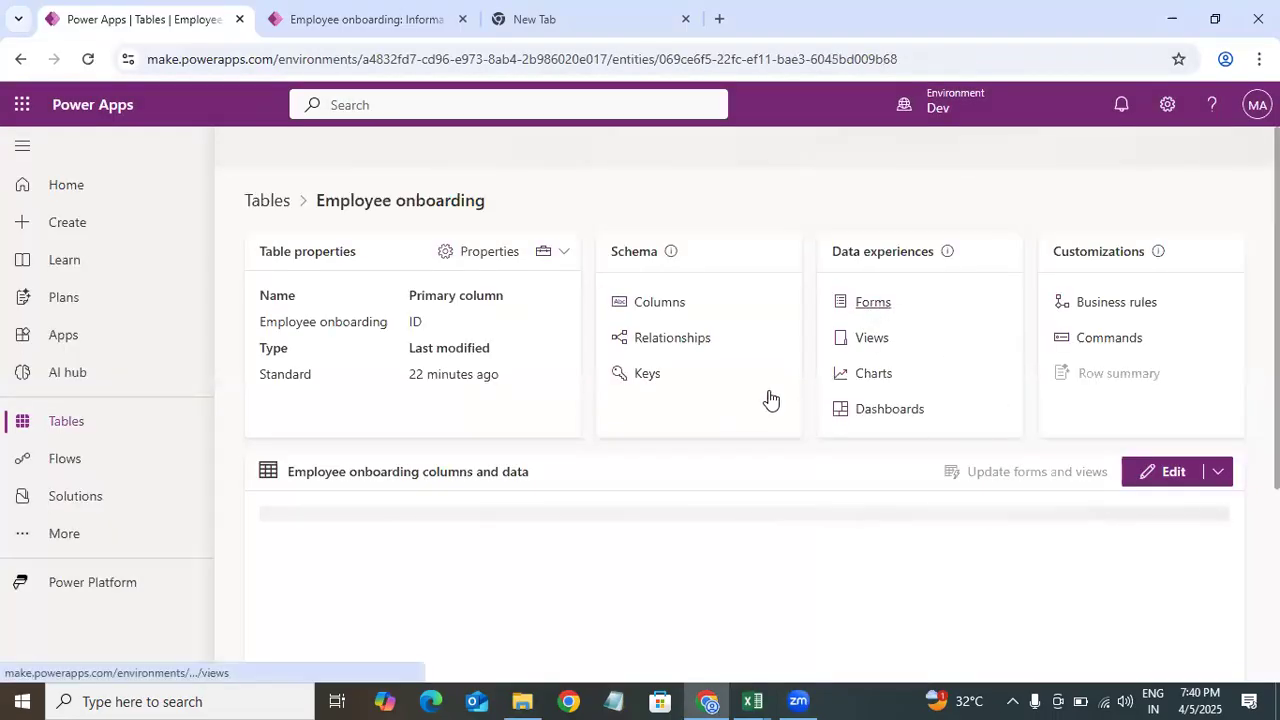
# Step: Open the table's Forms list and review the Information forms of each type, then return to the table
pyautogui.click(875, 310)
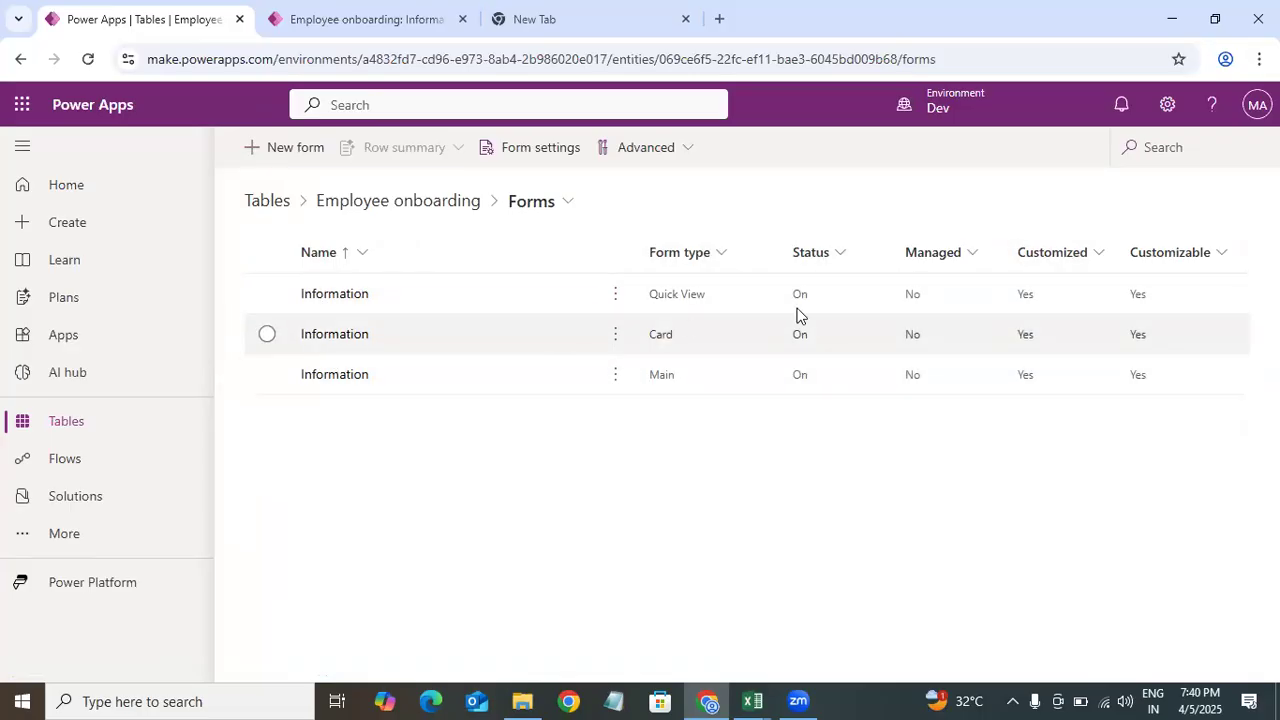
pyautogui.click(664, 342)
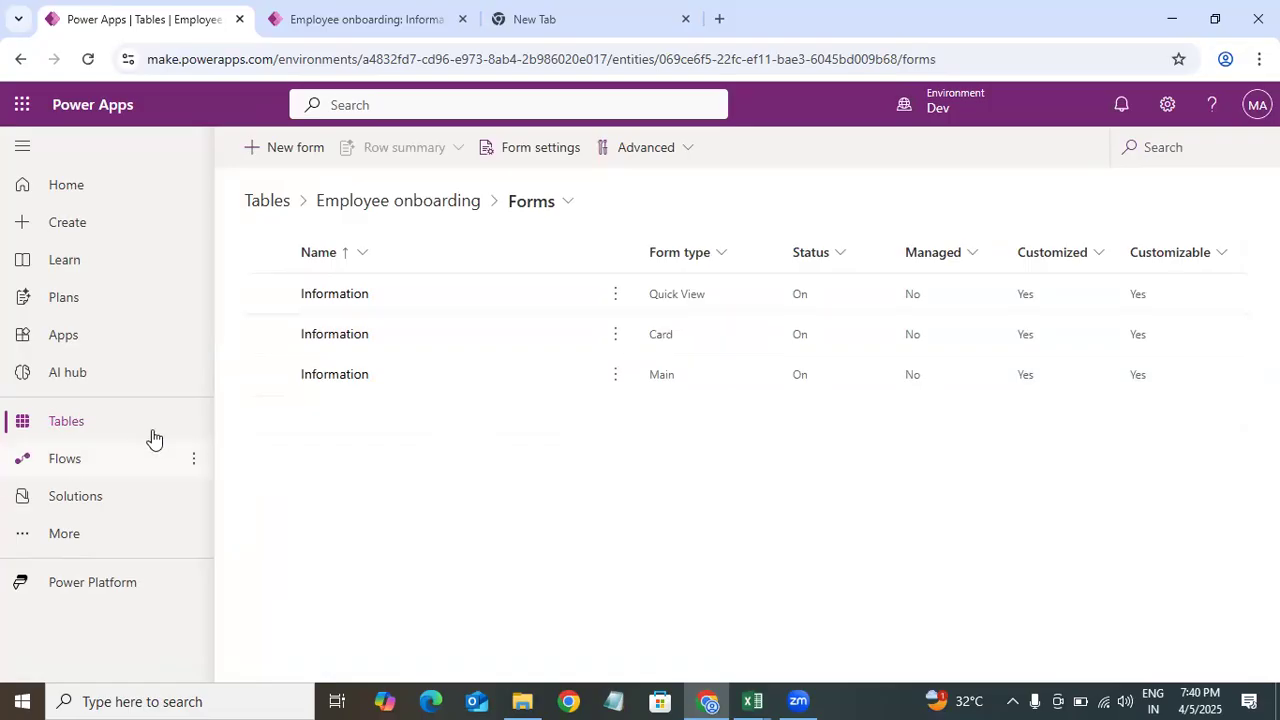
pyautogui.click(660, 386)
pyautogui.click(655, 298)
pyautogui.click(707, 336)
pyautogui.click(444, 208)
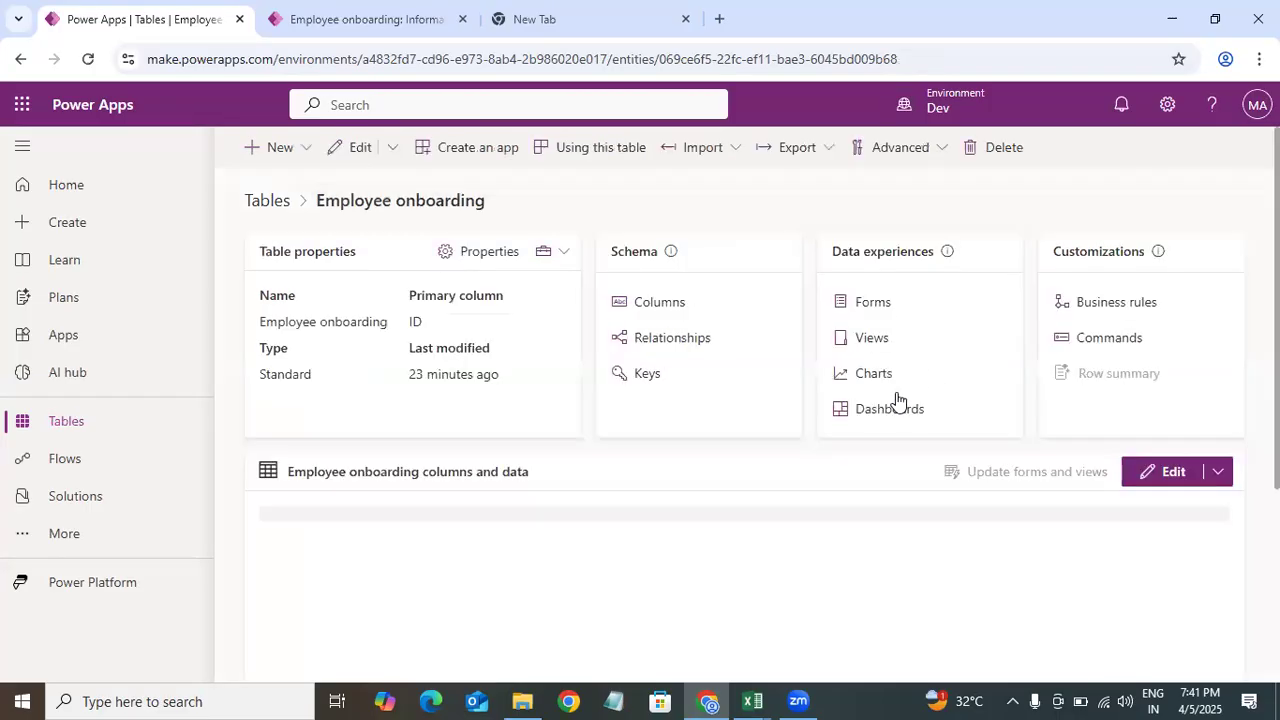
# Step: Open the Employee onboarding Associated View from the Views list and inspect its filter settings
pyautogui.click(878, 338)
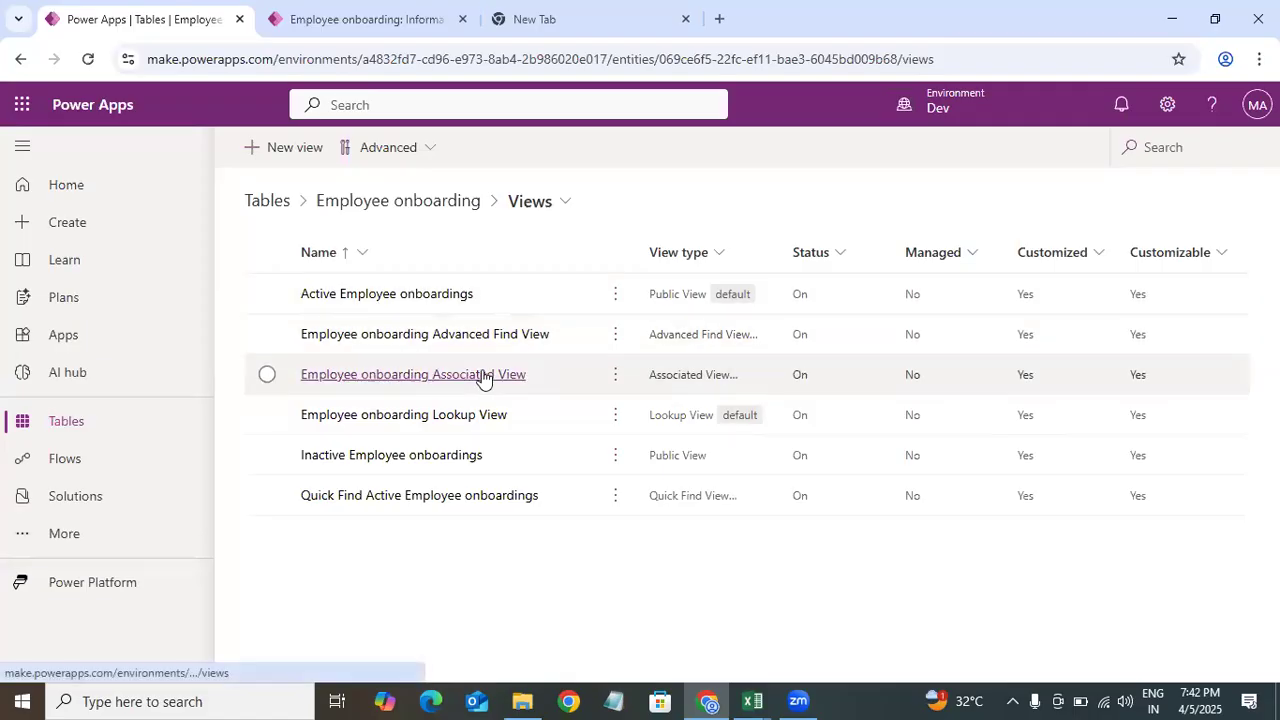
pyautogui.click(636, 374)
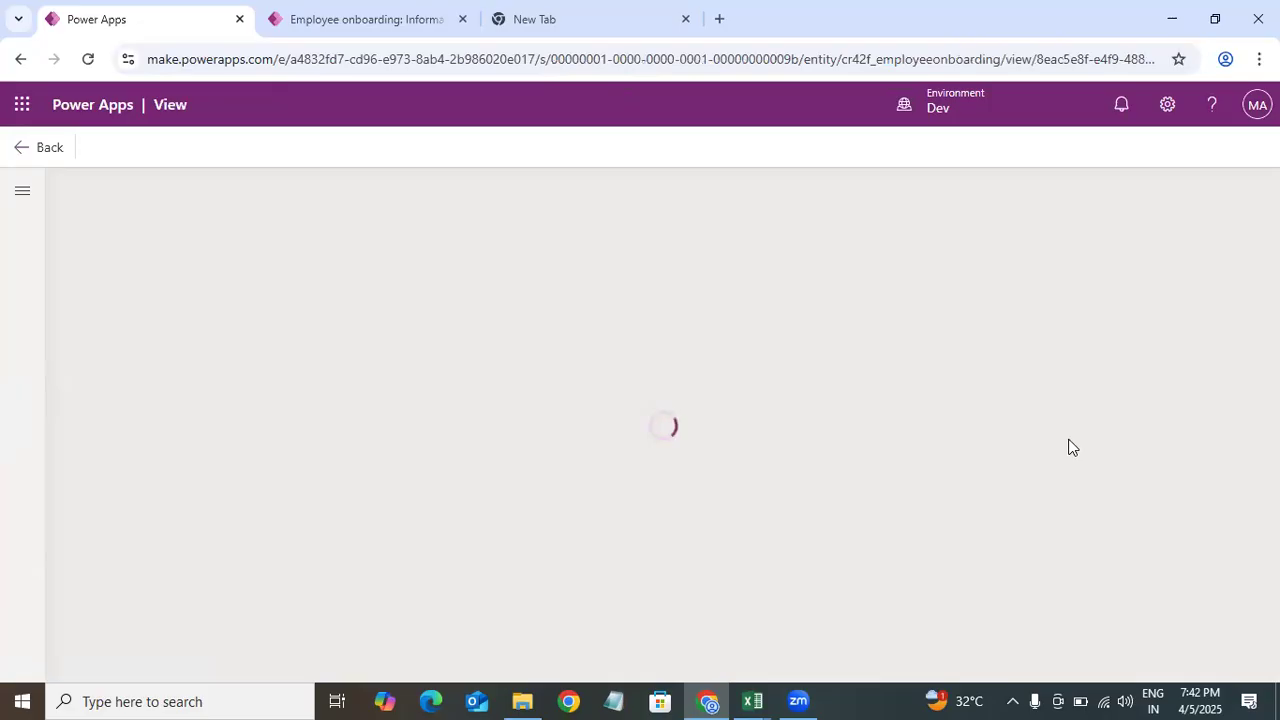
pyautogui.click(458, 302)
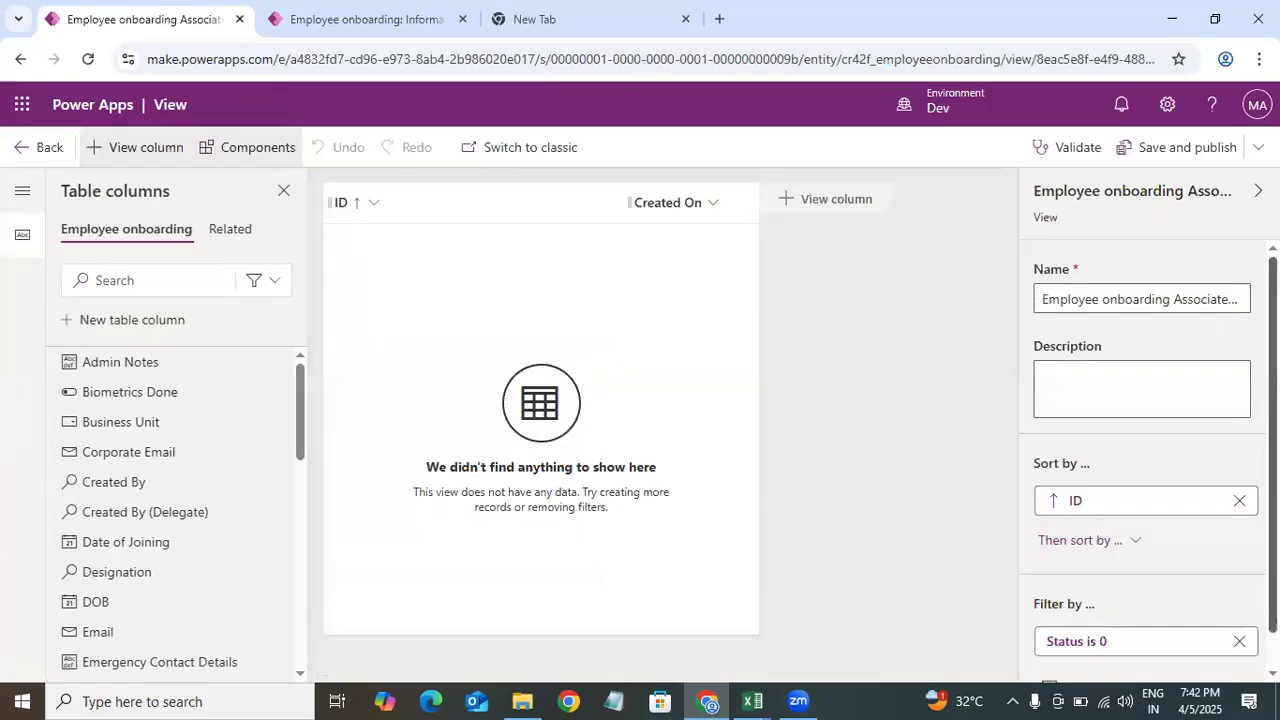
pyautogui.scroll(-1, 1140, 560)
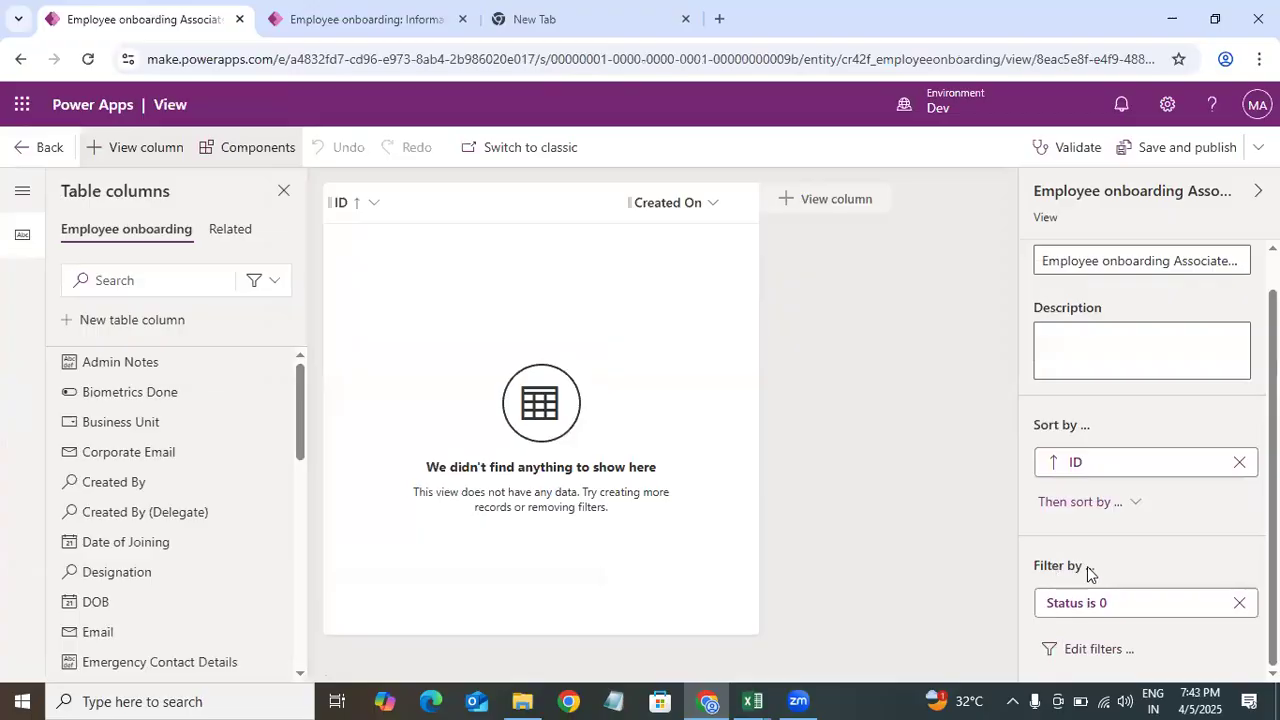
pyautogui.click(1100, 650)
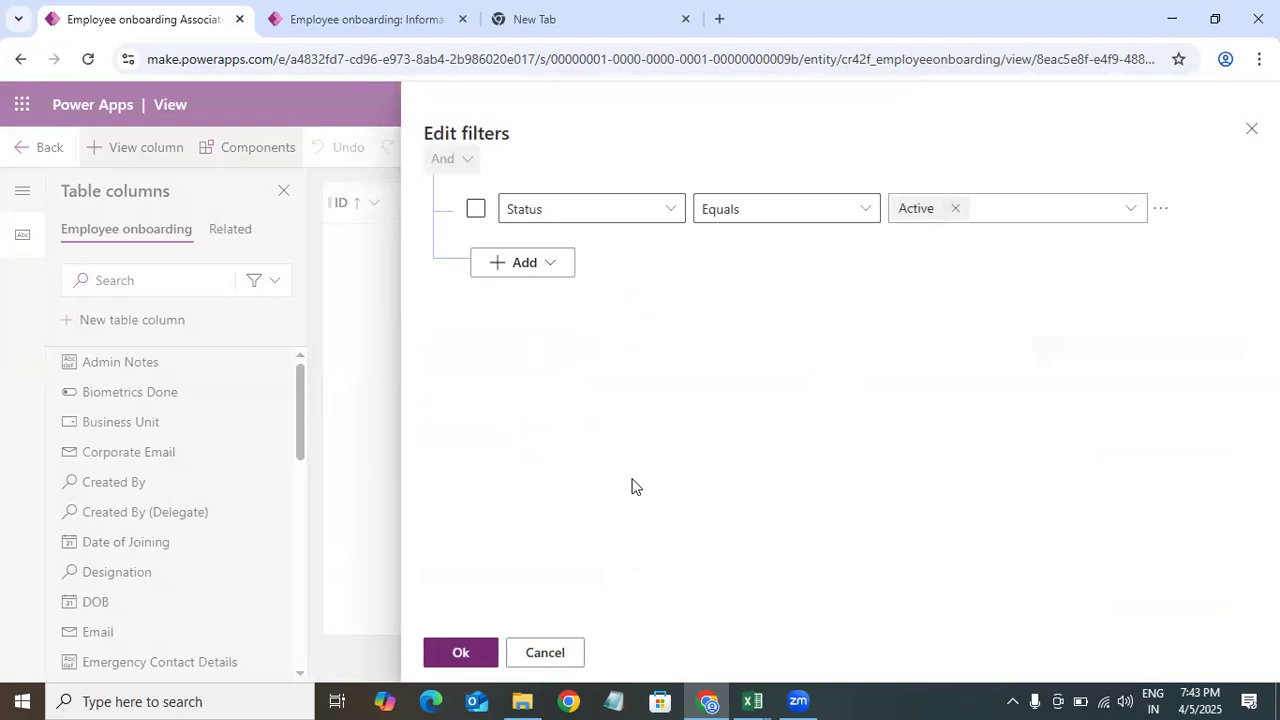
pyautogui.click(1251, 128)
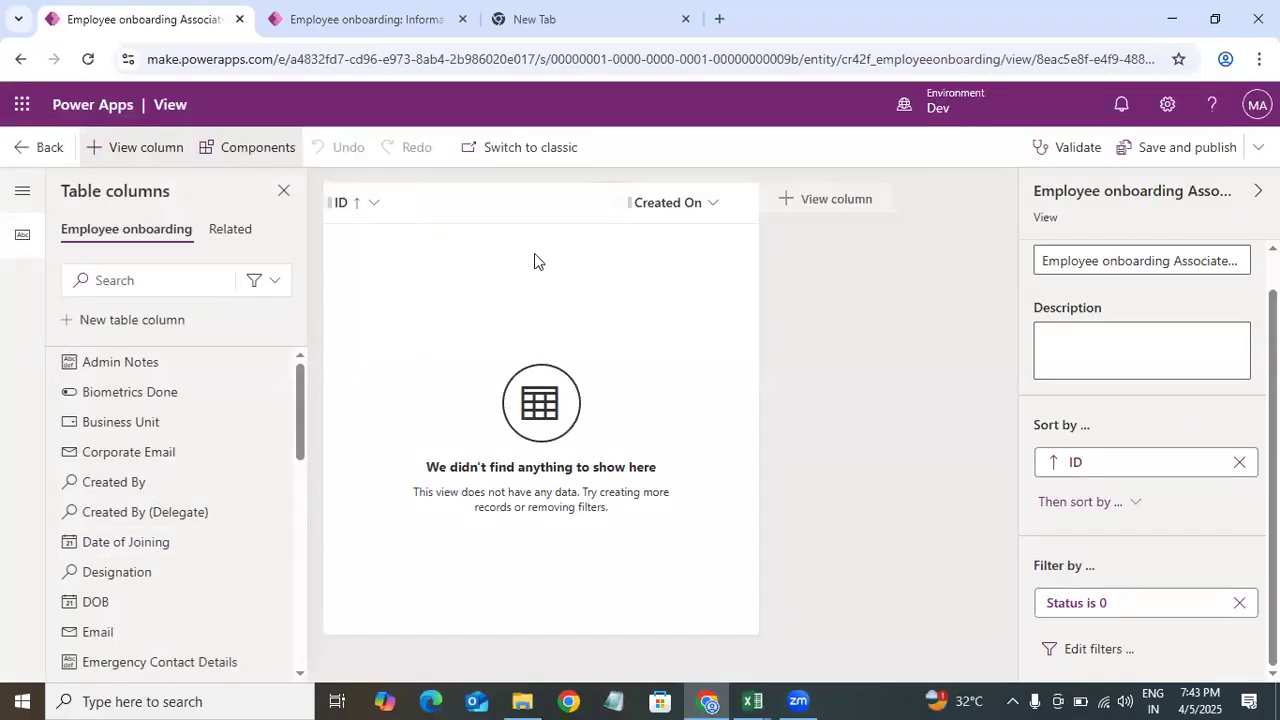
pyautogui.click(24, 150)
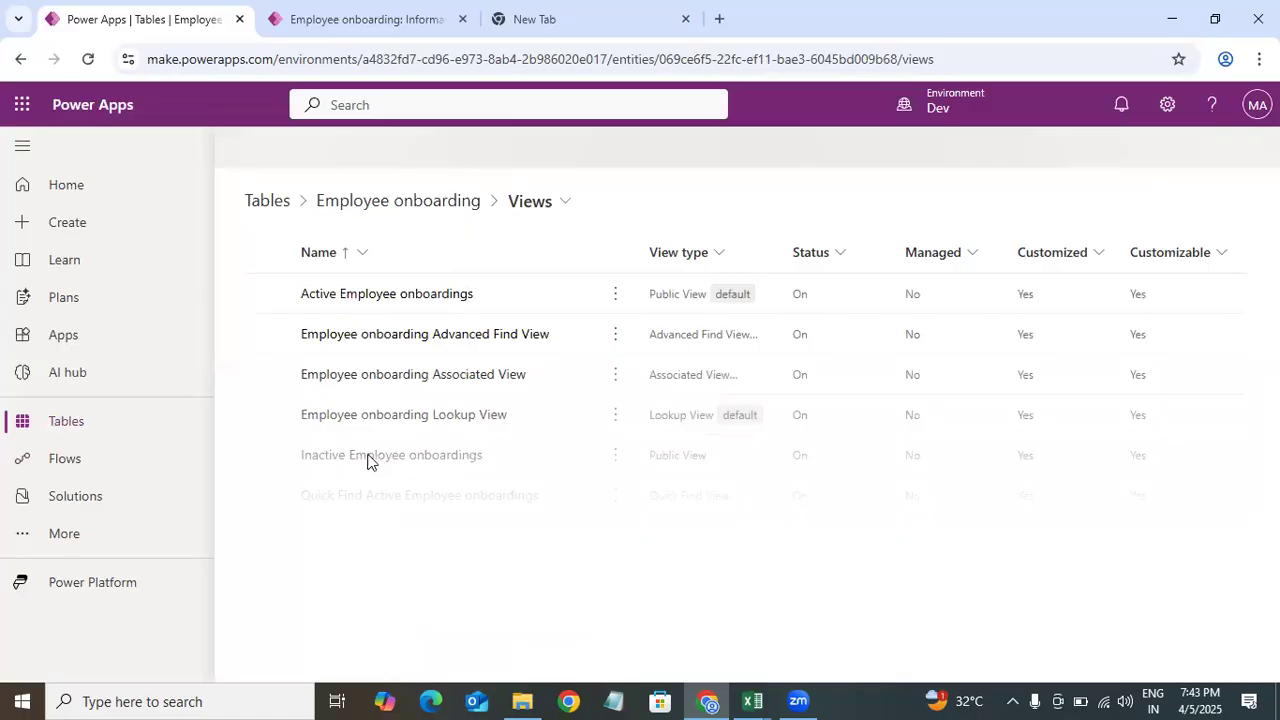
# Step: Open the Inactive Employee onboardings view and inspect its Status filter
pyautogui.click(505, 468)
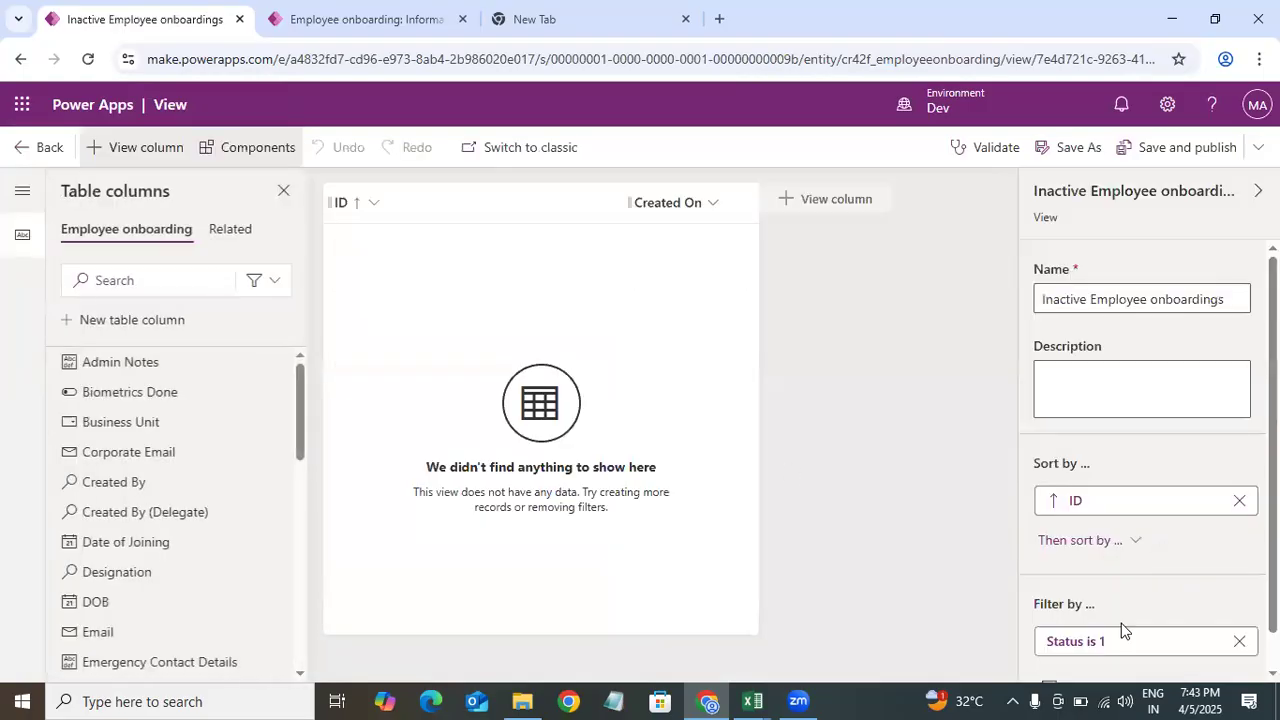
pyautogui.scroll(-1, 1094, 609)
pyautogui.click(1091, 648)
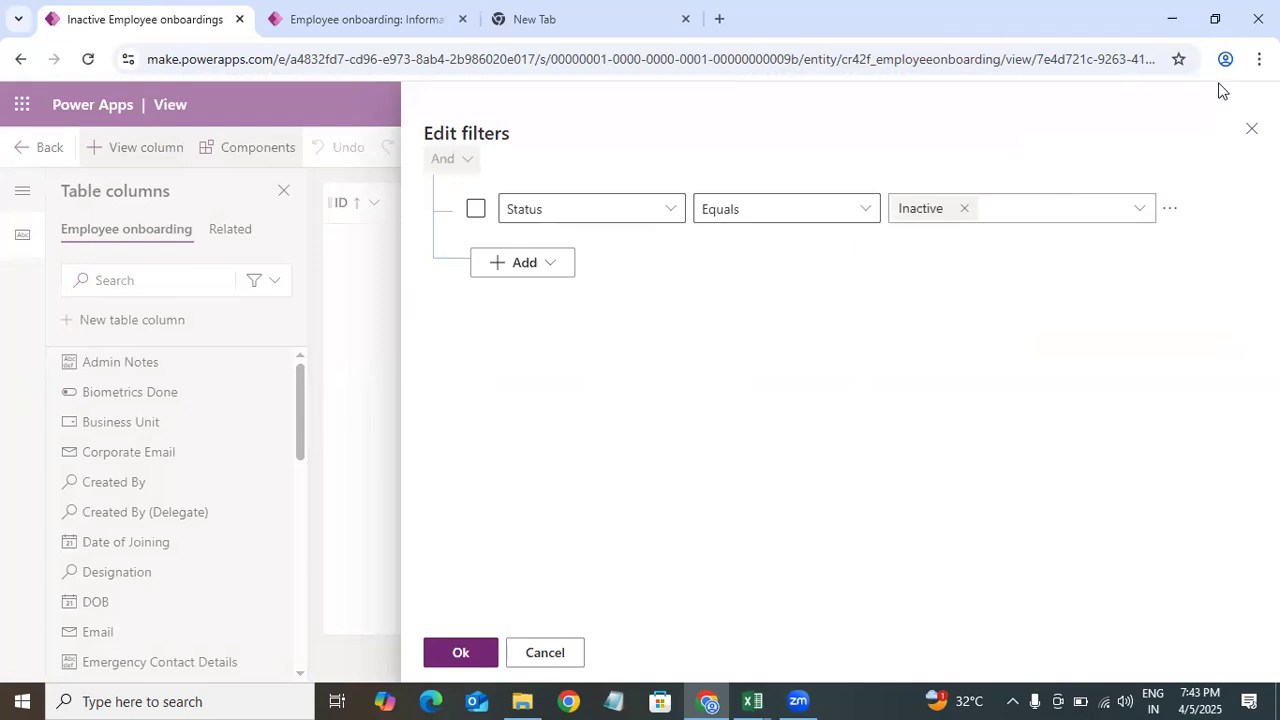
pyautogui.click(1246, 134)
pyautogui.click(25, 148)
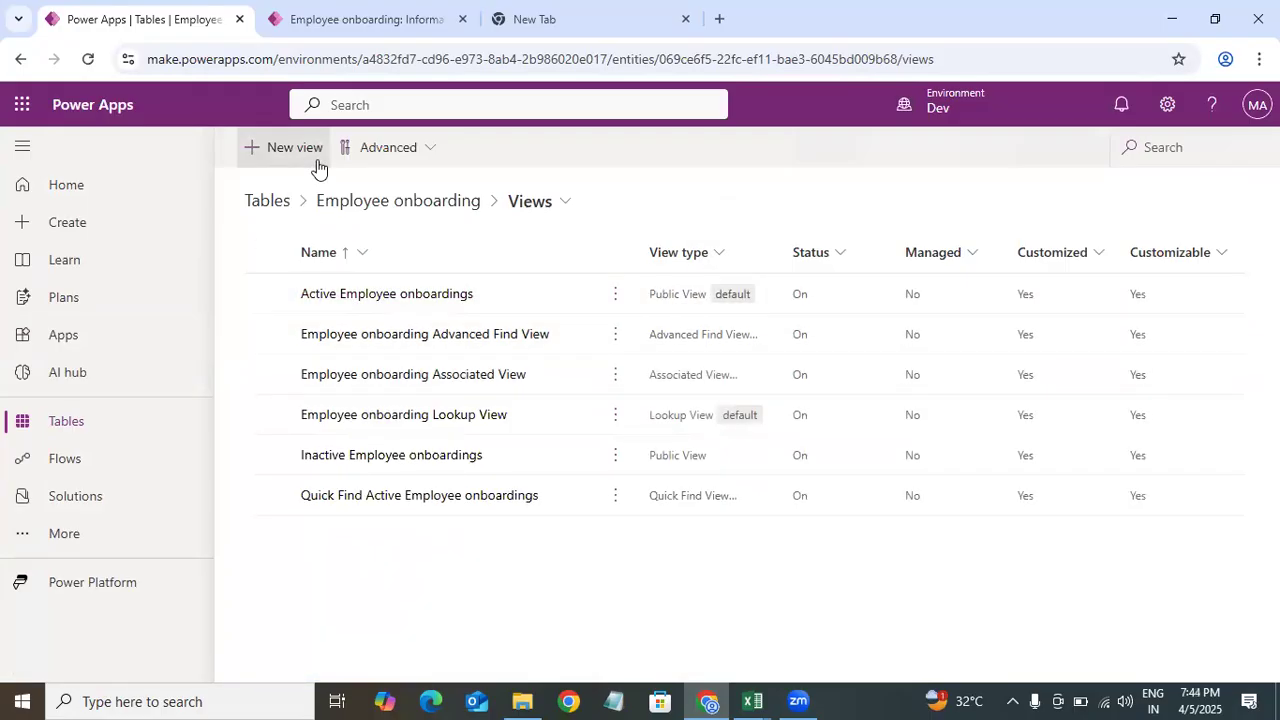
# Step: Open the Active Employee onboardings view for editing and dismiss the switch-to-classic tip
pyautogui.click(401, 300)
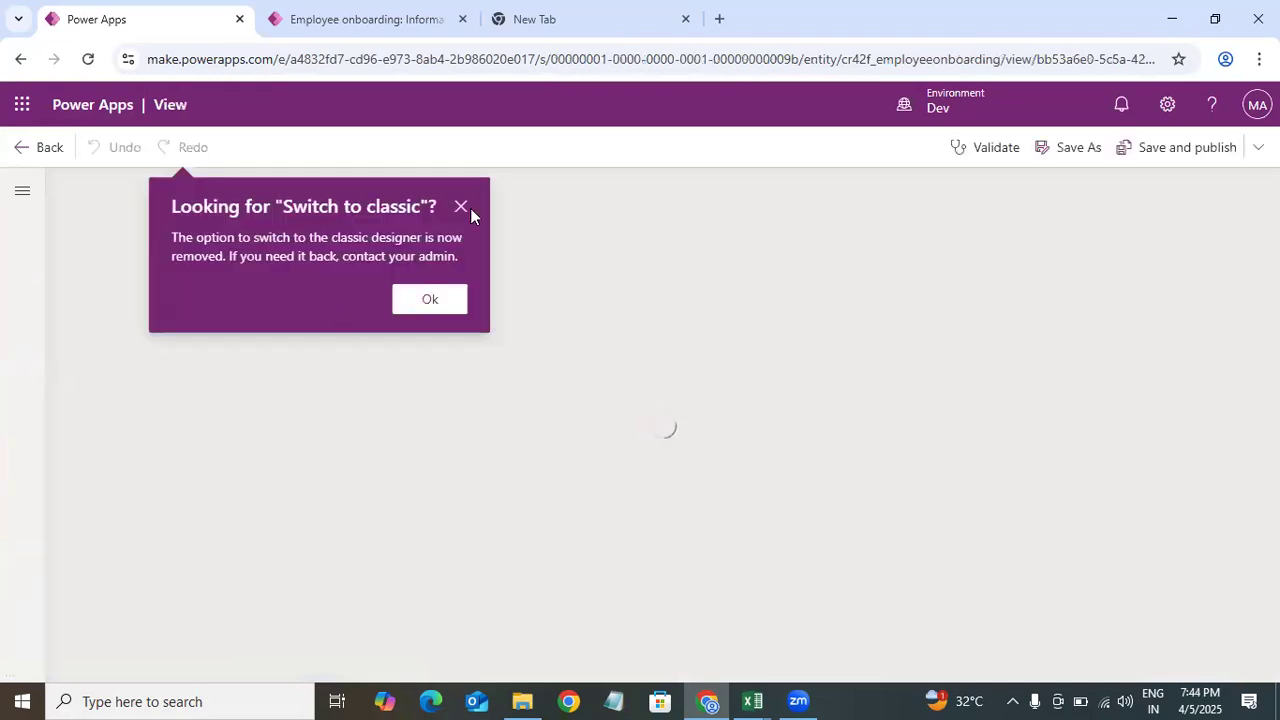
pyautogui.click(468, 209)
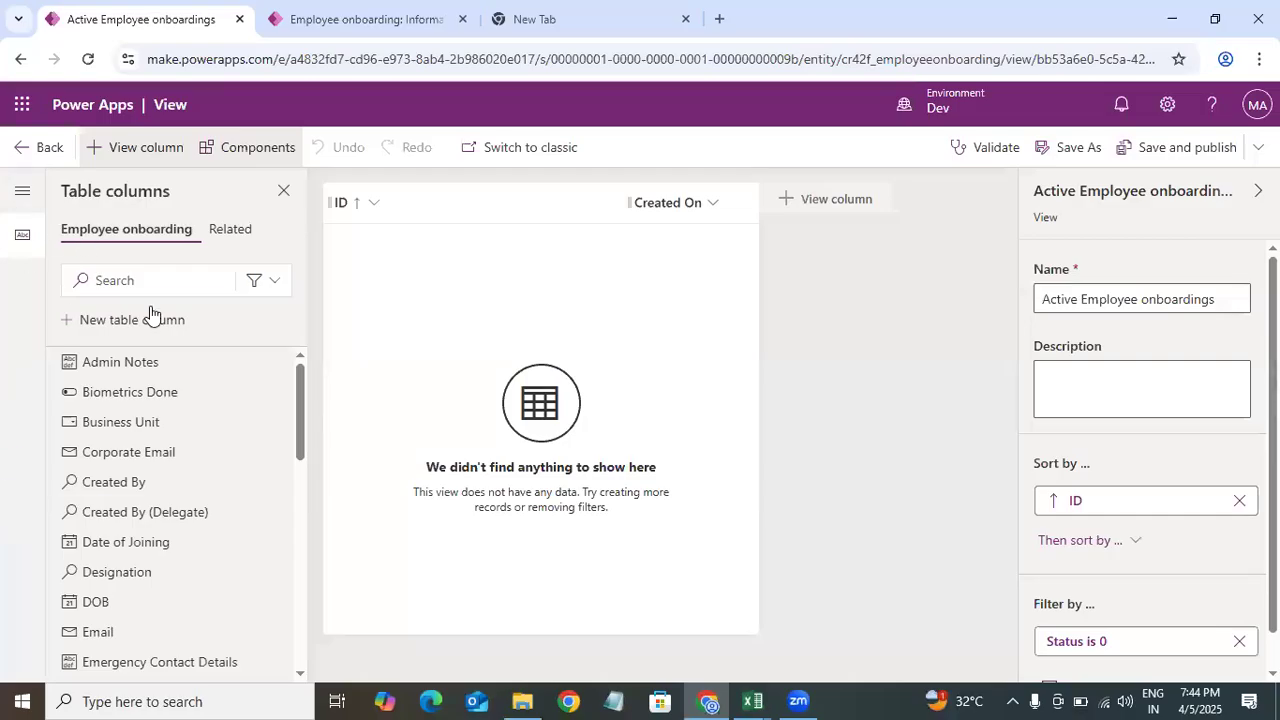
# Step: Browse the view's table columns, including the related Designation (Role Names) columns
pyautogui.click(24, 197)
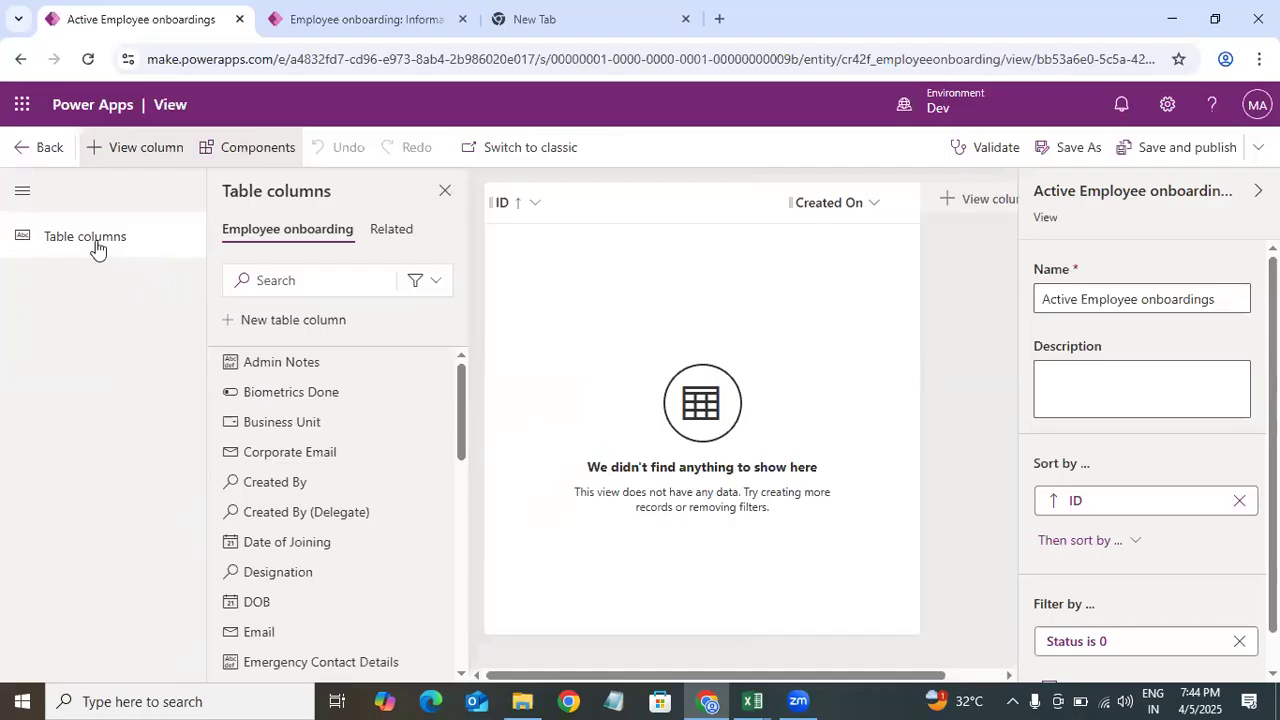
pyautogui.moveTo(463, 405); pyautogui.dragTo(465, 655)
pyautogui.moveTo(427, 417); pyautogui.dragTo(474, 309)
pyautogui.click(391, 229)
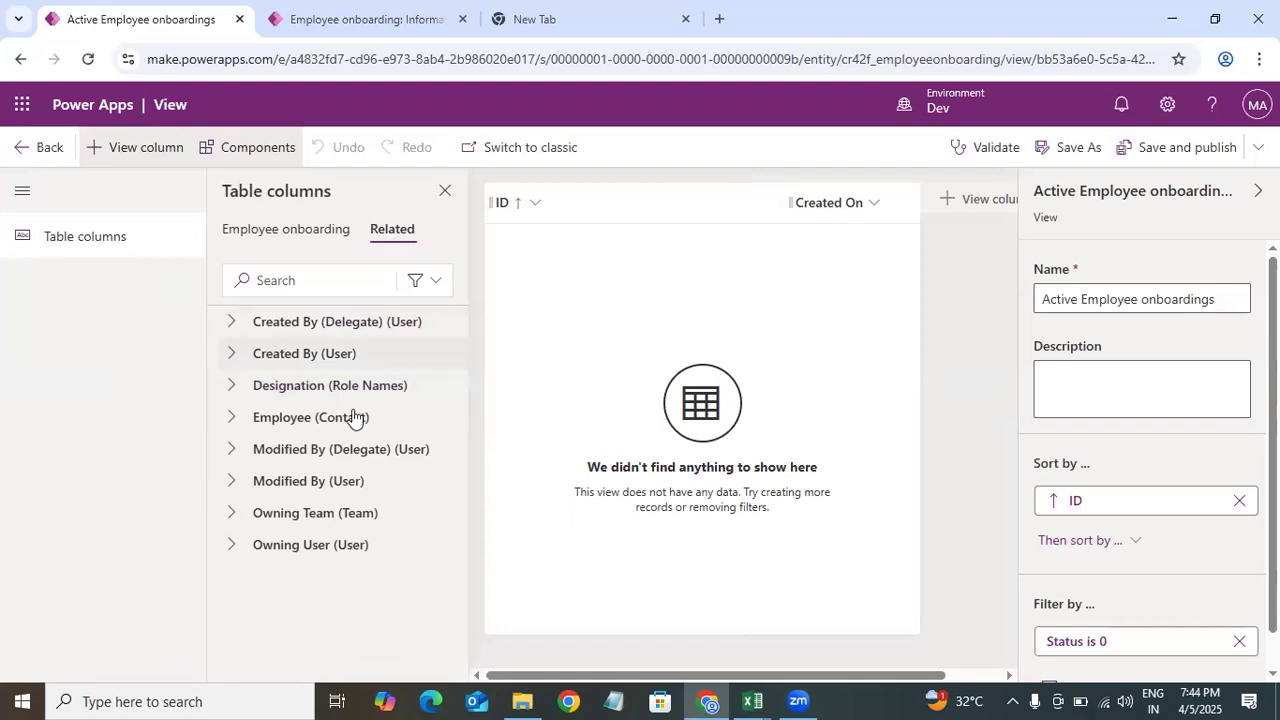
pyautogui.click(231, 389)
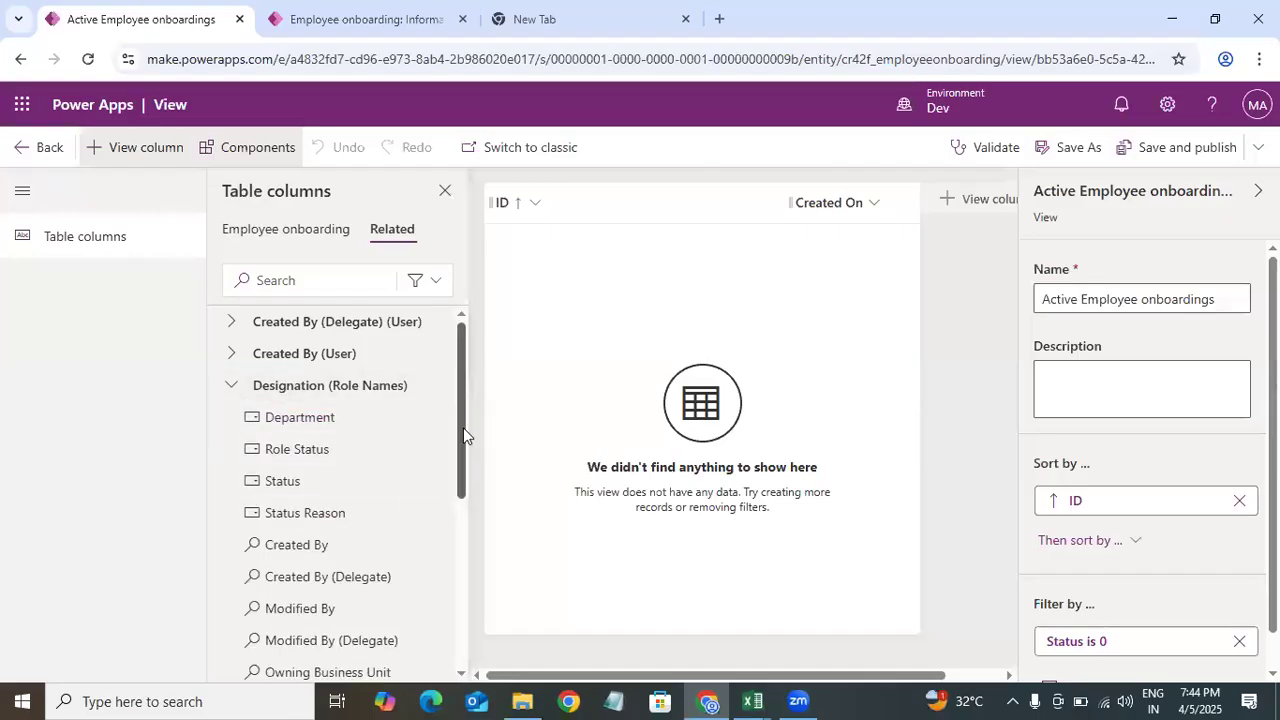
pyautogui.scroll(-2, 403, 400)
pyautogui.click(277, 236)
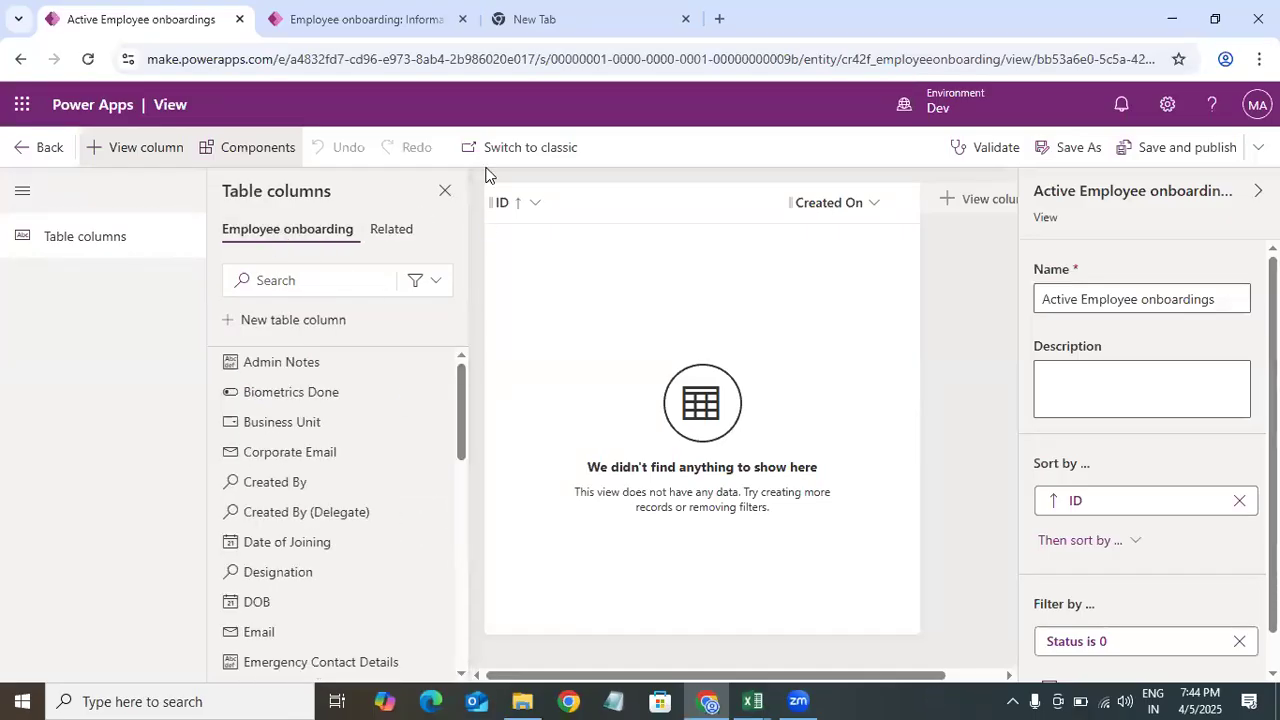
# Step: Search the table columns for em and add Employee Type to the Active Employee onboardings view
pyautogui.click(515, 202)
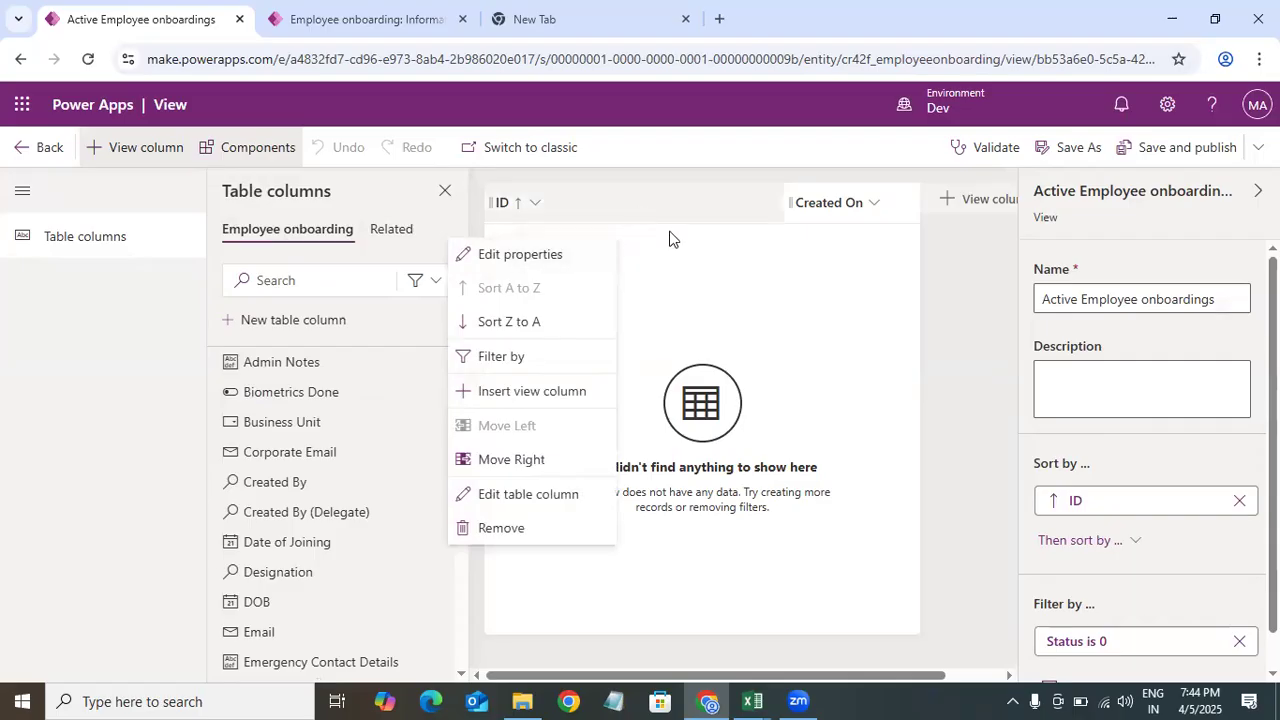
pyautogui.click(265, 283)
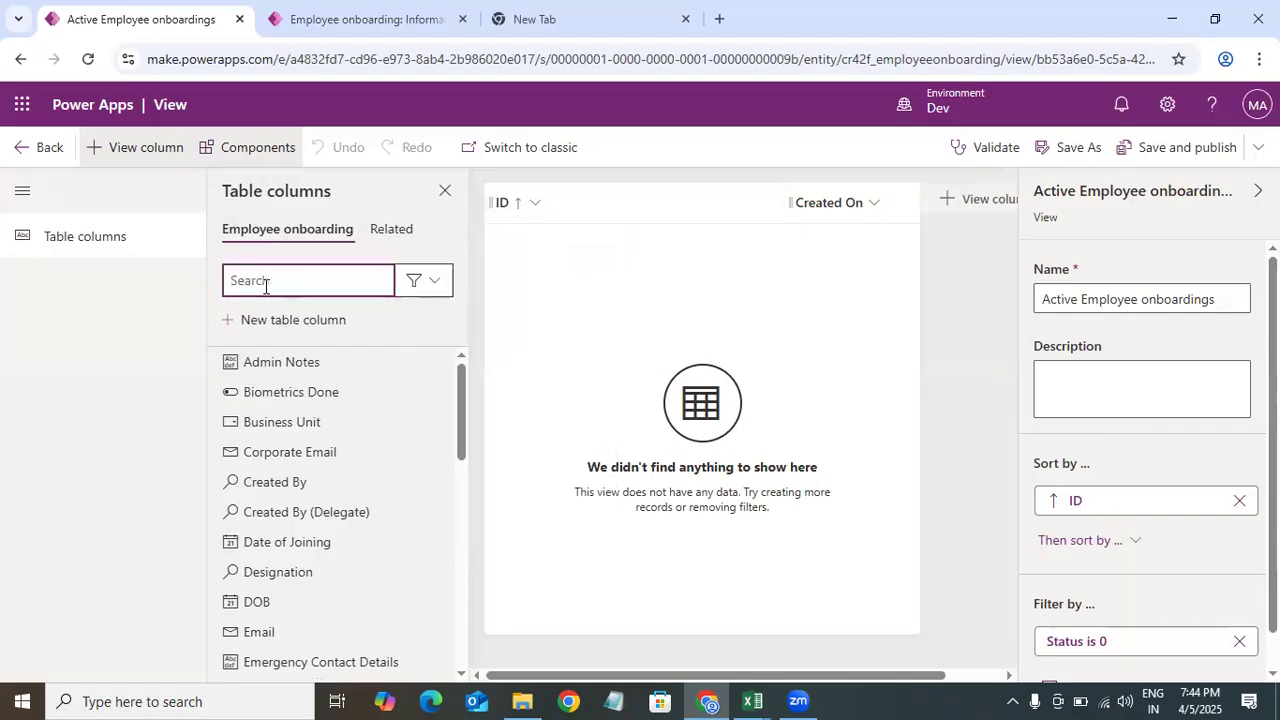
pyautogui.write('em')
pyautogui.moveTo(272, 452); pyautogui.dragTo(596, 342)
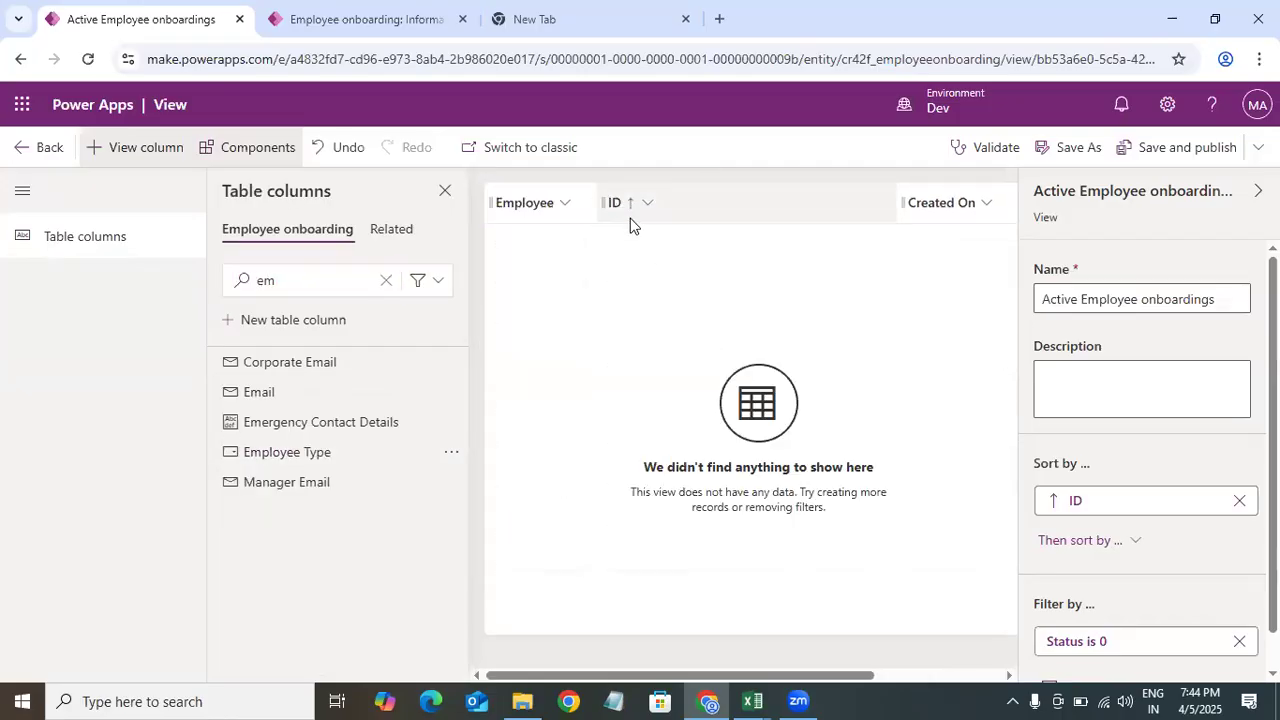
# Step: Open the view column picker from the Employee column and browse the available columns
pyautogui.click(850, 205)
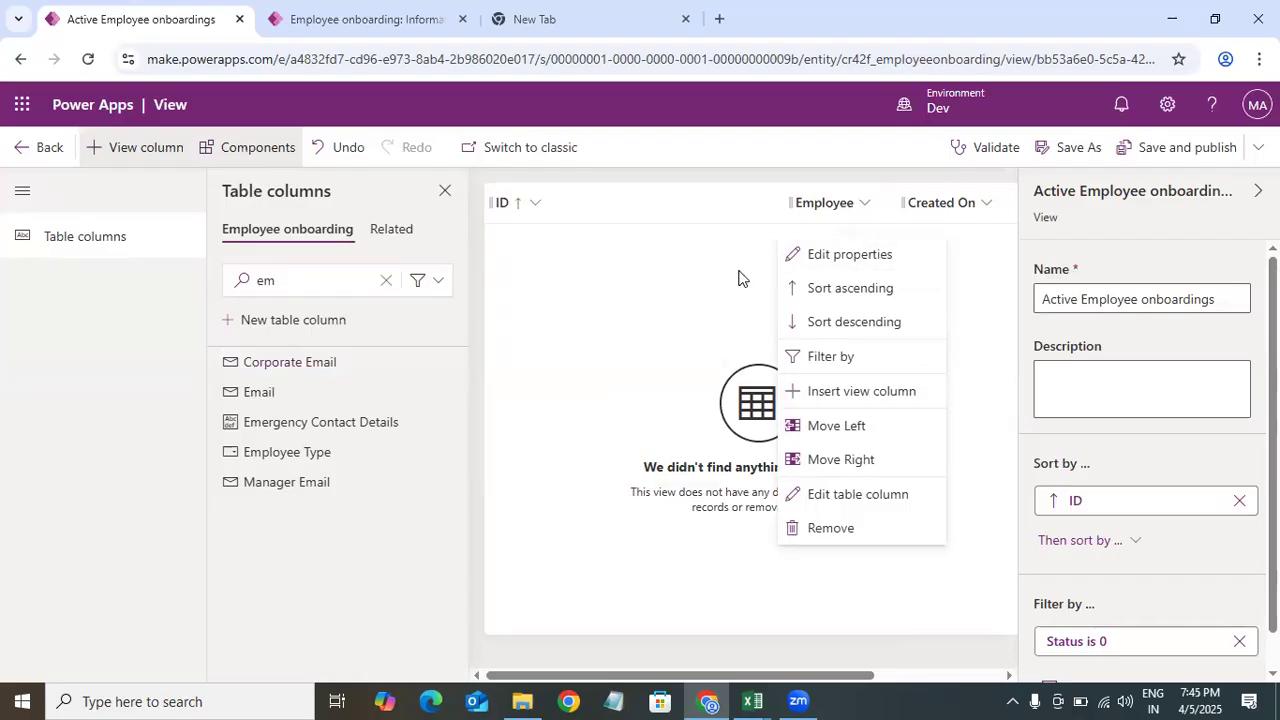
pyautogui.click(862, 396)
pyautogui.scroll(-5, 1008, 430)
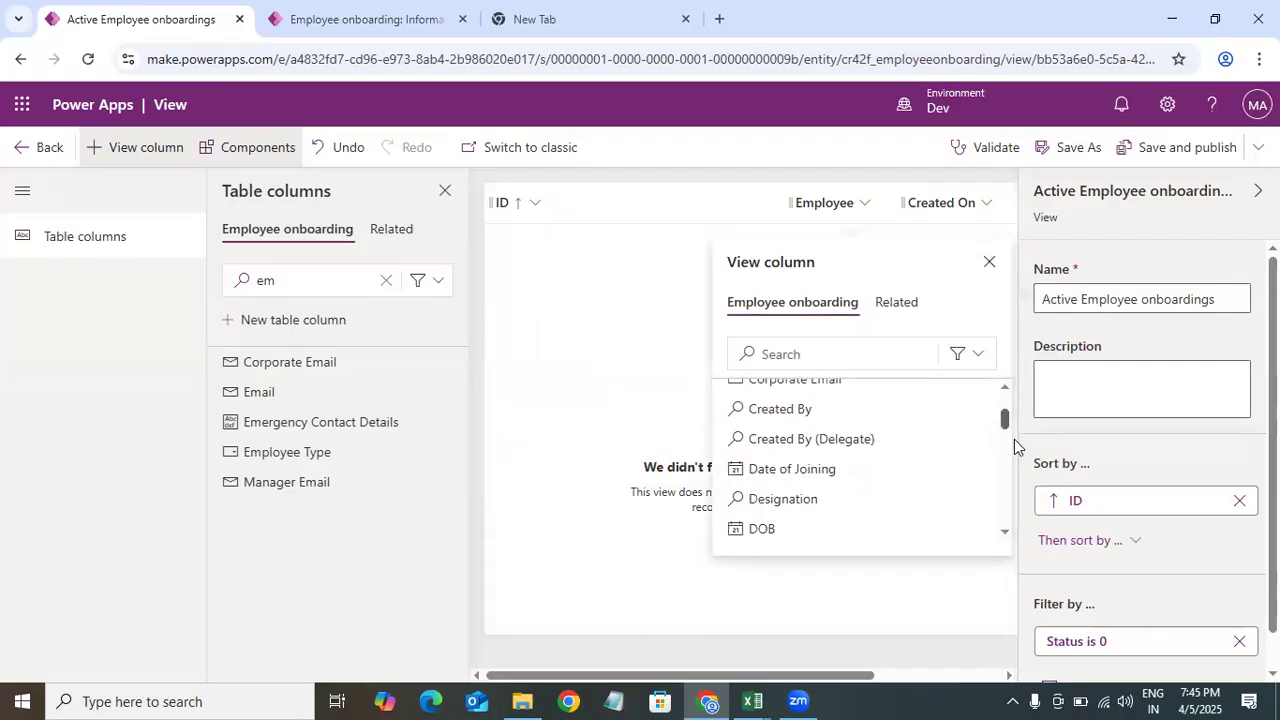
pyautogui.scroll(5, 1010, 428)
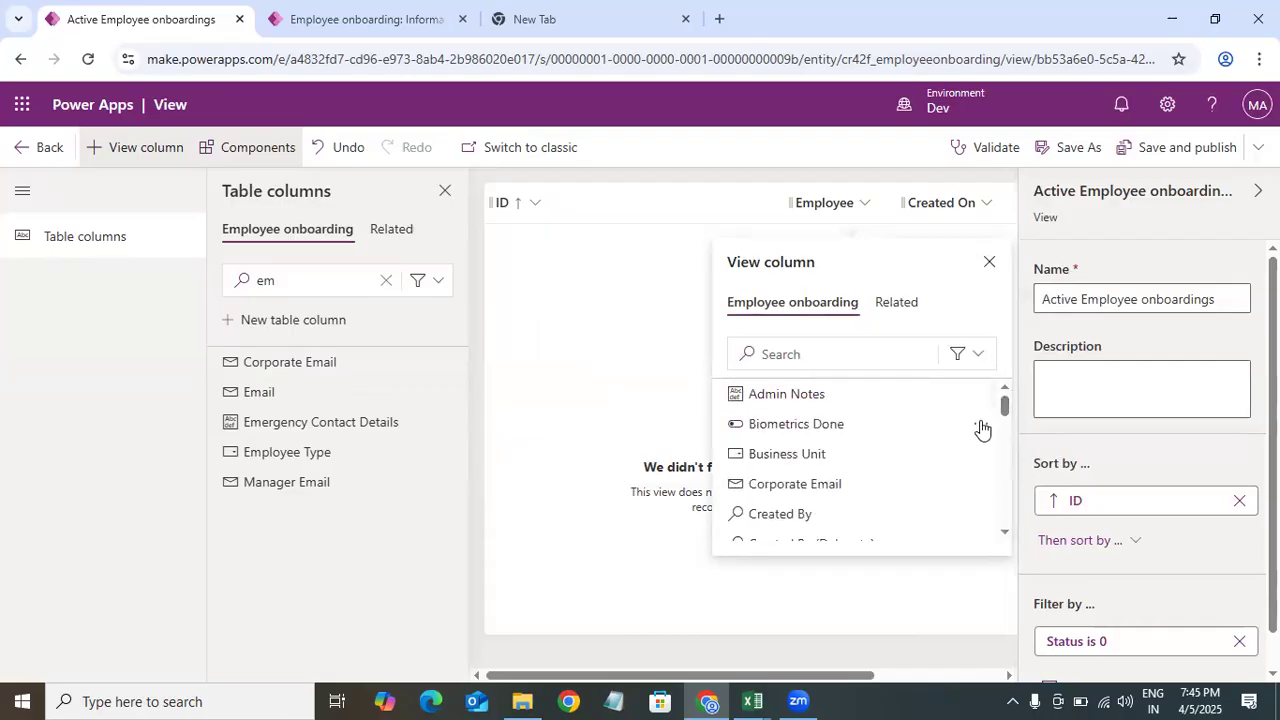
pyautogui.moveTo(1006, 410); pyautogui.dragTo(1006, 440)
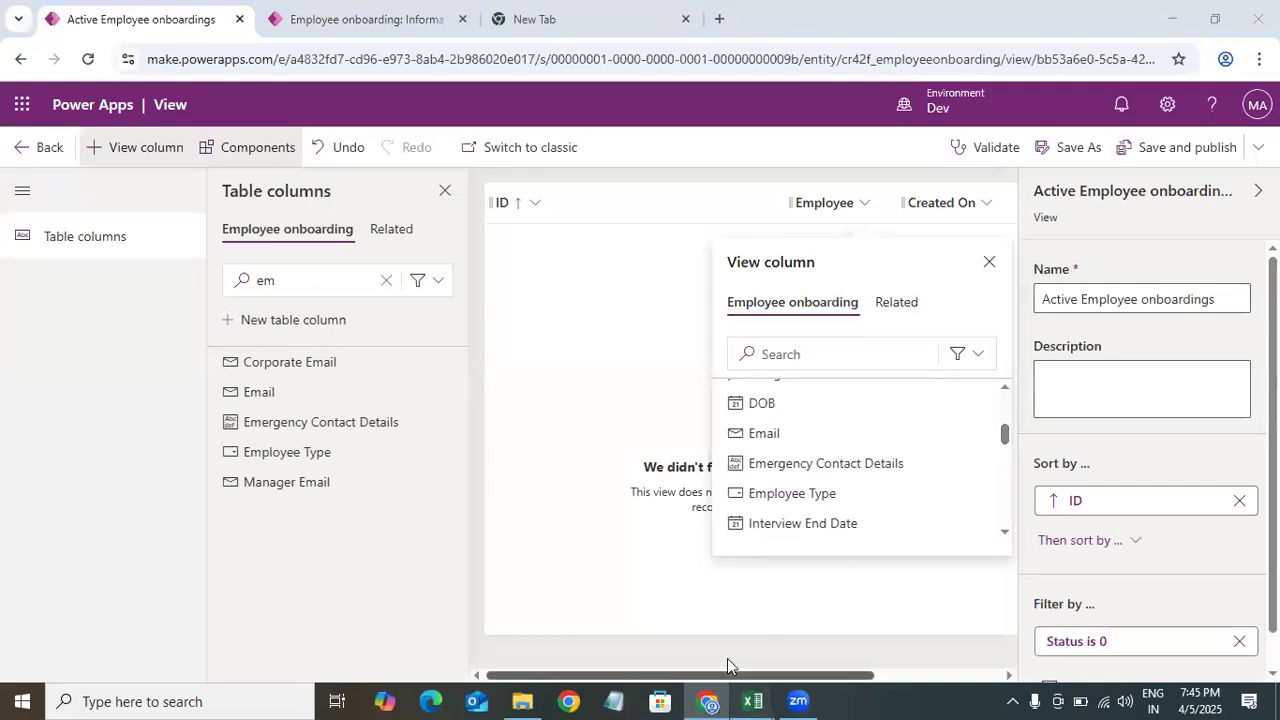
# Step: Switch to the DataModel Dataverse Model Driven App workbook in Excel
pyautogui.moveTo(755, 698)
pyautogui.click(390, 626)
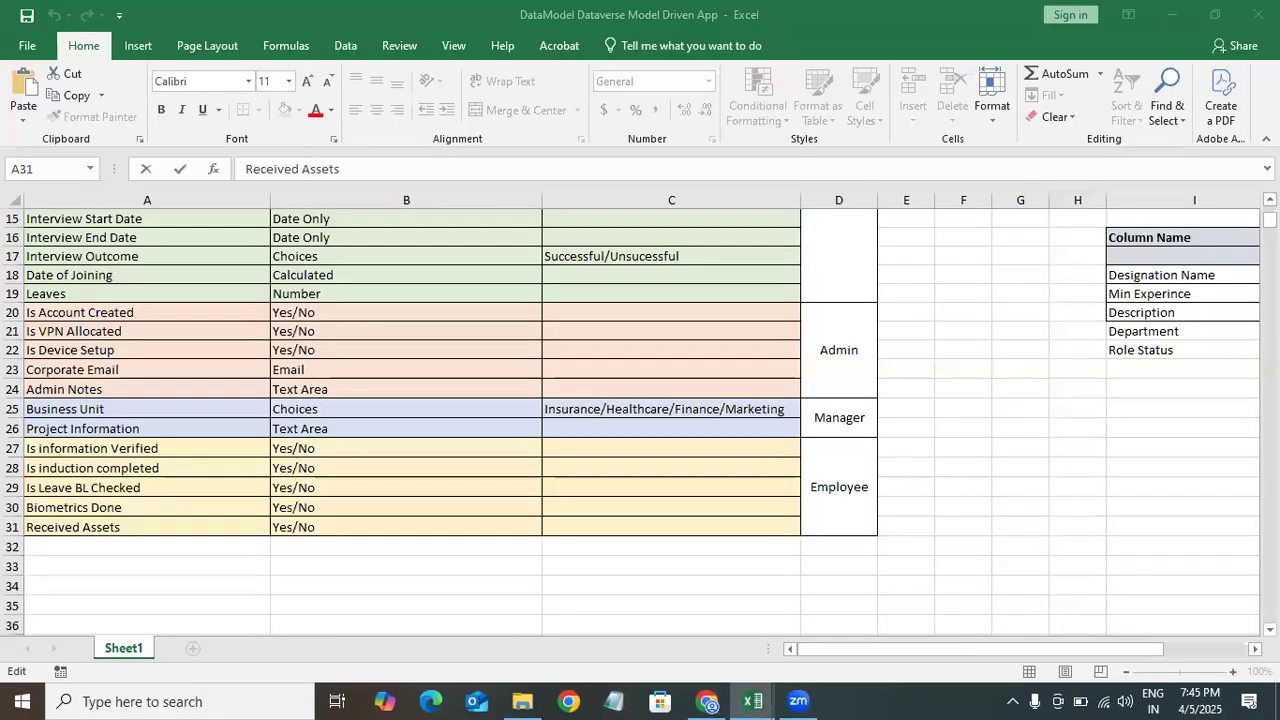
# Step: Search the view column picker for des and add the Designation column to the view
pyautogui.moveTo(1268, 224); pyautogui.dragTo(1268, 214)
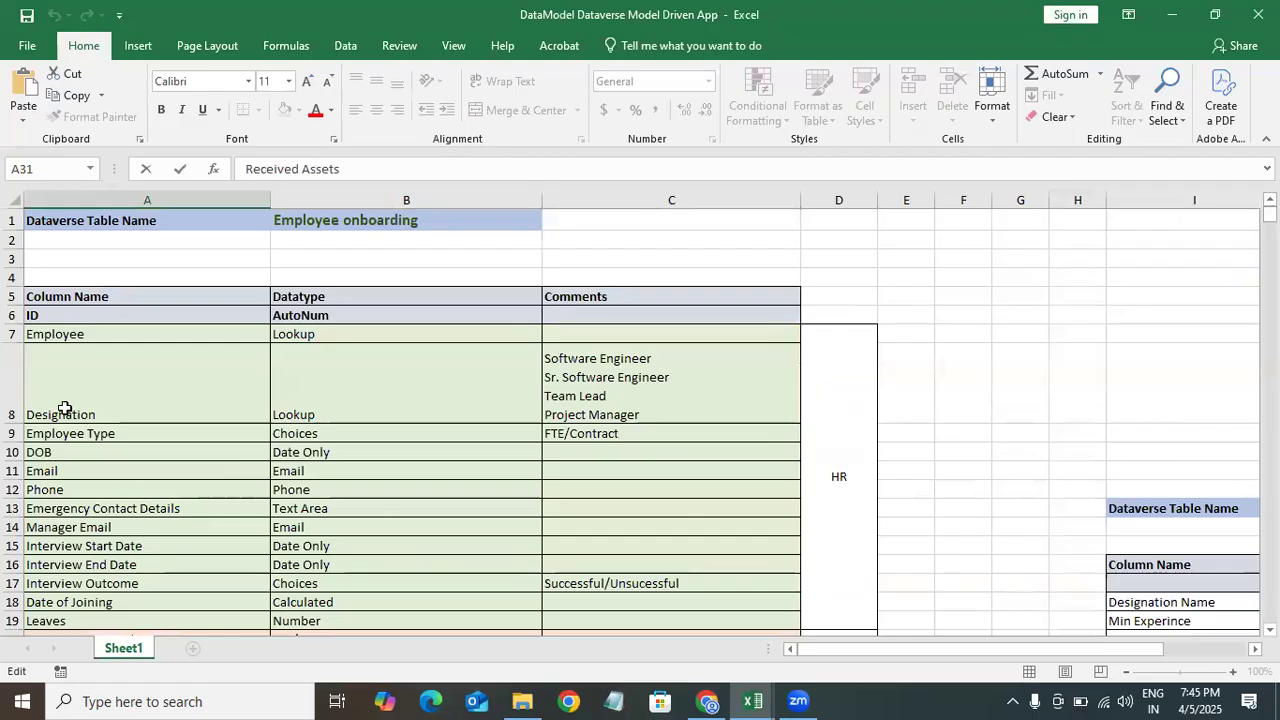
pyautogui.click(1172, 15)
pyautogui.click(799, 357)
pyautogui.write('des')
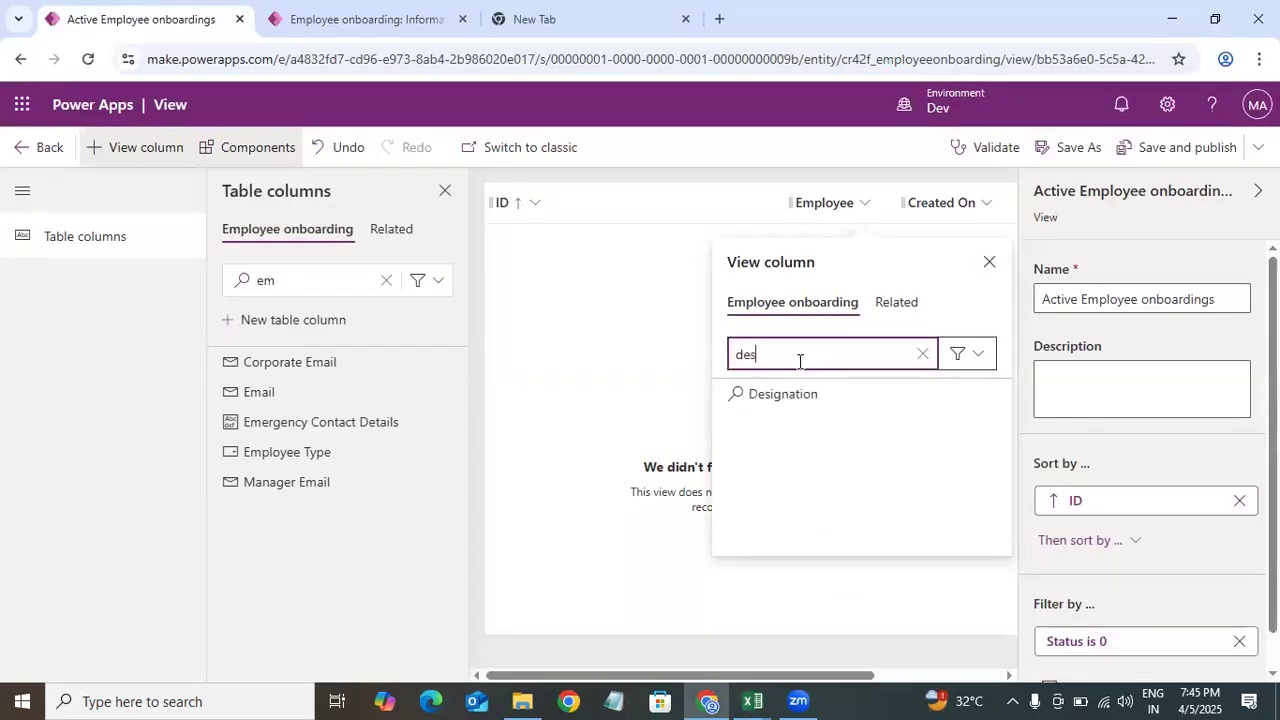
pyautogui.click(830, 393)
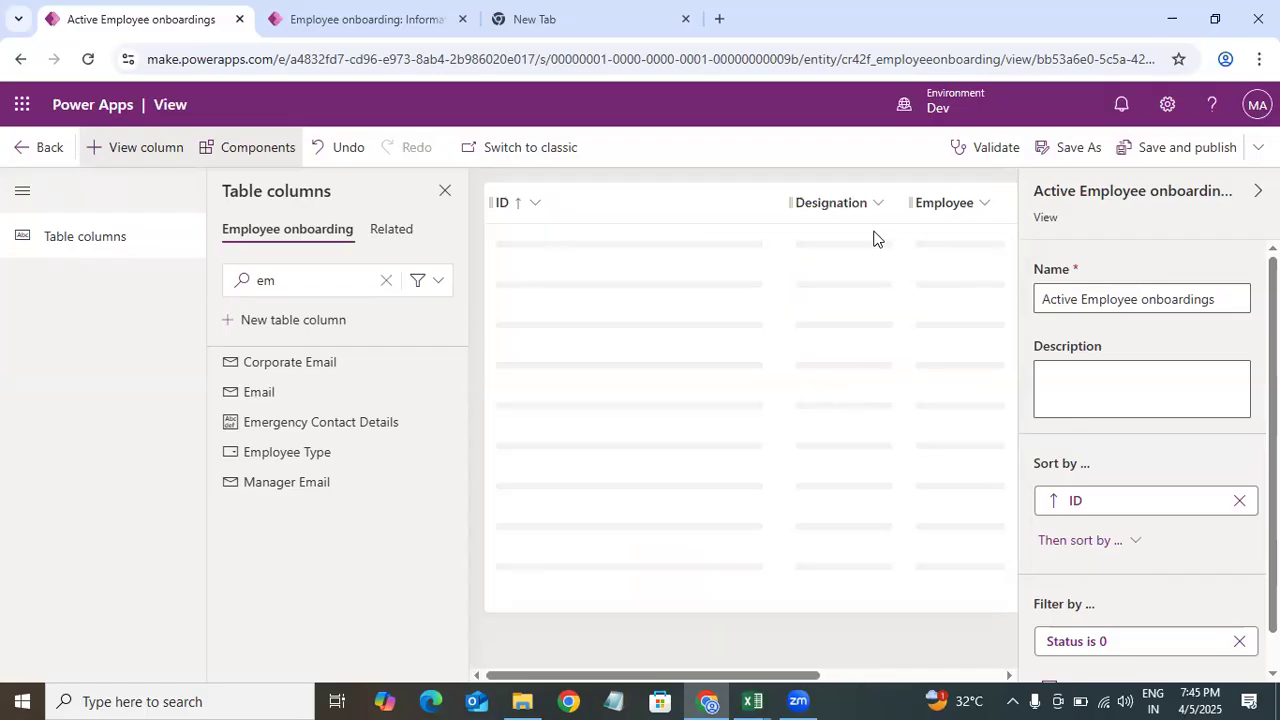
# Step: Move the Designation column so it sits after the Employee column
pyautogui.moveTo(834, 211)
pyautogui.mouseDown()
pyautogui.moveTo(931, 208)
pyautogui.moveTo(809, 220)
pyautogui.moveTo(770, 200)
pyautogui.mouseUp()
pyautogui.moveTo(757, 668); pyautogui.dragTo(934, 654)
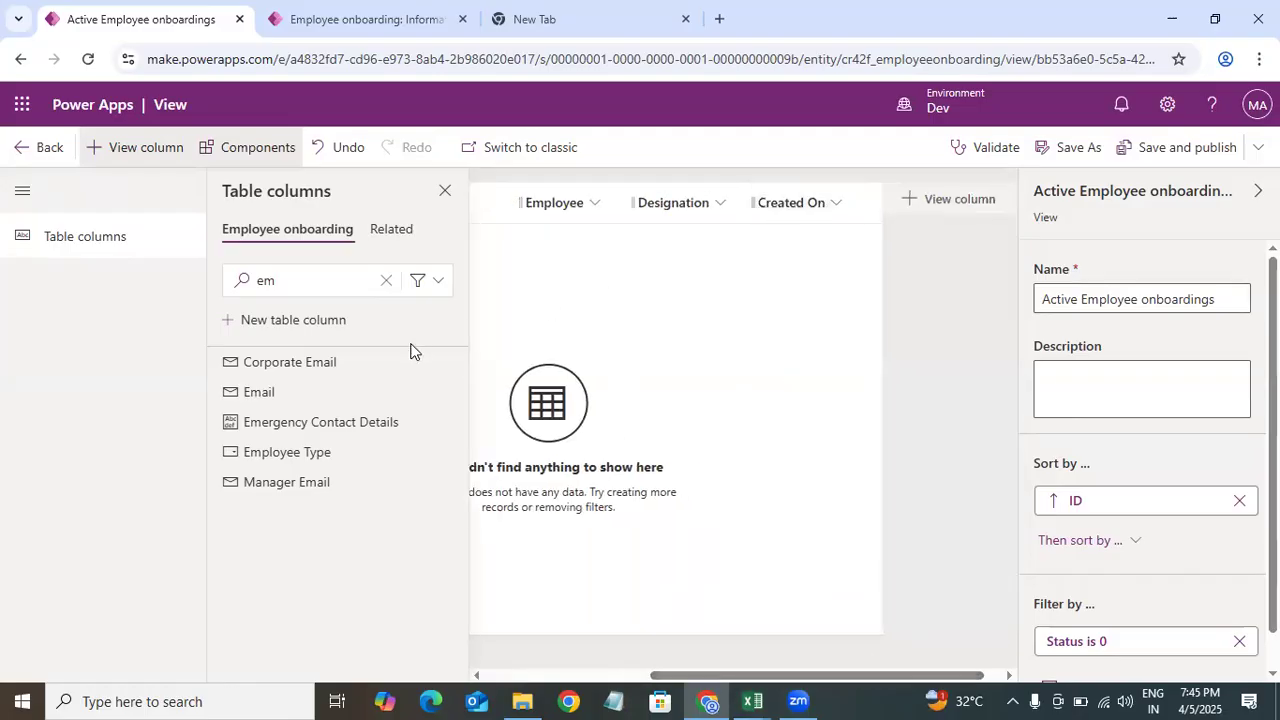
# Step: Clear the table column search and check the data model's column list in the Excel workbook
pyautogui.click(372, 286)
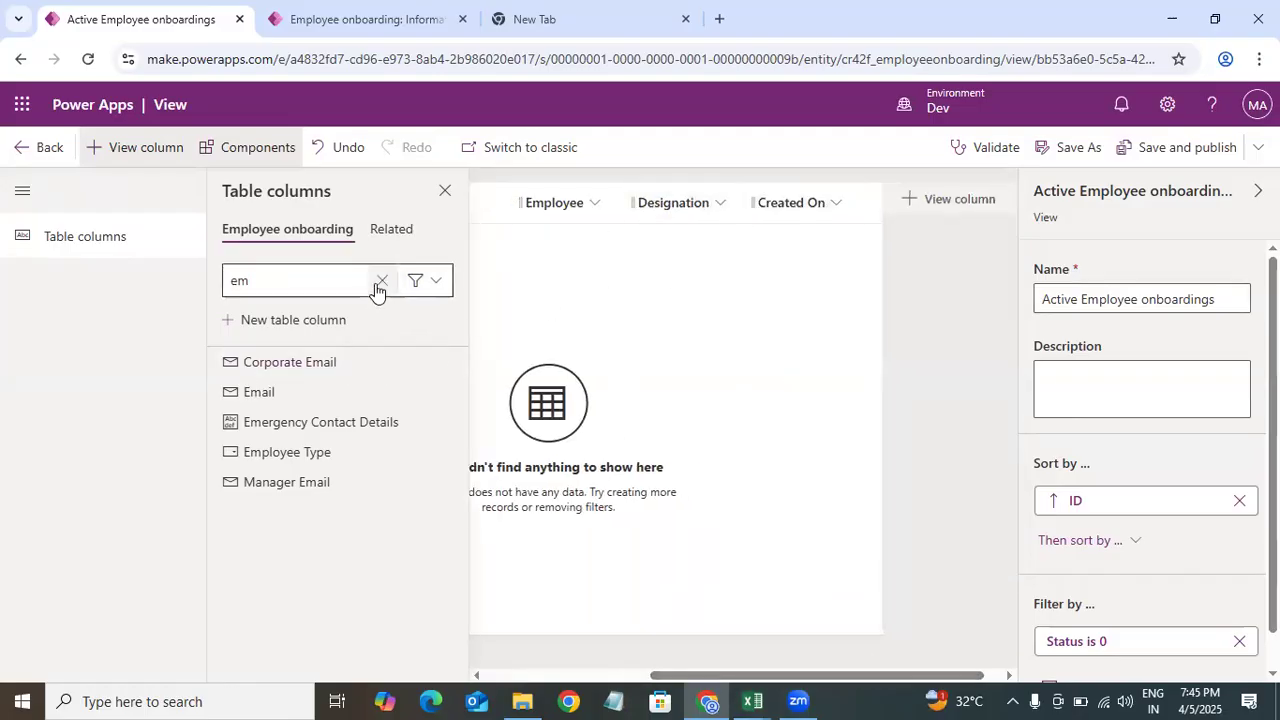
pyautogui.click(377, 284)
pyautogui.moveTo(752, 701)
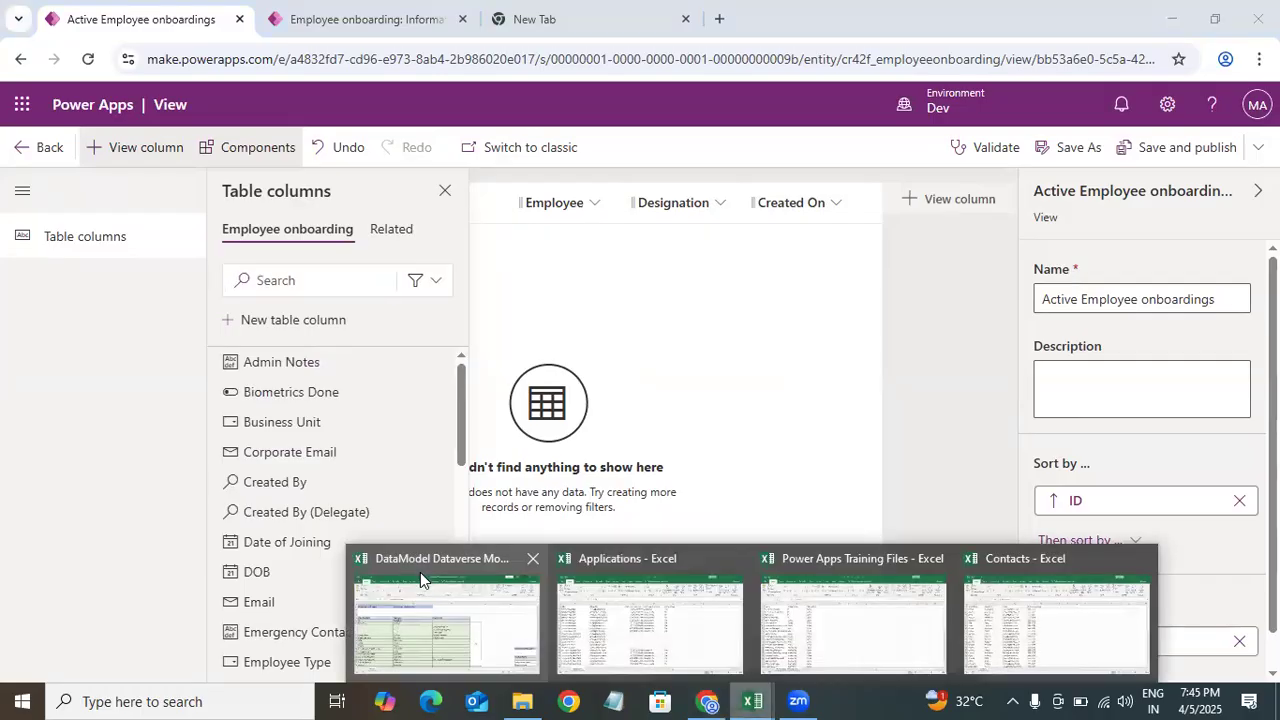
pyautogui.click(420, 572)
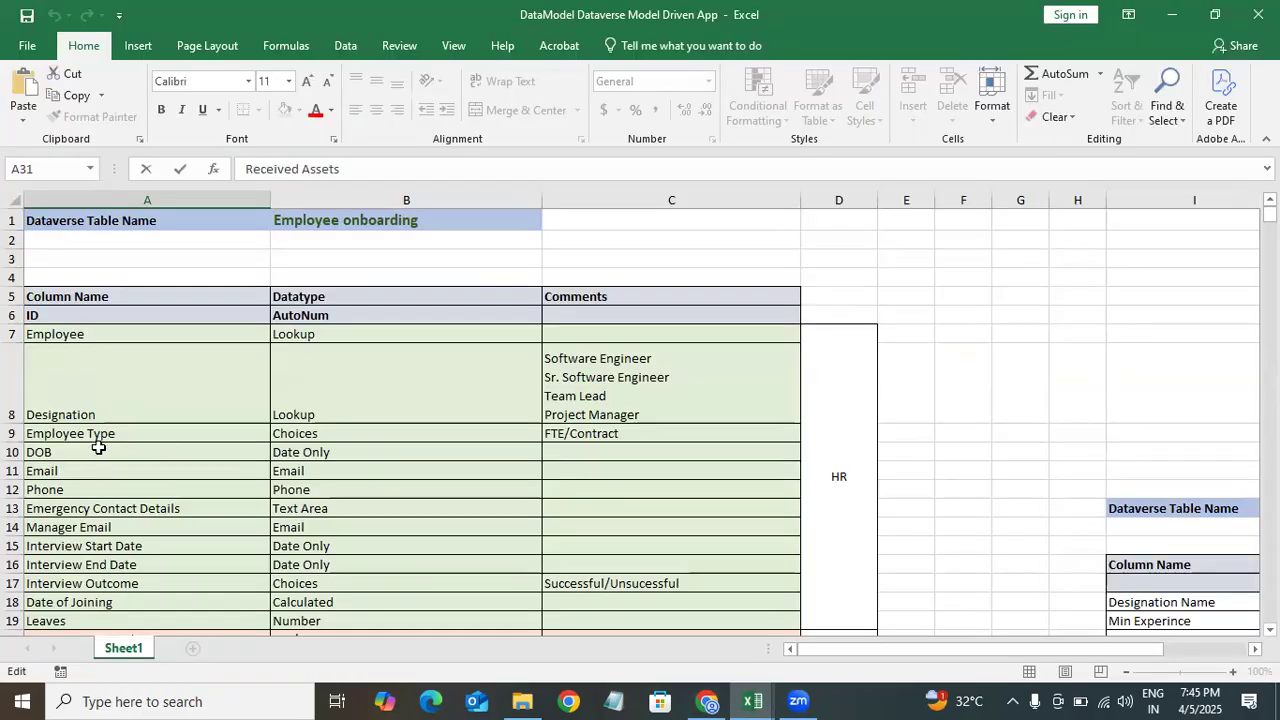
pyautogui.click(1172, 14)
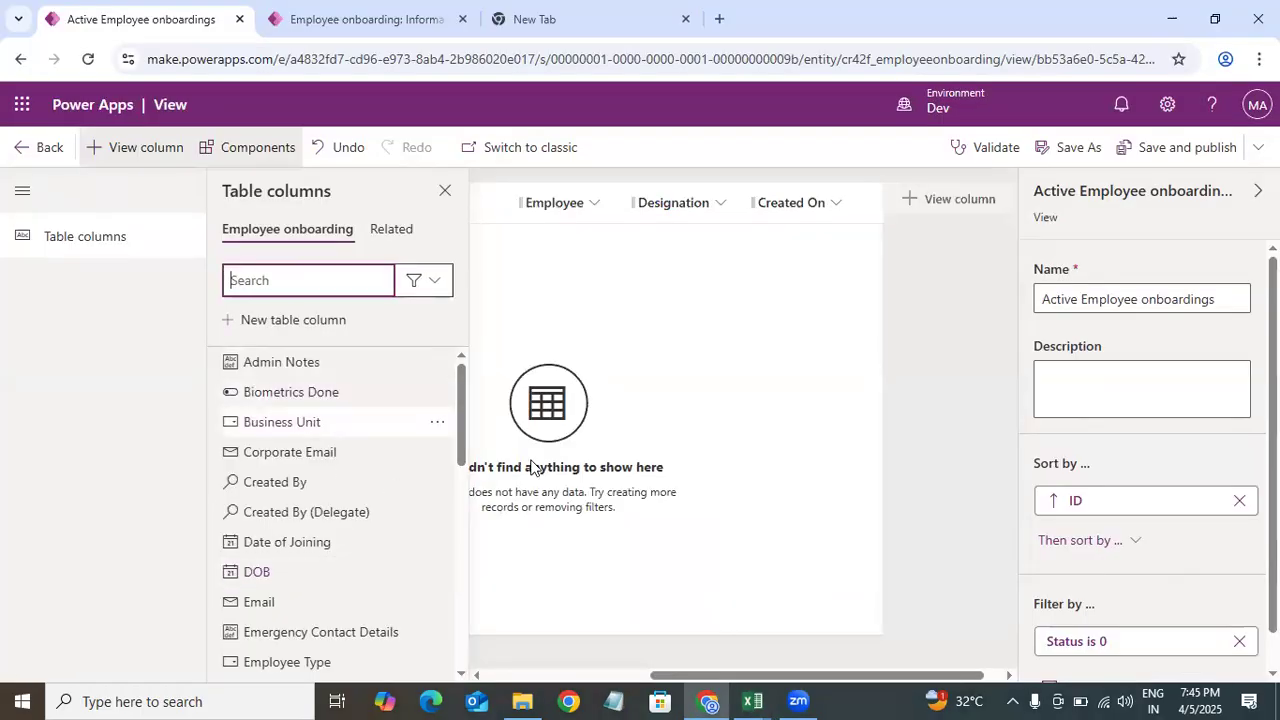
# Step: Search the table columns for empl and add Employee Type to the view
pyautogui.click(695, 203)
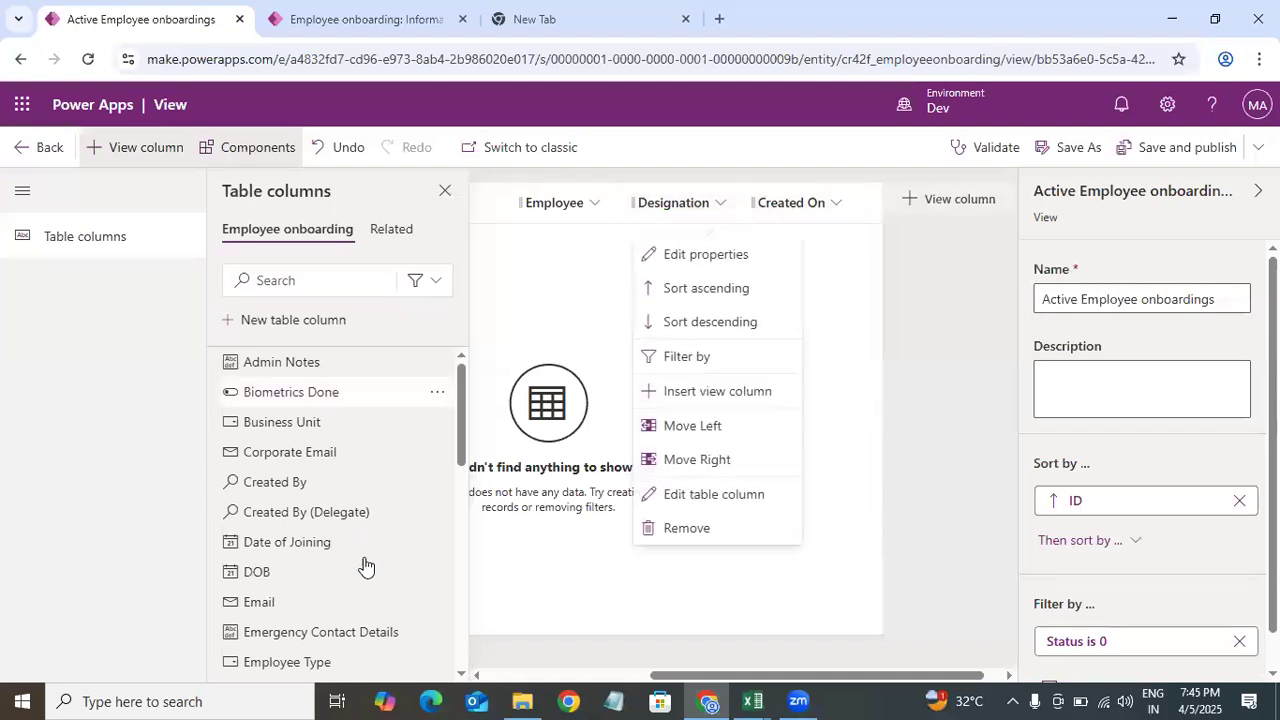
pyautogui.moveTo(465, 470); pyautogui.dragTo(472, 575)
pyautogui.scroll(5, 444, 386)
pyautogui.click(275, 281)
pyautogui.write('empl')
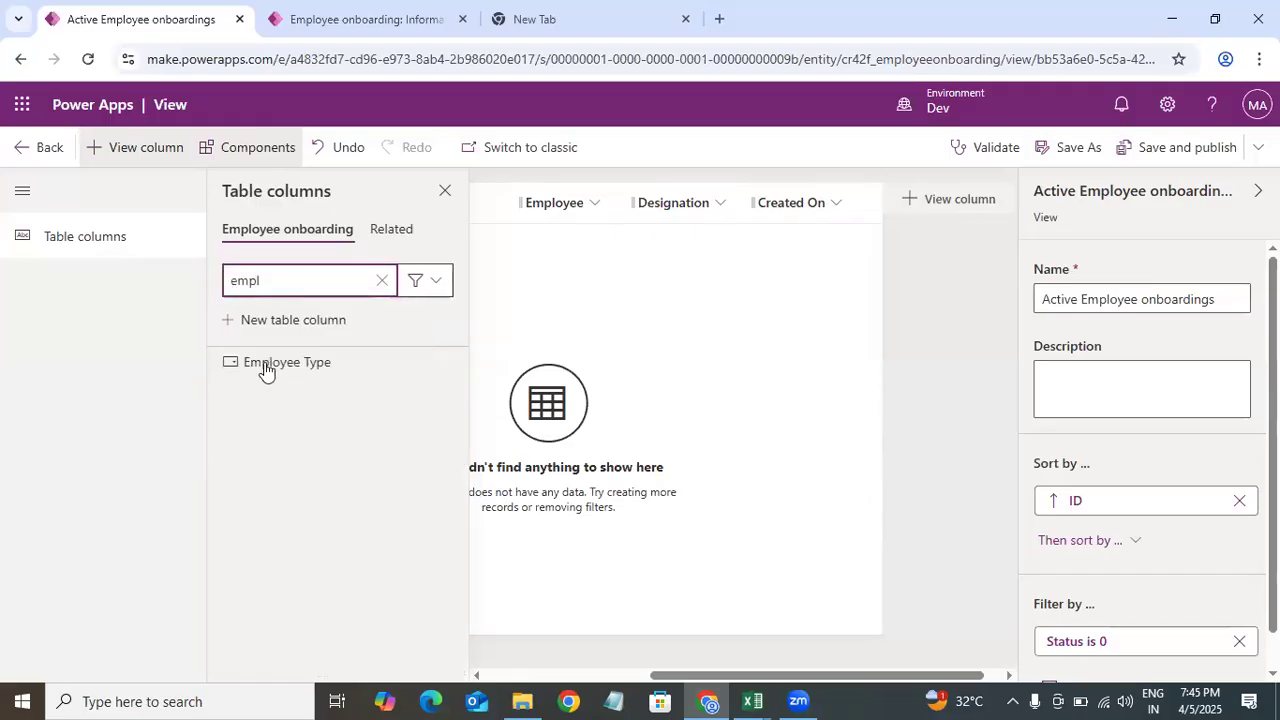
pyautogui.click(265, 366)
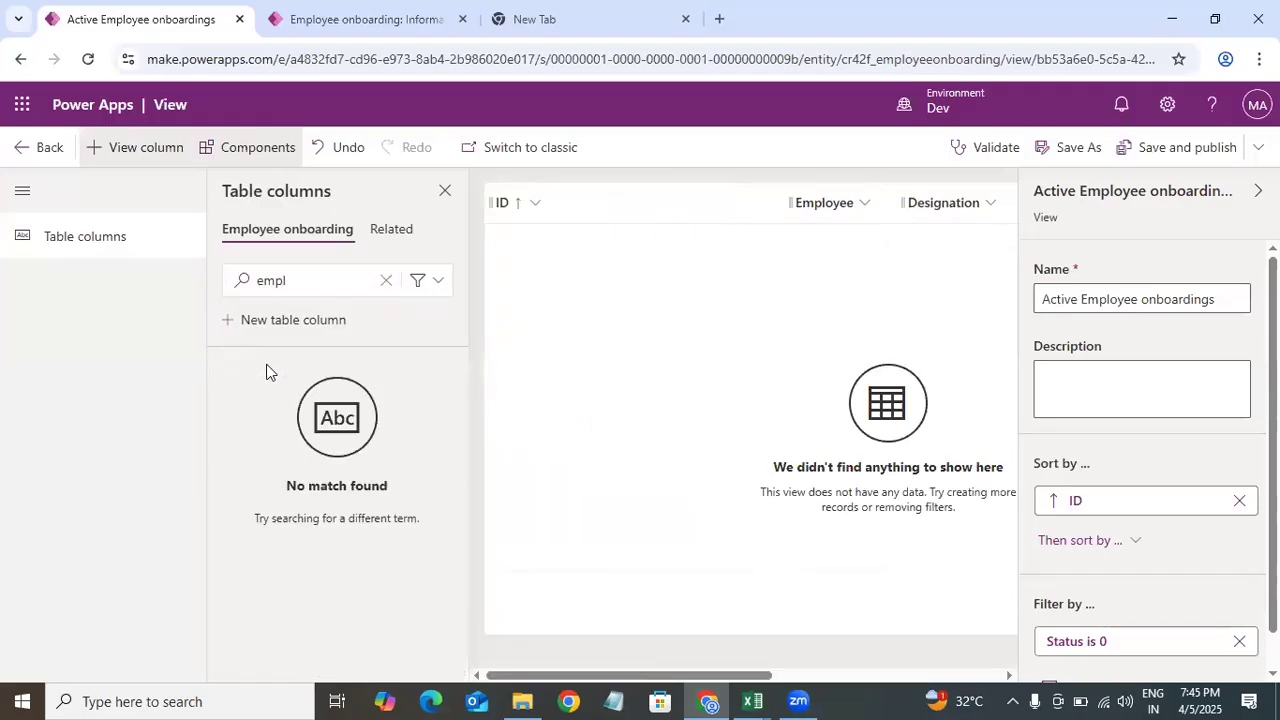
pyautogui.moveTo(688, 676); pyautogui.dragTo(923, 677)
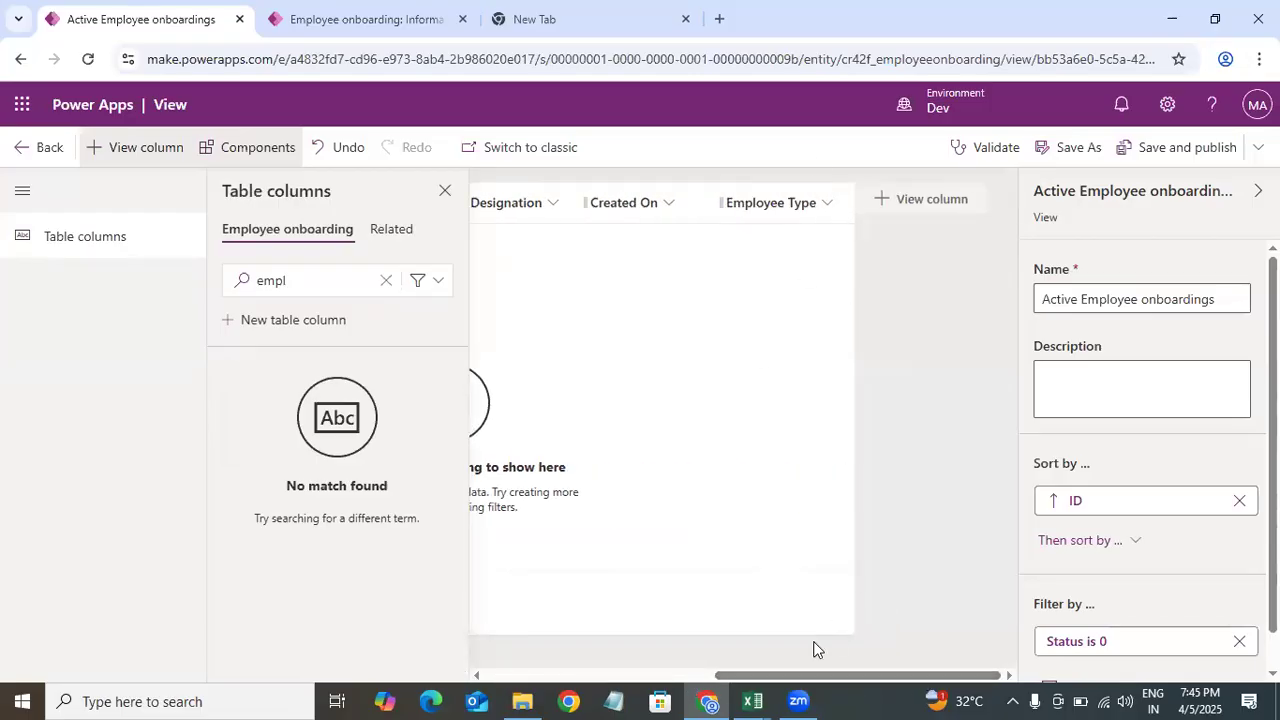
# Step: Search the table columns for Do and add the DOB column to the view
pyautogui.moveTo(746, 697)
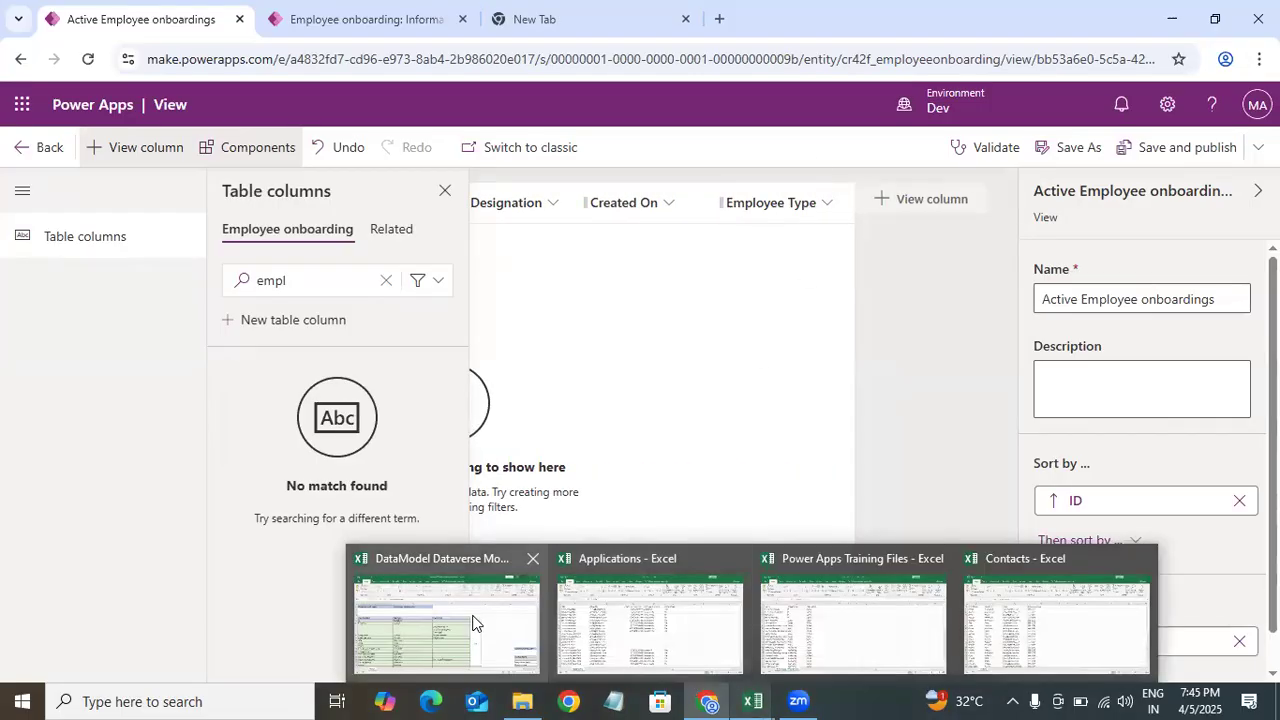
pyautogui.click(474, 620)
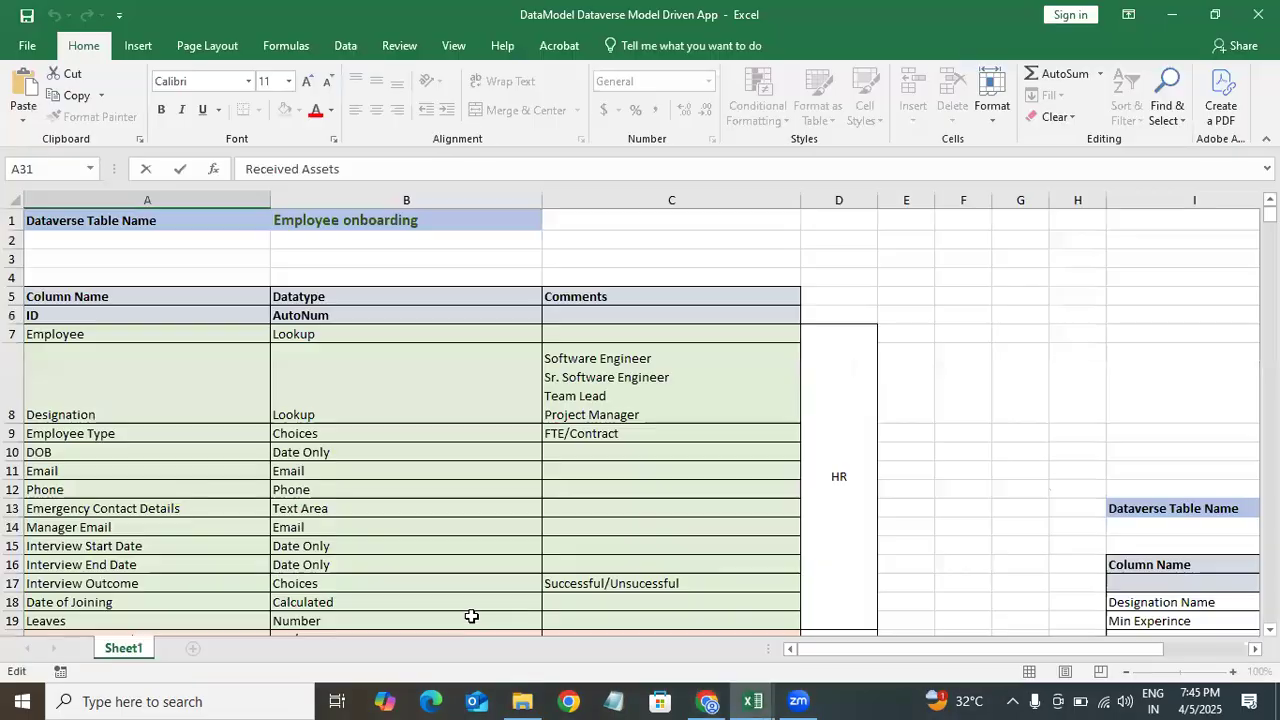
pyautogui.click(1172, 14)
pyautogui.click(237, 277)
pyautogui.doubleClick(322, 276)
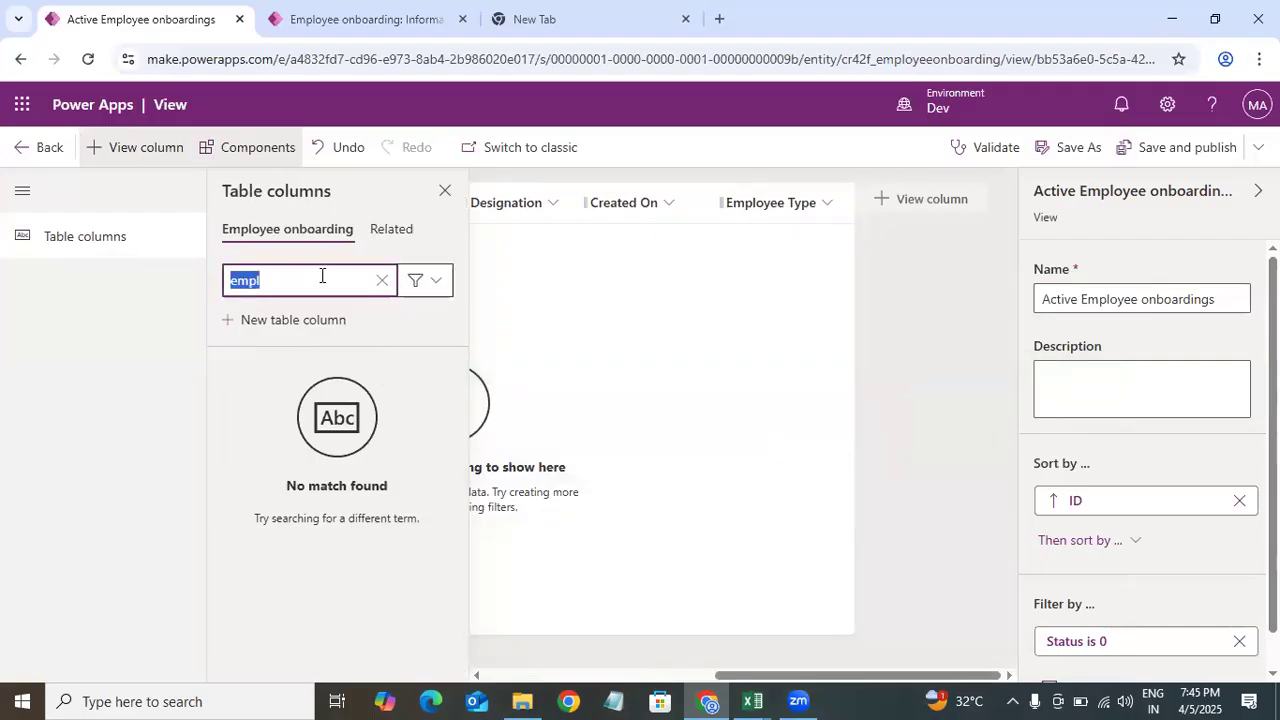
pyautogui.press('BackSpace')
pyautogui.write('Do')
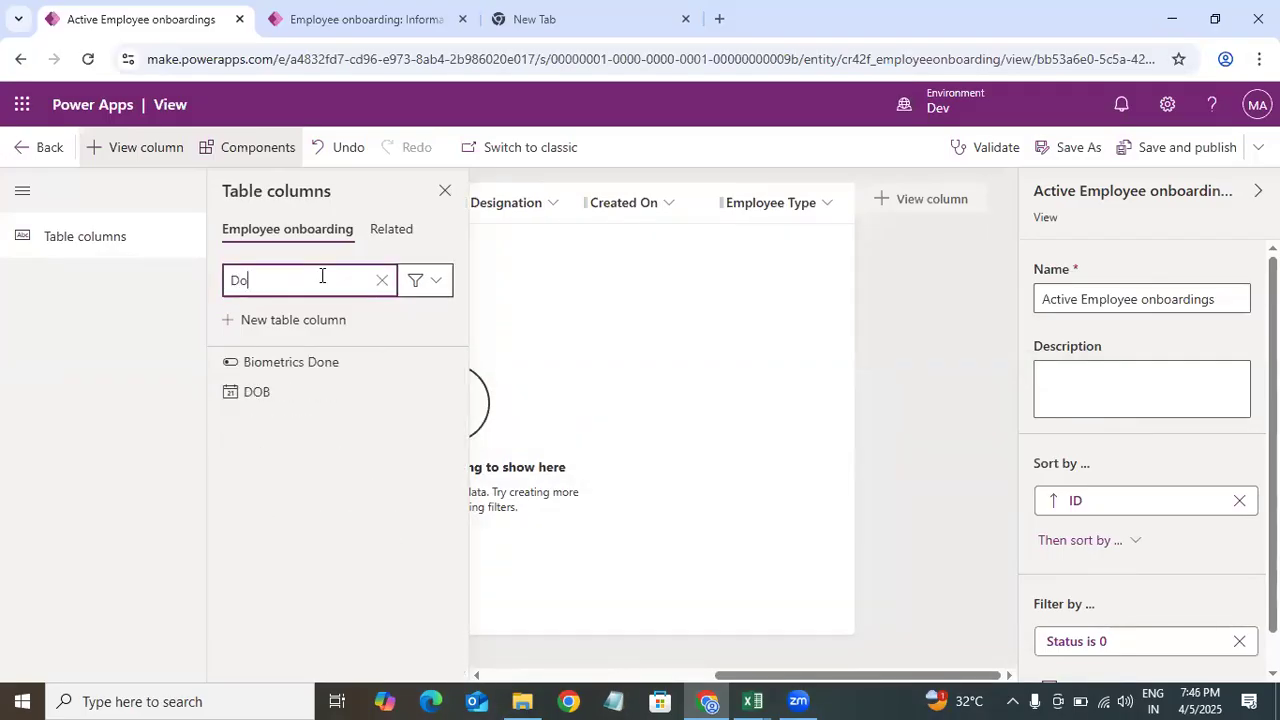
pyautogui.click(314, 394)
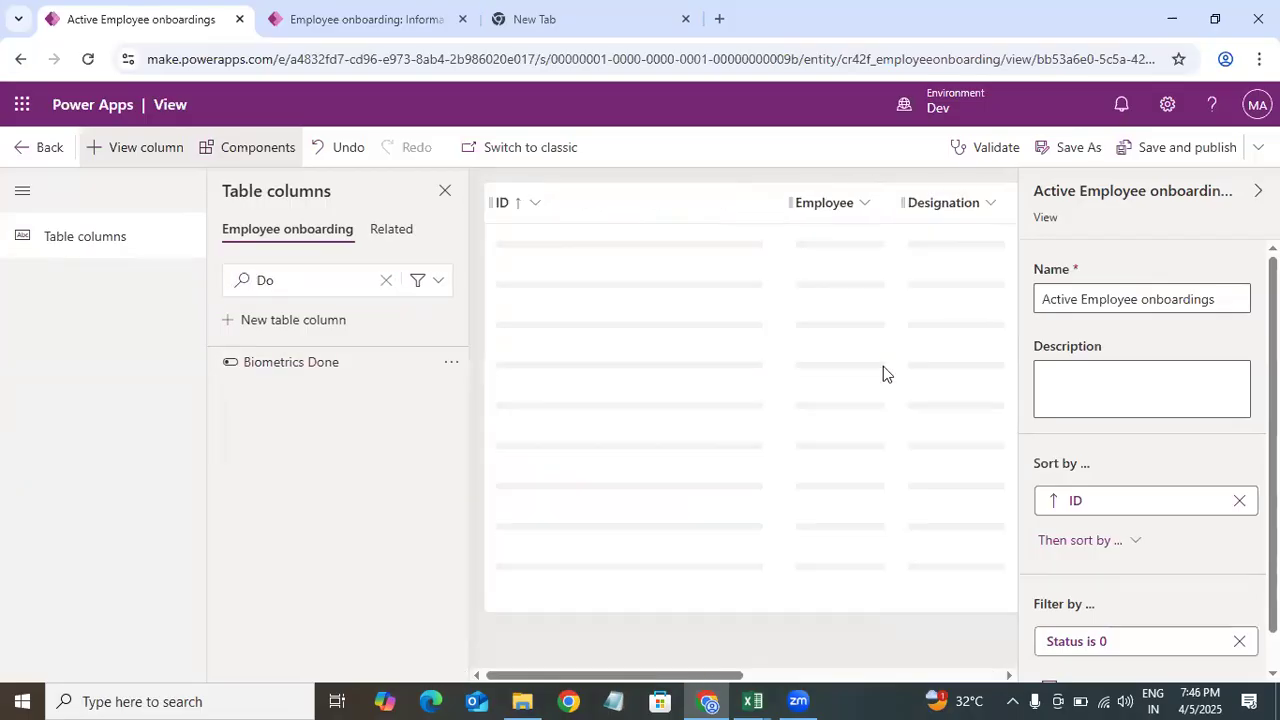
# Step: Search the table columns for int and add Interview Outcome, Interview Start Date and Interview End Date to the view
pyautogui.moveTo(756, 699)
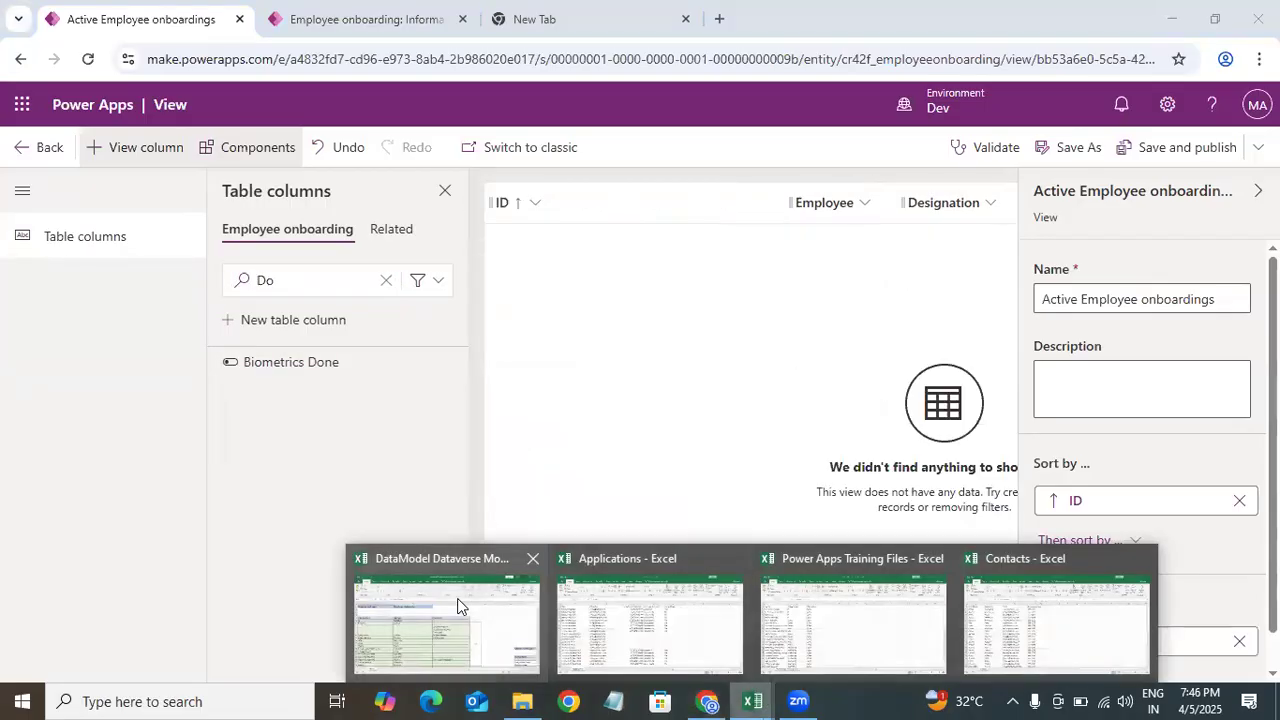
pyautogui.click(457, 606)
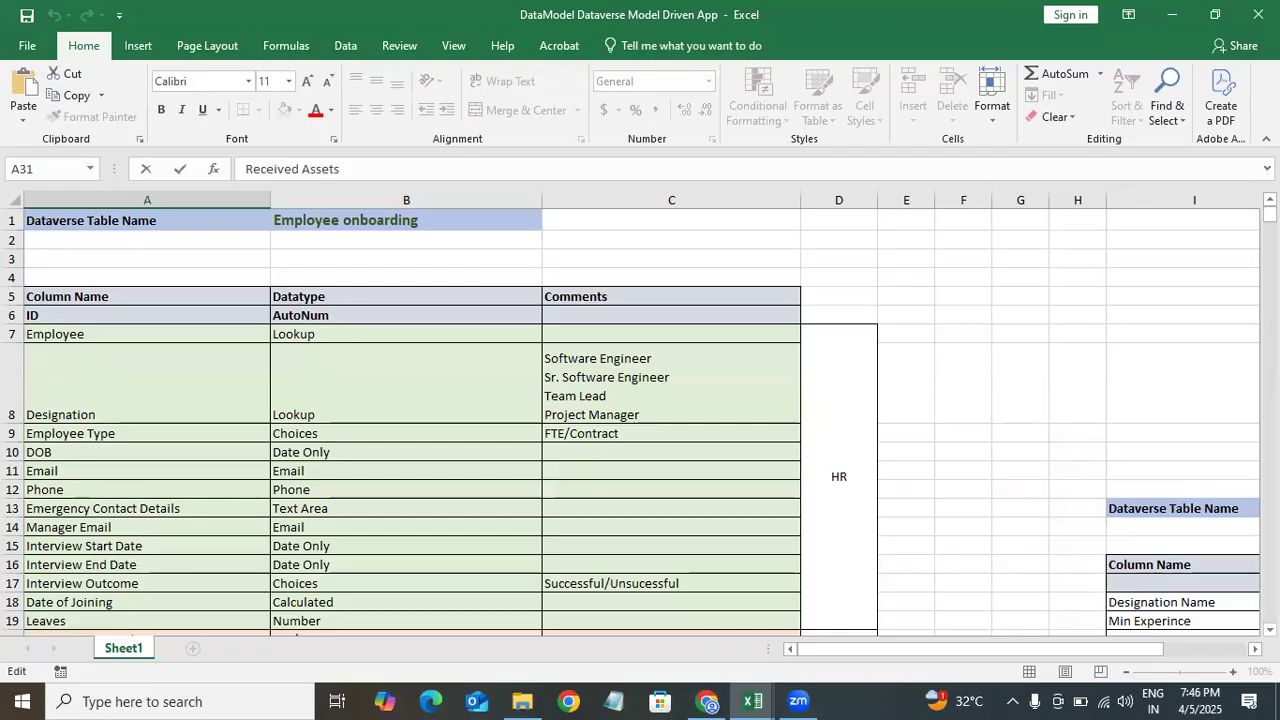
pyautogui.scroll(-4, 56, 341)
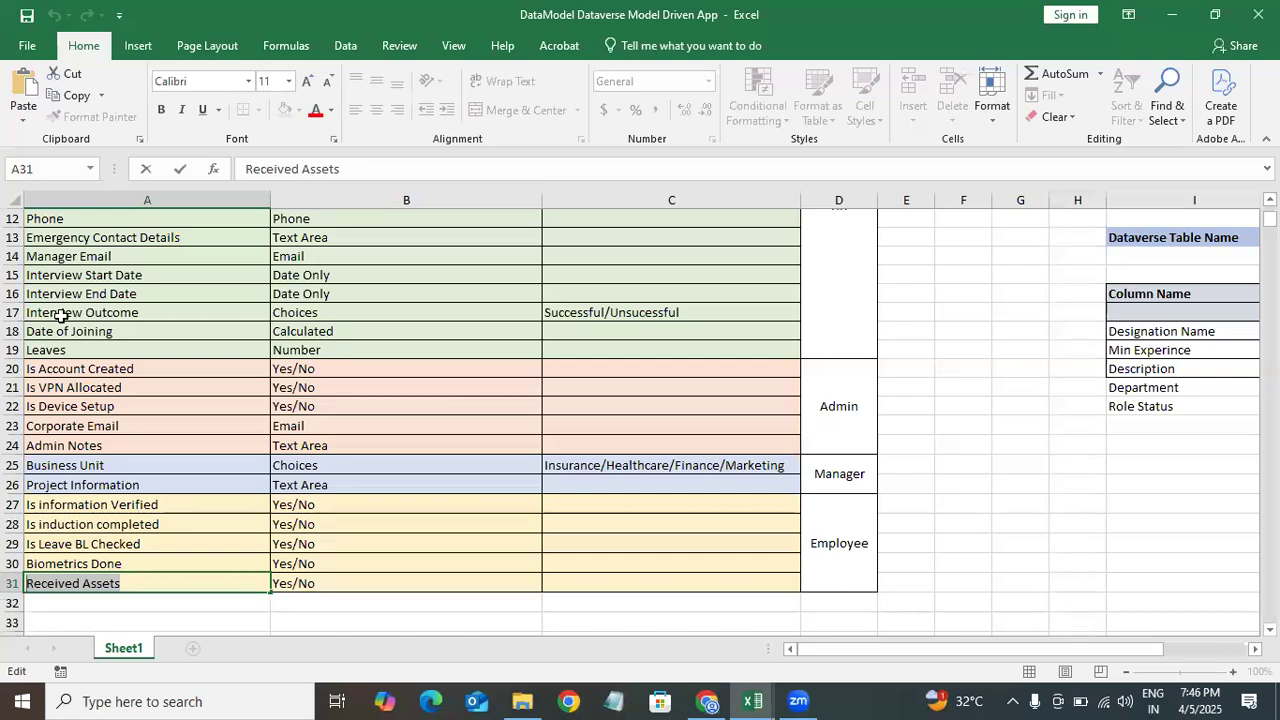
pyautogui.click(706, 701)
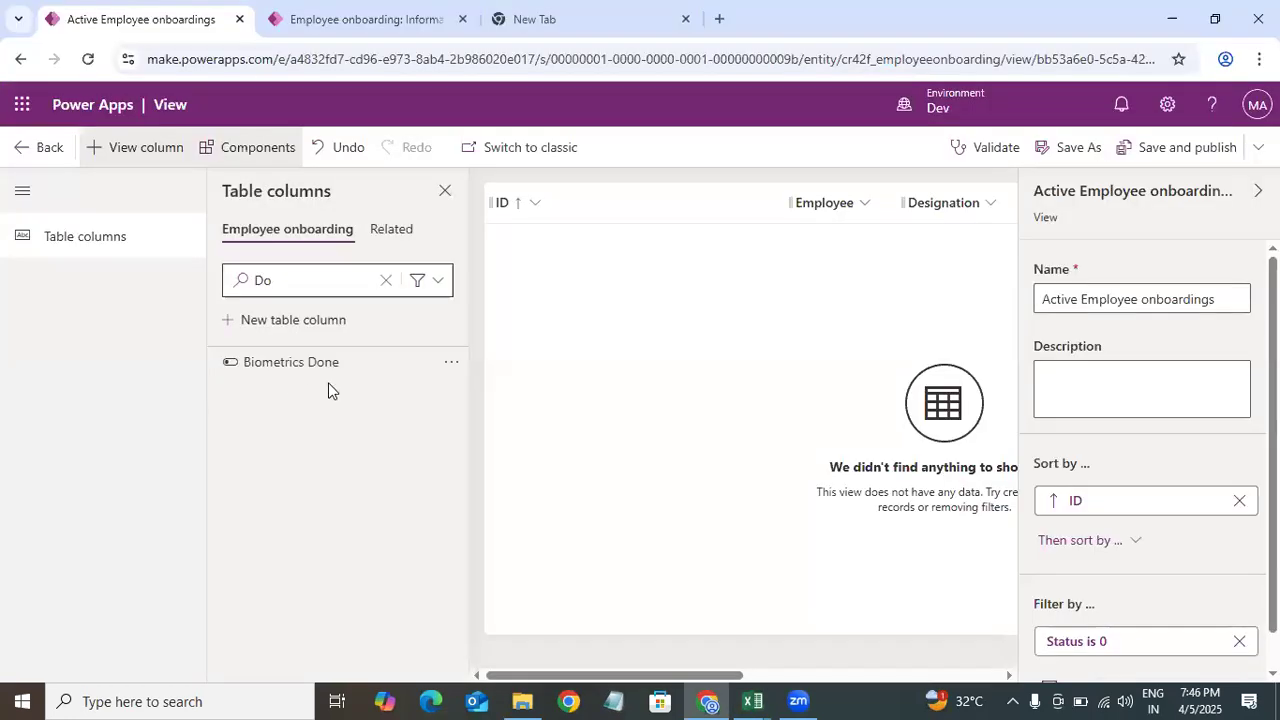
pyautogui.click(314, 273)
pyautogui.press('BackSpace')
pyautogui.press('BackSpace')
pyautogui.write('inte')
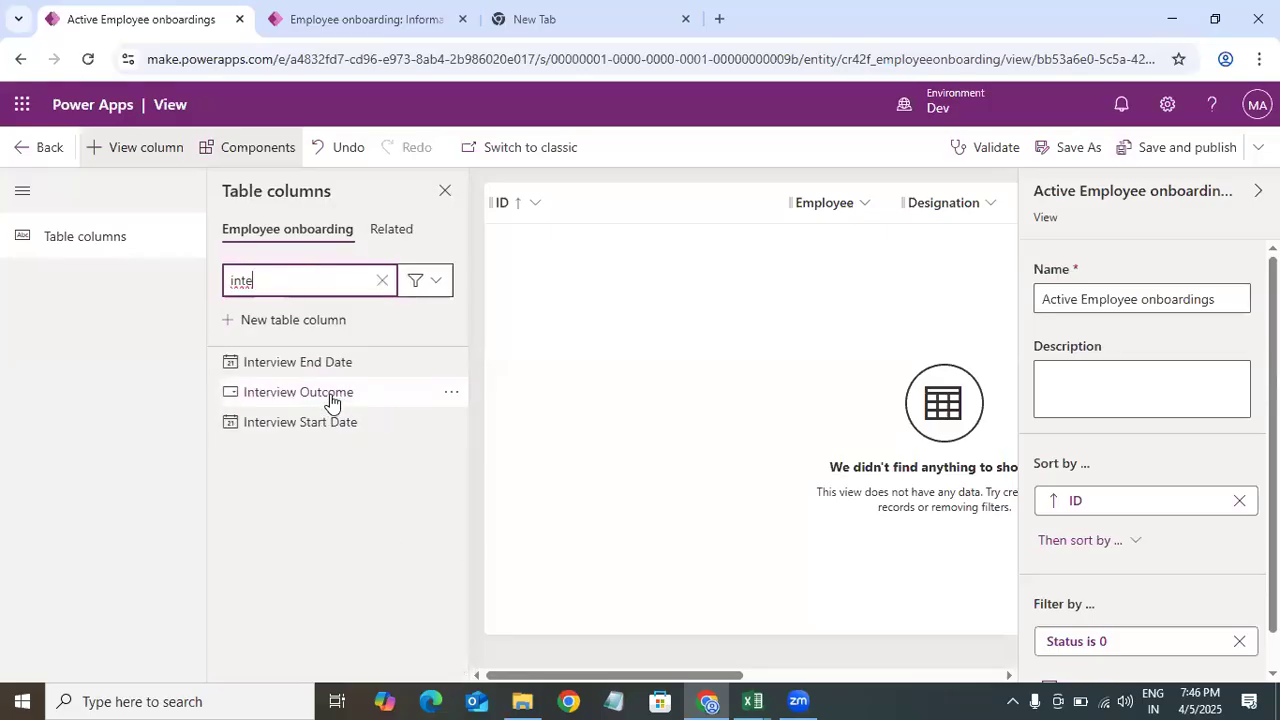
pyautogui.click(300, 392)
pyautogui.click(345, 392)
pyautogui.click(331, 366)
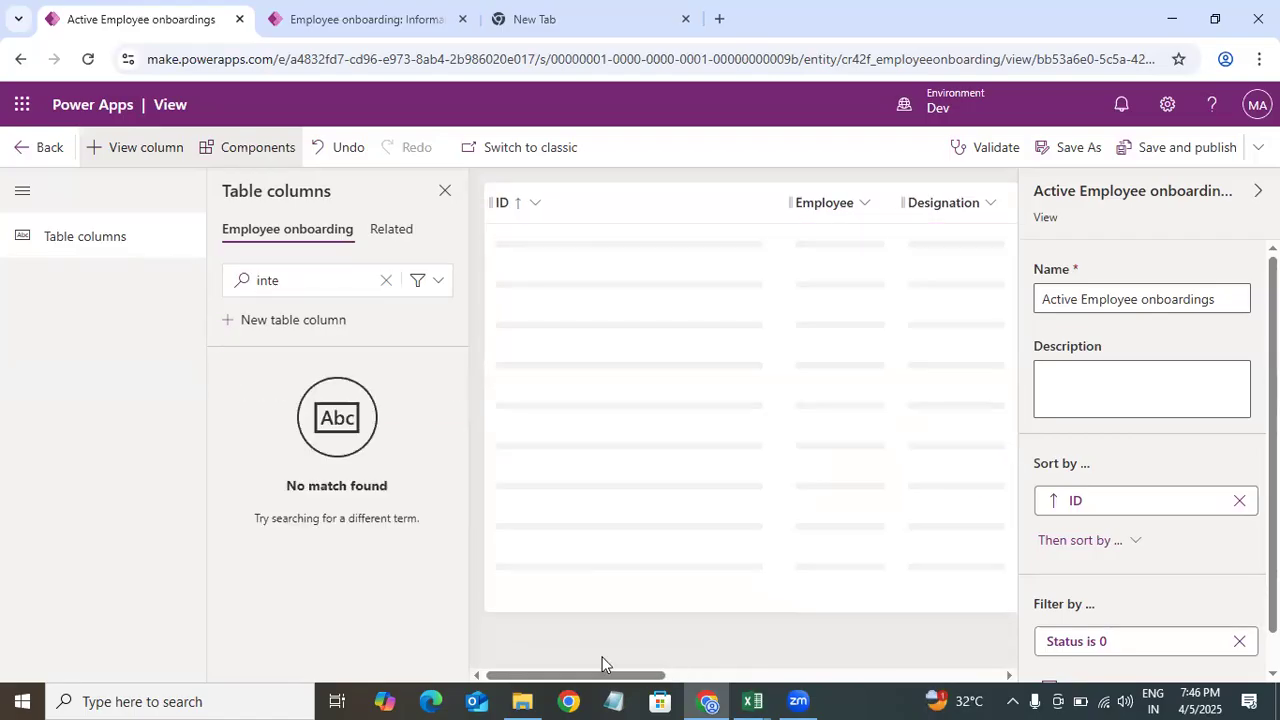
# Step: Search the table columns for mana and add Manager Email to the view
pyautogui.moveTo(752, 700)
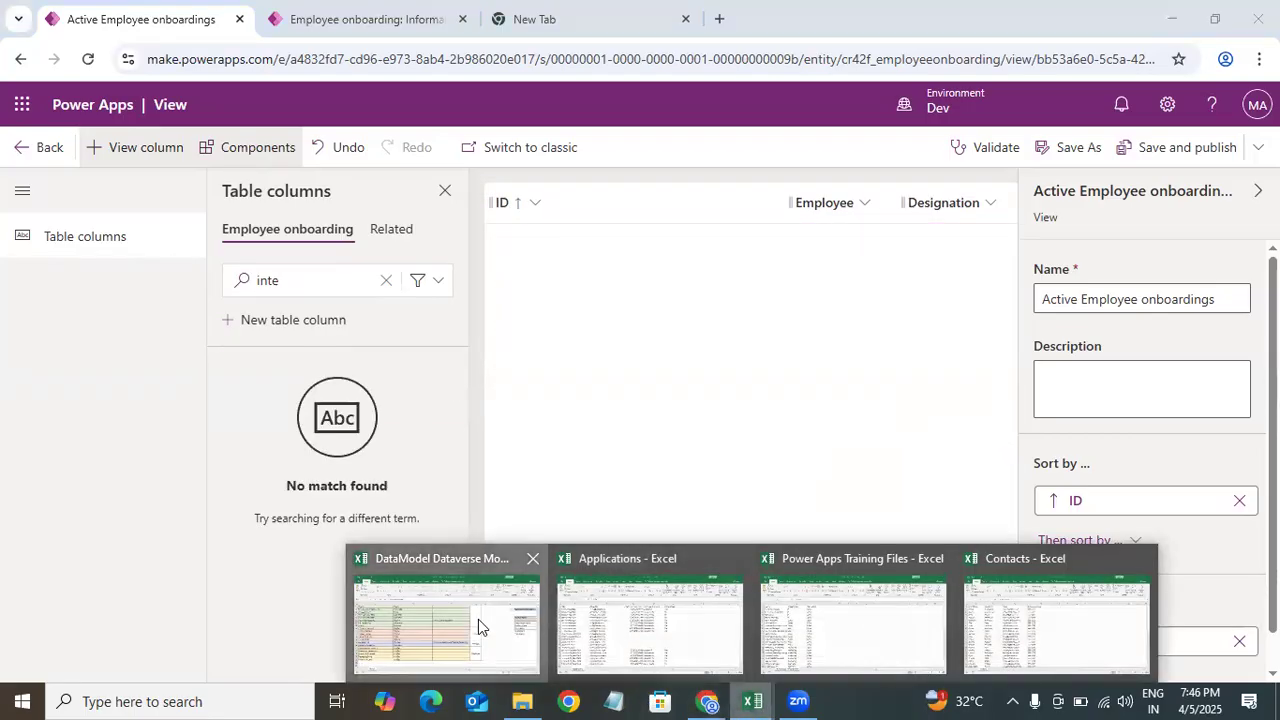
pyautogui.click(478, 619)
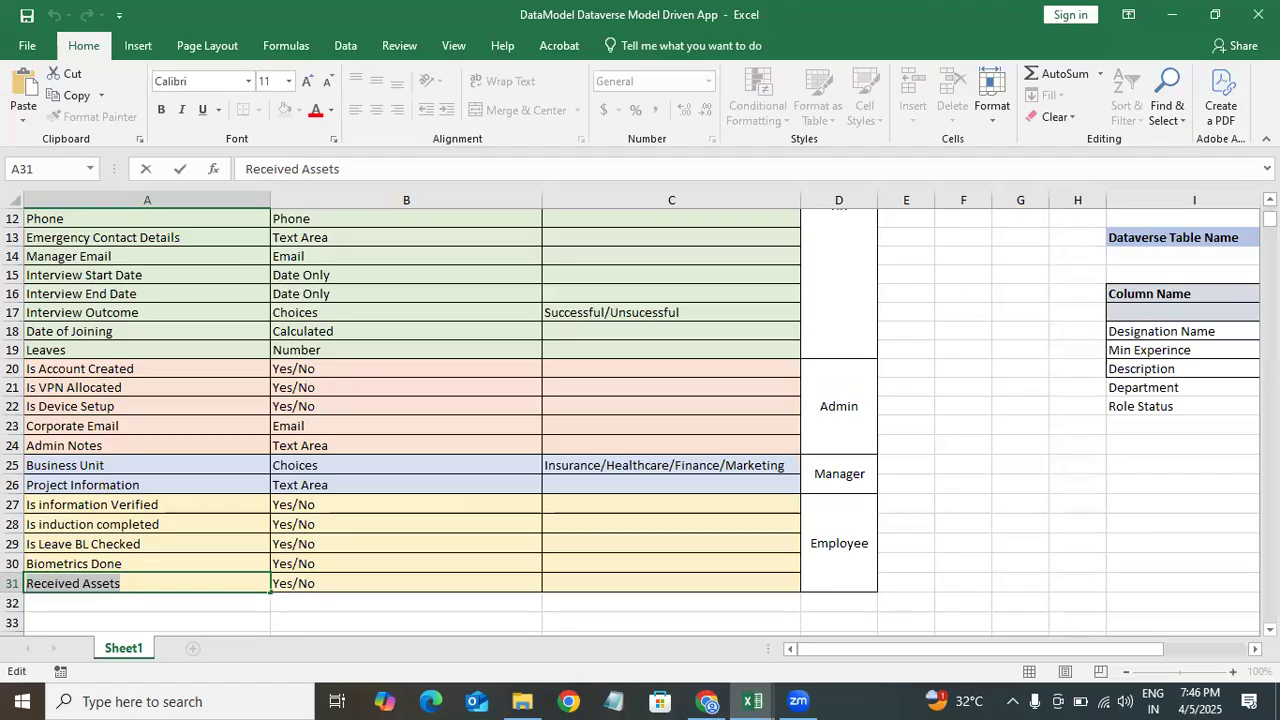
pyautogui.scroll(1, 300, 400)
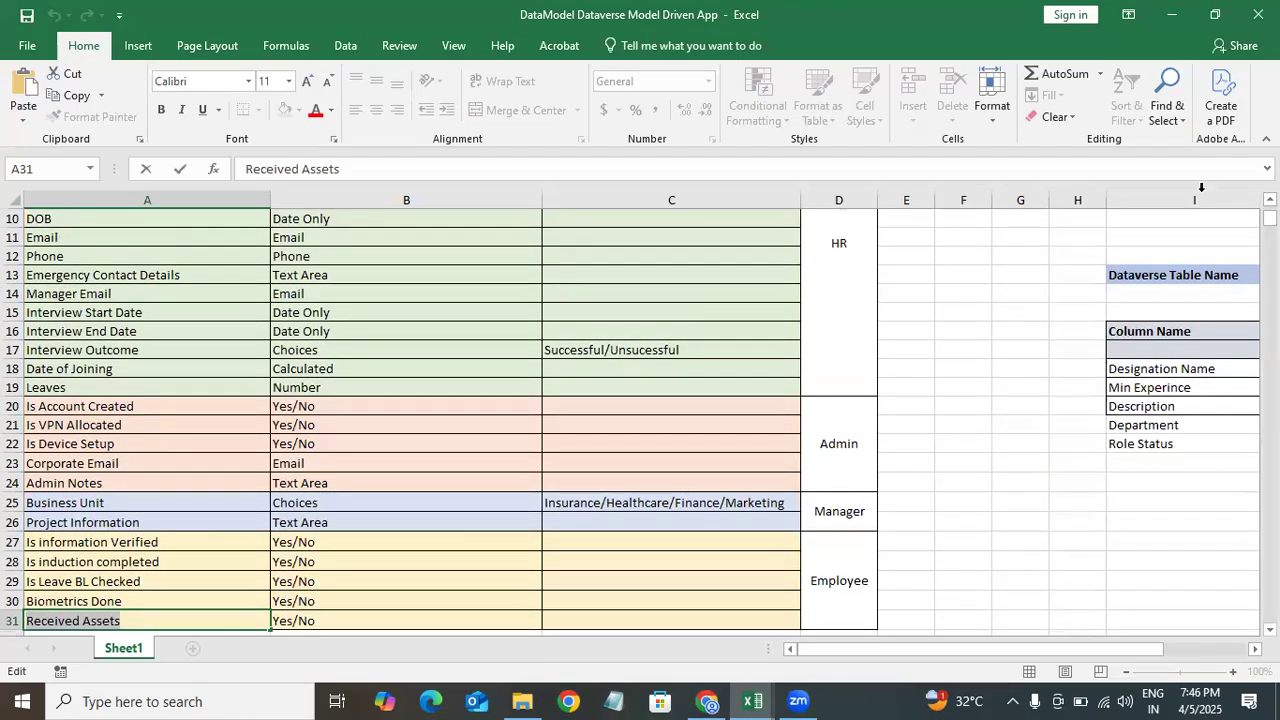
pyautogui.click(1174, 14)
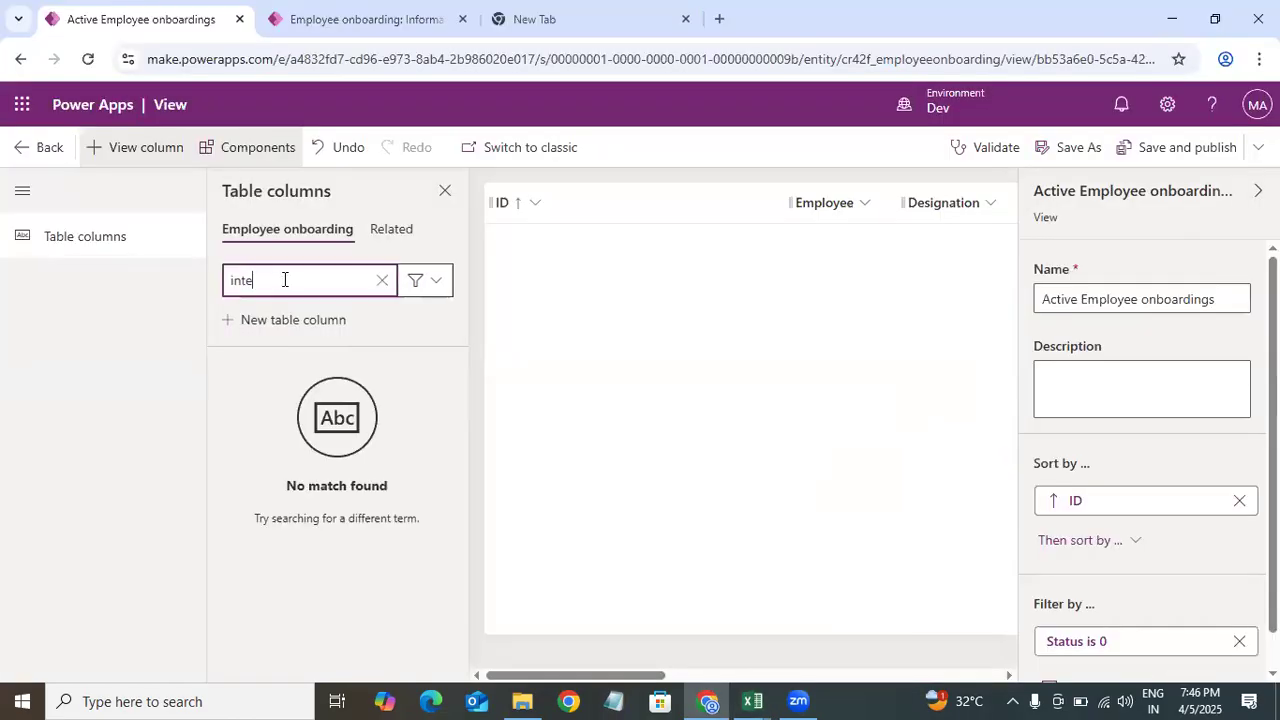
pyautogui.press('BackSpace')
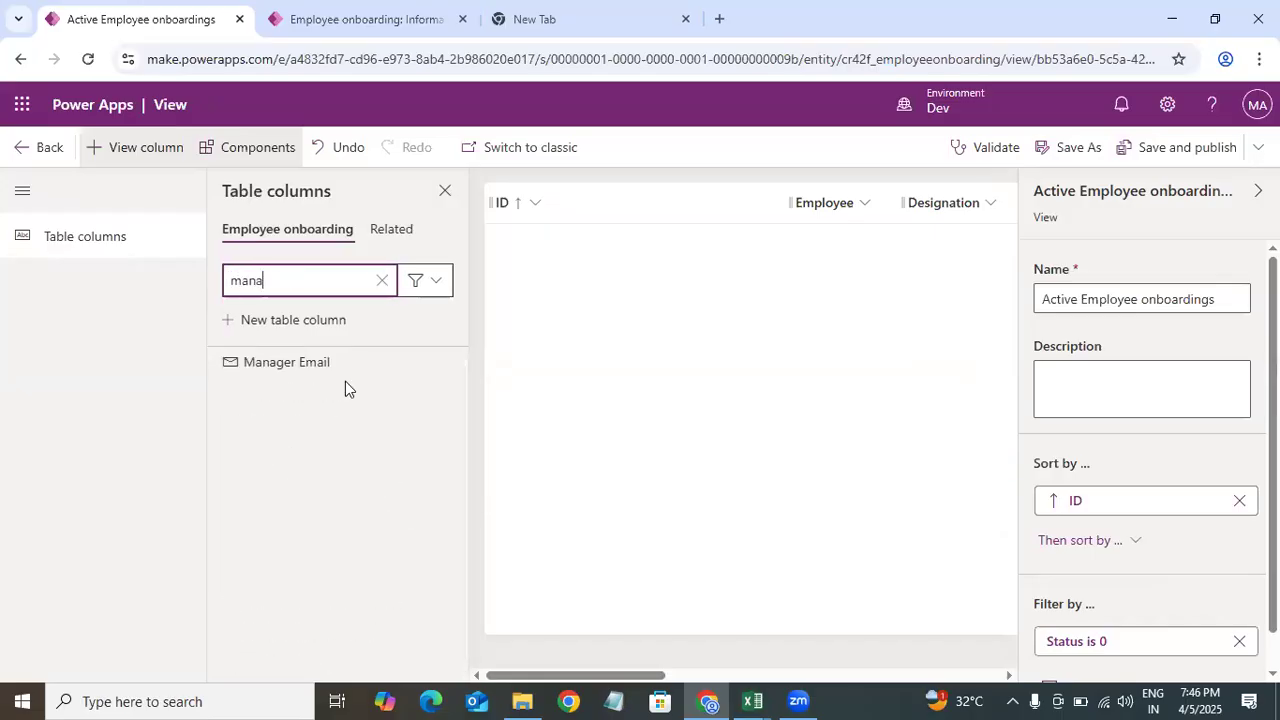
pyautogui.click(329, 363)
# Step: Search the table columns for is and add all six Is yes/no columns, from Is Account Created to Is VPN Allocated, to the view
pyautogui.moveTo(752, 700)
pyautogui.click(390, 611)
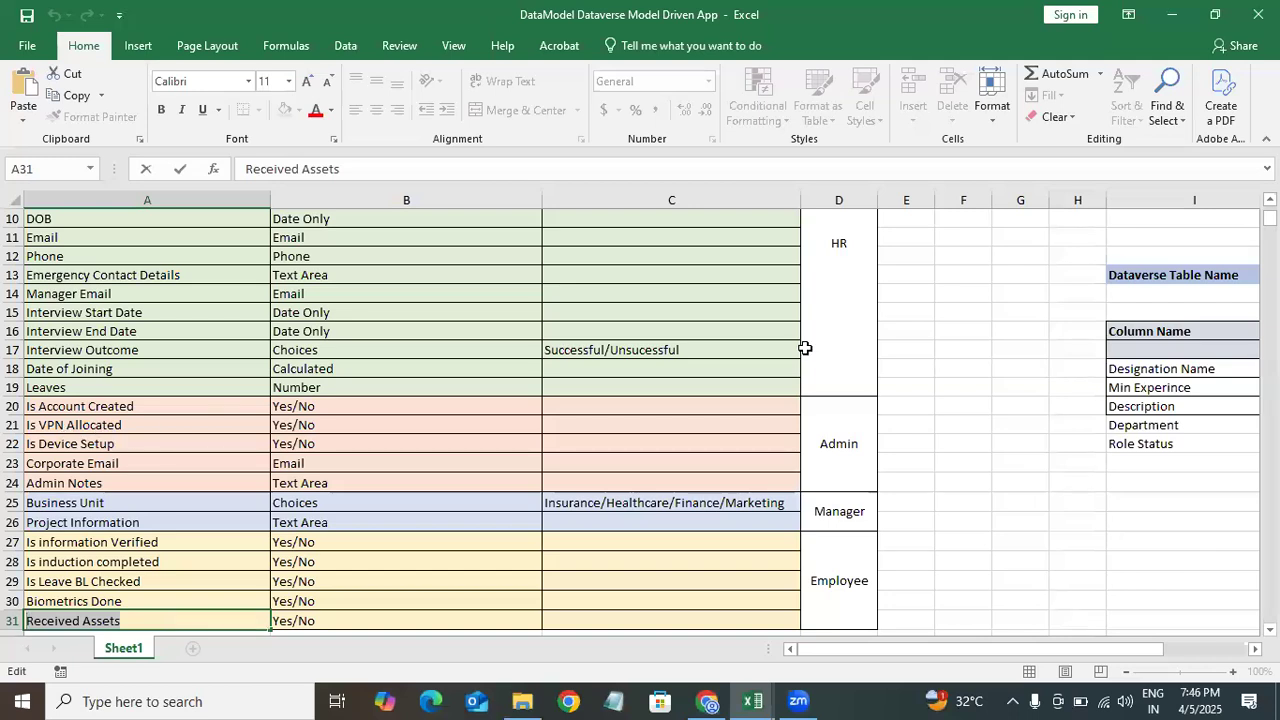
pyautogui.click(1172, 16)
pyautogui.doubleClick(259, 279)
pyautogui.write('is')
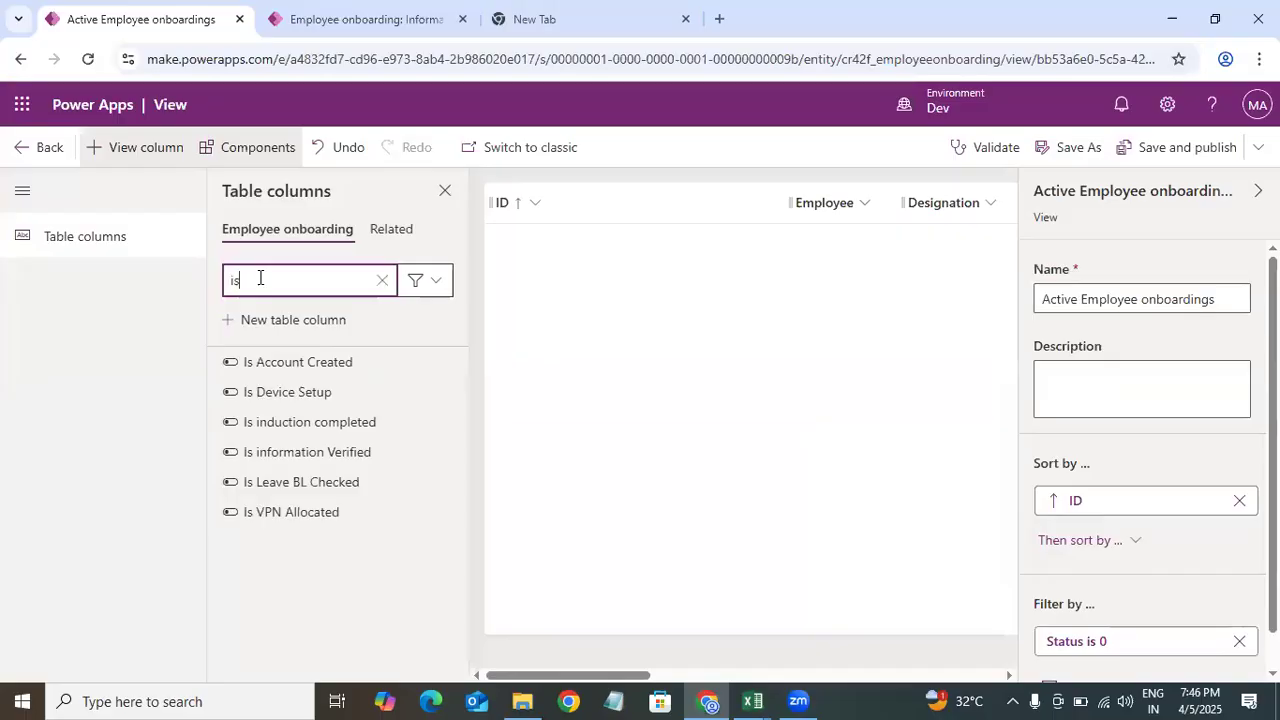
pyautogui.click(353, 392)
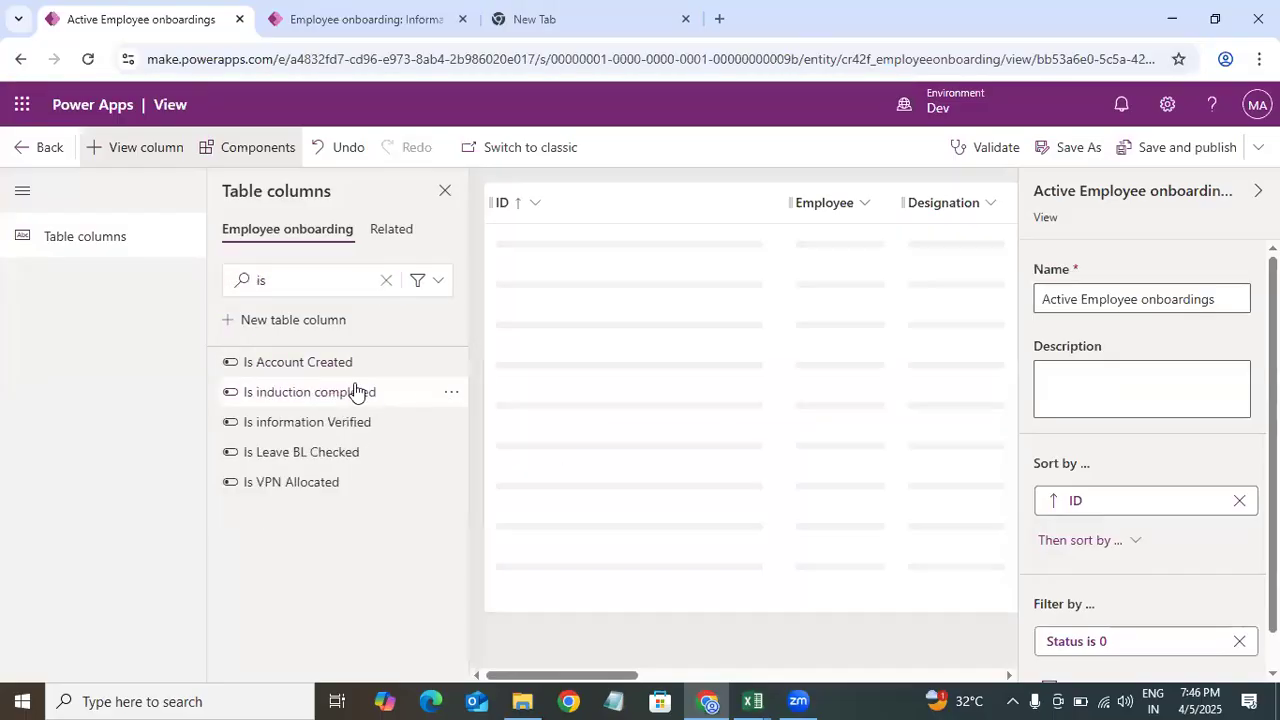
pyautogui.click(318, 489)
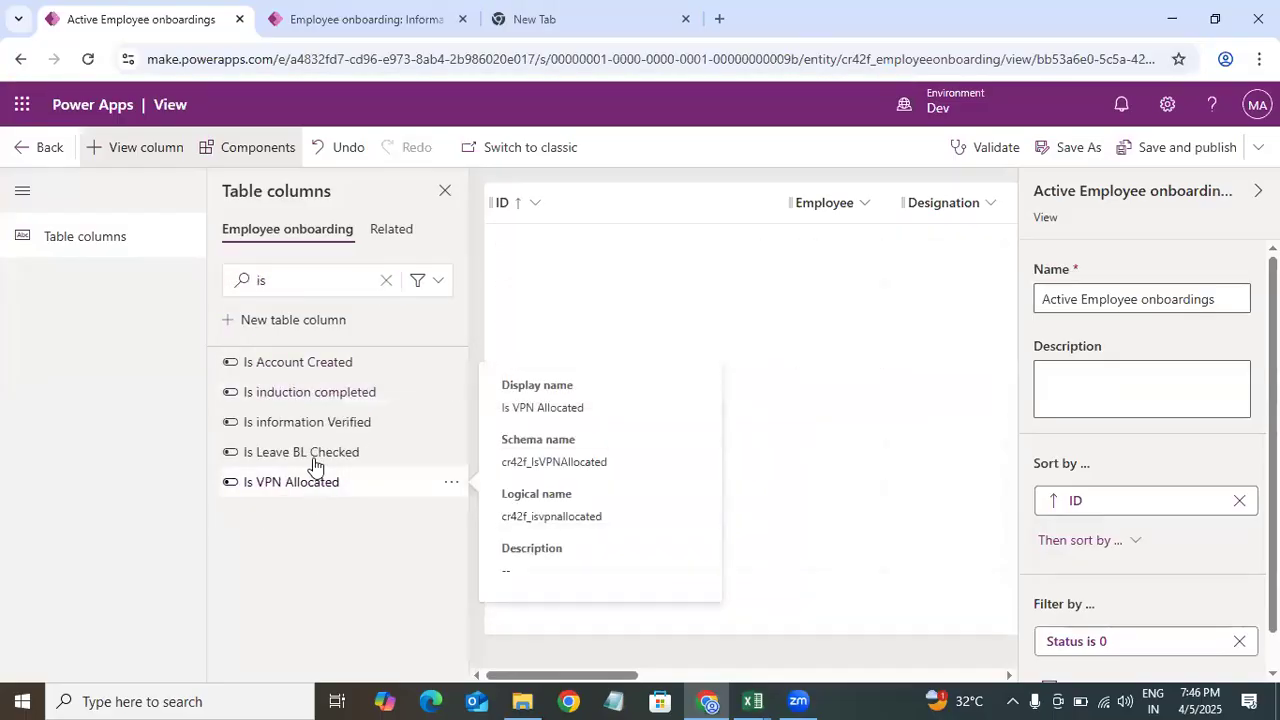
pyautogui.click(307, 455)
pyautogui.click(314, 421)
pyautogui.click(320, 393)
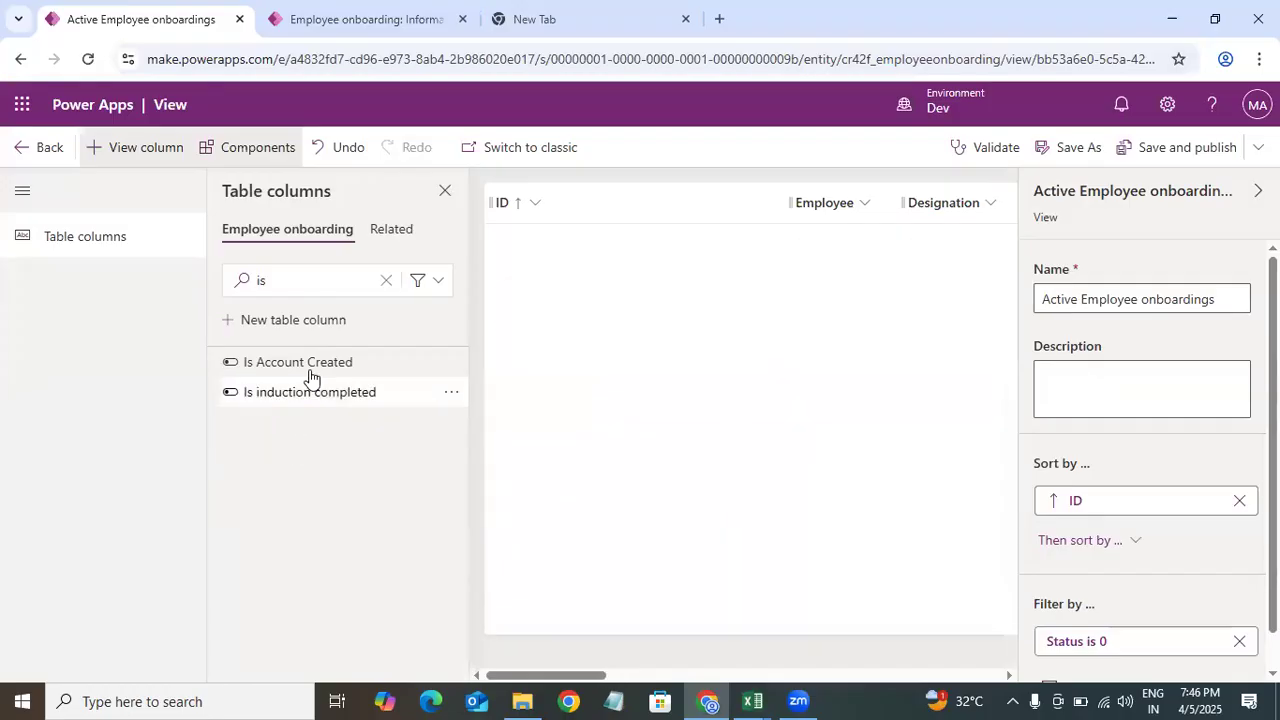
pyautogui.click(310, 375)
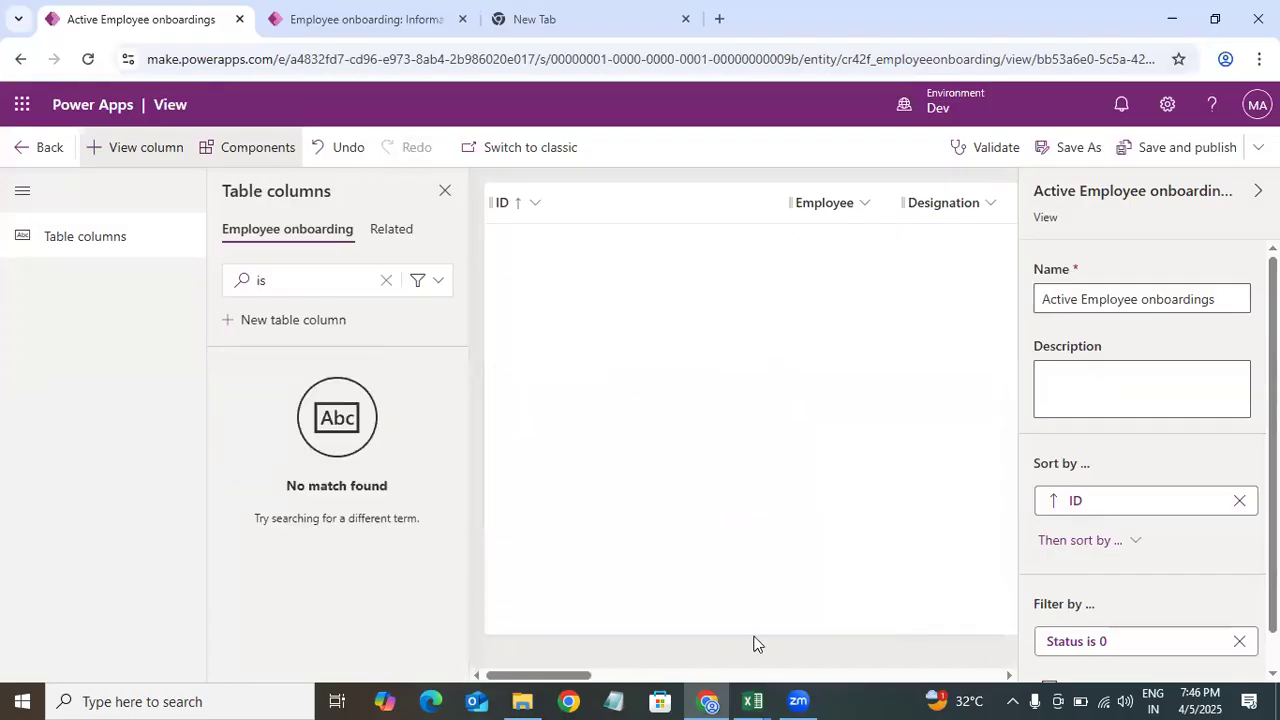
pyautogui.moveTo(576, 677); pyautogui.dragTo(520, 664)
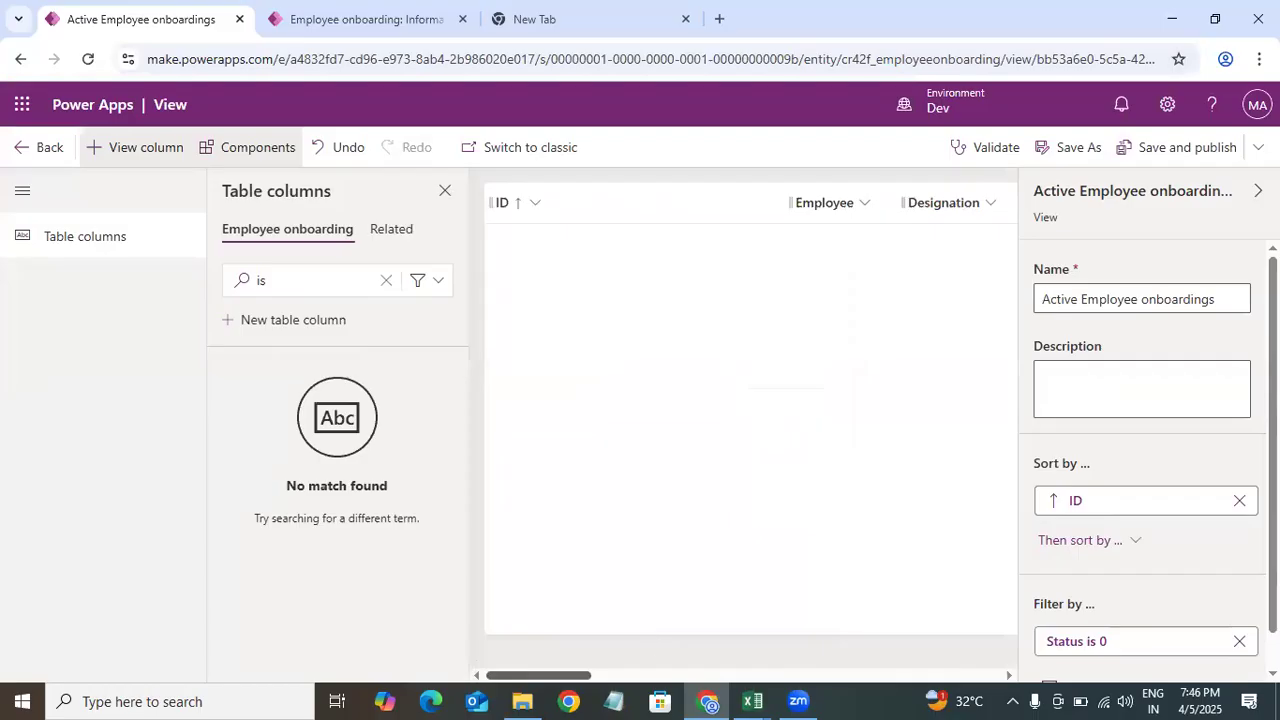
# Step: Try to add a filter condition to the view requiring Is Device Setup to equal Yes
pyautogui.scroll(-1, 1037, 634)
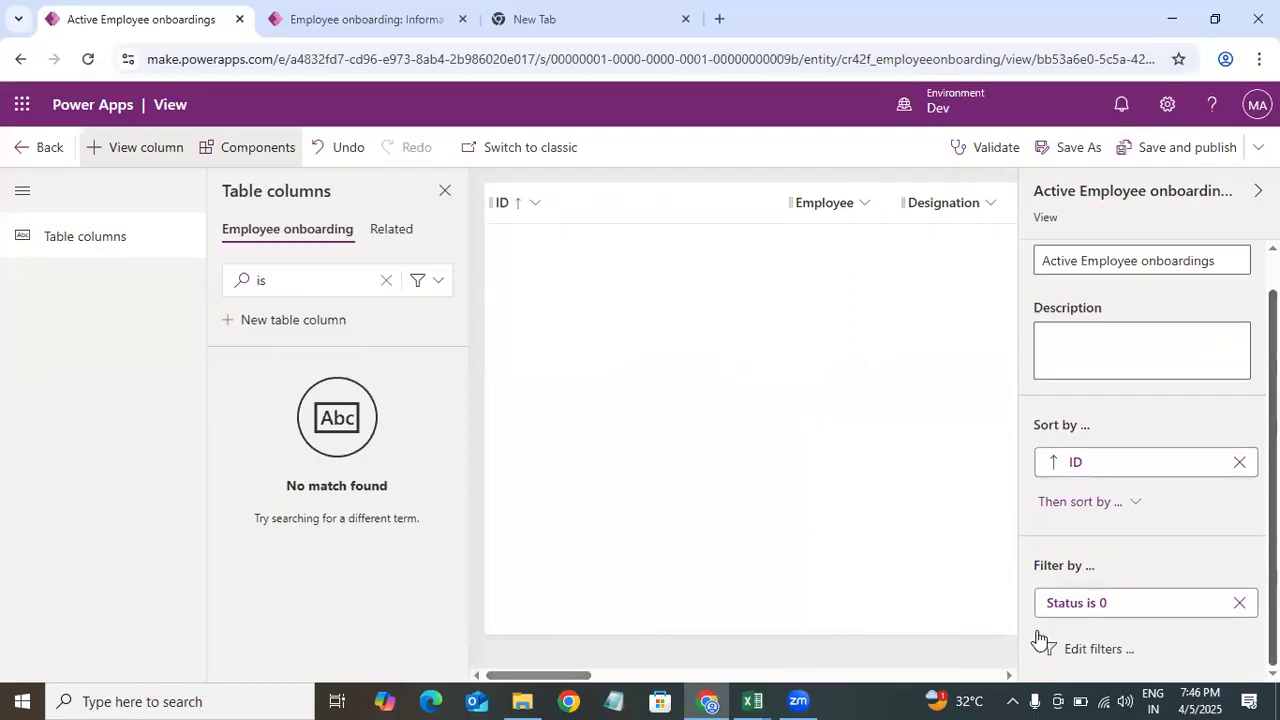
pyautogui.click(1099, 649)
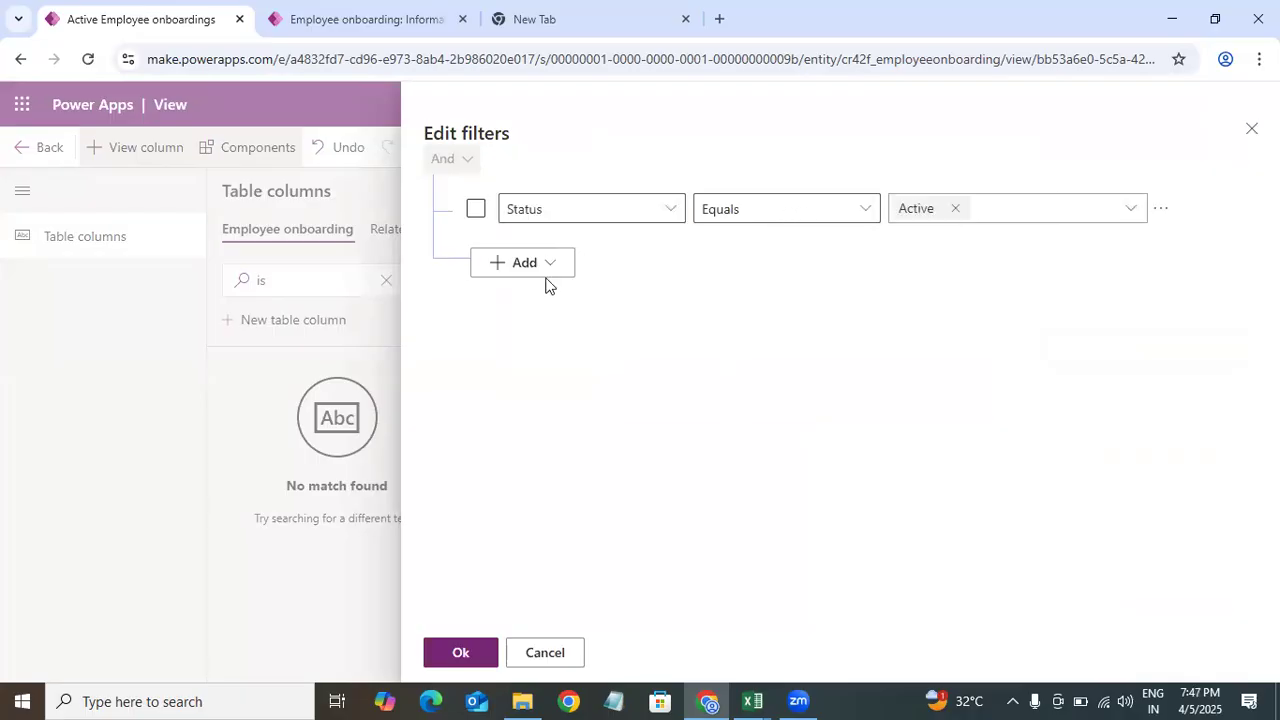
pyautogui.click(538, 264)
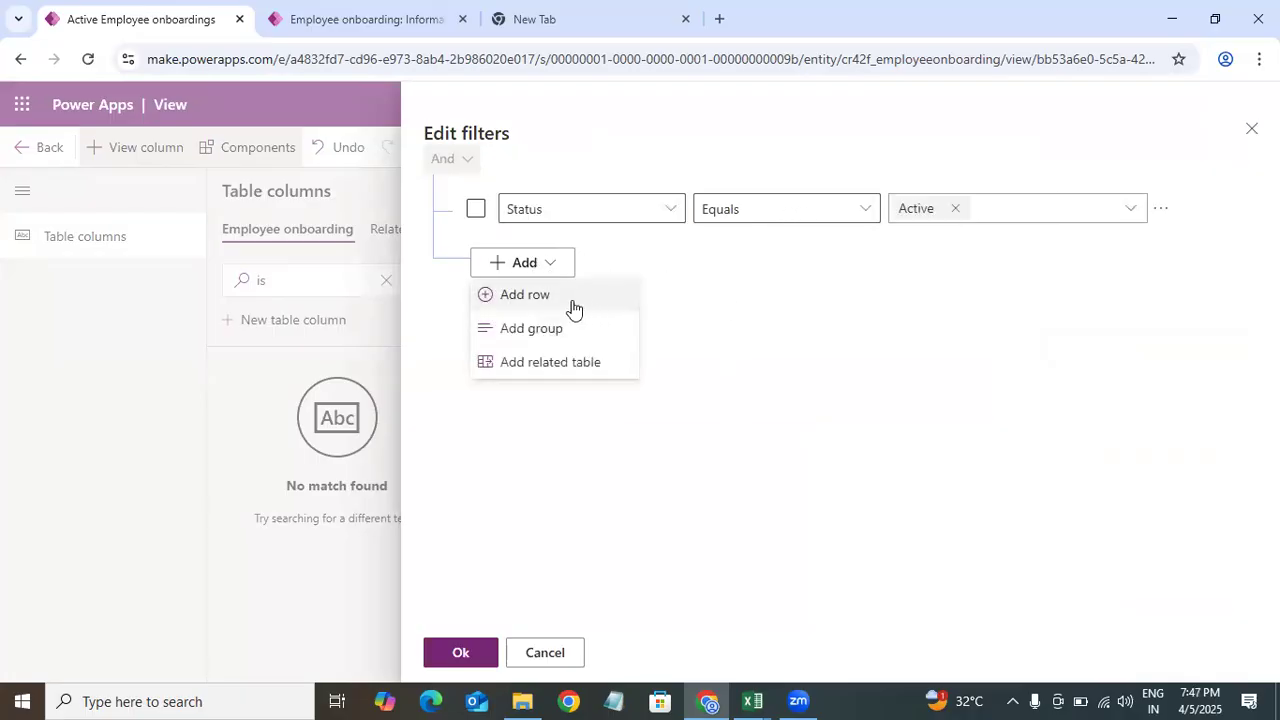
pyautogui.click(530, 298)
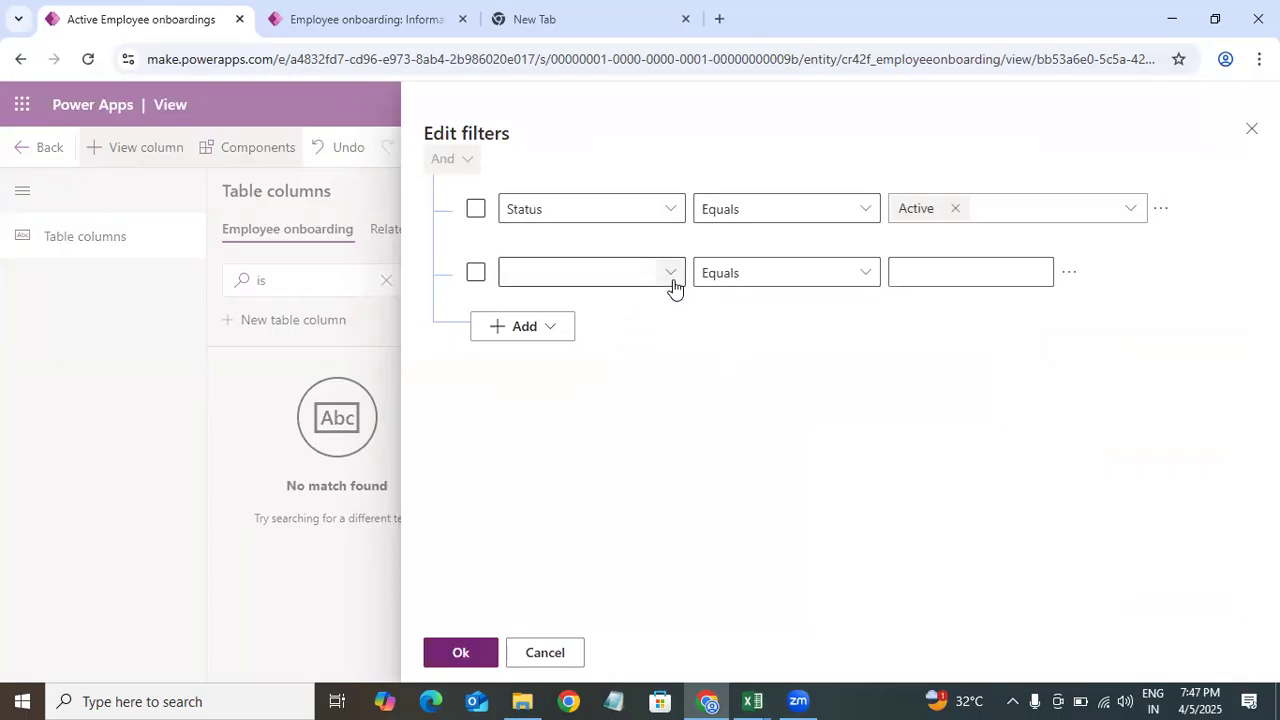
pyautogui.click(670, 276)
pyautogui.moveTo(877, 246); pyautogui.dragTo(860, 455)
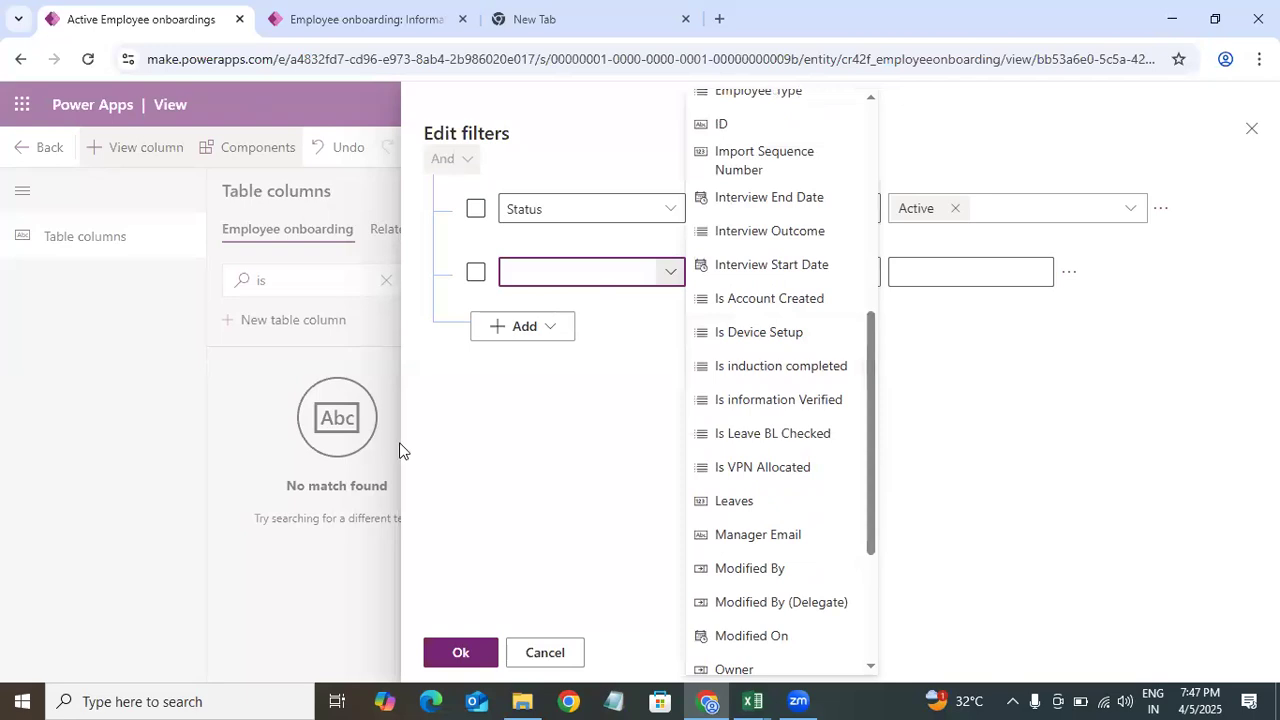
pyautogui.click(776, 340)
pyautogui.click(1030, 271)
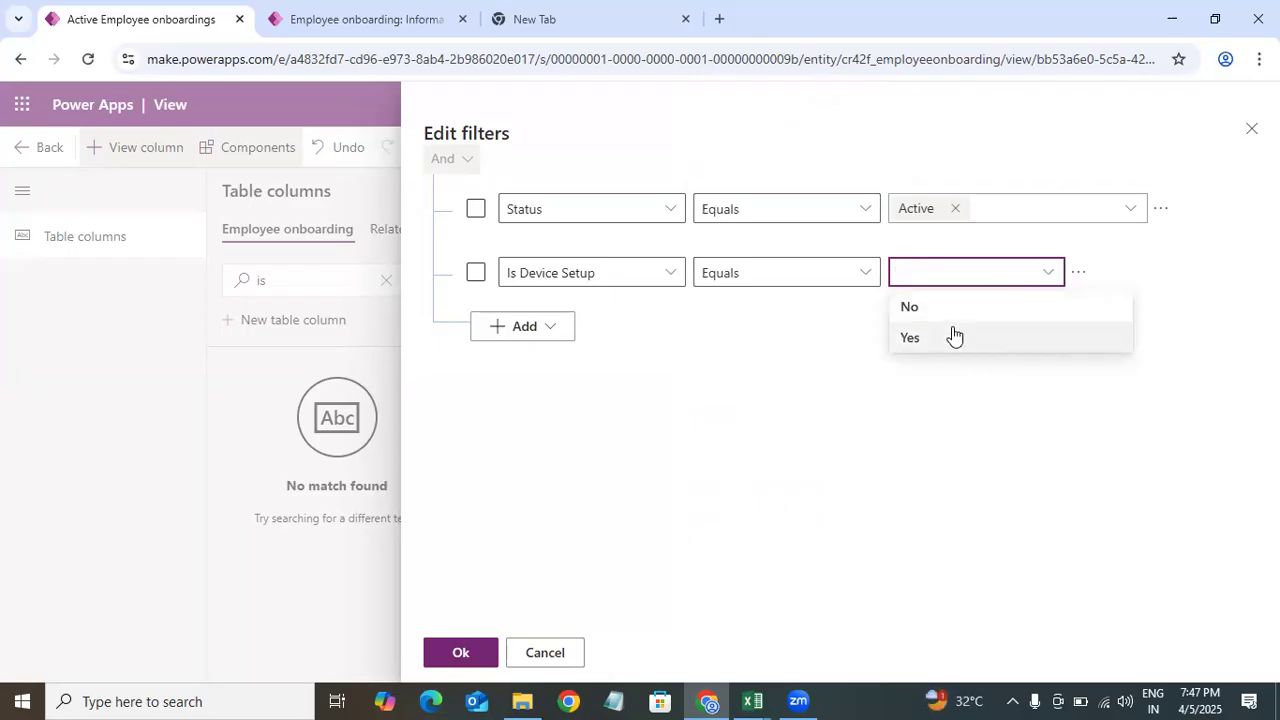
pyautogui.click(953, 336)
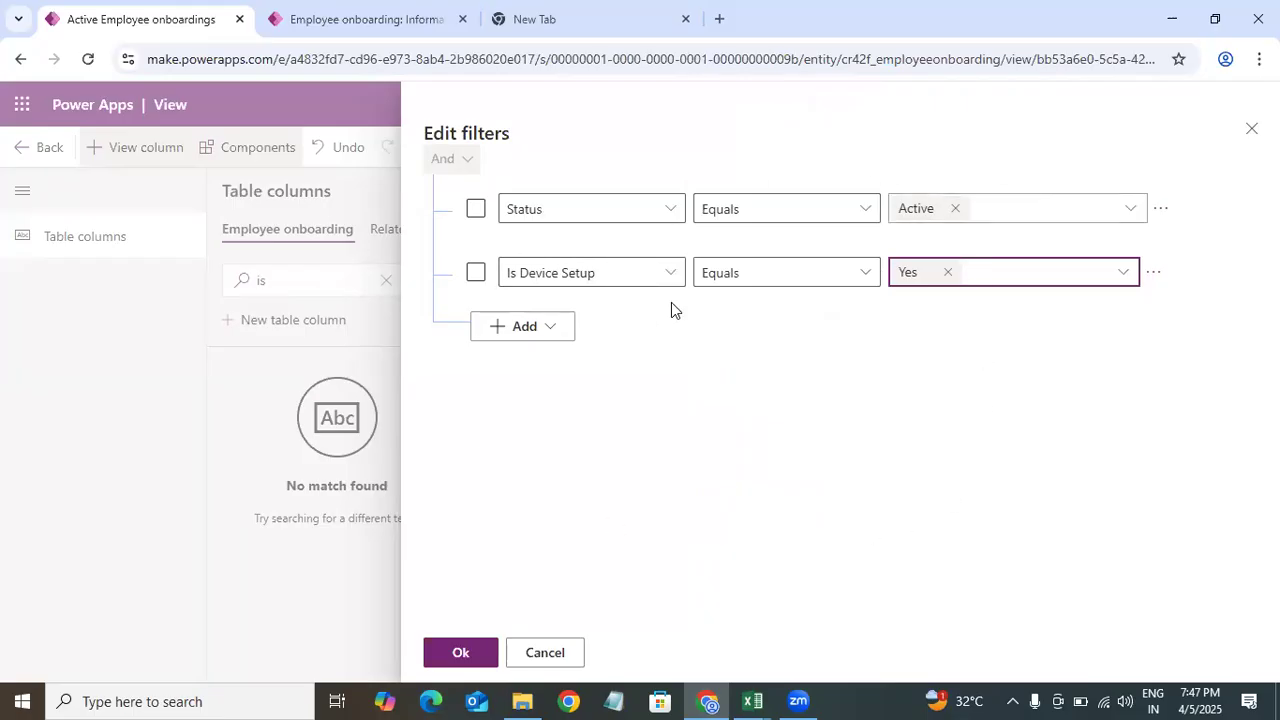
pyautogui.click(555, 332)
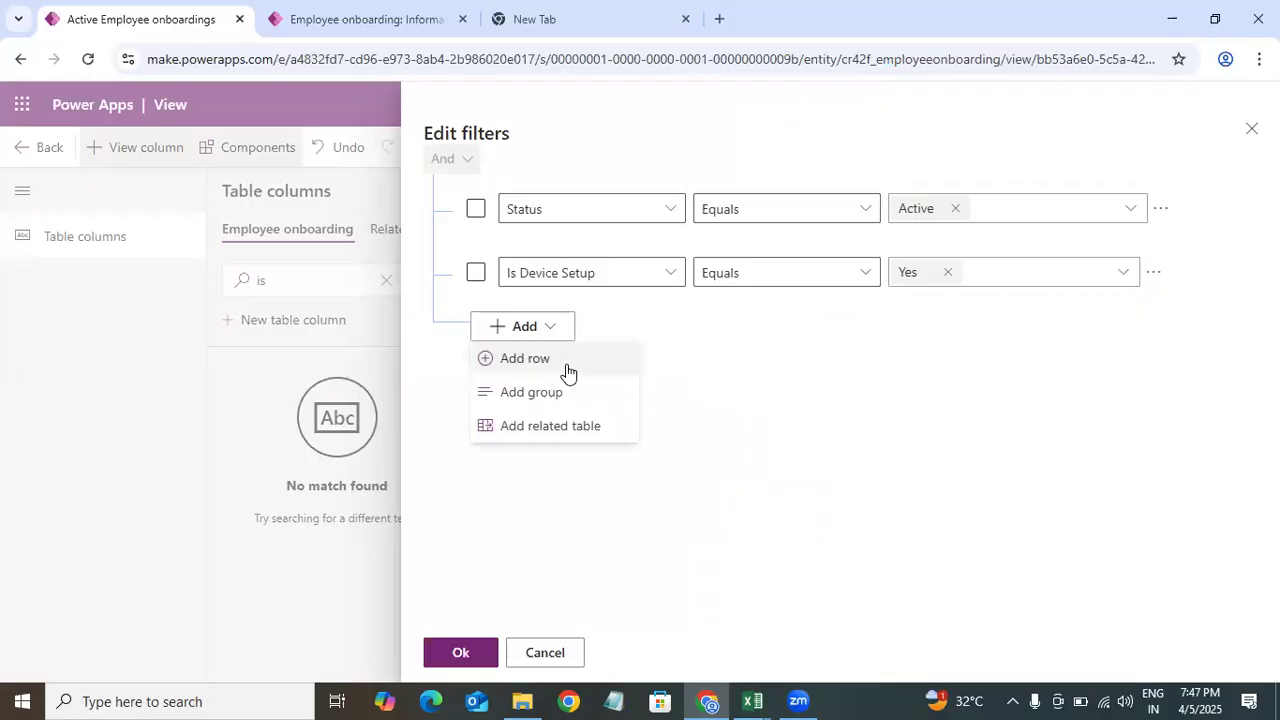
pyautogui.click(567, 370)
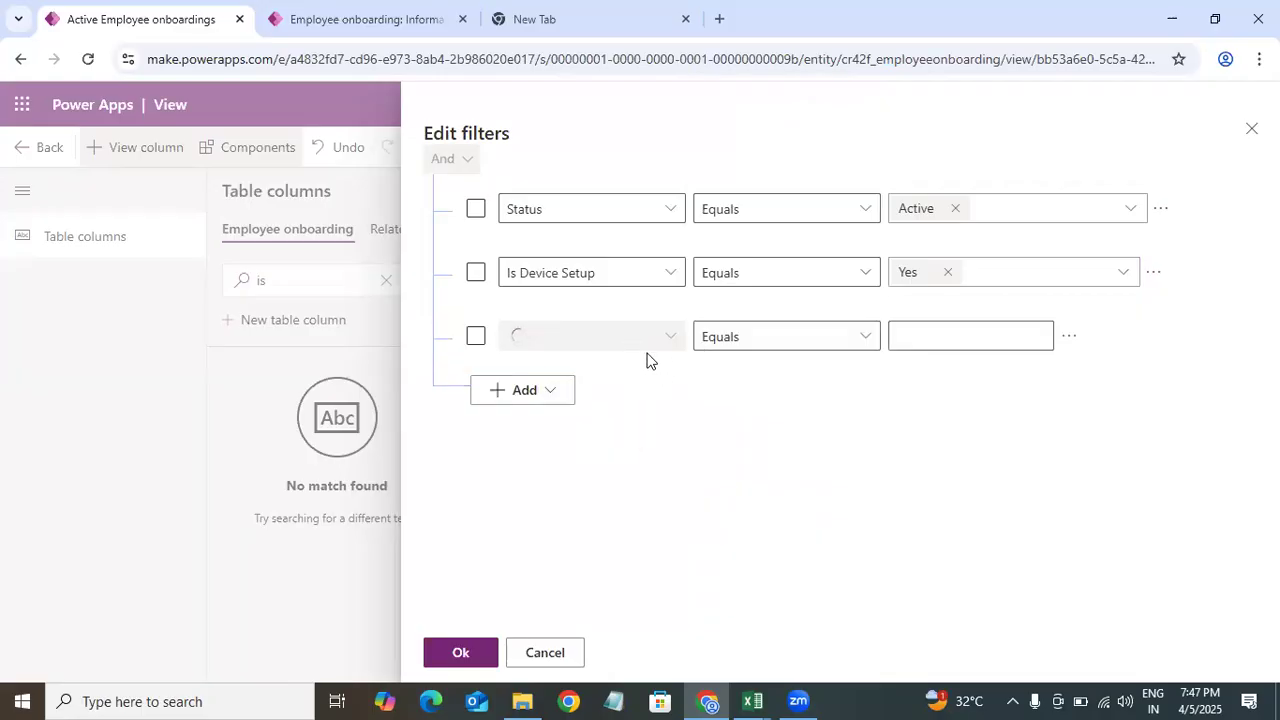
pyautogui.click(672, 336)
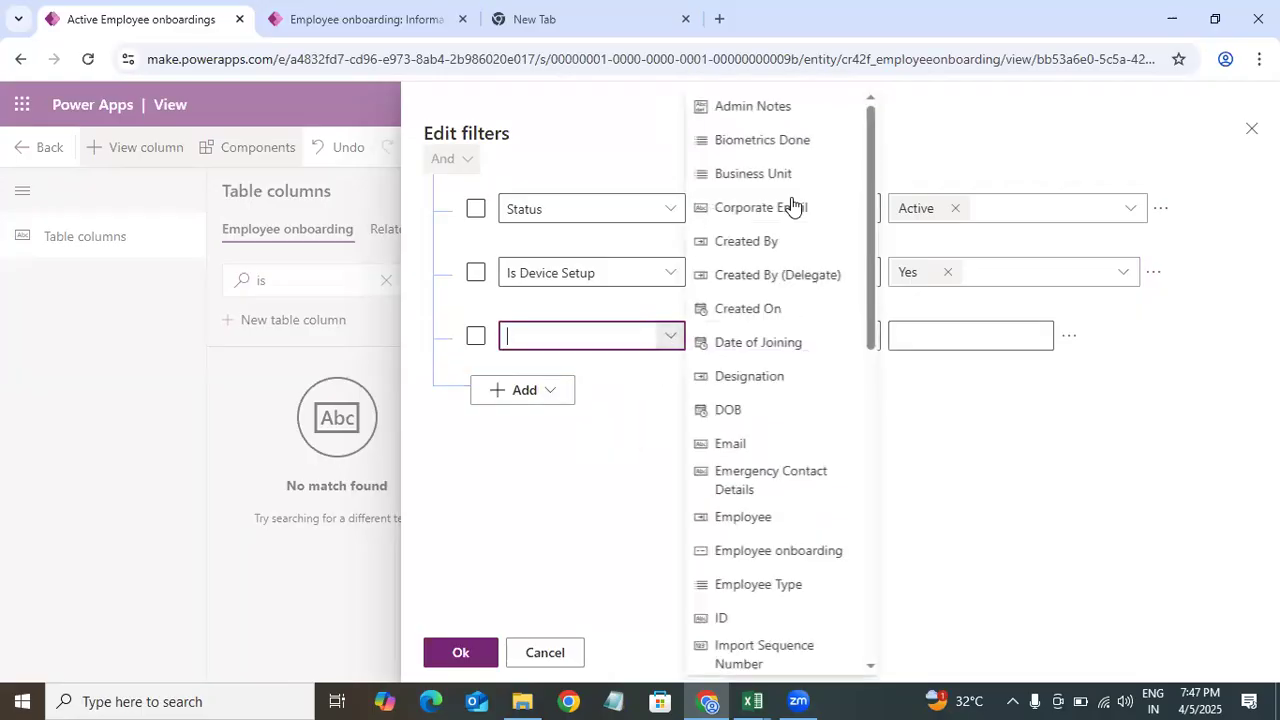
pyautogui.moveTo(871, 270); pyautogui.dragTo(868, 636)
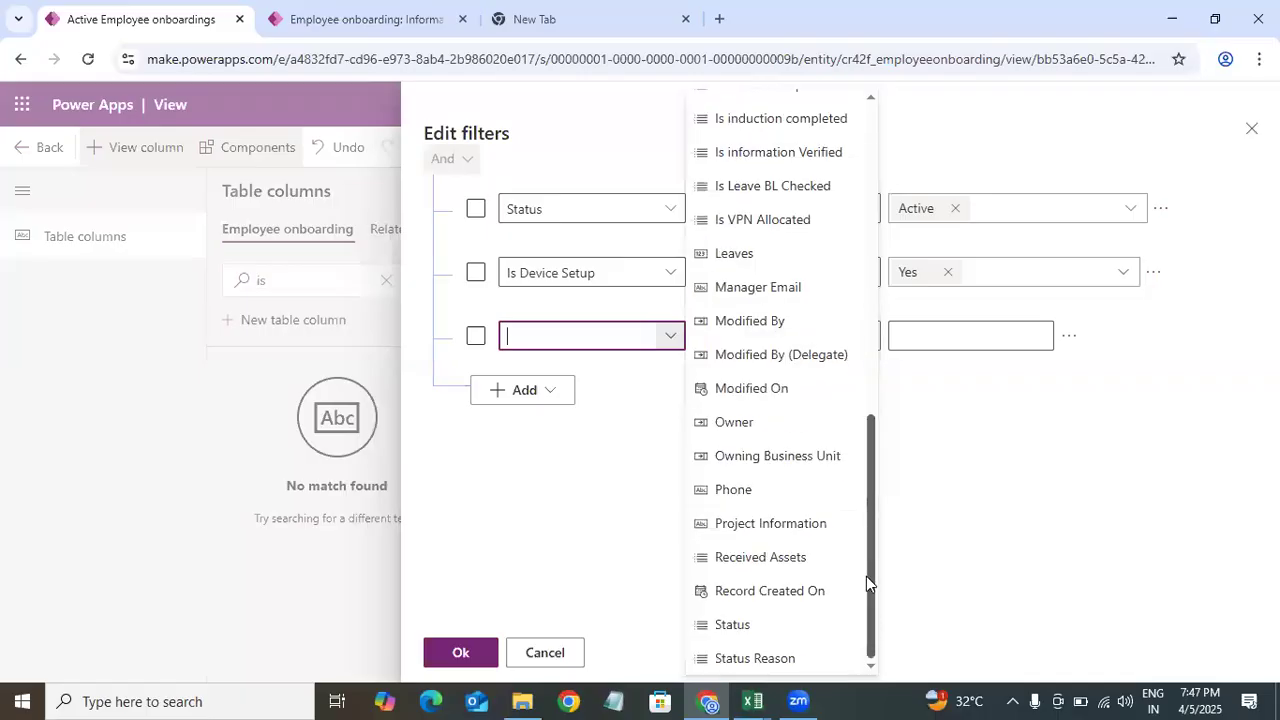
pyautogui.click(1058, 446)
pyautogui.click(1153, 272)
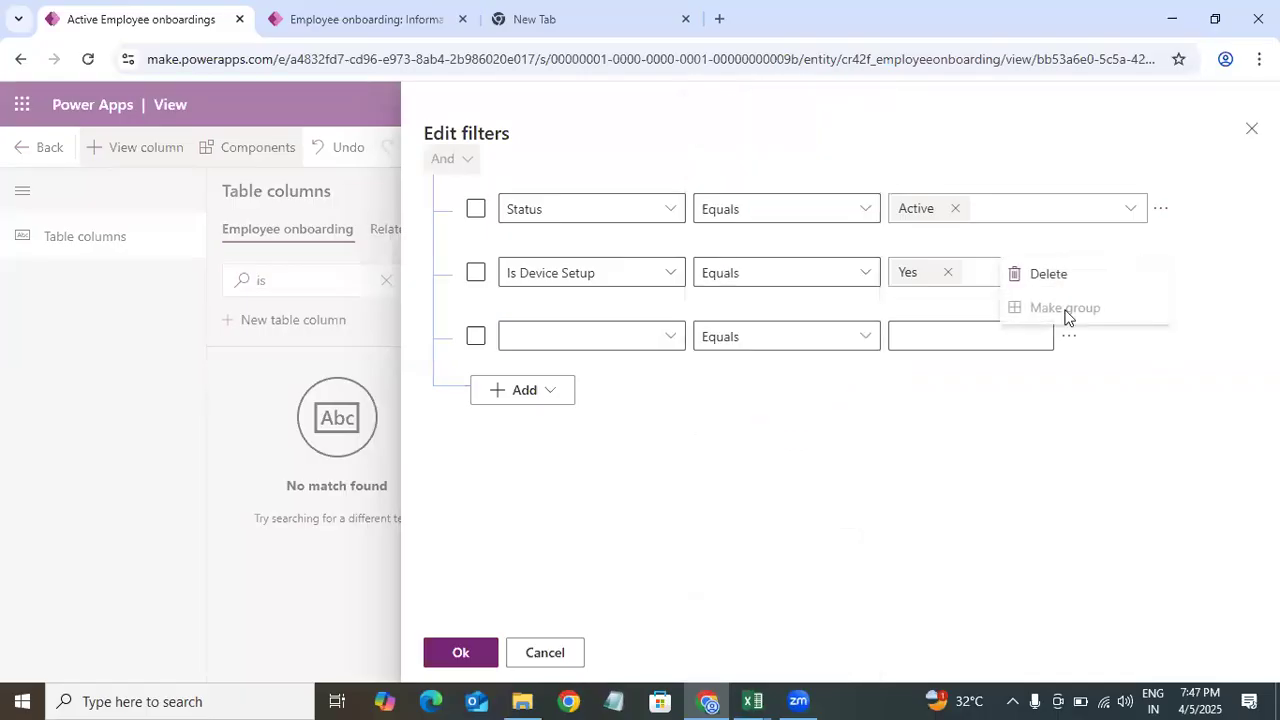
pyautogui.click(1075, 286)
pyautogui.click(1251, 128)
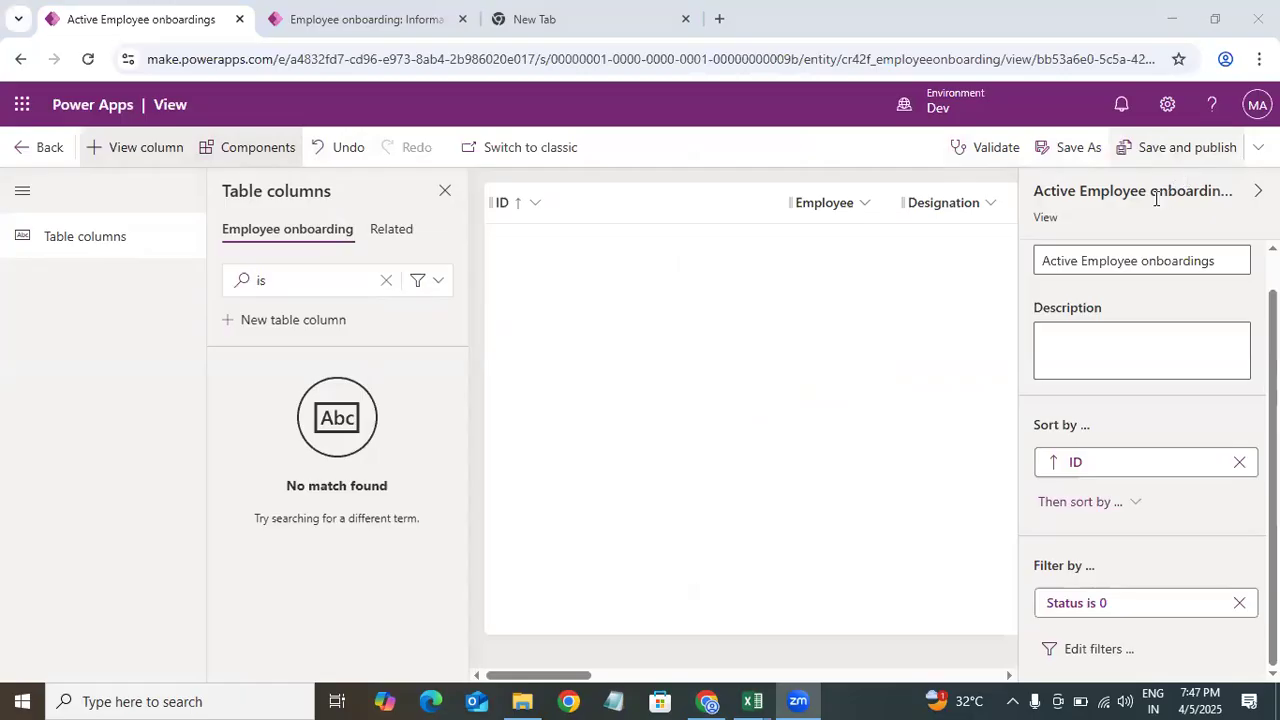
# Step: Sort the view ascending by Employee and save and publish the view
pyautogui.click(1256, 149)
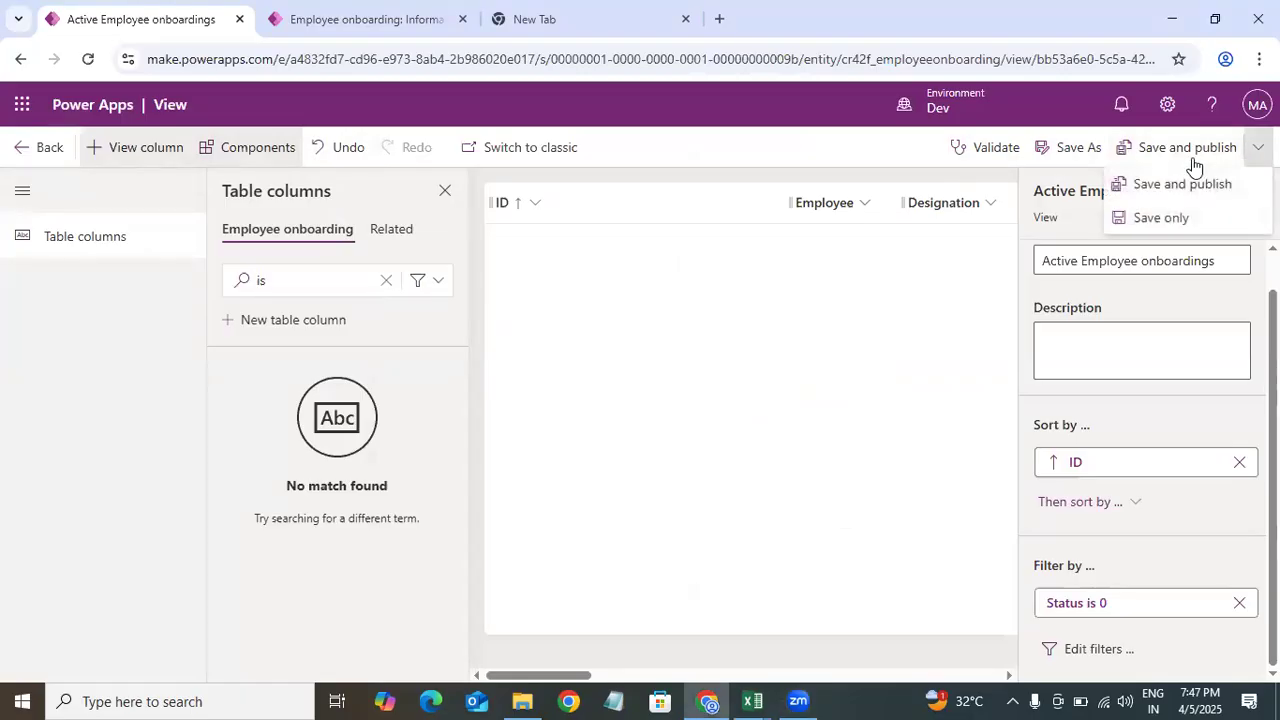
pyautogui.click(1190, 148)
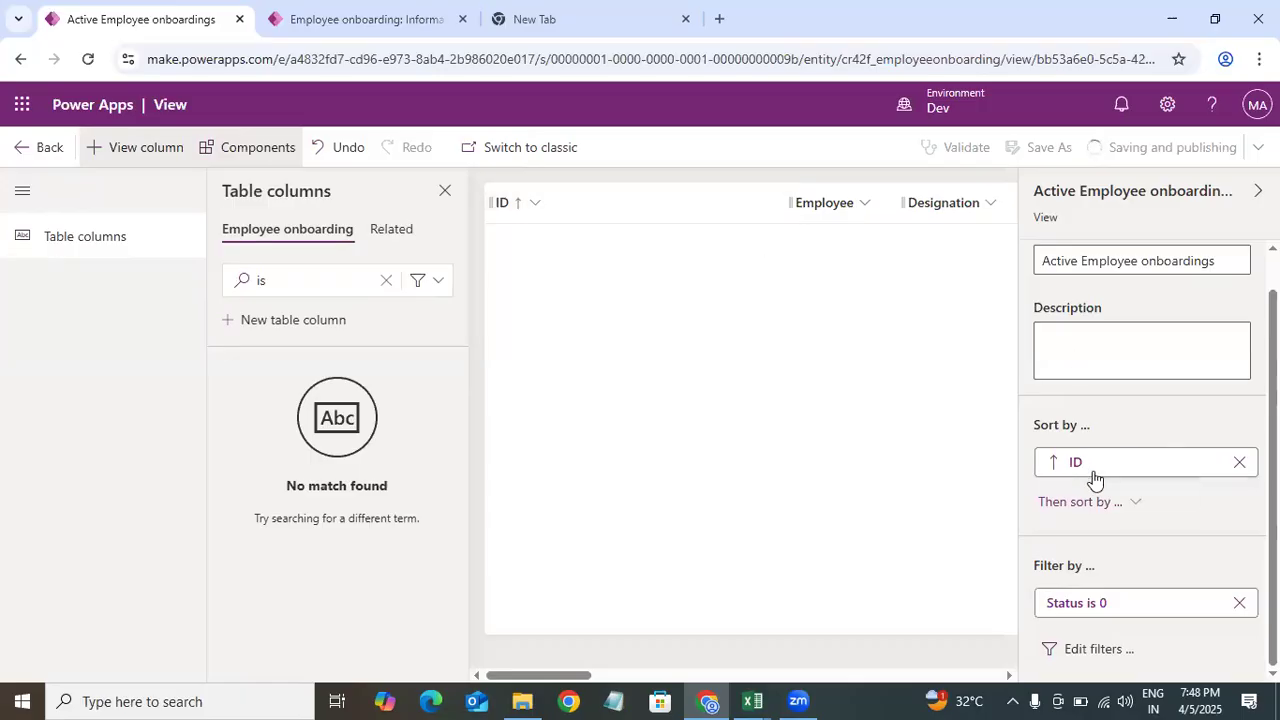
pyautogui.click(864, 210)
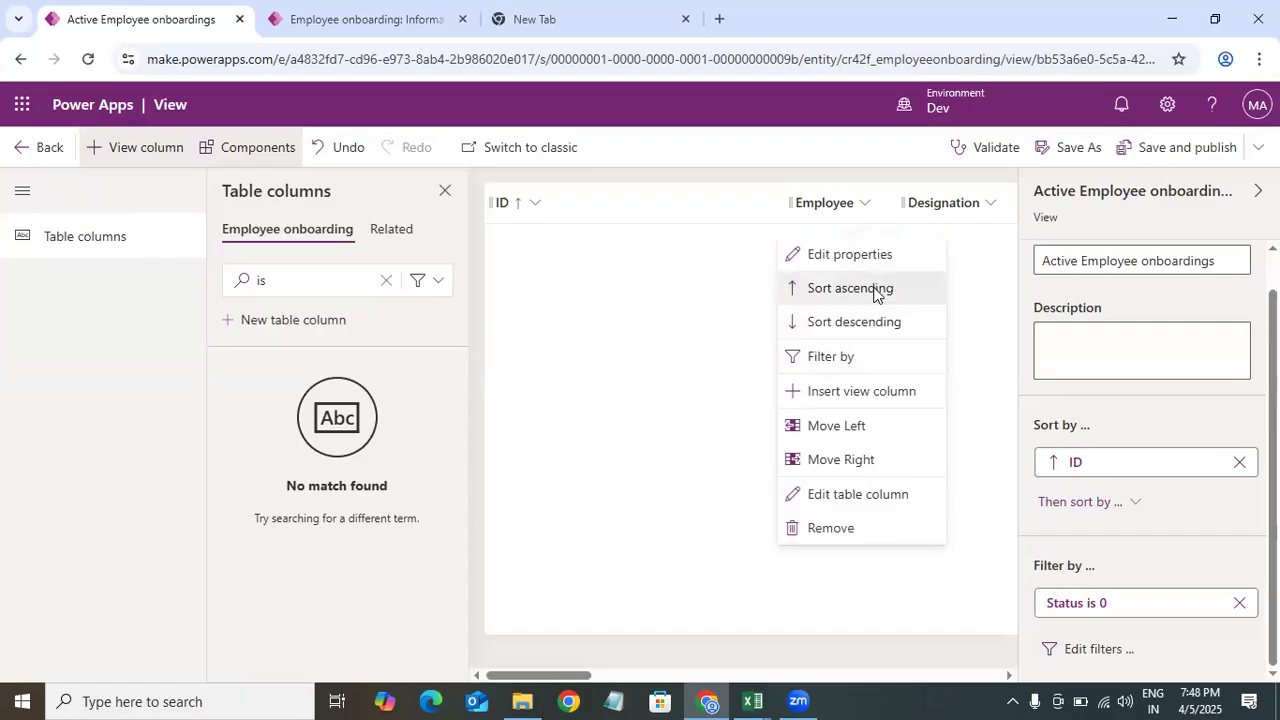
pyautogui.click(872, 290)
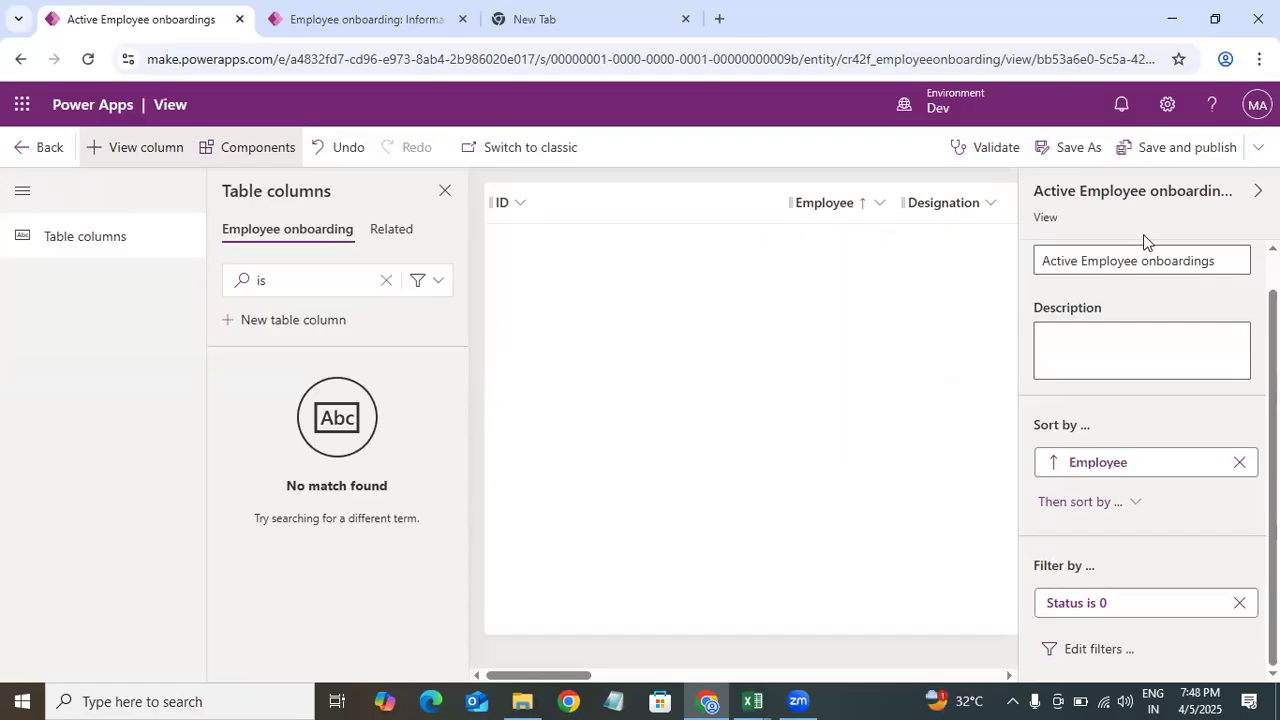
pyautogui.click(1183, 149)
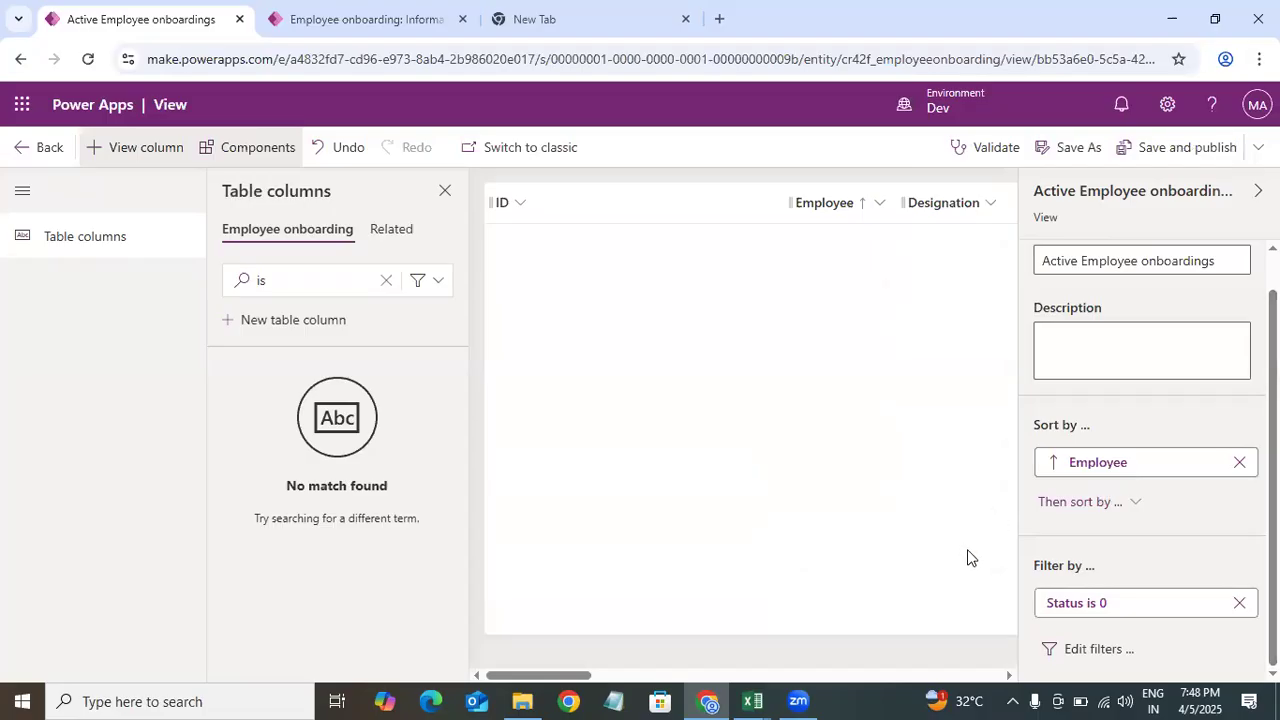
# Step: Go back to the Employee onboarding table and open its list of forms, selecting the main Information form
pyautogui.click(27, 160)
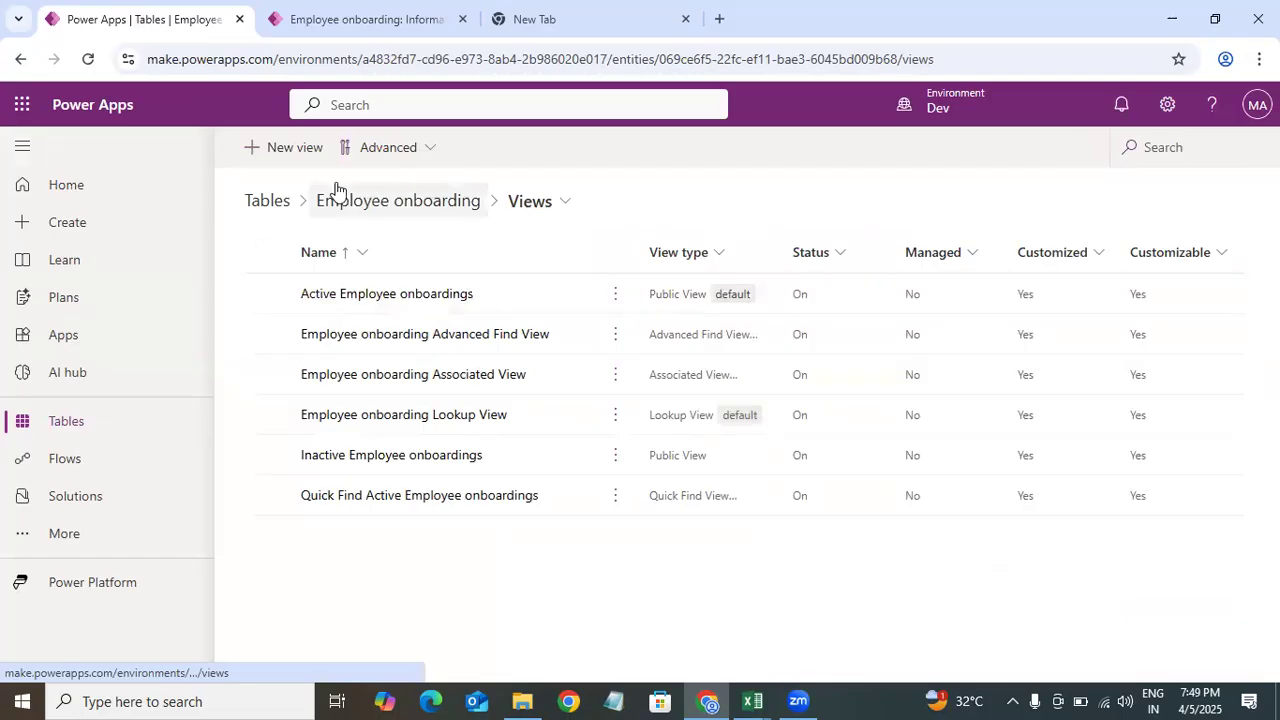
pyautogui.click(390, 204)
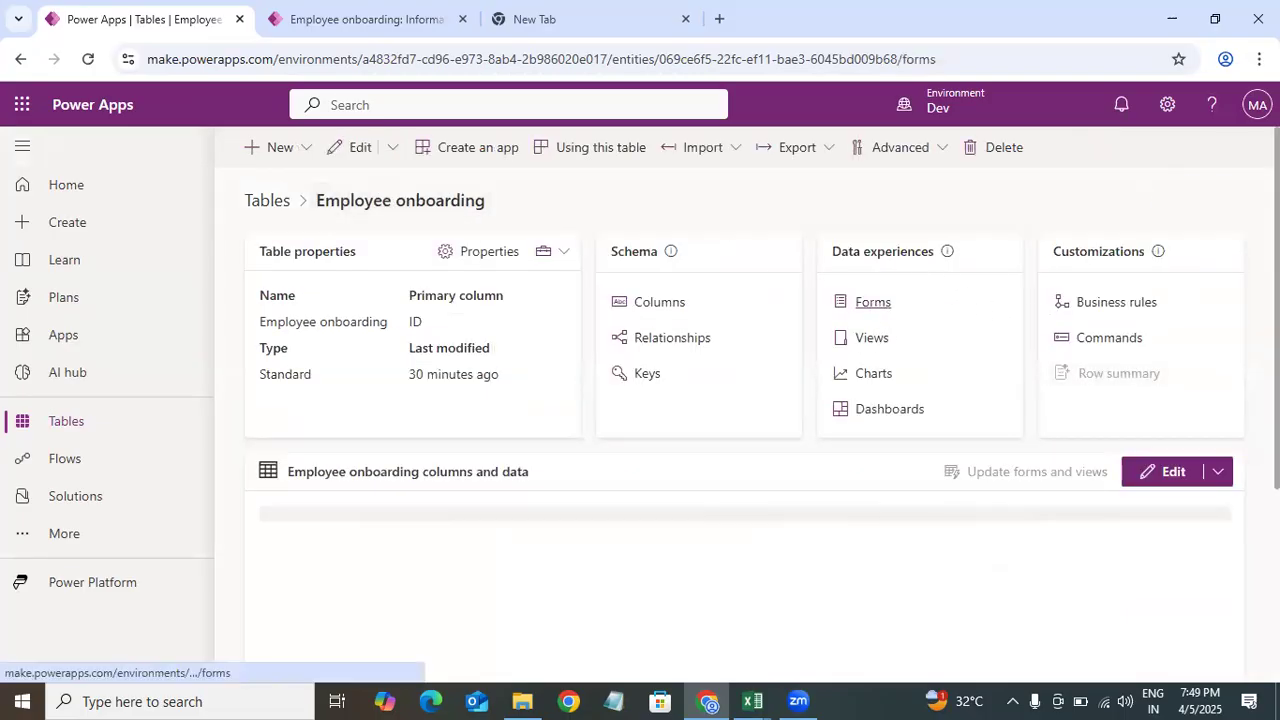
pyautogui.click(873, 305)
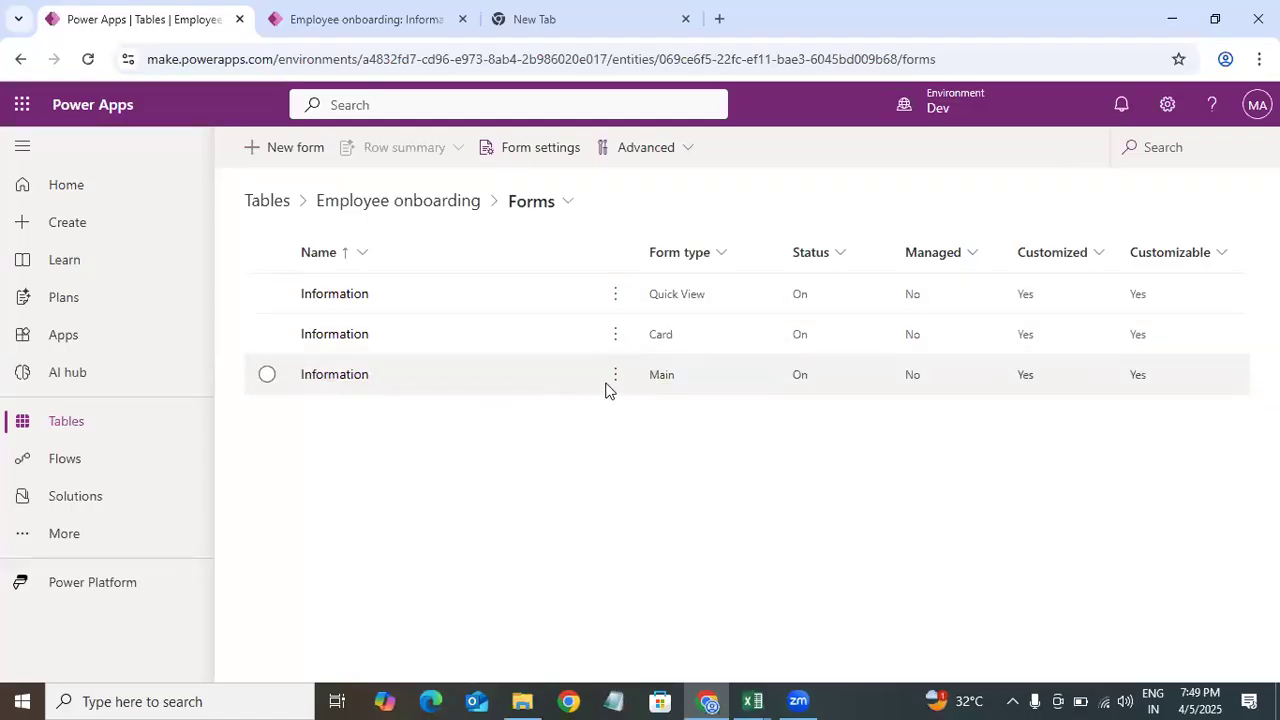
pyautogui.click(337, 376)
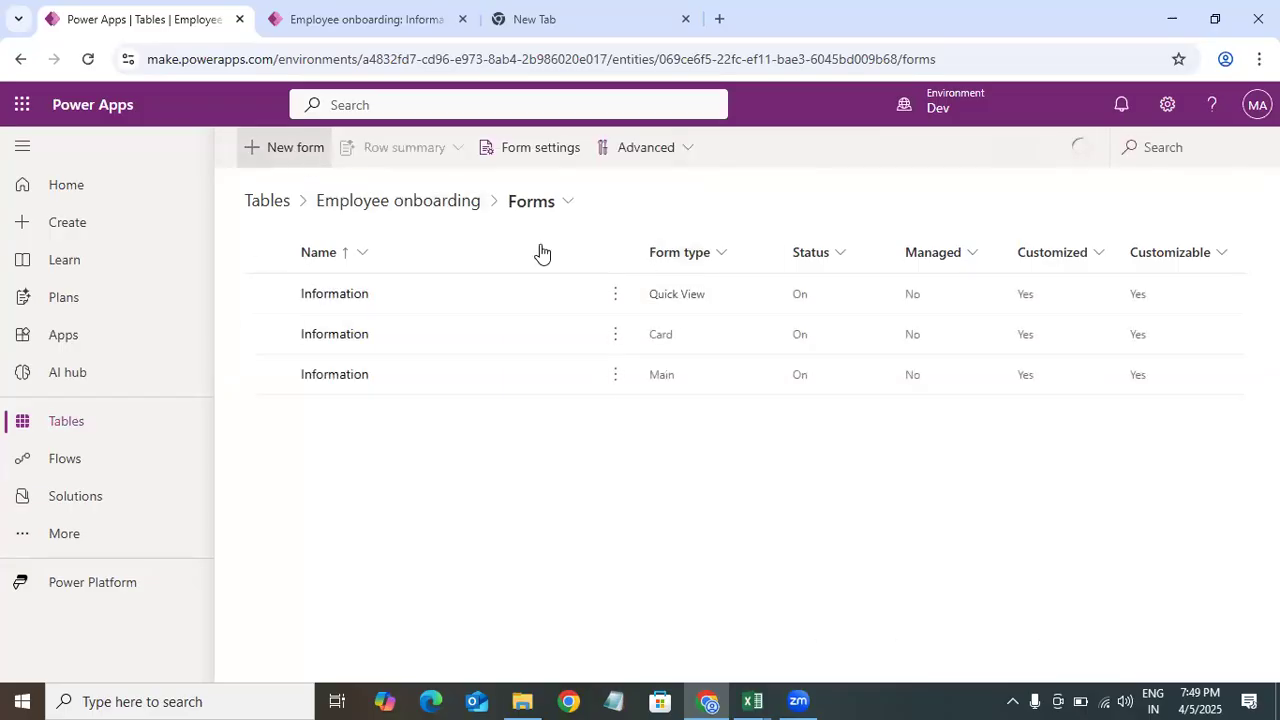
pyautogui.click(285, 148)
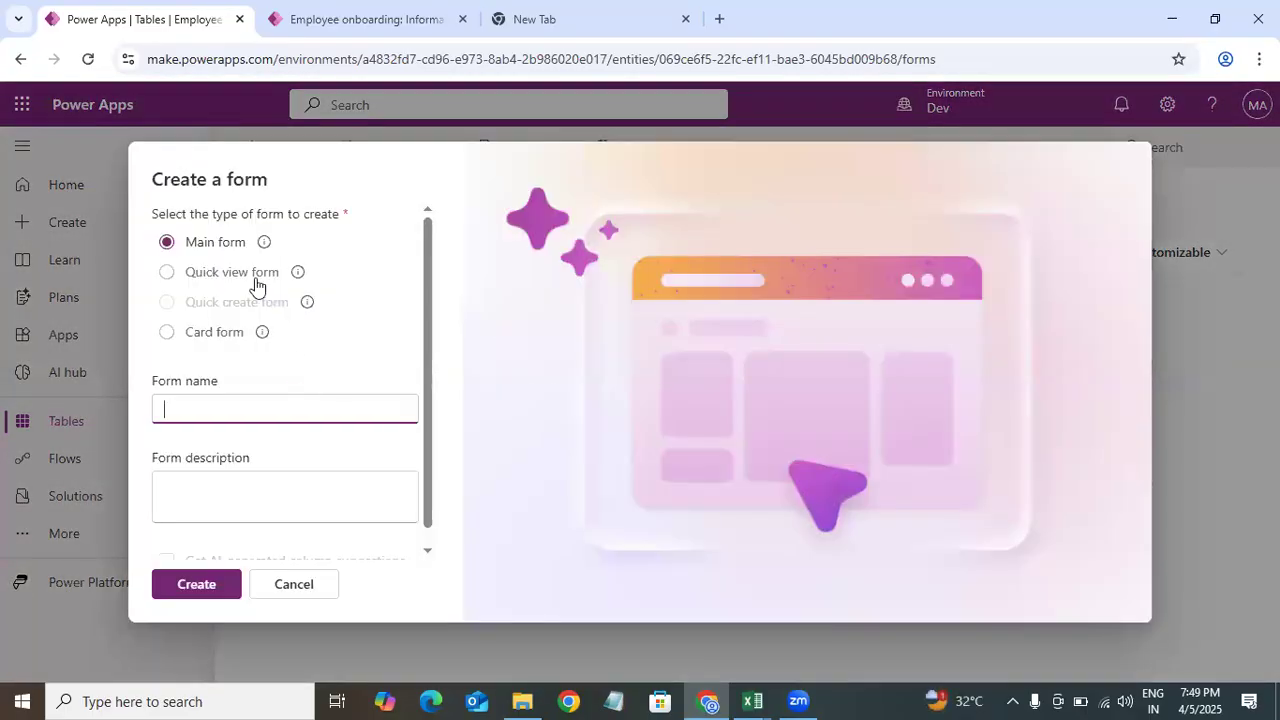
pyautogui.click(228, 274)
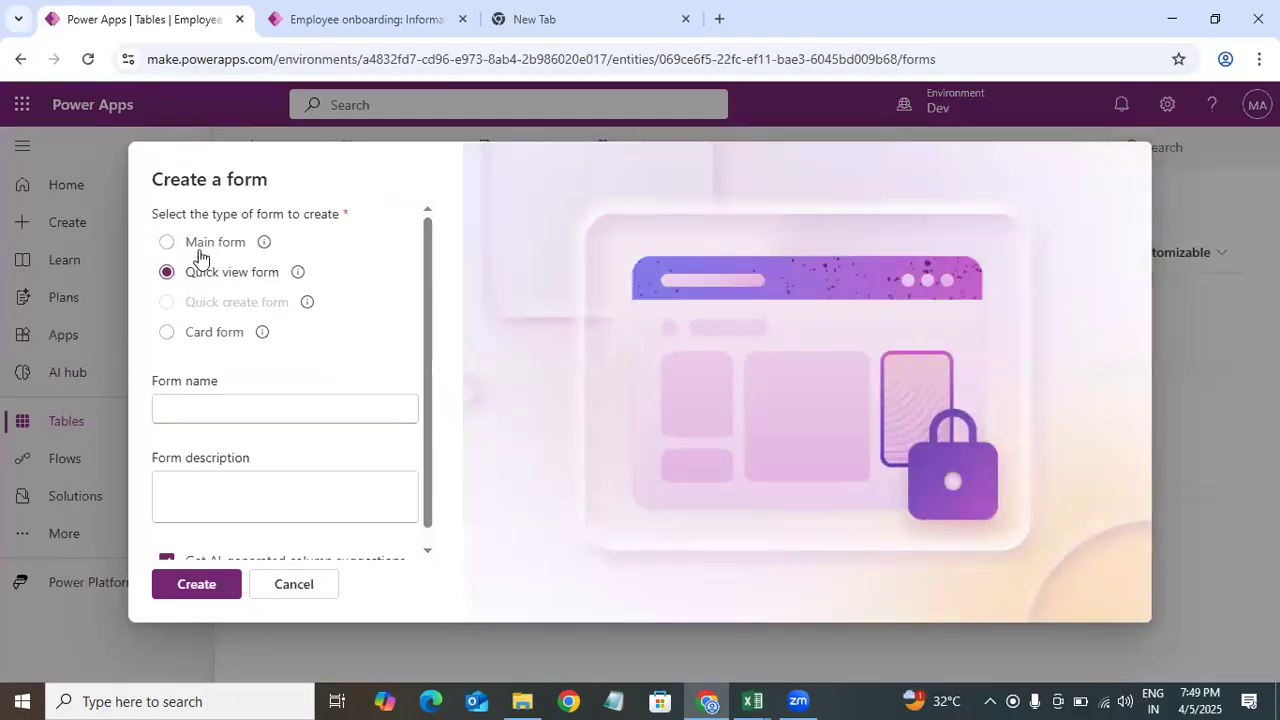
pyautogui.click(212, 242)
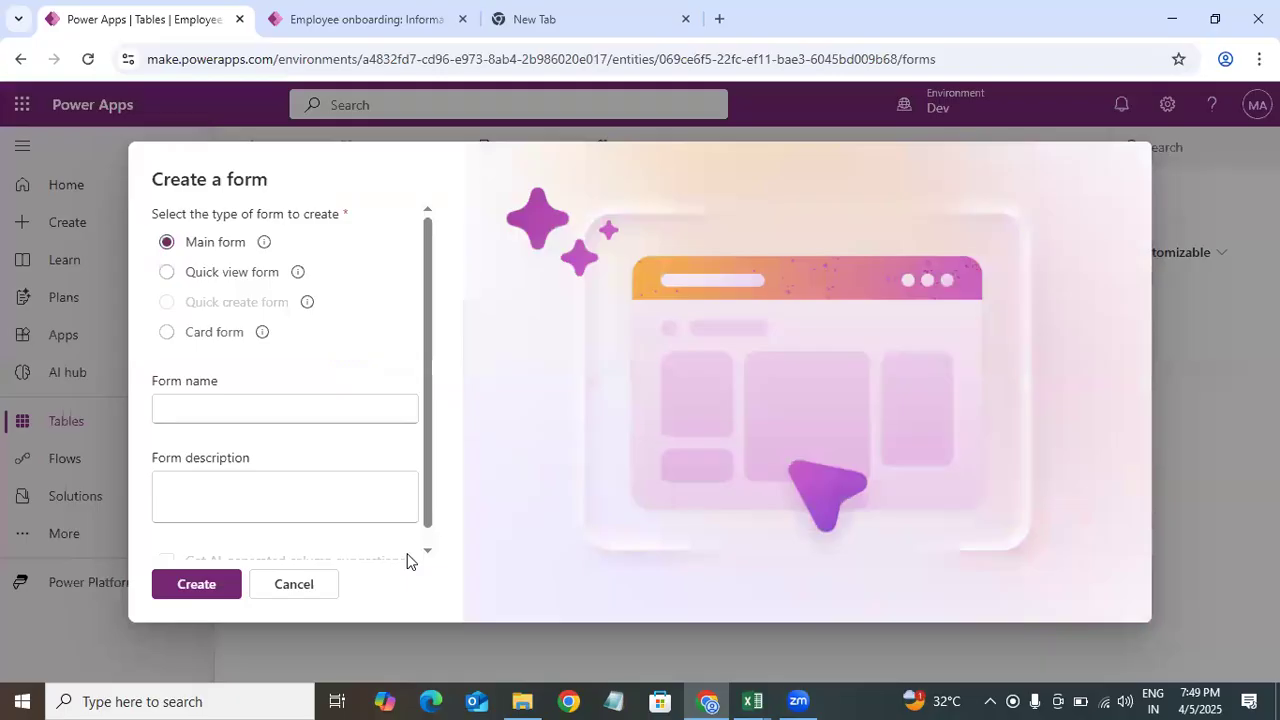
pyautogui.click(294, 586)
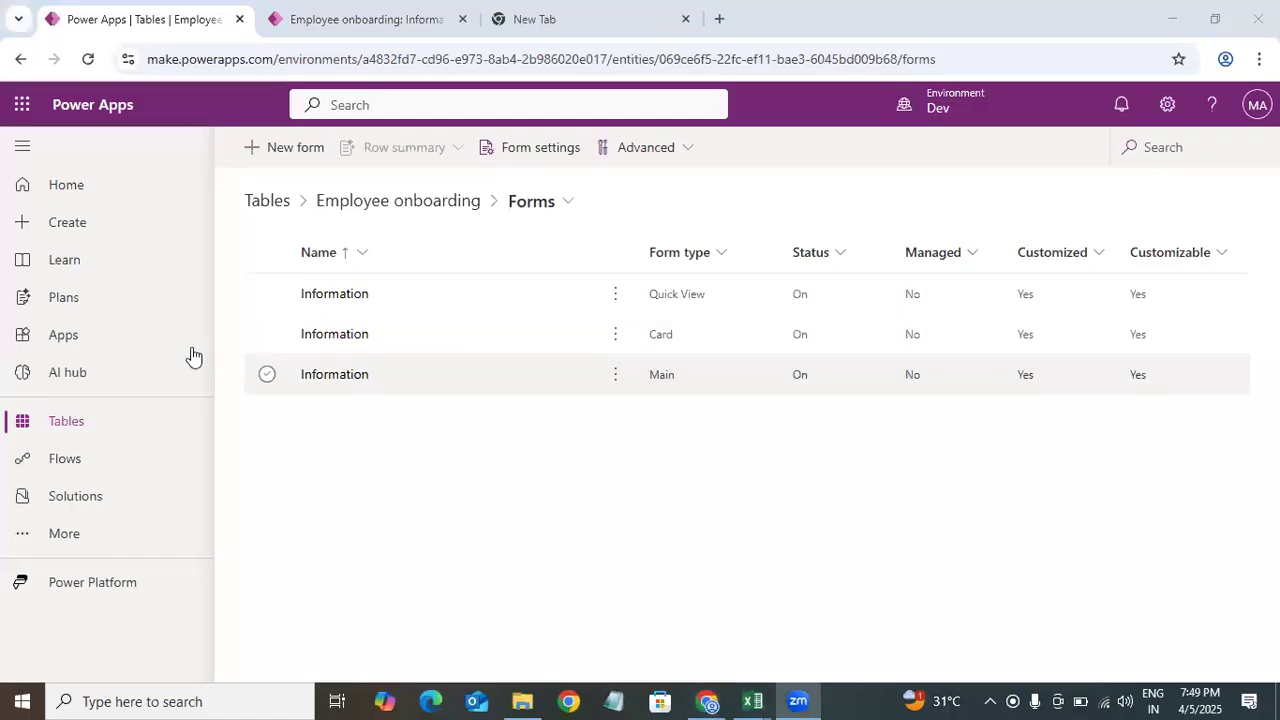
# Step: Open the main Information form and set its display name to Employee Onboarding
pyautogui.click(340, 378)
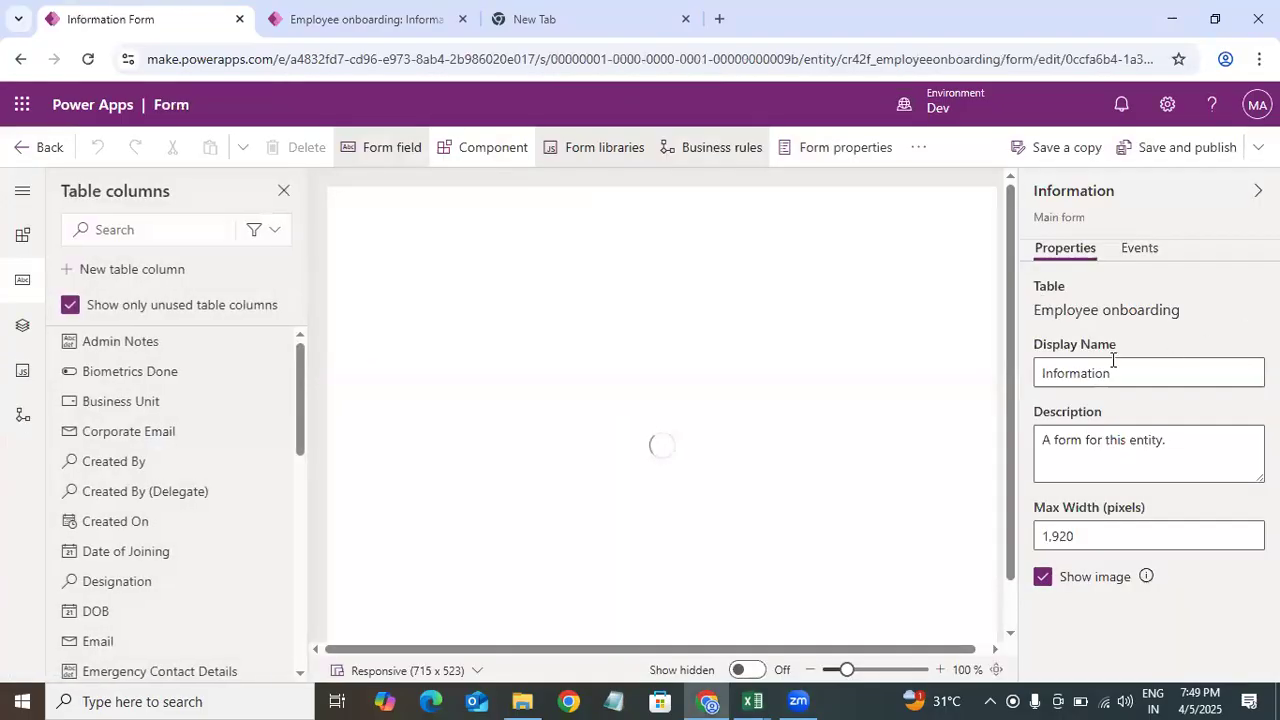
pyautogui.moveTo(1131, 372); pyautogui.dragTo(992, 392)
pyautogui.write('Employee')
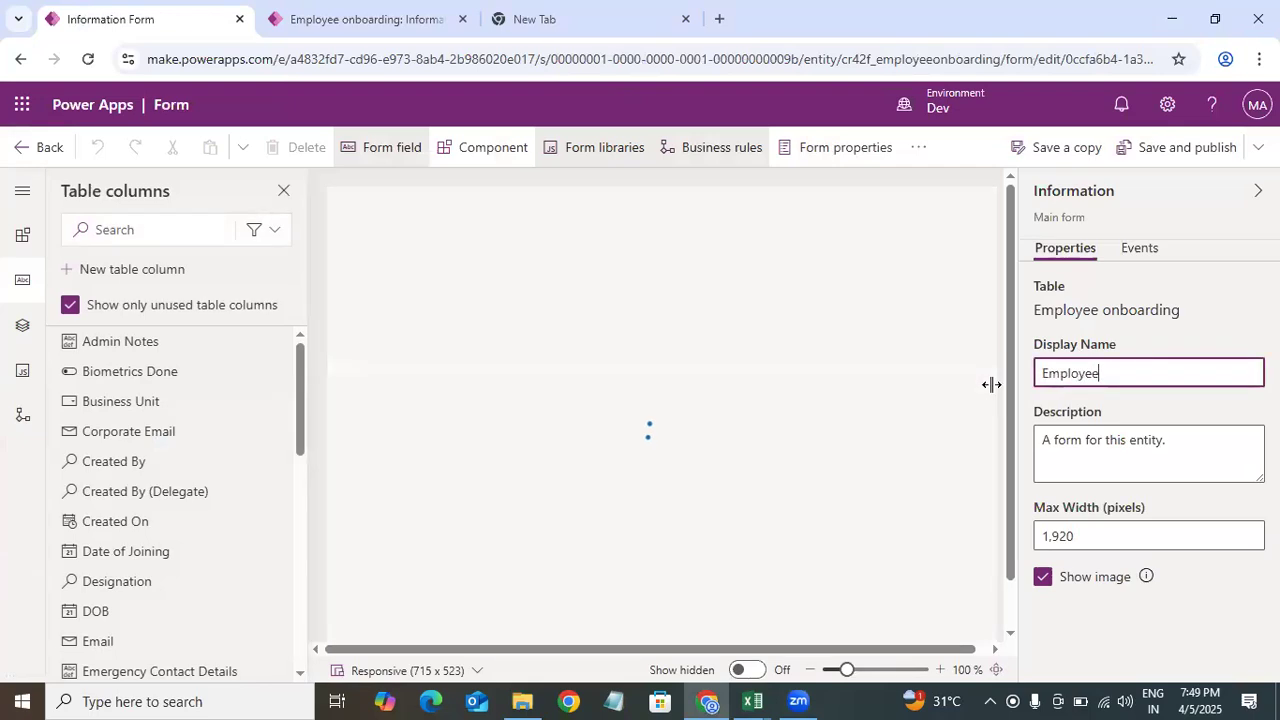
pyautogui.write(' Onbaoo')
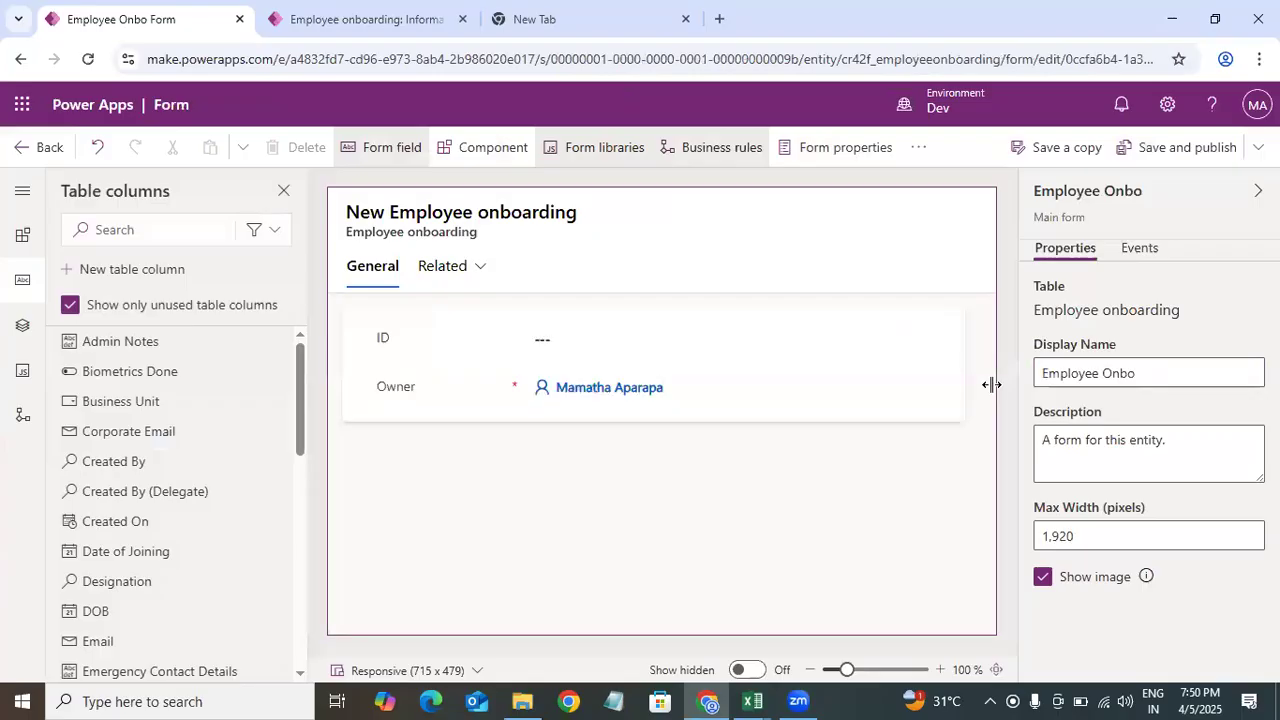
pyautogui.click(1170, 376)
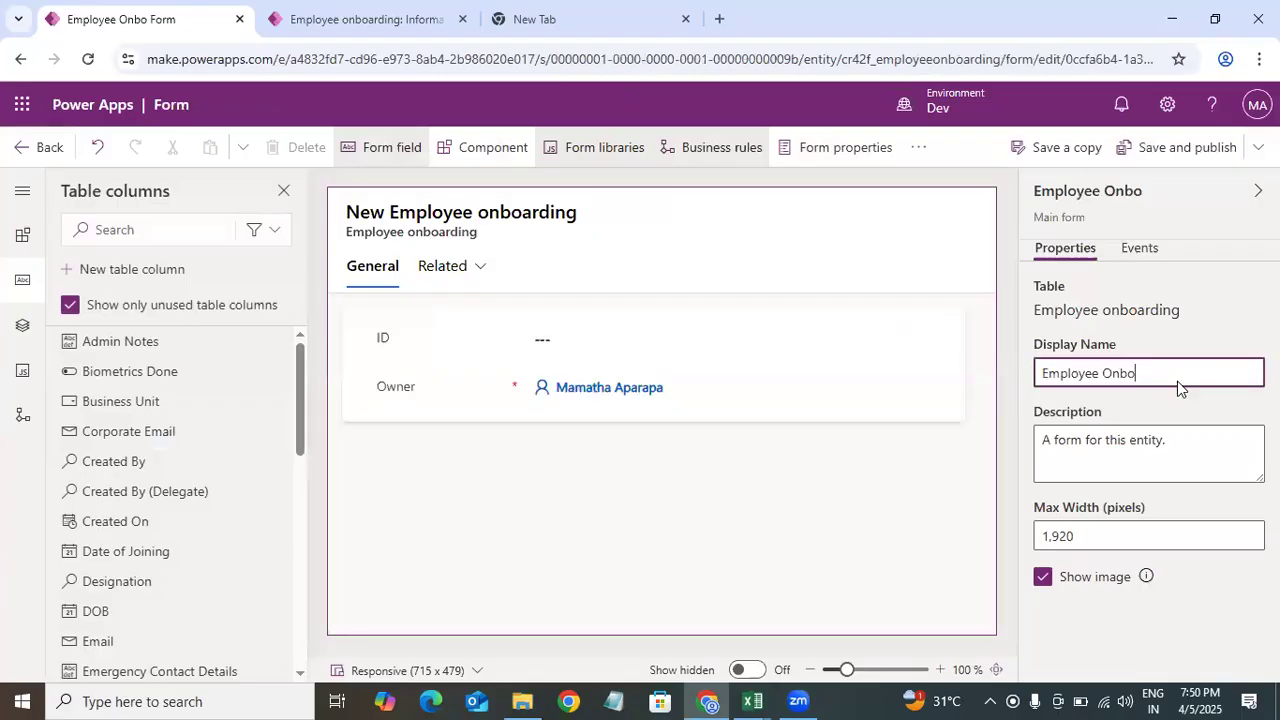
pyautogui.write('arding')
pyautogui.click(1204, 342)
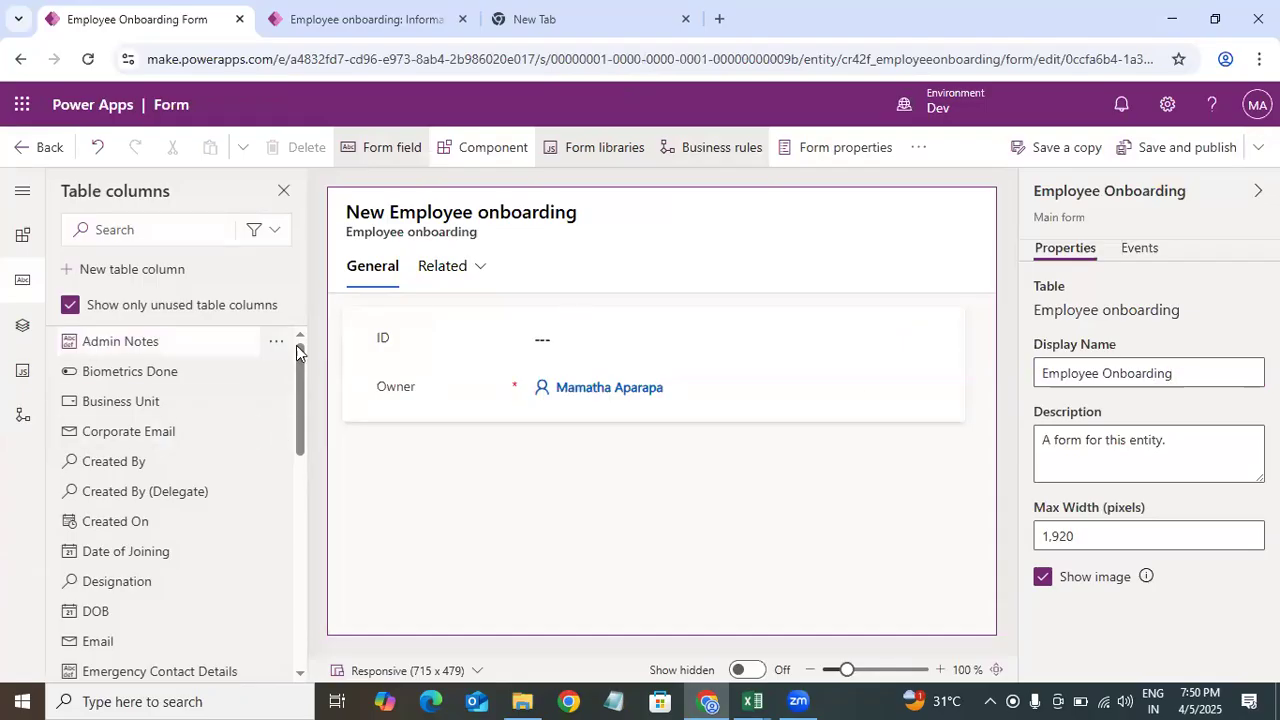
# Step: Open the Table columns pane in the form designer to see the available columns
pyautogui.click(16, 246)
pyautogui.click(21, 232)
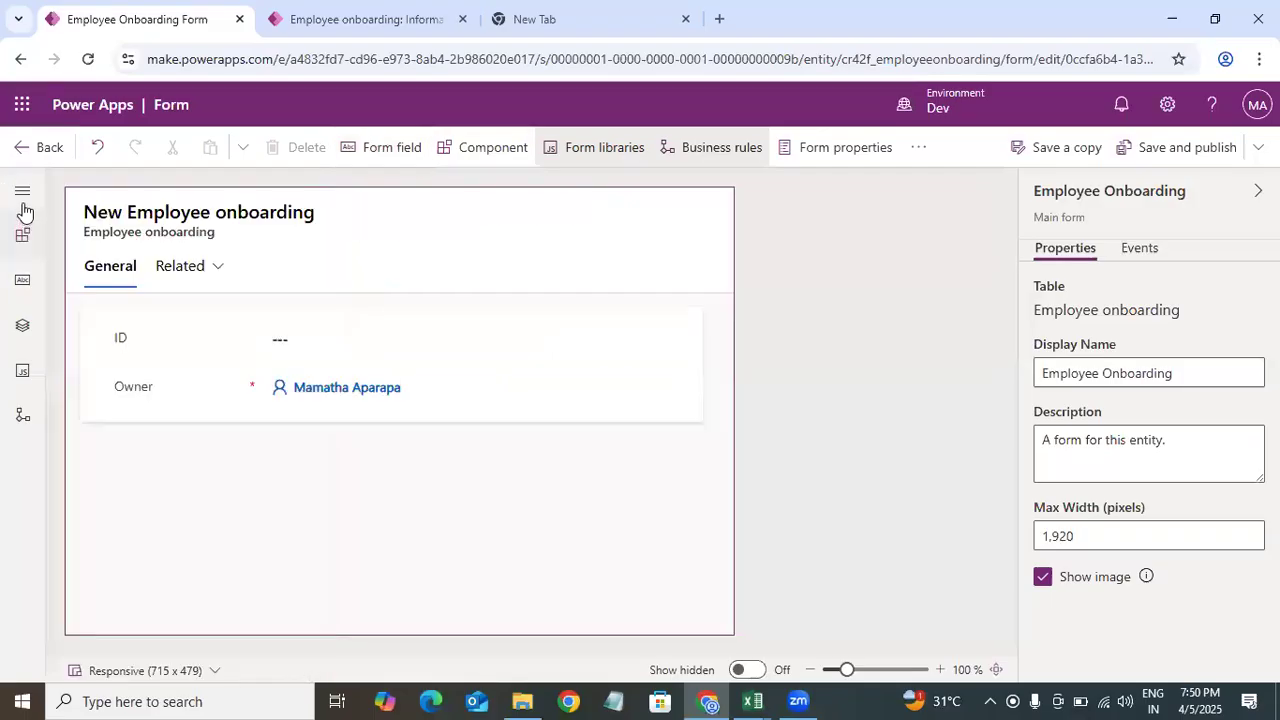
pyautogui.click(22, 192)
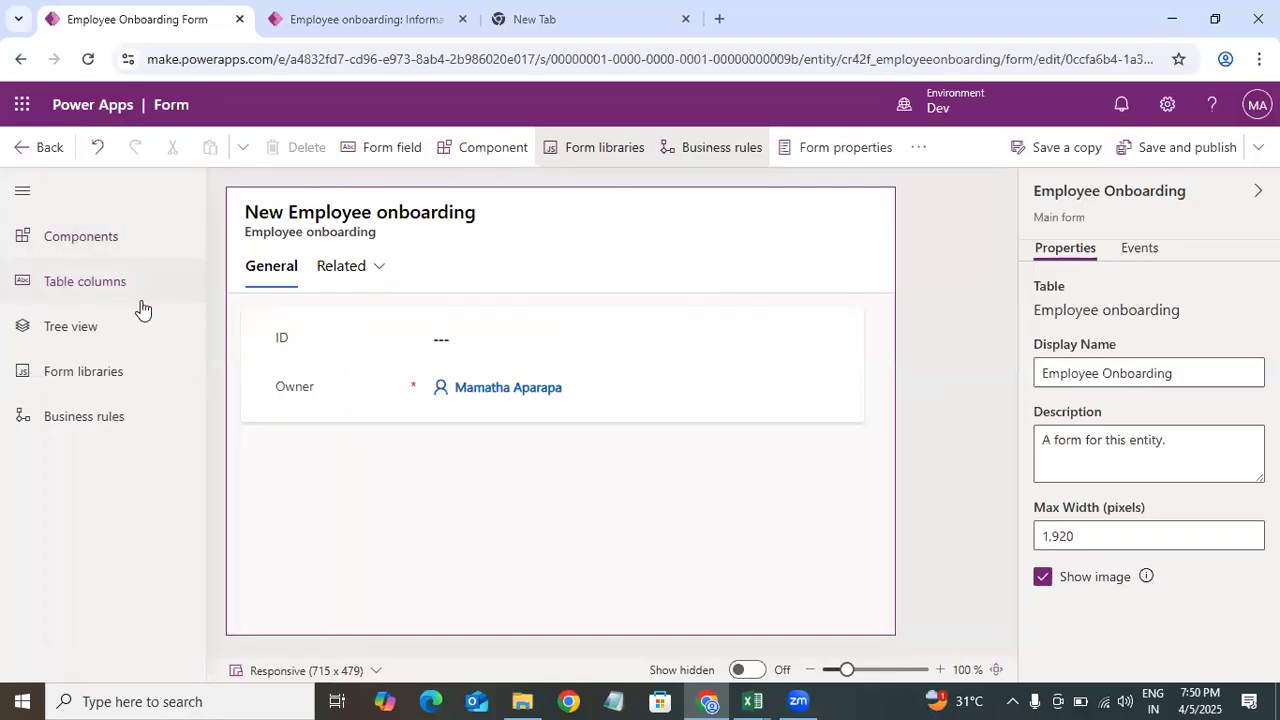
pyautogui.click(106, 284)
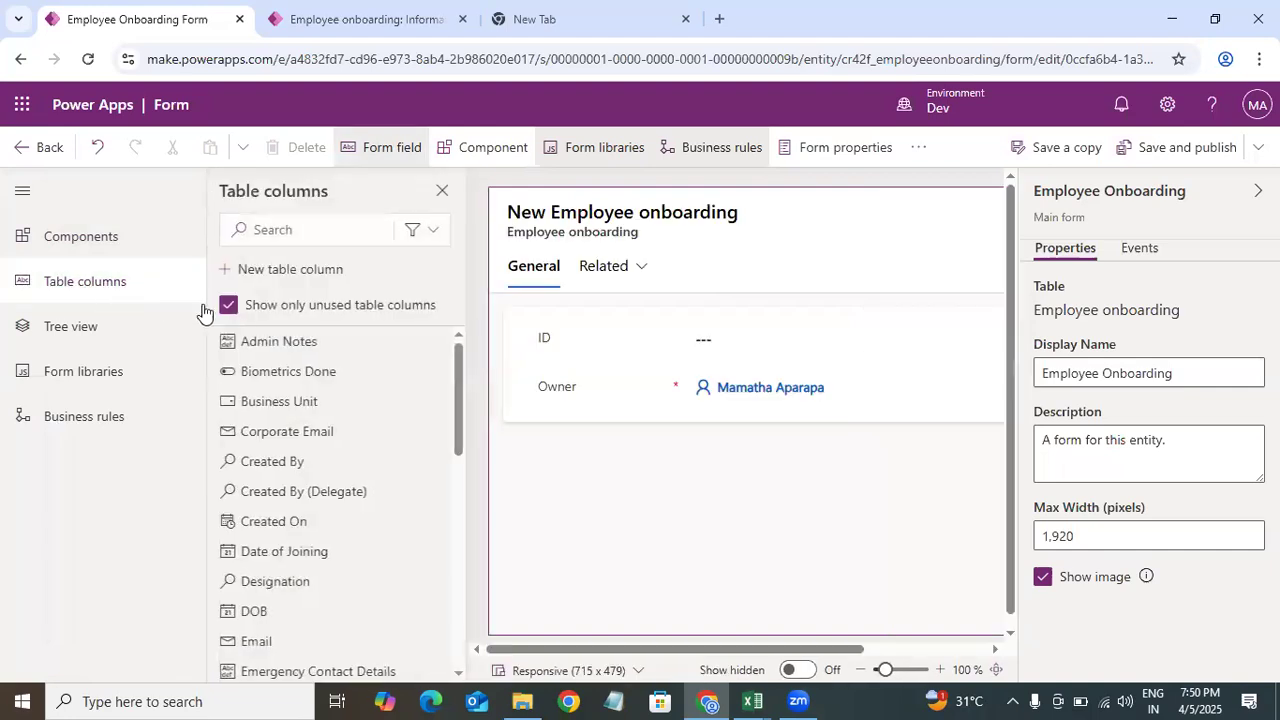
pyautogui.moveTo(457, 369); pyautogui.dragTo(448, 283)
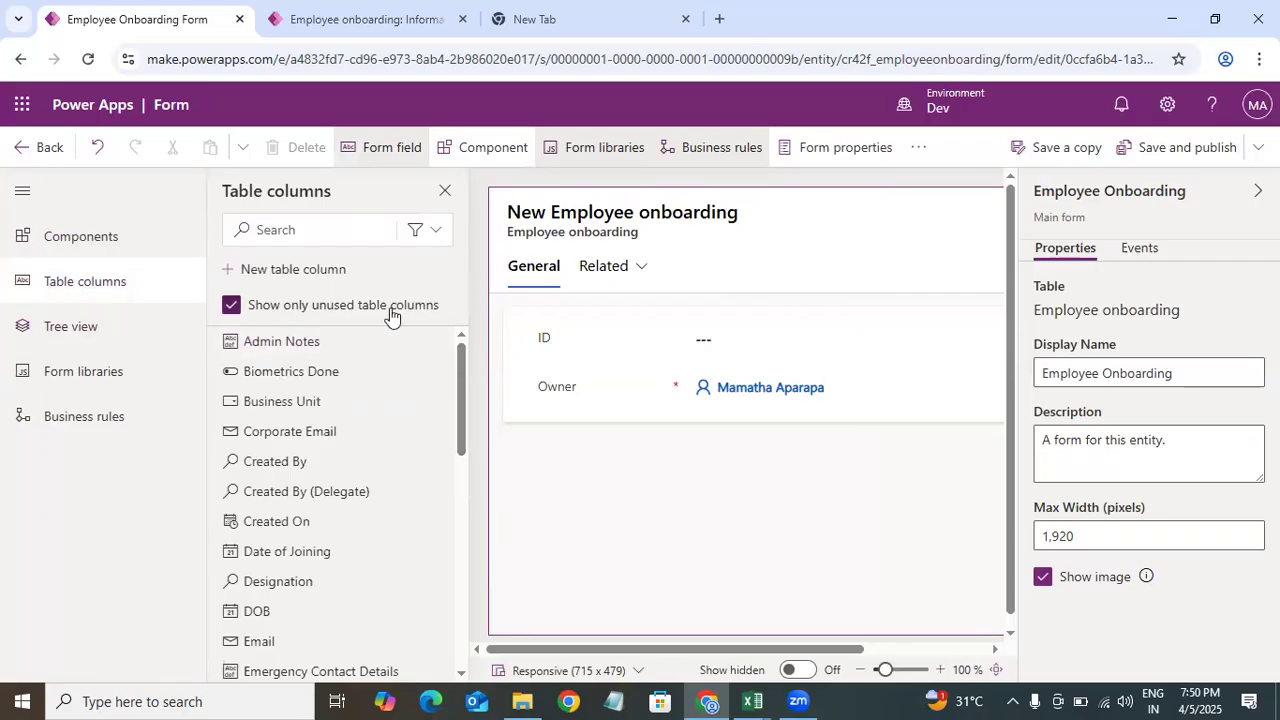
# Step: Clear the option to show only unused table columns in the Table columns pane
pyautogui.click(231, 308)
pyautogui.click(232, 308)
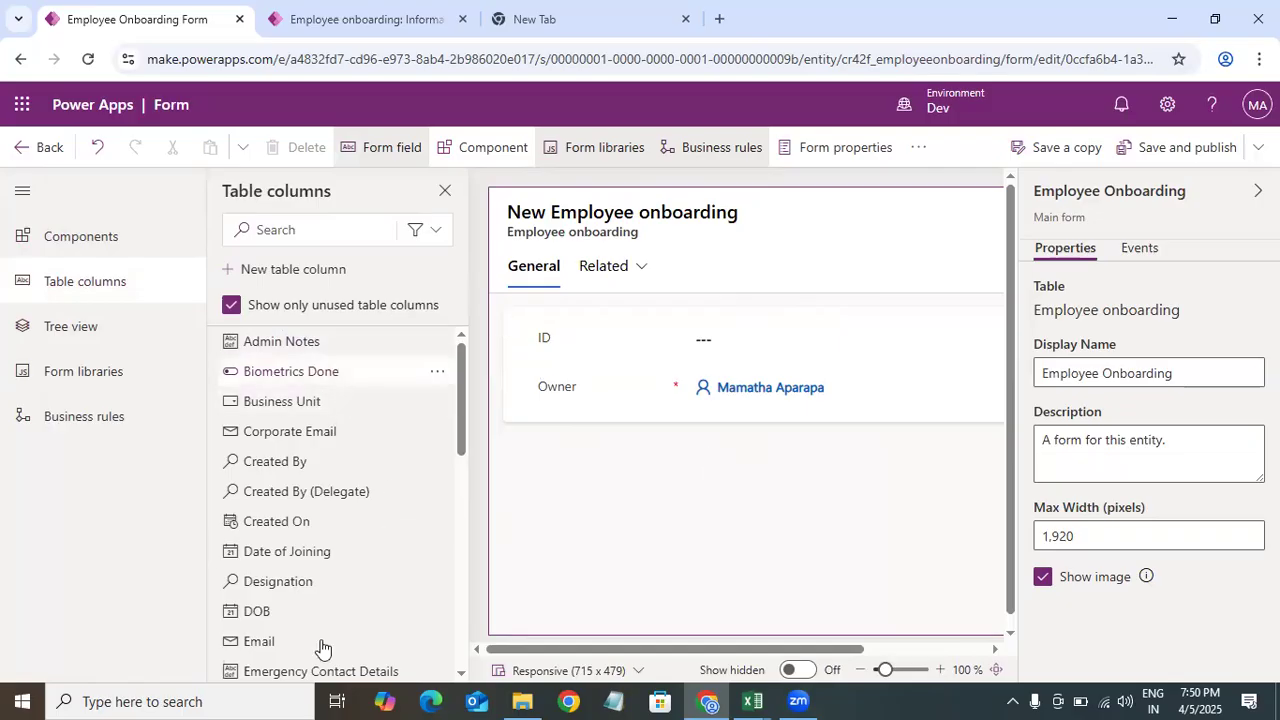
pyautogui.click(231, 309)
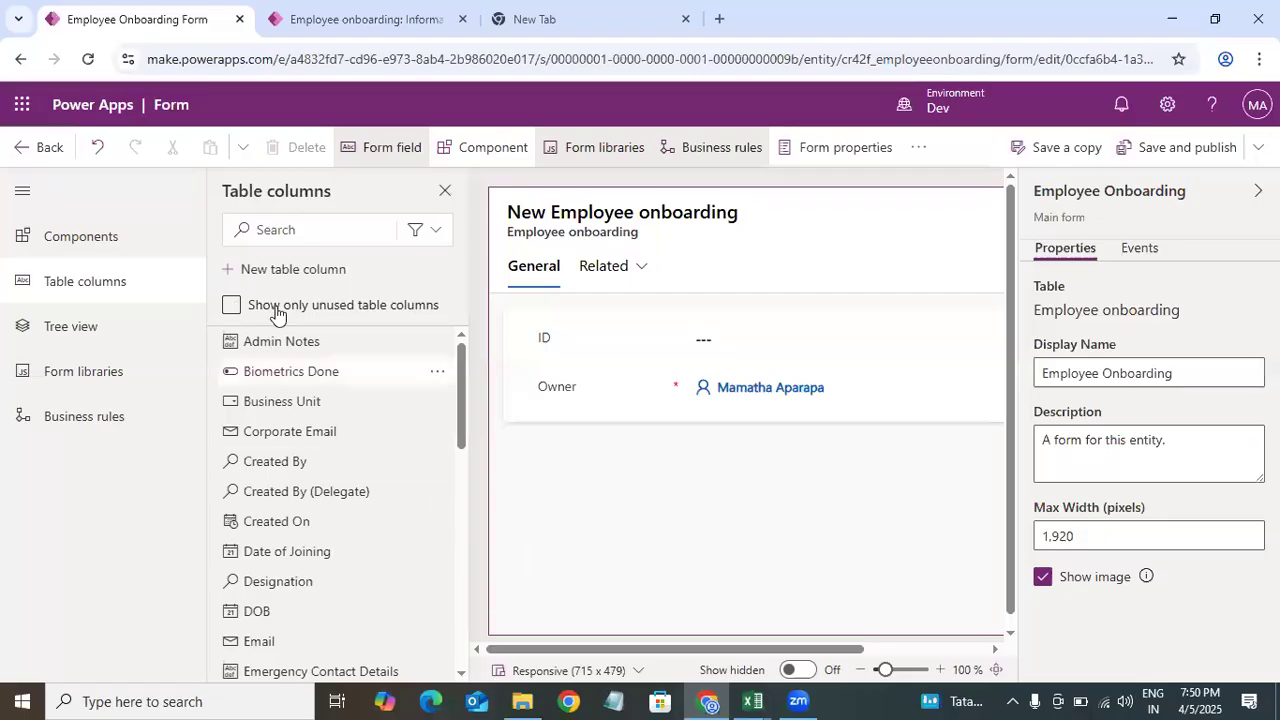
# Step: Open the Tree view and inspect the form's structure: header, General tab and section, ID and Owner fields, and footer
pyautogui.click(80, 336)
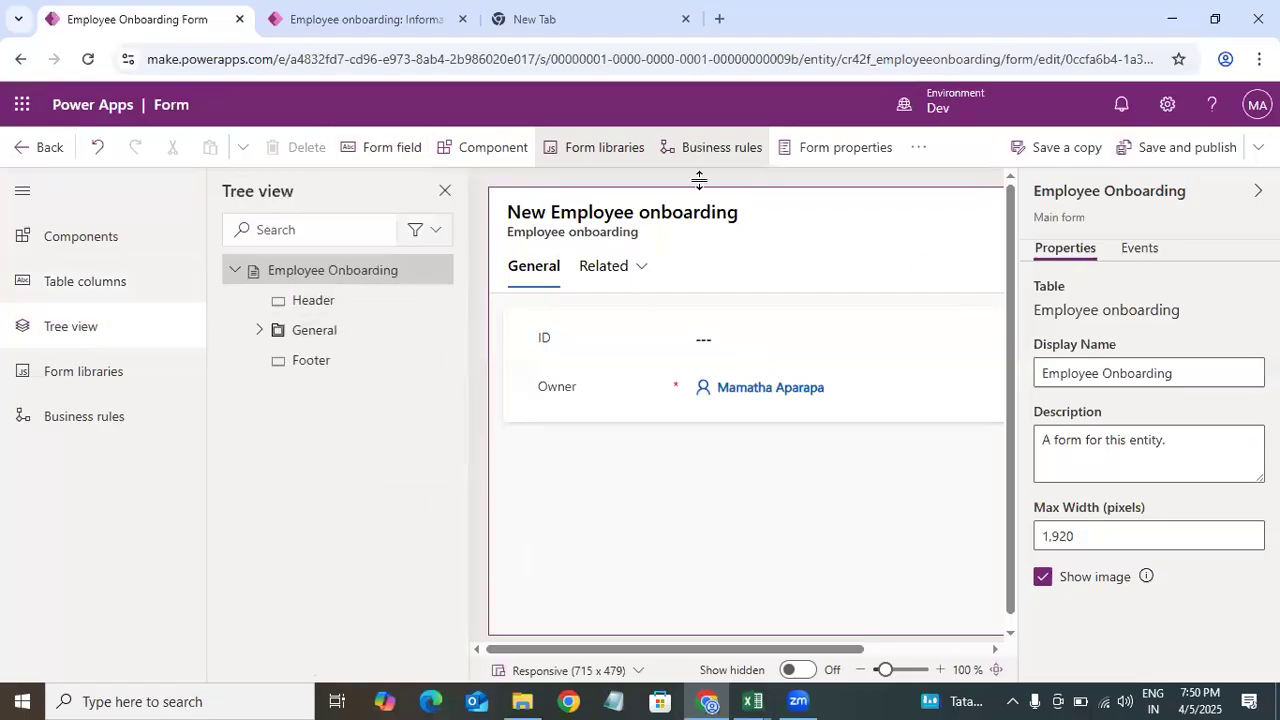
pyautogui.click(311, 304)
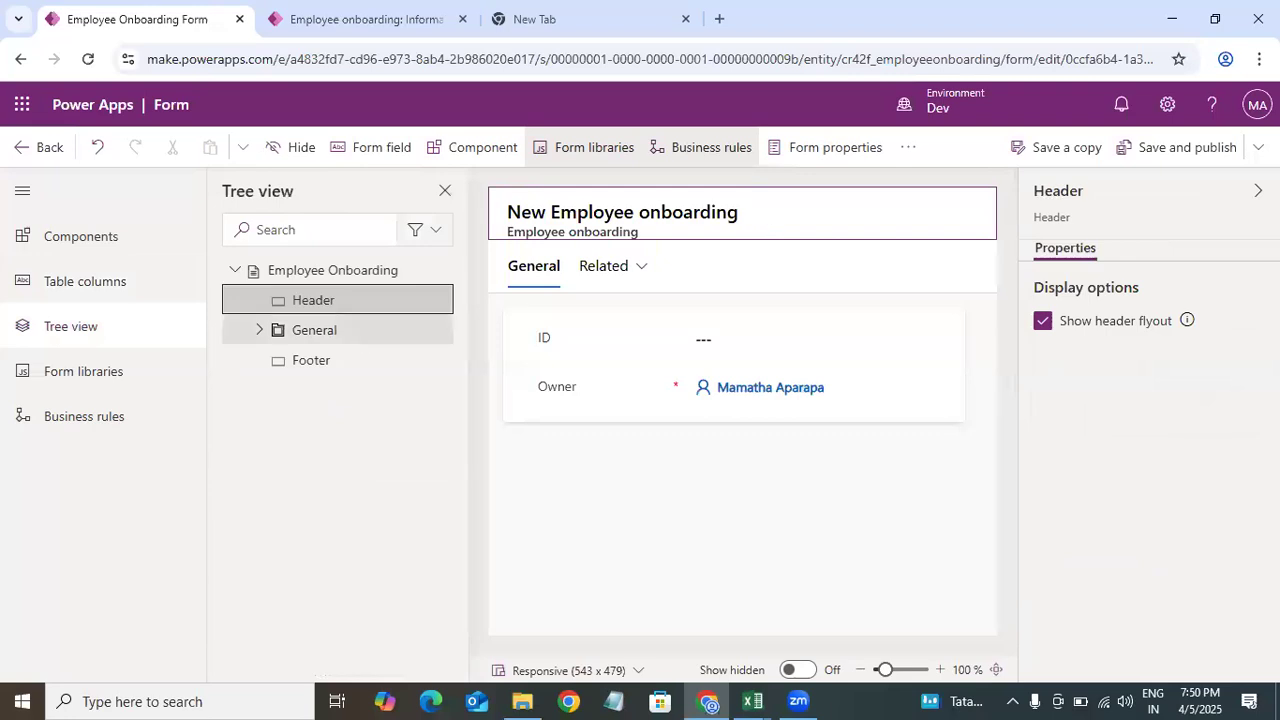
pyautogui.click(259, 330)
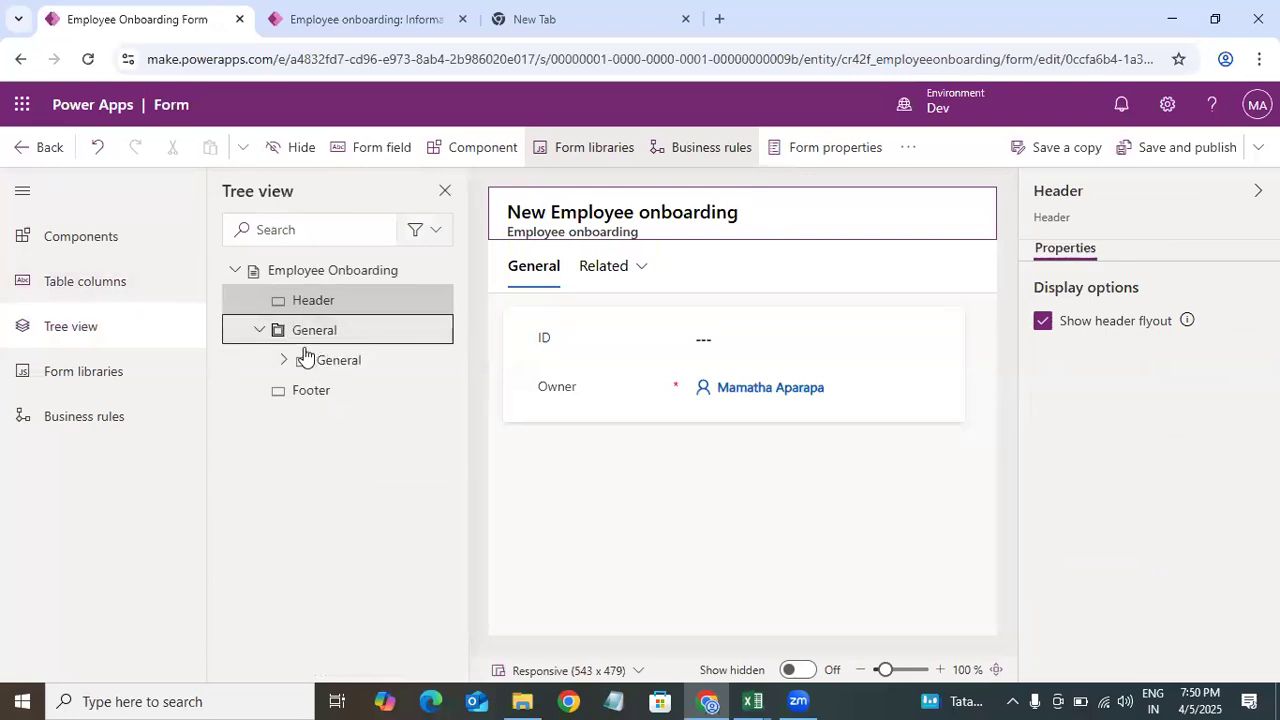
pyautogui.click(320, 332)
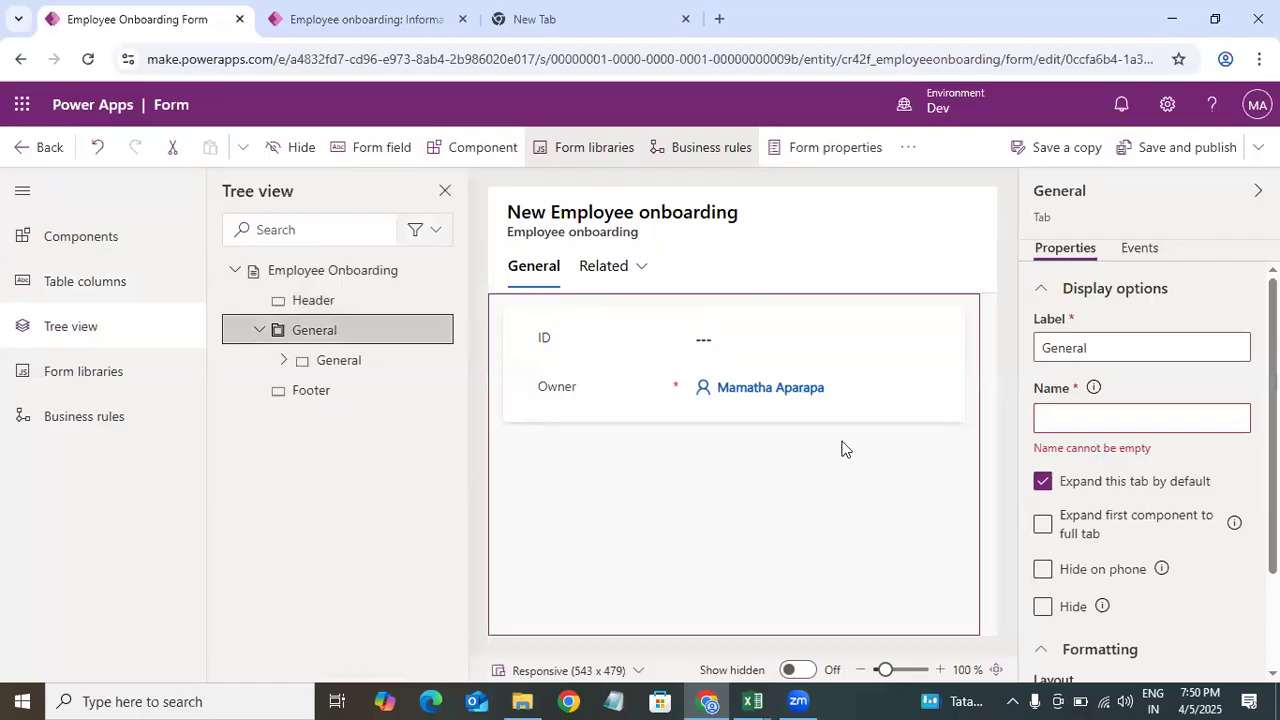
pyautogui.click(285, 361)
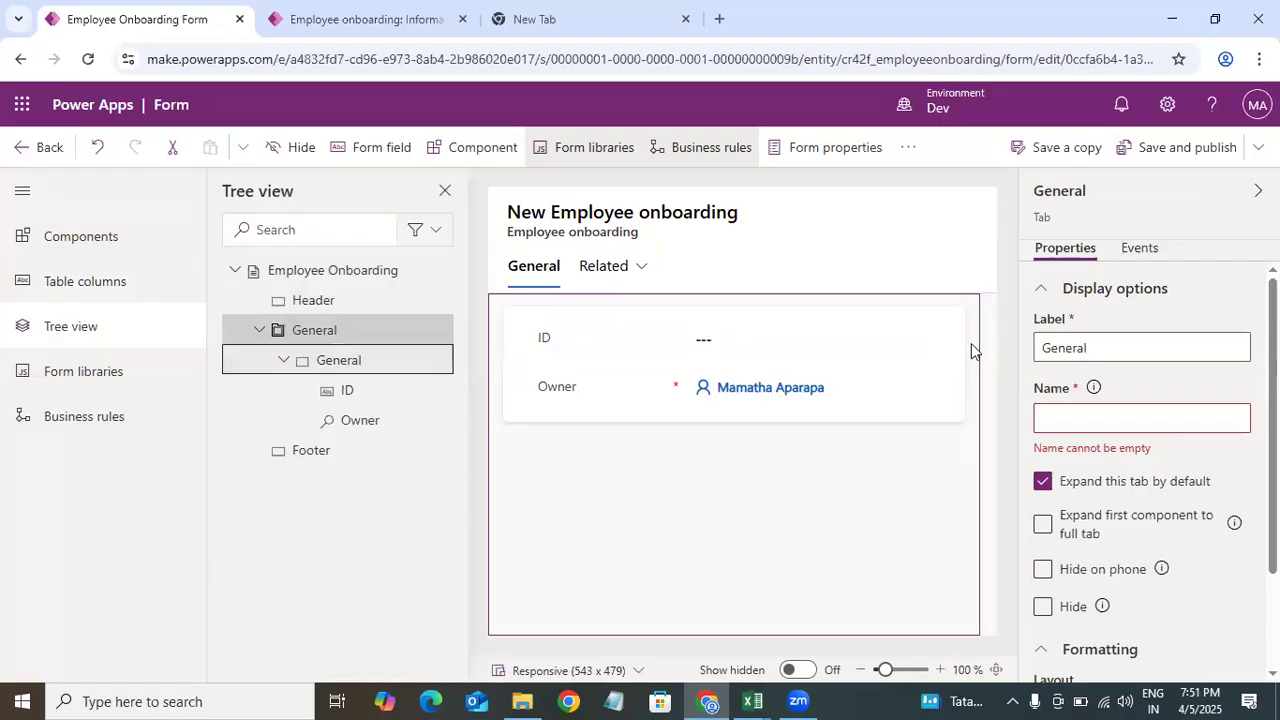
pyautogui.click(352, 393)
pyautogui.click(365, 423)
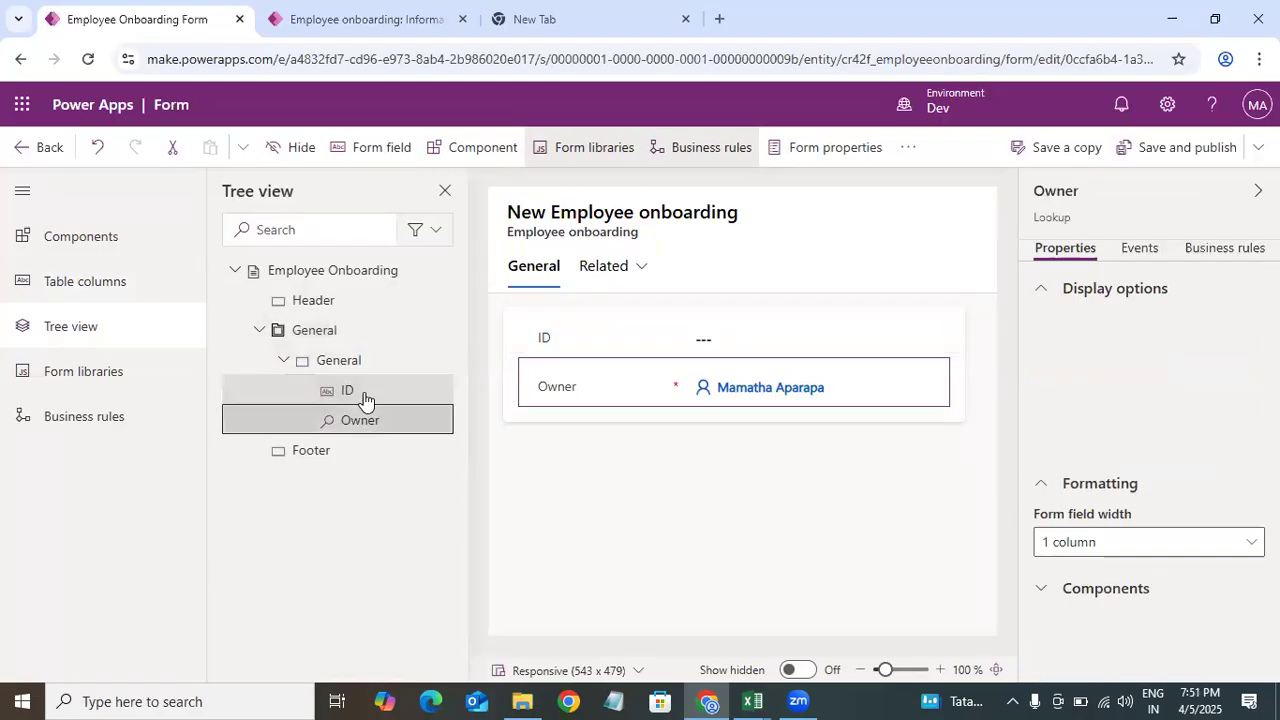
pyautogui.click(346, 455)
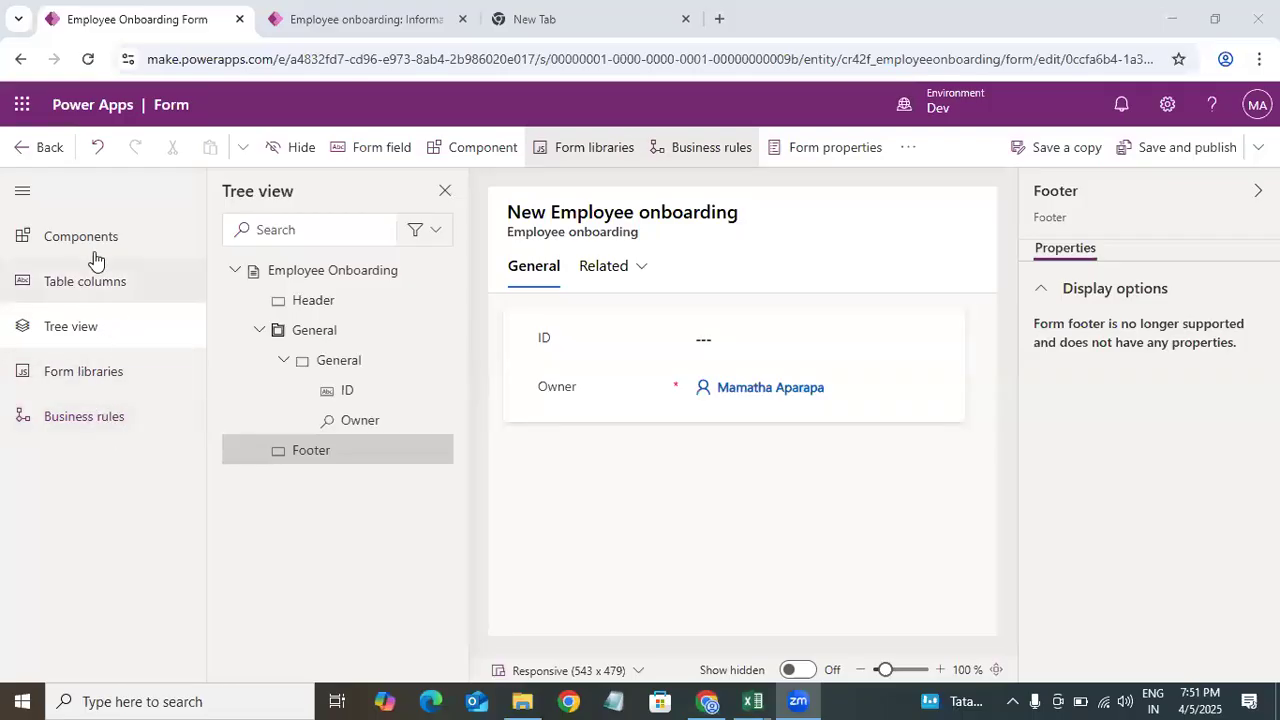
# Step: Open the Components pane to browse the form components available for the layout
pyautogui.click(95, 258)
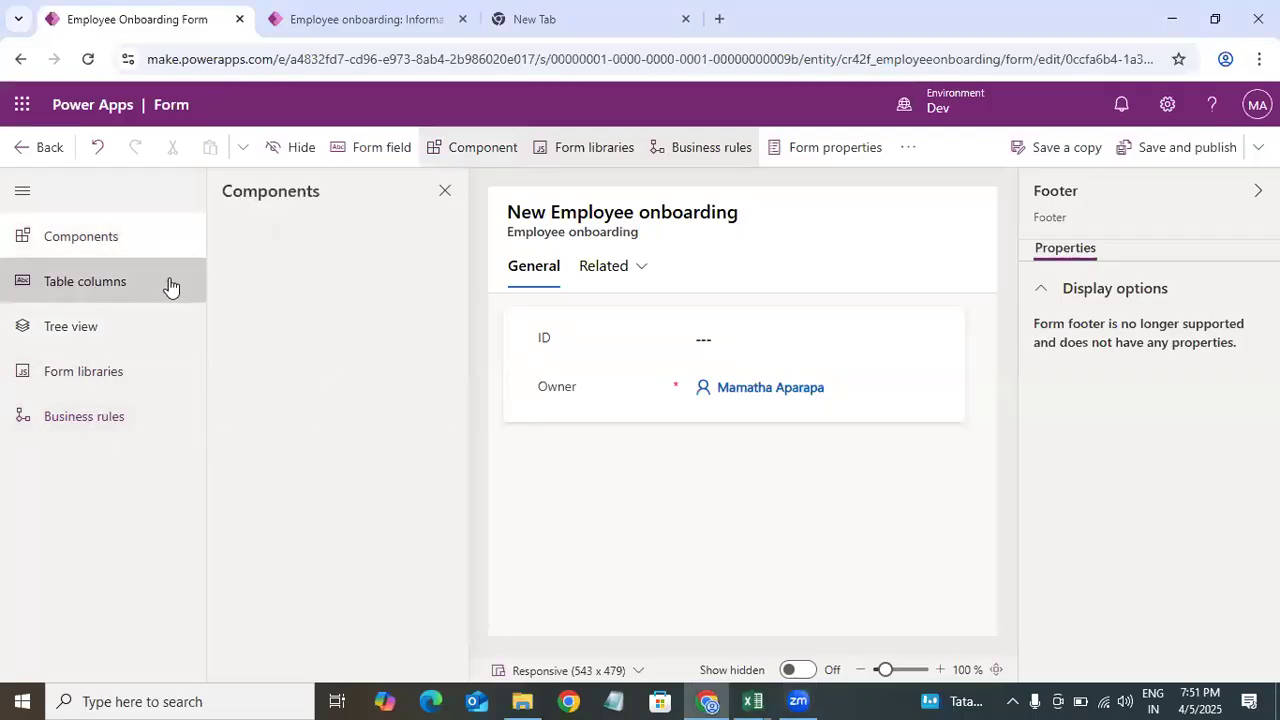
pyautogui.click(170, 286)
pyautogui.click(95, 243)
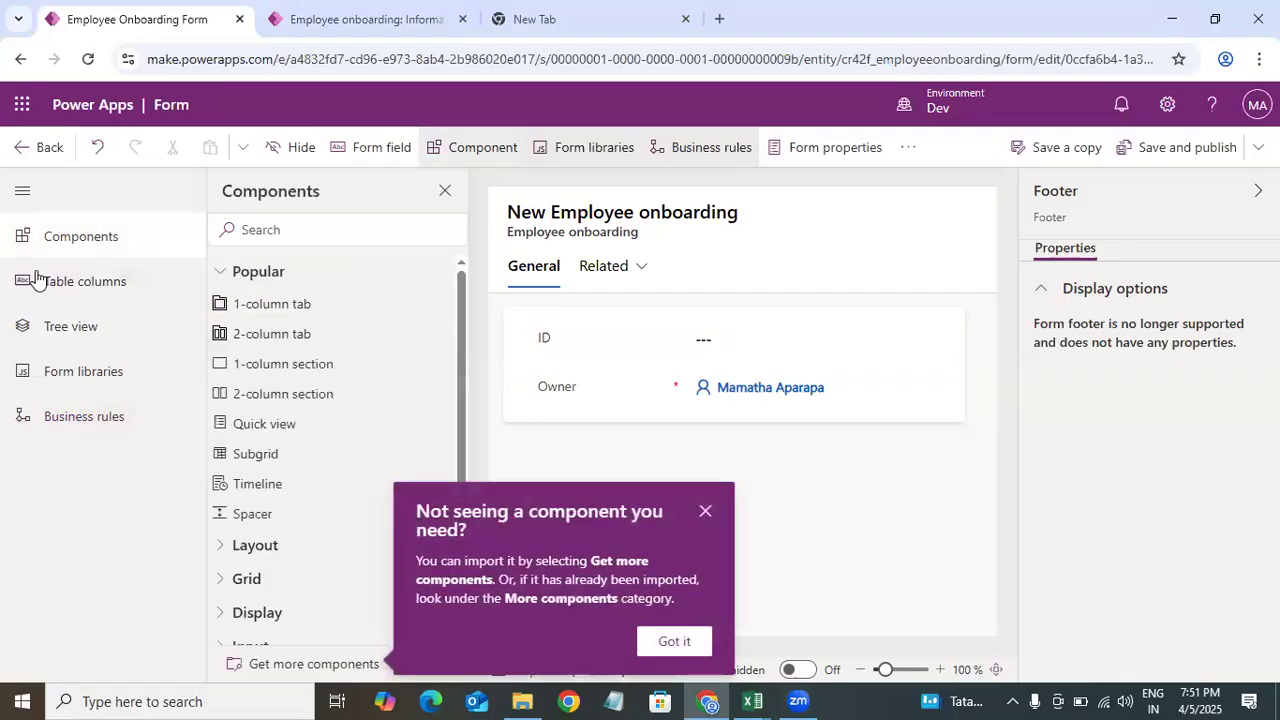
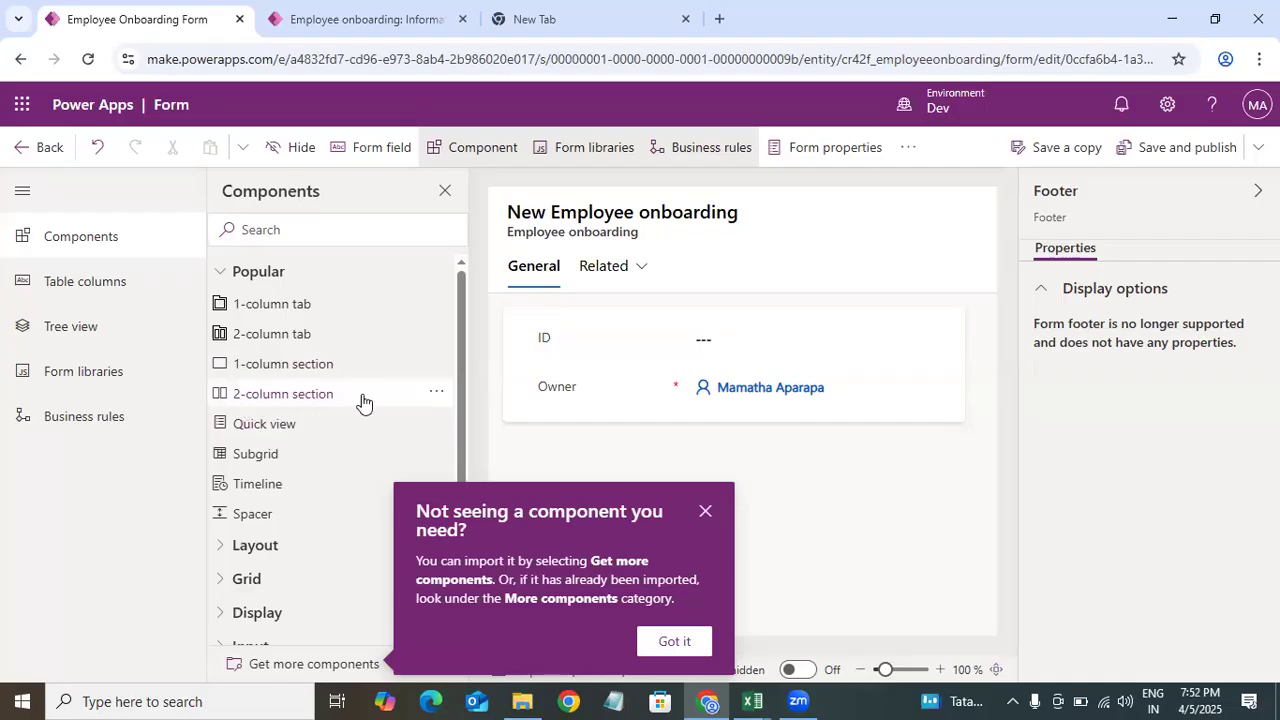
# Step: Browse the Components and Table columns panes, expanding and collapsing the Layout component category
pyautogui.scroll(-1, 465, 418)
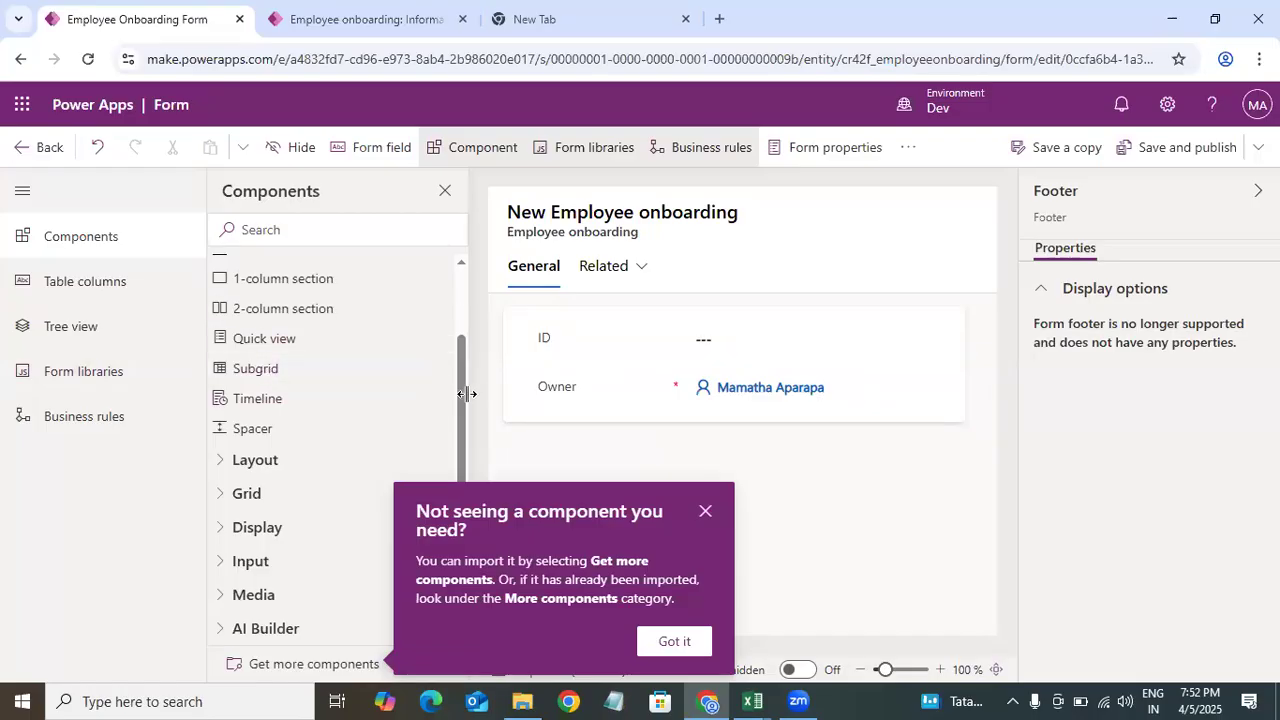
pyautogui.click(110, 296)
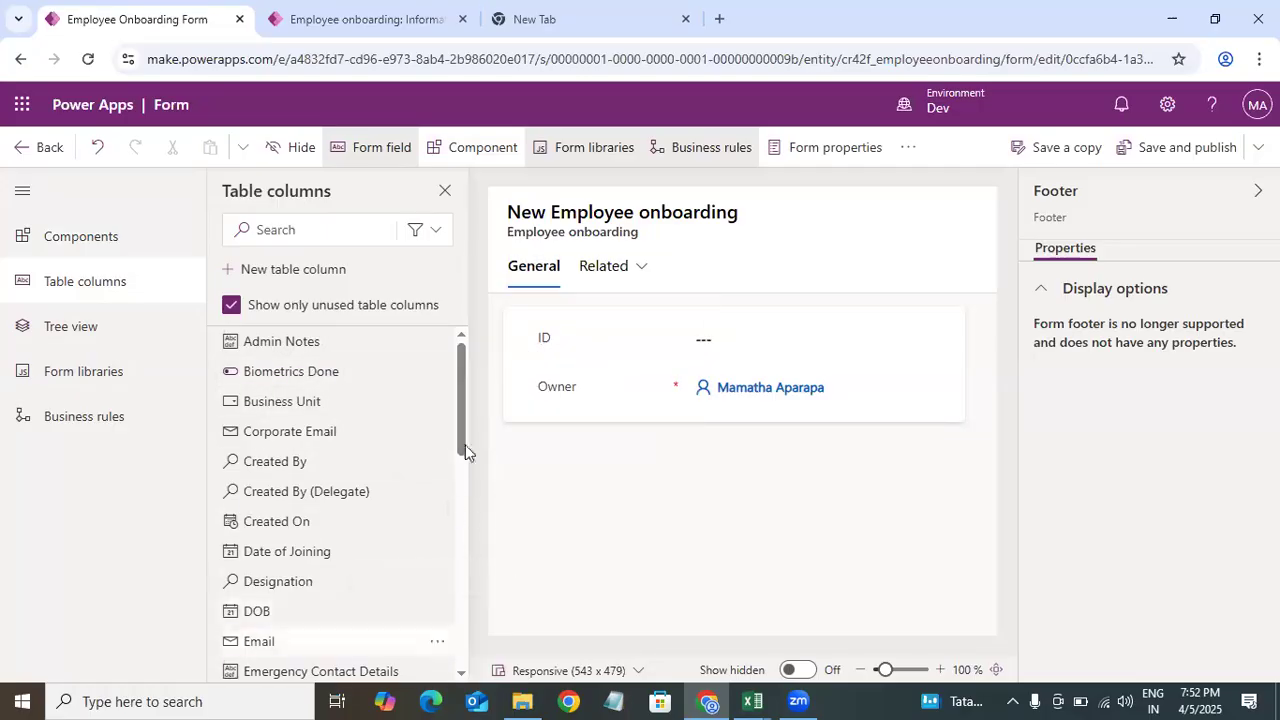
pyautogui.moveTo(467, 403); pyautogui.dragTo(20, 326)
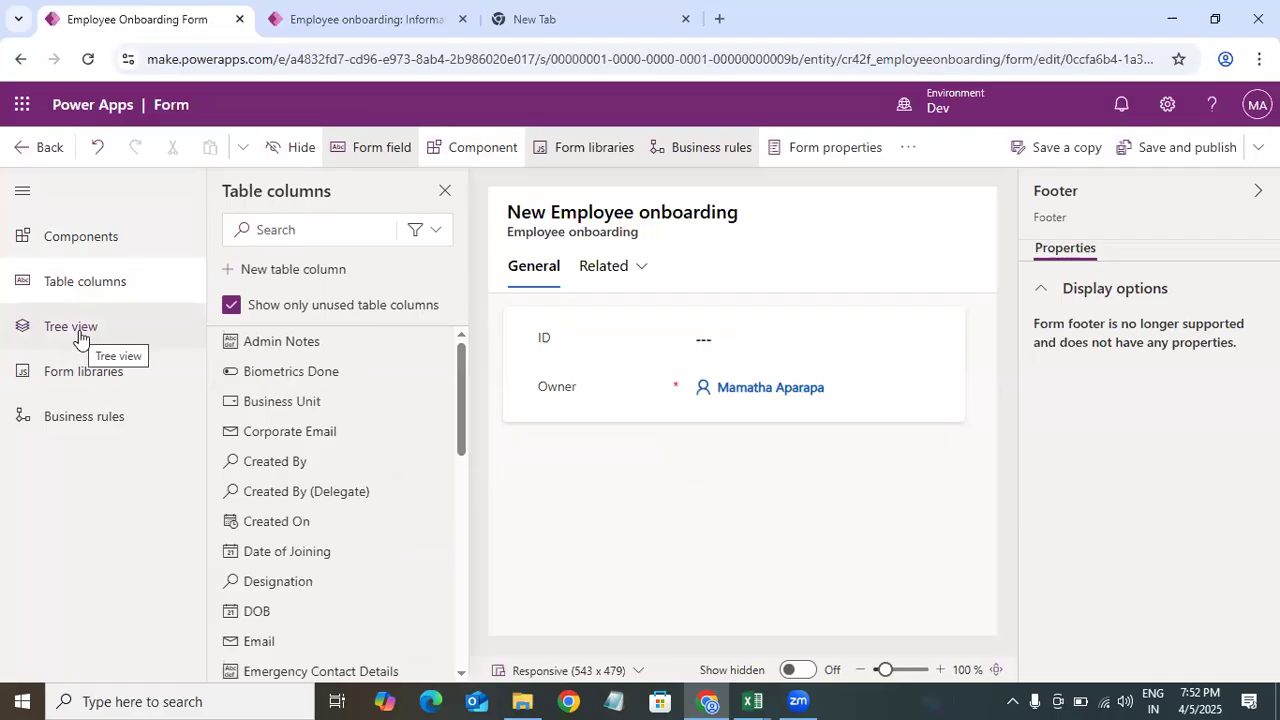
pyautogui.click(98, 246)
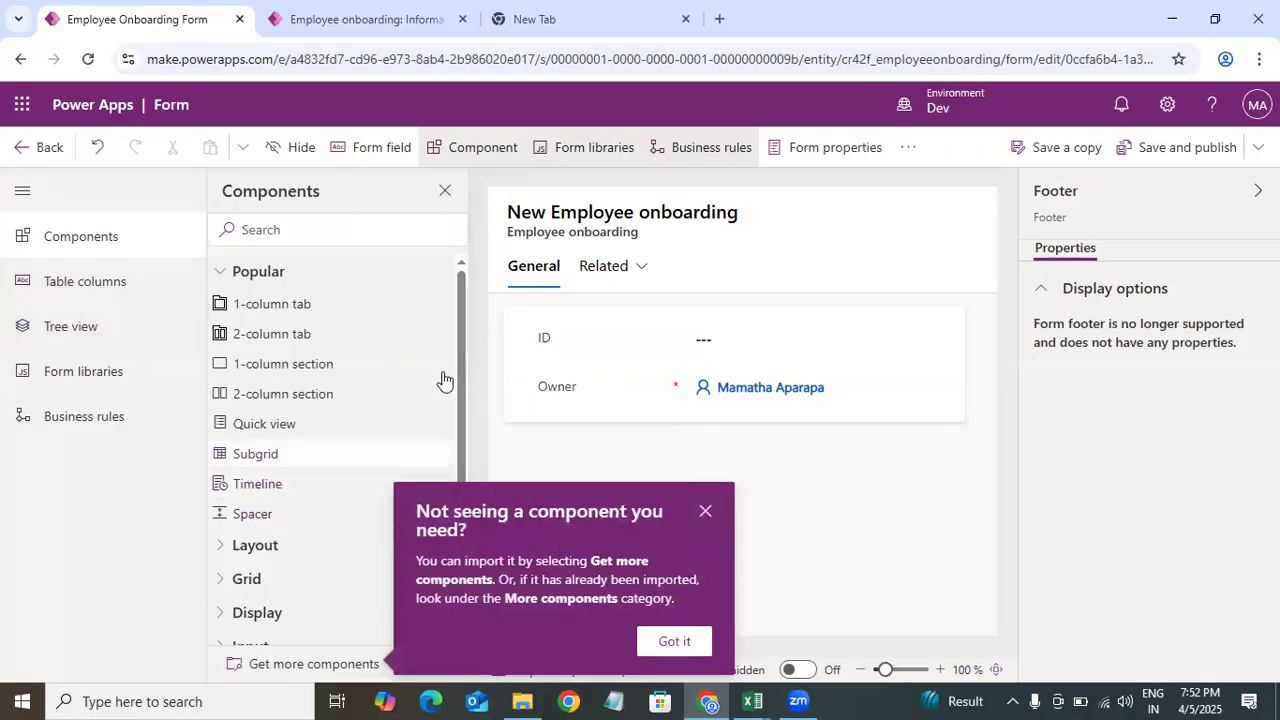
pyautogui.moveTo(461, 360); pyautogui.dragTo(454, 488)
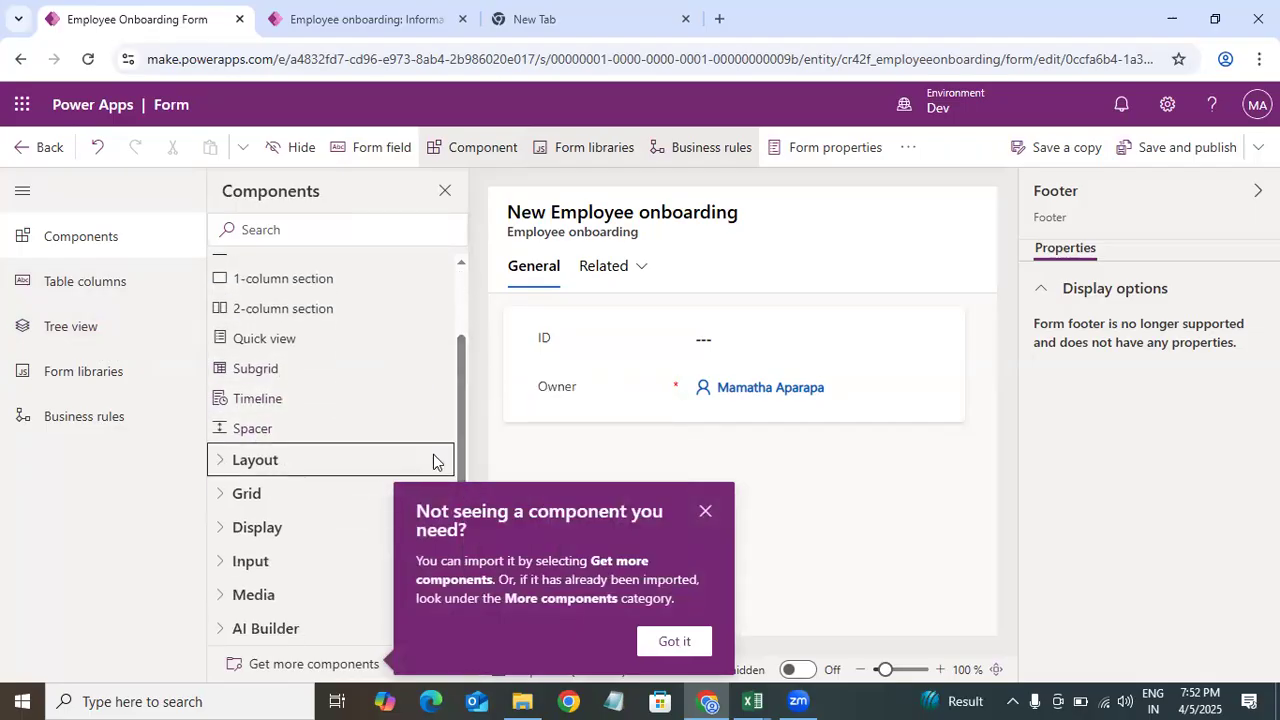
pyautogui.click(433, 460)
pyautogui.moveTo(459, 394)
pyautogui.mouseDown()
pyautogui.moveTo(461, 461)
pyautogui.moveTo(460, 406)
pyautogui.mouseUp()
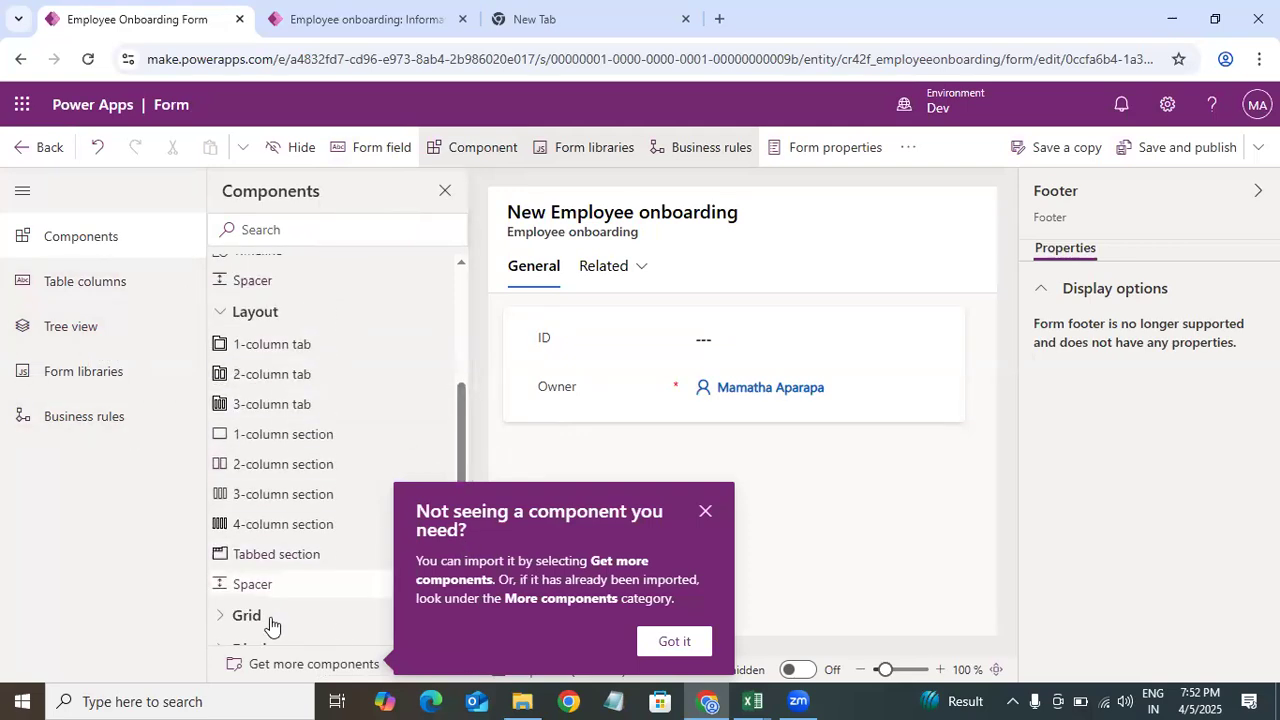
pyautogui.click(220, 312)
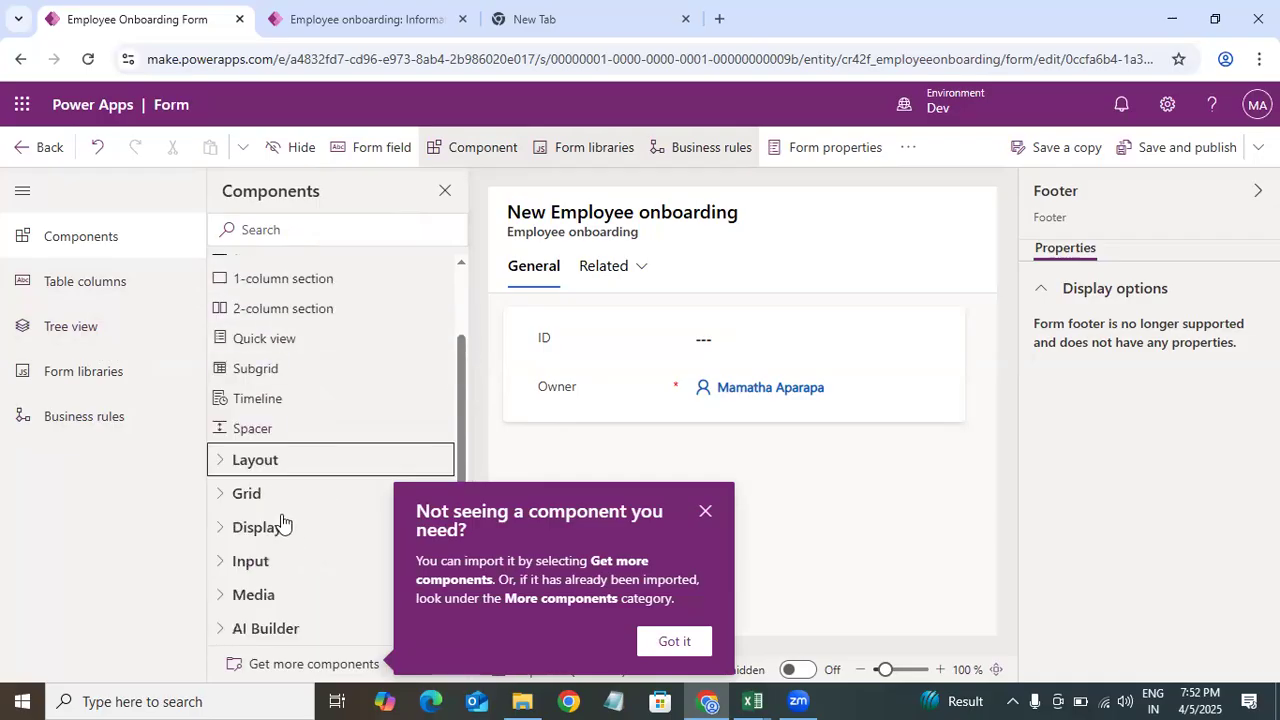
pyautogui.moveTo(461, 399); pyautogui.dragTo(461, 330)
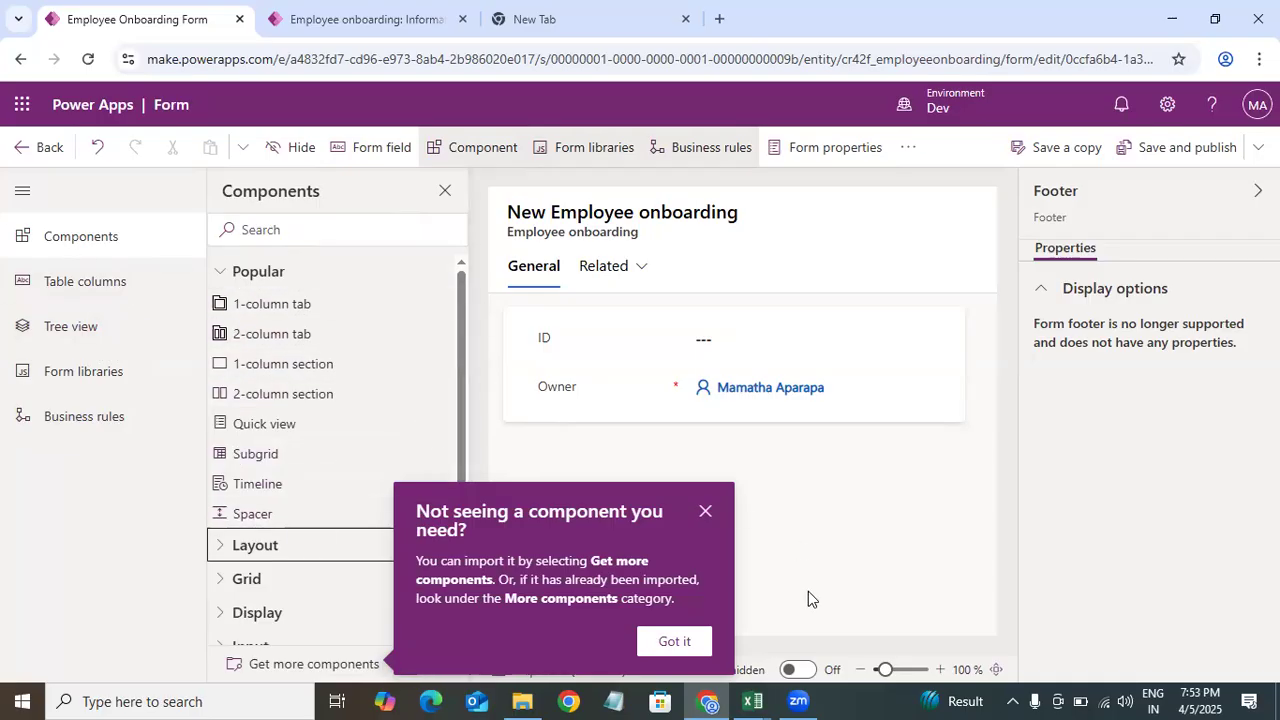
# Step: Move the Owner field from the General section into the form header
pyautogui.click(750, 396)
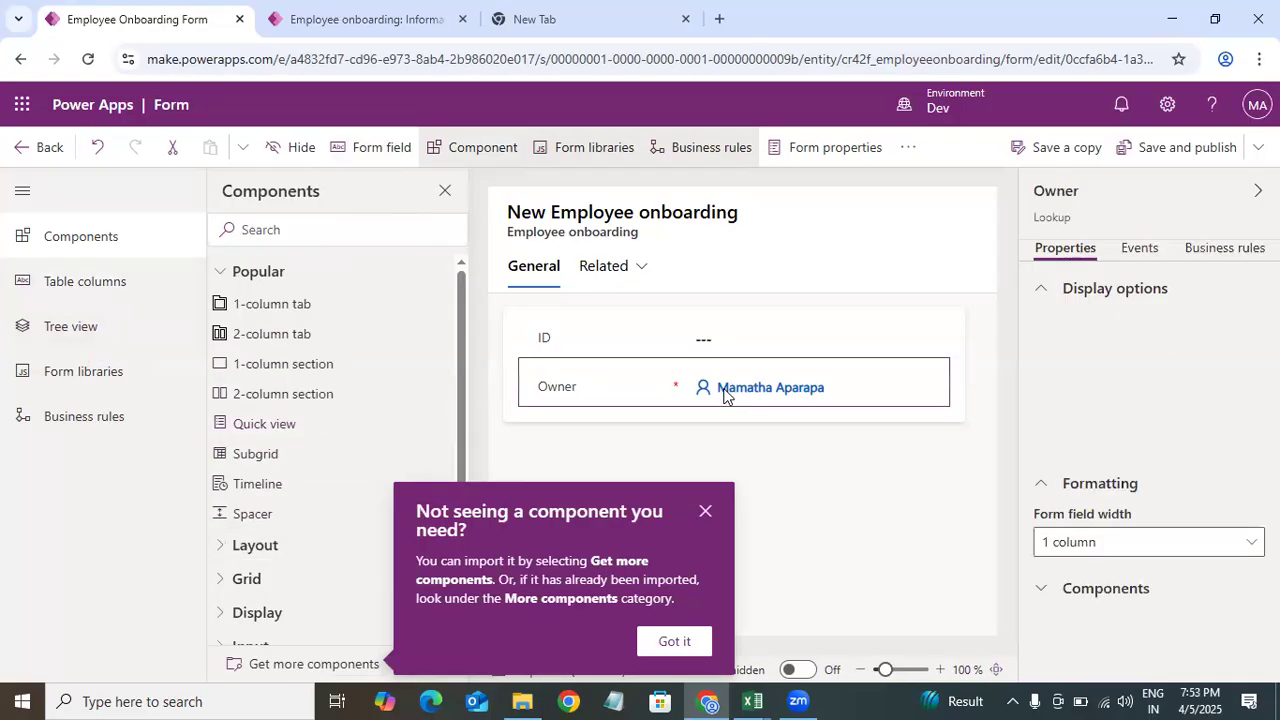
pyautogui.moveTo(744, 375); pyautogui.dragTo(755, 367)
pyautogui.moveTo(755, 367); pyautogui.dragTo(673, 426)
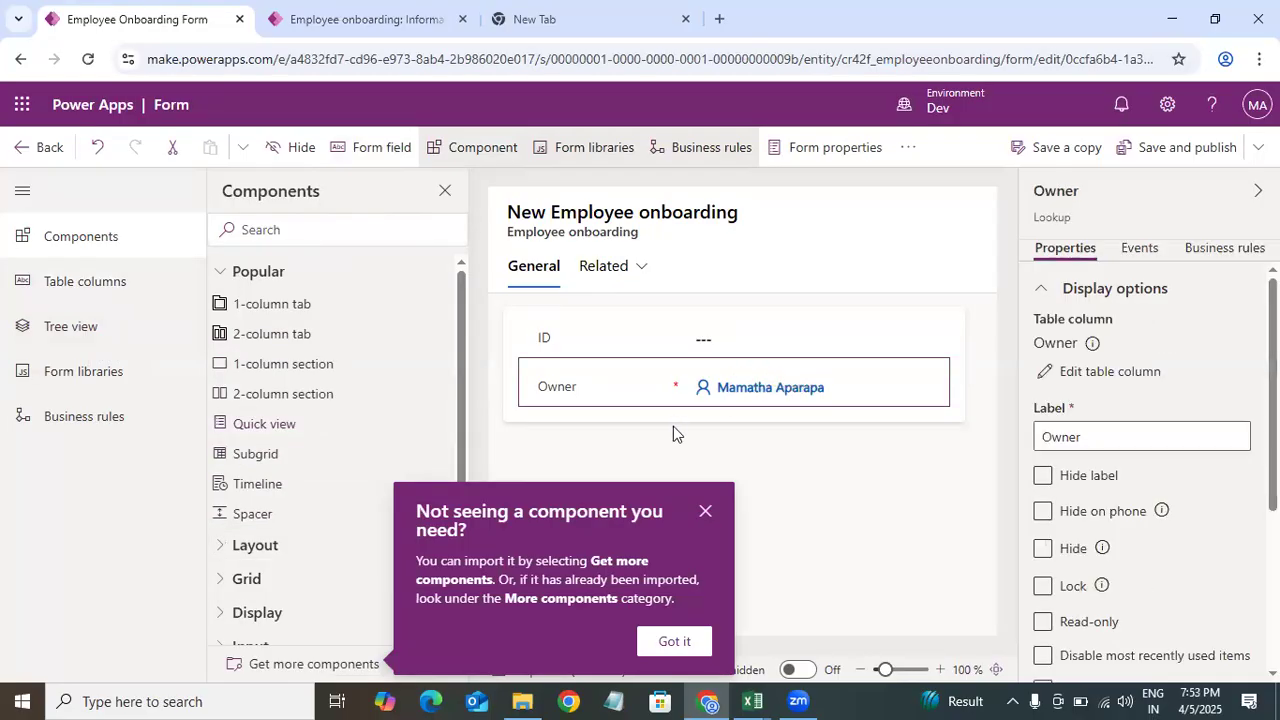
pyautogui.moveTo(841, 388); pyautogui.dragTo(895, 190)
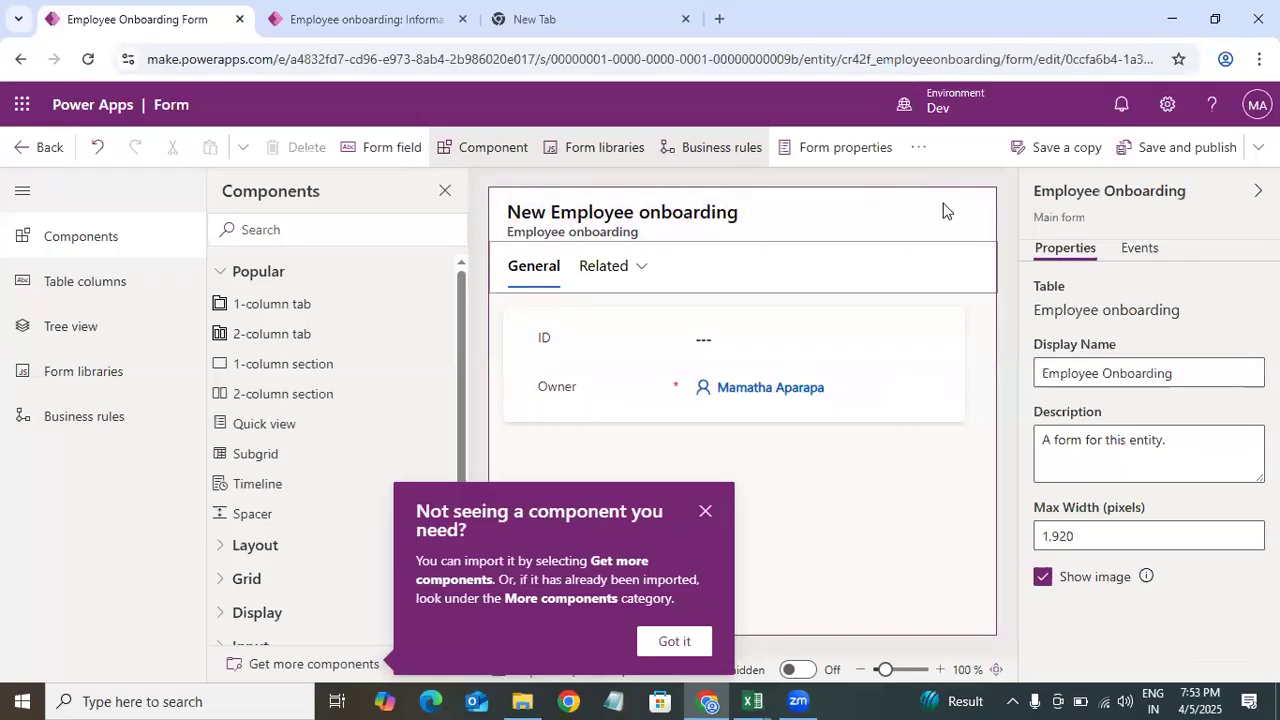
pyautogui.moveTo(700, 393); pyautogui.dragTo(903, 211)
pyautogui.click(905, 226)
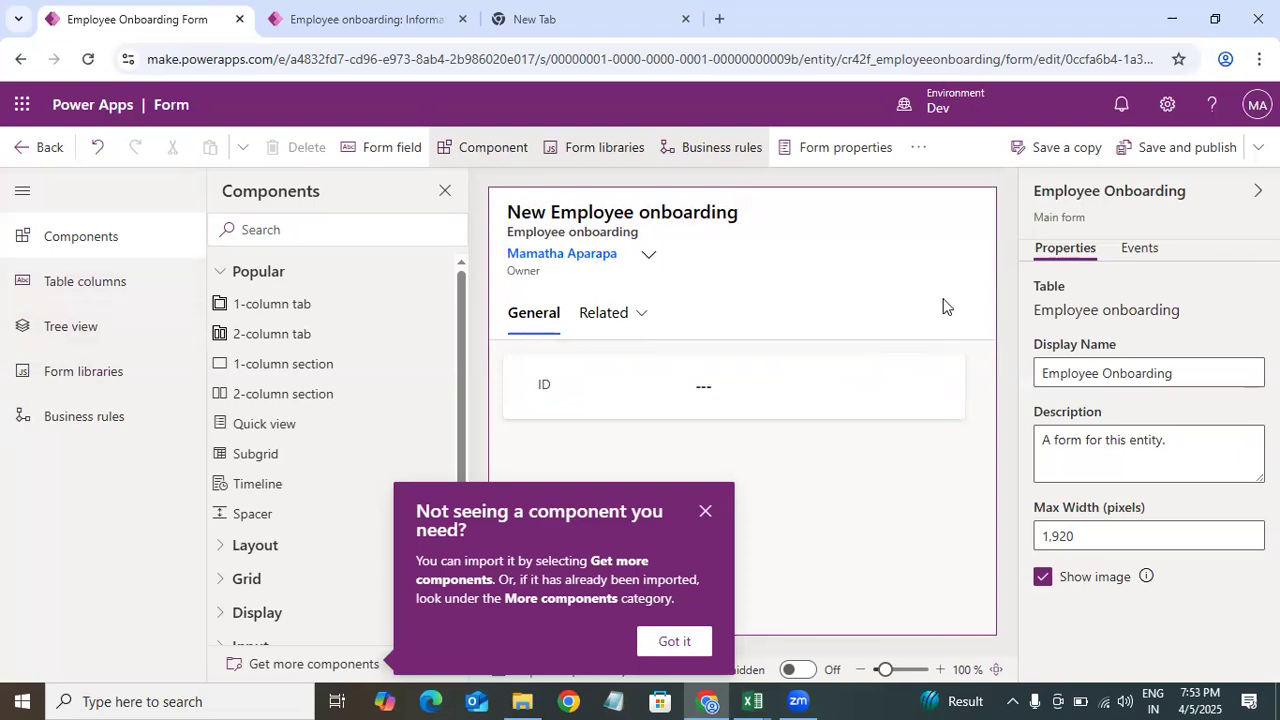
pyautogui.click(969, 246)
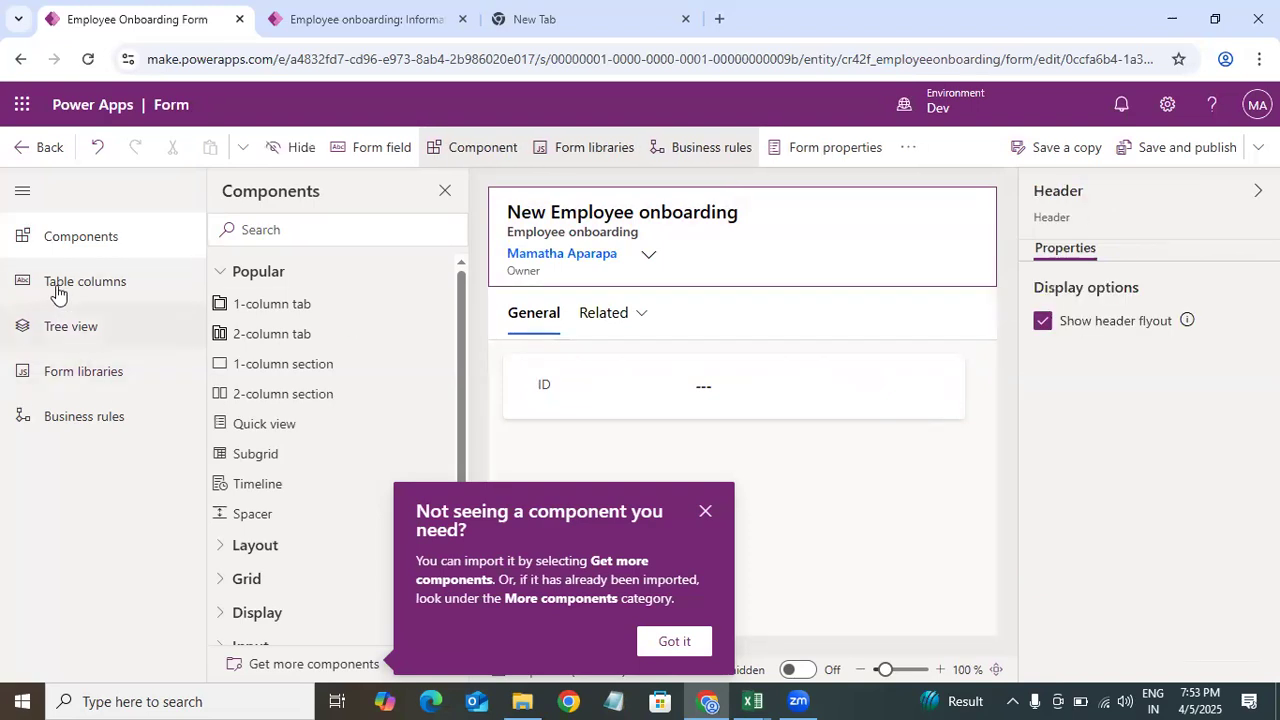
# Step: Inspect the form's header and General tab in the Tree view
pyautogui.click(100, 294)
pyautogui.click(120, 338)
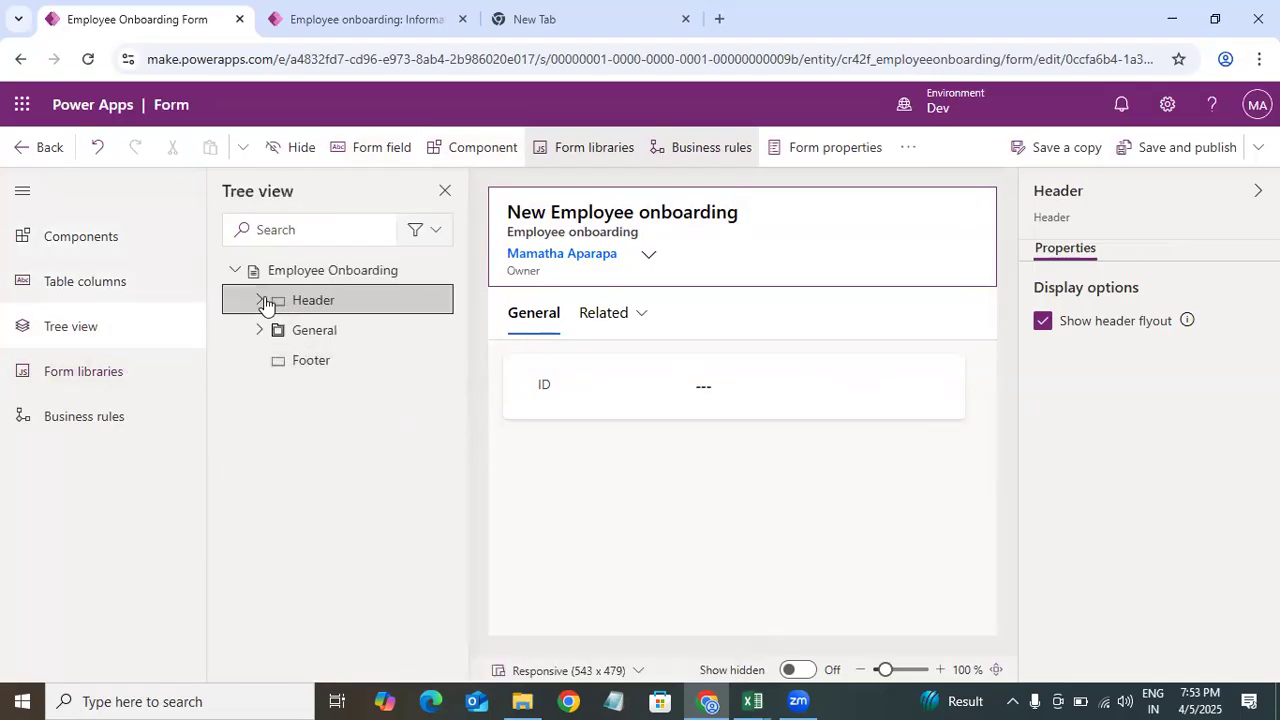
pyautogui.click(263, 301)
pyautogui.click(335, 334)
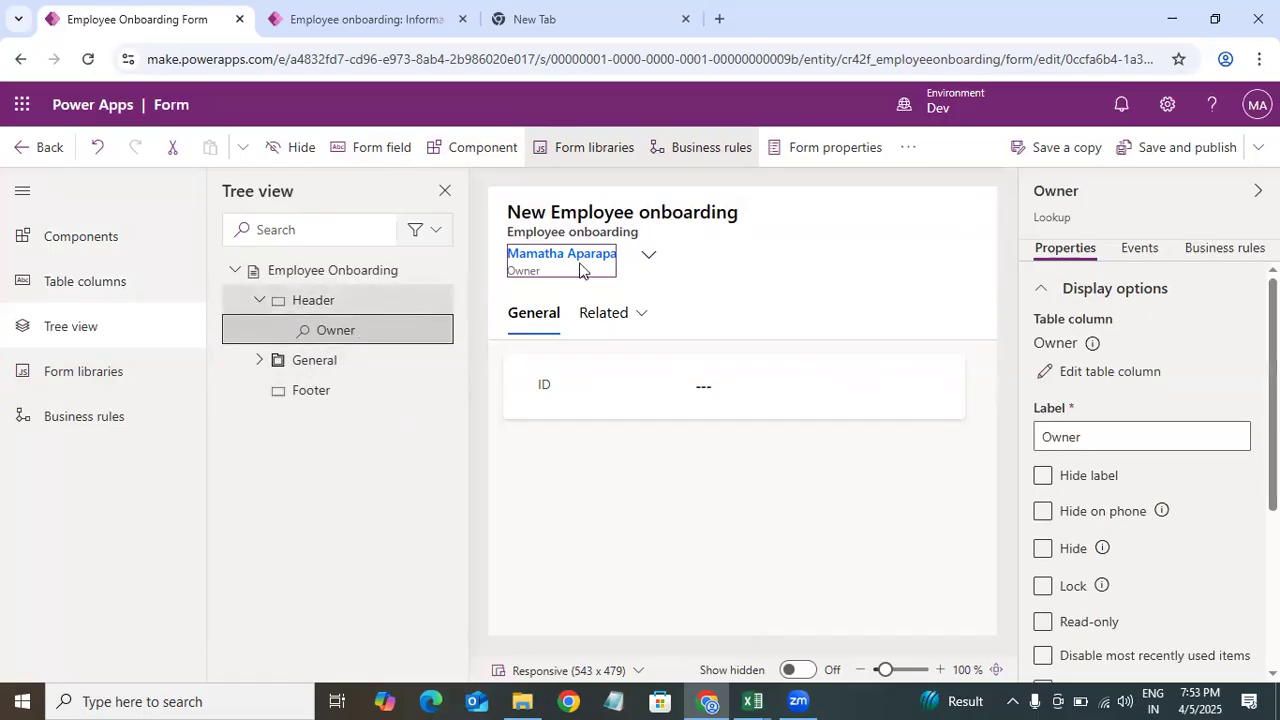
pyautogui.moveTo(407, 318)
pyautogui.mouseDown()
pyautogui.moveTo(846, 214)
pyautogui.moveTo(840, 190)
pyautogui.mouseUp()
pyautogui.click(315, 366)
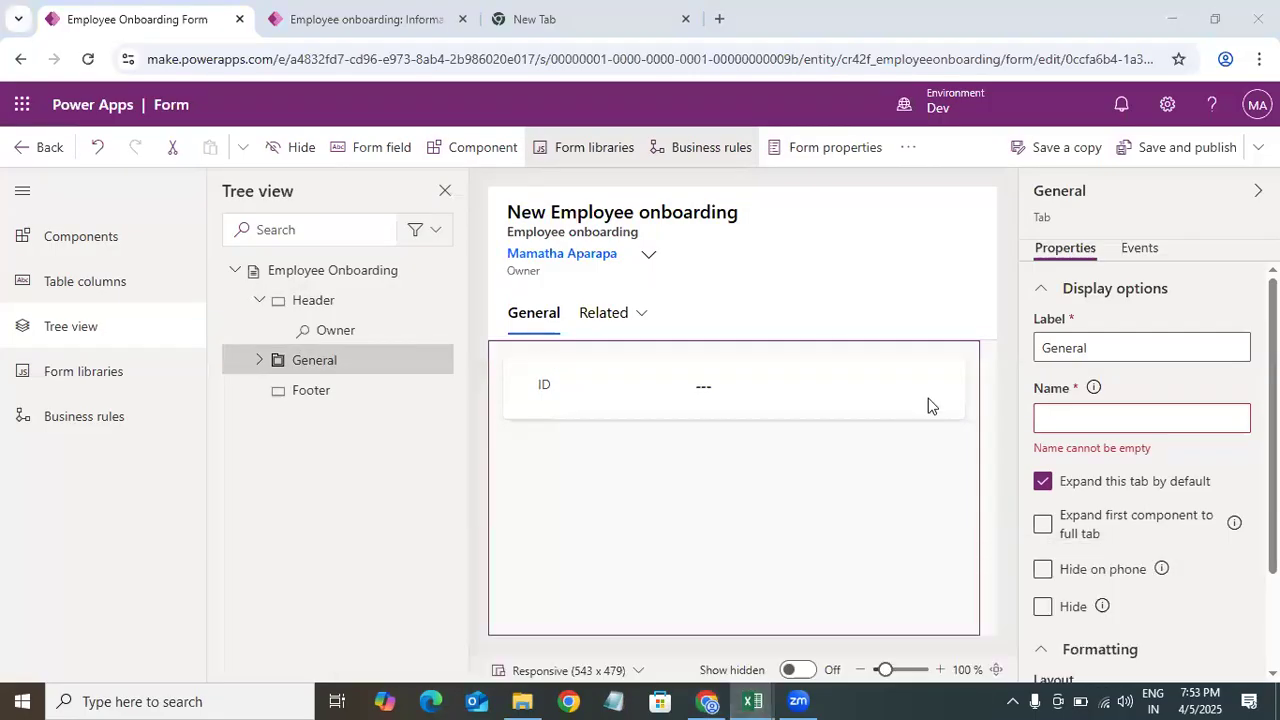
# Step: Switch to Excel and review the Employee onboarding column list in the data model
pyautogui.hotkey('alt', 'Tab')
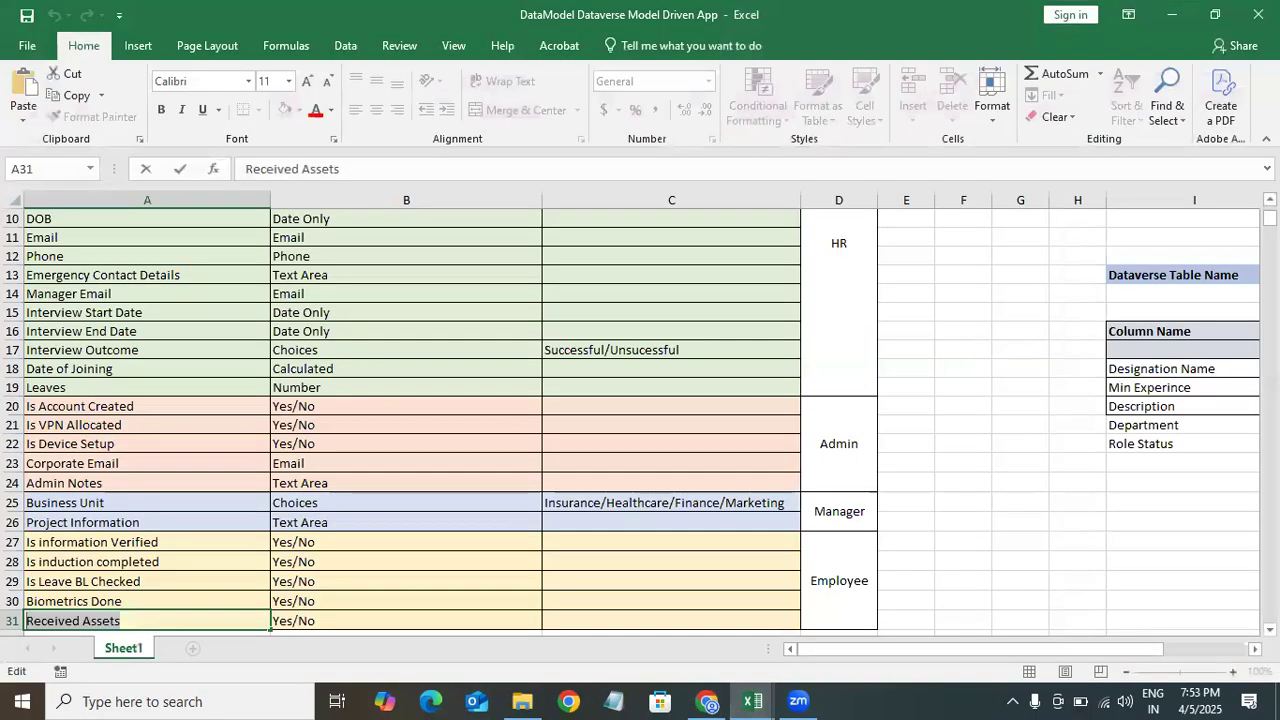
pyautogui.scroll(1, 806, 372)
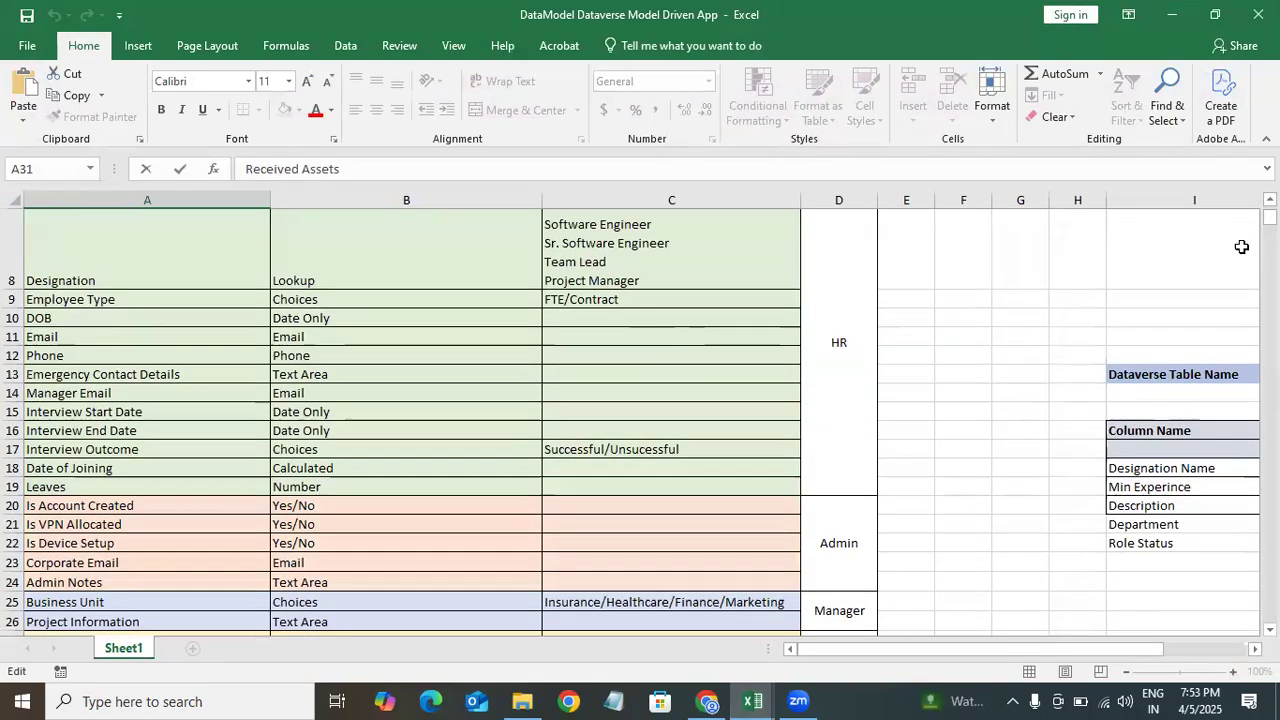
pyautogui.moveTo(1269, 217); pyautogui.dragTo(1269, 221)
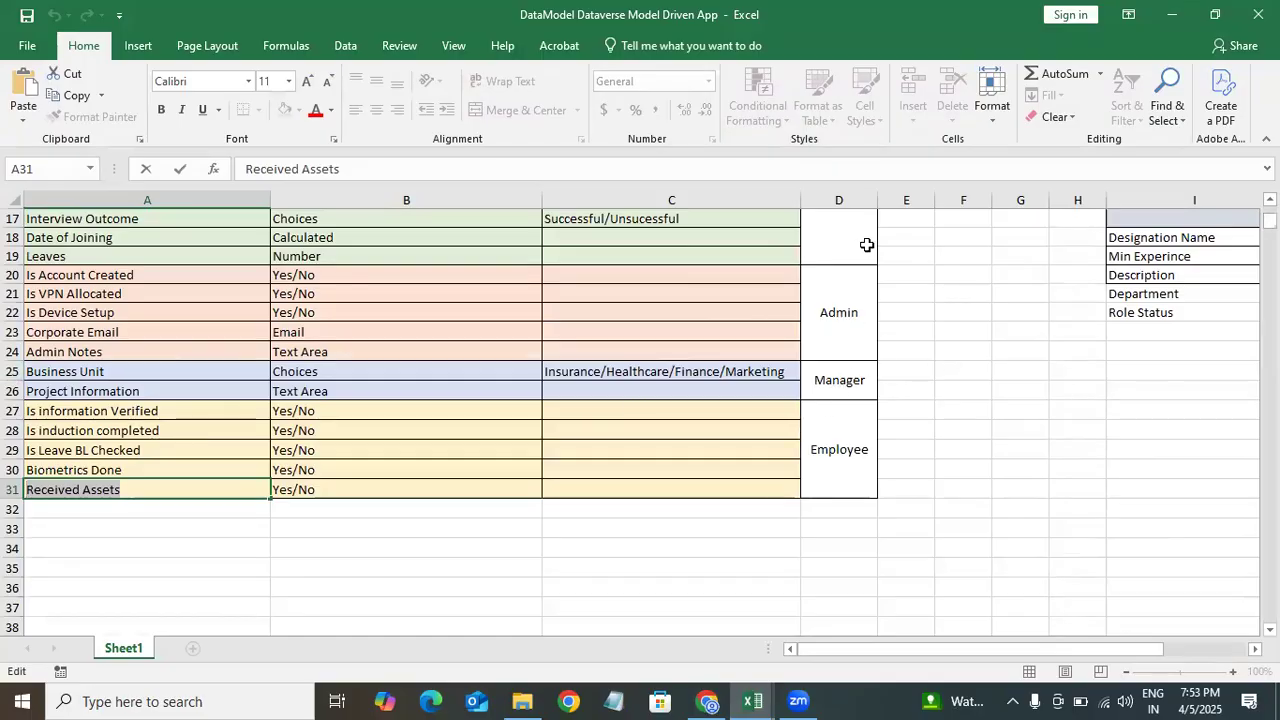
pyautogui.click(707, 701)
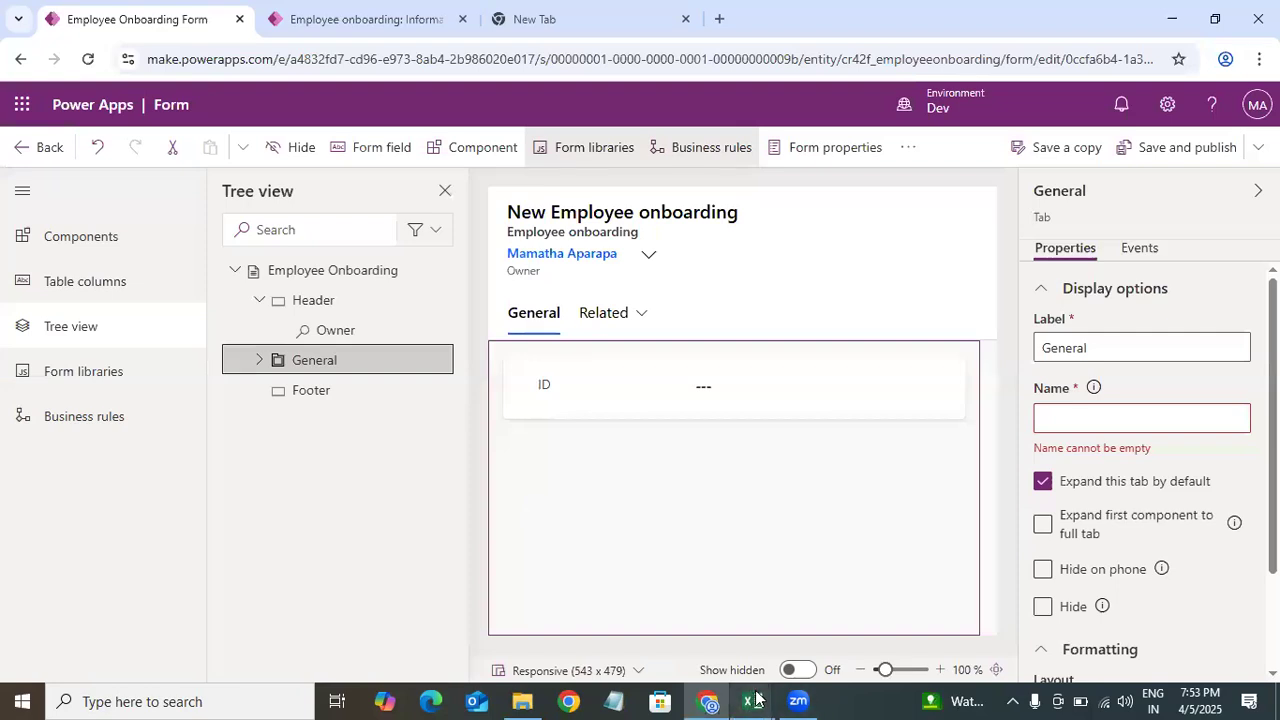
pyautogui.moveTo(752, 701)
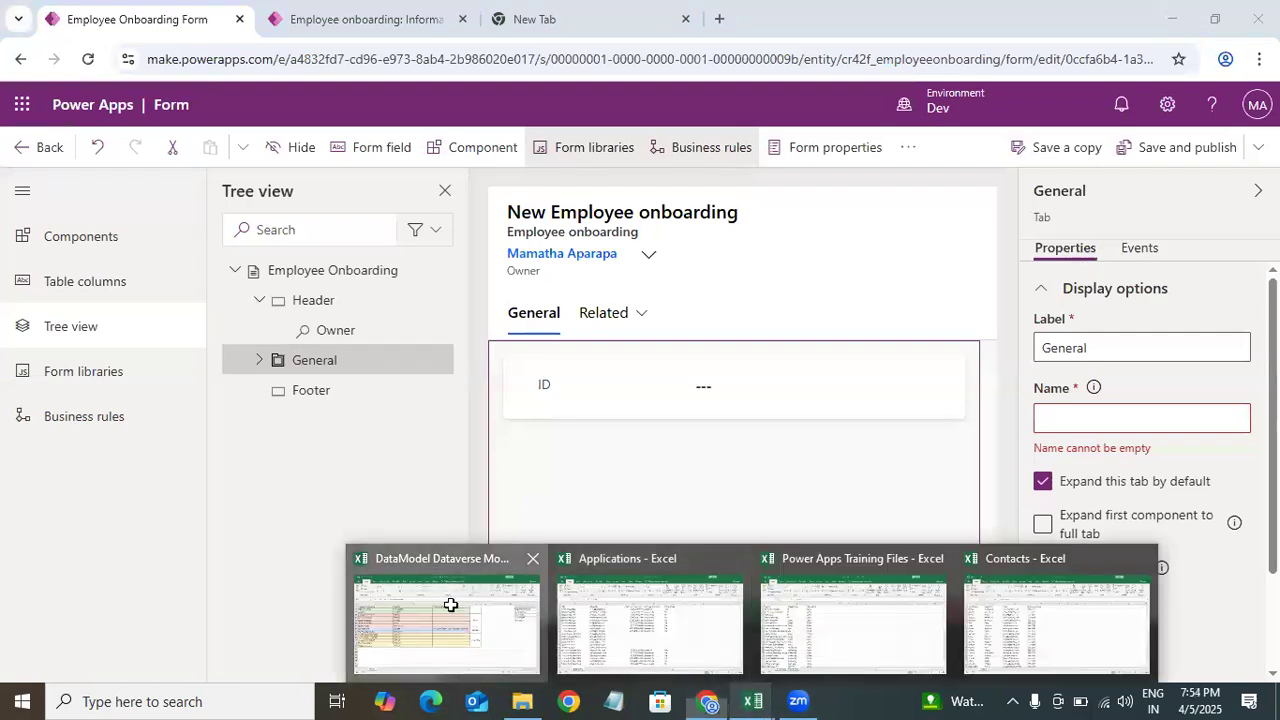
pyautogui.click(449, 605)
pyautogui.scroll(5, 838, 466)
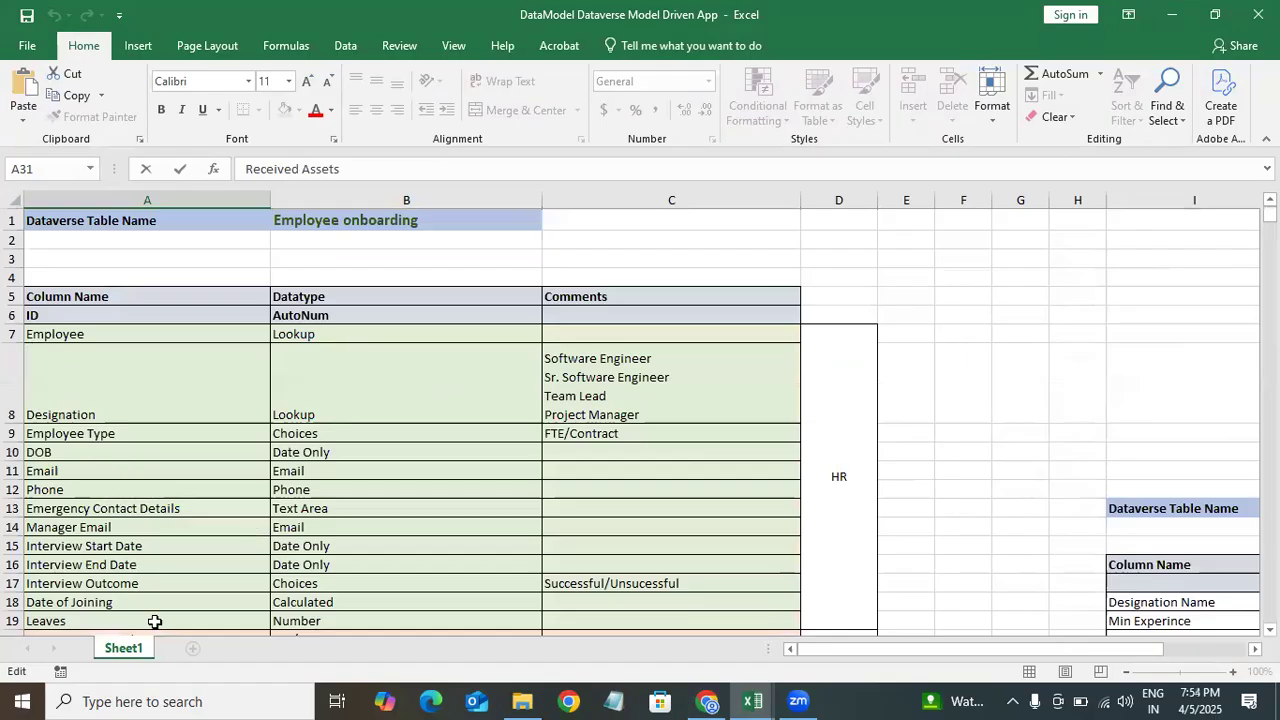
pyautogui.click(1156, 18)
# Step: Rename the General tab's label to Employee Information
pyautogui.click(553, 316)
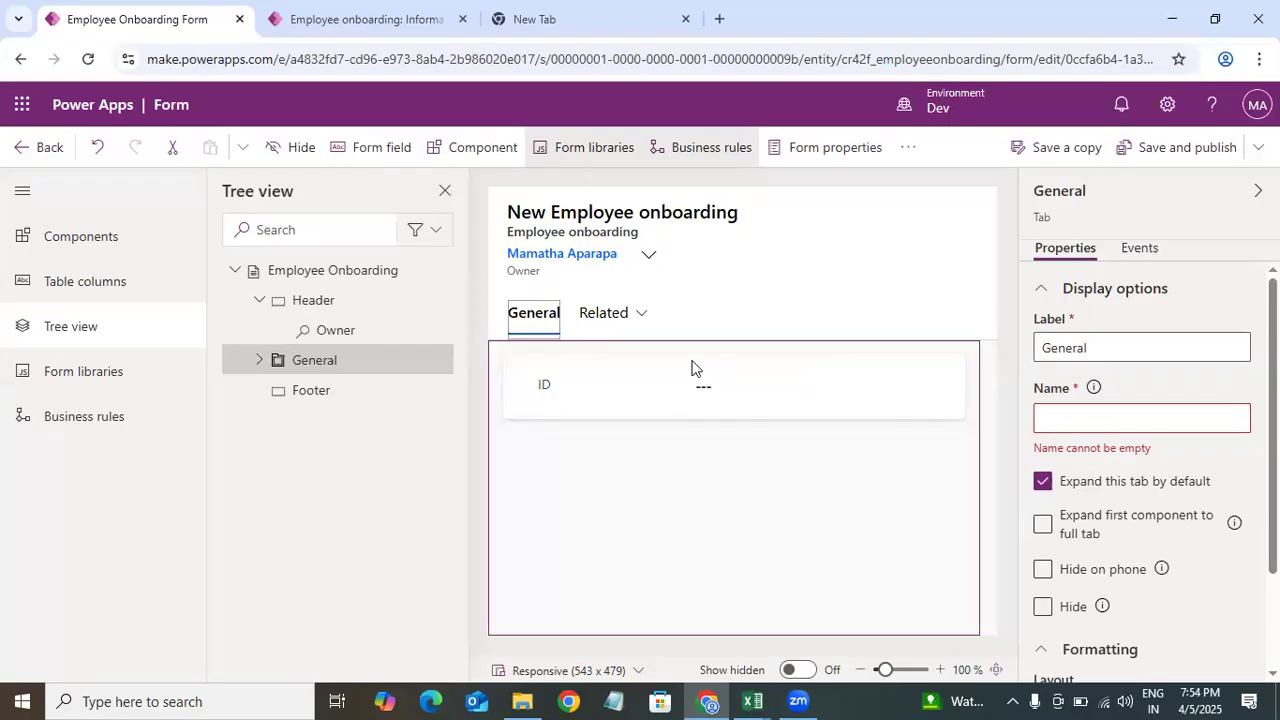
pyautogui.moveTo(1117, 355); pyautogui.dragTo(1027, 358)
pyautogui.write('Employe')
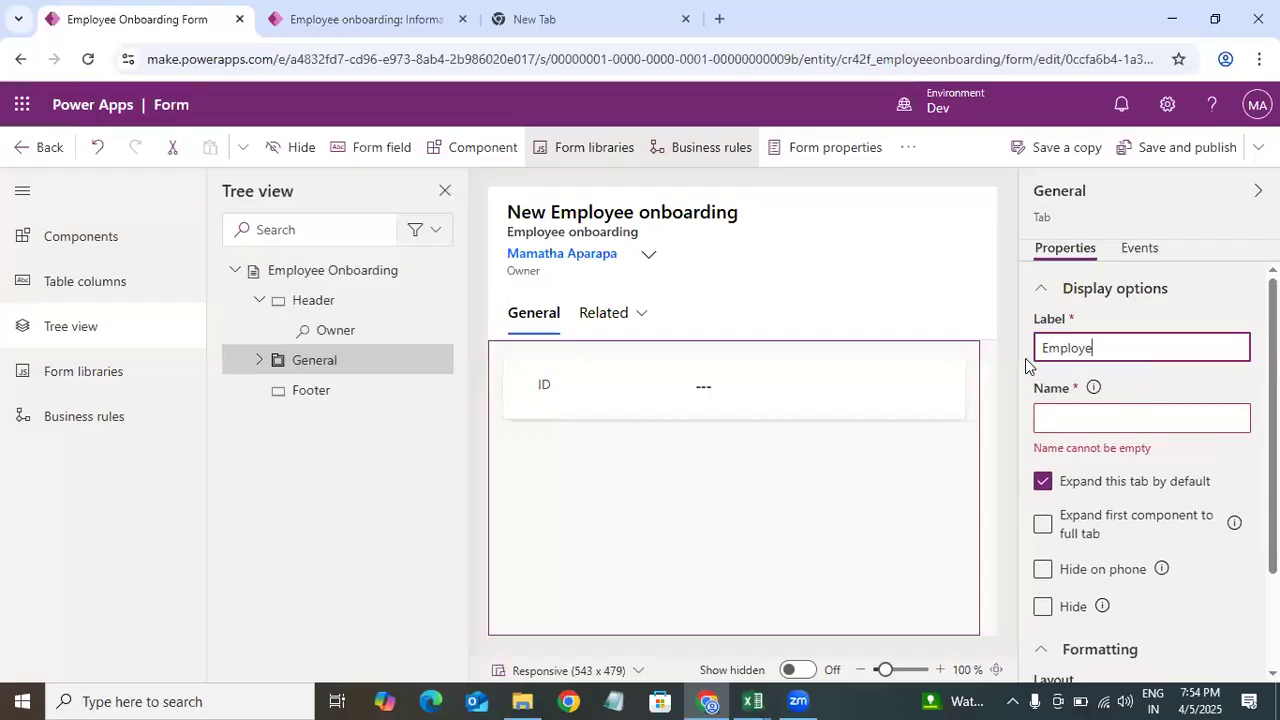
pyautogui.write('e Informa')
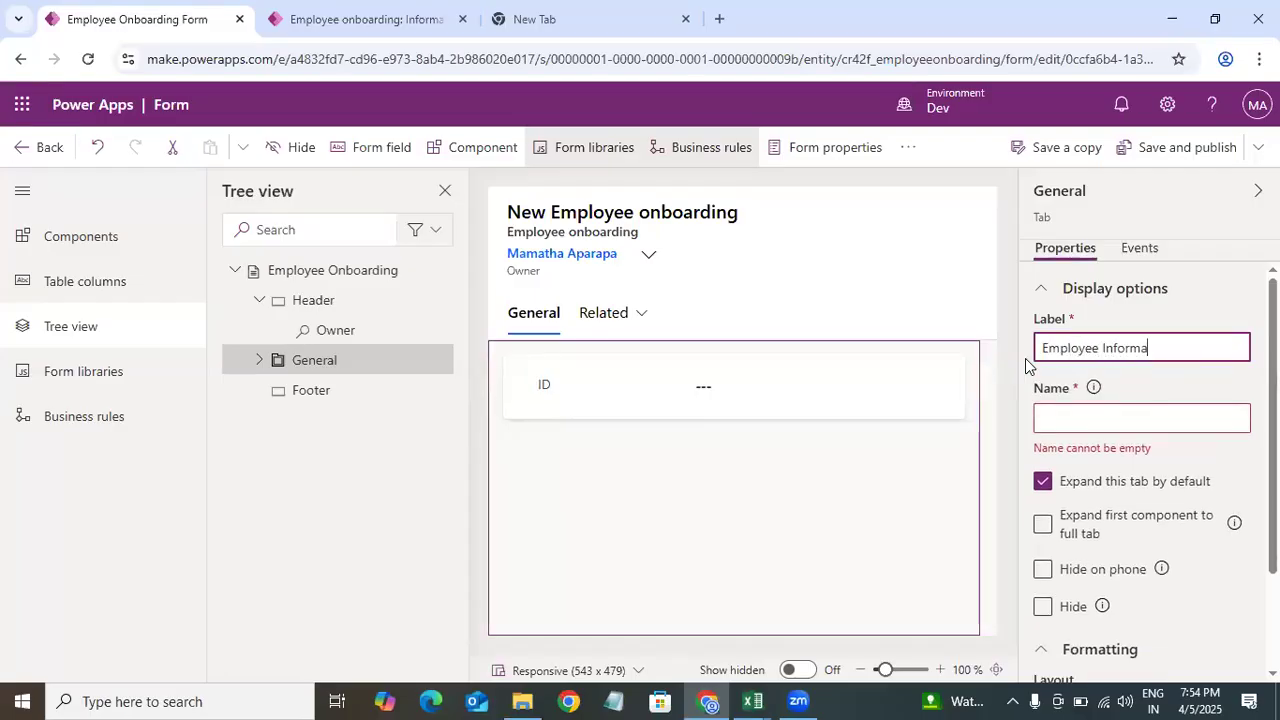
pyautogui.write('tion')
pyautogui.click(1190, 298)
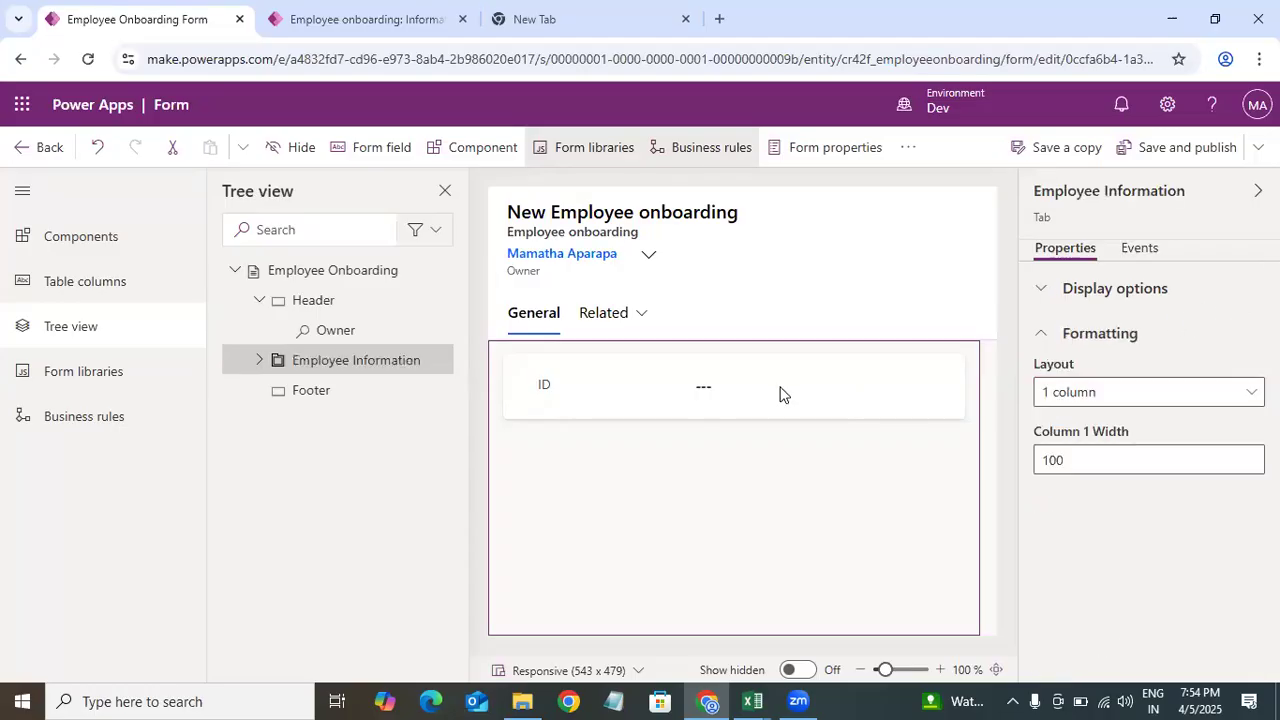
# Step: Select the General section, search the table columns for empl, and add the Employee column to the section
pyautogui.click(684, 409)
pyautogui.click(284, 390)
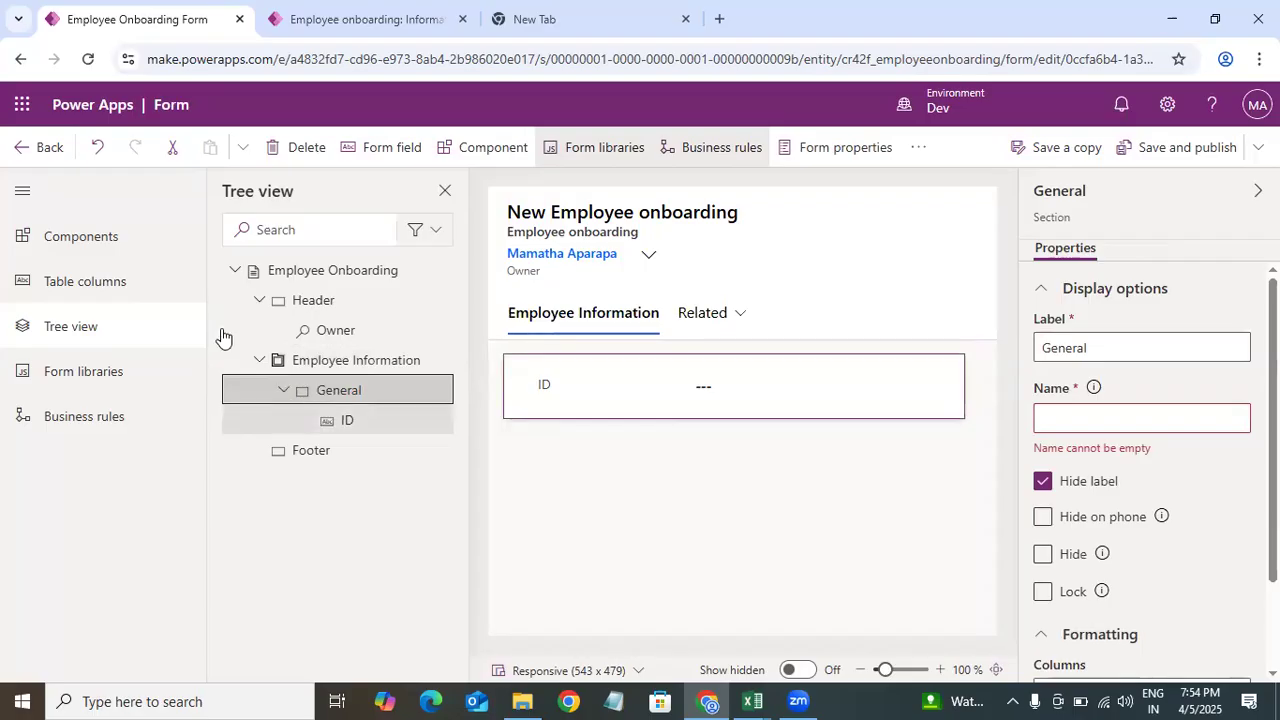
pyautogui.click(112, 284)
pyautogui.moveTo(462, 432); pyautogui.dragTo(462, 502)
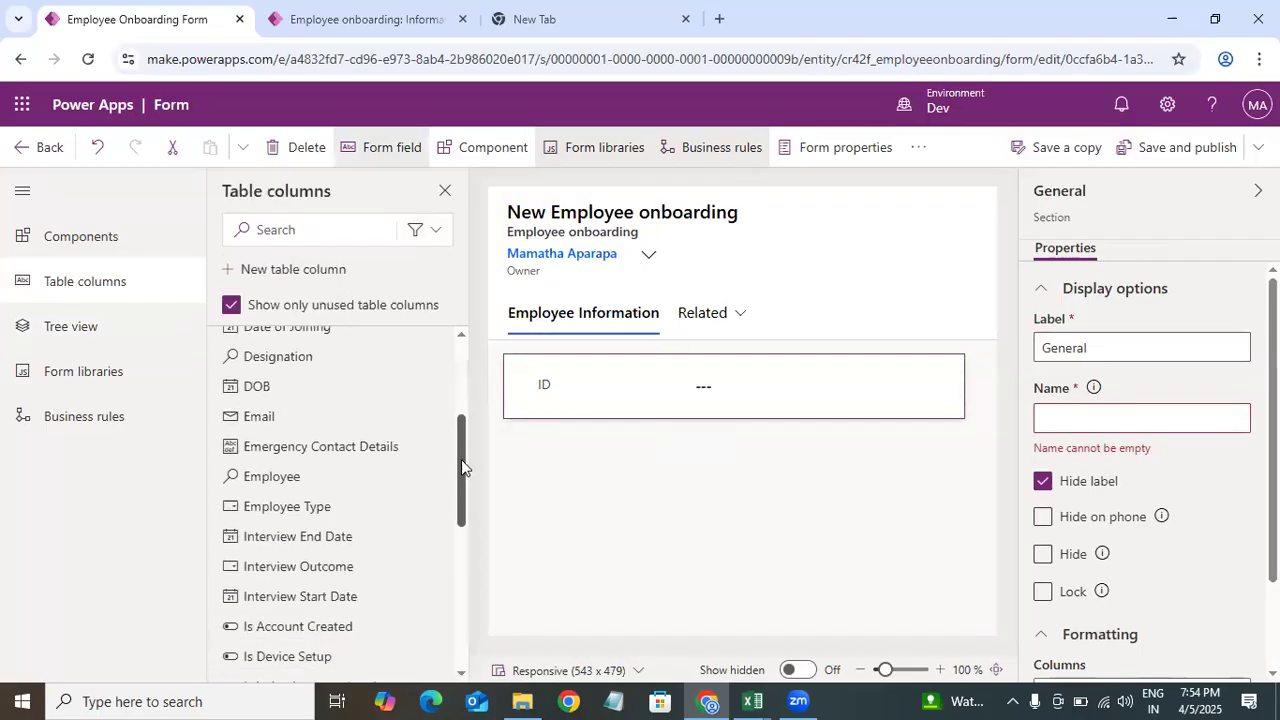
pyautogui.click(275, 230)
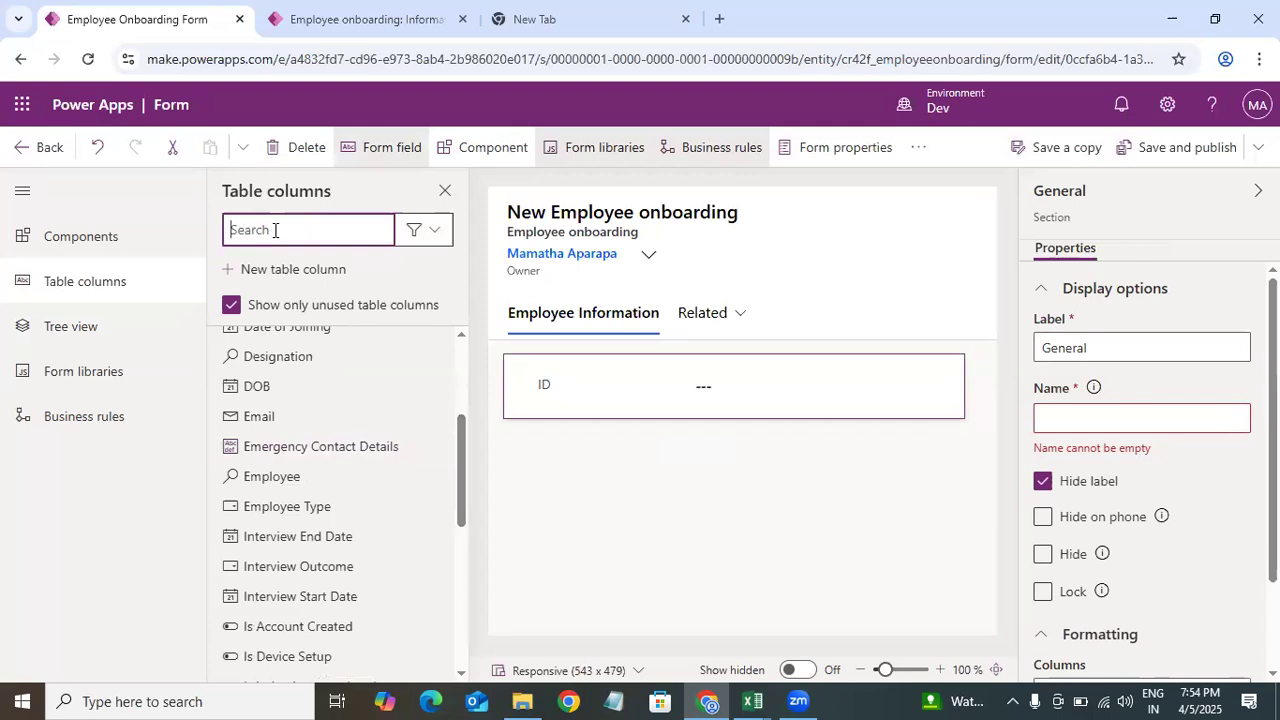
pyautogui.write('emplo')
pyautogui.moveTo(285, 330); pyautogui.dragTo(731, 408)
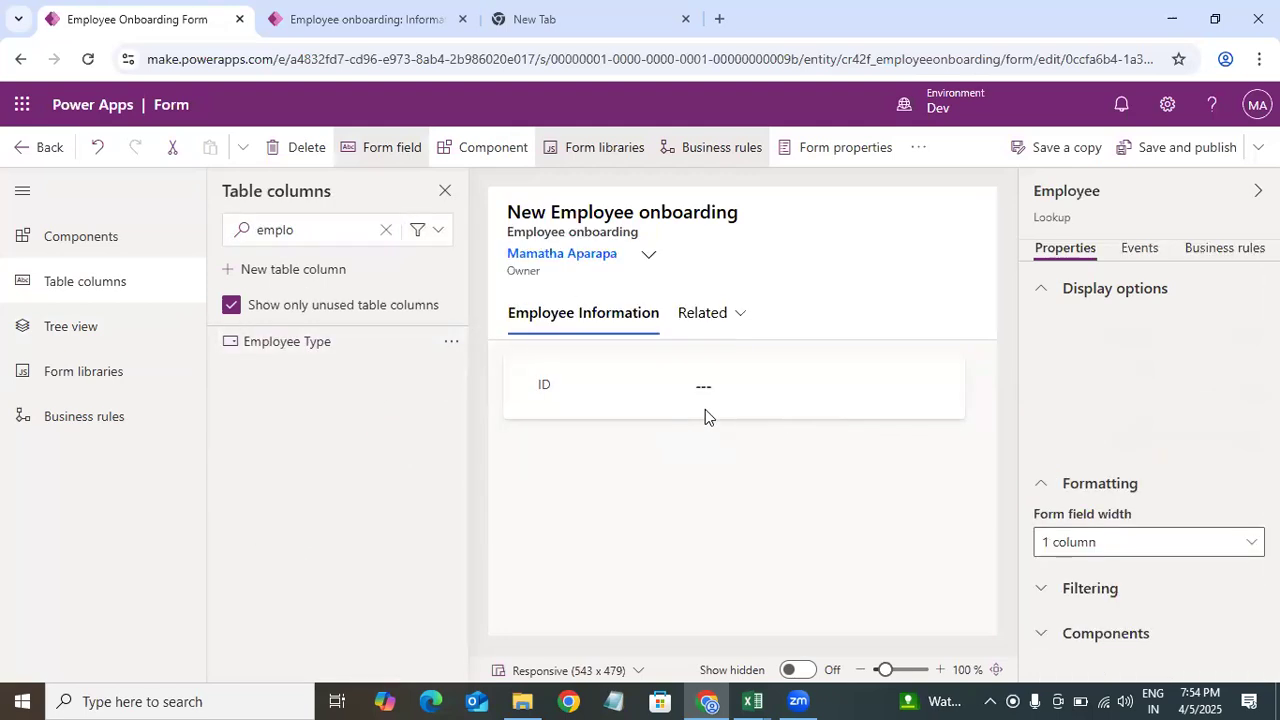
# Step: Add the Employee Type column to the section and reorder the fields so Employee sits directly below ID
pyautogui.click(799, 409)
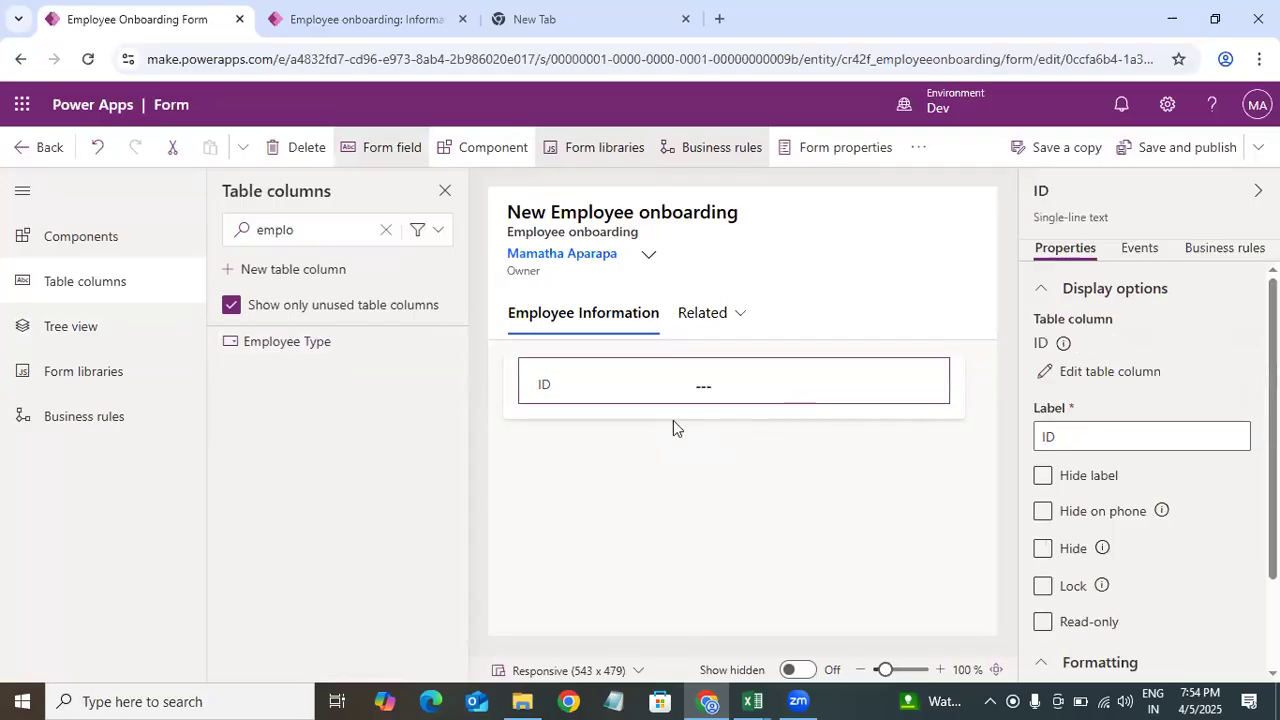
pyautogui.click(356, 356)
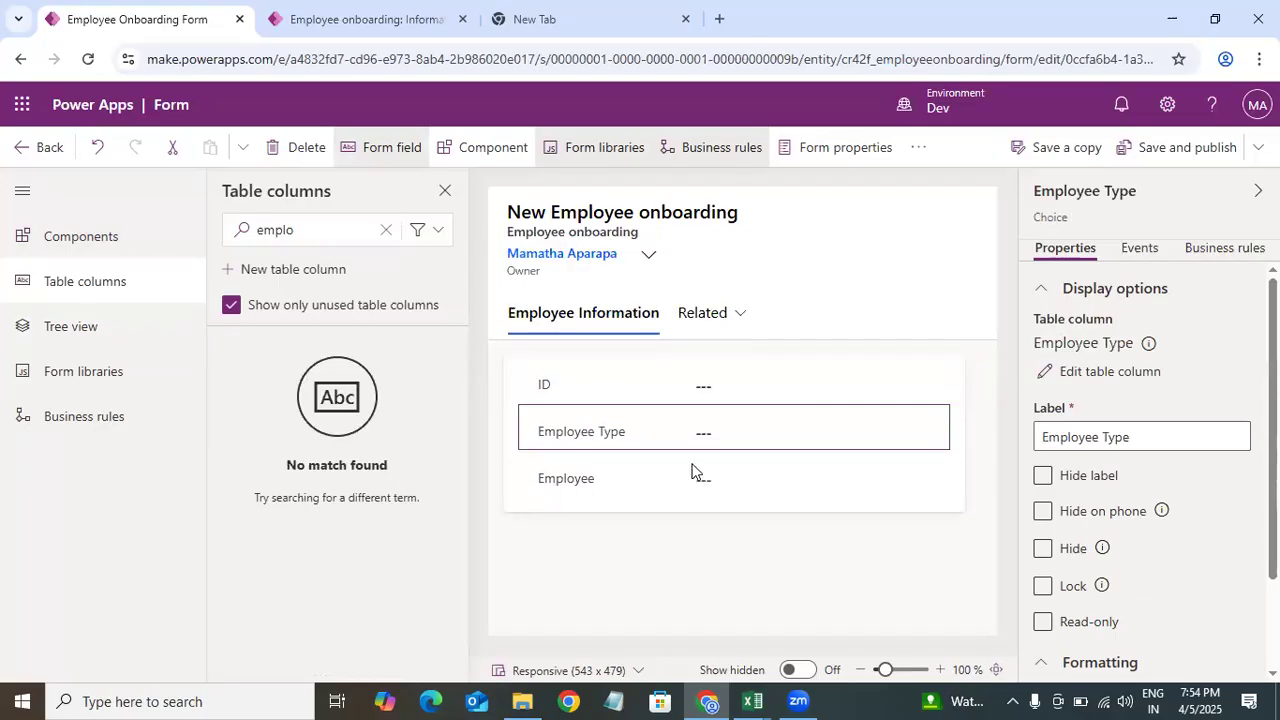
pyautogui.moveTo(686, 482); pyautogui.dragTo(684, 416)
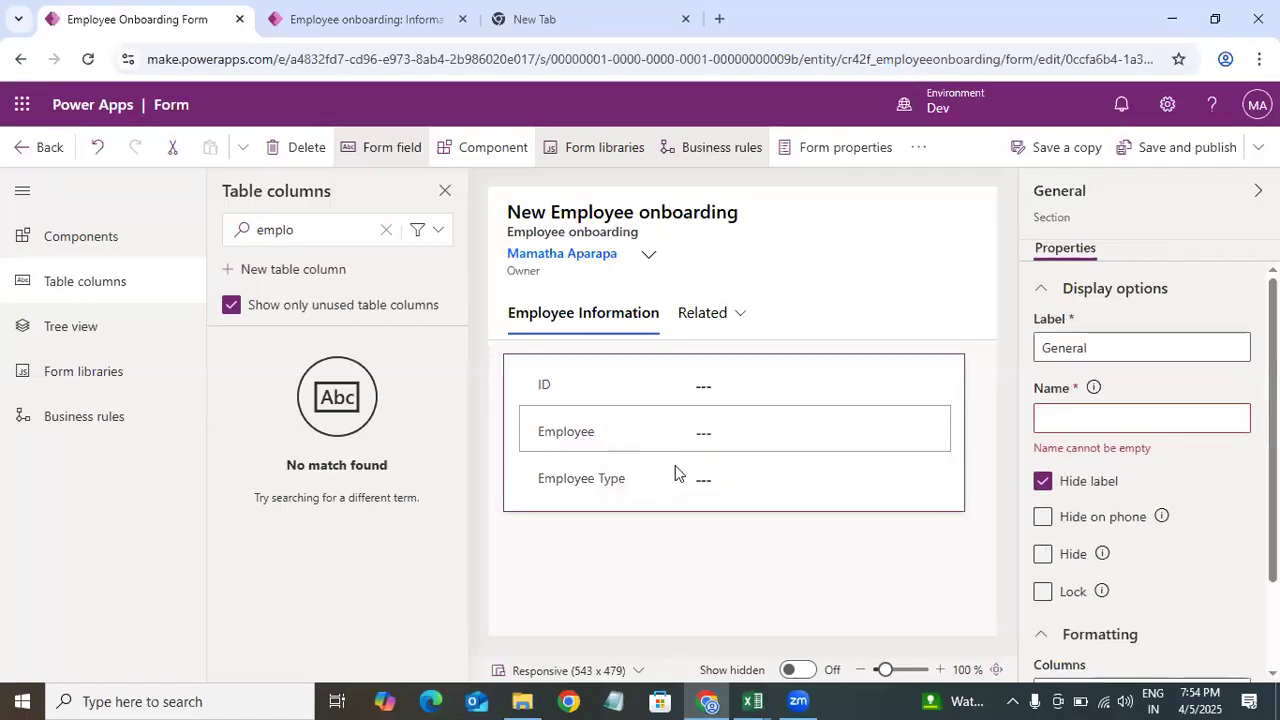
pyautogui.click(714, 491)
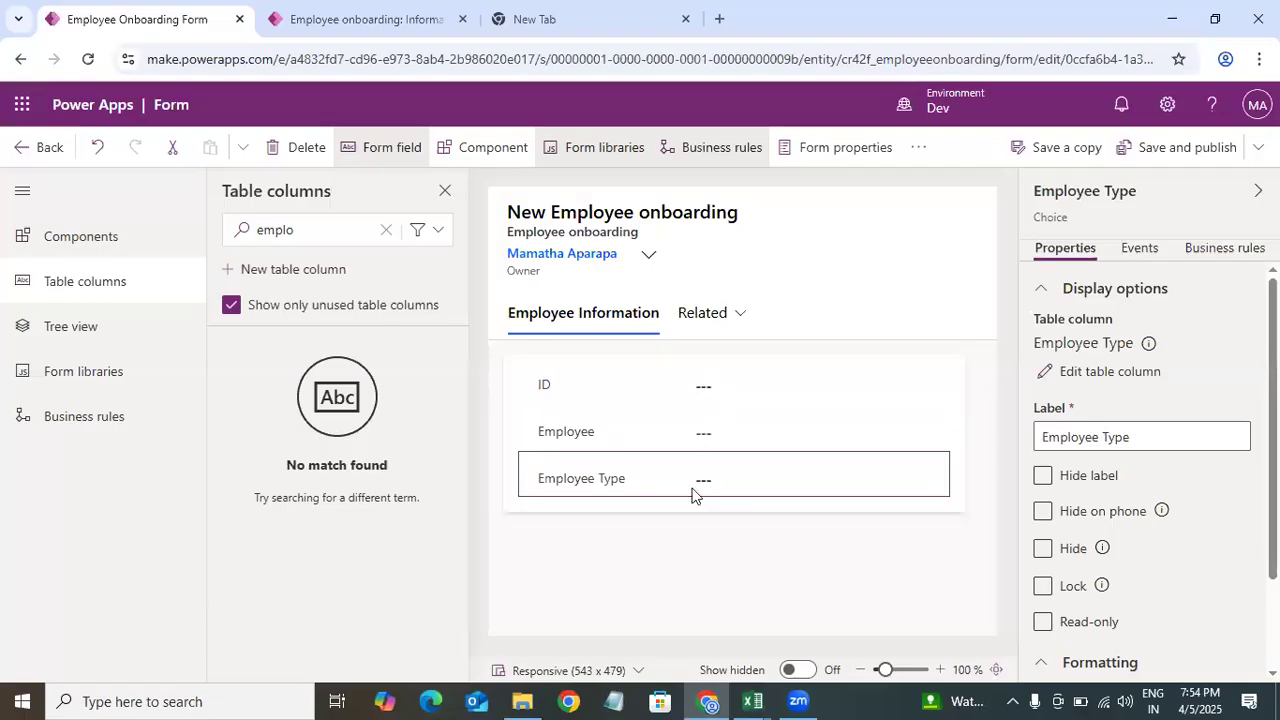
pyautogui.click(335, 231)
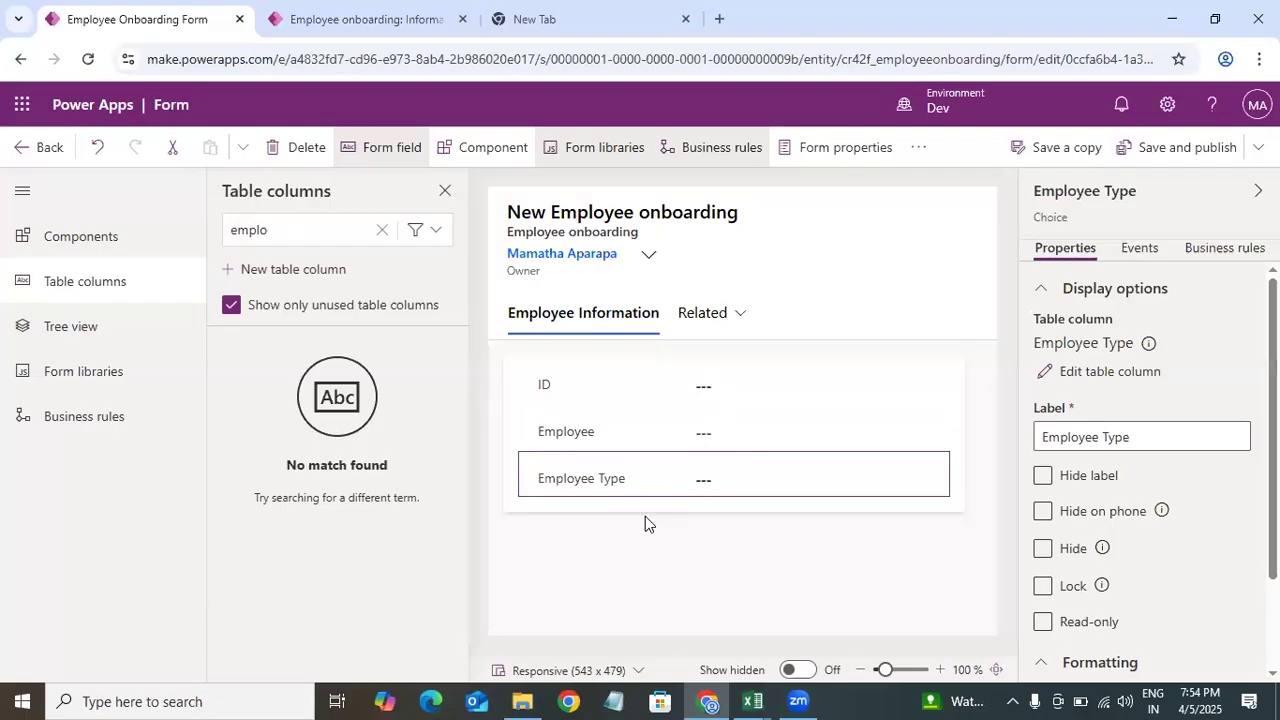
# Step: Check the data model, then search the table columns for des and add the Designation column to the section
pyautogui.click(752, 701)
pyautogui.click(474, 623)
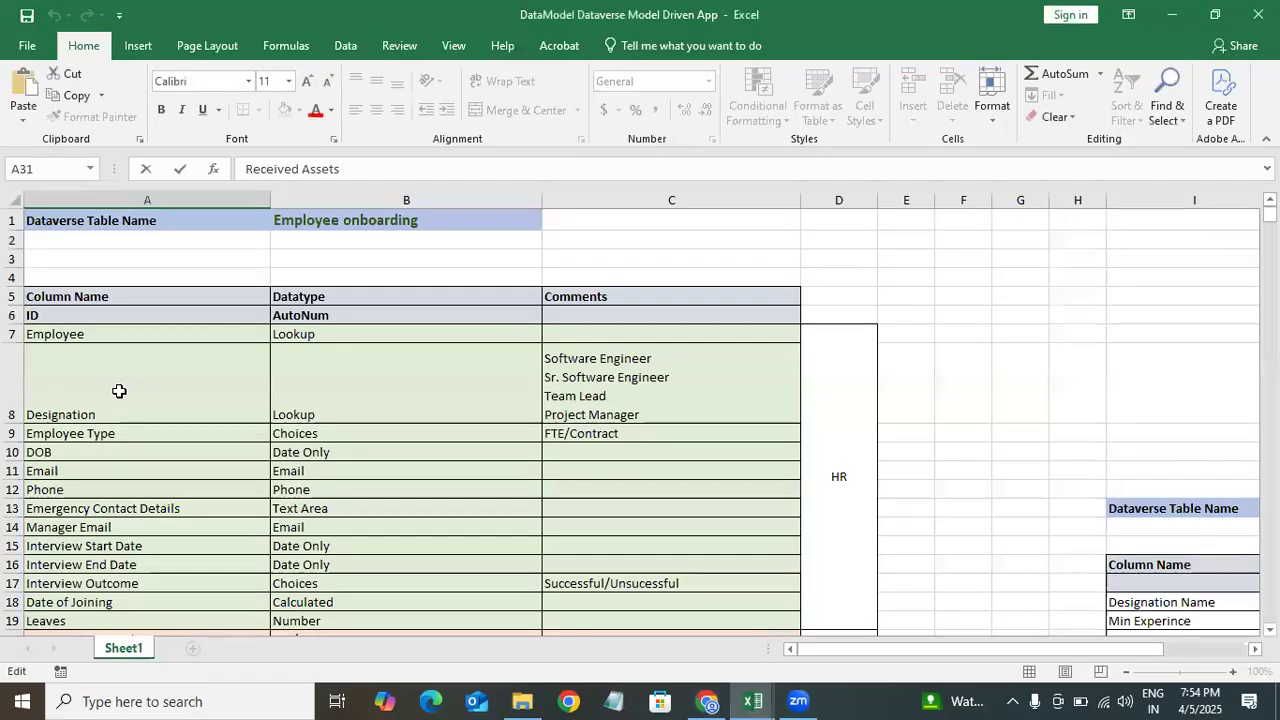
pyautogui.click(1175, 18)
pyautogui.click(303, 232)
pyautogui.press('BackSpace')
pyautogui.press('BackSpace')
pyautogui.press('BackSpace')
pyautogui.press('BackSpace')
pyautogui.press('BackSpace')
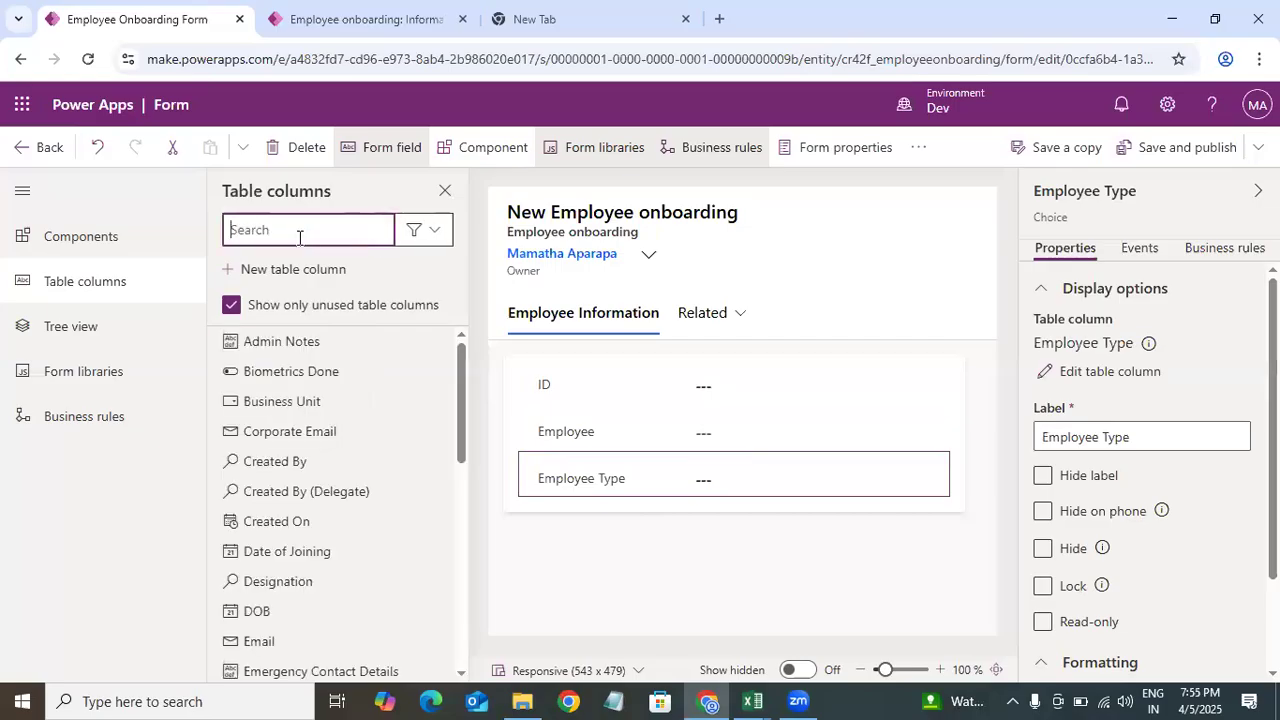
pyautogui.write('des')
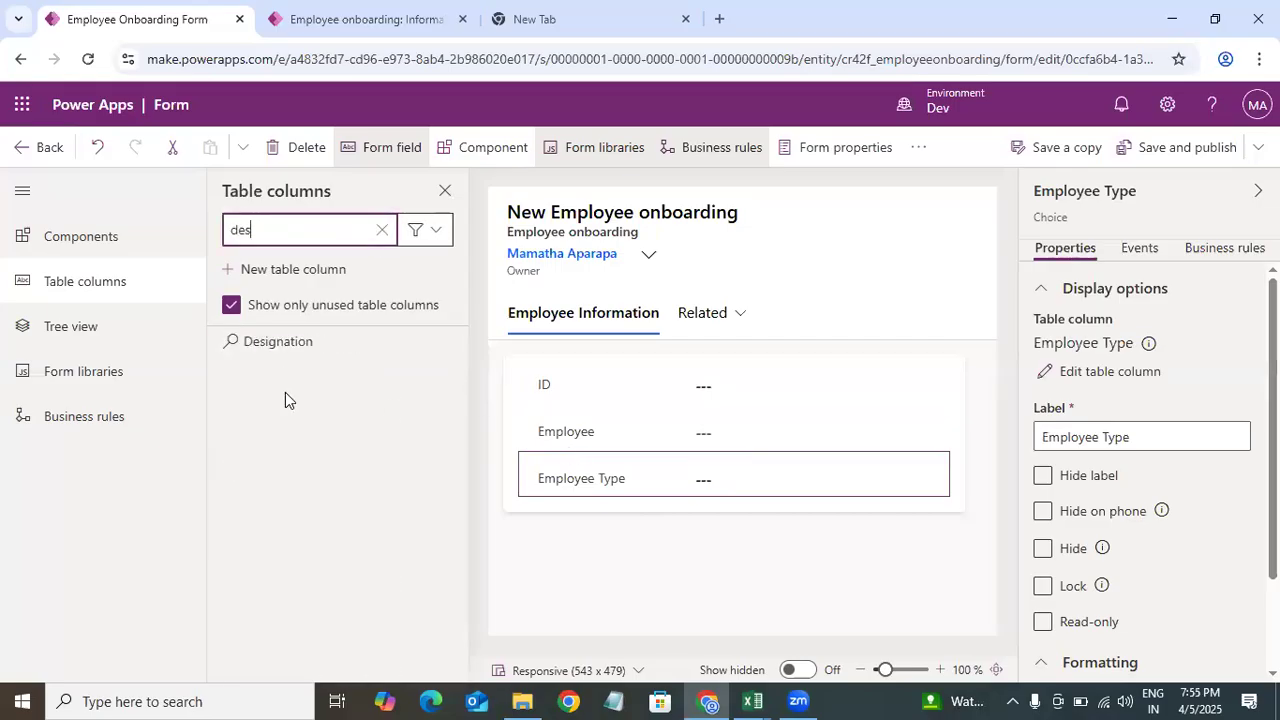
pyautogui.click(280, 342)
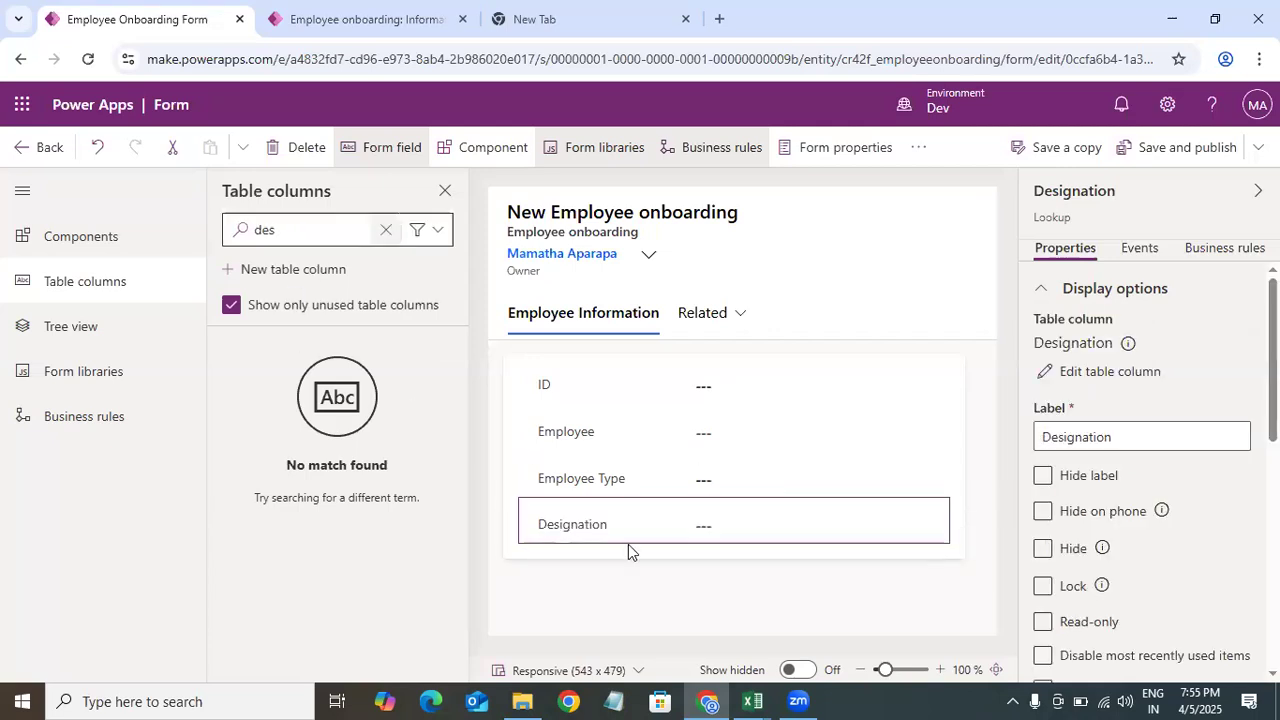
# Step: Search the table columns for dob and add the DOB column below Designation
pyautogui.doubleClick(262, 234)
pyautogui.press('BackSpace')
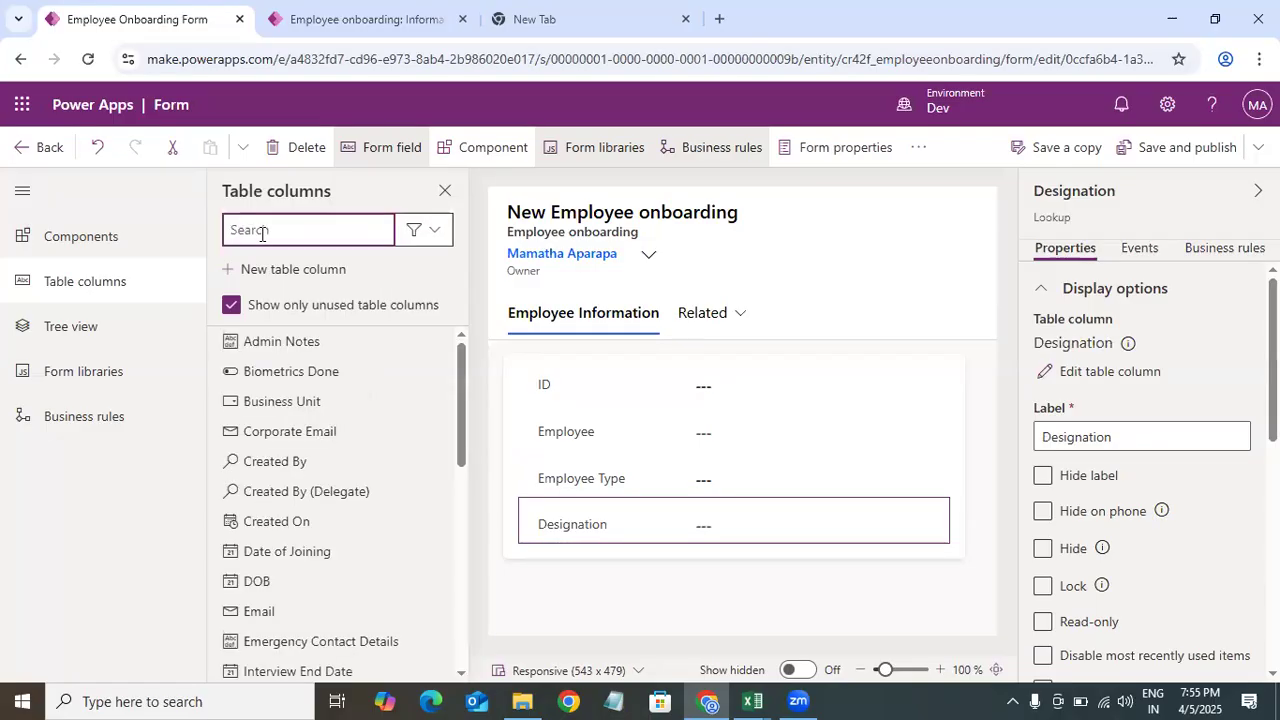
pyautogui.write('dob')
pyautogui.moveTo(281, 359); pyautogui.dragTo(857, 417)
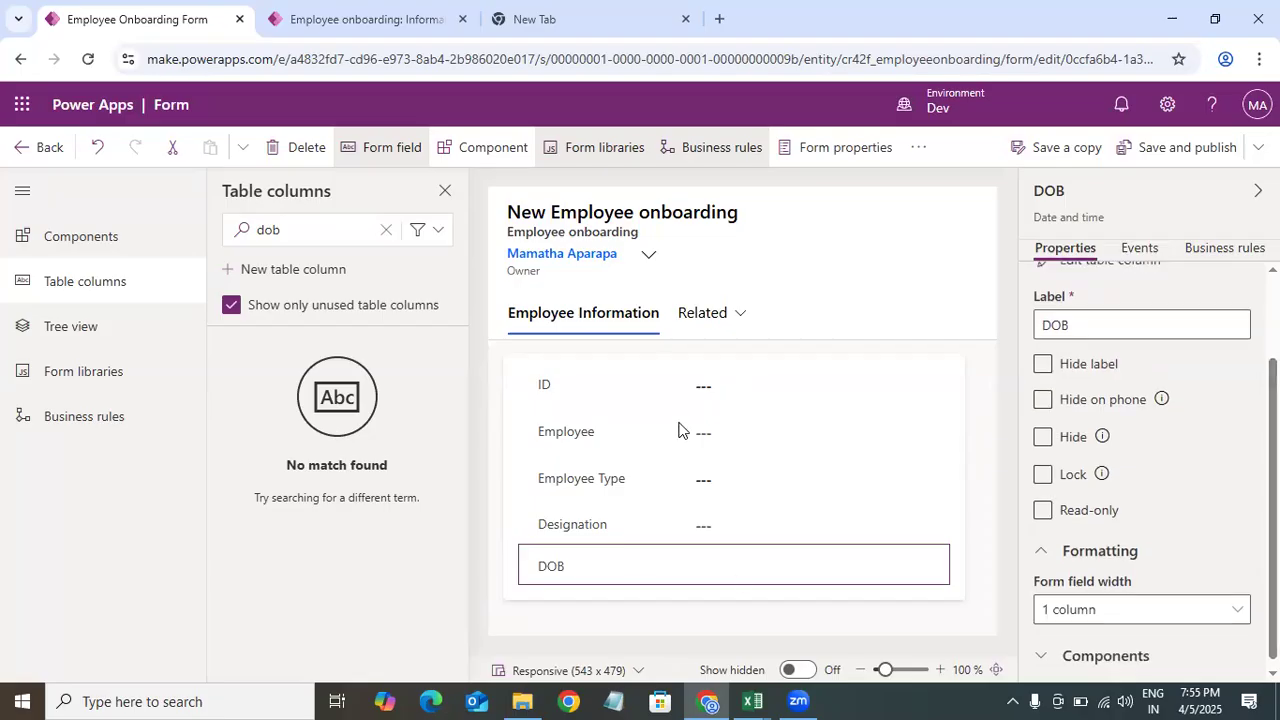
# Step: Review the Email, Phone and Emergency Contact Details rows in the data model and clear the column search
pyautogui.click(752, 701)
pyautogui.click(388, 611)
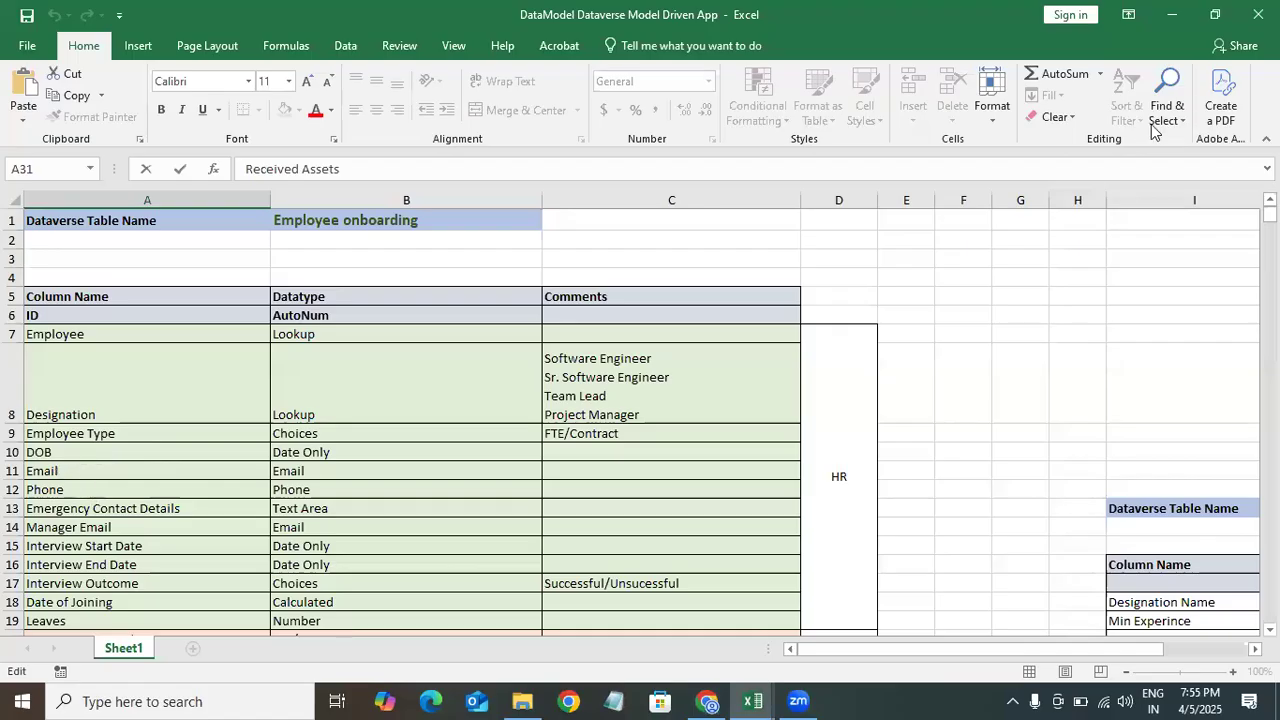
pyautogui.click(38, 474)
pyautogui.click(63, 489)
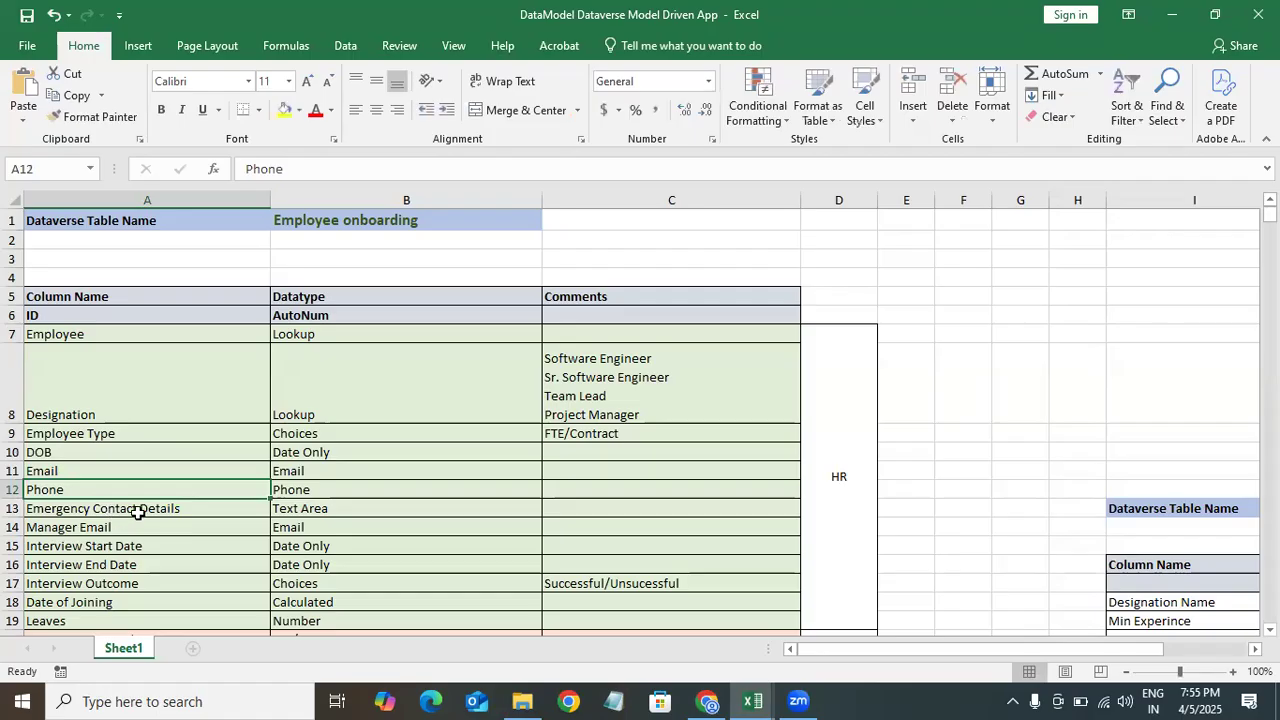
pyautogui.click(138, 511)
pyautogui.click(1170, 17)
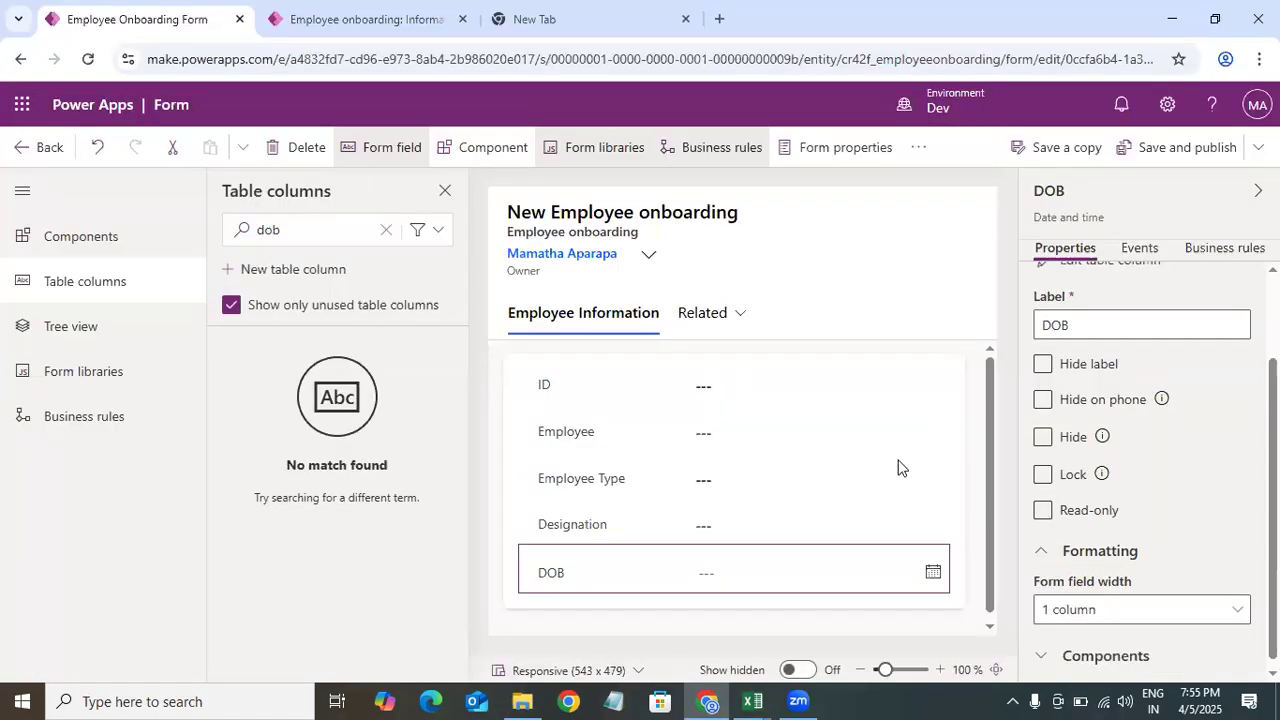
pyautogui.scroll(-1, 994, 470)
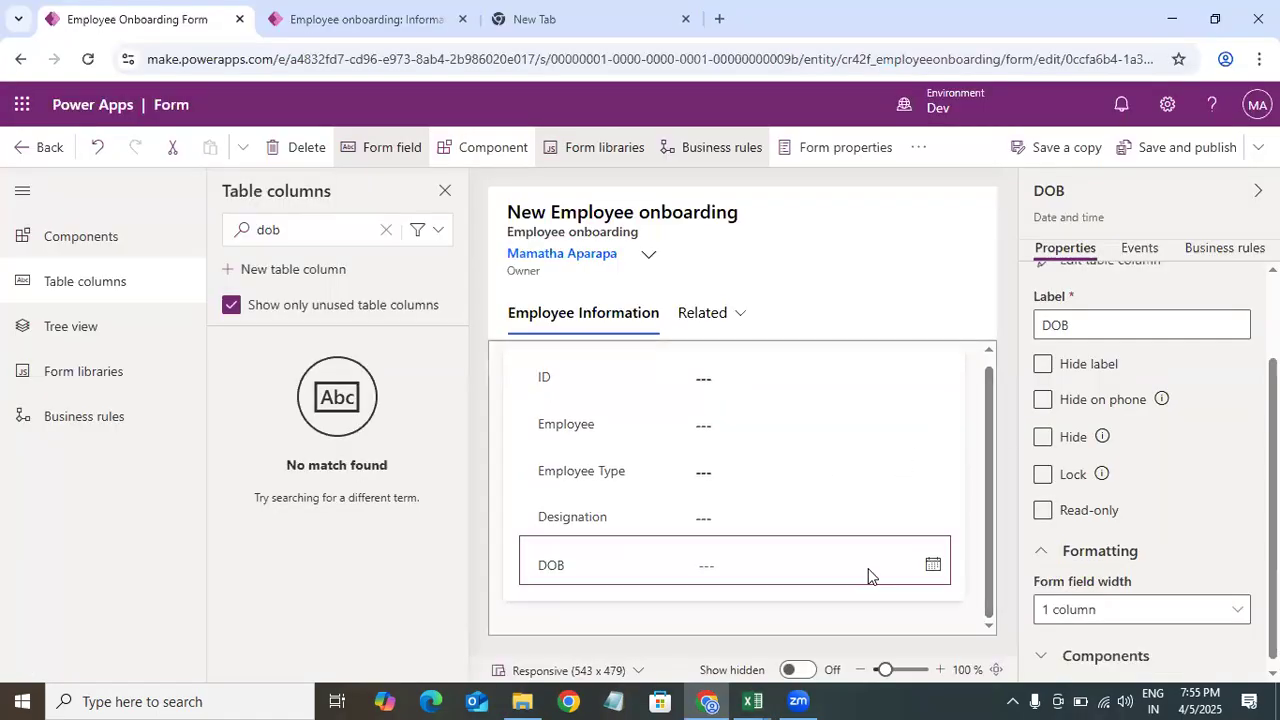
pyautogui.click(1001, 405)
pyautogui.click(380, 231)
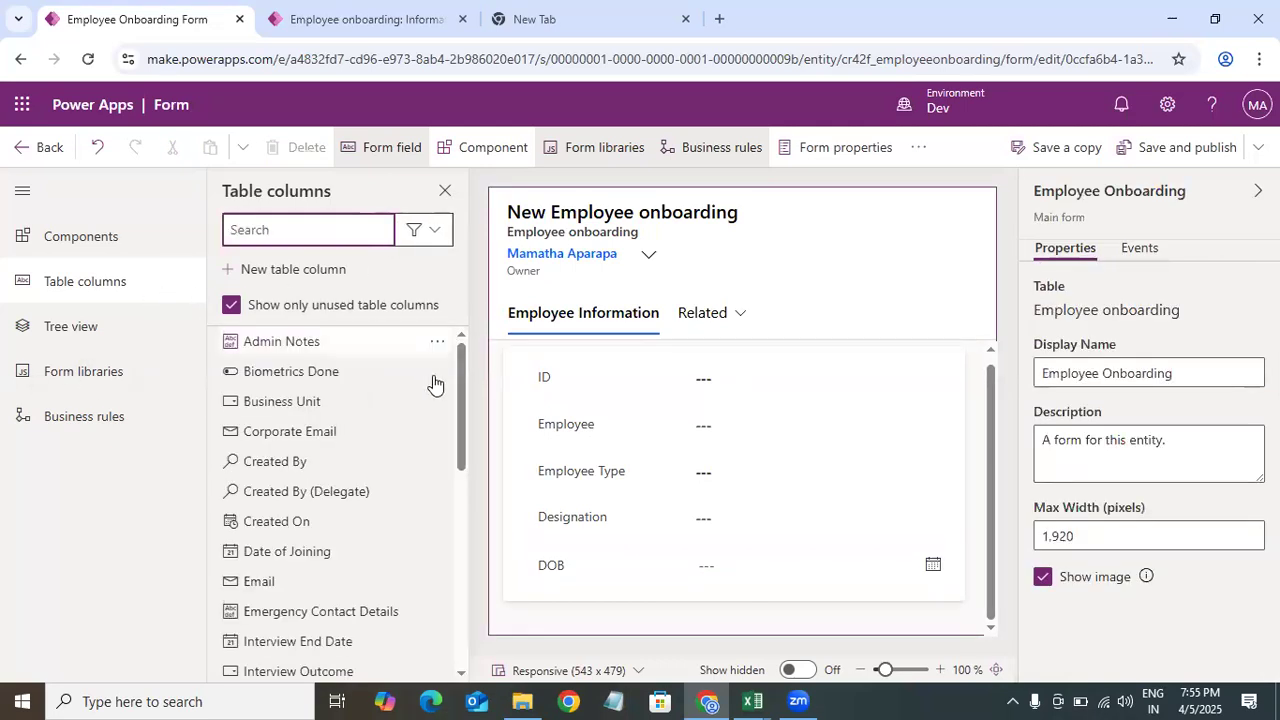
# Step: Add a 2-column section to the Employee Information tab below the existing section
pyautogui.click(122, 245)
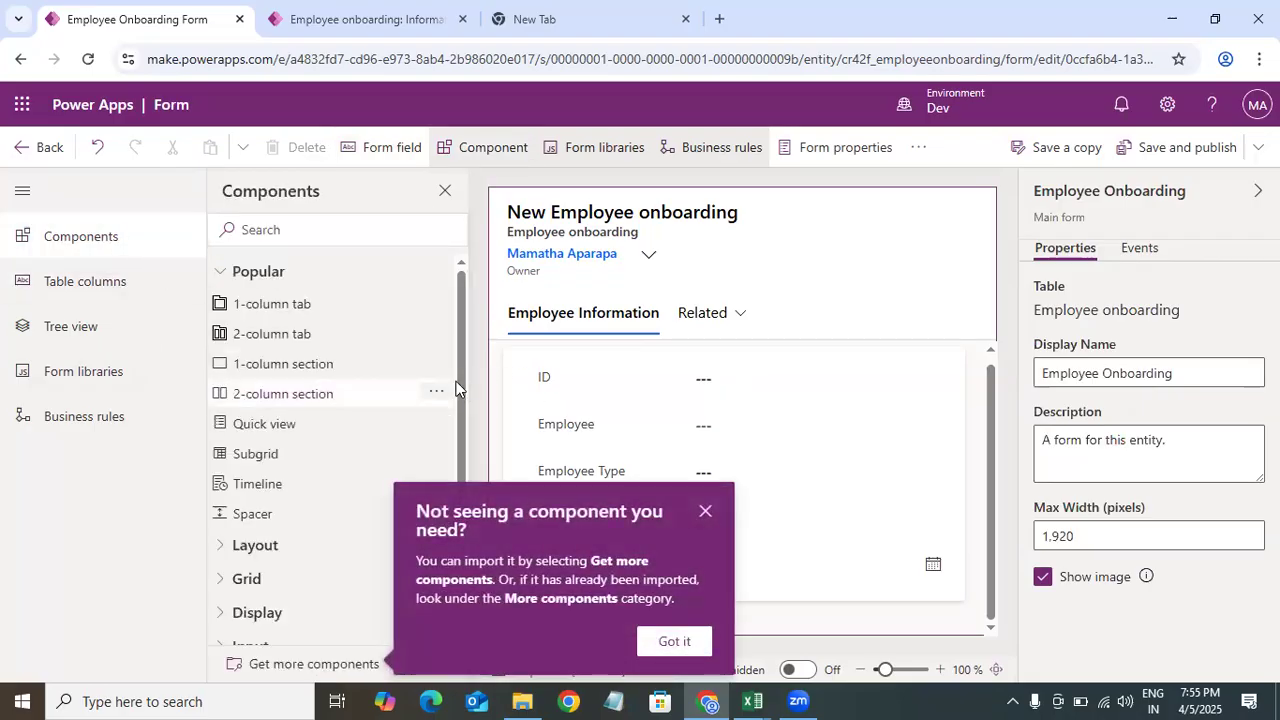
pyautogui.scroll(-1, 414, 408)
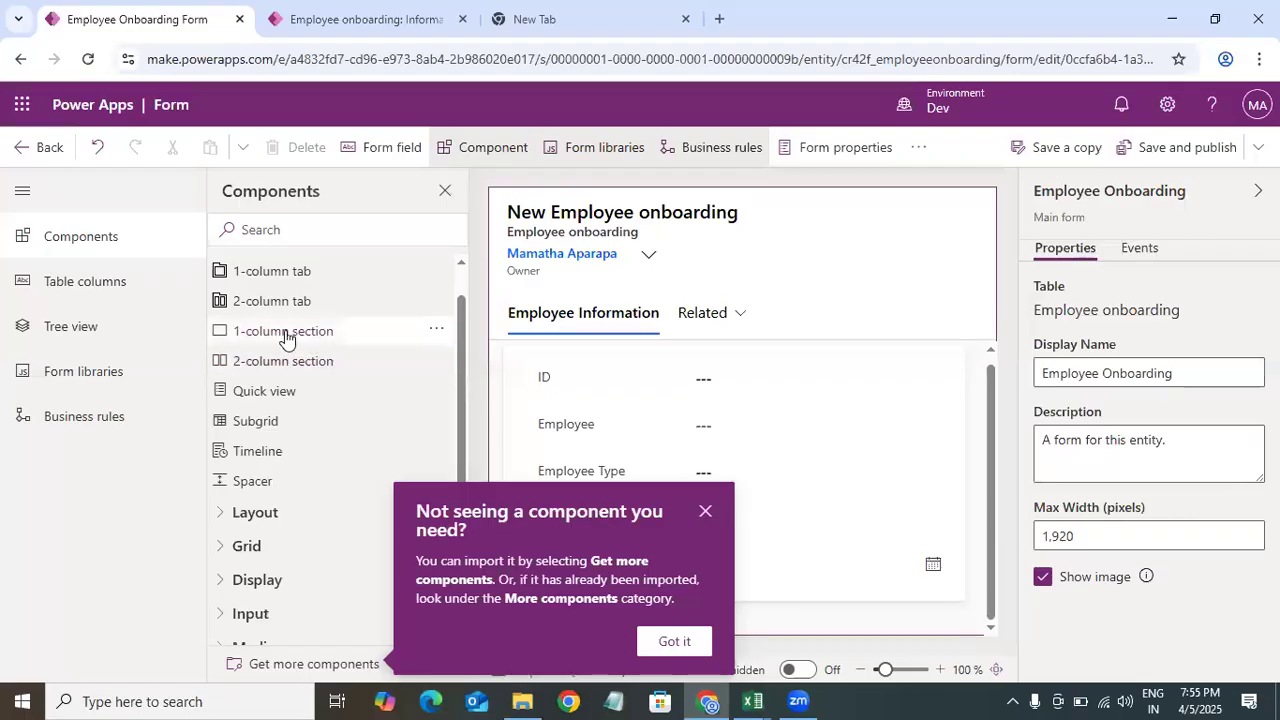
pyautogui.click(345, 367)
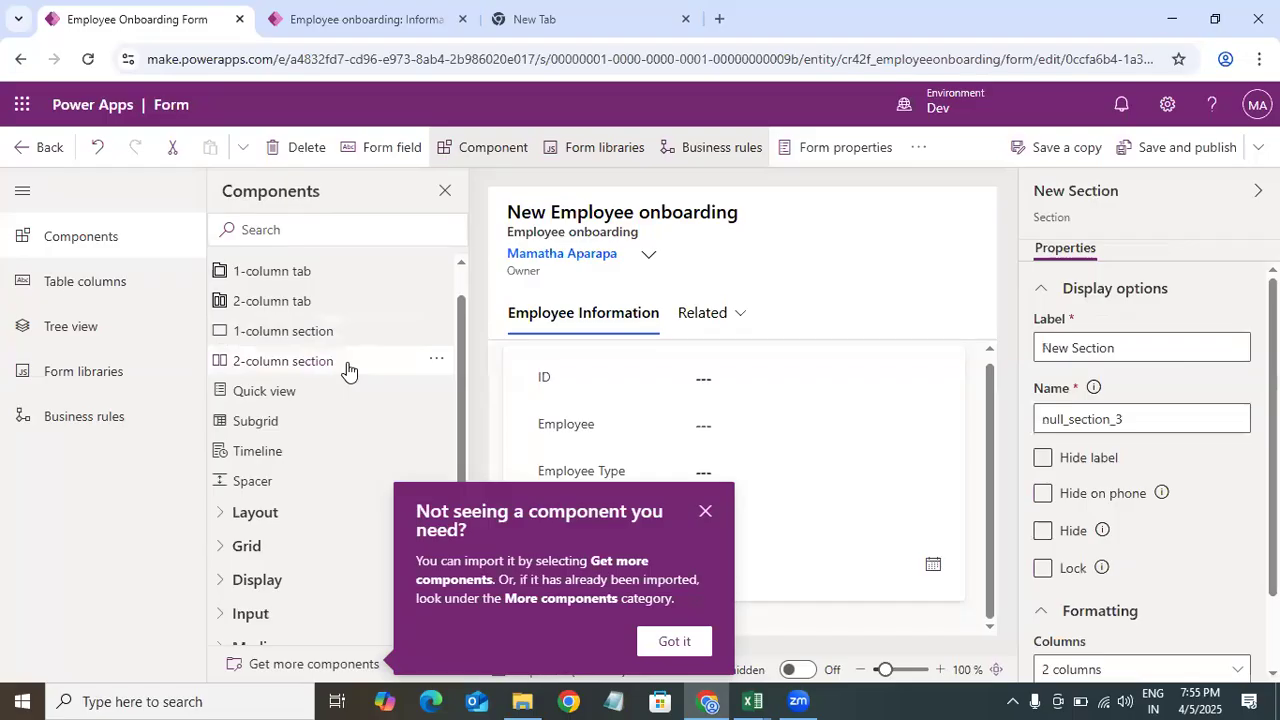
pyautogui.click(704, 514)
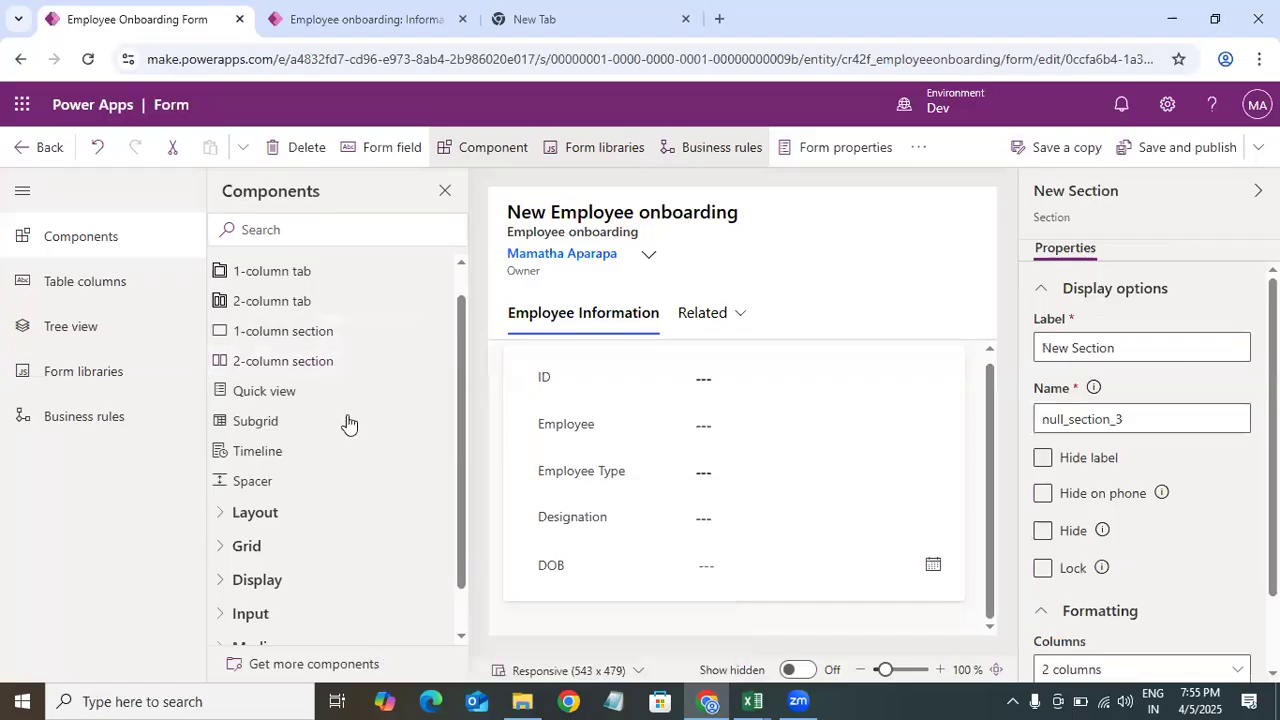
pyautogui.click(976, 486)
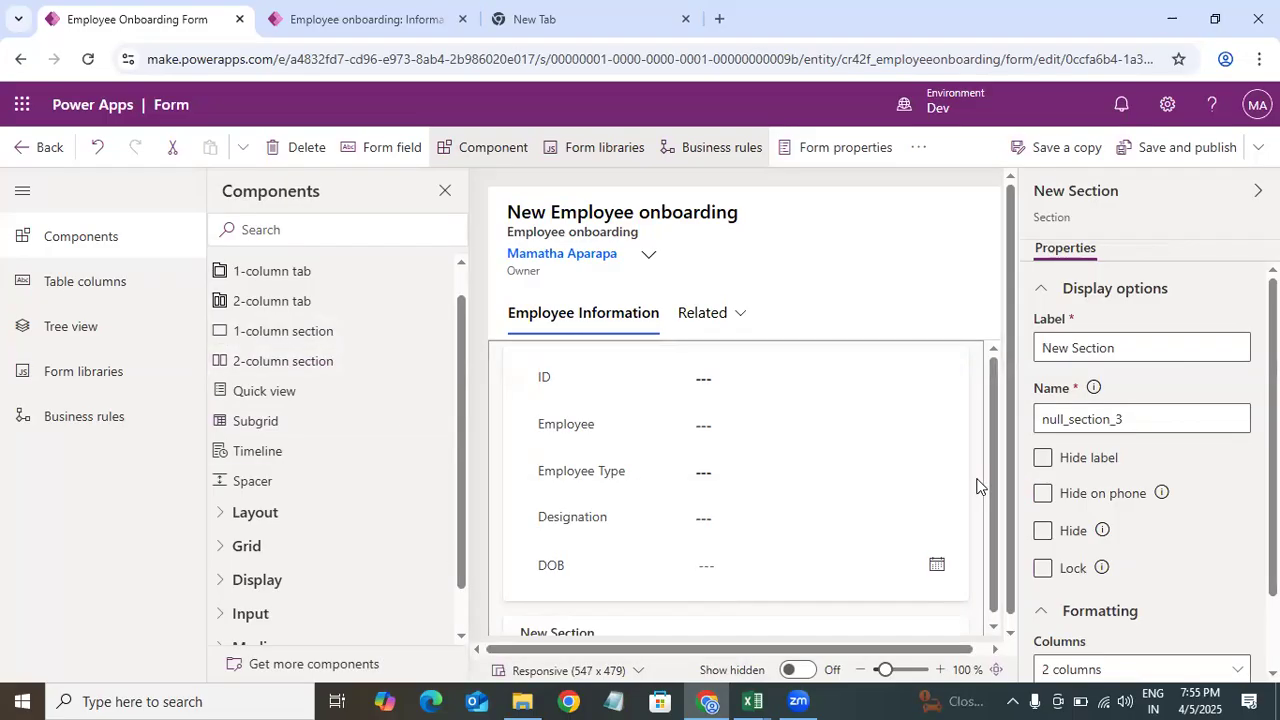
# Step: Add another 2-column section and delete the extra new sections
pyautogui.click(436, 360)
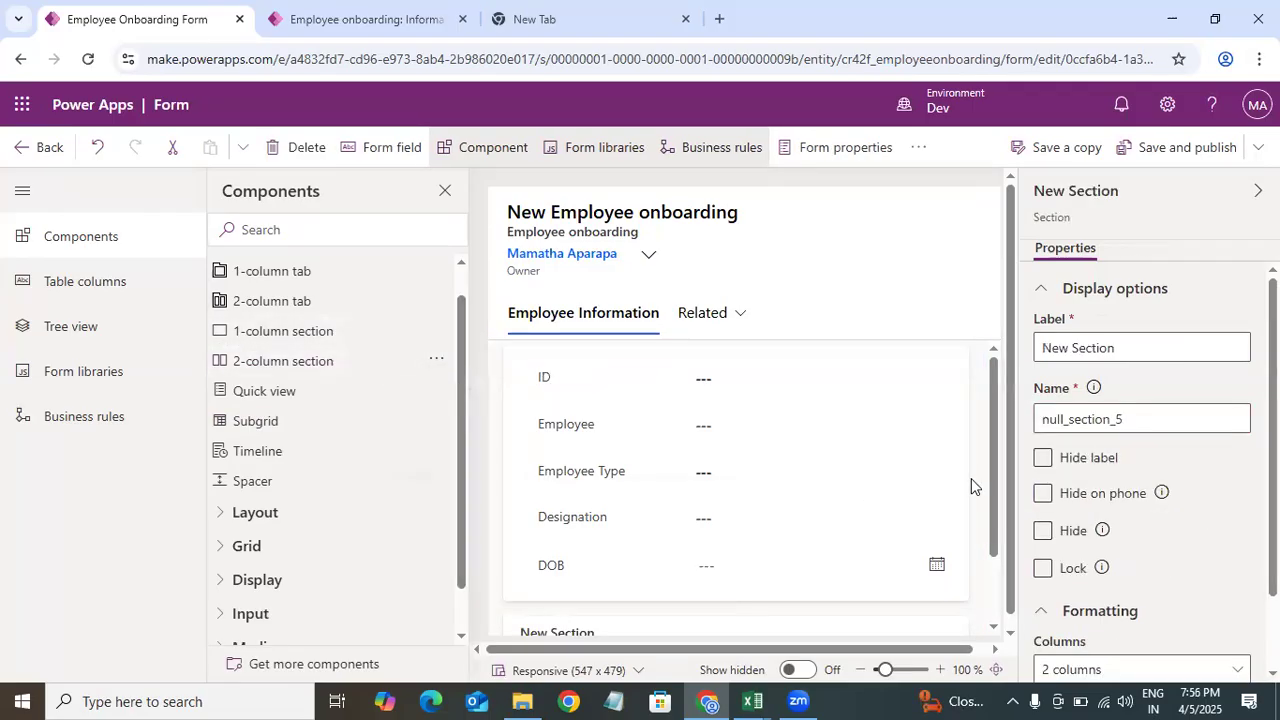
pyautogui.scroll(-1, 714, 560)
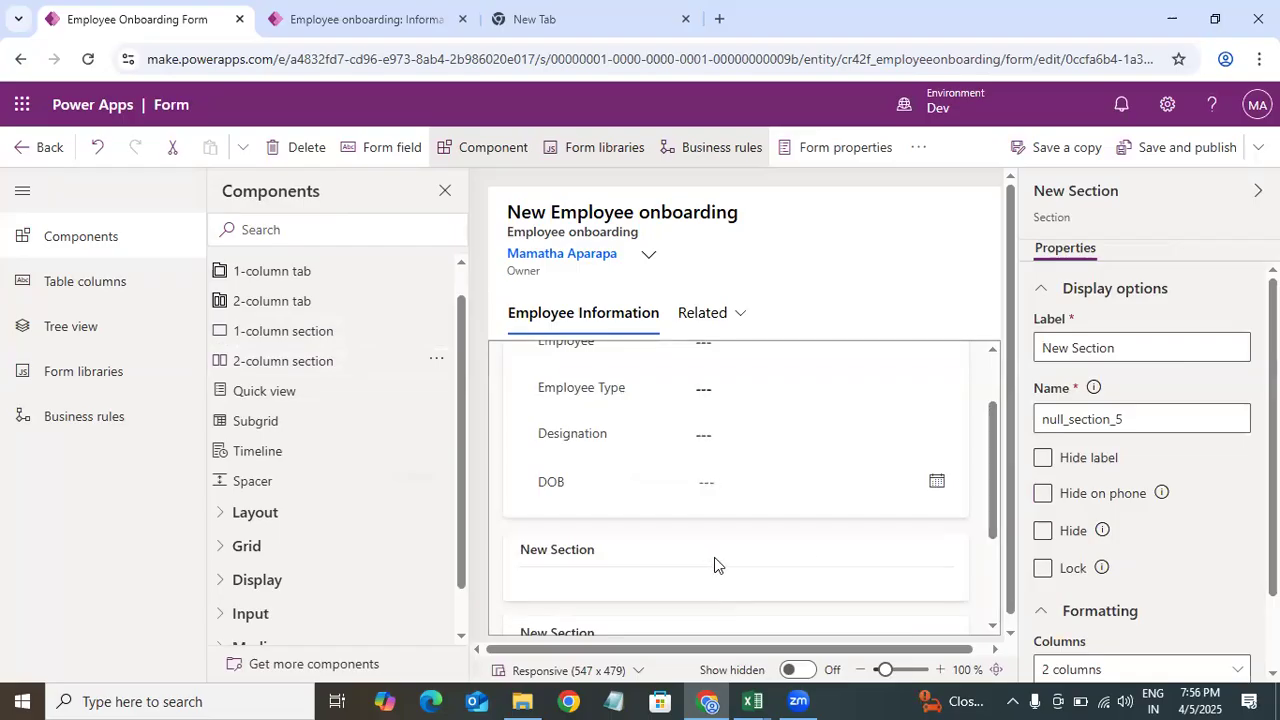
pyautogui.click(634, 580)
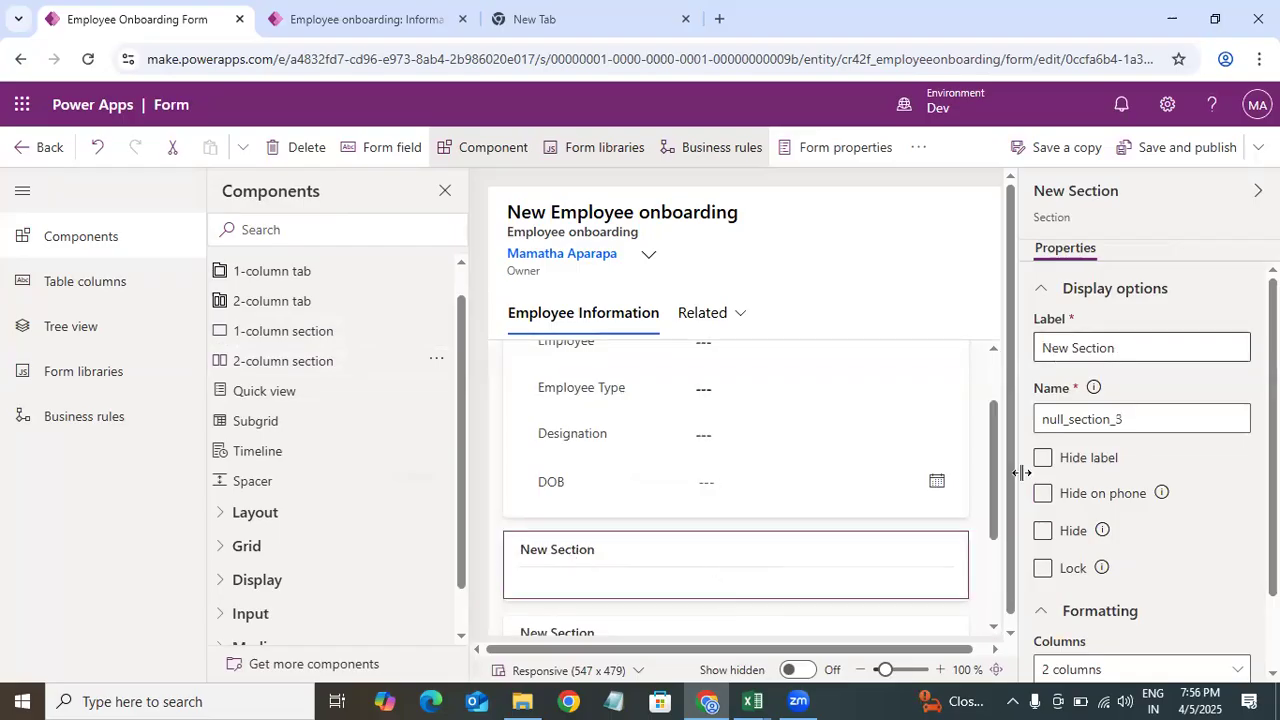
pyautogui.moveTo(995, 500); pyautogui.dragTo(1005, 582)
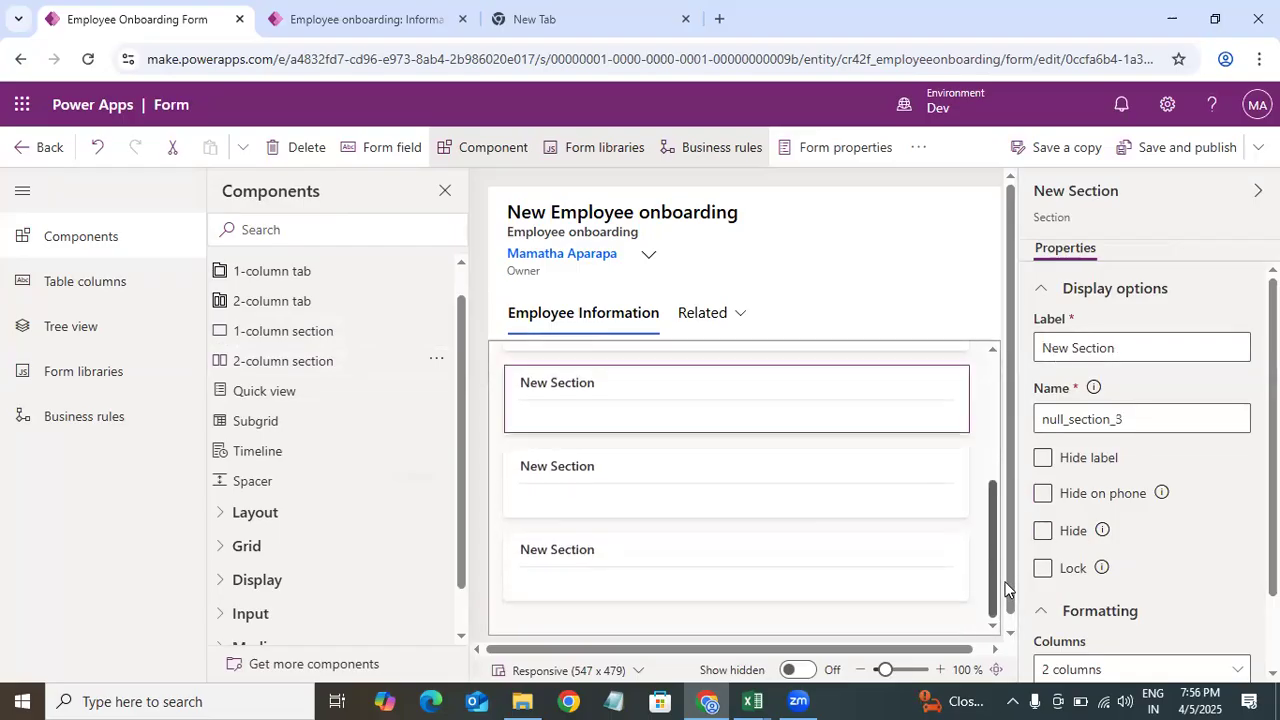
pyautogui.click(633, 584)
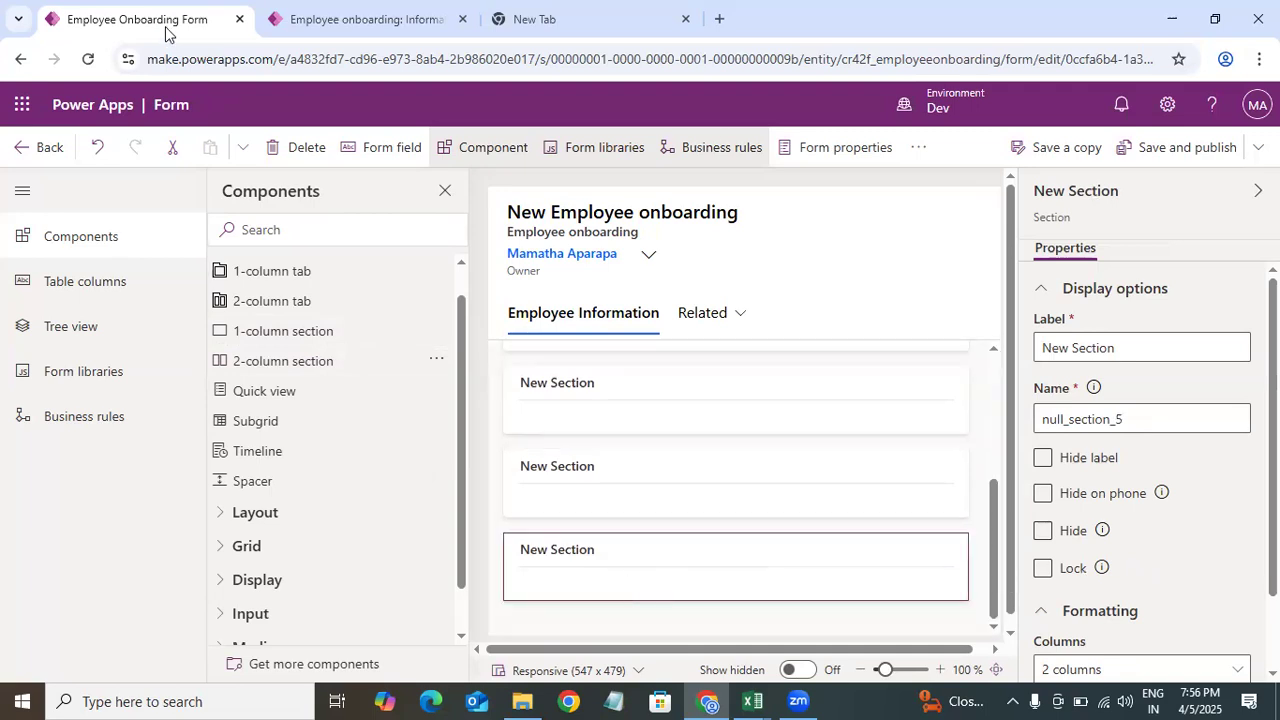
pyautogui.click(715, 503)
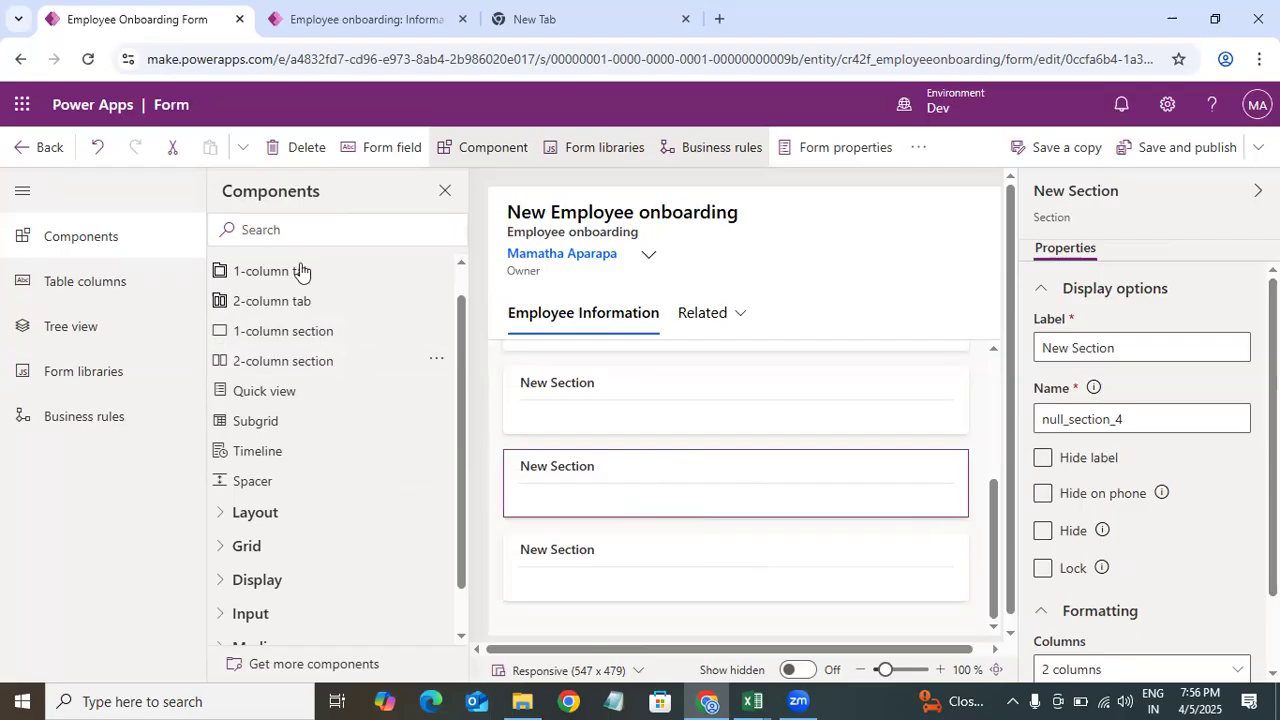
pyautogui.scroll(1, 606, 443)
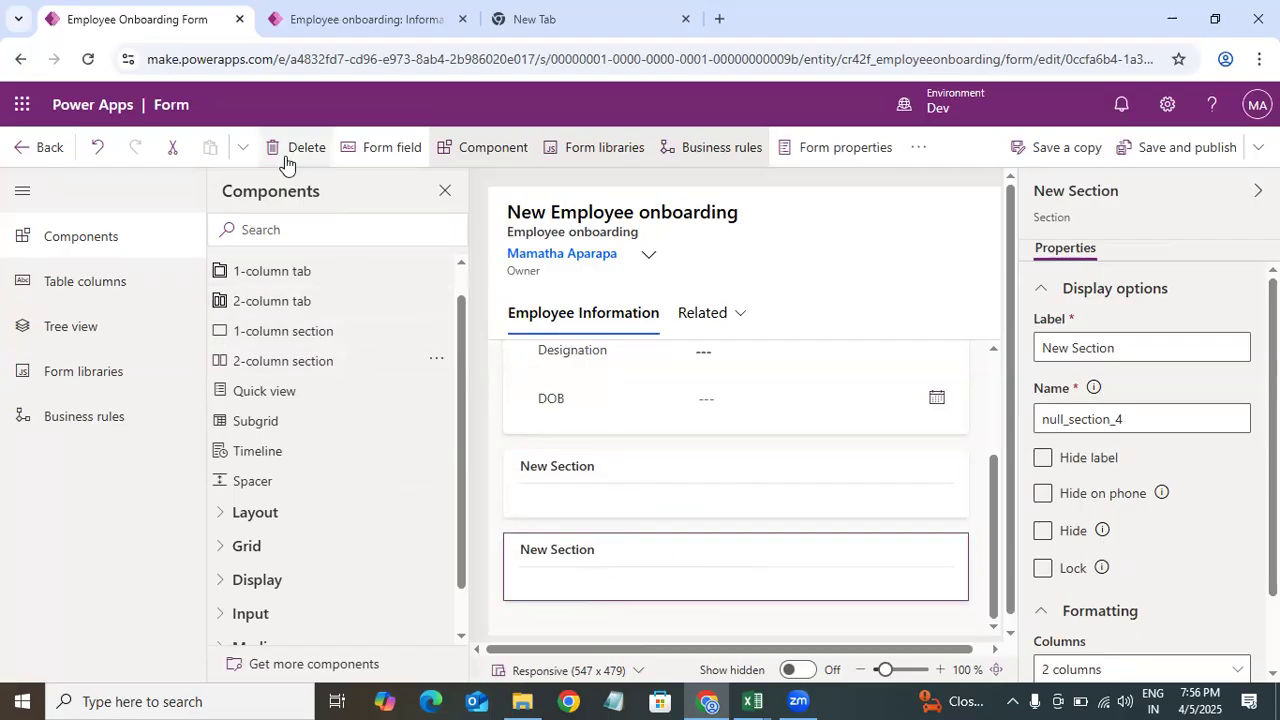
pyautogui.click(798, 512)
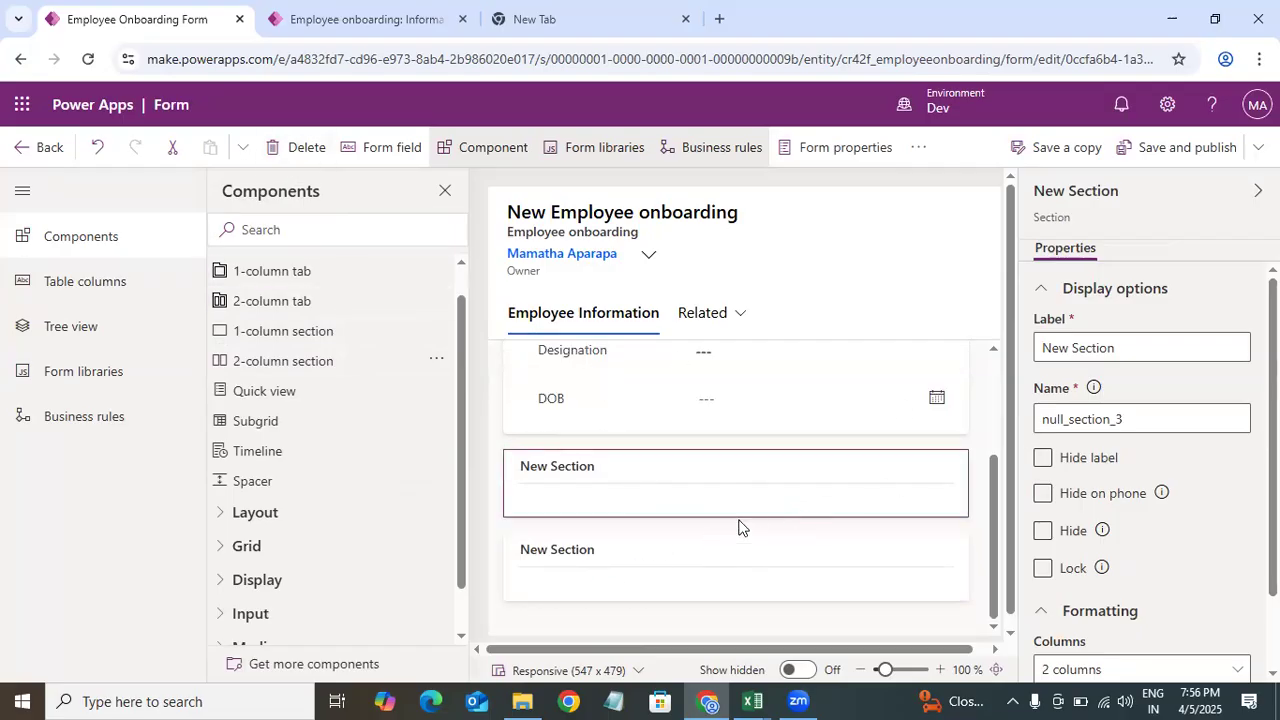
pyautogui.press('Delete')
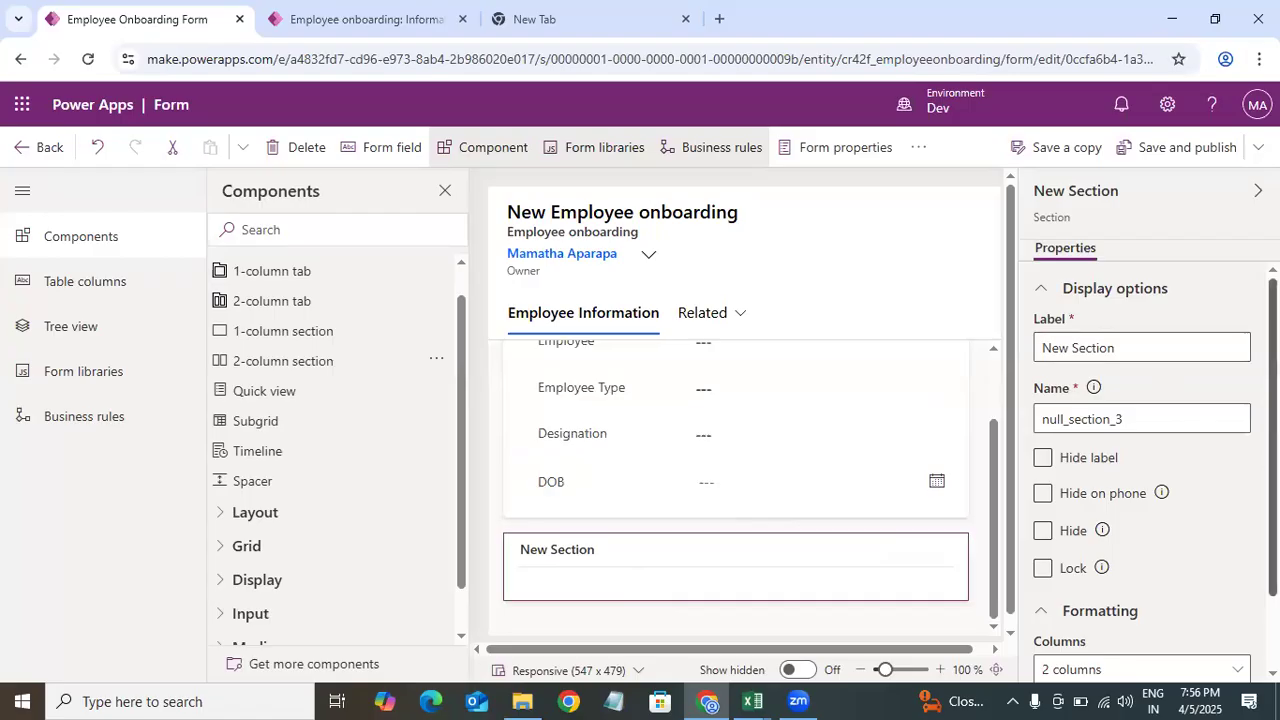
# Step: Rename the new section's label to Contact Information
pyautogui.scroll(-2, 1097, 585)
pyautogui.click(1145, 582)
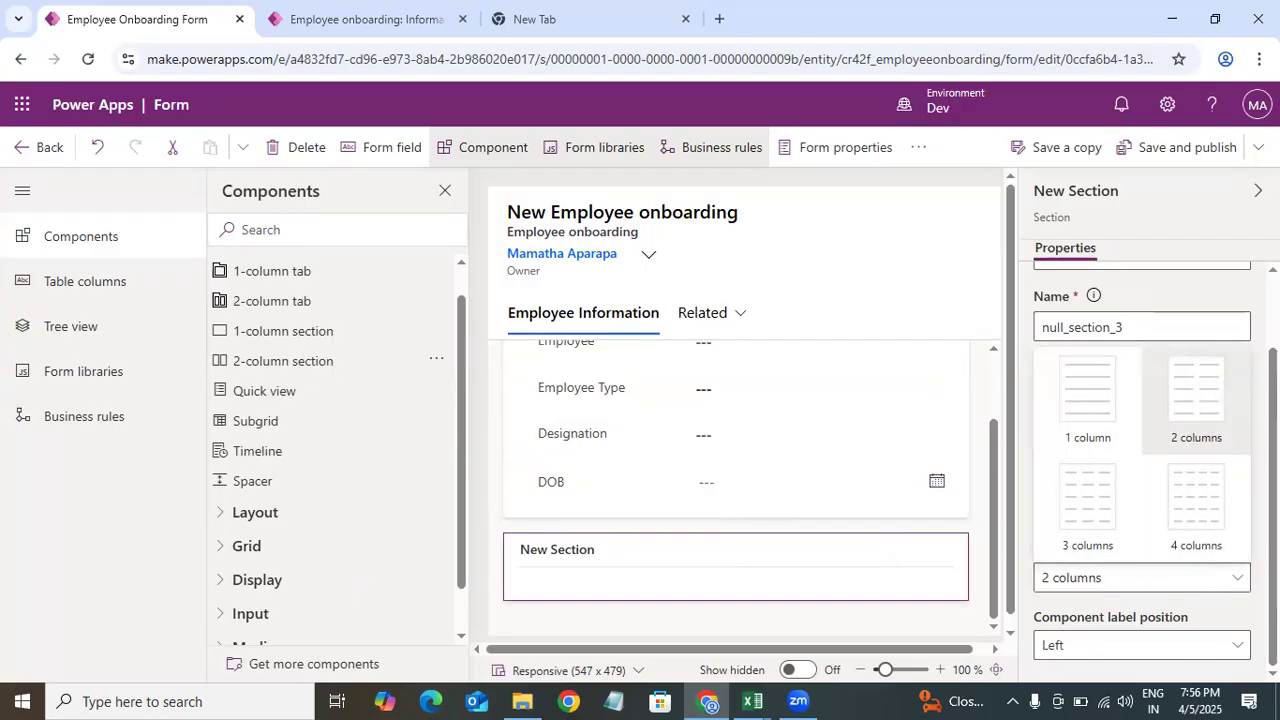
pyautogui.click(1018, 333)
pyautogui.scroll(2, 1140, 450)
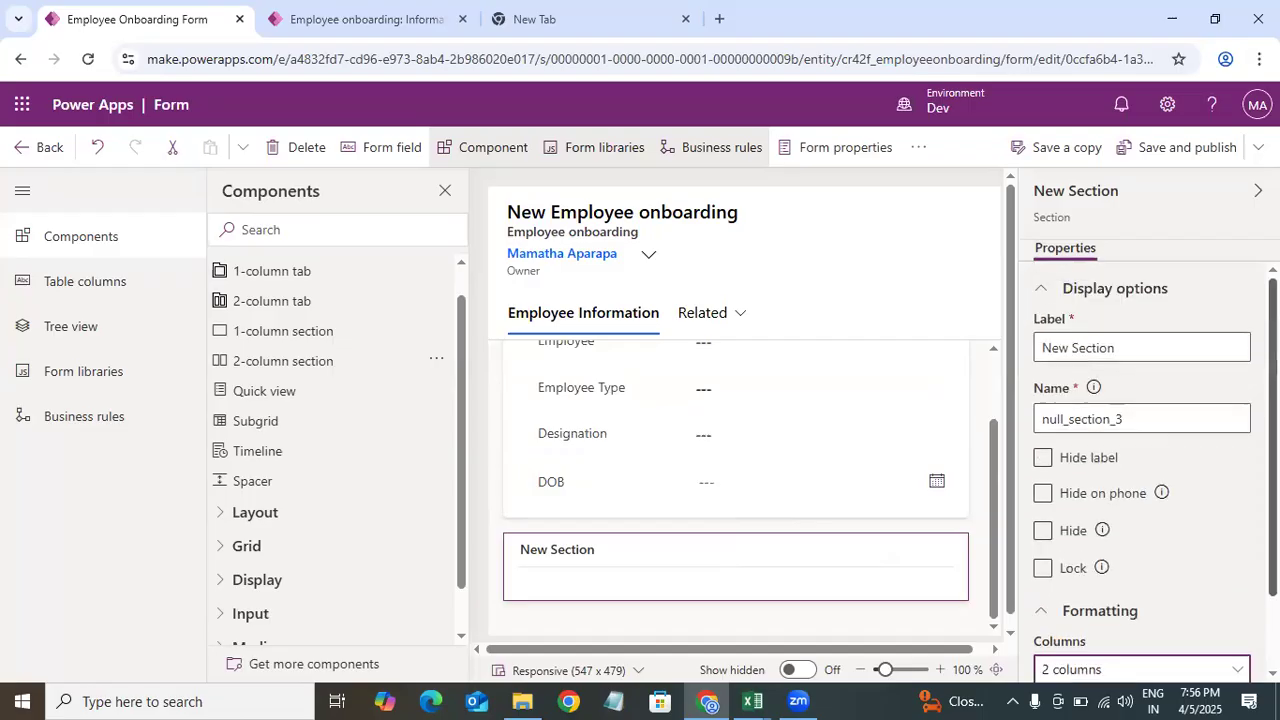
pyautogui.moveTo(1129, 351); pyautogui.dragTo(977, 361)
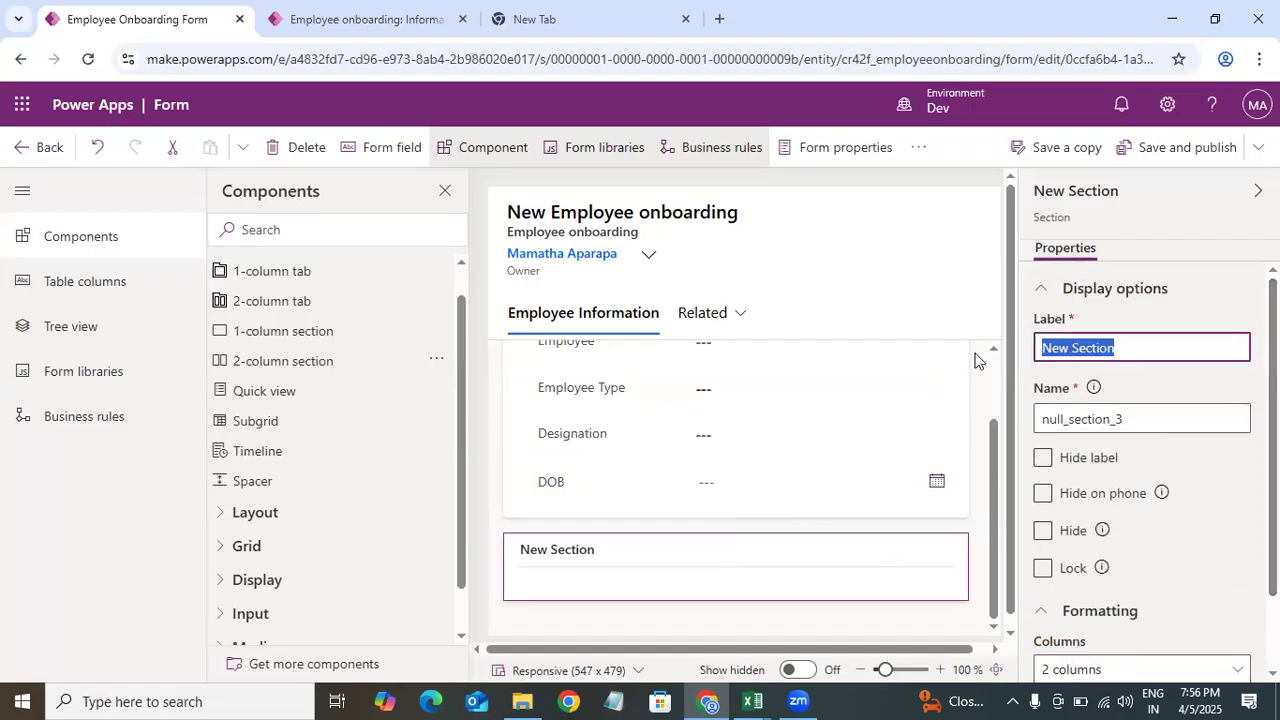
pyautogui.press('BackSpace')
pyautogui.write('Contact Information')
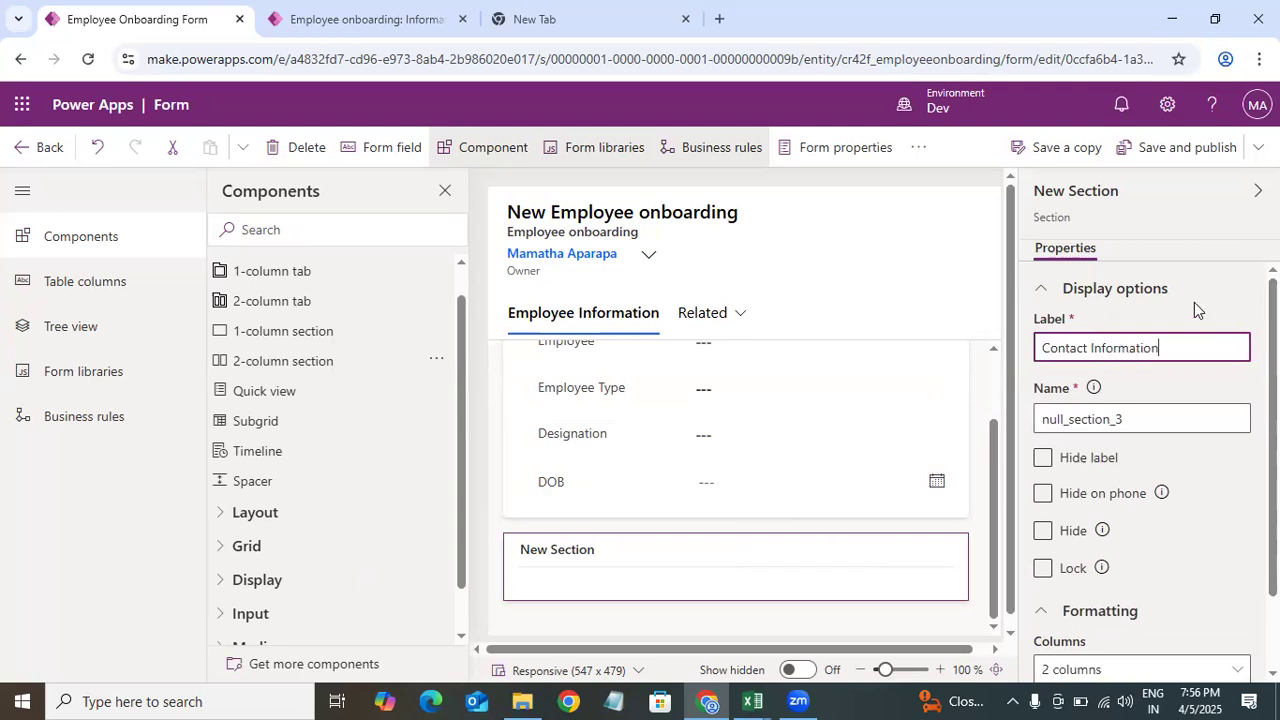
pyautogui.click(1194, 302)
pyautogui.moveTo(1162, 348); pyautogui.dragTo(1045, 350)
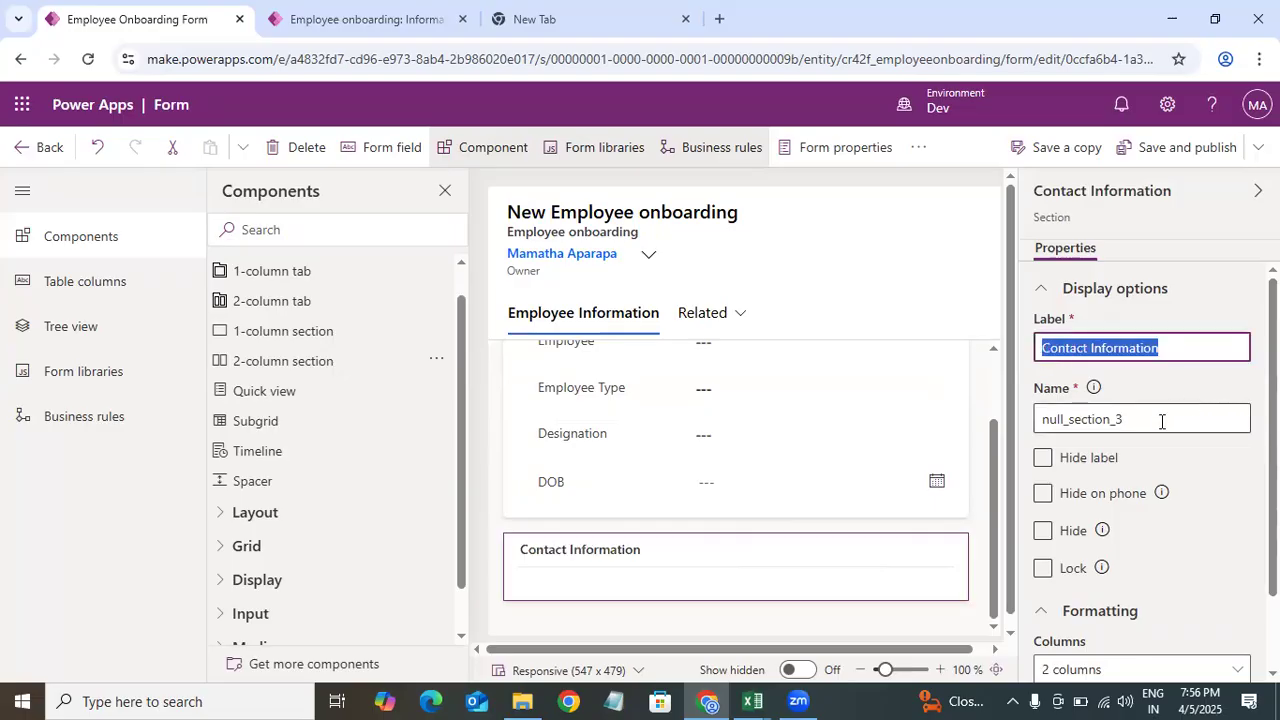
pyautogui.scroll(-1, 1190, 500)
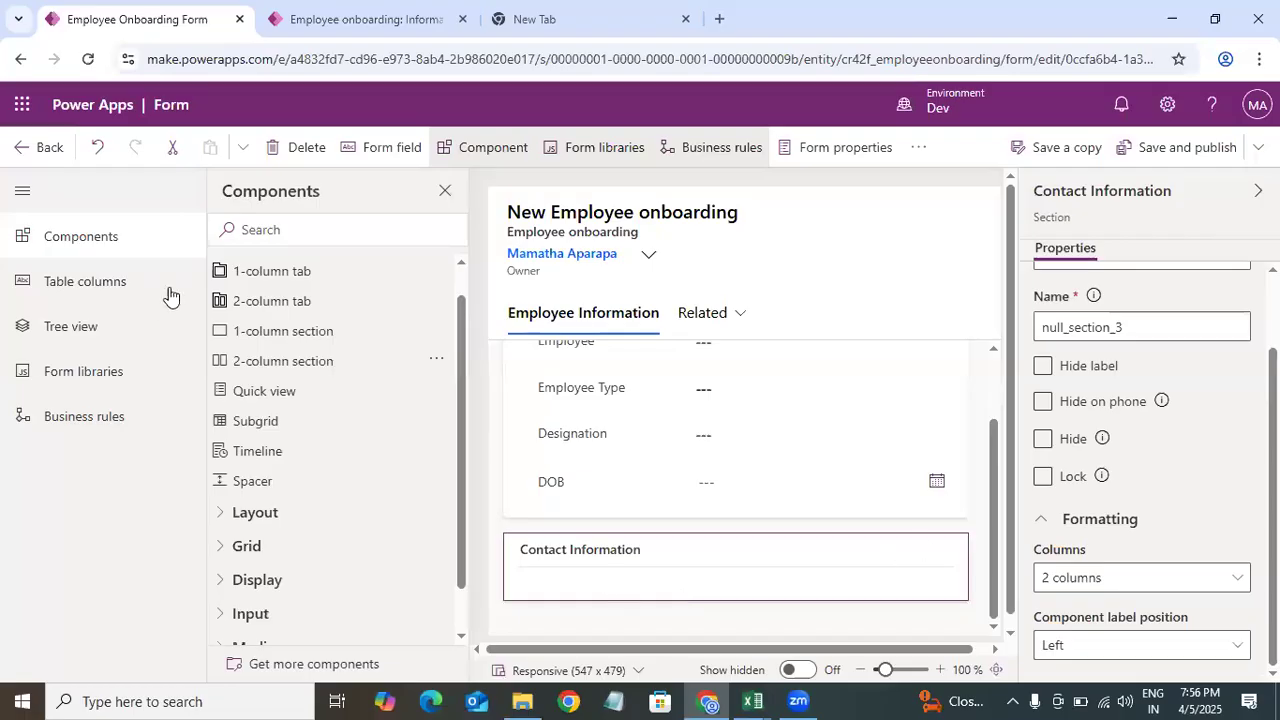
# Step: Add the Phone column to the Contact Information section of the form
pyautogui.click(97, 302)
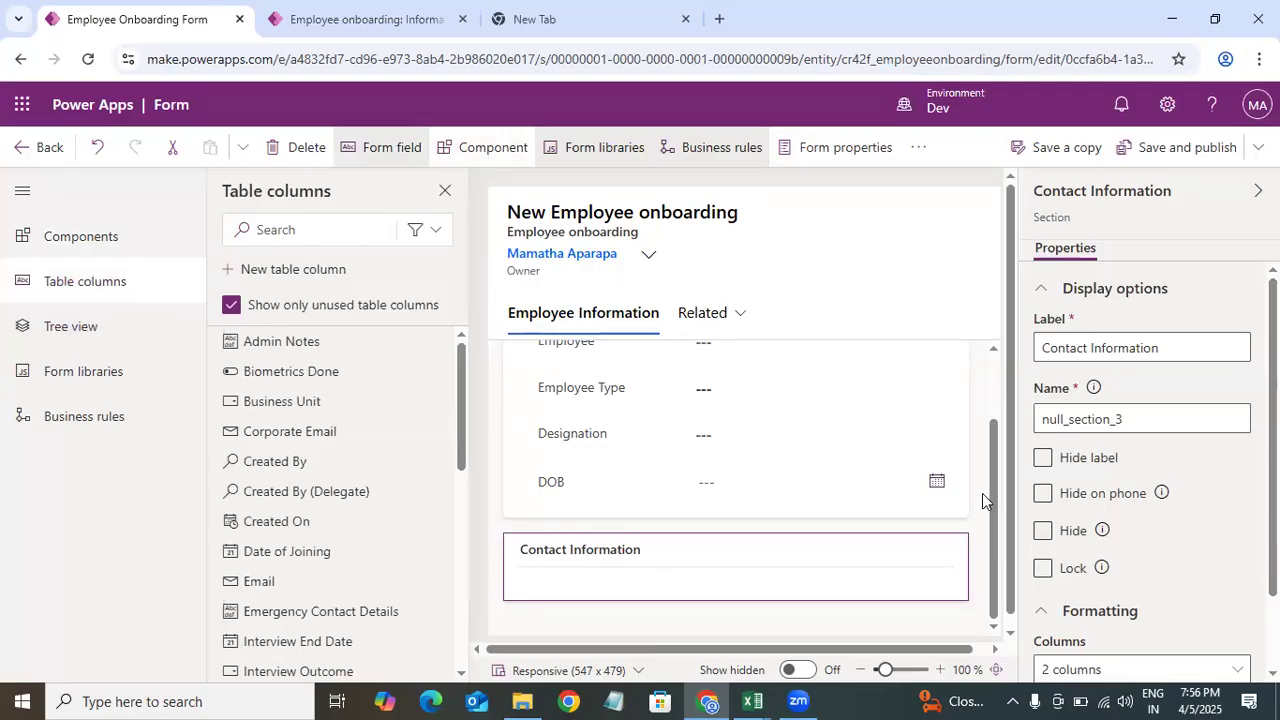
pyautogui.moveTo(846, 495); pyautogui.dragTo(920, 578)
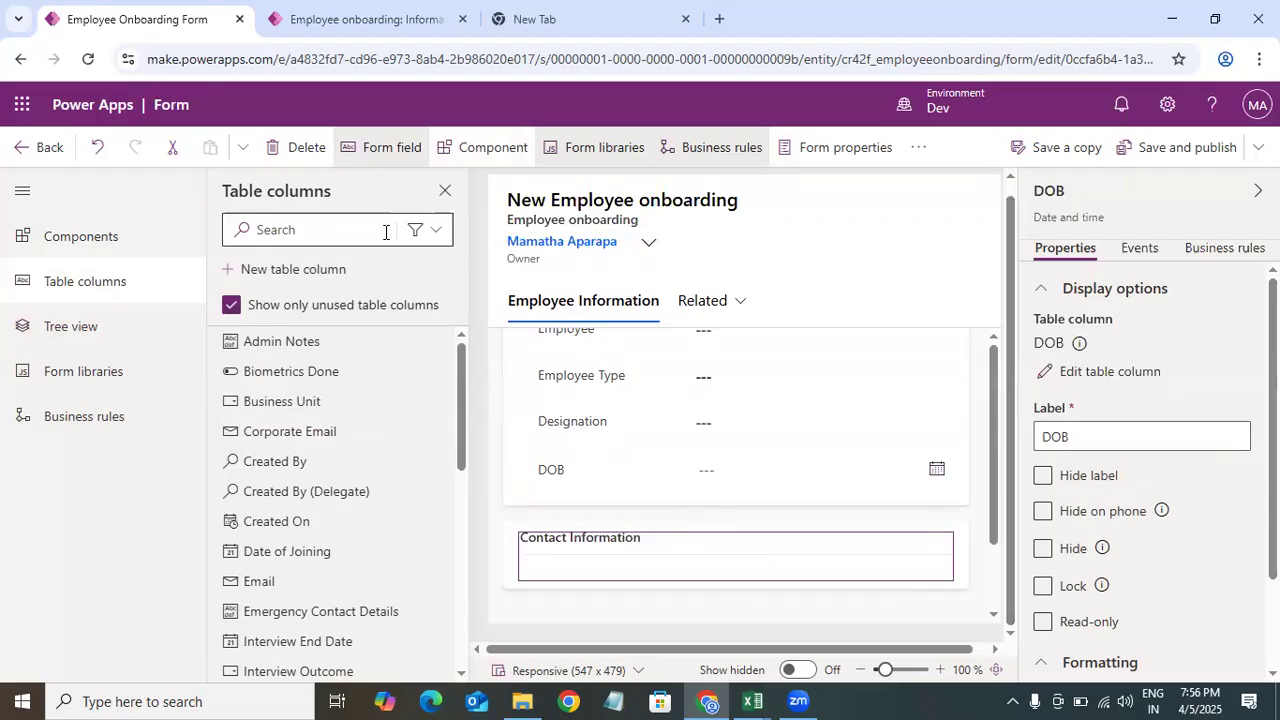
pyautogui.click(372, 230)
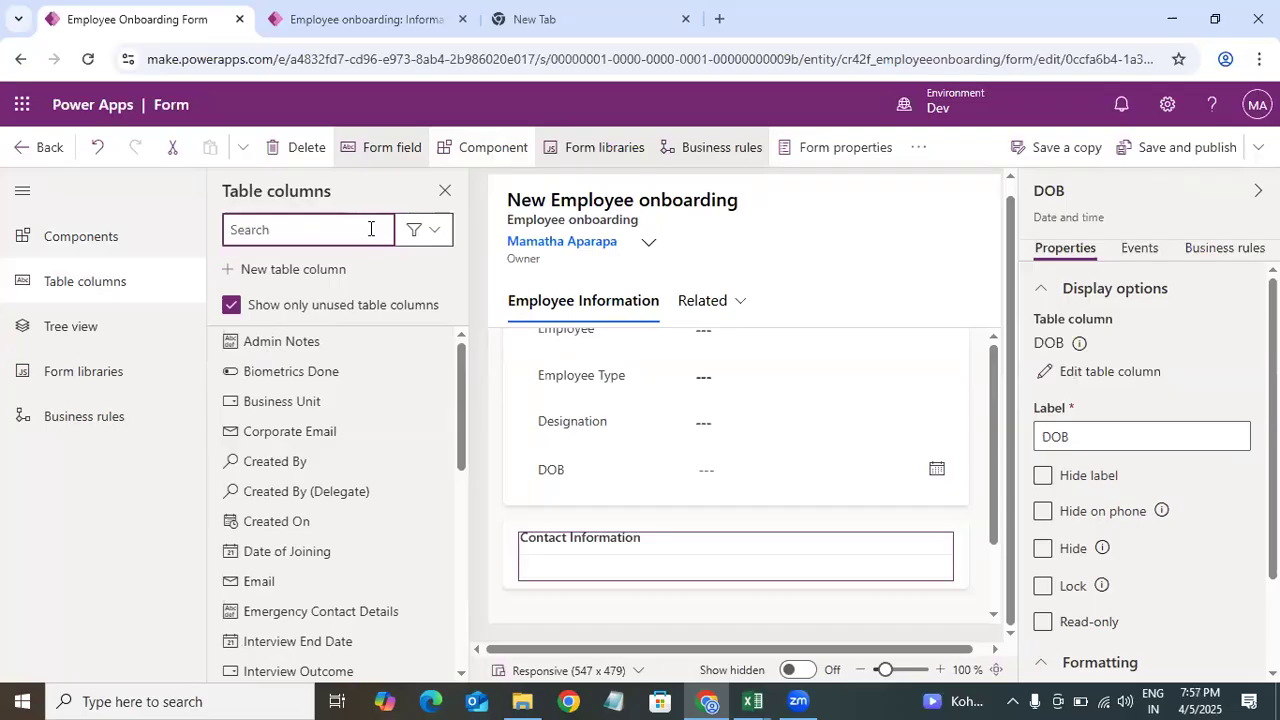
pyautogui.write('co')
pyautogui.press('BackSpace')
pyautogui.press('BackSpace')
pyautogui.write('pho')
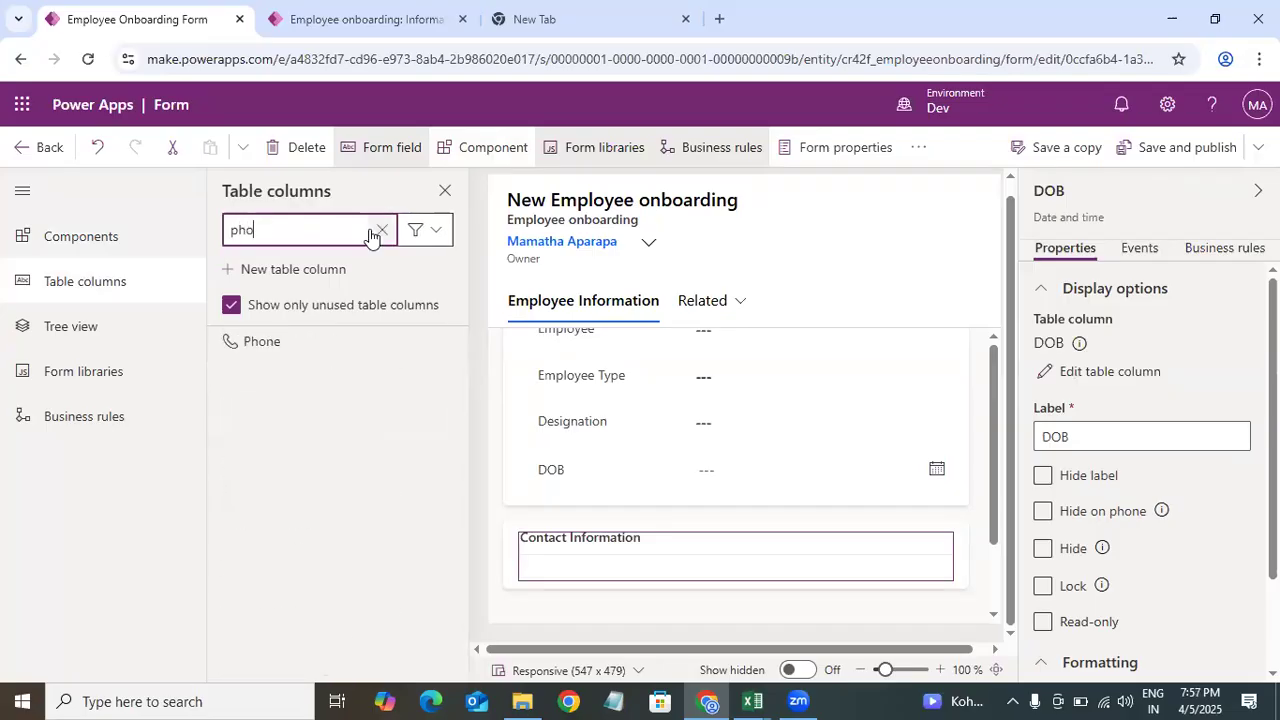
pyautogui.click(272, 345)
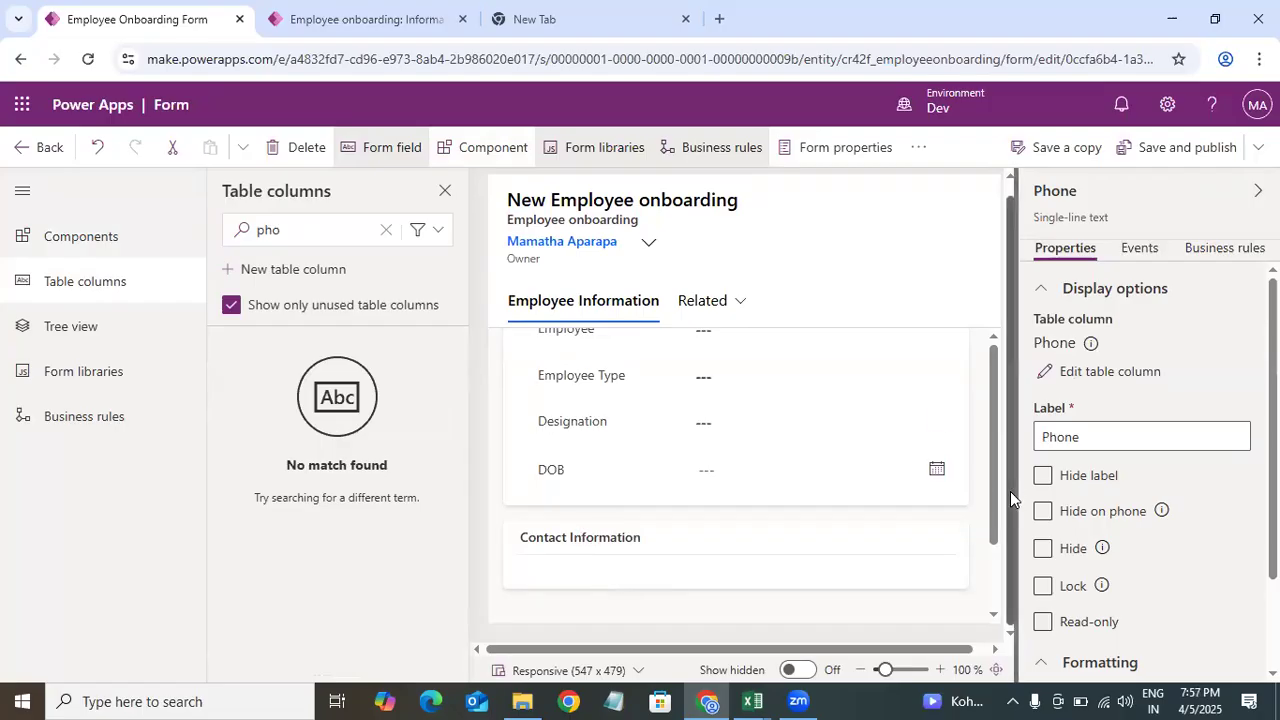
pyautogui.moveTo(994, 490); pyautogui.dragTo(1003, 594)
pyautogui.moveTo(652, 480); pyautogui.dragTo(657, 569)
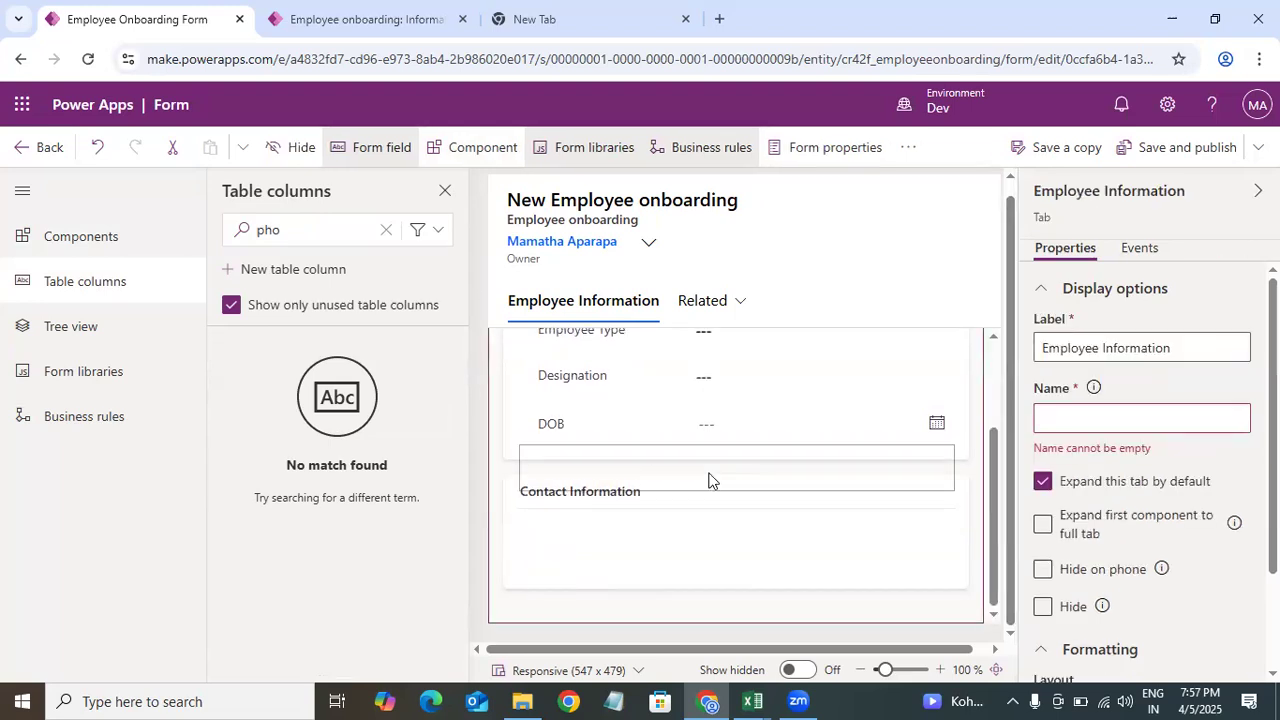
pyautogui.click(698, 566)
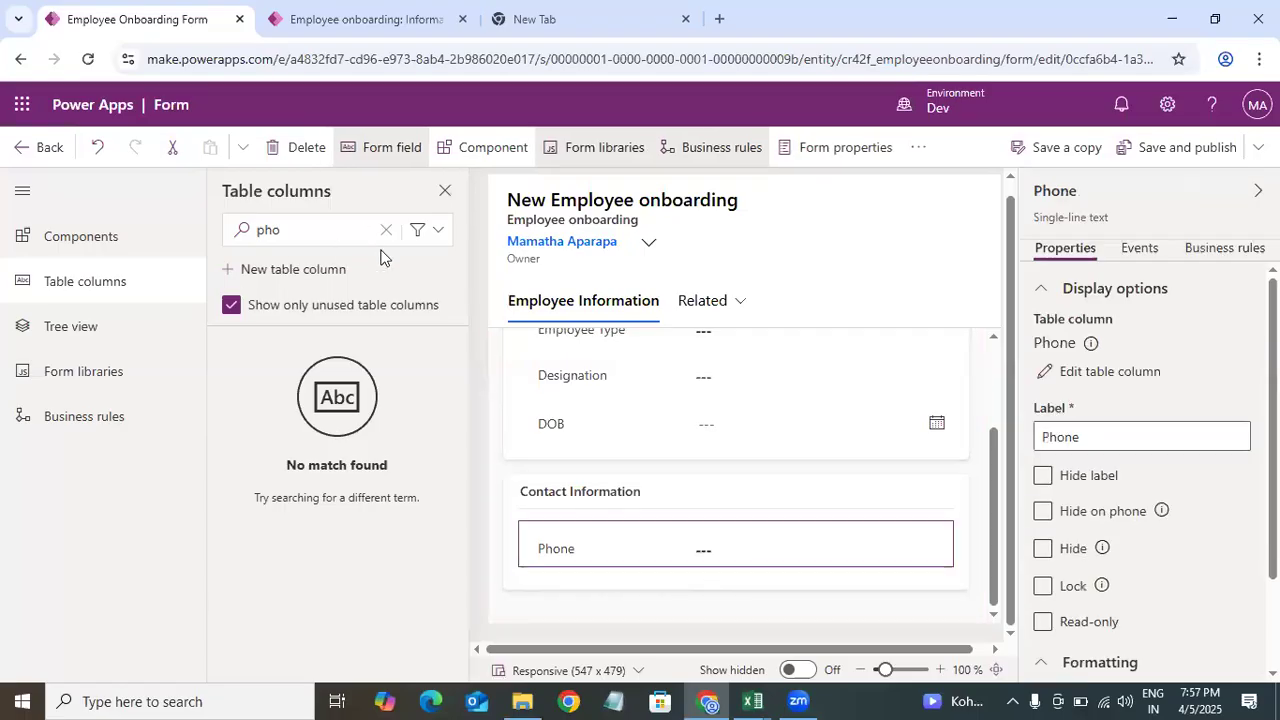
# Step: Check the data model in Excel and add the Emergency Contact Details column to the Contact Information section
pyautogui.click(742, 697)
pyautogui.click(463, 598)
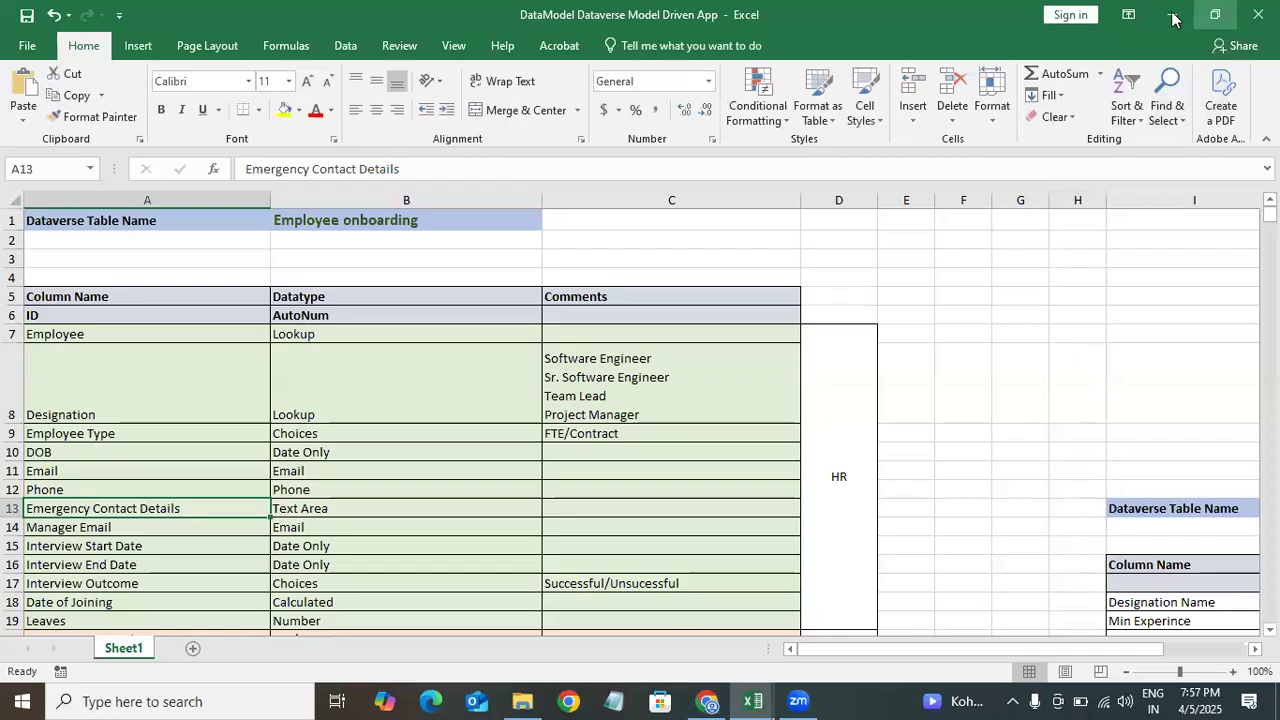
pyautogui.hotkey('alt', 'Tab')
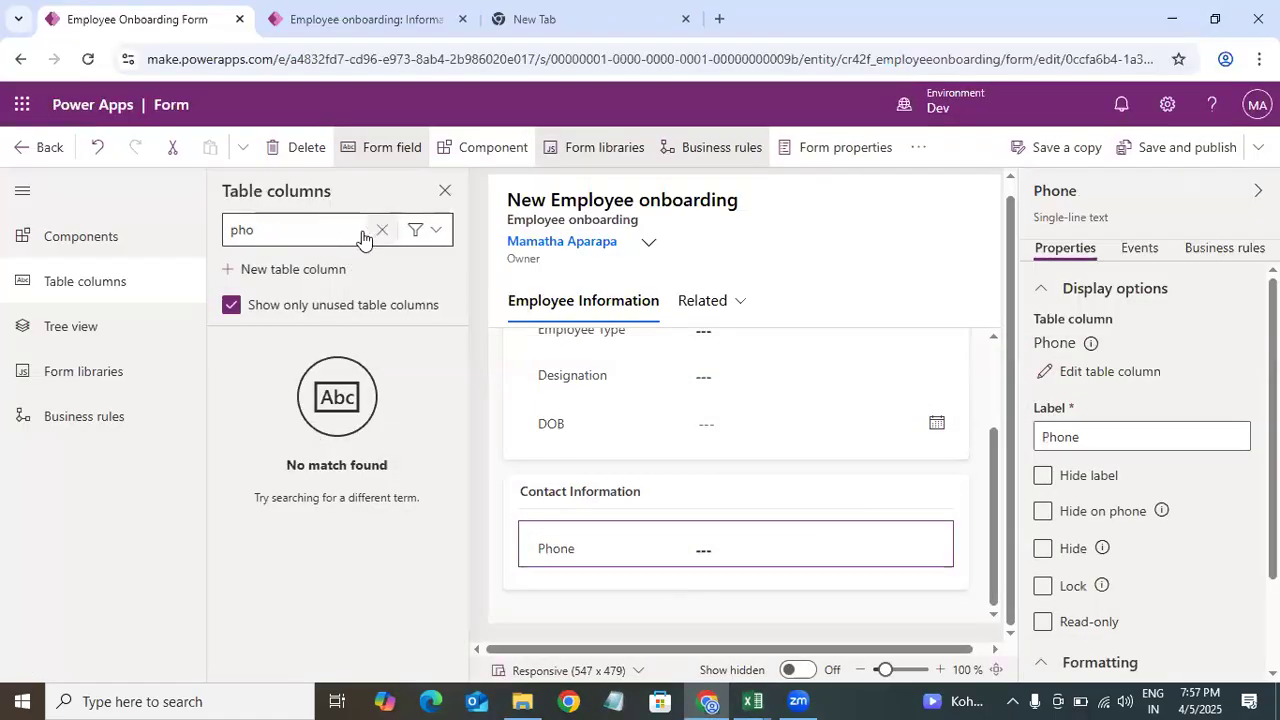
pyautogui.click(385, 230)
pyautogui.write('eme')
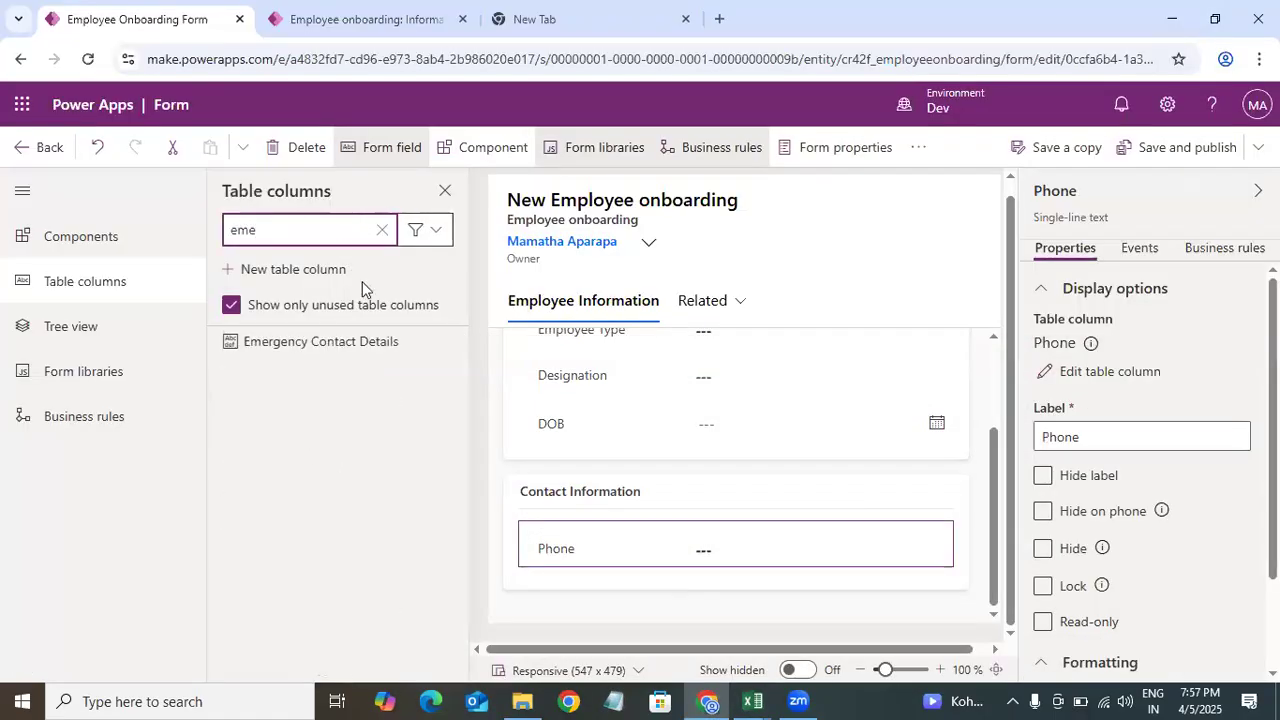
pyautogui.click(341, 347)
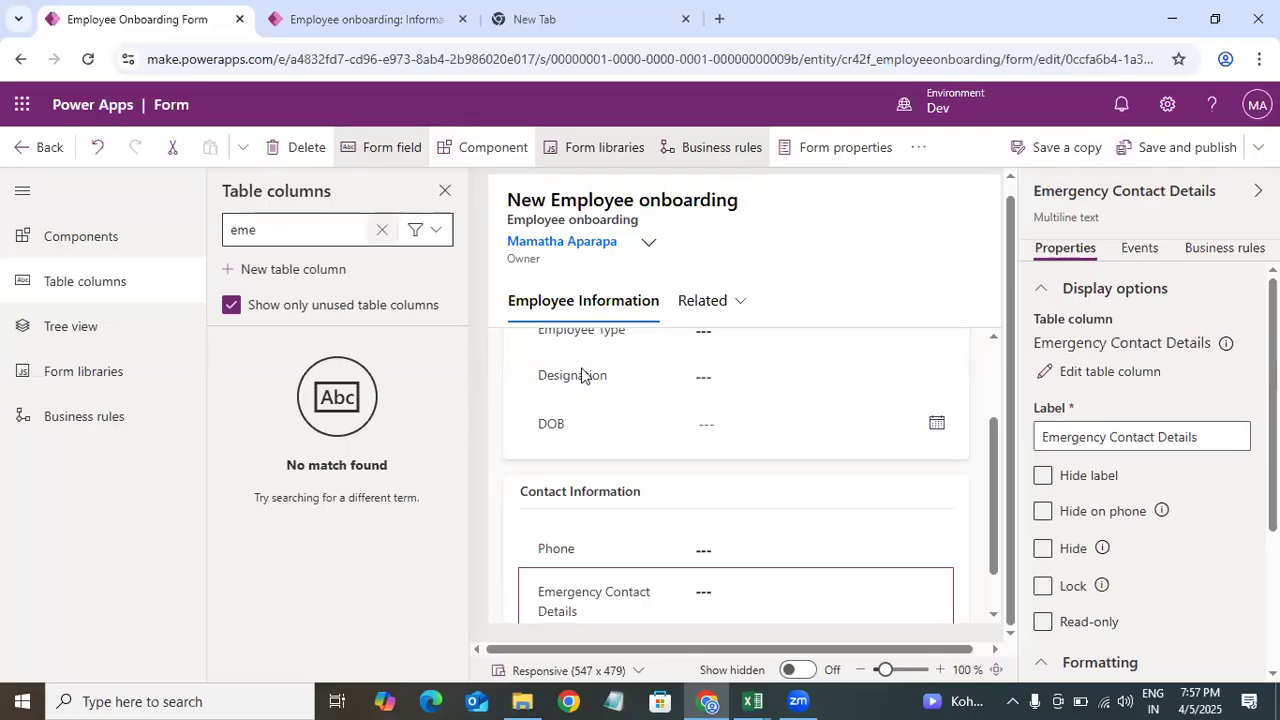
# Step: Check the data model again and add the Email column to the Contact Information section
pyautogui.moveTo(762, 698)
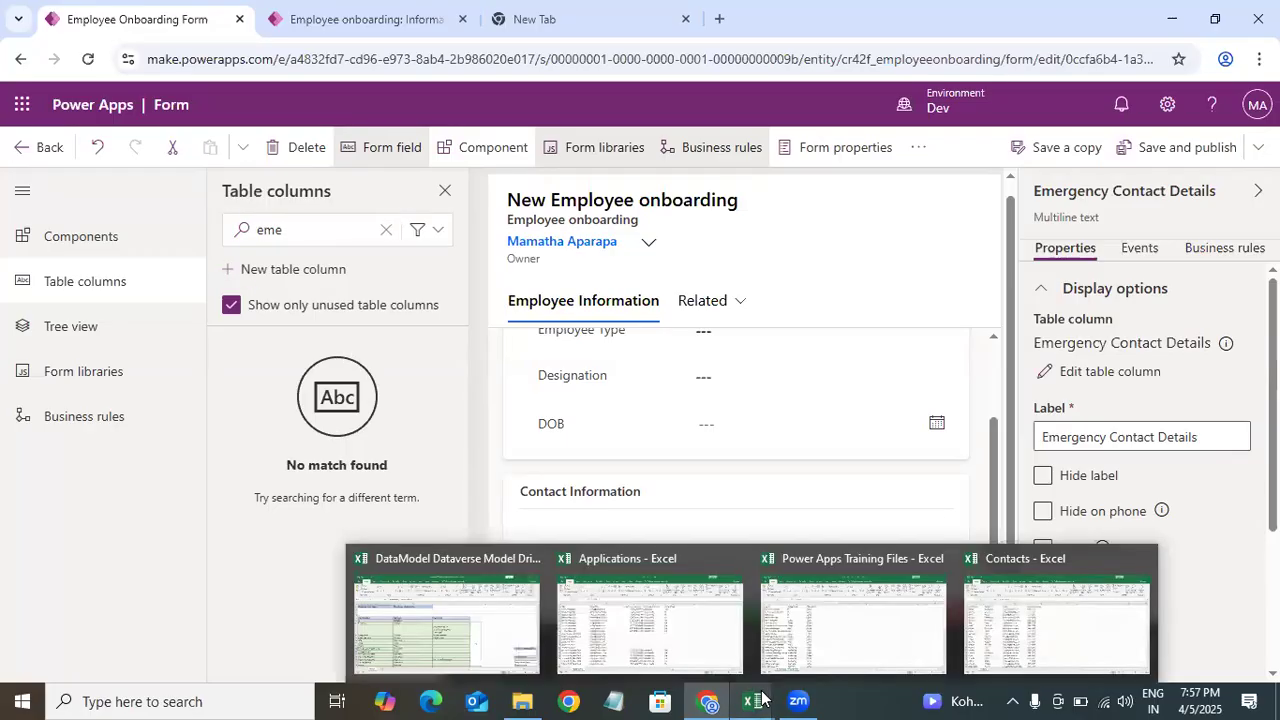
pyautogui.click(478, 628)
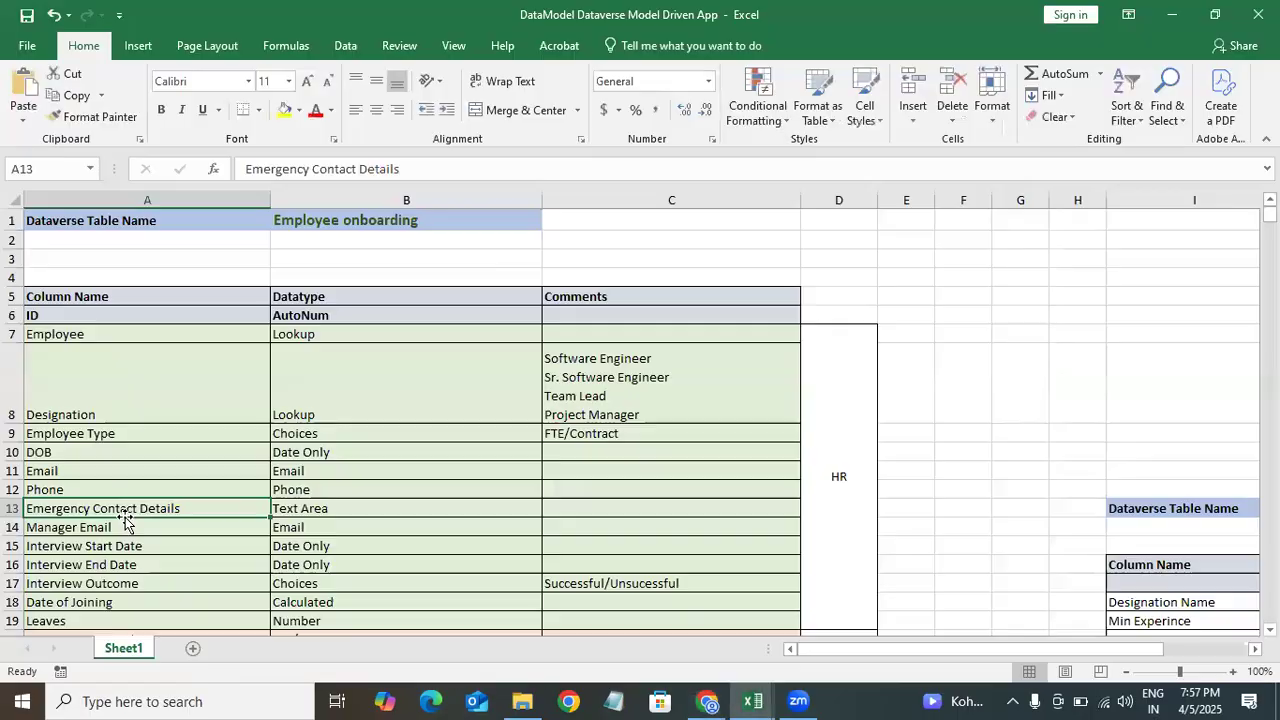
pyautogui.click(64, 467)
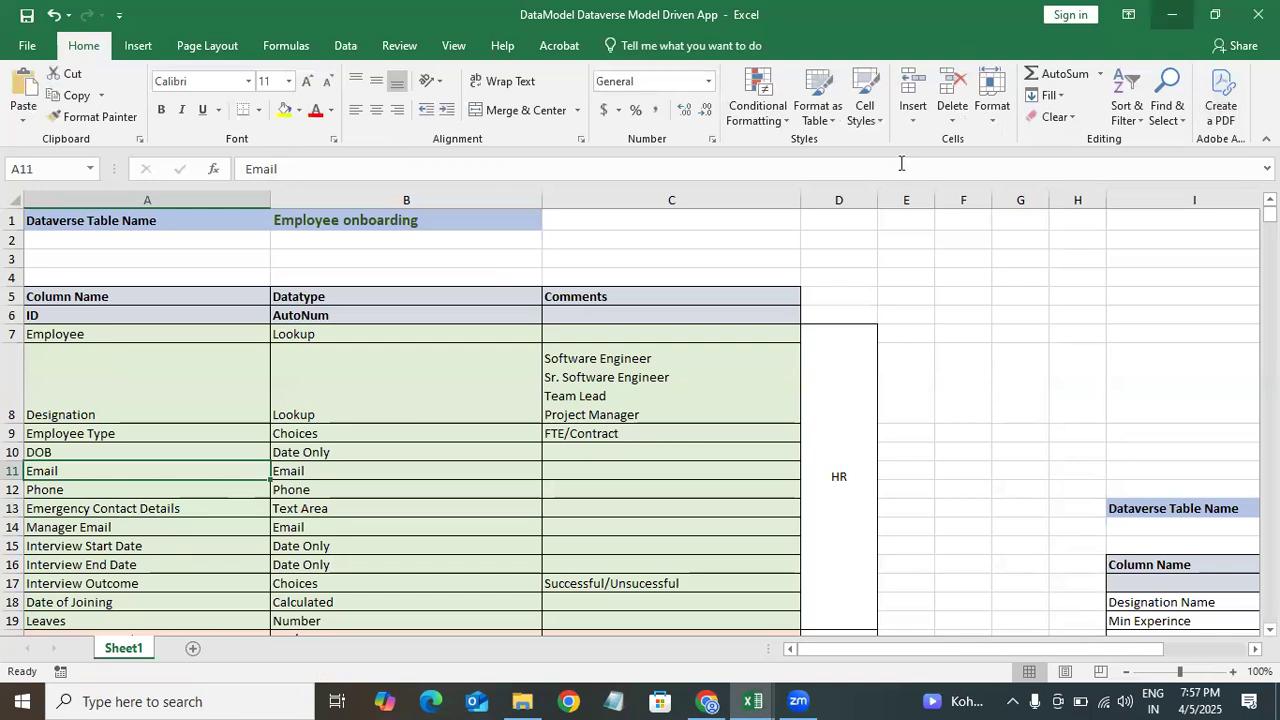
pyautogui.hotkey('alt', 'Tab')
pyautogui.doubleClick(246, 224)
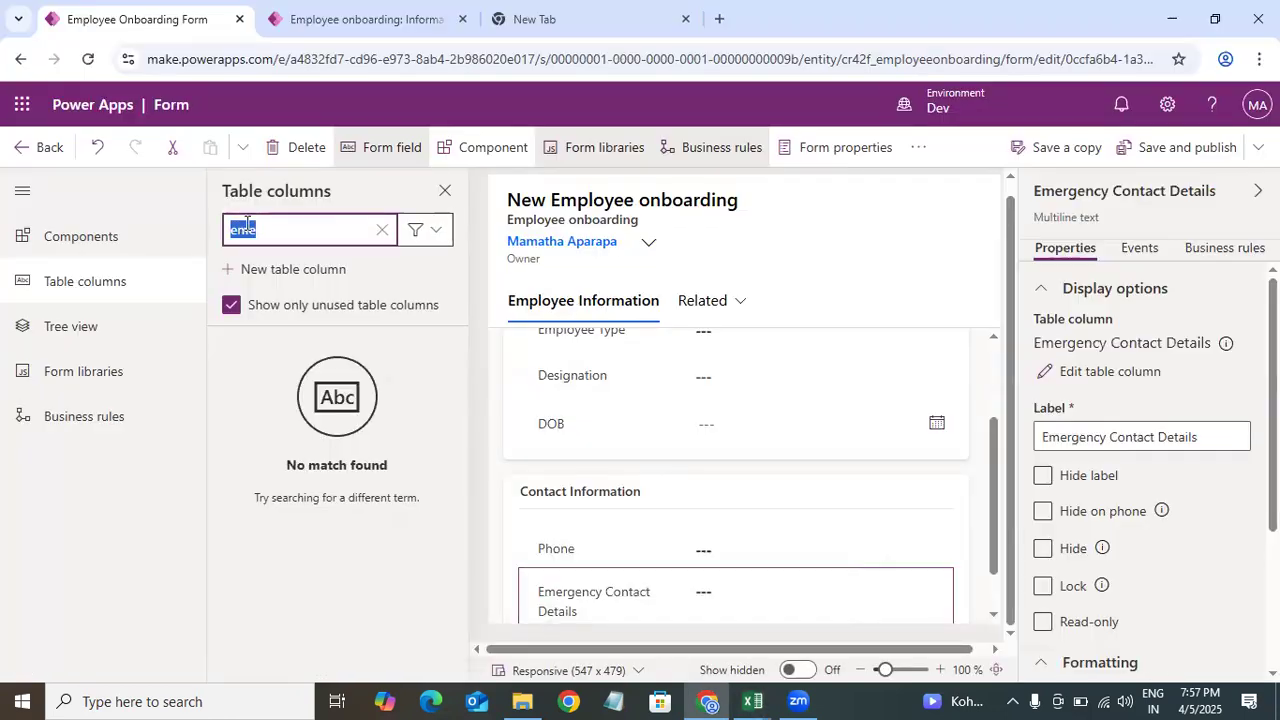
pyautogui.press('BackSpace')
pyautogui.write('emai')
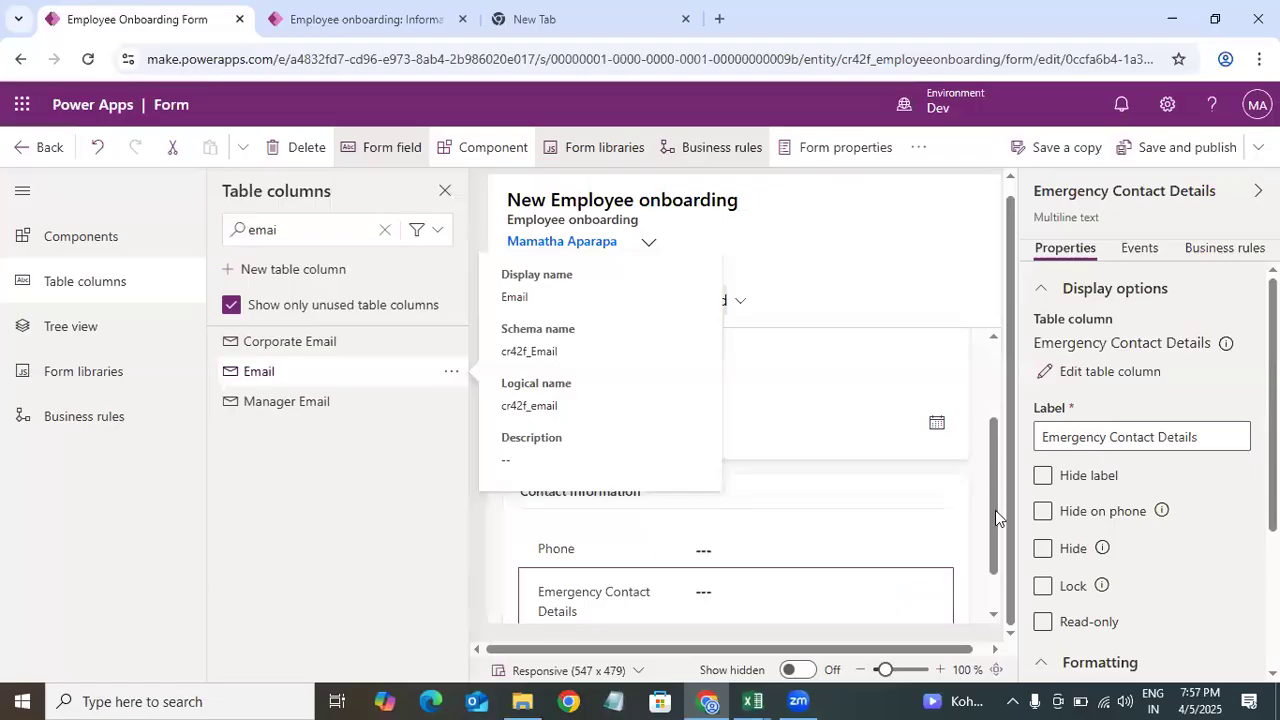
pyautogui.moveTo(995, 511); pyautogui.dragTo(999, 568)
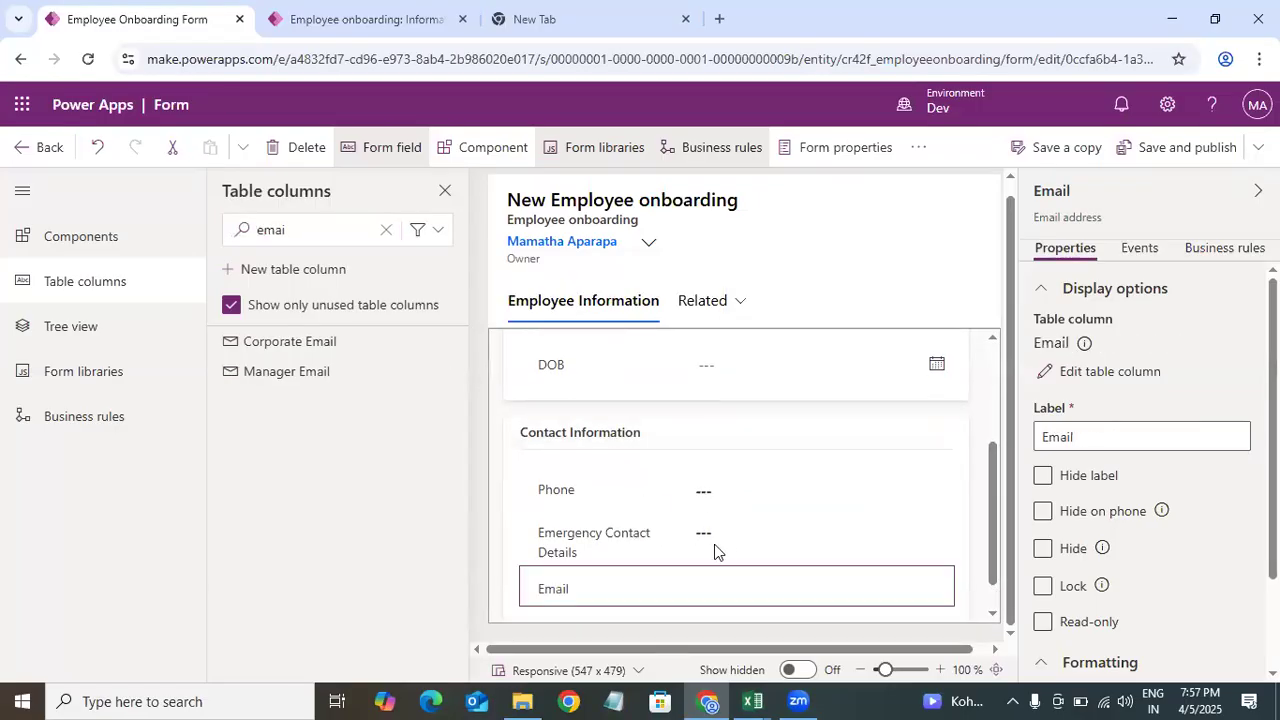
pyautogui.moveTo(992, 490)
pyautogui.mouseDown()
pyautogui.moveTo(995, 562)
pyautogui.moveTo(996, 466)
pyautogui.mouseUp()
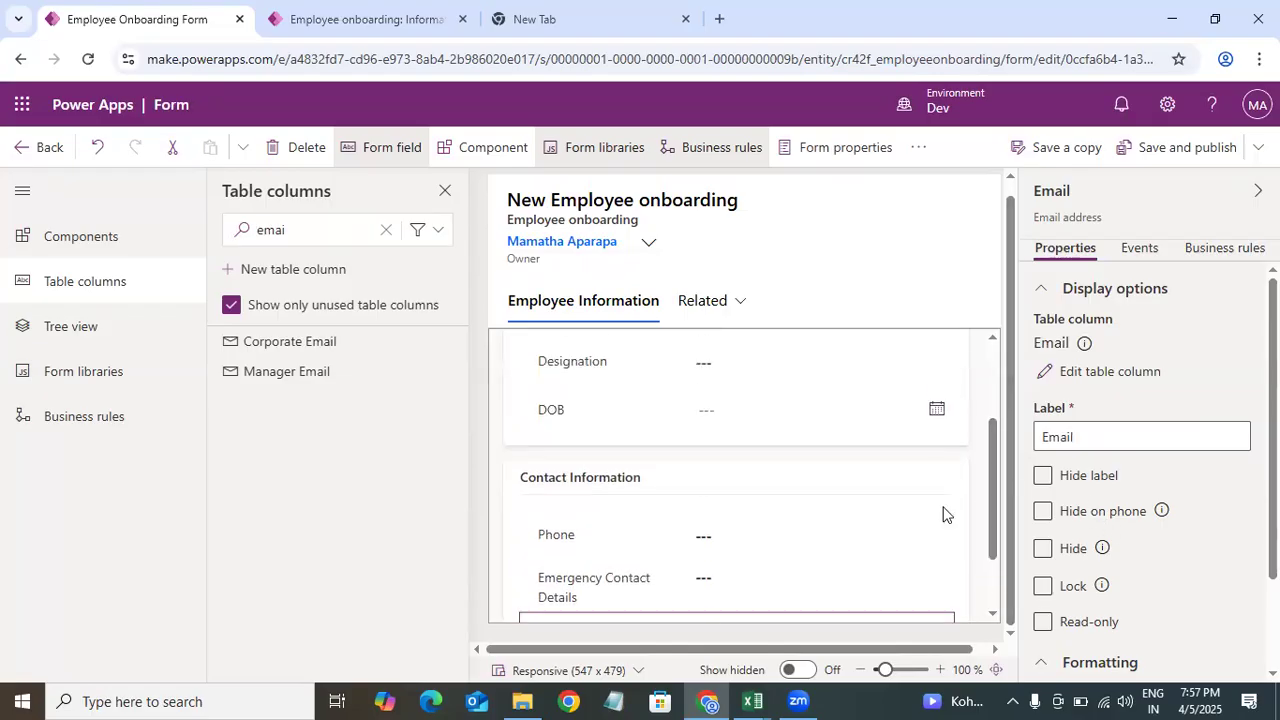
# Step: Clear the column search and add a 1-column section below the Contact Information section
pyautogui.moveTo(752, 701)
pyautogui.click(466, 630)
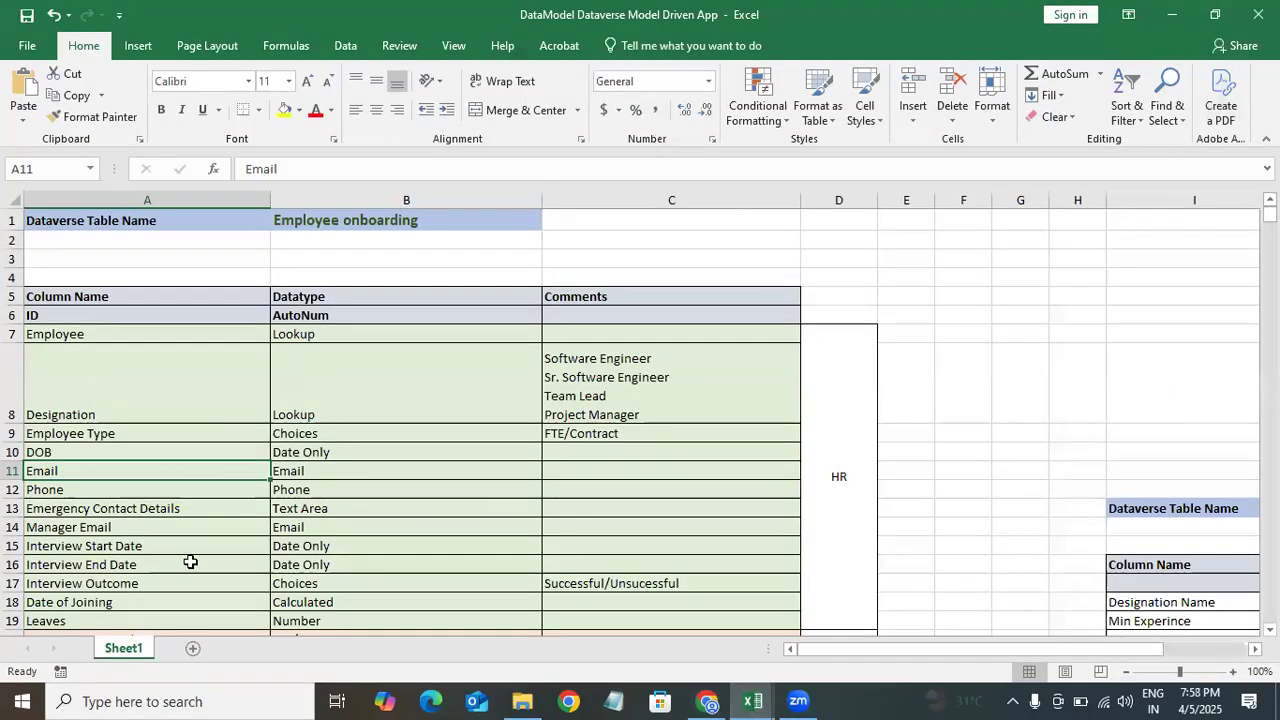
pyautogui.click(1172, 18)
pyautogui.moveTo(989, 468); pyautogui.dragTo(993, 551)
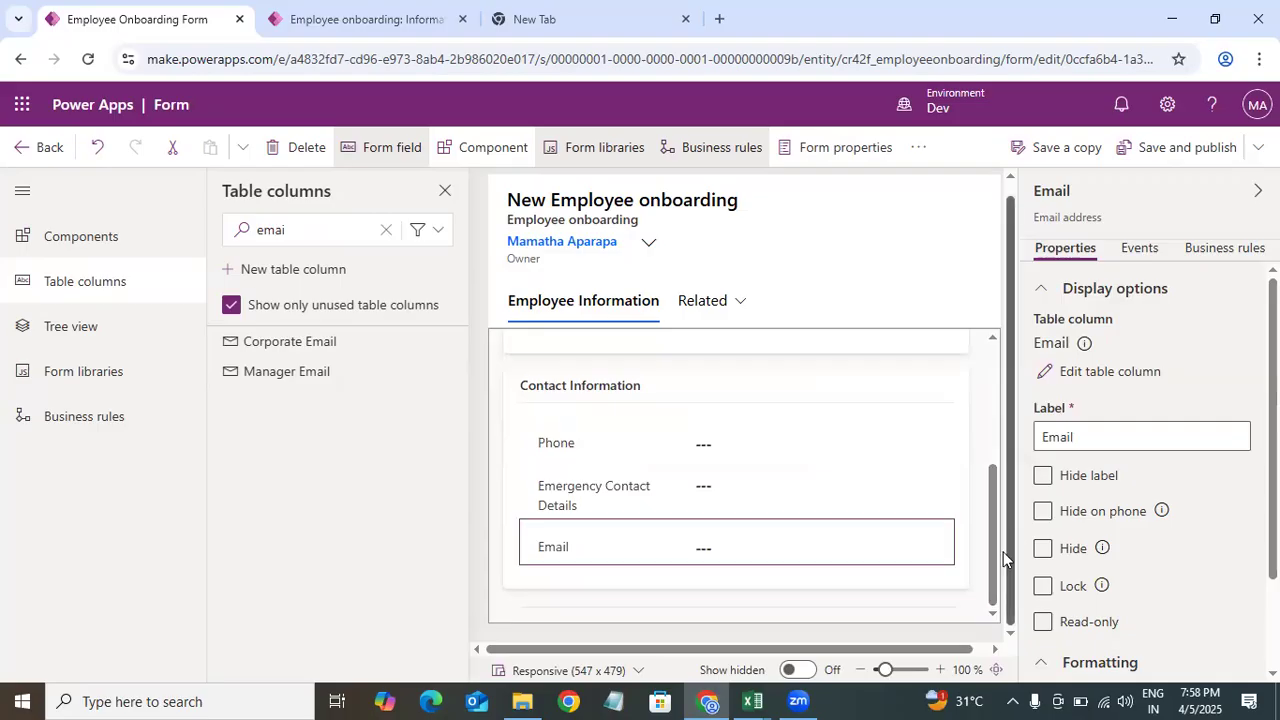
pyautogui.click(980, 531)
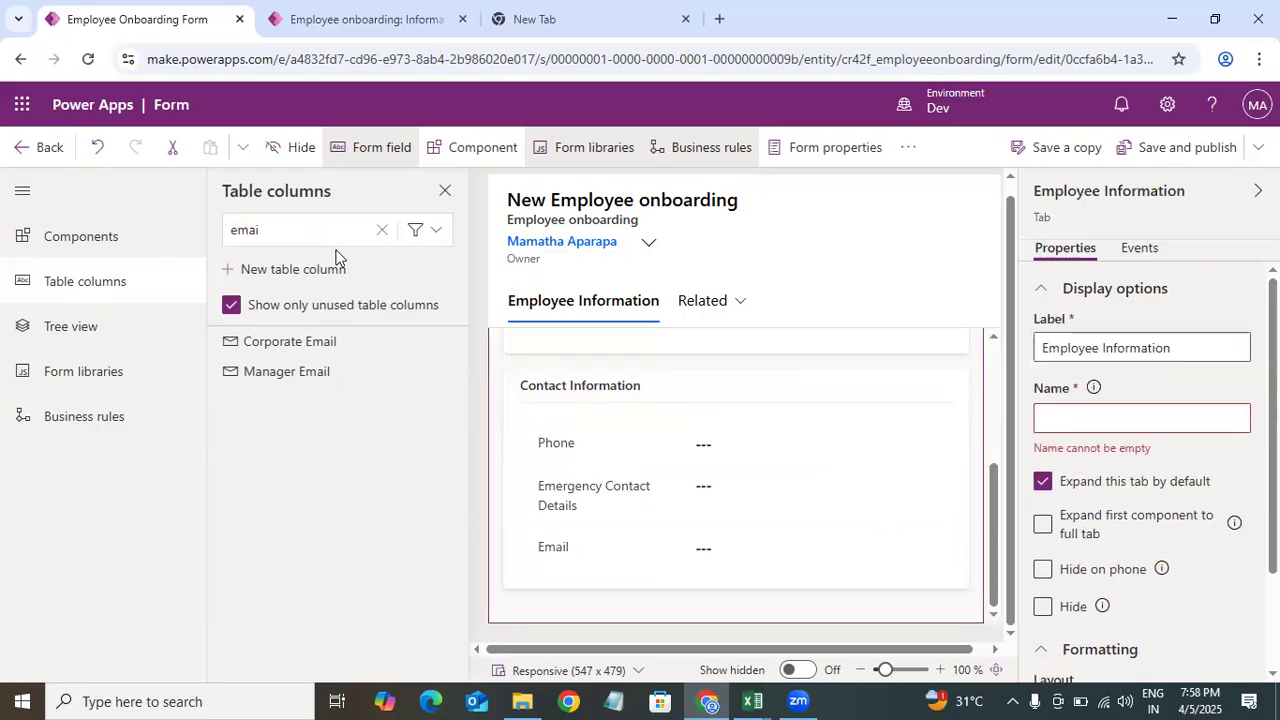
pyautogui.click(381, 229)
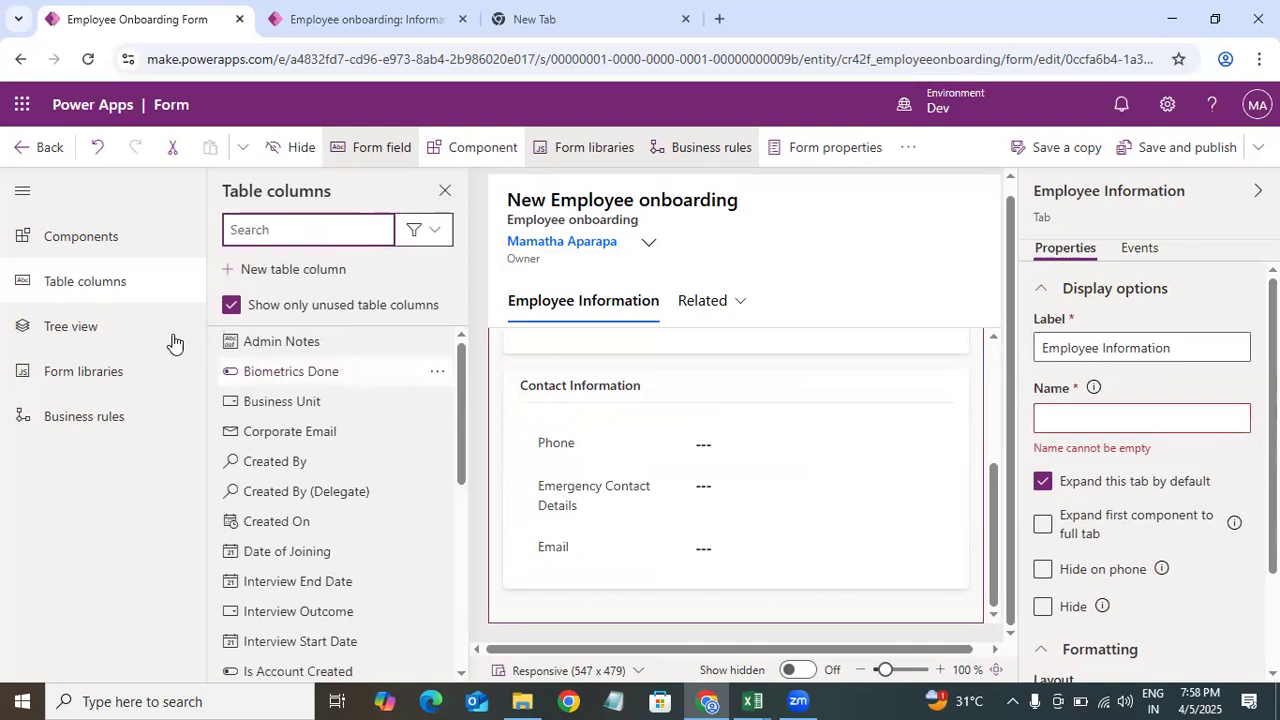
pyautogui.click(112, 250)
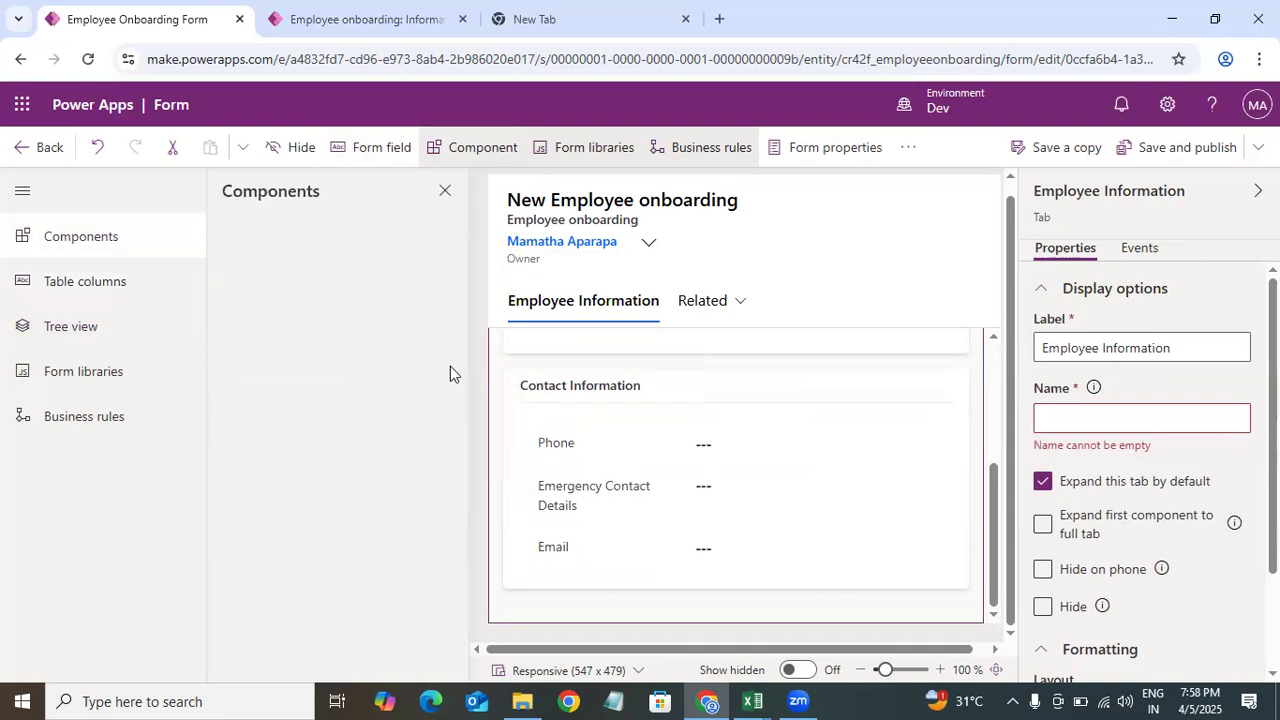
pyautogui.click(91, 240)
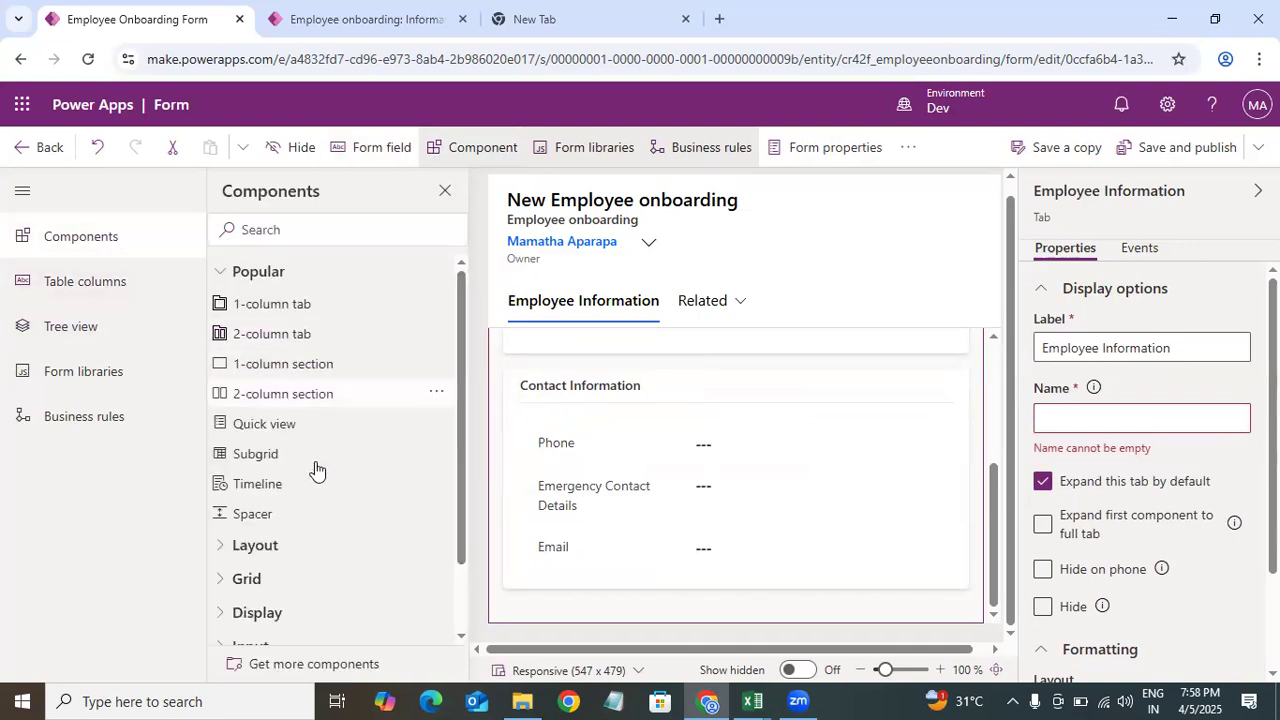
pyautogui.click(284, 367)
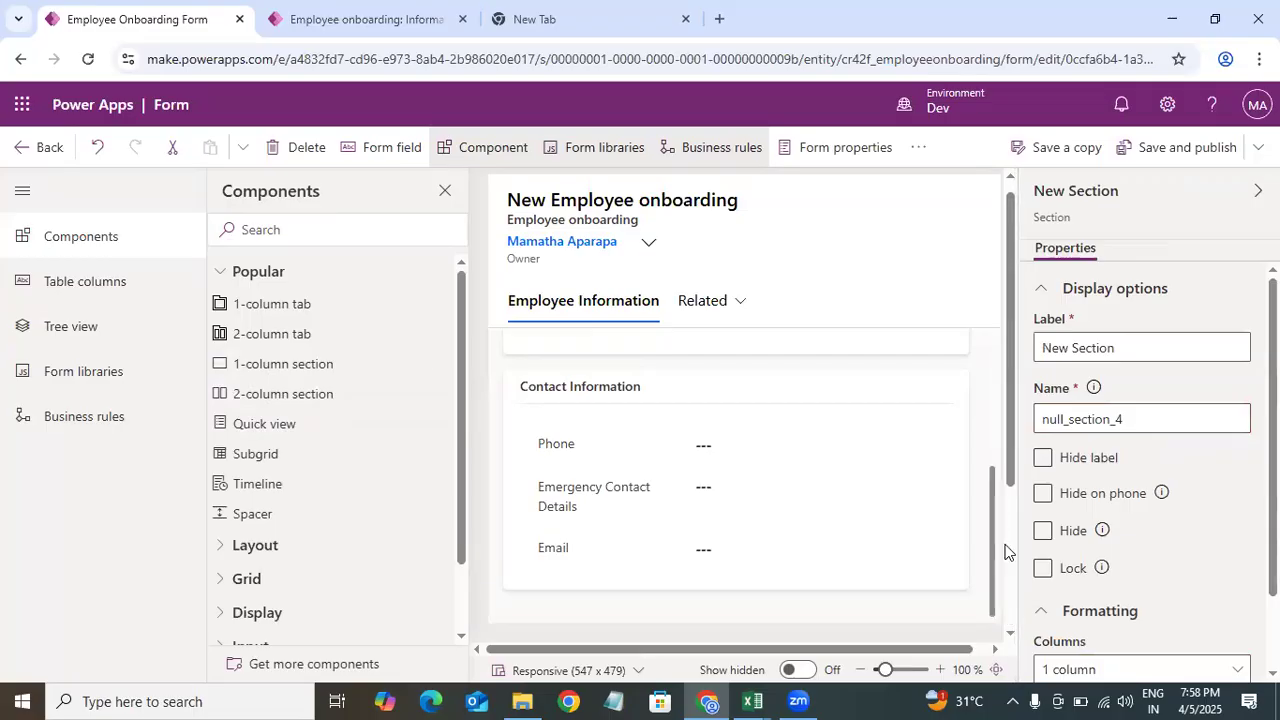
pyautogui.click(1003, 437)
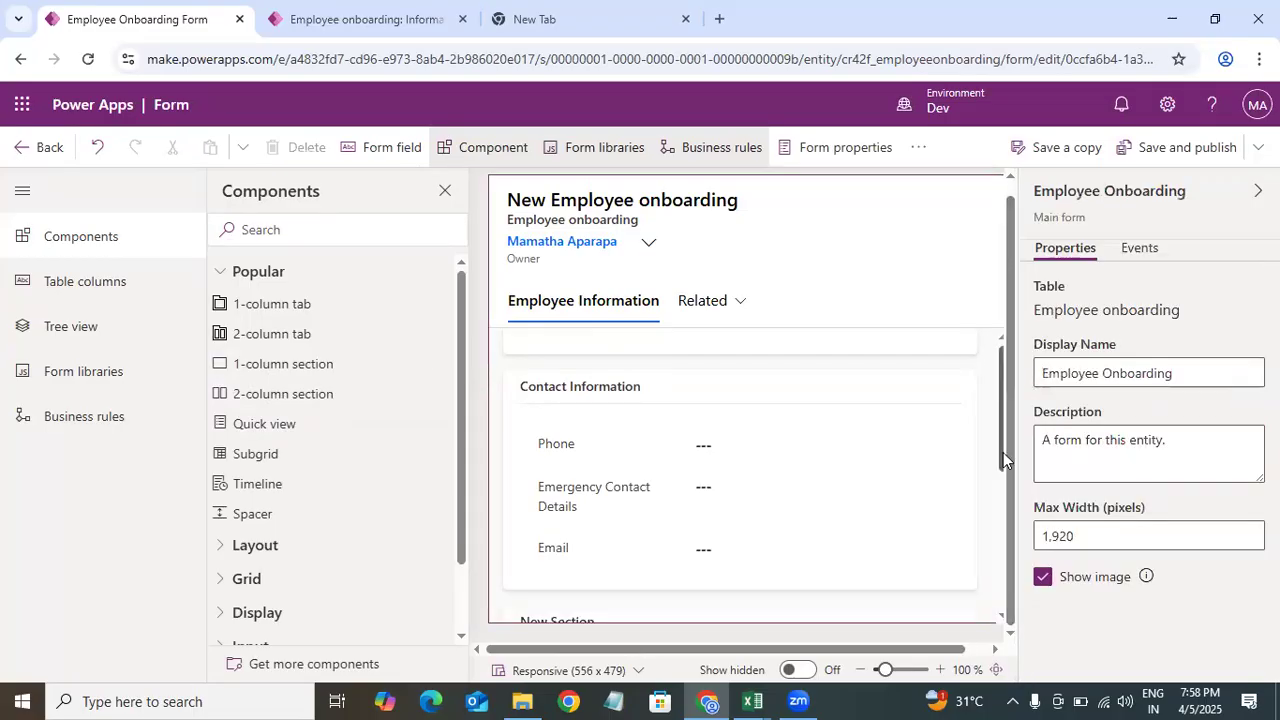
pyautogui.moveTo(1003, 471); pyautogui.dragTo(1007, 588)
# Step: Rename the new section's label to Interview Information
pyautogui.moveTo(1145, 348); pyautogui.dragTo(973, 361)
pyautogui.press('BackSpace')
pyautogui.write('Interview Information')
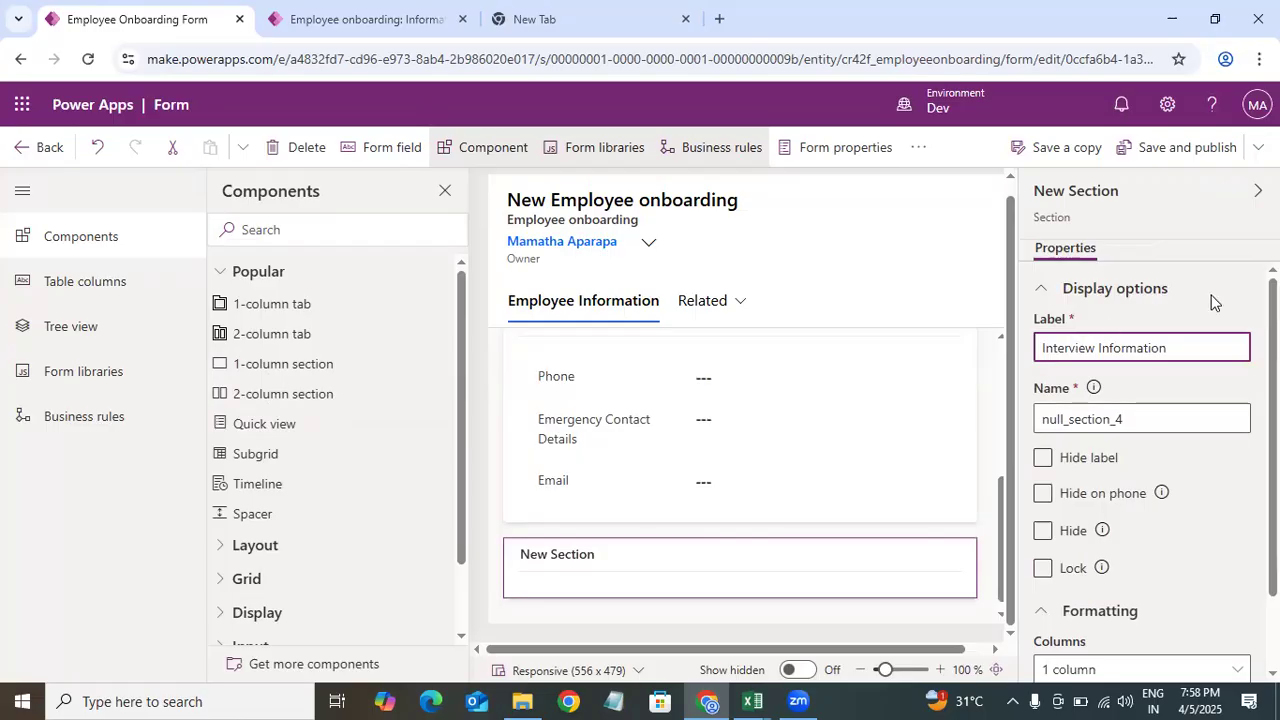
pyautogui.click(1203, 314)
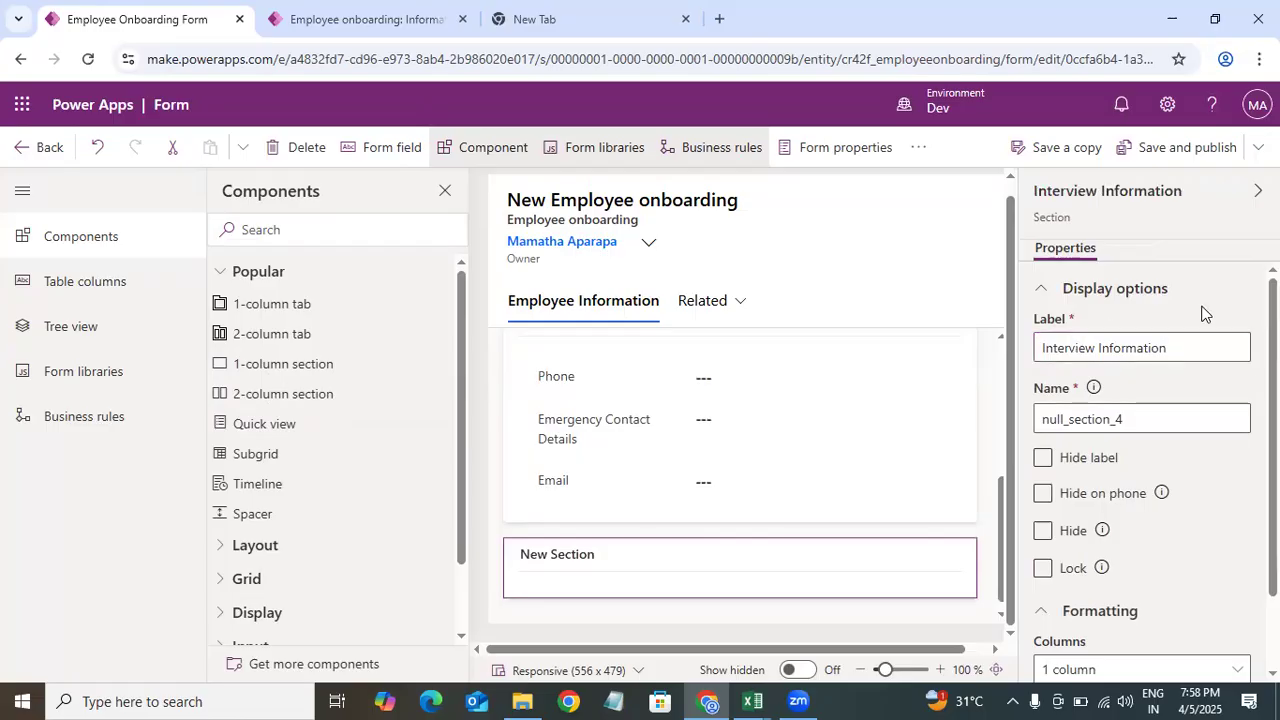
pyautogui.scroll(-1, 1234, 531)
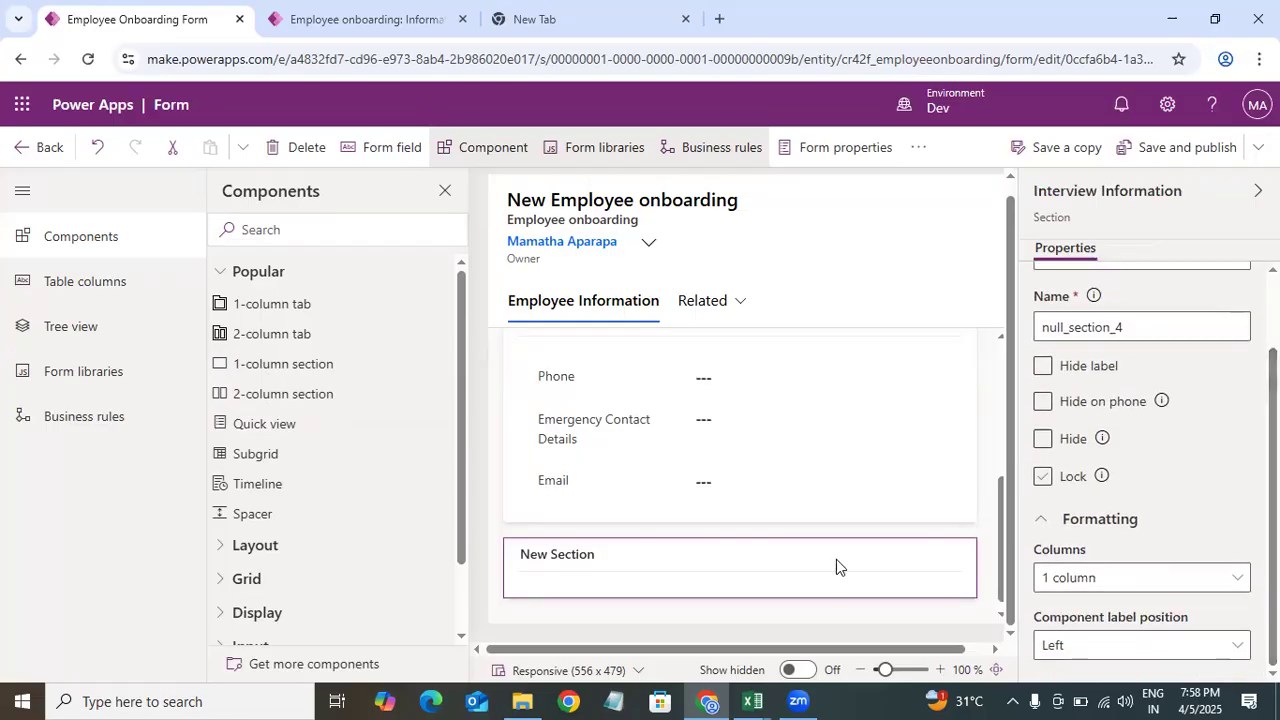
# Step: Add the Interview Start Date, Interview End Date and Interview Outcome columns to the Interview Information section
pyautogui.click(114, 298)
pyautogui.moveTo(460, 384); pyautogui.dragTo(463, 445)
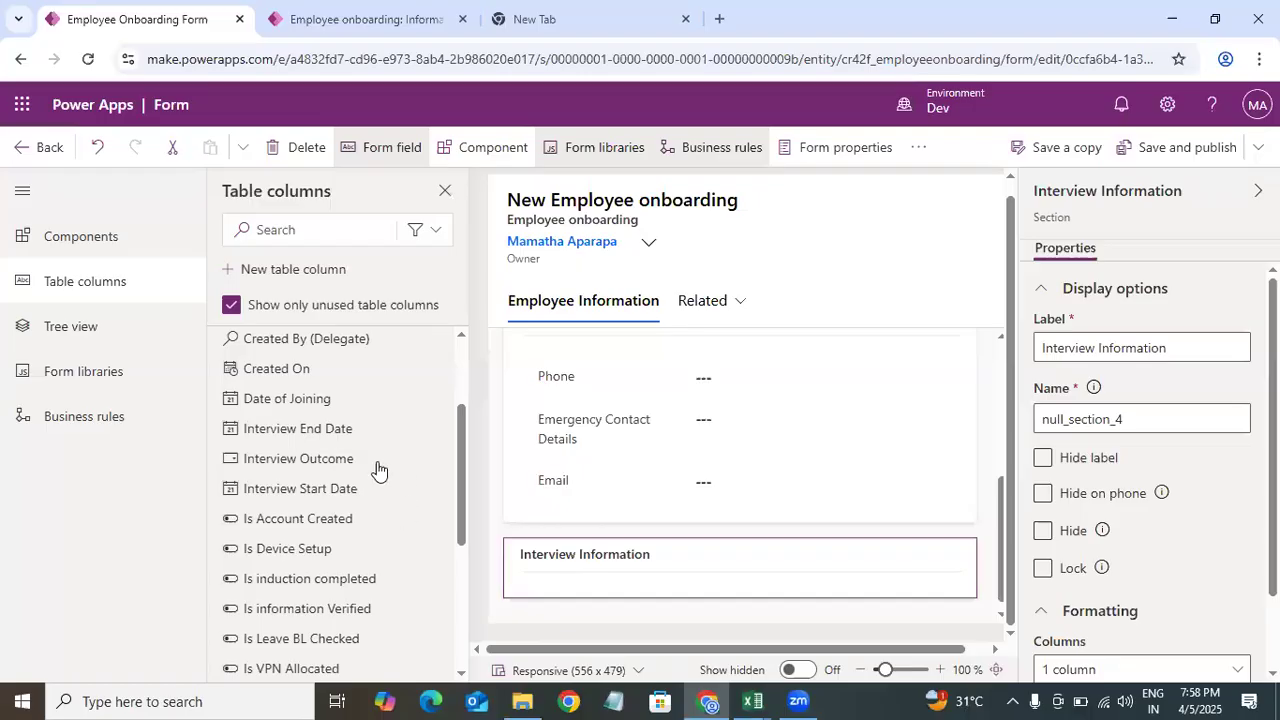
pyautogui.moveTo(349, 492); pyautogui.dragTo(611, 572)
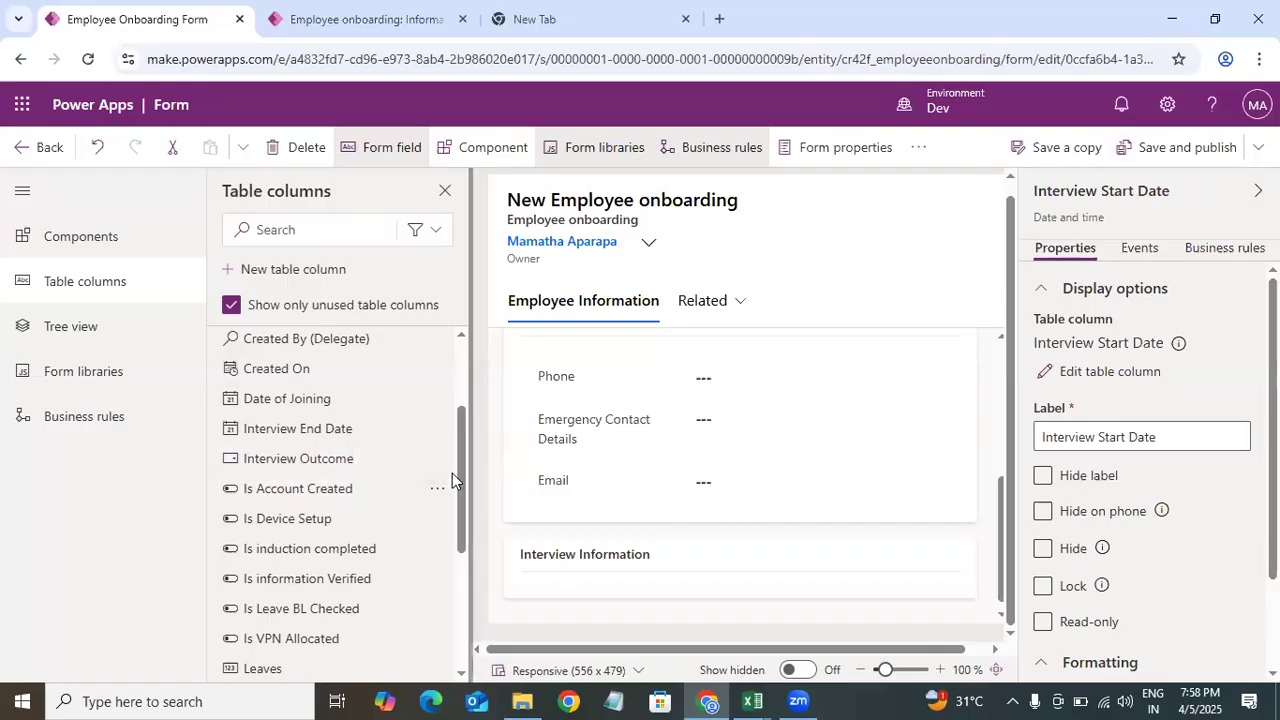
pyautogui.click(598, 559)
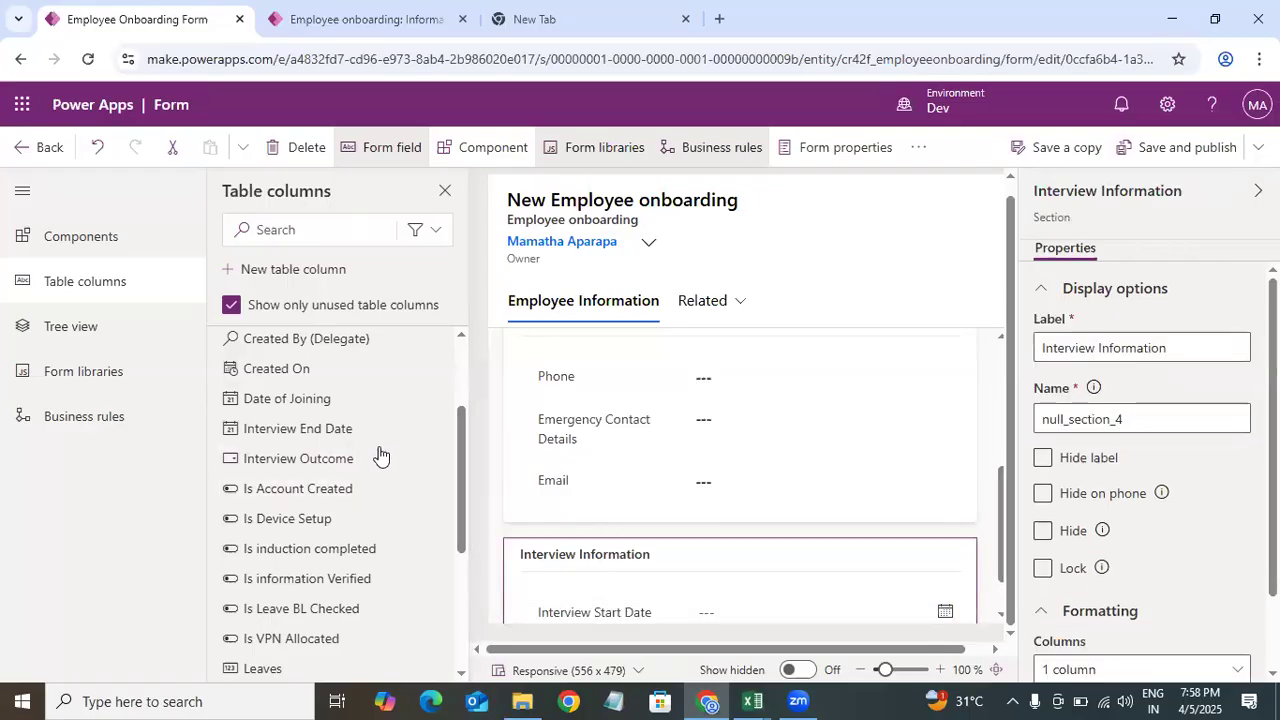
pyautogui.moveTo(343, 429); pyautogui.dragTo(621, 590)
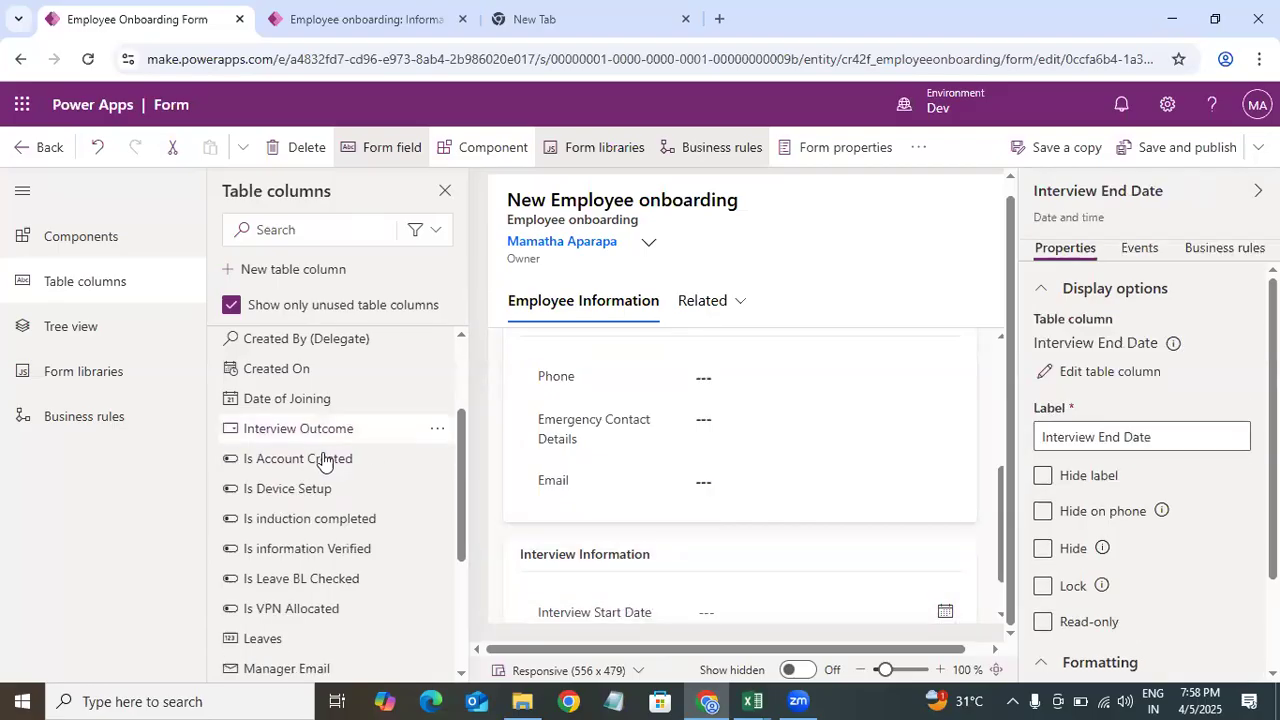
pyautogui.moveTo(330, 432); pyautogui.dragTo(735, 594)
pyautogui.moveTo(748, 697)
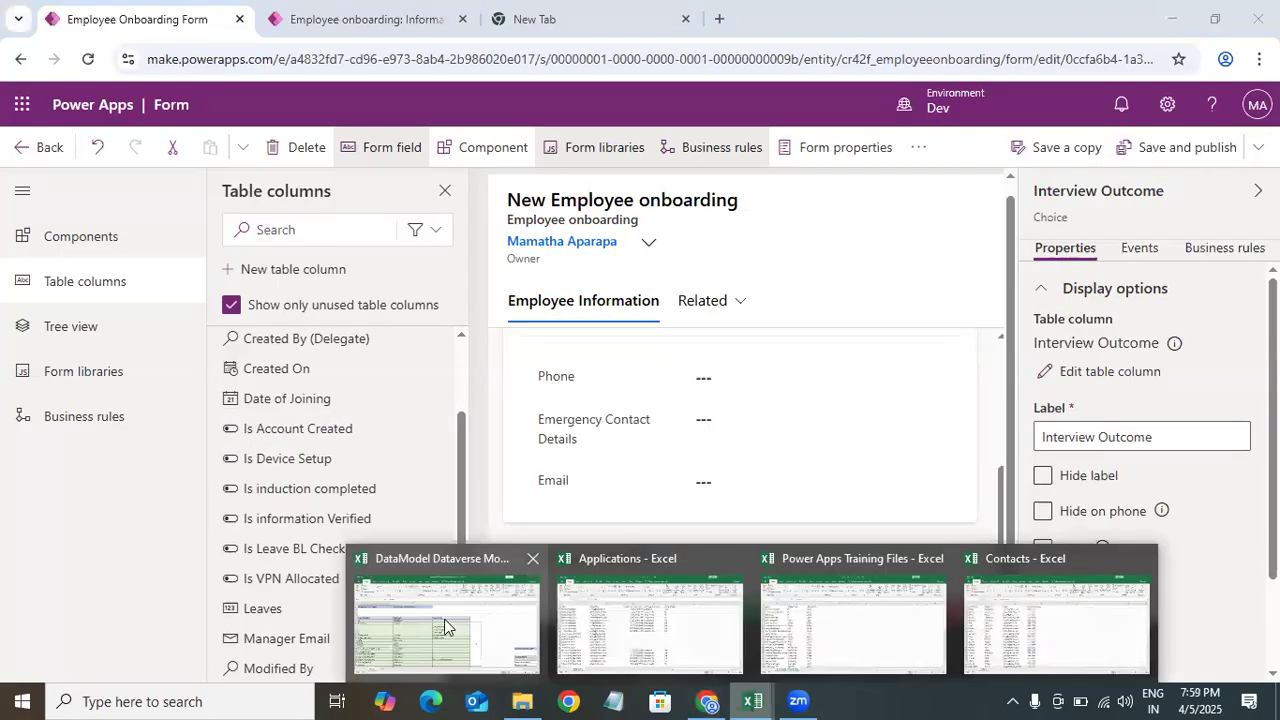
pyautogui.click(443, 623)
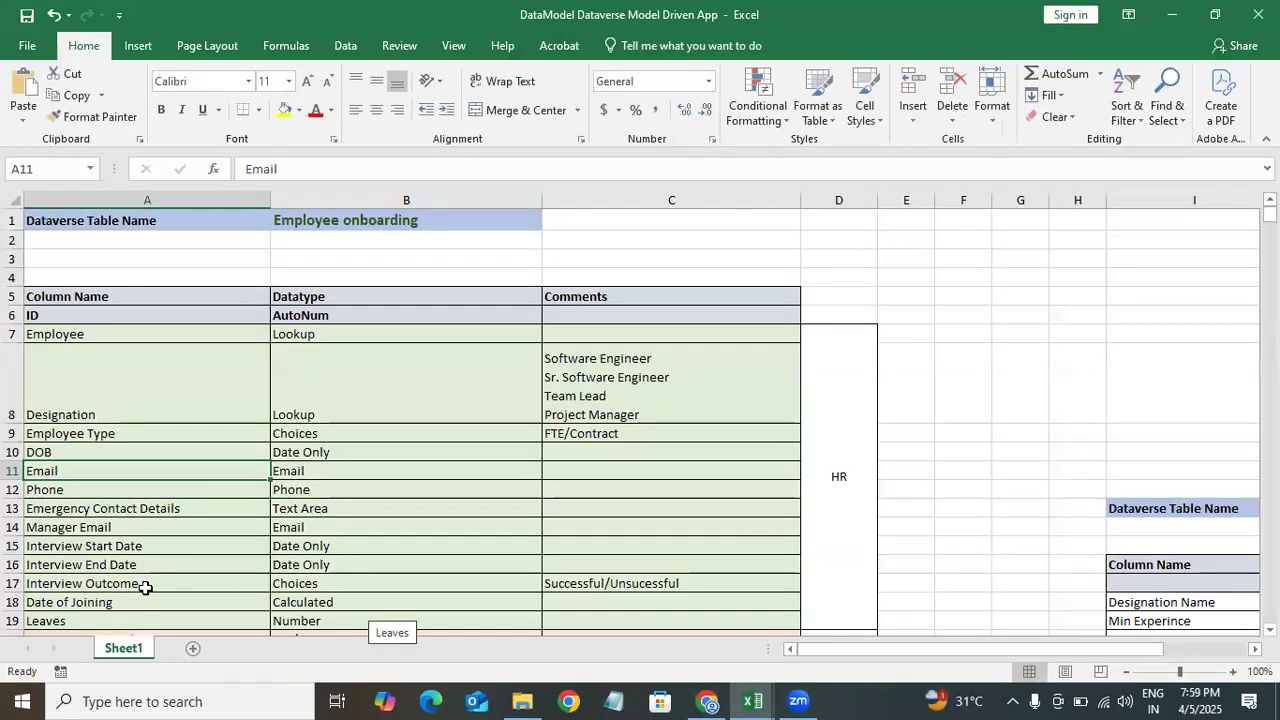
# Step: Add the Date of Joining and Leaves columns to the Interview Information section
pyautogui.click(1184, 12)
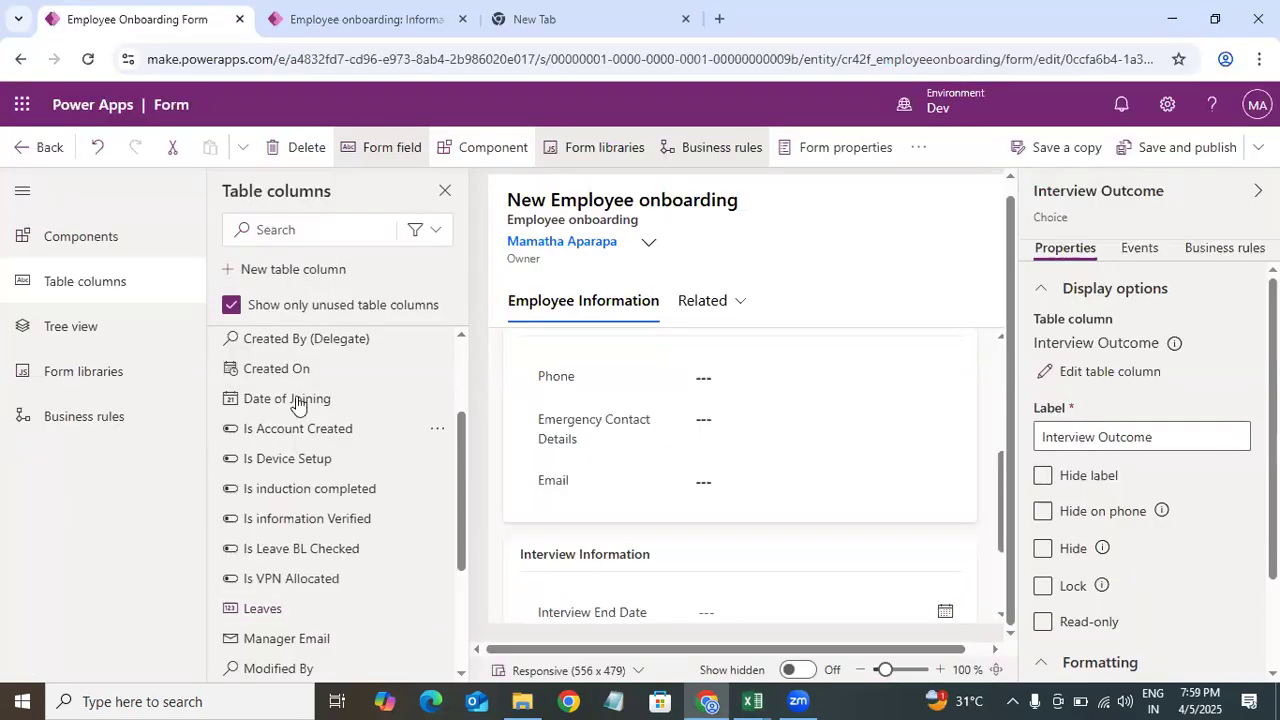
pyautogui.moveTo(314, 397); pyautogui.dragTo(646, 597)
pyautogui.click(308, 224)
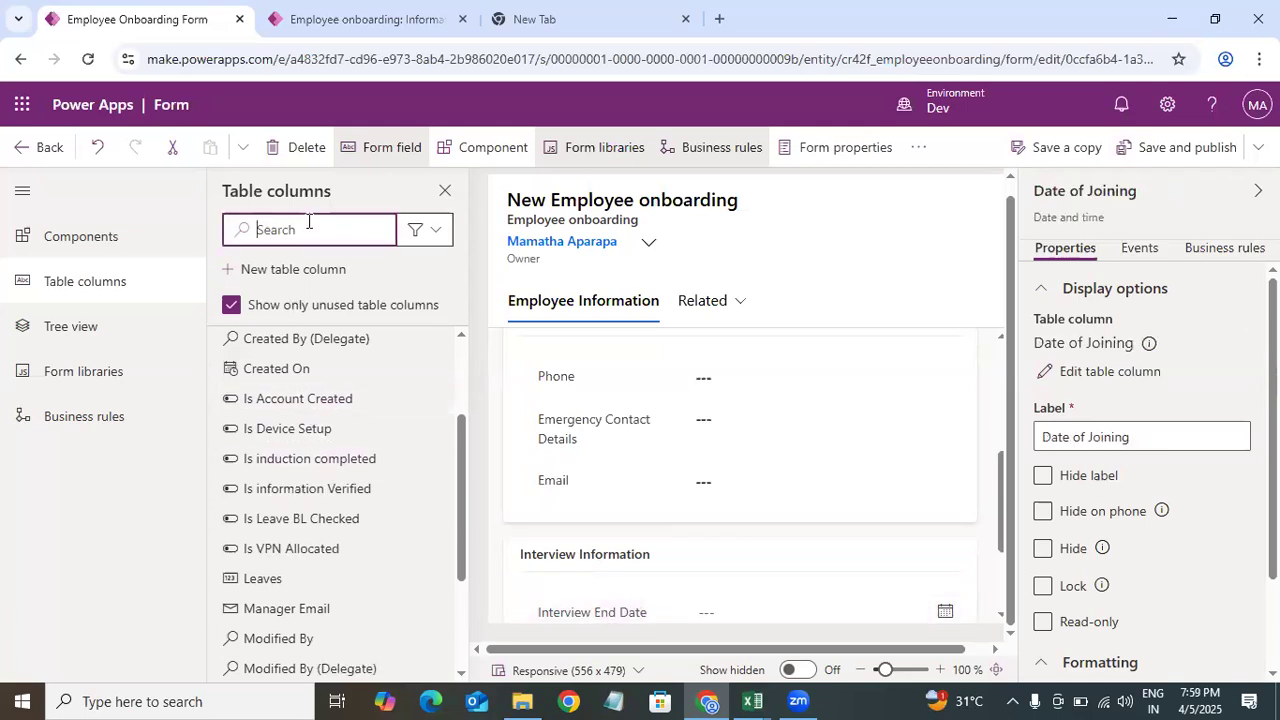
pyautogui.write('lea')
pyautogui.moveTo(296, 373); pyautogui.dragTo(603, 594)
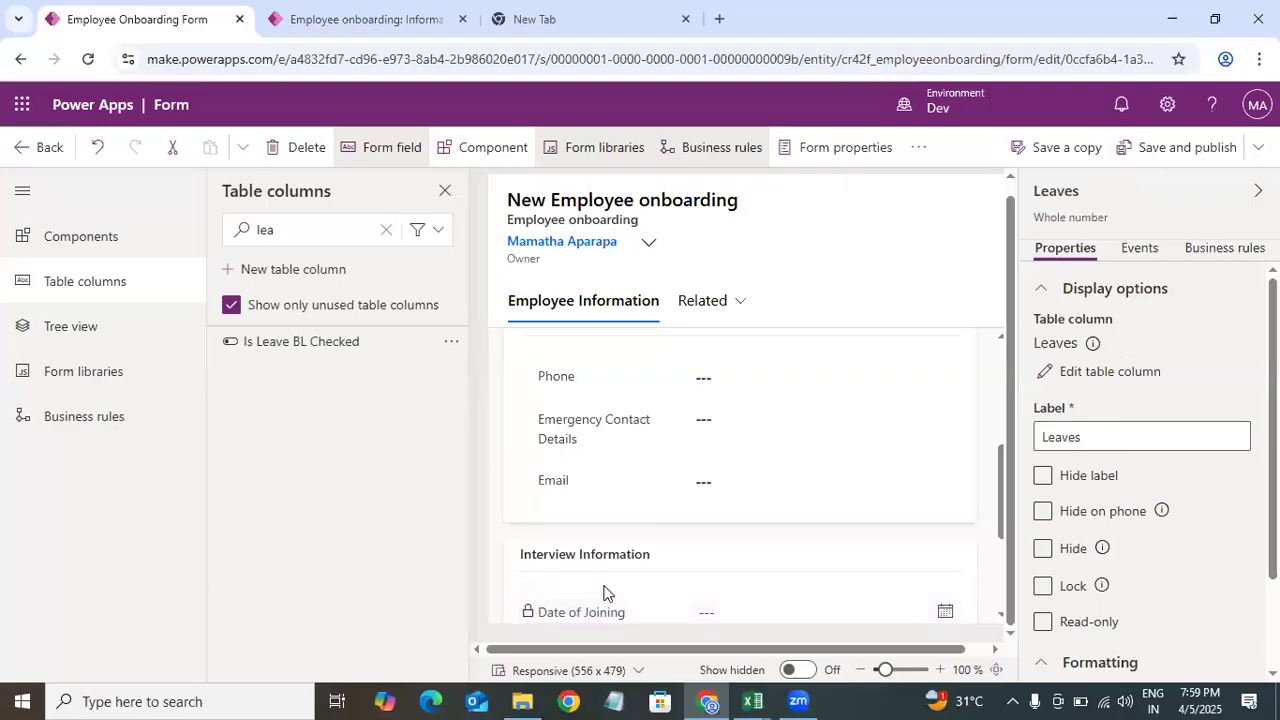
# Step: Move Date of Joining below Interview Start Date at the bottom of the Interview Information section
pyautogui.moveTo(997, 474); pyautogui.dragTo(1003, 563)
pyautogui.click(611, 417)
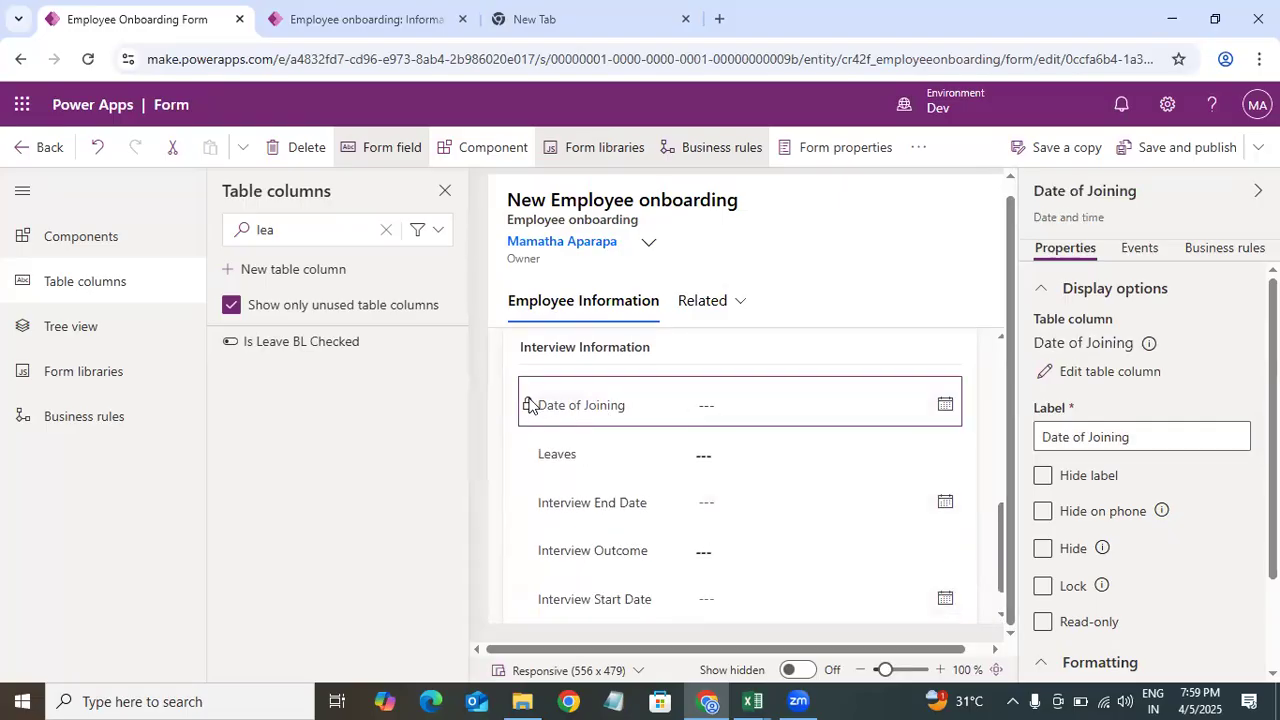
pyautogui.moveTo(624, 405); pyautogui.dragTo(636, 595)
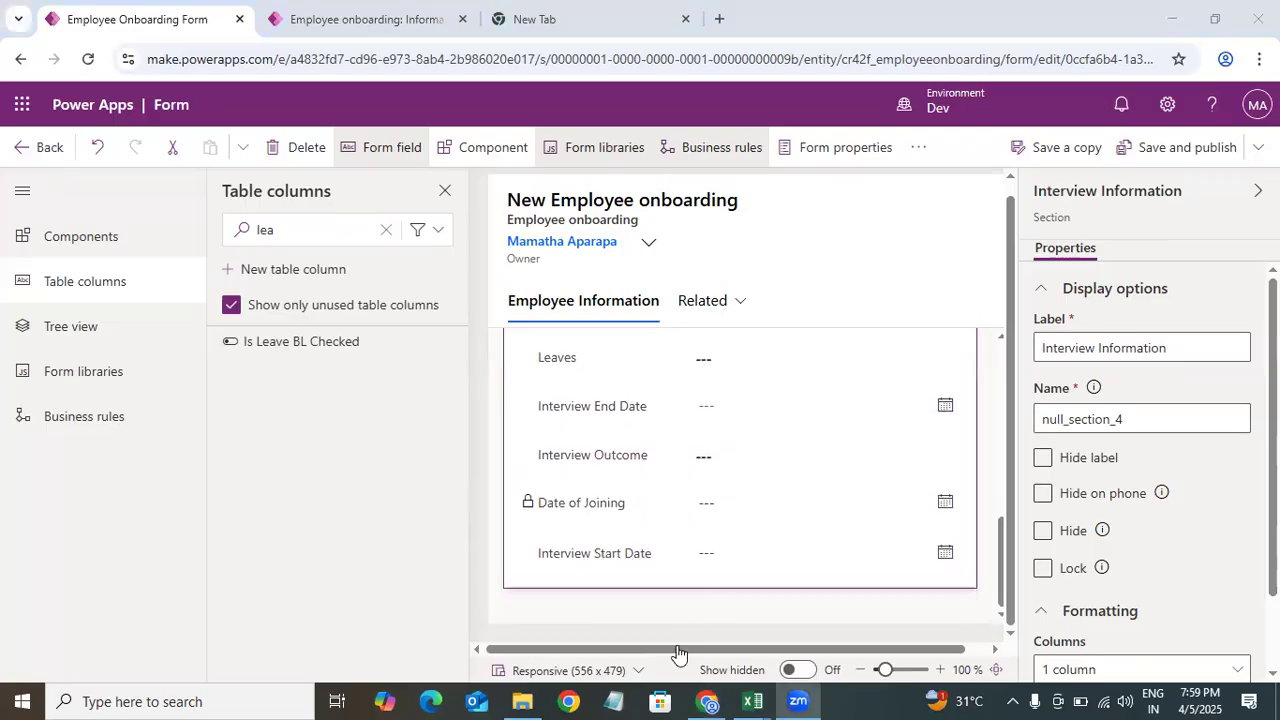
# Step: Switch the form preview to Desktop (1920 x 1080), close the Table columns pane and zoom to 72%
pyautogui.click(605, 670)
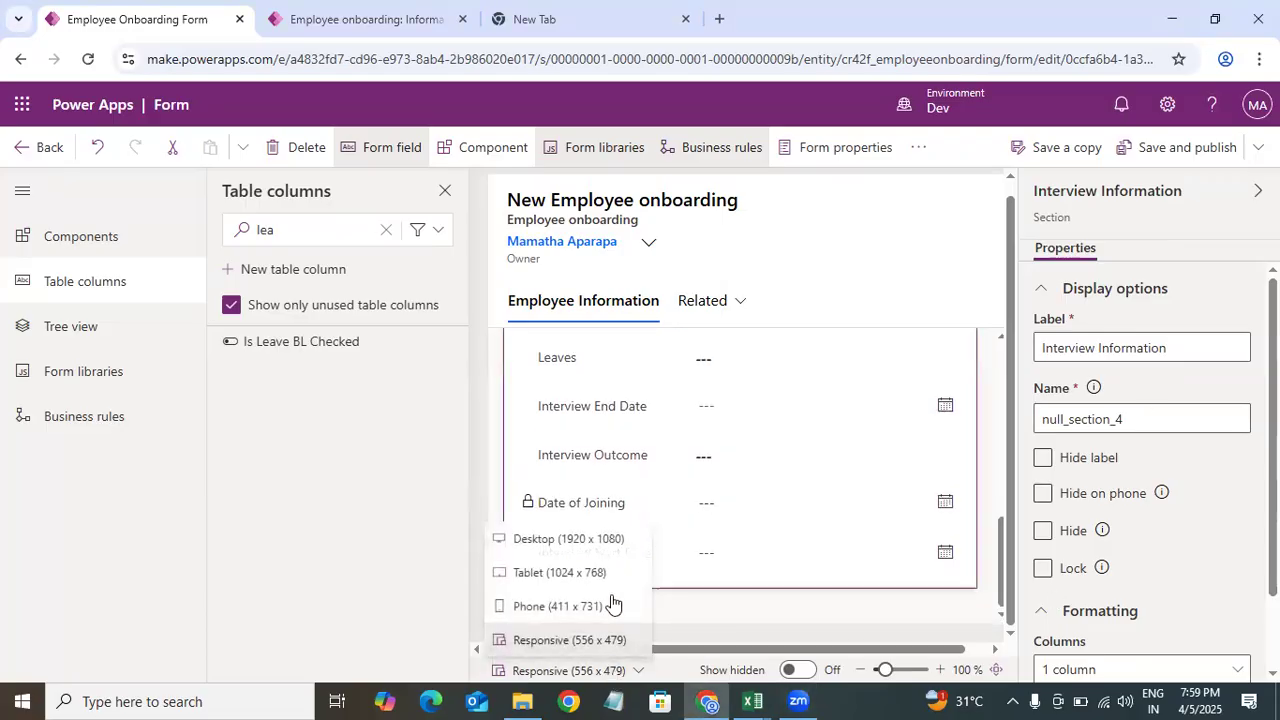
pyautogui.click(578, 540)
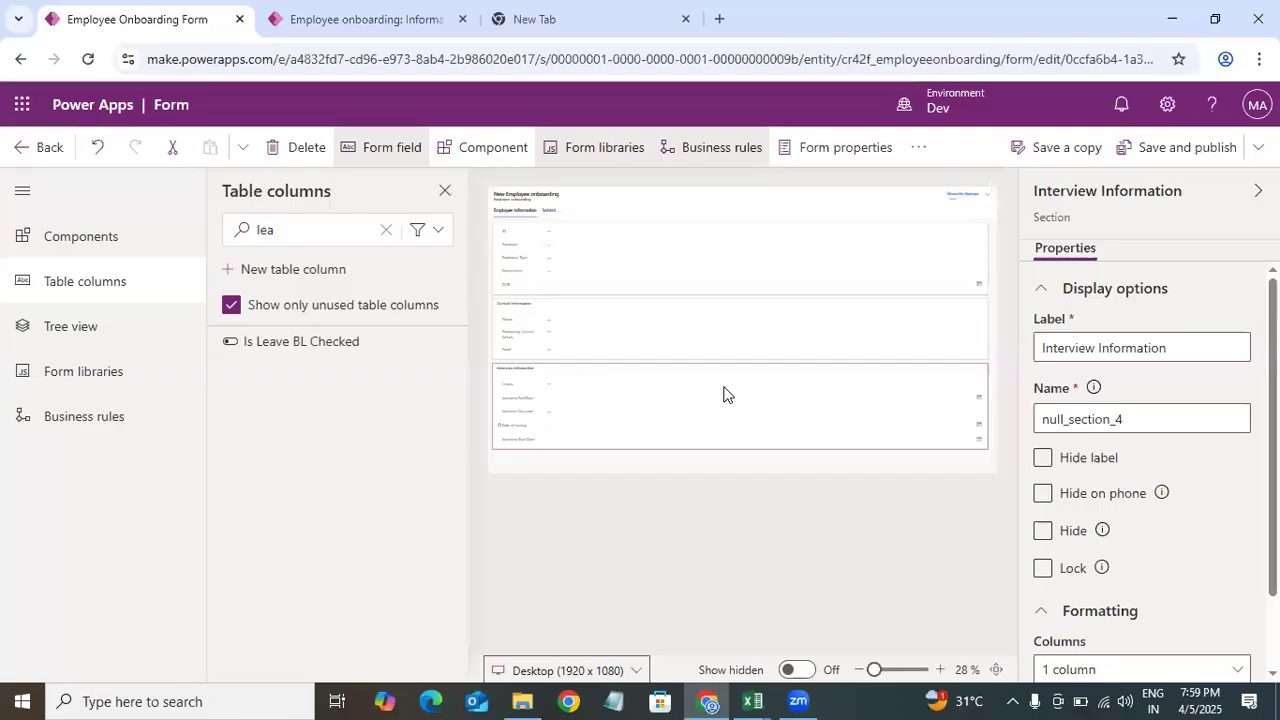
pyautogui.click(445, 190)
pyautogui.moveTo(832, 680)
pyautogui.mouseDown()
pyautogui.moveTo(857, 678)
pyautogui.moveTo(841, 677)
pyautogui.mouseUp()
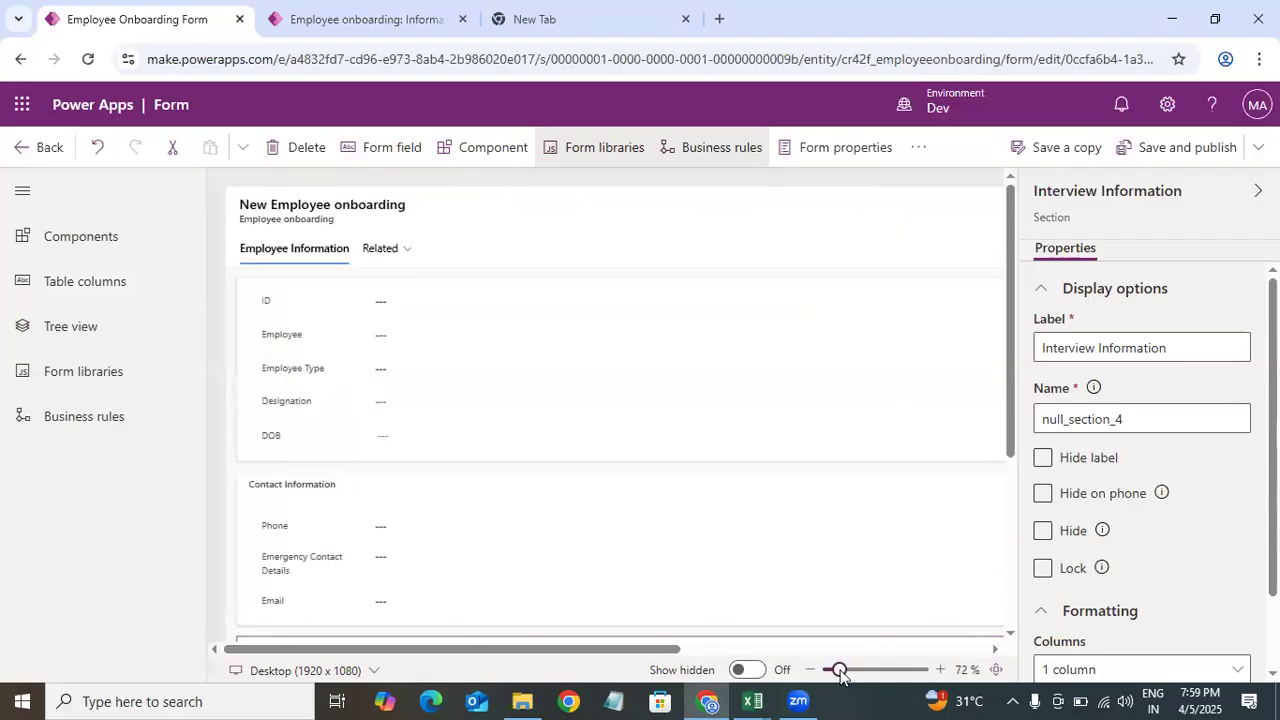
# Step: Set the Contact Information section to 2 columns and move Emergency Contact Details into the second column
pyautogui.moveTo(1010, 266); pyautogui.dragTo(1020, 450)
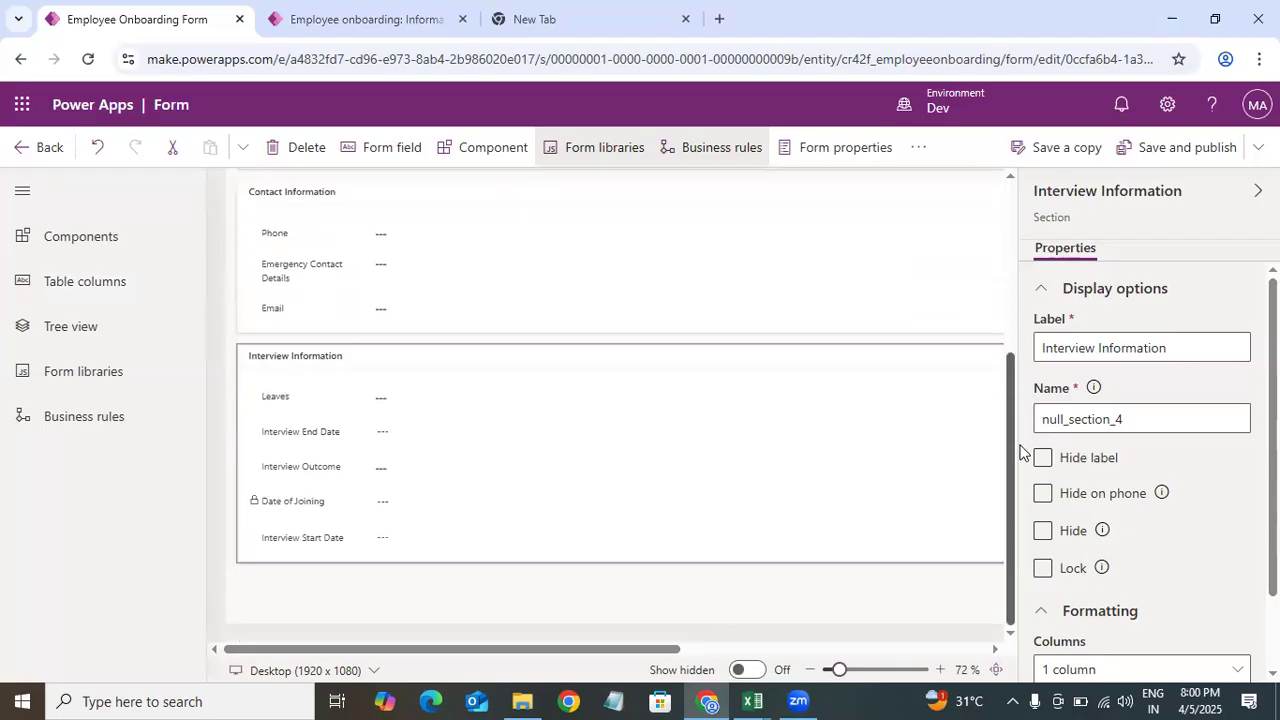
pyautogui.click(541, 286)
pyautogui.click(695, 312)
pyautogui.click(956, 321)
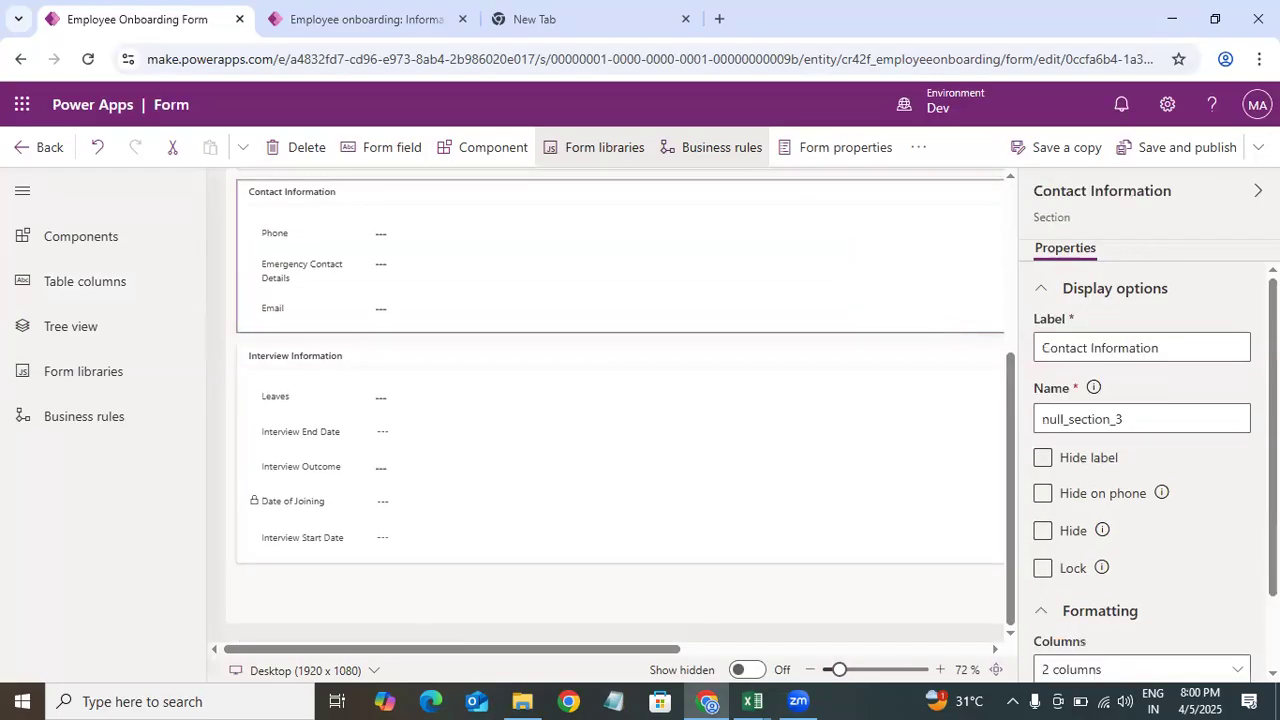
pyautogui.scroll(-1, 1140, 450)
pyautogui.click(1158, 586)
pyautogui.click(1185, 428)
pyautogui.moveTo(349, 273); pyautogui.dragTo(668, 233)
pyautogui.moveTo(662, 277); pyautogui.dragTo(761, 216)
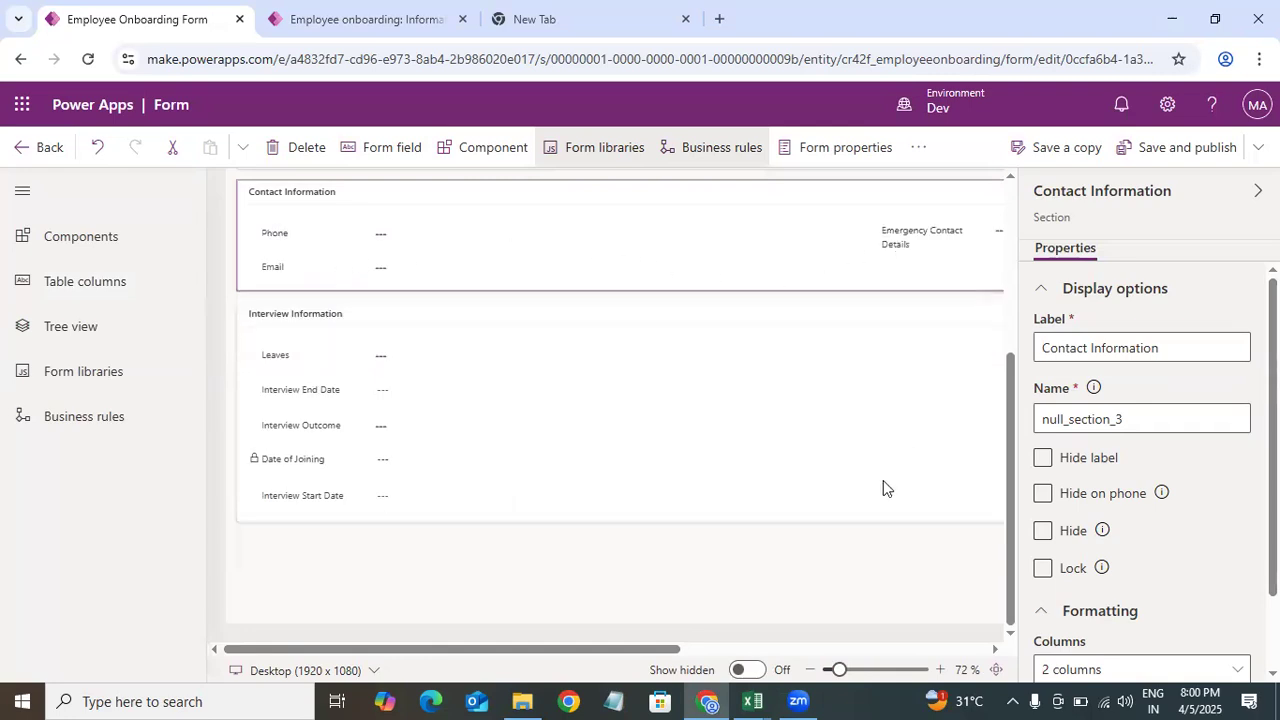
# Step: Reorder the Interview Information fields as Interview Start Date, Interview End Date, Leaves, Interview Outcome, Date of Joining
pyautogui.hscroll(5, 995, 630)
pyautogui.hscroll(-5, 879, 632)
pyautogui.hscroll(5, 879, 632)
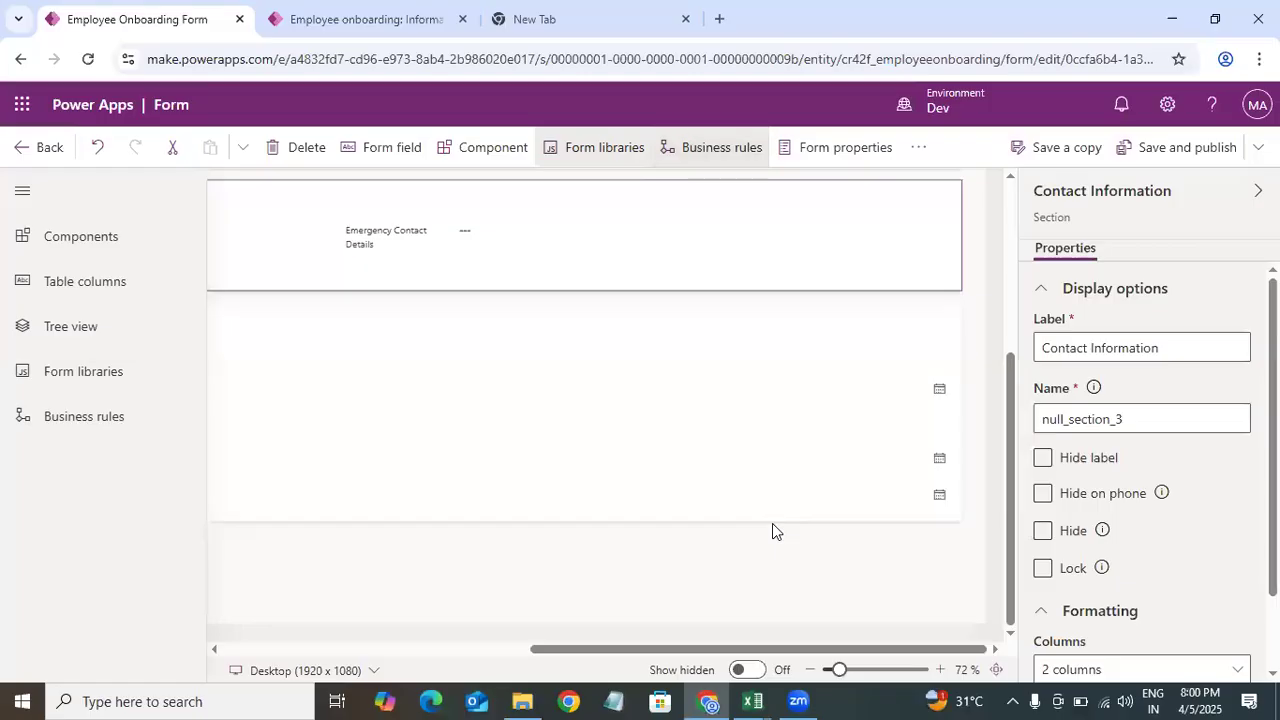
pyautogui.hscroll(-5, 440, 672)
pyautogui.moveTo(341, 399); pyautogui.dragTo(641, 341)
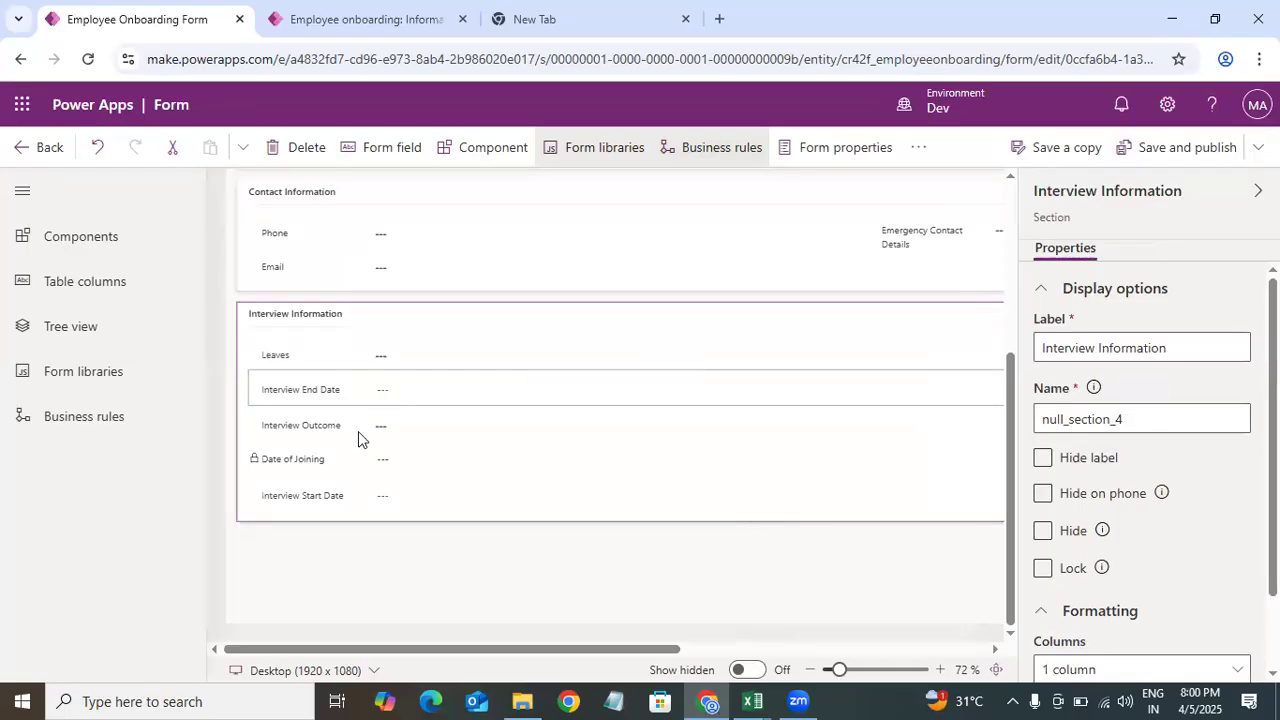
pyautogui.moveTo(622, 651); pyautogui.dragTo(381, 652)
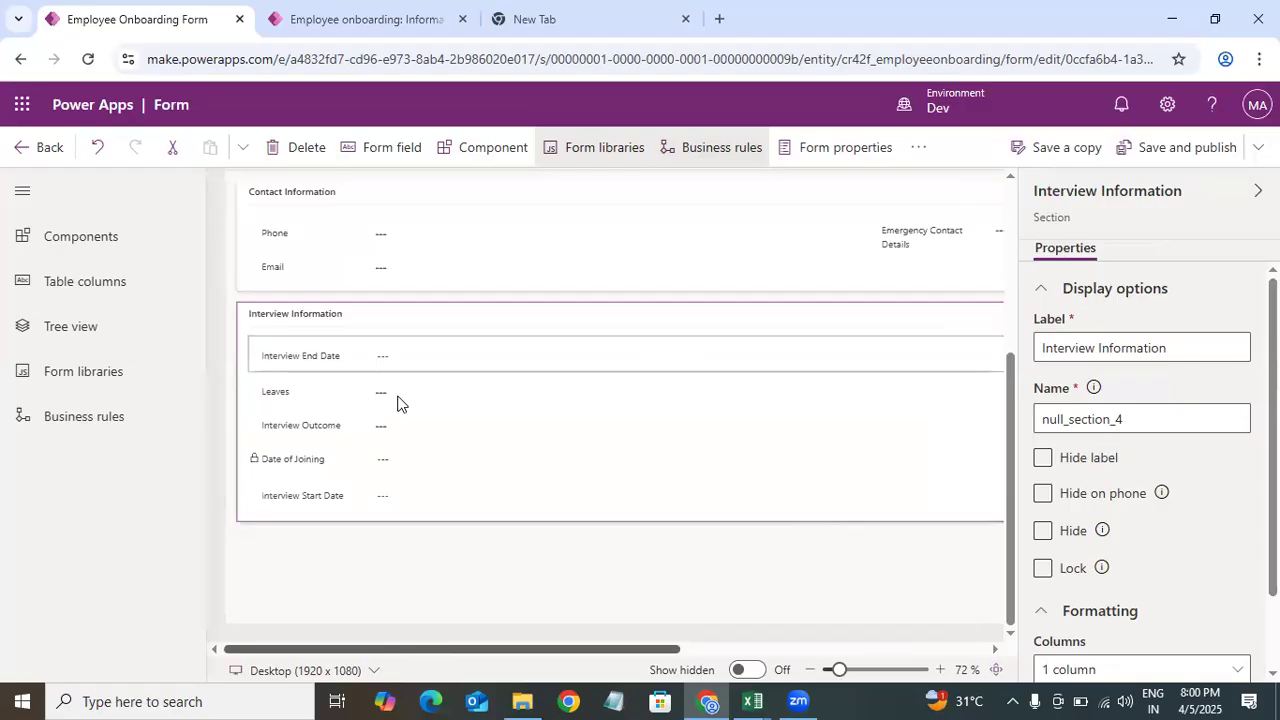
pyautogui.moveTo(425, 401); pyautogui.dragTo(564, 393)
pyautogui.moveTo(360, 495); pyautogui.dragTo(377, 355)
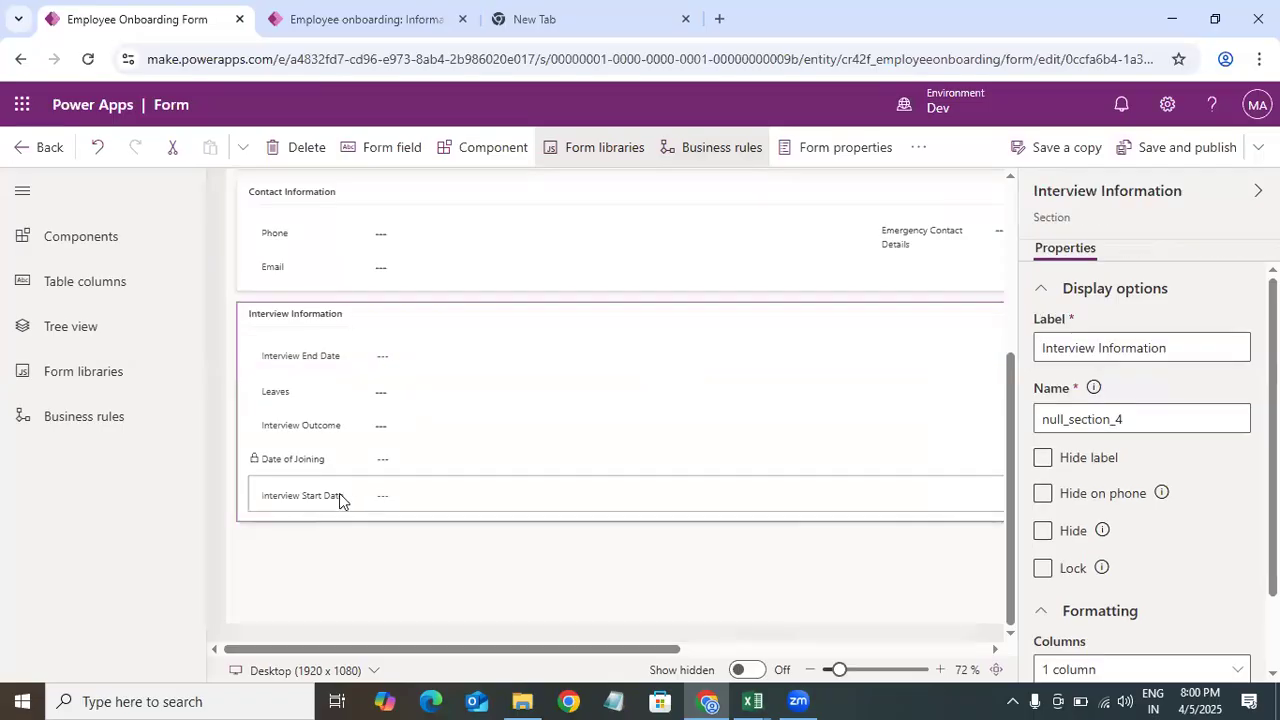
pyautogui.click(378, 382)
pyautogui.click(371, 503)
pyautogui.moveTo(369, 397); pyautogui.dragTo(370, 356)
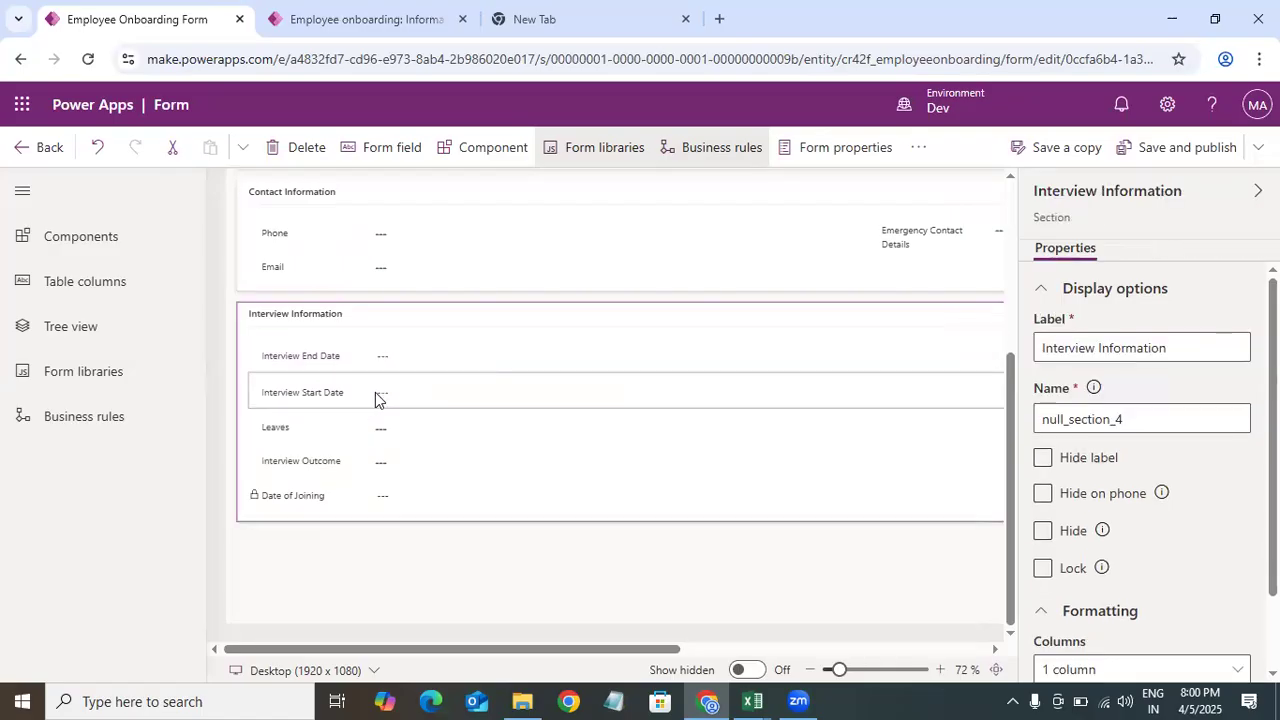
pyautogui.click(422, 394)
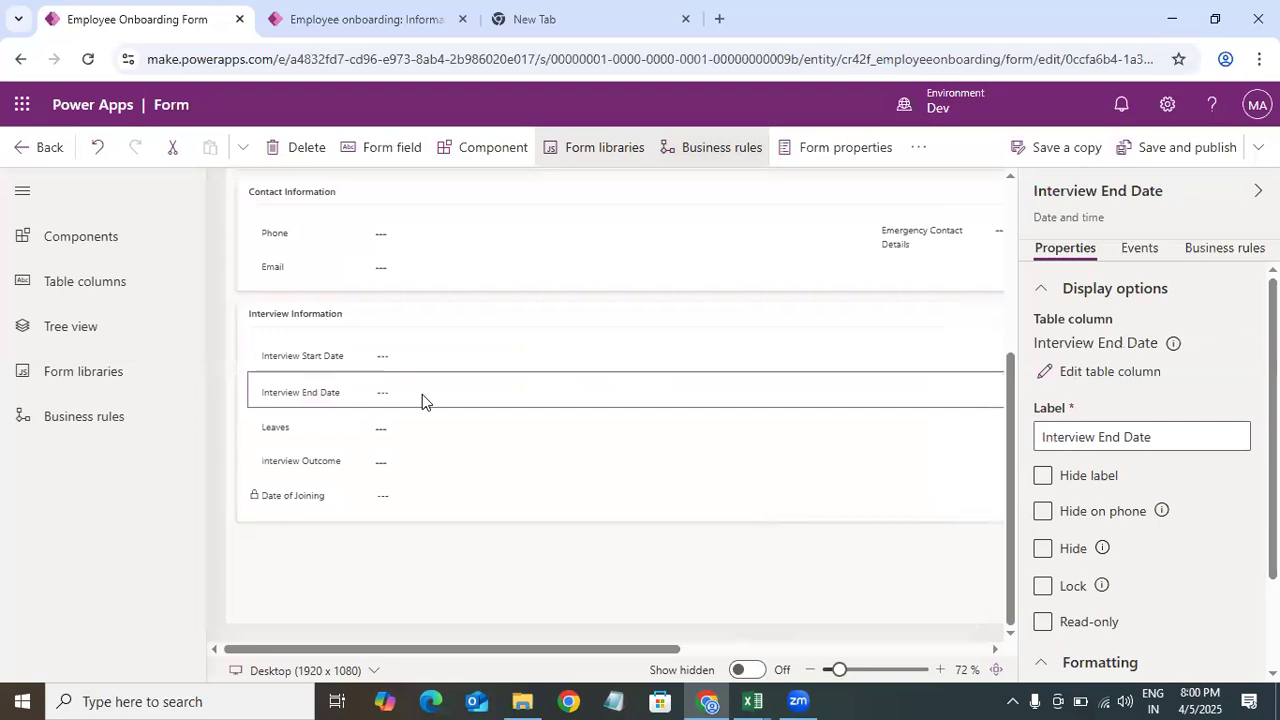
pyautogui.moveTo(422, 394); pyautogui.dragTo(900, 355)
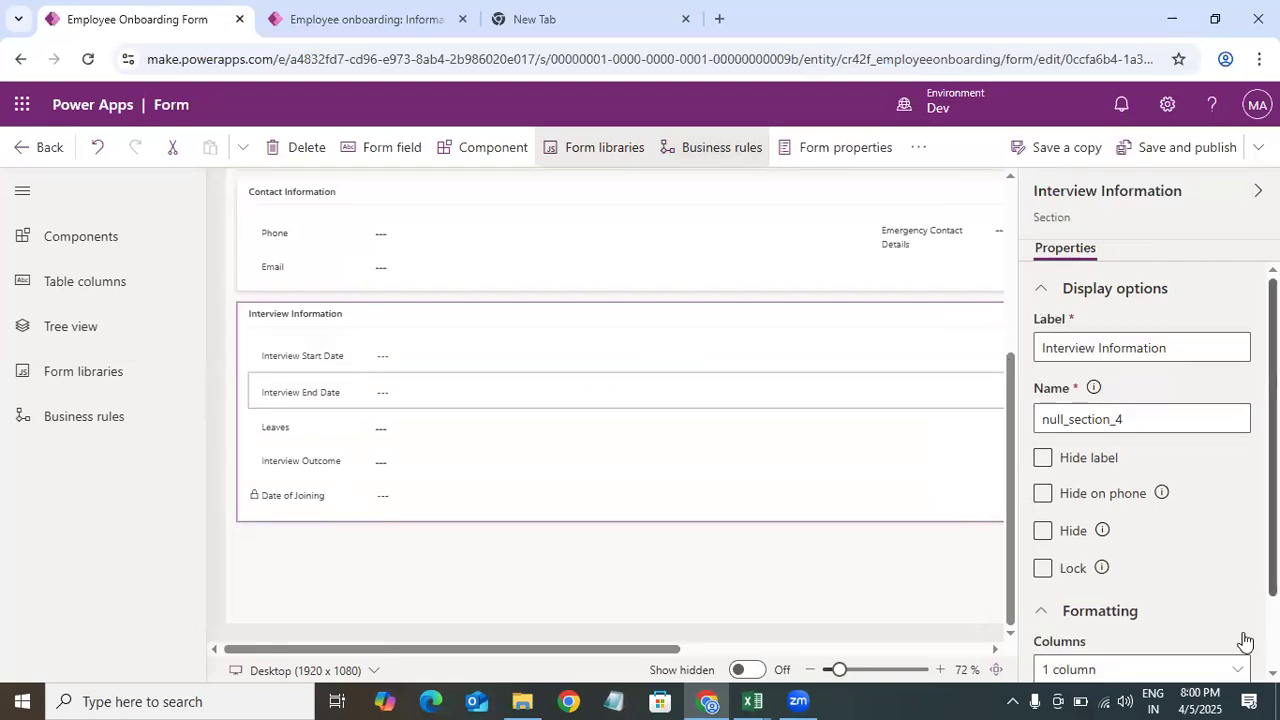
pyautogui.scroll(-2, 1147, 590)
pyautogui.click(1132, 587)
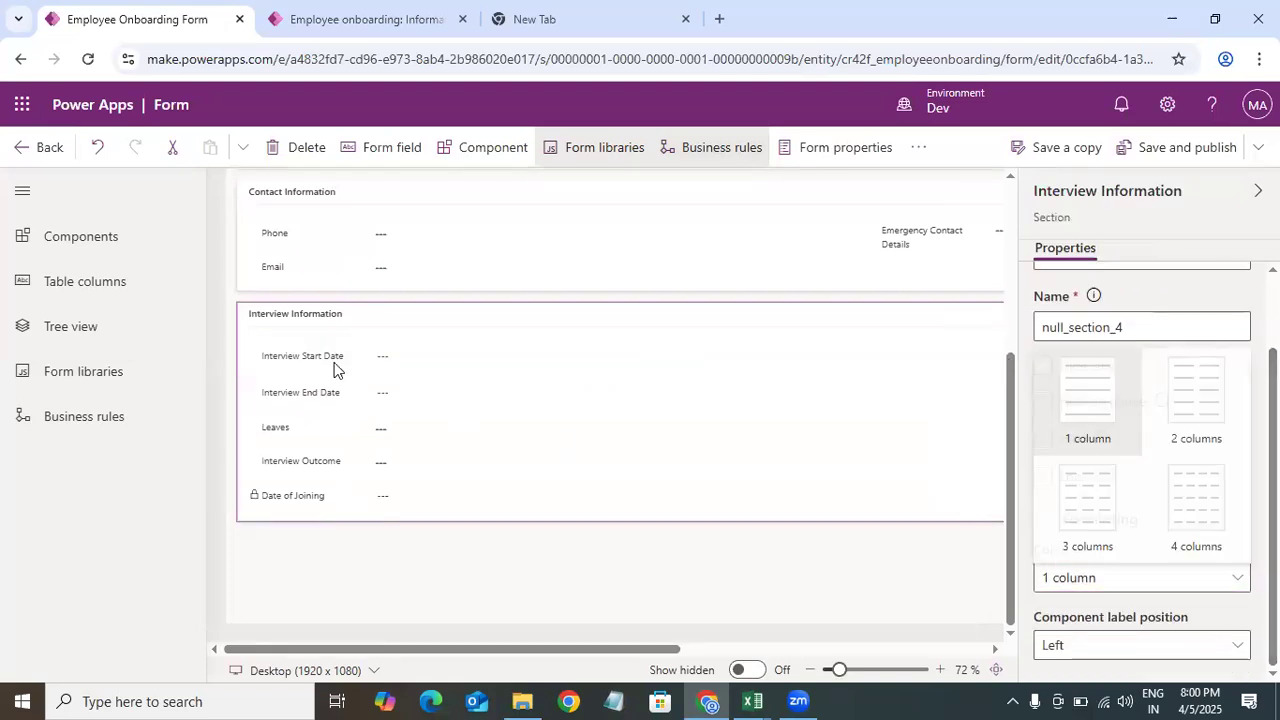
pyautogui.moveTo(357, 408); pyautogui.dragTo(375, 360)
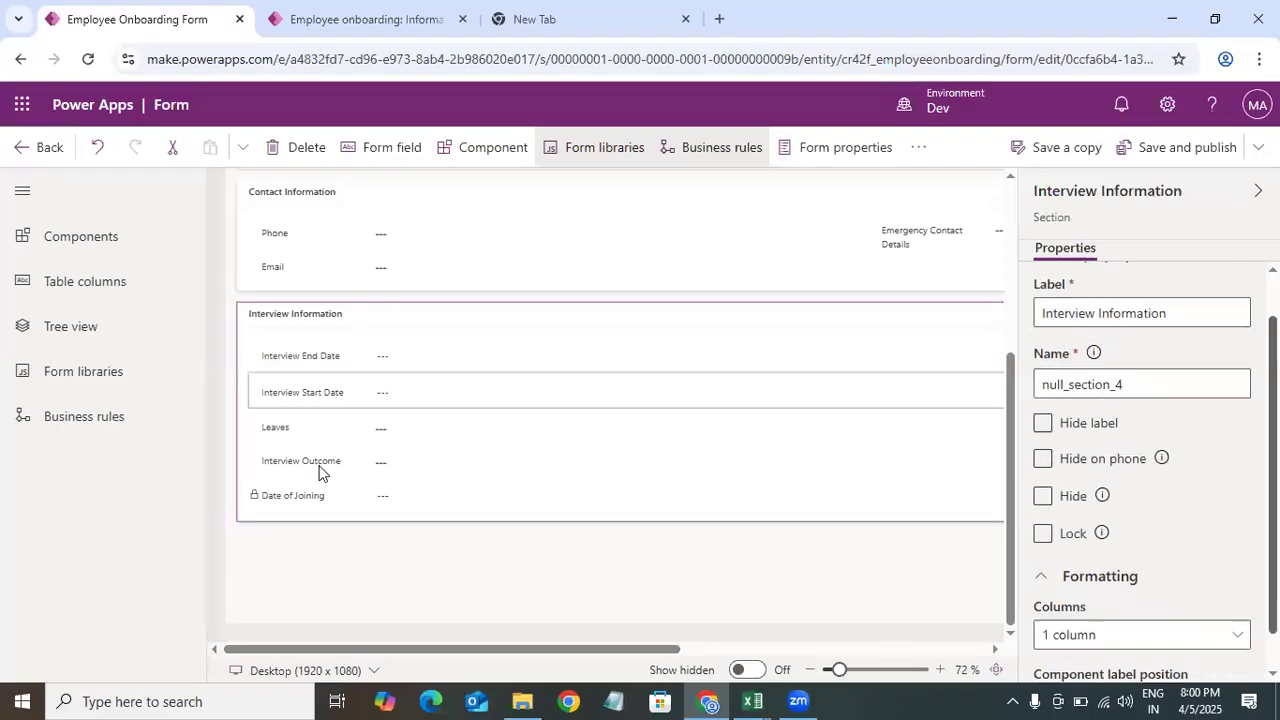
pyautogui.moveTo(1012, 384); pyautogui.dragTo(1016, 347)
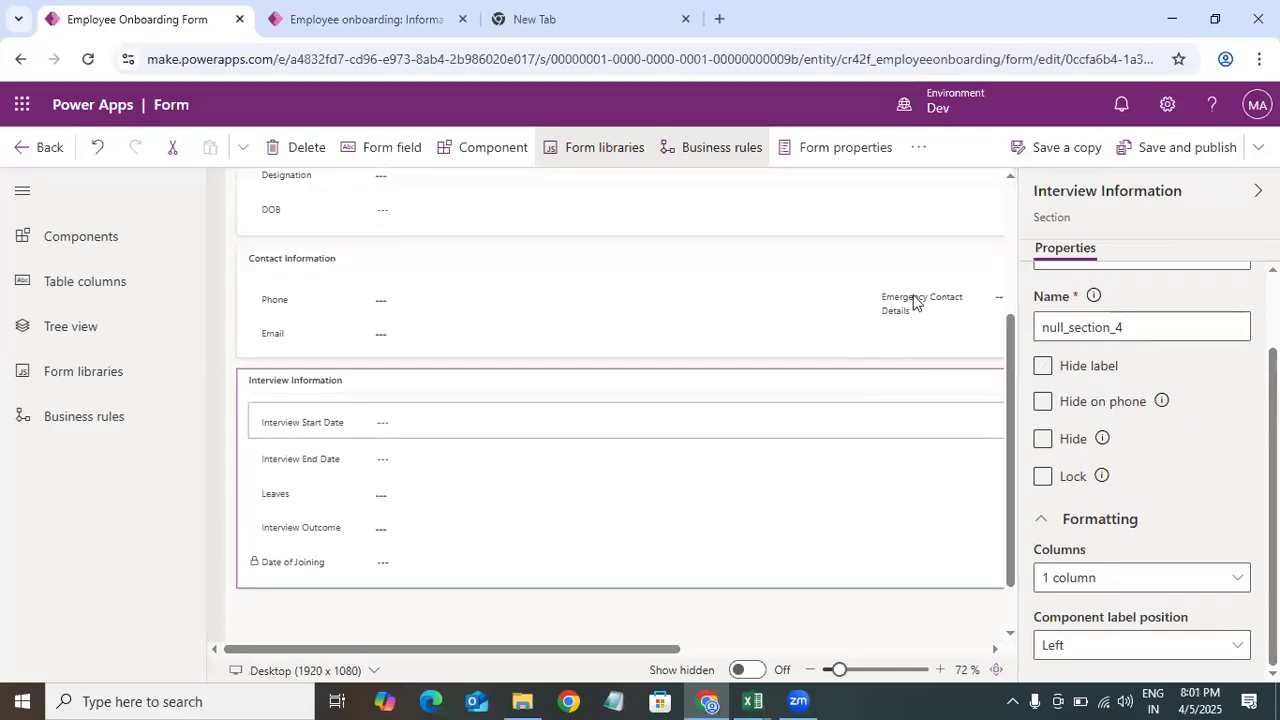
# Step: Change the Contact Information section's layout to 3 columns
pyautogui.click(761, 343)
pyautogui.click(938, 358)
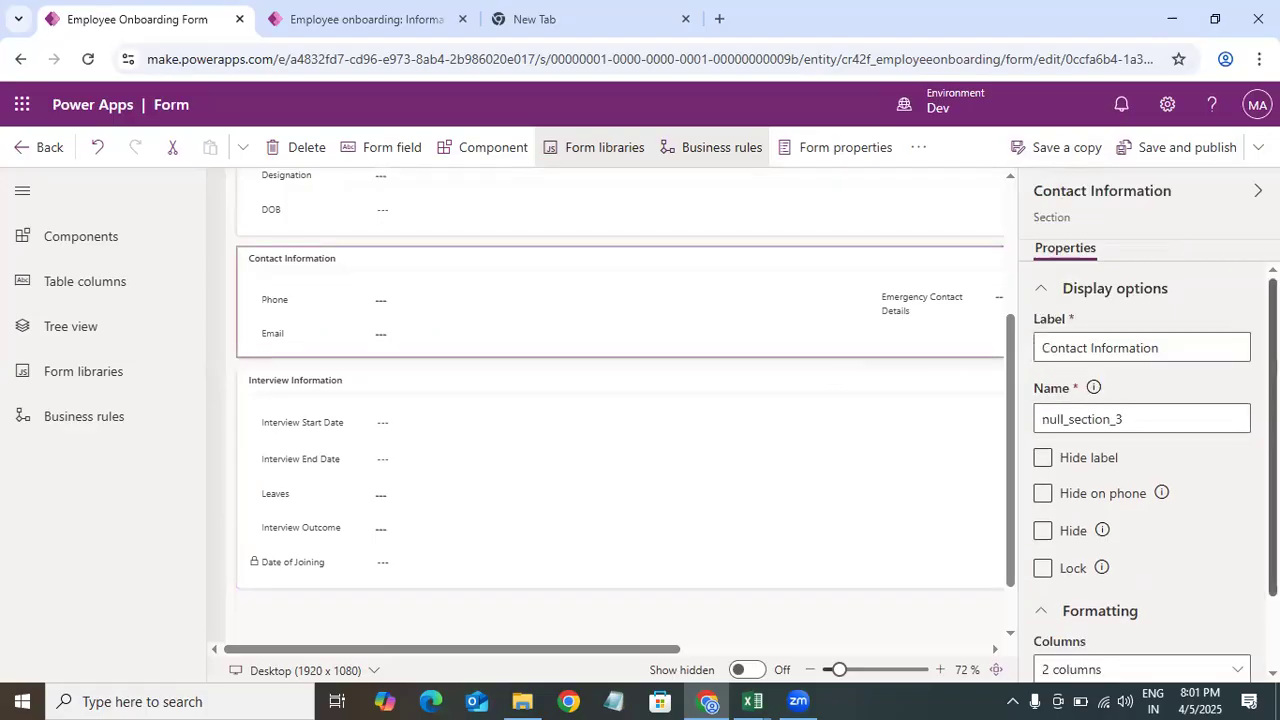
pyautogui.scroll(-2, 1166, 560)
pyautogui.click(1162, 580)
pyautogui.click(1089, 531)
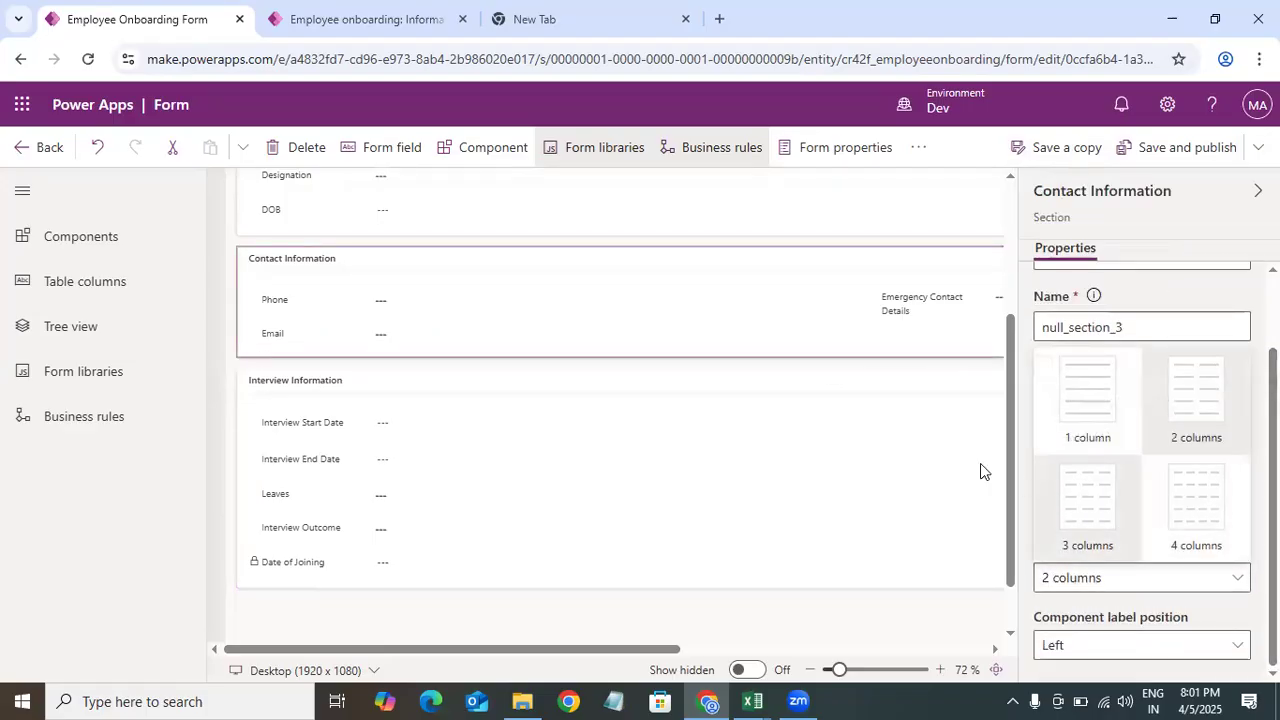
# Step: Arrange Emergency Contact Details, Email and Phone into separate columns of the Contact Information section
pyautogui.moveTo(320, 343); pyautogui.dragTo(962, 298)
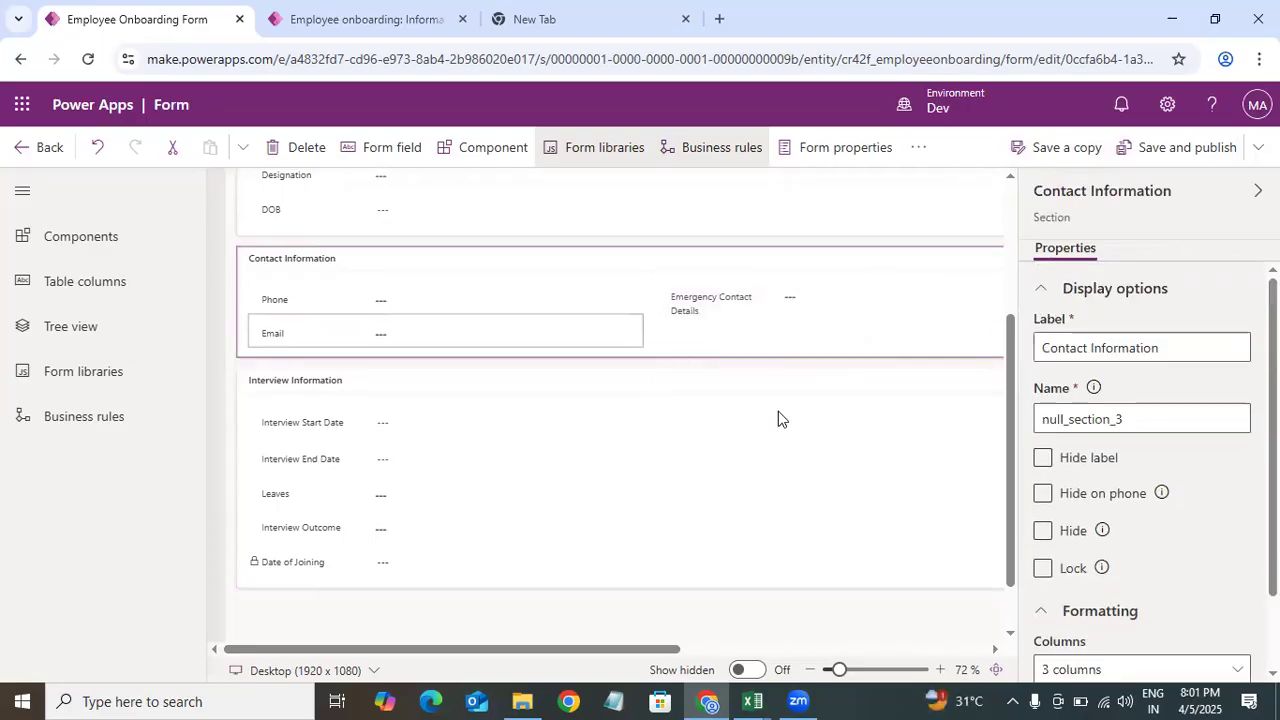
pyautogui.moveTo(594, 333); pyautogui.dragTo(902, 292)
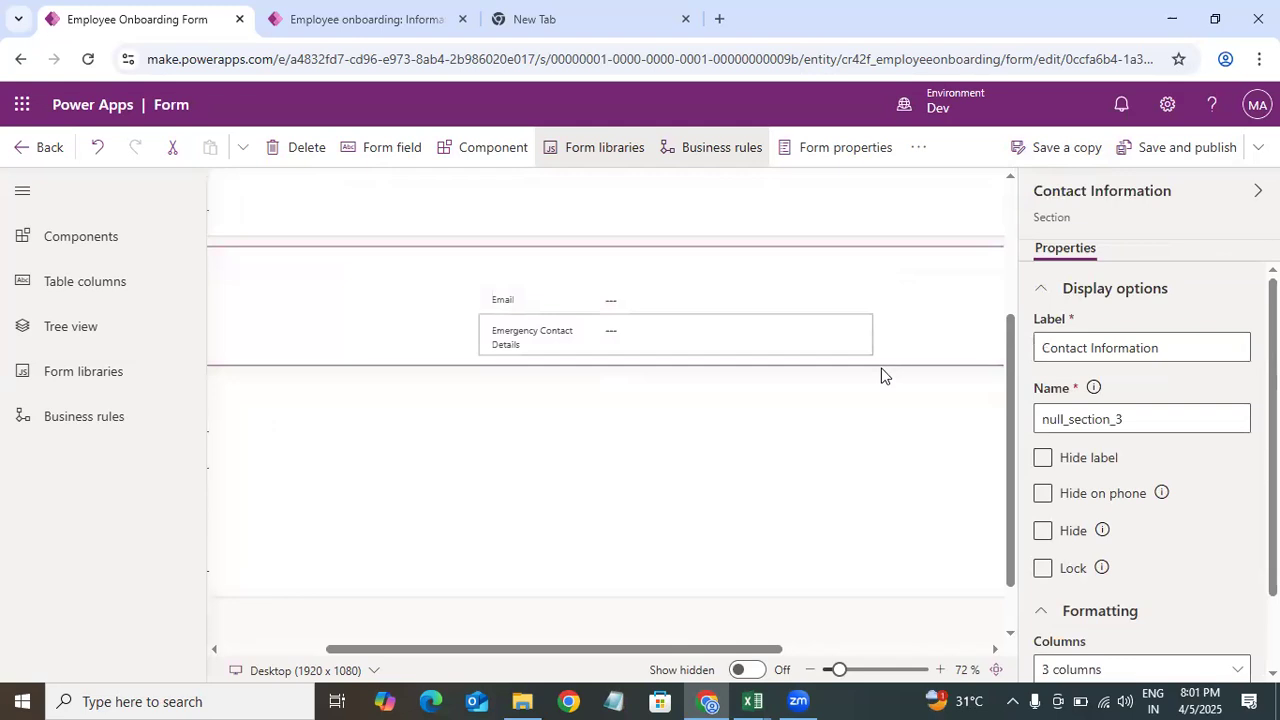
pyautogui.moveTo(728, 650); pyautogui.dragTo(916, 651)
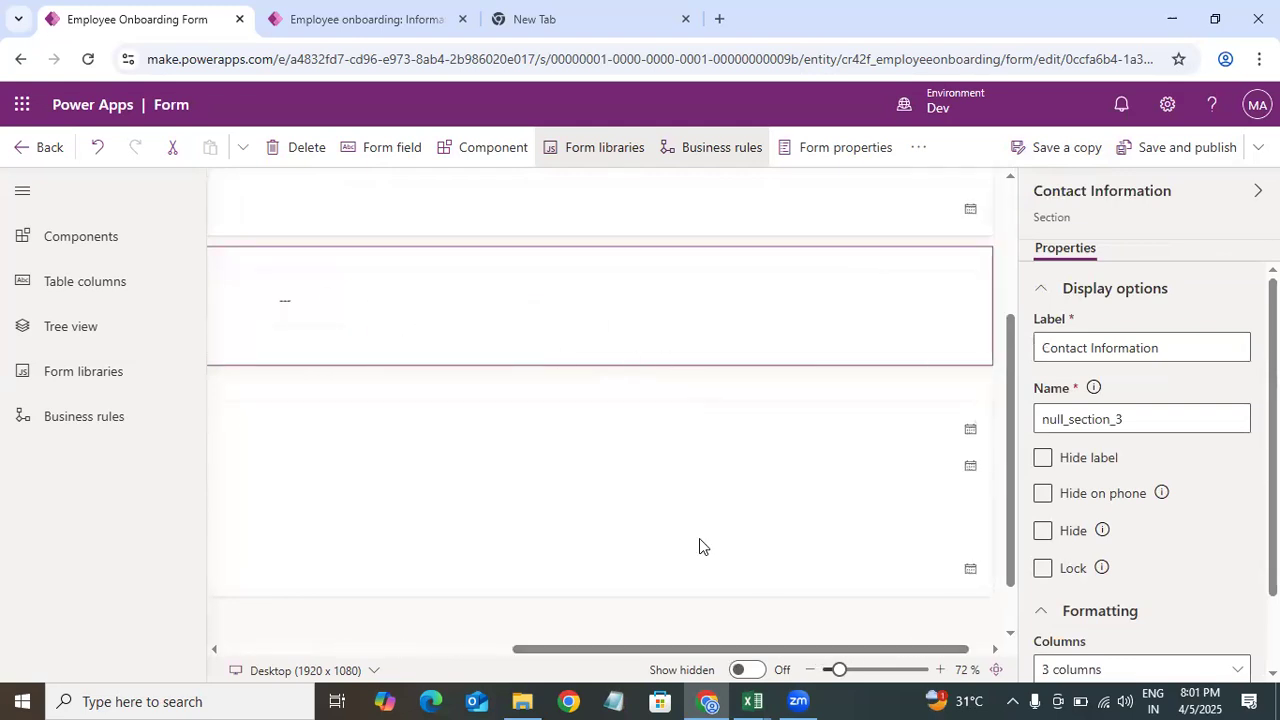
pyautogui.moveTo(704, 650); pyautogui.dragTo(414, 659)
pyautogui.moveTo(562, 653); pyautogui.dragTo(737, 658)
pyautogui.moveTo(238, 344); pyautogui.dragTo(875, 297)
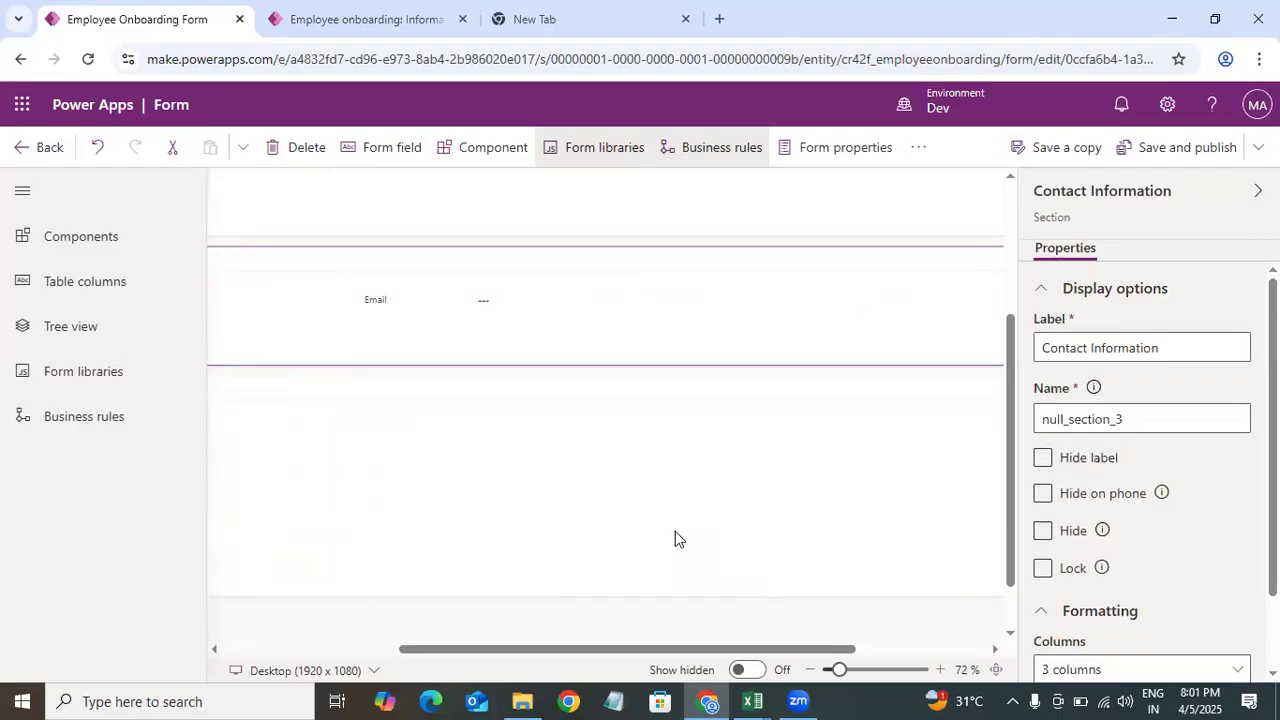
pyautogui.moveTo(651, 650); pyautogui.dragTo(475, 656)
pyautogui.moveTo(340, 347); pyautogui.dragTo(970, 318)
pyautogui.moveTo(598, 651); pyautogui.dragTo(921, 633)
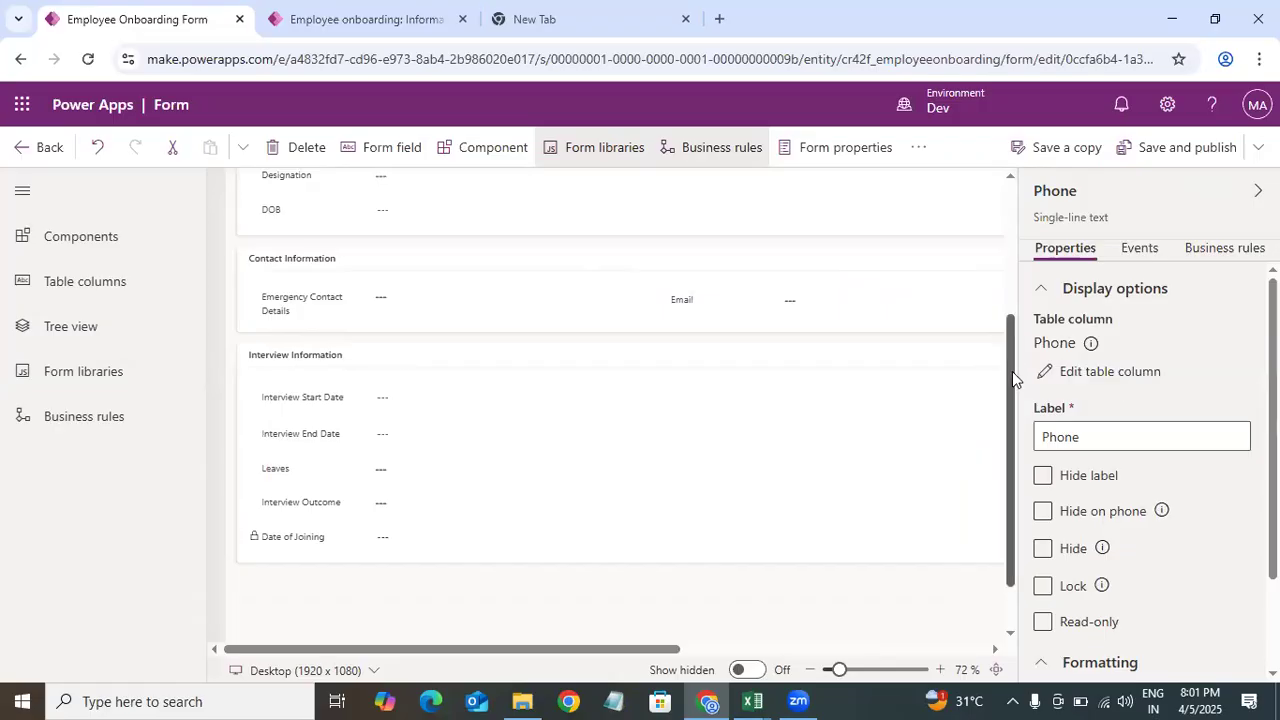
# Step: Review the form layout and check the remaining columns in the Excel data model
pyautogui.moveTo(1013, 378); pyautogui.dragTo(1014, 470)
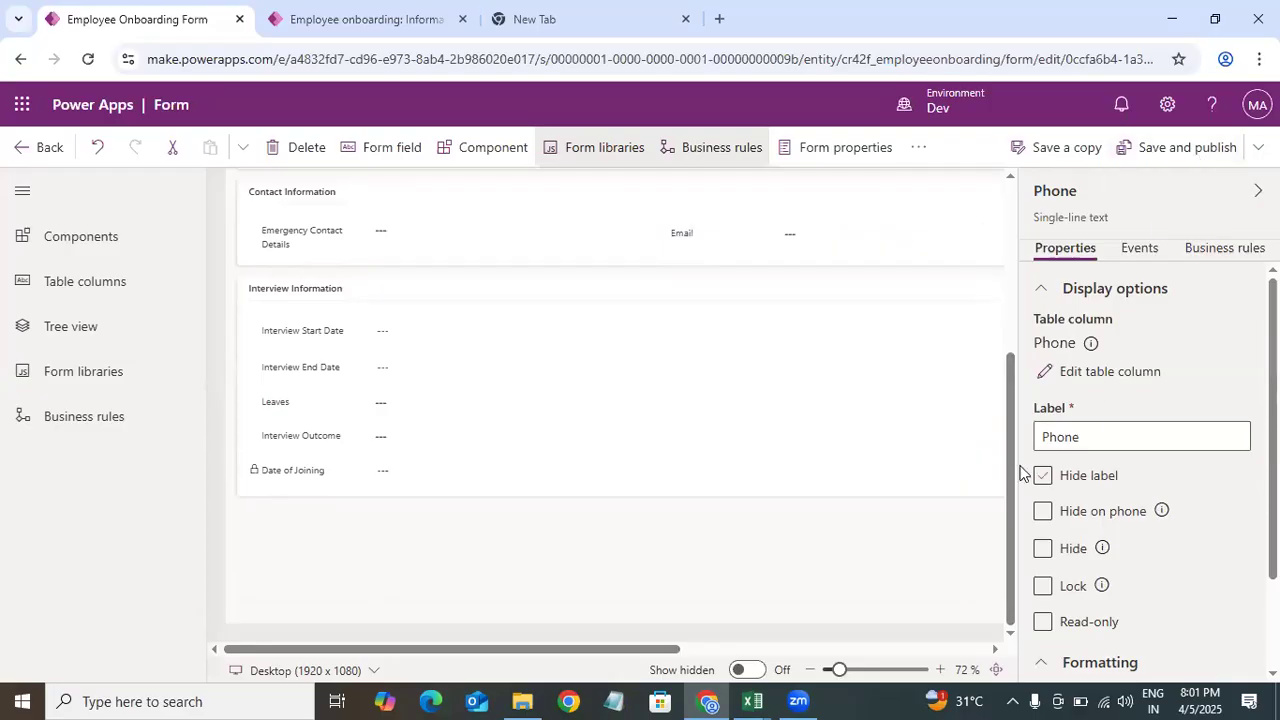
pyautogui.click(1014, 236)
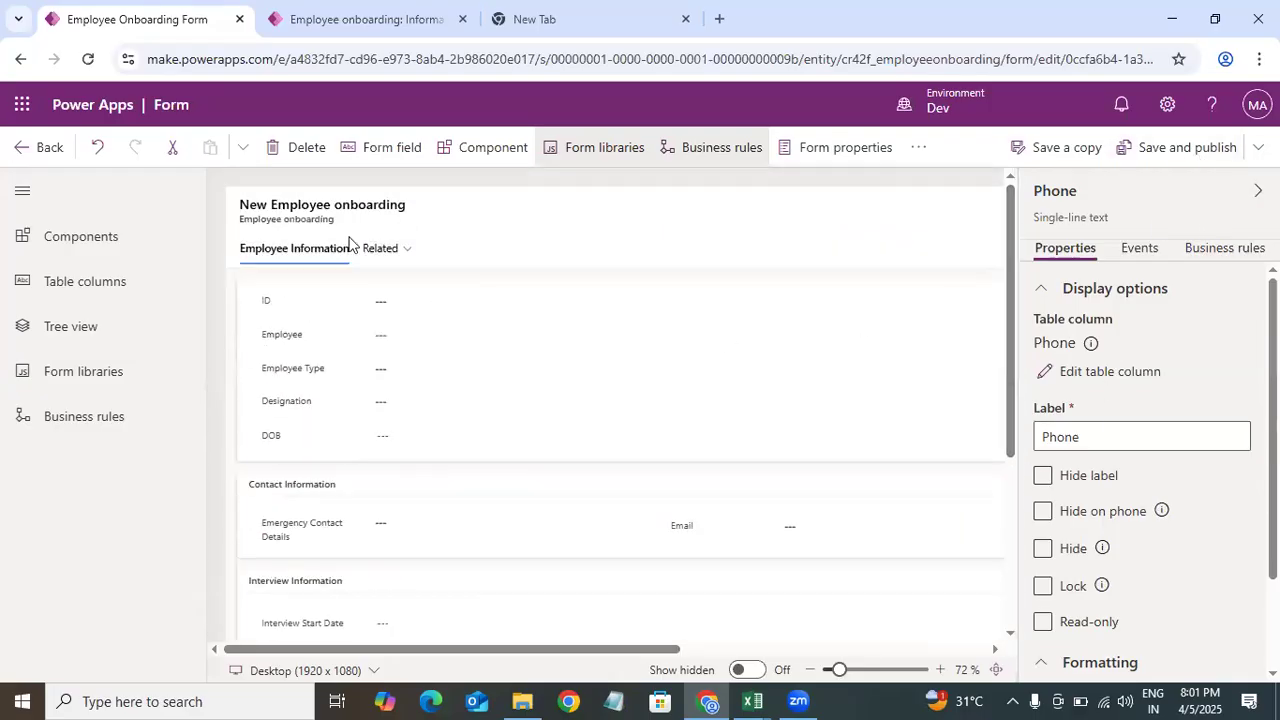
pyautogui.click(752, 700)
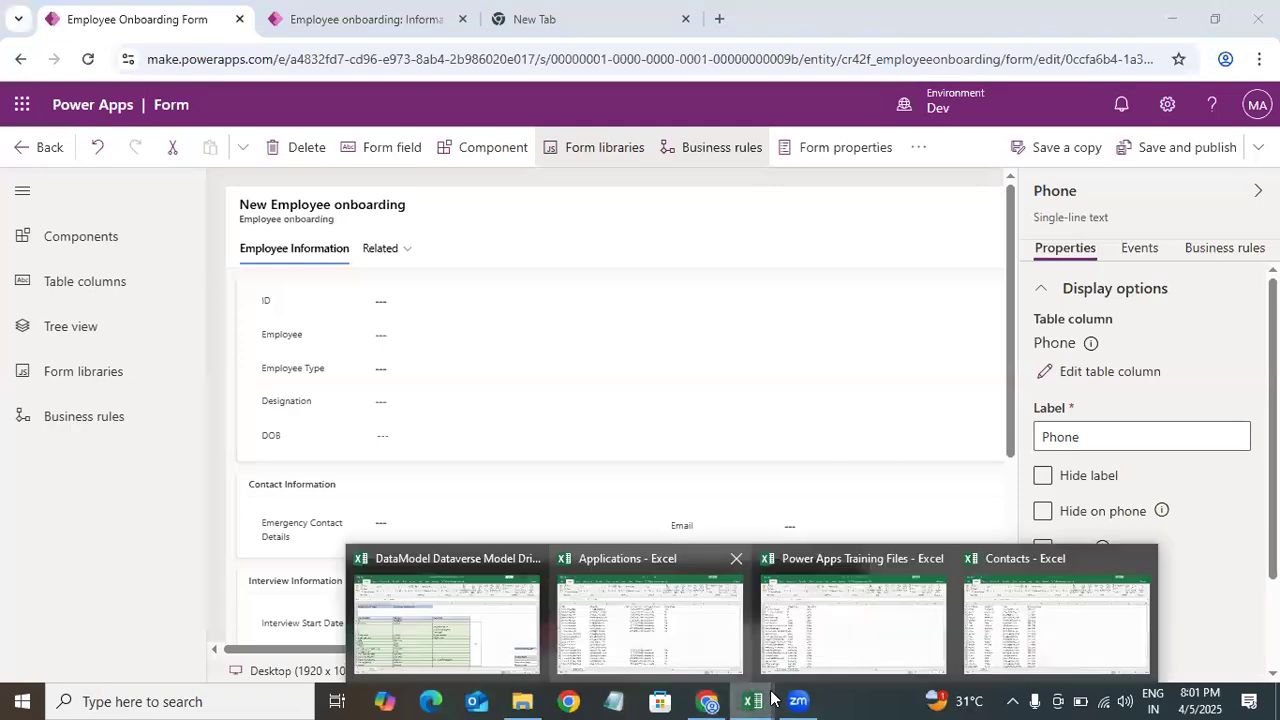
pyautogui.click(447, 622)
pyautogui.moveTo(1270, 214)
pyautogui.mouseDown()
pyautogui.moveTo(1270, 231)
pyautogui.moveTo(1270, 220)
pyautogui.mouseUp()
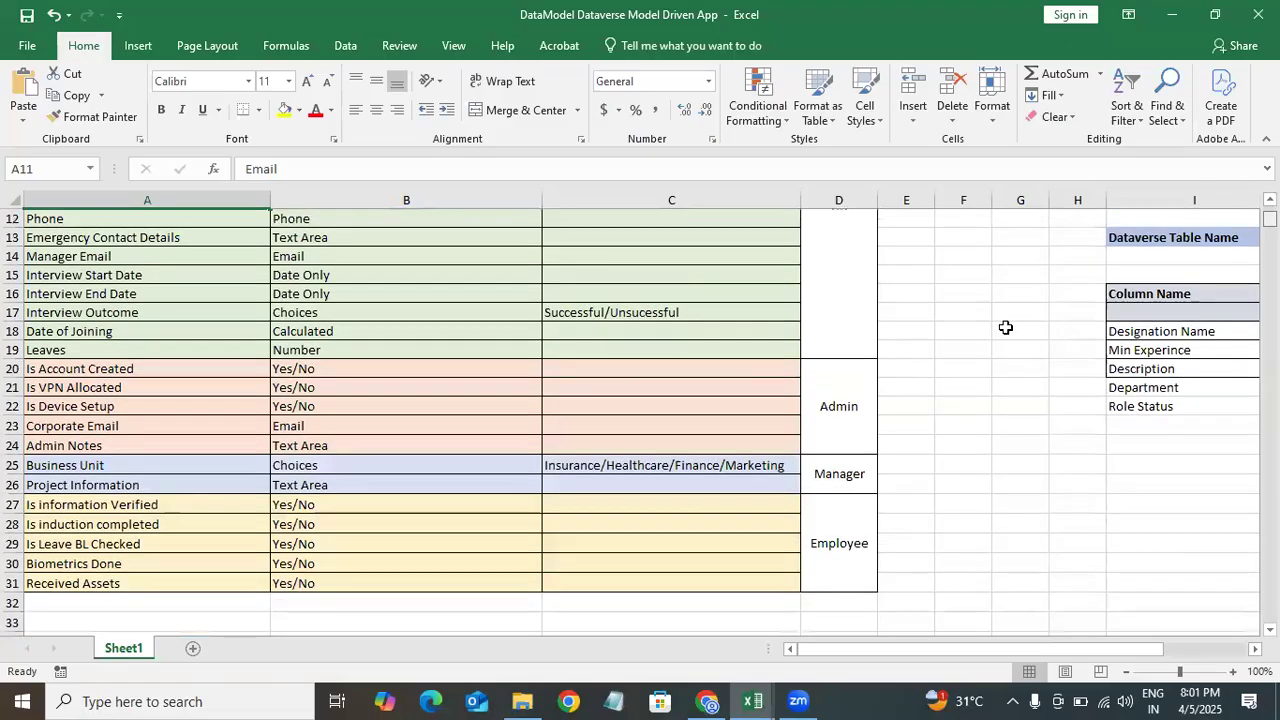
pyautogui.click(1172, 14)
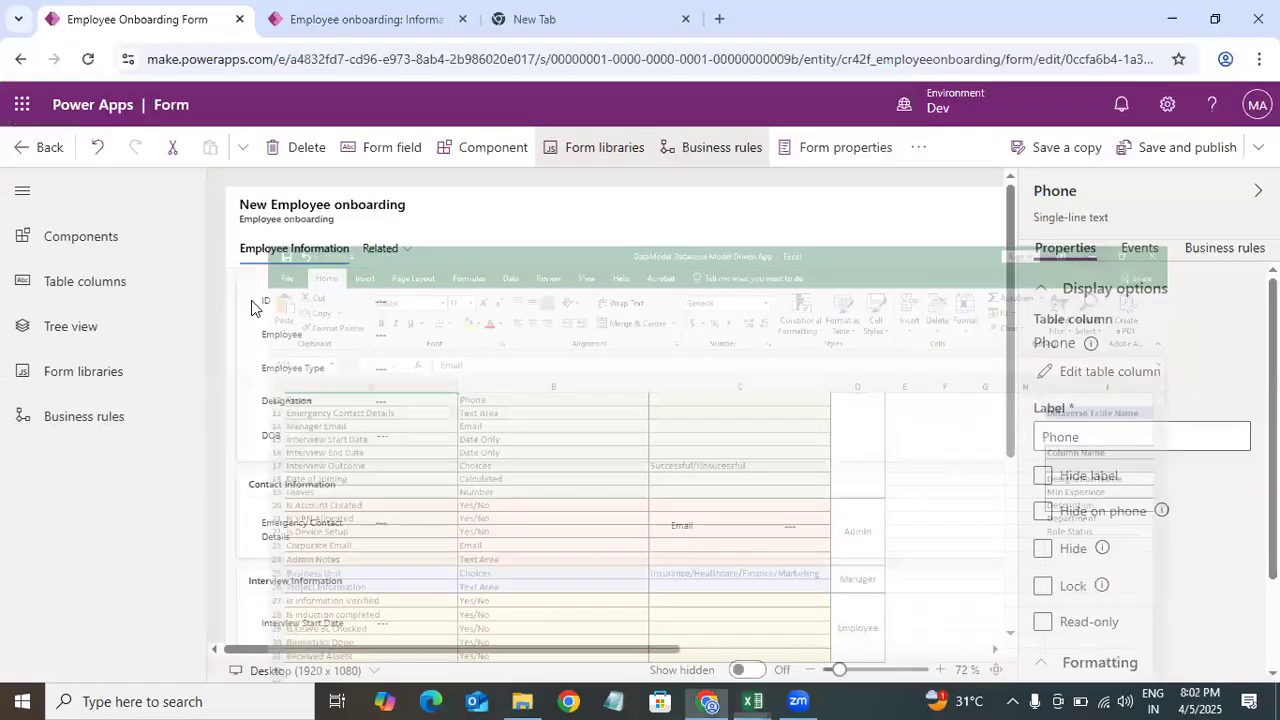
# Step: Add a new 1-column tab to the form next to Employee Information
pyautogui.click(113, 282)
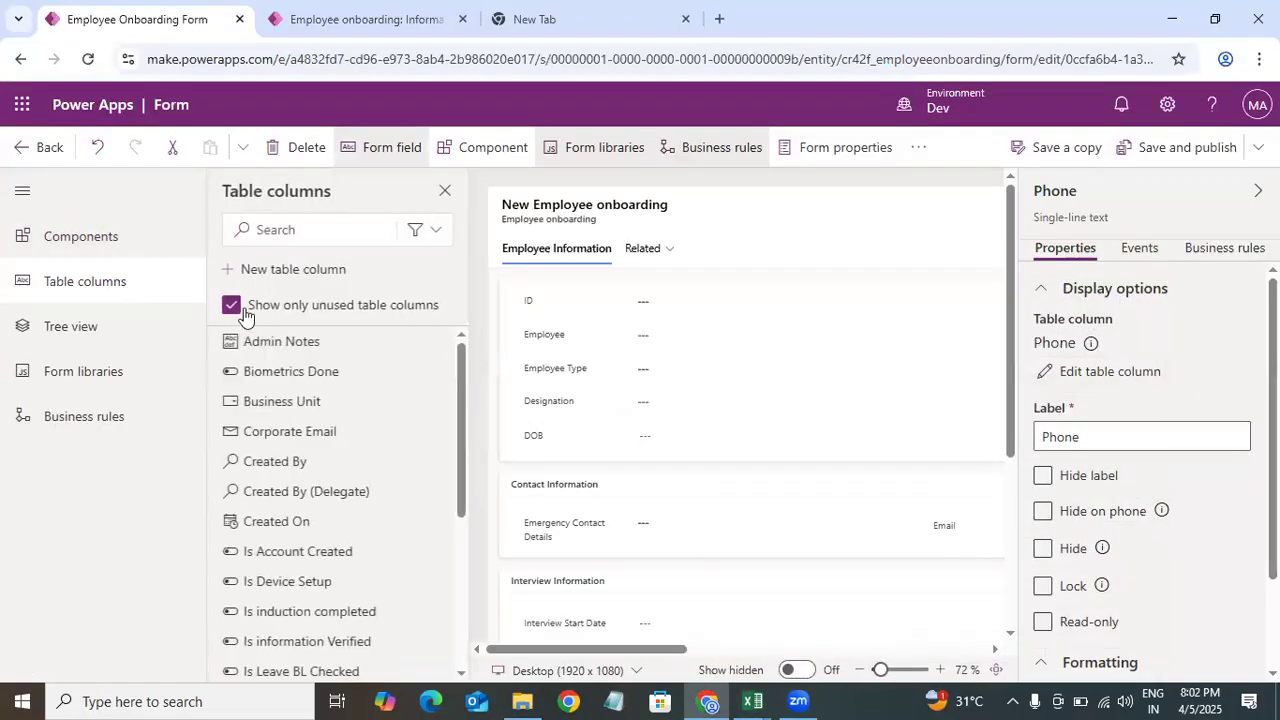
pyautogui.click(100, 240)
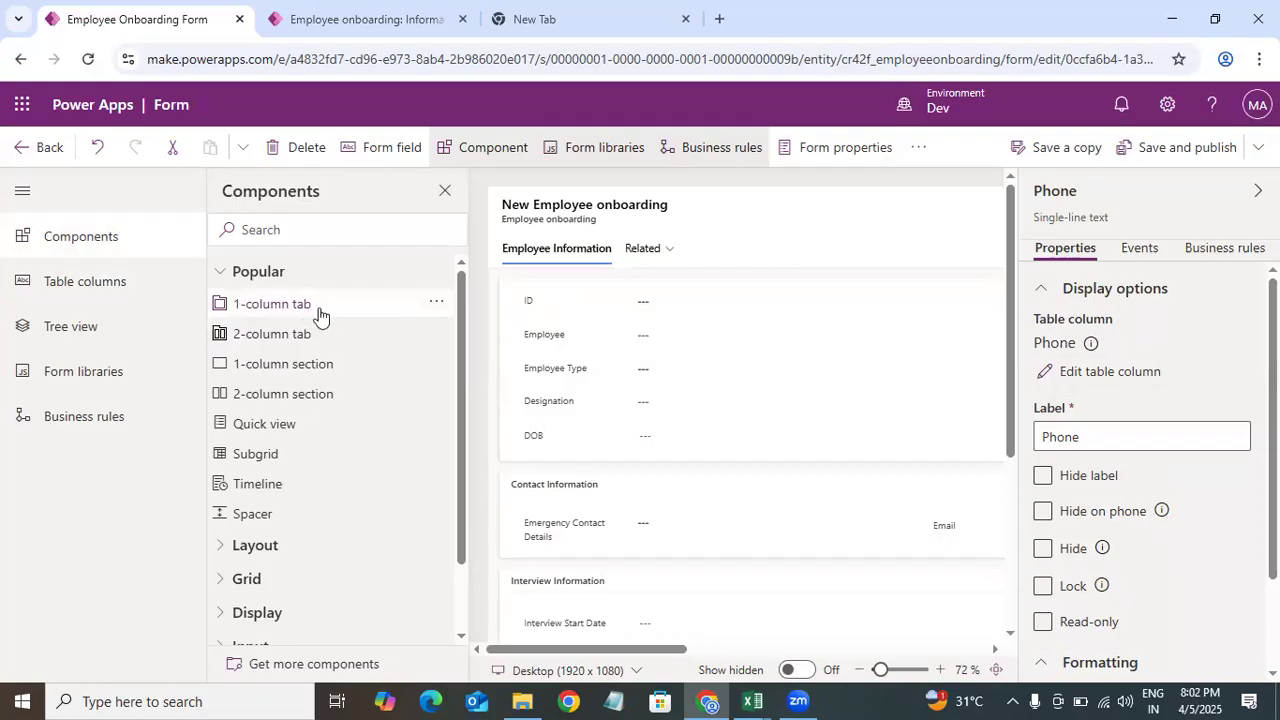
pyautogui.moveTo(330, 310); pyautogui.dragTo(660, 258)
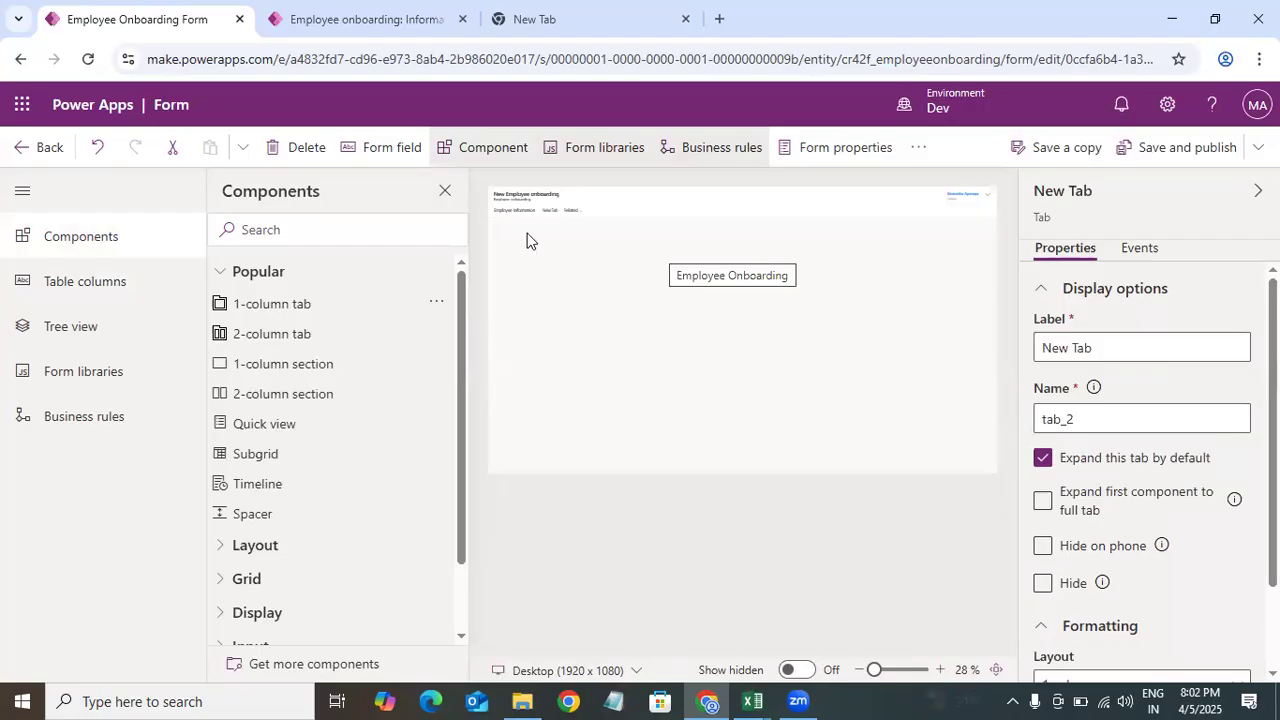
pyautogui.click(889, 670)
pyautogui.click(765, 312)
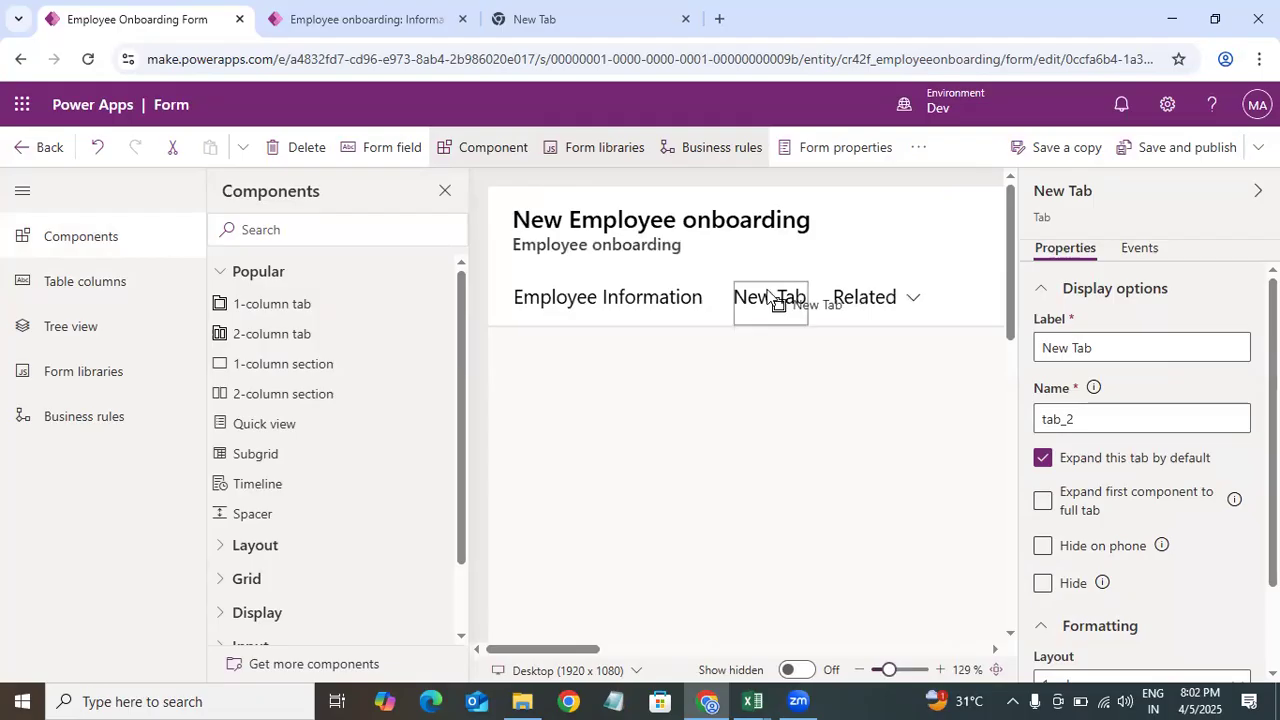
pyautogui.click(637, 312)
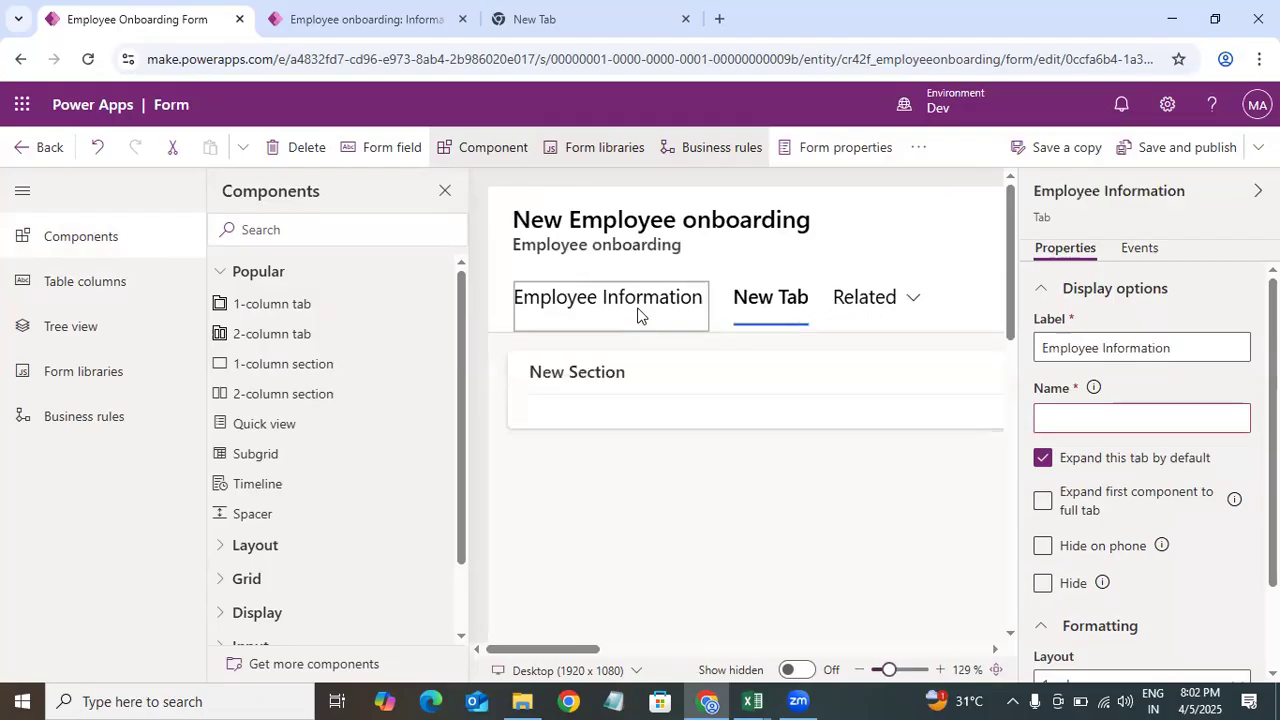
pyautogui.moveTo(1012, 297)
pyautogui.mouseDown()
pyautogui.moveTo(1031, 434)
pyautogui.moveTo(1016, 295)
pyautogui.mouseUp()
pyautogui.click(761, 306)
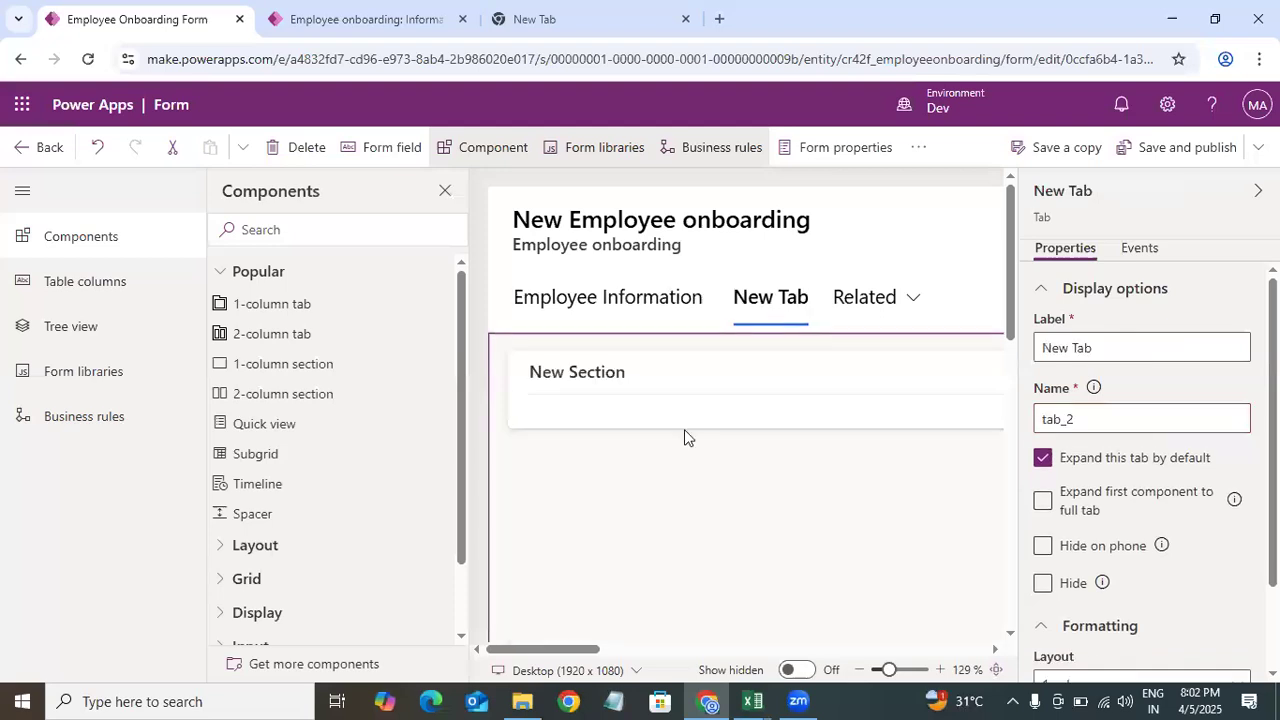
pyautogui.click(858, 670)
pyautogui.click(858, 670)
pyautogui.click(858, 670)
pyautogui.click(858, 670)
pyautogui.click(858, 670)
pyautogui.click(858, 670)
# Step: Rename the new tab's label to Admin
pyautogui.click(445, 190)
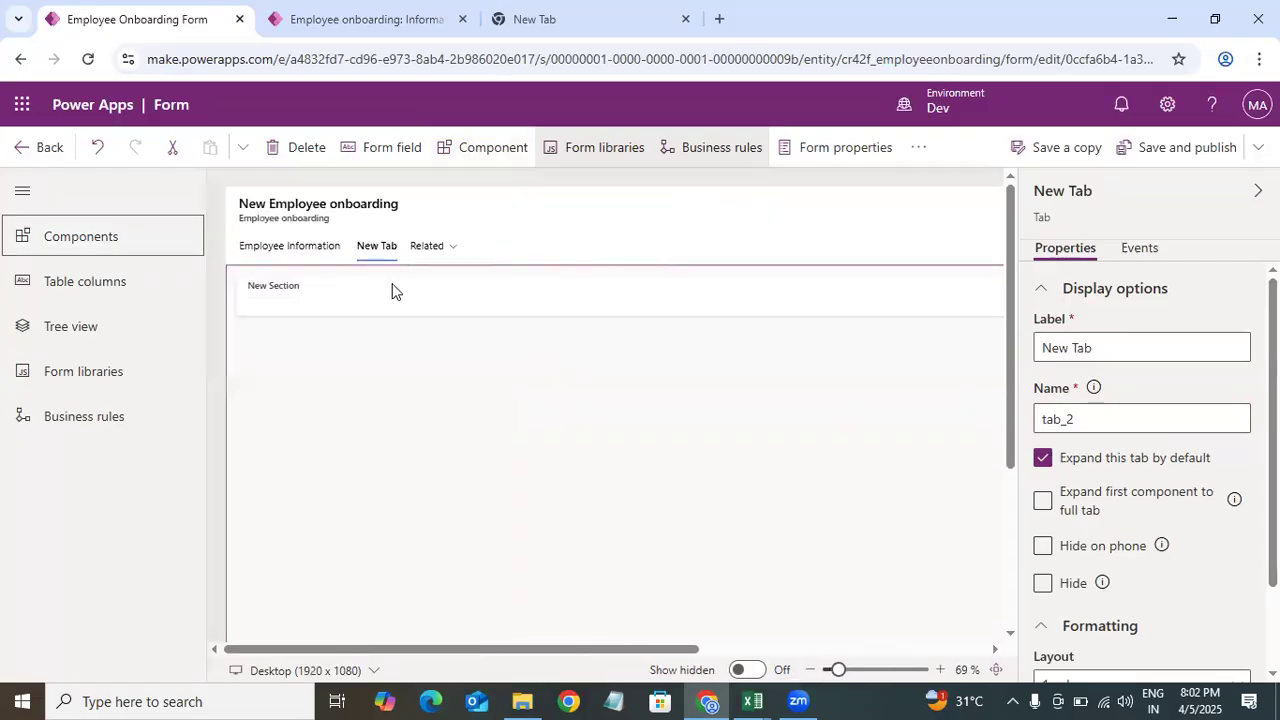
pyautogui.click(1131, 345)
pyautogui.hotkey('ctrl', 'a')
pyautogui.press('BackSpace')
pyautogui.write('Admi')
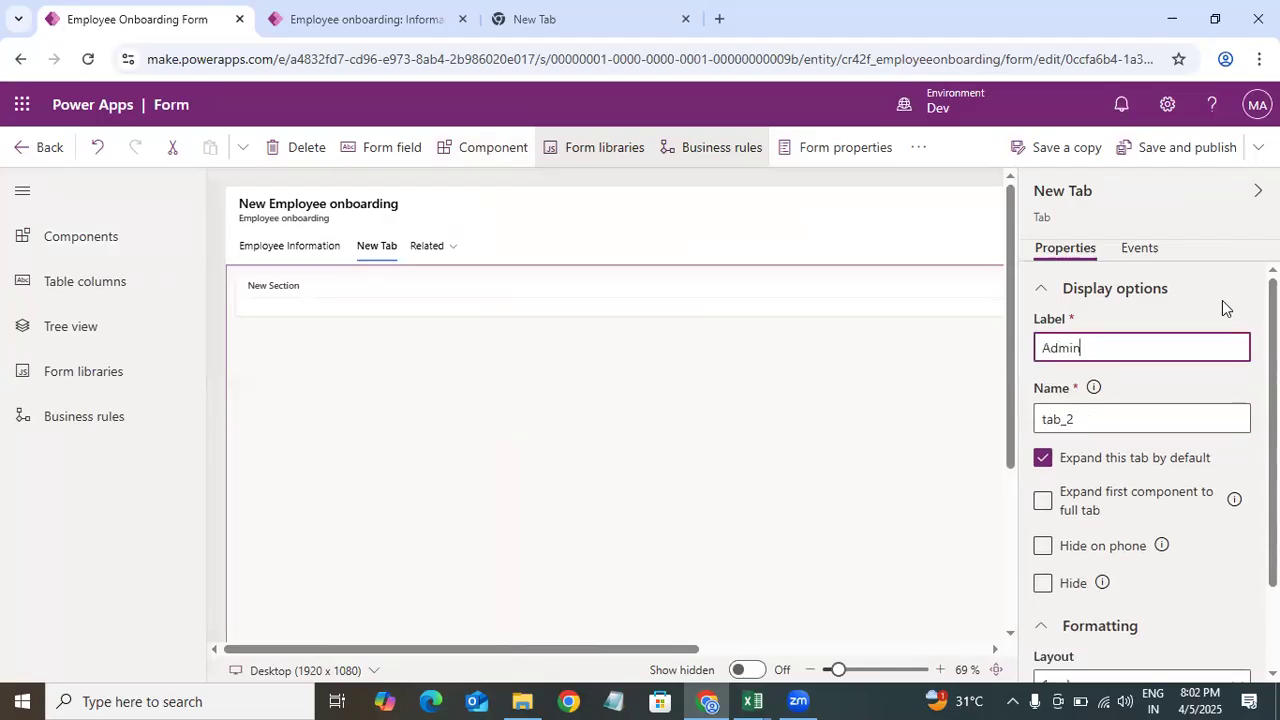
pyautogui.click(1222, 300)
# Step: Hide the label of the new section in the Admin tab
pyautogui.click(284, 302)
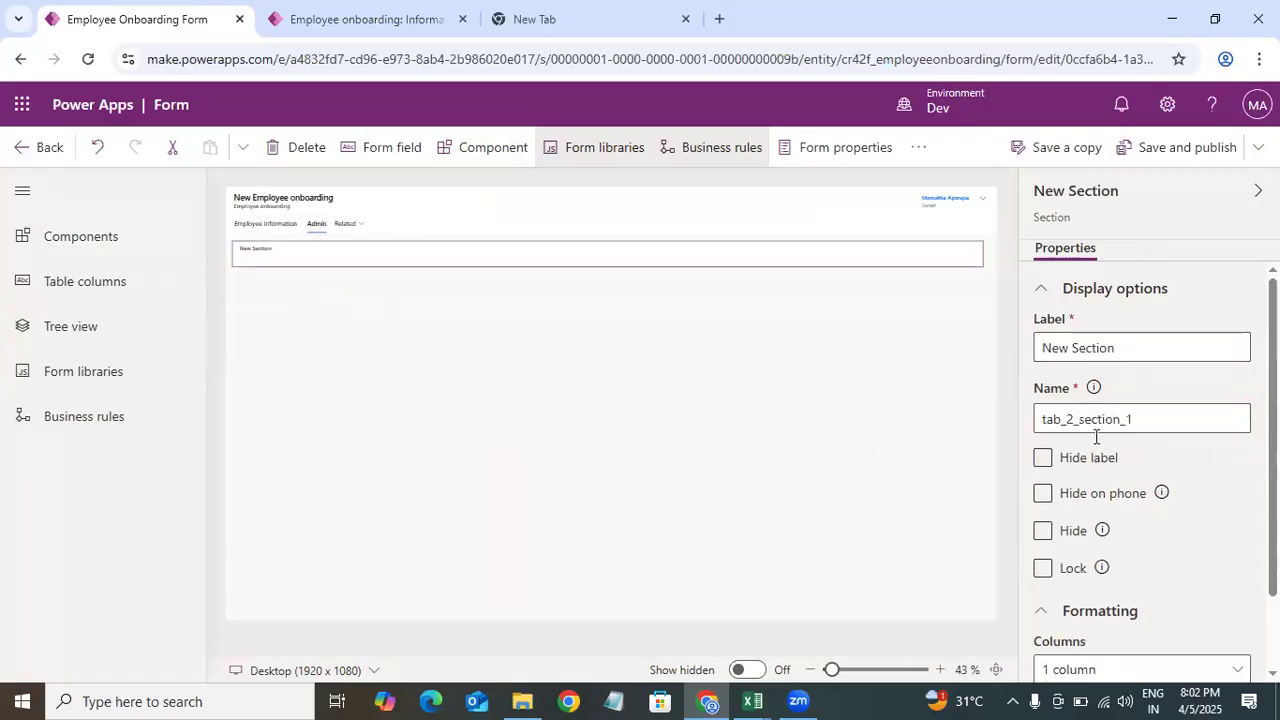
pyautogui.click(1045, 462)
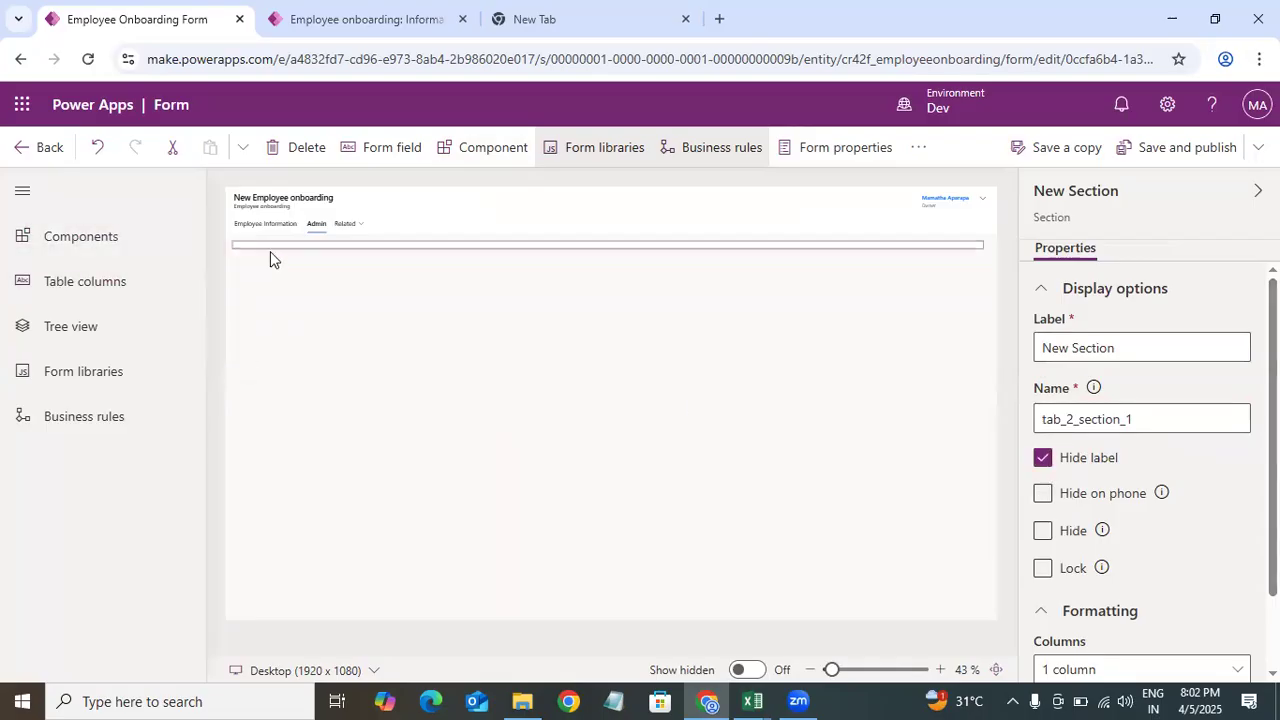
# Step: Add the Is Account Created column to the Admin tab's section, checking the Admin columns in the Excel data model
pyautogui.click(108, 294)
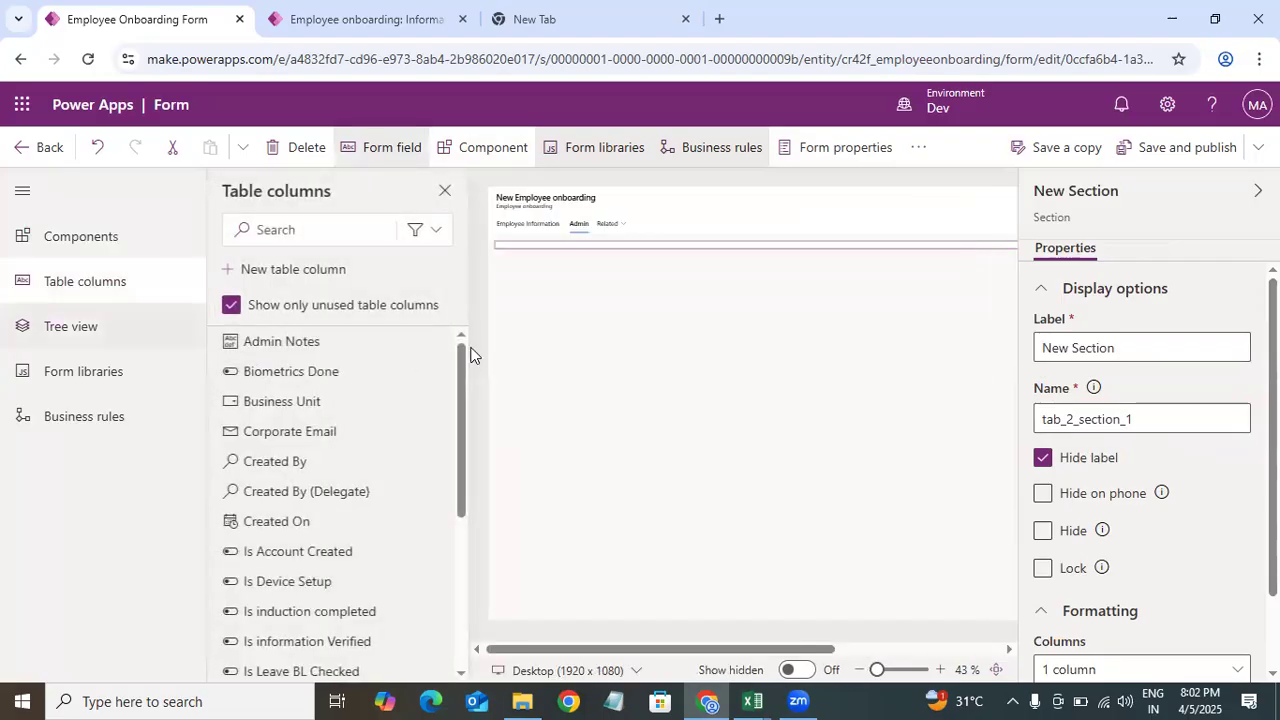
pyautogui.moveTo(754, 698)
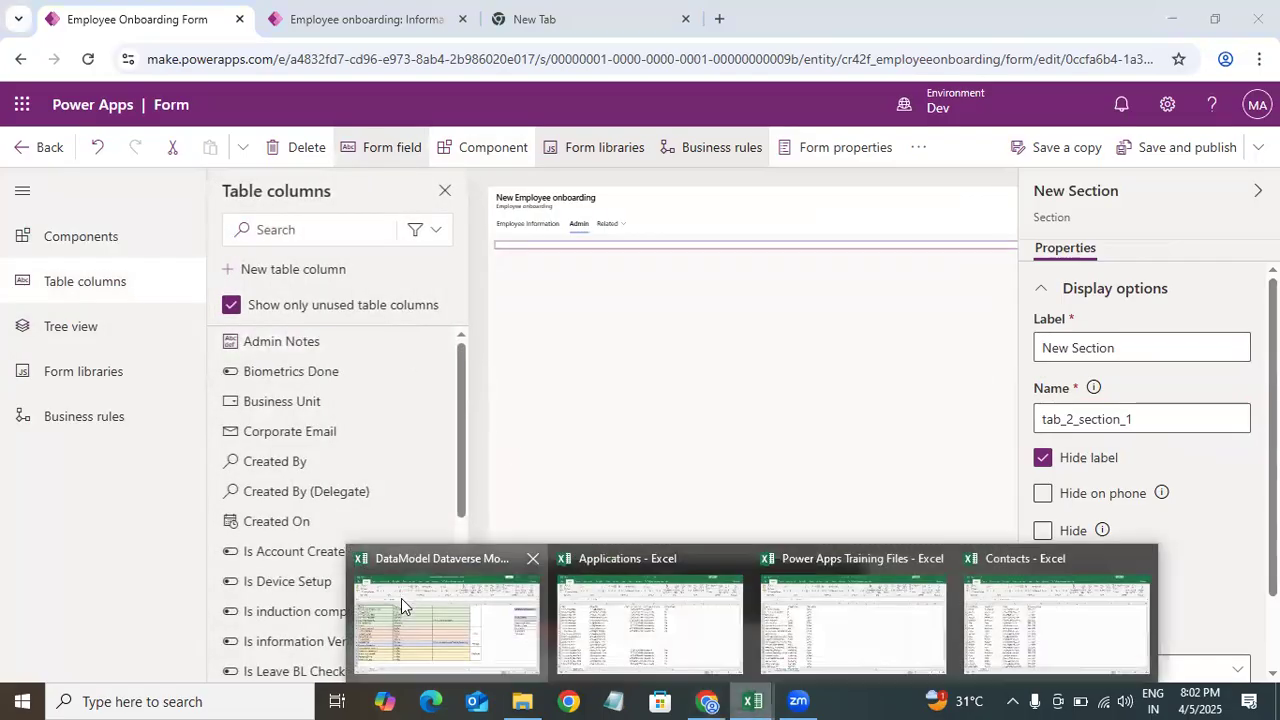
pyautogui.click(401, 598)
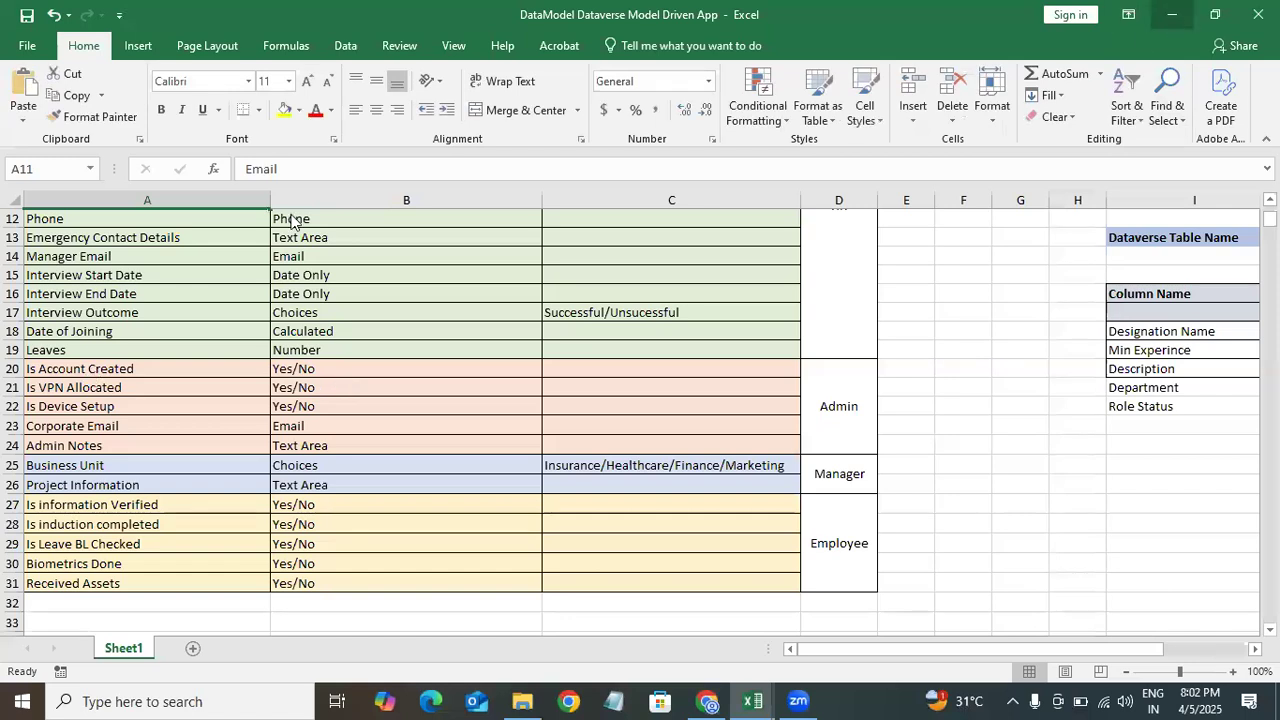
pyautogui.click(1170, 19)
pyautogui.click(299, 238)
pyautogui.write('is')
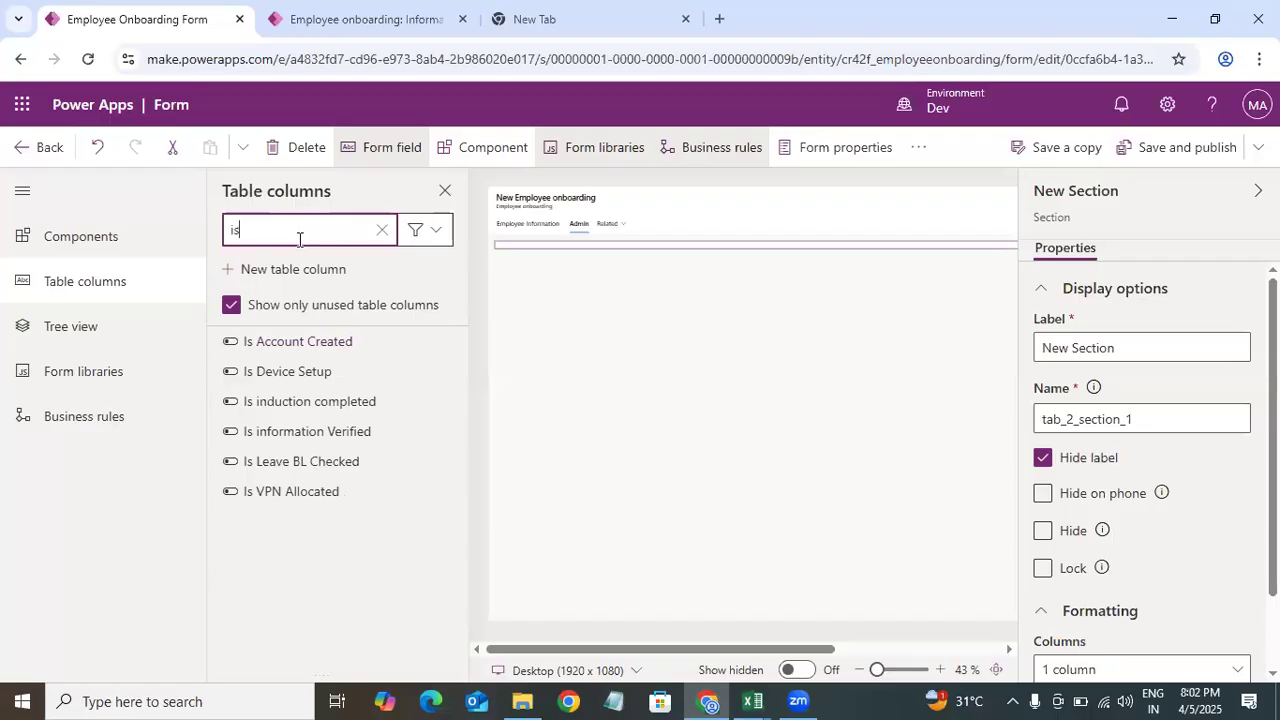
pyautogui.moveTo(380, 338); pyautogui.dragTo(707, 252)
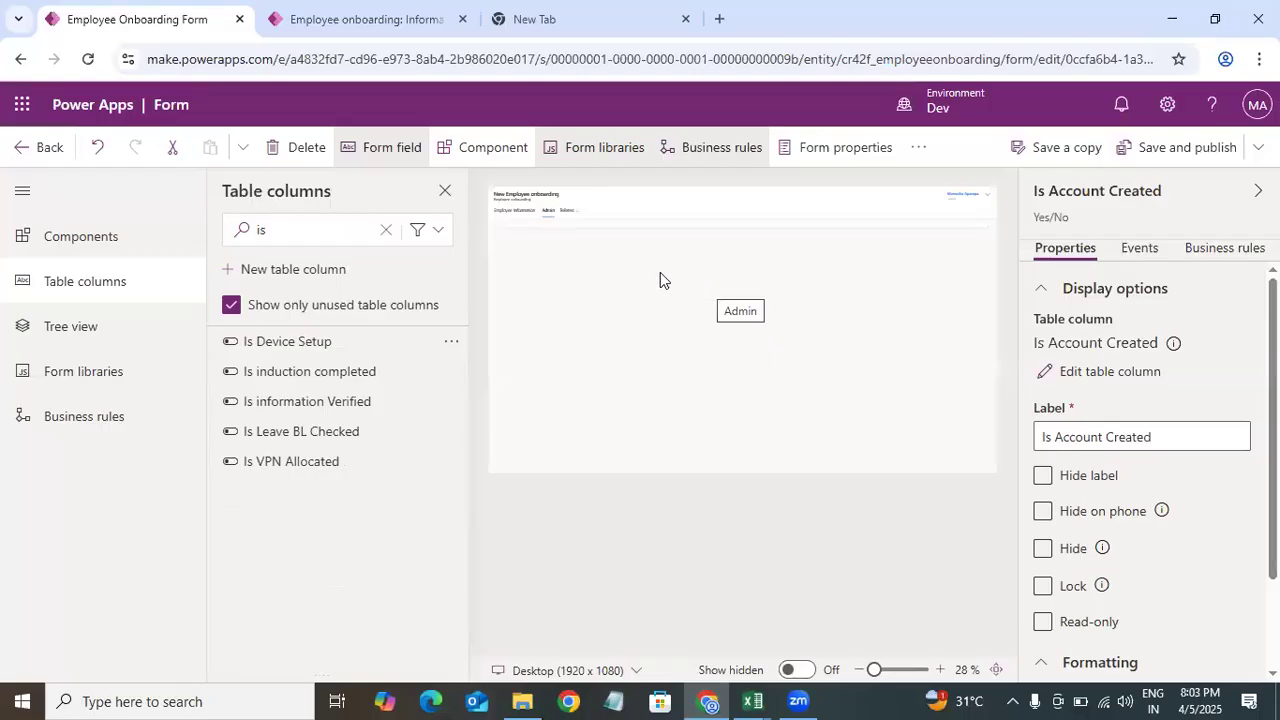
pyautogui.click(545, 231)
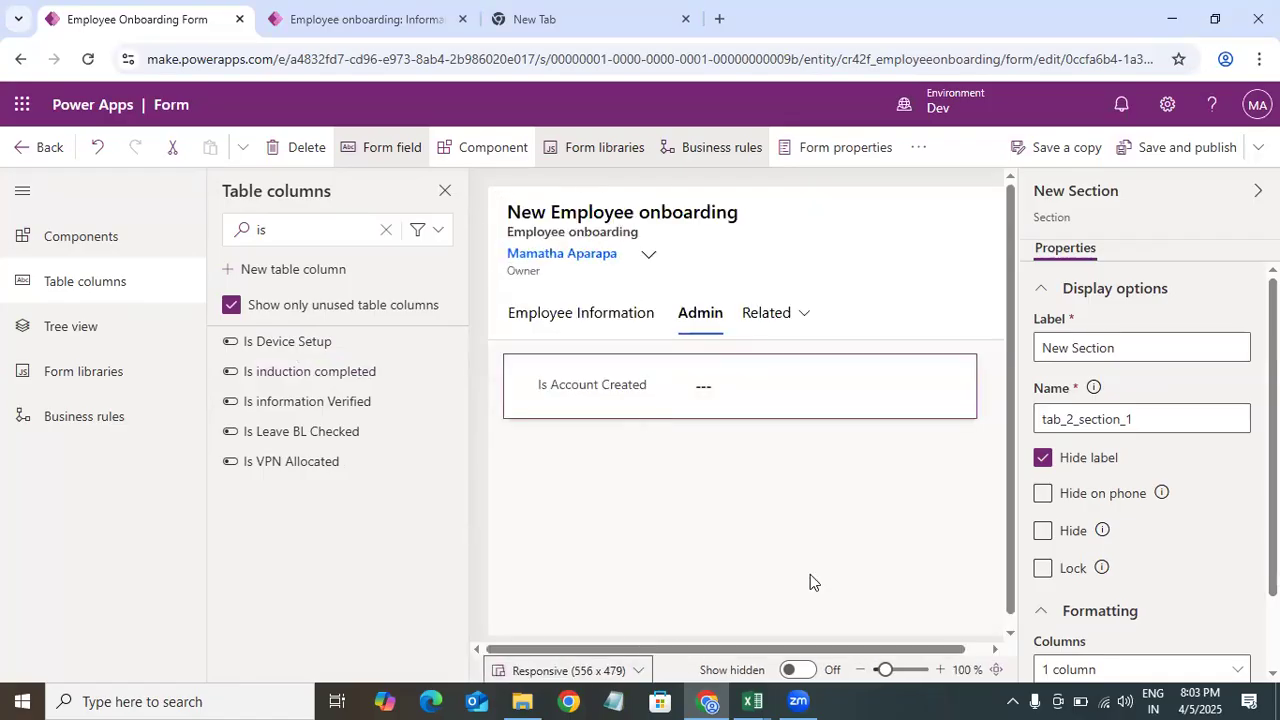
# Step: Add Is VPN Allocated below Is Account Created in the Admin section
pyautogui.click(752, 701)
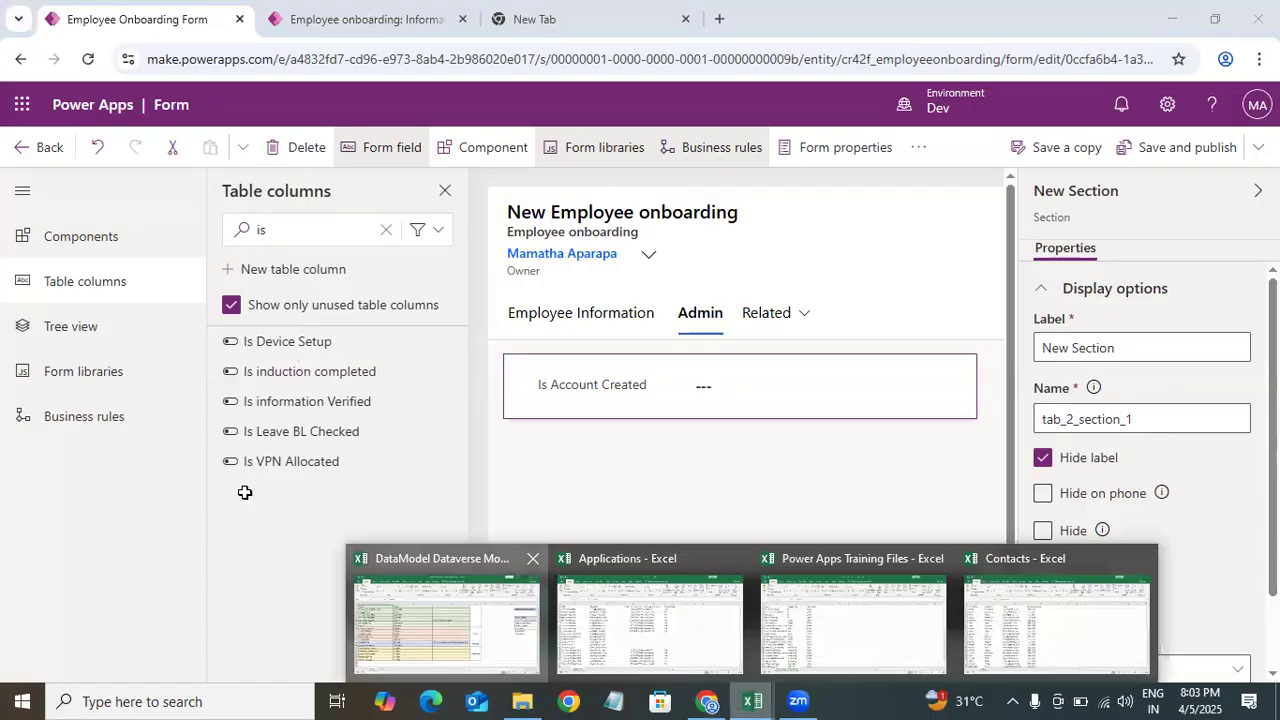
pyautogui.click(447, 620)
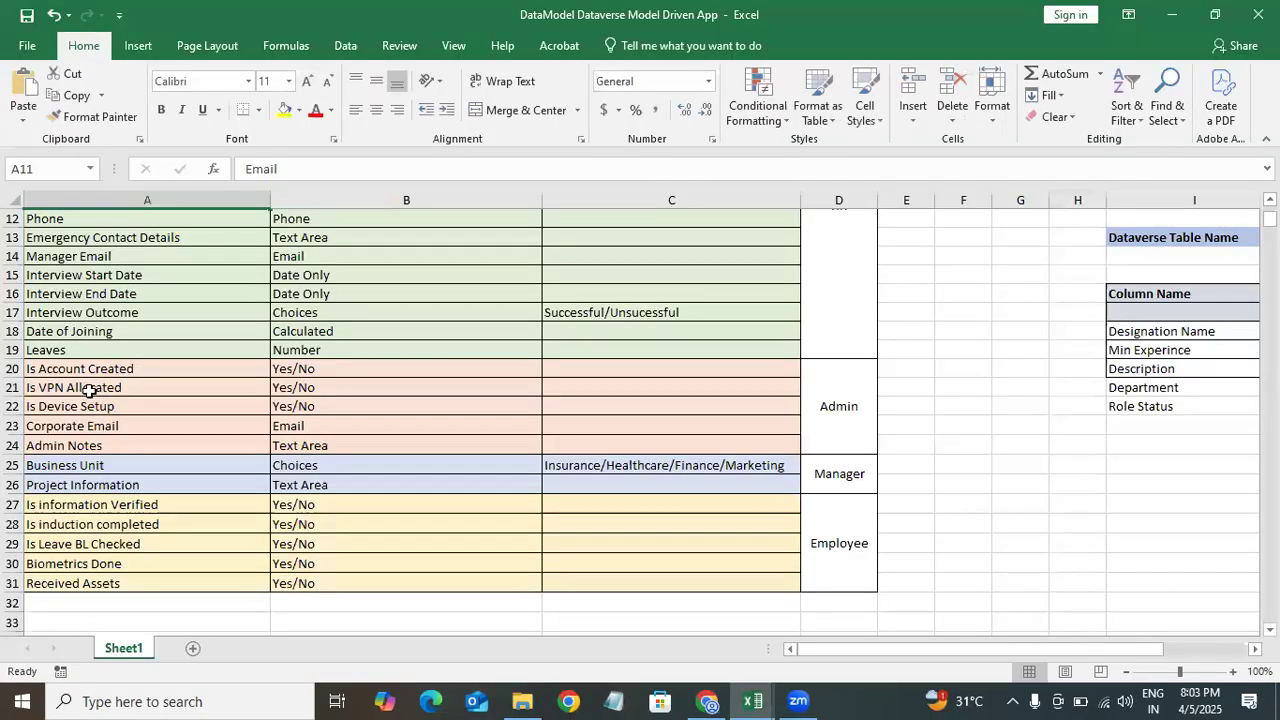
pyautogui.click(1172, 14)
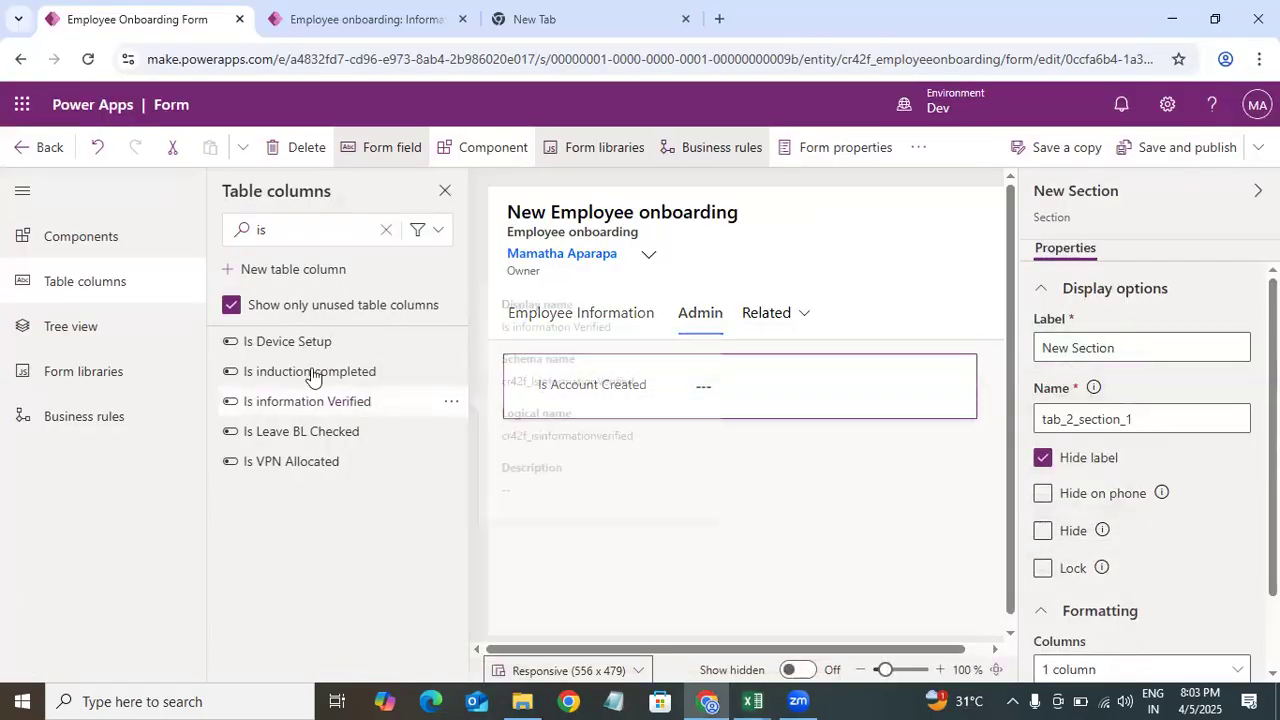
pyautogui.moveTo(696, 394); pyautogui.dragTo(700, 397)
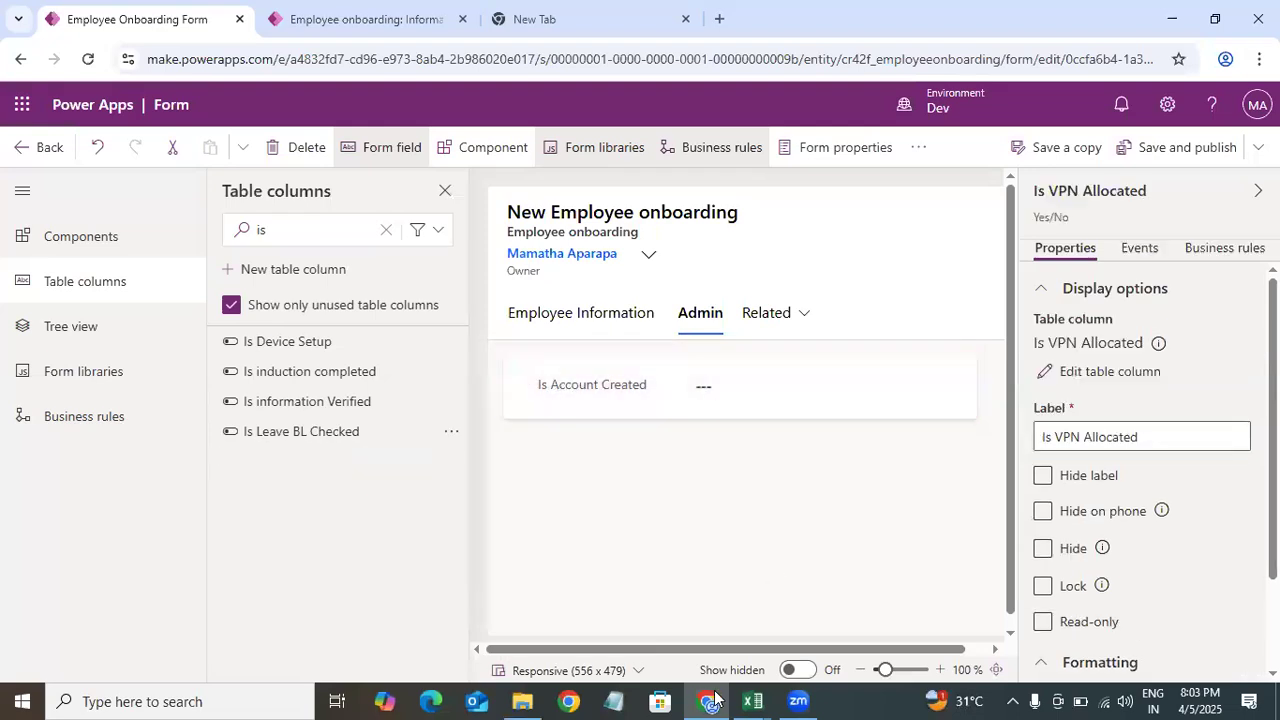
pyautogui.moveTo(748, 697)
pyautogui.click(480, 640)
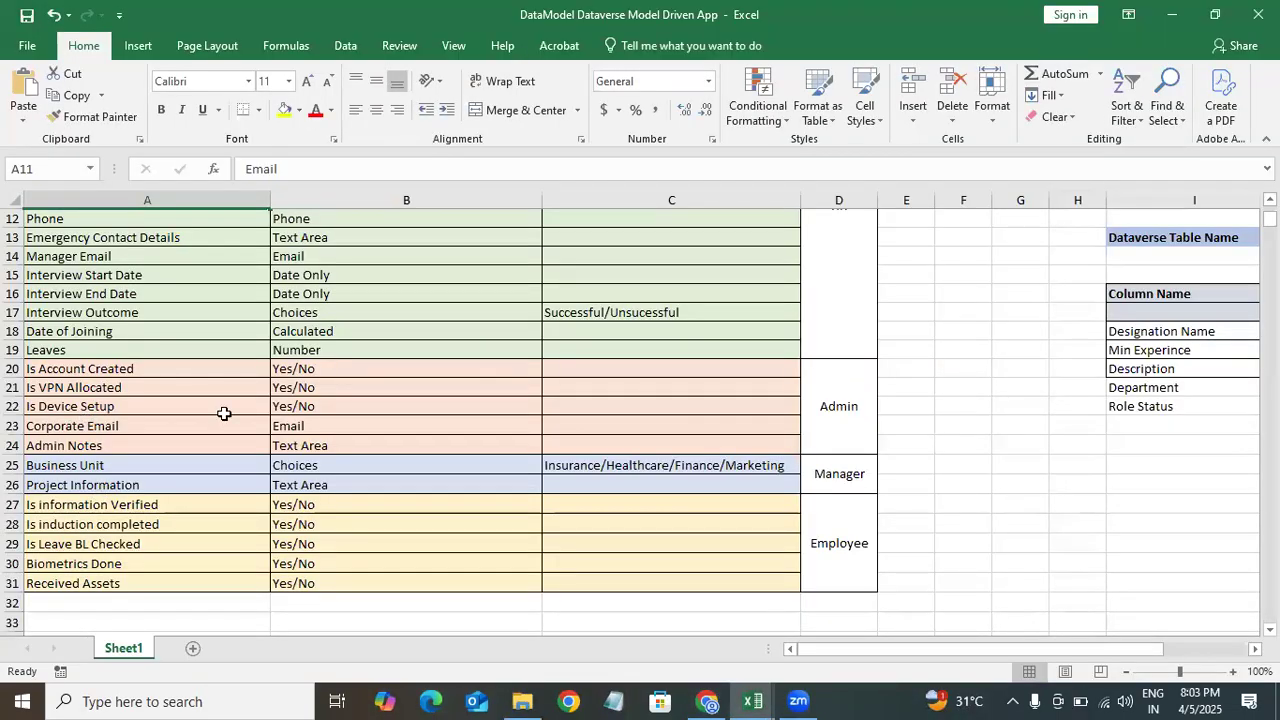
pyautogui.click(1181, 8)
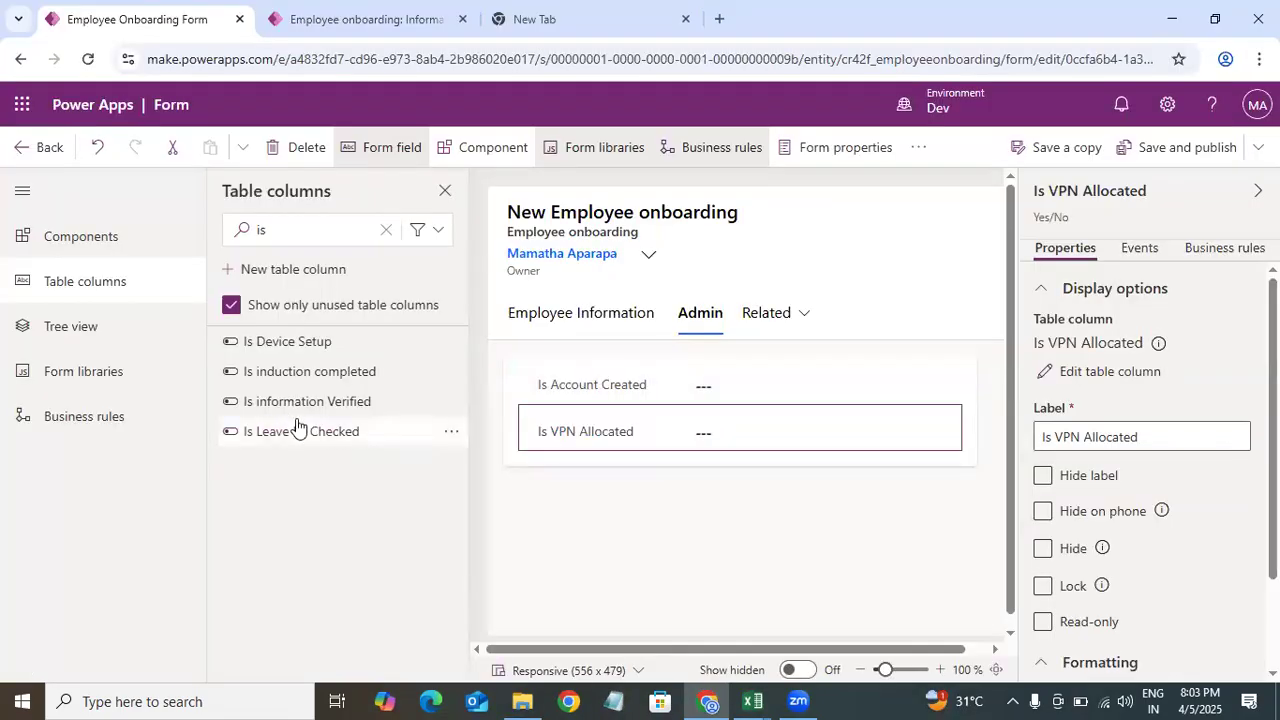
# Step: Add Is Device Setup below Is VPN Allocated in the Admin section
pyautogui.moveTo(317, 349); pyautogui.dragTo(768, 504)
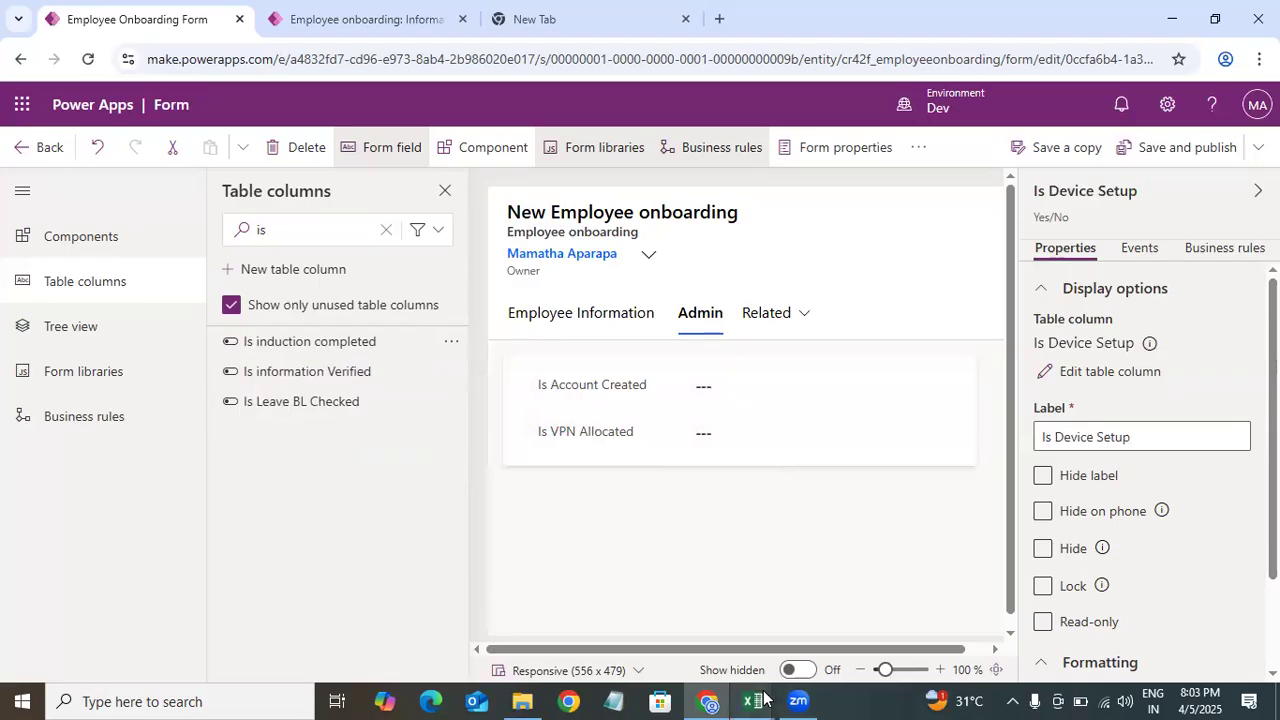
pyautogui.moveTo(763, 697)
pyautogui.click(448, 613)
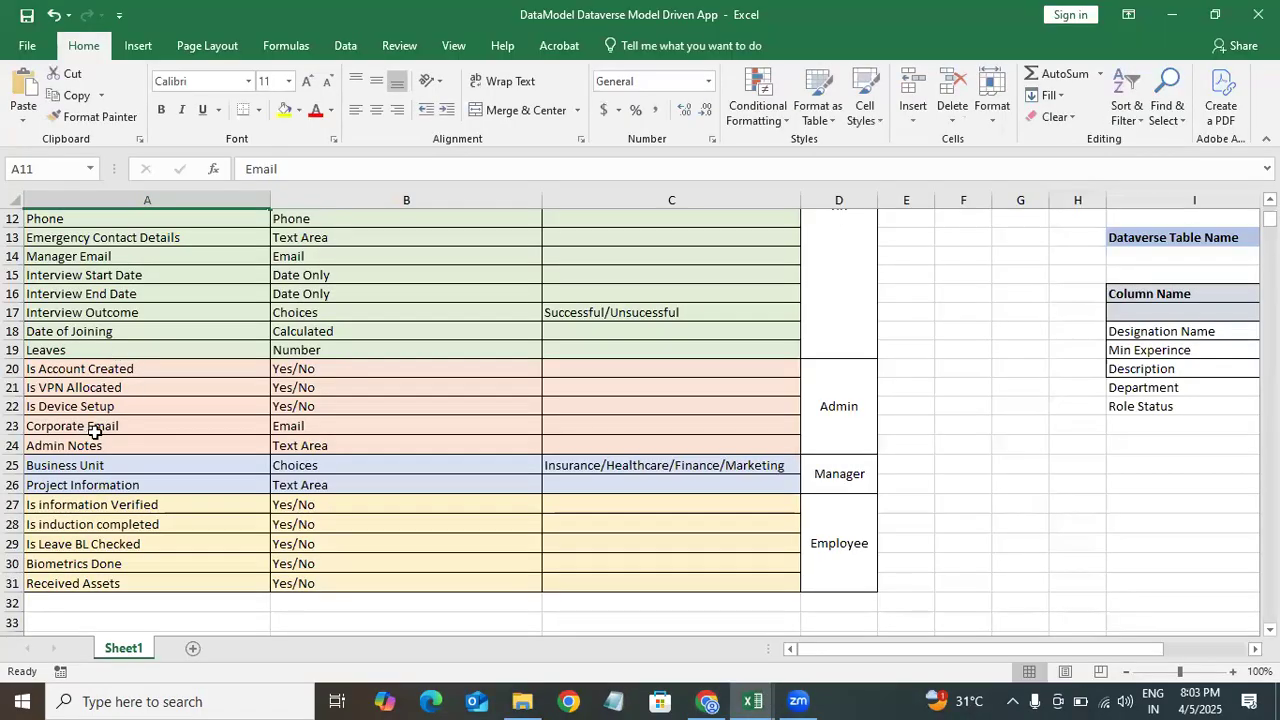
pyautogui.click(1173, 14)
# Step: Search the unused columns for co and add Corporate Email to the Admin section
pyautogui.click(392, 233)
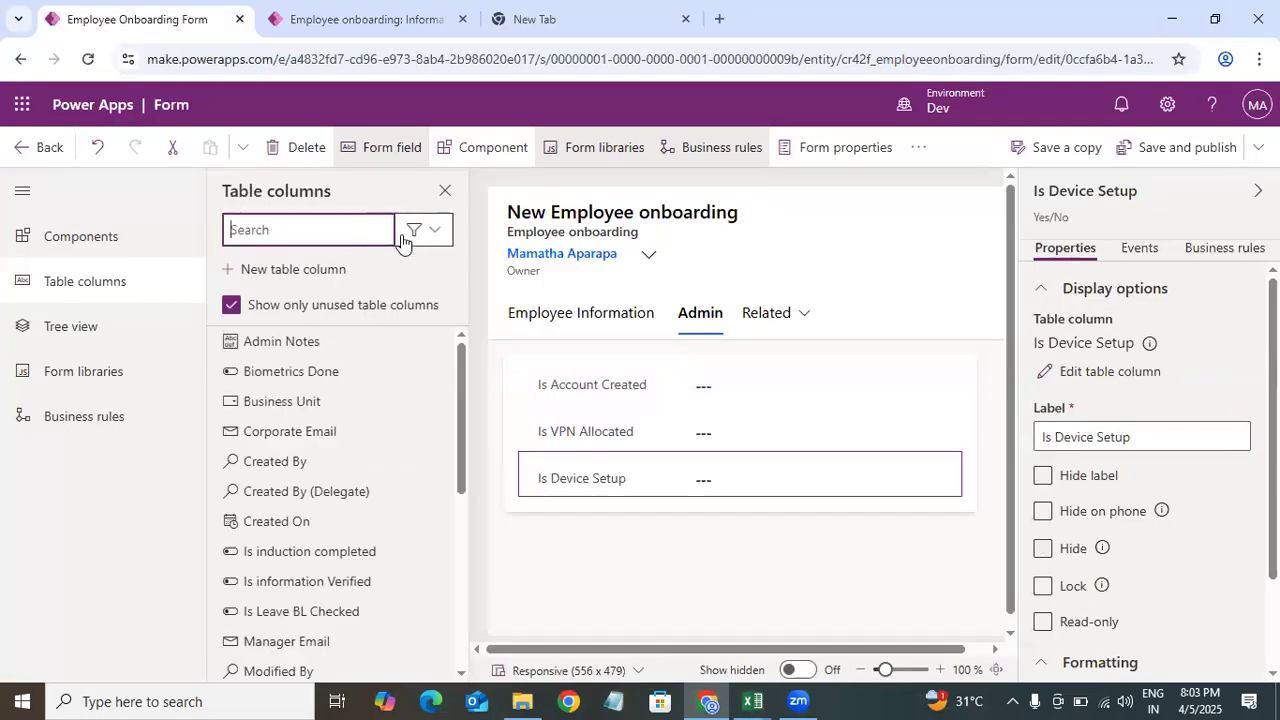
pyautogui.write('co')
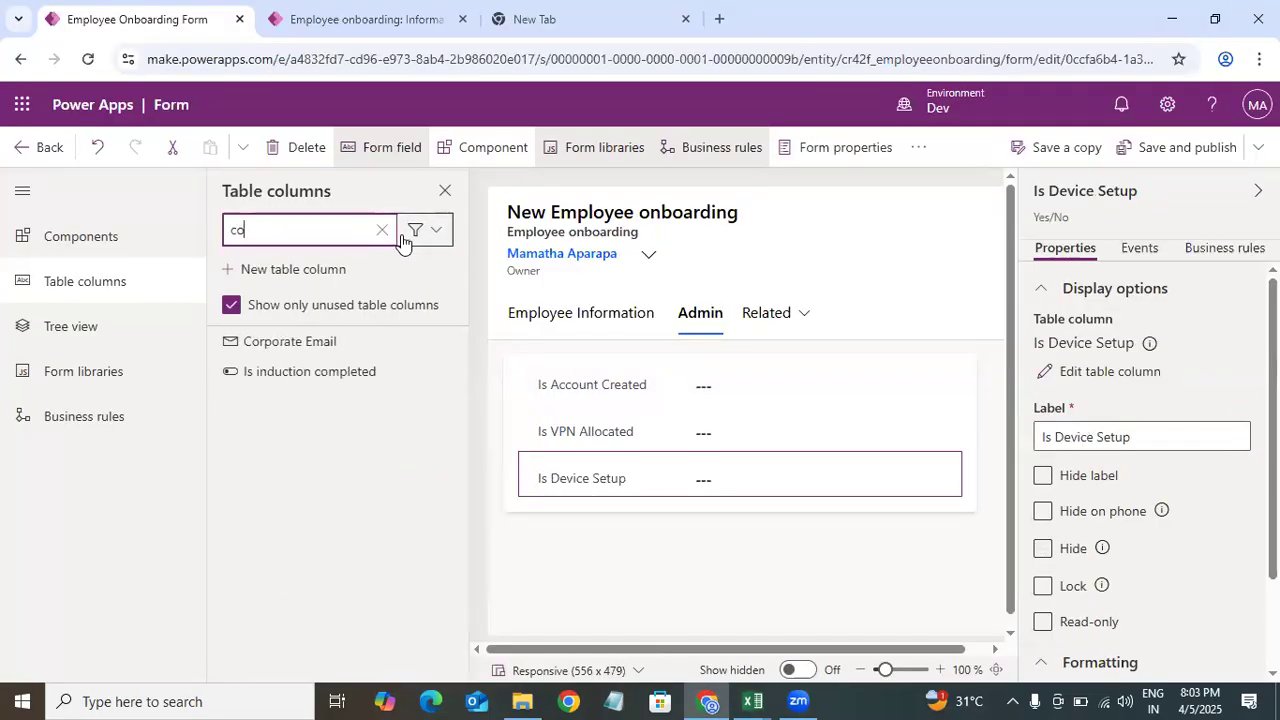
pyautogui.click(347, 346)
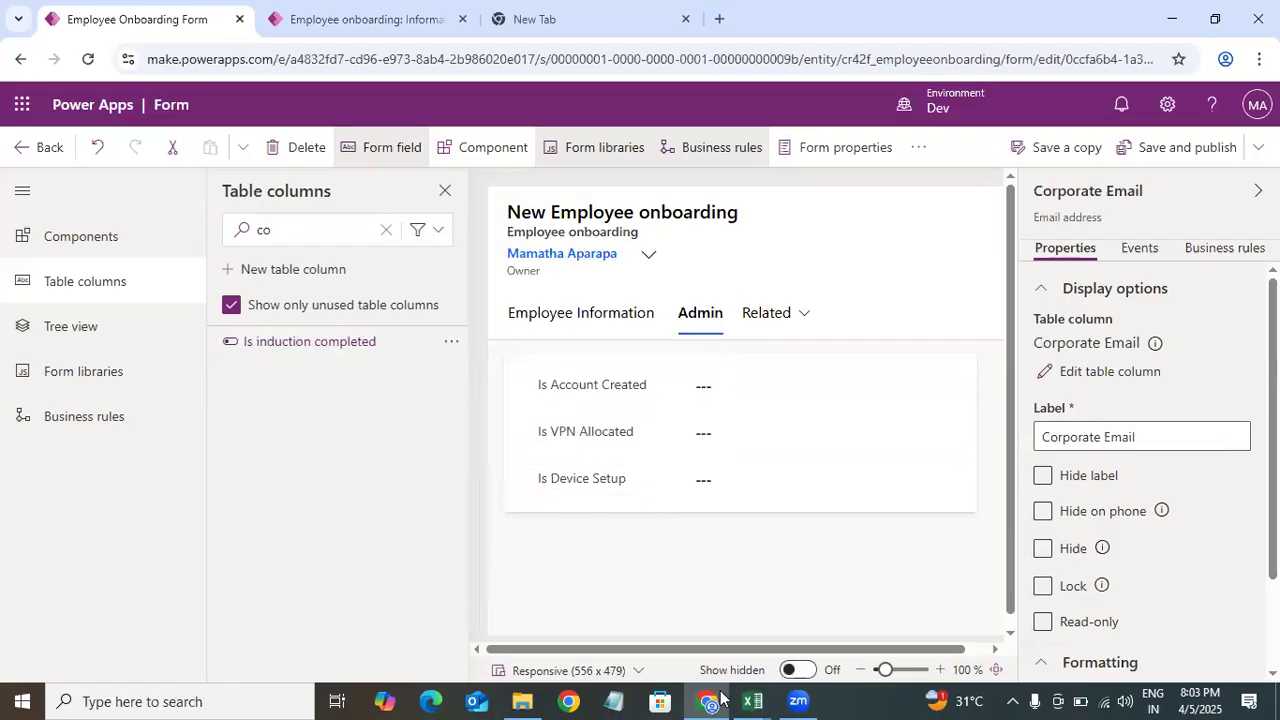
# Step: Search the unused columns for adm and add Admin Notes to the Admin section
pyautogui.moveTo(752, 701)
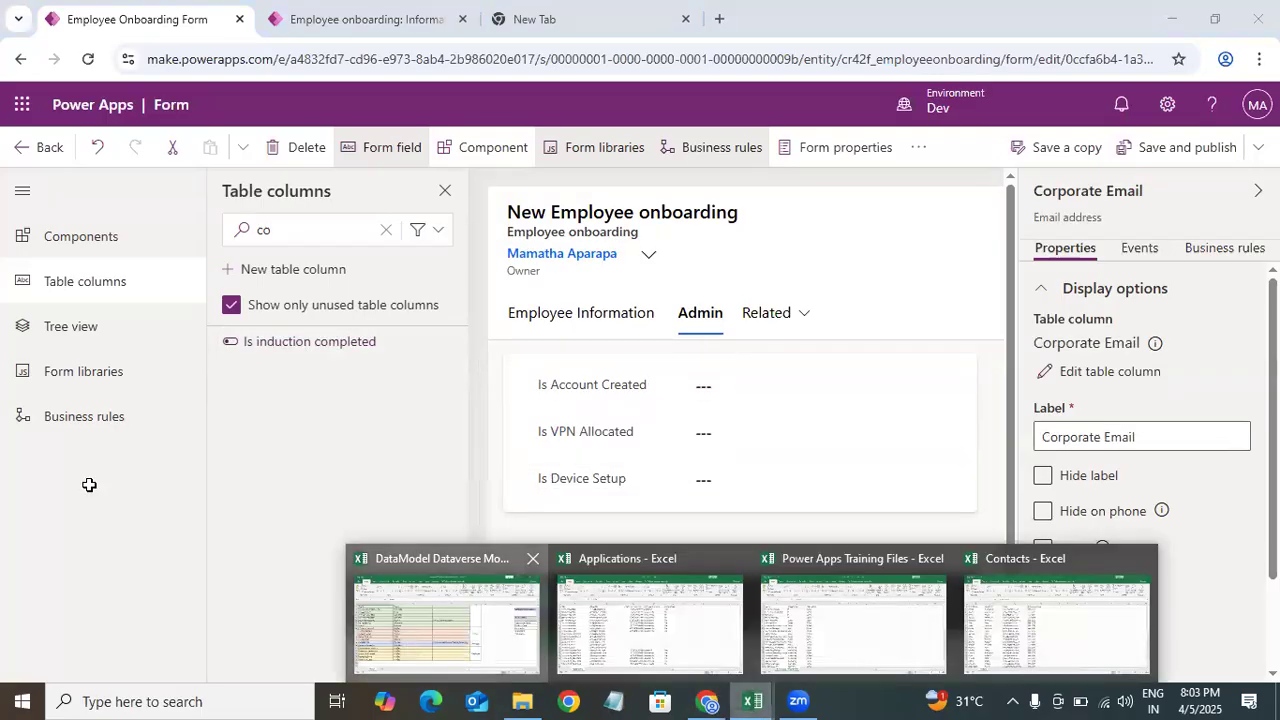
pyautogui.click(445, 620)
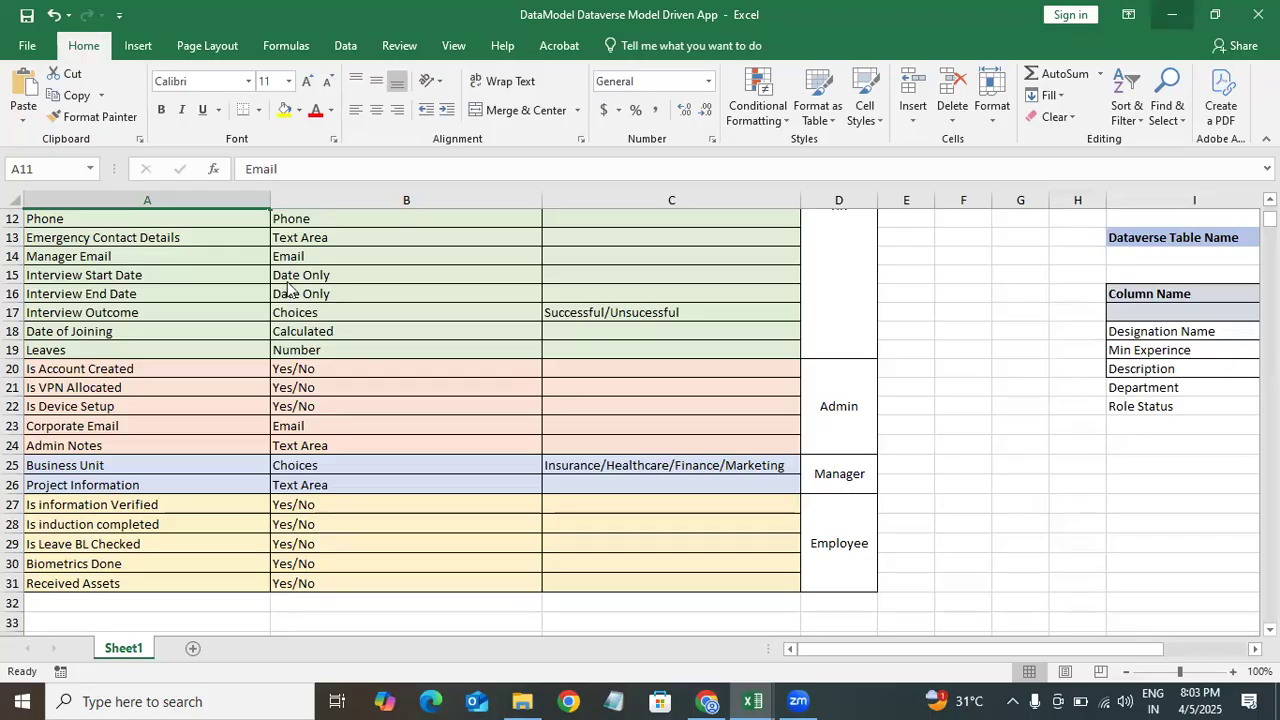
pyautogui.hotkey('alt', 'Tab')
pyautogui.doubleClick(291, 232)
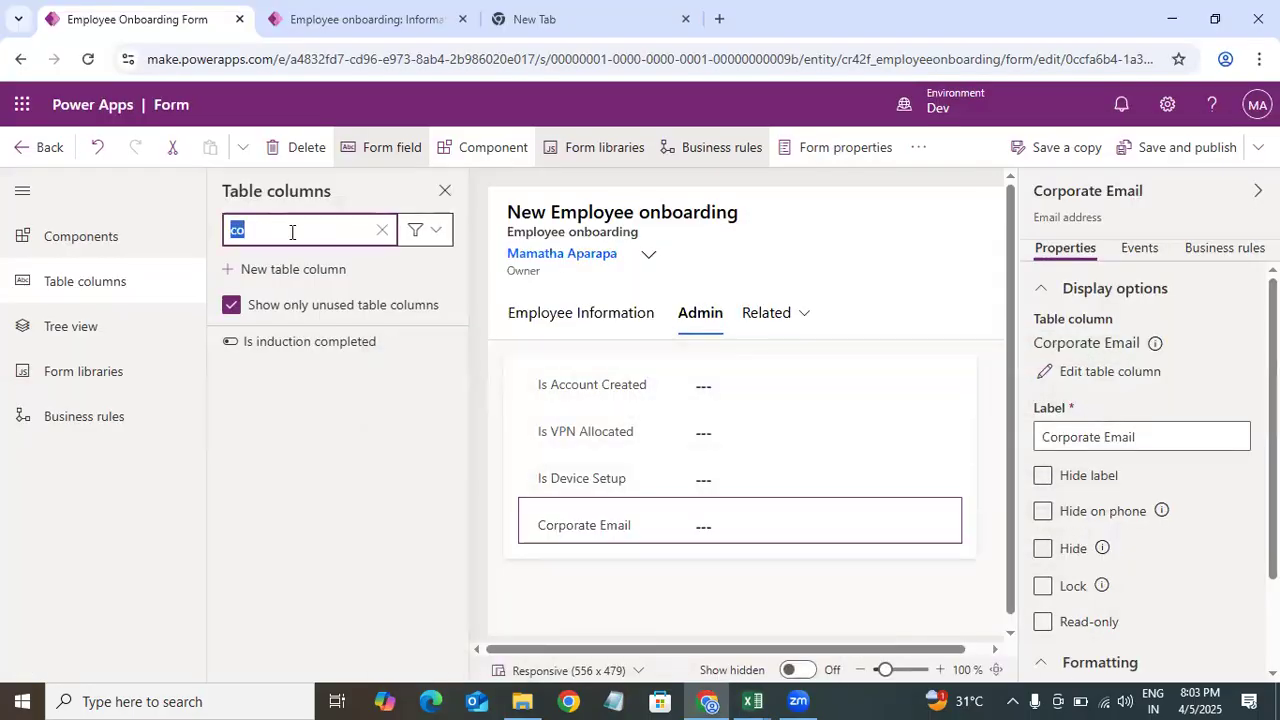
pyautogui.write('adm')
pyautogui.click(335, 352)
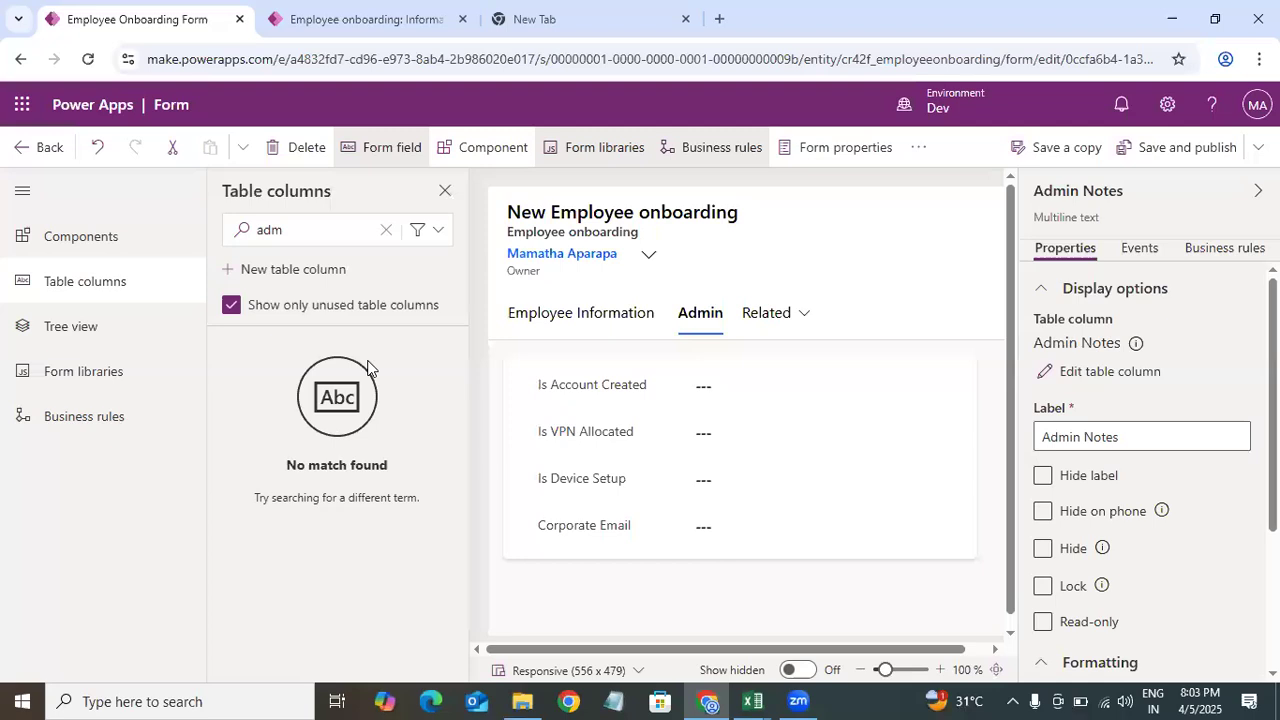
# Step: Add another 1-column tab to the form after the Admin tab
pyautogui.click(100, 236)
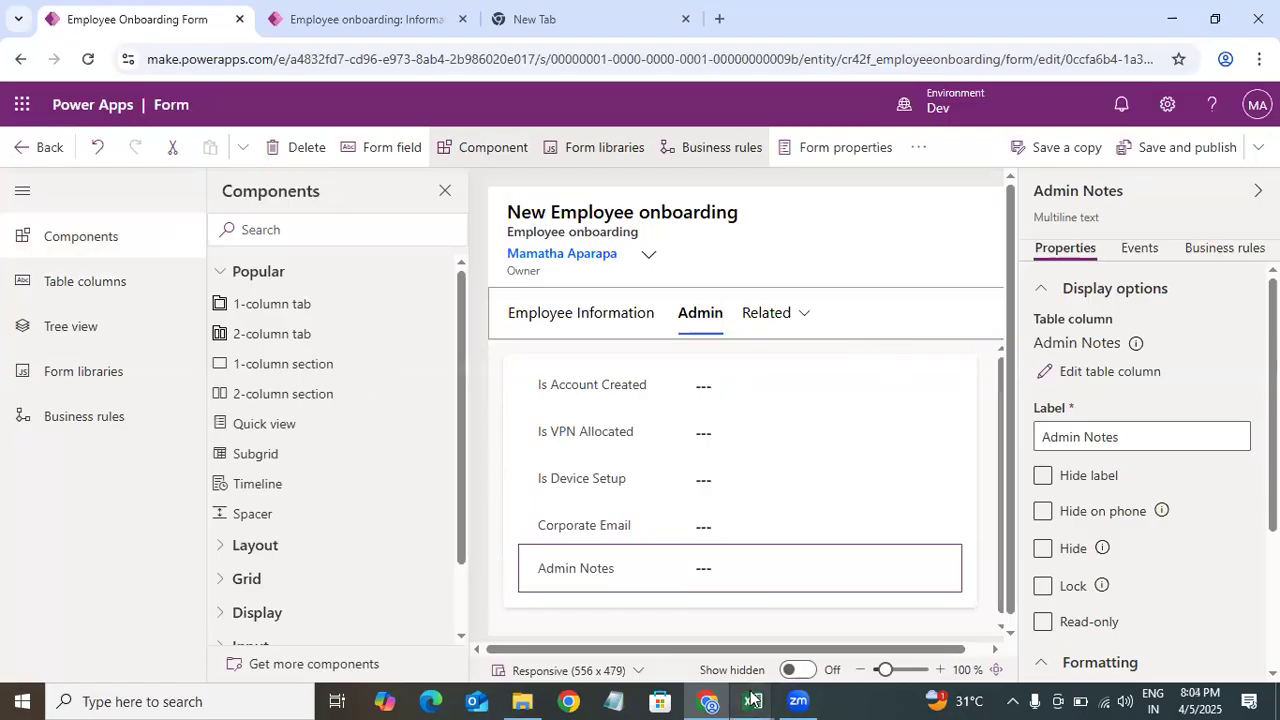
pyautogui.moveTo(753, 701)
pyautogui.click(443, 668)
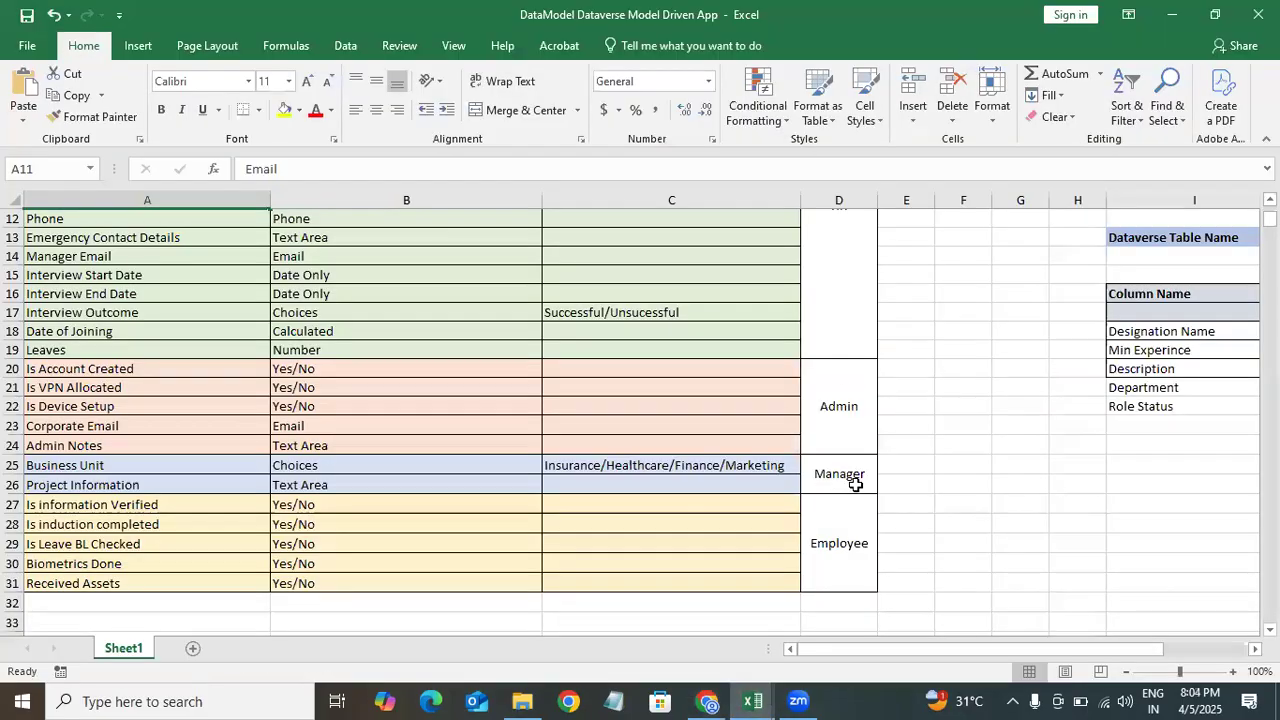
pyautogui.click(1171, 12)
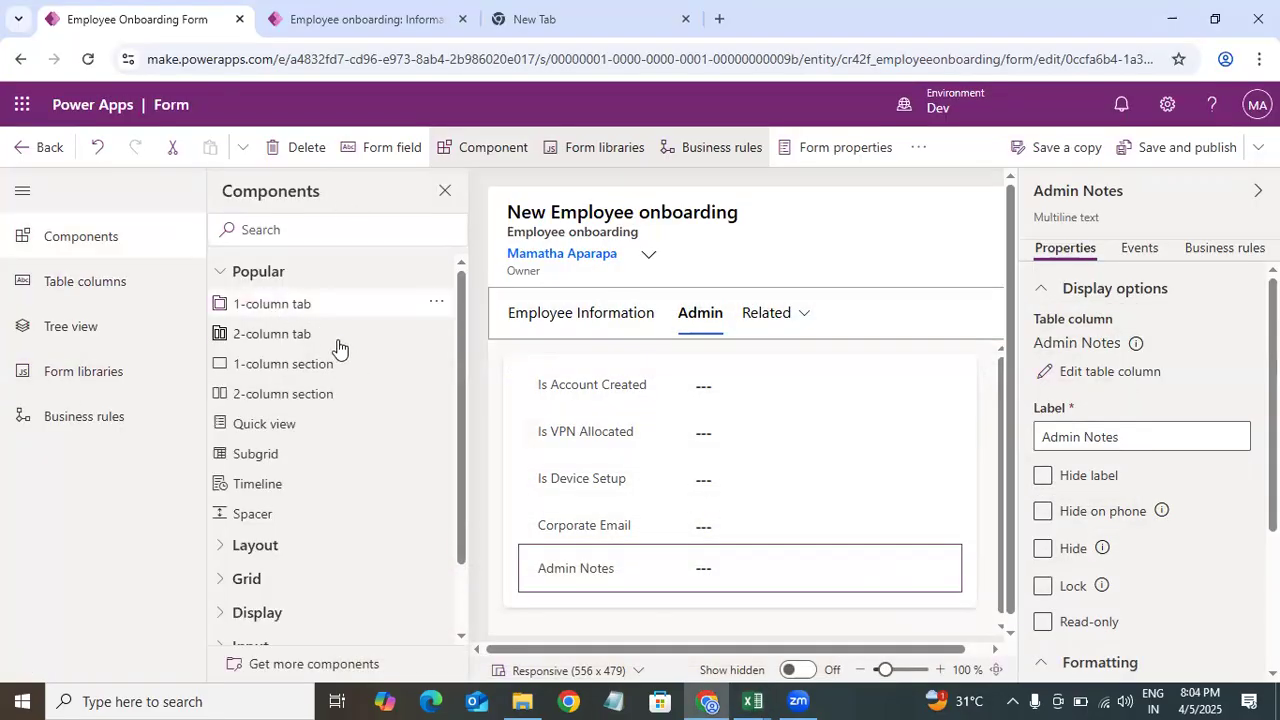
pyautogui.moveTo(300, 314); pyautogui.dragTo(793, 341)
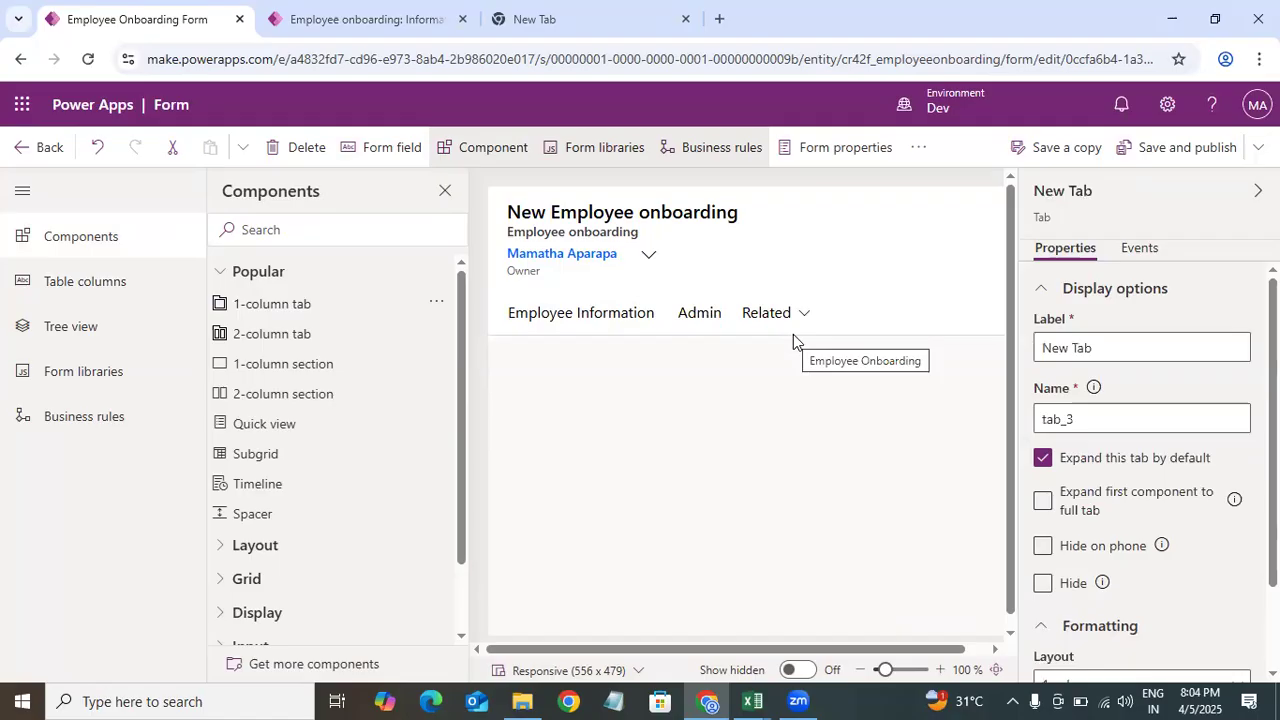
# Step: Rename the newly added tab's label to Manager Info
pyautogui.click(774, 316)
pyautogui.click(1100, 350)
pyautogui.hotkey('ctrl', 'a')
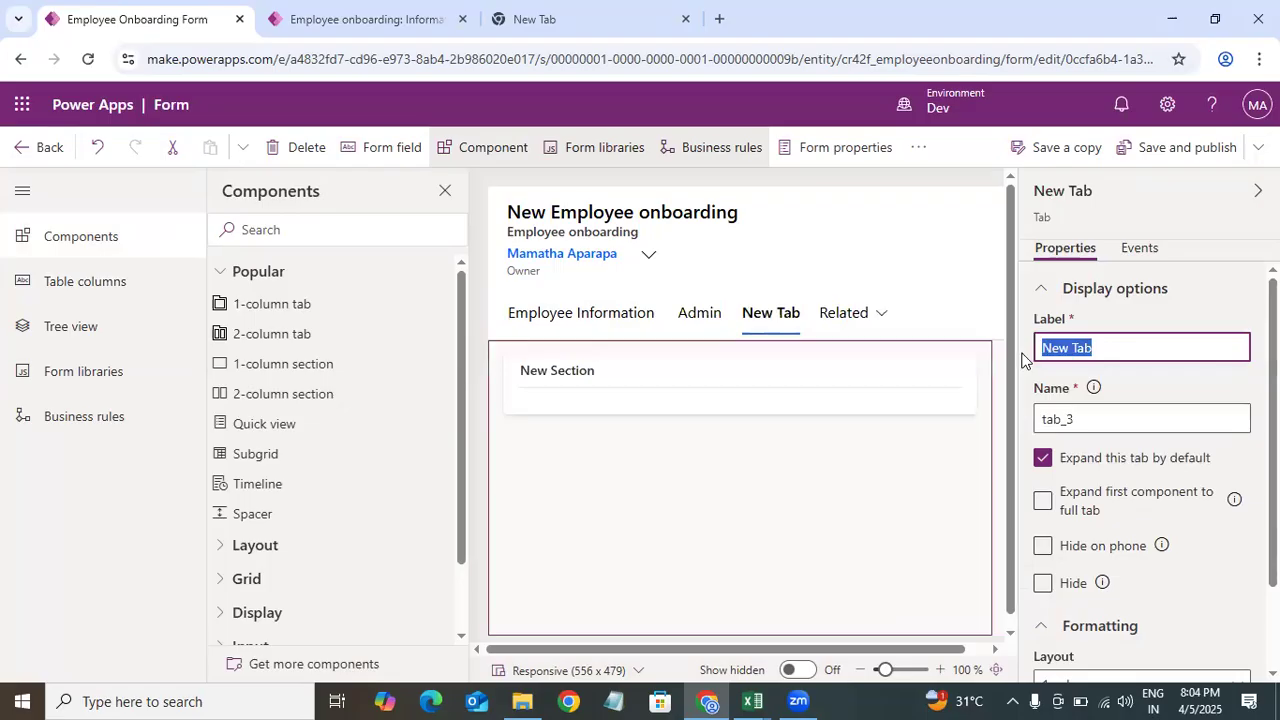
pyautogui.press('BackSpace')
pyautogui.write('Manager In')
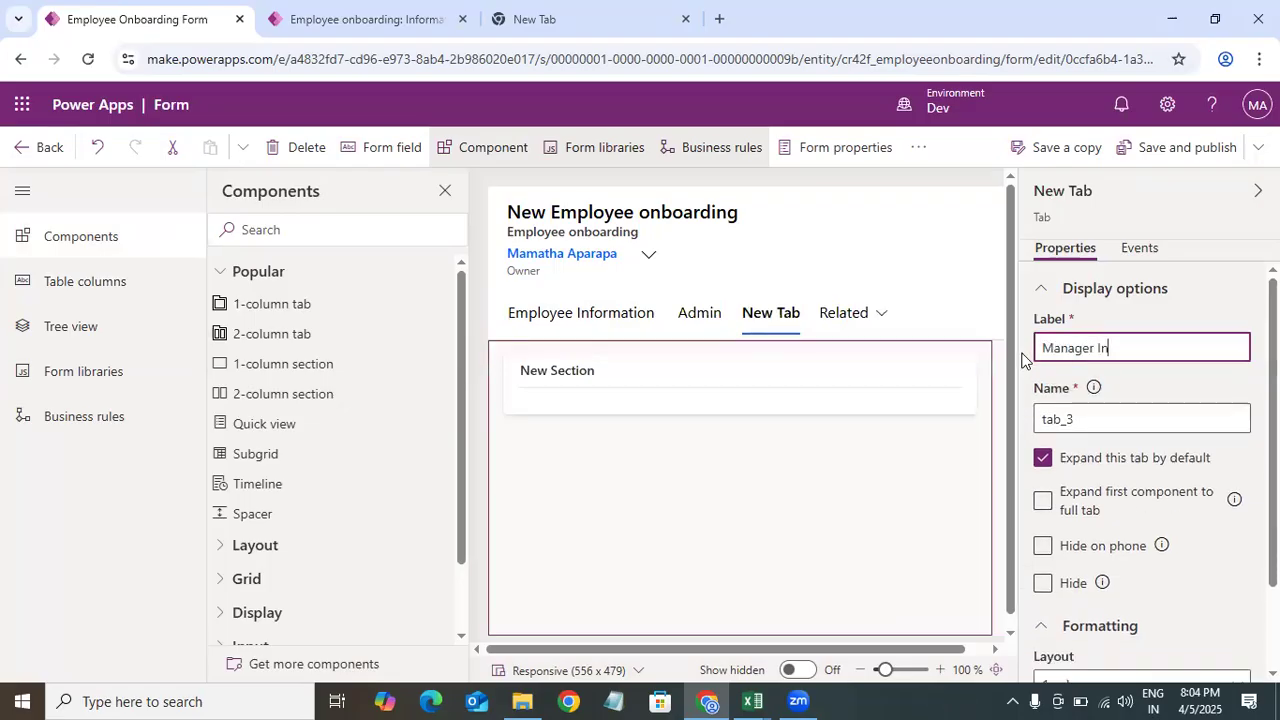
pyautogui.write('fo')
# Step: Select the new section in the Manager Info tab and turn on Hide label
pyautogui.click(521, 377)
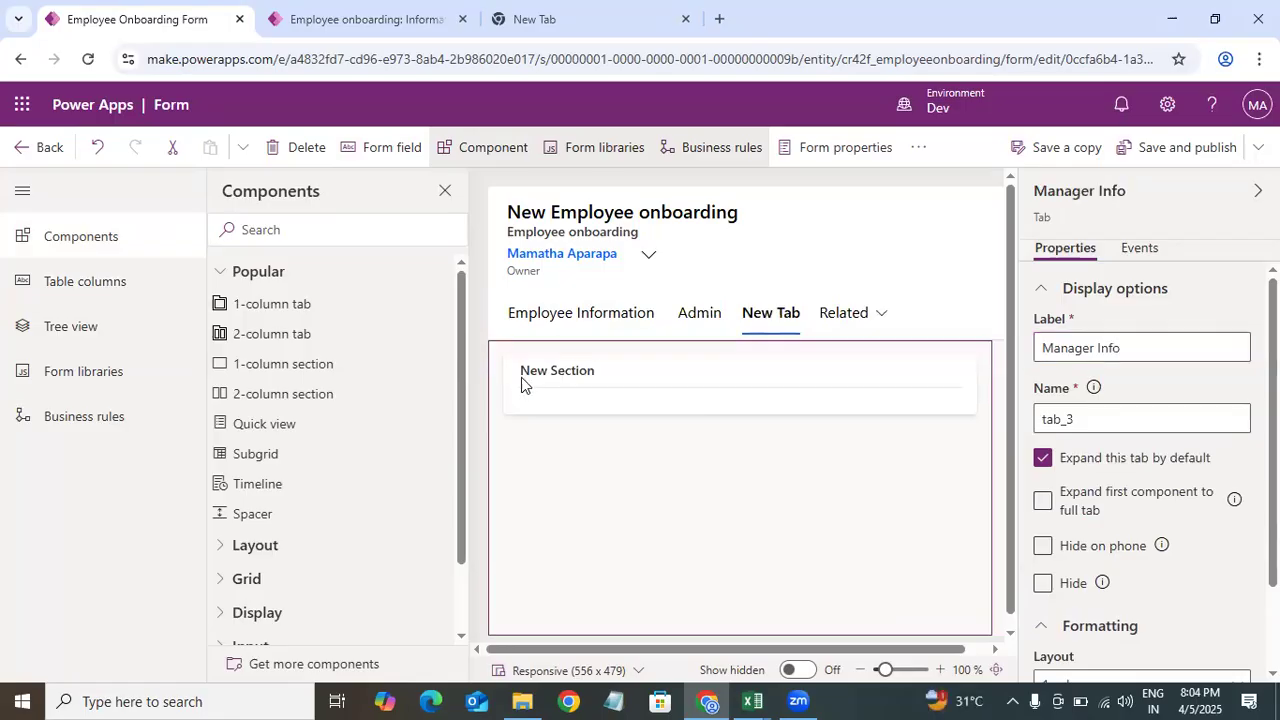
pyautogui.click(581, 371)
pyautogui.click(1046, 458)
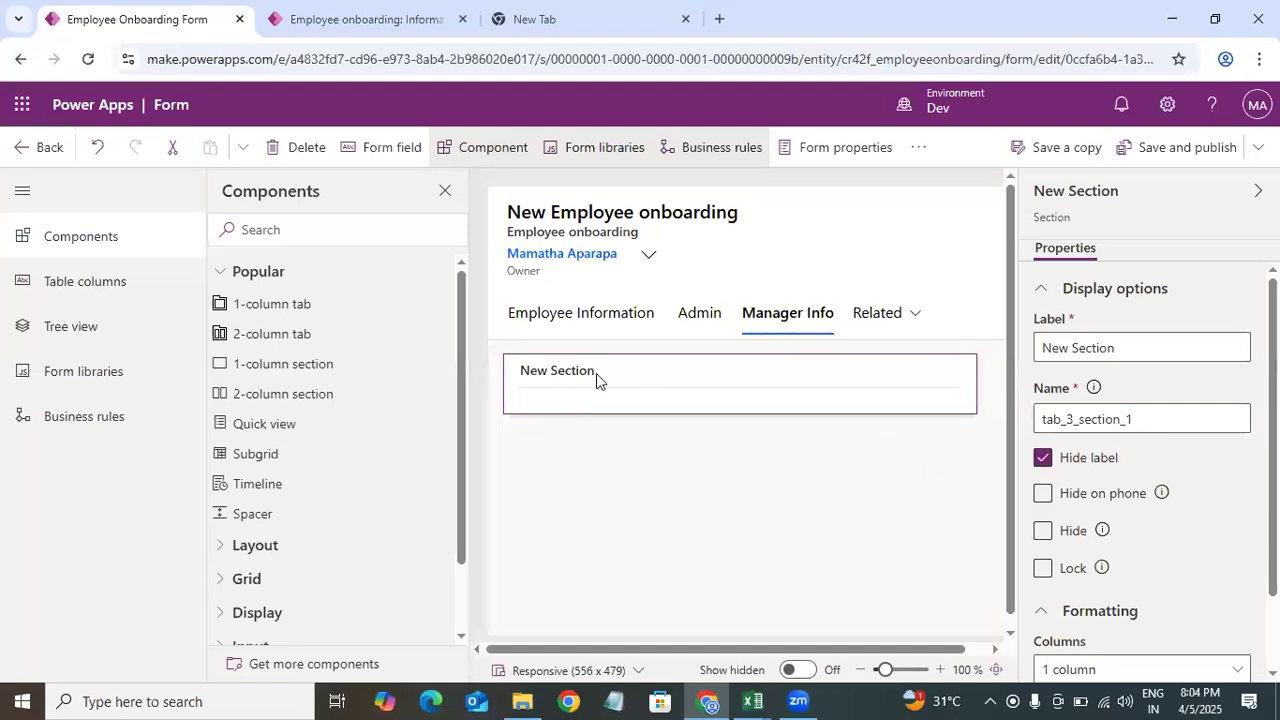
# Step: Check the spreadsheet's Manager fields, then search unused columns for bu and add Business Unit to the Manager Info section
pyautogui.click(760, 699)
pyautogui.click(474, 594)
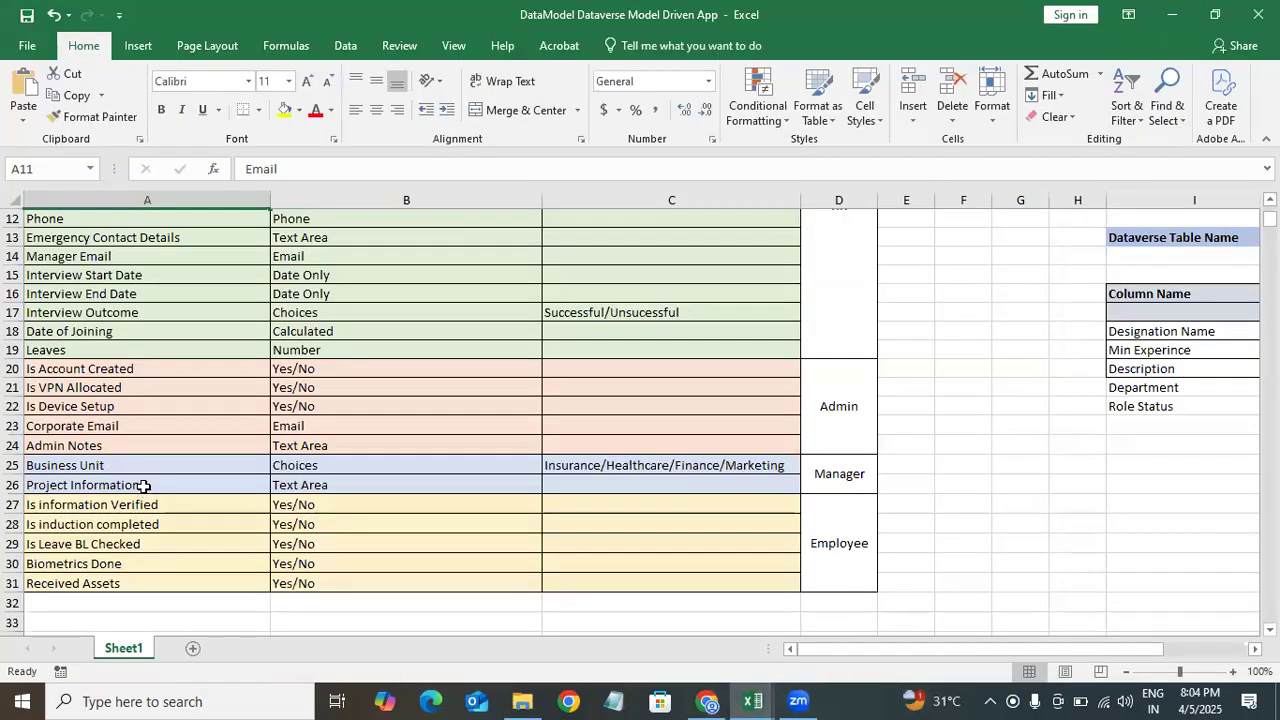
pyautogui.click(1172, 15)
pyautogui.click(84, 282)
pyautogui.click(306, 232)
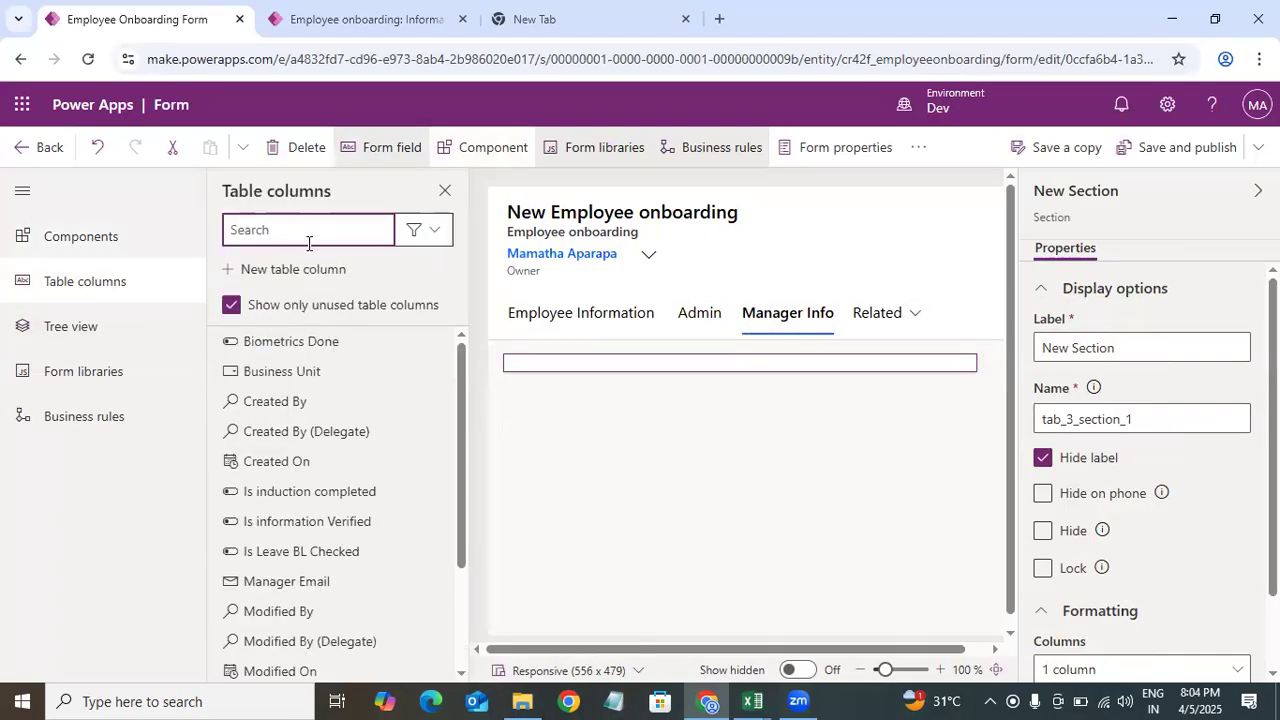
pyautogui.write('bu')
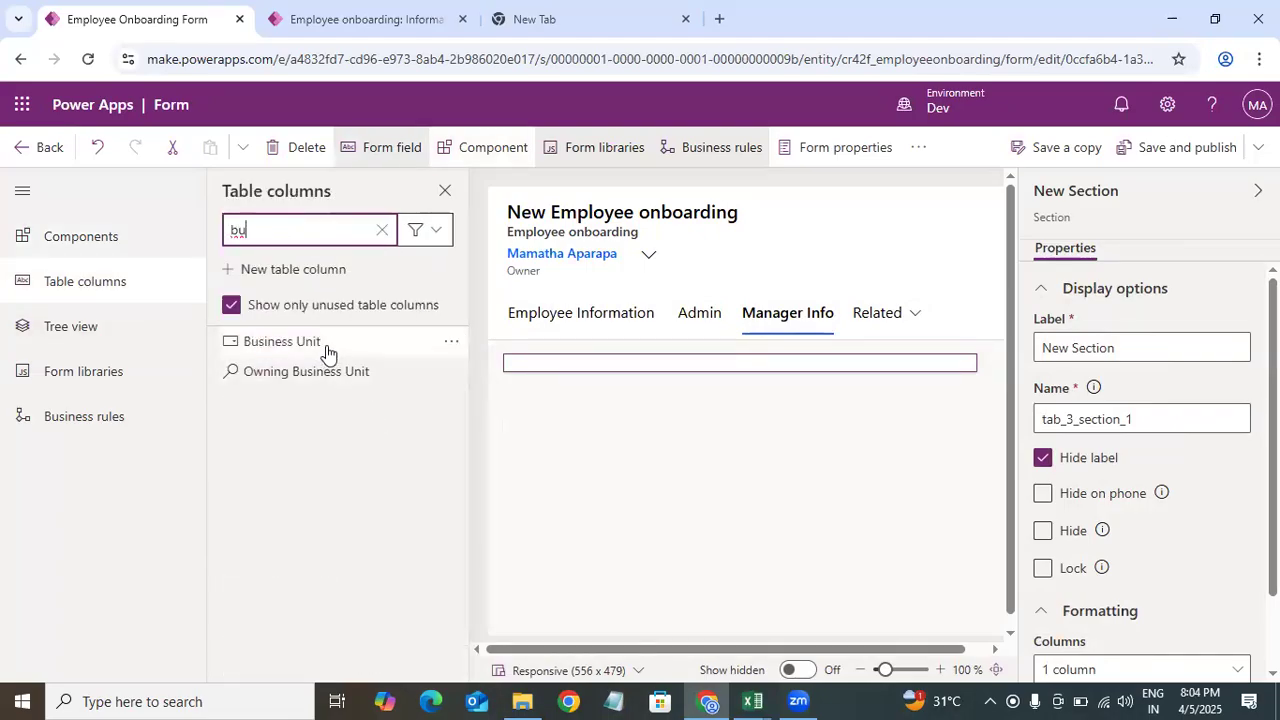
pyautogui.moveTo(327, 353); pyautogui.dragTo(596, 373)
# Step: Search the unused columns for pr and add Project Information below Business Unit
pyautogui.click(385, 233)
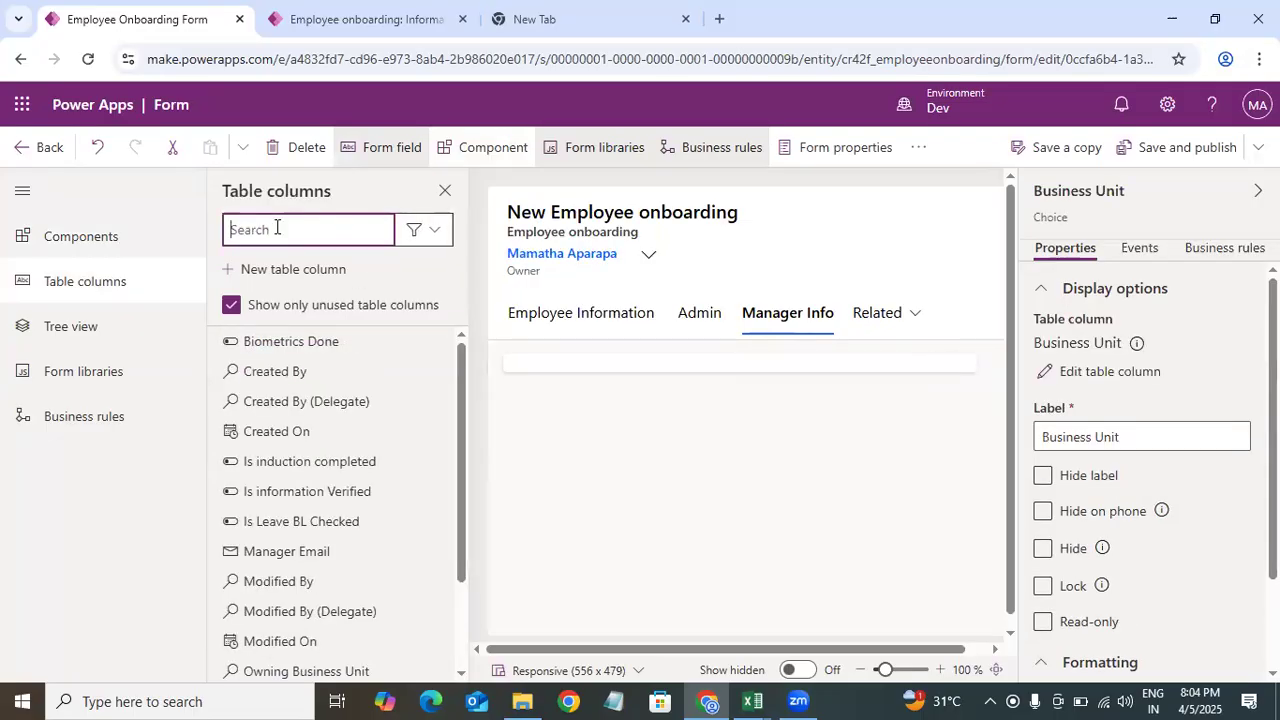
pyautogui.write('pro')
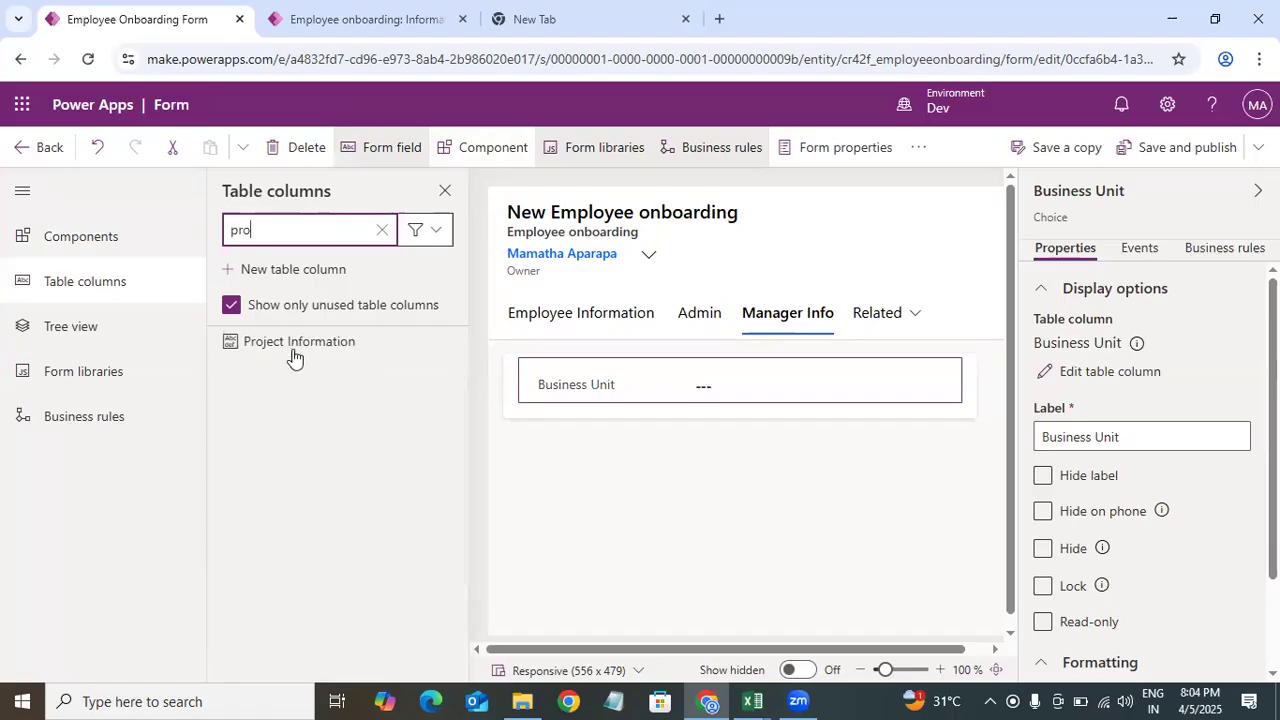
pyautogui.click(296, 343)
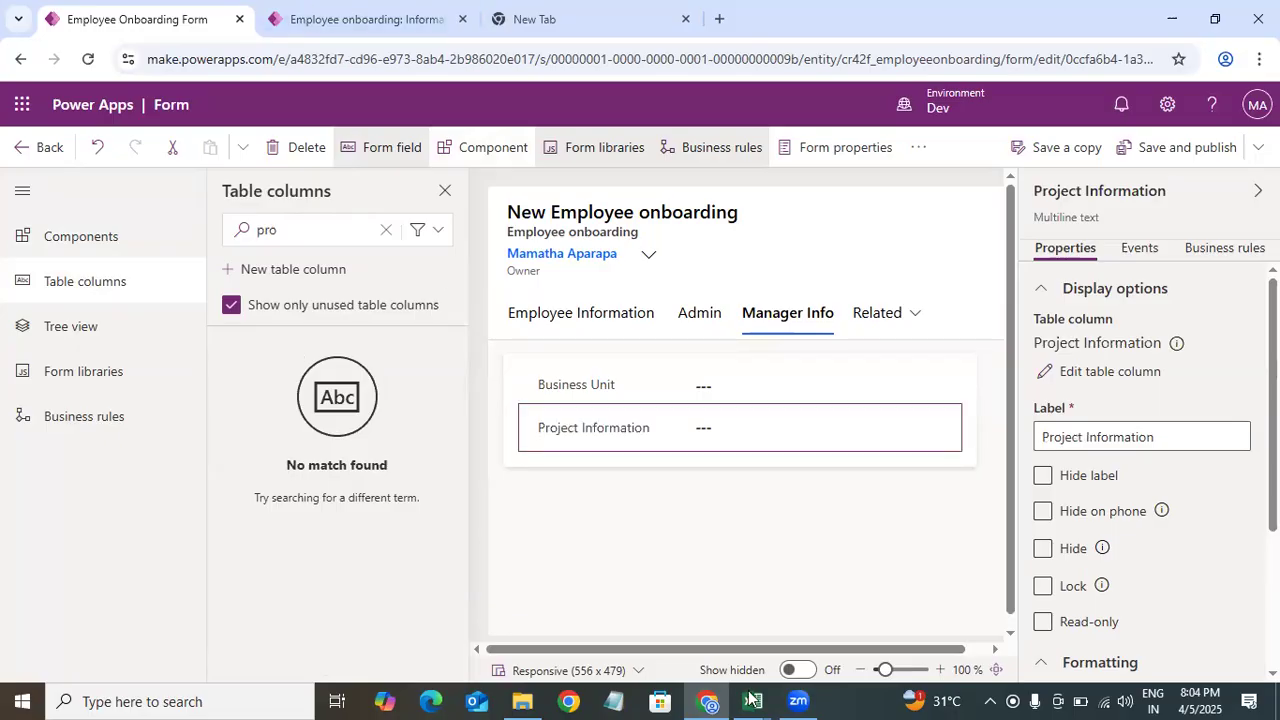
# Step: Review the spreadsheet's Employee fields and add another 1-column tab after Manager Info
pyautogui.hotkey('alt', 'Tab')
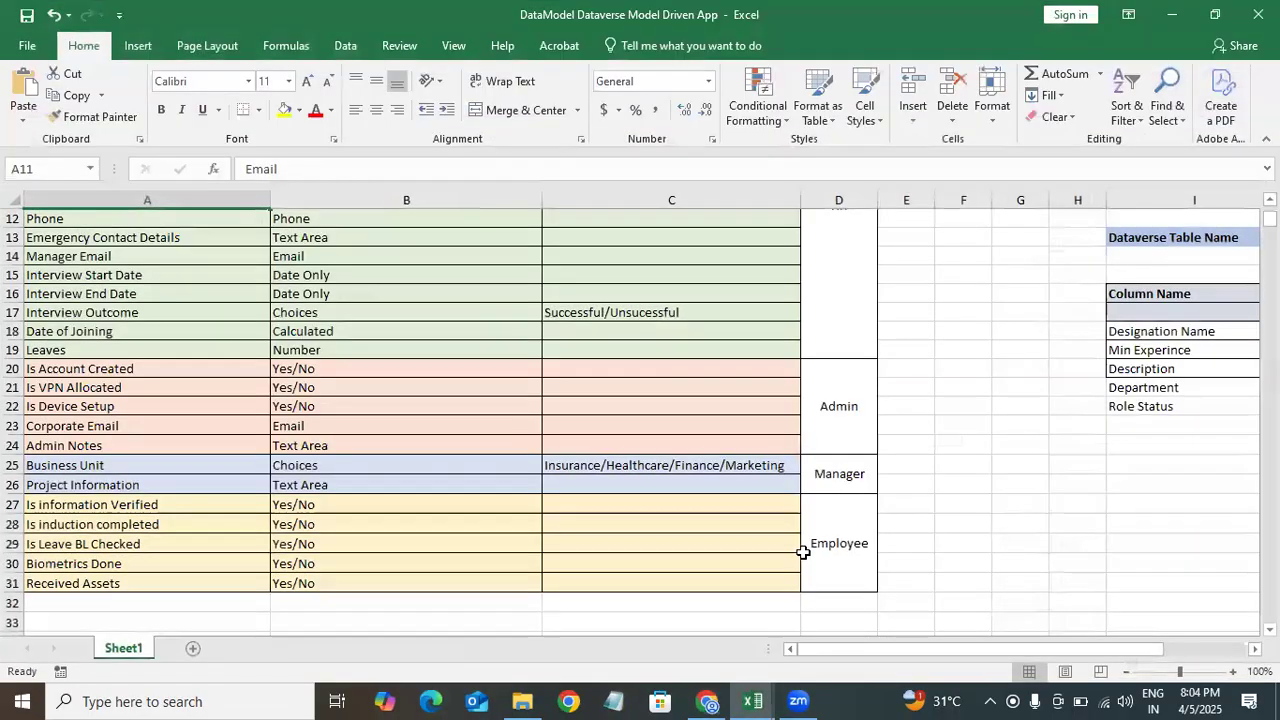
pyautogui.click(112, 503)
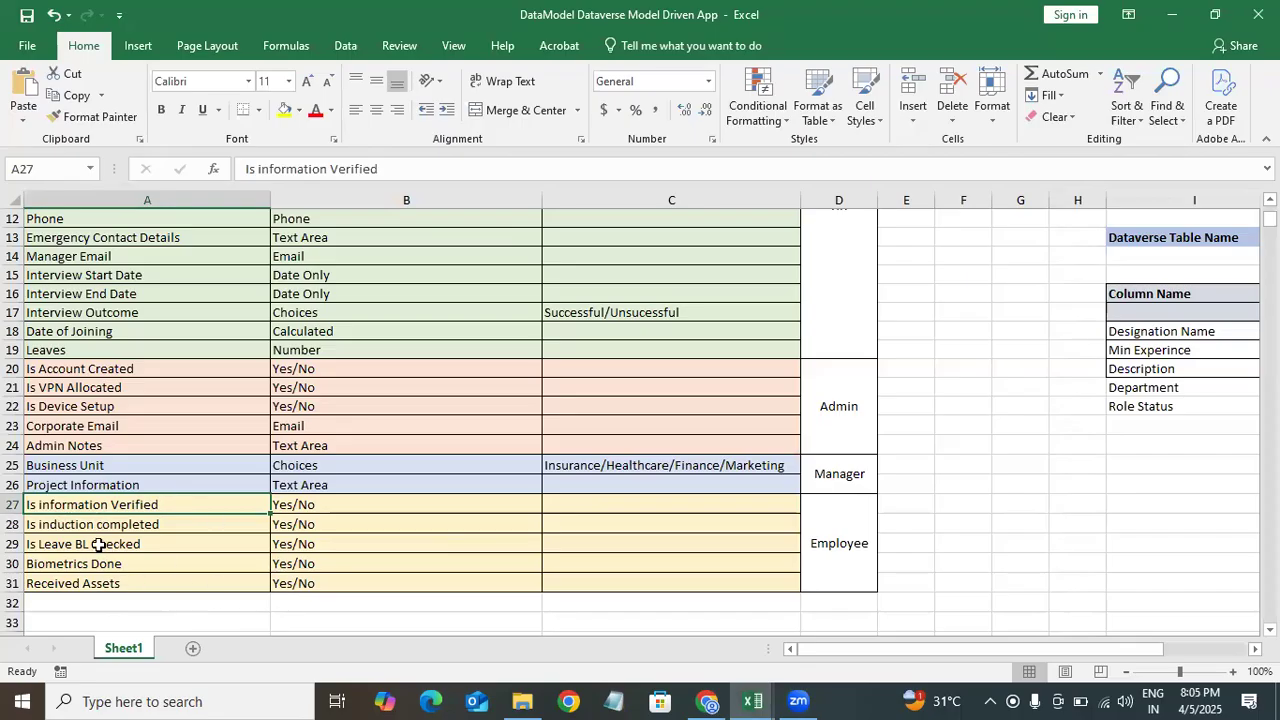
pyautogui.click(1173, 14)
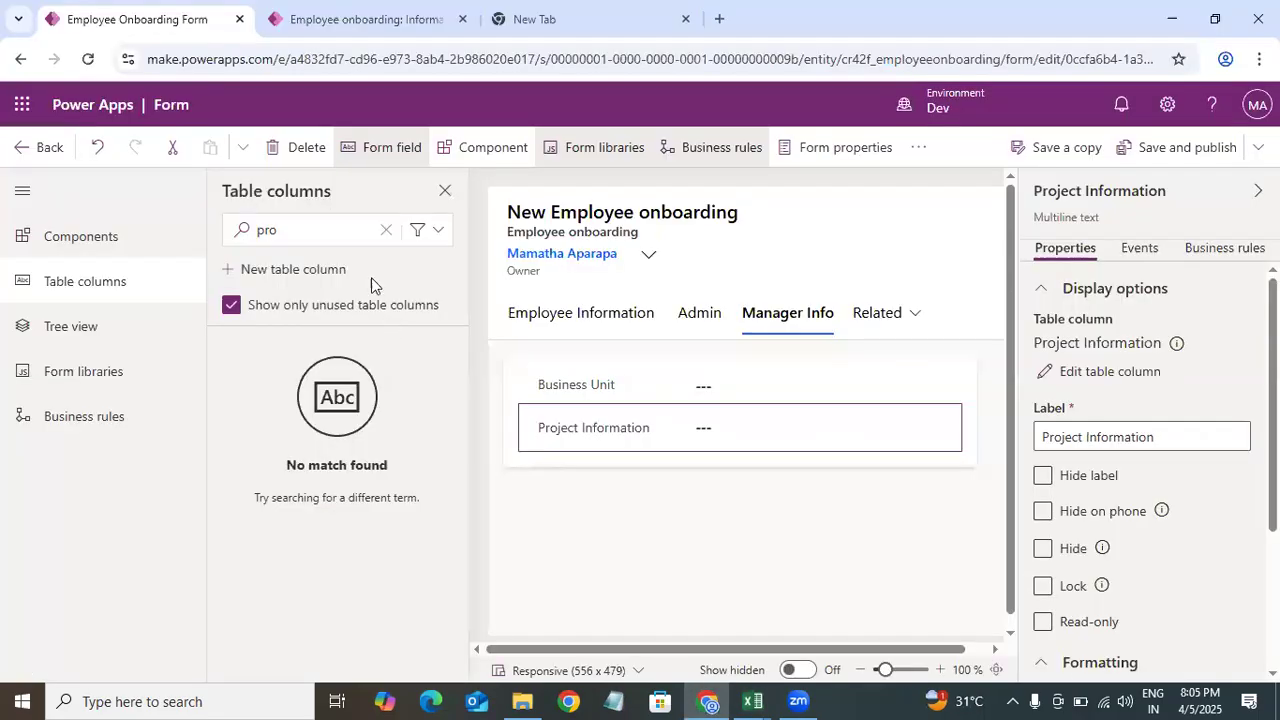
pyautogui.click(137, 242)
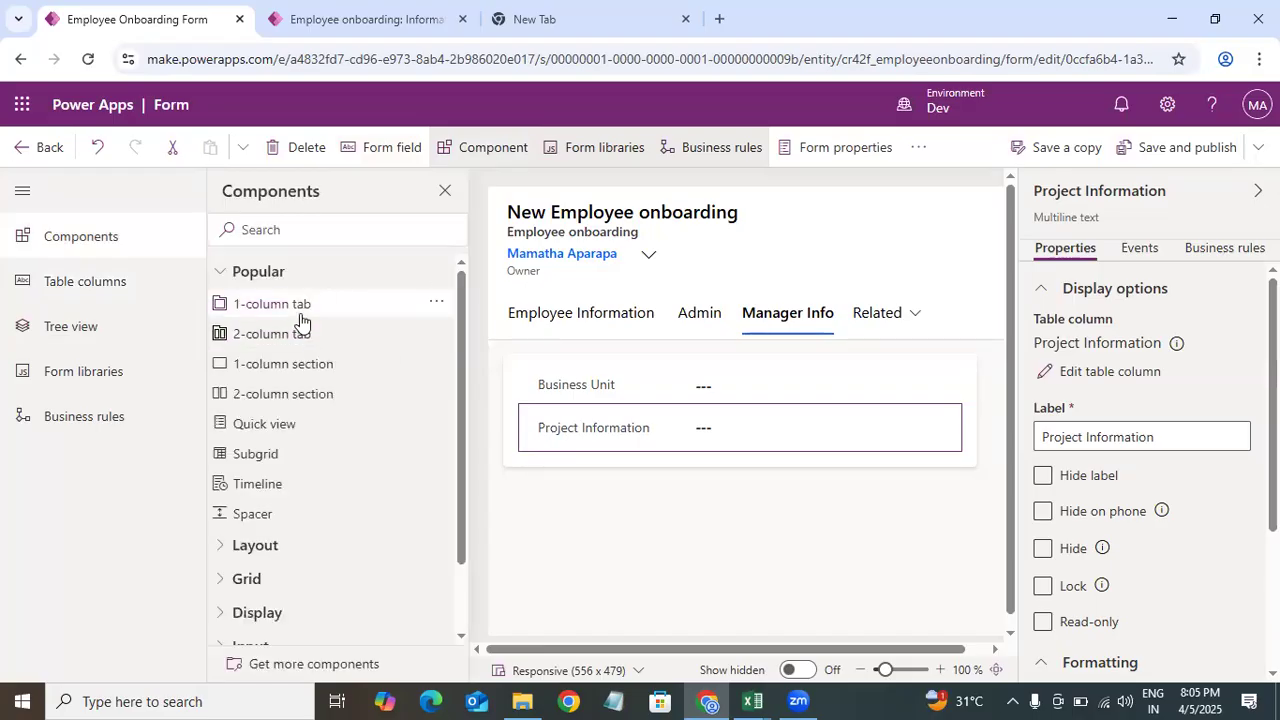
pyautogui.click(368, 306)
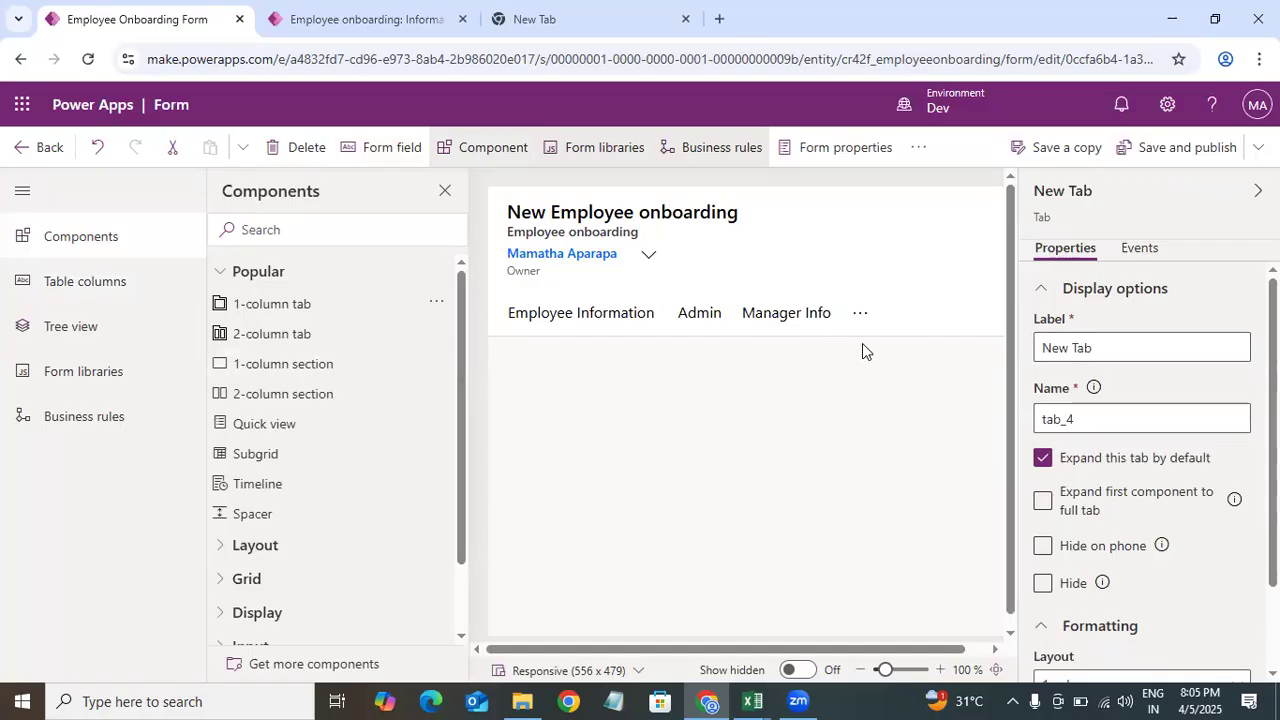
# Step: Open the new tab from the overflow list and rename its label to Background Check
pyautogui.click(860, 314)
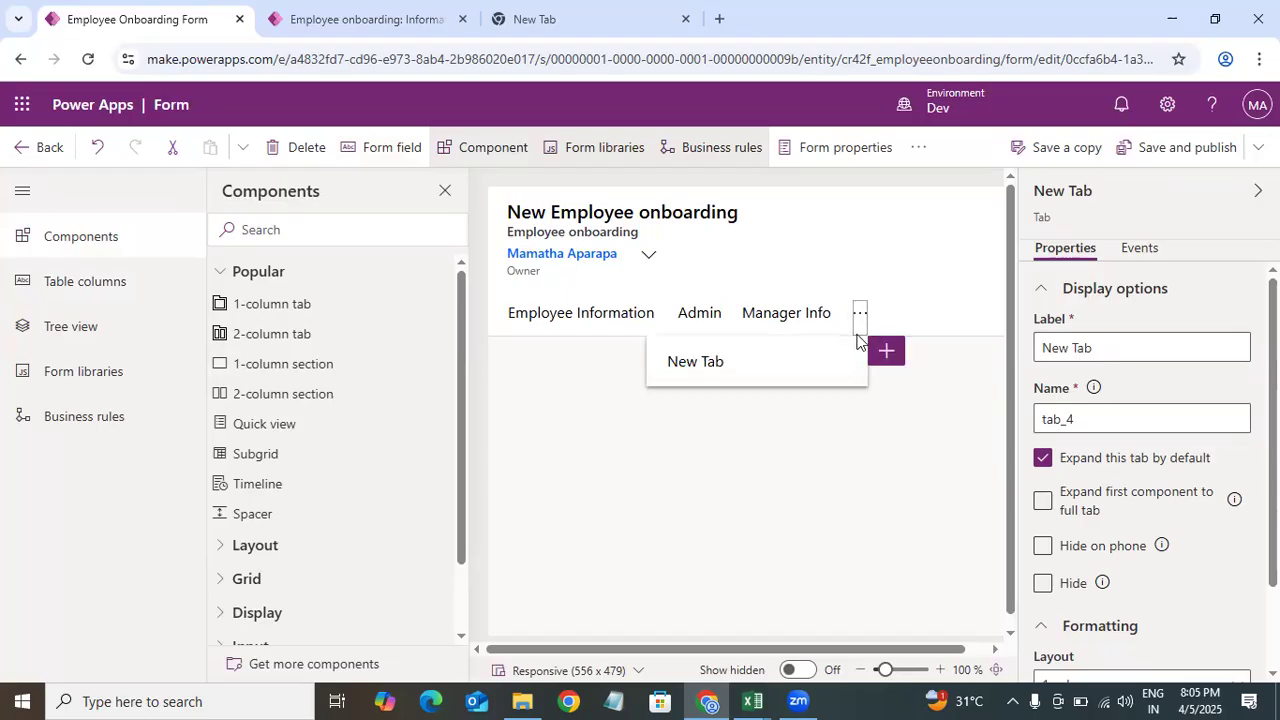
pyautogui.click(741, 364)
pyautogui.moveTo(1118, 345); pyautogui.dragTo(1030, 362)
pyautogui.write('Ba')
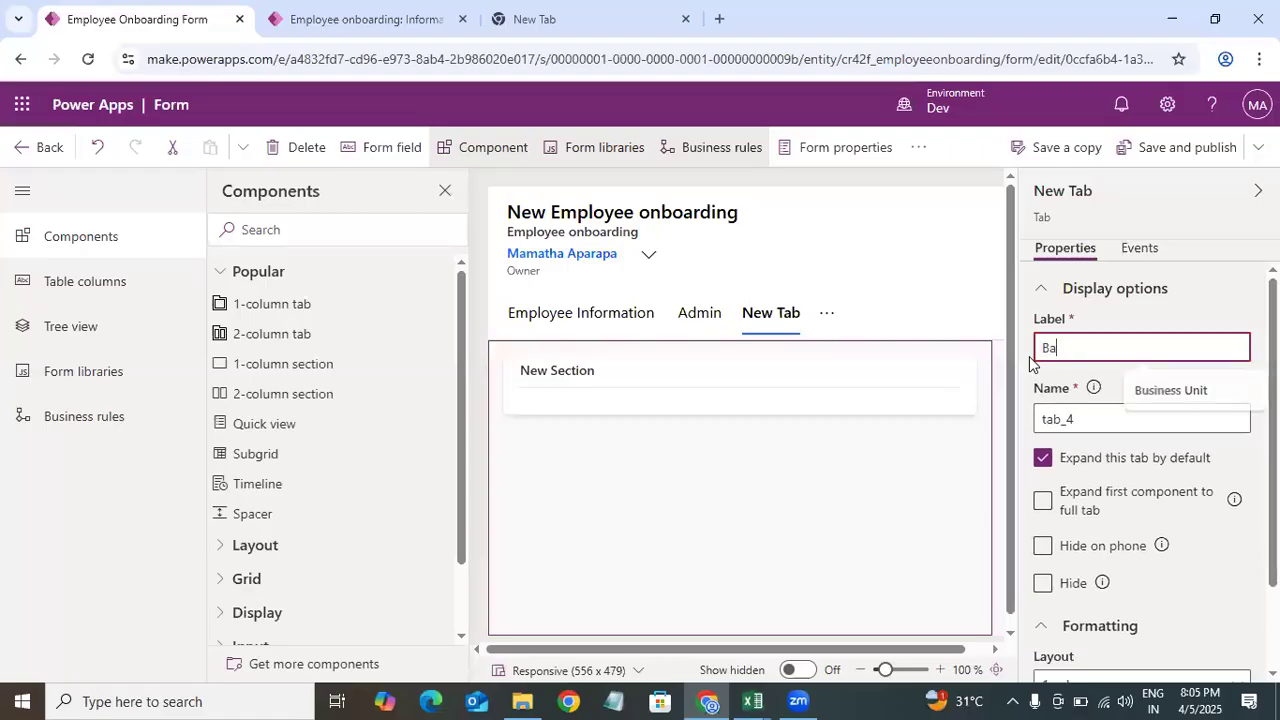
pyautogui.write('ckGrounf')
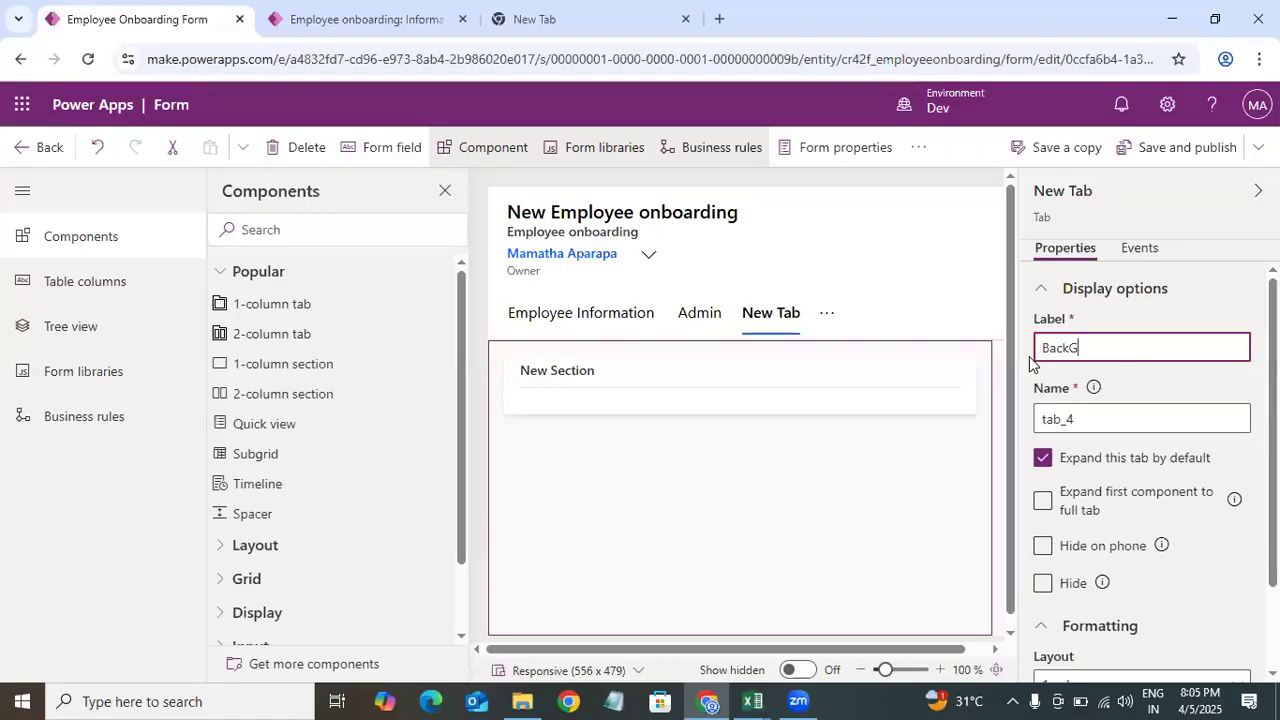
pyautogui.press('BackSpace')
pyautogui.write('d')
pyautogui.press('BackSpace')
pyautogui.press('BackSpace')
pyautogui.press('BackSpace')
pyautogui.press('BackSpace')
pyautogui.press('BackSpace')
pyautogui.press('BackSpace')
pyautogui.write('kgroubn')
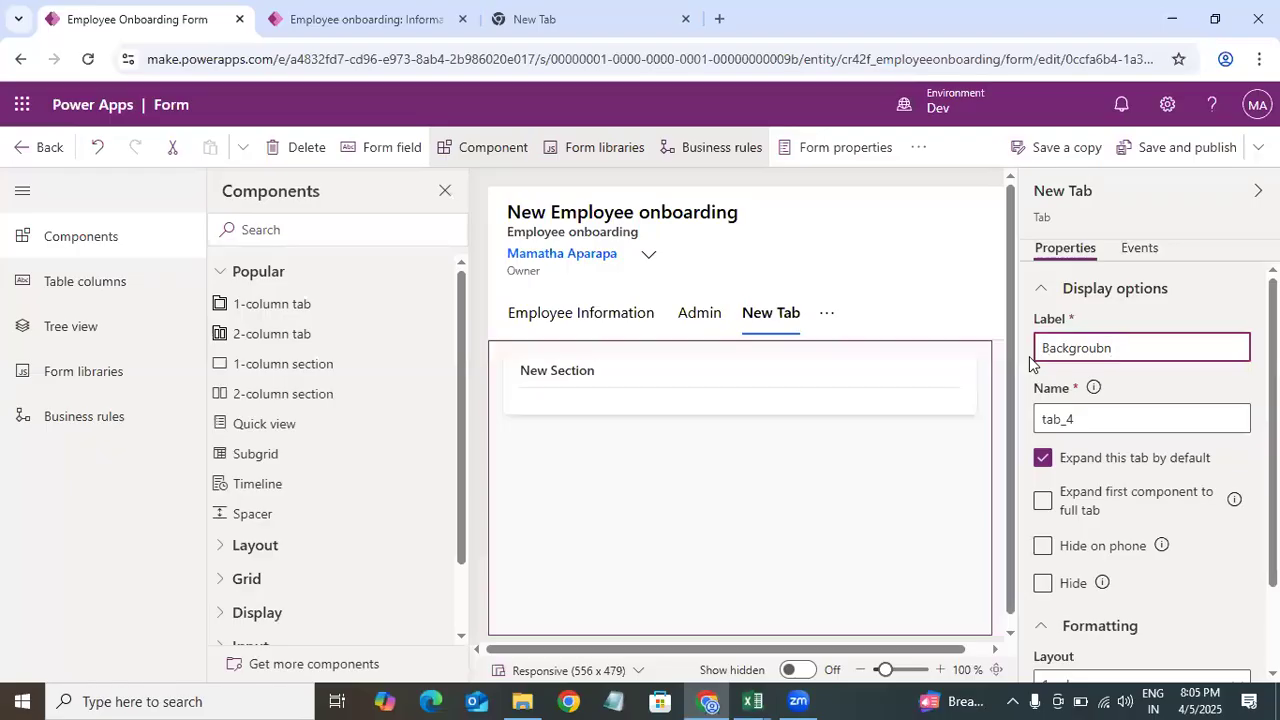
pyautogui.press('BackSpace')
pyautogui.press('BackSpace')
pyautogui.write('nd Che')
pyautogui.click(701, 510)
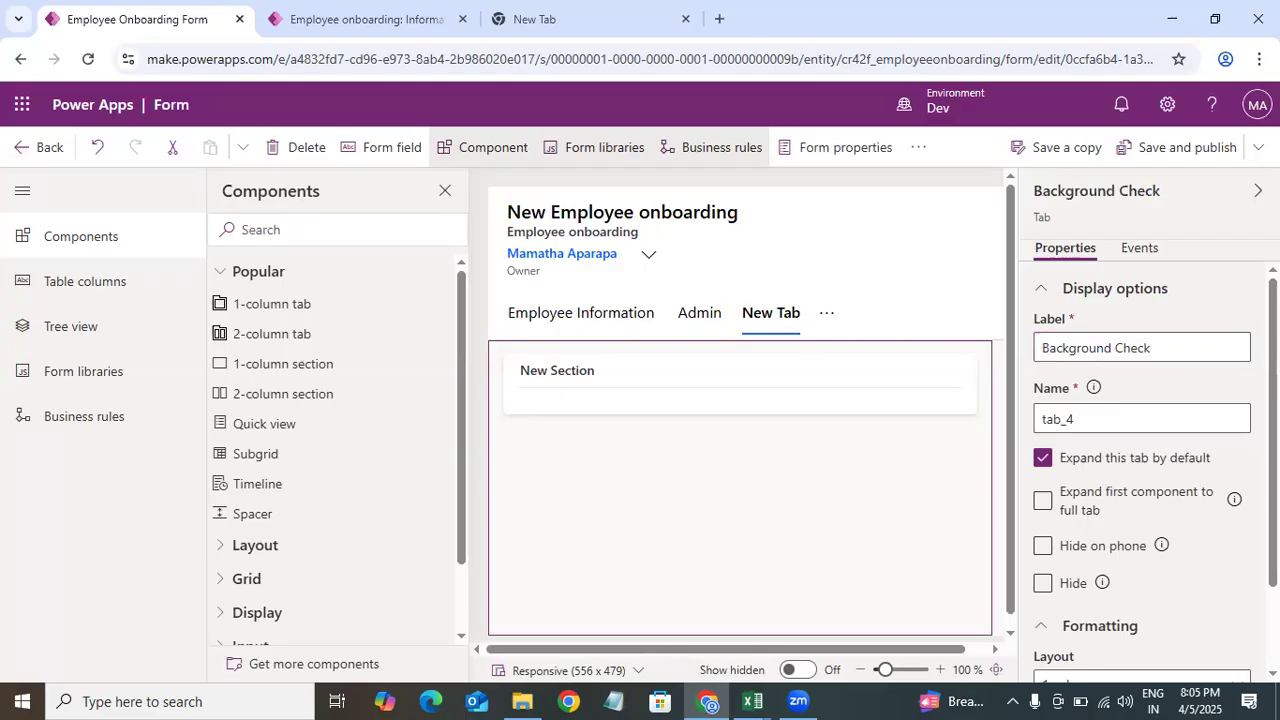
# Step: Search the unused columns for is and add Is induction completed to the Background Check section
pyautogui.click(138, 284)
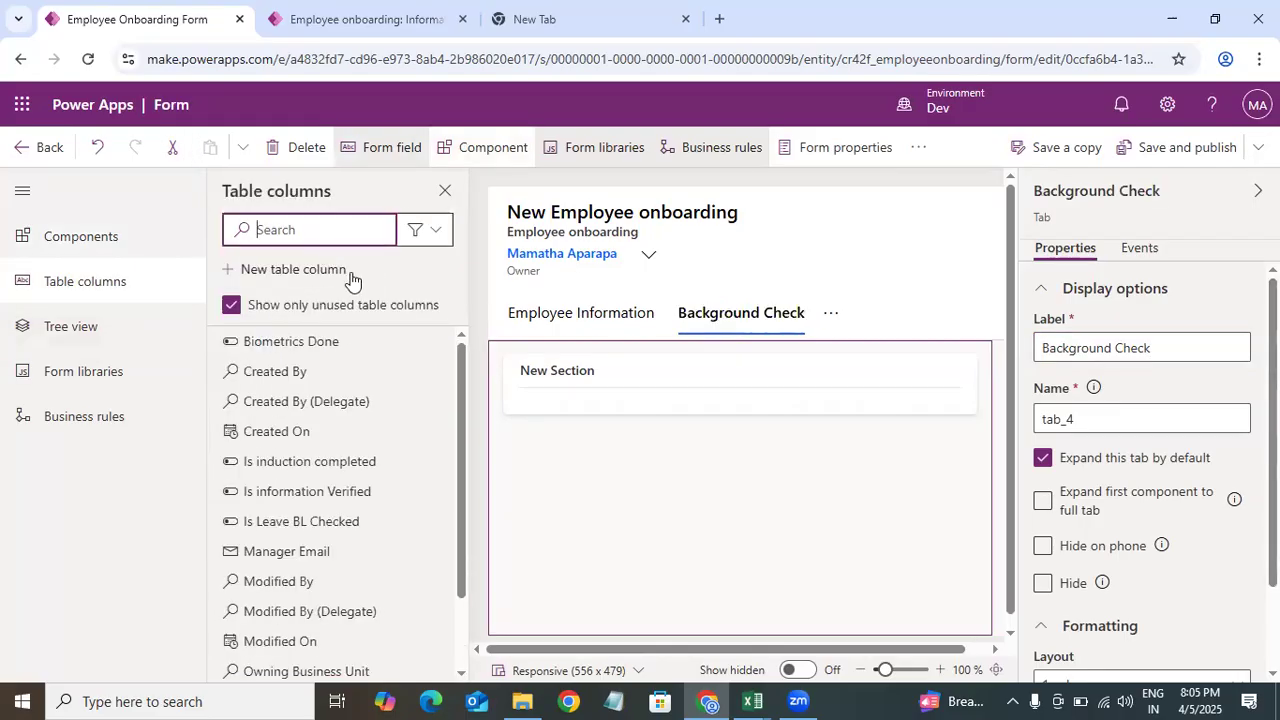
pyautogui.click(750, 698)
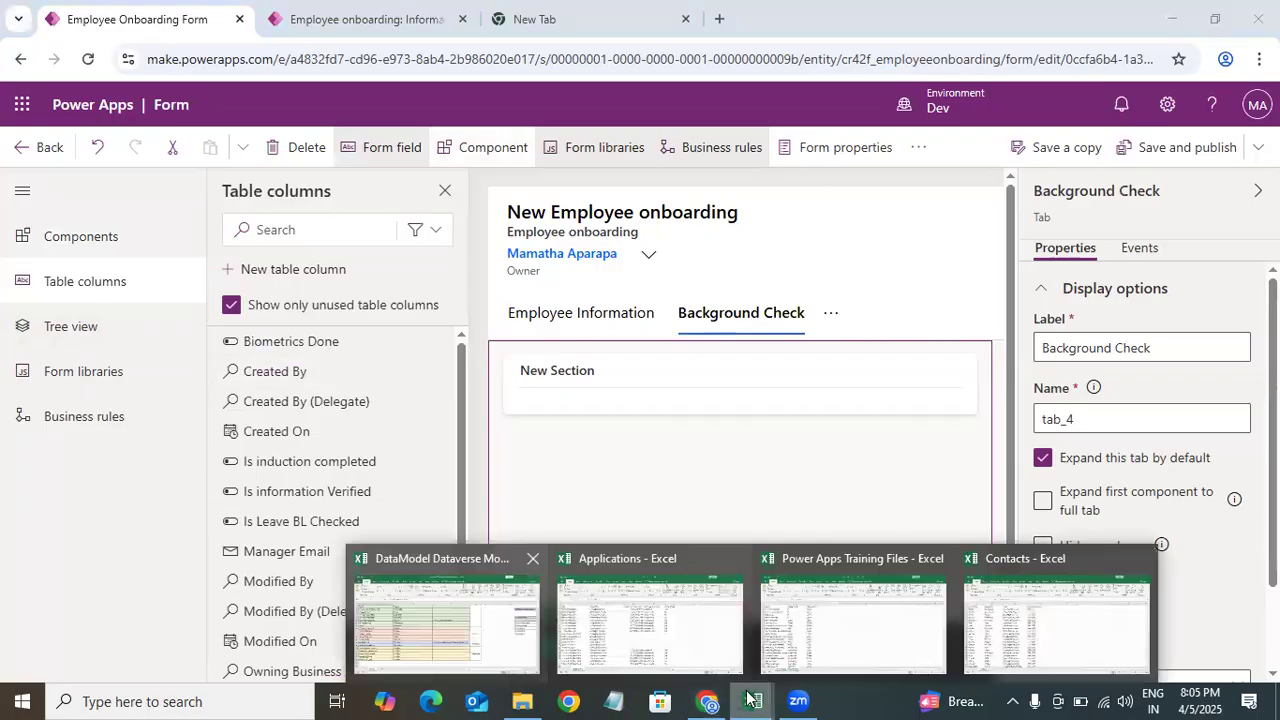
pyautogui.click(447, 620)
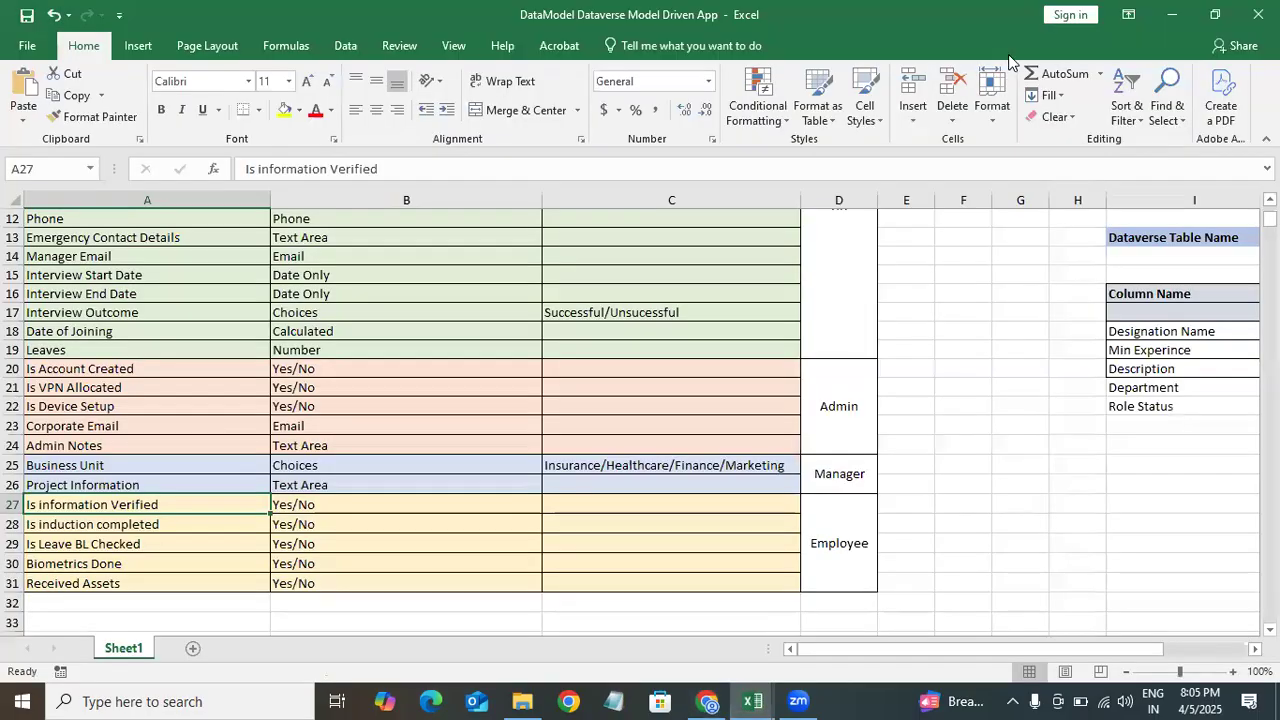
pyautogui.hotkey('alt', 'Tab')
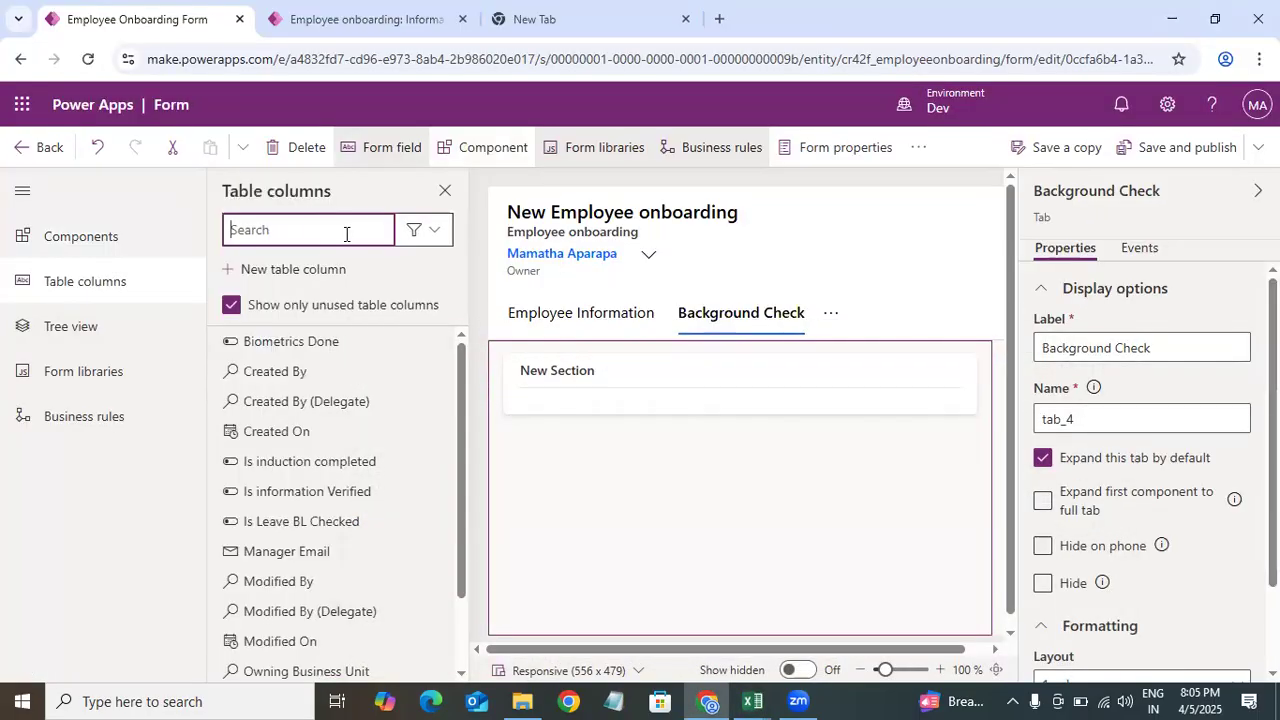
pyautogui.write('is')
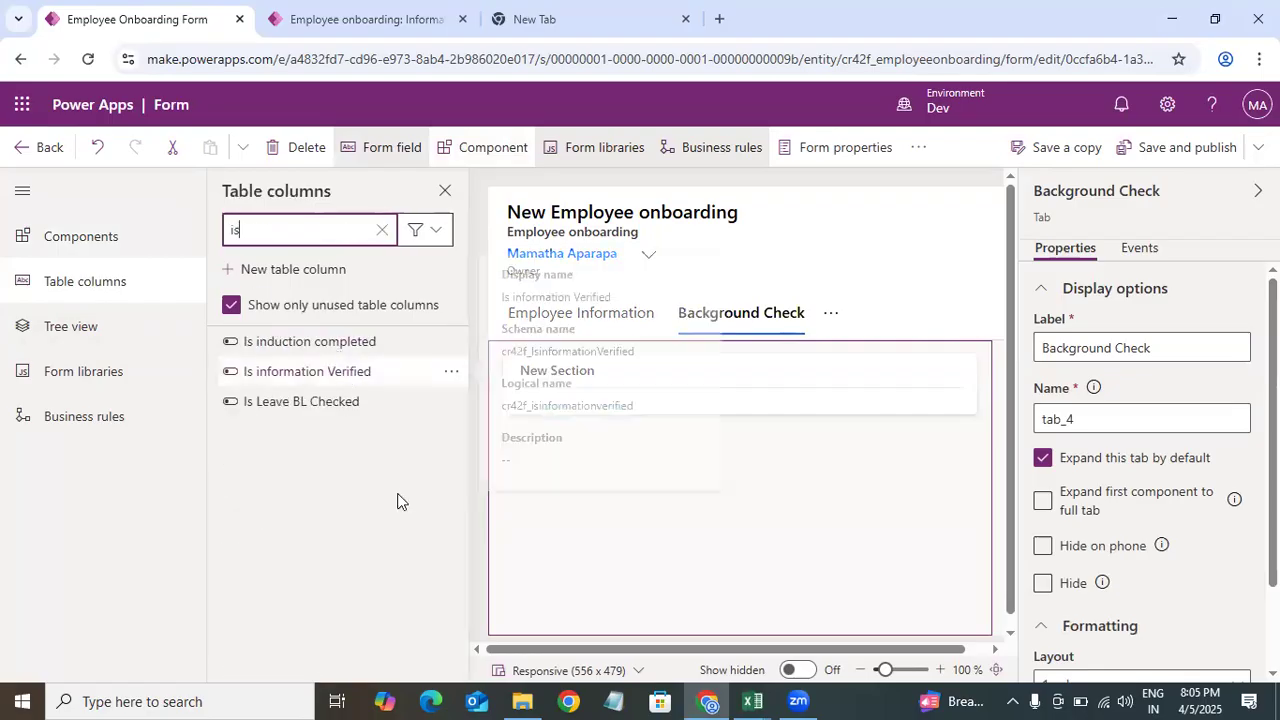
pyautogui.moveTo(329, 340); pyautogui.dragTo(560, 385)
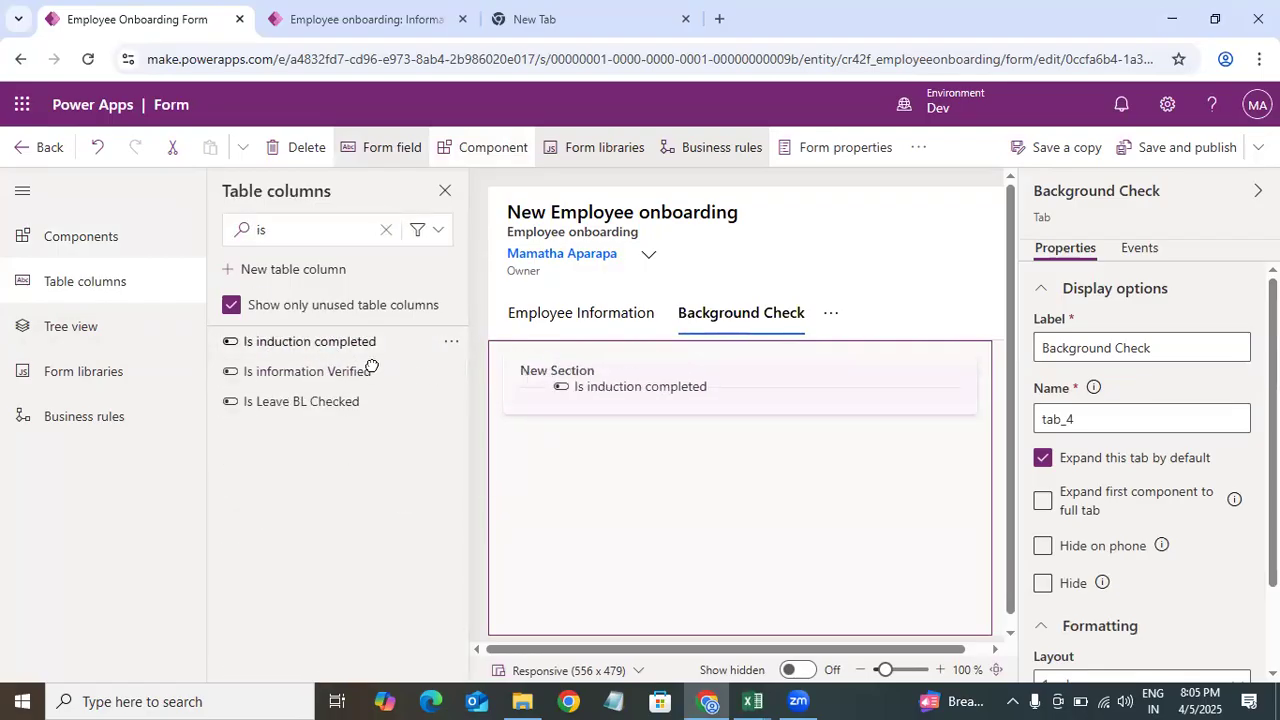
# Step: Add Is information Verified and Is Leave BL Checked to the Background Check section
pyautogui.click(295, 341)
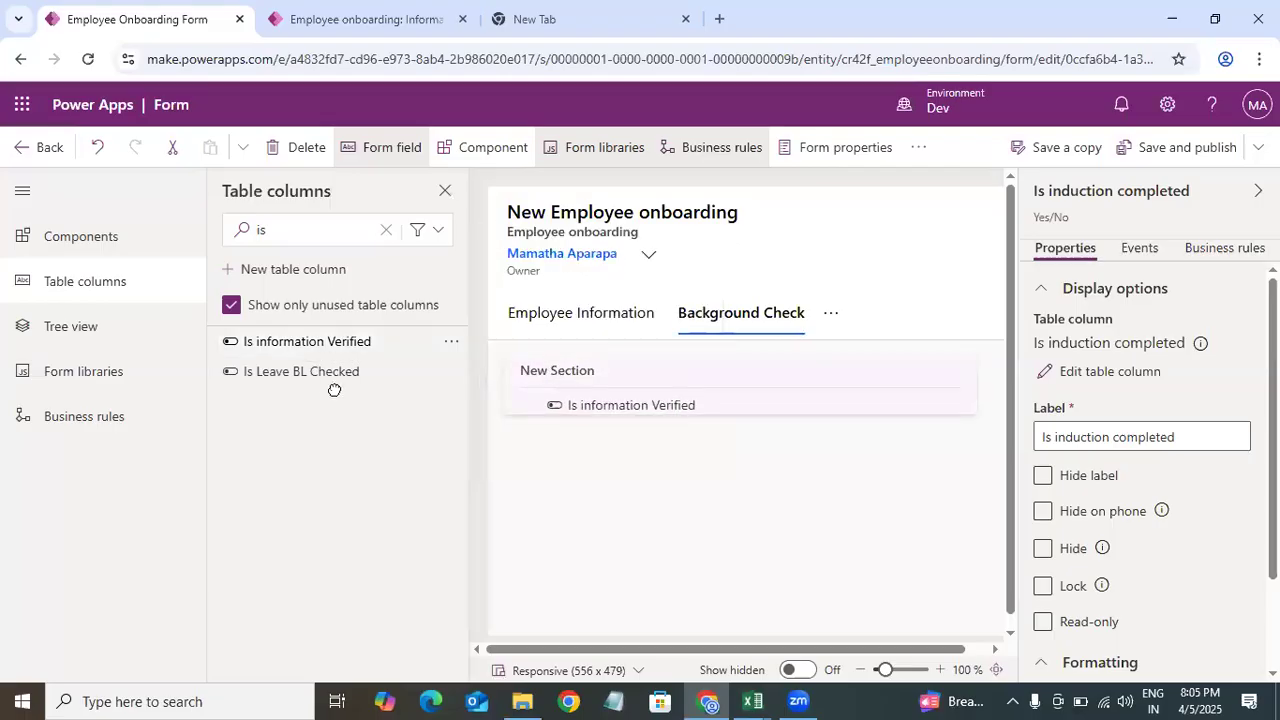
pyautogui.moveTo(326, 352); pyautogui.dragTo(684, 525)
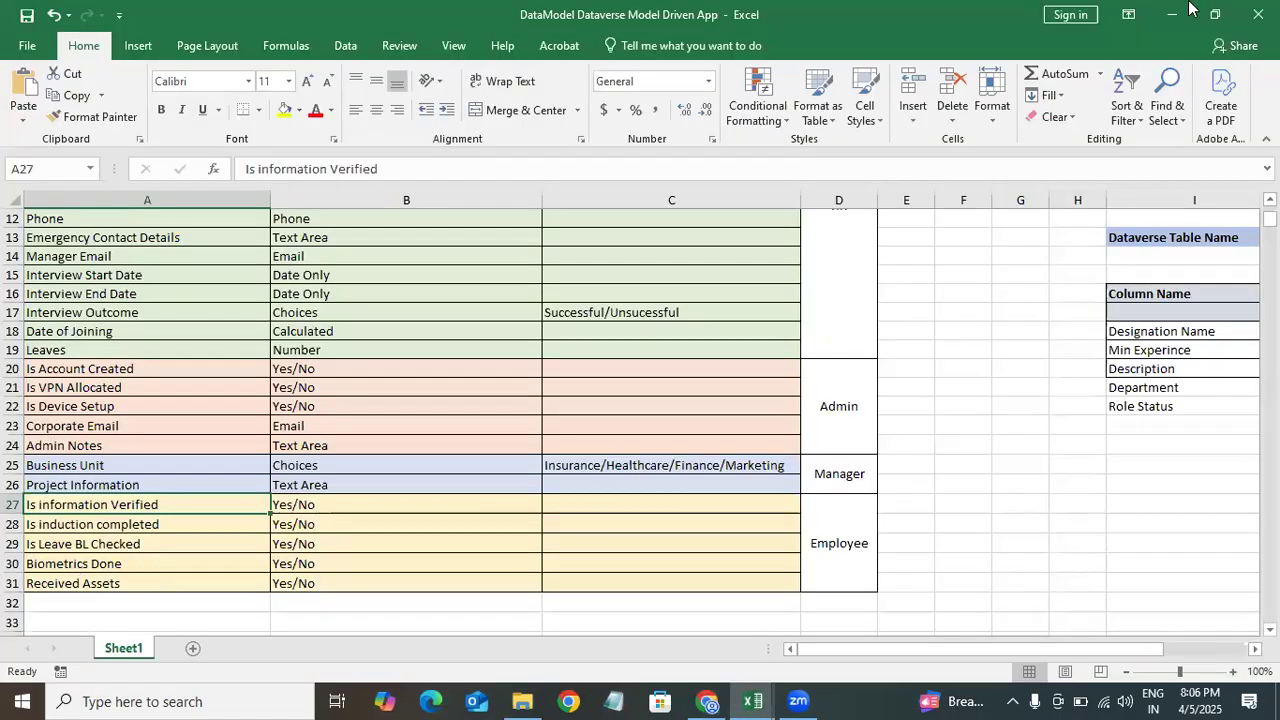
pyautogui.click(1172, 14)
# Step: Search the unused columns for bio and add Biometrics Done to the Background Check section
pyautogui.doubleClick(321, 237)
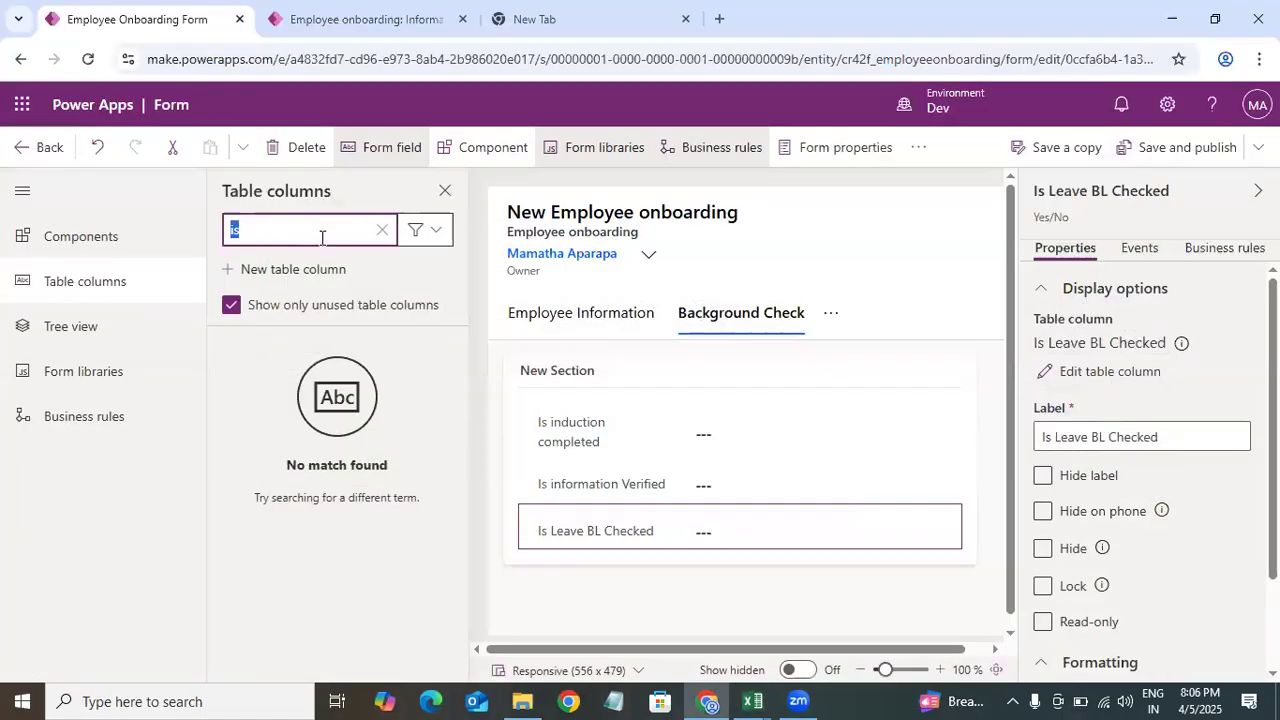
pyautogui.press('BackSpace')
pyautogui.write('bio')
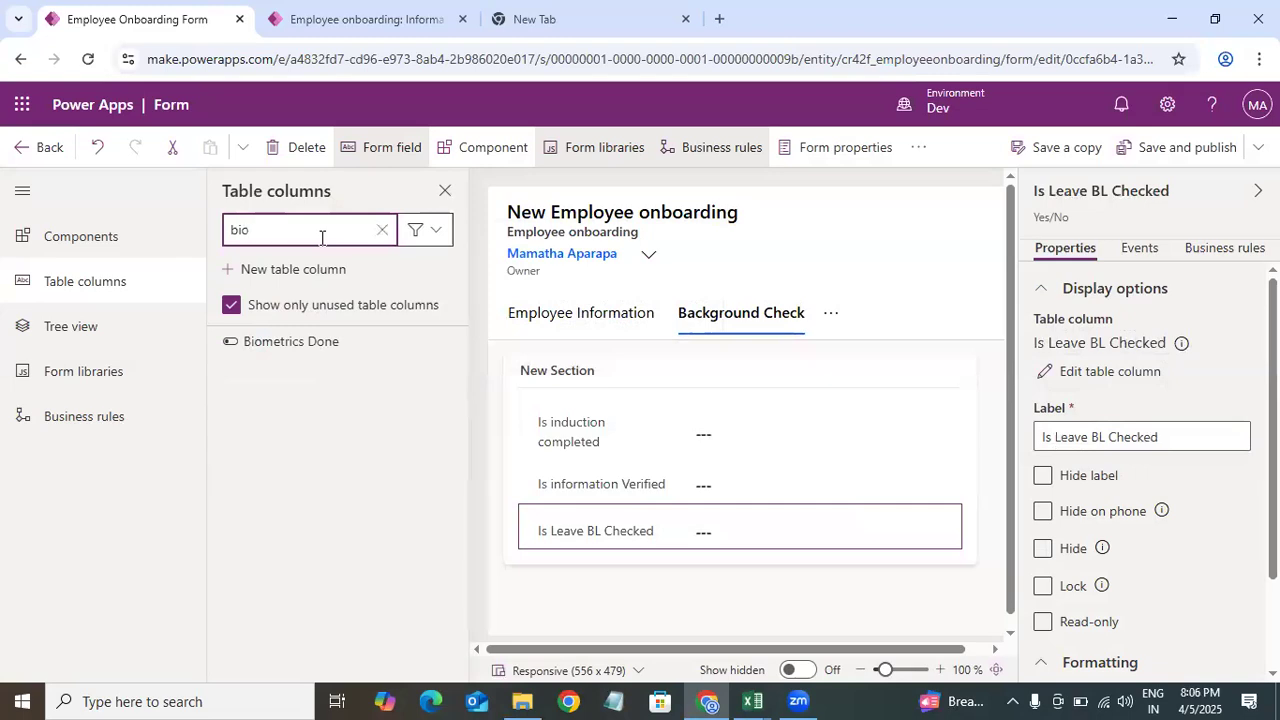
pyautogui.click(371, 338)
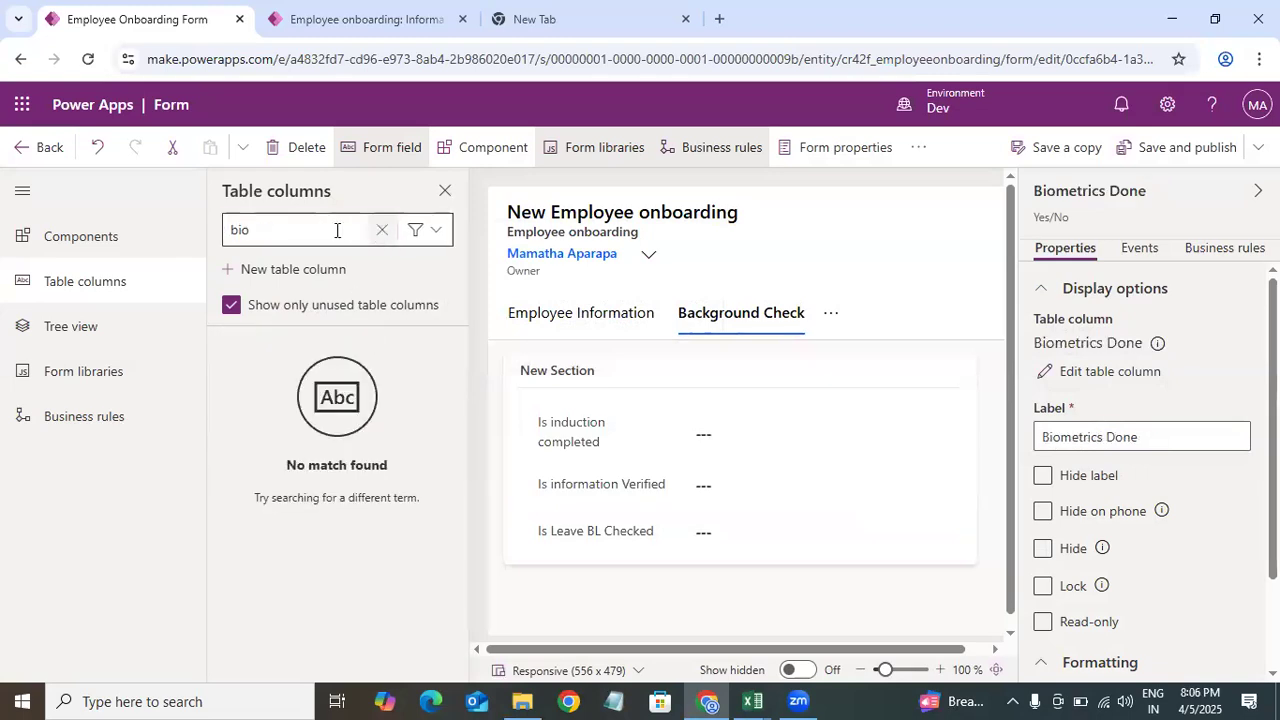
# Step: Search the unused columns for re and add Received Assets to the Background Check section
pyautogui.click(382, 230)
pyautogui.write('re')
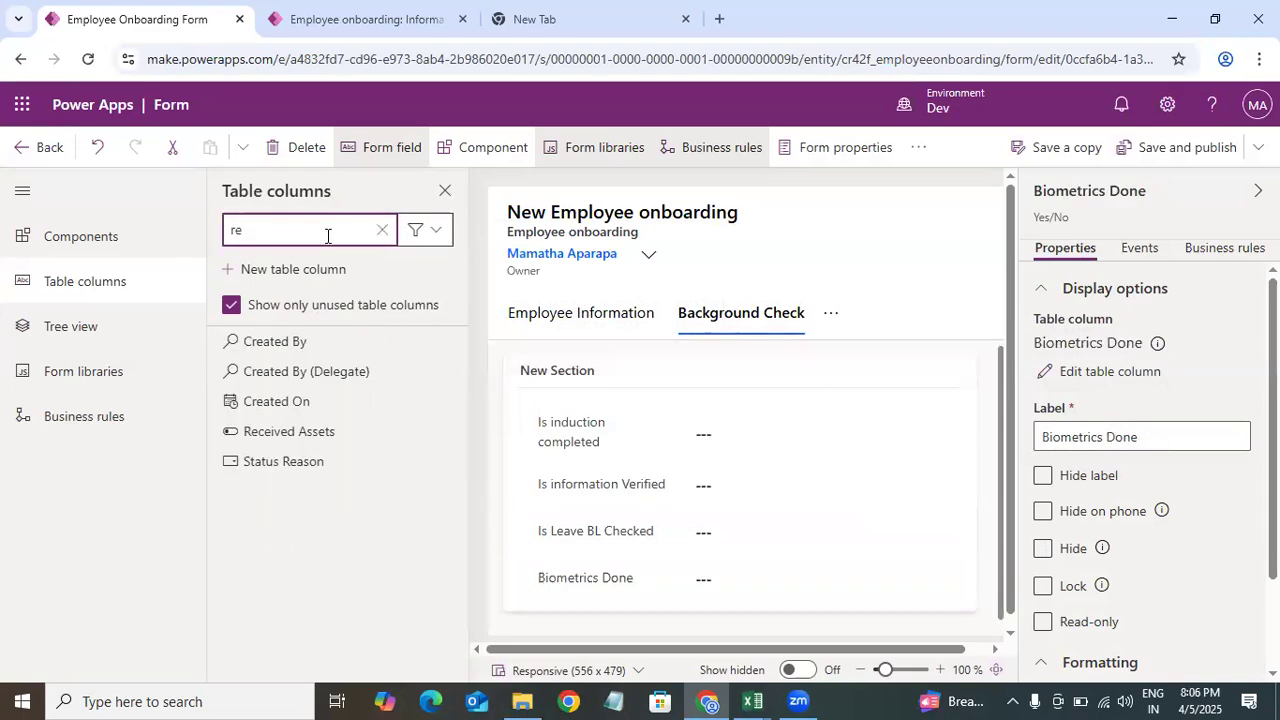
pyautogui.click(326, 431)
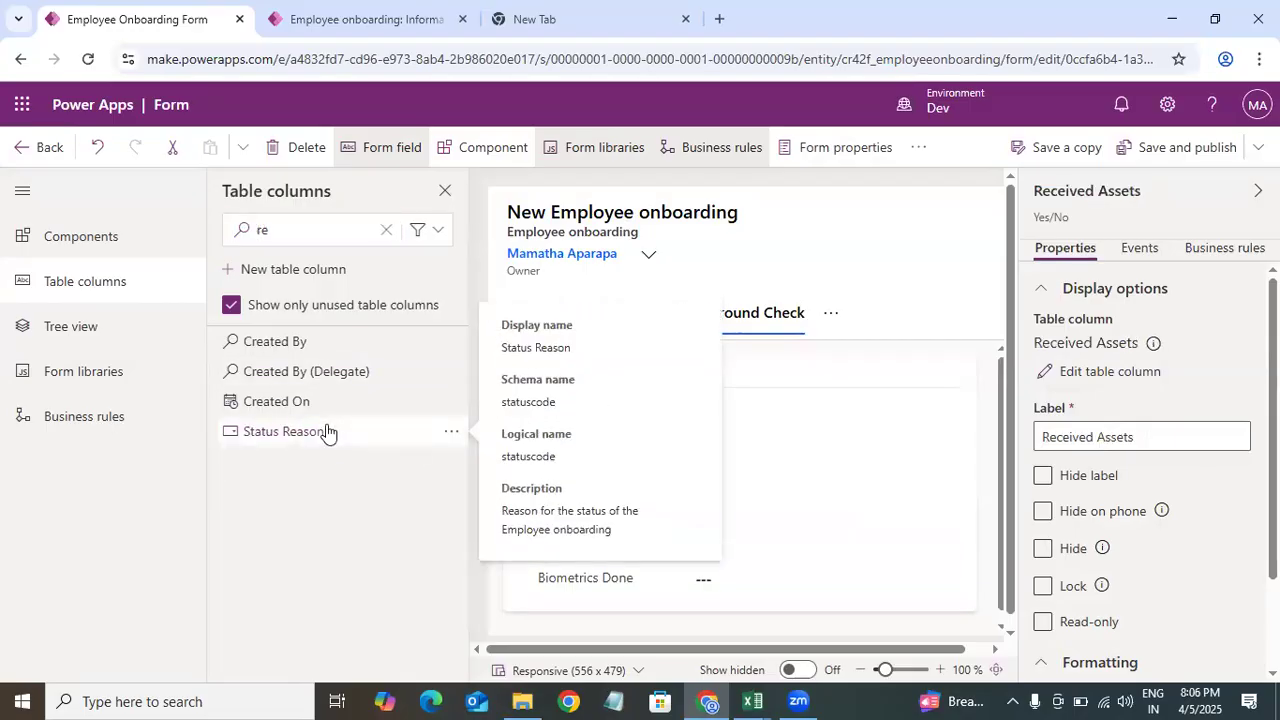
# Step: Switch to the Employee Information tab of the form
pyautogui.click(114, 237)
pyautogui.moveTo(1001, 388); pyautogui.dragTo(995, 354)
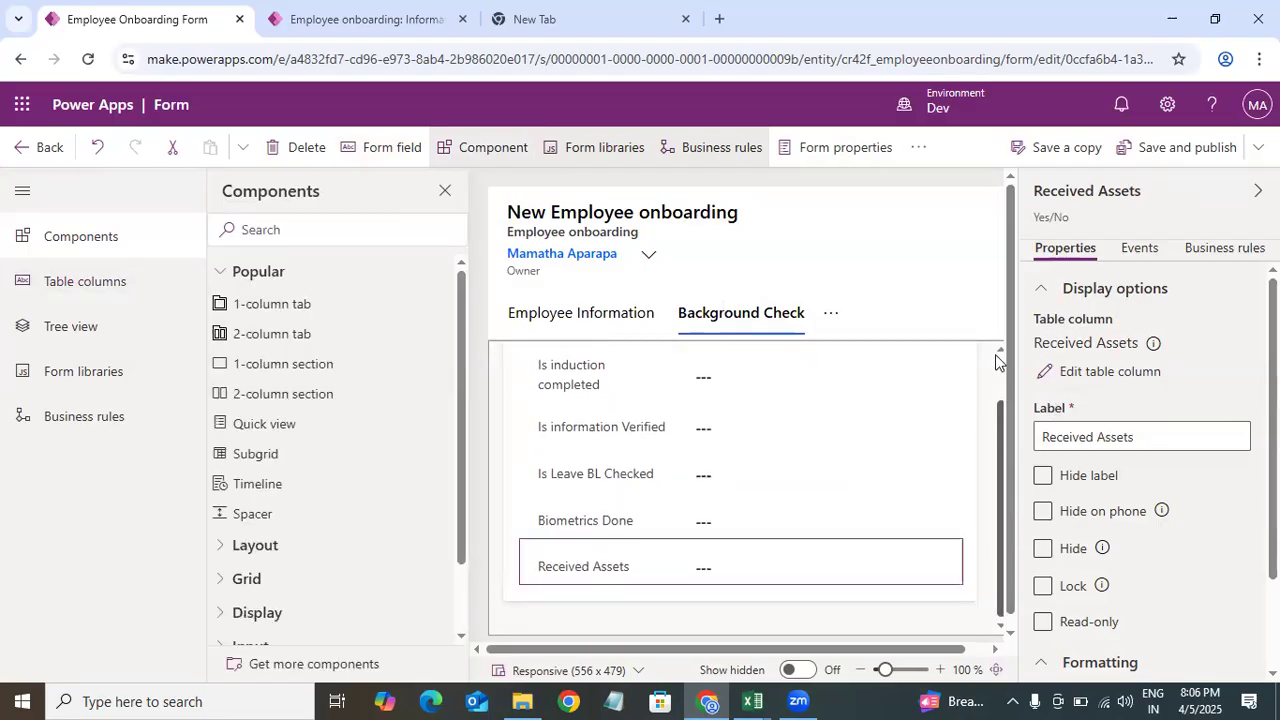
pyautogui.click(605, 318)
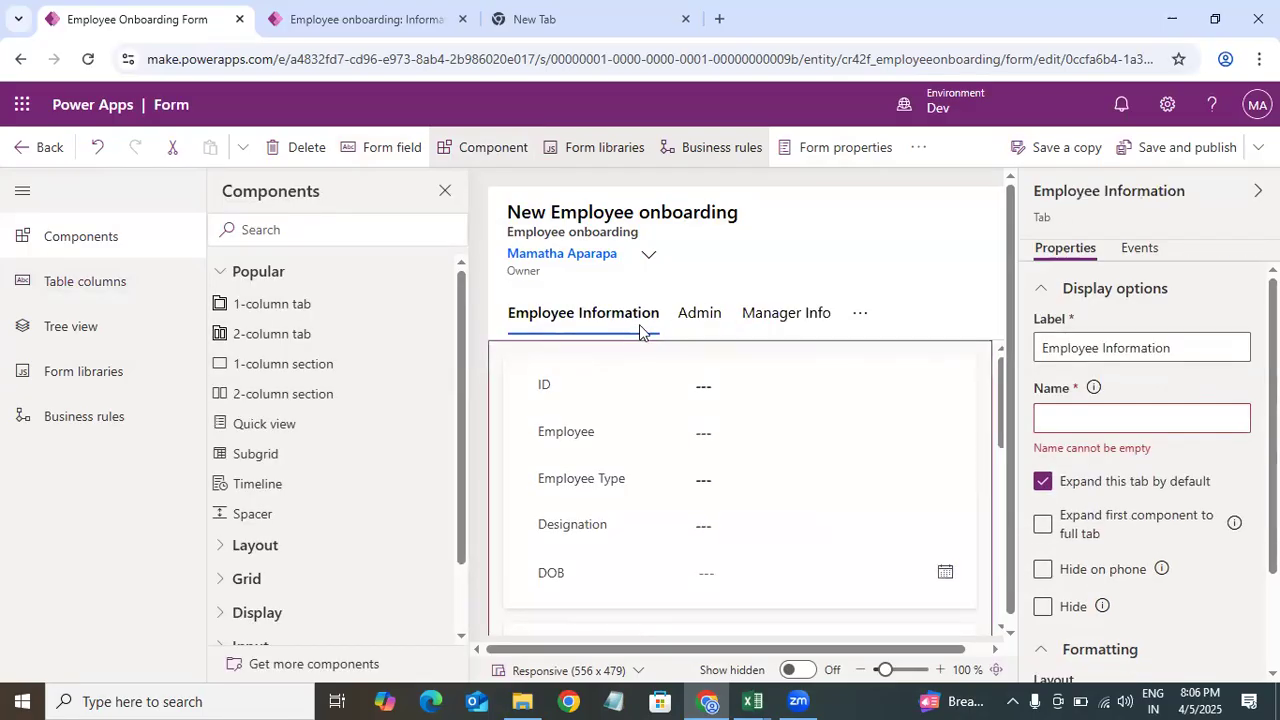
pyautogui.moveTo(1005, 422); pyautogui.dragTo(1005, 561)
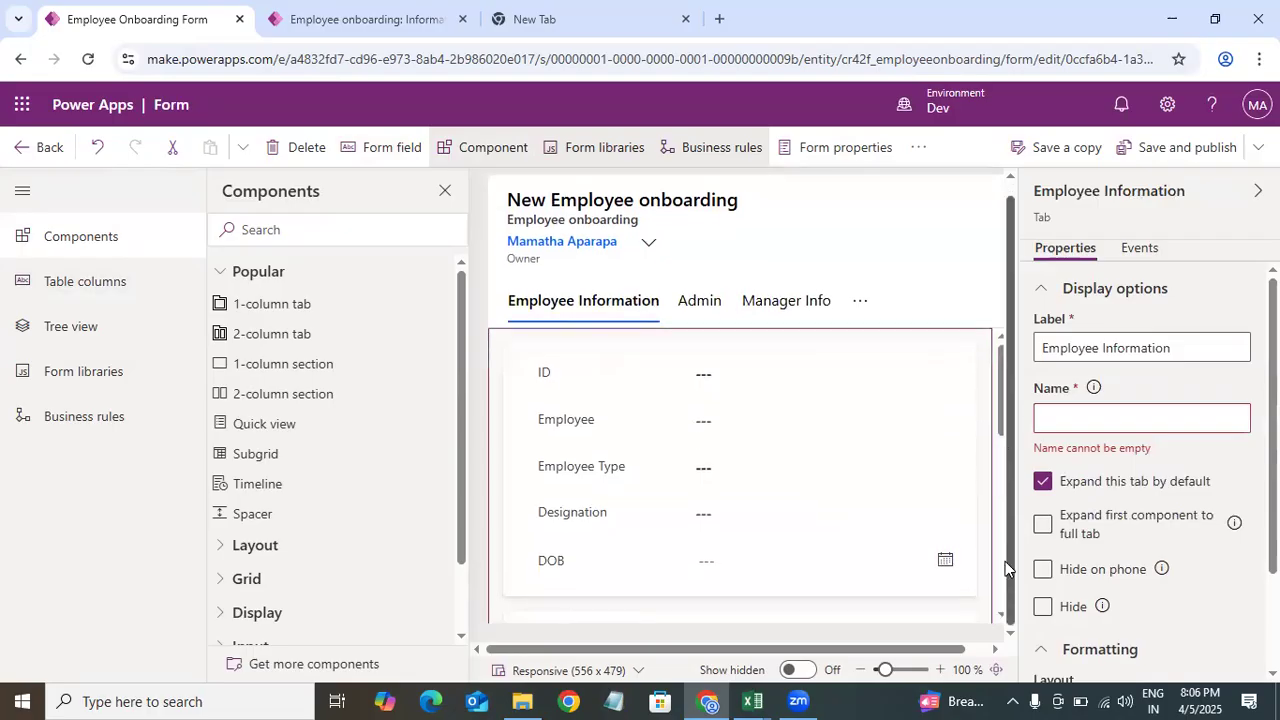
pyautogui.moveTo(1005, 422); pyautogui.dragTo(1008, 532)
pyautogui.scroll(10, 1001, 454)
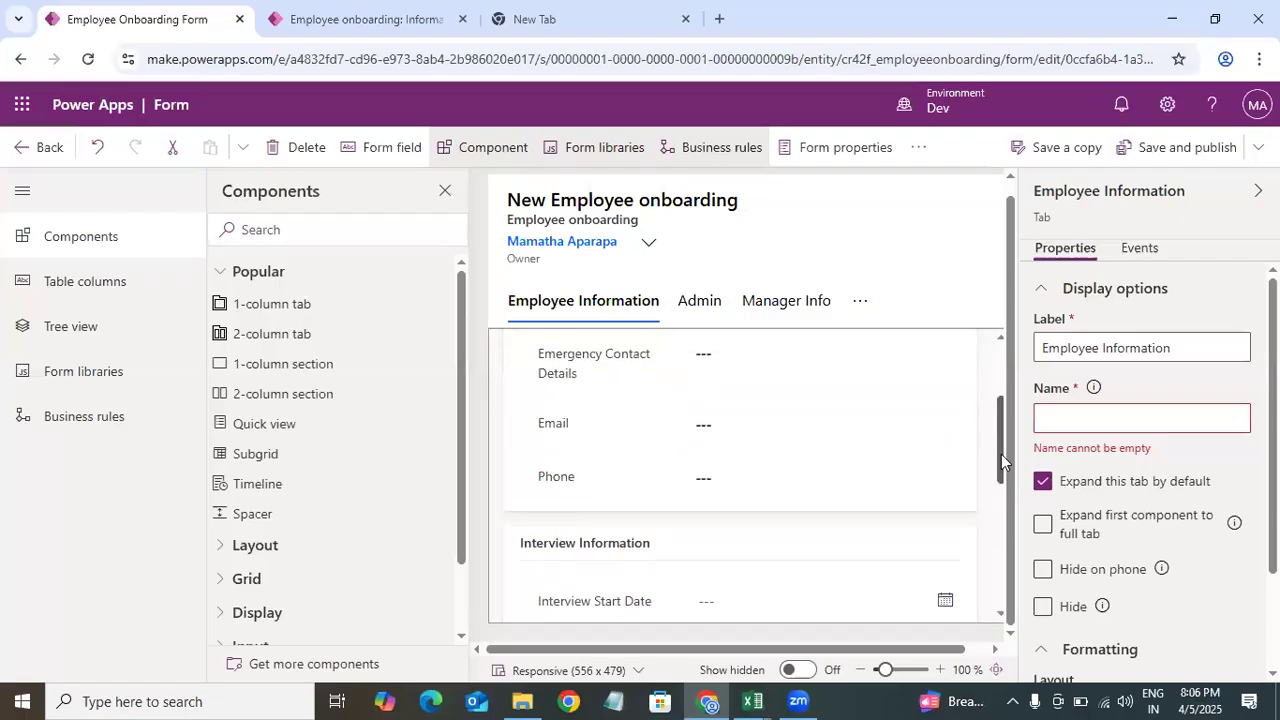
# Step: Review the Admin and Background Check tabs of the form, returning to Employee Information
pyautogui.click(710, 306)
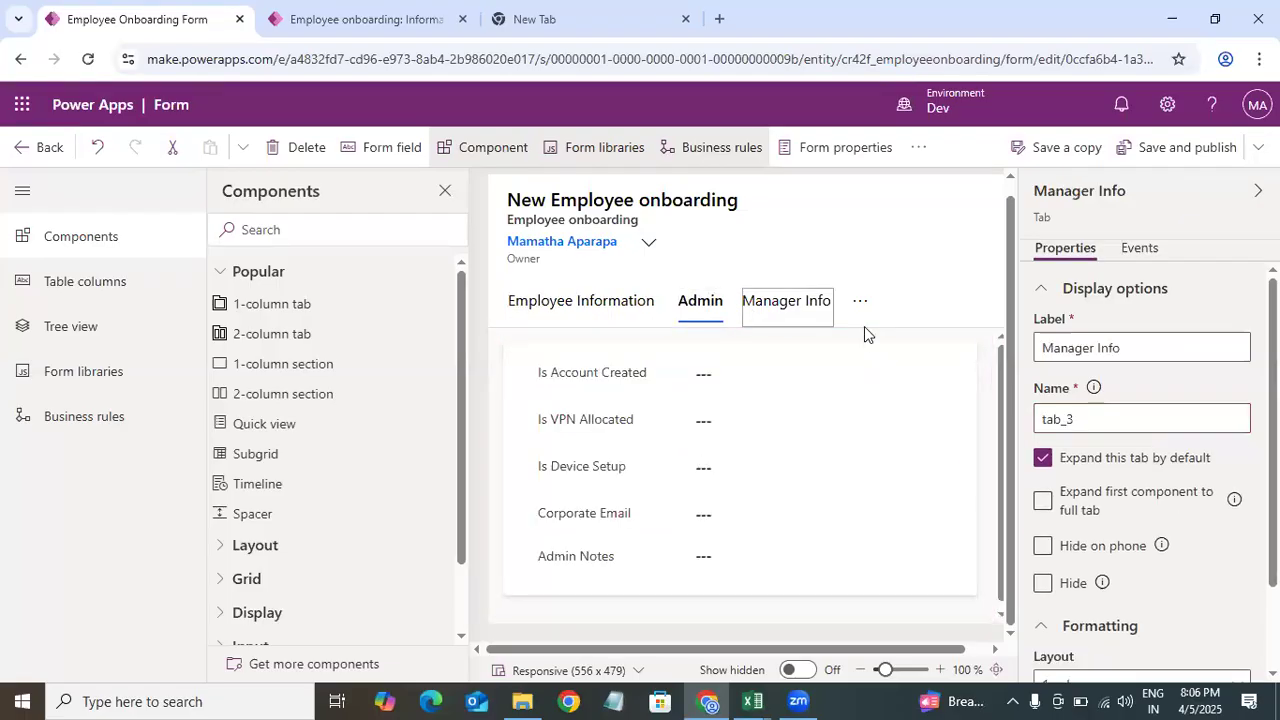
pyautogui.click(864, 309)
pyautogui.click(771, 363)
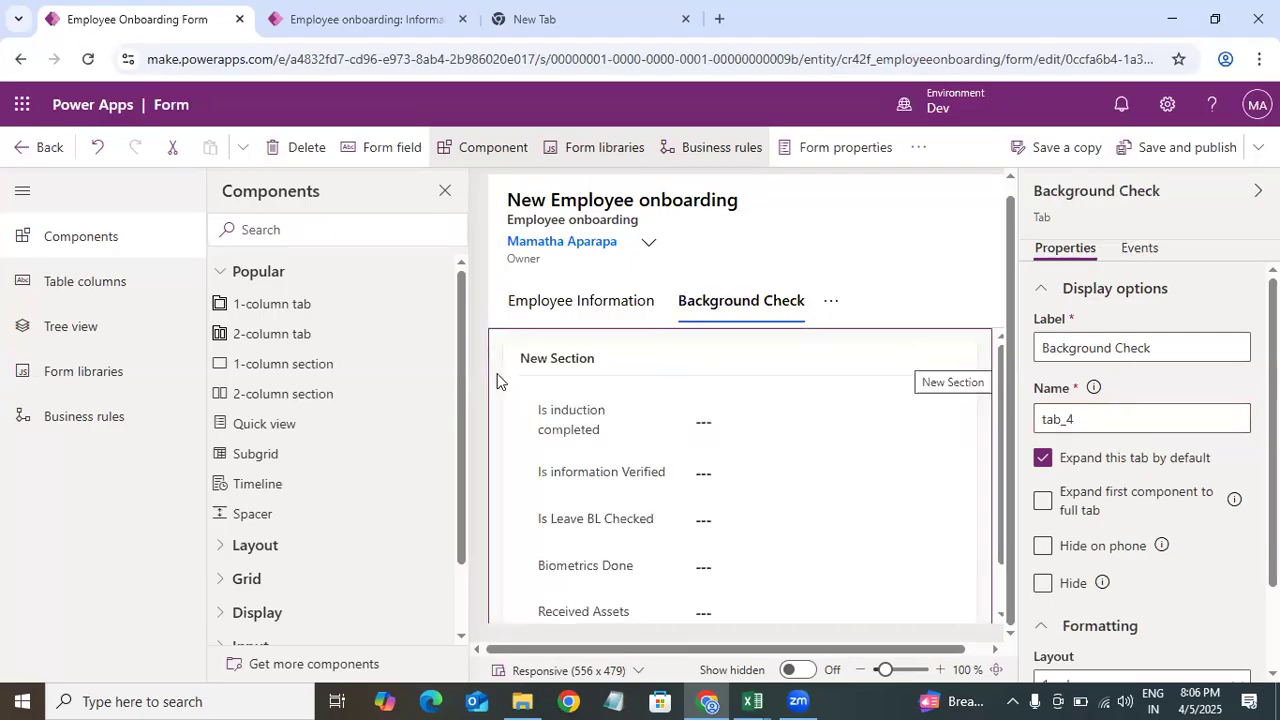
pyautogui.click(568, 306)
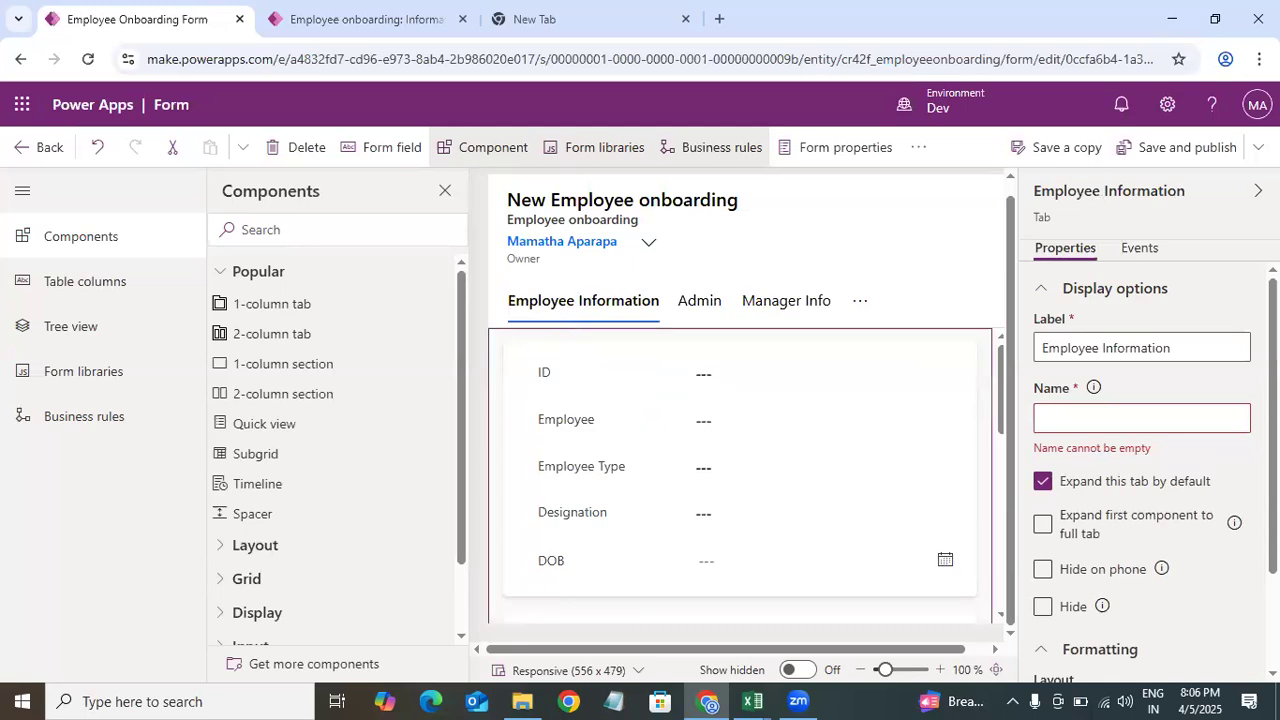
# Step: Show the label of the General section on the Employee Information tab, then save and publish the form
pyautogui.click(903, 478)
pyautogui.click(971, 593)
pyautogui.click(1134, 416)
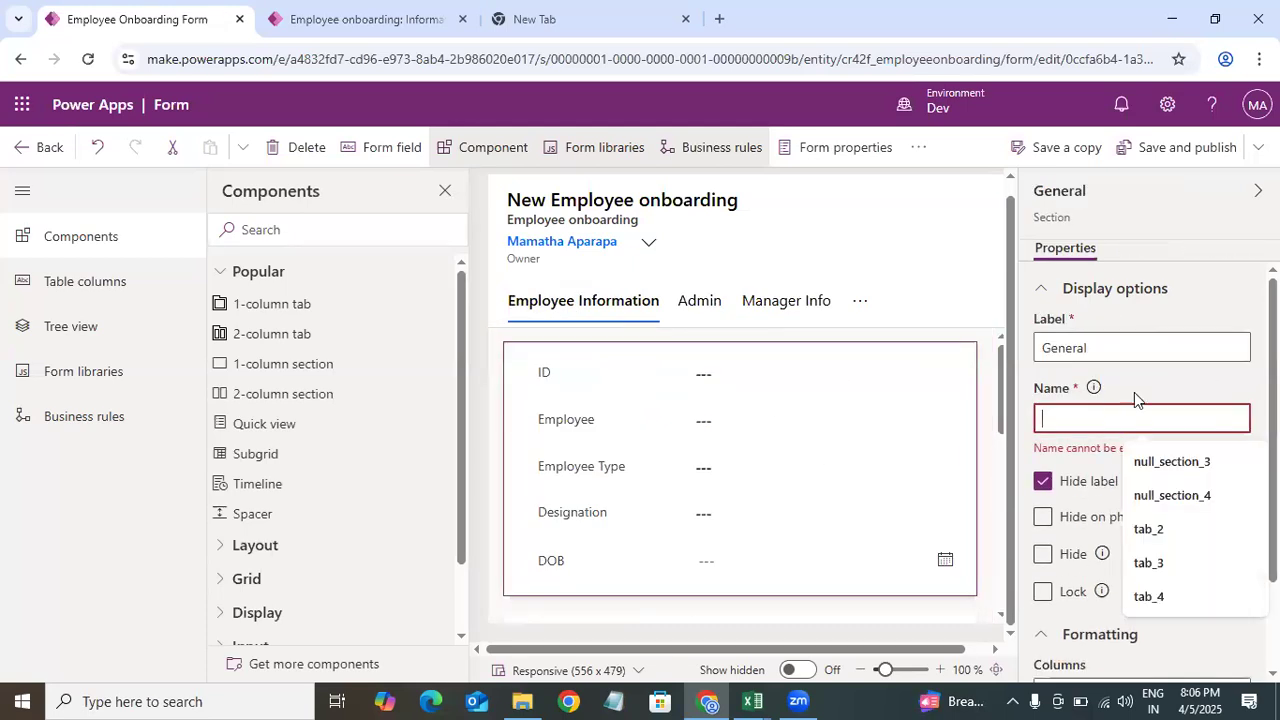
pyautogui.click(1045, 483)
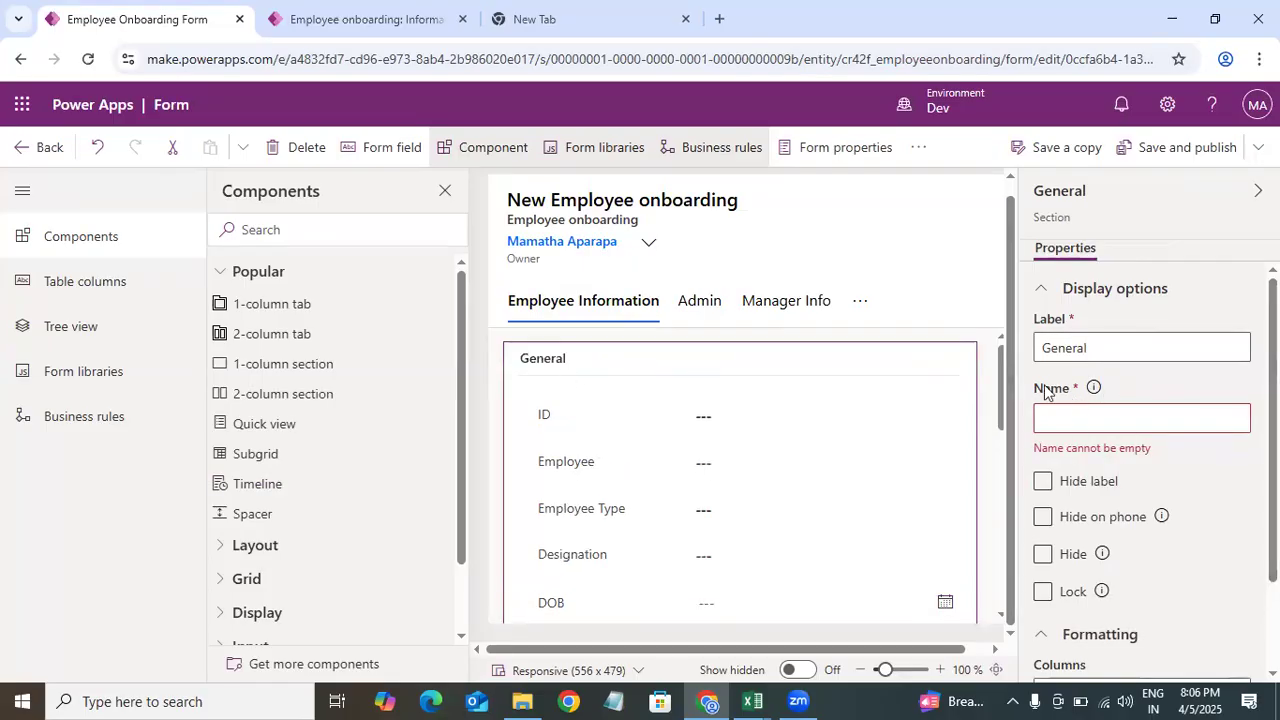
pyautogui.click(1166, 156)
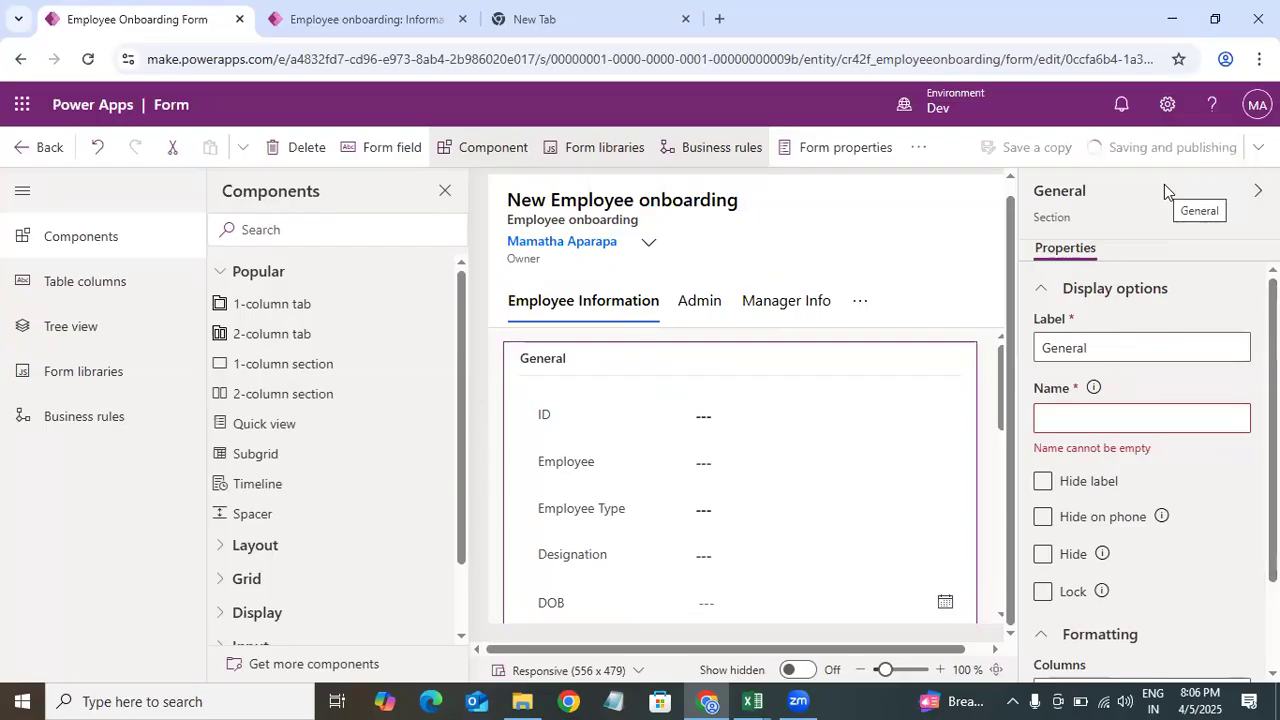
# Step: Reload the new Employee onboarding record page in the app tab to preview the published form
pyautogui.click(362, 19)
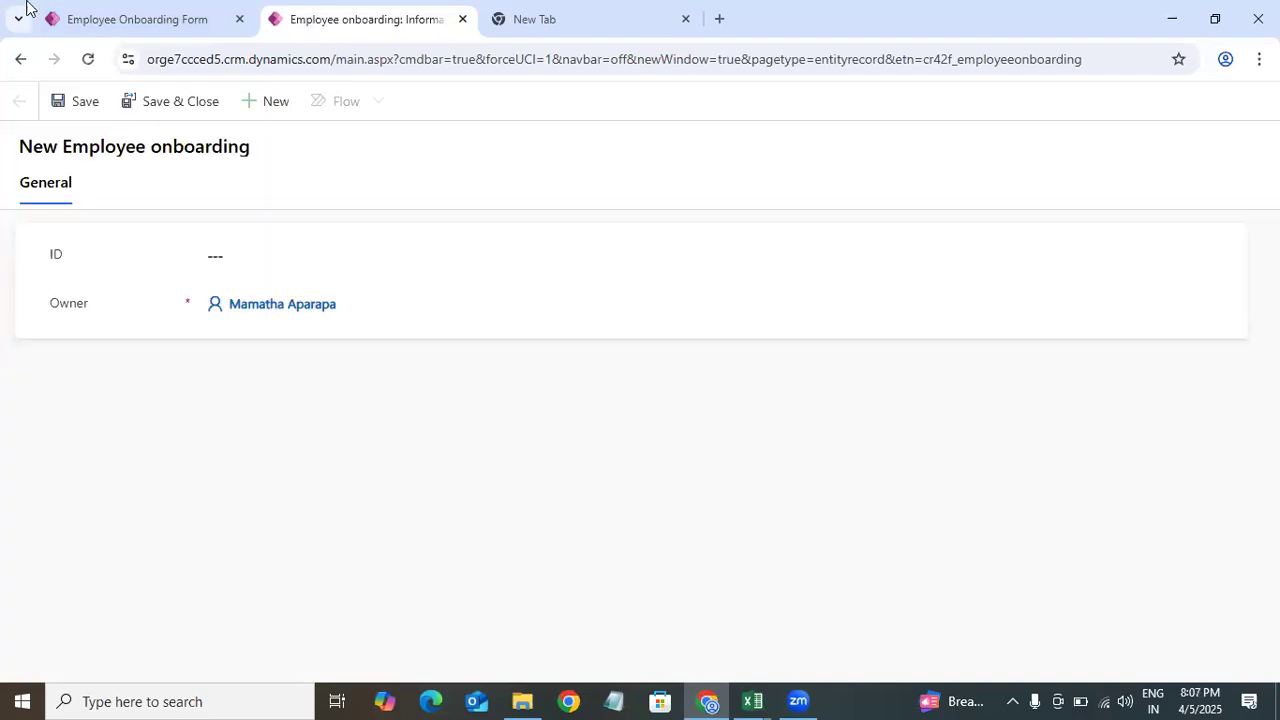
pyautogui.click(106, 16)
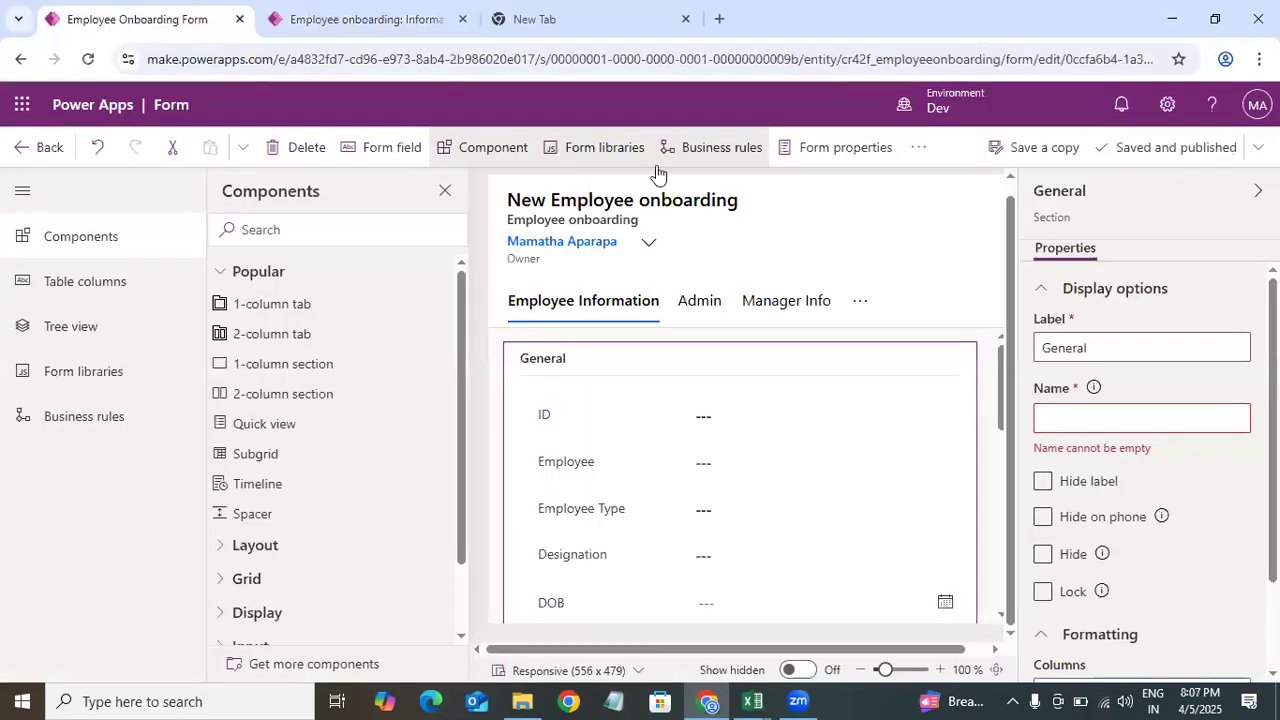
pyautogui.click(395, 28)
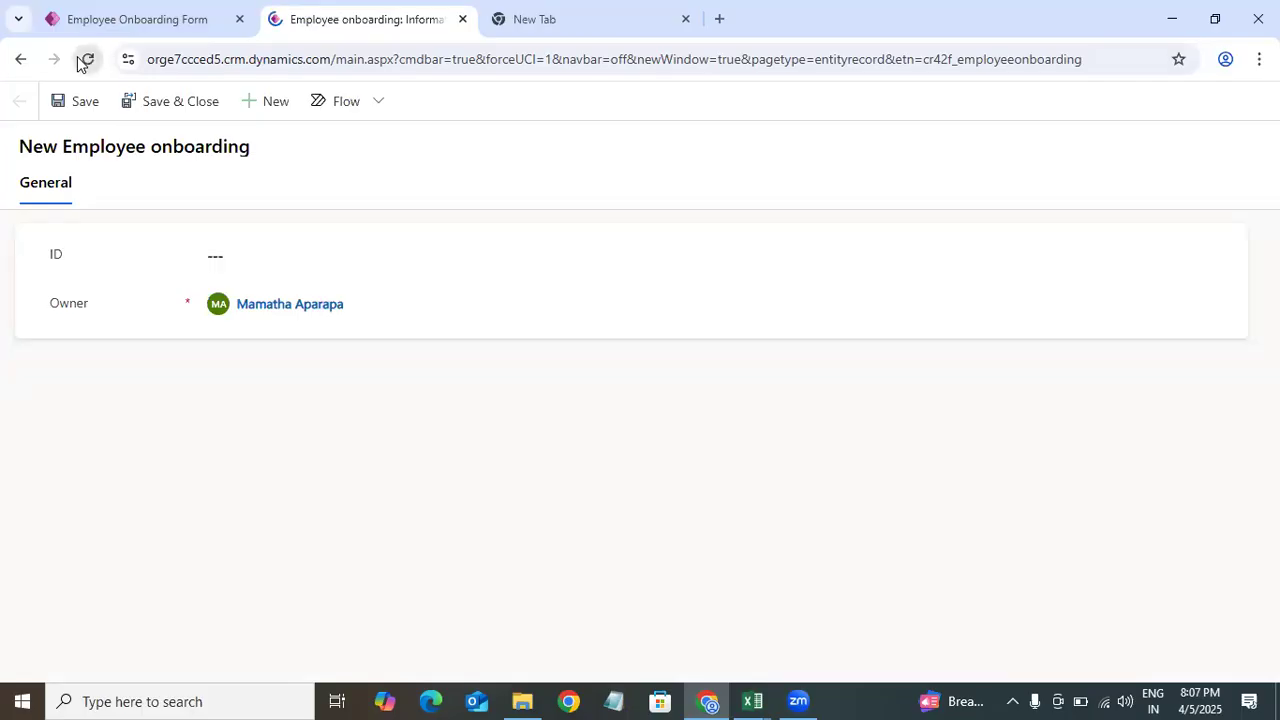
pyautogui.click(85, 60)
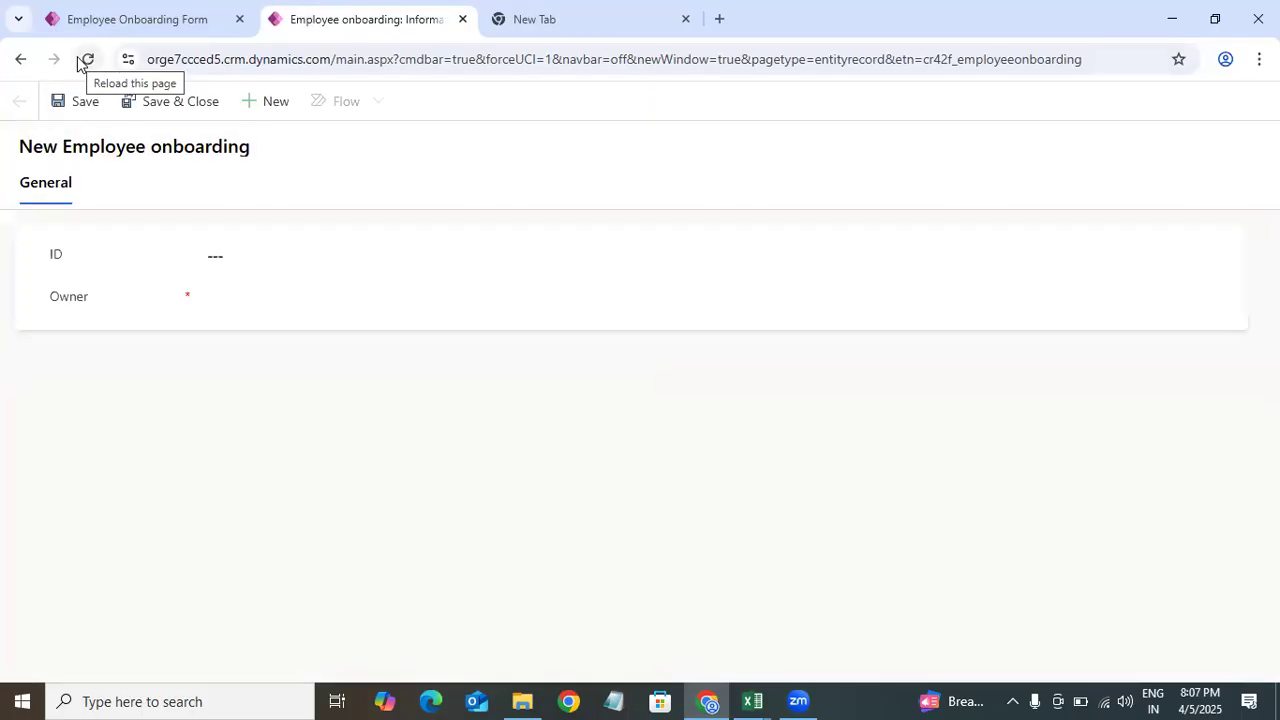
pyautogui.click(84, 60)
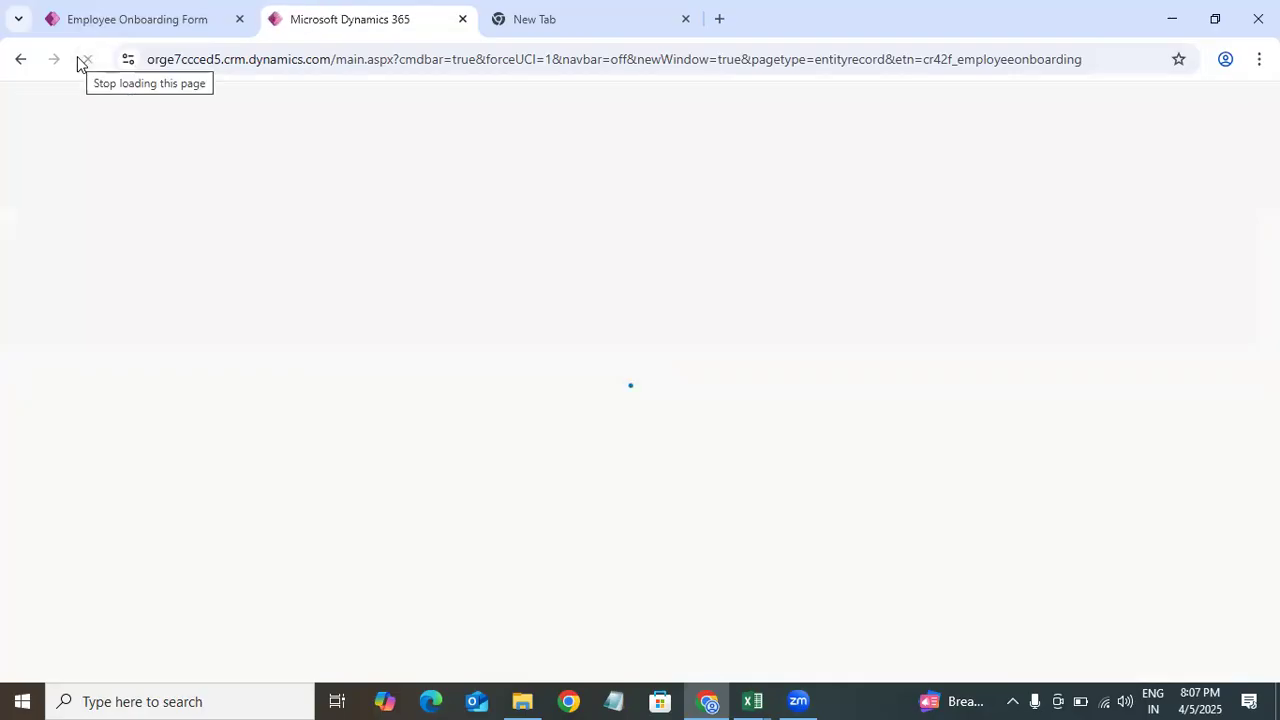
# Step: Open the Employee onboarding table from the custom tables list and start a new row
pyautogui.click(137, 19)
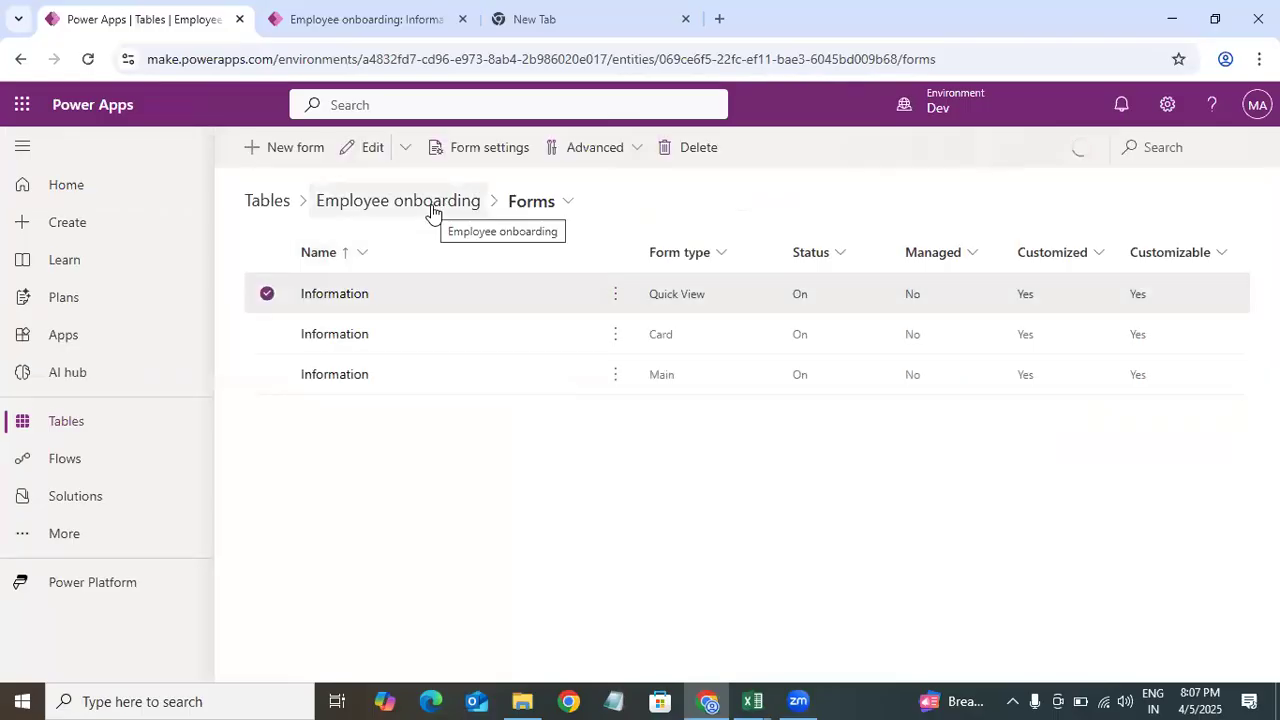
pyautogui.click(270, 201)
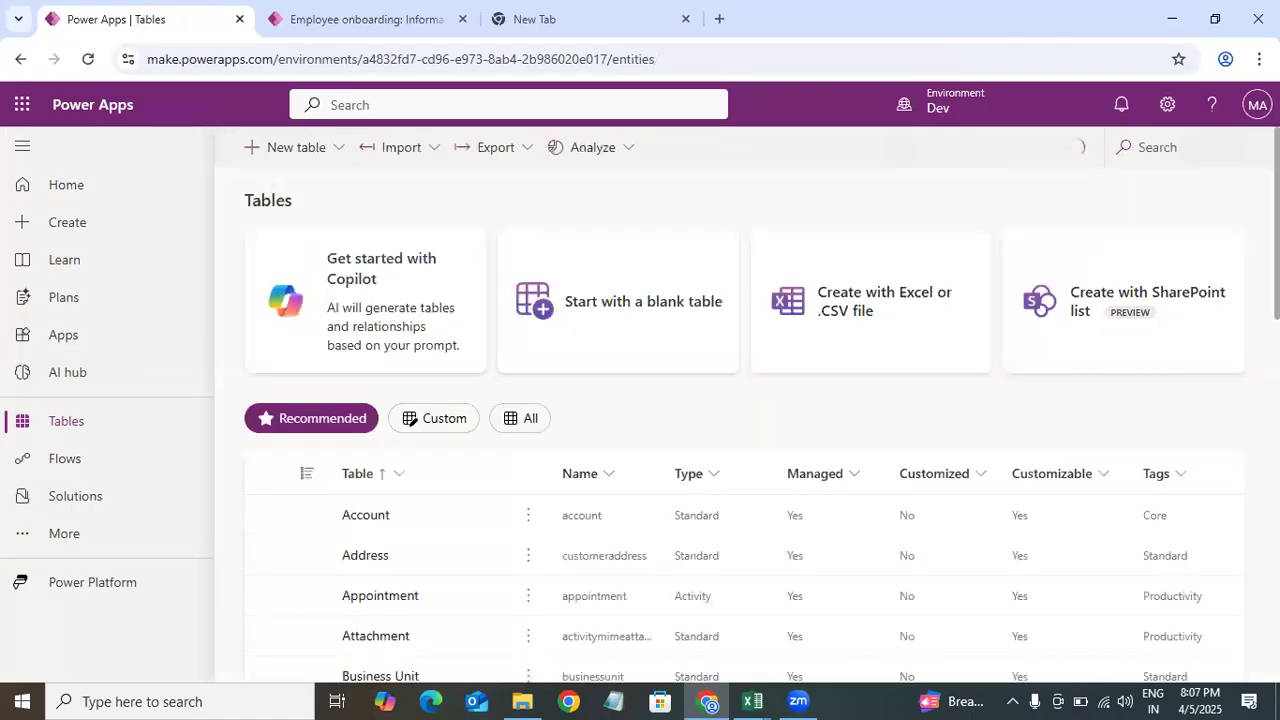
pyautogui.scroll(-2, 343, 434)
pyautogui.scroll(1, 650, 393)
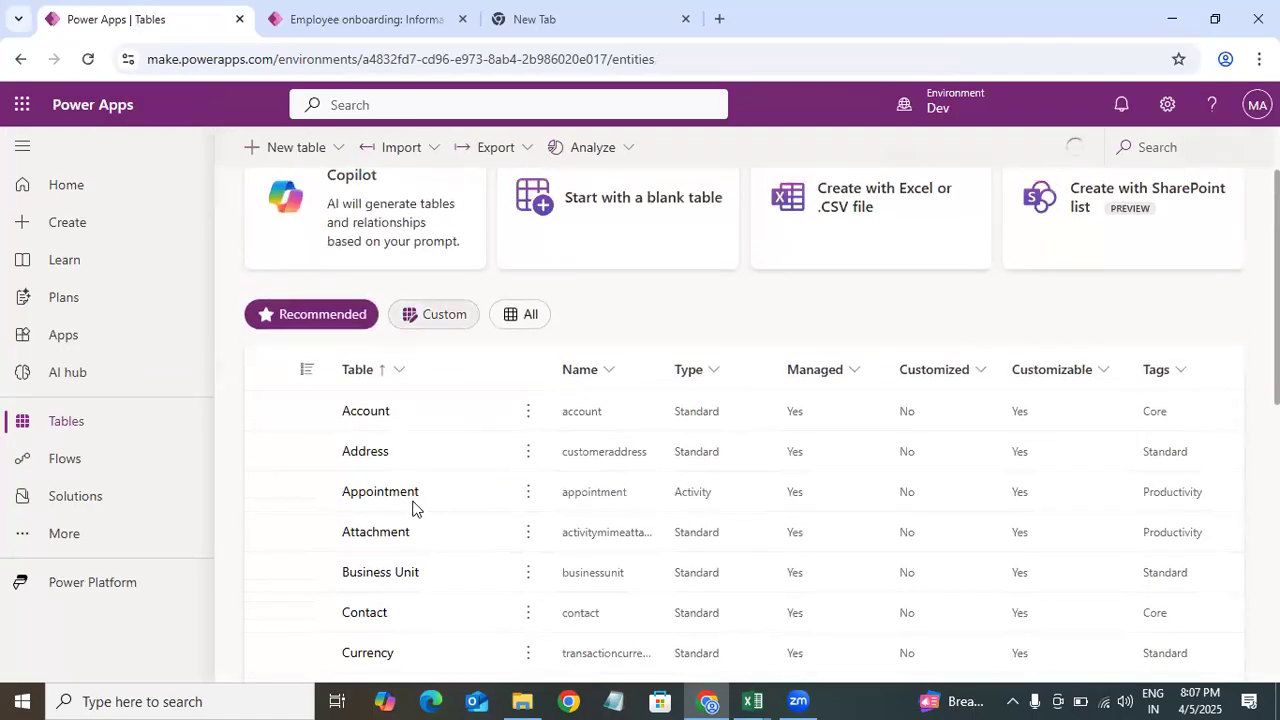
pyautogui.click(434, 314)
pyautogui.click(405, 515)
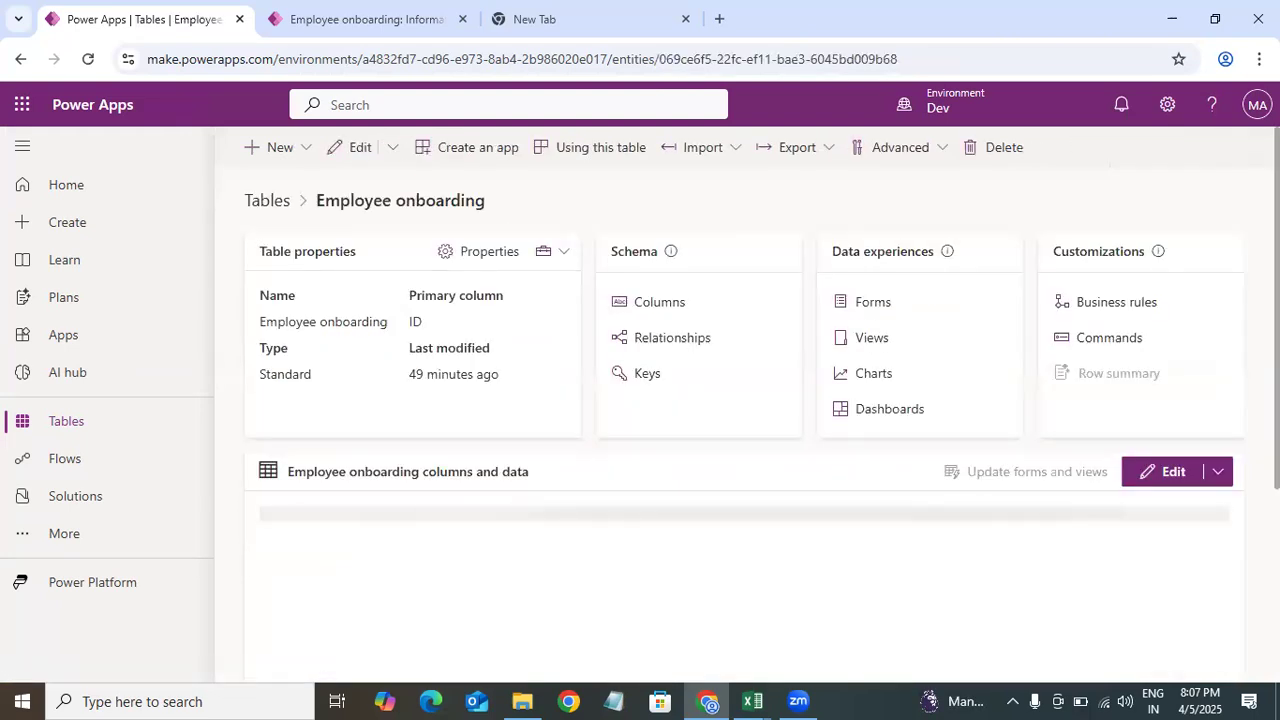
pyautogui.scroll(-2, 936, 413)
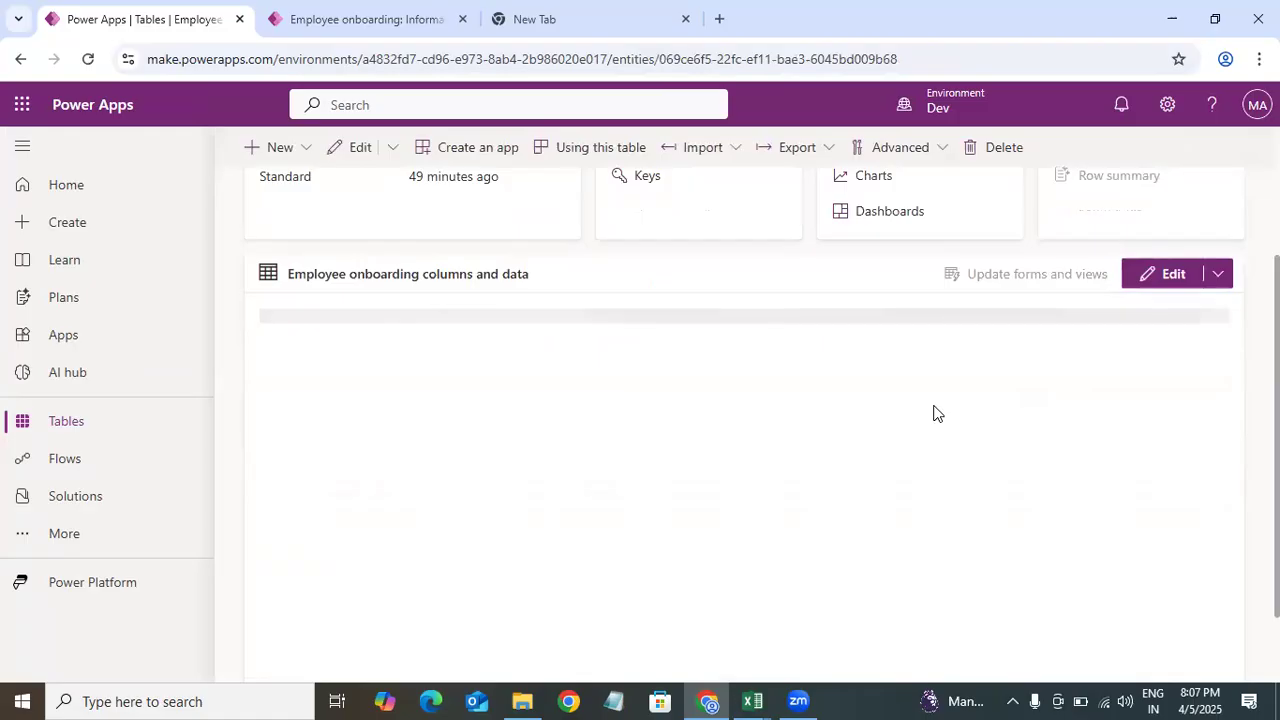
pyautogui.scroll(1, 936, 413)
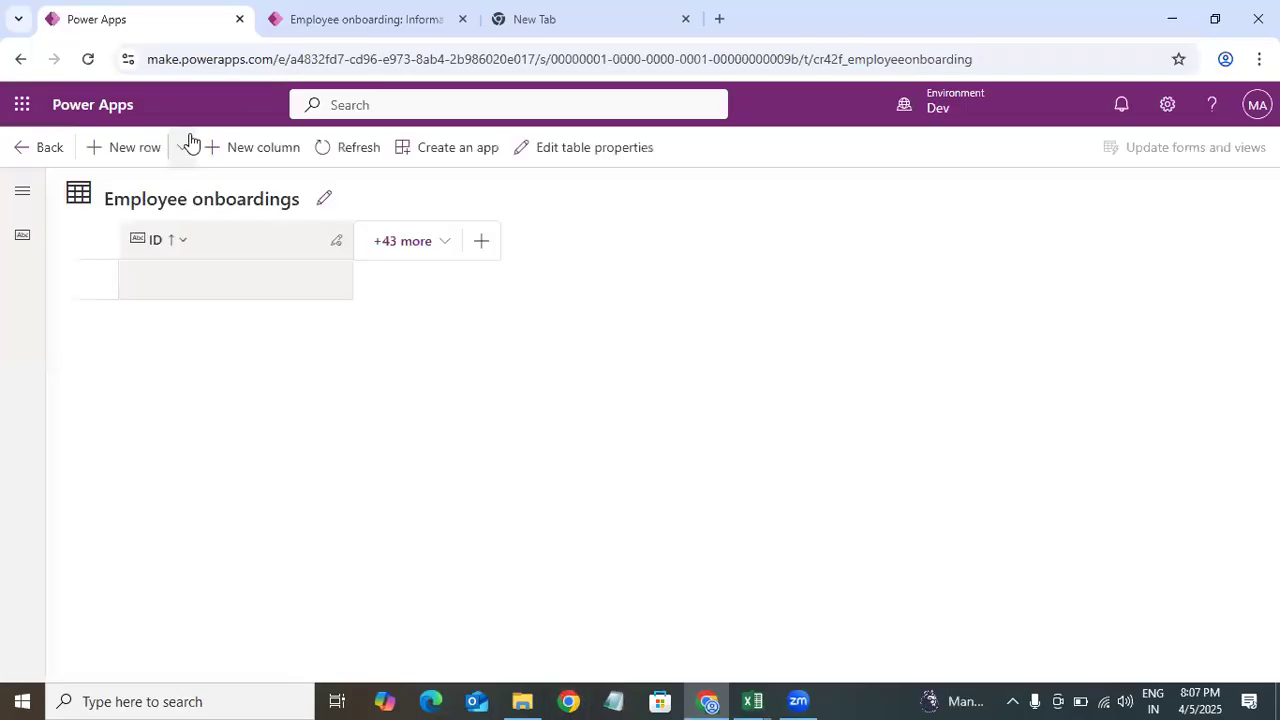
pyautogui.click(186, 147)
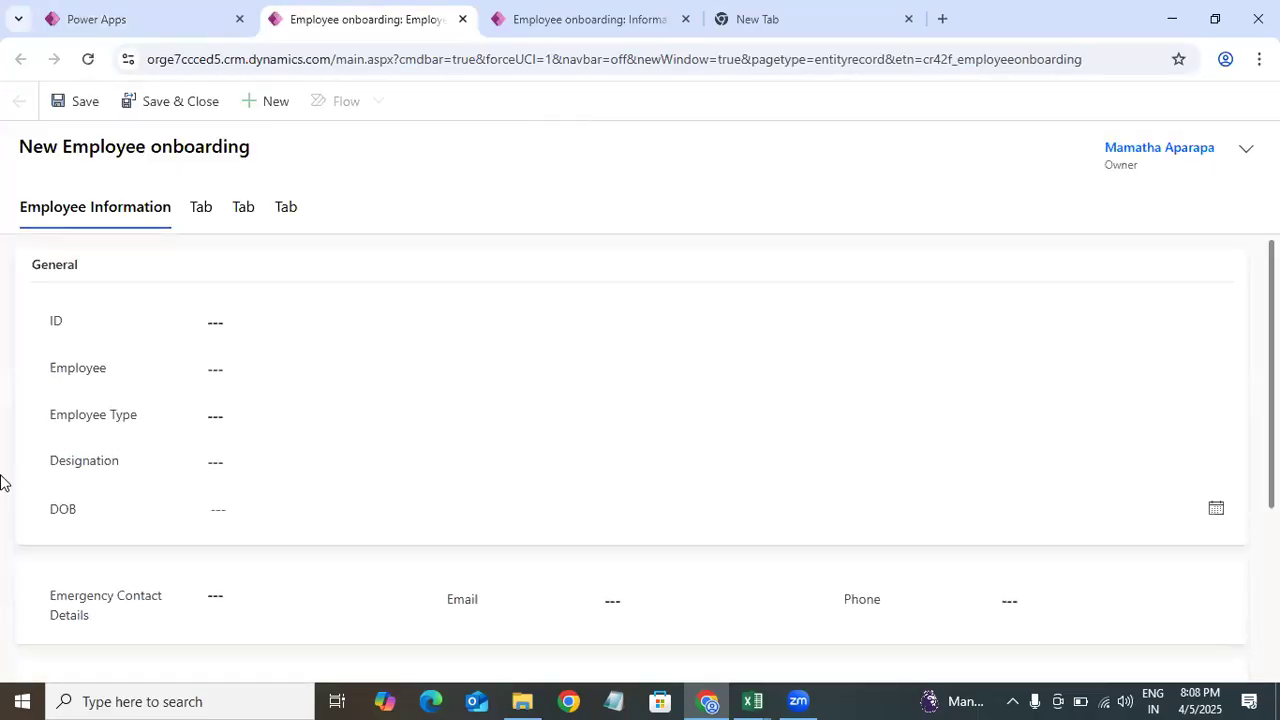
# Step: Inspect the new record's tabs and the fields in each of them
pyautogui.scroll(-3, 640, 450)
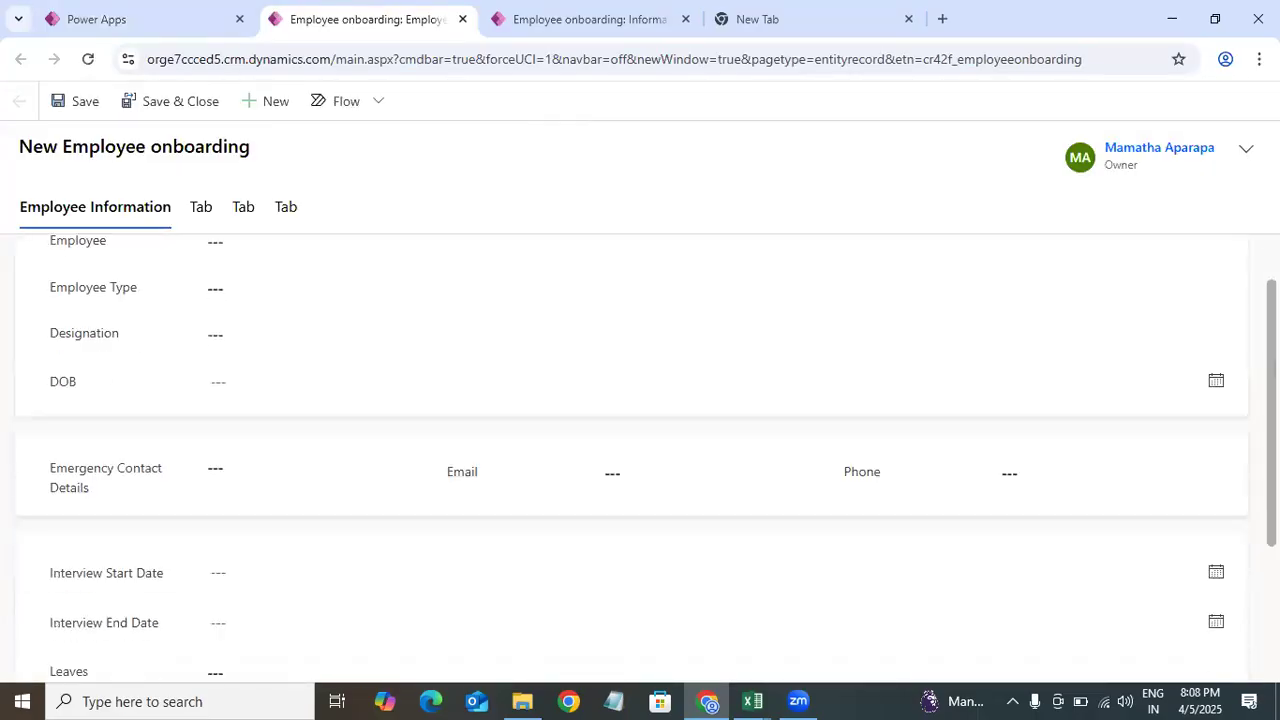
pyautogui.scroll(3, 6, 209)
pyautogui.click(88, 59)
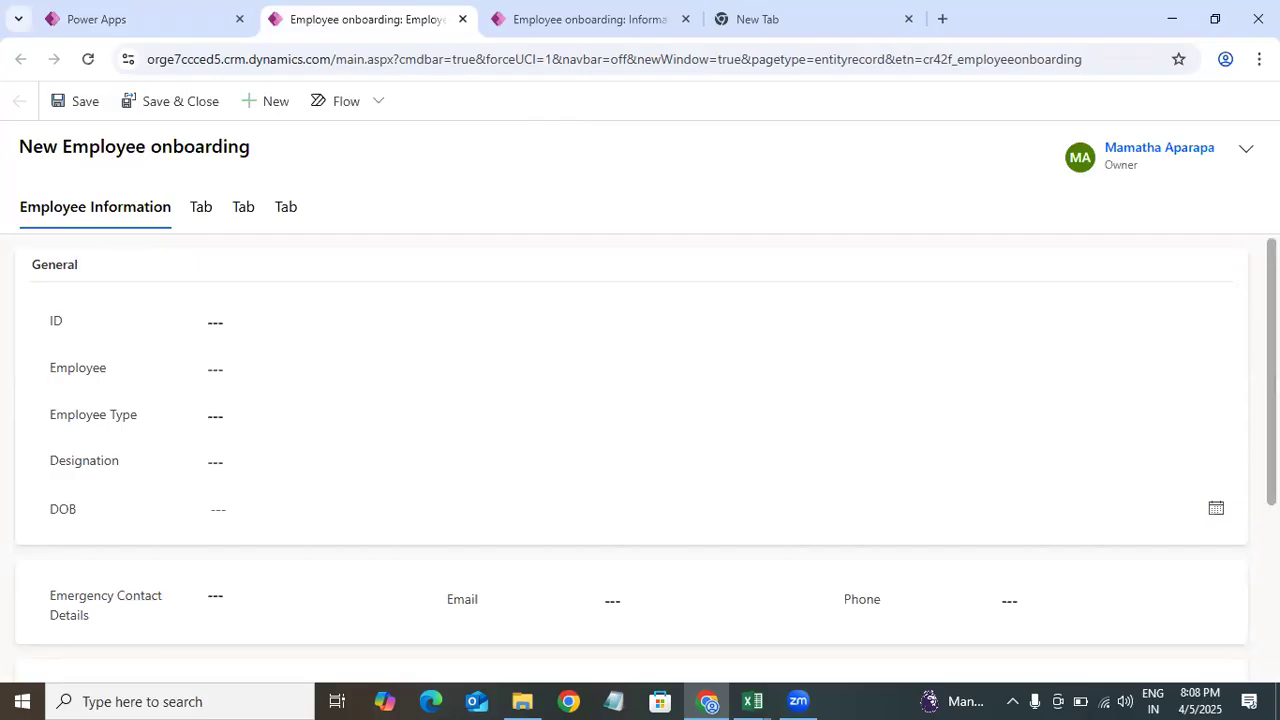
pyautogui.scroll(-3, 45, 265)
pyautogui.scroll(3, 45, 265)
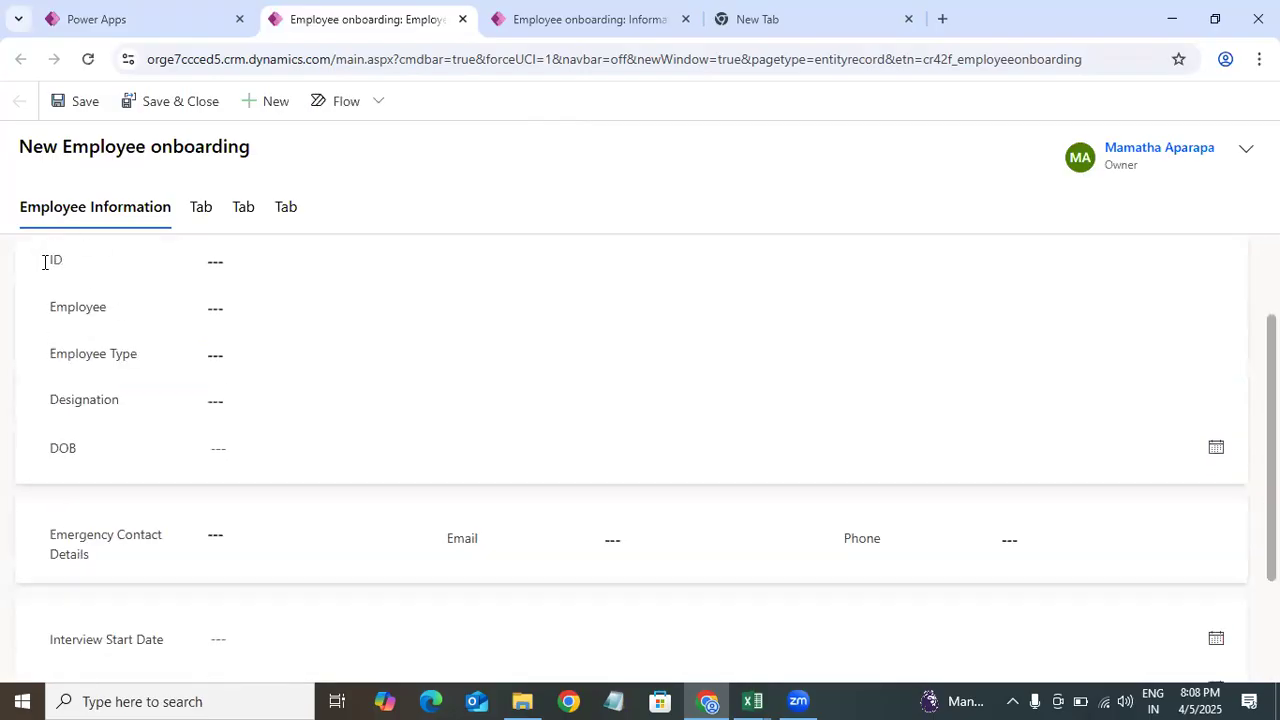
pyautogui.click(208, 216)
pyautogui.click(244, 216)
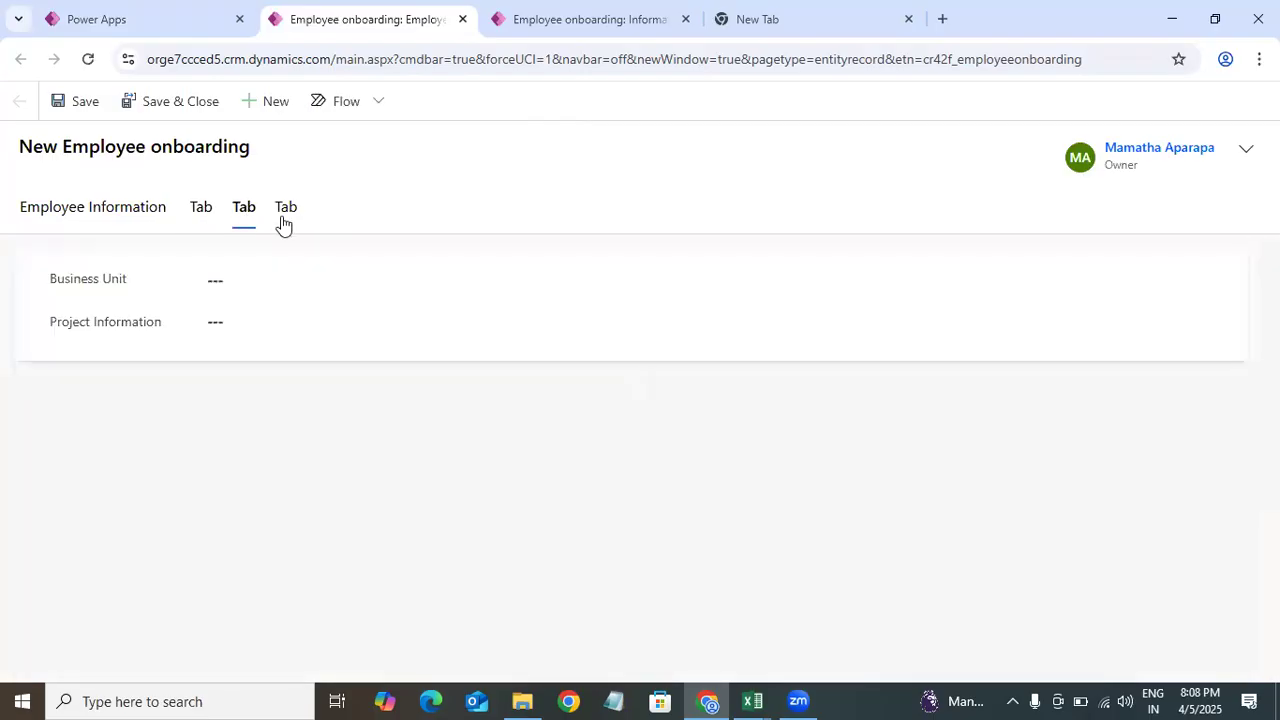
pyautogui.click(131, 212)
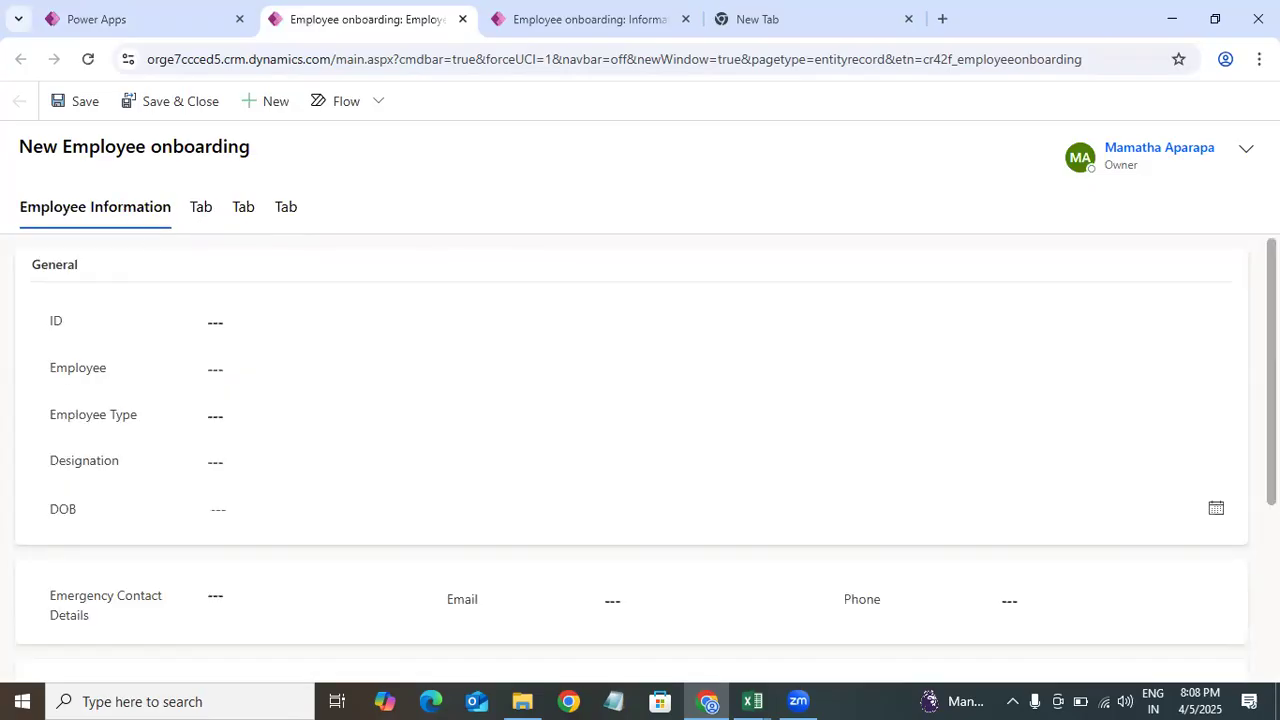
pyautogui.scroll(-3, 640, 450)
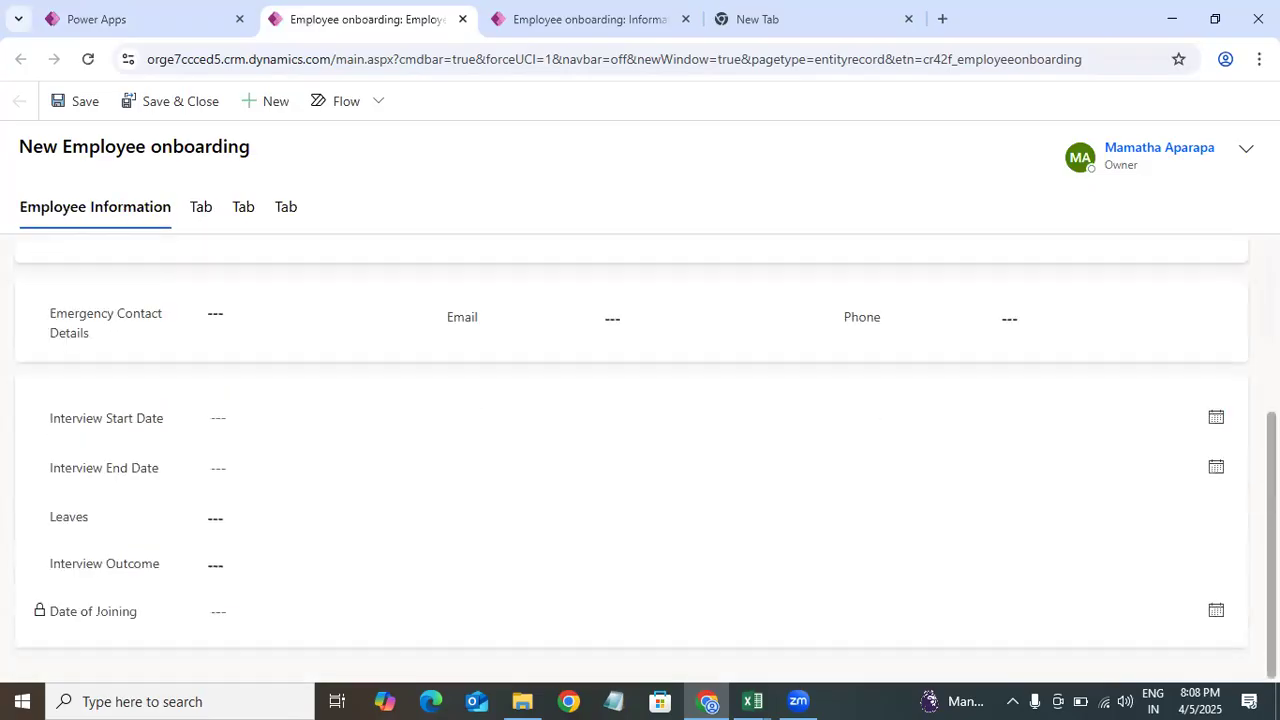
pyautogui.click(249, 215)
pyautogui.click(285, 215)
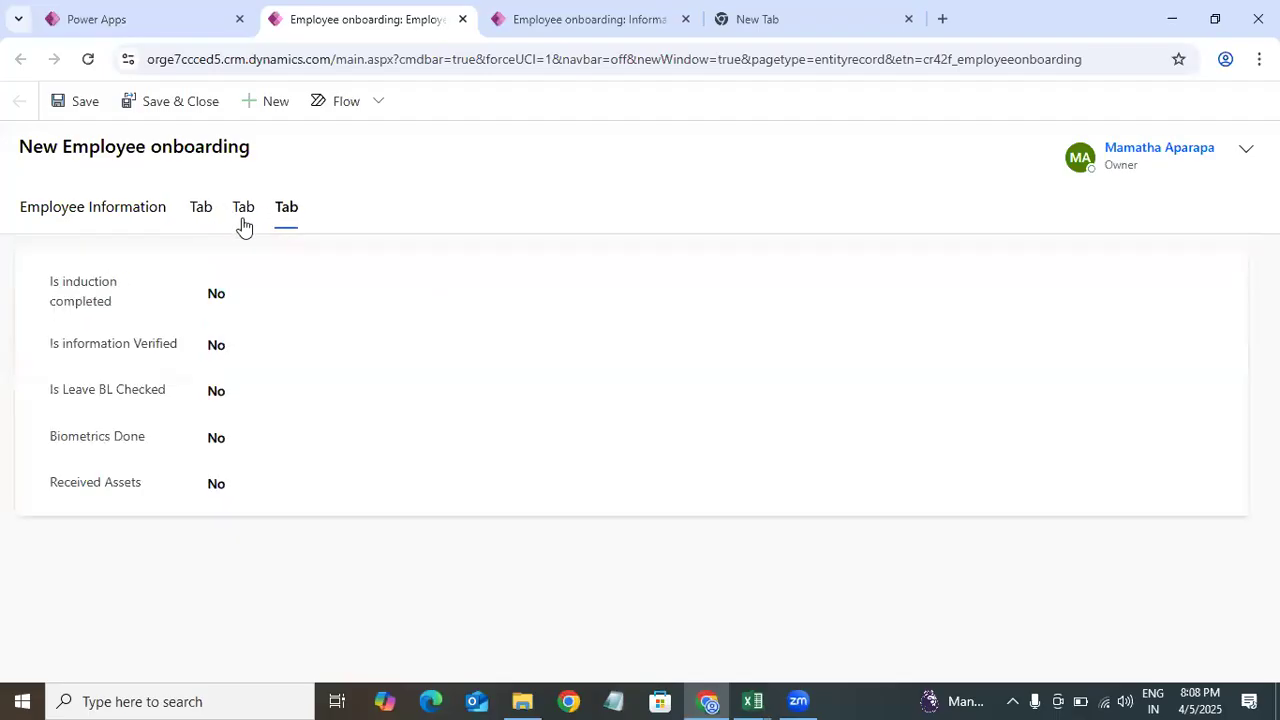
pyautogui.click(94, 226)
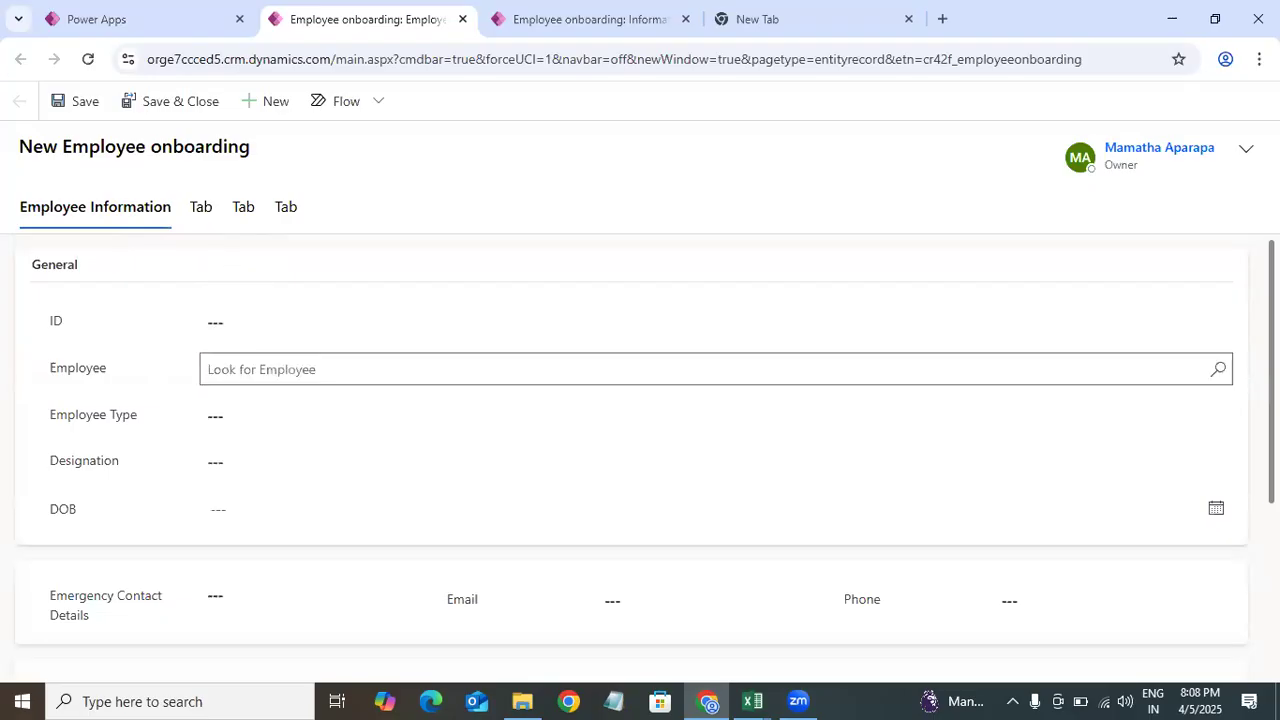
pyautogui.scroll(-3, 614, 394)
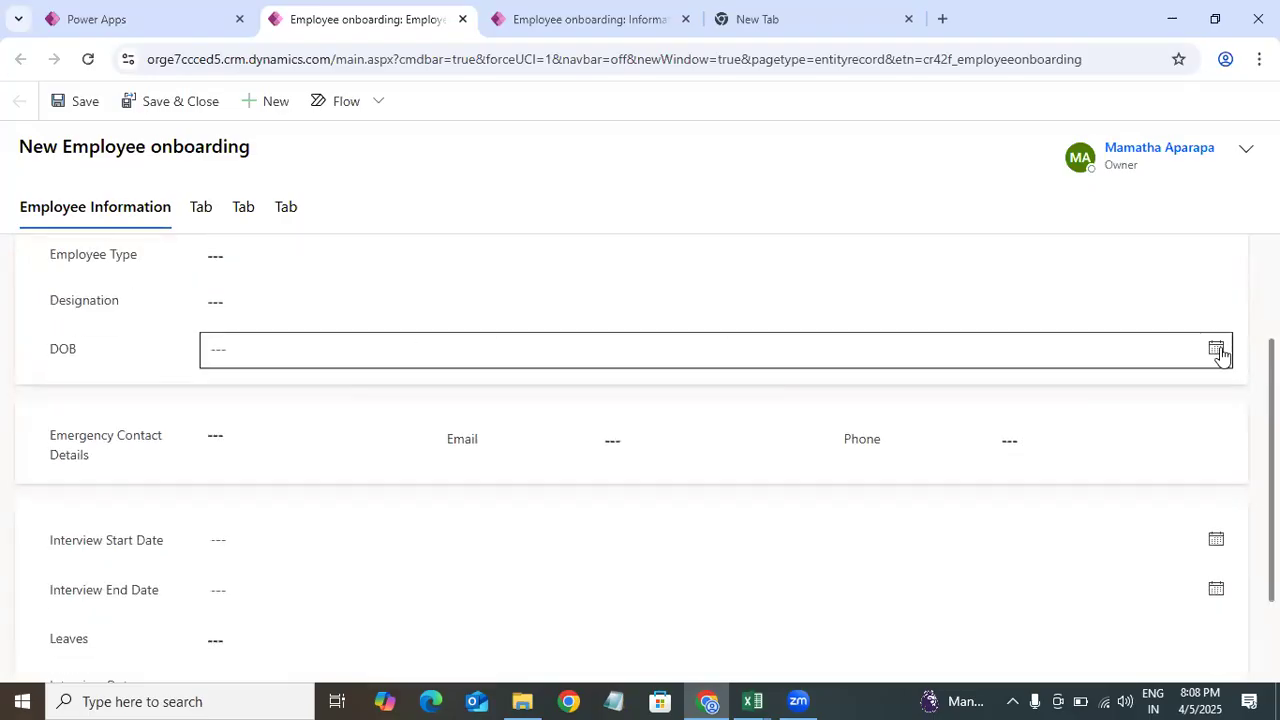
pyautogui.scroll(-2, 646, 453)
# Step: On the record's second tab, set Is Account Created to Yes and open the Is Device Setup choice
pyautogui.click(201, 206)
pyautogui.click(265, 290)
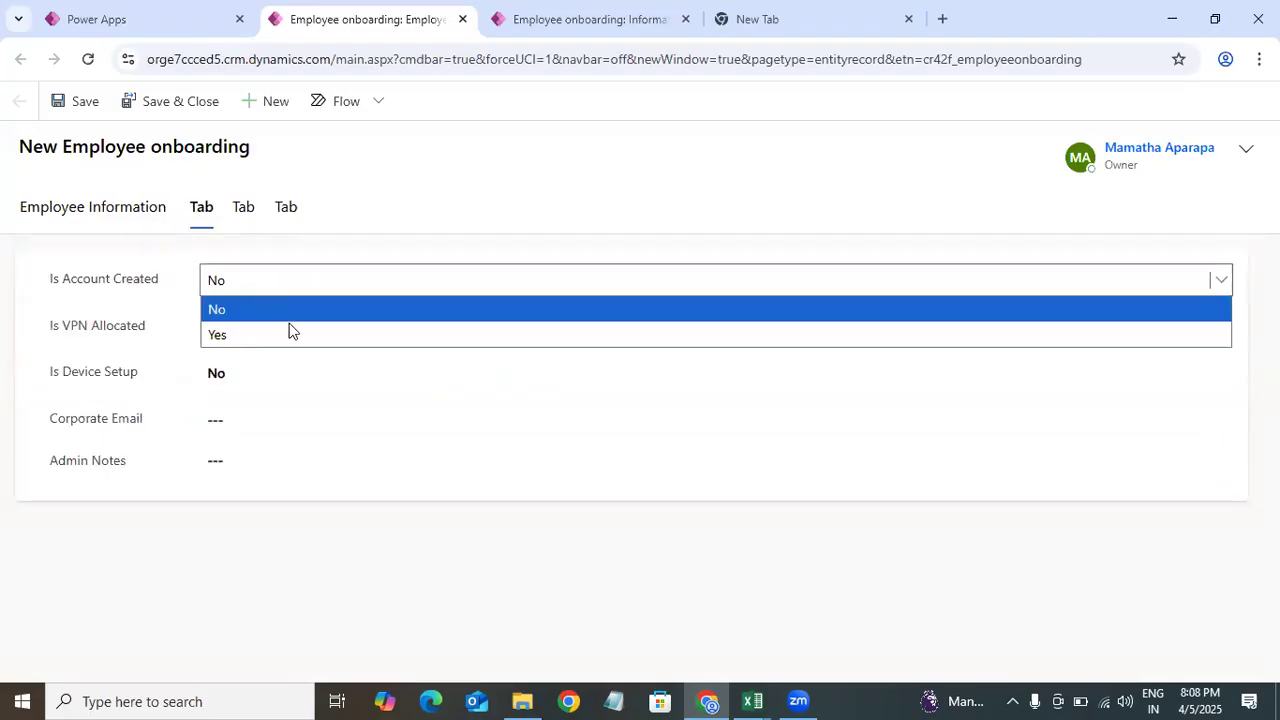
pyautogui.click(287, 332)
pyautogui.click(278, 288)
pyautogui.click(268, 311)
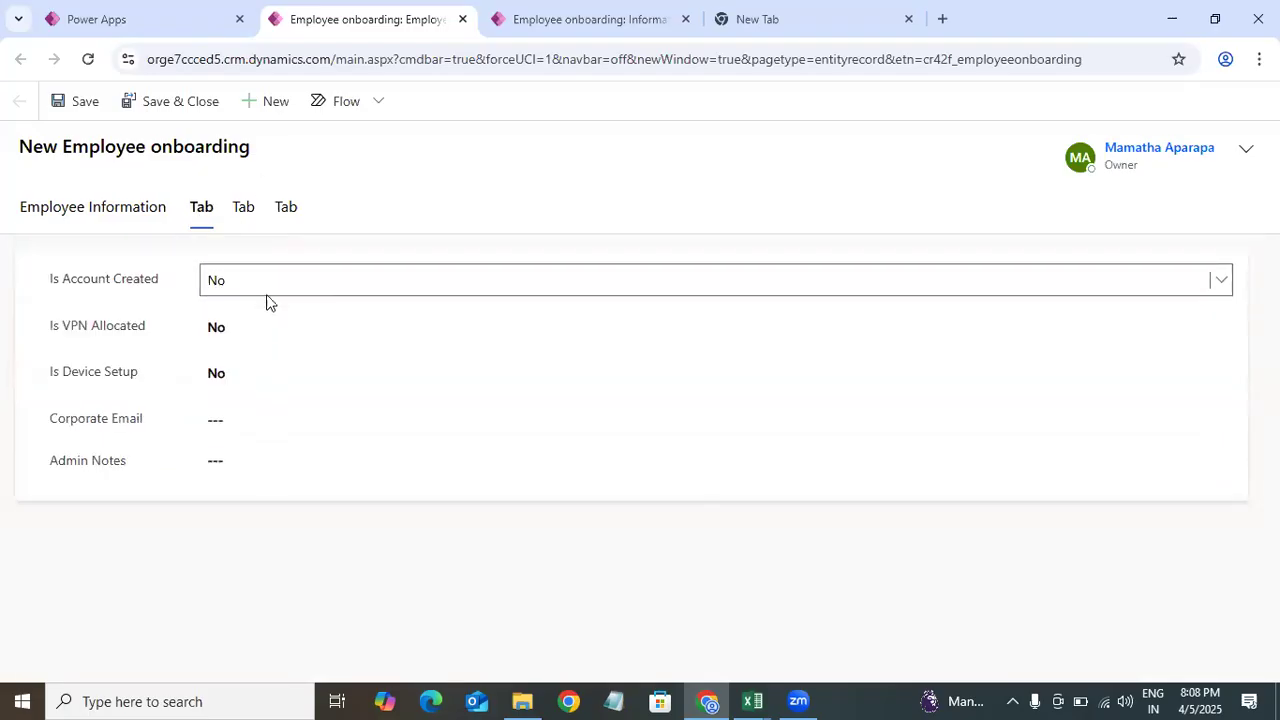
pyautogui.click(265, 288)
pyautogui.click(276, 330)
pyautogui.click(250, 373)
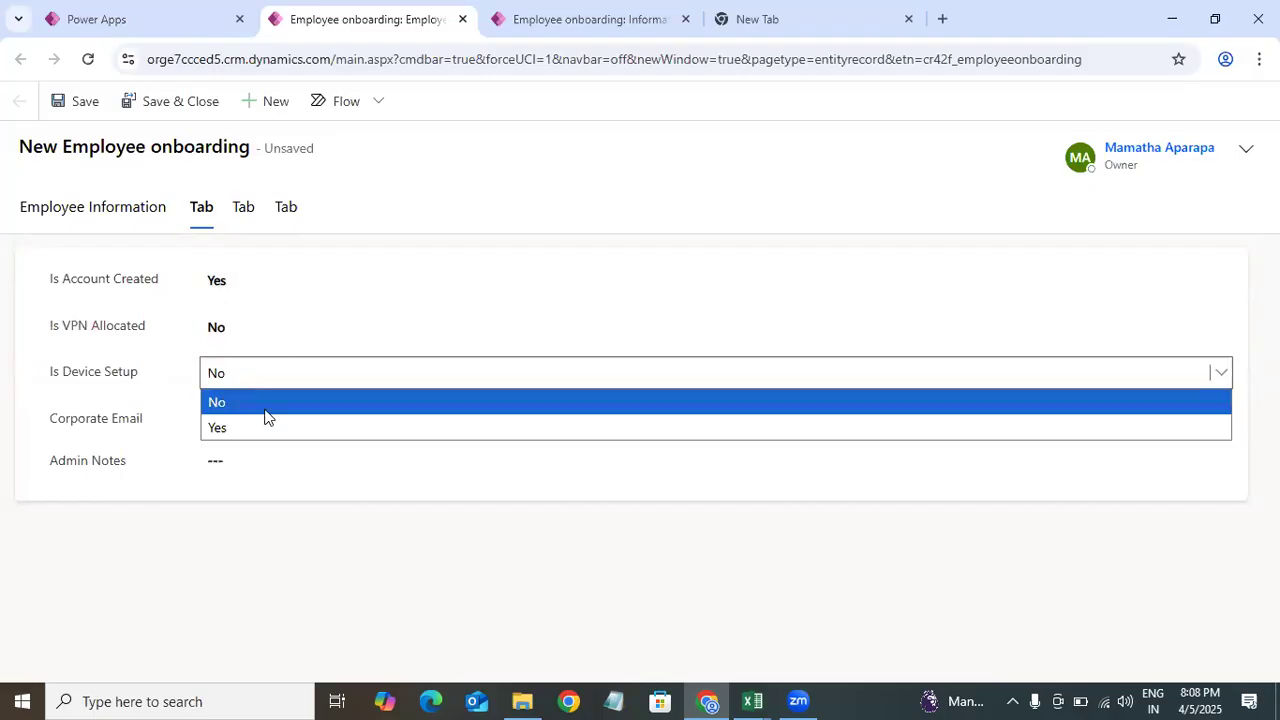
# Step: Open the Employee Onboarding main form of the table in the form designer
pyautogui.click(163, 22)
pyautogui.click(768, 431)
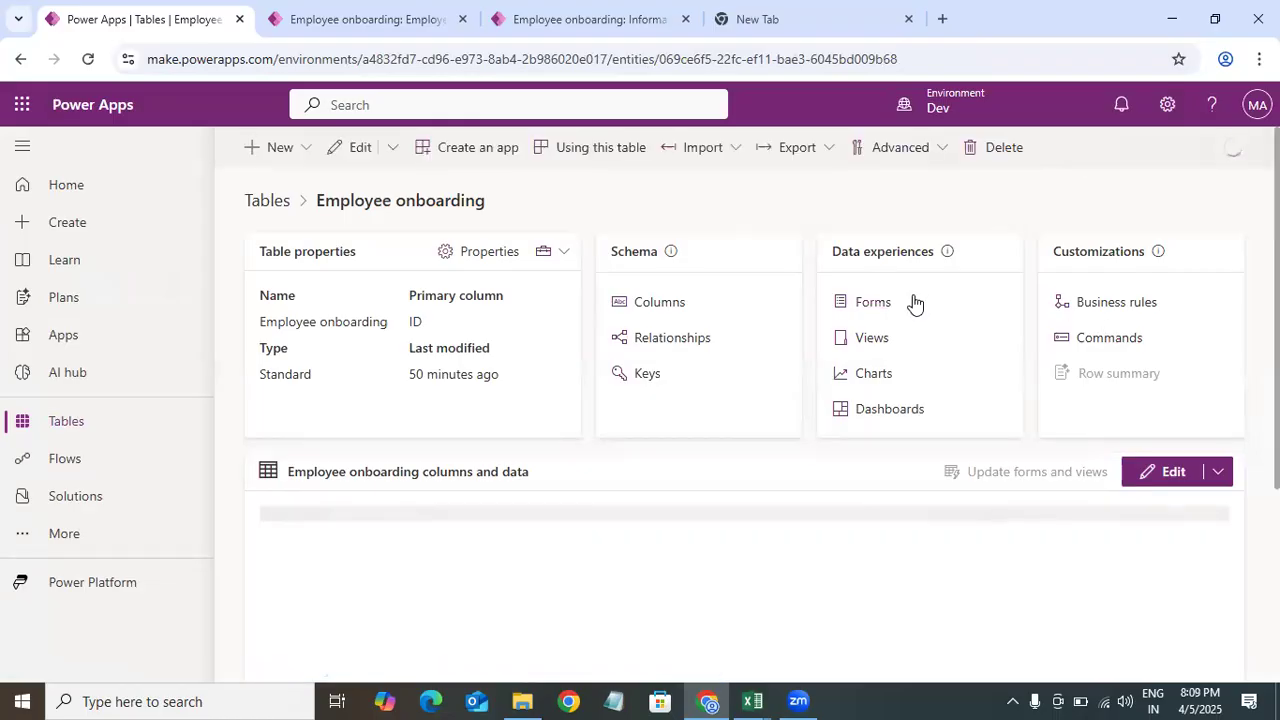
pyautogui.click(873, 304)
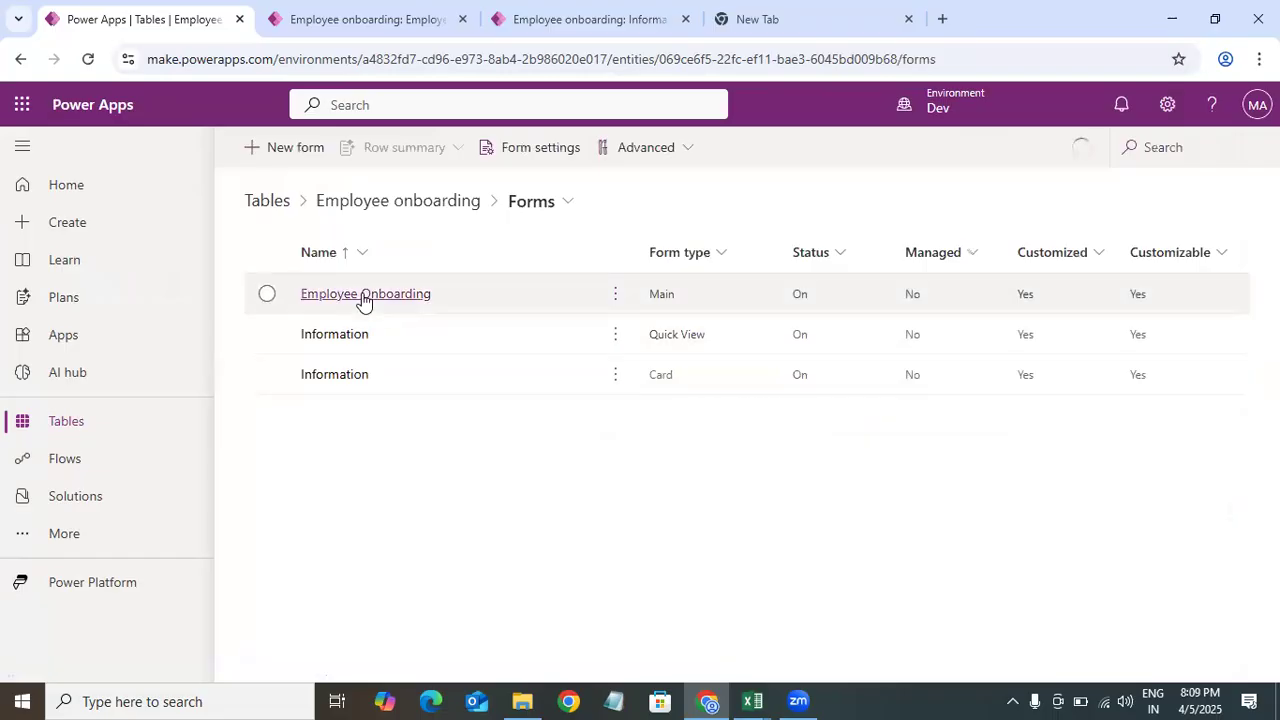
pyautogui.click(362, 294)
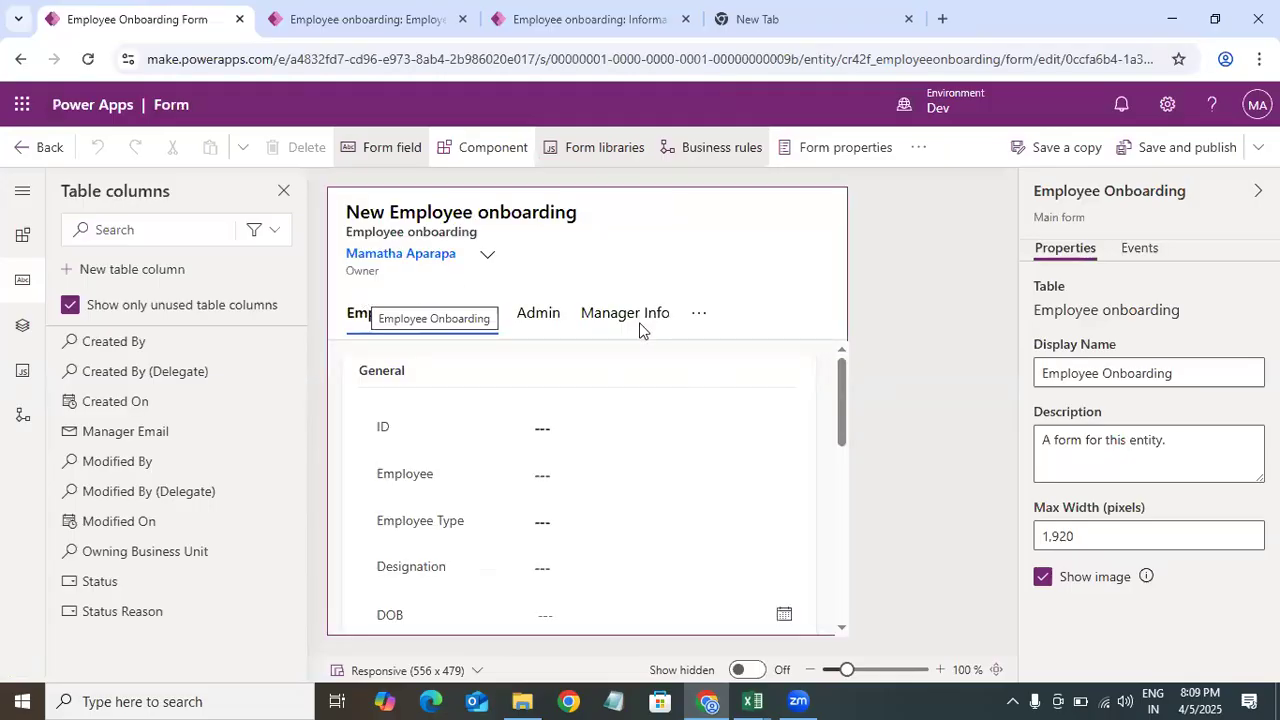
# Step: Compare the designer's Admin and Employee Information tab properties with the tabs shown on the reloaded test record
pyautogui.click(549, 316)
pyautogui.moveTo(1129, 346); pyautogui.dragTo(1031, 346)
pyautogui.click(588, 18)
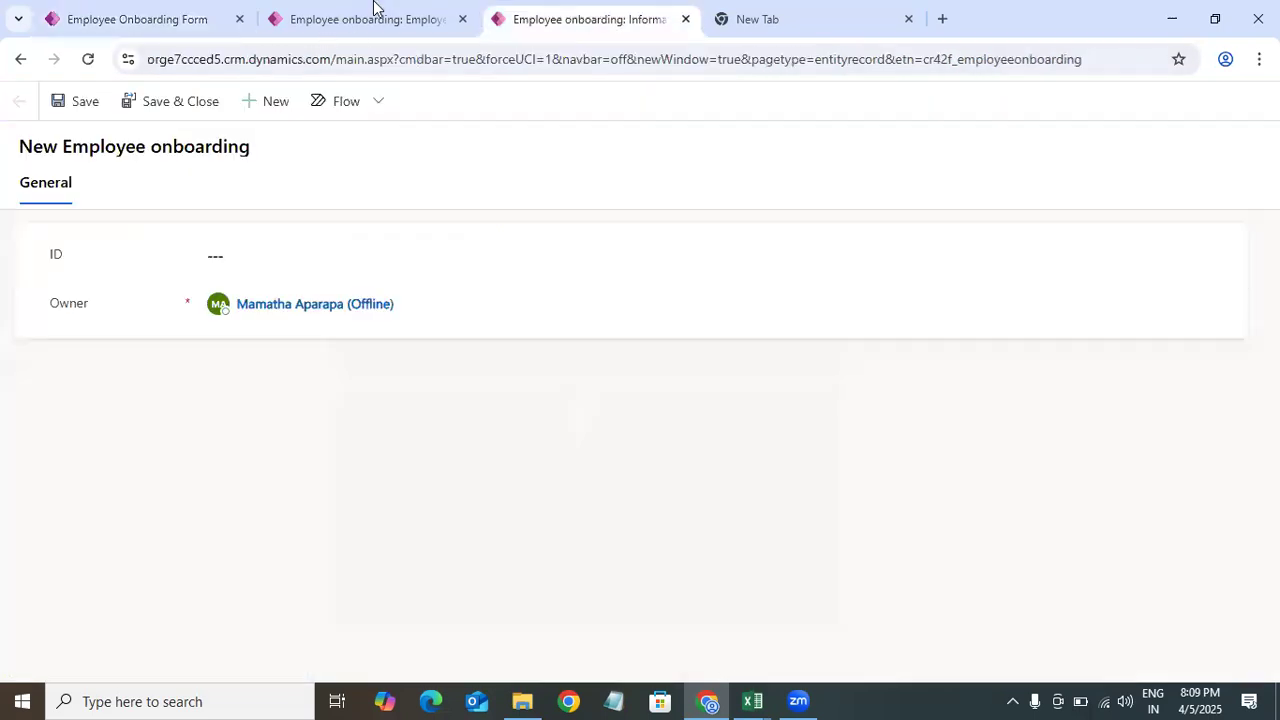
pyautogui.click(370, 18)
pyautogui.click(88, 59)
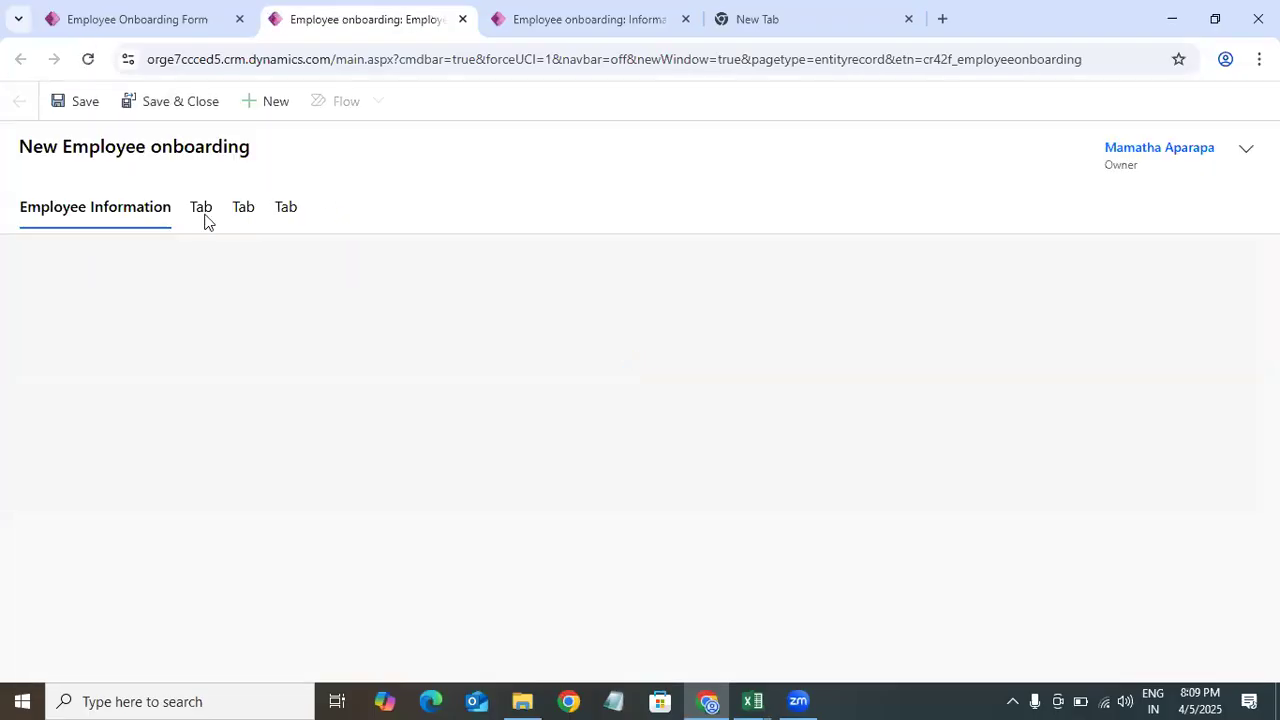
pyautogui.hotkey('ctrl', 'shift', 'Tab')
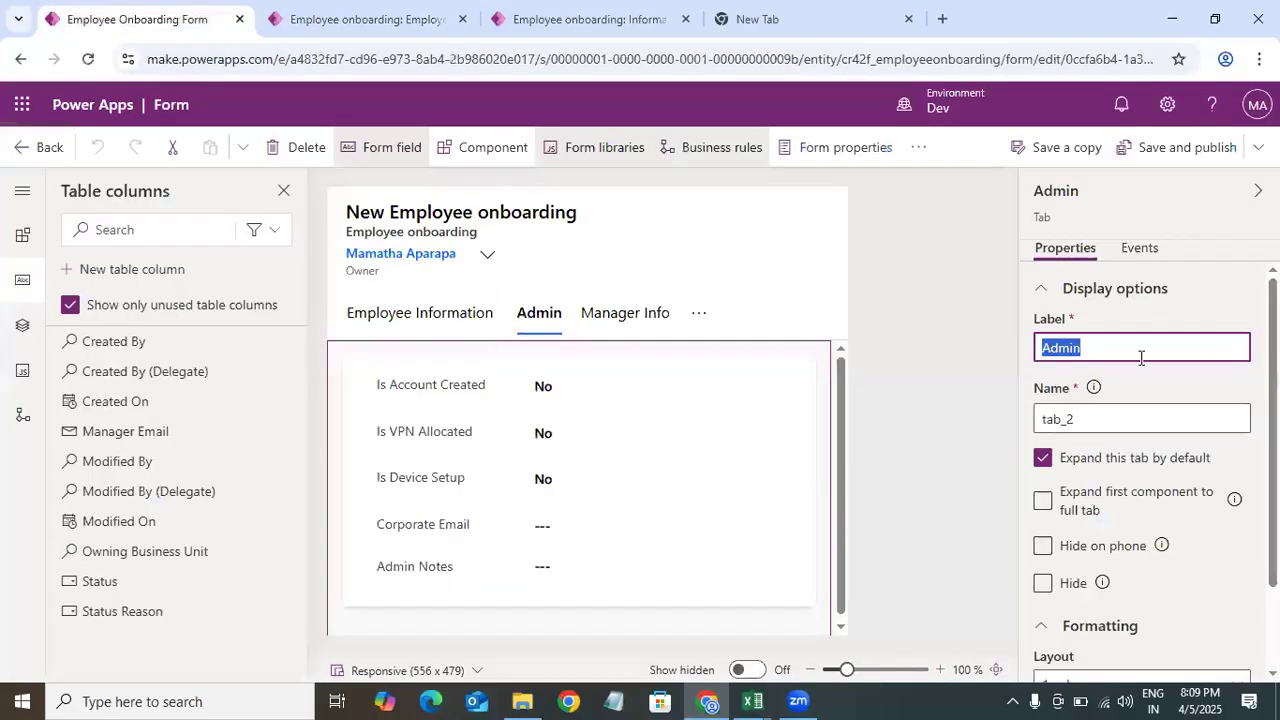
pyautogui.click(422, 330)
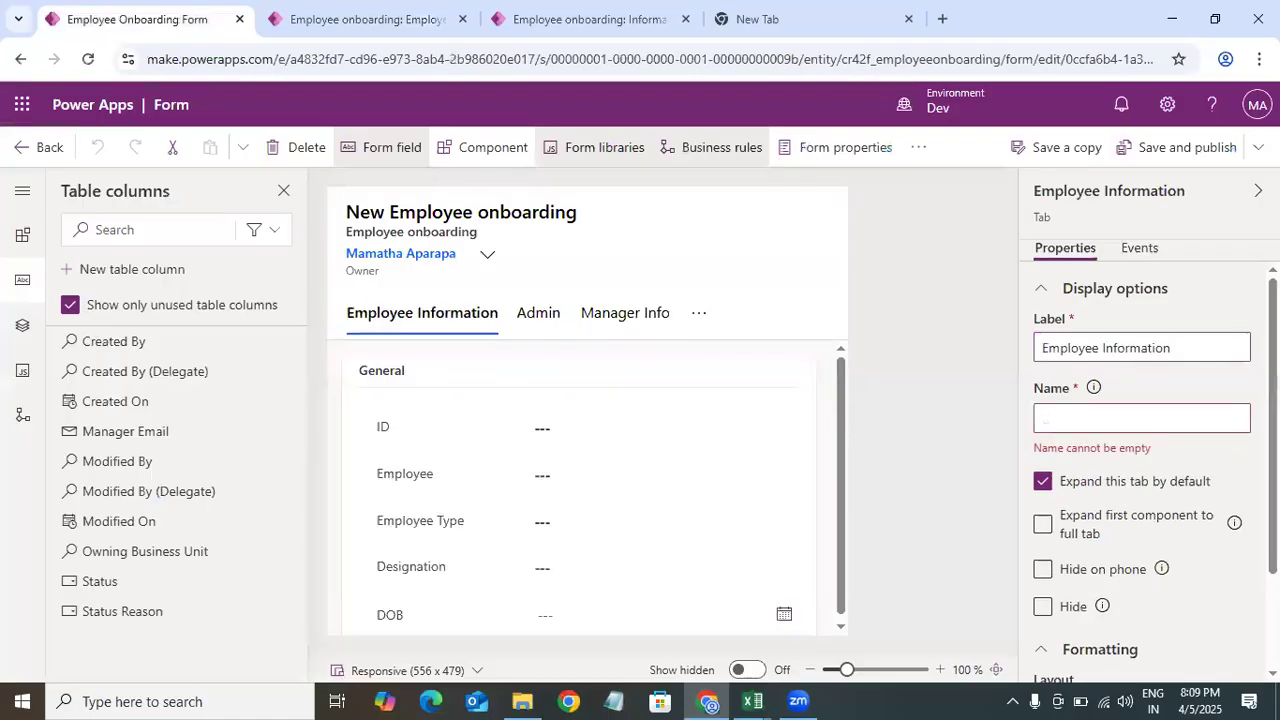
pyautogui.scroll(-1, 1140, 450)
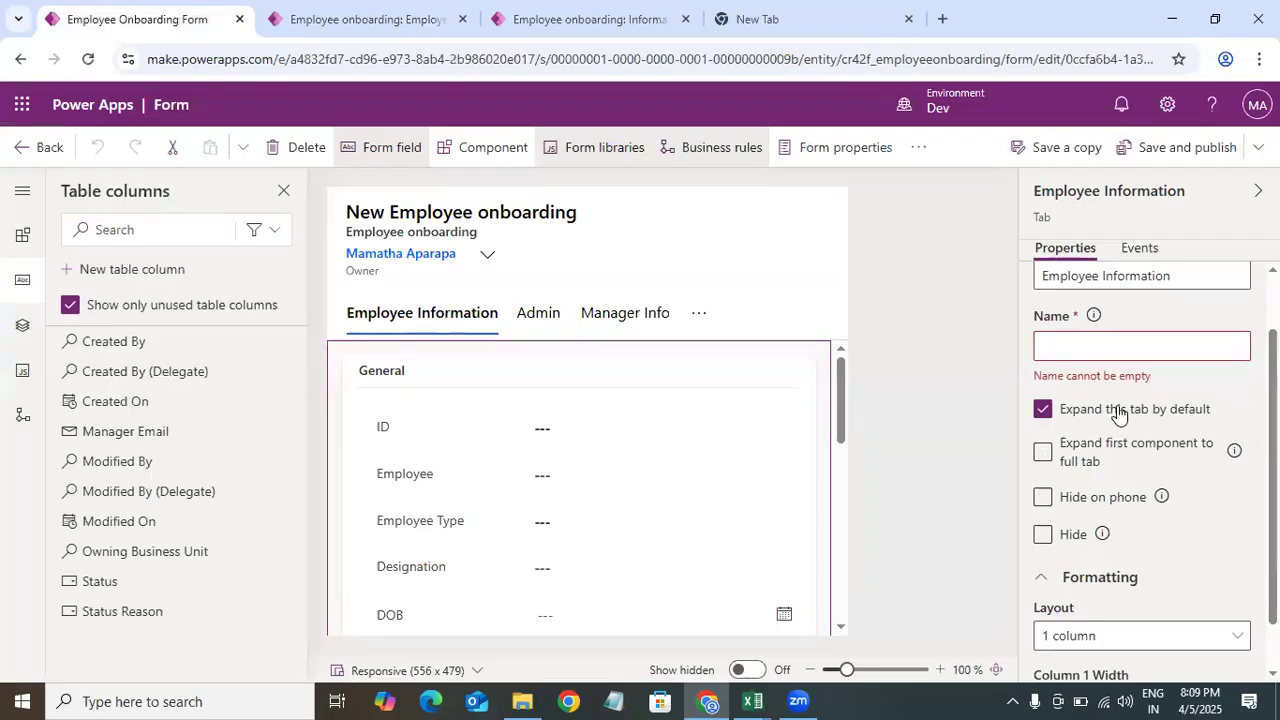
pyautogui.click(394, 22)
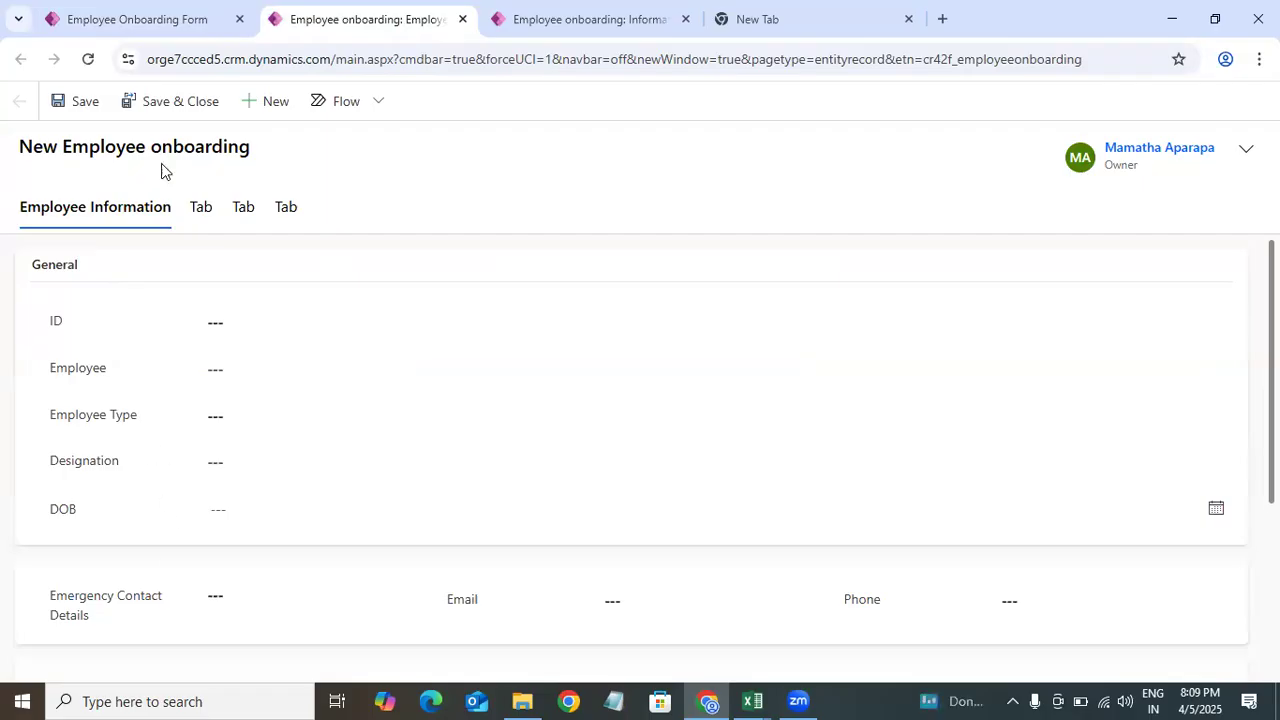
pyautogui.click(206, 20)
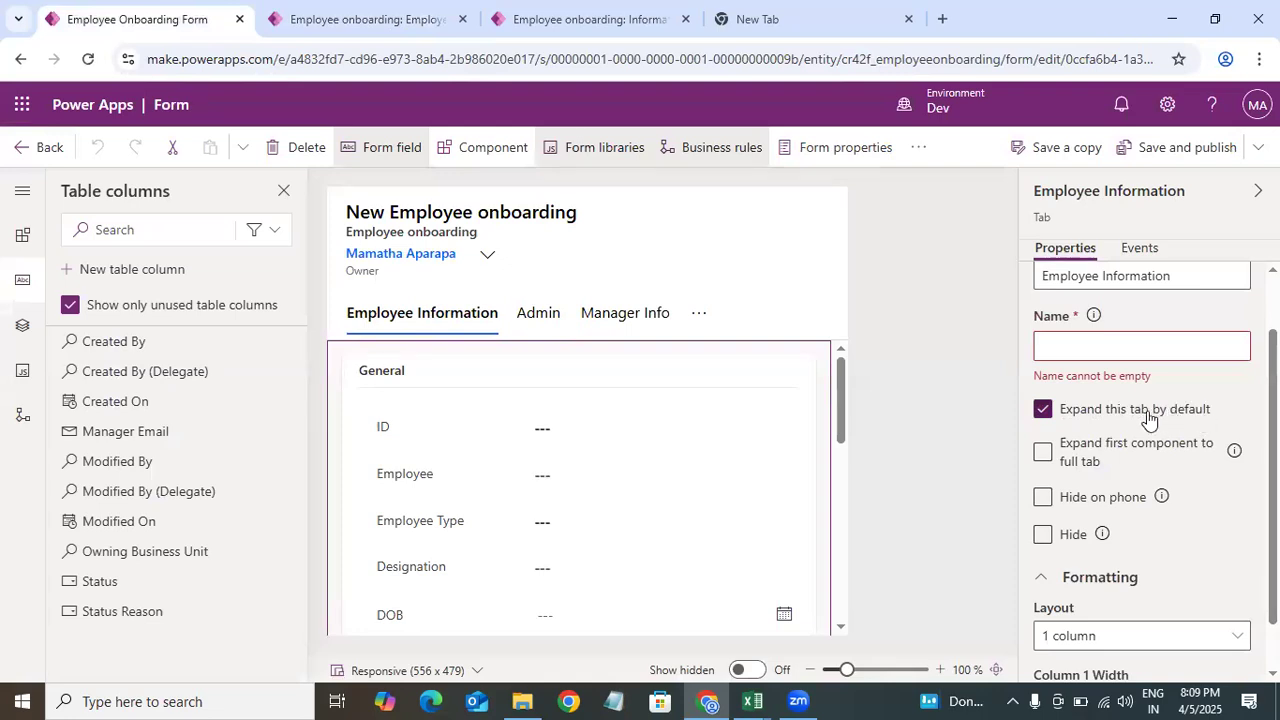
pyautogui.click(1041, 416)
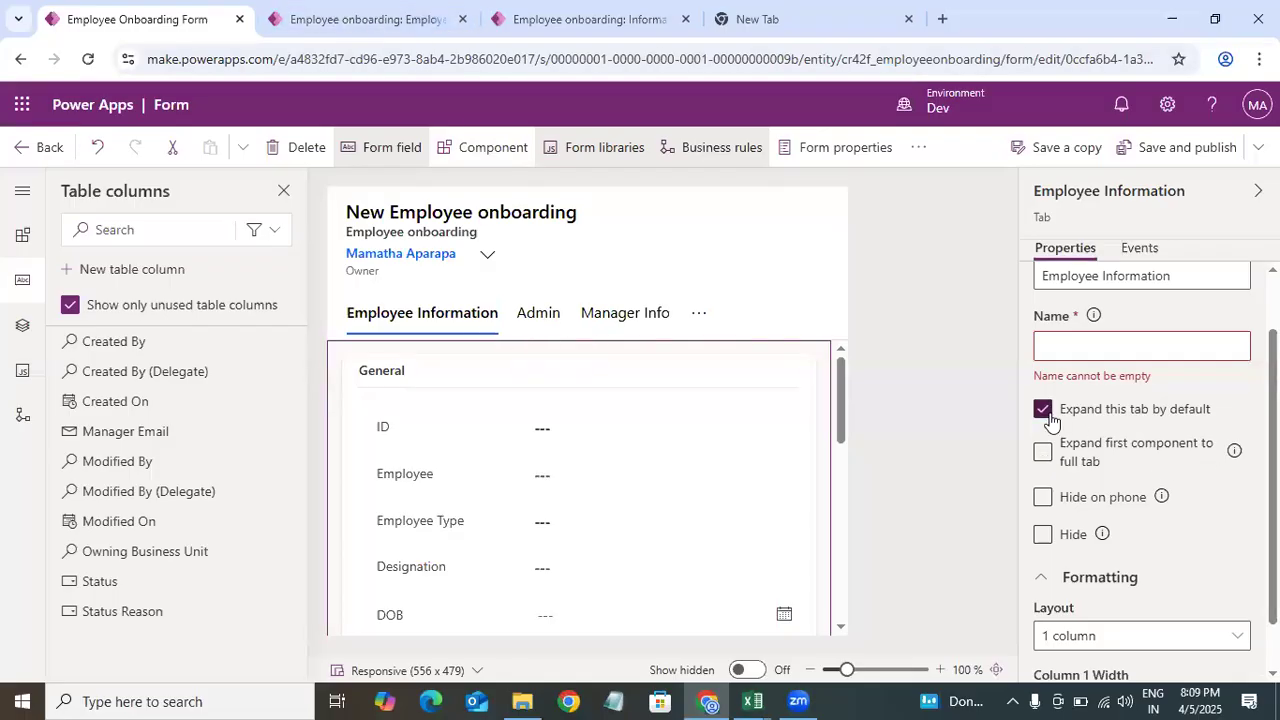
# Step: On the Admin tab, add a Toggle component to the Is Account Created field for web, mobile and tablet
pyautogui.click(536, 318)
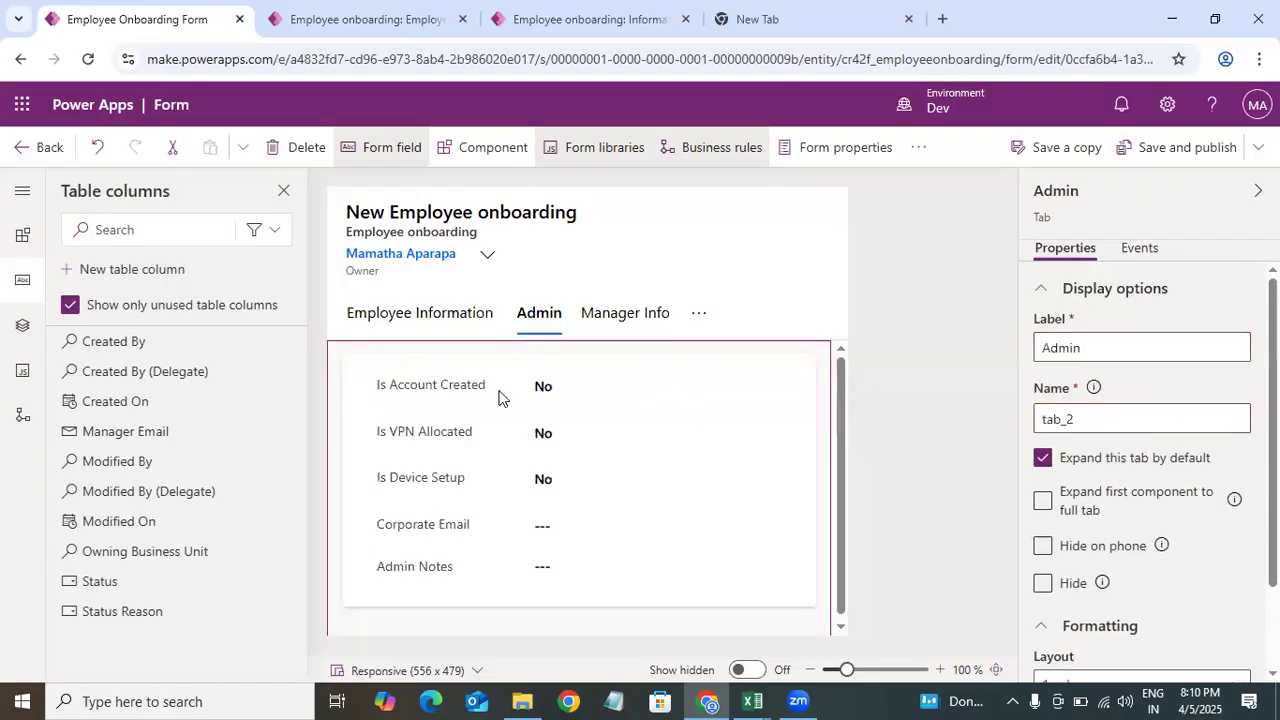
pyautogui.click(440, 390)
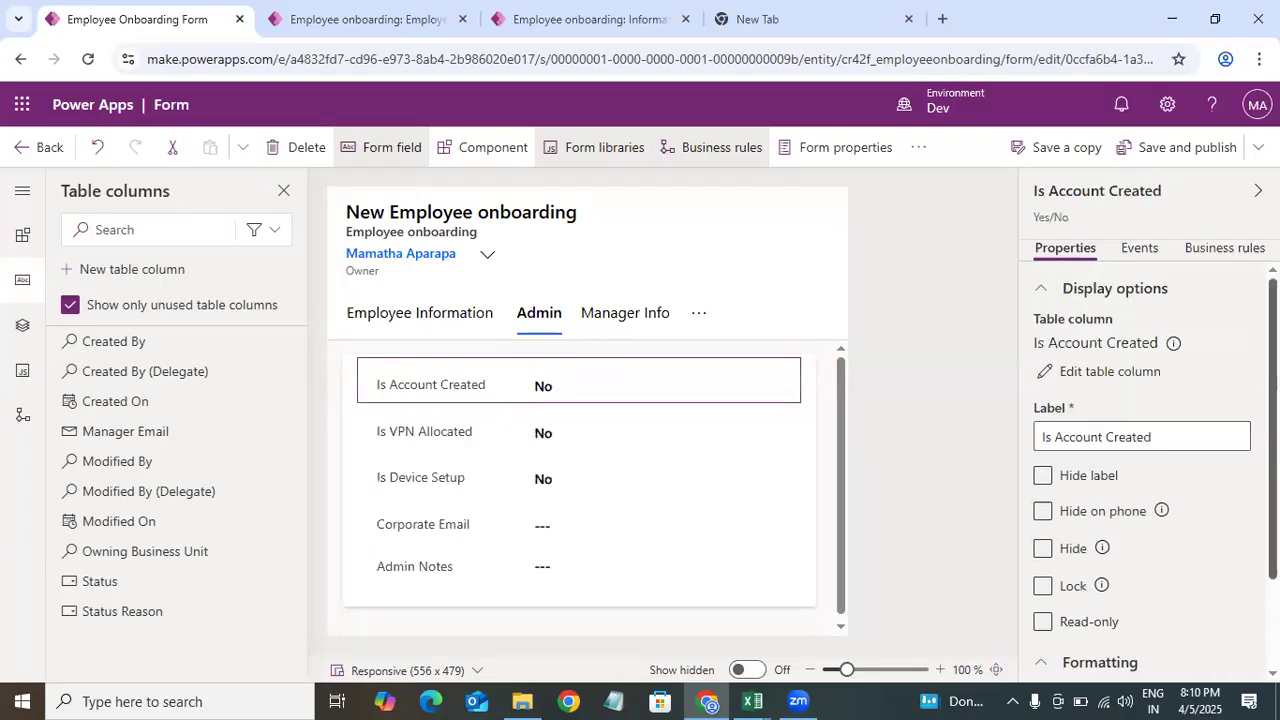
pyautogui.scroll(-2, 1140, 470)
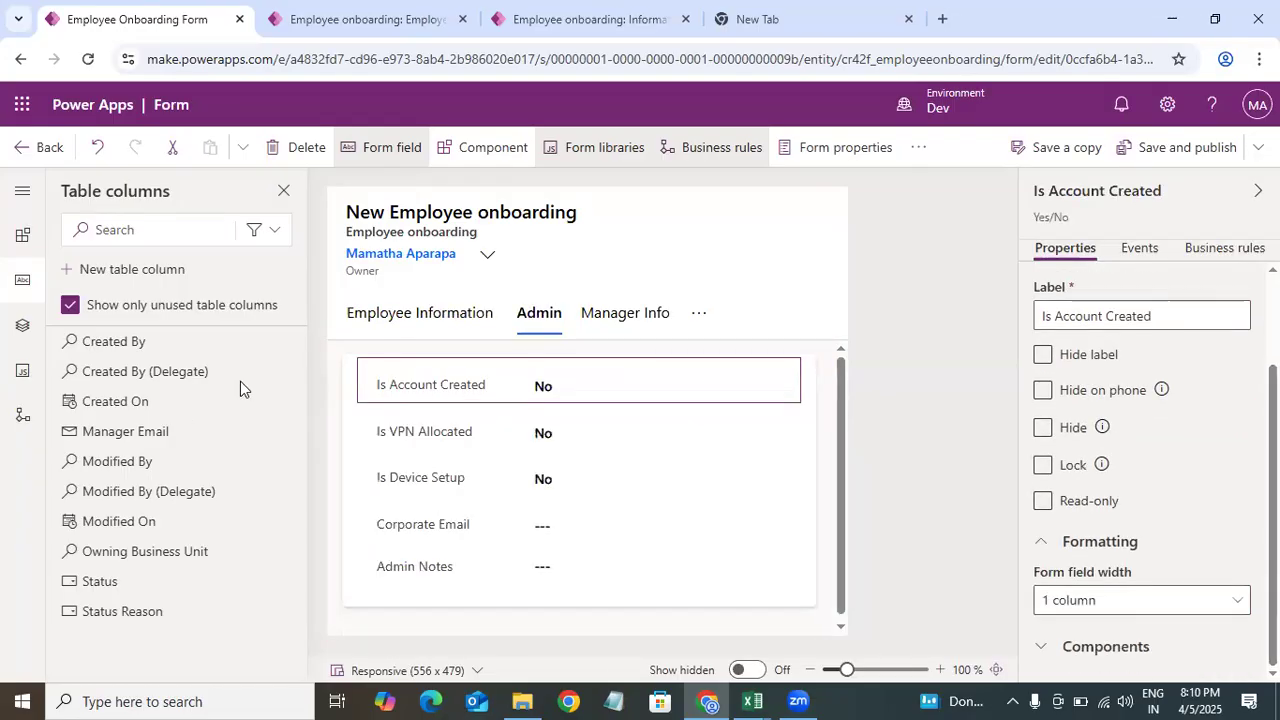
pyautogui.click(1075, 650)
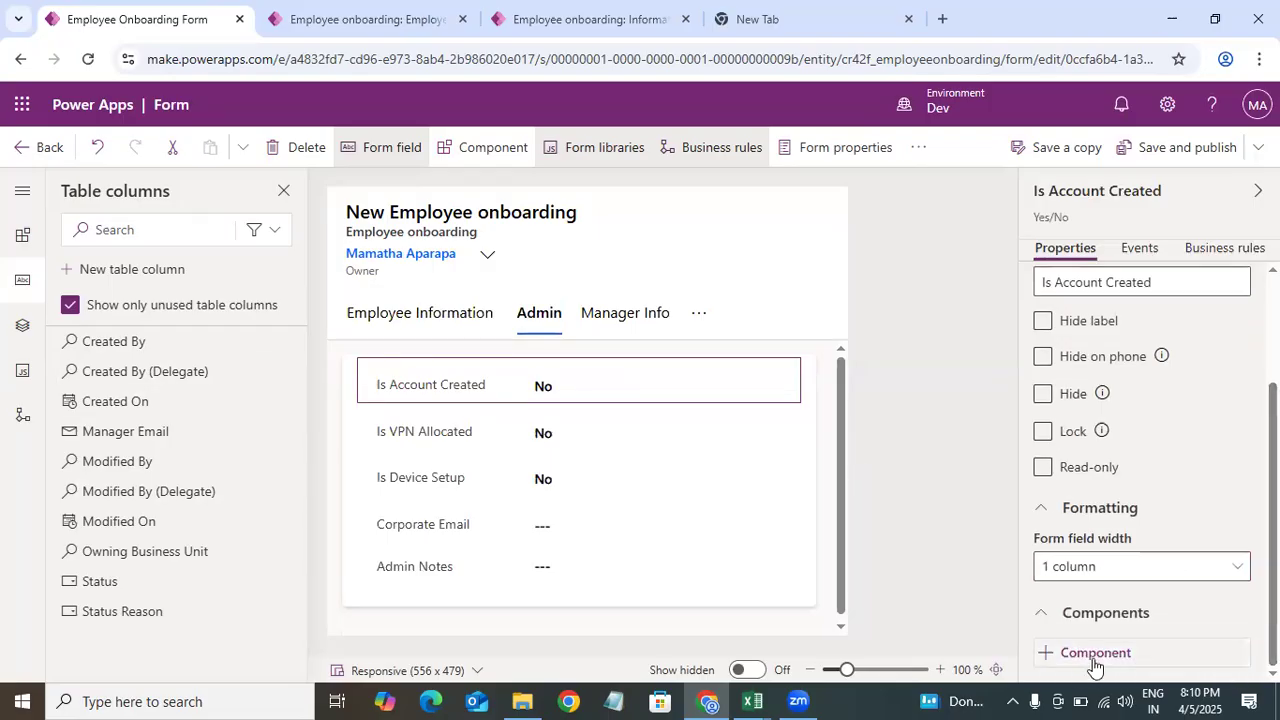
pyautogui.click(1088, 655)
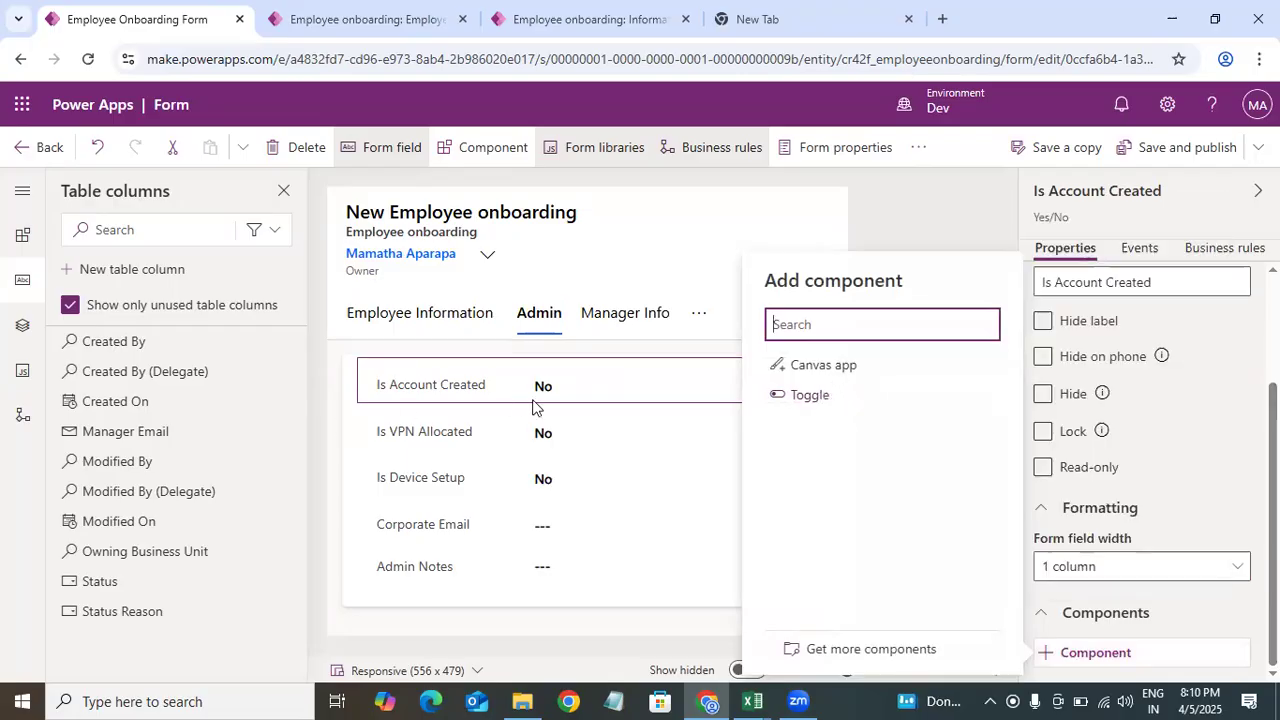
pyautogui.click(815, 398)
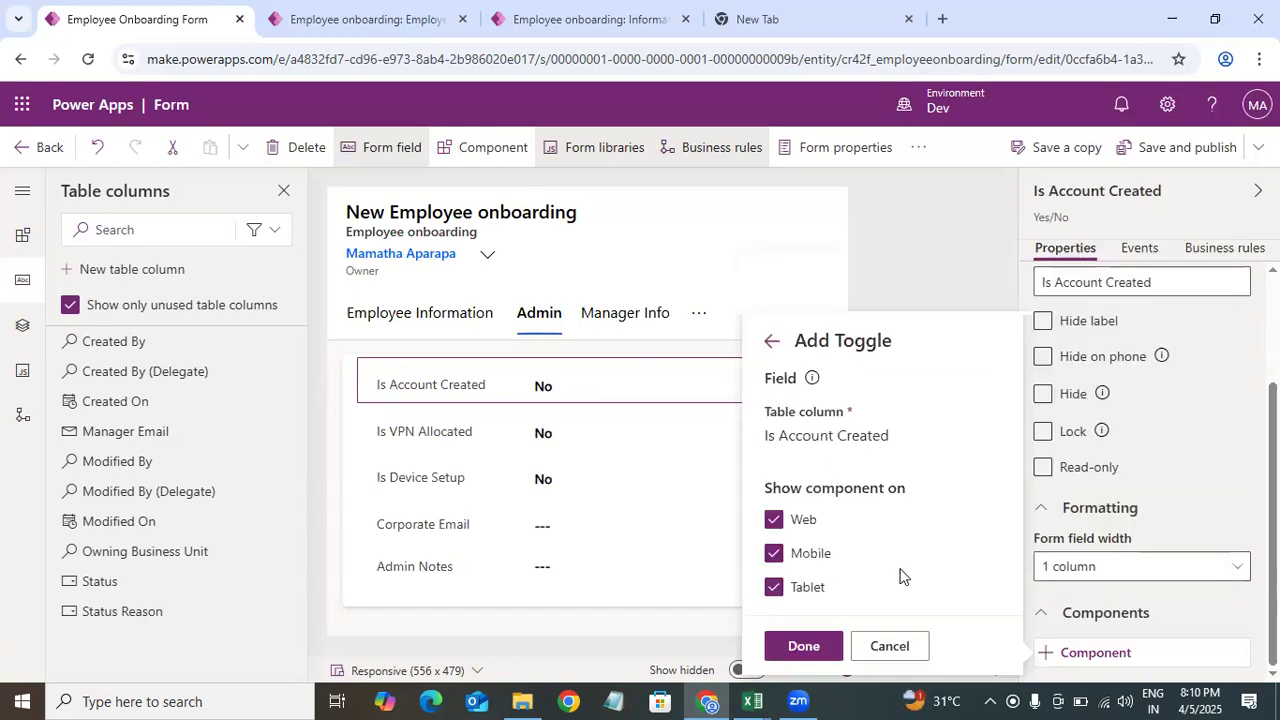
pyautogui.click(773, 520)
pyautogui.click(773, 520)
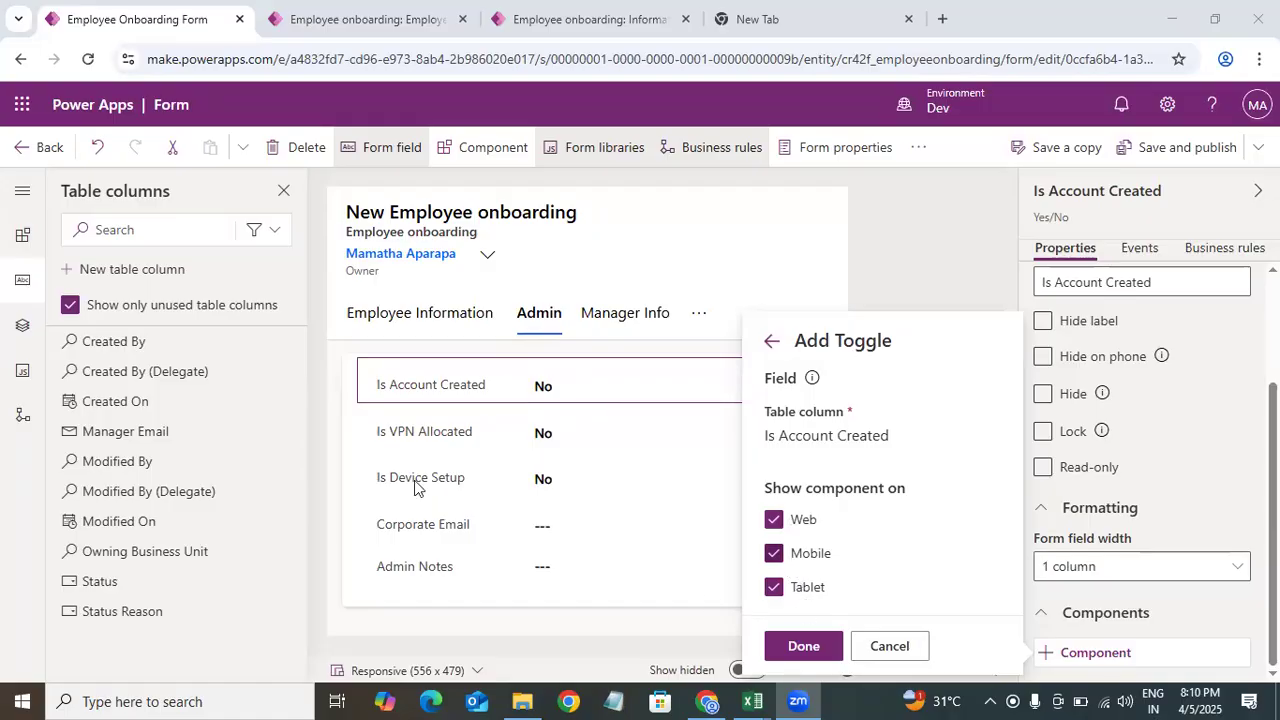
pyautogui.click(773, 553)
pyautogui.click(773, 587)
pyautogui.click(775, 553)
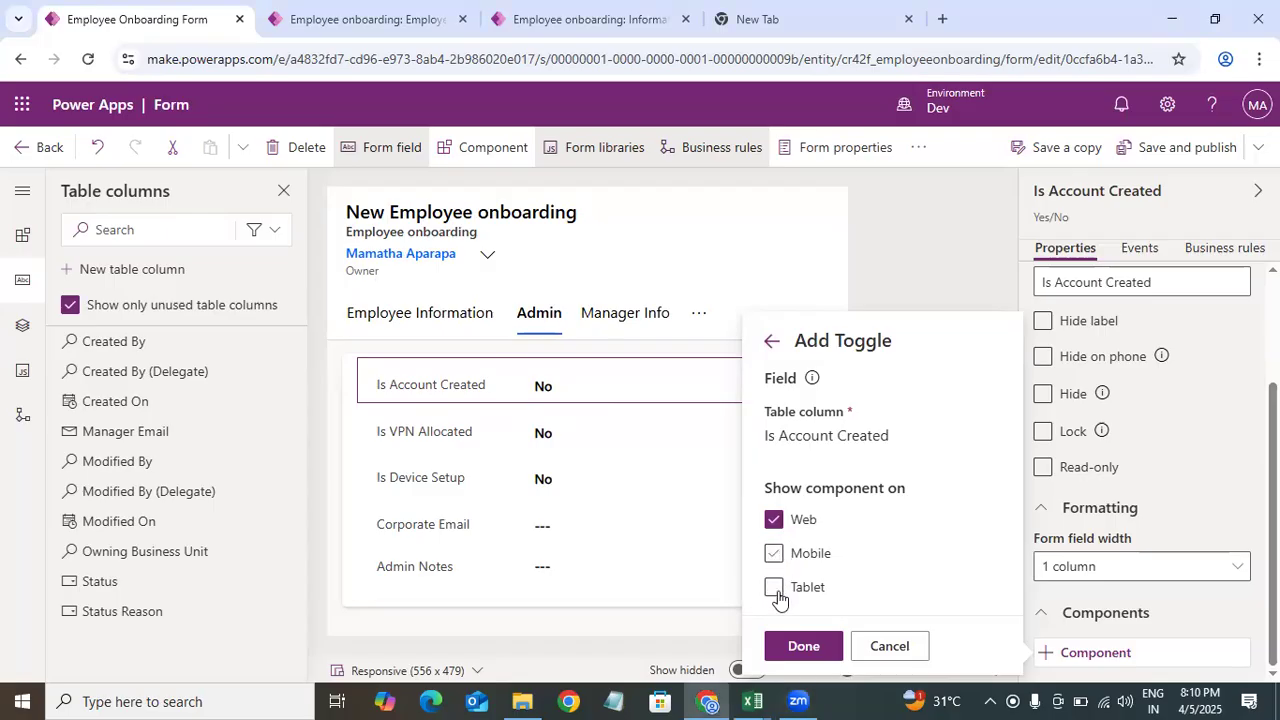
pyautogui.click(776, 590)
pyautogui.click(800, 646)
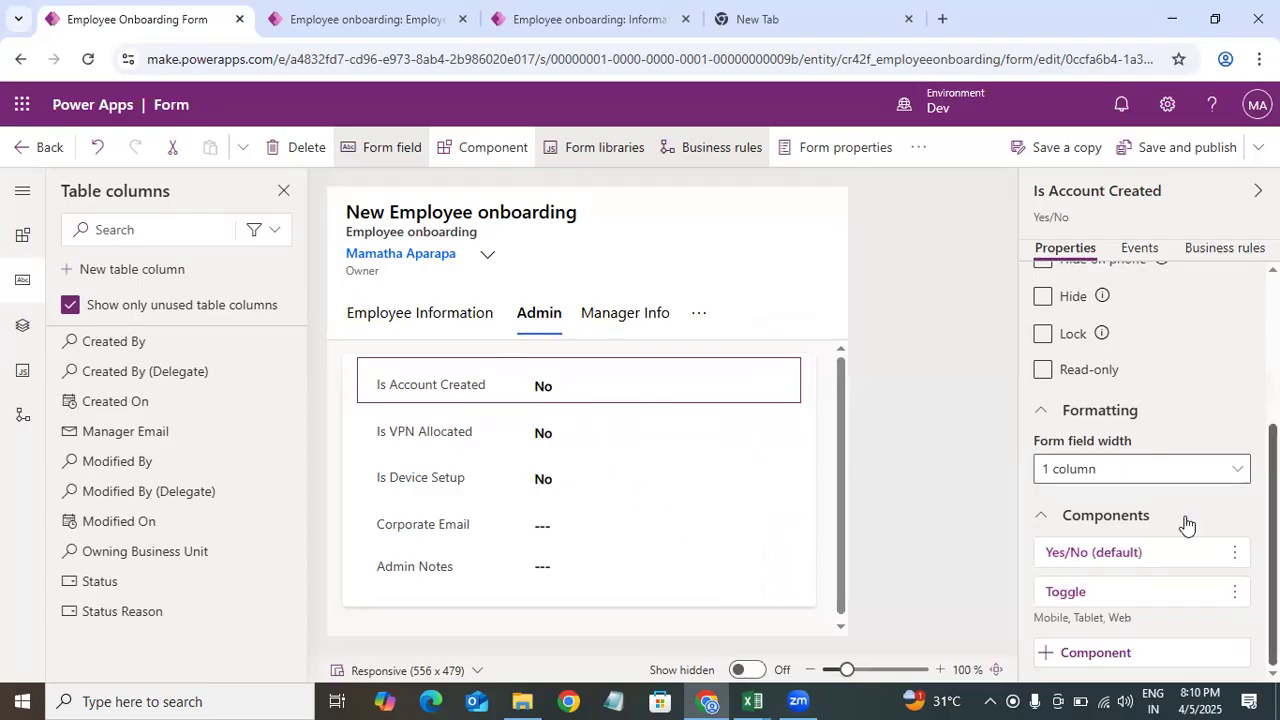
# Step: Add a Toggle component to the Is VPN Allocated field for web, mobile and tablet
pyautogui.click(555, 435)
pyautogui.scroll(-2, 1164, 671)
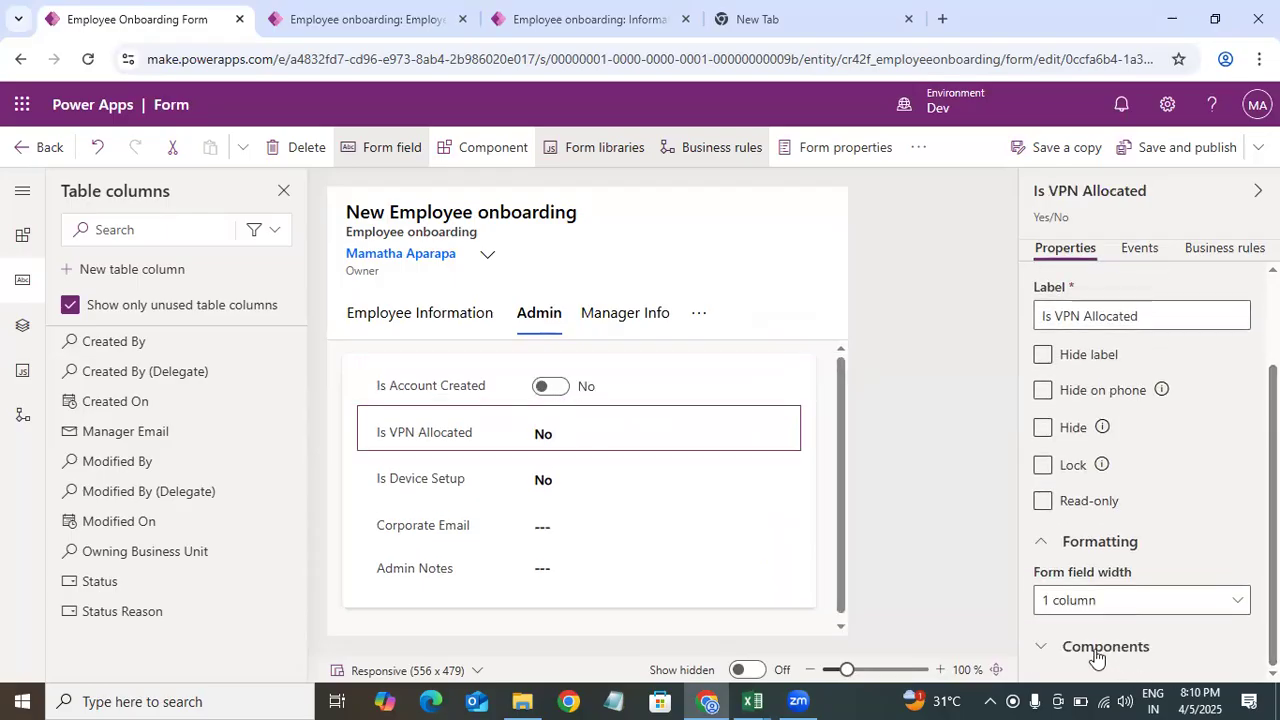
pyautogui.click(1100, 650)
pyautogui.click(1127, 662)
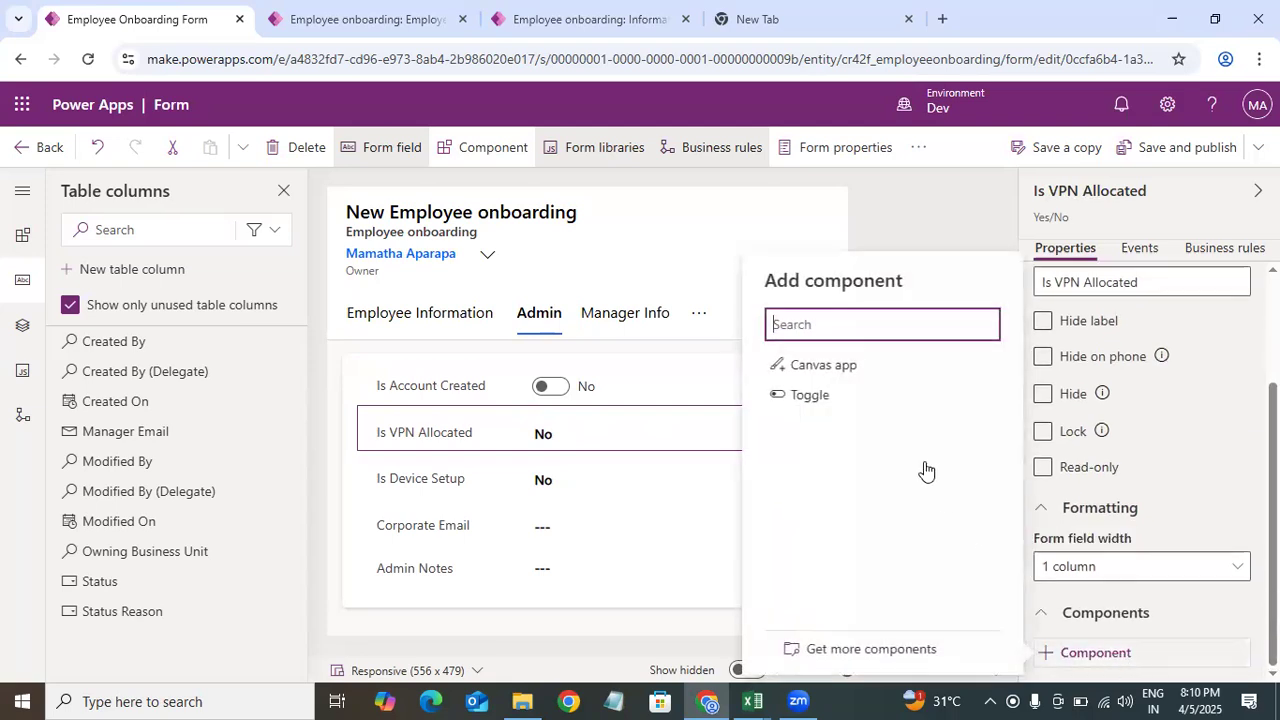
pyautogui.click(834, 400)
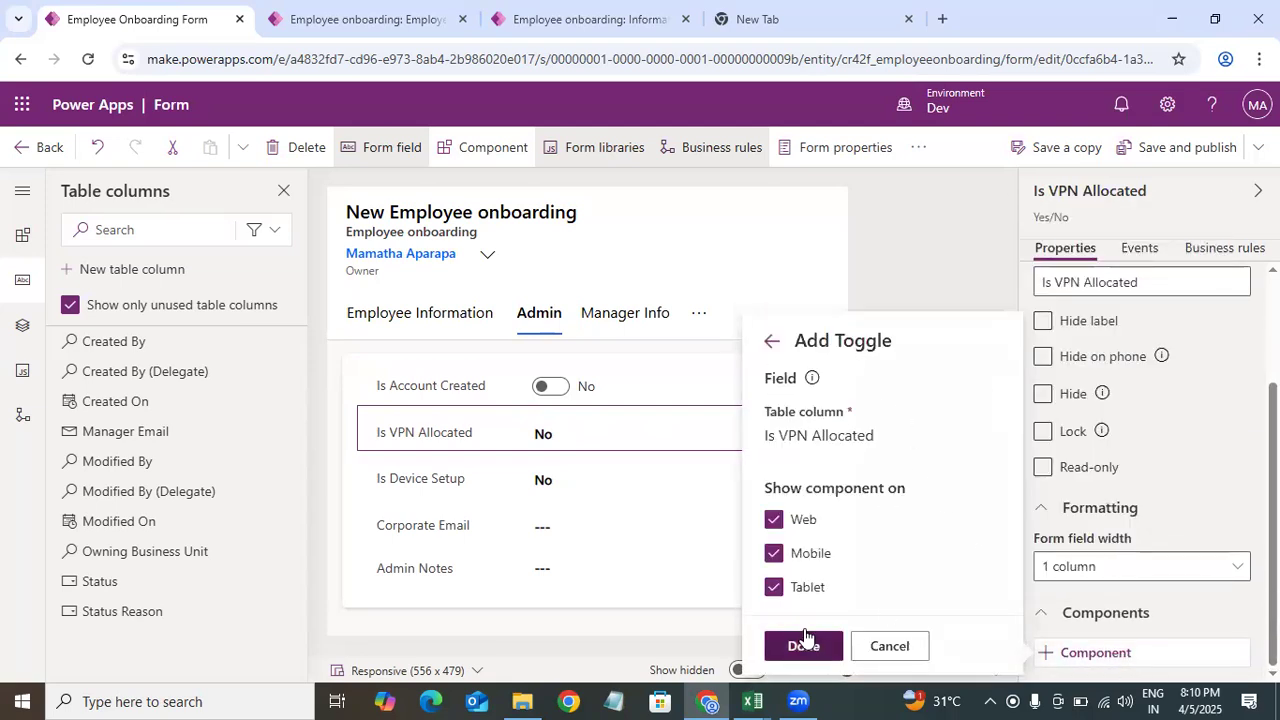
pyautogui.click(805, 645)
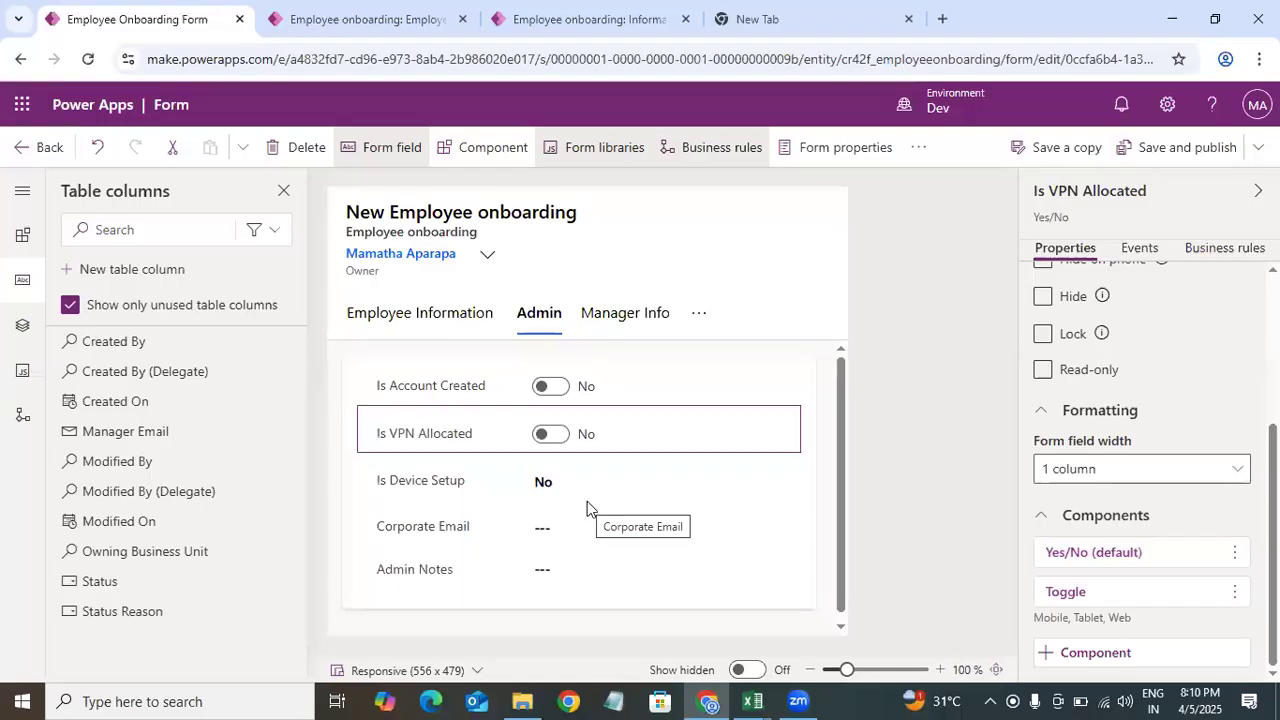
# Step: Add a Toggle component to the Is Device Setup field
pyautogui.click(1234, 591)
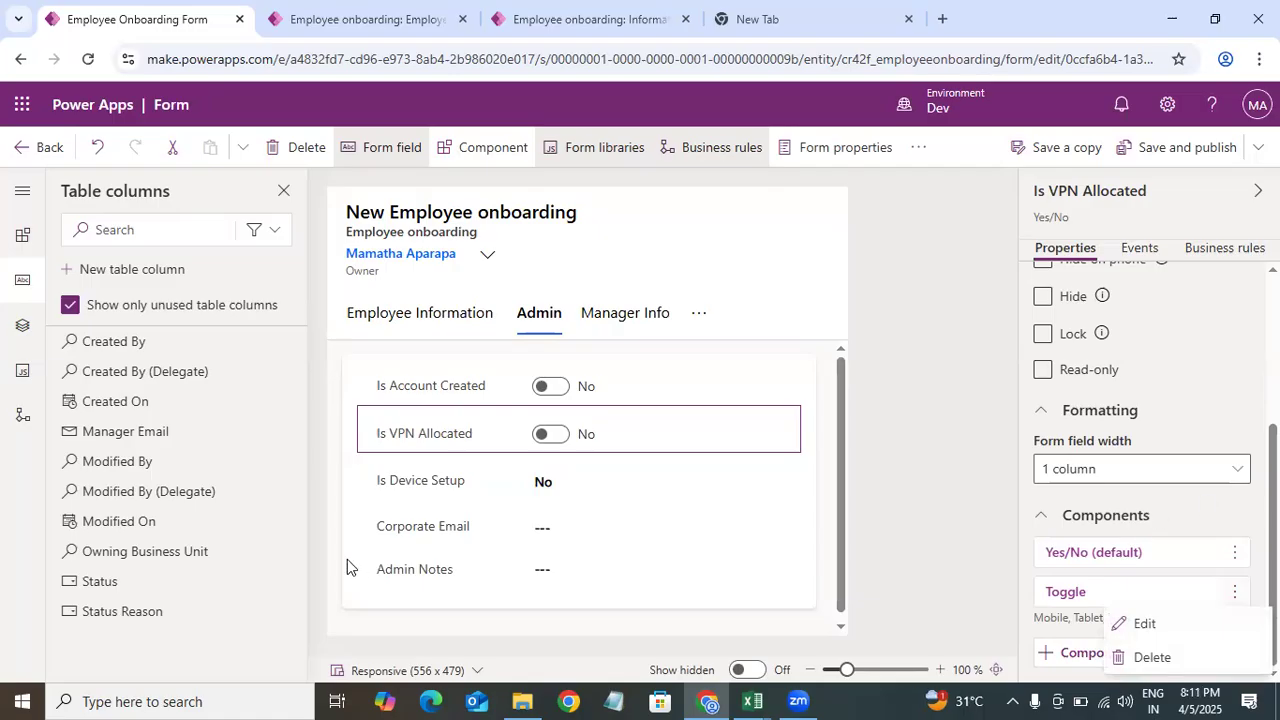
pyautogui.click(285, 524)
pyautogui.click(448, 480)
pyautogui.scroll(-2, 1049, 663)
pyautogui.moveTo(1261, 560); pyautogui.dragTo(1272, 616)
pyautogui.click(1118, 660)
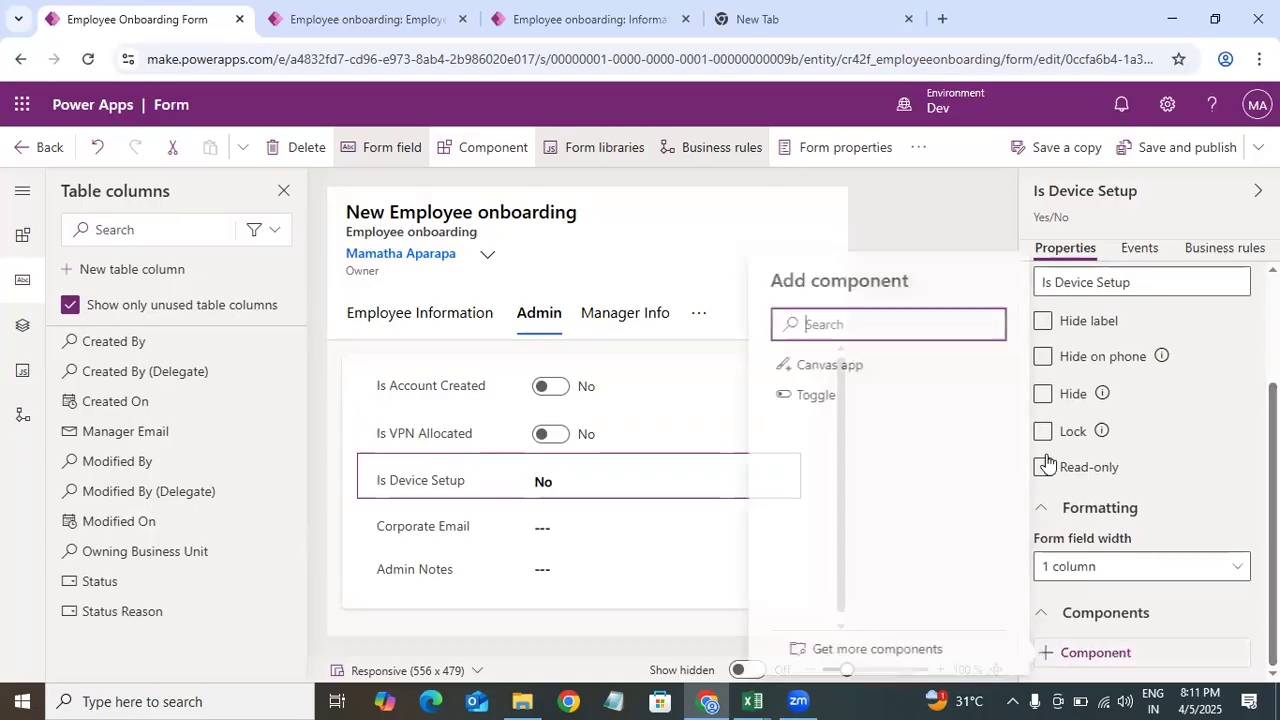
pyautogui.click(805, 396)
pyautogui.click(806, 648)
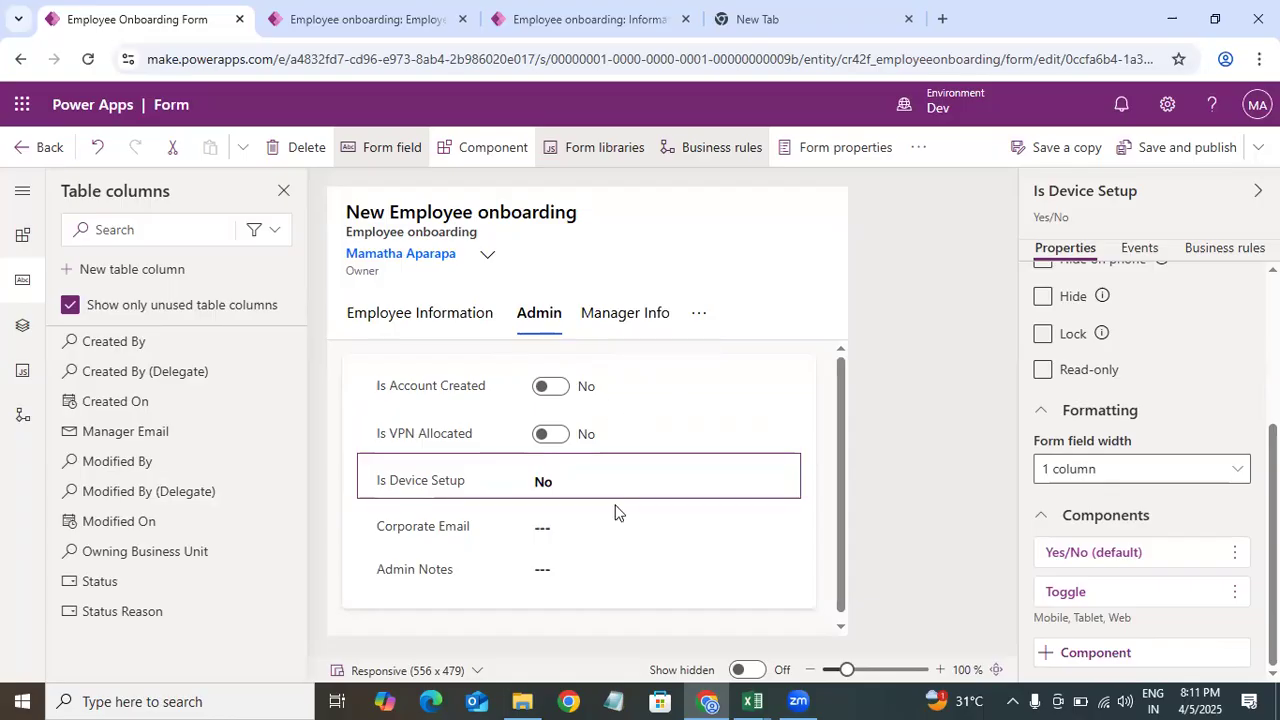
# Step: On the Manager Info tab, search the components for a checkbox and bind a Checkbox to the Is Account Created column
pyautogui.click(604, 322)
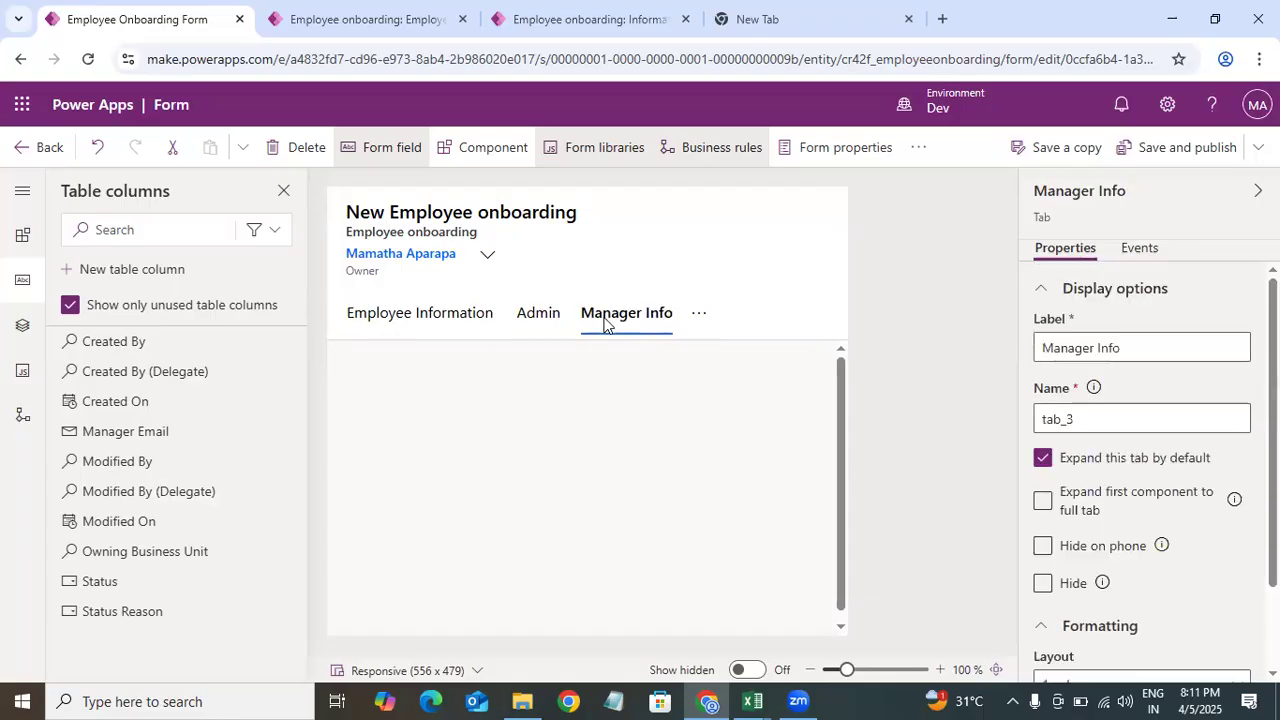
pyautogui.click(538, 392)
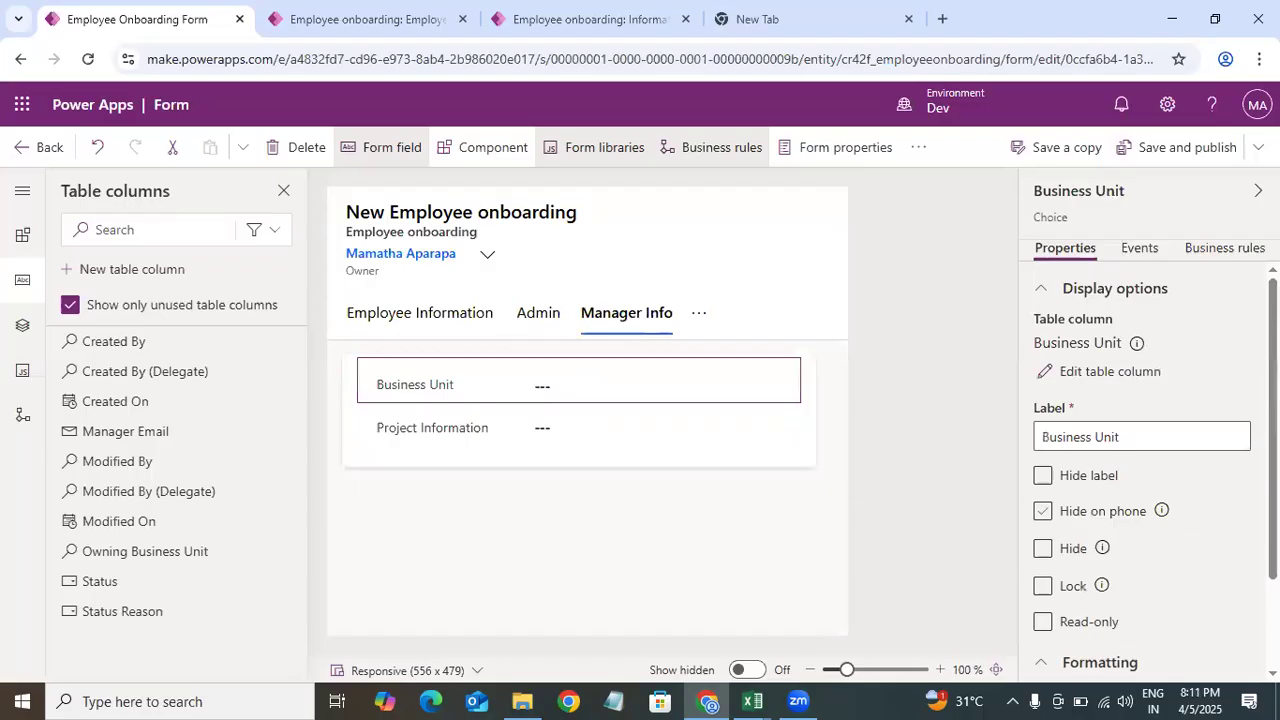
pyautogui.click(22, 236)
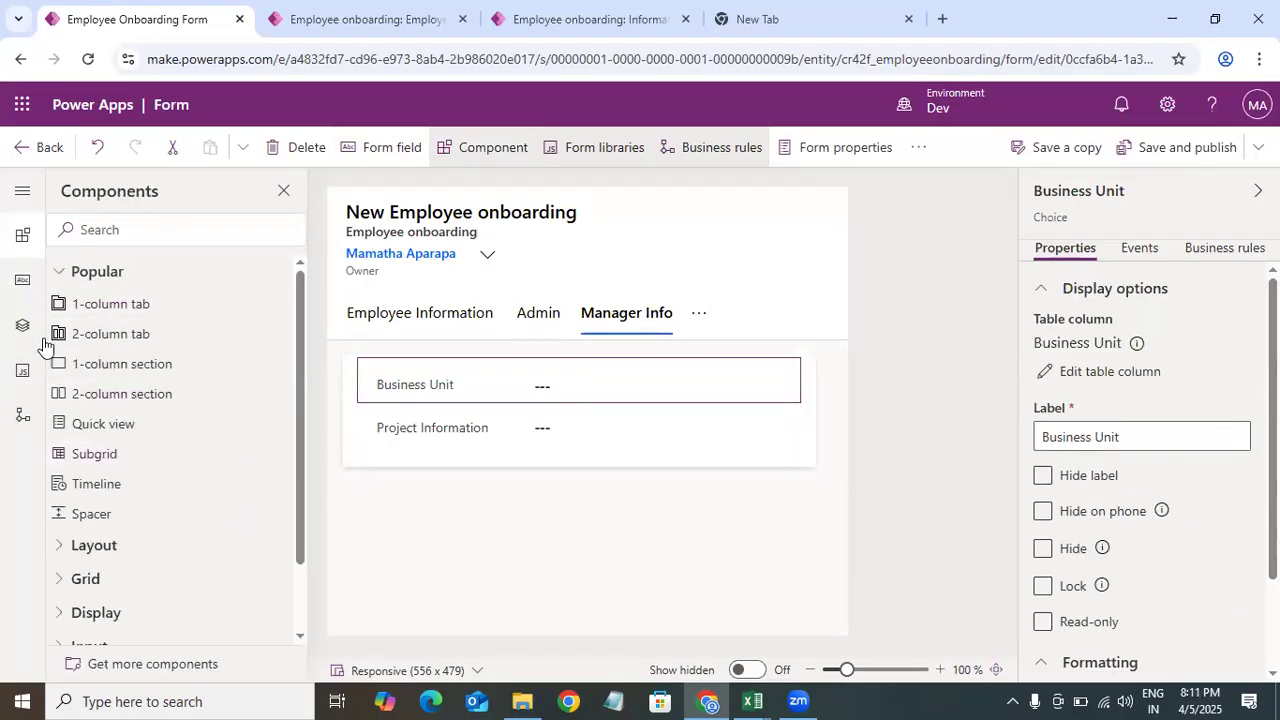
pyautogui.moveTo(294, 375); pyautogui.dragTo(311, 546)
pyautogui.click(151, 229)
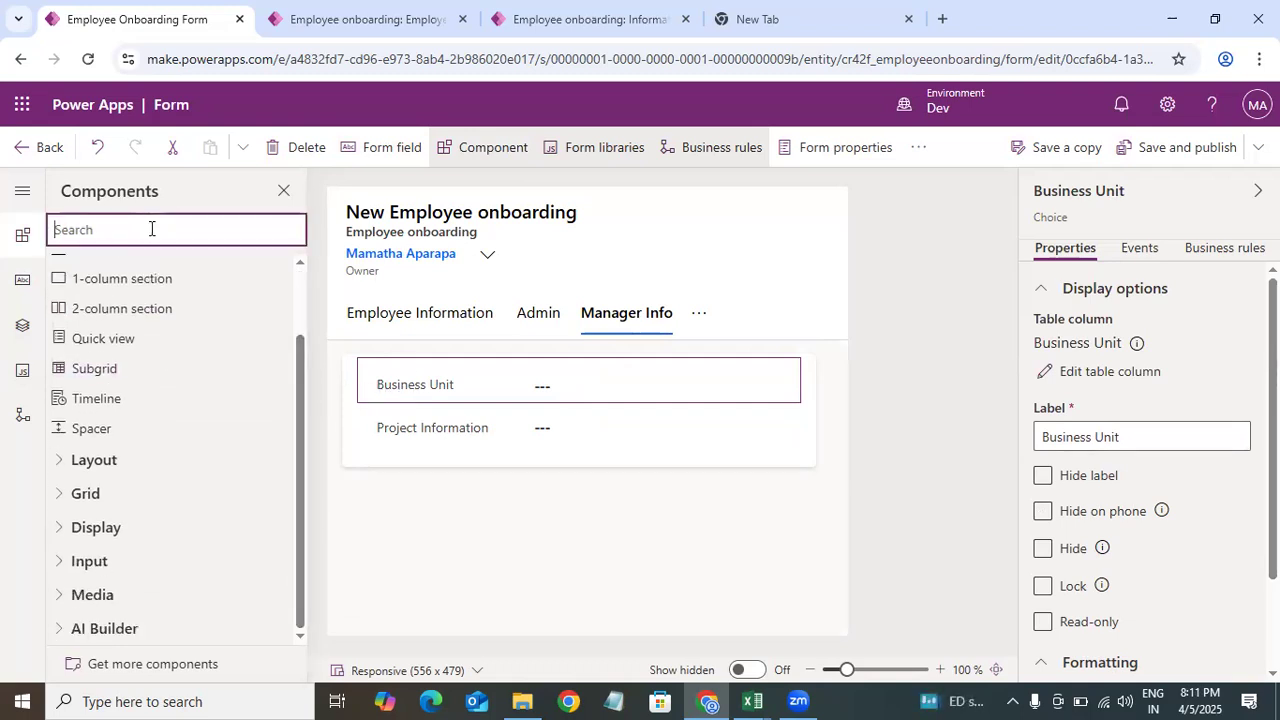
pyautogui.click(22, 280)
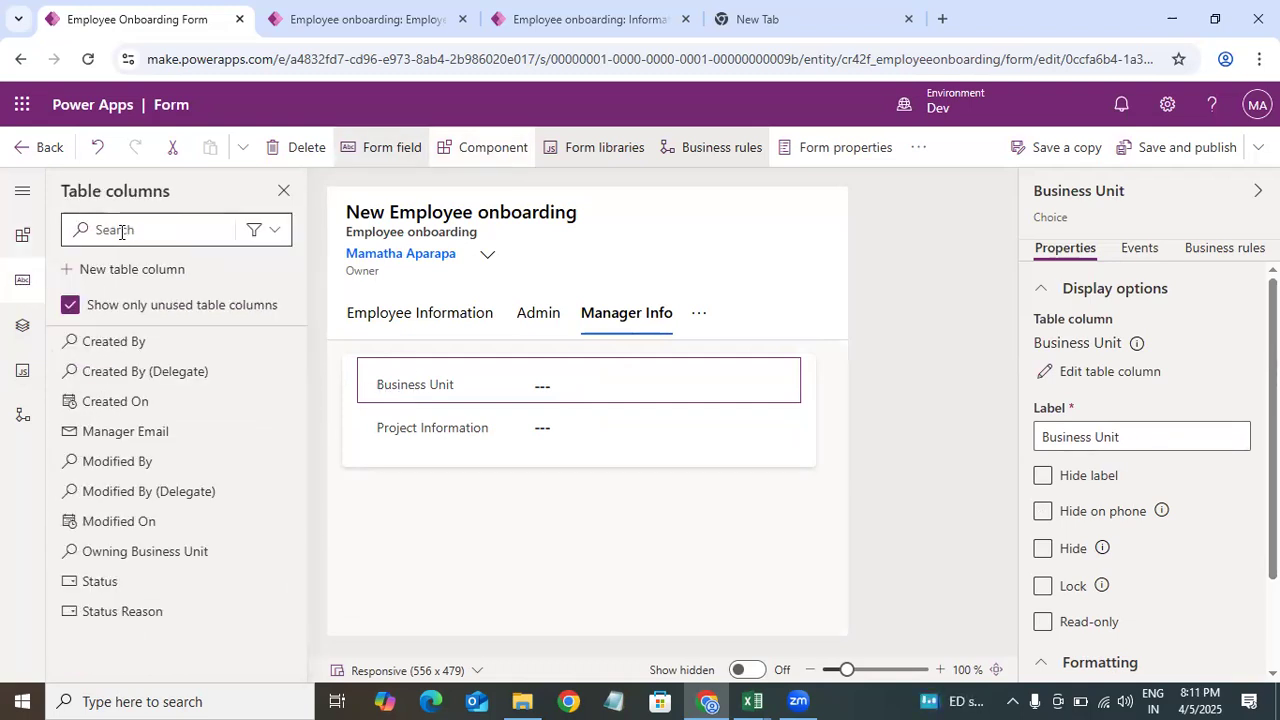
pyautogui.click(22, 235)
pyautogui.click(115, 228)
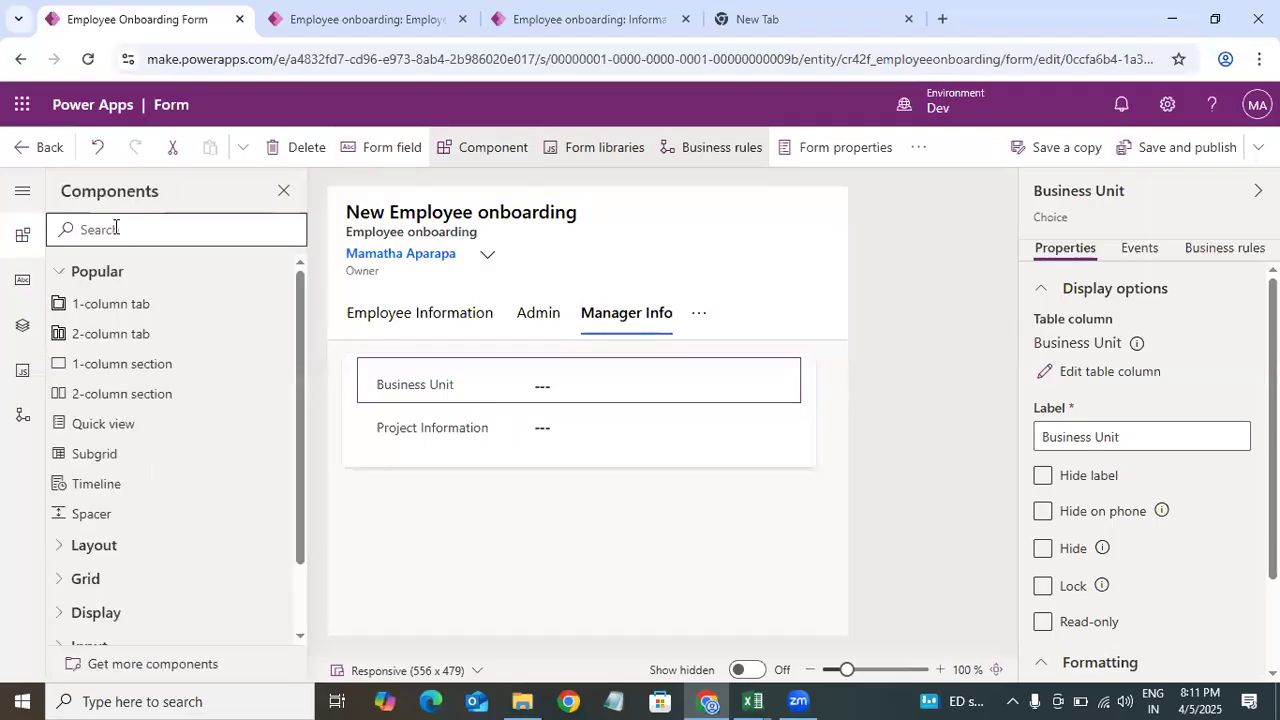
pyautogui.write('c')
pyautogui.press('BackSpace')
pyautogui.write('che')
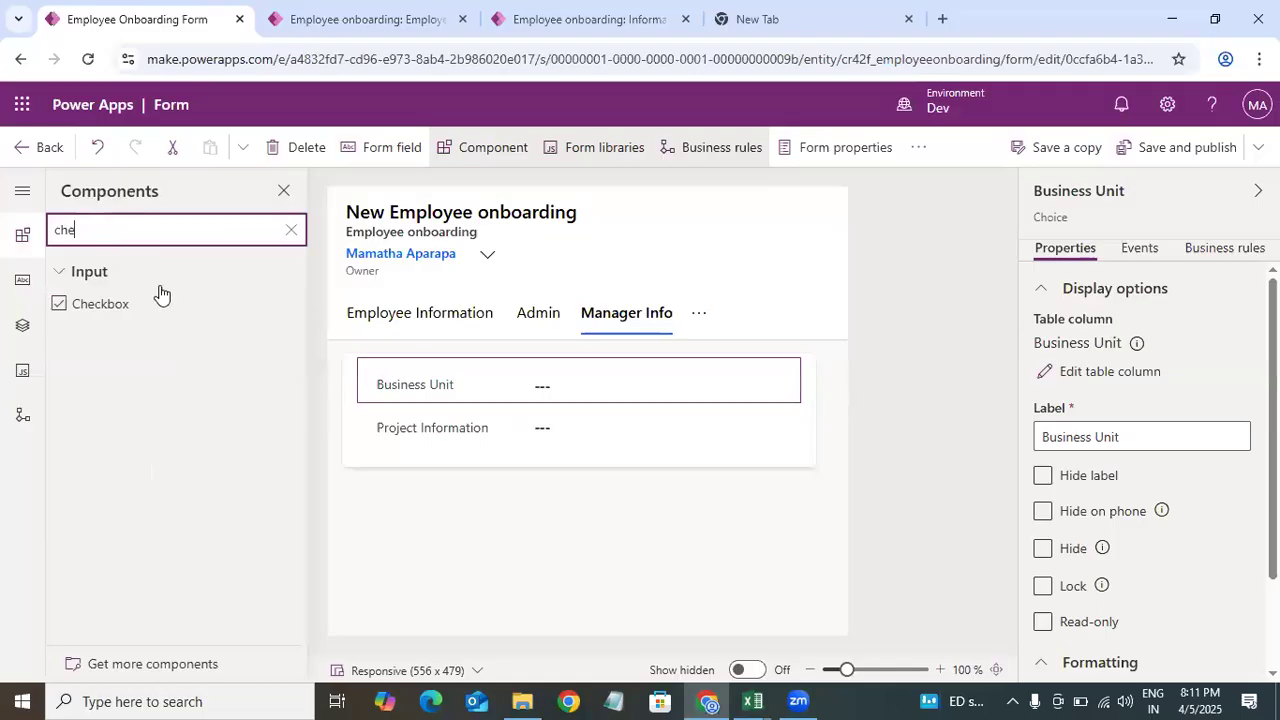
pyautogui.click(158, 318)
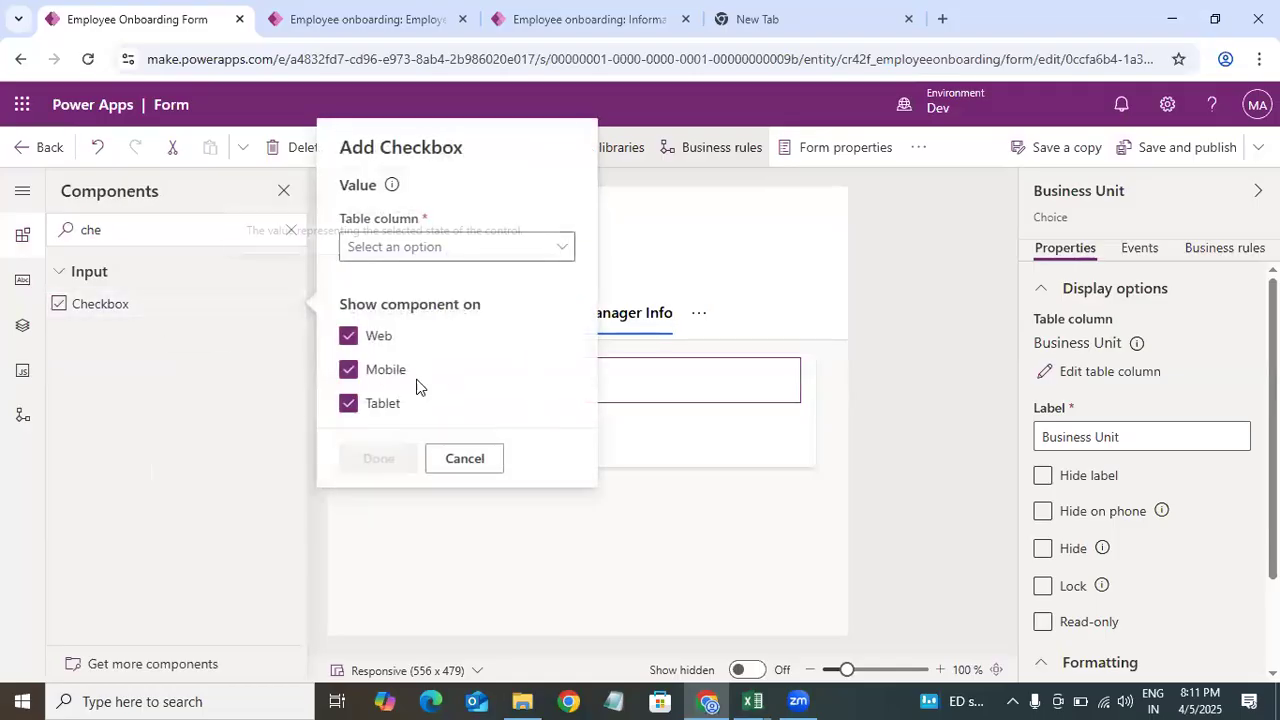
pyautogui.click(489, 250)
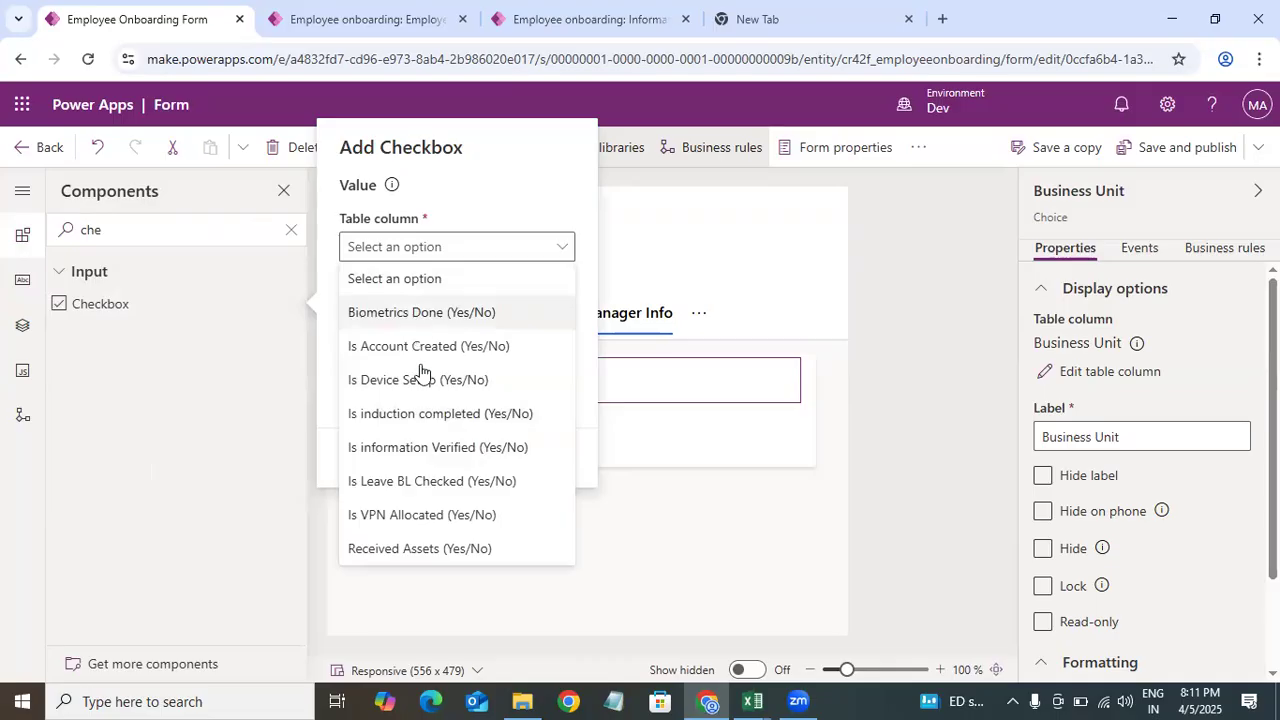
pyautogui.moveTo(149, 300)
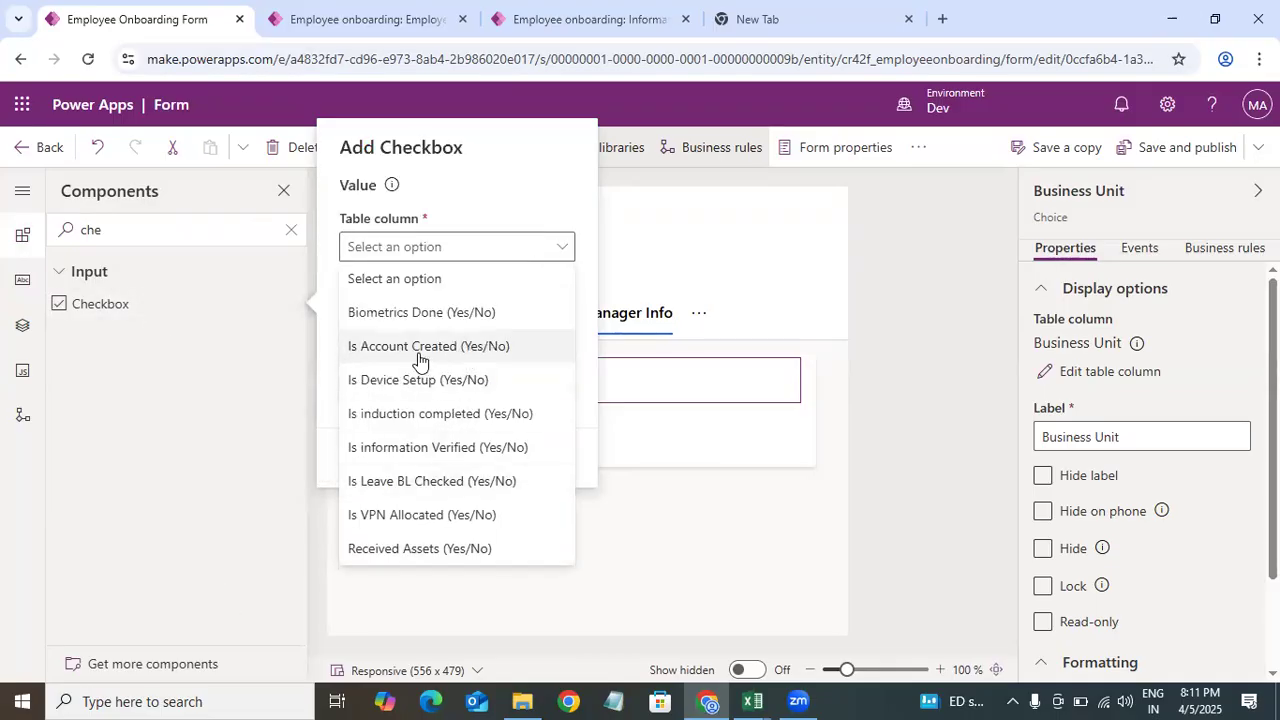
pyautogui.click(418, 348)
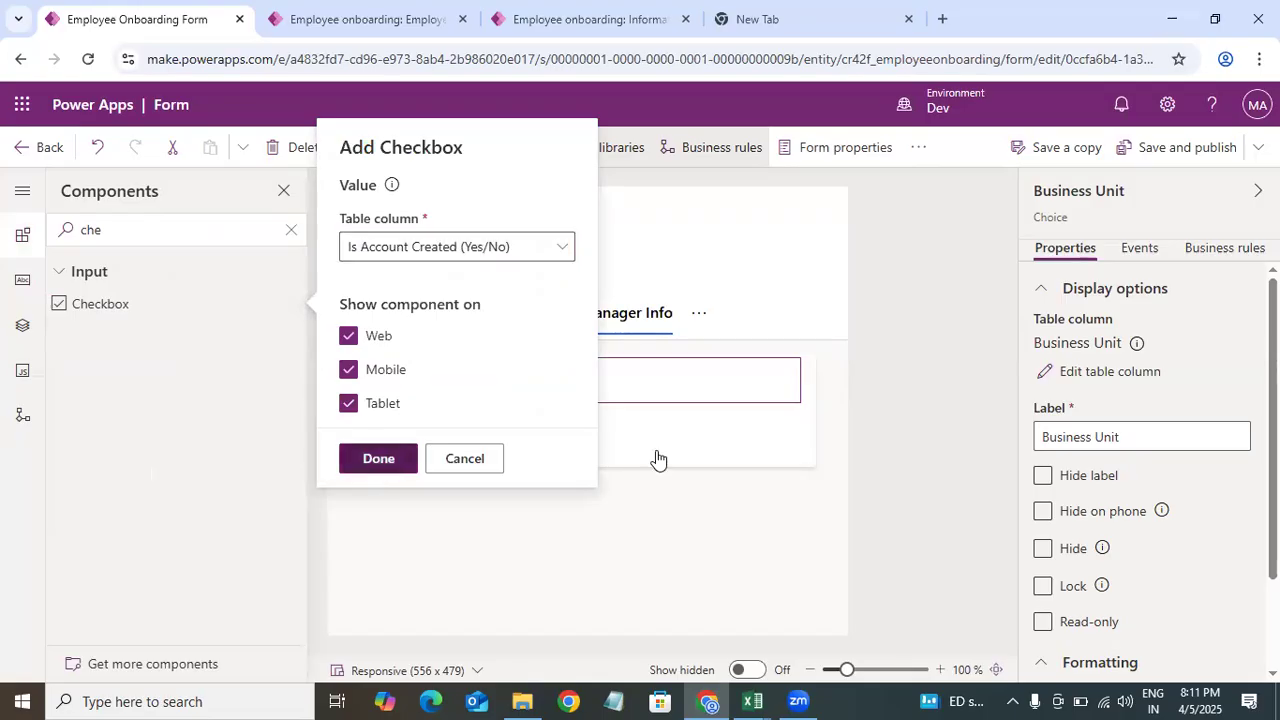
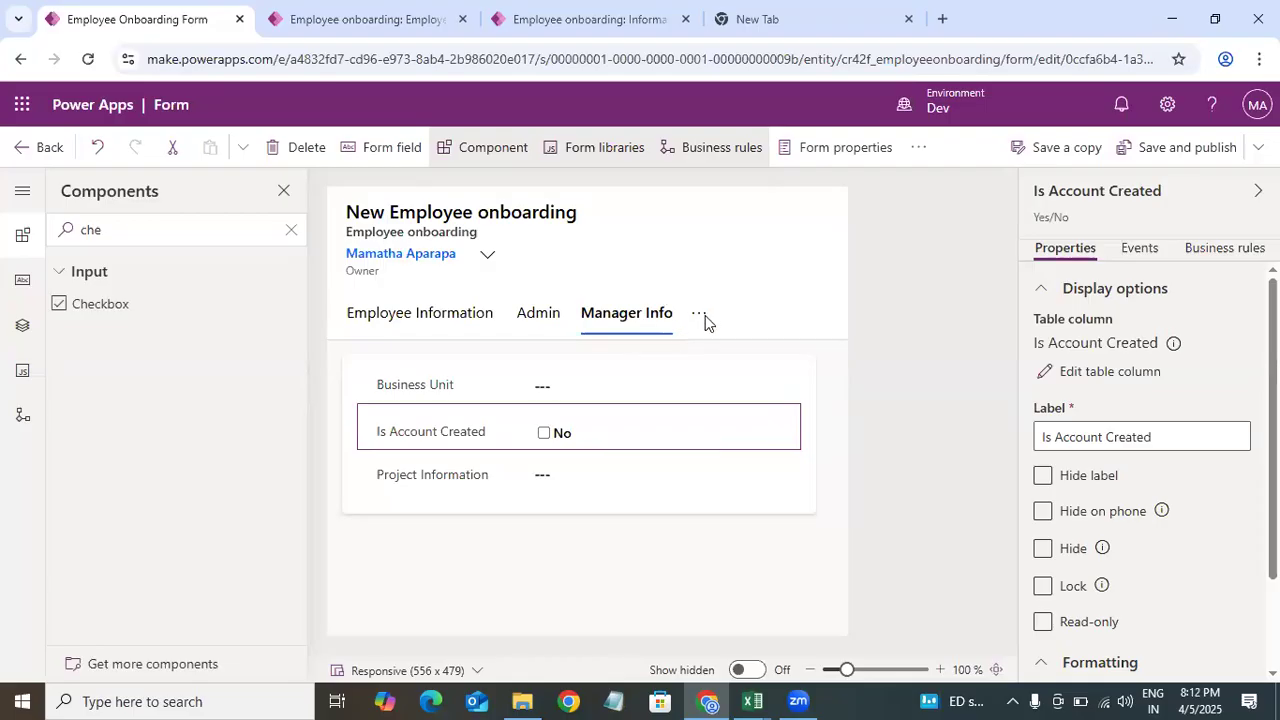
# Step: Publish the form and add a Toggle component to the Is induction completed field for web, mobile and tablet
pyautogui.click(600, 363)
pyautogui.click(1177, 147)
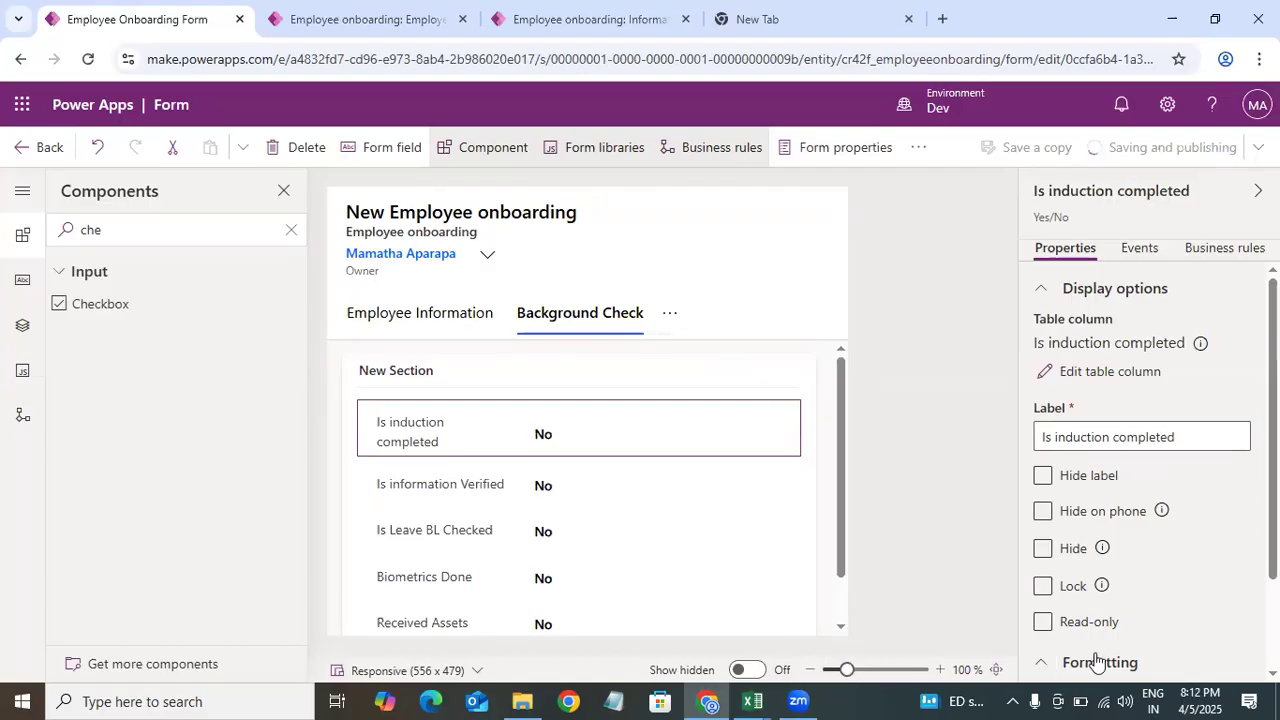
pyautogui.scroll(-3, 1097, 662)
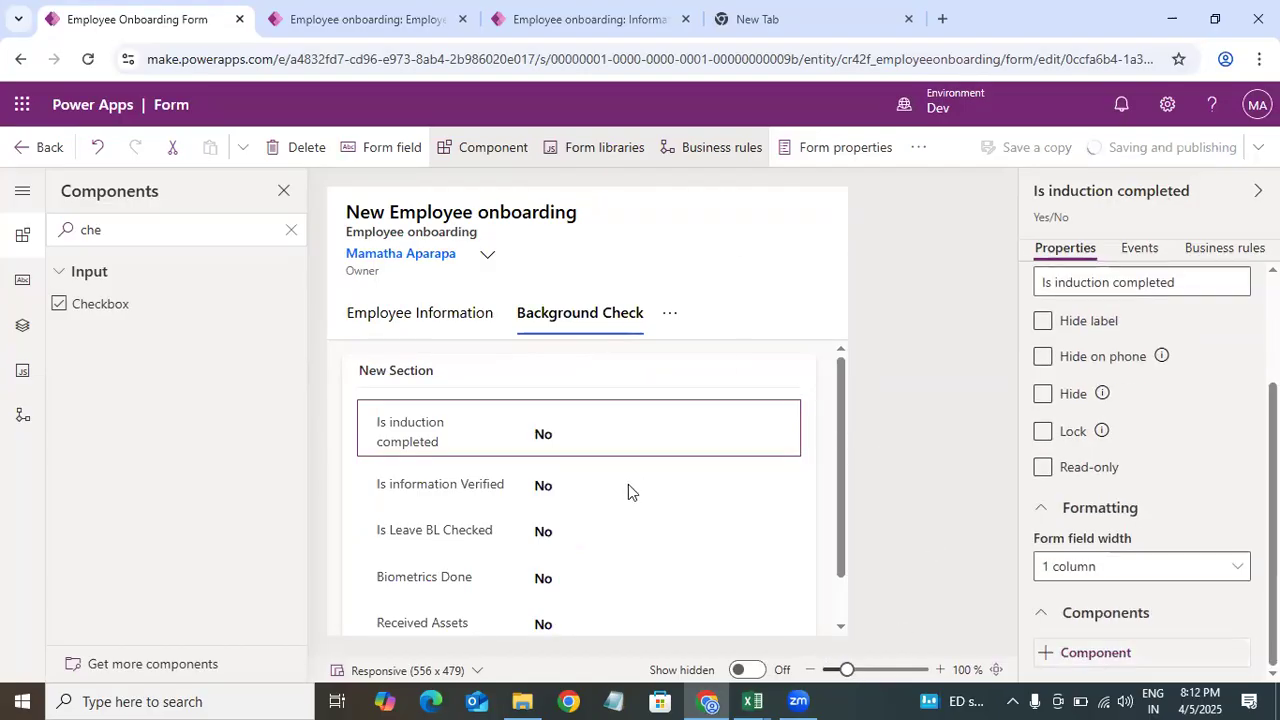
pyautogui.click(1095, 653)
pyautogui.click(809, 395)
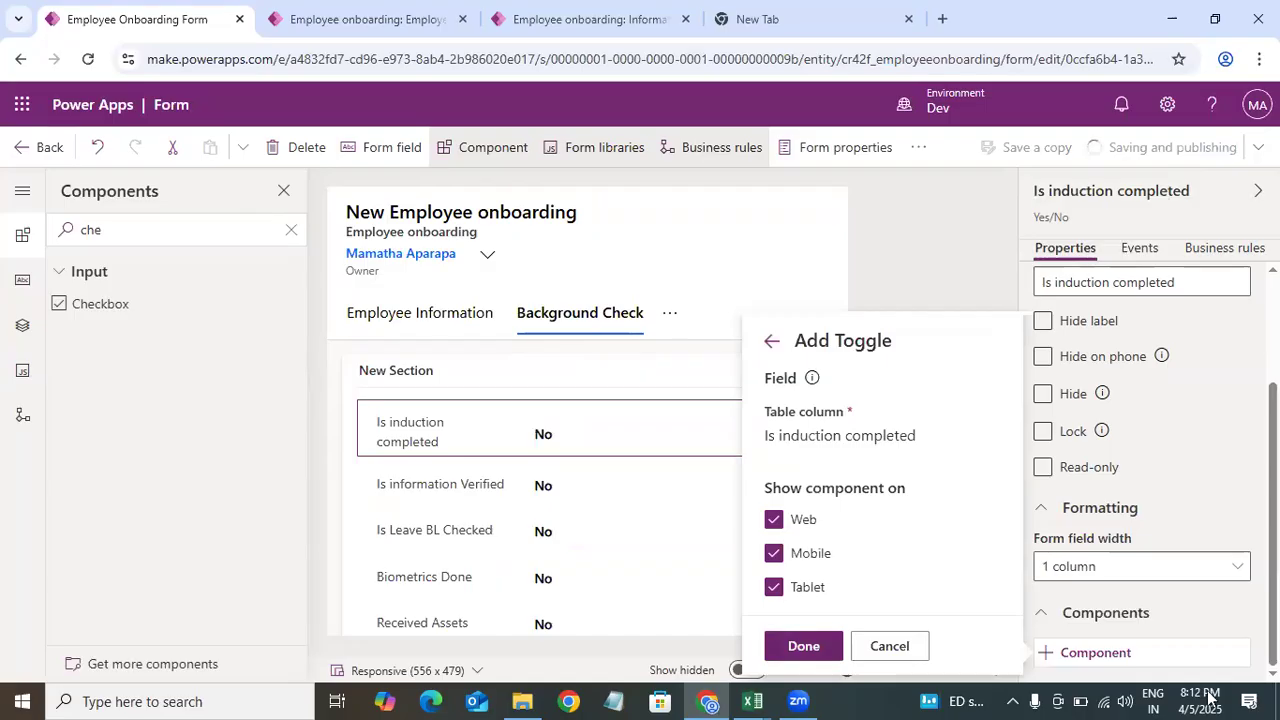
pyautogui.click(803, 645)
# Step: Import the Checkbox component from Get more components and add it to the Is information Verified field for web, mobile and tablet
pyautogui.click(1095, 654)
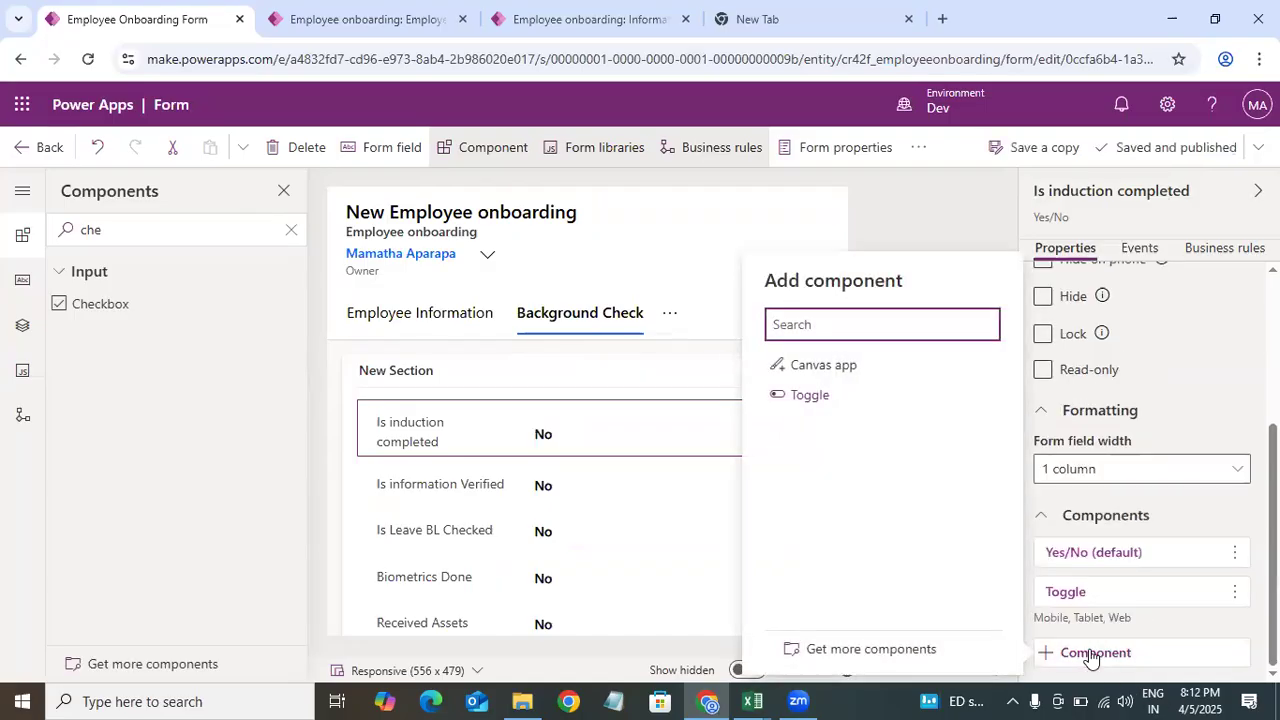
pyautogui.click(881, 653)
pyautogui.click(579, 481)
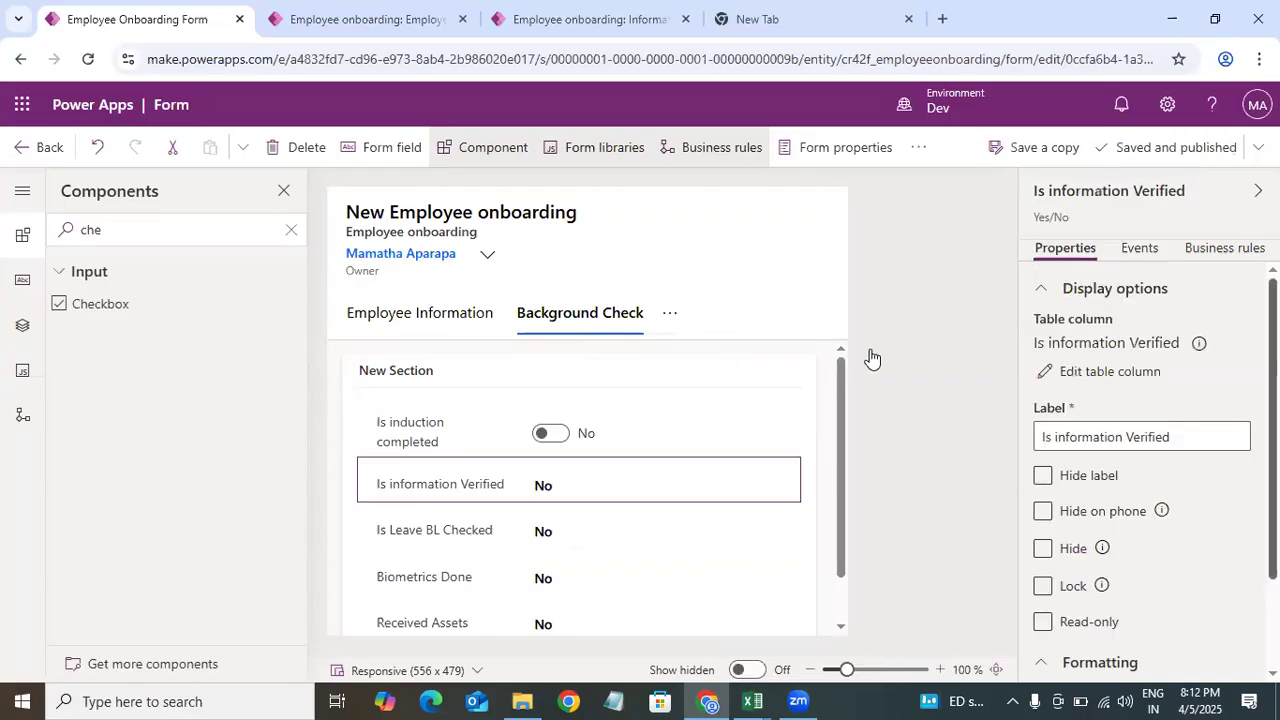
pyautogui.moveTo(1273, 430); pyautogui.dragTo(1273, 520)
pyautogui.click(1105, 646)
pyautogui.scroll(-1, 1105, 646)
pyautogui.click(1095, 653)
pyautogui.click(871, 649)
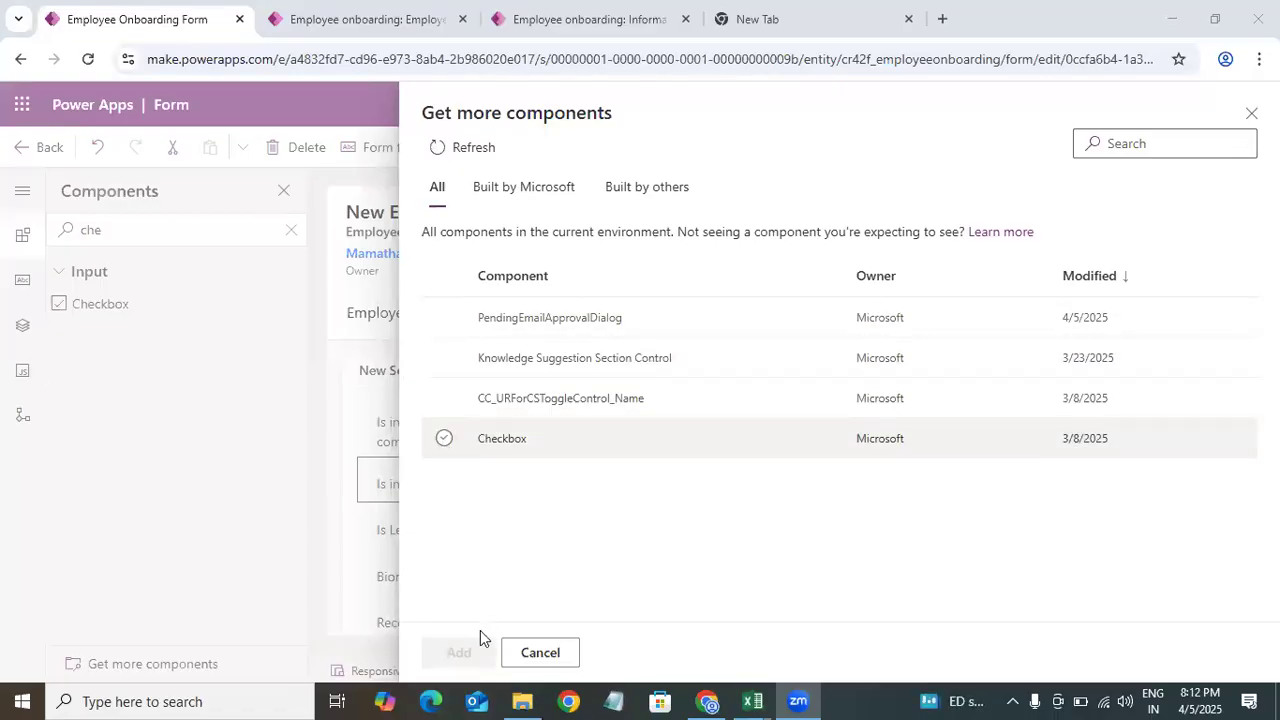
pyautogui.click(444, 438)
pyautogui.click(459, 652)
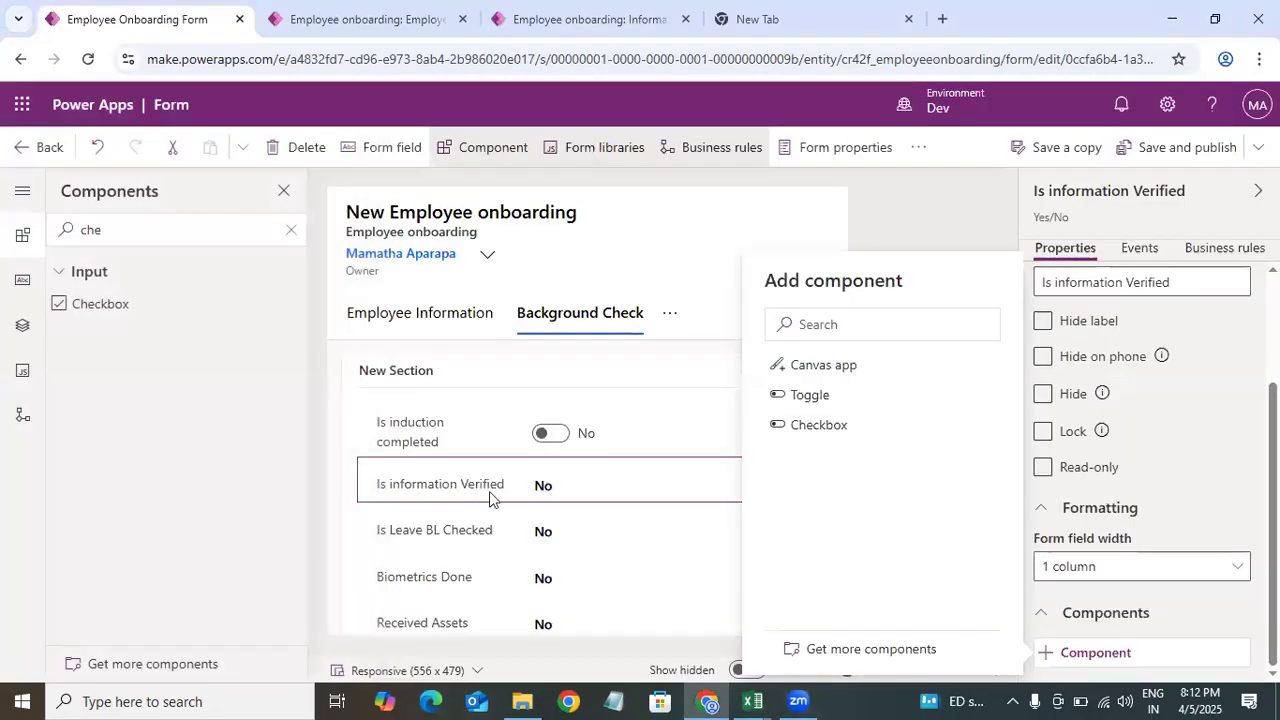
pyautogui.click(814, 428)
pyautogui.click(809, 646)
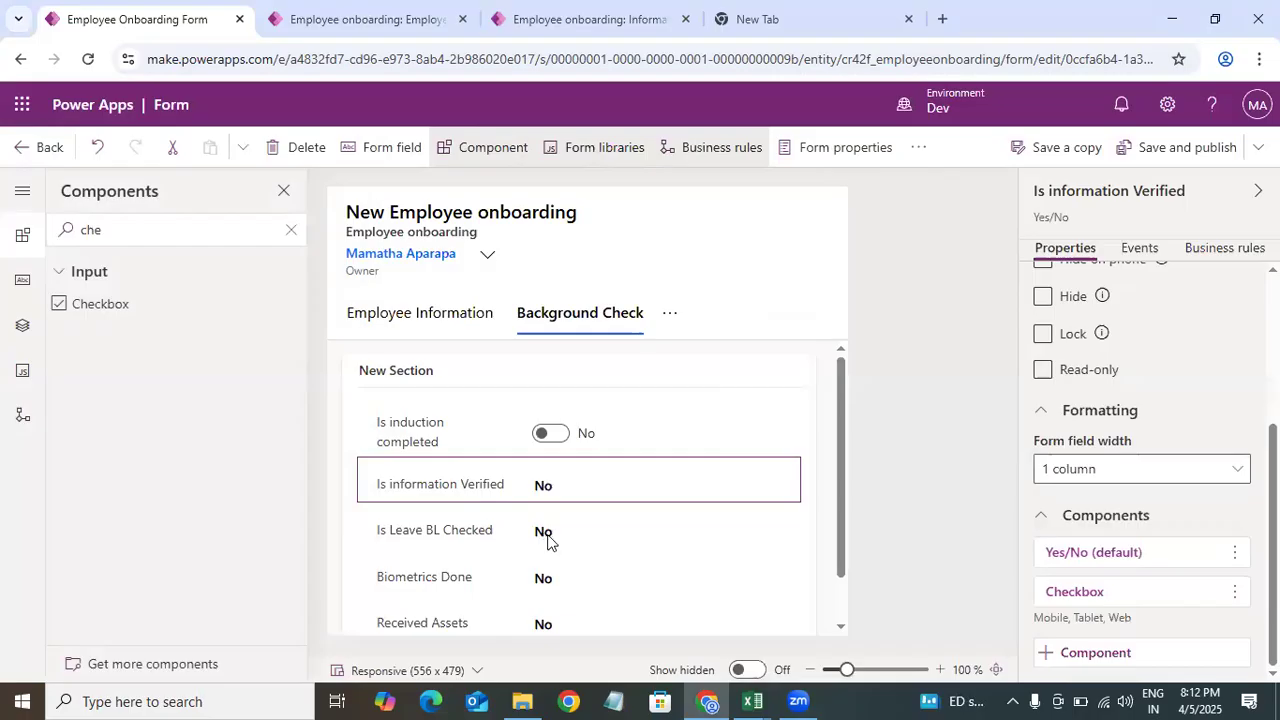
# Step: Add a Checkbox component to the Is Leave BL Checked field
pyautogui.click(553, 545)
pyautogui.scroll(-3, 1092, 648)
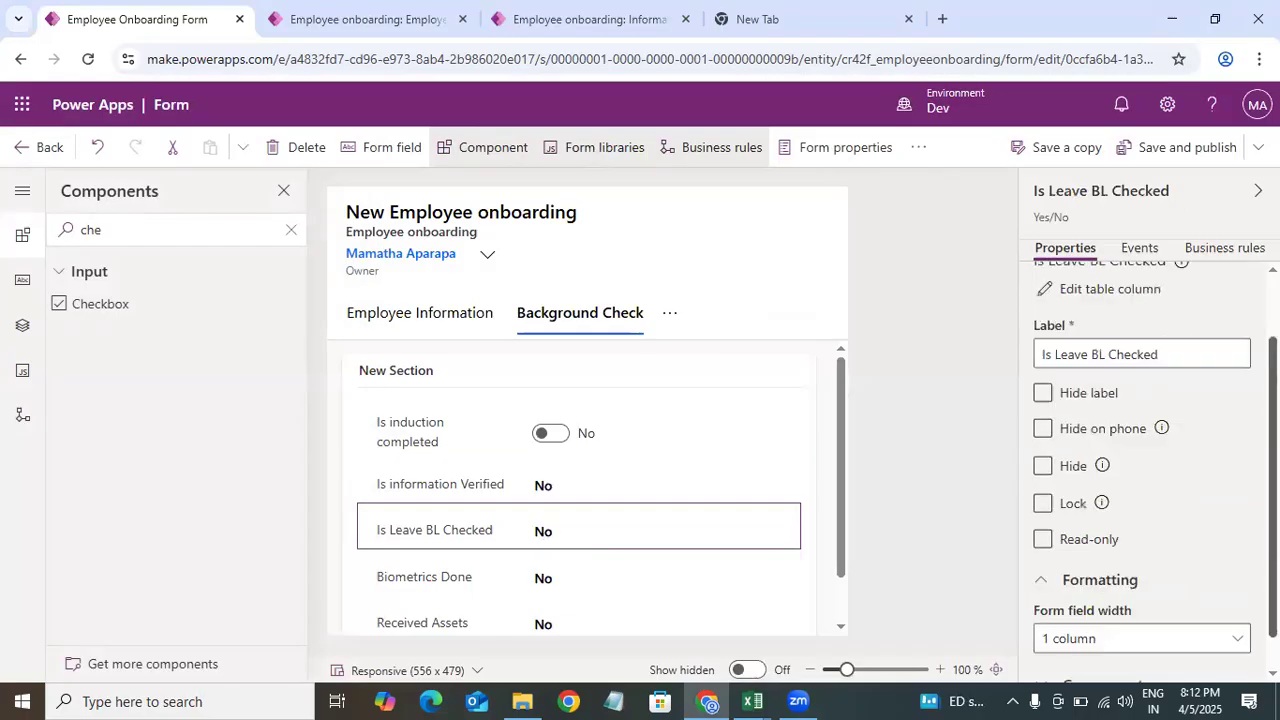
pyautogui.click(1092, 648)
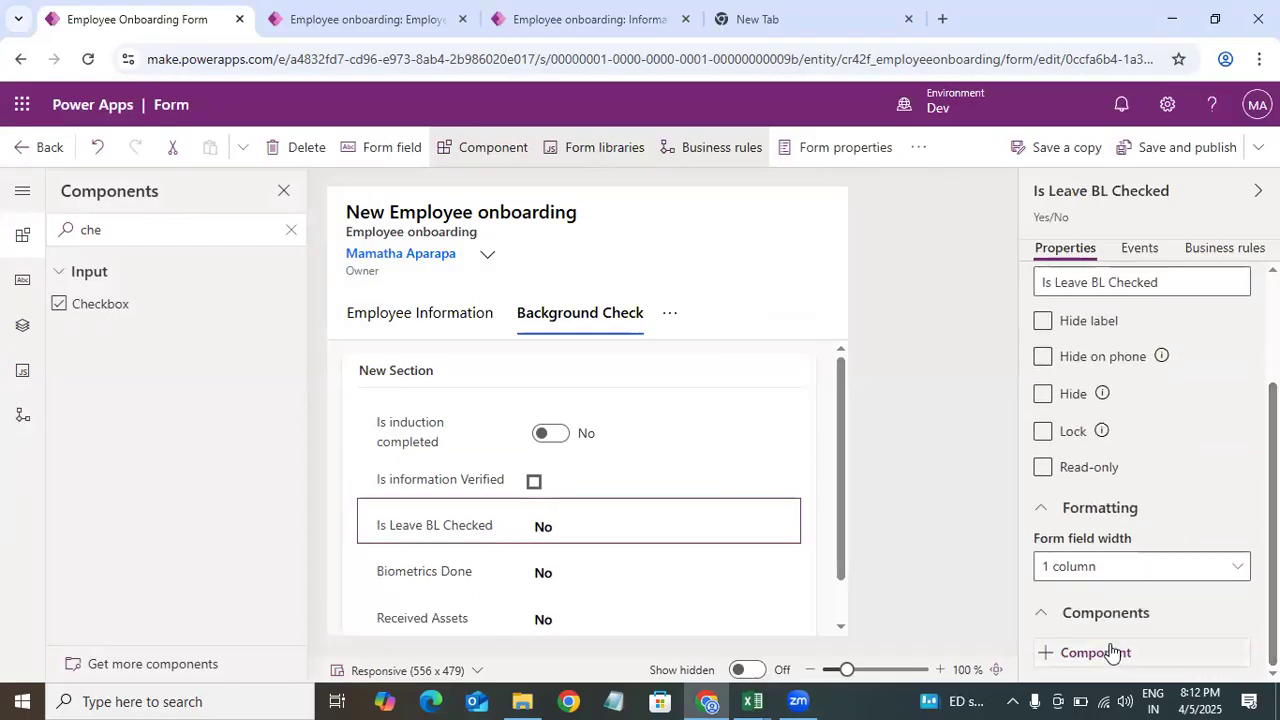
pyautogui.click(1090, 652)
pyautogui.click(812, 398)
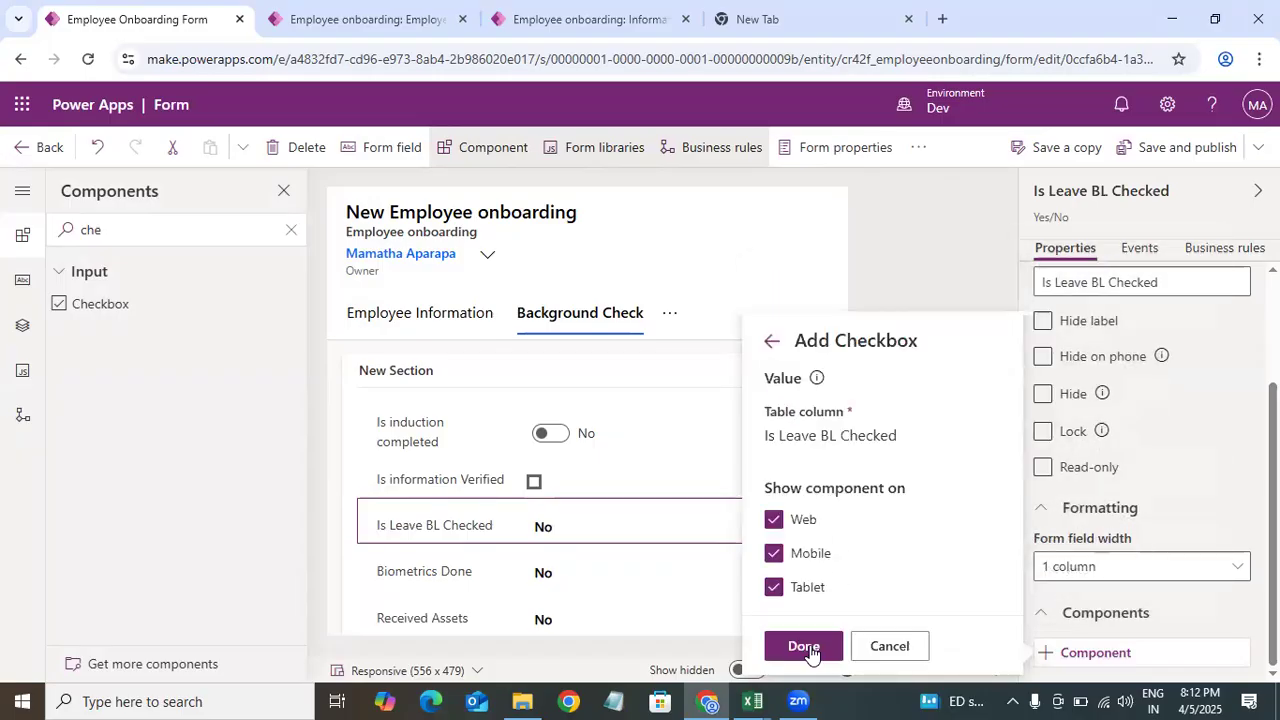
# Step: Add a Checkbox component to the Biometrics Done field for web, mobile and tablet
pyautogui.click(535, 568)
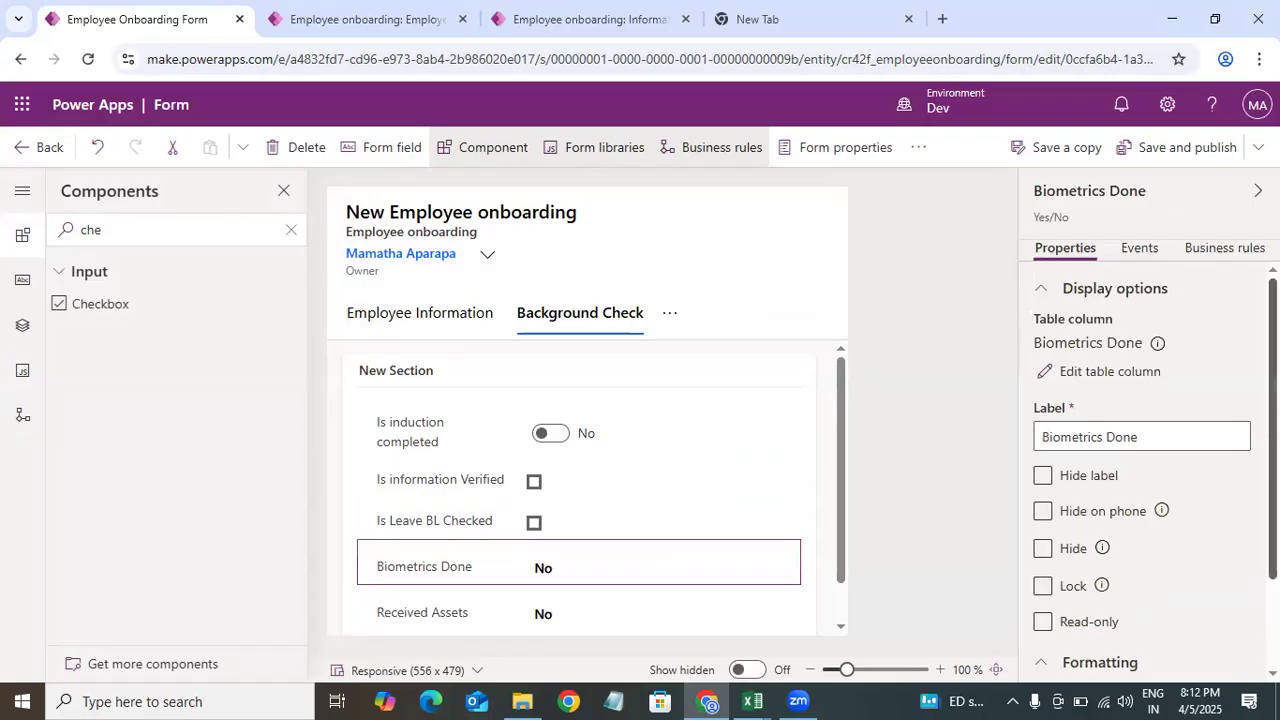
pyautogui.click(1090, 647)
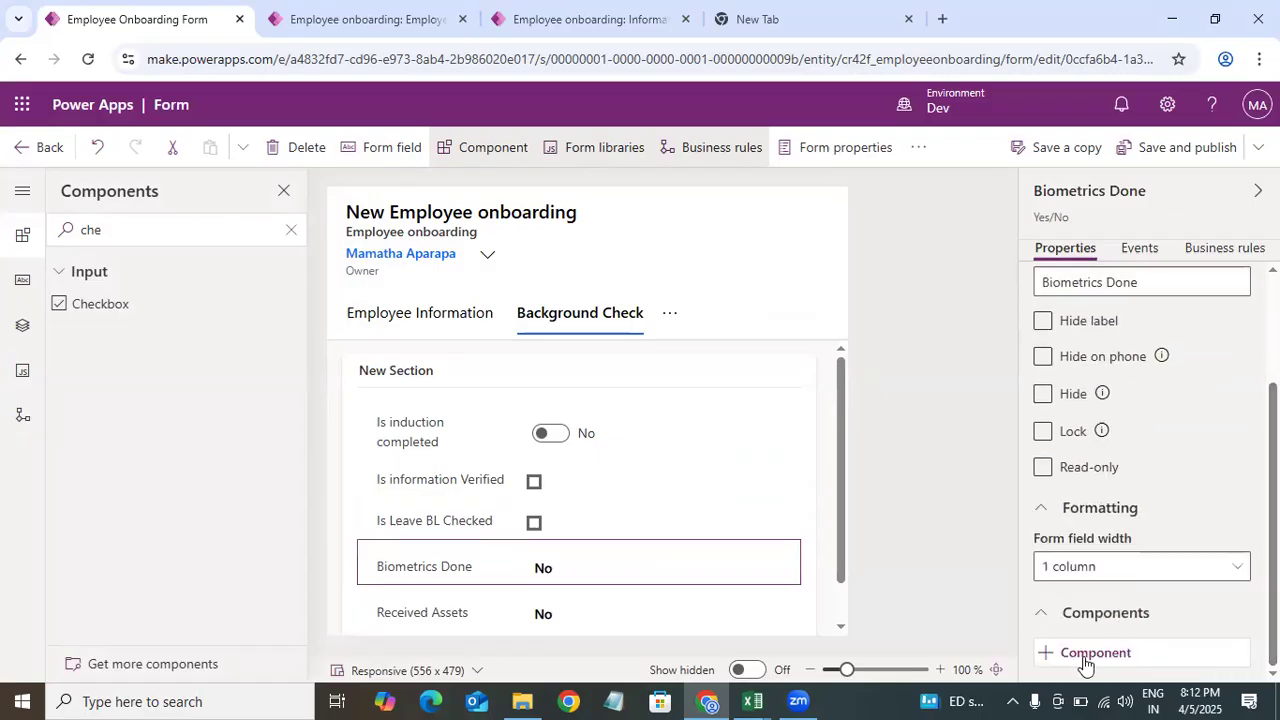
pyautogui.click(1072, 648)
pyautogui.click(795, 396)
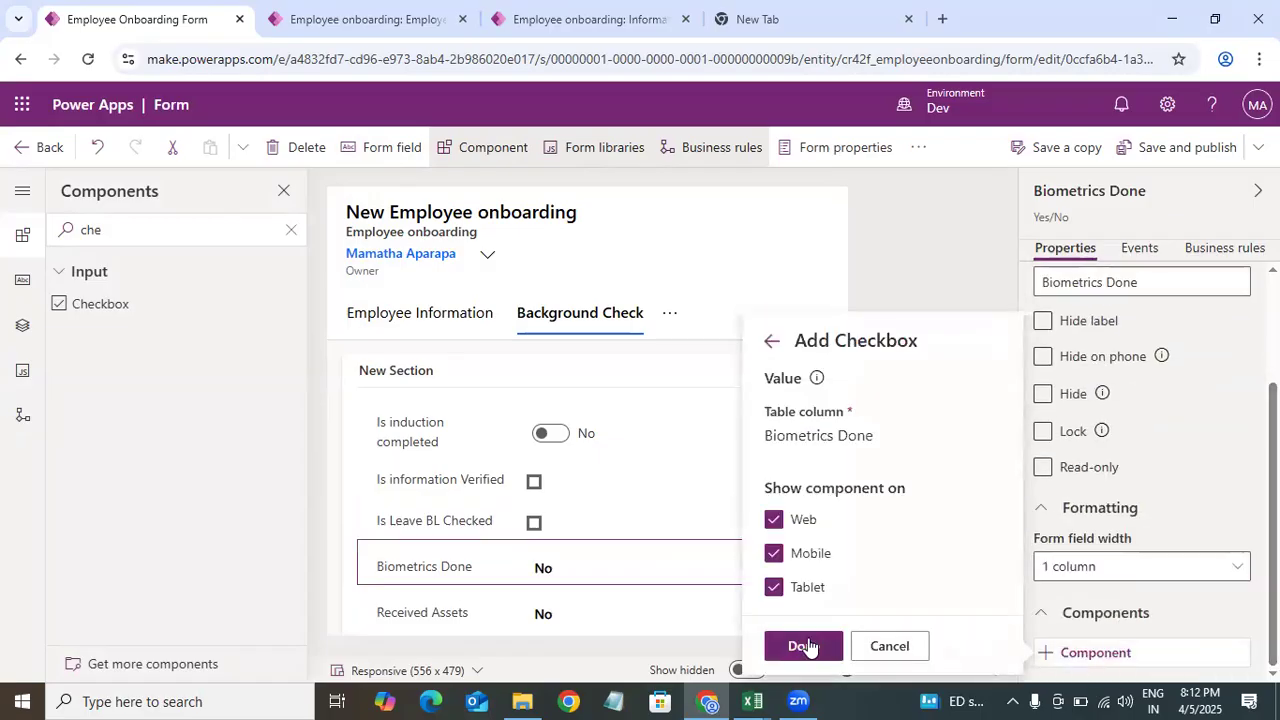
pyautogui.click(808, 645)
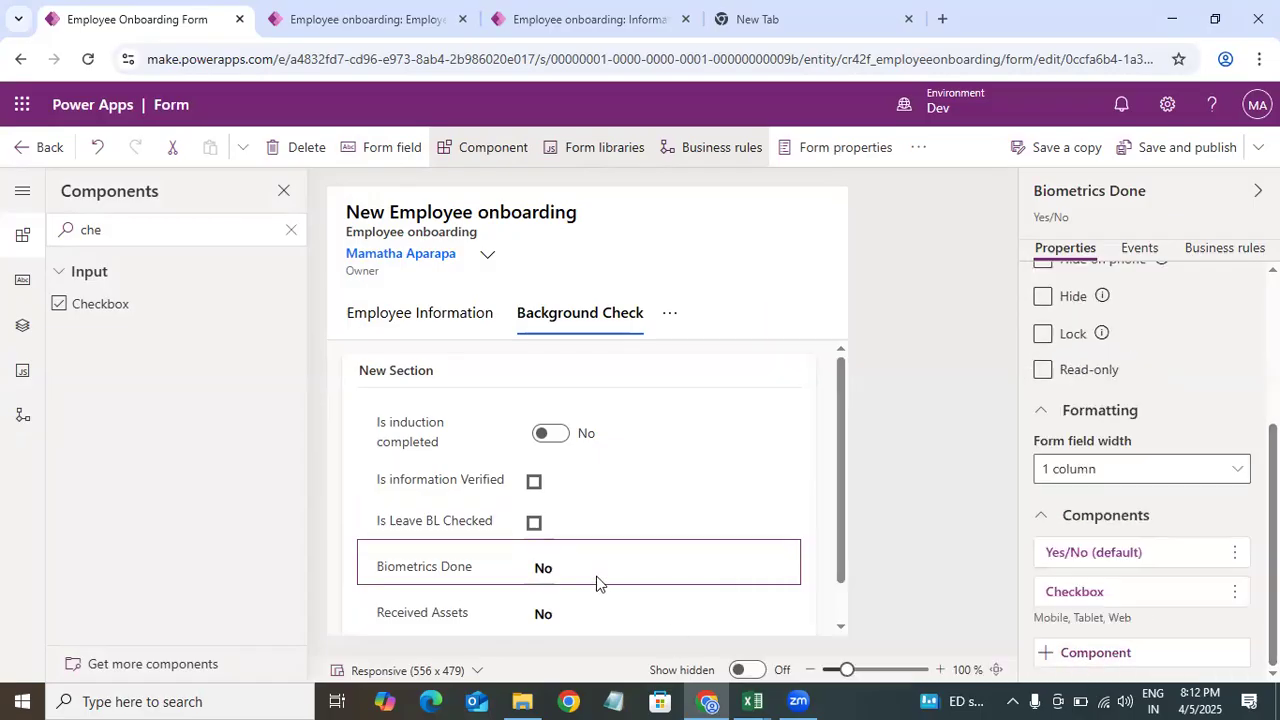
# Step: Save and publish the form and go back to the table's forms list
pyautogui.click(1179, 163)
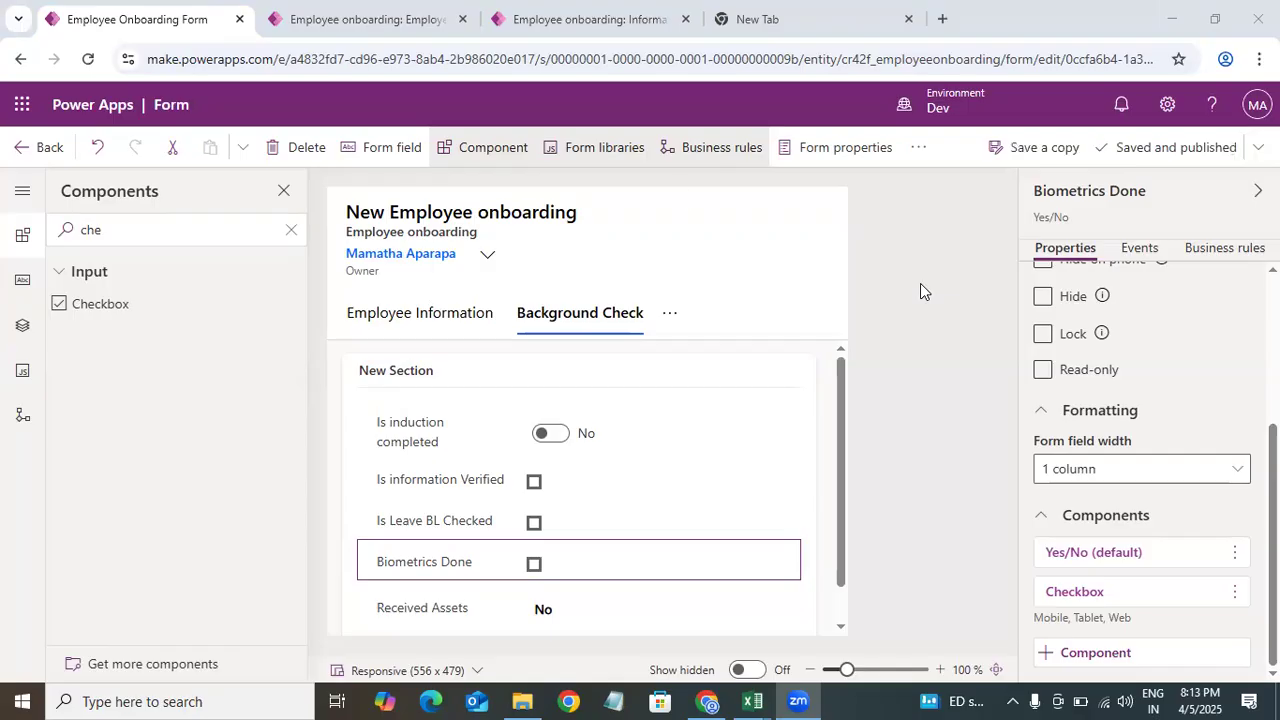
pyautogui.click(420, 20)
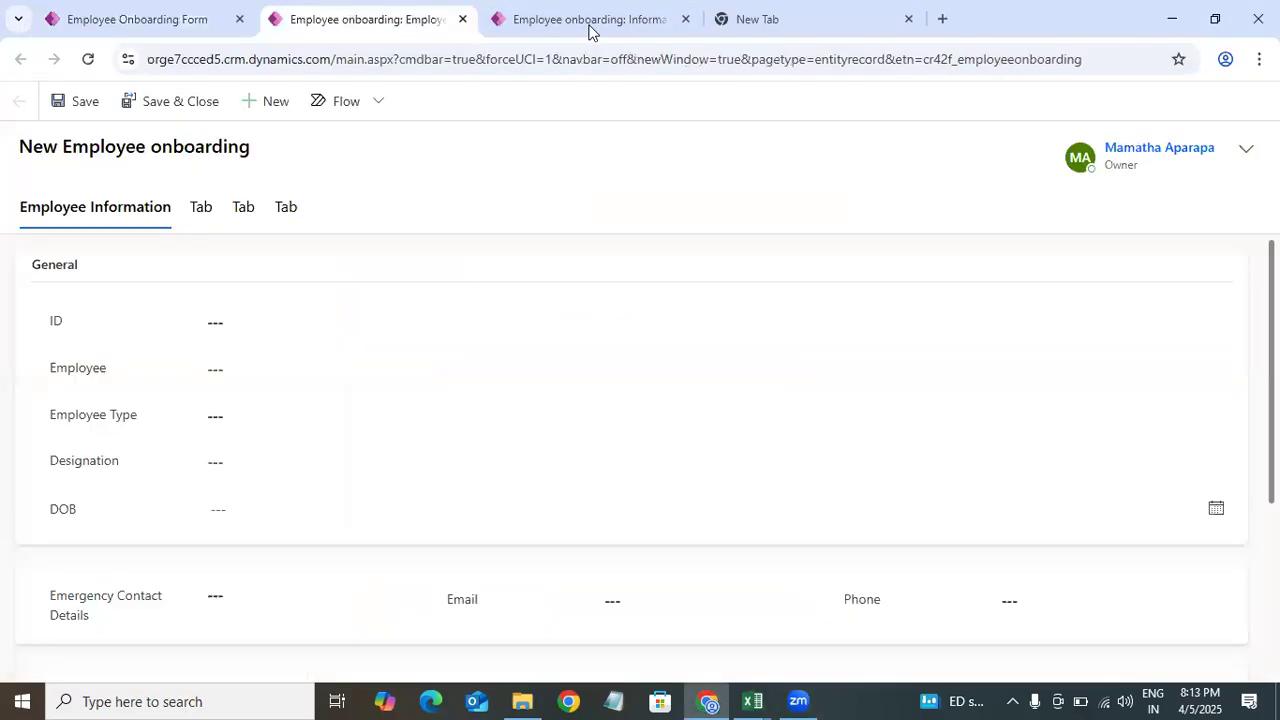
pyautogui.click(174, 26)
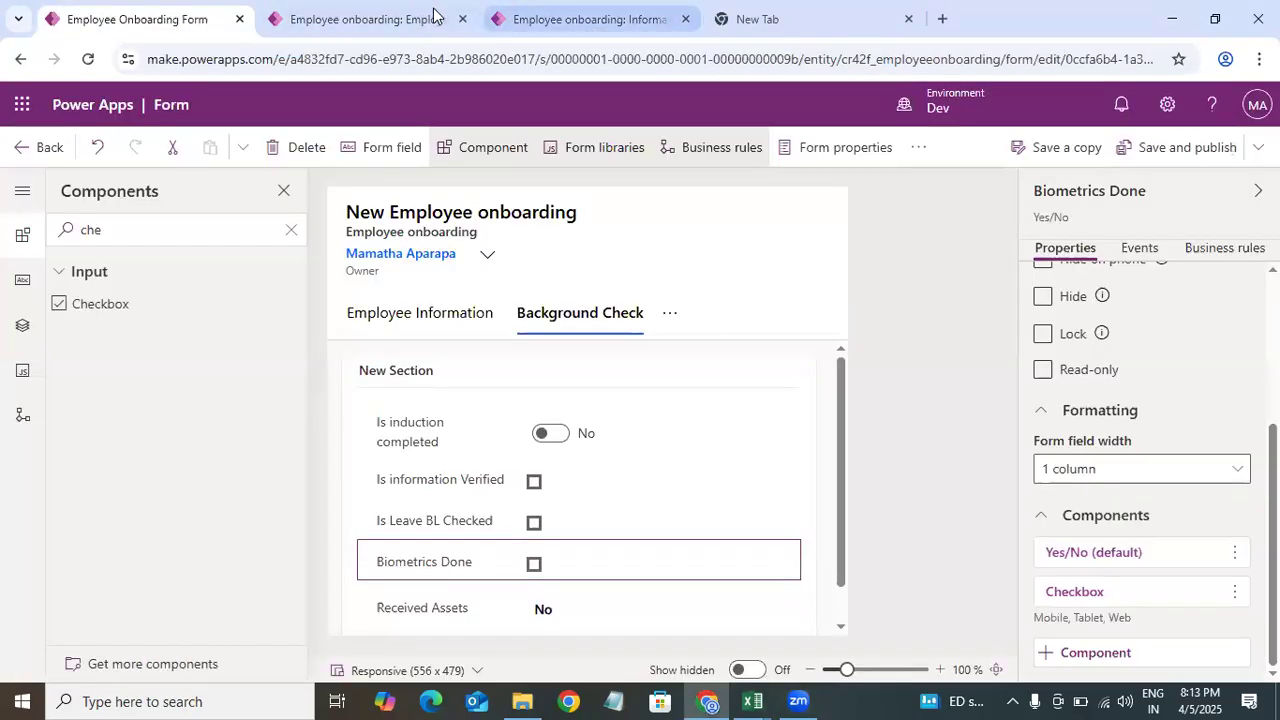
pyautogui.click(400, 18)
pyautogui.click(157, 16)
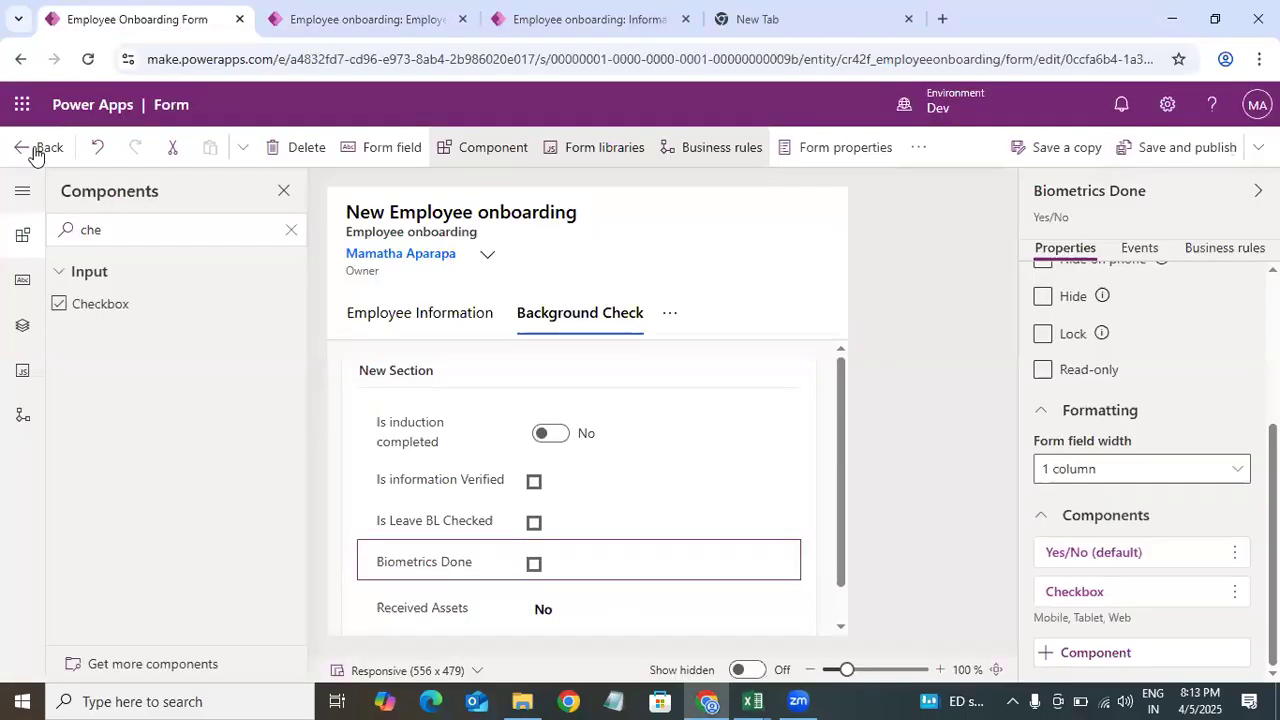
pyautogui.click(36, 150)
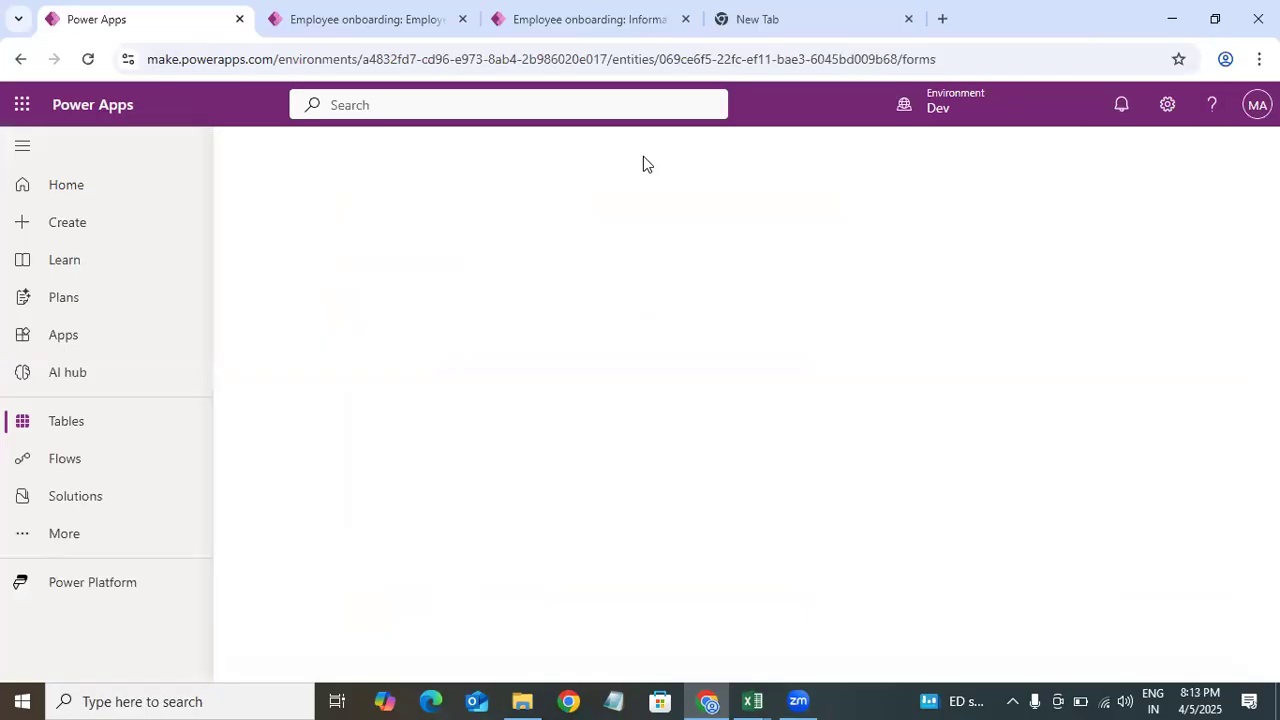
# Step: Close the old record tabs and open a new Employee onboarding row from the table's data editor
pyautogui.click(463, 19)
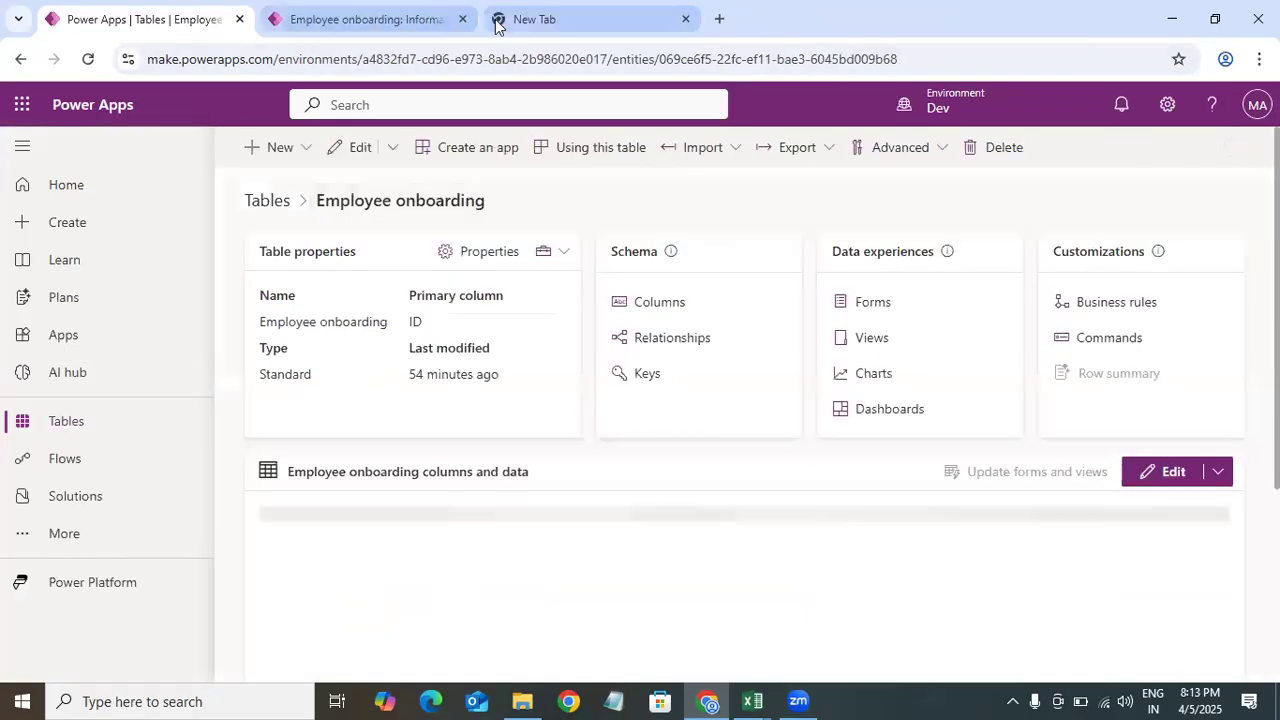
pyautogui.click(463, 19)
pyautogui.scroll(-1, 1204, 362)
pyautogui.click(1170, 383)
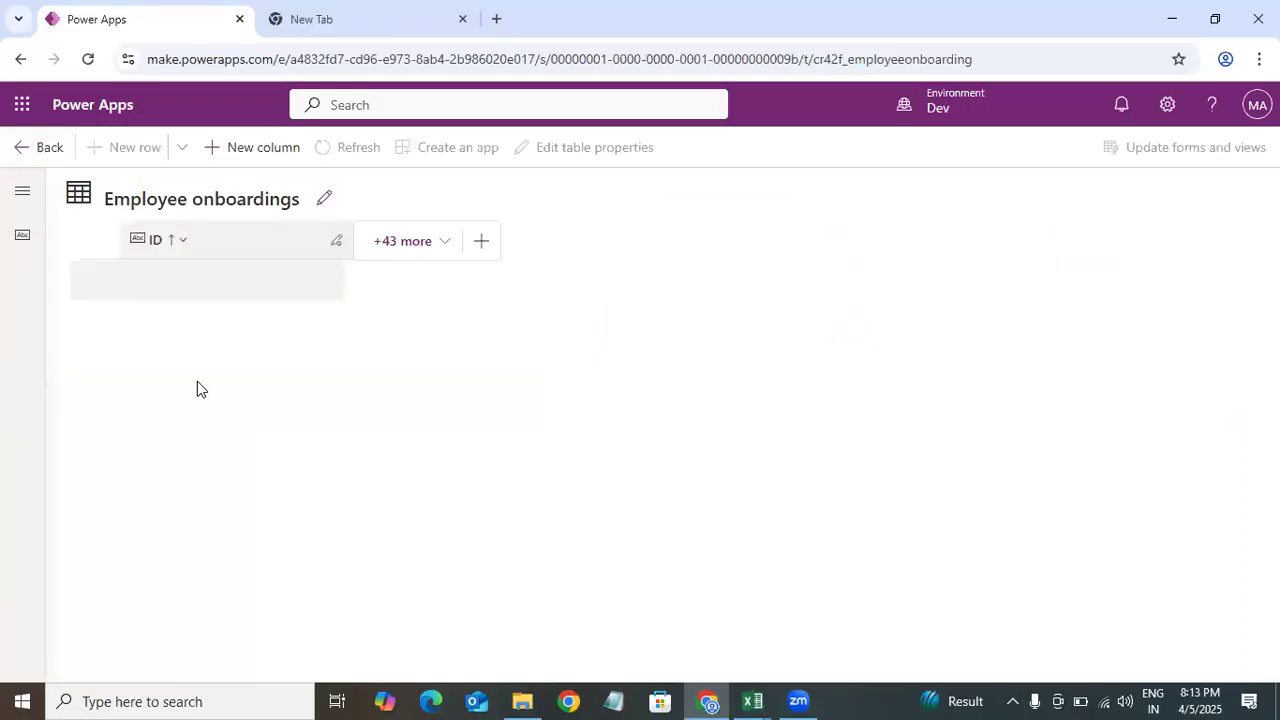
pyautogui.click(182, 148)
pyautogui.click(230, 179)
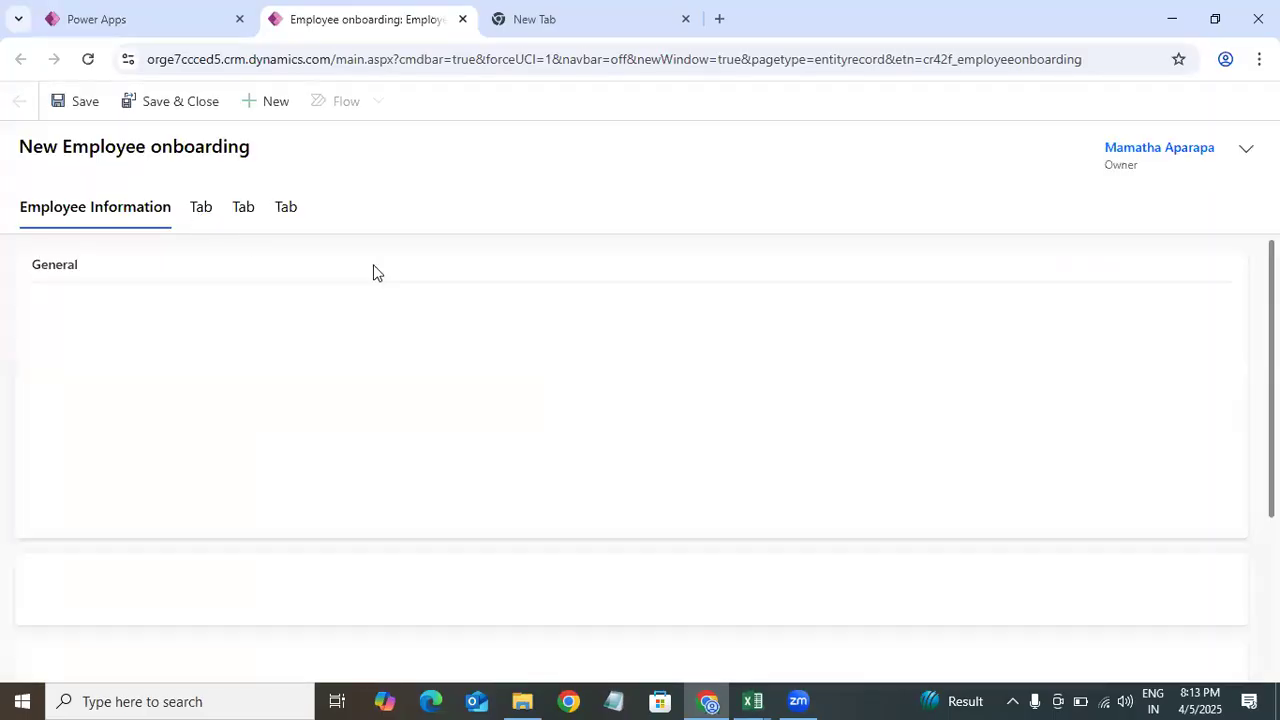
# Step: Inspect each tab of the new record and its Yes/No fields, then reload the page
pyautogui.click(201, 207)
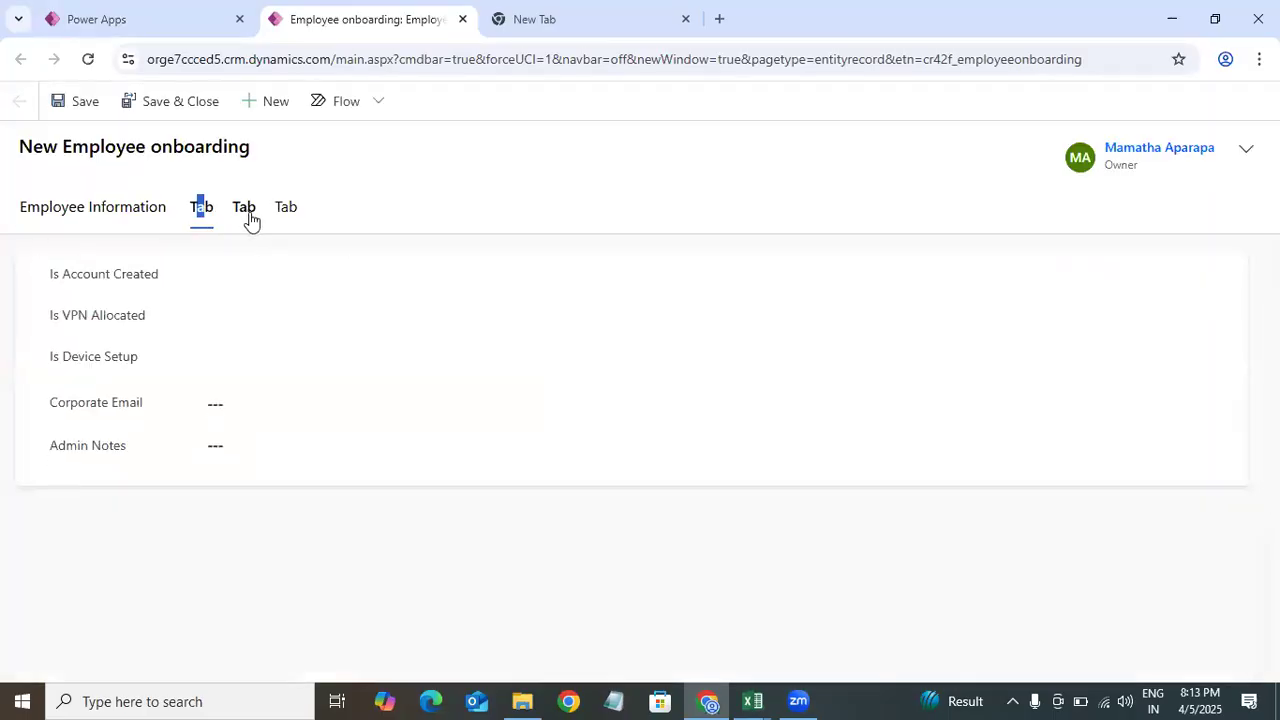
pyautogui.click(247, 217)
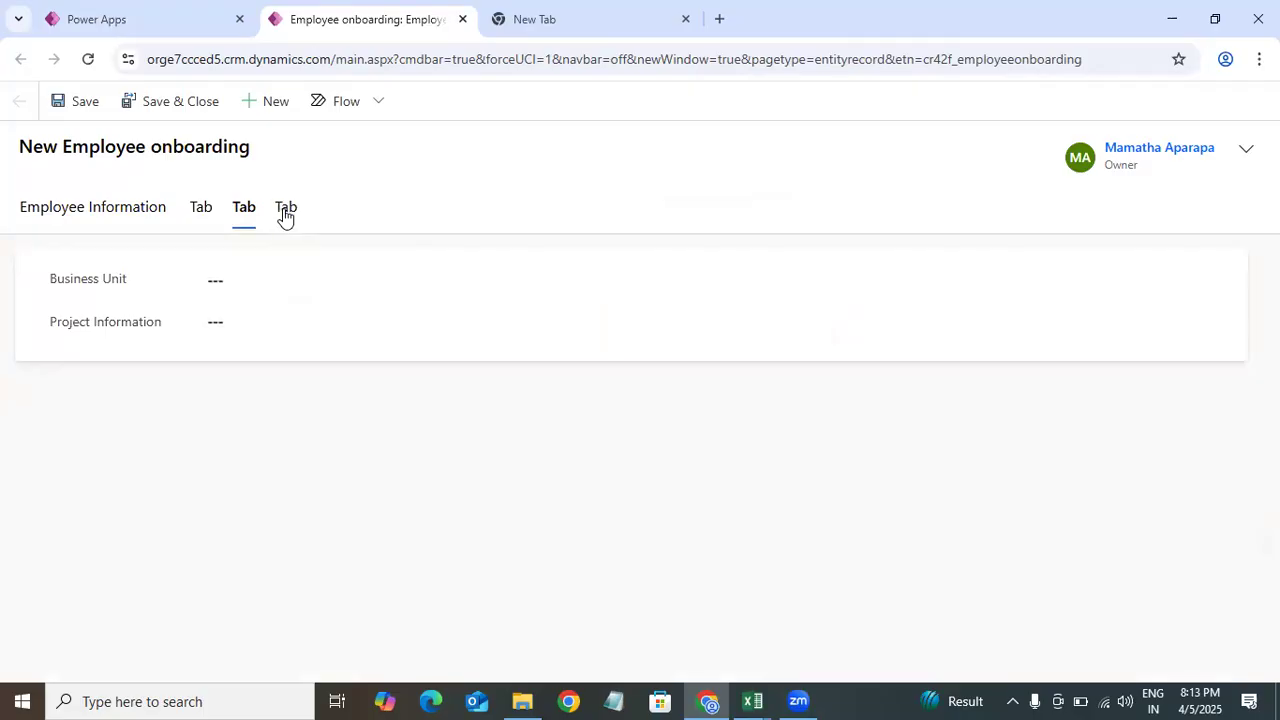
pyautogui.click(276, 281)
pyautogui.click(286, 208)
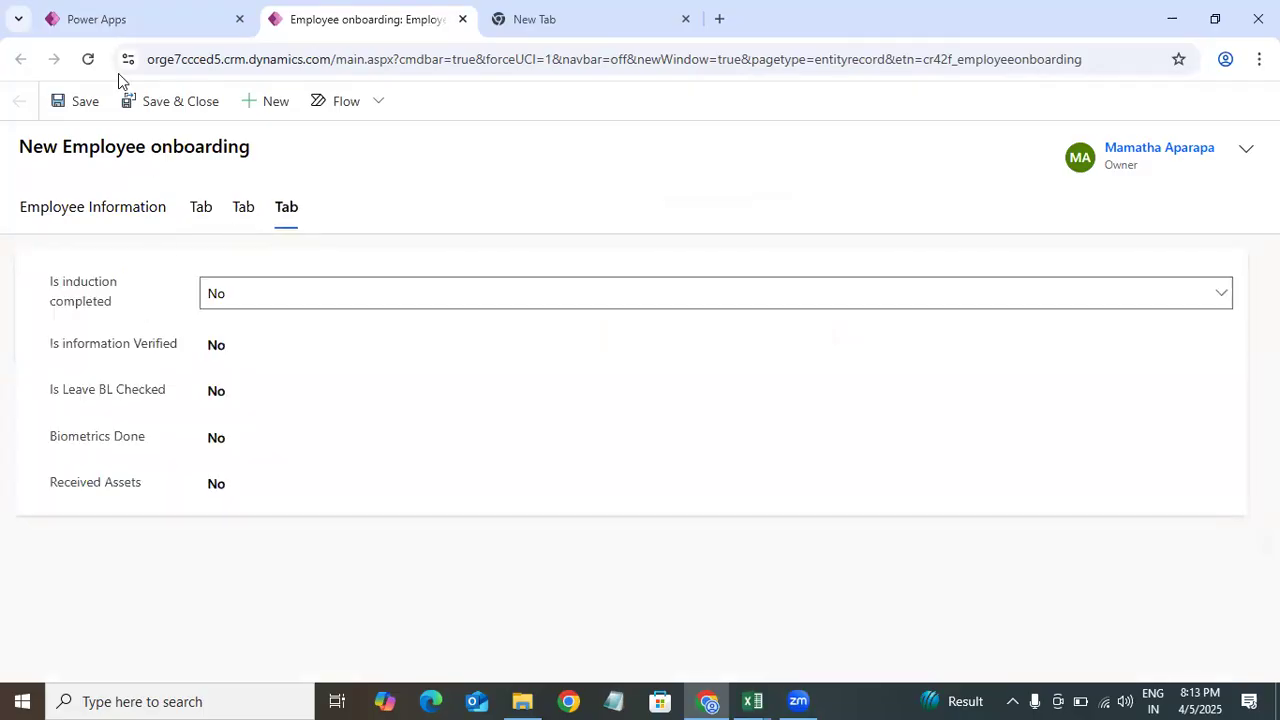
pyautogui.click(226, 293)
pyautogui.click(225, 236)
pyautogui.press('F5')
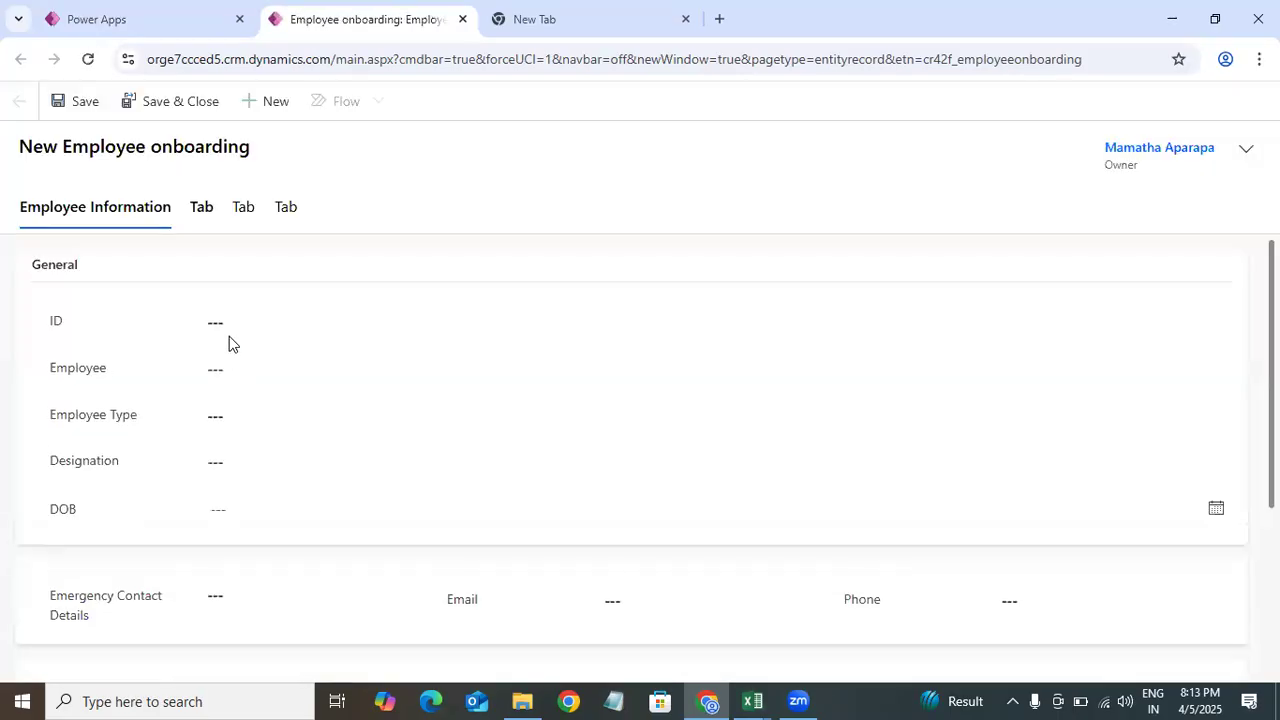
# Step: Inspect the Yes/No fields on the reloaded record's second tab
pyautogui.click(201, 208)
pyautogui.click(229, 330)
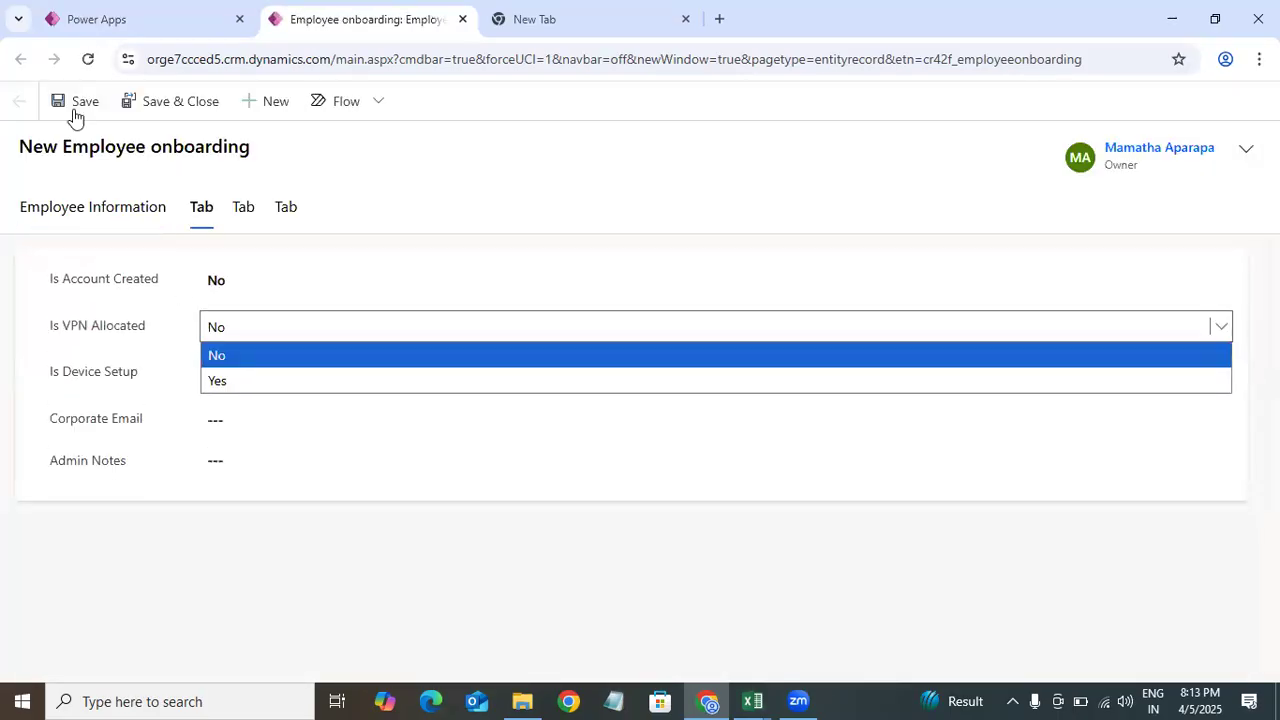
pyautogui.click(26, 92)
pyautogui.click(229, 281)
pyautogui.click(821, 424)
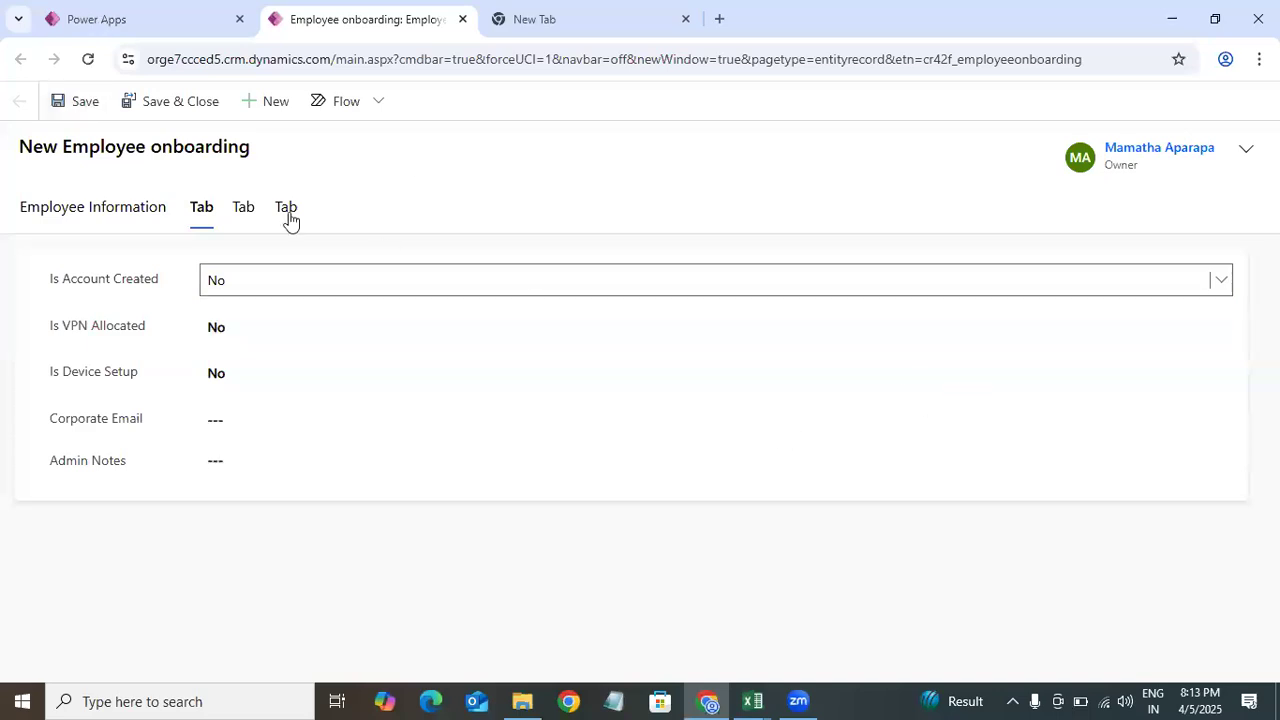
# Step: Reopen the Employee Onboarding main form in the form designer
pyautogui.click(97, 19)
pyautogui.click(768, 432)
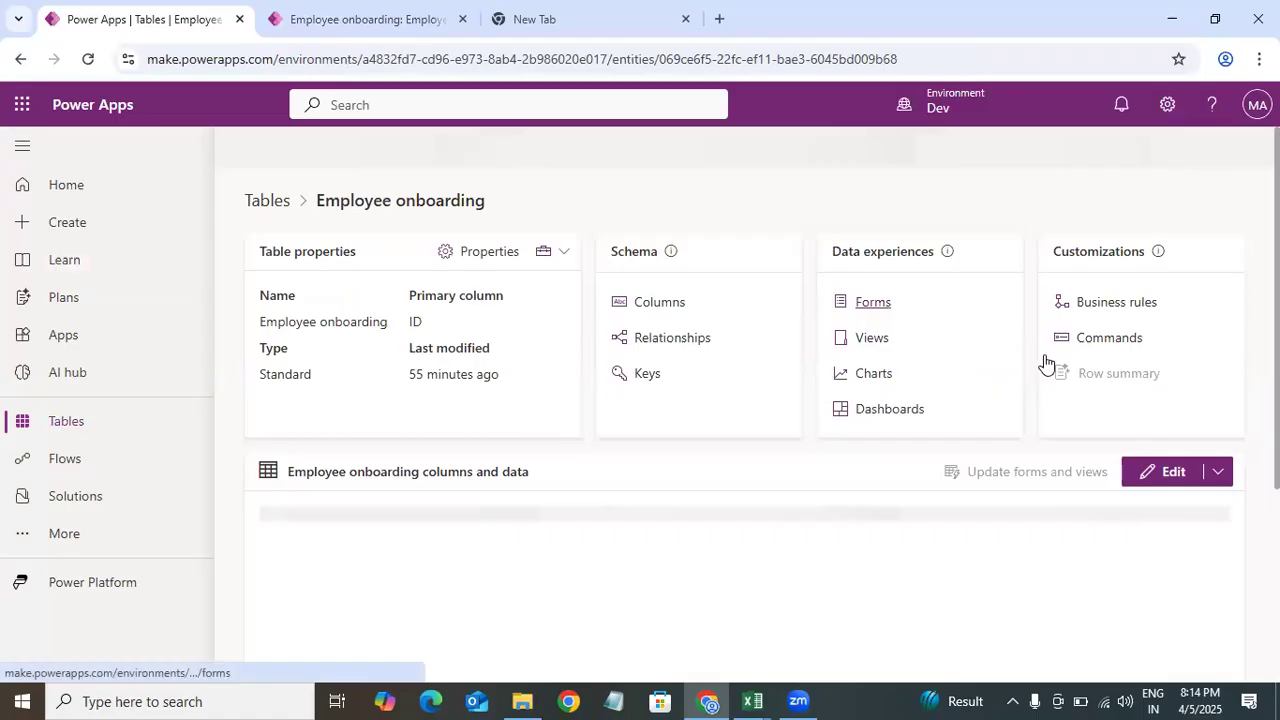
pyautogui.click(874, 304)
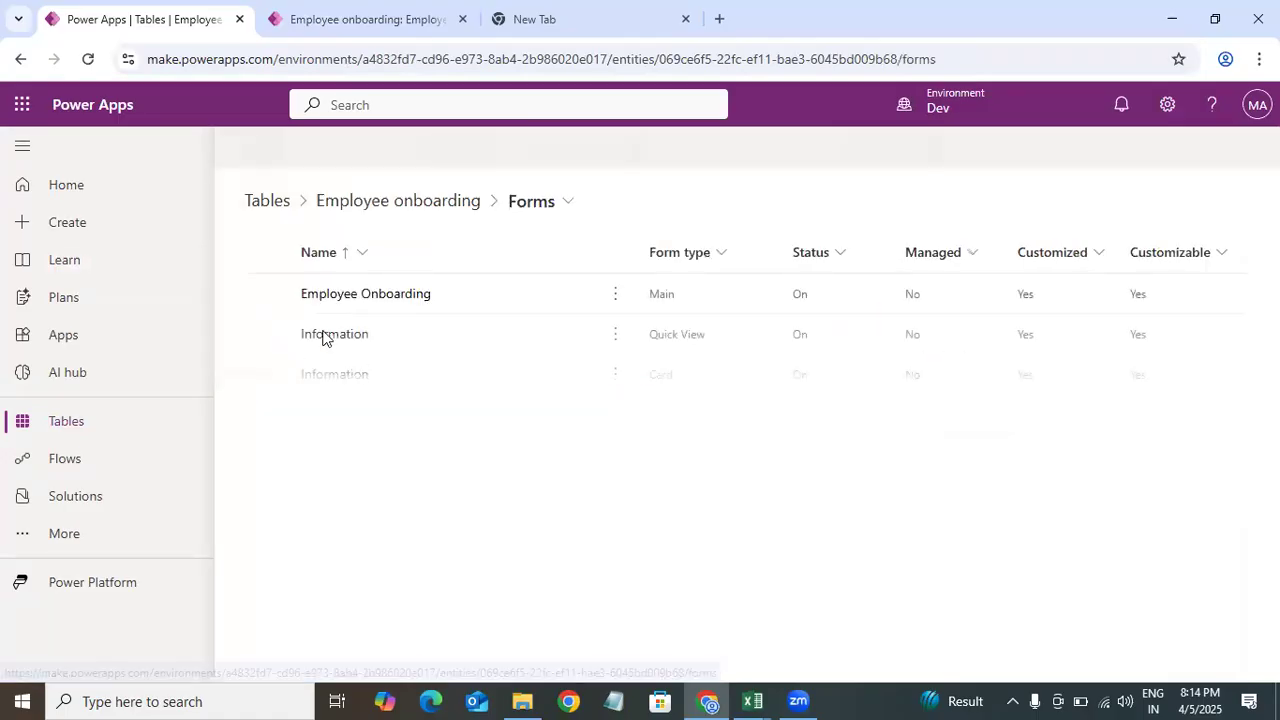
pyautogui.click(386, 294)
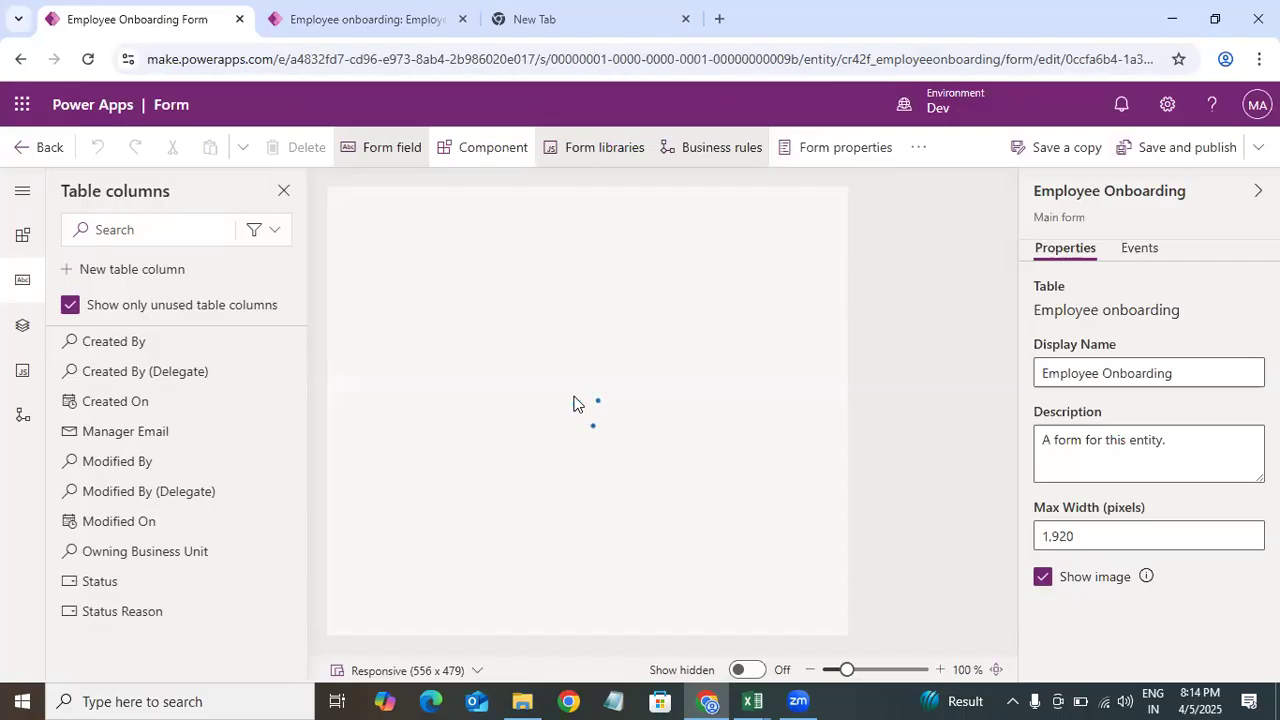
# Step: Open the form's tree view and set the Admin tab's name to Admin, matching its label
pyautogui.click(22, 238)
pyautogui.click(22, 282)
pyautogui.click(21, 340)
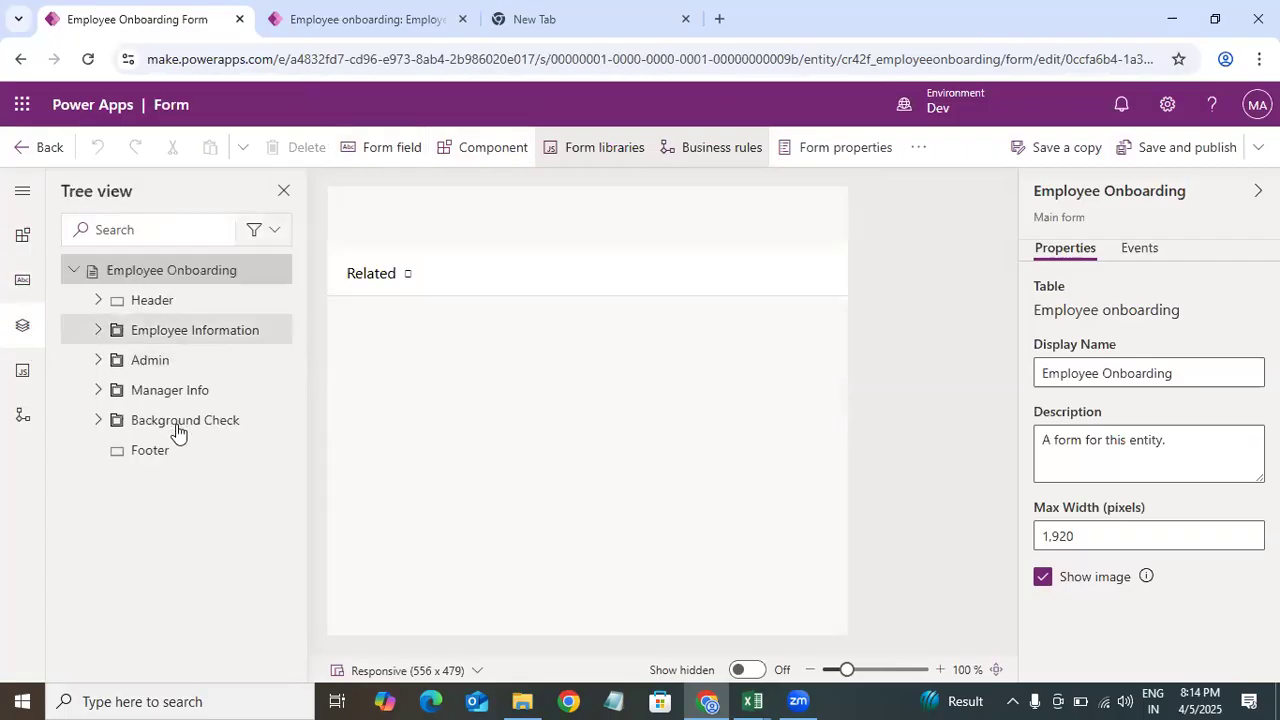
pyautogui.click(156, 336)
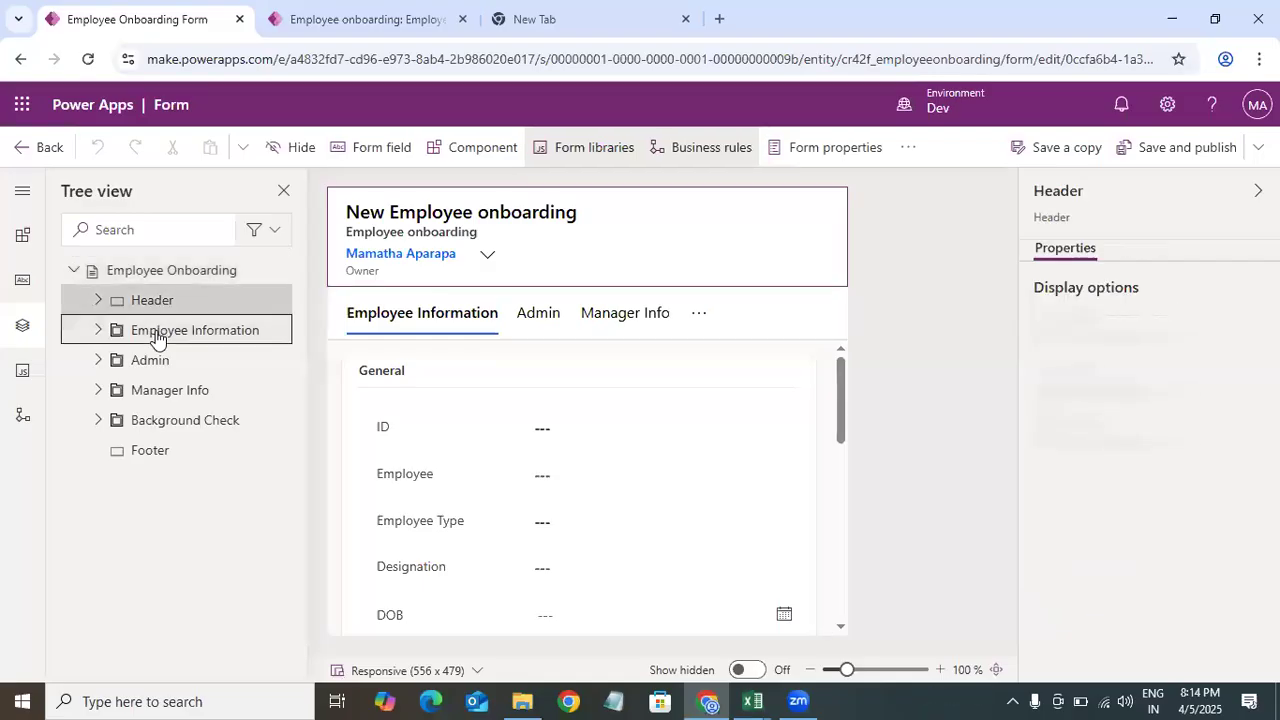
pyautogui.click(97, 361)
pyautogui.click(97, 361)
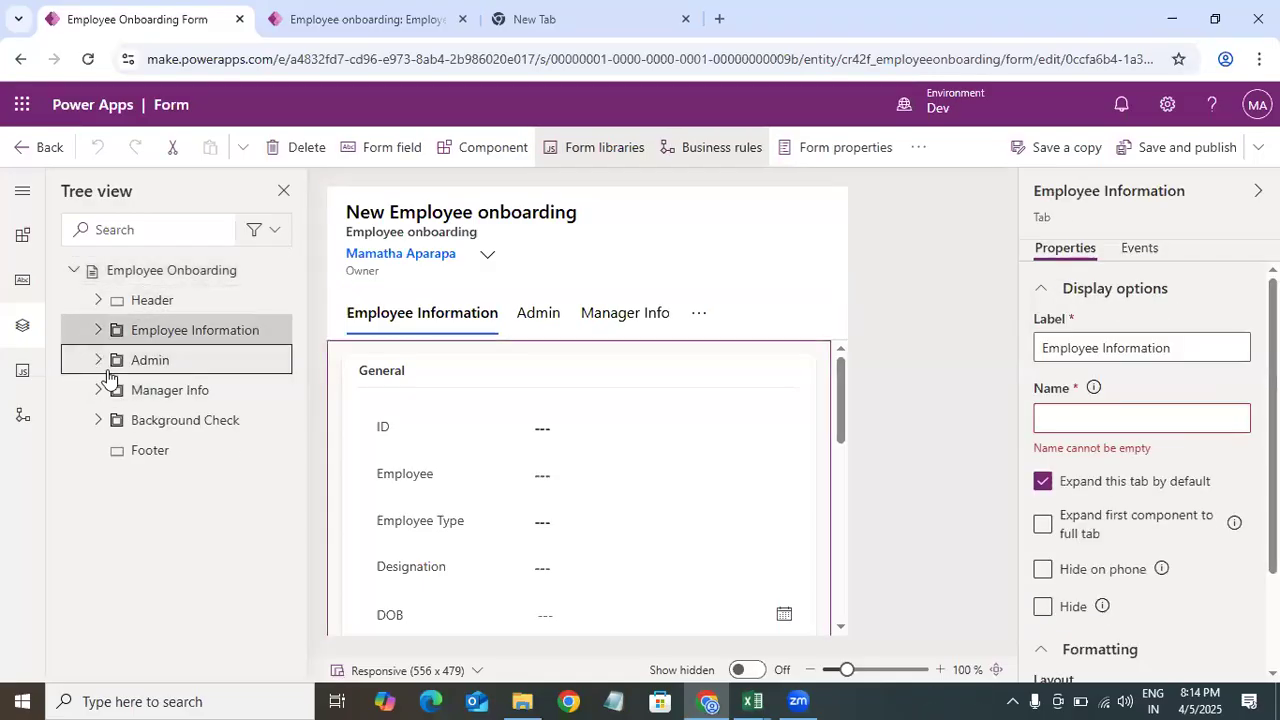
pyautogui.click(97, 361)
pyautogui.click(163, 399)
pyautogui.click(155, 368)
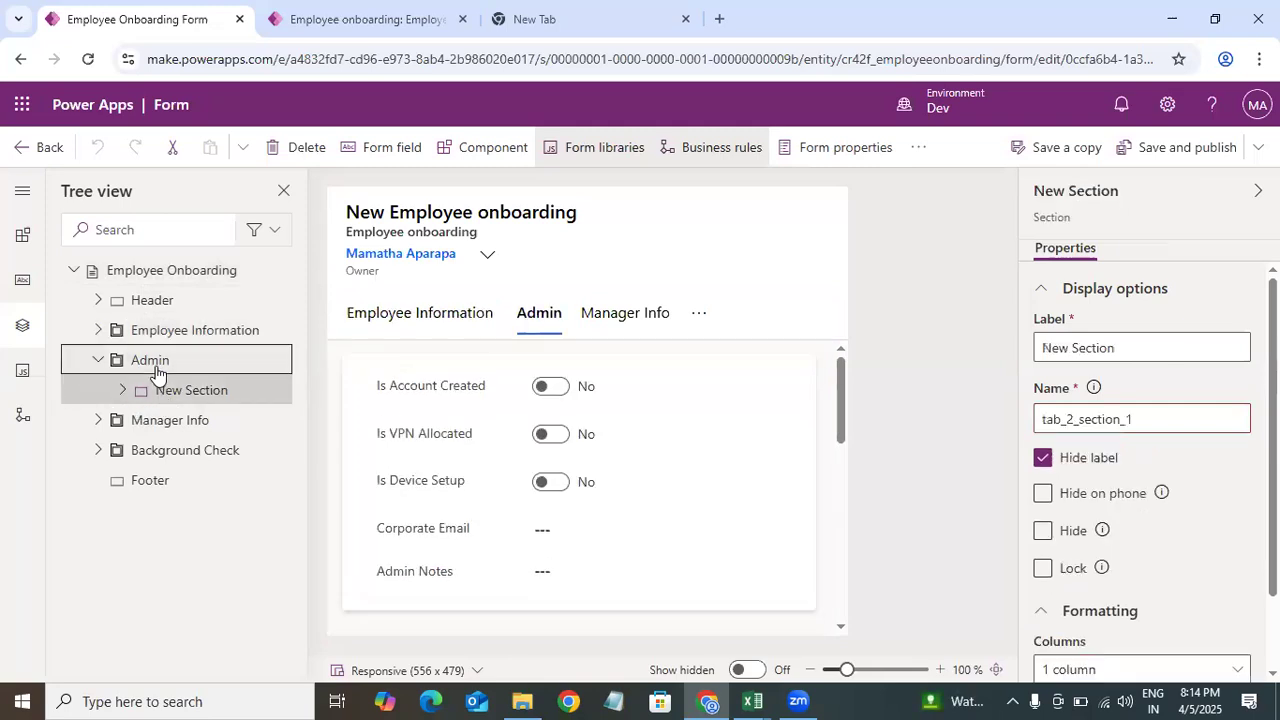
pyautogui.moveTo(1088, 350); pyautogui.dragTo(965, 362)
pyautogui.hotkey('ctrl', 'c')
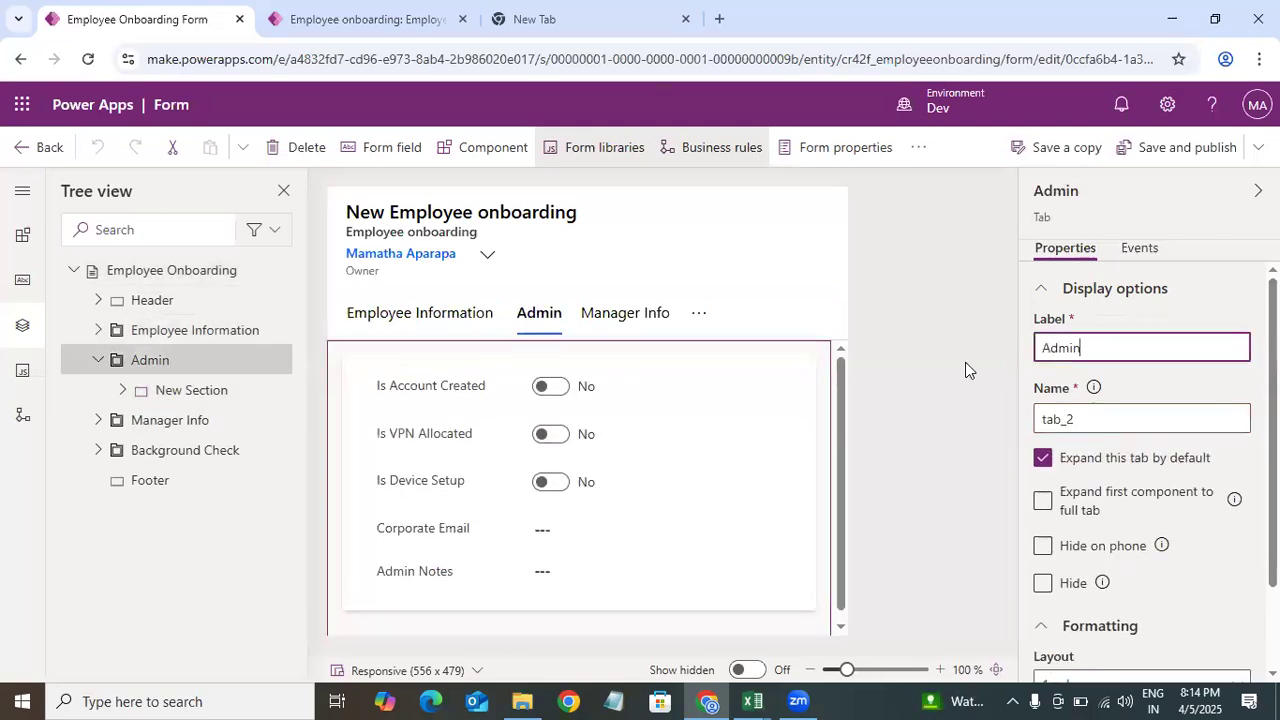
pyautogui.moveTo(1126, 420); pyautogui.dragTo(991, 434)
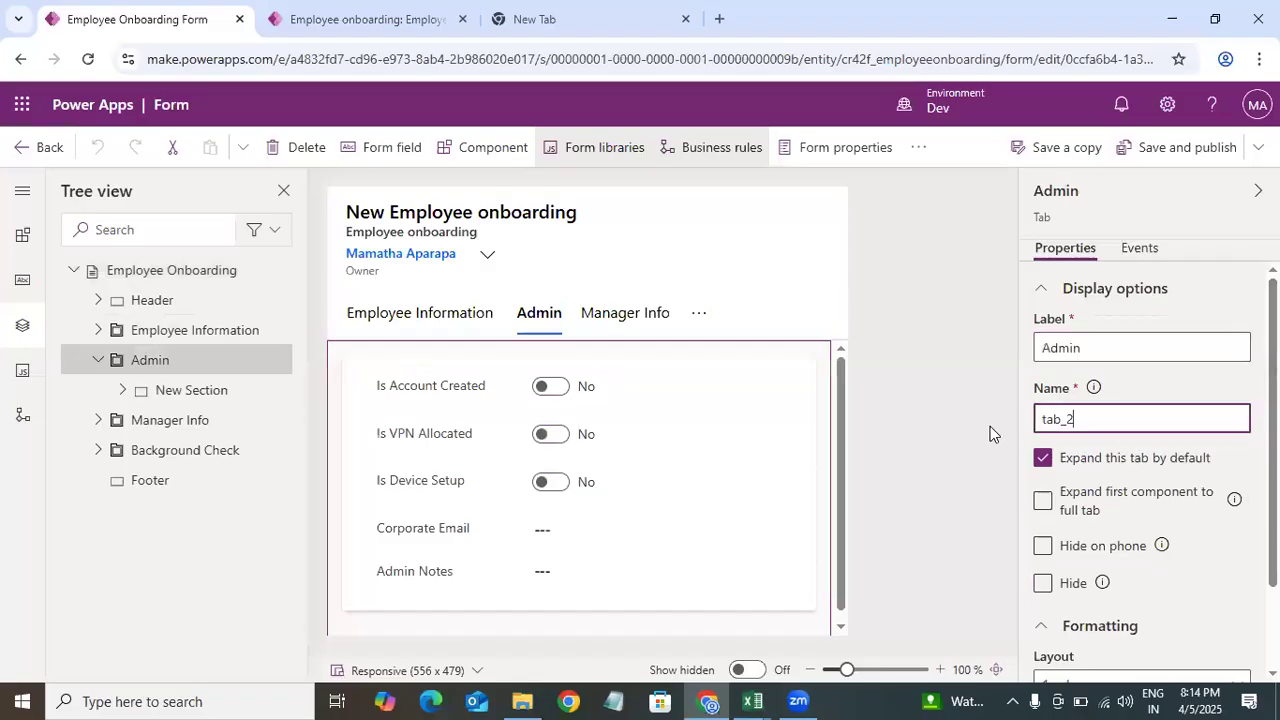
pyautogui.hotkey('ctrl', 'v')
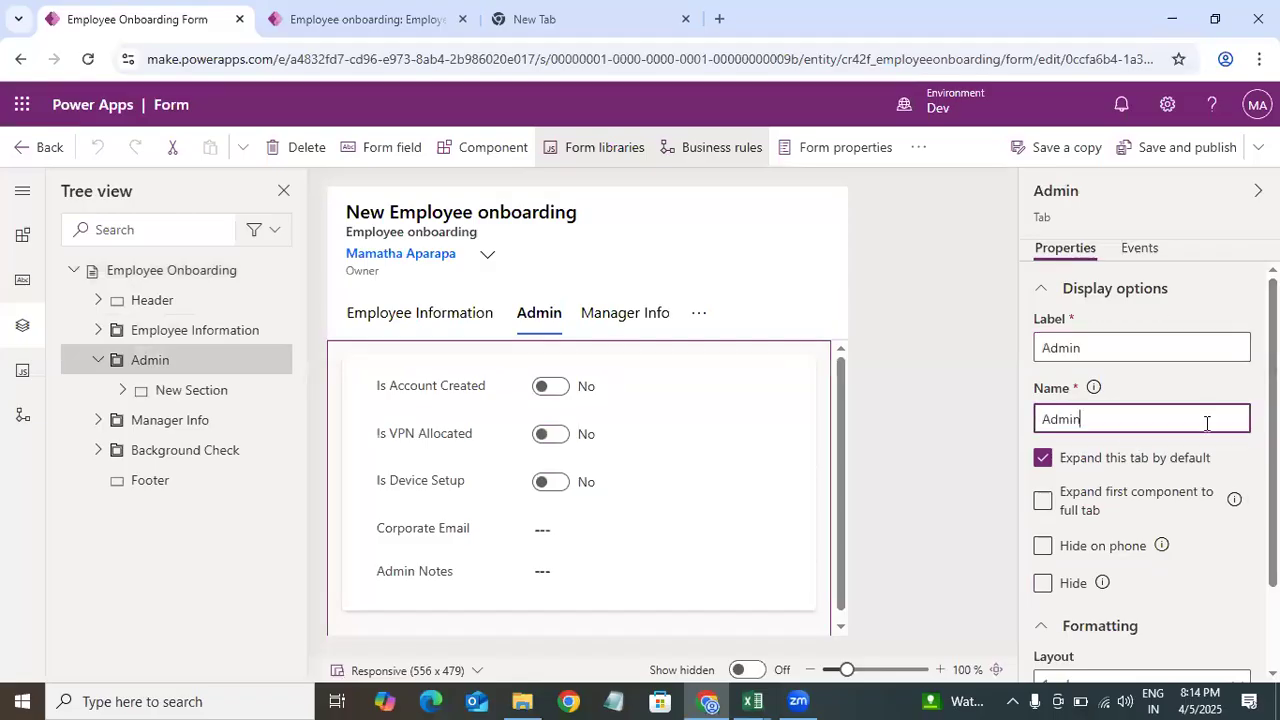
# Step: Set the Manager Info tab's name to Manager Info, matching its label
pyautogui.click(155, 424)
pyautogui.moveTo(1125, 349); pyautogui.dragTo(1002, 356)
pyautogui.hotkey('ctrl', 'c')
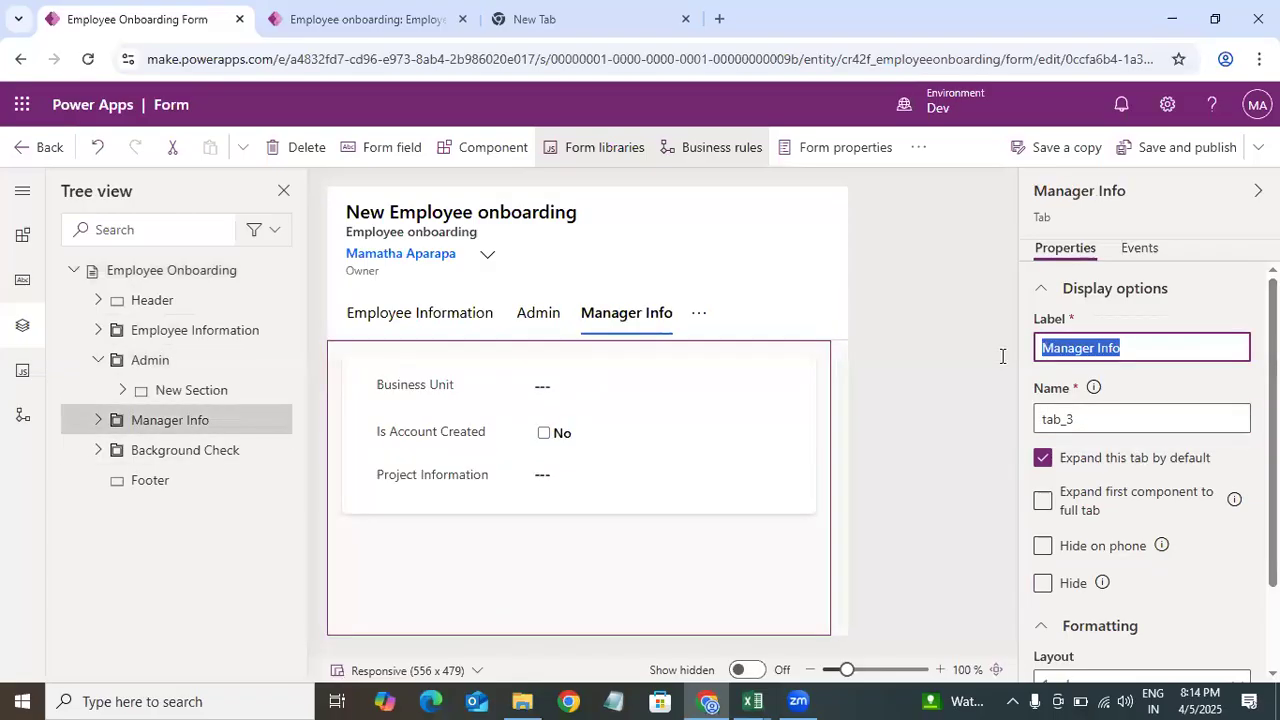
pyautogui.doubleClick(1109, 420)
pyautogui.hotkey('ctrl', 'v')
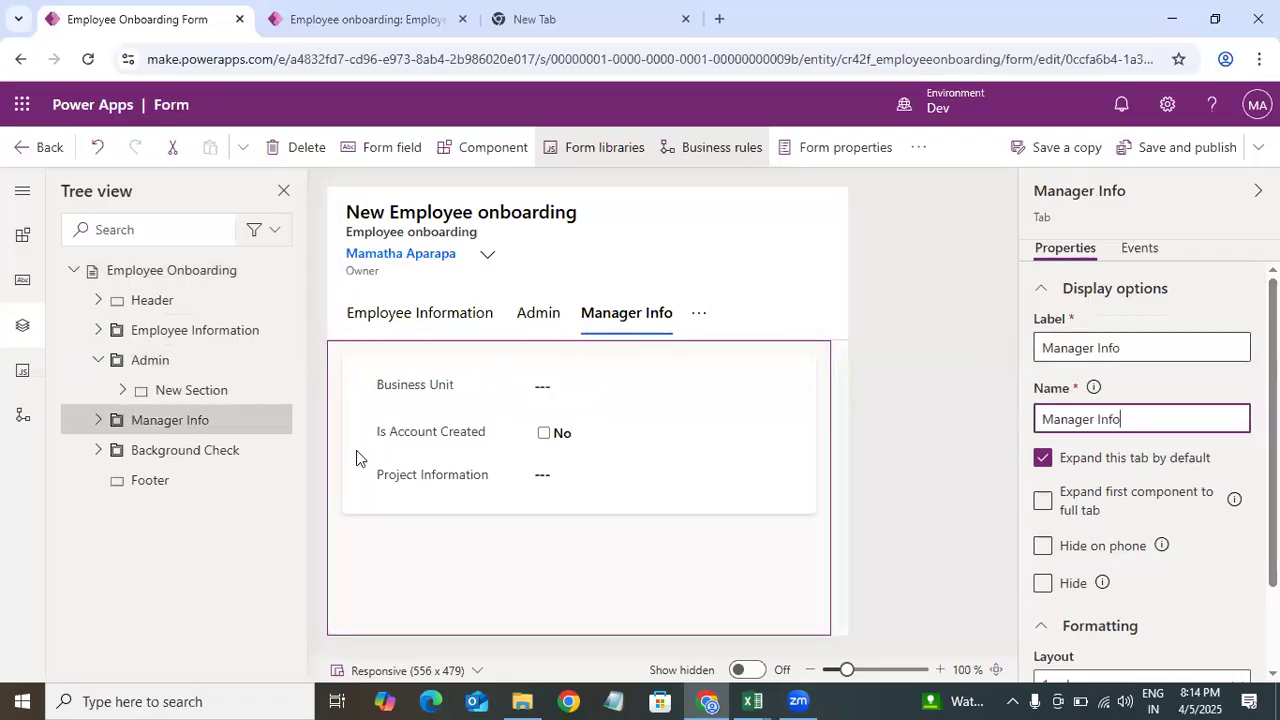
# Step: Set the Background Check tab's name to Background Check, matching its label
pyautogui.click(222, 455)
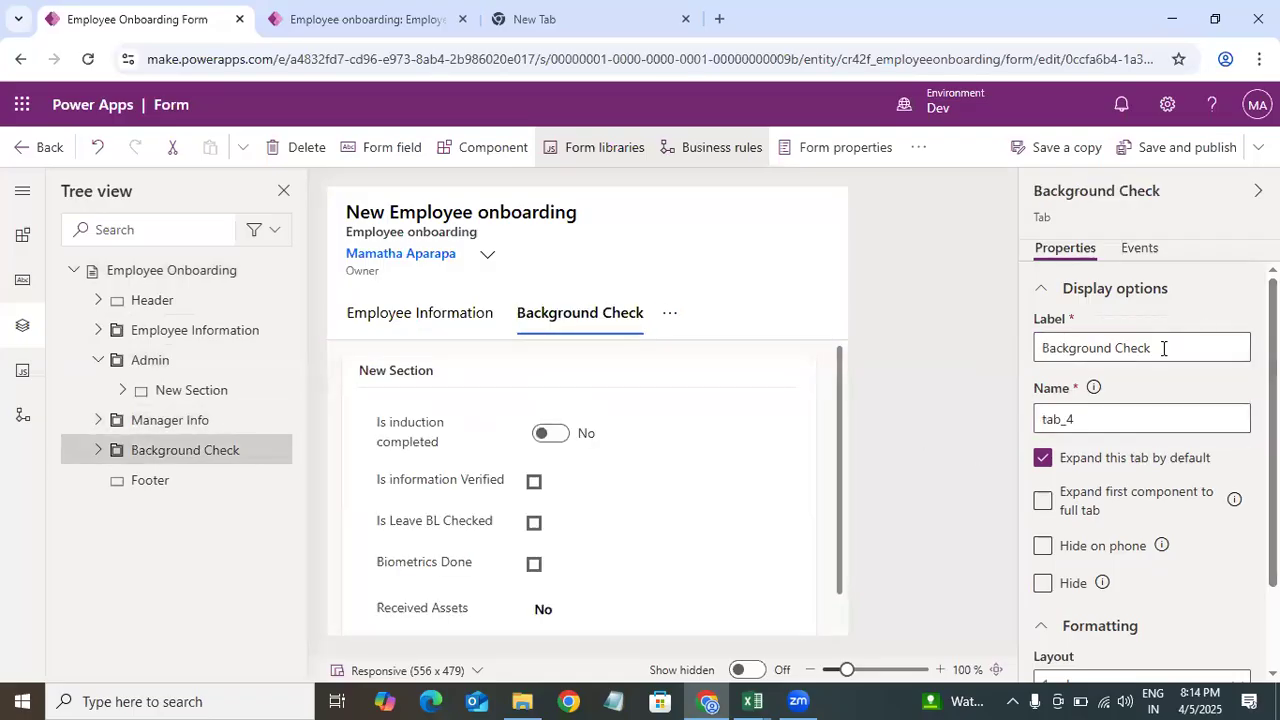
pyautogui.moveTo(1163, 348); pyautogui.dragTo(892, 372)
pyautogui.hotkey('ctrl', 'c')
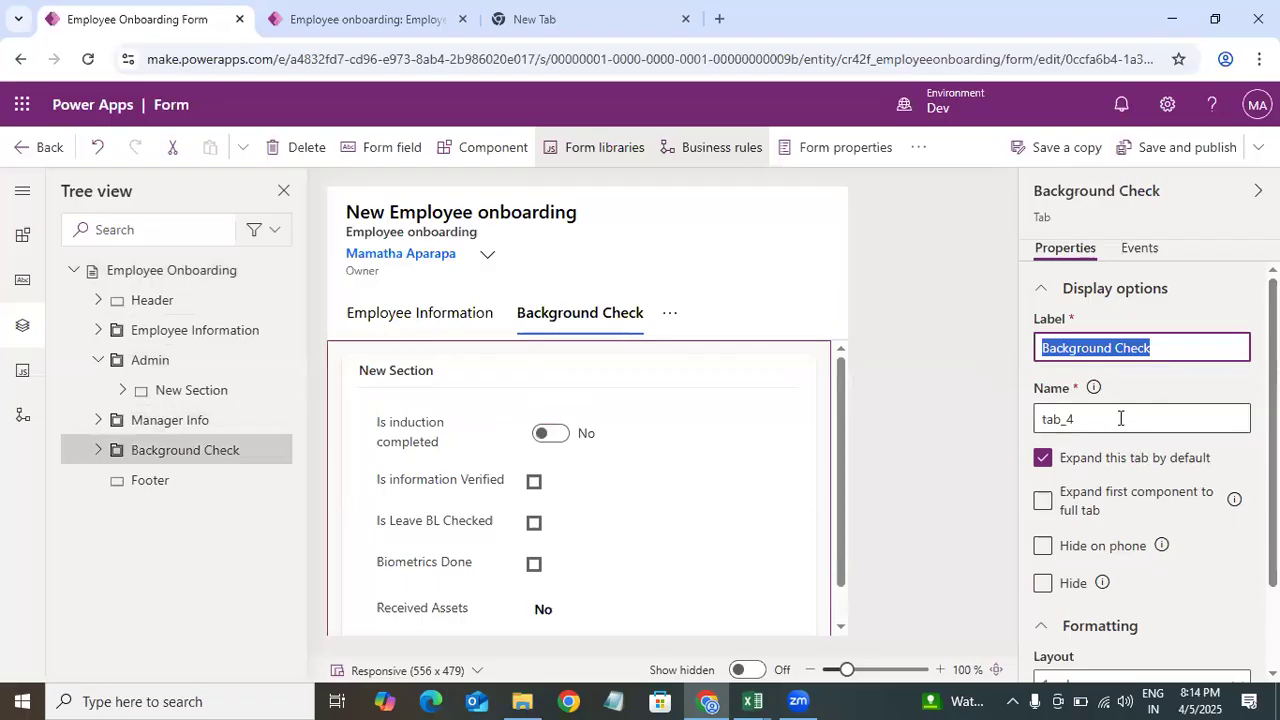
pyautogui.doubleClick(1058, 419)
pyautogui.hotkey('ctrl', 'v')
pyautogui.click(1175, 388)
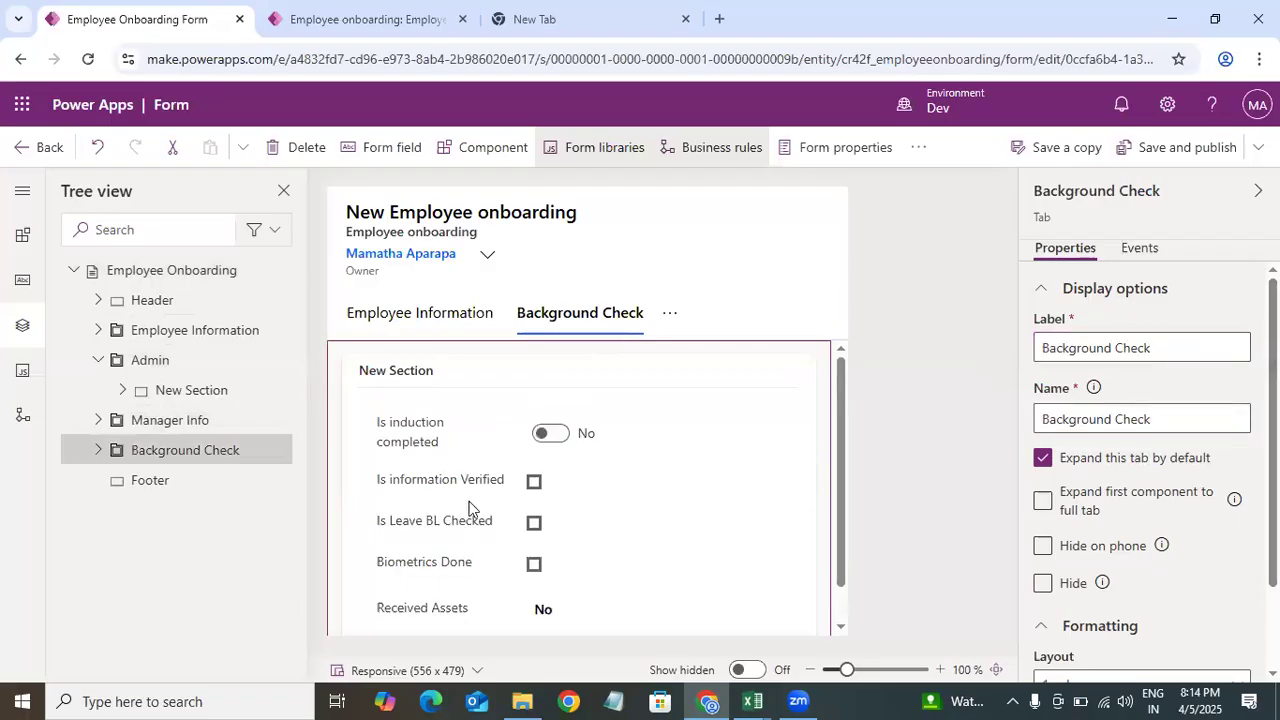
# Step: Save and publish the form, then begin filling the Employee Information tab's empty name from its label
pyautogui.click(183, 338)
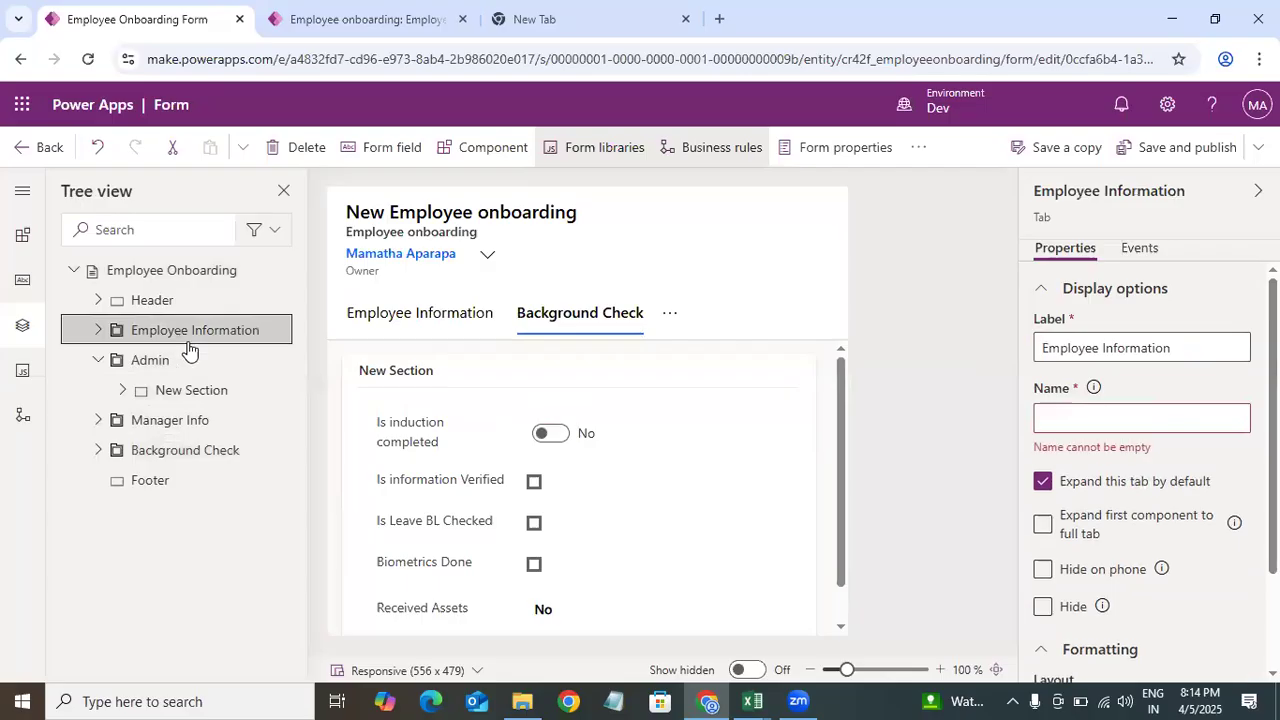
pyautogui.click(1190, 150)
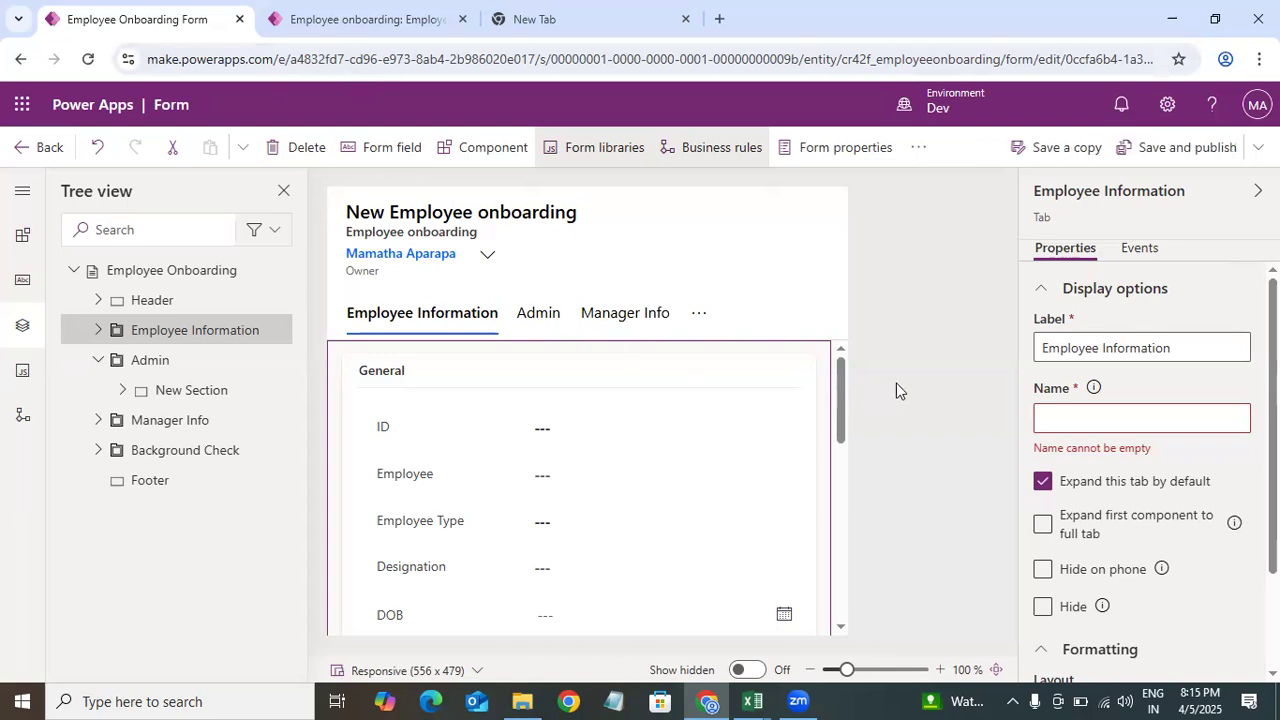
pyautogui.click(1140, 418)
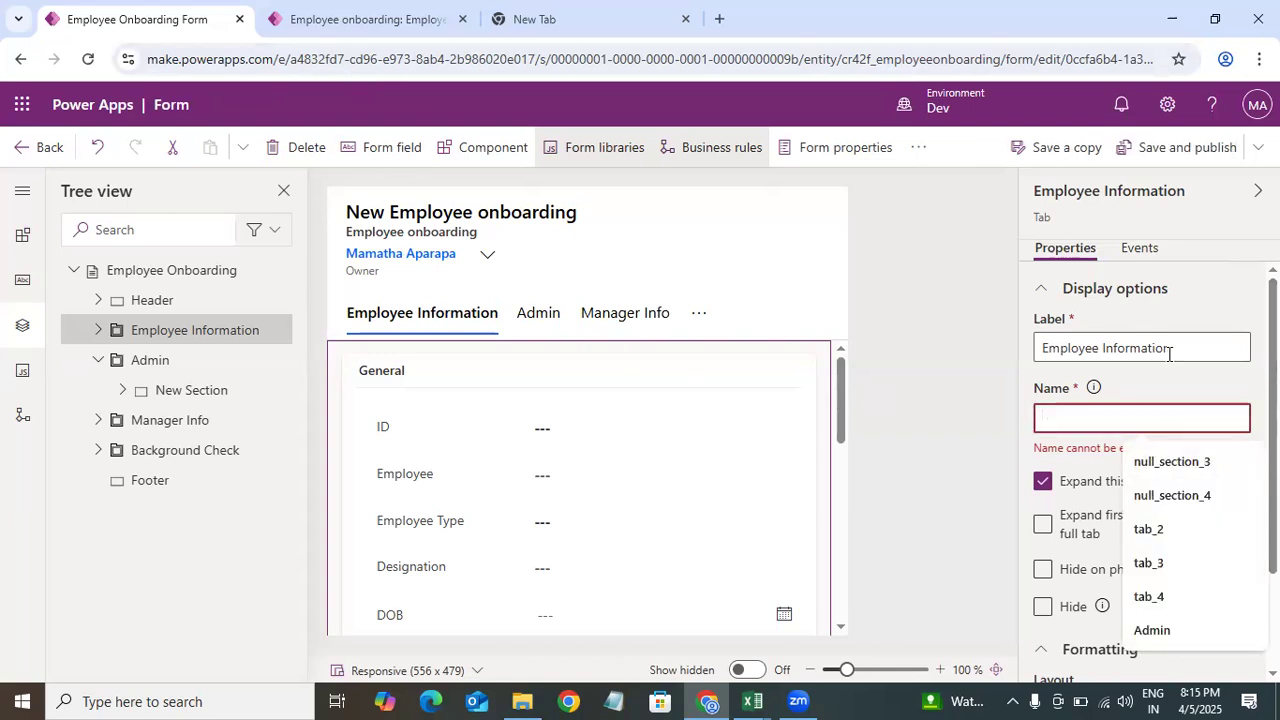
pyautogui.moveTo(1178, 352); pyautogui.dragTo(971, 360)
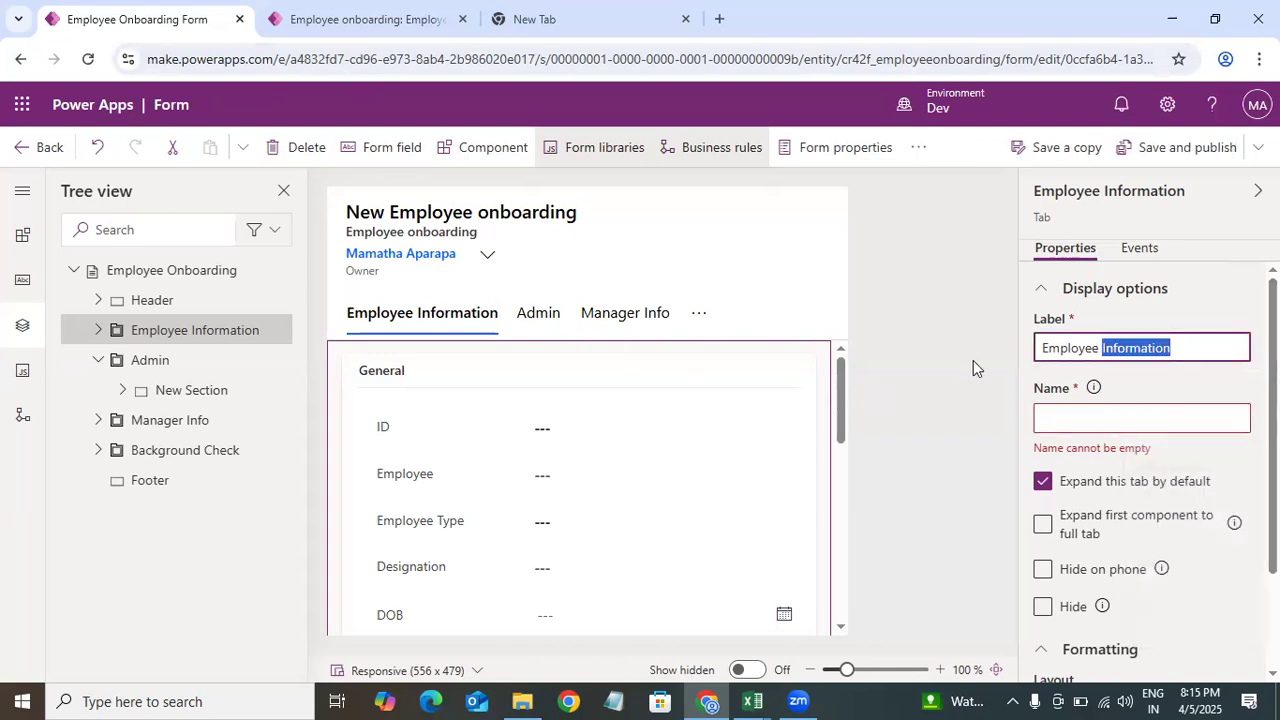
pyautogui.click(857, 322)
# Step: Reload the Employee onboarding record tab to view the published form's tabs
pyautogui.click(345, 37)
pyautogui.click(86, 60)
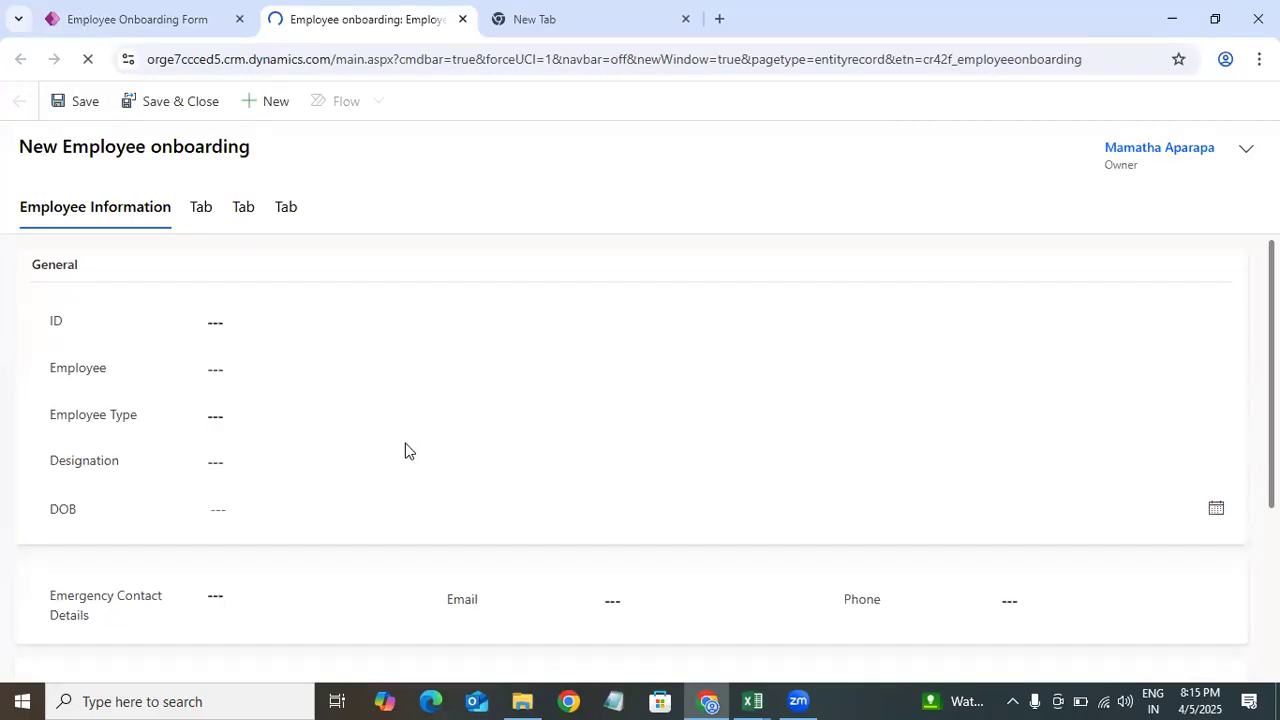
pyautogui.click(244, 59)
pyautogui.press('Return')
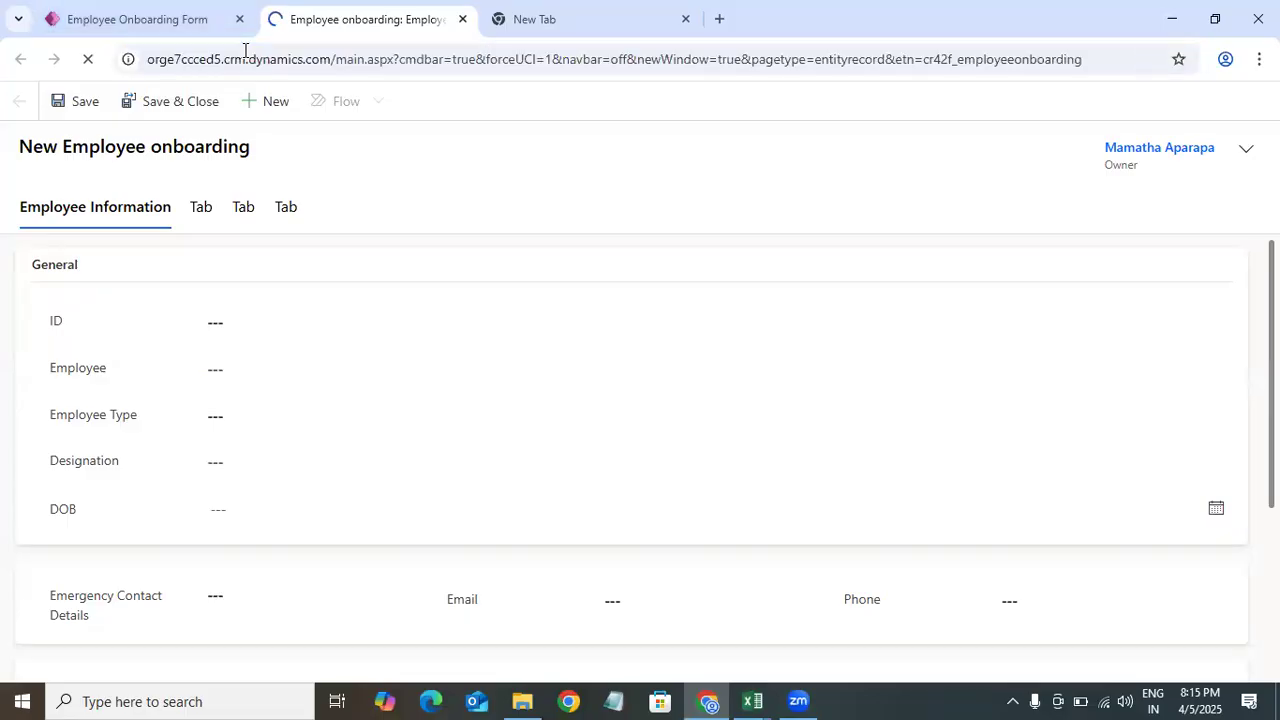
pyautogui.click(112, 19)
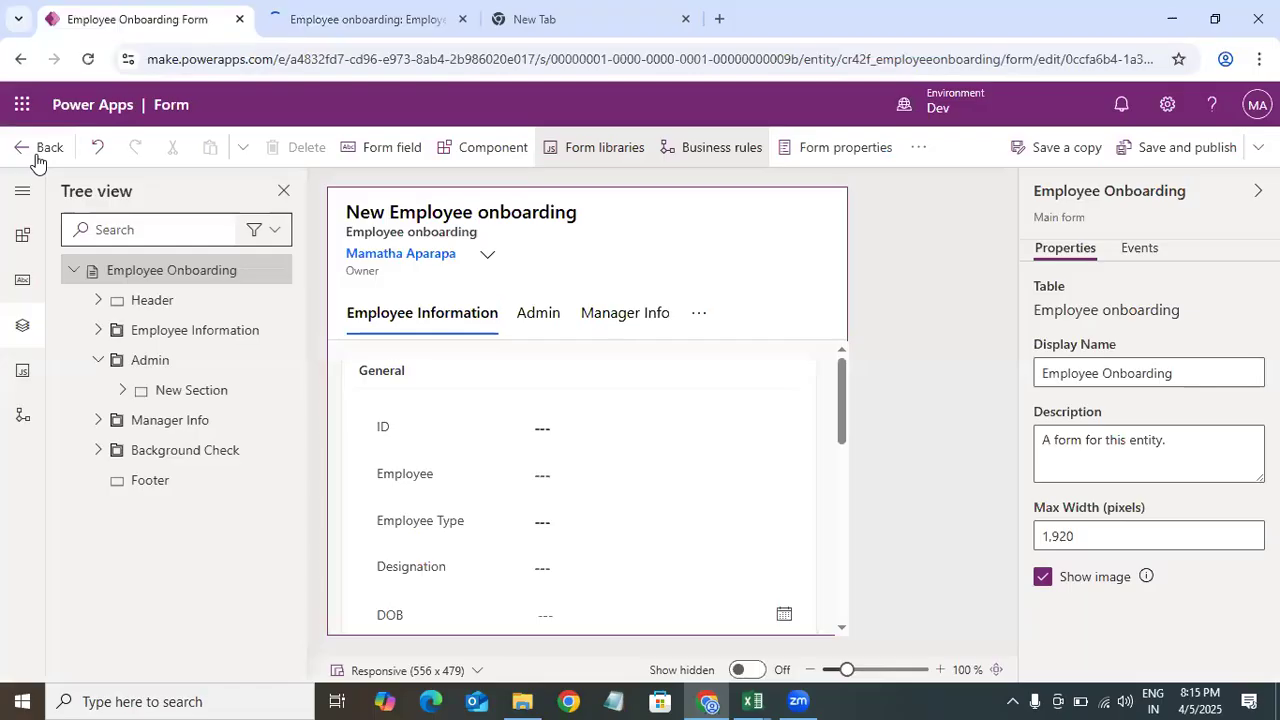
pyautogui.click(323, 30)
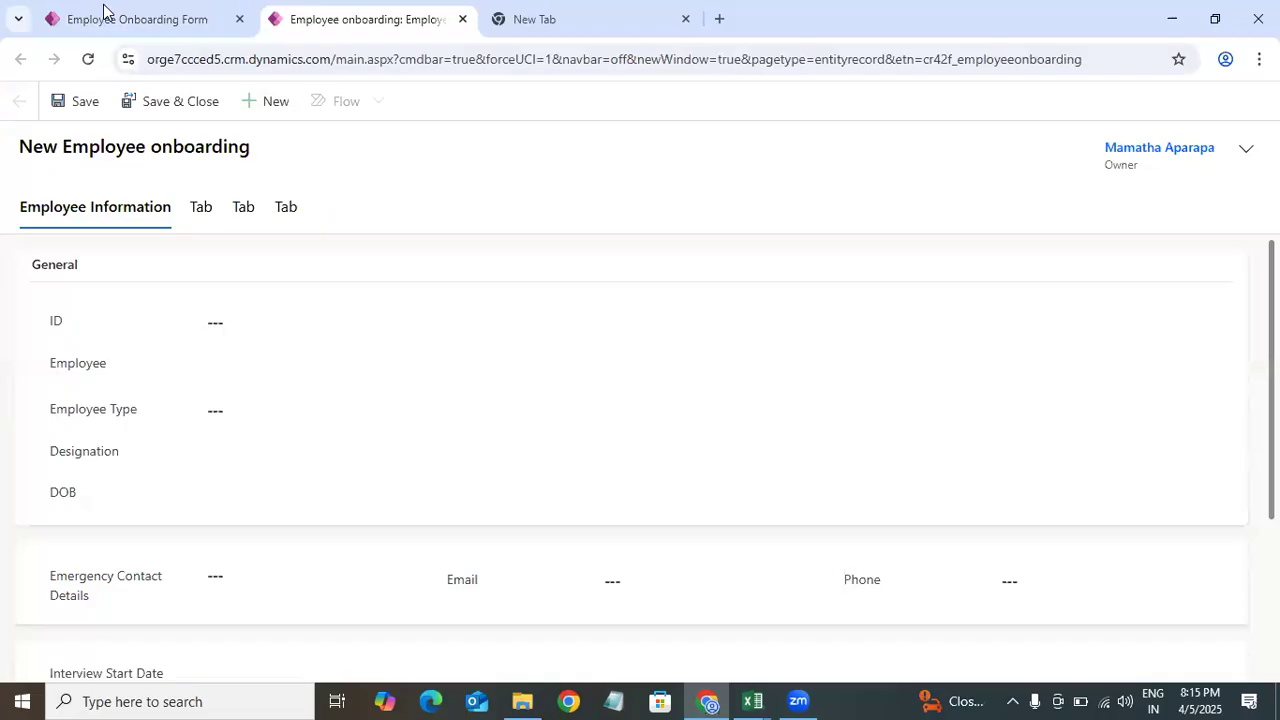
# Step: Review the form's tabs and the Admin tab's section in the tree view
pyautogui.click(103, 12)
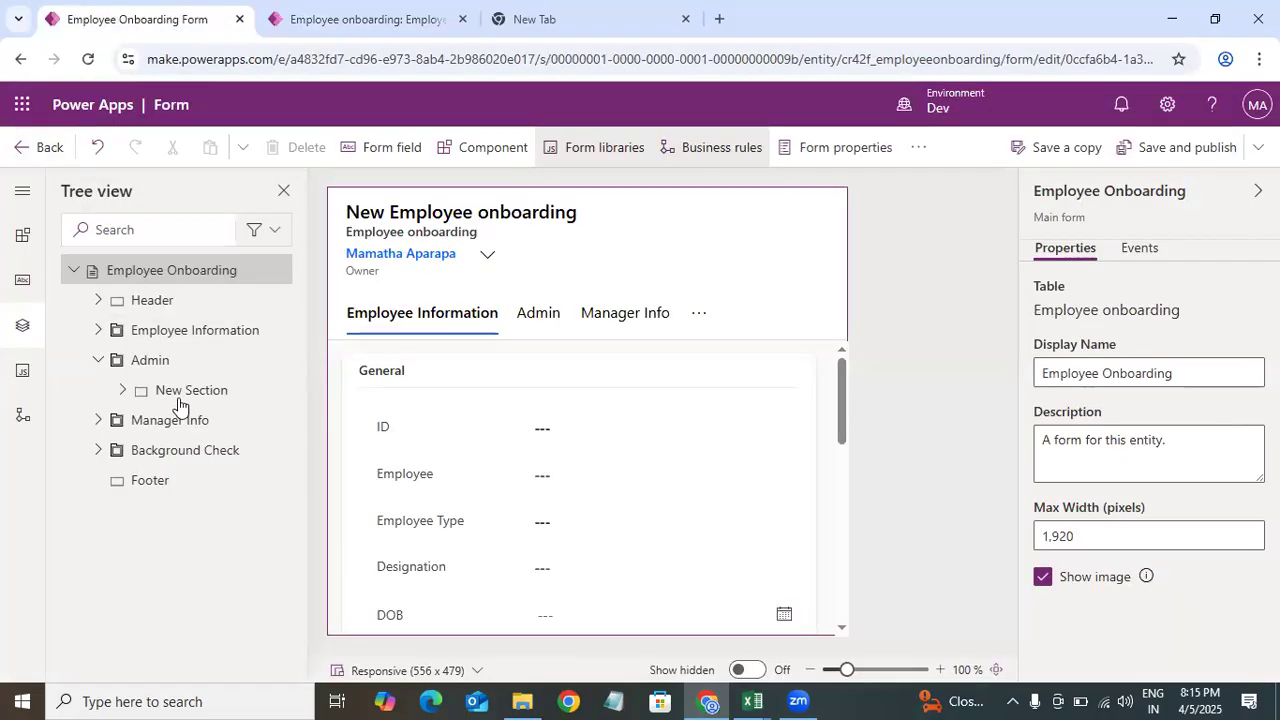
pyautogui.click(152, 361)
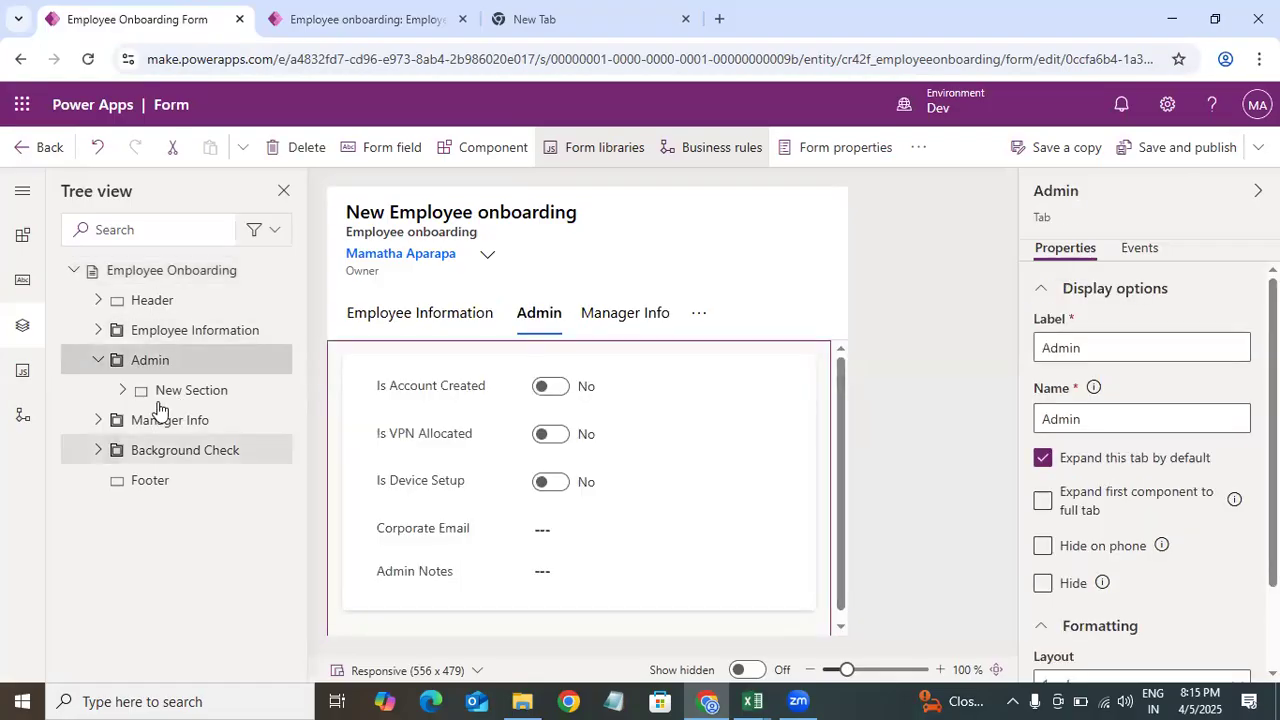
pyautogui.click(215, 412)
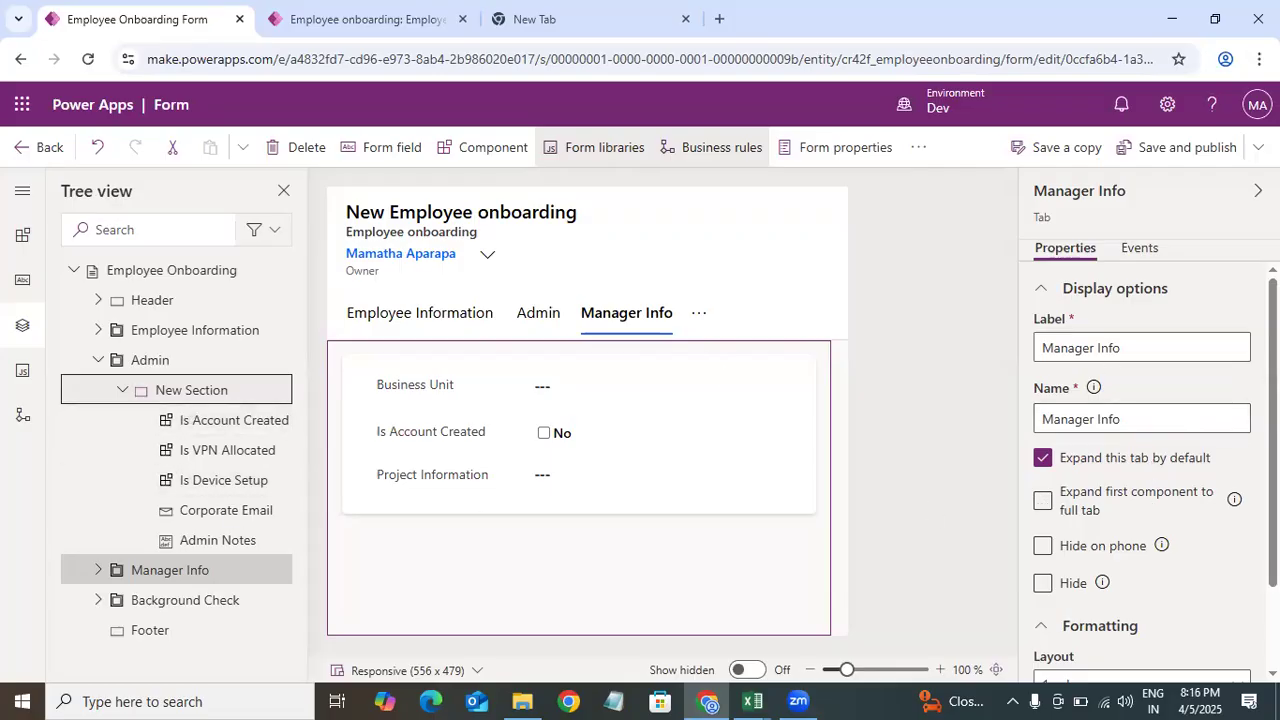
pyautogui.click(122, 390)
pyautogui.click(168, 426)
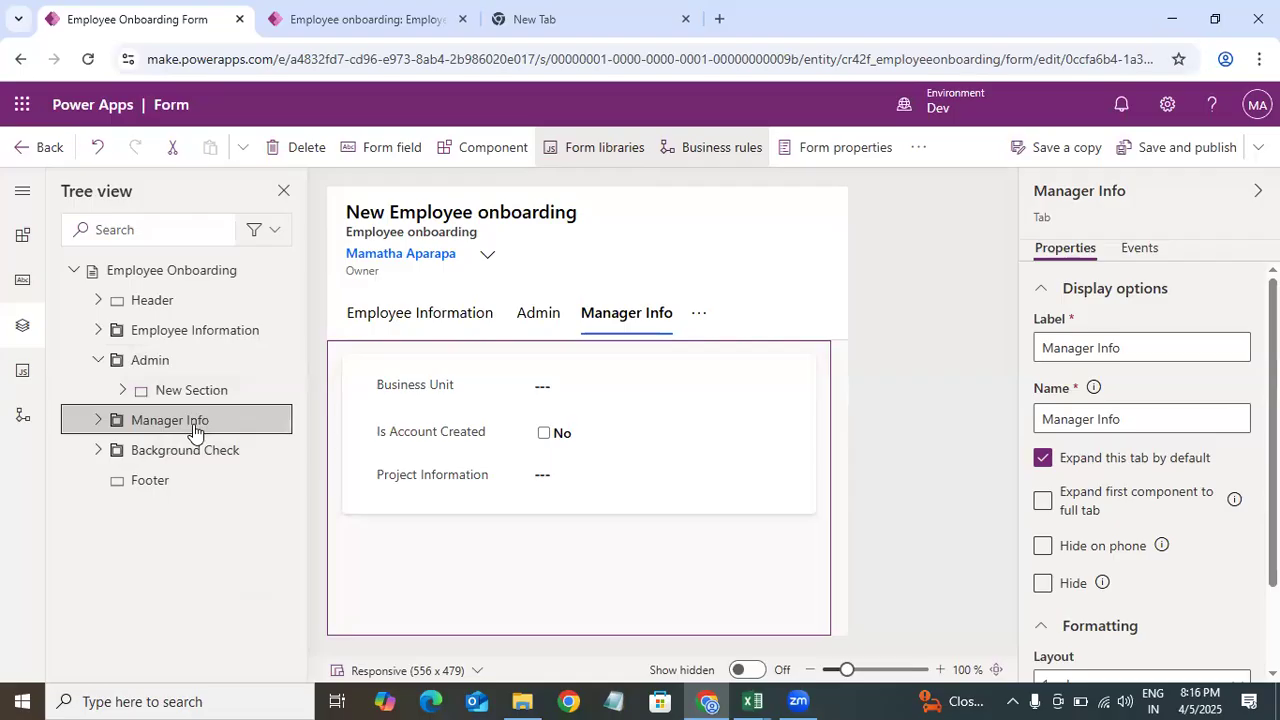
pyautogui.click(205, 330)
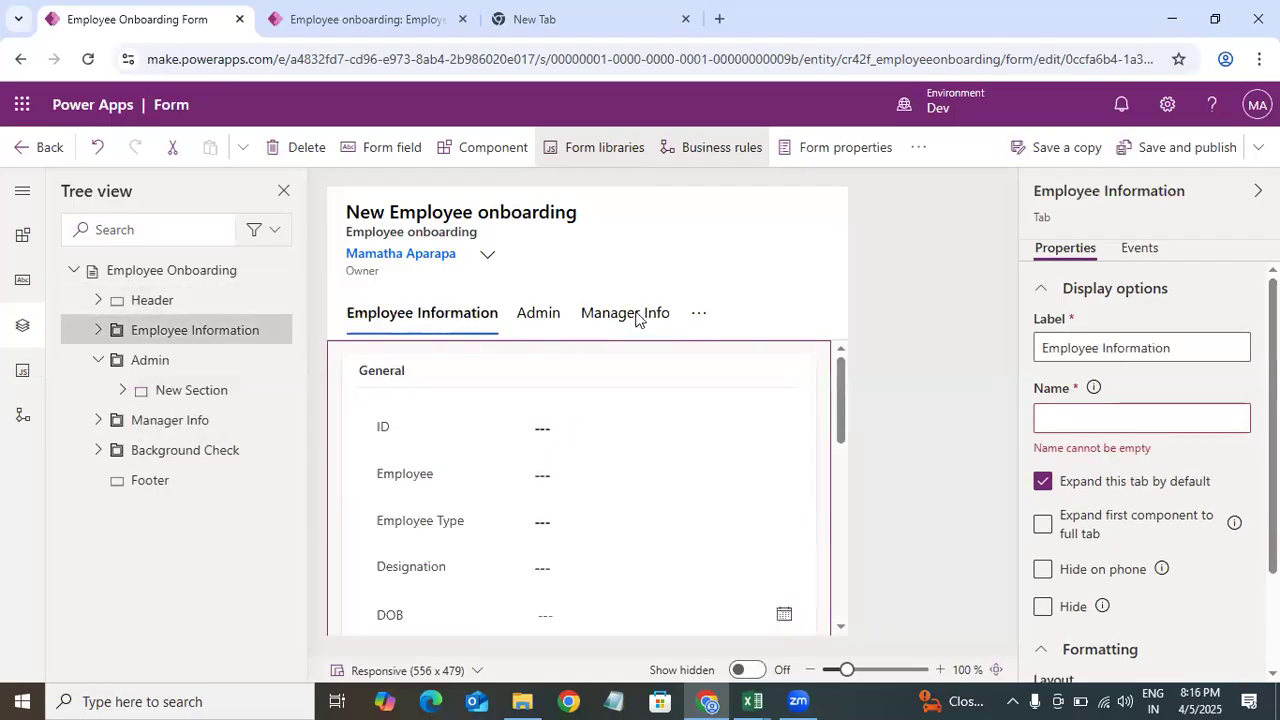
# Step: Leave the form designer for the Employee onboarding table and reload its data page
pyautogui.click(27, 152)
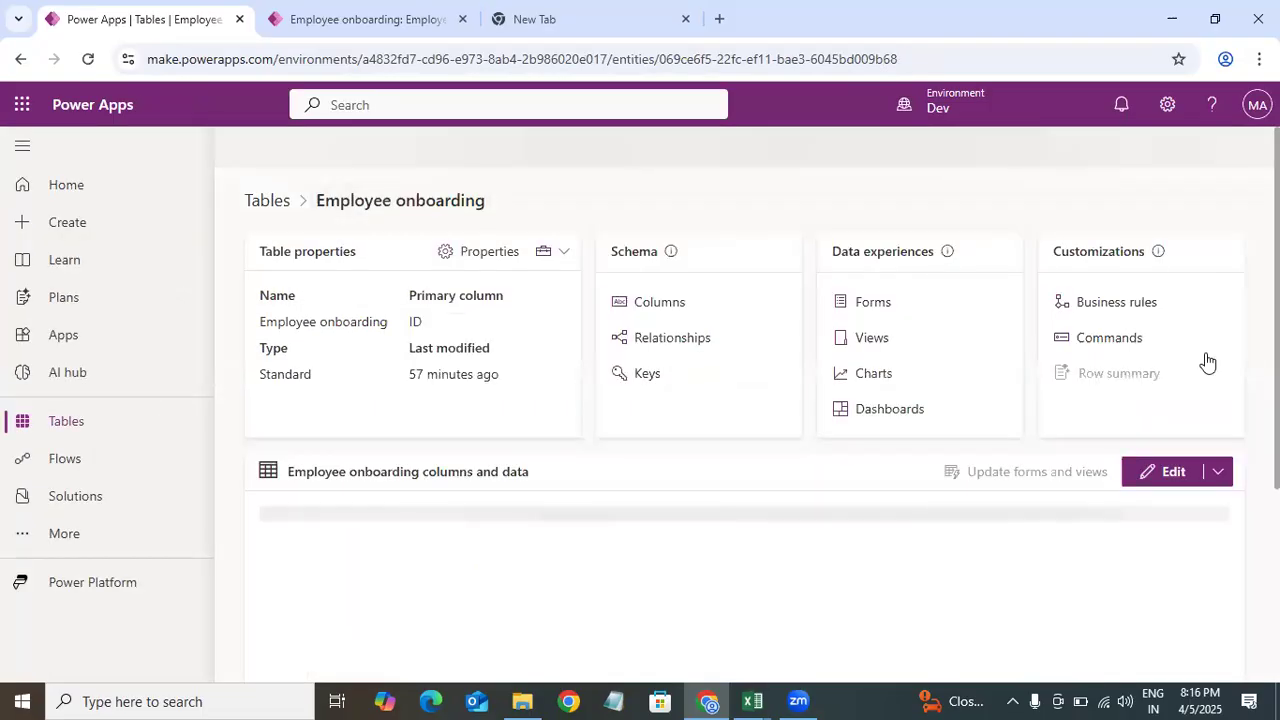
pyautogui.scroll(-1, 1208, 362)
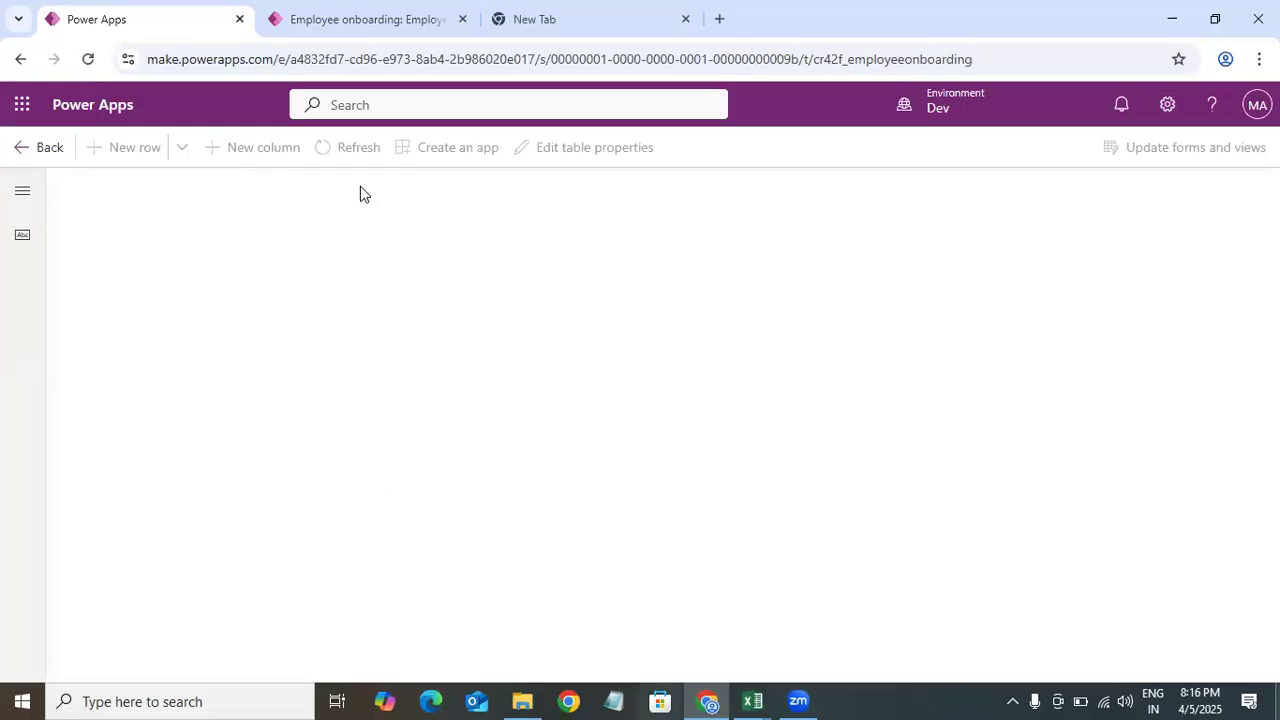
pyautogui.press('F5')
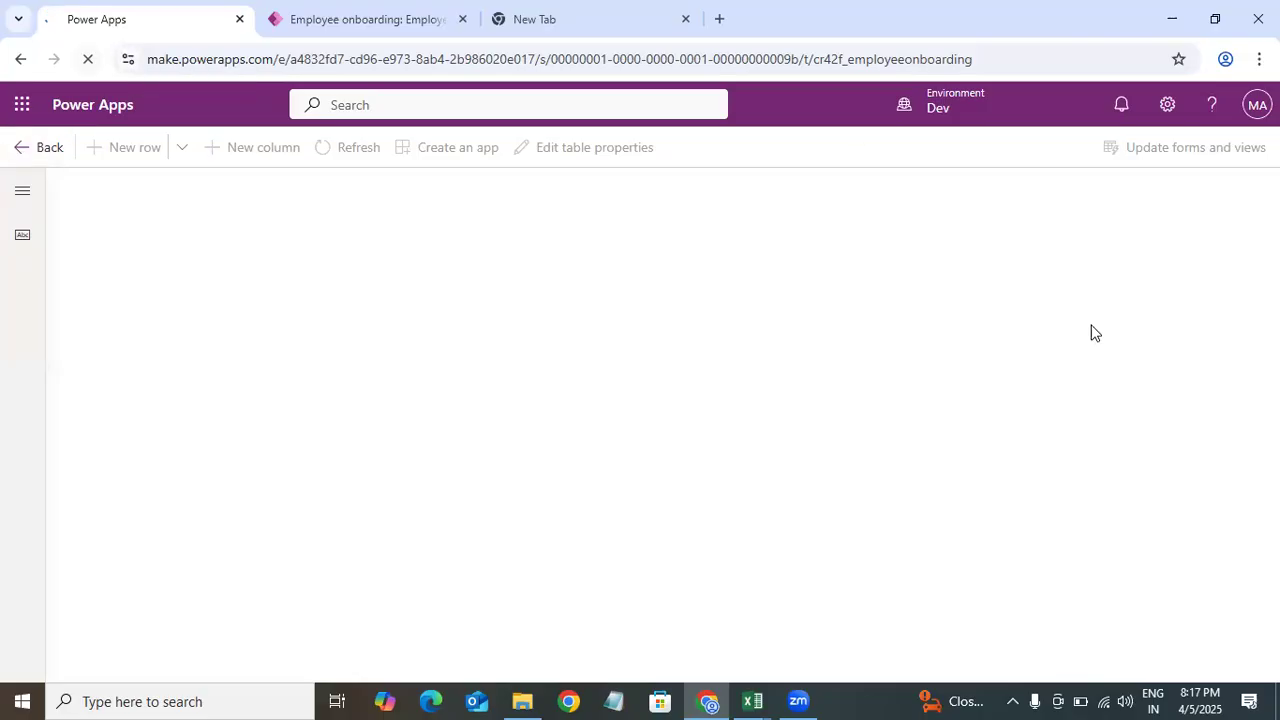
# Step: Close the record tab and try to open make.powerapps.com in a new browser tab
pyautogui.click(462, 22)
pyautogui.click(462, 22)
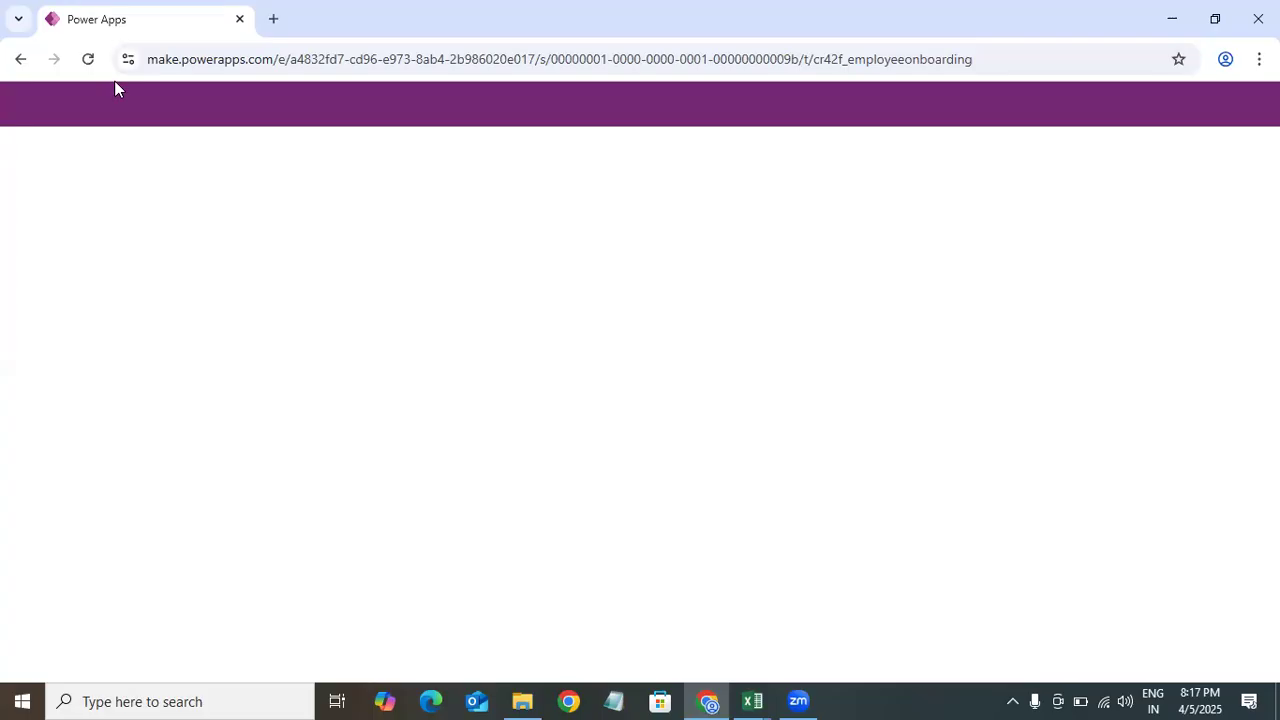
pyautogui.click(90, 60)
pyautogui.click(274, 17)
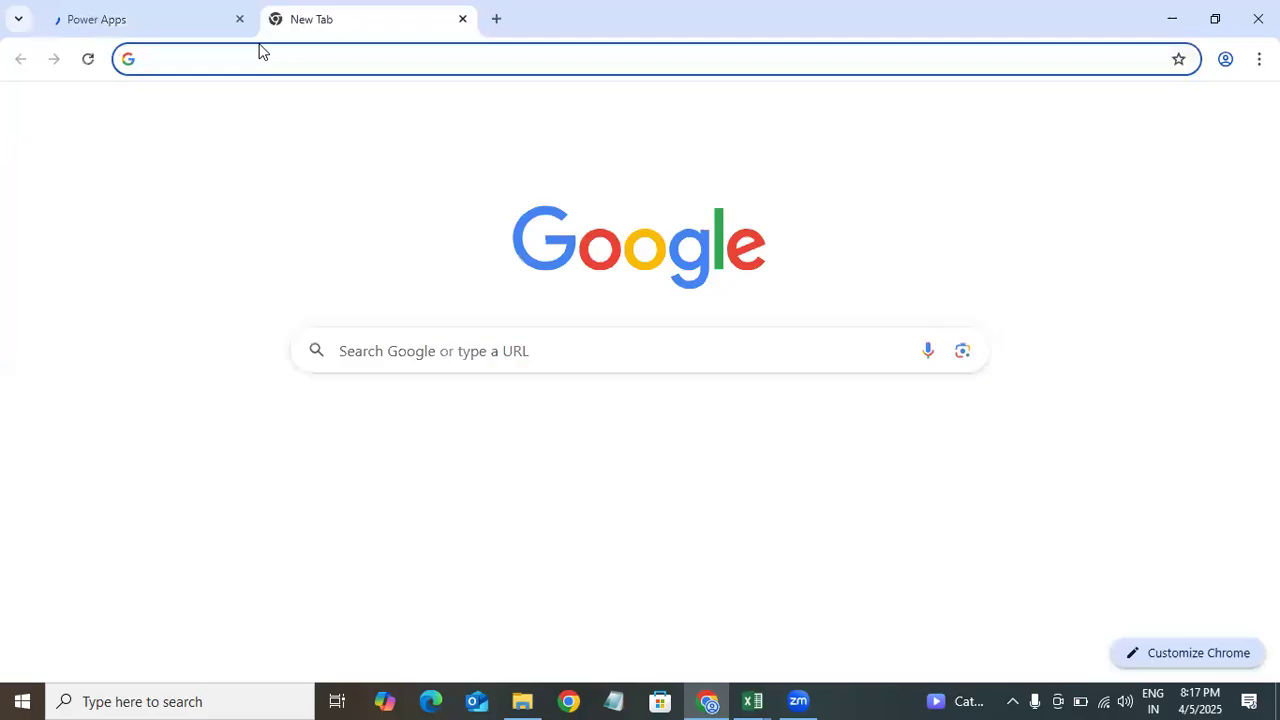
pyautogui.write('make.powerapps.com')
pyautogui.press('Return')
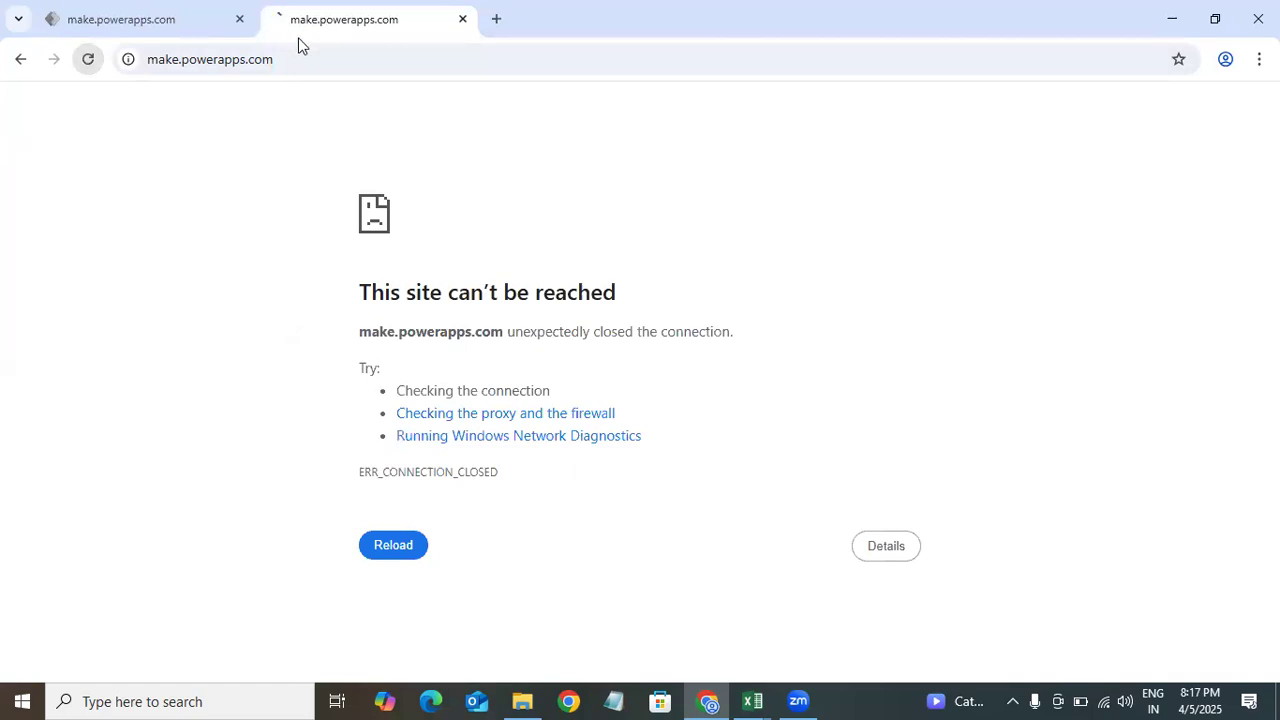
# Step: Check the Wi-Fi connection, reload Power Apps and open the Tables list
pyautogui.hotkey('ctrl', 'Tab')
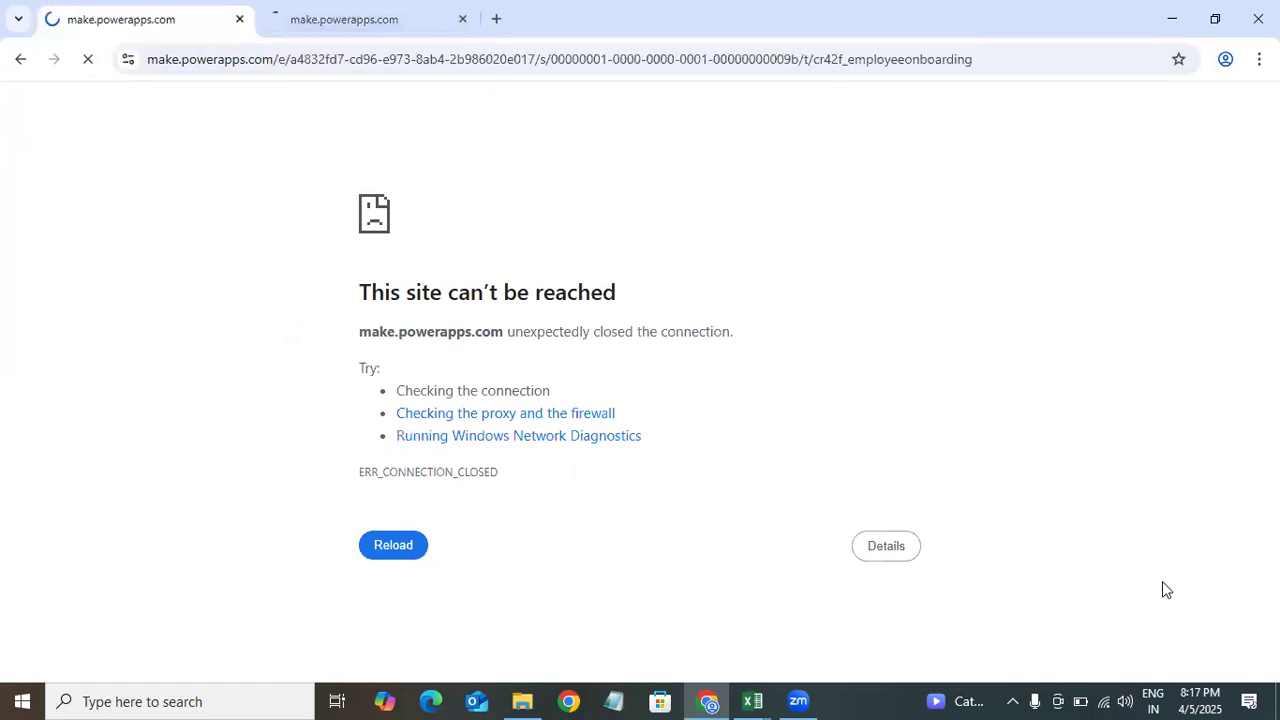
pyautogui.click(1104, 701)
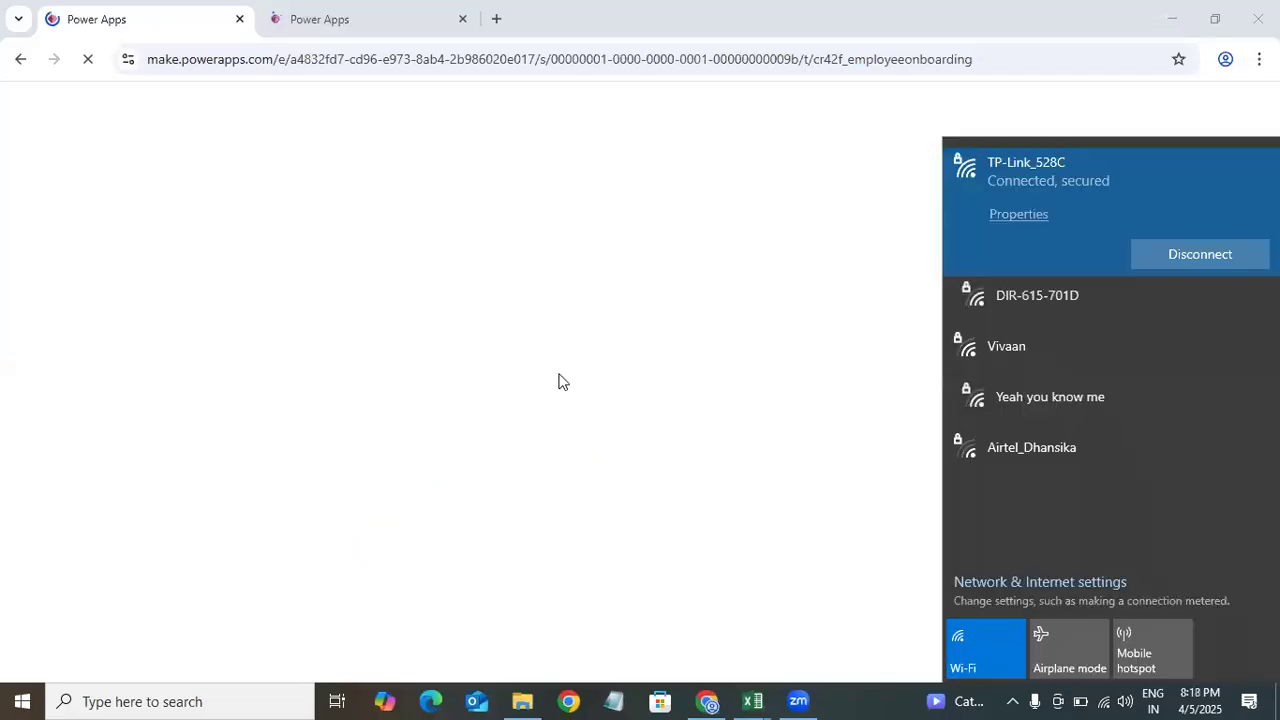
pyautogui.click(303, 318)
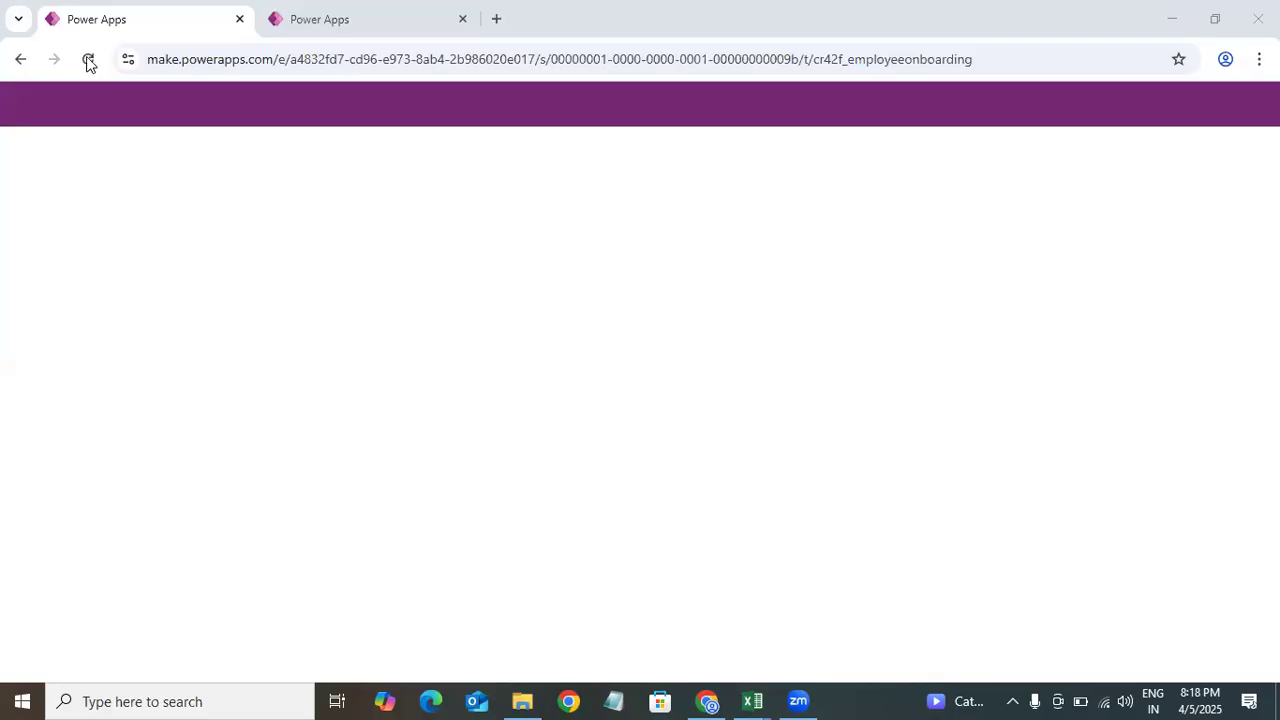
pyautogui.press('F5')
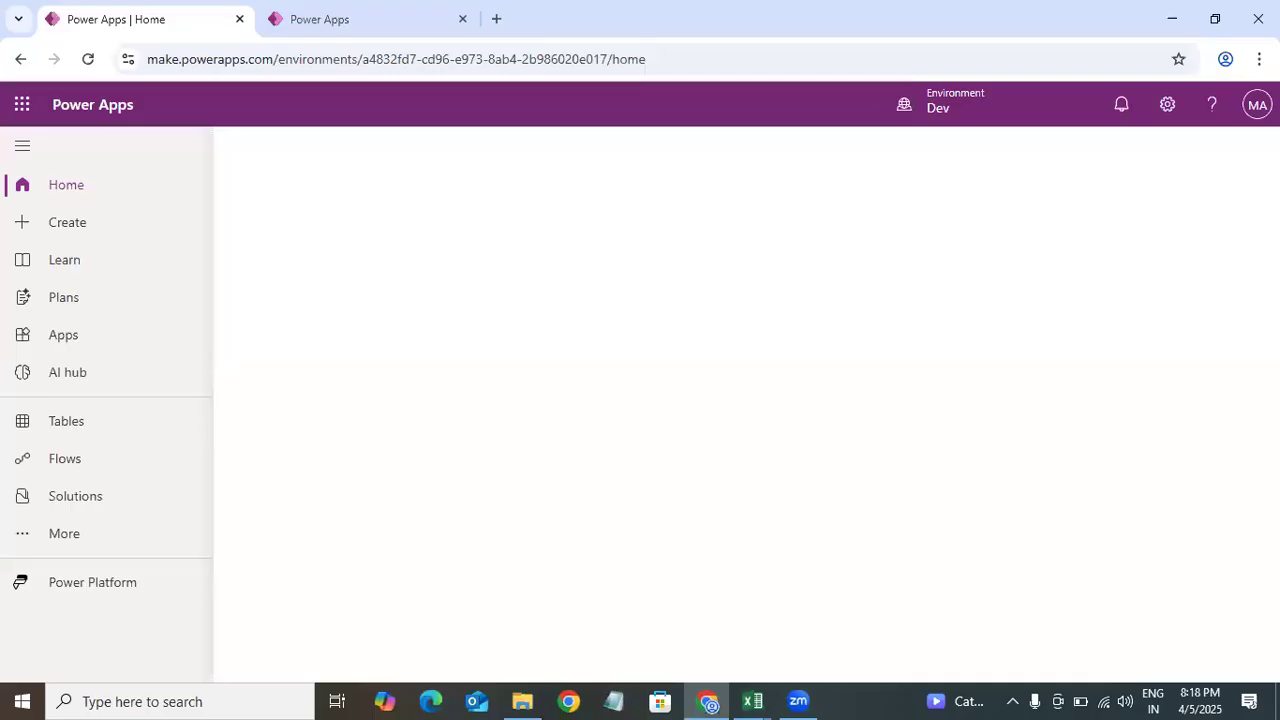
pyautogui.click(67, 421)
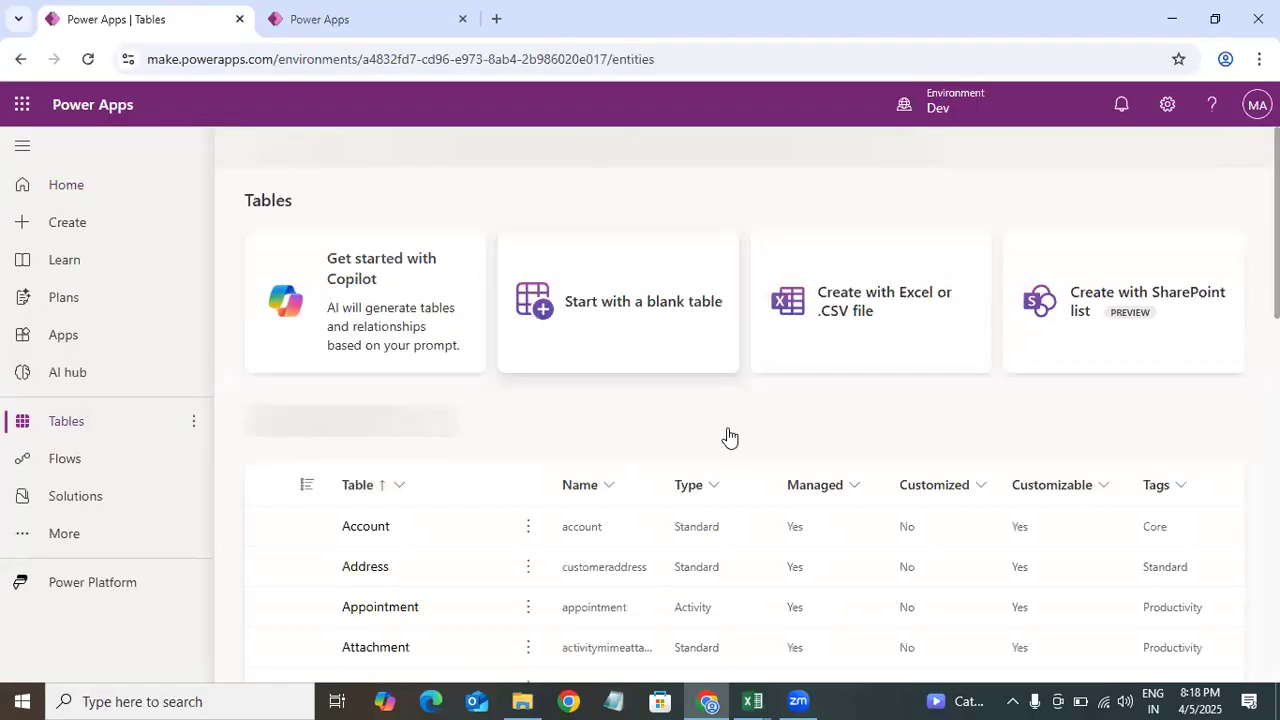
# Step: Open the custom Employee onboarding table and start a new row in its form
pyautogui.click(433, 418)
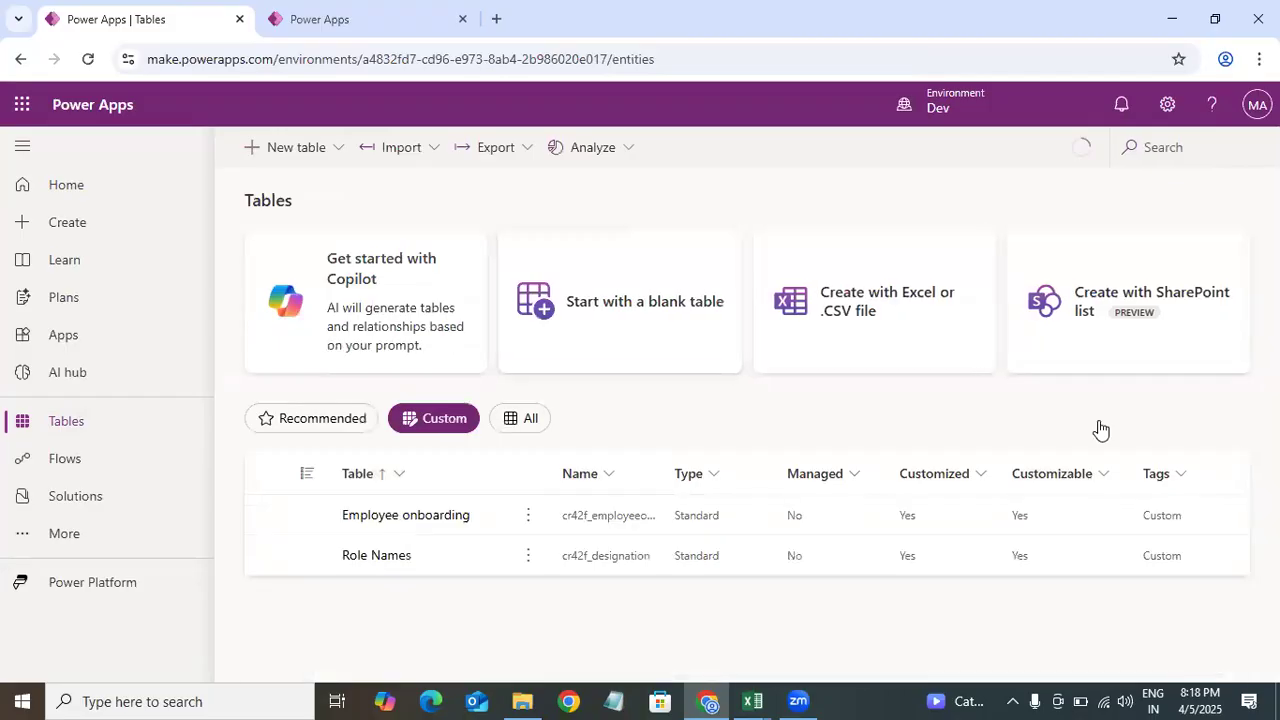
pyautogui.click(1186, 503)
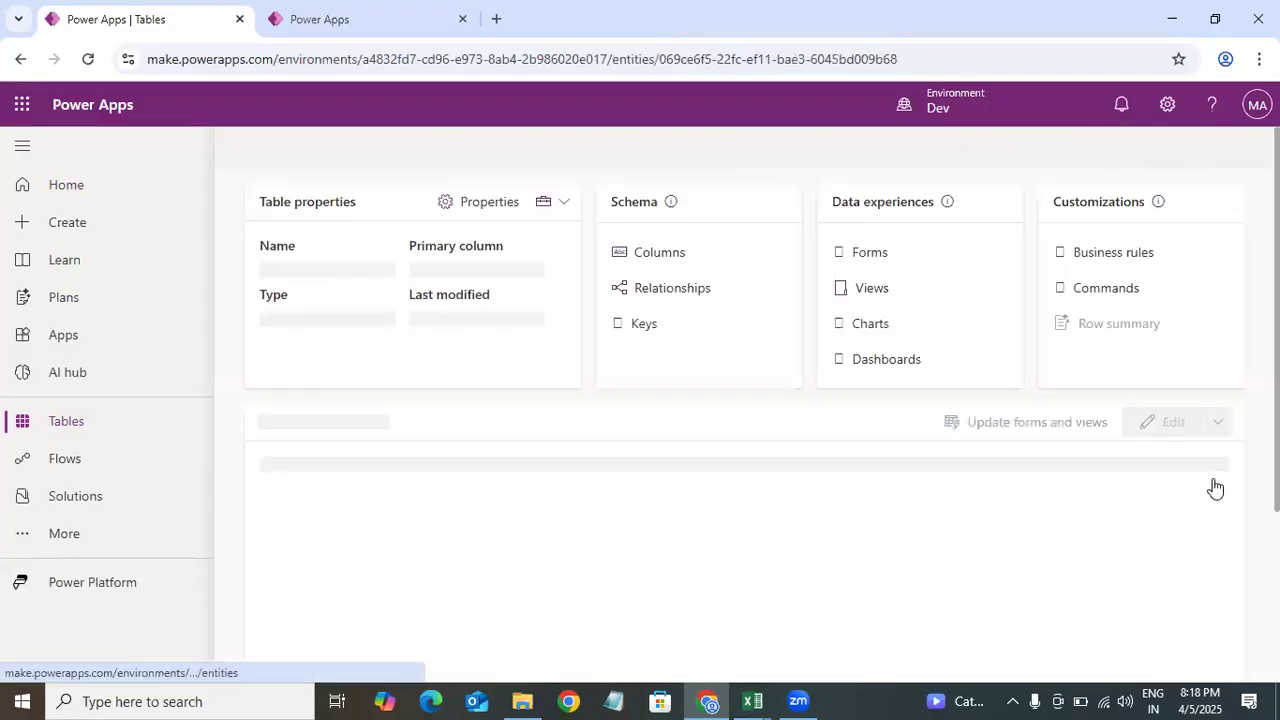
pyautogui.click(1190, 475)
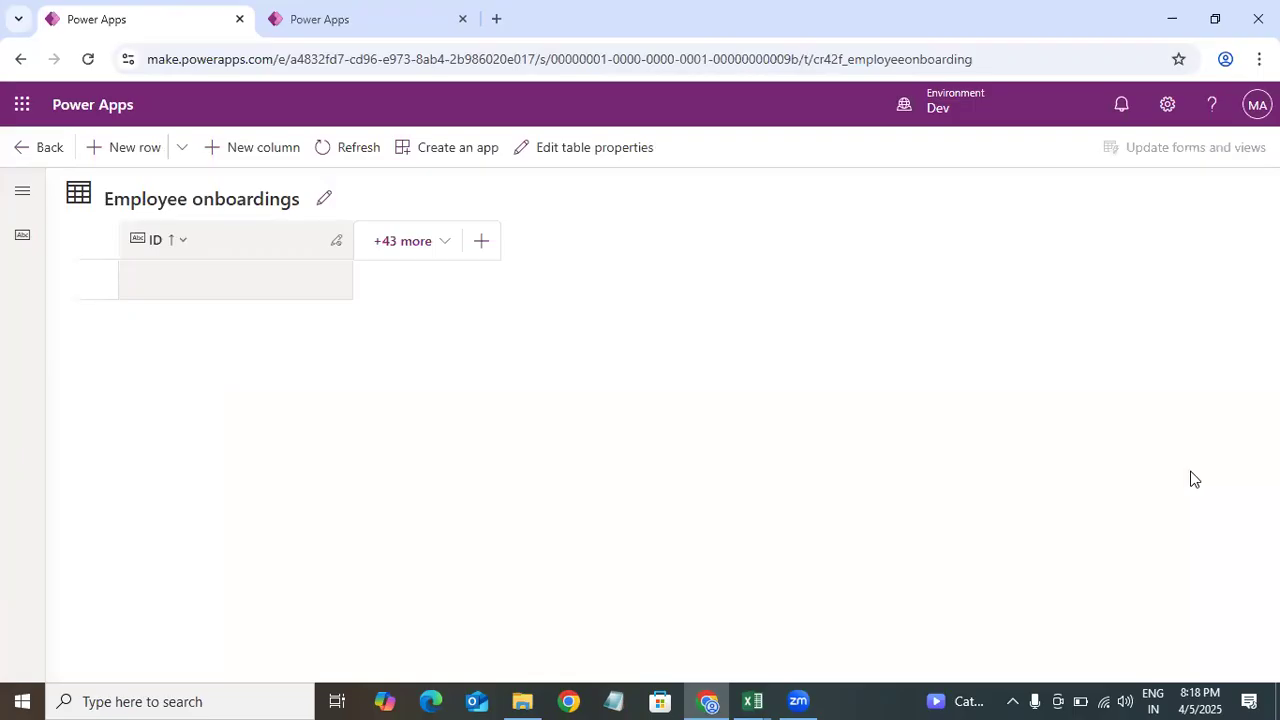
pyautogui.click(181, 147)
pyautogui.click(194, 216)
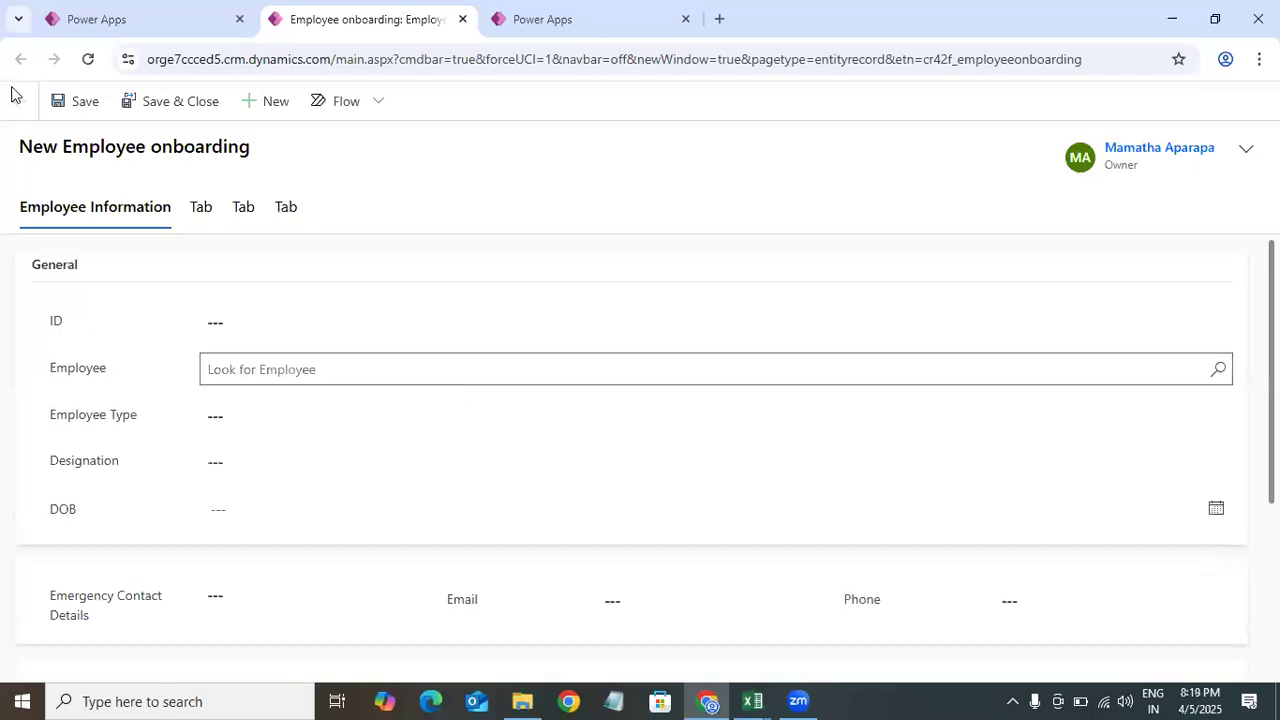
# Step: Switch the Is Account Created, Is VPN Allocated and Is Device Setup toggles on the second tab to Yes
pyautogui.click(80, 64)
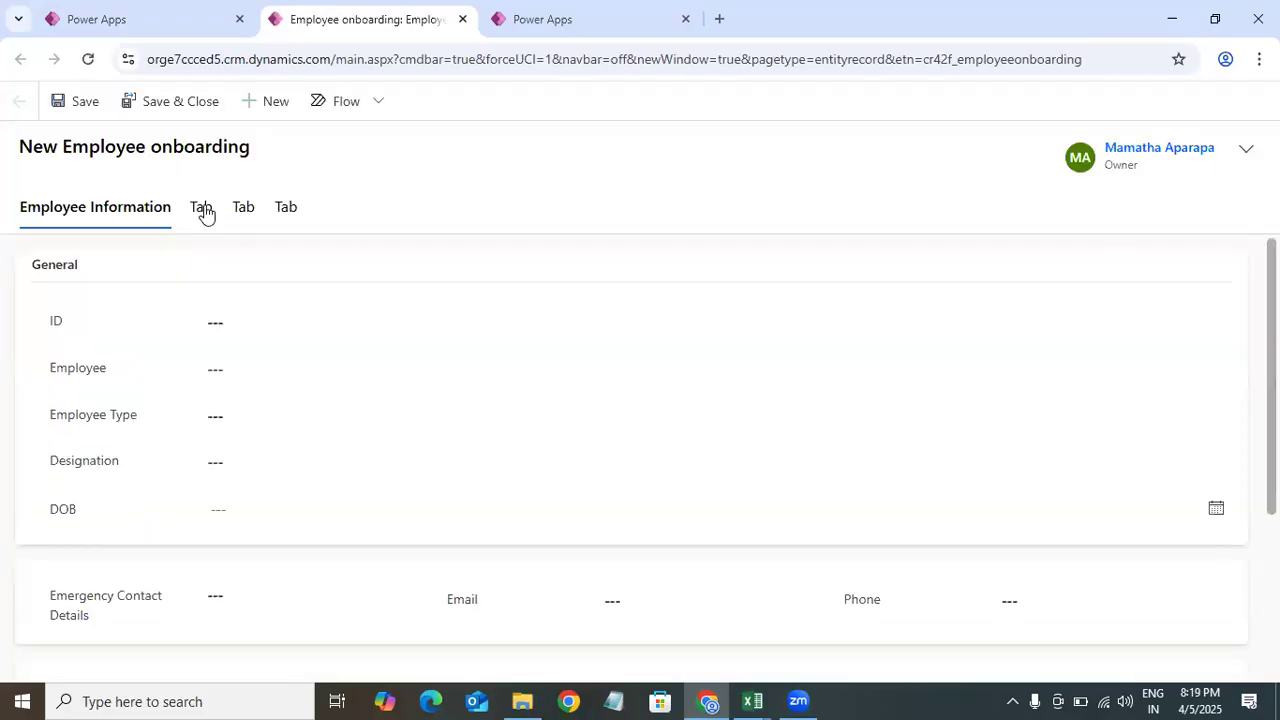
pyautogui.scroll(-2, 206, 211)
pyautogui.click(245, 222)
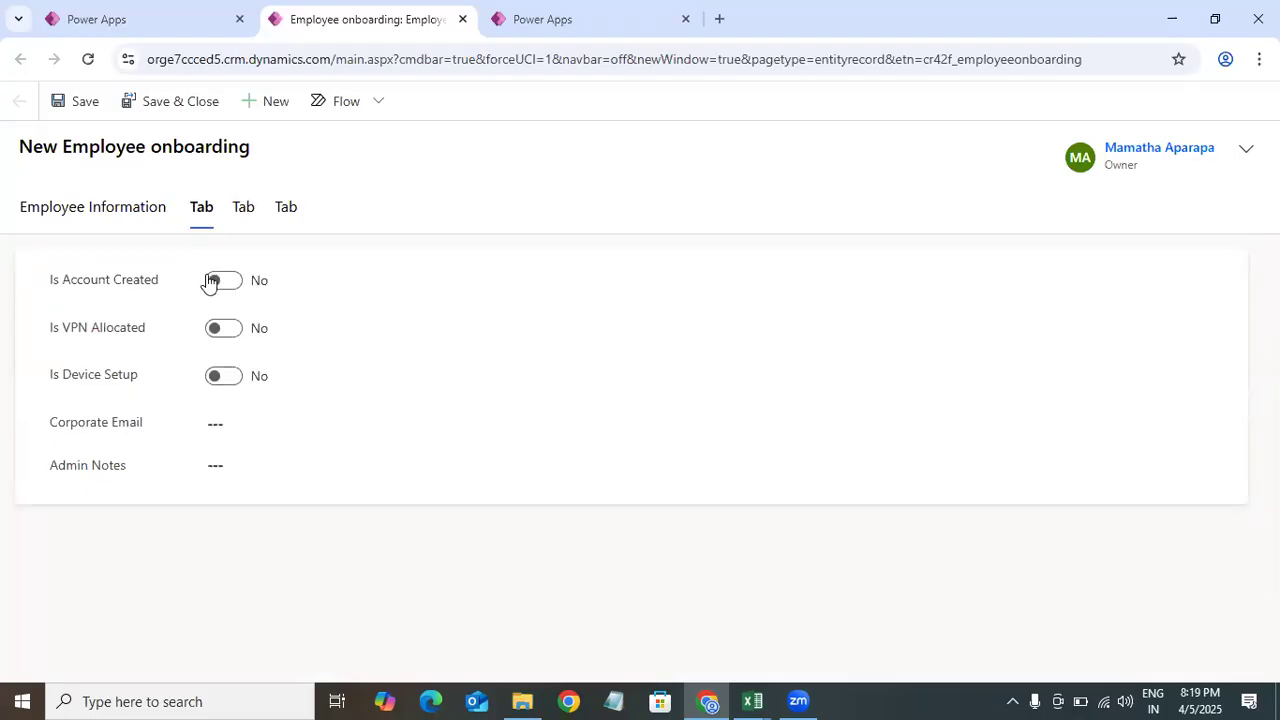
pyautogui.click(224, 282)
pyautogui.click(226, 328)
pyautogui.click(232, 281)
pyautogui.click(214, 280)
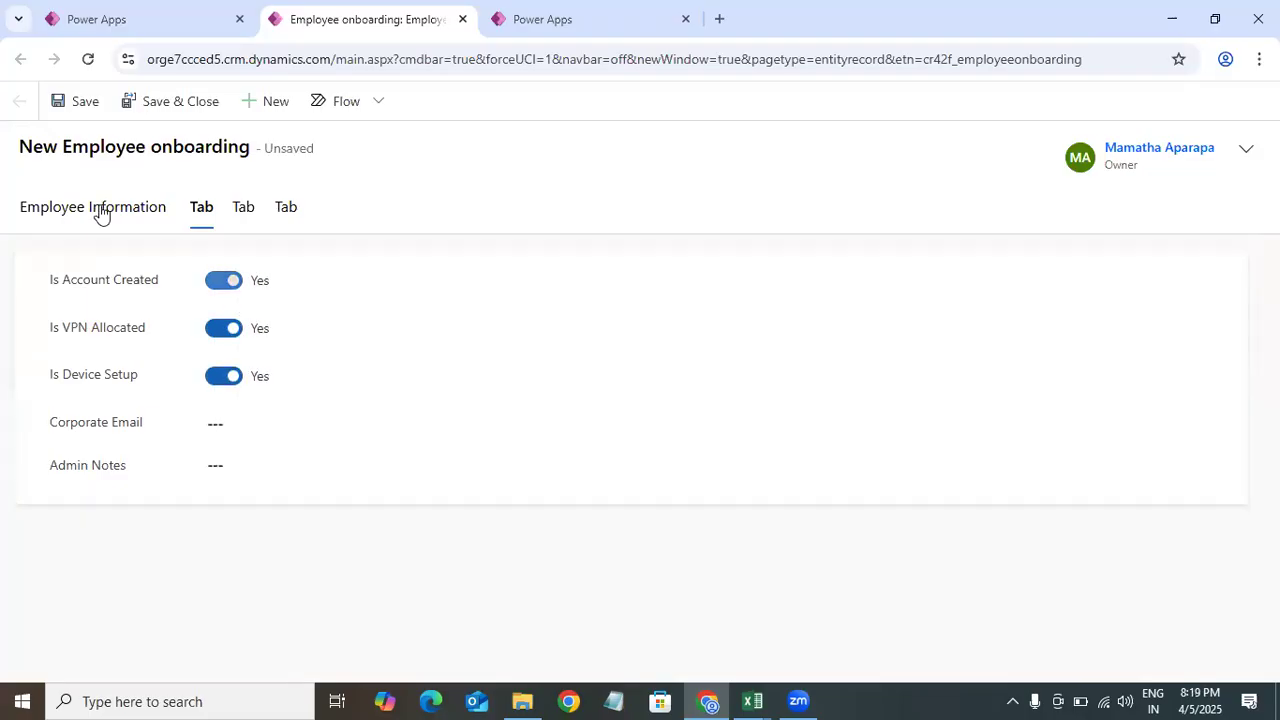
# Step: Inspect the Employee Information tab's fields and the Employee lookup's options
pyautogui.click(103, 211)
pyautogui.click(220, 322)
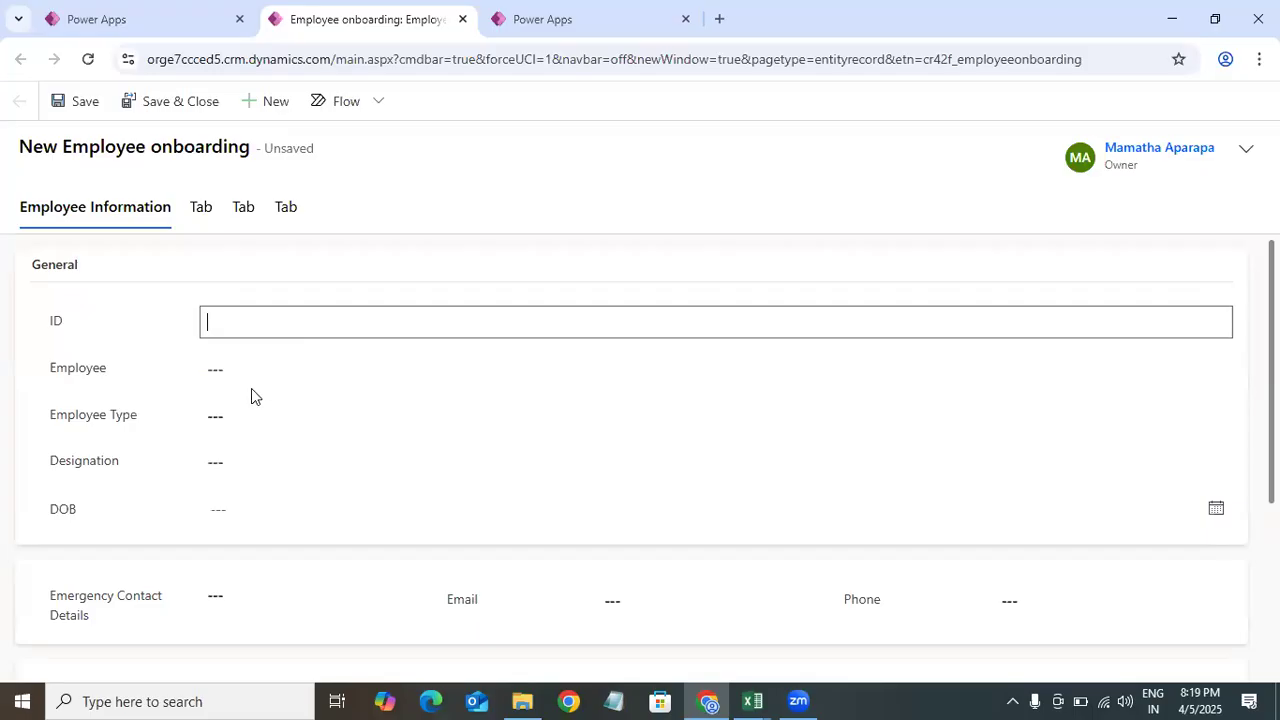
pyautogui.click(256, 376)
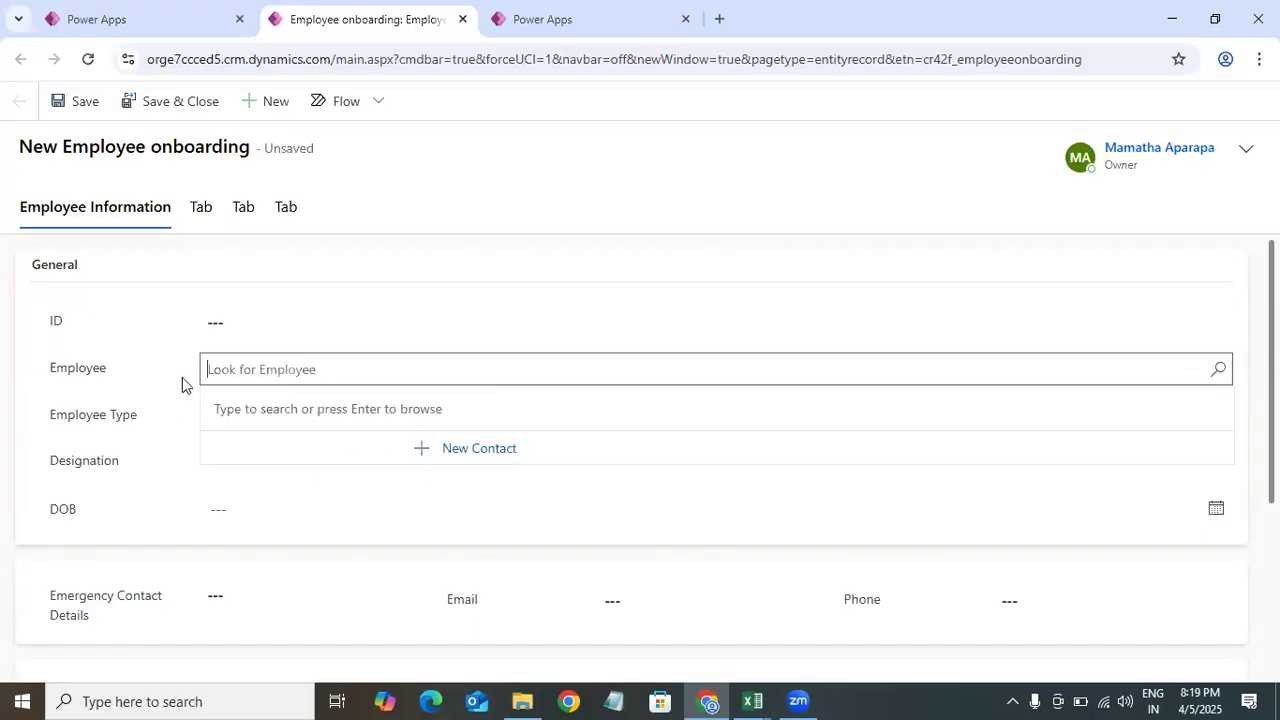
pyautogui.moveTo(1271, 333); pyautogui.dragTo(1271, 360)
pyautogui.click(240, 322)
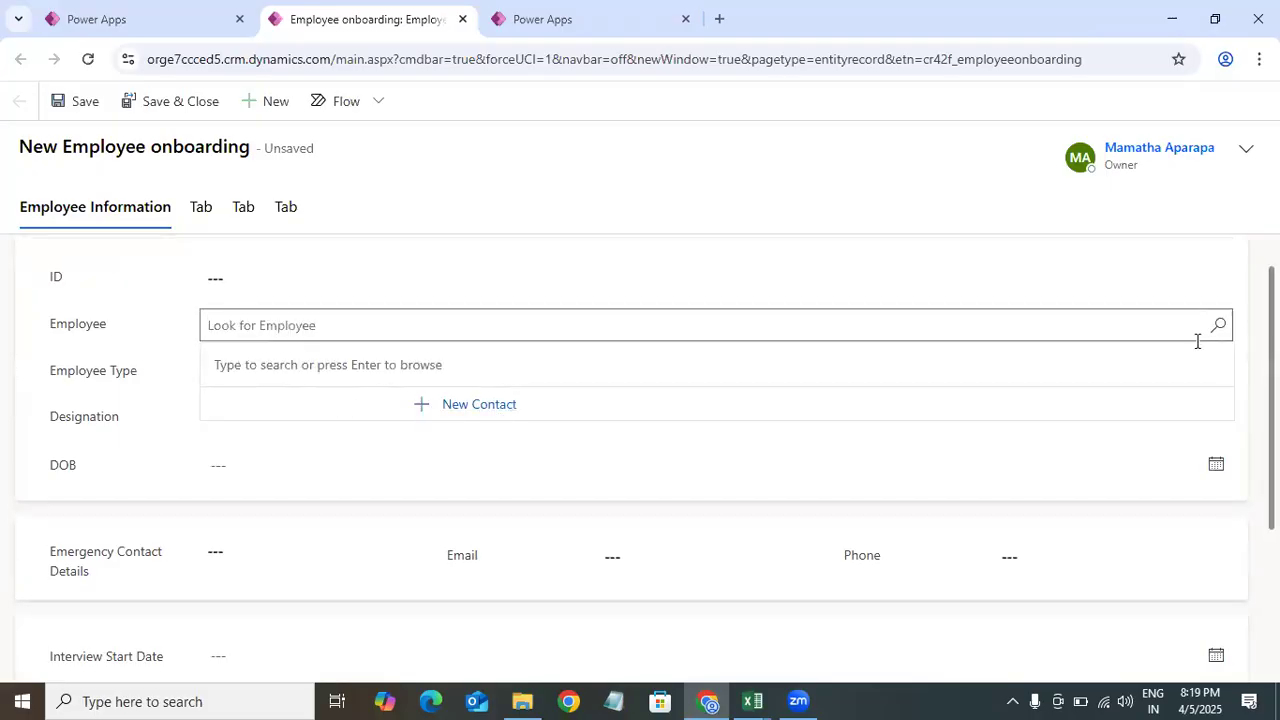
pyautogui.click(294, 321)
pyautogui.click(677, 328)
# Step: Set the Employee Type to Contract and open and close the DOB calendar
pyautogui.click(257, 376)
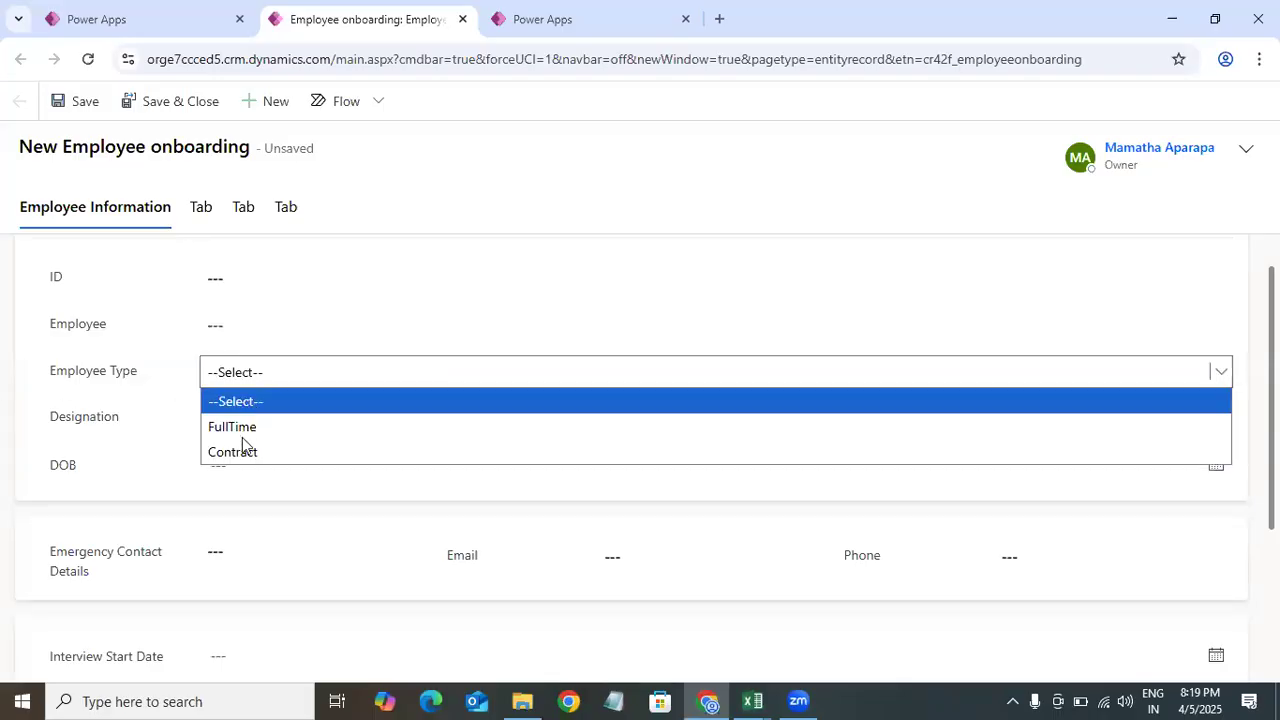
pyautogui.click(183, 427)
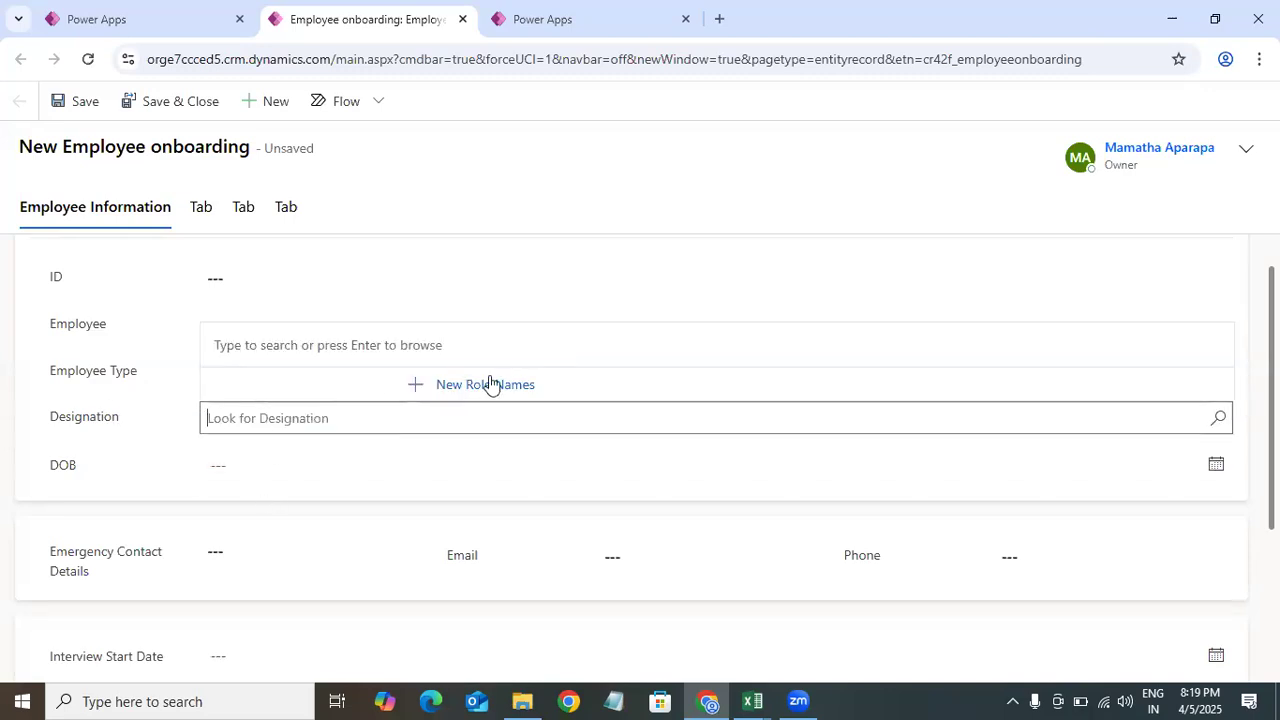
pyautogui.doubleClick(251, 346)
pyautogui.click(240, 417)
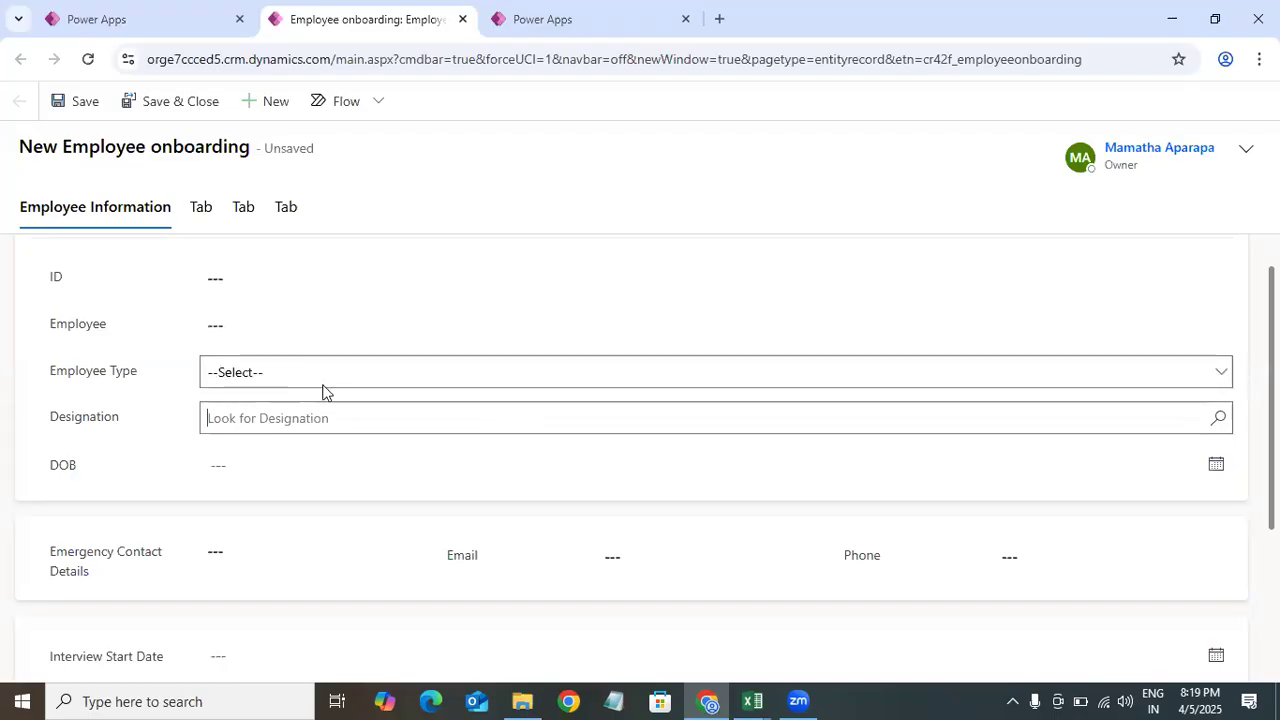
pyautogui.click(290, 372)
pyautogui.click(286, 451)
pyautogui.click(258, 465)
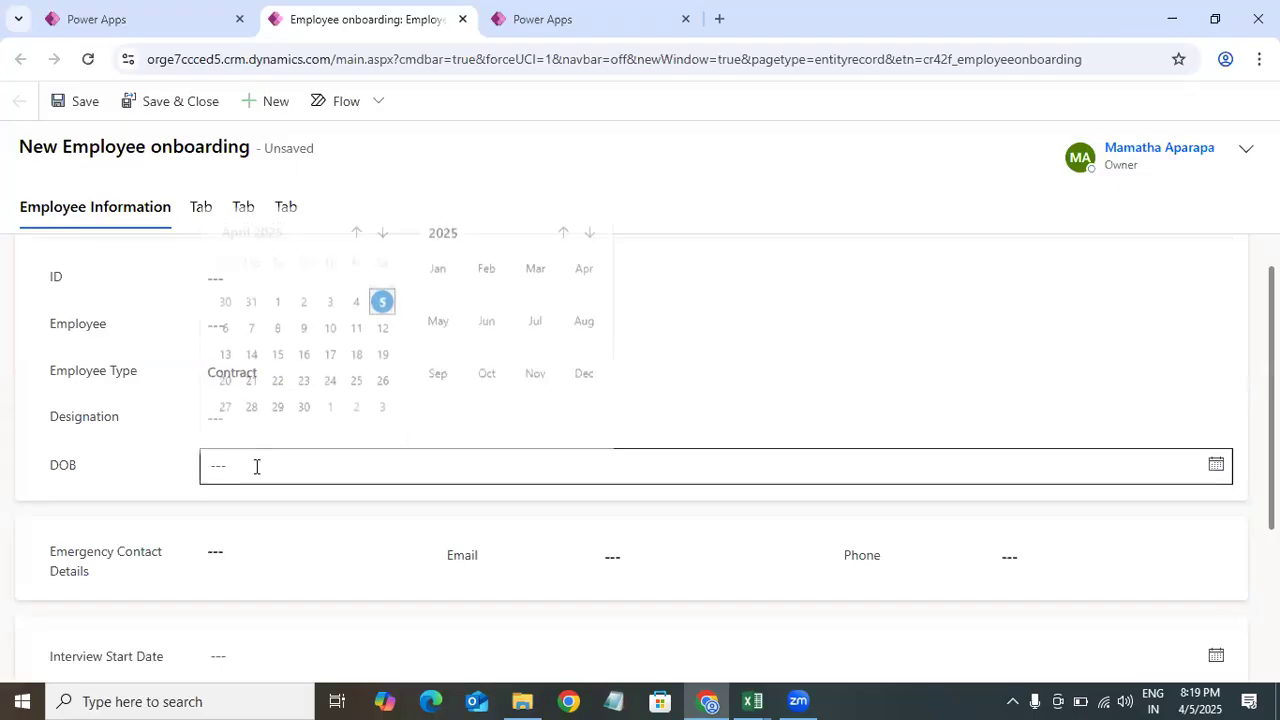
pyautogui.click(318, 562)
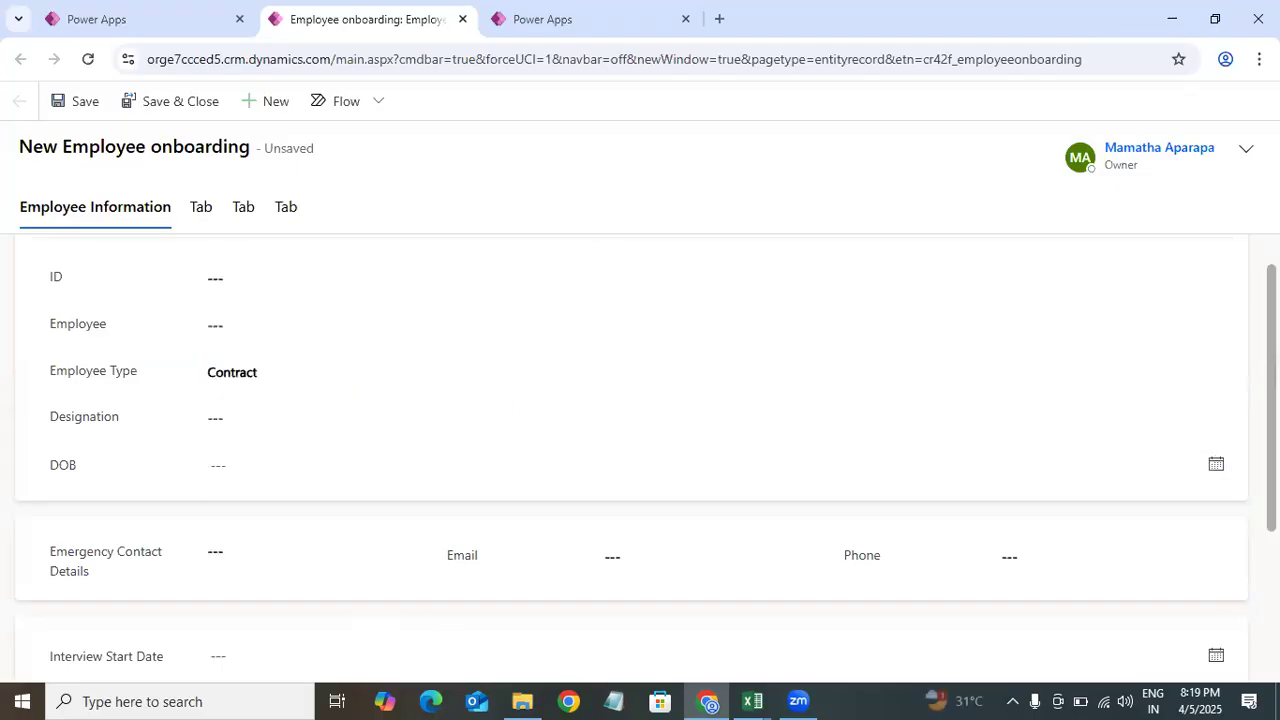
# Step: Start a new Role Names record from the Designation lookup, discarding the onboarding form's unsaved changes
pyautogui.moveTo(1272, 440); pyautogui.dragTo(1272, 506)
pyautogui.scroll(2, 306, 354)
pyautogui.click(266, 370)
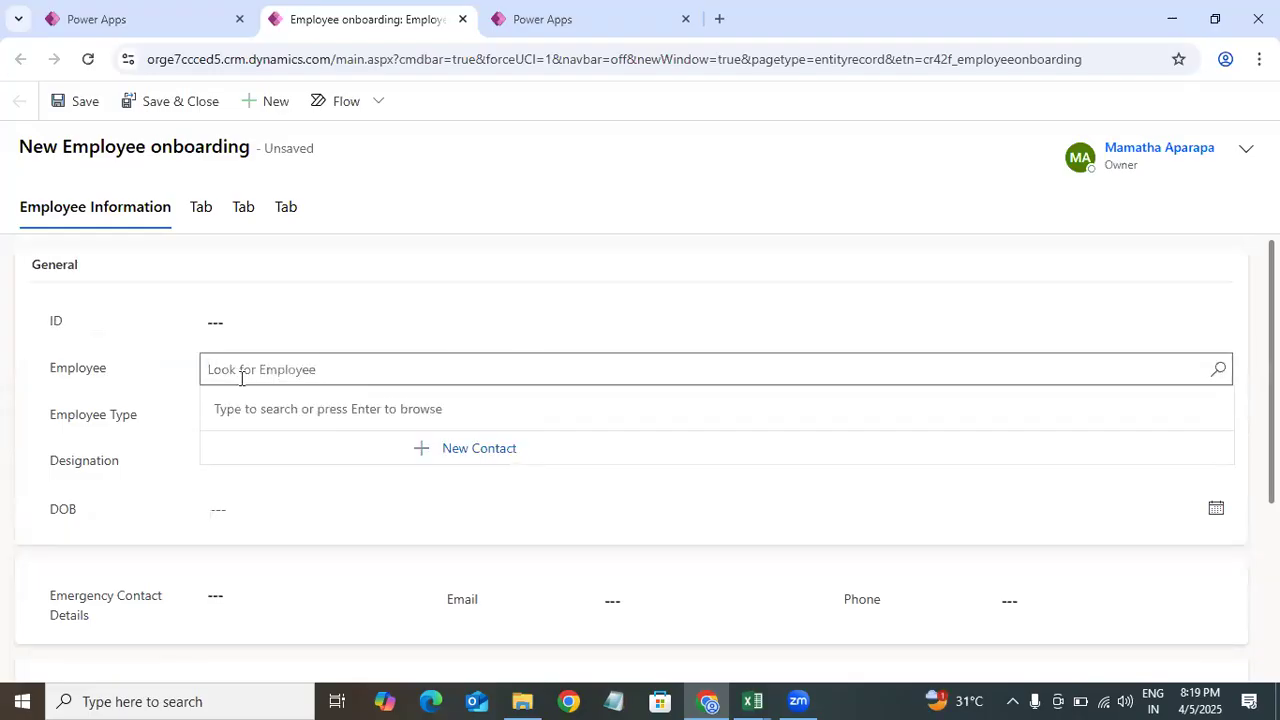
pyautogui.click(195, 508)
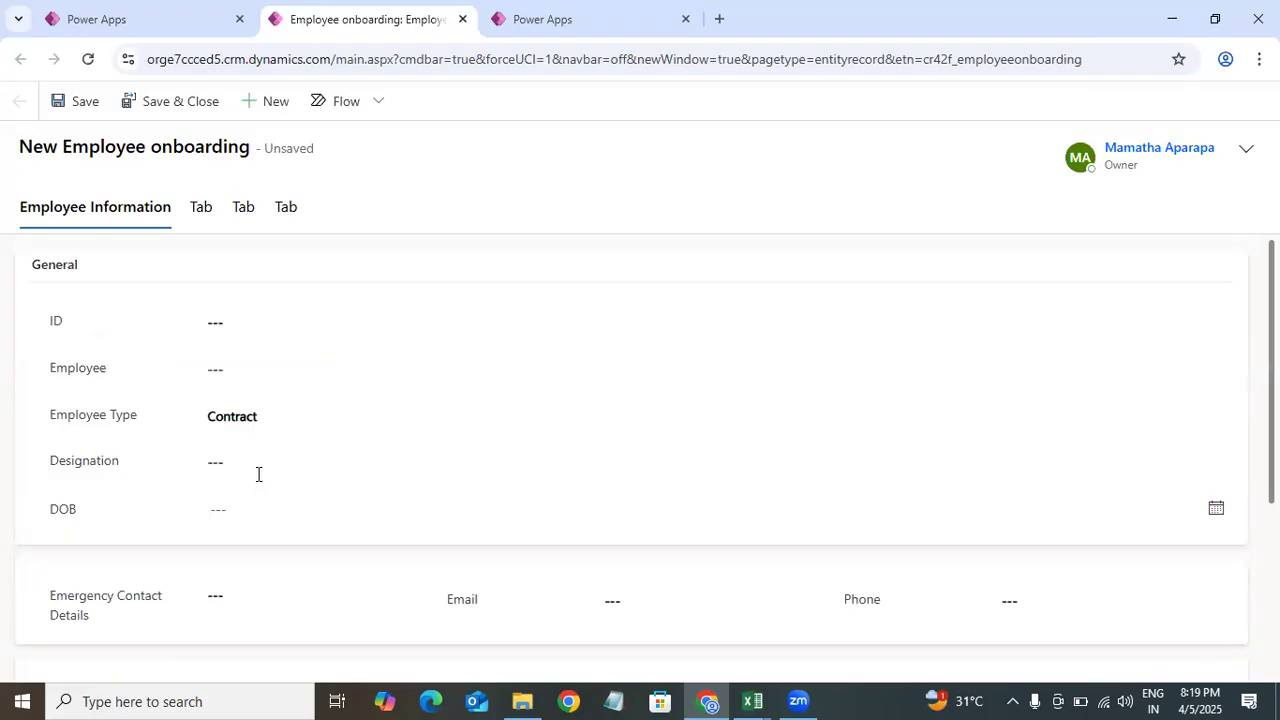
pyautogui.click(252, 462)
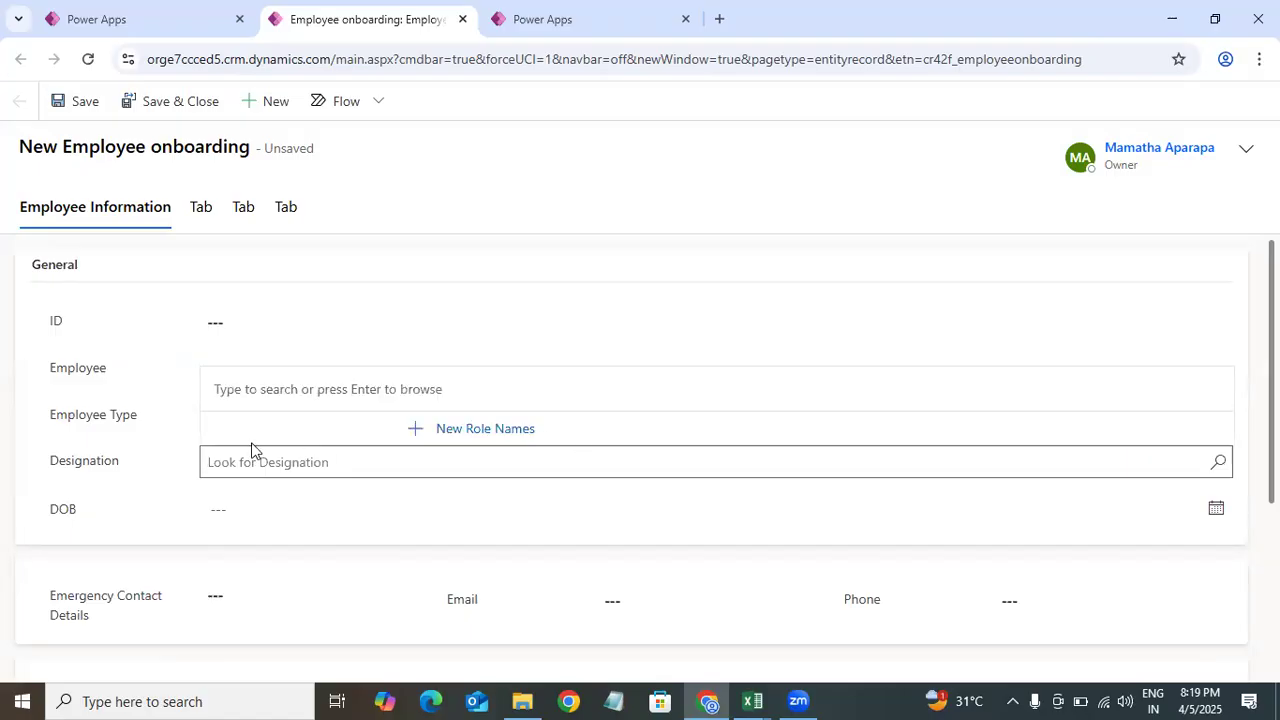
pyautogui.click(485, 430)
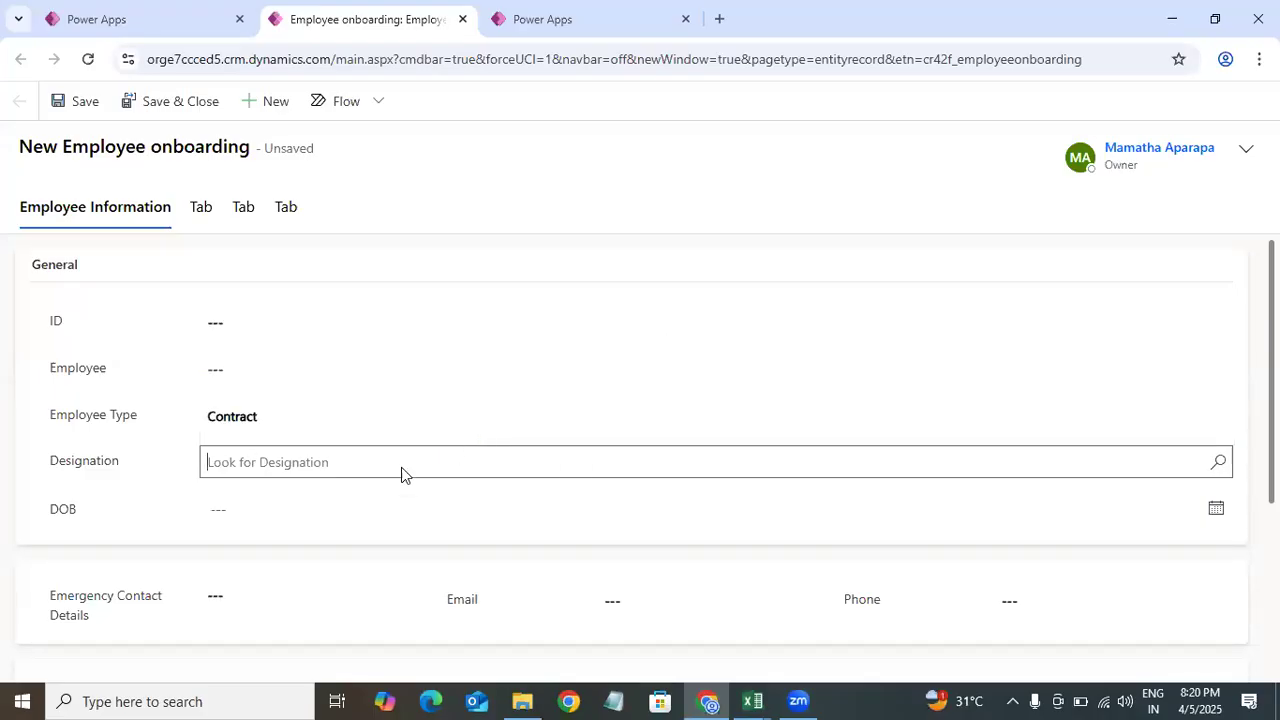
pyautogui.click(660, 494)
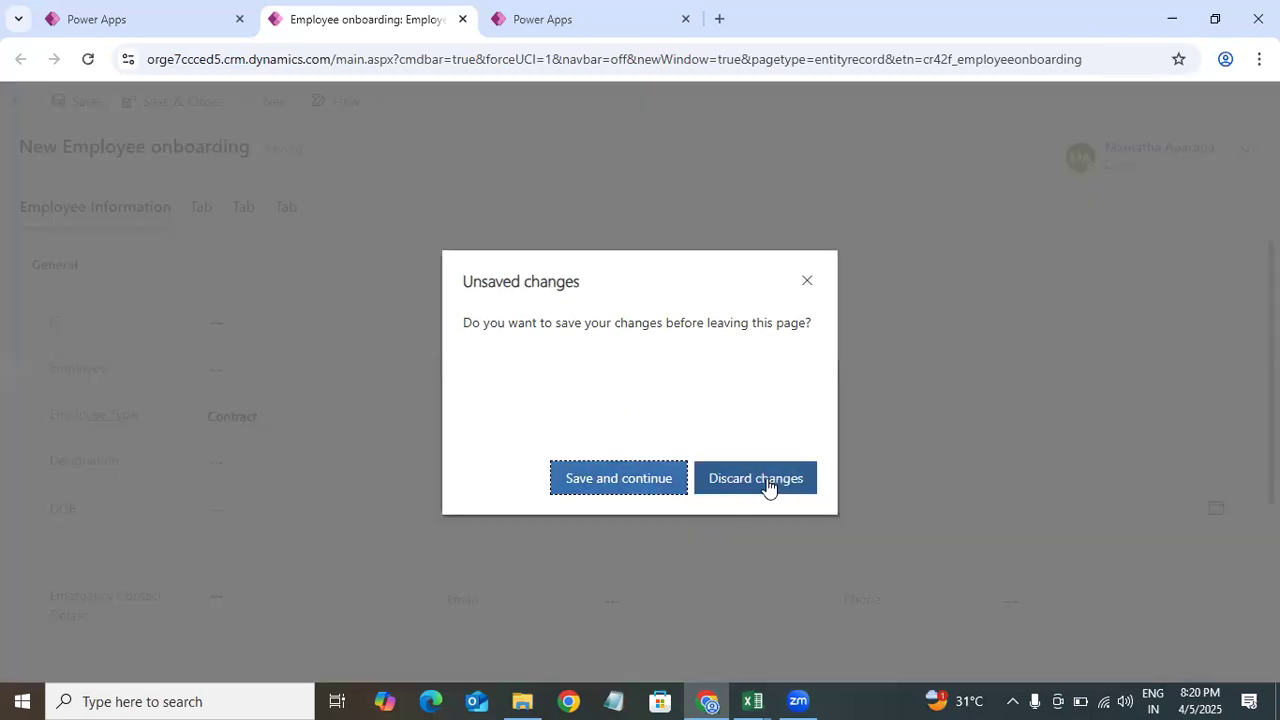
pyautogui.click(766, 480)
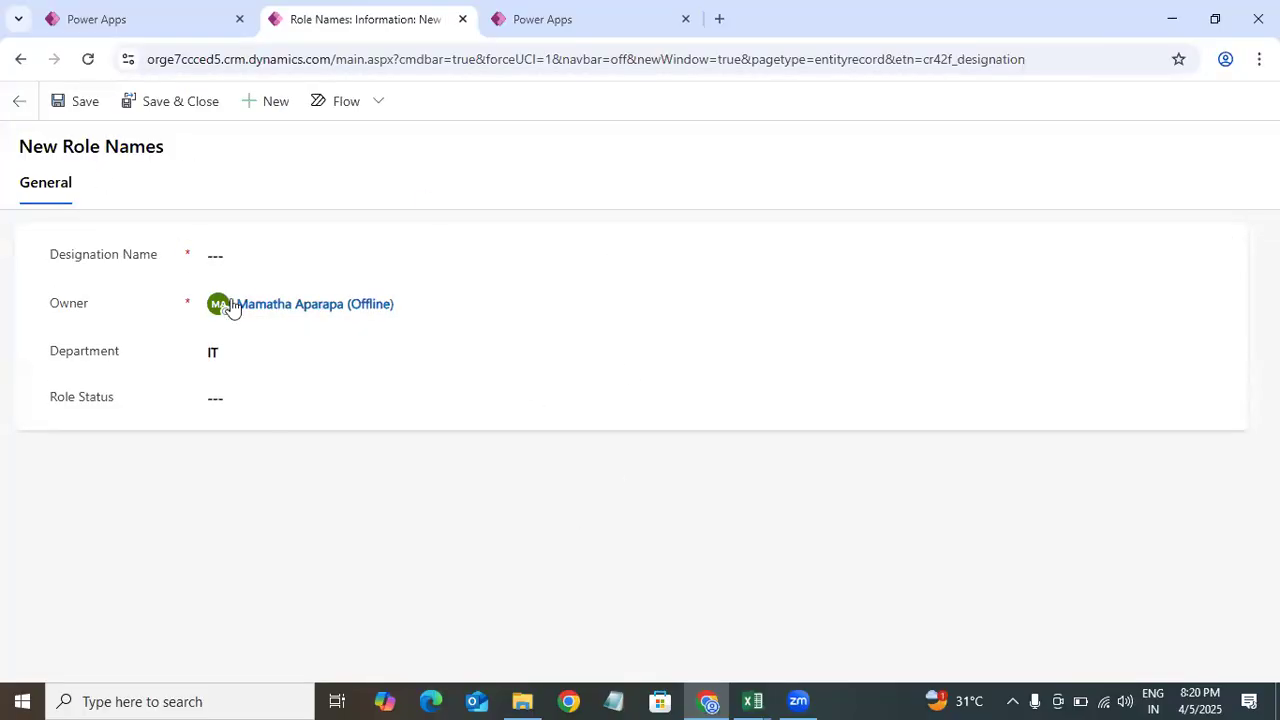
# Step: Copy the Software Engineer designation from cell A2 of the Power Apps Training Files workbook in Excel
pyautogui.click(275, 256)
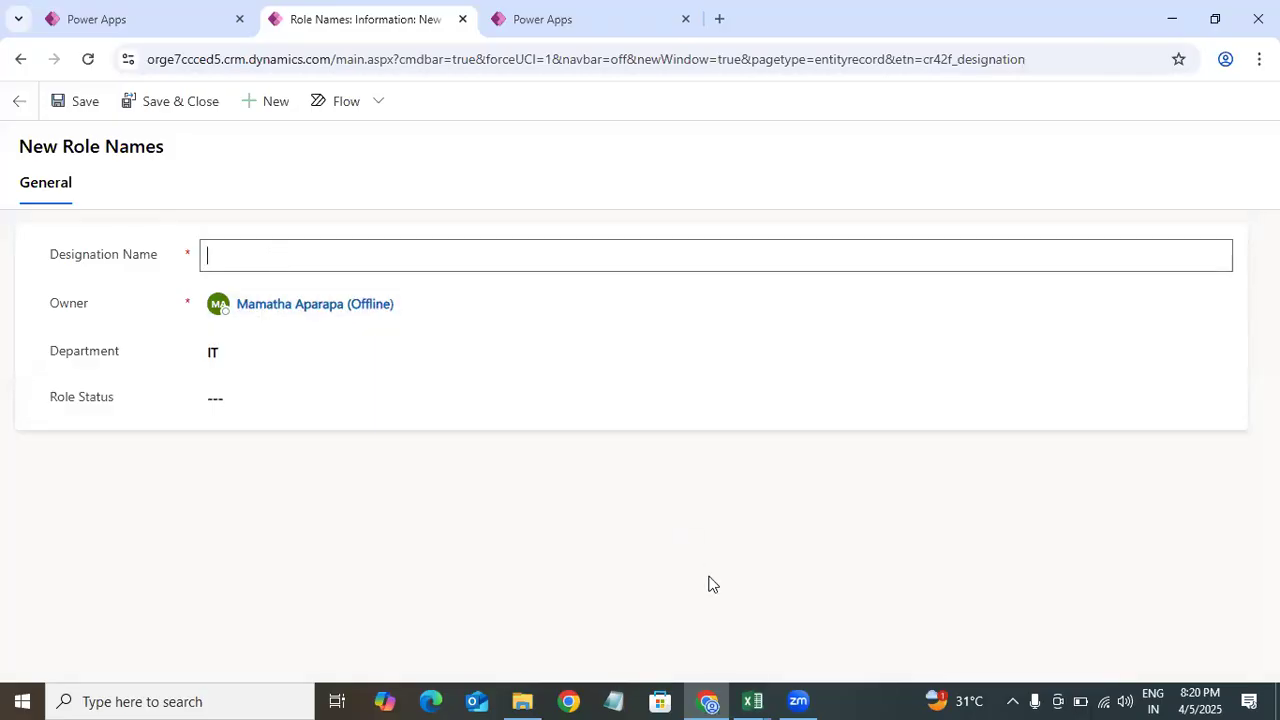
pyautogui.click(752, 700)
pyautogui.click(795, 634)
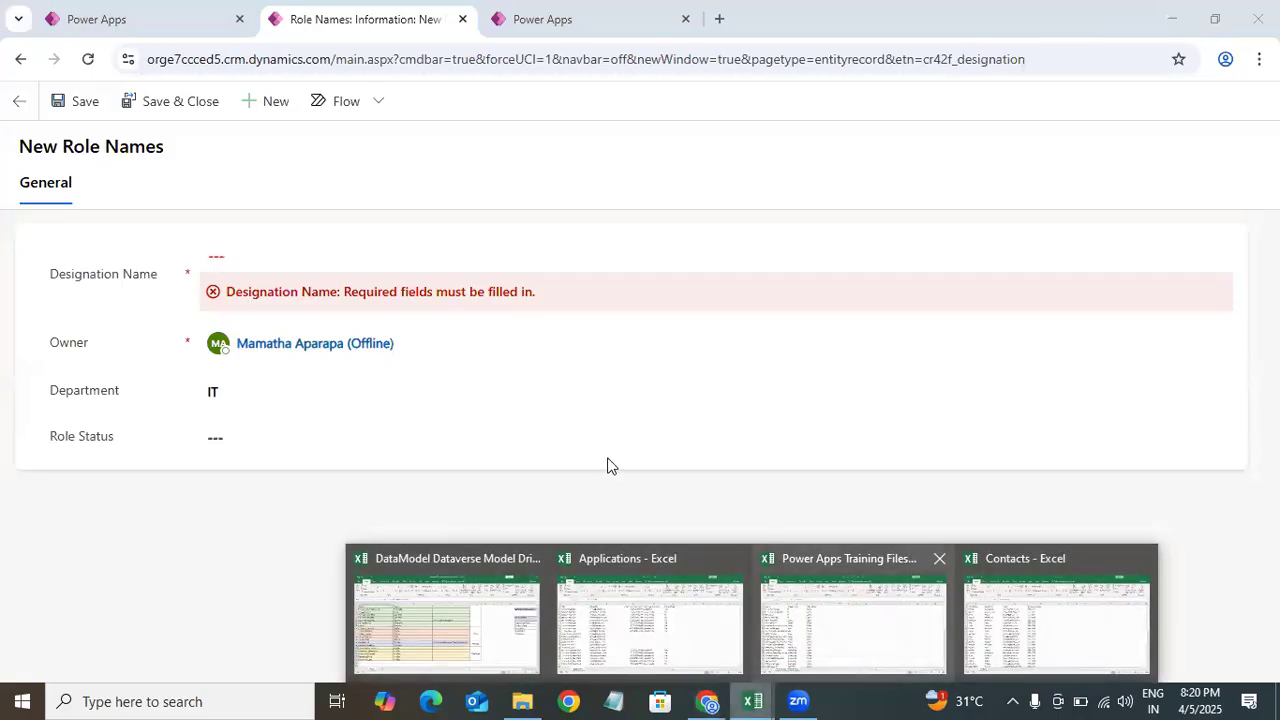
pyautogui.click(148, 235)
pyautogui.doubleClick(150, 234)
pyautogui.hotkey('shift', 'Home')
pyautogui.hotkey('ctrl', 'c')
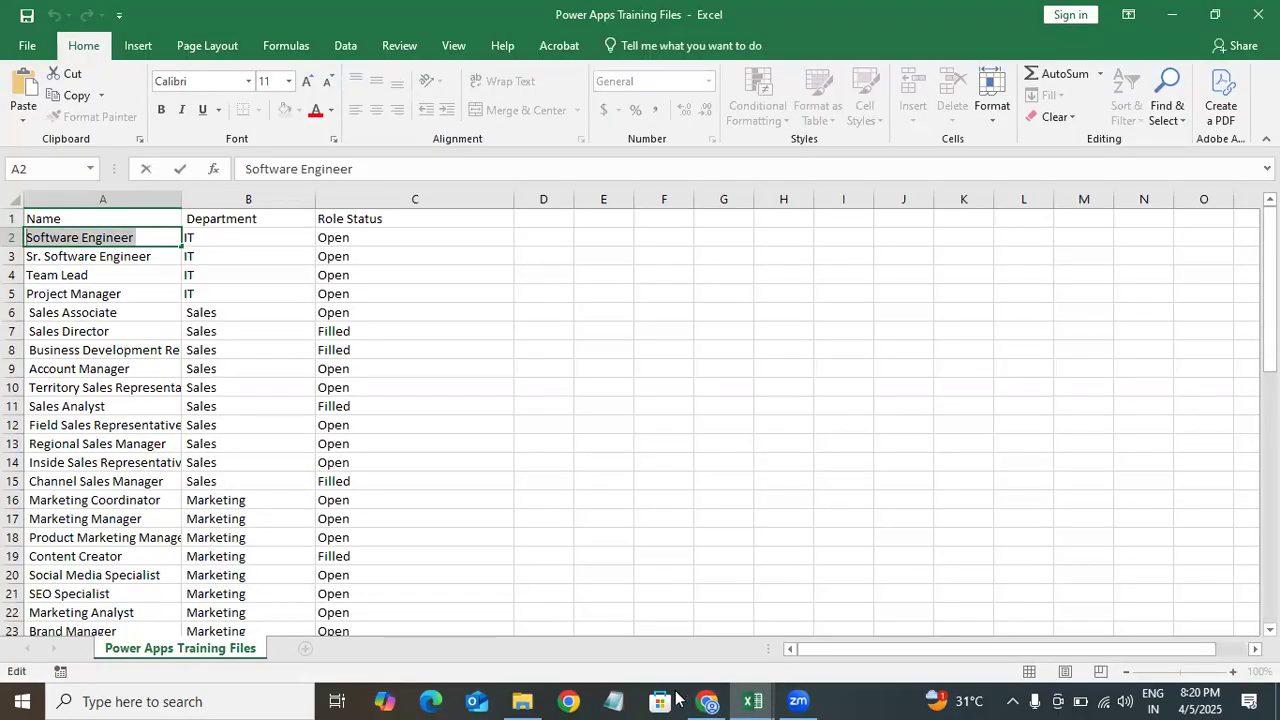
# Step: Paste Software Engineer as the new role's Designation Name and save and close the record
pyautogui.hotkey('alt', 'Tab')
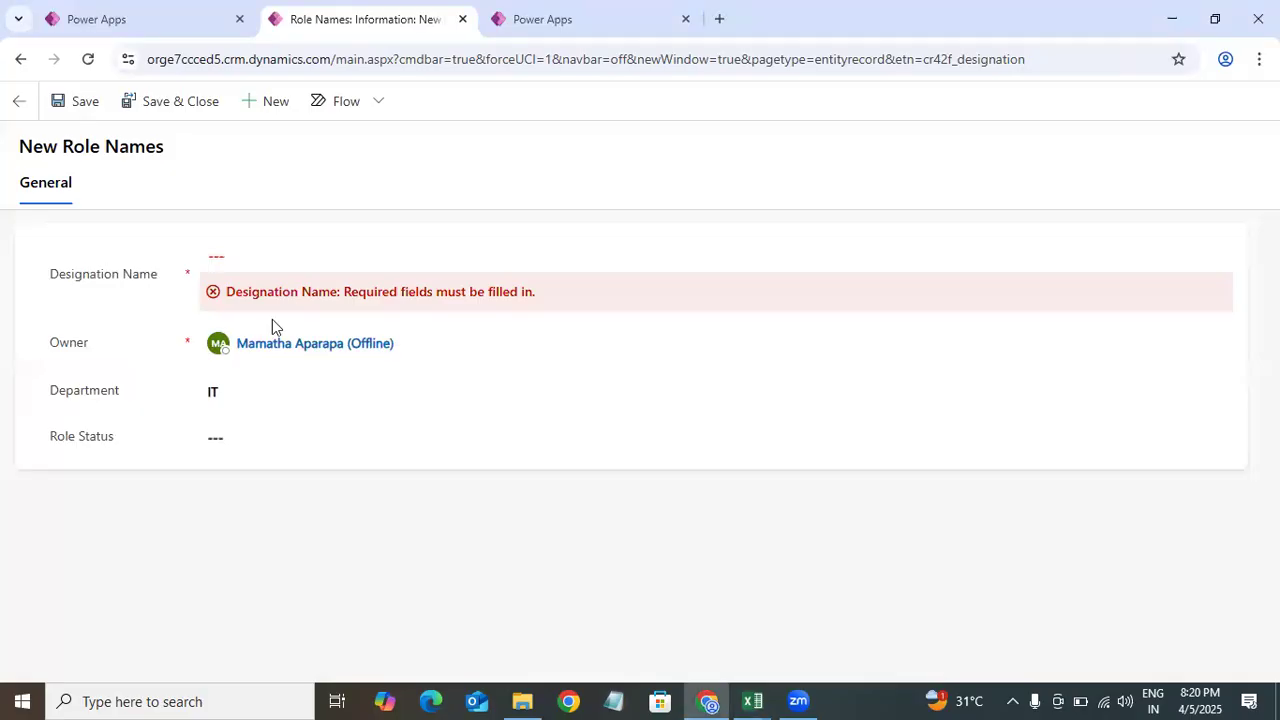
pyautogui.click(275, 265)
pyautogui.hotkey('ctrl', 'v')
pyautogui.click(334, 420)
pyautogui.click(294, 405)
pyautogui.click(235, 455)
pyautogui.click(150, 104)
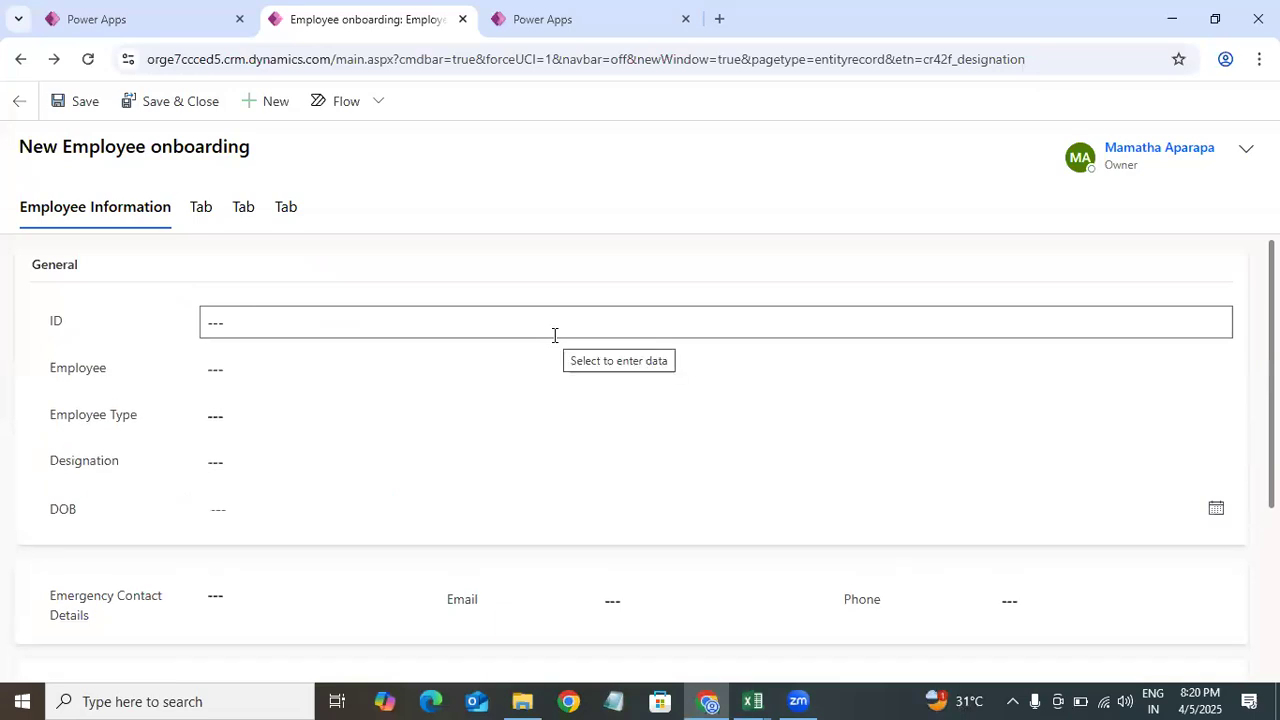
# Step: Set the Designation lookup to Software Engineer
pyautogui.click(397, 451)
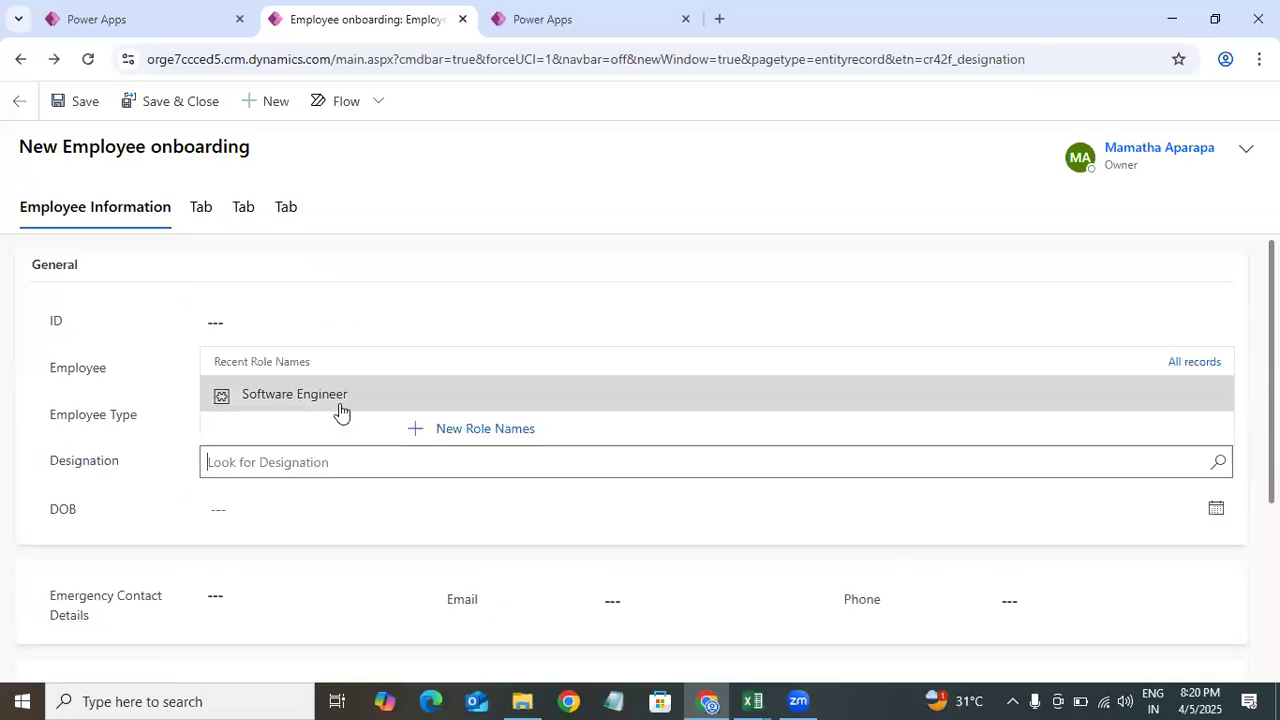
pyautogui.click(360, 406)
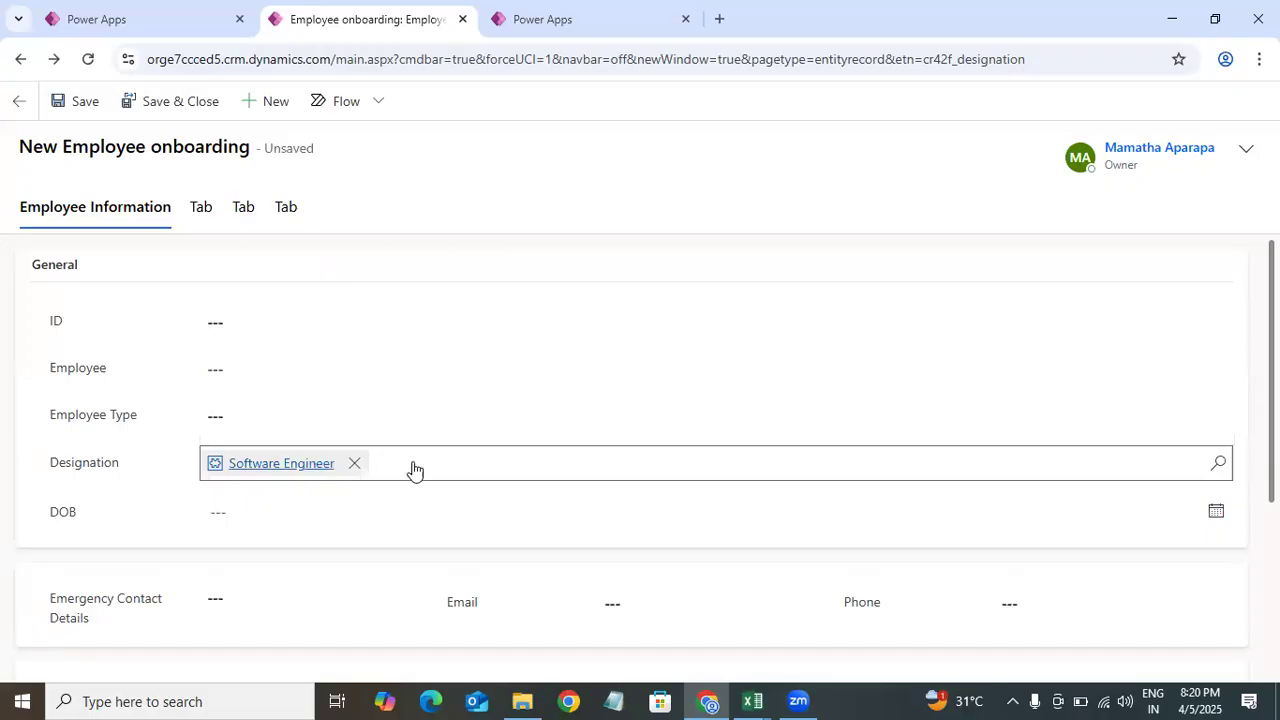
# Step: Open a Quick Create Contact form from the Employee lookup and review its fields
pyautogui.click(315, 362)
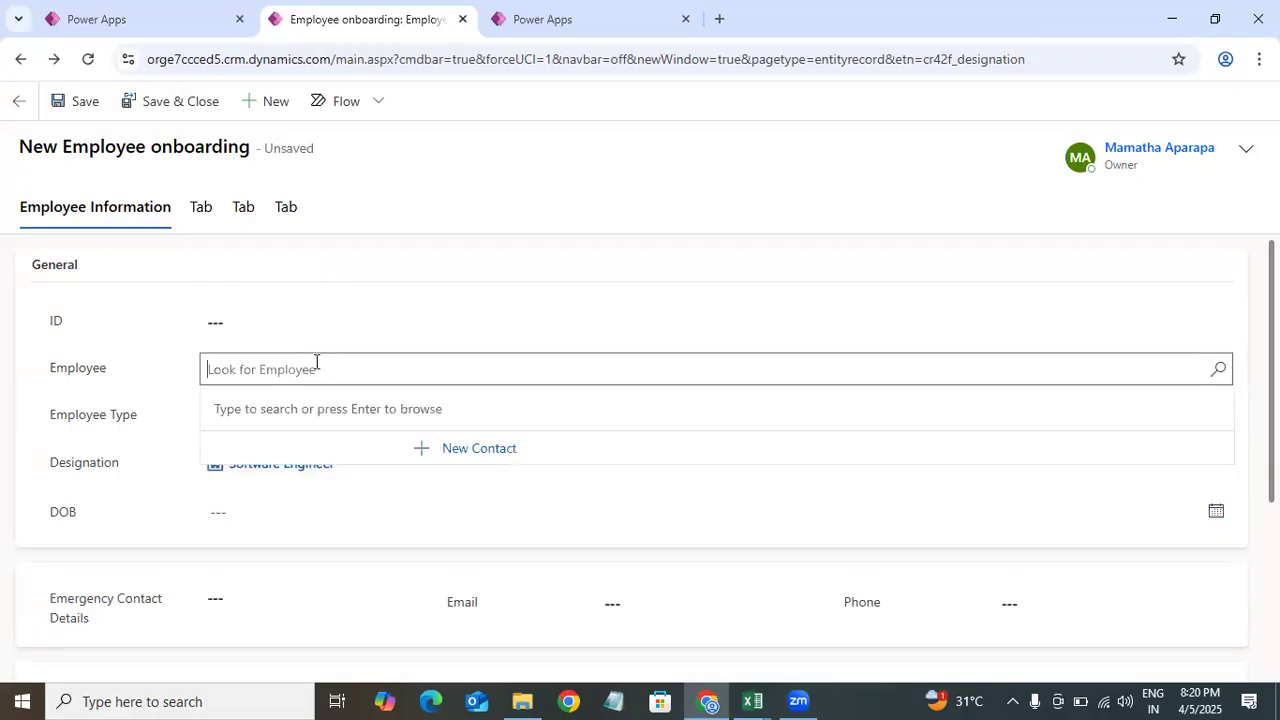
pyautogui.click(477, 466)
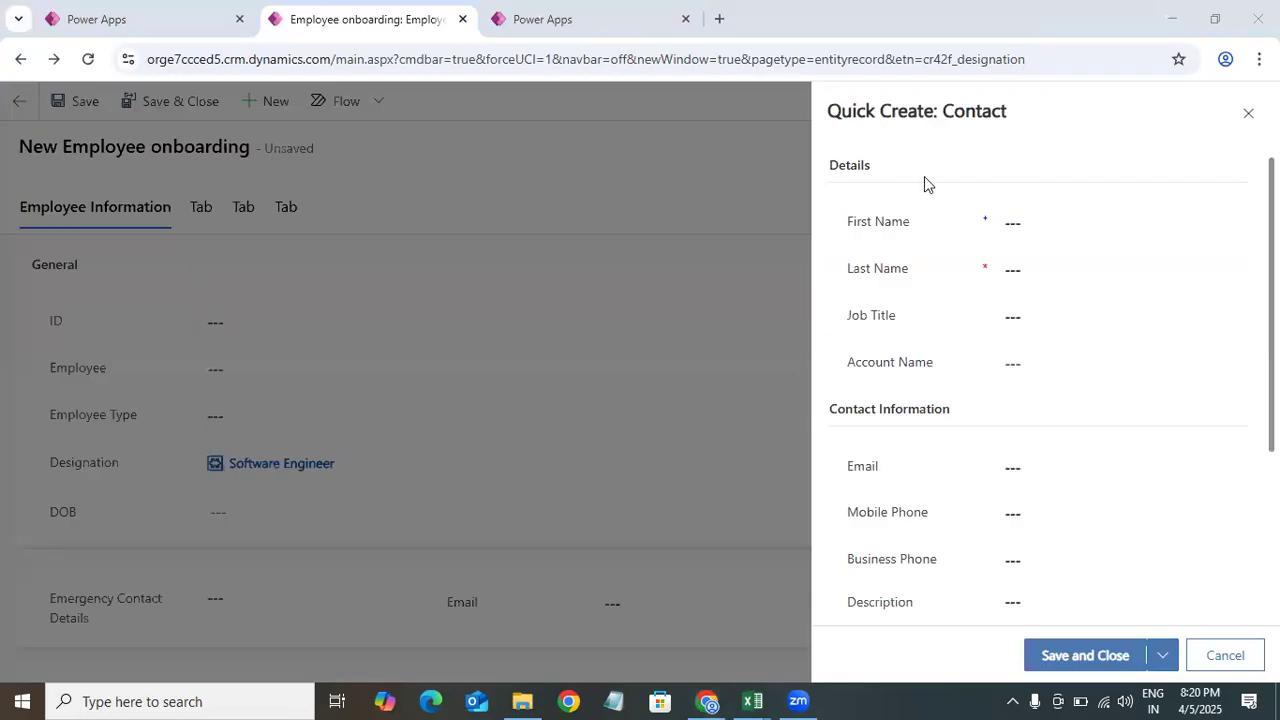
pyautogui.scroll(-3, 1040, 400)
pyautogui.scroll(3, 1040, 400)
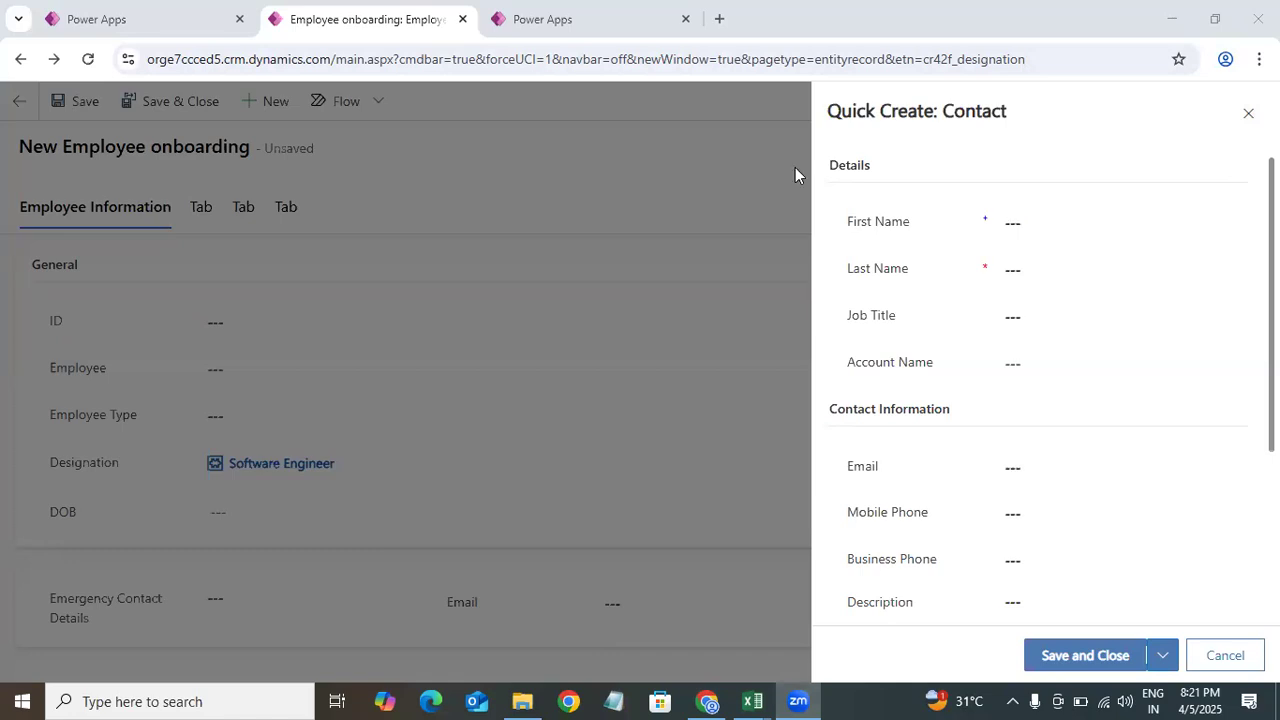
pyautogui.scroll(-3, 1040, 400)
pyautogui.scroll(3, 1040, 400)
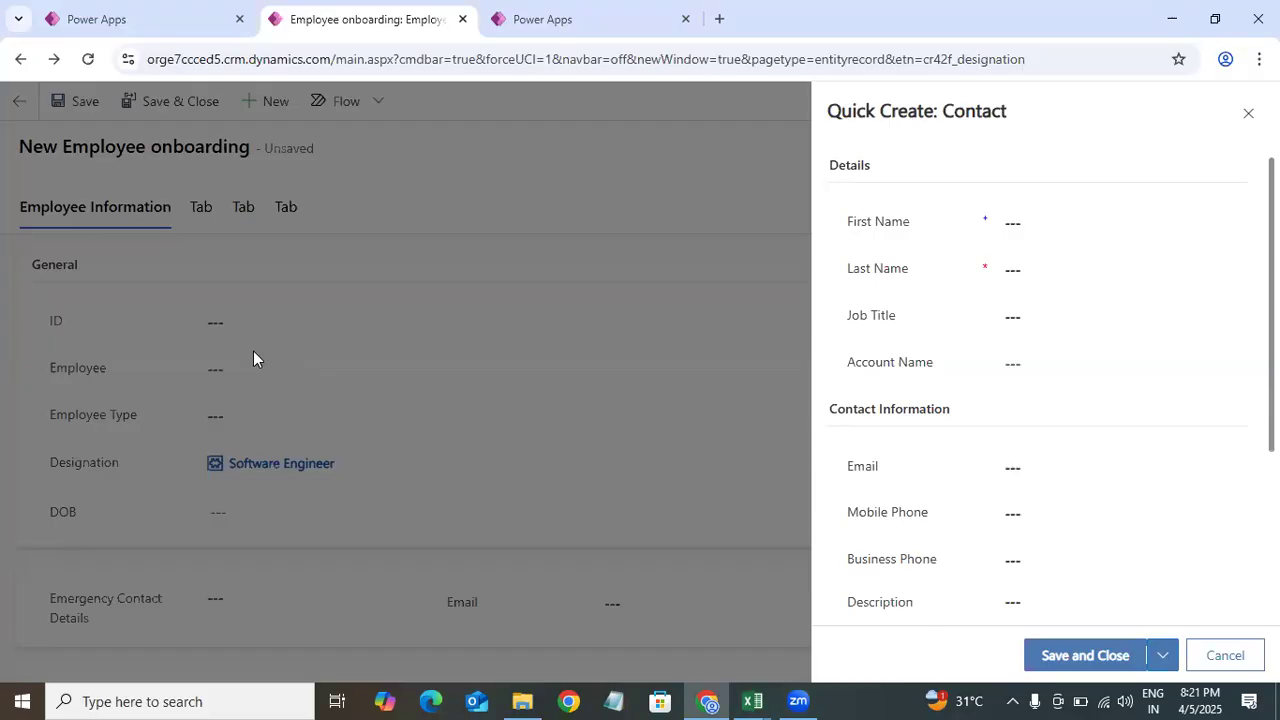
# Step: Enter the contact's first name, then close the Quick Create form discarding changes
pyautogui.click(1047, 189)
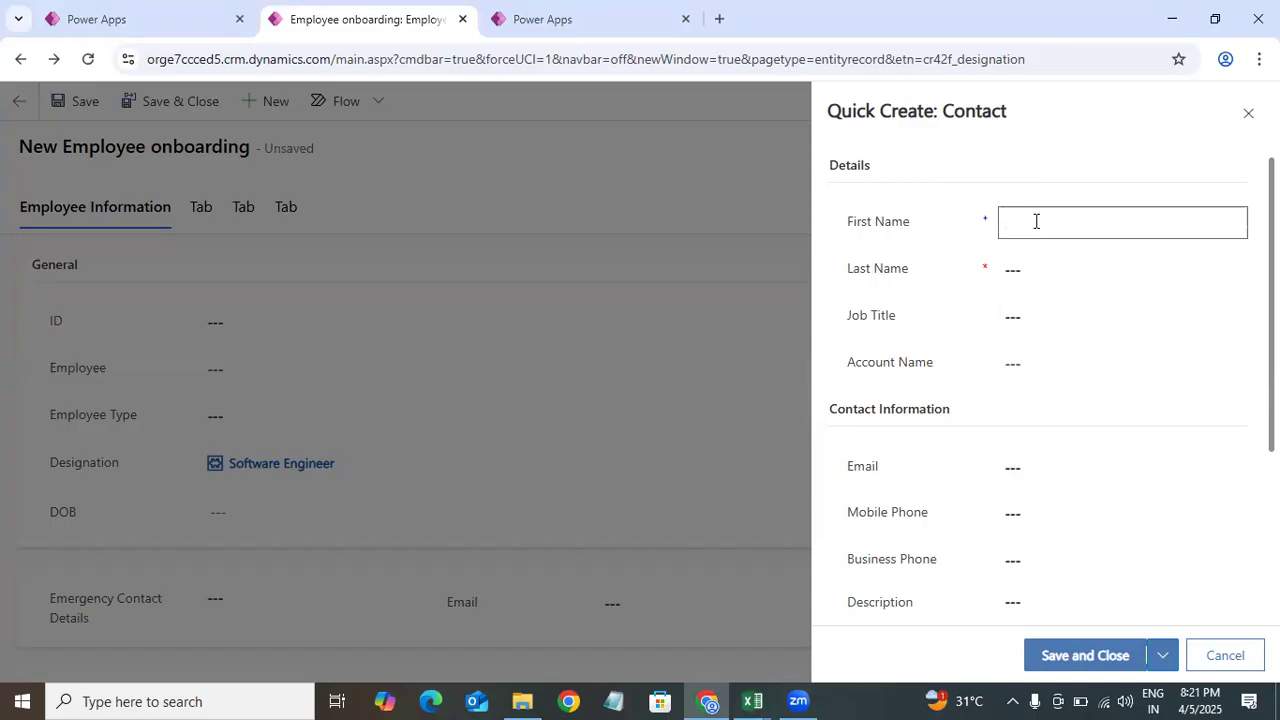
pyautogui.write('Mamat')
pyautogui.click(1248, 113)
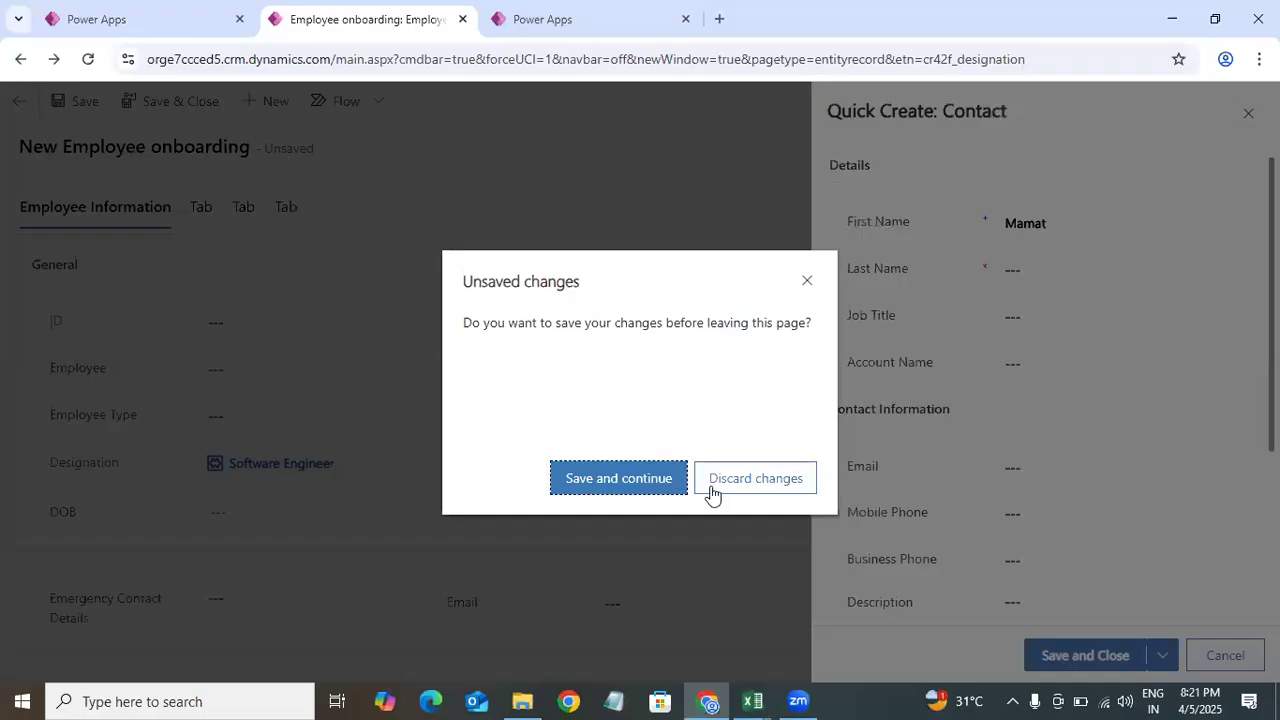
pyautogui.click(763, 478)
# Step: From the Employee lookup, quick-create a new contact with the employee's first and last name and job title Software, and save it
pyautogui.click(380, 372)
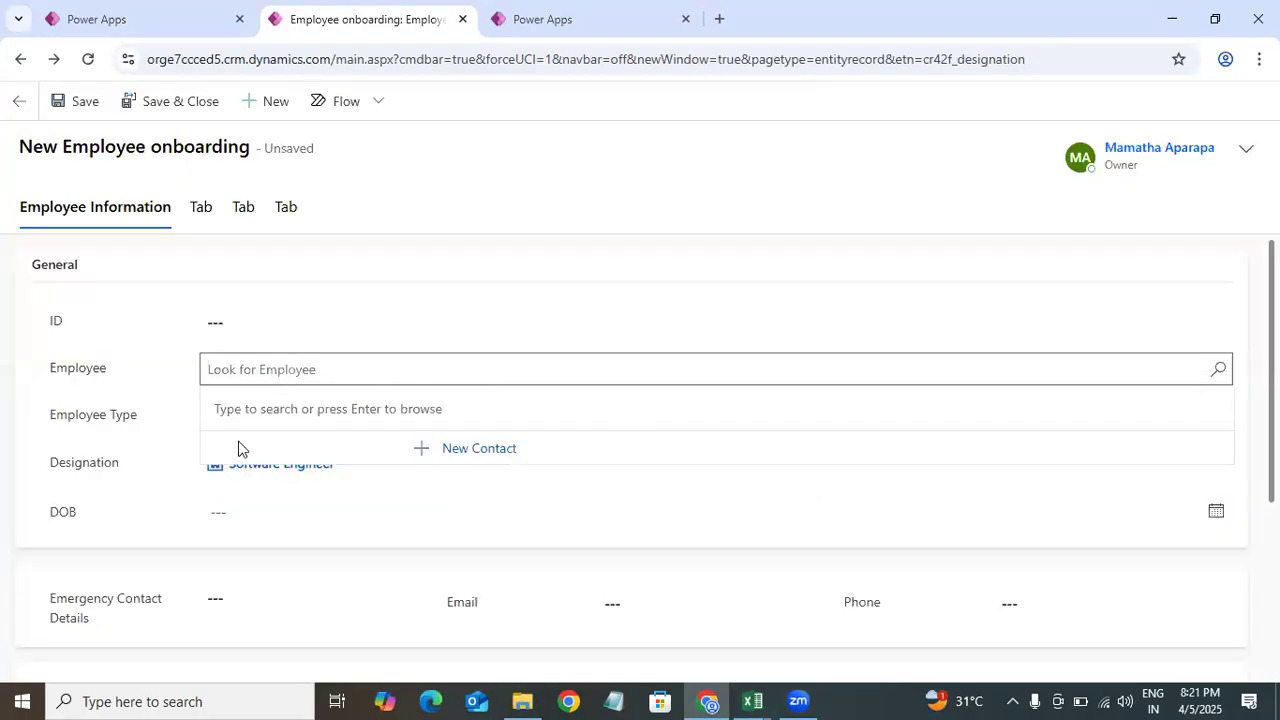
pyautogui.click(477, 452)
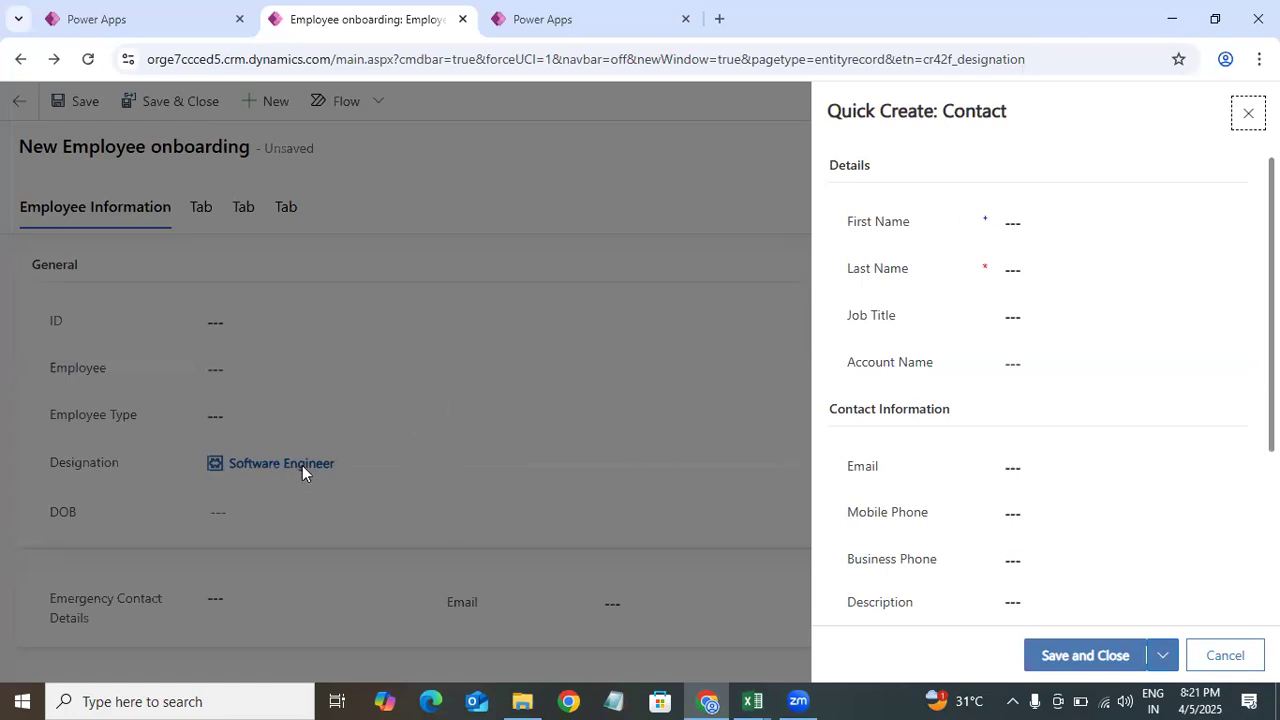
pyautogui.click(1068, 217)
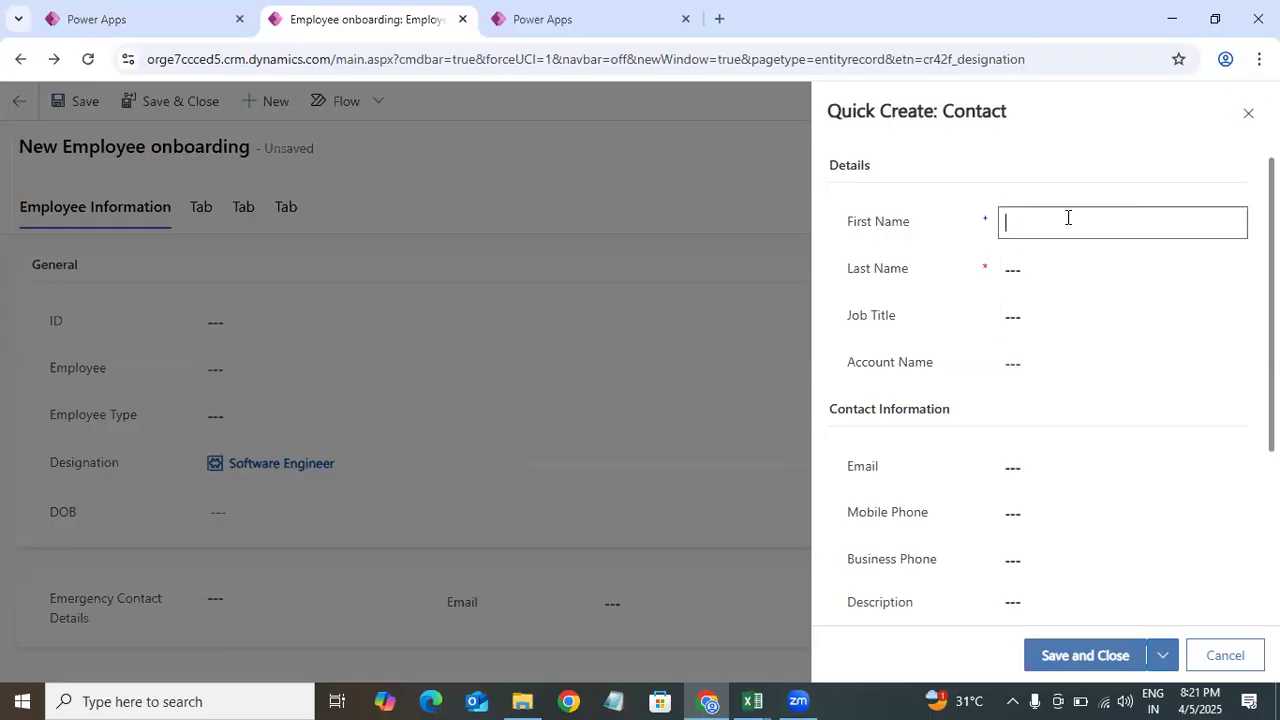
pyautogui.write('Mamatha')
pyautogui.click(1032, 260)
pyautogui.write('A')
pyautogui.click(1030, 309)
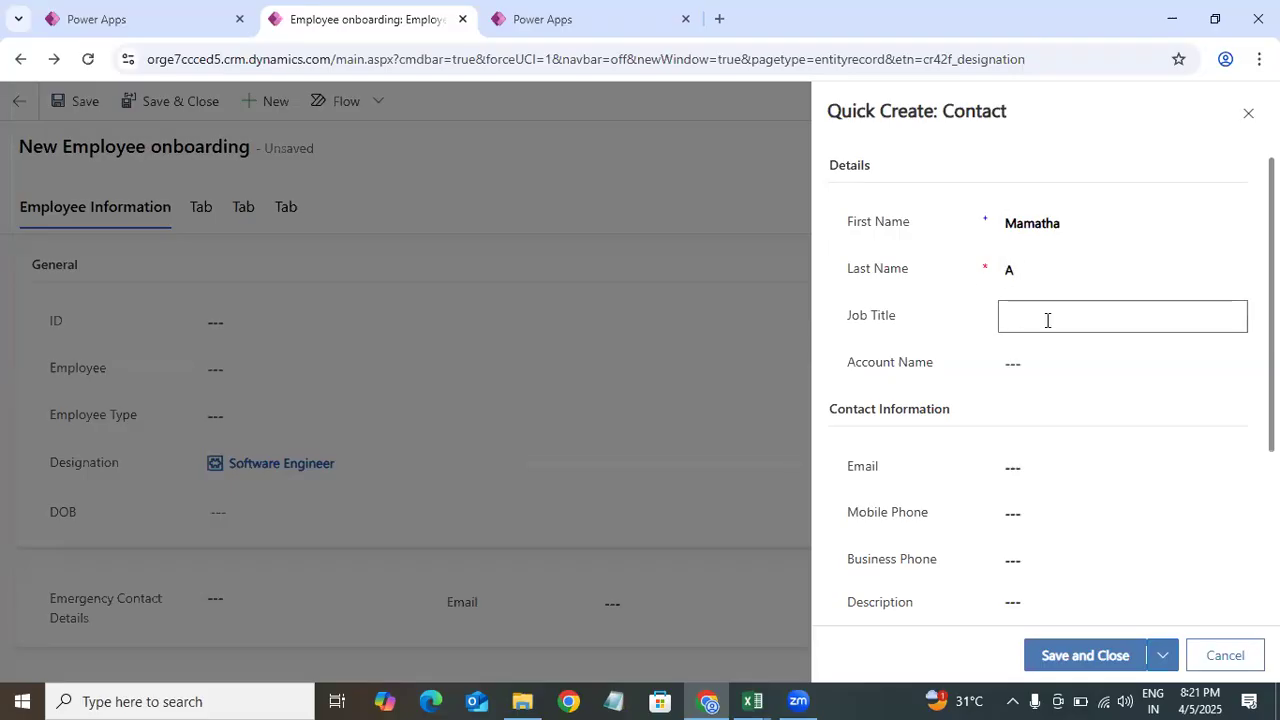
pyautogui.write('Software Engineer')
pyautogui.moveTo(1271, 230)
pyautogui.mouseDown()
pyautogui.moveTo(1271, 402)
pyautogui.moveTo(1271, 222)
pyautogui.mouseUp()
pyautogui.click(1097, 665)
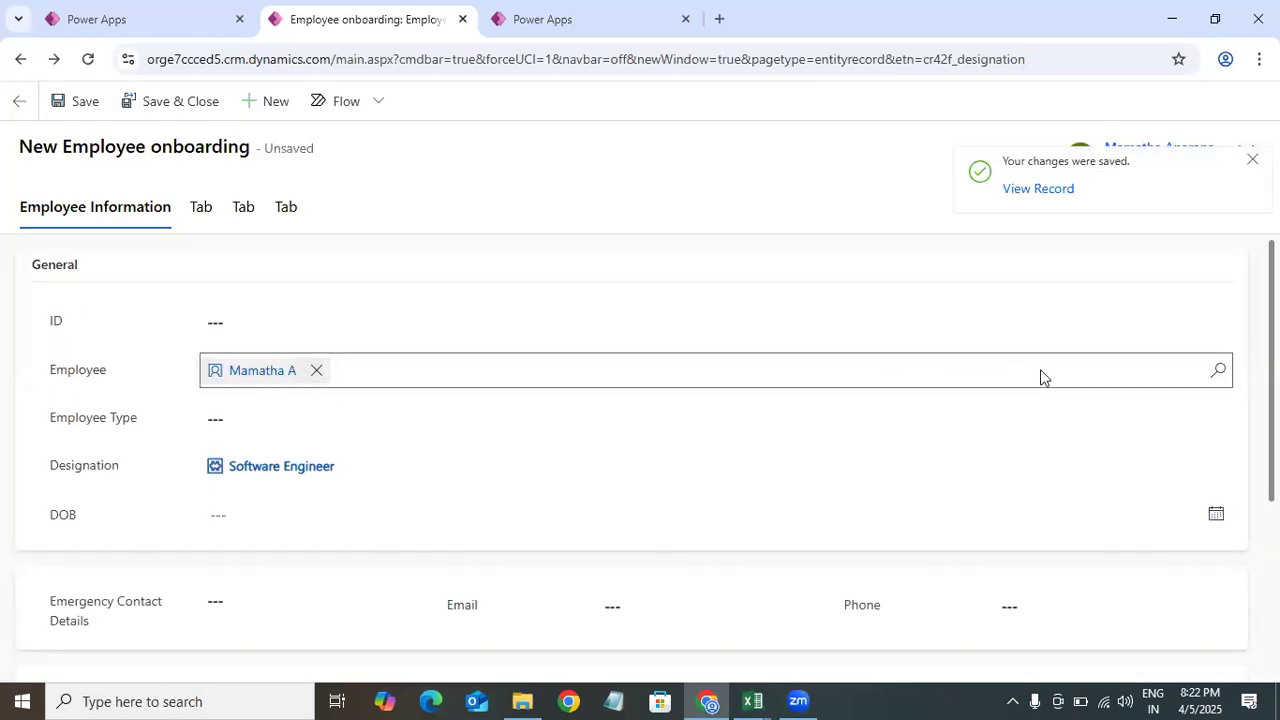
# Step: Enter the emergency contact number in Emergency Contact Details
pyautogui.click(1220, 372)
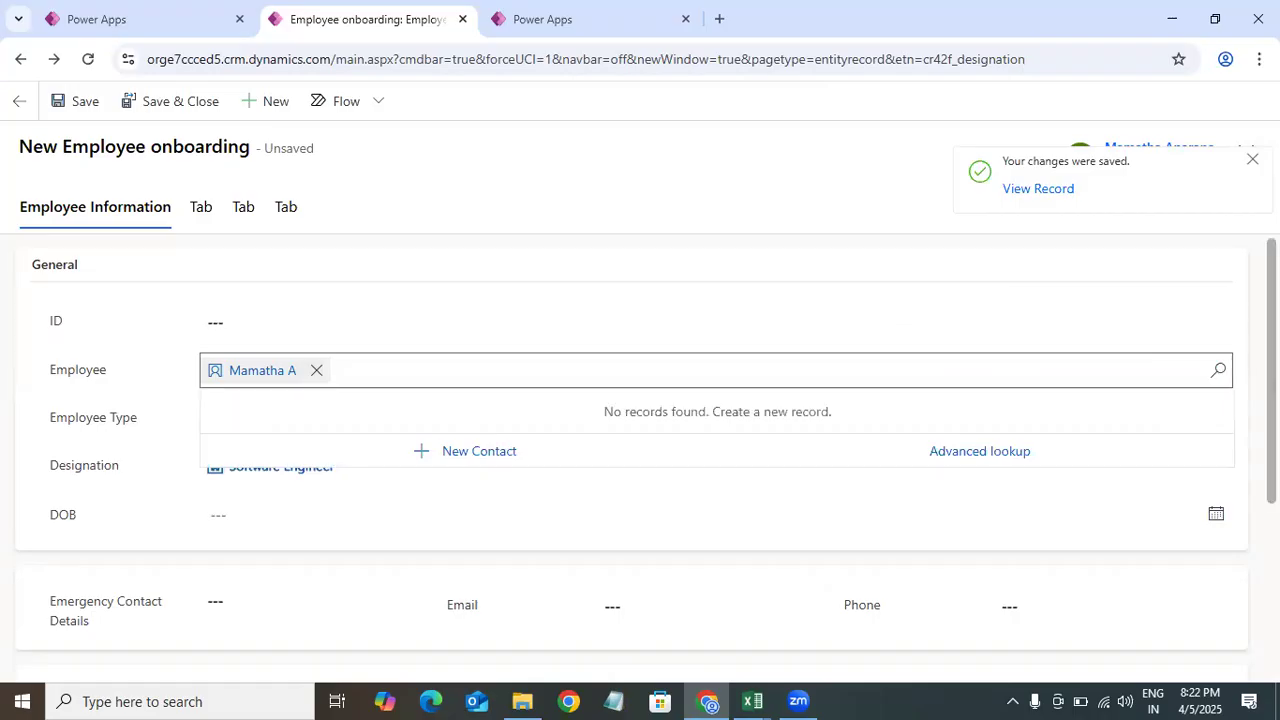
pyautogui.click(1273, 400)
pyautogui.scroll(-3, 433, 385)
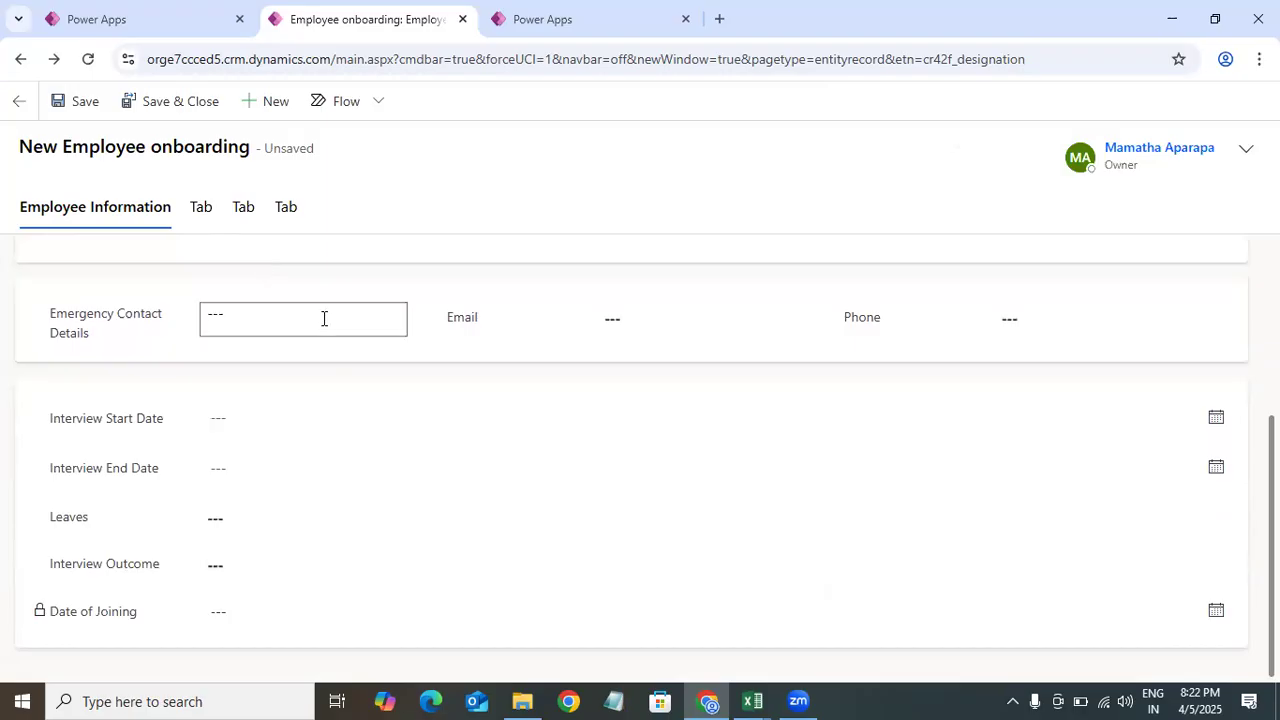
pyautogui.write('4546566')
# Step: Enter ghfhg in the Email field
pyautogui.click(655, 319)
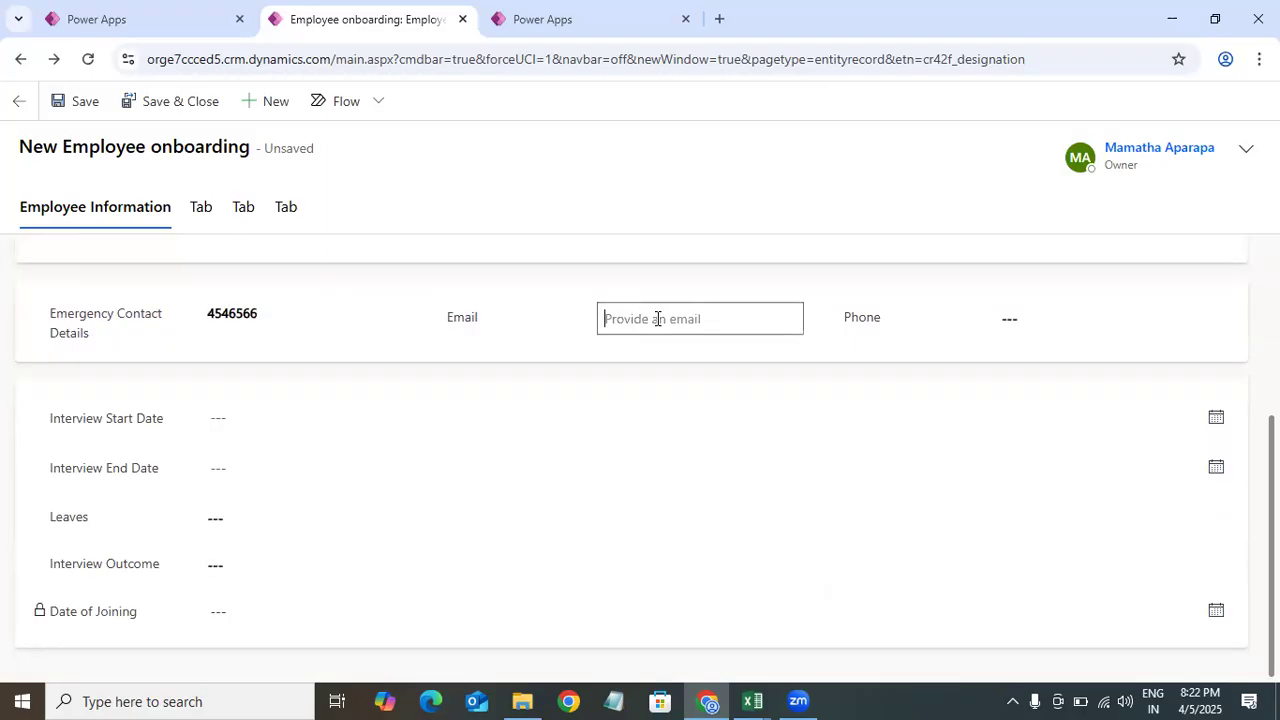
pyautogui.write('ghfhg')
pyautogui.click(738, 352)
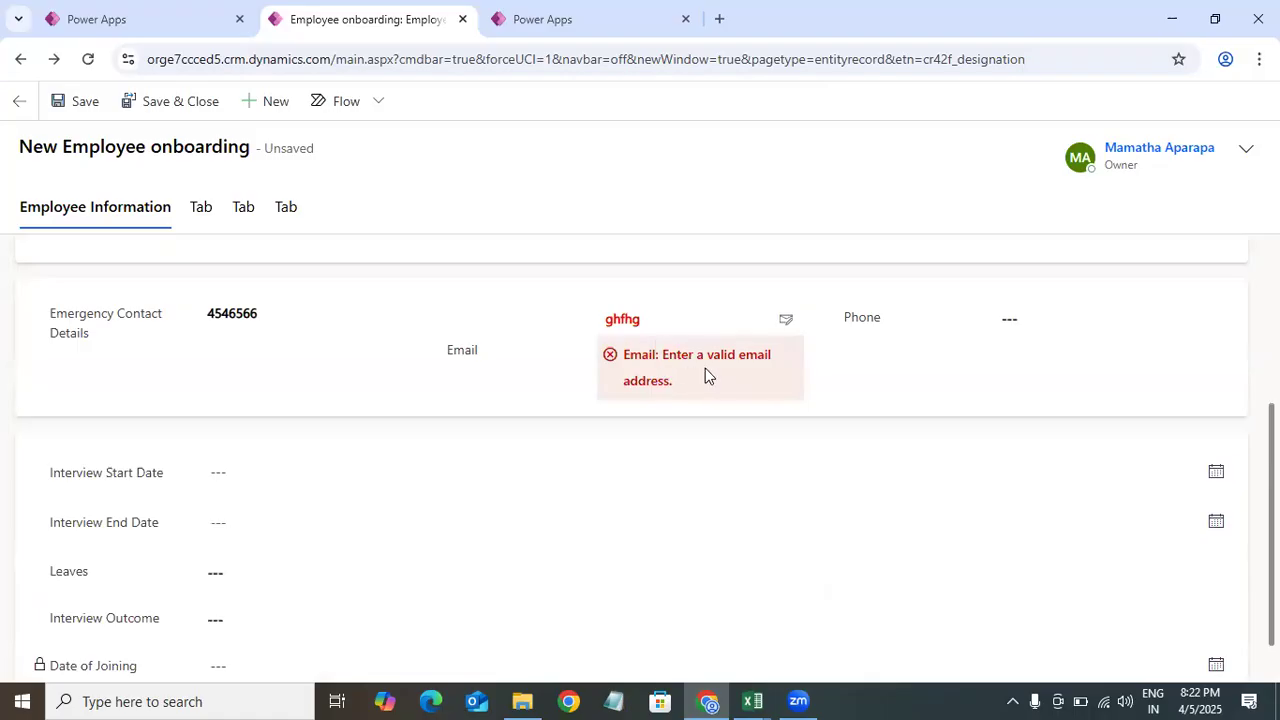
# Step: Replace the Email value with the employee's e-mail address
pyautogui.doubleClick(674, 326)
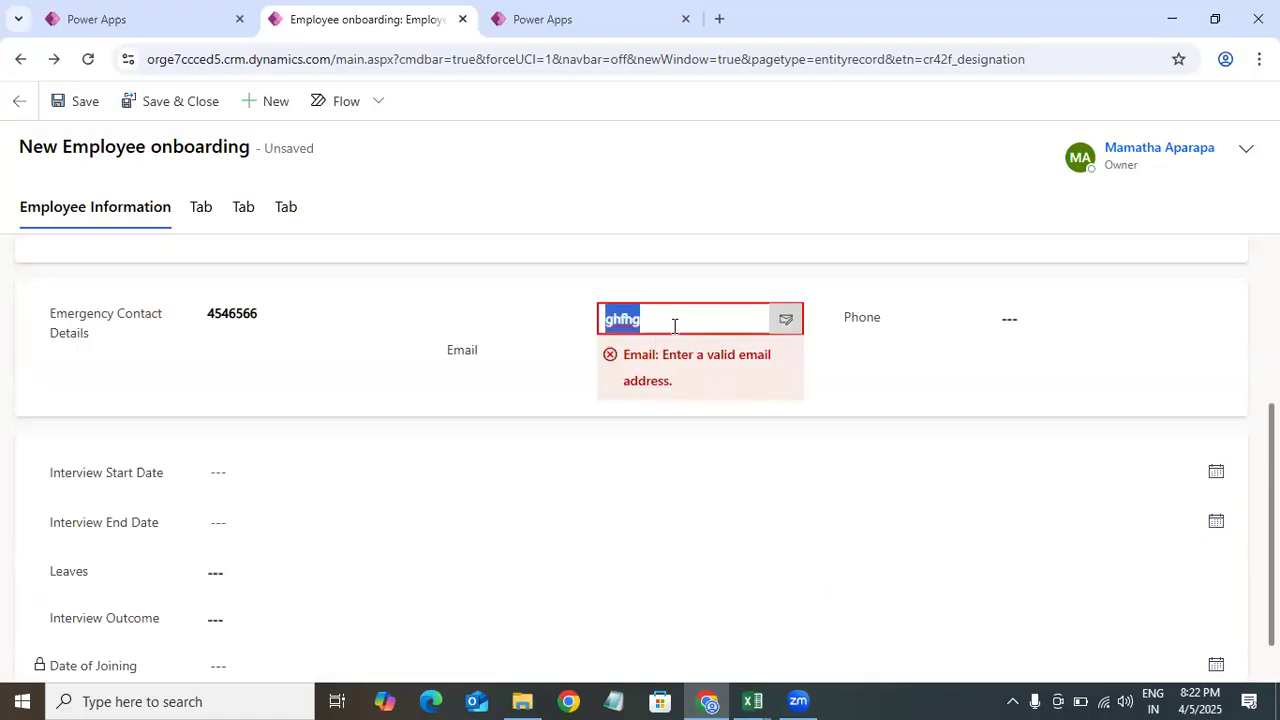
pyautogui.press('BackSpace')
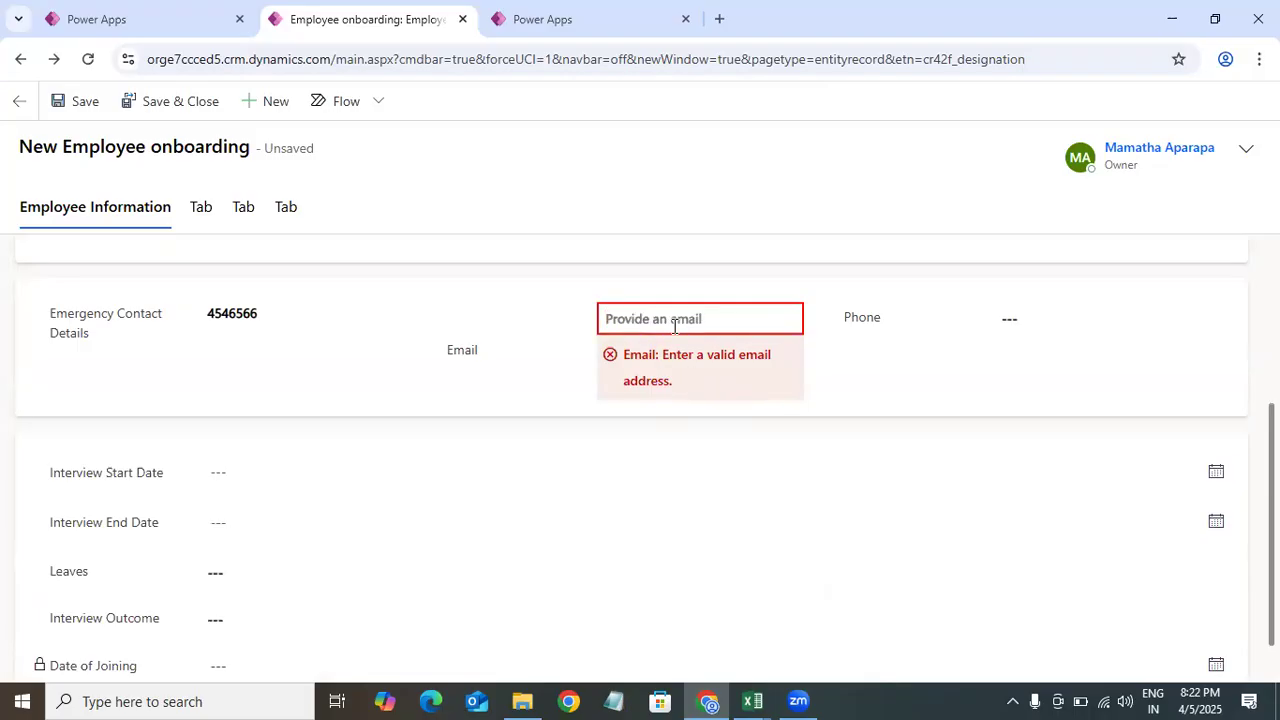
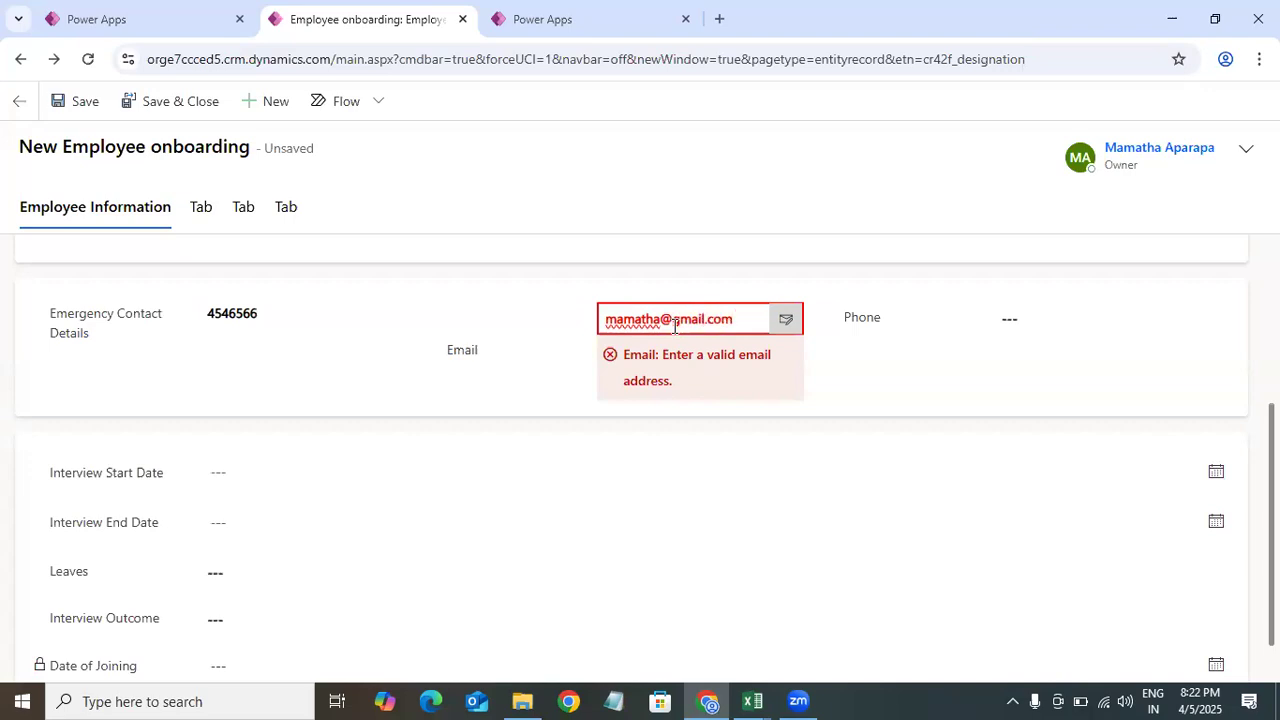
pyautogui.click(892, 370)
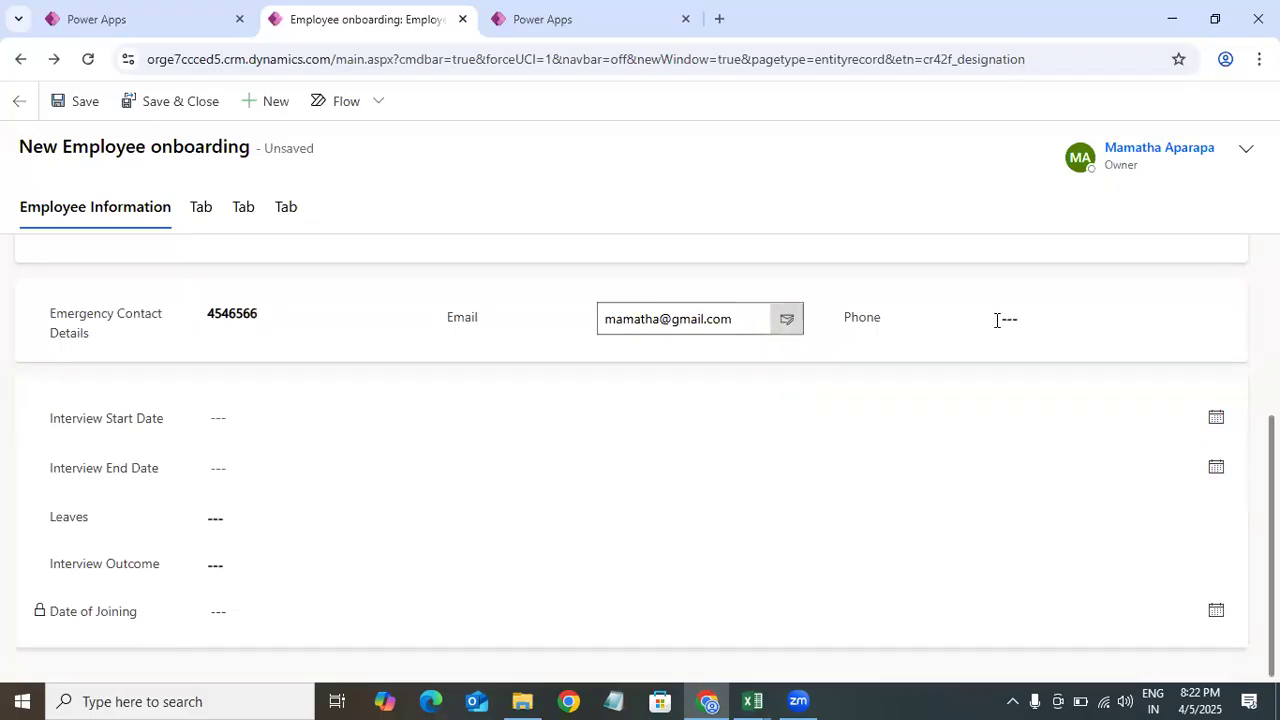
# Step: Enter the employee's phone number in the Phone field
pyautogui.click(1062, 316)
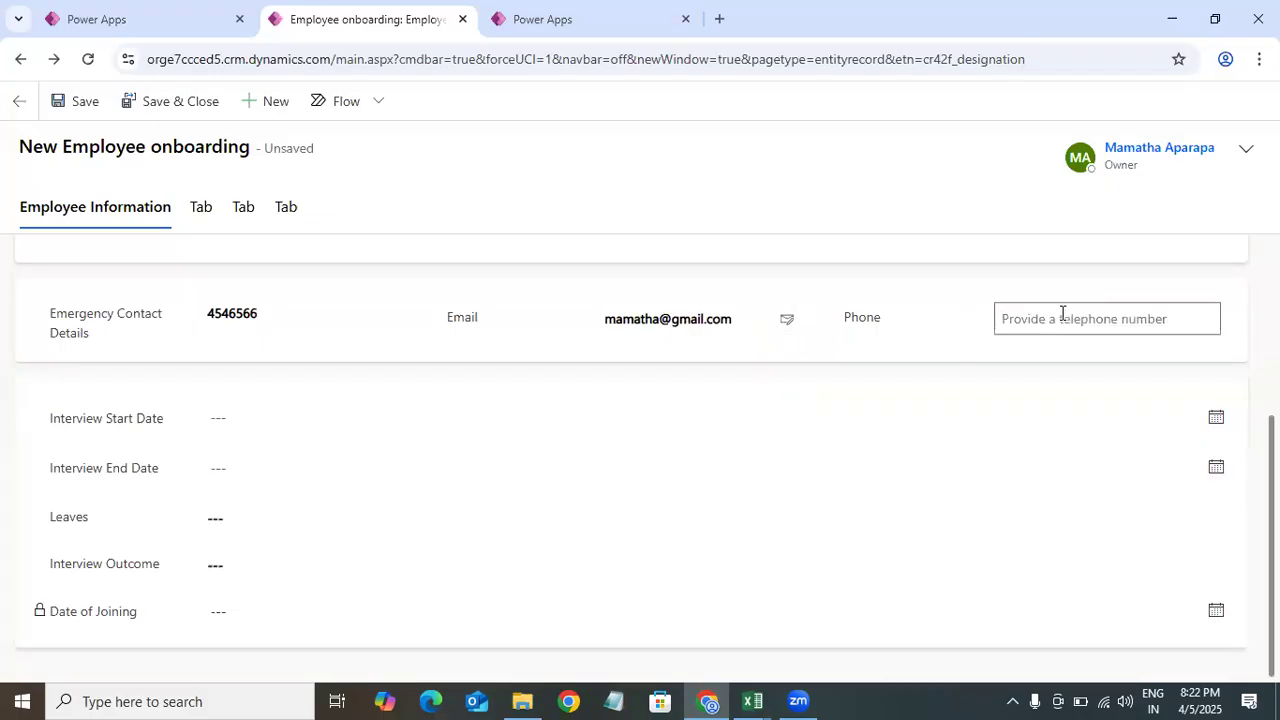
pyautogui.write('123456789')
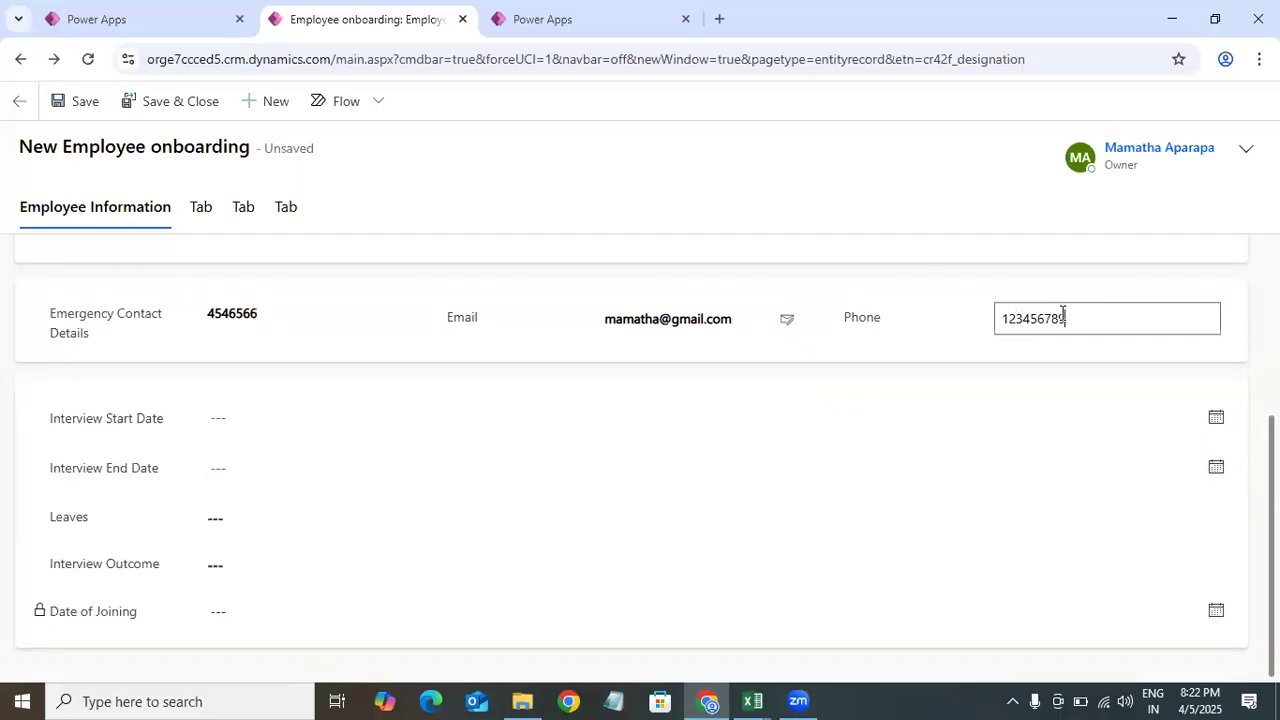
pyautogui.click(924, 327)
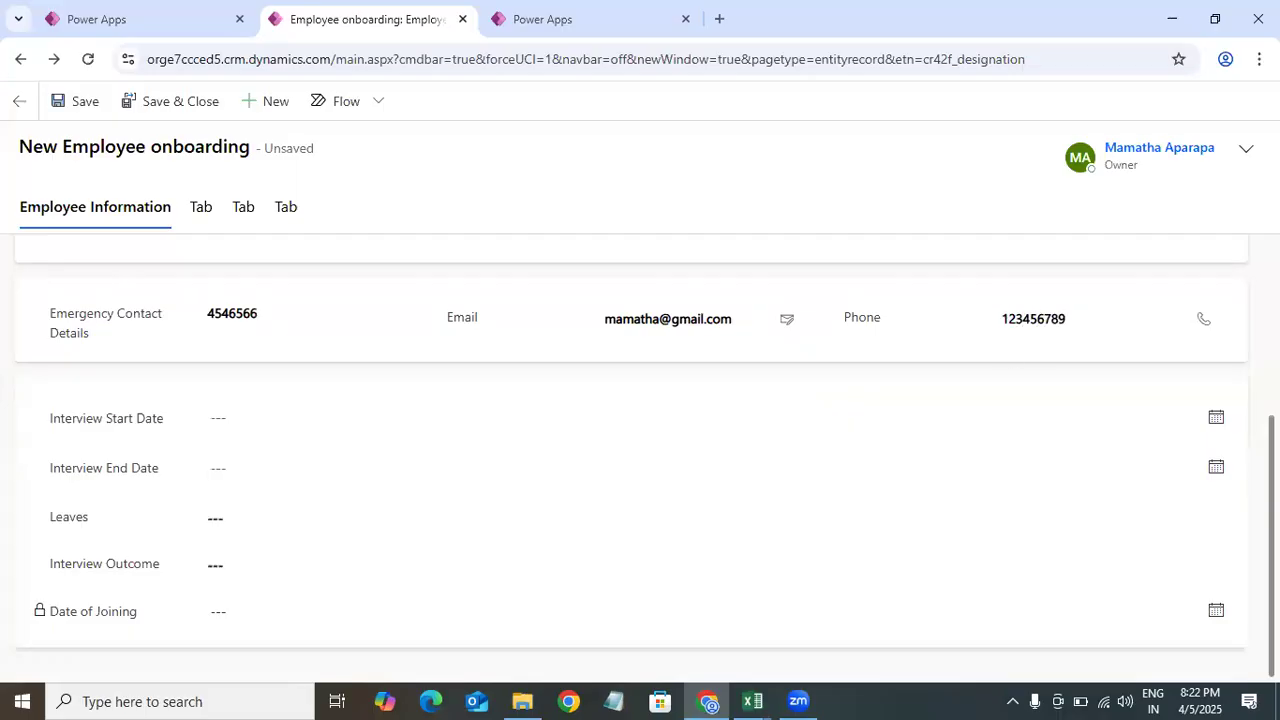
# Step: Set Interview Start Date to 4/5/2025 and Interview End Date to 5/3/2025
pyautogui.click(1218, 420)
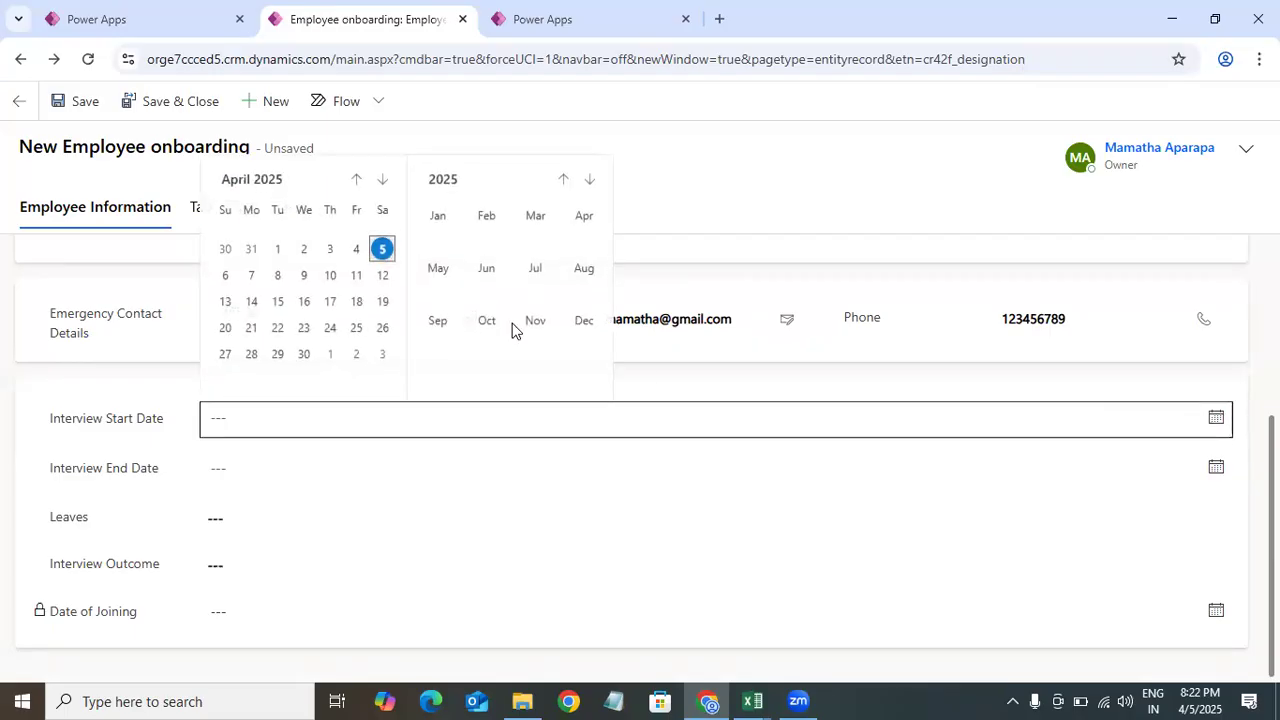
pyautogui.click(385, 248)
pyautogui.click(383, 462)
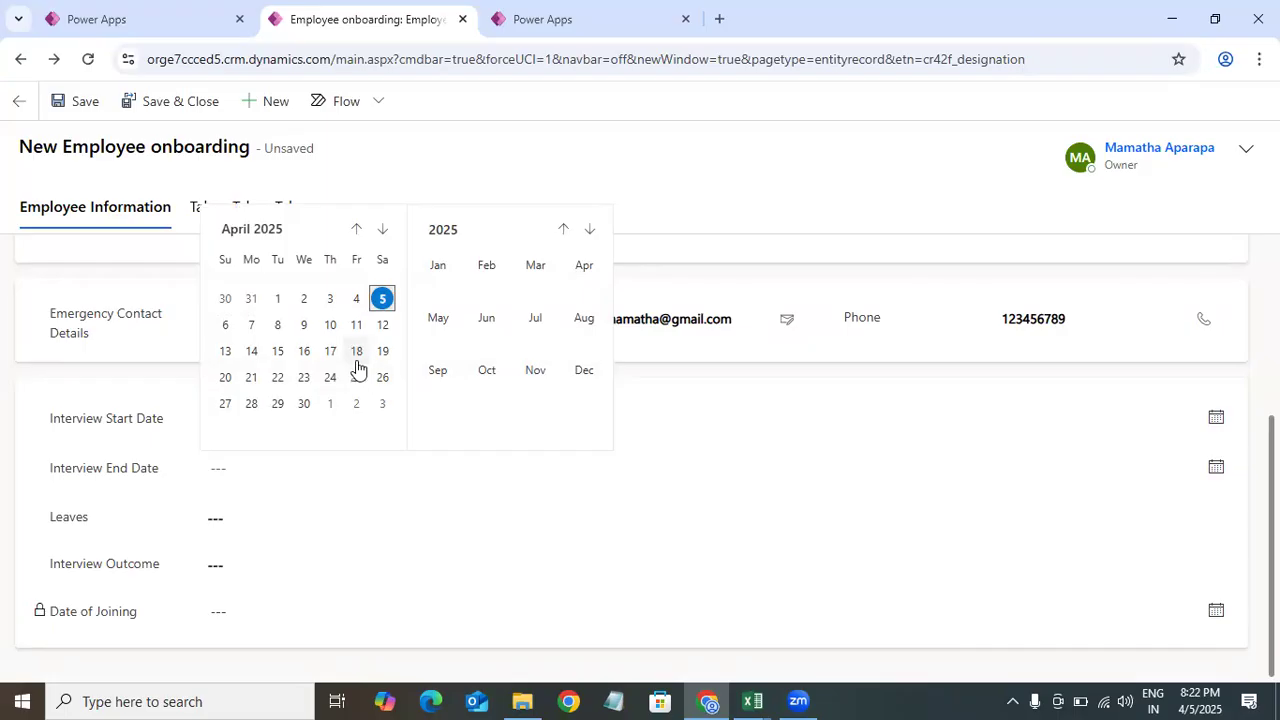
pyautogui.click(381, 405)
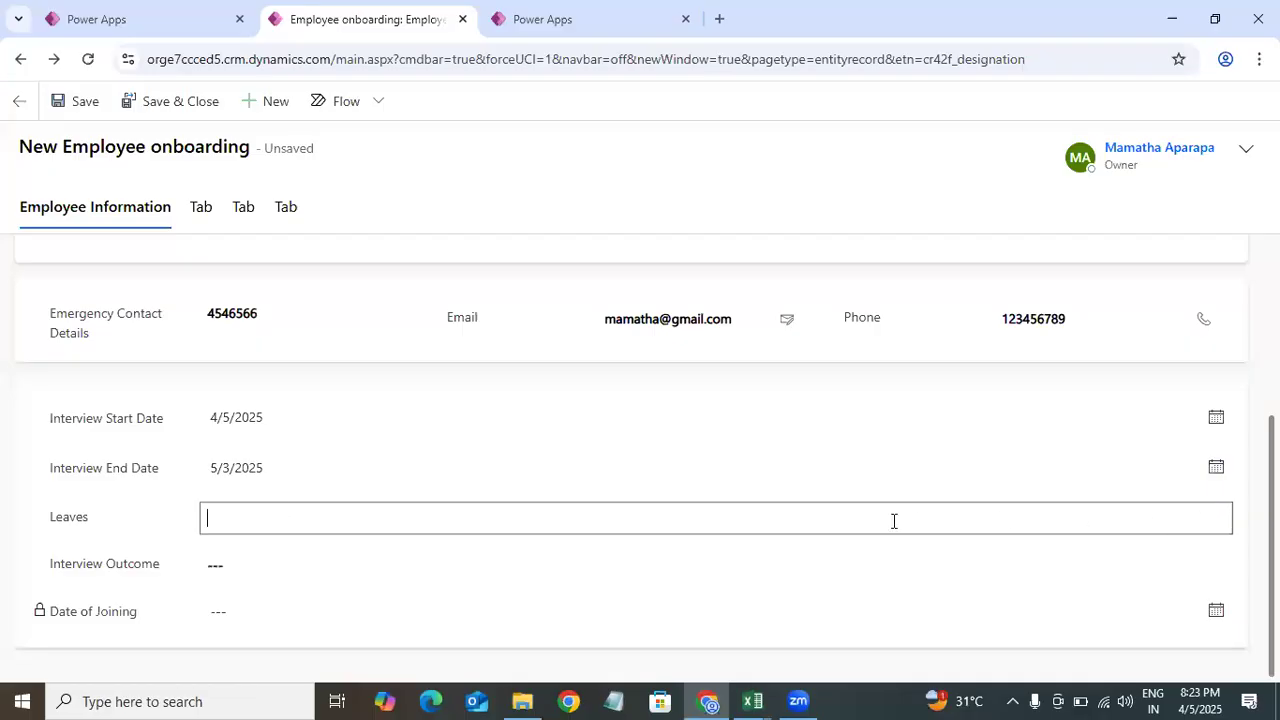
# Step: Set Leaves to 3 and Interview Outcome to Successful
pyautogui.write('3')
pyautogui.click(314, 565)
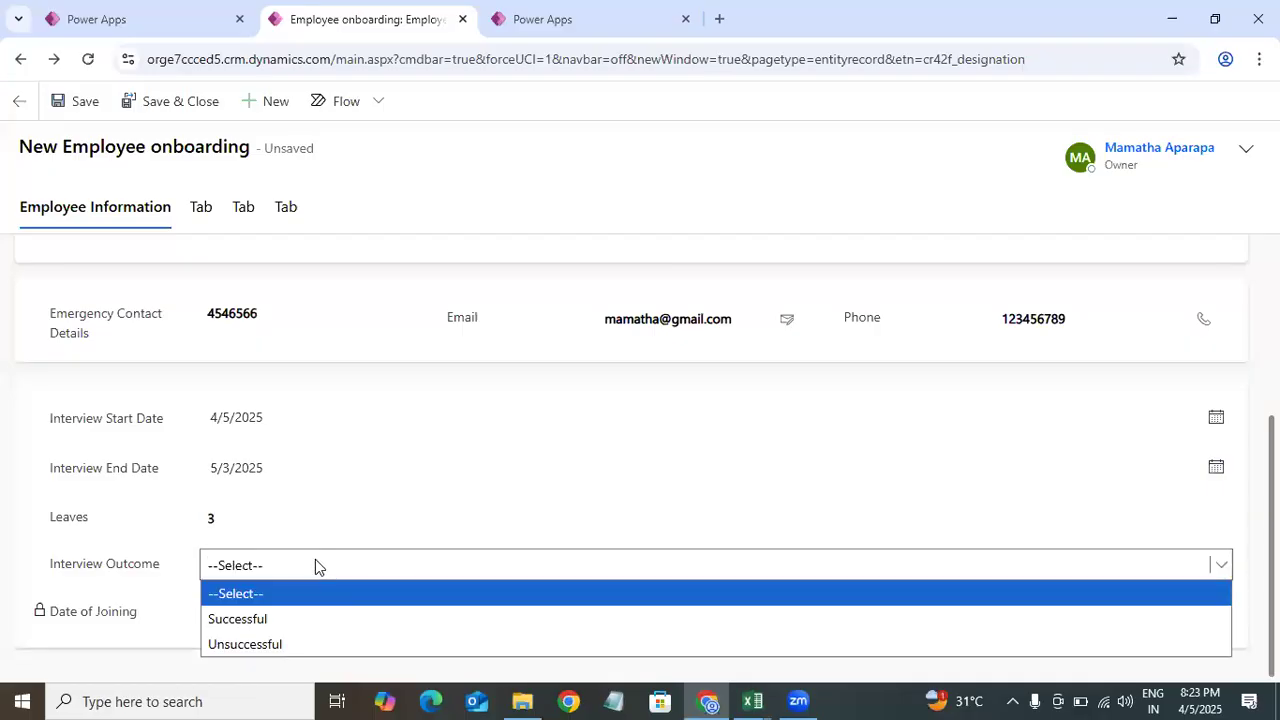
pyautogui.click(262, 620)
pyautogui.click(186, 543)
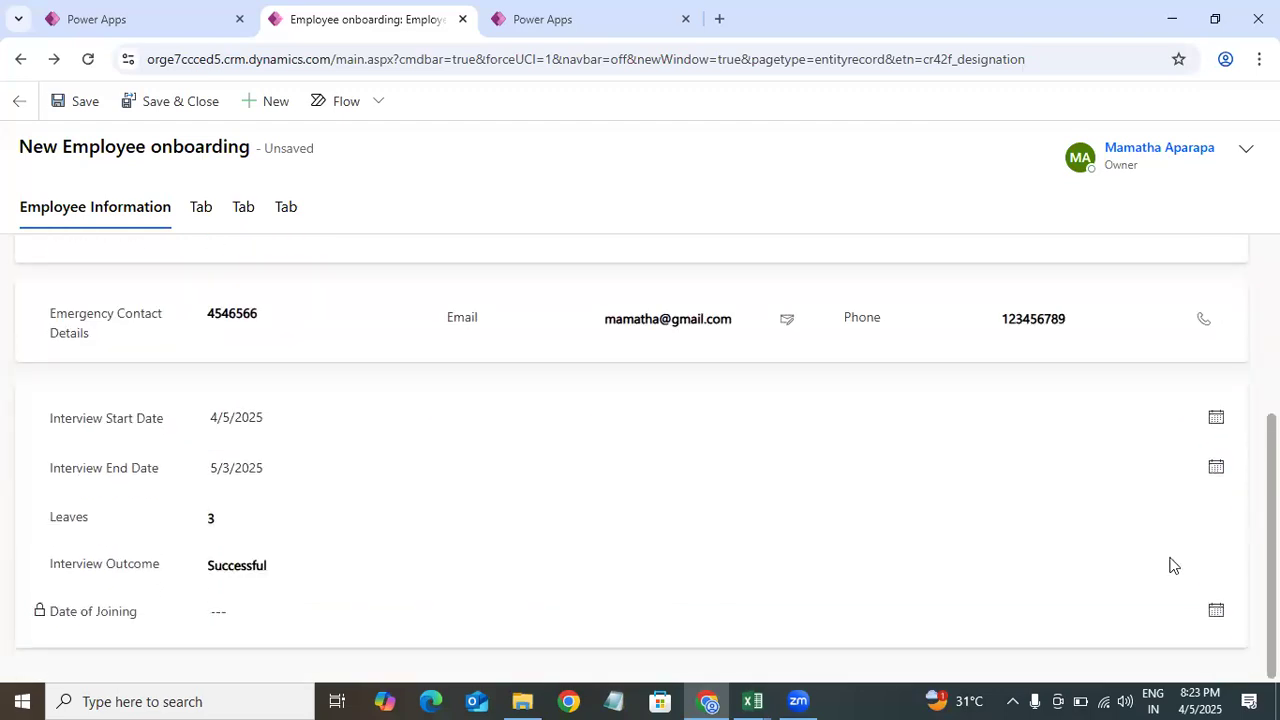
# Step: On the second tab, switch Is Account Created and Is VPN Allocated to Yes
pyautogui.moveTo(1271, 622); pyautogui.dragTo(1271, 446)
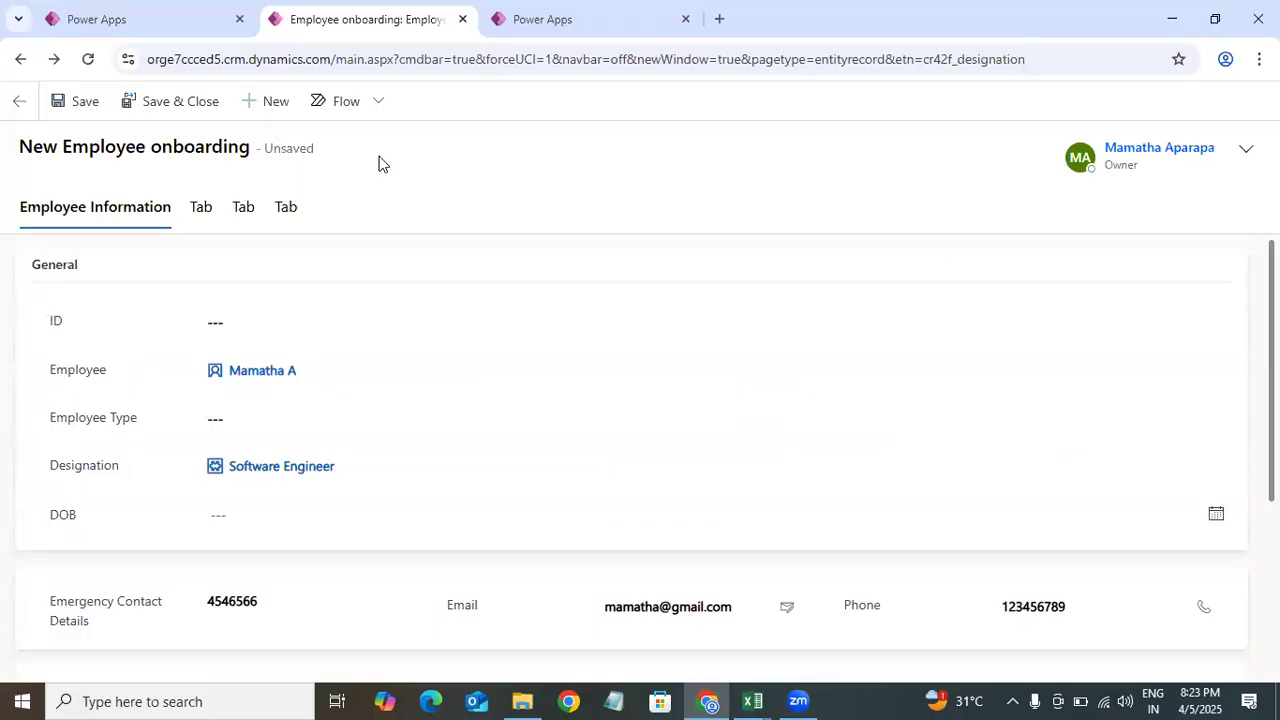
pyautogui.click(223, 284)
pyautogui.click(227, 329)
# Step: Enter the employee's corporate e-mail address in Corporate Email
pyautogui.click(234, 430)
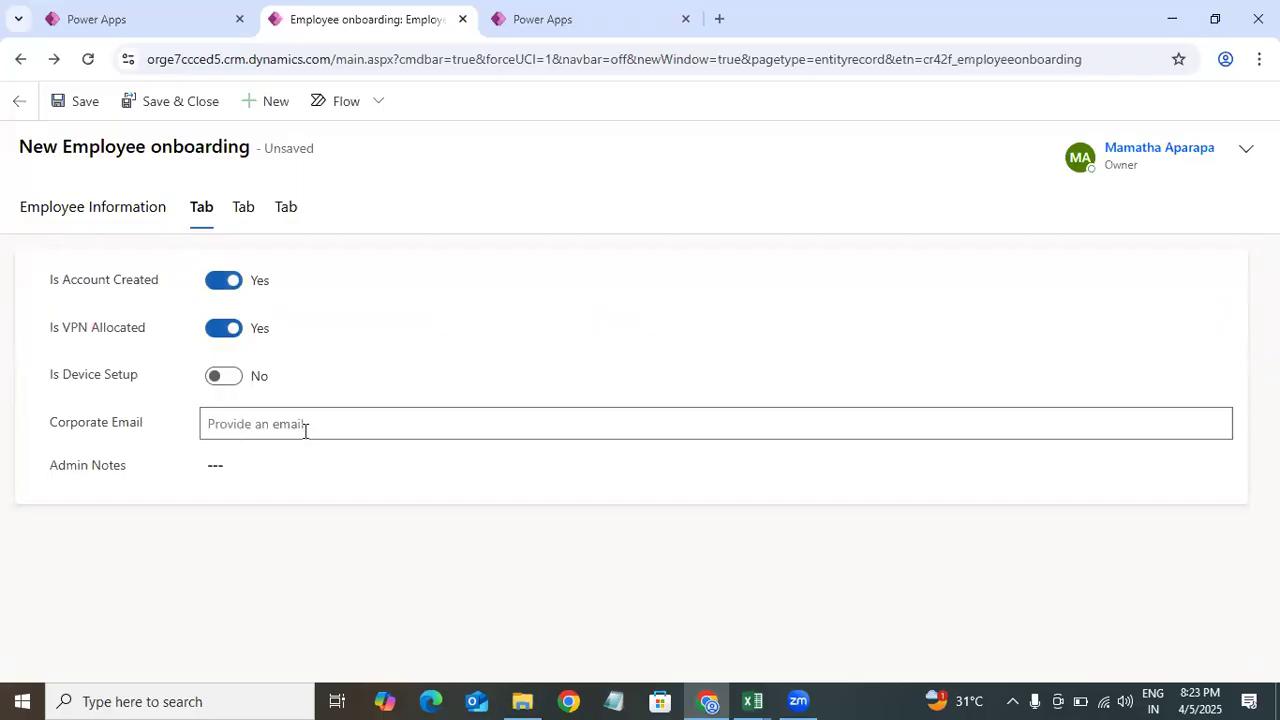
pyautogui.write('test@gmail.com')
pyautogui.click(267, 514)
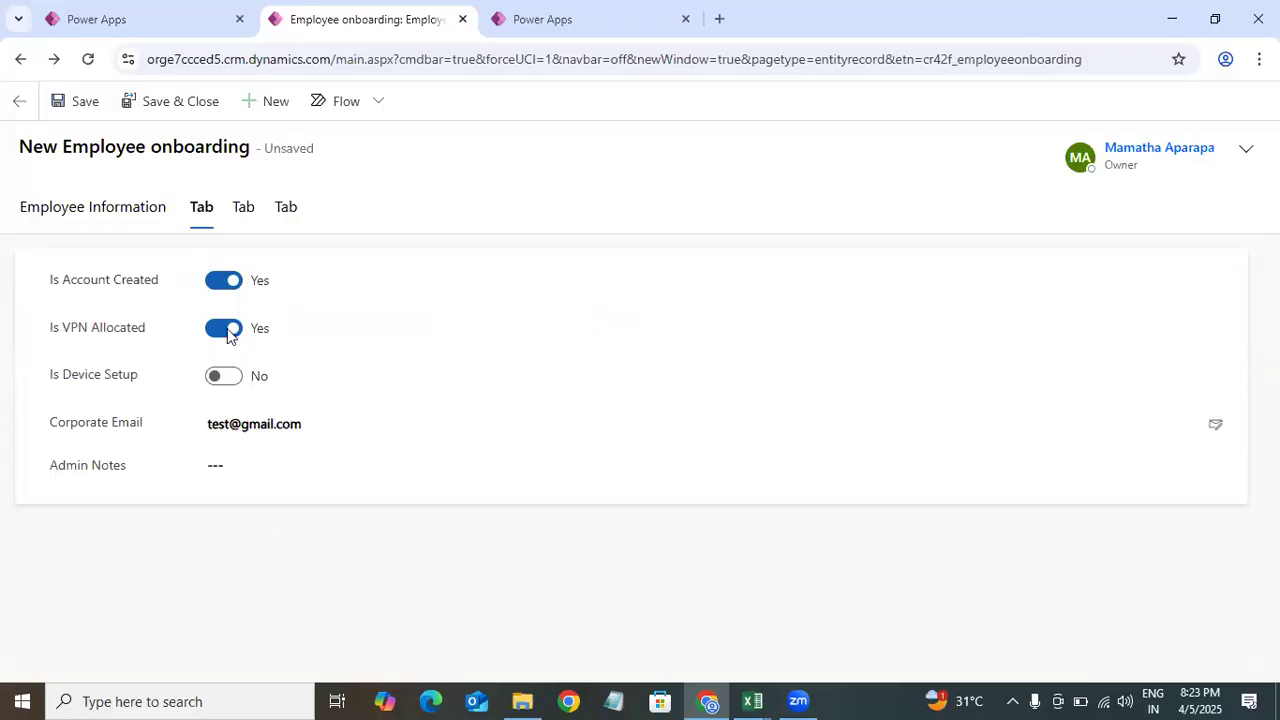
# Step: On the third tab, set Business Unit to Healthcare
pyautogui.click(242, 214)
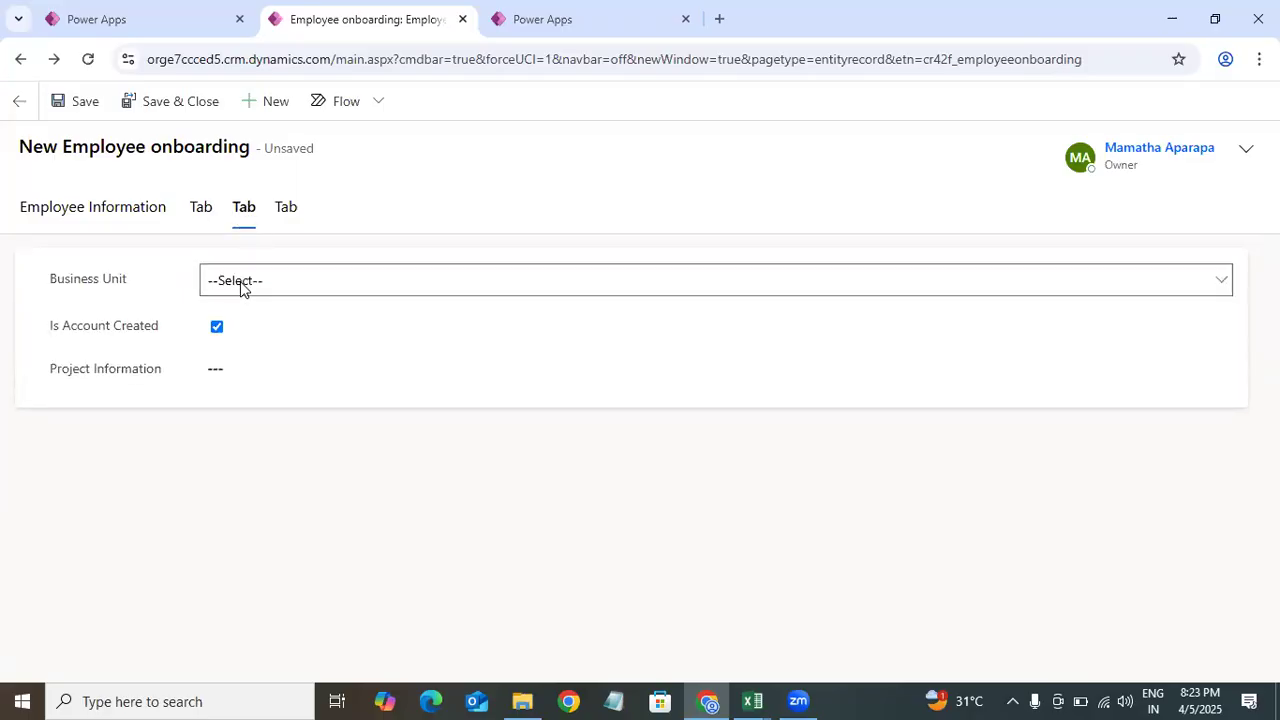
pyautogui.click(281, 281)
pyautogui.click(283, 362)
pyautogui.click(260, 376)
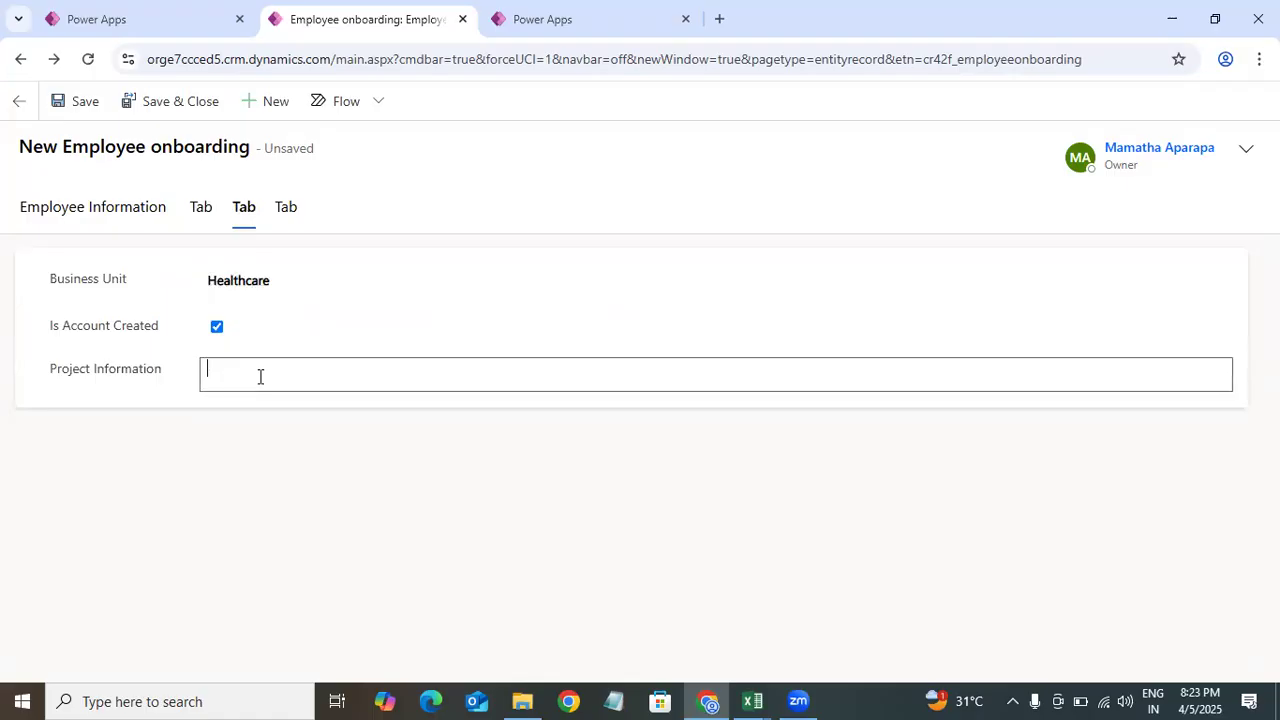
# Step: On the fourth tab, check Is information Verified and turn on Is induction completed, then save the record
pyautogui.click(286, 215)
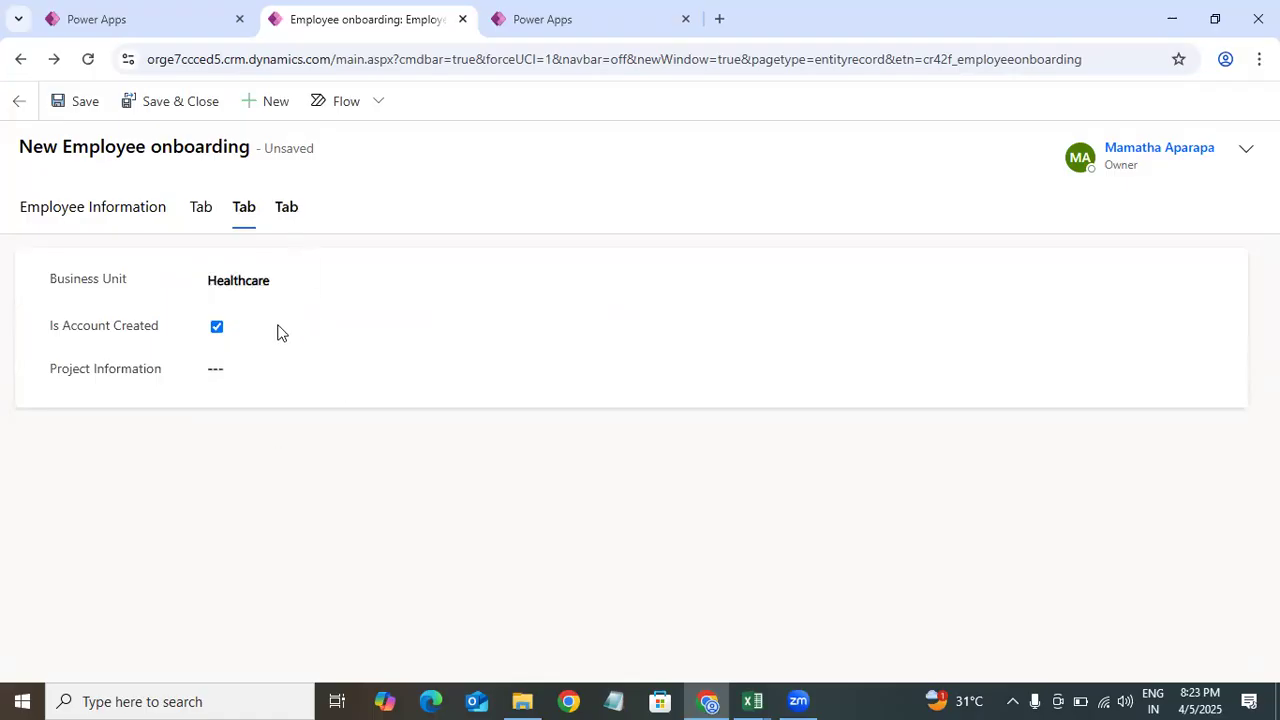
pyautogui.click(207, 341)
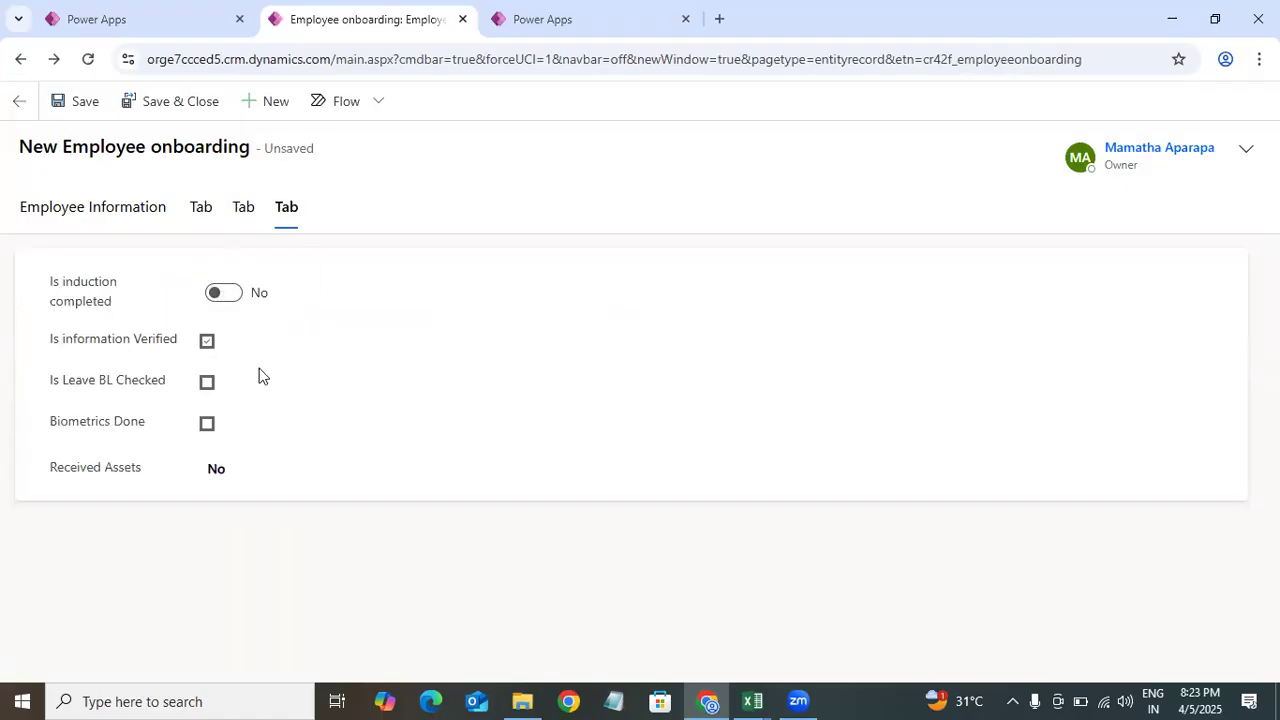
pyautogui.click(222, 296)
pyautogui.click(165, 103)
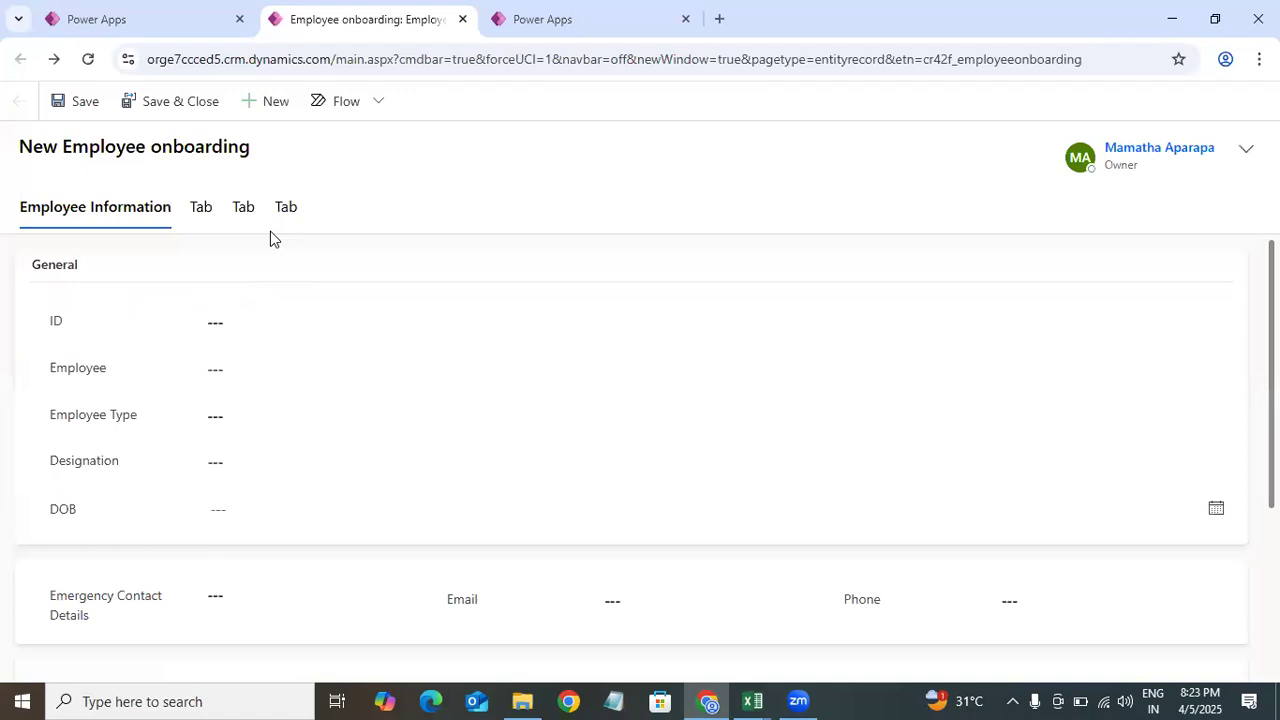
# Step: In the Employee onboardings table data view, show all existing columns and review the new record's values
pyautogui.click(127, 27)
pyautogui.click(766, 431)
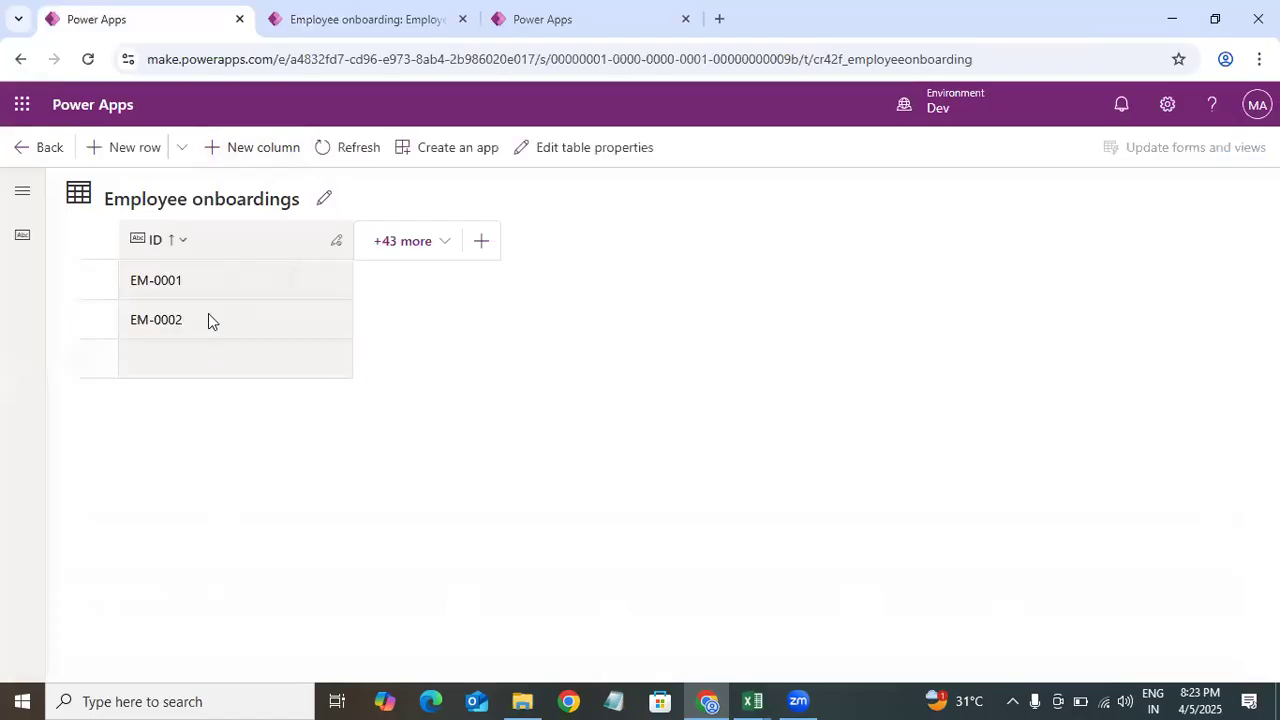
pyautogui.click(390, 243)
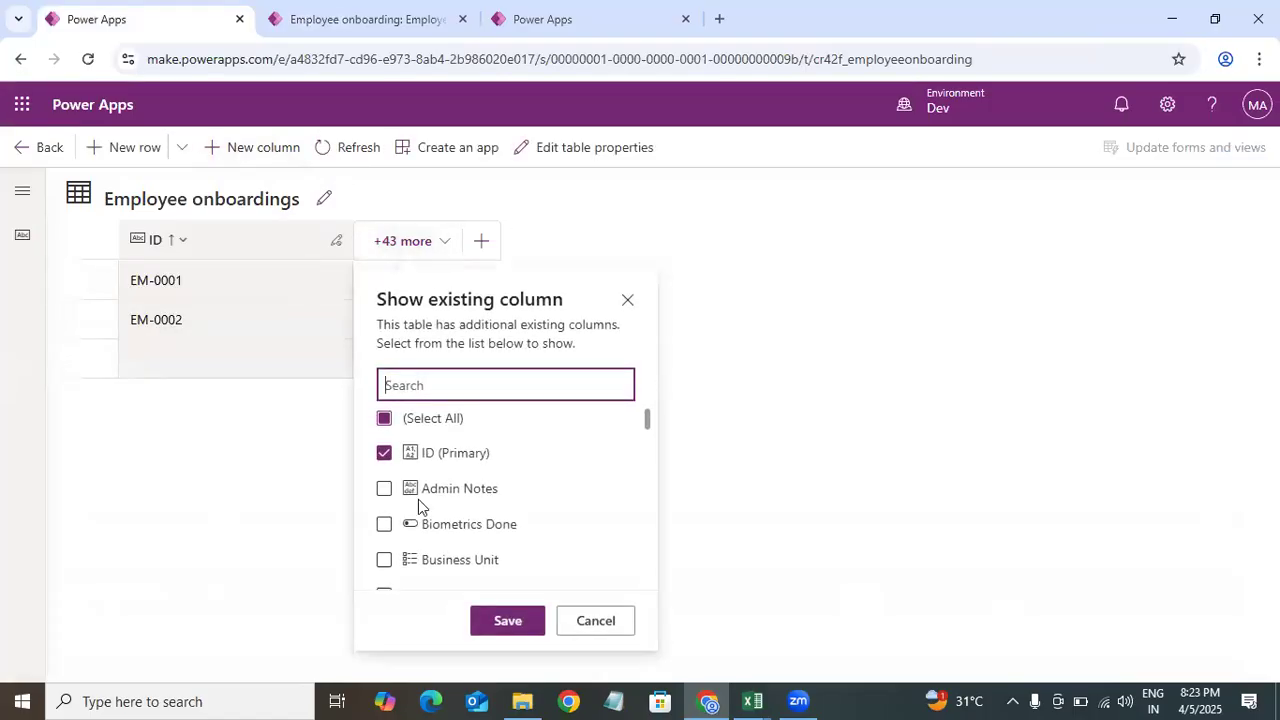
pyautogui.click(384, 420)
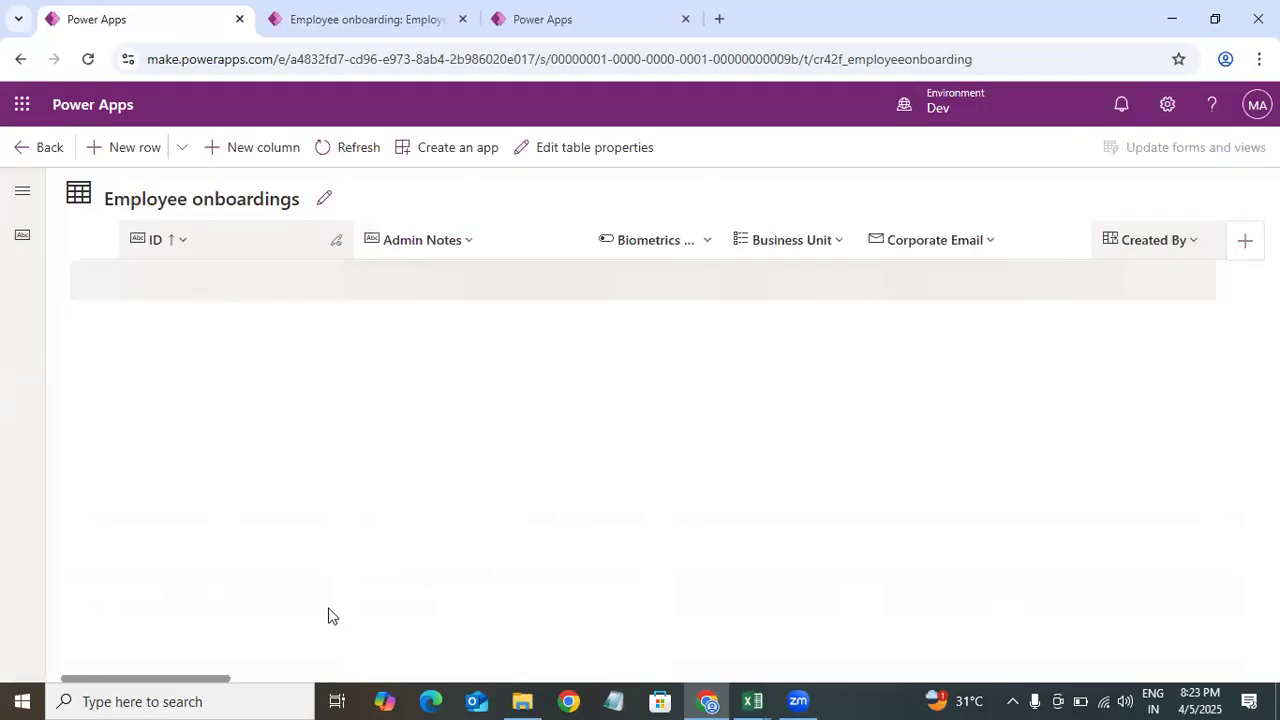
pyautogui.moveTo(184, 683); pyautogui.dragTo(265, 680)
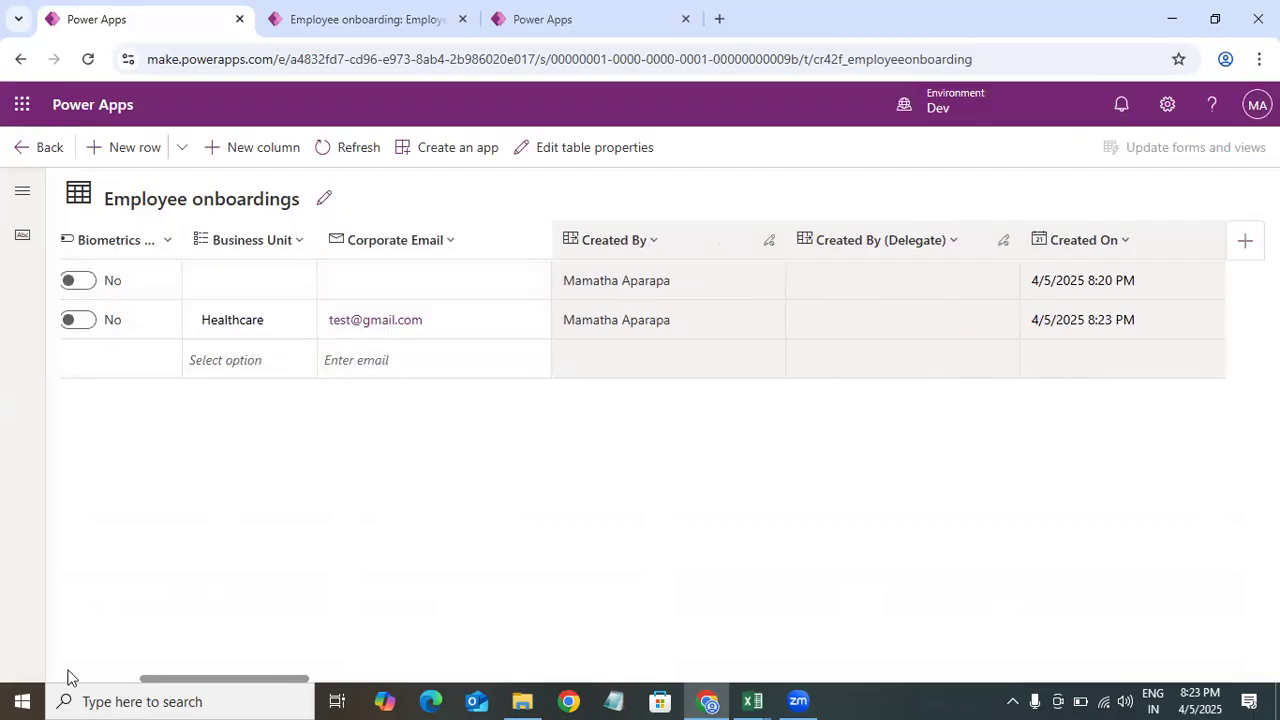
pyautogui.moveTo(188, 680); pyautogui.dragTo(265, 680)
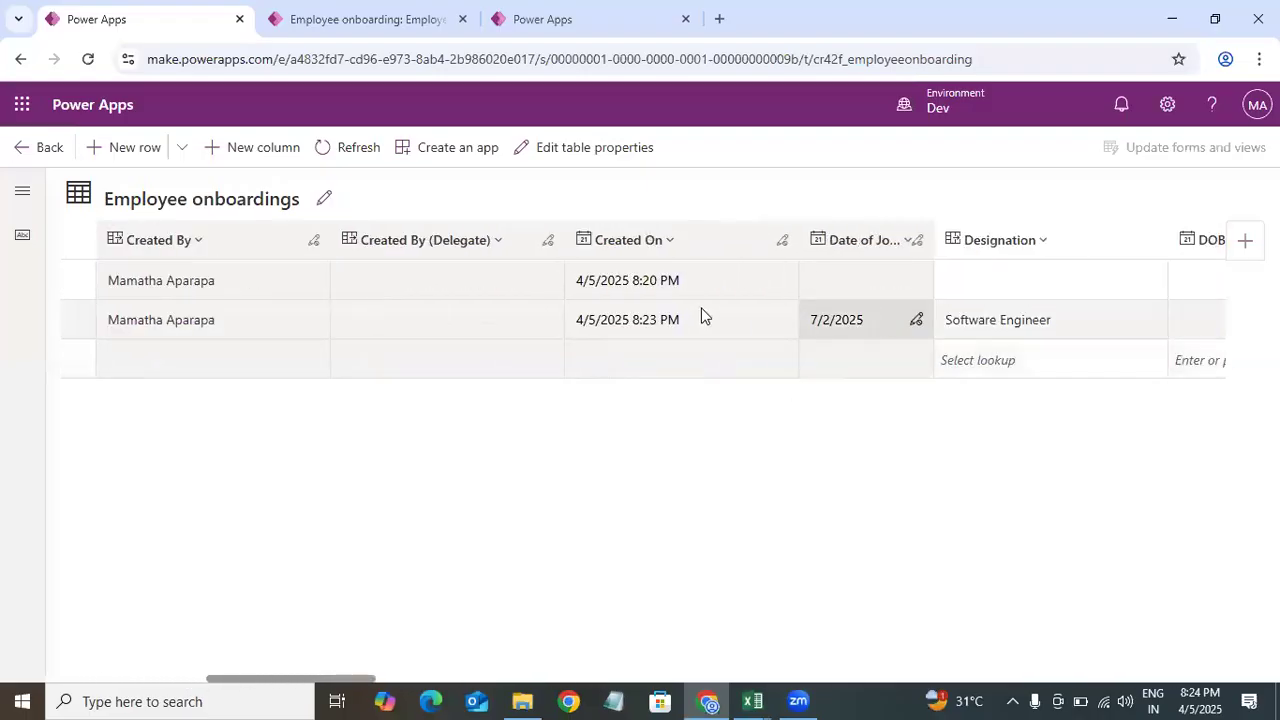
# Step: Scroll across the Employee onboardings data grid to review the remaining columns, then return to the table overview
pyautogui.moveTo(348, 682); pyautogui.dragTo(10, 688)
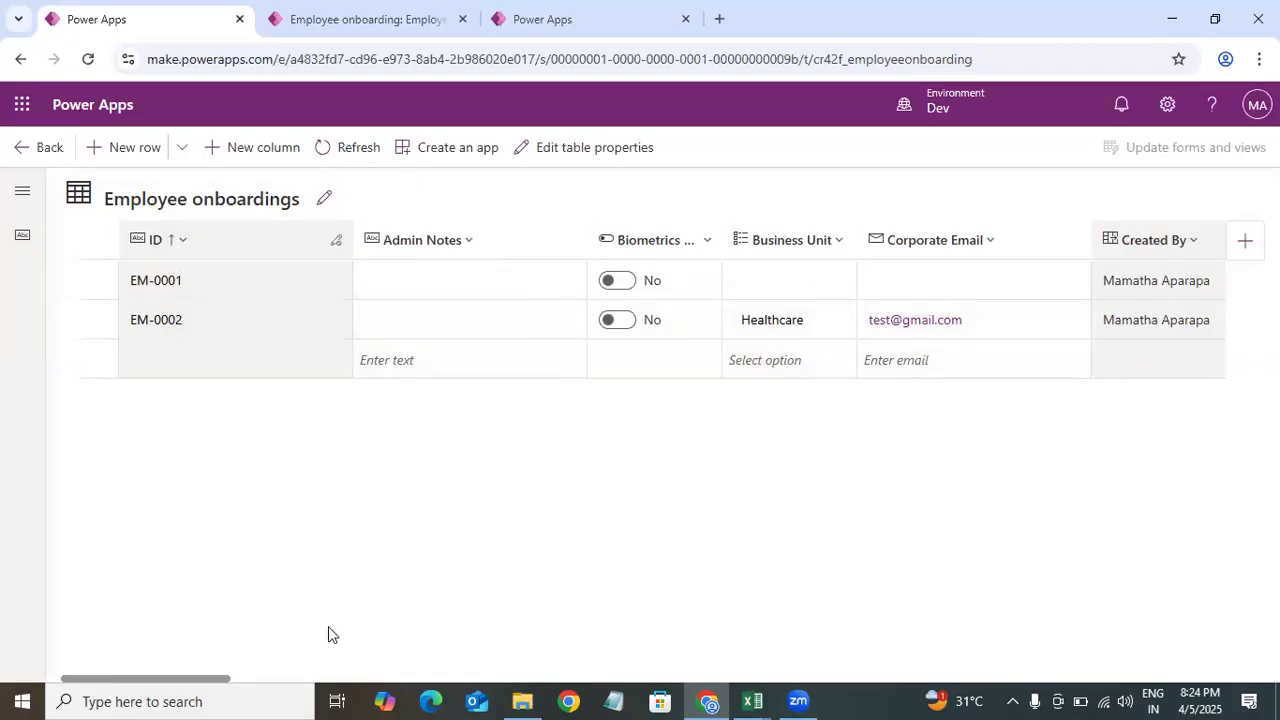
pyautogui.moveTo(200, 679); pyautogui.dragTo(344, 684)
pyautogui.moveTo(462, 690); pyautogui.dragTo(949, 677)
pyautogui.click(46, 164)
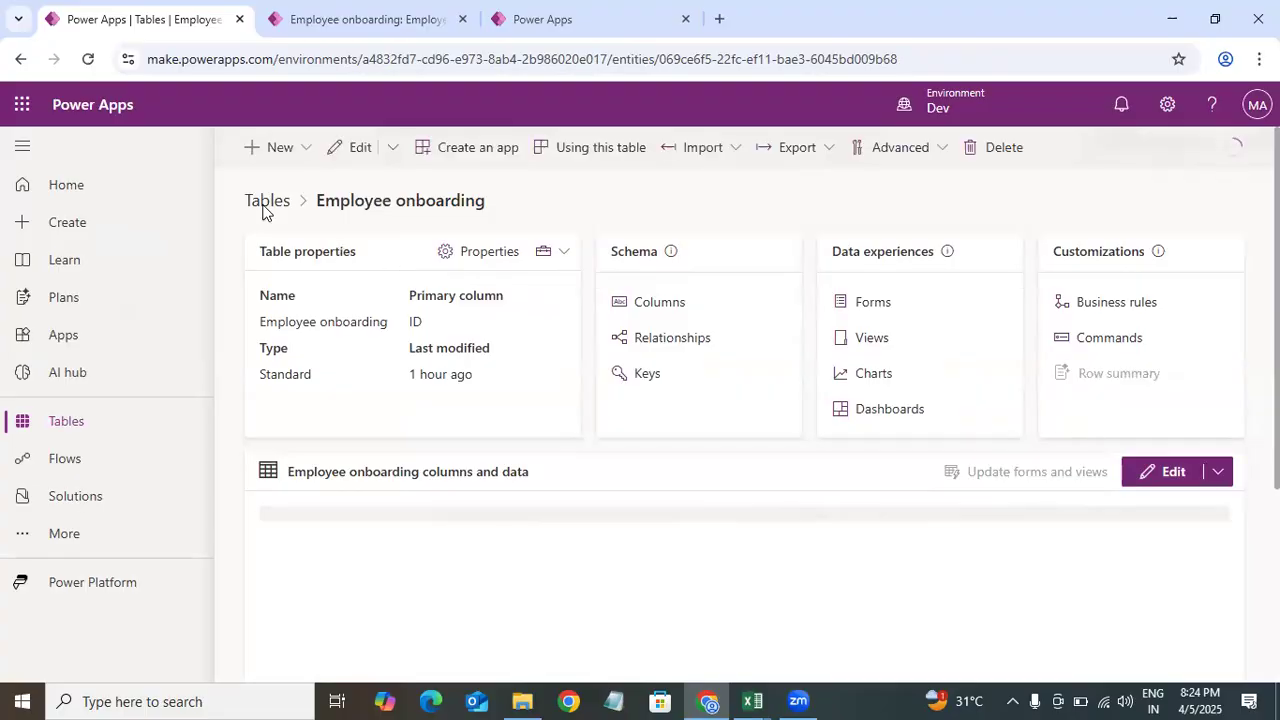
# Step: Open the Role Names table's properties, enable Leverage quick-create form if available under advanced options, and save
pyautogui.click(62, 432)
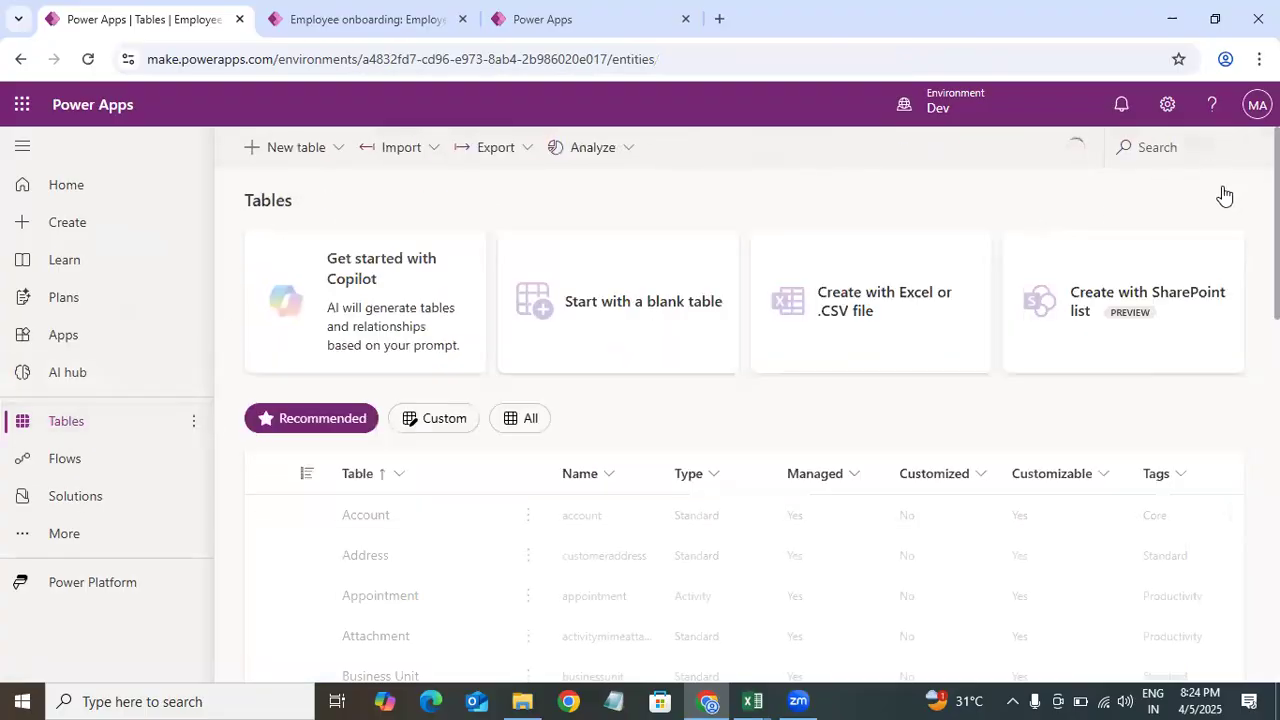
pyautogui.click(375, 562)
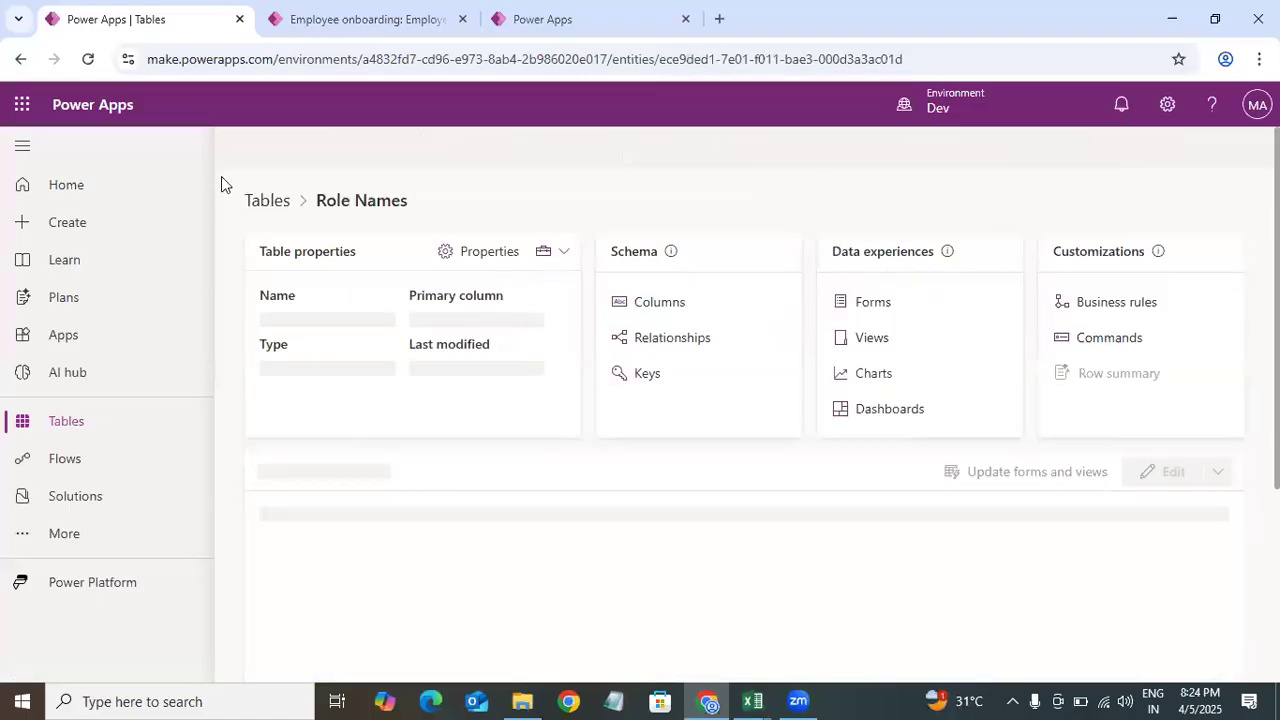
pyautogui.click(1168, 471)
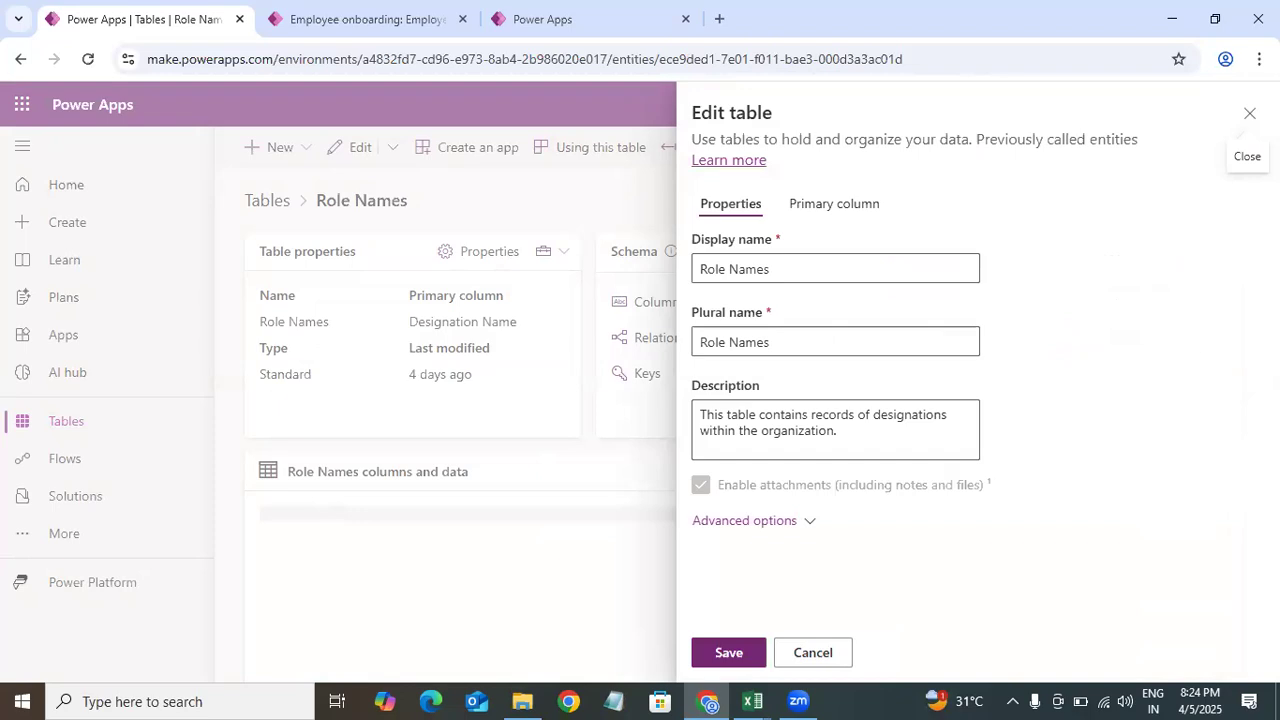
pyautogui.click(751, 520)
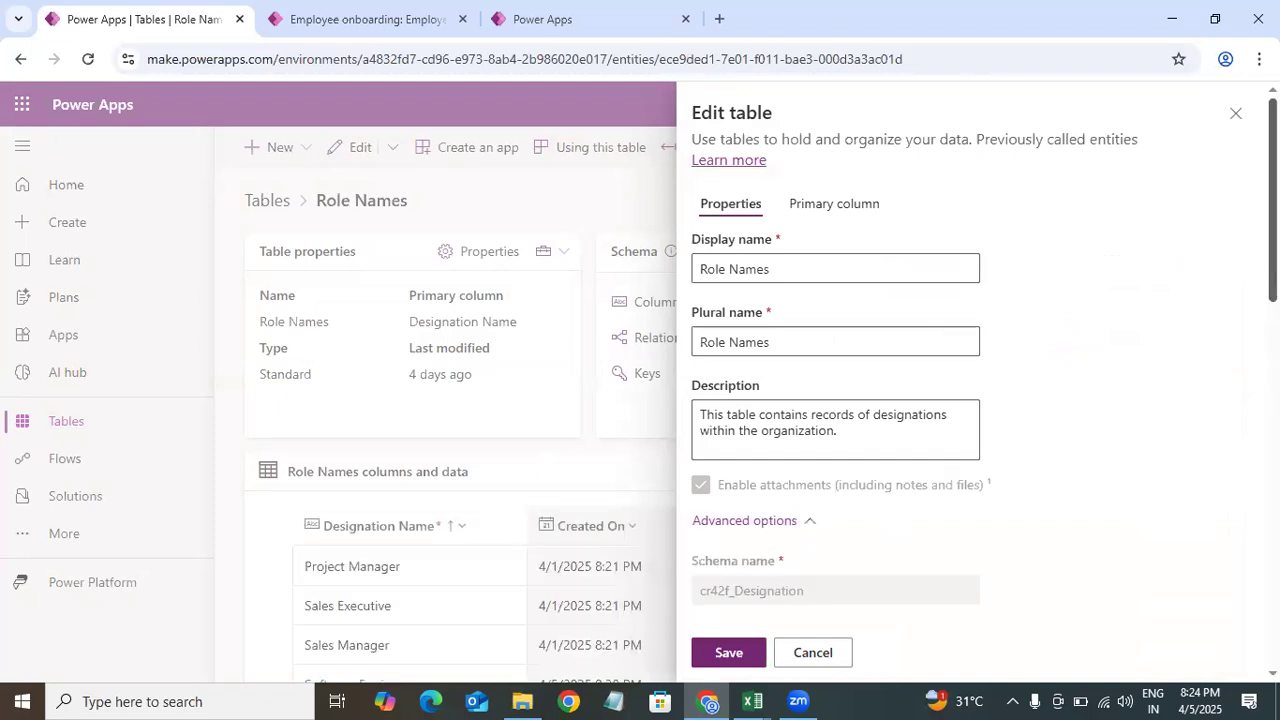
pyautogui.scroll(-8, 797, 440)
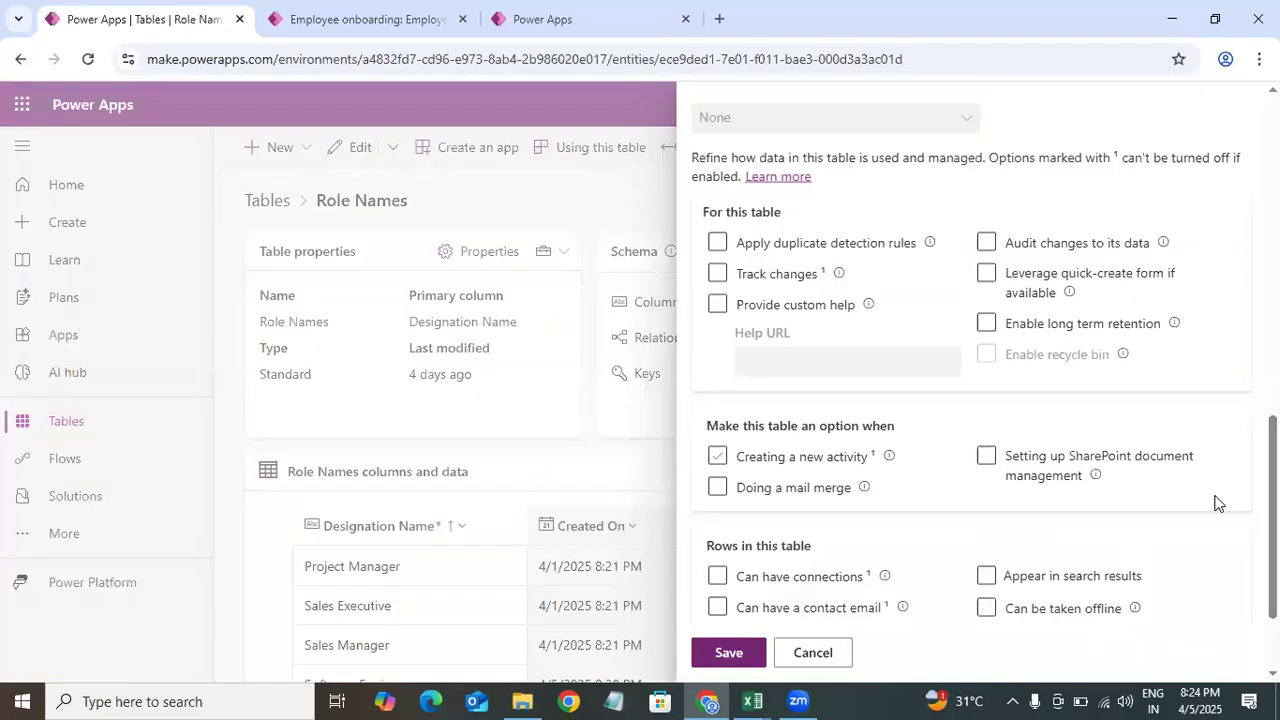
pyautogui.scroll(-2, 1218, 502)
pyautogui.scroll(4, 1218, 502)
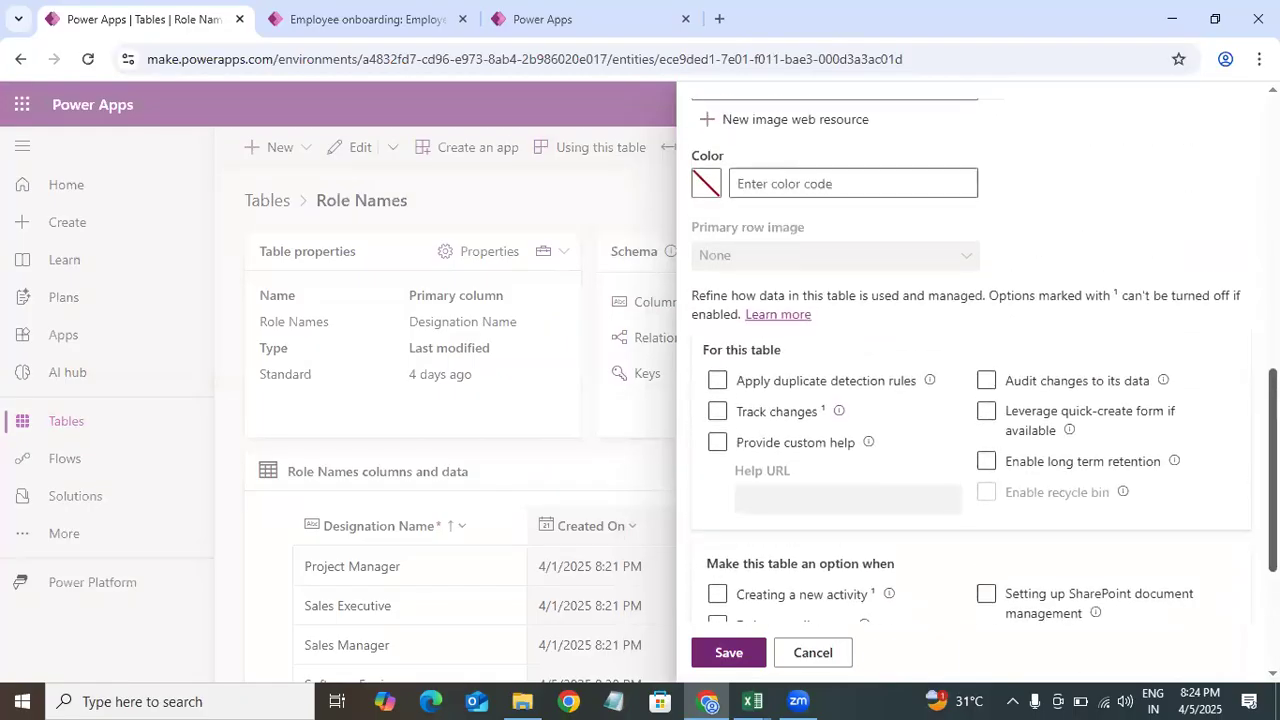
pyautogui.scroll(-1, 1068, 482)
pyautogui.click(1008, 414)
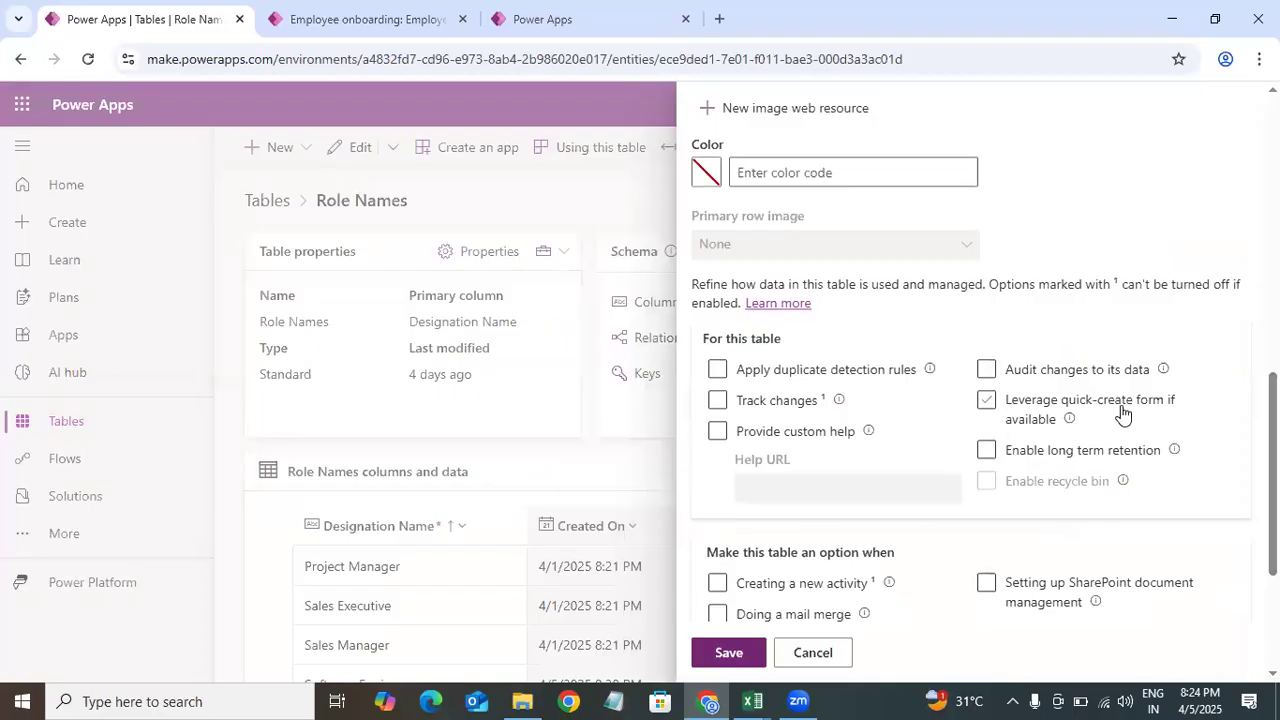
pyautogui.click(988, 403)
pyautogui.click(988, 403)
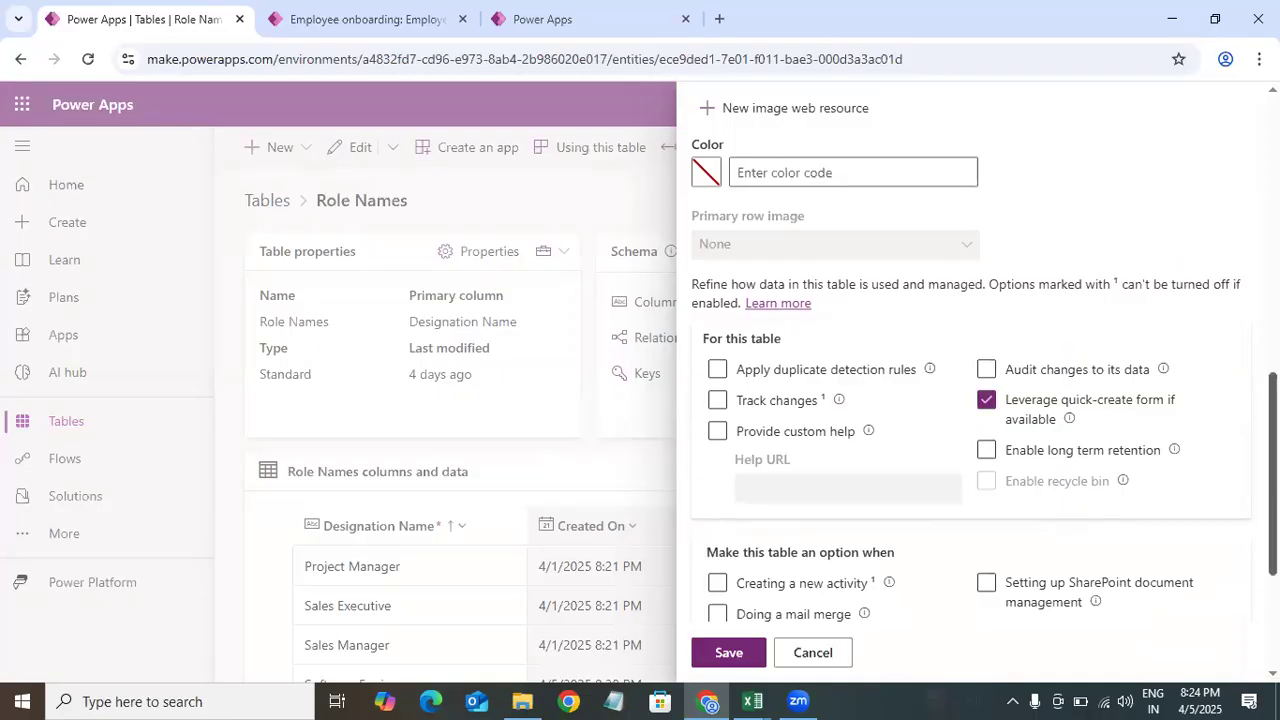
pyautogui.scroll(-2, 970, 400)
pyautogui.scroll(1, 945, 270)
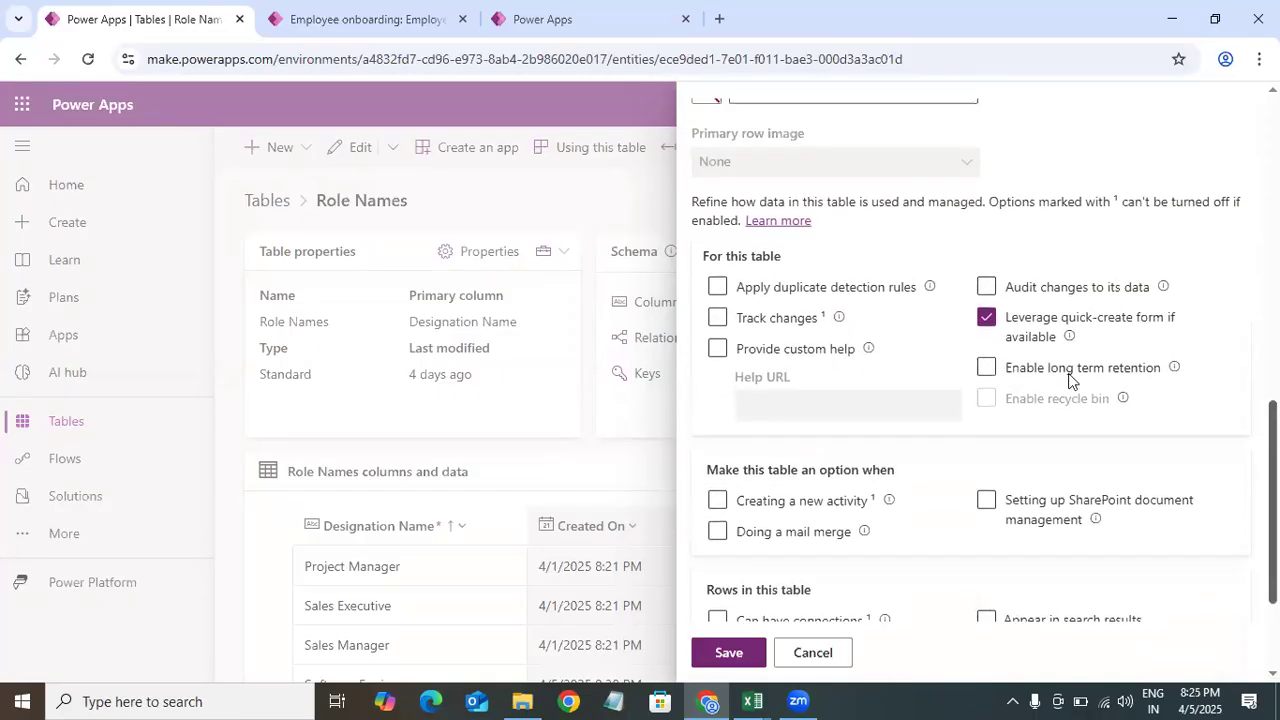
pyautogui.click(740, 655)
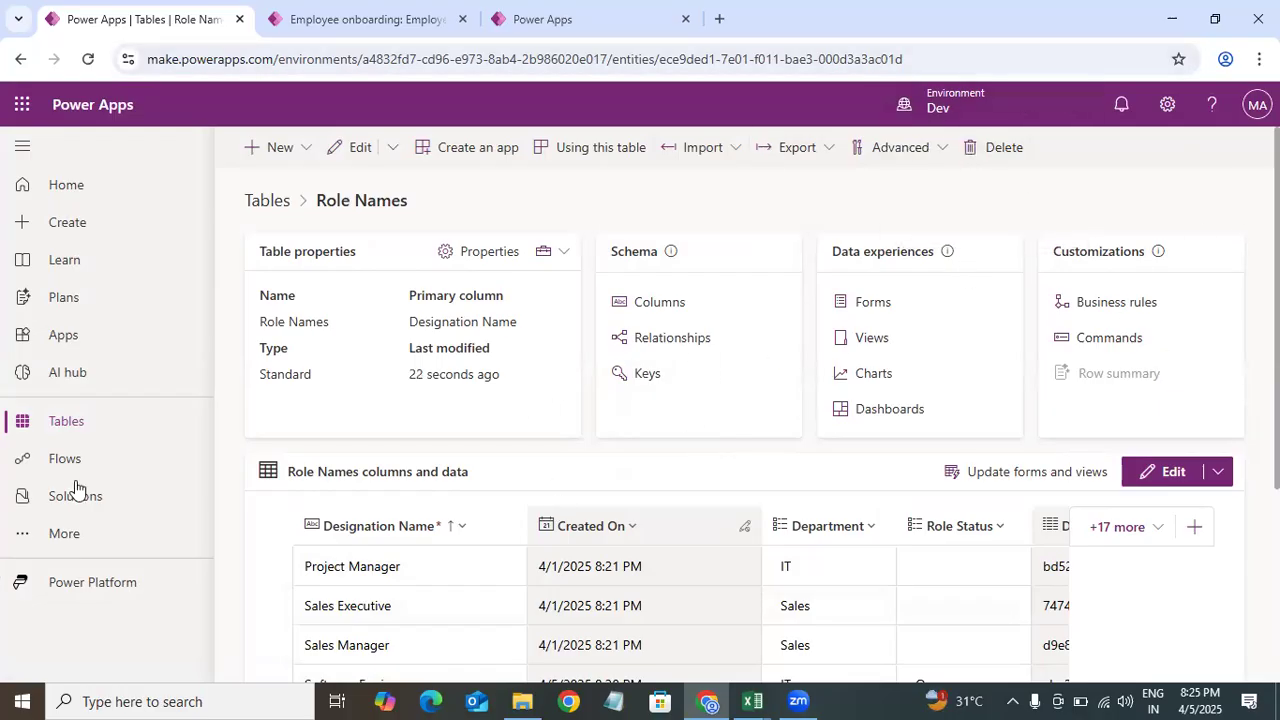
# Step: Search the tables for Contact and examine its advanced table properties without changing them
pyautogui.click(123, 430)
pyautogui.click(1156, 150)
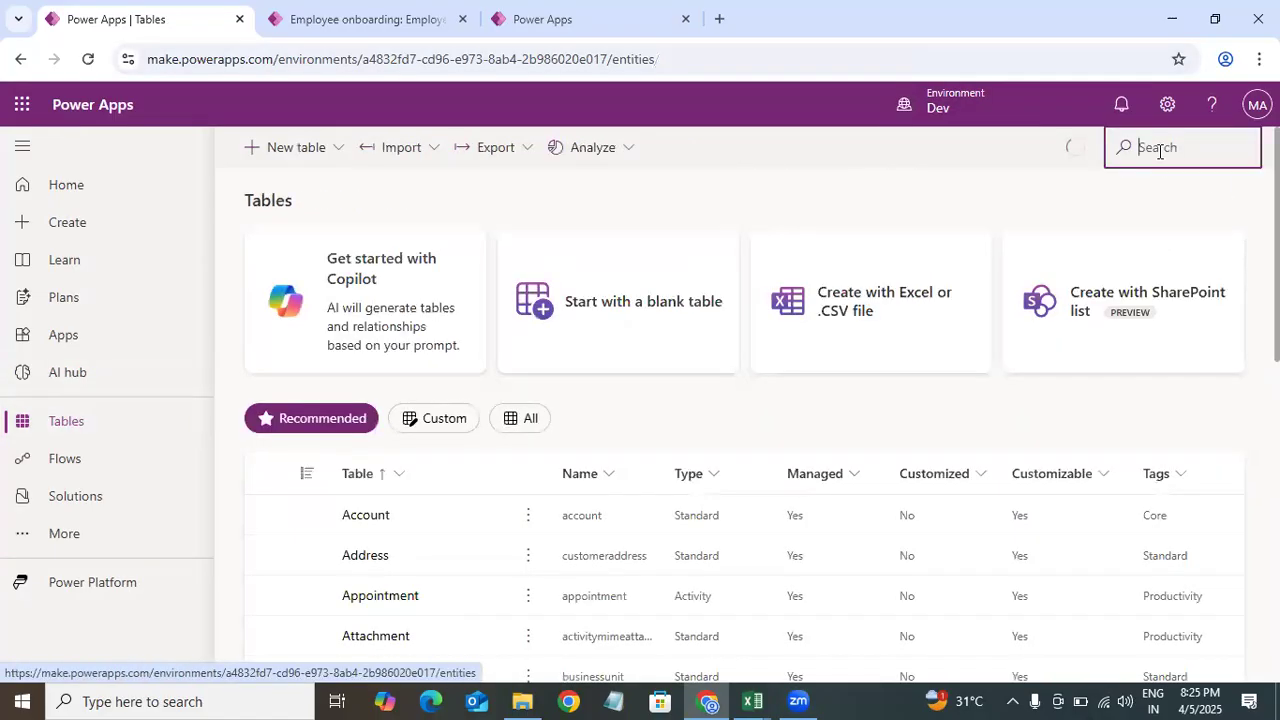
pyautogui.write('cont')
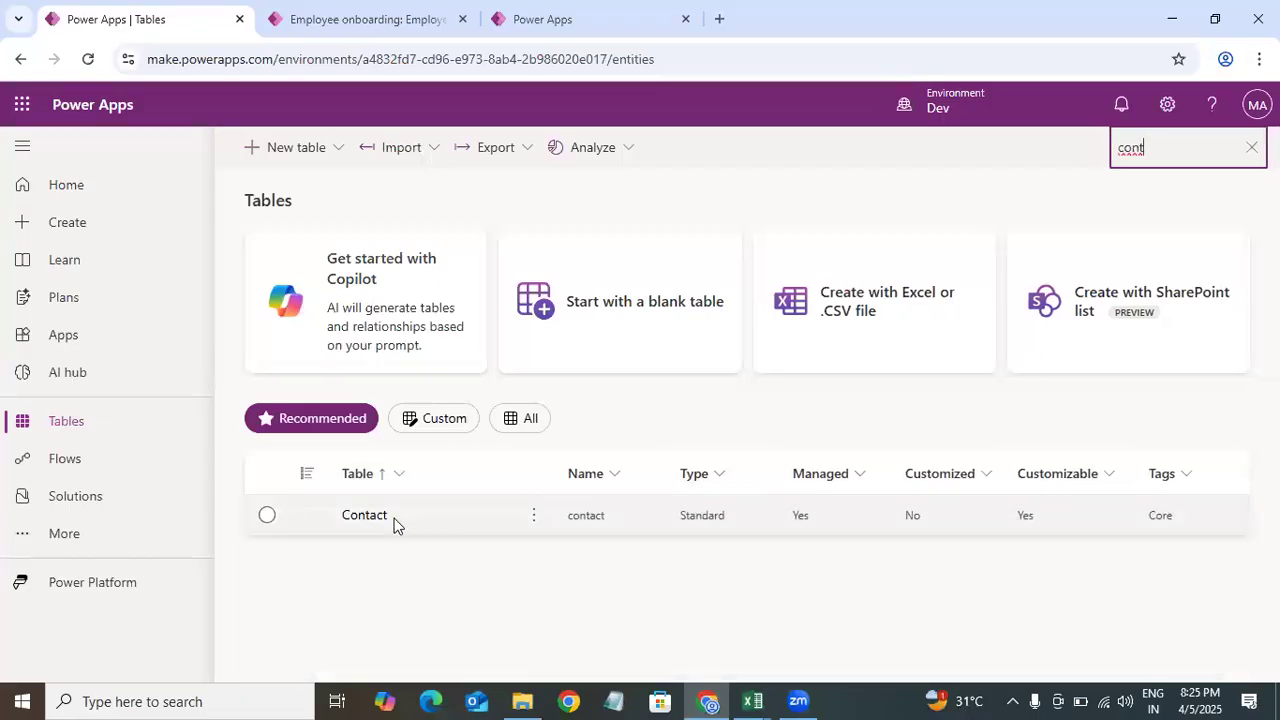
pyautogui.click(376, 515)
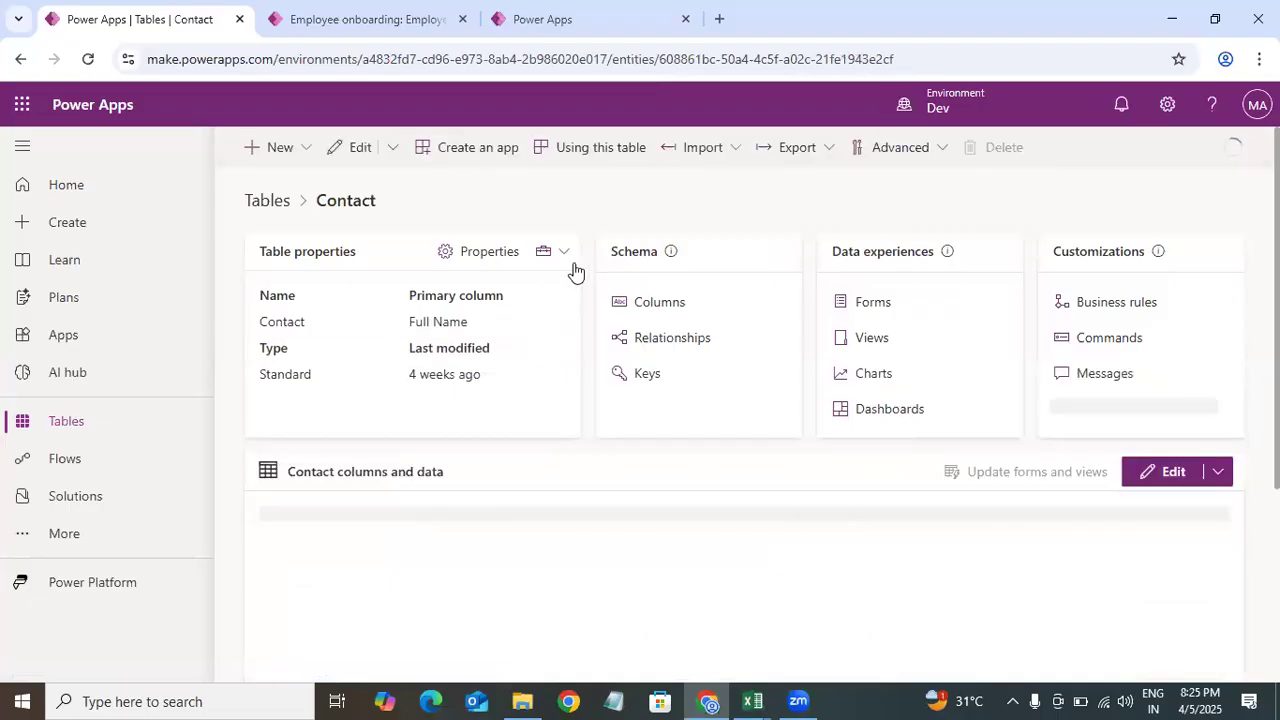
pyautogui.click(490, 252)
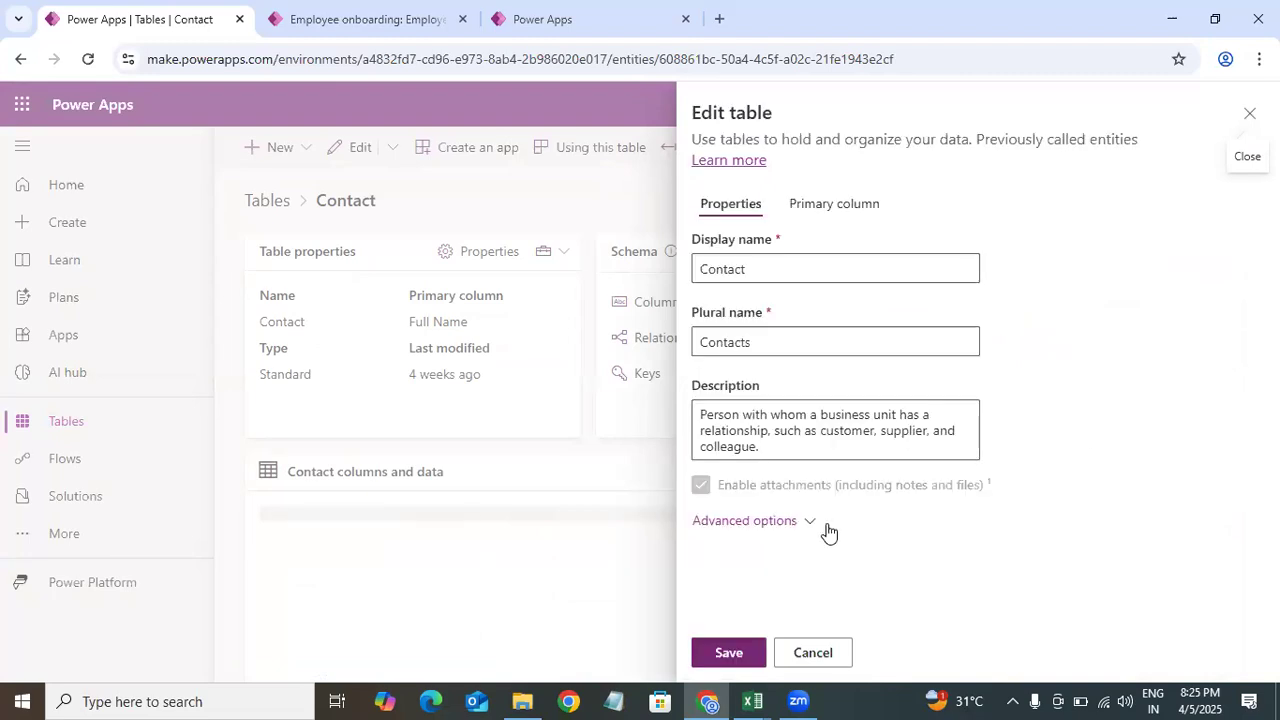
pyautogui.click(745, 520)
pyautogui.scroll(-6, 1050, 370)
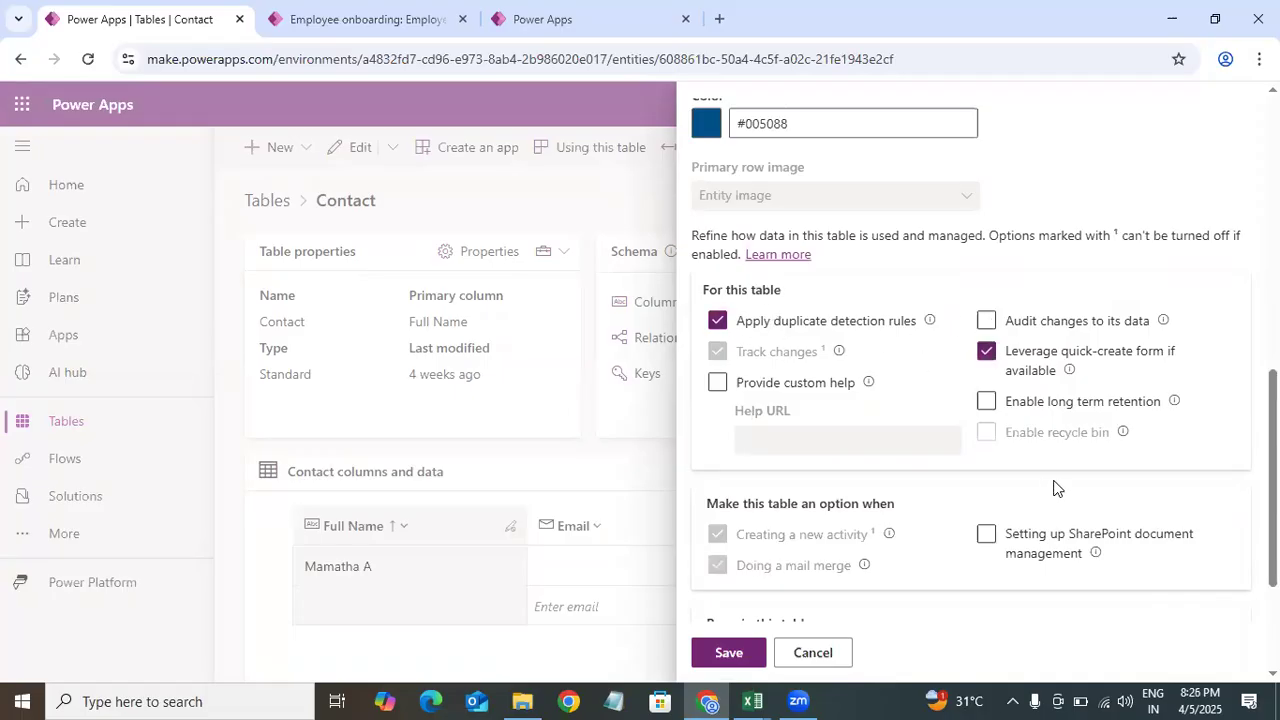
pyautogui.scroll(-2, 1055, 487)
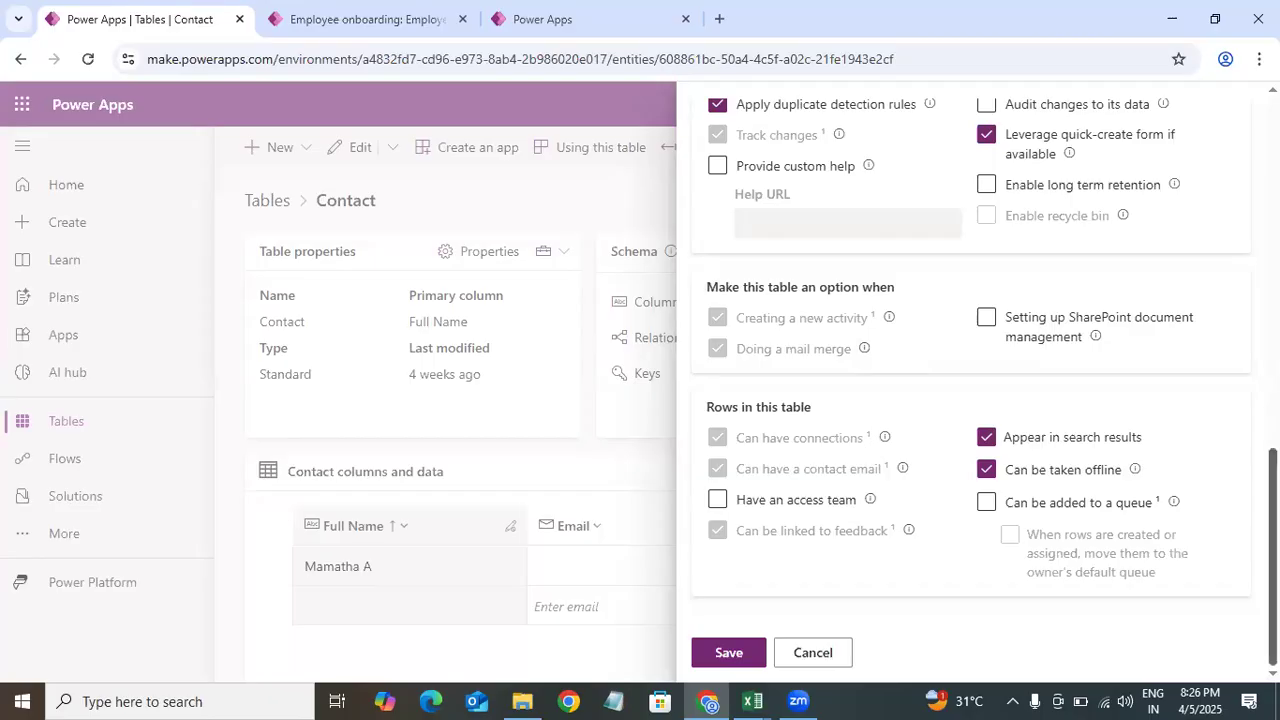
pyautogui.scroll(10, 1220, 135)
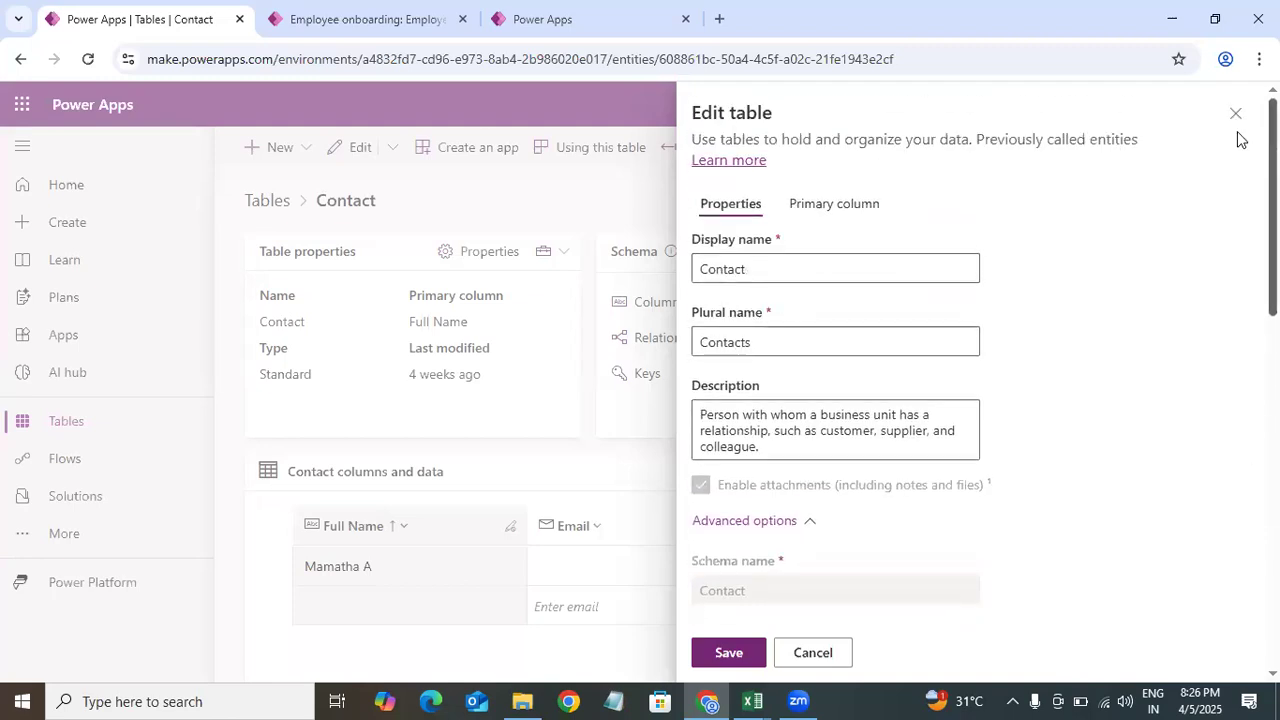
pyautogui.click(1236, 113)
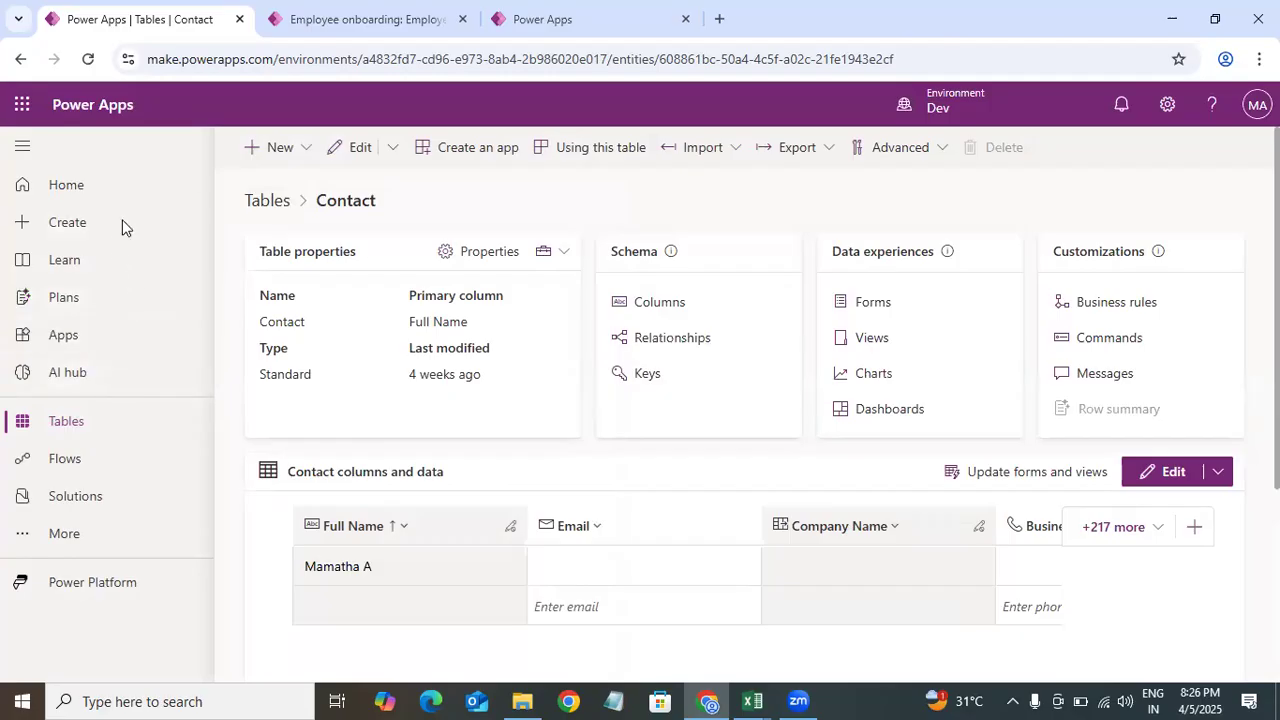
# Step: Browse the app creation options, including the blank canvas size choices and app templates
pyautogui.click(66, 421)
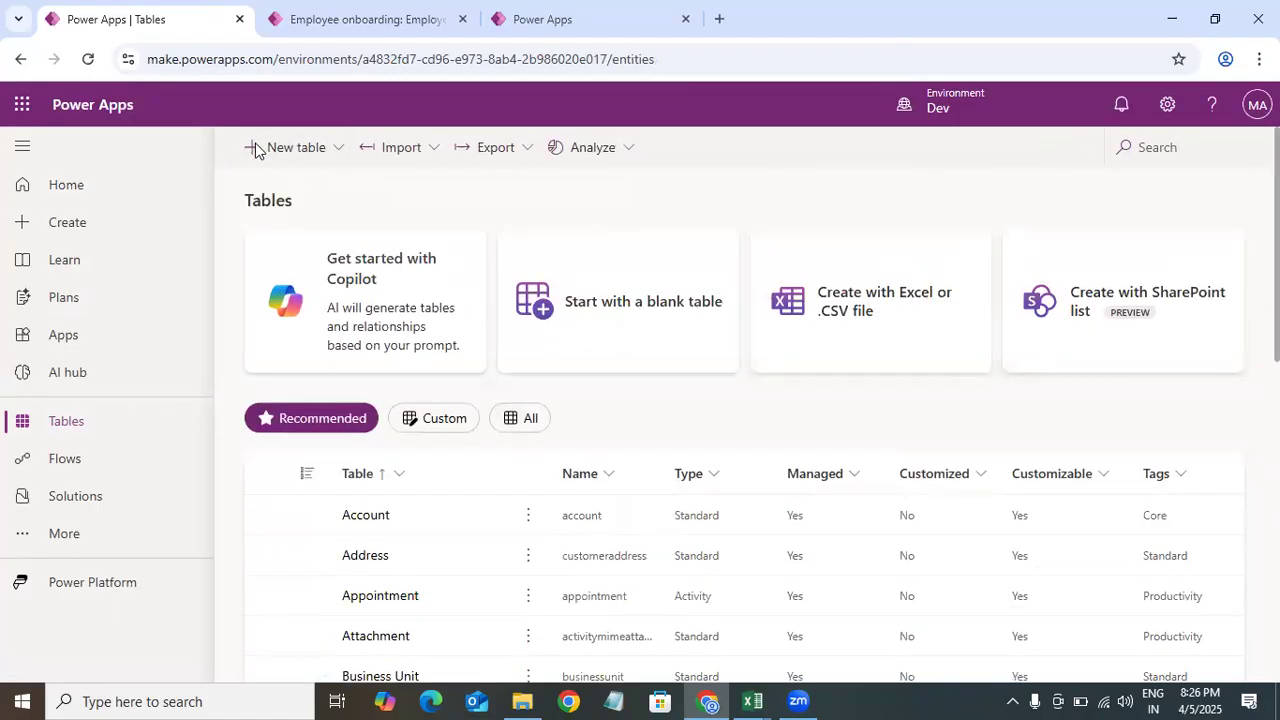
pyautogui.click(63, 335)
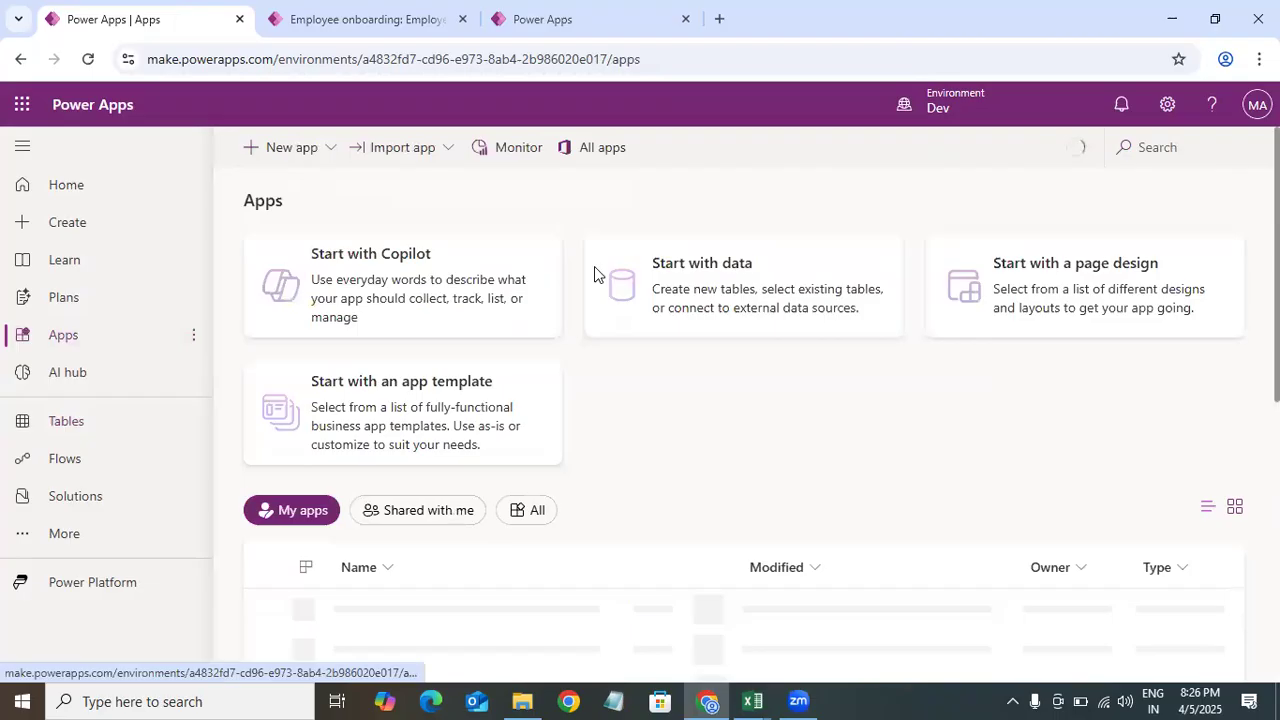
pyautogui.click(325, 154)
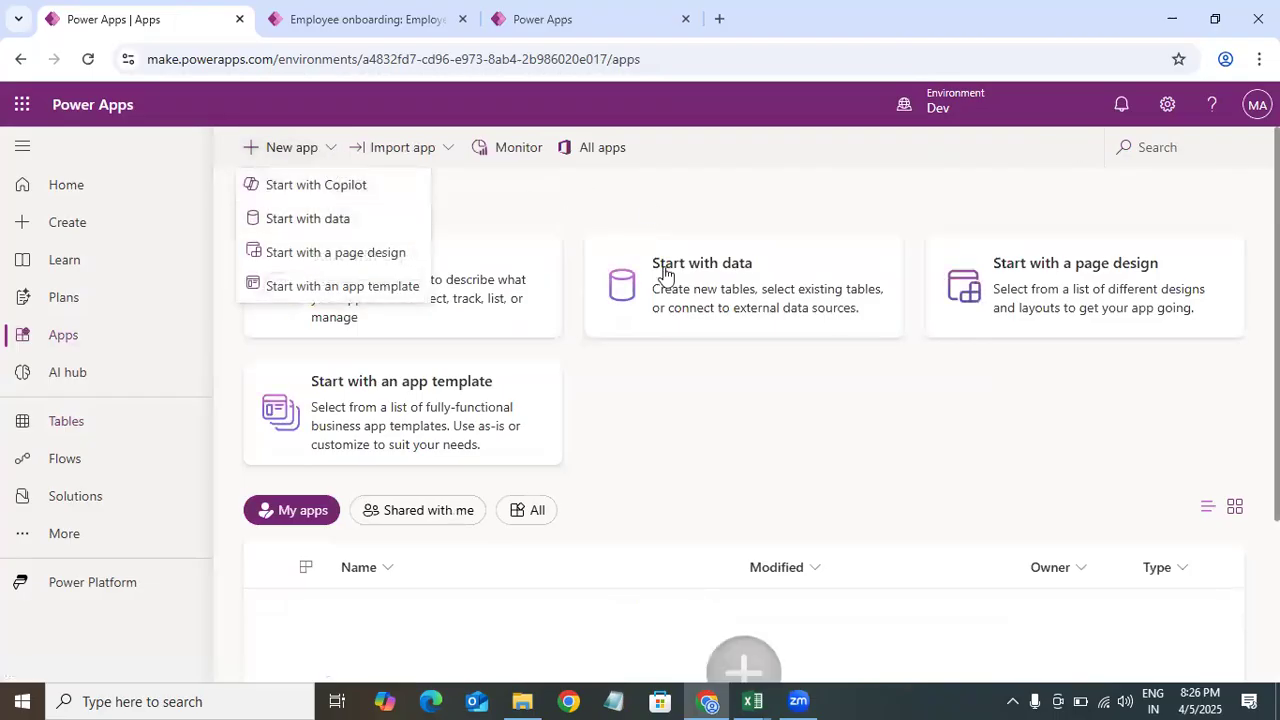
pyautogui.click(80, 228)
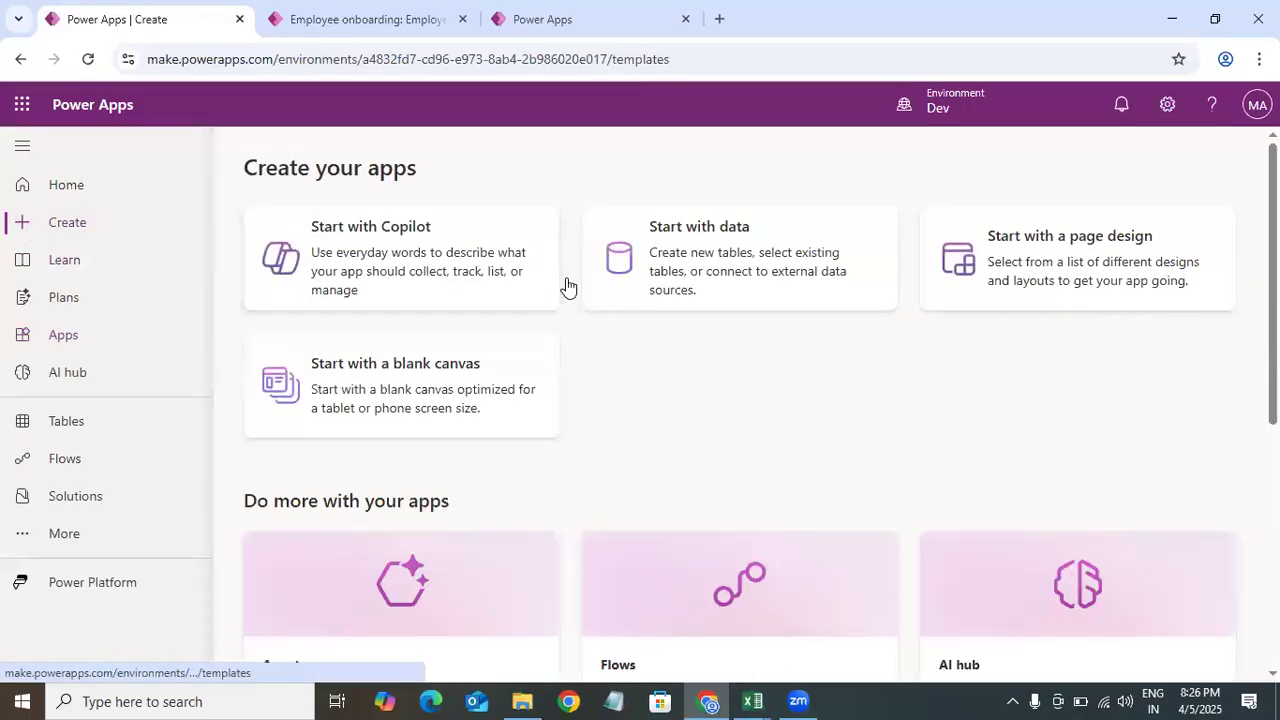
pyautogui.scroll(-3, 1063, 343)
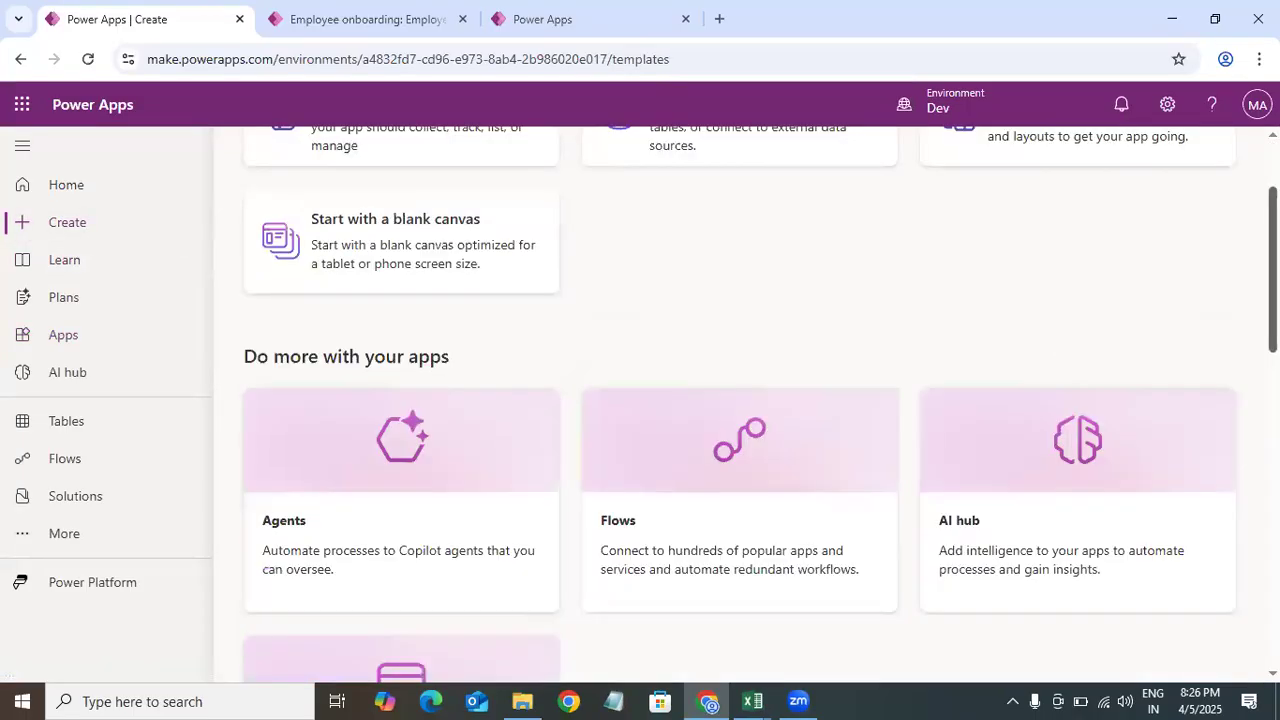
pyautogui.scroll(3, 420, 380)
pyautogui.click(420, 380)
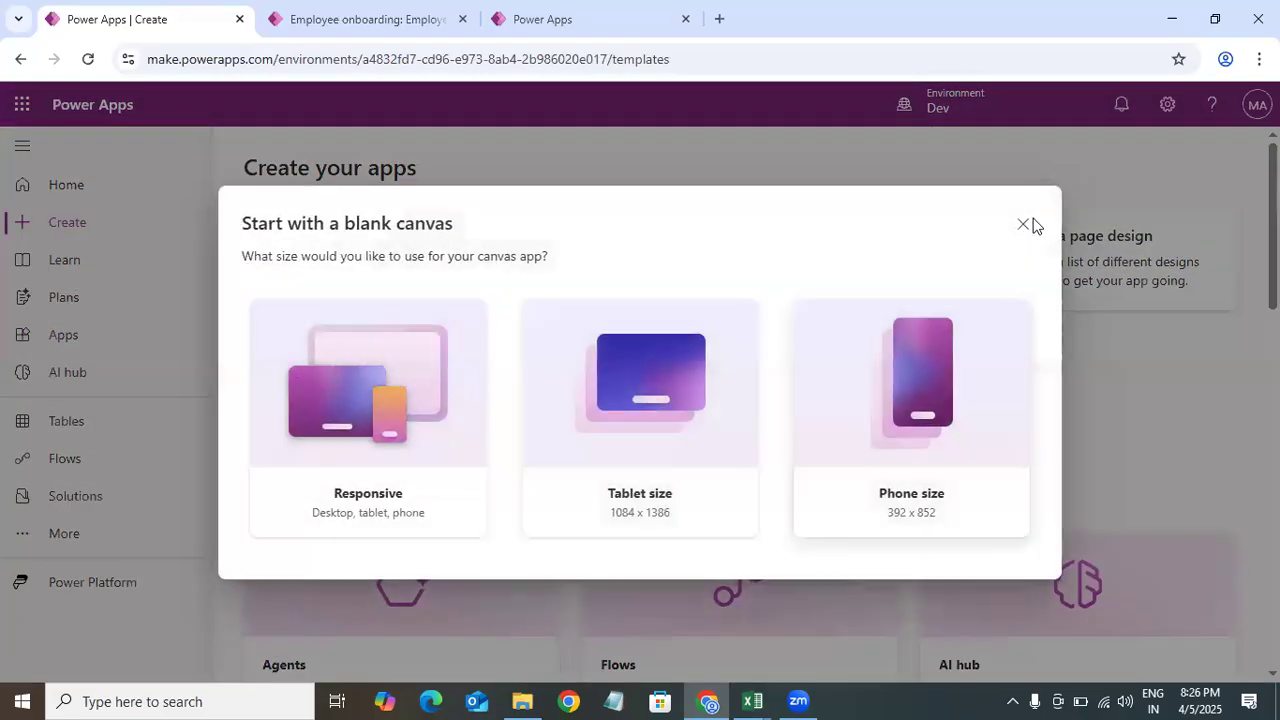
pyautogui.click(1028, 226)
pyautogui.scroll(-1, 1028, 226)
pyautogui.scroll(-1, 400, 270)
pyautogui.scroll(2, 400, 270)
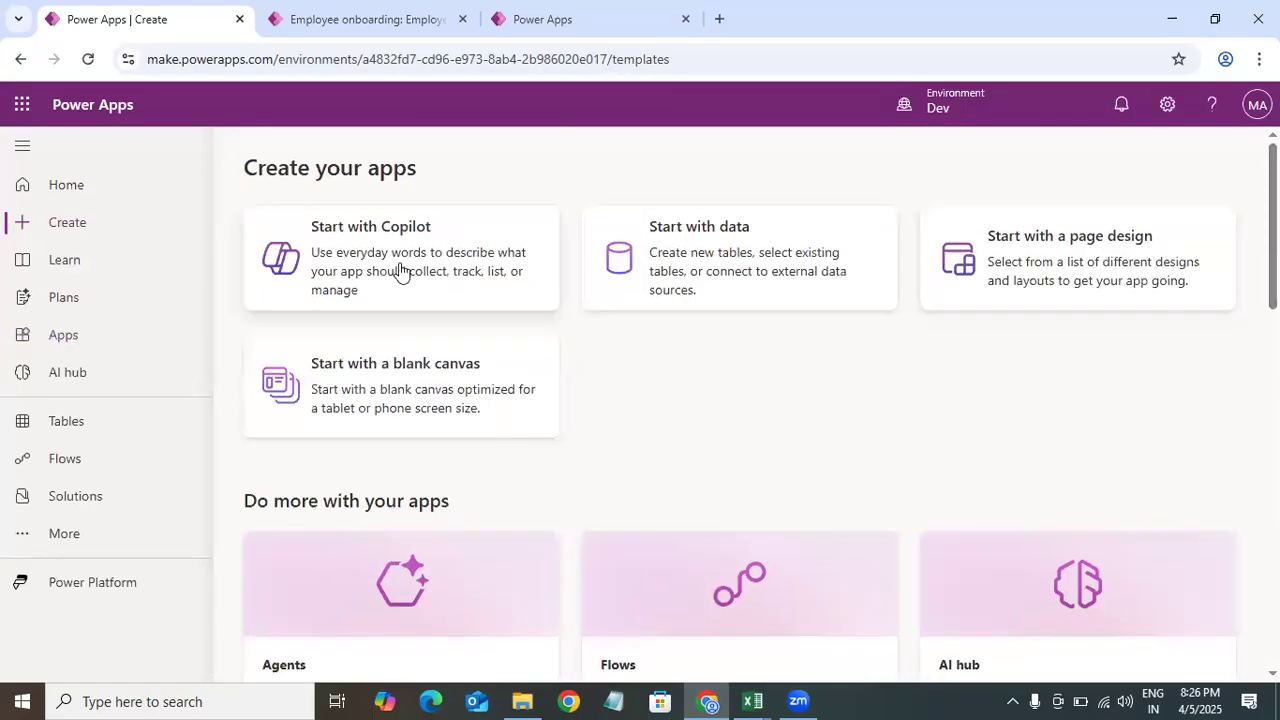
pyautogui.scroll(-10, 740, 400)
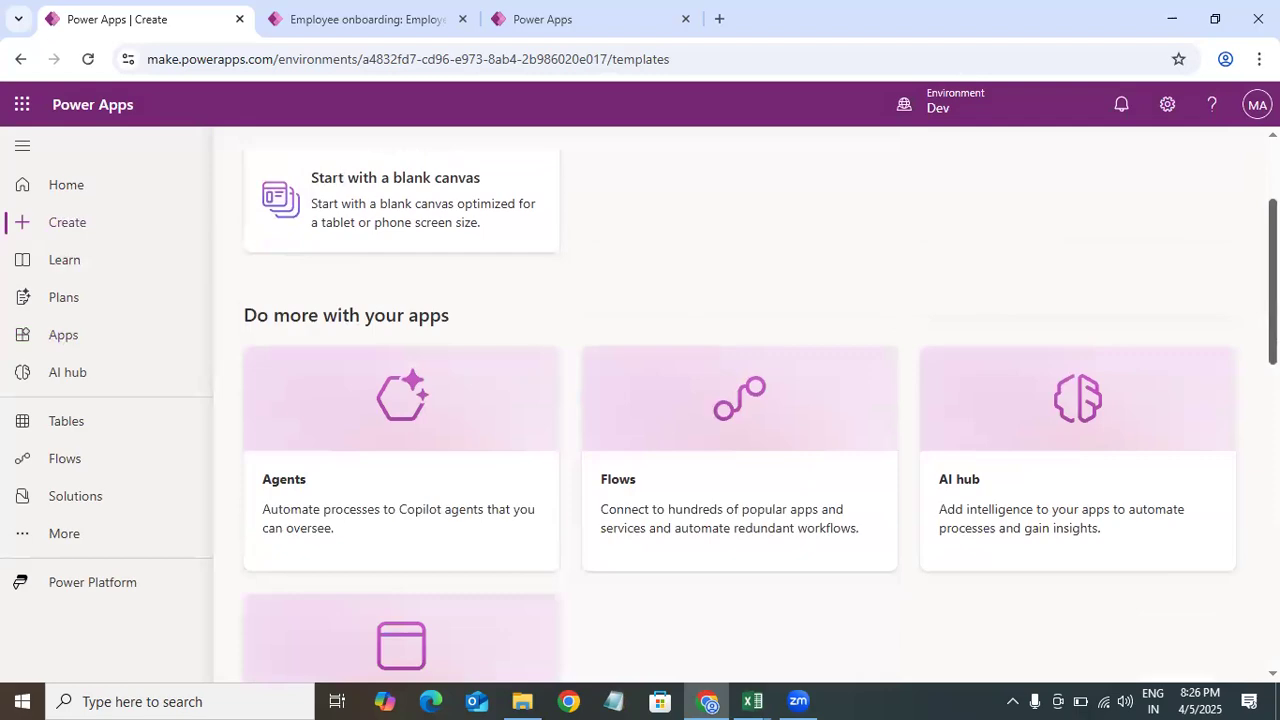
pyautogui.scroll(-3, 740, 400)
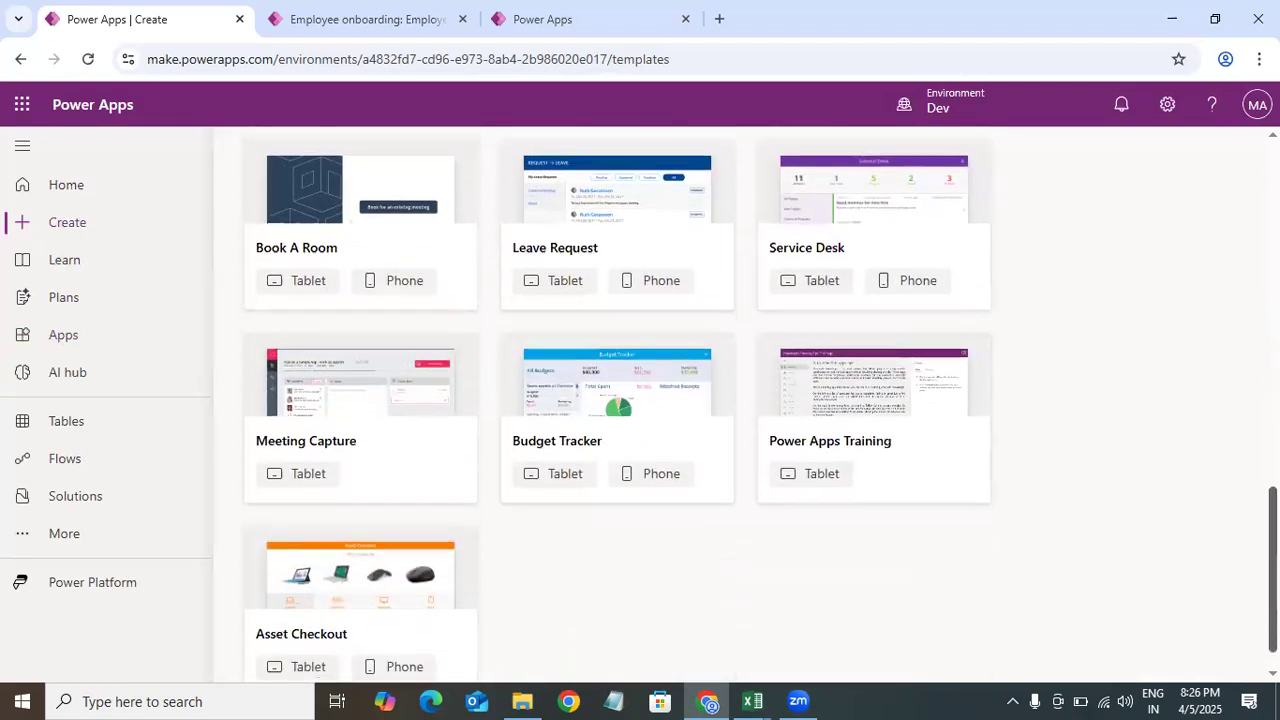
pyautogui.scroll(10, 740, 400)
pyautogui.scroll(-3, 222, 432)
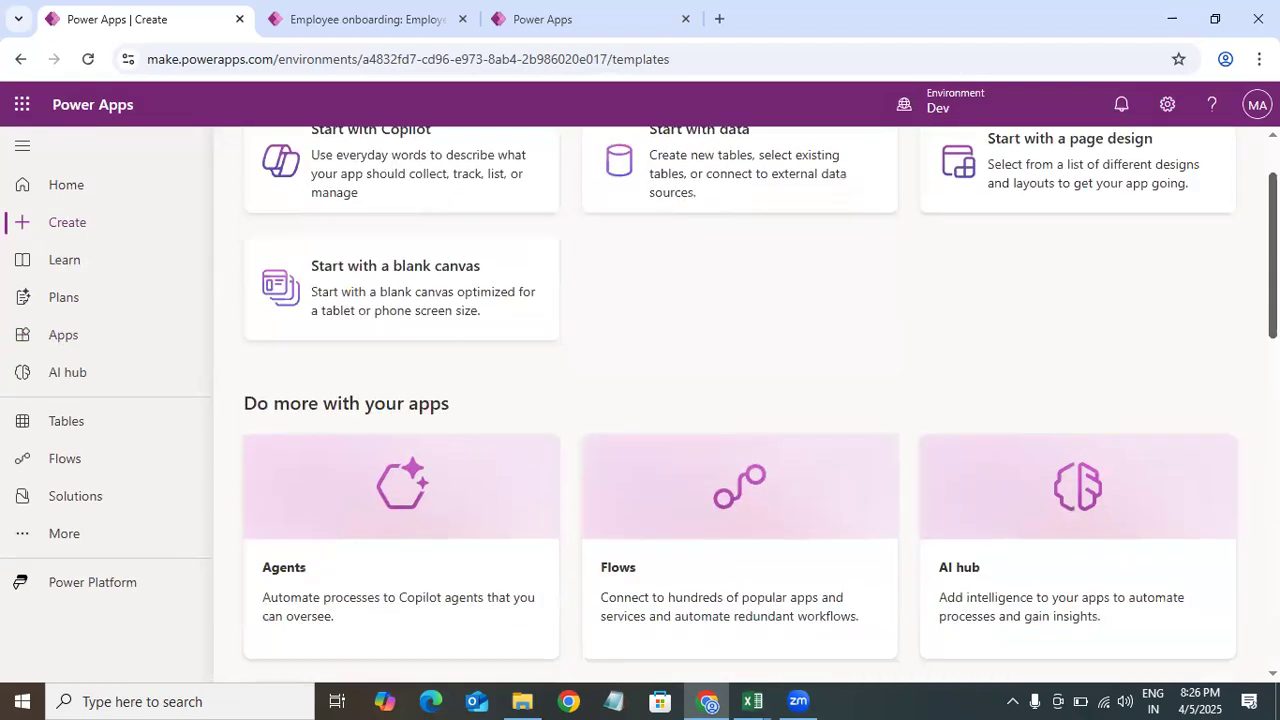
pyautogui.scroll(3, 222, 432)
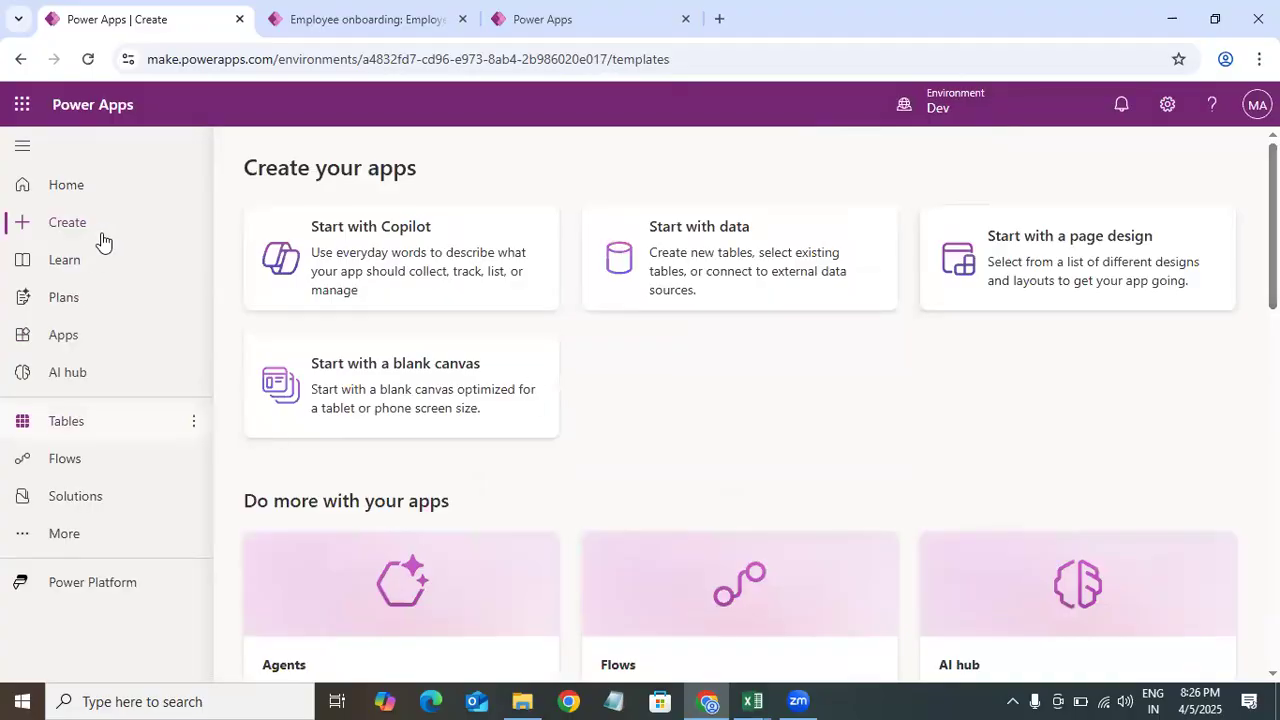
# Step: Inspect the ID, Employee, Employee Type and Designation fields on the new Employee onboarding record form
pyautogui.click(70, 500)
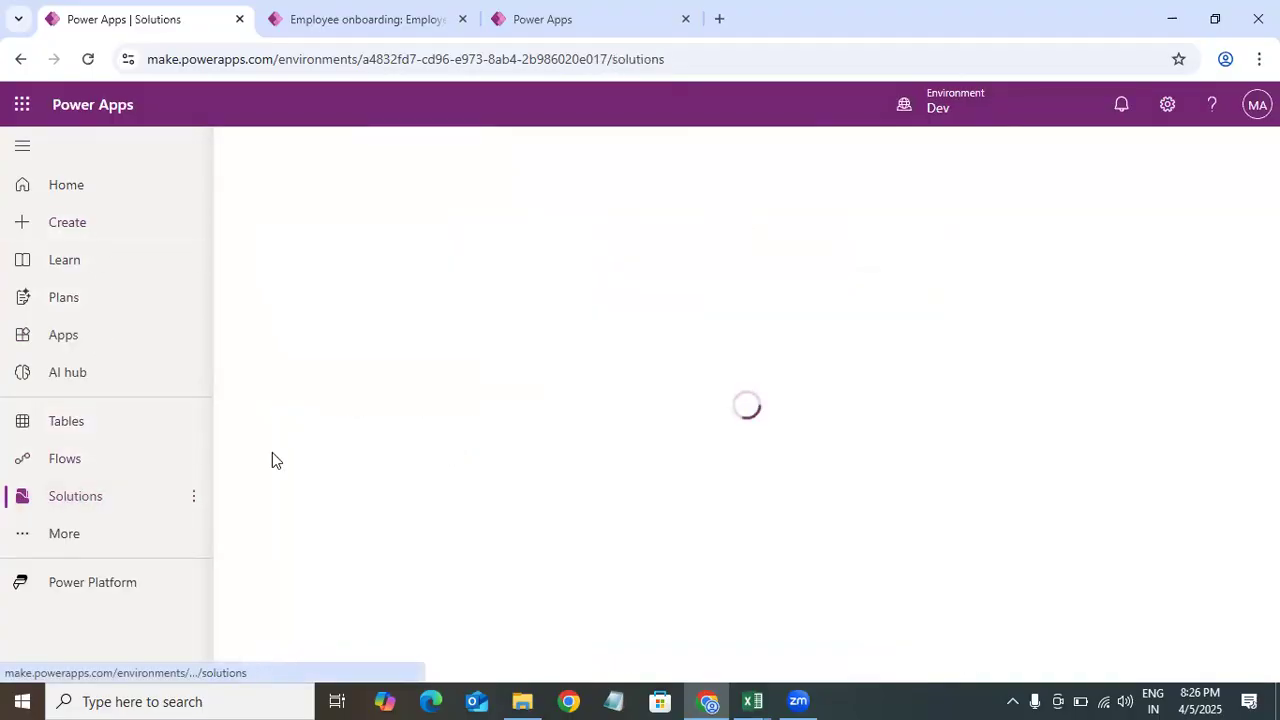
pyautogui.click(66, 424)
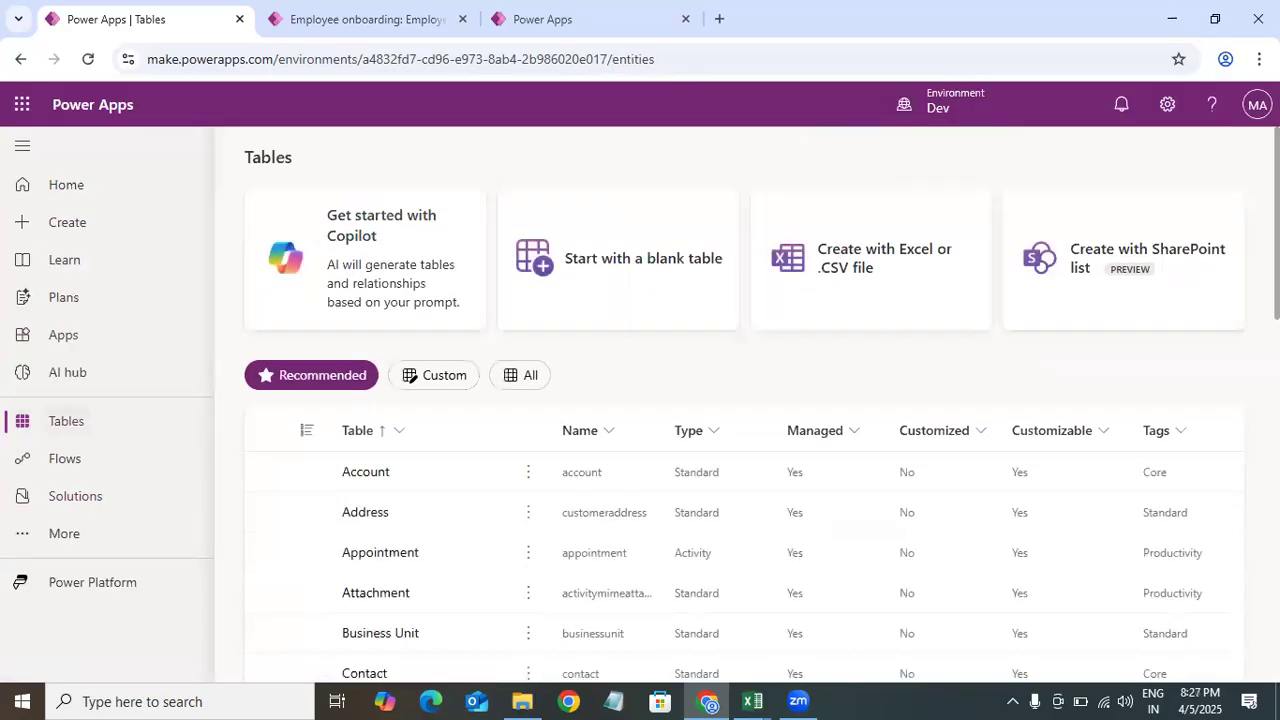
pyautogui.click(365, 19)
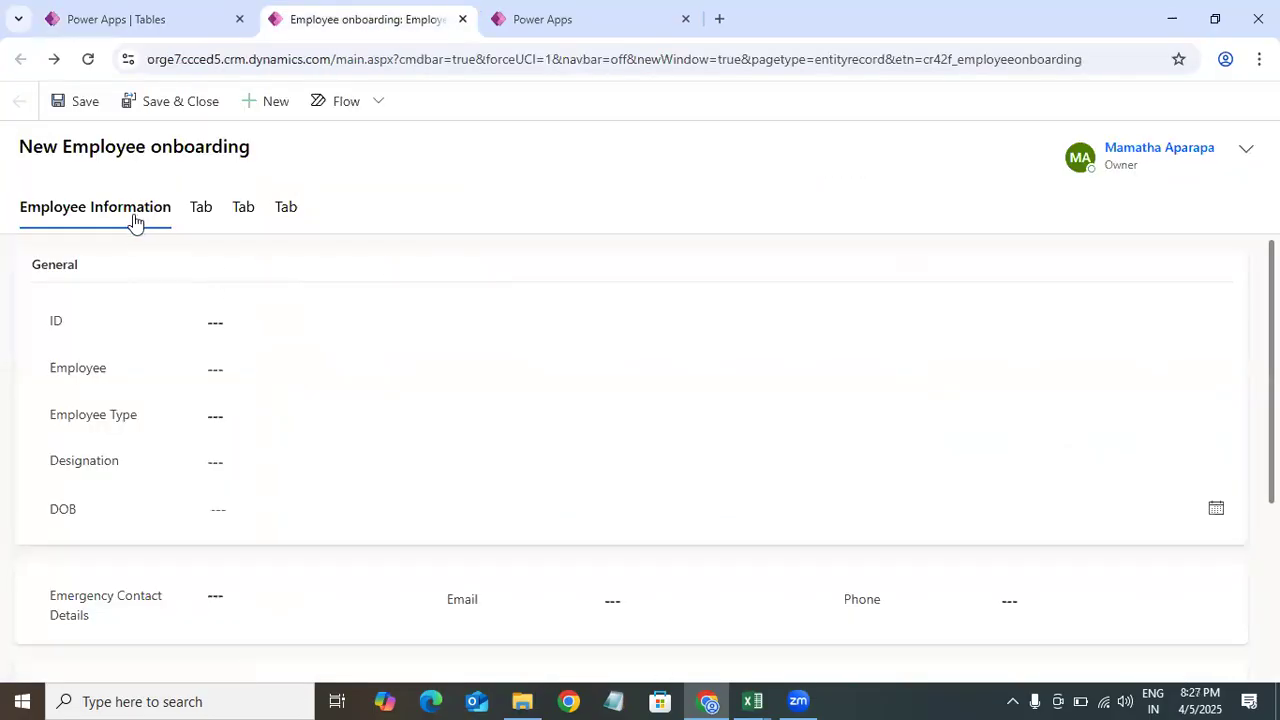
pyautogui.click(271, 325)
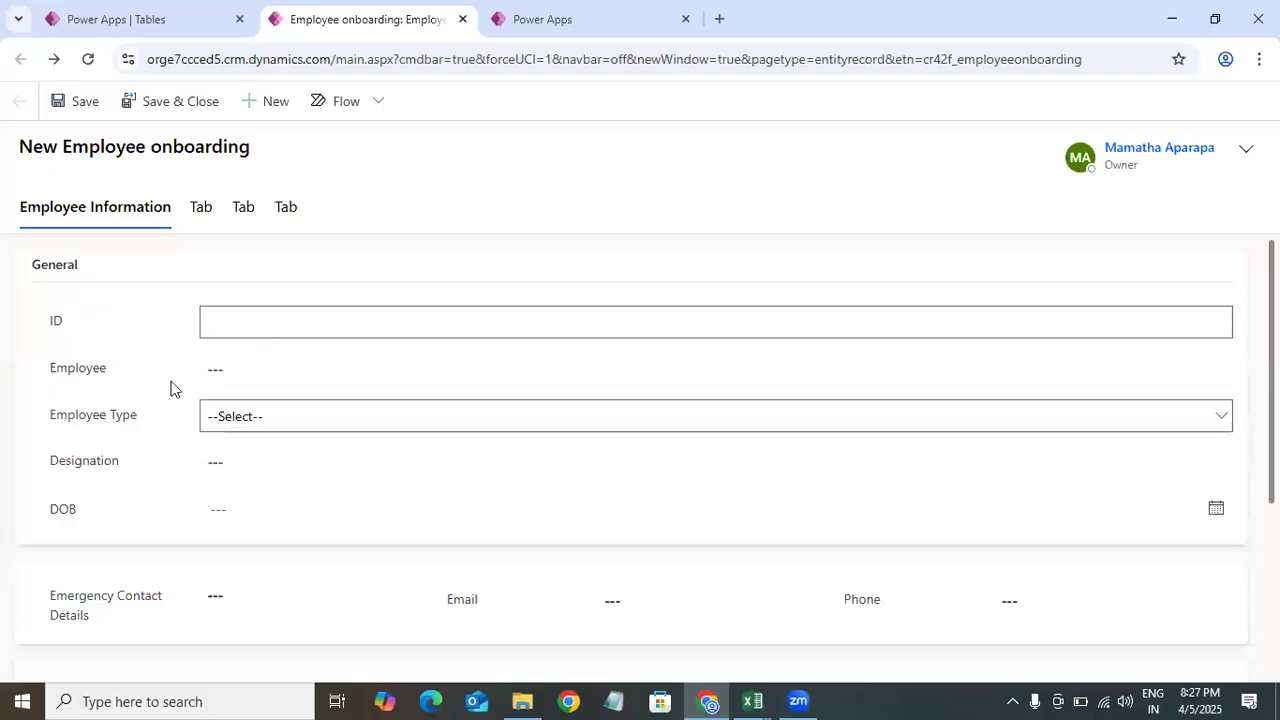
pyautogui.click(289, 372)
pyautogui.click(116, 448)
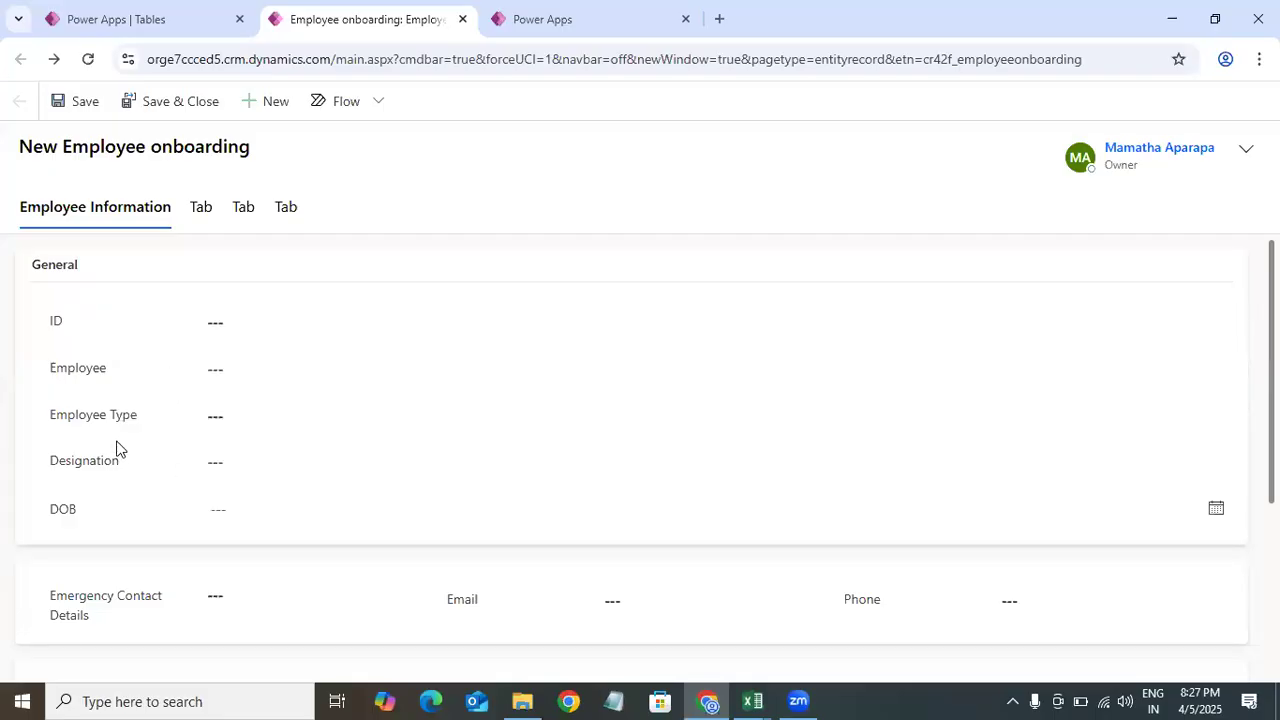
pyautogui.click(245, 466)
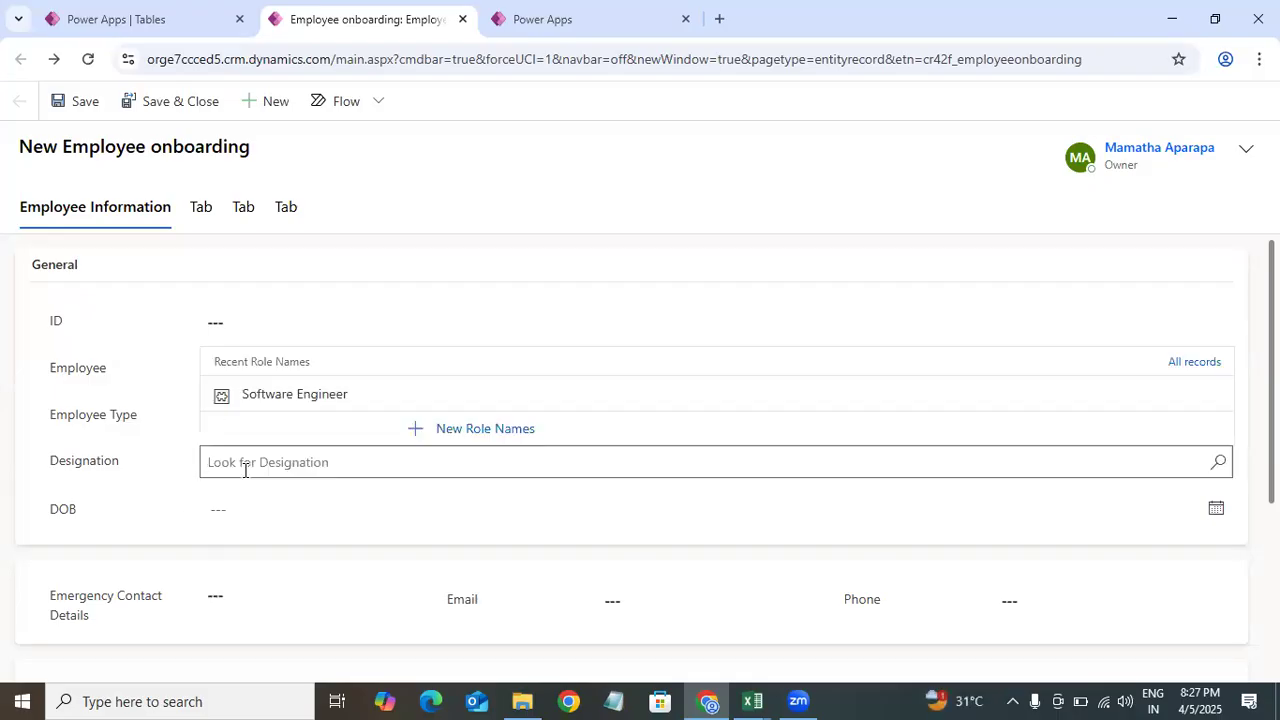
pyautogui.click(116, 484)
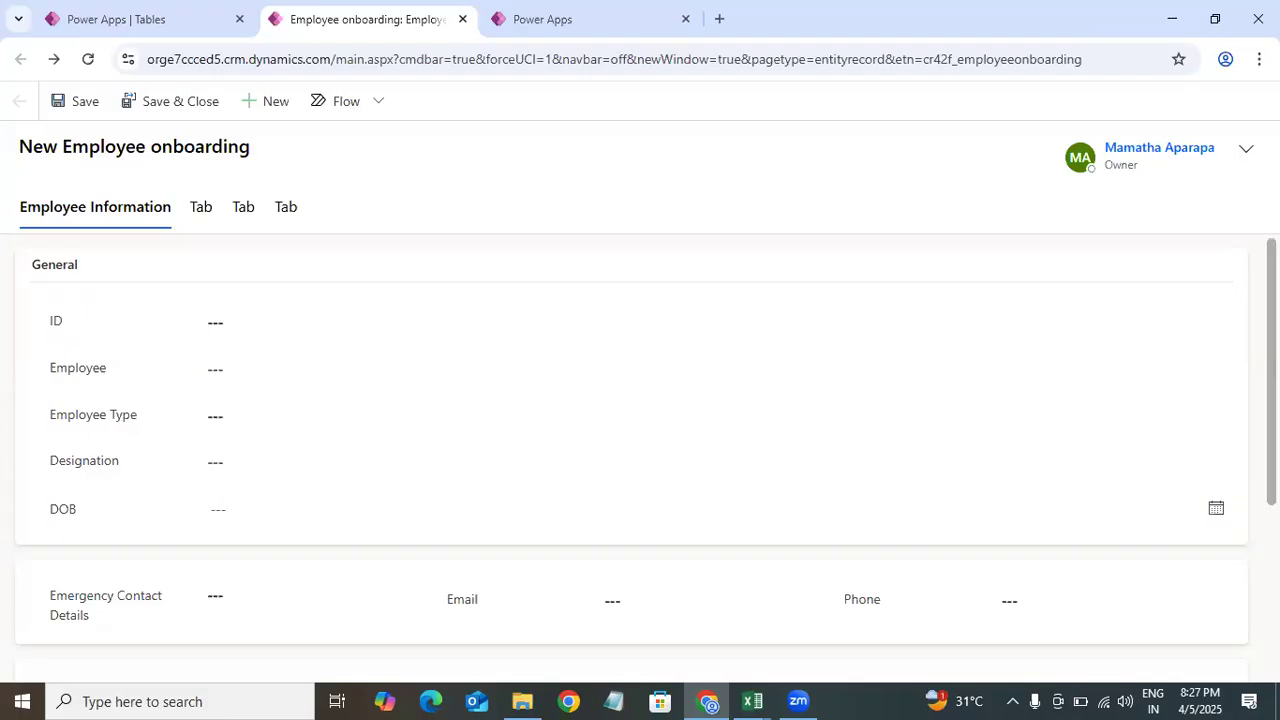
# Step: Set the Interview Start Date and Interview End Date to 4/5/2025 and the Interview Outcome to Successful
pyautogui.scroll(-3, 316, 427)
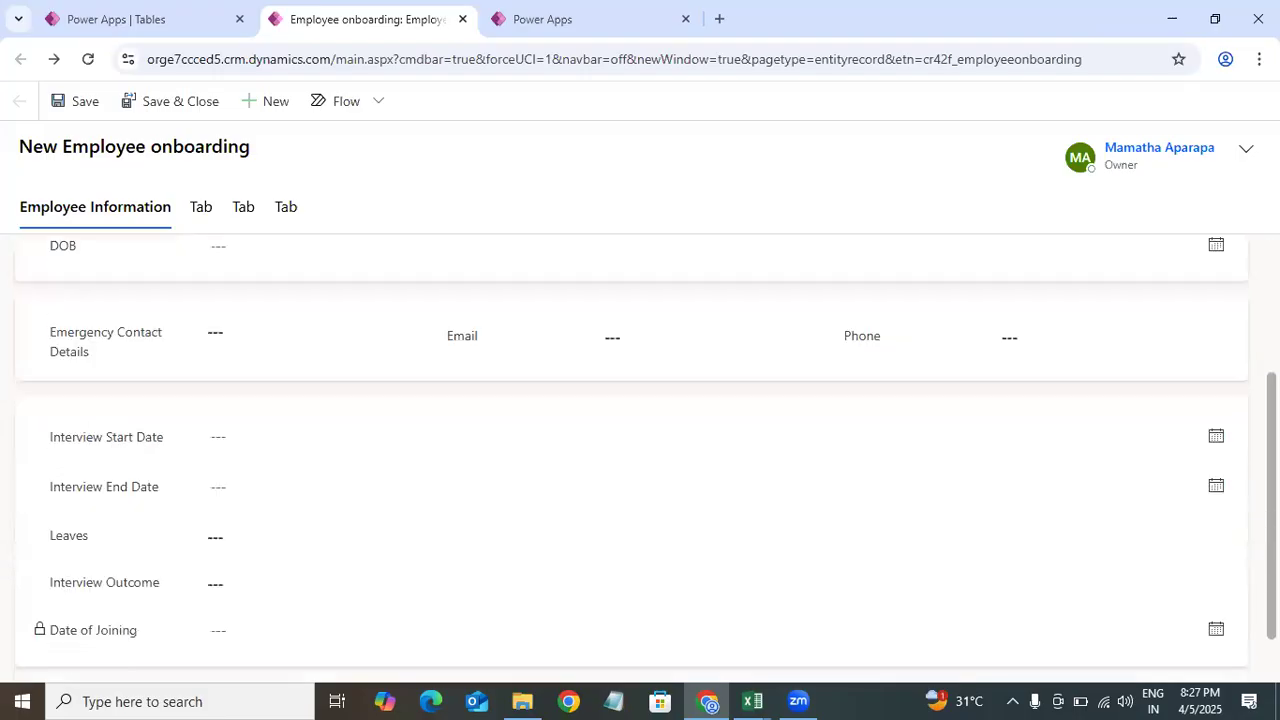
pyautogui.click(311, 410)
pyautogui.click(382, 251)
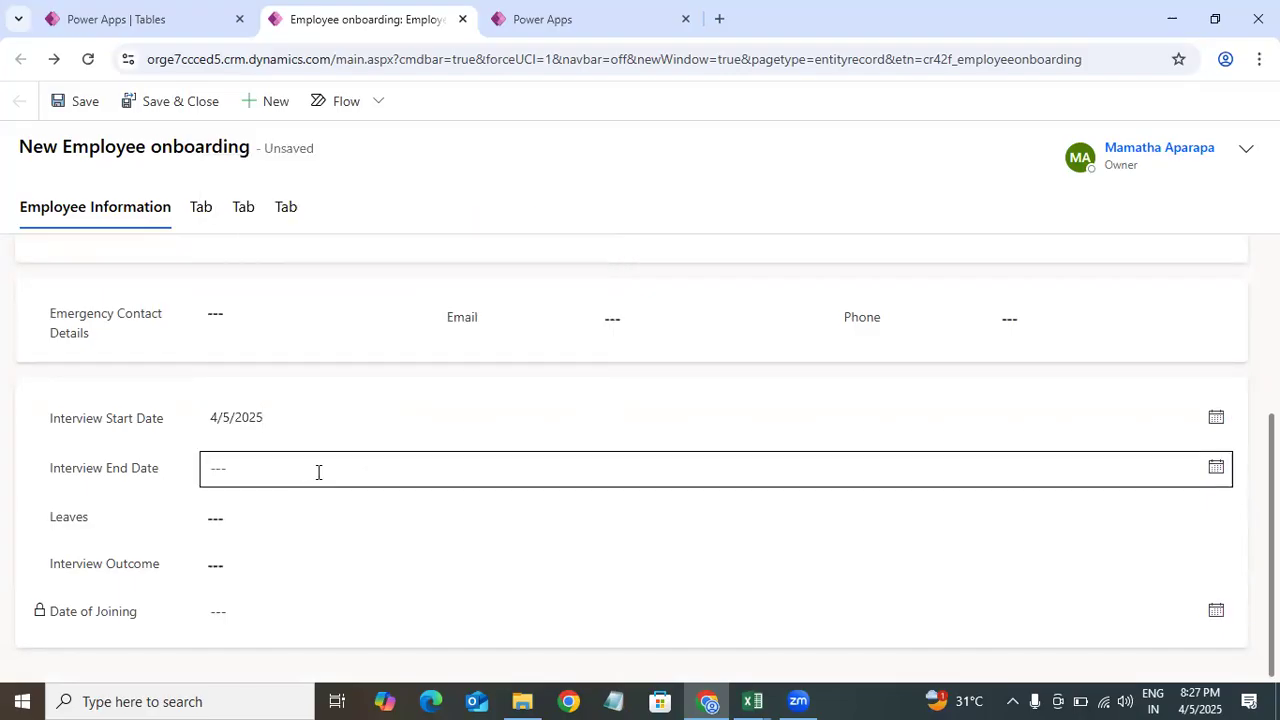
pyautogui.click(260, 472)
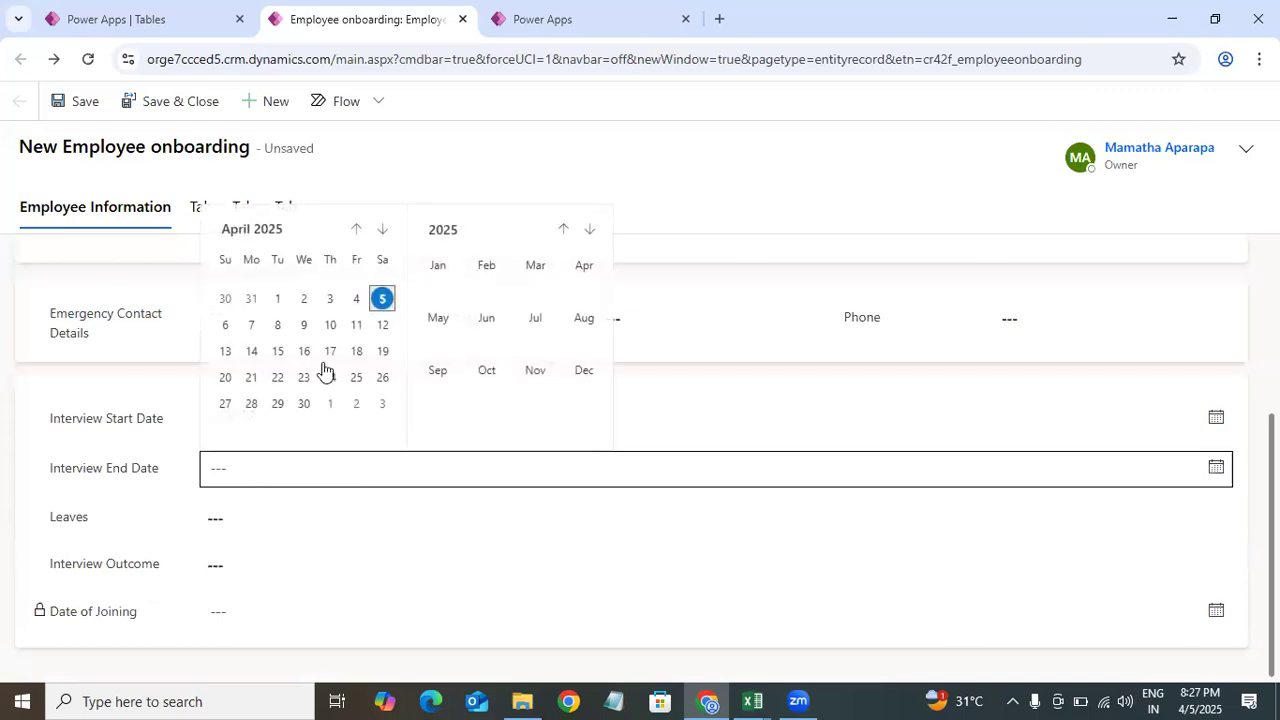
pyautogui.click(380, 300)
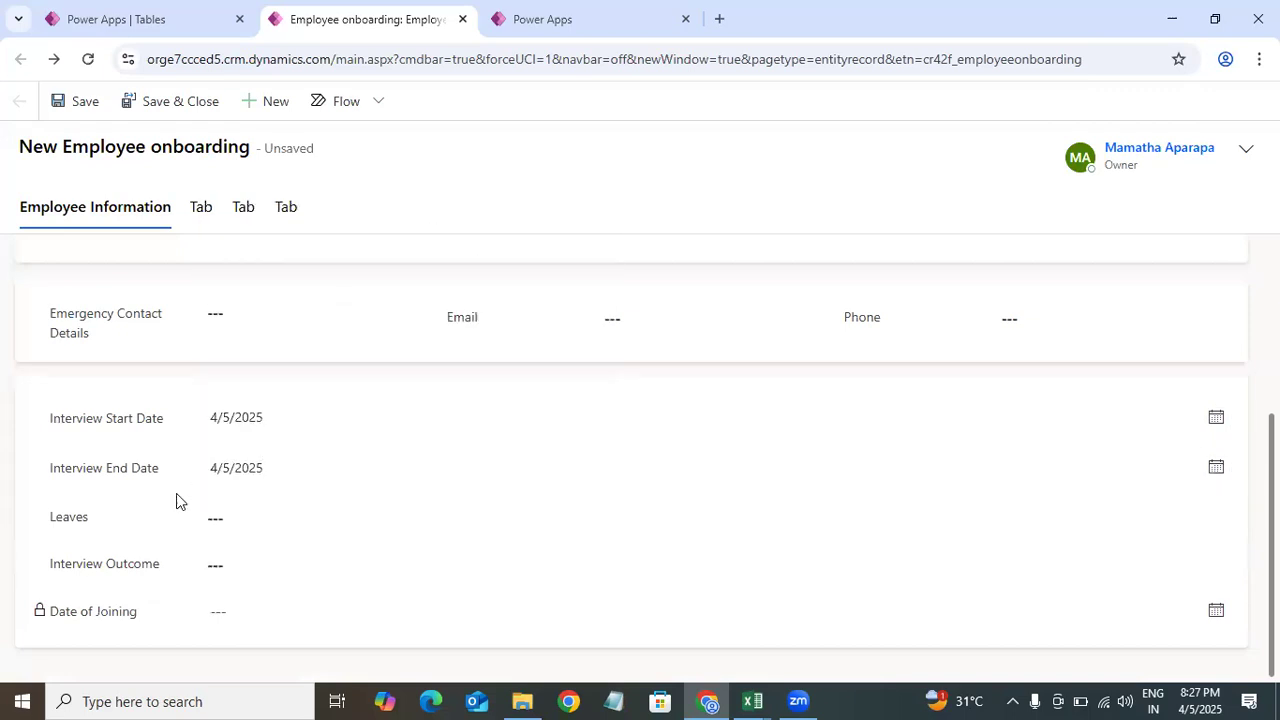
pyautogui.click(257, 566)
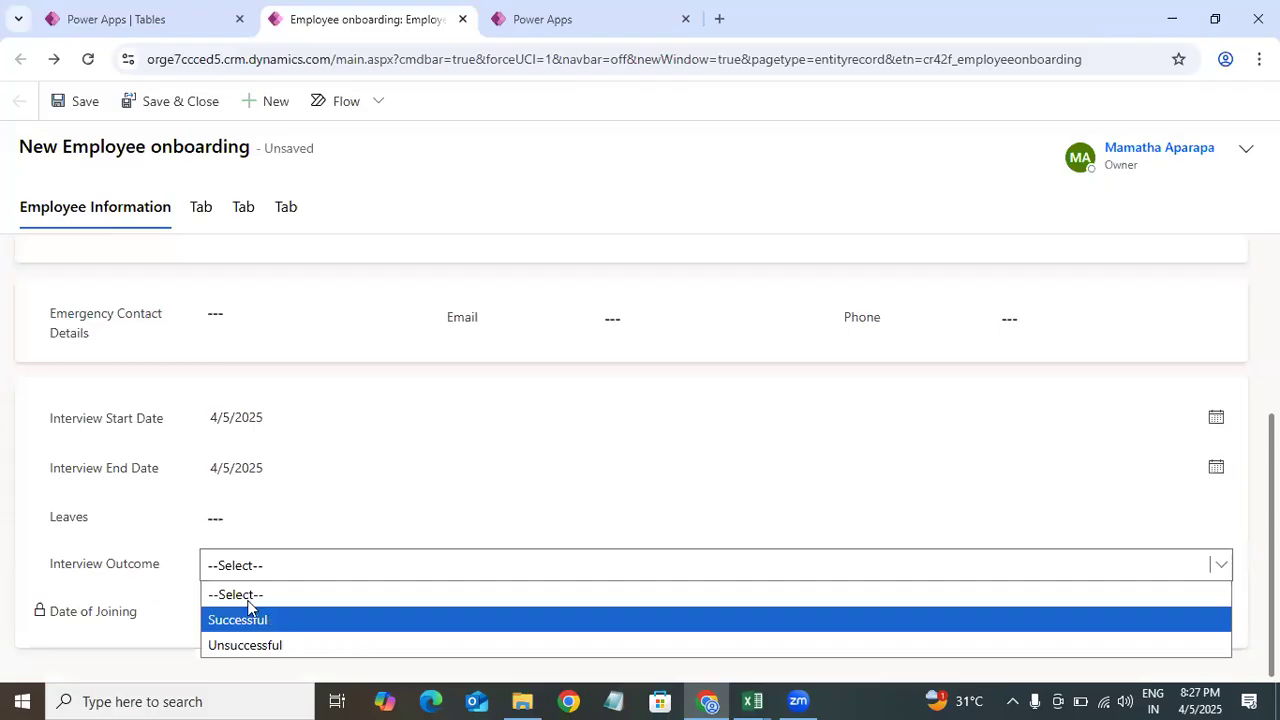
pyautogui.click(248, 617)
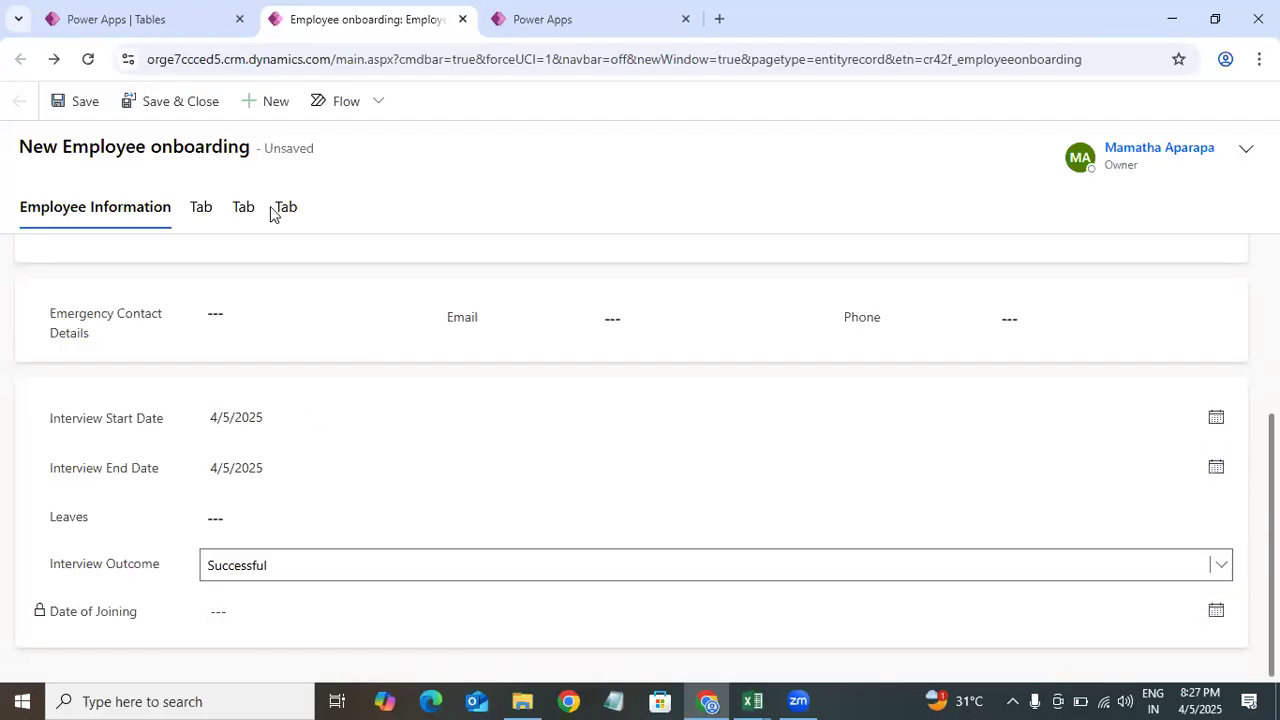
# Step: Create a new business rule for the custom Employee onboarding table
pyautogui.click(155, 19)
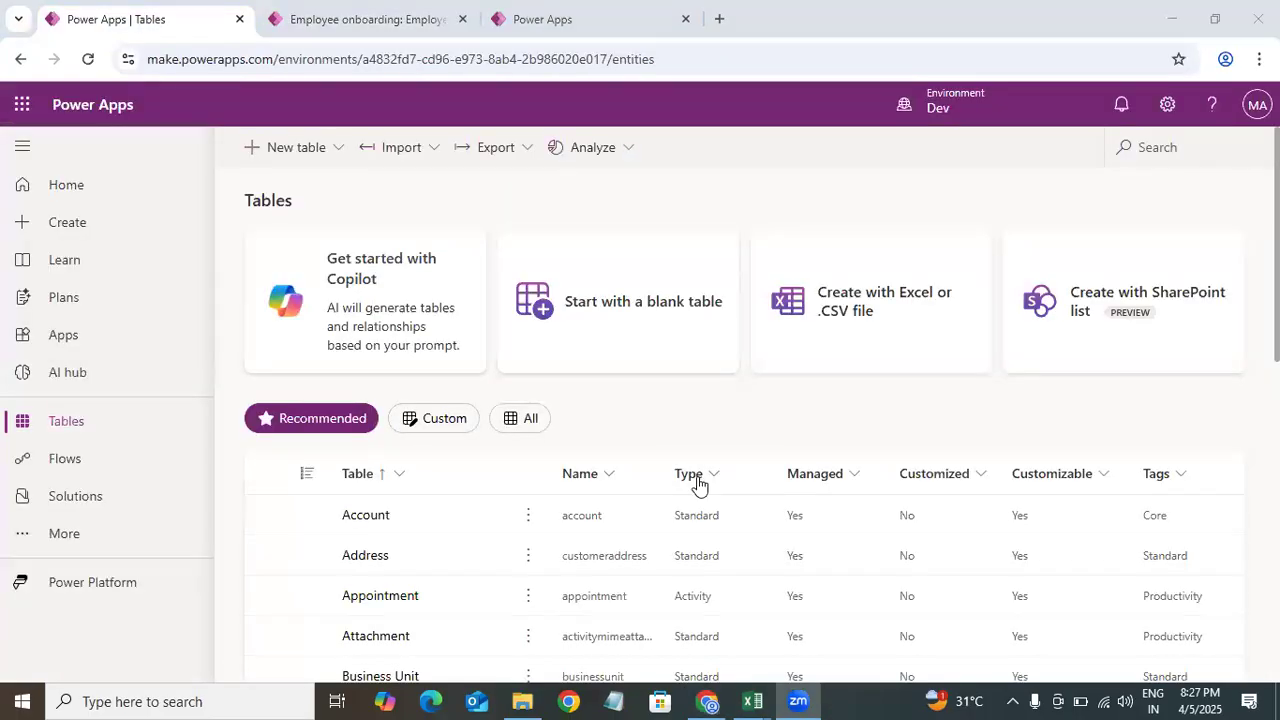
pyautogui.click(455, 420)
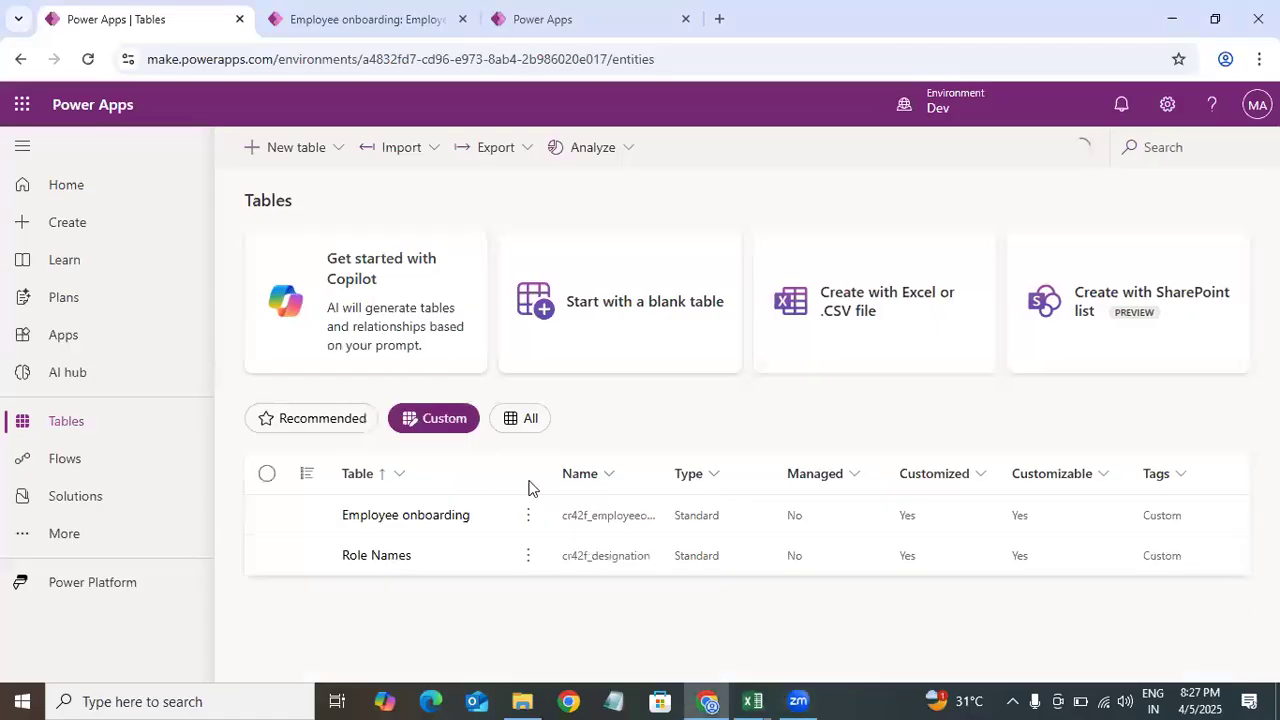
pyautogui.click(440, 528)
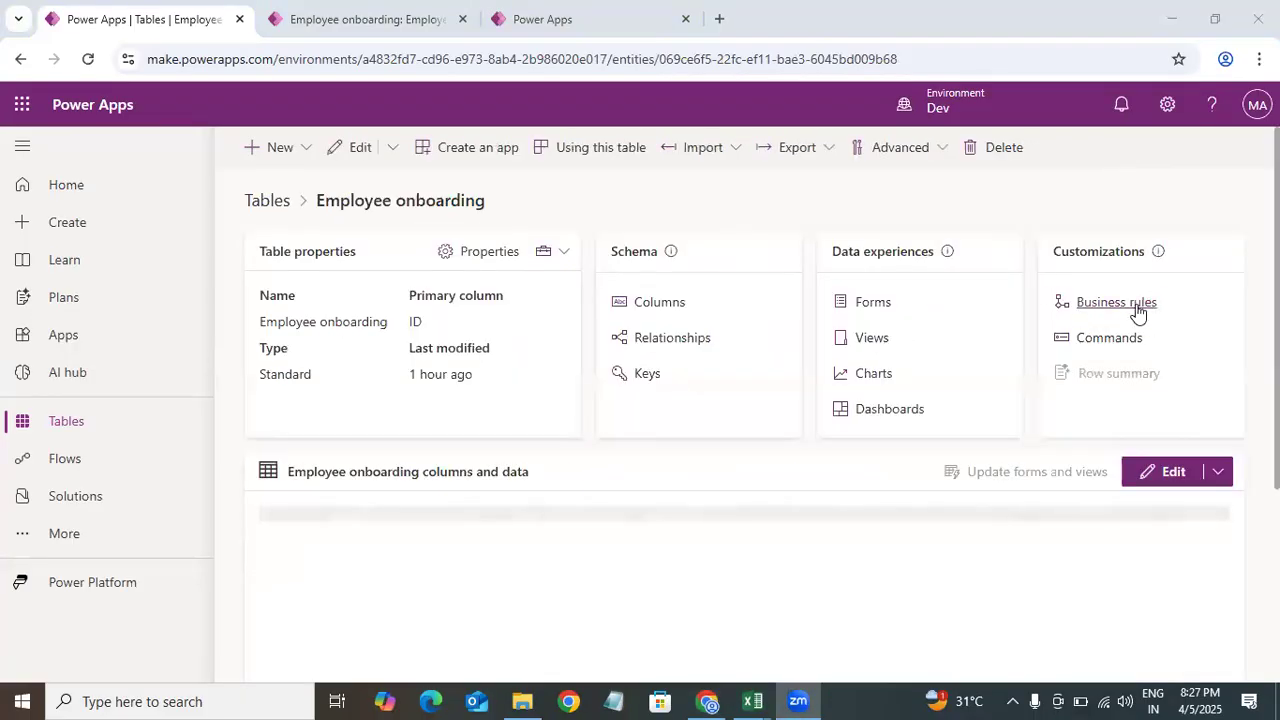
pyautogui.click(1058, 313)
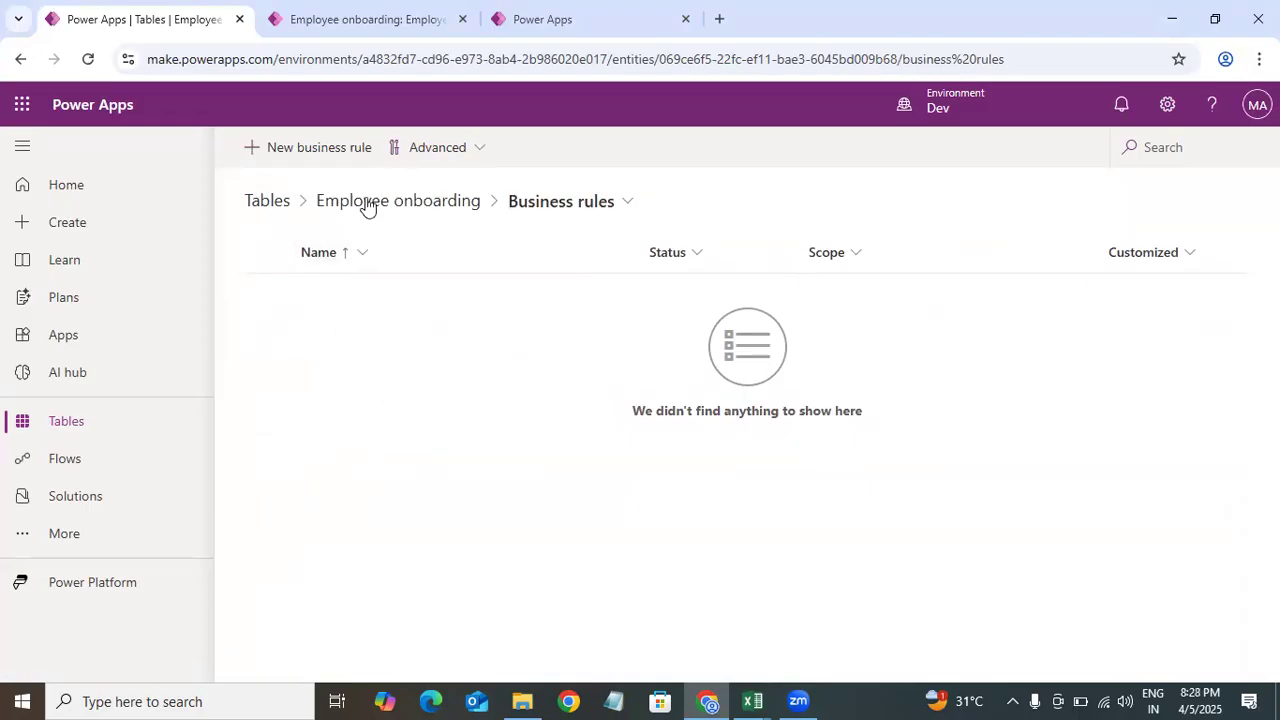
pyautogui.click(321, 158)
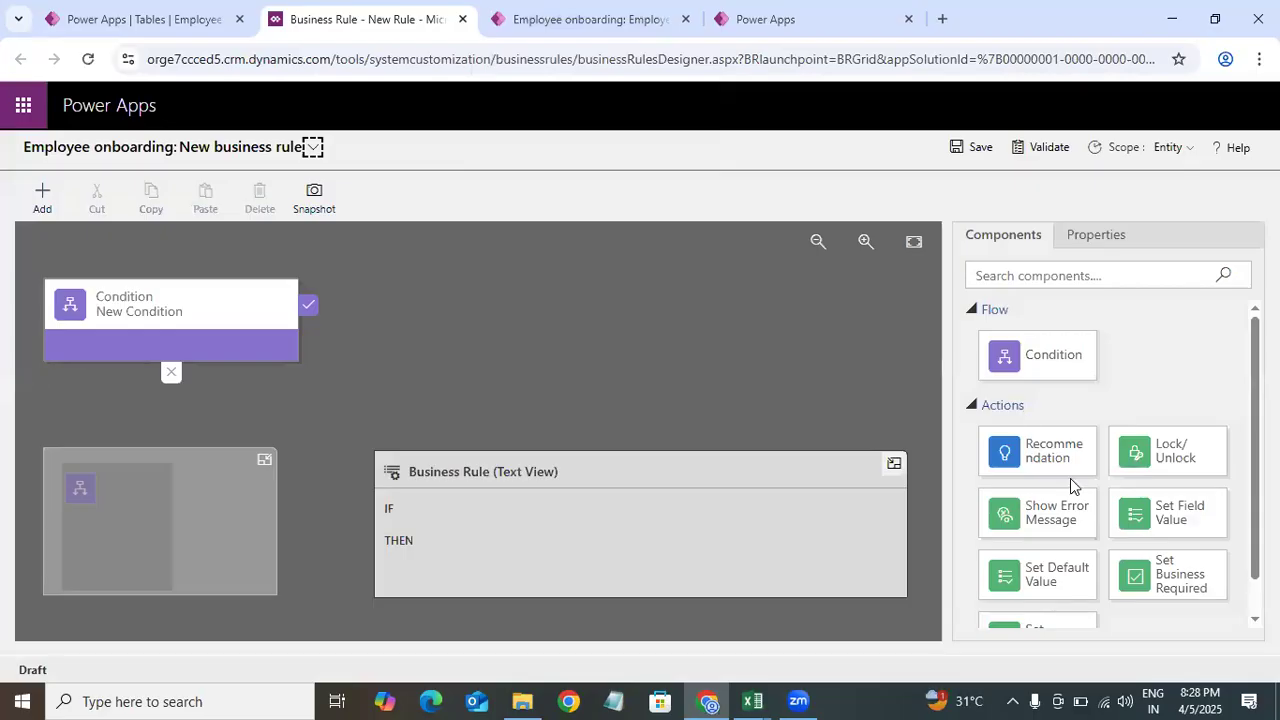
# Step: Review the available business rule components alongside the record form's interview fields
pyautogui.scroll(-1, 1108, 460)
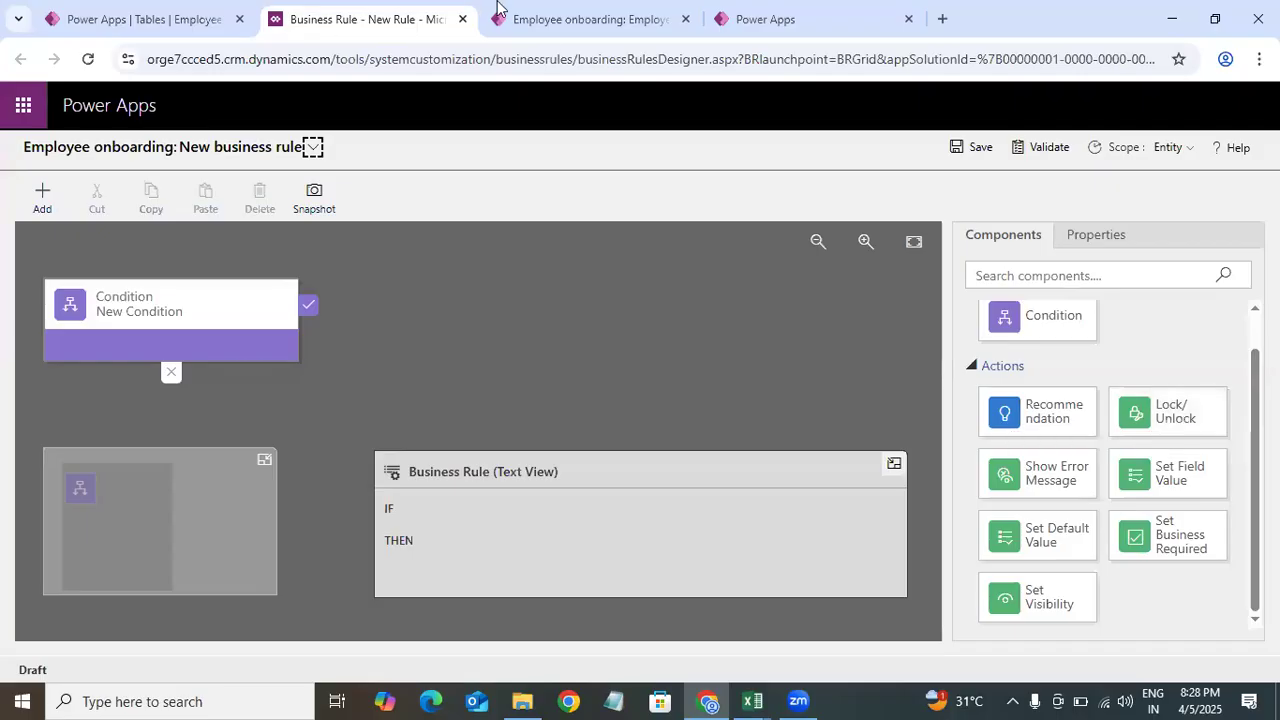
pyautogui.click(575, 20)
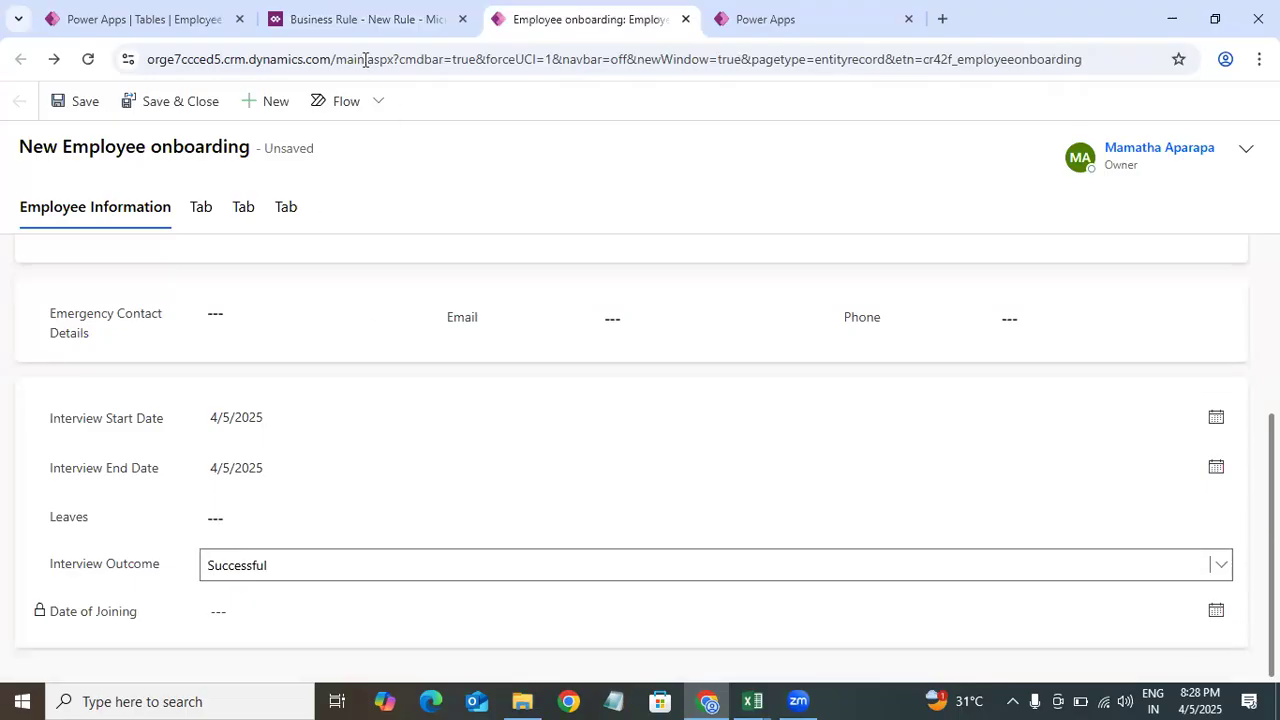
pyautogui.click(383, 12)
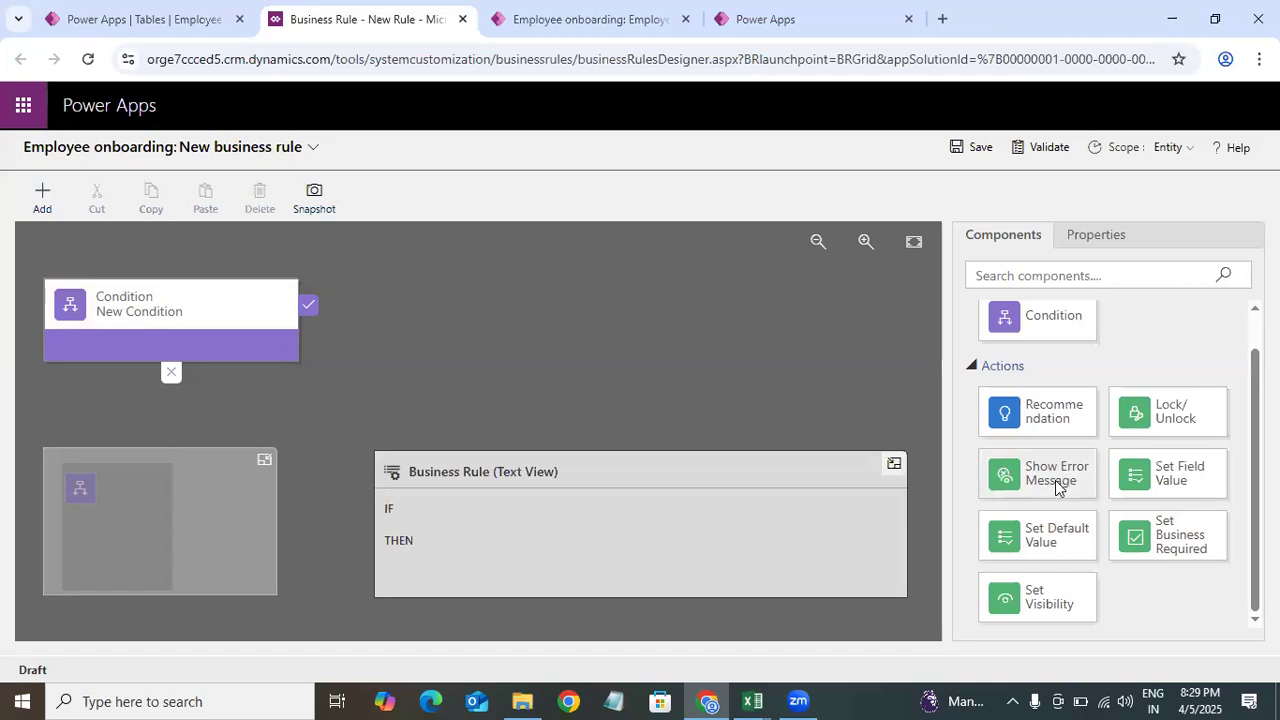
pyautogui.scroll(2, 1155, 490)
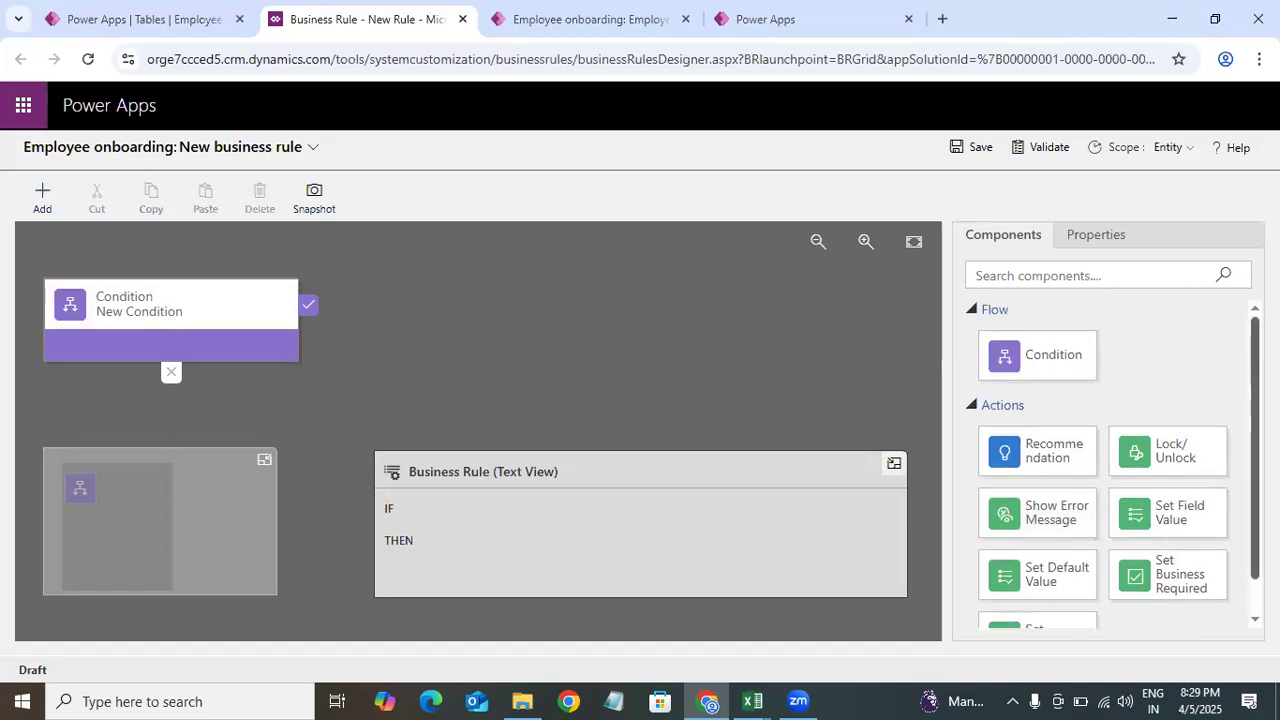
pyautogui.scroll(-1, 1100, 480)
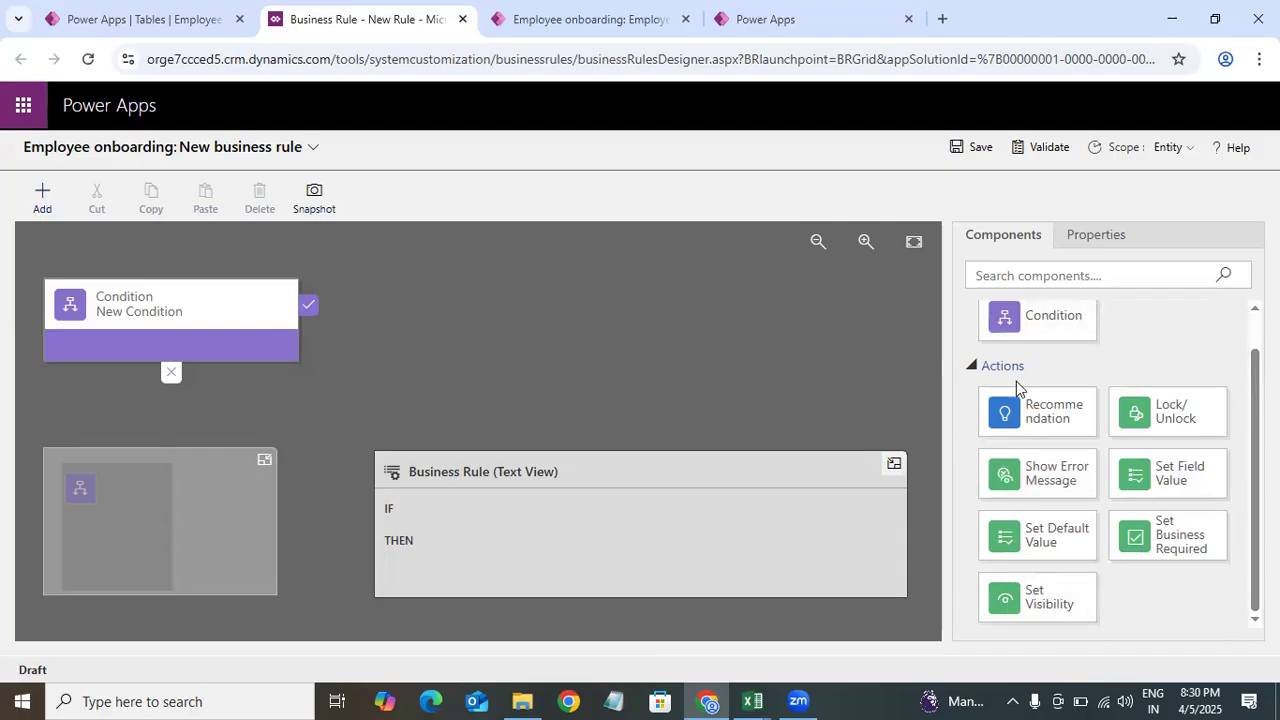
pyautogui.scroll(1, 1120, 403)
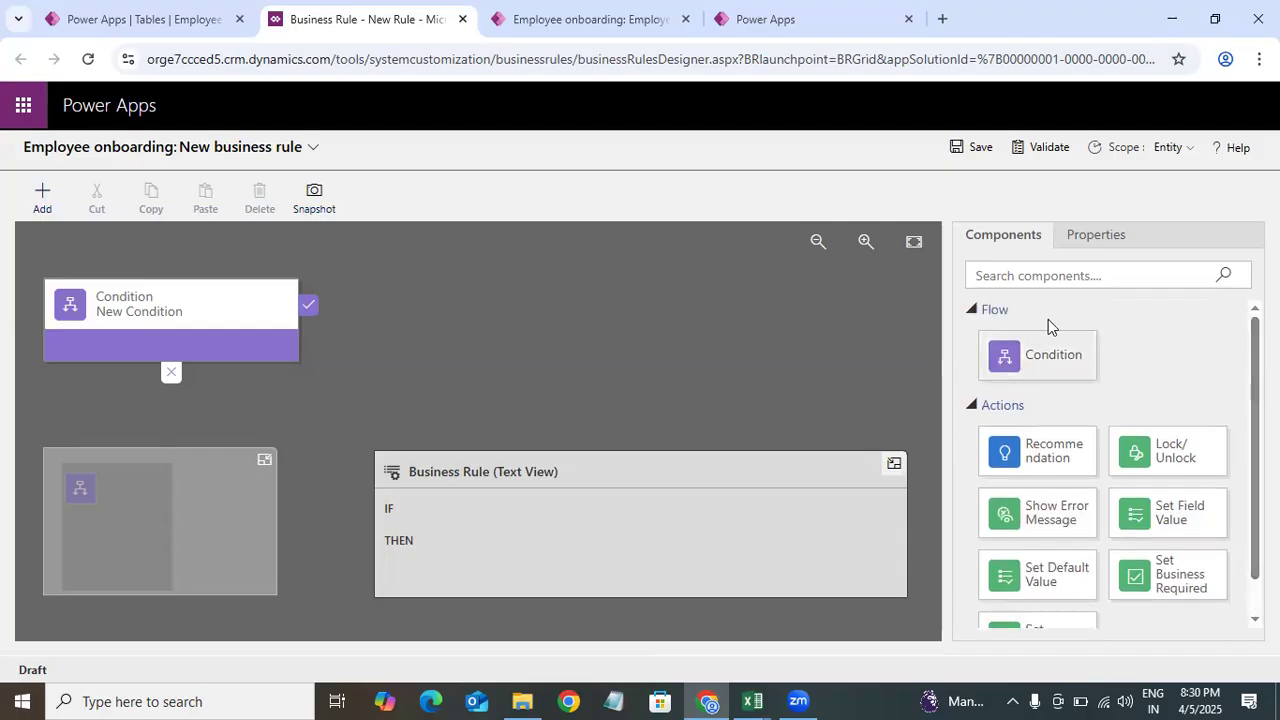
pyautogui.scroll(-1, 1160, 408)
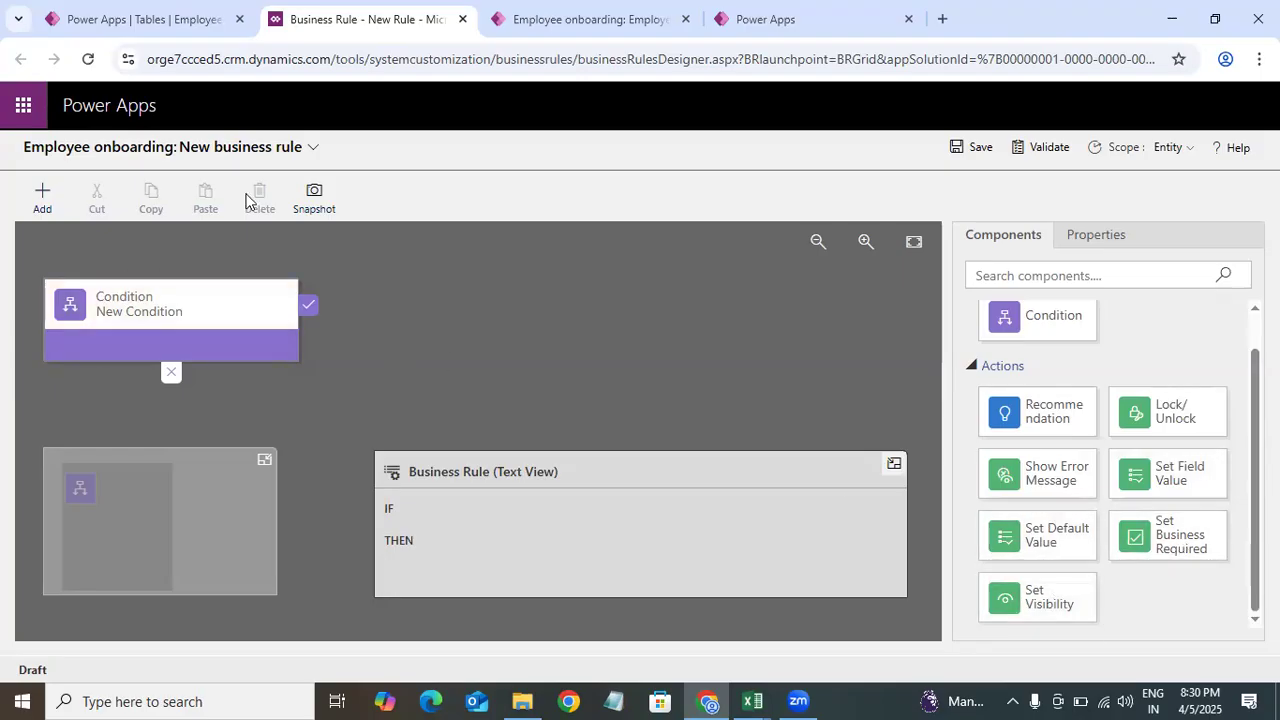
pyautogui.click(576, 22)
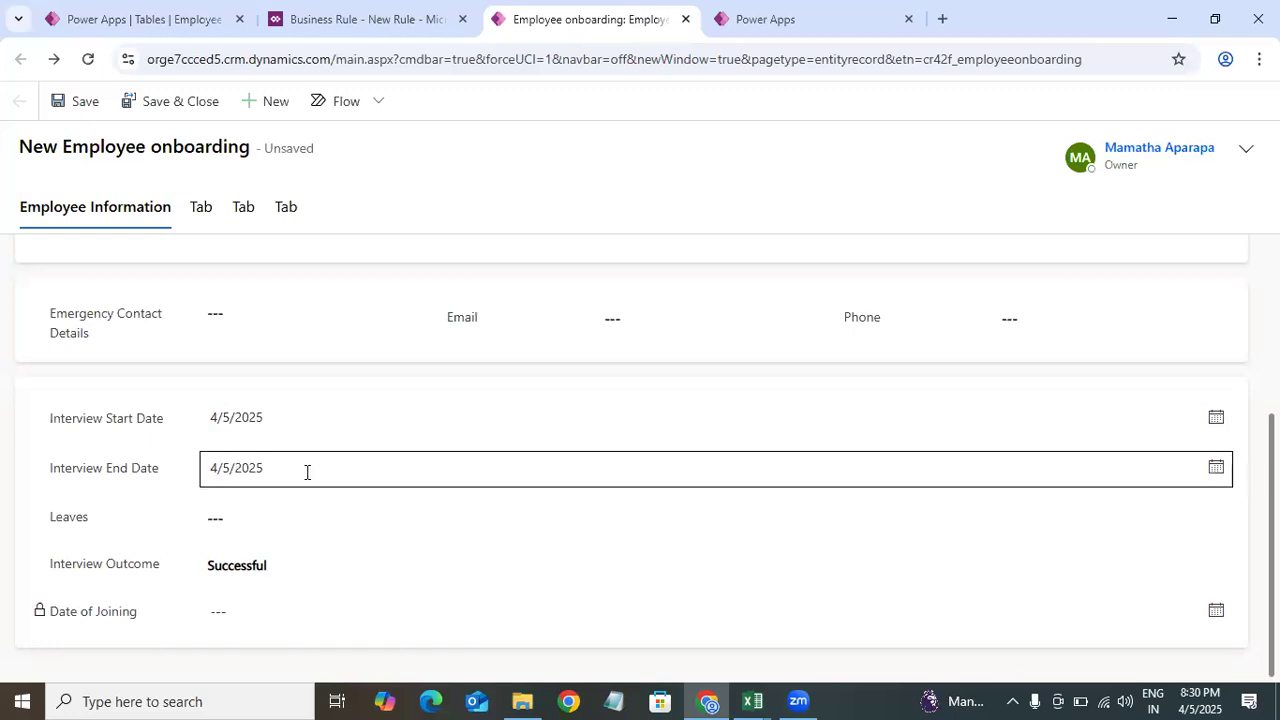
pyautogui.click(345, 24)
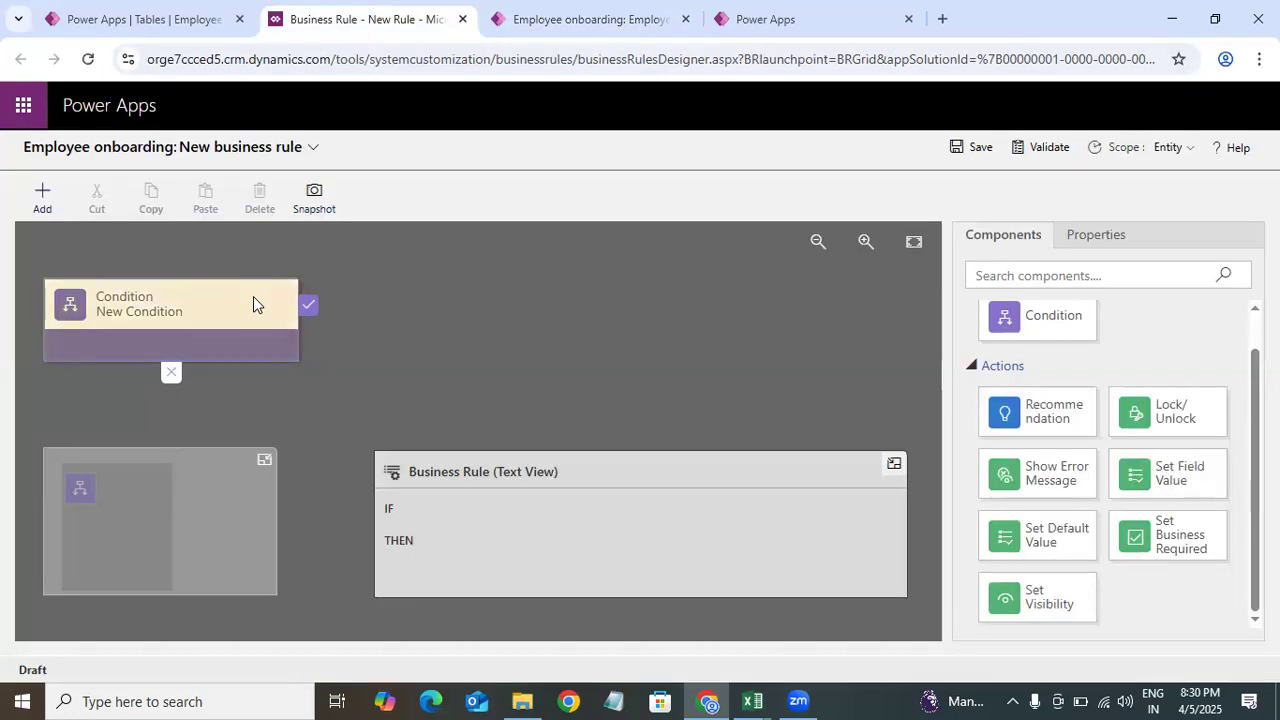
# Step: Open the condition's properties and rename it Check If Interview Start Date has Value
pyautogui.click(253, 300)
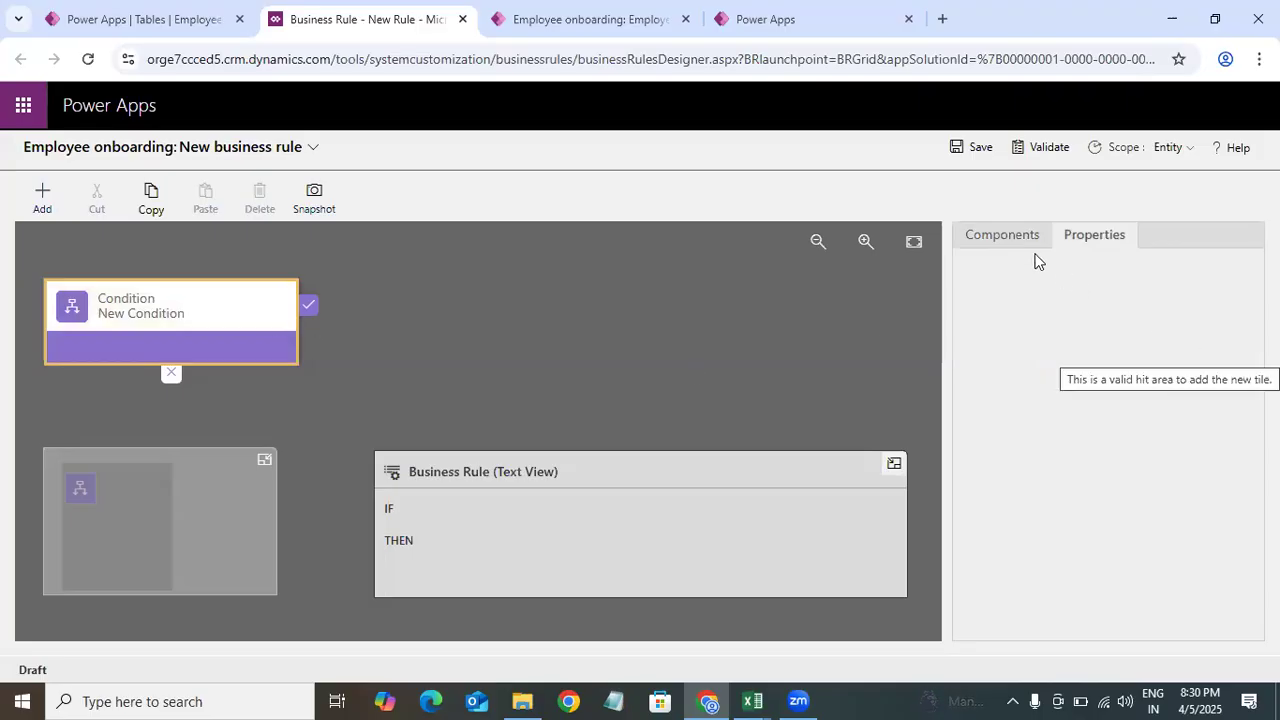
pyautogui.click(993, 237)
pyautogui.click(1090, 238)
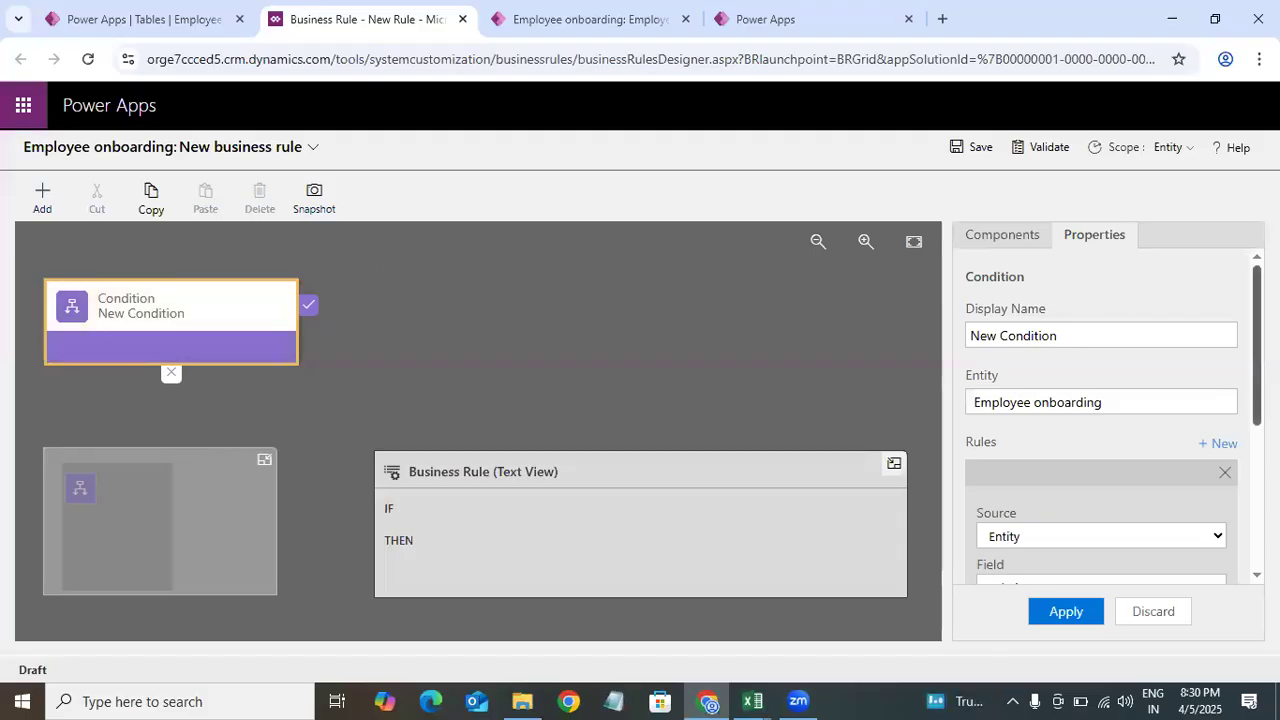
pyautogui.scroll(-3, 1110, 420)
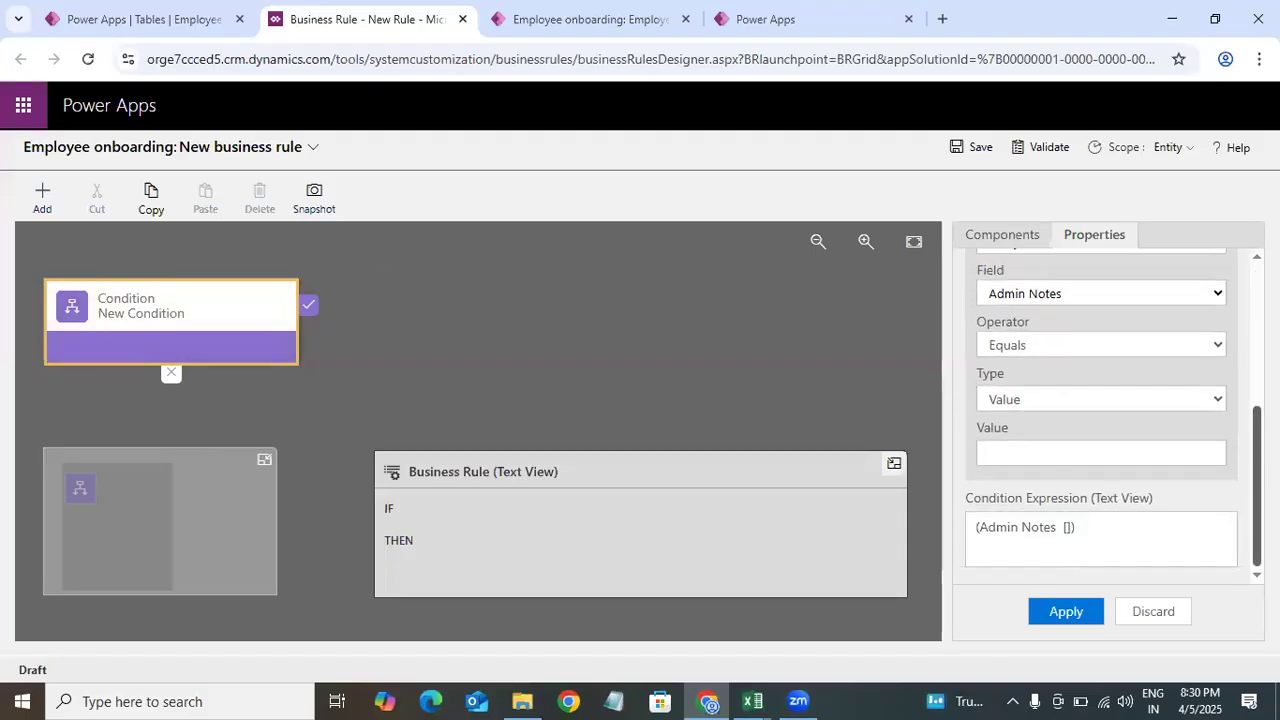
pyautogui.scroll(3, 1121, 287)
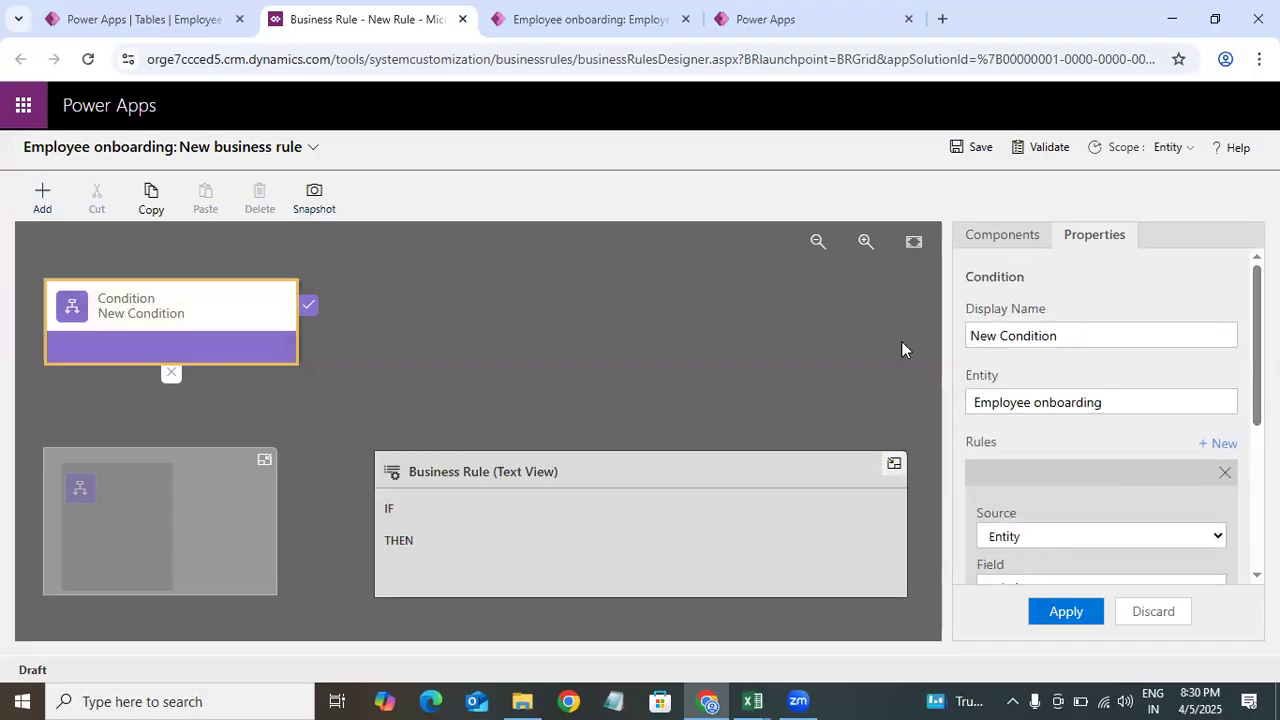
pyautogui.tripleClick(1157, 337)
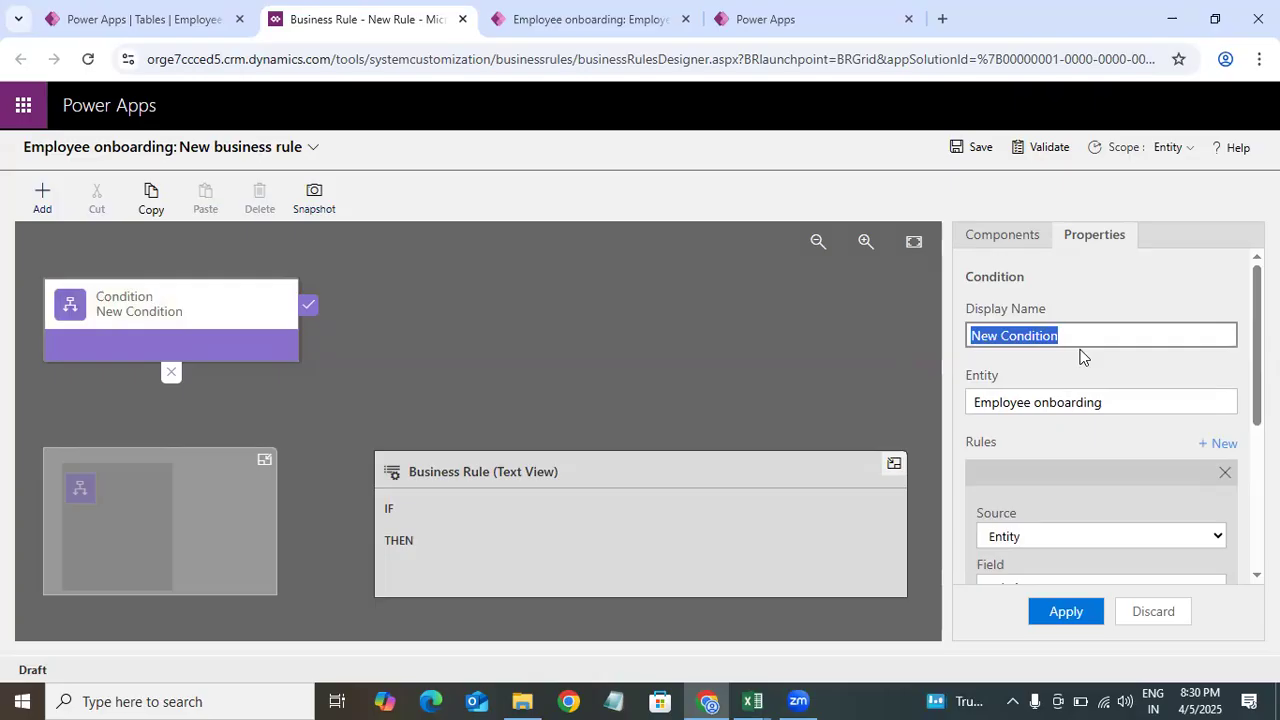
pyautogui.press('BackSpace')
pyautogui.write('Check If Interview Start Dat')
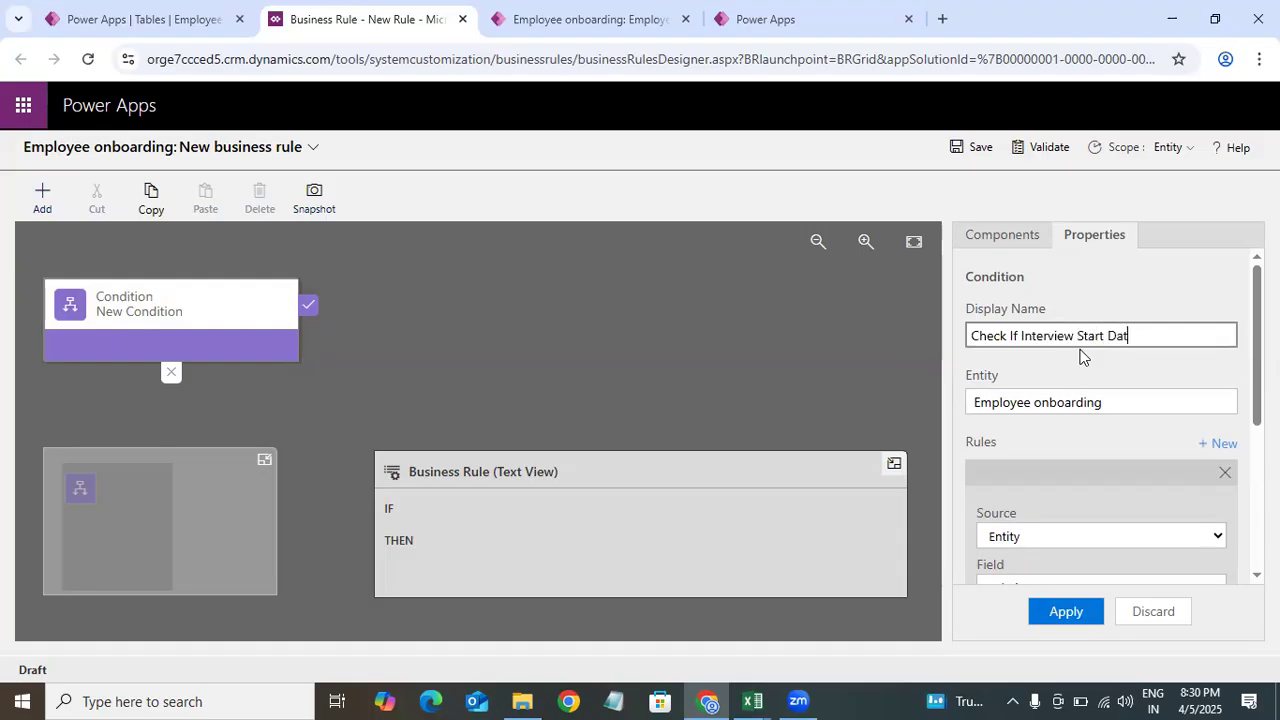
pyautogui.write('e has Value')
pyautogui.scroll(-3, 1240, 370)
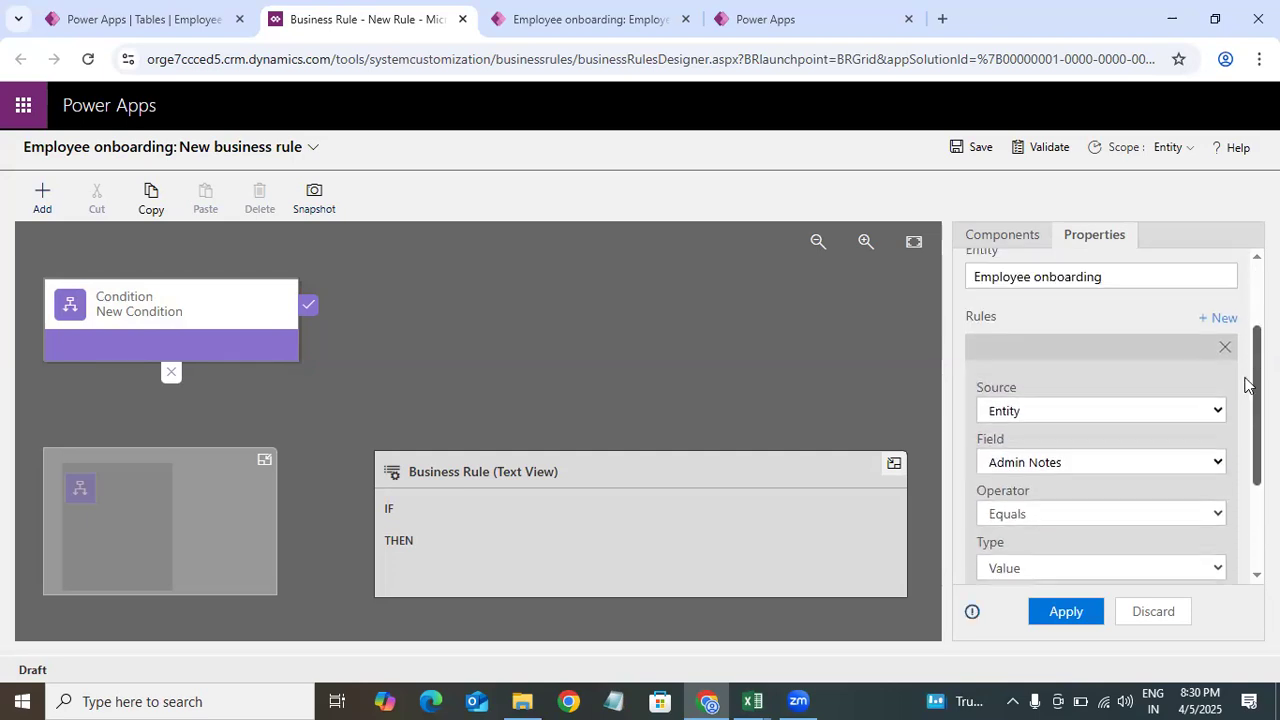
pyautogui.scroll(1, 1245, 385)
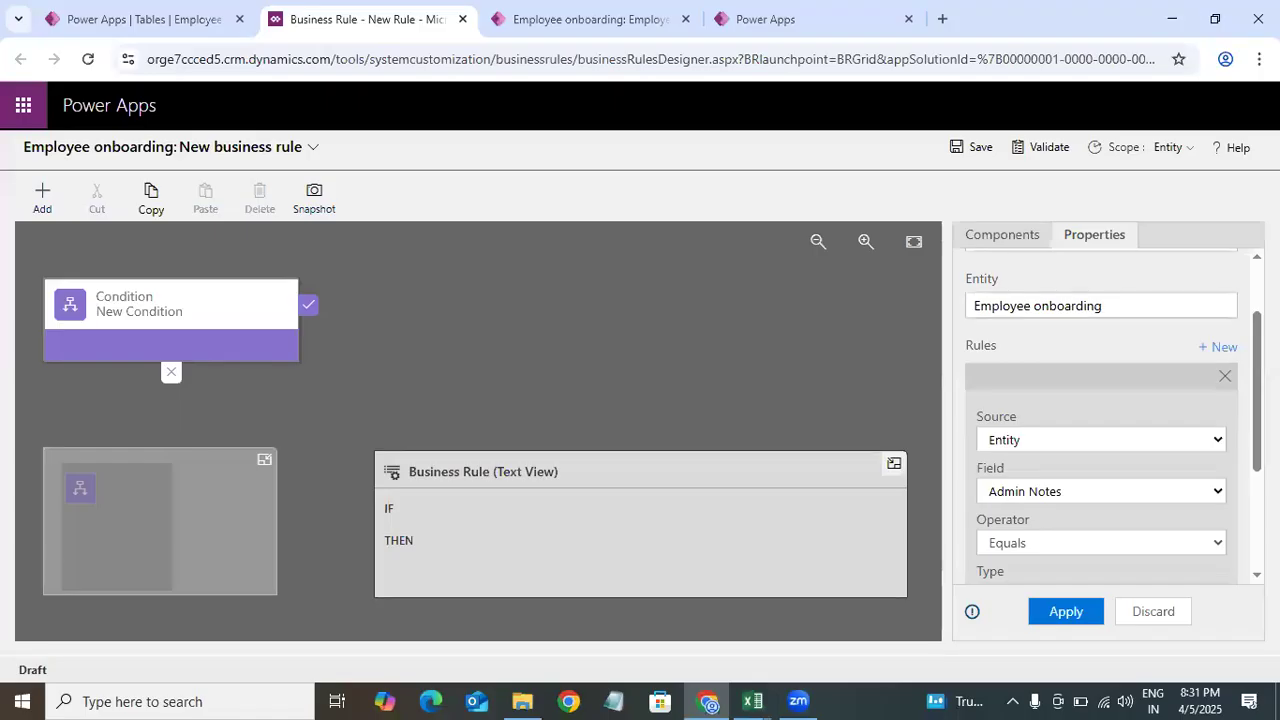
# Step: Set the condition to check whether the Interview Start Date field contains data, and apply it
pyautogui.scroll(-1, 1100, 420)
pyautogui.click(1057, 333)
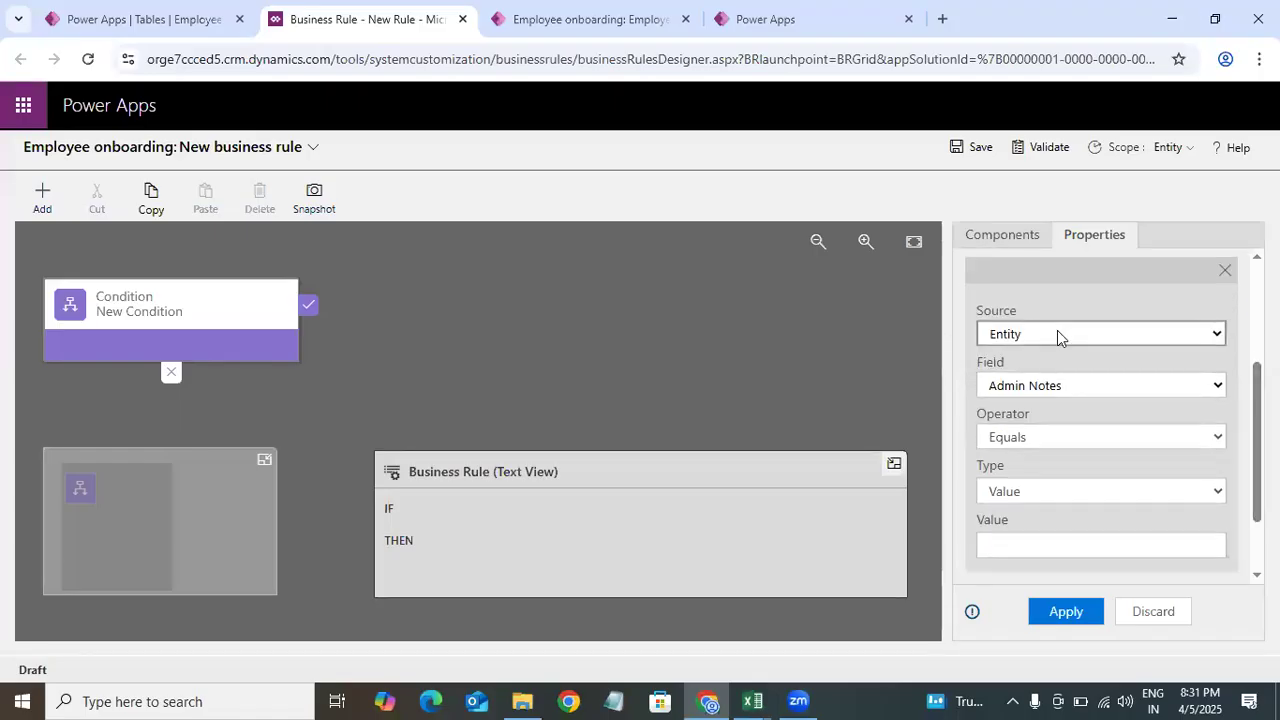
pyautogui.click(1019, 333)
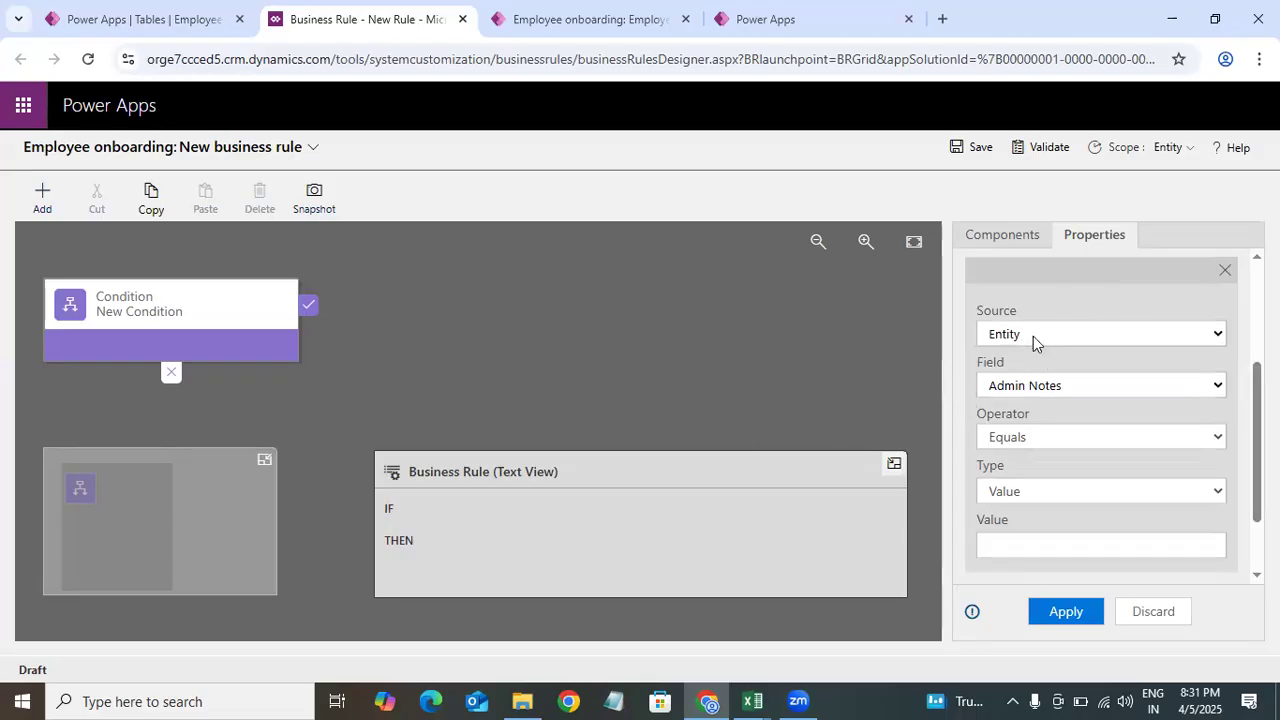
pyautogui.click(1041, 342)
pyautogui.click(1048, 319)
pyautogui.click(1045, 333)
pyautogui.click(1043, 313)
pyautogui.click(1086, 385)
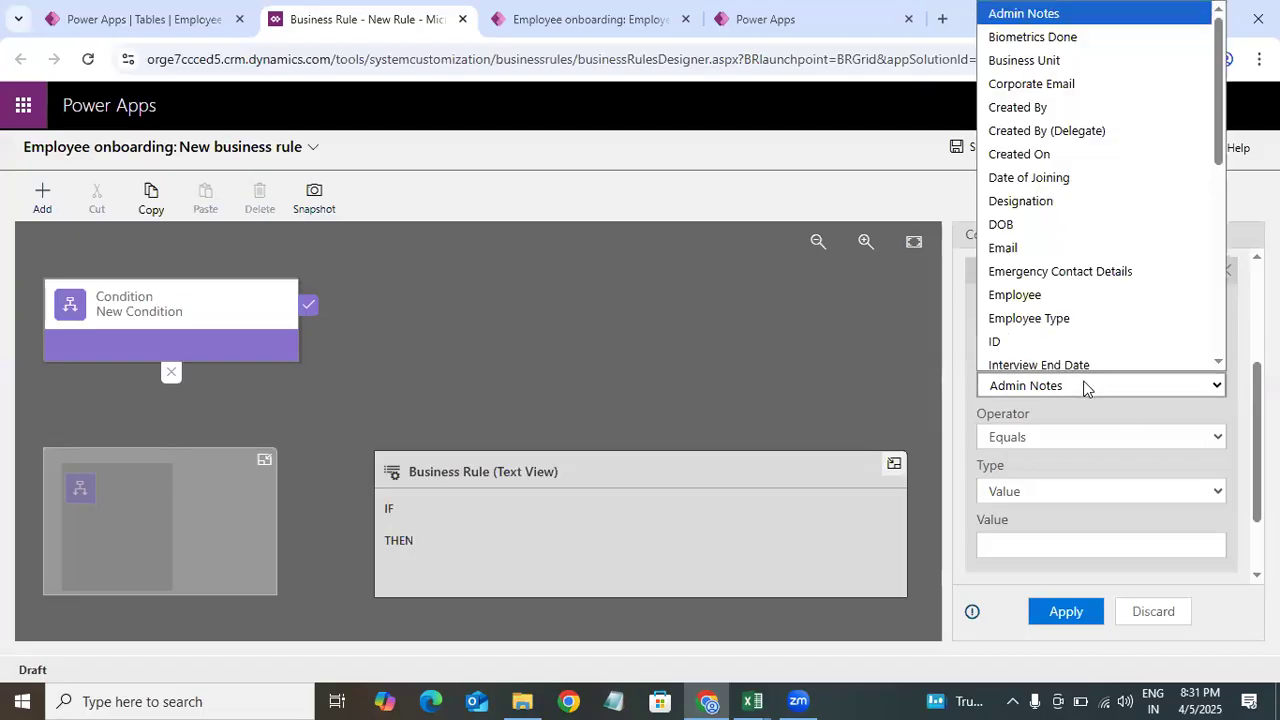
pyautogui.moveTo(1222, 77); pyautogui.dragTo(1226, 195)
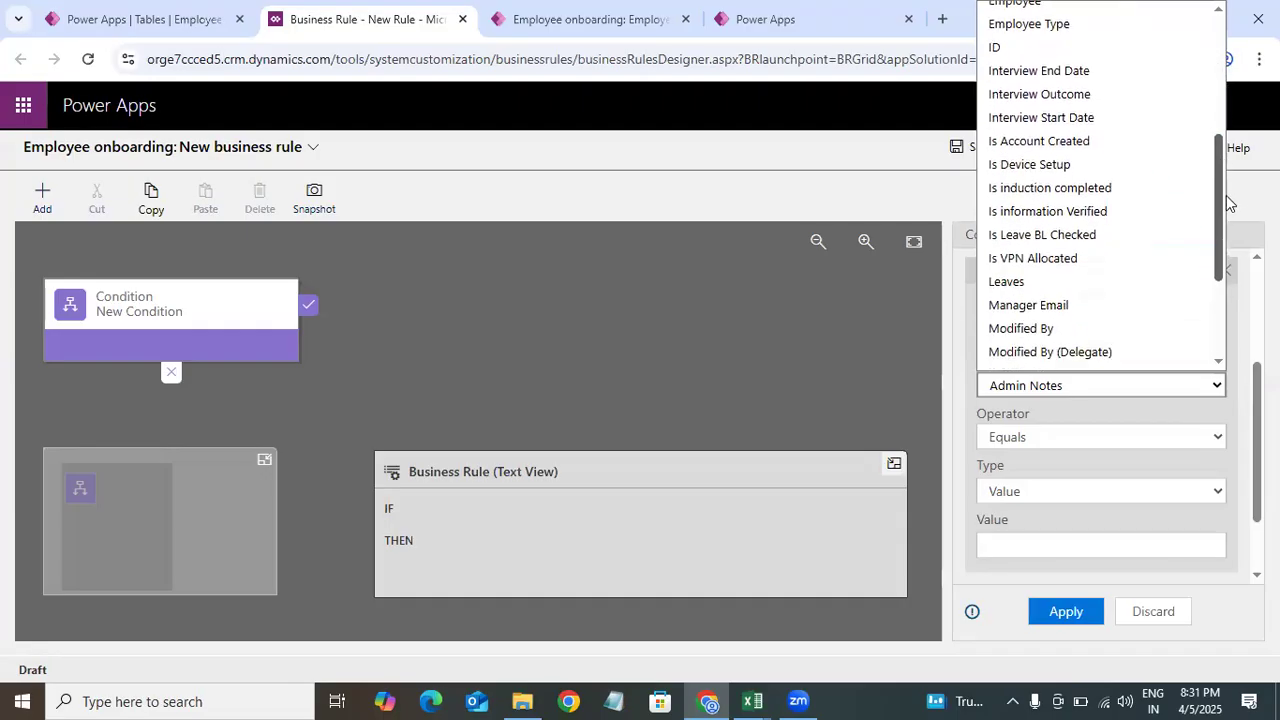
pyautogui.click(1046, 119)
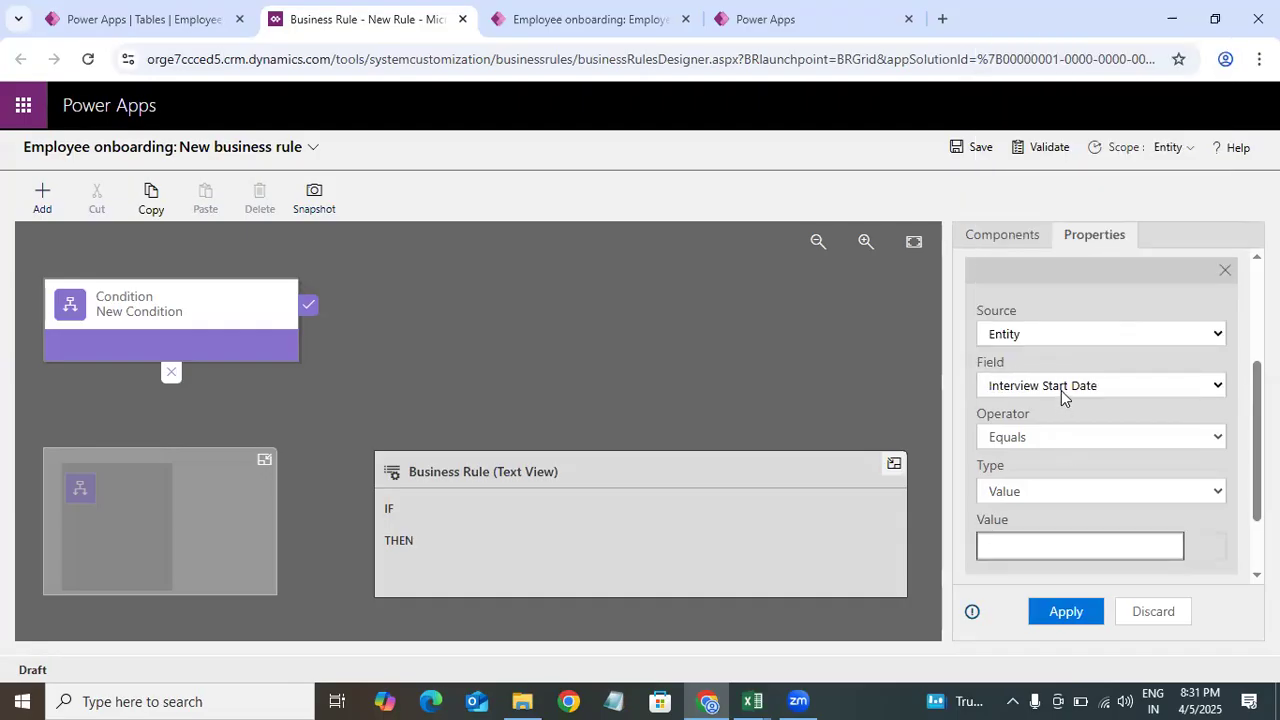
pyautogui.click(1057, 437)
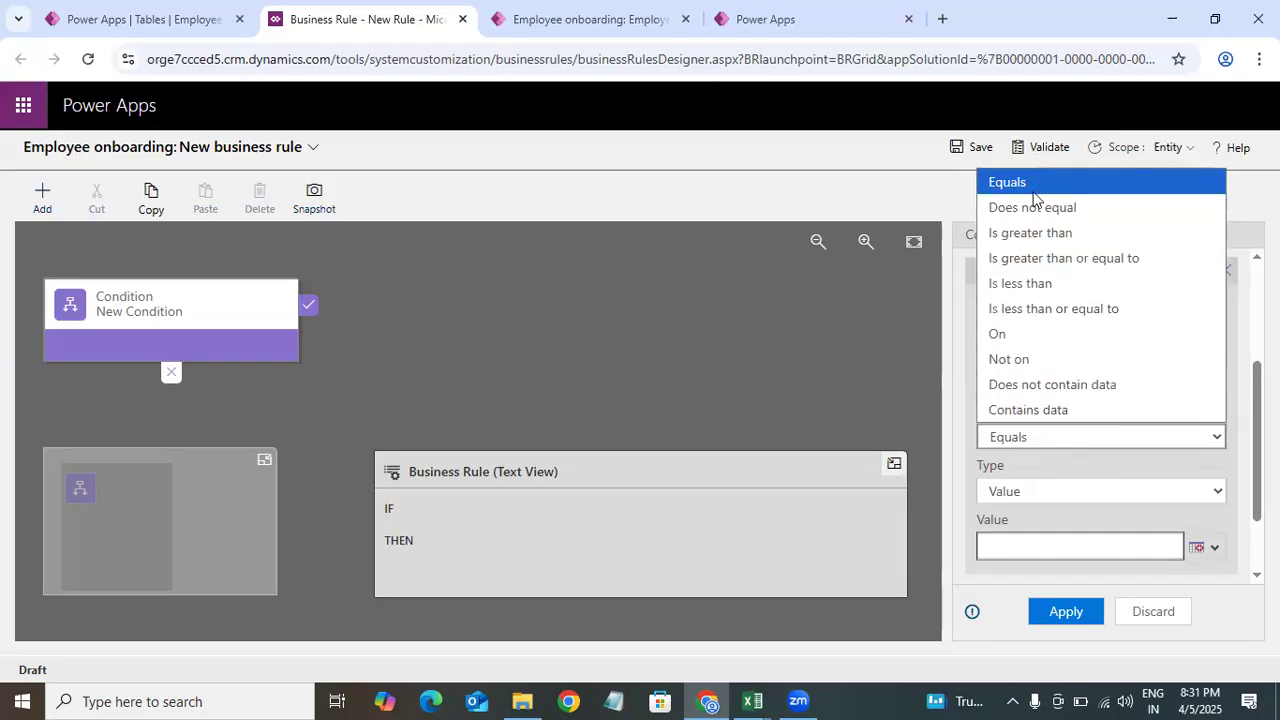
pyautogui.click(1150, 520)
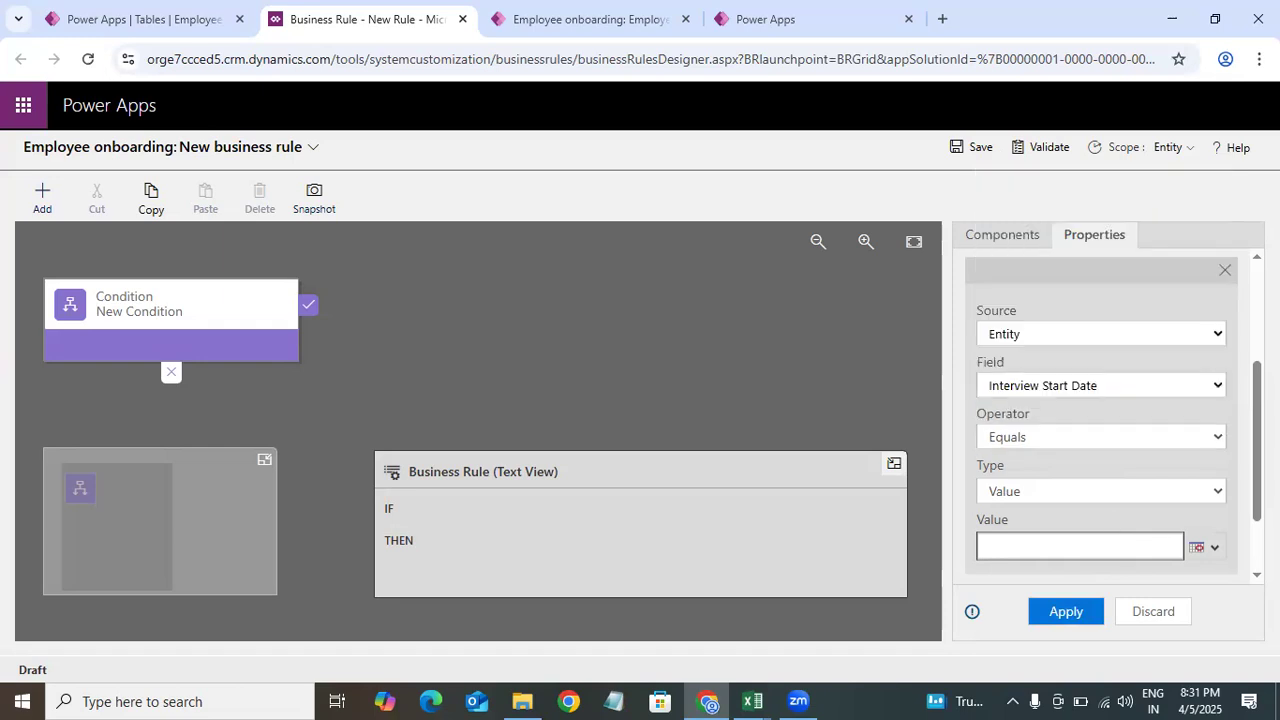
pyautogui.scroll(-1, 1177, 463)
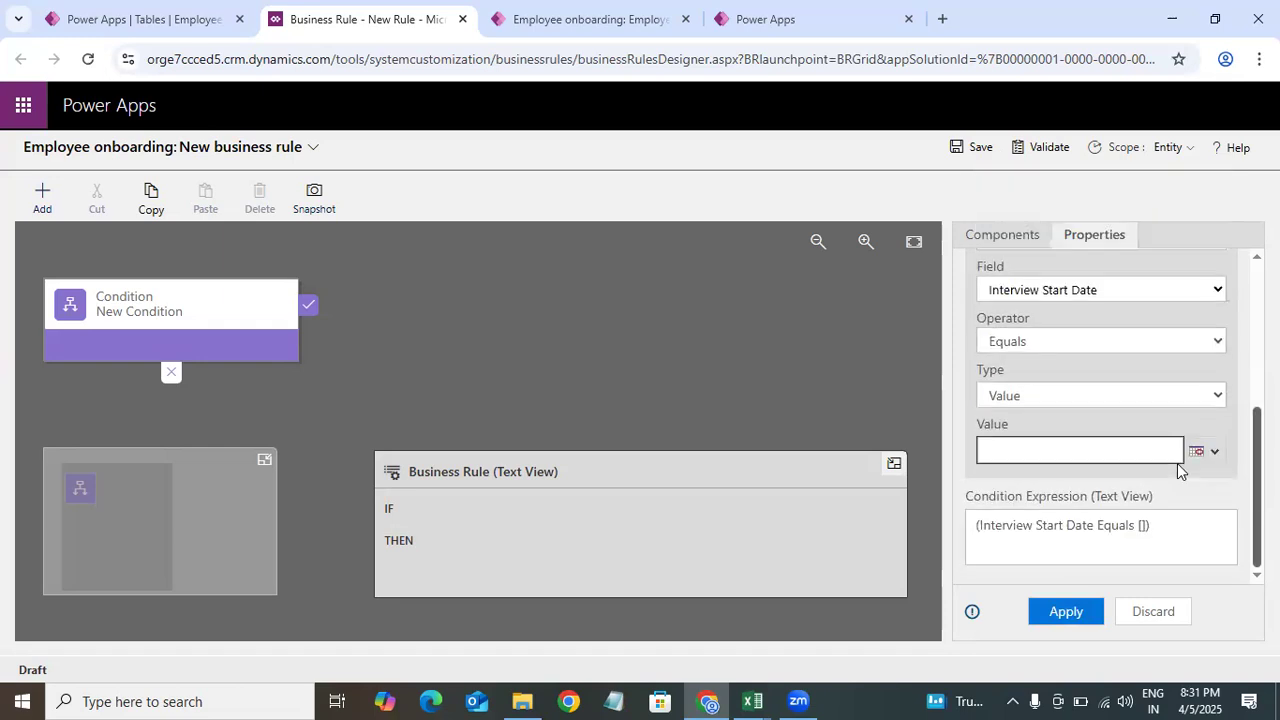
pyautogui.click(1055, 341)
pyautogui.click(1057, 594)
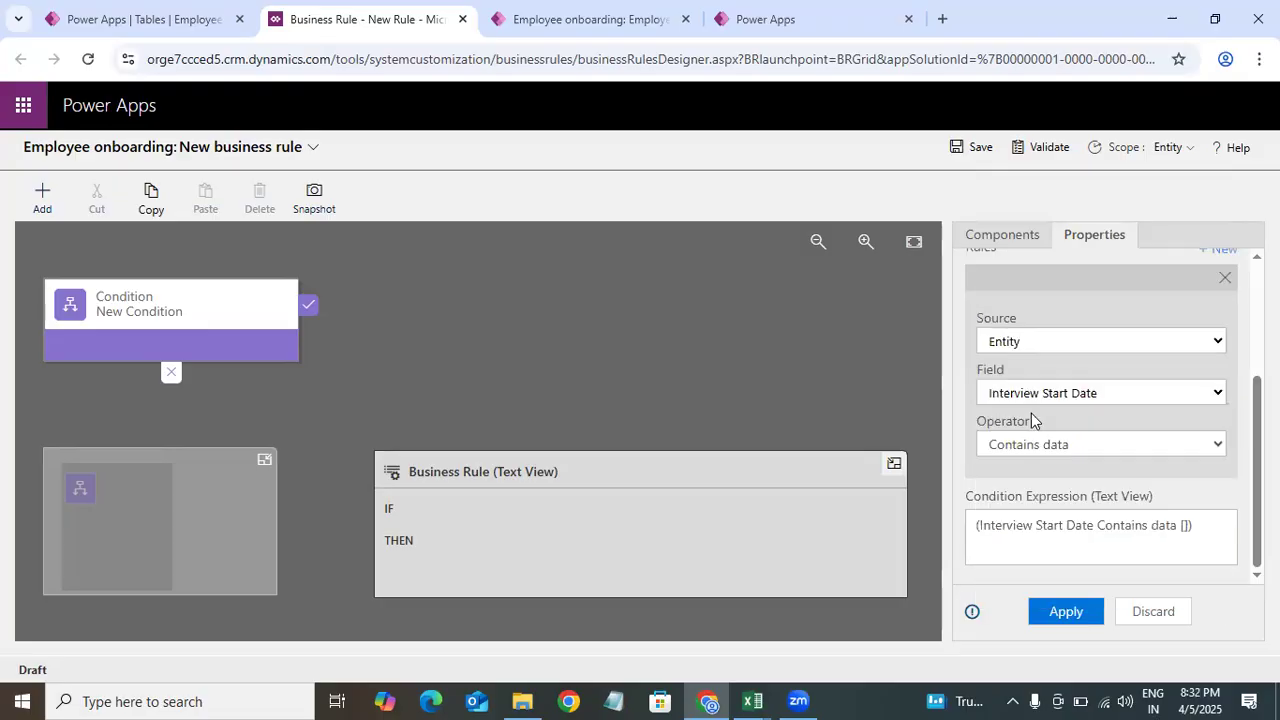
pyautogui.click(1074, 448)
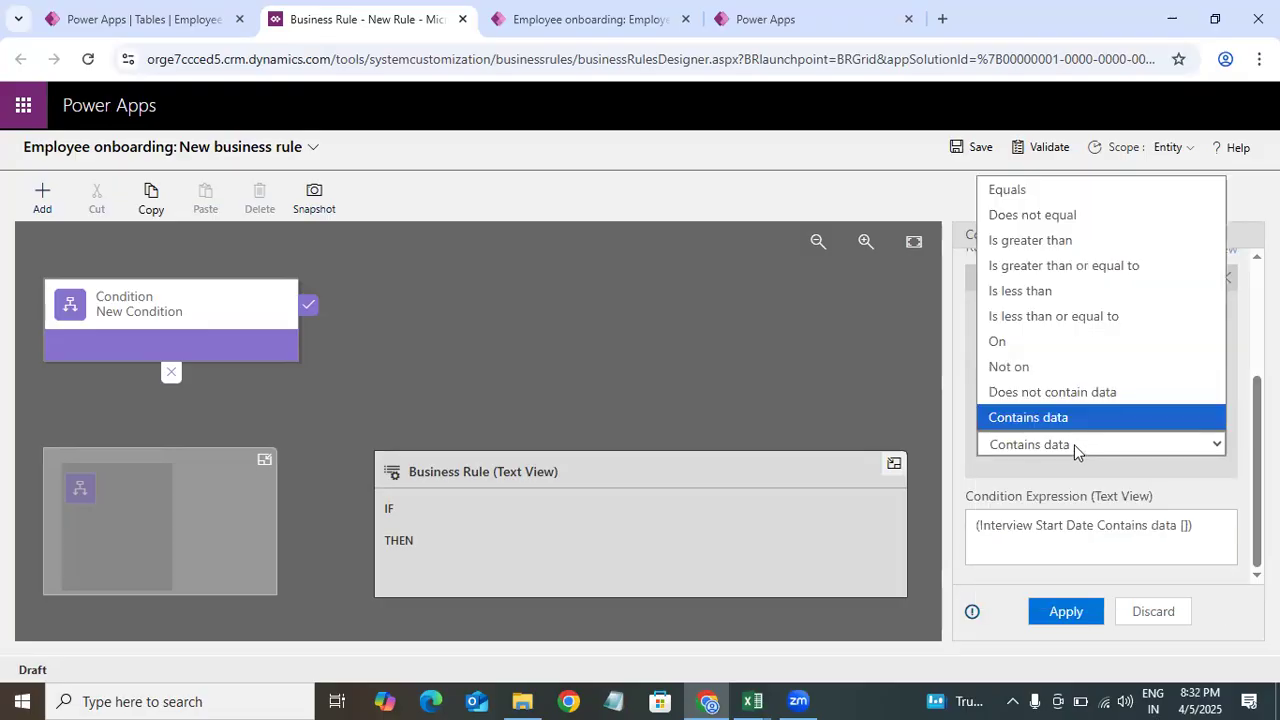
pyautogui.click(1123, 486)
pyautogui.click(1078, 619)
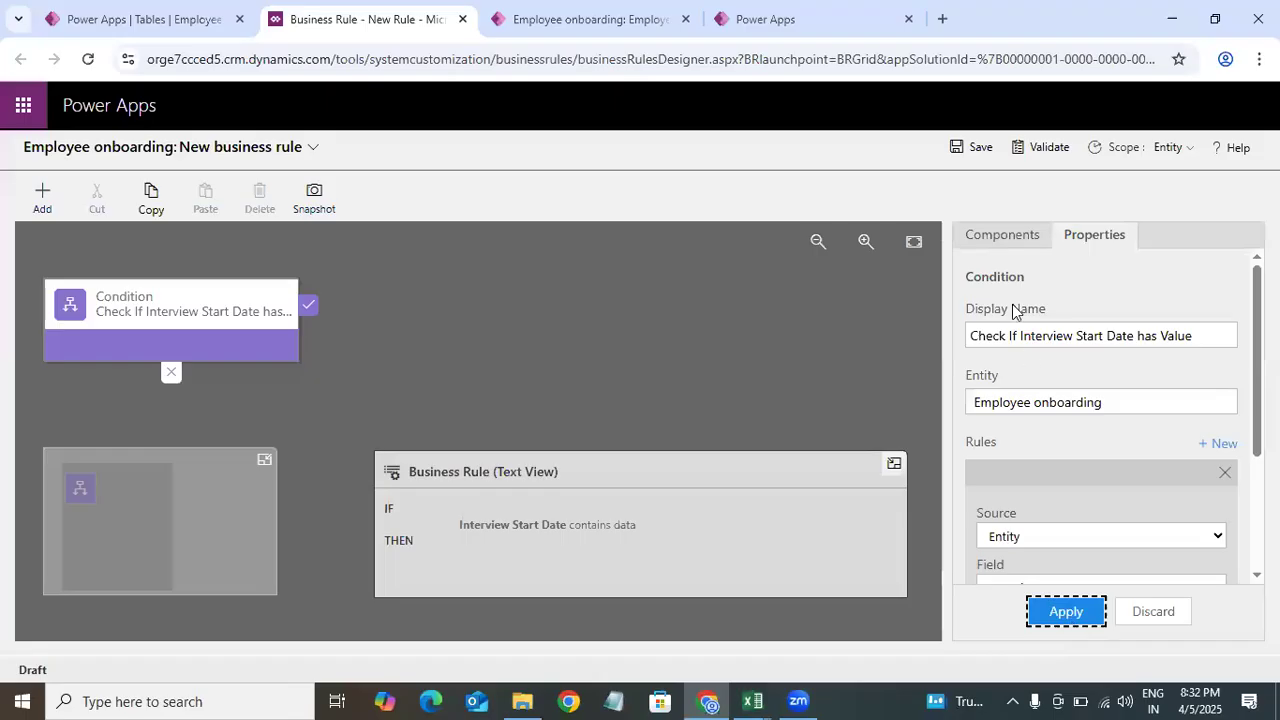
# Step: Add a Lock/Unlock action to the condition's true branch
pyautogui.click(997, 237)
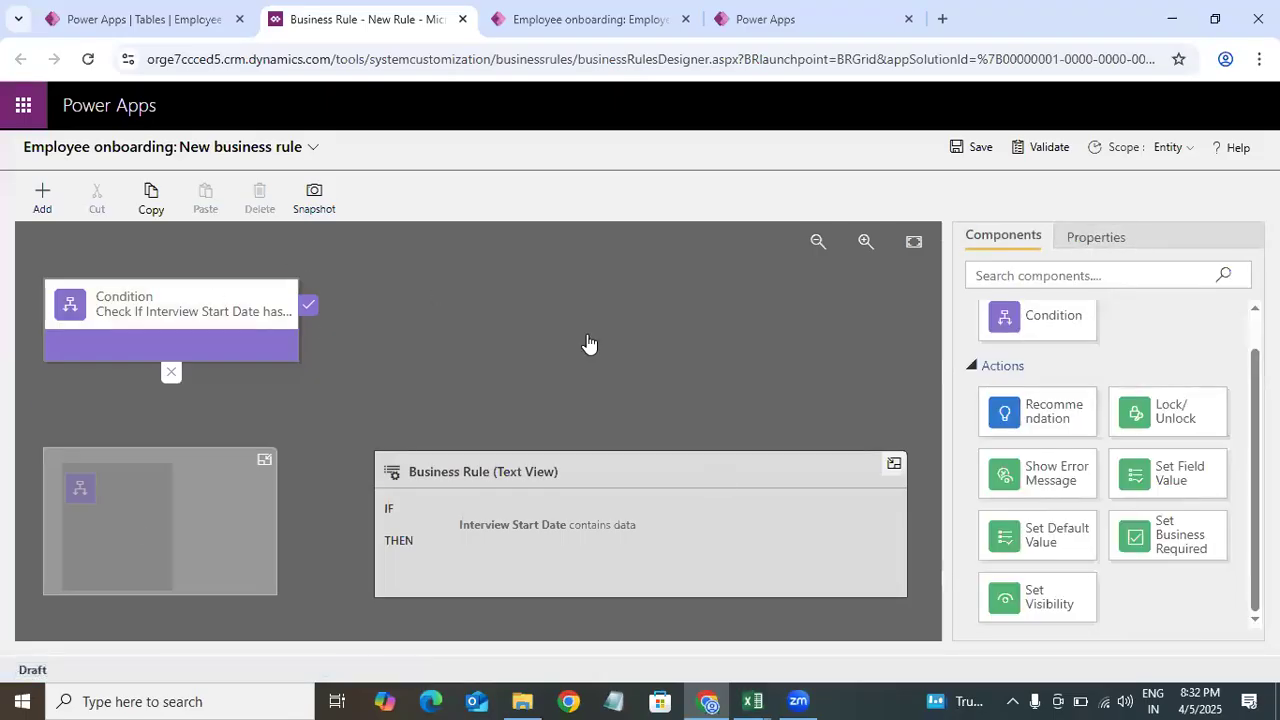
pyautogui.click(593, 20)
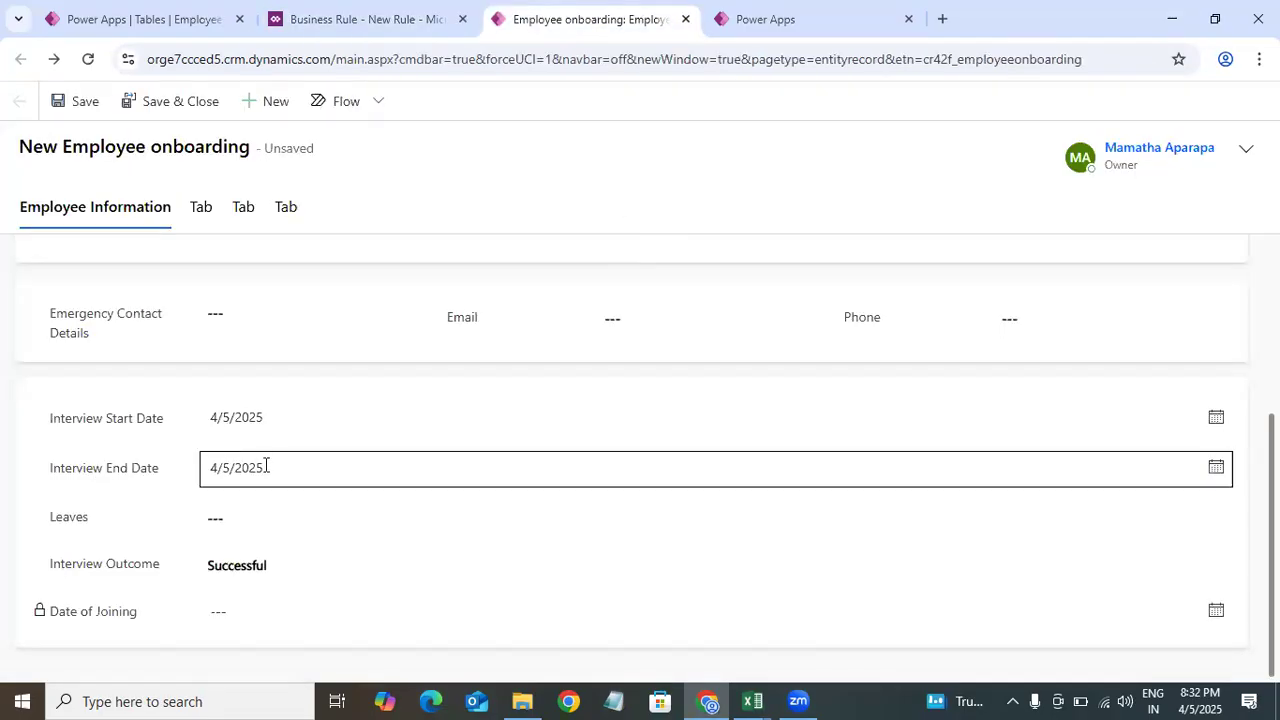
pyautogui.click(365, 17)
pyautogui.moveTo(1172, 425); pyautogui.dragTo(336, 334)
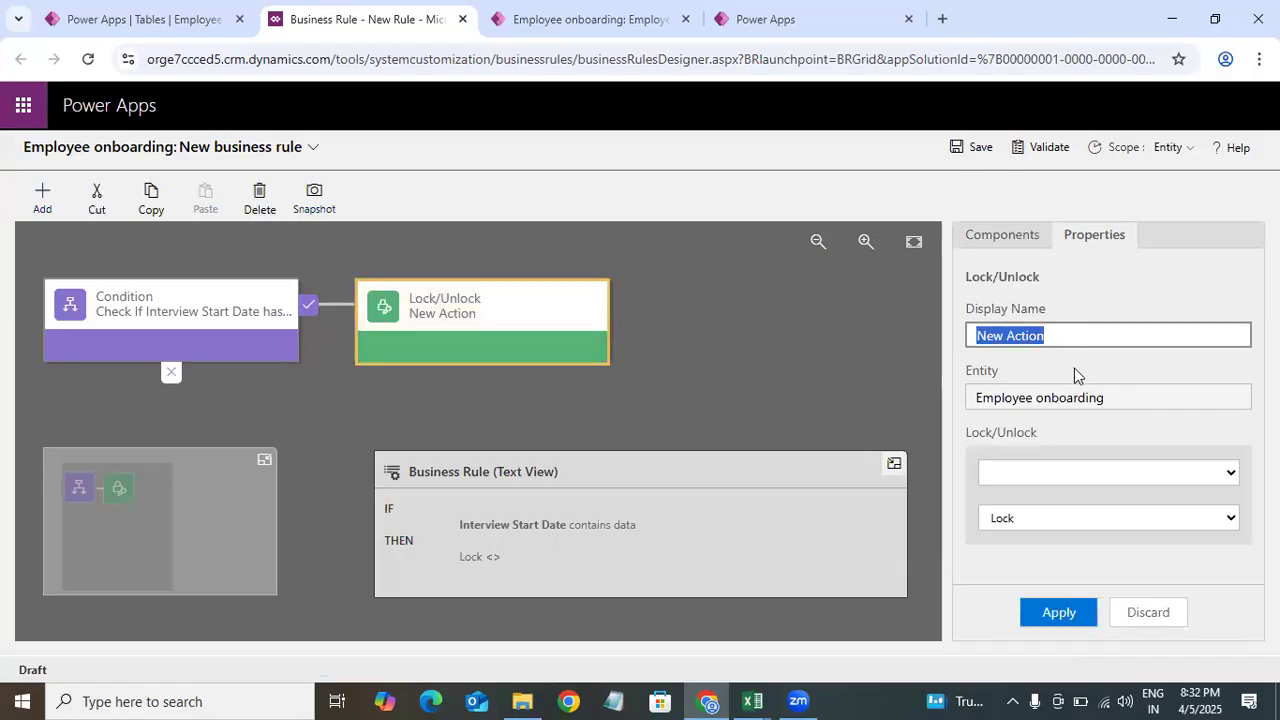
# Step: Name the action Unlock Interview Enddate, set it to unlock the Interview End Date field, and apply
pyautogui.click(1055, 350)
pyautogui.click(1088, 334)
pyautogui.hotkey('ctrl', 'a')
pyautogui.press('BackSpace')
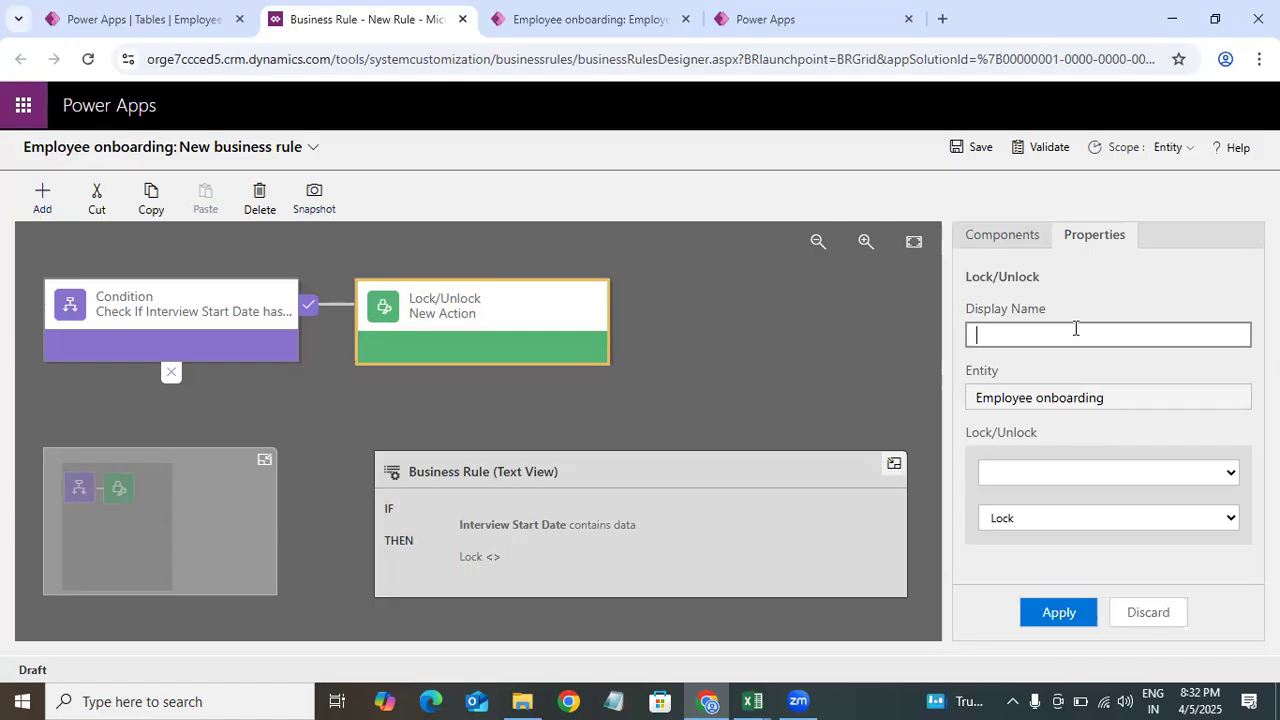
pyautogui.write('Unlock ')
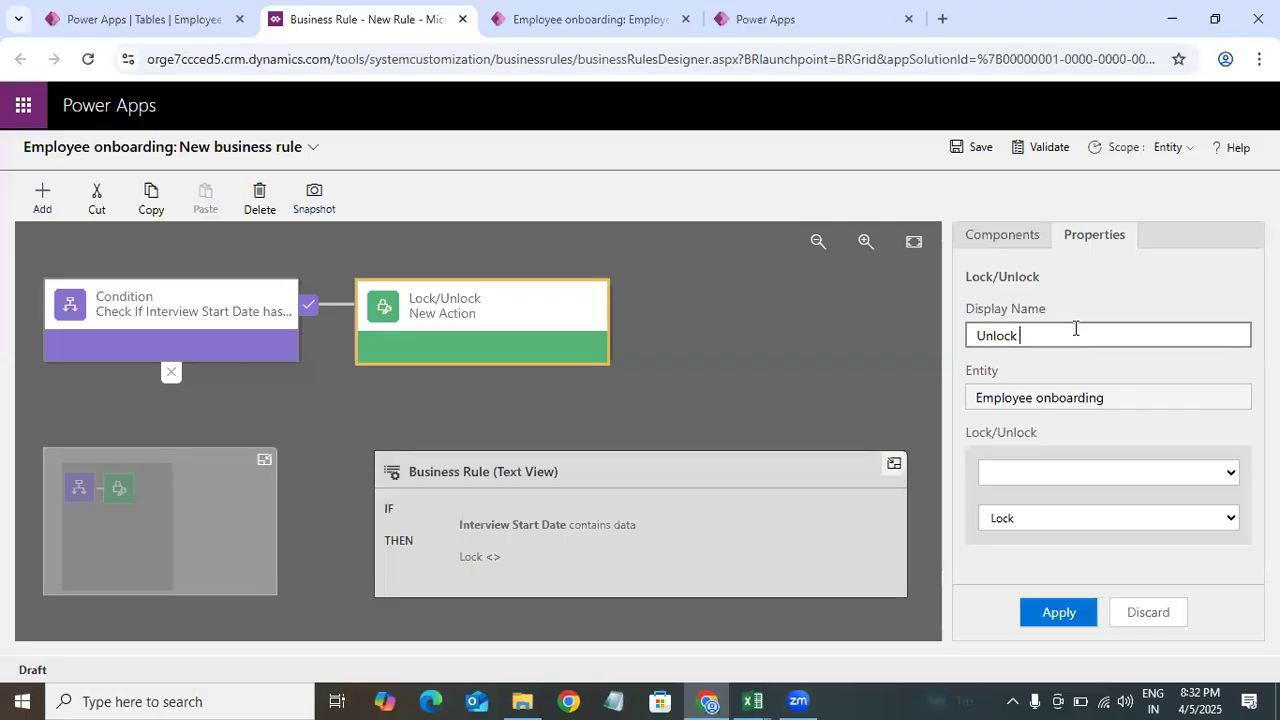
pyautogui.write('Interview Enddate')
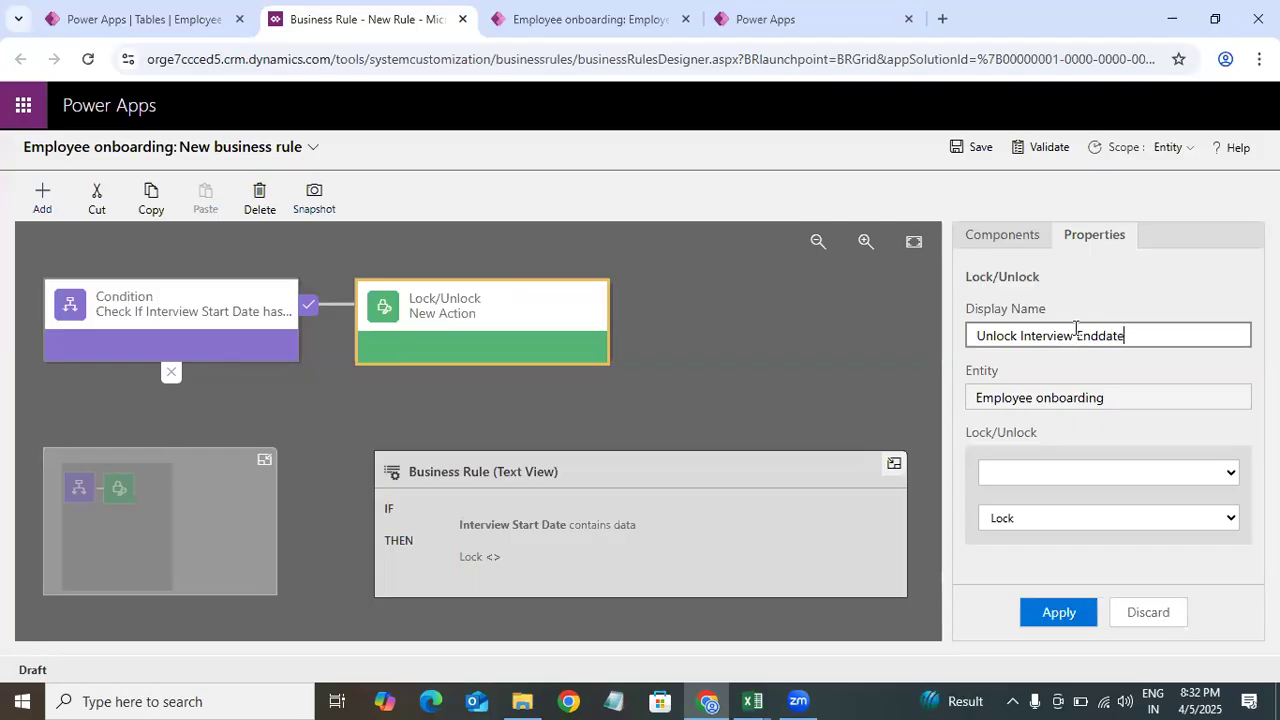
pyautogui.click(1119, 473)
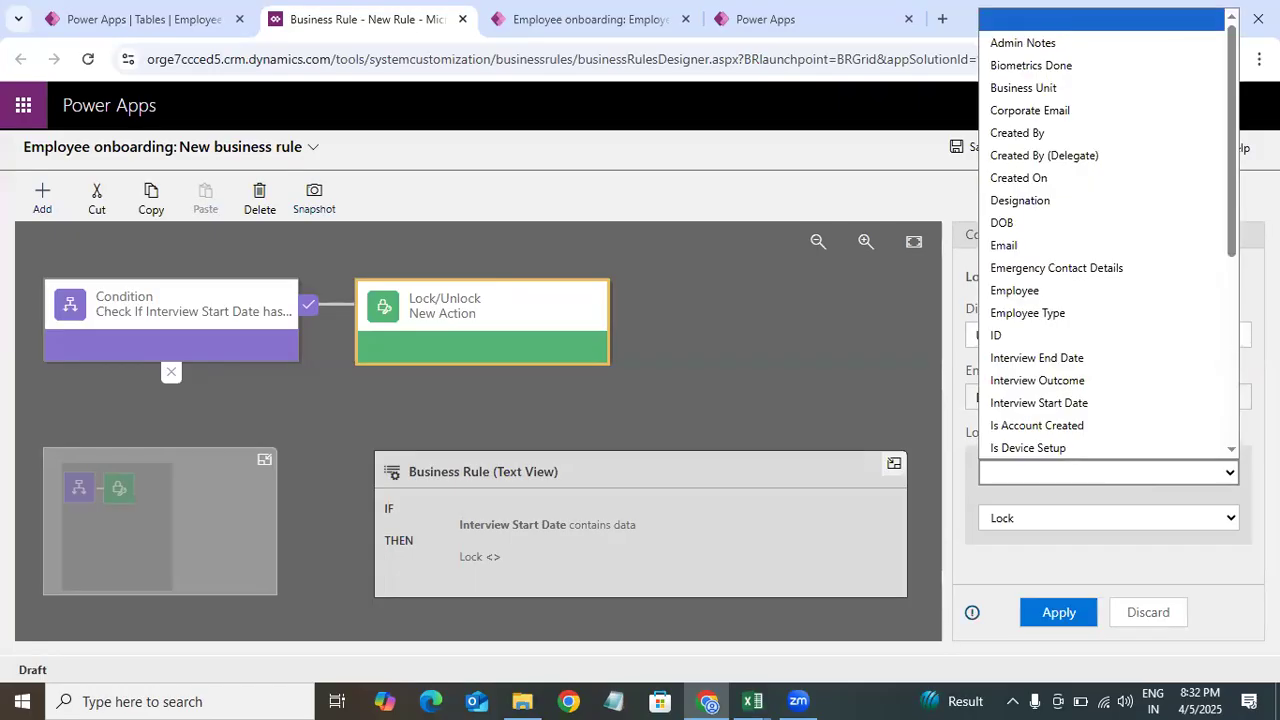
pyautogui.moveTo(1234, 144); pyautogui.dragTo(1231, 223)
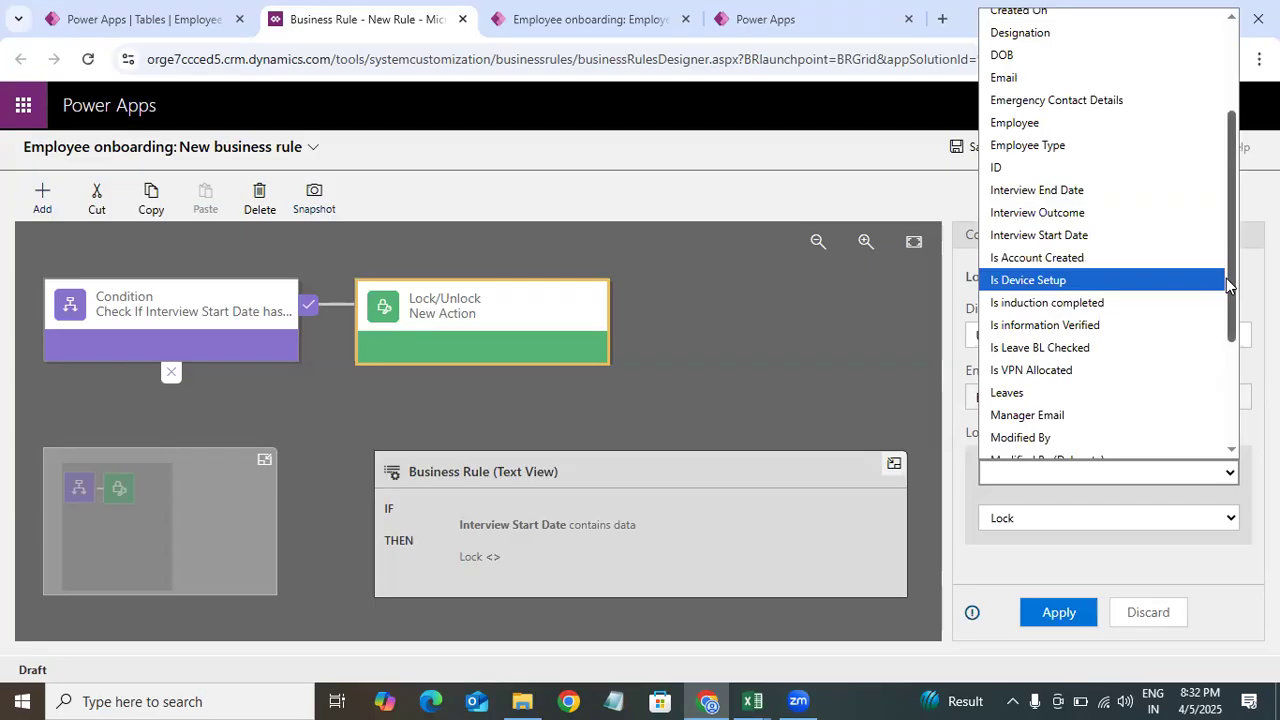
pyautogui.click(1087, 190)
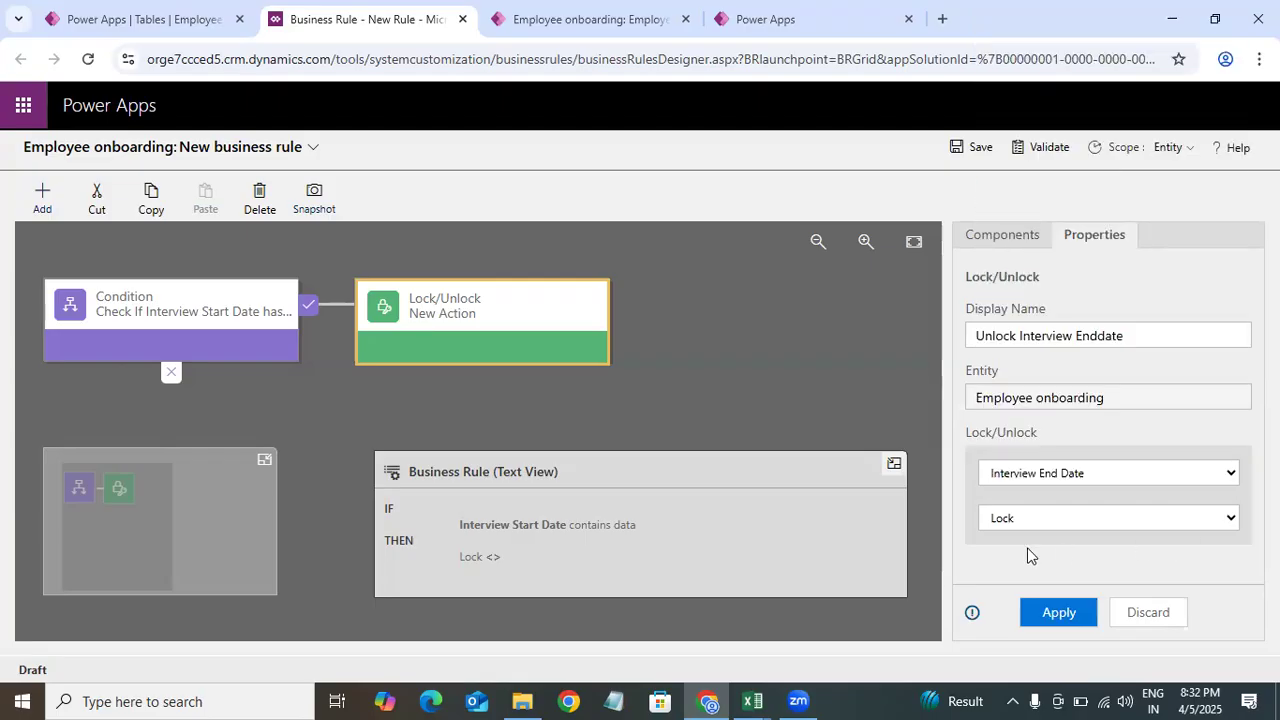
pyautogui.click(1055, 524)
pyautogui.click(1008, 566)
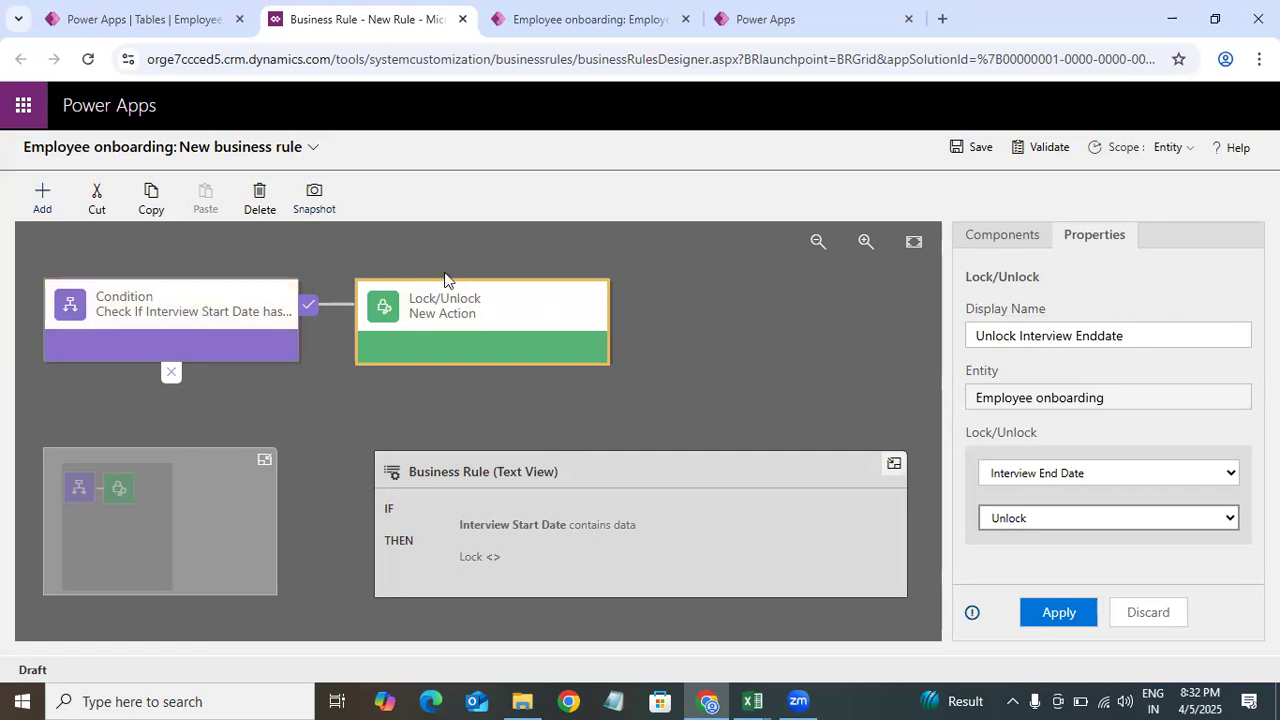
pyautogui.click(1062, 622)
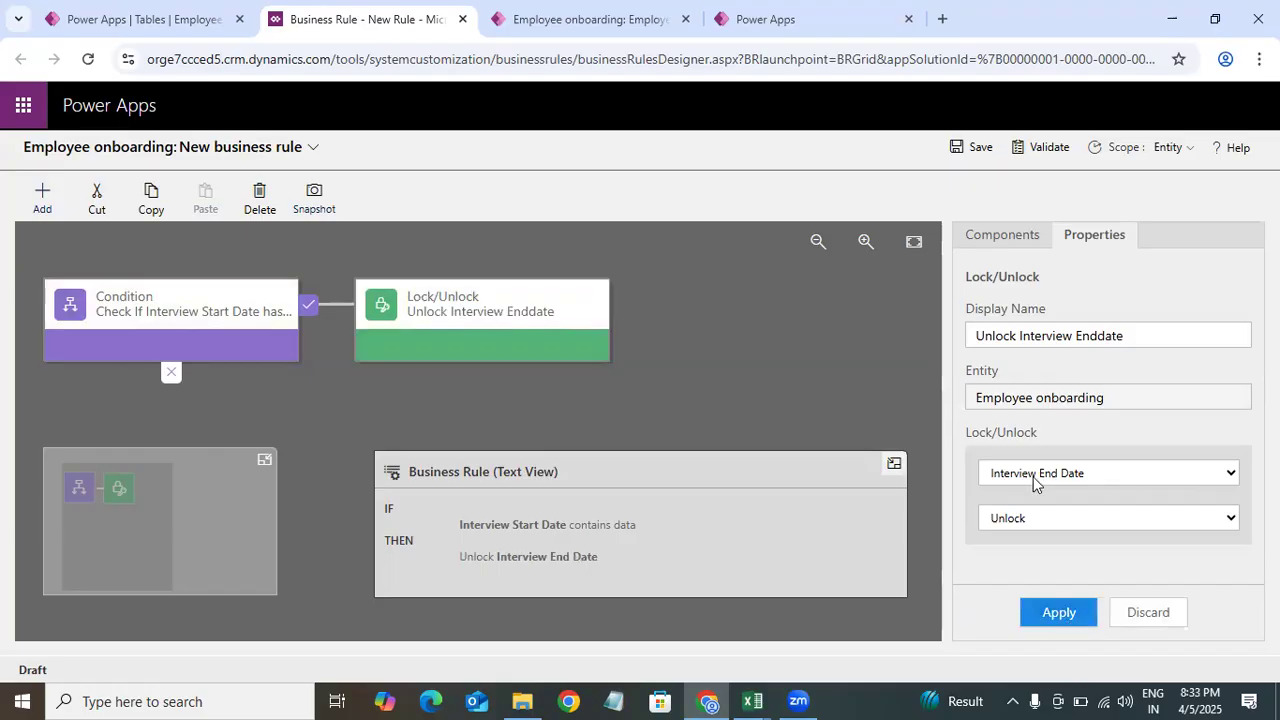
# Step: Add a second Lock/Unlock action to the condition's false branch
pyautogui.click(1015, 236)
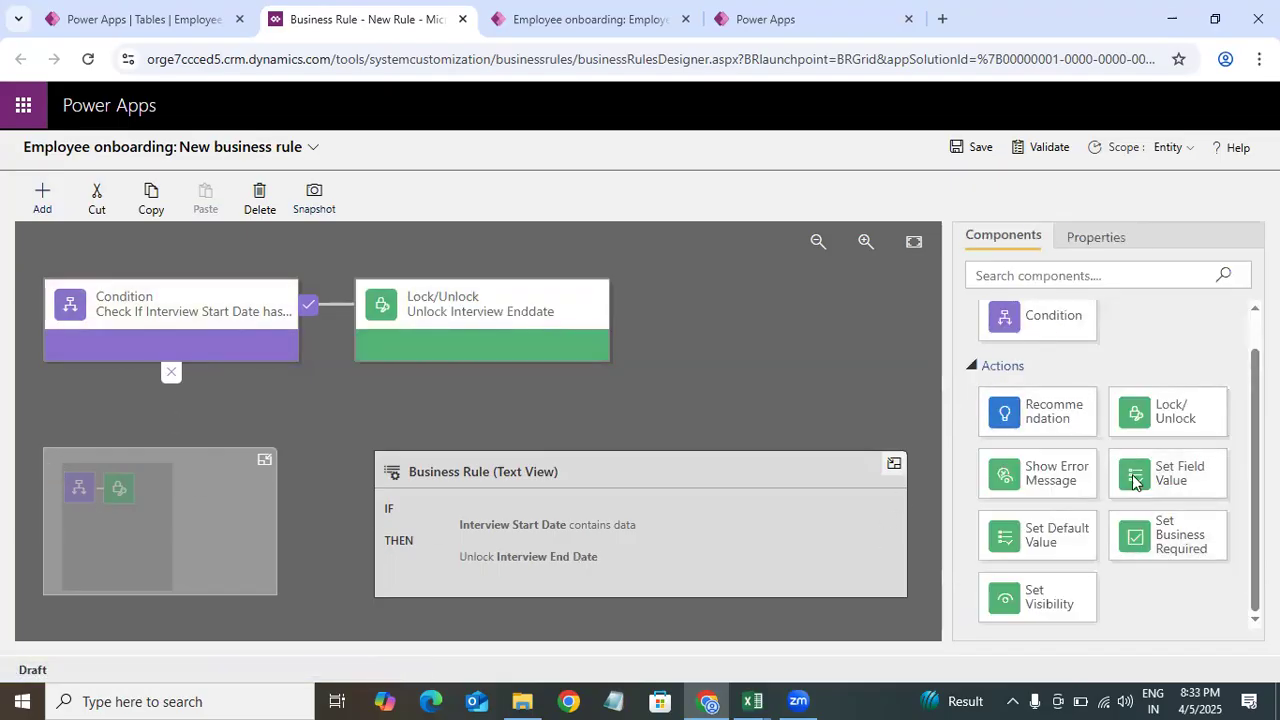
pyautogui.moveTo(1178, 414); pyautogui.dragTo(165, 437)
pyautogui.moveTo(1194, 420); pyautogui.dragTo(146, 399)
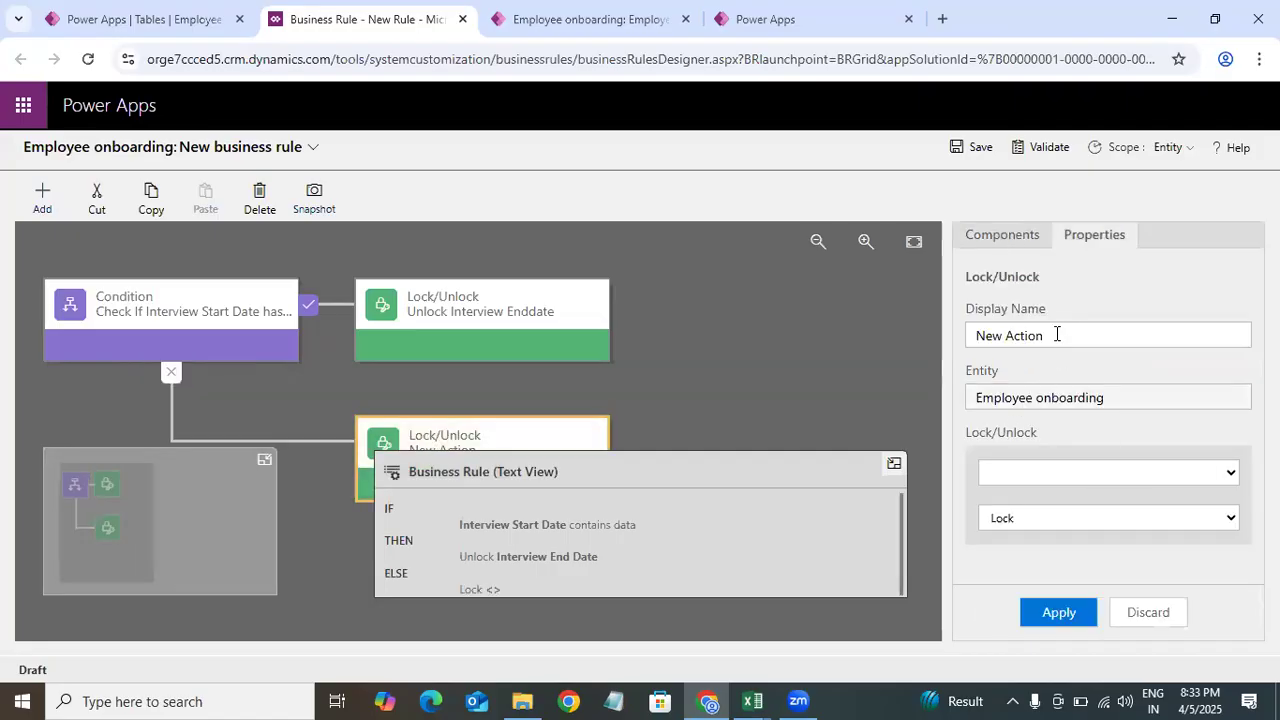
# Step: Name the second action Lock Interview Enddate, set it to lock the Interview End Date field, and apply
pyautogui.moveTo(1059, 347); pyautogui.dragTo(913, 349)
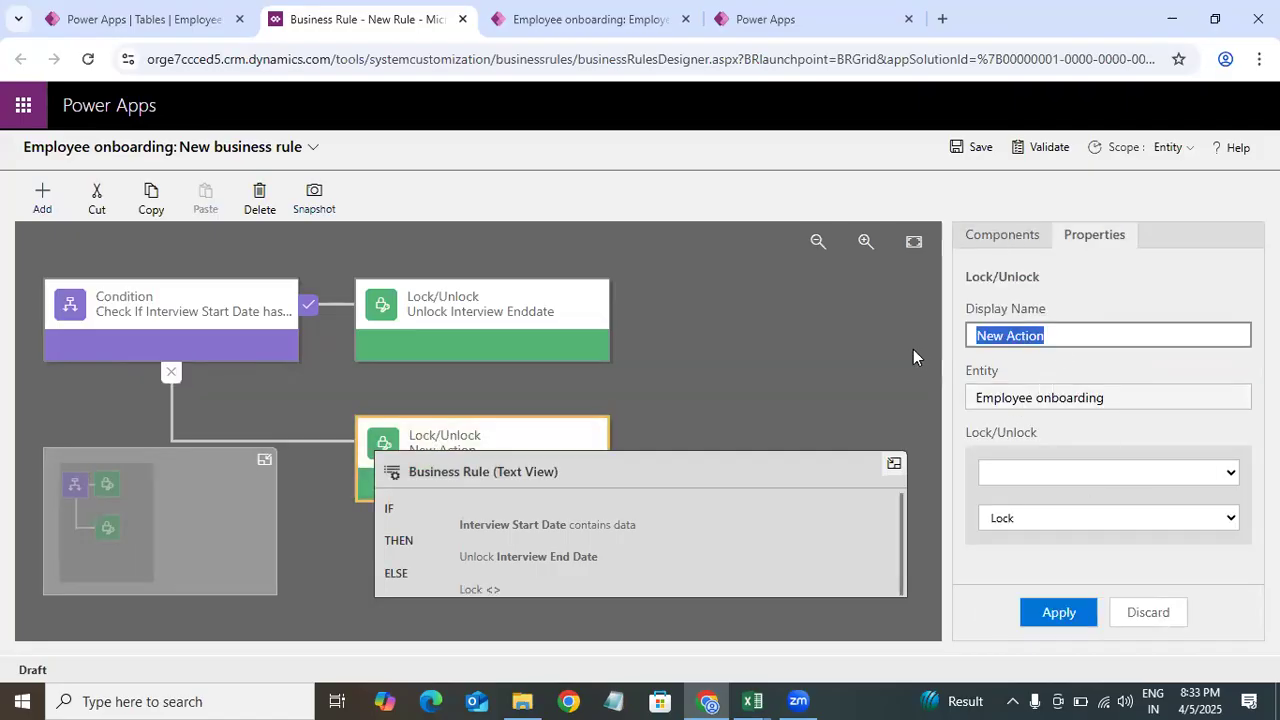
pyautogui.press('BackSpace')
pyautogui.write('Loc')
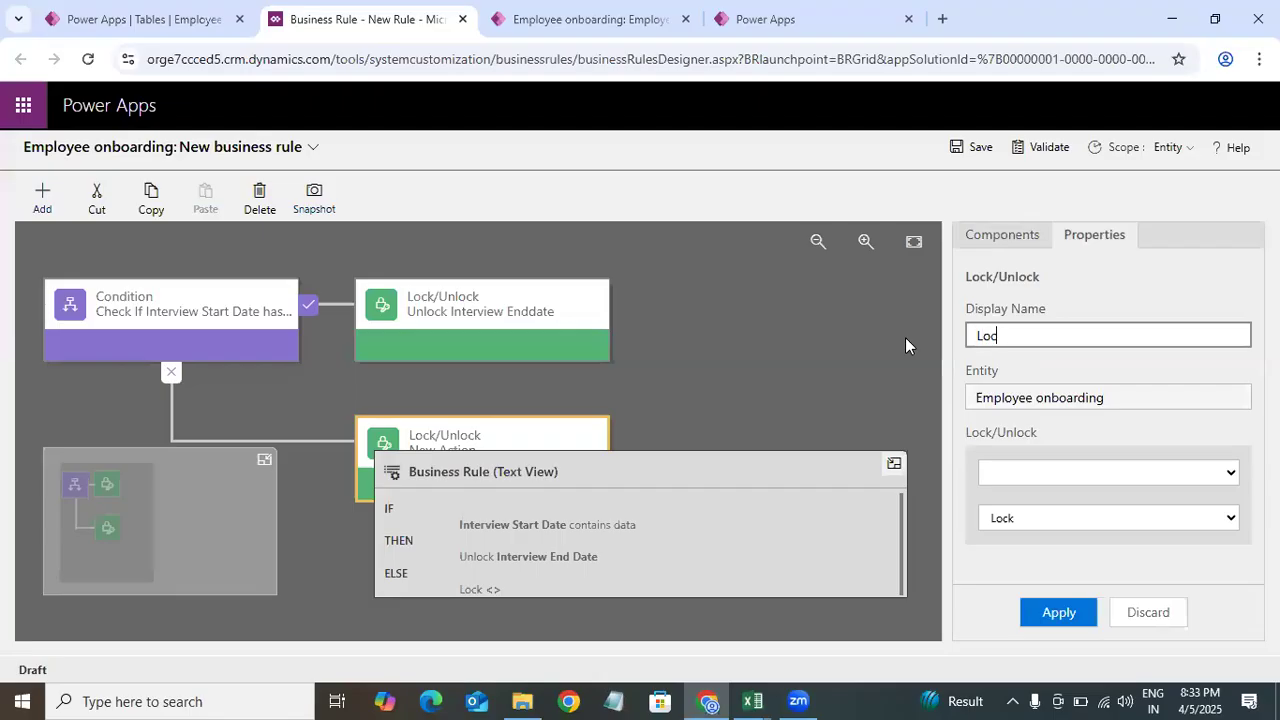
pyautogui.write('k Interview Endda')
pyautogui.press('BackSpace')
pyautogui.press('BackSpace')
pyautogui.write('date')
pyautogui.click(1089, 473)
pyautogui.scroll(-2, 1180, 120)
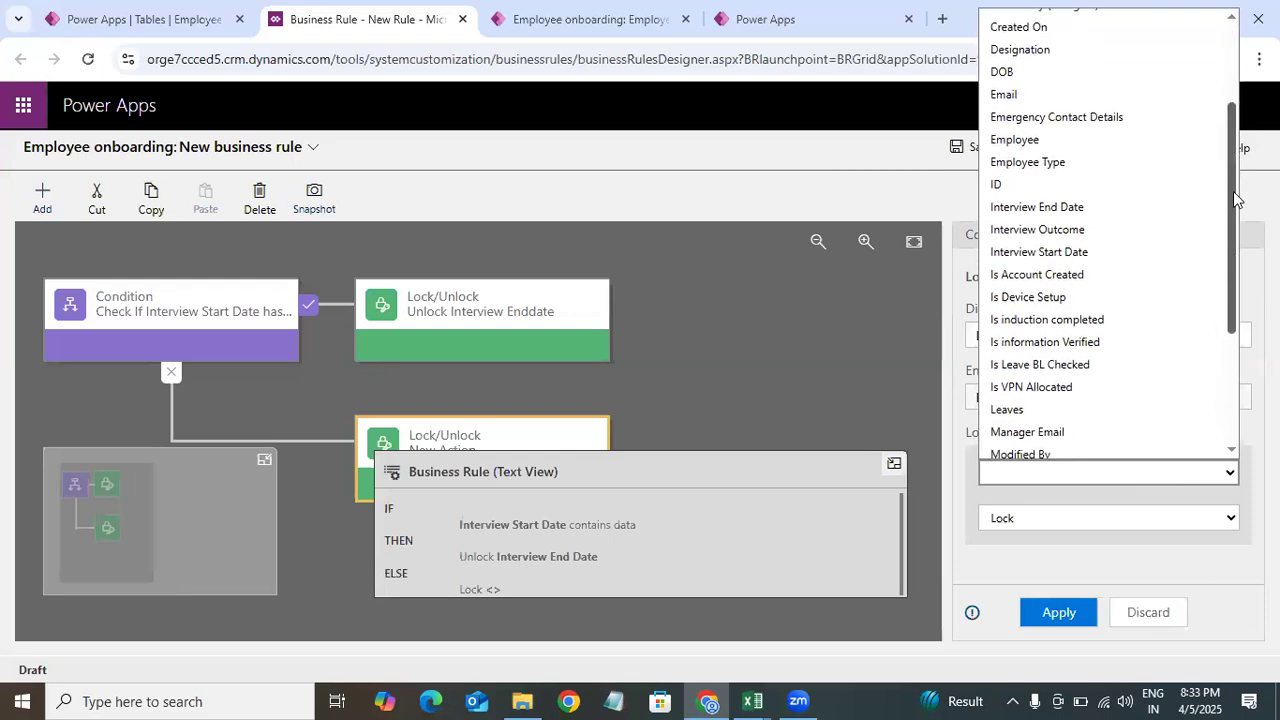
pyautogui.click(1080, 203)
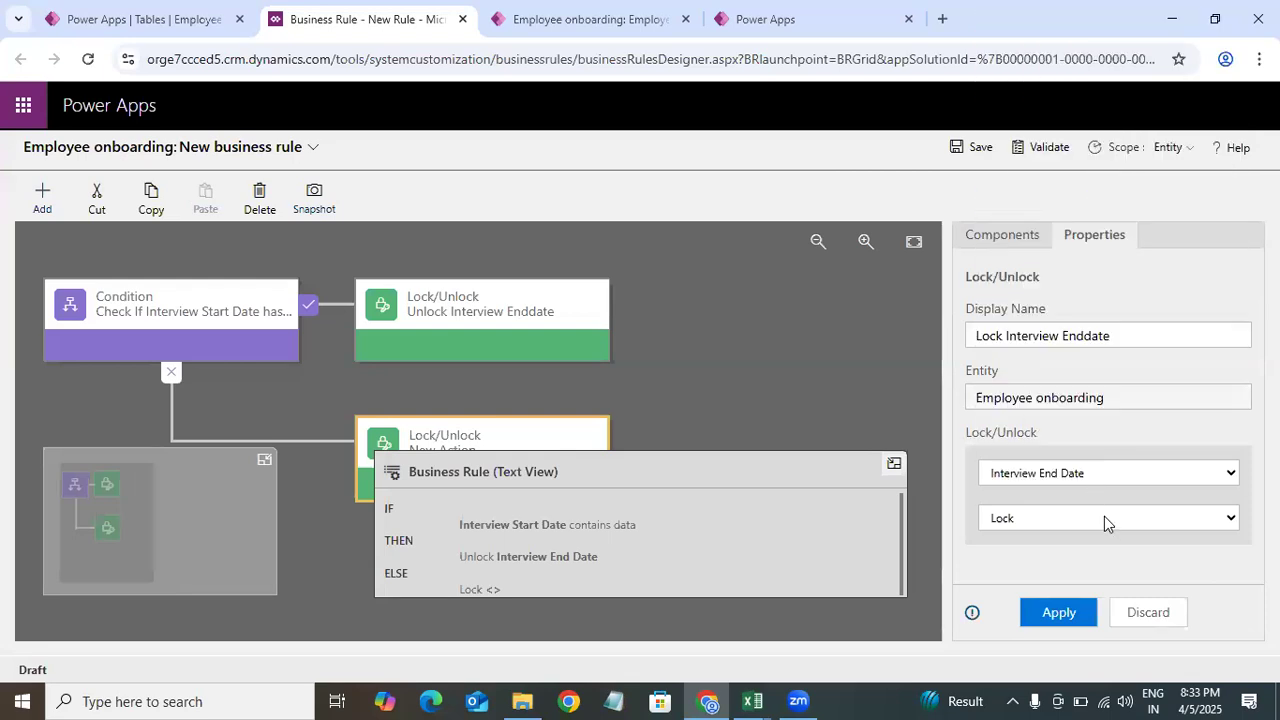
pyautogui.click(1104, 516)
pyautogui.click(1016, 546)
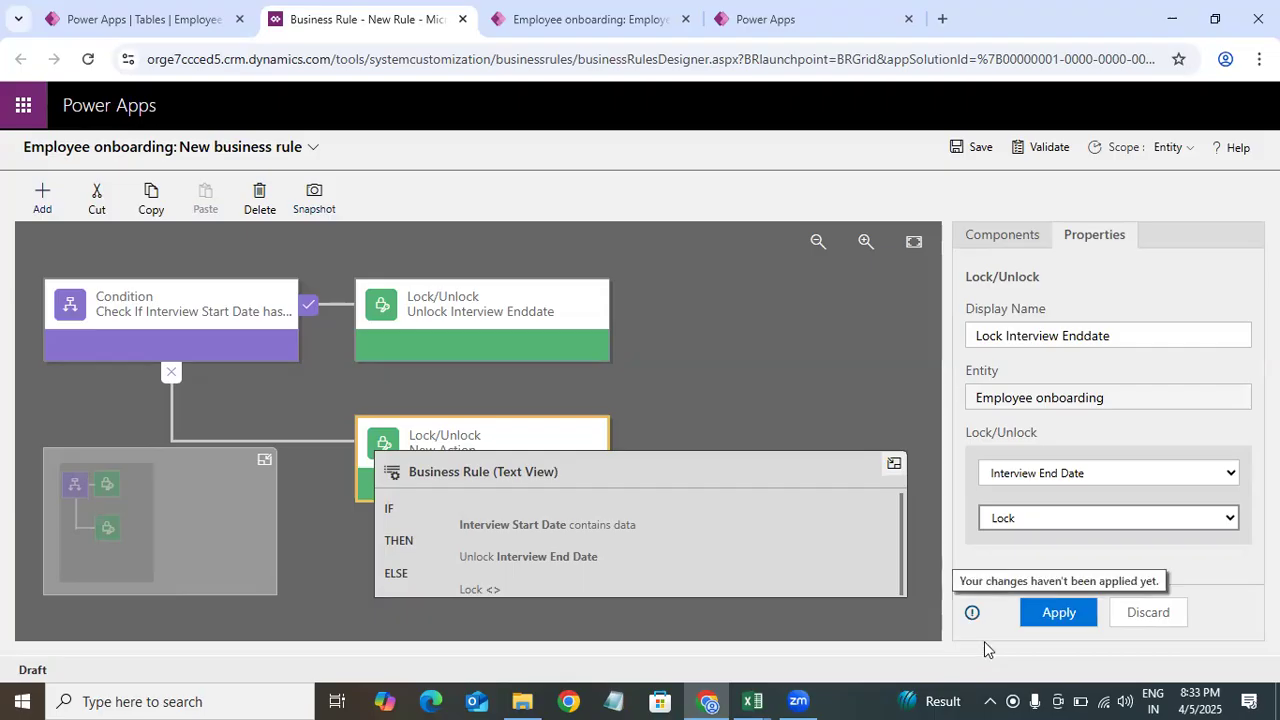
pyautogui.click(1061, 611)
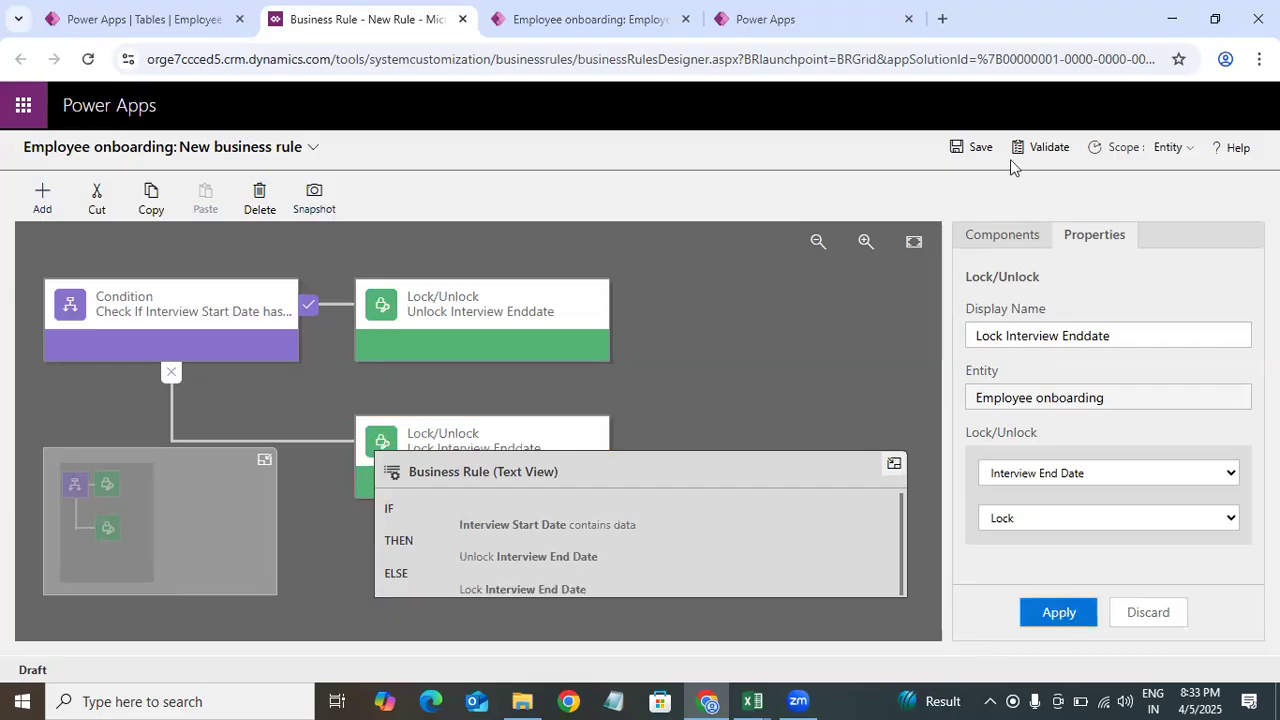
# Step: Rename the business rule Show or Hide Interview Date and save it
pyautogui.click(315, 149)
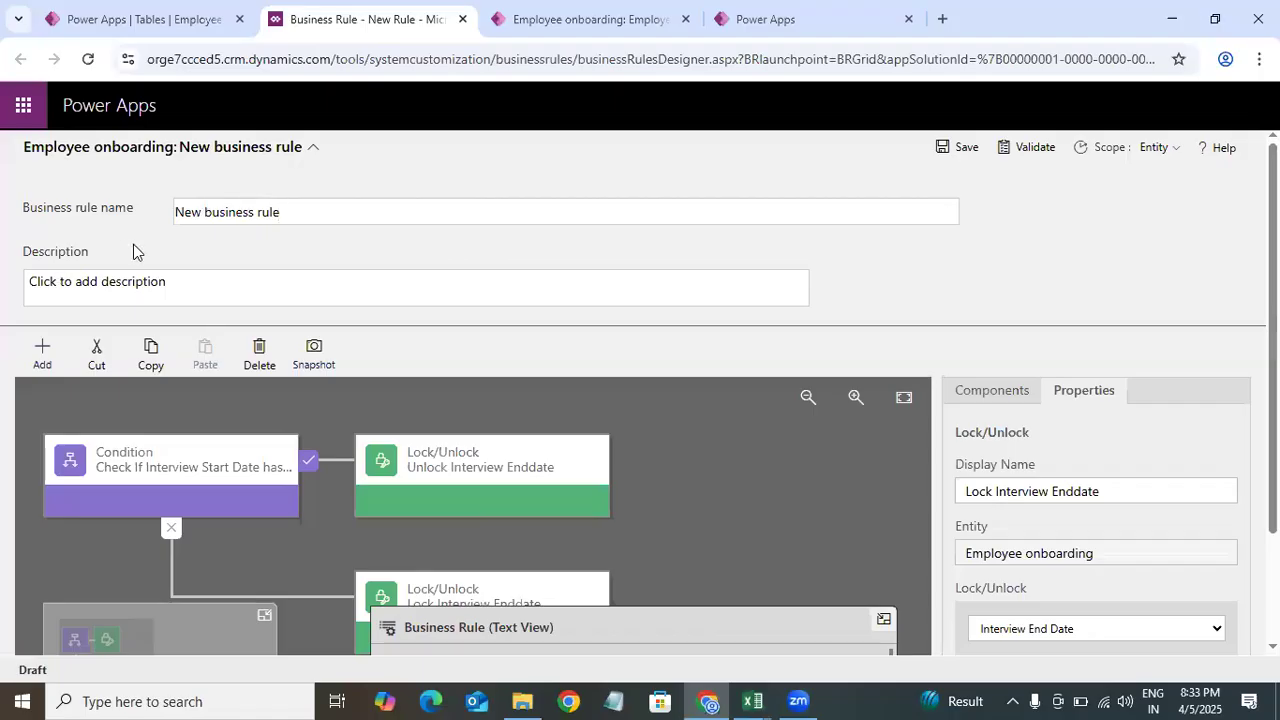
pyautogui.moveTo(298, 201); pyautogui.dragTo(130, 230)
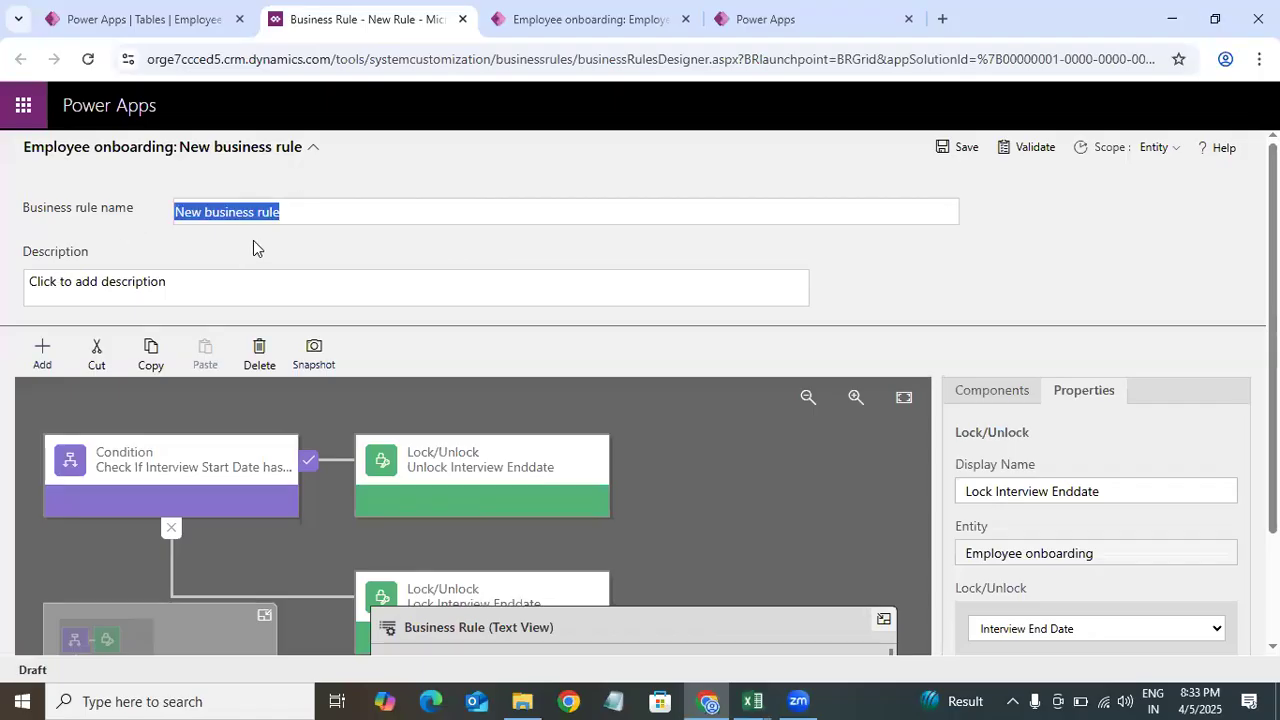
pyautogui.press('BackSpace')
pyautogui.write('Show o')
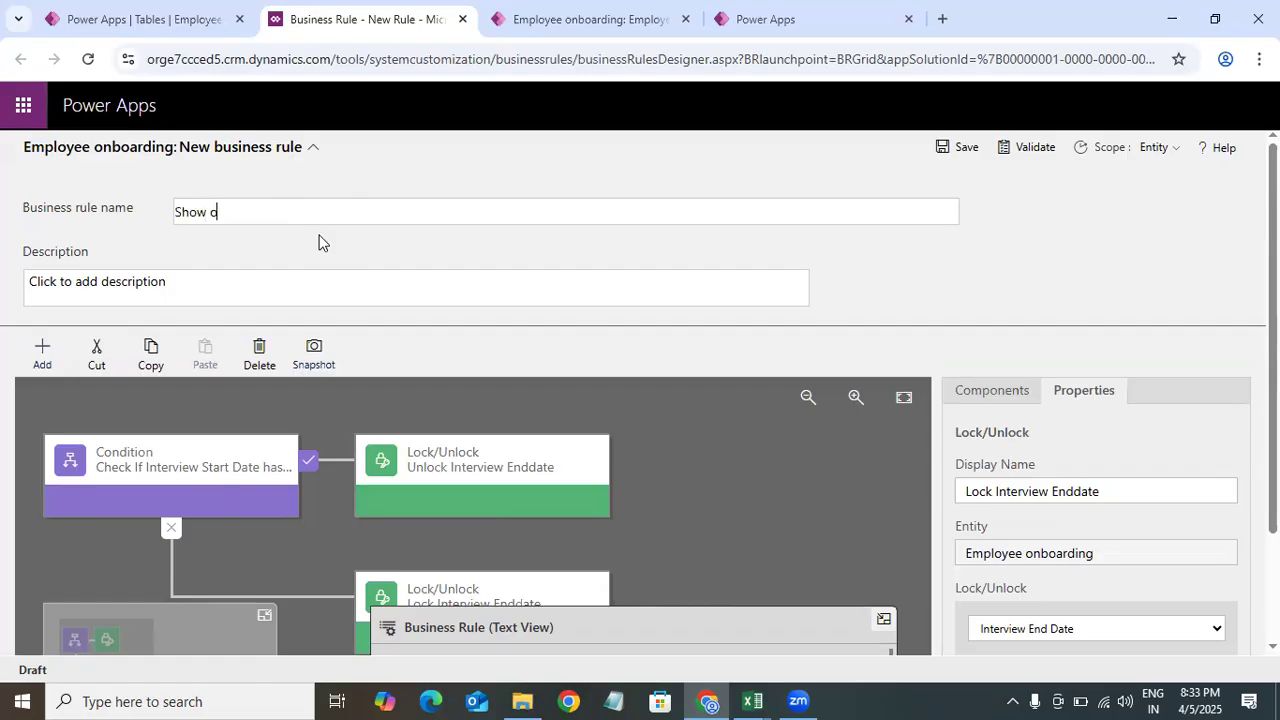
pyautogui.write('r Hide Interview Date')
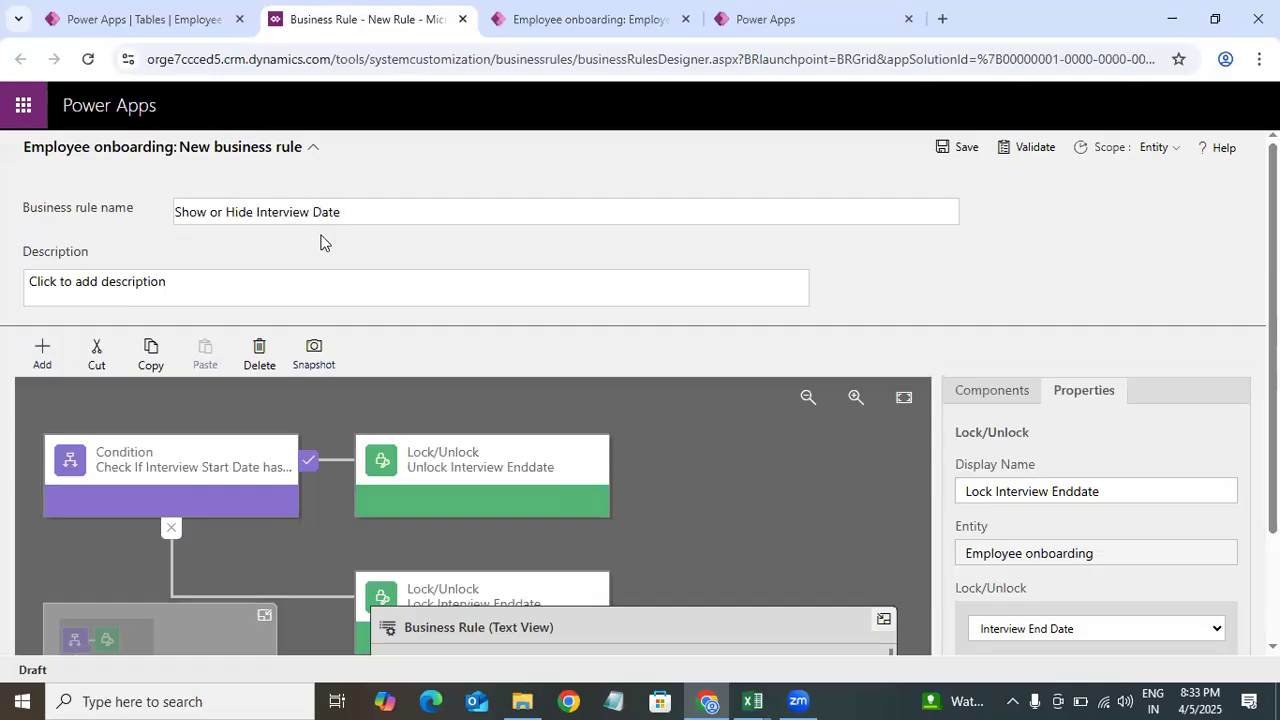
pyautogui.hotkey('ctrl', 'a')
pyautogui.click(970, 148)
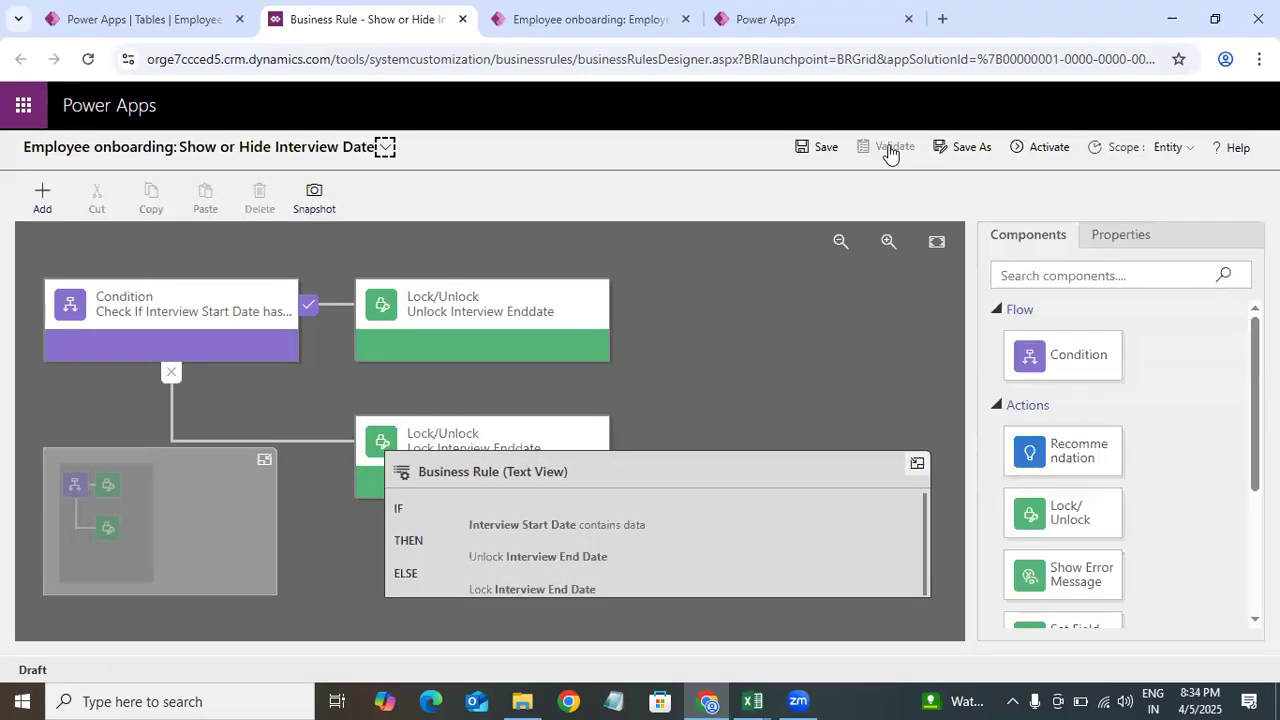
# Step: Validate the business rule and activate it
pyautogui.click(890, 150)
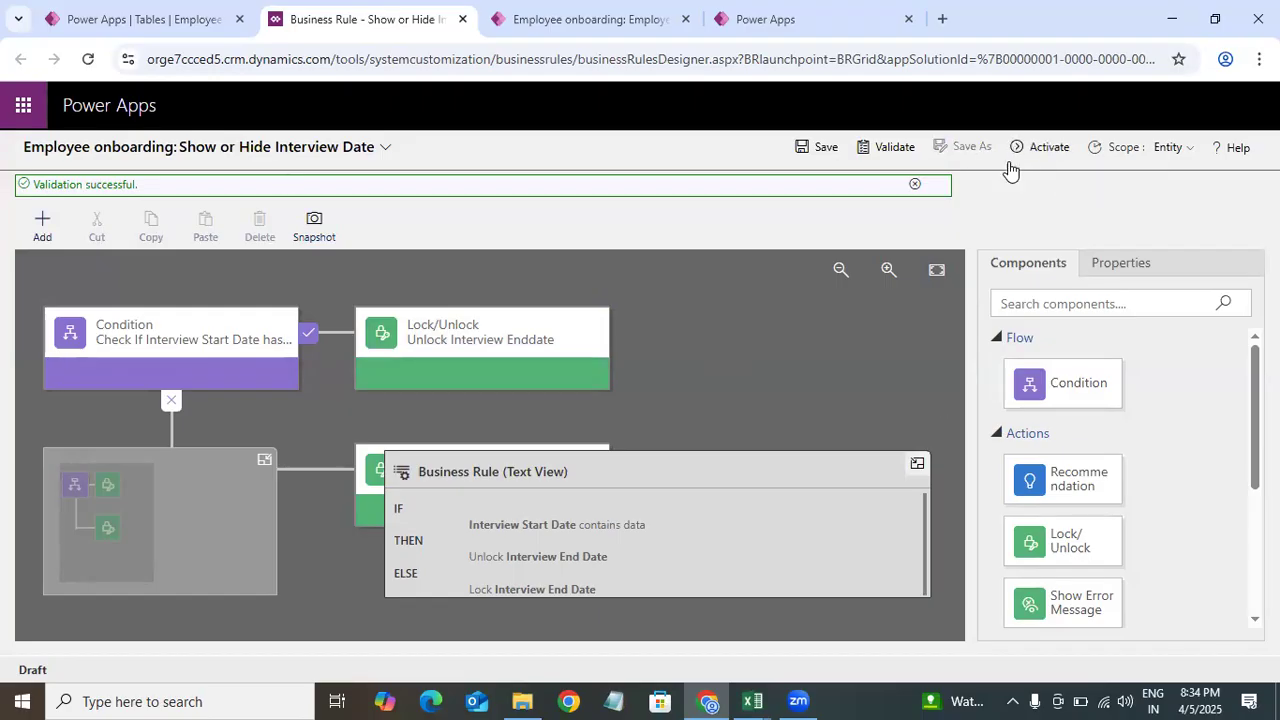
pyautogui.click(1043, 148)
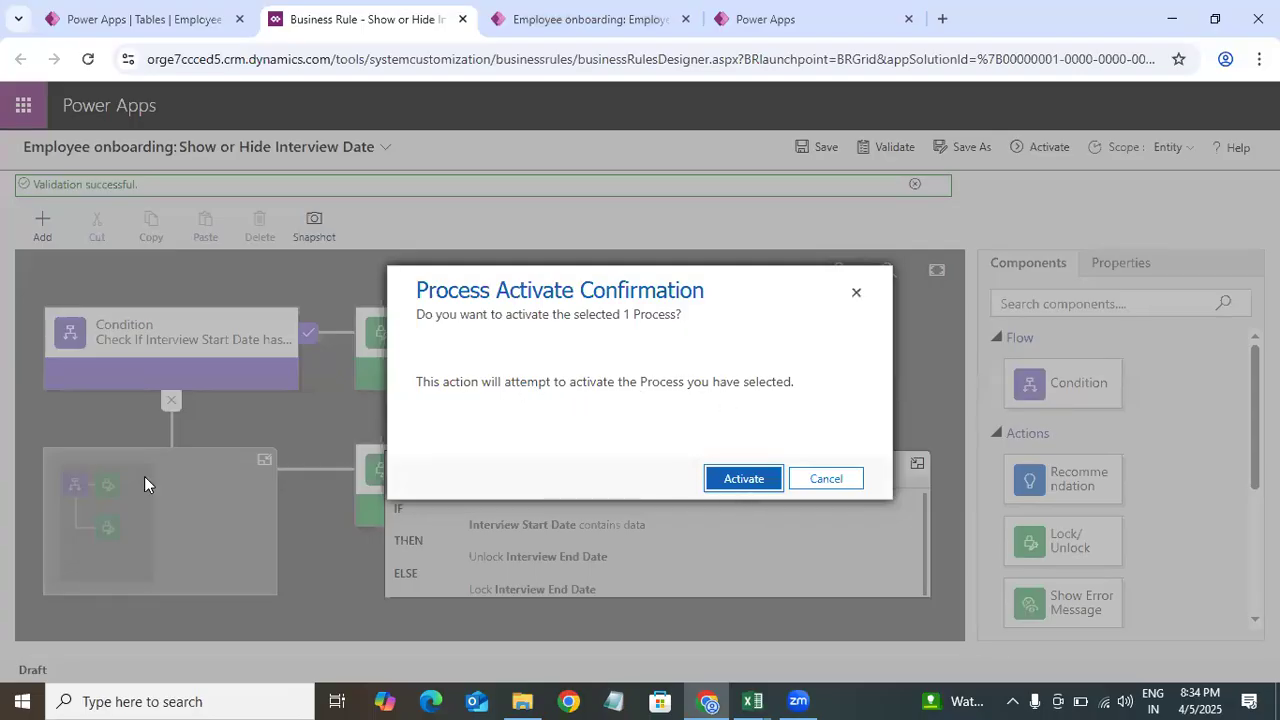
pyautogui.click(745, 480)
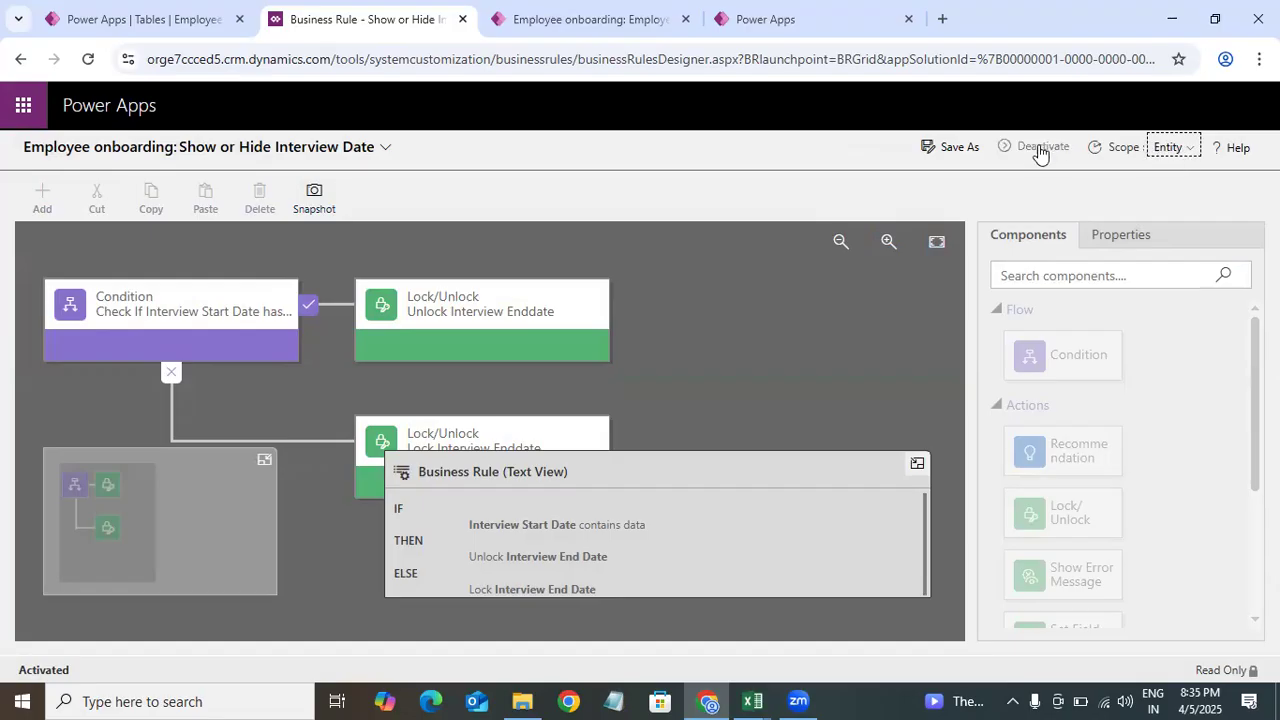
# Step: Expand the rule details and deactivate the business rule to make it editable again
pyautogui.moveTo(1043, 150); pyautogui.dragTo(1185, 150)
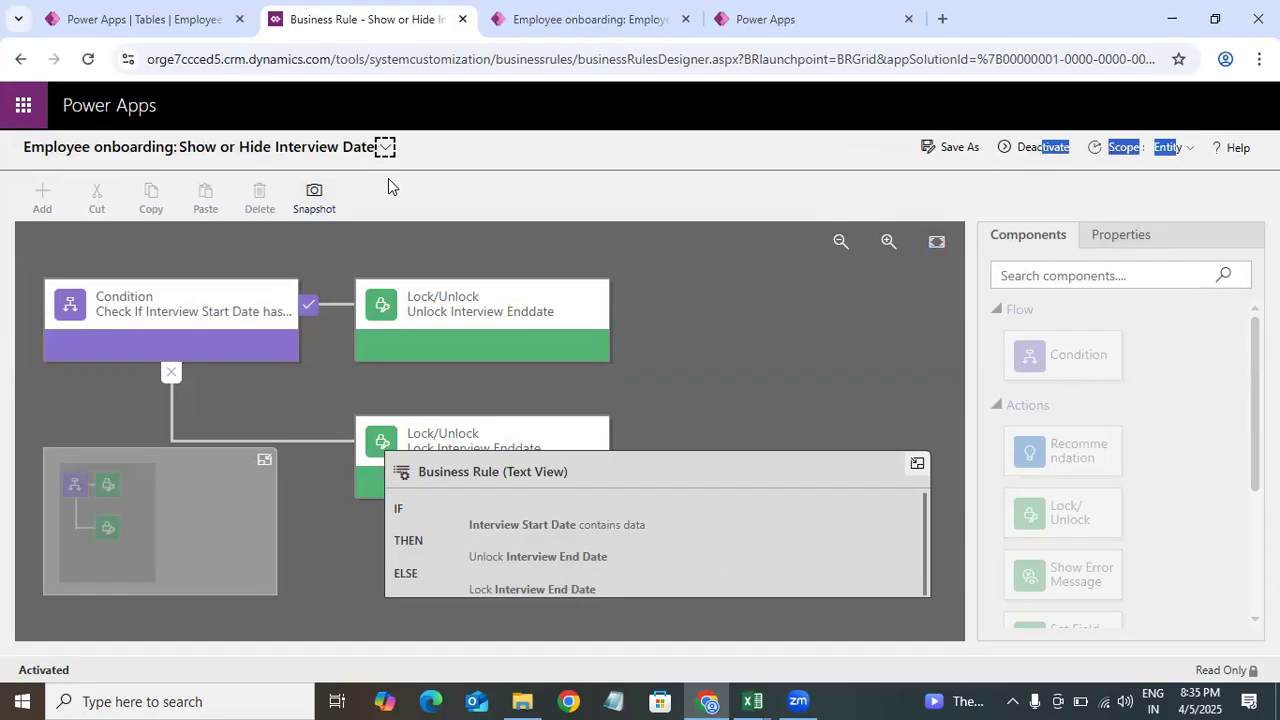
pyautogui.click(386, 148)
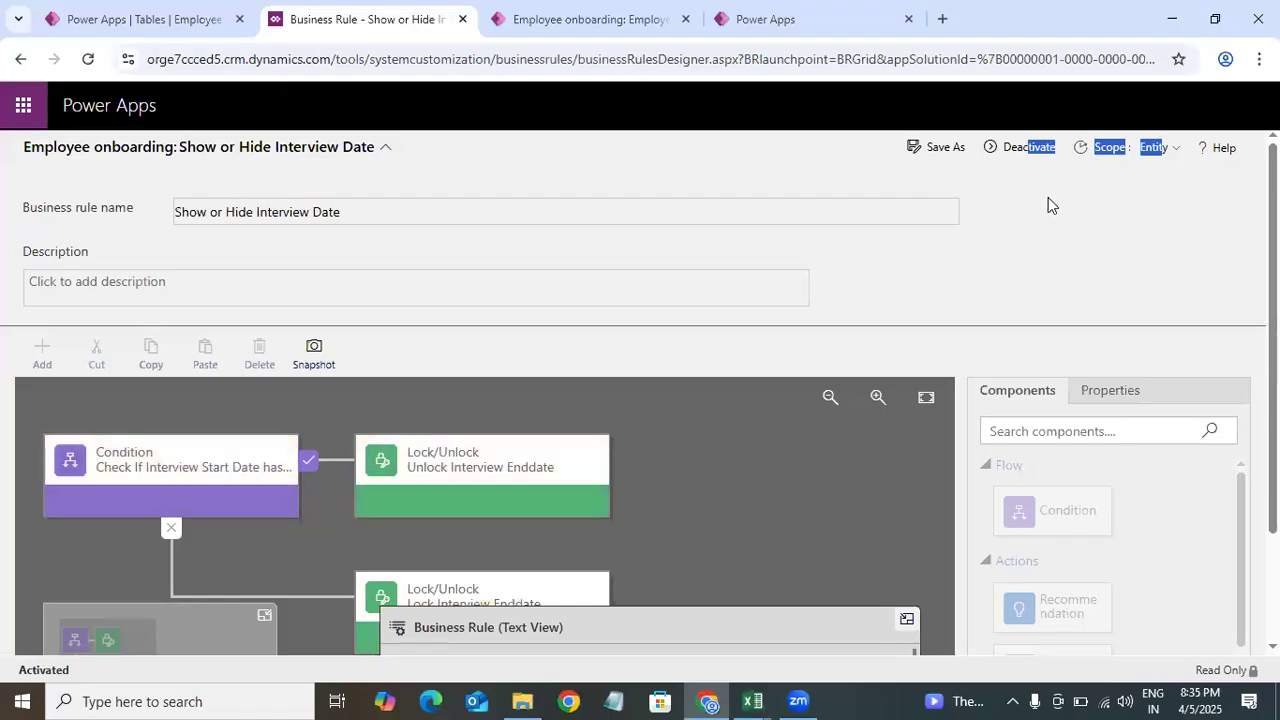
pyautogui.click(1028, 148)
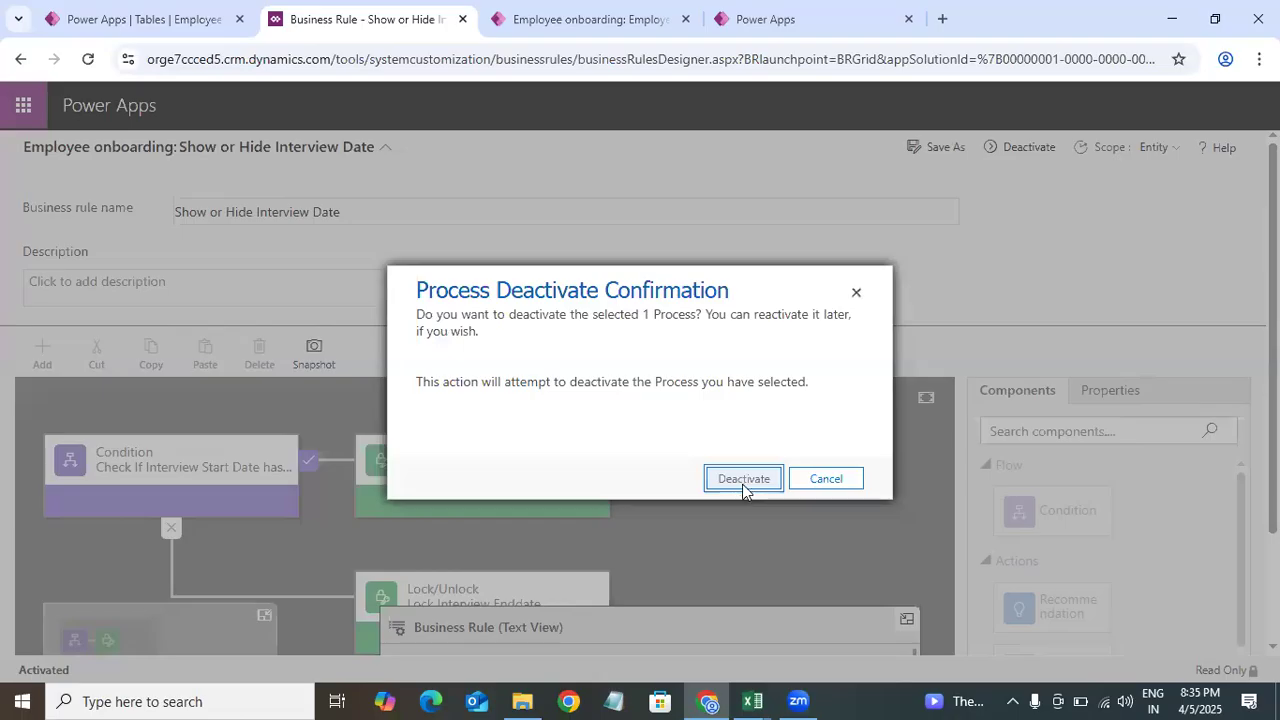
pyautogui.click(743, 479)
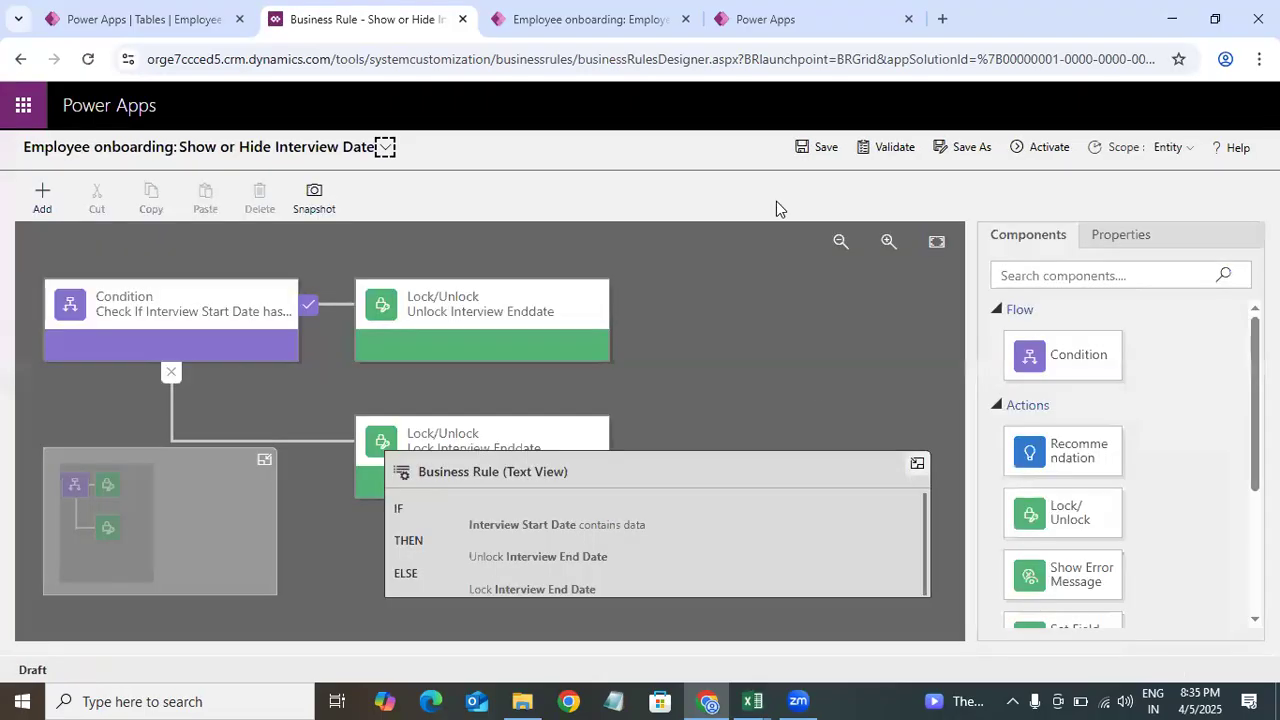
# Step: Open the business rule's scope options to choose where it applies
pyautogui.click(1189, 147)
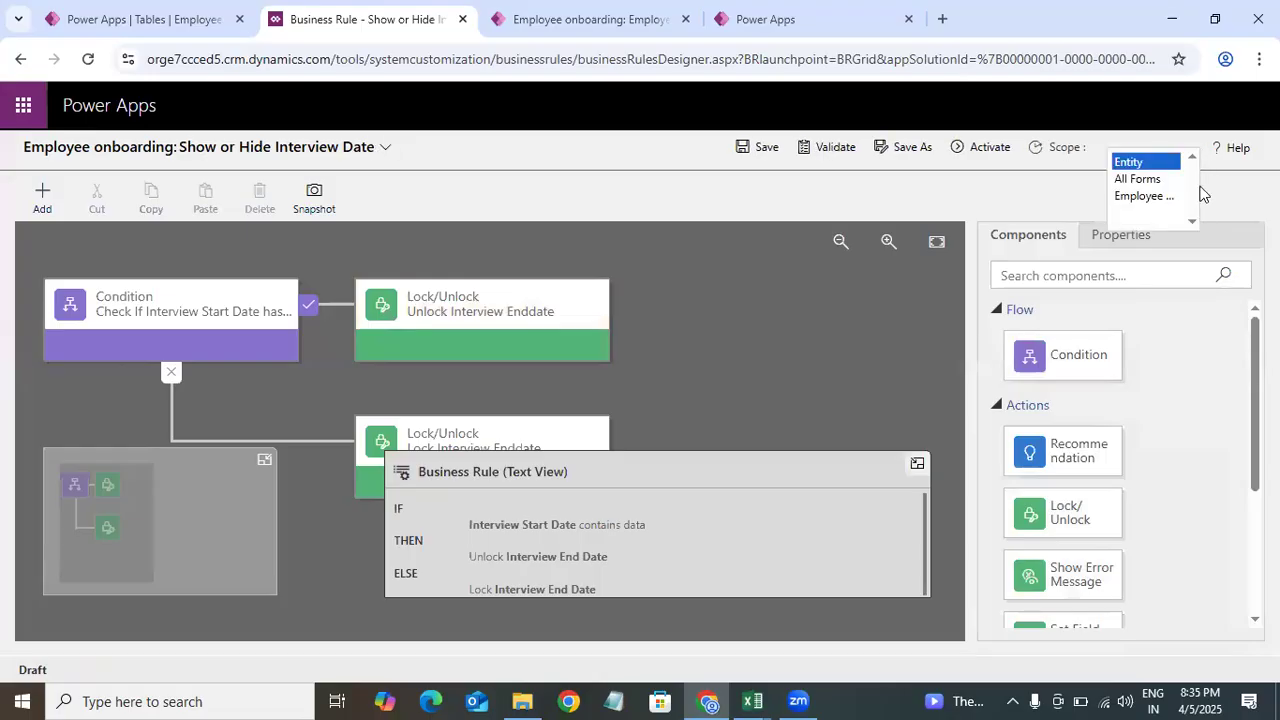
pyautogui.click(1235, 187)
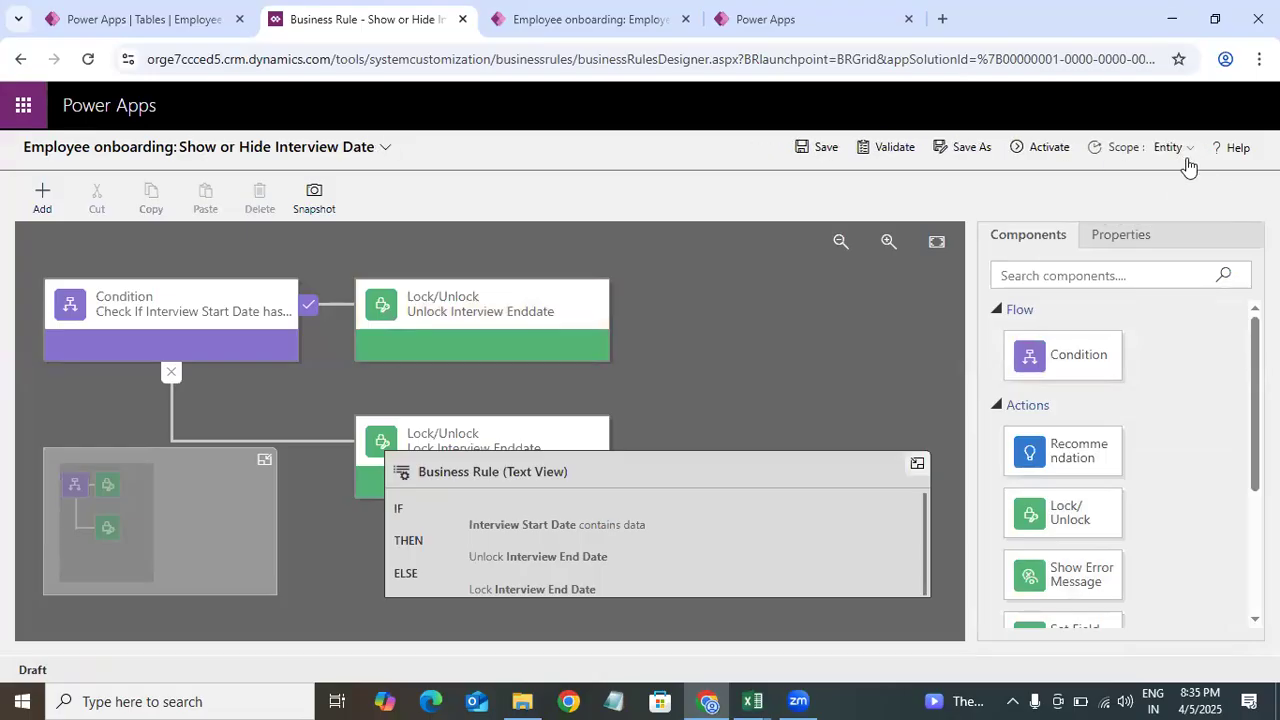
pyautogui.click(1187, 154)
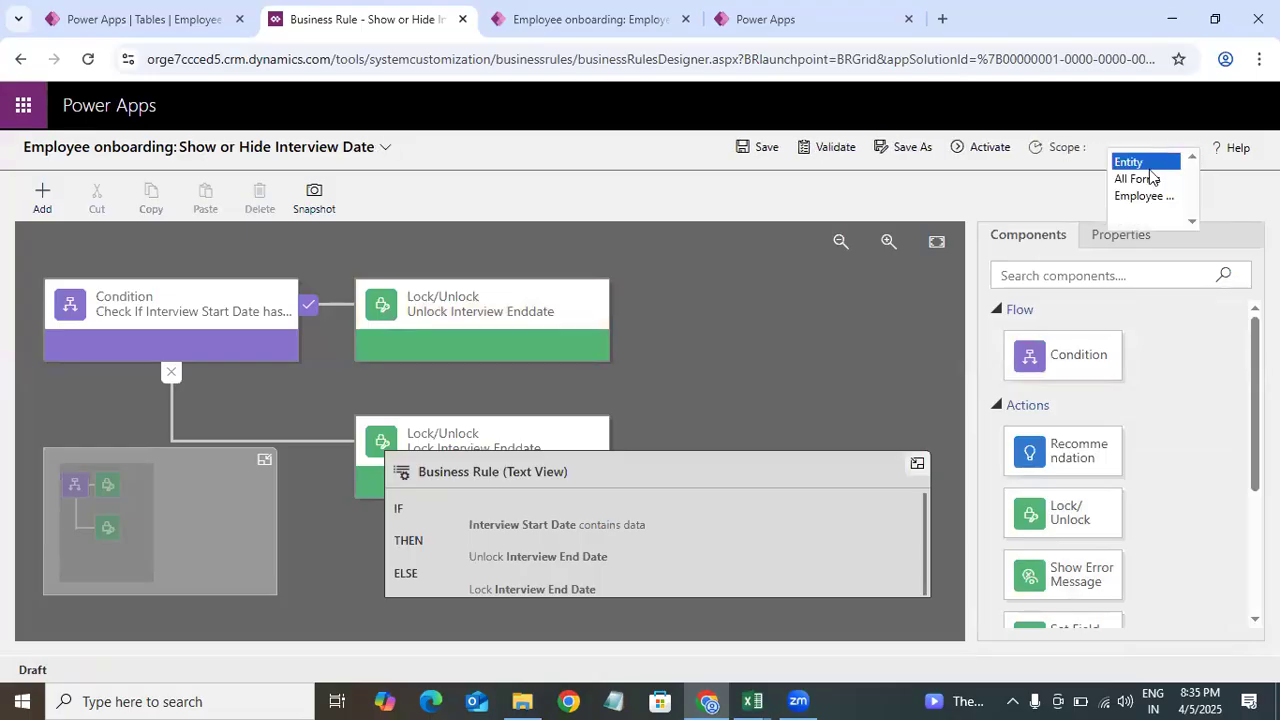
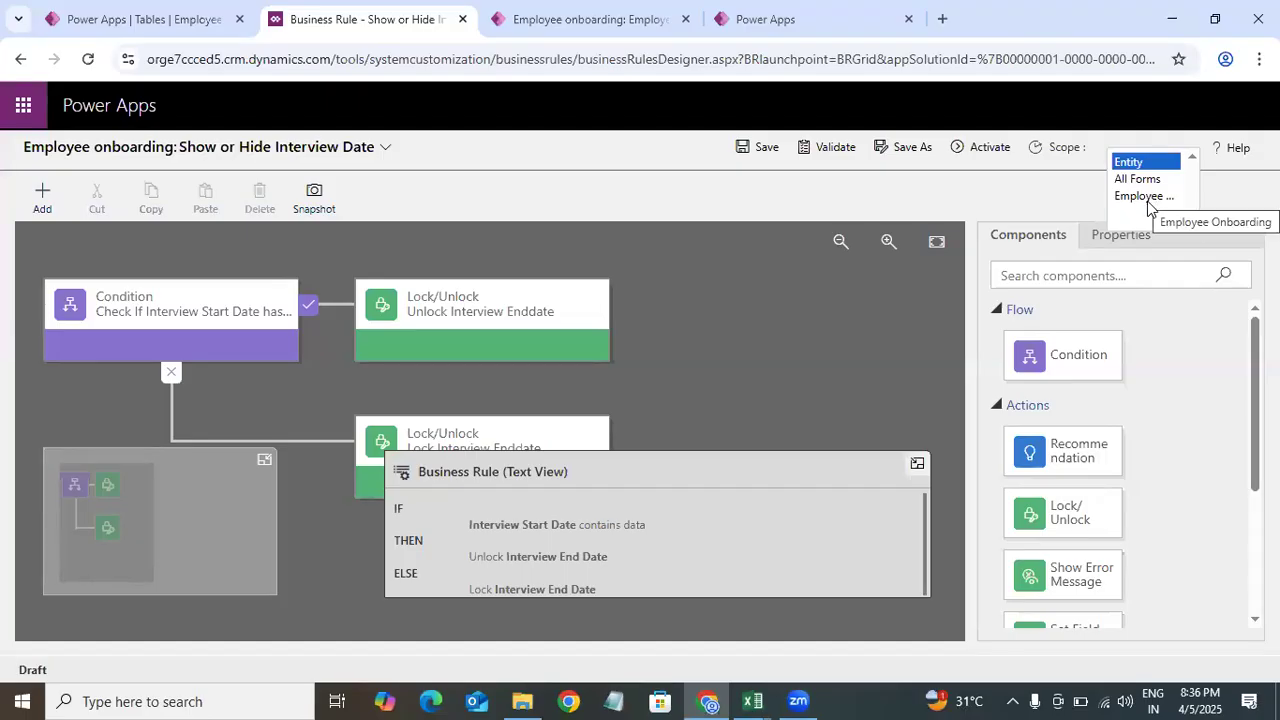
# Step: Set the business rule's scope to Entity and activate the rule, confirming the activation
pyautogui.click(1211, 206)
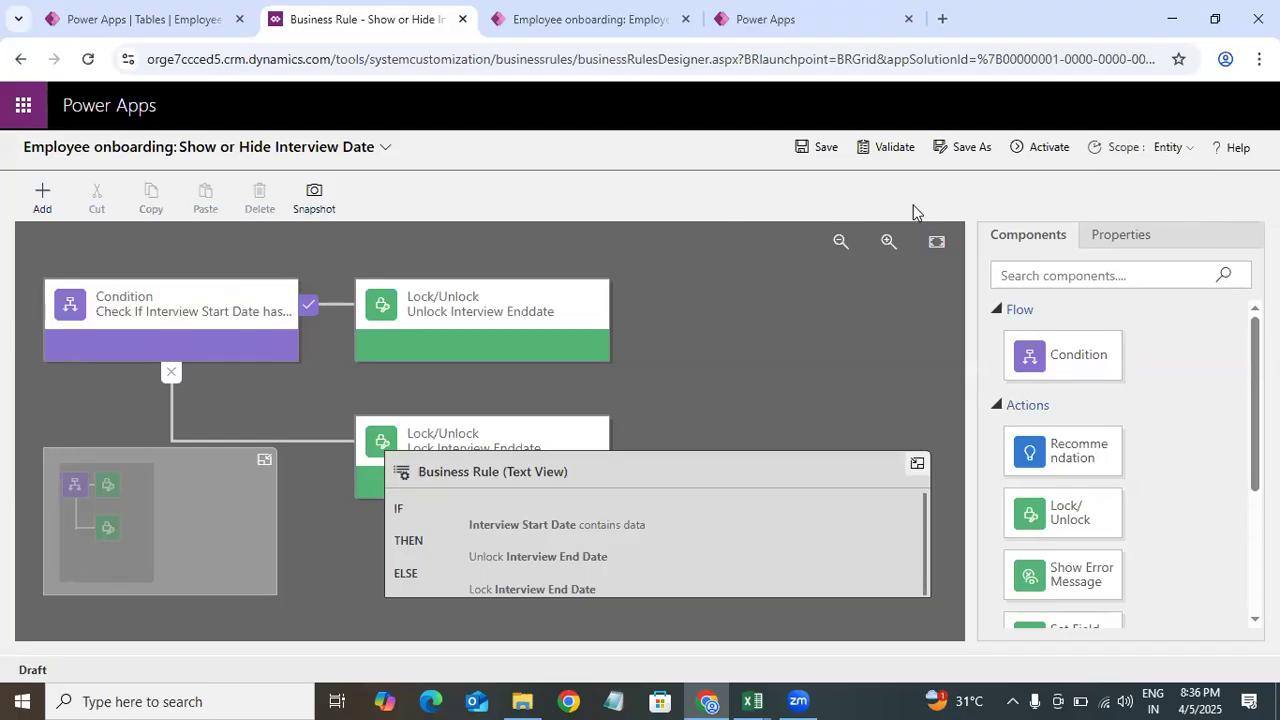
pyautogui.click(1045, 147)
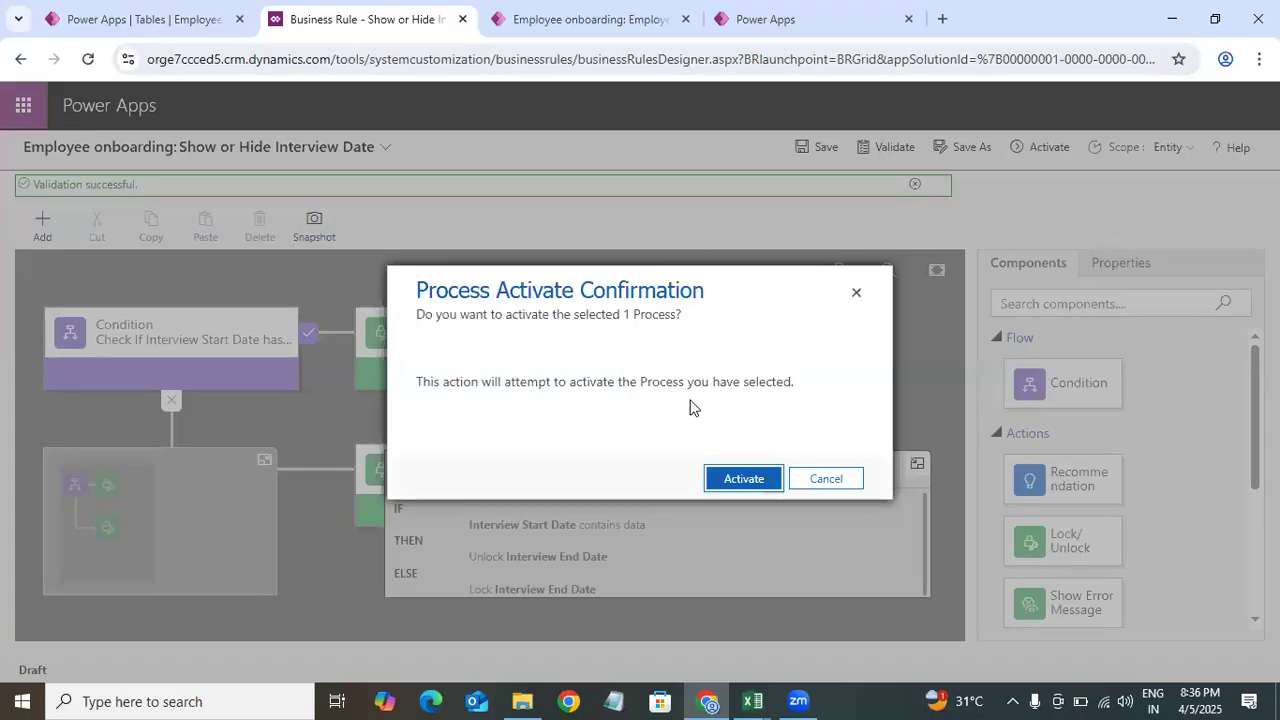
pyautogui.click(729, 482)
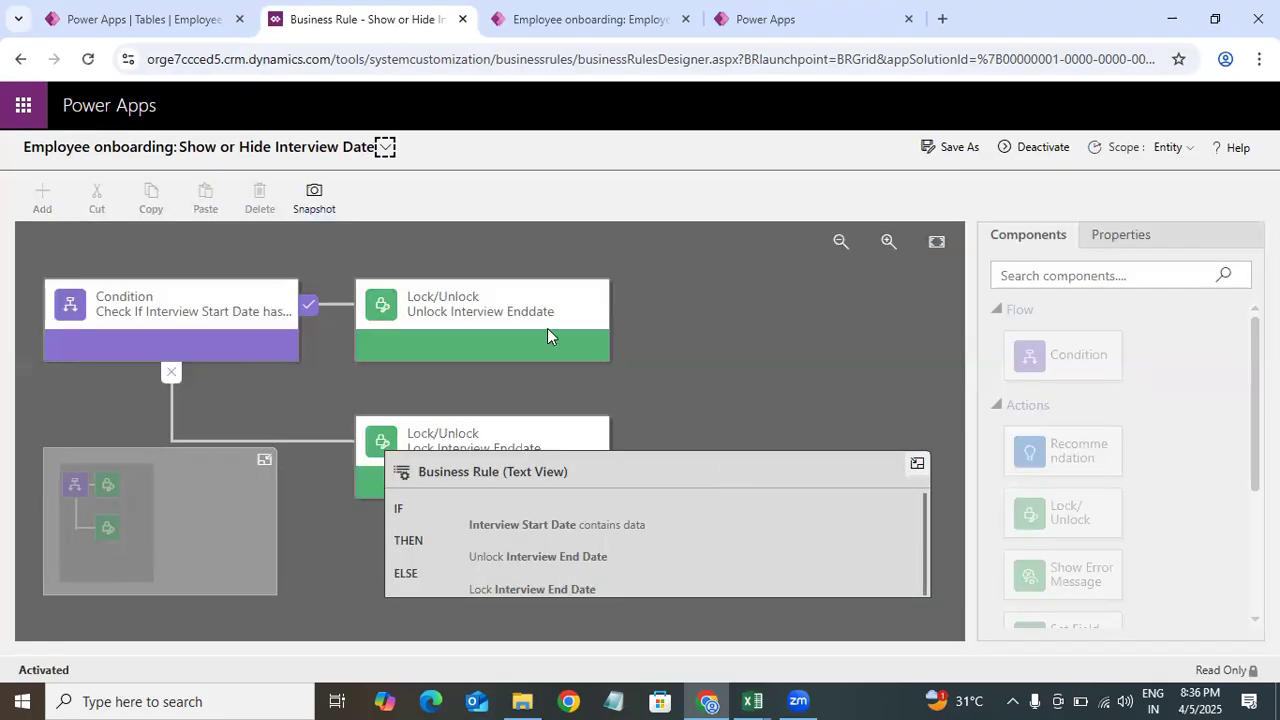
# Step: On the employee onboarding form, clear the Interview Start Date and try selecting the Interview End Date value
pyautogui.click(600, 22)
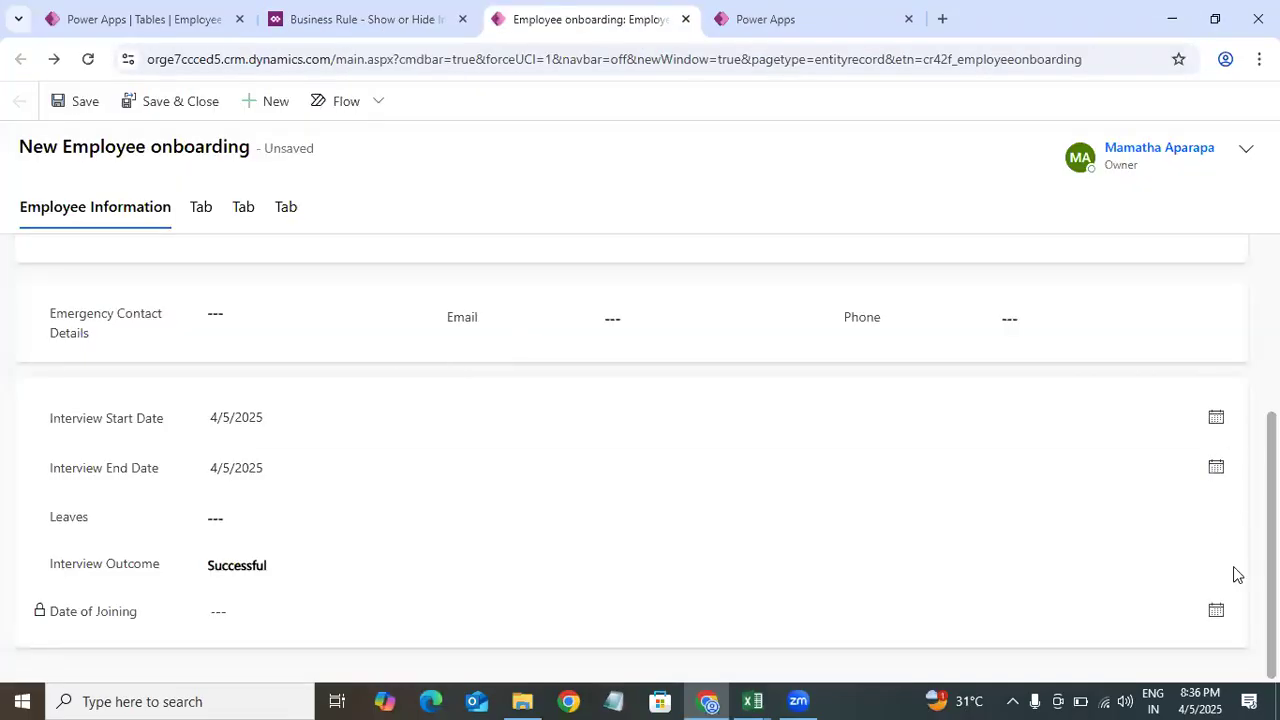
pyautogui.click(306, 423)
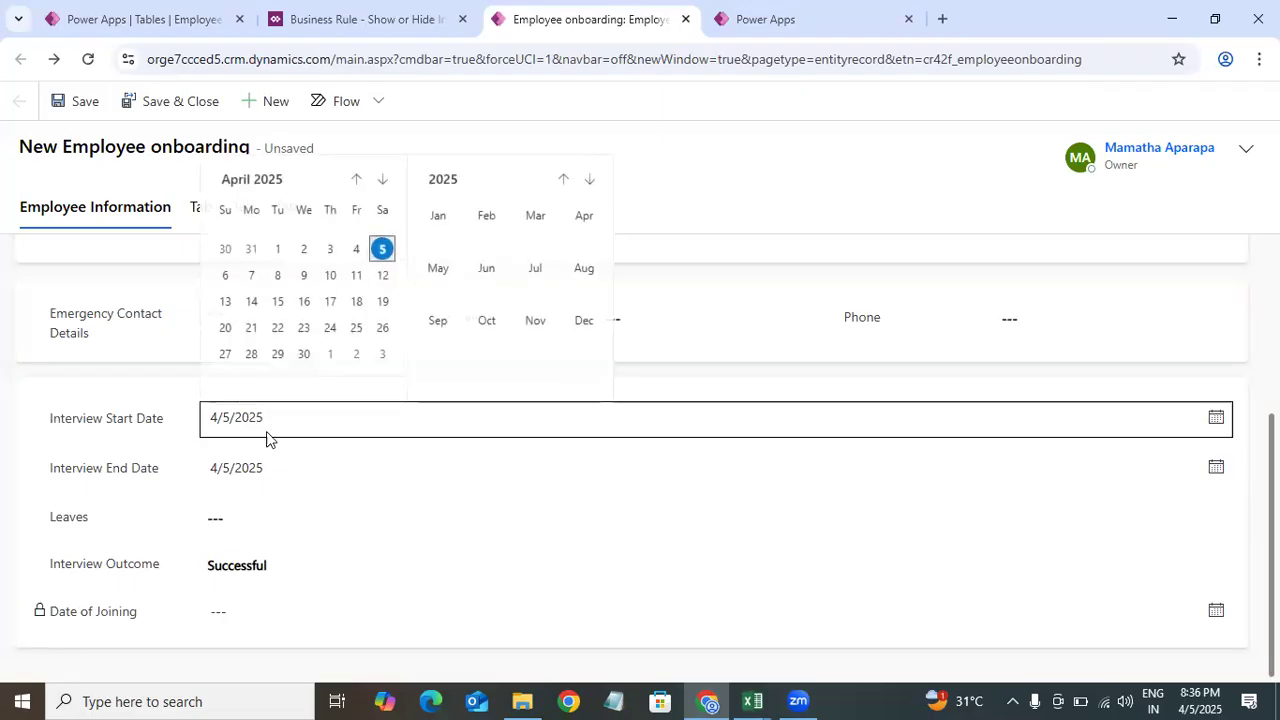
pyautogui.click(292, 436)
pyautogui.click(309, 471)
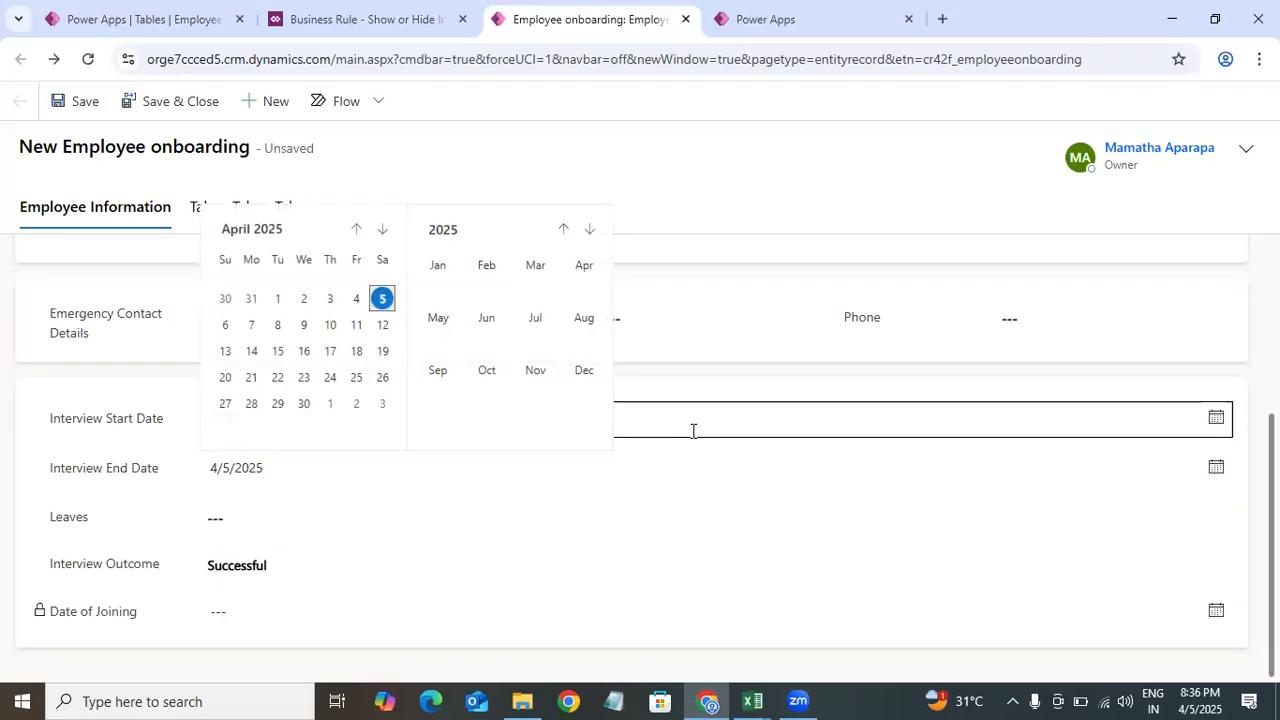
pyautogui.click(213, 415)
pyautogui.click(255, 420)
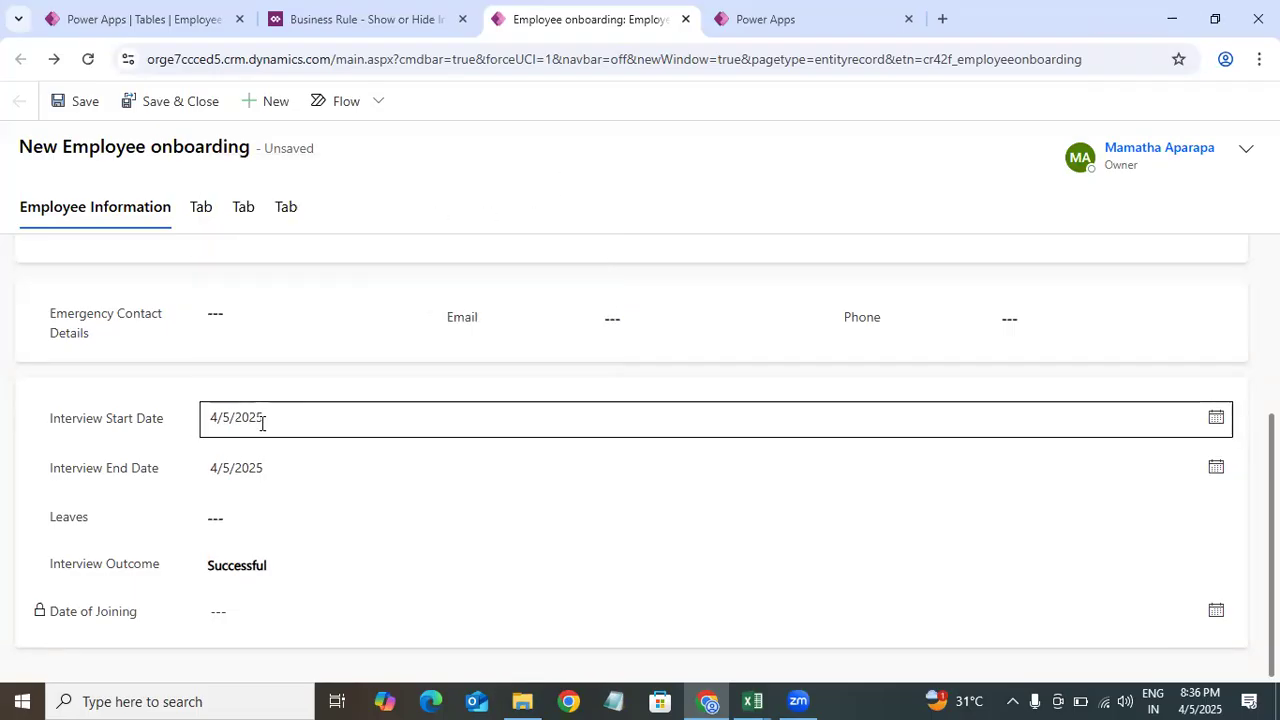
pyautogui.moveTo(263, 423); pyautogui.dragTo(144, 427)
pyautogui.press('BackSpace')
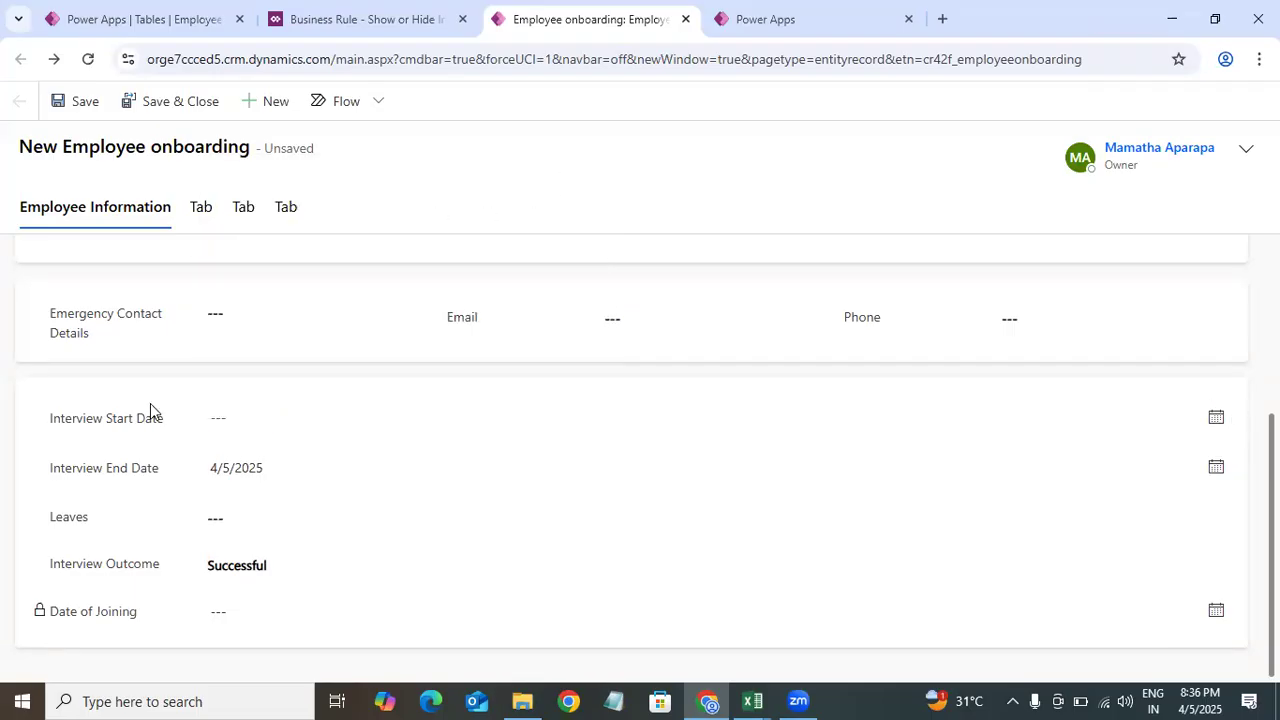
pyautogui.click(273, 470)
pyautogui.moveTo(262, 467); pyautogui.dragTo(189, 477)
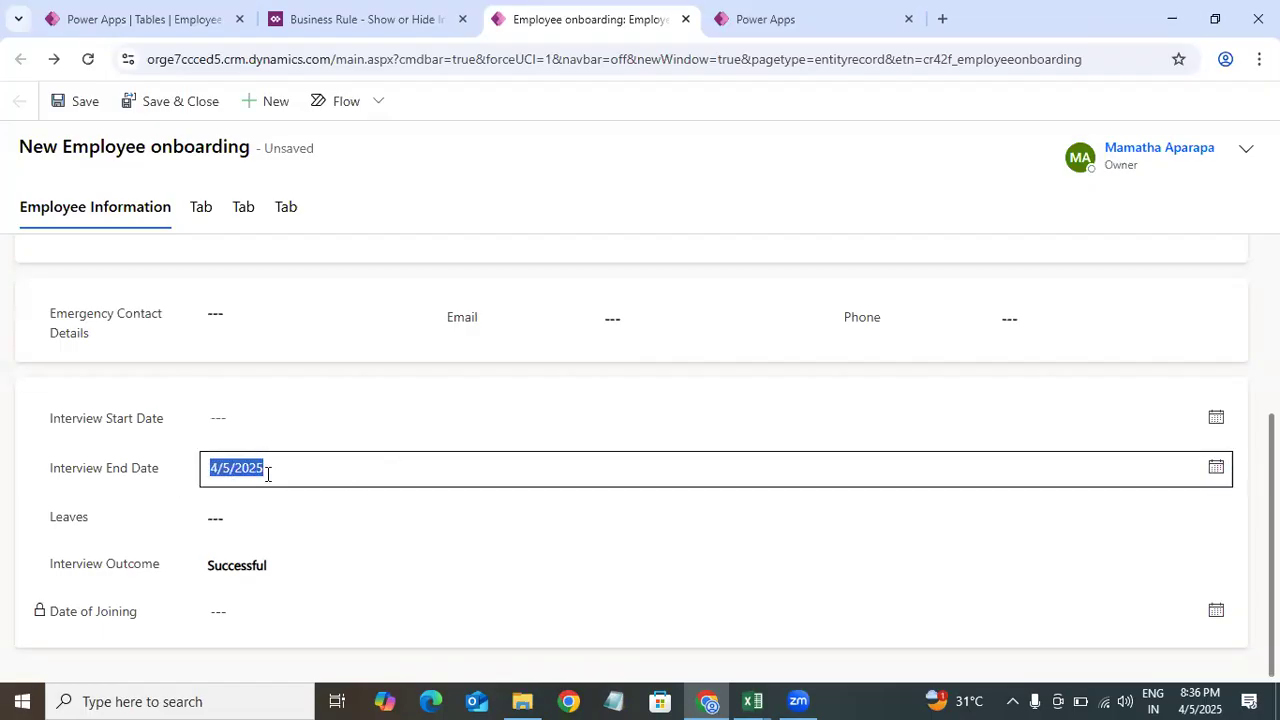
# Step: Deactivate the Show or Hide Interview Date business rule, confirming the deactivation
pyautogui.click(380, 20)
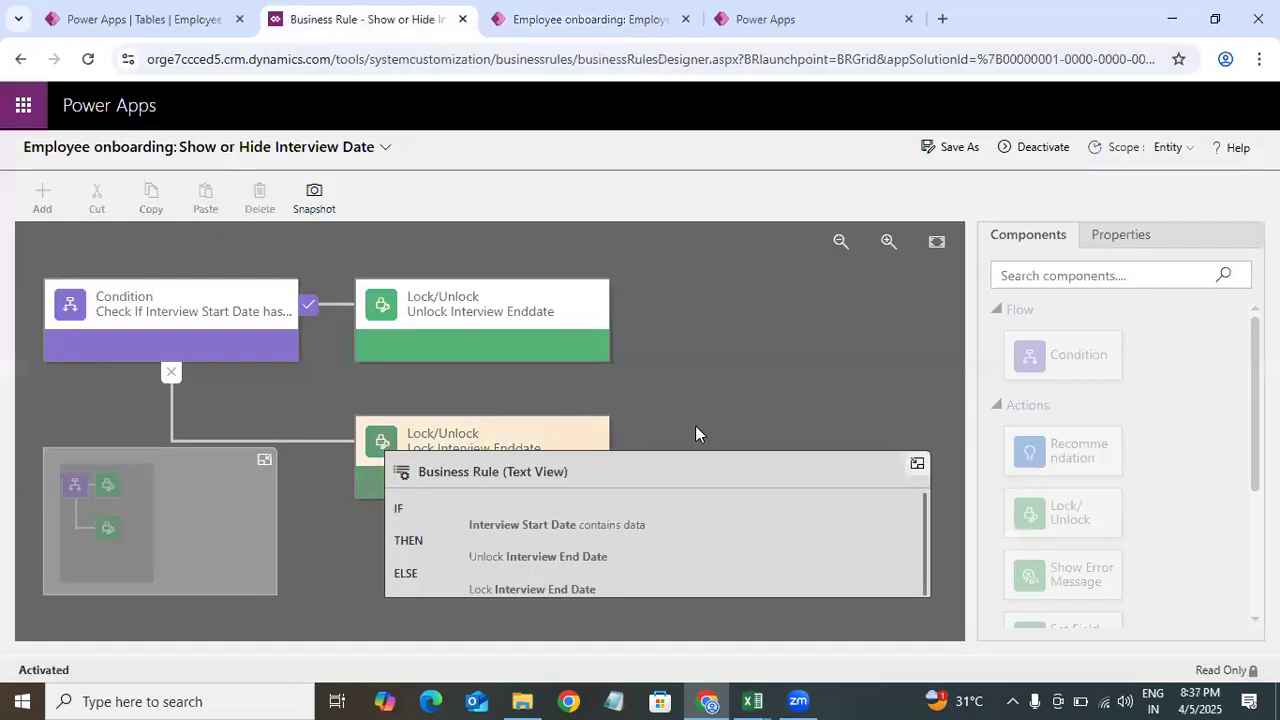
pyautogui.click(1036, 147)
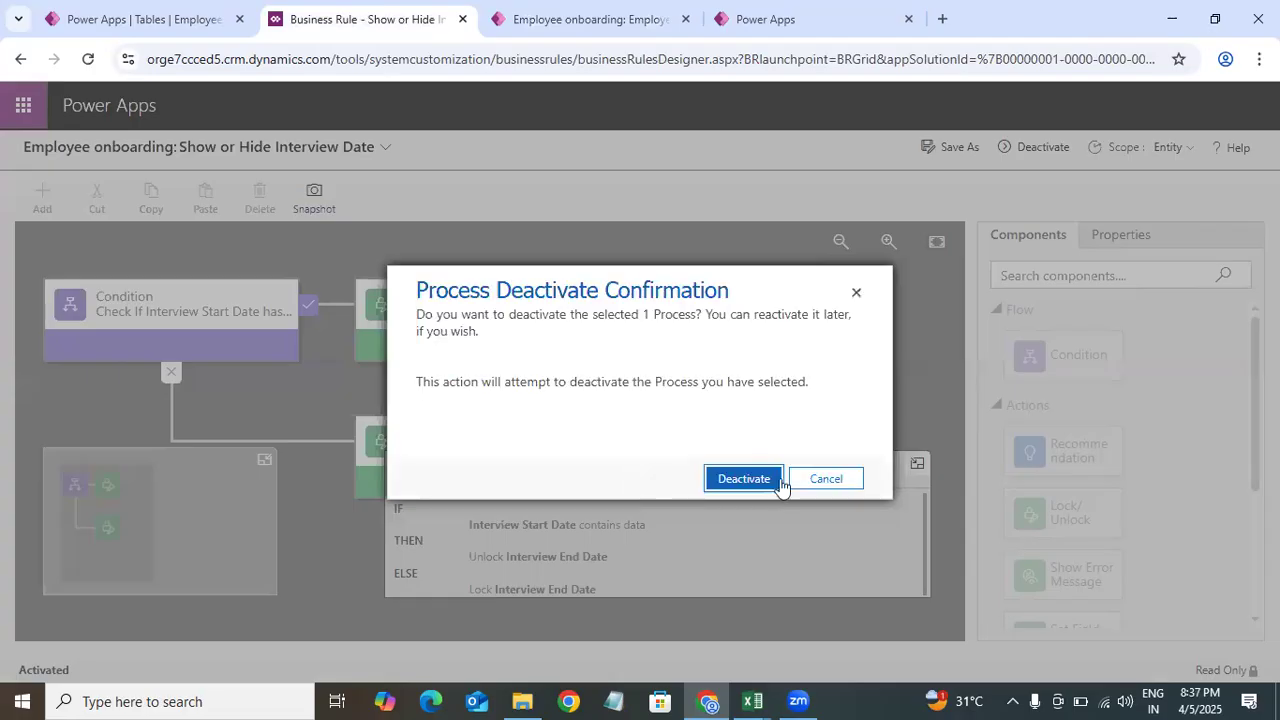
pyautogui.click(817, 486)
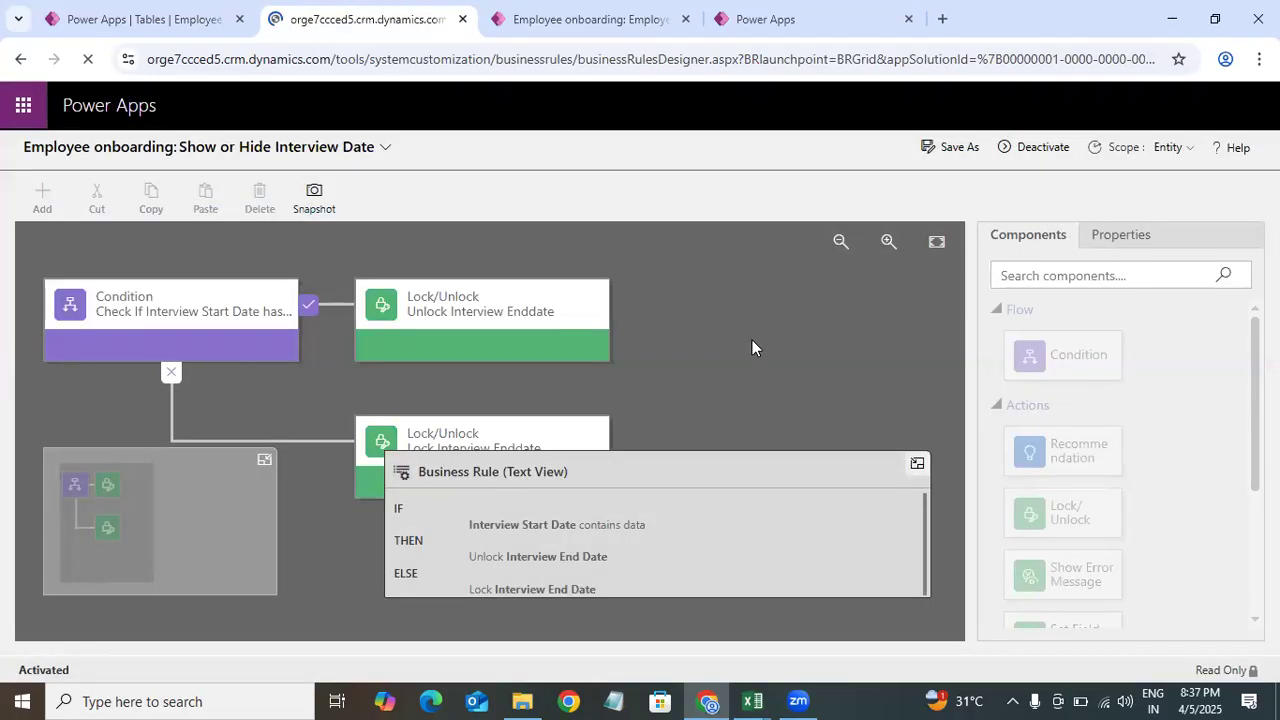
# Step: Add a Set Field Value action after the Lock Interview Enddate action on the rule's else branch
pyautogui.click(662, 14)
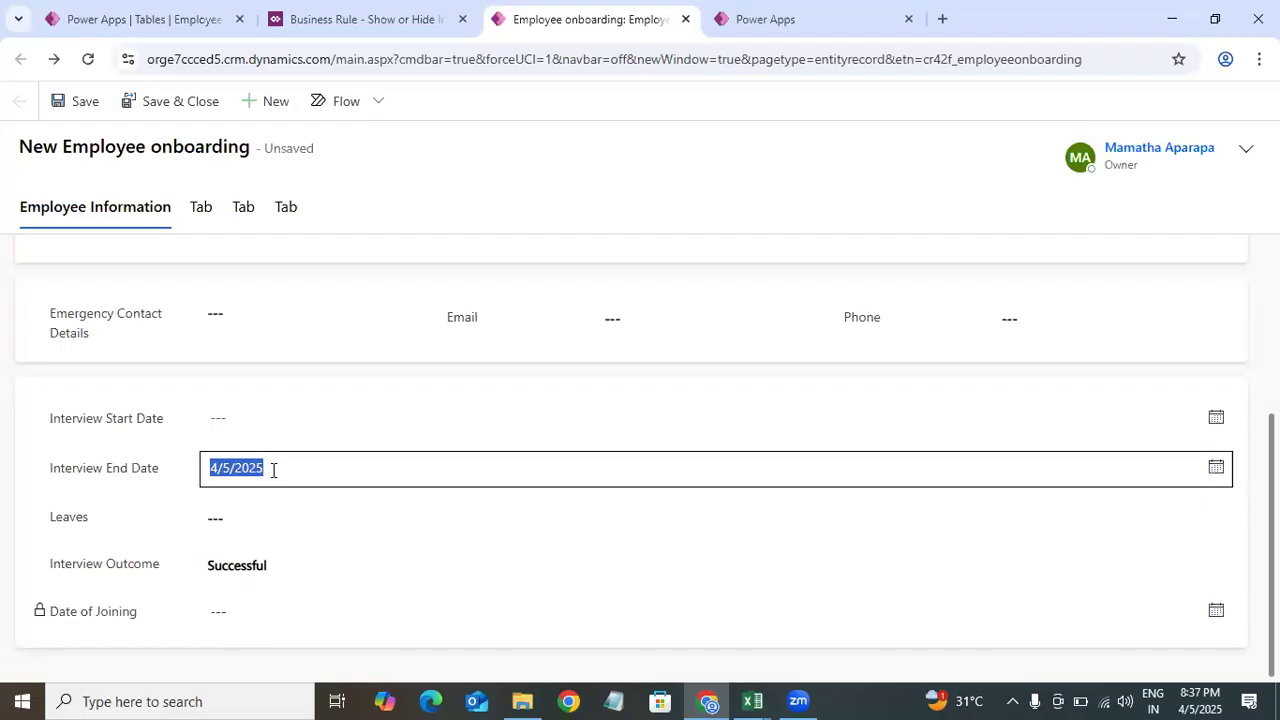
pyautogui.click(306, 24)
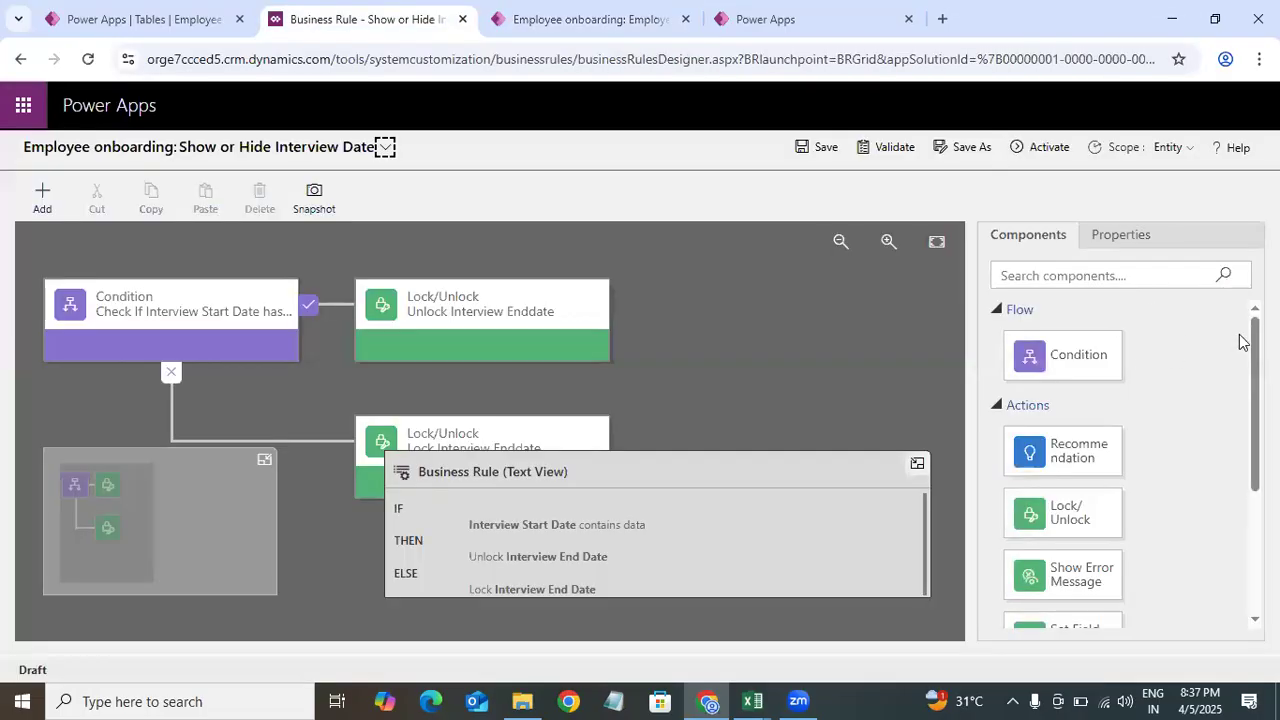
pyautogui.click(563, 436)
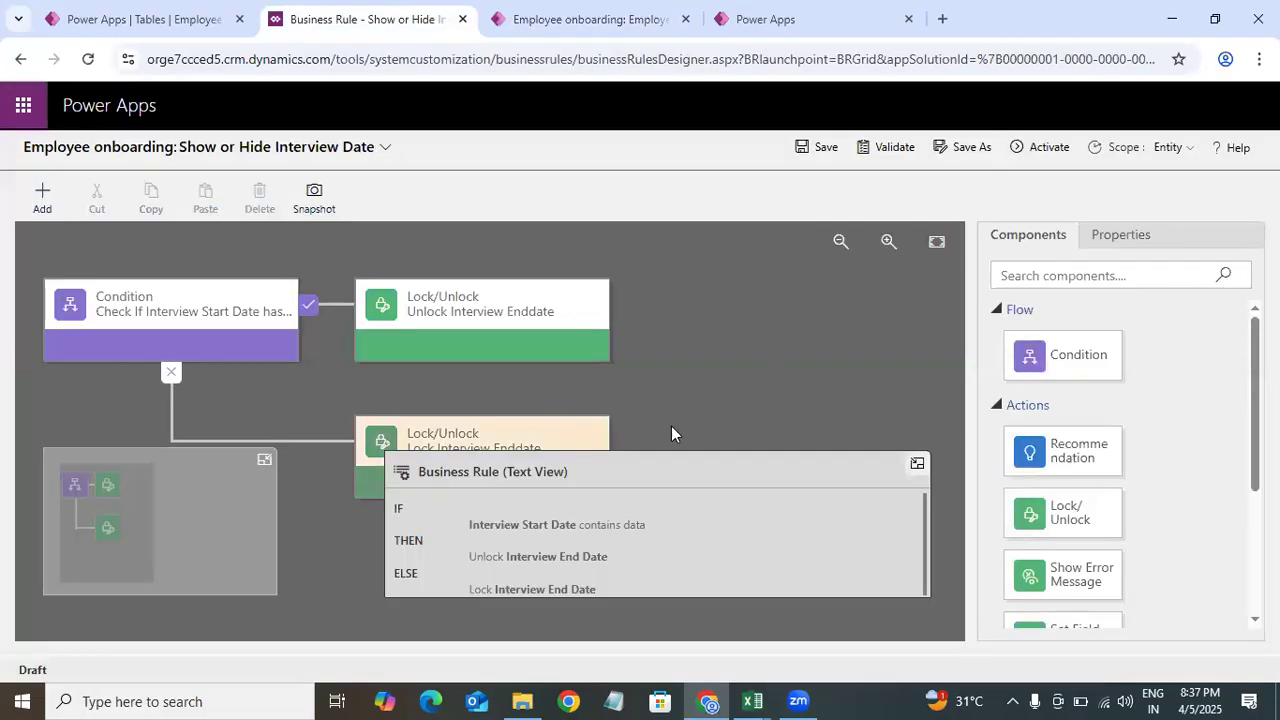
pyautogui.click(1035, 240)
pyautogui.scroll(-3, 1063, 460)
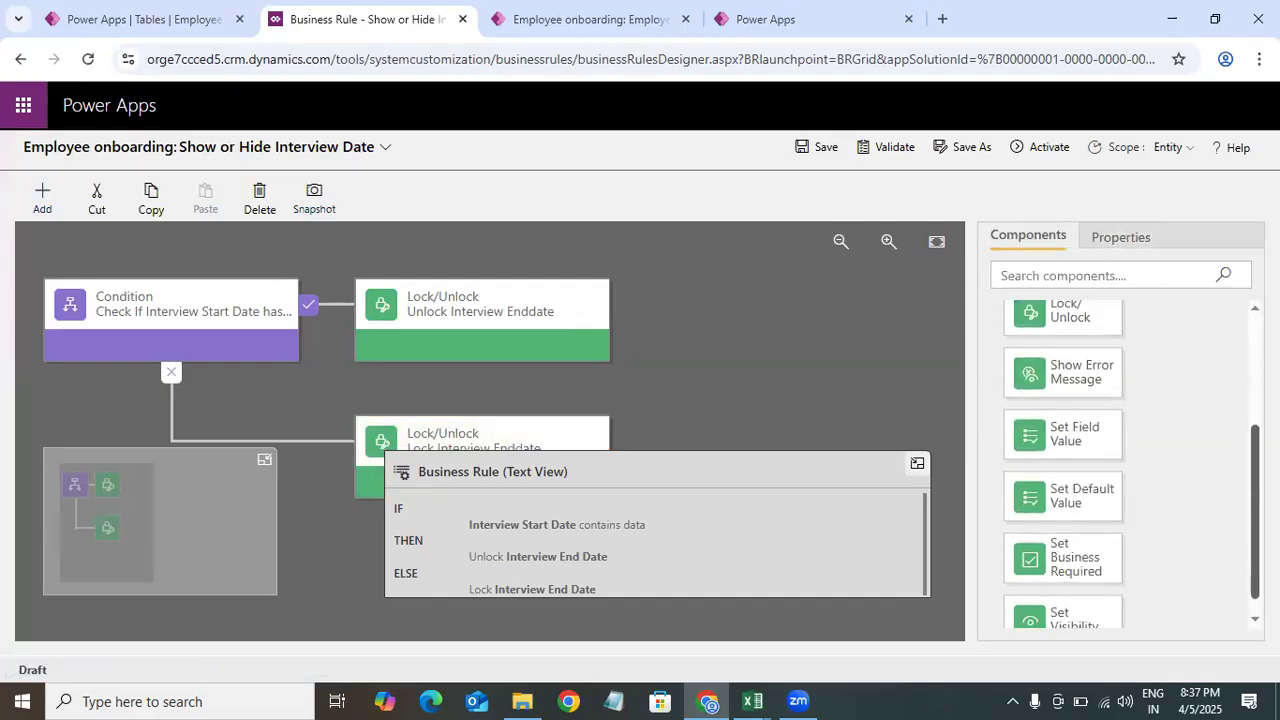
pyautogui.scroll(-1, 1094, 506)
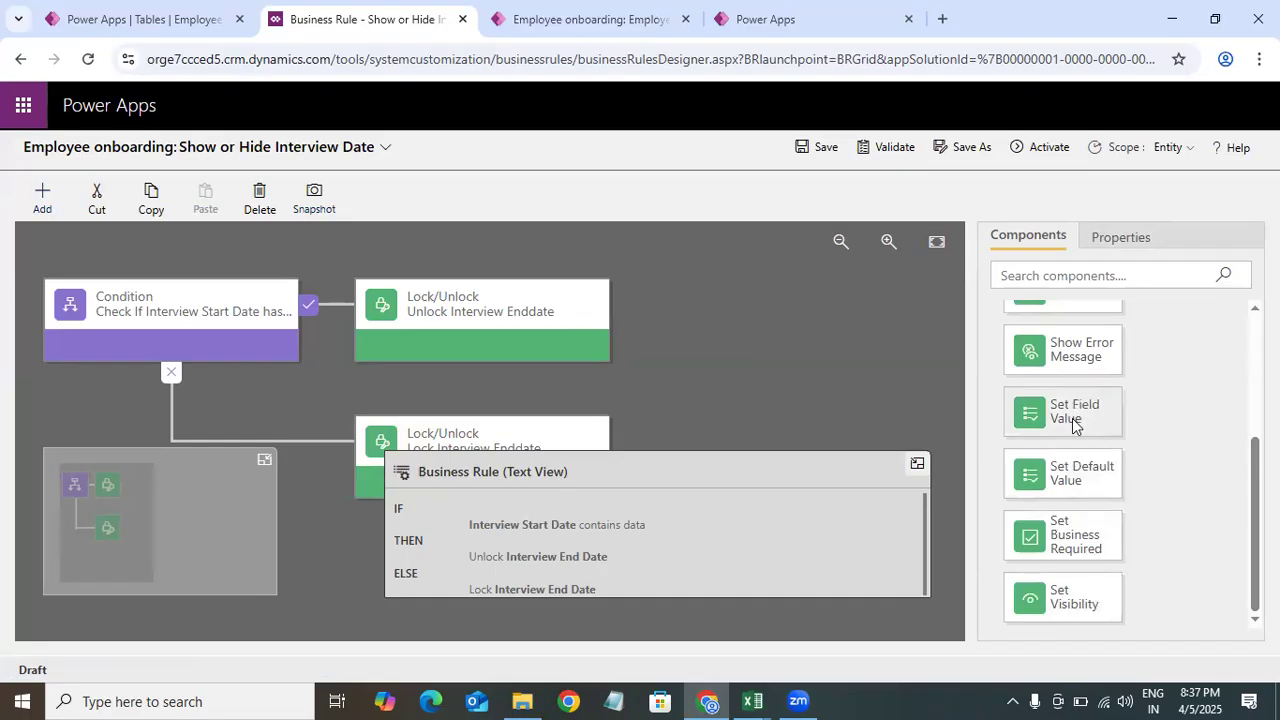
pyautogui.moveTo(1062, 418); pyautogui.dragTo(645, 439)
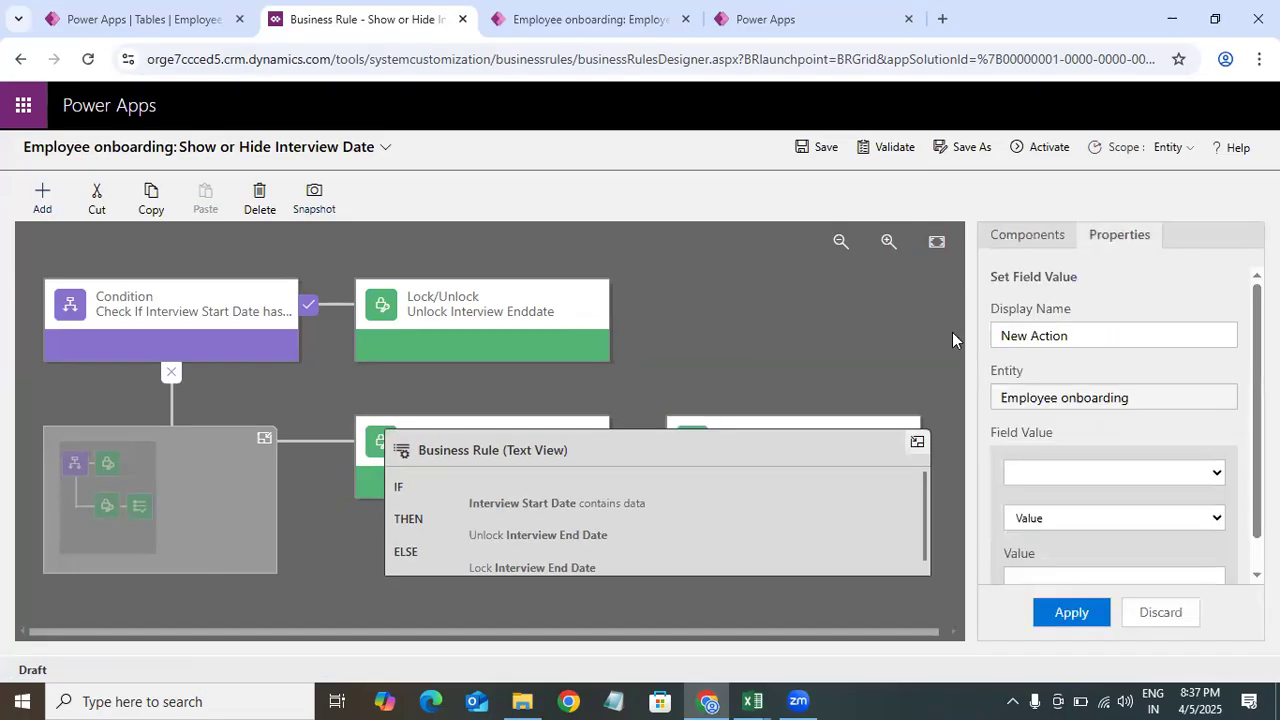
pyautogui.click(918, 287)
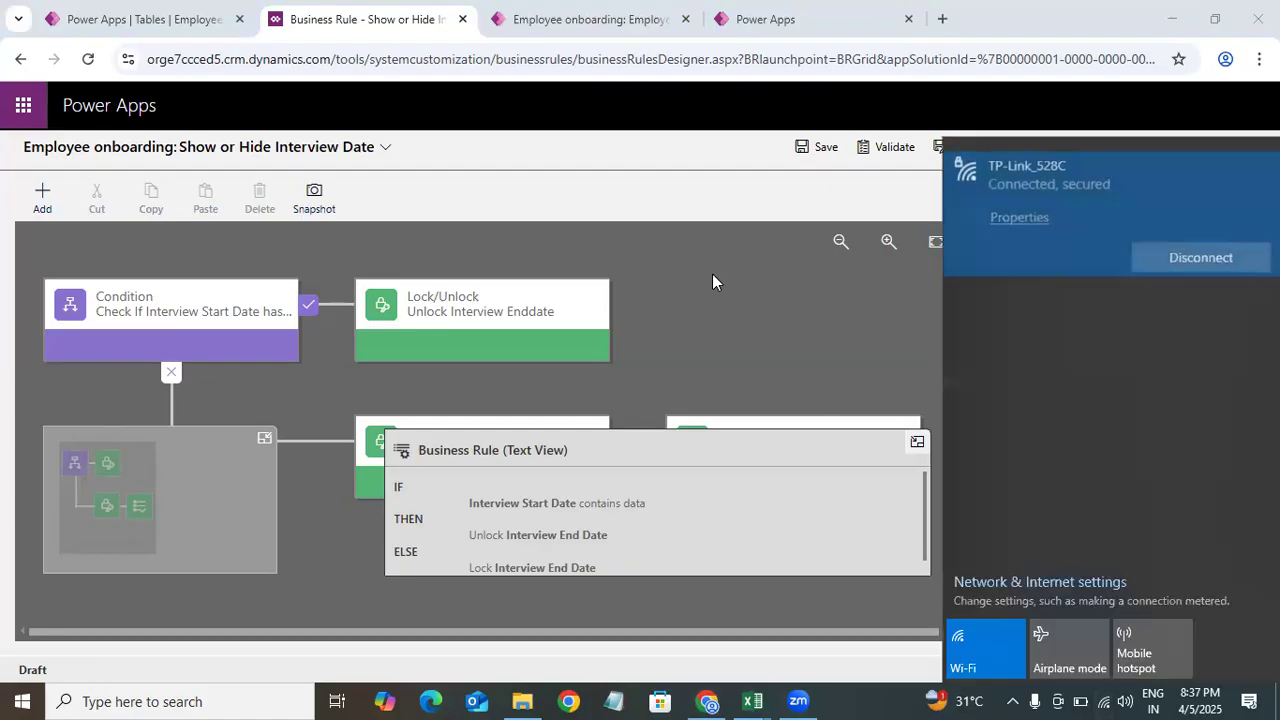
pyautogui.click(712, 274)
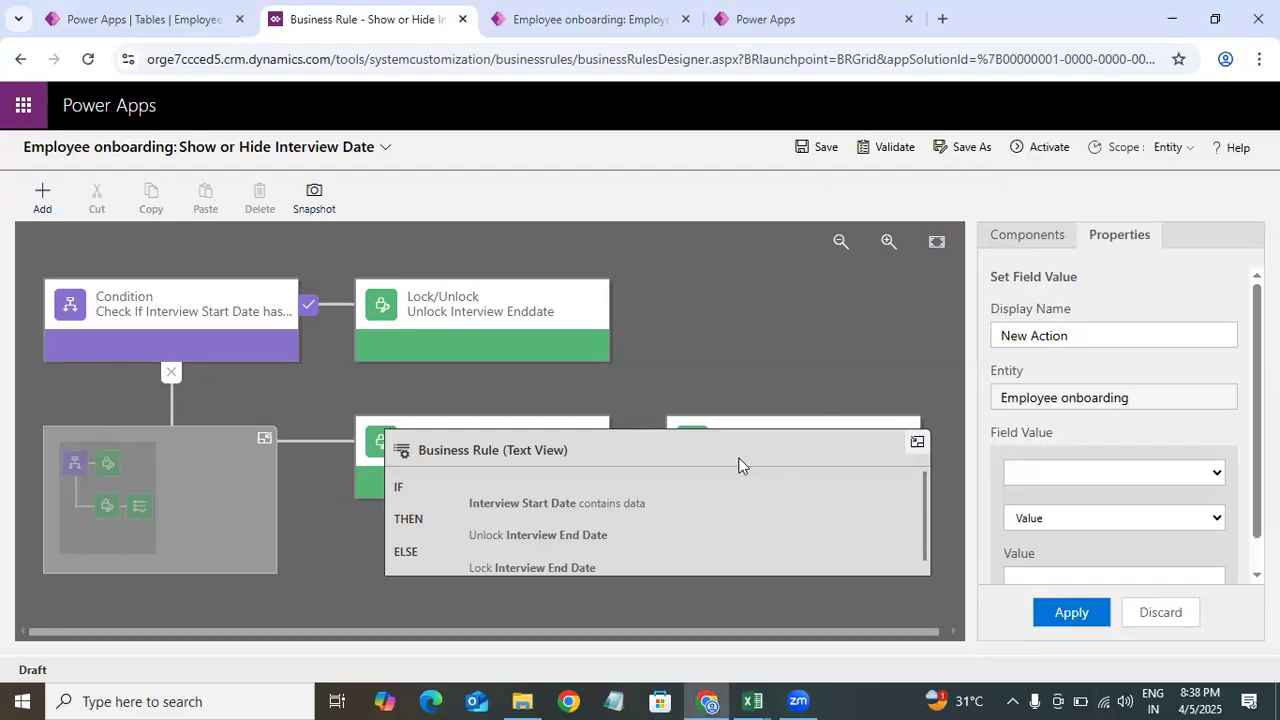
pyautogui.click(936, 242)
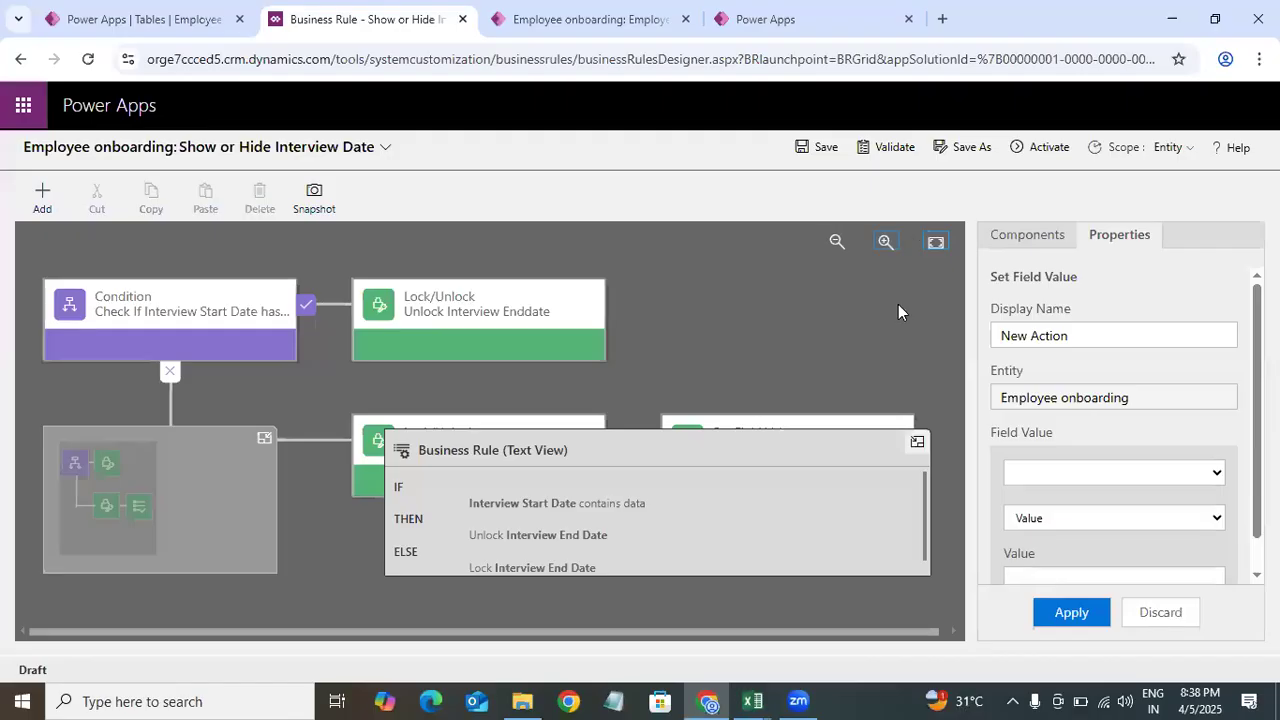
pyautogui.click(841, 242)
pyautogui.click(841, 242)
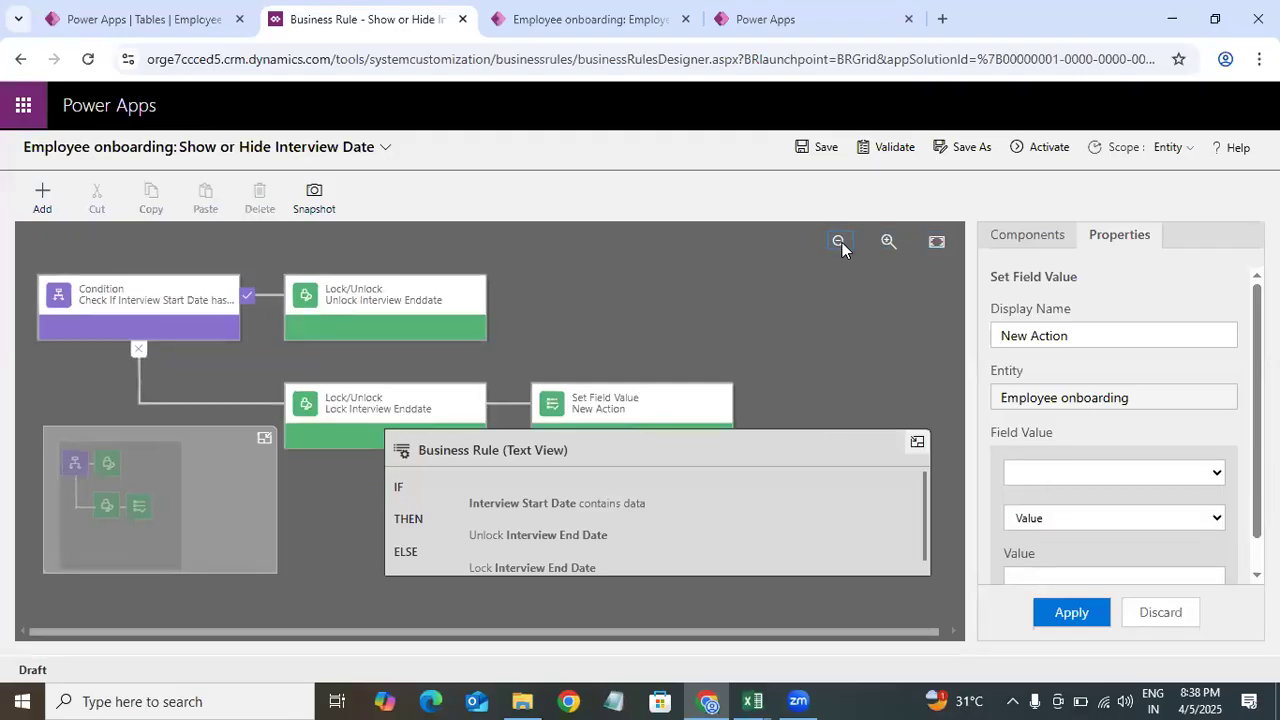
pyautogui.click(841, 242)
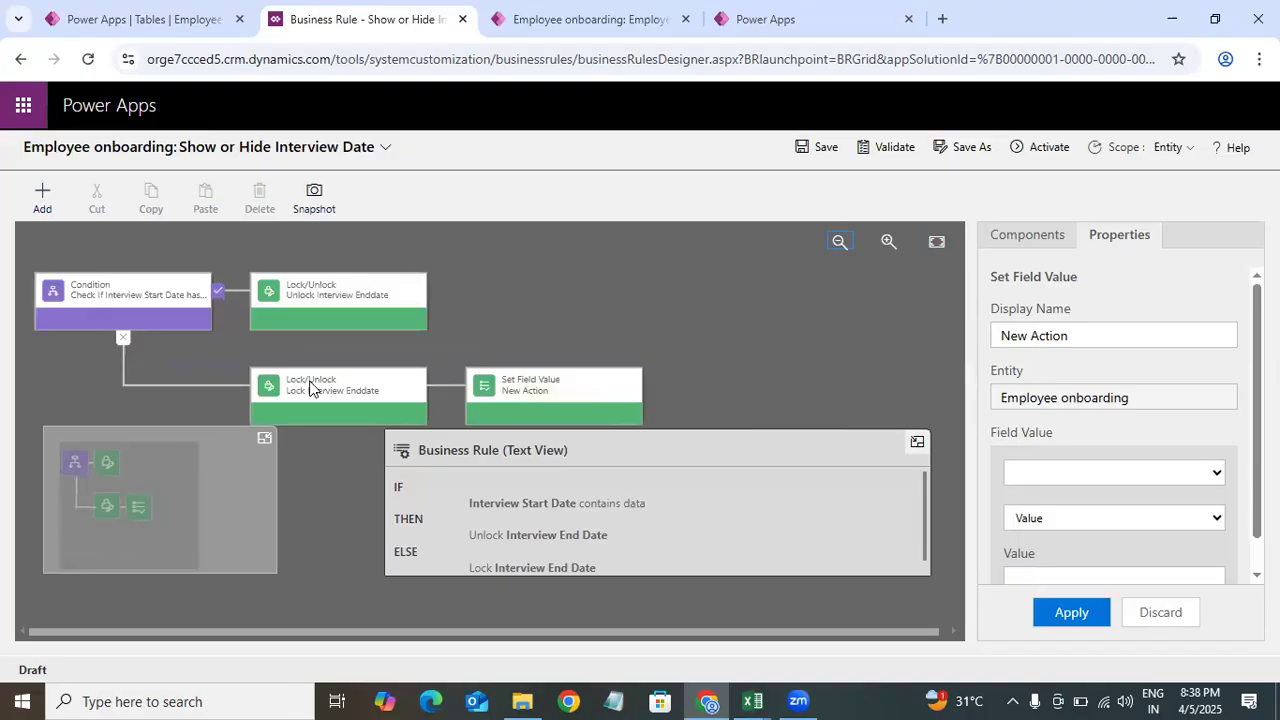
# Step: Examine the Interview Start Date and Interview End Date fields on the employee onboarding form
pyautogui.click(580, 22)
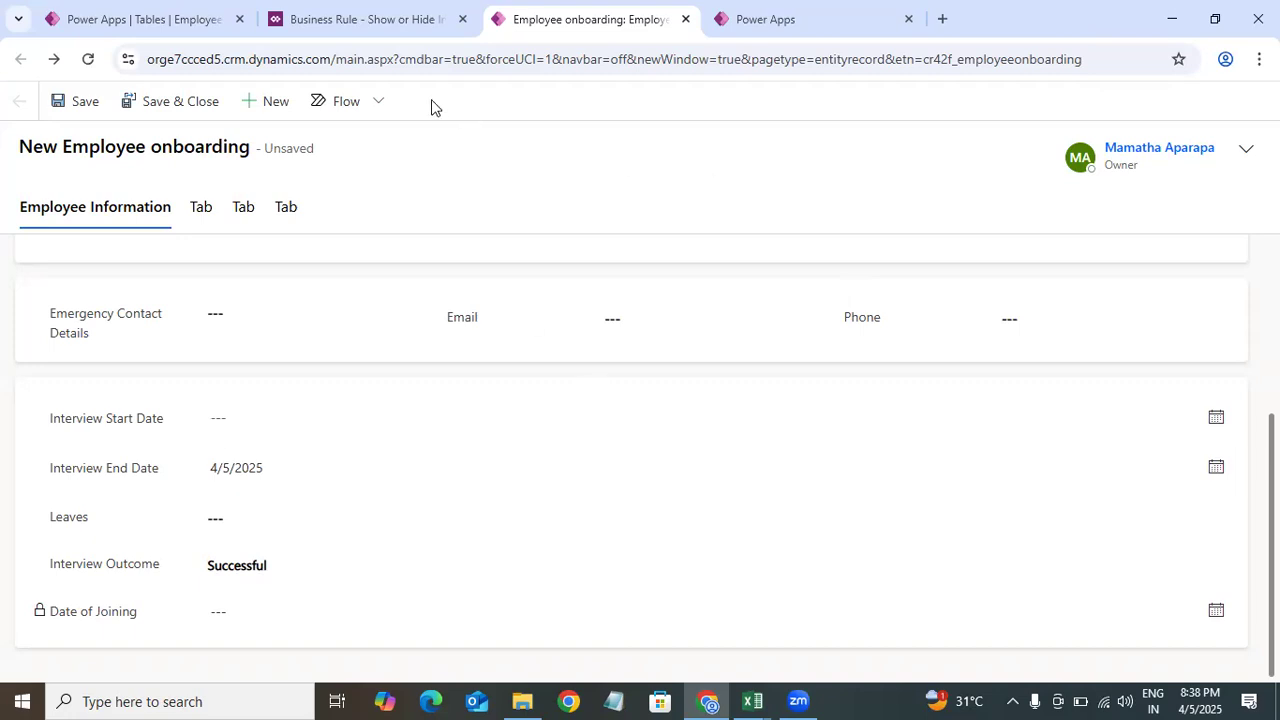
pyautogui.click(401, 37)
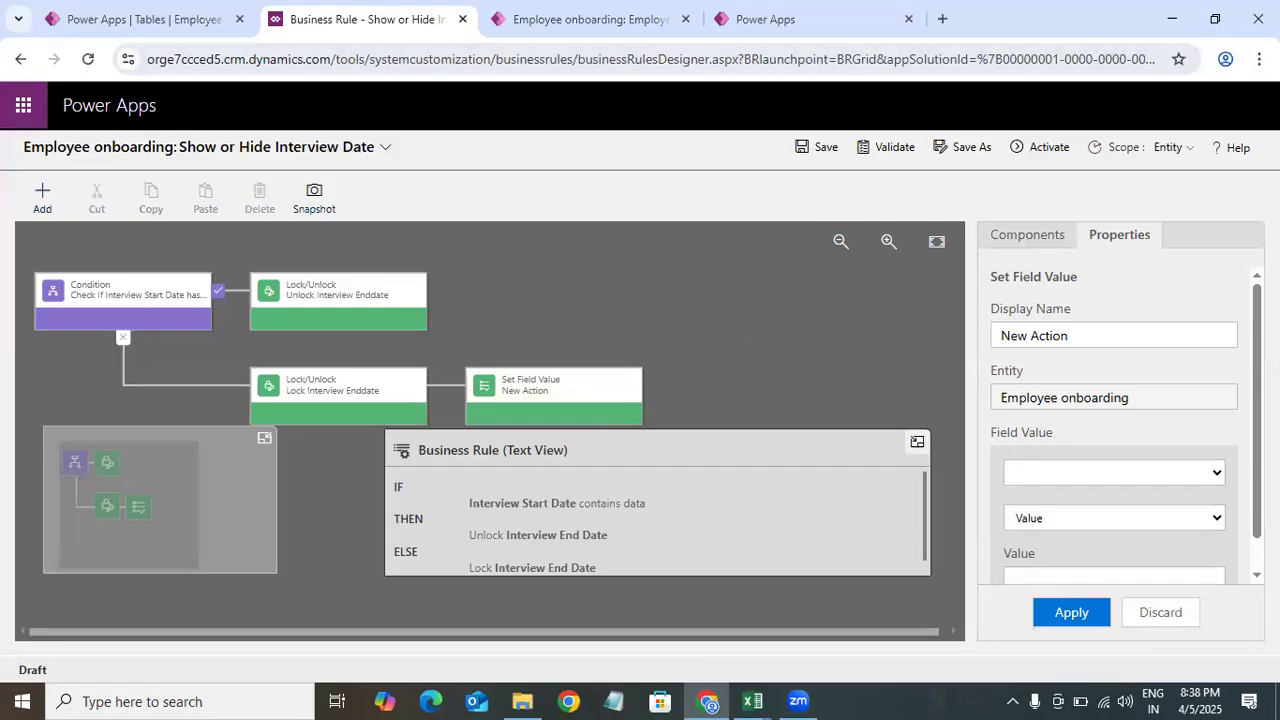
pyautogui.click(590, 19)
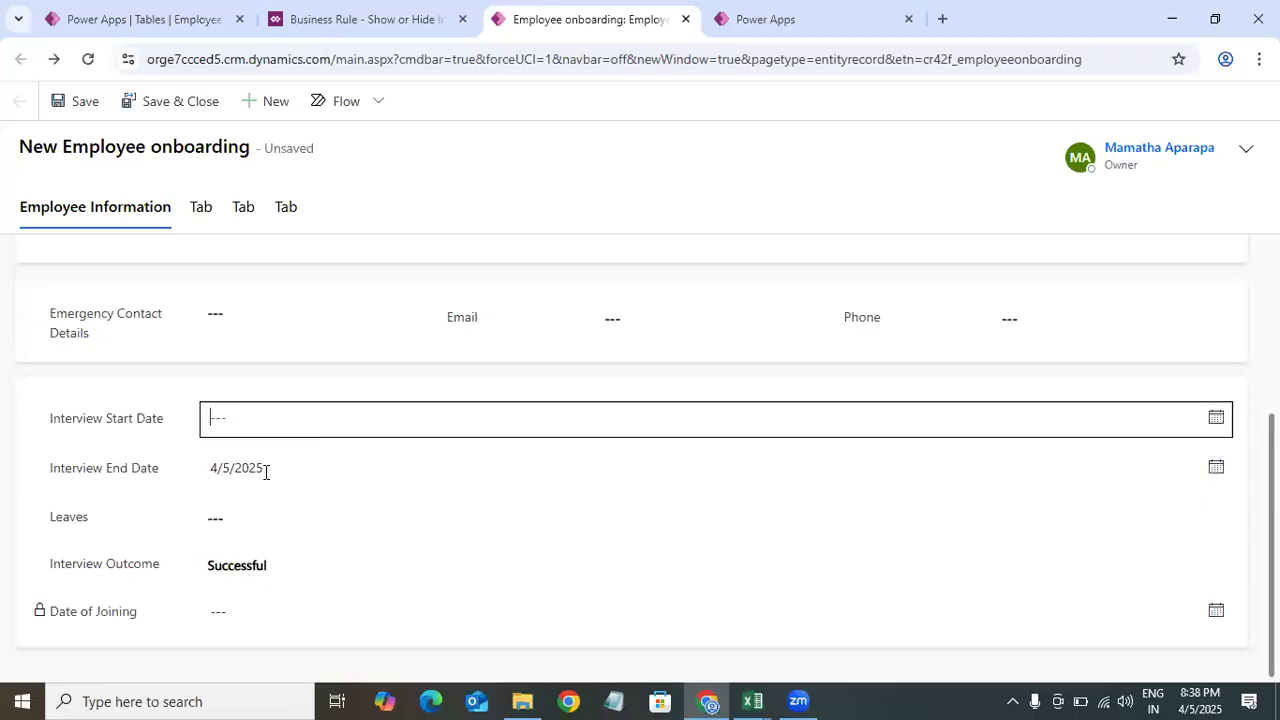
pyautogui.click(275, 424)
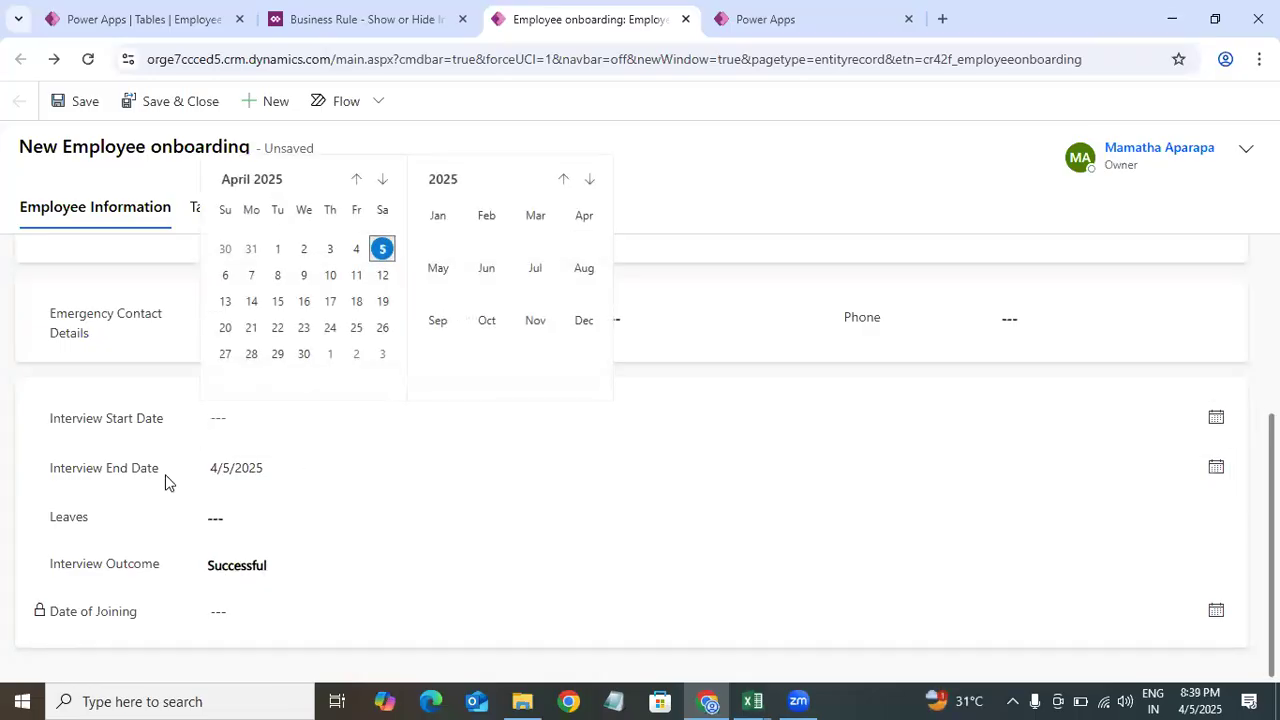
pyautogui.click(167, 477)
pyautogui.click(281, 472)
pyautogui.hotkey('ctrl', 'a')
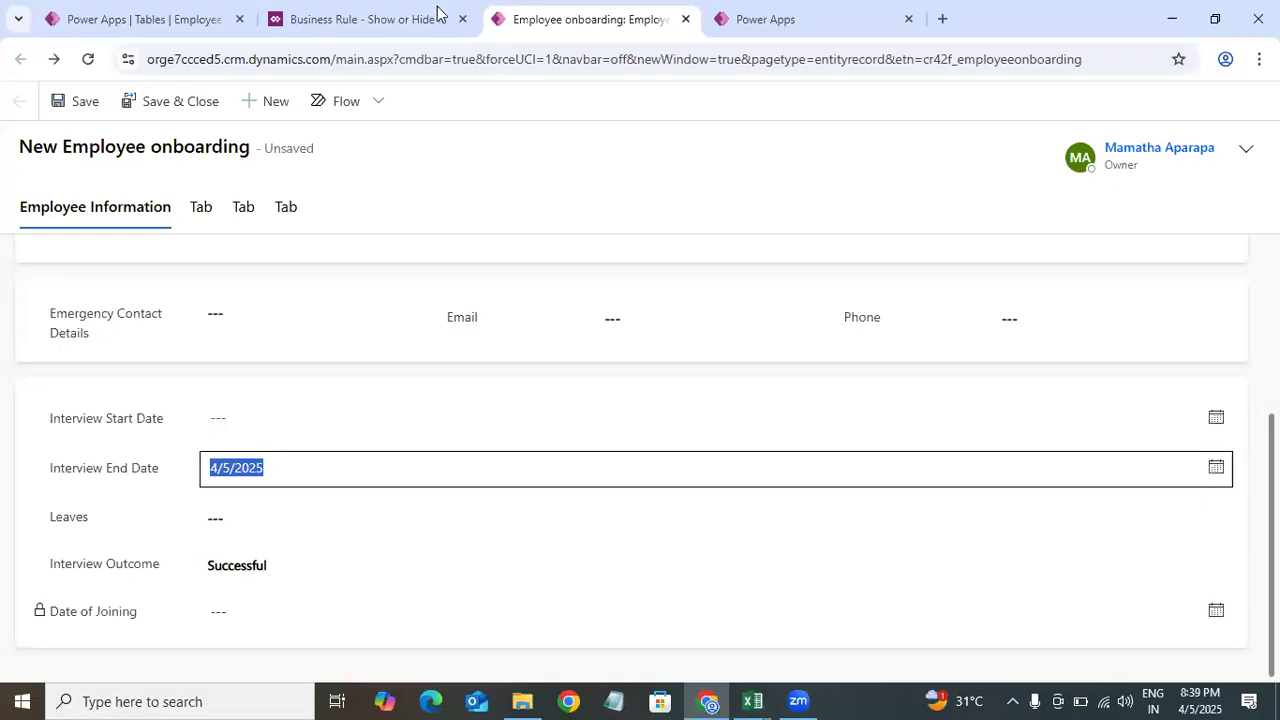
pyautogui.click(360, 19)
# Step: In the business rule designer, set the new Set Field Value action's target field to Interview End Date
pyautogui.click(545, 395)
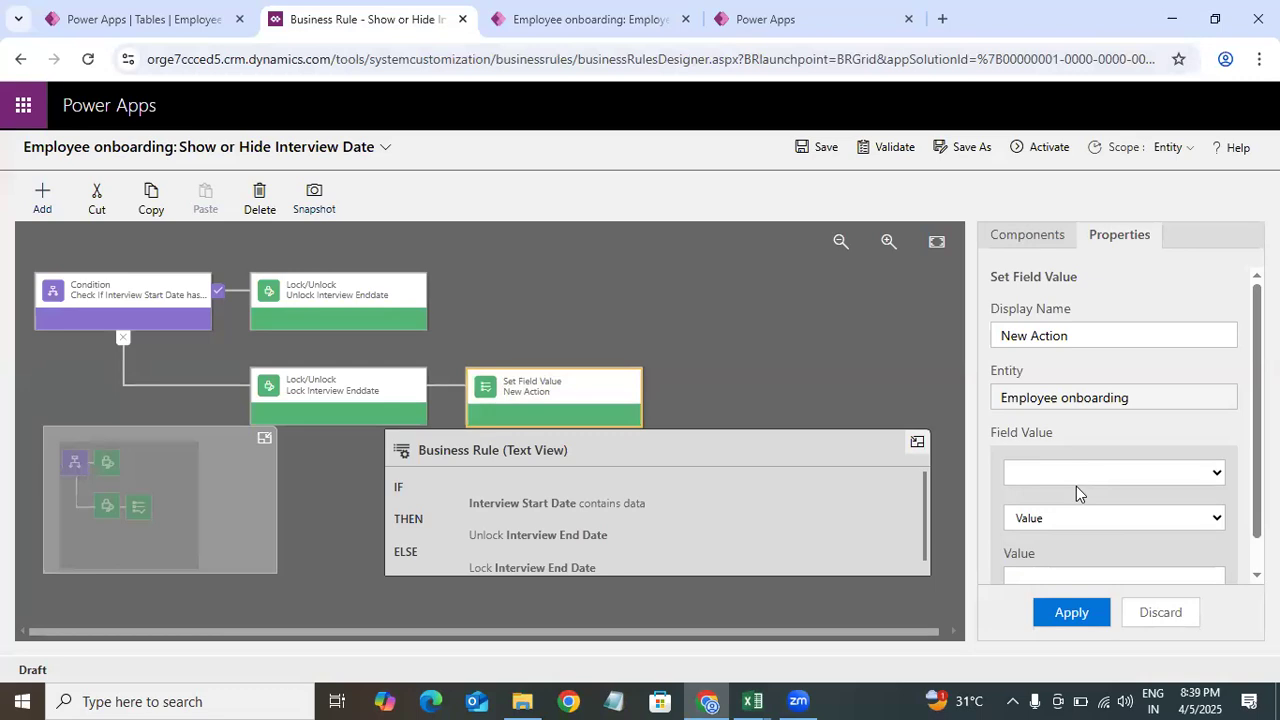
pyautogui.click(1157, 484)
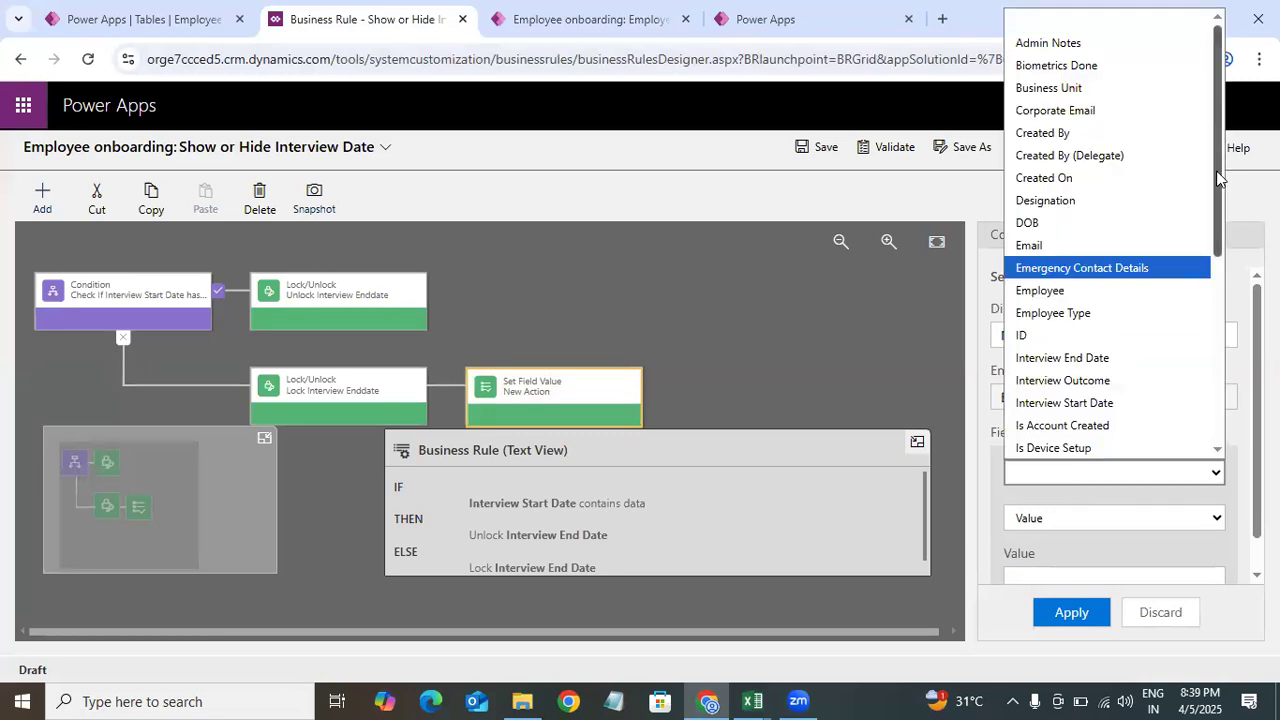
pyautogui.click(1190, 484)
pyautogui.click(1200, 472)
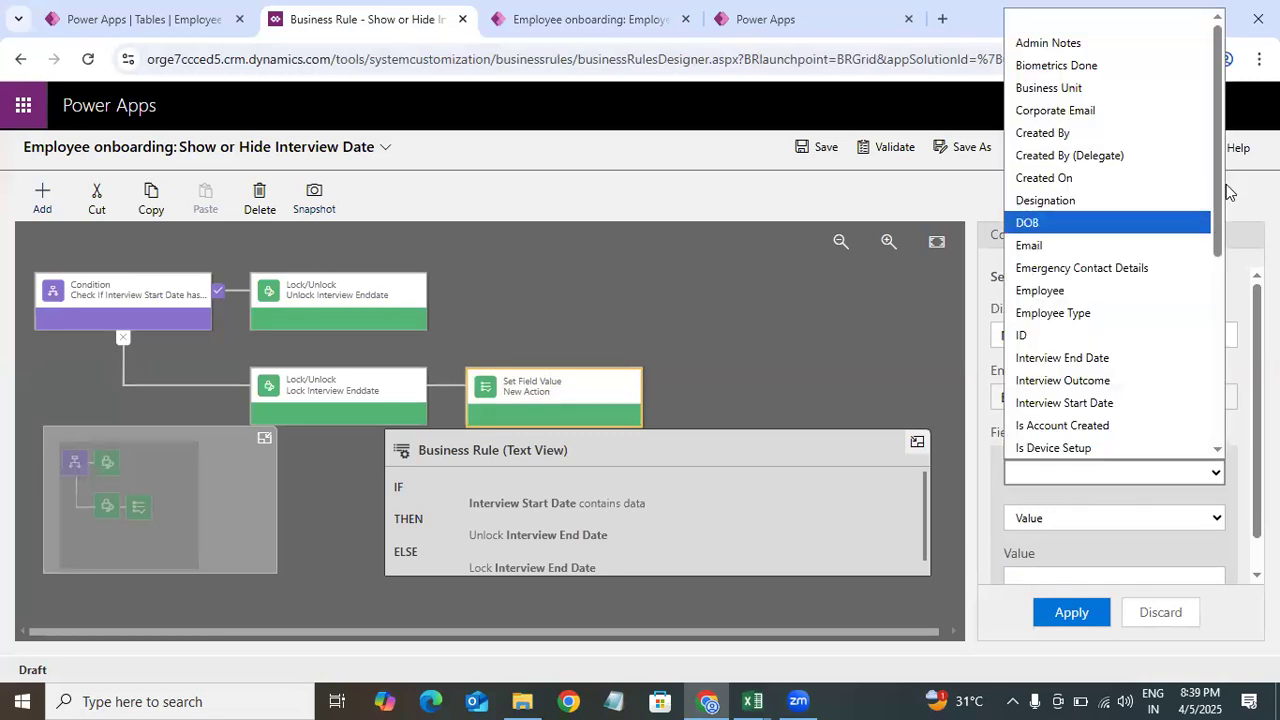
pyautogui.scroll(-2, 1218, 172)
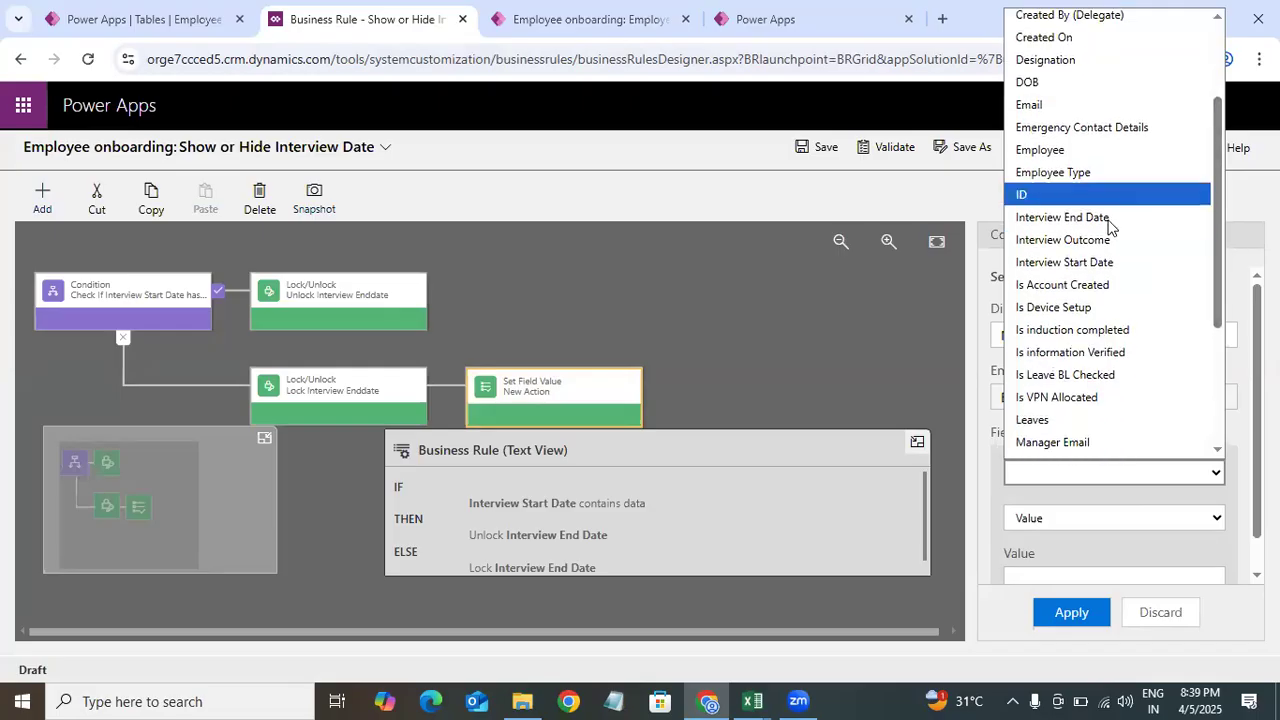
pyautogui.click(1102, 212)
pyautogui.scroll(-1, 1126, 424)
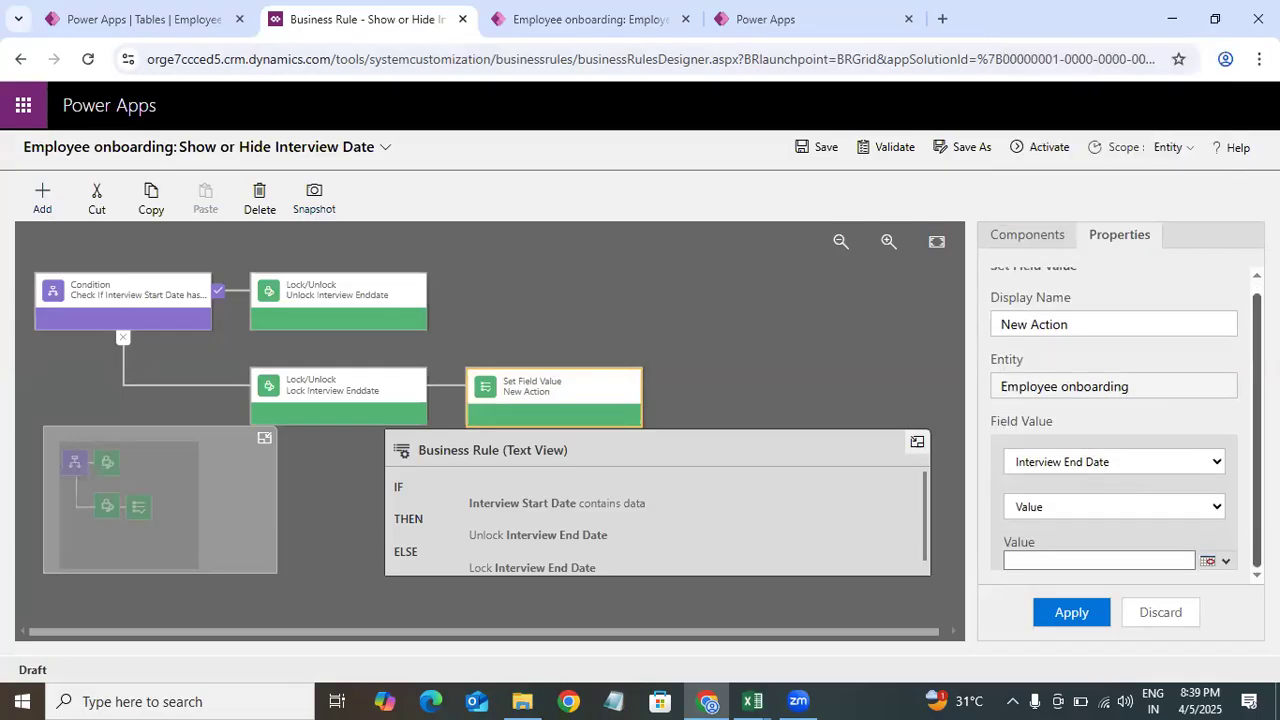
# Step: Try the Value and Field source options for Interview End Date, including the Created On field
pyautogui.click(1179, 508)
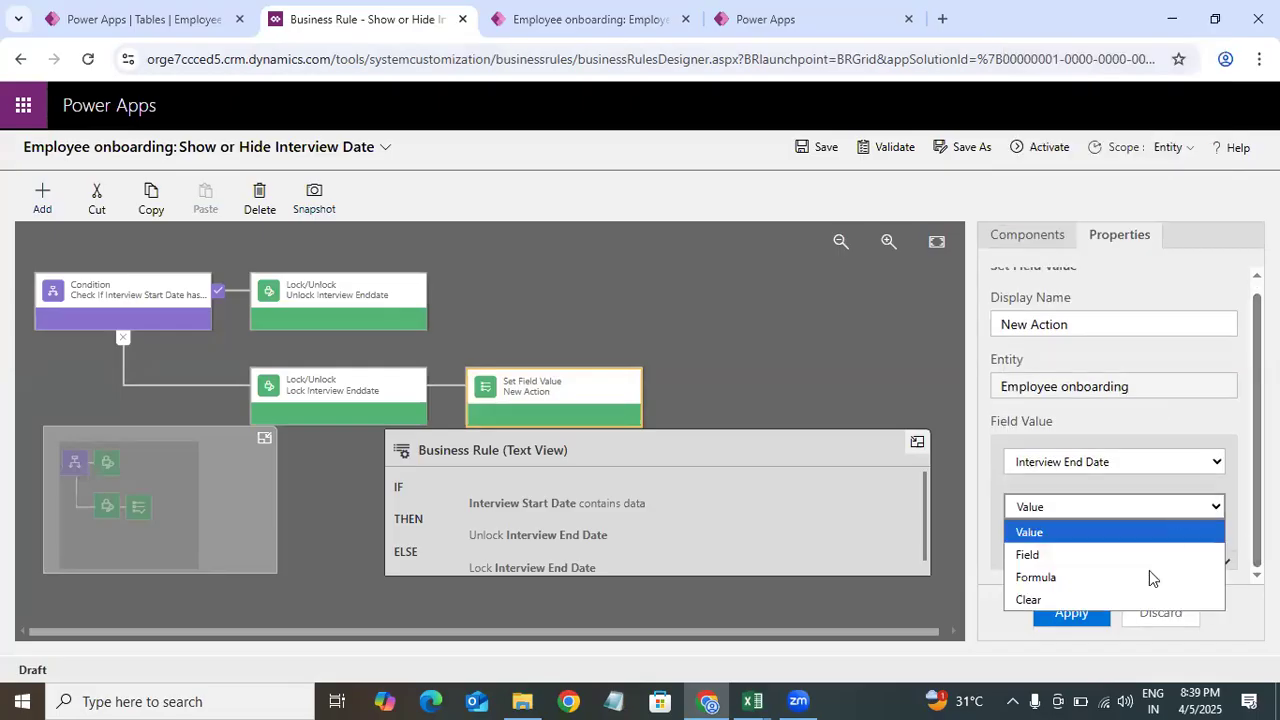
pyautogui.click(1034, 534)
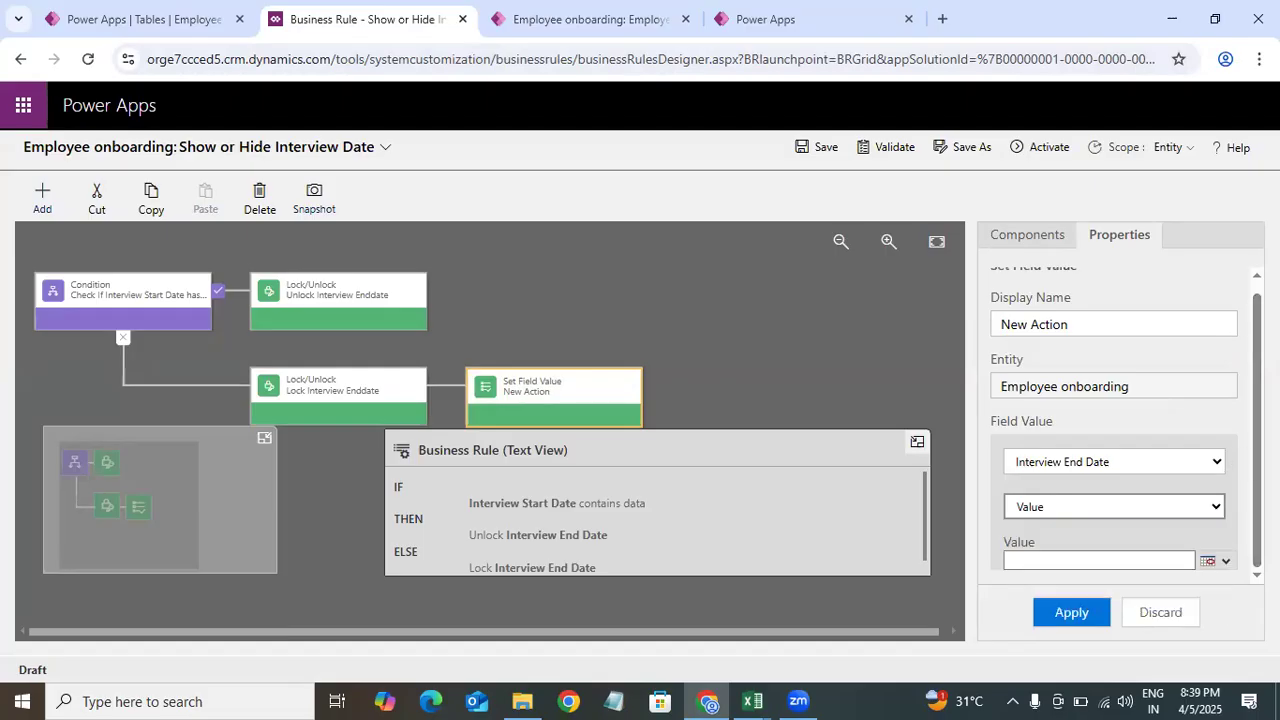
pyautogui.click(1178, 568)
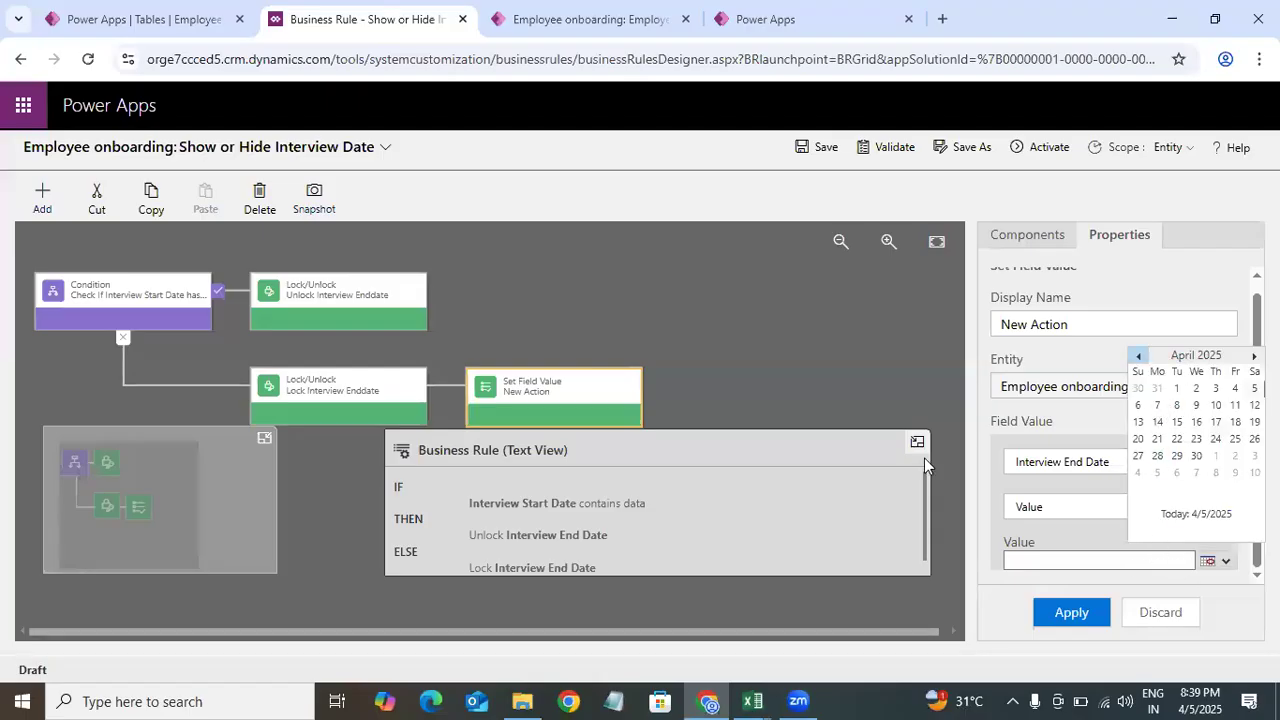
pyautogui.click(1040, 538)
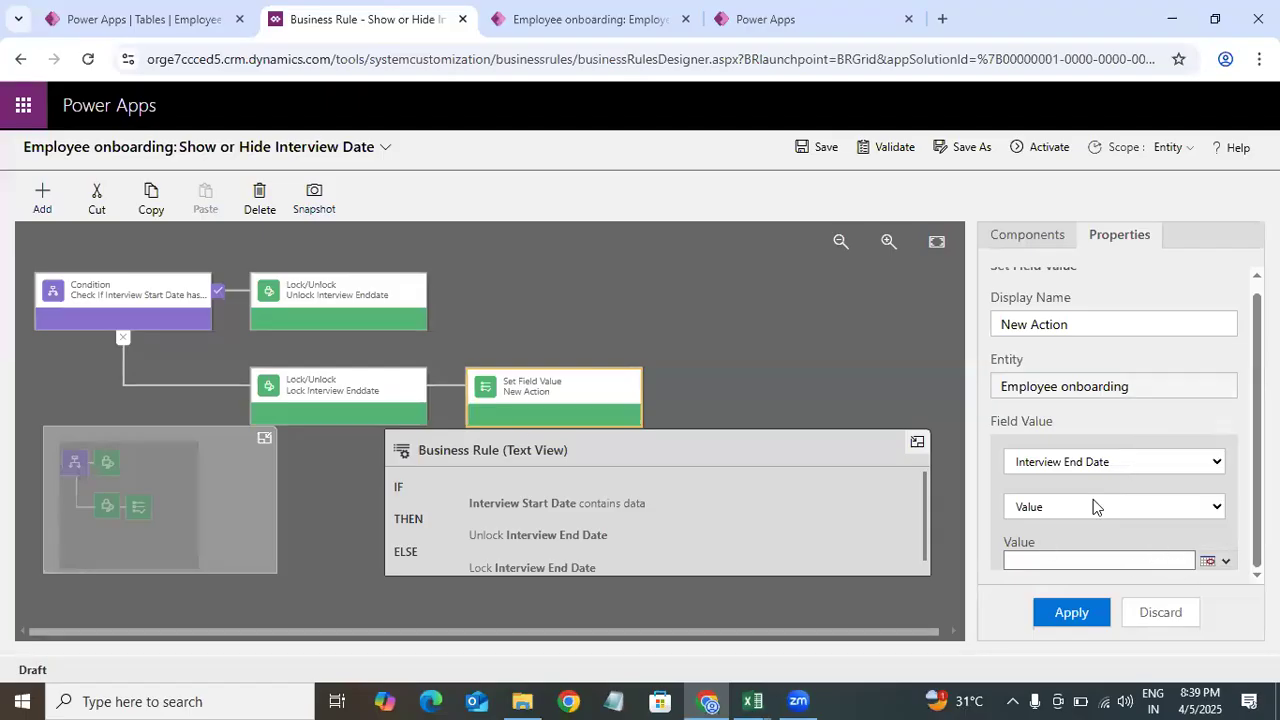
pyautogui.click(1093, 503)
pyautogui.click(1045, 556)
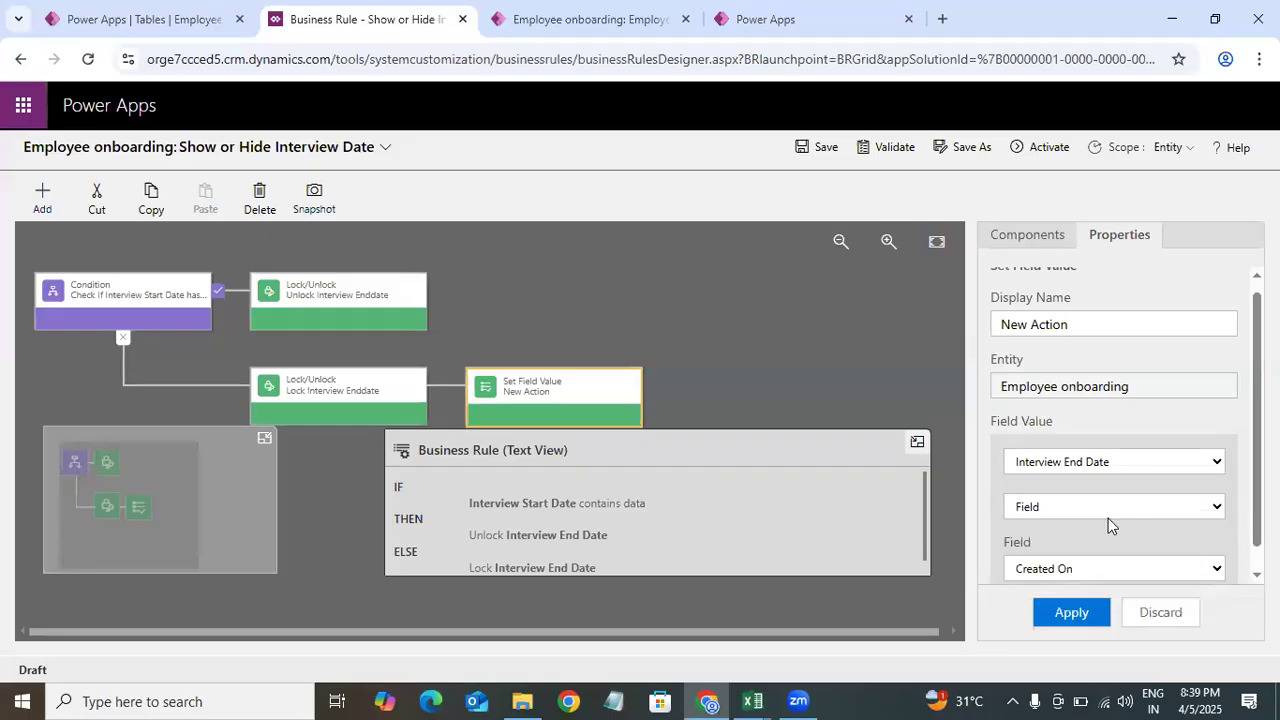
pyautogui.scroll(-1, 1210, 553)
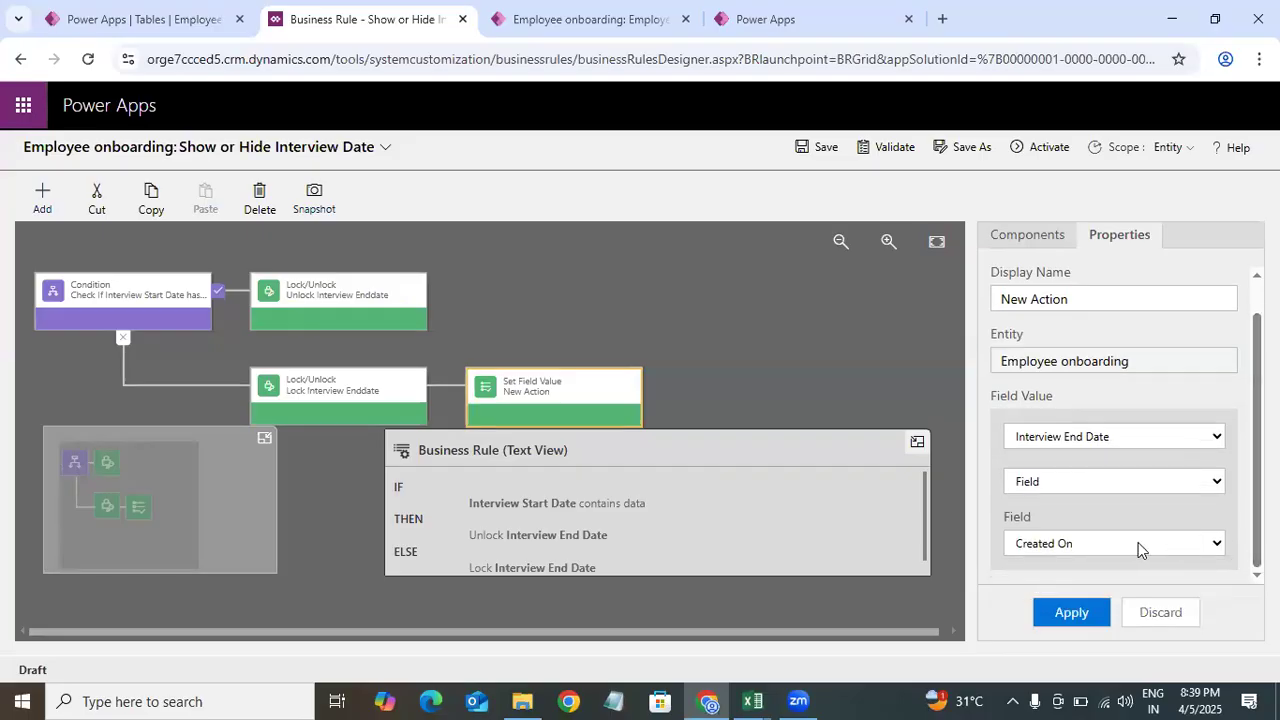
pyautogui.click(1111, 545)
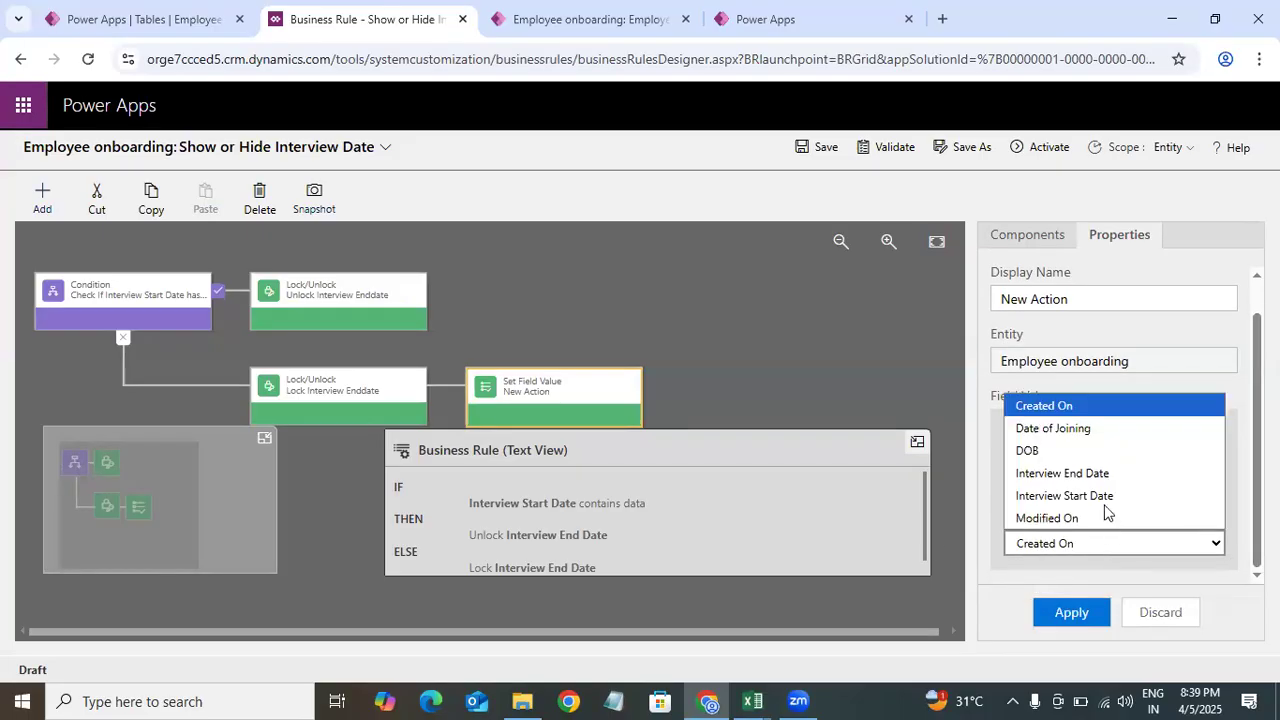
pyautogui.click(1203, 573)
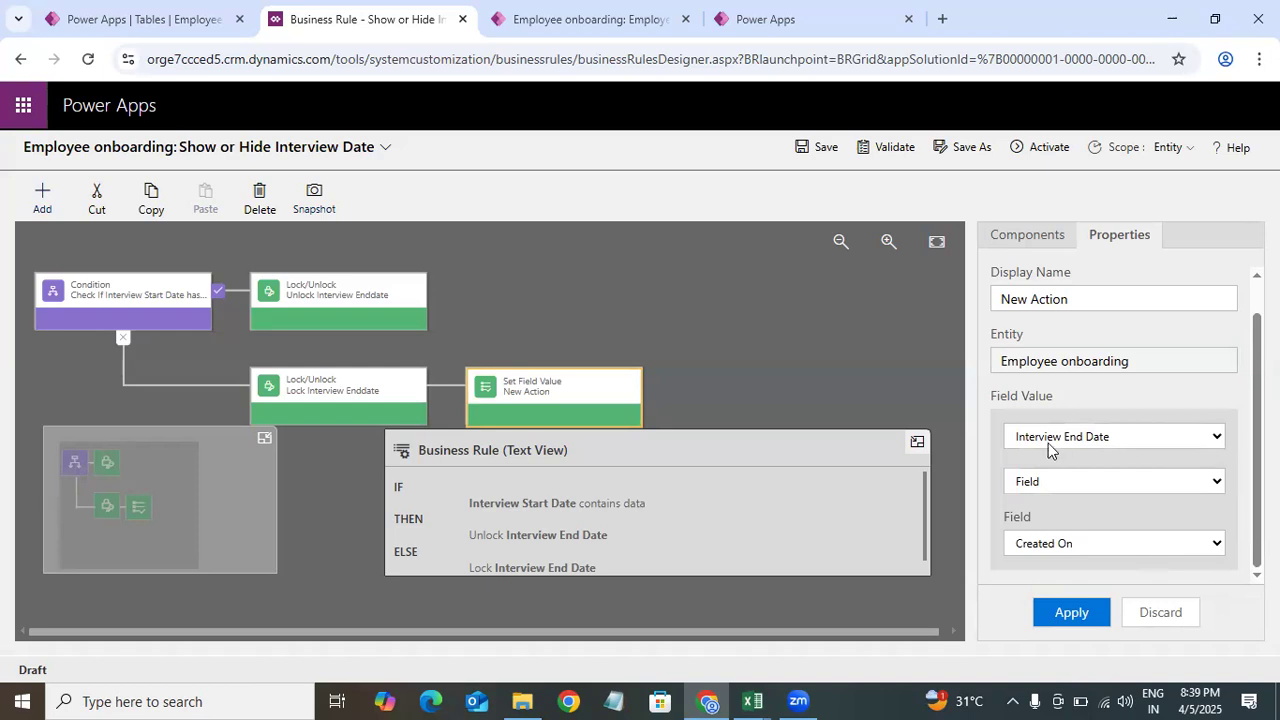
# Step: Change the action's source type to Formula and then to Clear for Interview End Date
pyautogui.click(1051, 484)
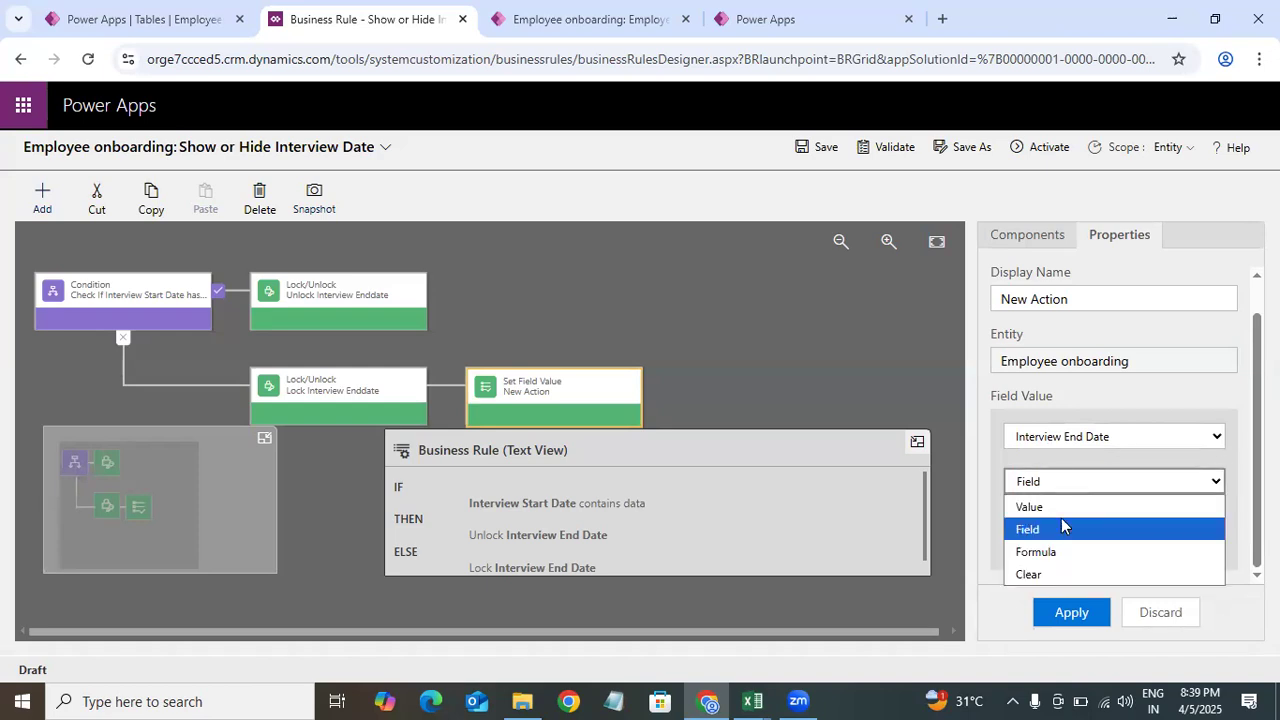
pyautogui.click(1068, 553)
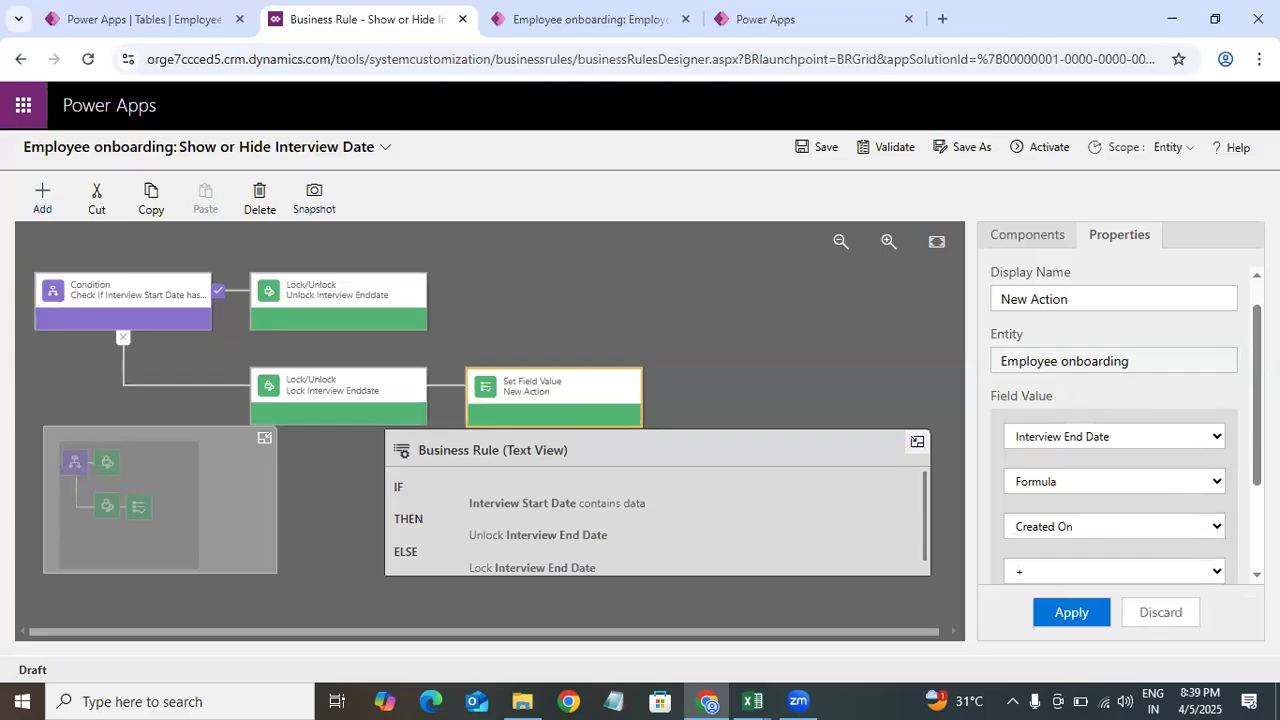
pyautogui.scroll(-2, 1197, 527)
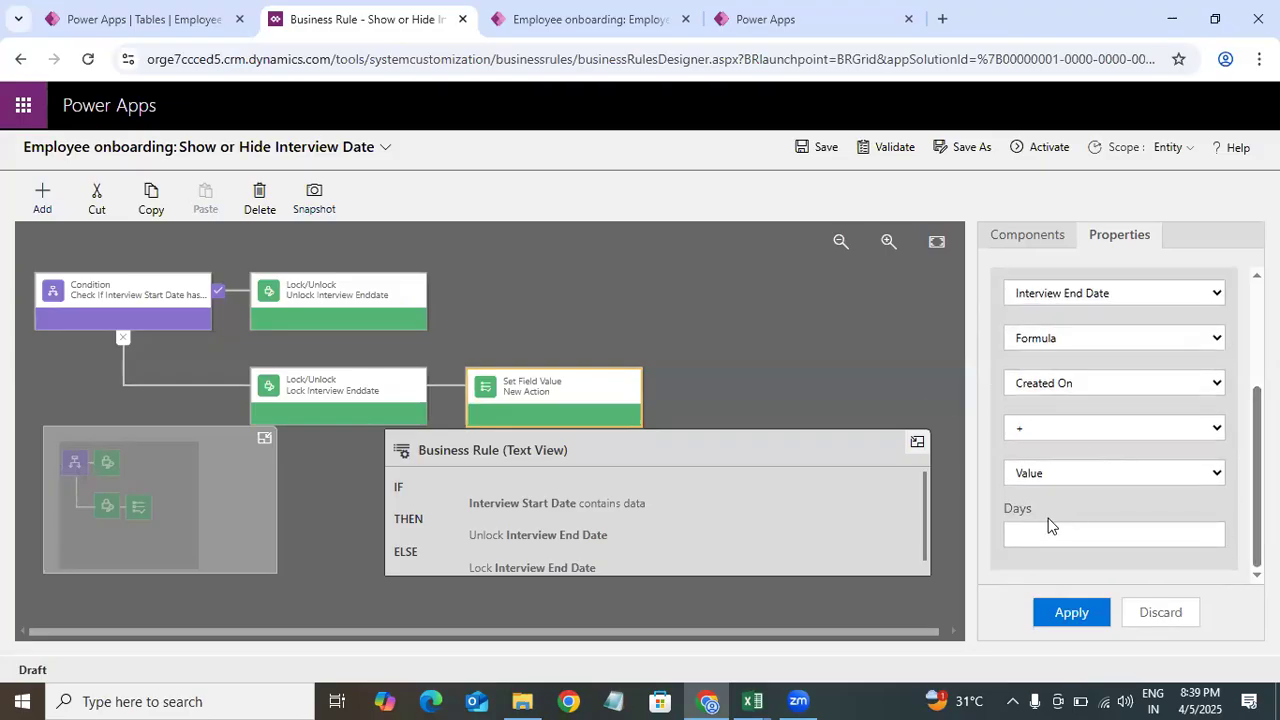
pyautogui.click(1087, 338)
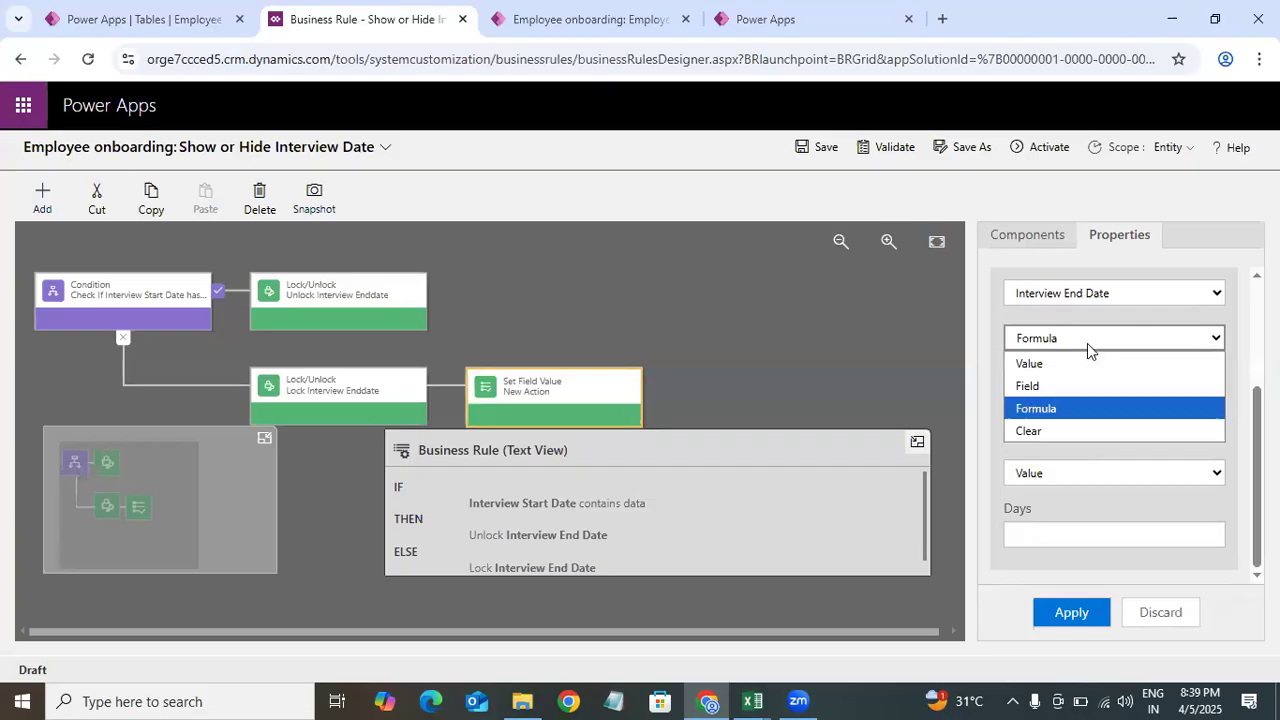
pyautogui.click(1046, 431)
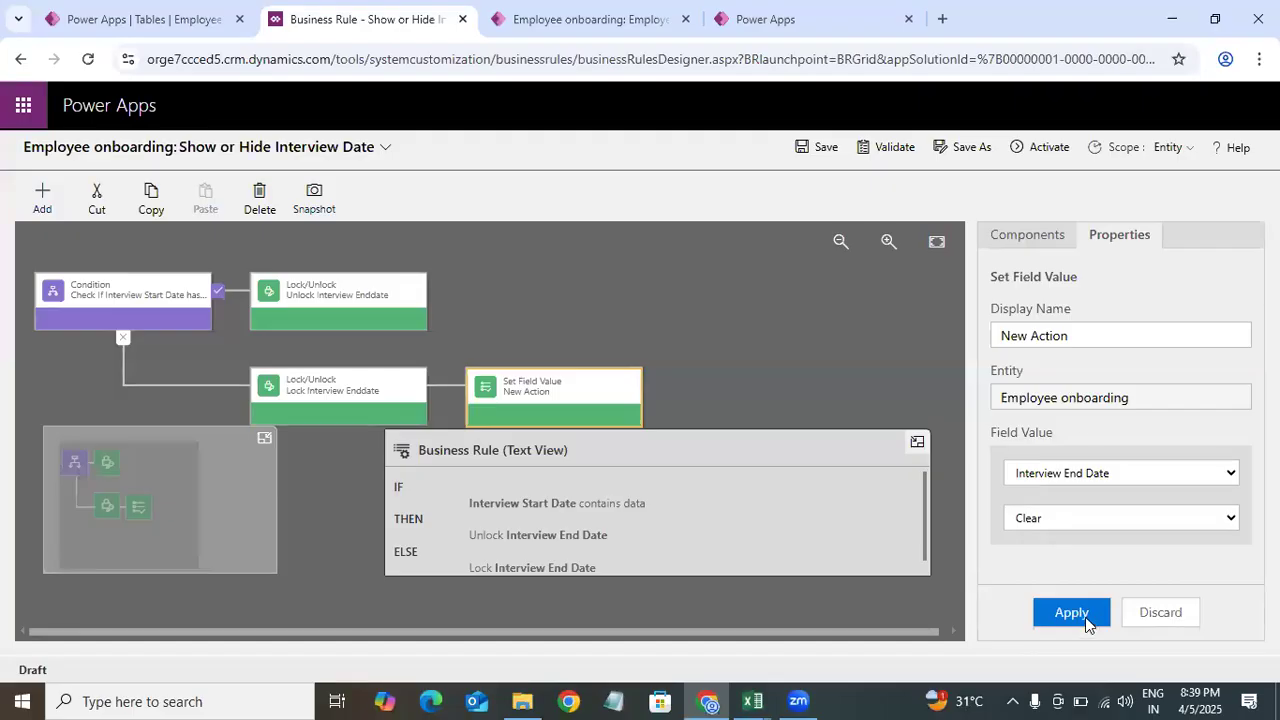
# Step: Rename the action's display name to Clear Interview End Date and apply the changes
pyautogui.moveTo(1083, 337); pyautogui.dragTo(975, 355)
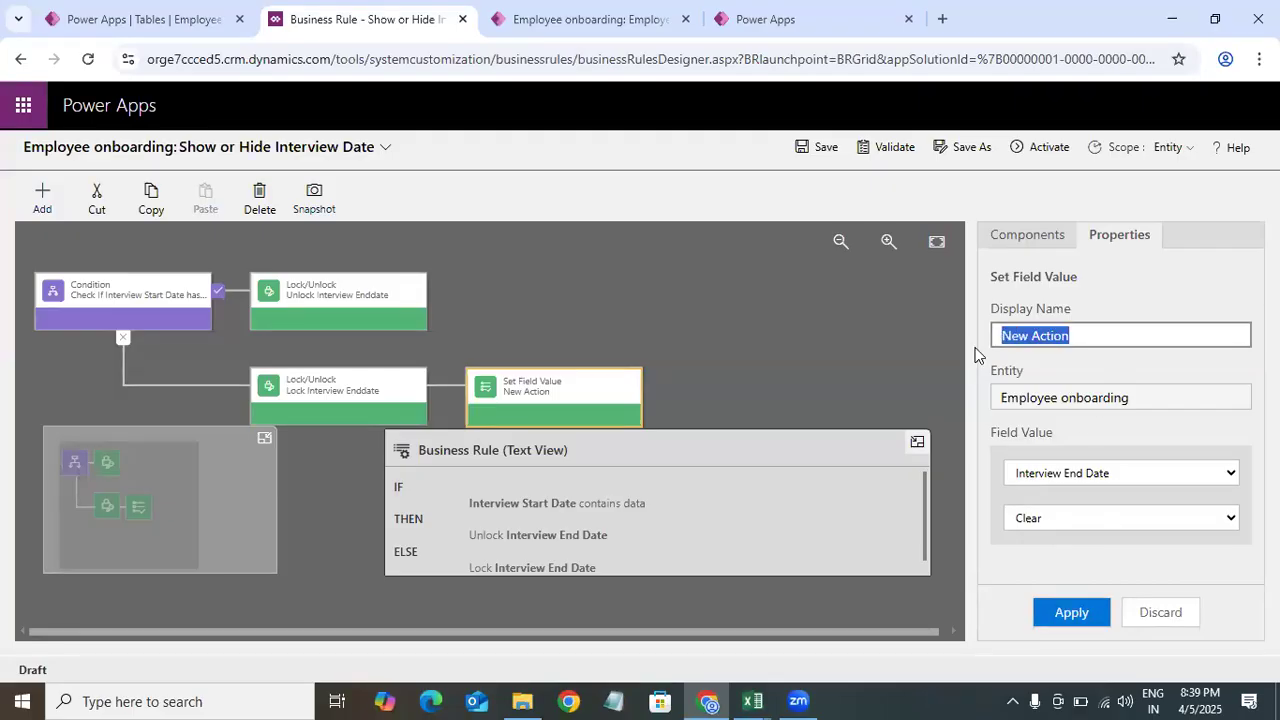
pyautogui.press('BackSpace')
pyautogui.write('Set In')
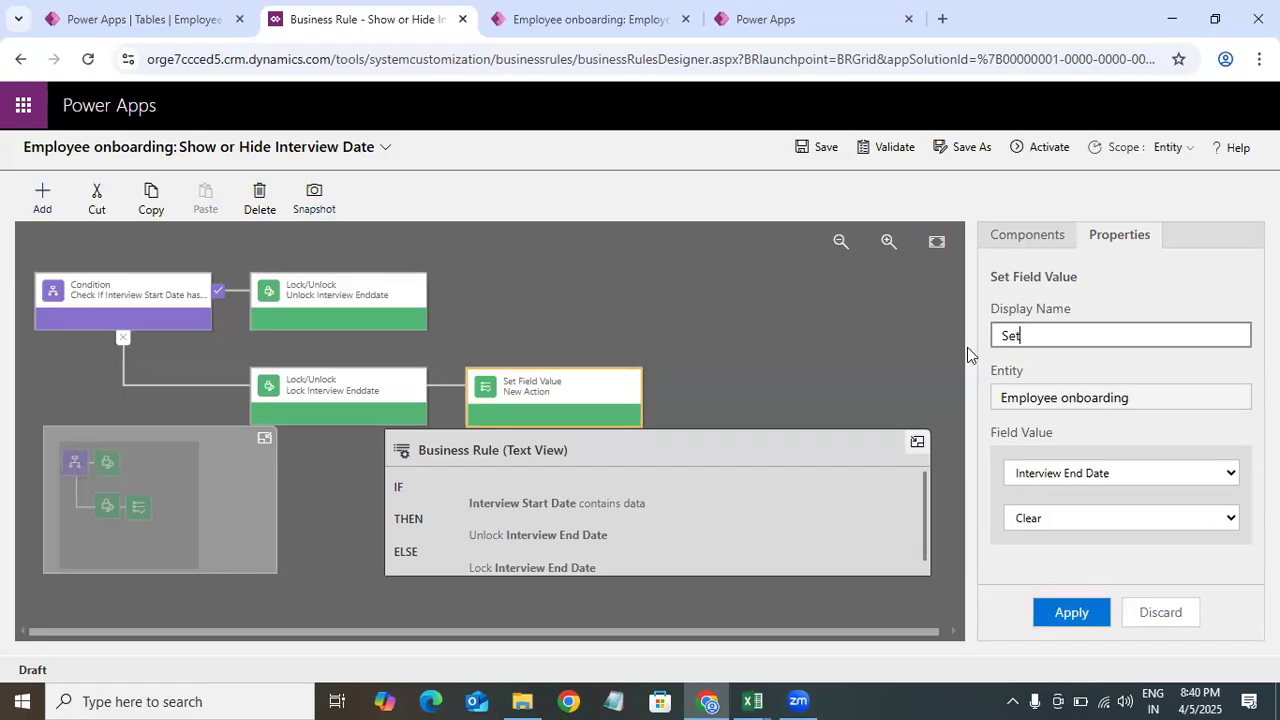
pyautogui.press('BackSpace')
pyautogui.press('BackSpace')
pyautogui.press('BackSpace')
pyautogui.press('BackSpace')
pyautogui.press('BackSpace')
pyautogui.press('BackSpace')
pyautogui.write('Clear Inter')
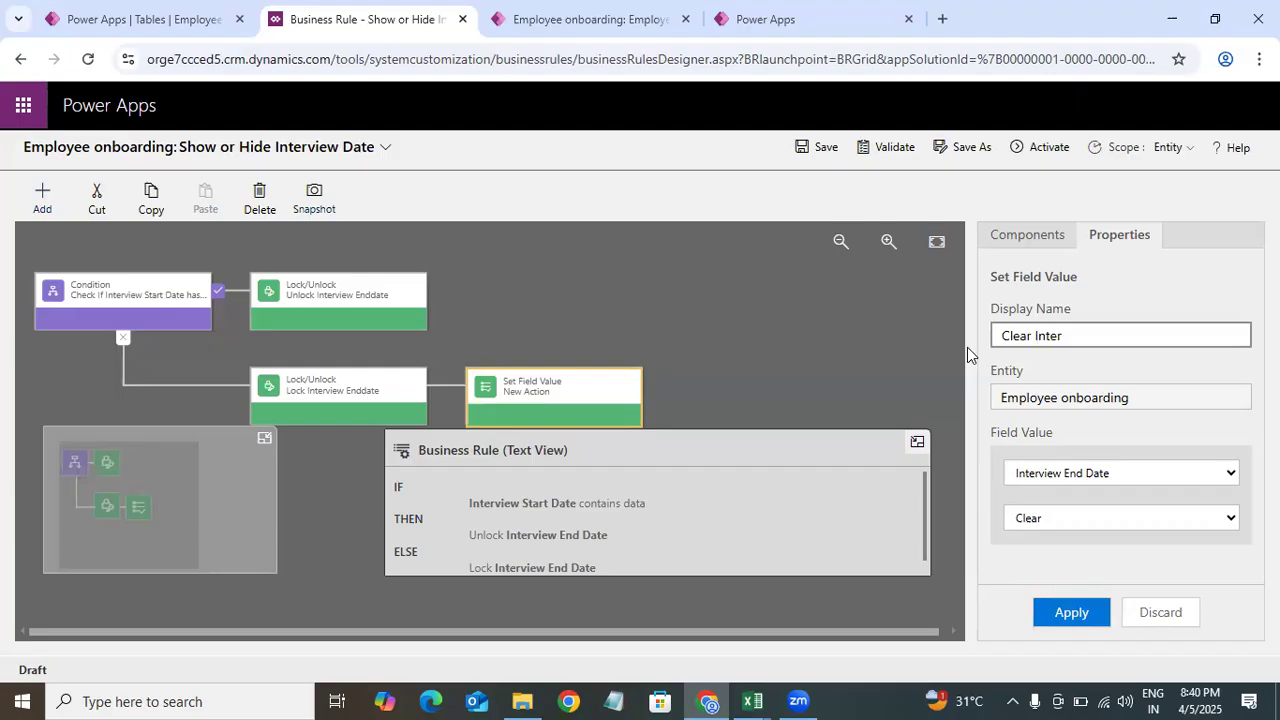
pyautogui.write('view End Date')
pyautogui.click(1078, 622)
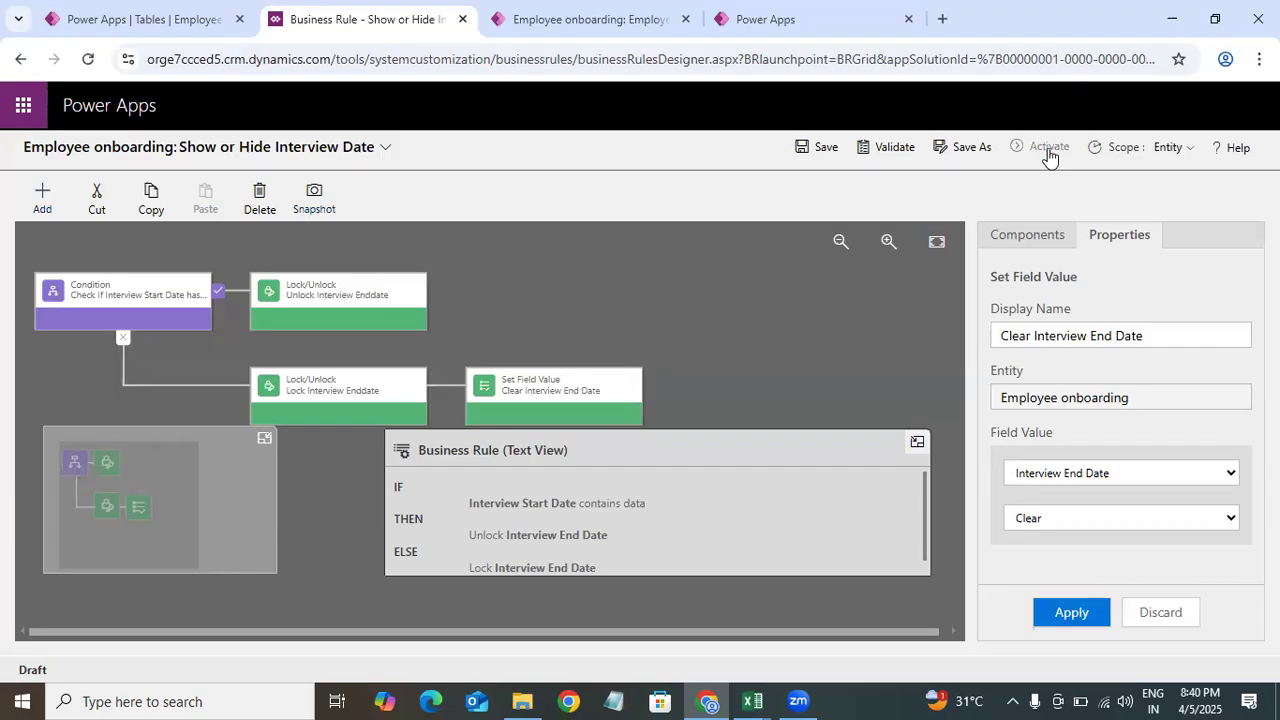
# Step: Save the business rule and activate it, confirming the activation
pyautogui.click(822, 152)
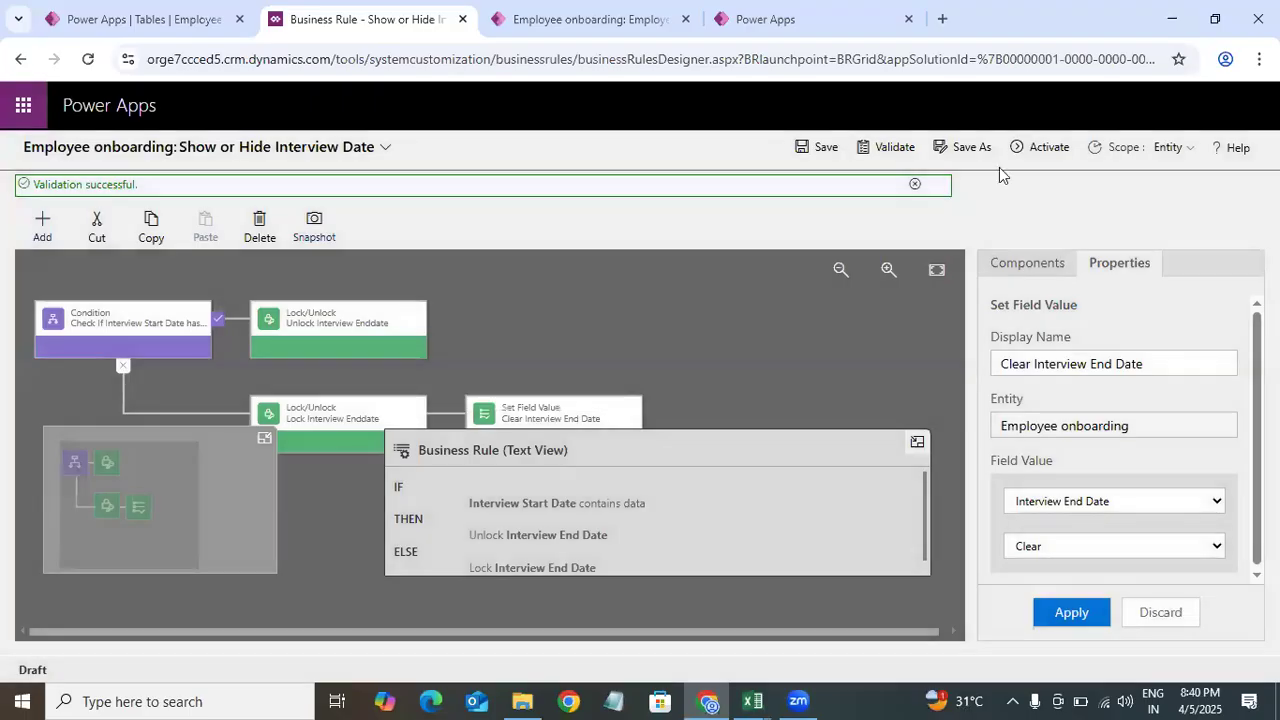
pyautogui.click(1040, 147)
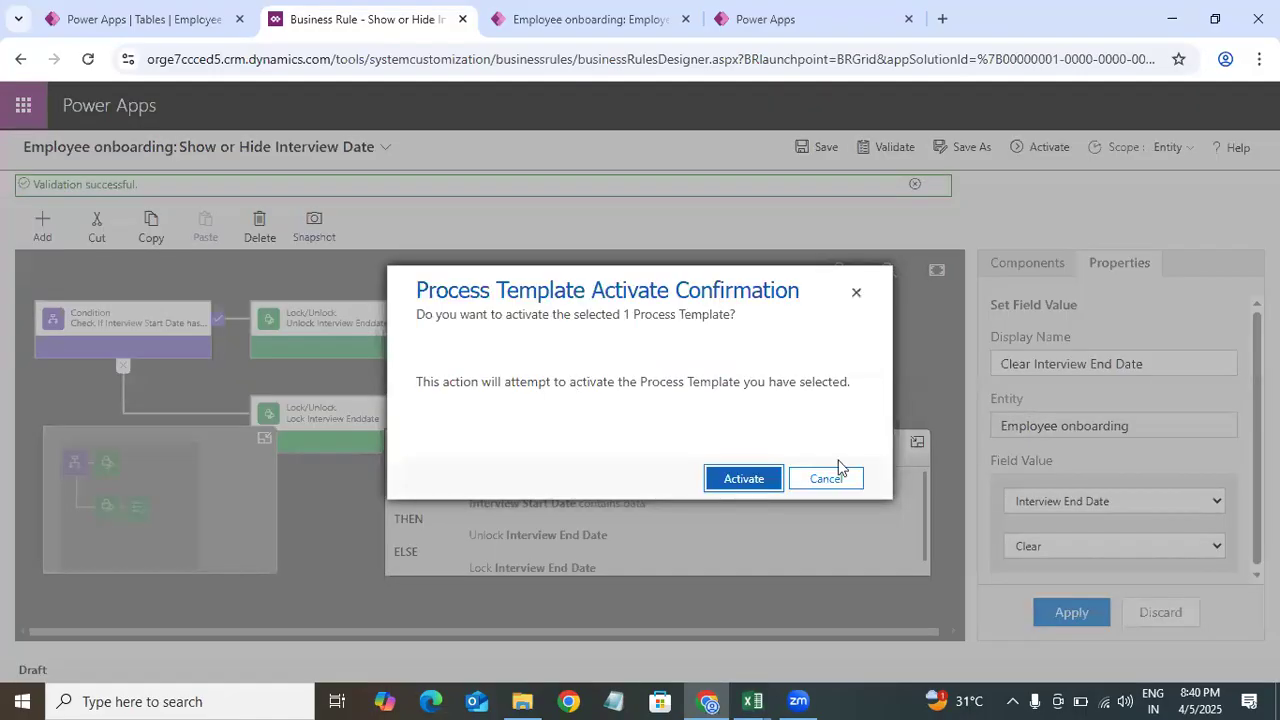
pyautogui.click(737, 481)
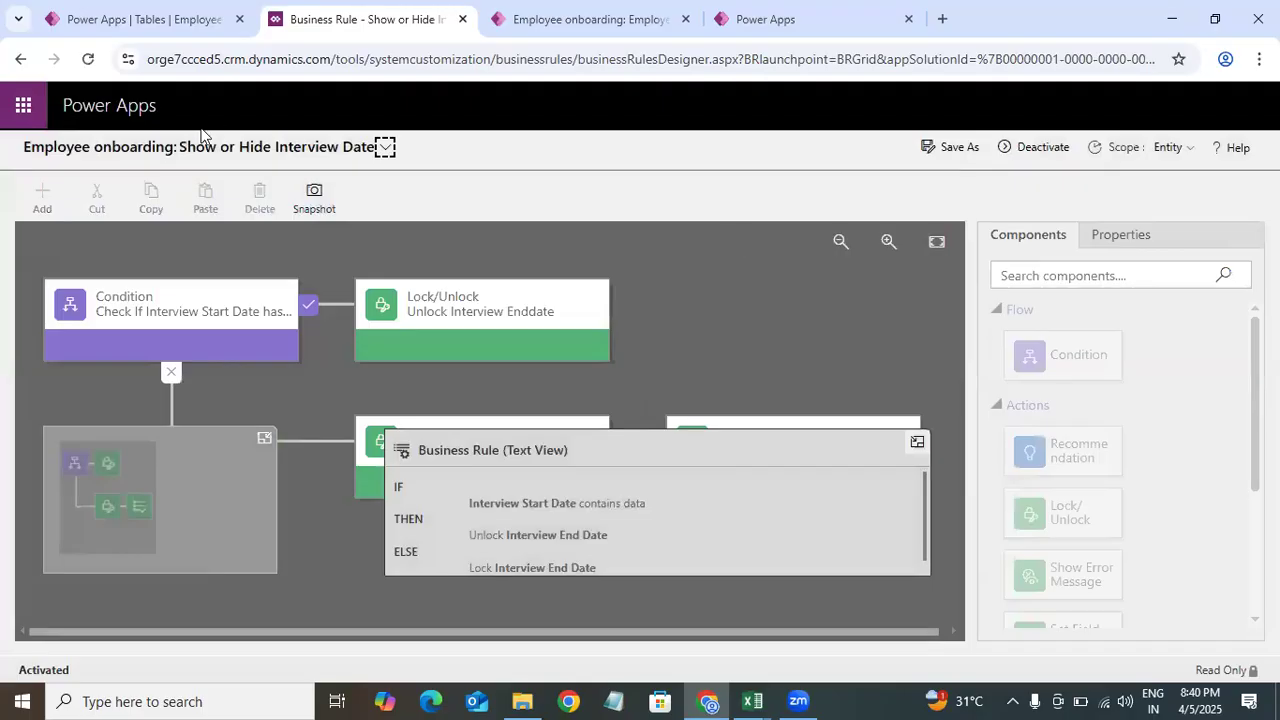
# Step: Close the business rule creation prompt and open the Employee Onboarding main form of the Employee onboarding table
pyautogui.click(150, 25)
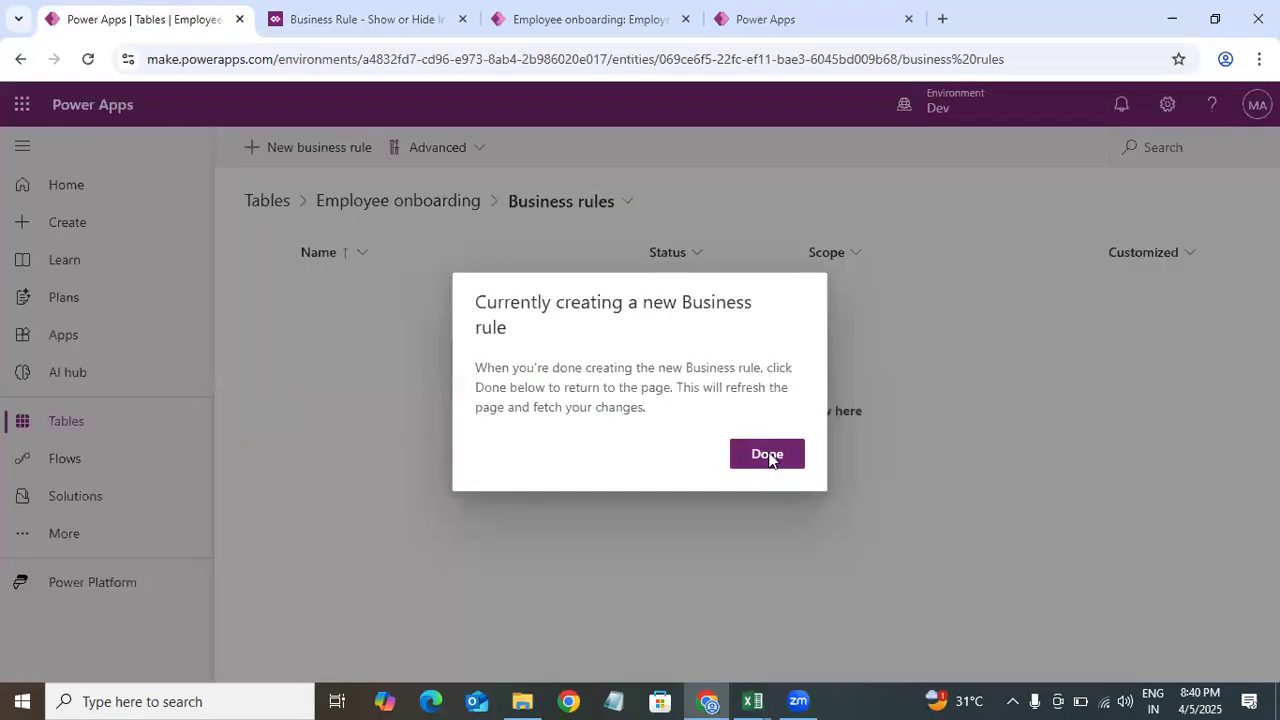
pyautogui.click(768, 456)
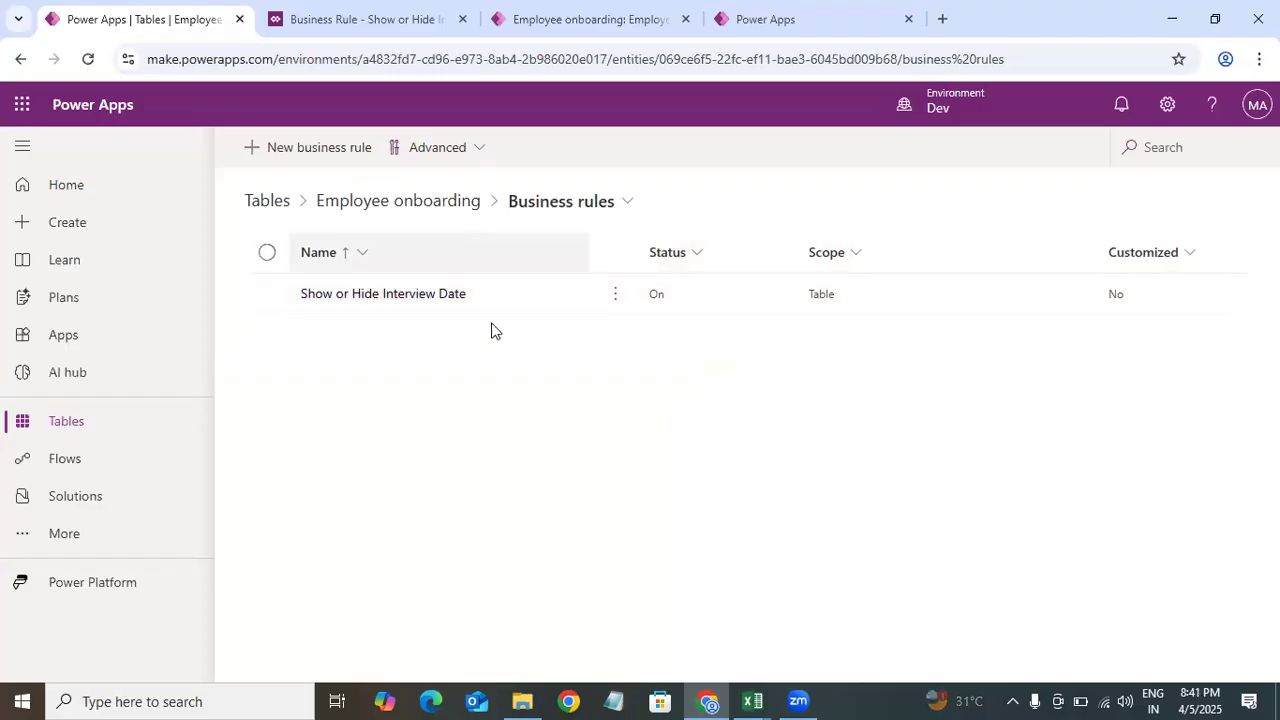
pyautogui.click(613, 299)
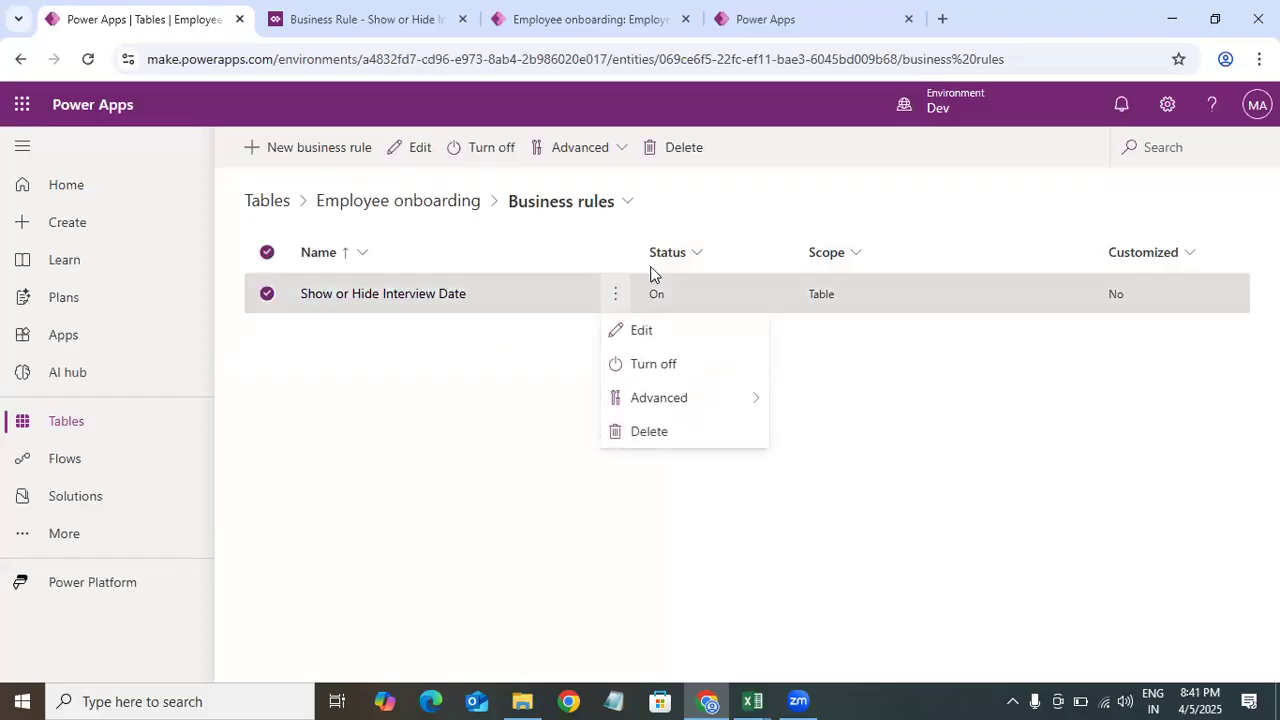
pyautogui.click(853, 358)
pyautogui.click(427, 210)
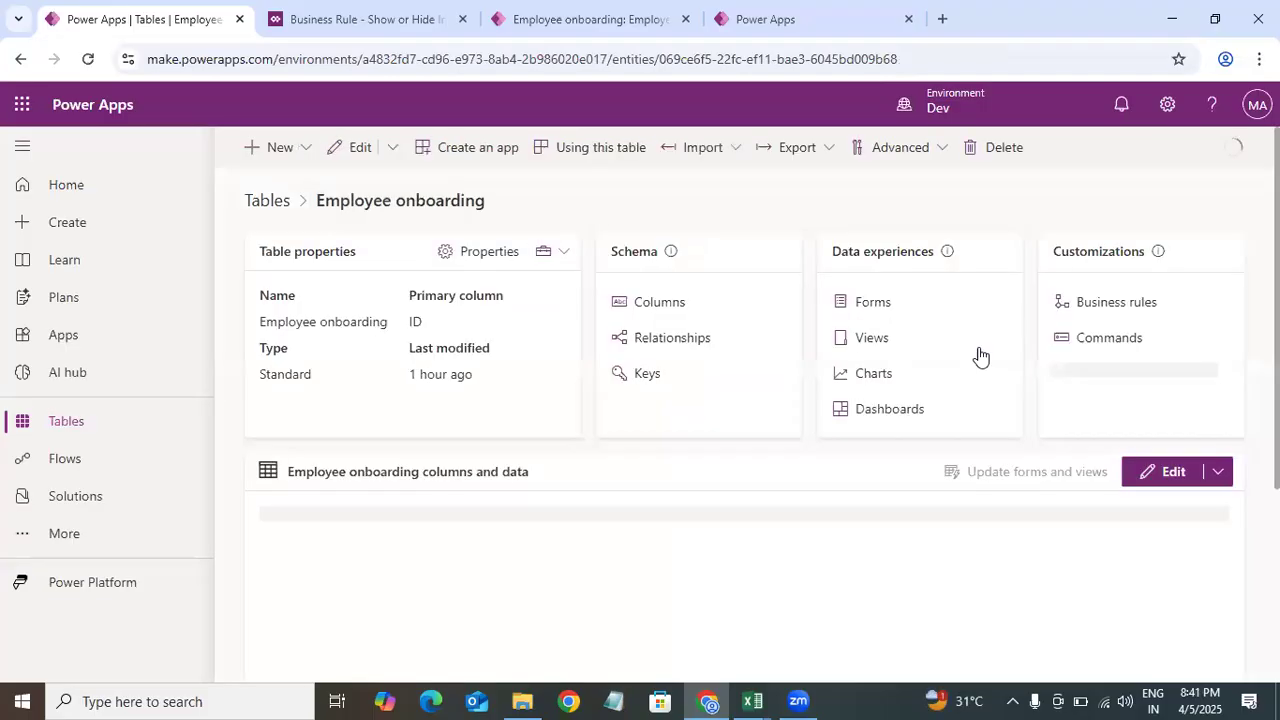
pyautogui.click(874, 303)
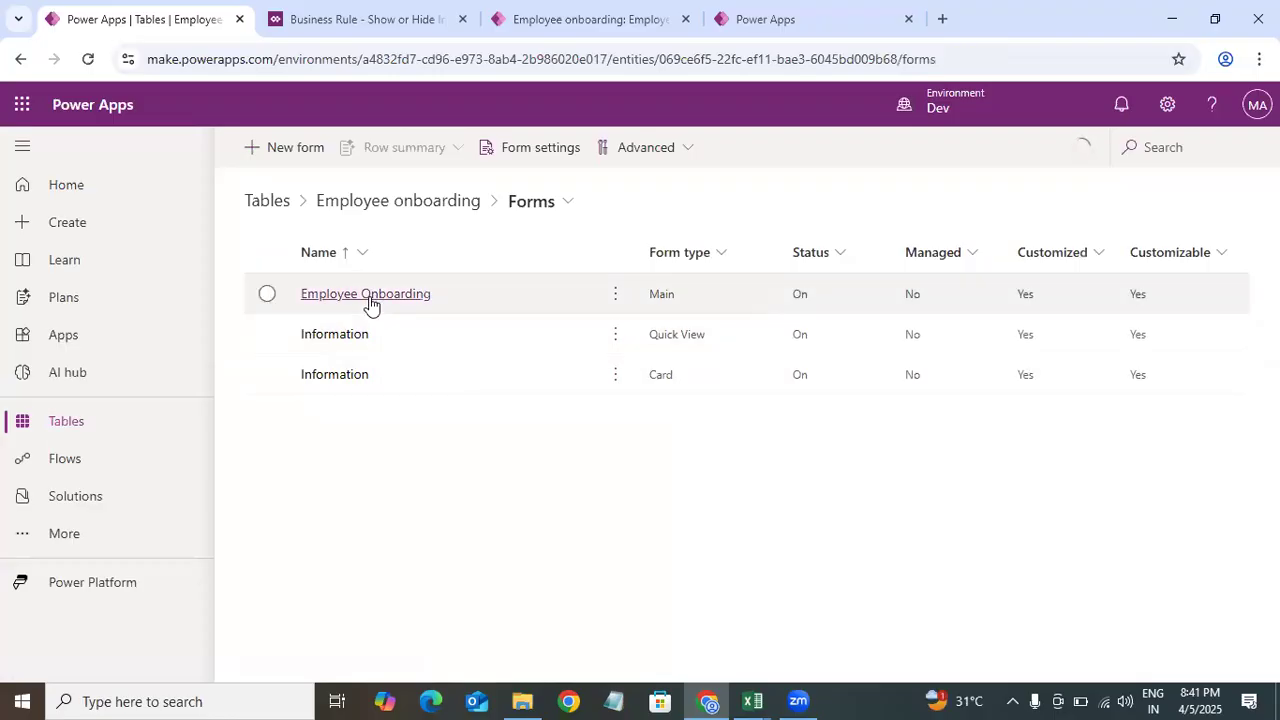
pyautogui.click(368, 296)
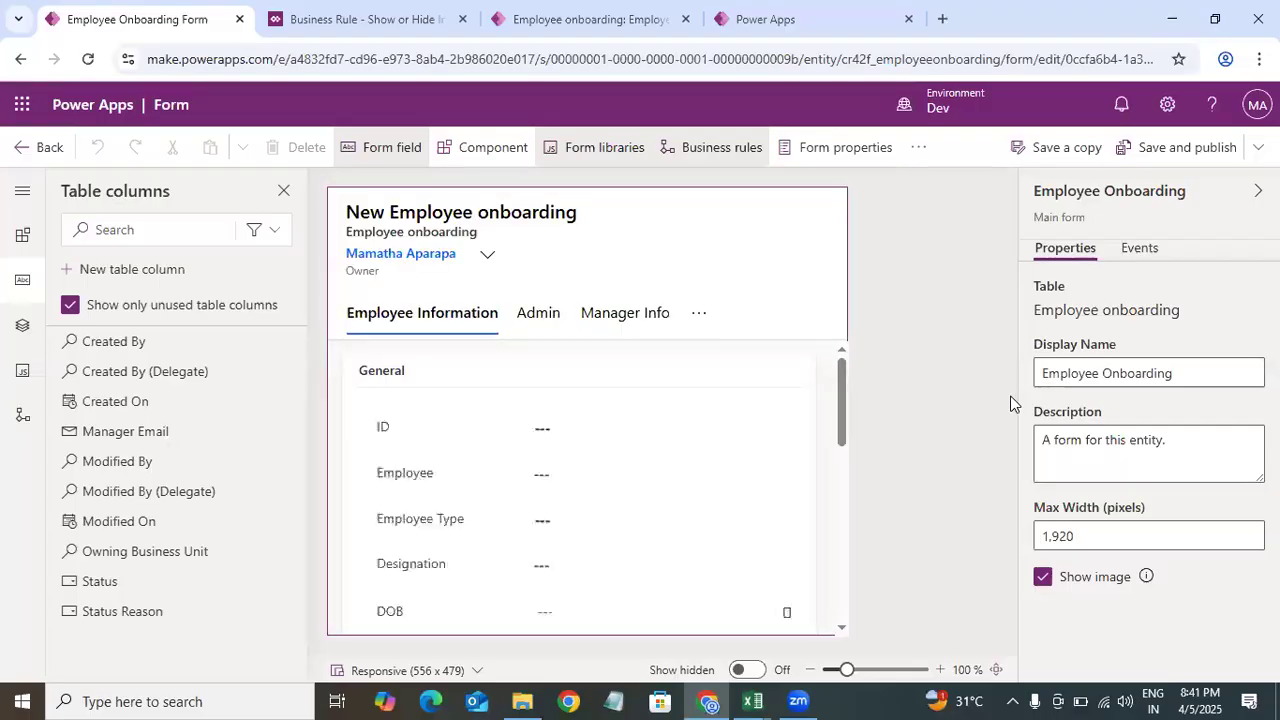
# Step: Review the business rules attached to the Interview Start Date, Interview End Date, Leaves and Interview Outcome fields on the form
pyautogui.moveTo(836, 397); pyautogui.dragTo(848, 509)
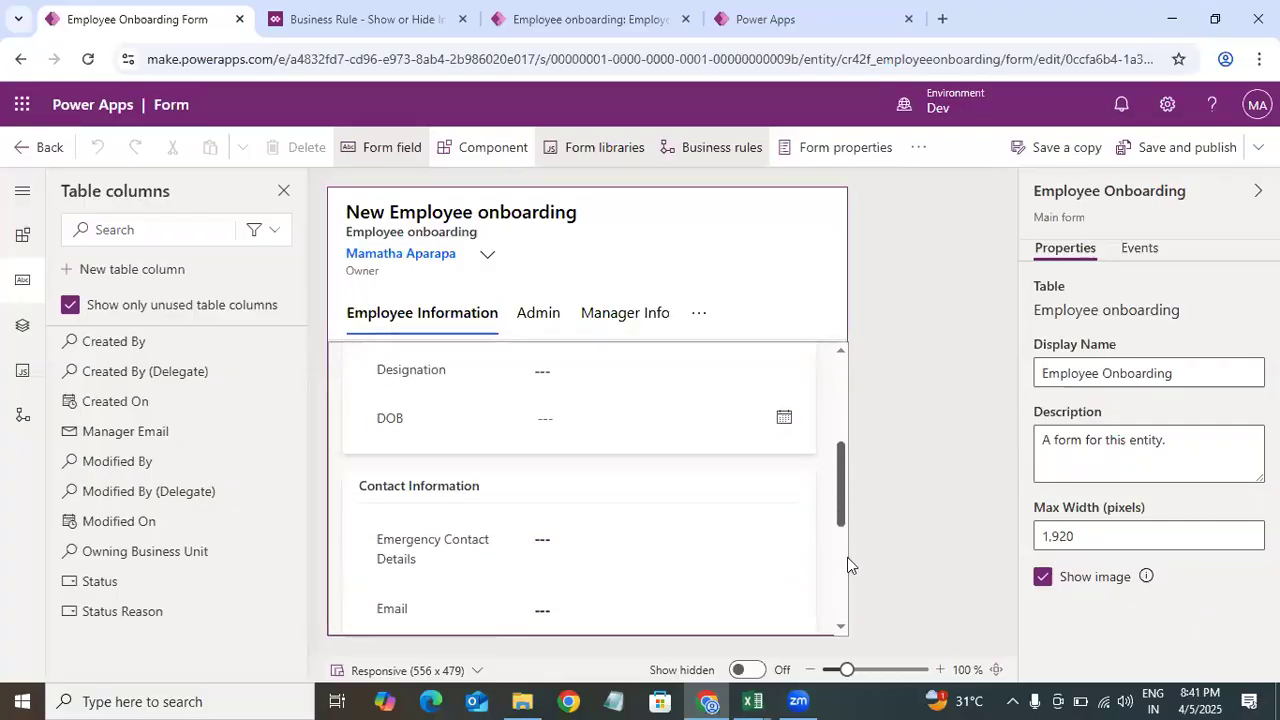
pyautogui.scroll(-5, 847, 560)
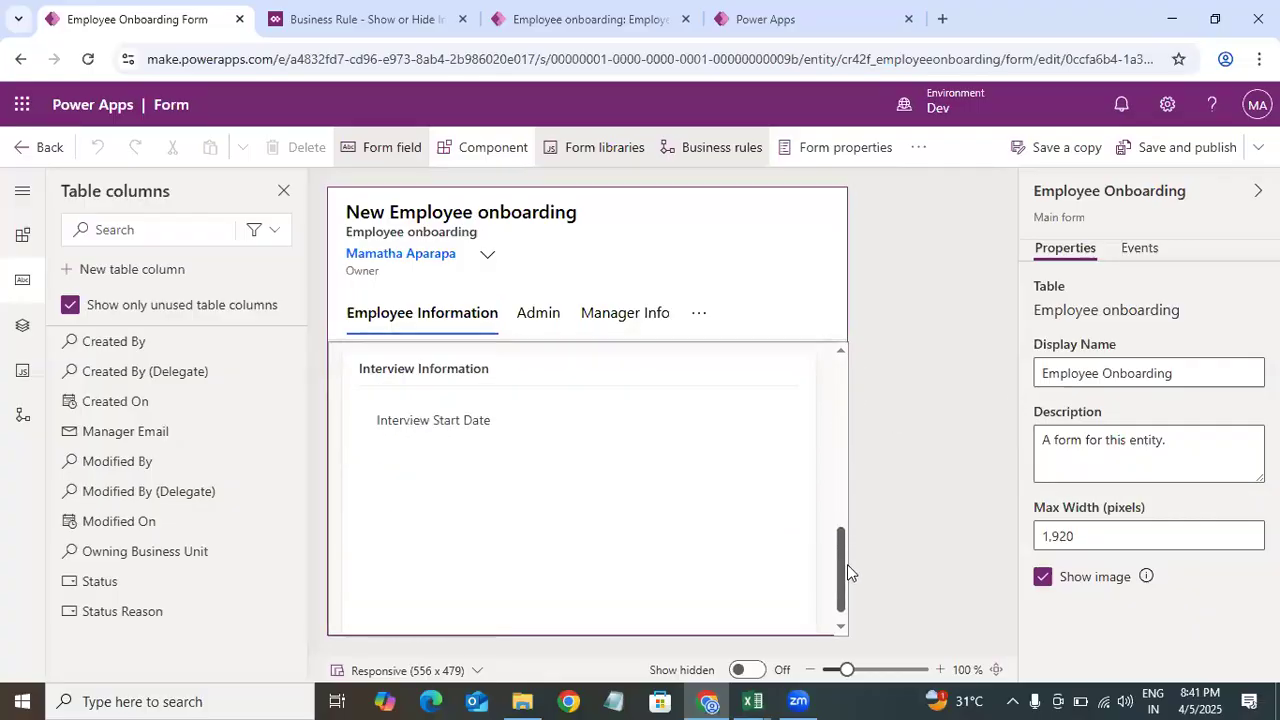
pyautogui.click(486, 409)
pyautogui.click(1233, 250)
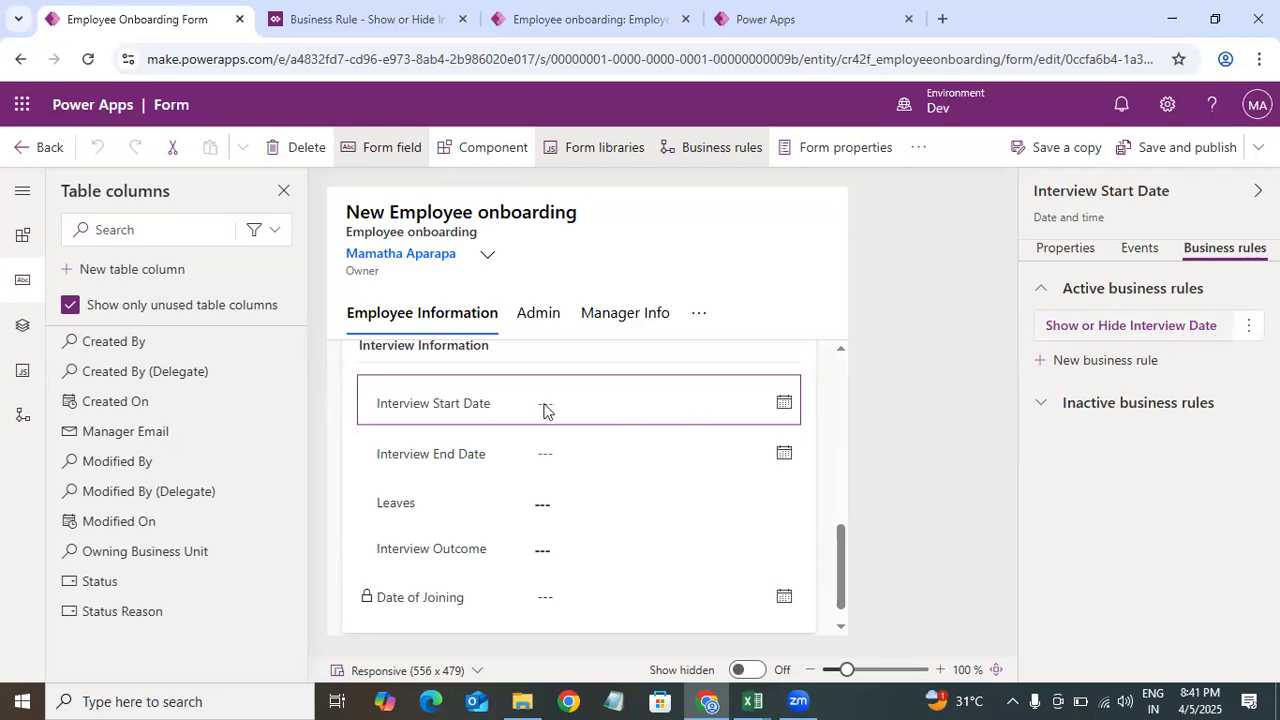
pyautogui.moveTo(517, 466); pyautogui.dragTo(786, 468)
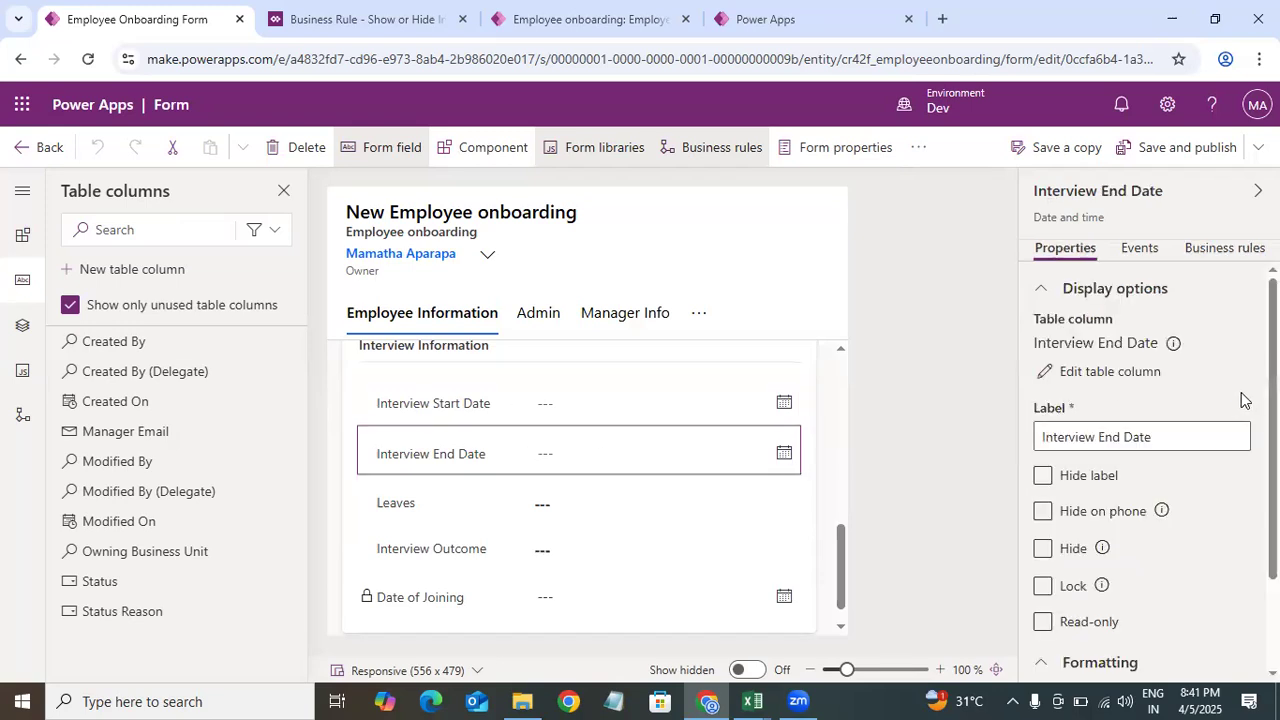
pyautogui.click(1230, 249)
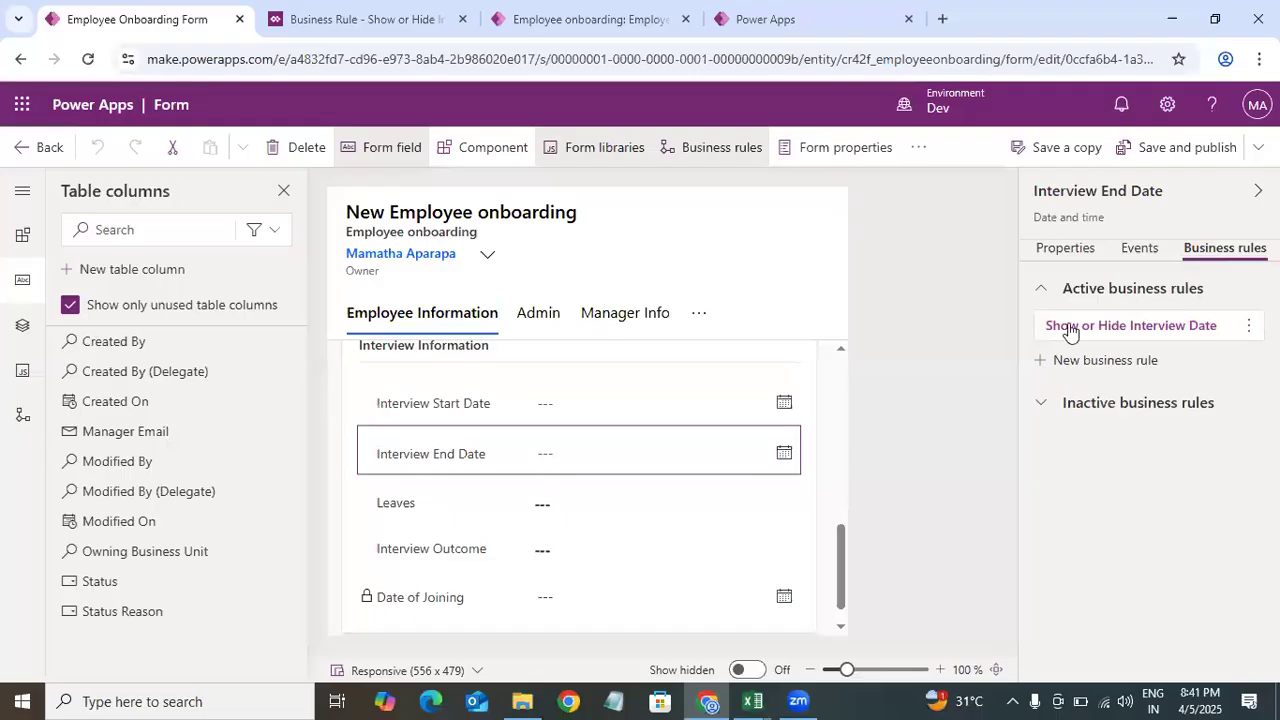
pyautogui.click(511, 514)
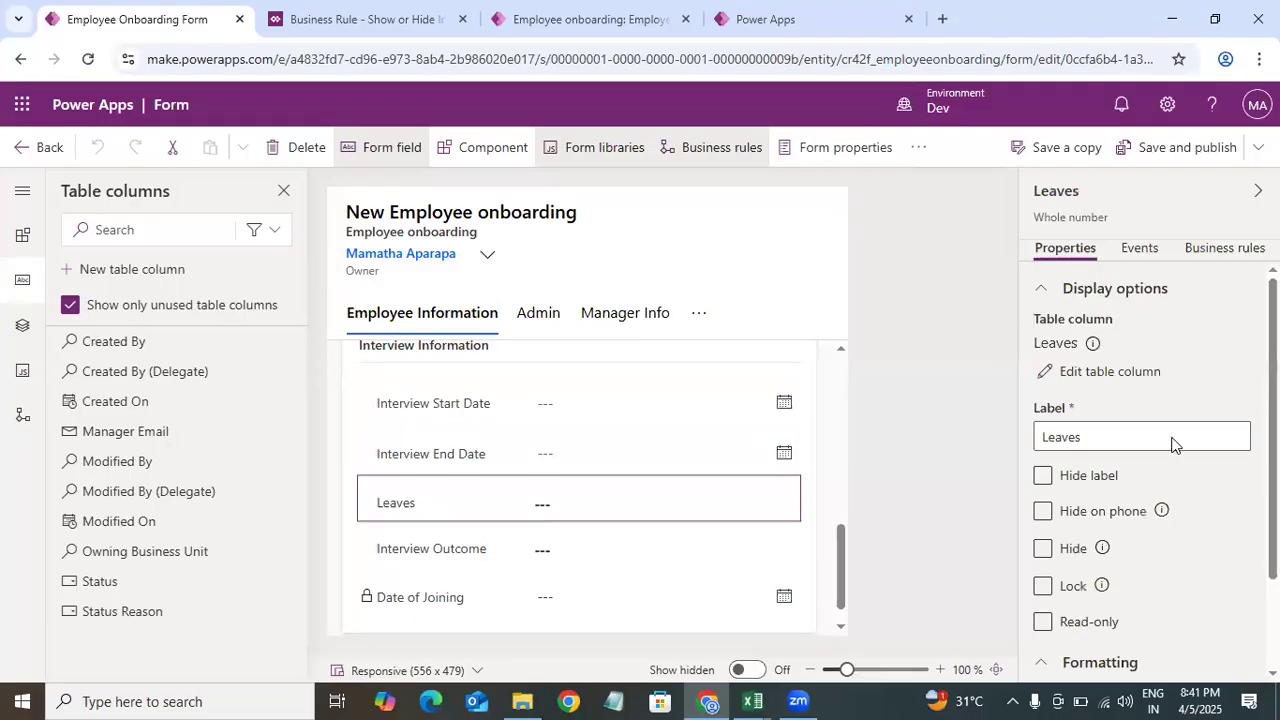
pyautogui.click(1222, 248)
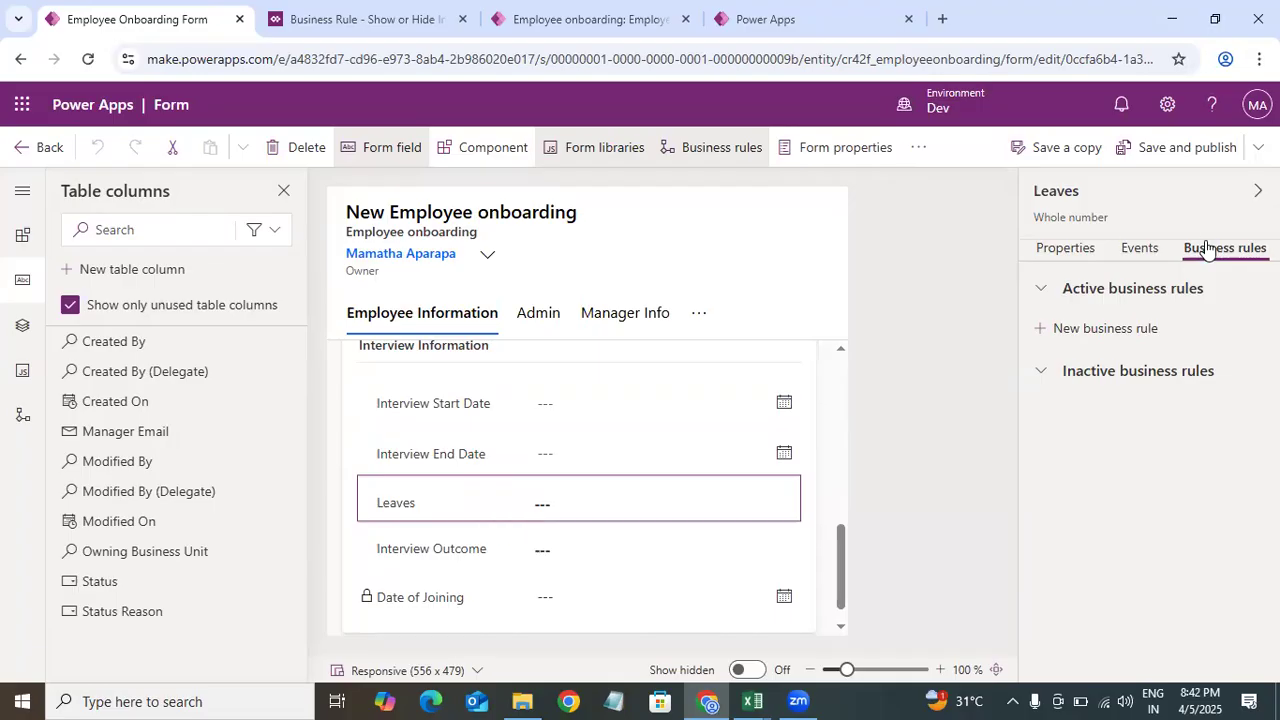
pyautogui.click(508, 452)
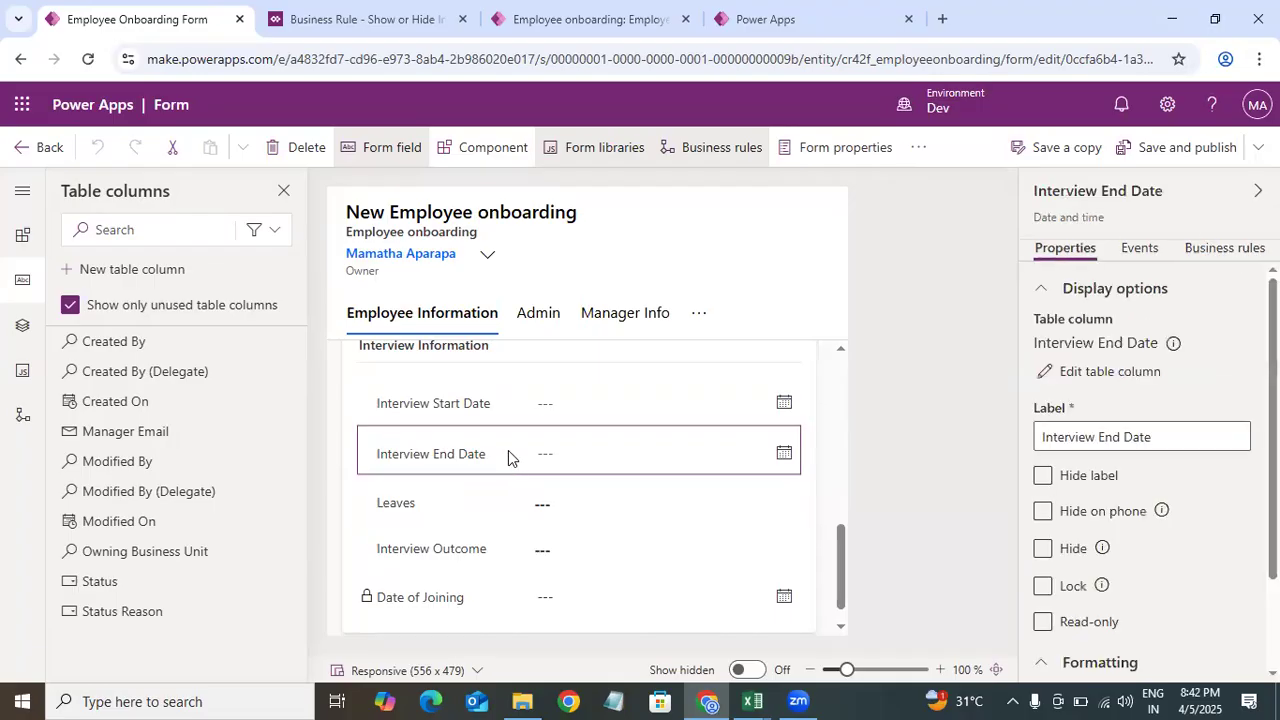
pyautogui.click(1220, 248)
pyautogui.click(480, 415)
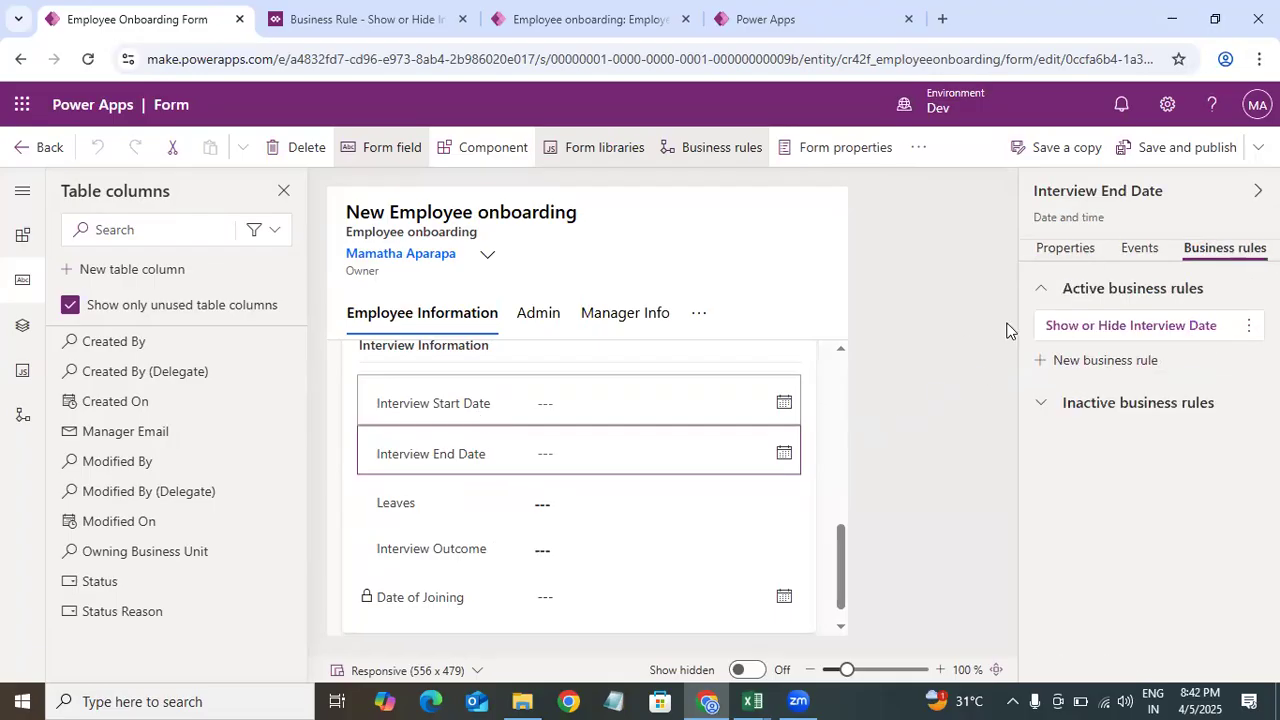
pyautogui.click(1240, 250)
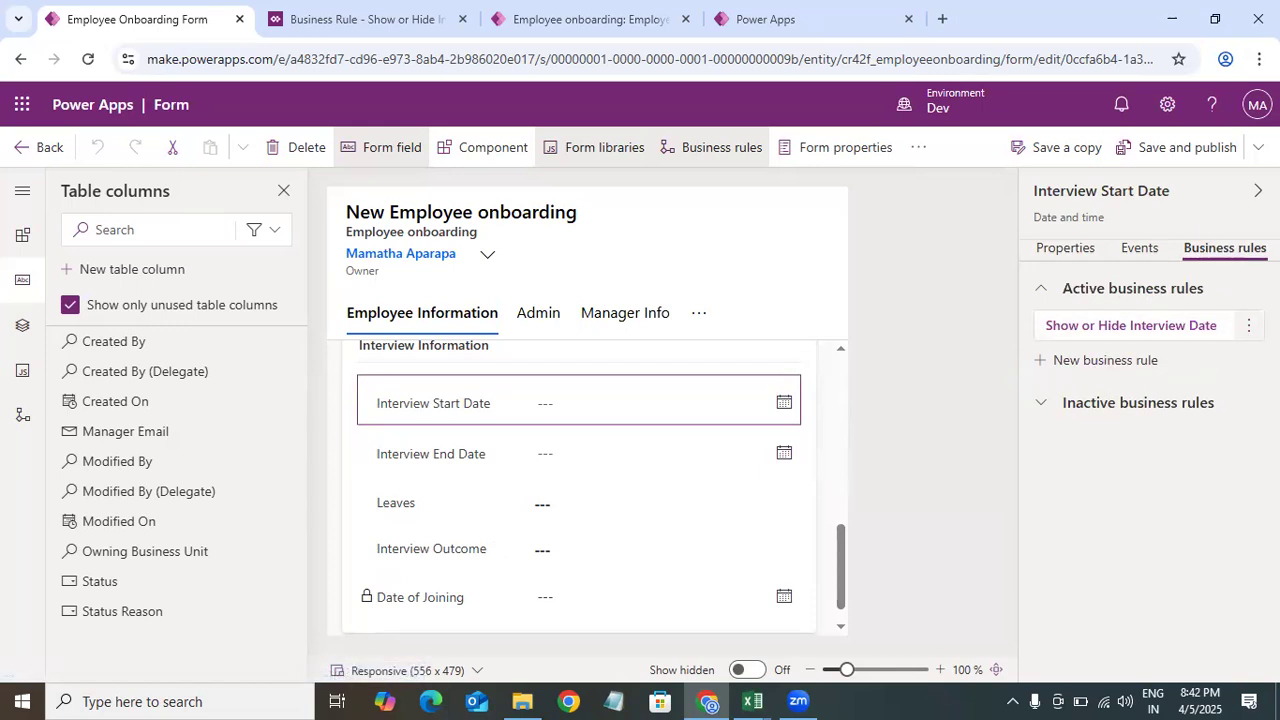
pyautogui.click(1248, 326)
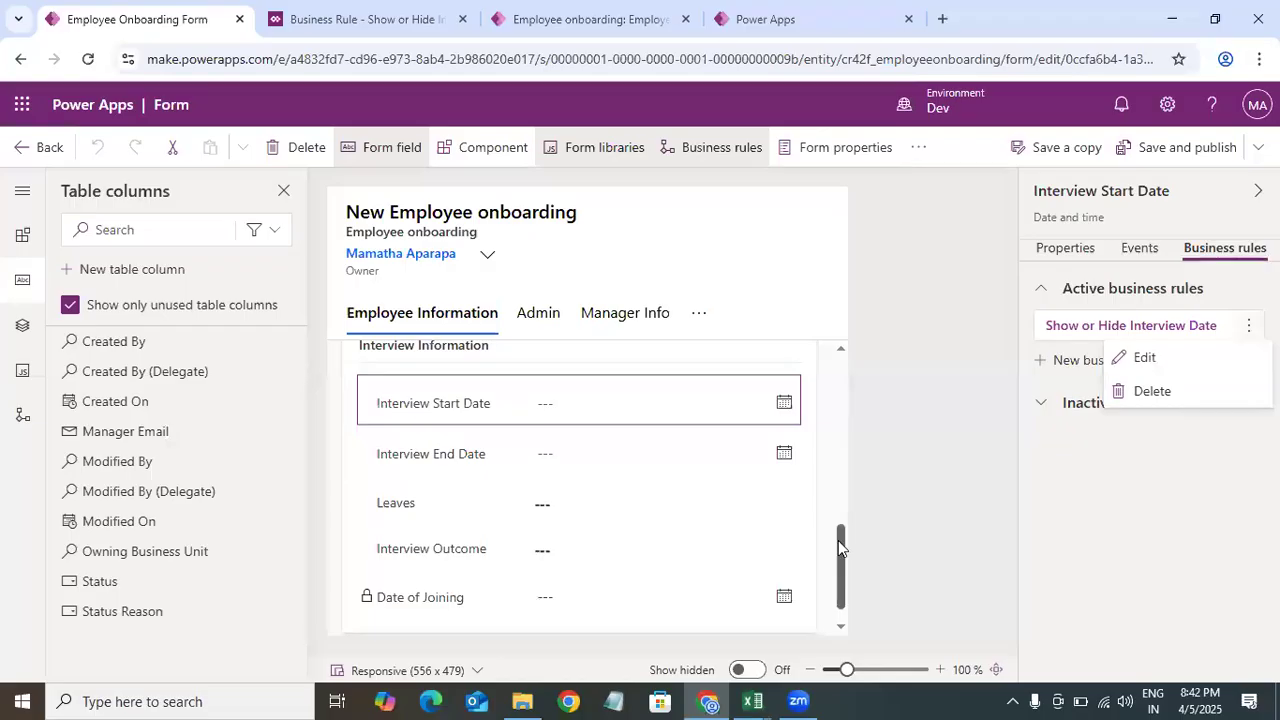
pyautogui.moveTo(838, 546); pyautogui.dragTo(840, 571)
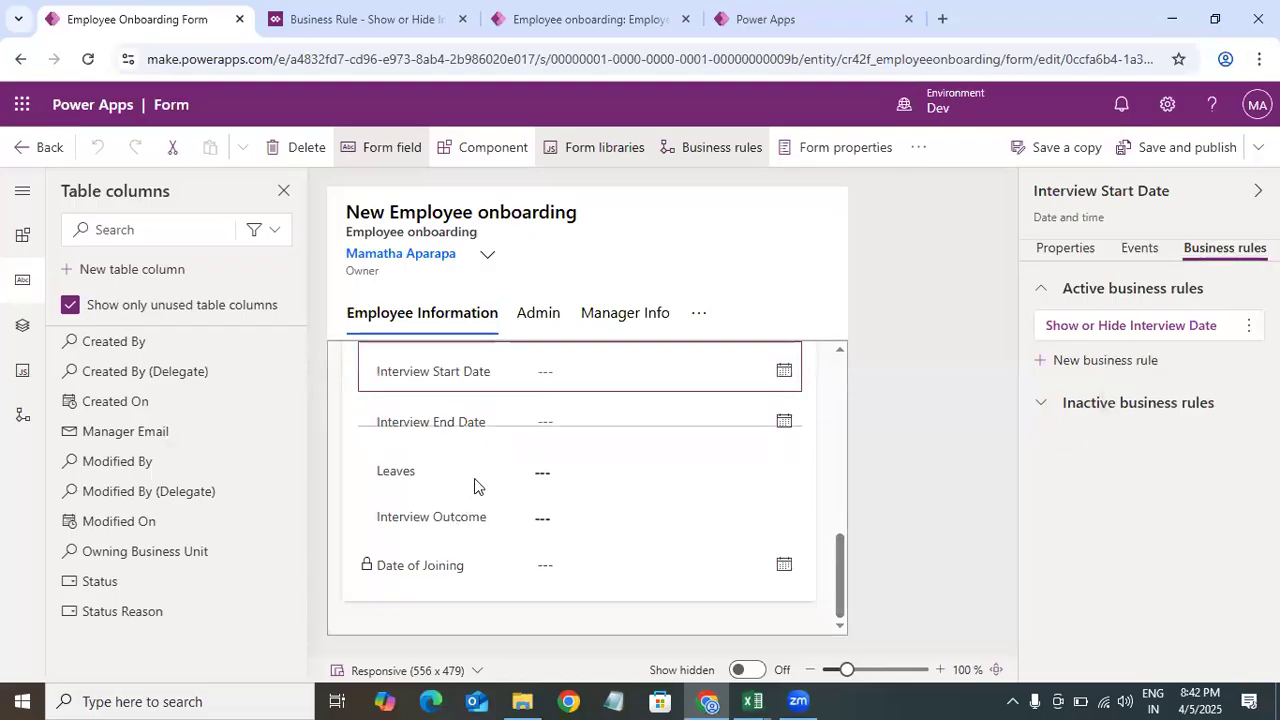
pyautogui.click(538, 521)
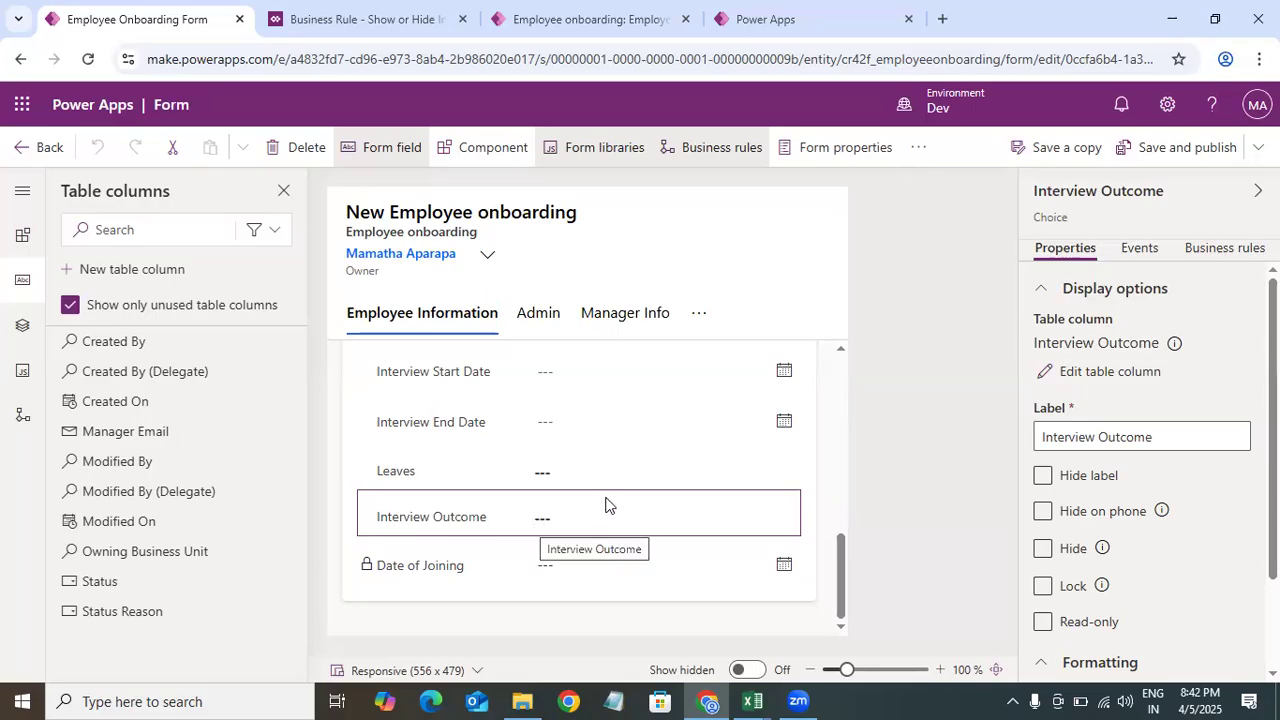
pyautogui.click(1244, 252)
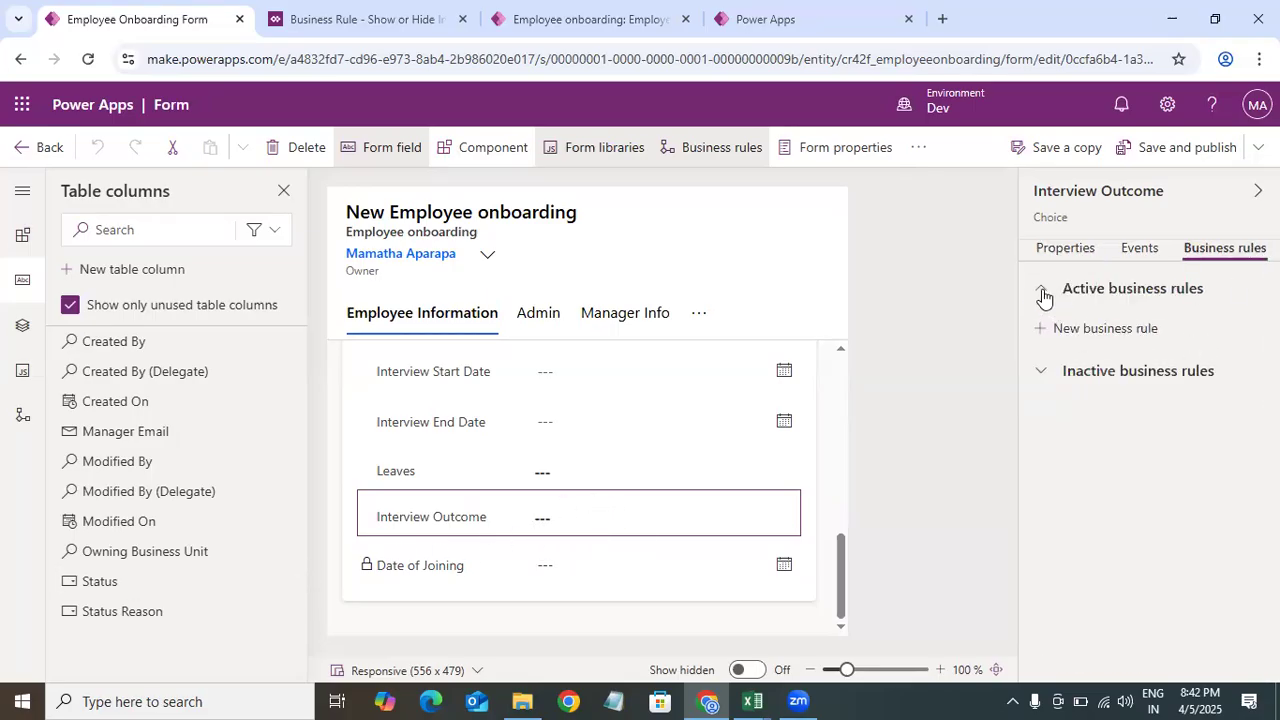
# Step: Create a new business rule from the Interview Outcome field and name its condition Check If Interview outcome is Successful or not
pyautogui.click(1090, 340)
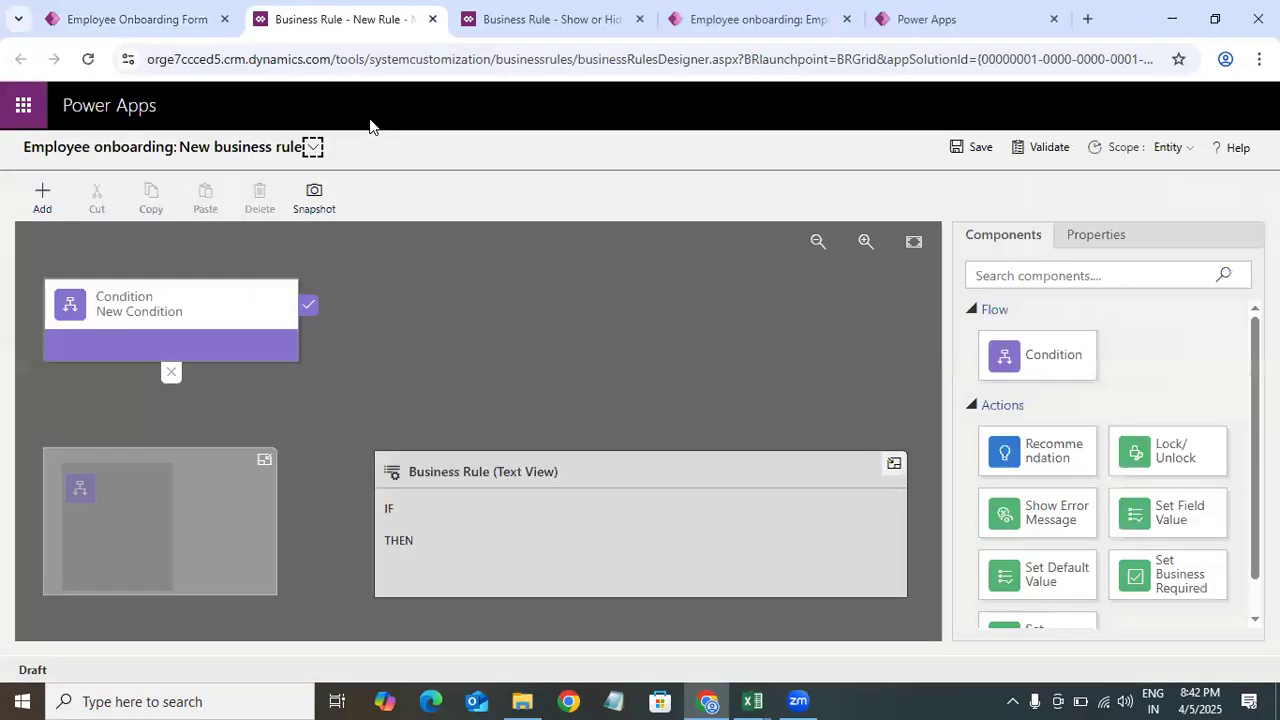
pyautogui.click(214, 287)
pyautogui.click(1012, 335)
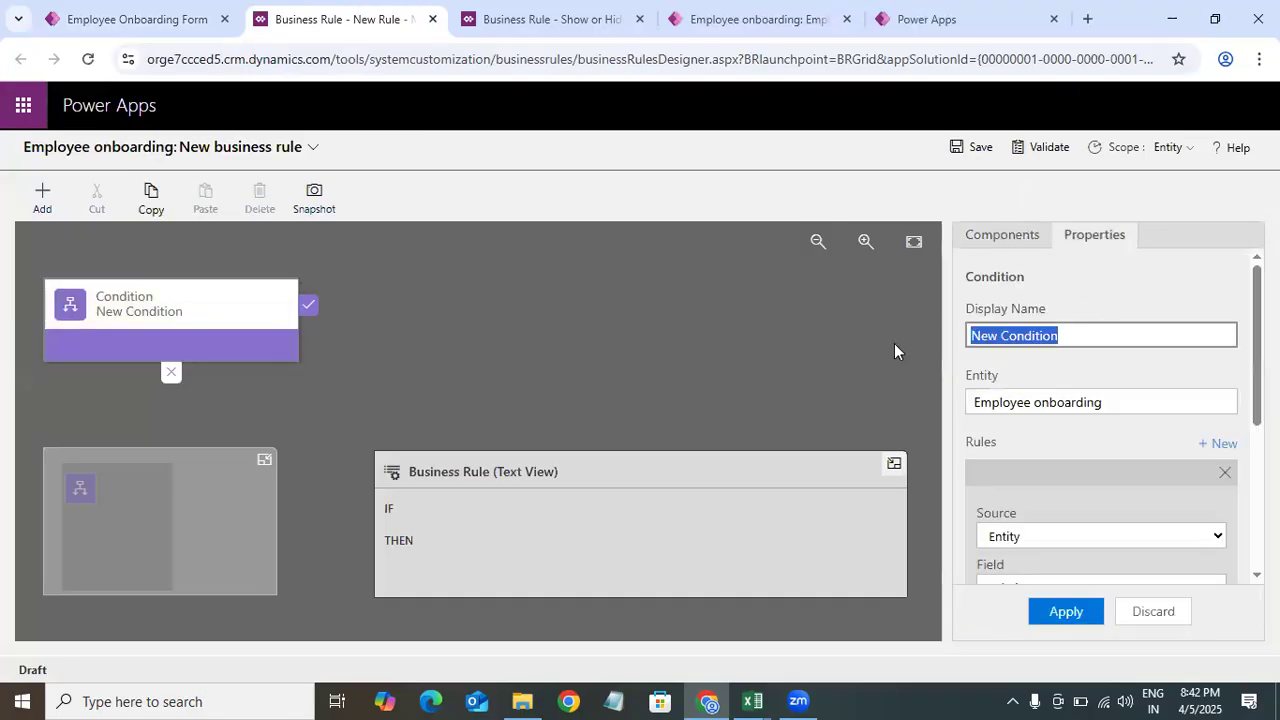
pyautogui.press('BackSpace')
pyautogui.write('Che')
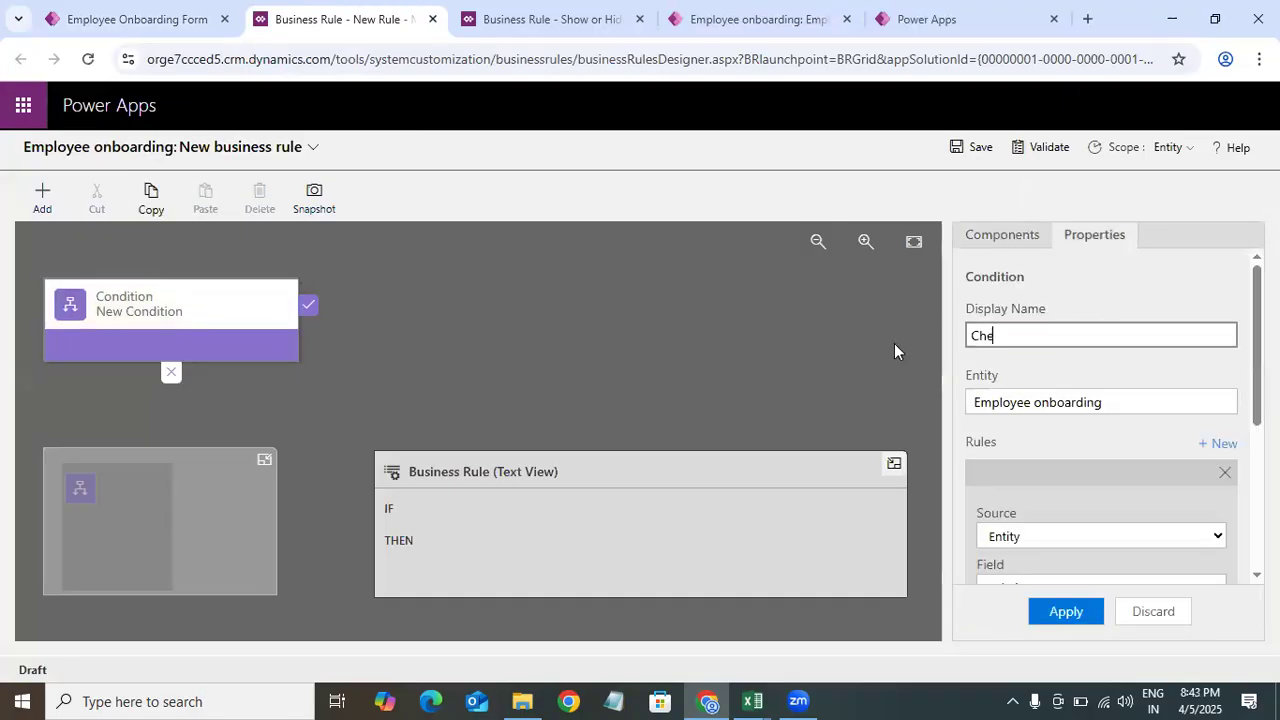
pyautogui.write('ck if')
pyautogui.press('BackSpace')
pyautogui.press('BackSpace')
pyautogui.write('If Intervuiew')
pyautogui.press('BackSpace')
pyautogui.press('BackSpace')
pyautogui.press('BackSpace')
pyautogui.press('BackSpace')
pyautogui.write('iew')
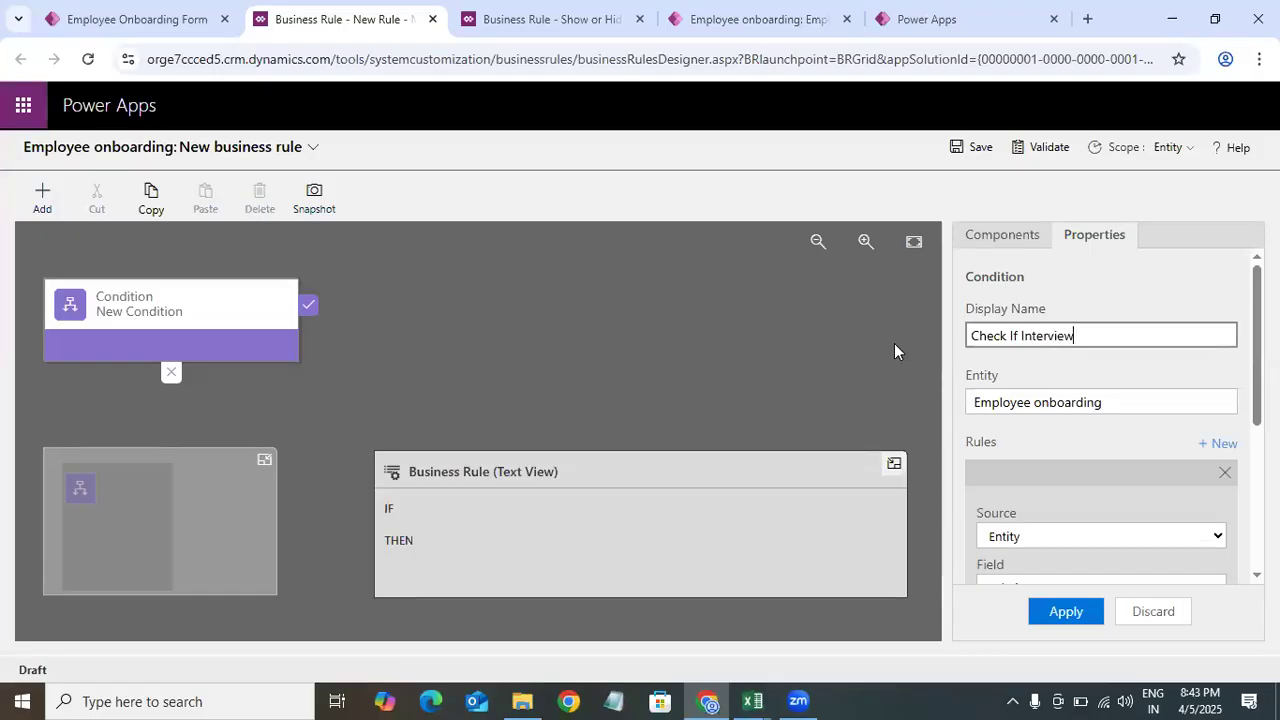
pyautogui.write(' outcome is')
pyautogui.write('Successfu')
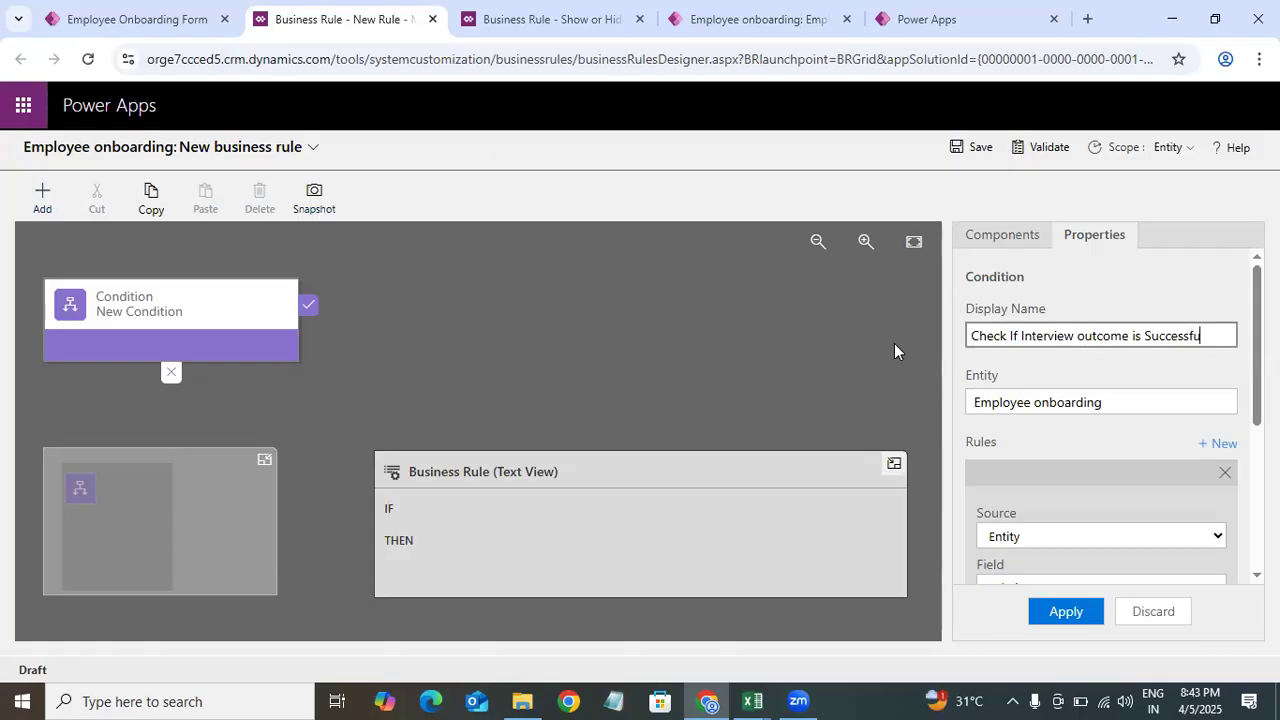
pyautogui.write('l or not')
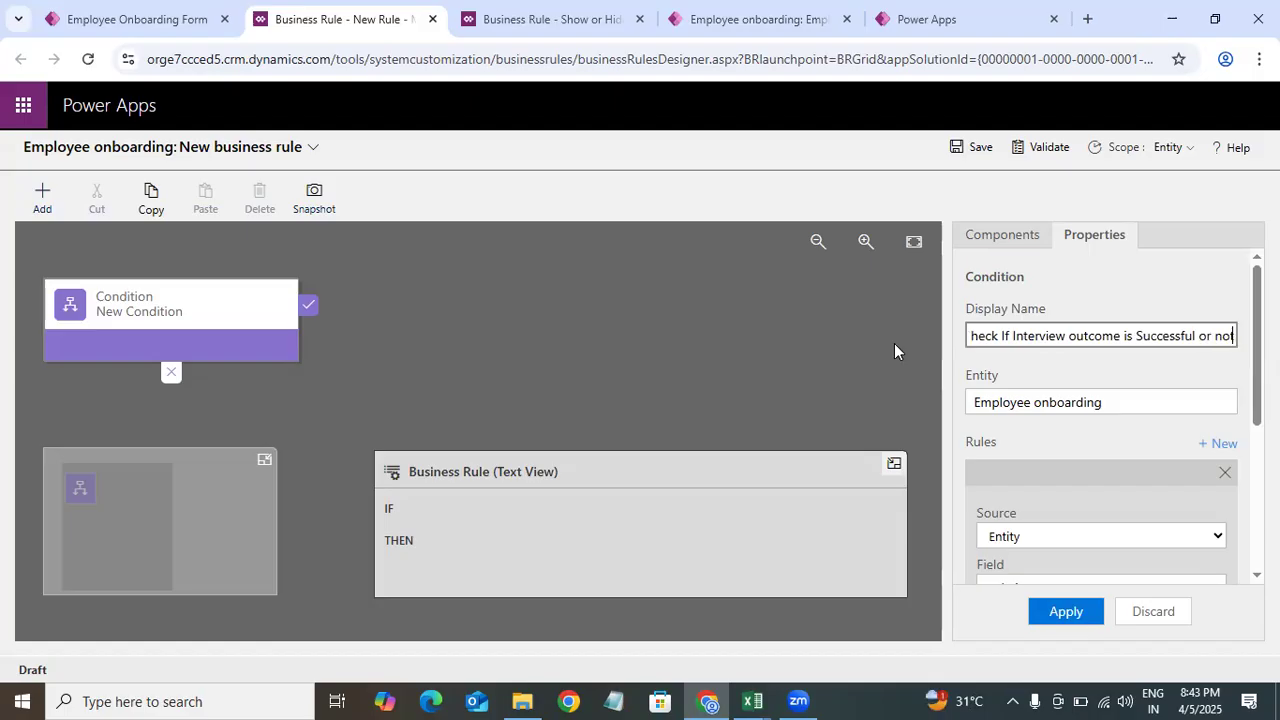
pyautogui.click(1180, 285)
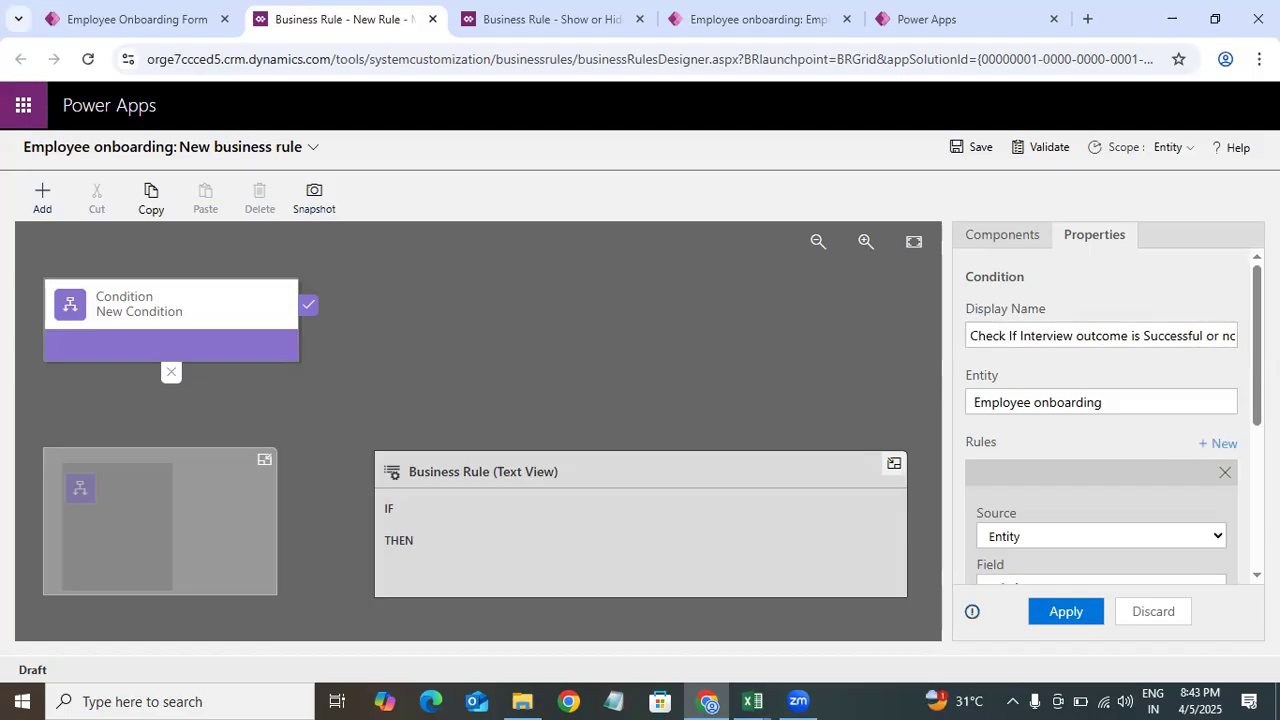
# Step: Set the condition's rule to Interview Outcome equals Successful and apply it
pyautogui.scroll(-3, 1140, 380)
pyautogui.scroll(1, 1134, 360)
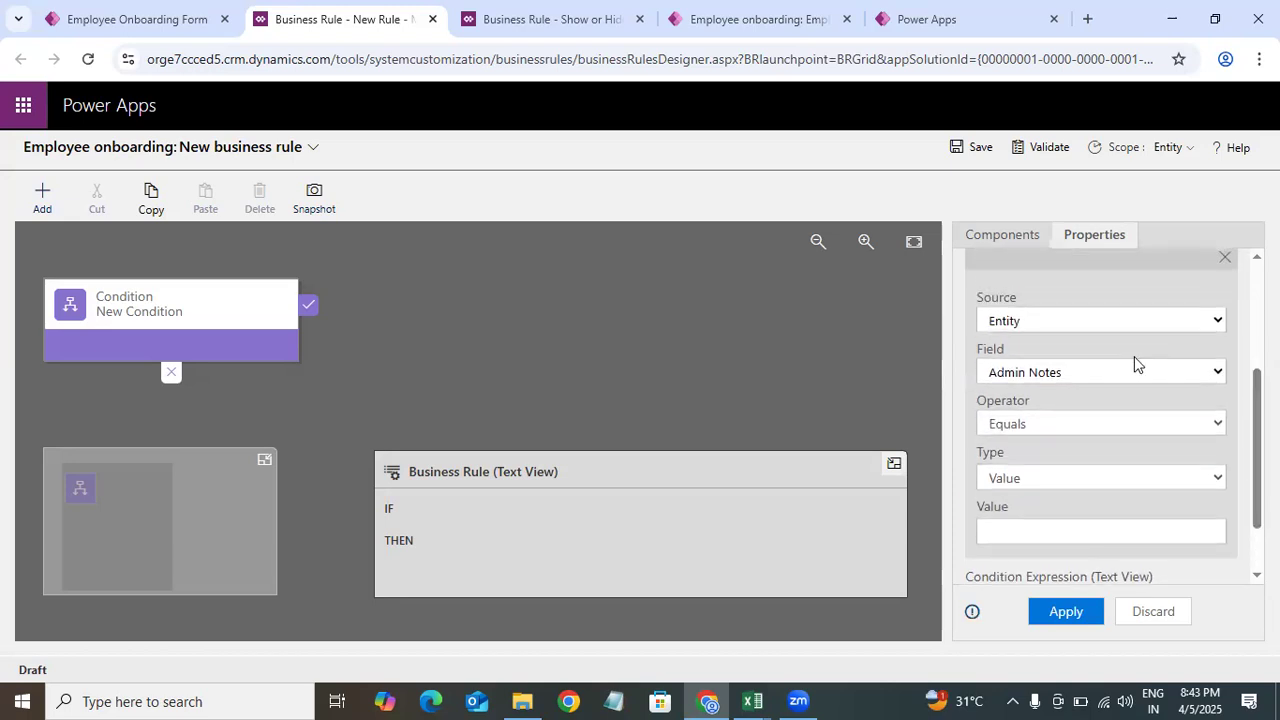
pyautogui.click(1141, 383)
pyautogui.moveTo(1219, 64); pyautogui.dragTo(1223, 171)
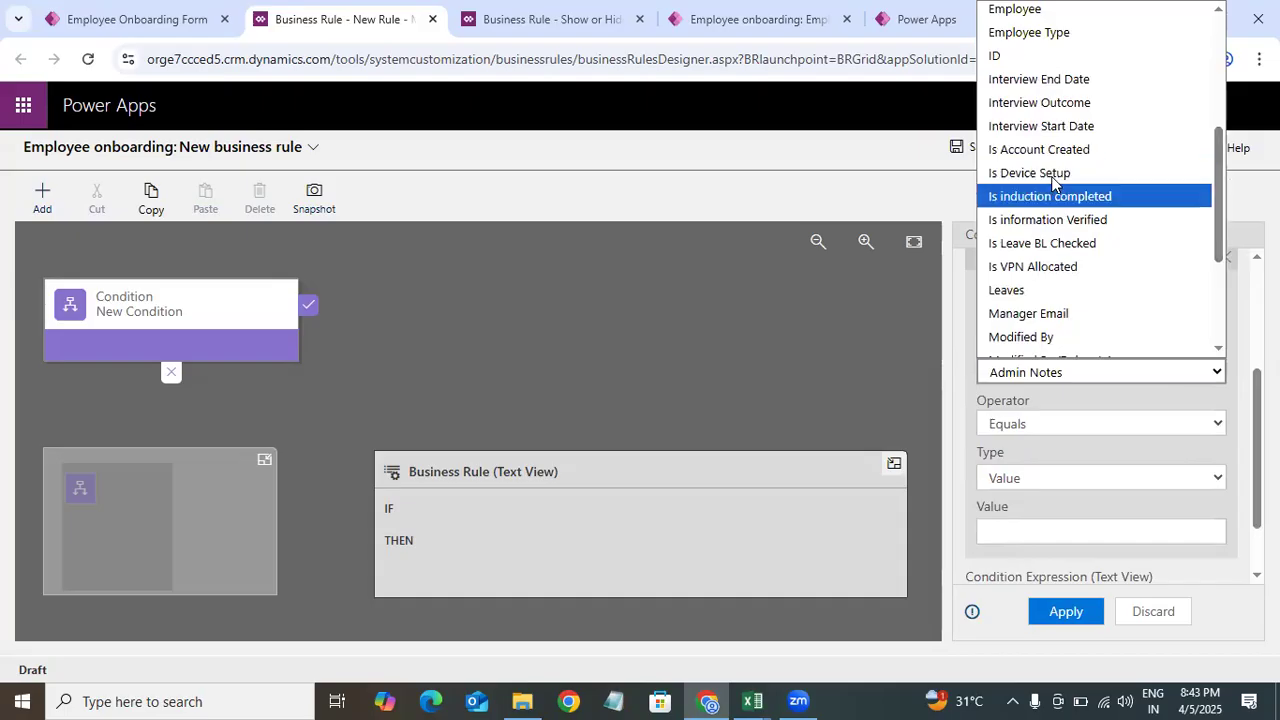
pyautogui.click(1078, 104)
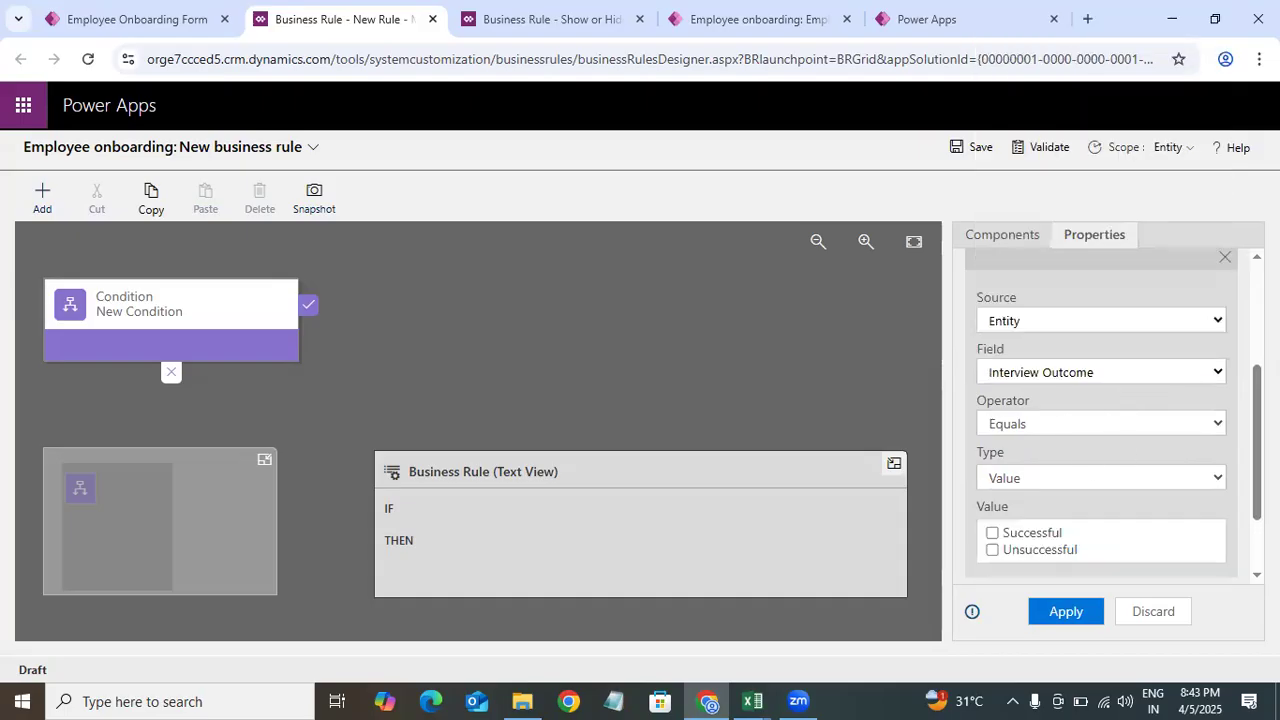
pyautogui.scroll(-2, 1083, 443)
pyautogui.click(994, 436)
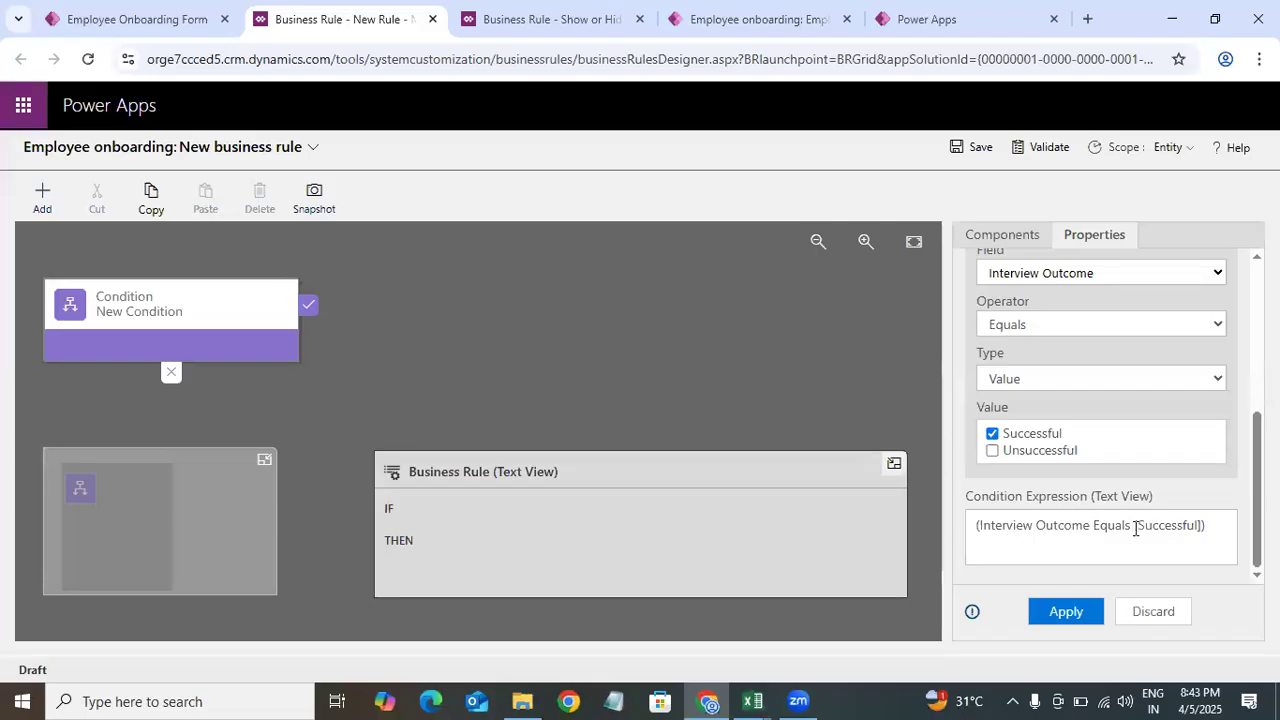
pyautogui.click(1060, 616)
pyautogui.click(1056, 616)
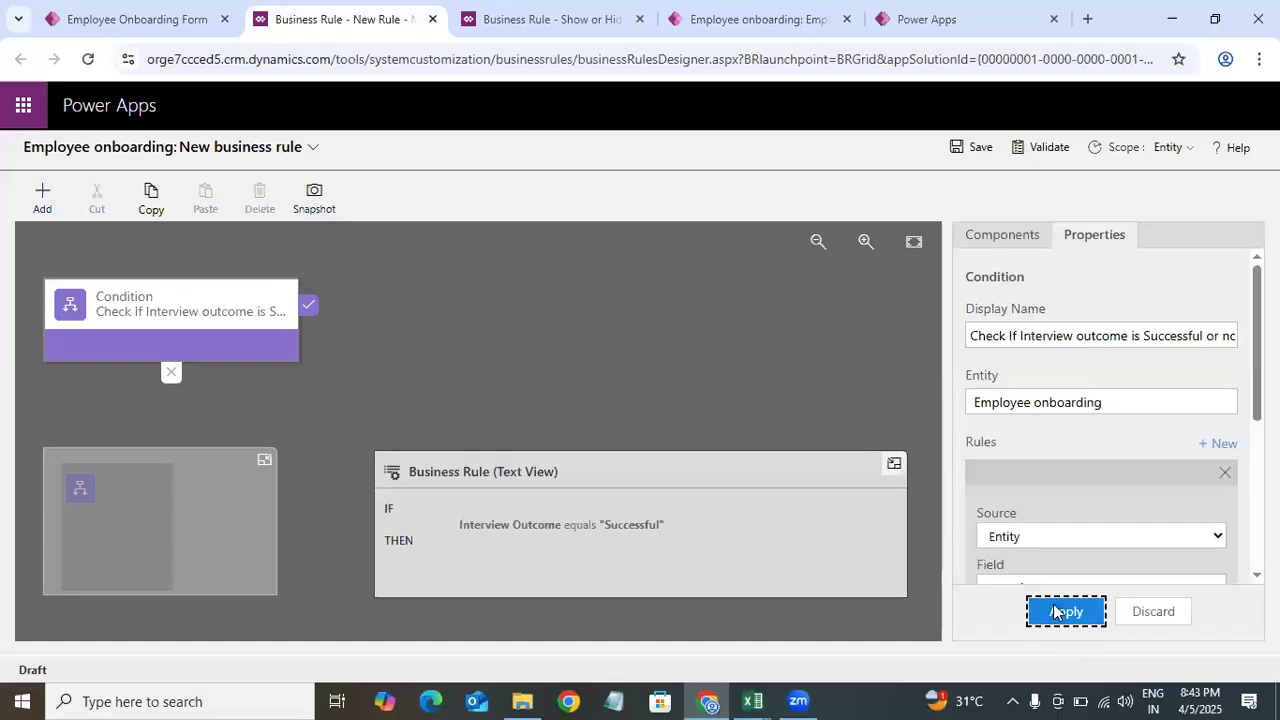
# Step: Add a Set Visibility action to the condition's true branch and name it Show Leaves field
pyautogui.click(1001, 240)
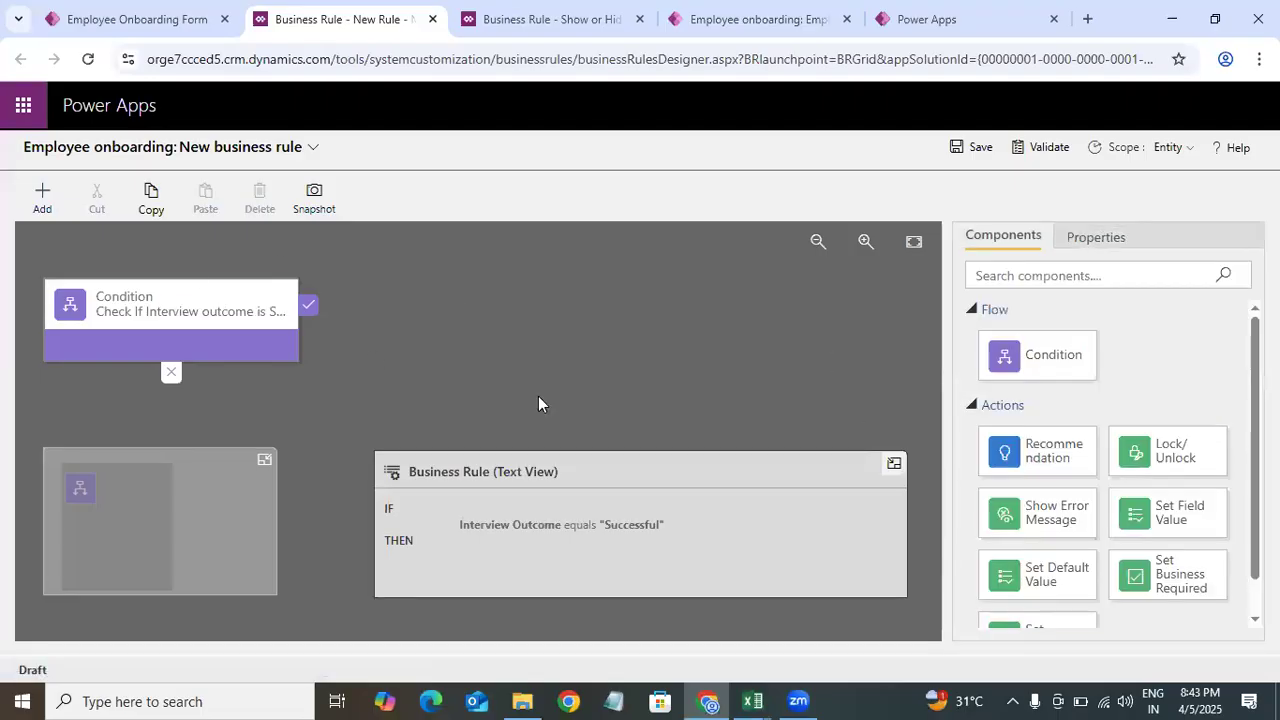
pyautogui.scroll(-1, 1165, 560)
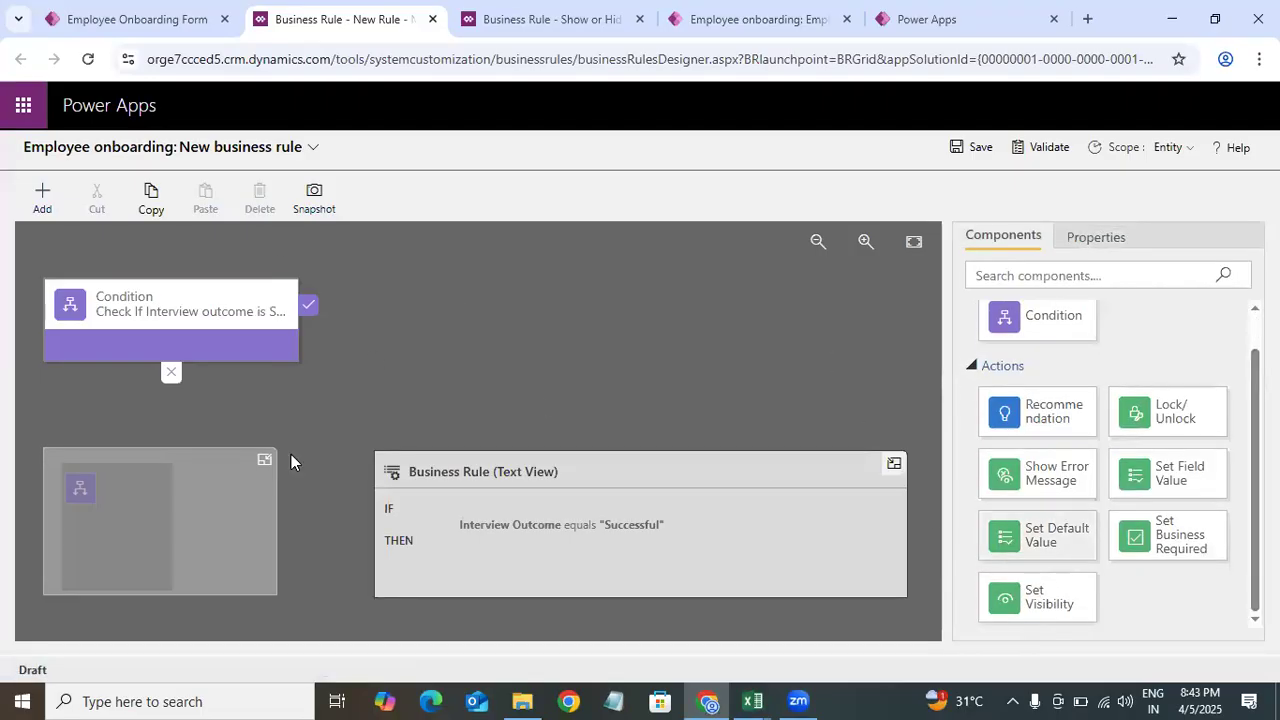
pyautogui.moveTo(1024, 590); pyautogui.dragTo(330, 344)
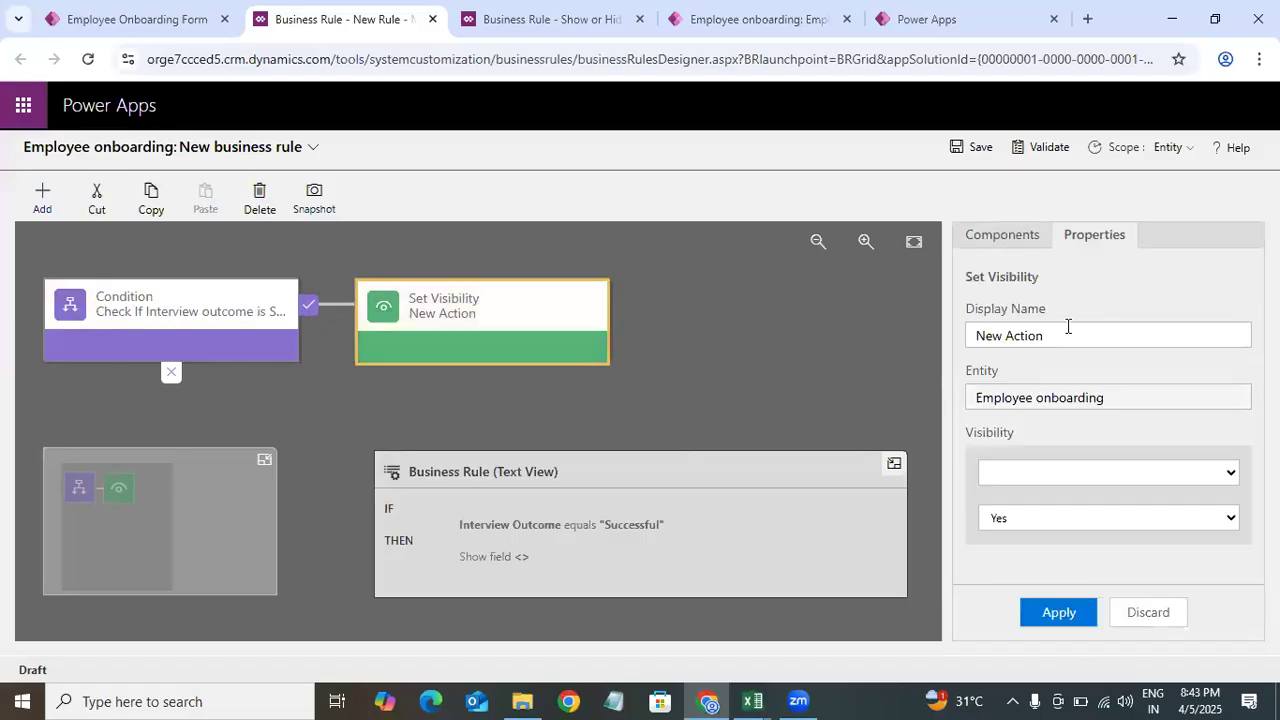
pyautogui.moveTo(1067, 330); pyautogui.dragTo(928, 341)
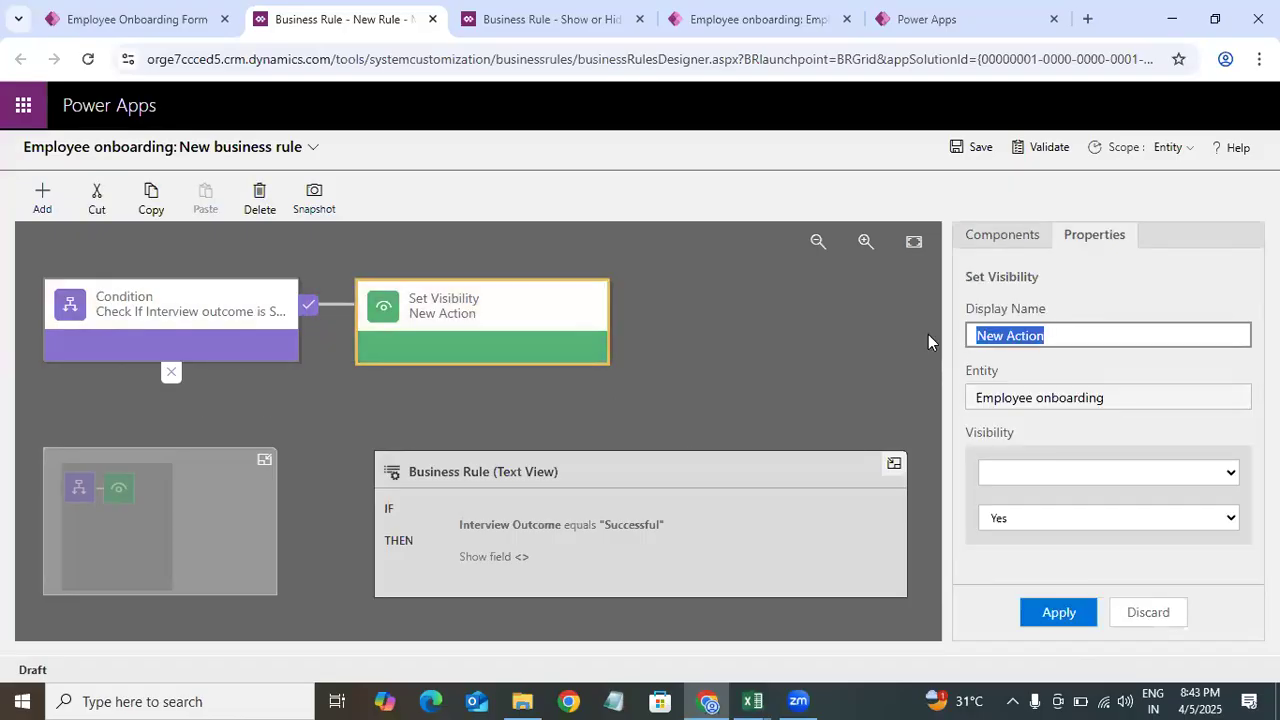
pyautogui.press('BackSpace')
pyautogui.write('Sh')
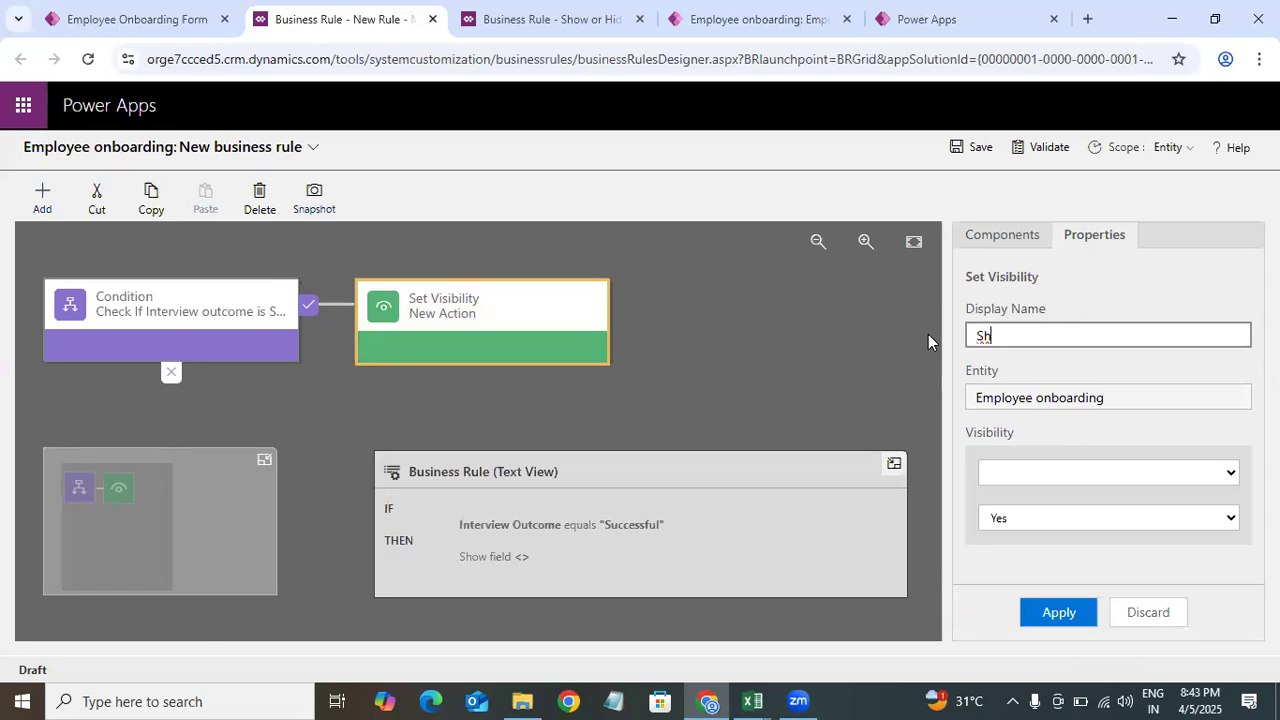
pyautogui.write('i')
pyautogui.press('BackSpace')
pyautogui.write('ow Leaves field')
# Step: Set the visibility action to show the Leaves field (Yes) and apply it
pyautogui.click(1055, 472)
pyautogui.scroll(-1, 1100, 230)
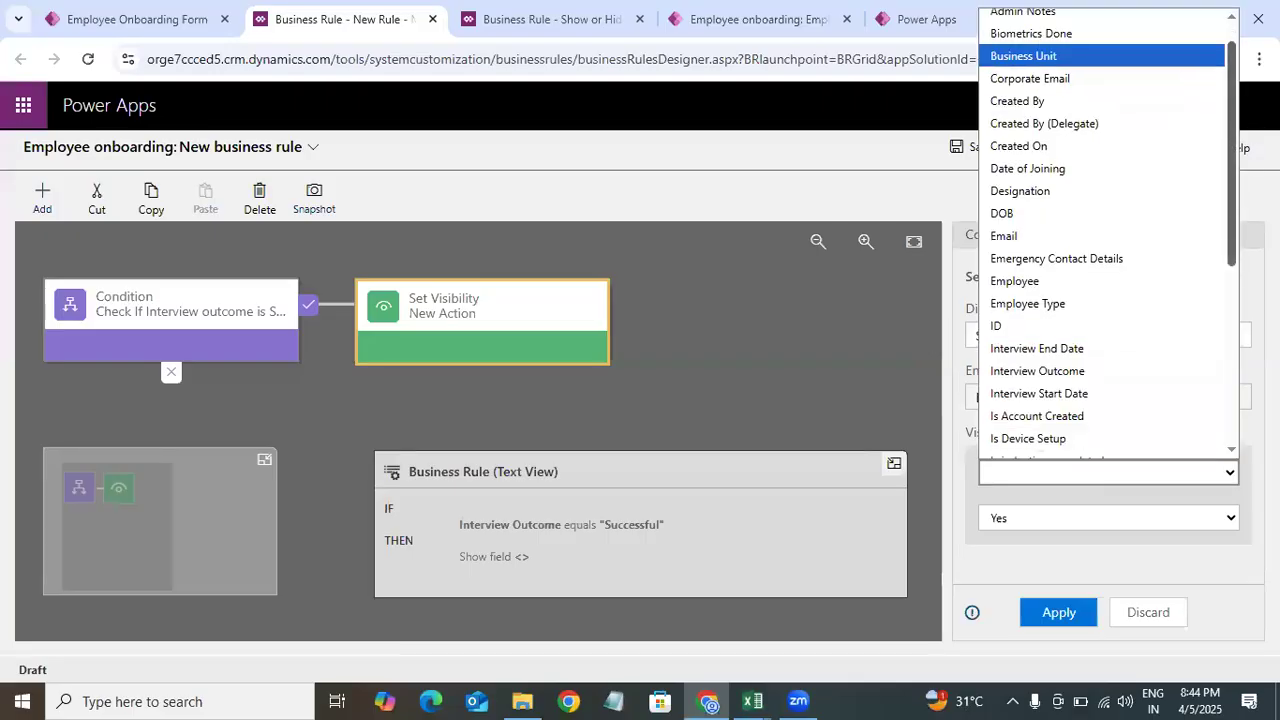
pyautogui.scroll(-5, 1089, 189)
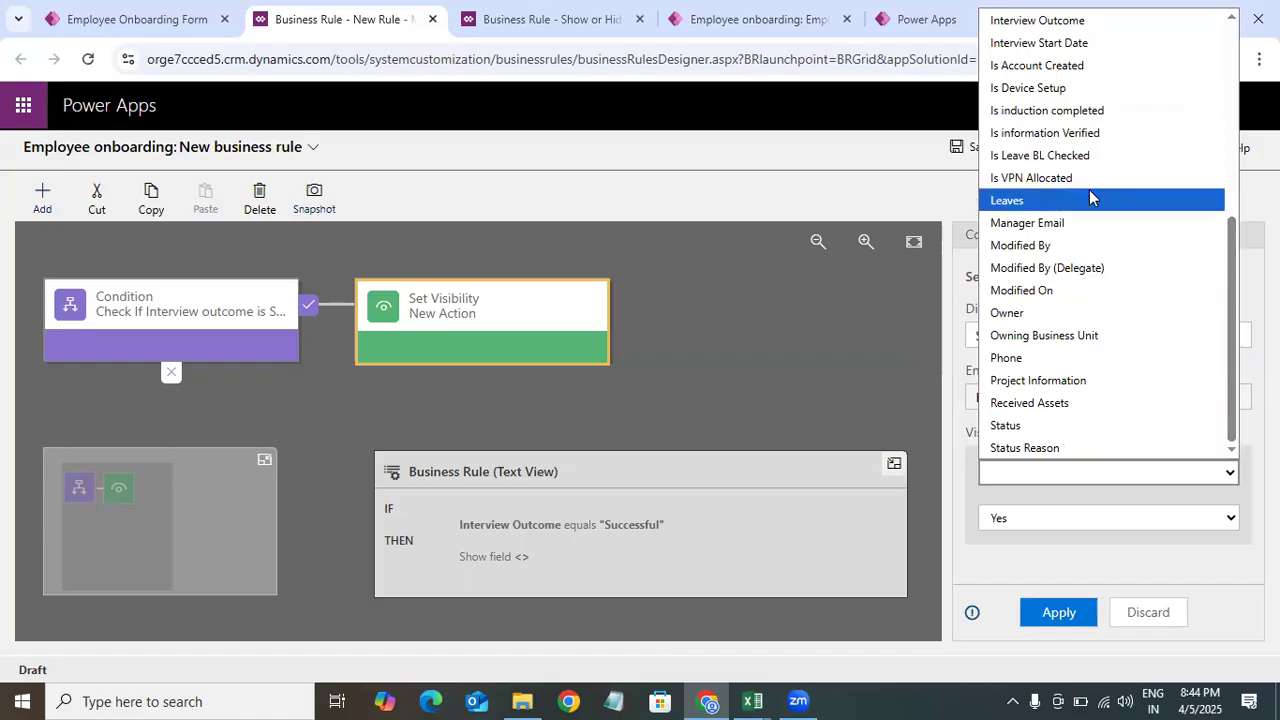
pyautogui.click(1089, 199)
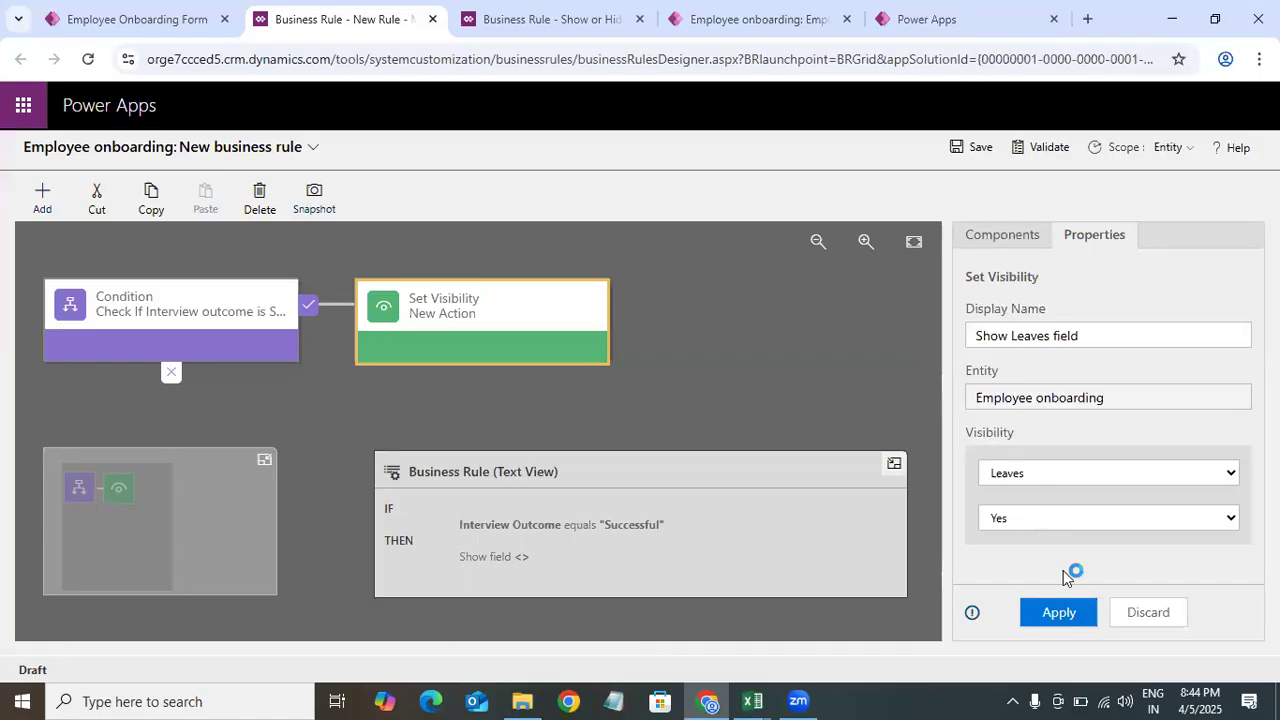
pyautogui.click(1031, 518)
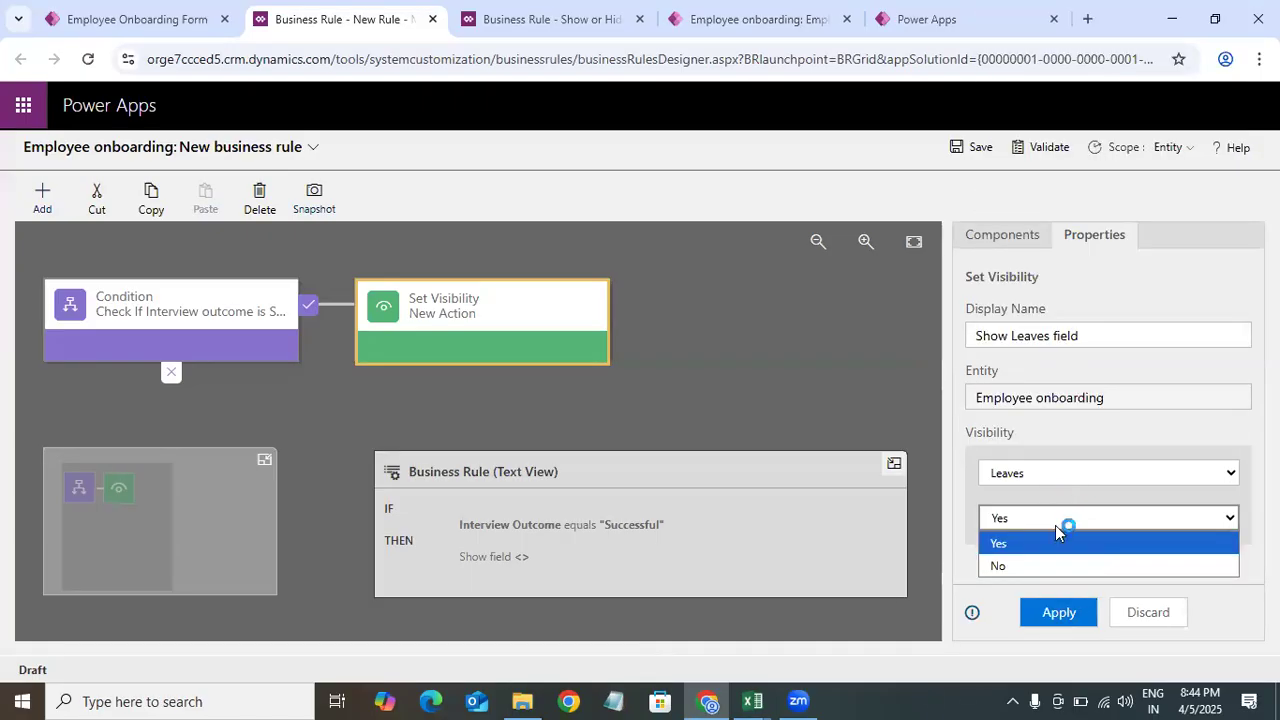
pyautogui.click(1020, 543)
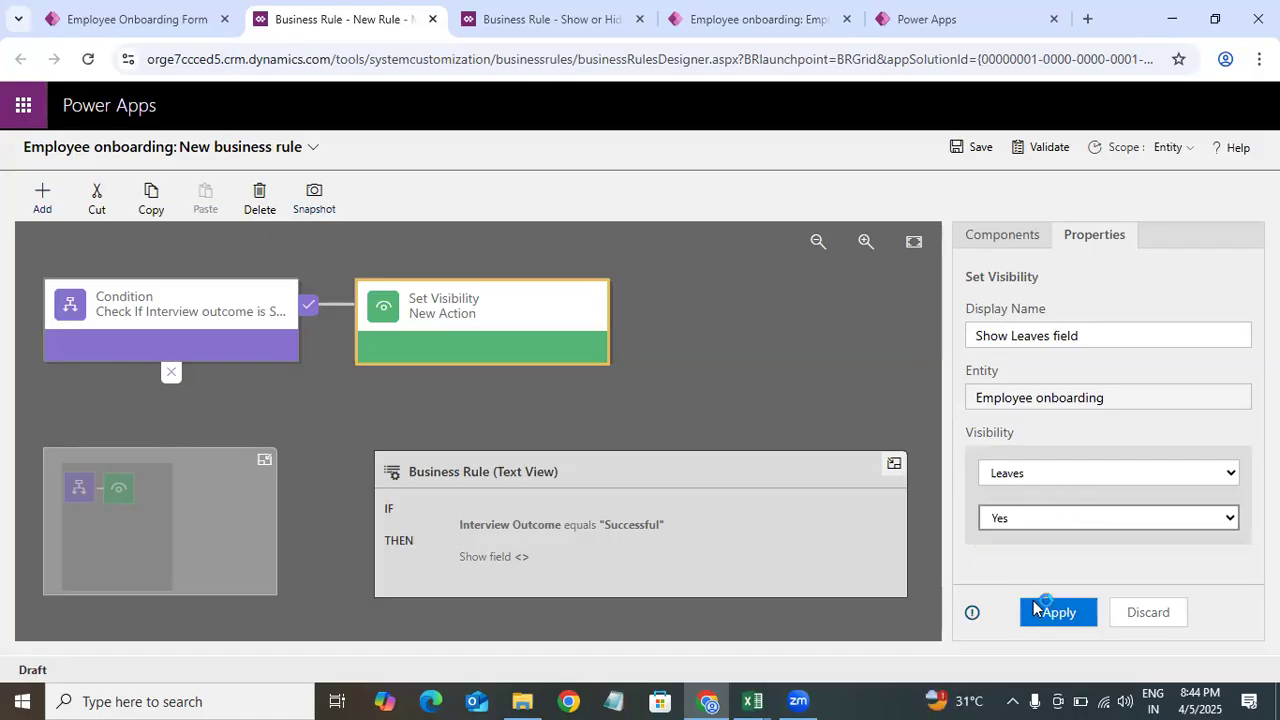
pyautogui.click(1005, 514)
pyautogui.click(1072, 612)
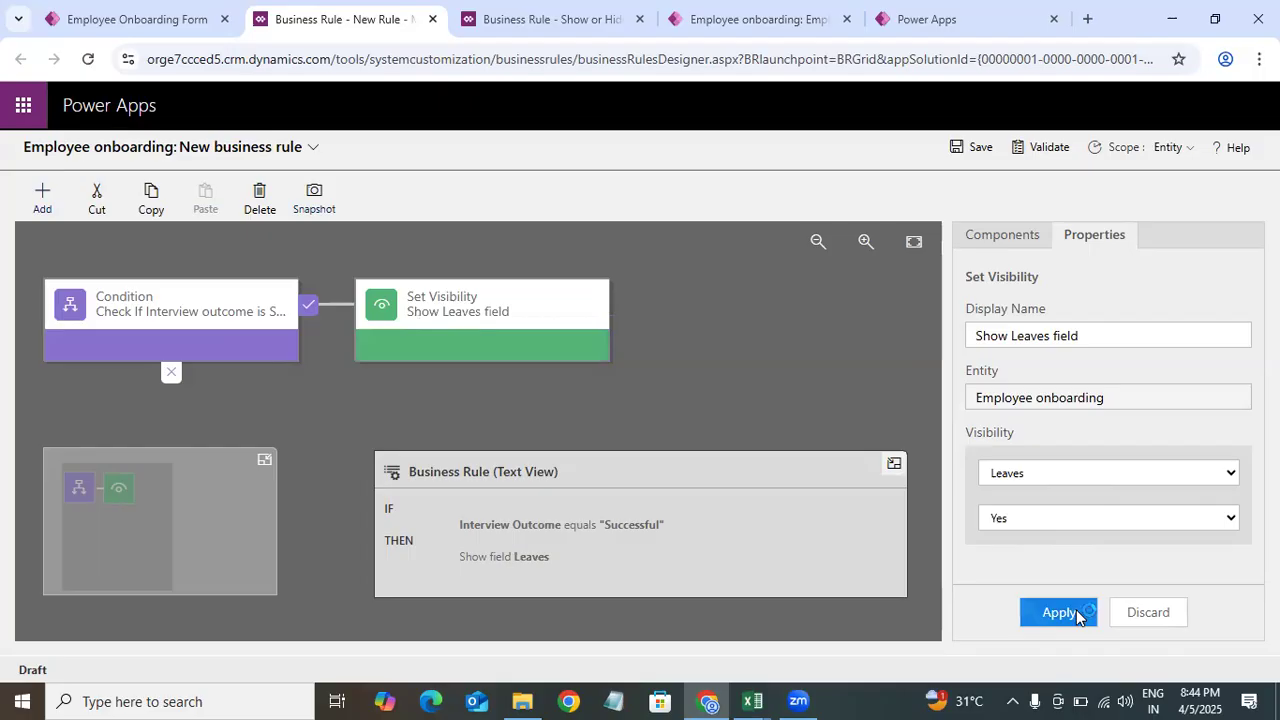
# Step: Copy the Show Leaves field action and paste it into the condition's false branch
pyautogui.click(1000, 240)
pyautogui.click(513, 333)
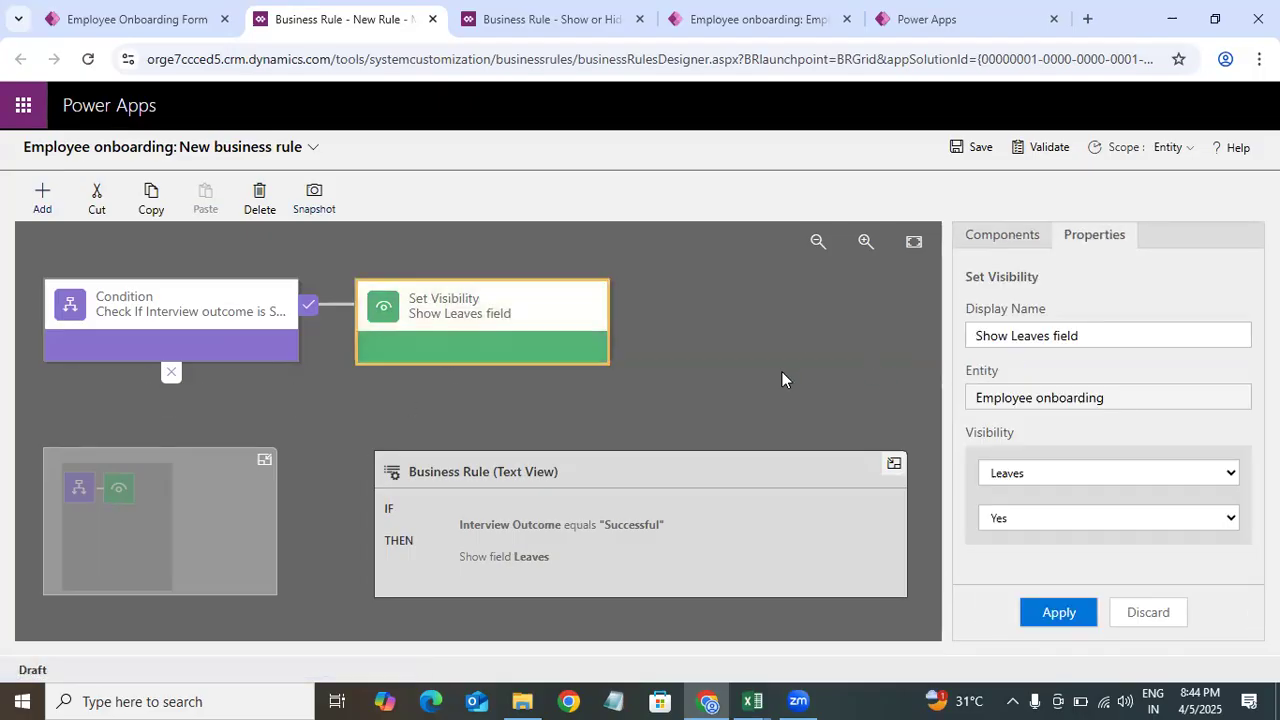
pyautogui.click(995, 240)
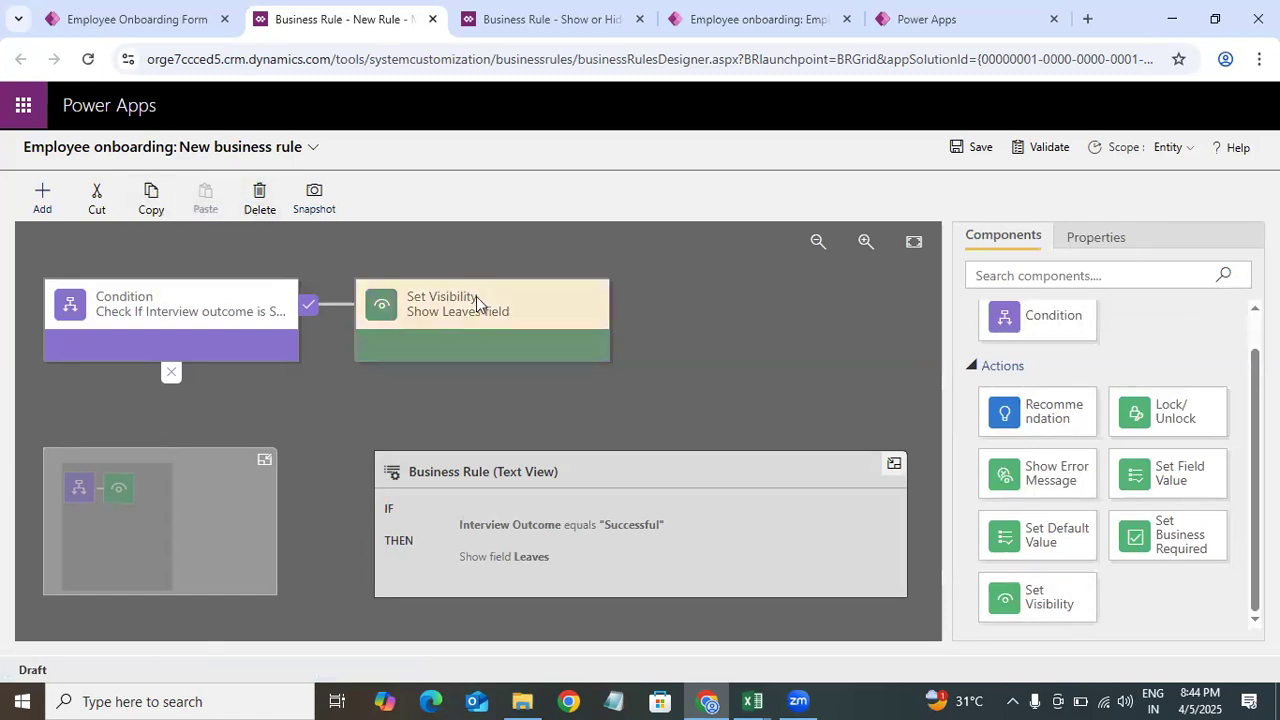
pyautogui.moveTo(486, 308); pyautogui.dragTo(437, 323)
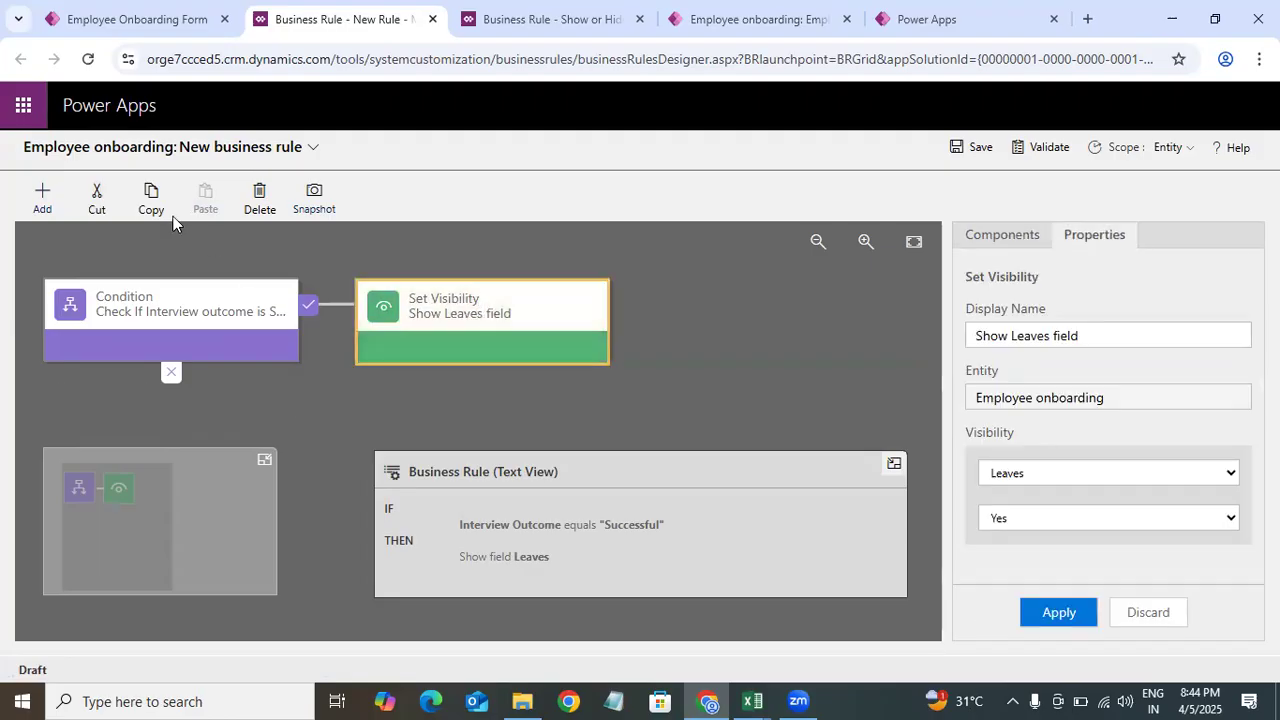
pyautogui.click(149, 200)
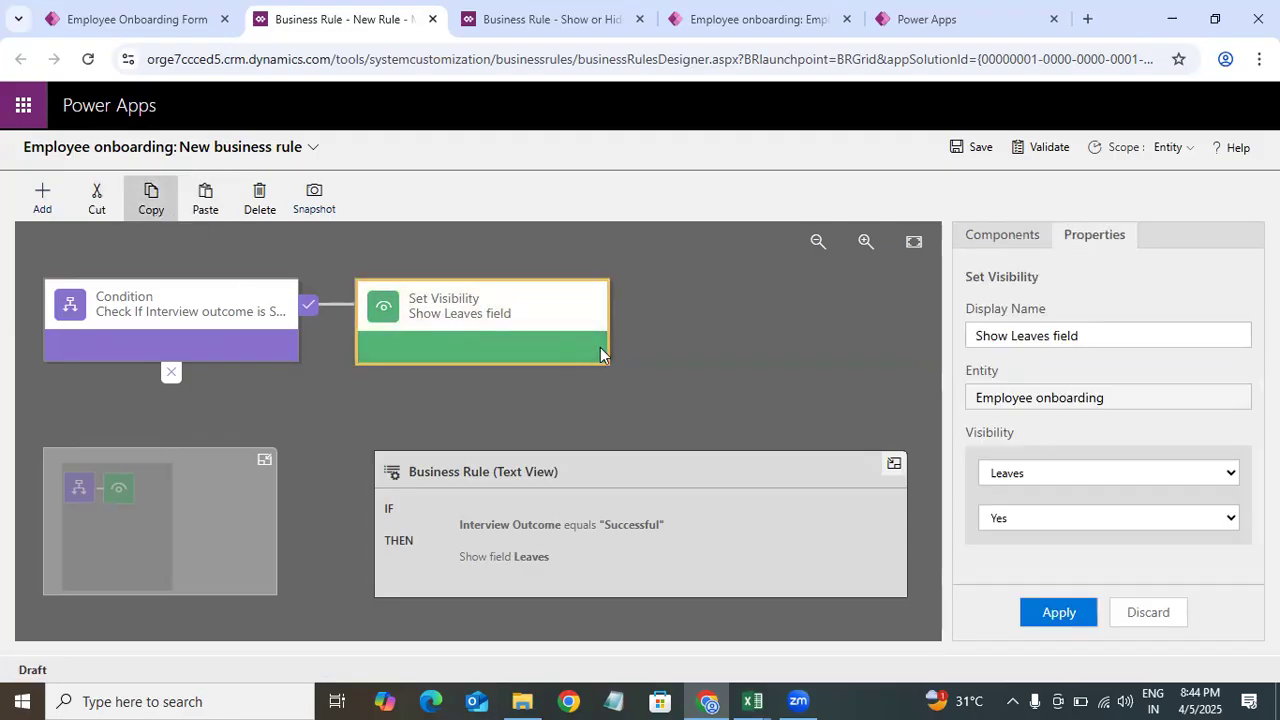
pyautogui.click(214, 214)
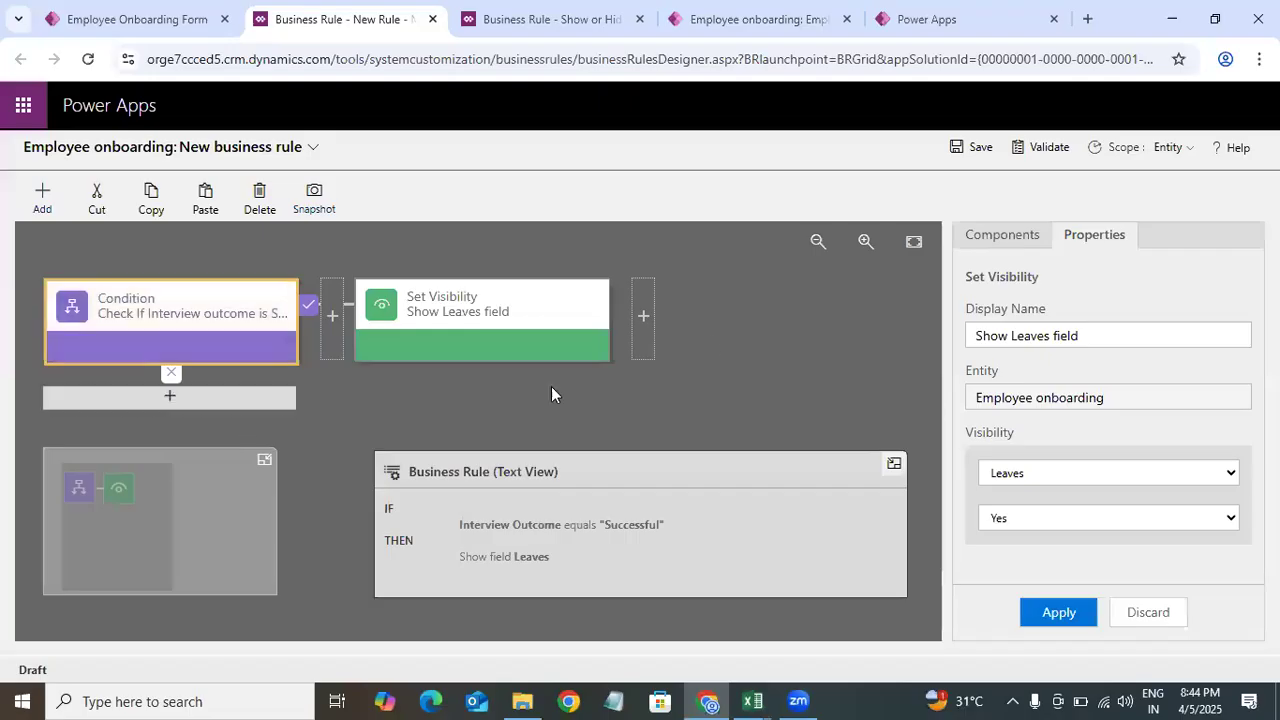
pyautogui.click(195, 396)
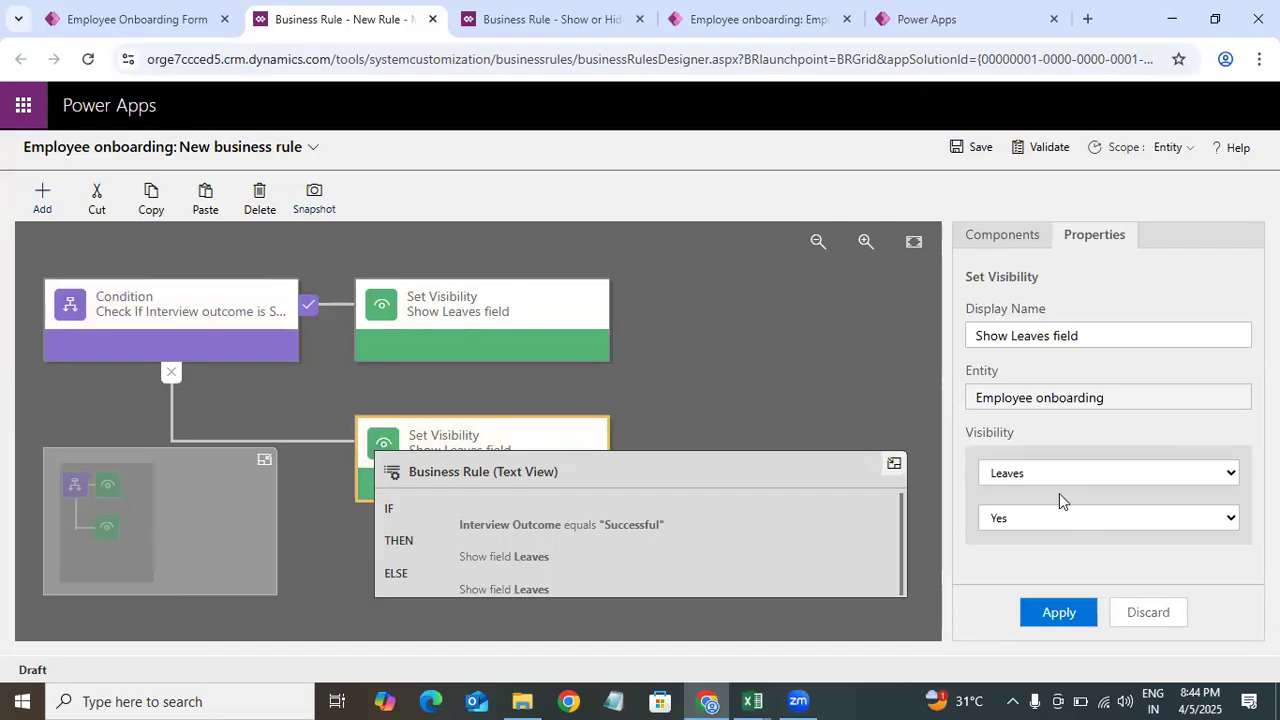
# Step: Set the pasted action's visibility to No, rename it Hide Leaves field, and apply
pyautogui.click(1074, 518)
pyautogui.click(1023, 566)
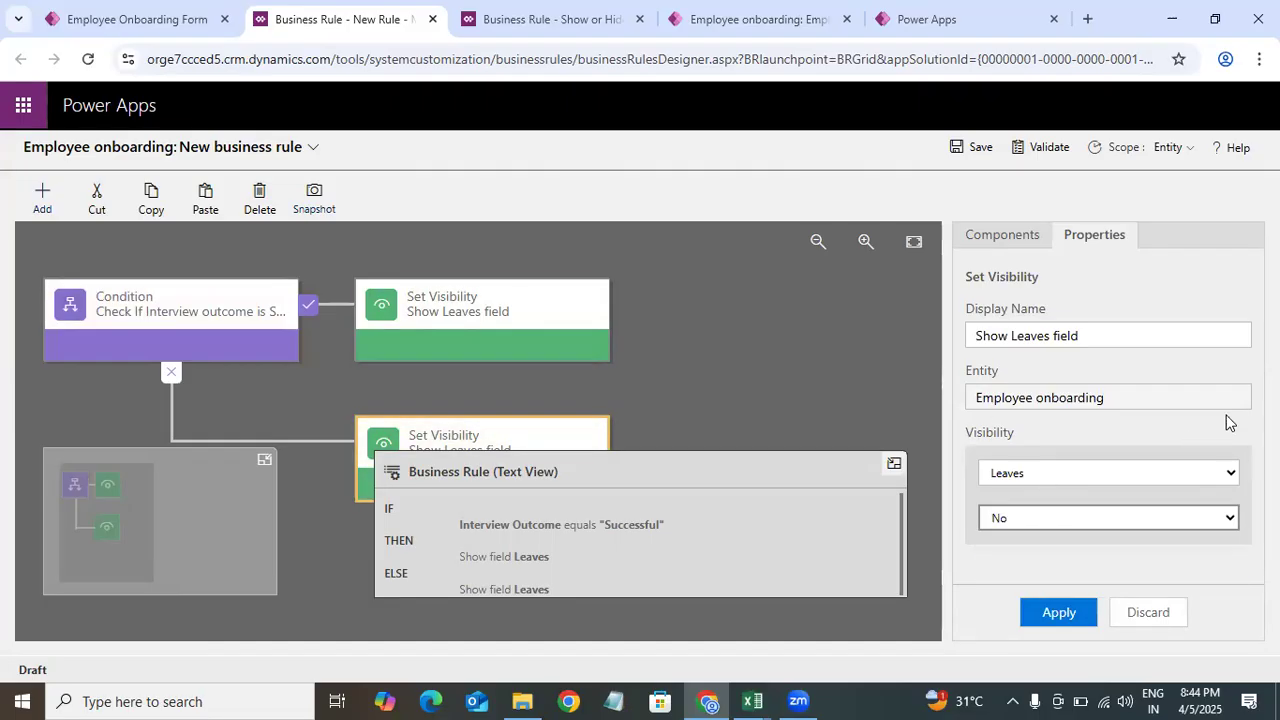
pyautogui.doubleClick(1000, 333)
pyautogui.write('Hide')
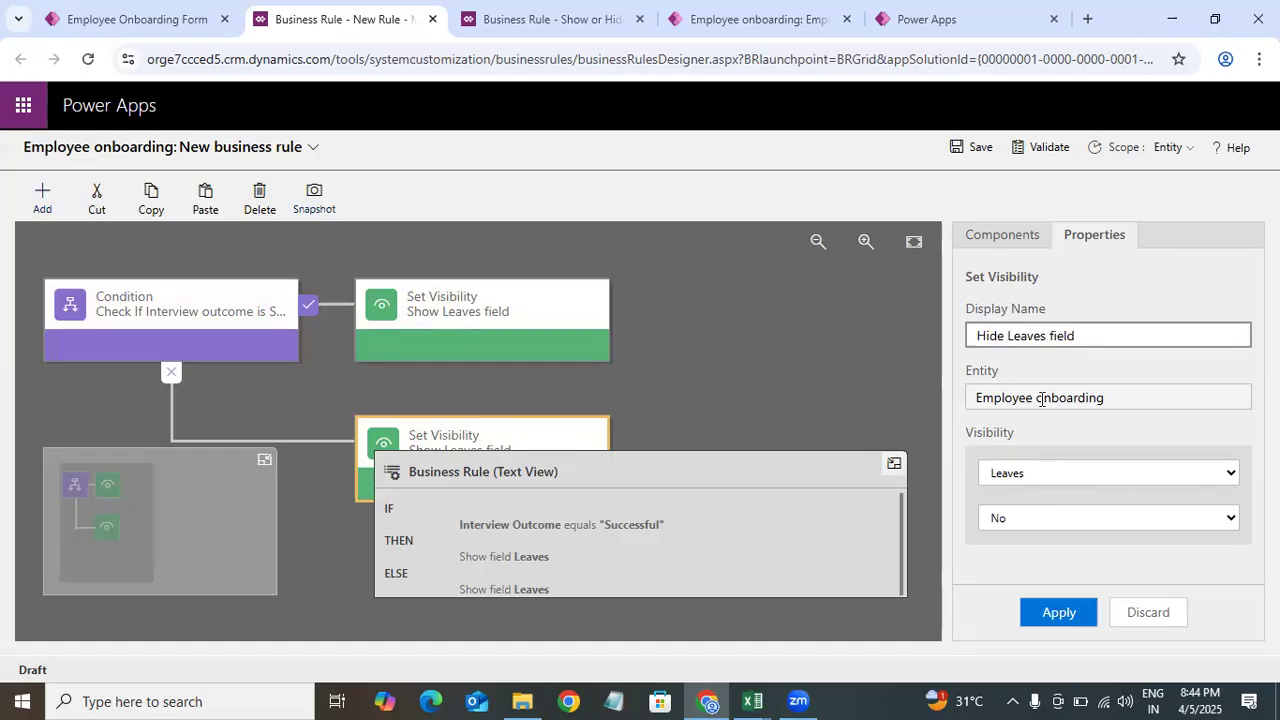
pyautogui.click(1057, 611)
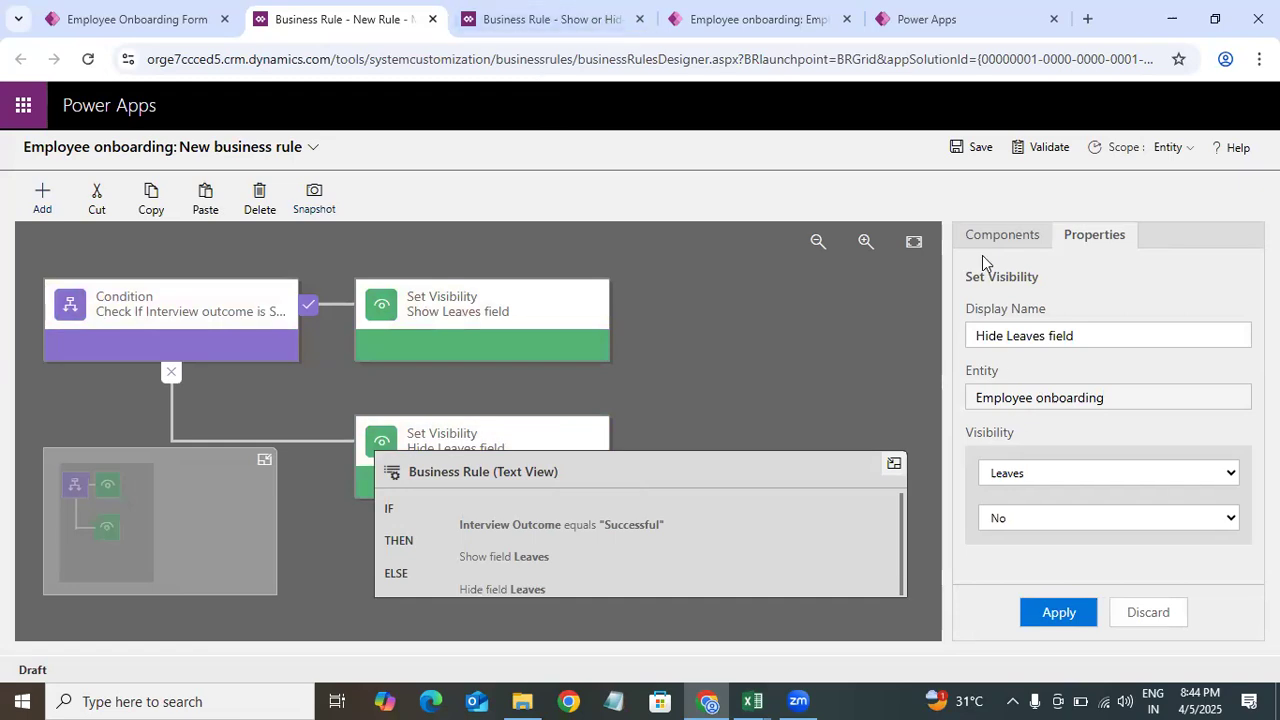
# Step: Add a Set Field Value action after the Hide Leaves field action in the false branch
pyautogui.click(1018, 238)
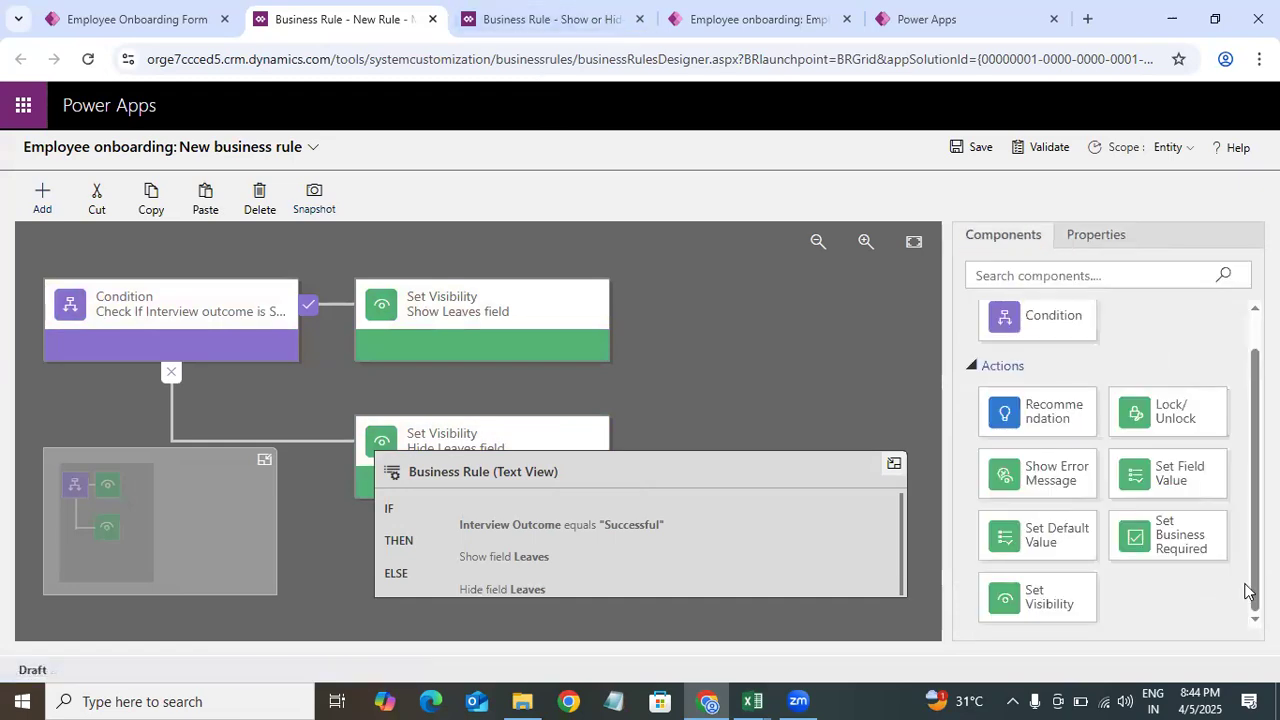
pyautogui.moveTo(1160, 478); pyautogui.dragTo(642, 452)
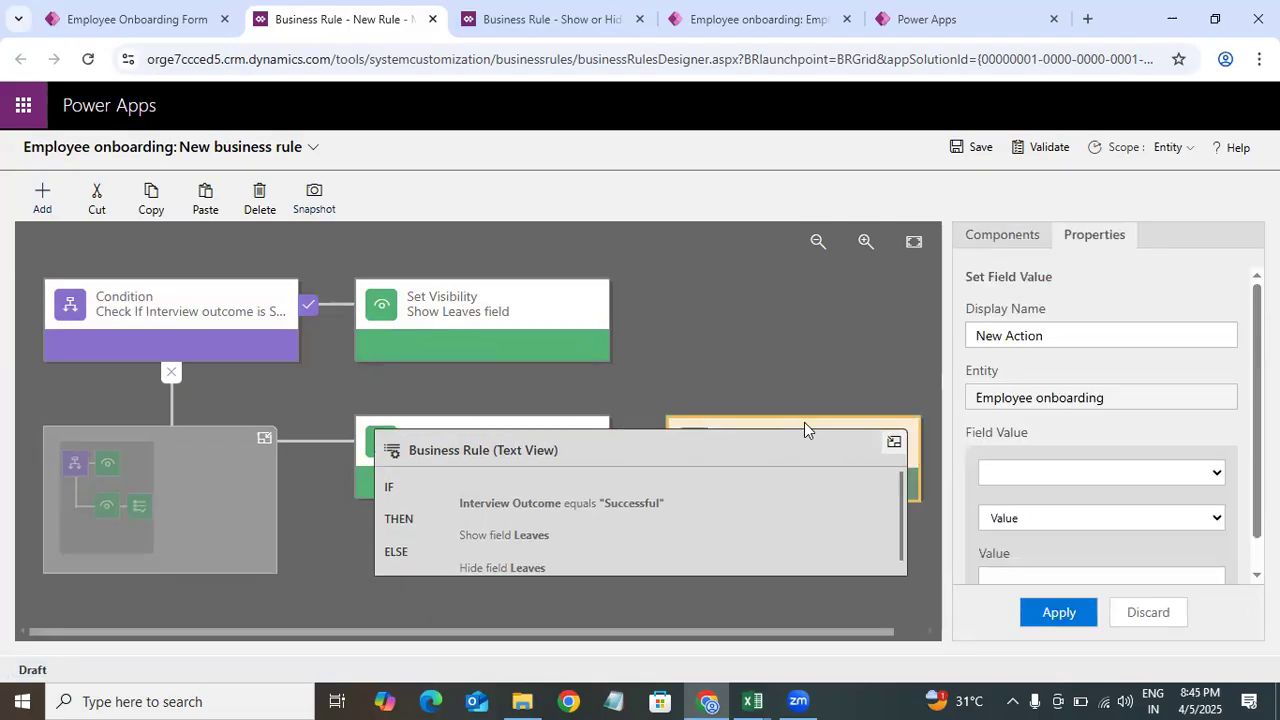
pyautogui.click(817, 241)
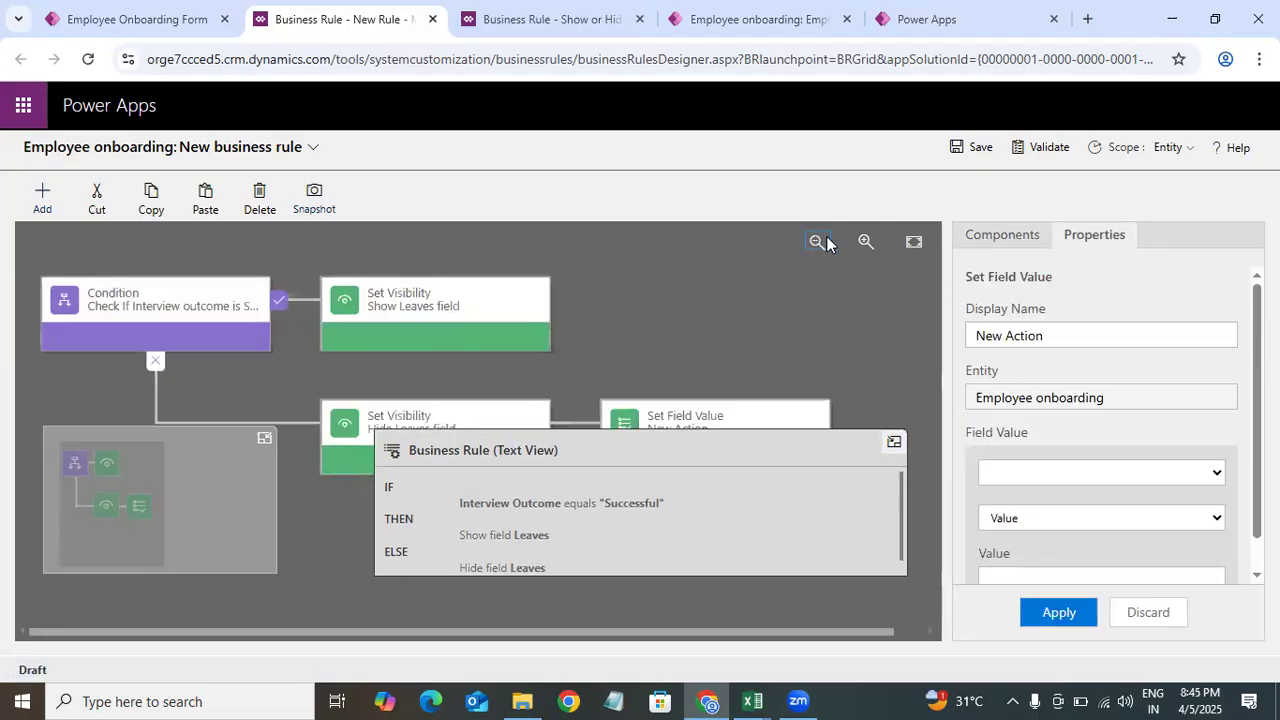
pyautogui.click(817, 242)
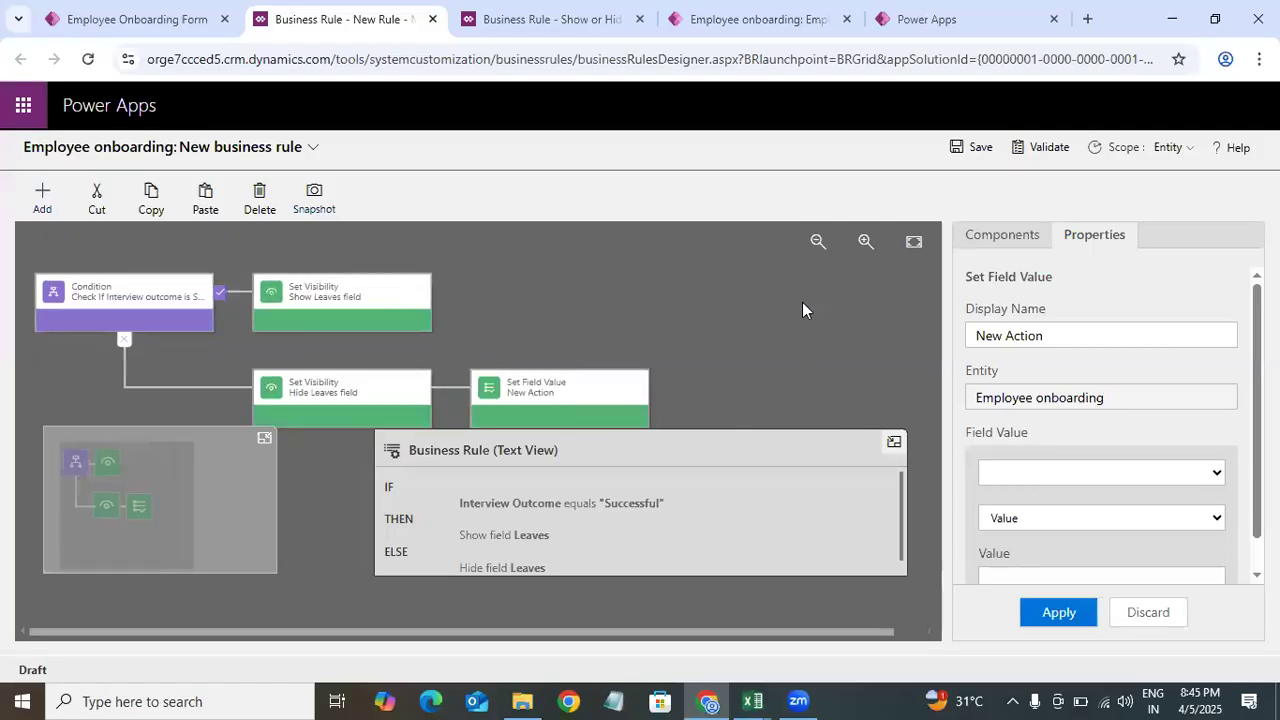
pyautogui.click(505, 388)
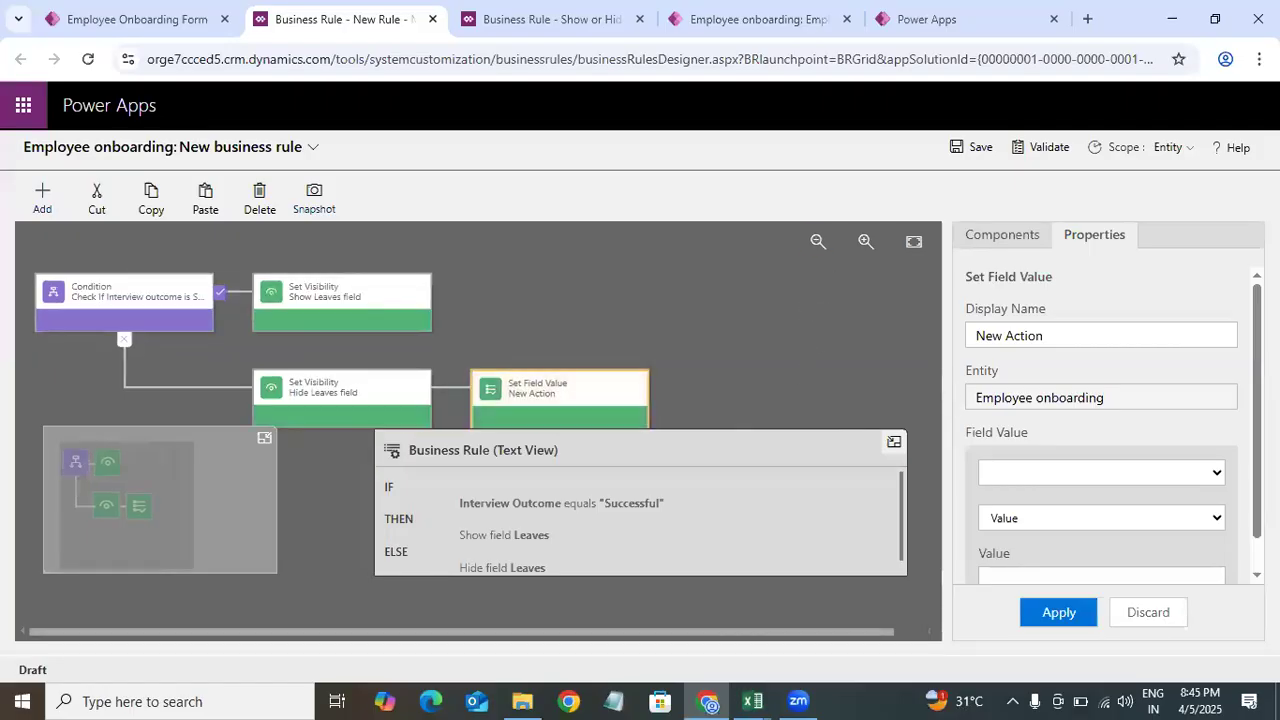
# Step: Set the new action's field to Leaves with the type Clear
pyautogui.click(1146, 480)
pyautogui.moveTo(1222, 244); pyautogui.dragTo(1068, 343)
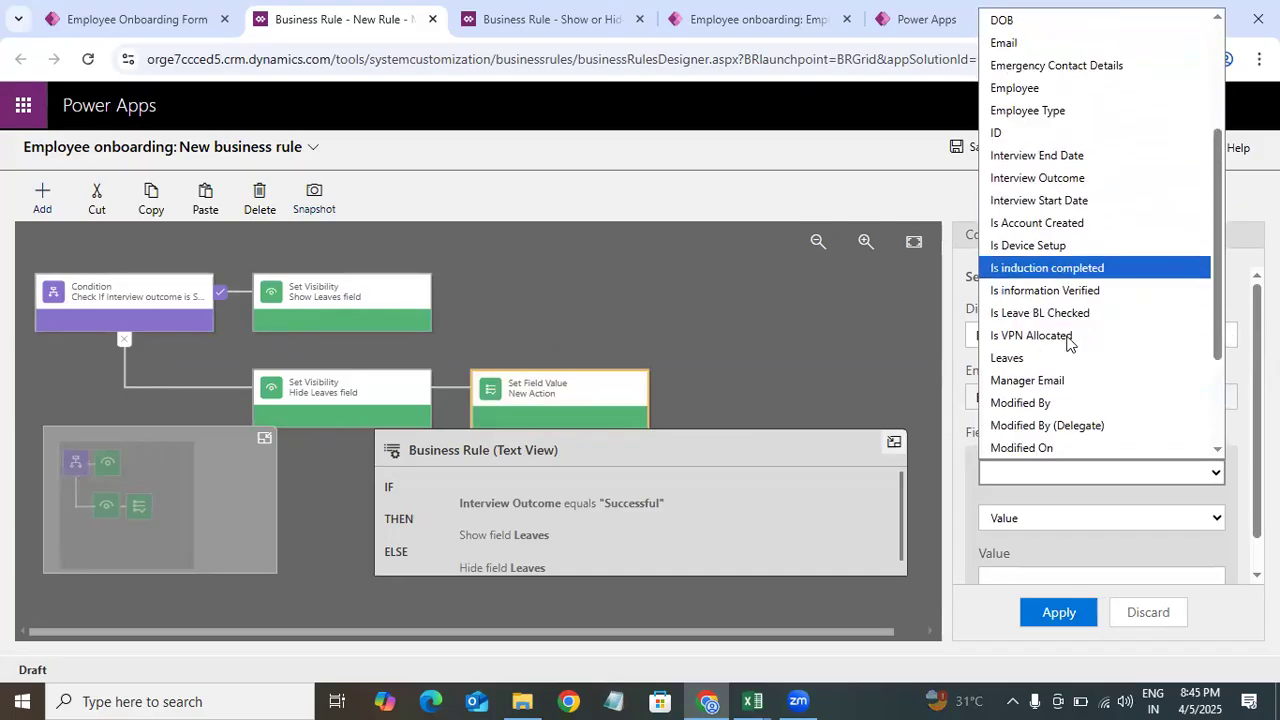
pyautogui.click(1010, 358)
pyautogui.click(1101, 571)
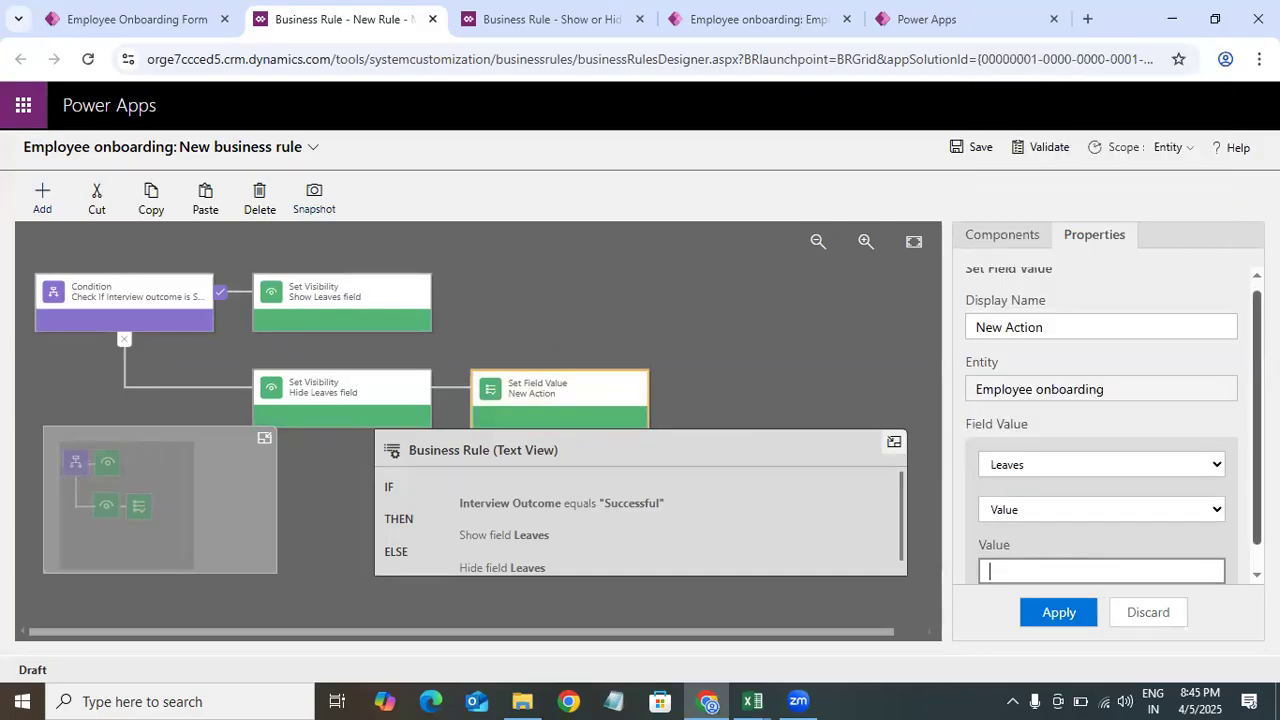
pyautogui.scroll(-1, 1225, 485)
pyautogui.click(1186, 480)
pyautogui.click(1031, 587)
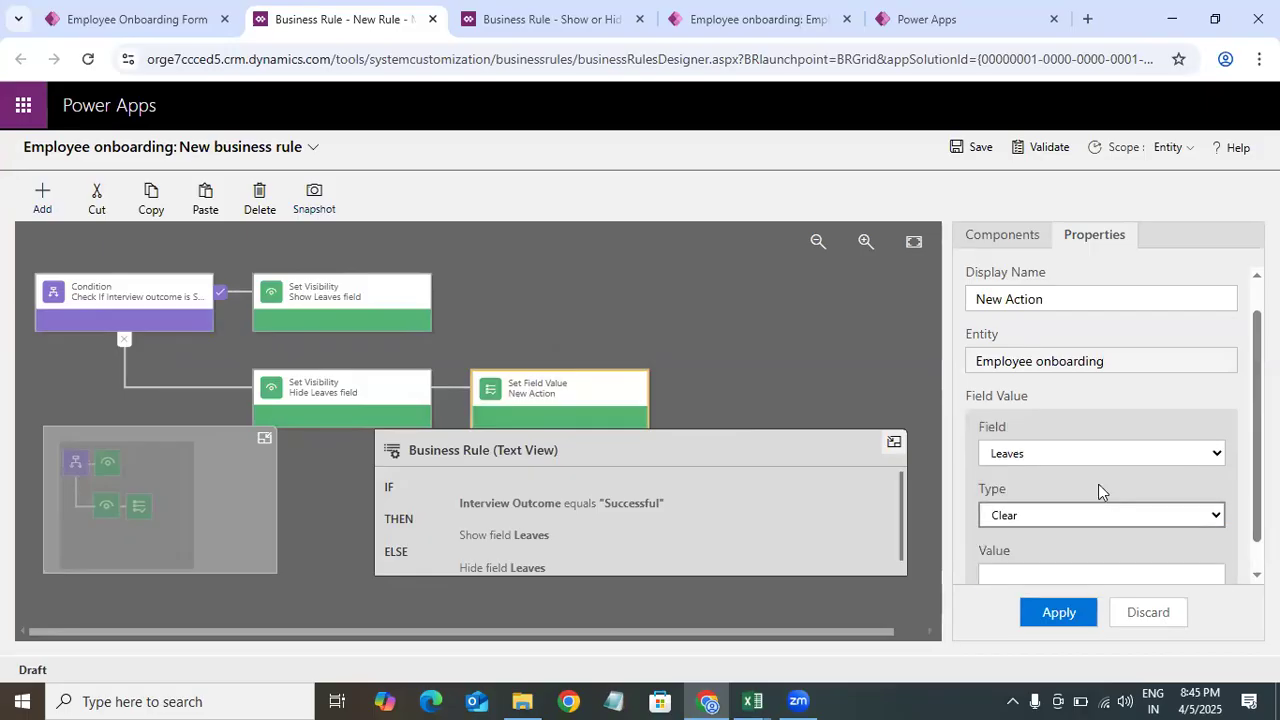
# Step: Name the Set Field Value action Clear Leaves Field and apply it
pyautogui.moveTo(1066, 331); pyautogui.dragTo(915, 327)
pyautogui.press('BackSpace')
pyautogui.write('Clear ')
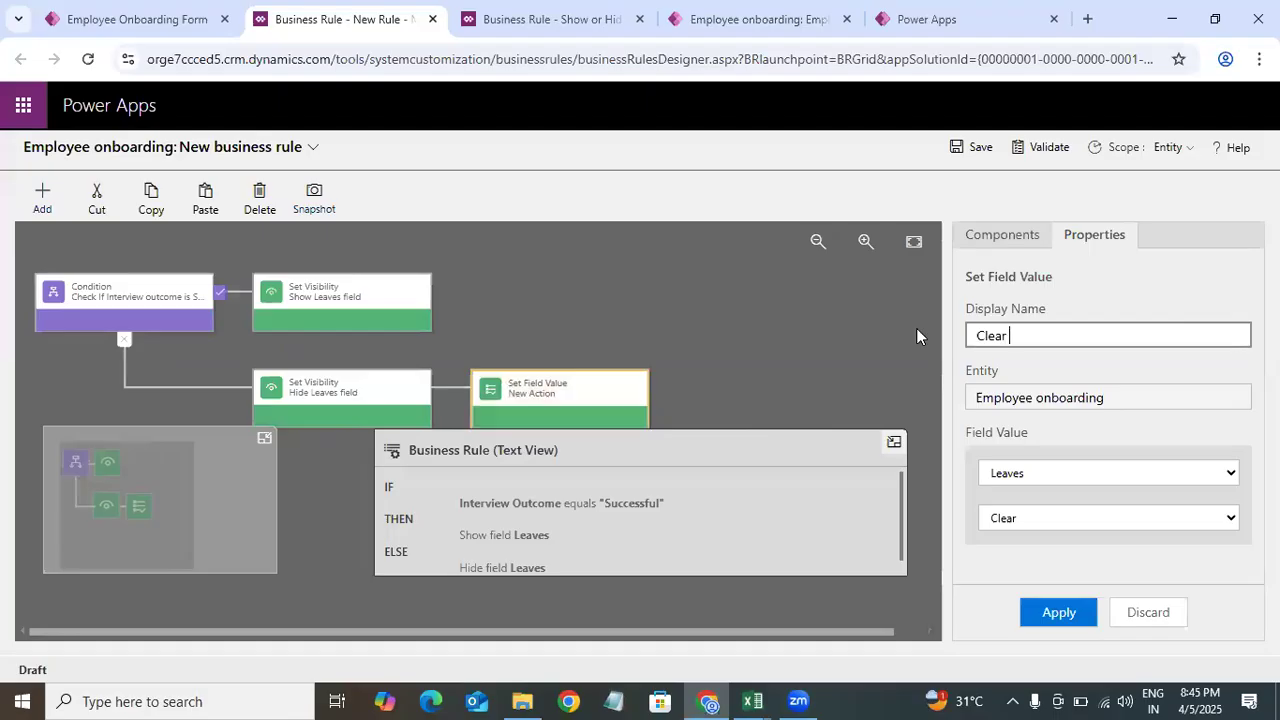
pyautogui.write('Leaves Field')
pyautogui.click(1076, 615)
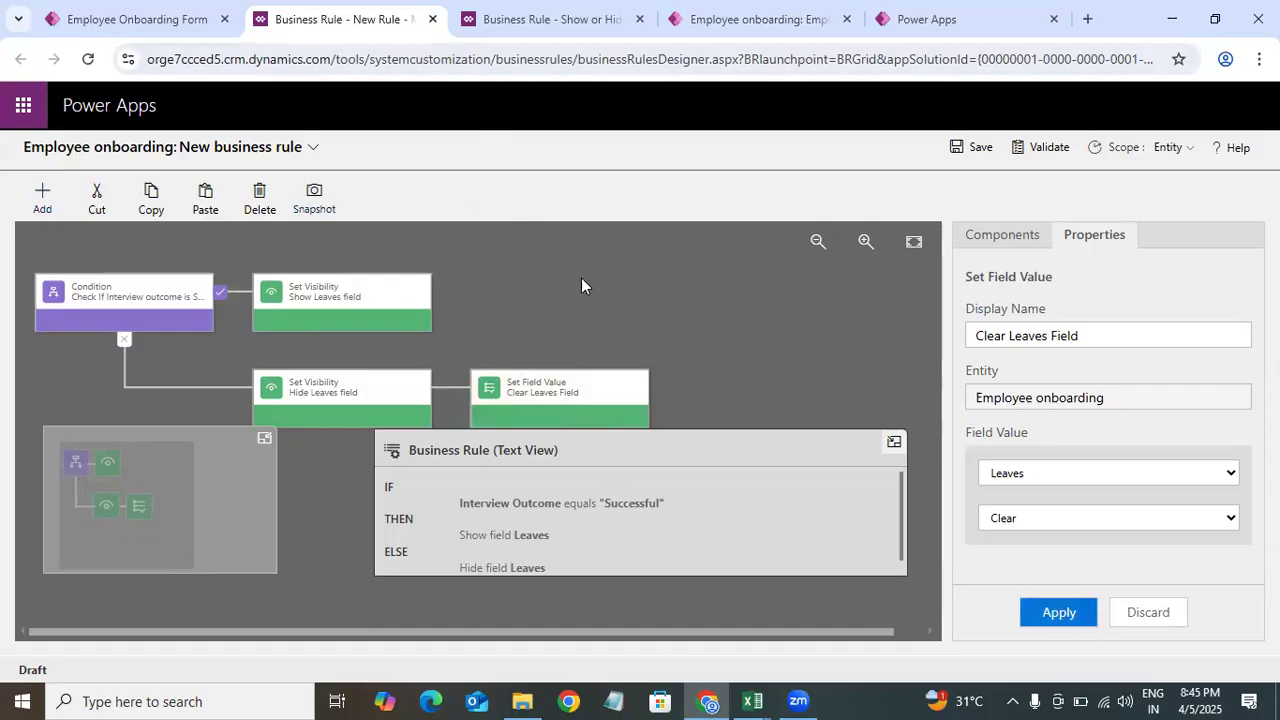
# Step: Rename the business rule Show or Hide Leaves based on Outcome
pyautogui.click(536, 382)
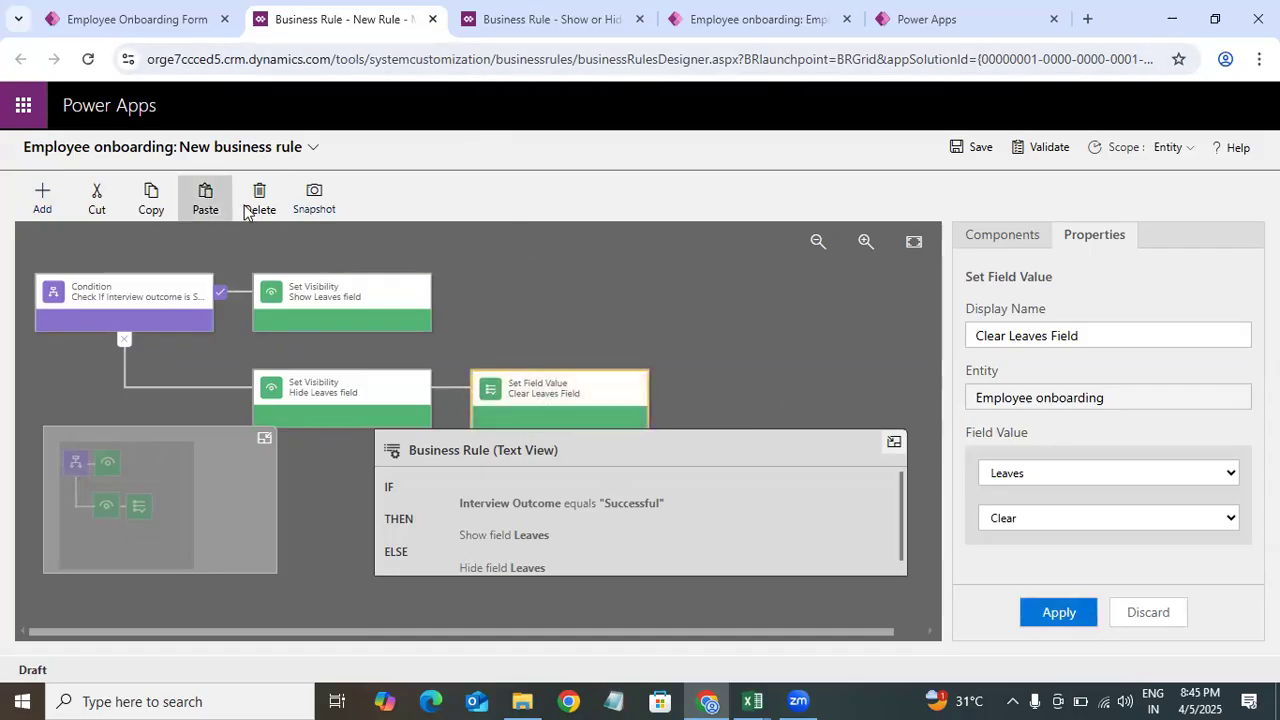
pyautogui.click(643, 287)
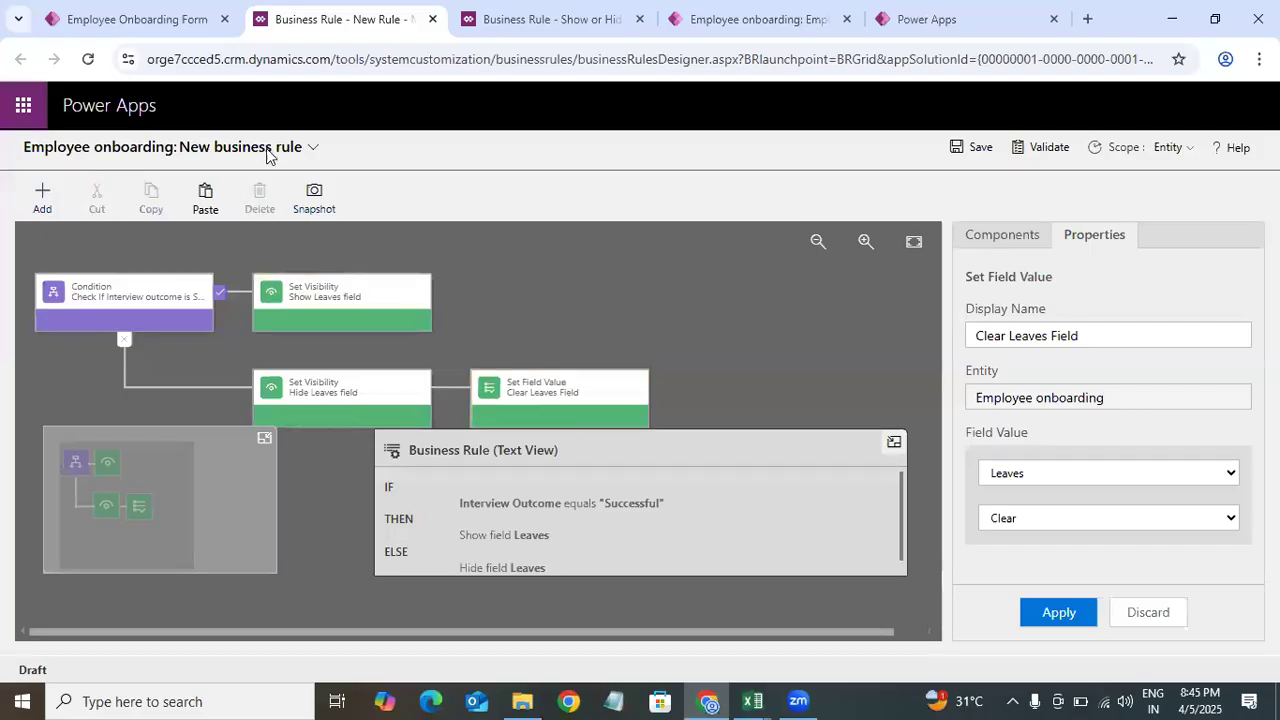
pyautogui.click(316, 150)
pyautogui.click(1013, 405)
pyautogui.tripleClick(183, 216)
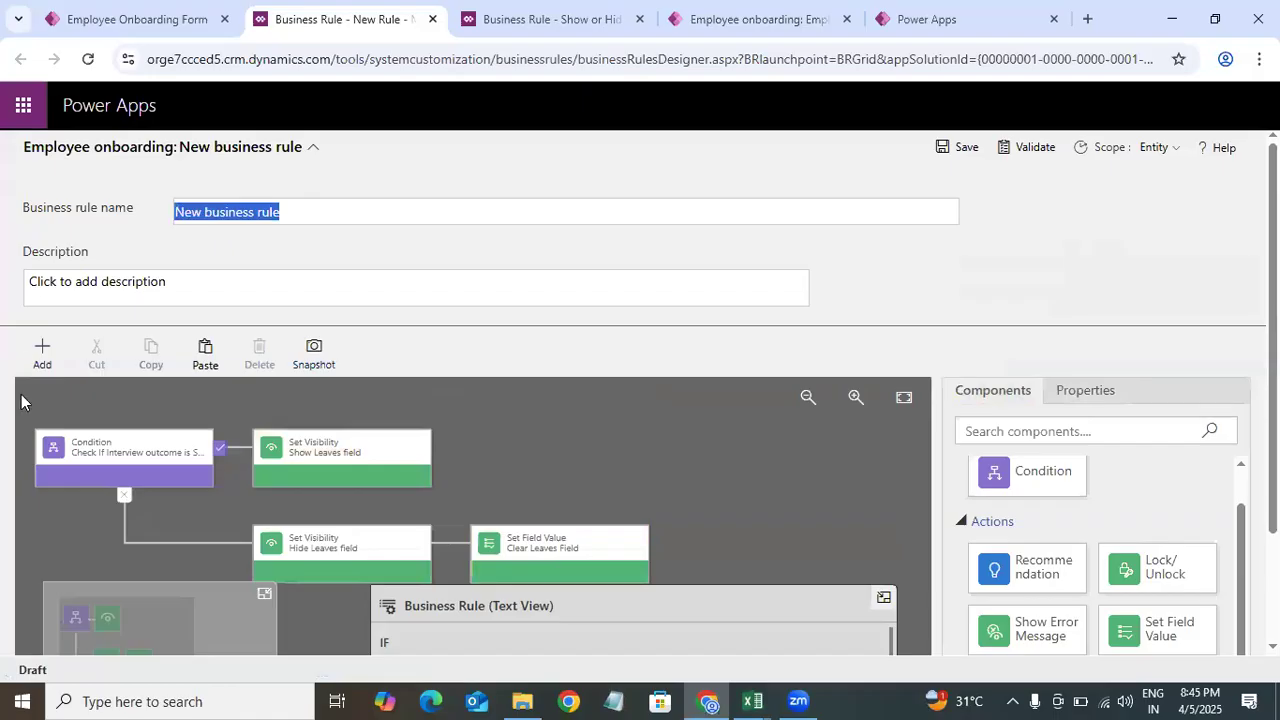
pyautogui.click(42, 352)
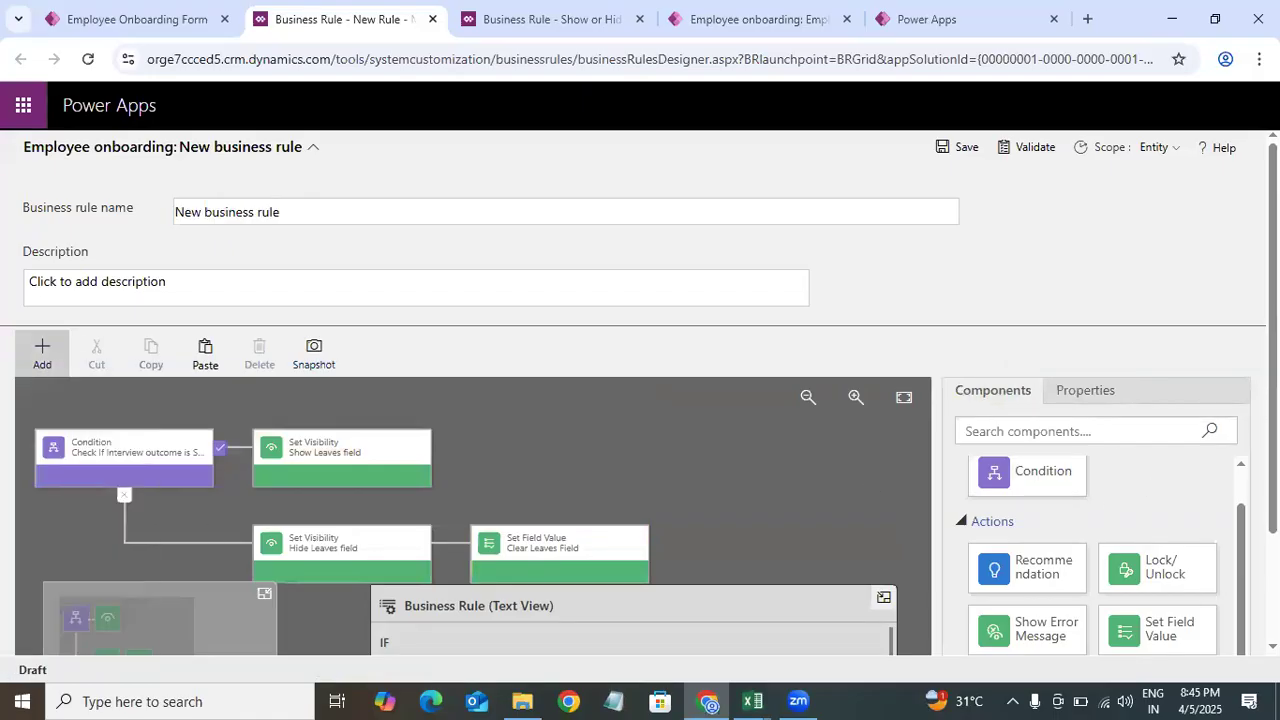
pyautogui.moveTo(1240, 547); pyautogui.dragTo(763, 500)
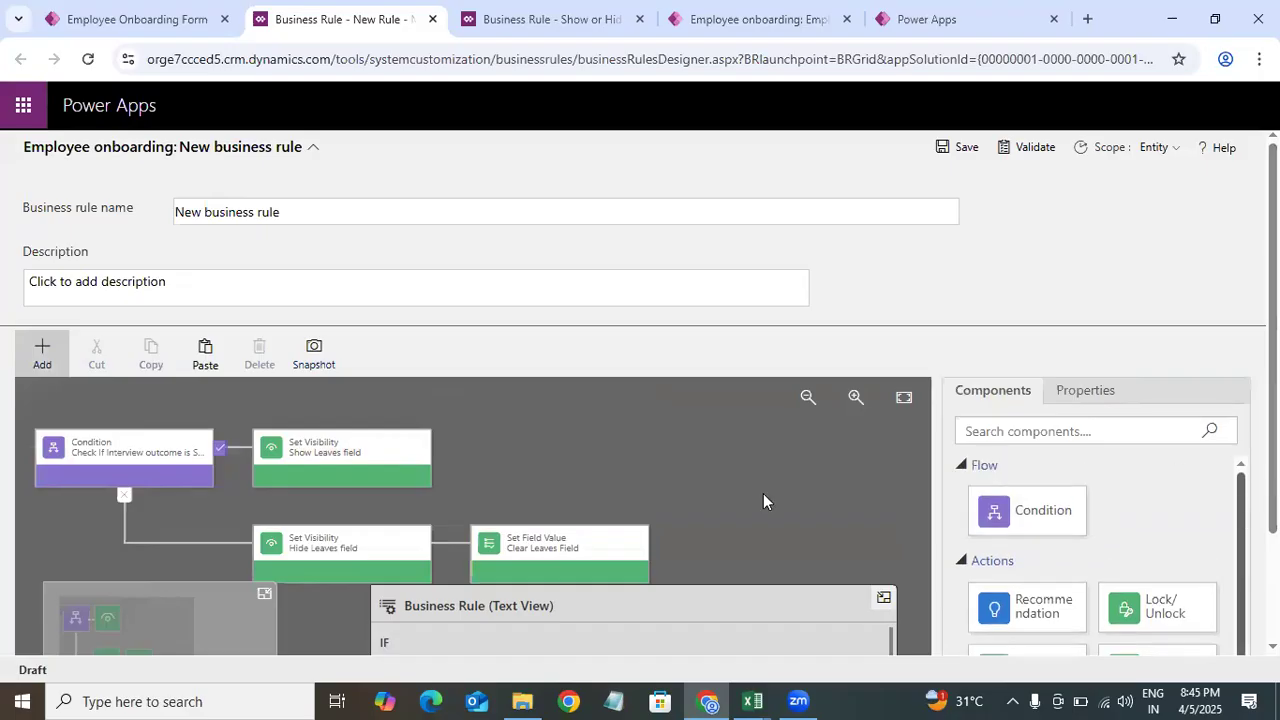
pyautogui.click(40, 362)
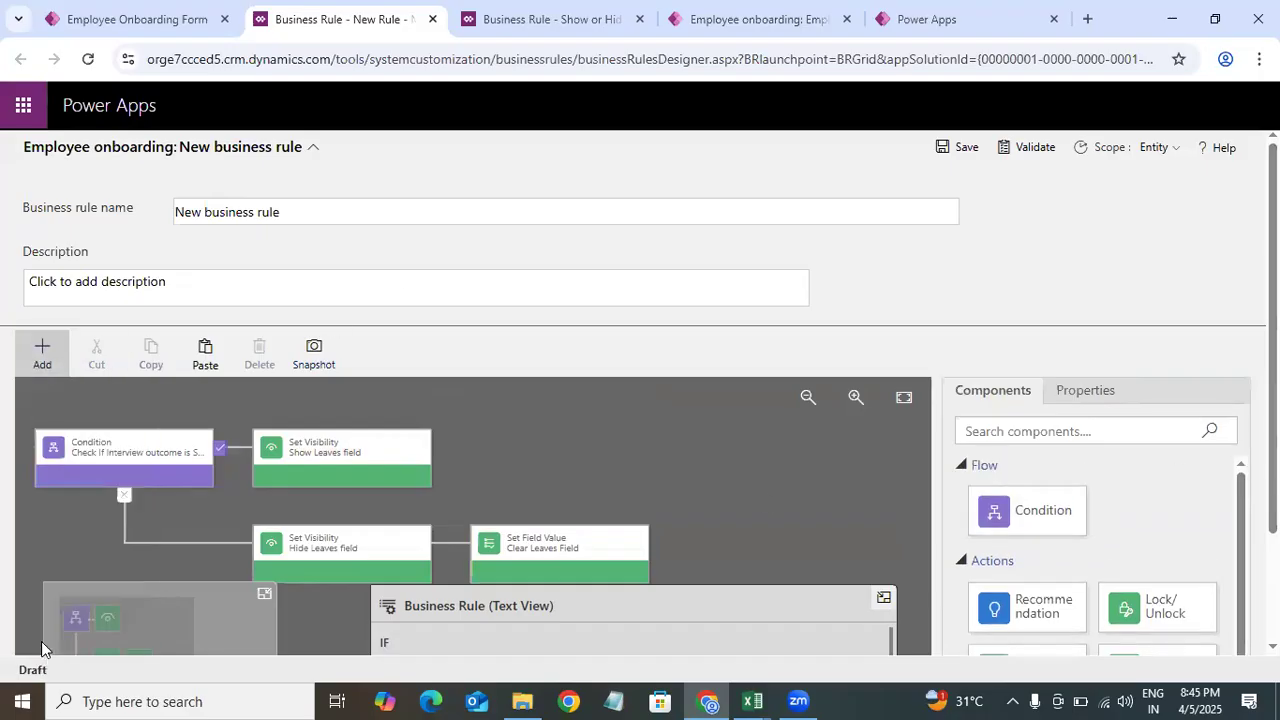
pyautogui.click(46, 358)
pyautogui.moveTo(137, 216); pyautogui.dragTo(374, 303)
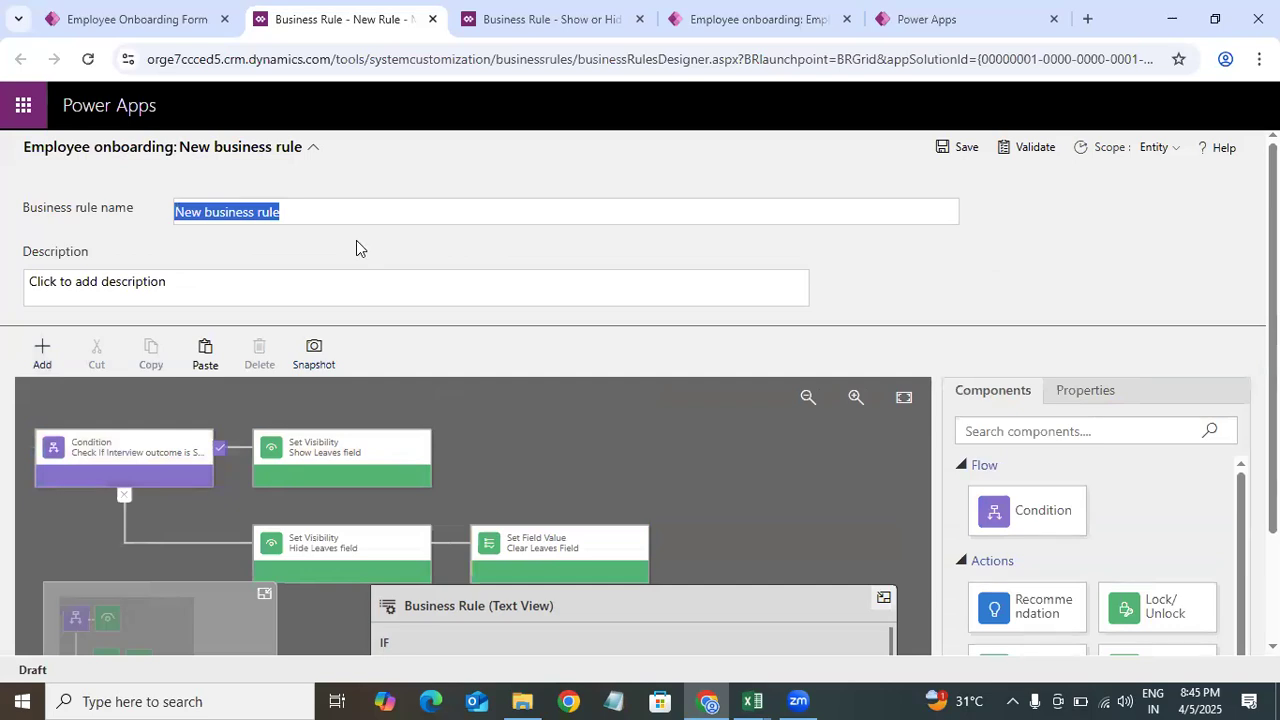
pyautogui.press('BackSpace')
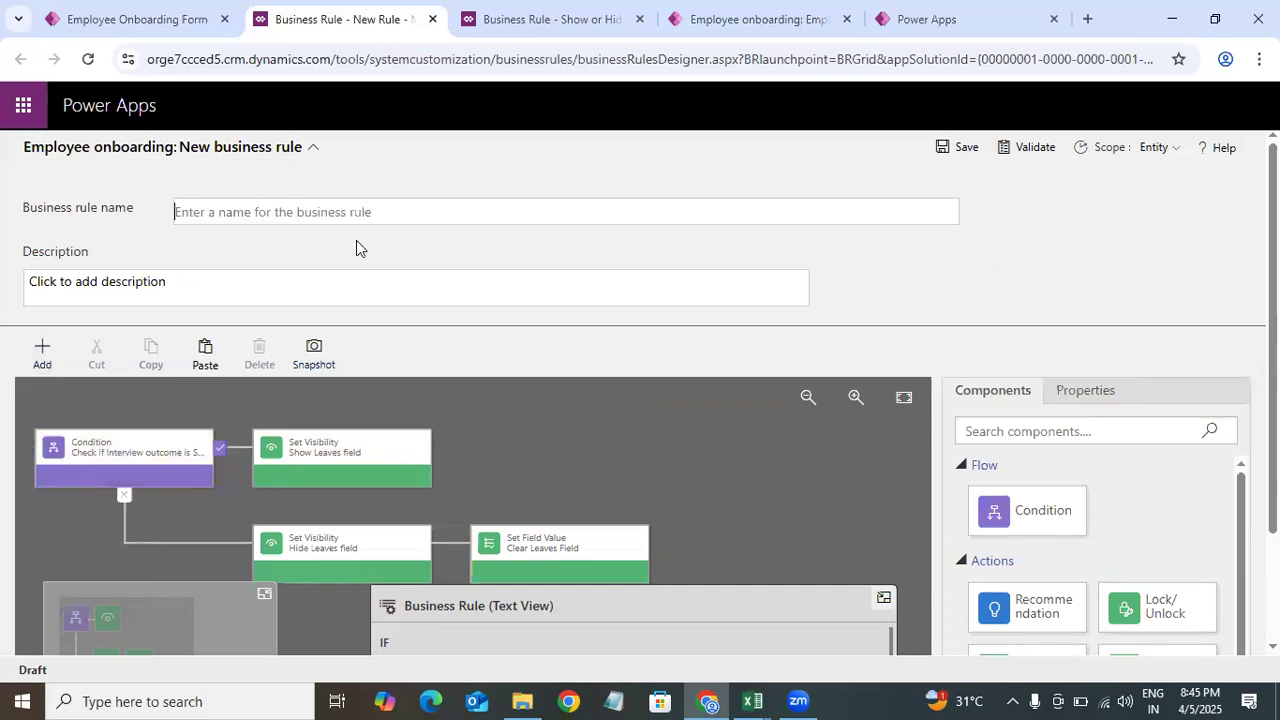
pyautogui.write('Show')
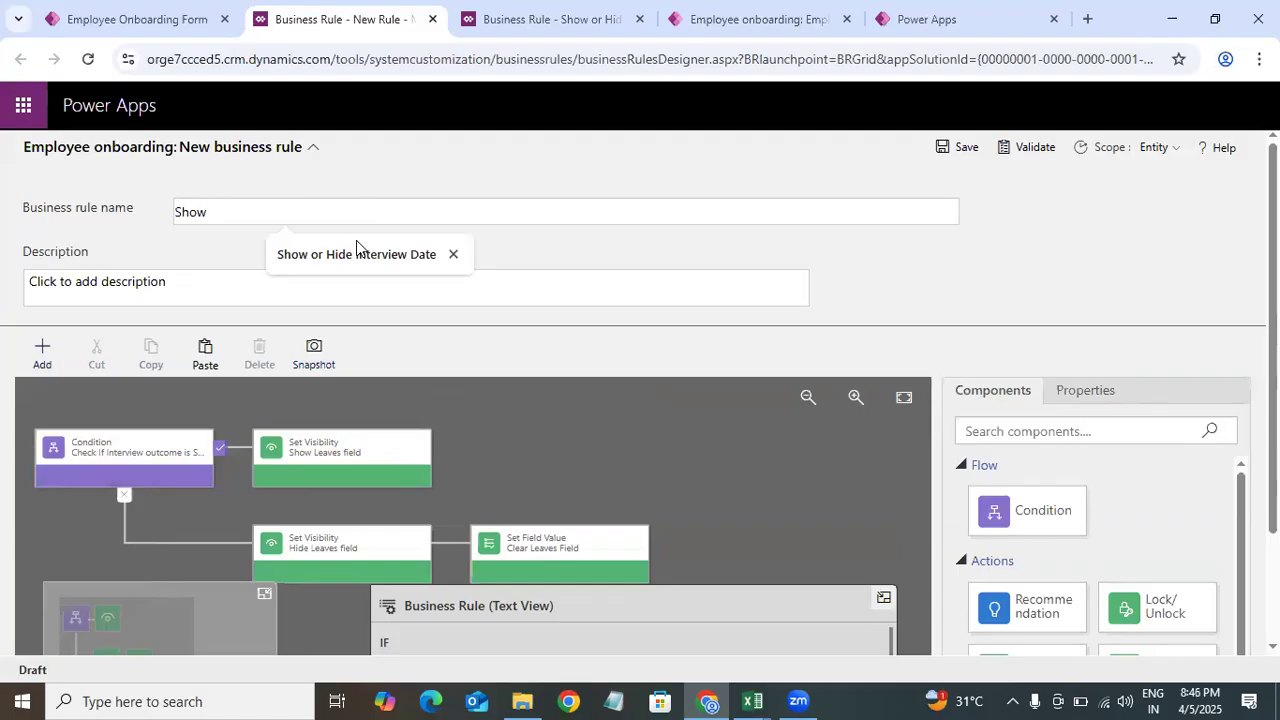
pyautogui.write(' or Hide Leave')
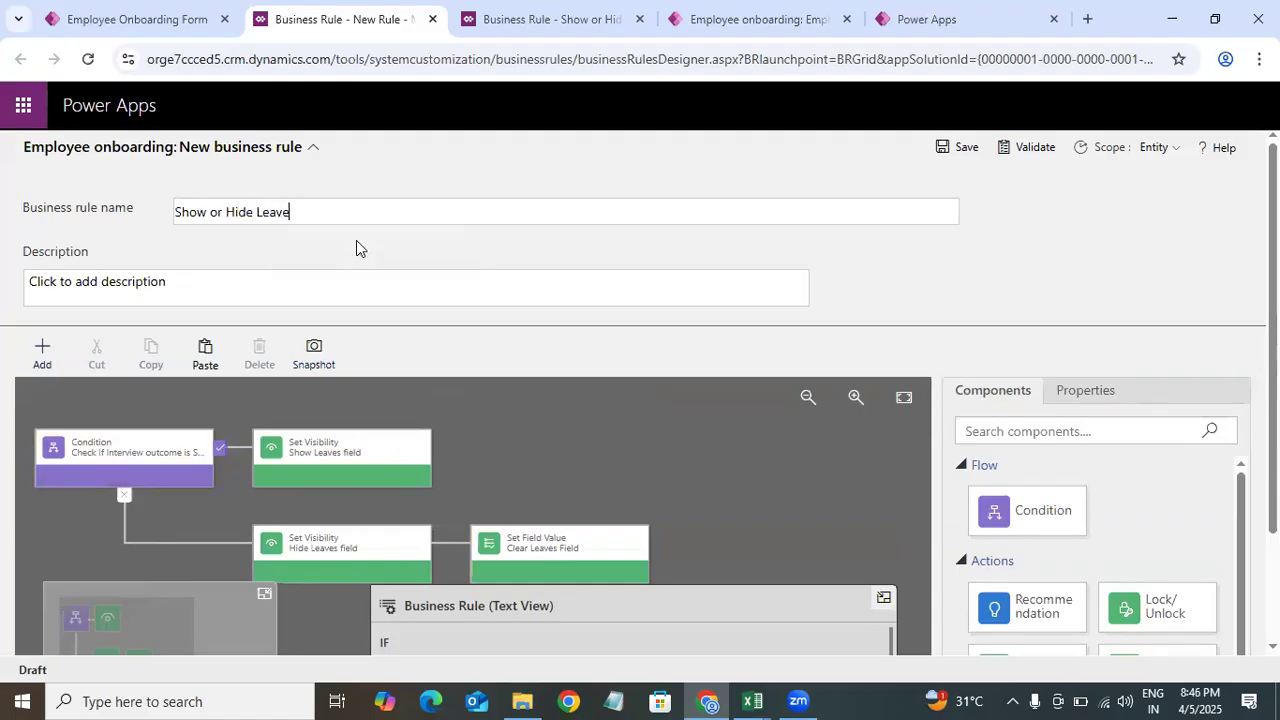
pyautogui.write('s based on Outcome')
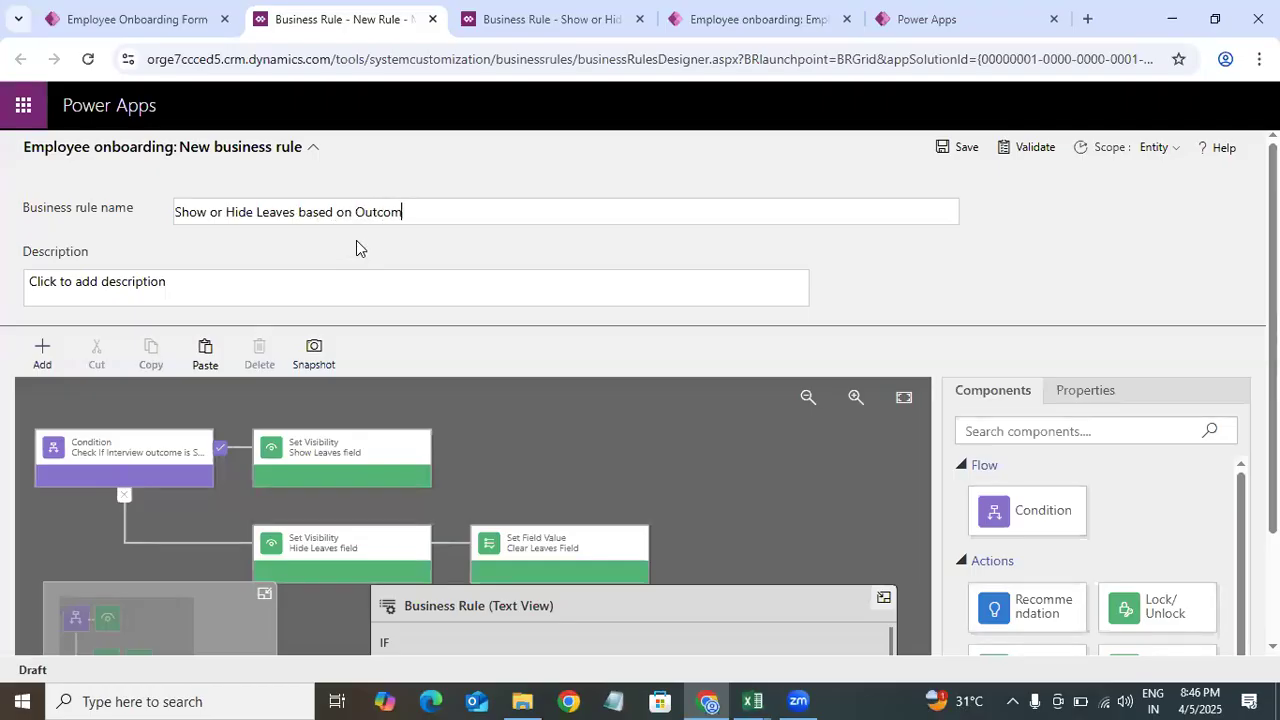
# Step: Save the business rule and activate it
pyautogui.click(966, 155)
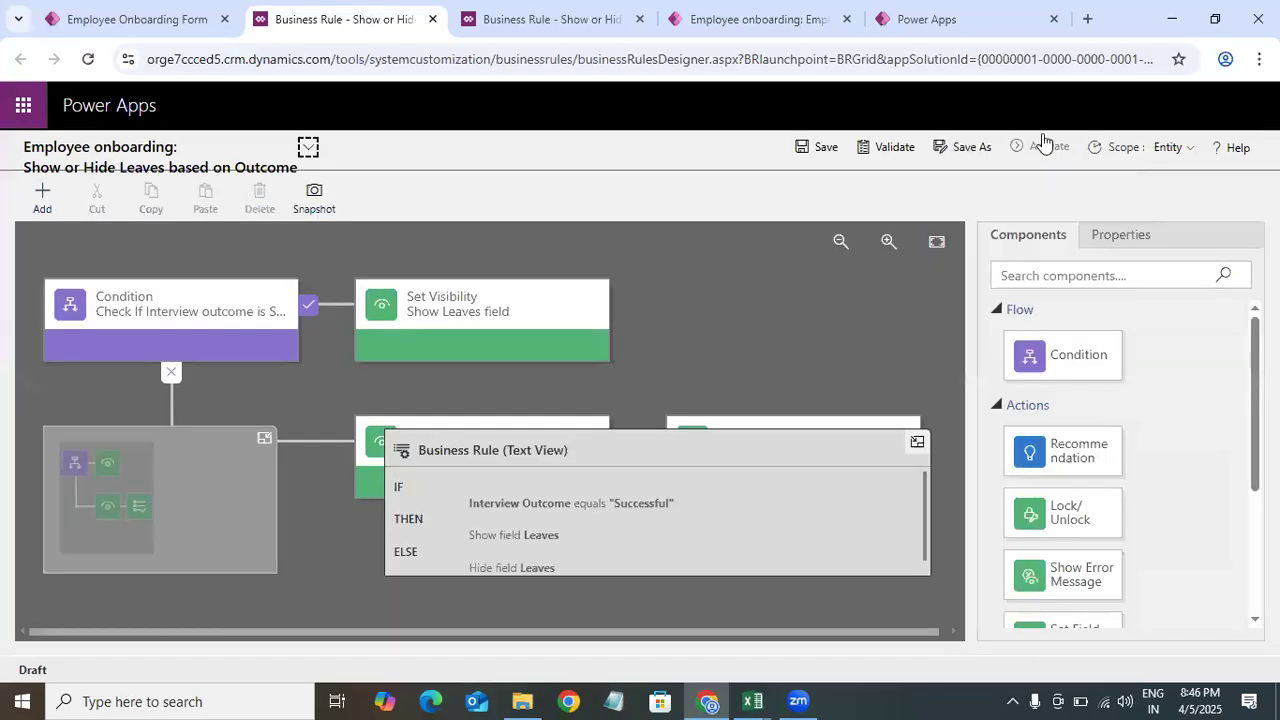
pyautogui.click(1045, 147)
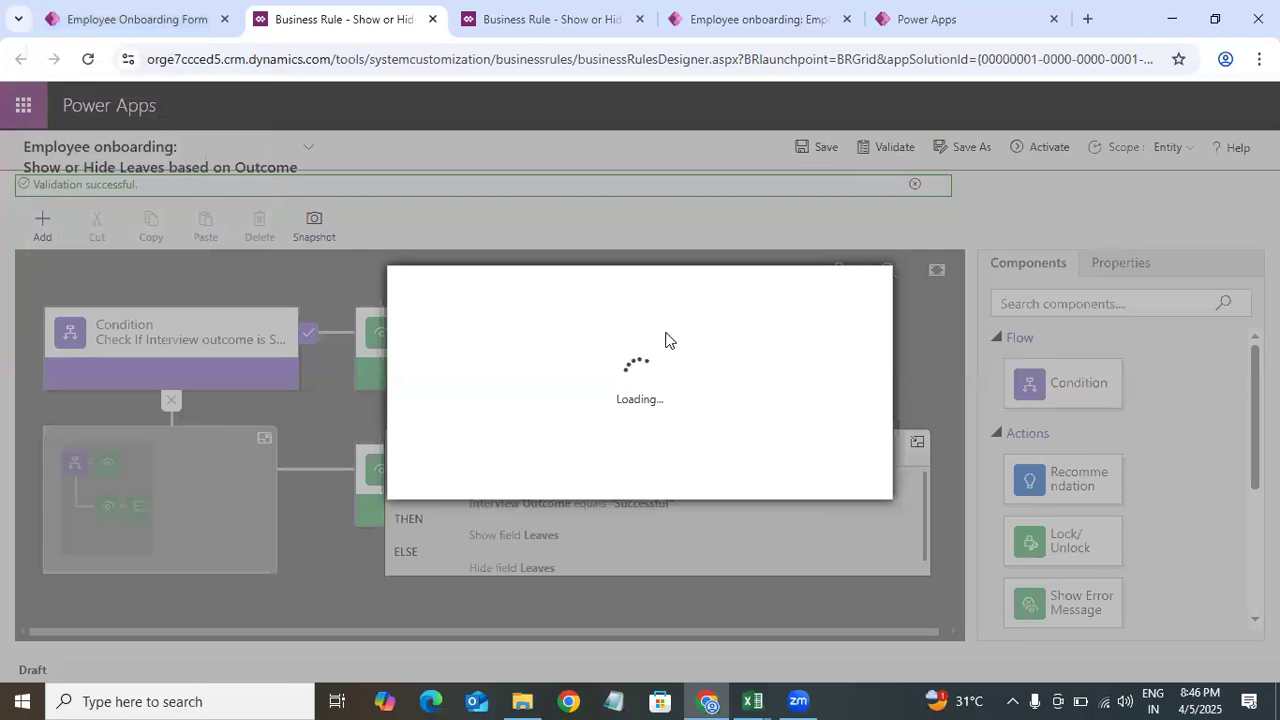
pyautogui.click(757, 478)
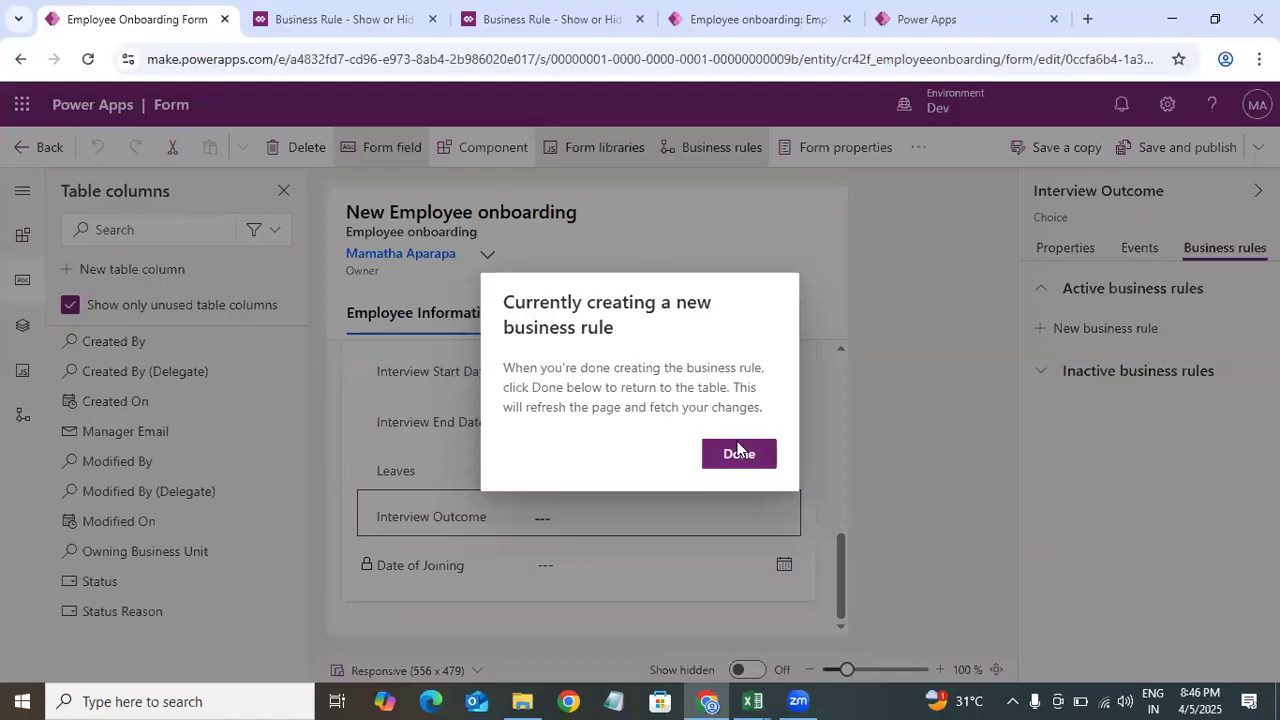
pyautogui.click(738, 452)
pyautogui.click(530, 466)
# Step: Review the active business rules listed for the Leaves and Interview Outcome fields in the form designer
pyautogui.click(1224, 248)
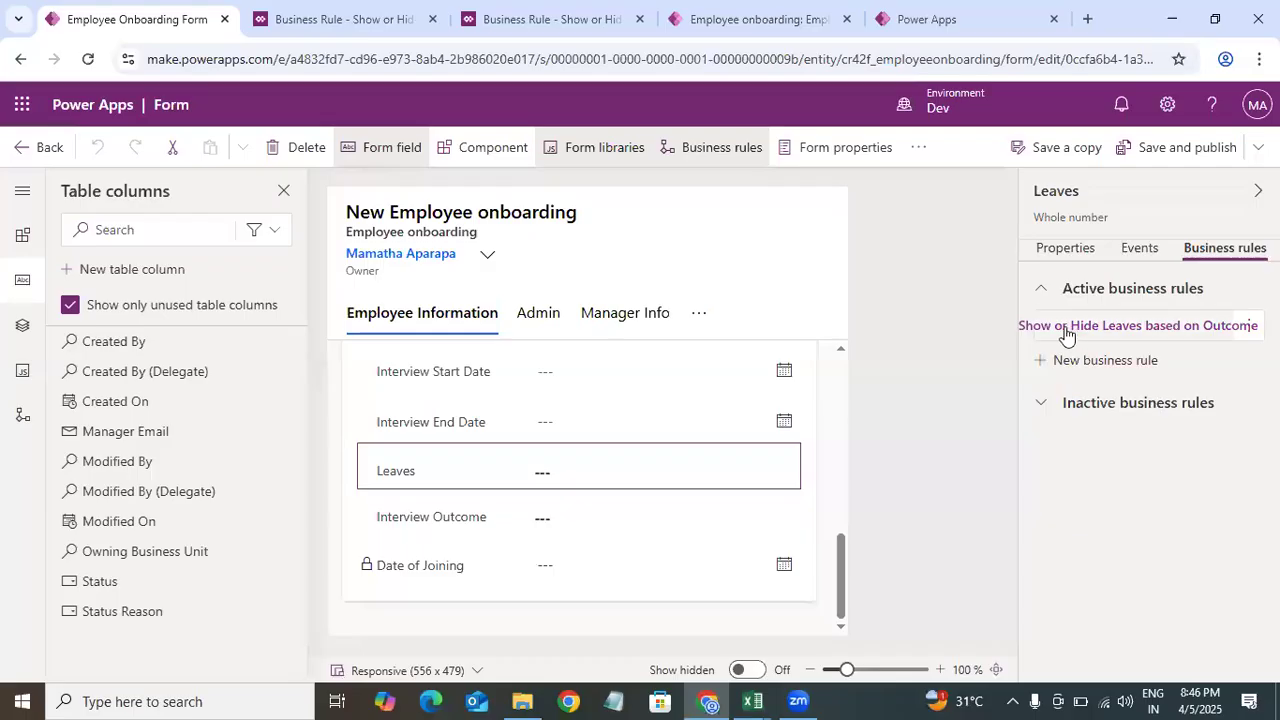
pyautogui.click(1157, 337)
pyautogui.click(474, 508)
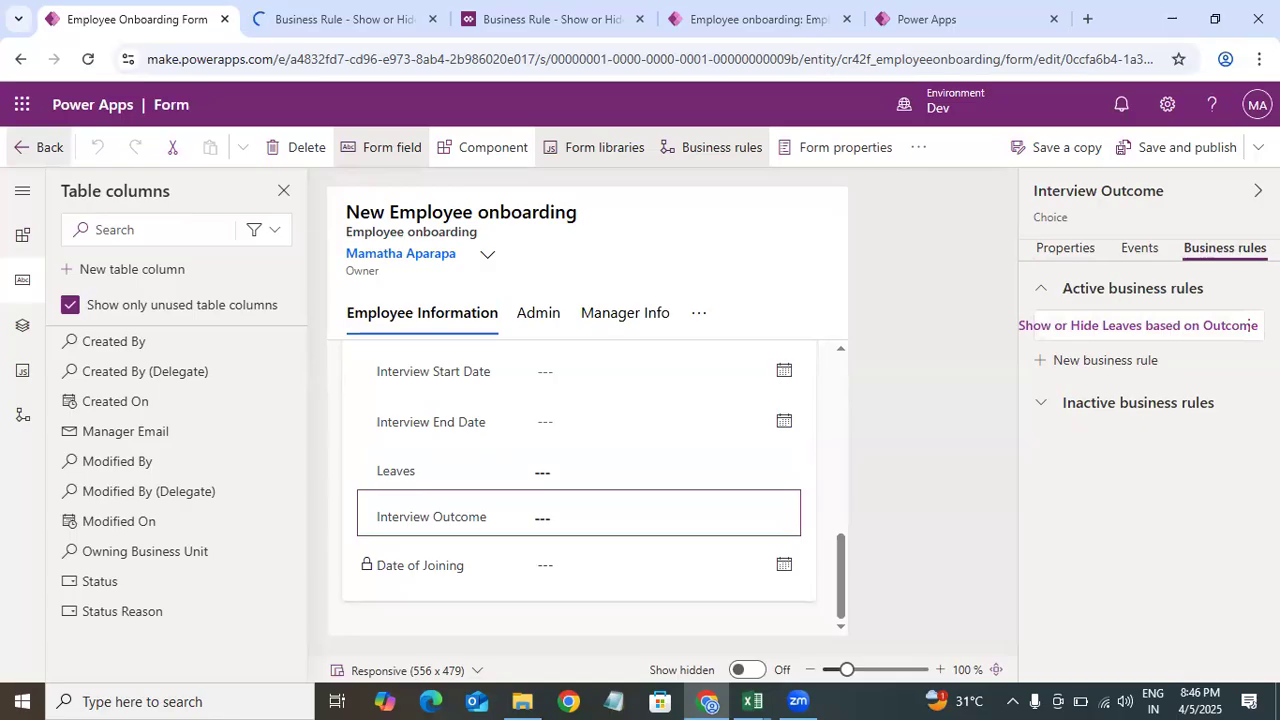
# Step: Return to the Employee onboardings table and open a new row in a separate form
pyautogui.click(39, 147)
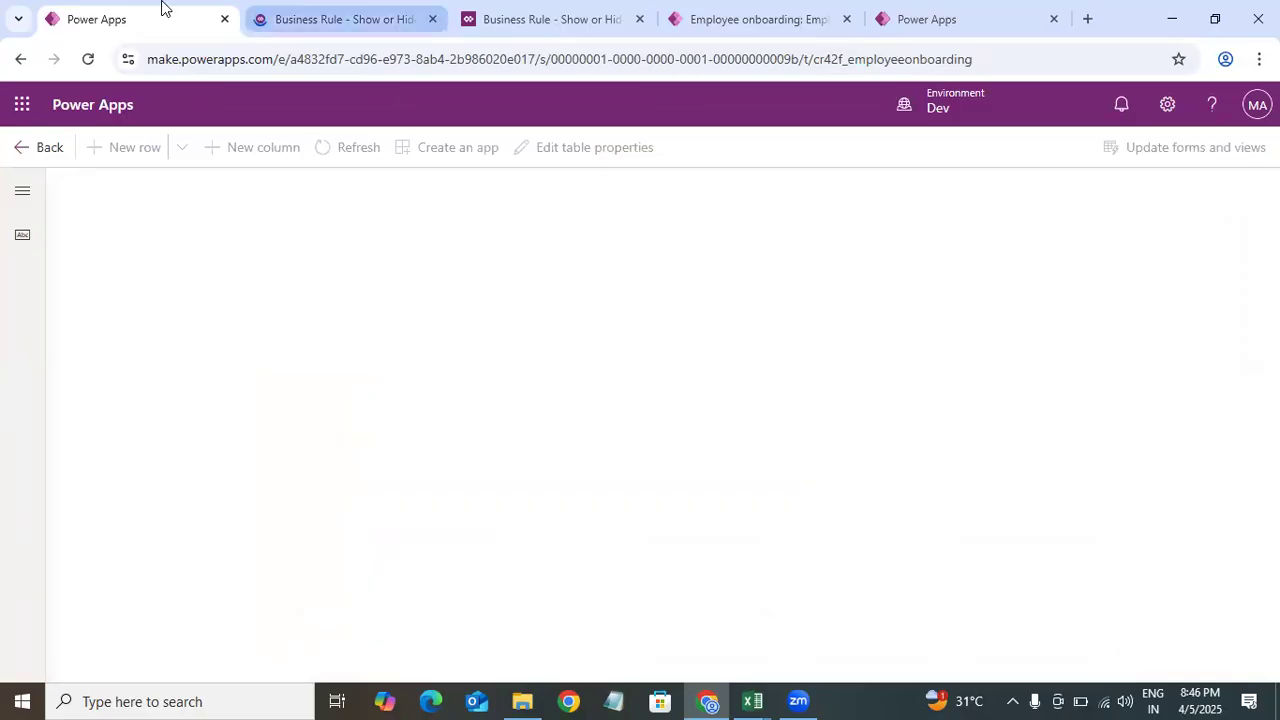
pyautogui.hotkey('ctrl', 'Tab')
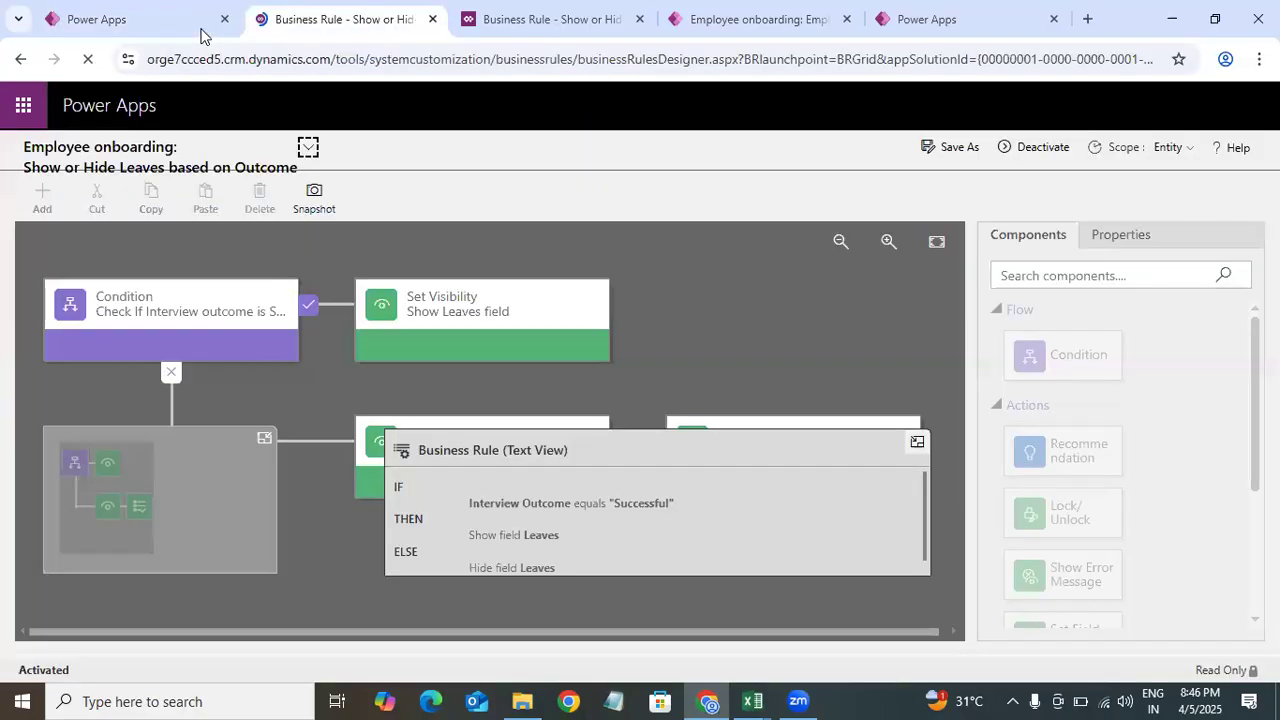
pyautogui.click(200, 25)
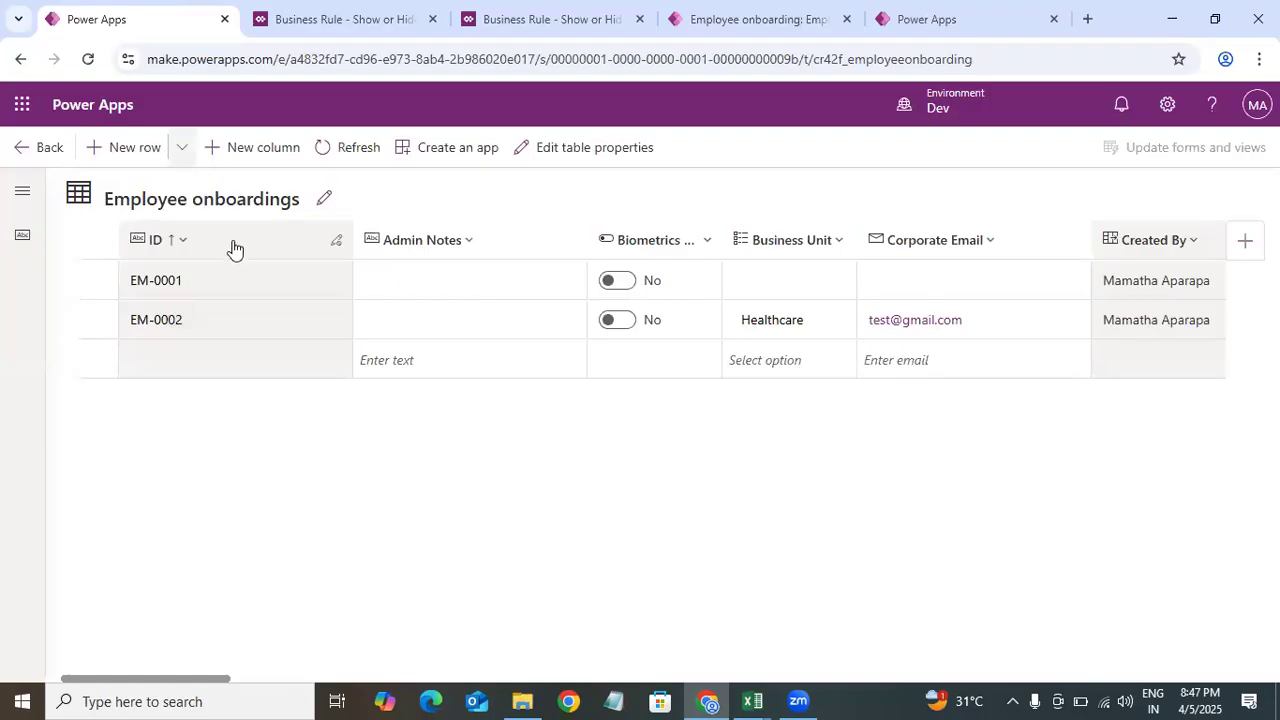
pyautogui.click(181, 147)
pyautogui.click(167, 217)
pyautogui.click(177, 22)
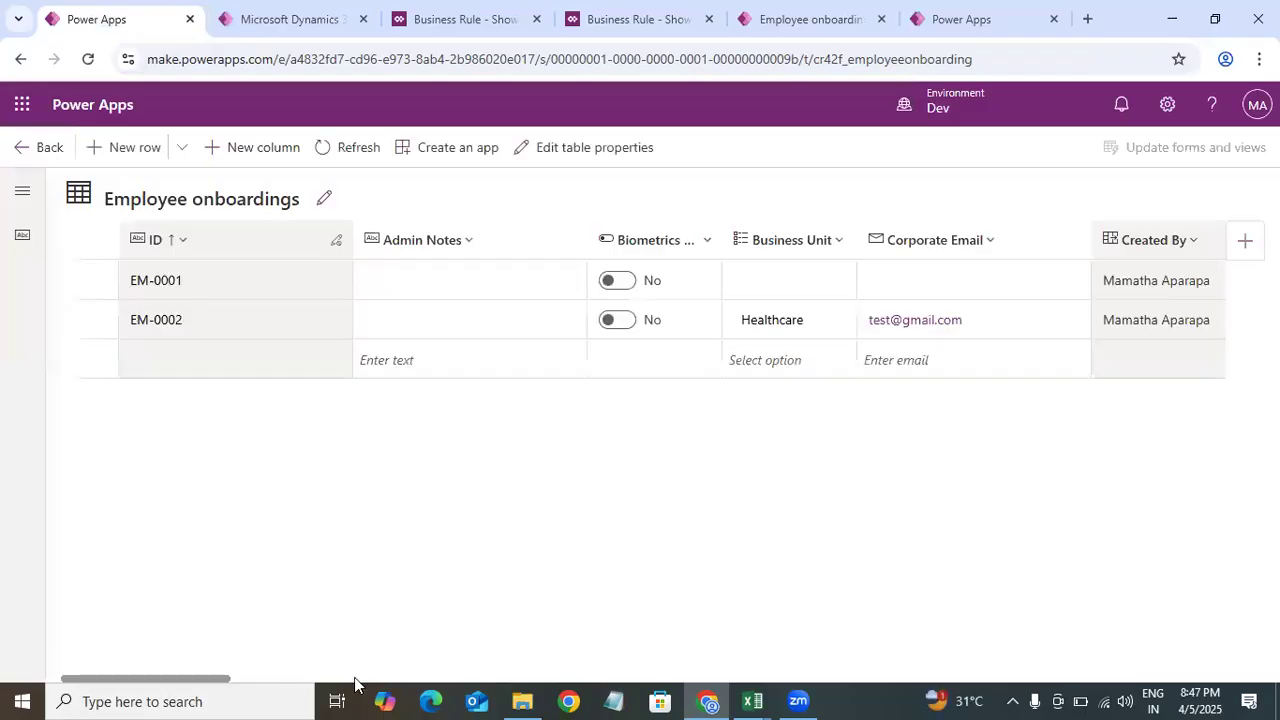
pyautogui.moveTo(226, 680); pyautogui.dragTo(374, 666)
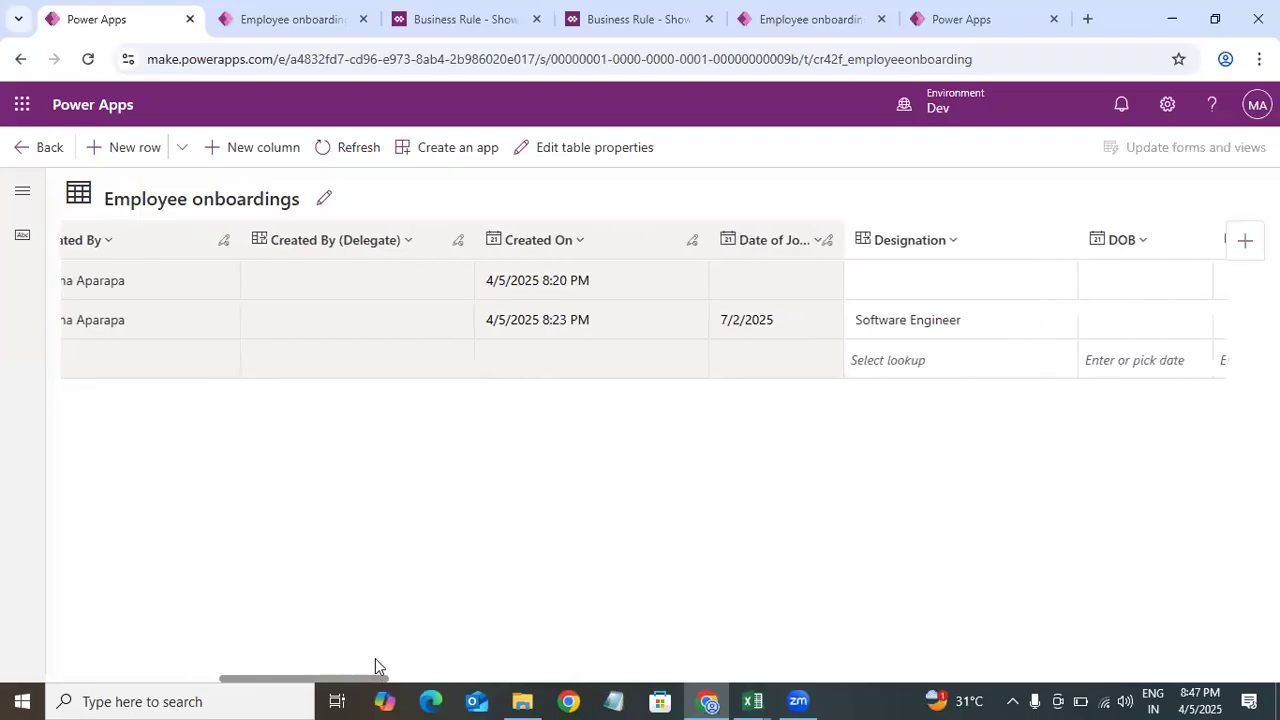
pyautogui.click(169, 662)
pyautogui.moveTo(277, 662); pyautogui.dragTo(384, 664)
pyautogui.moveTo(1204, 239); pyautogui.dragTo(1233, 272)
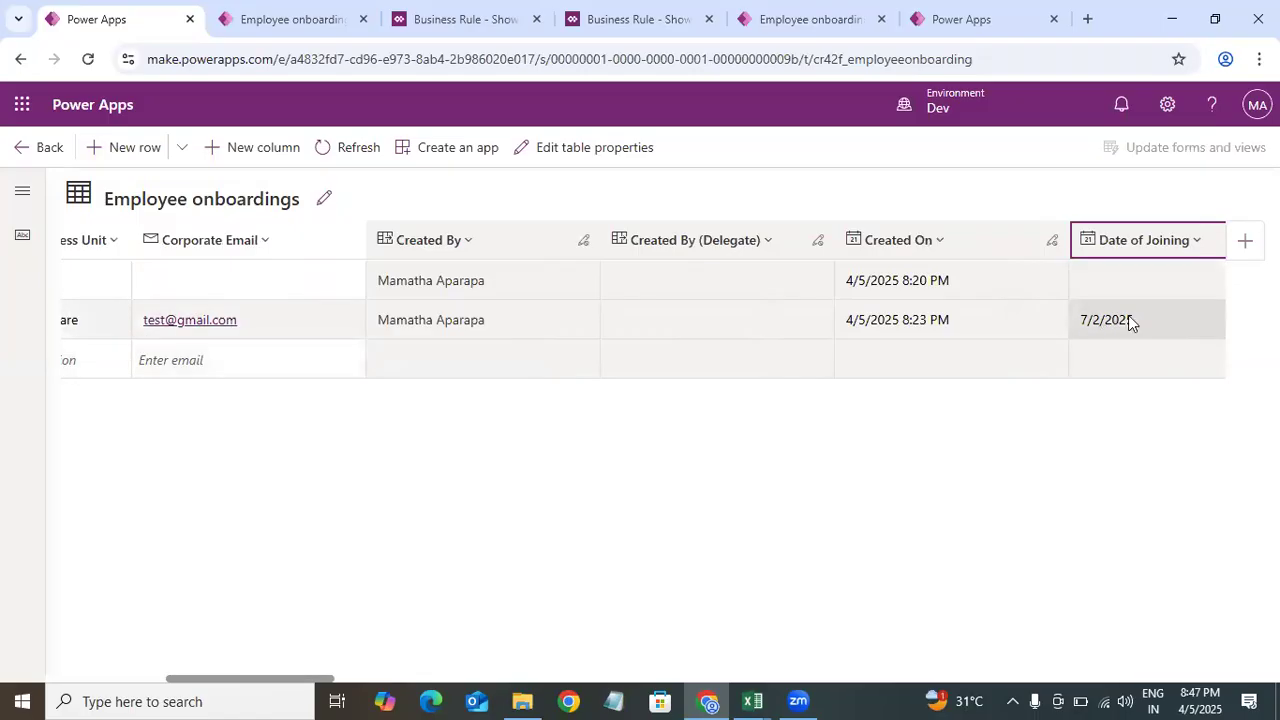
# Step: Open the new Employee onboarding form and refresh the page
pyautogui.click(323, 24)
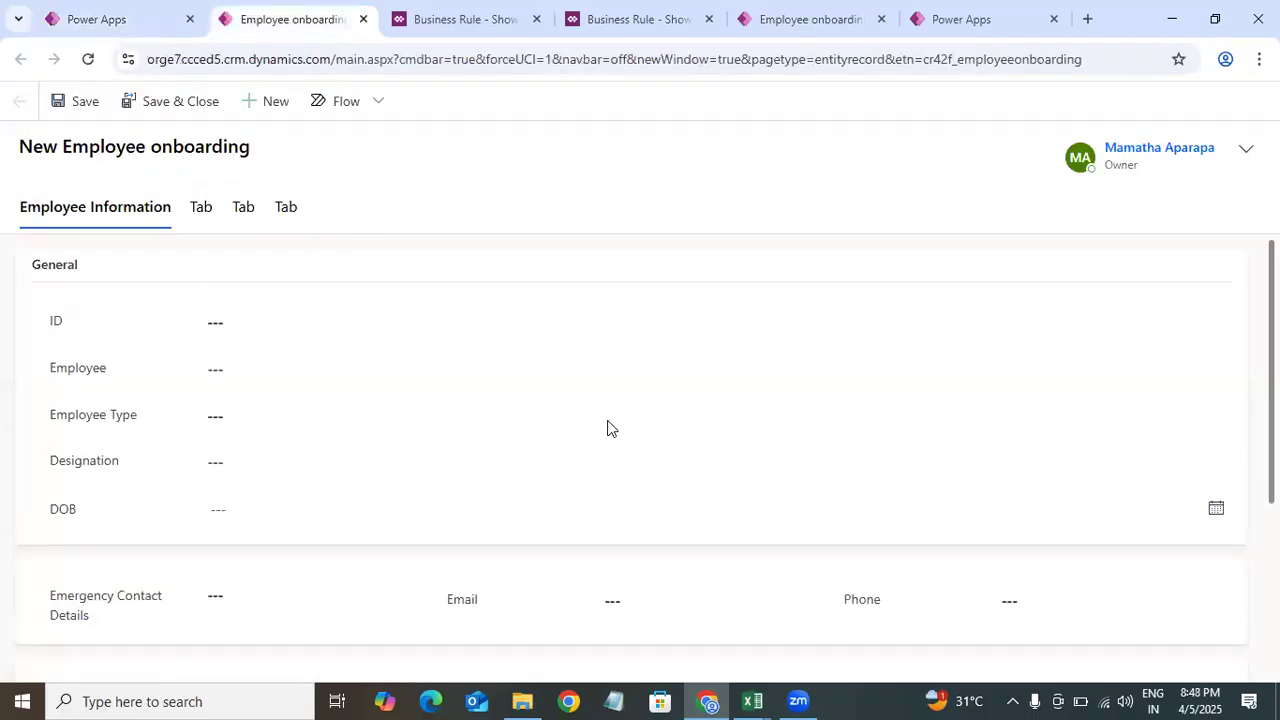
pyautogui.scroll(-3, 640, 450)
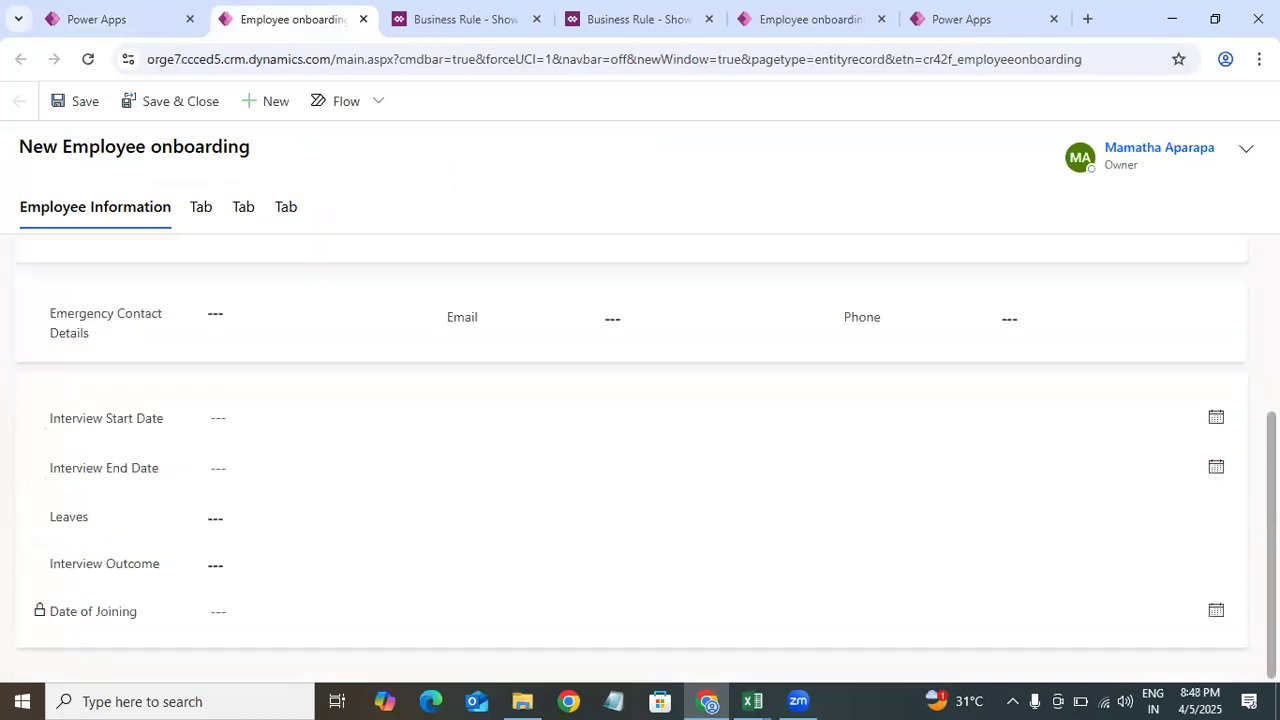
pyautogui.moveTo(1272, 545)
pyautogui.mouseDown()
pyautogui.moveTo(1272, 526)
pyautogui.moveTo(1272, 547)
pyautogui.mouseUp()
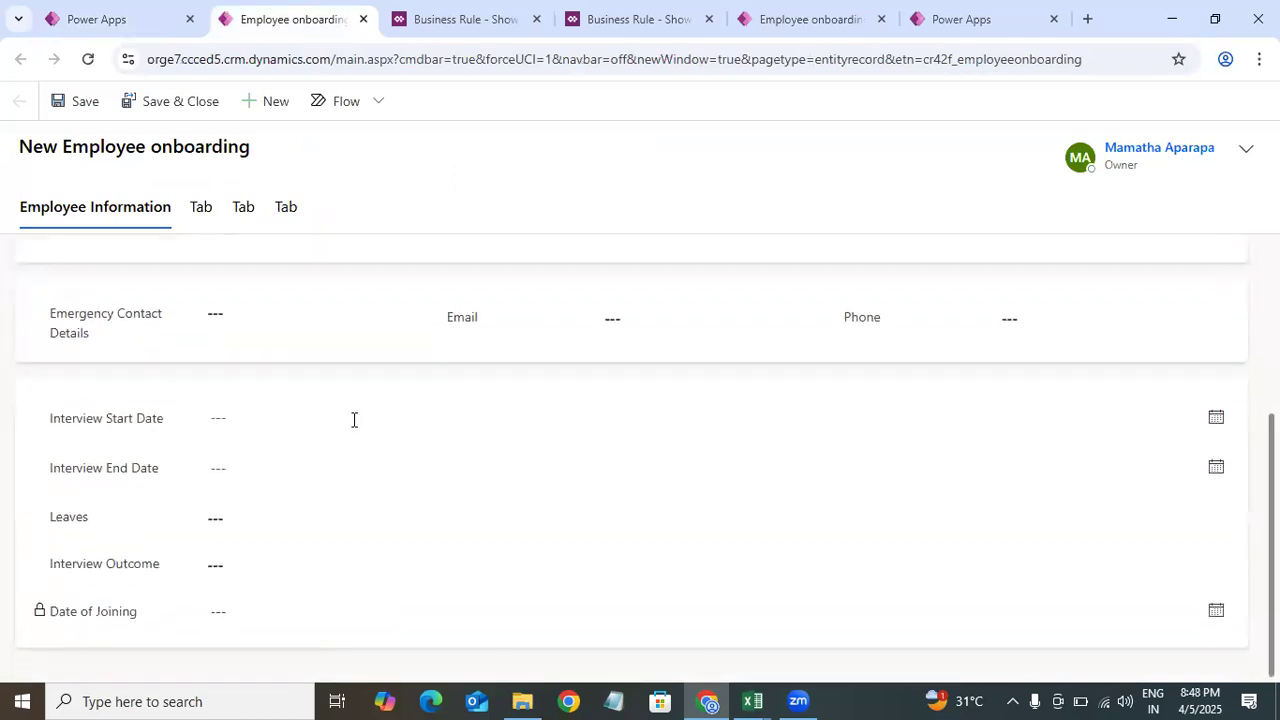
pyautogui.click(376, 416)
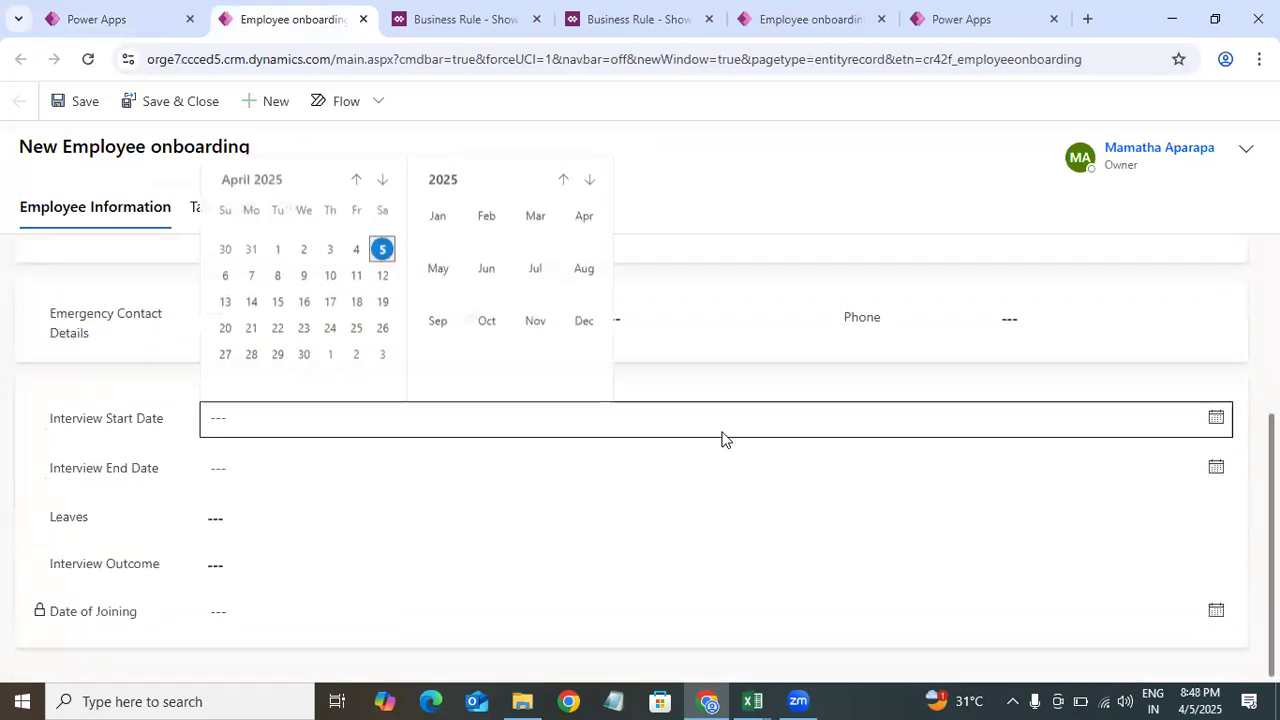
pyautogui.click(305, 479)
pyautogui.click(138, 475)
pyautogui.click(88, 59)
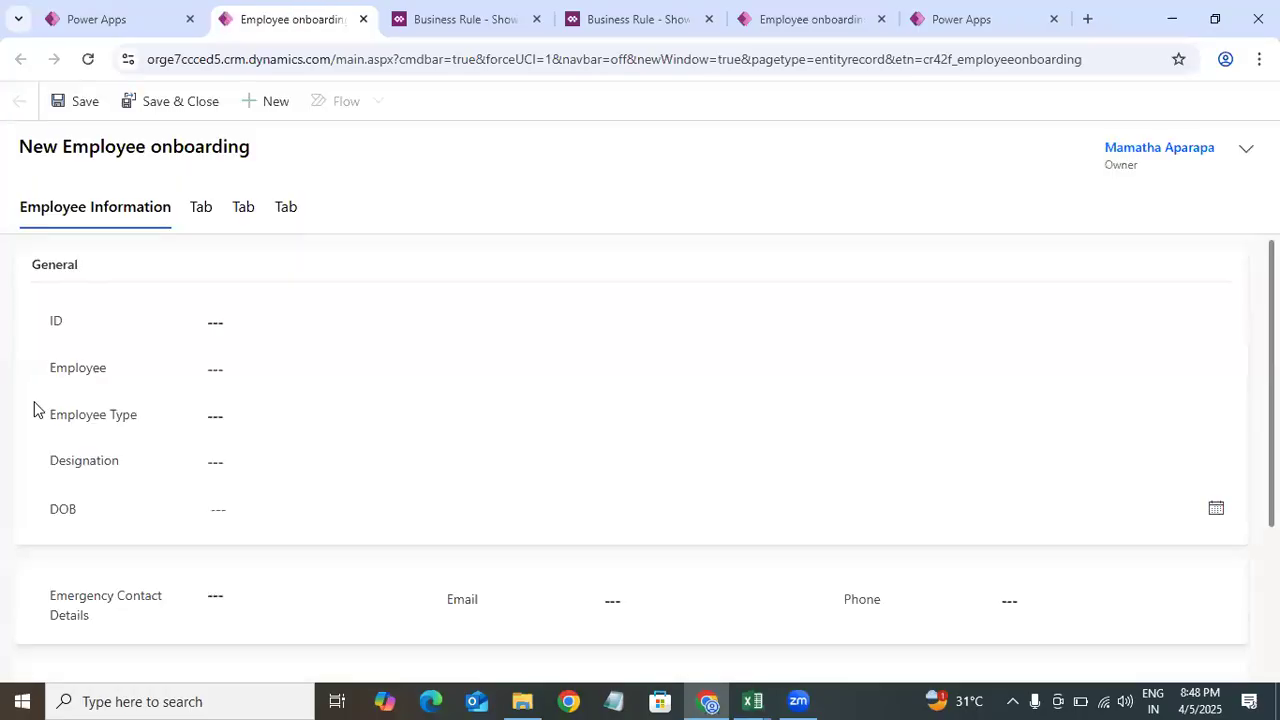
# Step: Enter and clear the Interview Start Date and Interview End Date values
pyautogui.moveTo(1272, 382); pyautogui.dragTo(1272, 536)
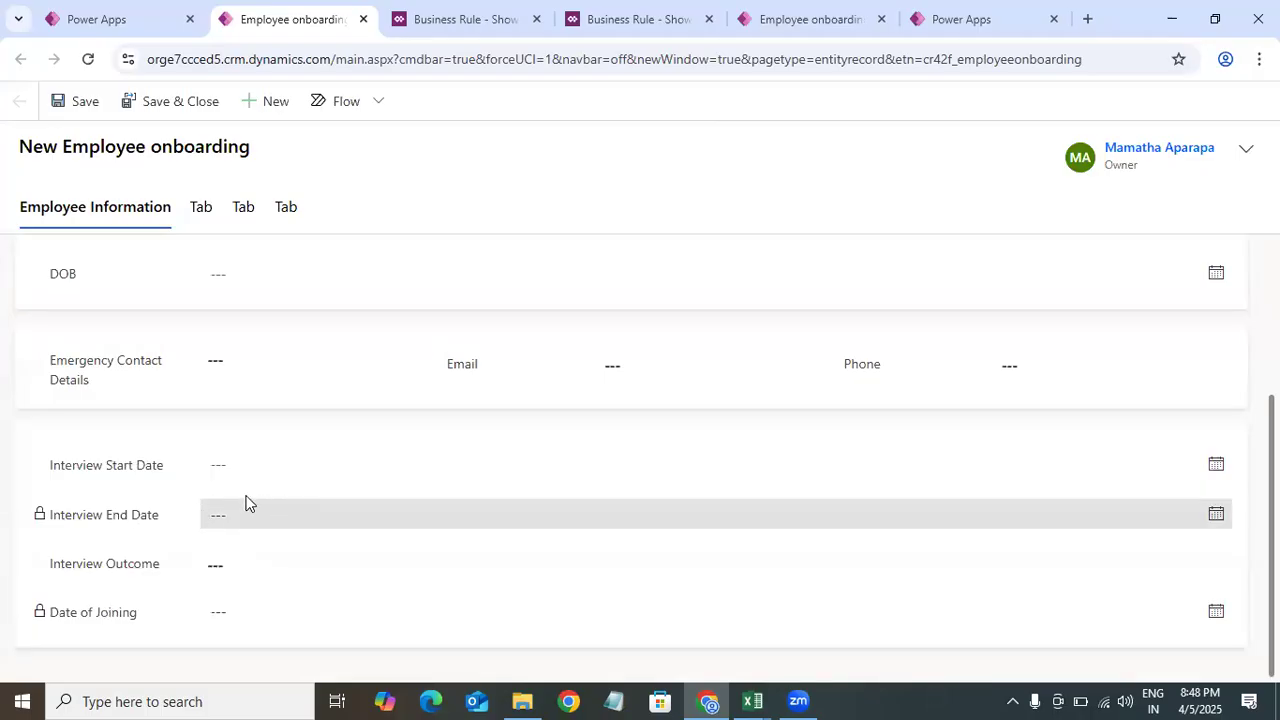
pyautogui.click(1214, 466)
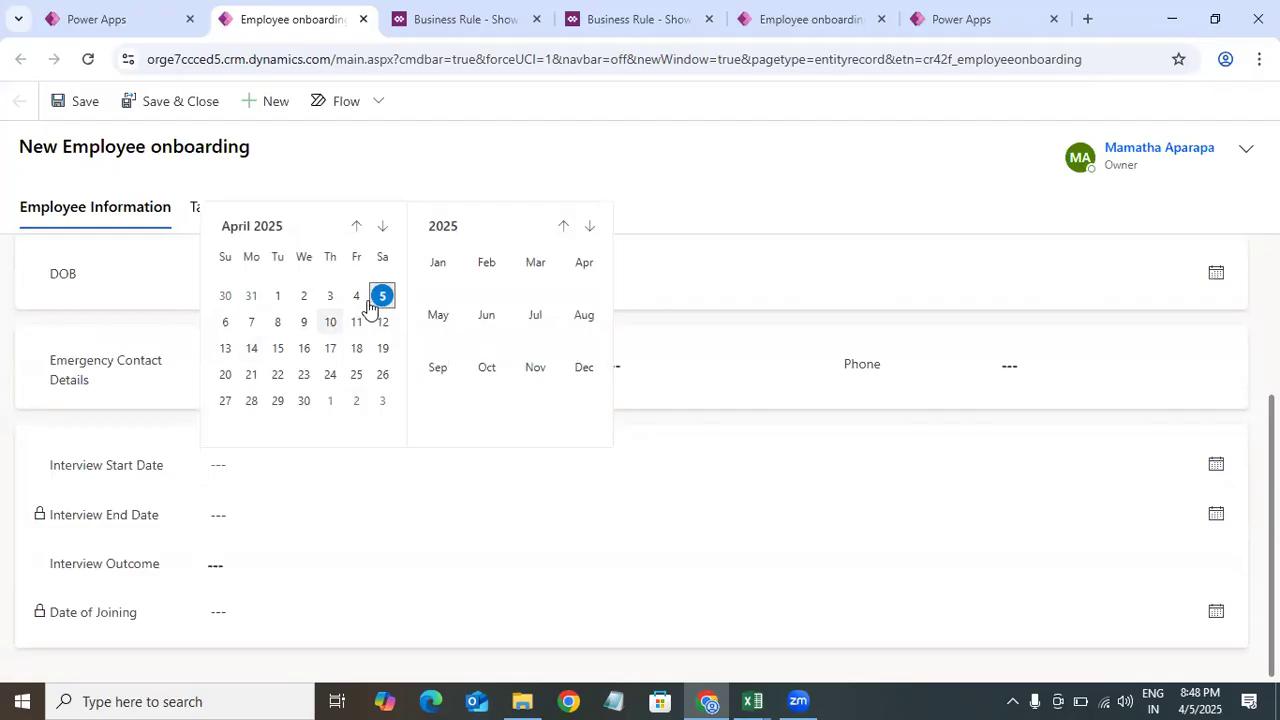
pyautogui.click(381, 296)
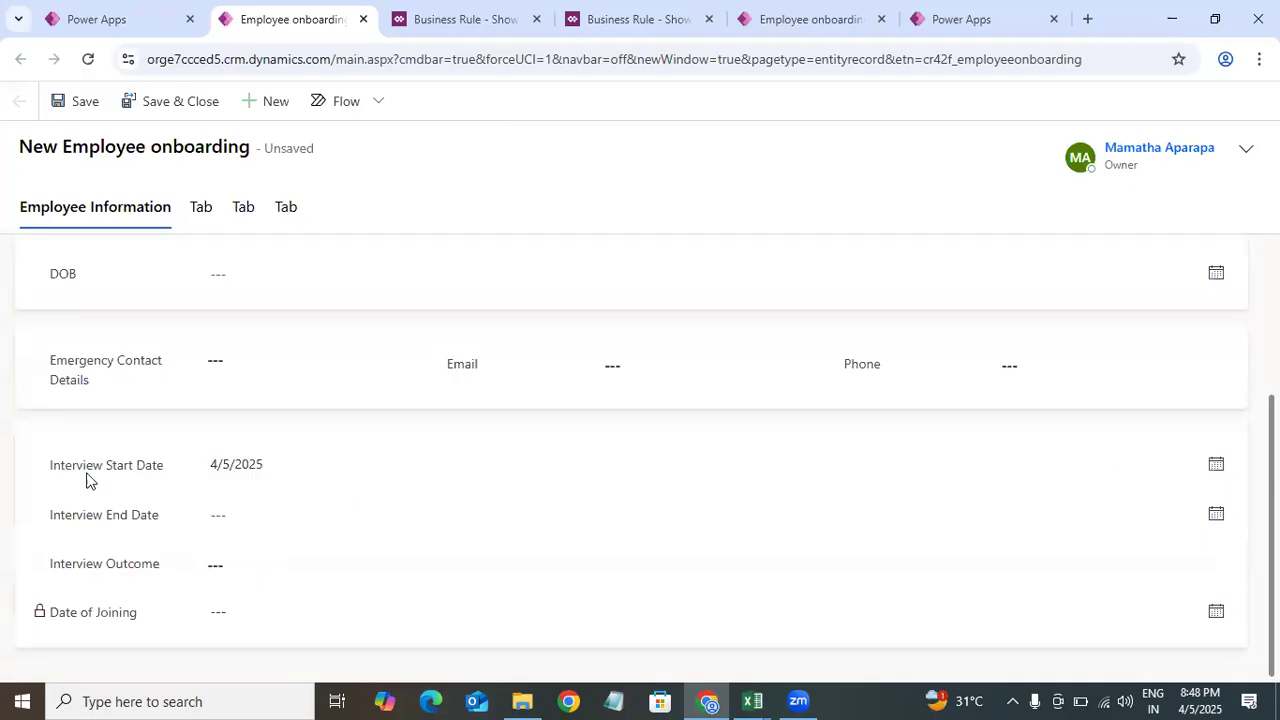
pyautogui.moveTo(277, 458); pyautogui.dragTo(134, 467)
pyautogui.press('BackSpace')
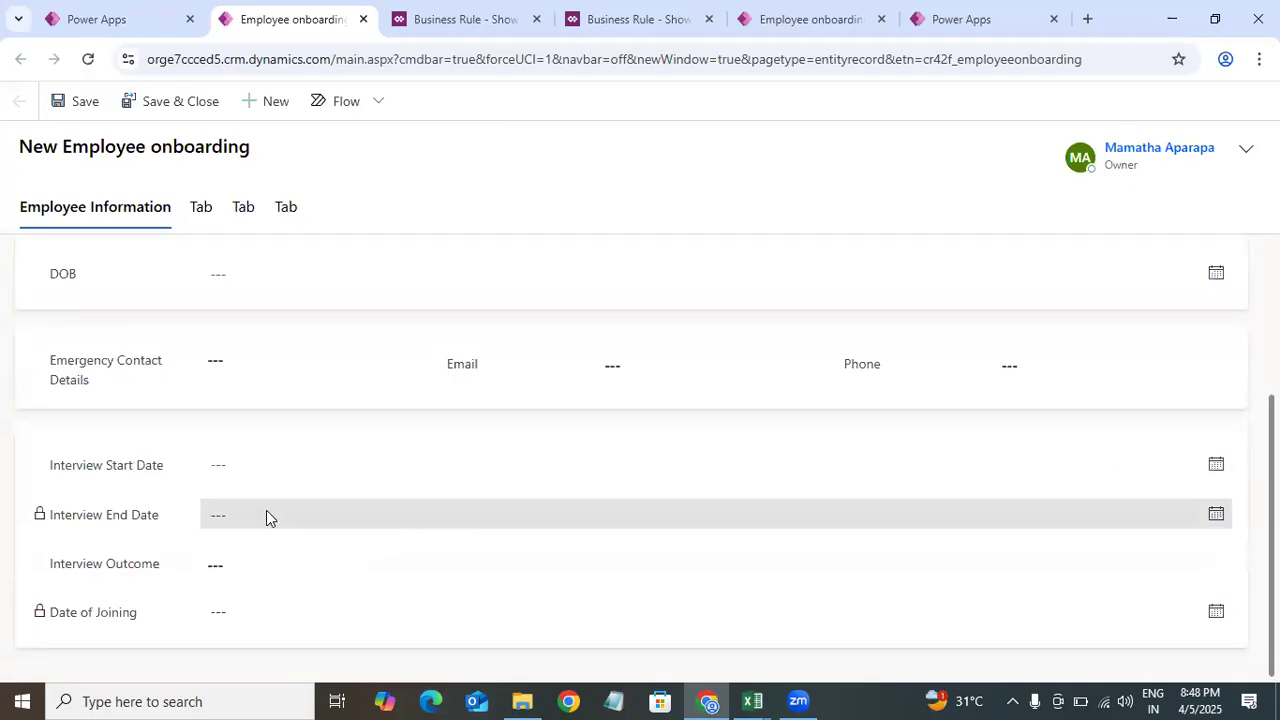
pyautogui.click(246, 460)
pyautogui.click(382, 295)
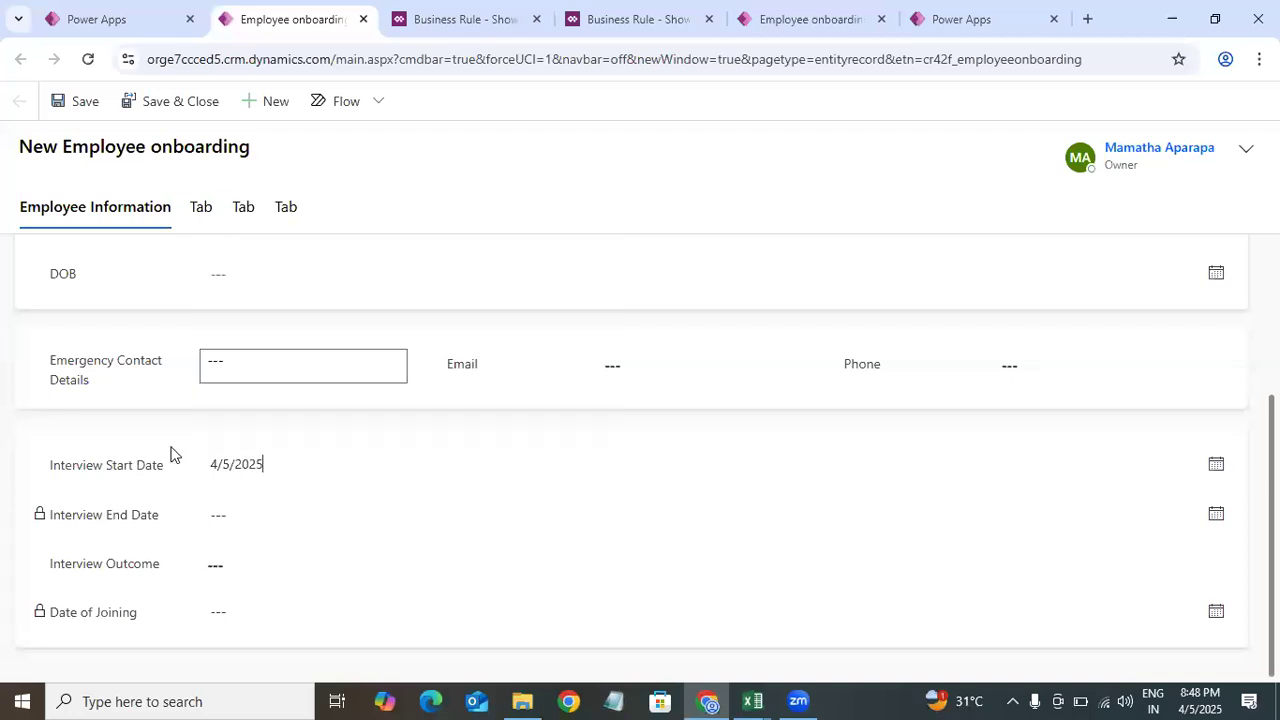
pyautogui.click(282, 515)
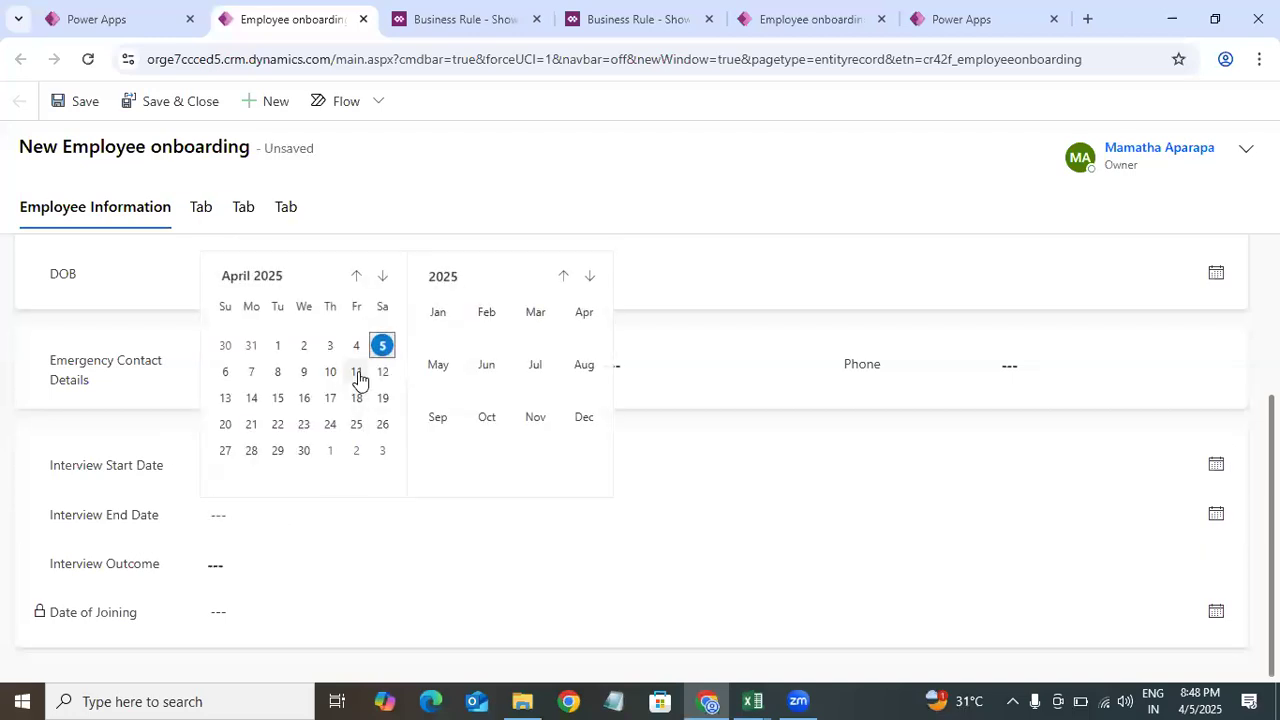
pyautogui.click(357, 372)
pyautogui.click(180, 492)
pyautogui.moveTo(288, 466); pyautogui.dragTo(120, 479)
pyautogui.press('BackSpace')
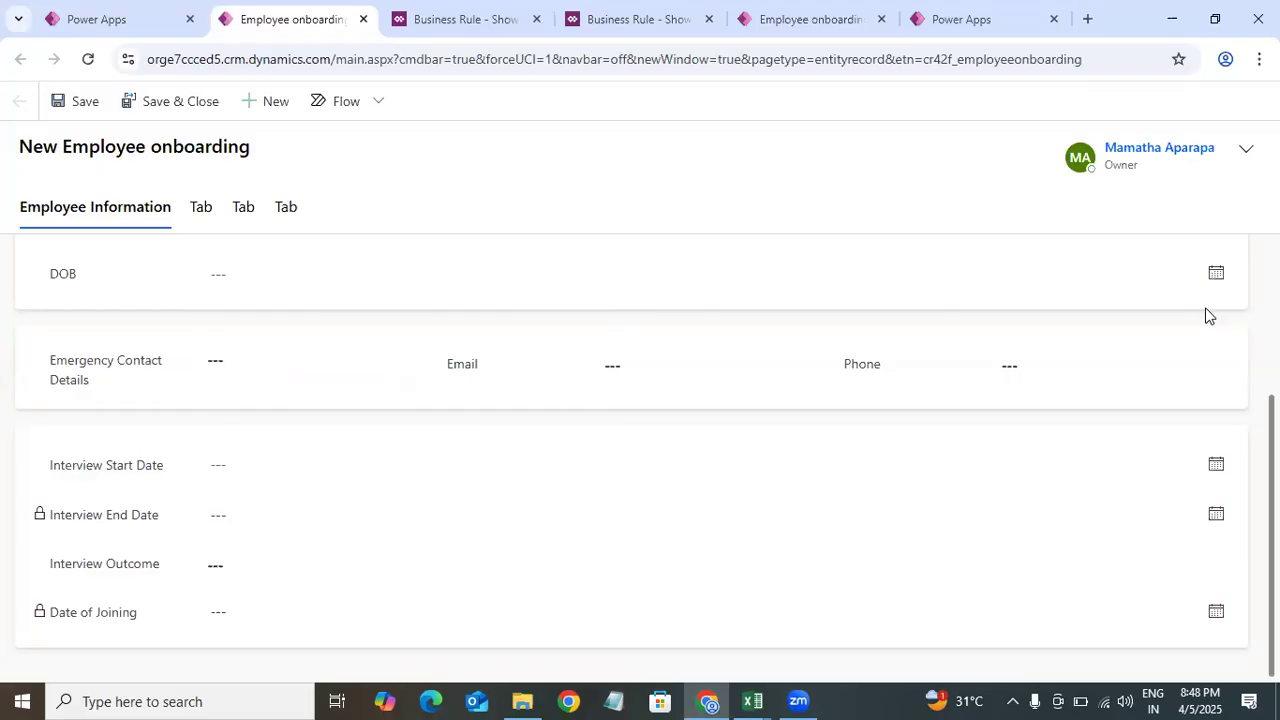
# Step: Test the Leaves rule by selecting Successful and Unsuccessful in turn for Interview Outcome
pyautogui.click(253, 566)
pyautogui.click(253, 566)
pyautogui.click(265, 618)
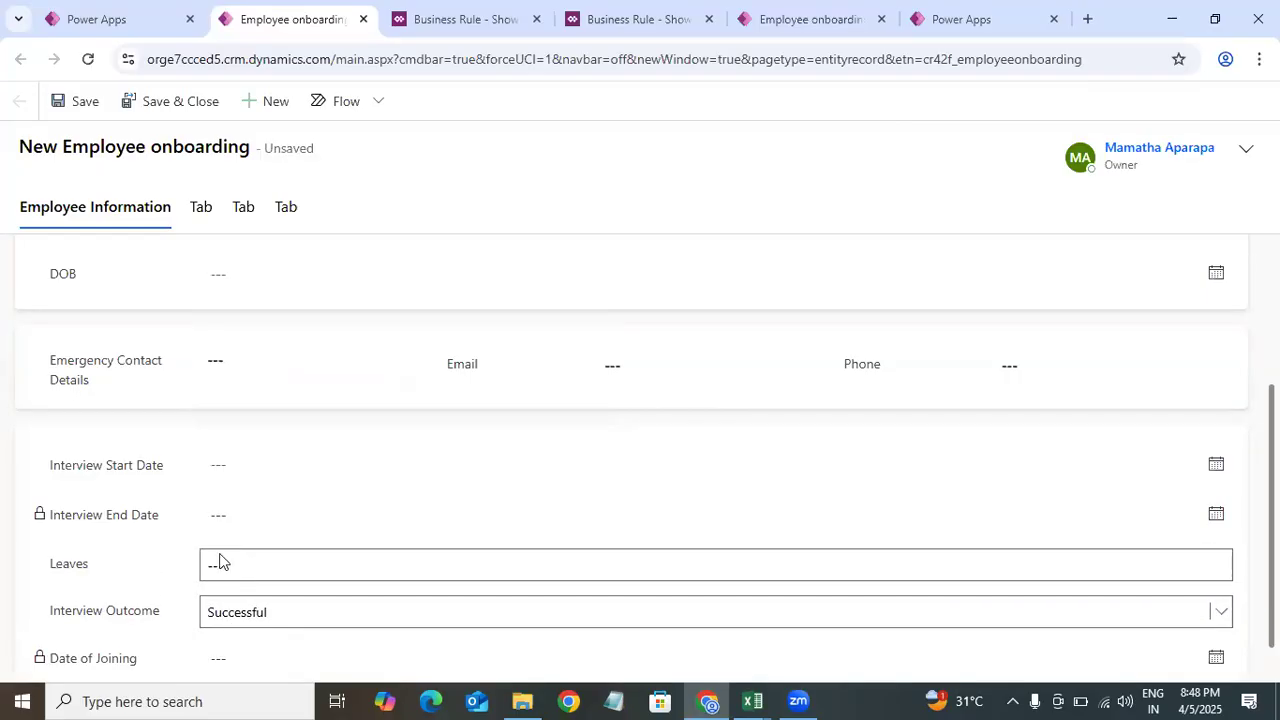
pyautogui.click(262, 612)
pyautogui.click(279, 587)
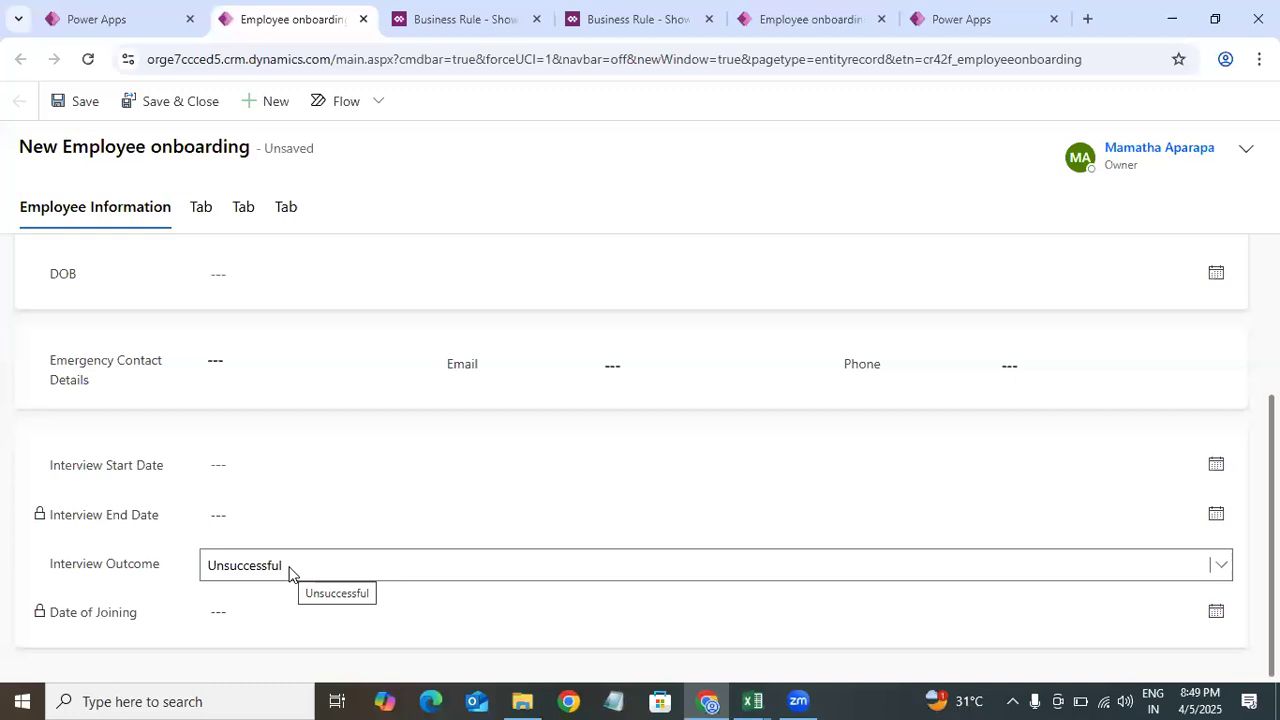
# Step: Set Interview Start Date to 4/5/2025 and Interview End Date to 4/17/2025
pyautogui.click(265, 467)
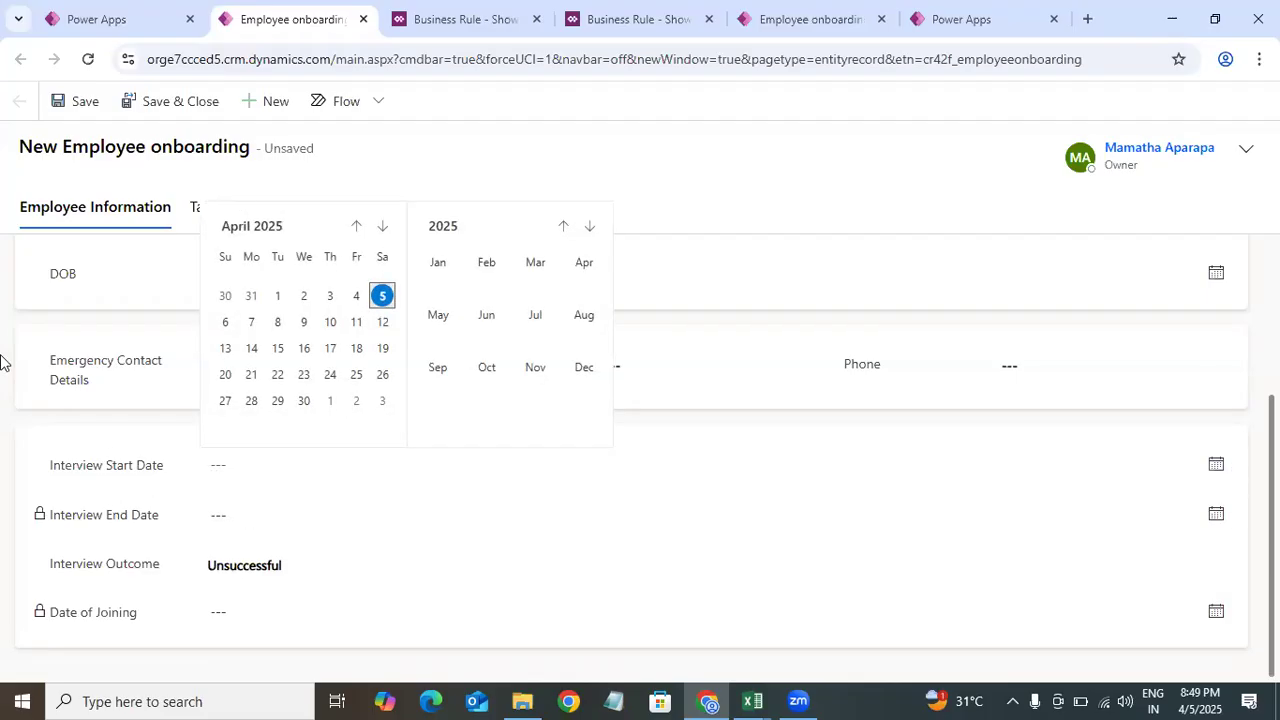
pyautogui.click(243, 466)
pyautogui.click(1214, 466)
pyautogui.click(651, 446)
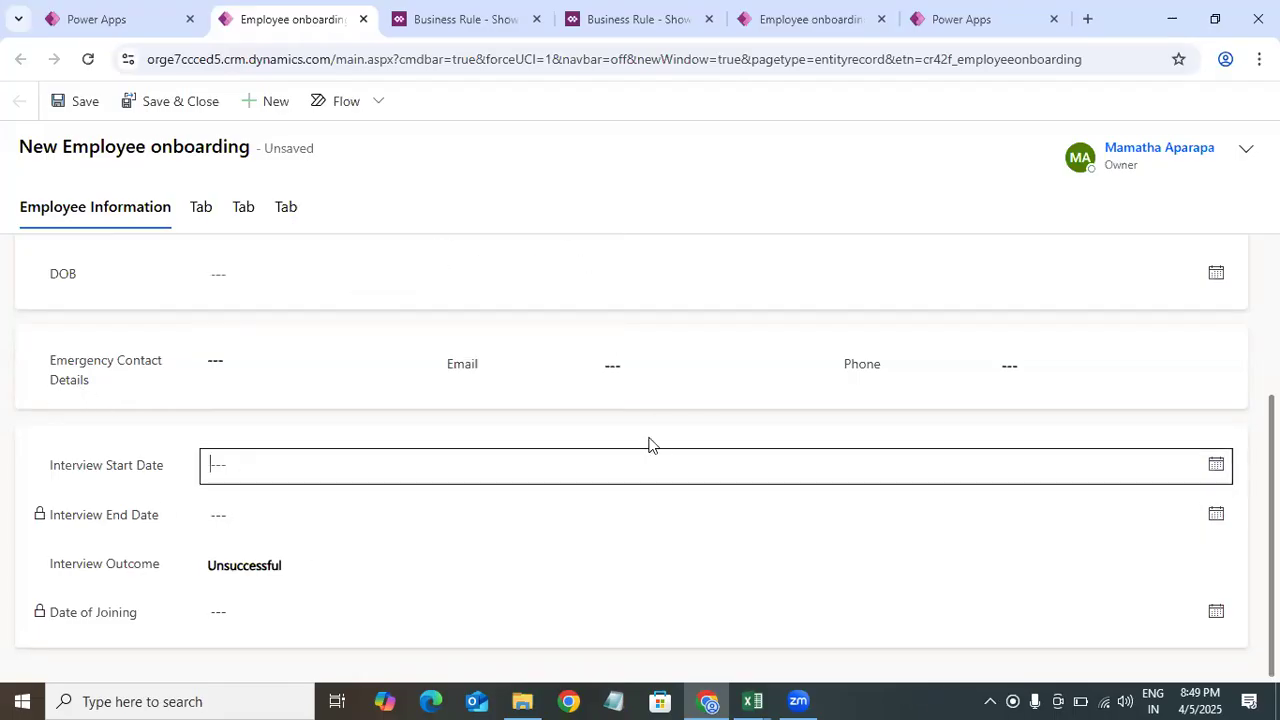
pyautogui.click(1217, 474)
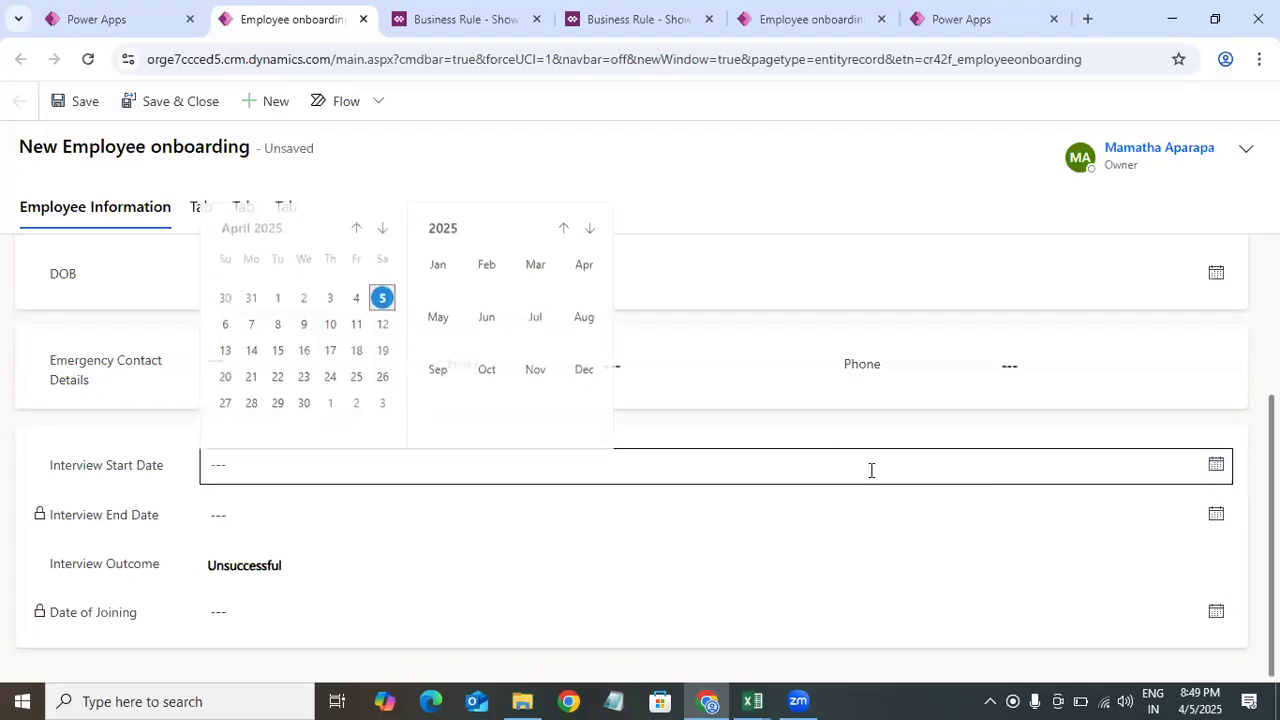
pyautogui.click(381, 297)
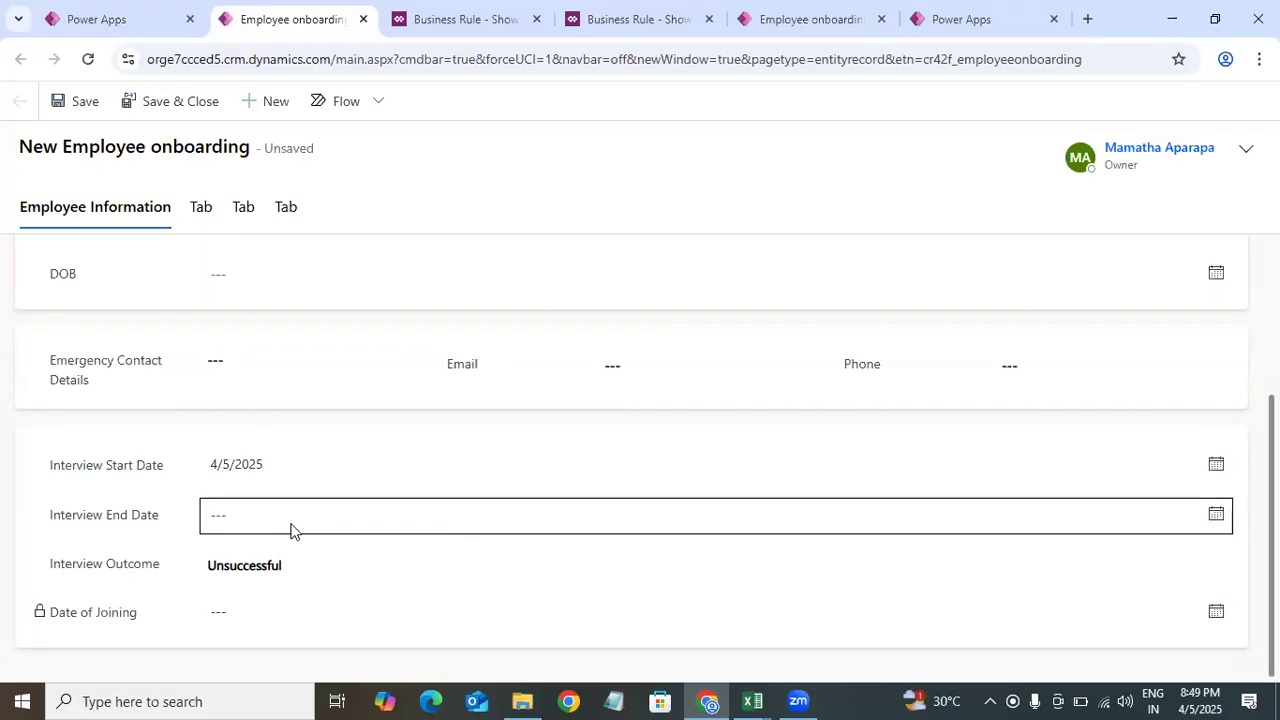
pyautogui.click(1216, 514)
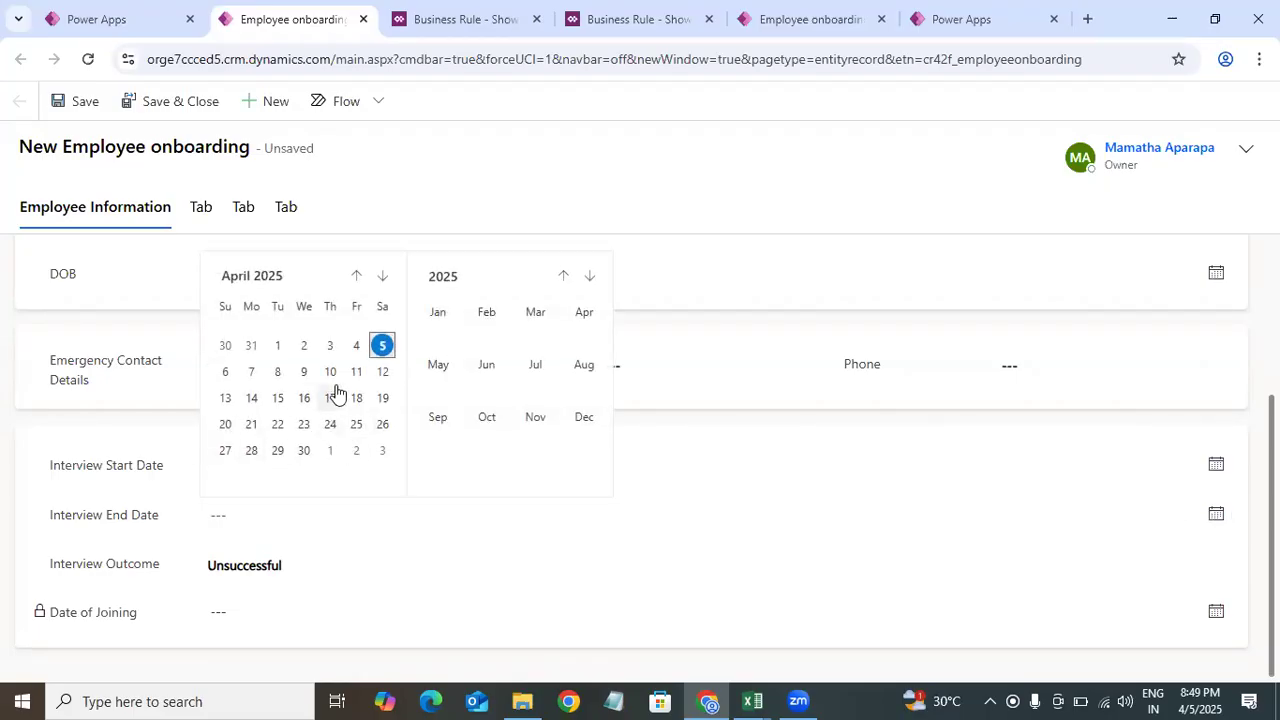
pyautogui.click(330, 398)
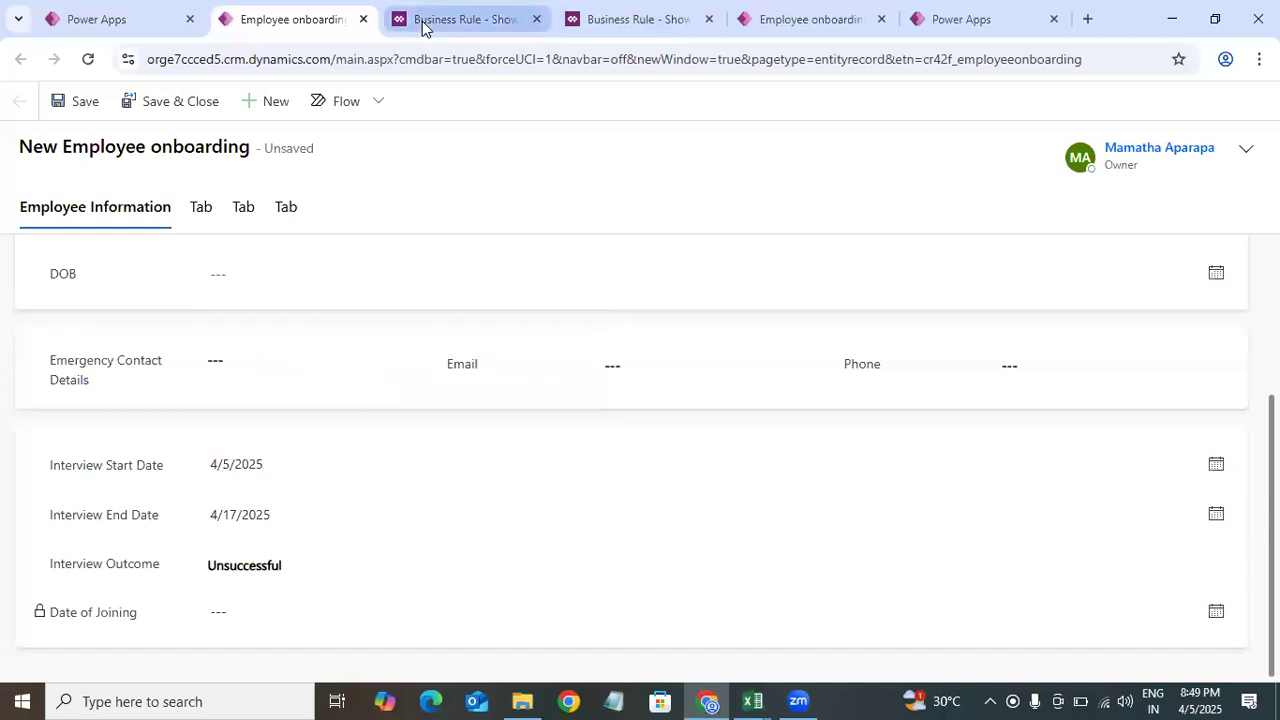
# Step: Return to the activated business rule in the designer
pyautogui.click(502, 22)
pyautogui.click(290, 19)
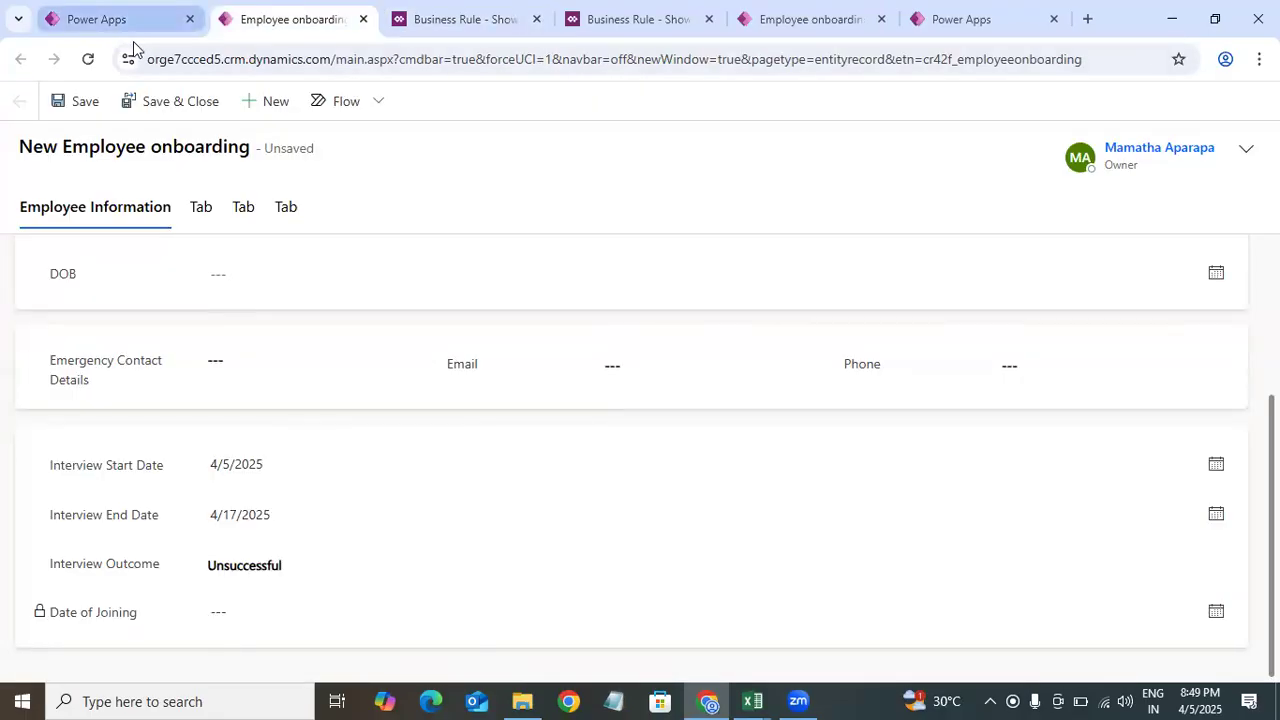
pyautogui.click(105, 20)
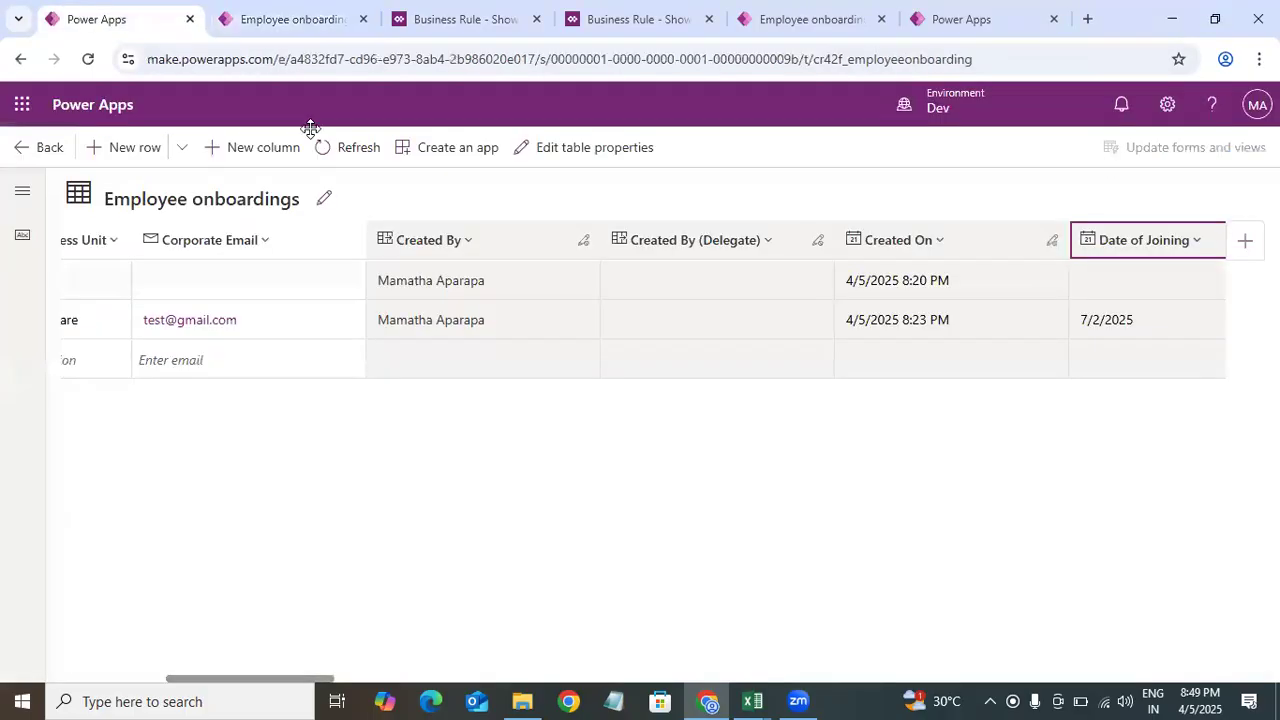
pyautogui.click(555, 511)
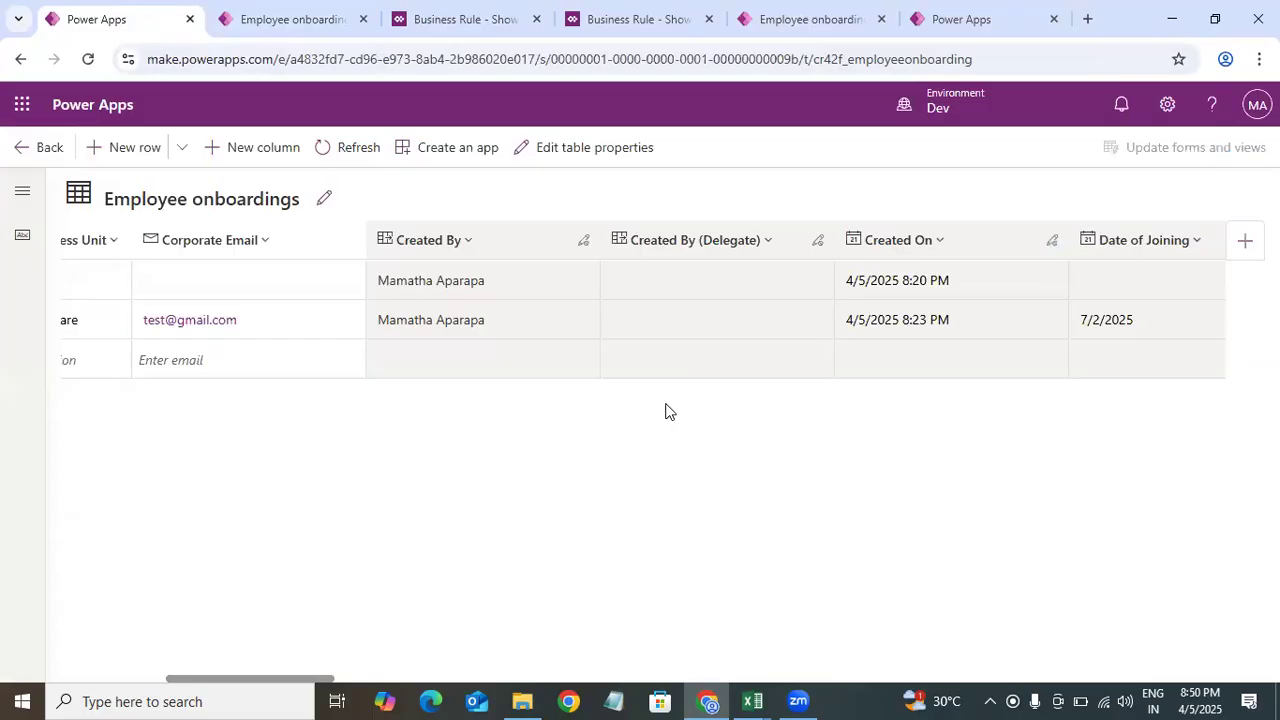
pyautogui.click(446, 22)
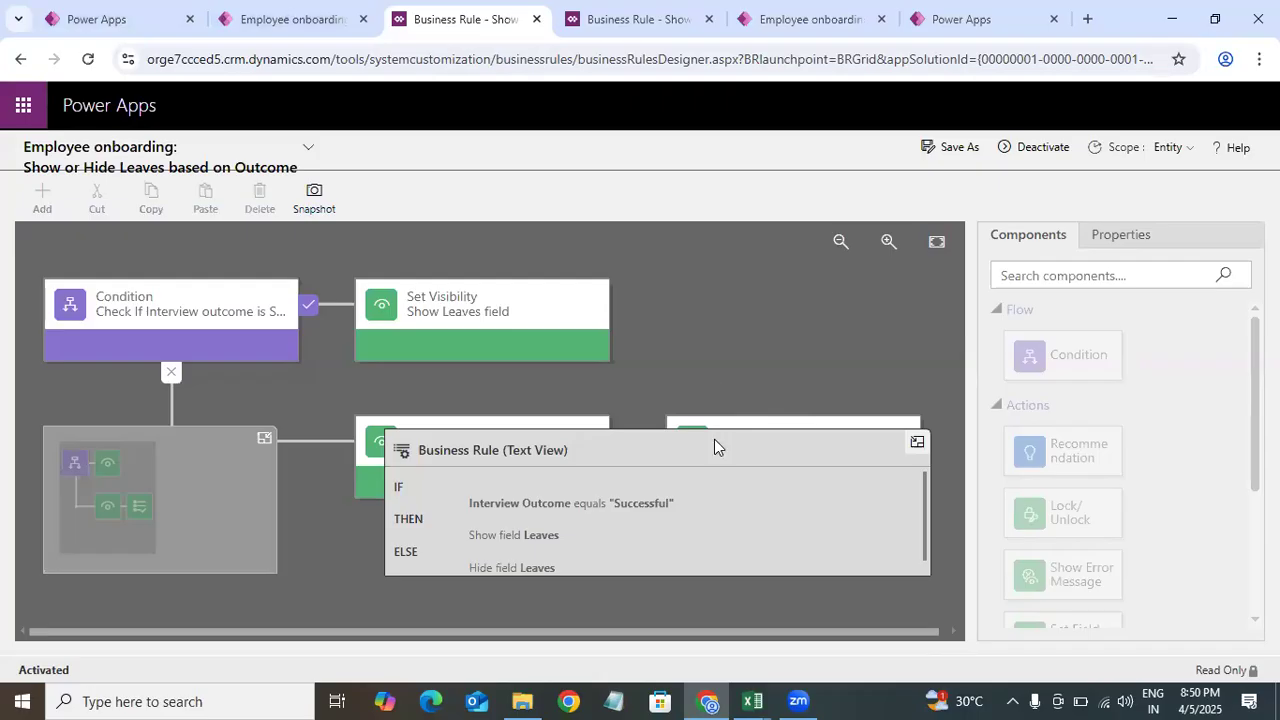
# Step: Leave the business rule and open the list of Tables in the Power Apps maker portal
pyautogui.click(306, 34)
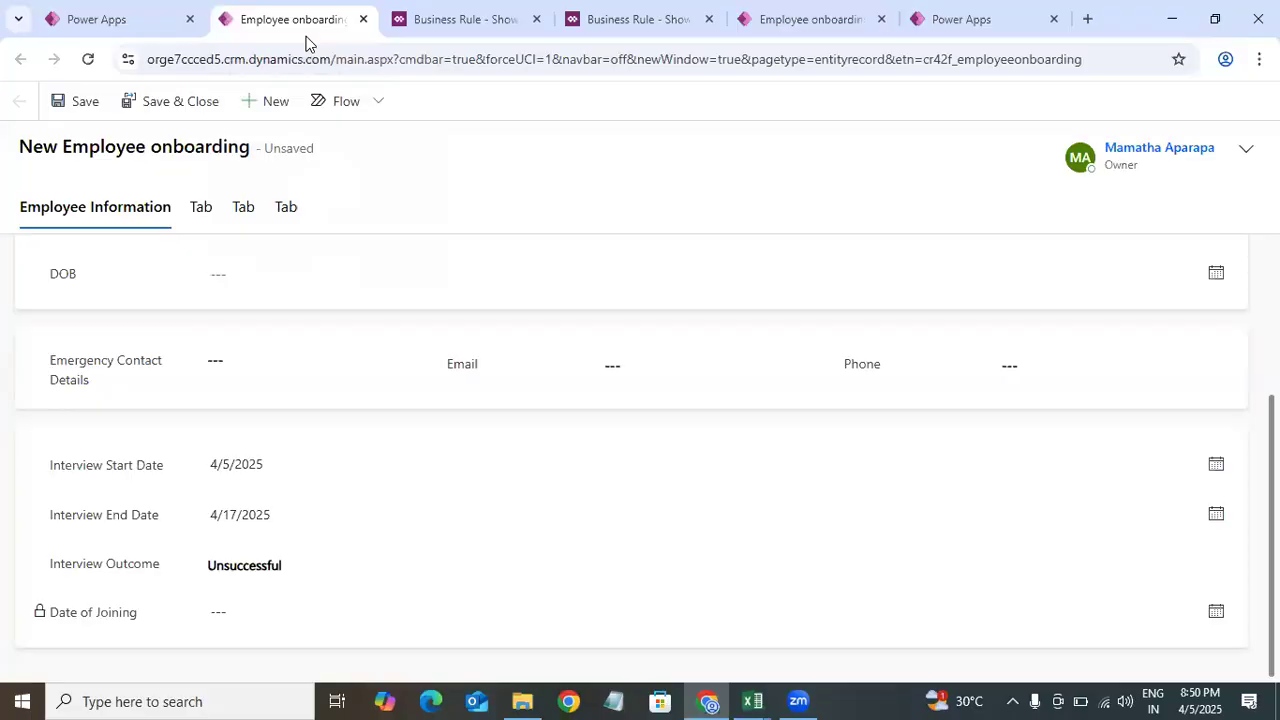
pyautogui.click(153, 12)
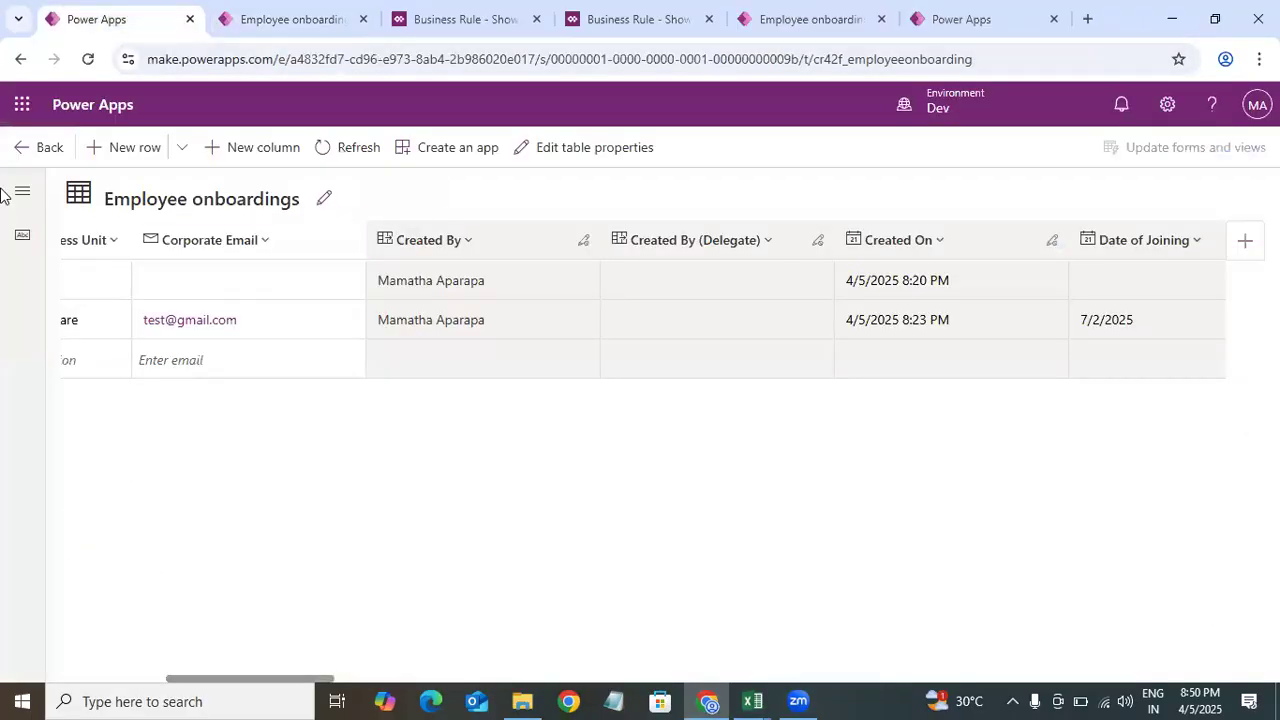
pyautogui.click(40, 147)
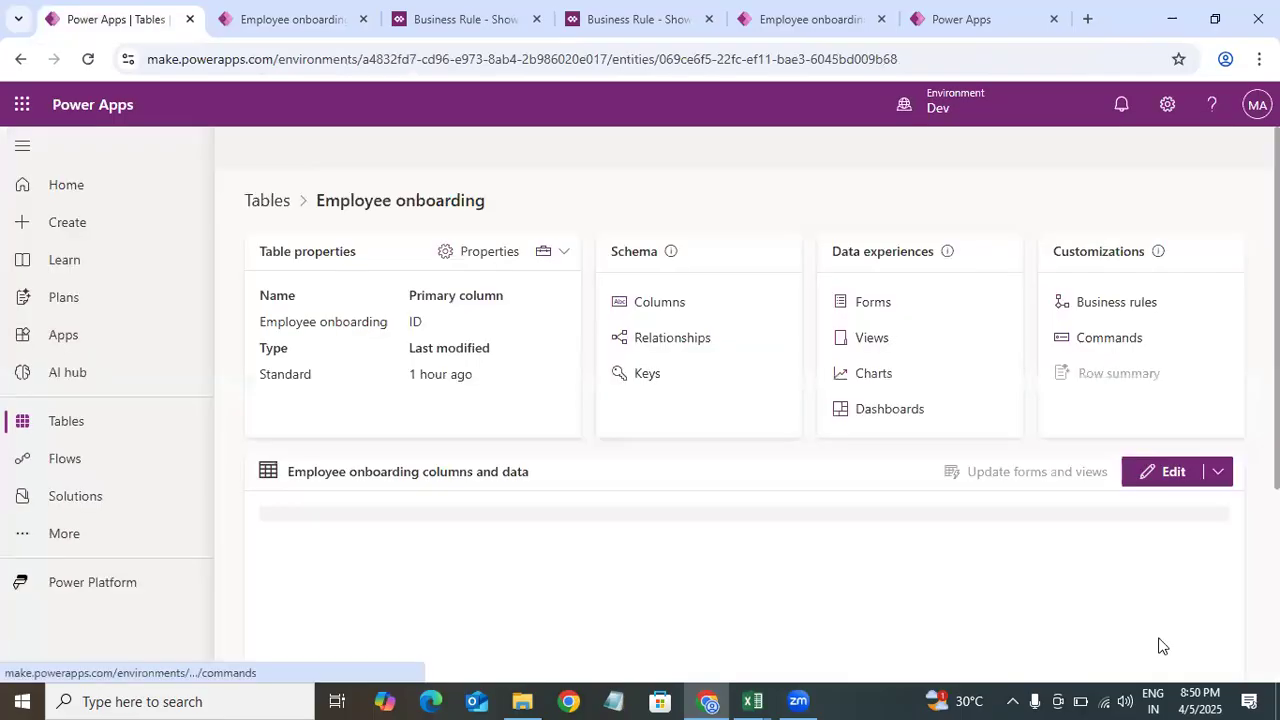
pyautogui.click(100, 433)
pyautogui.scroll(-2, 744, 420)
pyautogui.scroll(2, 744, 420)
pyautogui.scroll(1, 744, 420)
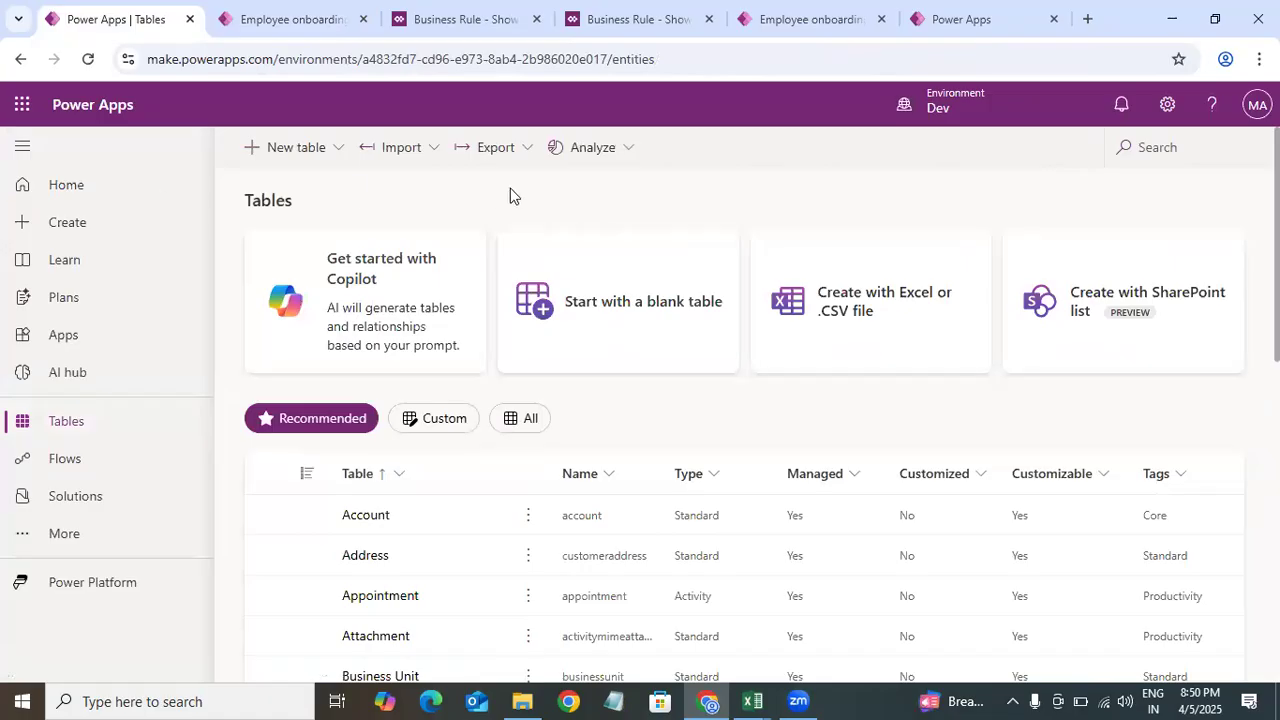
pyautogui.click(889, 243)
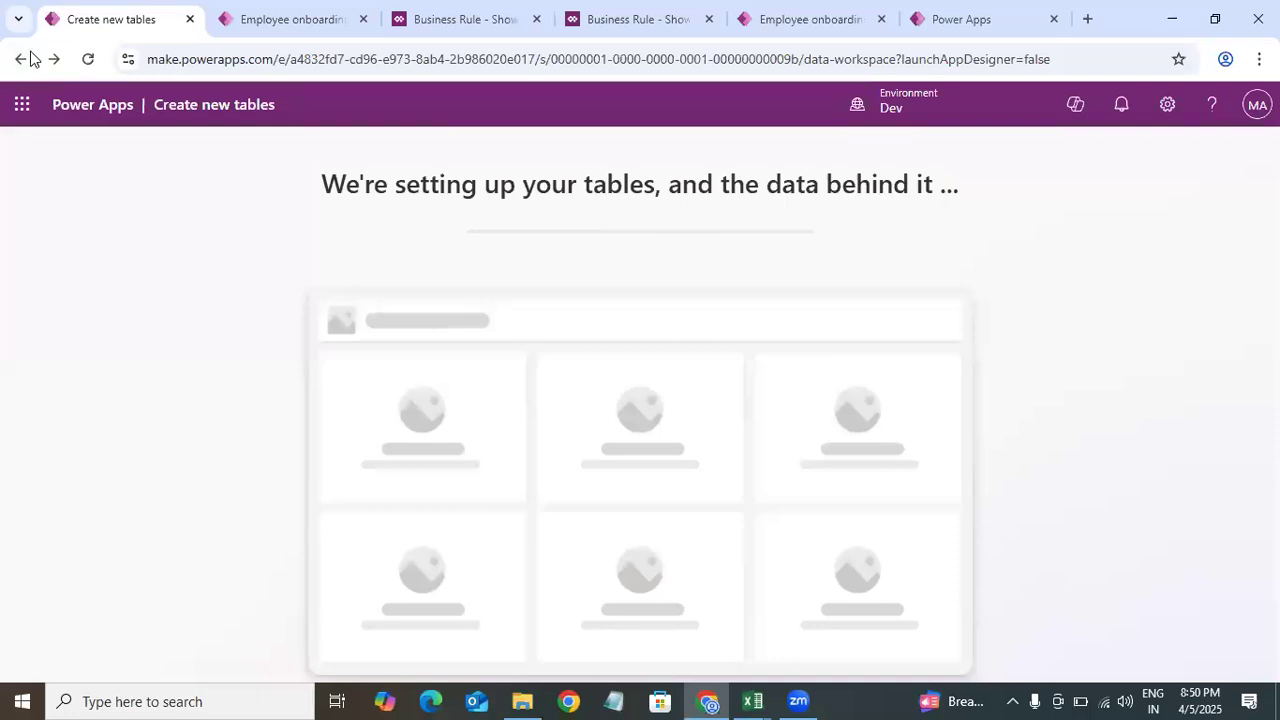
pyautogui.click(20, 62)
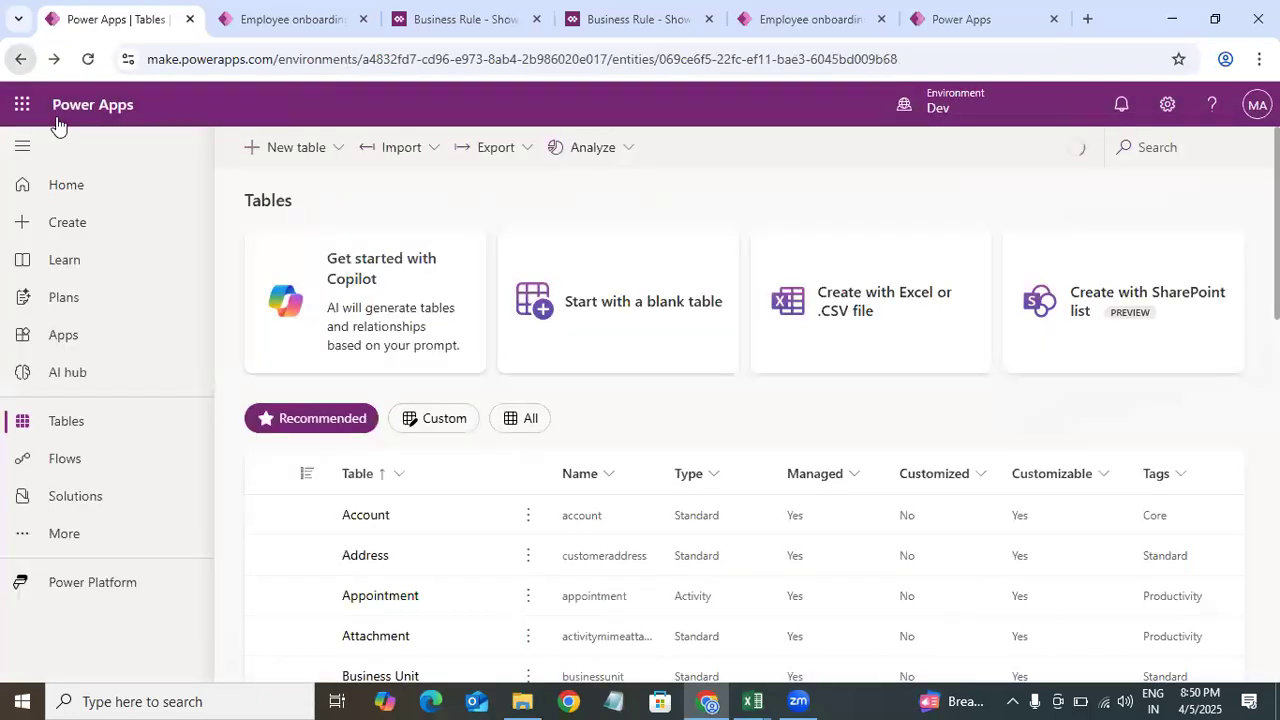
pyautogui.click(94, 428)
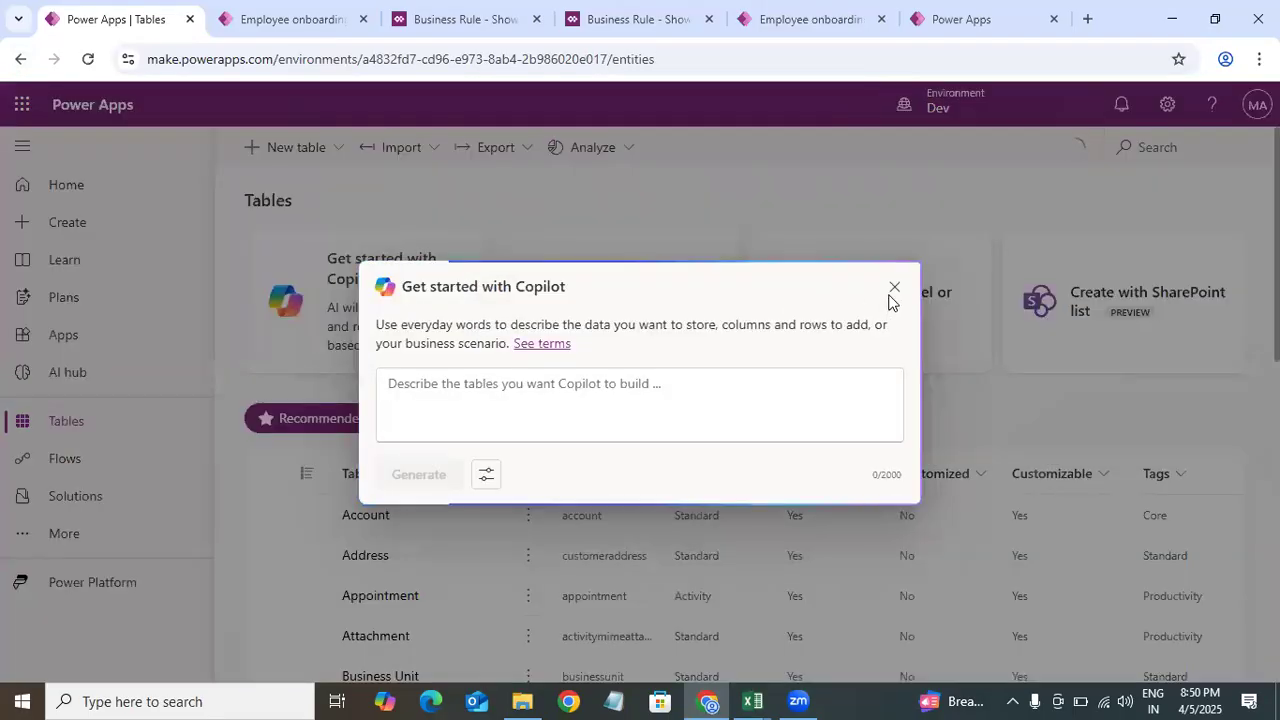
pyautogui.click(542, 195)
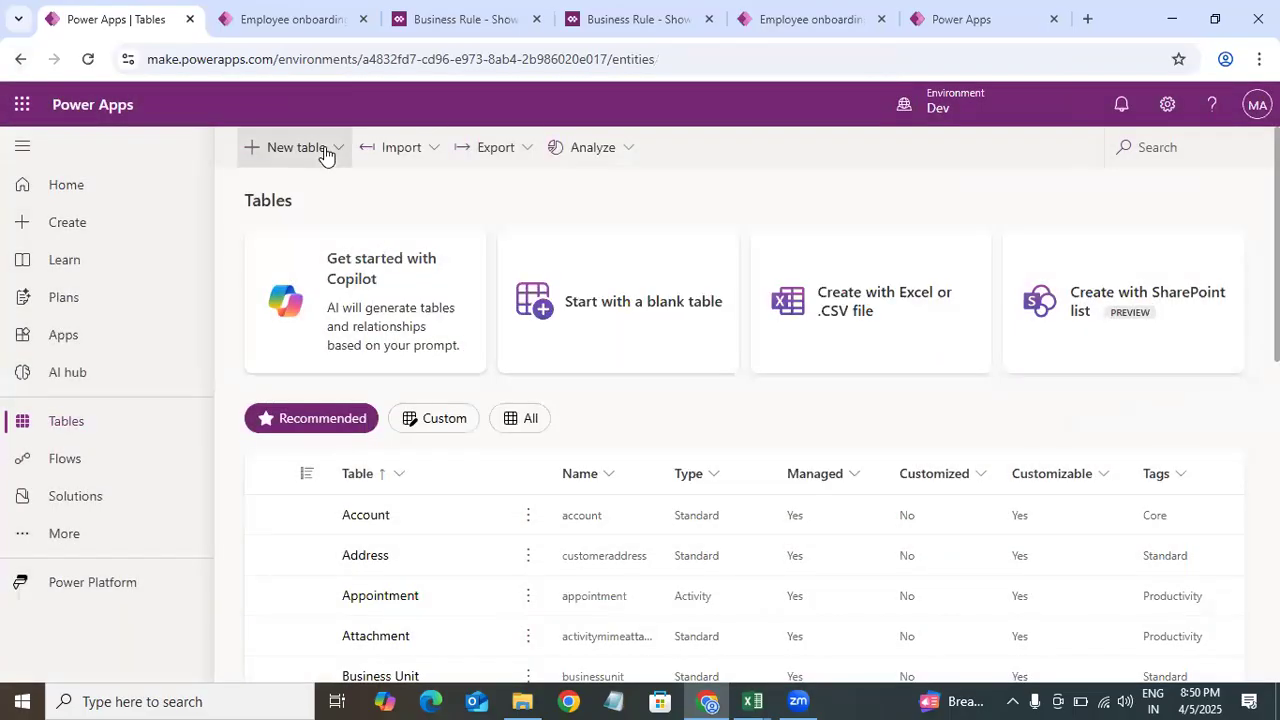
pyautogui.click(323, 150)
pyautogui.click(621, 188)
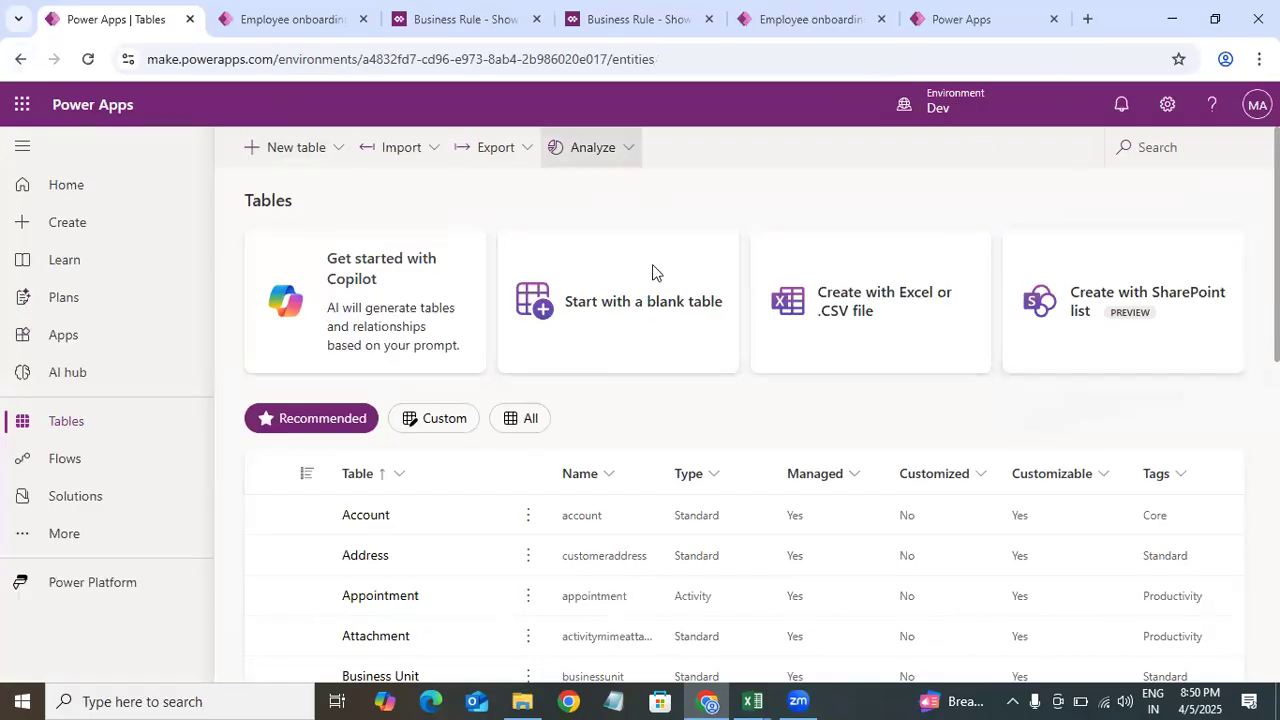
# Step: Filter the tables list to custom and all tables, then open the Employee onboarding table
pyautogui.click(445, 424)
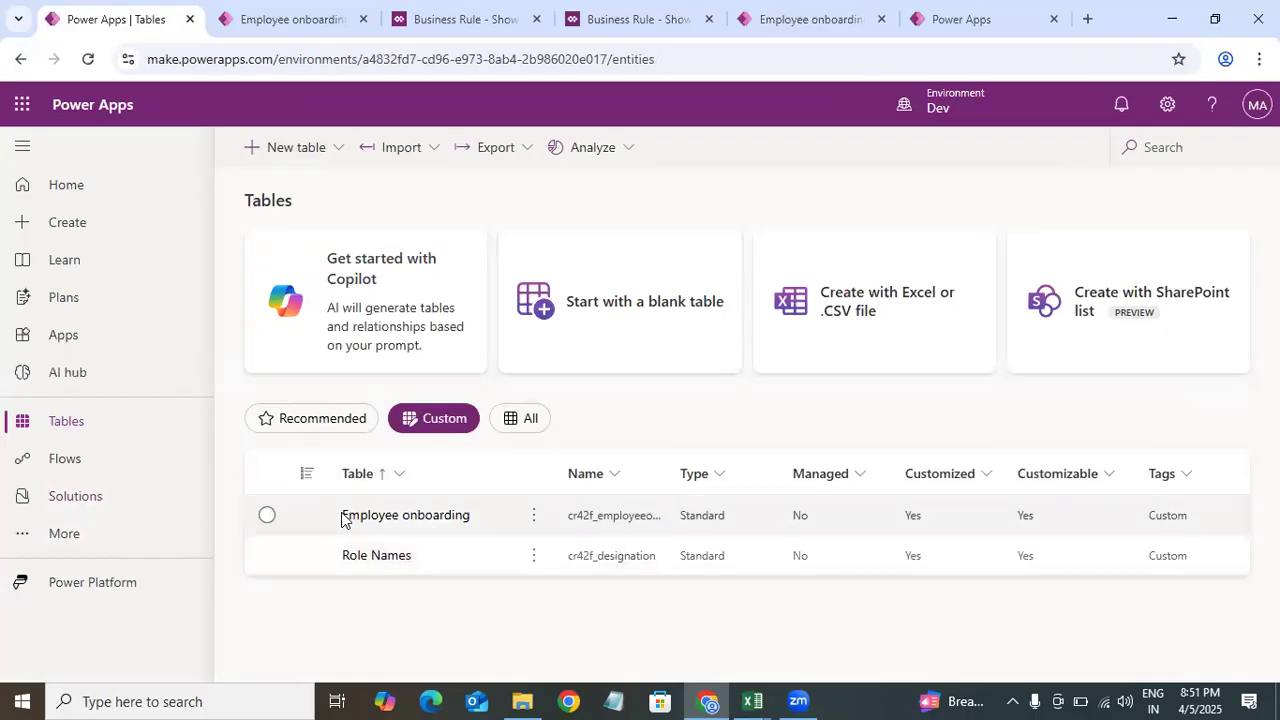
pyautogui.click(328, 428)
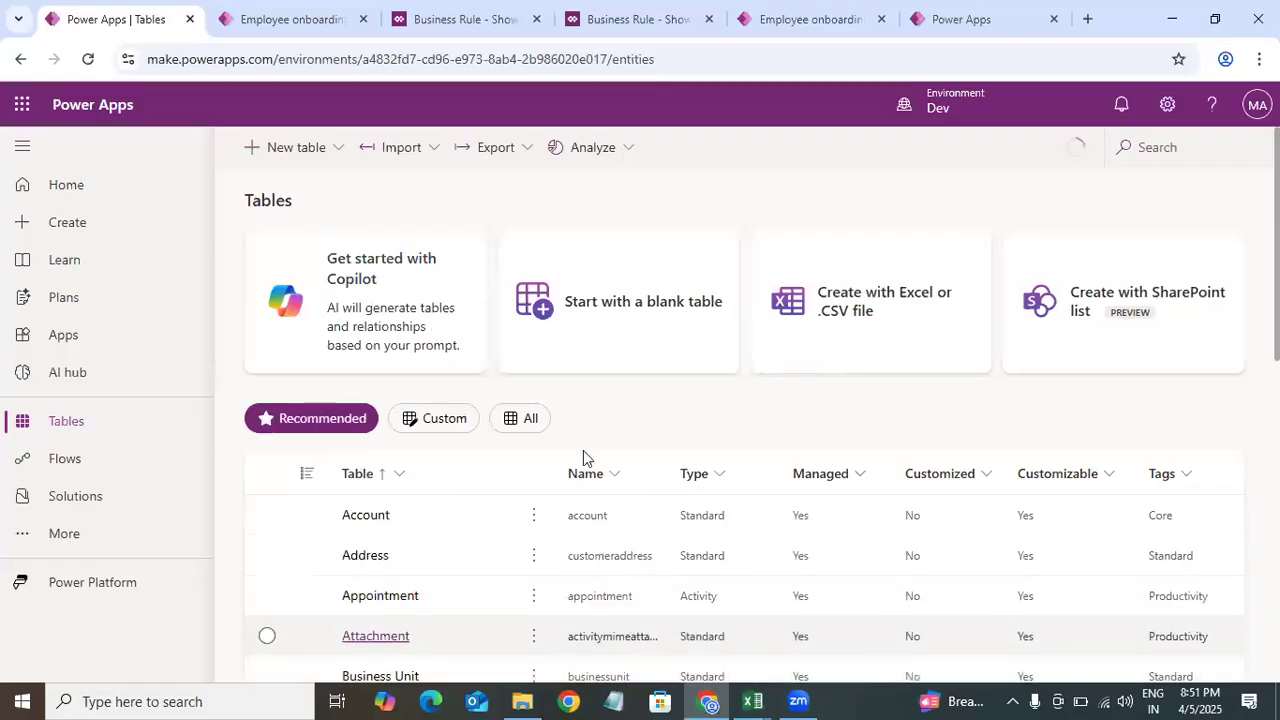
pyautogui.scroll(-3, 461, 452)
pyautogui.scroll(3, 461, 452)
pyautogui.click(512, 420)
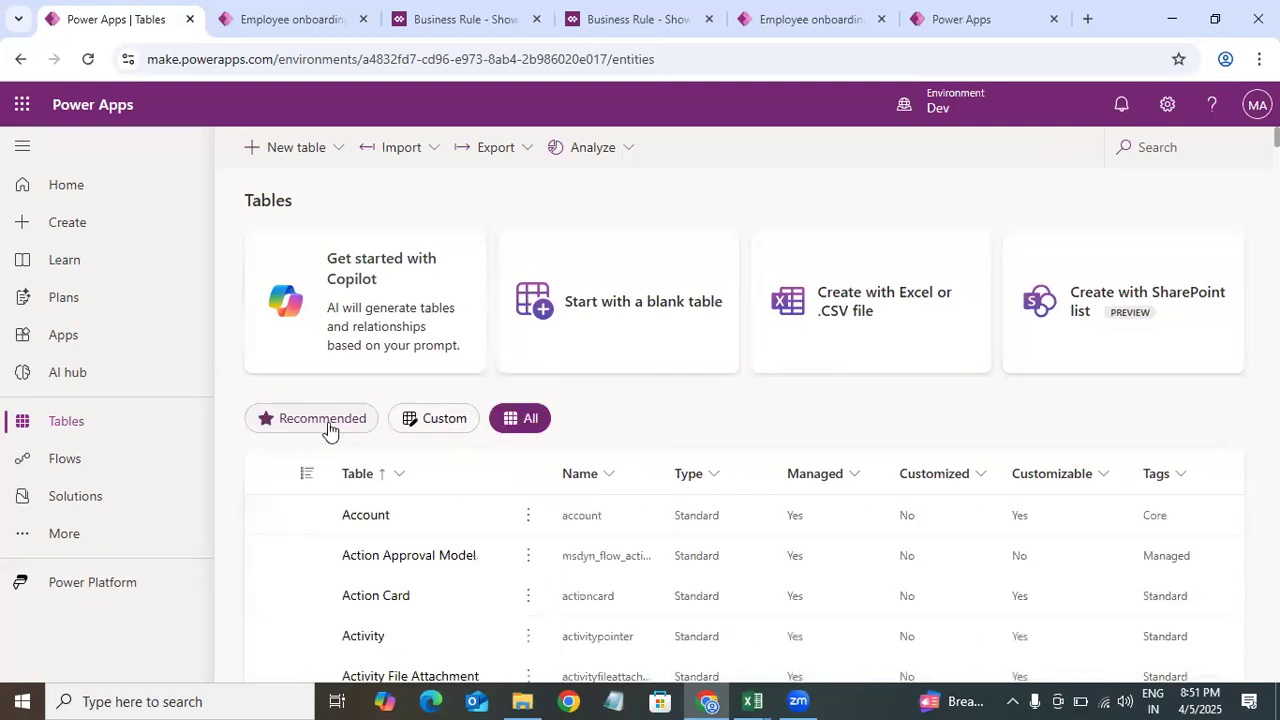
pyautogui.scroll(-8, 581, 317)
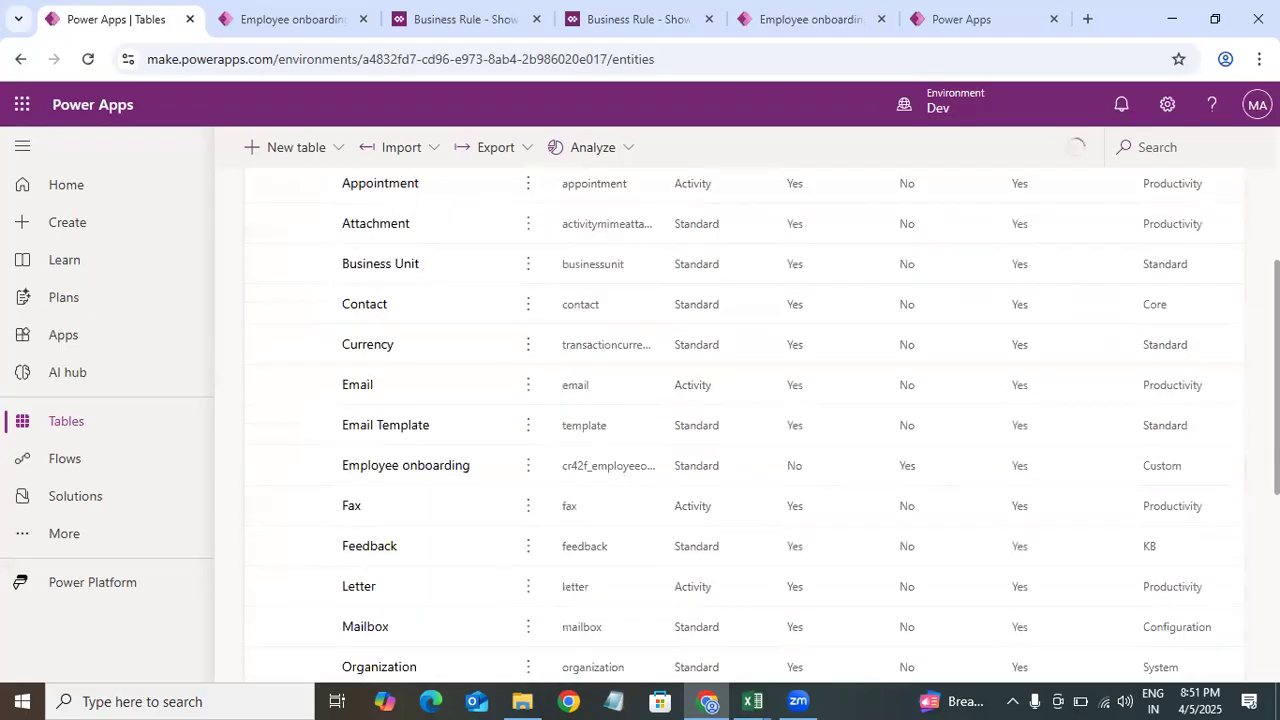
pyautogui.scroll(10, 900, 403)
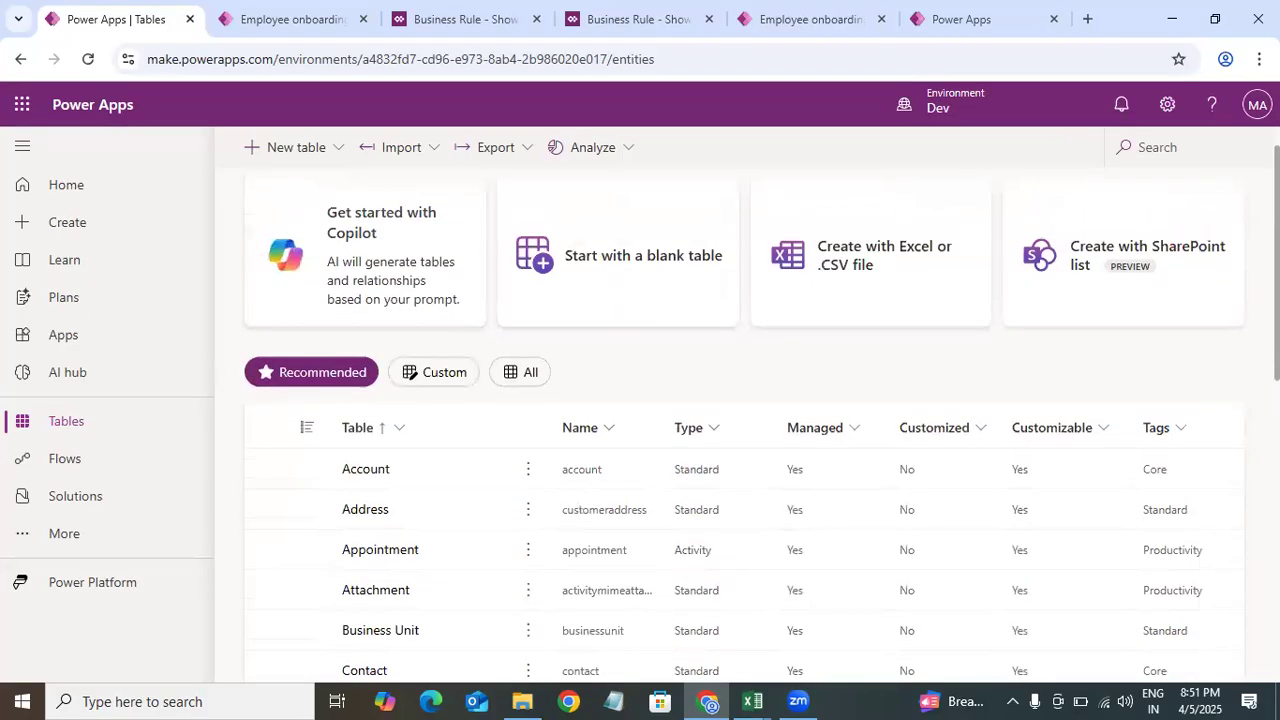
pyautogui.scroll(1, 432, 340)
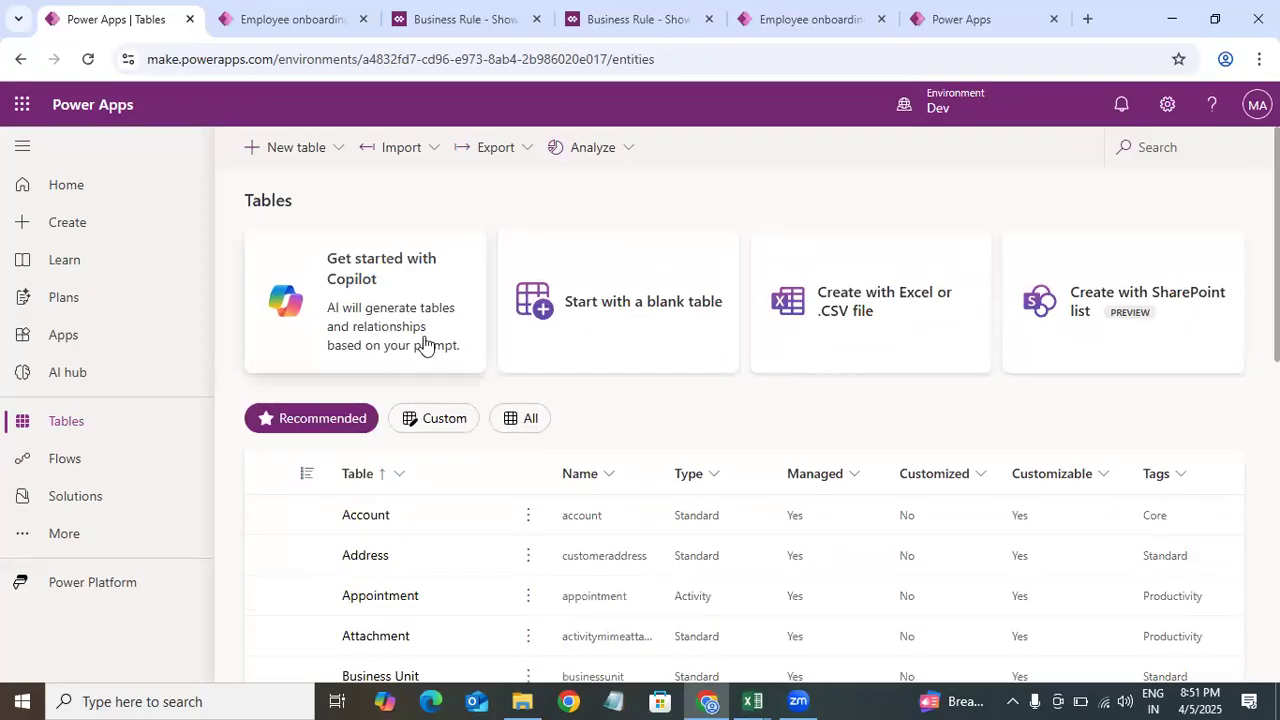
pyautogui.click(425, 420)
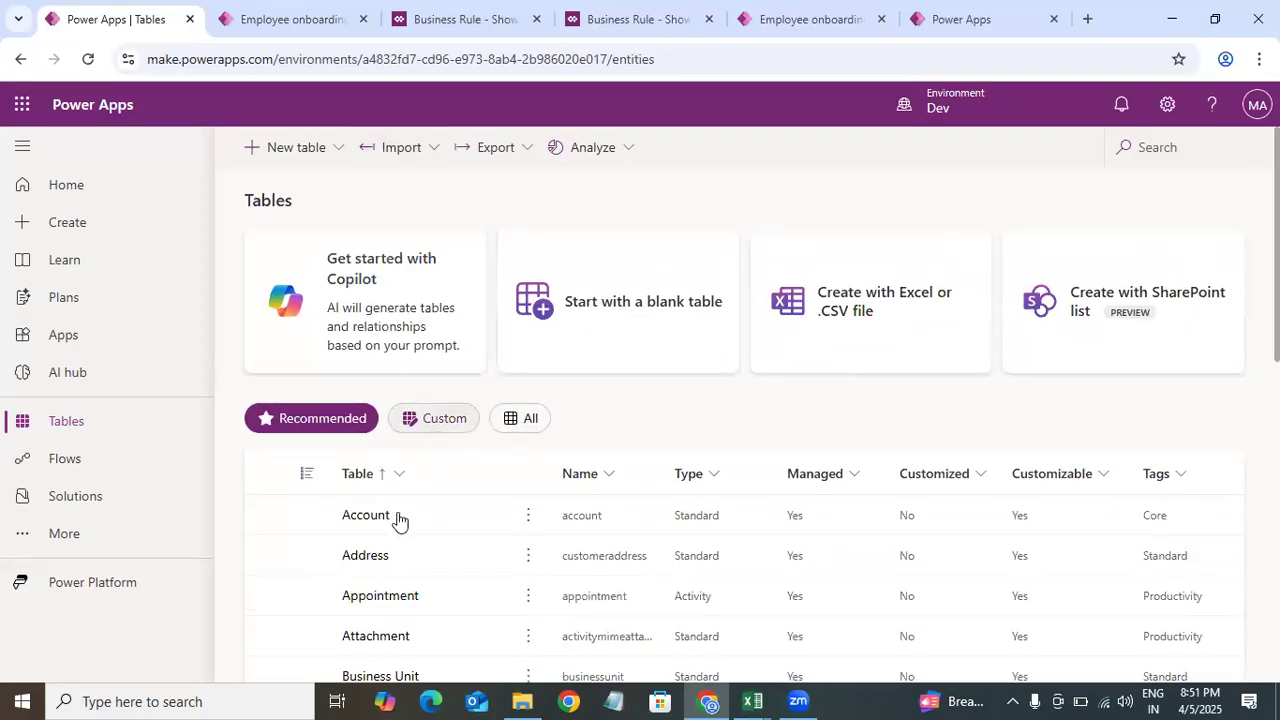
pyautogui.click(406, 519)
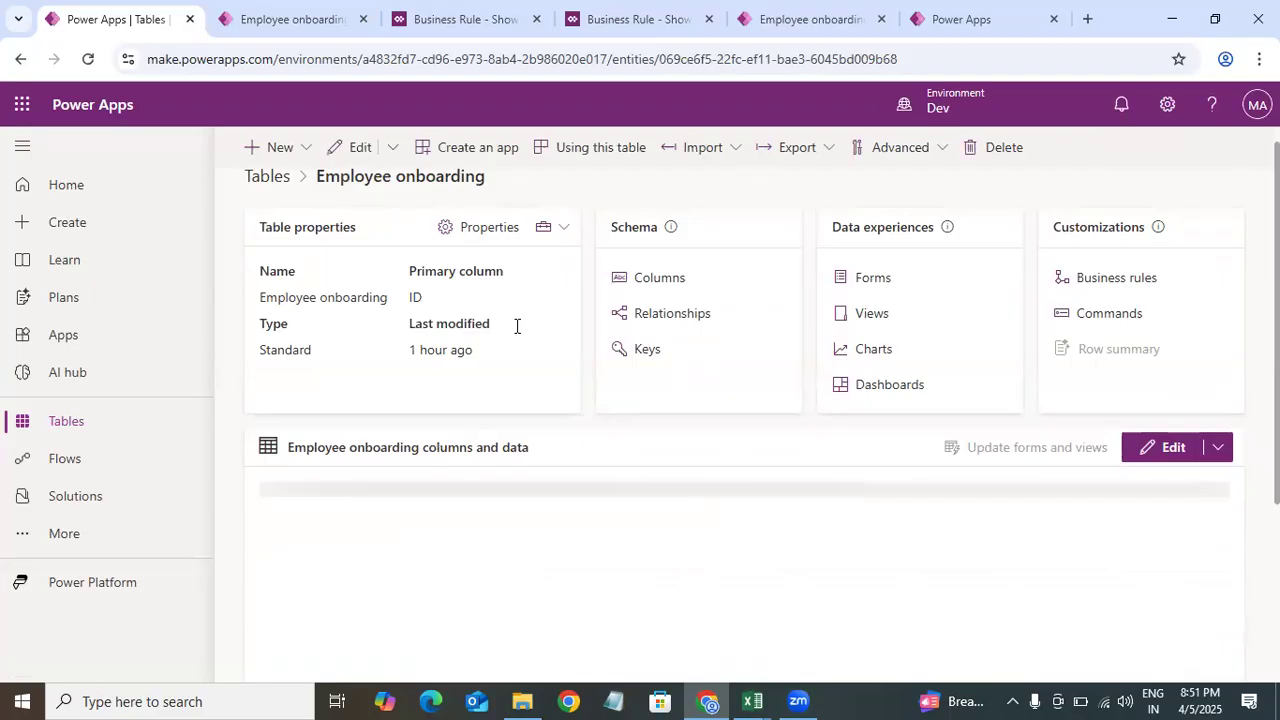
# Step: Open the Employee onboarding table properties and review its names and advanced options
pyautogui.click(468, 232)
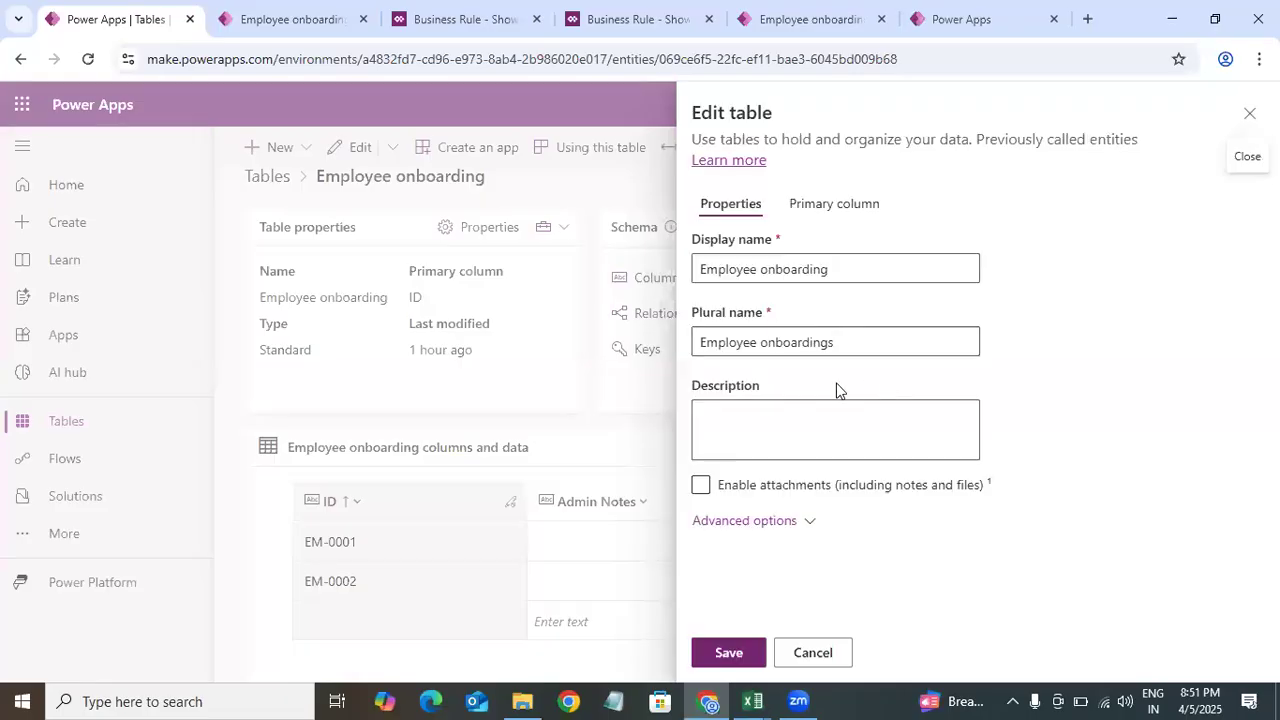
pyautogui.moveTo(876, 260); pyautogui.dragTo(680, 282)
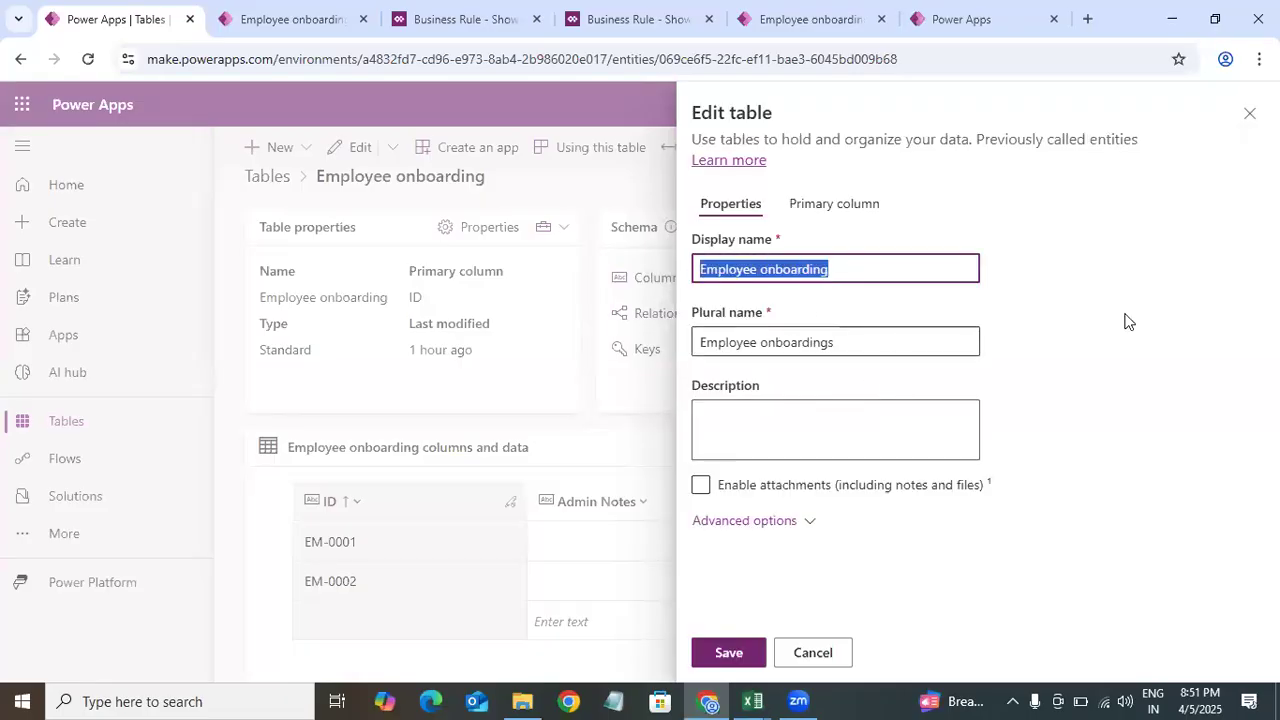
pyautogui.moveTo(883, 343); pyautogui.dragTo(684, 348)
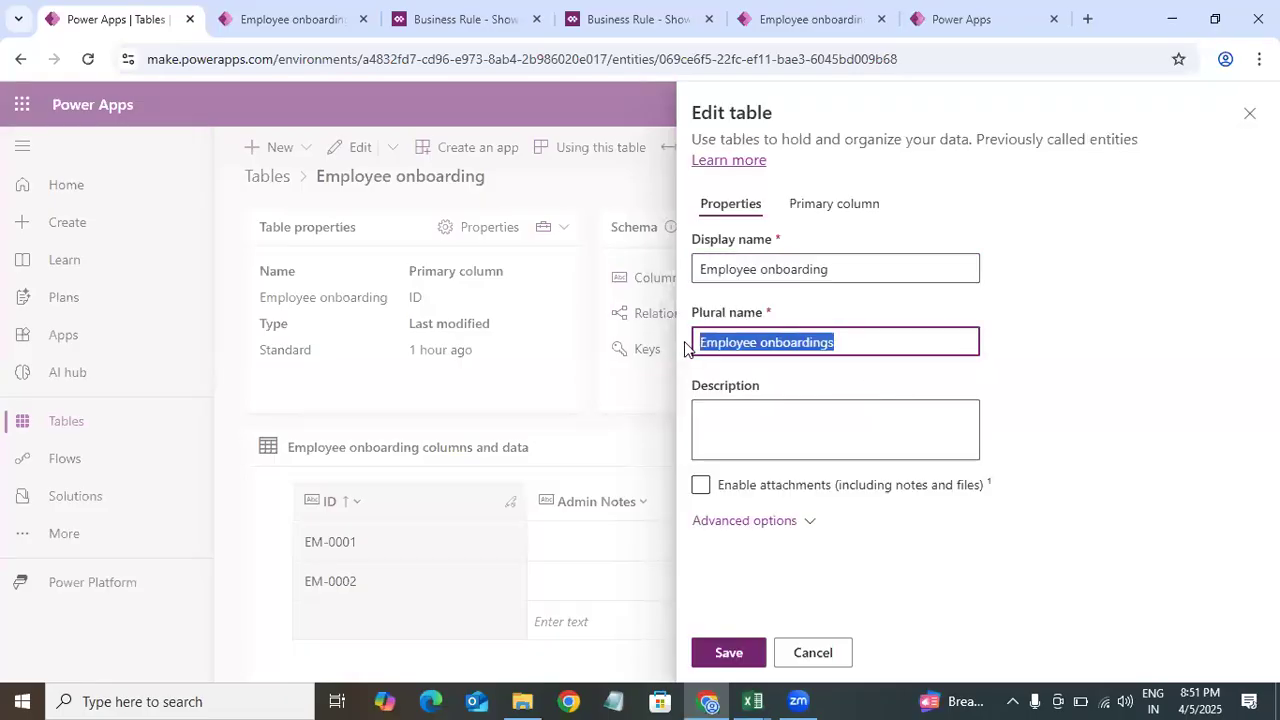
pyautogui.click(1117, 309)
pyautogui.moveTo(872, 314); pyautogui.dragTo(915, 583)
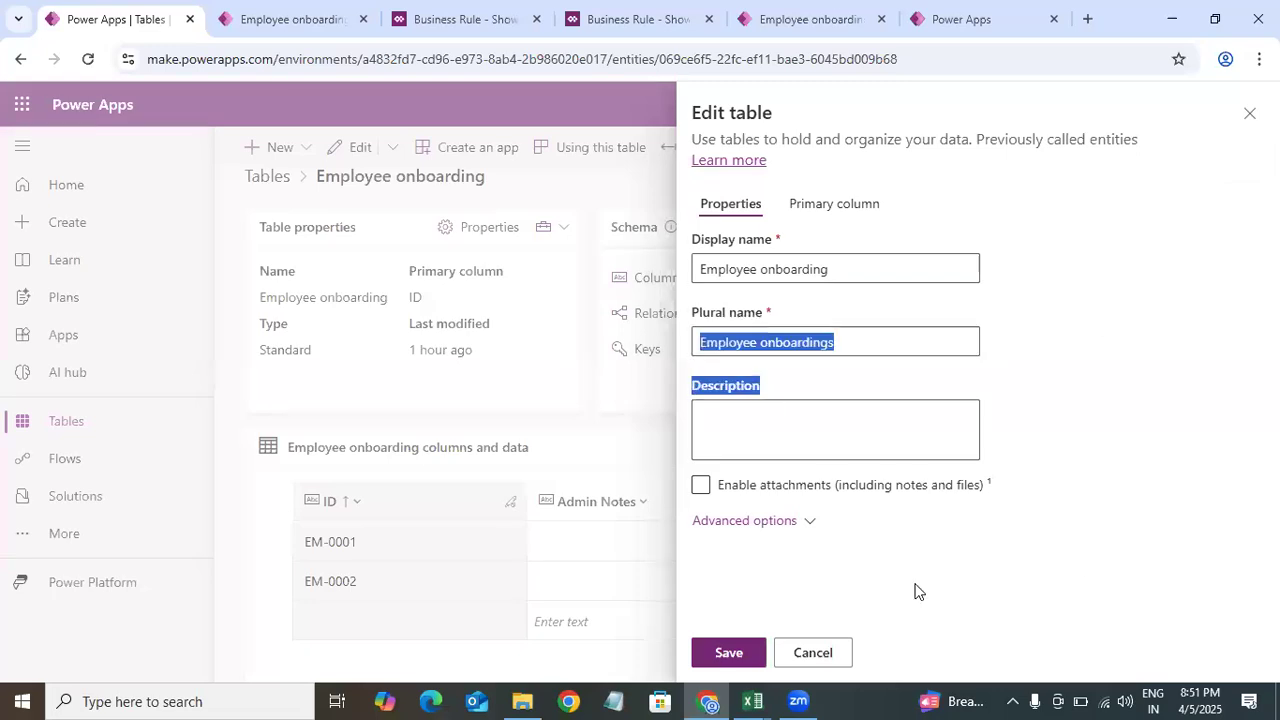
pyautogui.click(875, 490)
pyautogui.click(760, 520)
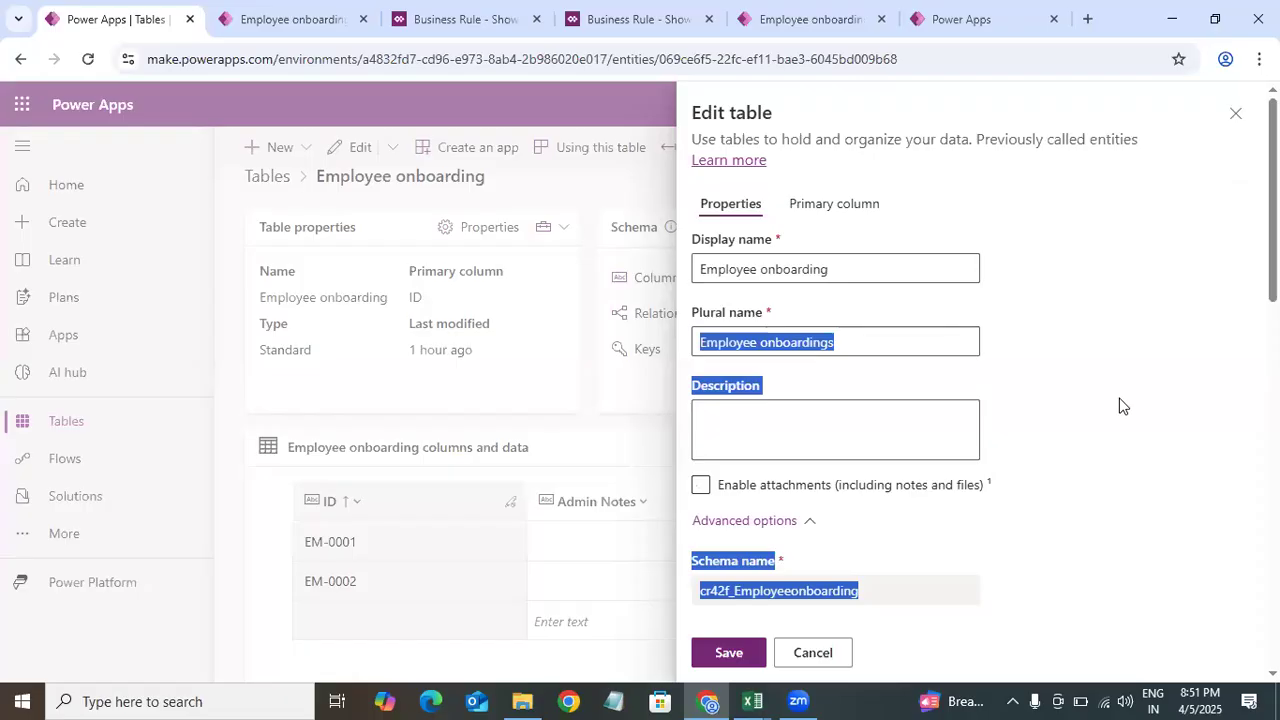
pyautogui.click(1079, 402)
pyautogui.moveTo(1272, 278); pyautogui.dragTo(1272, 587)
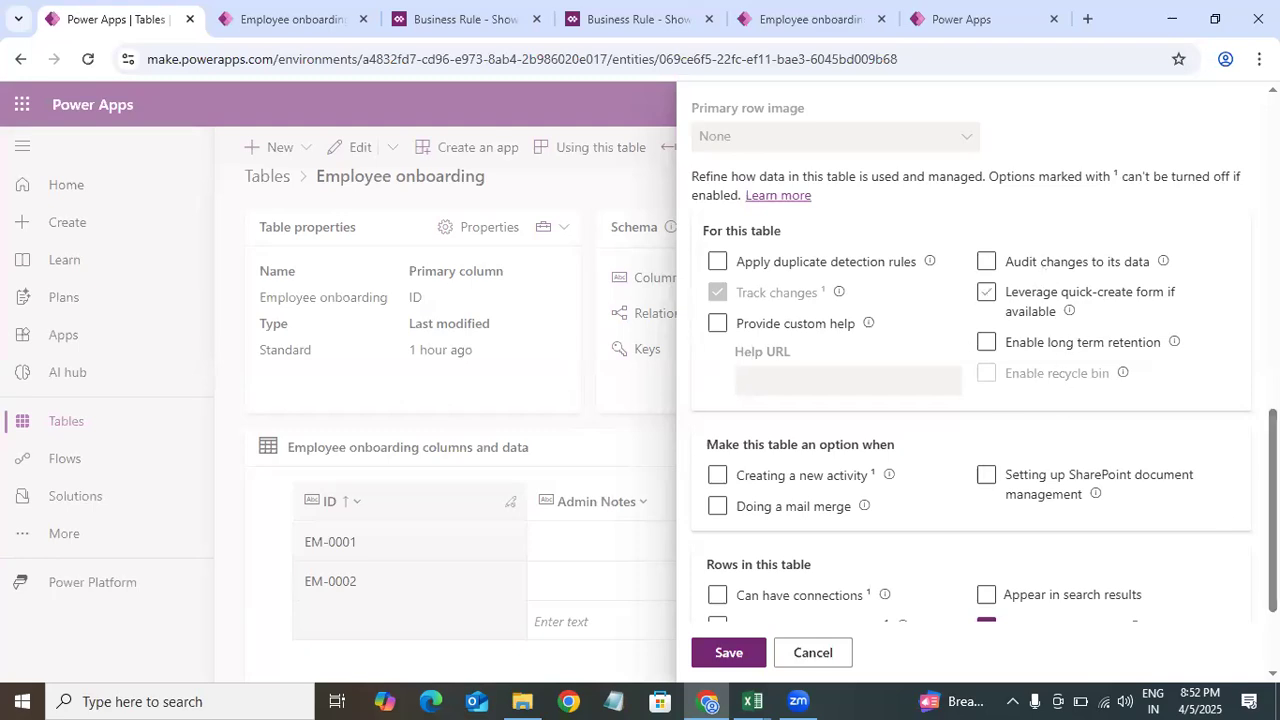
pyautogui.scroll(3, 1045, 275)
pyautogui.scroll(5, 984, 364)
pyautogui.scroll(-4, 984, 364)
pyautogui.scroll(-7, 984, 364)
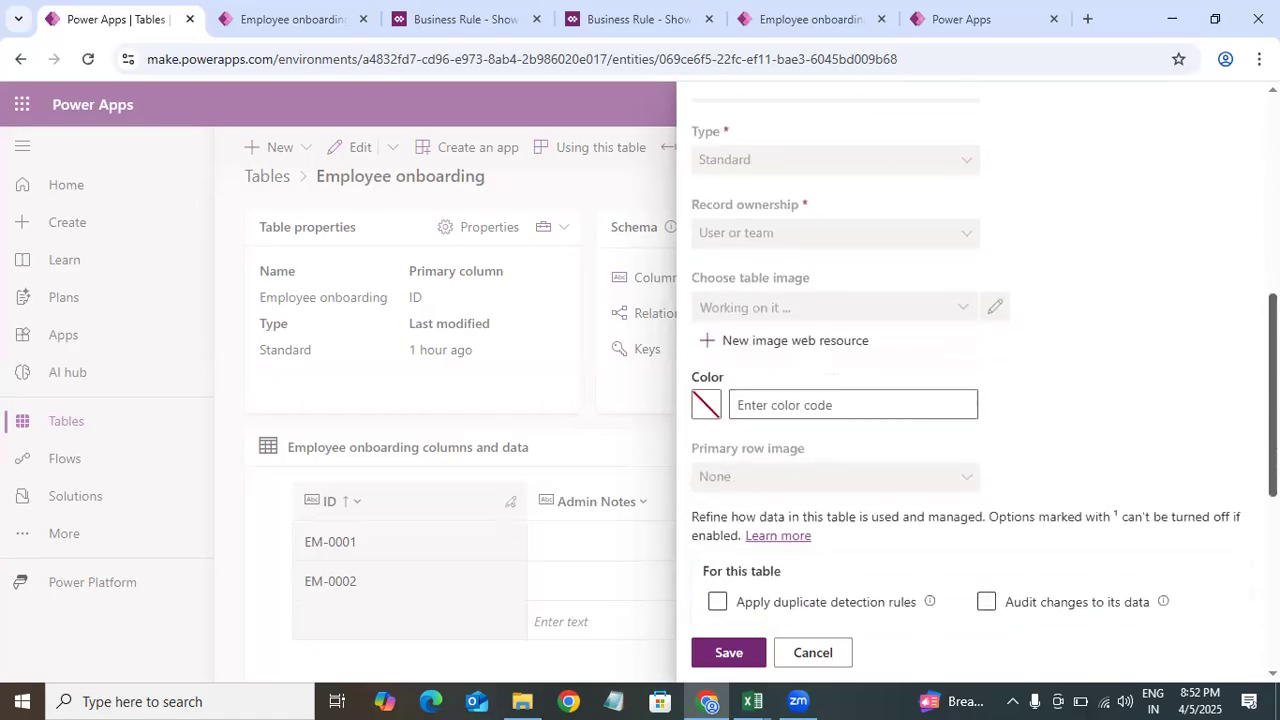
pyautogui.scroll(8, 772, 388)
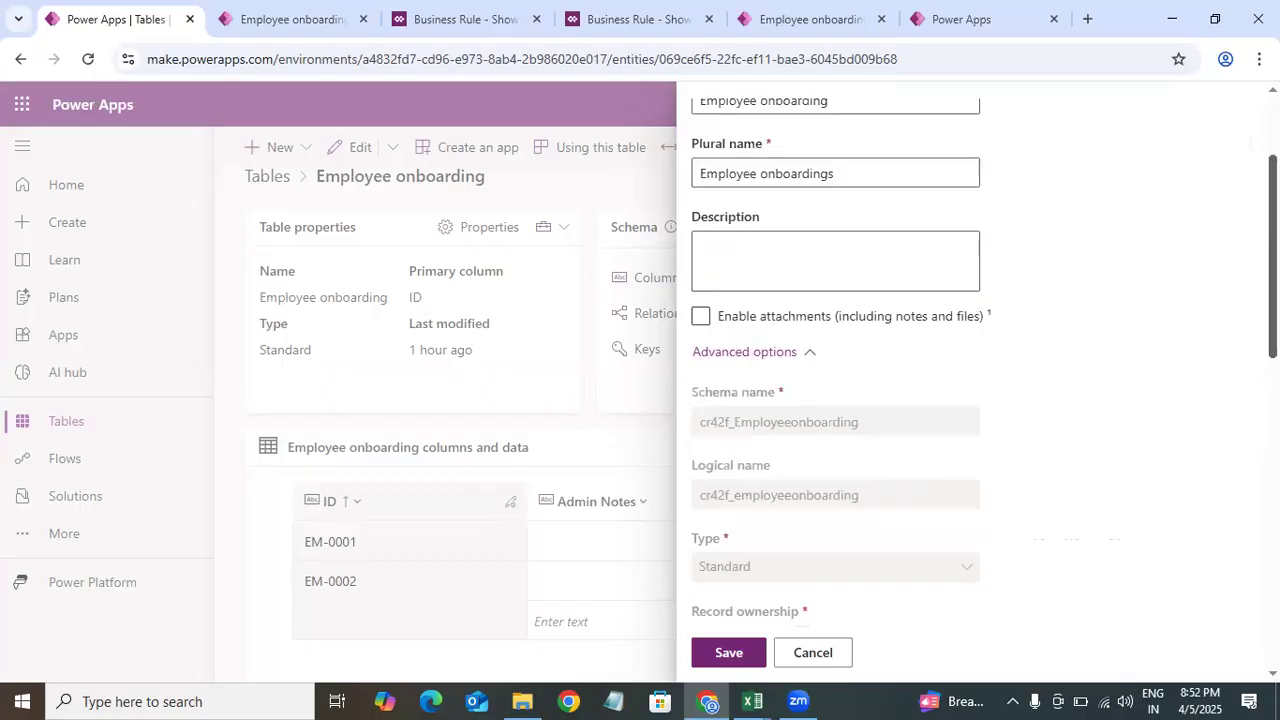
pyautogui.scroll(-1, 772, 388)
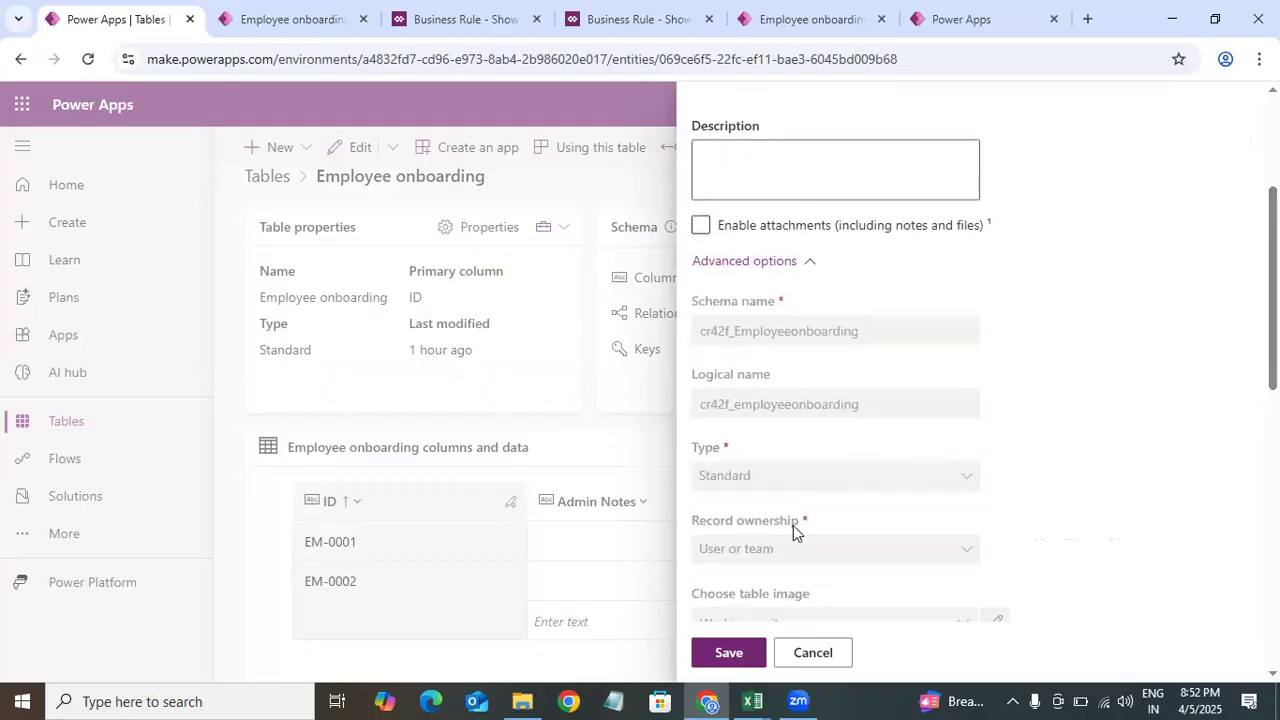
pyautogui.scroll(-3, 793, 525)
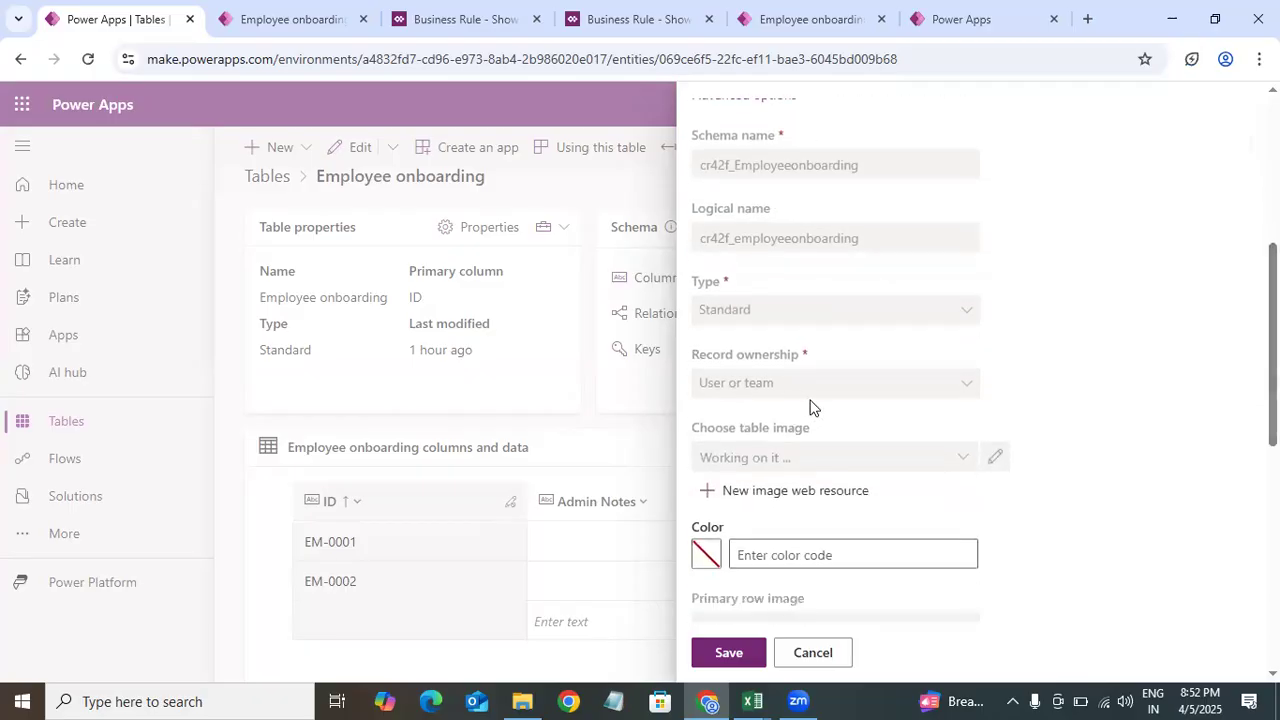
pyautogui.scroll(3, 980, 560)
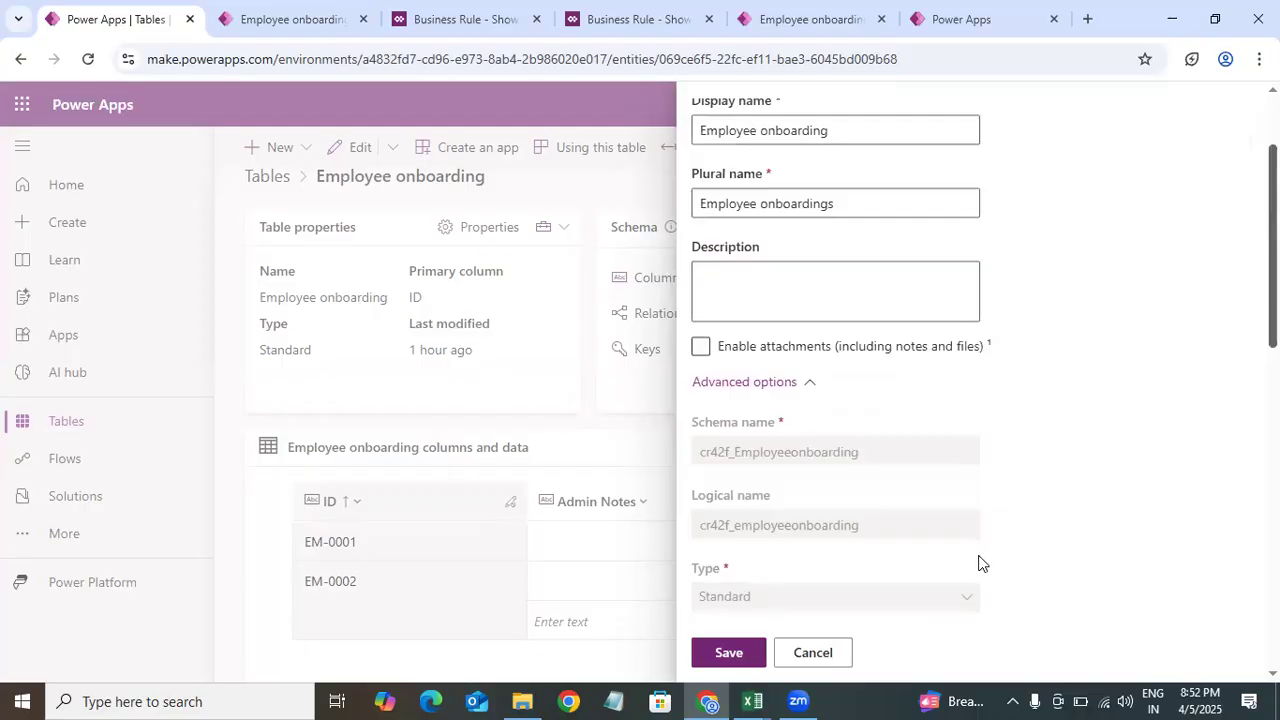
pyautogui.scroll(3, 898, 392)
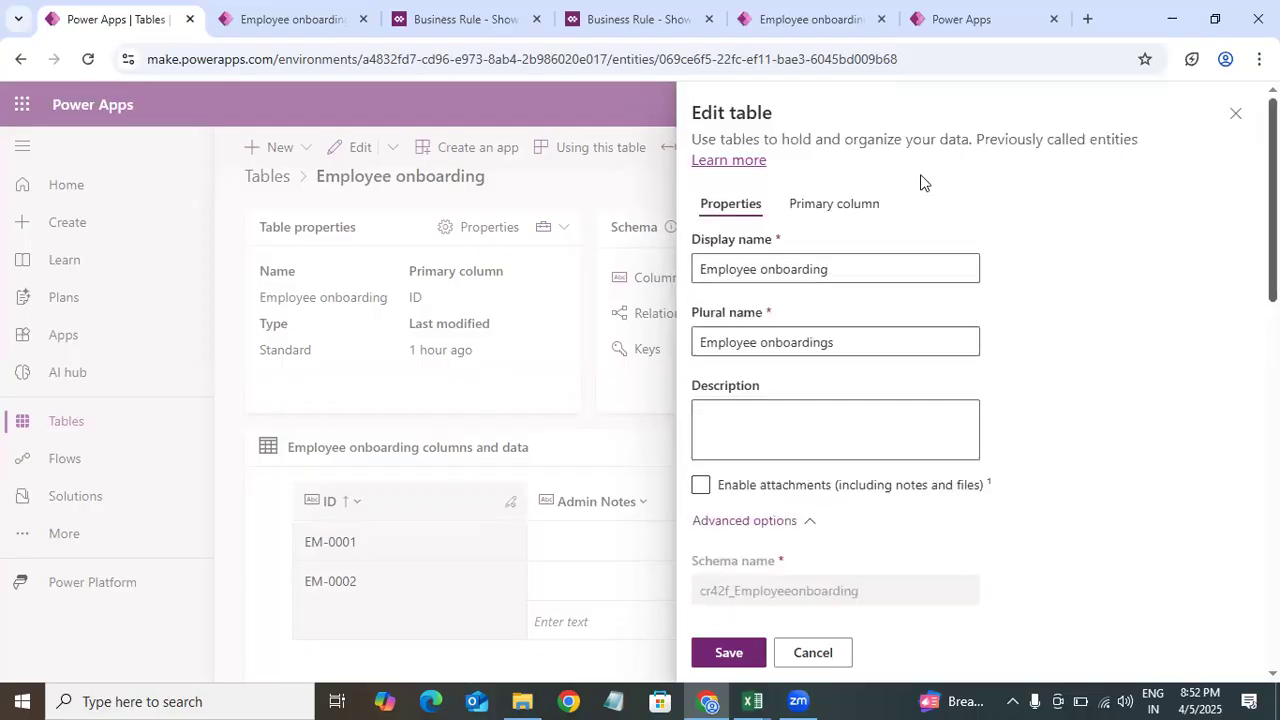
# Step: Review the table's primary column settings and advanced options, then close the edit panel
pyautogui.click(834, 205)
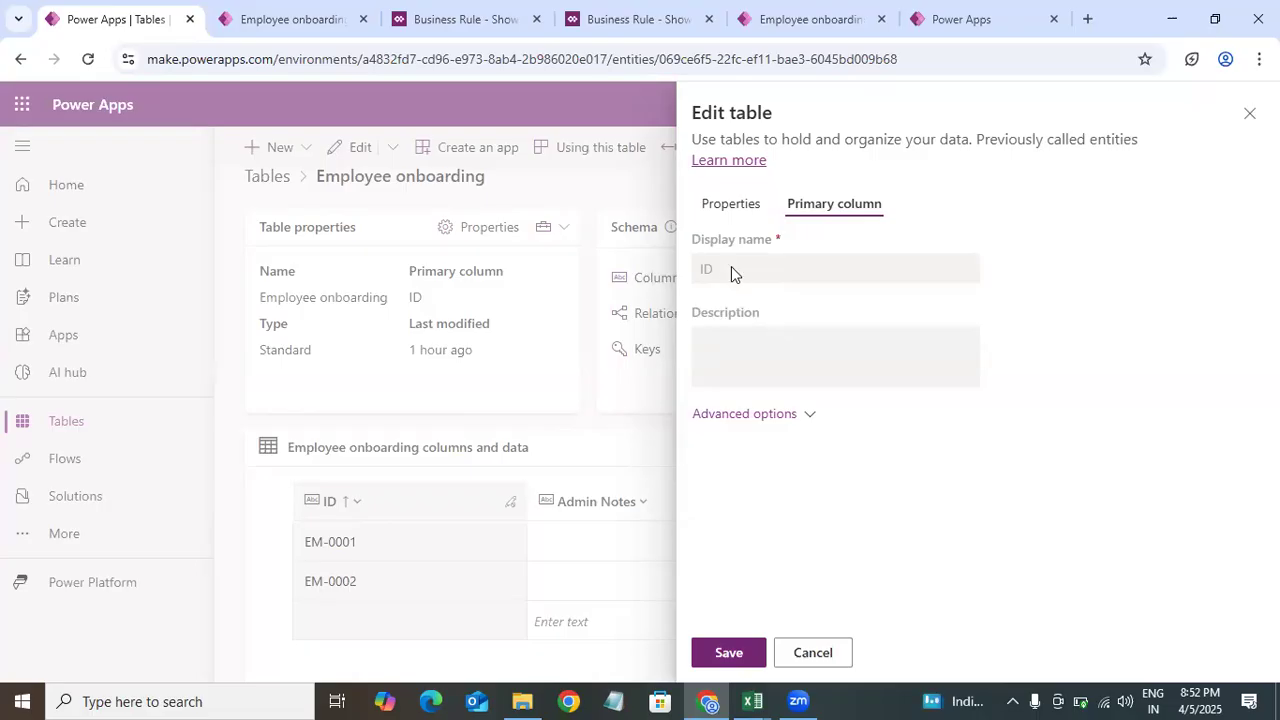
pyautogui.click(782, 411)
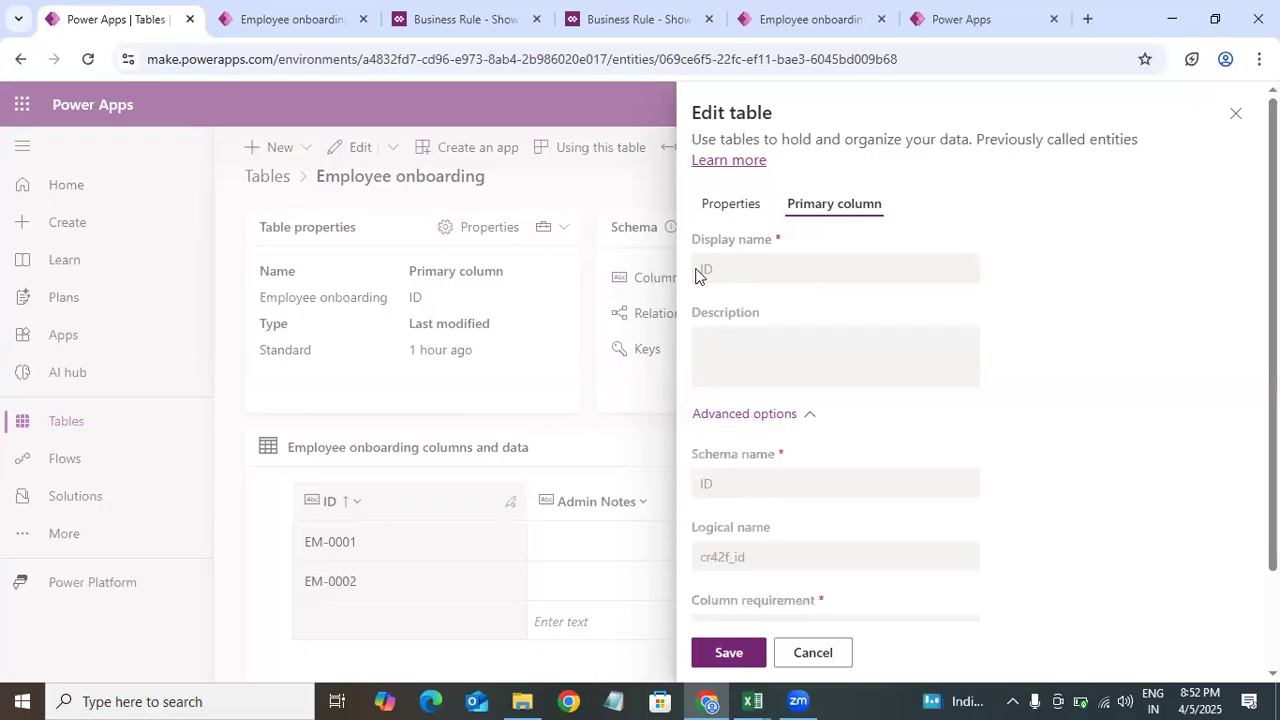
pyautogui.scroll(-2, 748, 278)
pyautogui.scroll(2, 835, 376)
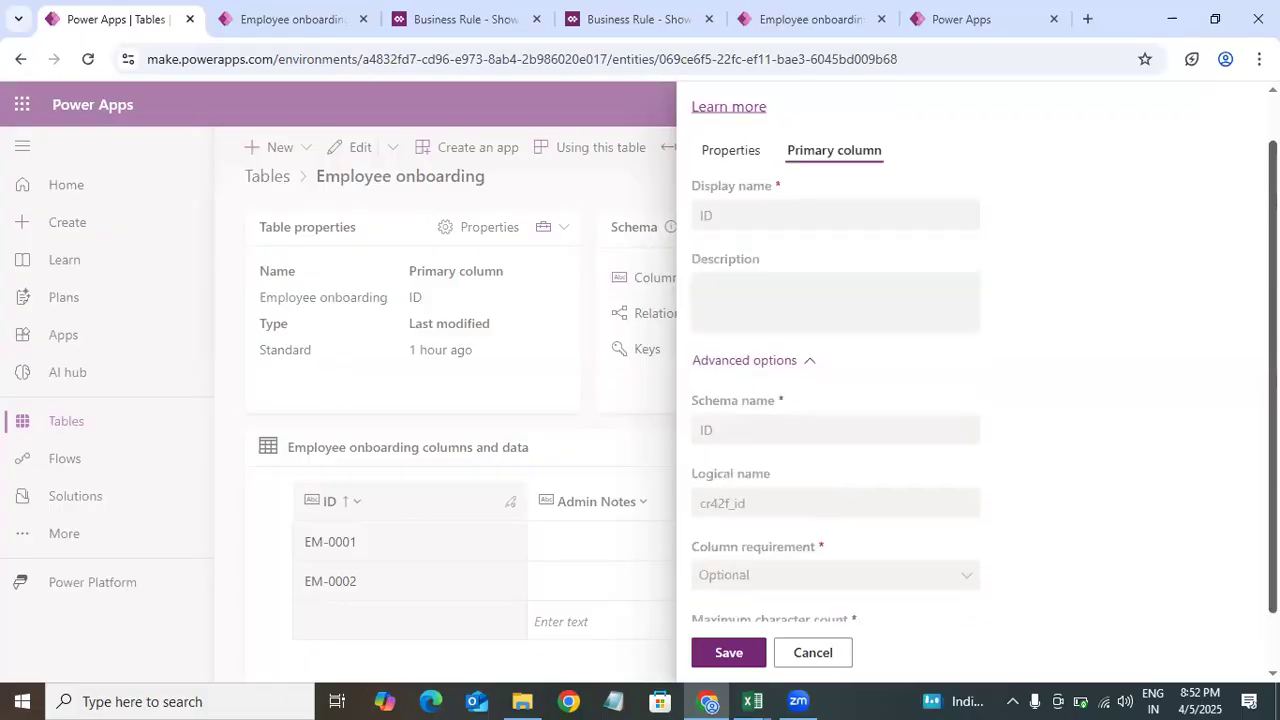
pyautogui.click(1233, 114)
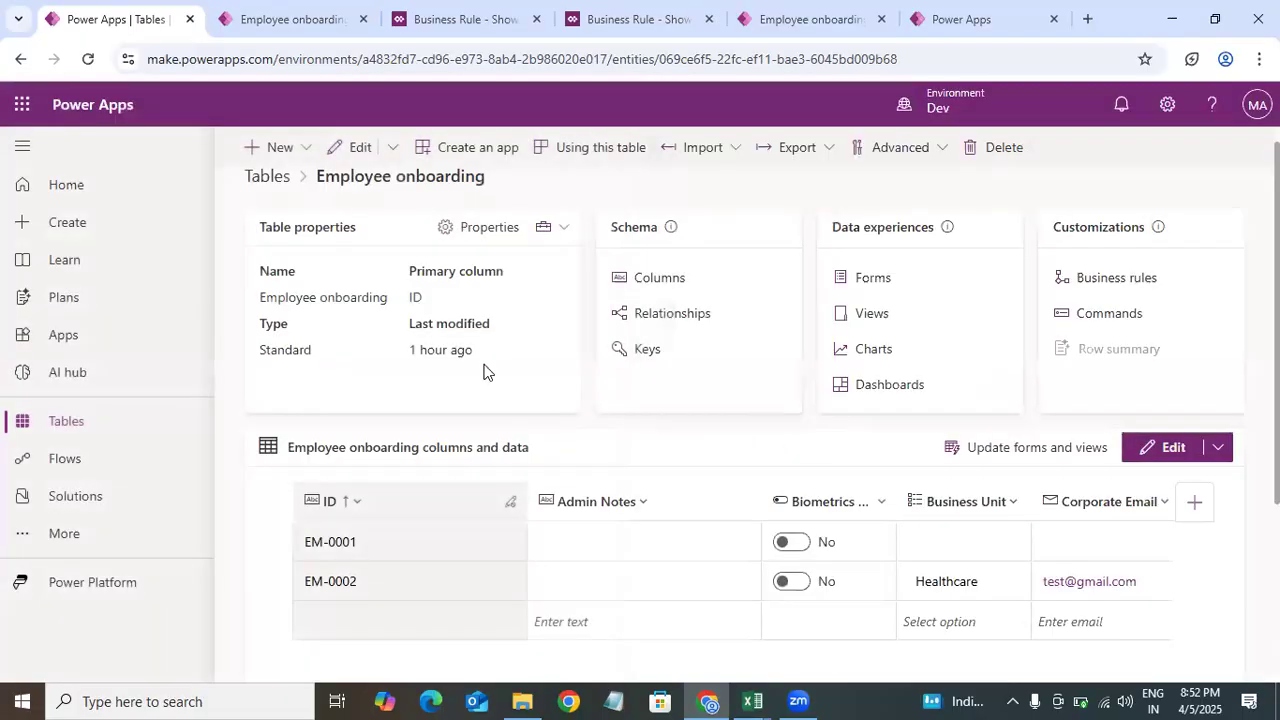
# Step: Open the Employee onboarding columns list and browse down to the Leaves column
pyautogui.click(660, 279)
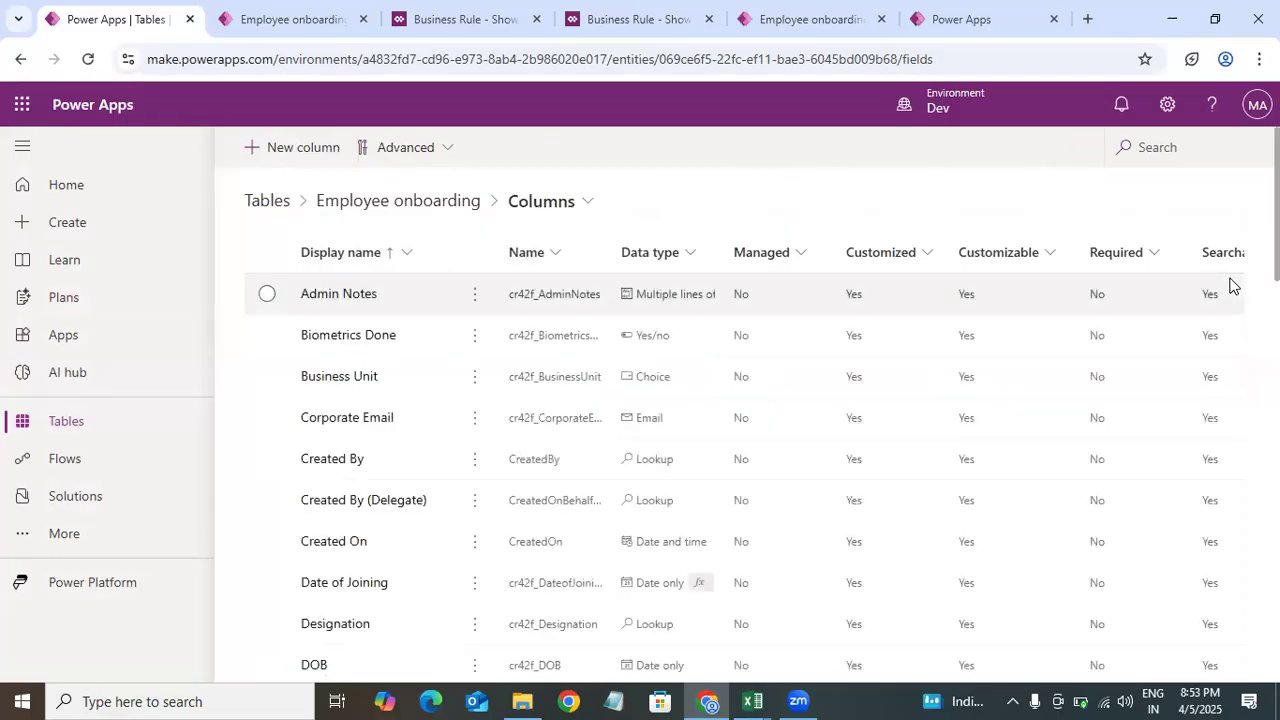
pyautogui.scroll(-10, 1232, 286)
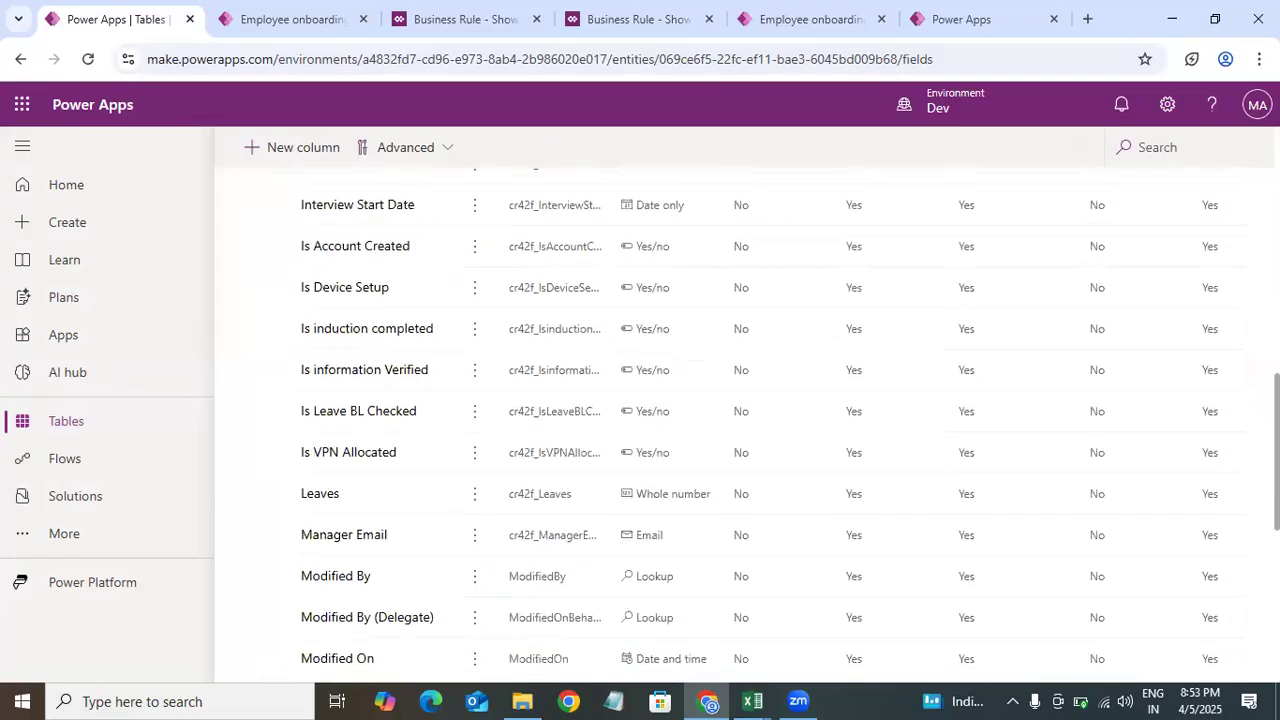
# Step: Examine the logical names and data types of columns such as Date of Joining and Designation in the columns list
pyautogui.scroll(-4, 1232, 286)
pyautogui.scroll(10, 223, 305)
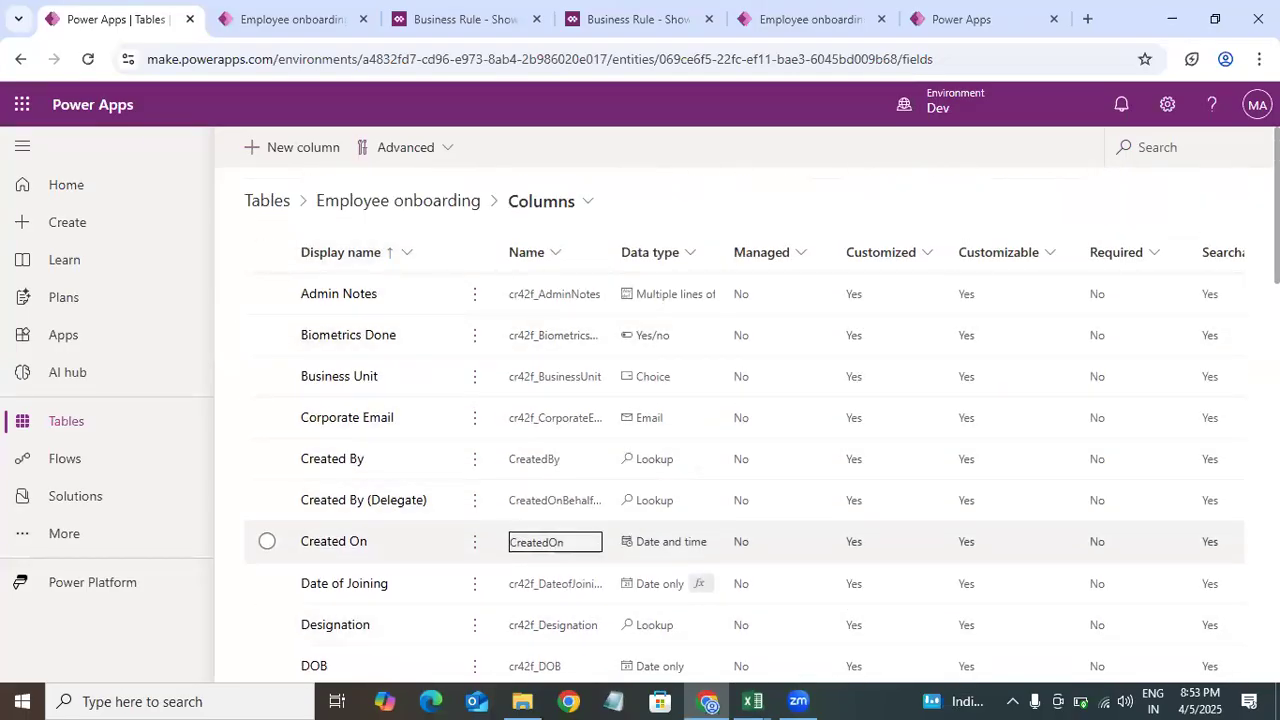
pyautogui.scroll(-3, 1046, 320)
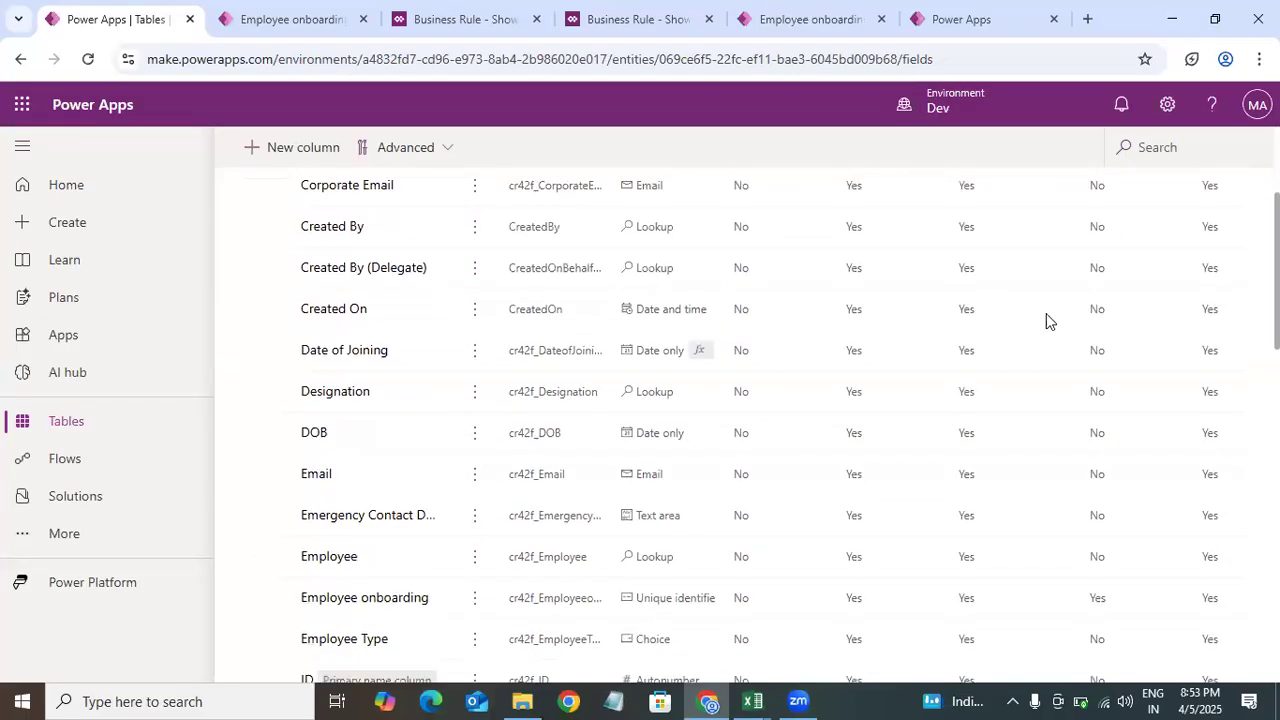
pyautogui.click(519, 352)
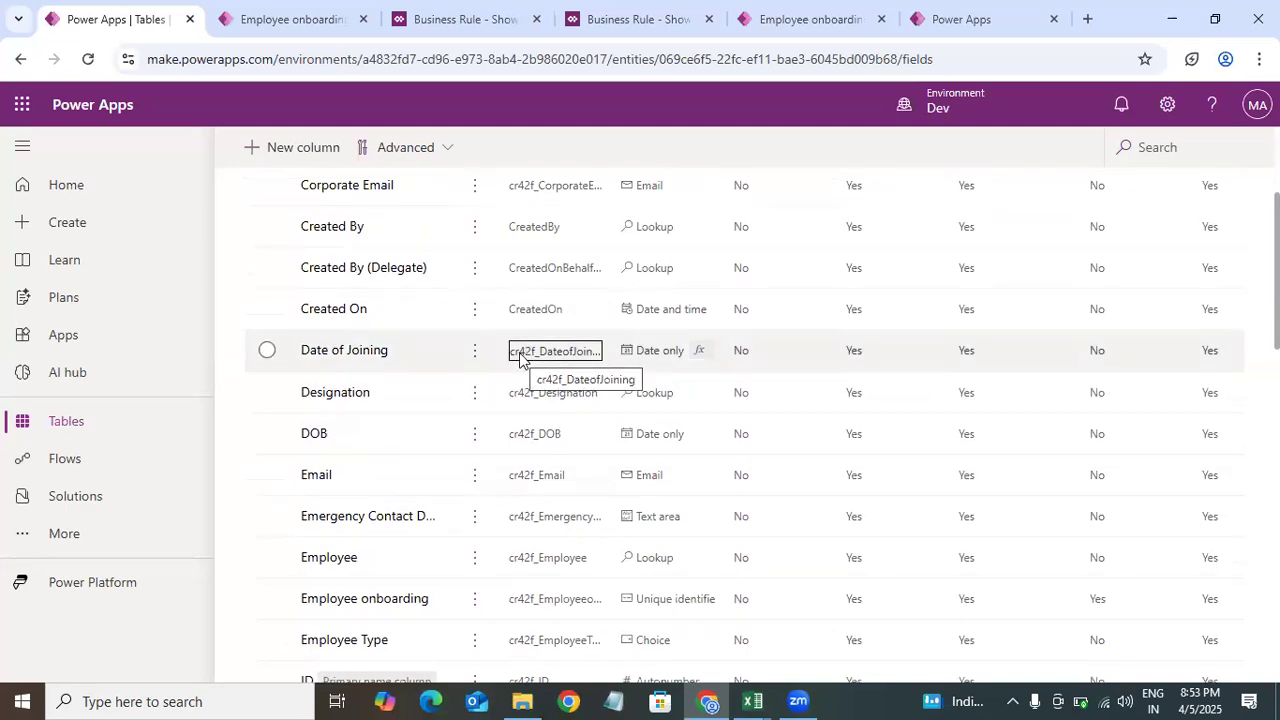
pyautogui.click(519, 395)
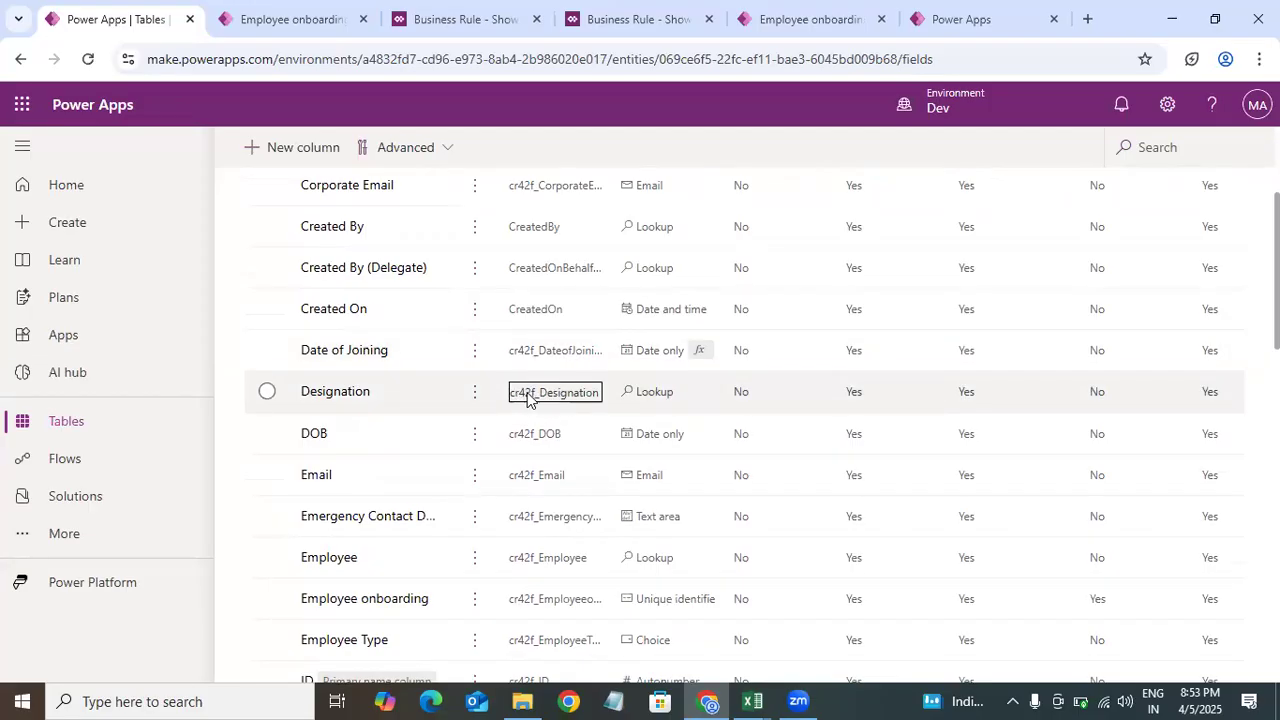
pyautogui.click(523, 358)
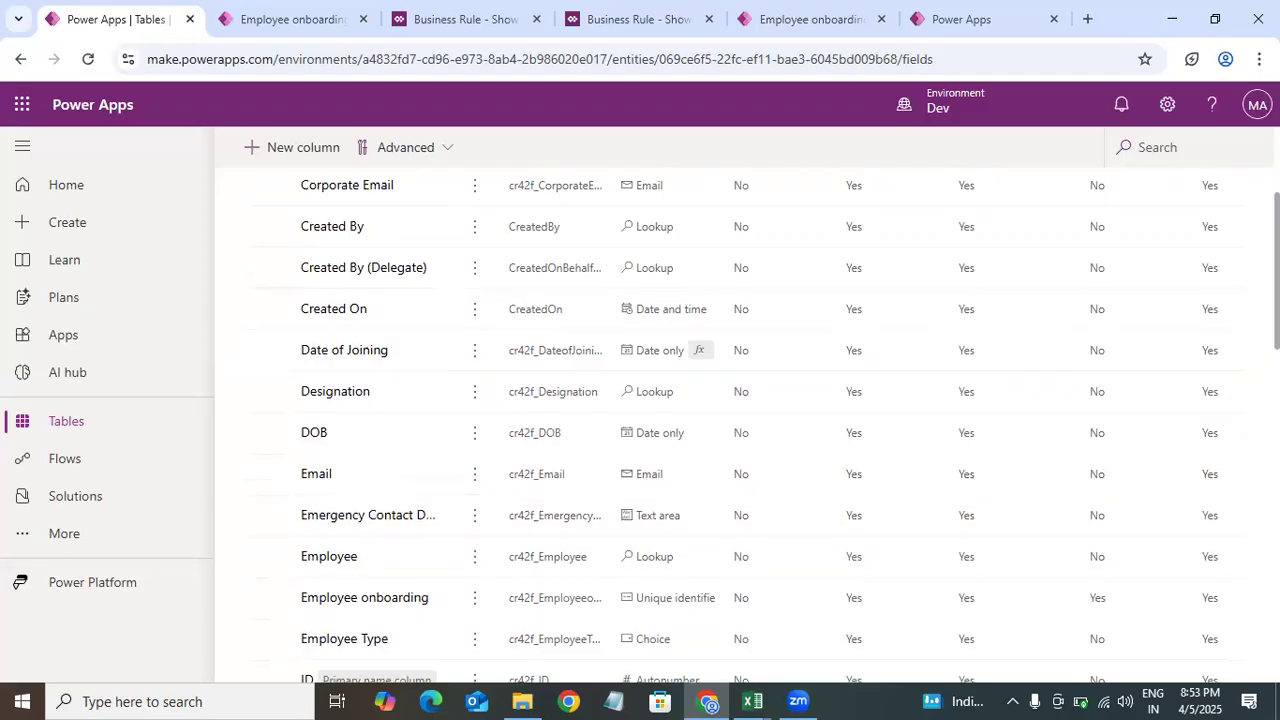
pyautogui.scroll(2, 495, 456)
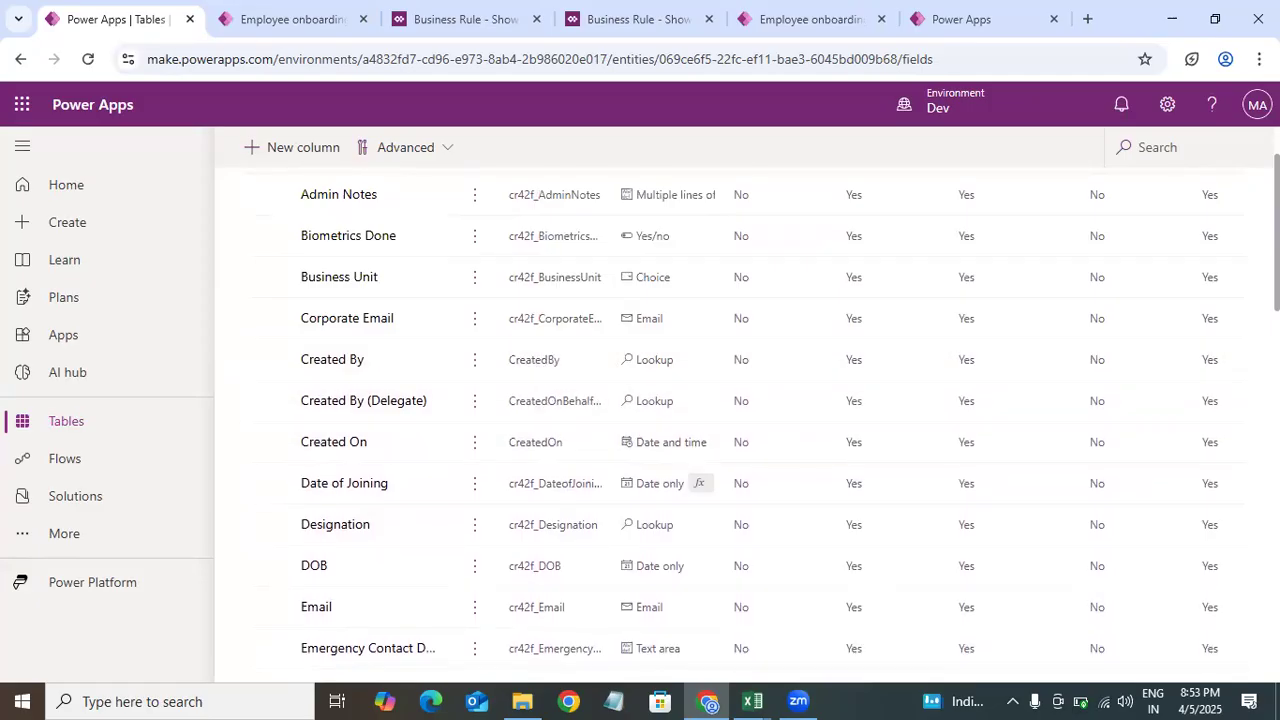
# Step: Return to the Employee onboarding table overview and open its Relationships list to browse the related tables
pyautogui.moveTo(1277, 188); pyautogui.dragTo(200, 182)
pyautogui.click(442, 210)
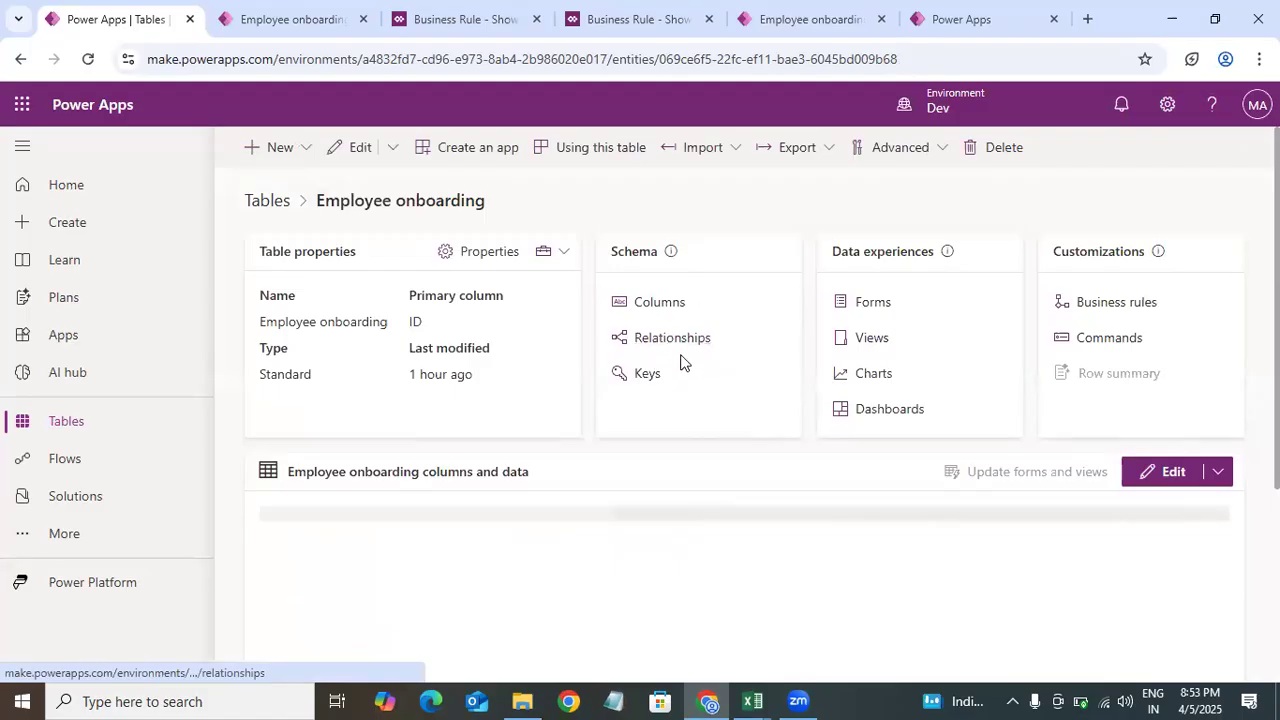
pyautogui.click(679, 350)
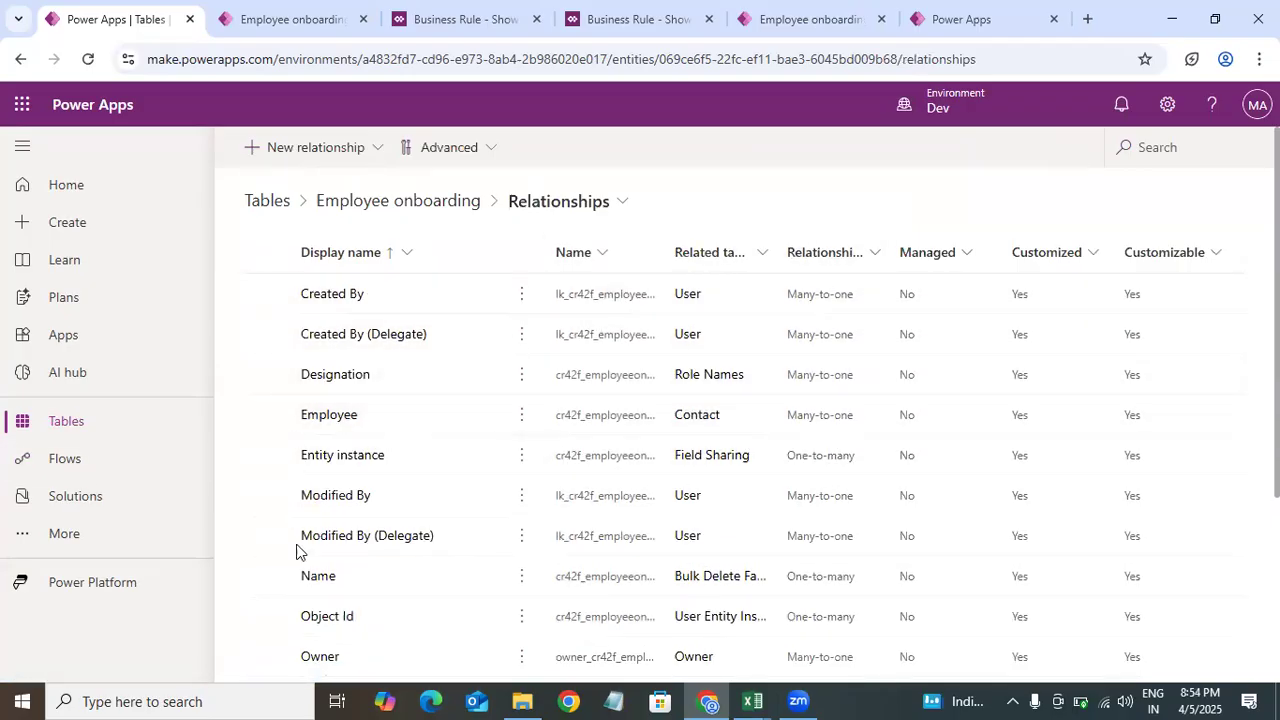
pyautogui.scroll(-2, 296, 551)
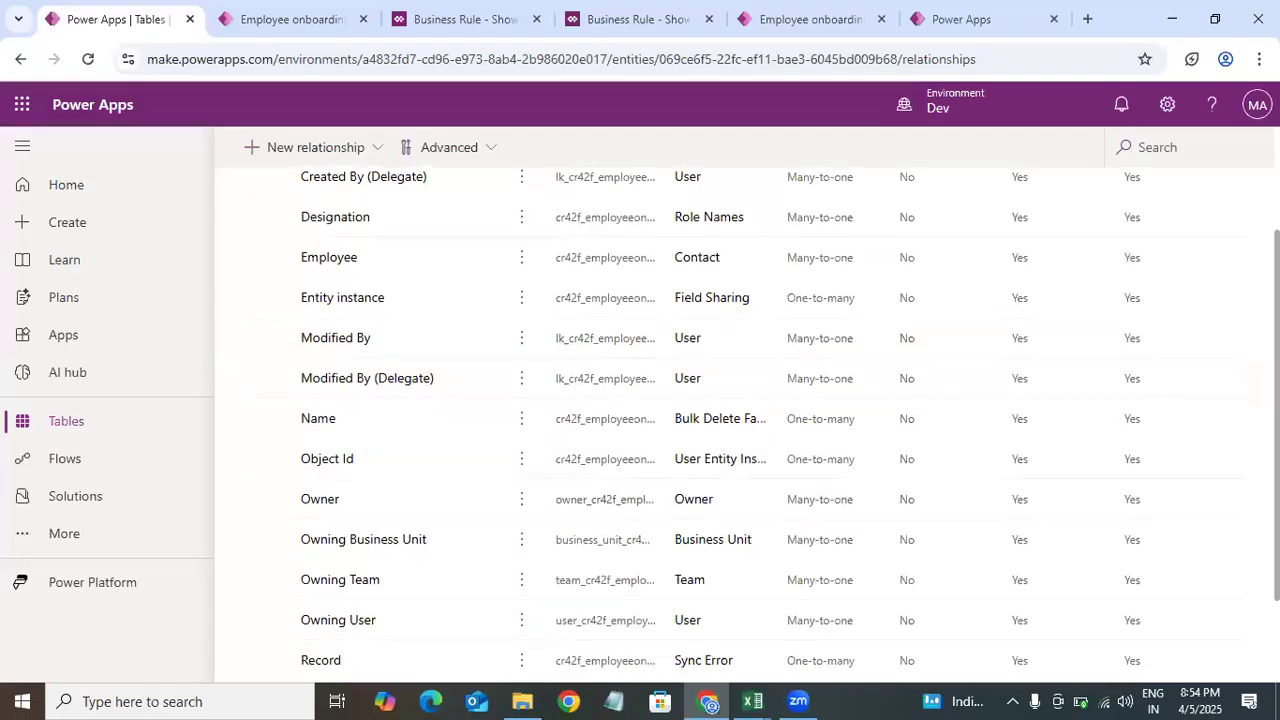
pyautogui.scroll(-2, 531, 526)
pyautogui.scroll(1, 531, 526)
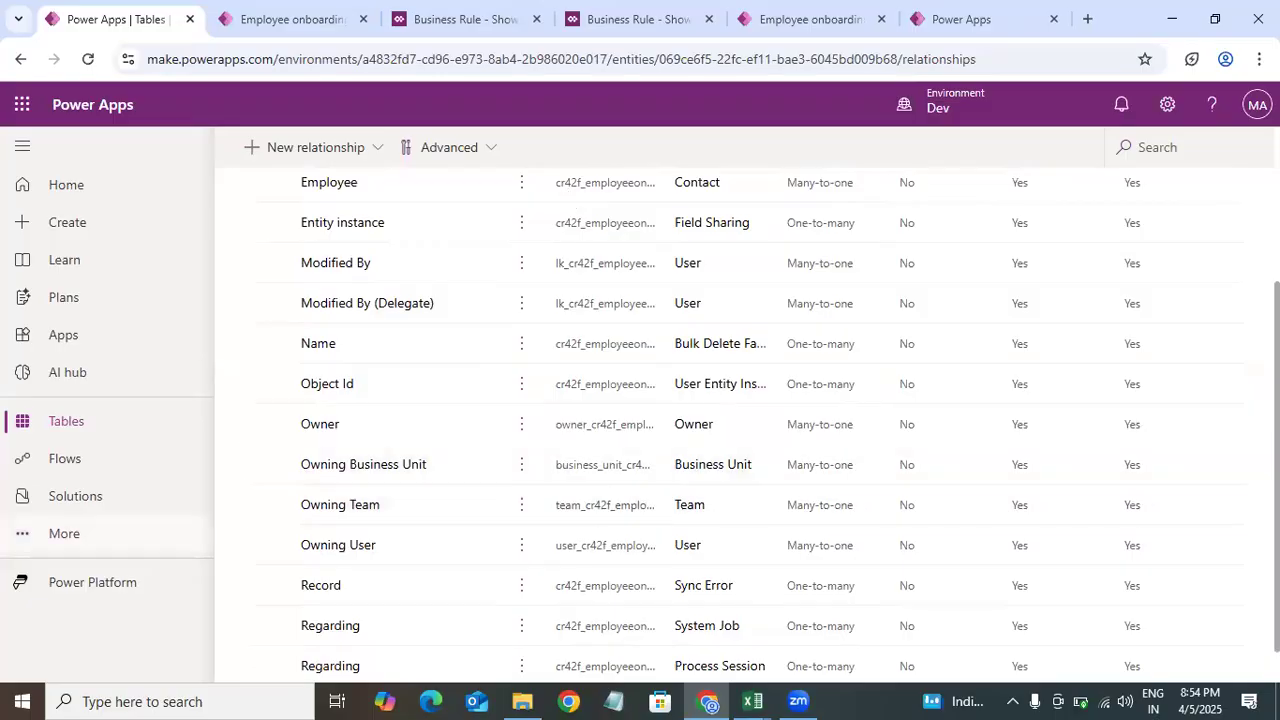
pyautogui.scroll(2, 392, 270)
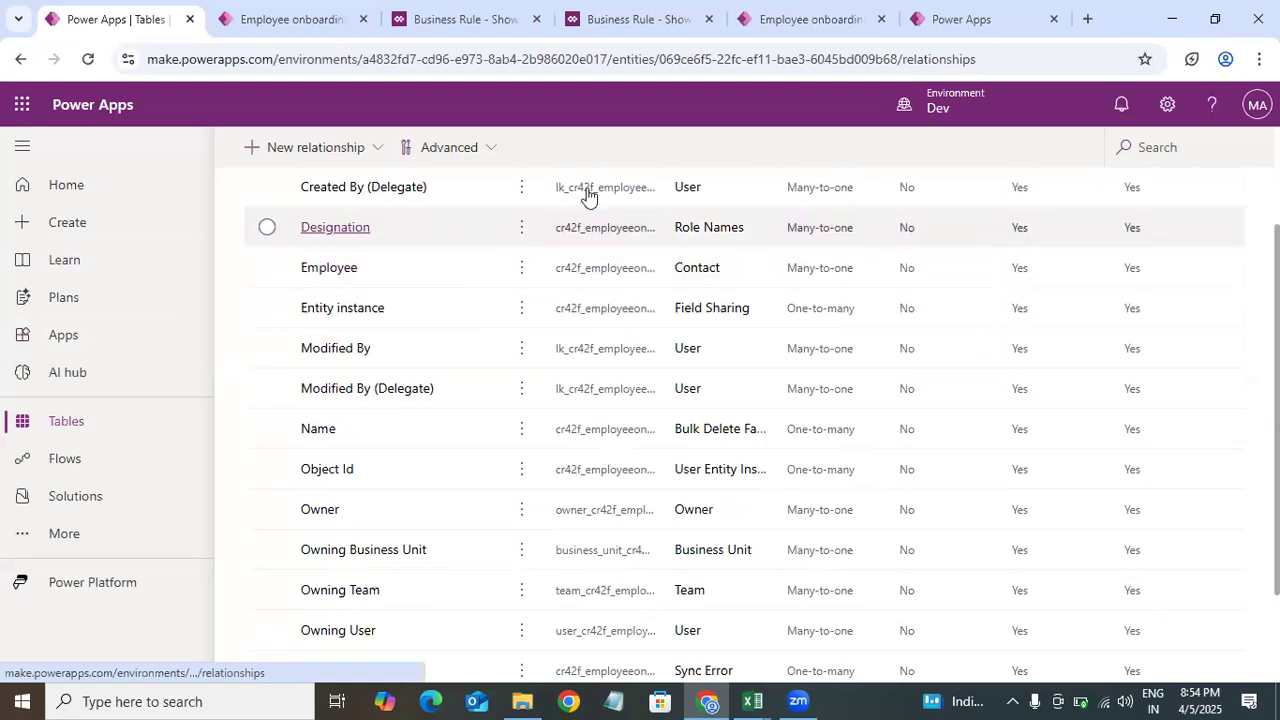
pyautogui.scroll(3, 394, 223)
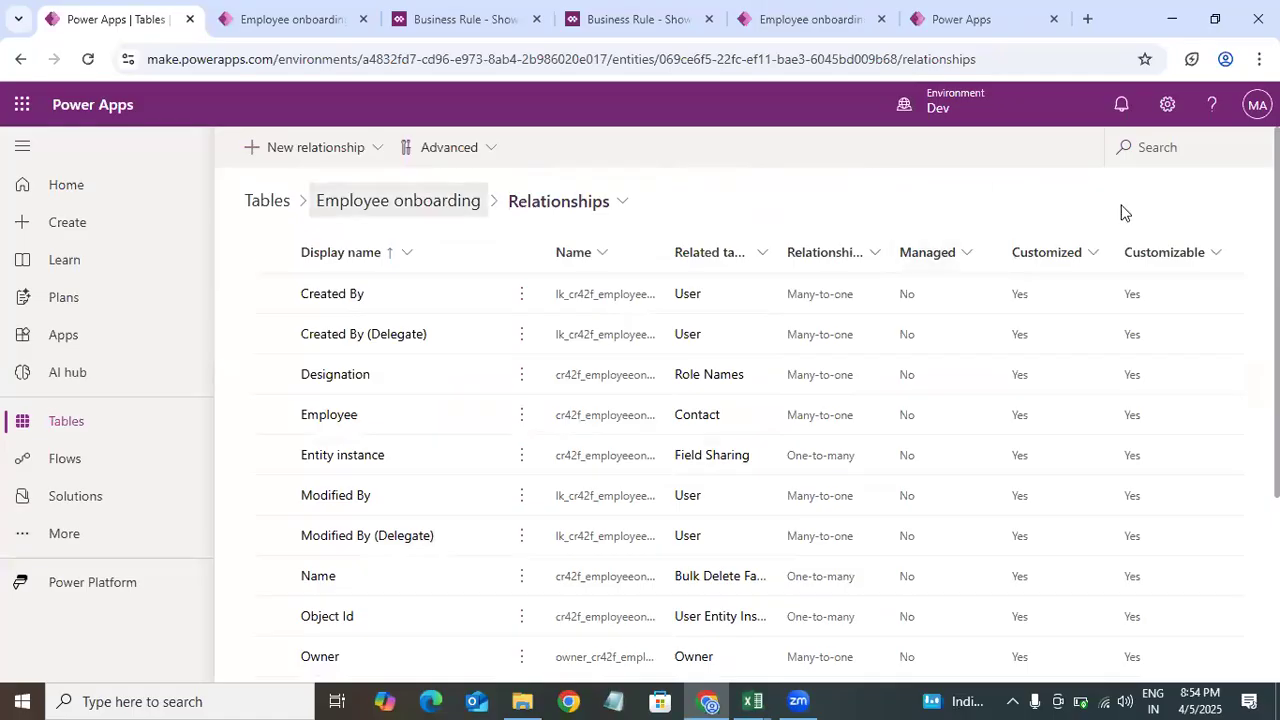
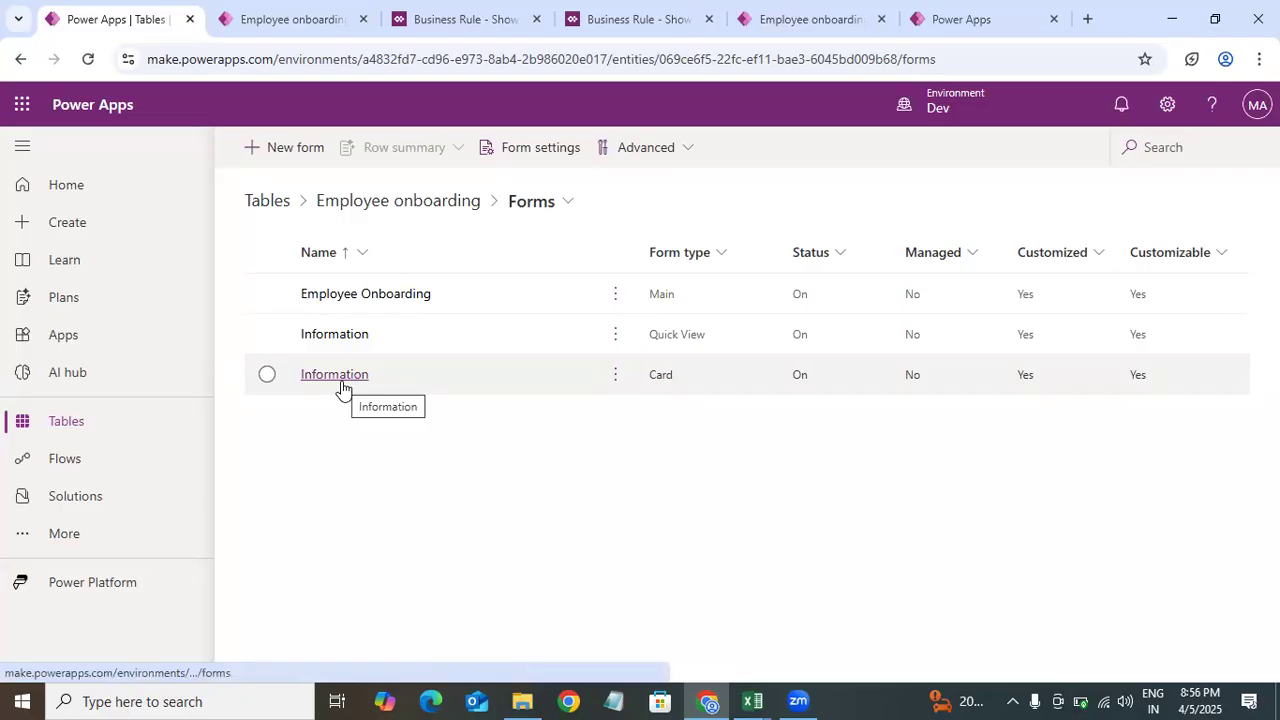
# Step: Go back to the Employee onboarding table and open its Views list to start a new view
pyautogui.click(408, 201)
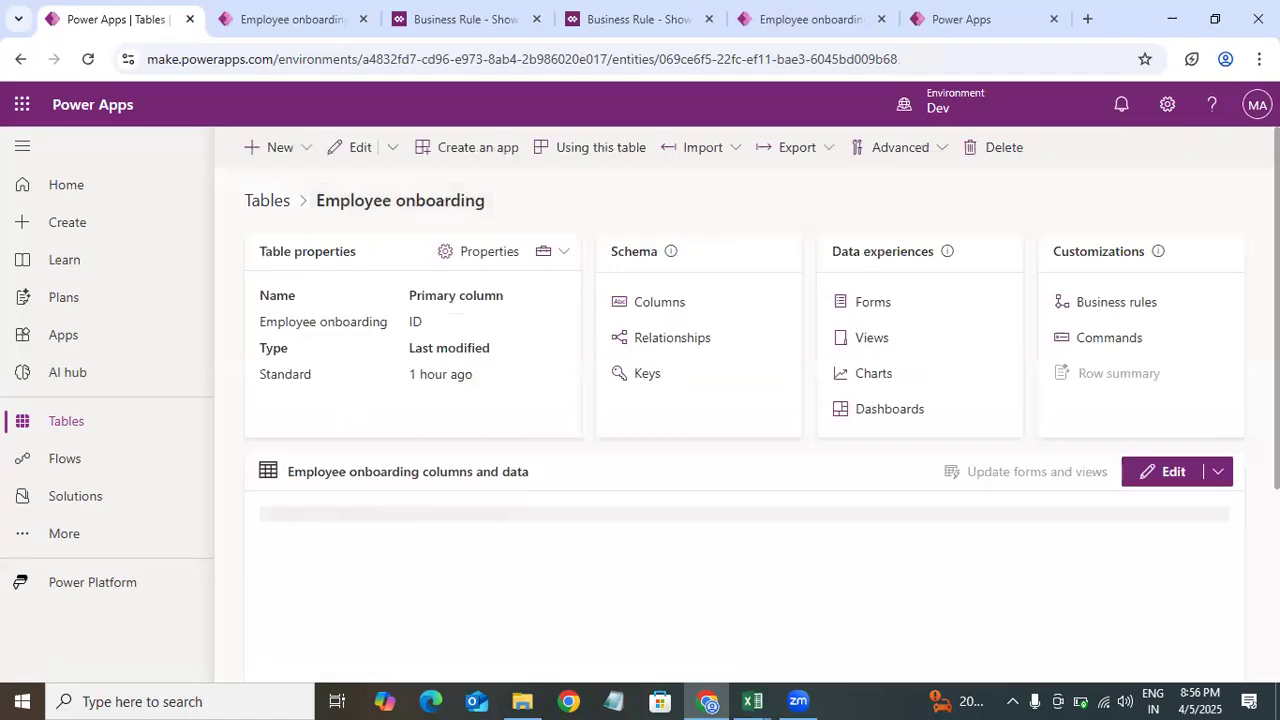
pyautogui.click(871, 337)
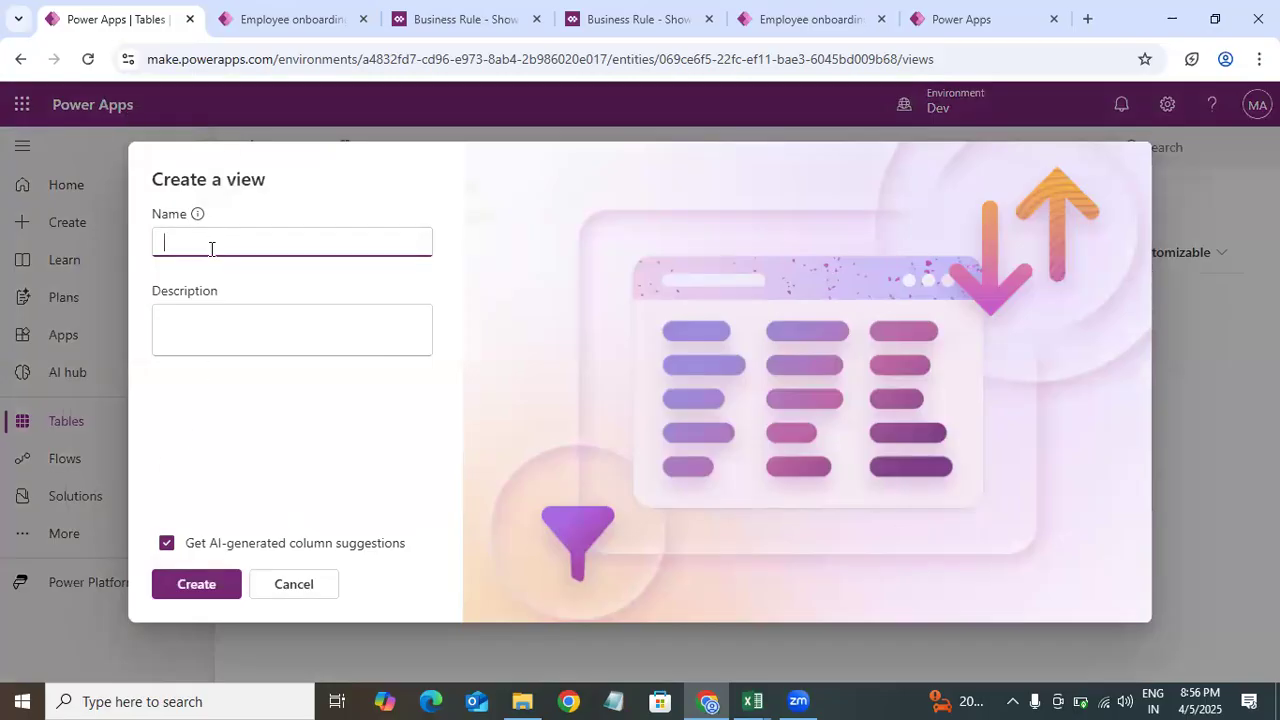
# Step: Review the data model spreadsheet's Employee Type choices and the designation list in Excel
pyautogui.click(752, 701)
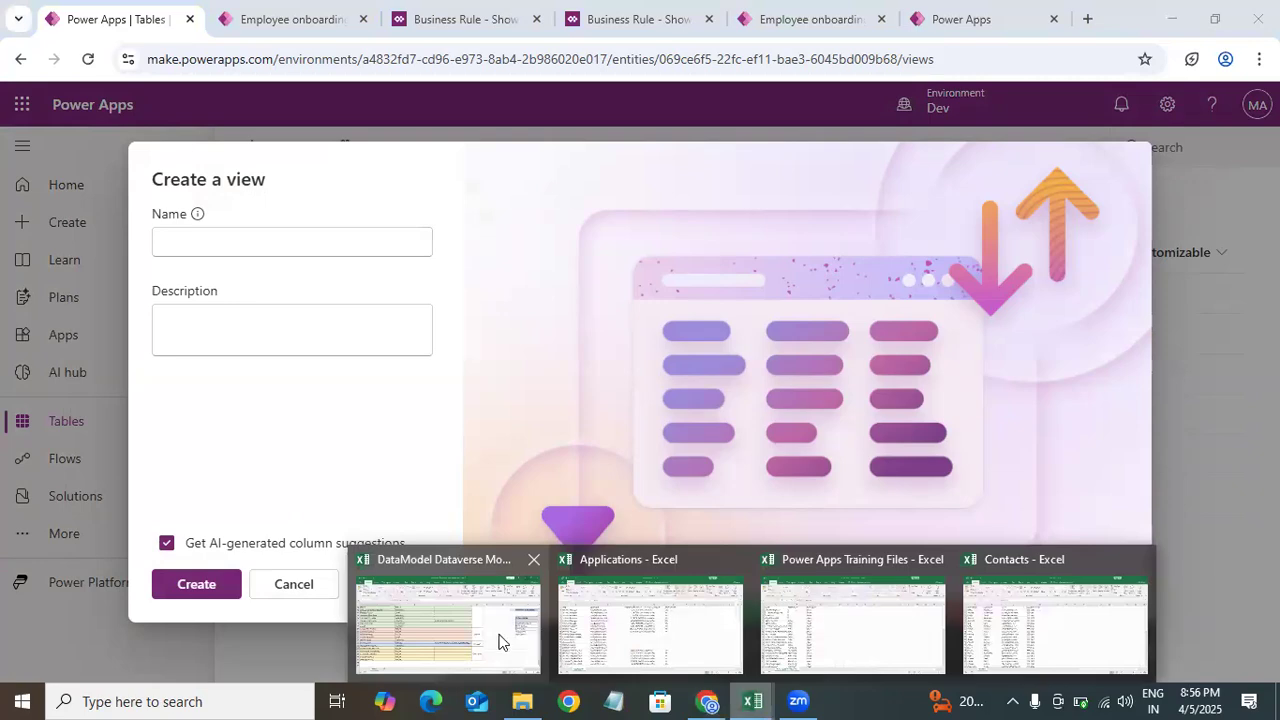
pyautogui.click(756, 594)
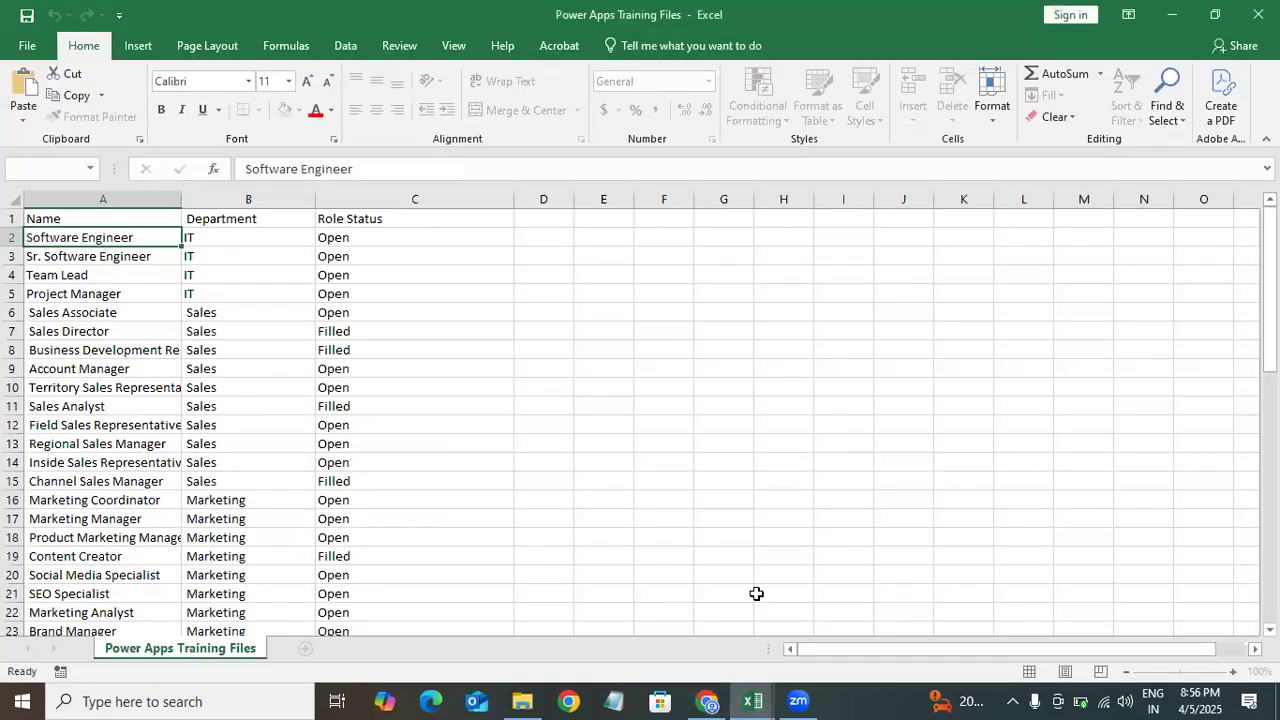
pyautogui.click(752, 701)
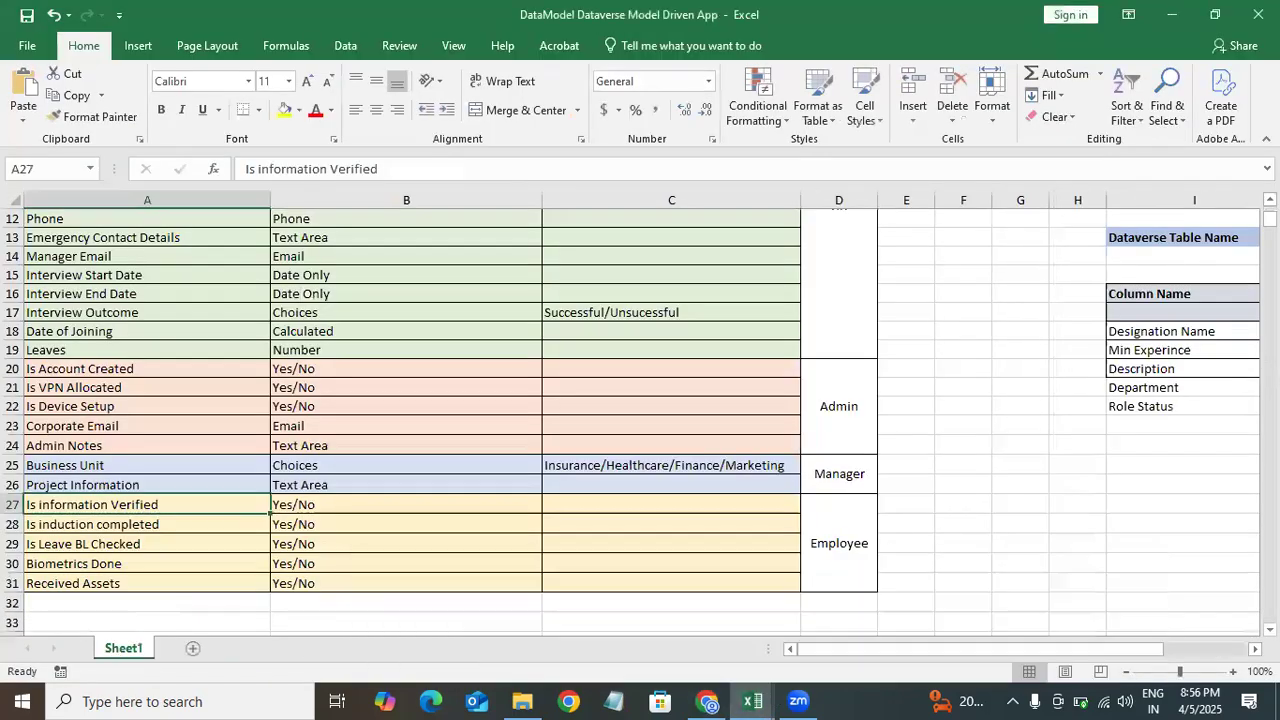
pyautogui.moveTo(1270, 215)
pyautogui.mouseDown()
pyautogui.moveTo(1270, 232)
pyautogui.moveTo(1270, 215)
pyautogui.mouseUp()
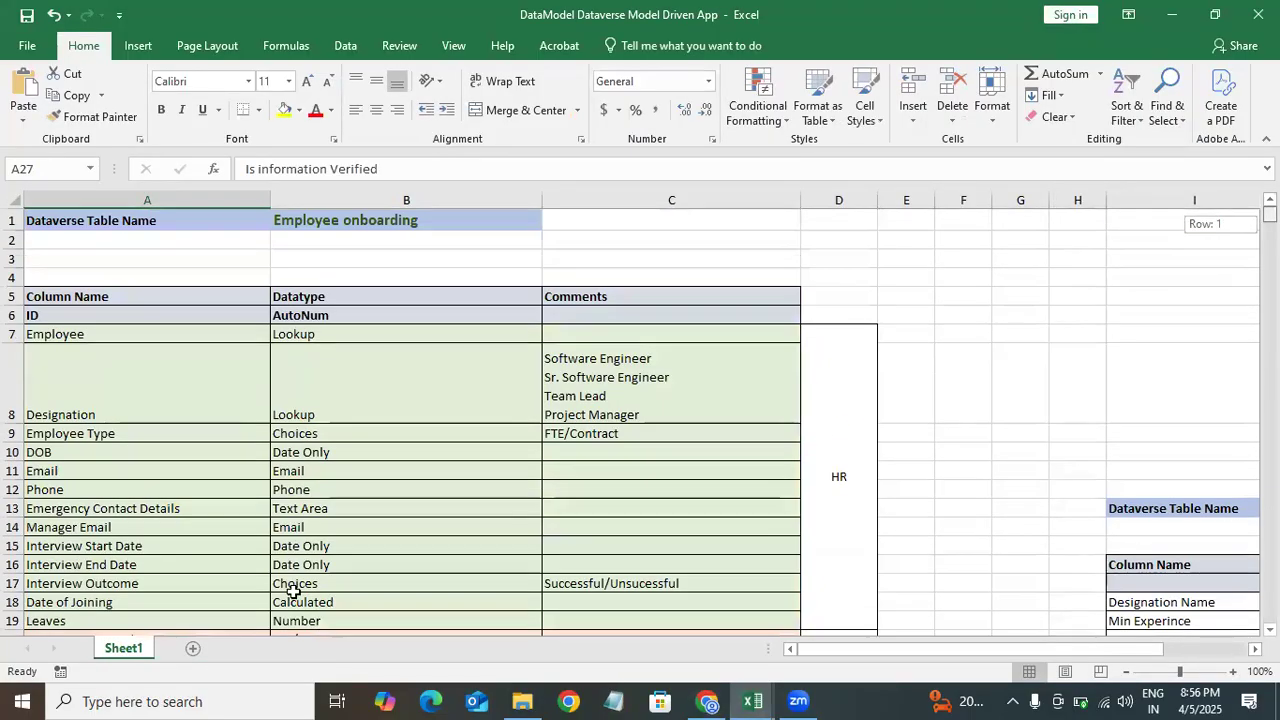
pyautogui.moveTo(630, 435); pyautogui.dragTo(56, 440)
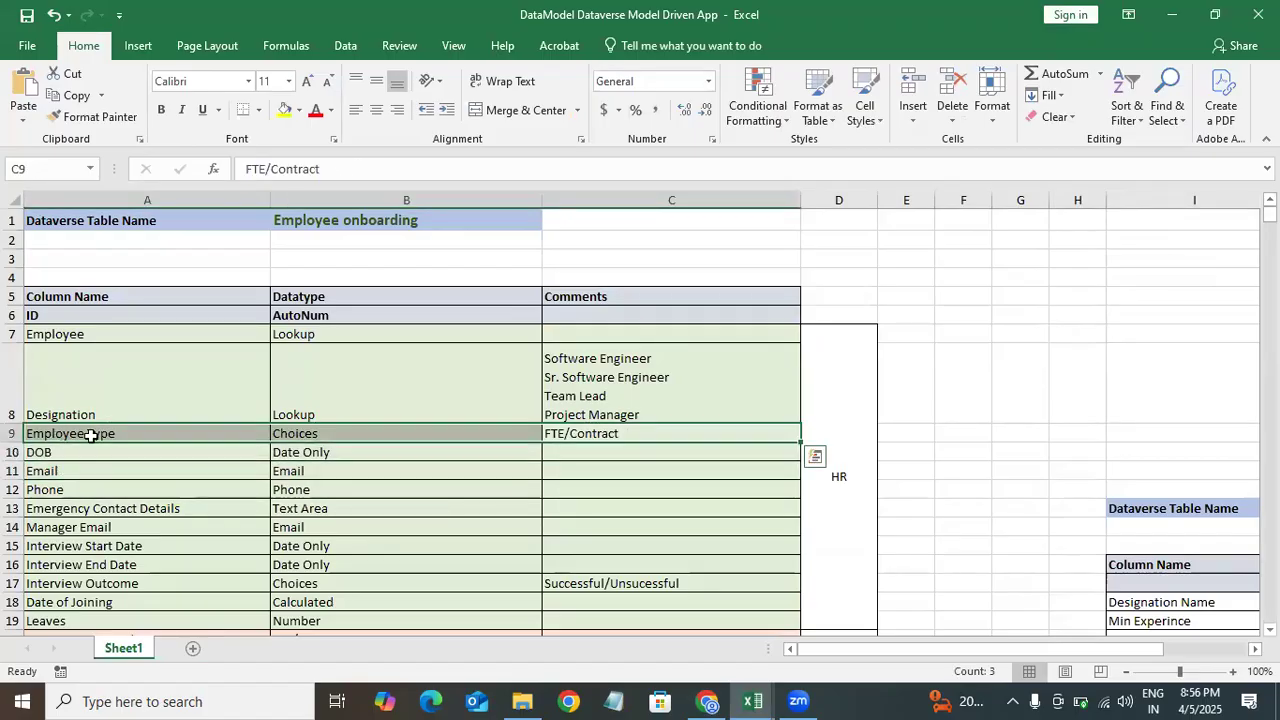
pyautogui.click(56, 438)
pyautogui.hotkey('alt', 'Tab')
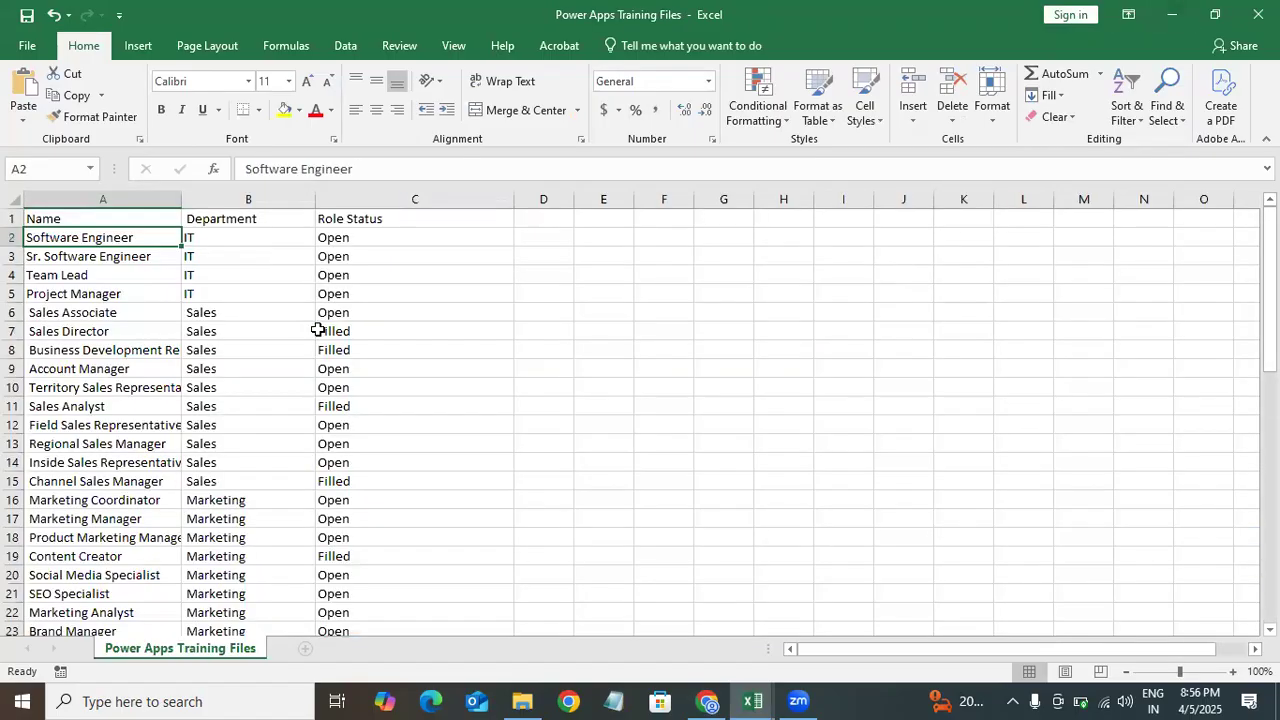
pyautogui.click(707, 701)
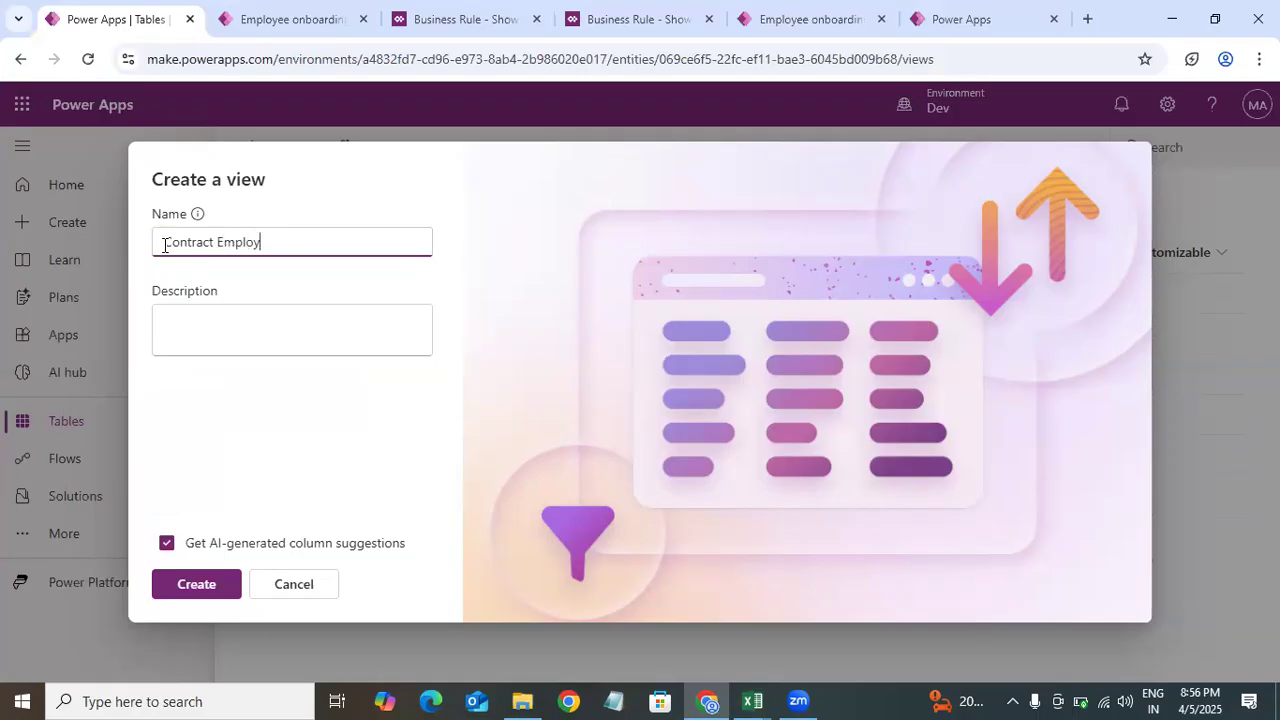
# Step: Name the new view Contract Employee Onboardings and create it
pyautogui.write('Onboardings')
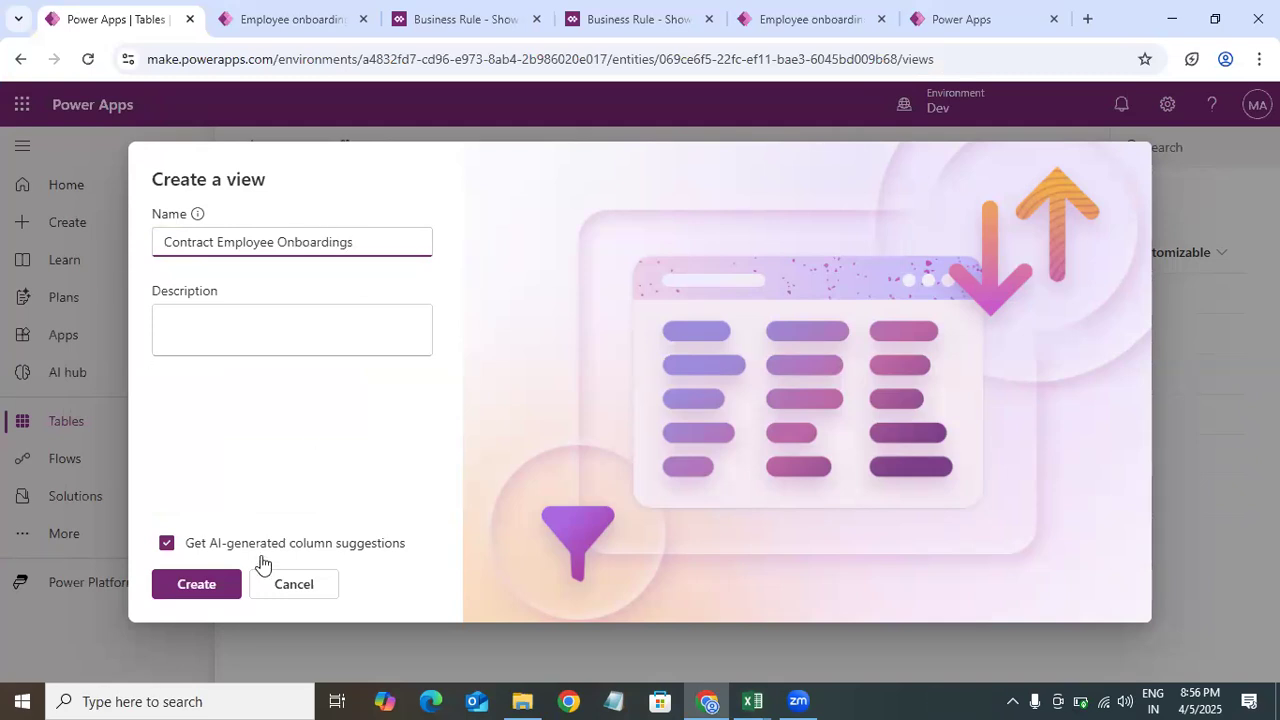
pyautogui.click(181, 590)
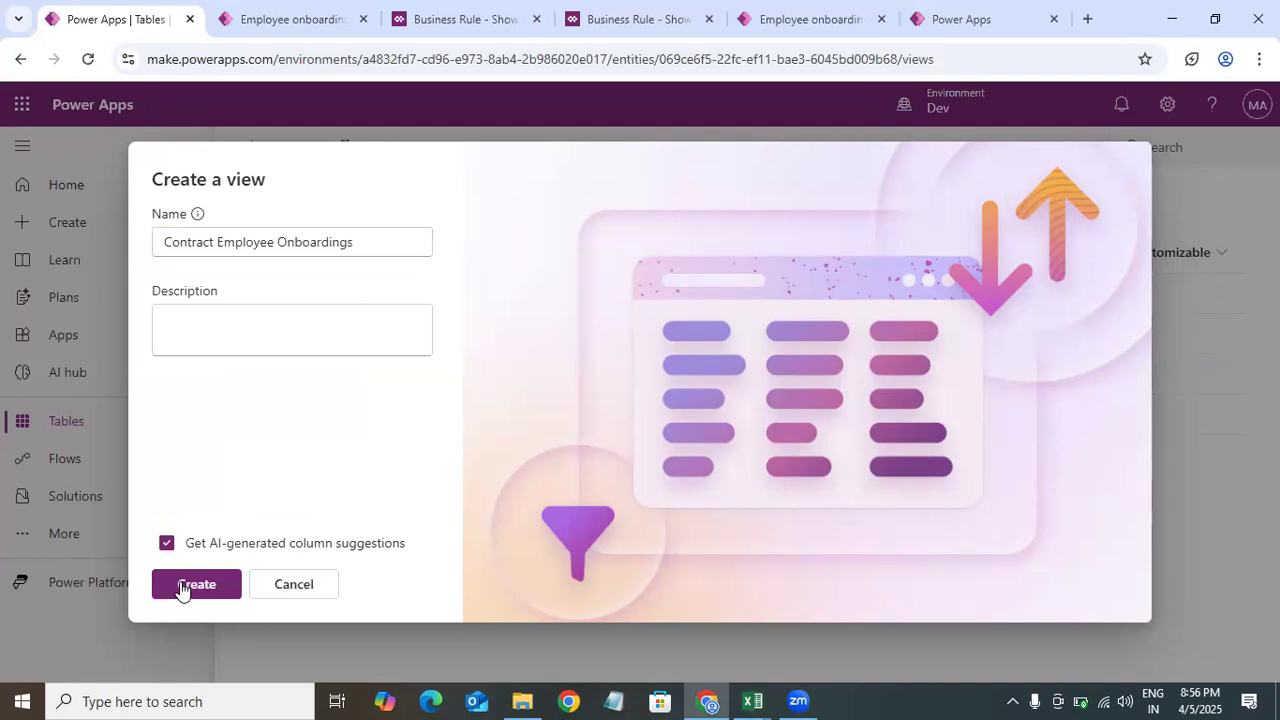
pyautogui.click(181, 588)
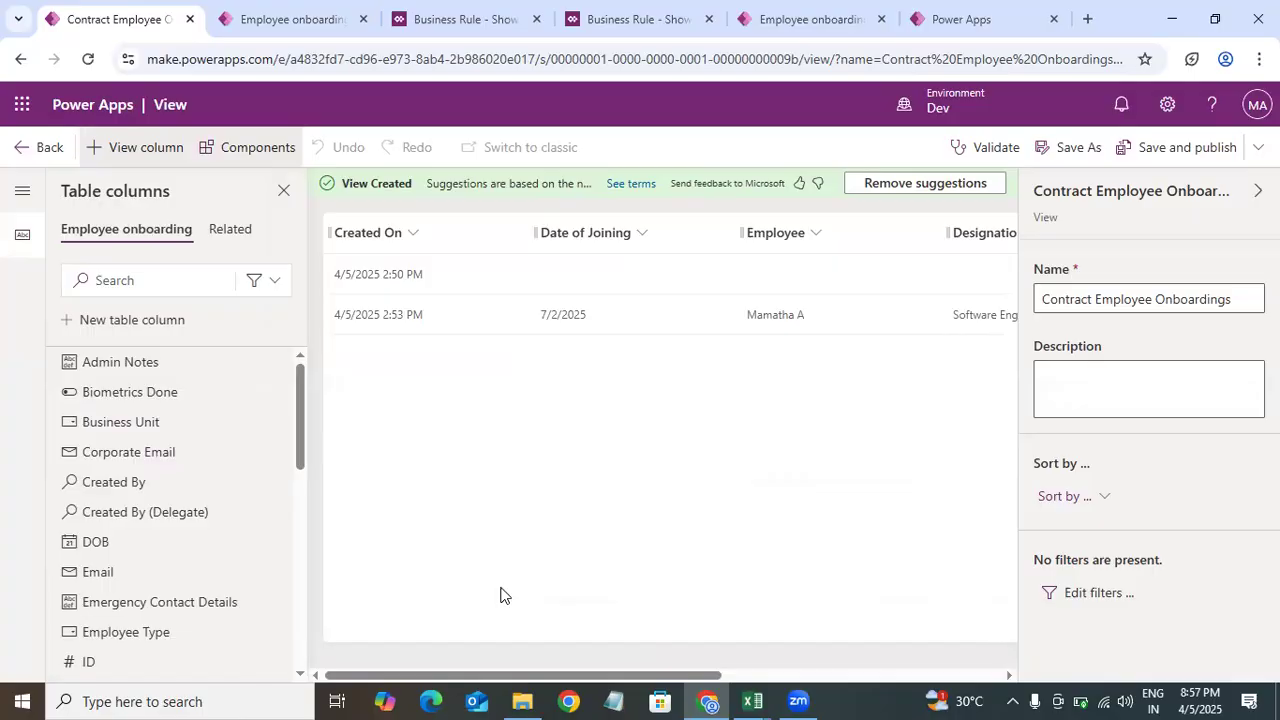
# Step: Add the Employee Type and Business Unit columns to the view
pyautogui.moveTo(632, 678); pyautogui.dragTo(506, 587)
pyautogui.click(140, 281)
pyautogui.write('on')
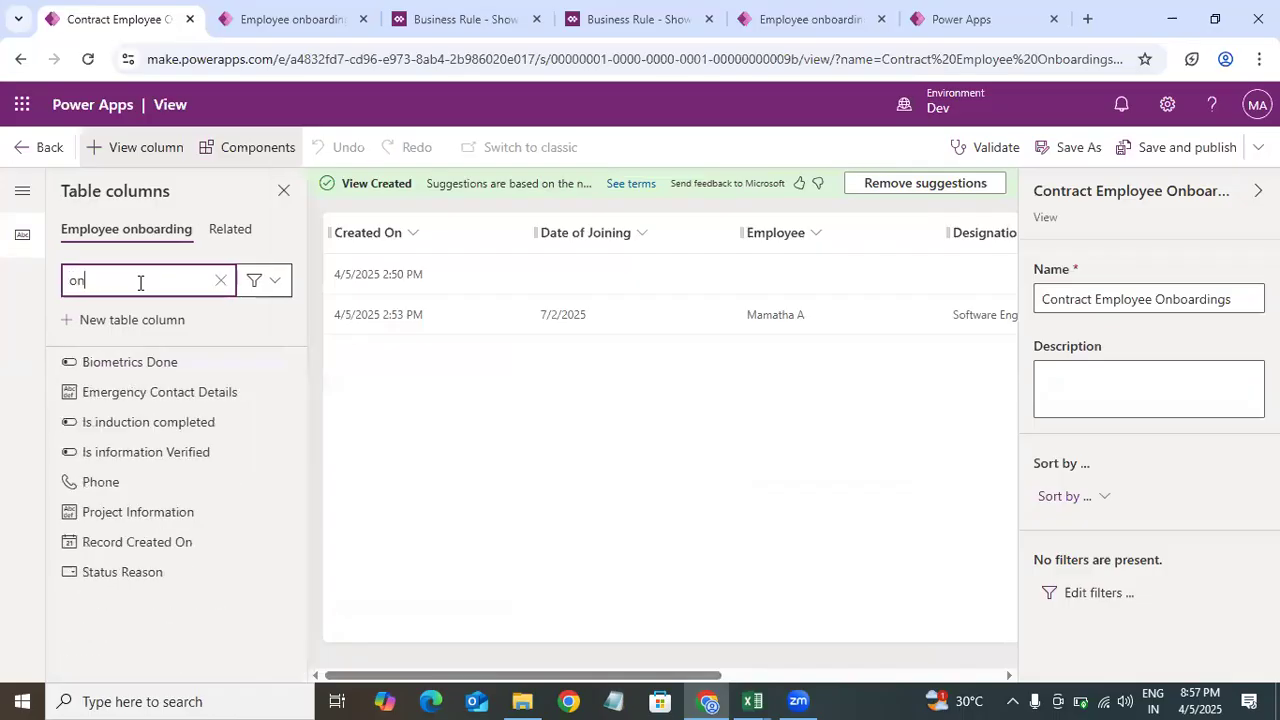
pyautogui.click(221, 280)
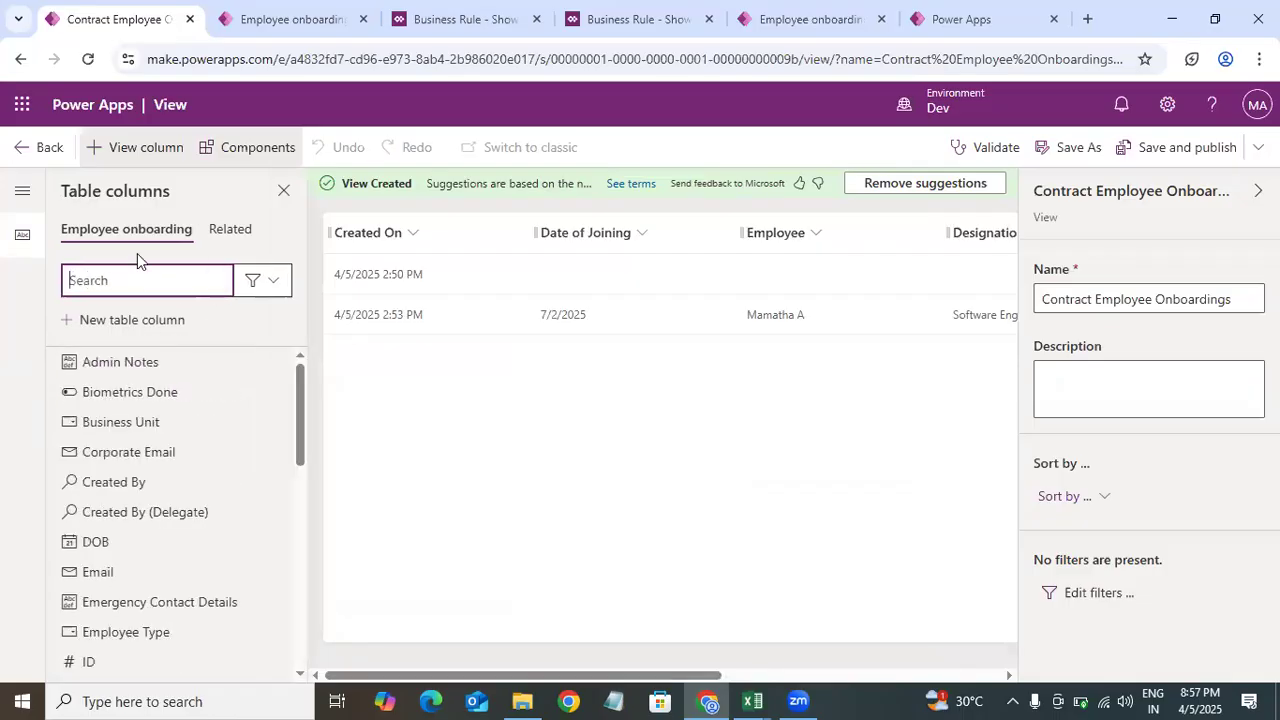
pyautogui.write('empl')
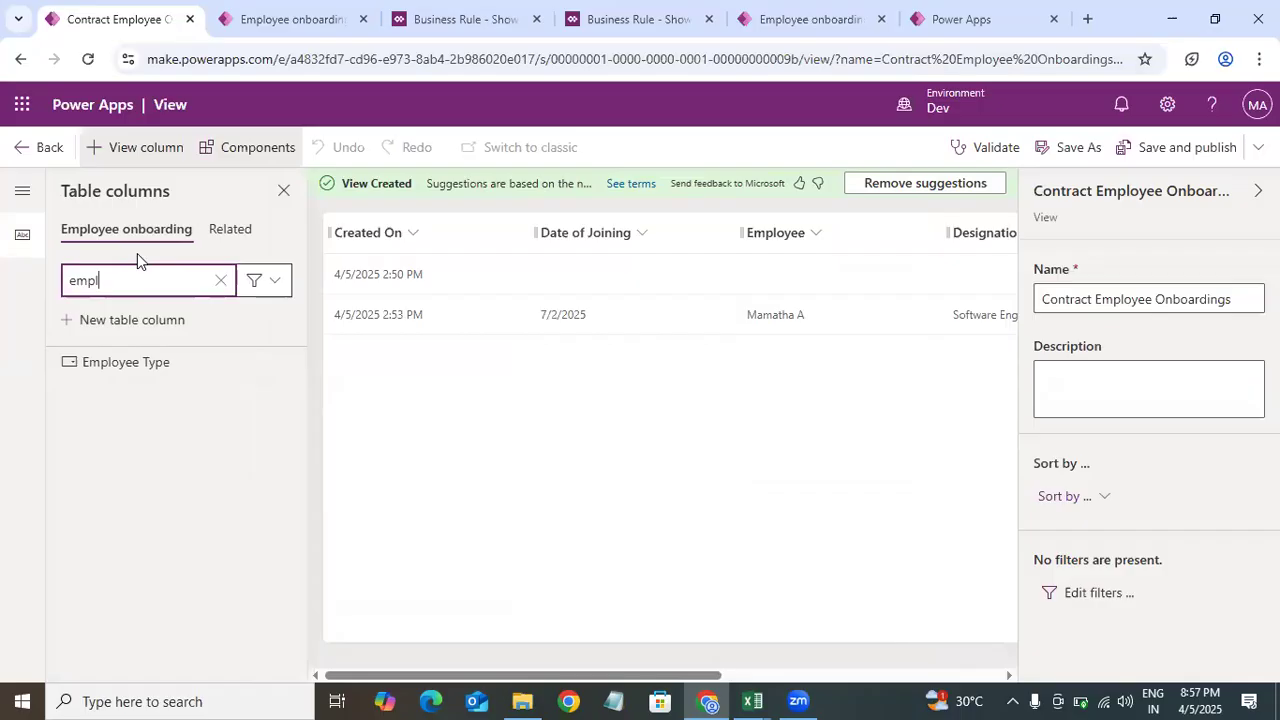
pyautogui.click(171, 373)
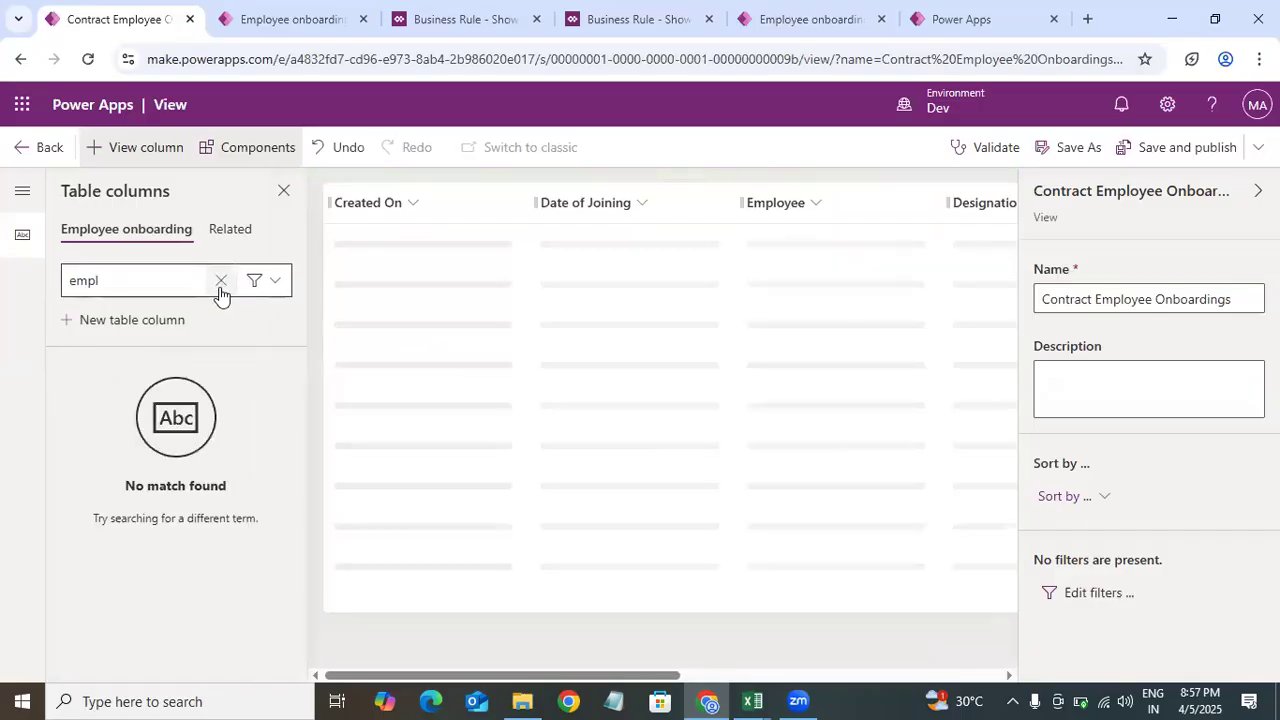
pyautogui.moveTo(583, 675); pyautogui.dragTo(705, 675)
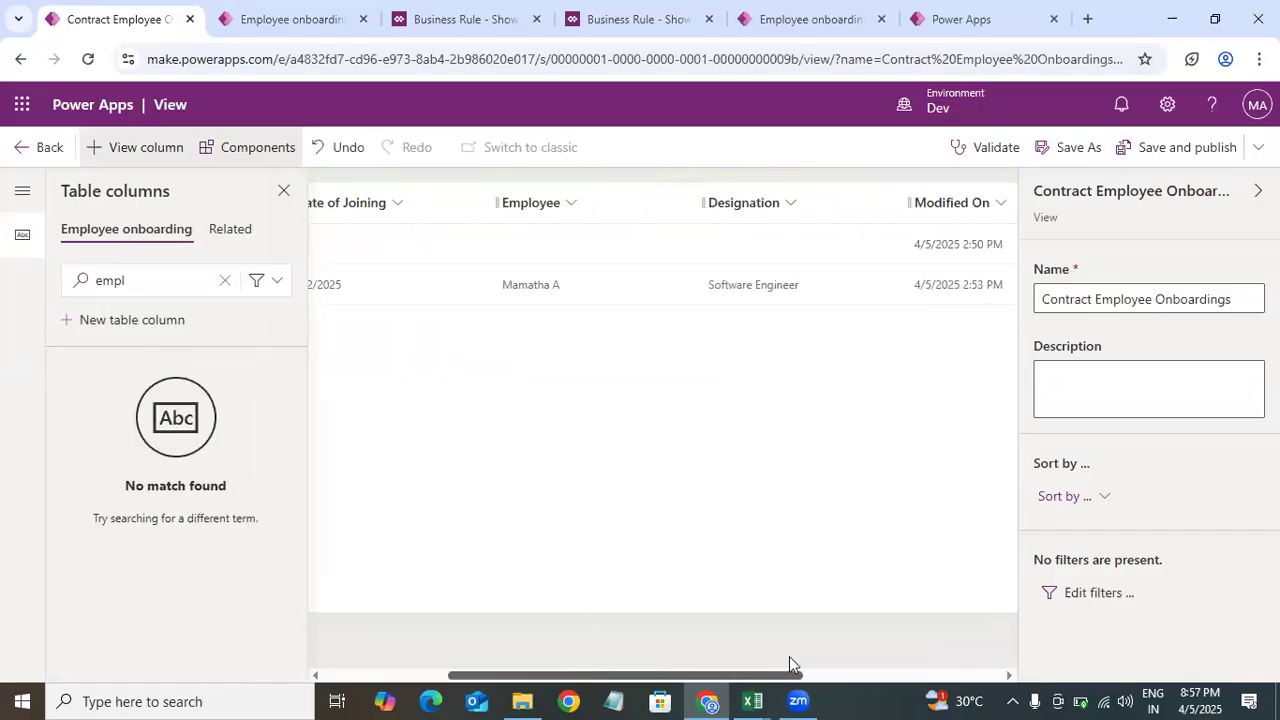
pyautogui.moveTo(789, 657); pyautogui.dragTo(800, 657)
pyautogui.click(225, 280)
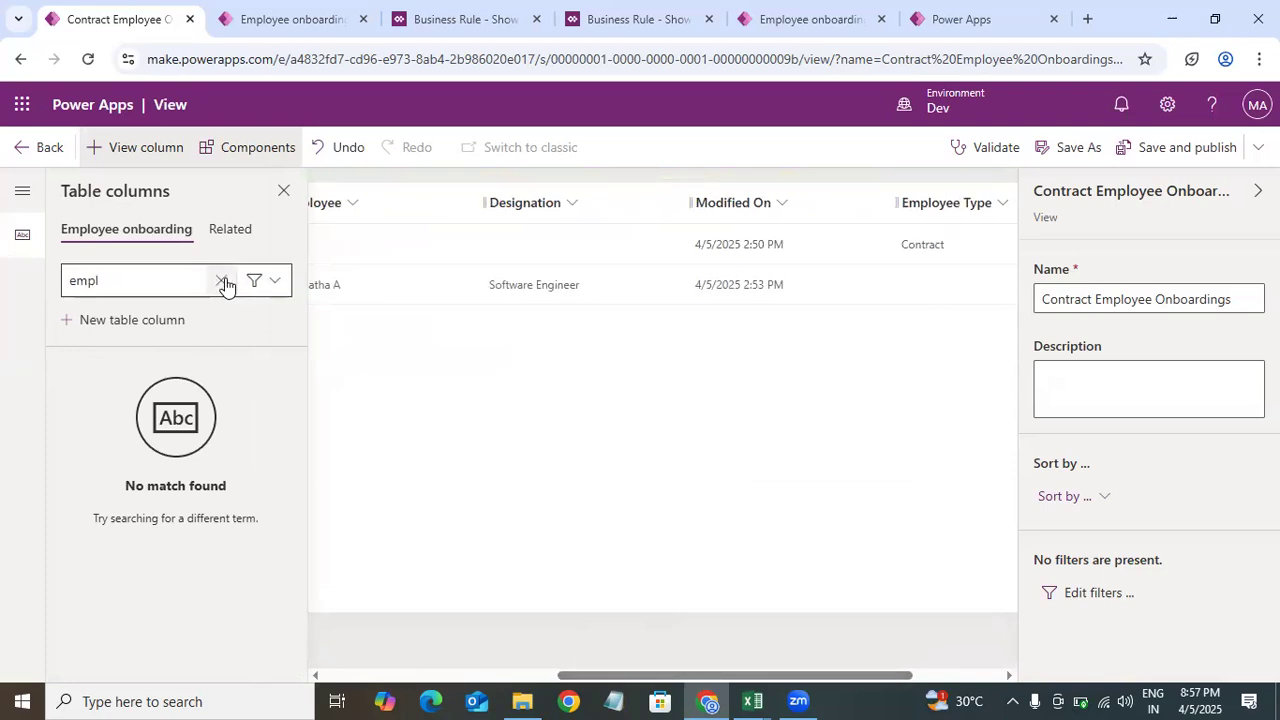
pyautogui.click(222, 281)
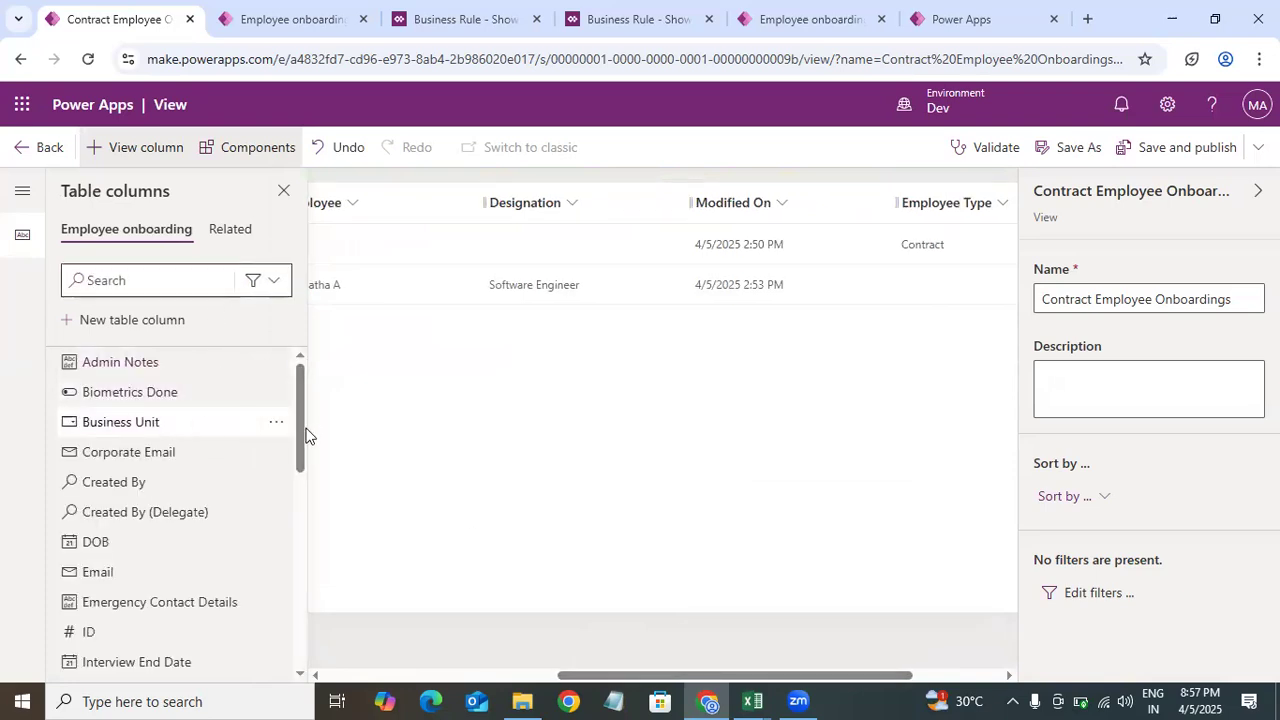
pyautogui.click(300, 420)
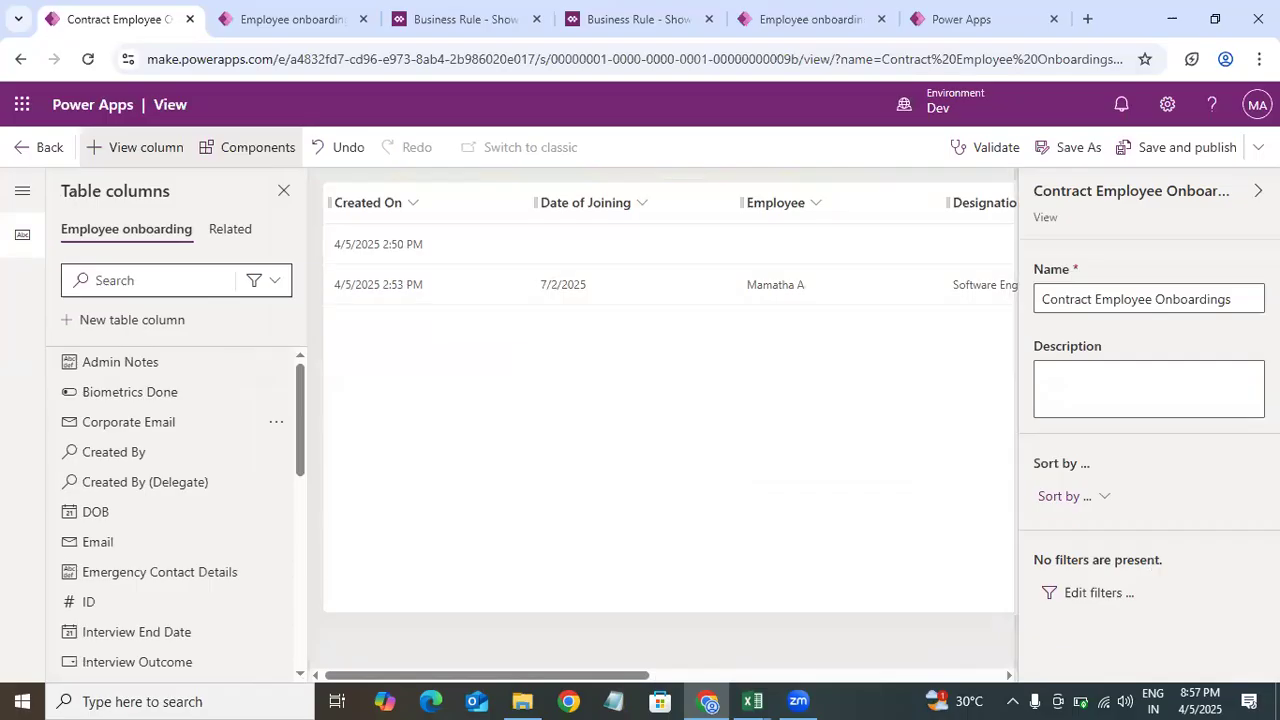
# Step: Add a view filter where Employee Type equals Contract
pyautogui.click(1090, 592)
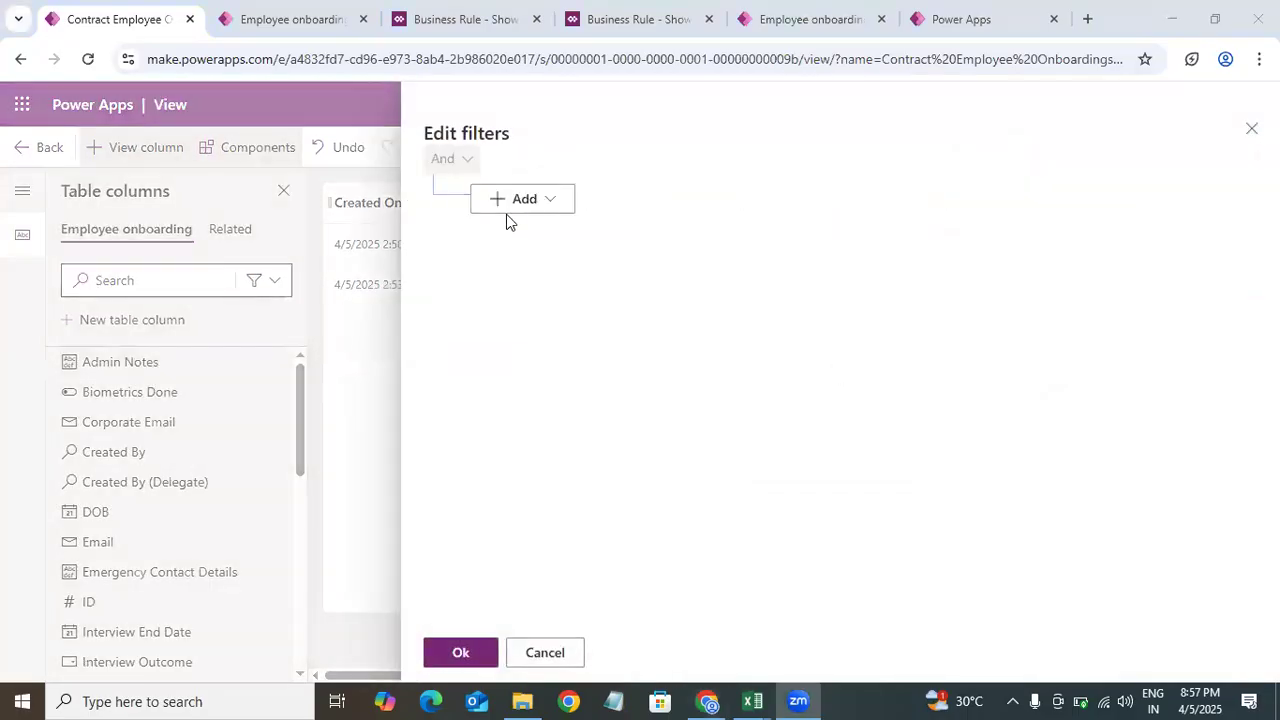
pyautogui.click(513, 210)
pyautogui.click(557, 233)
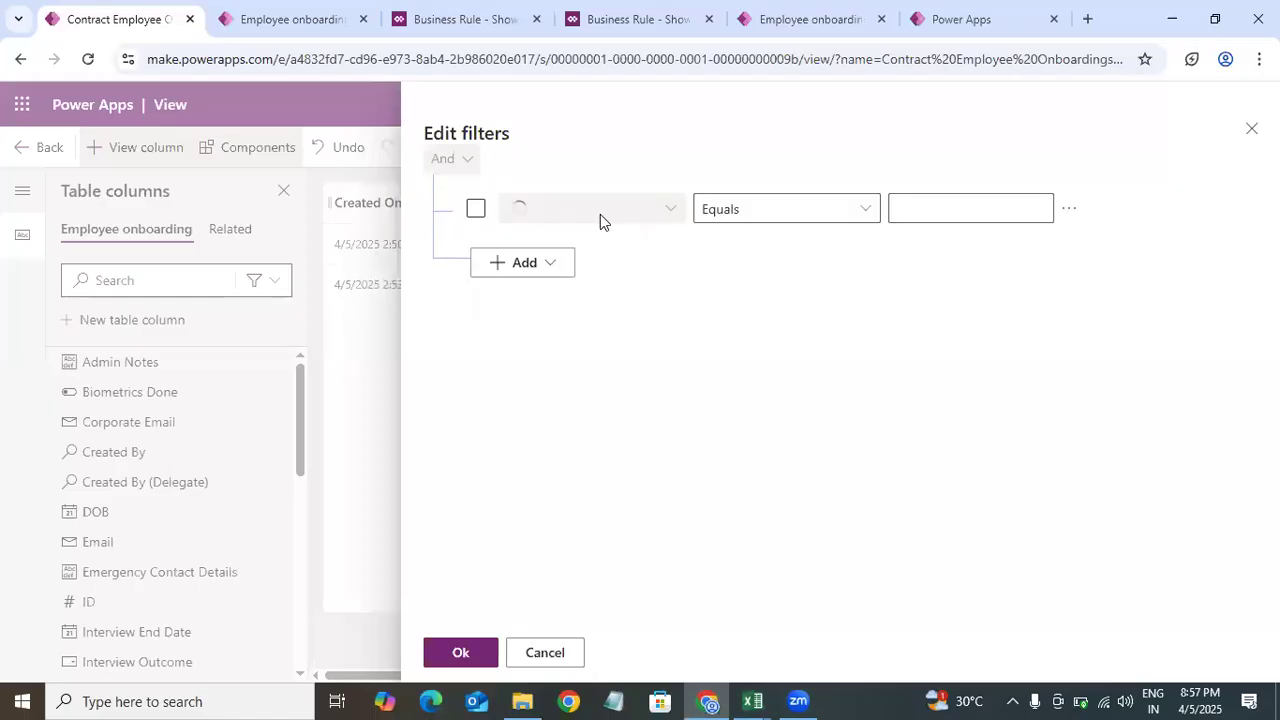
pyautogui.click(660, 214)
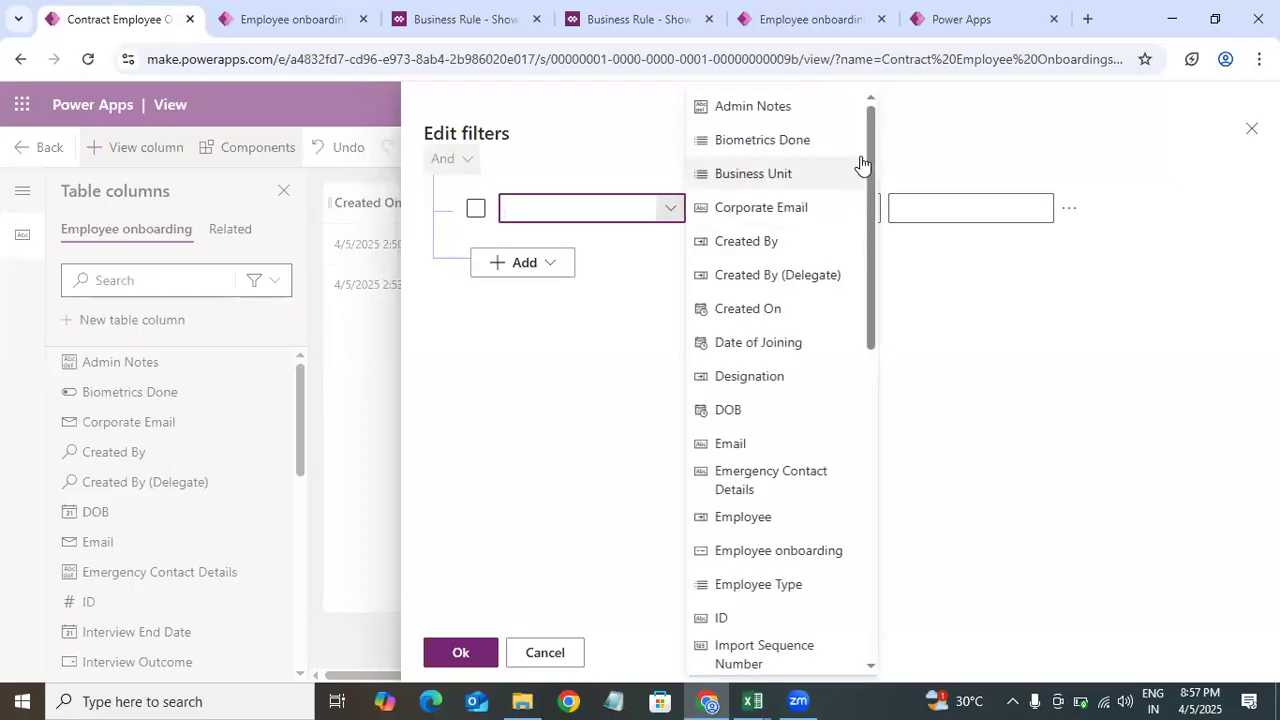
pyautogui.scroll(-3, 867, 245)
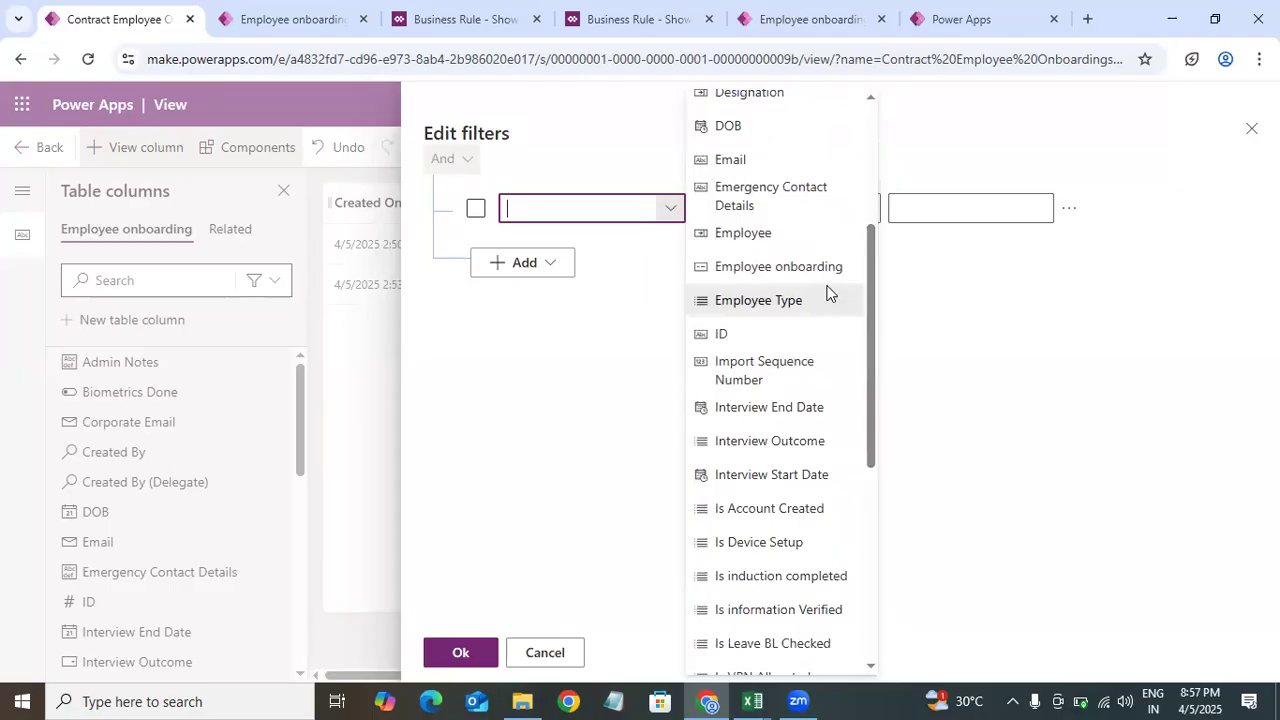
pyautogui.click(829, 293)
pyautogui.click(1037, 206)
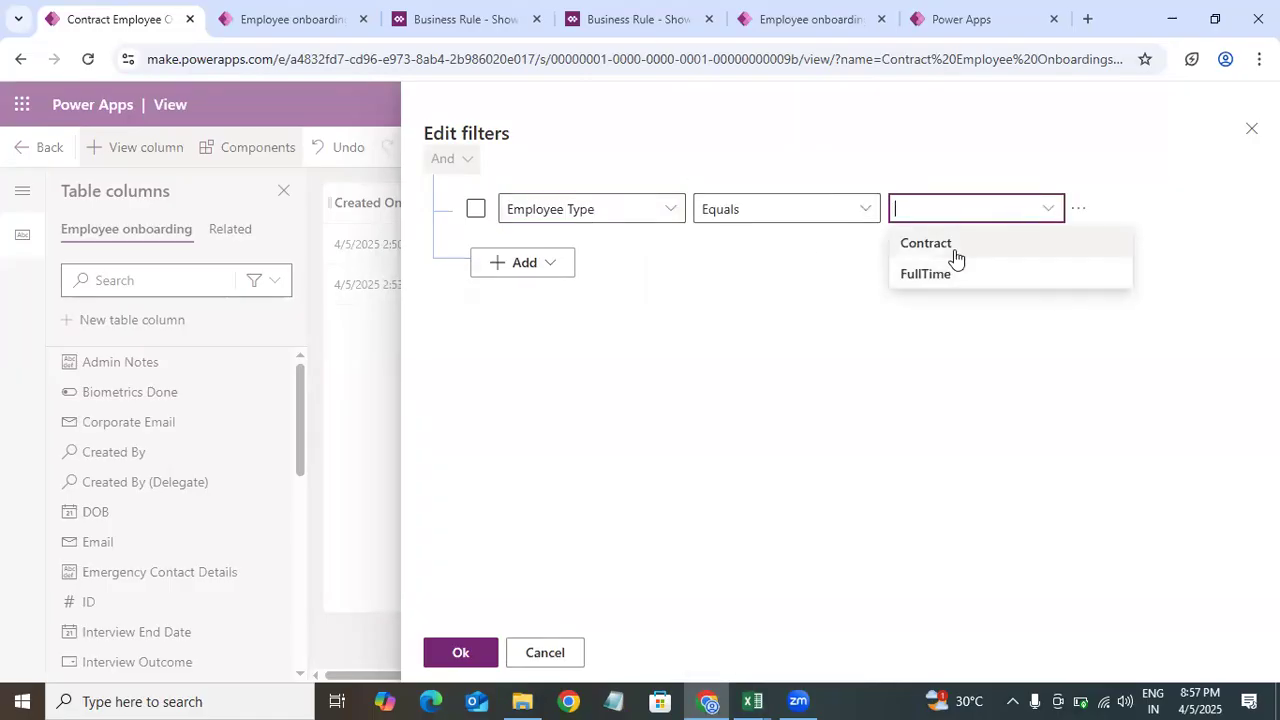
pyautogui.click(952, 245)
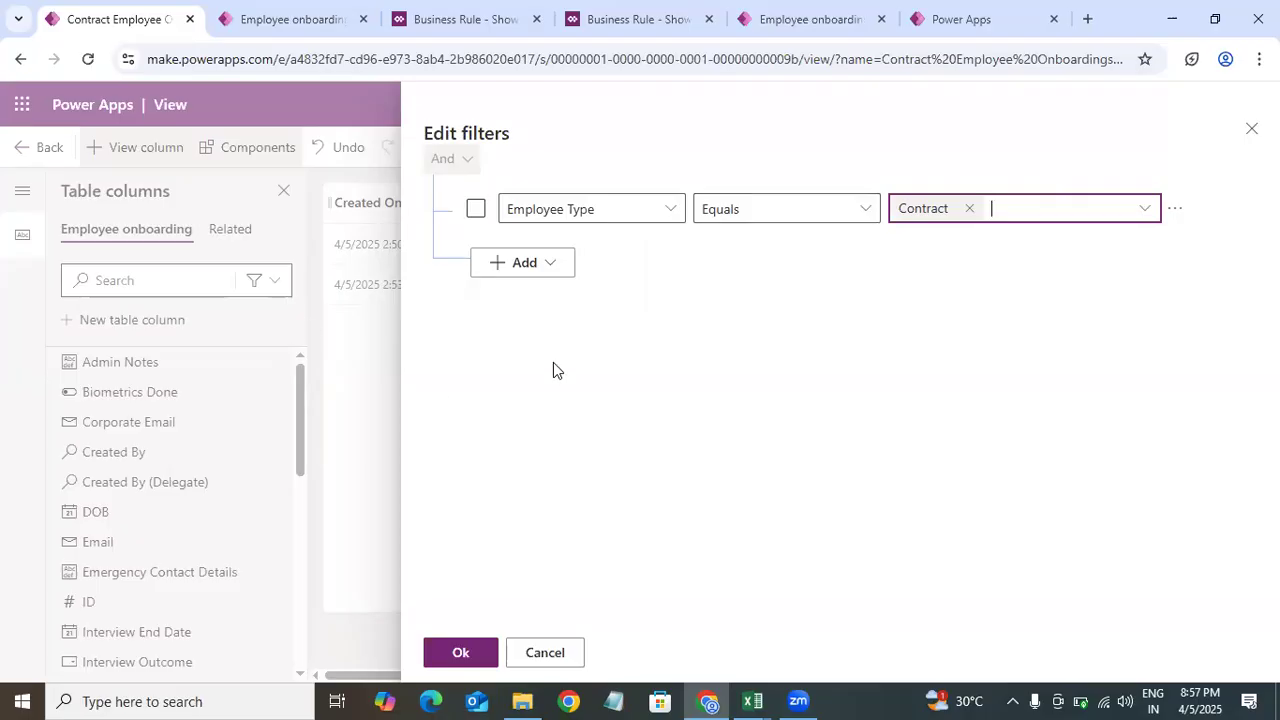
# Step: Add a second filter row where Status equals Active and apply the filters
pyautogui.click(557, 273)
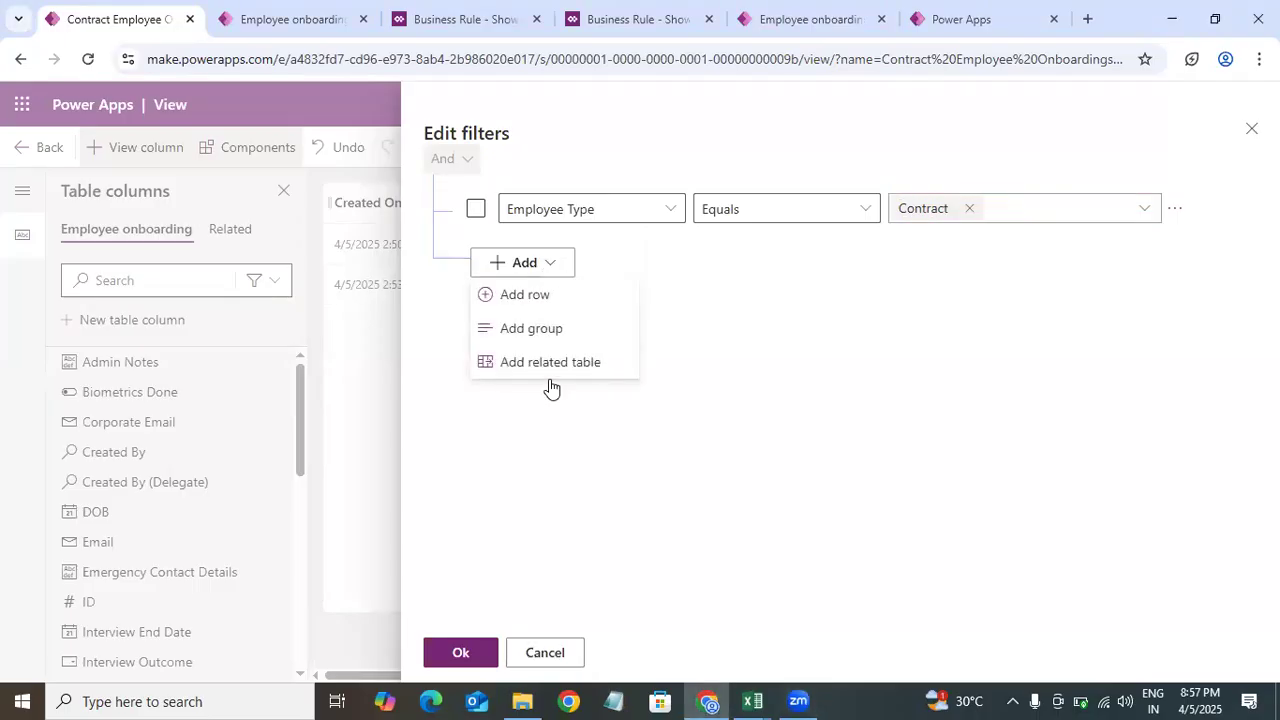
pyautogui.click(615, 292)
pyautogui.click(674, 276)
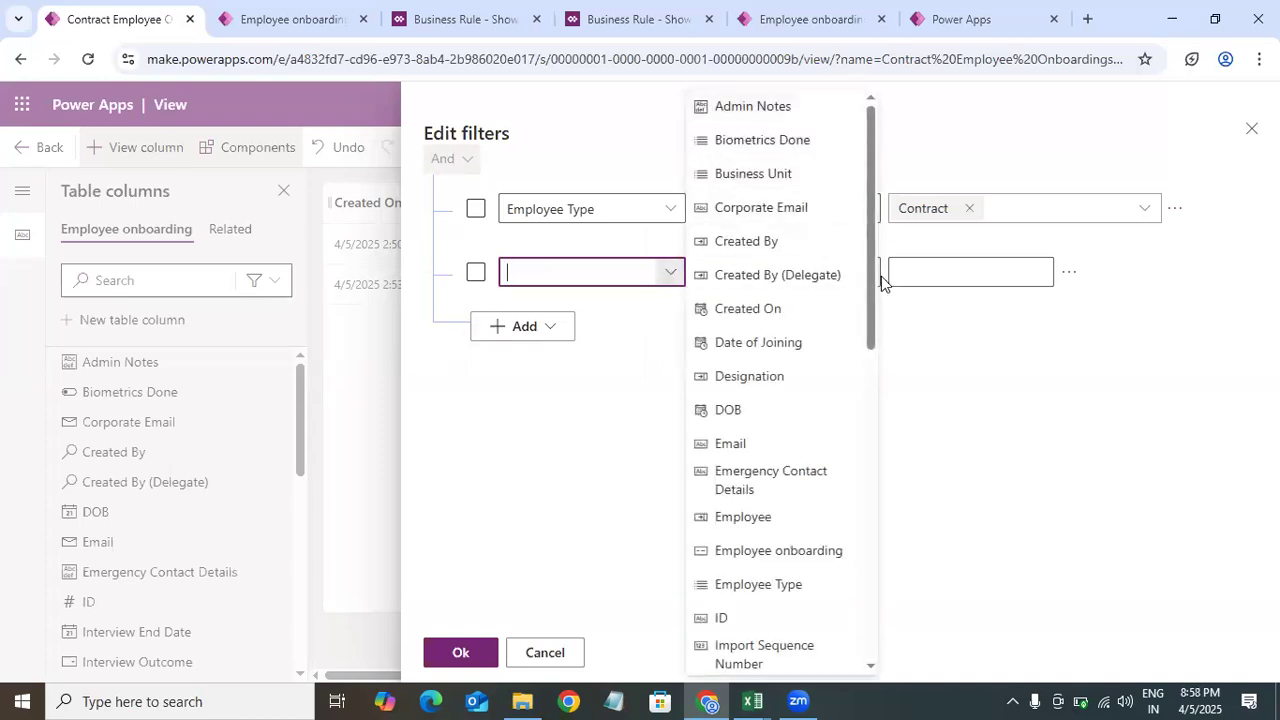
pyautogui.scroll(-3, 860, 415)
pyautogui.scroll(-5, 845, 480)
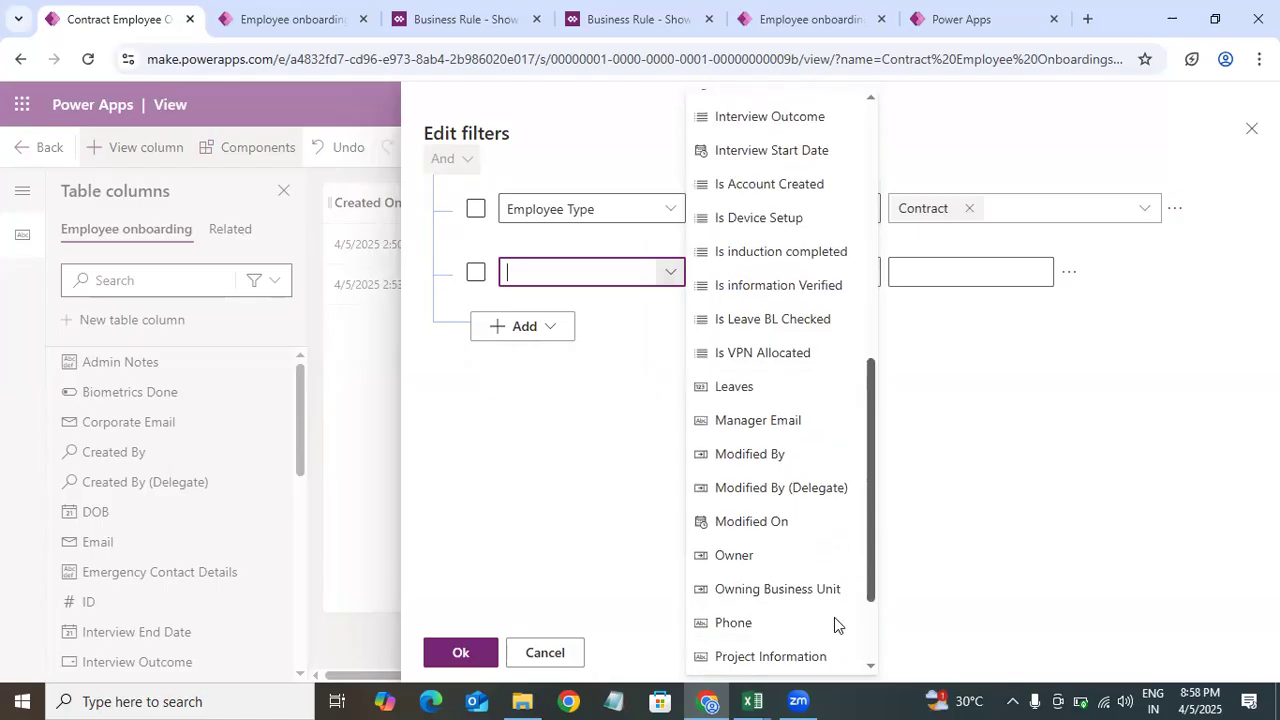
pyautogui.click(735, 624)
pyautogui.click(1048, 273)
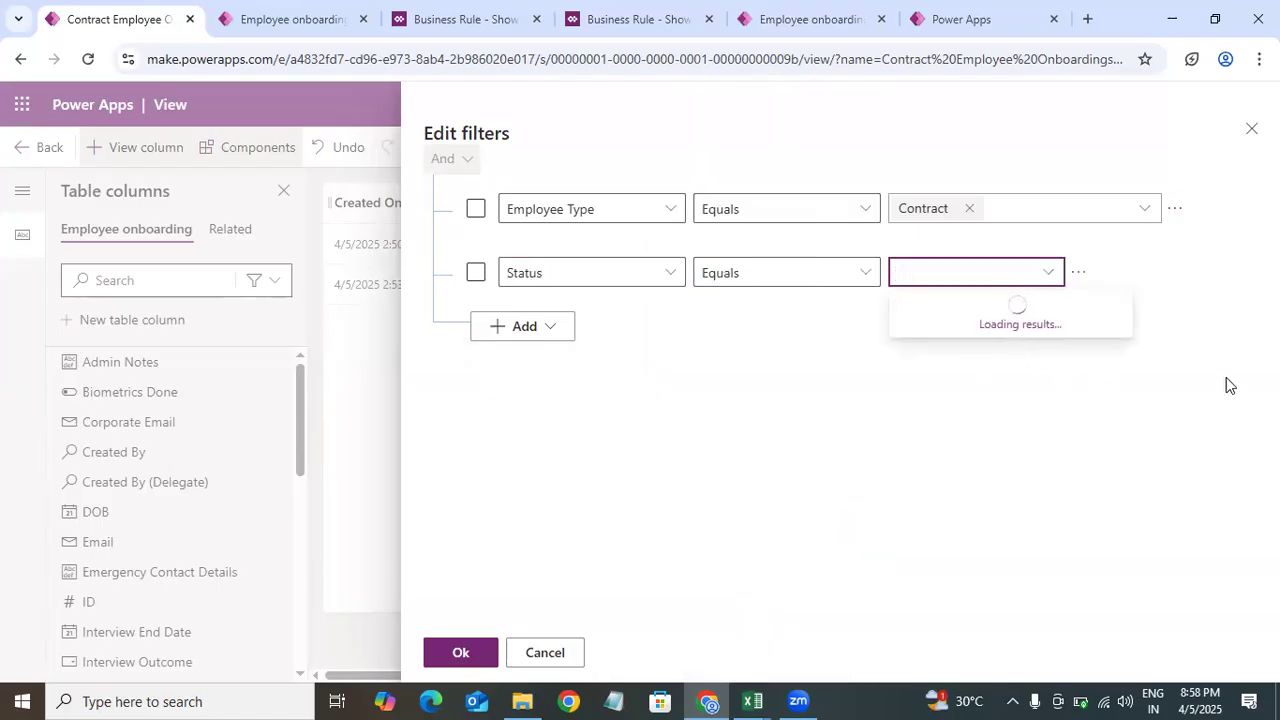
pyautogui.click(1036, 306)
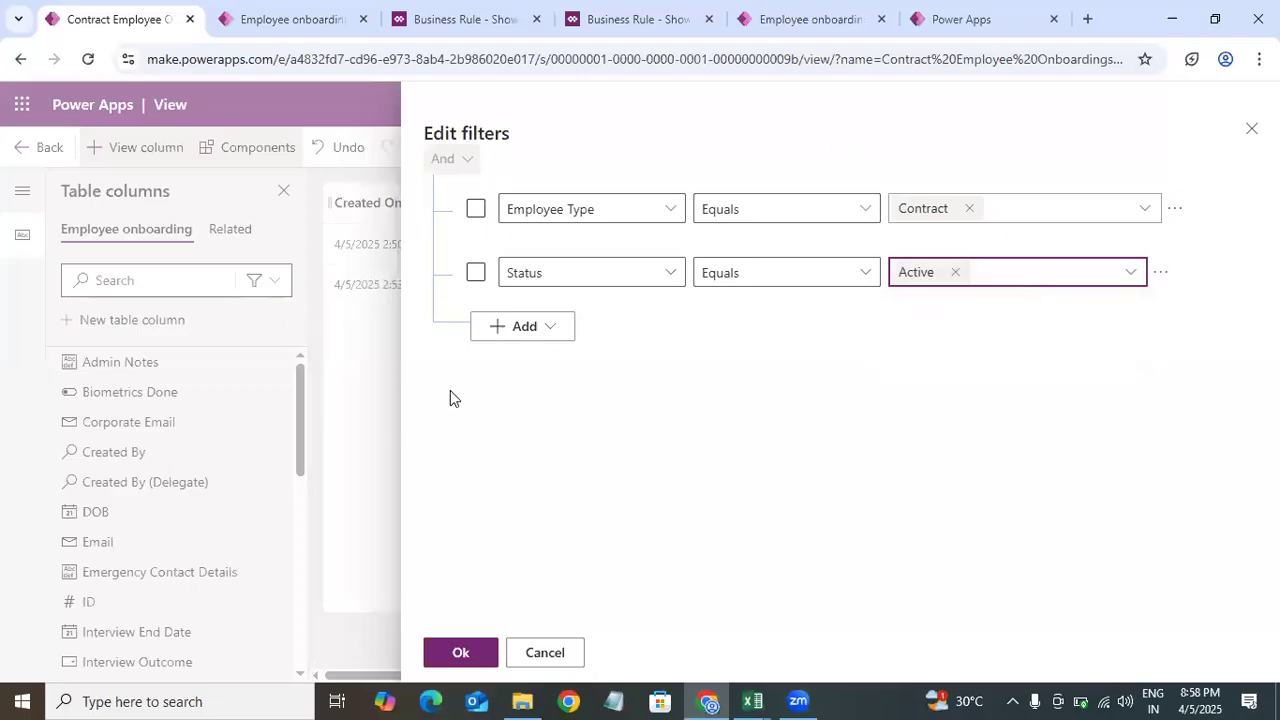
pyautogui.click(477, 656)
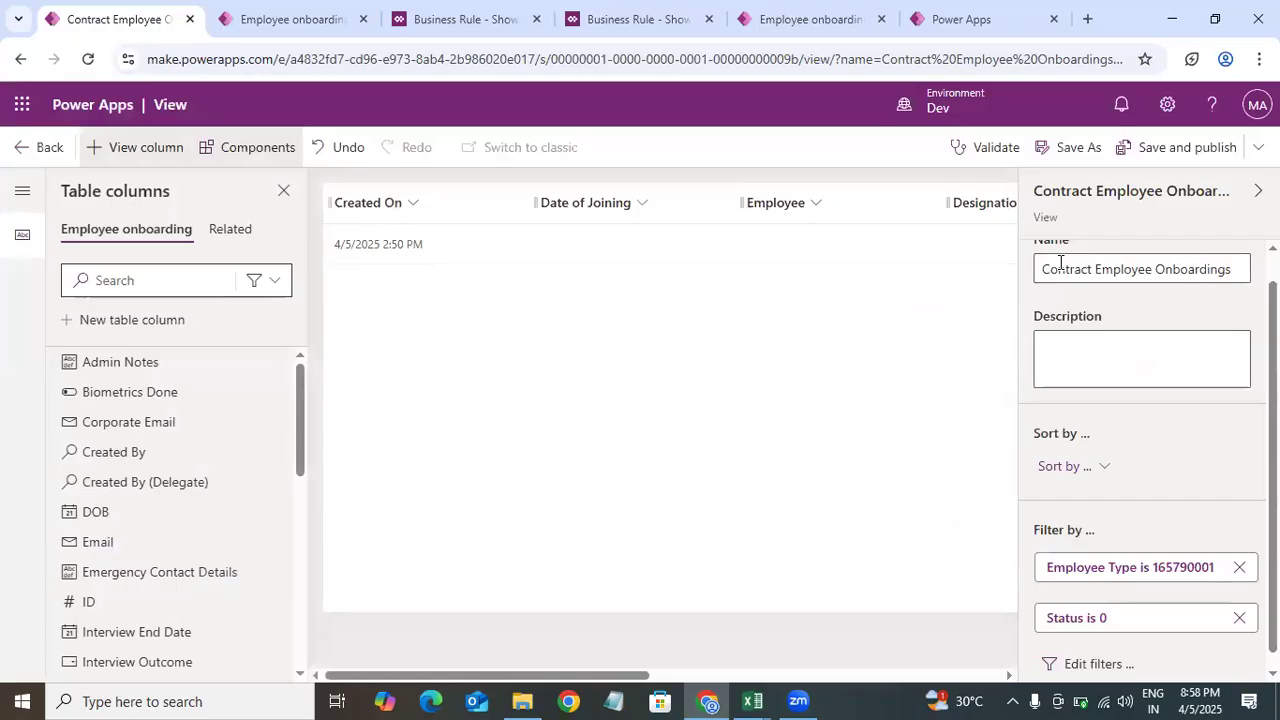
# Step: Save and publish the view, dismiss the notice, and go back to the views list
pyautogui.click(1183, 160)
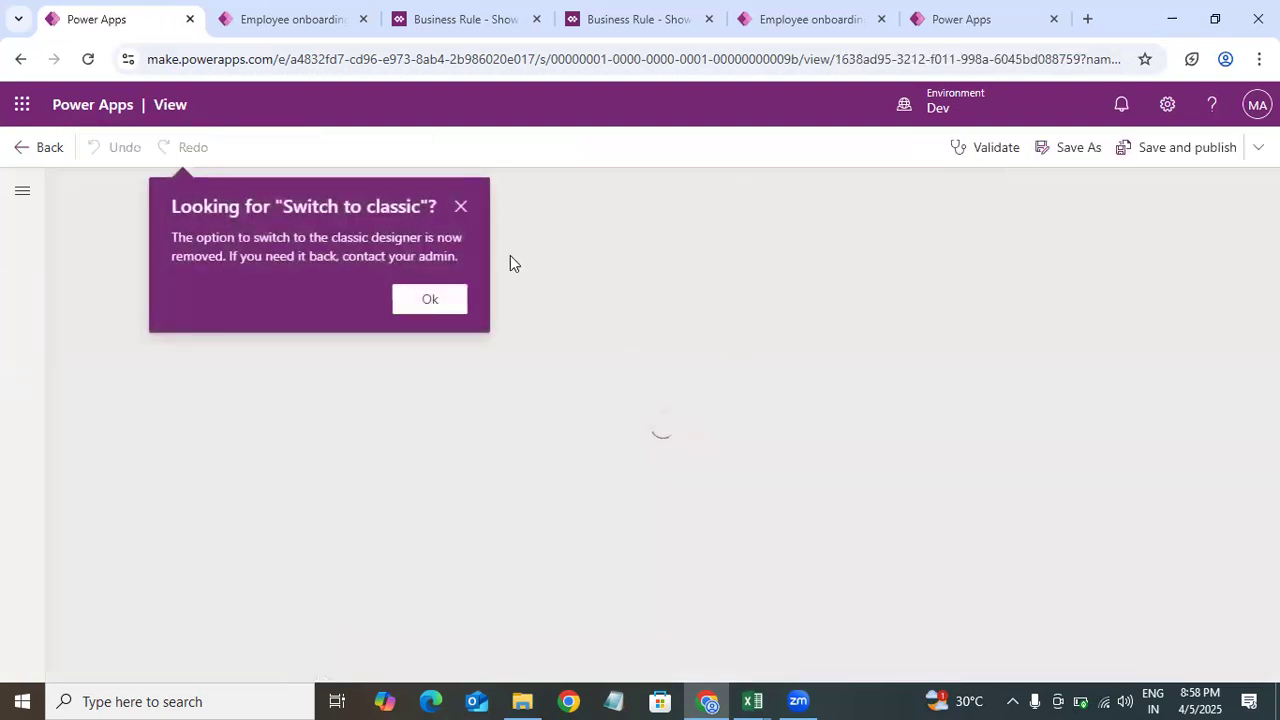
pyautogui.click(461, 208)
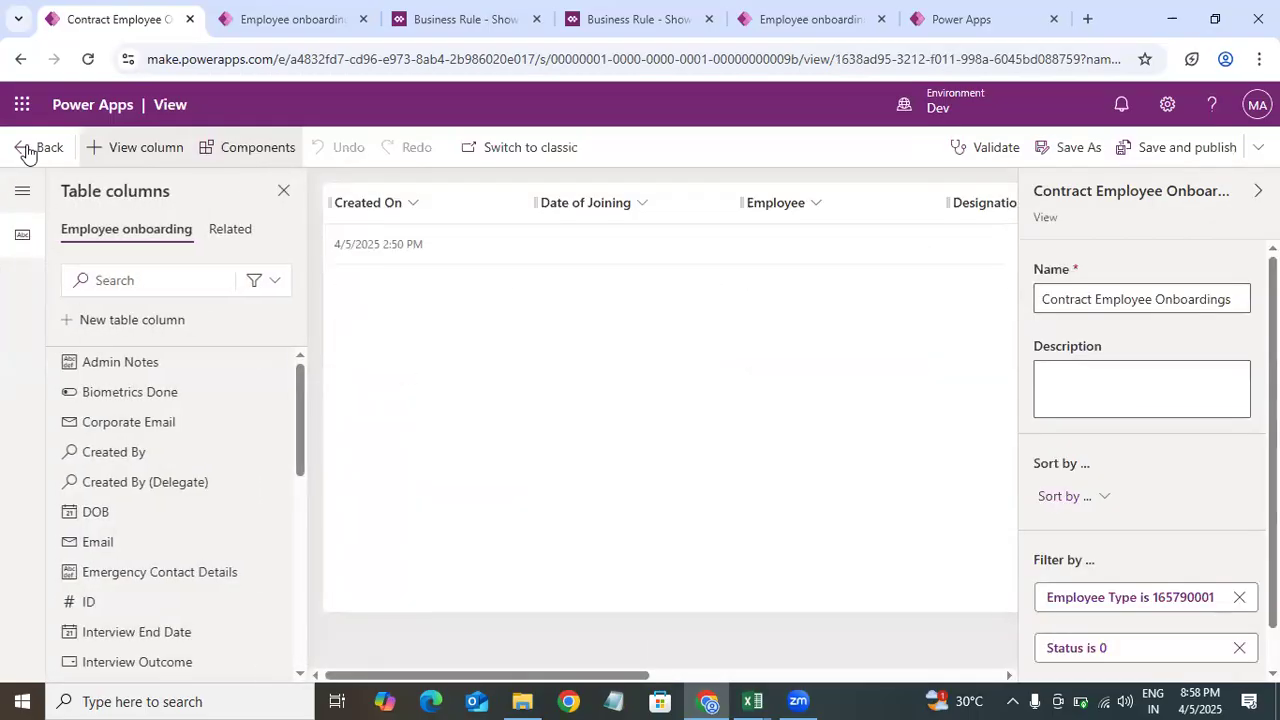
pyautogui.click(27, 150)
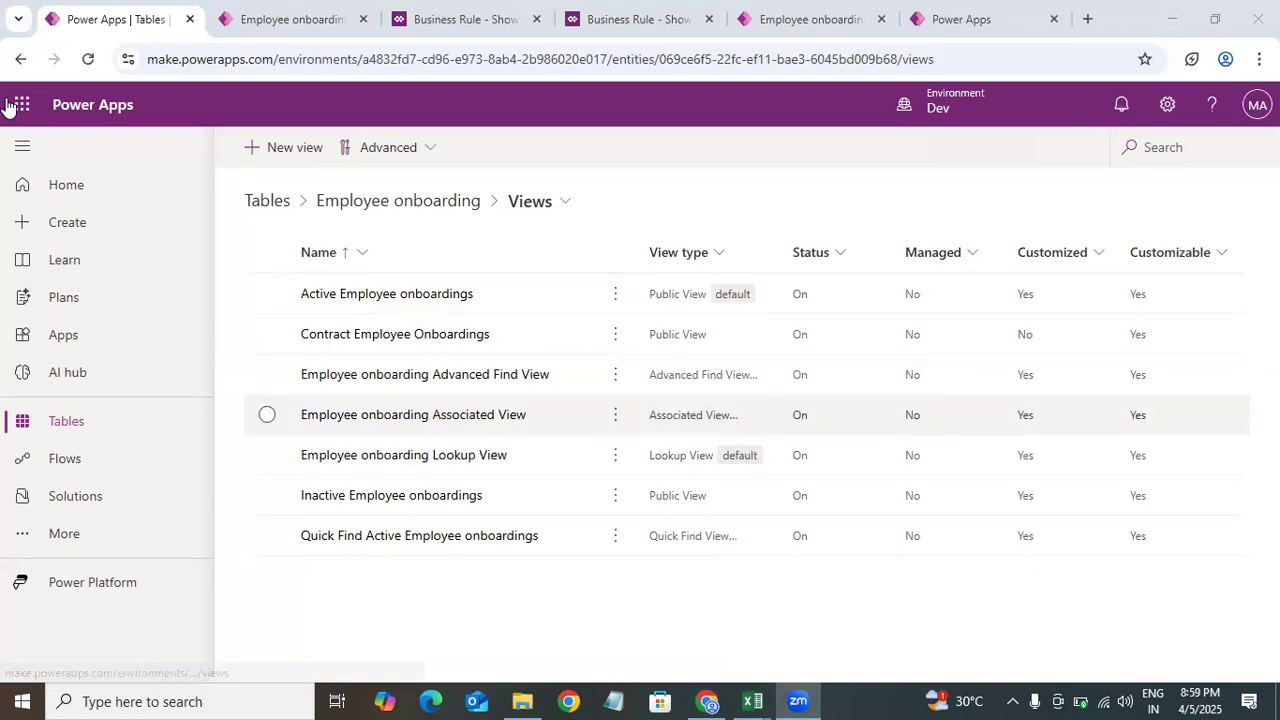
# Step: Return to the new Employee onboarding record and review the Employee Type choices without picking one
pyautogui.click(300, 28)
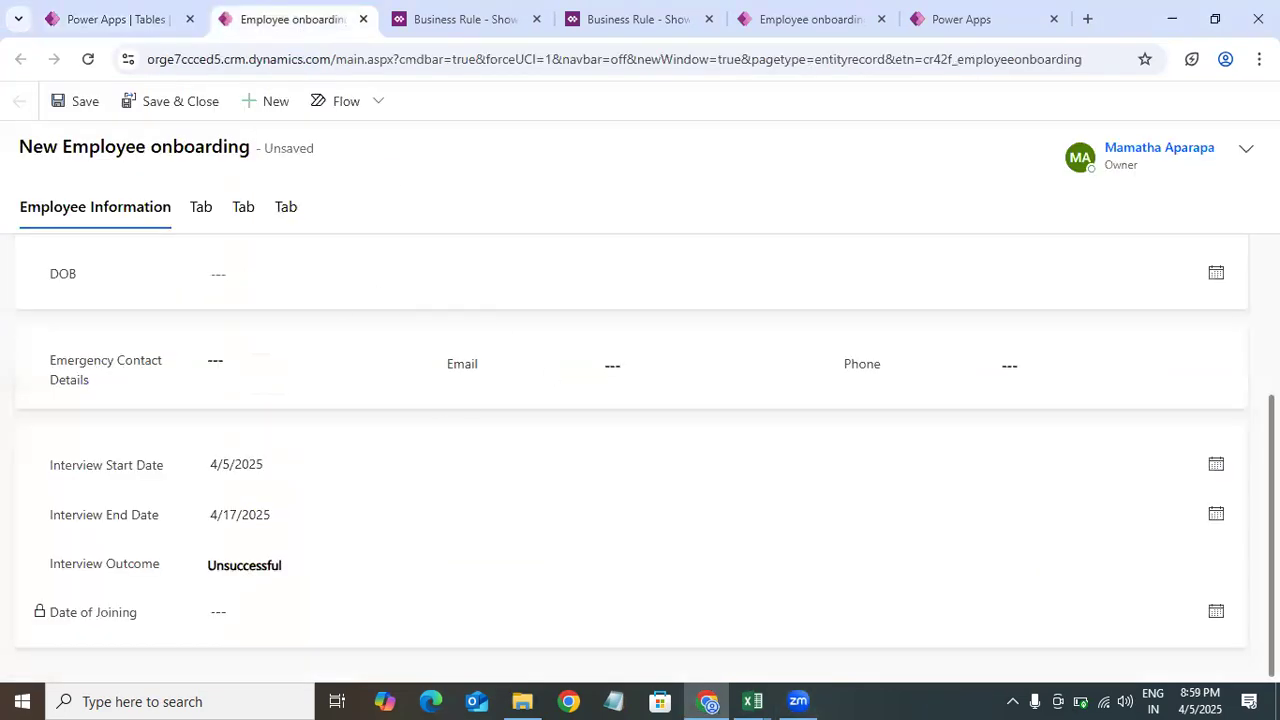
pyautogui.scroll(3, 263, 431)
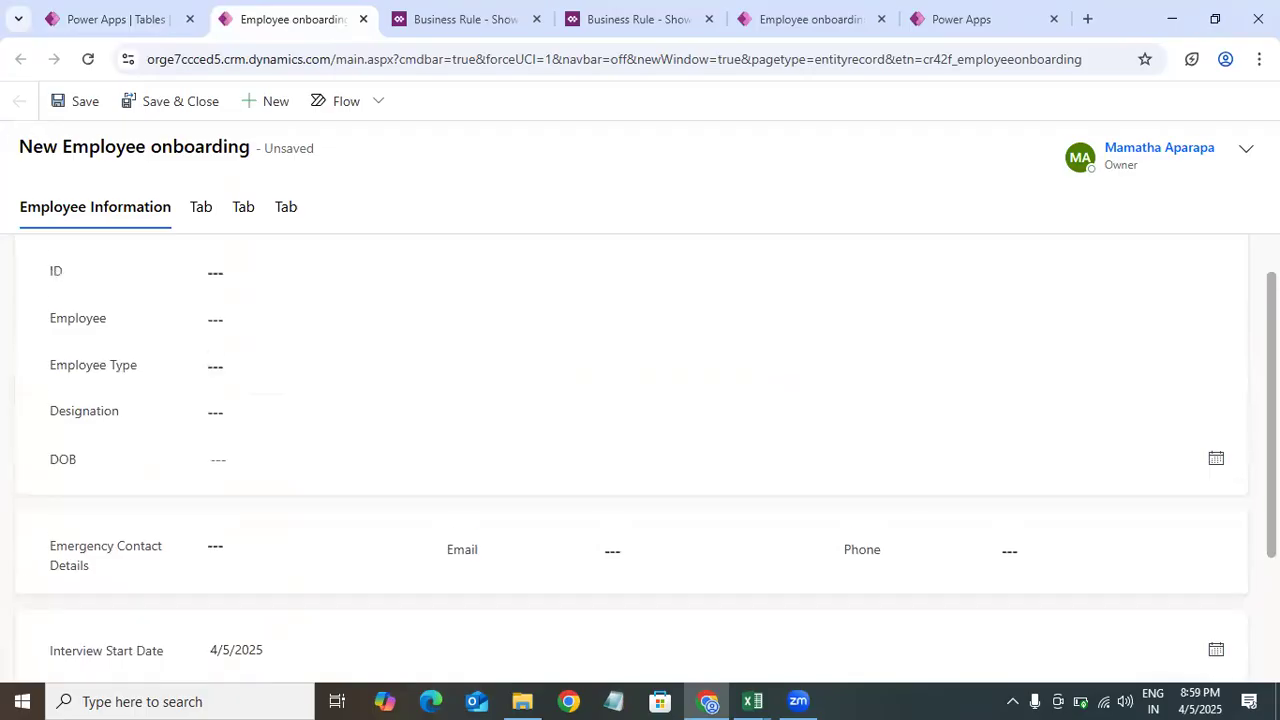
pyautogui.click(315, 409)
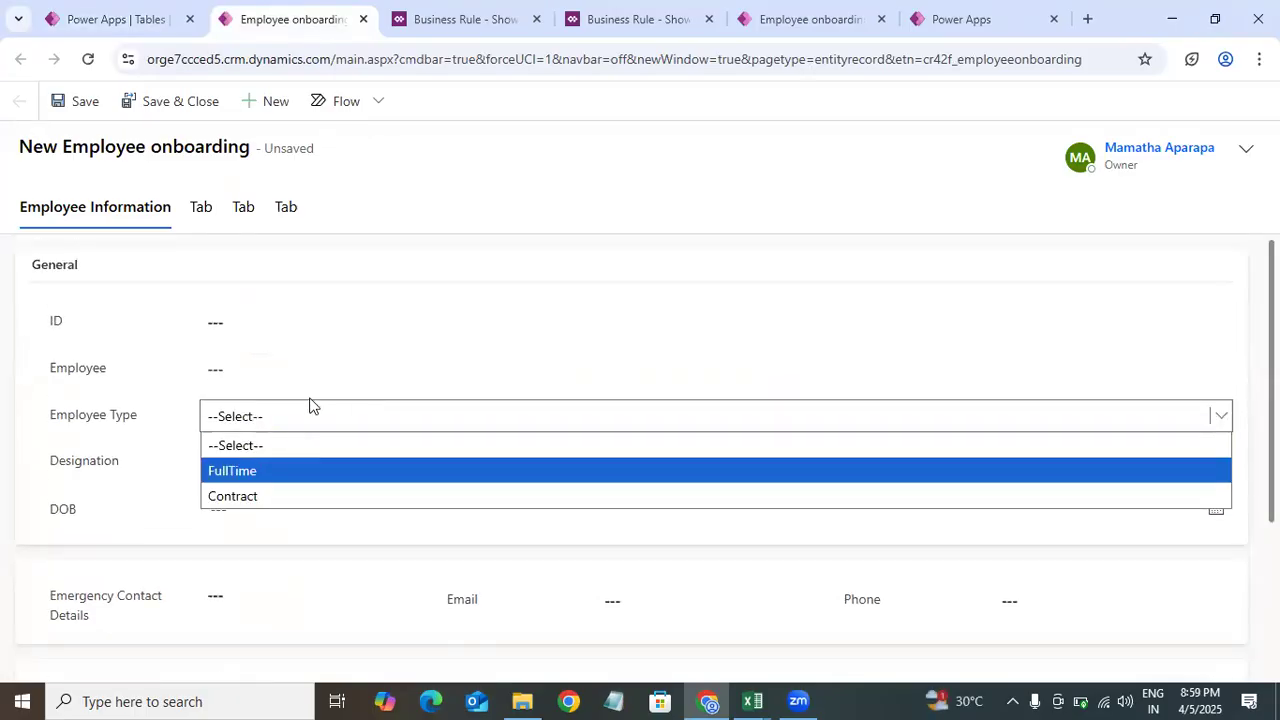
pyautogui.click(309, 371)
pyautogui.click(105, 487)
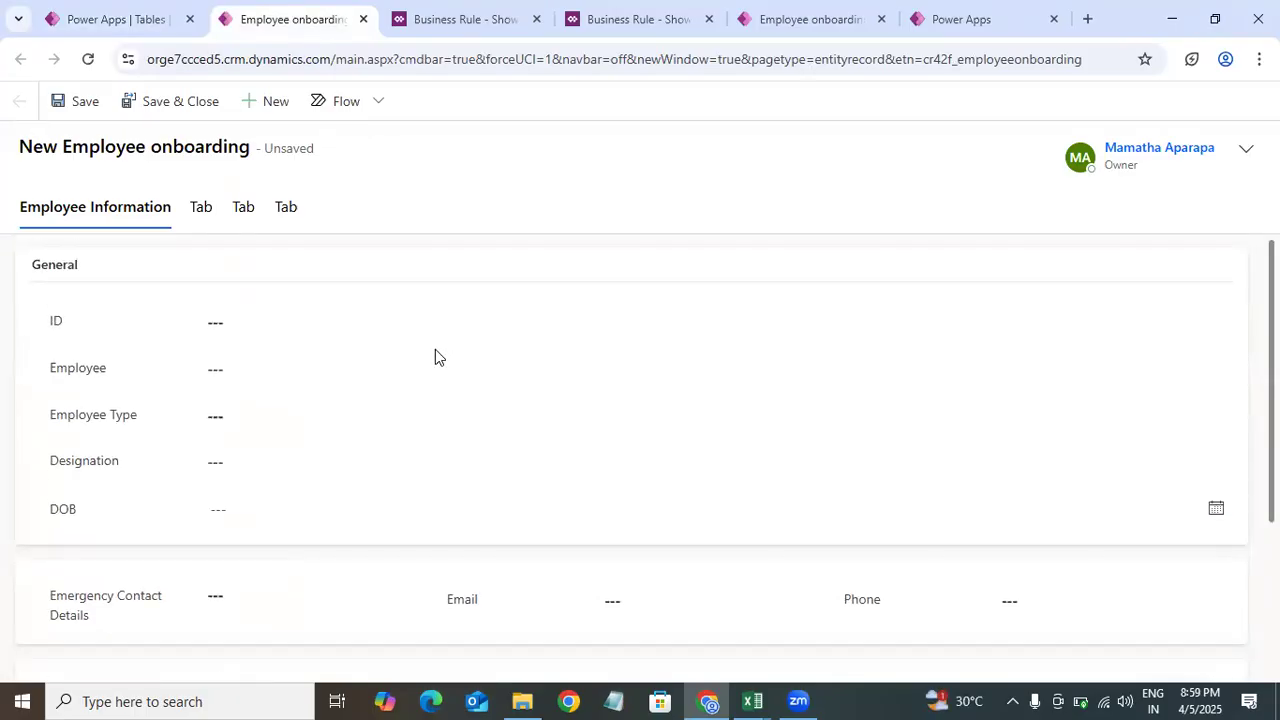
# Step: Open the Employee lookup's full list of contact records in the selection dialog, then close it
pyautogui.click(406, 371)
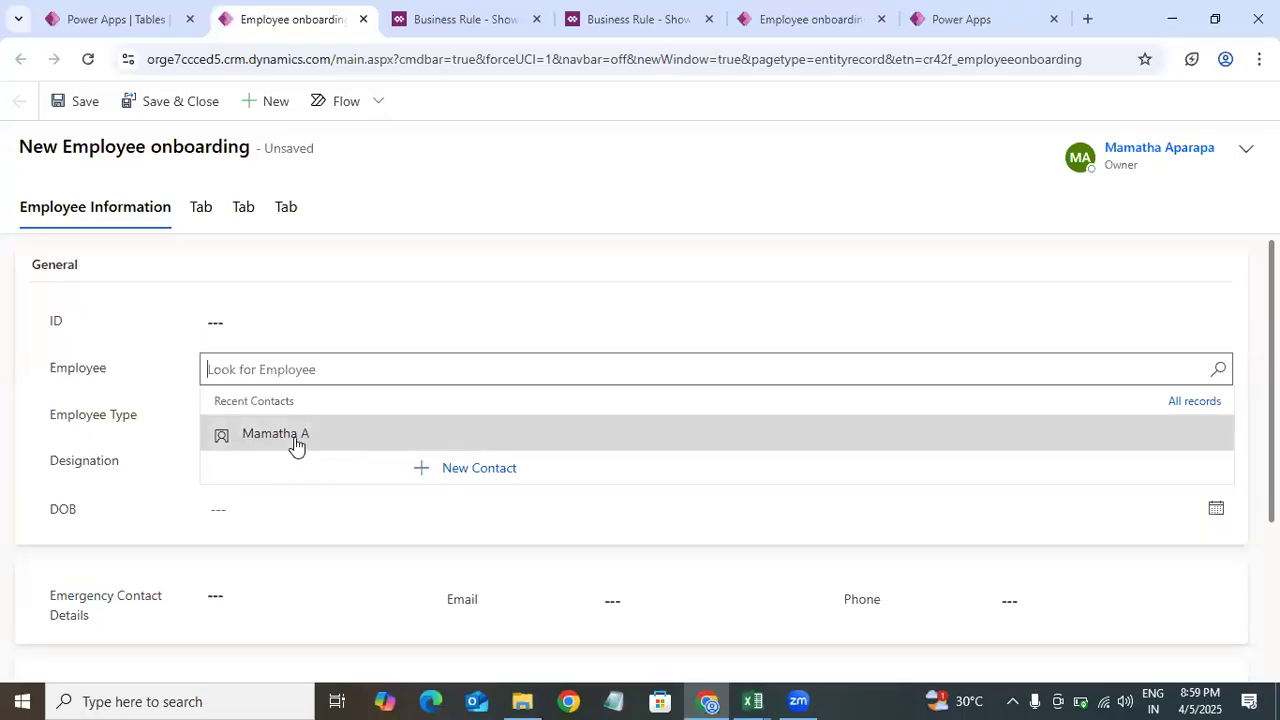
pyautogui.click(1180, 404)
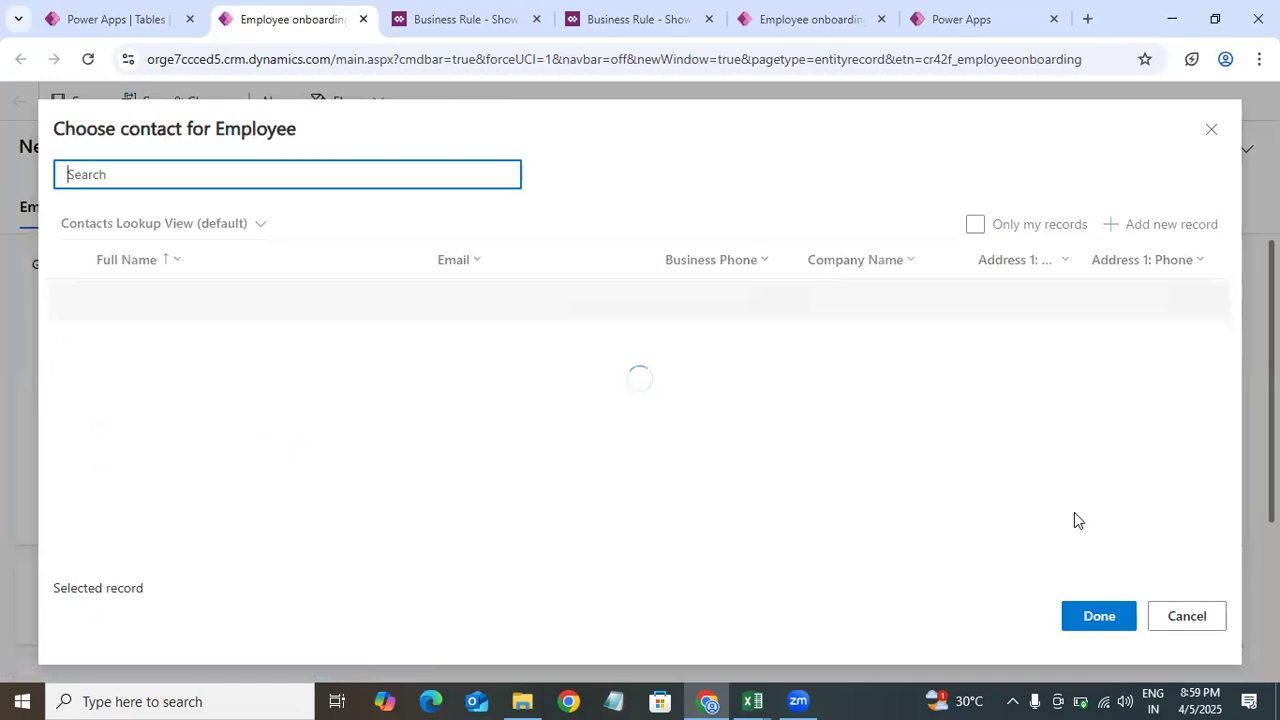
pyautogui.click(170, 12)
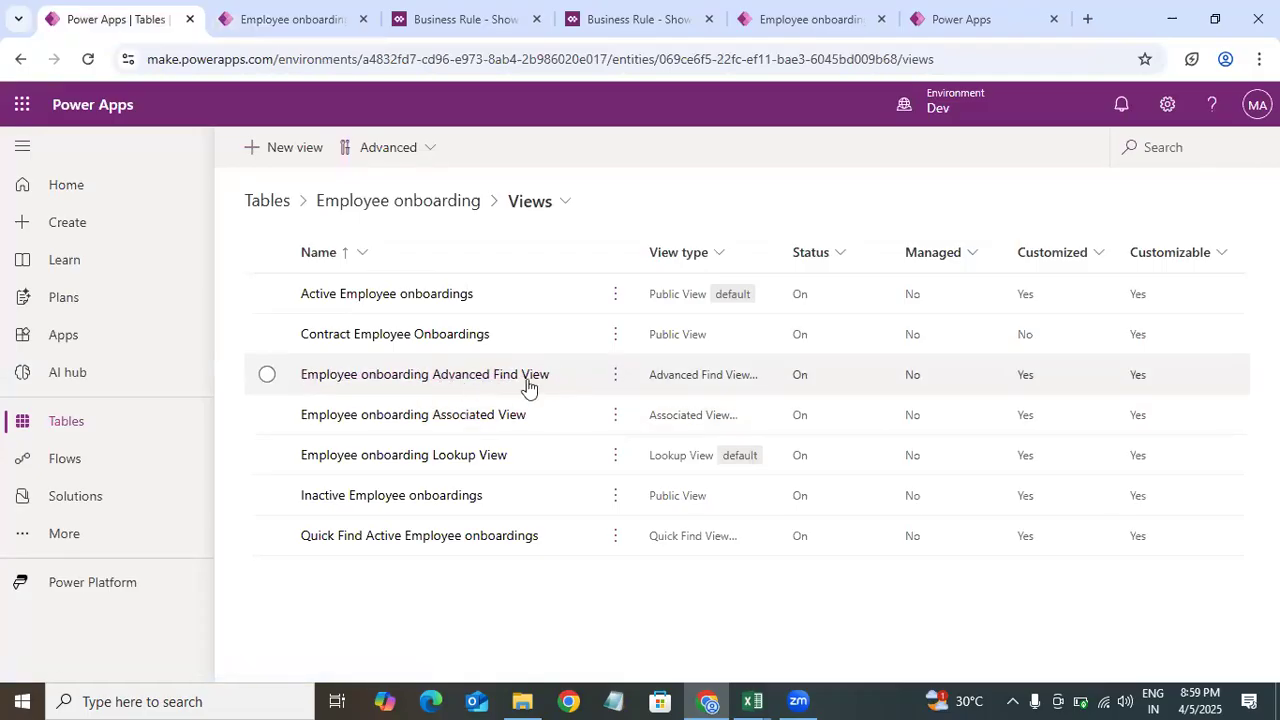
pyautogui.click(306, 16)
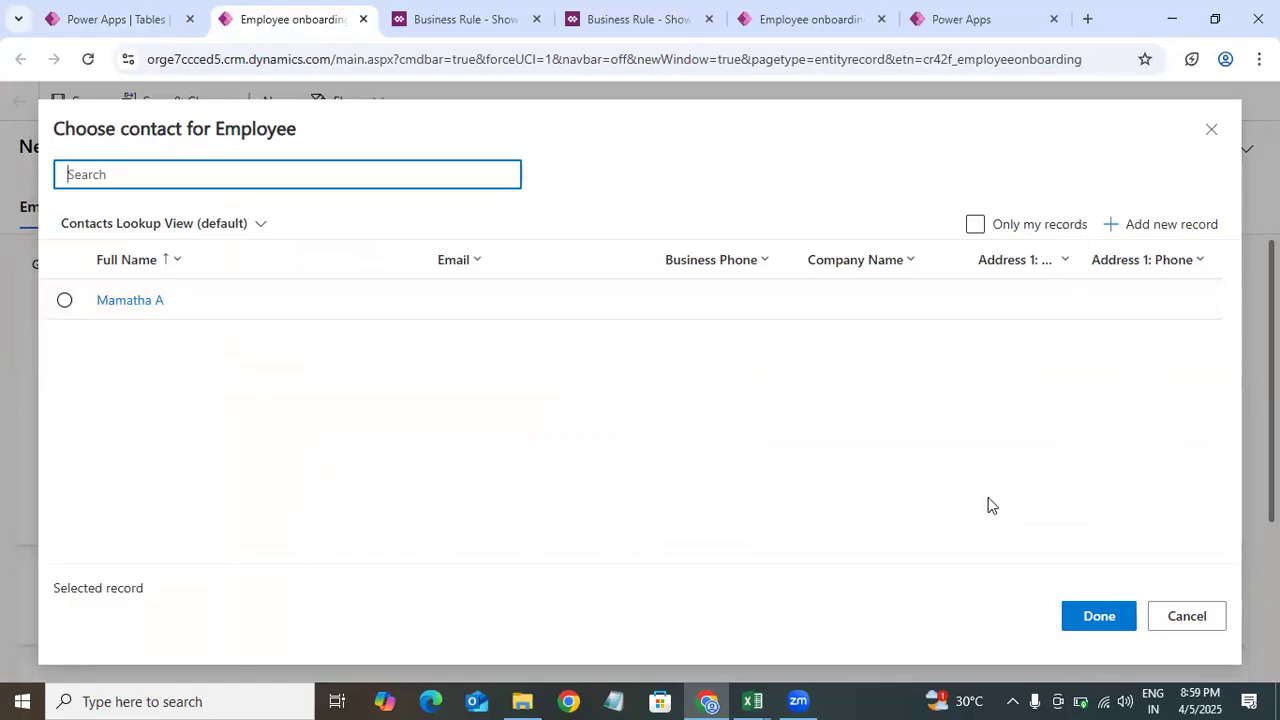
pyautogui.click(1211, 129)
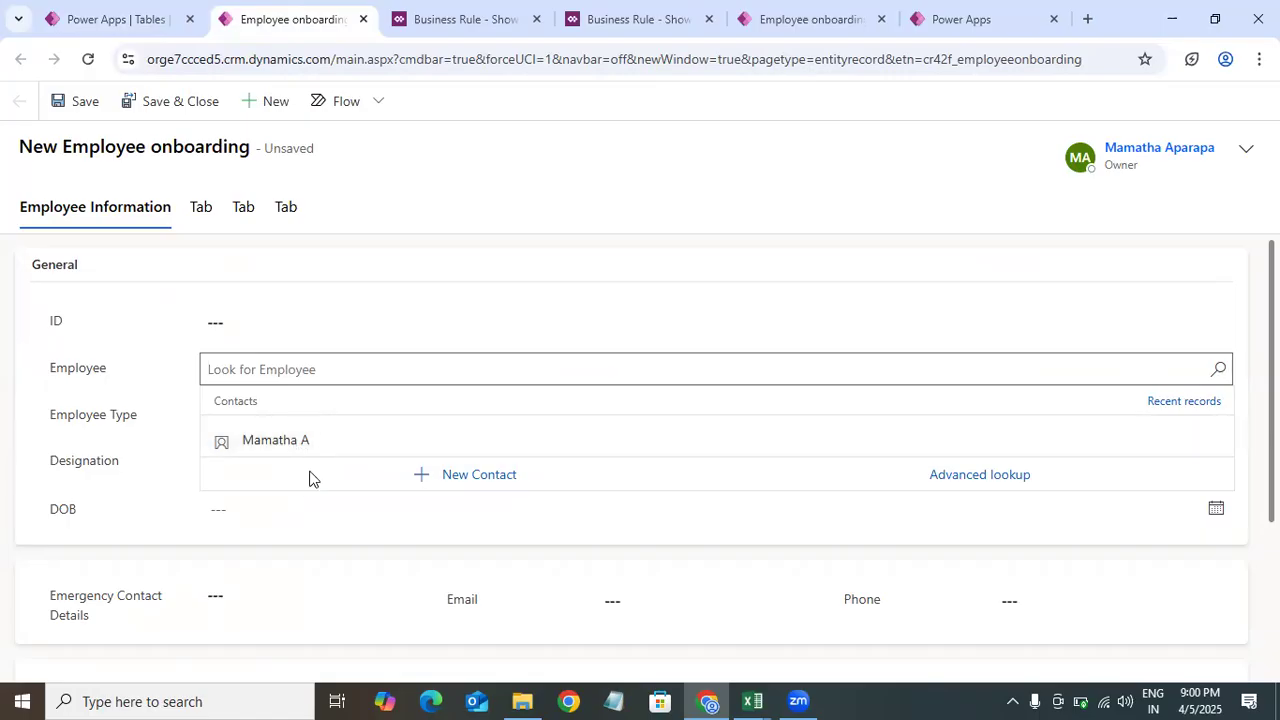
# Step: Open the Employee onboarding Lookup View to inspect its columns, then return to the views list
pyautogui.click(167, 30)
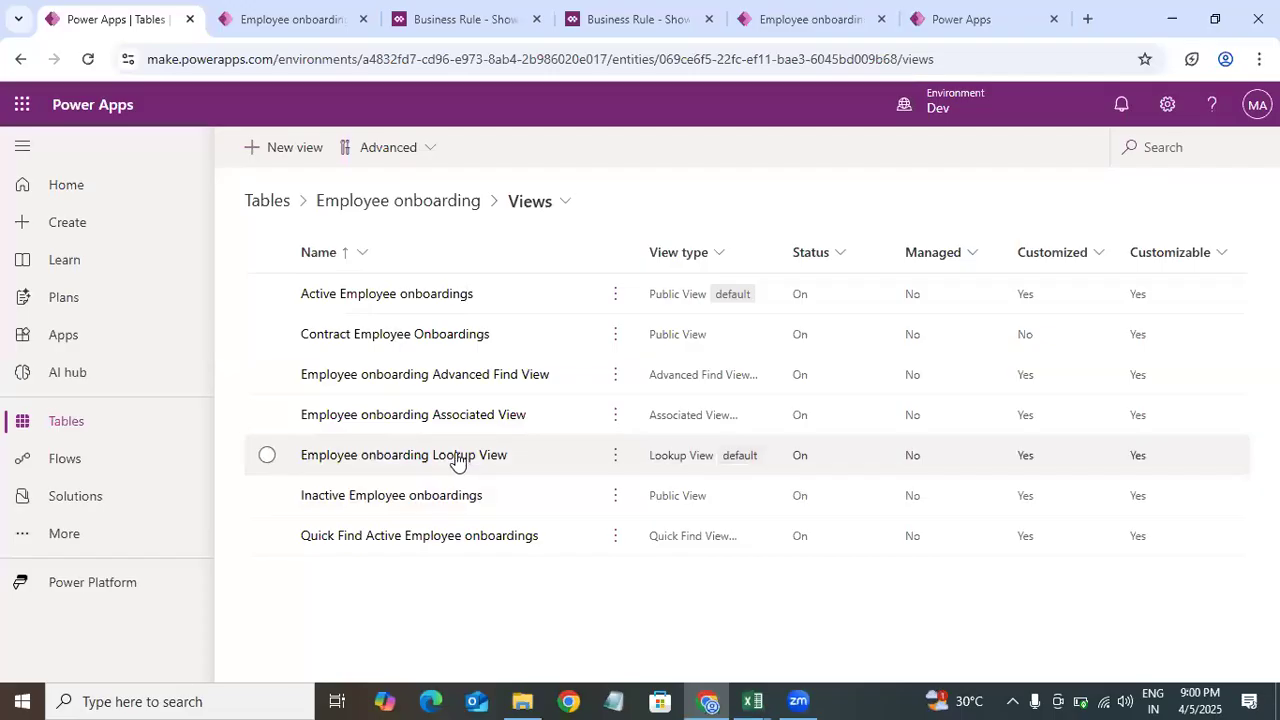
pyautogui.click(456, 457)
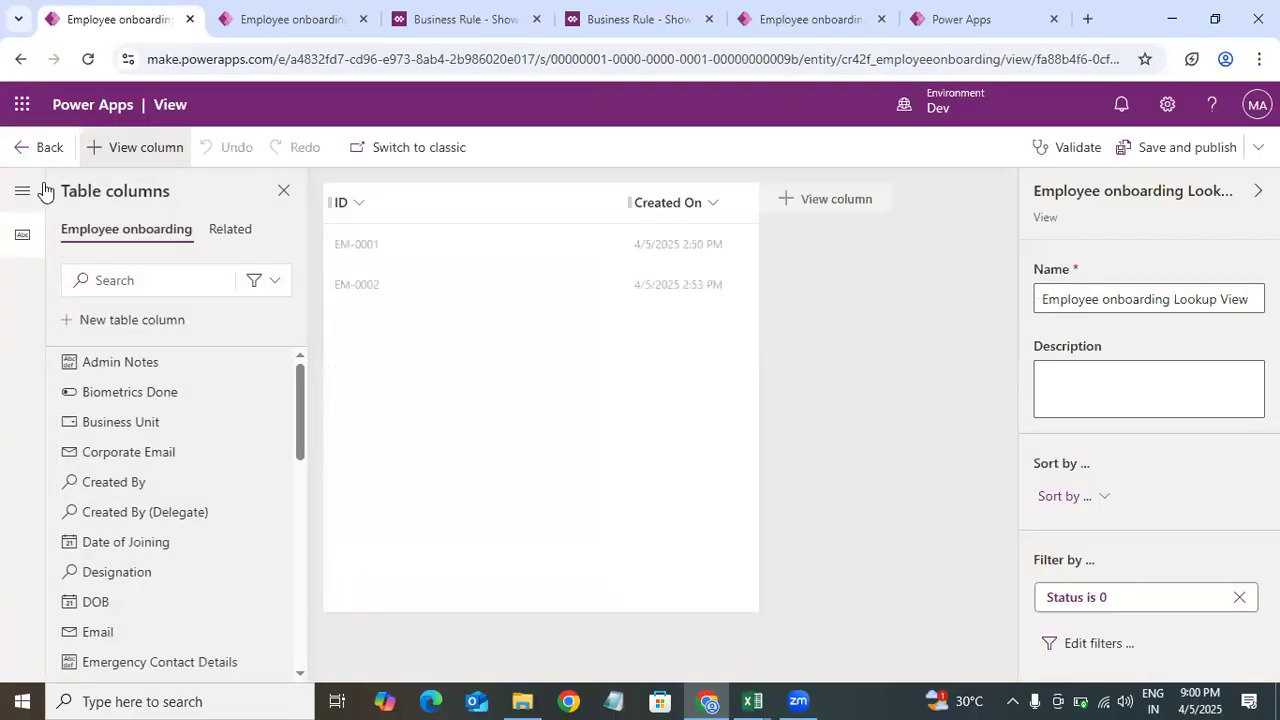
pyautogui.click(14, 155)
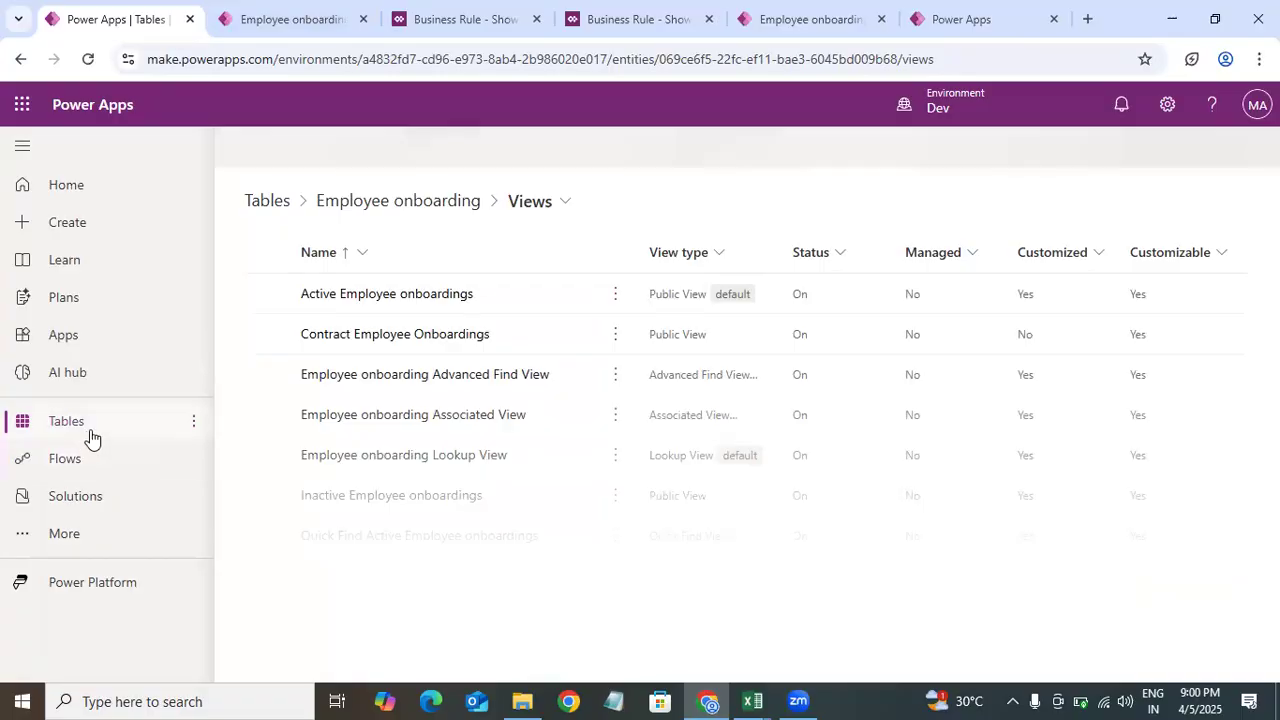
# Step: Go to the Contact table's views and open the Contacts Lookup View
pyautogui.click(91, 437)
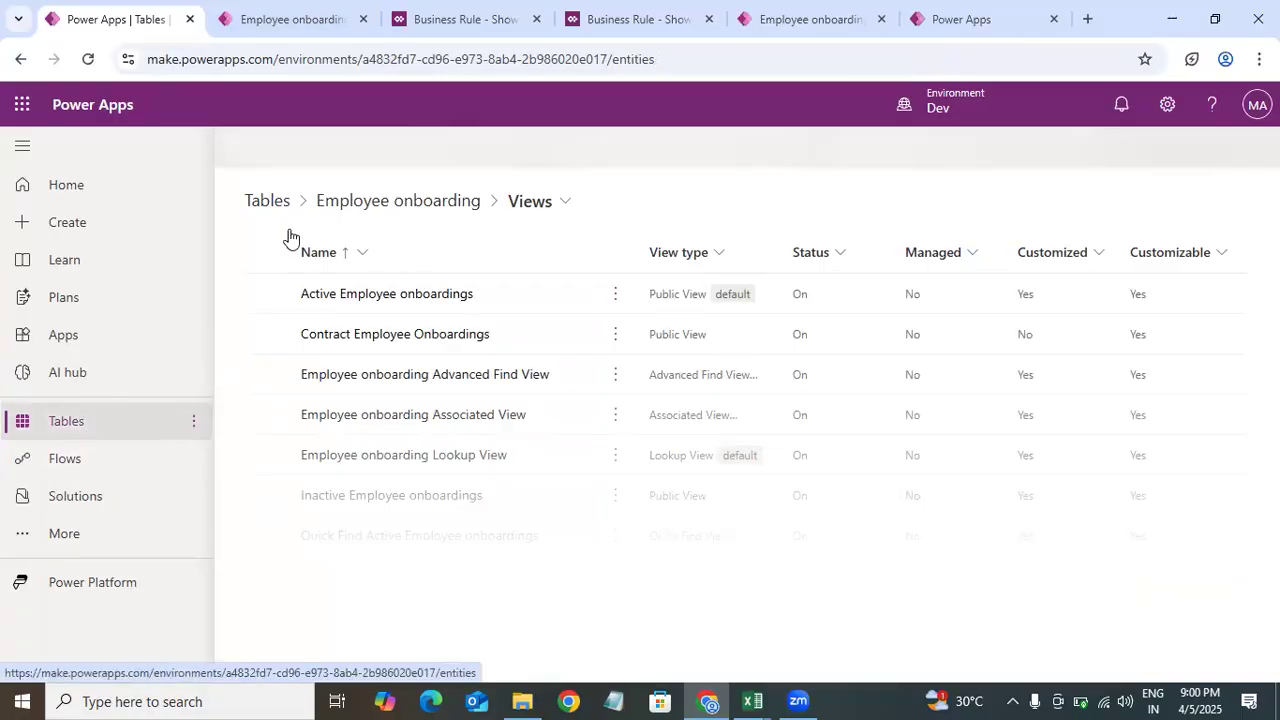
pyautogui.click(1158, 155)
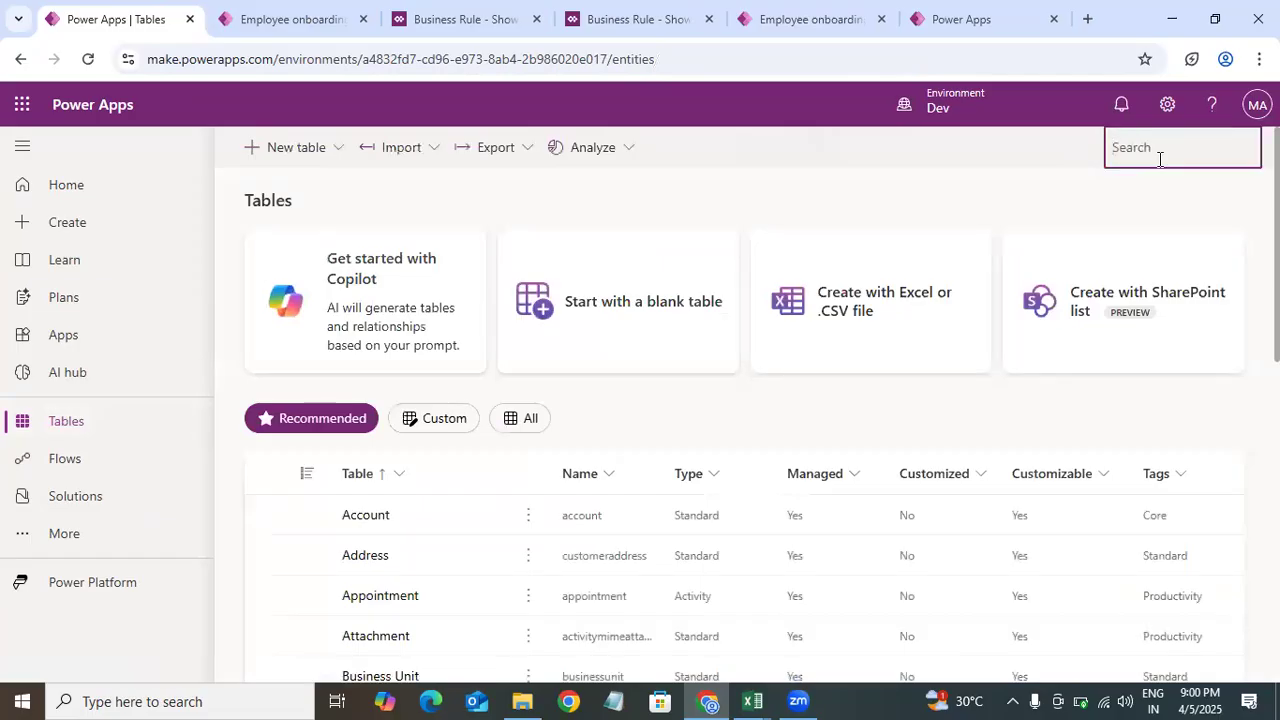
pyautogui.click(364, 528)
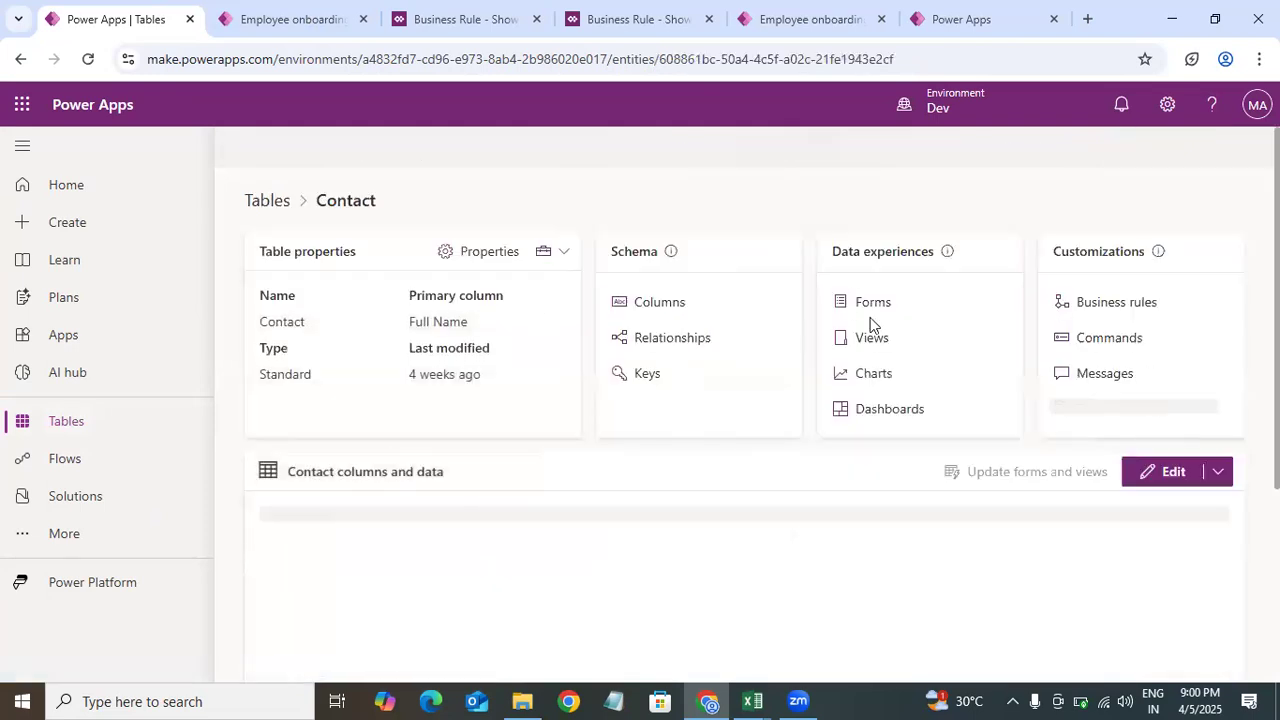
pyautogui.click(870, 338)
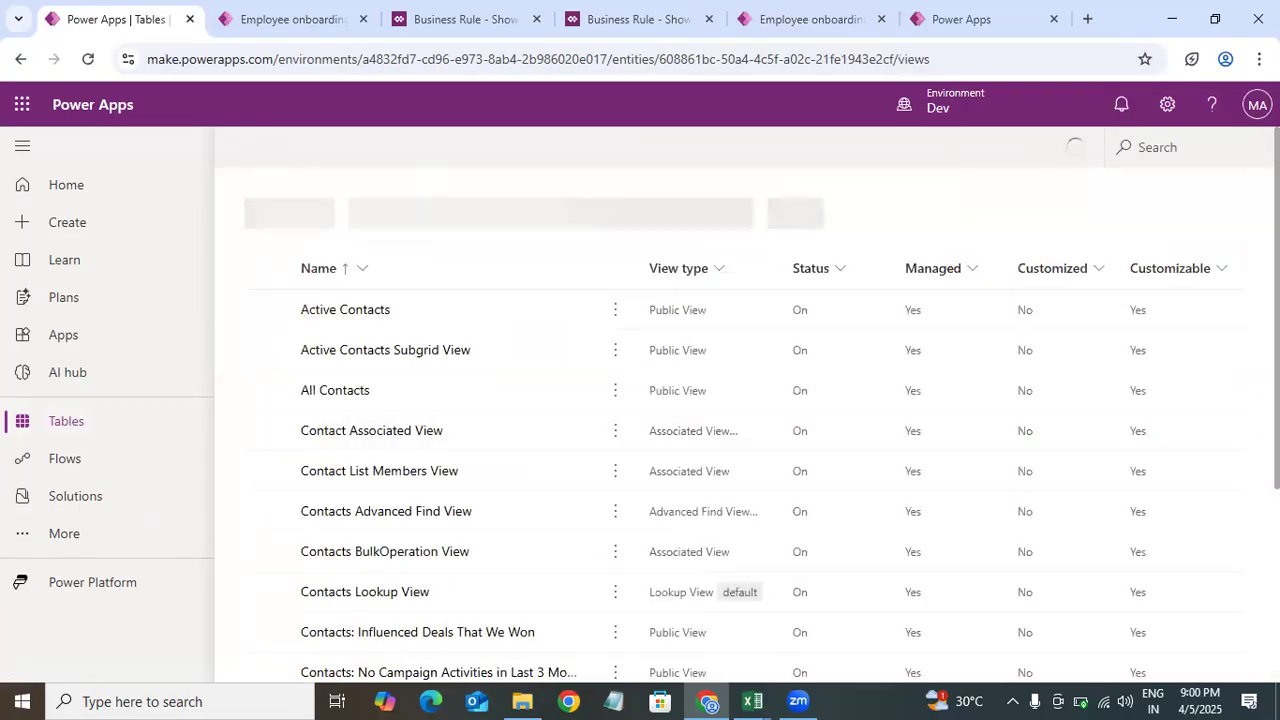
pyautogui.scroll(-3, 745, 405)
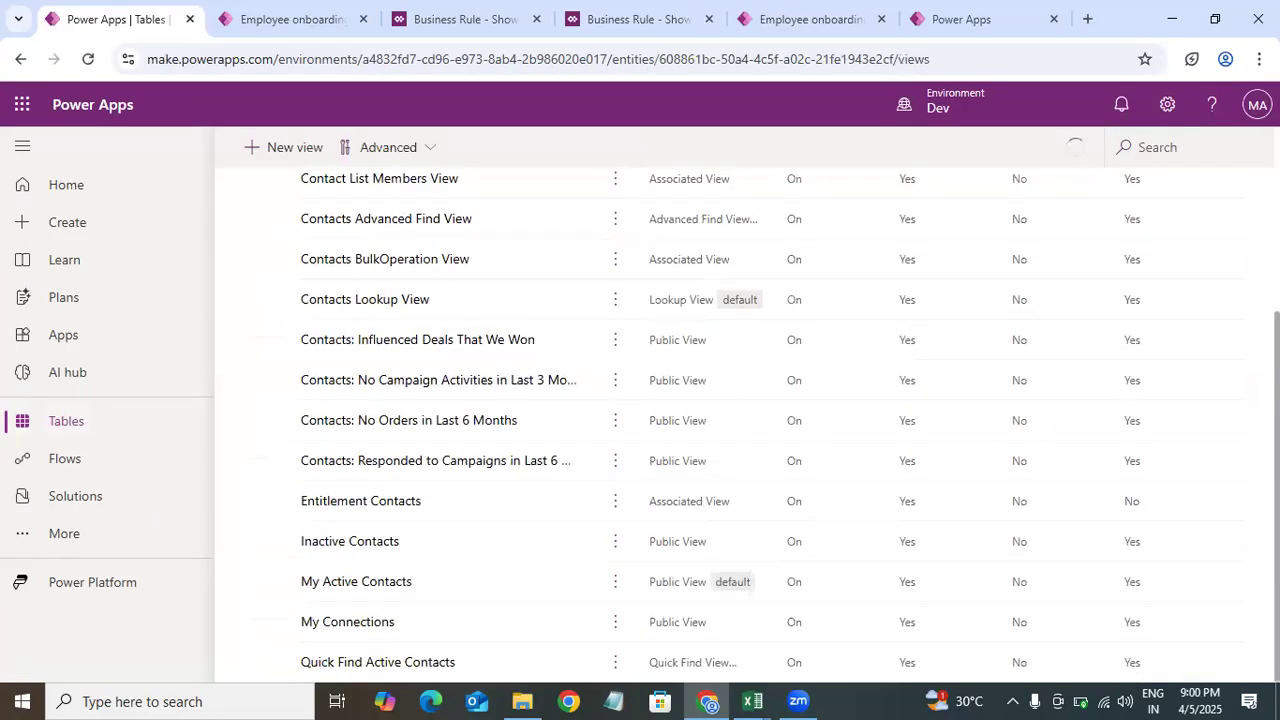
pyautogui.scroll(3, 745, 405)
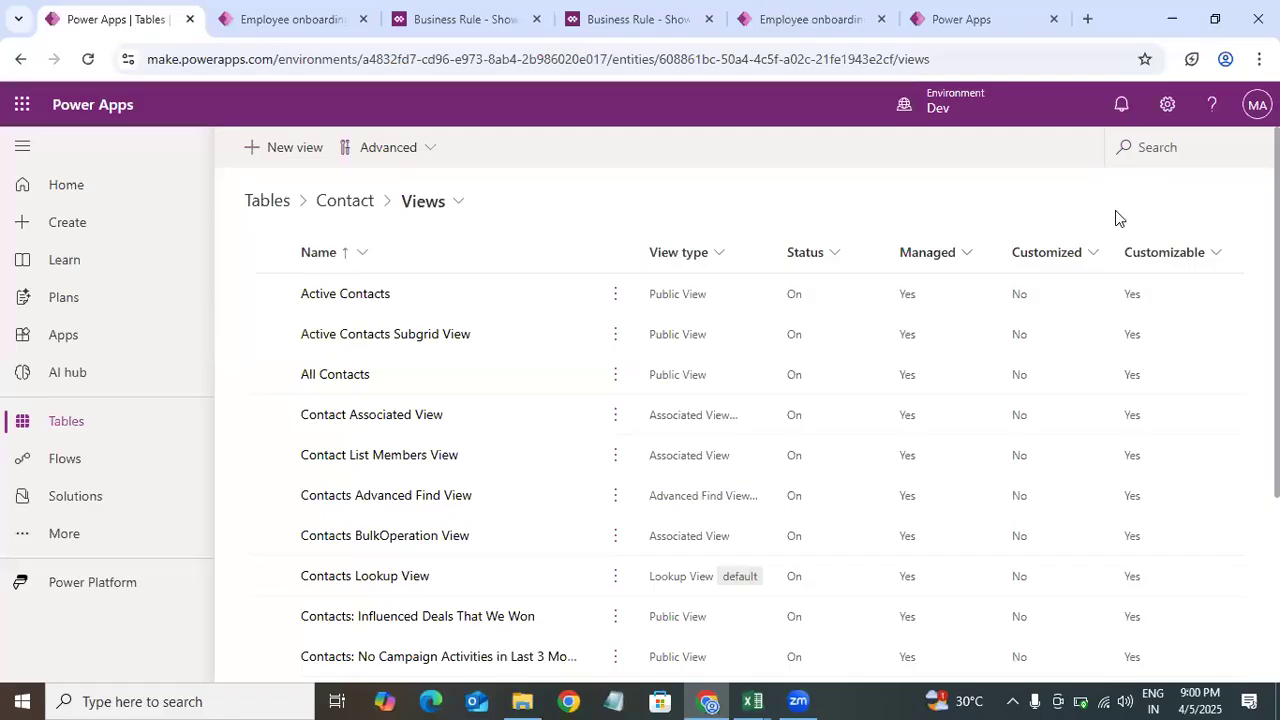
pyautogui.click(374, 578)
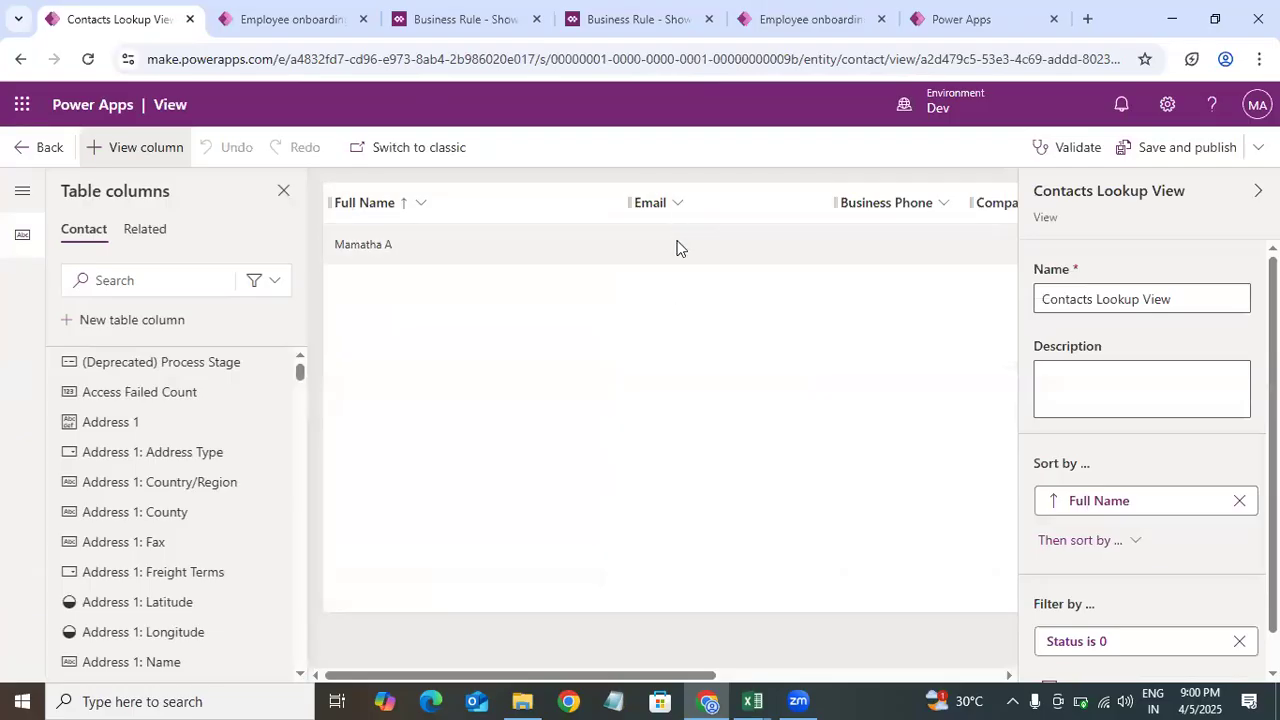
# Step: Pick the existing contact in the Employee lookup, open that contact's record, and discard the unsaved onboarding changes
pyautogui.click(634, 30)
pyautogui.click(323, 20)
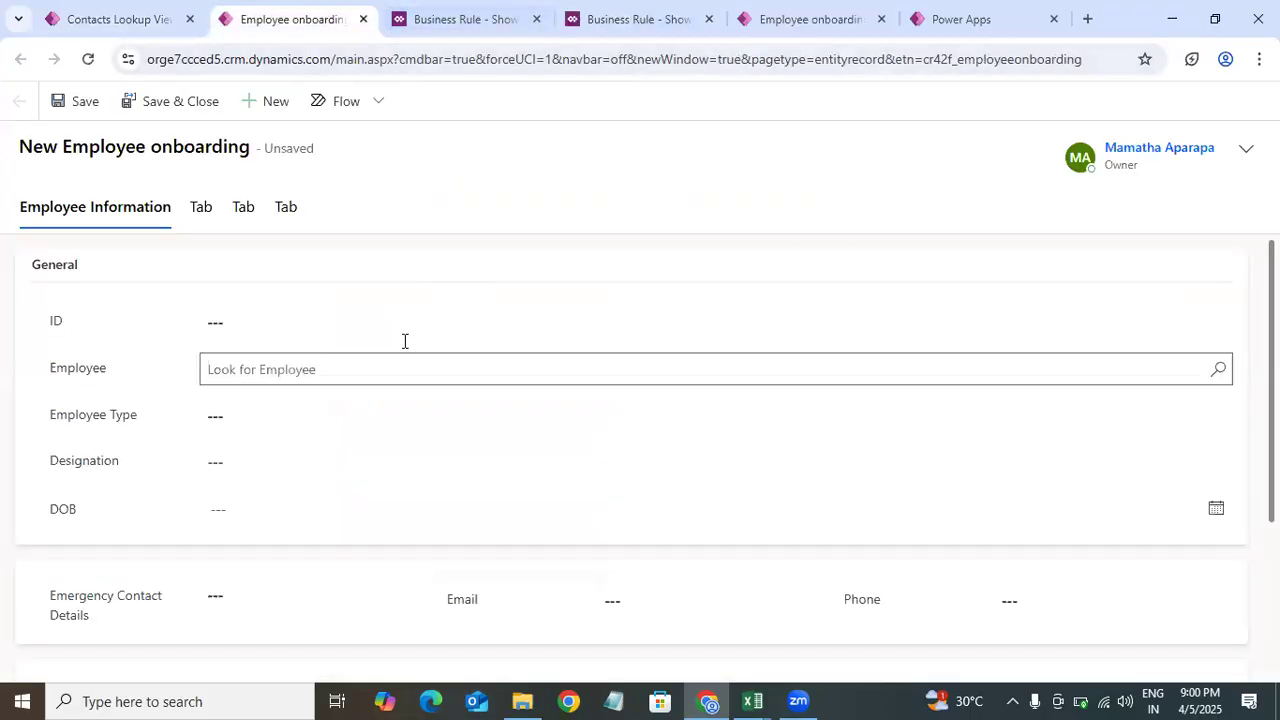
pyautogui.click(383, 366)
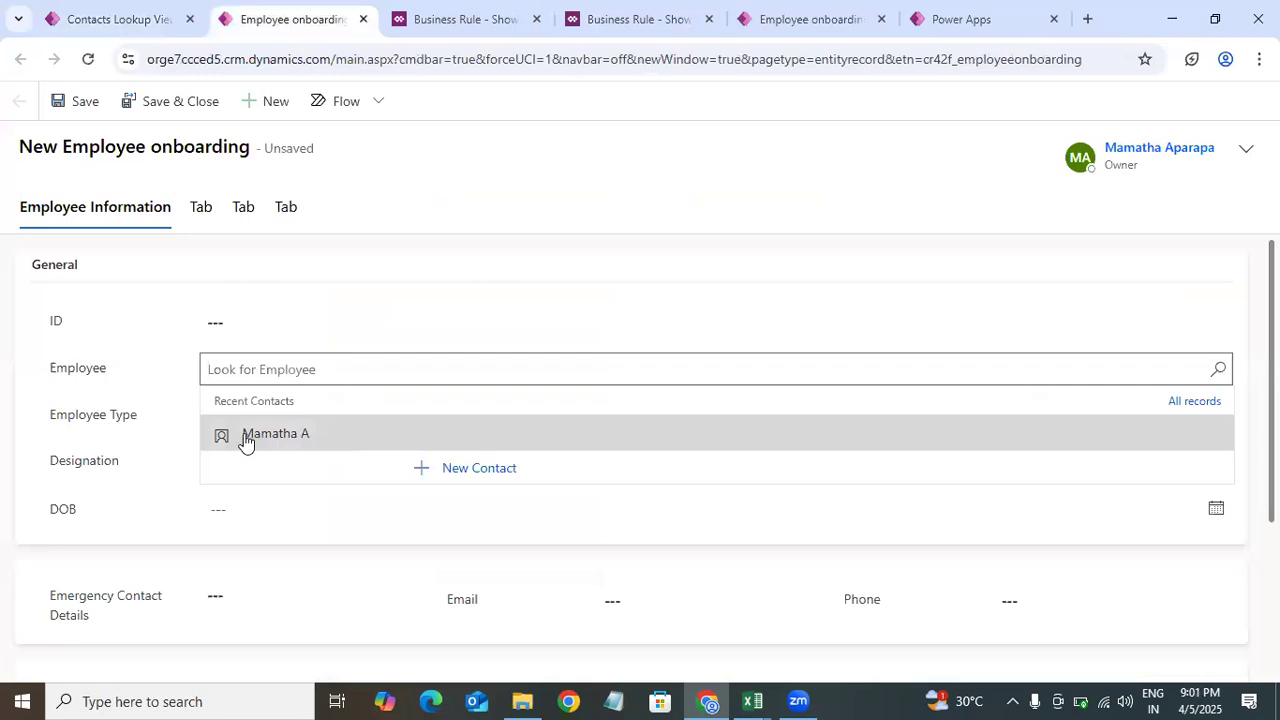
pyautogui.click(279, 441)
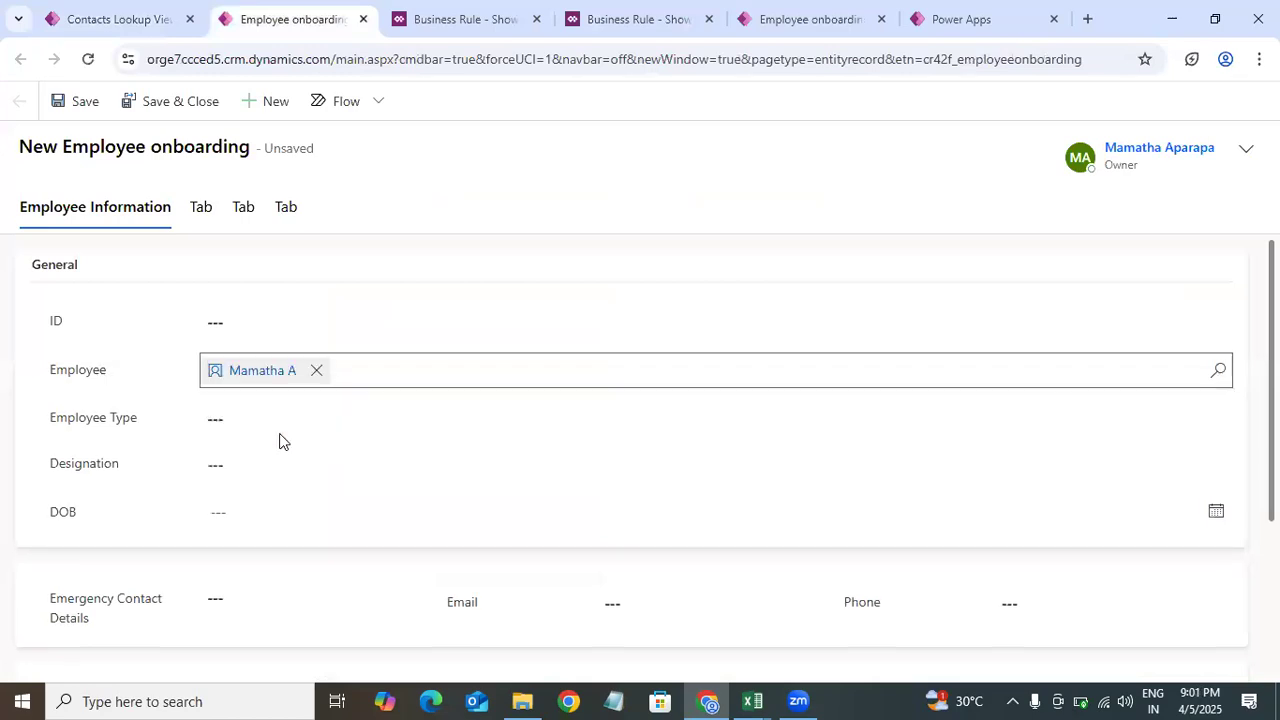
pyautogui.click(265, 370)
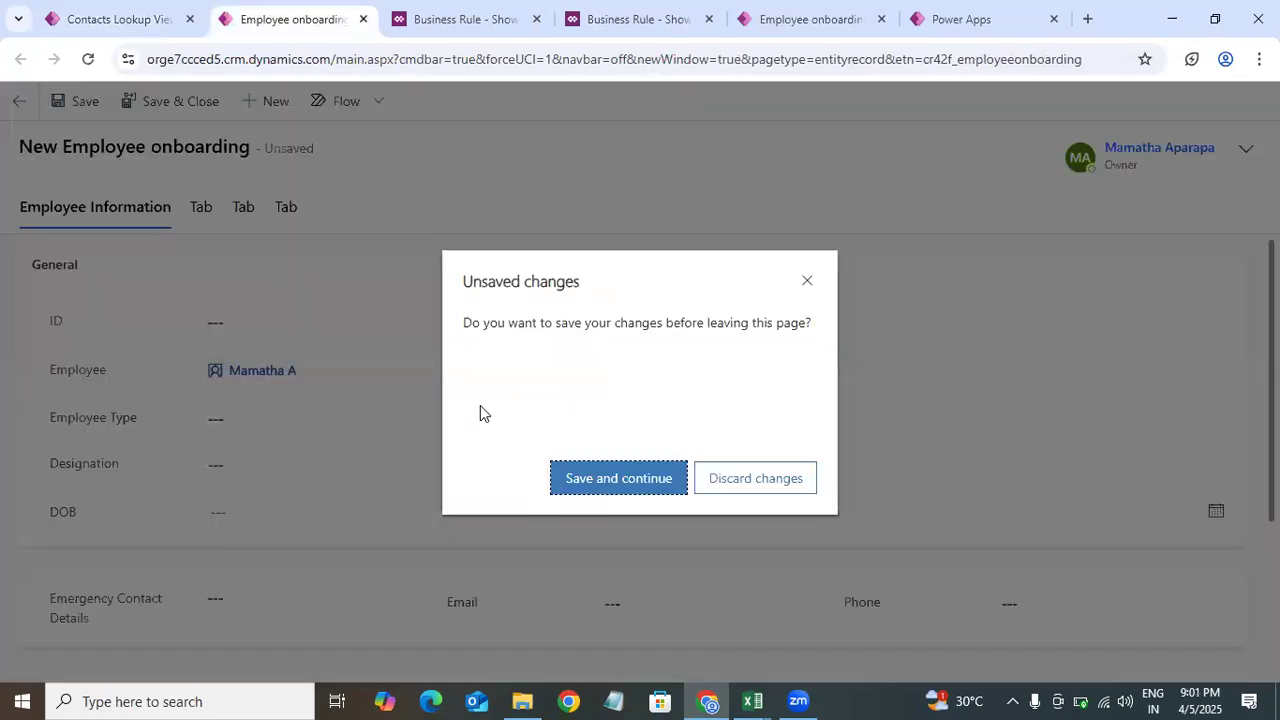
pyautogui.click(740, 484)
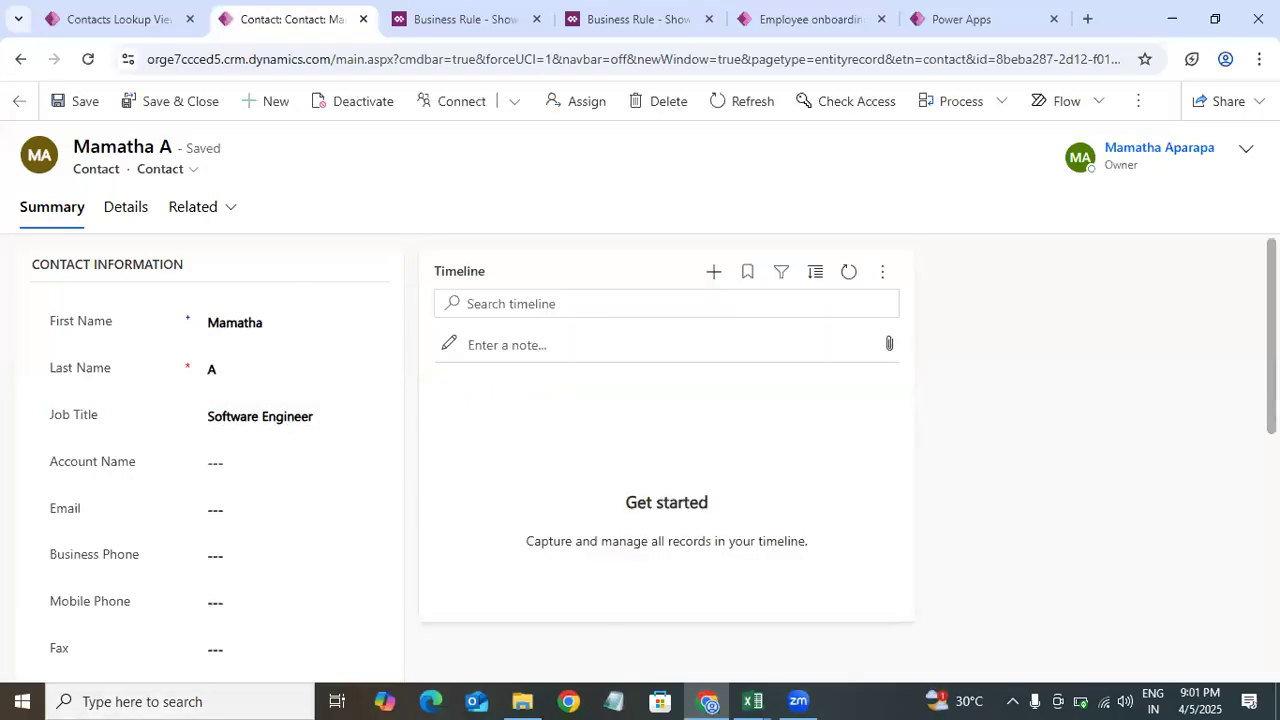
pyautogui.scroll(-5, 660, 450)
pyautogui.scroll(5, 660, 450)
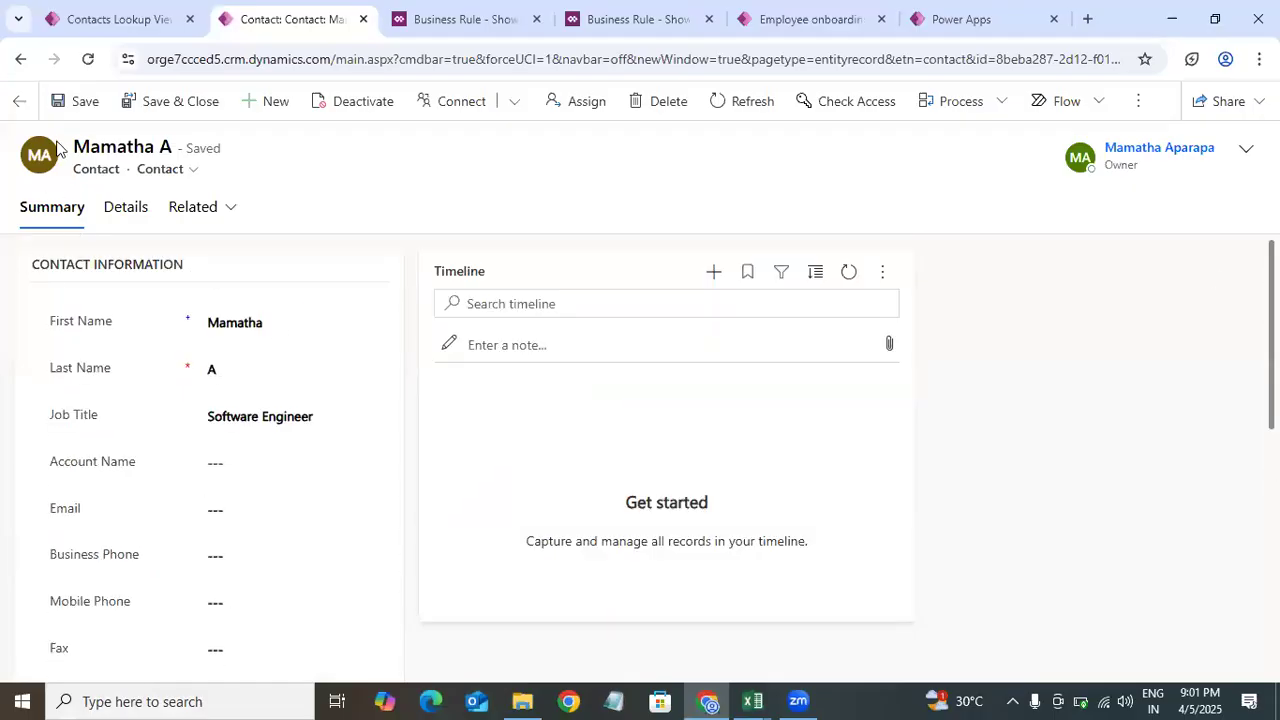
# Step: Navigate back to the custom Employee onboarding table and open its business rules list
pyautogui.click(125, 22)
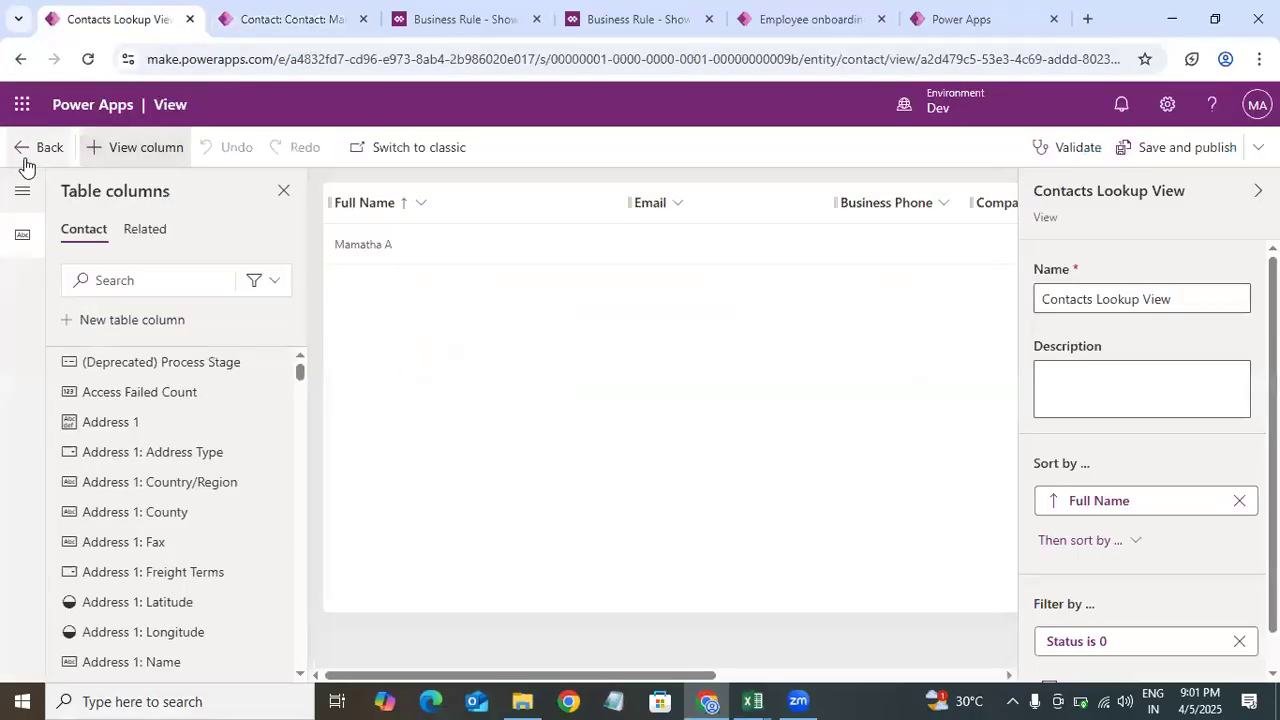
pyautogui.click(40, 158)
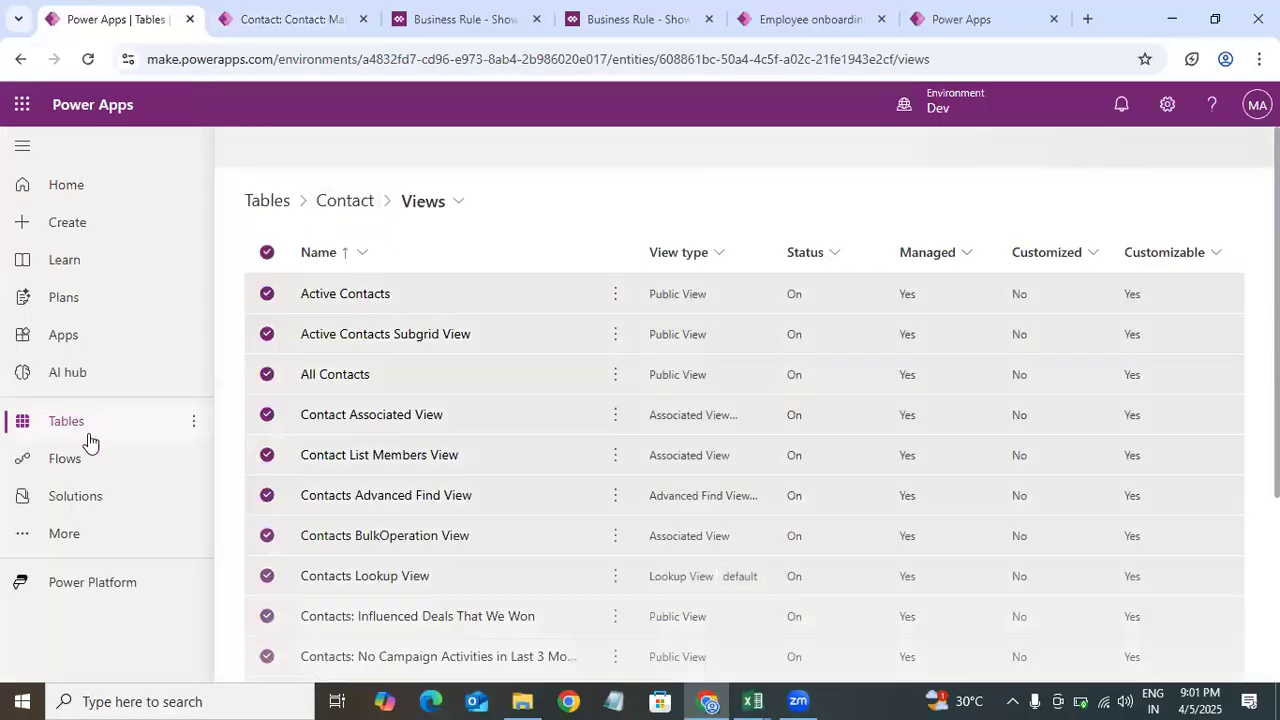
pyautogui.click(84, 433)
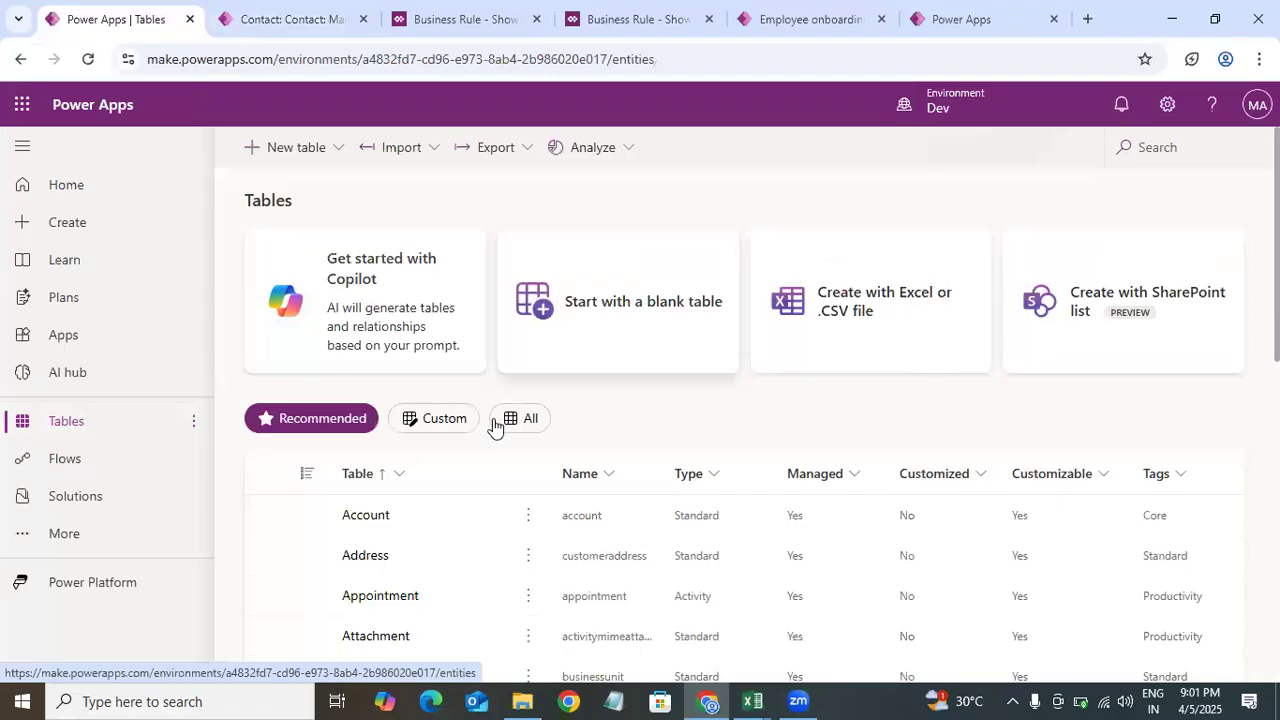
pyautogui.click(440, 420)
pyautogui.click(387, 518)
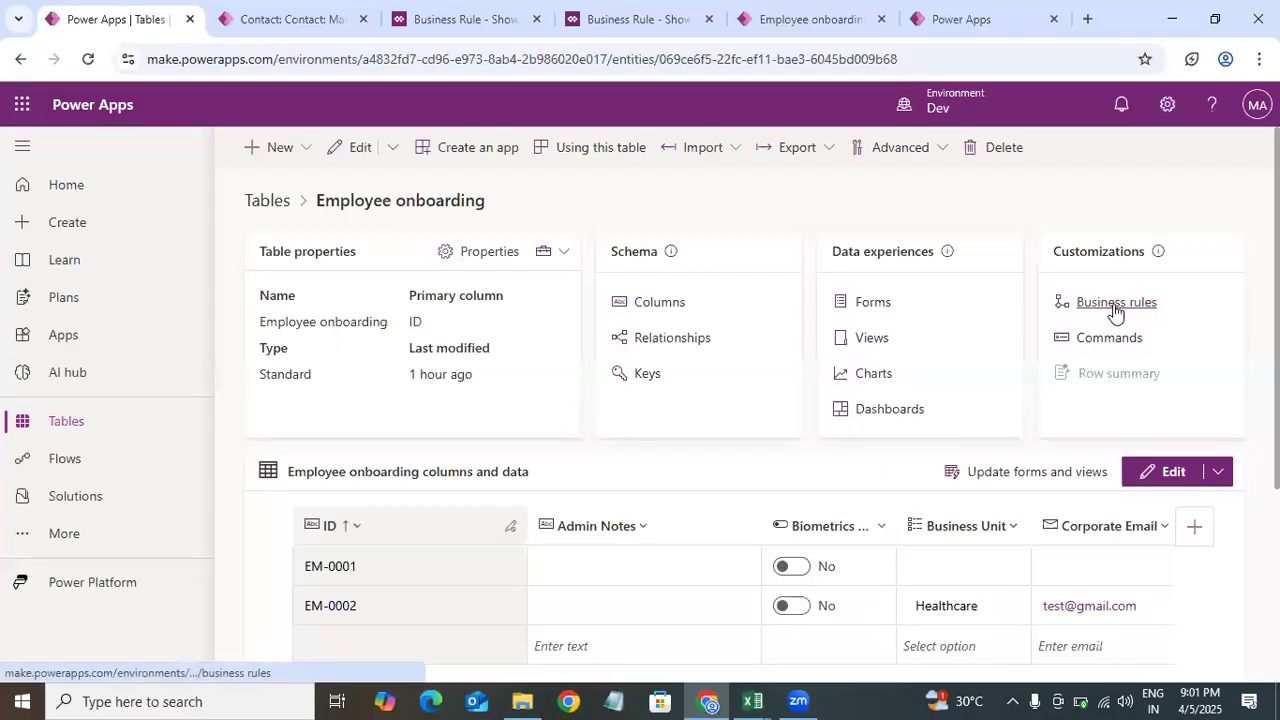
pyautogui.click(1115, 312)
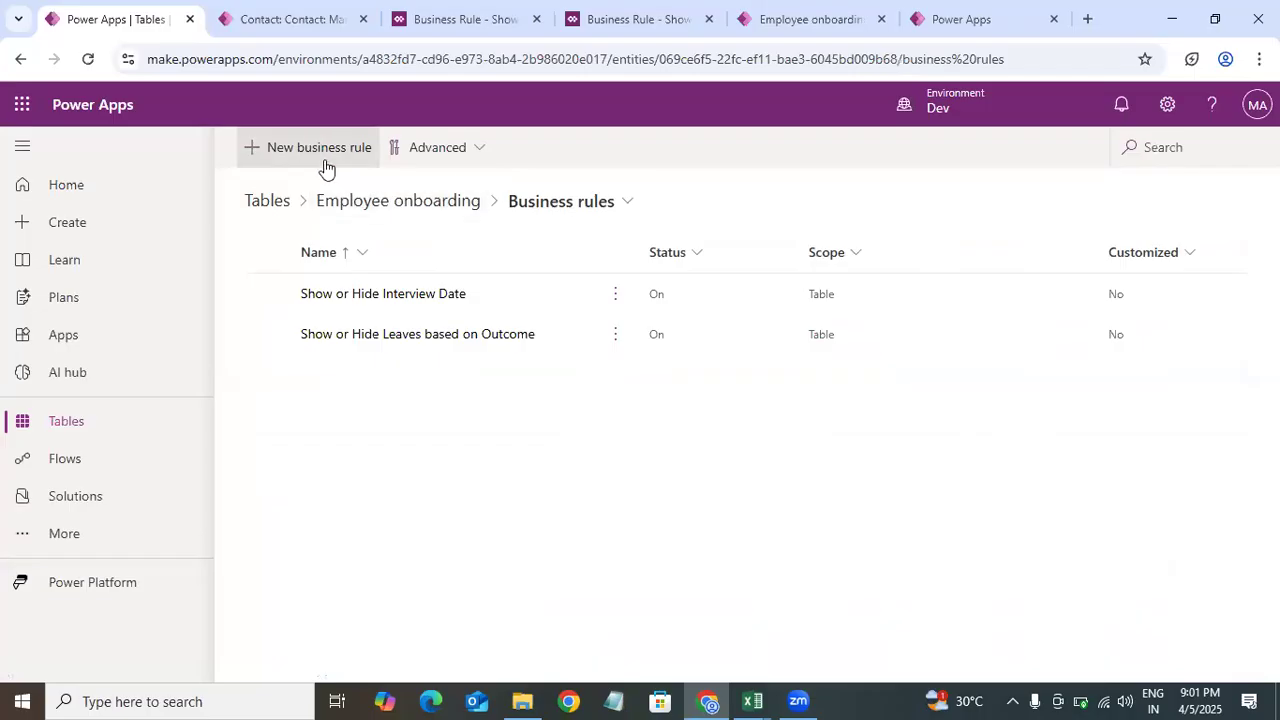
pyautogui.click(445, 226)
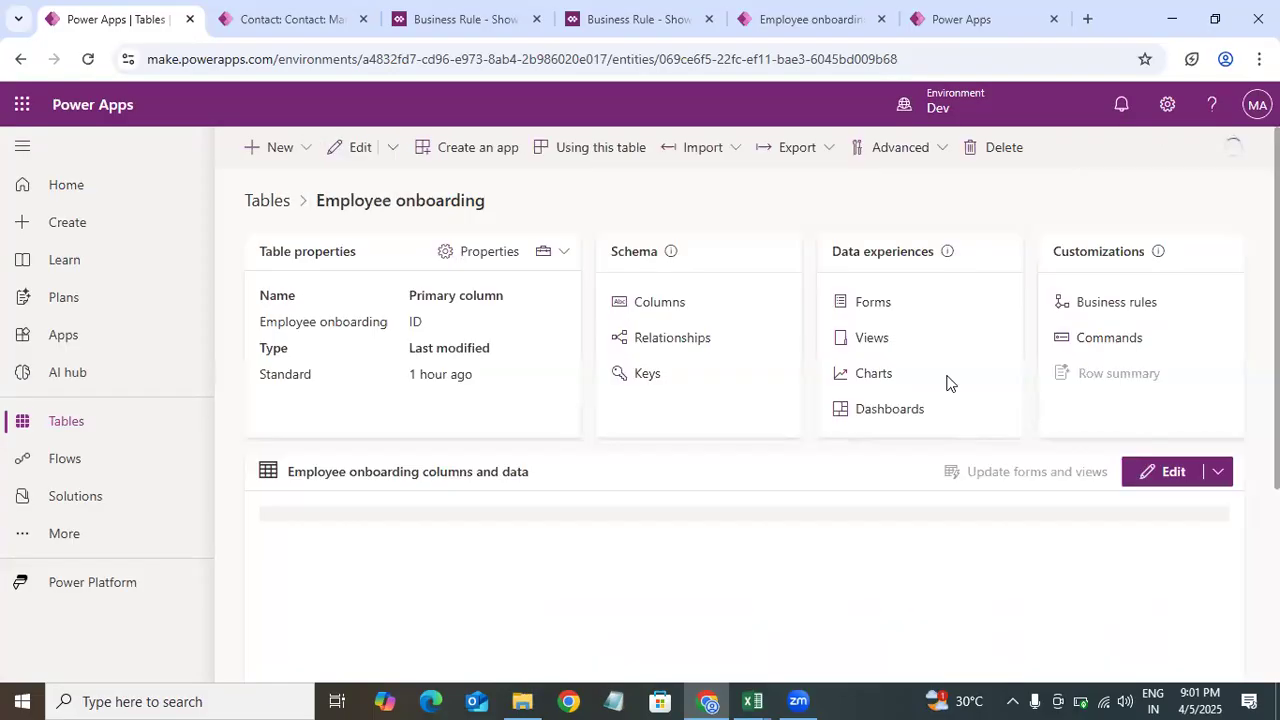
# Step: Open the Employee onboarding main form and check the business rules attached to the Employee and ID fields
pyautogui.click(870, 309)
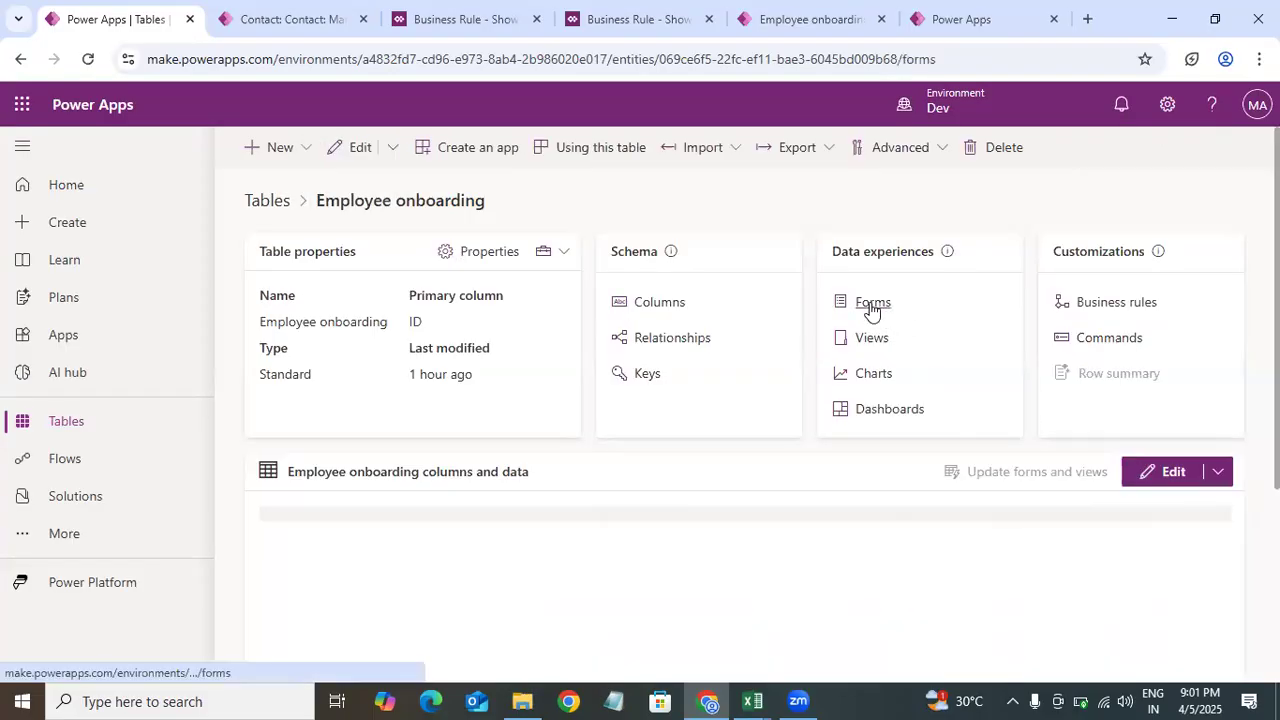
pyautogui.click(356, 300)
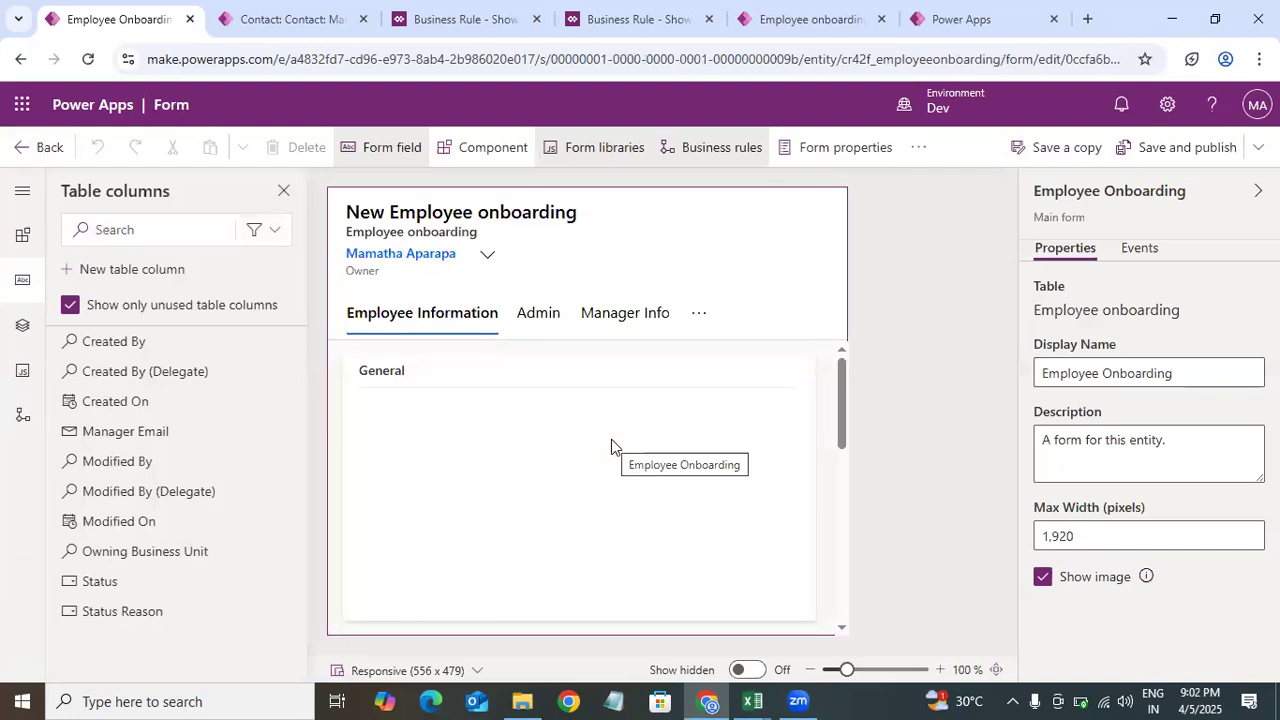
pyautogui.click(435, 467)
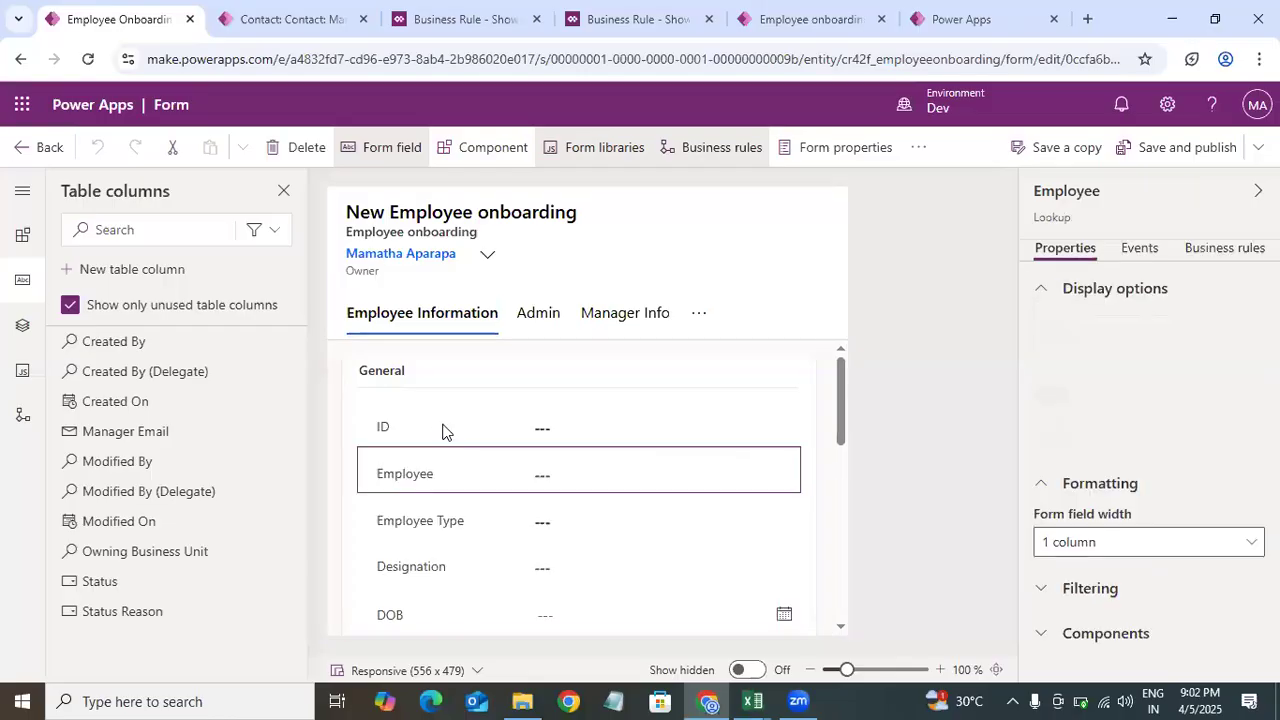
pyautogui.click(442, 430)
pyautogui.click(1213, 252)
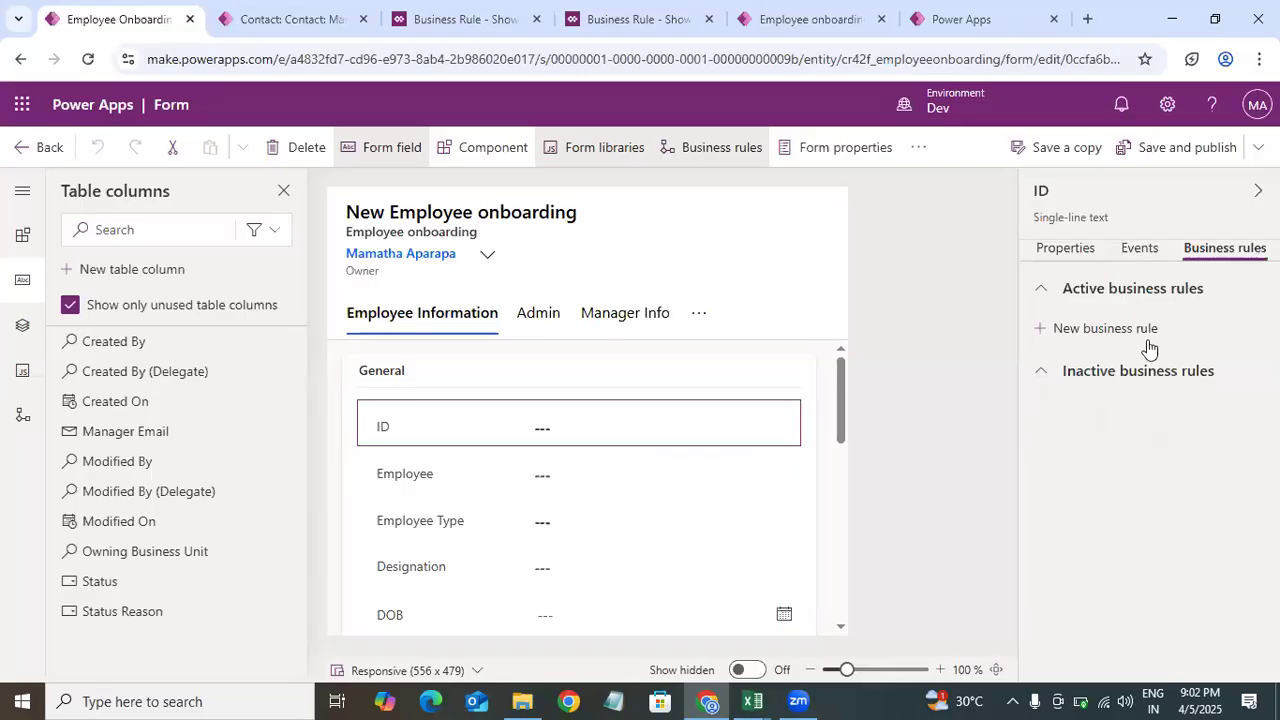
pyautogui.click(465, 483)
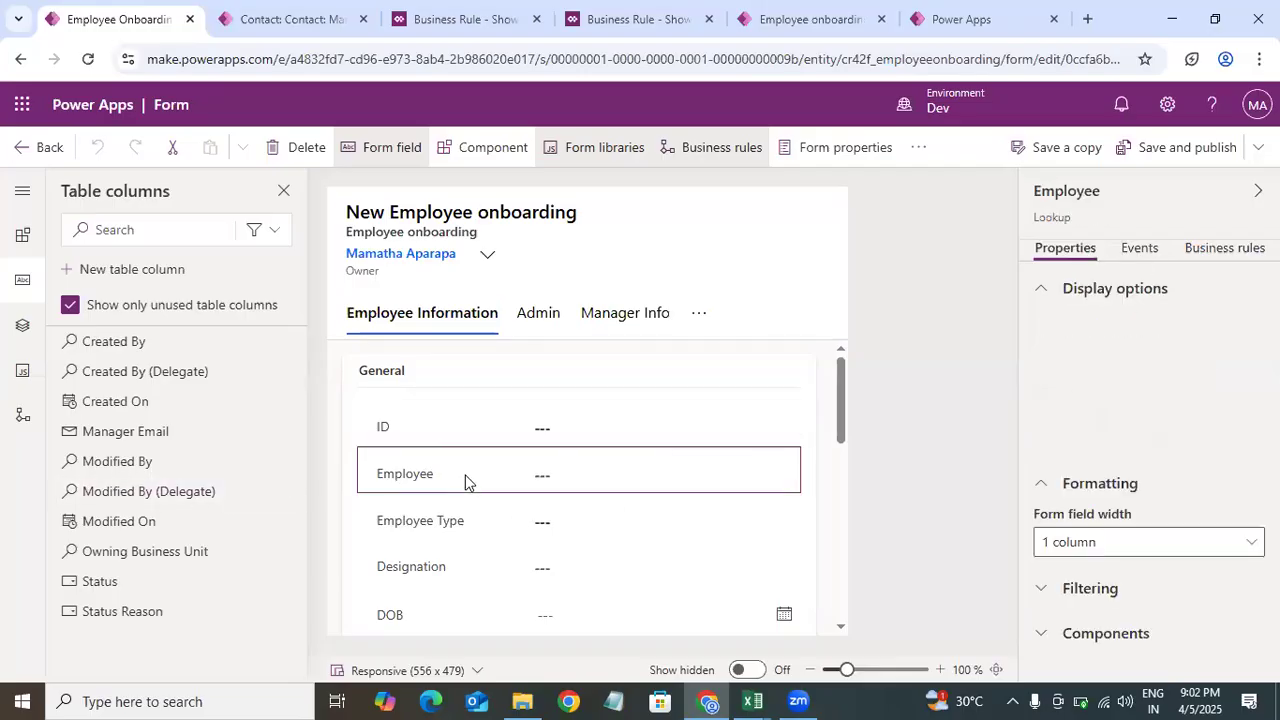
# Step: Inspect the business rules listed for the Employee and ID fields in their field properties
pyautogui.click(1220, 250)
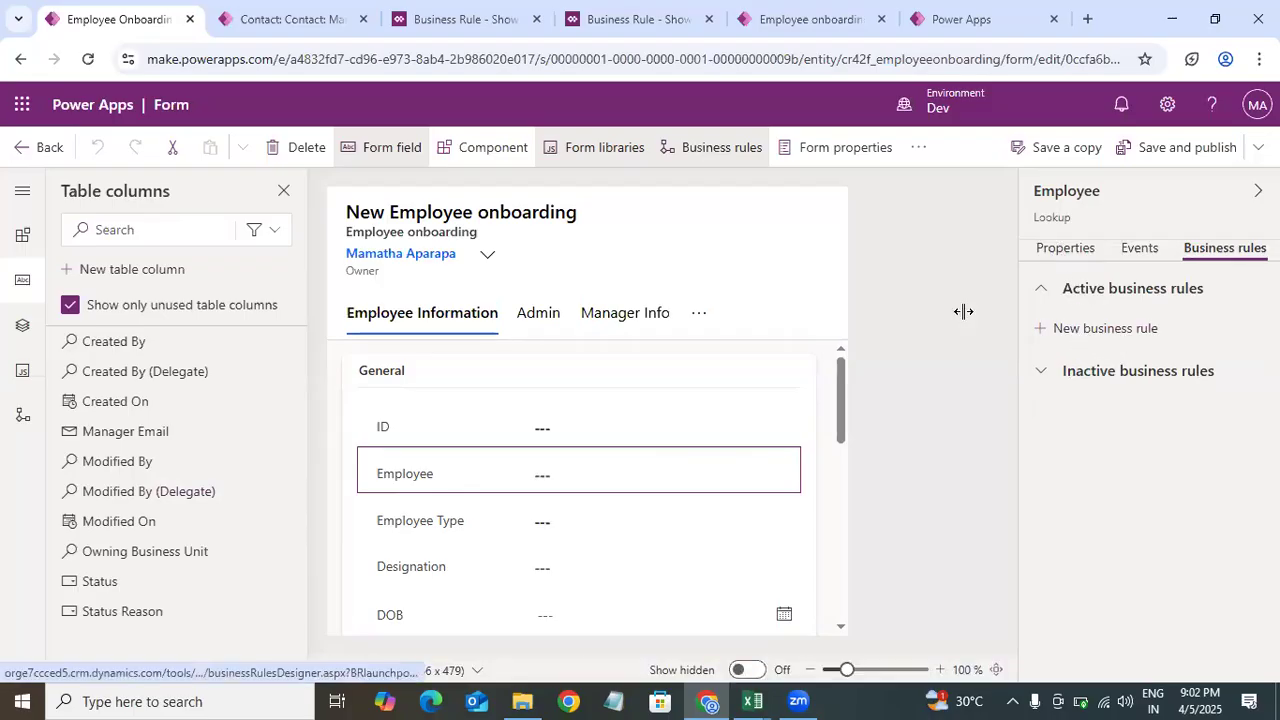
pyautogui.click(493, 433)
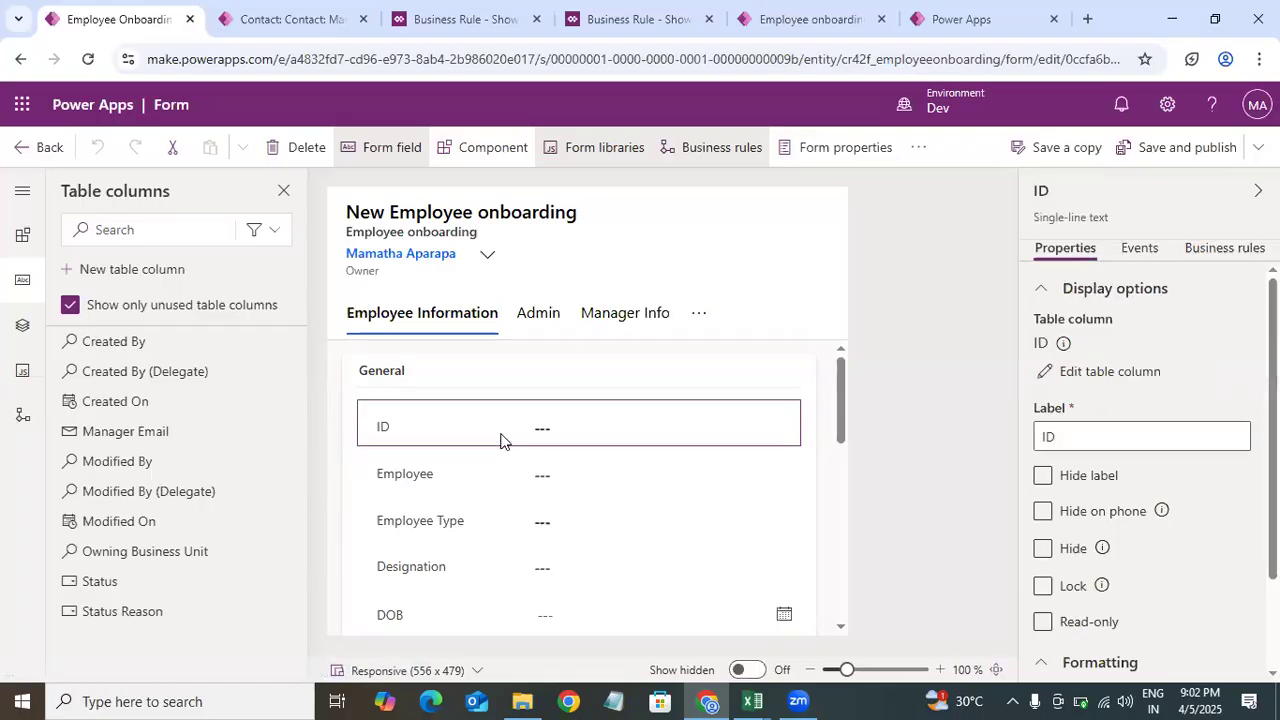
pyautogui.click(532, 479)
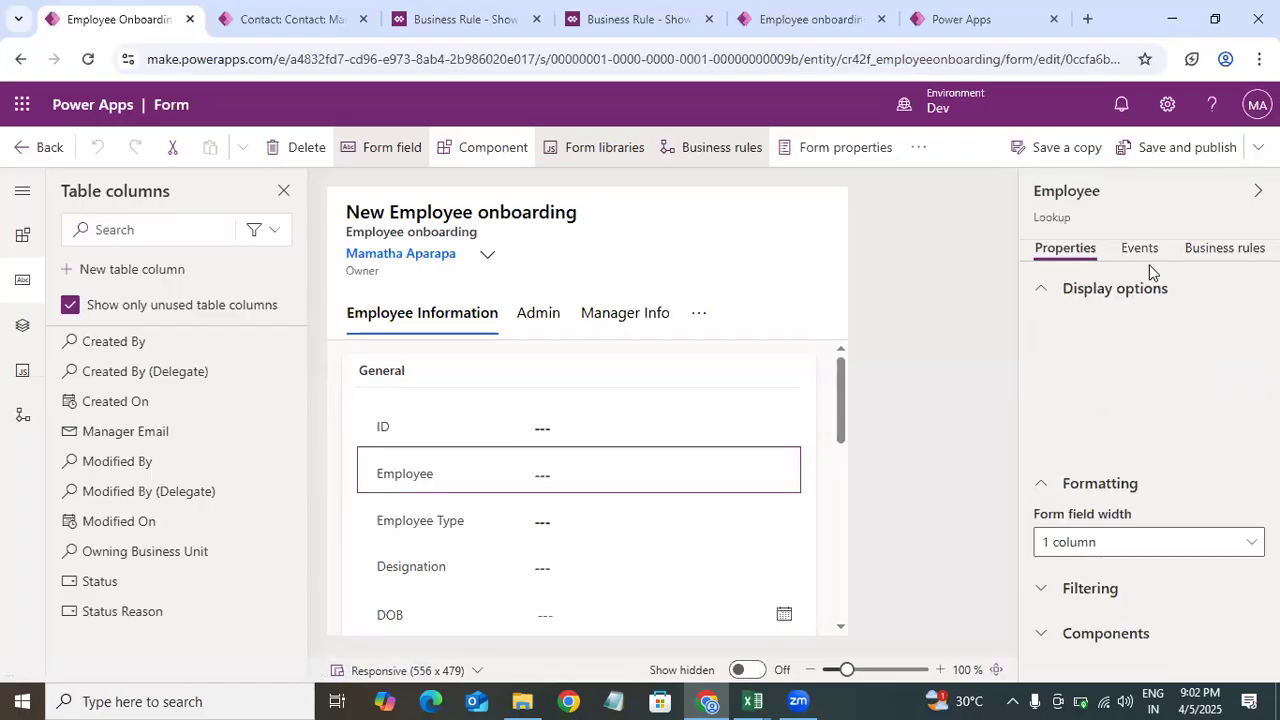
pyautogui.click(1232, 256)
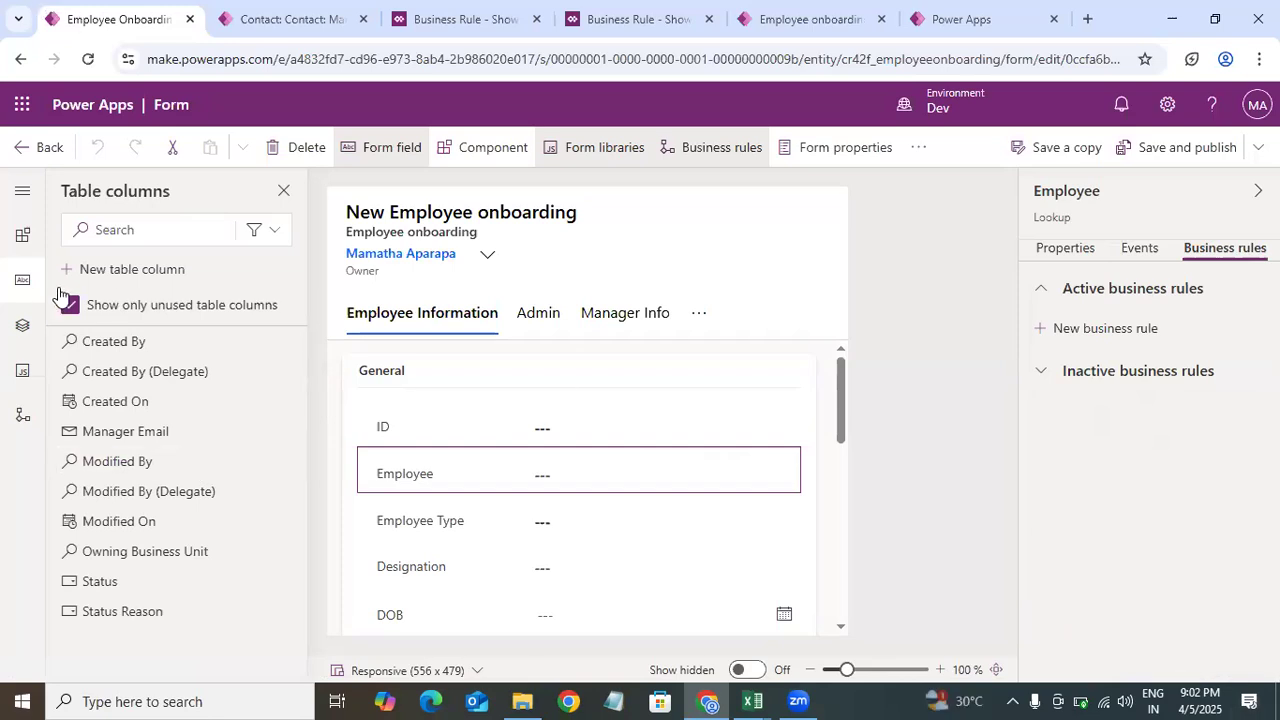
# Step: Browse the form's components pane, expanding the Layout, Input and Media categories
pyautogui.click(22, 248)
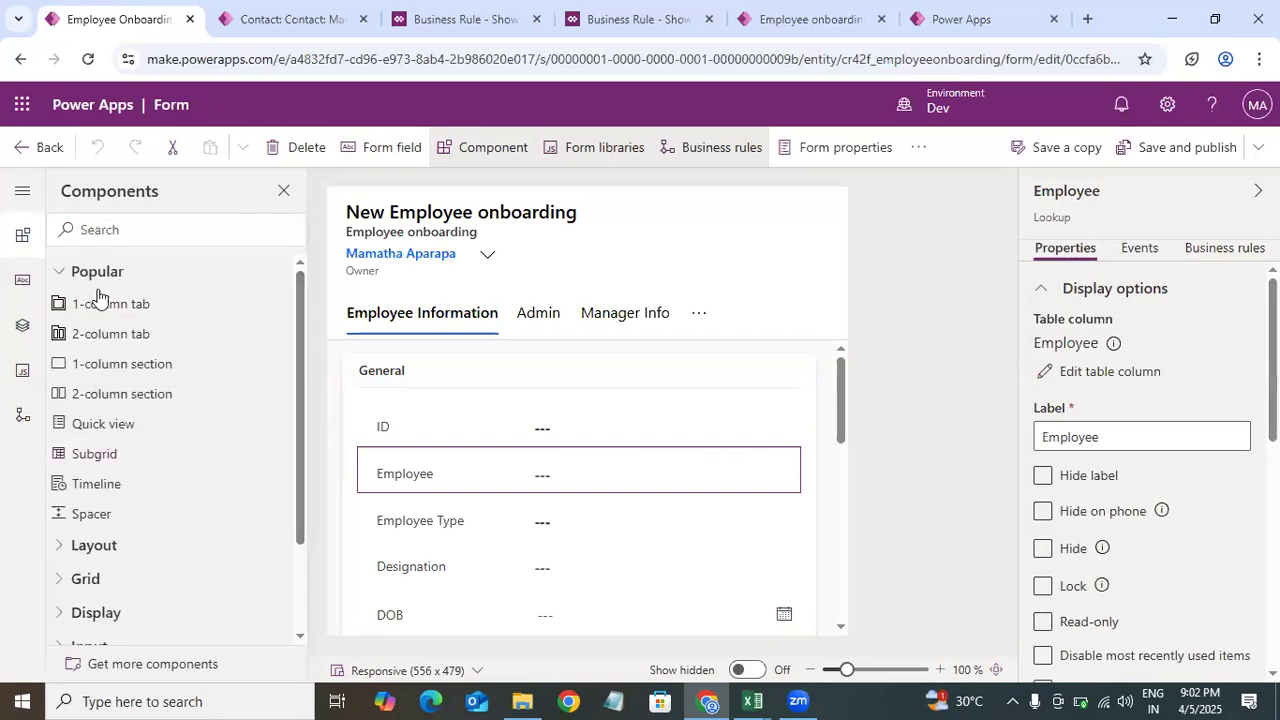
pyautogui.click(24, 244)
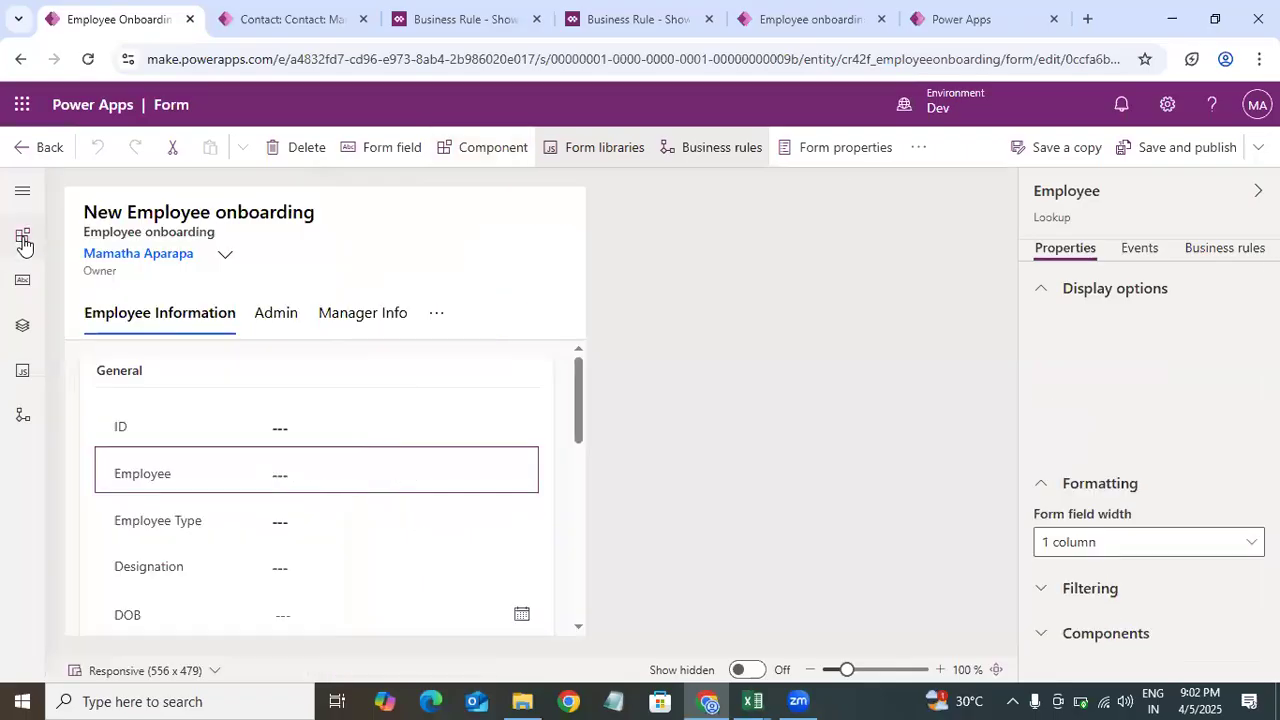
pyautogui.click(22, 240)
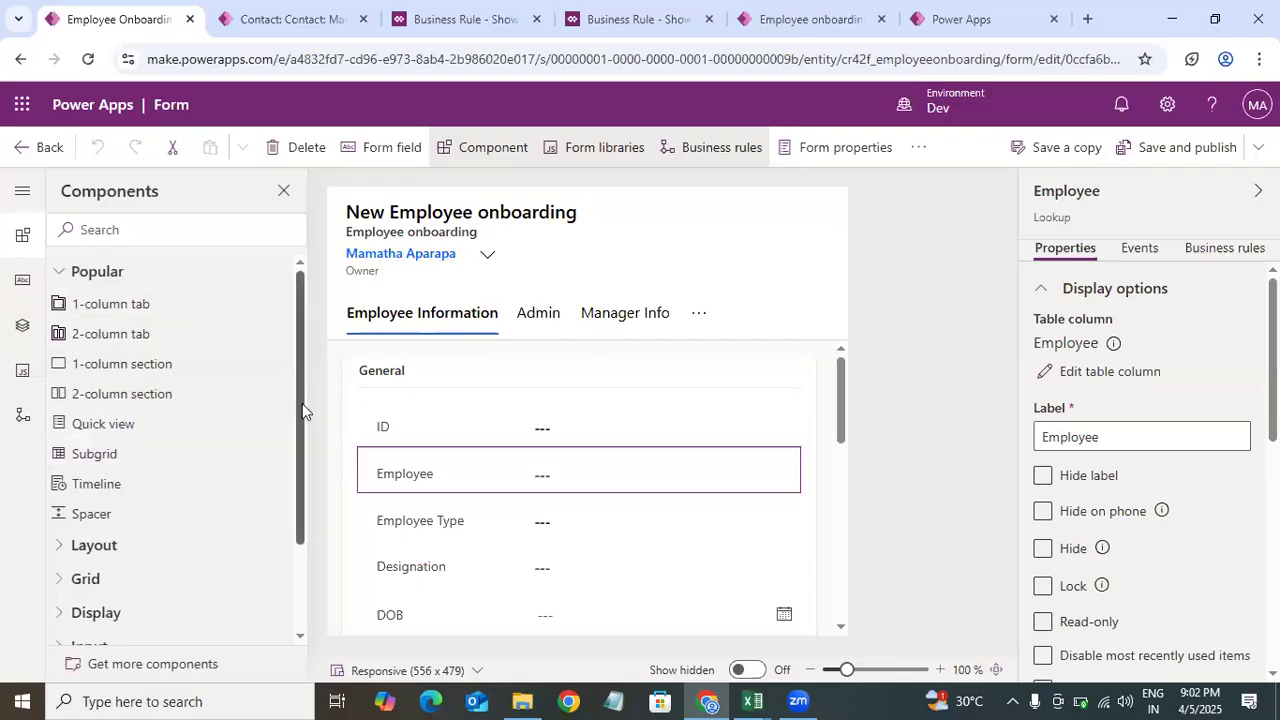
pyautogui.scroll(-1, 150, 440)
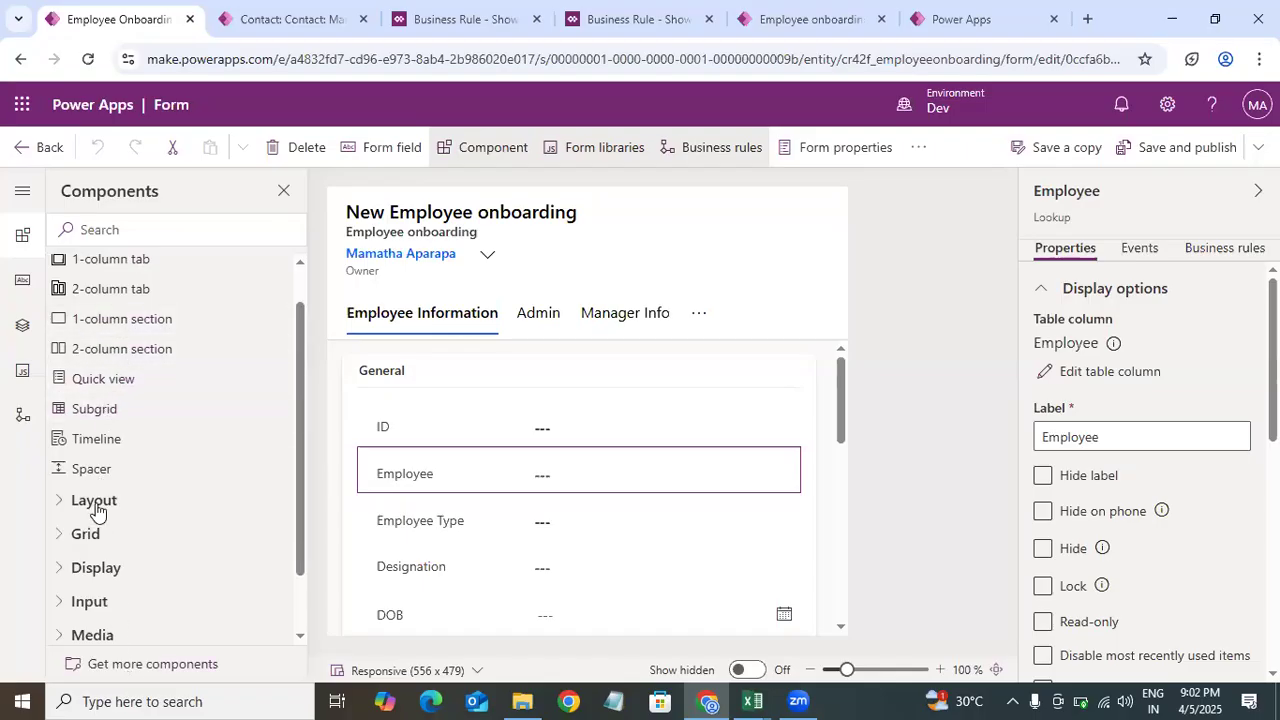
pyautogui.click(62, 505)
pyautogui.scroll(-3, 300, 565)
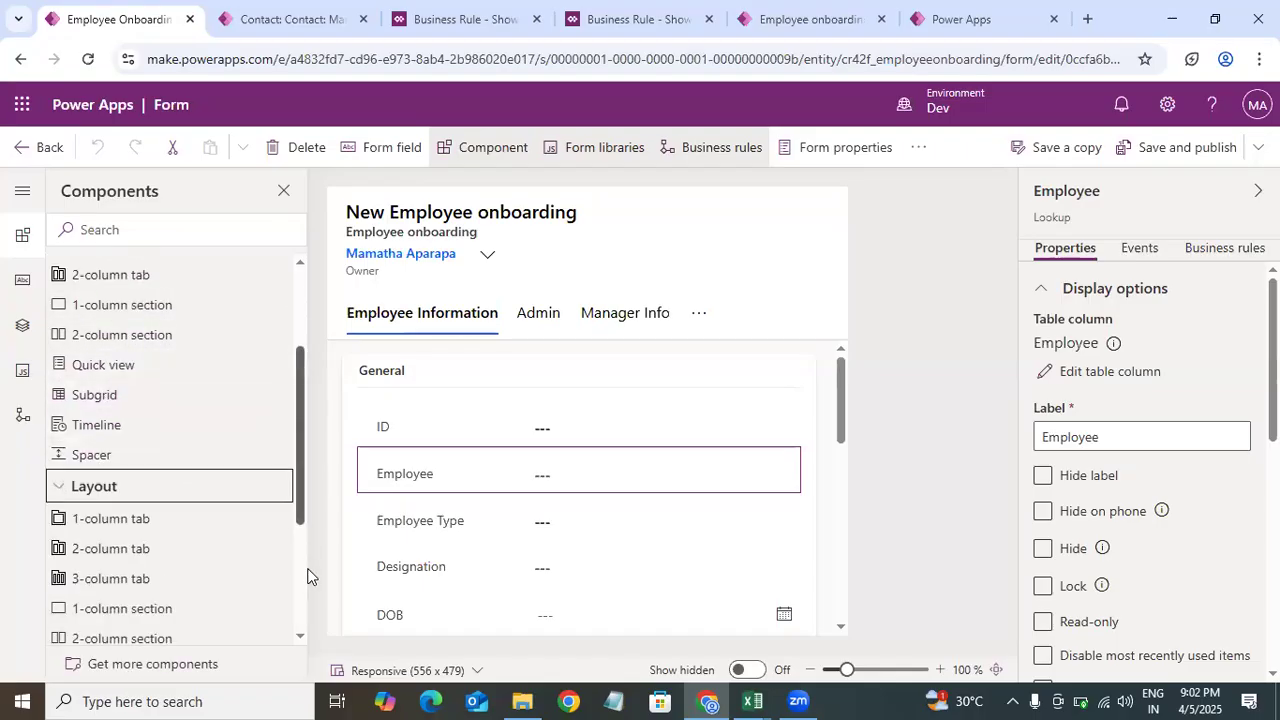
pyautogui.click(64, 527)
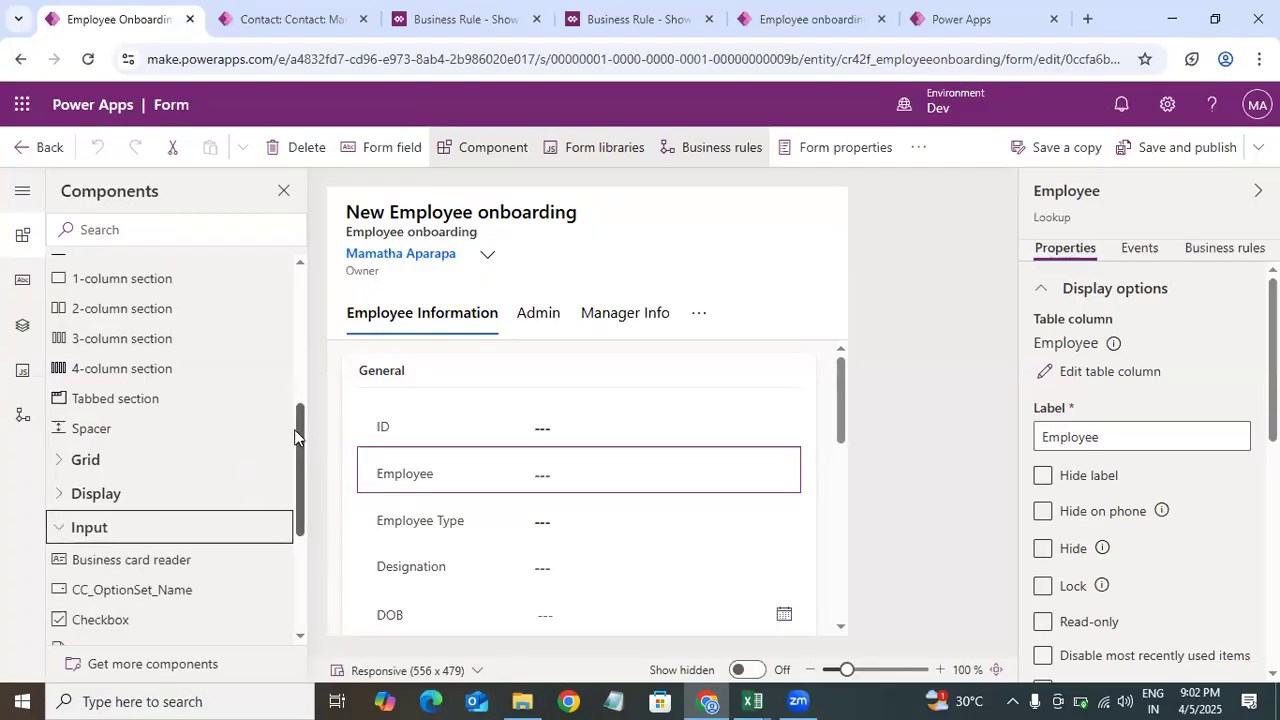
pyautogui.moveTo(298, 433); pyautogui.dragTo(295, 597)
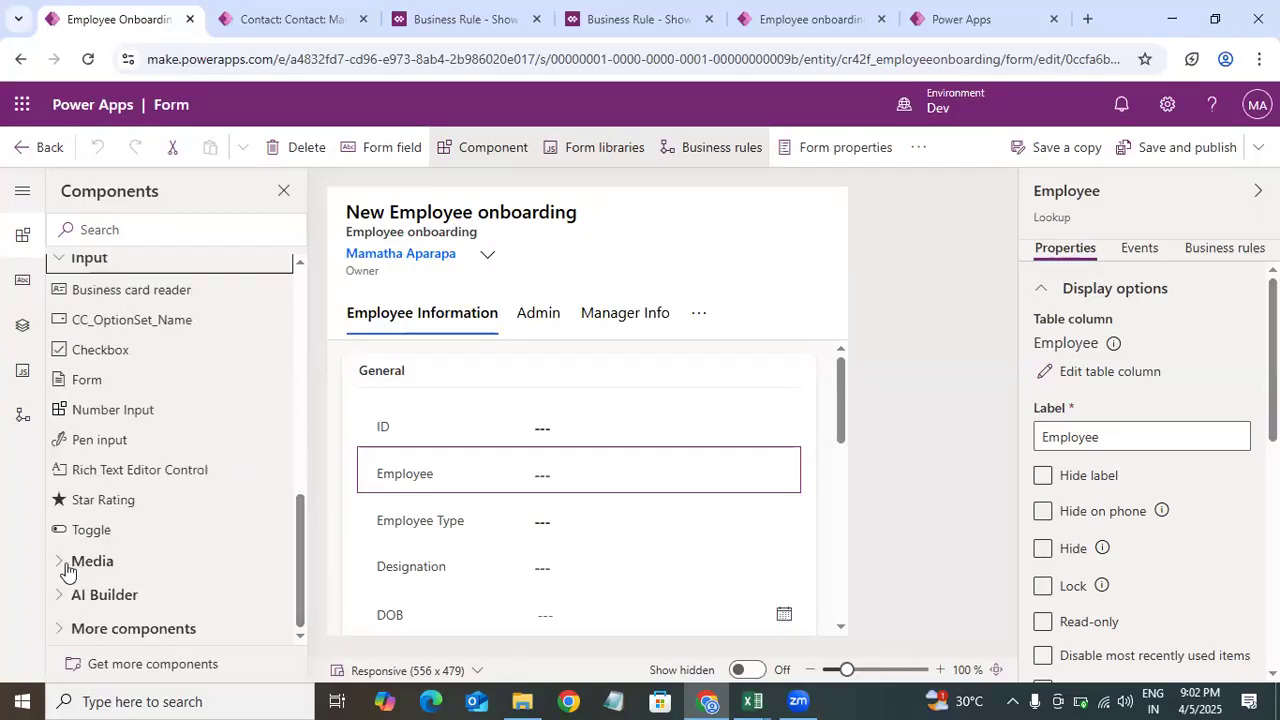
pyautogui.click(66, 563)
pyautogui.scroll(-1, 303, 571)
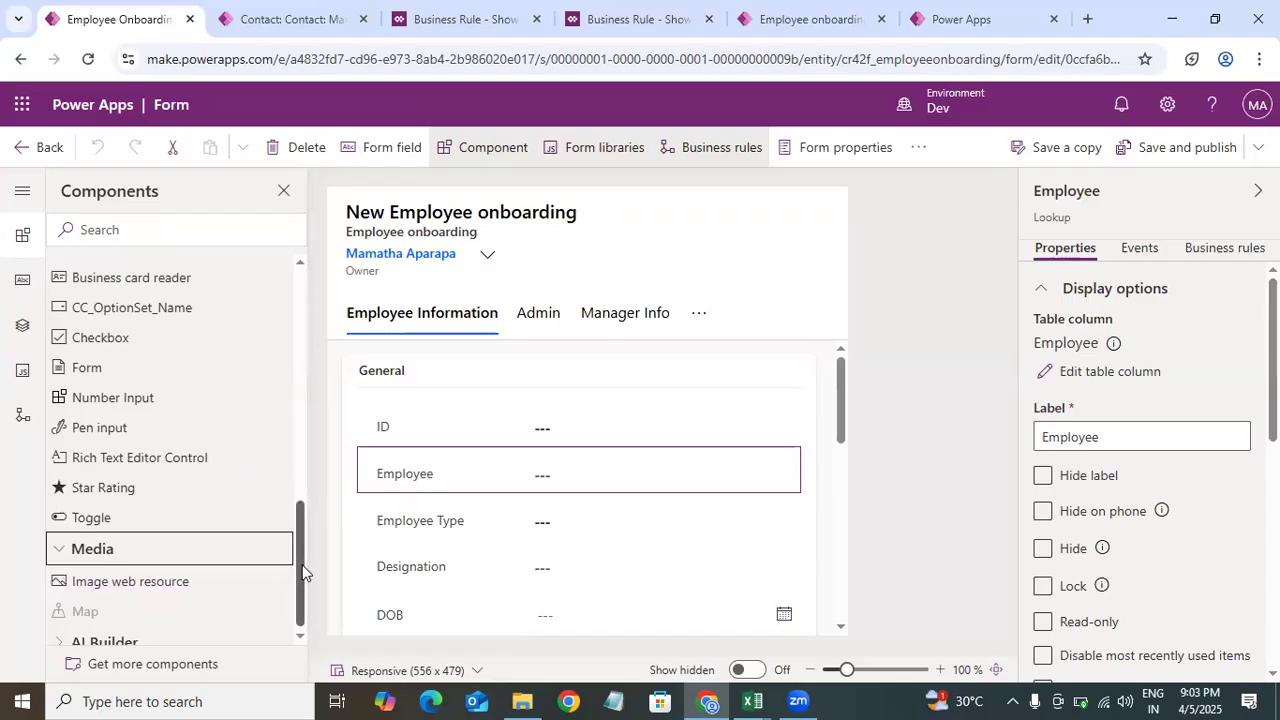
pyautogui.scroll(-1, 303, 571)
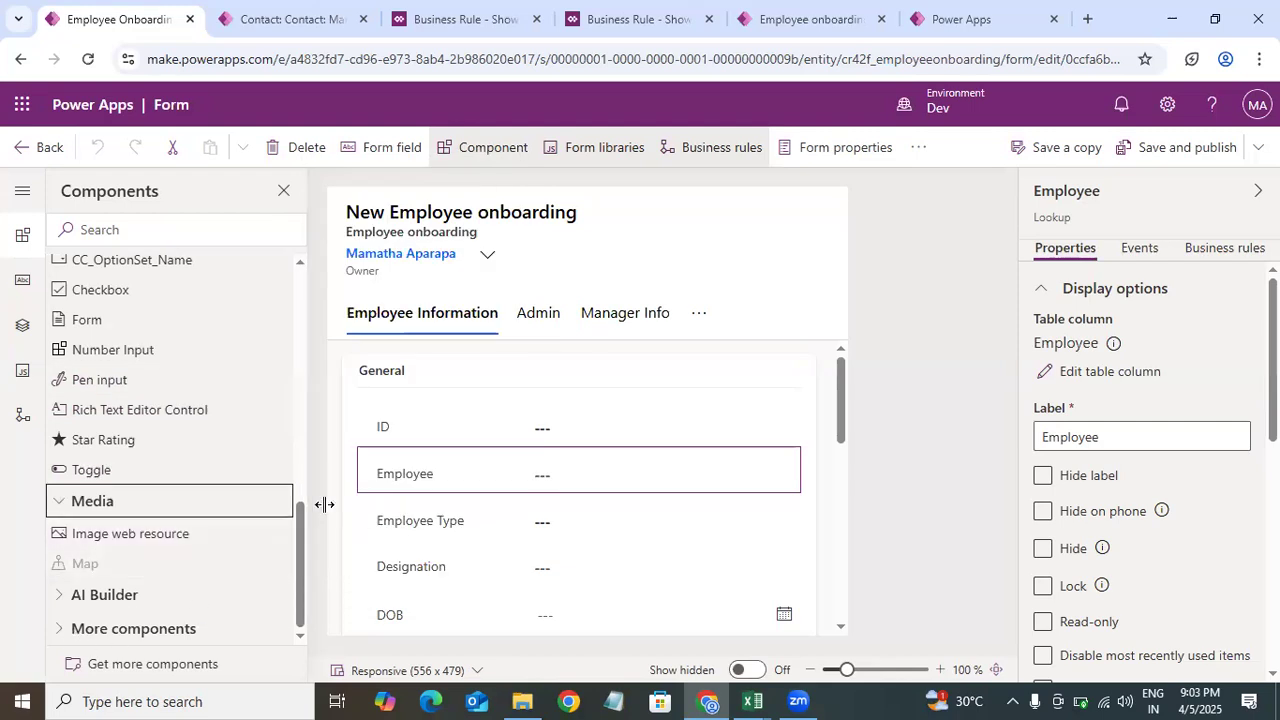
pyautogui.scroll(4, 315, 484)
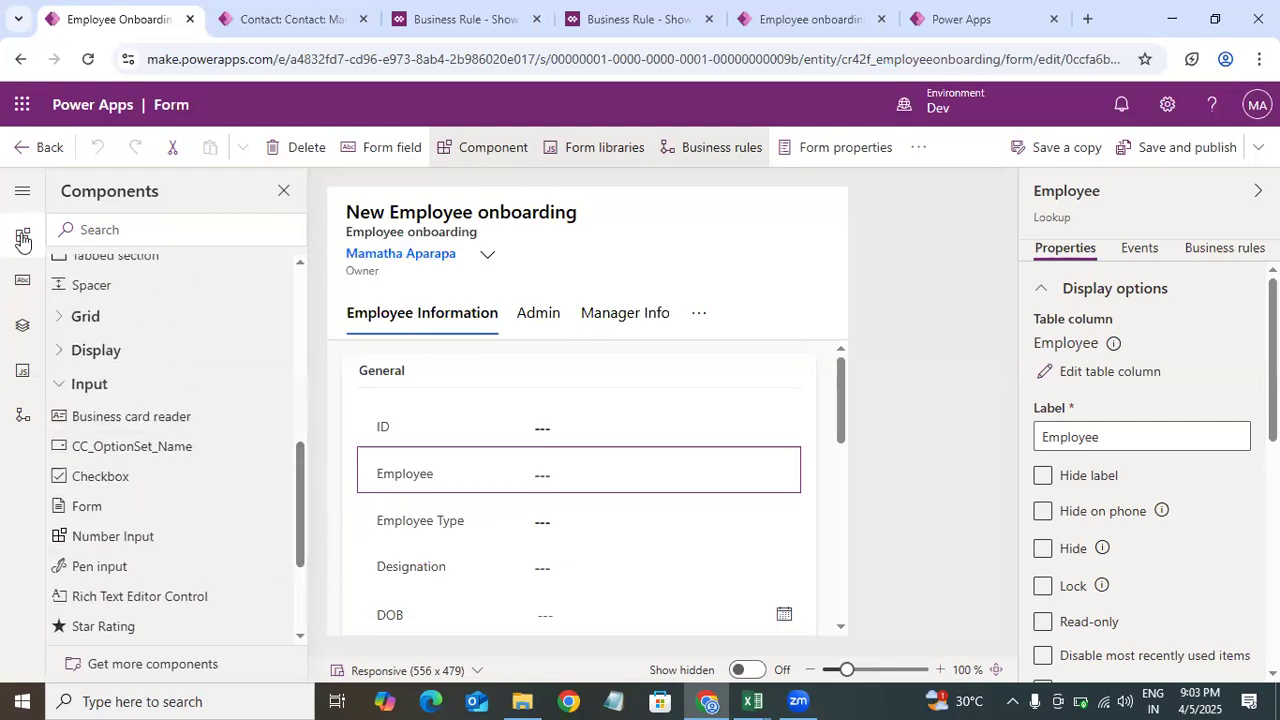
pyautogui.click(20, 283)
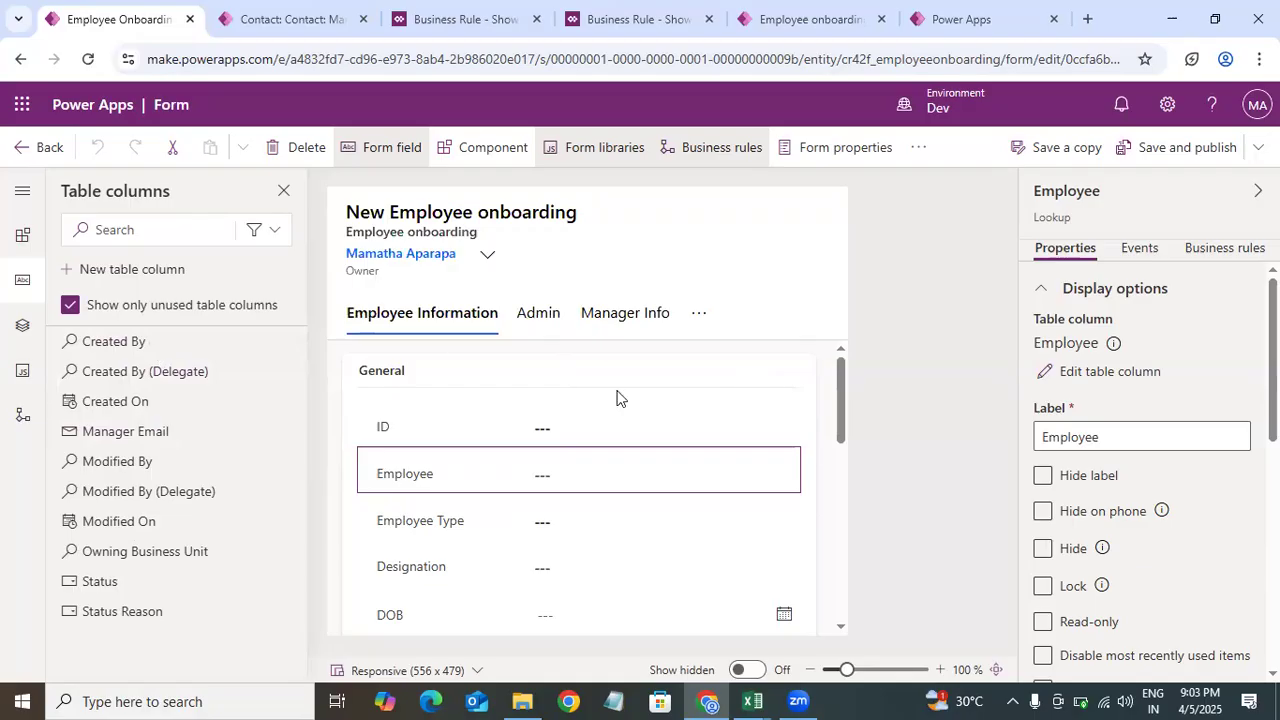
# Step: Explore the form structure in the tree view, selecting the General section and the Admin and Employee Information tabs
pyautogui.click(748, 382)
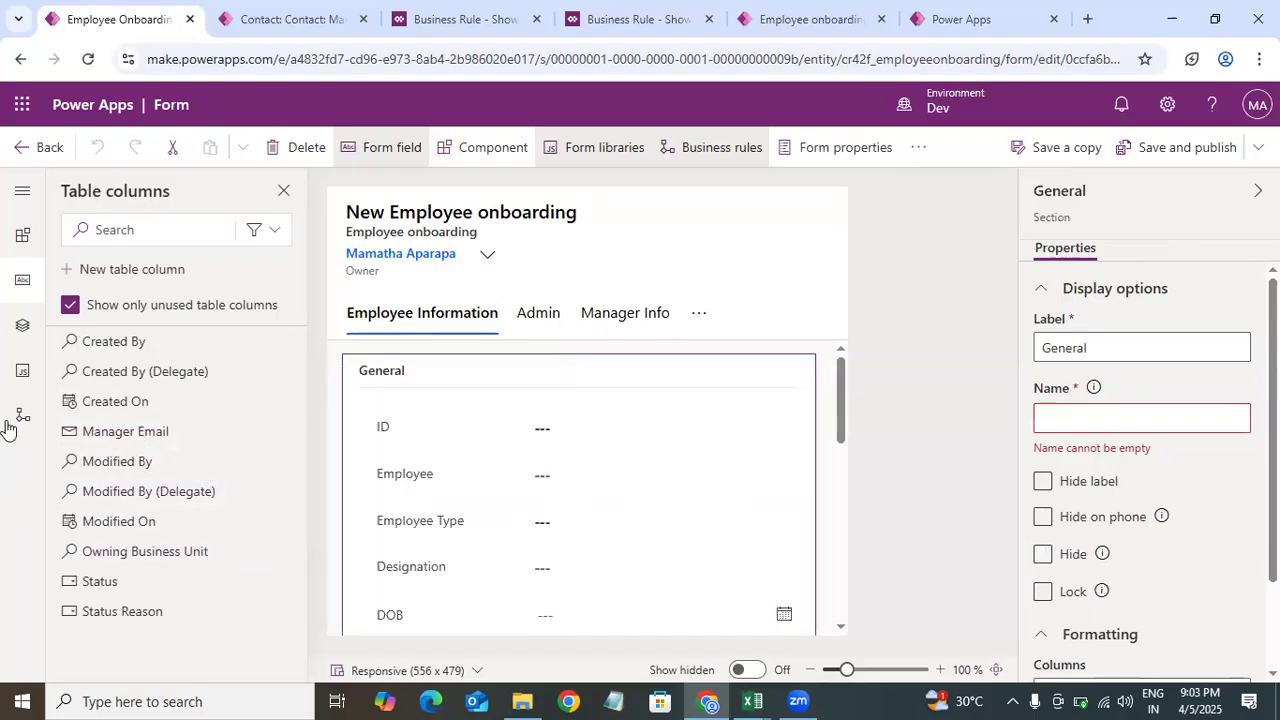
pyautogui.click(22, 326)
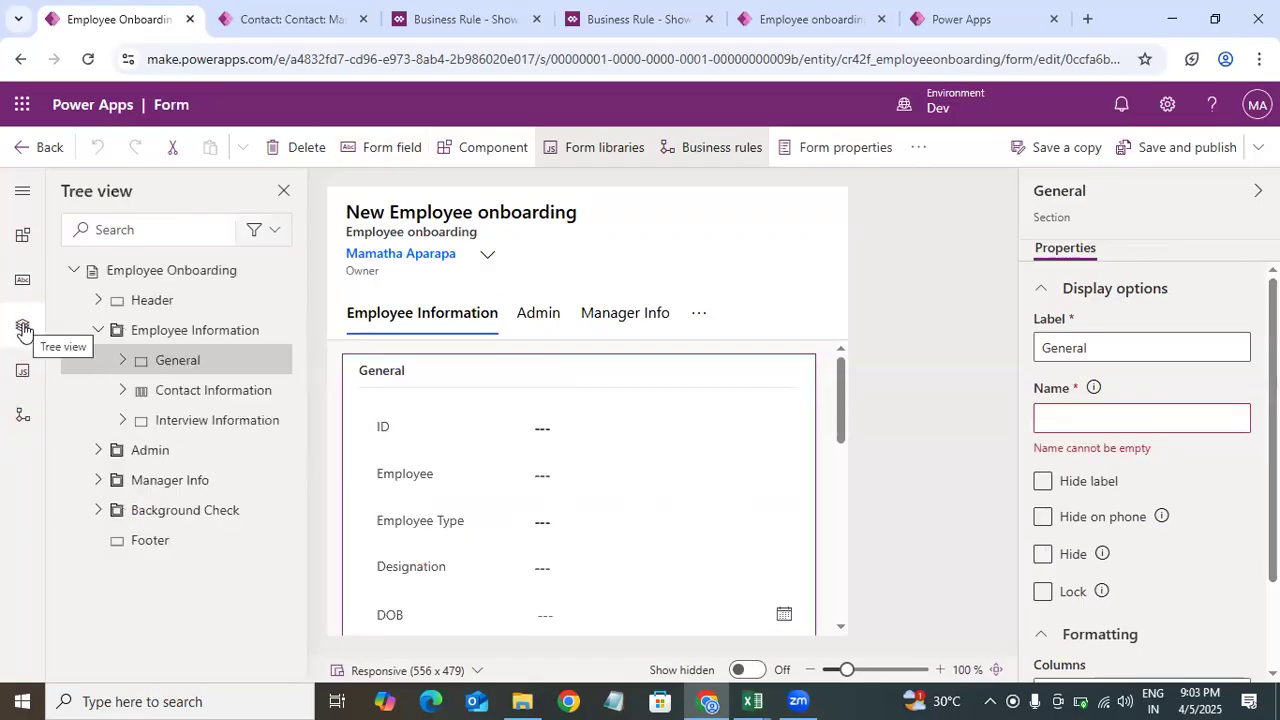
pyautogui.click(97, 330)
pyautogui.click(128, 362)
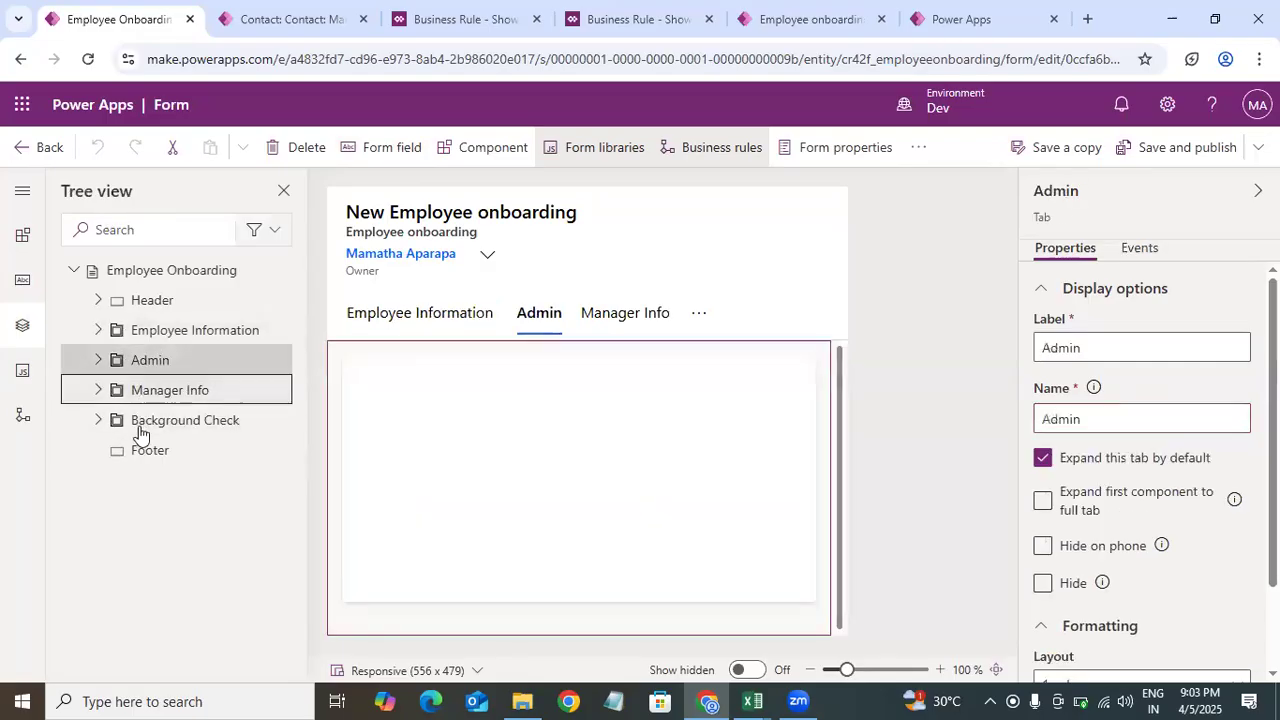
pyautogui.click(125, 390)
pyautogui.click(118, 337)
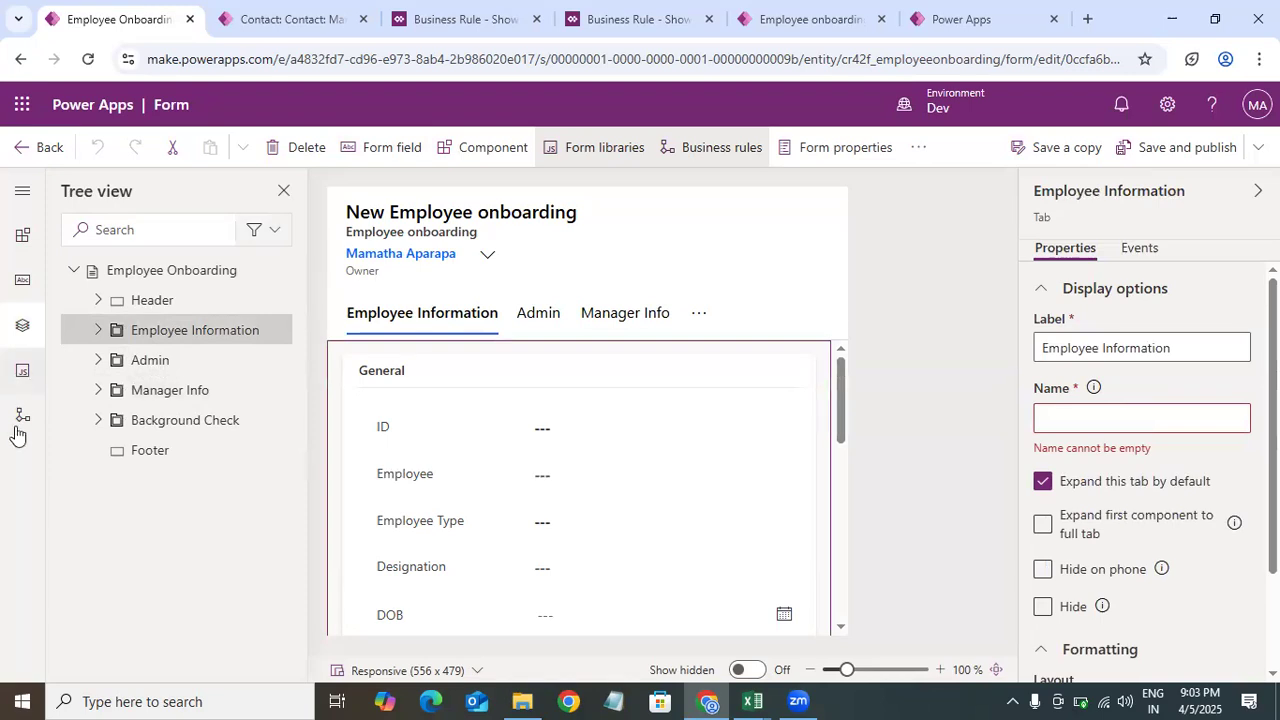
# Step: Review the form libraries and the form's business rules list, toggling the active-only filter
pyautogui.click(18, 374)
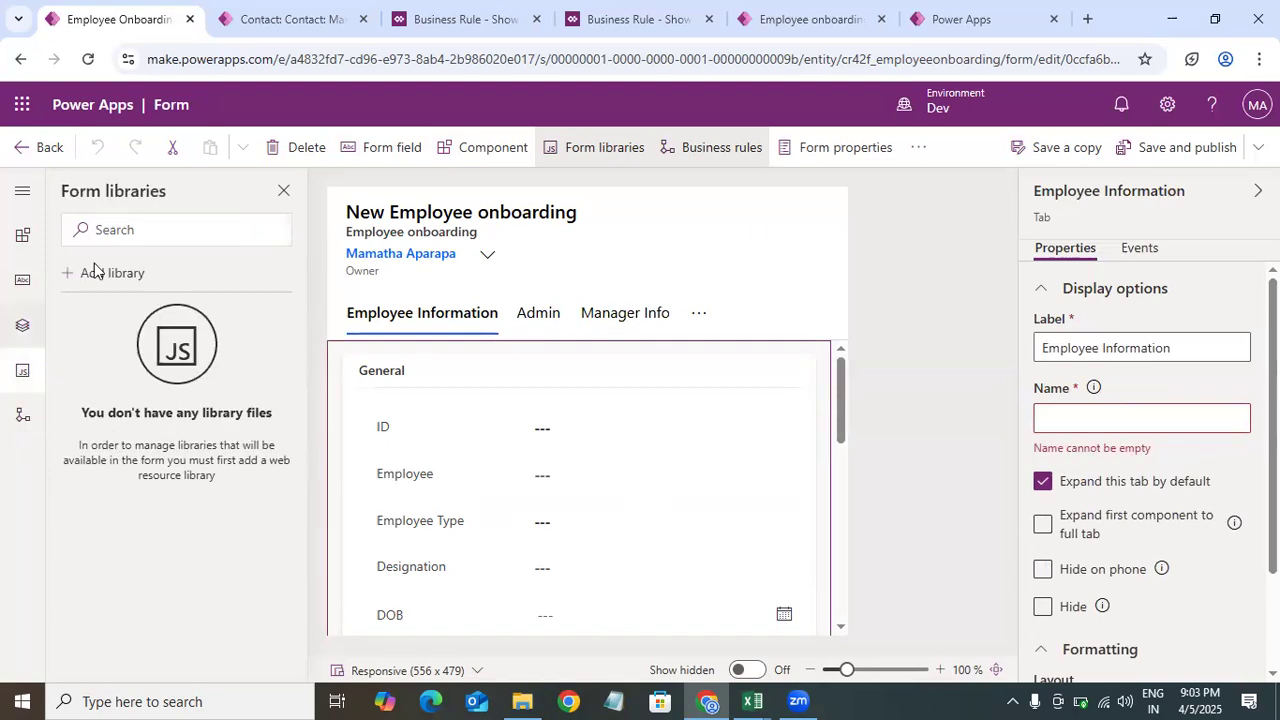
pyautogui.click(16, 430)
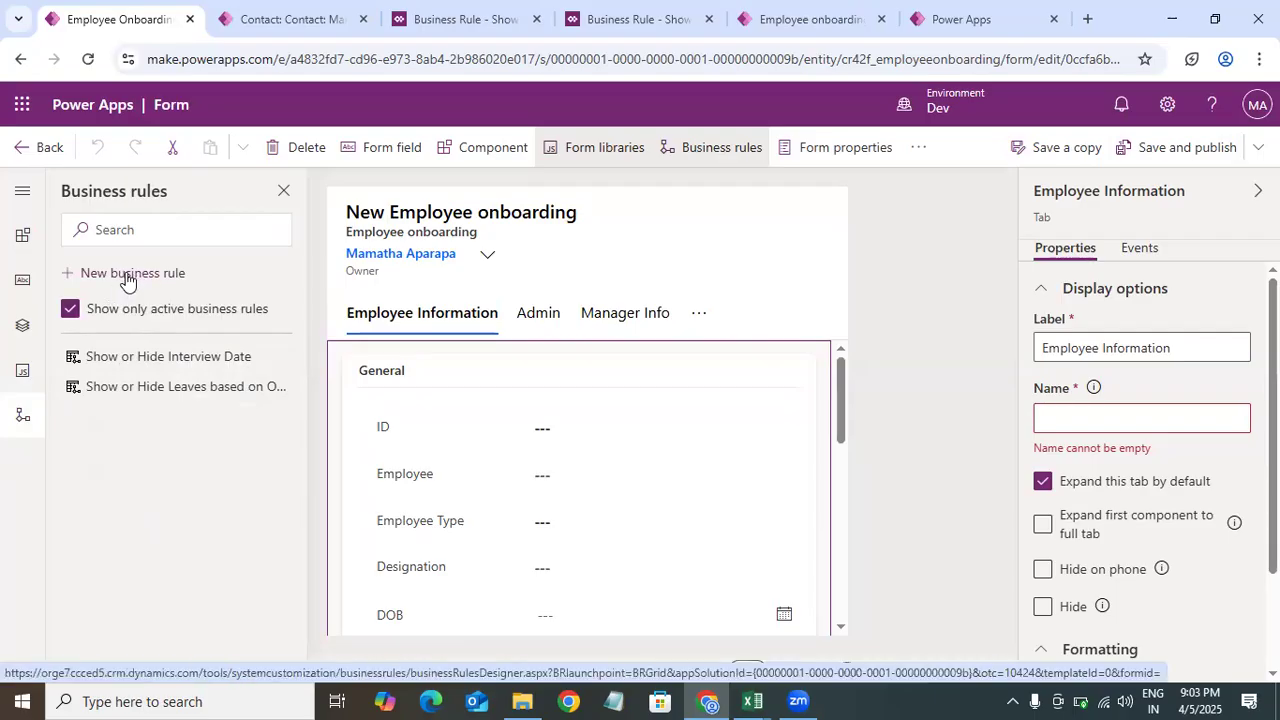
pyautogui.click(68, 313)
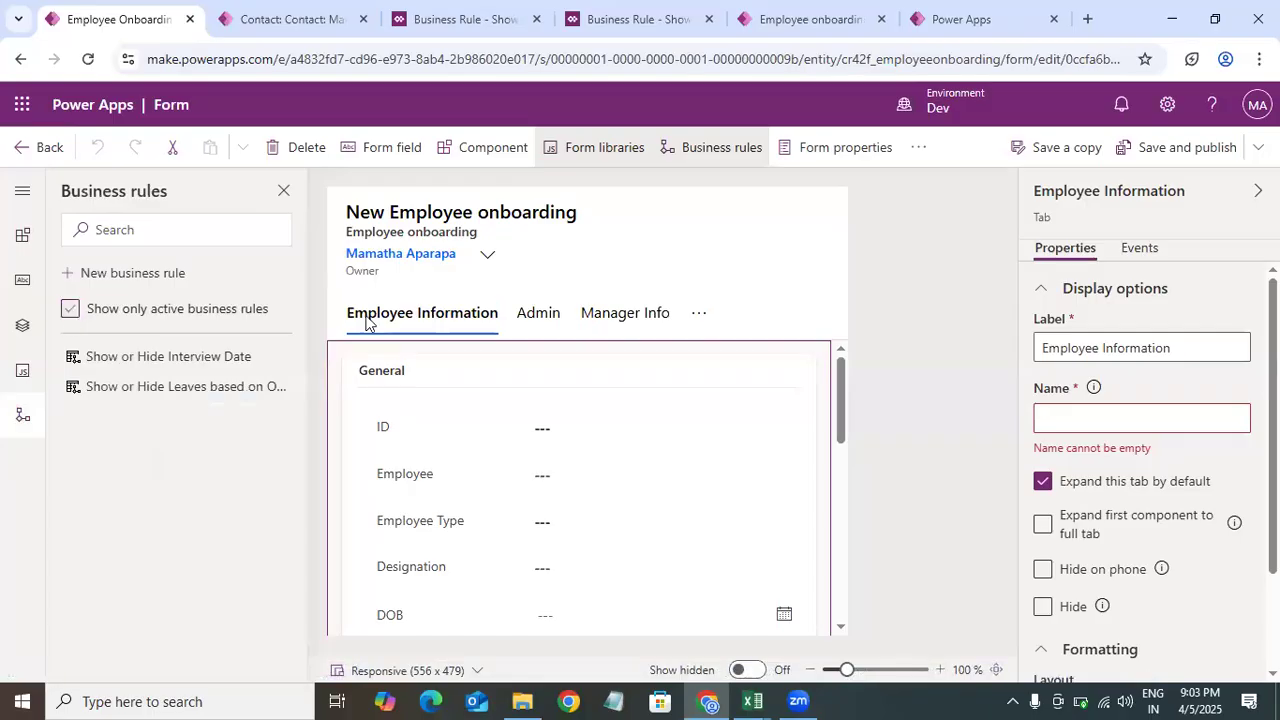
pyautogui.click(166, 309)
# Step: Deactivate the Show or Hide Leaves based on Outcome business rule to make it editable
pyautogui.click(470, 24)
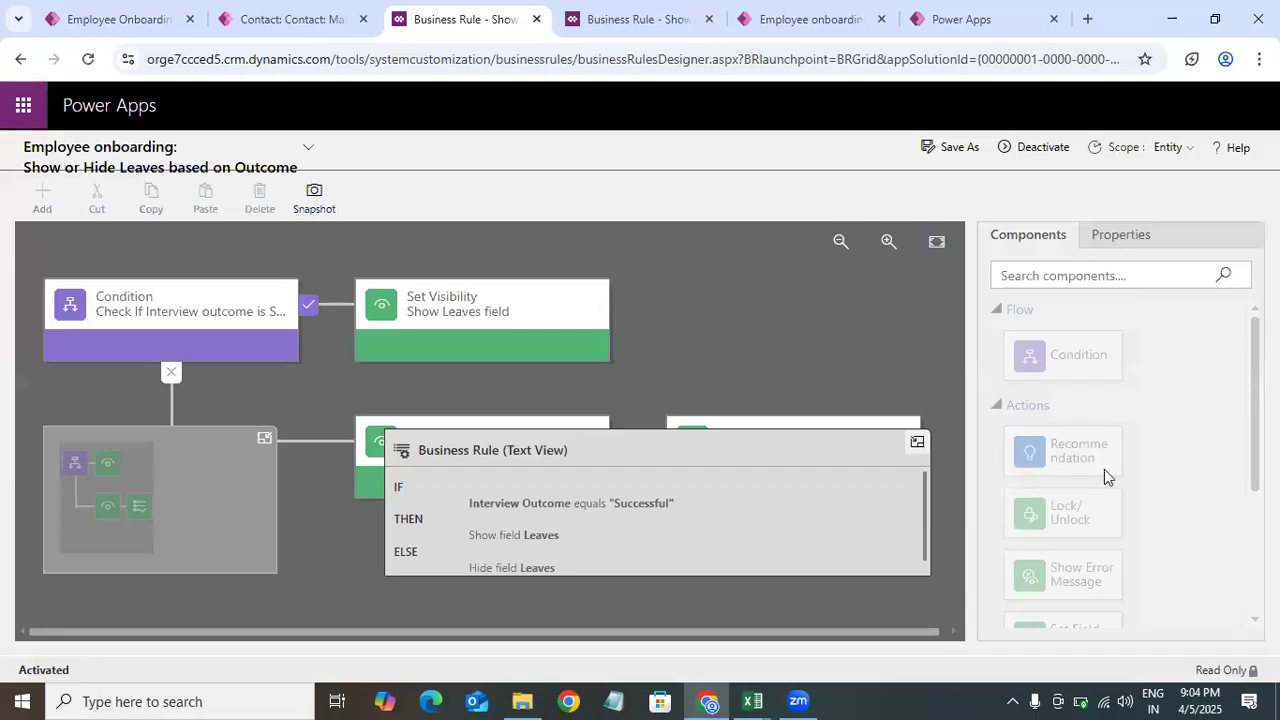
pyautogui.click(1022, 152)
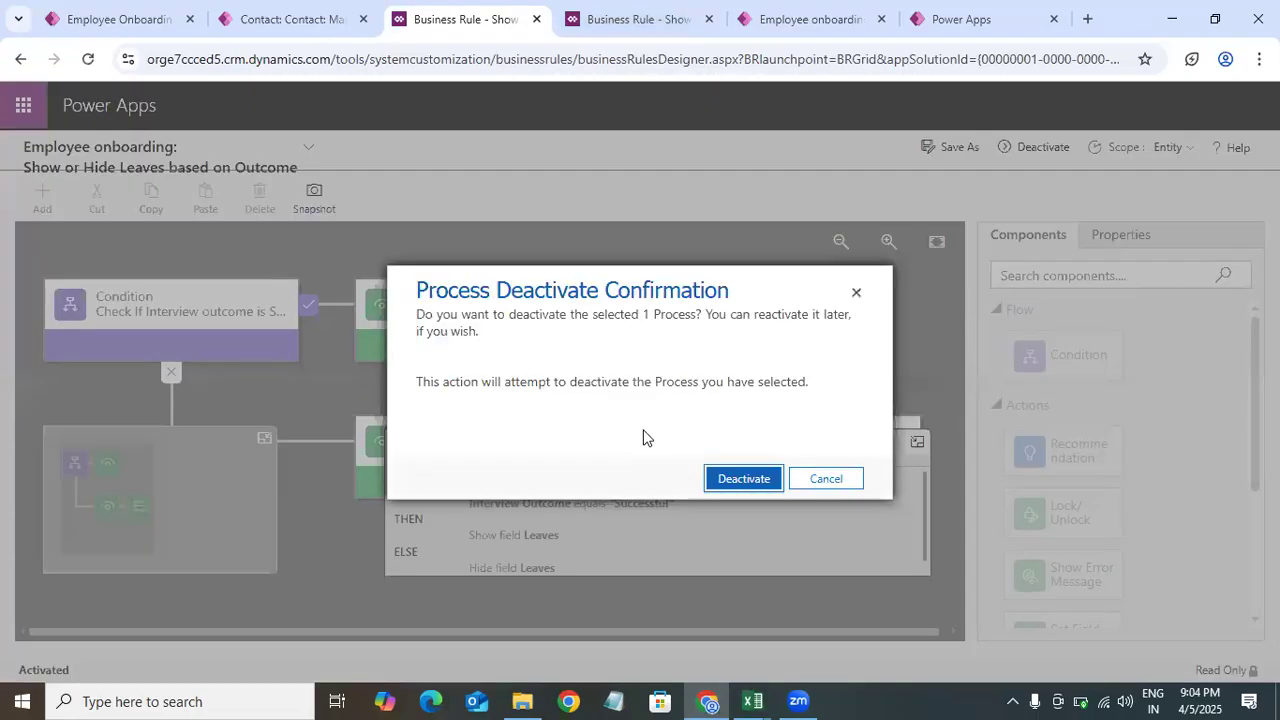
pyautogui.click(738, 489)
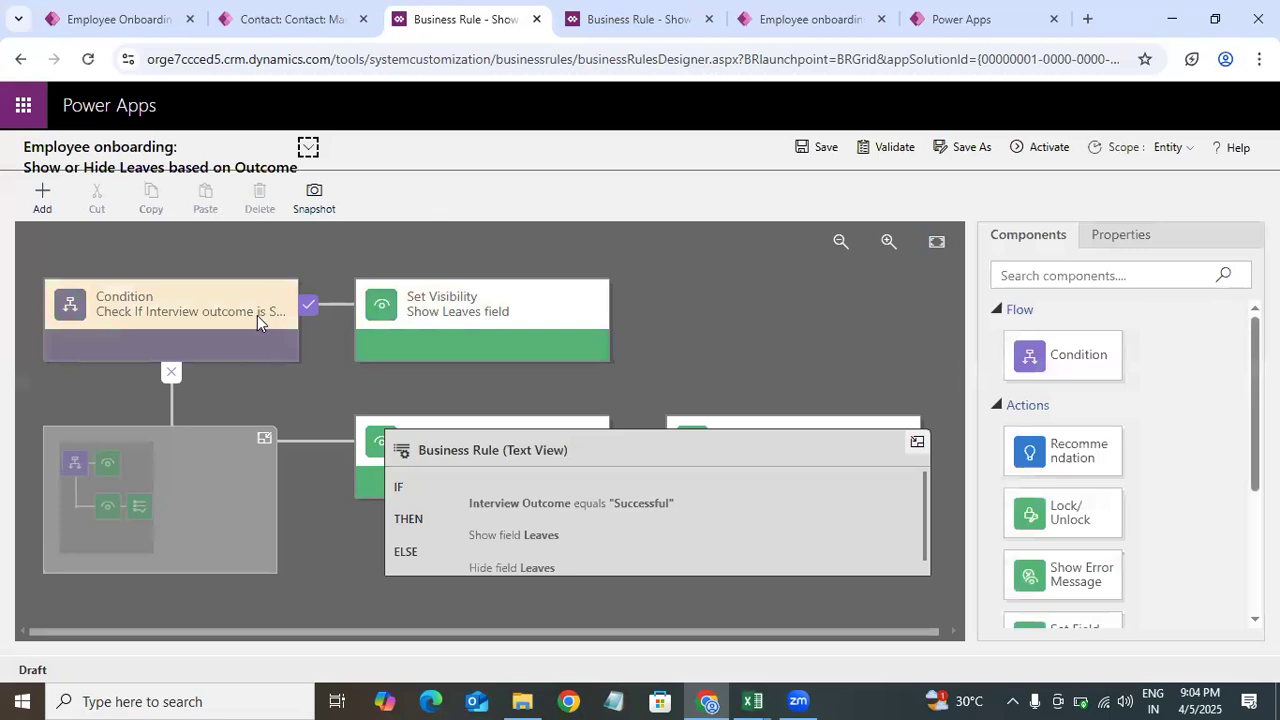
# Step: Select the rule's condition and browse the available flow and action components
pyautogui.click(257, 315)
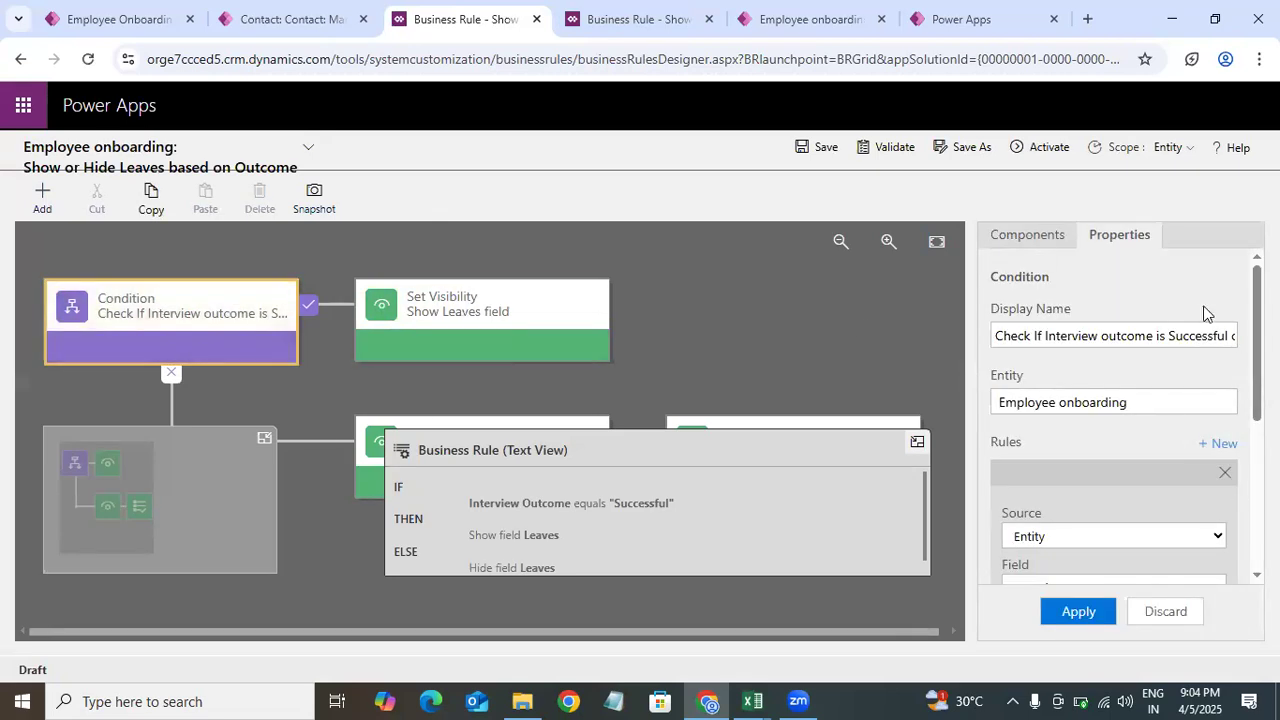
pyautogui.click(1041, 237)
pyautogui.scroll(-5, 1063, 470)
pyautogui.scroll(5, 1063, 470)
pyautogui.scroll(-2, 1063, 470)
pyautogui.scroll(-2, 1245, 568)
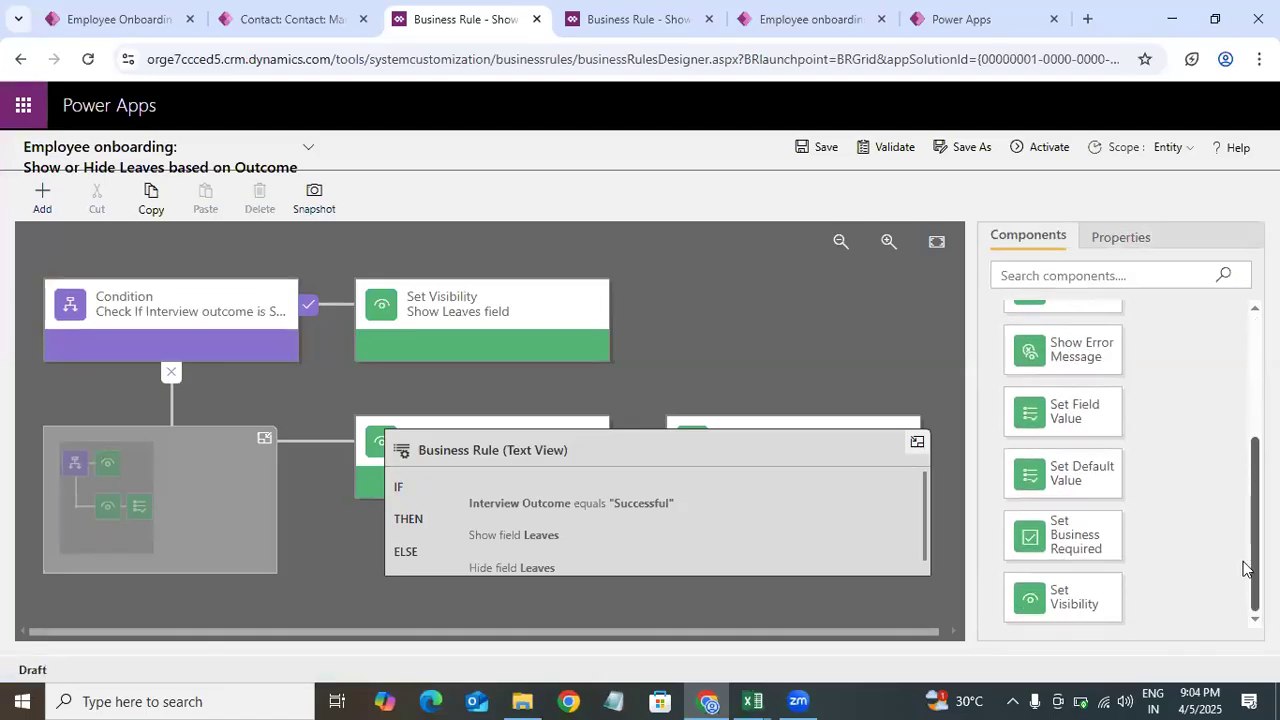
pyautogui.scroll(3, 1248, 568)
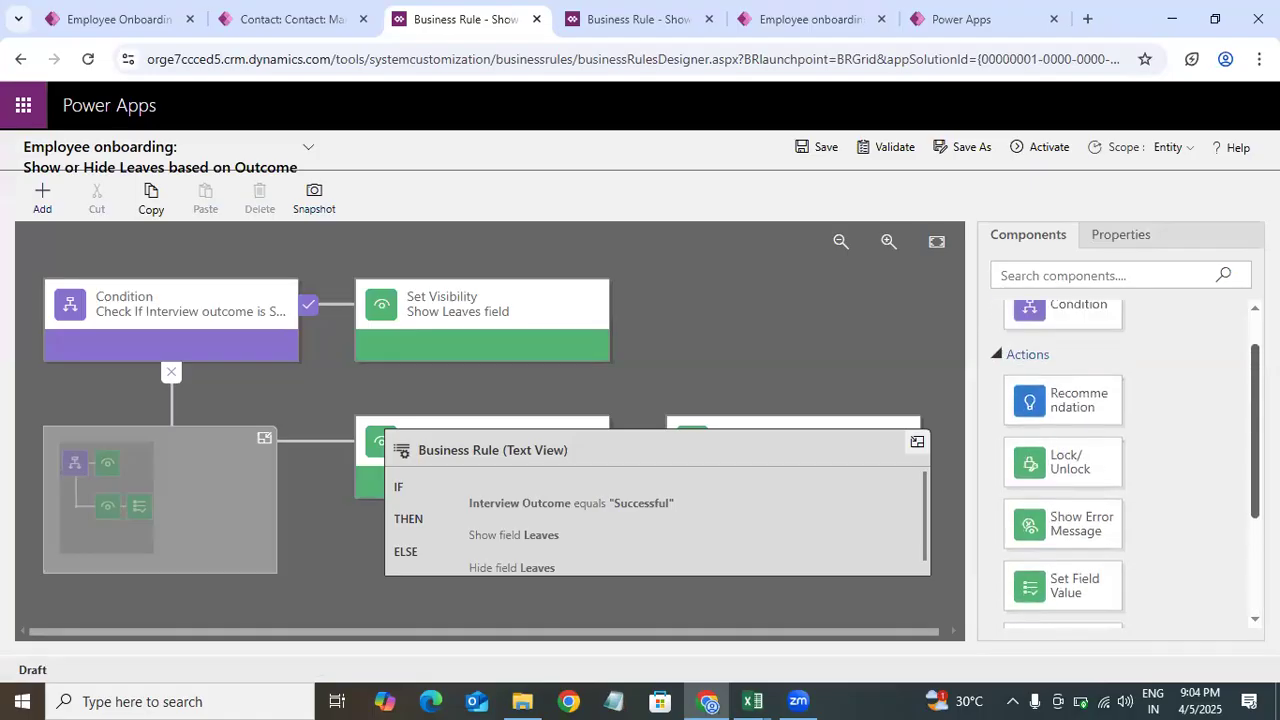
pyautogui.scroll(-3, 1063, 460)
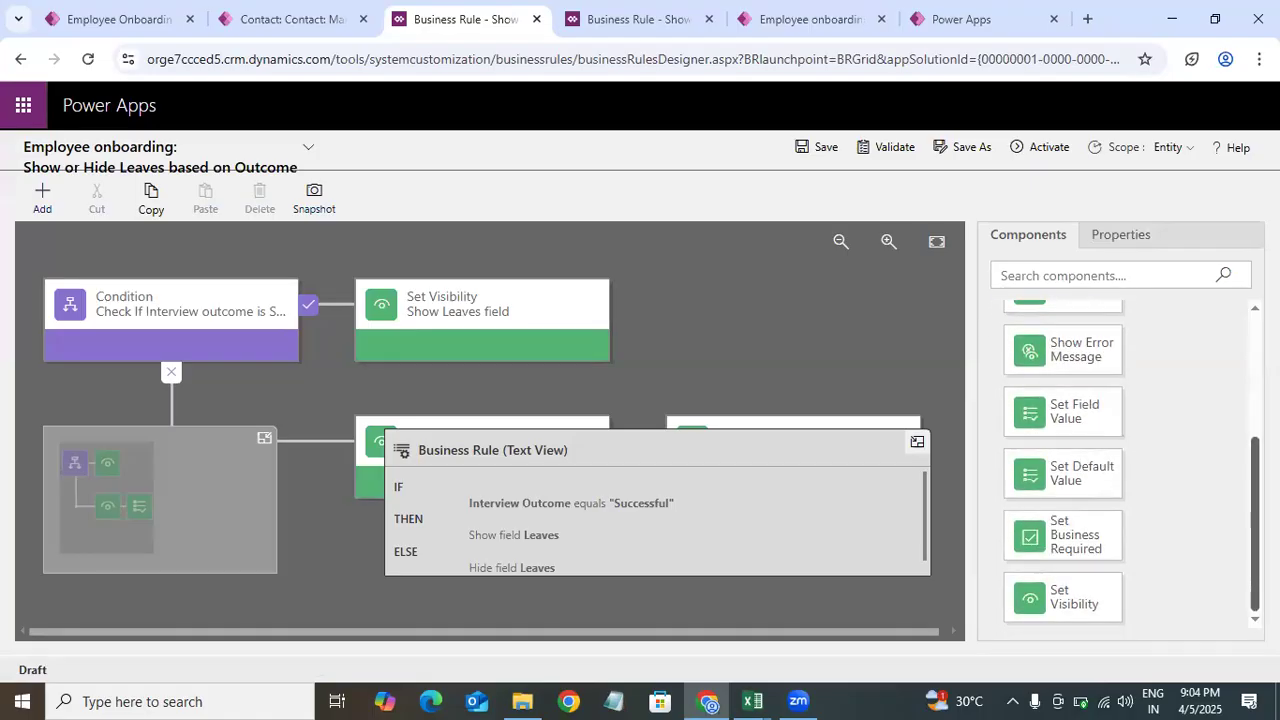
pyautogui.scroll(2, 1137, 451)
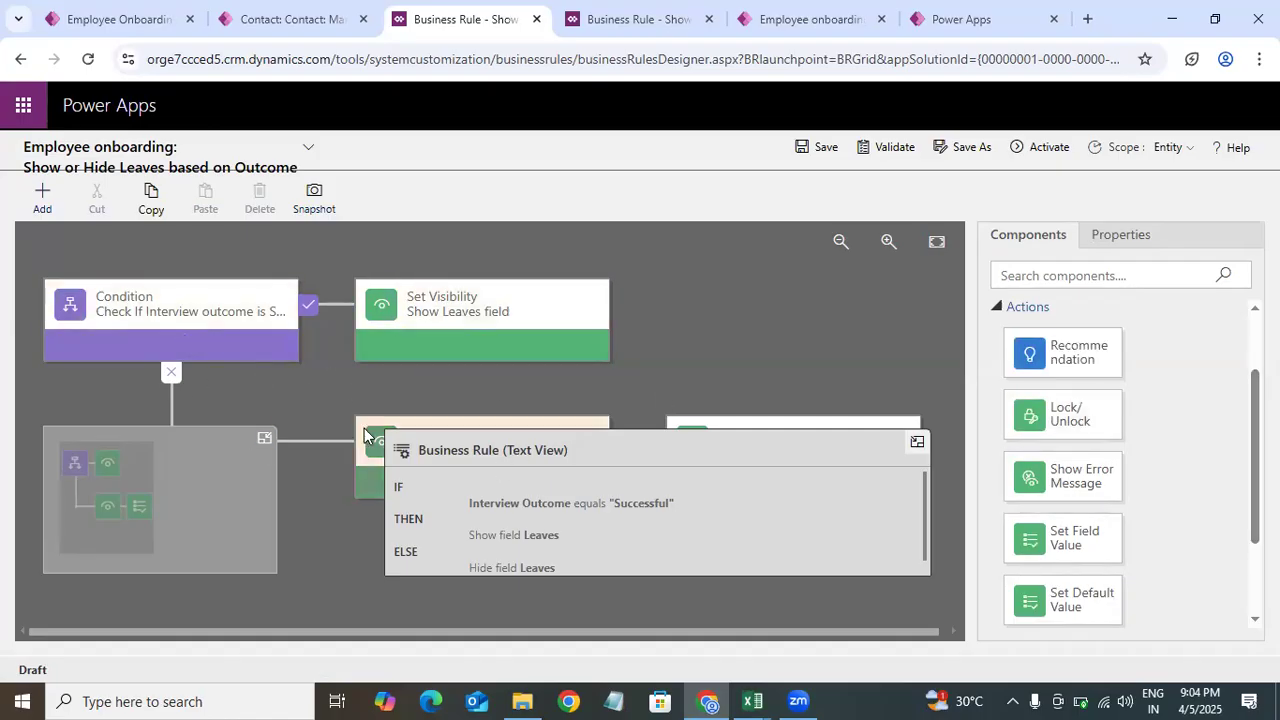
# Step: Add a new Condition component to the else branch of the Show or Hide Leaves rule
pyautogui.click(606, 428)
pyautogui.click(1028, 236)
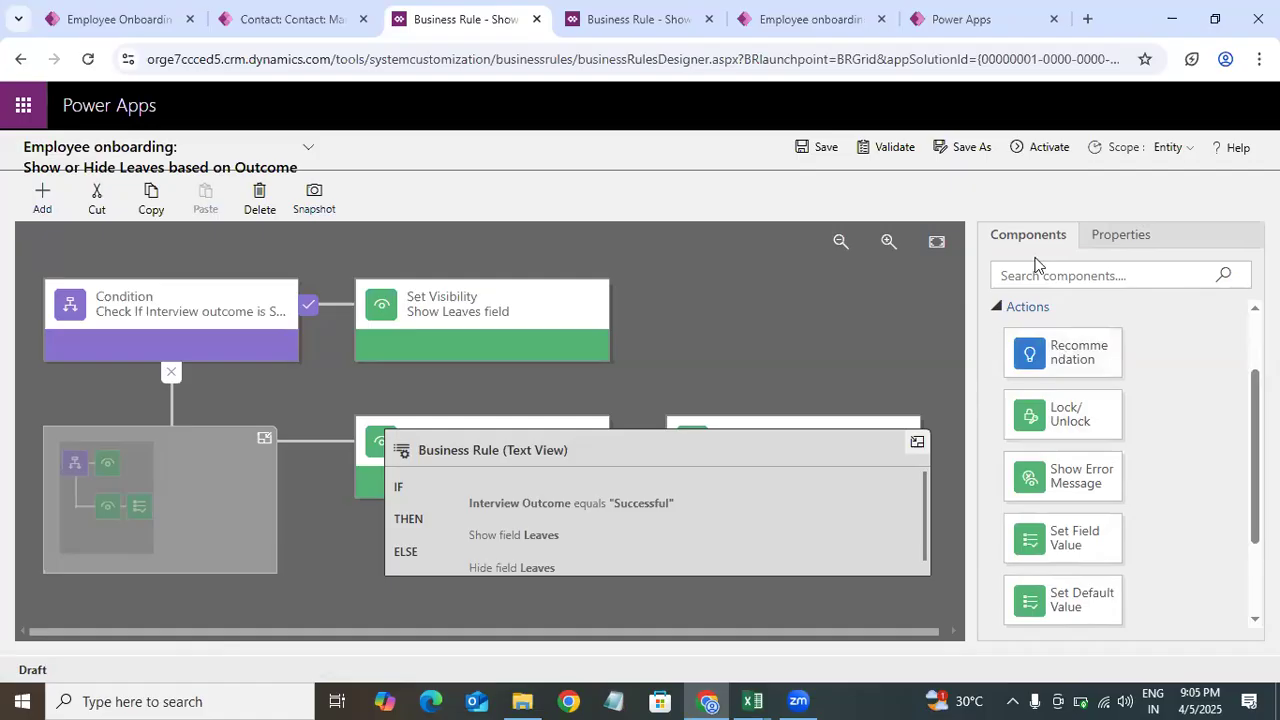
pyautogui.scroll(2, 1120, 380)
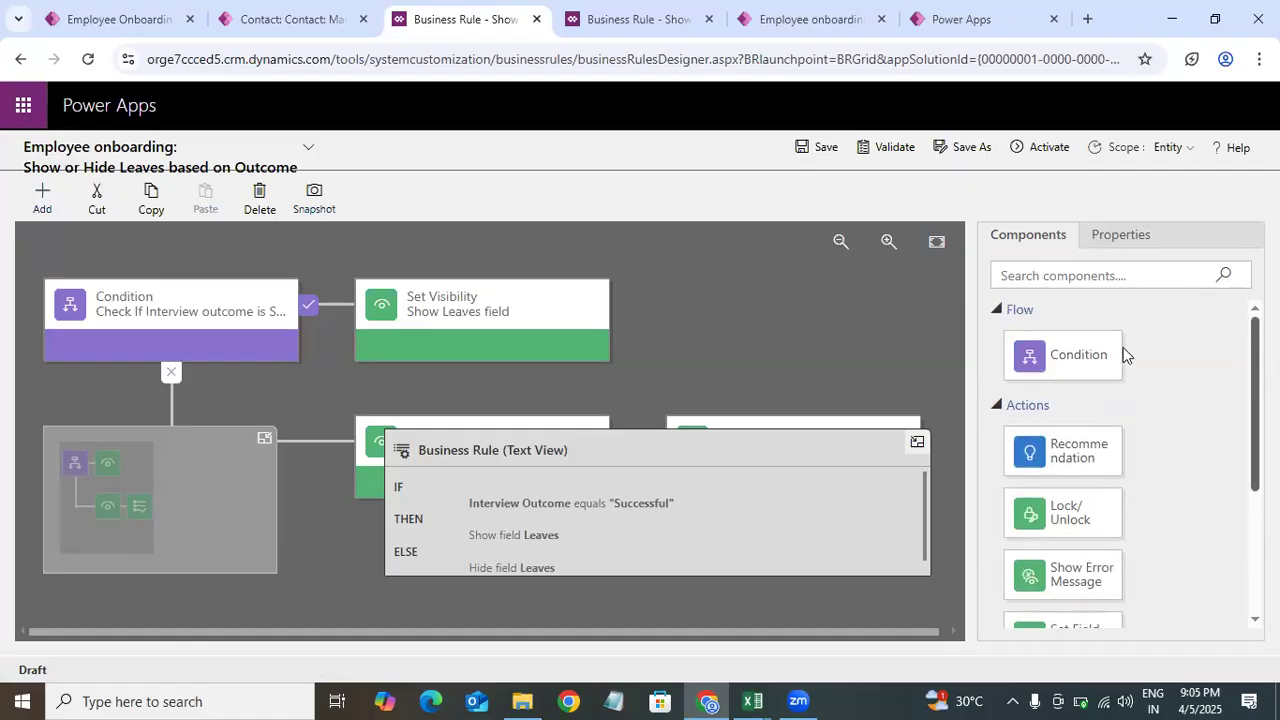
pyautogui.moveTo(1063, 357)
pyautogui.mouseDown()
pyautogui.moveTo(604, 330)
pyautogui.moveTo(622, 345)
pyautogui.moveTo(1049, 371)
pyautogui.mouseUp()
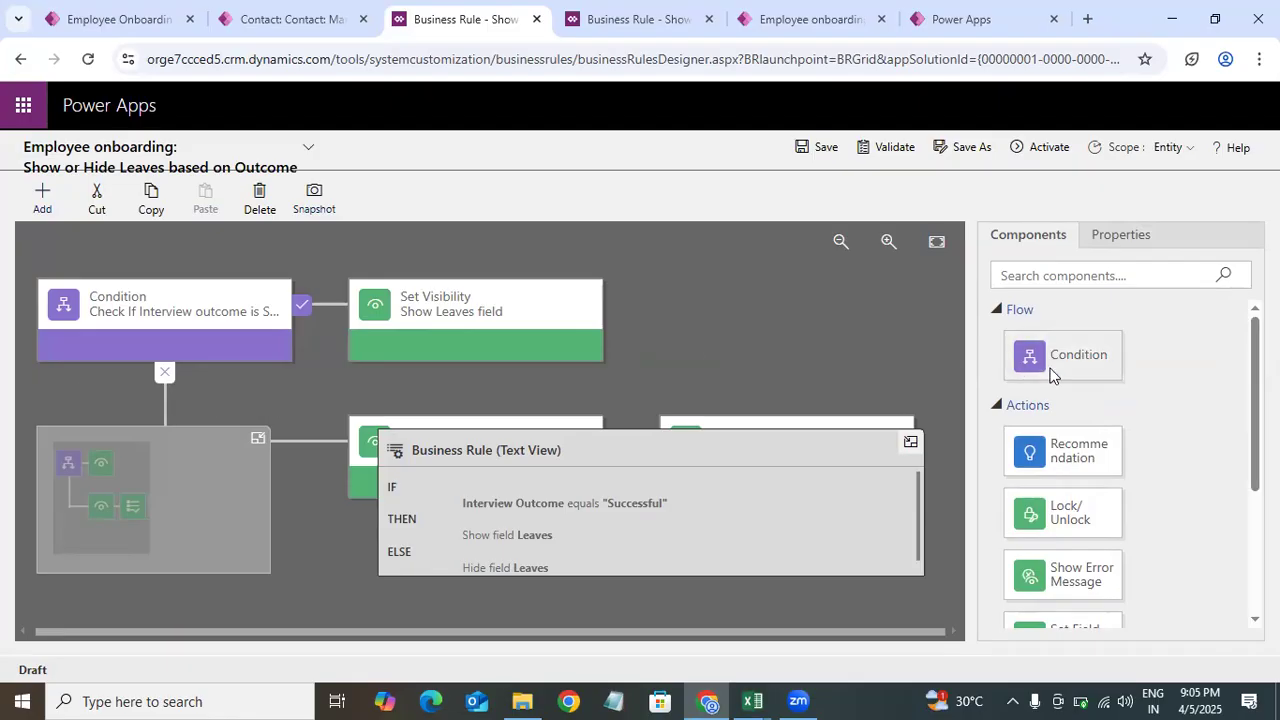
pyautogui.click(461, 337)
pyautogui.click(1027, 234)
pyautogui.moveTo(1063, 354); pyautogui.dragTo(1023, 390)
pyautogui.moveTo(1115, 352); pyautogui.dragTo(195, 399)
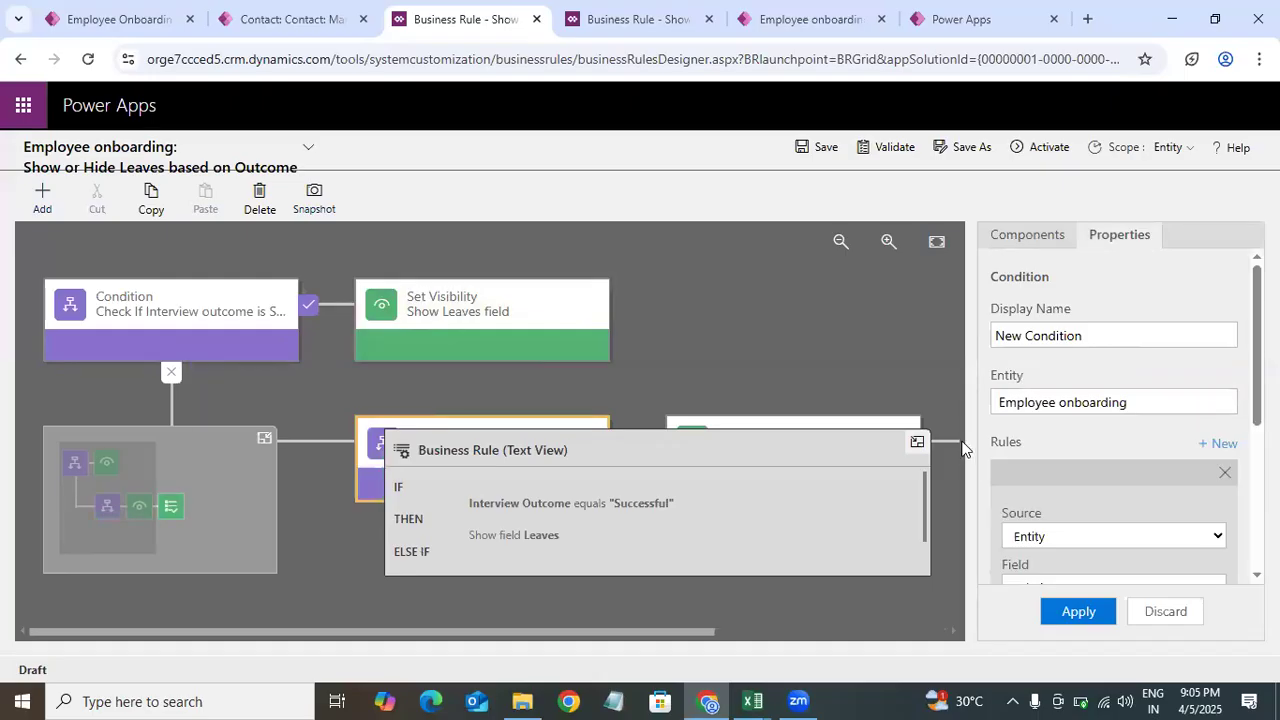
# Step: Zoom out the rule canvas to see all branches and scroll through the Components list of flow and action items
pyautogui.click(665, 373)
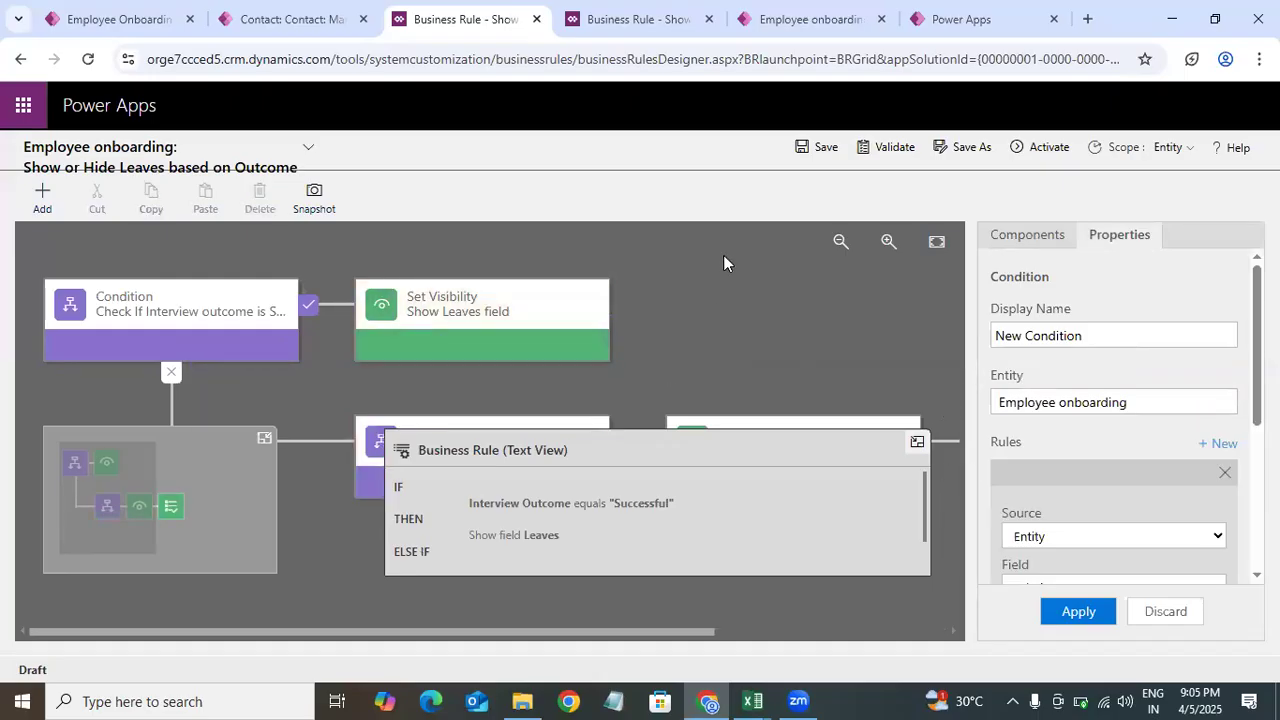
pyautogui.click(841, 241)
pyautogui.click(841, 241)
pyautogui.click(435, 401)
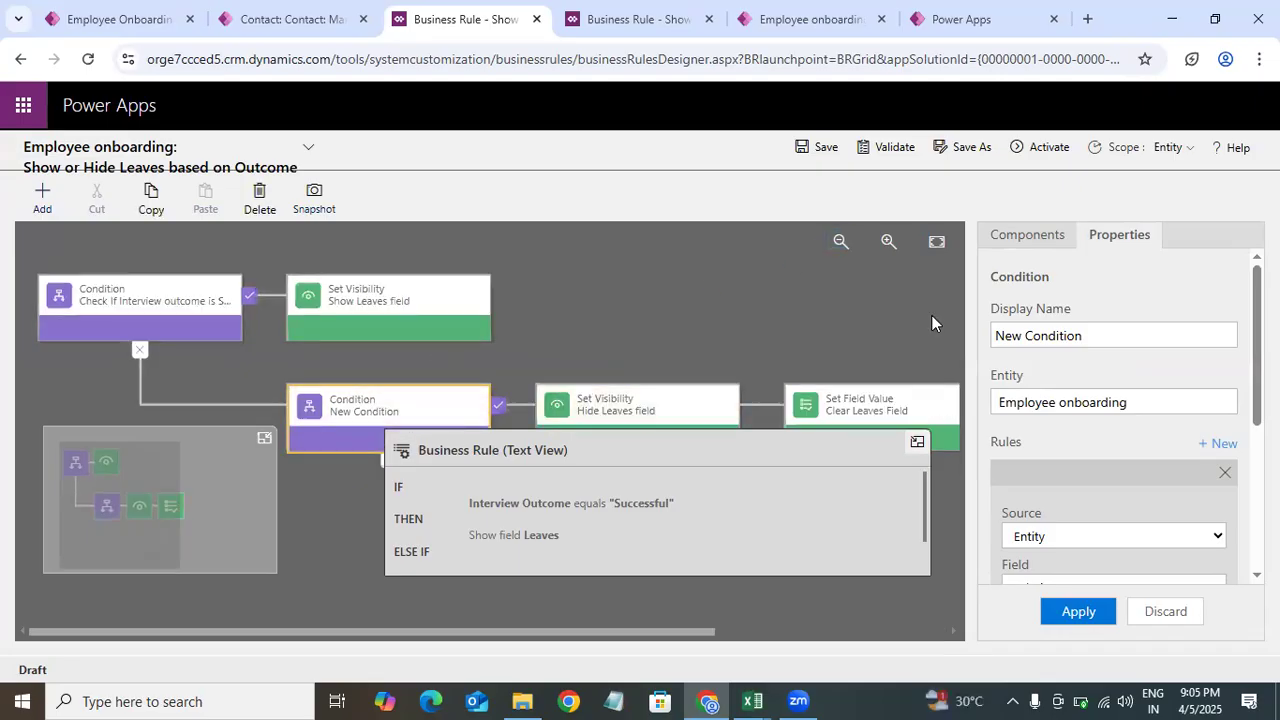
pyautogui.click(840, 242)
pyautogui.click(671, 279)
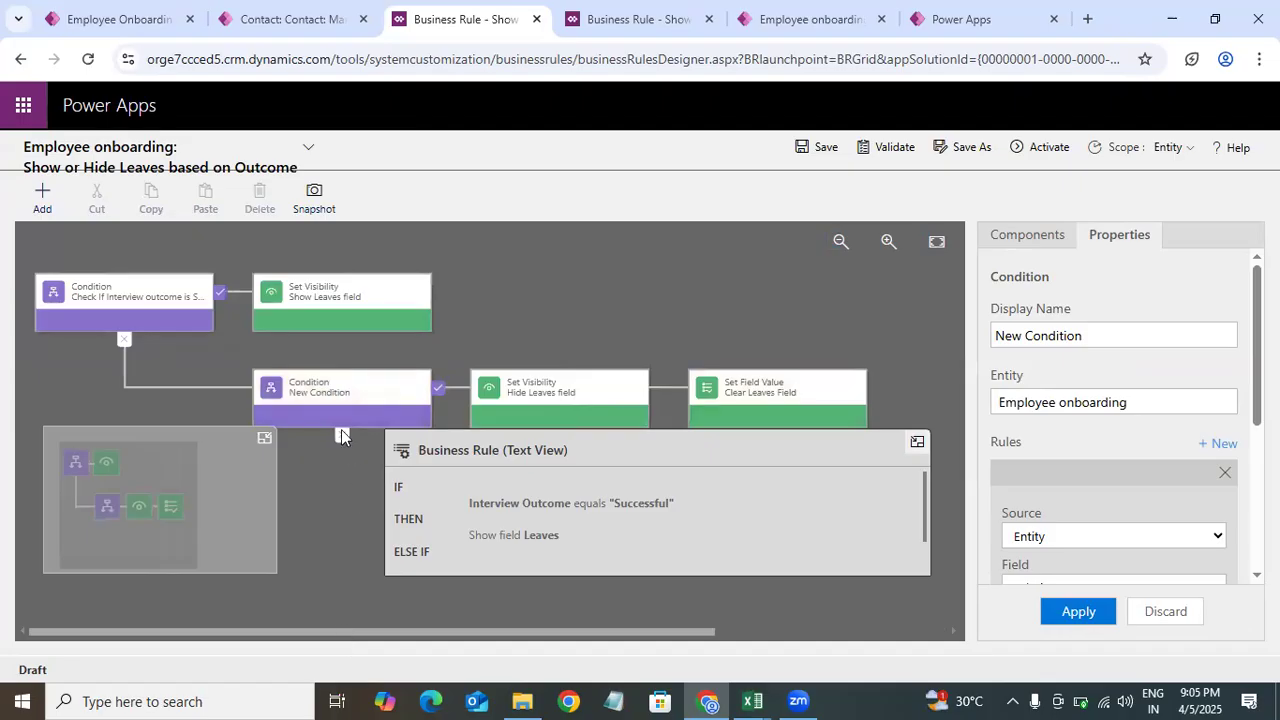
pyautogui.click(1027, 235)
pyautogui.moveTo(1255, 370); pyautogui.dragTo(1228, 310)
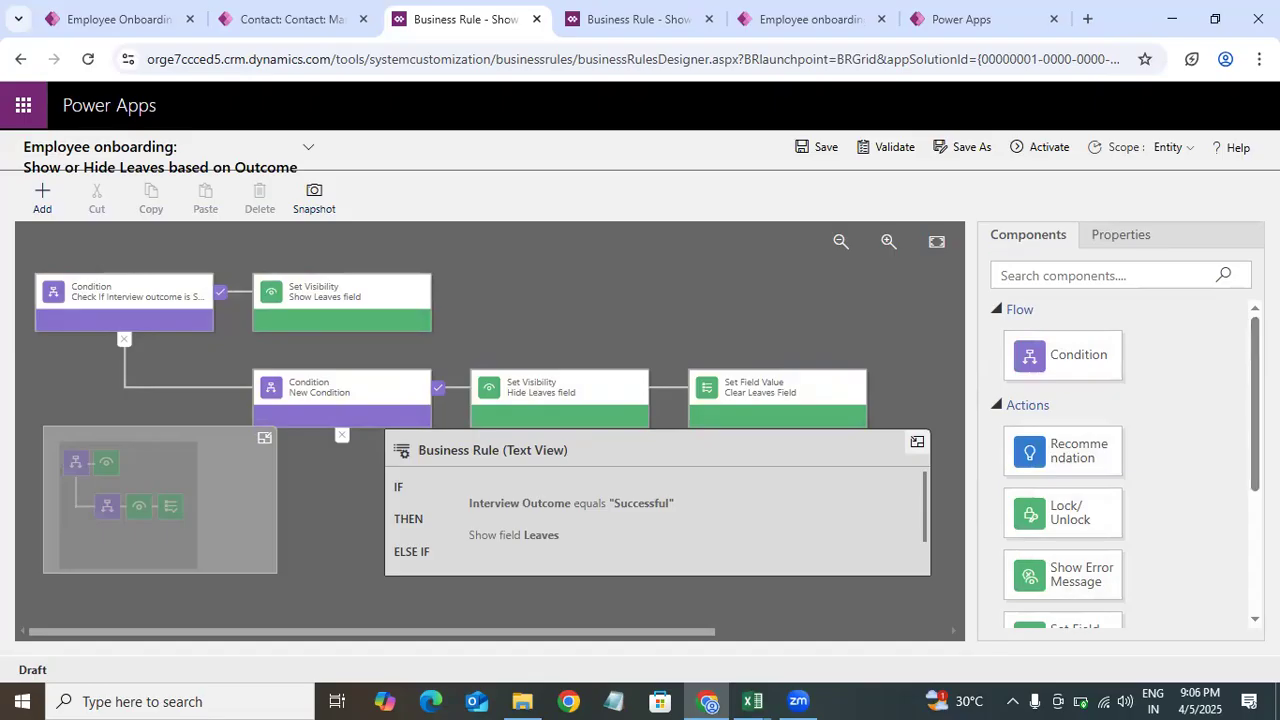
pyautogui.scroll(-3, 1063, 460)
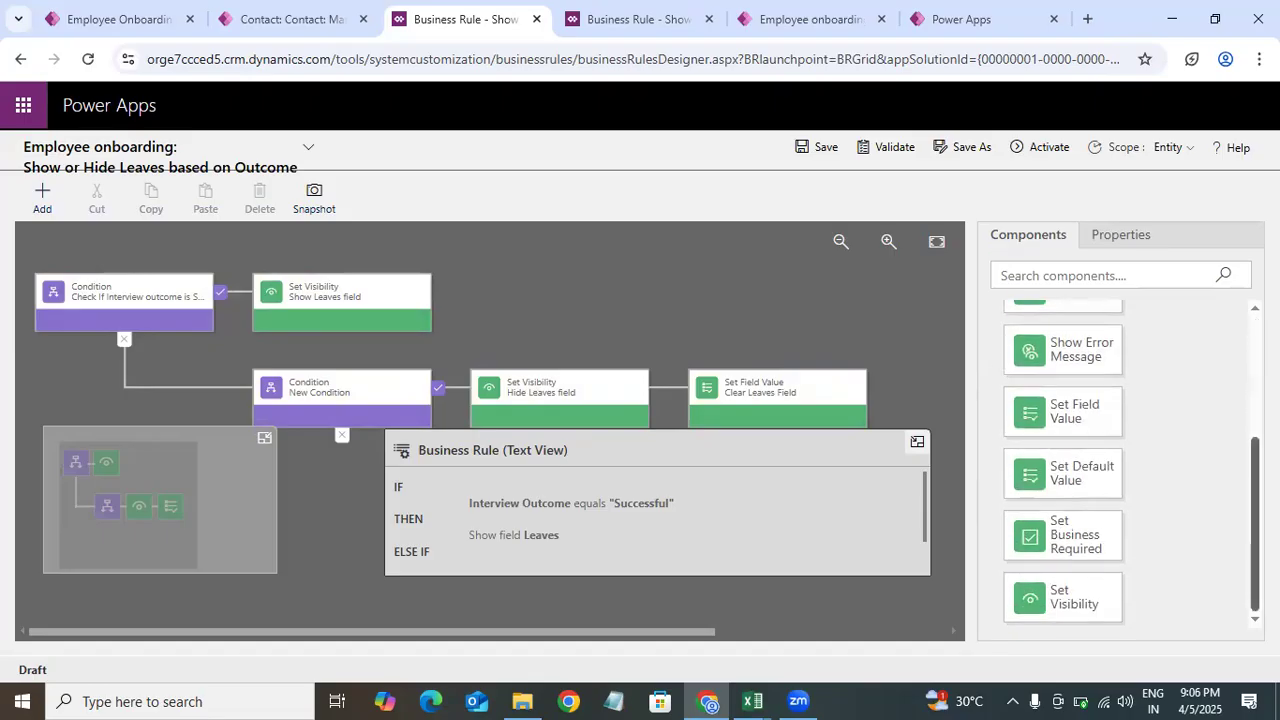
pyautogui.scroll(3, 1063, 460)
pyautogui.scroll(-5, 1063, 460)
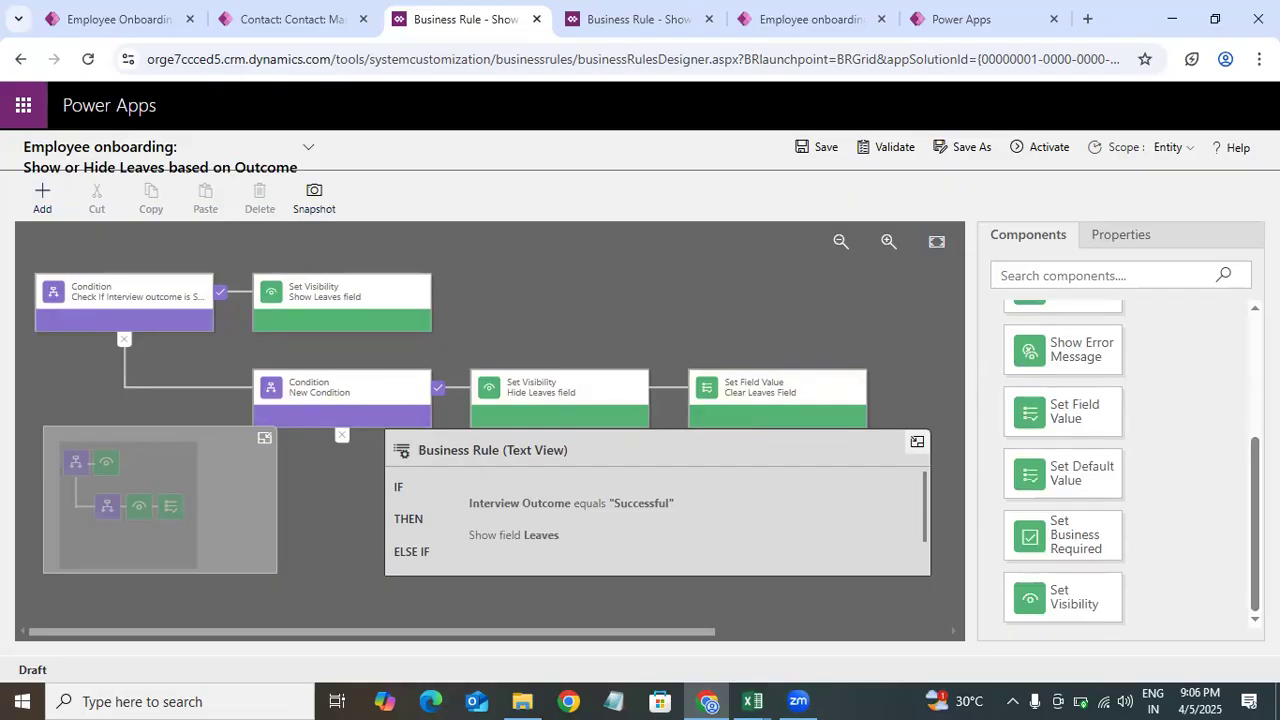
pyautogui.scroll(3, 1223, 423)
pyautogui.scroll(-1, 1223, 423)
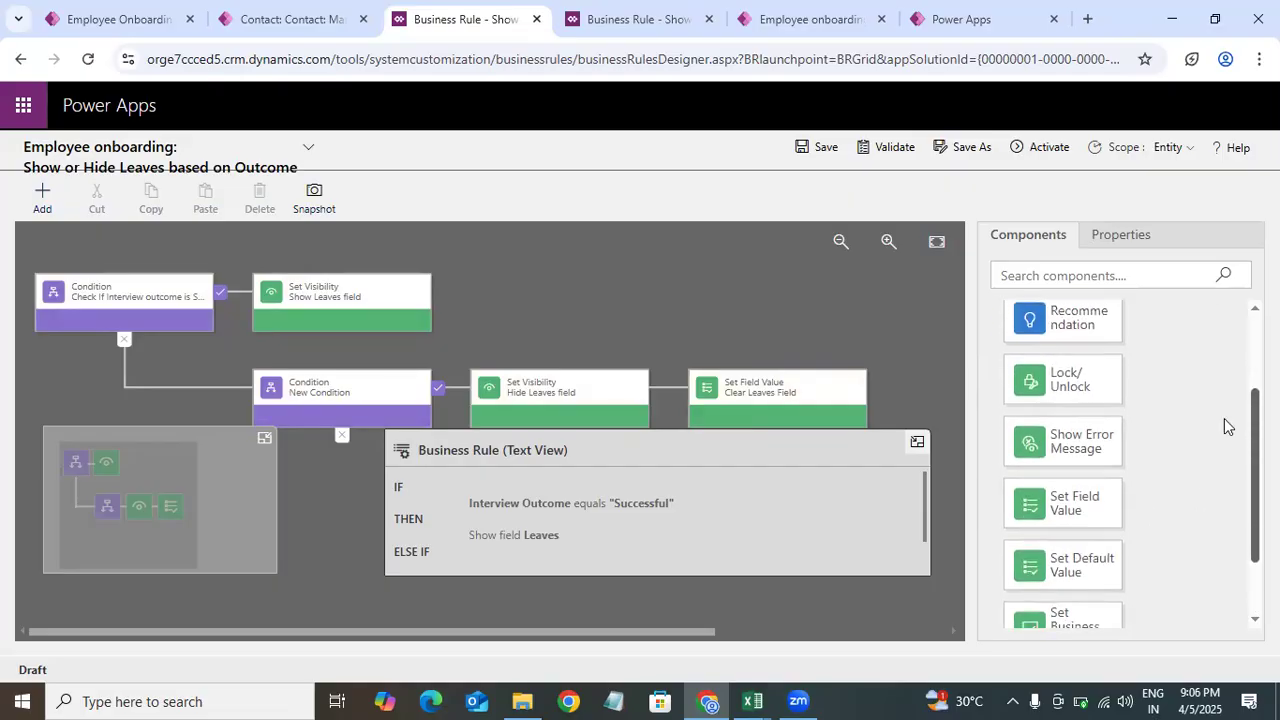
# Step: Select the Show Leaves field action and examine the fields offered in its visibility field list
pyautogui.click(348, 313)
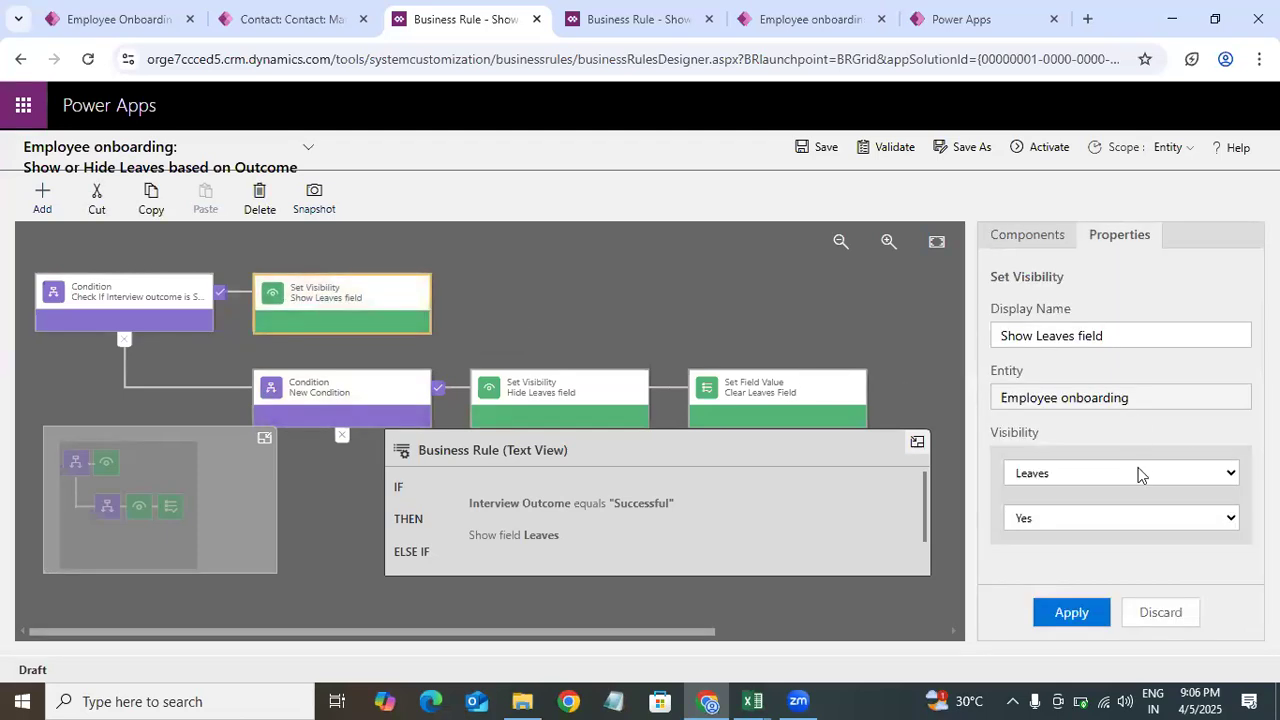
pyautogui.click(1113, 473)
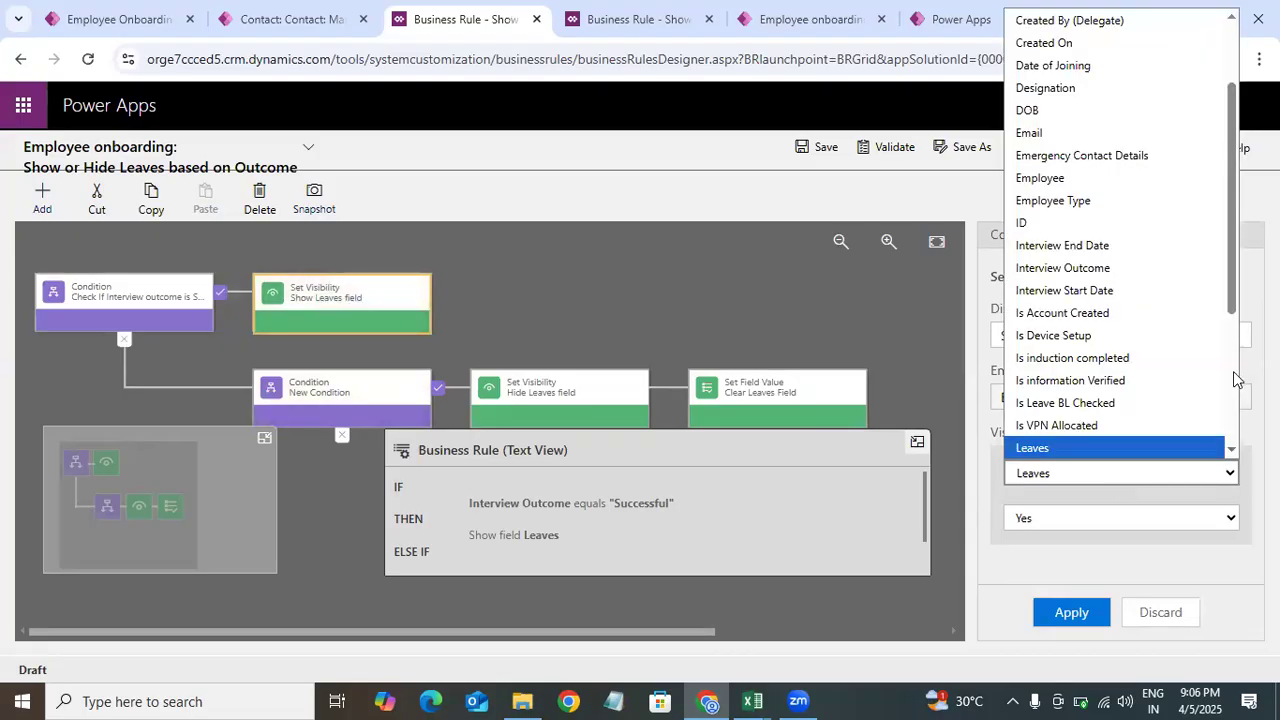
pyautogui.click(1168, 480)
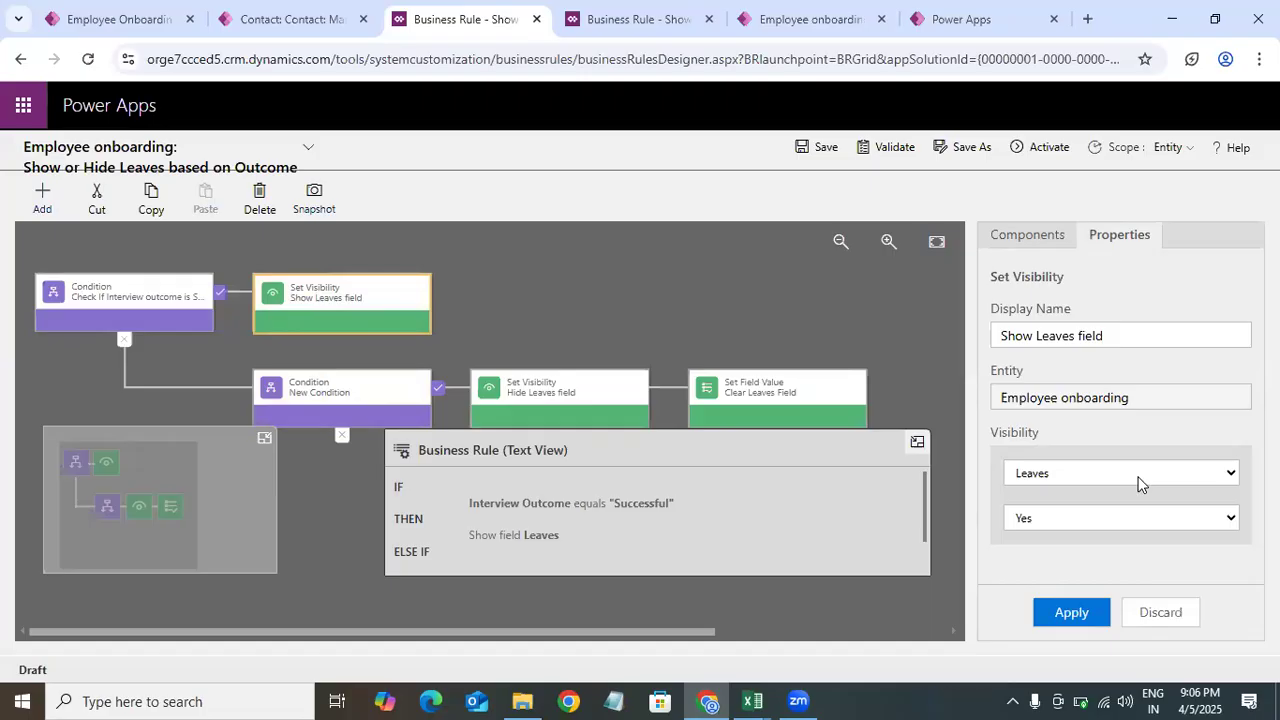
pyautogui.click(1138, 478)
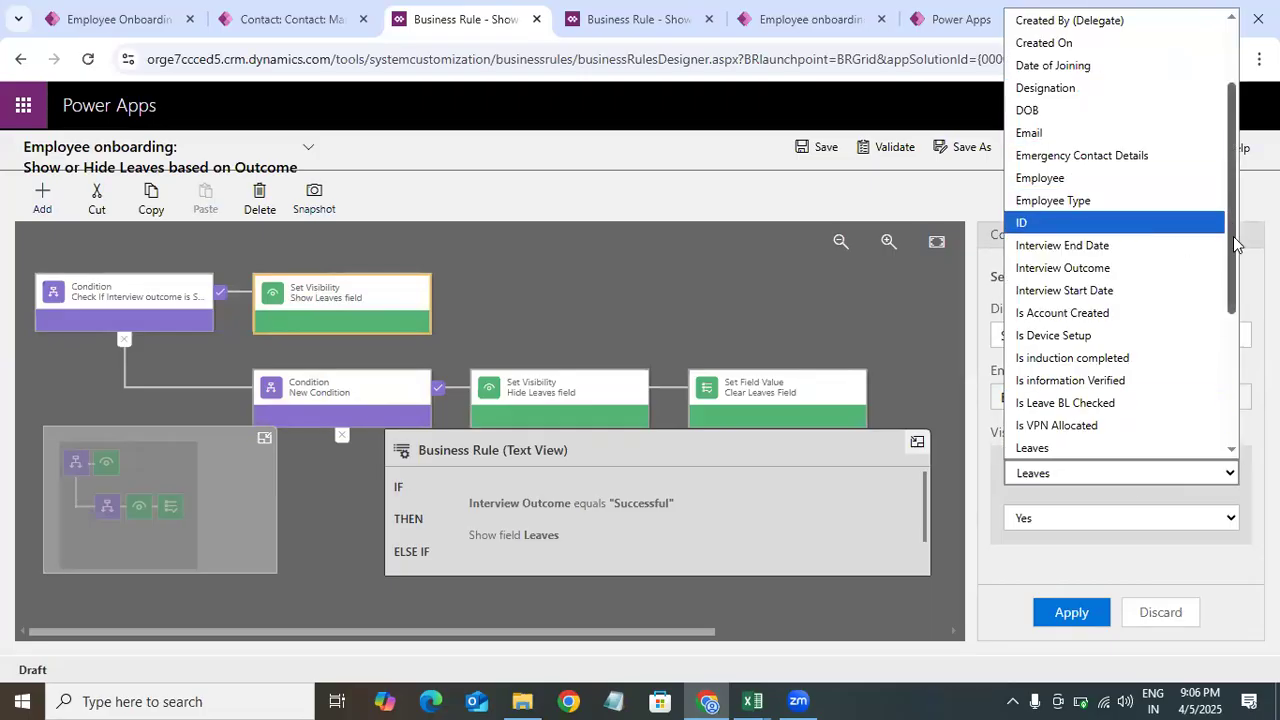
pyautogui.moveTo(1234, 240); pyautogui.dragTo(1230, 393)
pyautogui.click(712, 316)
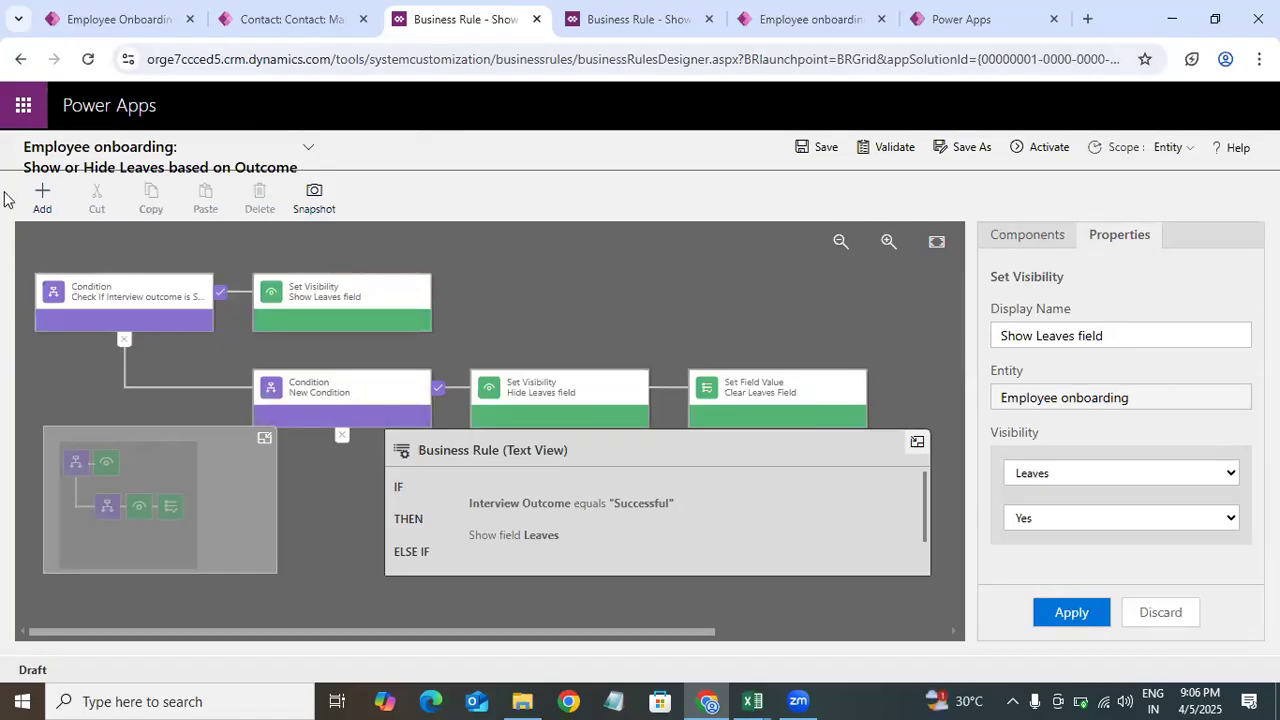
pyautogui.click(1078, 476)
pyautogui.scroll(-4, 1243, 403)
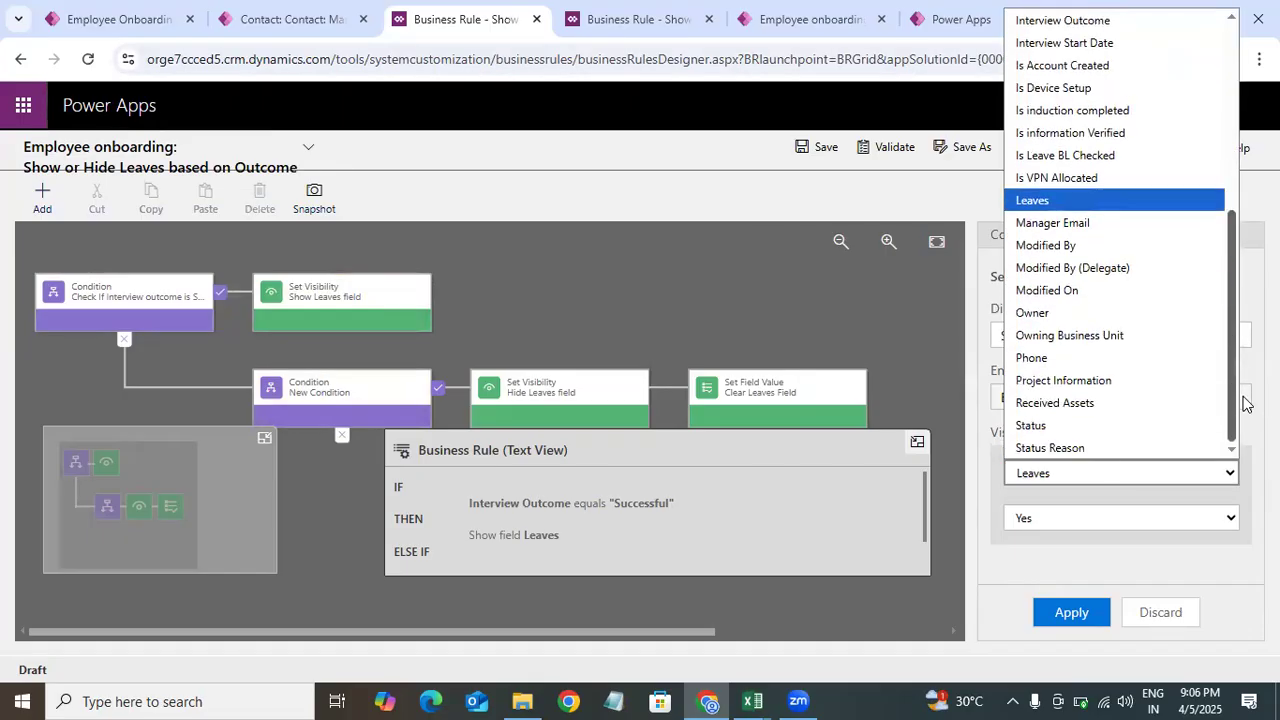
pyautogui.click(980, 349)
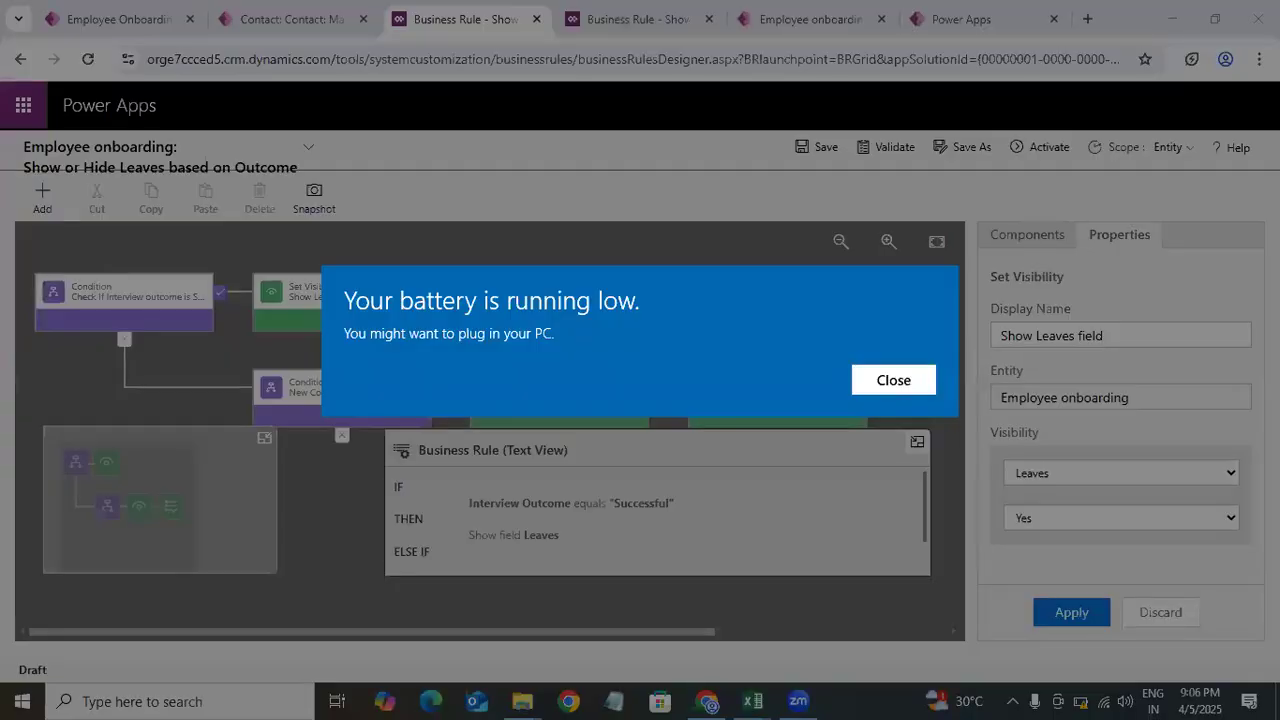
pyautogui.click(905, 382)
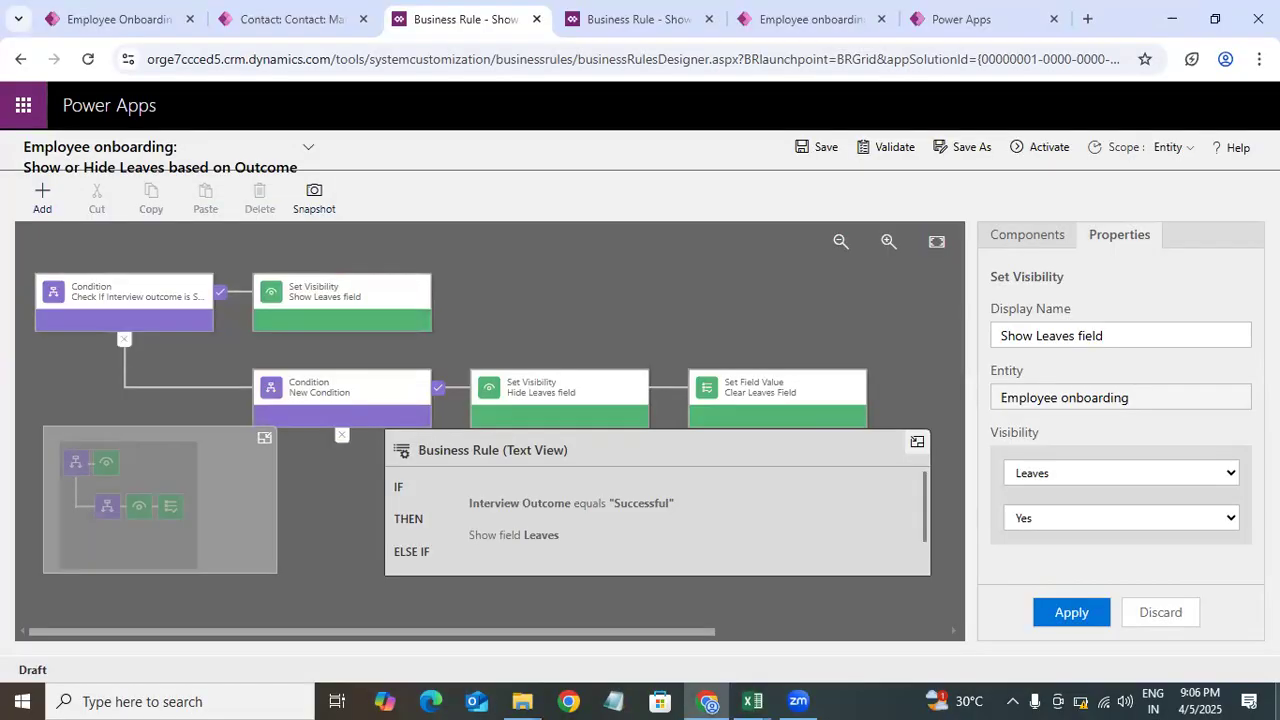